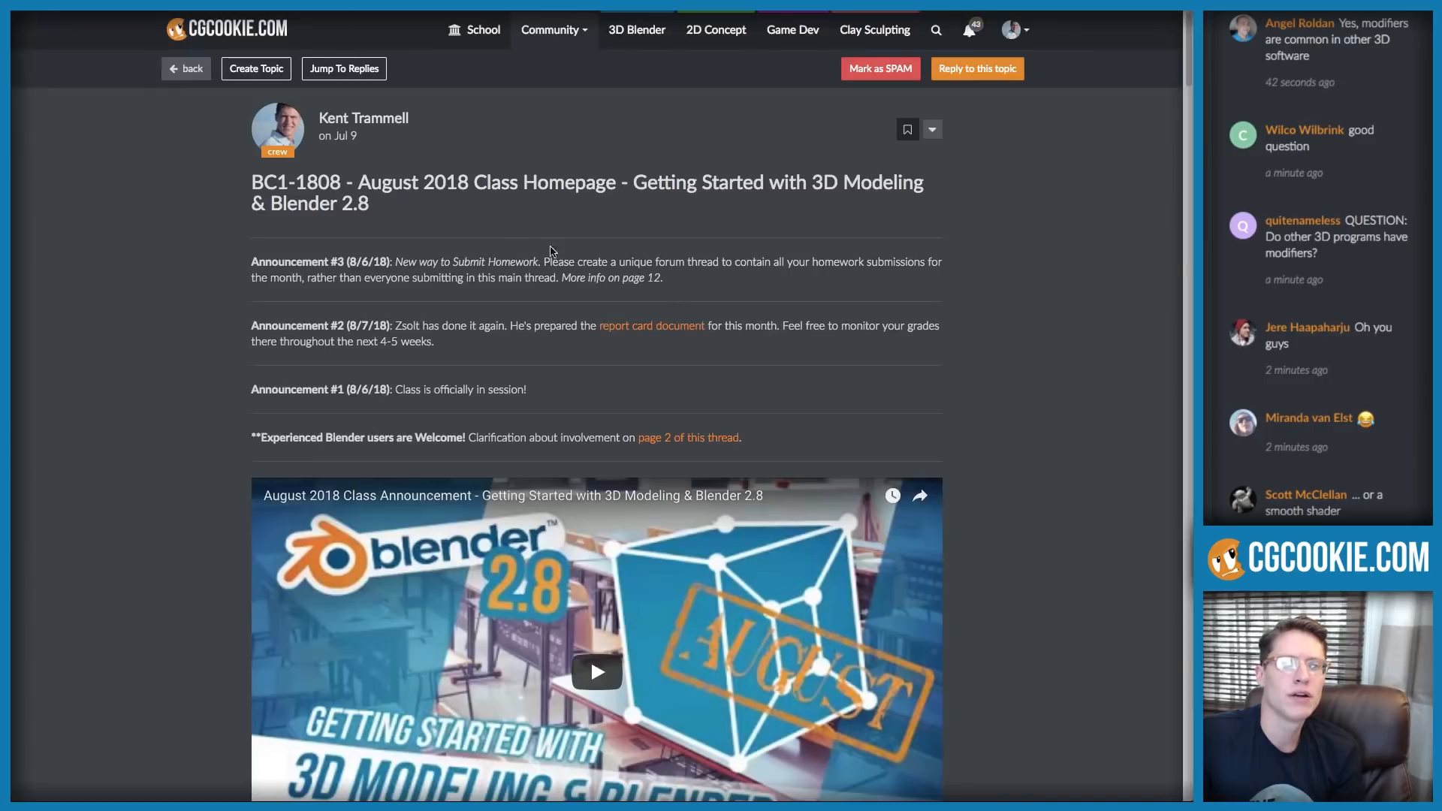
# Look through the class homepage thread from the announcements down to the Week 2 section on mesh modeling
pyautogui.scroll(-10, 590, 659)
pyautogui.scroll(10, 501, 248)
pyautogui.scroll(-12, 501, 249)
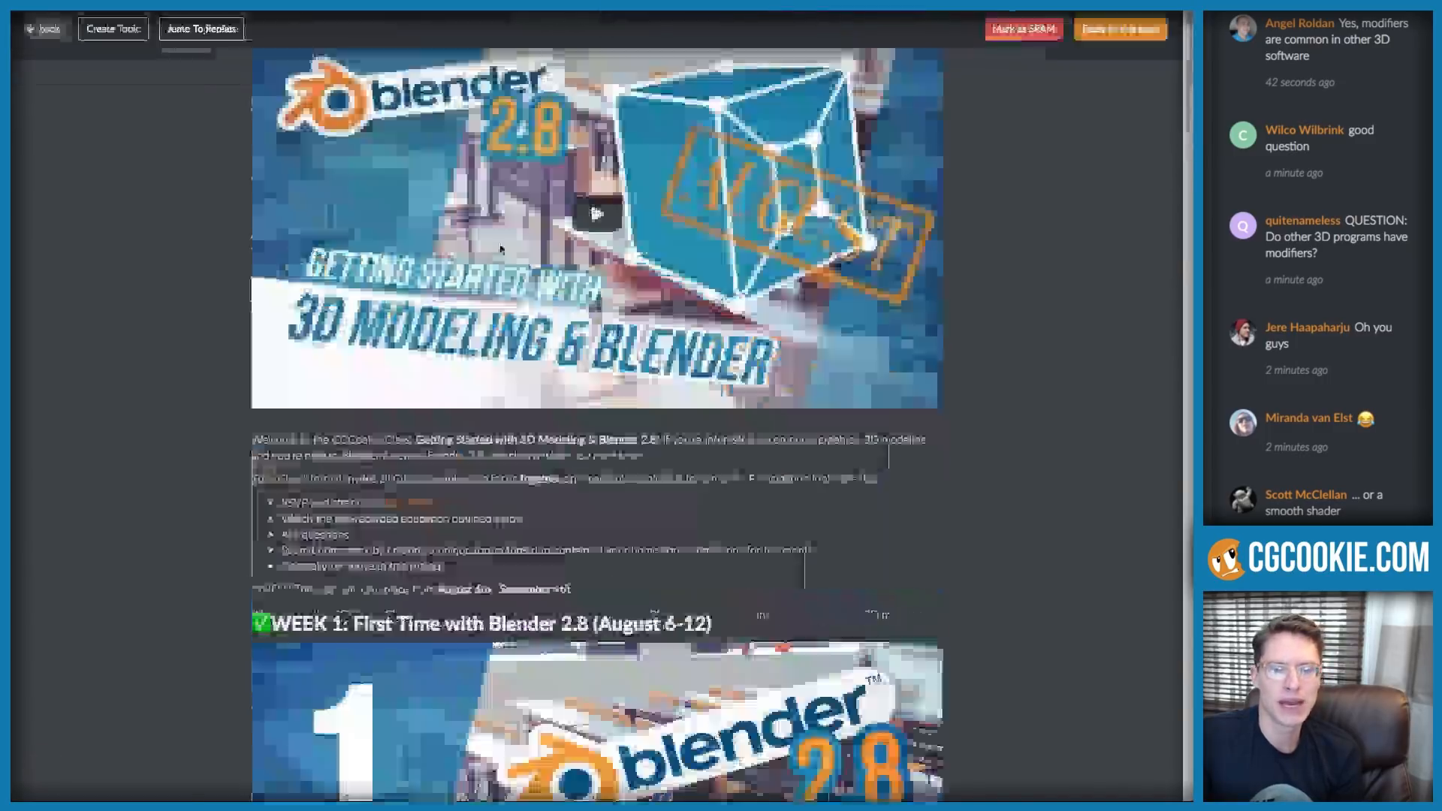
pyautogui.scroll(5, 491, 231)
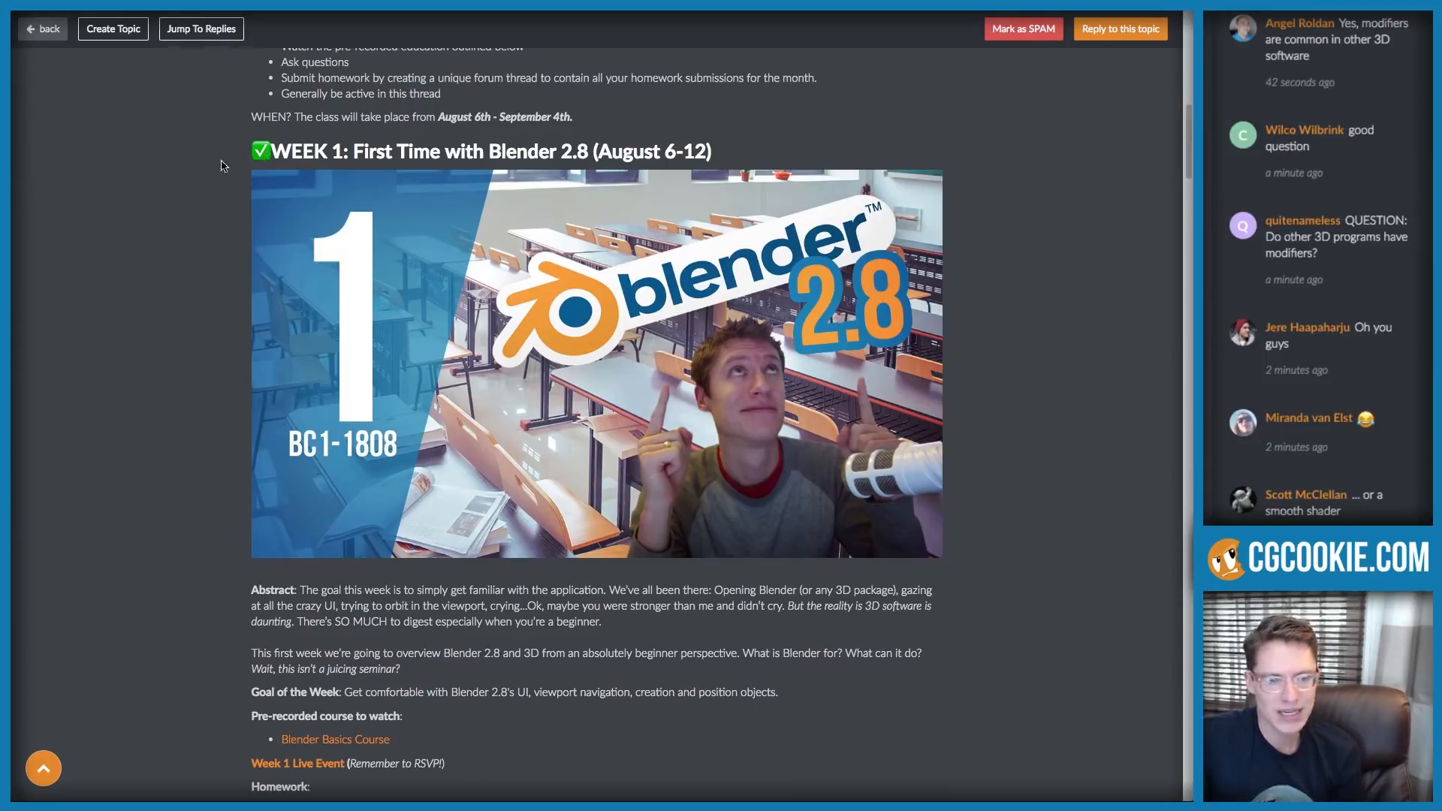
pyautogui.scroll(-5, 213, 165)
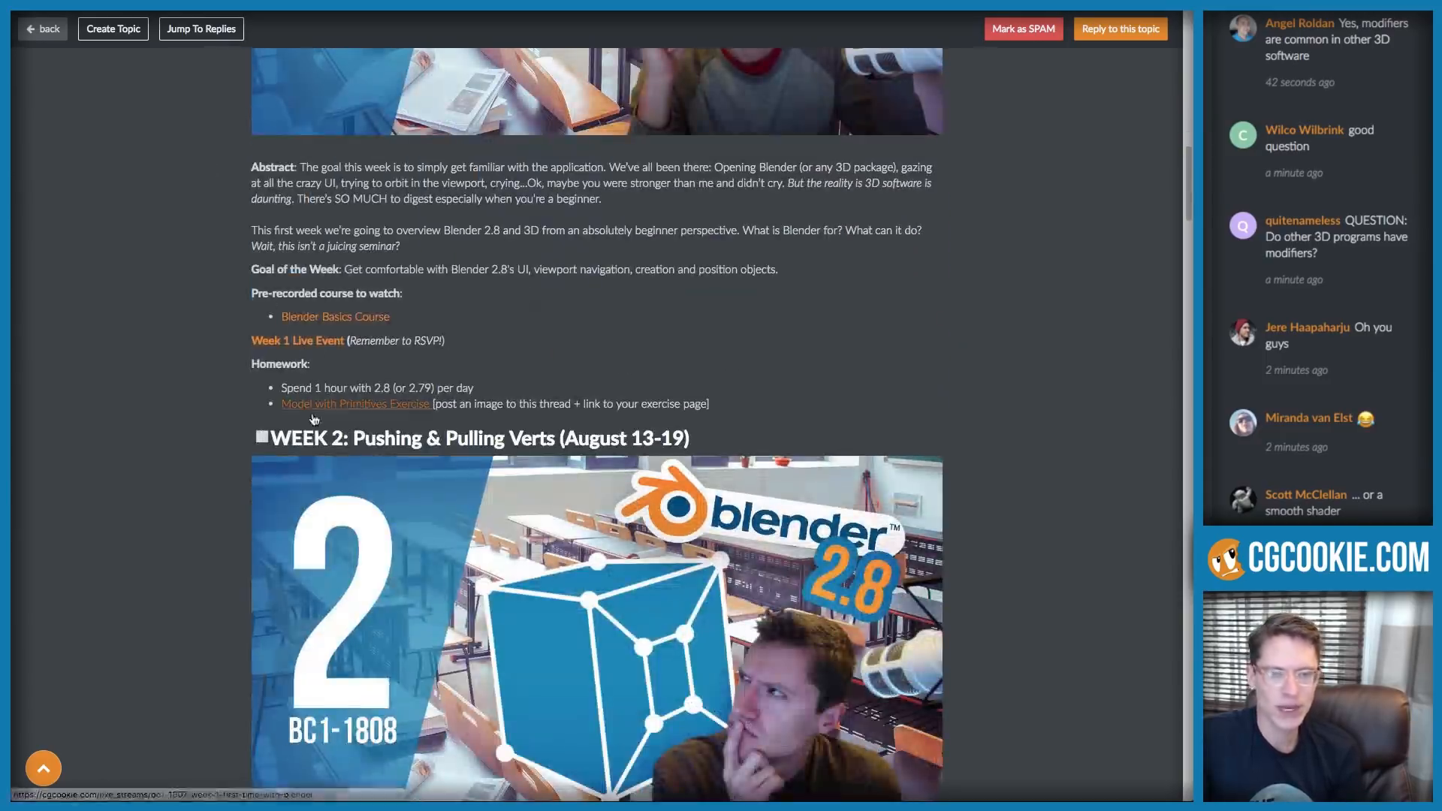
pyautogui.scroll(-6, 324, 437)
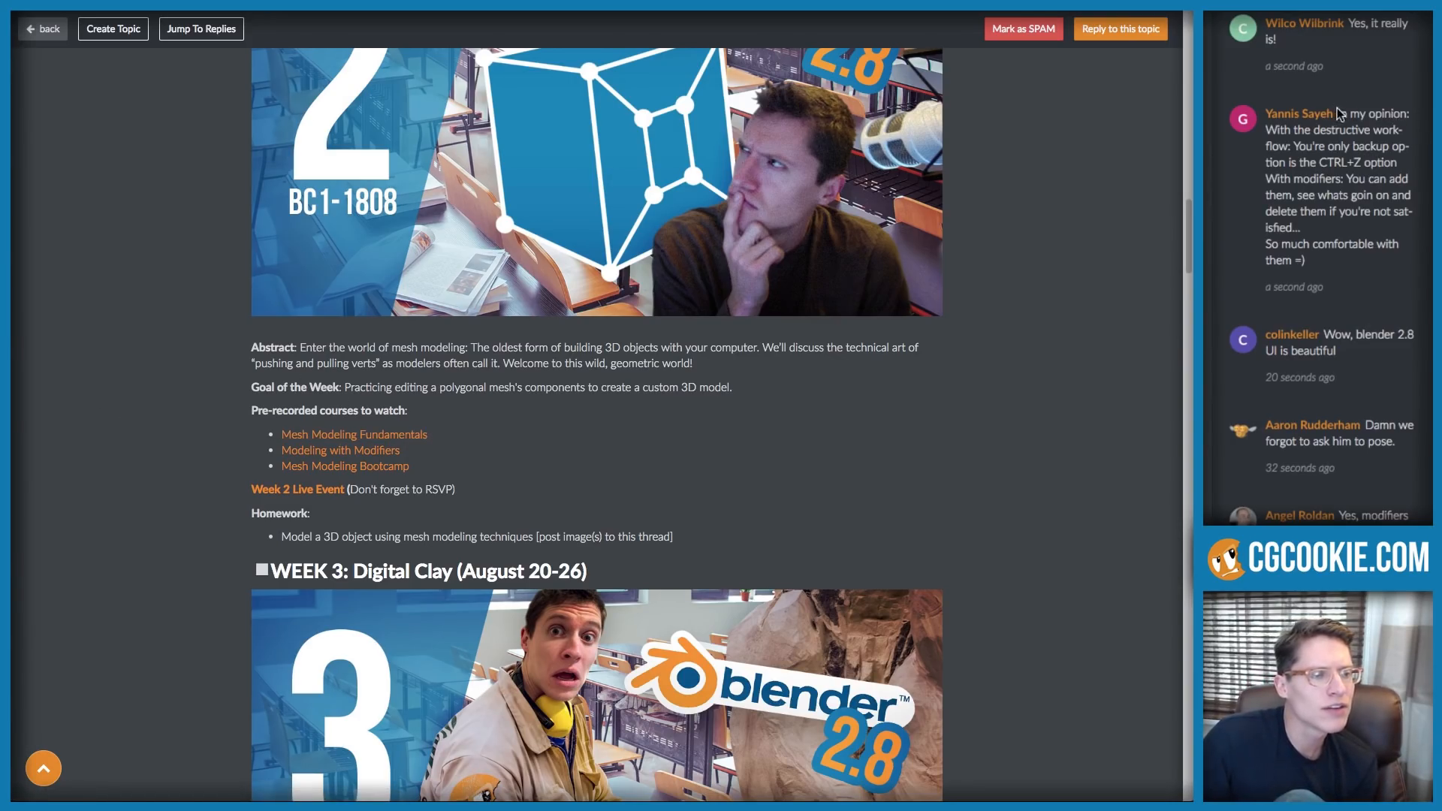
pyautogui.moveTo(1338, 113); pyautogui.dragTo(1378, 172)
pyautogui.click(1395, 212)
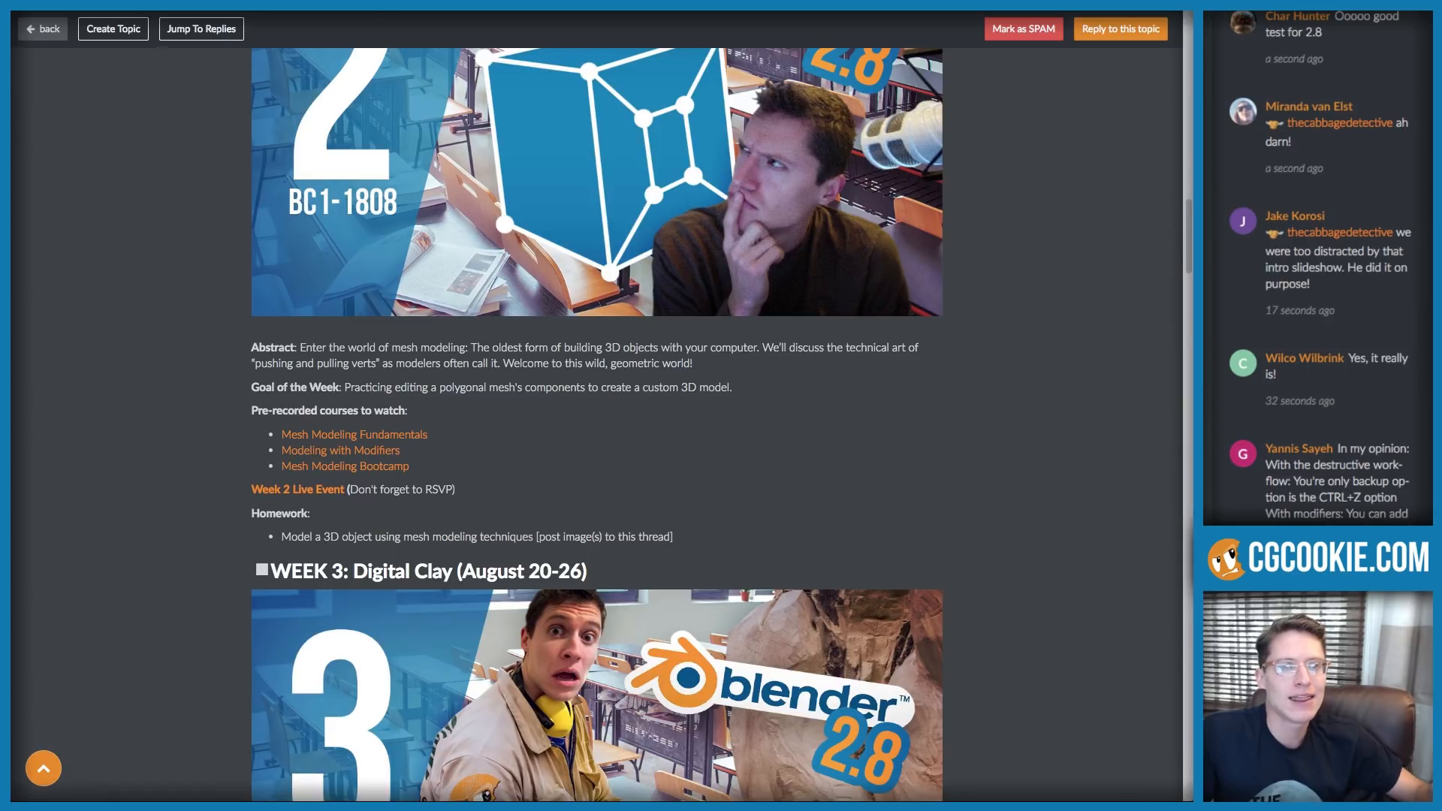
# Switch to the presentation, advance to the slide on collections and Blender 2.8 alpha 2, and read the chat comments
pyautogui.hotkey('alt', 'Tab')
pyautogui.press('Right')
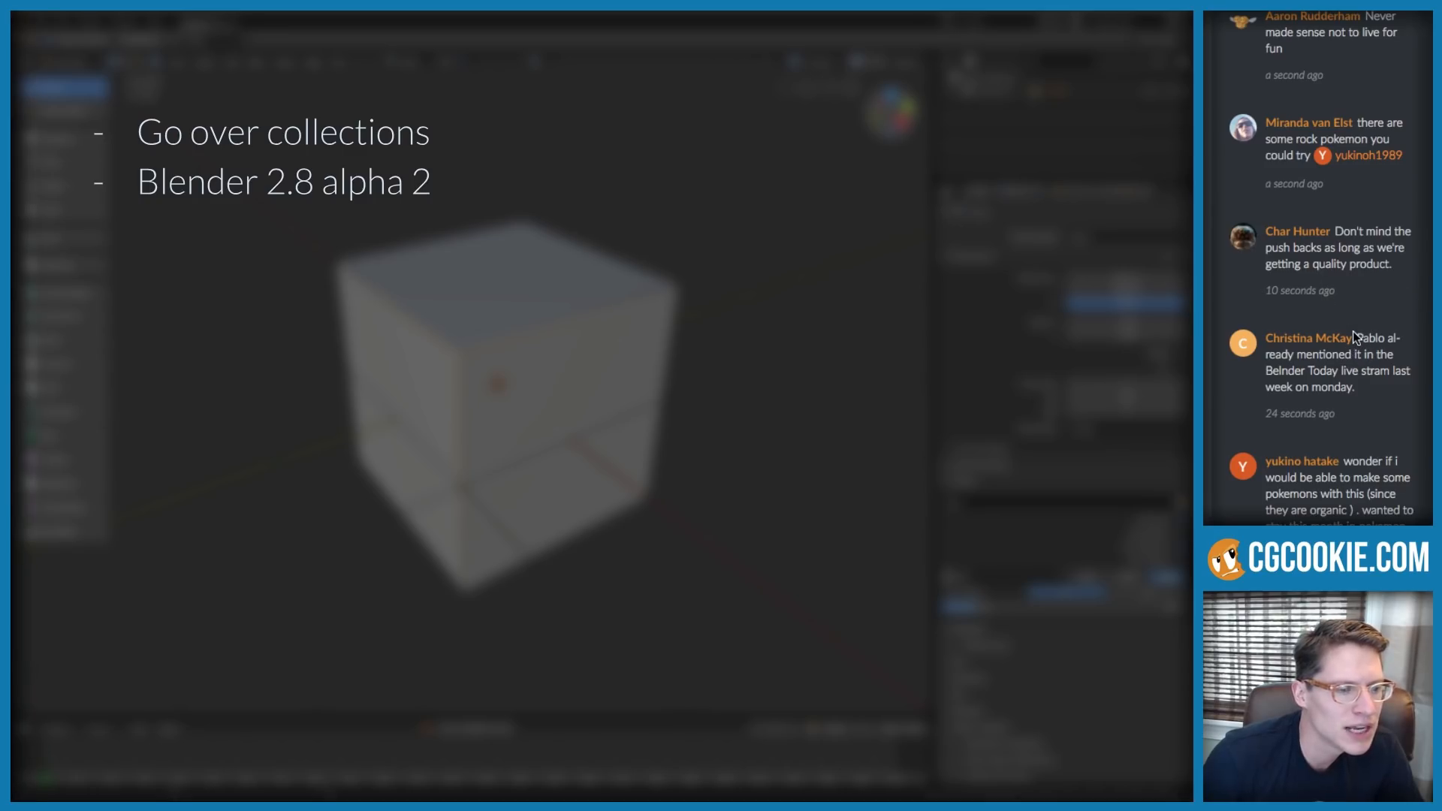
pyautogui.moveTo(1374, 393); pyautogui.dragTo(1266, 334)
pyautogui.click(1373, 392)
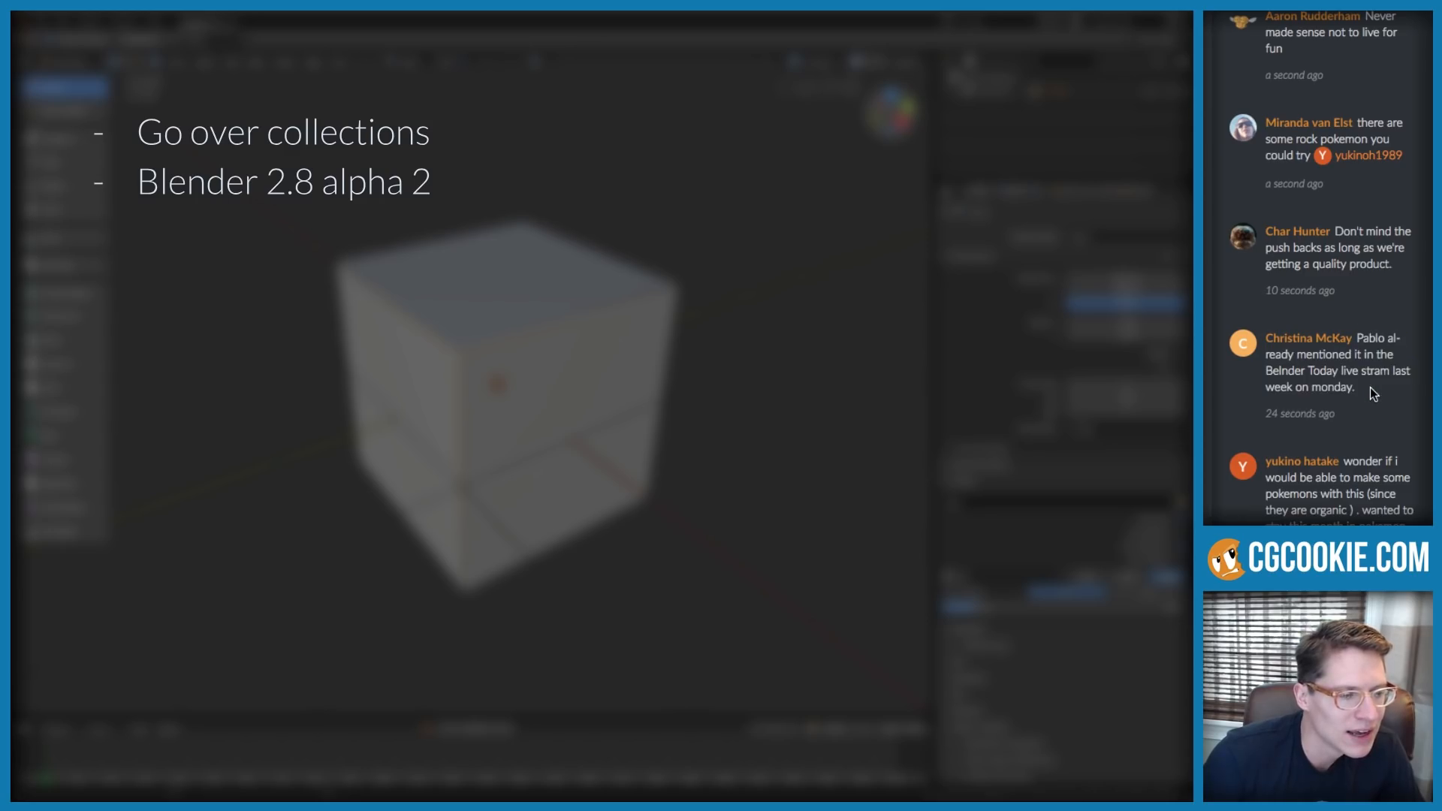
pyautogui.scroll(2, 1349, 347)
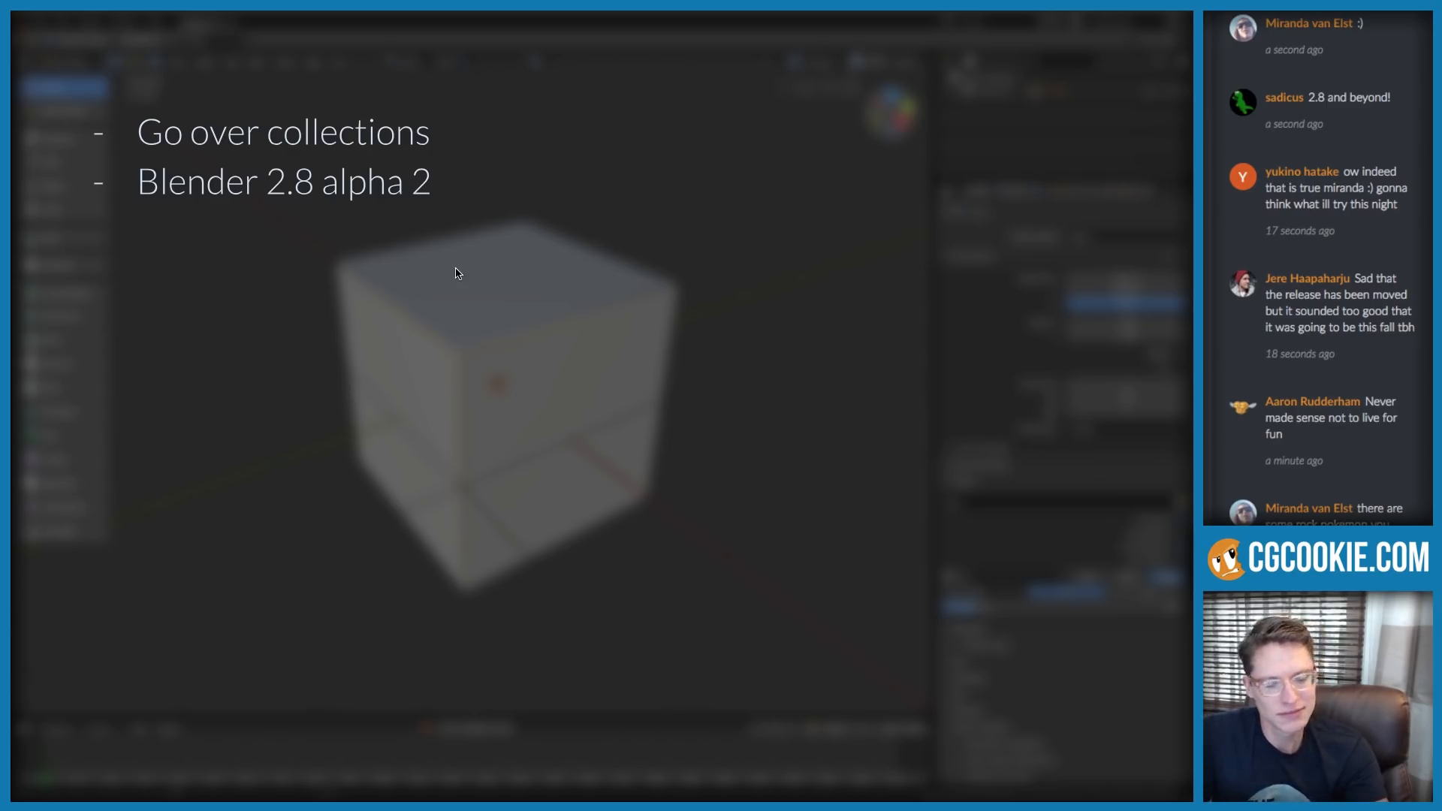
# Switch to Blender, check the latest chat messages, and dismiss the splash screen to reveal the default scene
pyautogui.press('super+Tab')
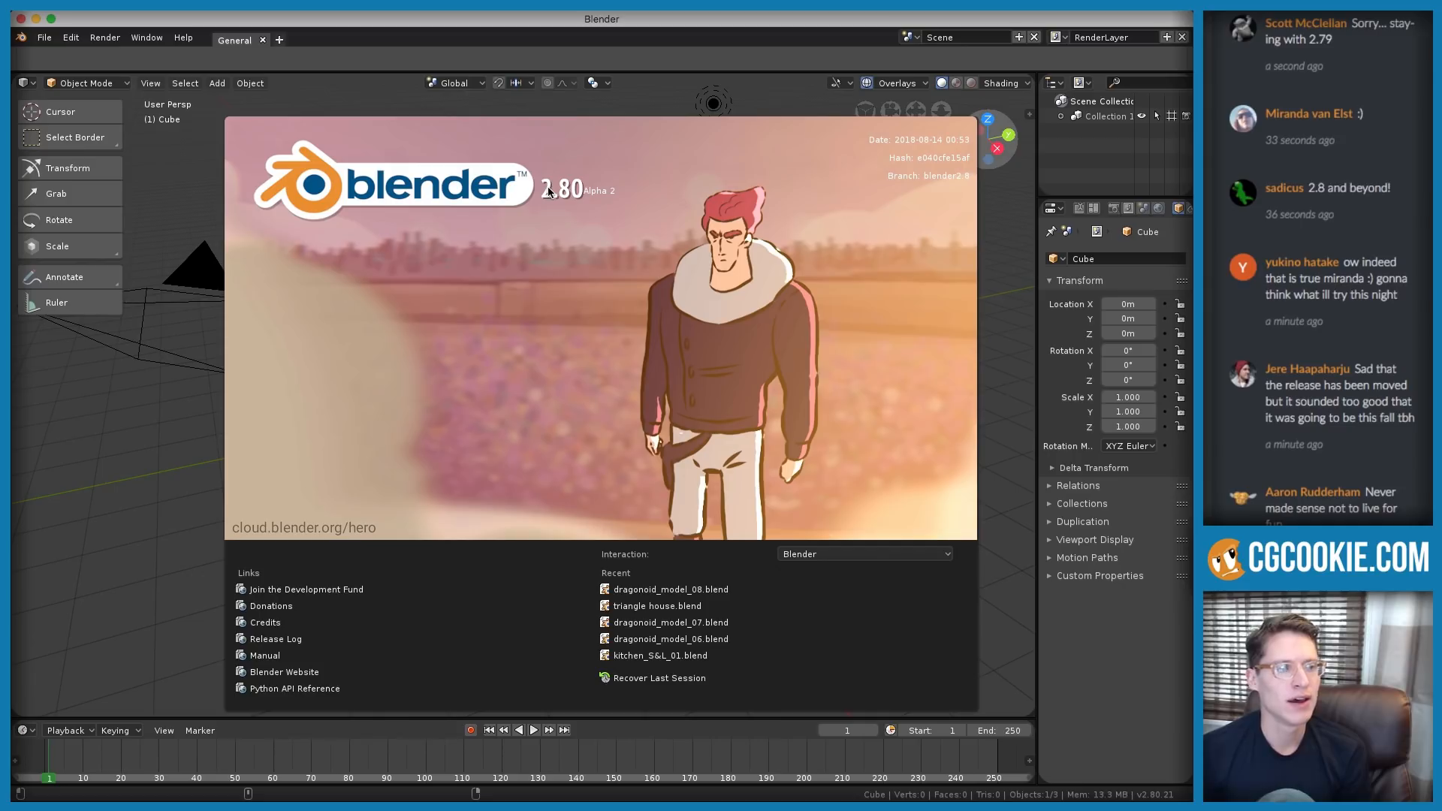
pyautogui.click(1361, 45)
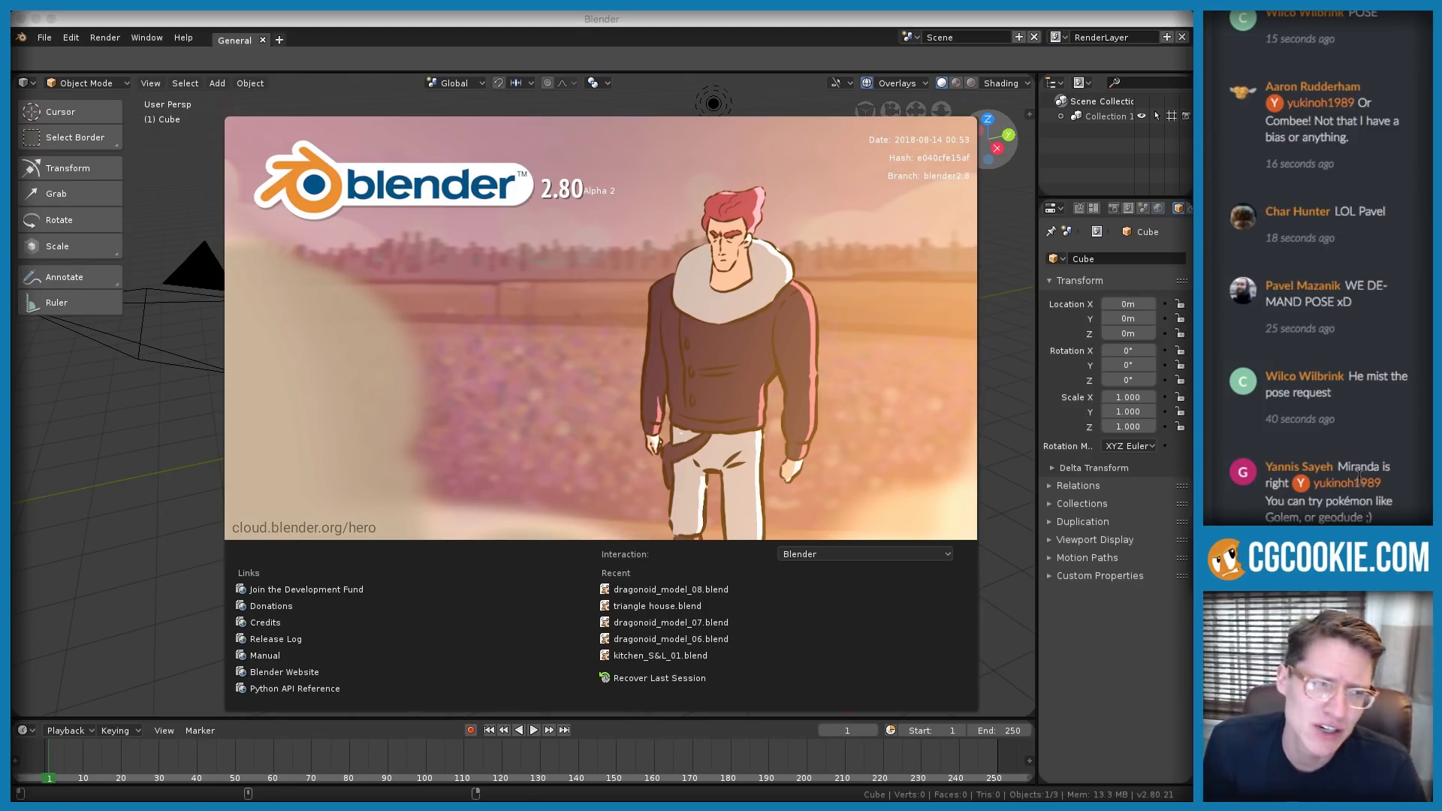
pyautogui.scroll(2, 1359, 475)
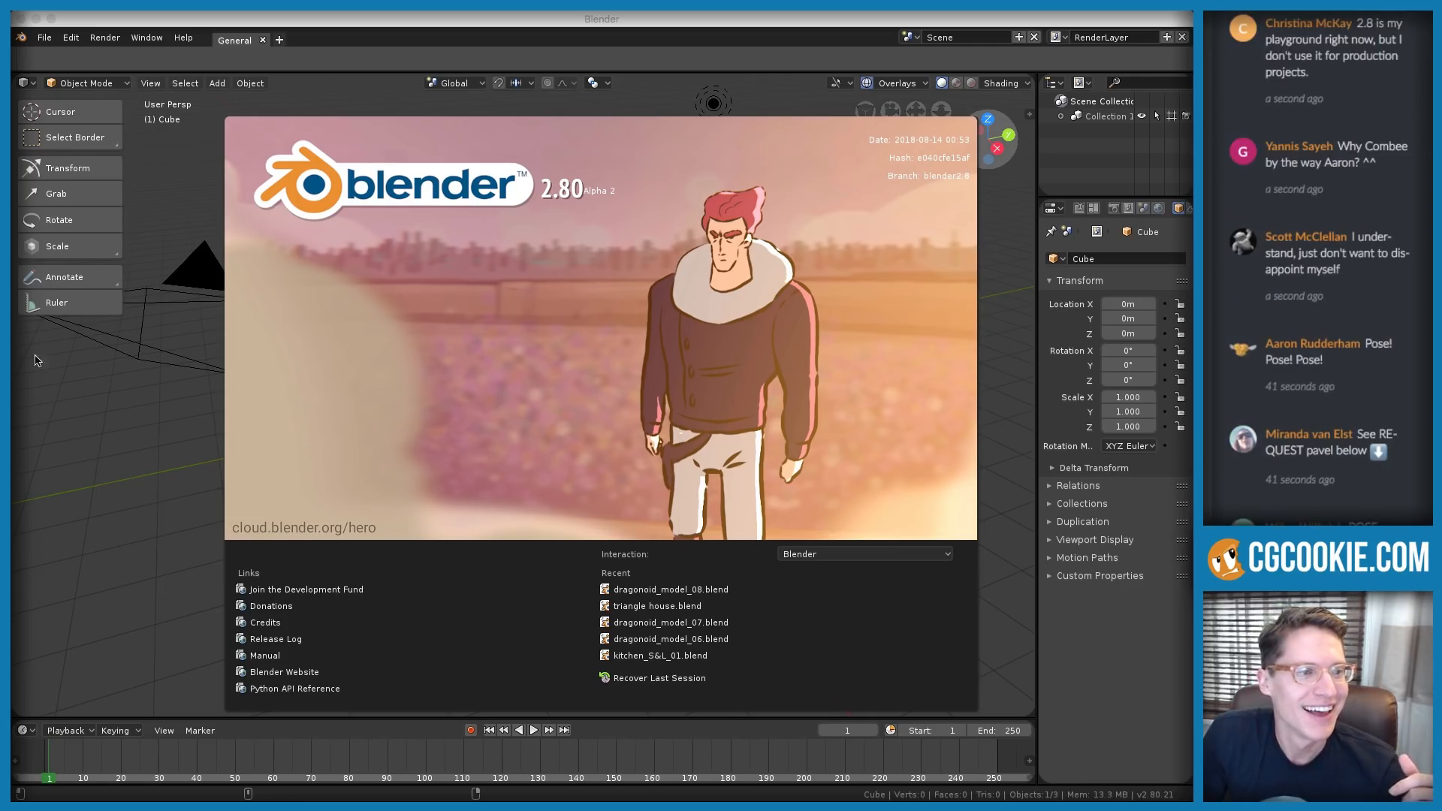
pyautogui.click(132, 438)
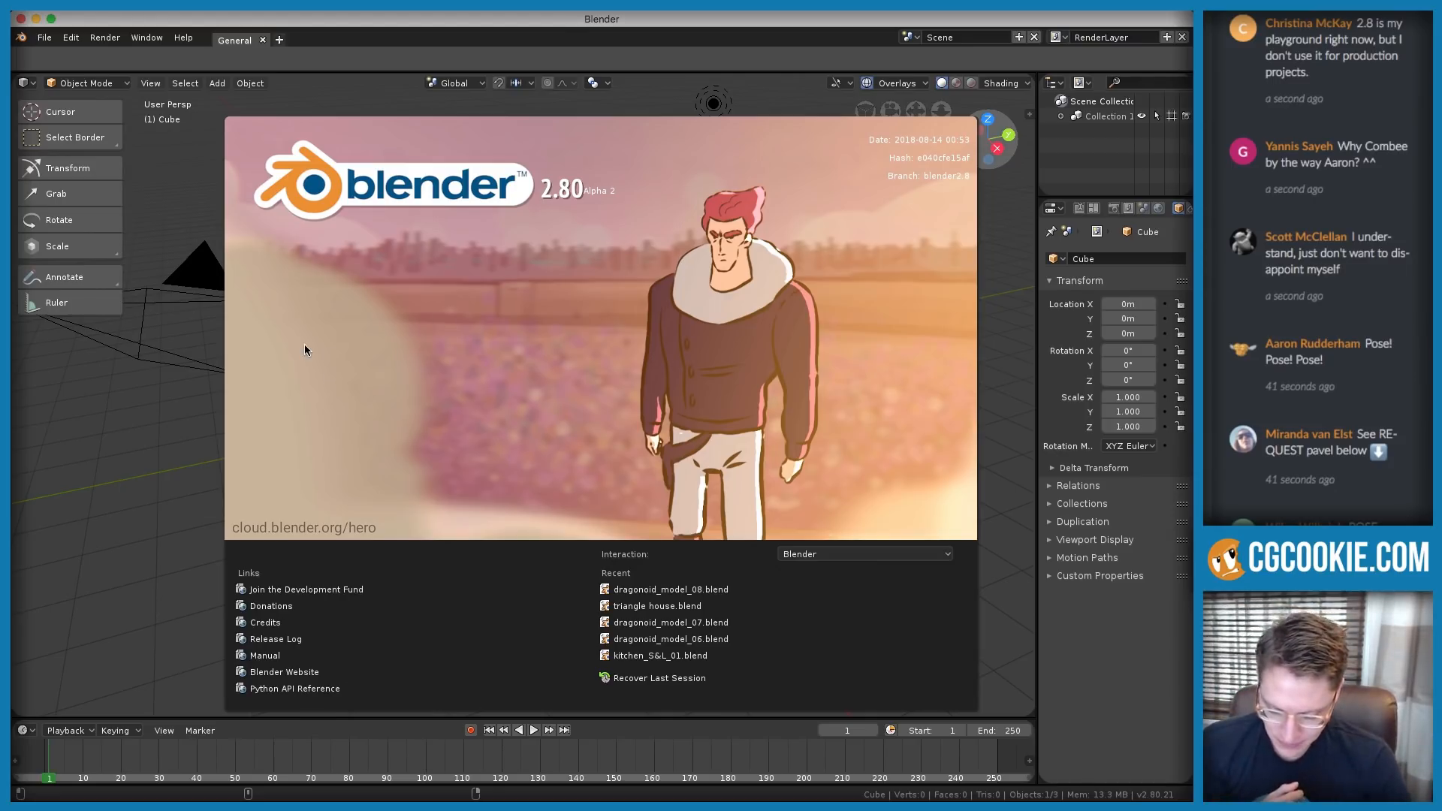
pyautogui.click(346, 353)
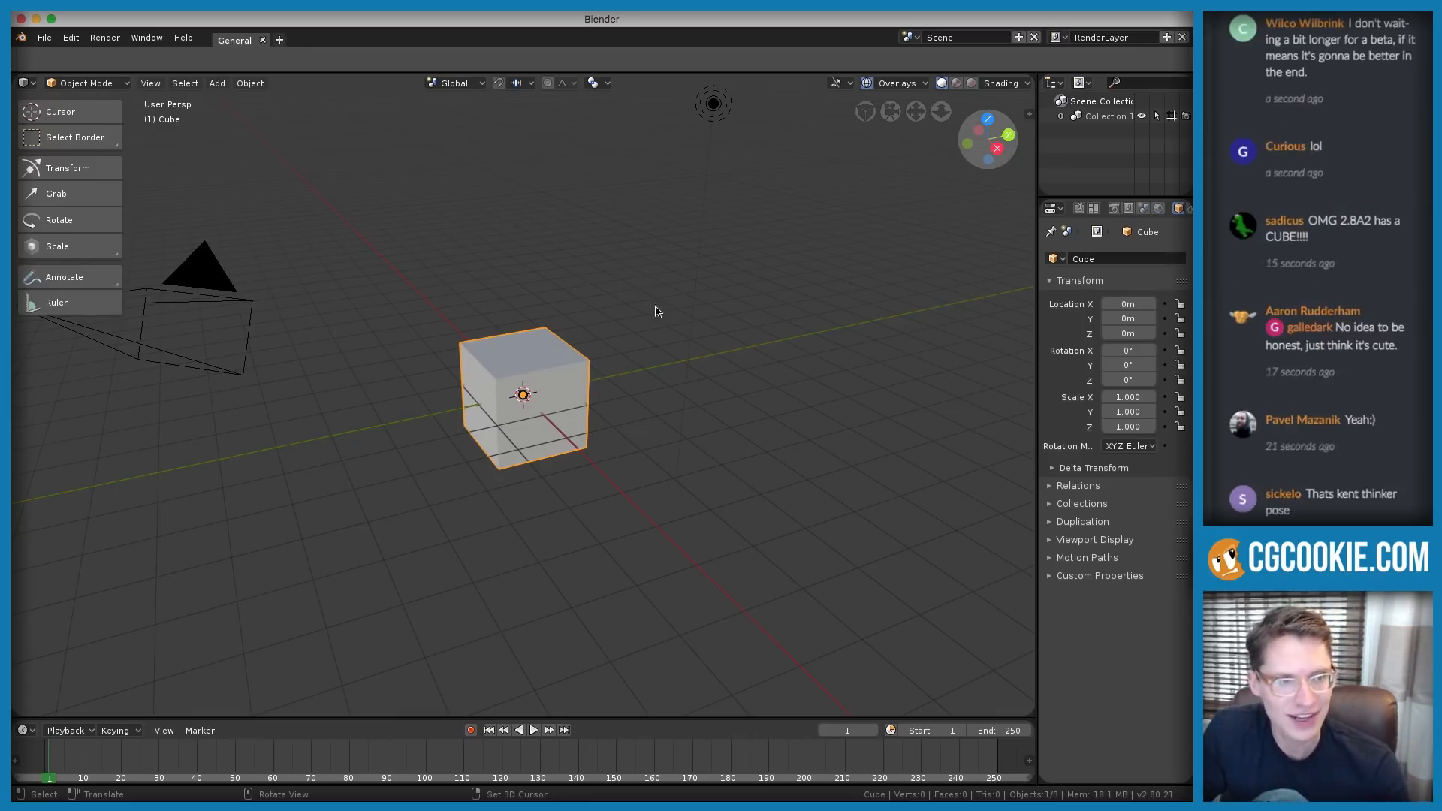
# Merge the timeline area into the 3D viewport and slightly widen the outliner and properties column
pyautogui.press('ctrl')
pyautogui.keyDown('ctrl'); pyautogui.moveTo(648, 305); pyautogui.dragTo(710, 361, button='middle'); pyautogui.keyUp('ctrl')
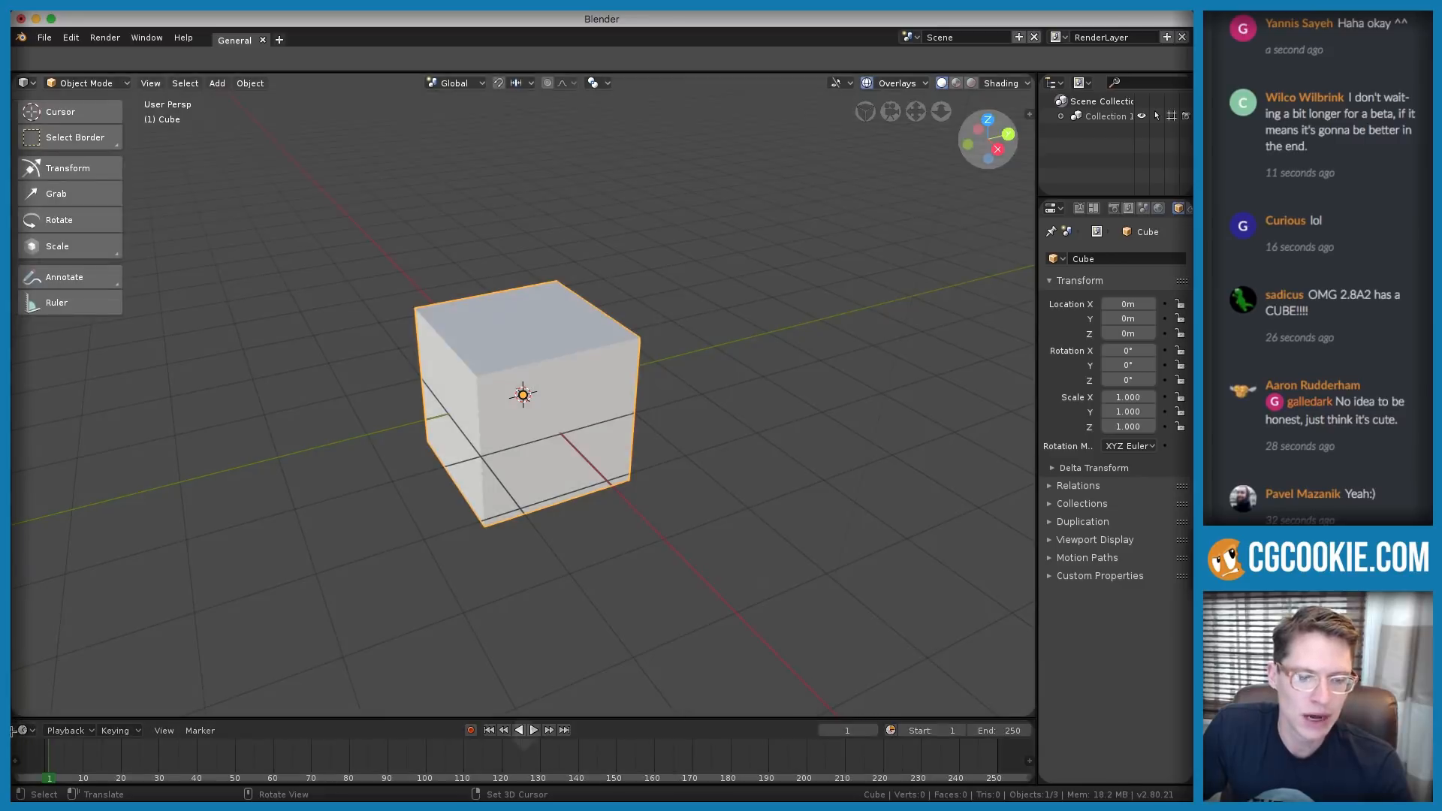
pyautogui.moveTo(11, 731); pyautogui.dragTo(23, 702)
pyautogui.press('Escape')
pyautogui.press('Escape')
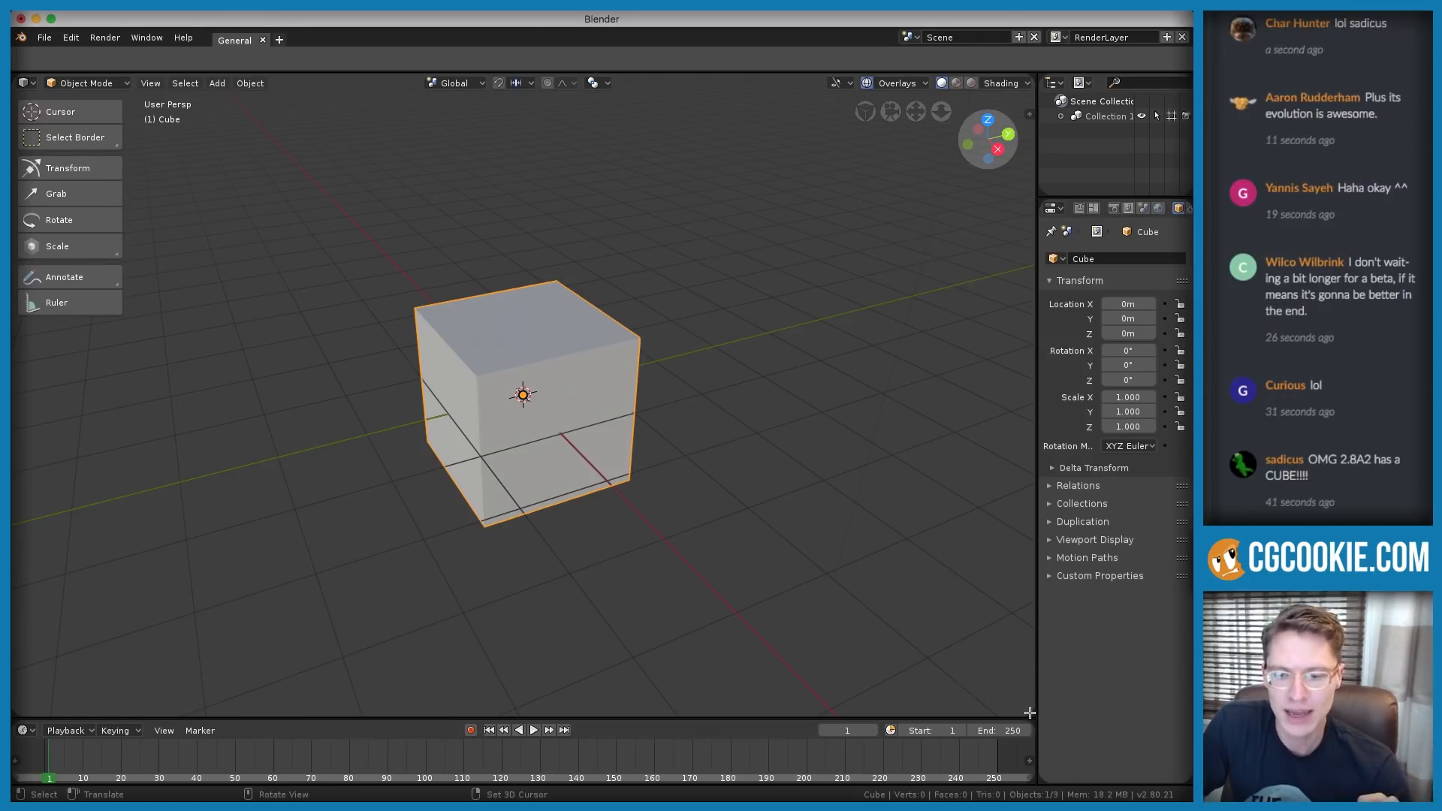
pyautogui.moveTo(1029, 712); pyautogui.dragTo(1023, 750)
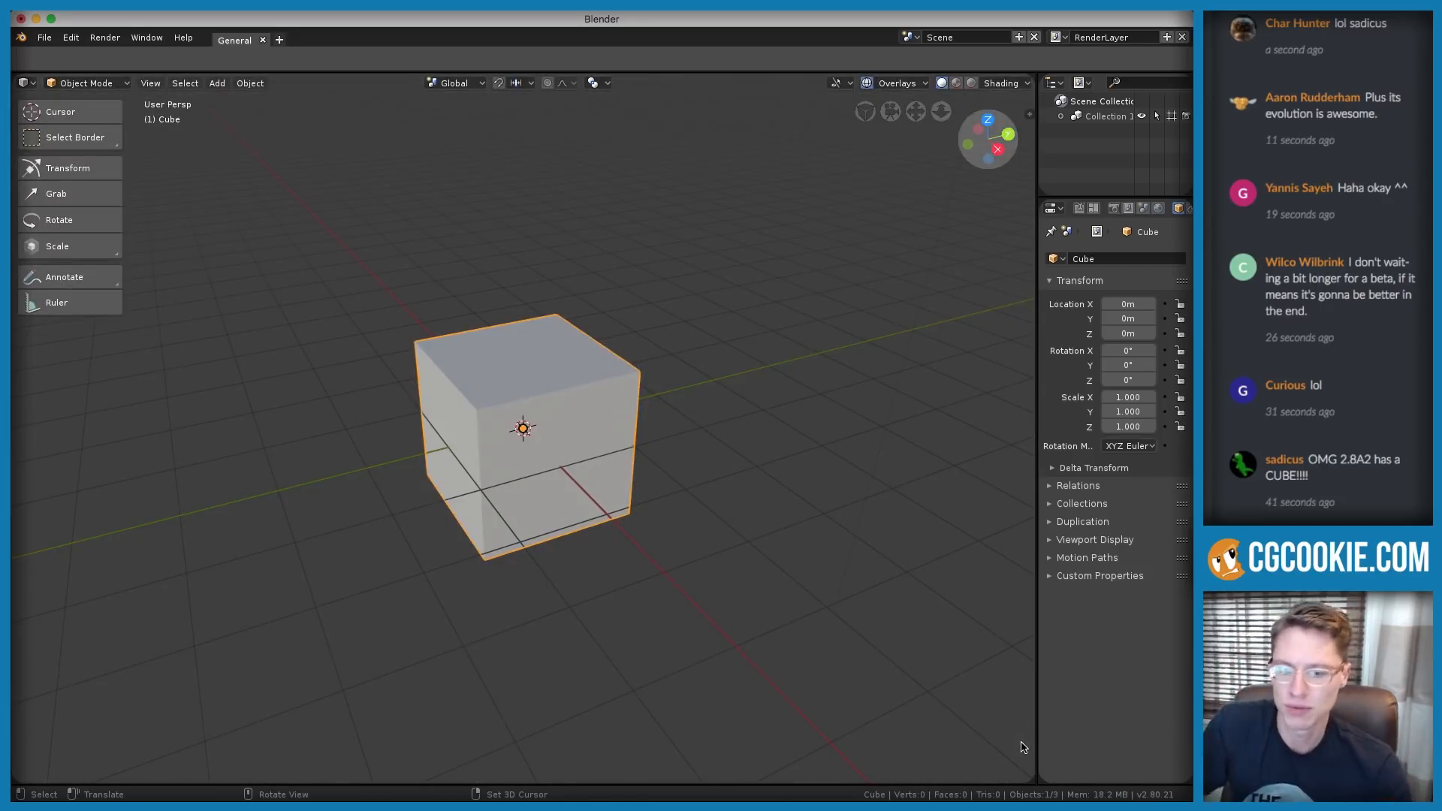
pyautogui.moveTo(1036, 746); pyautogui.dragTo(1019, 747)
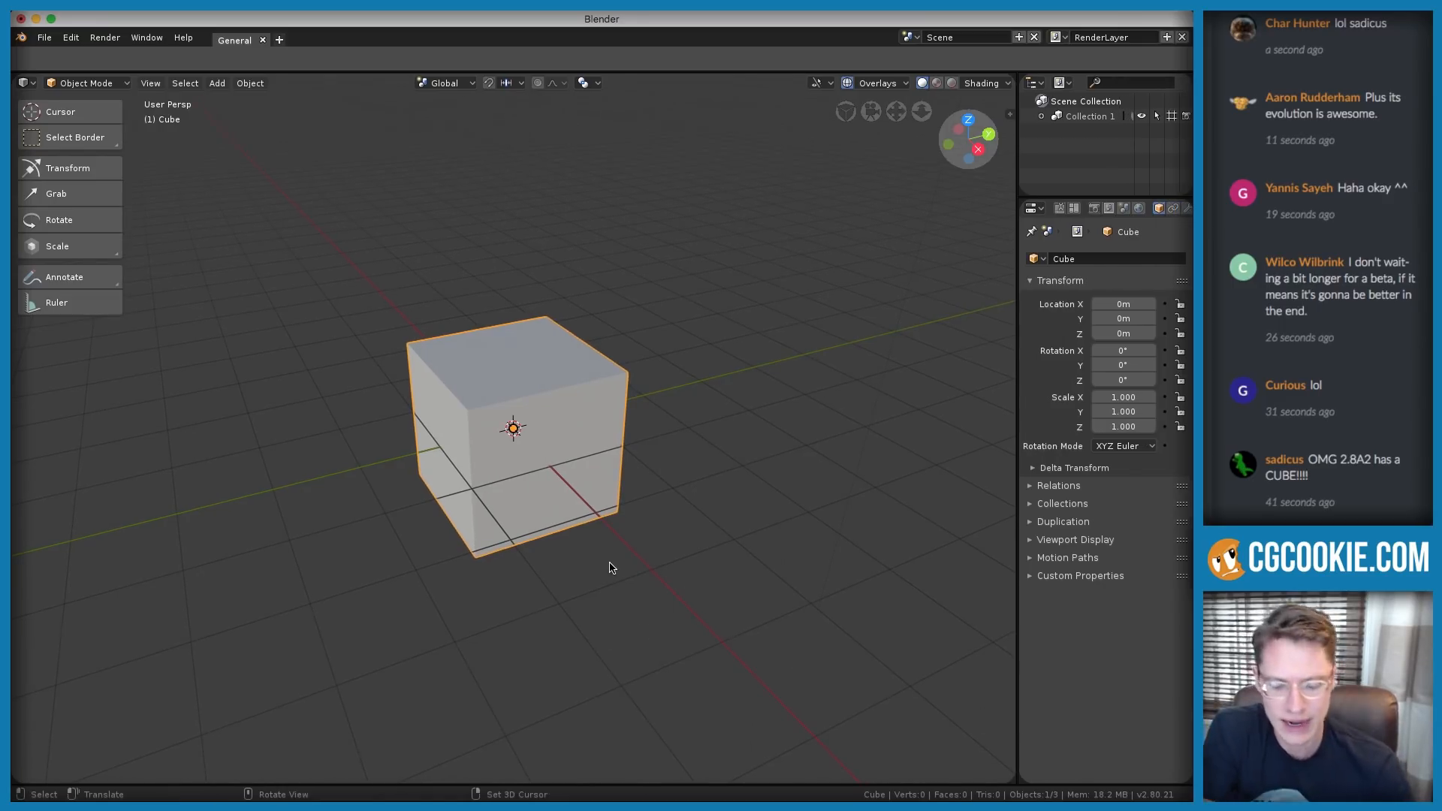
# Open the user preferences, look over the Editing and Interface settings, and close the window
pyautogui.hotkey('ctrl', 'alt', 'u')
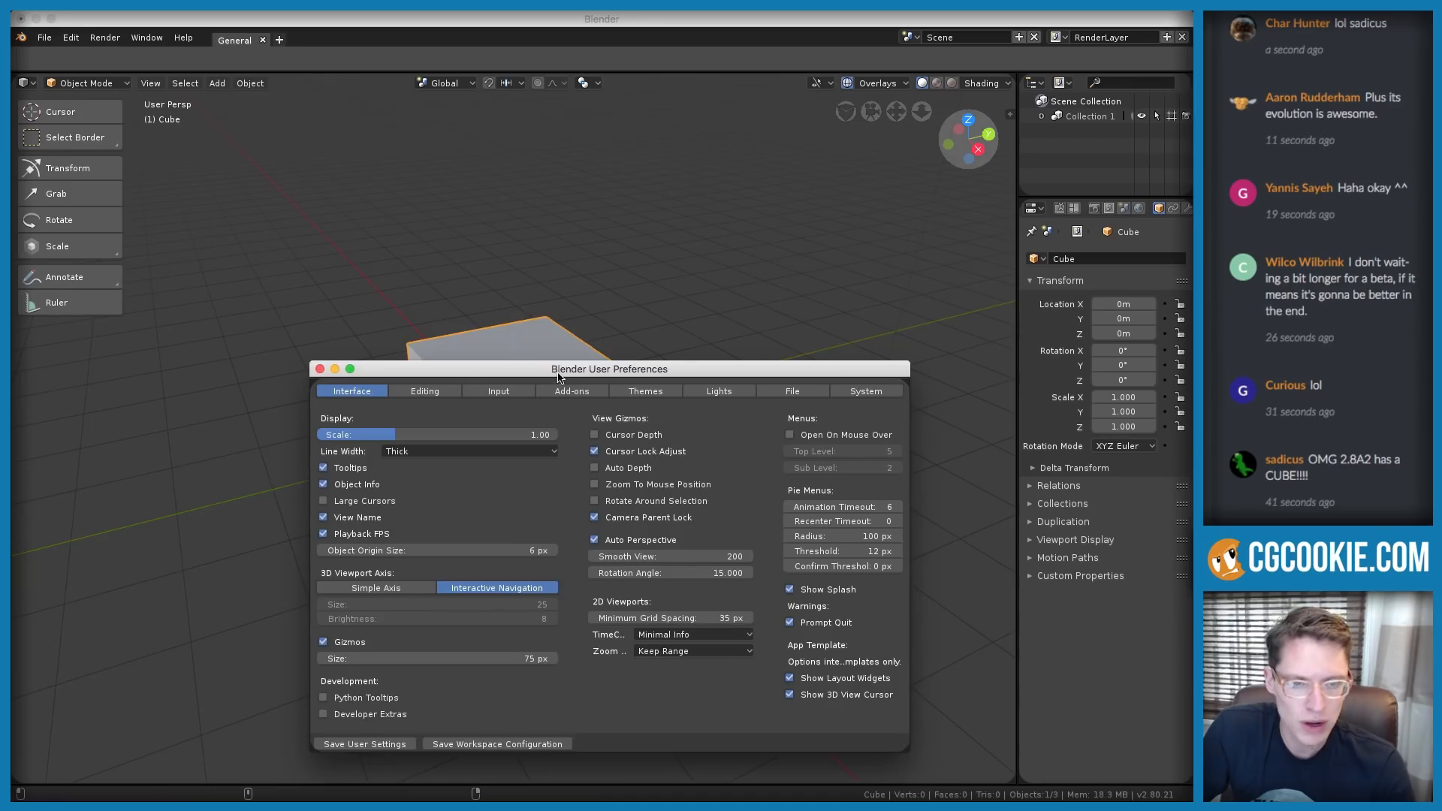
pyautogui.moveTo(558, 374); pyautogui.dragTo(539, 244)
pyautogui.click(405, 263)
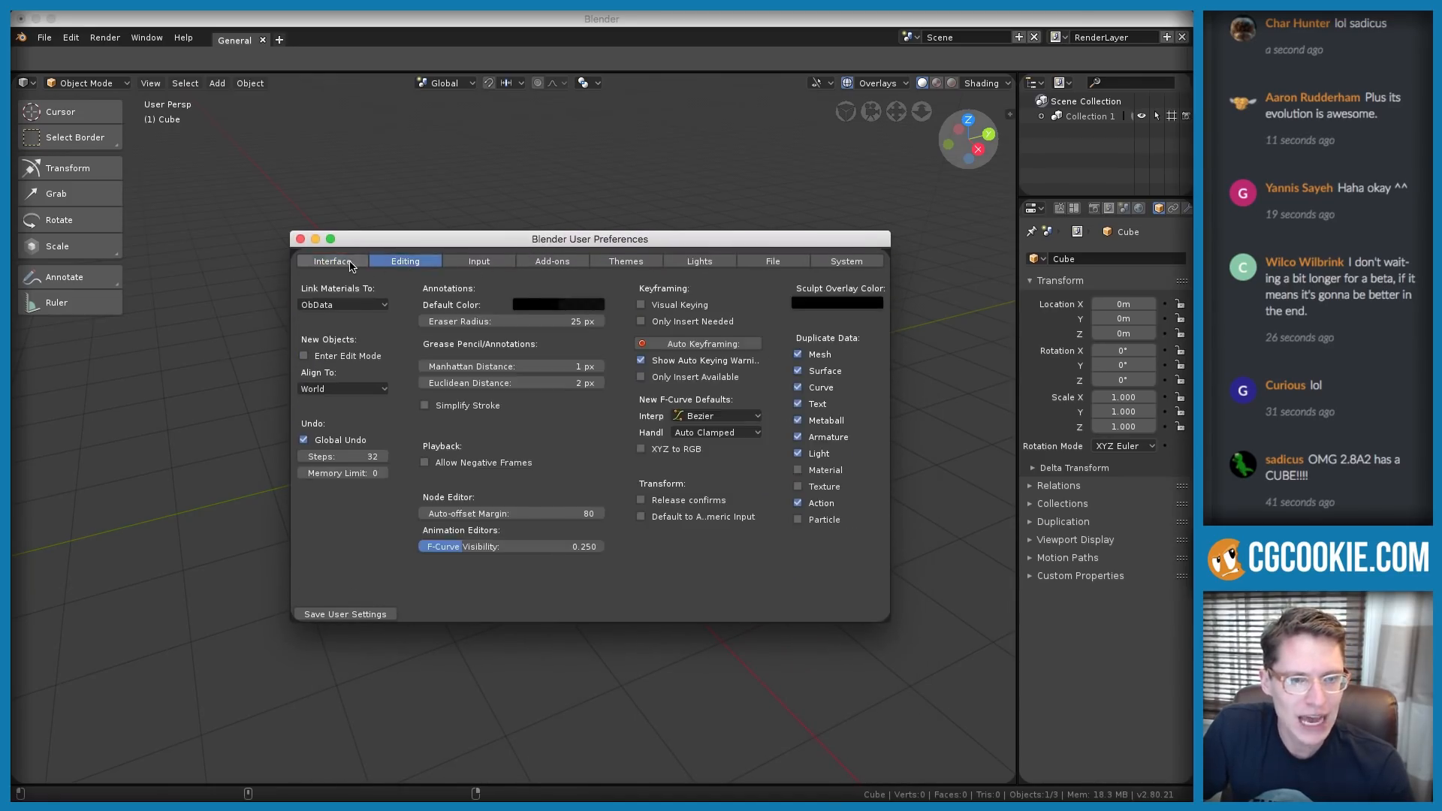
pyautogui.click(342, 265)
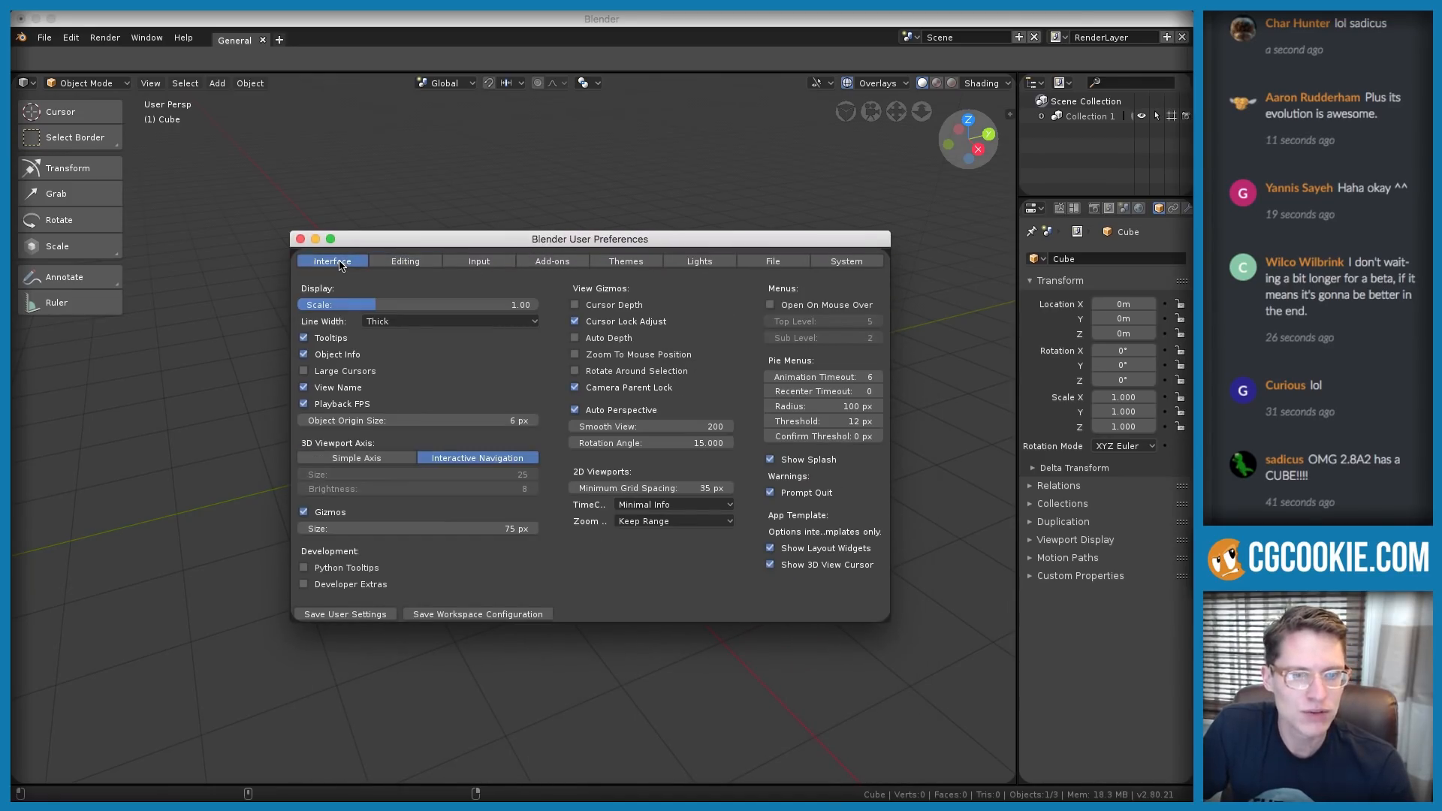
pyautogui.click(300, 239)
# Reopen the user preferences, compare the Auto and Thick interface line widths, return to Thick, and close the window
pyautogui.click(69, 38)
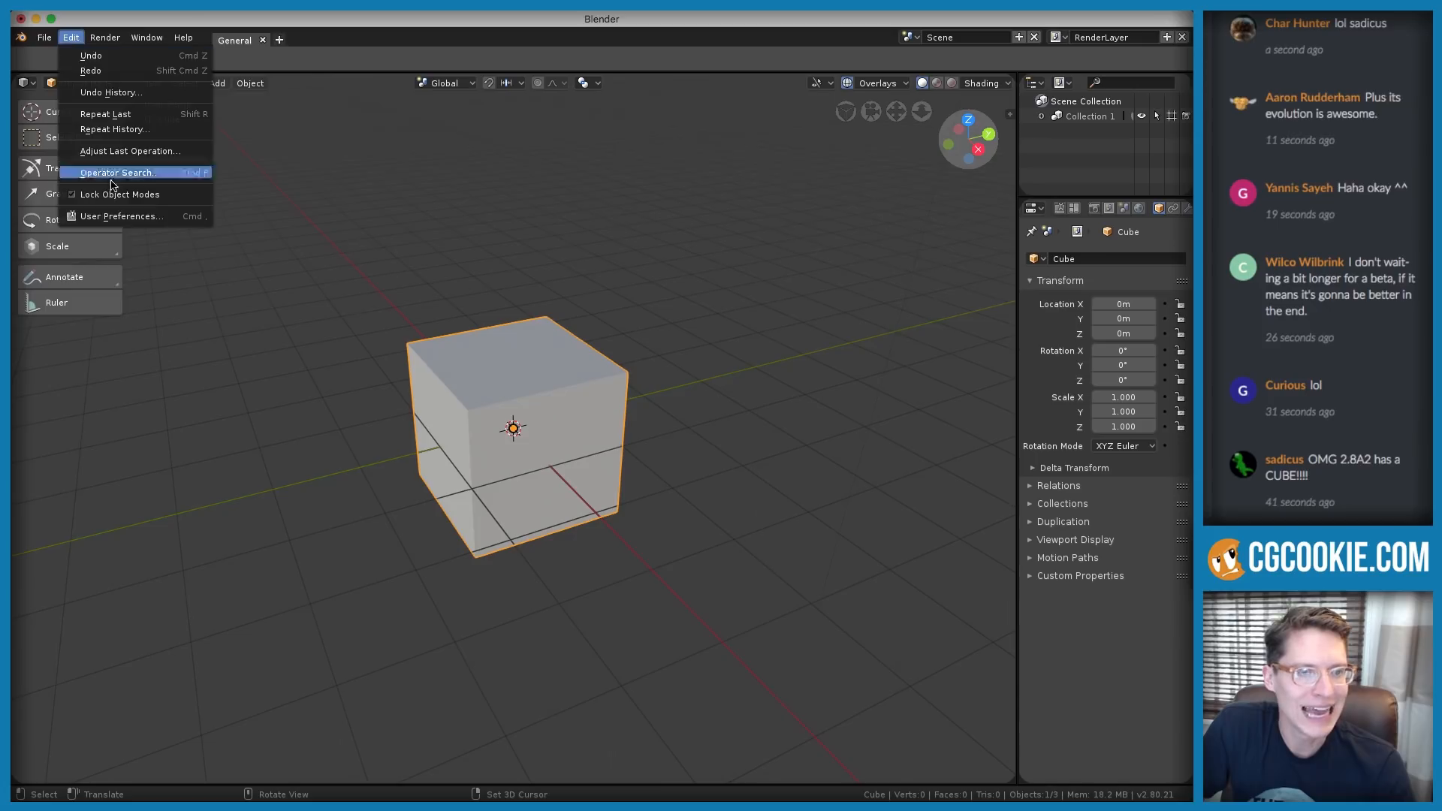
pyautogui.click(122, 216)
pyautogui.moveTo(245, 31); pyautogui.dragTo(593, 172)
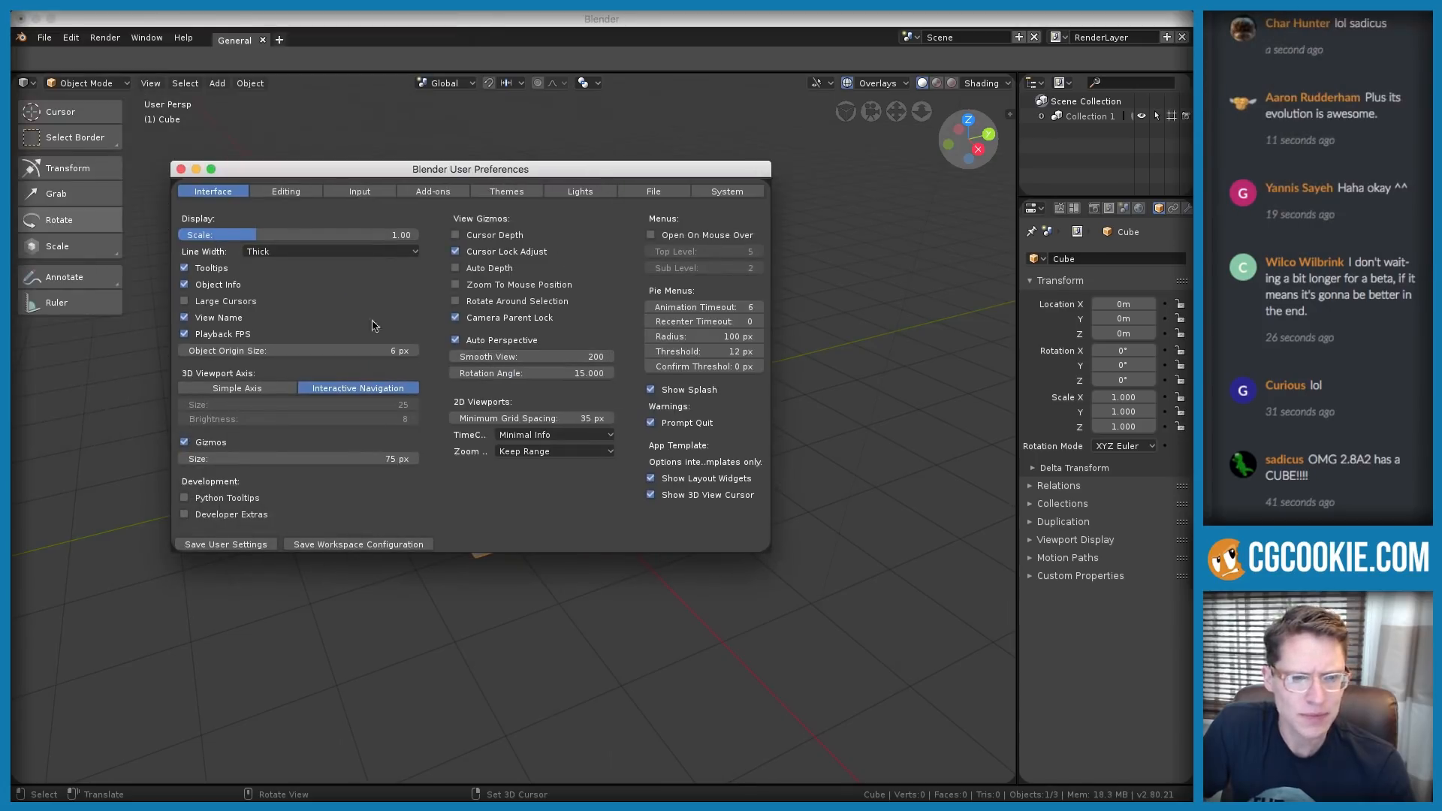
pyautogui.click(292, 252)
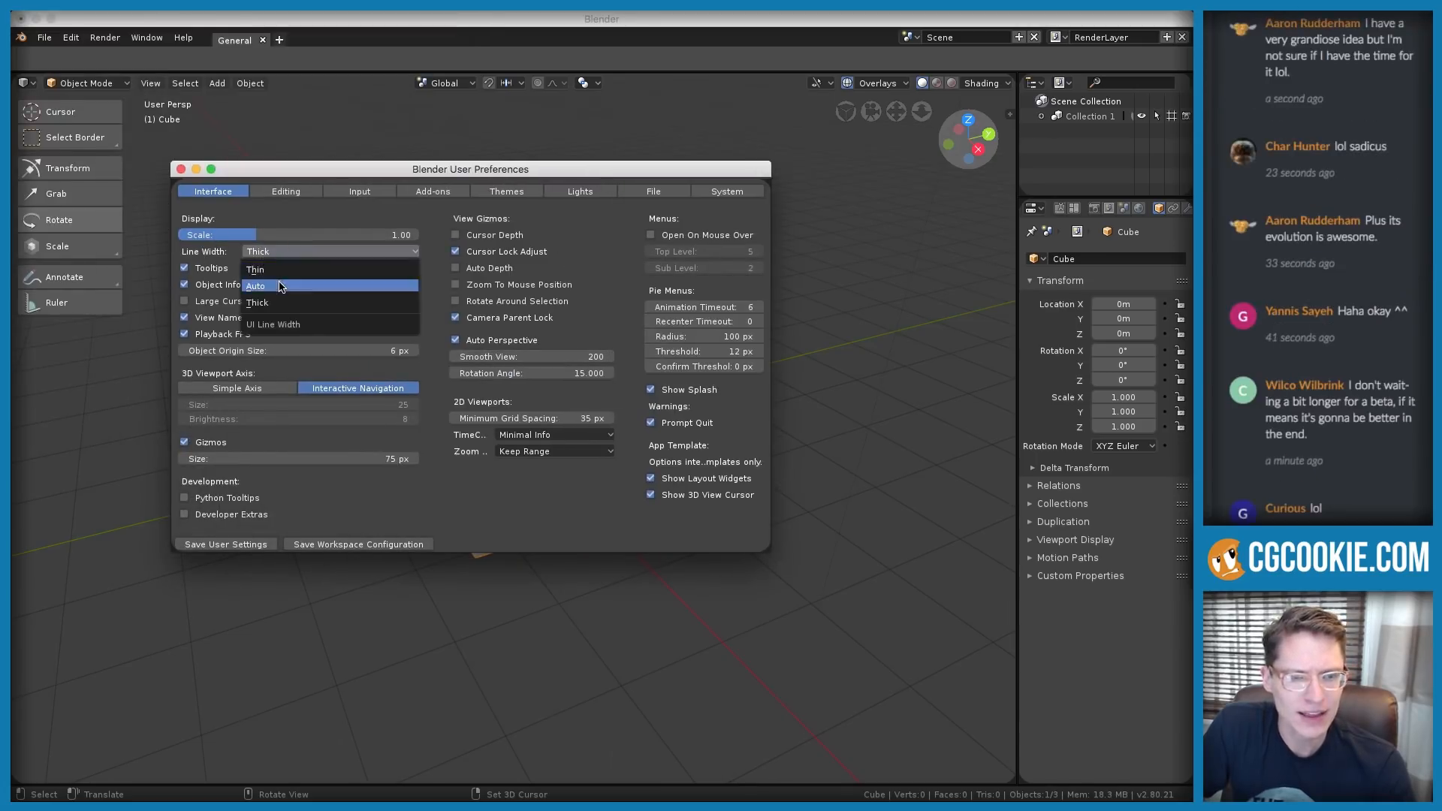
pyautogui.click(282, 284)
pyautogui.click(278, 251)
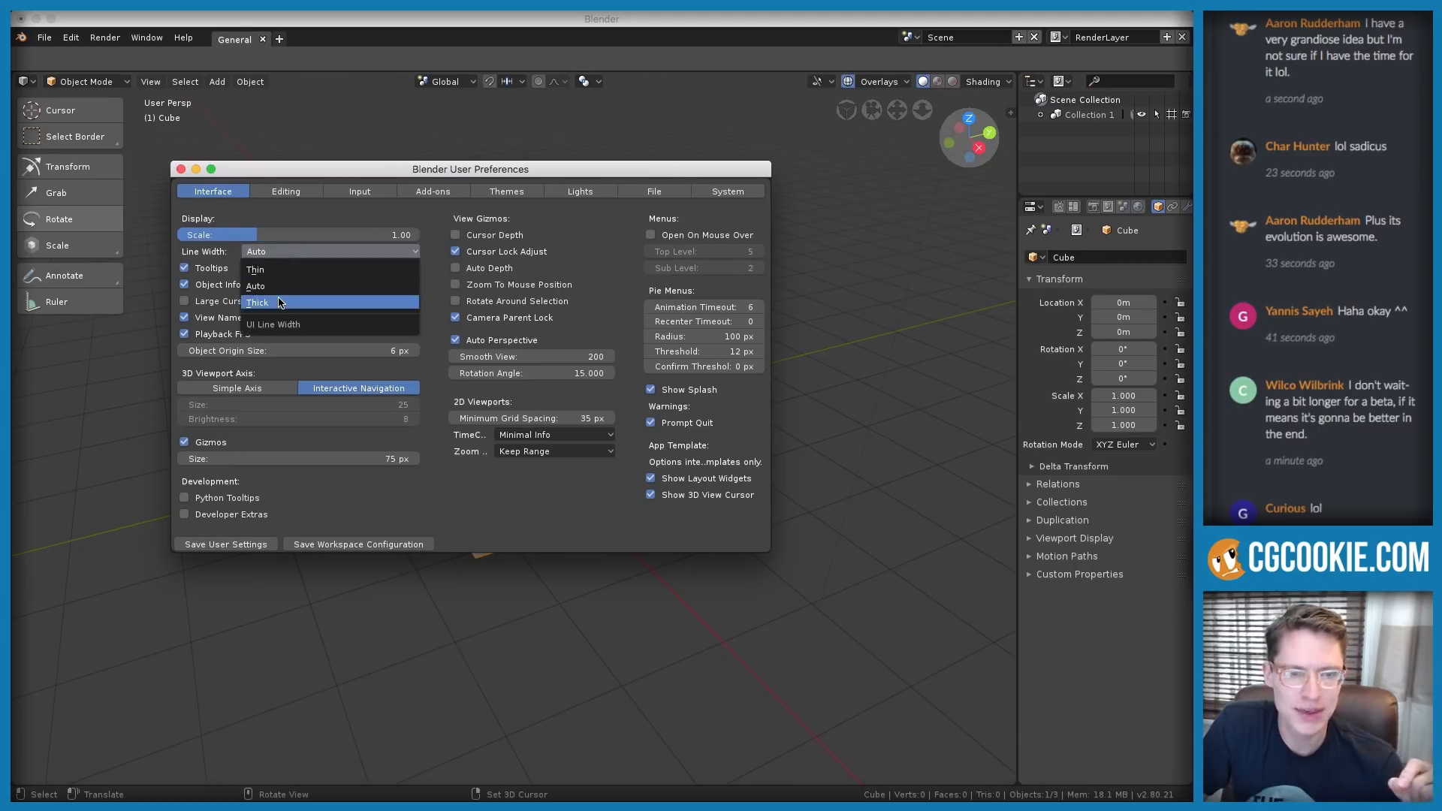
pyautogui.click(280, 302)
pyautogui.click(281, 251)
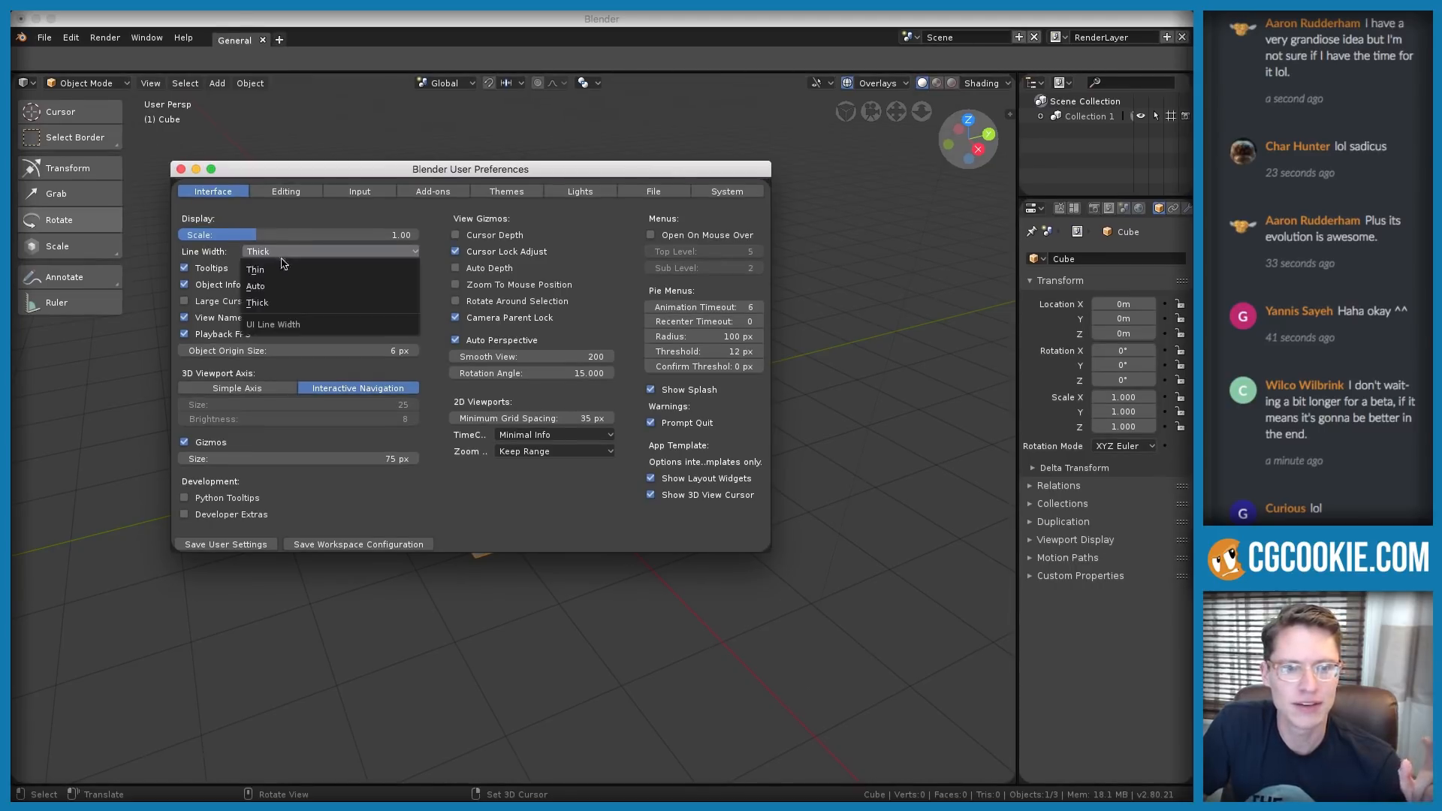
pyautogui.click(282, 286)
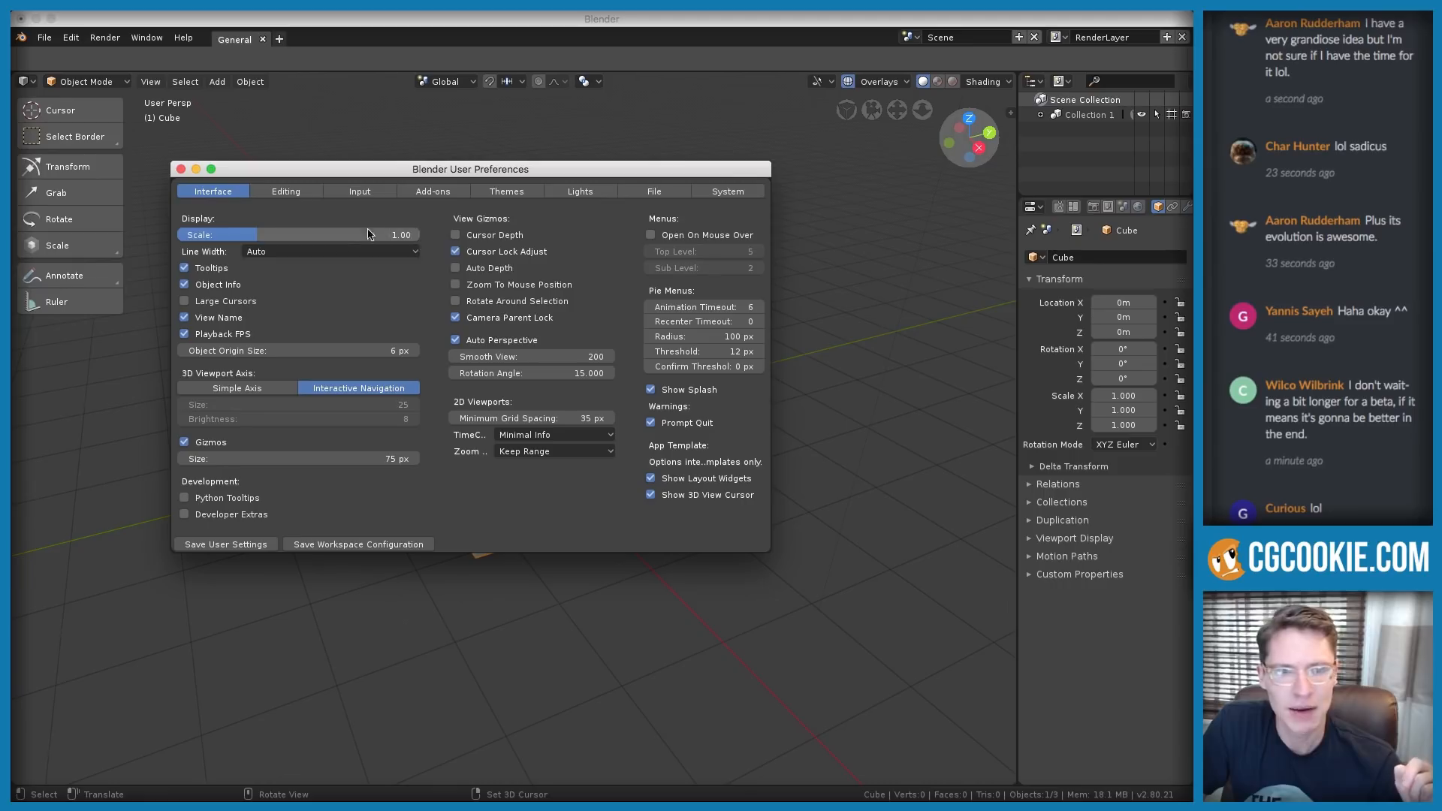
pyautogui.click(329, 251)
pyautogui.click(326, 302)
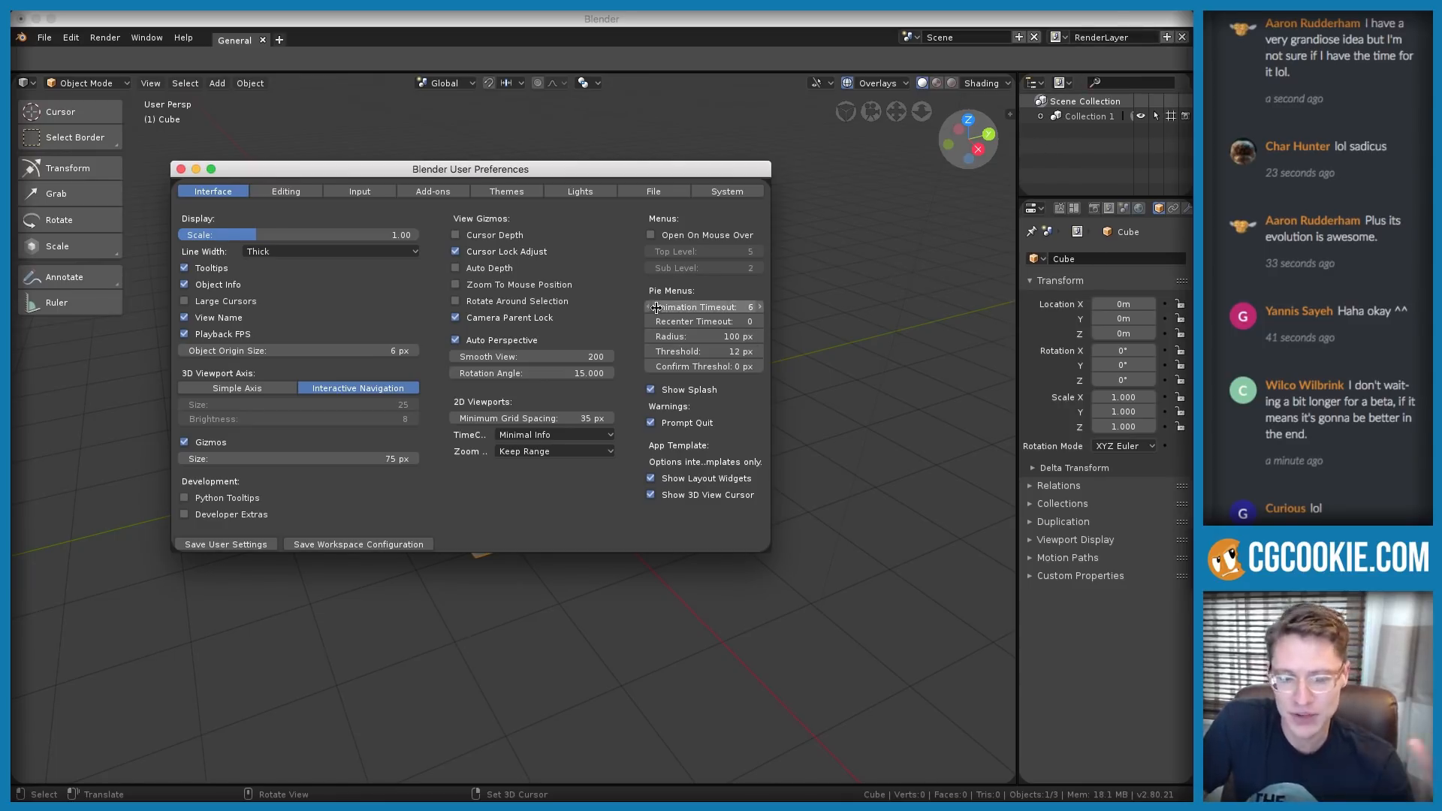
pyautogui.click(180, 169)
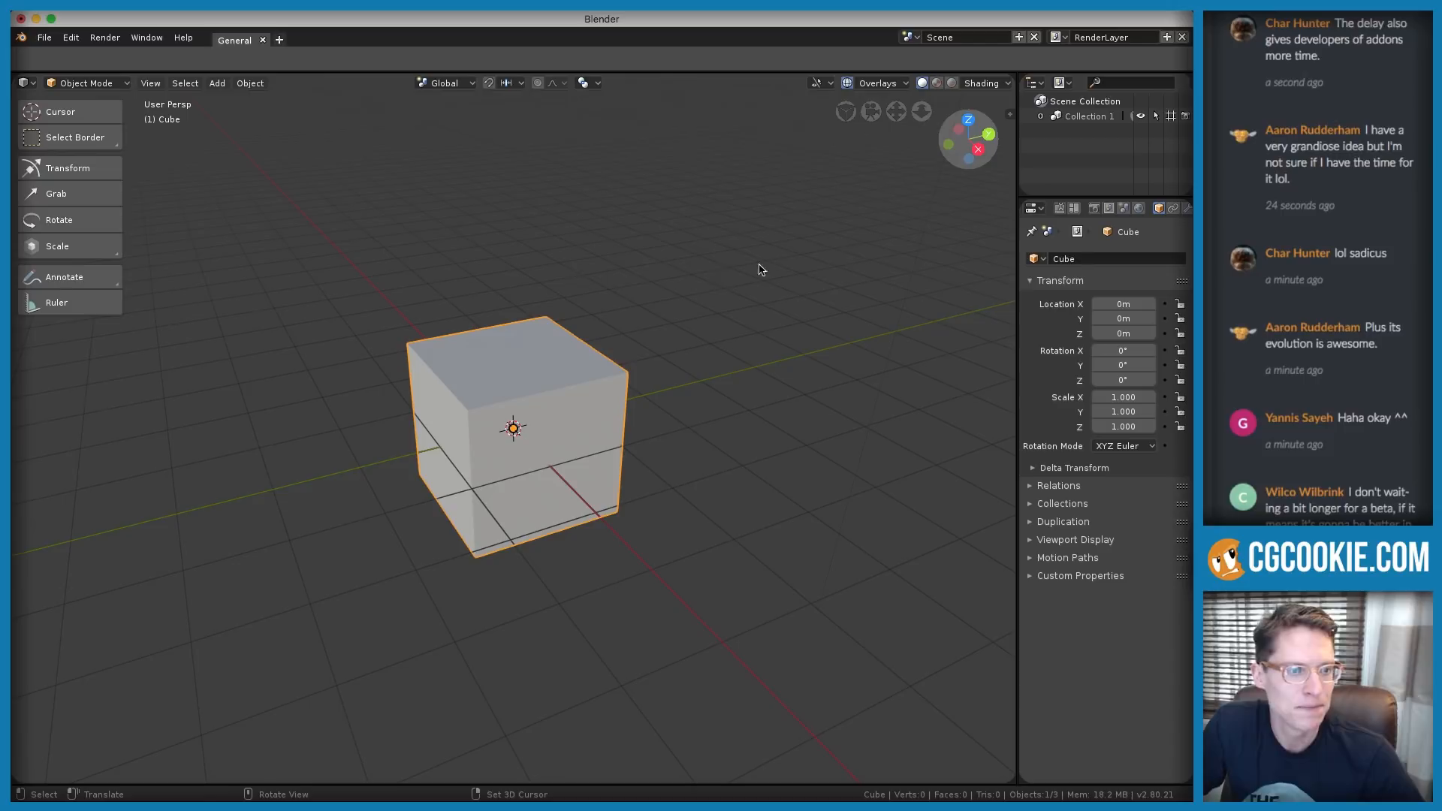
# Delete the default cube from the scene
pyautogui.moveTo(641, 296); pyautogui.dragTo(584, 421, button='middle')
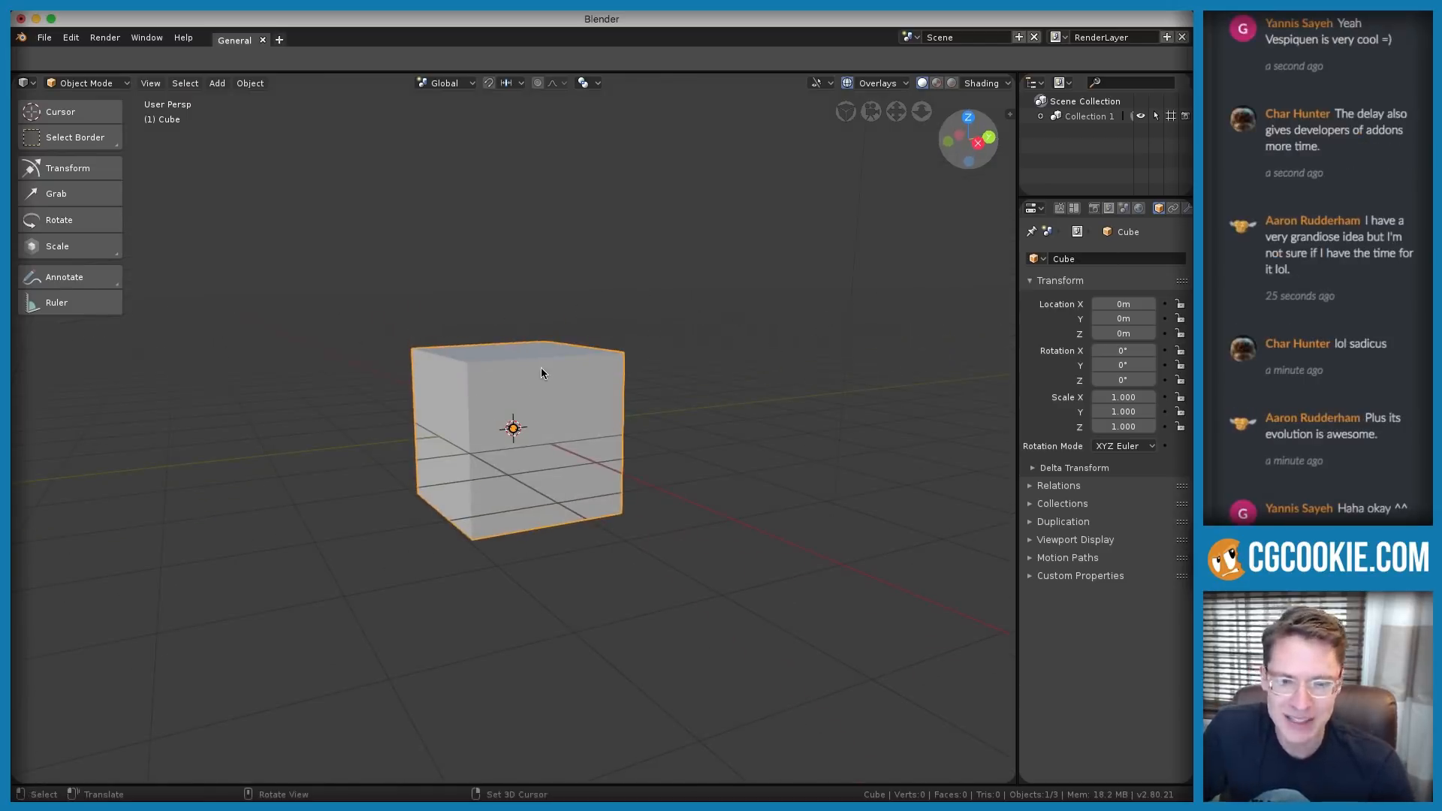
pyautogui.keyDown('ctrl'); pyautogui.moveTo(541, 367); pyautogui.dragTo(543, 401, button='middle'); pyautogui.keyUp('ctrl')
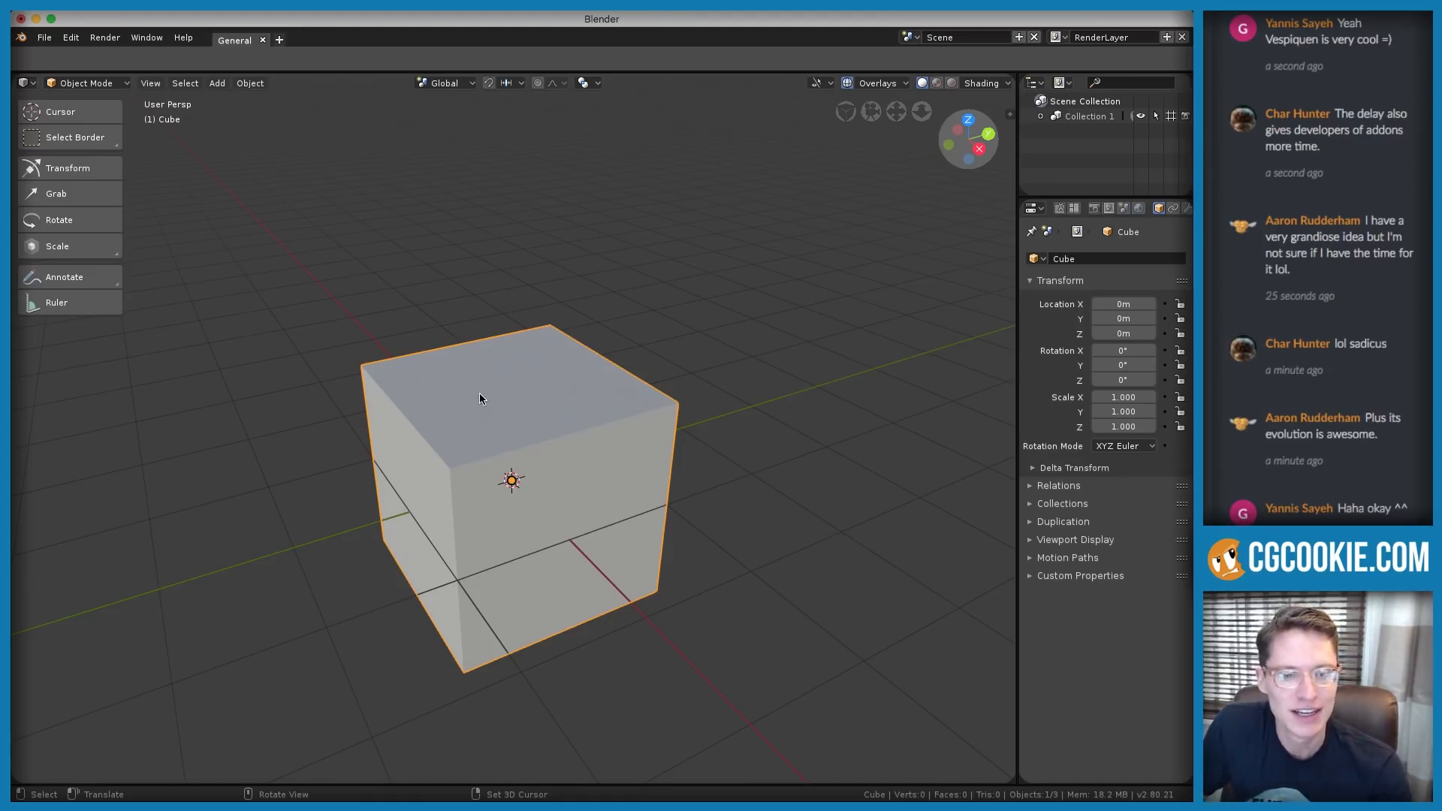
pyautogui.press('x')
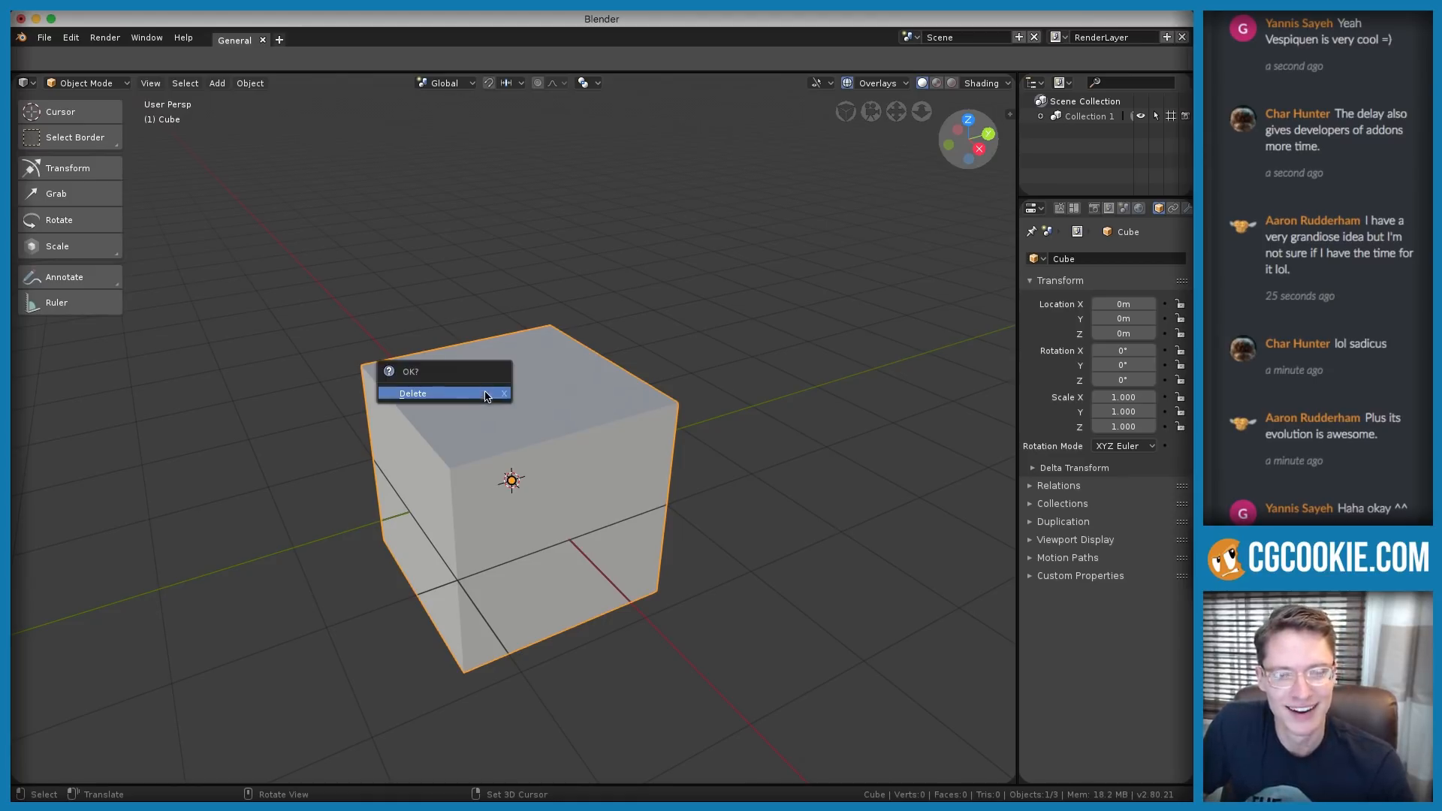
pyautogui.click(441, 399)
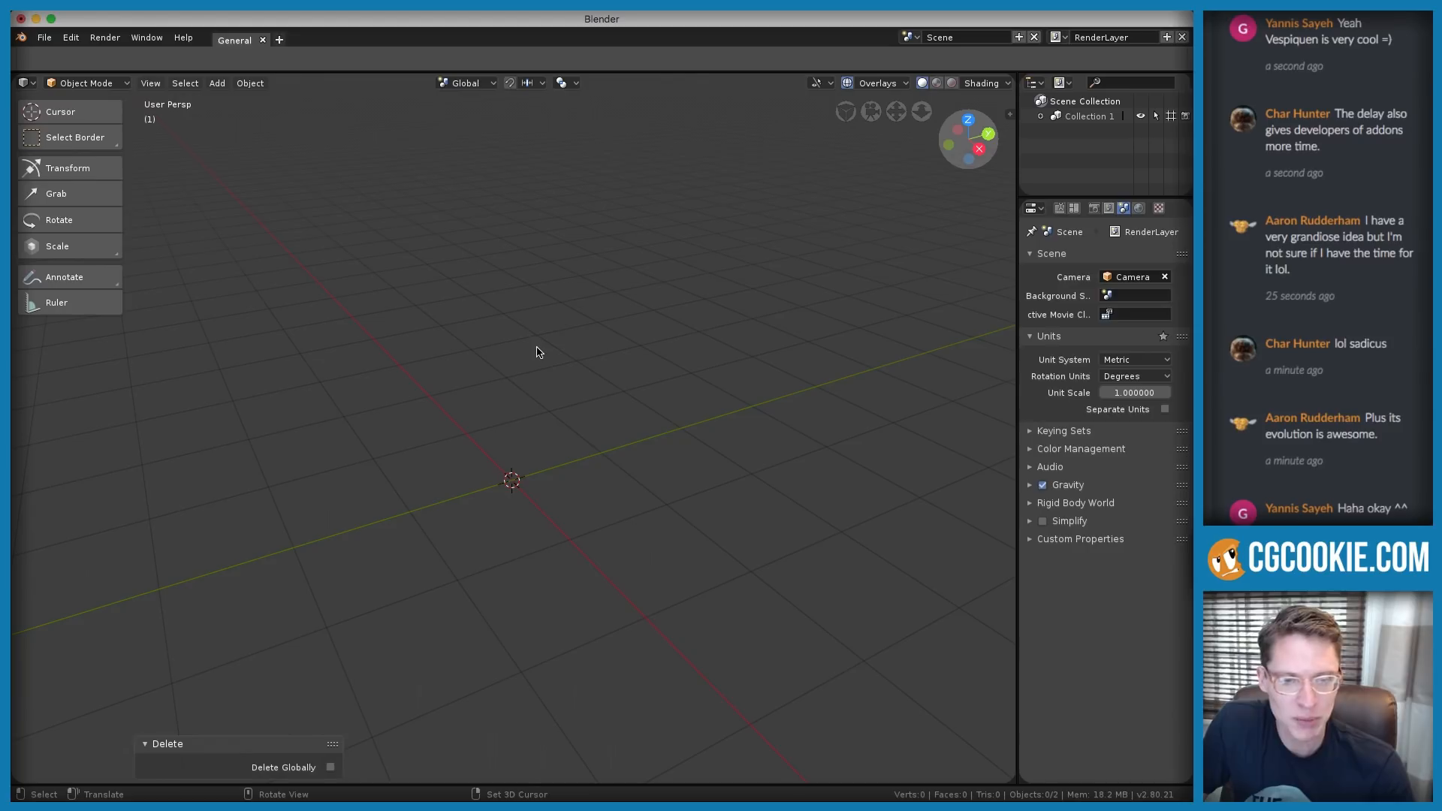
# Add a mesh cylinder at the origin of the empty scene
pyautogui.hotkey('shift', 'a')
pyautogui.moveTo(536, 338)
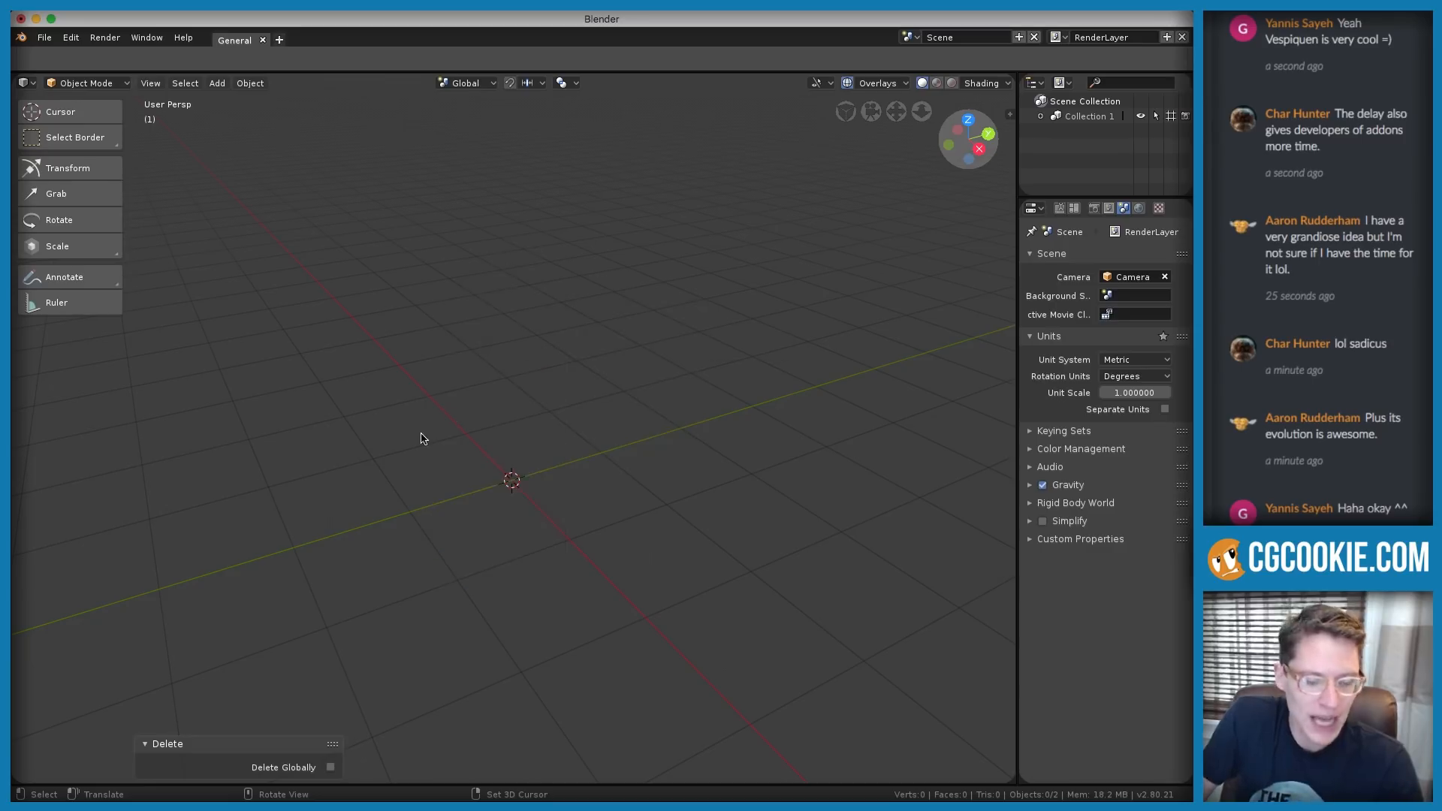
pyautogui.hotkey('shift', 'a')
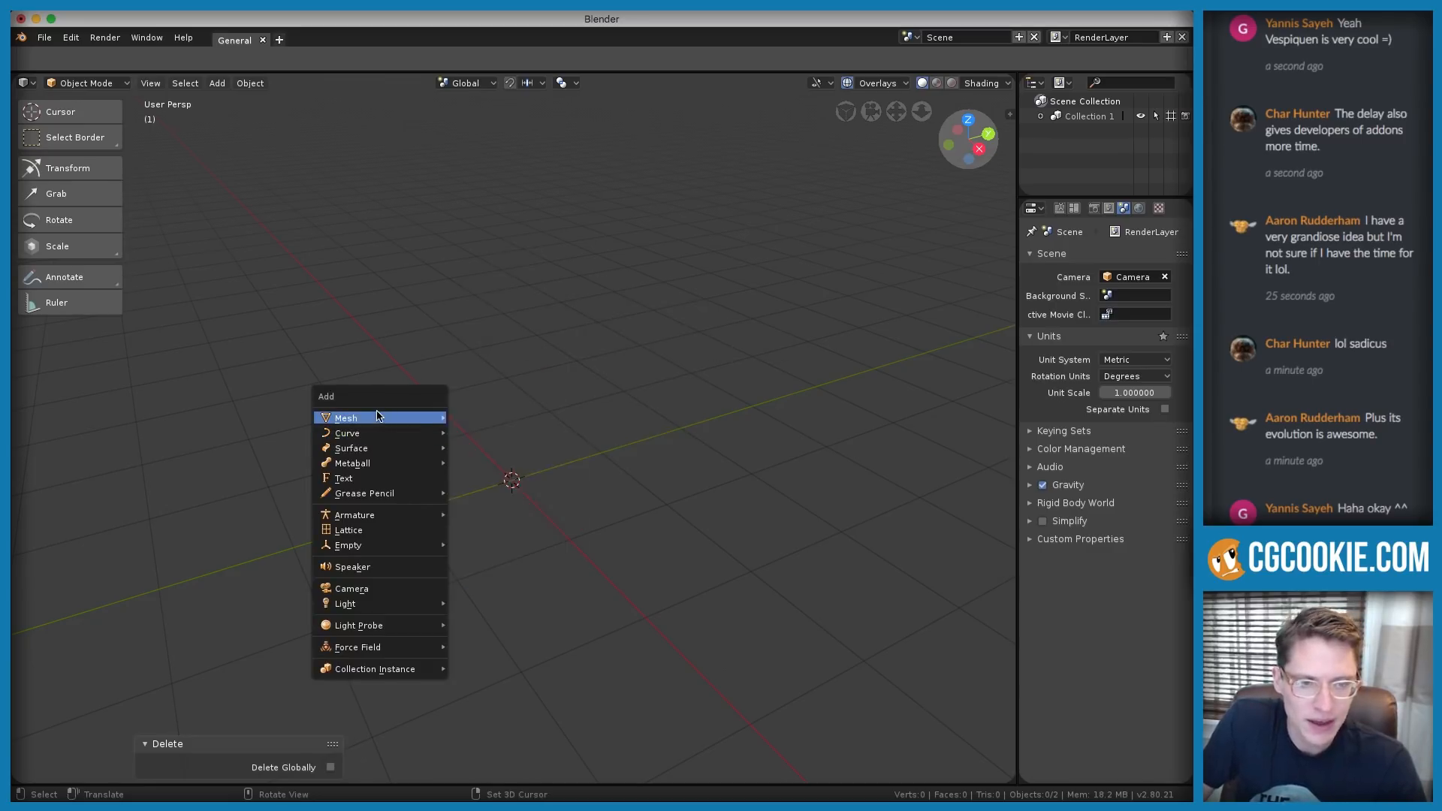
pyautogui.moveTo(439, 414)
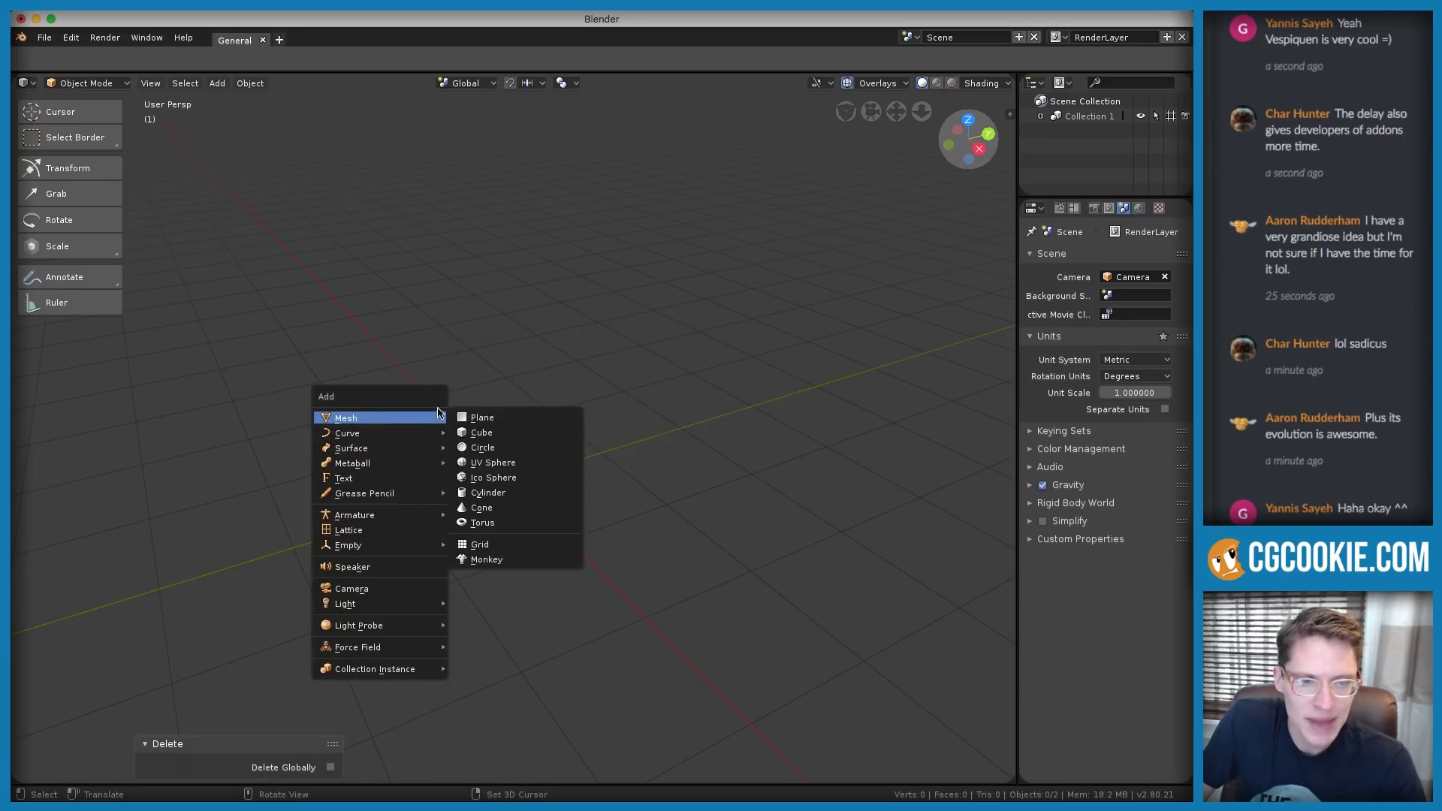
pyautogui.click(498, 493)
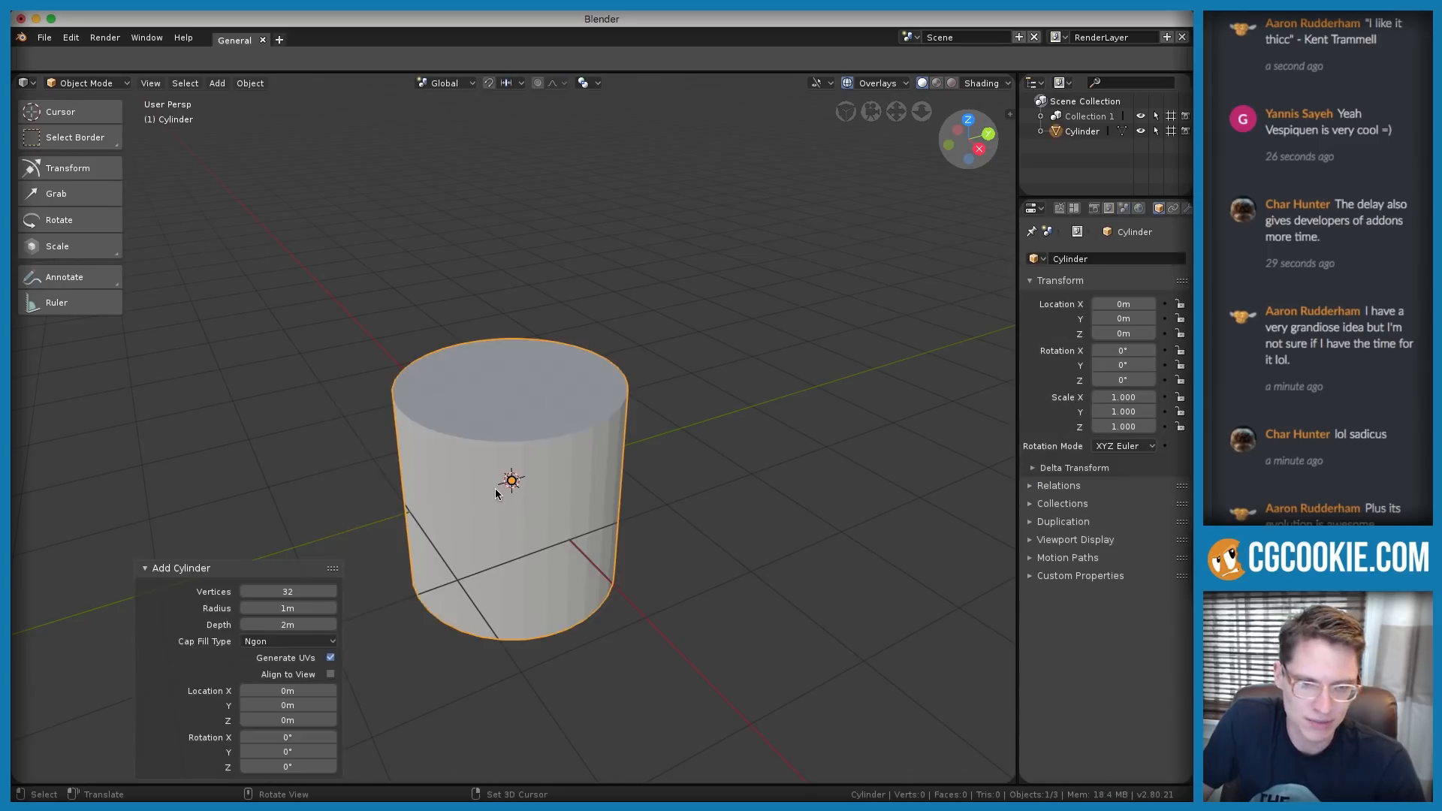
pyautogui.scroll(4, 519, 458)
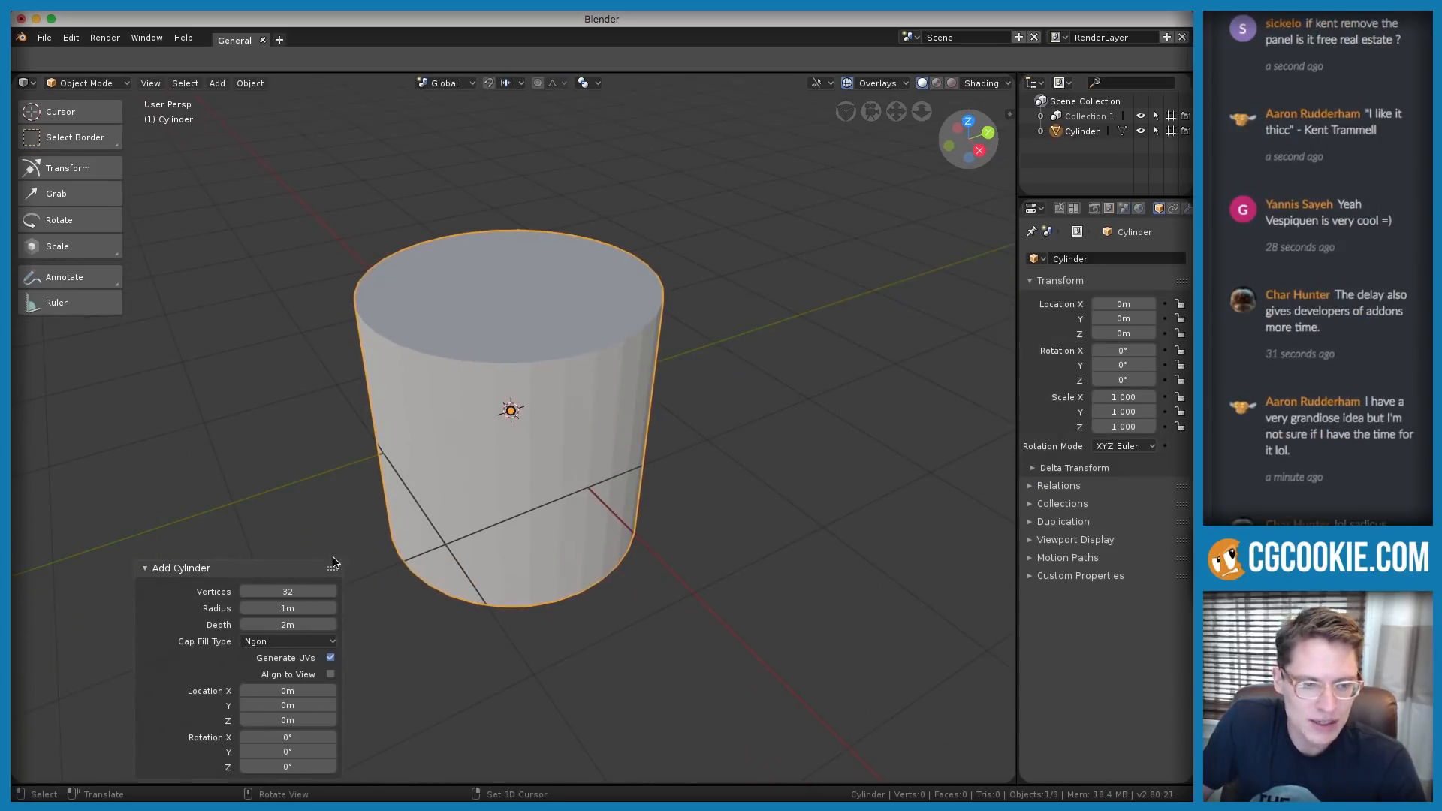
# Collapse the Add Cylinder settings and expand them again
pyautogui.click(148, 568)
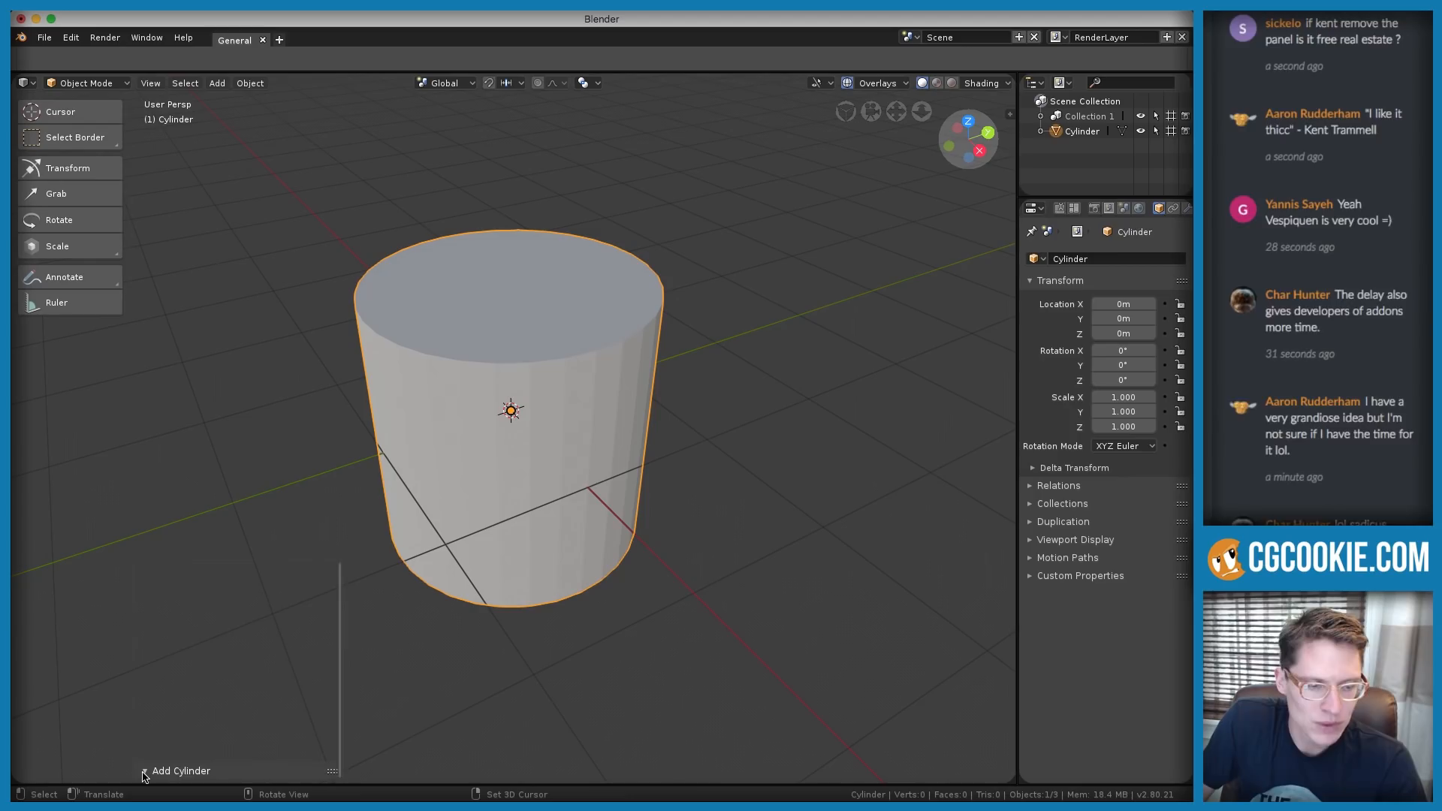
pyautogui.click(147, 773)
pyautogui.click(148, 569)
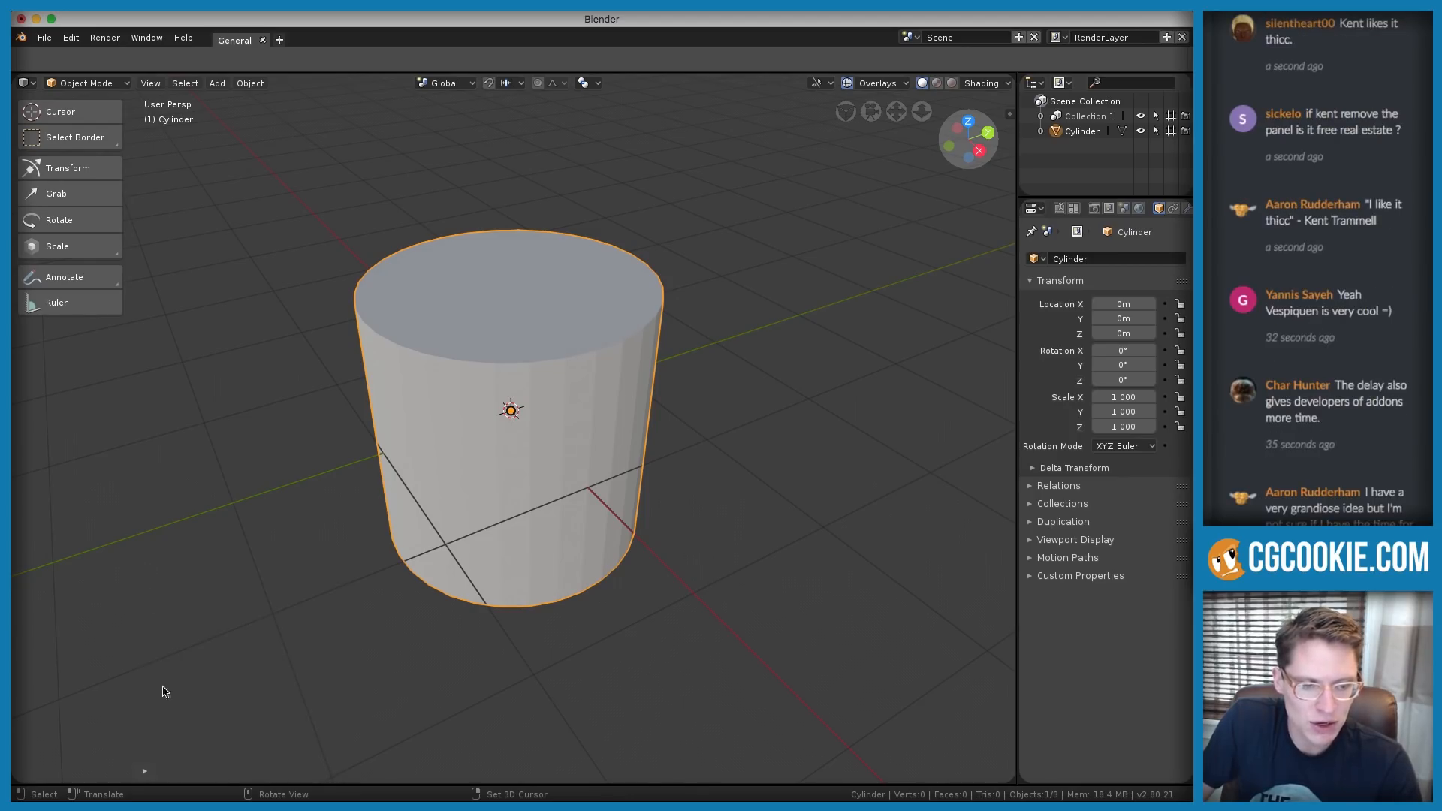
pyautogui.click(147, 773)
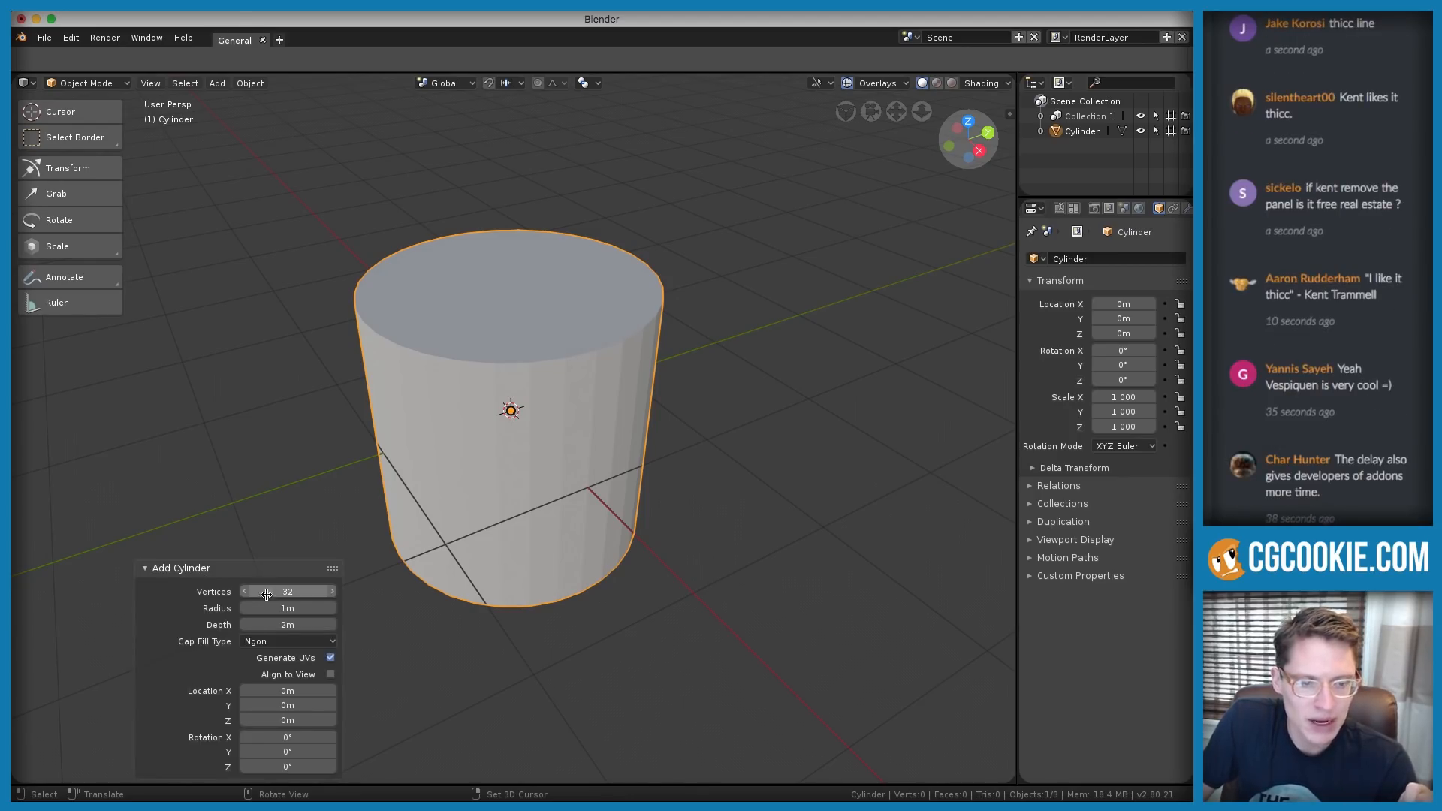
# Set the new cylinder's vertex count to 12
pyautogui.moveTo(594, 461); pyautogui.dragTo(604, 418, button='middle')
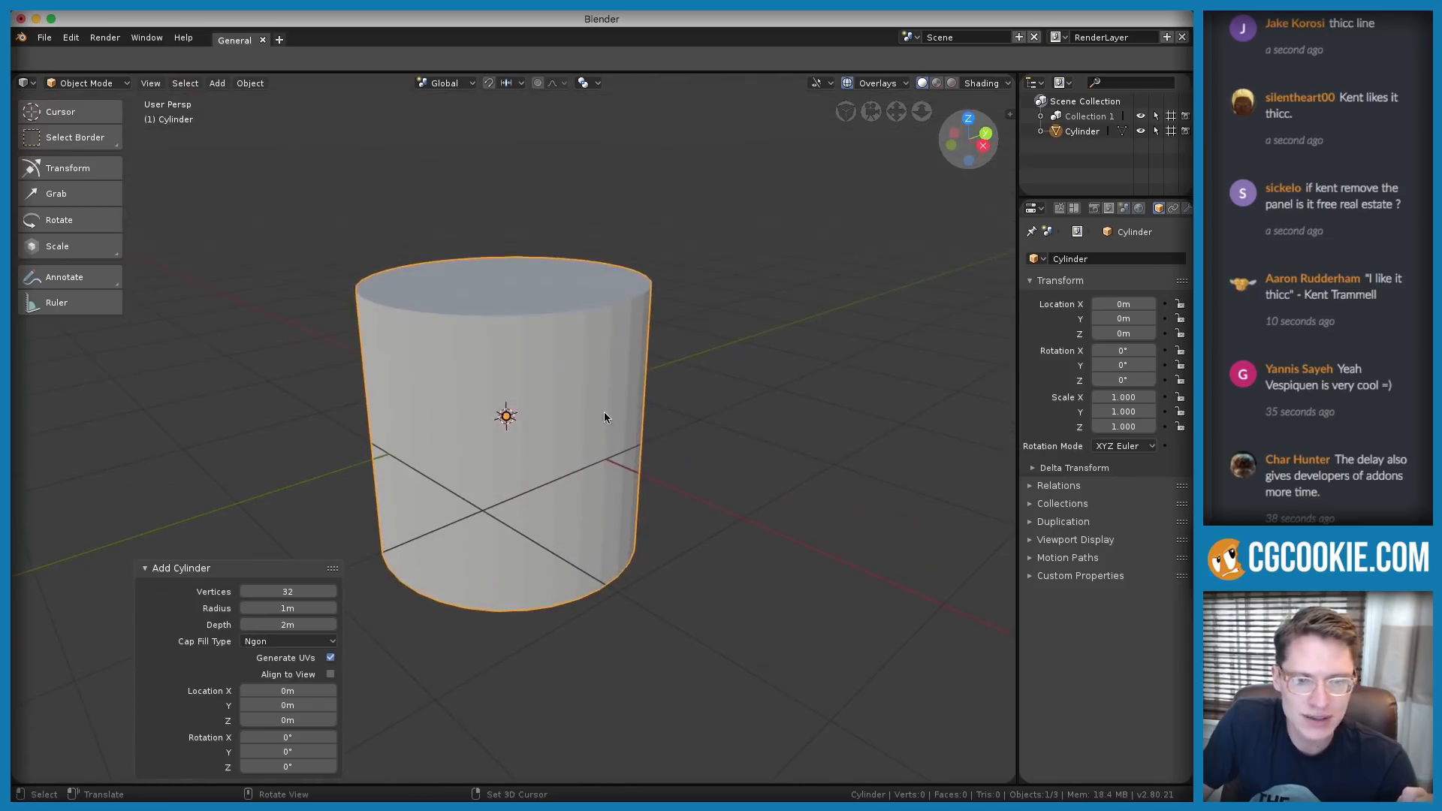
pyautogui.click(284, 592)
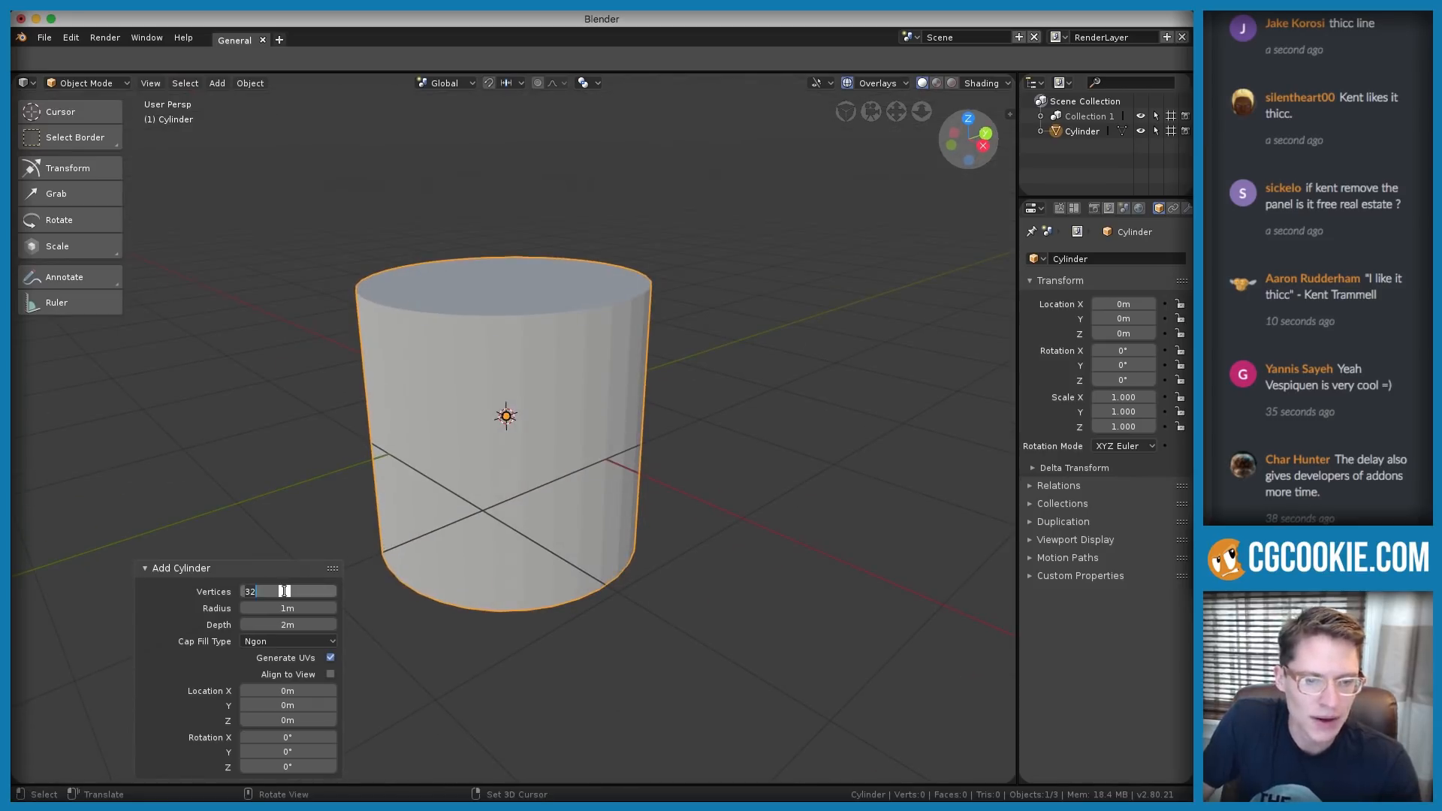
pyautogui.write('12')
pyautogui.press('Return')
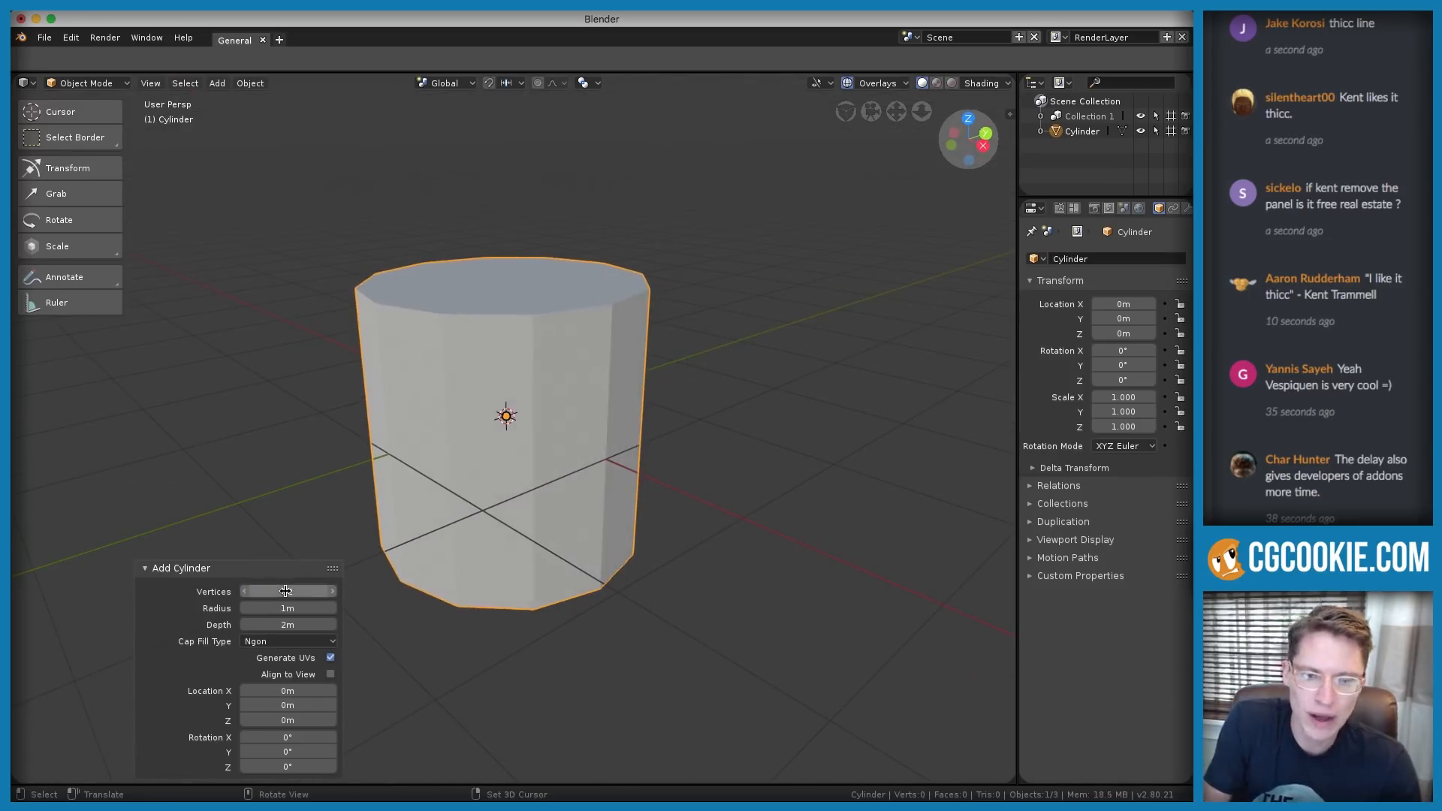
pyautogui.moveTo(409, 350); pyautogui.dragTo(467, 338, button='middle')
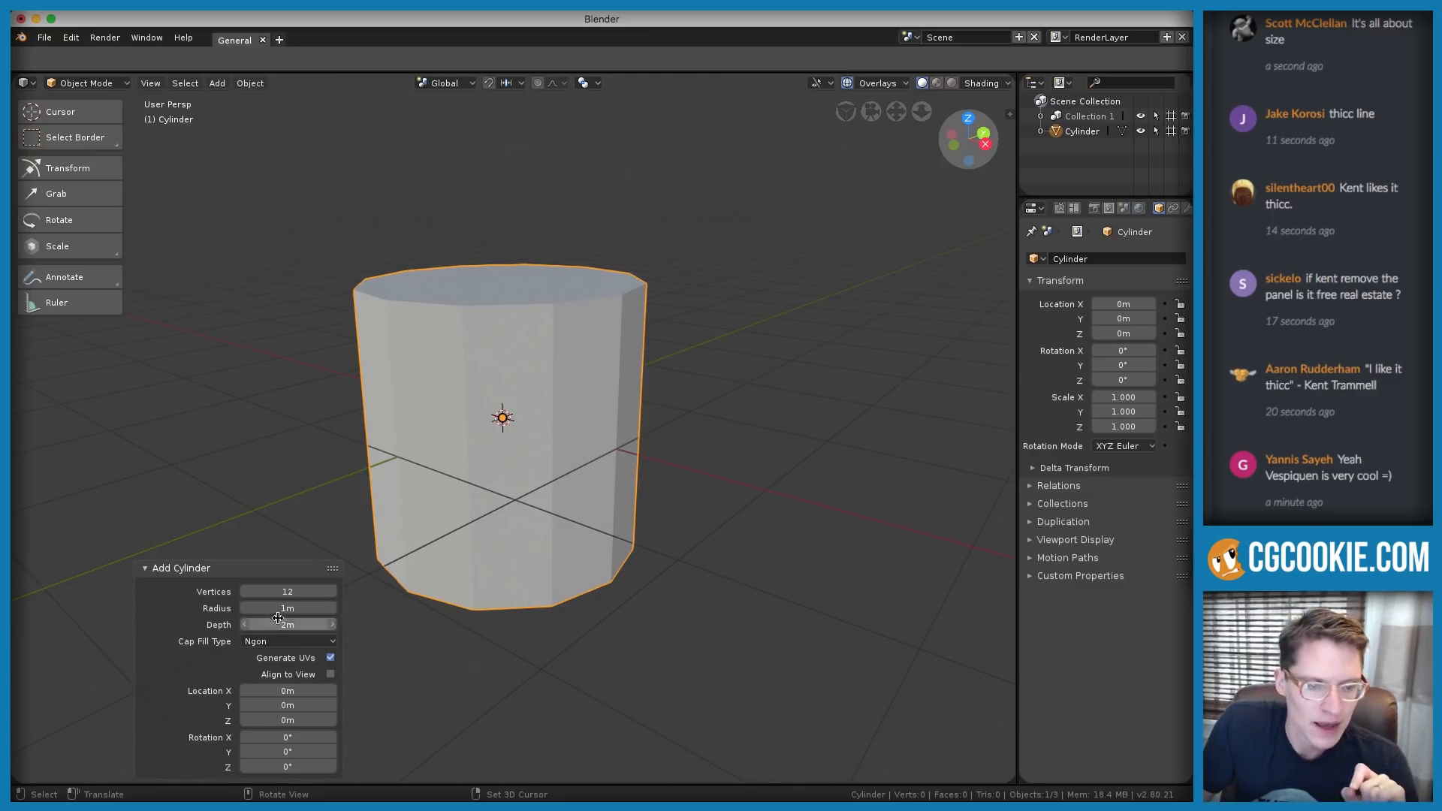
# Reduce the cylinder's depth to 29 cm and set its cap fill type to Nothing
pyautogui.moveTo(289, 618); pyautogui.dragTo(162, 622)
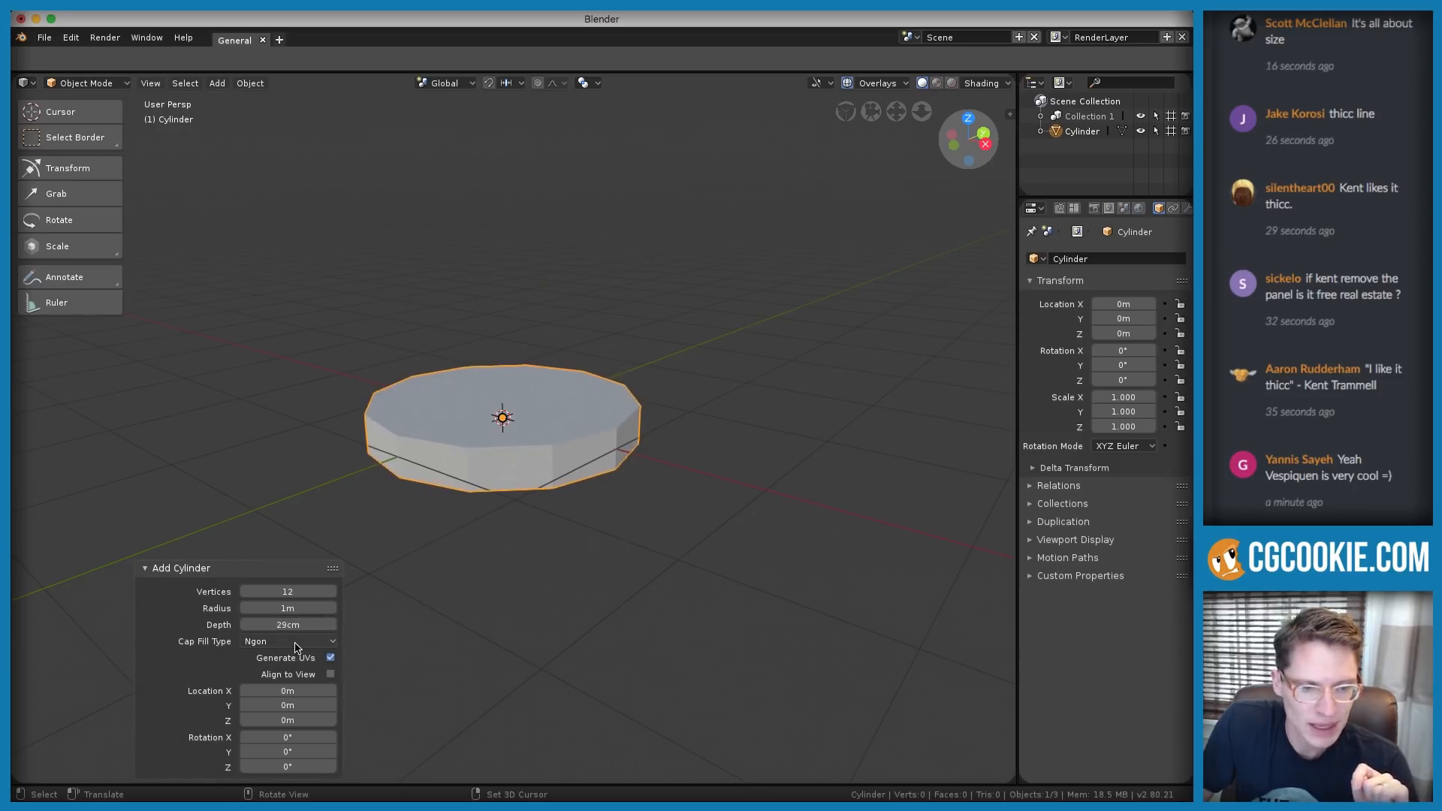
pyautogui.click(296, 643)
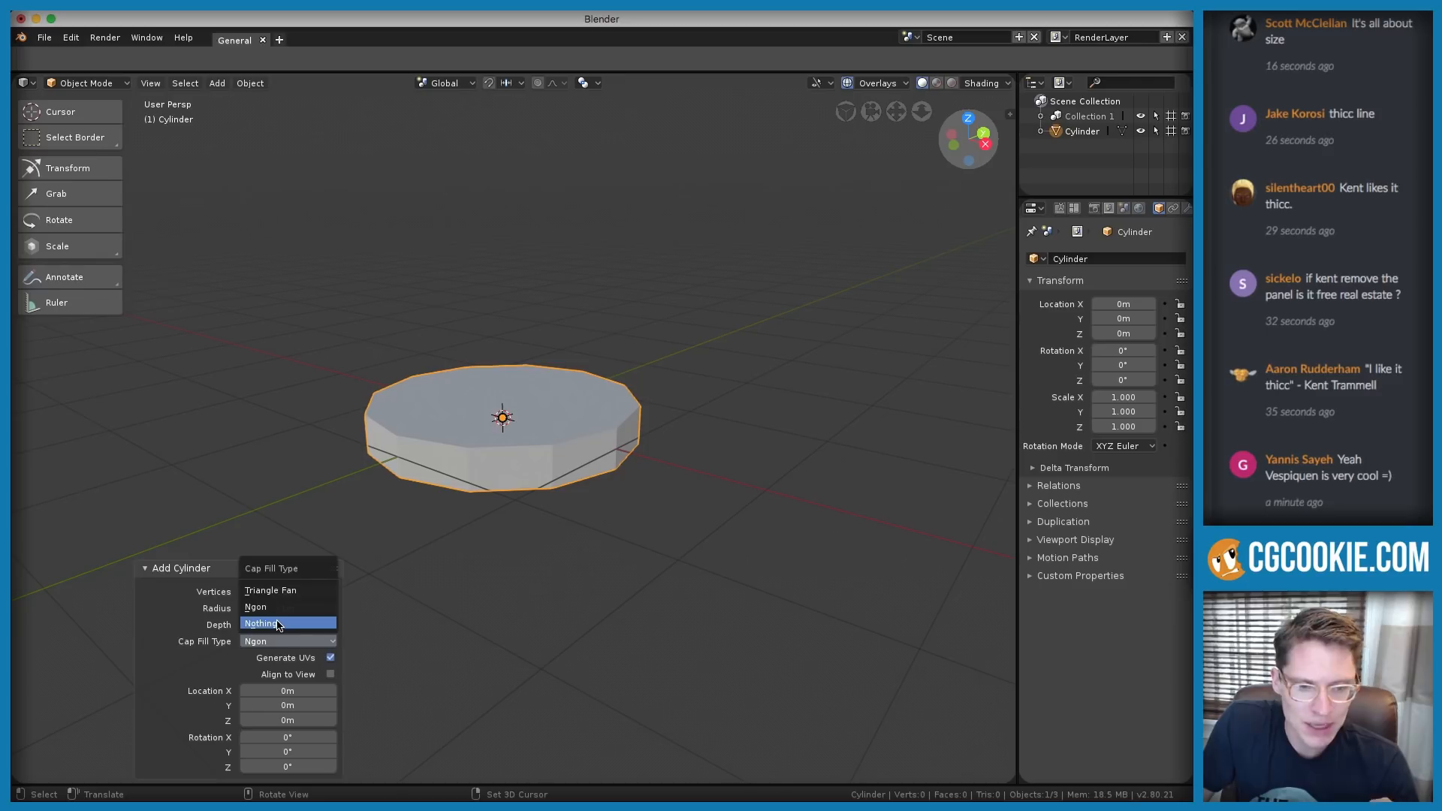
pyautogui.click(278, 623)
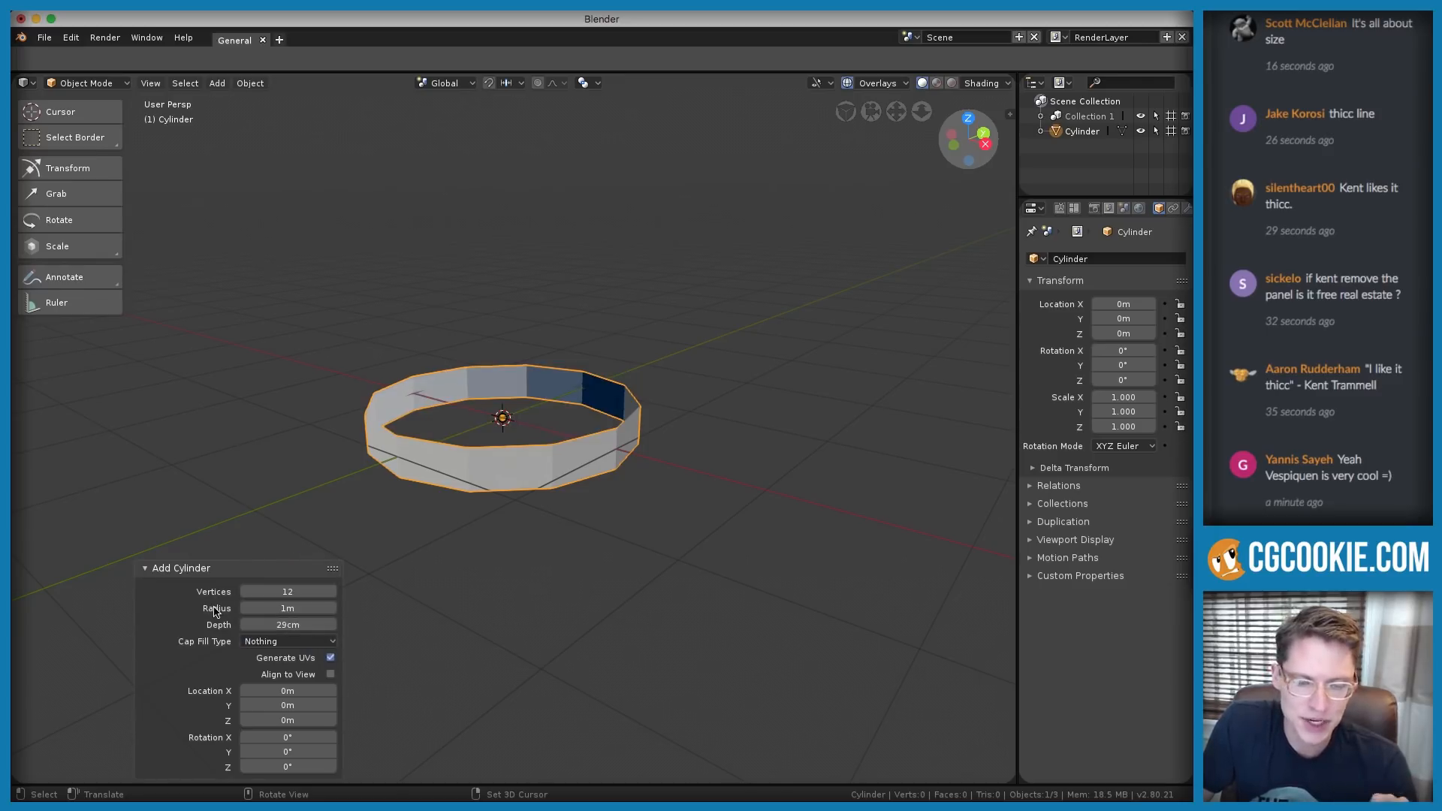
# Change the cylinder's cap fill type to Triangle Fan and view the cap from above
pyautogui.click(289, 641)
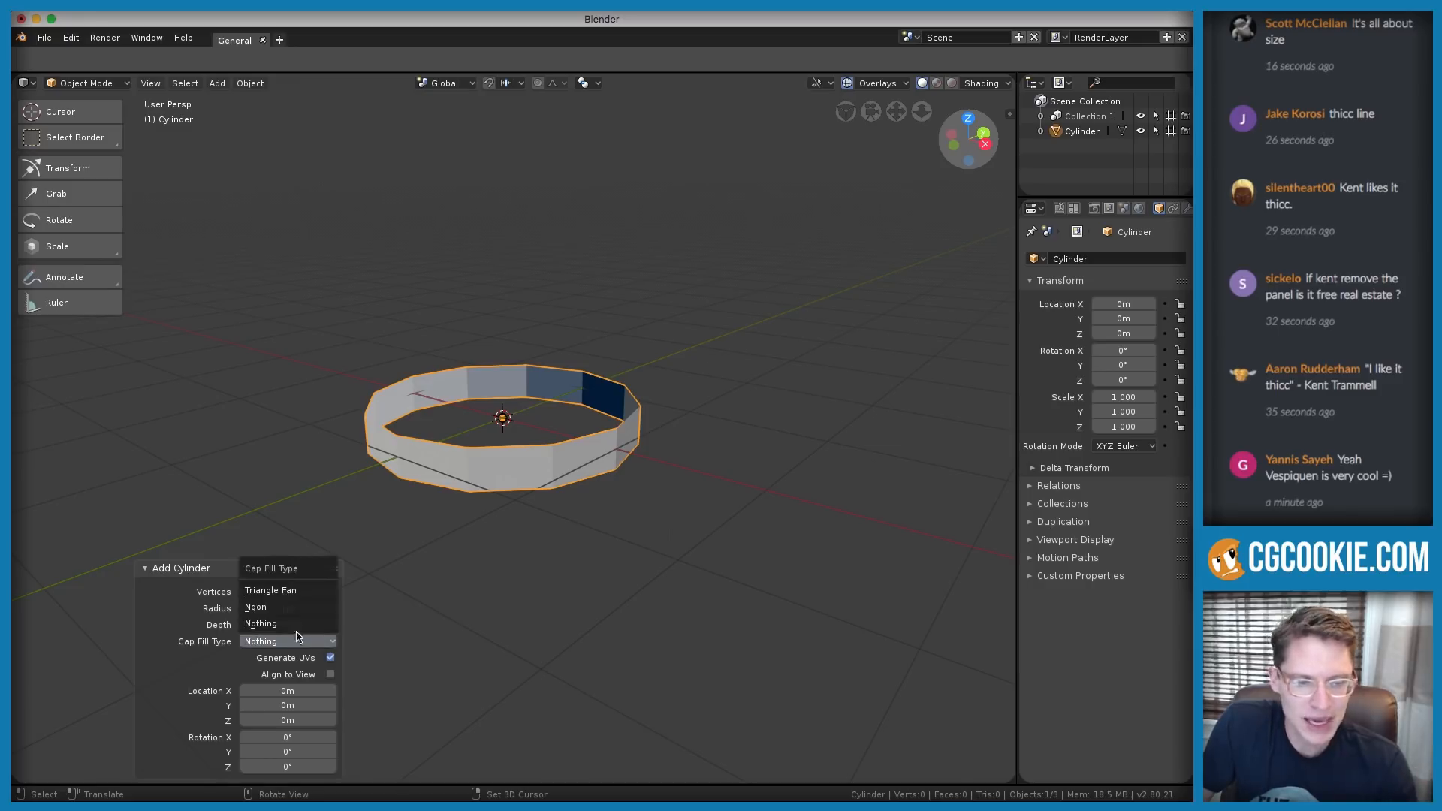
pyautogui.click(278, 593)
pyautogui.moveTo(524, 426); pyautogui.dragTo(517, 466, button='middle')
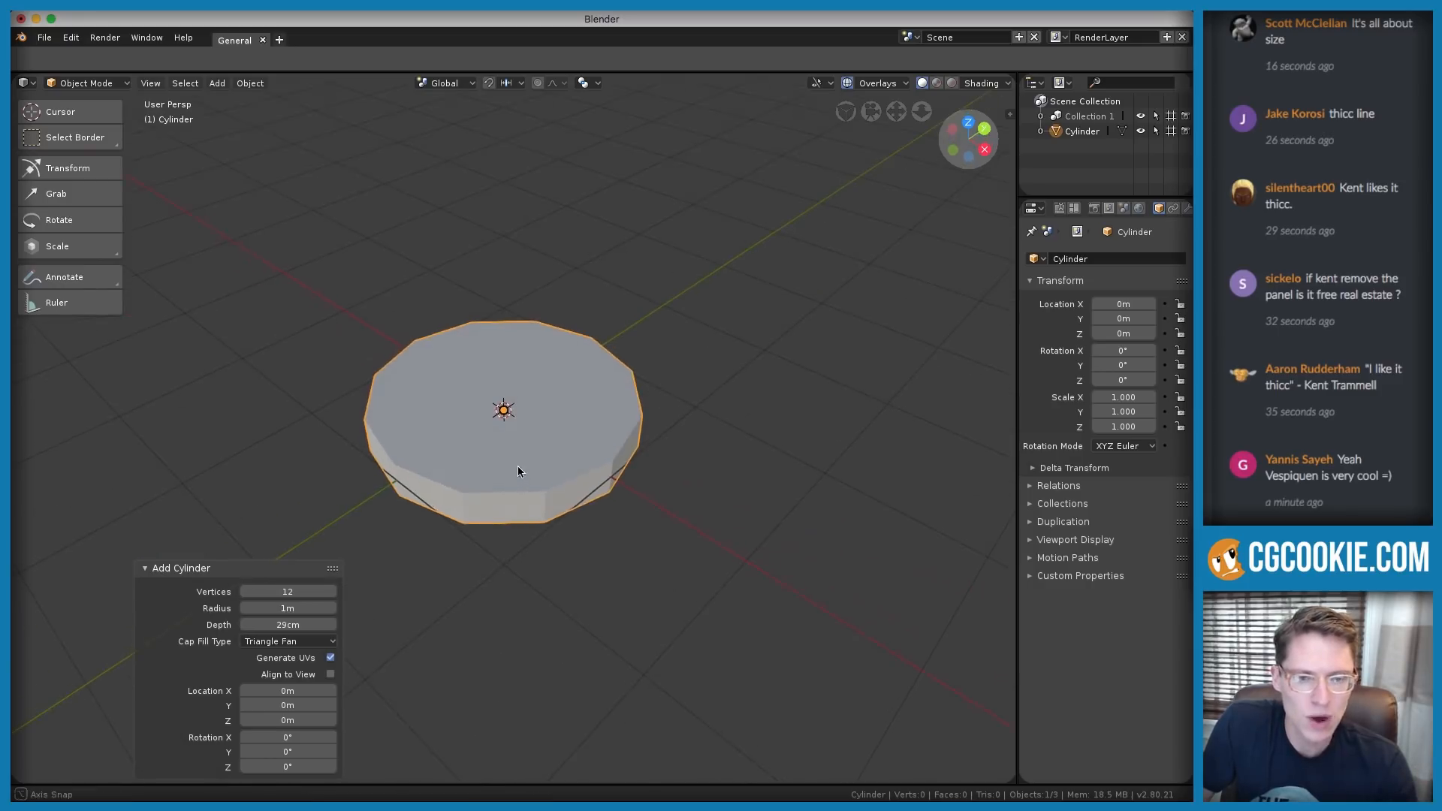
pyautogui.hotkey('alt', 'z')
pyautogui.hotkey('alt', 'z')
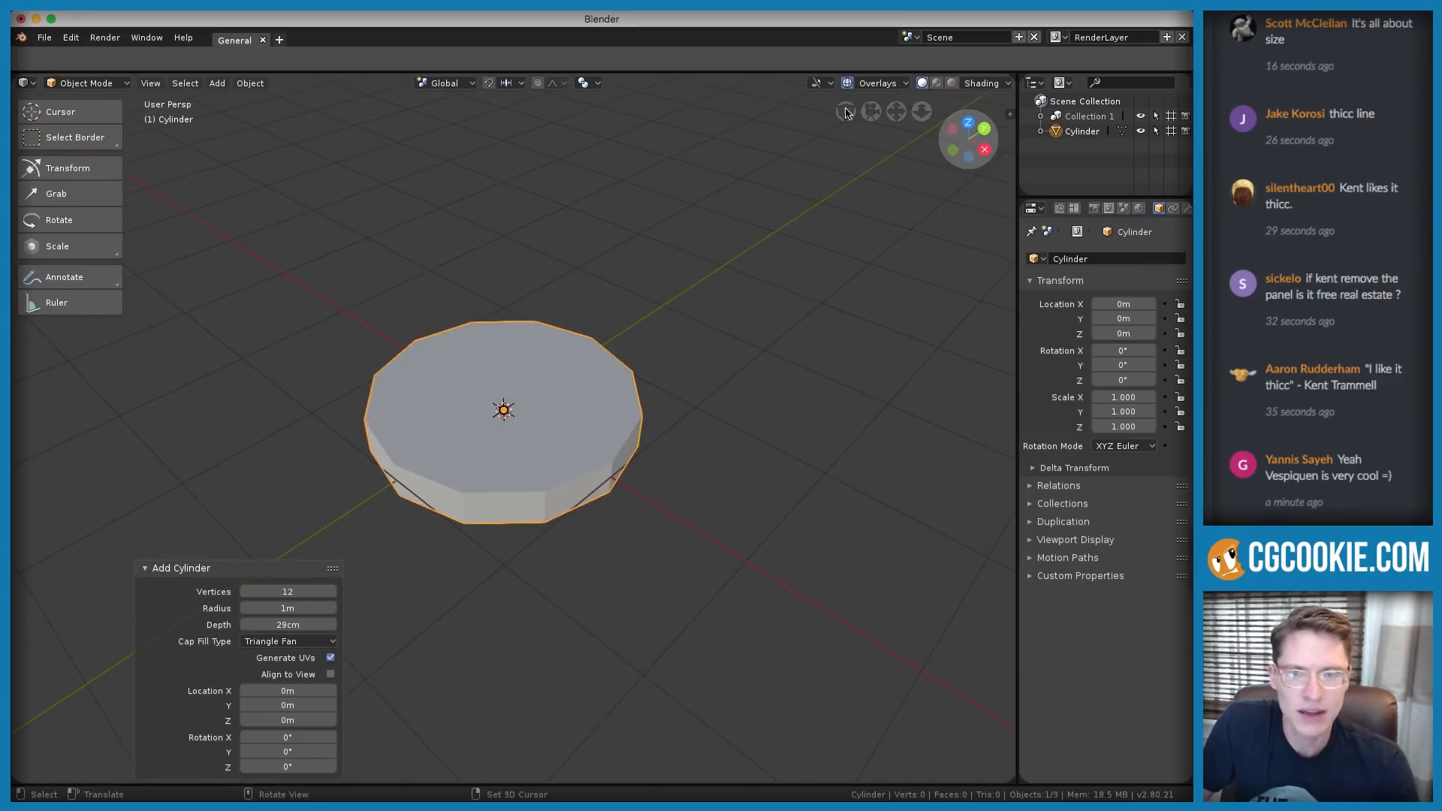
# Enable the wireframe overlay and raise its value until the triangle edges on the cylinder's cap are drawn
pyautogui.click(878, 83)
pyautogui.click(791, 360)
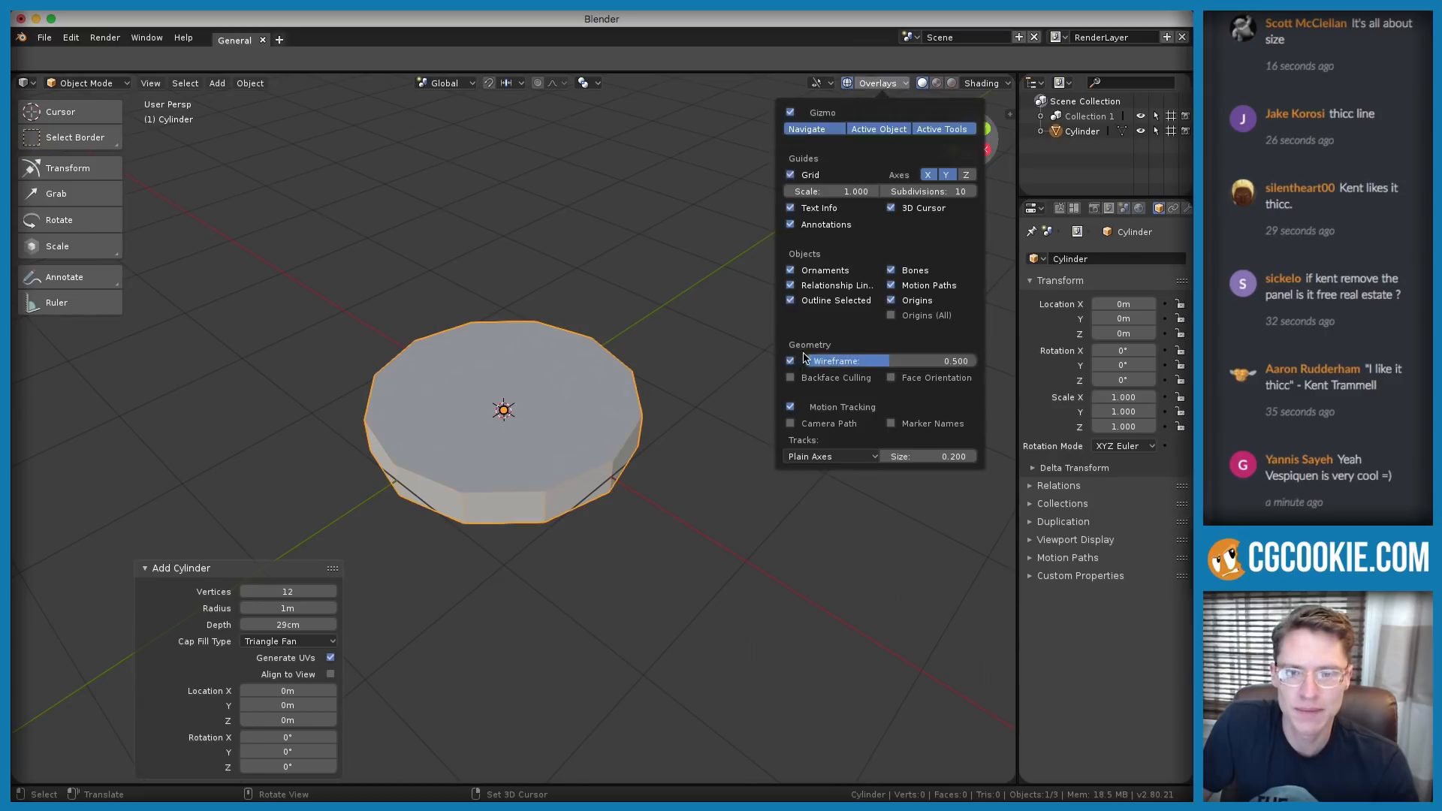
pyautogui.moveTo(890, 360); pyautogui.dragTo(976, 361)
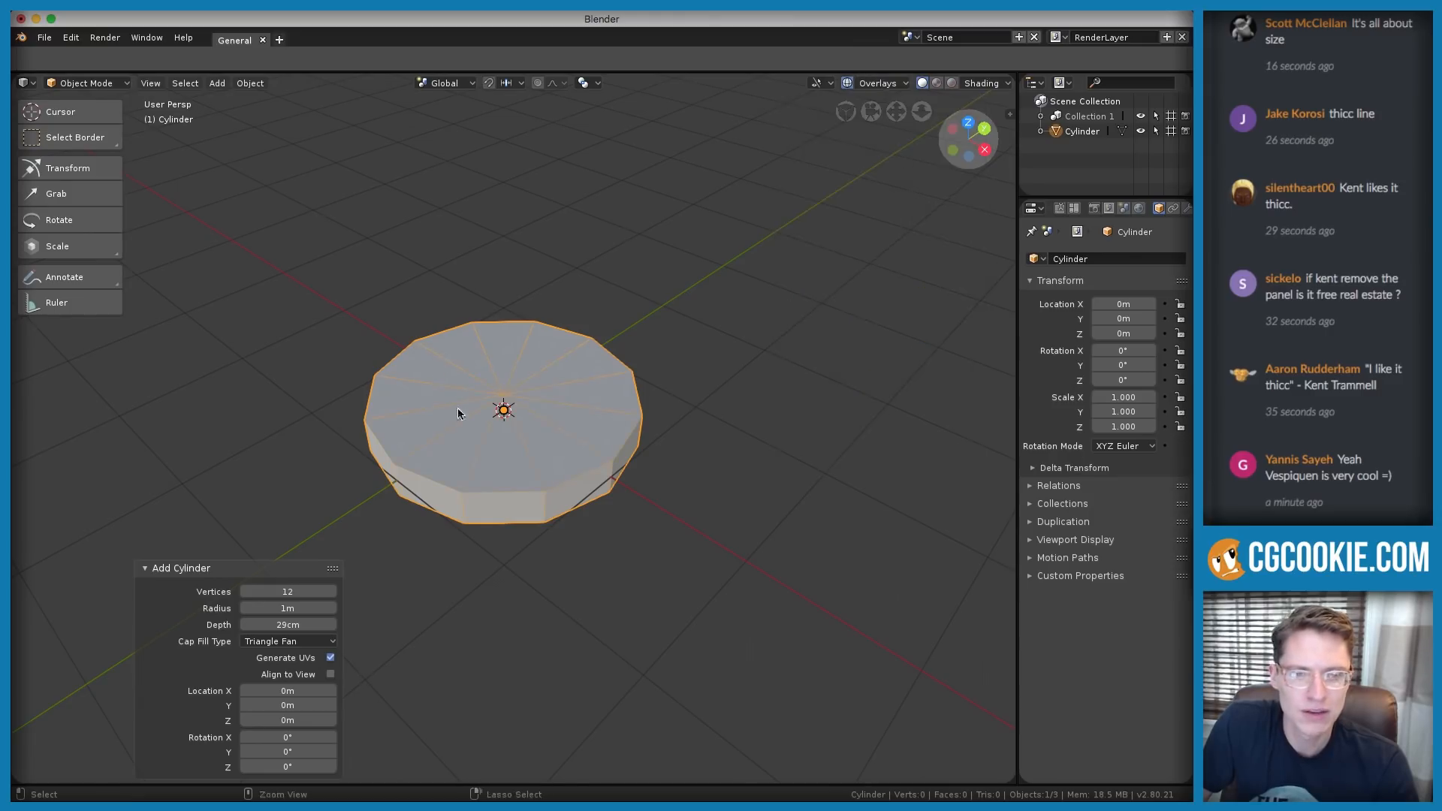
pyautogui.scroll(2, 462, 436)
# Switch the cylinder's cap fill type to Ngon
pyautogui.click(298, 642)
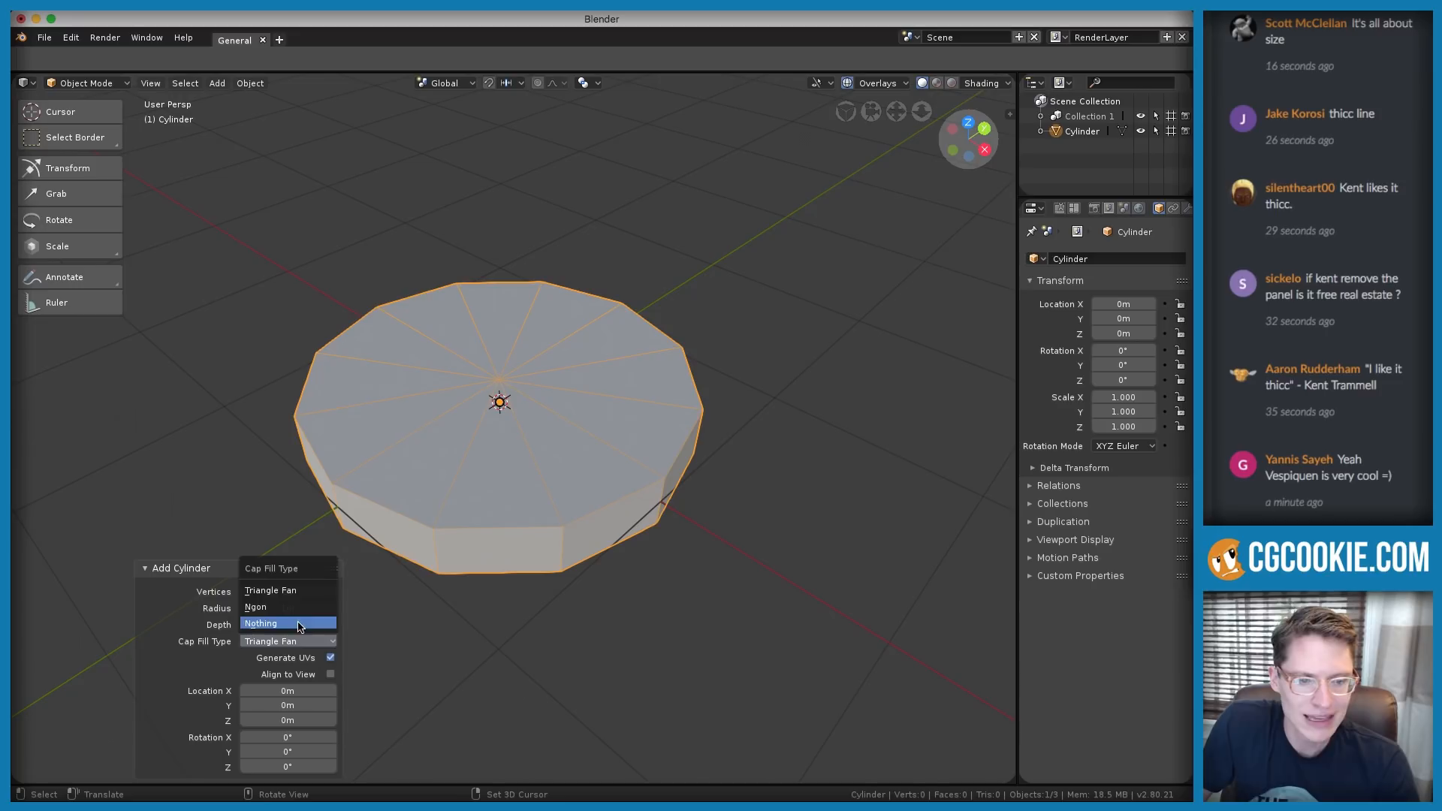
pyautogui.click(299, 607)
pyautogui.moveTo(623, 358); pyautogui.dragTo(543, 397, button='middle')
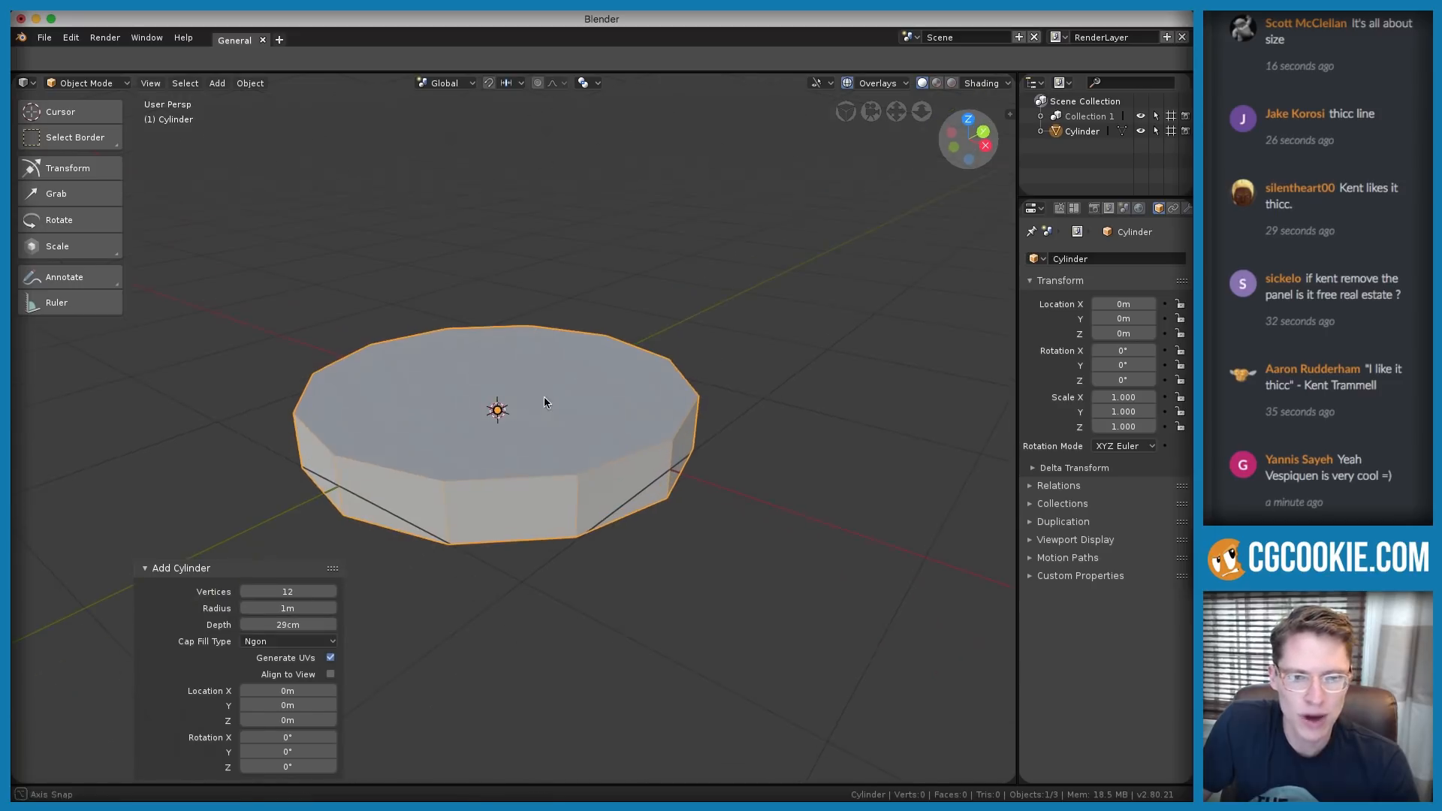
# Set the cylinder's cap fill type back to Nothing and collapse the Add Cylinder settings
pyautogui.click(268, 638)
pyautogui.click(274, 625)
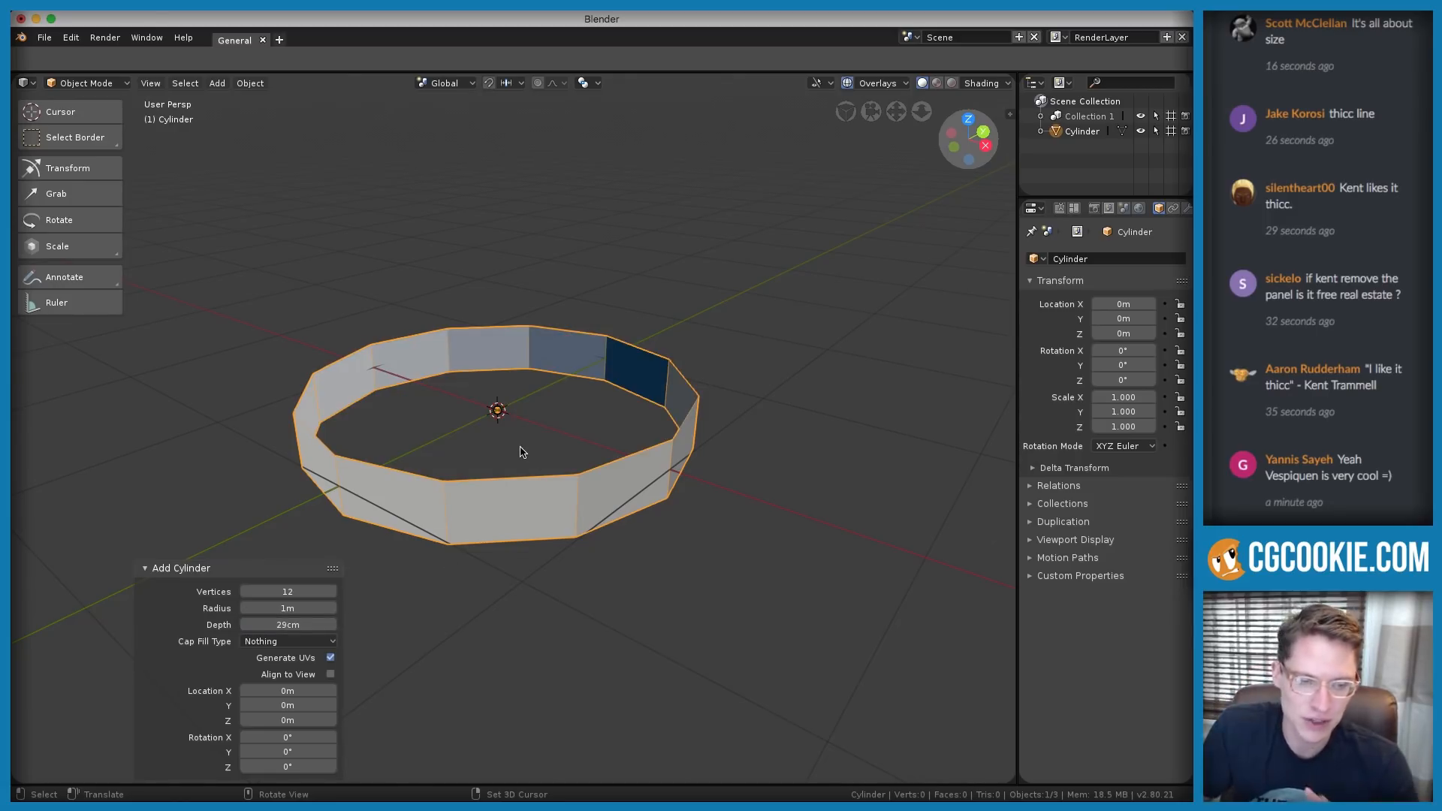
pyautogui.click(284, 642)
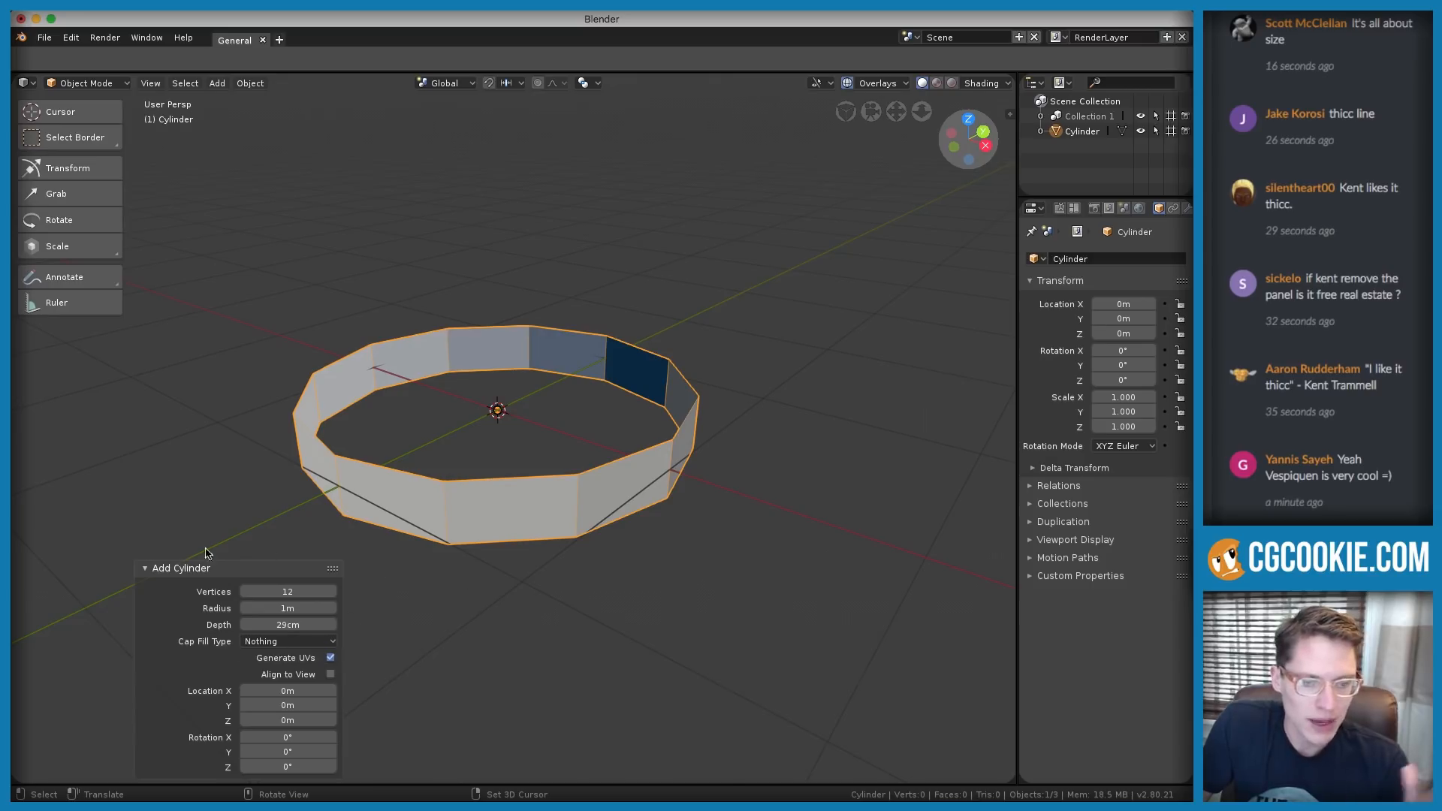
pyautogui.click(148, 568)
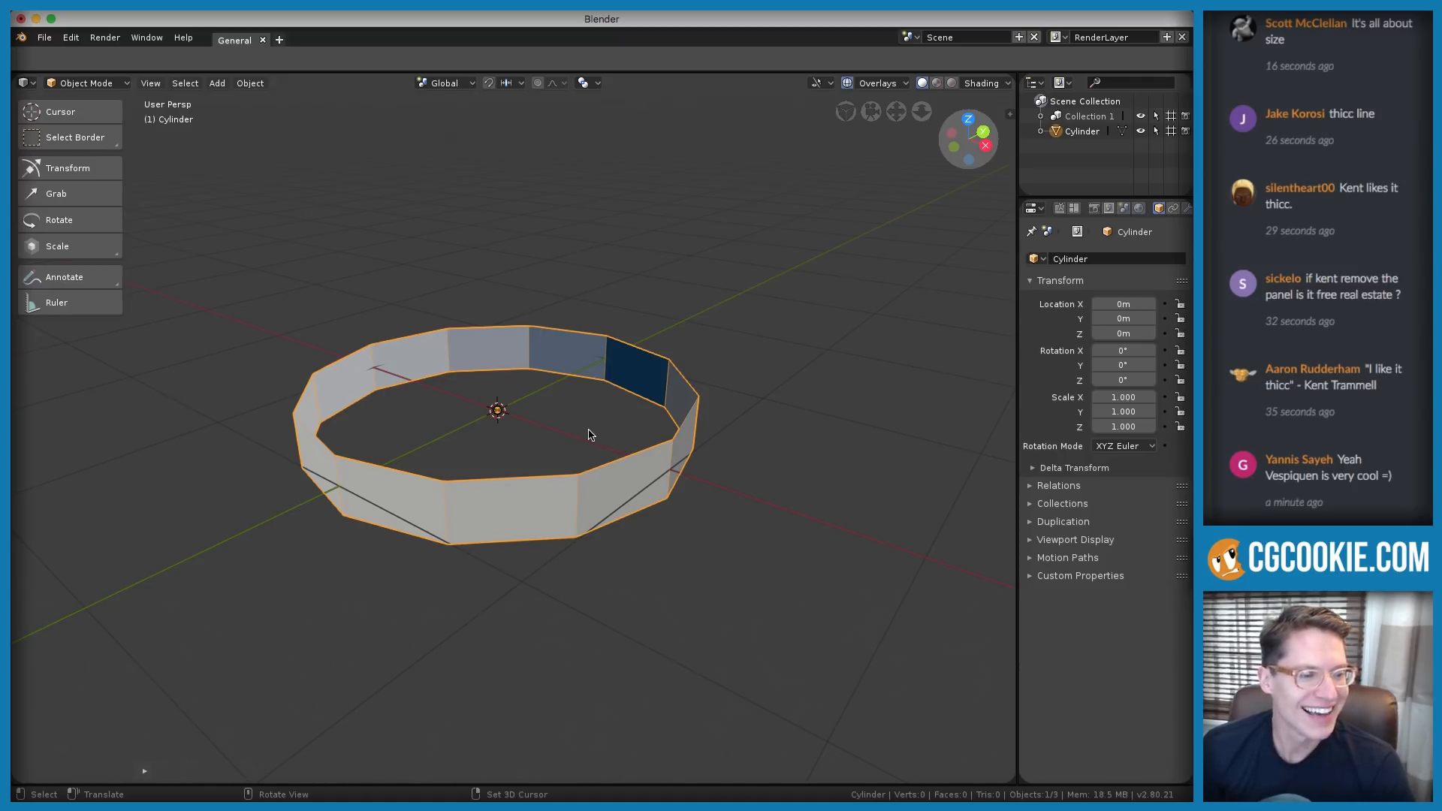
# Enter and leave Edit Mode on the open cylinder, and move it about 19.6 cm up along the global Z axis
pyautogui.moveTo(570, 410)
pyautogui.mouseDown(button='middle')
pyautogui.moveTo(563, 441)
pyautogui.moveTo(565, 411)
pyautogui.moveTo(589, 430)
pyautogui.mouseUp(button='middle')
pyautogui.press('Tab')
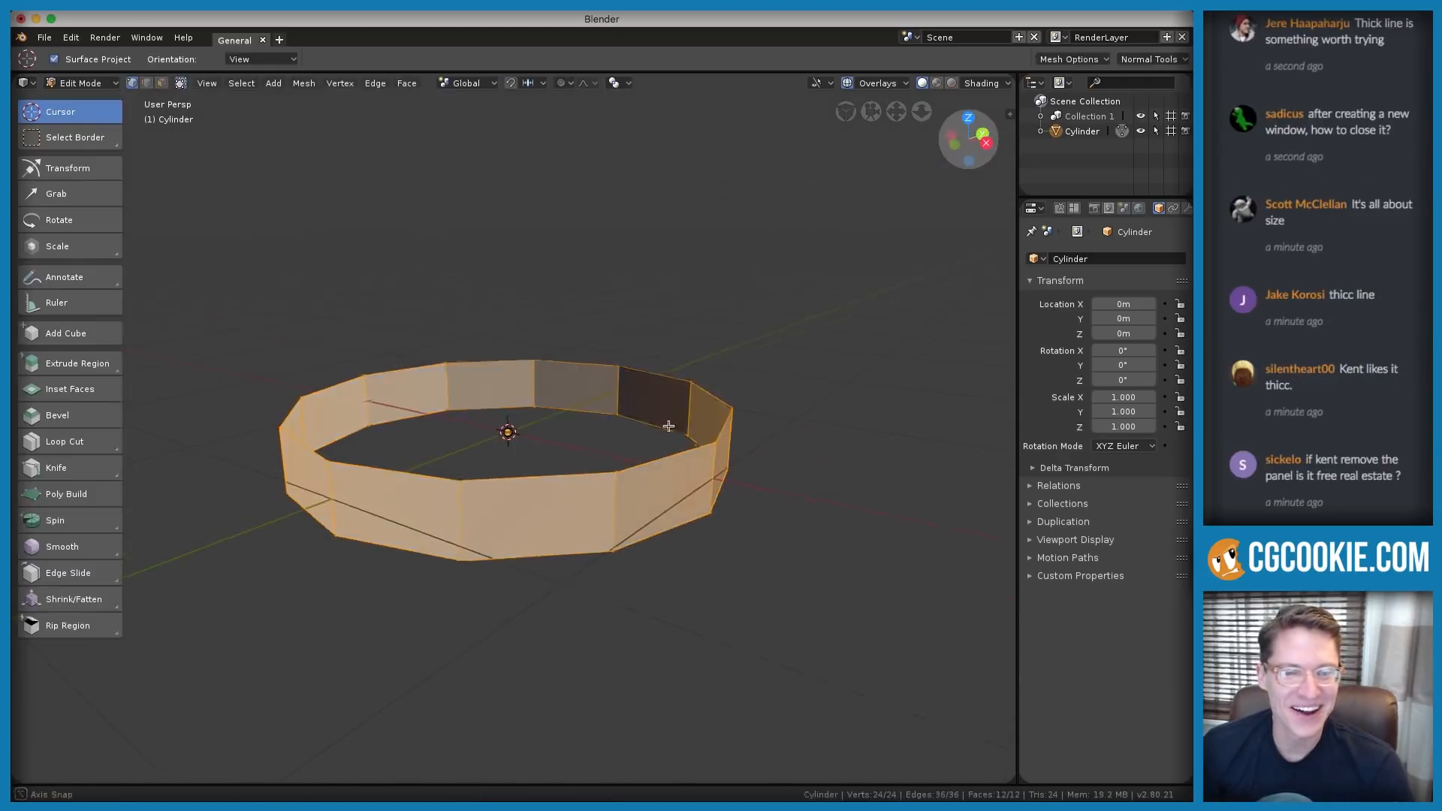
pyautogui.press('Tab')
pyautogui.press('g')
pyautogui.press('z')
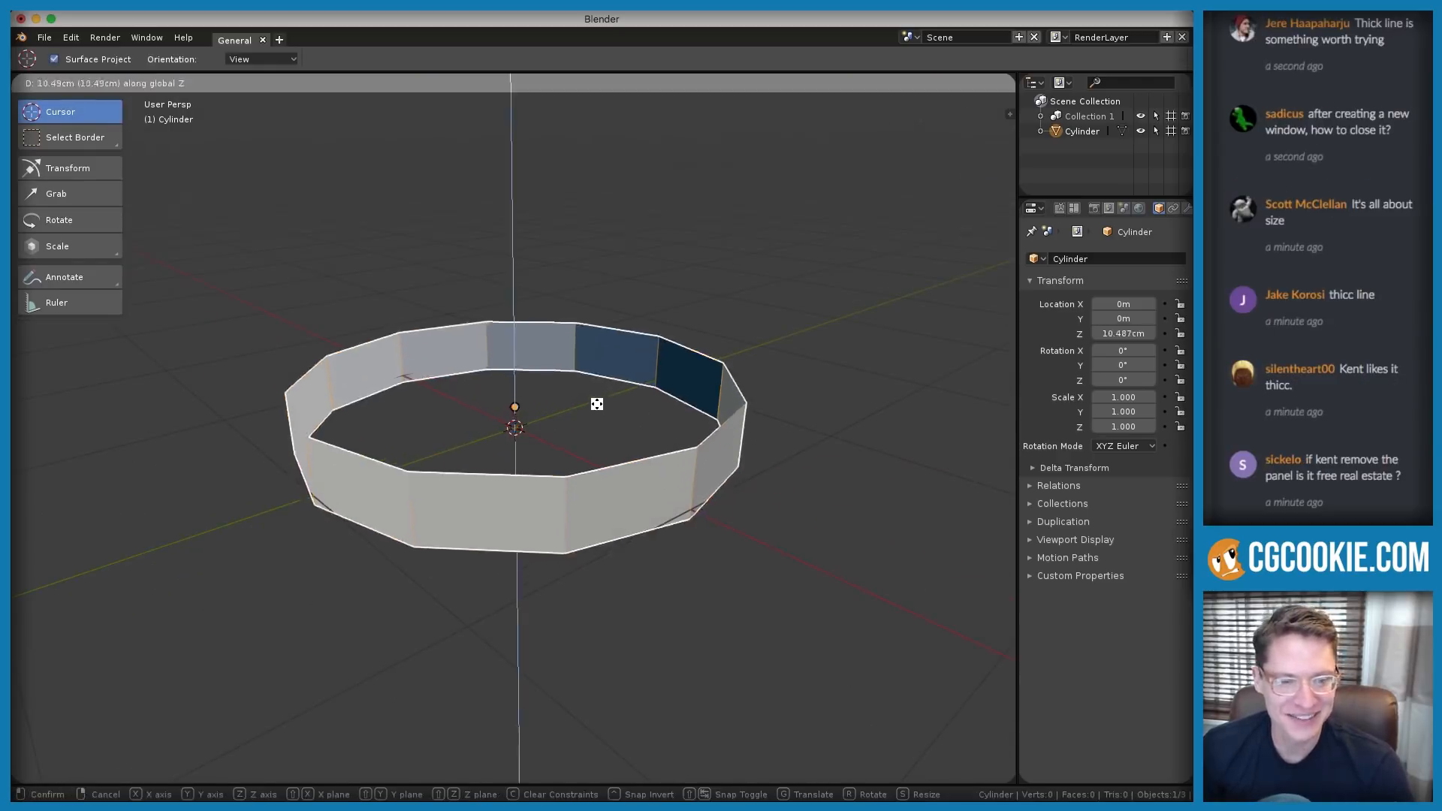
pyautogui.click(602, 386)
pyautogui.moveTo(601, 386); pyautogui.dragTo(573, 438, button='middle')
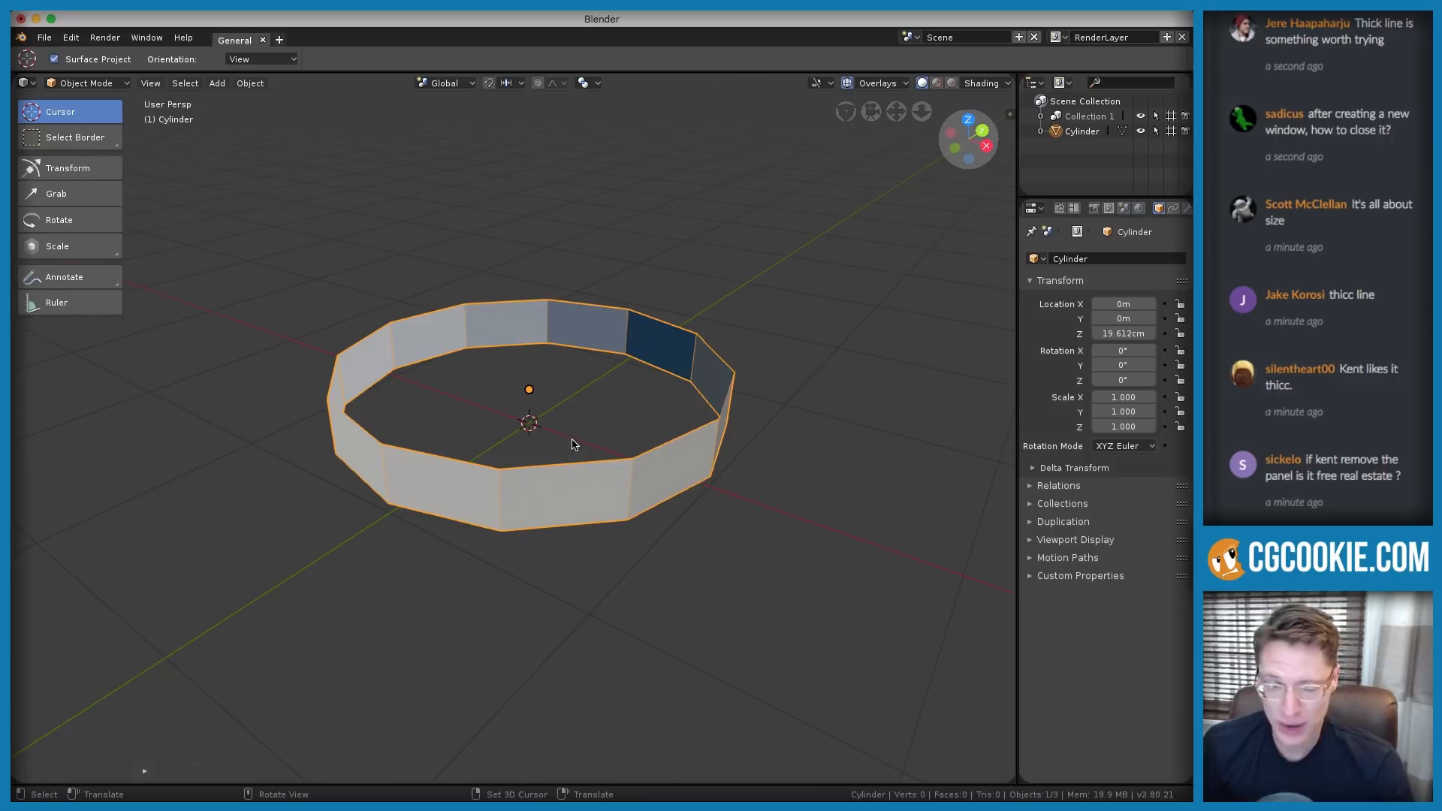
# Clear the cylinder's location, and raise it along the Z axis to about 23.9 cm
pyautogui.scroll(-6, 573, 443)
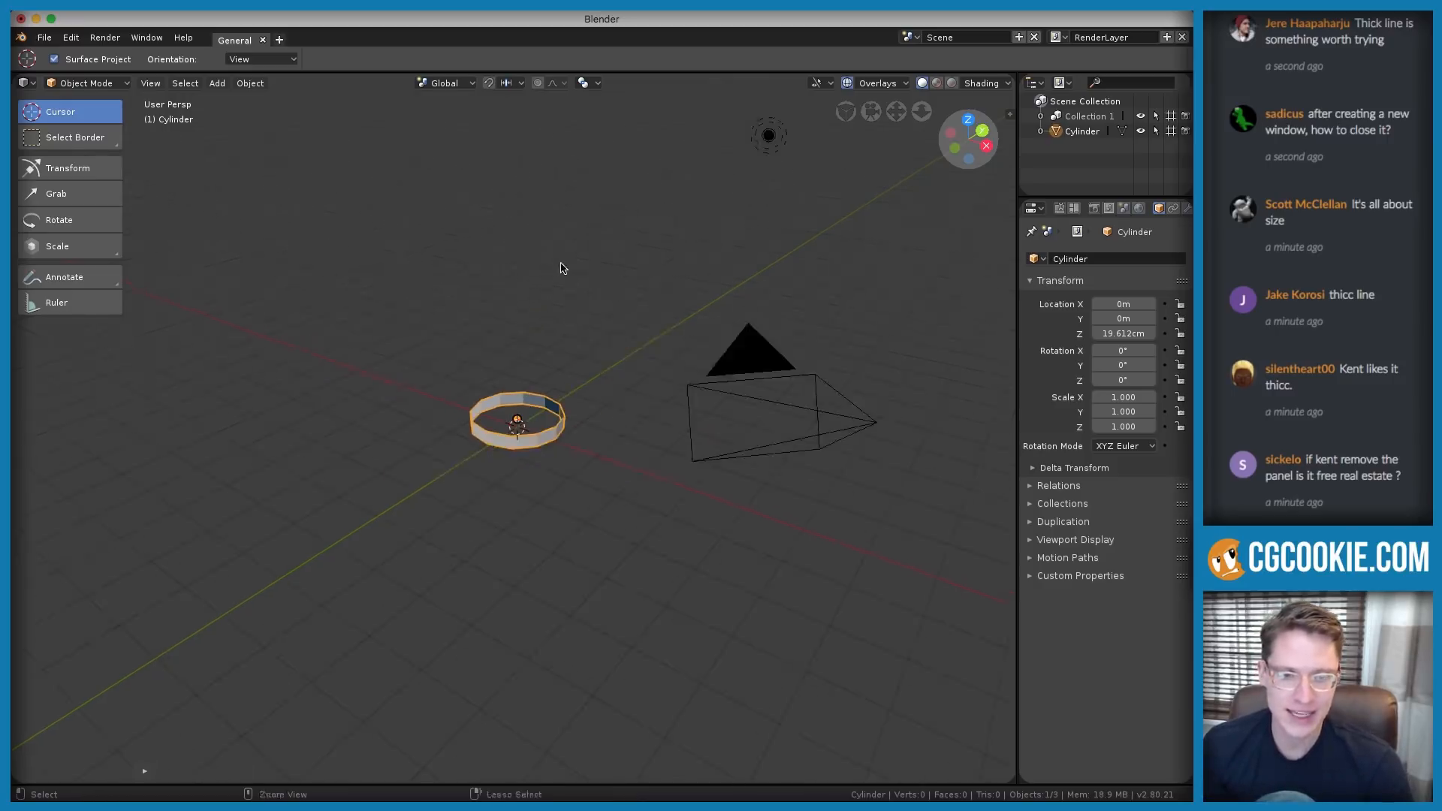
pyautogui.moveTo(563, 268); pyautogui.dragTo(500, 424, button='middle')
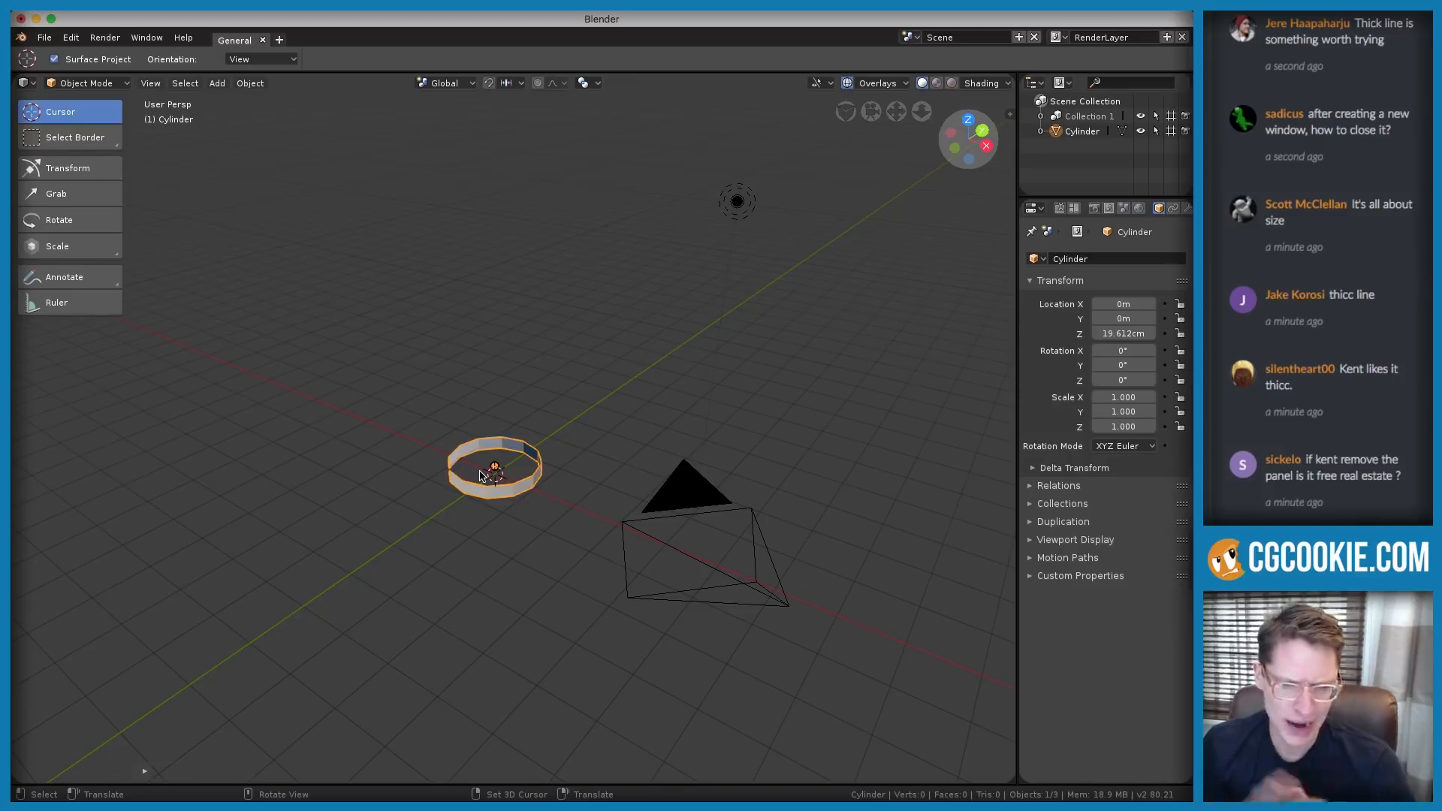
pyautogui.hotkey('alt', 'g')
pyautogui.scroll(5, 530, 466)
pyautogui.moveTo(535, 525); pyautogui.dragTo(608, 416, button='middle')
pyautogui.press('g')
pyautogui.press('z')
pyautogui.click(573, 402)
# Toggle the cylinder between Edit Mode and Object Mode to compare the two views, ending in Object Mode
pyautogui.press('Tab')
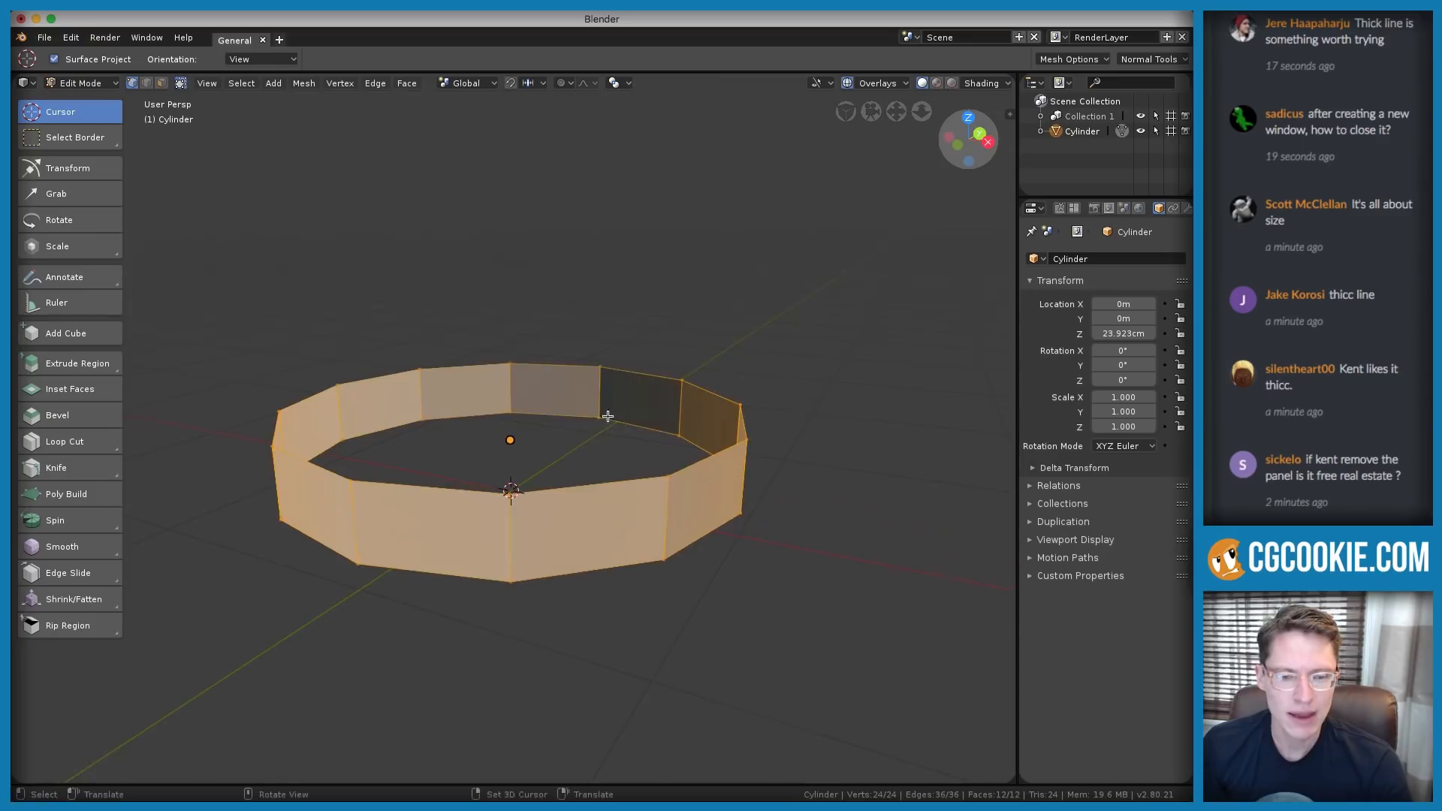
pyautogui.scroll(1, 605, 394)
pyautogui.press('Tab')
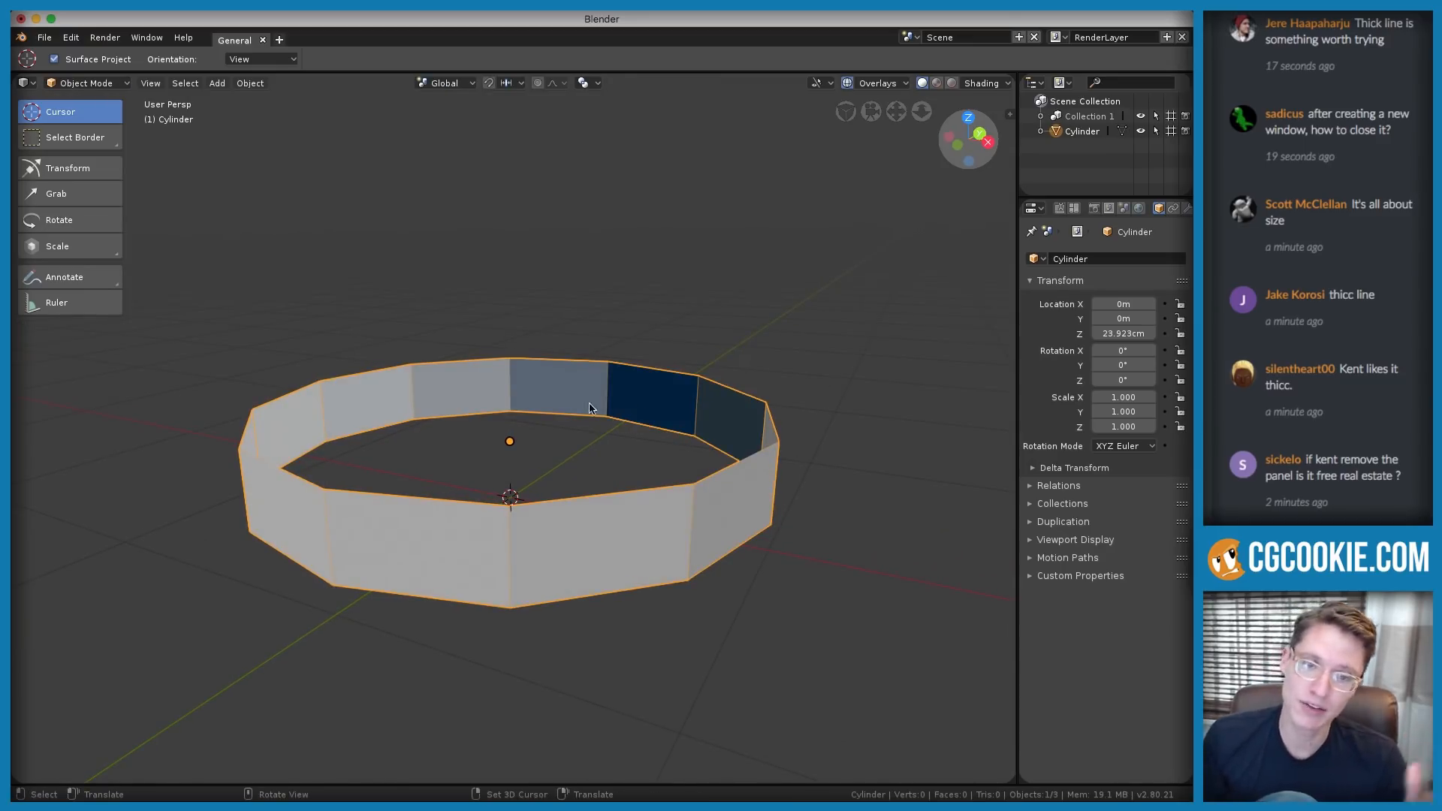
pyautogui.moveTo(597, 393); pyautogui.dragTo(593, 365, button='middle')
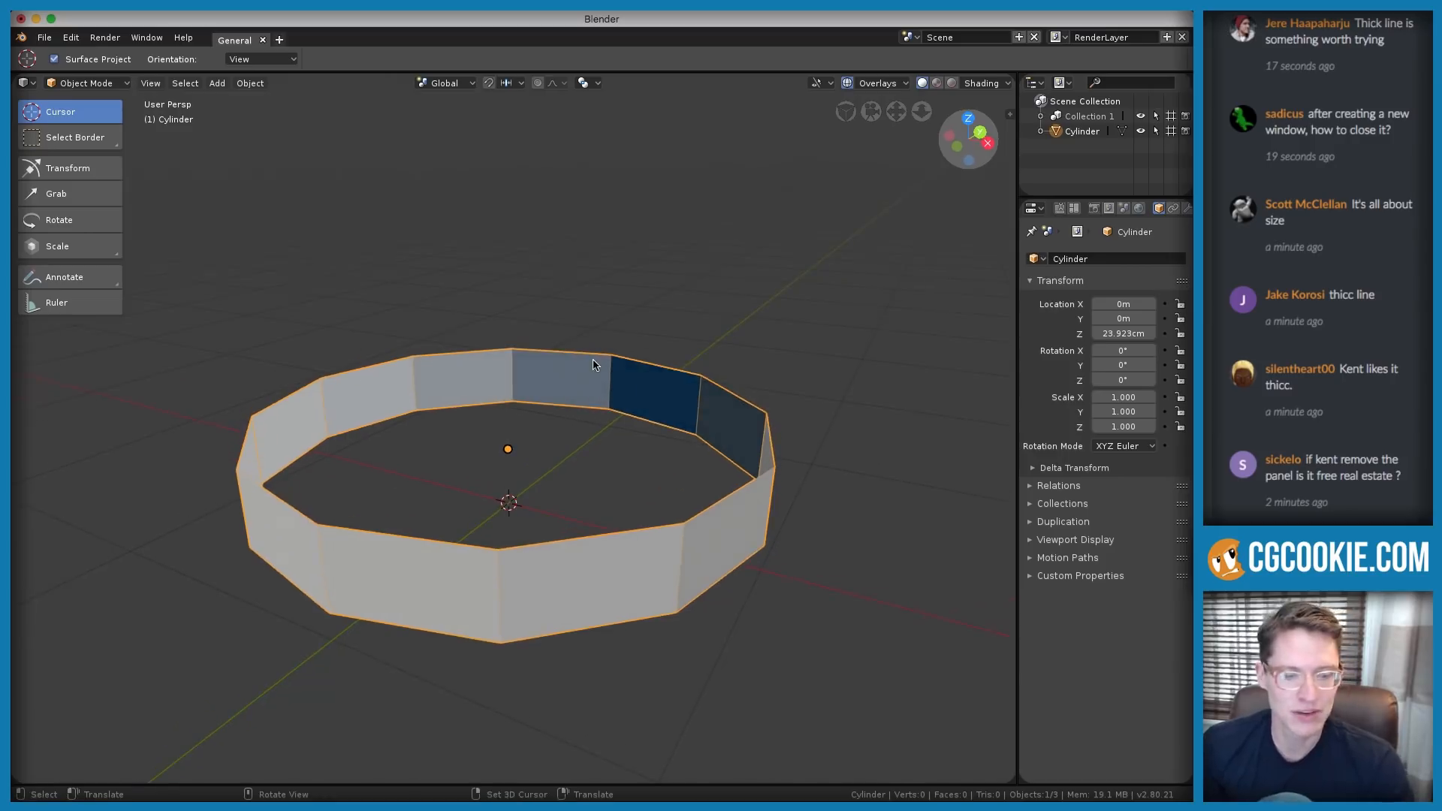
pyautogui.press('Tab')
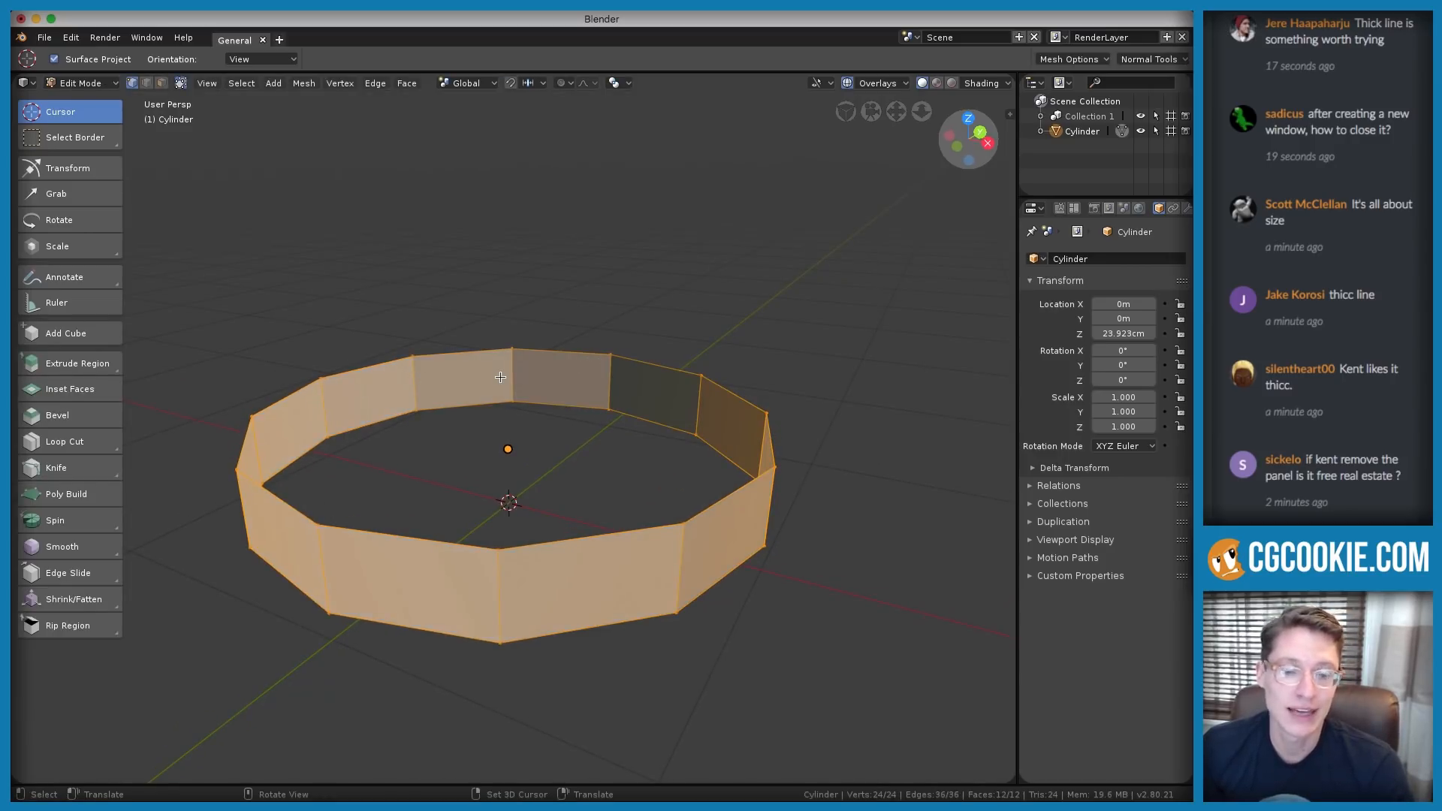
pyautogui.press('Tab')
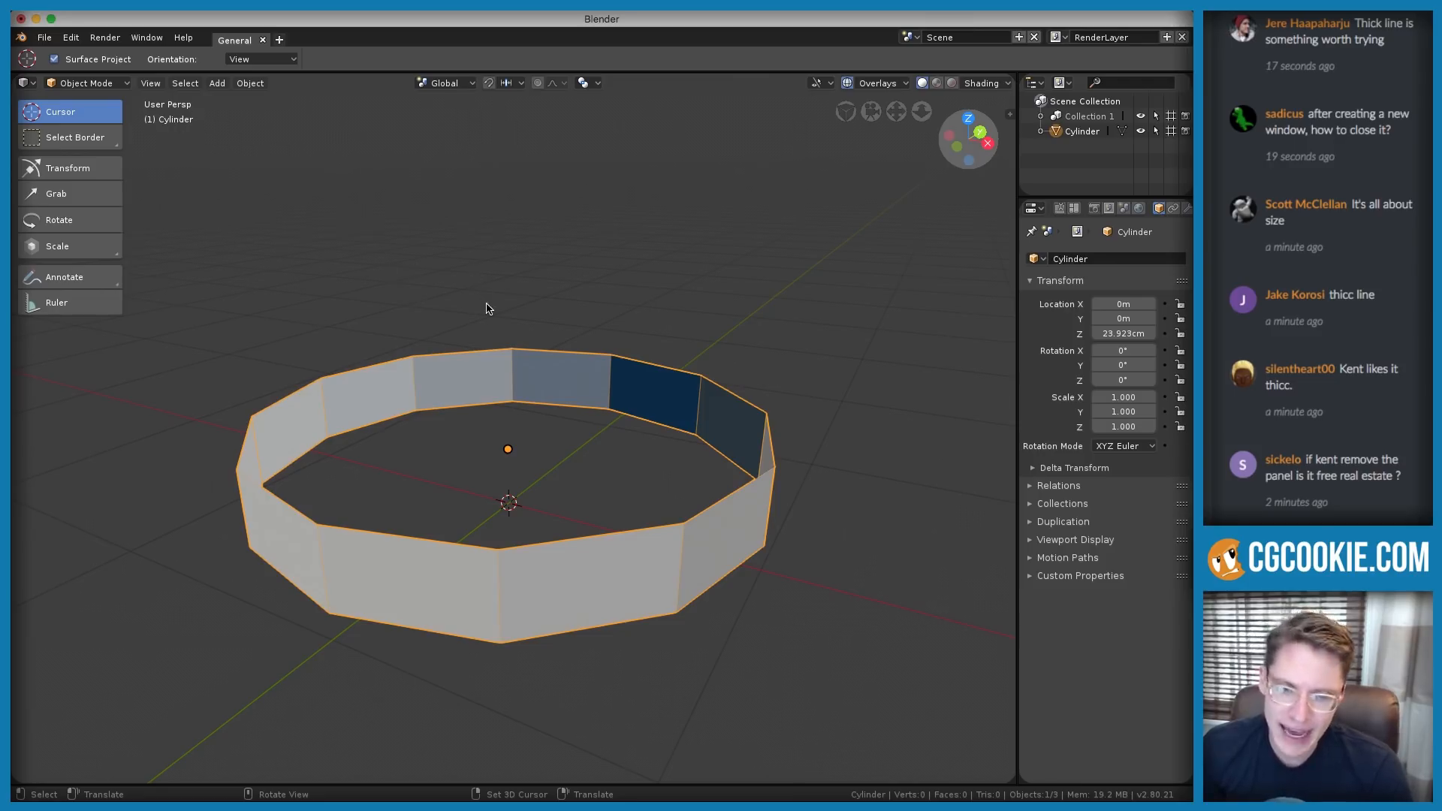
# Toggle the cylinder between Object Mode and Edit Mode a few more times, ending in Edit Mode
pyautogui.press('Tab')
pyautogui.press('Tab')
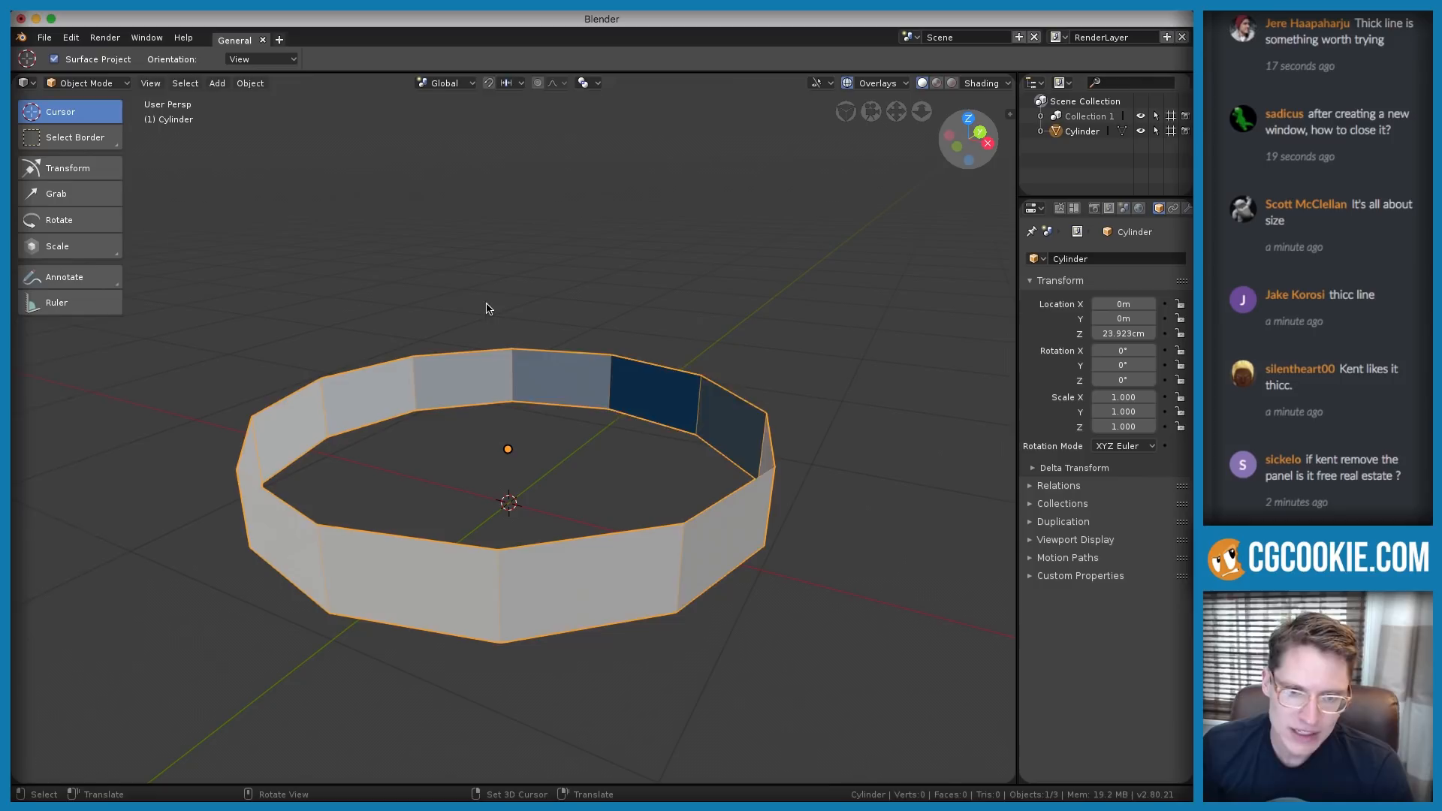
pyautogui.press('Tab')
pyautogui.press('Tab')
pyautogui.press('Tab')
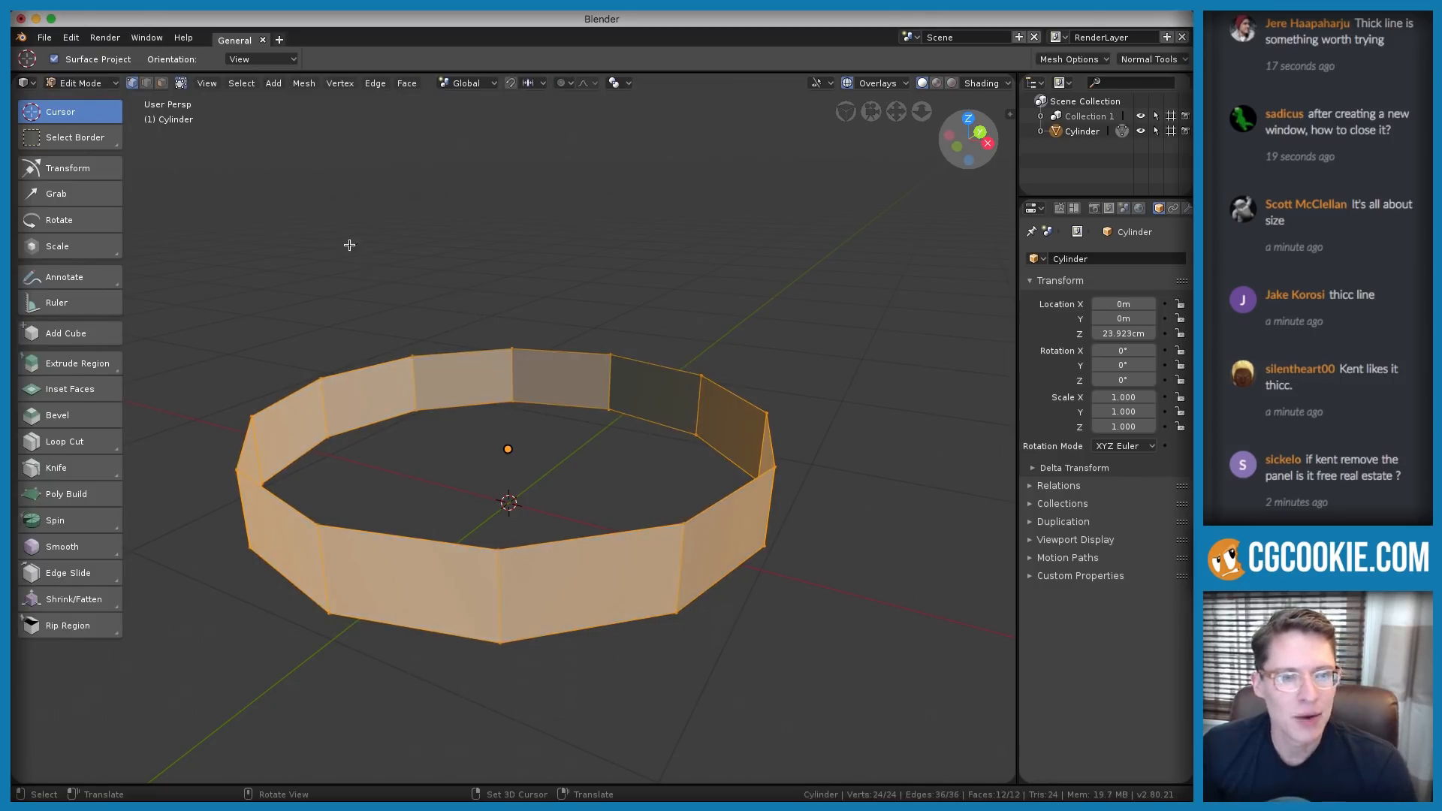
# Switch the mesh selection mode from vertex to edge to face, and call up and dismiss the object mode choices
pyautogui.keyDown('ctrl'); pyautogui.moveTo(434, 232); pyautogui.dragTo(424, 274, button='middle'); pyautogui.keyUp('ctrl')
pyautogui.keyDown('shift'); pyautogui.moveTo(424, 275); pyautogui.dragTo(494, 245, button='middle'); pyautogui.keyUp('shift')
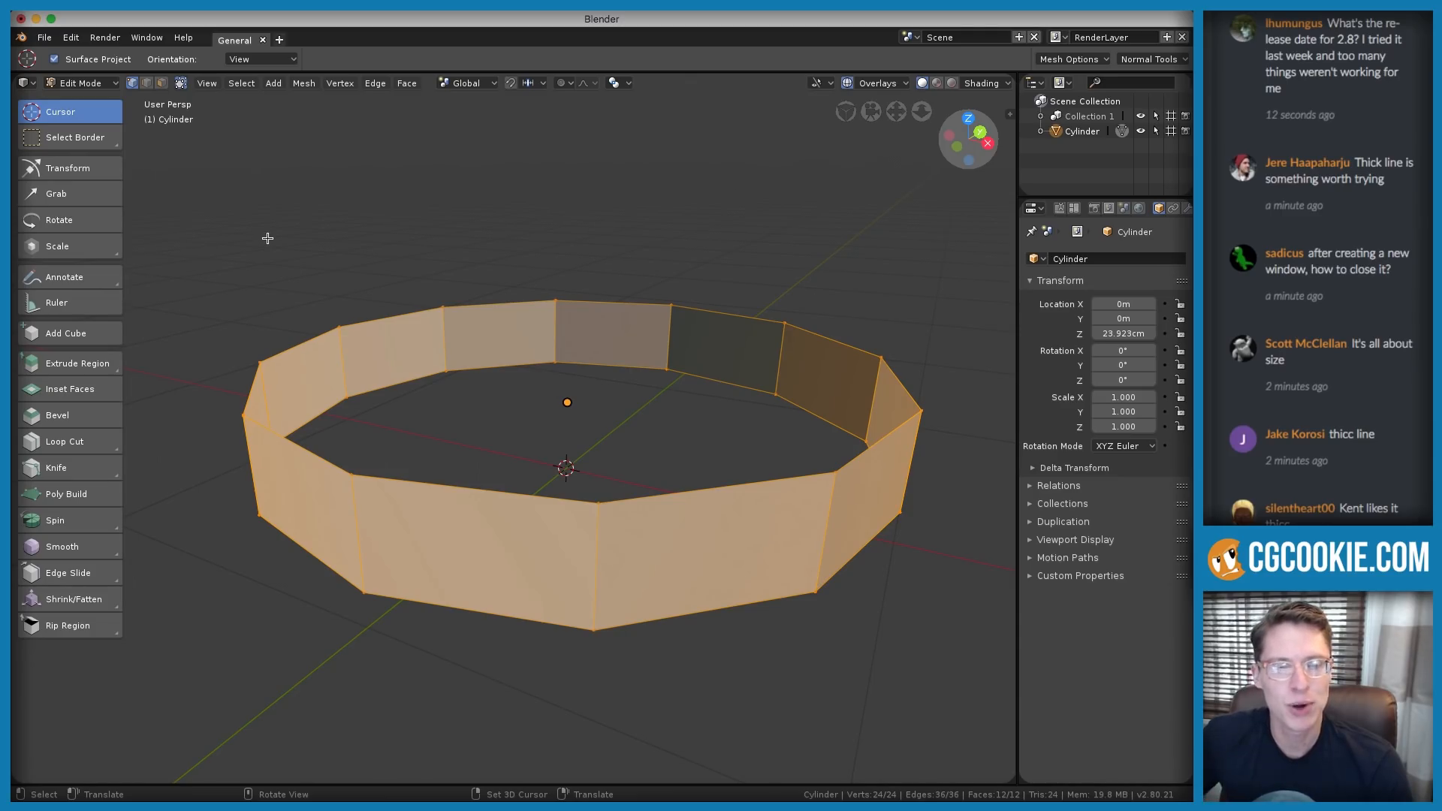
pyautogui.click(133, 84)
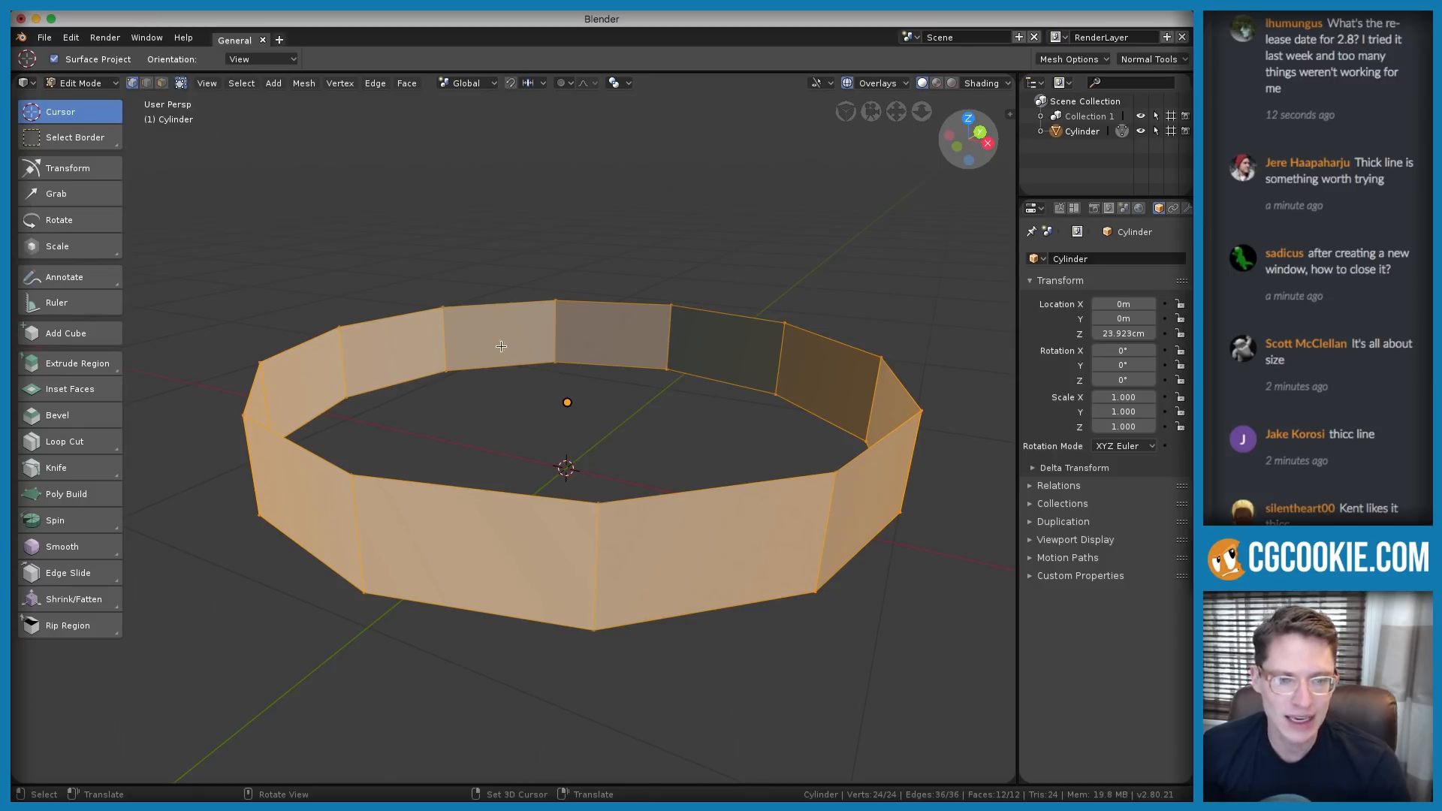
pyautogui.press('ctrl')
pyautogui.press('2')
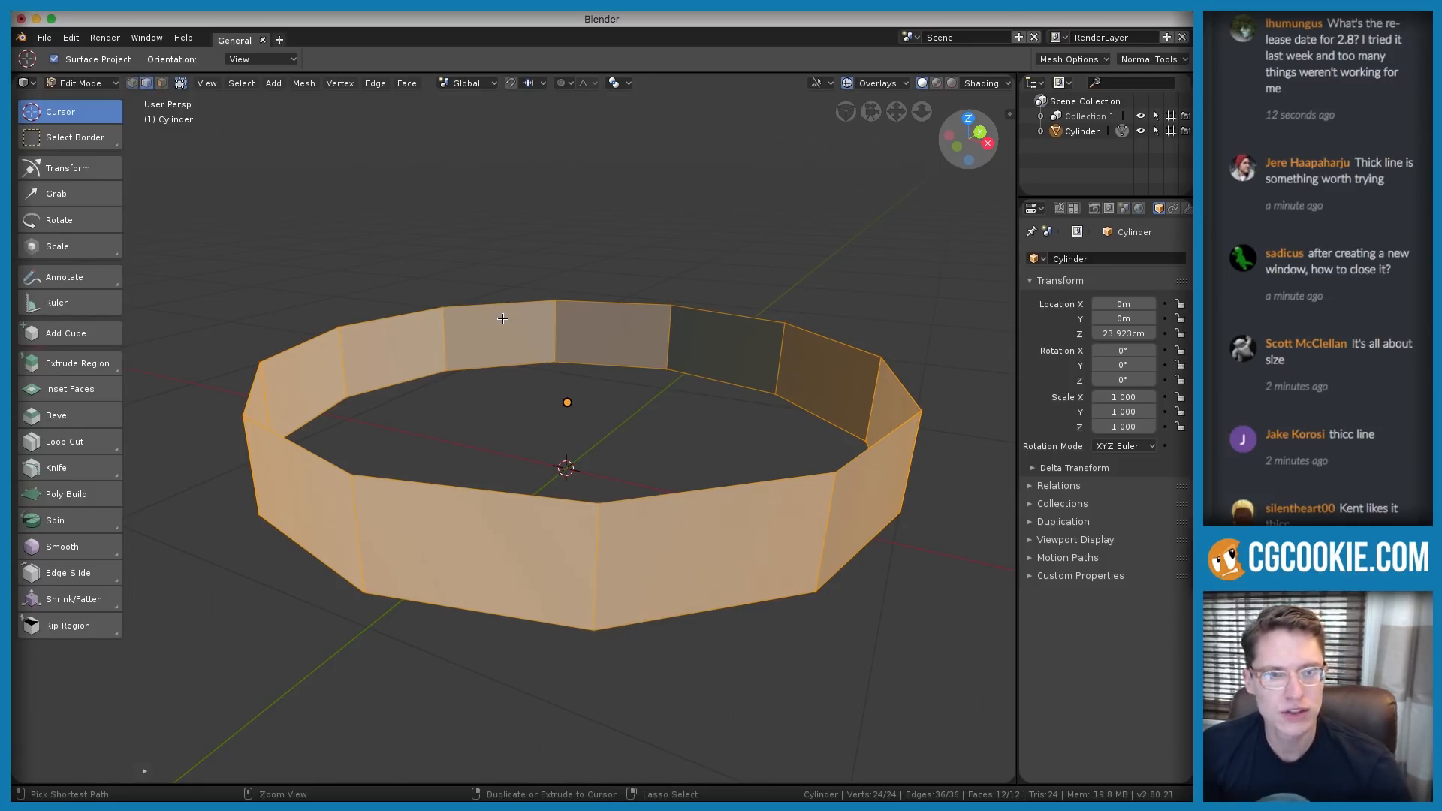
pyautogui.press('3')
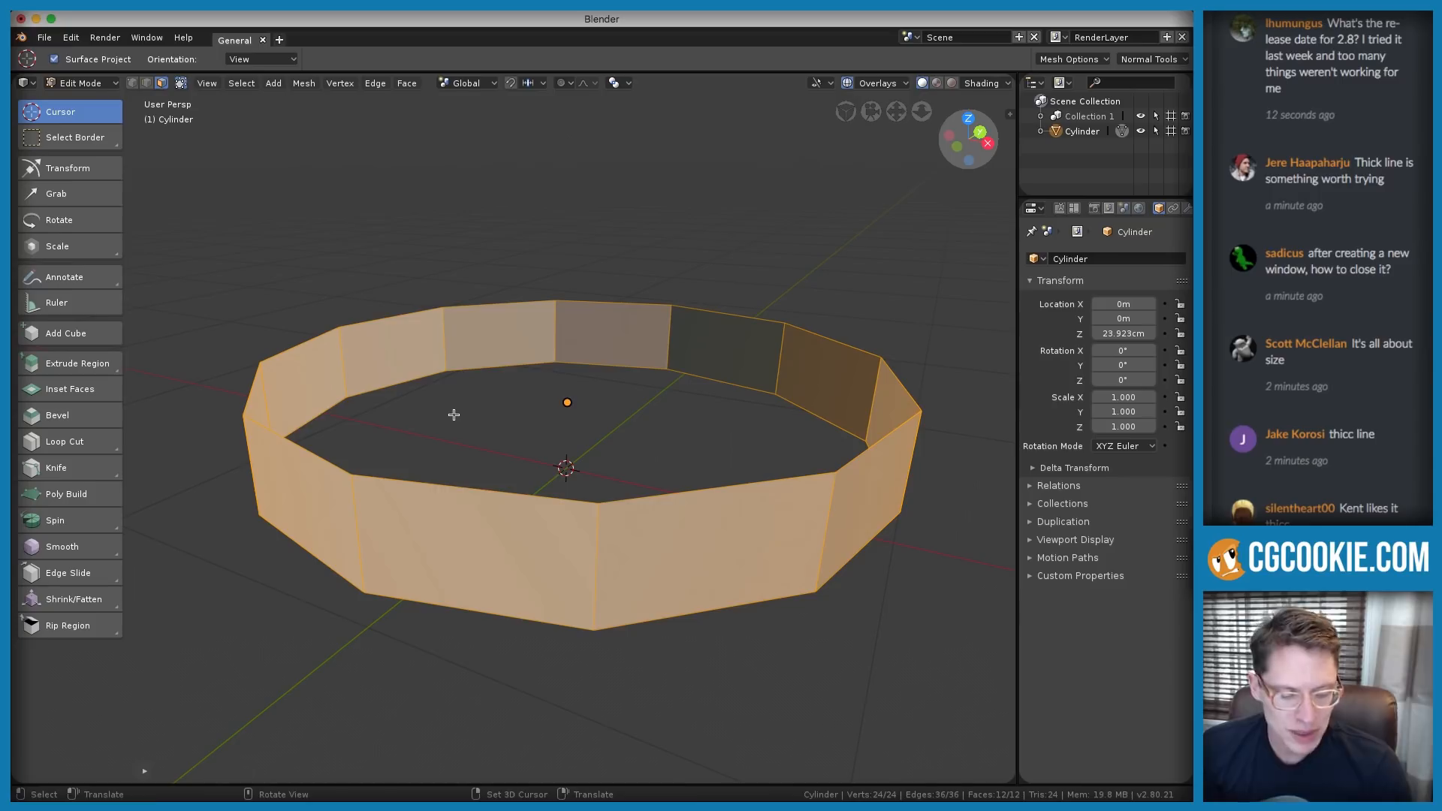
pyautogui.hotkey('ctrl', 'Tab')
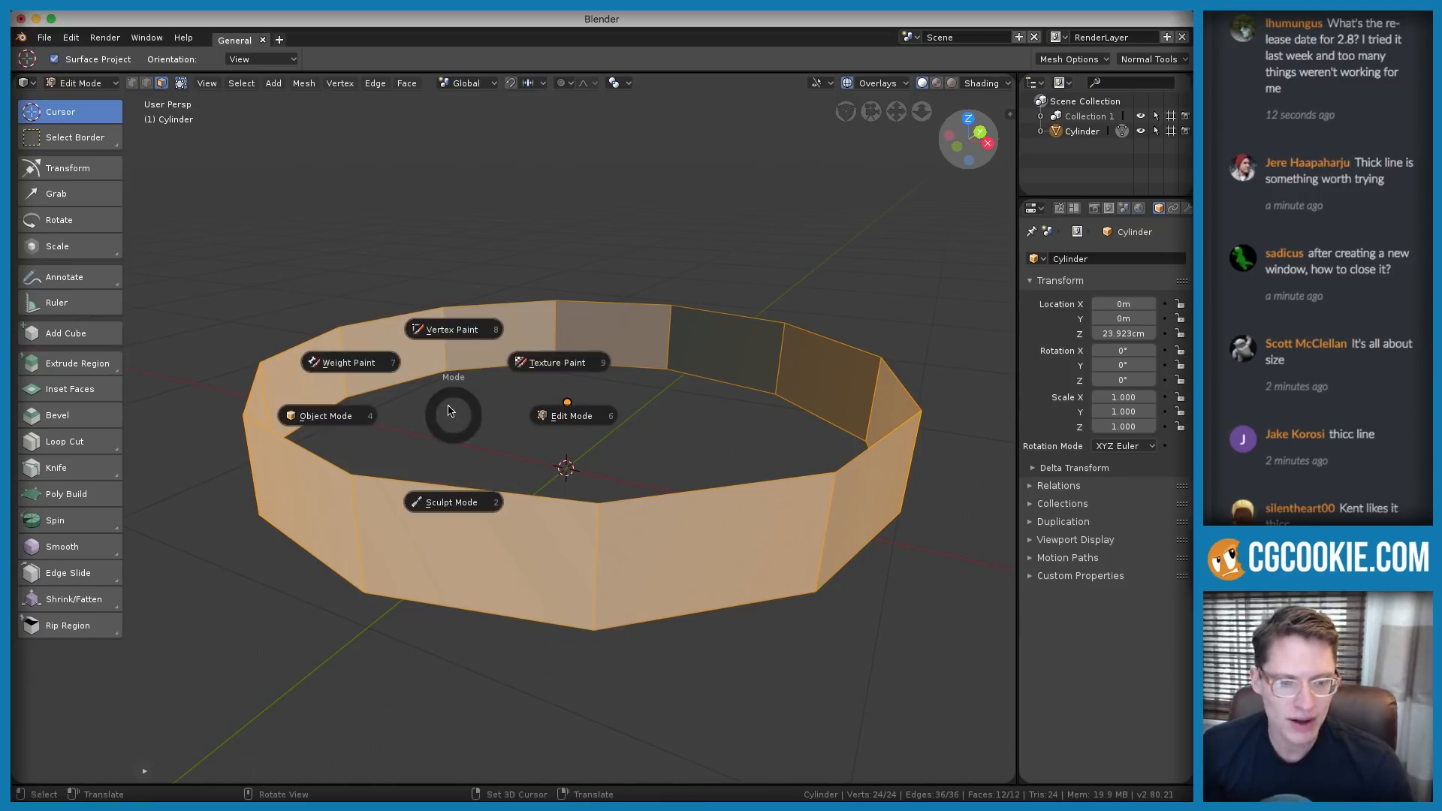
pyautogui.click(451, 410)
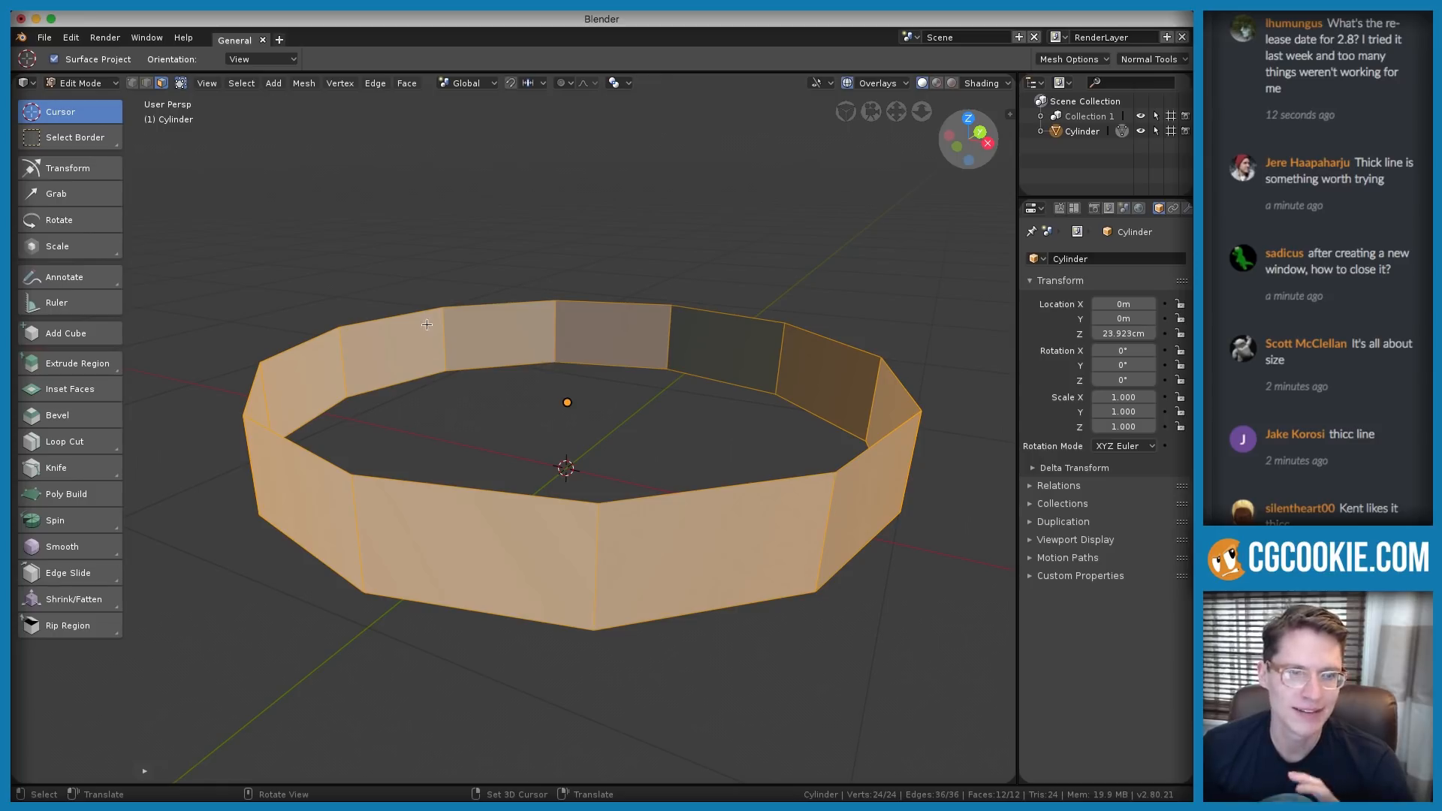
# Cycle through the vertex, edge and face selection modes again, ending in face select
pyautogui.click(161, 83)
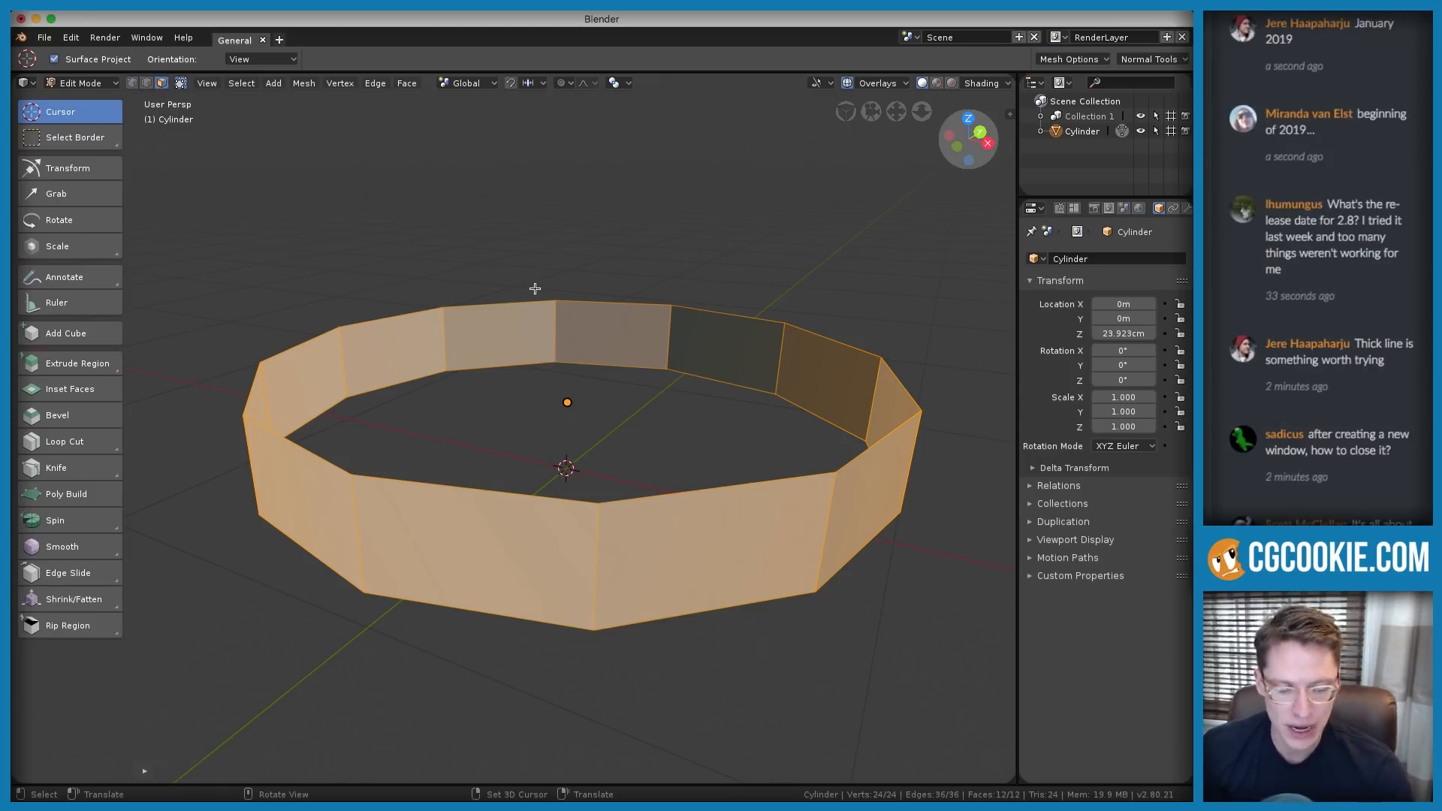
pyautogui.press('1')
pyautogui.press('2')
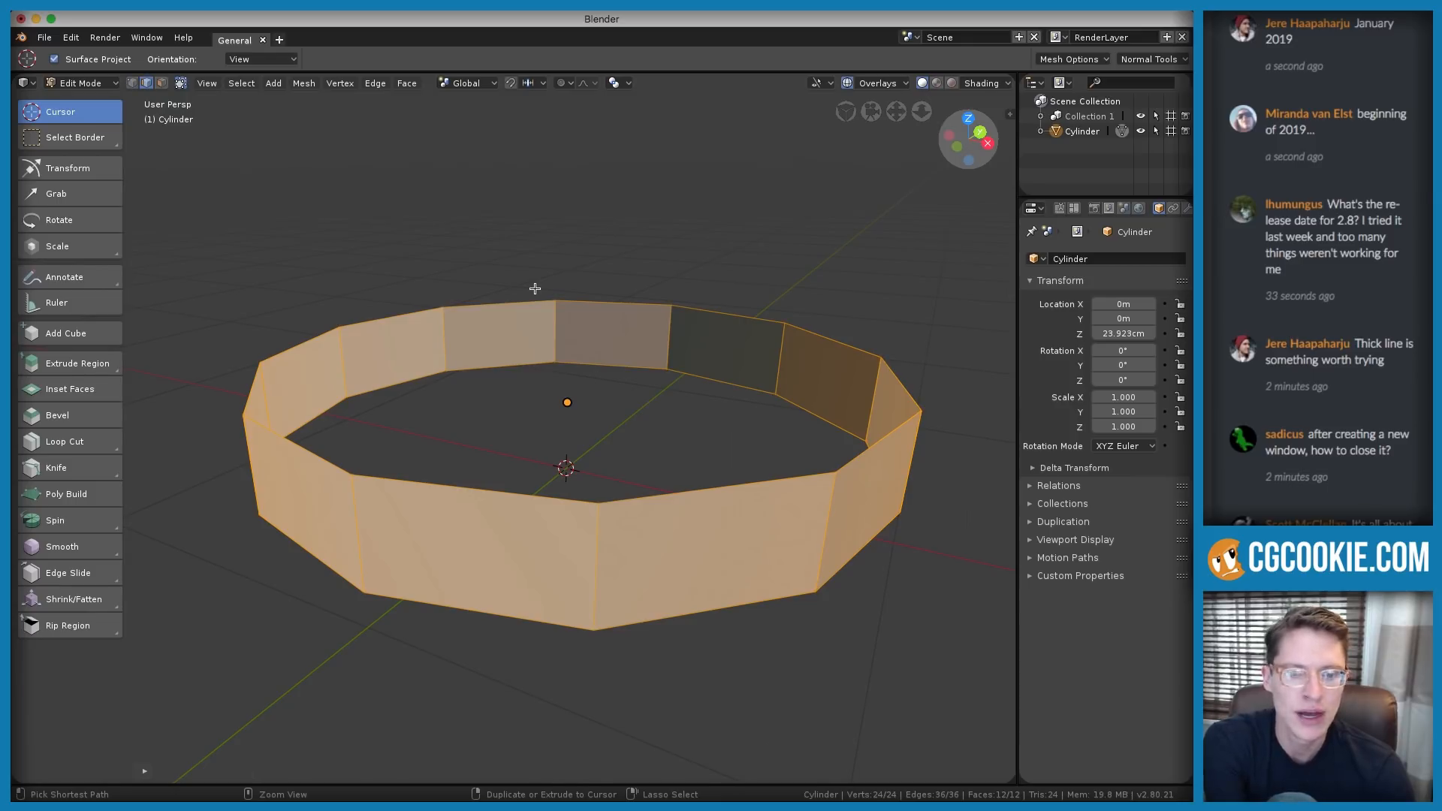
pyautogui.hotkey('ctrl', '1')
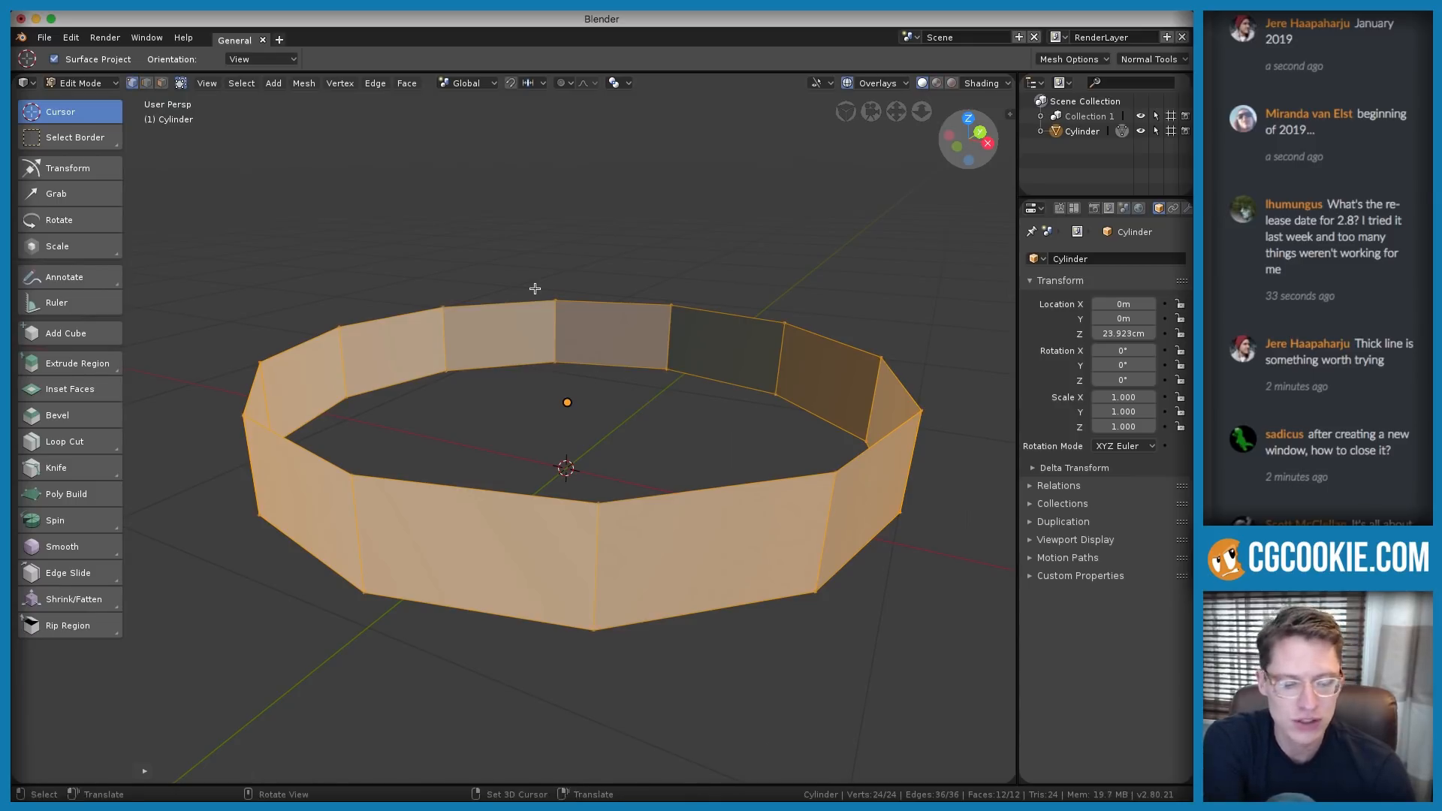
pyautogui.hotkey('ctrl', '2')
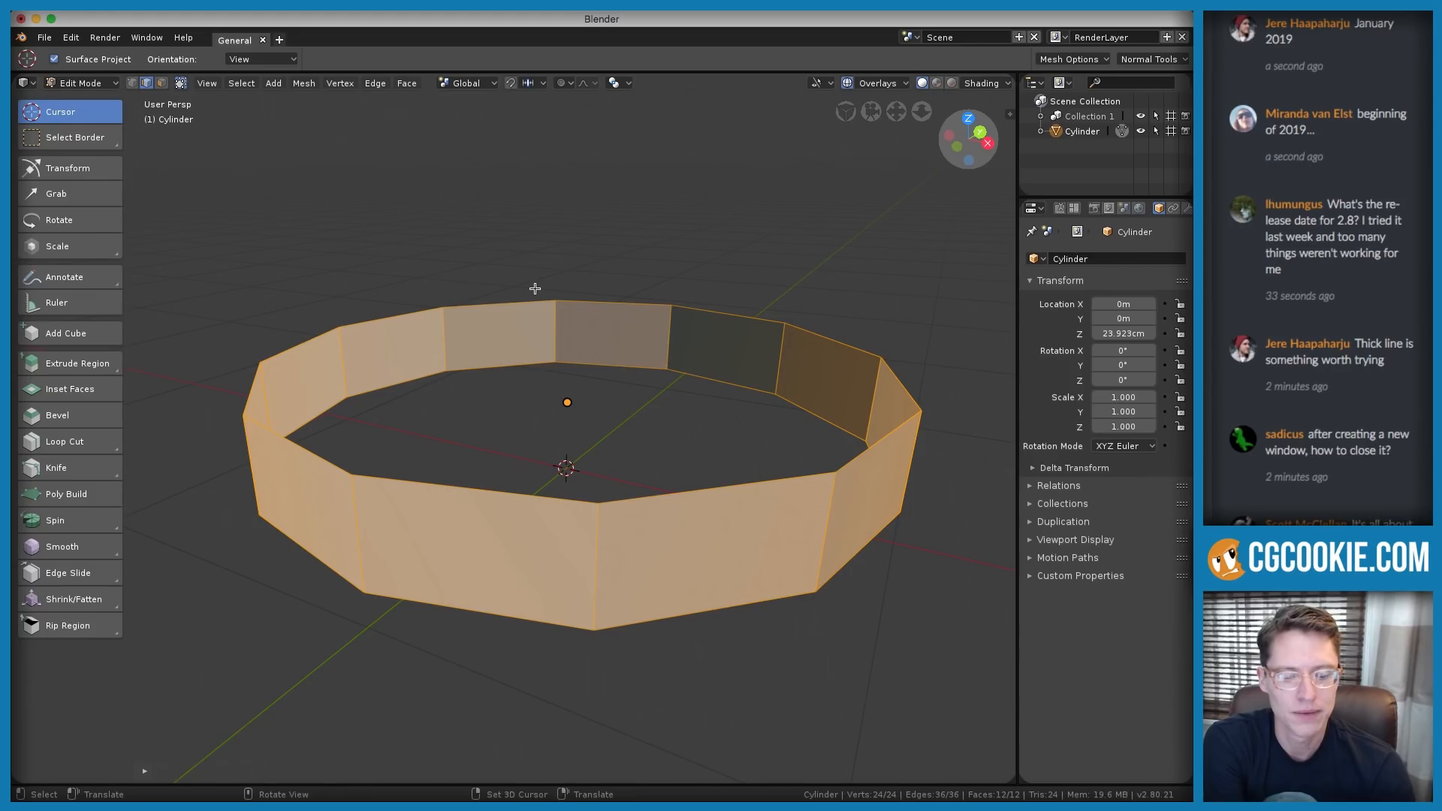
pyautogui.hotkey('ctrl', '3')
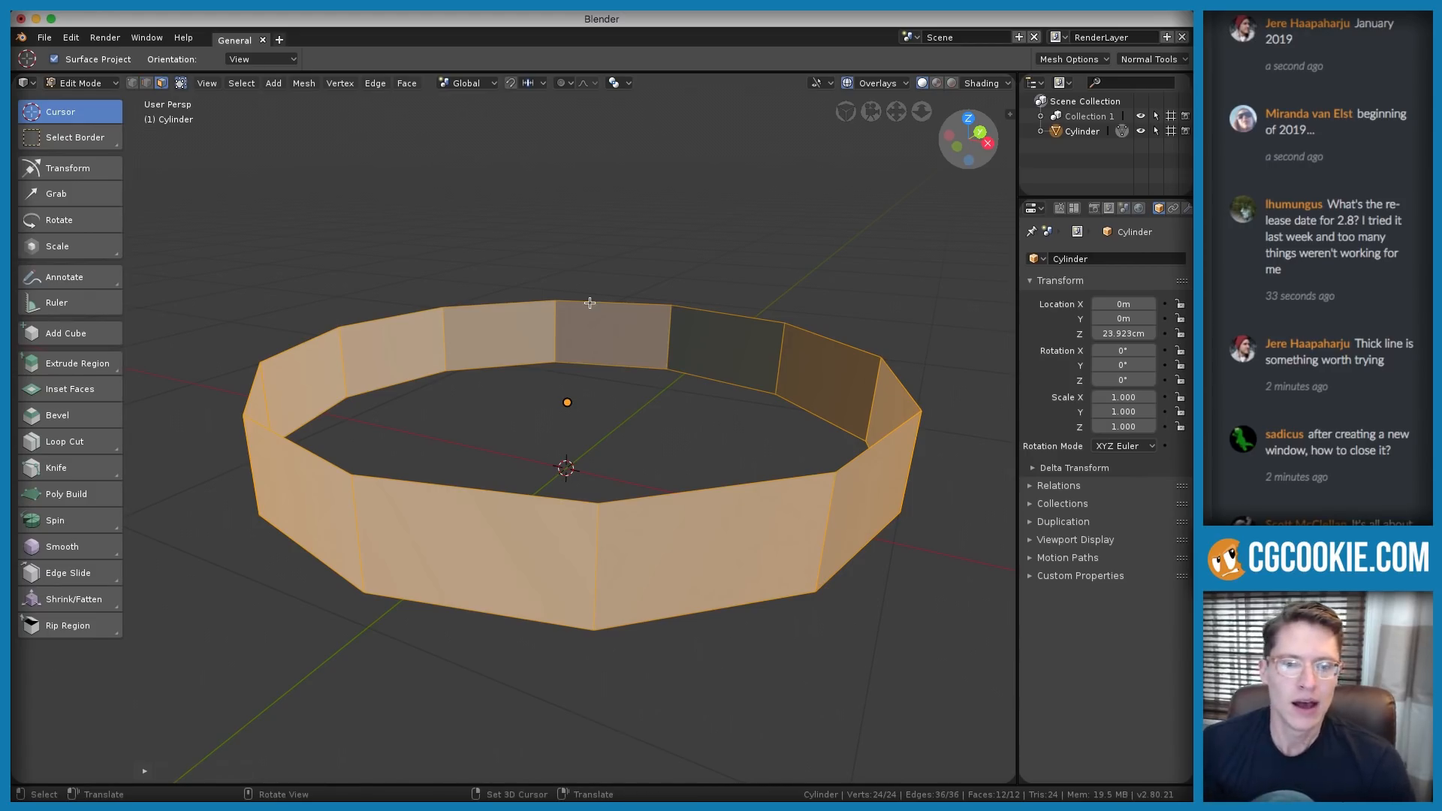
# Deselect the whole mesh, and select single outer faces on the near side of the cylinder, one at a time
pyautogui.scroll(2, 577, 353)
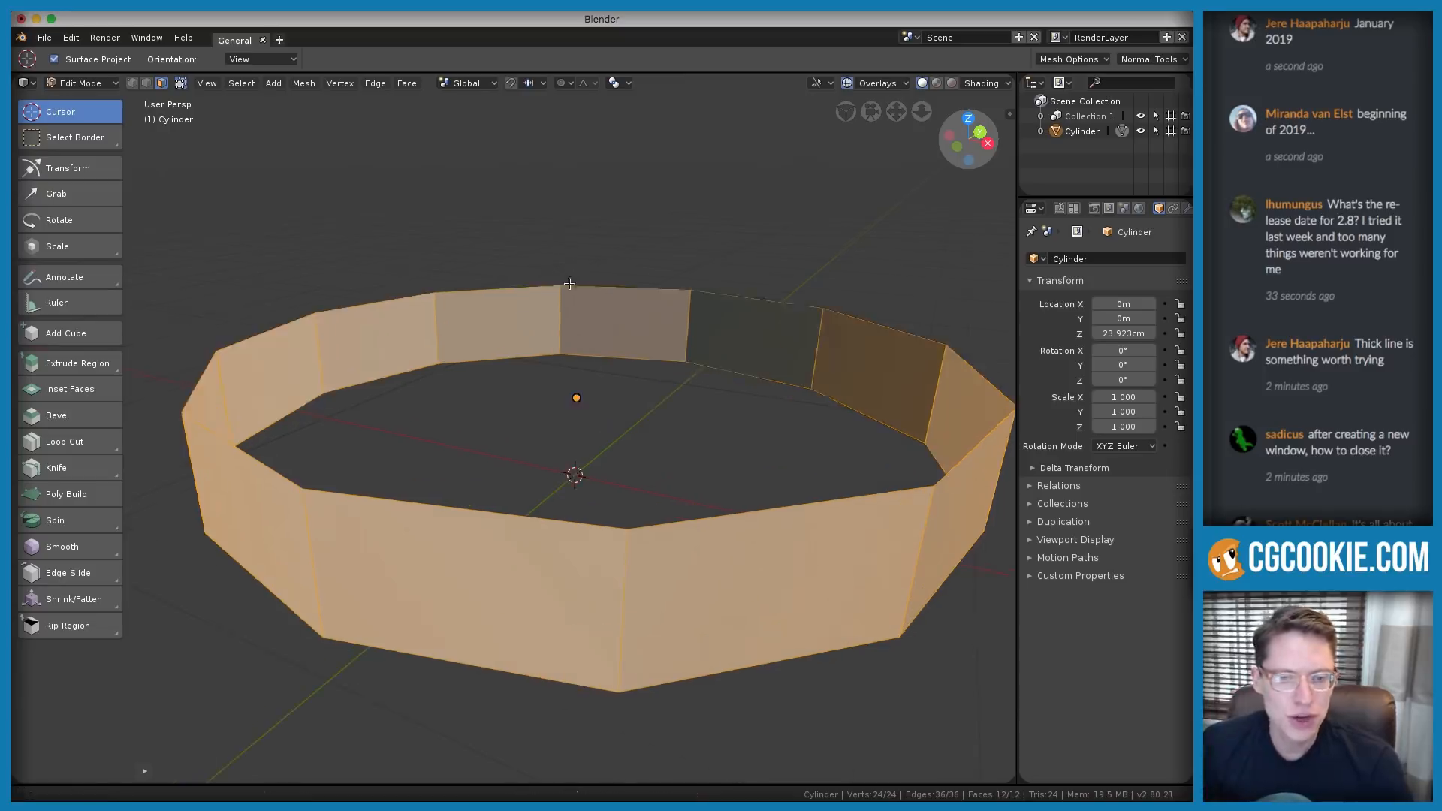
pyautogui.scroll(3, 576, 352)
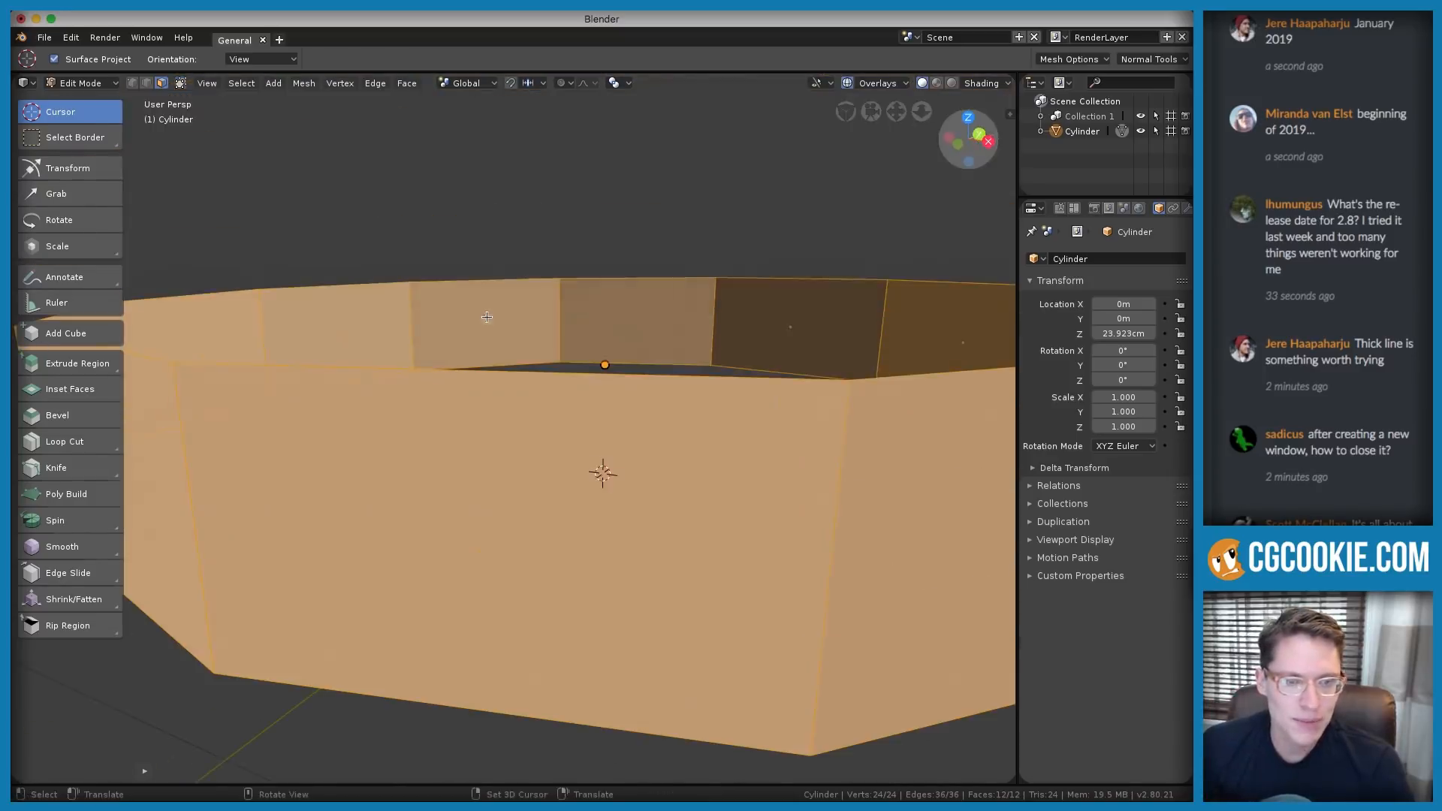
pyautogui.hotkey('alt', 'a')
pyautogui.moveTo(541, 342); pyautogui.dragTo(433, 529, button='middle')
pyautogui.scroll(-2, 436, 509)
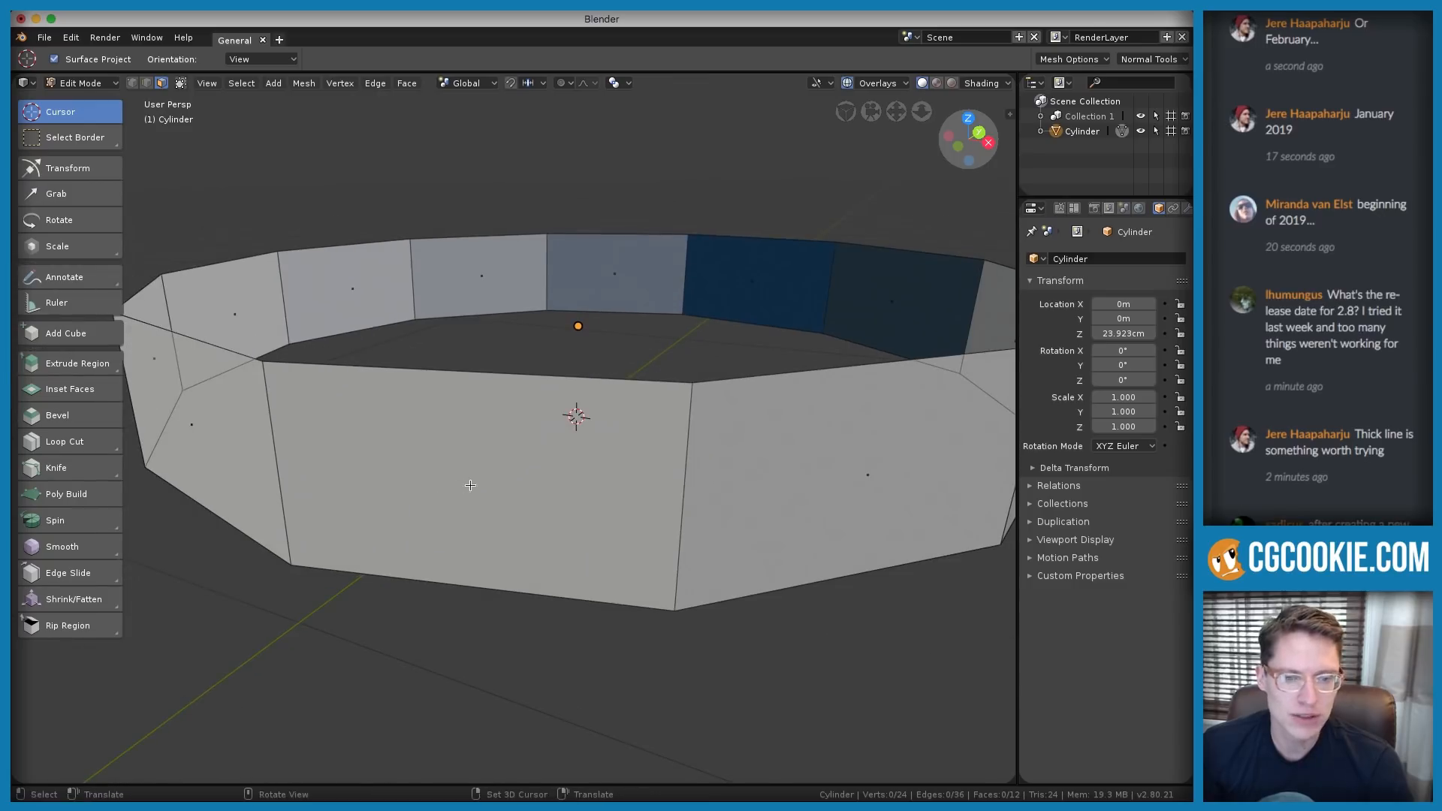
pyautogui.scroll(-1, 502, 482)
pyautogui.click(466, 482)
pyautogui.click(714, 453)
pyautogui.moveTo(714, 453); pyautogui.dragTo(555, 441, button='middle')
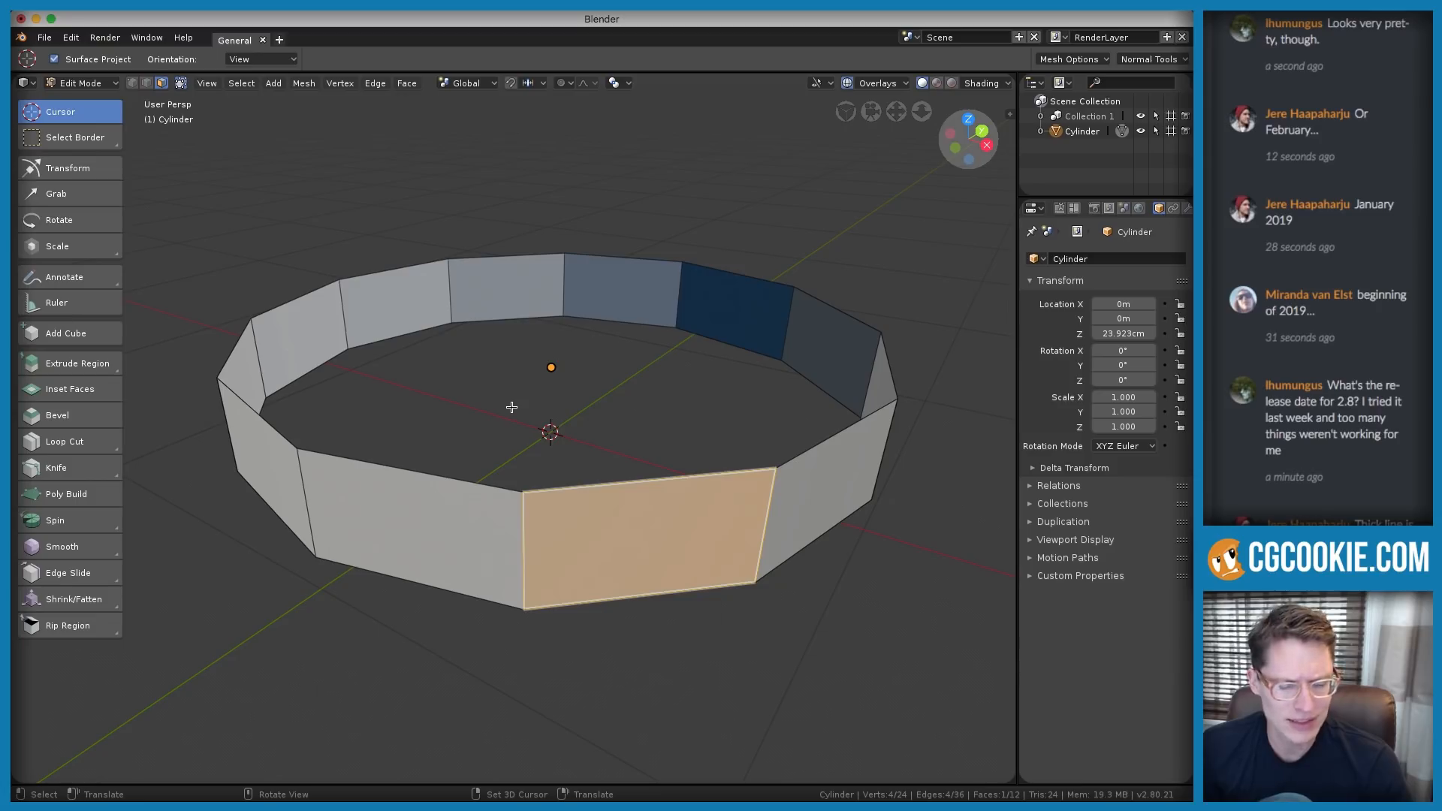
# Turn X-ray display on and off to compare face selection with and without the face dots, keeping the near outer face selected
pyautogui.hotkey('alt', 'z')
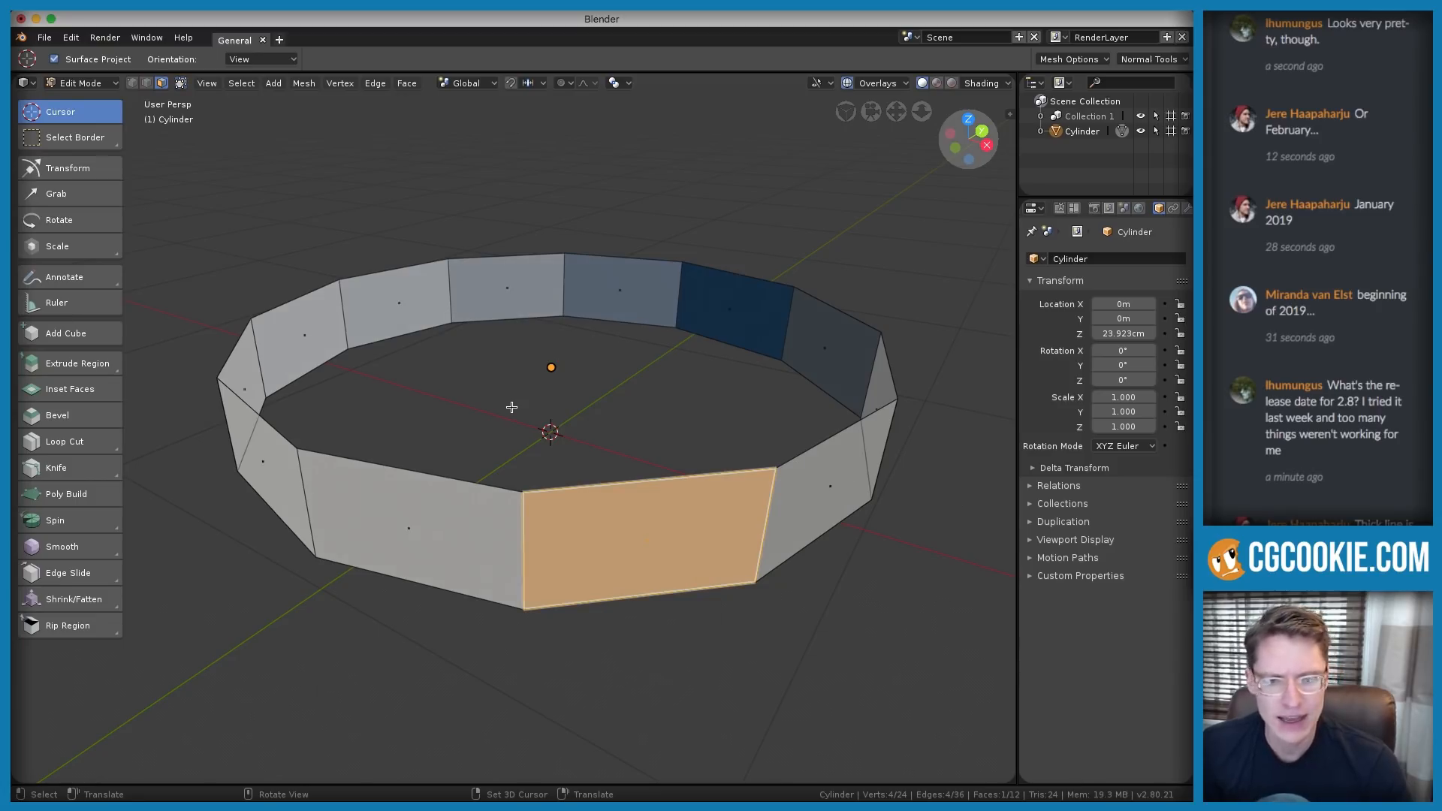
pyautogui.scroll(1, 526, 372)
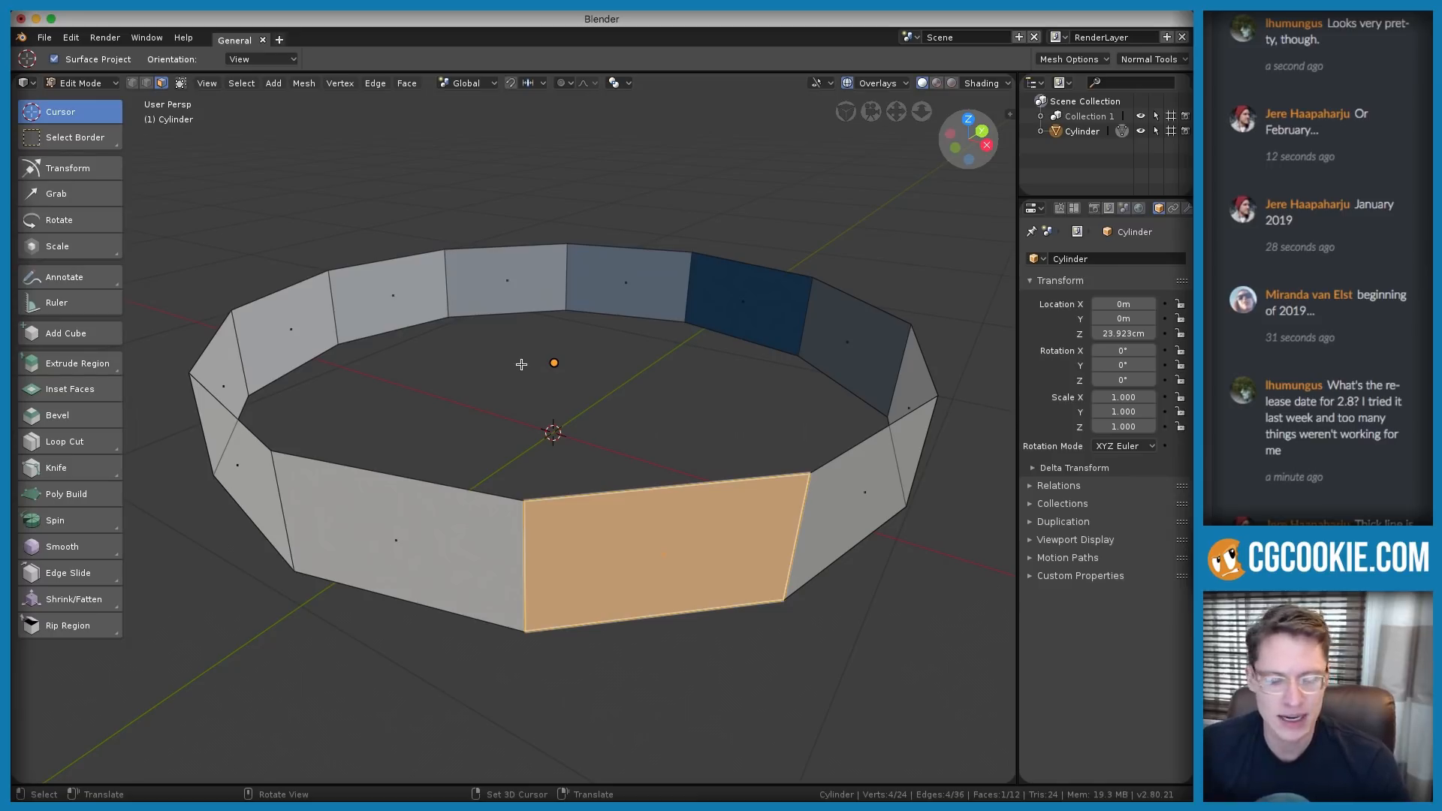
pyautogui.hotkey('alt', 'z')
pyautogui.moveTo(618, 461)
pyautogui.keyDown('ctrl'); pyautogui.mouseDown(button='middle')
pyautogui.moveTo(621, 406)
pyautogui.moveTo(612, 454)
pyautogui.mouseUp(button='middle'); pyautogui.keyUp('ctrl')
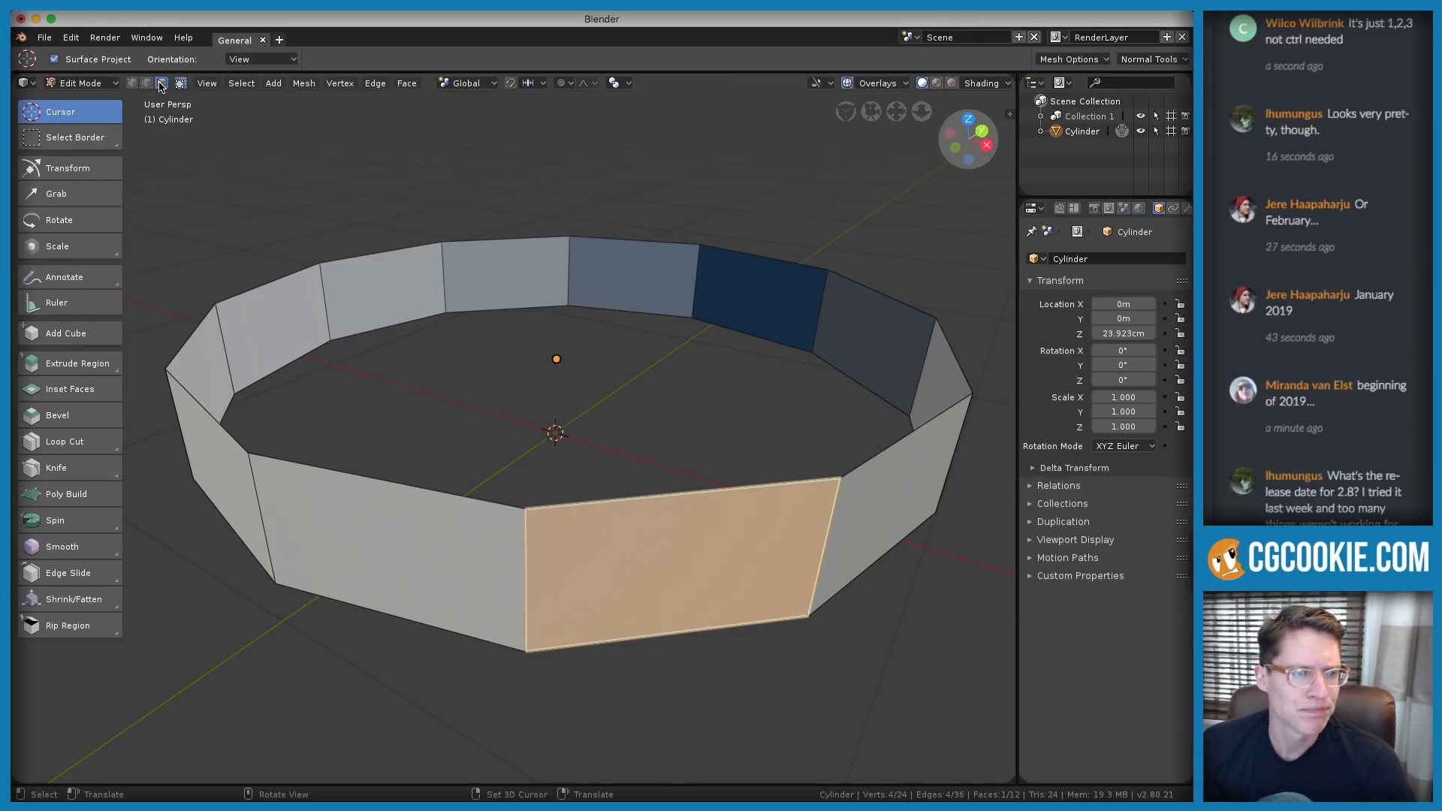
pyautogui.moveTo(527, 217); pyautogui.dragTo(426, 545, button='middle')
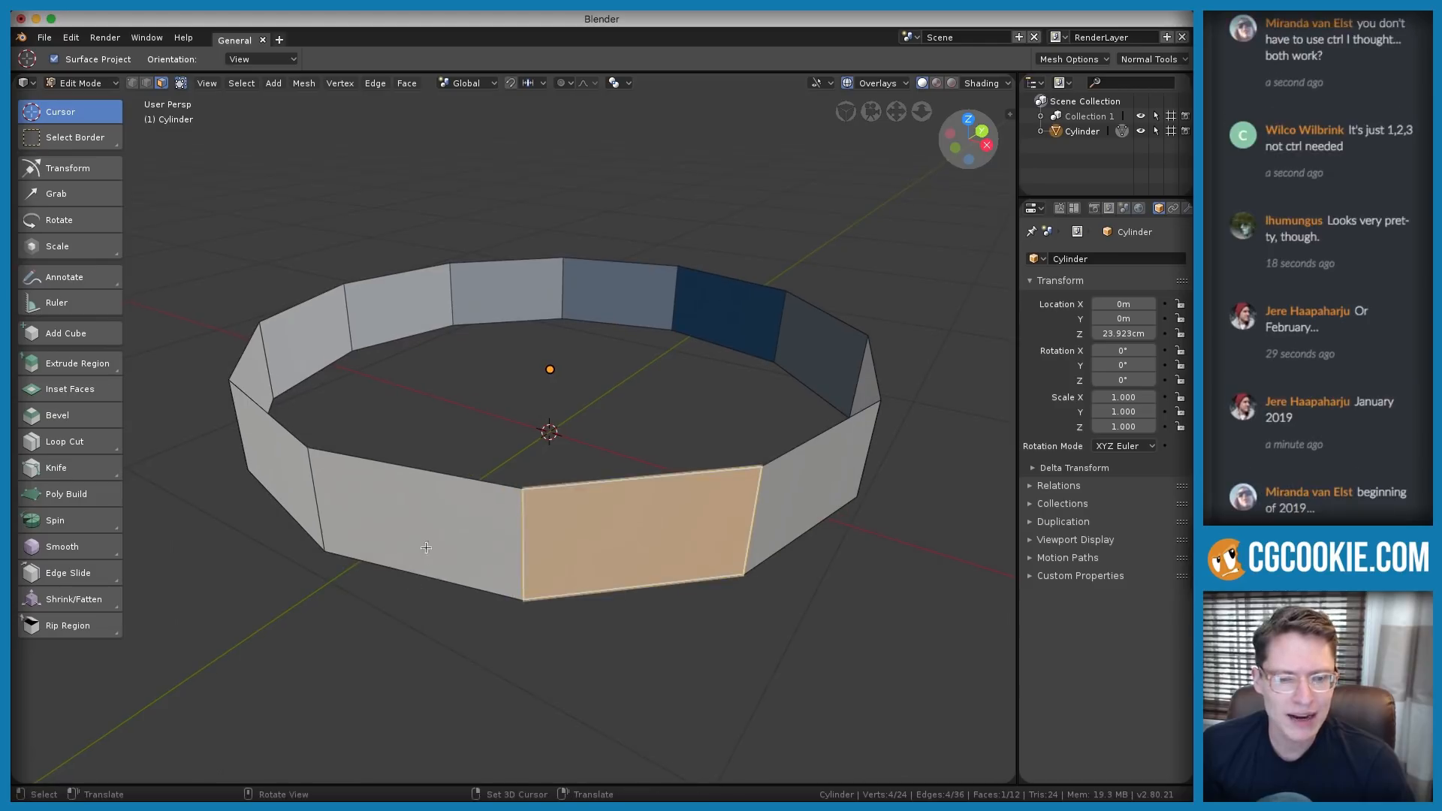
pyautogui.click(670, 528)
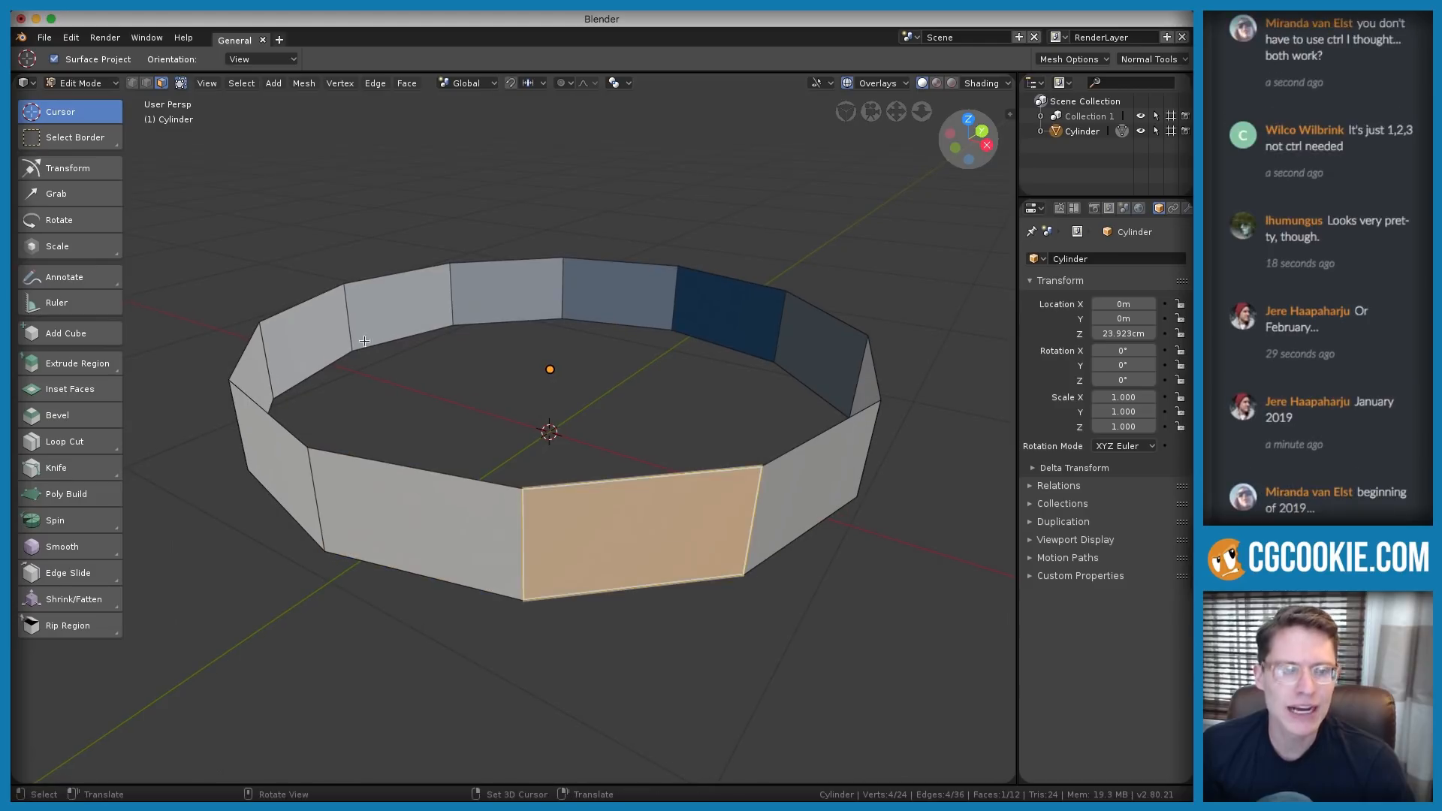
# Switch between edge, vertex and face selection with the near face selected, ending in vertex select
pyautogui.click(148, 84)
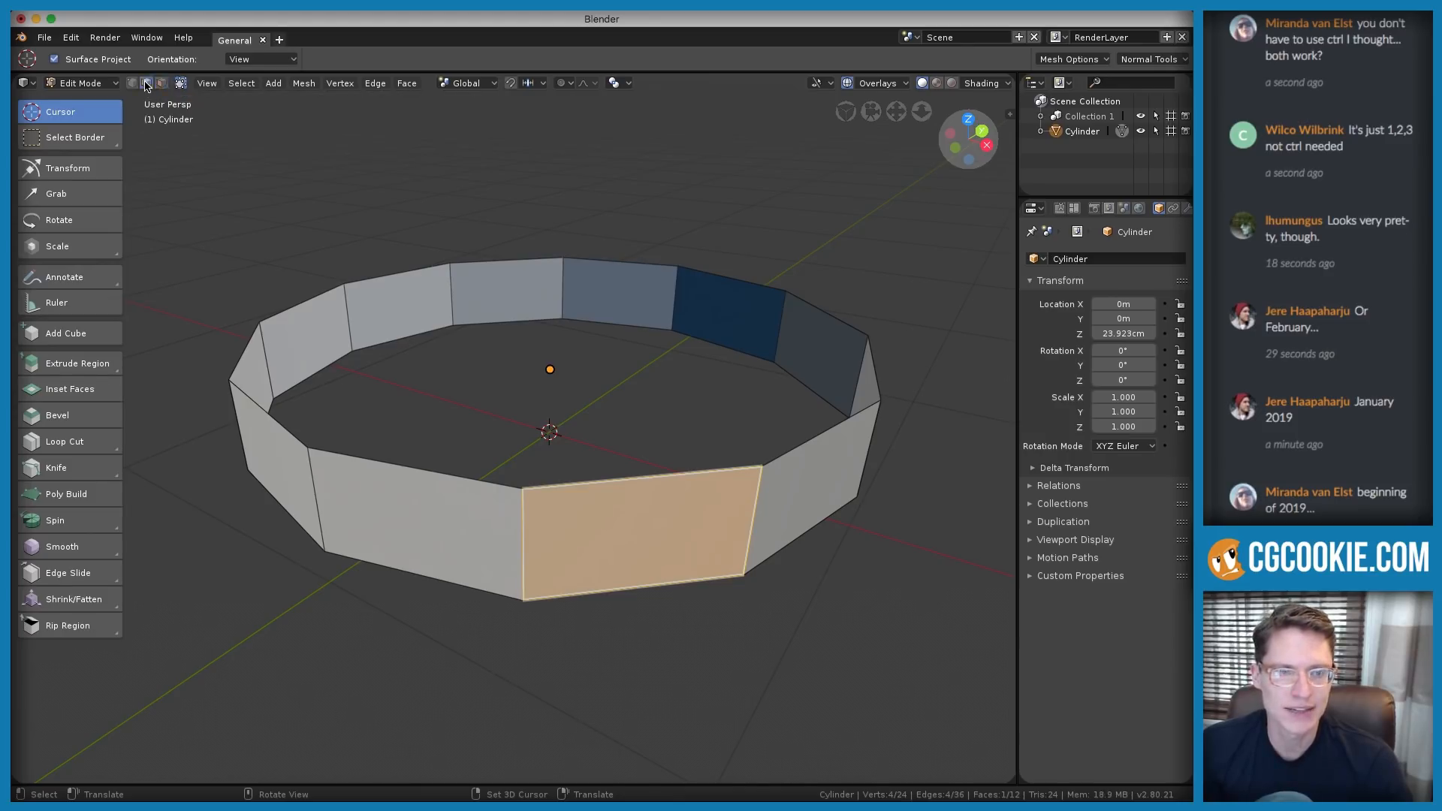
pyautogui.scroll(1, 577, 277)
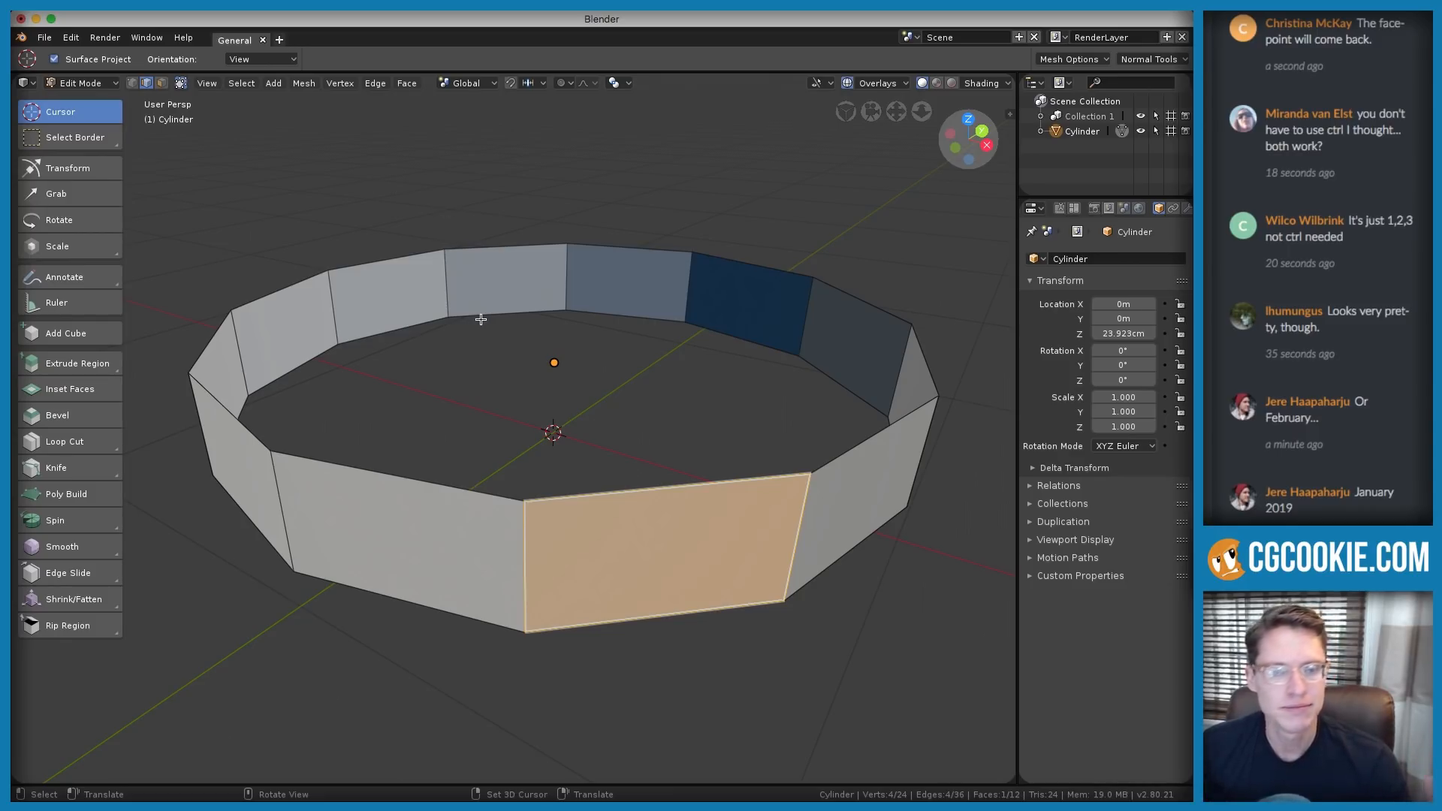
pyautogui.click(132, 84)
pyautogui.click(145, 84)
pyautogui.click(160, 83)
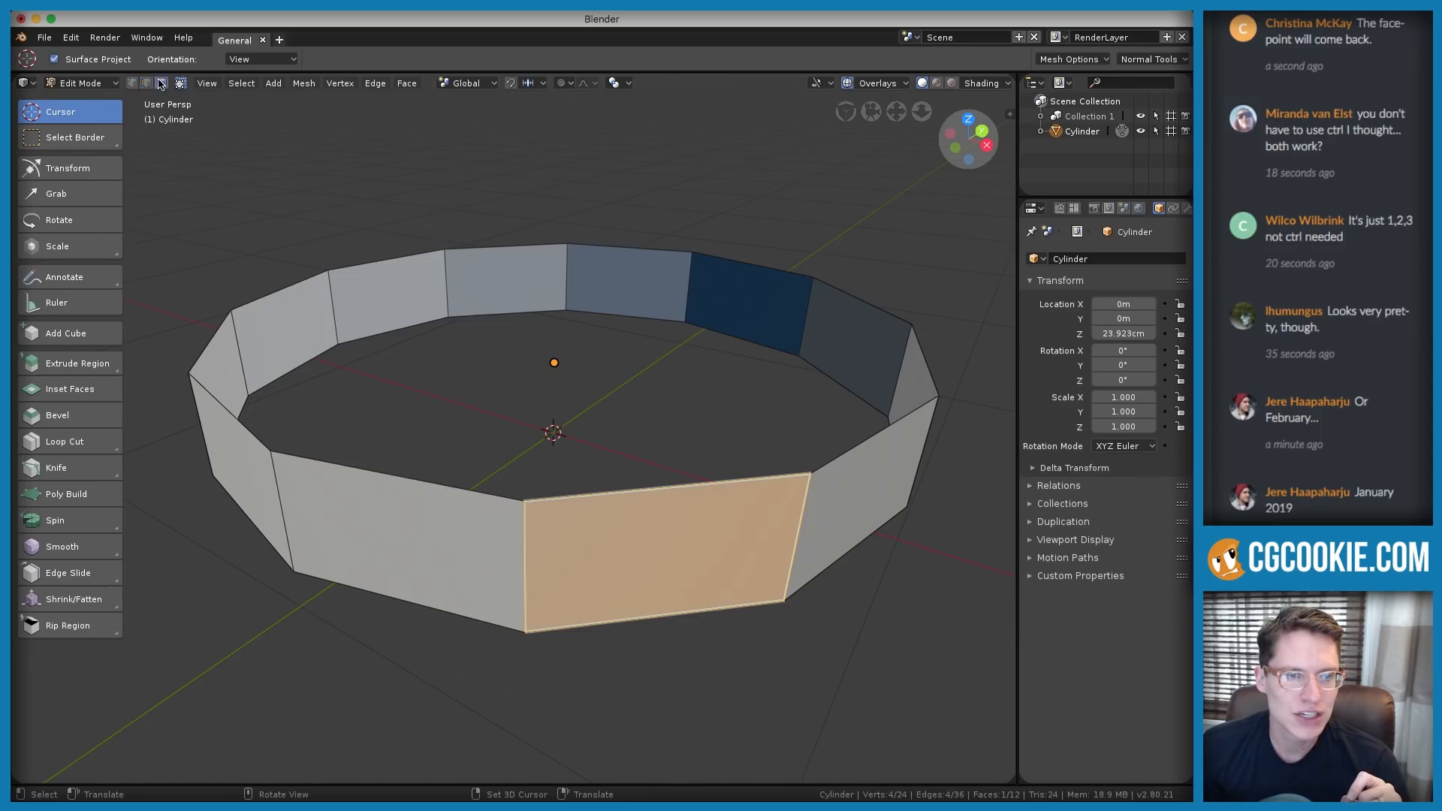
pyautogui.click(132, 84)
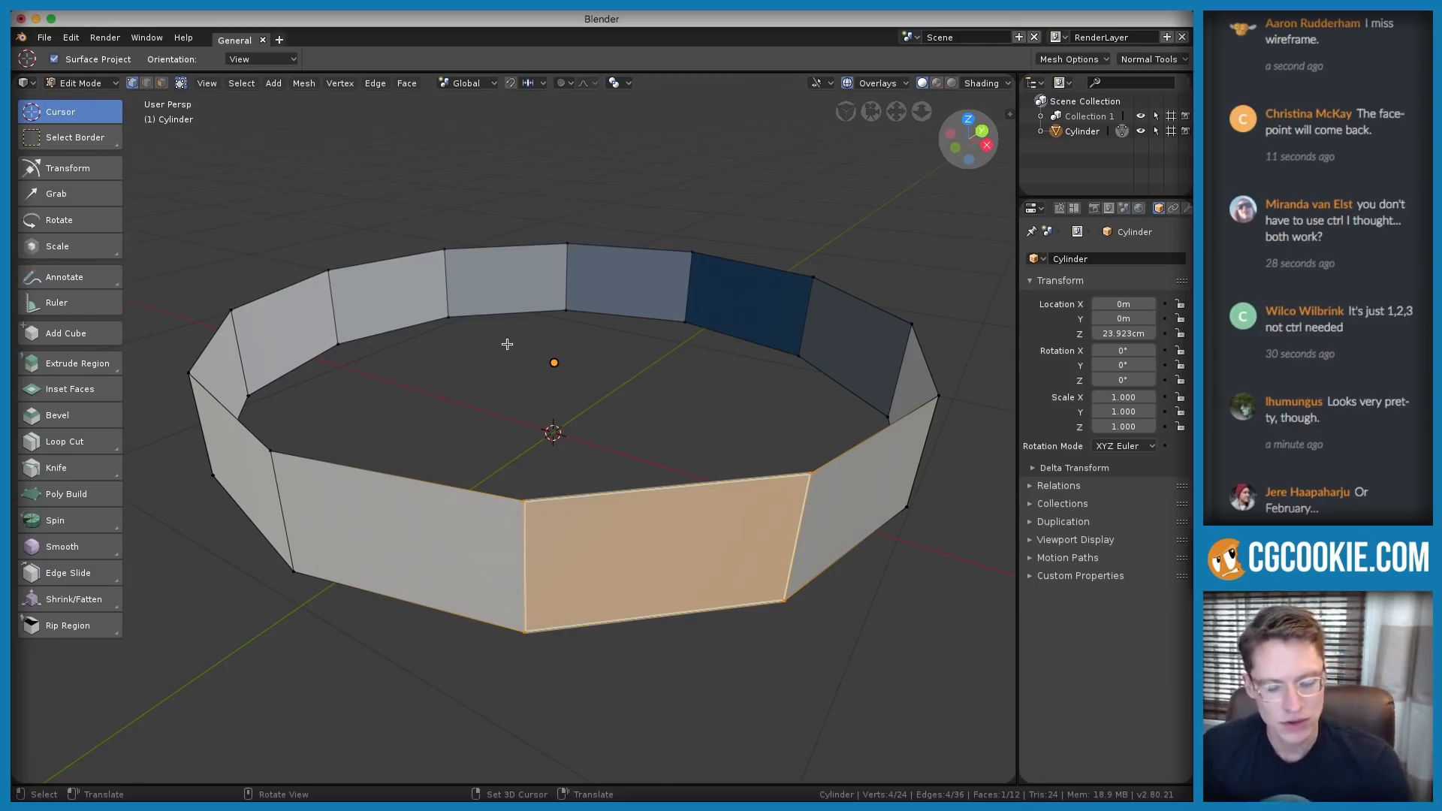
# Select a few vertices along the cylinder's bottom rim, and replace them with the entire bottom edge loop
pyautogui.click(453, 308)
pyautogui.moveTo(453, 308); pyautogui.dragTo(416, 372, button='middle')
pyautogui.keyDown('shift'); pyautogui.click(206, 386); pyautogui.keyUp('shift')
pyautogui.moveTo(212, 380); pyautogui.dragTo(429, 338, button='middle')
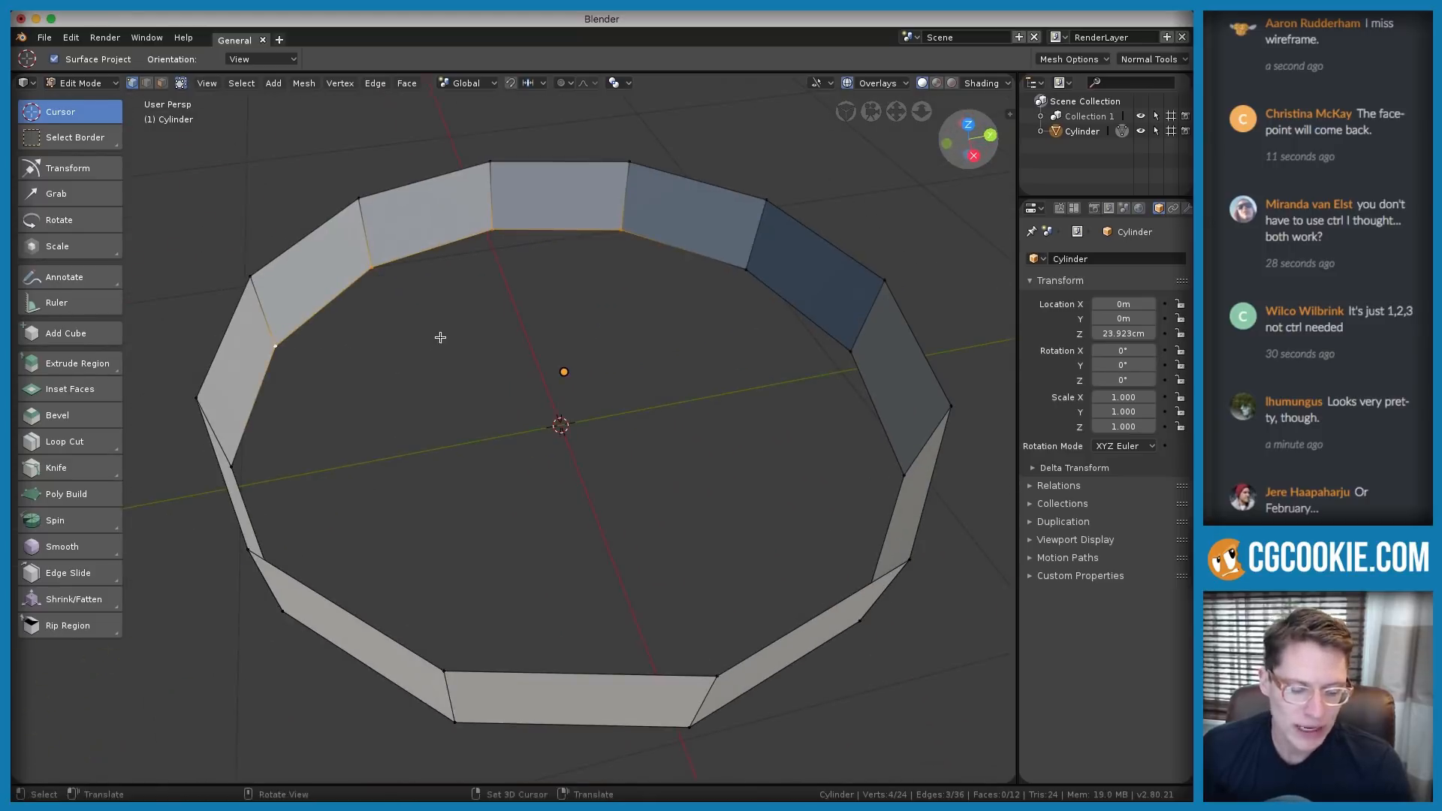
pyautogui.keyDown('alt'); pyautogui.click(333, 298); pyautogui.keyUp('alt')
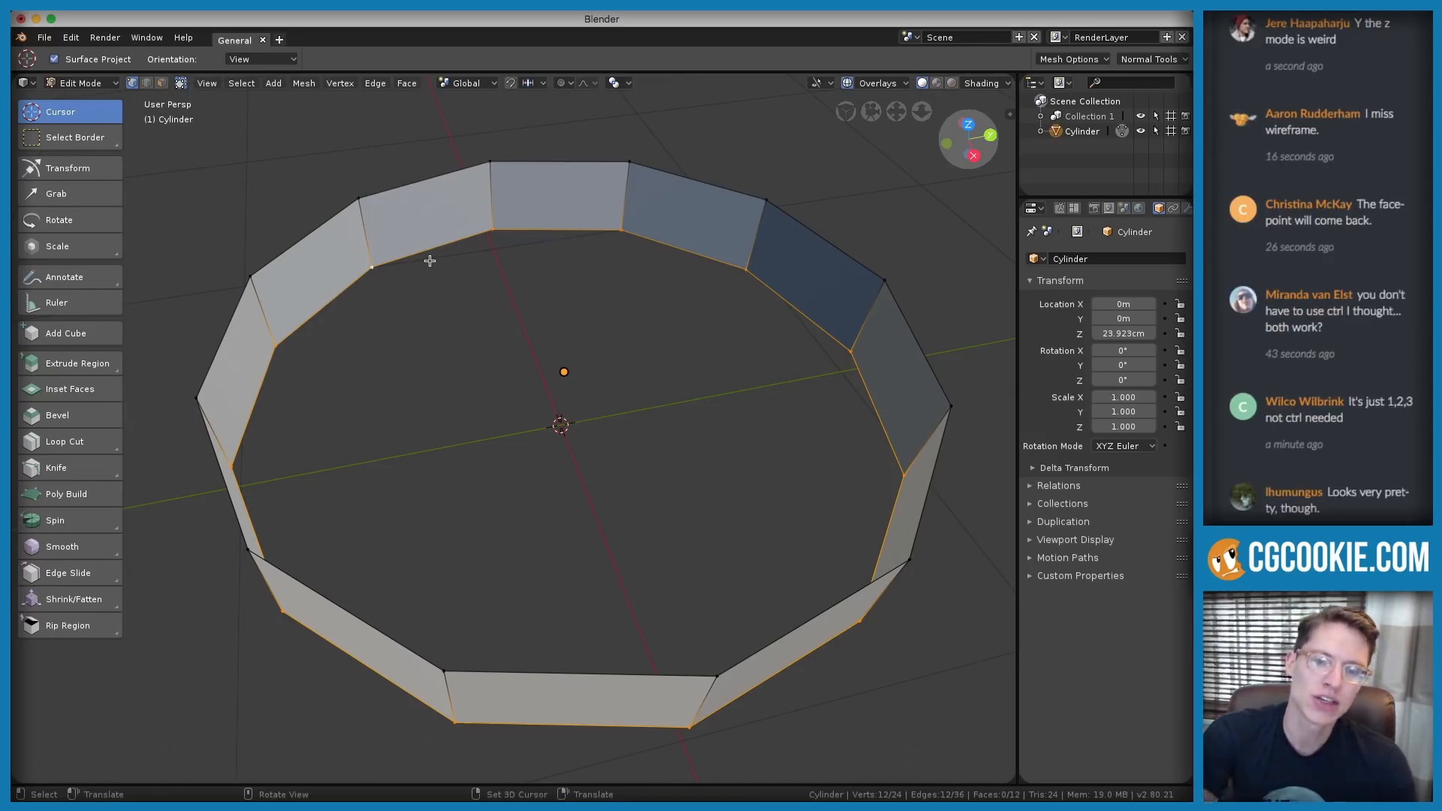
# View the selected bottom loop in edge select mode, and return to vertex select mode
pyautogui.click(147, 82)
pyautogui.moveTo(376, 261); pyautogui.dragTo(526, 338, button='middle')
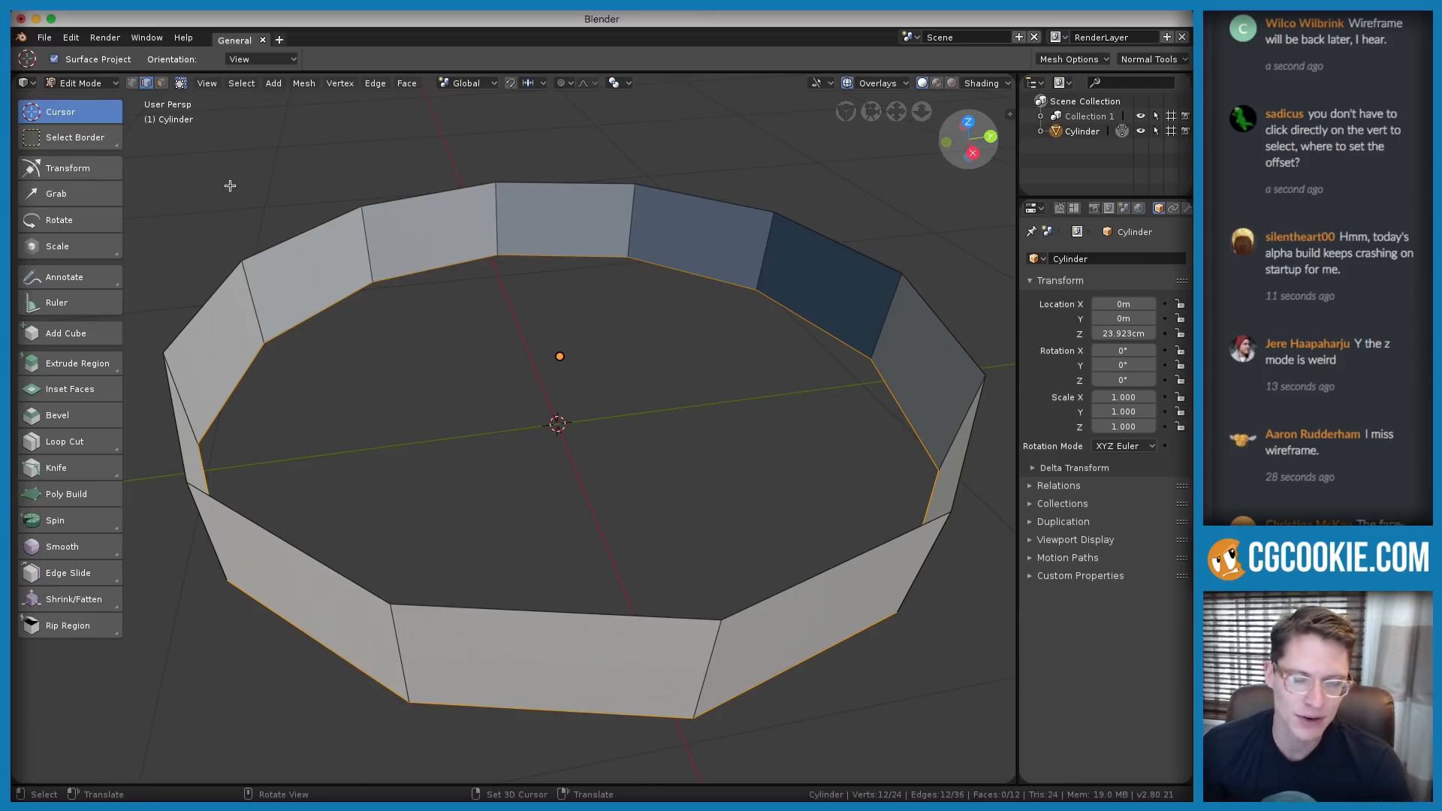
pyautogui.click(129, 83)
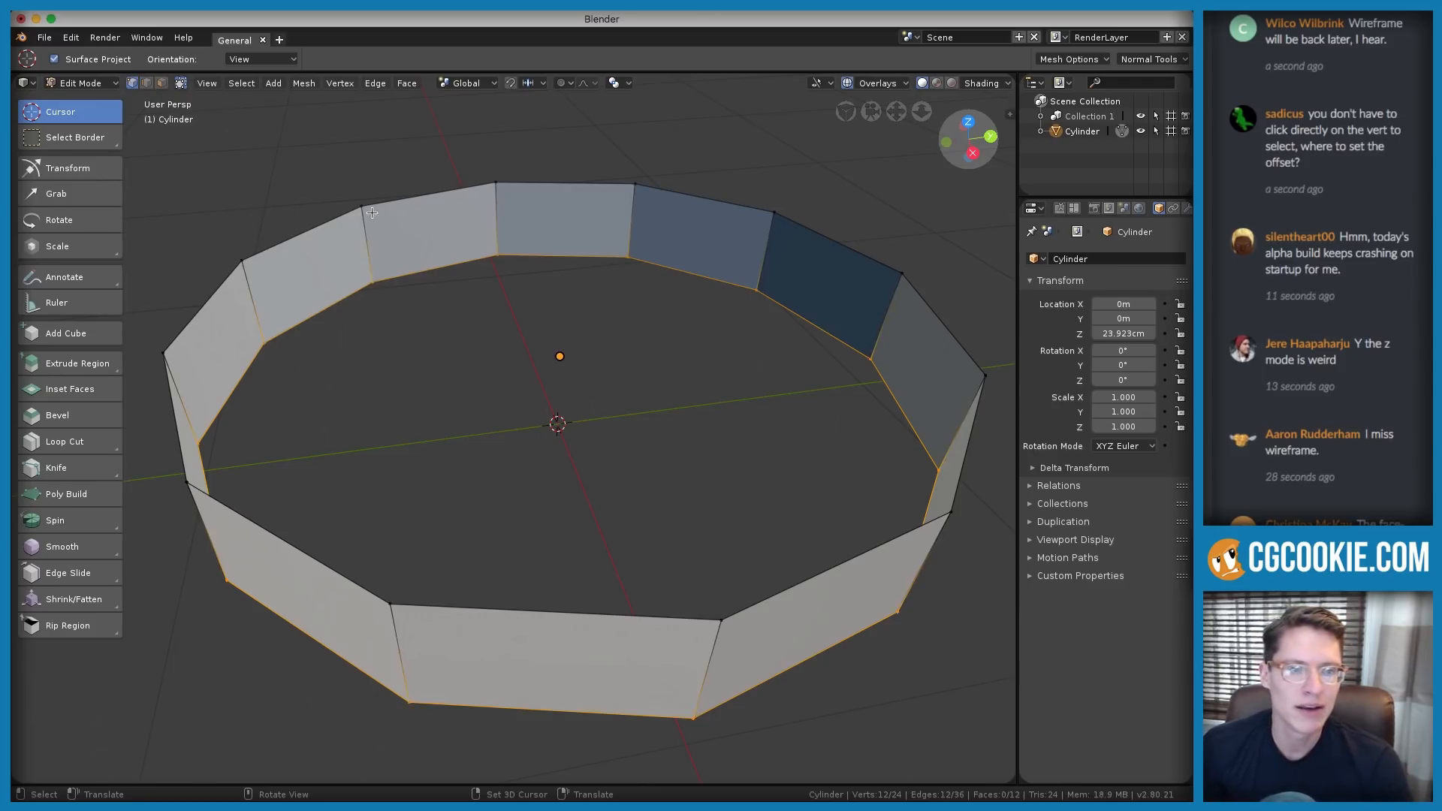
# Select the cylinder's entire top edge loop, and switch the selection back to the bottom edge loop
pyautogui.moveTo(554, 296)
pyautogui.mouseDown(button='middle')
pyautogui.moveTo(560, 325)
pyautogui.moveTo(554, 286)
pyautogui.moveTo(518, 292)
pyautogui.mouseUp(button='middle')
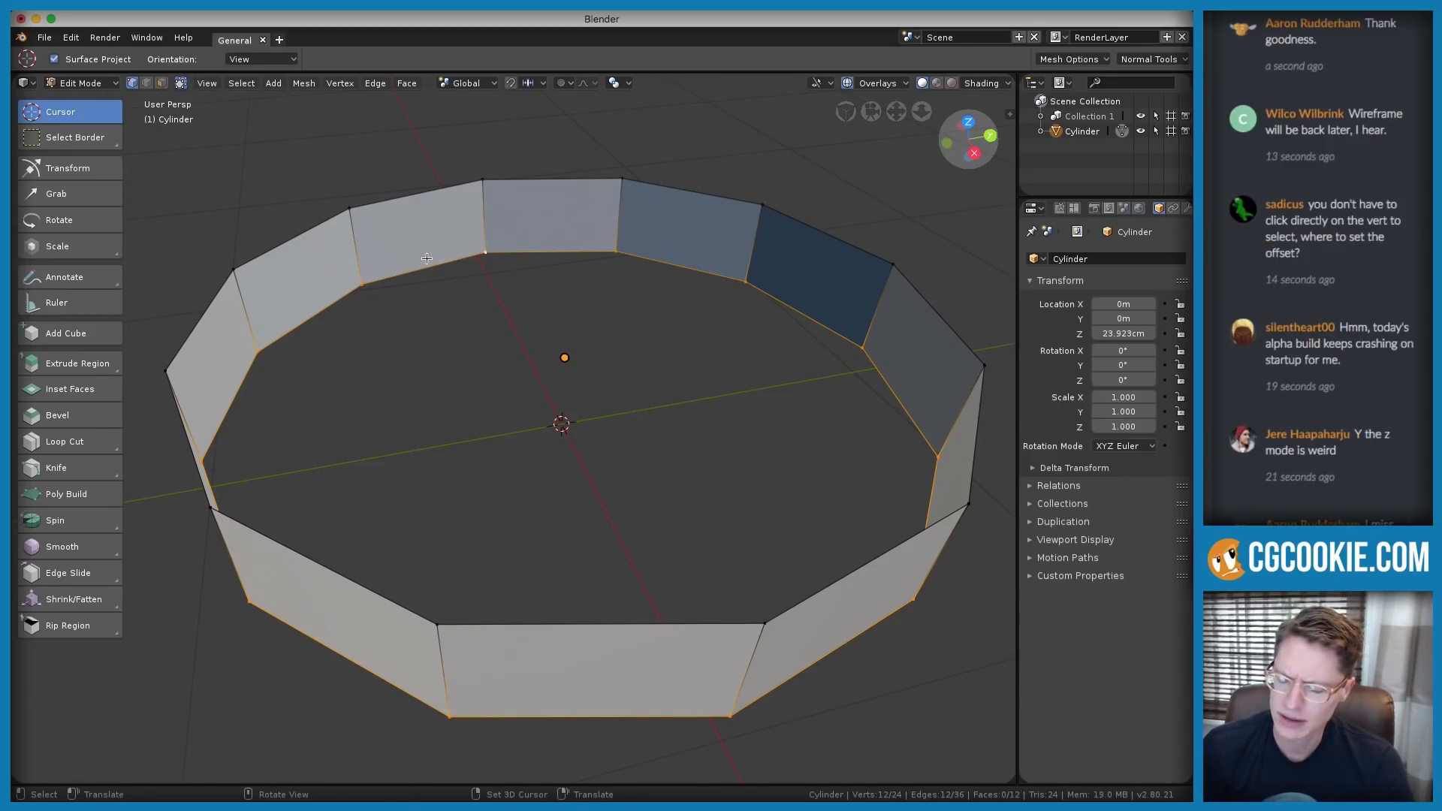
pyautogui.keyDown('alt'); pyautogui.click(402, 199); pyautogui.keyUp('alt')
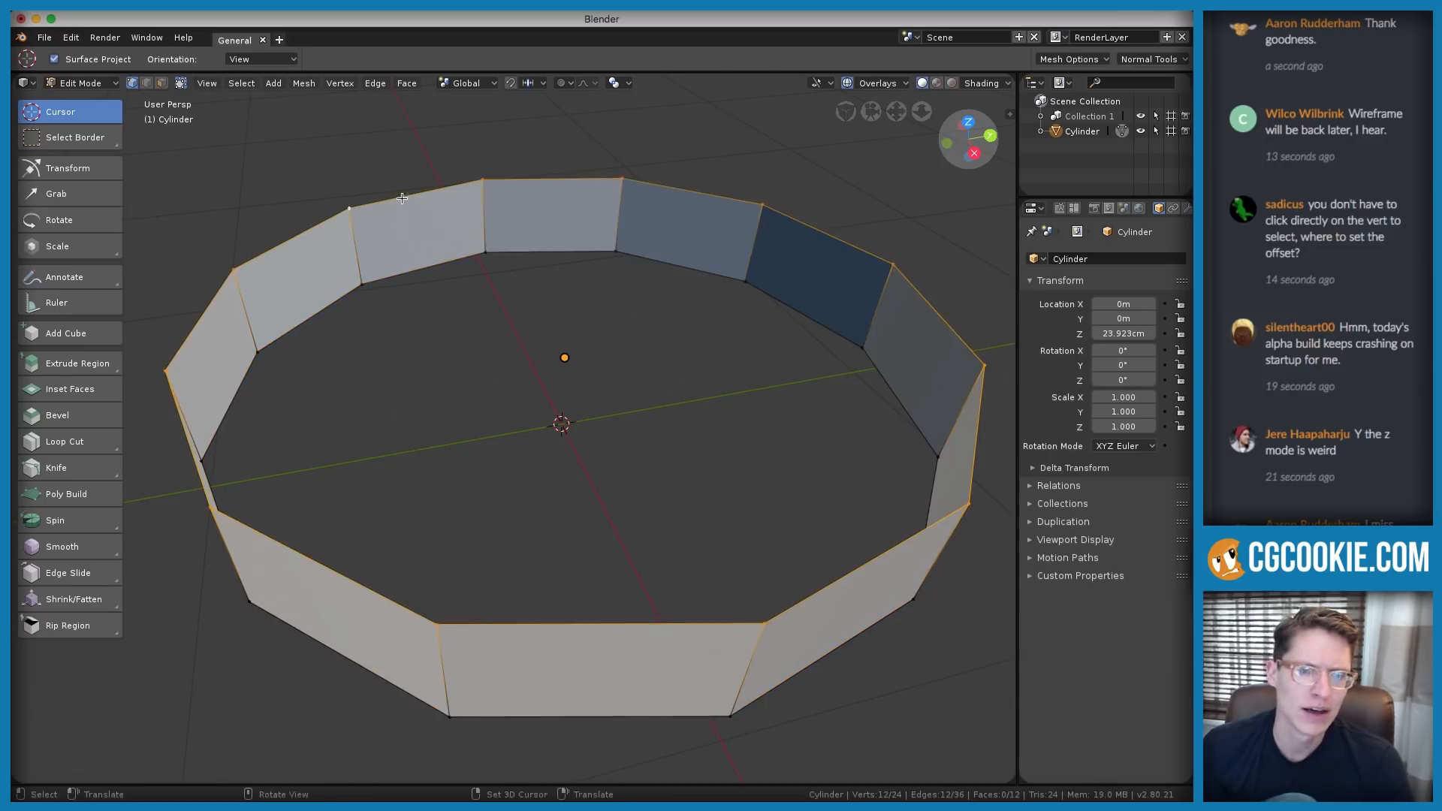
pyautogui.keyDown('alt'); pyautogui.click(421, 267); pyautogui.keyUp('alt')
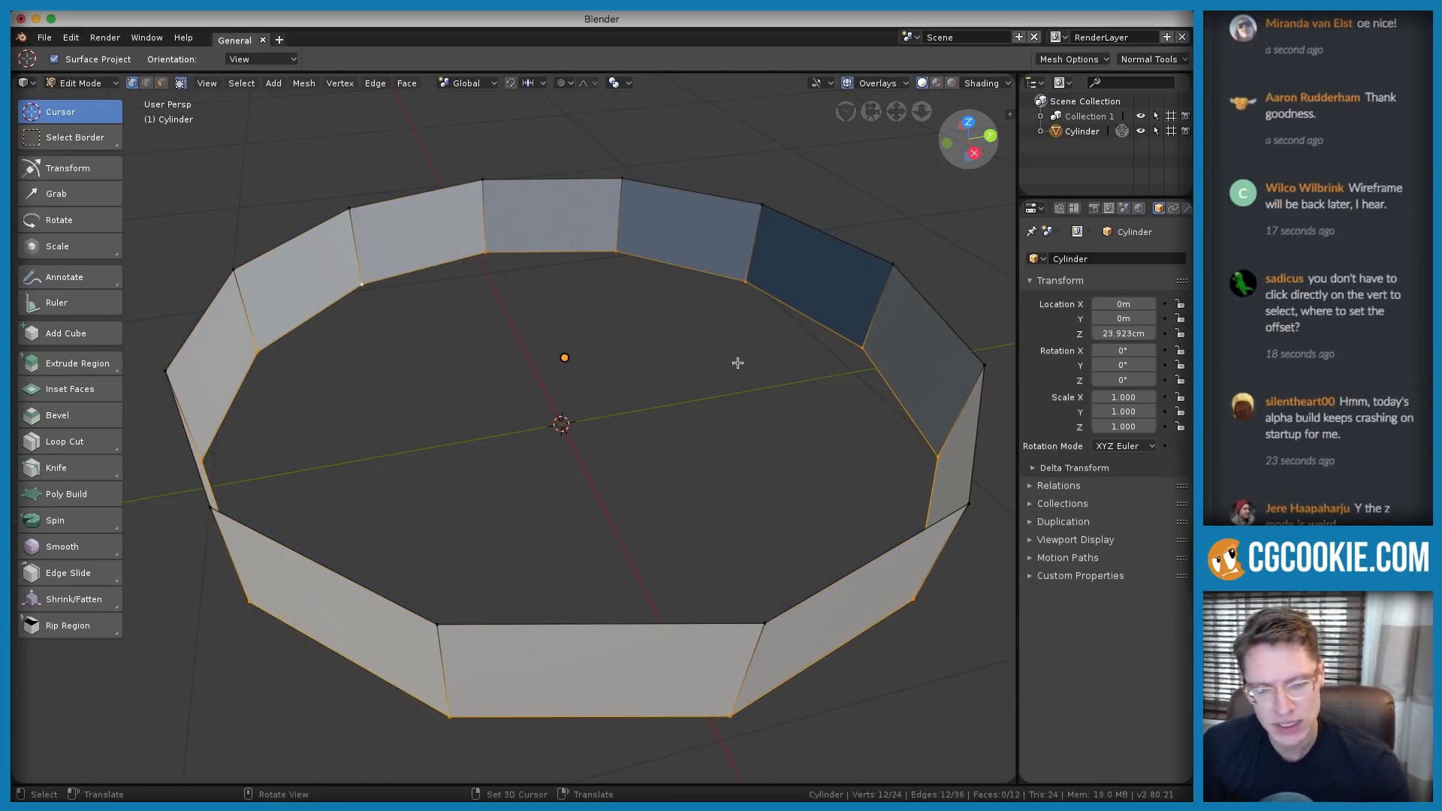
# Scale the bottom edge loop inward to taper the cylinder, toggle Object Mode and back, and reselect the bottom loop
pyautogui.moveTo(767, 398); pyautogui.dragTo(802, 376, button='middle')
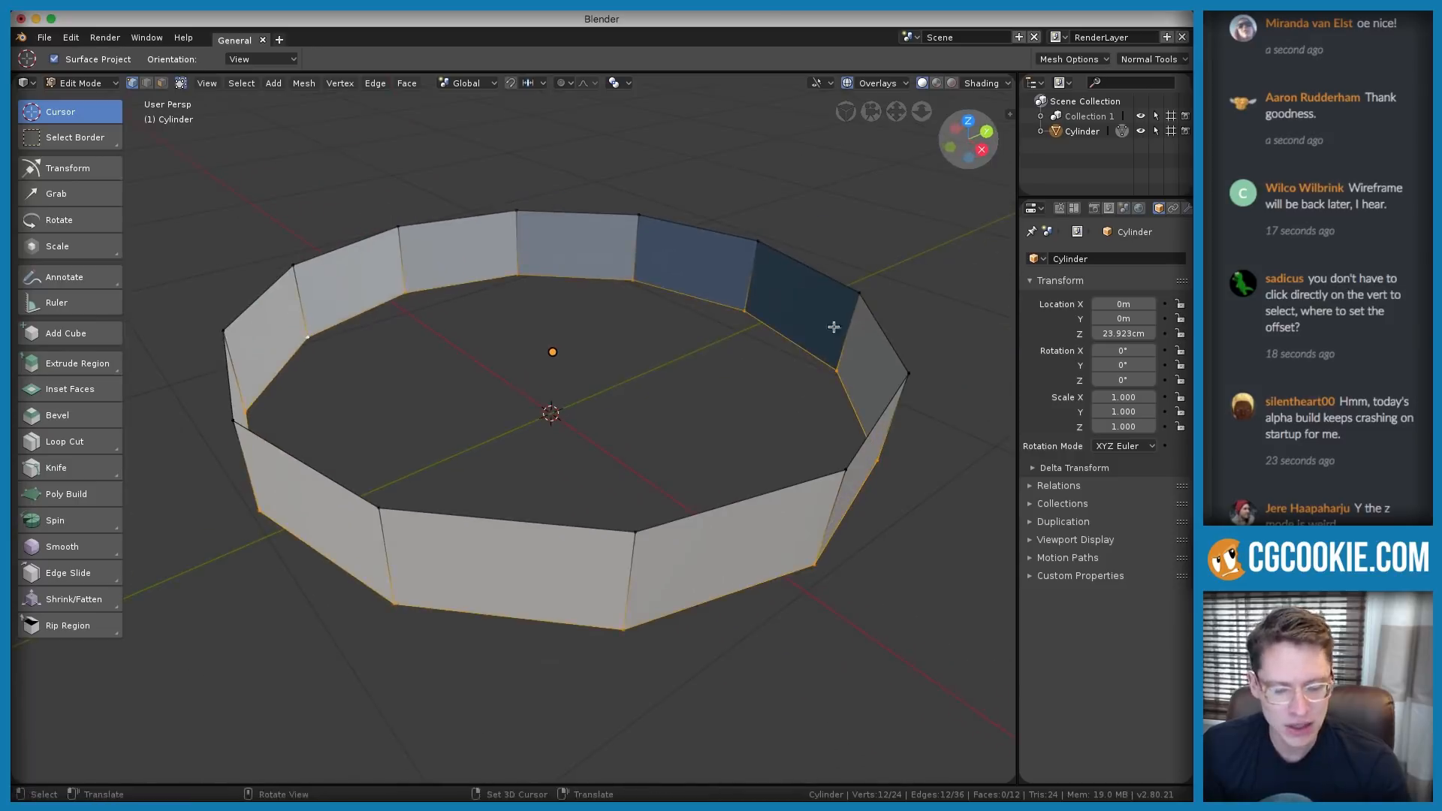
pyautogui.press('s')
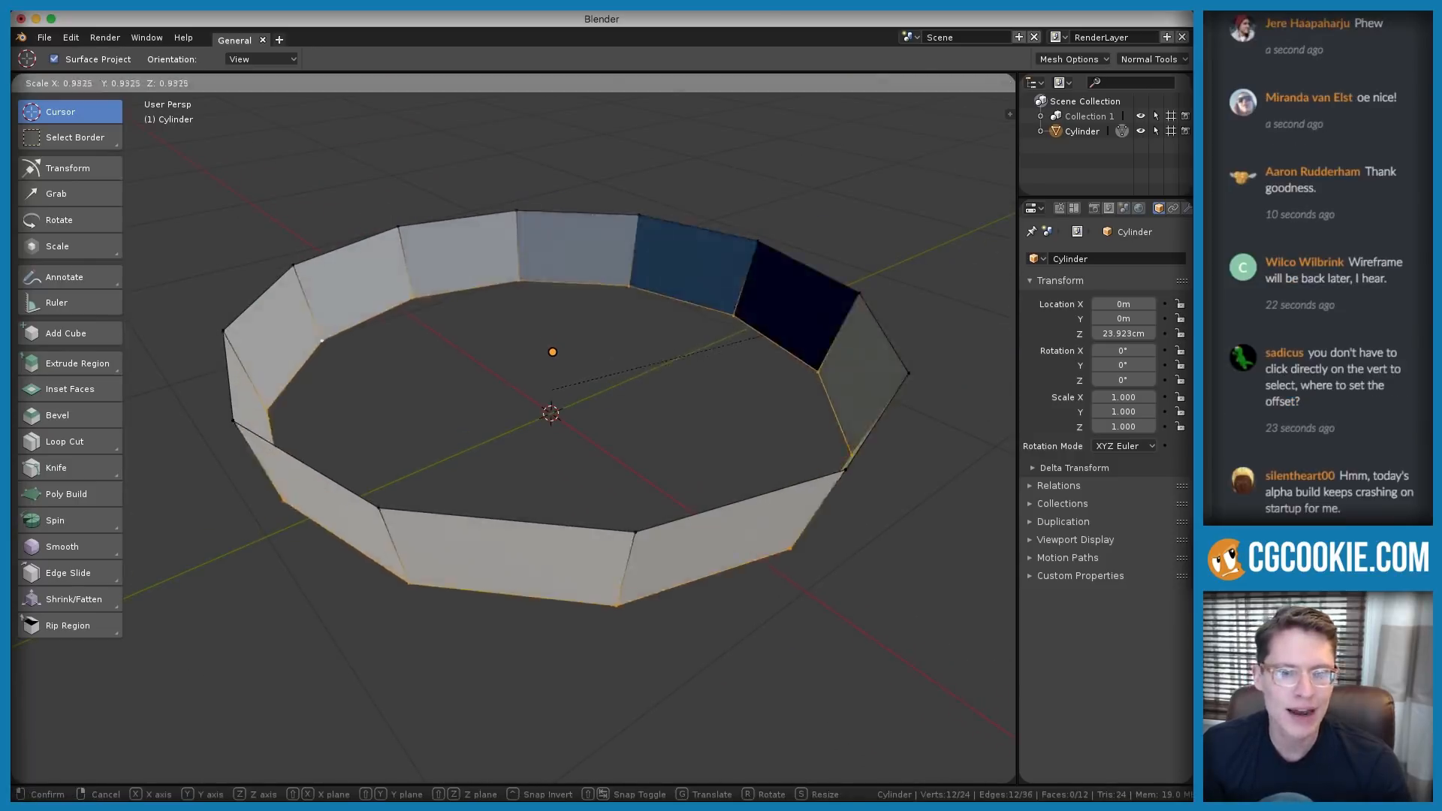
pyautogui.press('Escape')
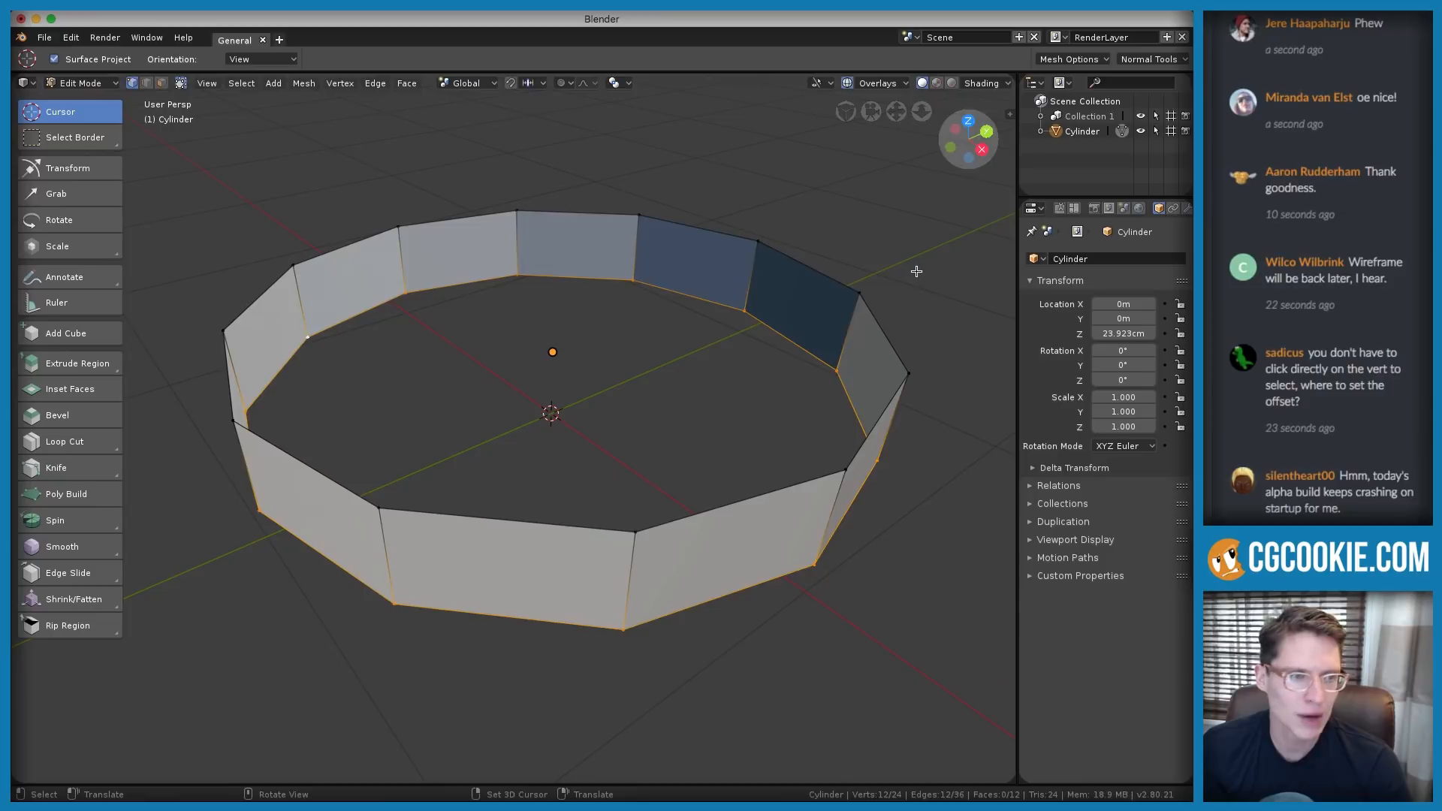
pyautogui.moveTo(916, 271); pyautogui.dragTo(593, 396, button='middle')
pyautogui.press('a')
pyautogui.press('Tab')
pyautogui.press('Tab')
pyautogui.keyDown('alt'); pyautogui.click(621, 369); pyautogui.keyUp('alt')
pyautogui.moveTo(801, 300); pyautogui.dragTo(782, 310, button='middle')
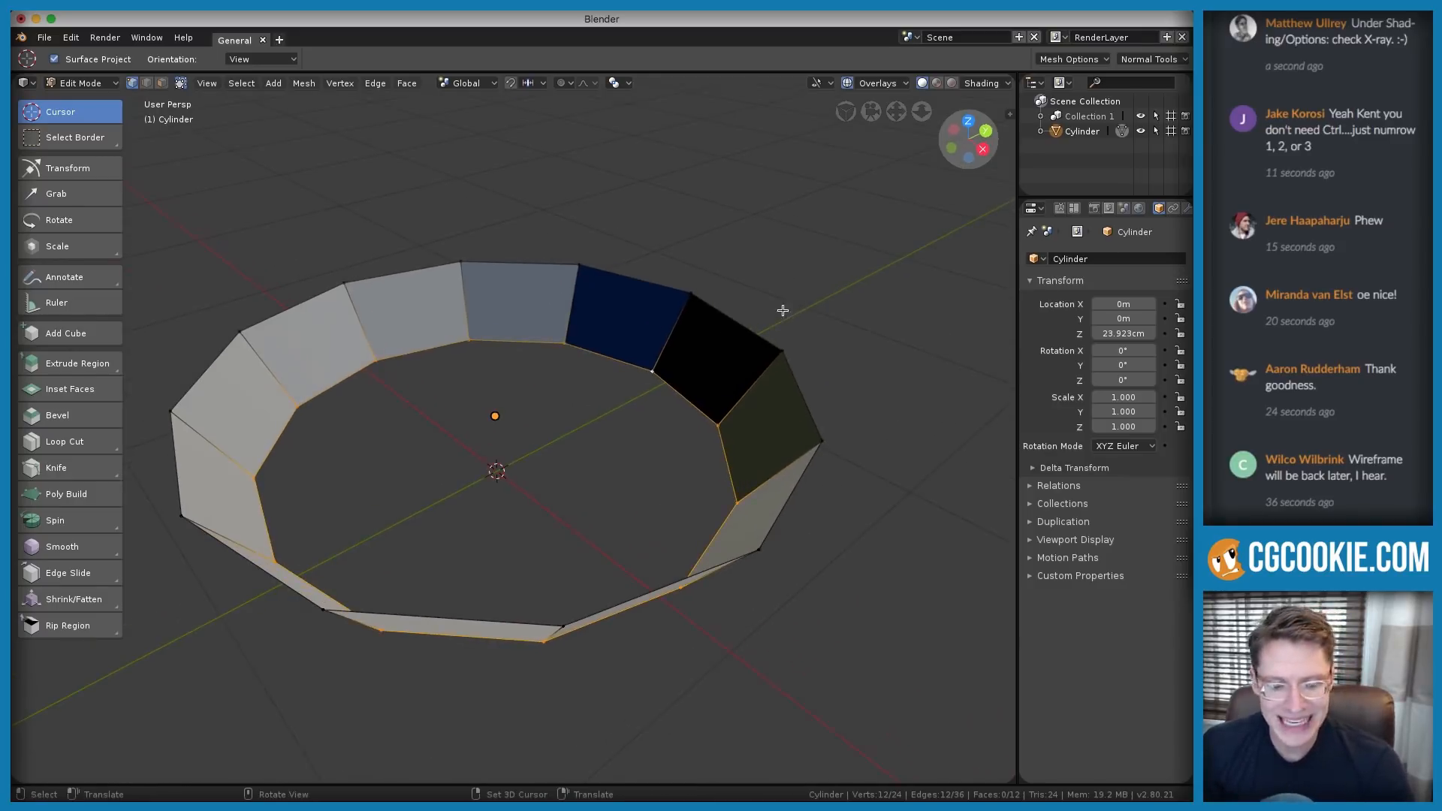
# Look through the available extrude commands for the bottom loop, including Extrude Edges and Extrude Vertices
pyautogui.click(299, 86)
pyautogui.moveTo(288, 88)
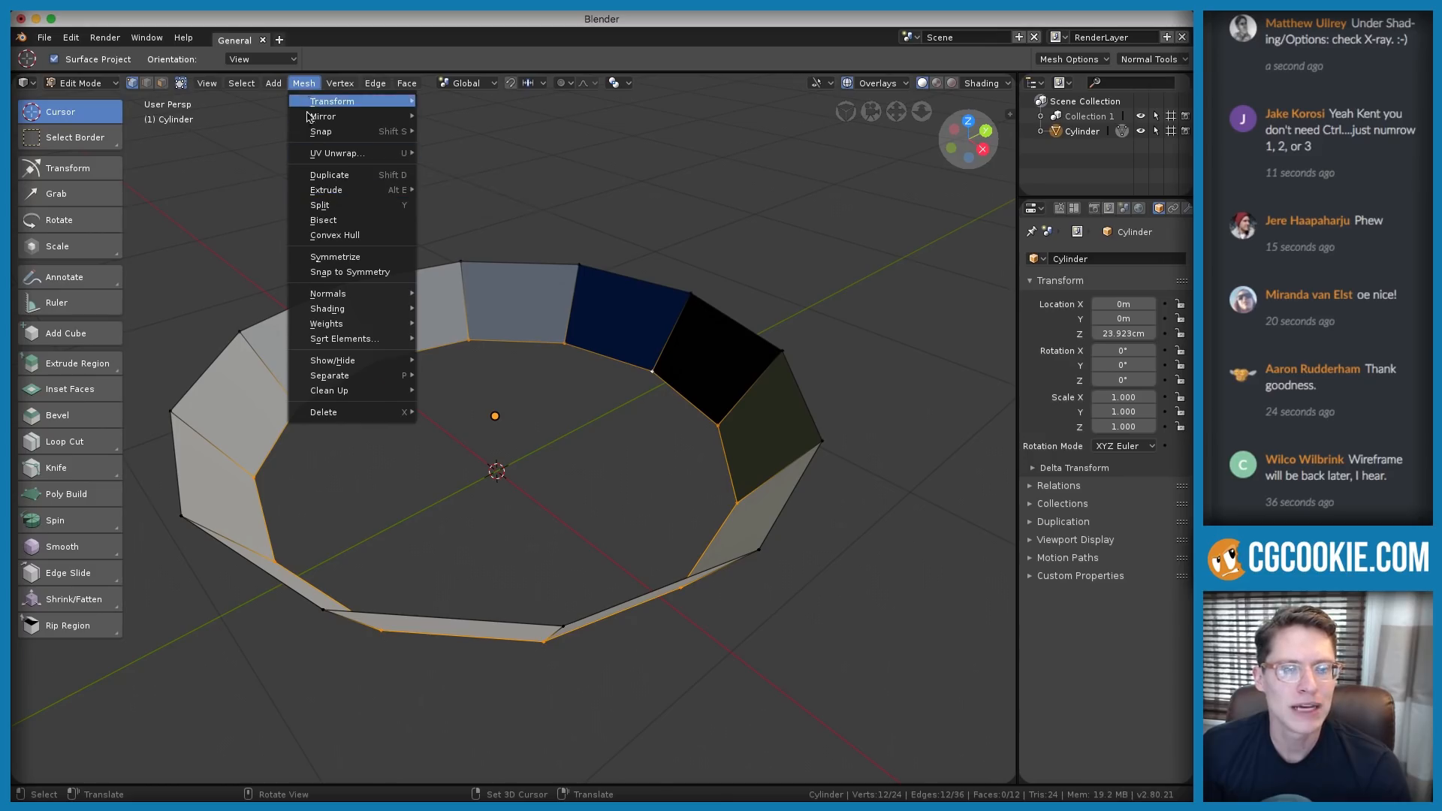
pyautogui.moveTo(328, 193)
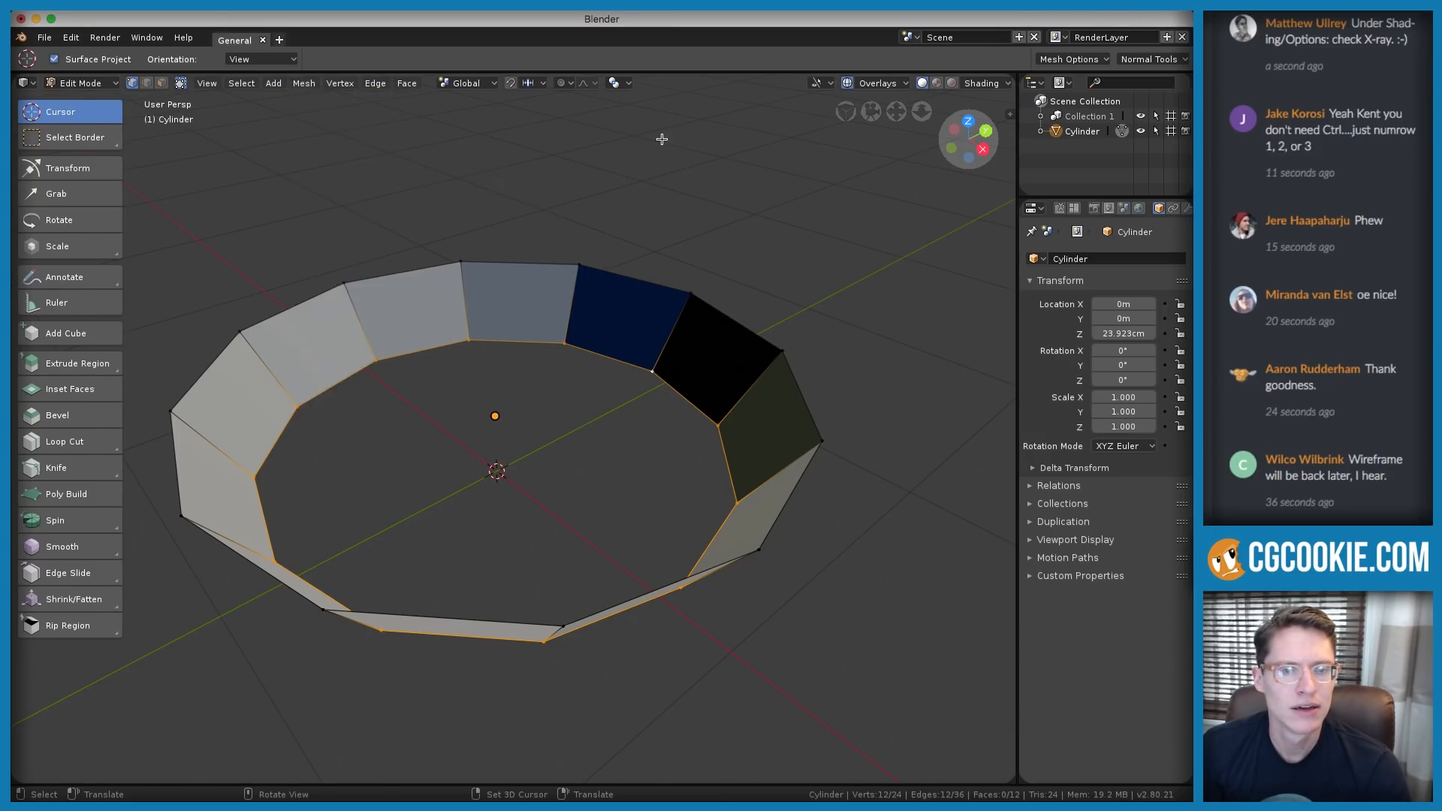
pyautogui.hotkey('alt', 'e')
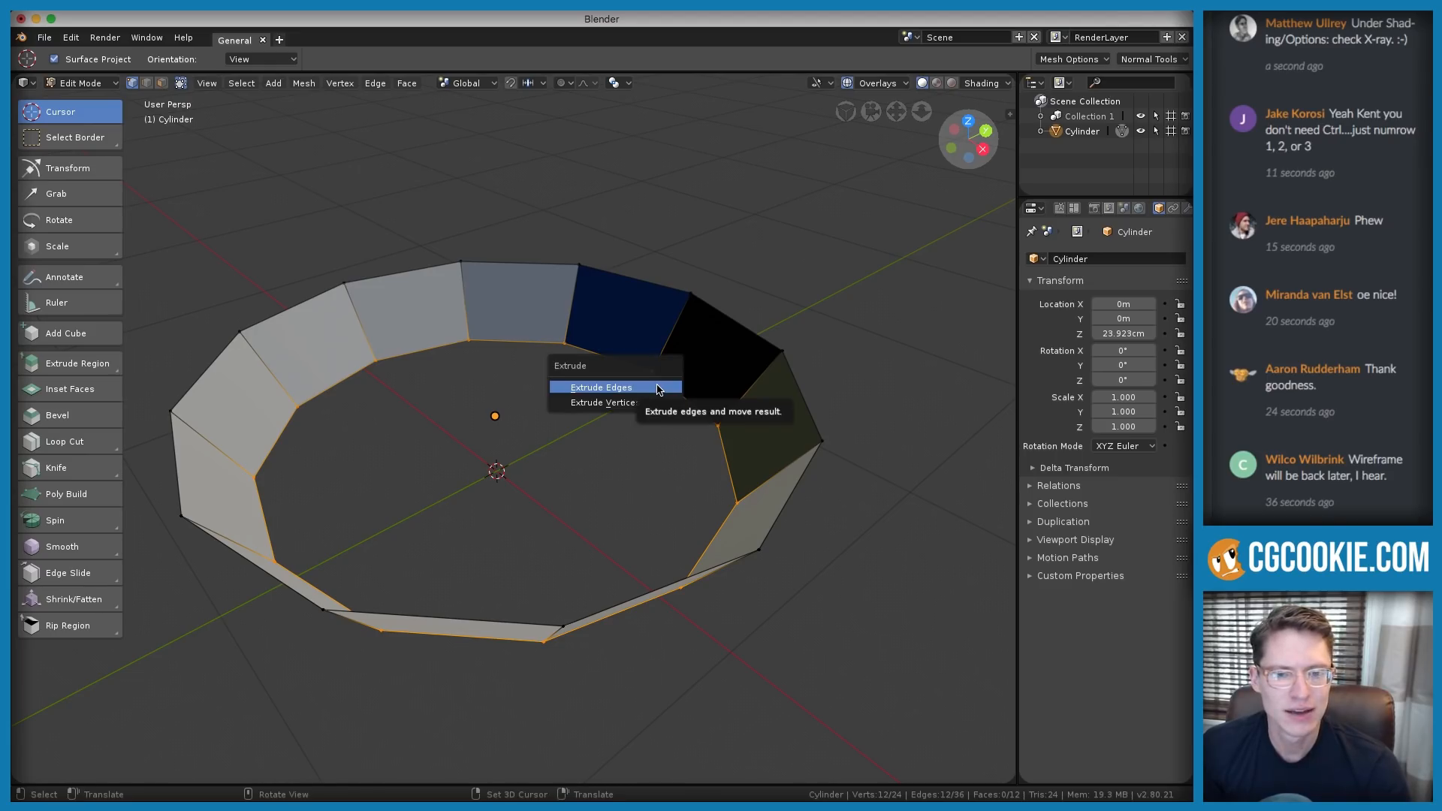
pyautogui.click(659, 389)
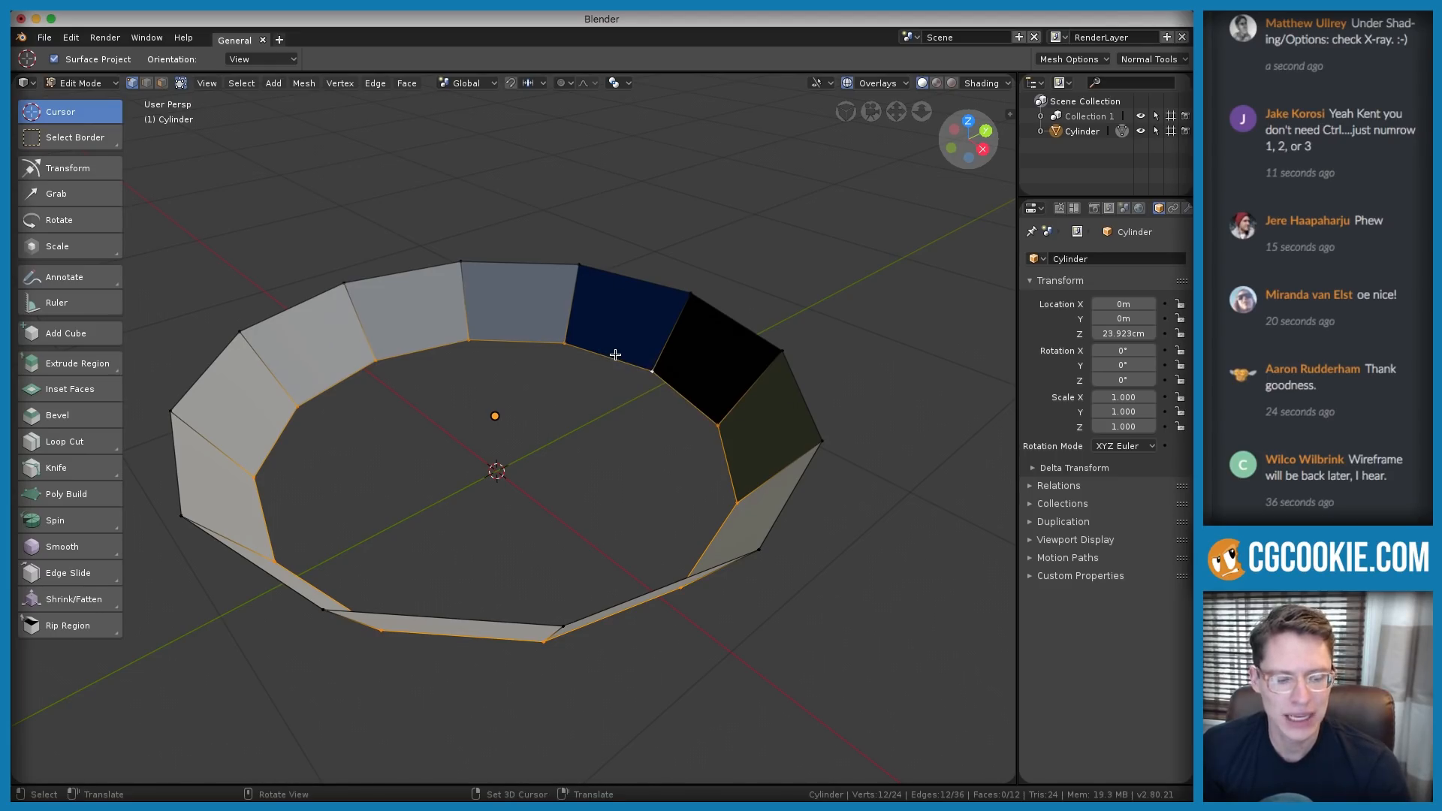
pyautogui.hotkey('alt', 'e')
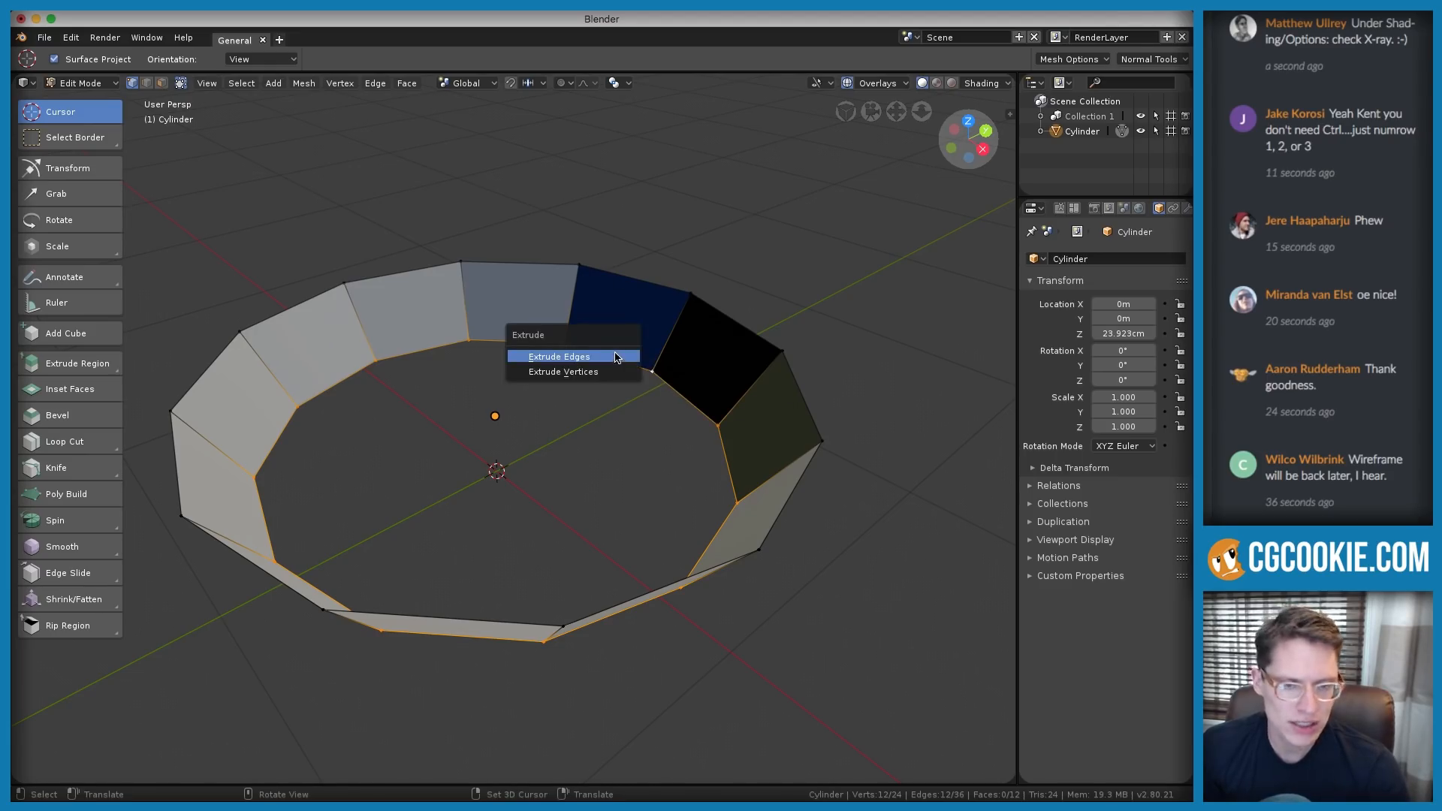
pyautogui.click(577, 372)
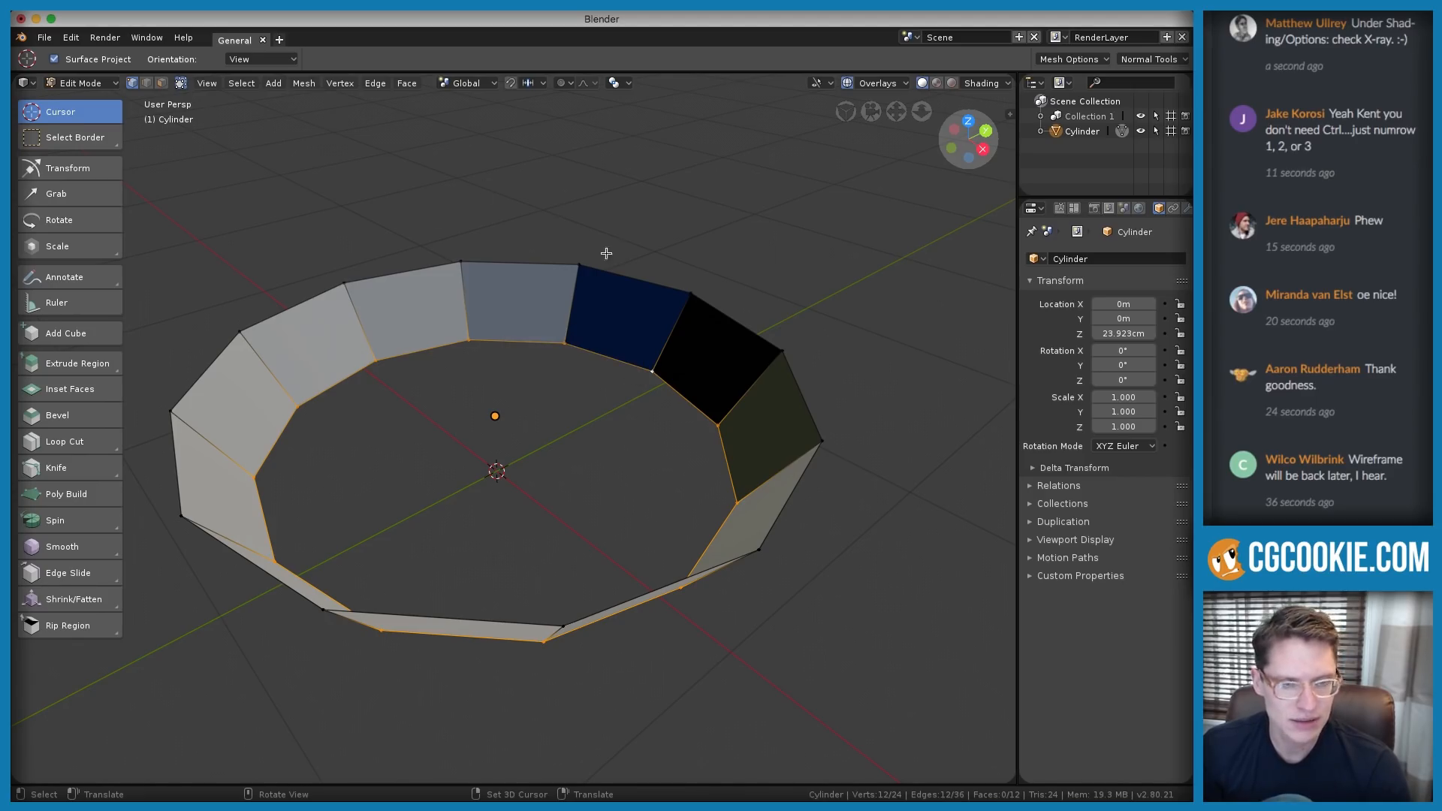
pyautogui.click(337, 83)
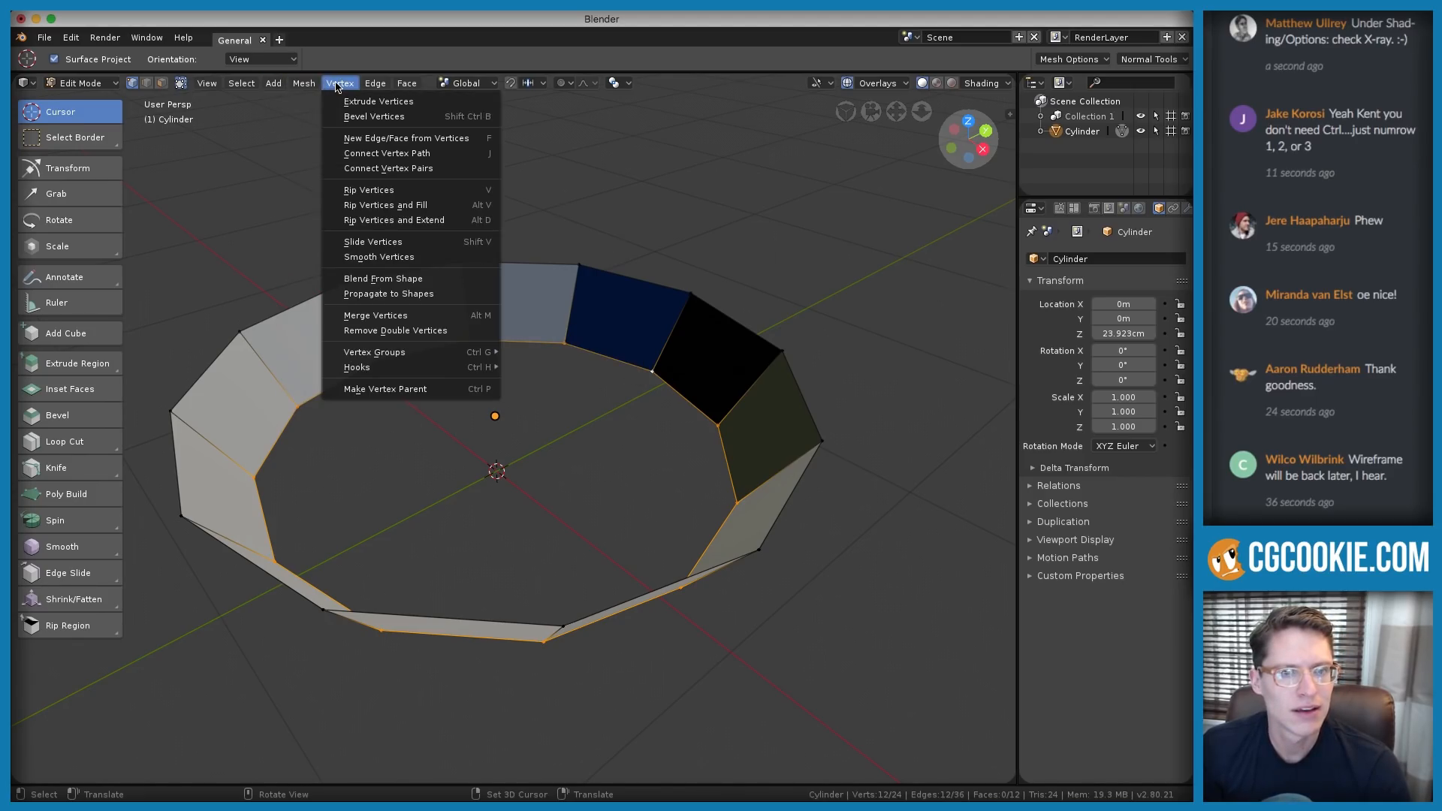
pyautogui.click(378, 101)
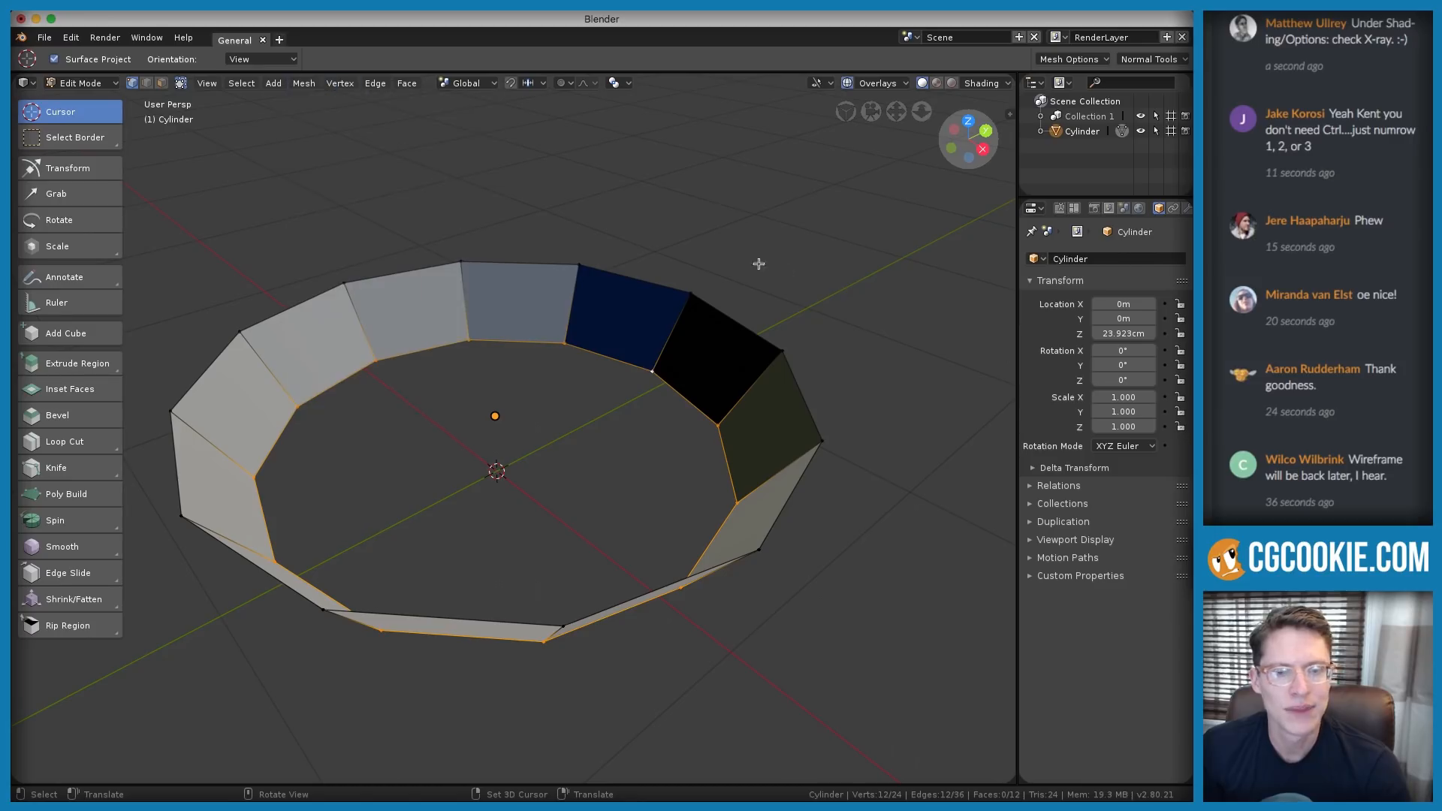
# Try an extrusion of the bottom loop, moving the extruded vertices sideways as a test, and undo the extrusion
pyautogui.press('Escape')
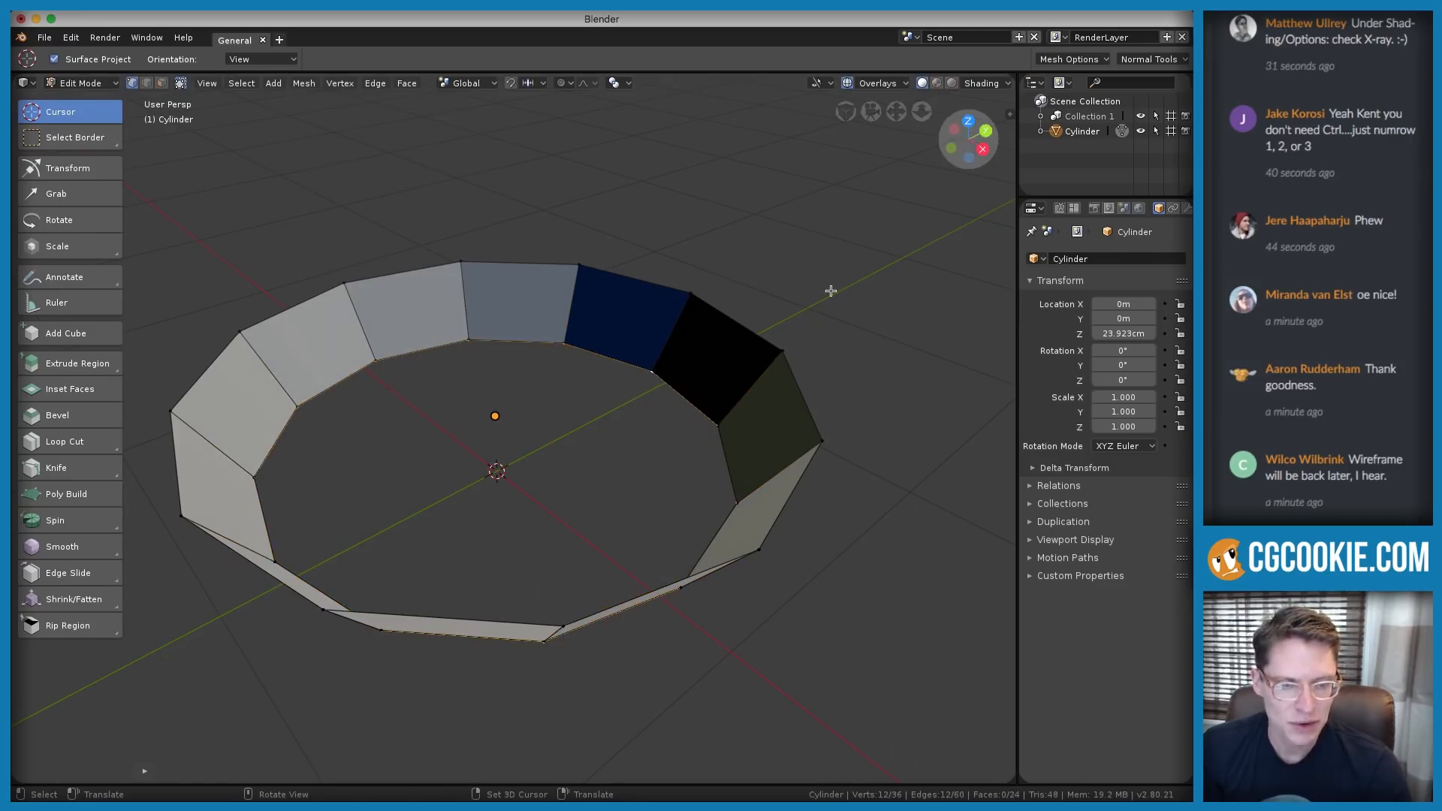
pyautogui.press('g')
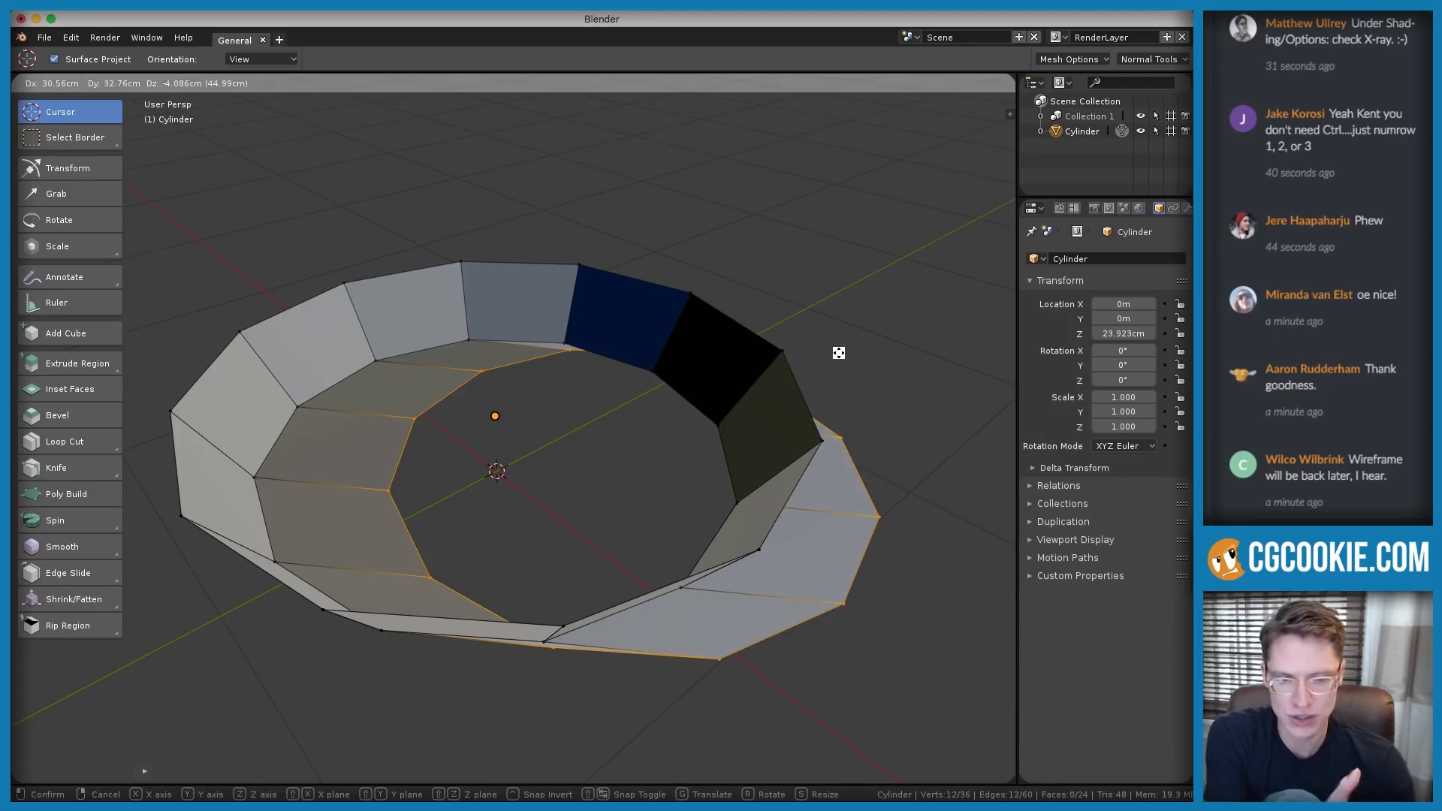
pyautogui.rightClick(666, 392)
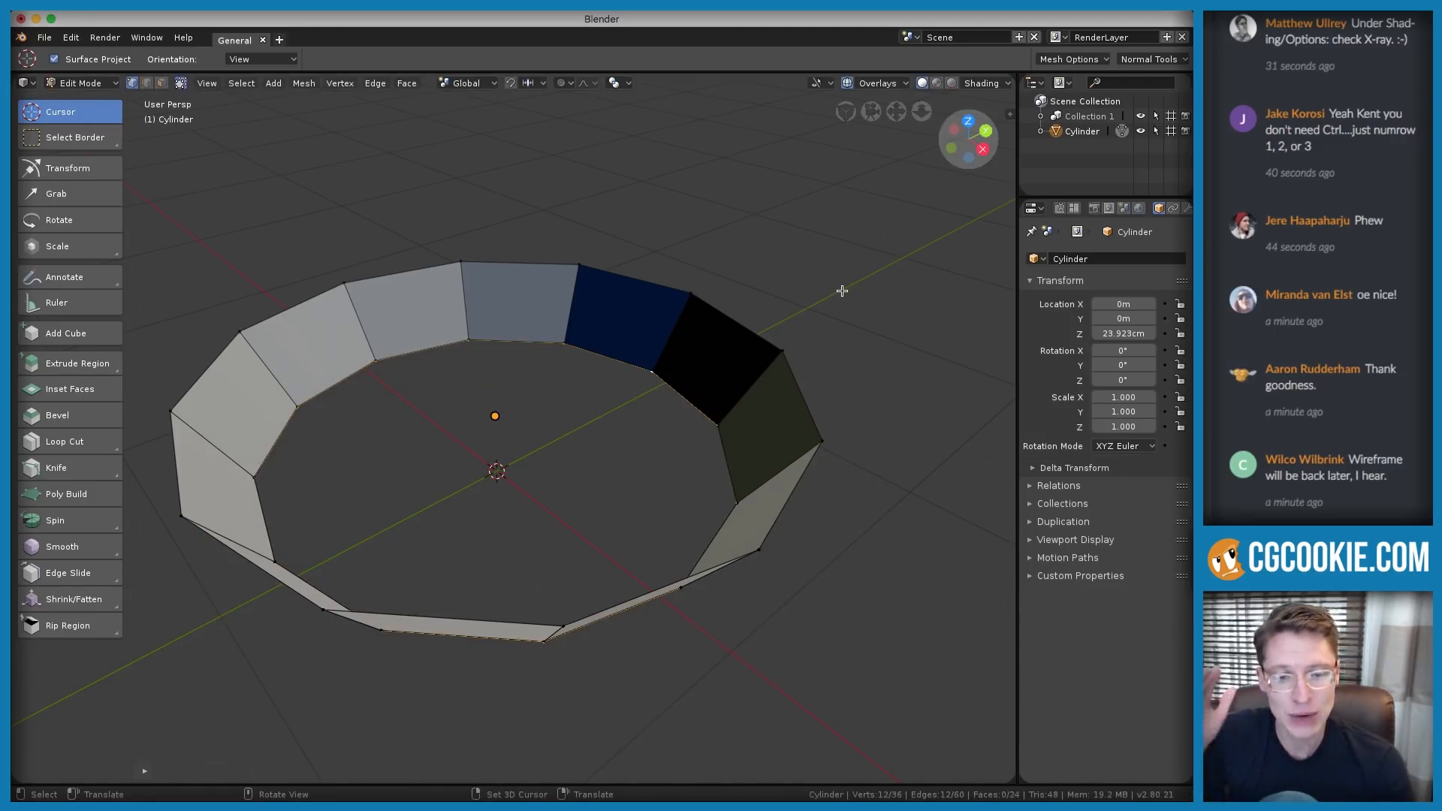
pyautogui.hotkey('ctrl', 'z')
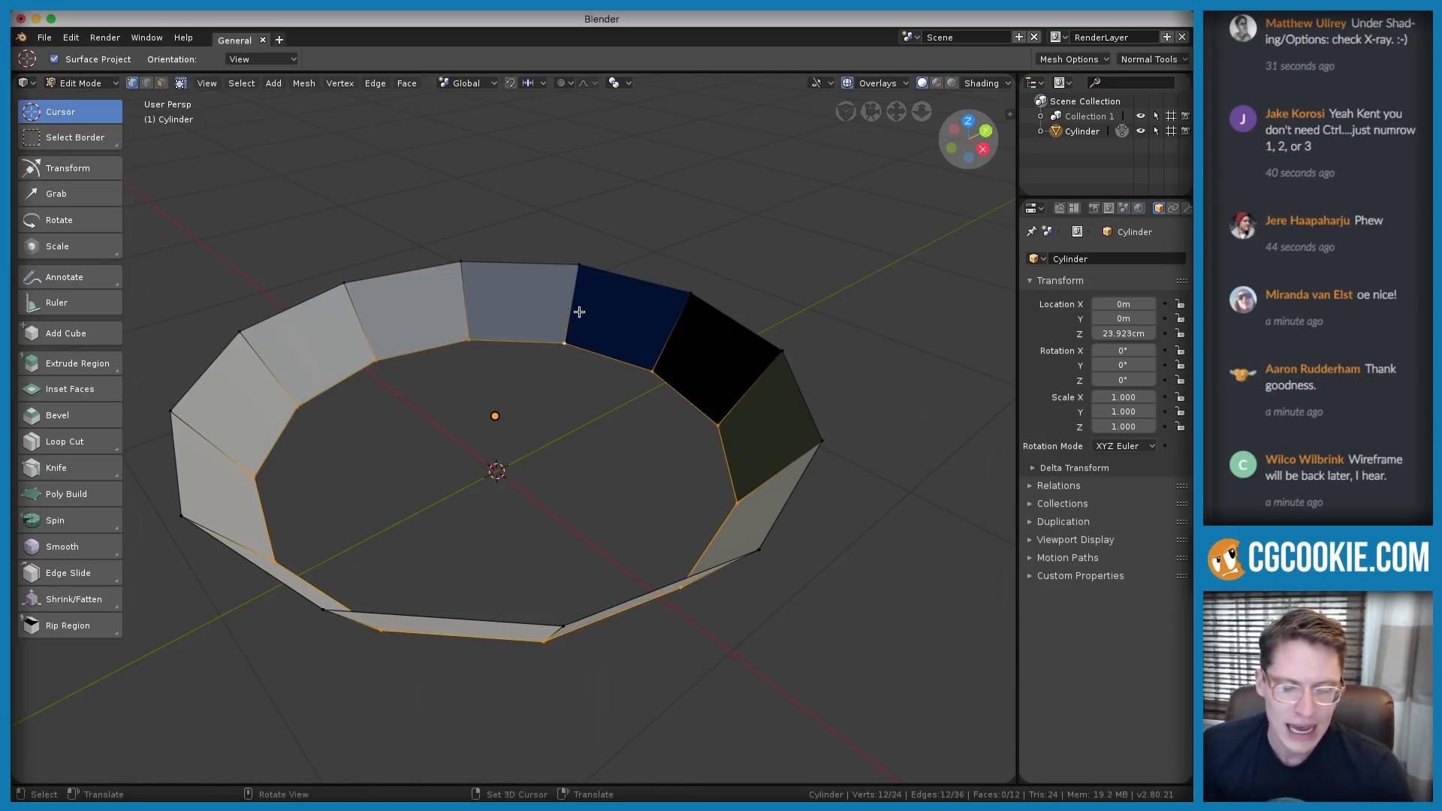
# Extrude the bottom edge loop and scale the new loop inward to form a flat band of faces
pyautogui.press('e')
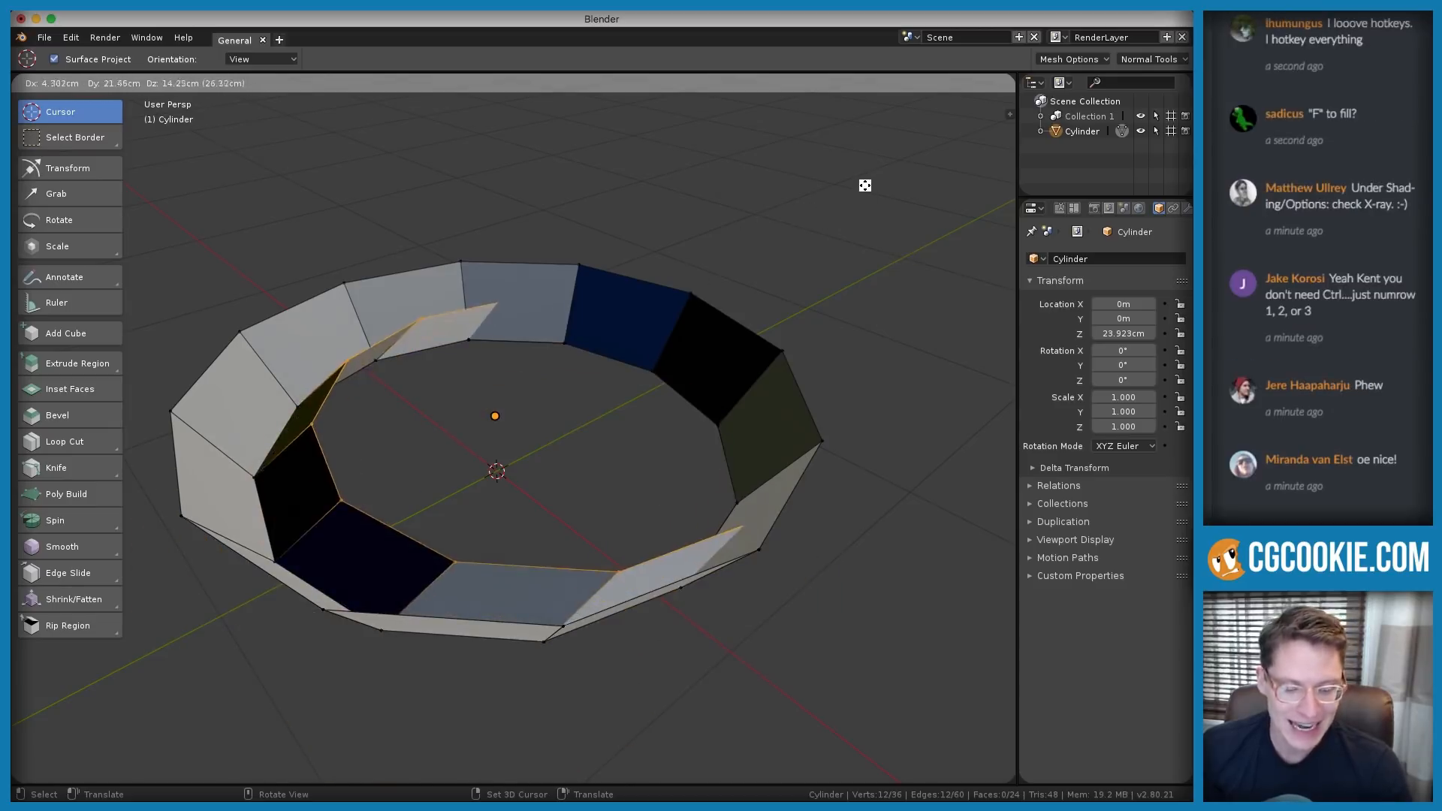
pyautogui.press('s')
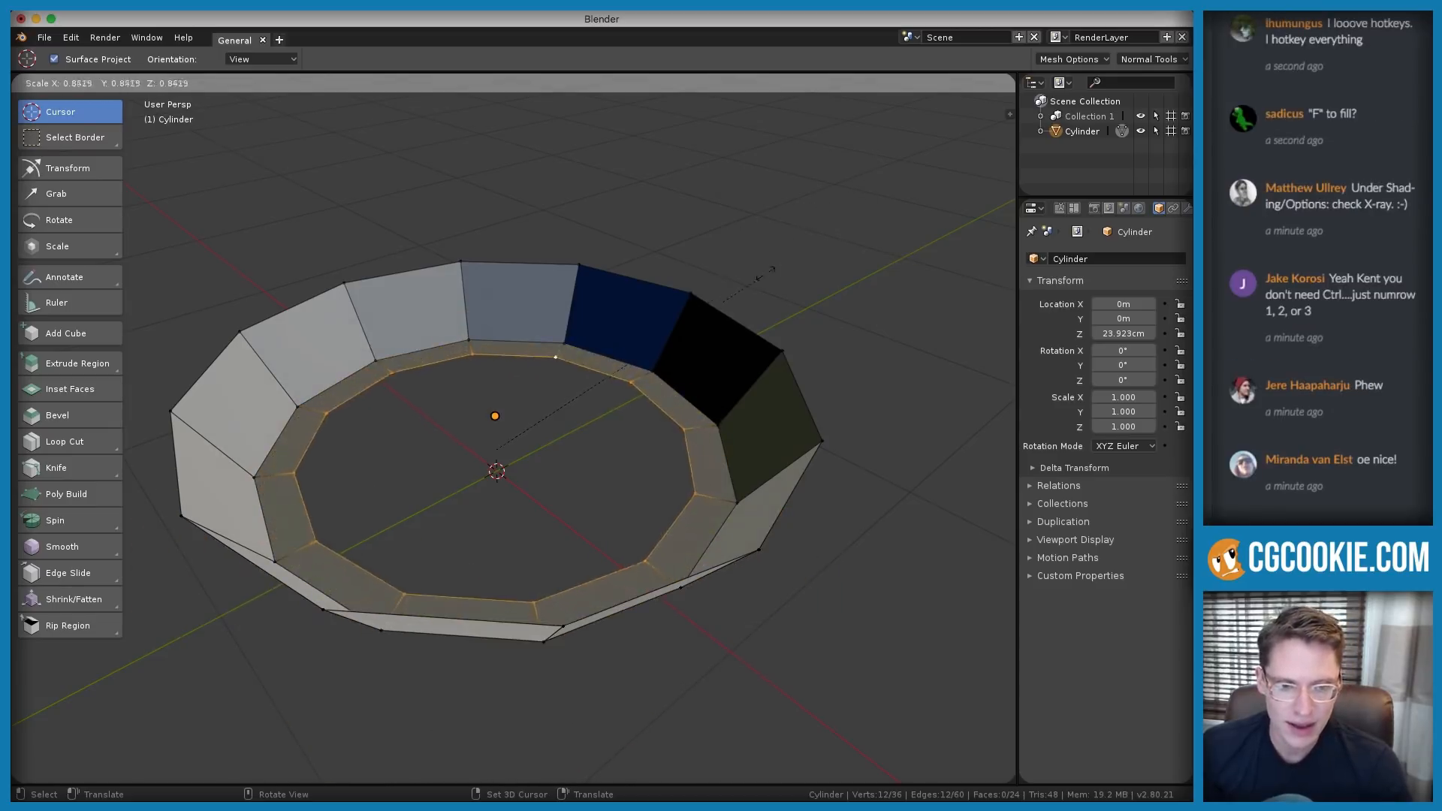
pyautogui.click(737, 303)
# Fill the opening inside the extruded band with a single face, and delete that face
pyautogui.moveTo(702, 341); pyautogui.dragTo(331, 427, button='middle')
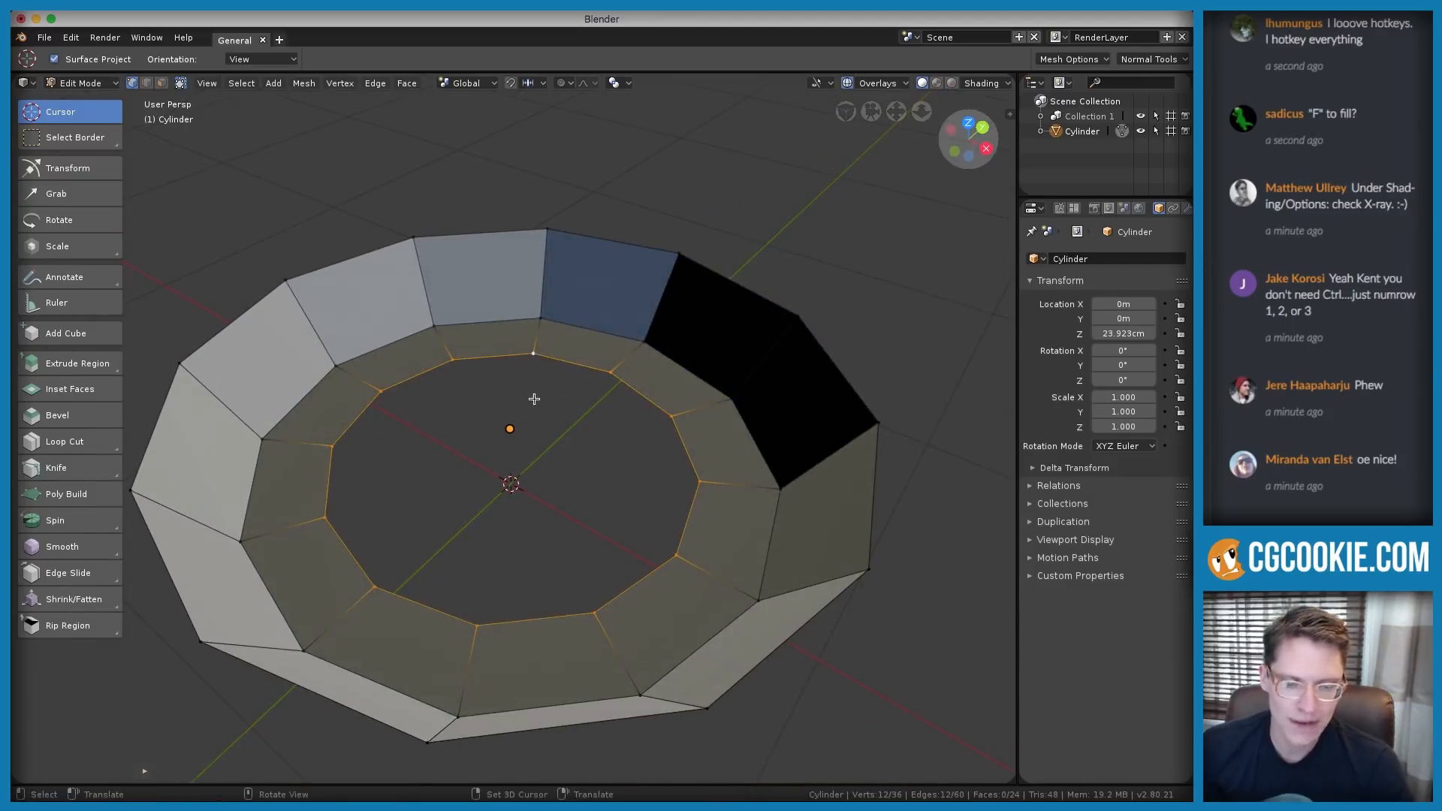
pyautogui.scroll(2, 534, 399)
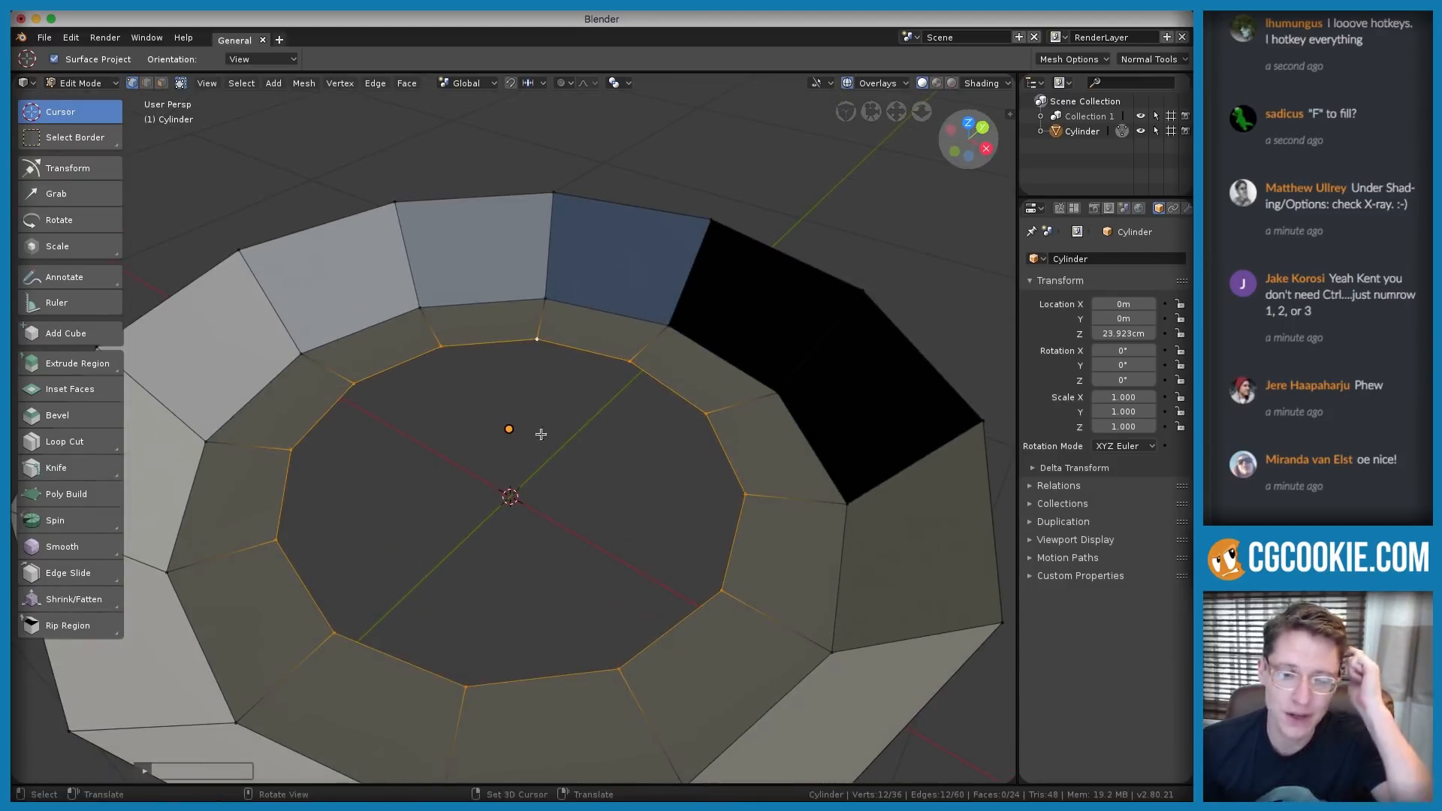
pyautogui.press('f')
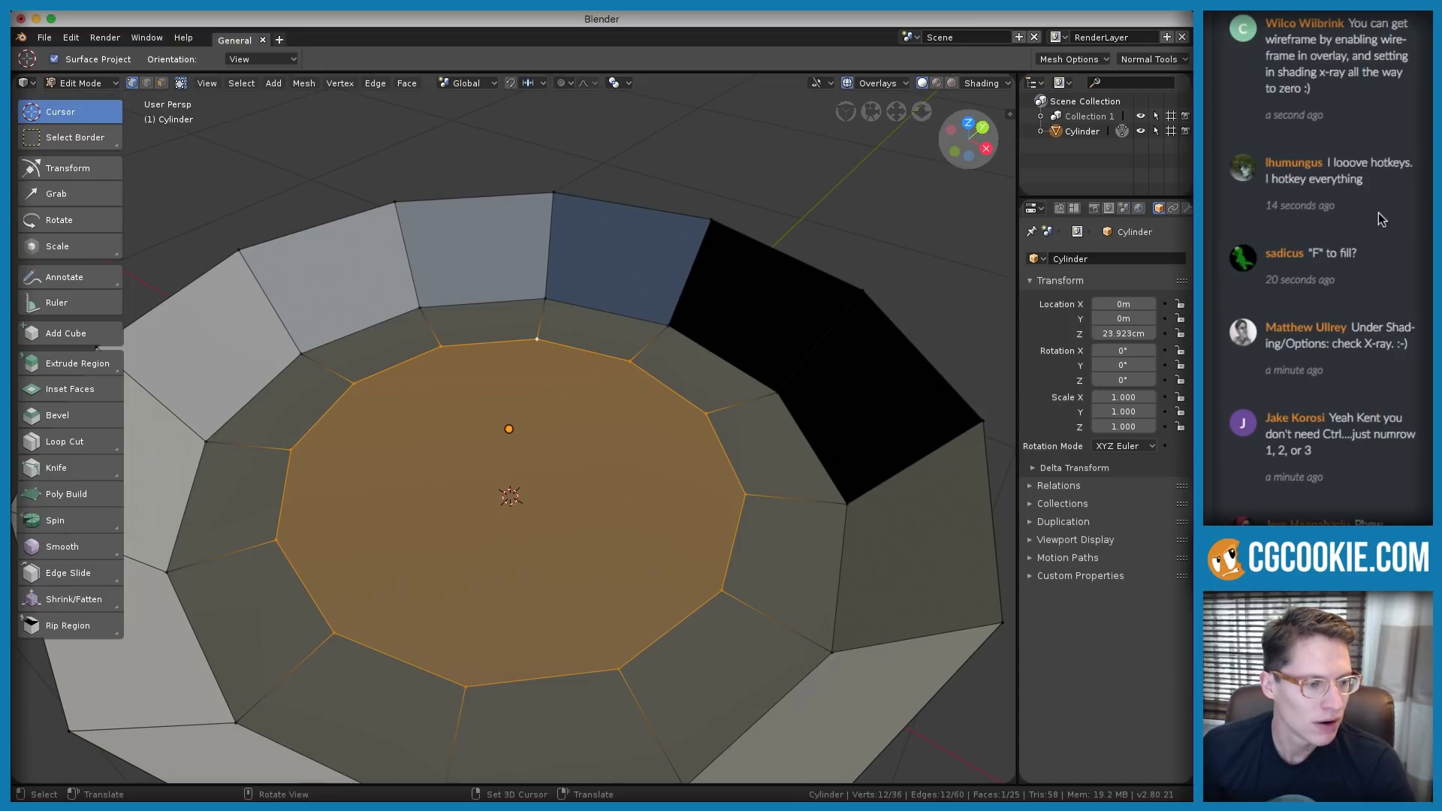
pyautogui.press('x')
pyautogui.click(514, 464)
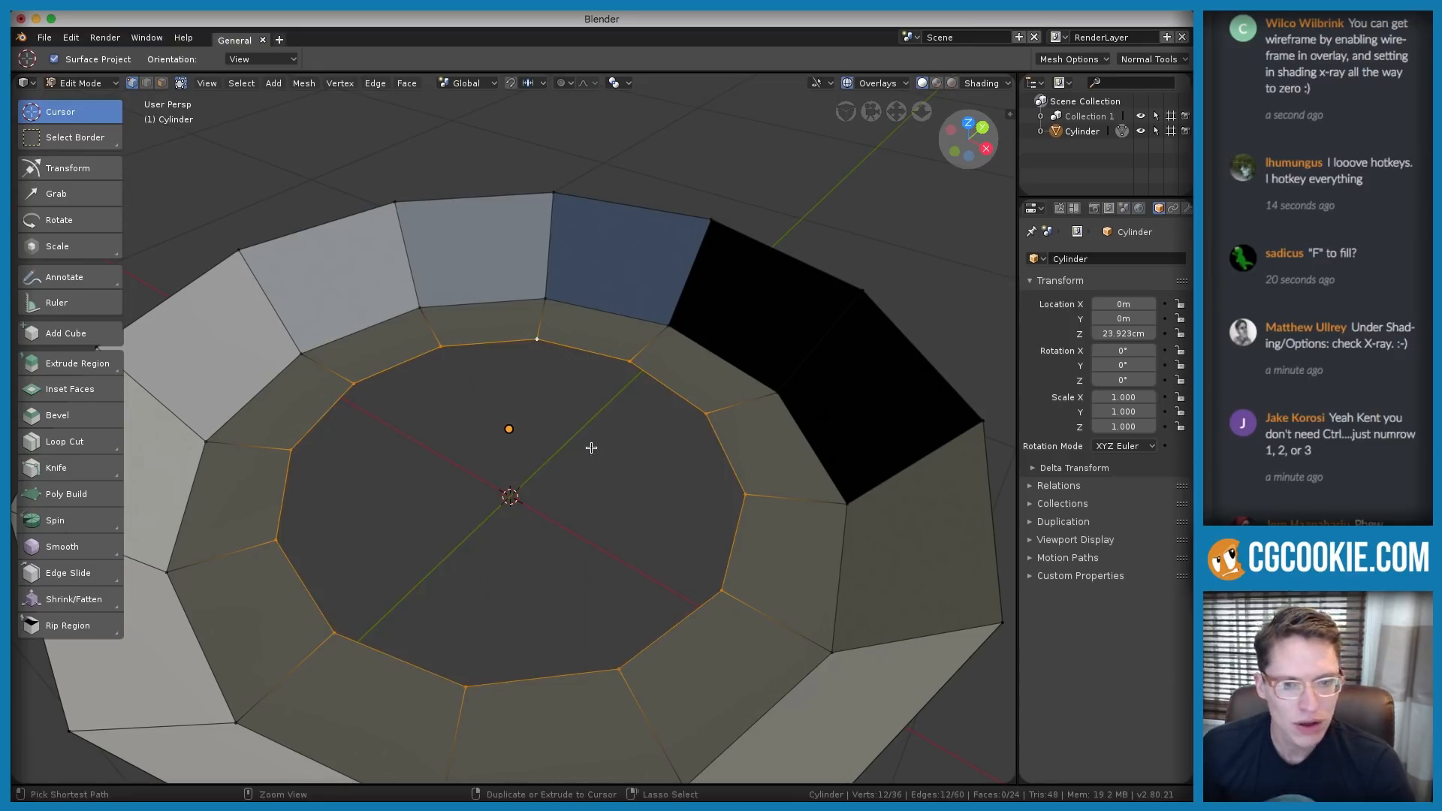
# Cycle through the vertex, edge and face select modes, and select one face of the inner band in face select
pyautogui.press('3')
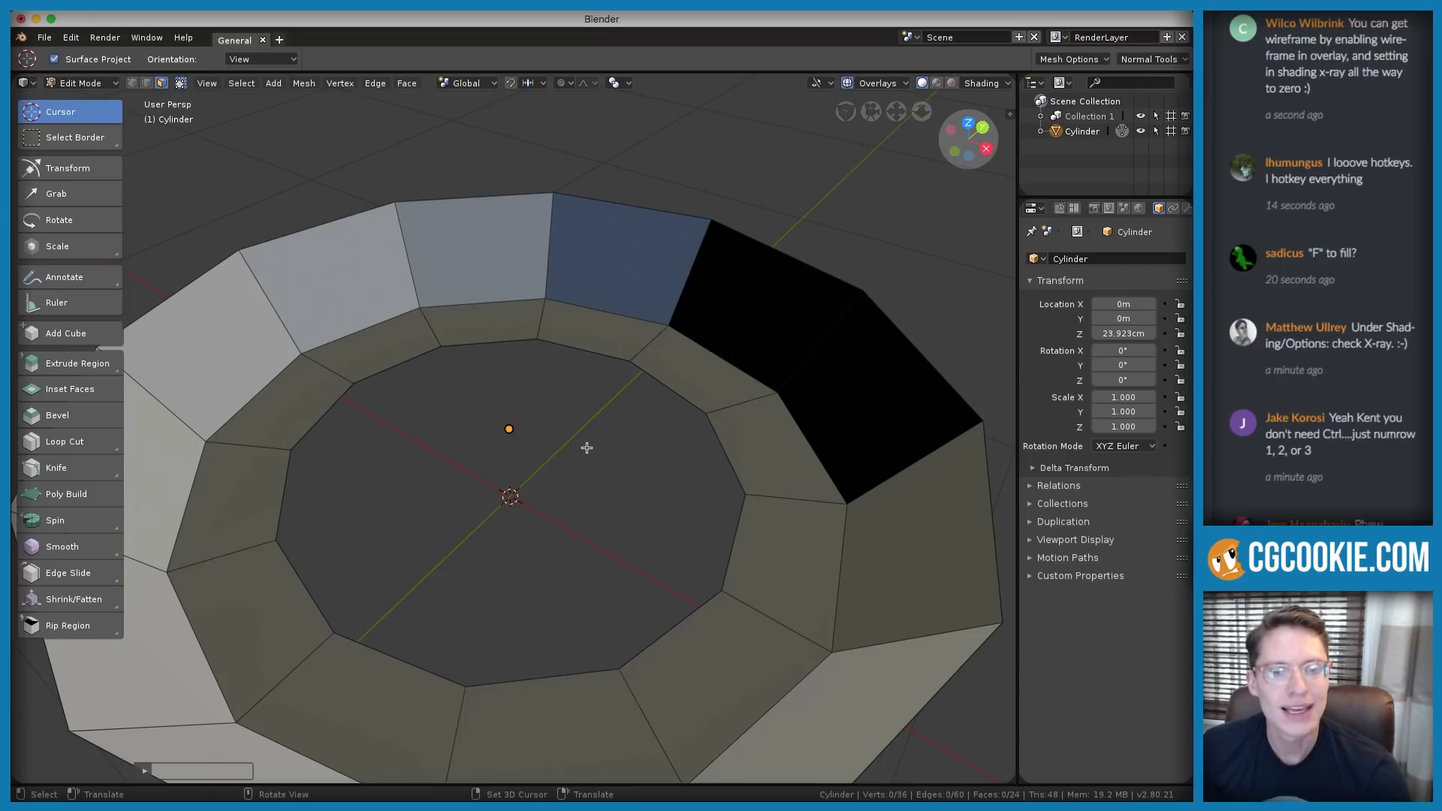
pyautogui.press('1')
pyautogui.press('2')
pyautogui.press('1')
pyautogui.press('2')
pyautogui.press('1')
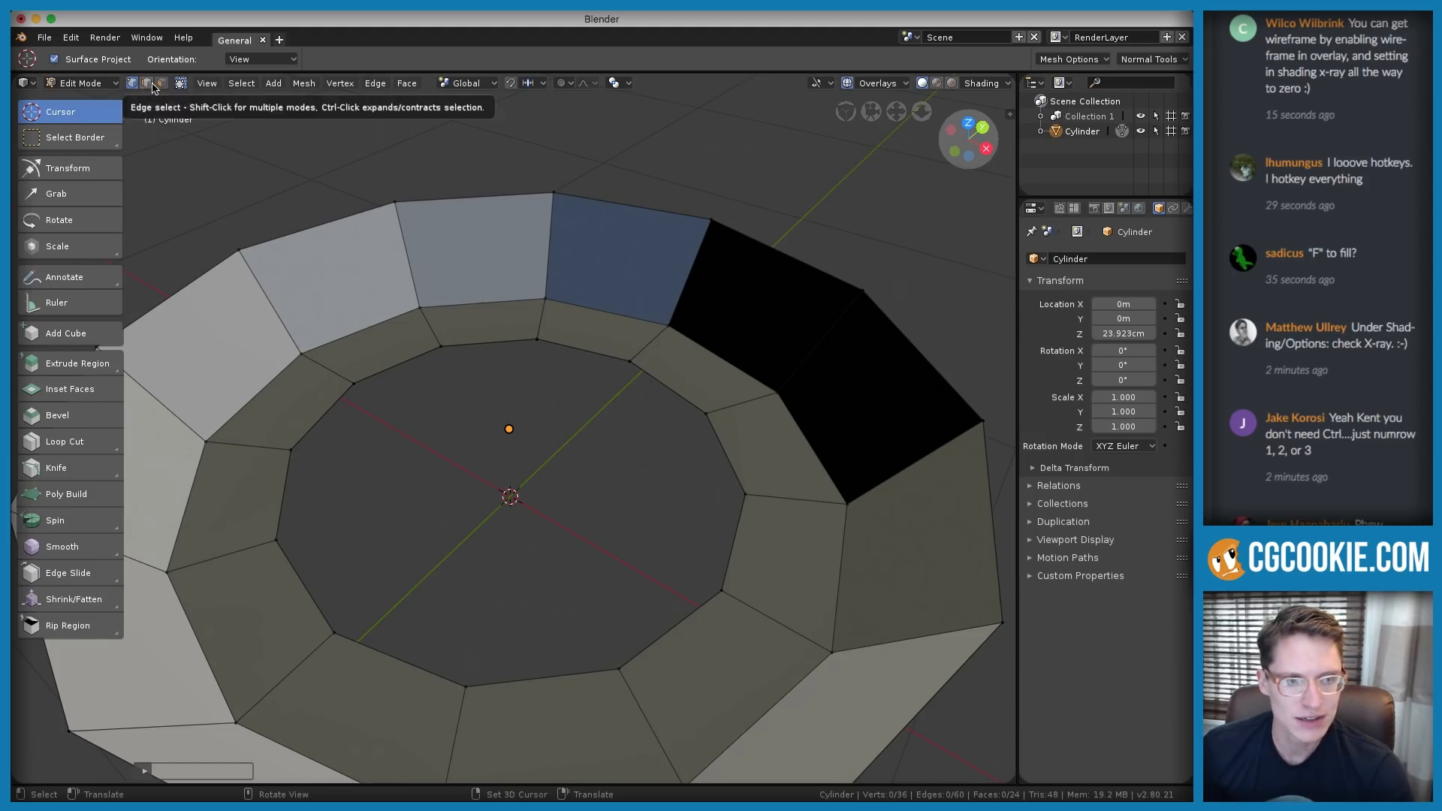
pyautogui.press('2')
pyautogui.press('3')
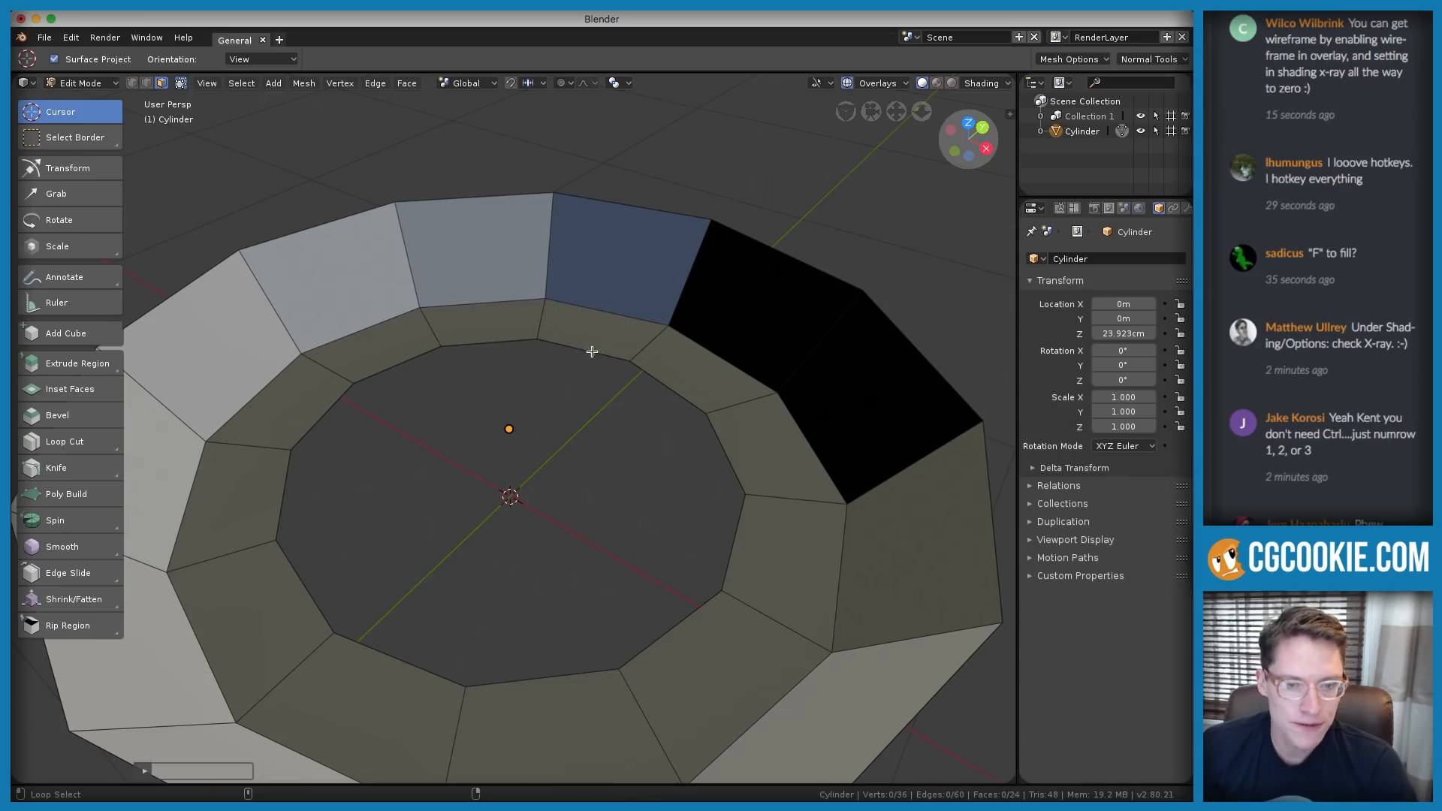
pyautogui.click(599, 349)
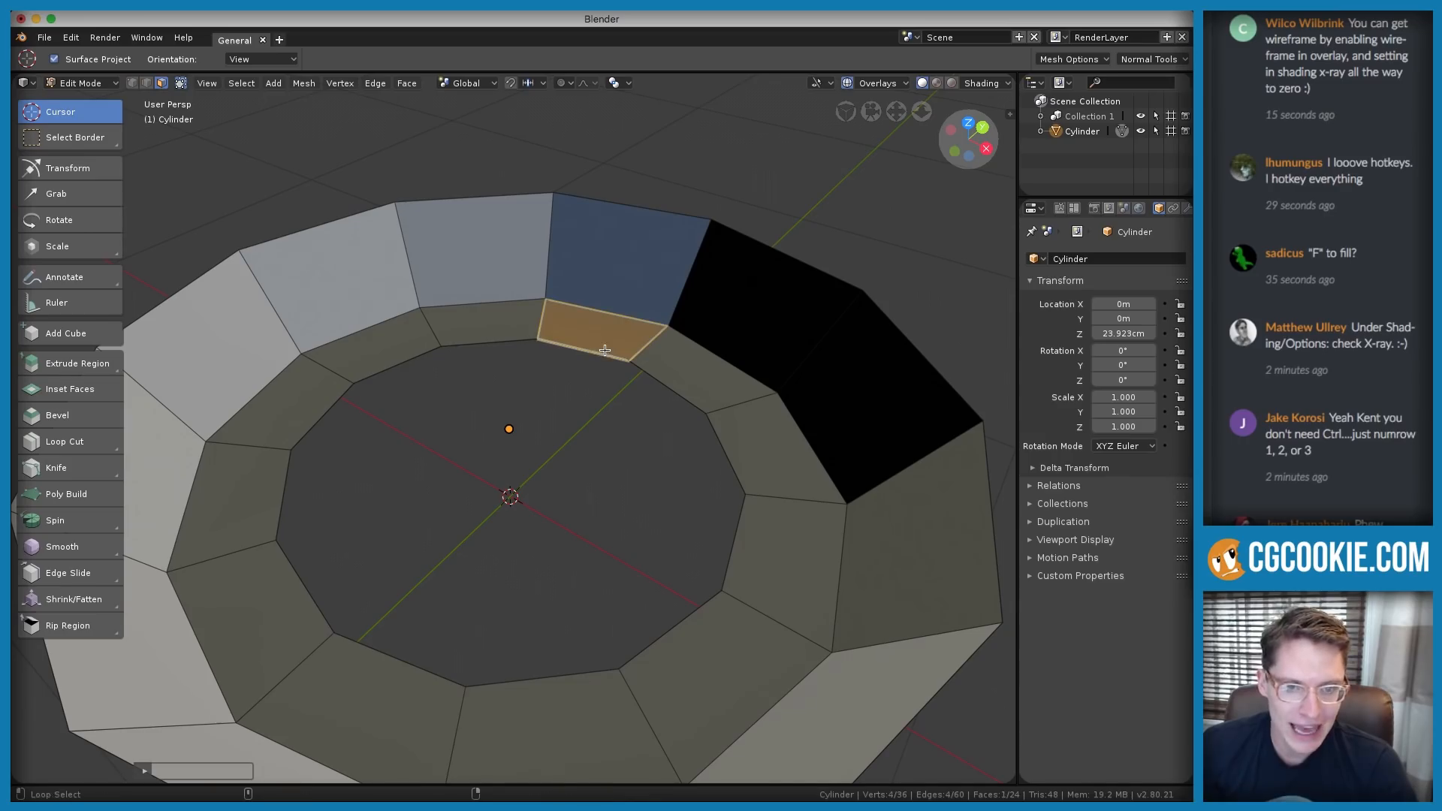
# Select the opening's inner edge loop in edge select mode, fill it with one face, and undo the fill
pyautogui.click(147, 82)
pyautogui.keyDown('alt'); pyautogui.click(567, 330); pyautogui.keyUp('alt')
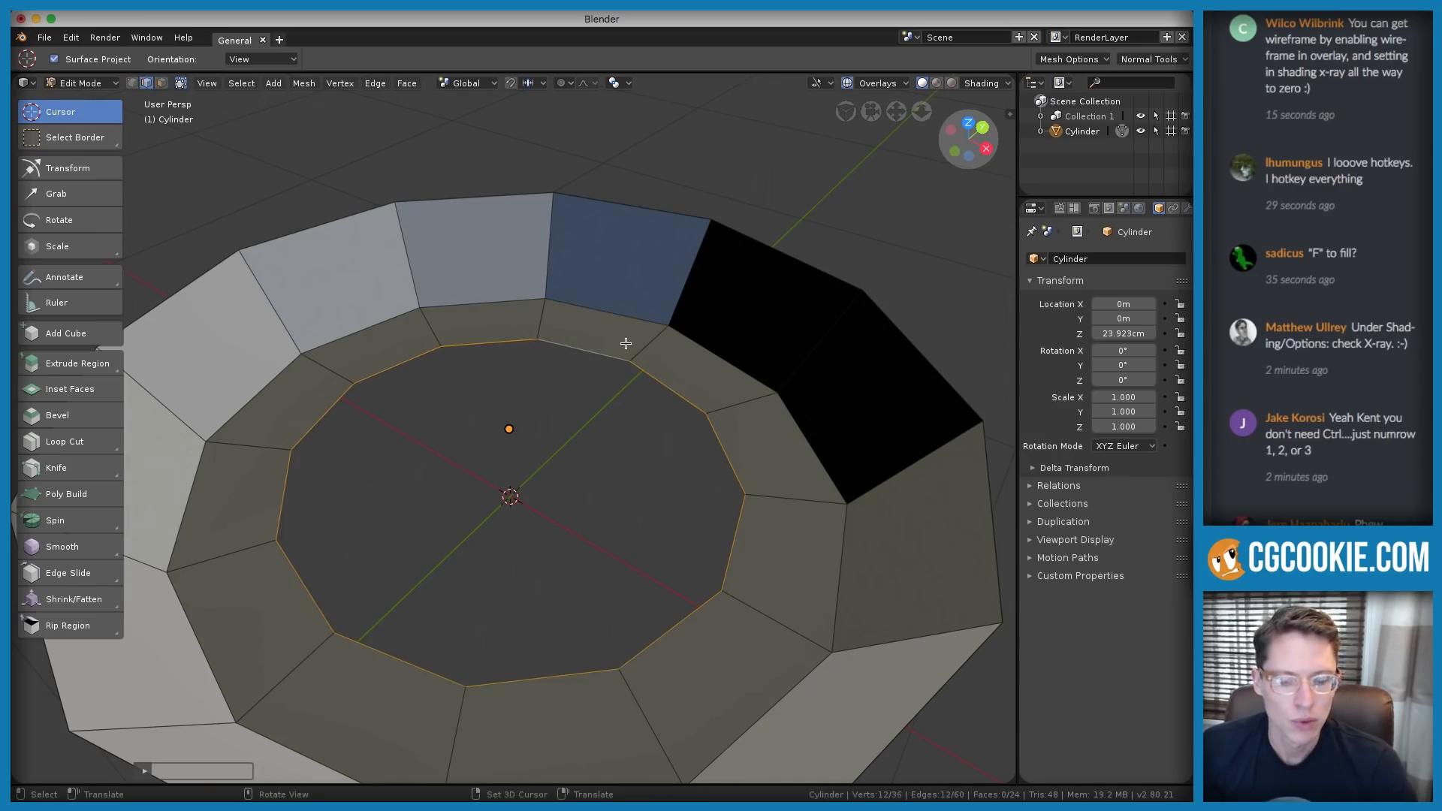
pyautogui.press('f')
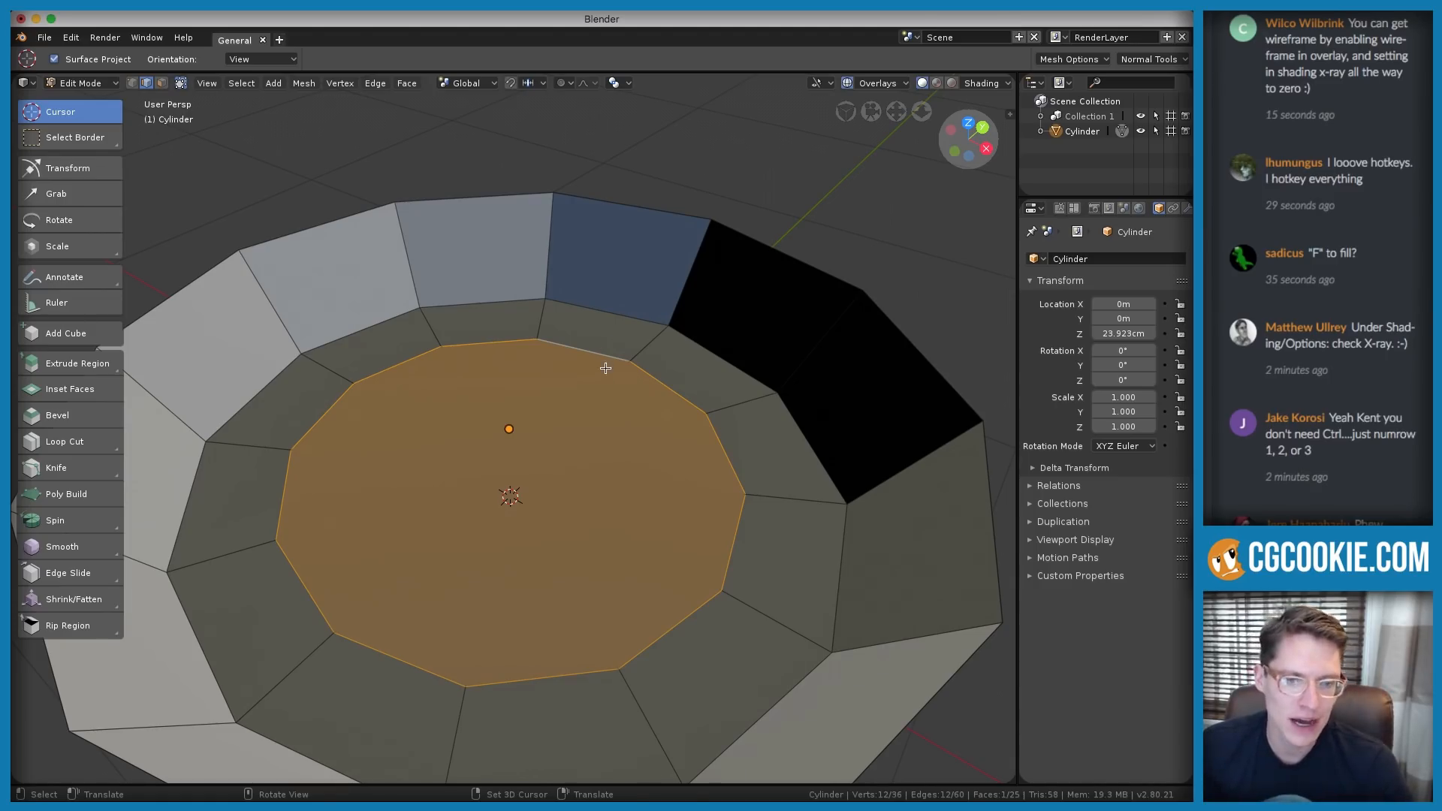
pyautogui.hotkey('ctrl', 'z')
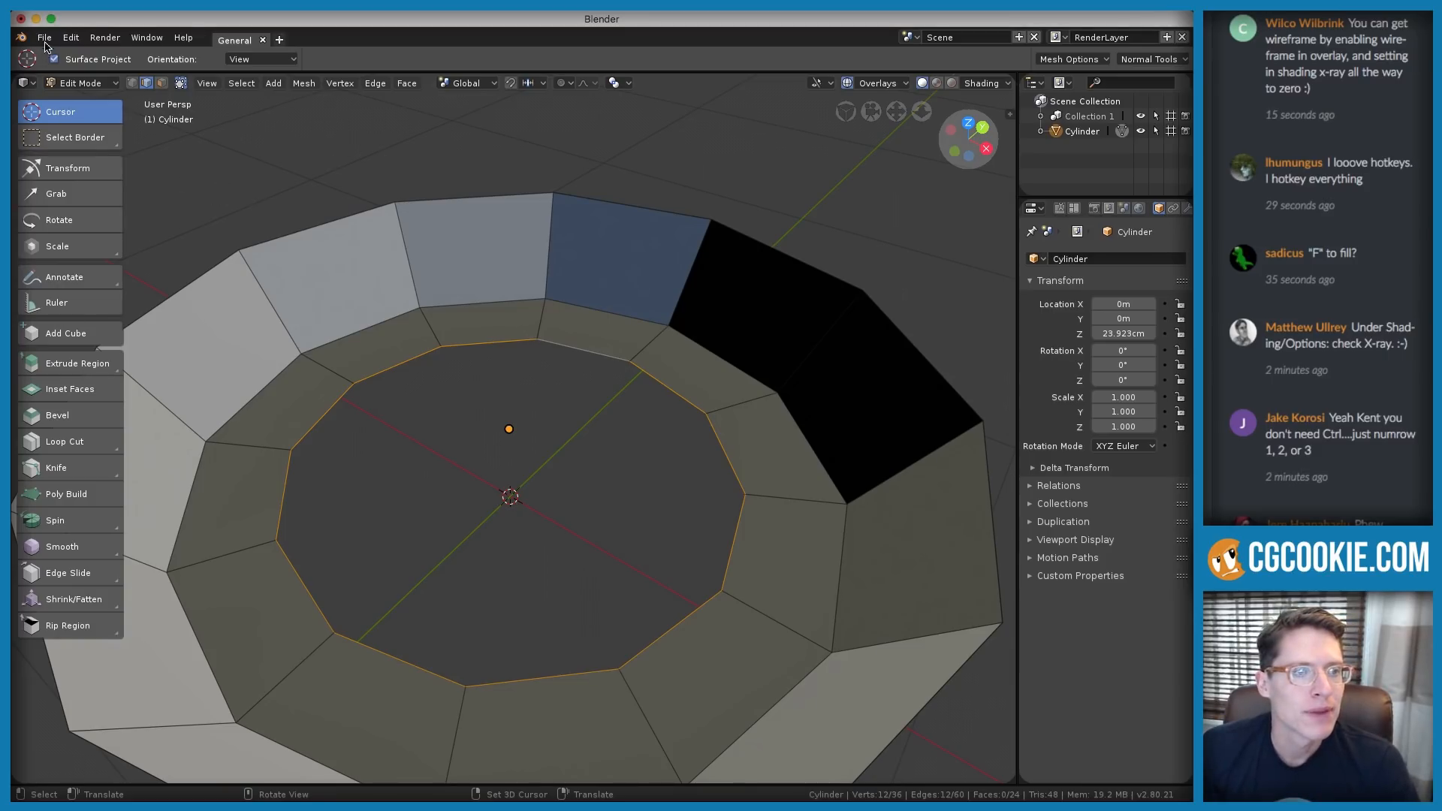
# Search the operator list and the mesh commands for Grid Fill
pyautogui.click(68, 39)
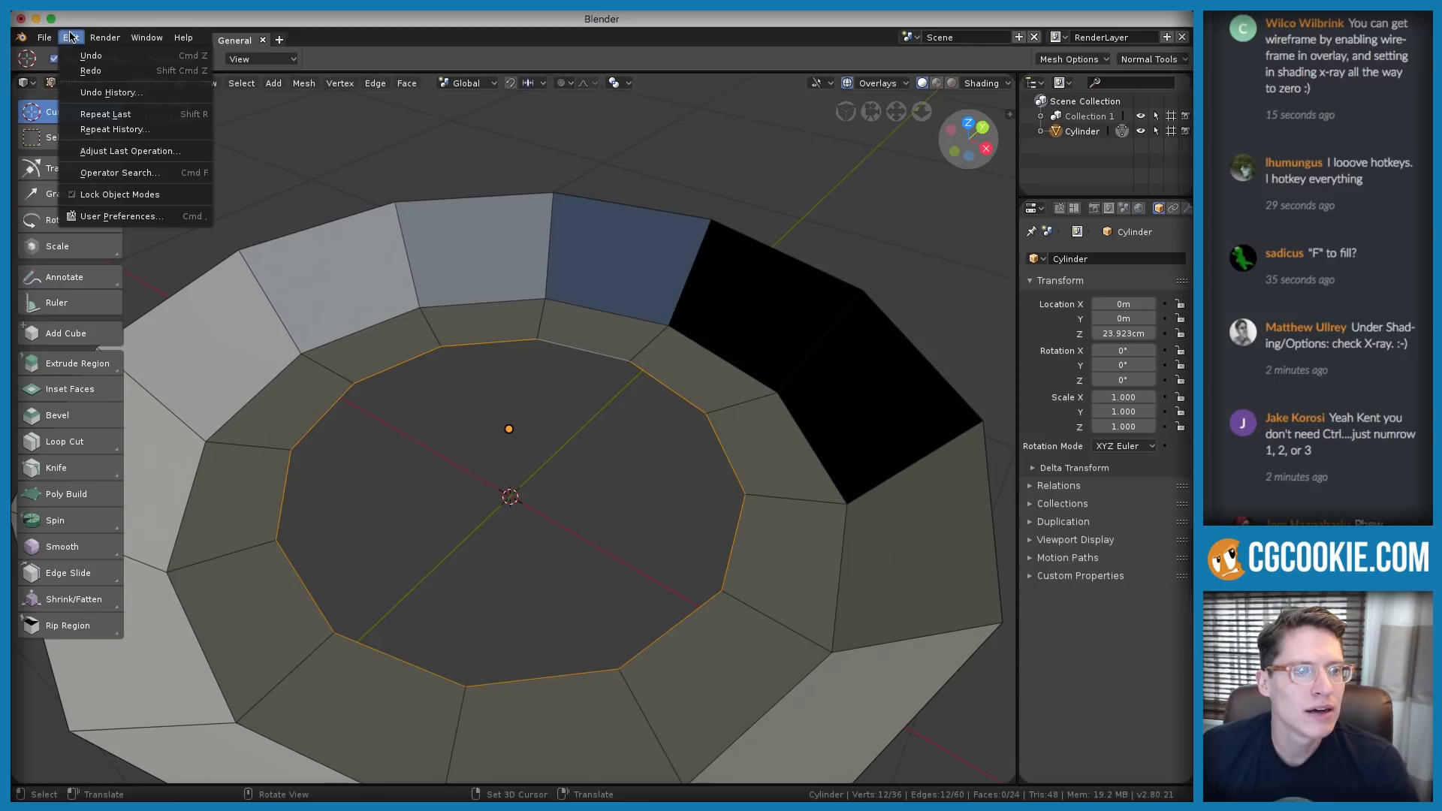
pyautogui.click(180, 174)
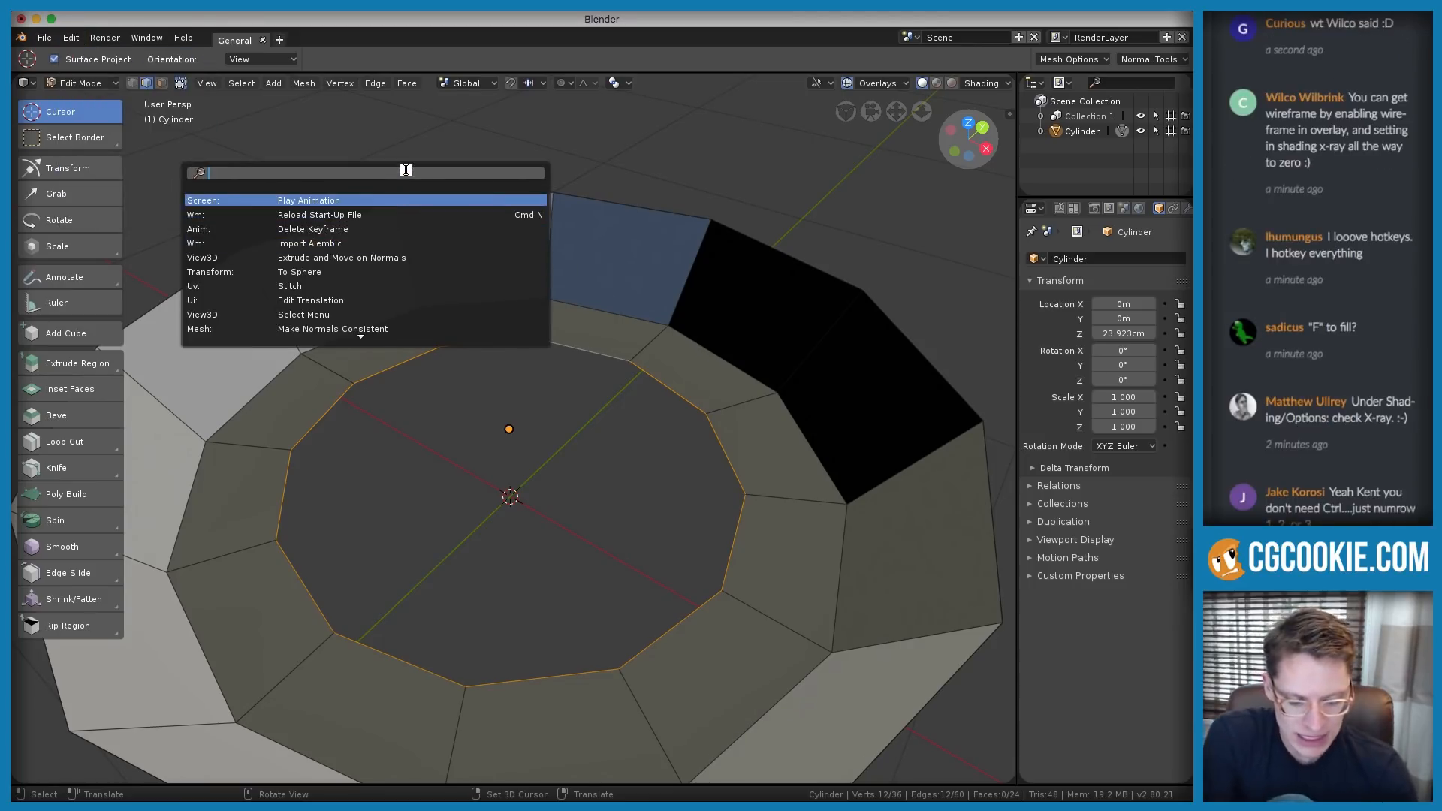
pyautogui.write('grid fill')
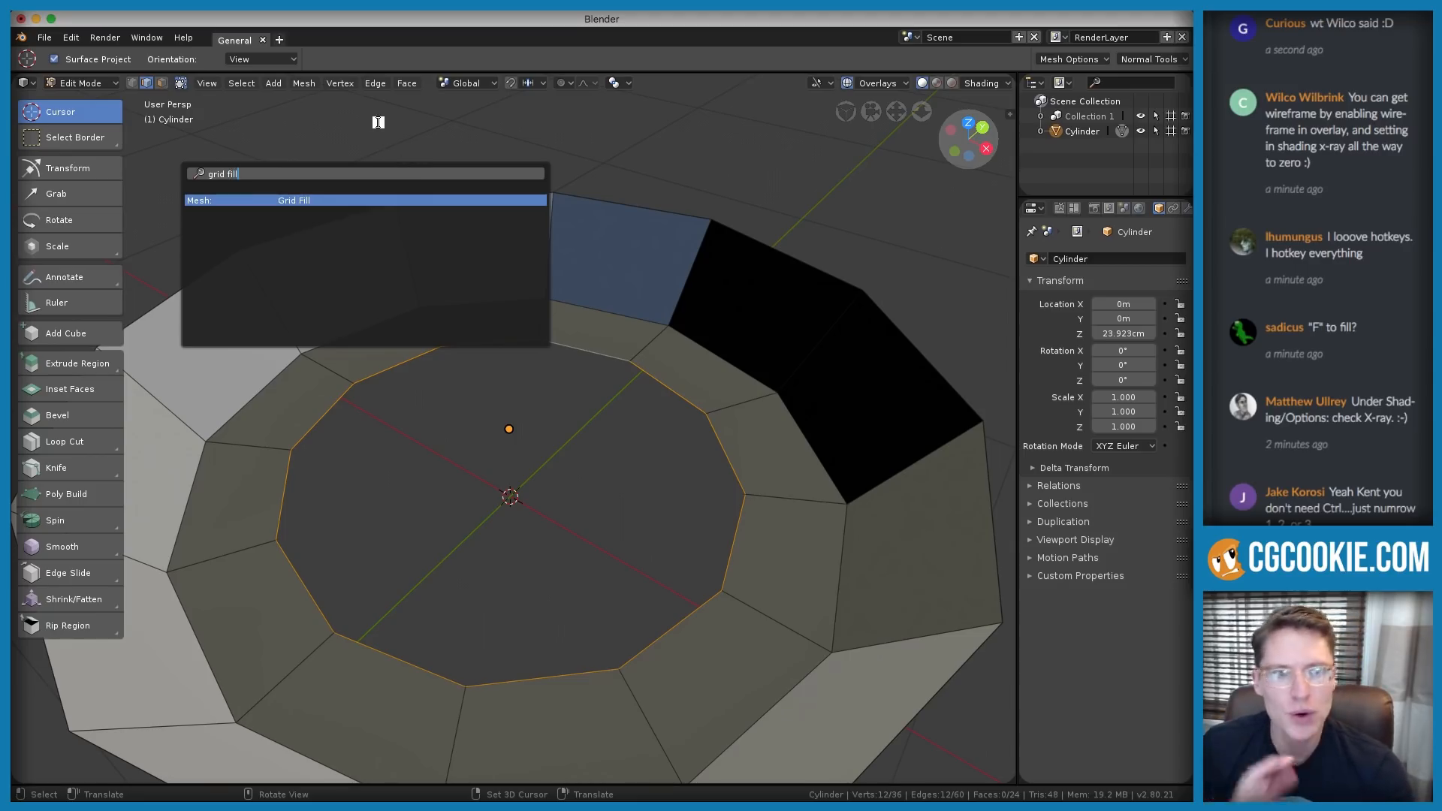
pyautogui.press('Return')
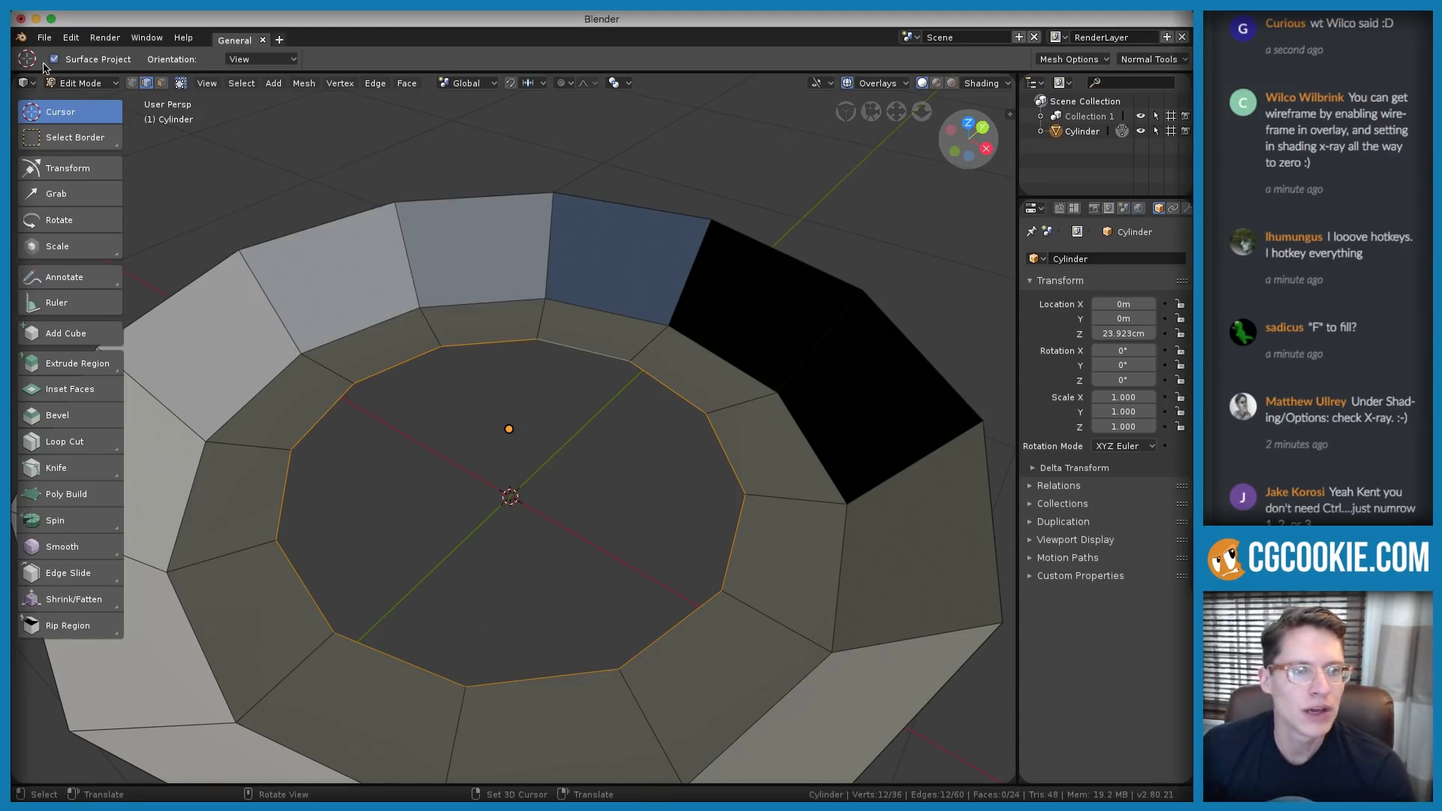
pyautogui.click(71, 37)
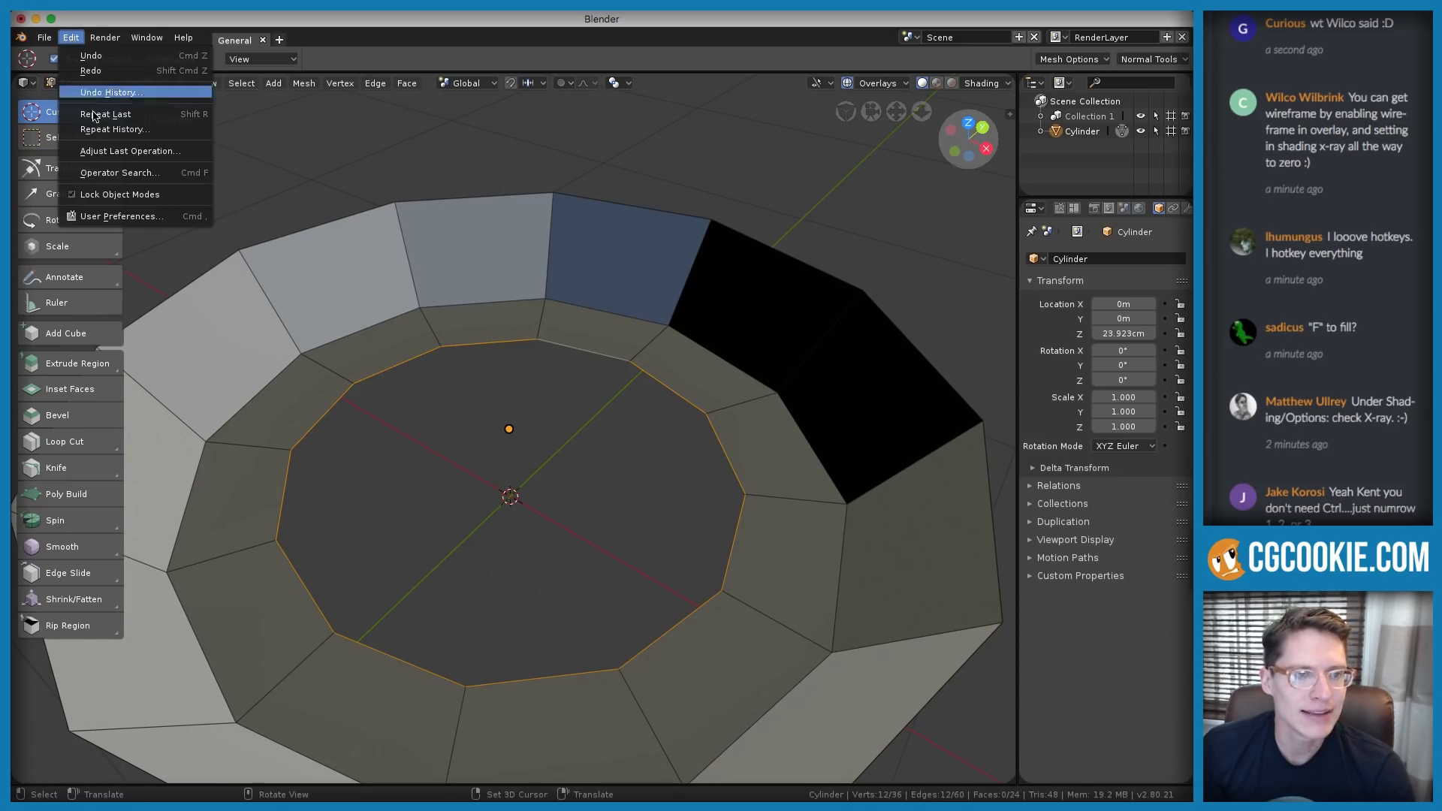
pyautogui.click(118, 173)
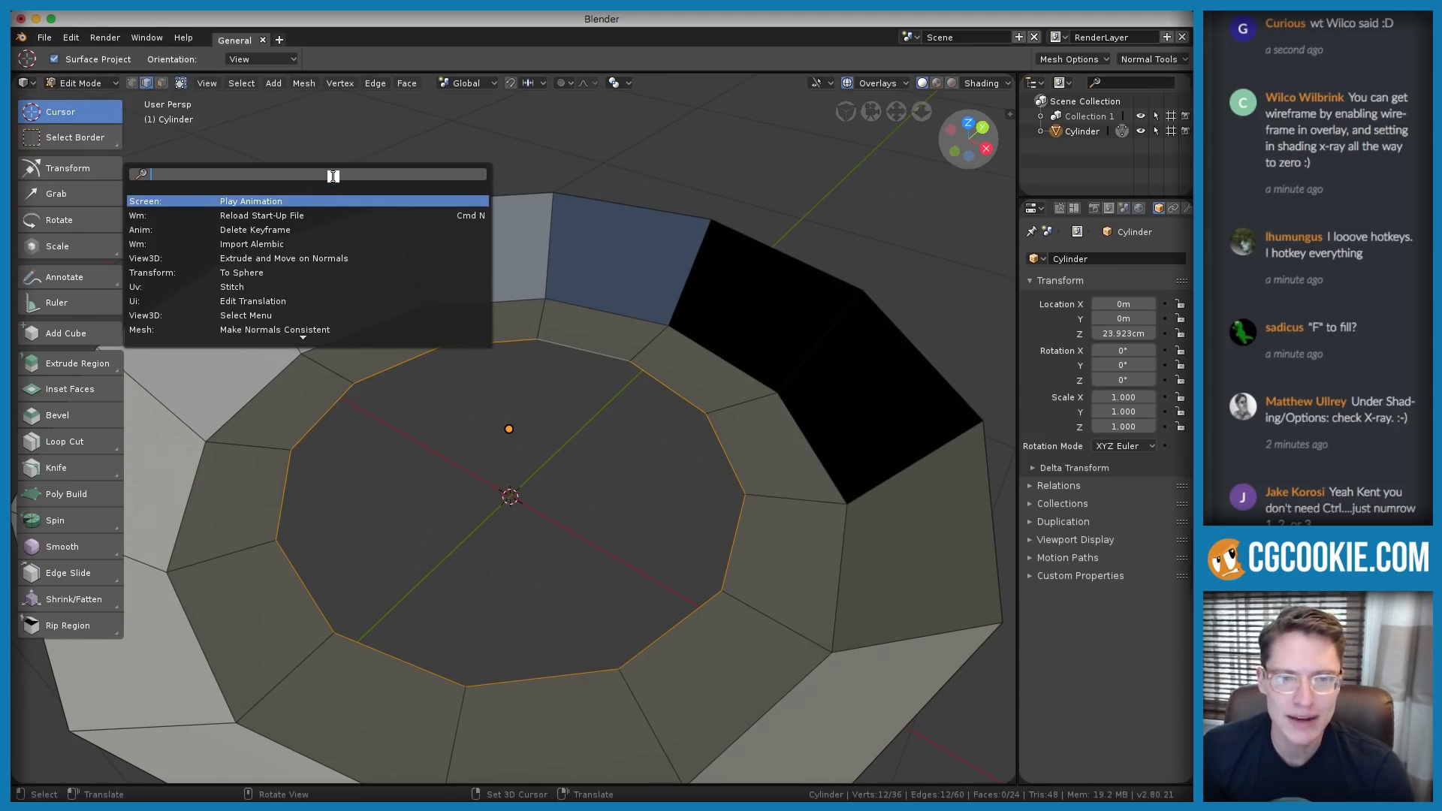
pyautogui.write('grid')
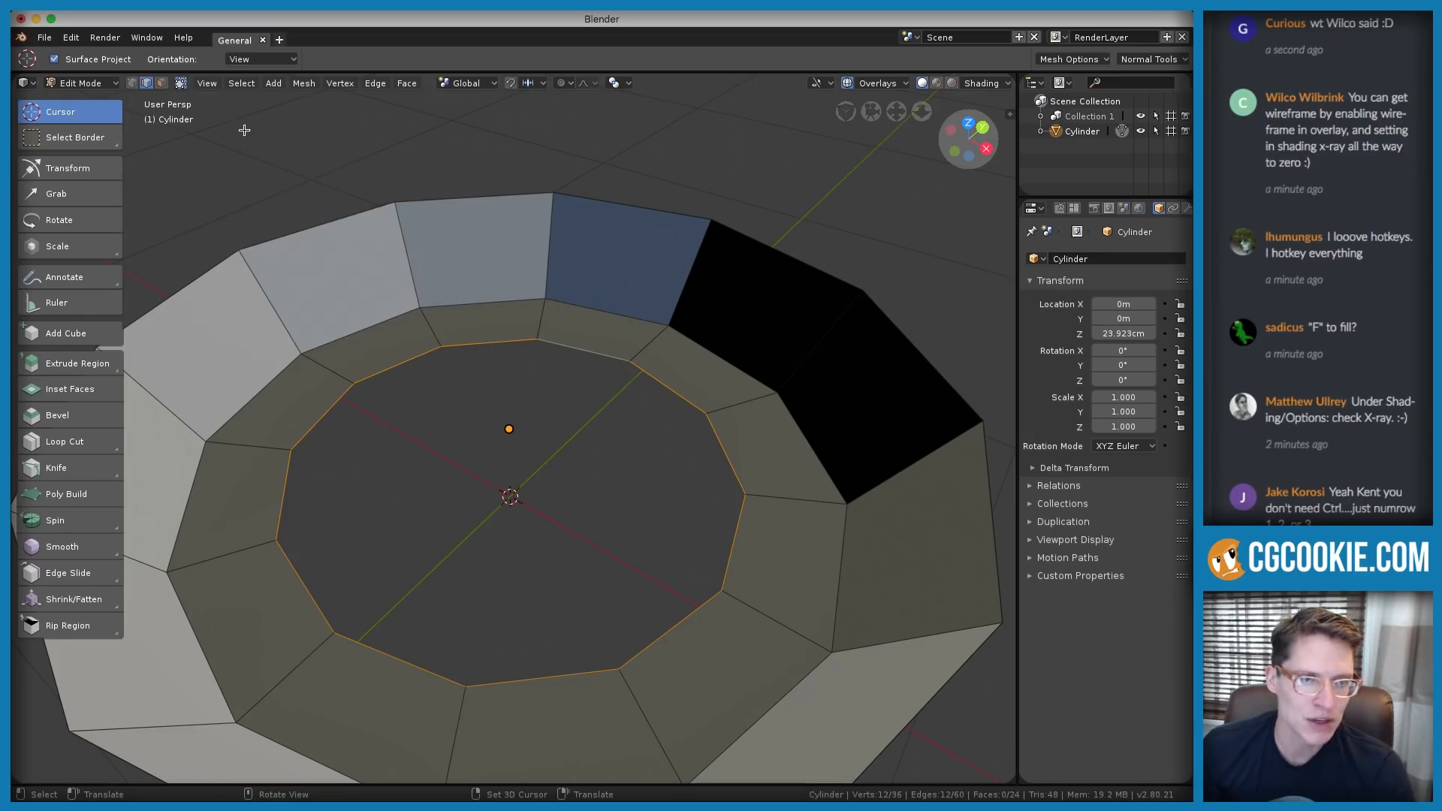
pyautogui.click(304, 84)
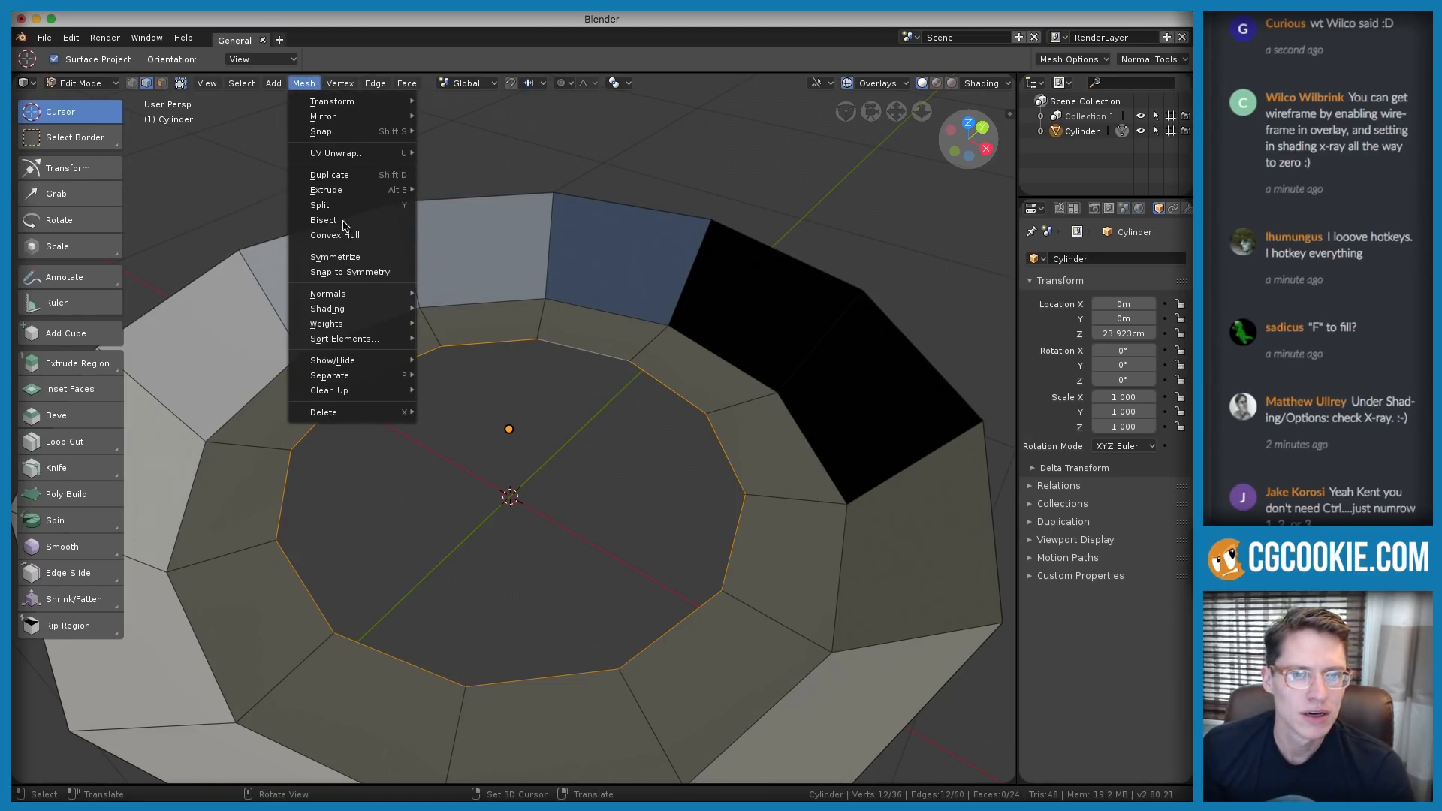
pyautogui.moveTo(347, 396)
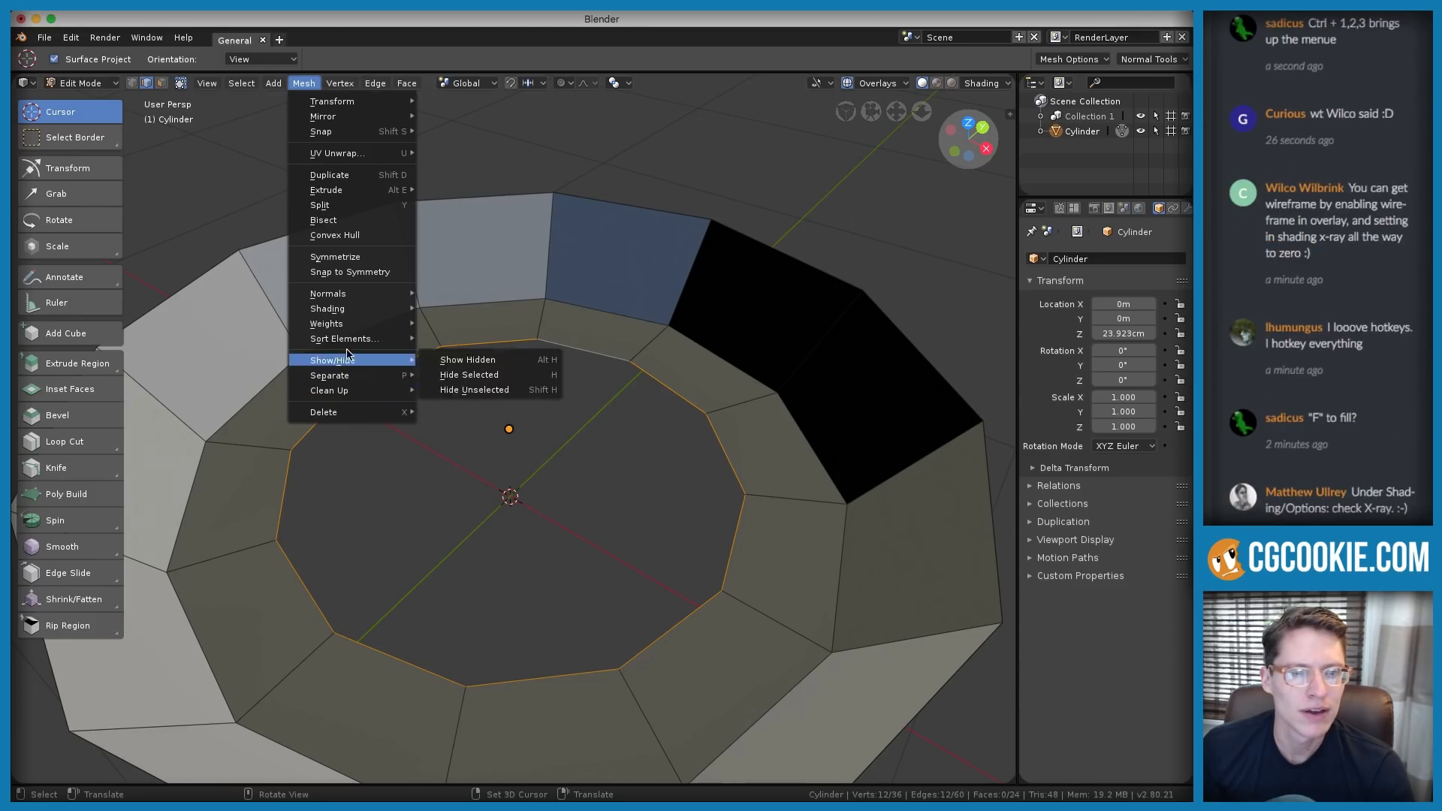
pyautogui.moveTo(349, 344)
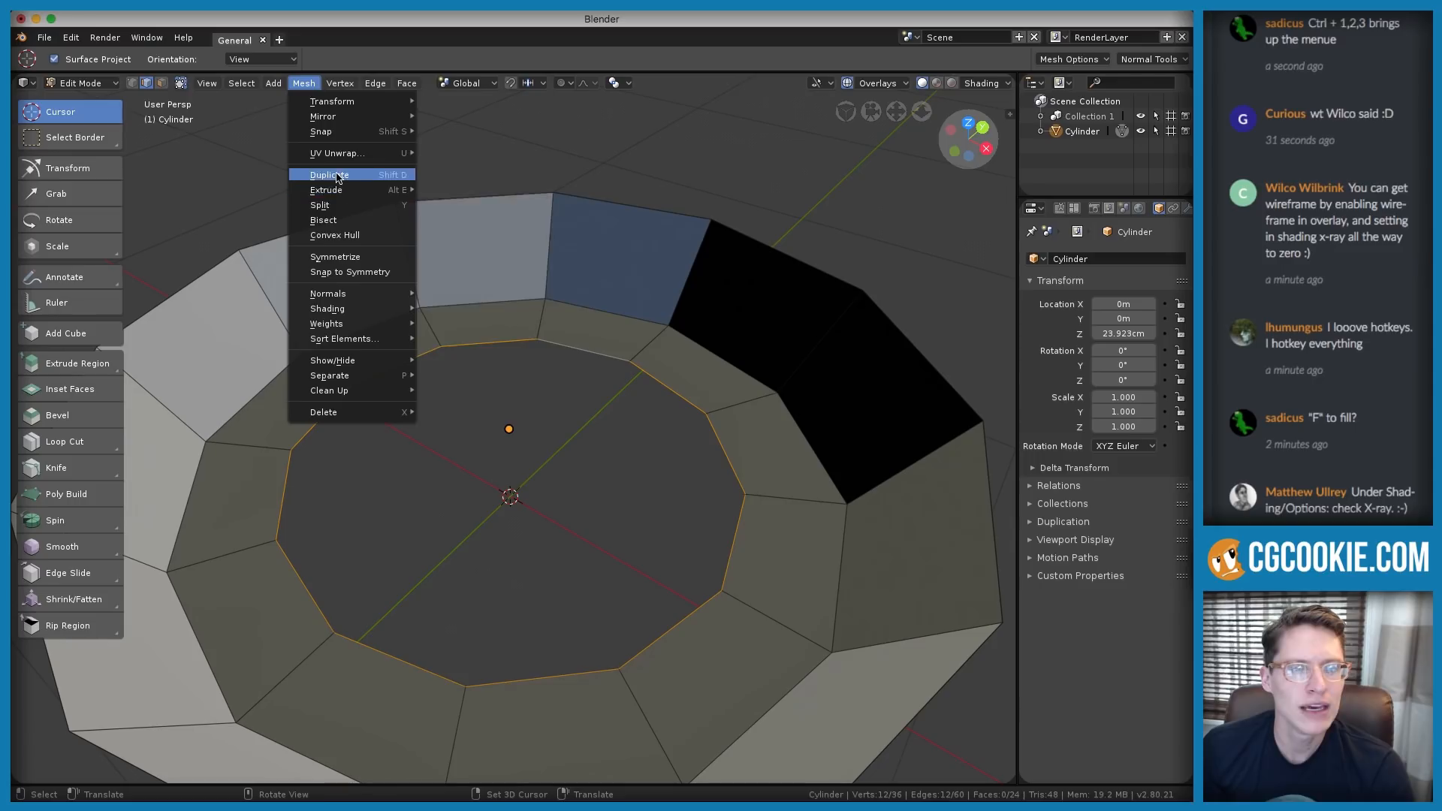
pyautogui.moveTo(339, 99)
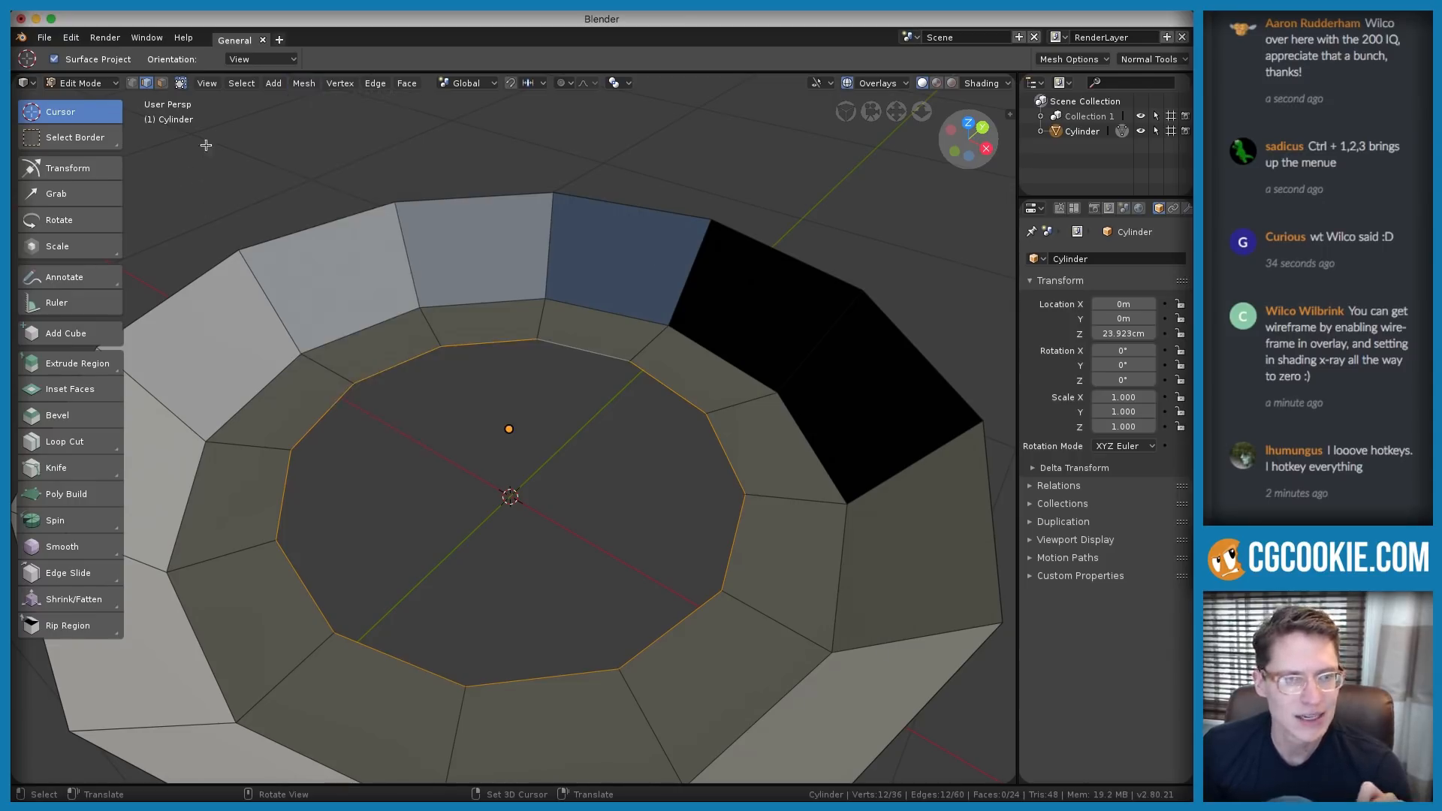
# Fill the opening's inner edge loop using Grid Fill, inspect the new faces, and undo the fill
pyautogui.click(72, 39)
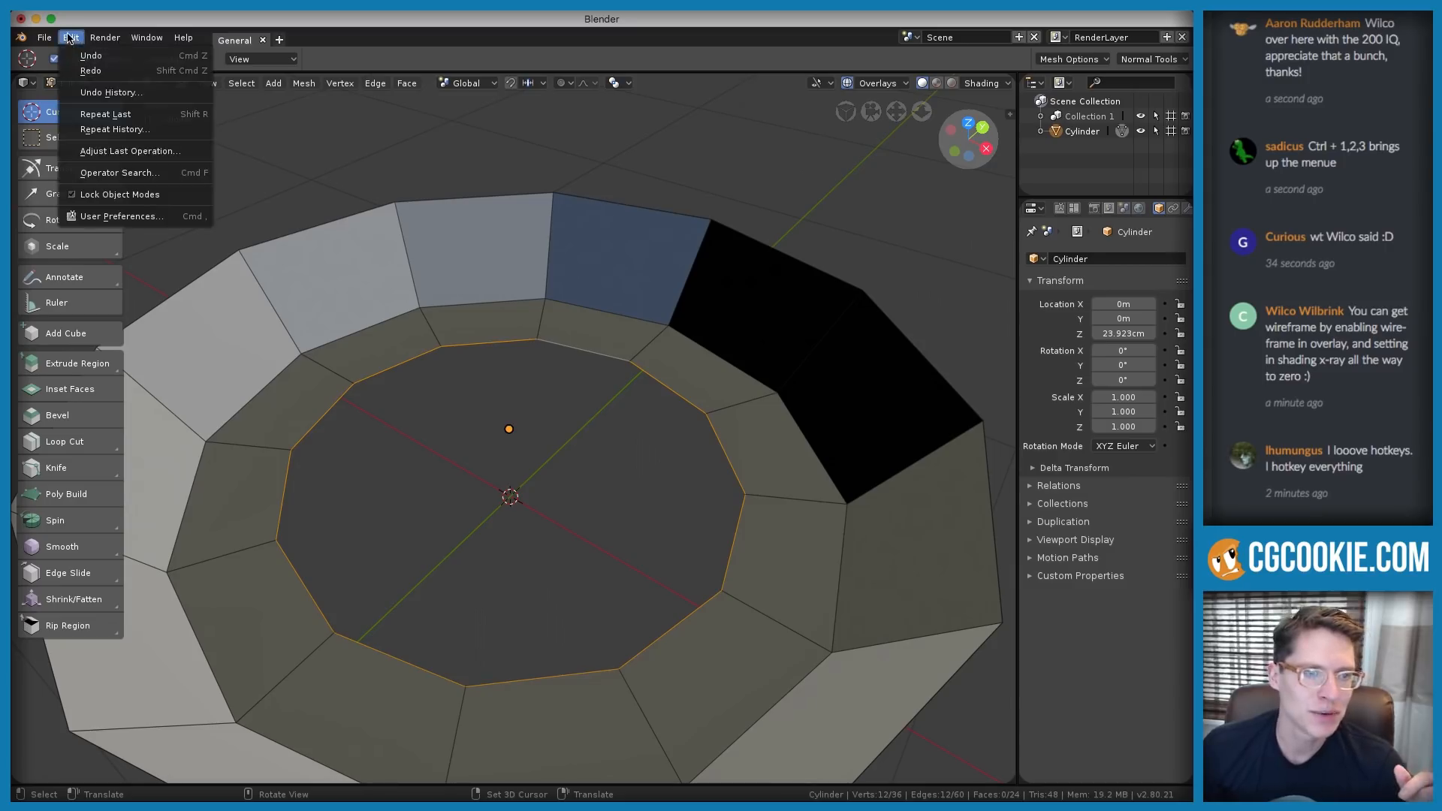
pyautogui.click(112, 148)
pyautogui.write('grid')
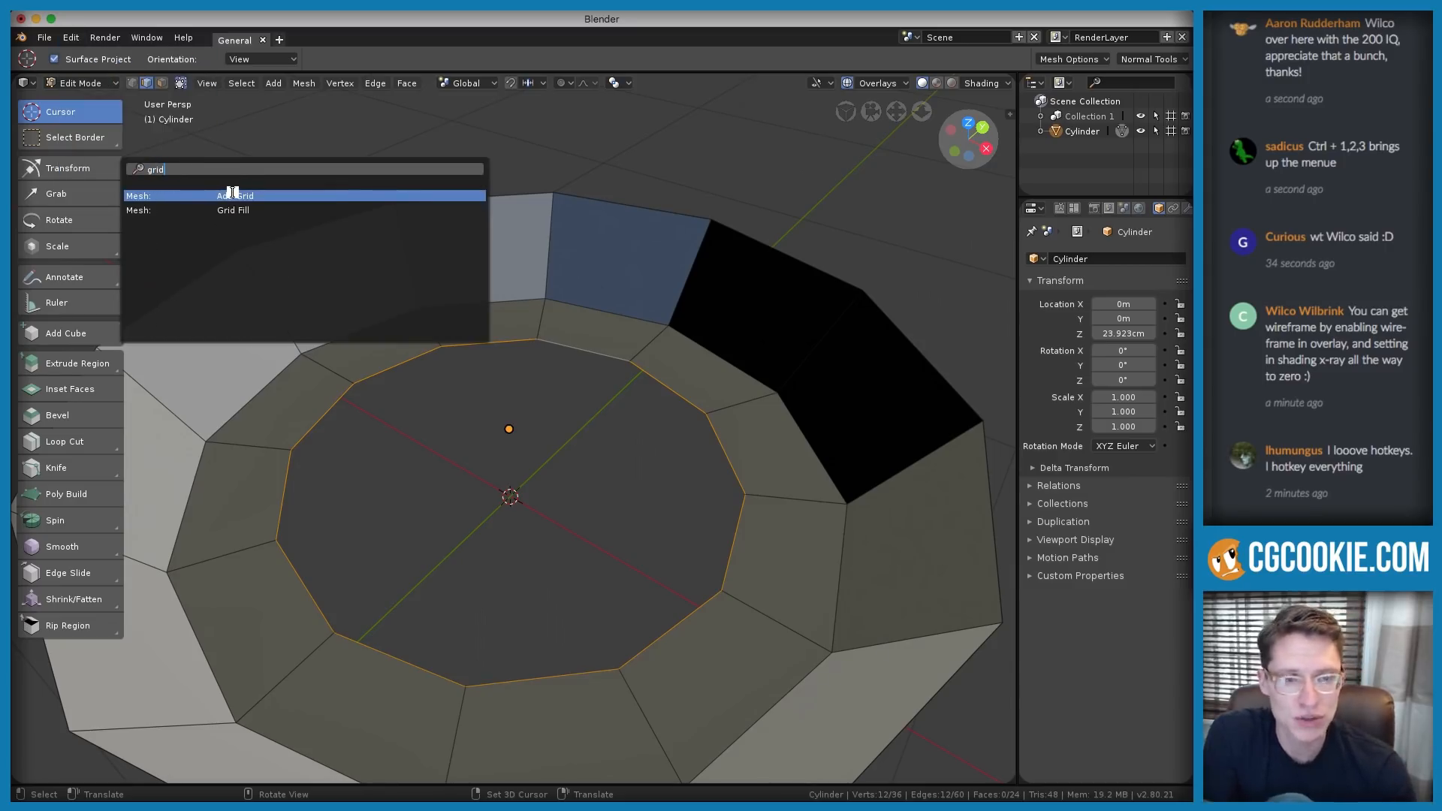
pyautogui.click(227, 211)
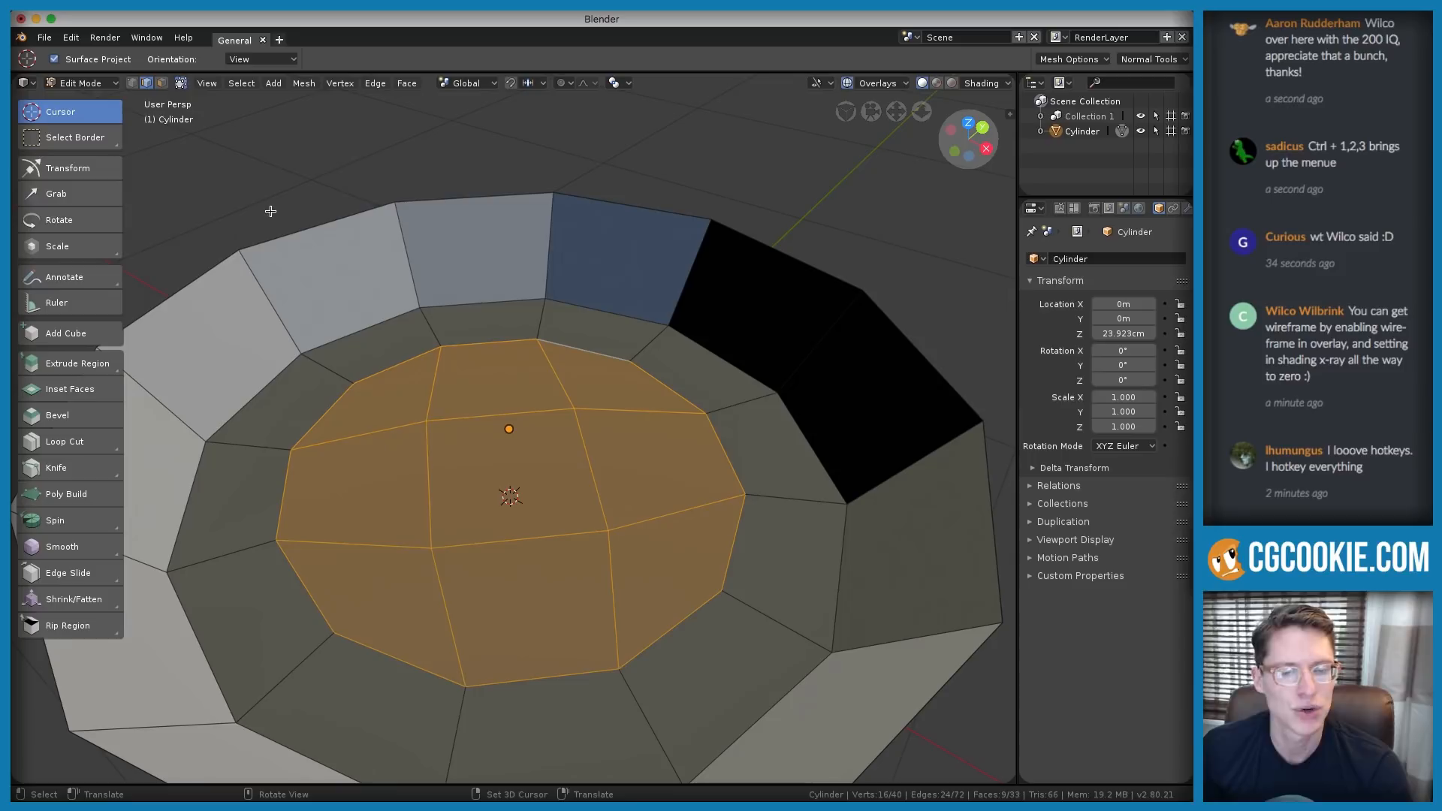
pyautogui.moveTo(631, 376); pyautogui.dragTo(548, 432, button='middle')
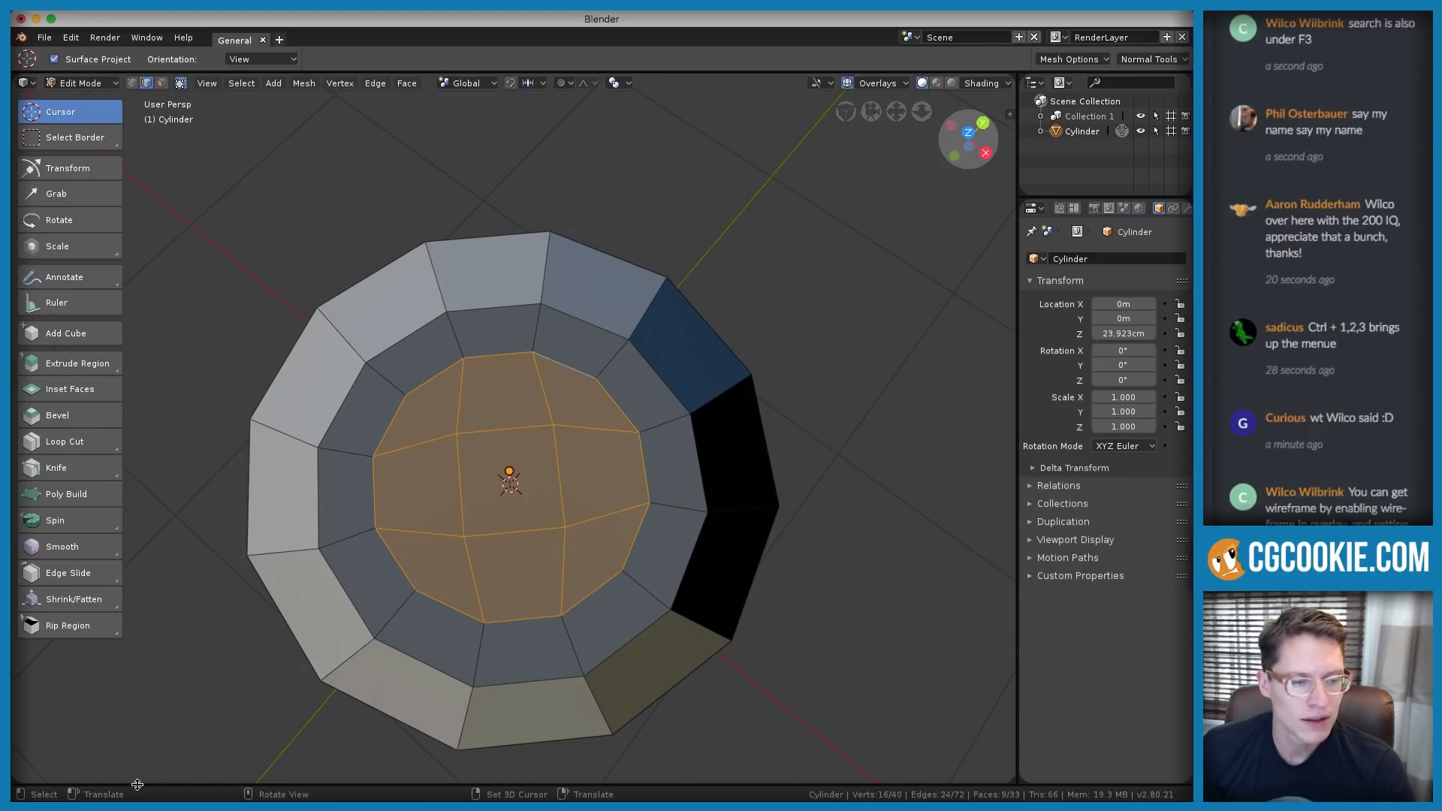
pyautogui.moveTo(353, 739); pyautogui.dragTo(282, 779, button='middle')
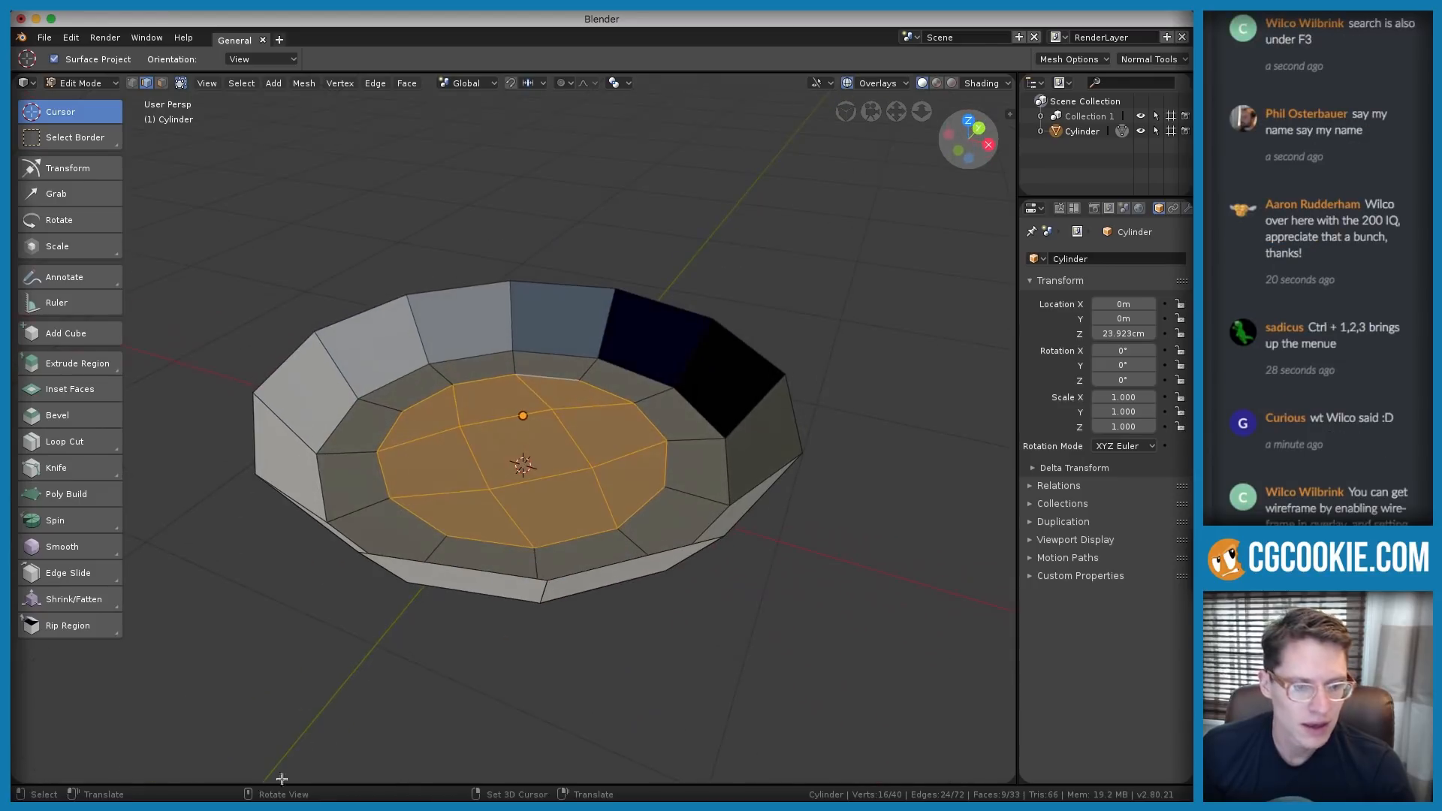
pyautogui.press('super+z')
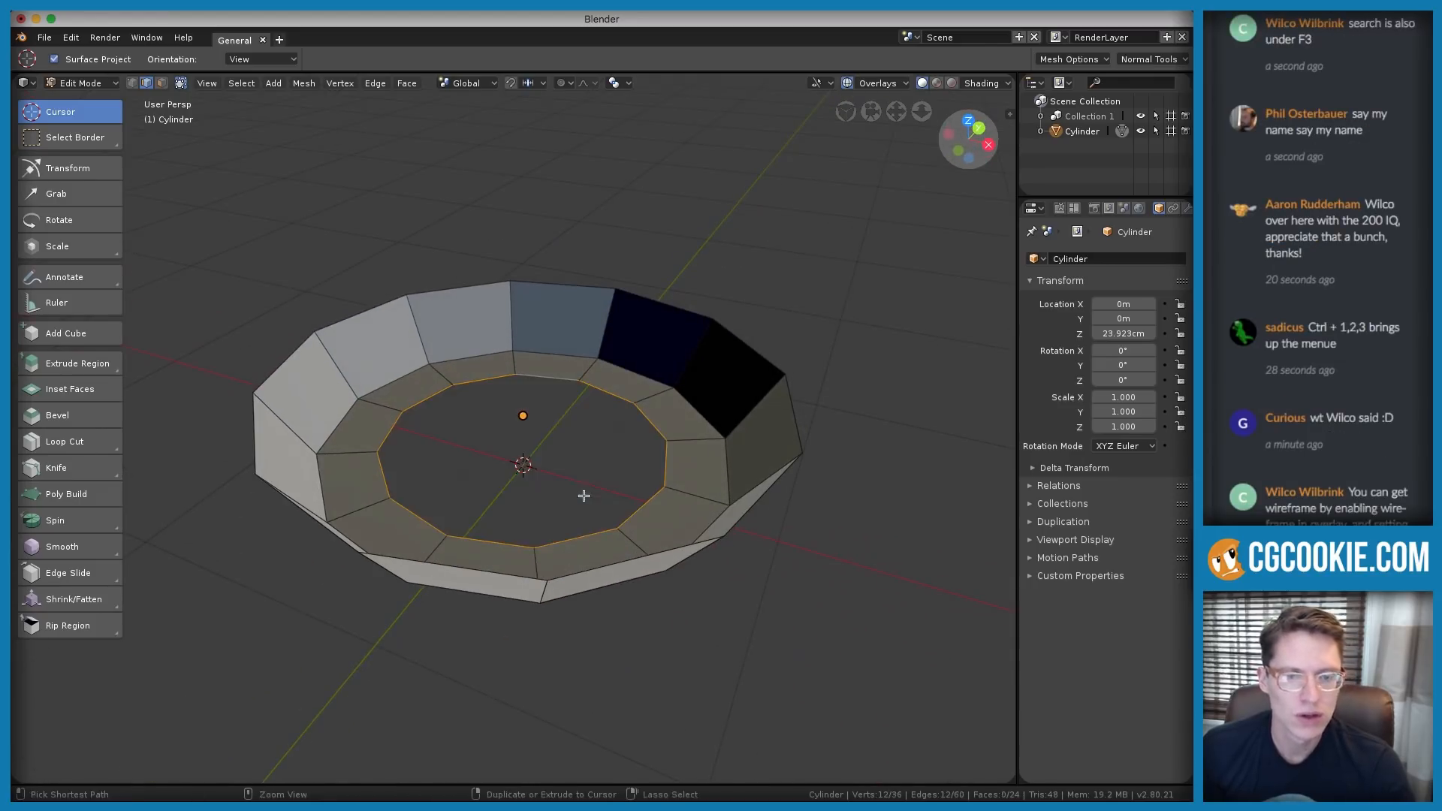
# Find Grid Fill through the command search again and apply it to the opening's inner edge loop
pyautogui.press('space')
pyautogui.click(556, 422)
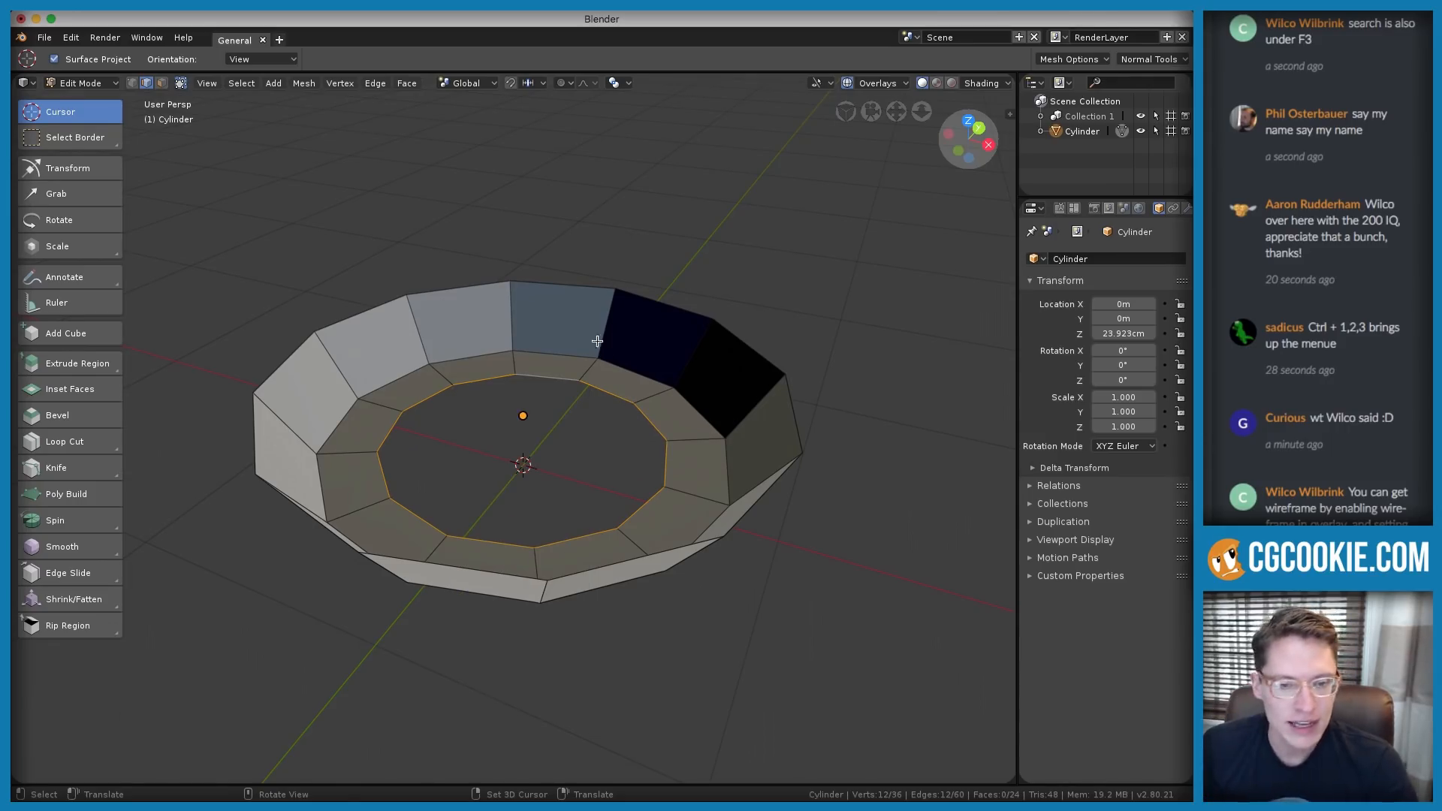
pyautogui.press('space')
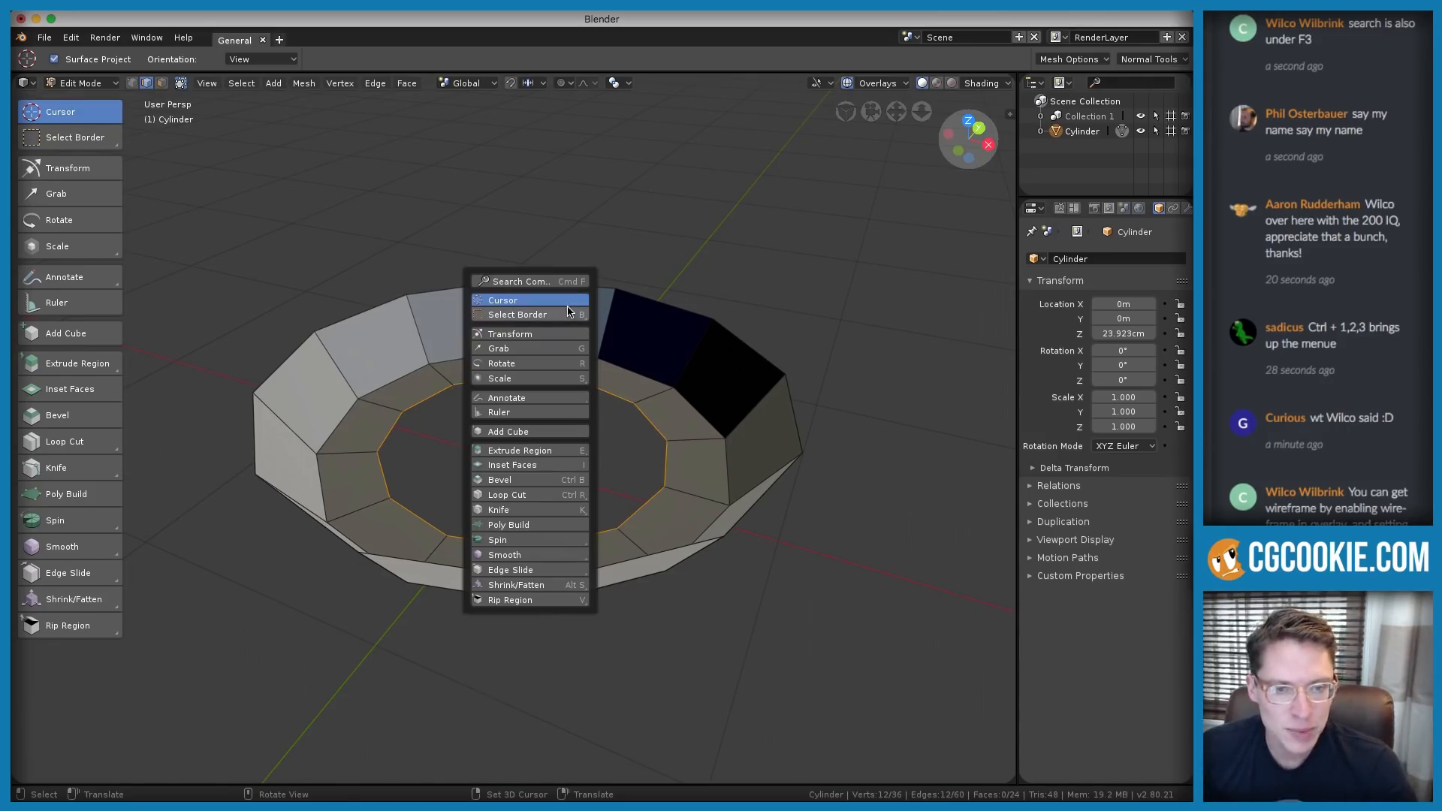
pyautogui.click(516, 282)
pyautogui.press('Return')
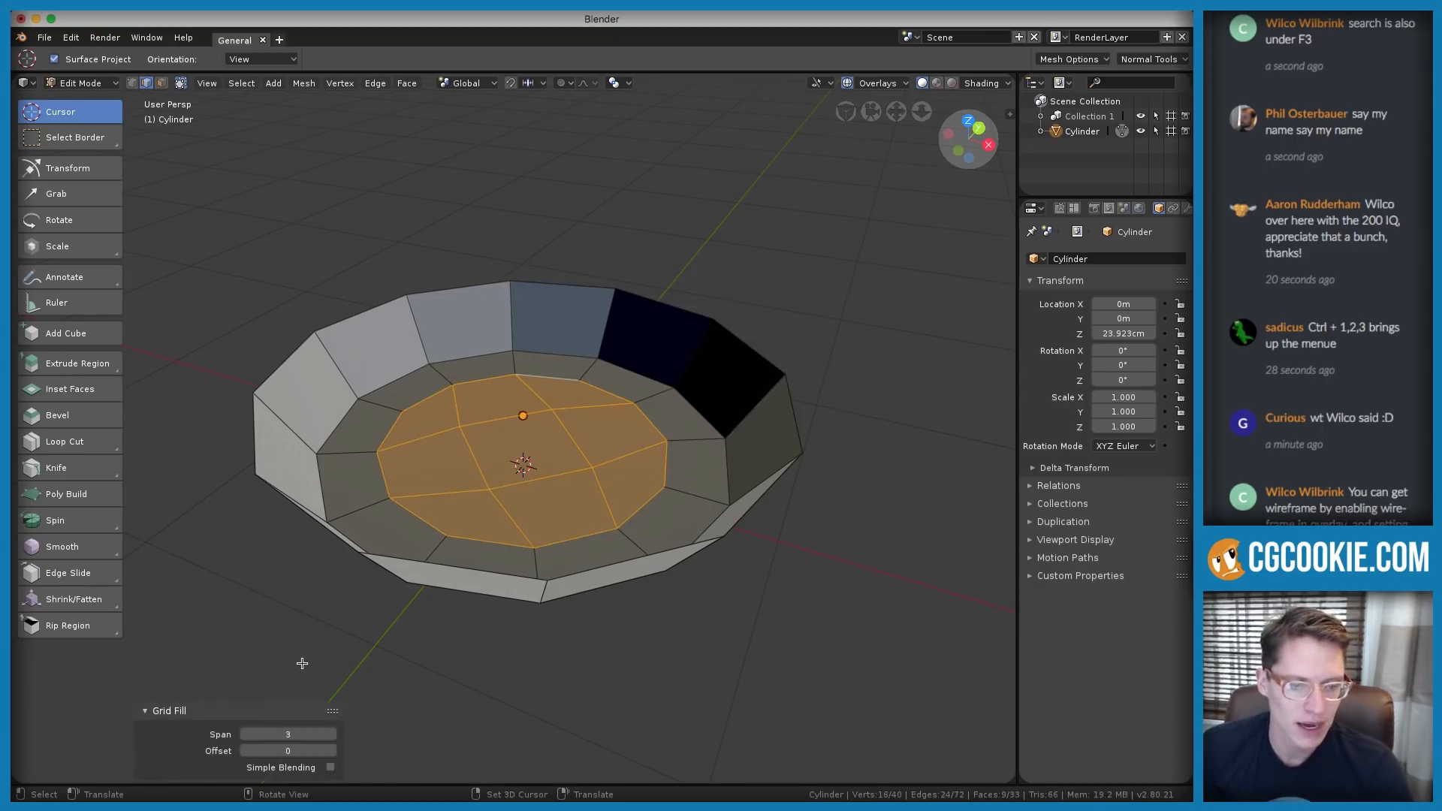
# Set the Grid Fill offset to 2 and span to 2, and select a single edge of the inner band
pyautogui.keyDown('ctrl'); pyautogui.moveTo(149, 773); pyautogui.dragTo(506, 621, button='middle'); pyautogui.keyUp('ctrl')
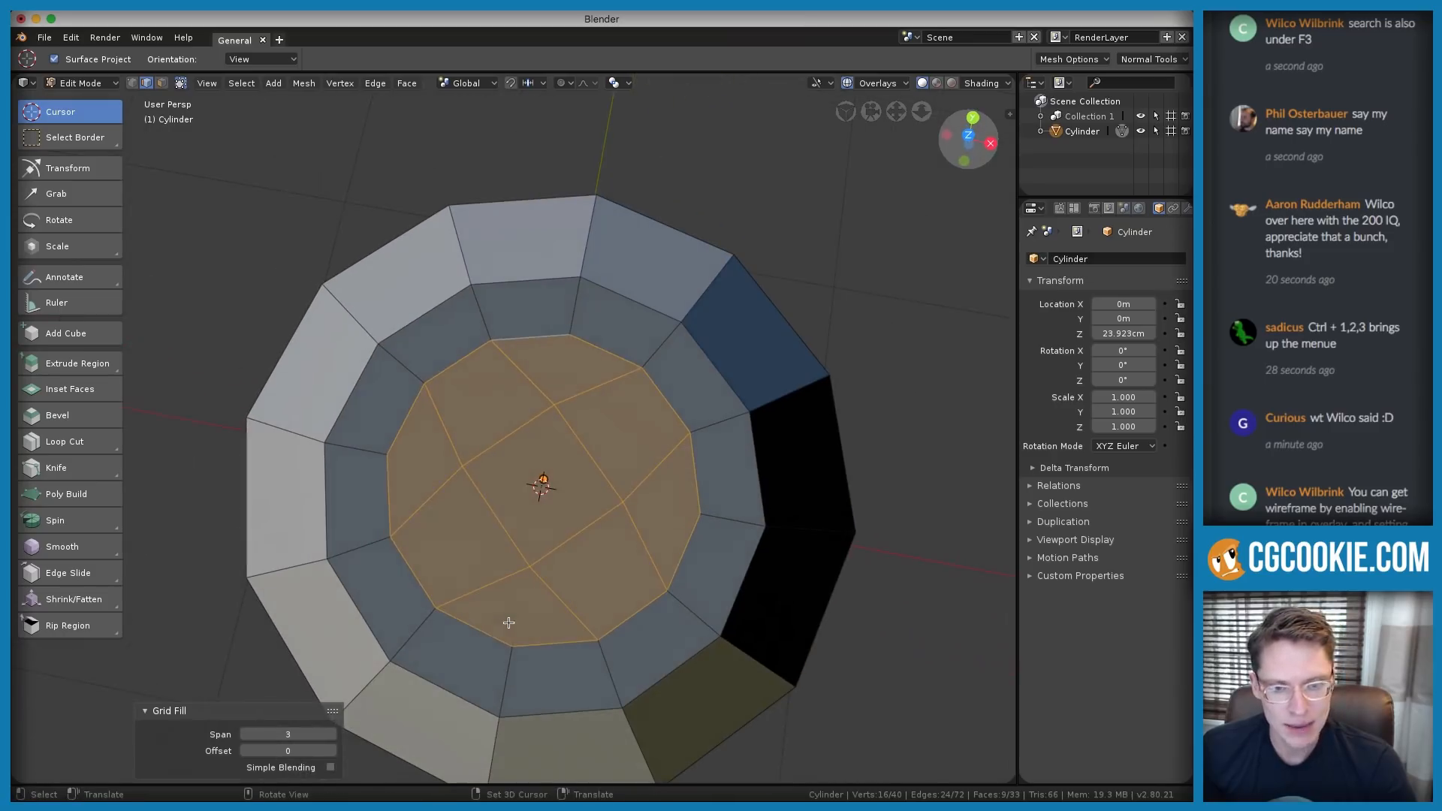
pyautogui.click(334, 751)
pyautogui.click(333, 751)
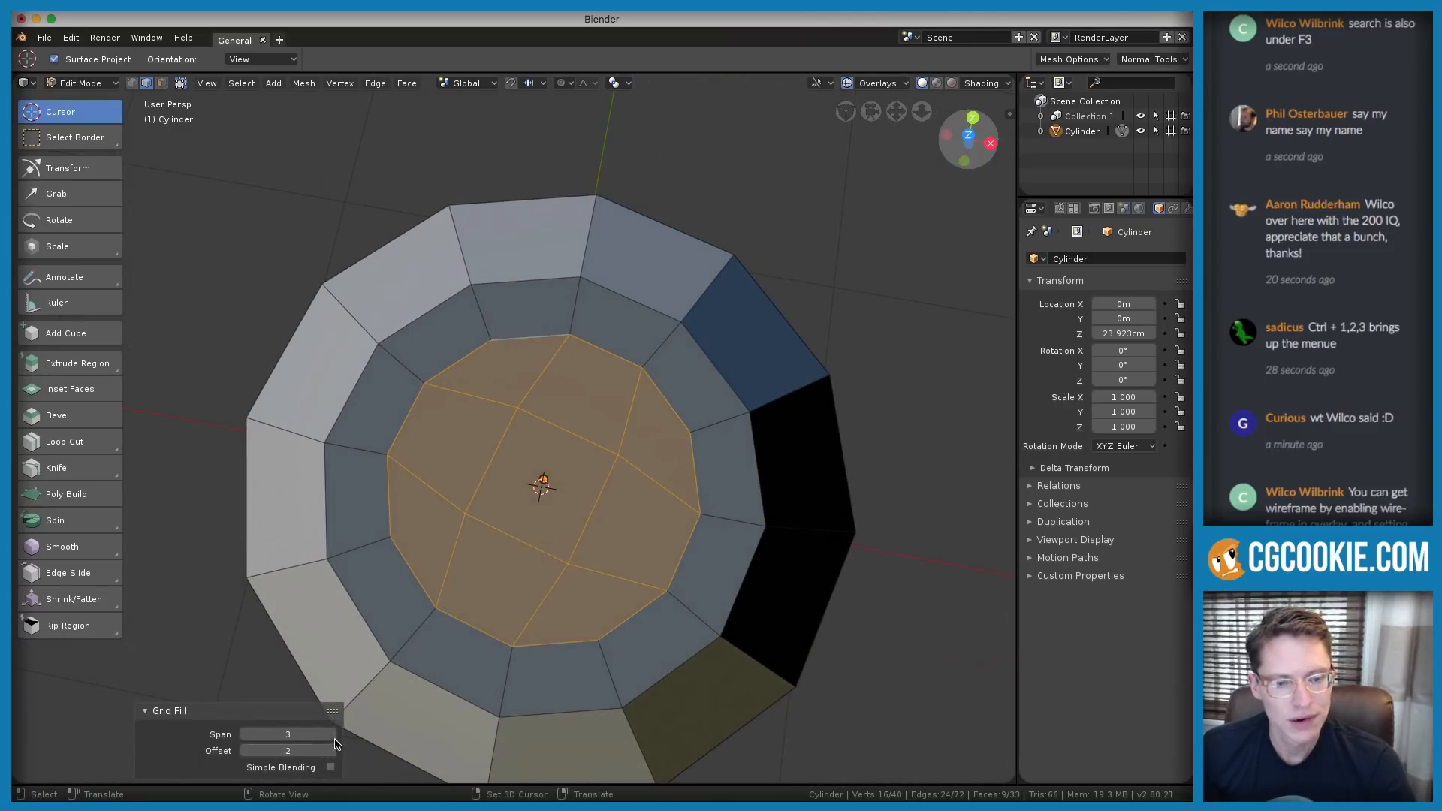
pyautogui.click(246, 736)
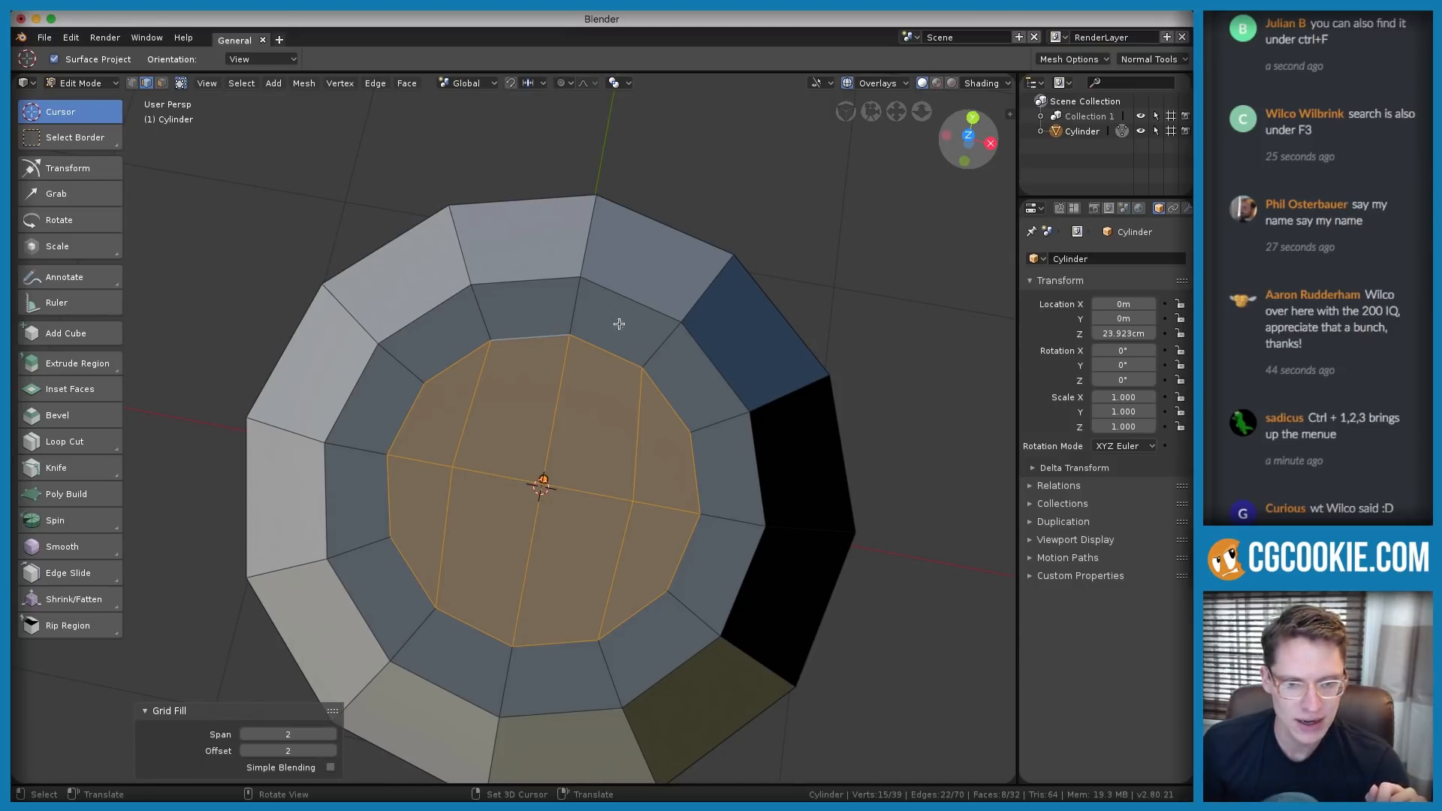
pyautogui.moveTo(593, 293); pyautogui.dragTo(689, 394, button='middle')
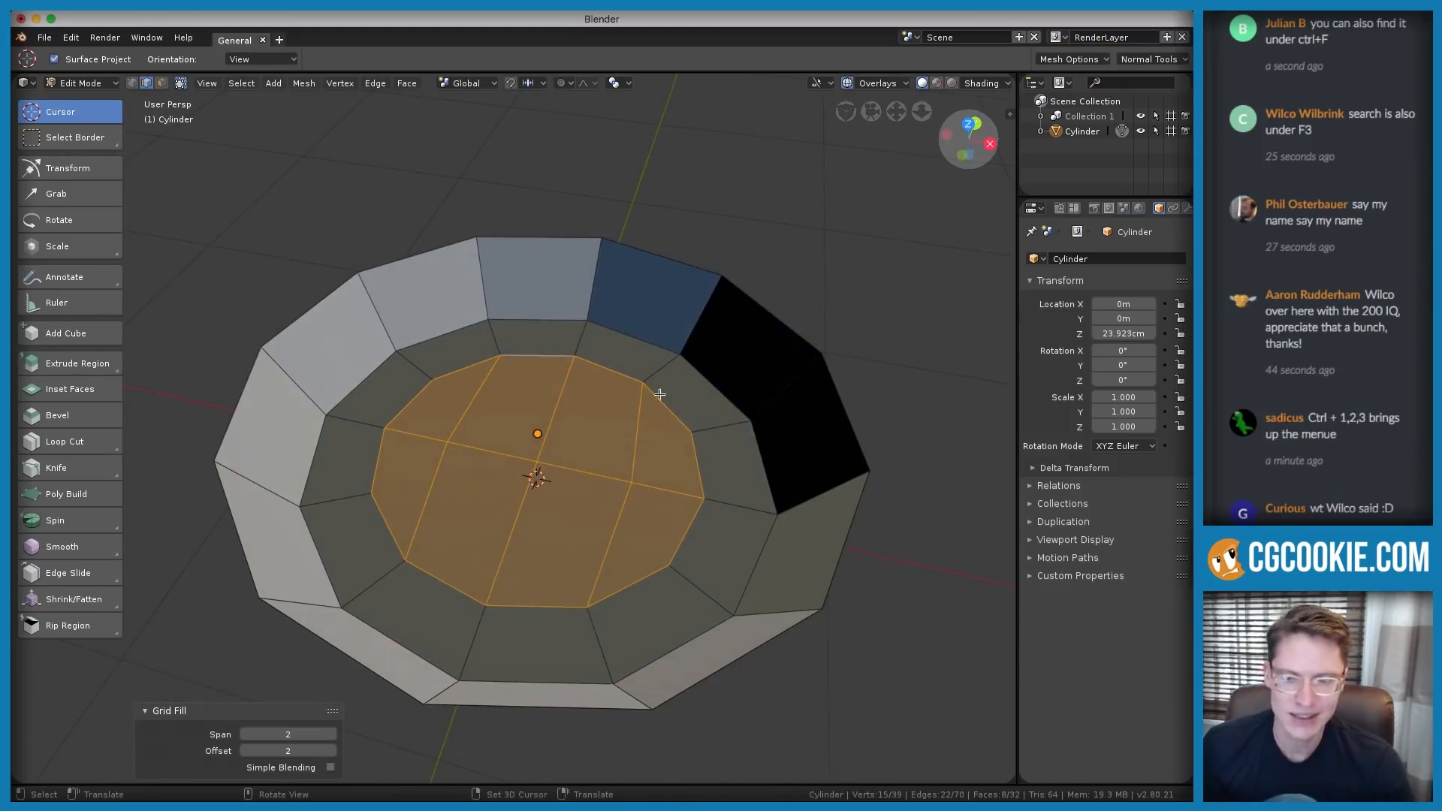
pyautogui.scroll(-3, 601, 398)
pyautogui.moveTo(582, 400); pyautogui.dragTo(578, 387, button='middle')
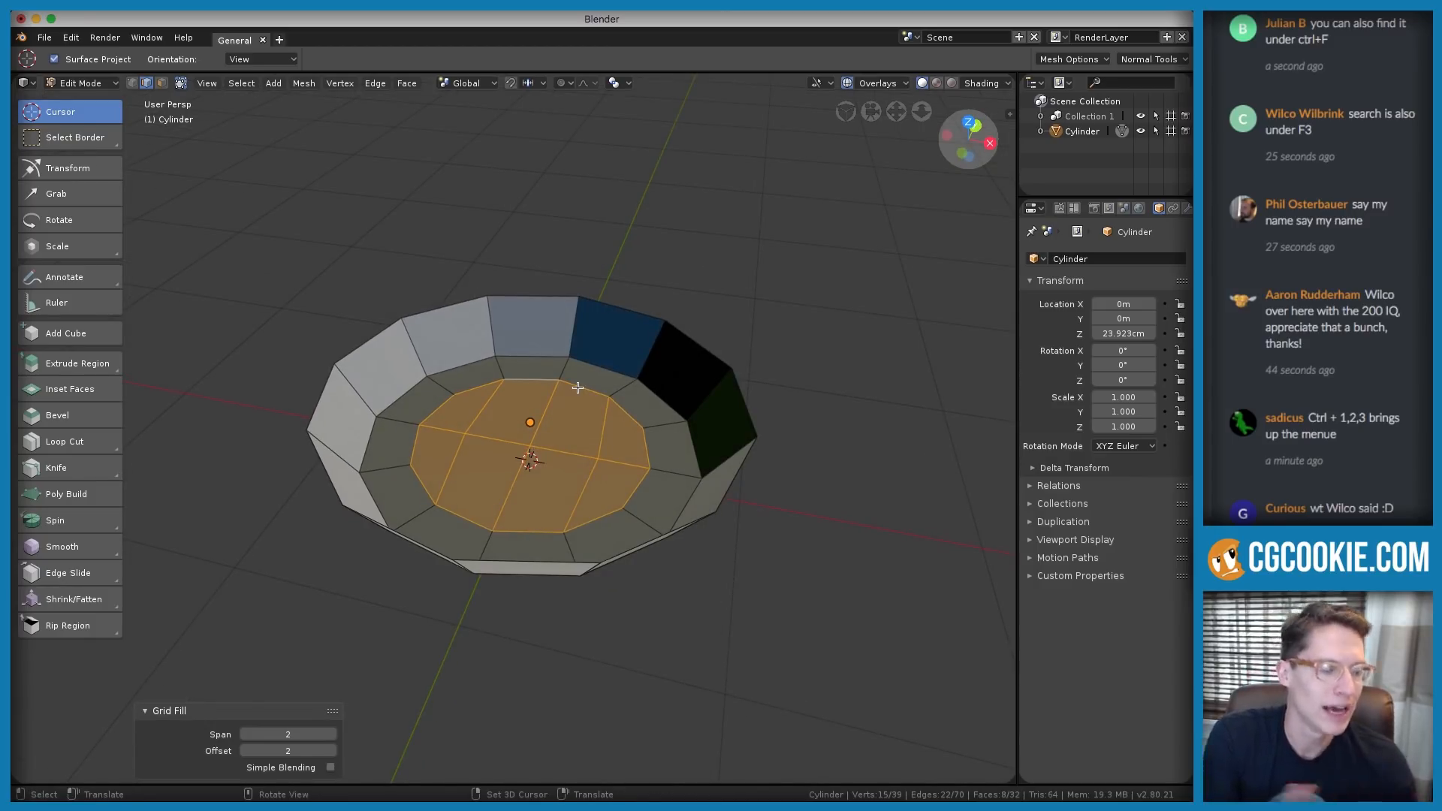
pyautogui.click(554, 361)
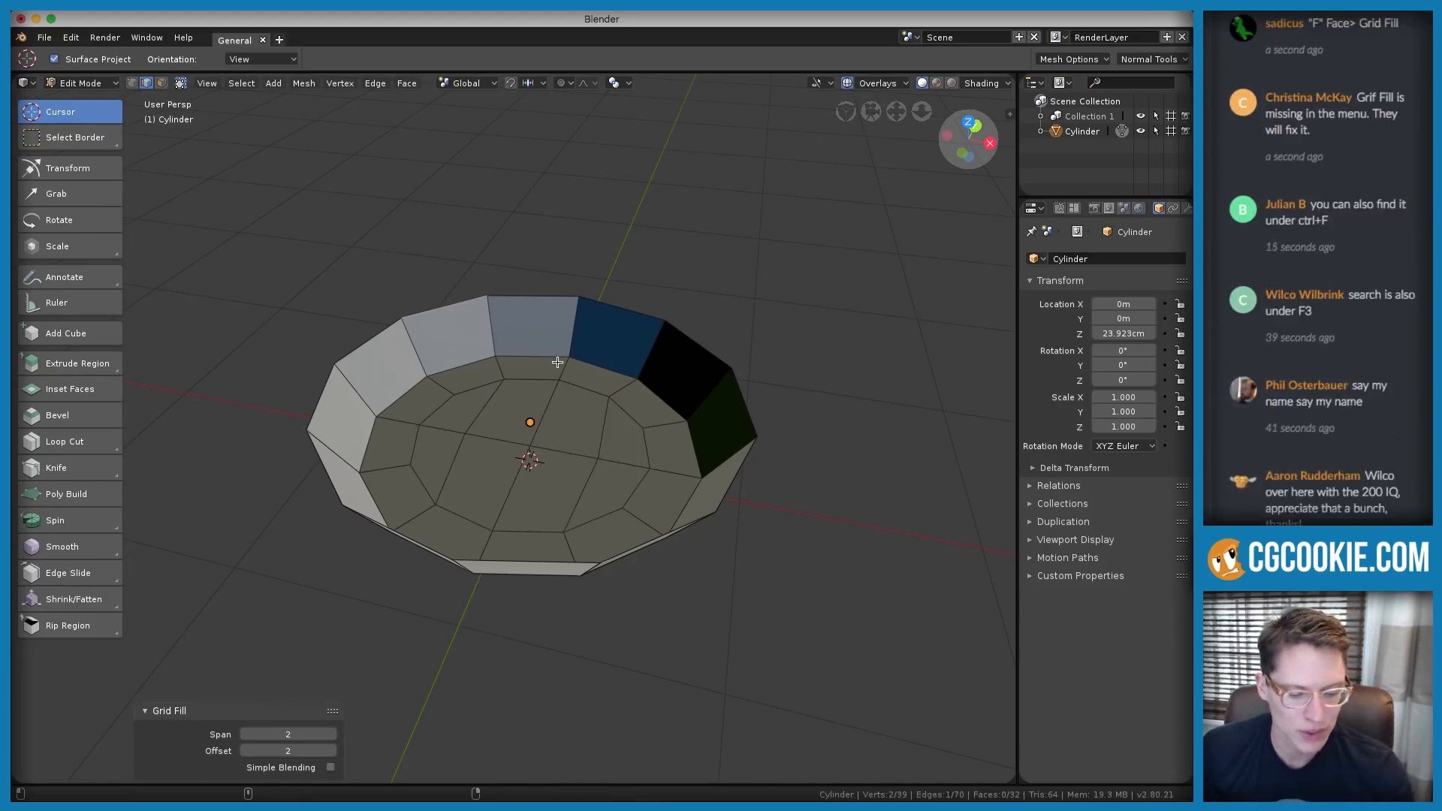
pyautogui.press('F3')
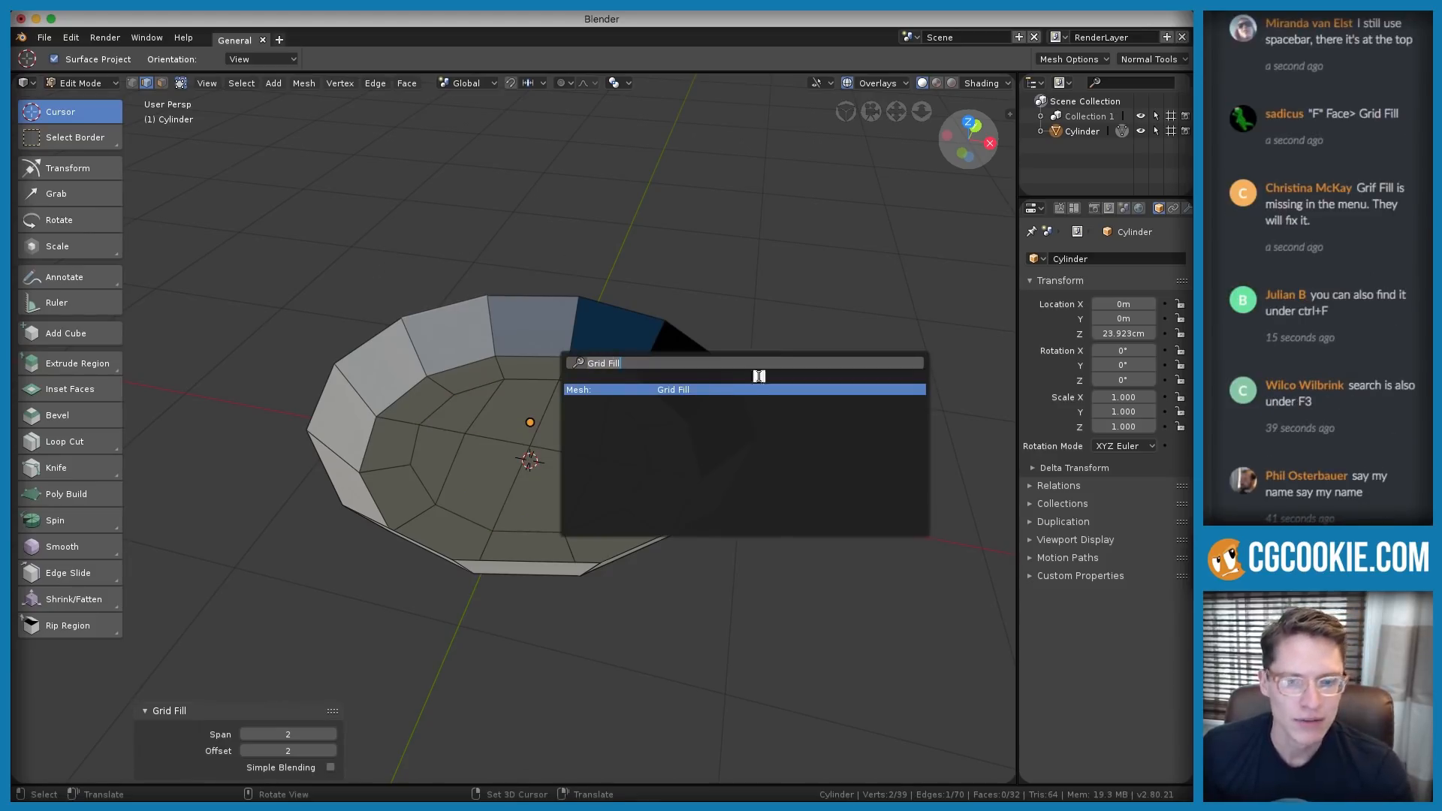
pyautogui.press('Escape')
pyautogui.click(105, 37)
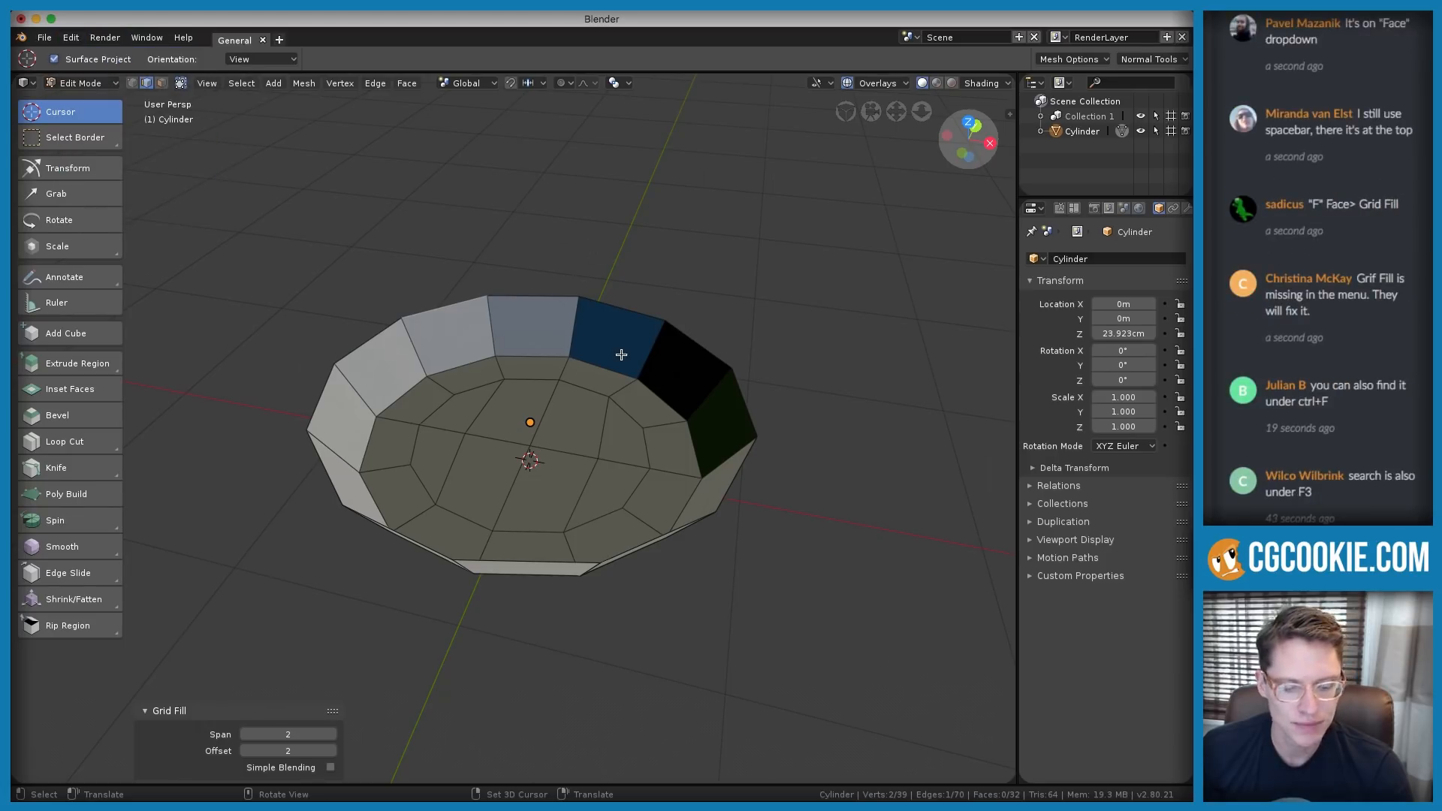
pyautogui.press('F3')
pyautogui.press('Escape')
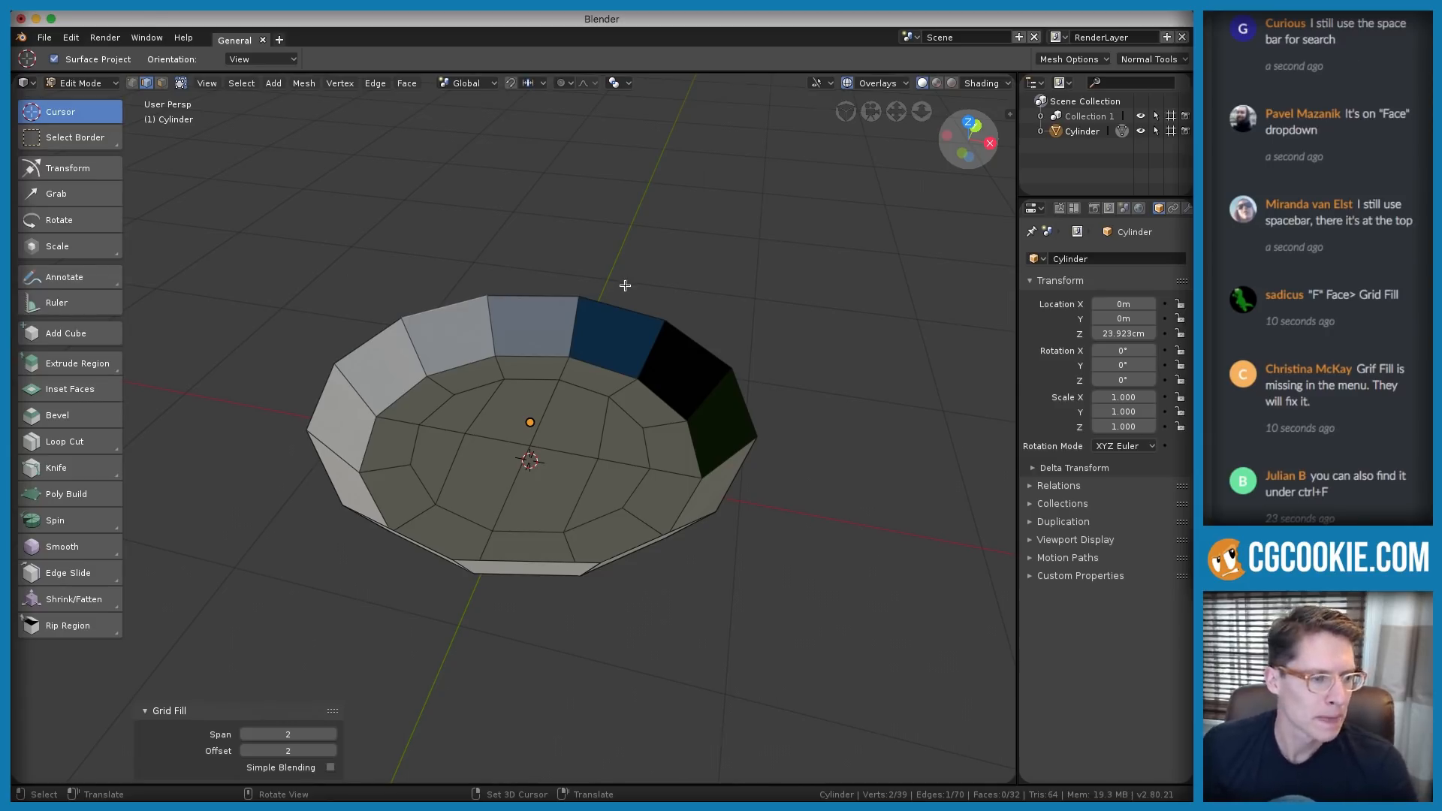
# Return the cylinder to Object Mode and examine its filled bottom from above and below
pyautogui.moveTo(566, 296); pyautogui.dragTo(623, 423, button='middle')
pyautogui.press('Tab')
pyautogui.scroll(-2, 623, 423)
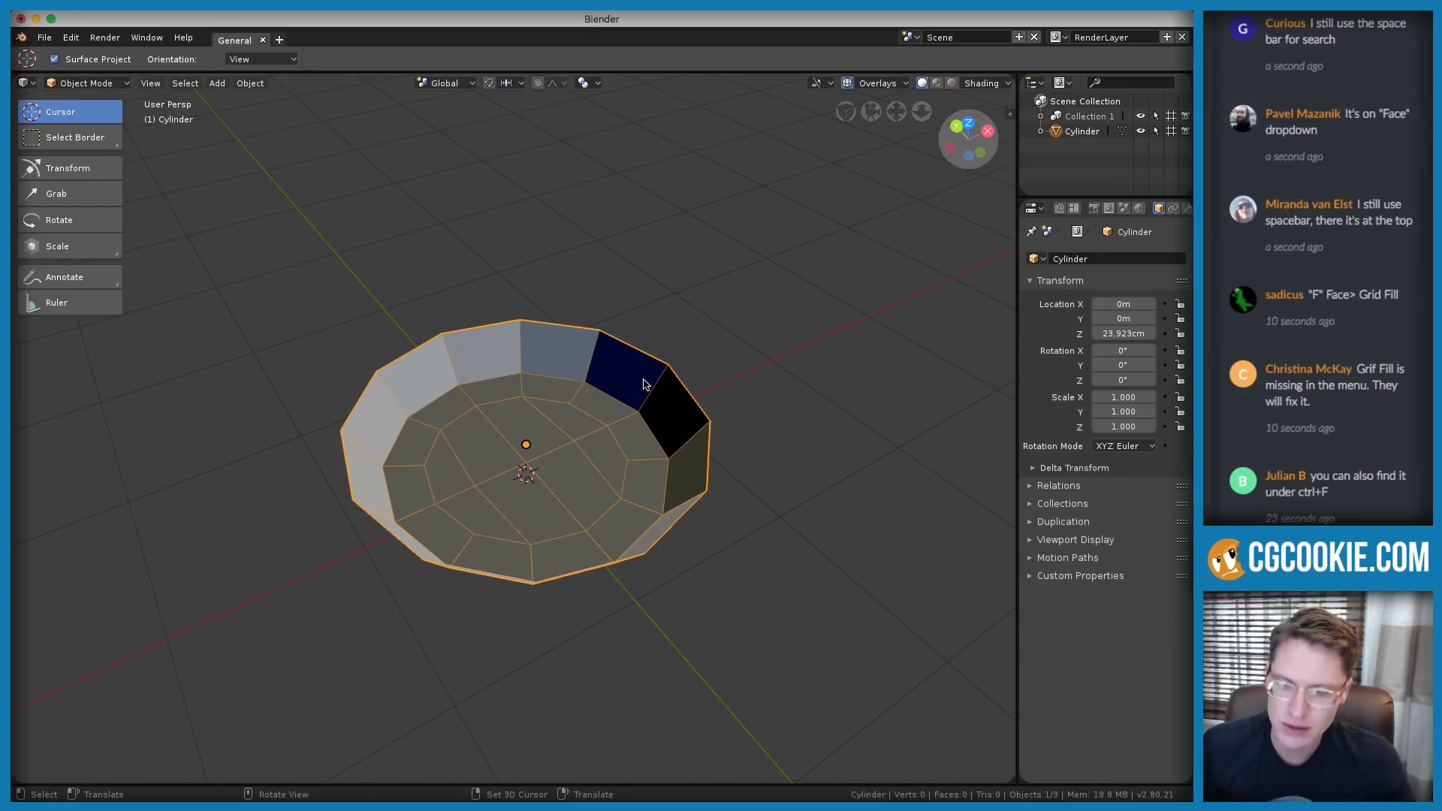
pyautogui.moveTo(656, 313); pyautogui.dragTo(695, 351, button='middle')
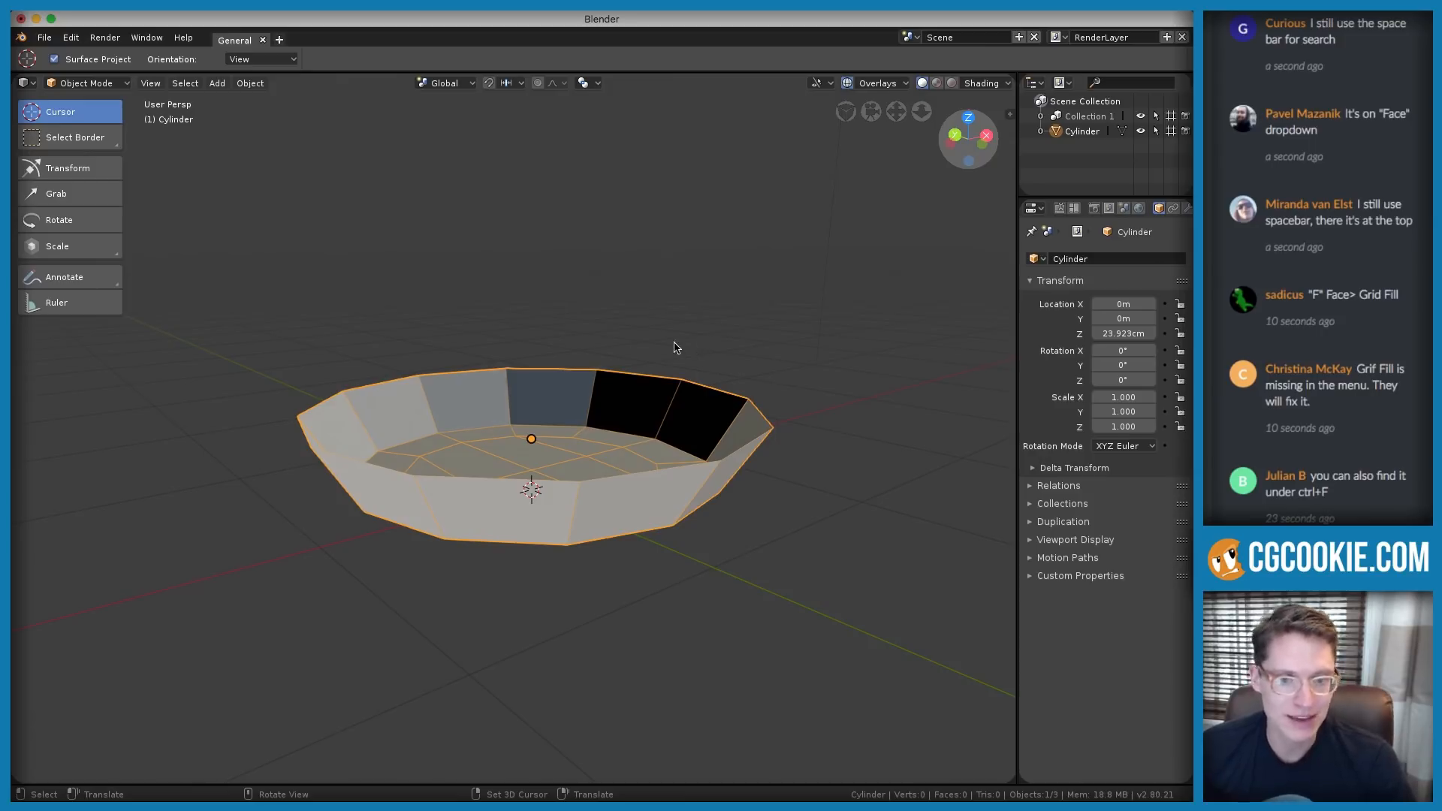
pyautogui.moveTo(675, 347); pyautogui.dragTo(618, 299, button='middle')
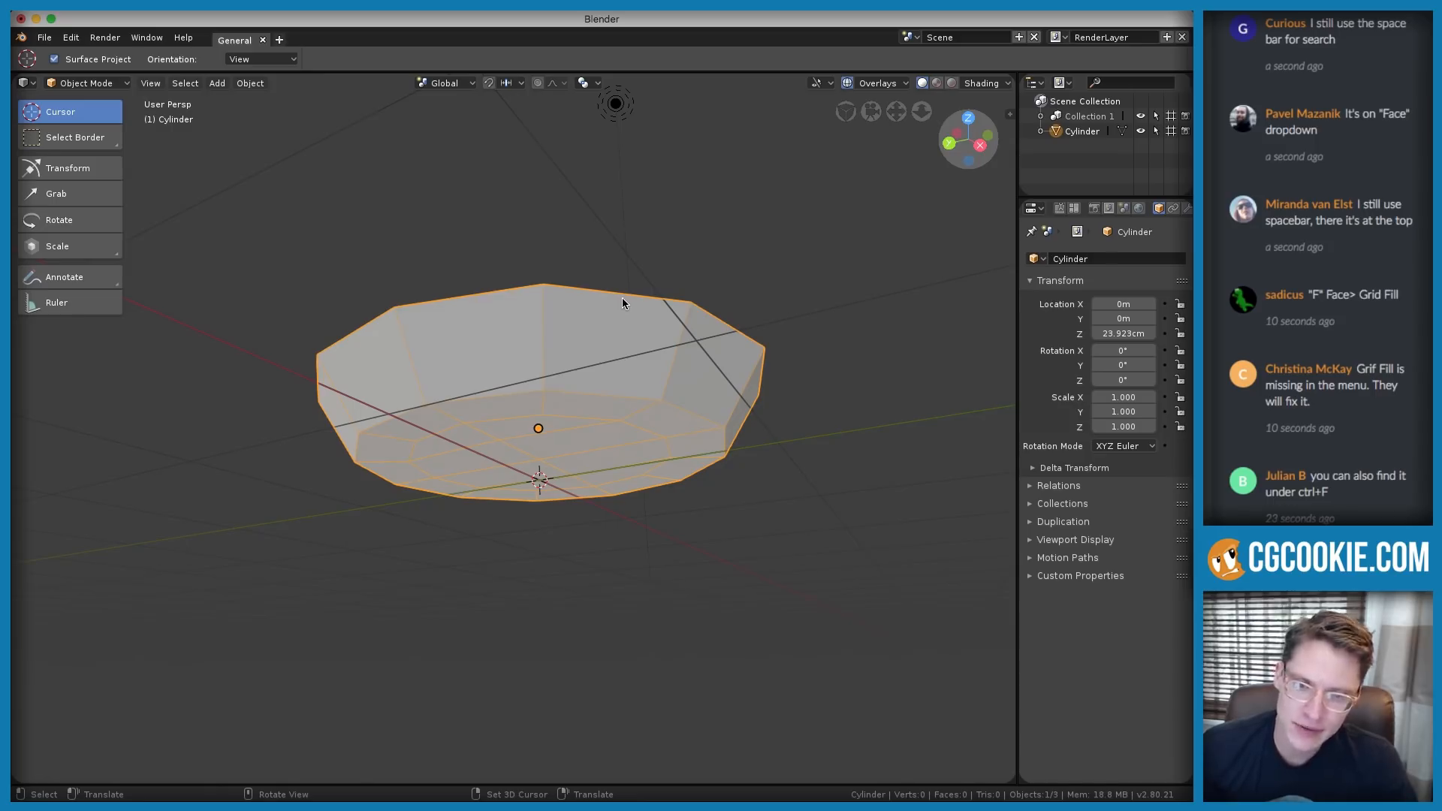
pyautogui.press('Tab')
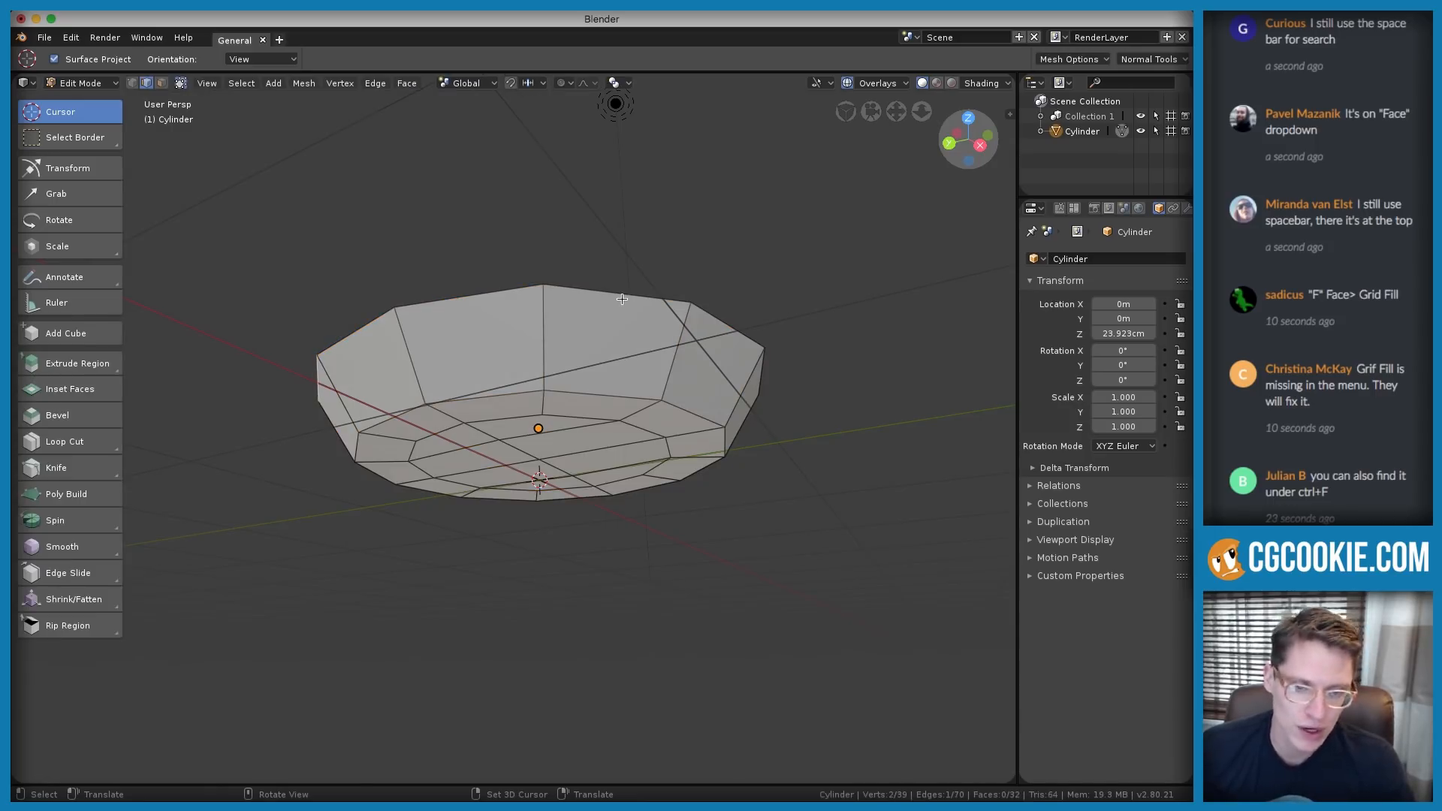
pyautogui.press('Tab')
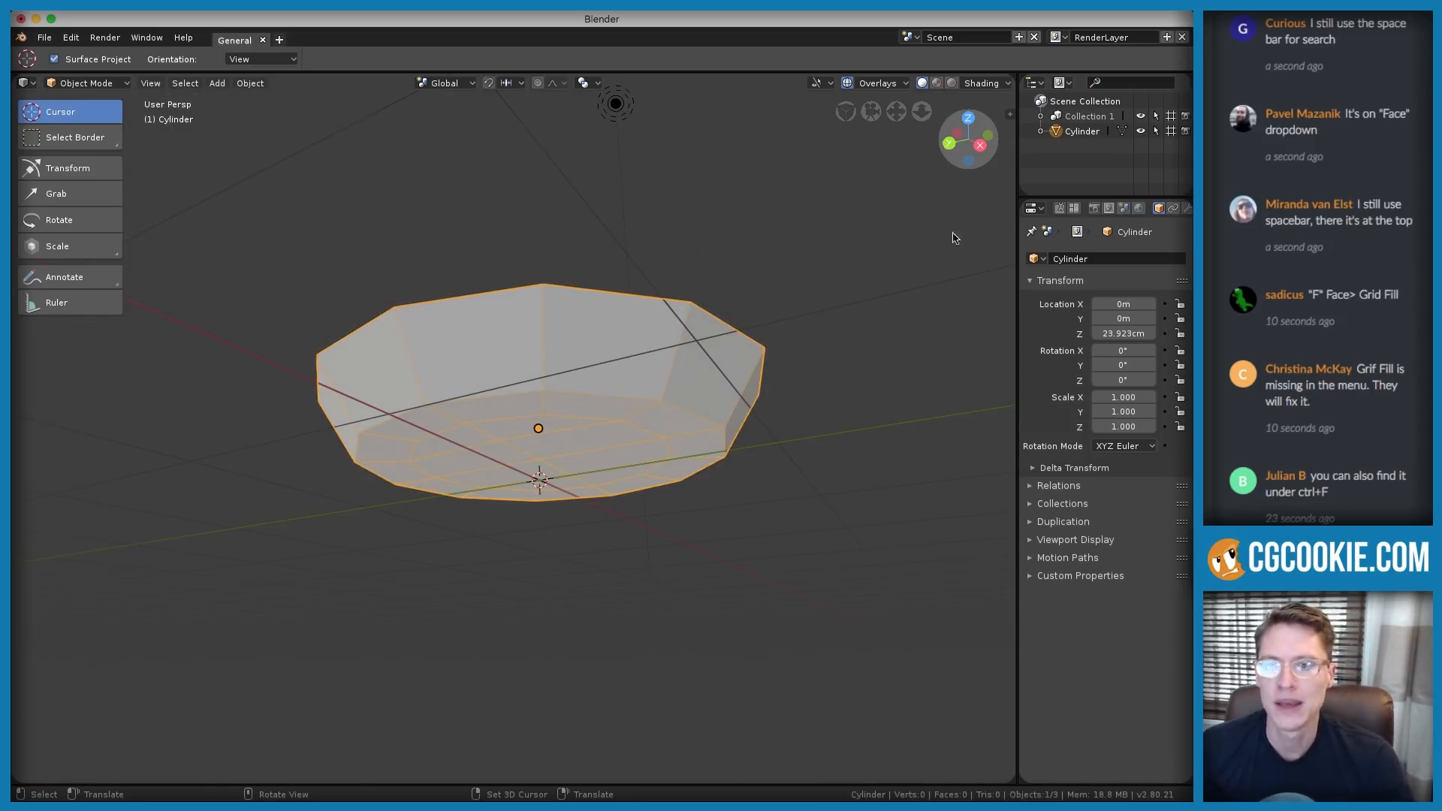
pyautogui.scroll(-3, 1173, 213)
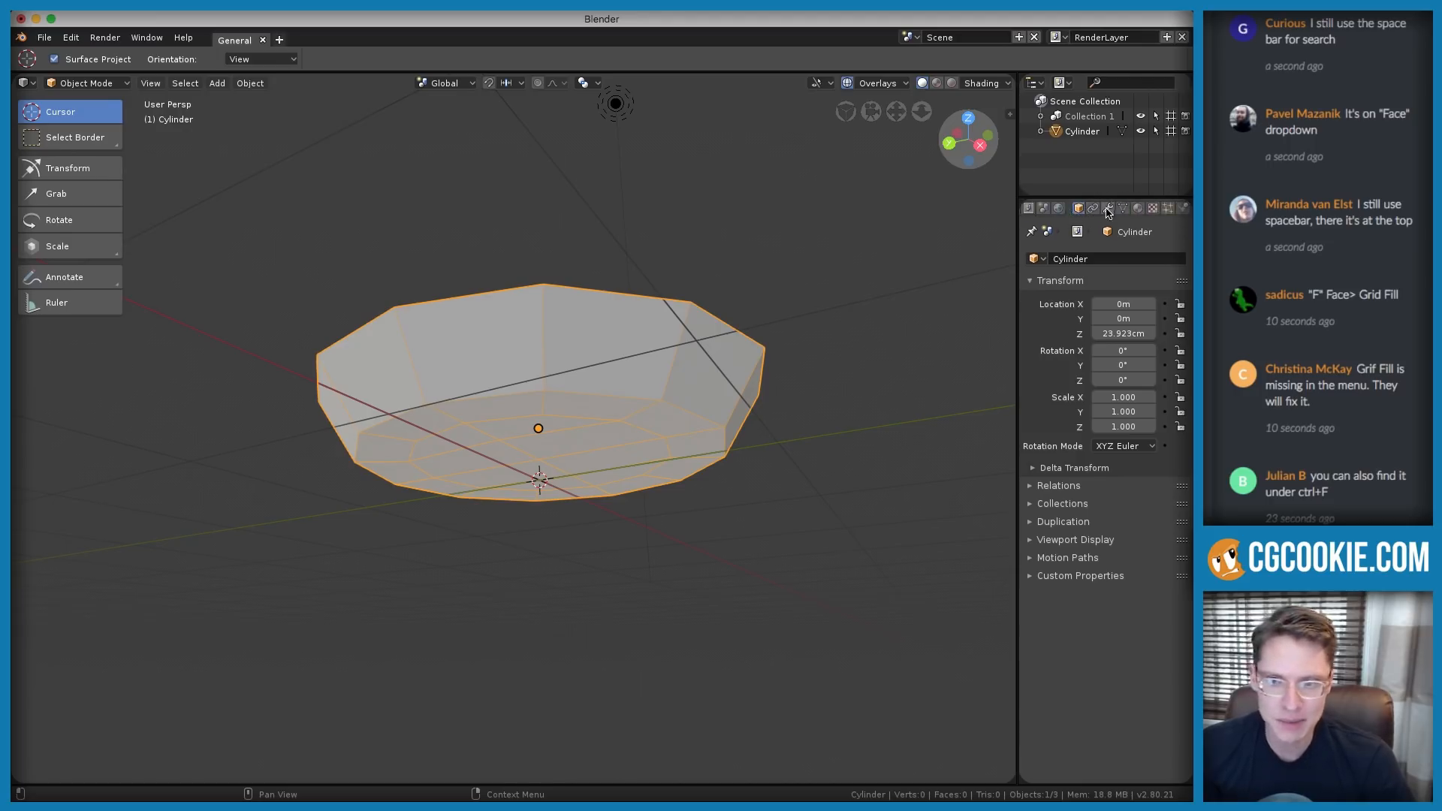
# Add a Subdivision Surface modifier to the cylinder and check the smoothed bowl shape
pyautogui.click(1108, 213)
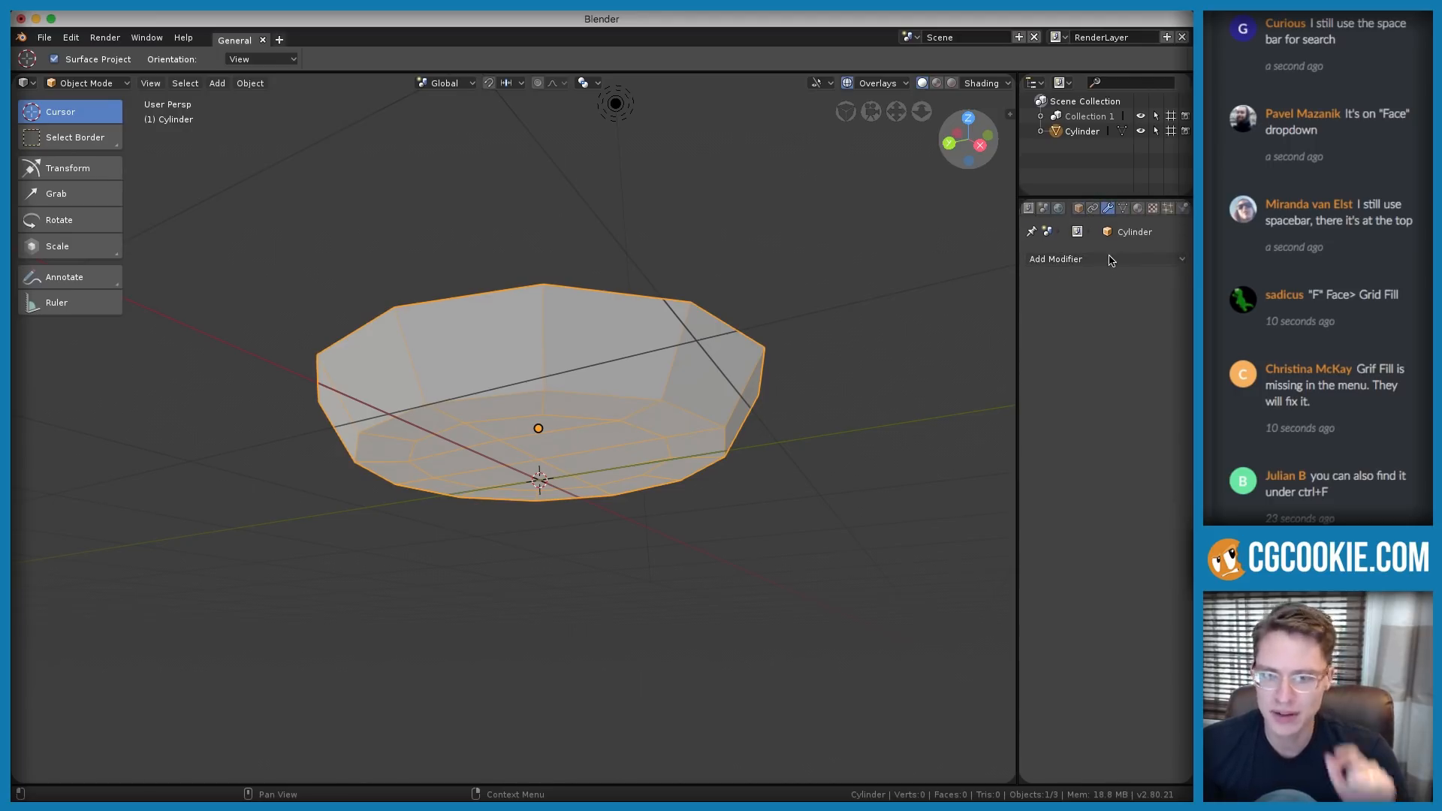
pyautogui.click(1077, 263)
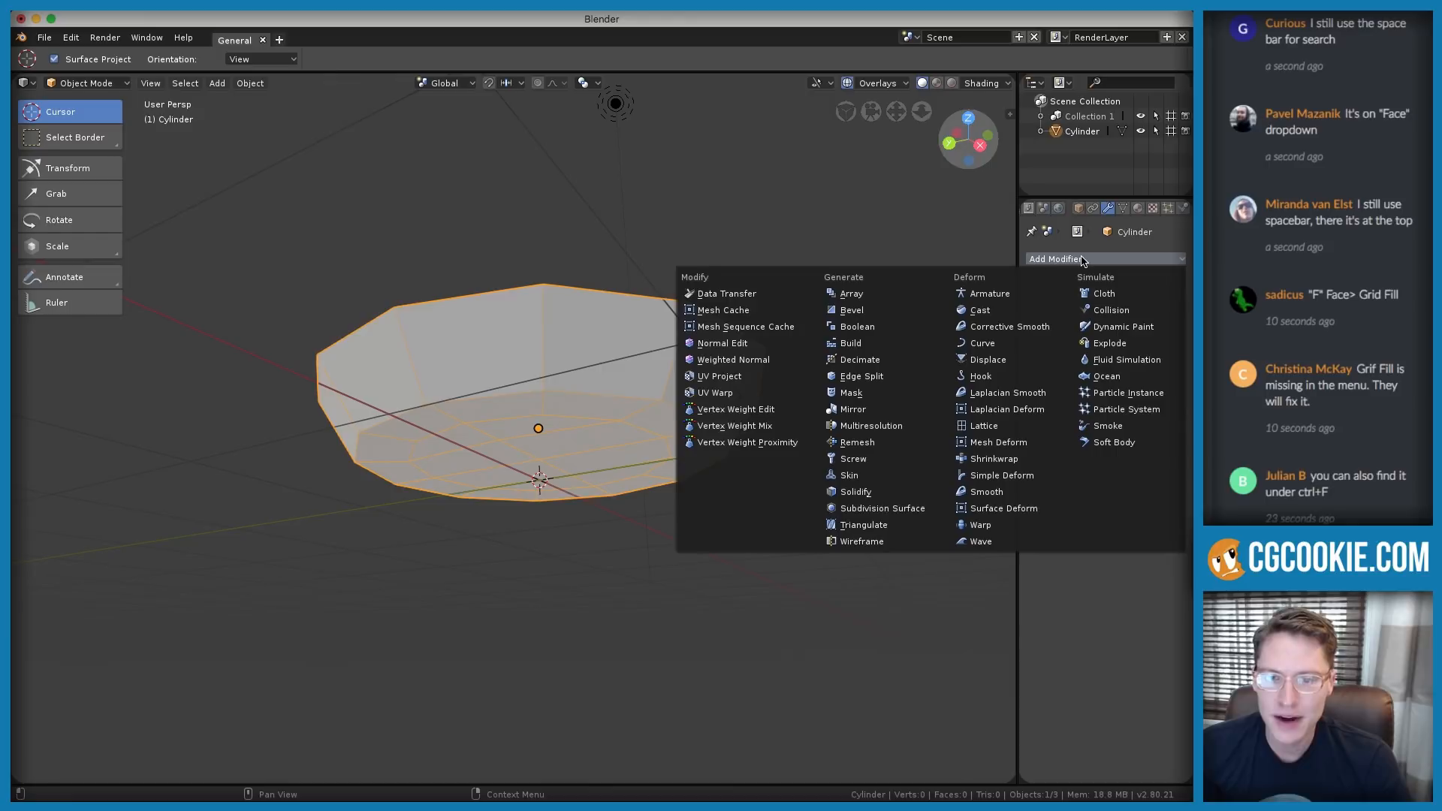
pyautogui.click(883, 513)
pyautogui.scroll(2, 722, 432)
pyautogui.moveTo(723, 431); pyautogui.dragTo(747, 448, button='middle')
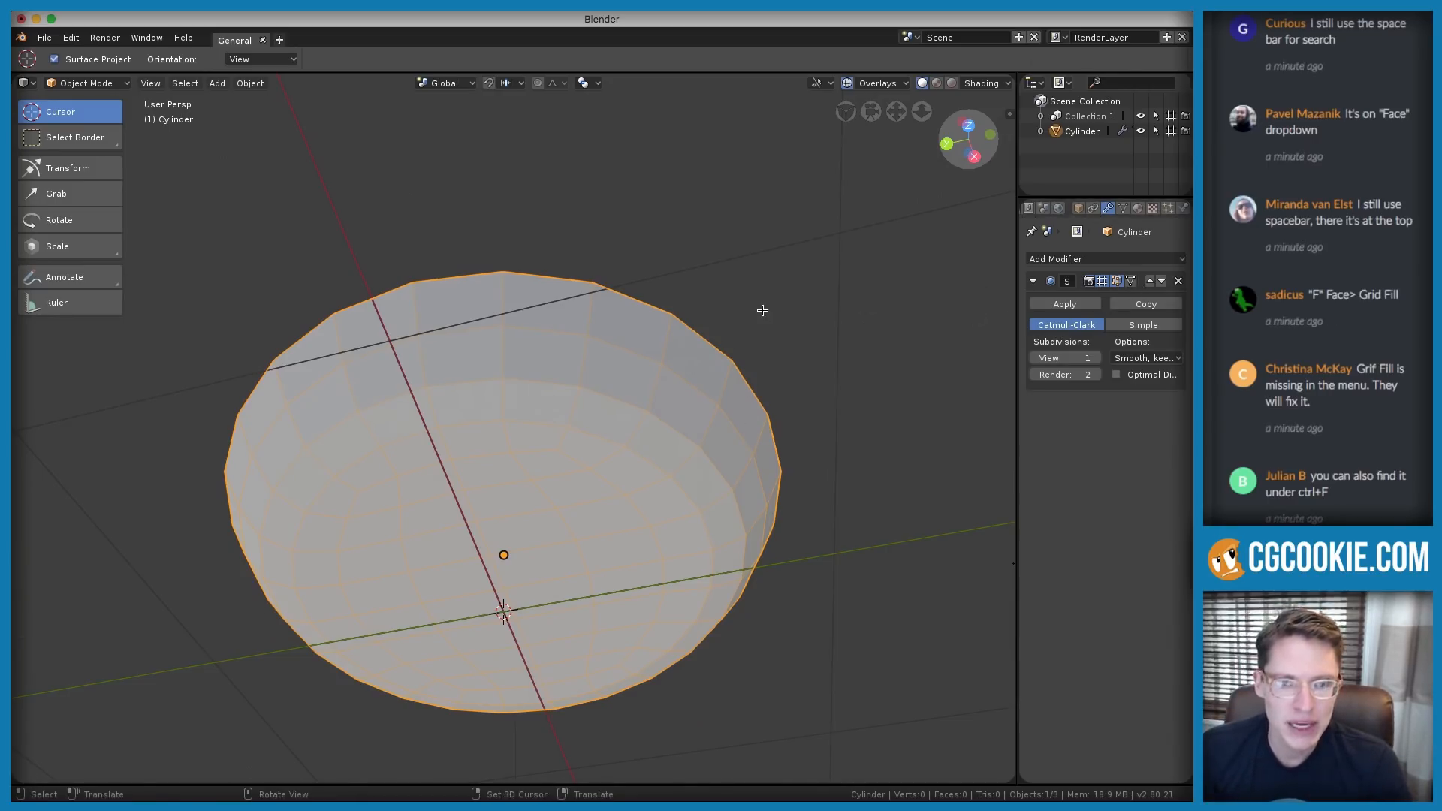
# In Edit Mode, annotate a wall face divided into four numbered quarters and continue the subdivision lines across the neighbouring faces
pyautogui.press('Tab')
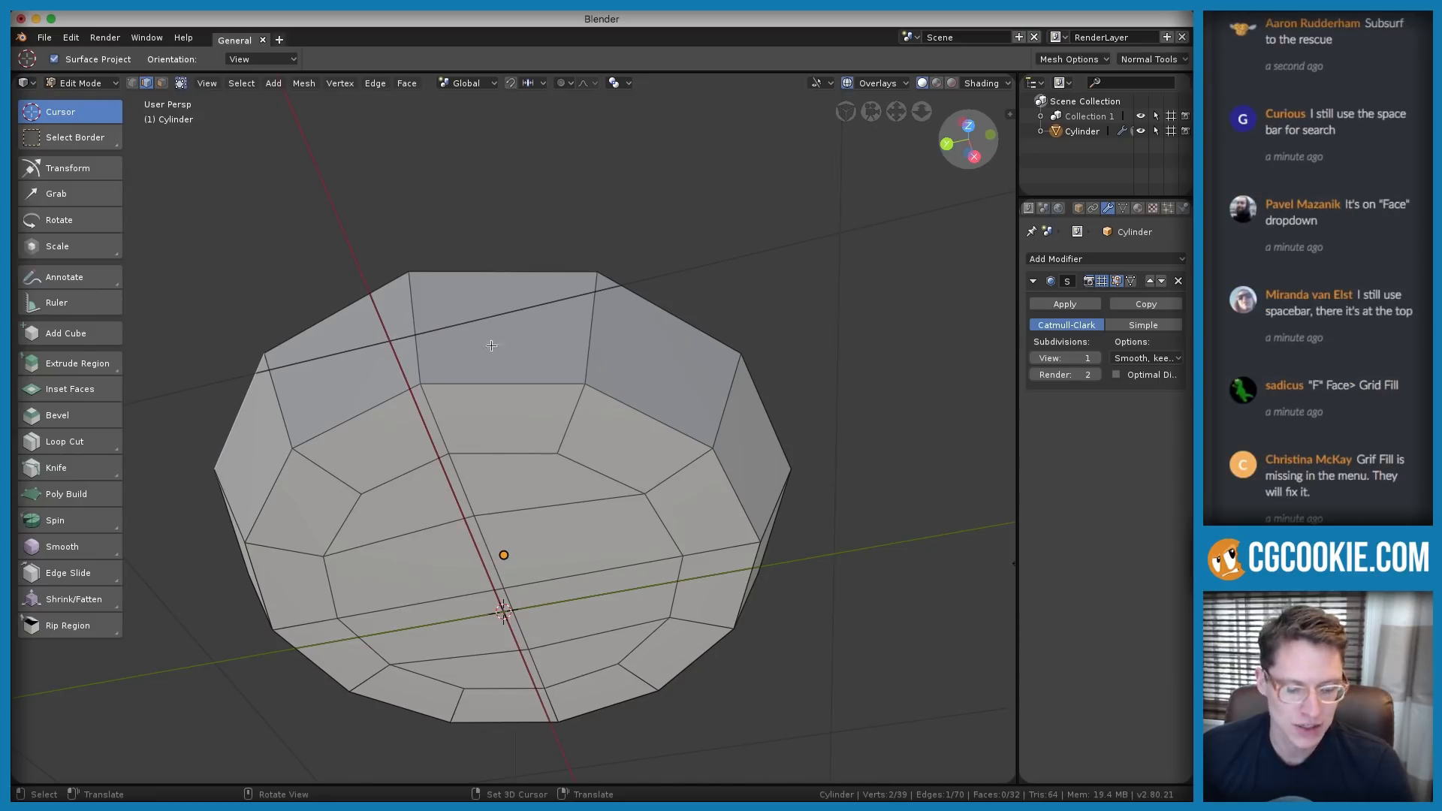
pyautogui.moveTo(502, 203); pyautogui.dragTo(508, 441)
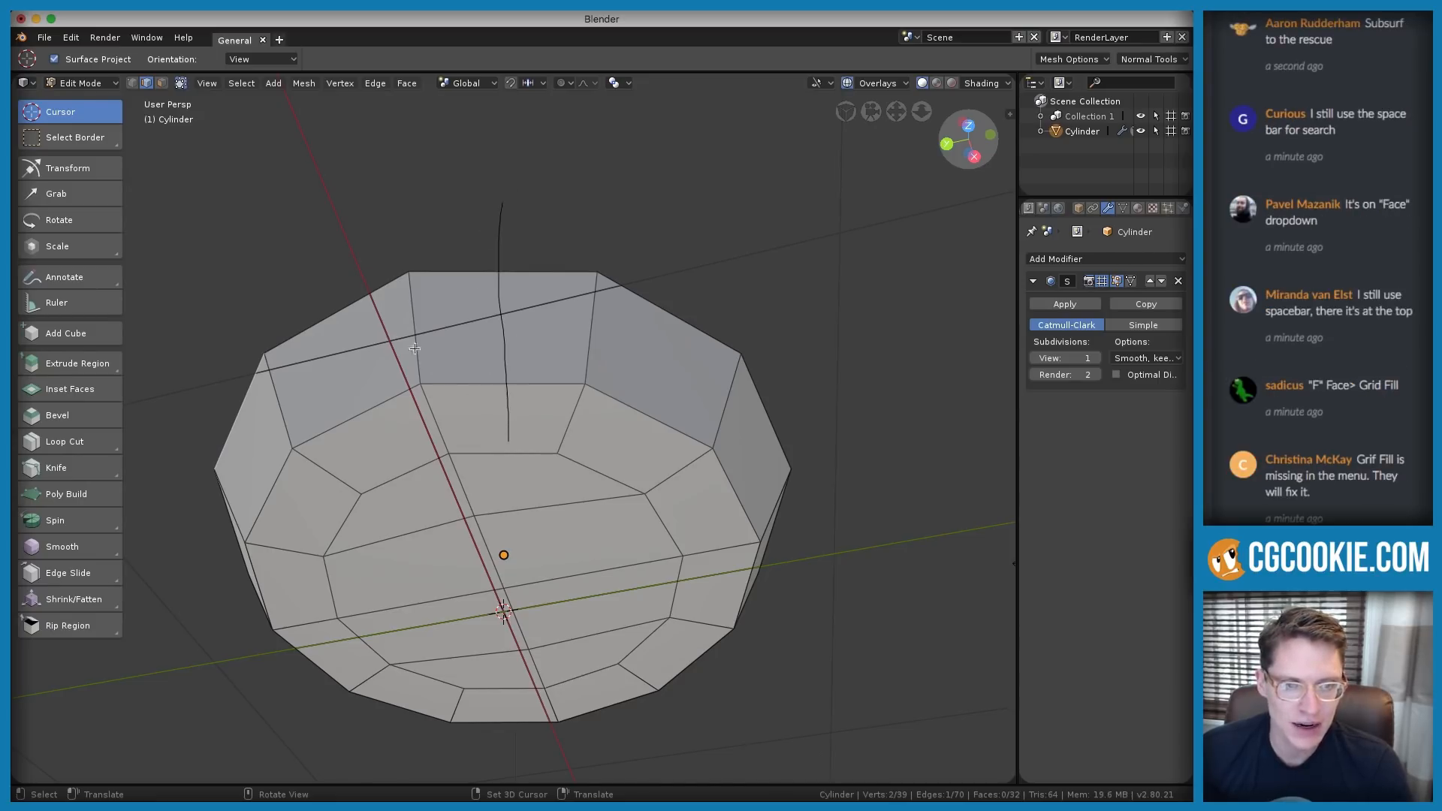
pyautogui.moveTo(416, 320); pyautogui.dragTo(603, 321)
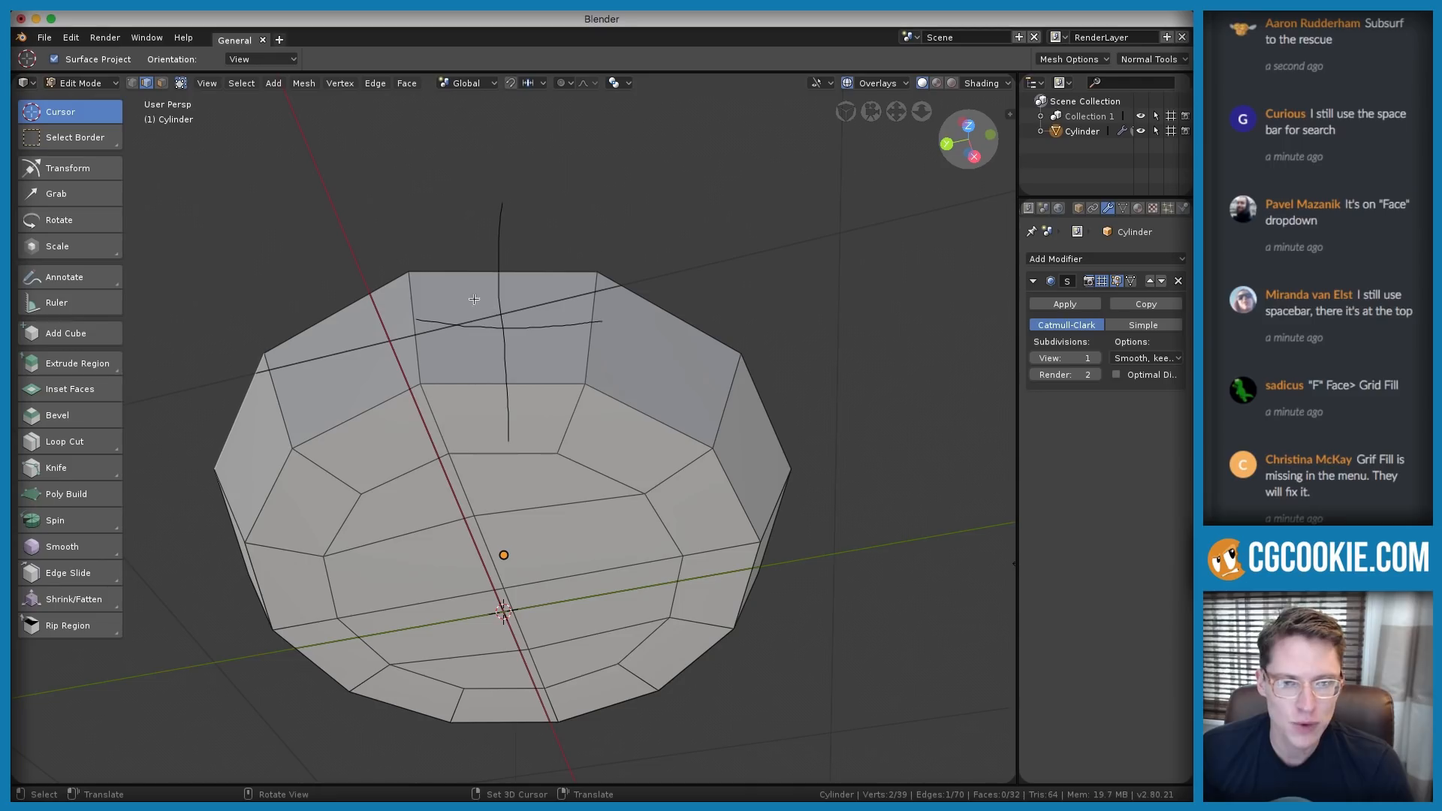
pyautogui.moveTo(525, 286); pyautogui.dragTo(524, 299)
pyautogui.moveTo(445, 344)
pyautogui.mouseDown()
pyautogui.moveTo(470, 359)
pyautogui.moveTo(535, 355)
pyautogui.moveTo(527, 344)
pyautogui.mouseUp()
pyautogui.moveTo(413, 316)
pyautogui.mouseDown()
pyautogui.moveTo(290, 380)
pyautogui.moveTo(229, 496)
pyautogui.mouseUp()
pyautogui.moveTo(234, 408); pyautogui.dragTo(267, 496)
pyautogui.moveTo(320, 279); pyautogui.dragTo(355, 417)
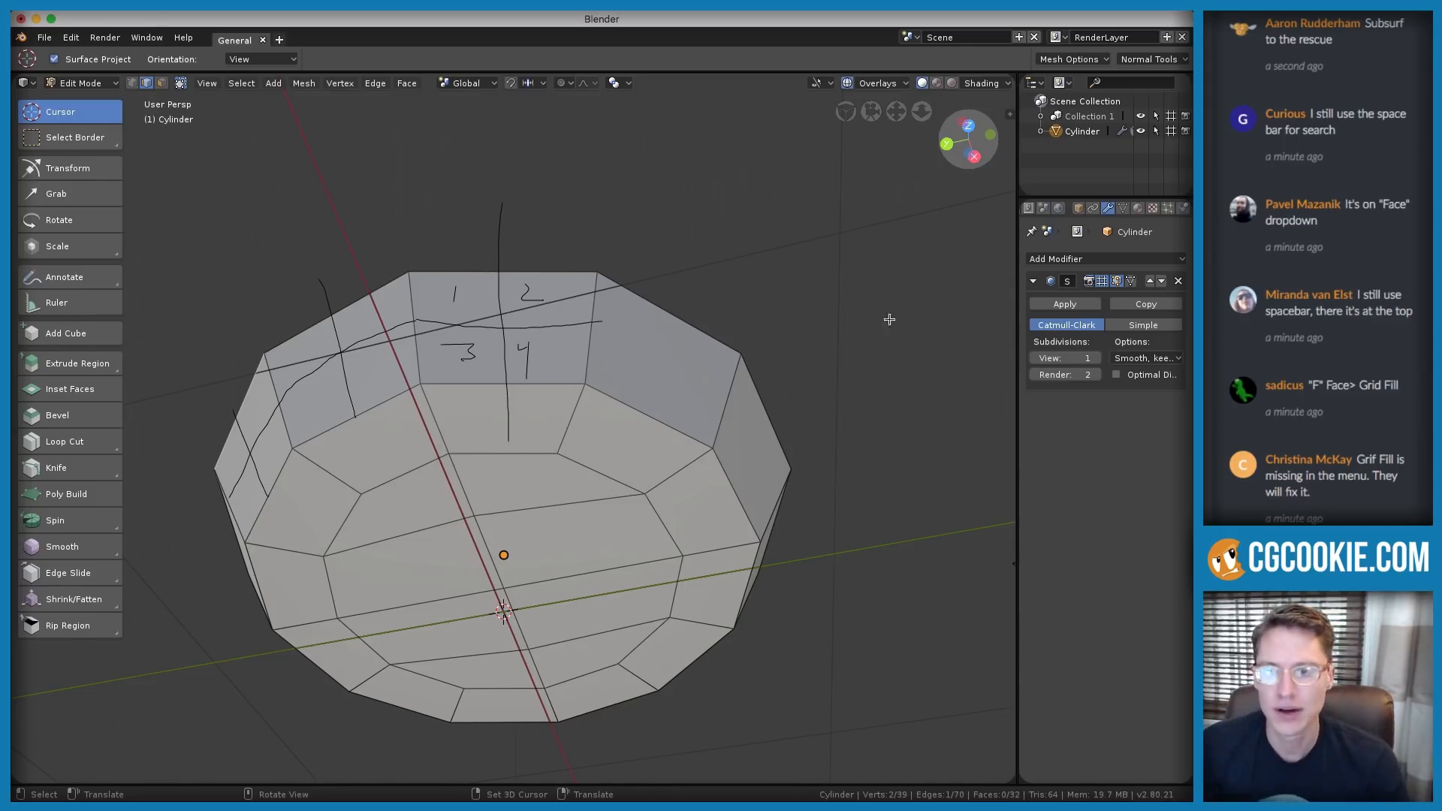
# Delete the annotation layer holding the hand-drawn subdivision notes
pyautogui.press('n')
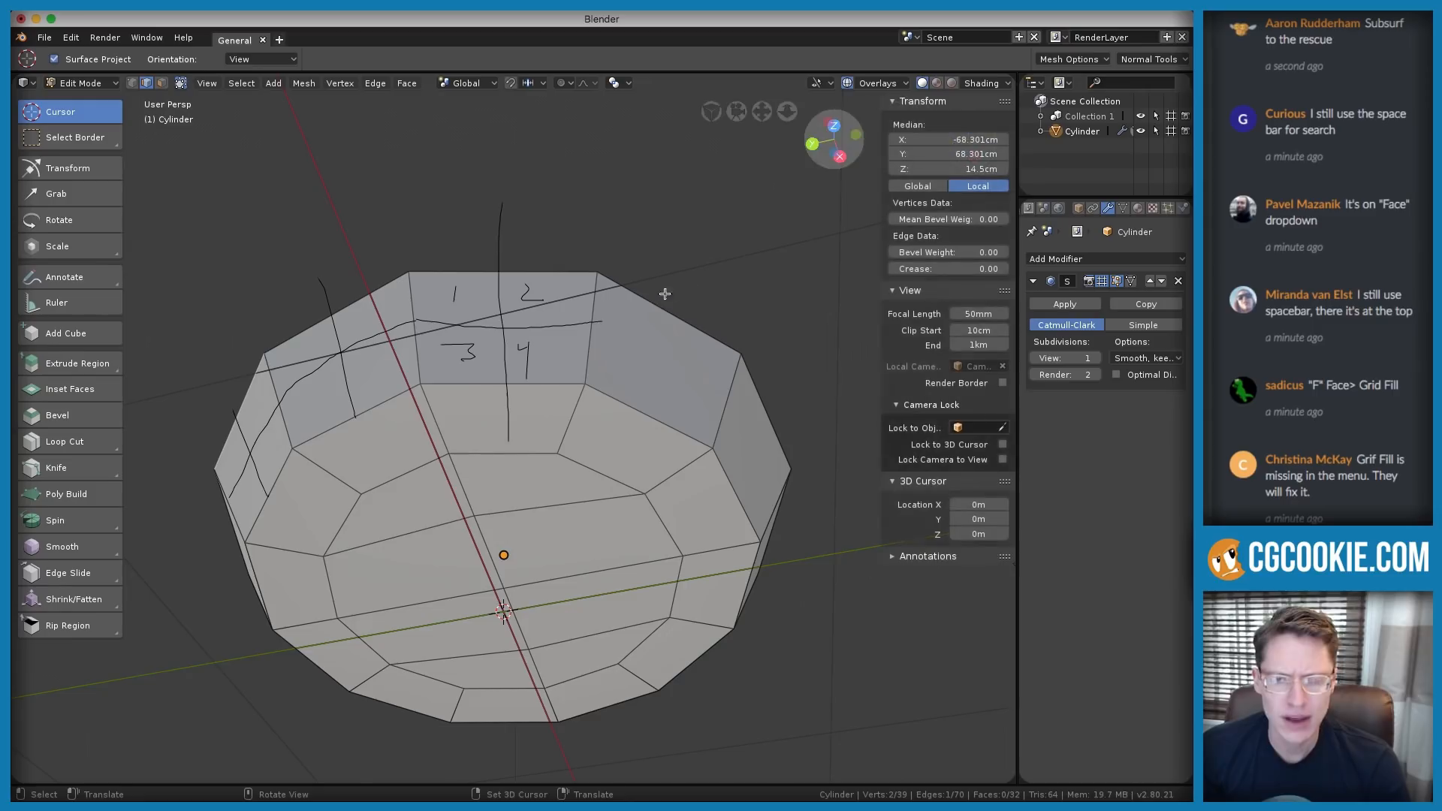
pyautogui.click(893, 556)
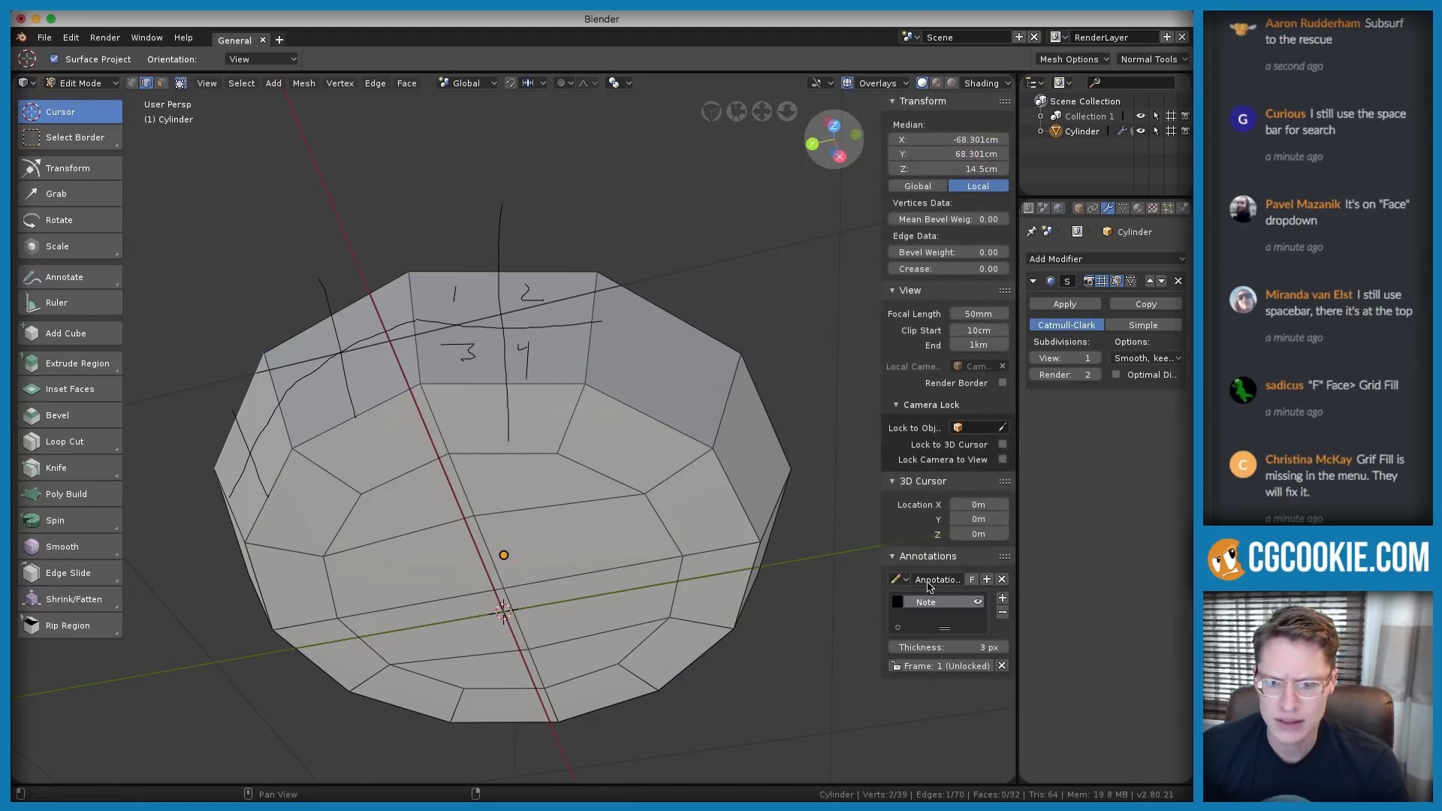
pyautogui.click(1002, 612)
pyautogui.click(899, 558)
pyautogui.press('n')
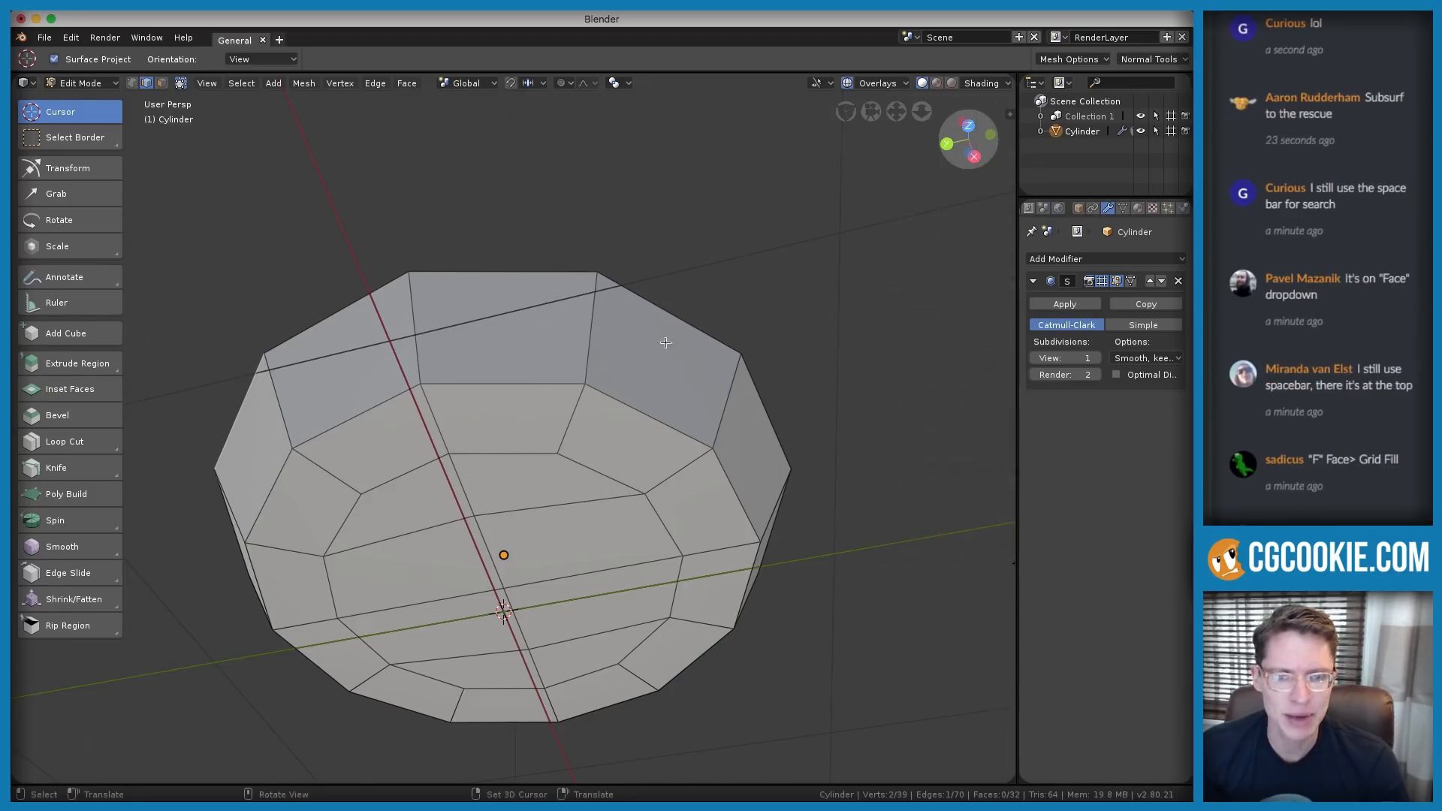
# Hide the grid and the X and Y axis lines in the viewport overlays
pyautogui.scroll(-4, 709, 263)
pyautogui.scroll(3, 698, 248)
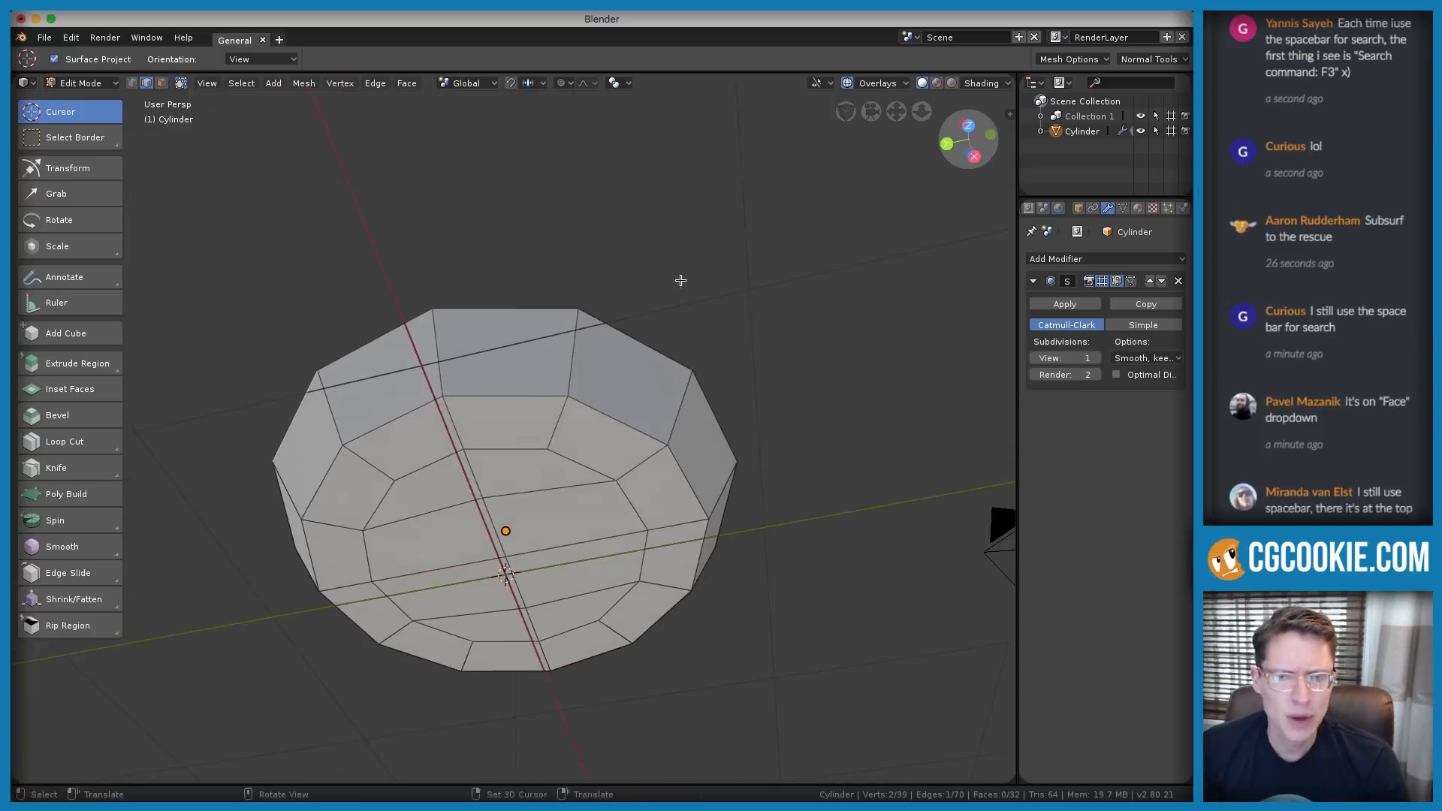
pyautogui.moveTo(657, 241); pyautogui.dragTo(512, 268, button='middle')
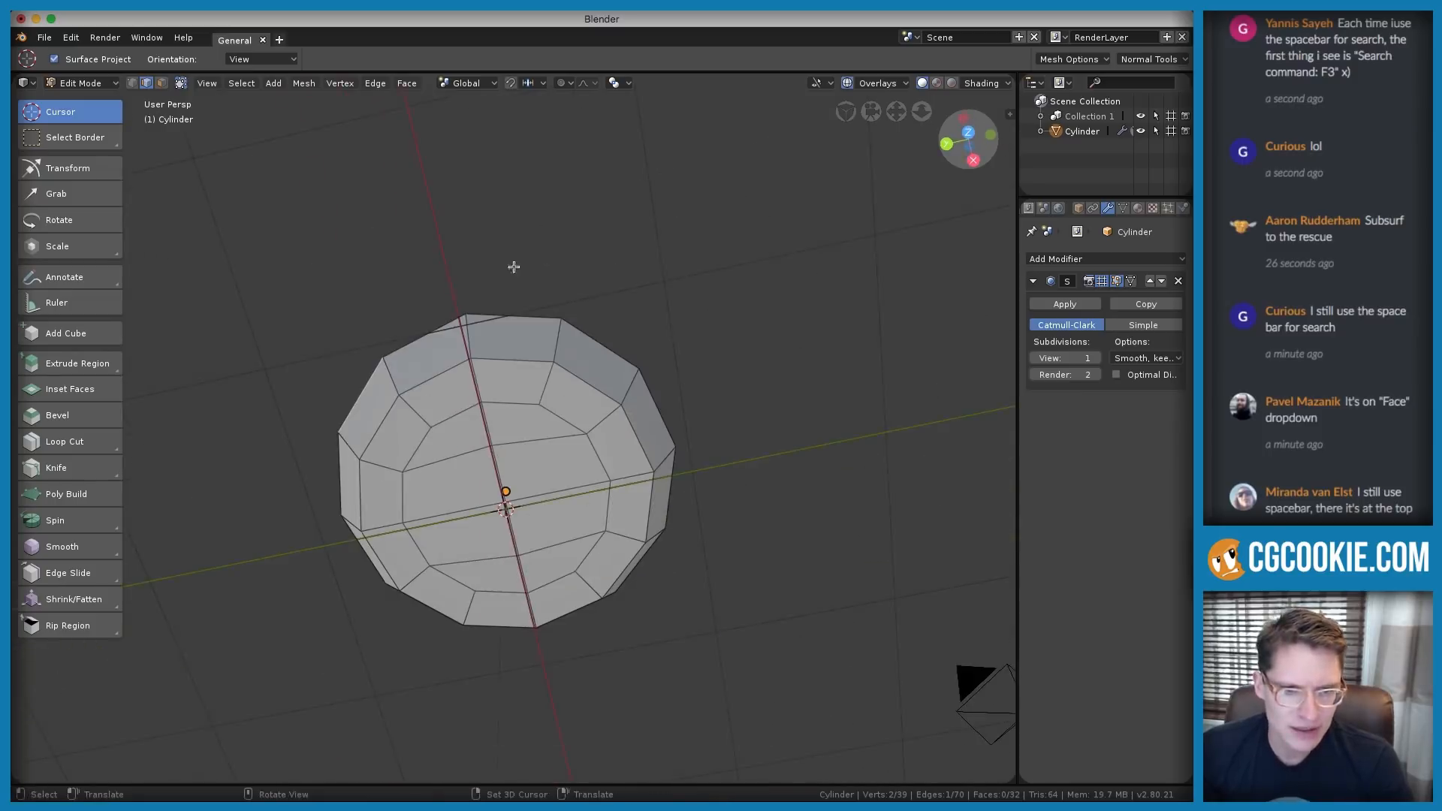
pyautogui.click(877, 84)
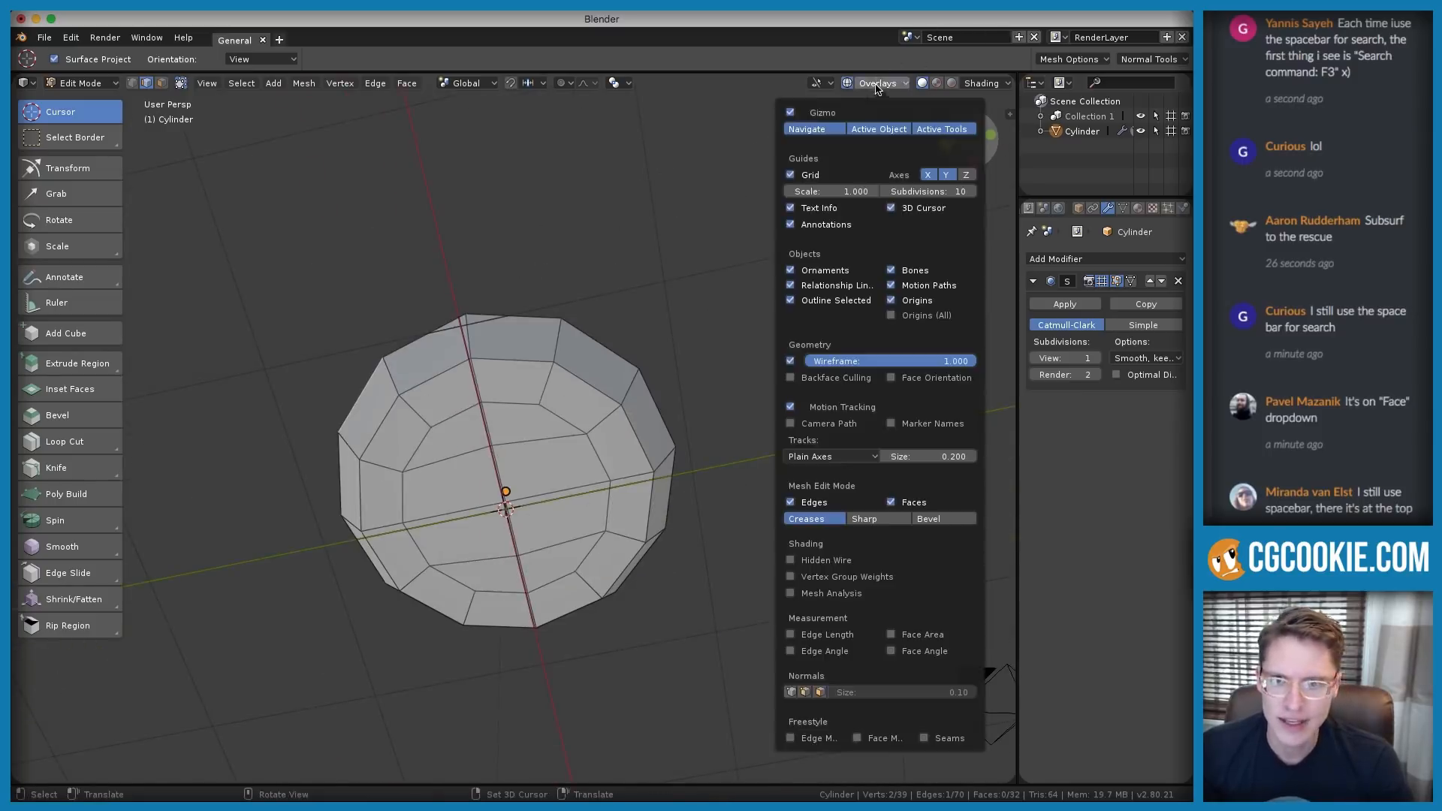
pyautogui.click(801, 174)
pyautogui.click(927, 175)
pyautogui.click(946, 174)
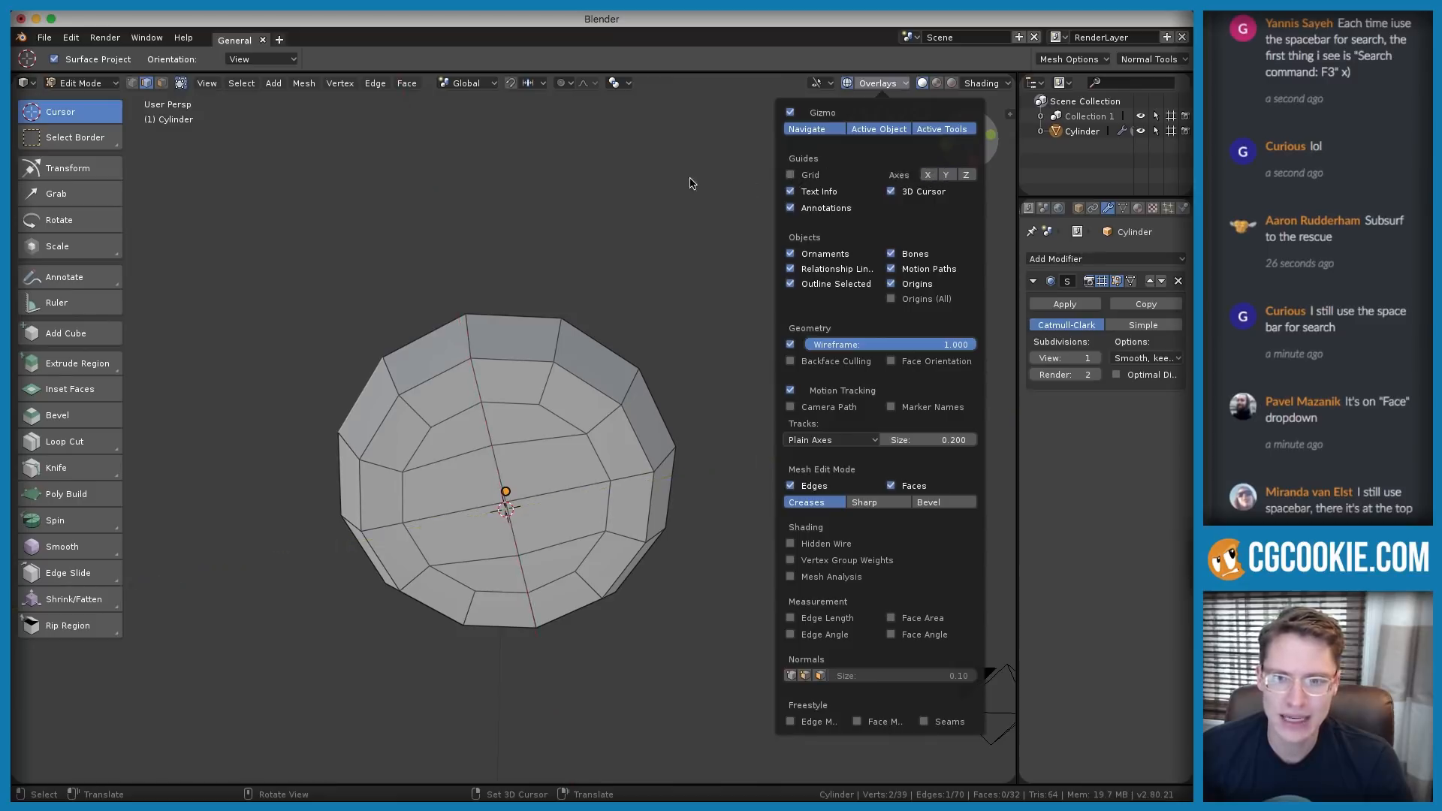
pyautogui.moveTo(618, 289); pyautogui.dragTo(650, 267, button='middle')
pyautogui.scroll(3, 650, 268)
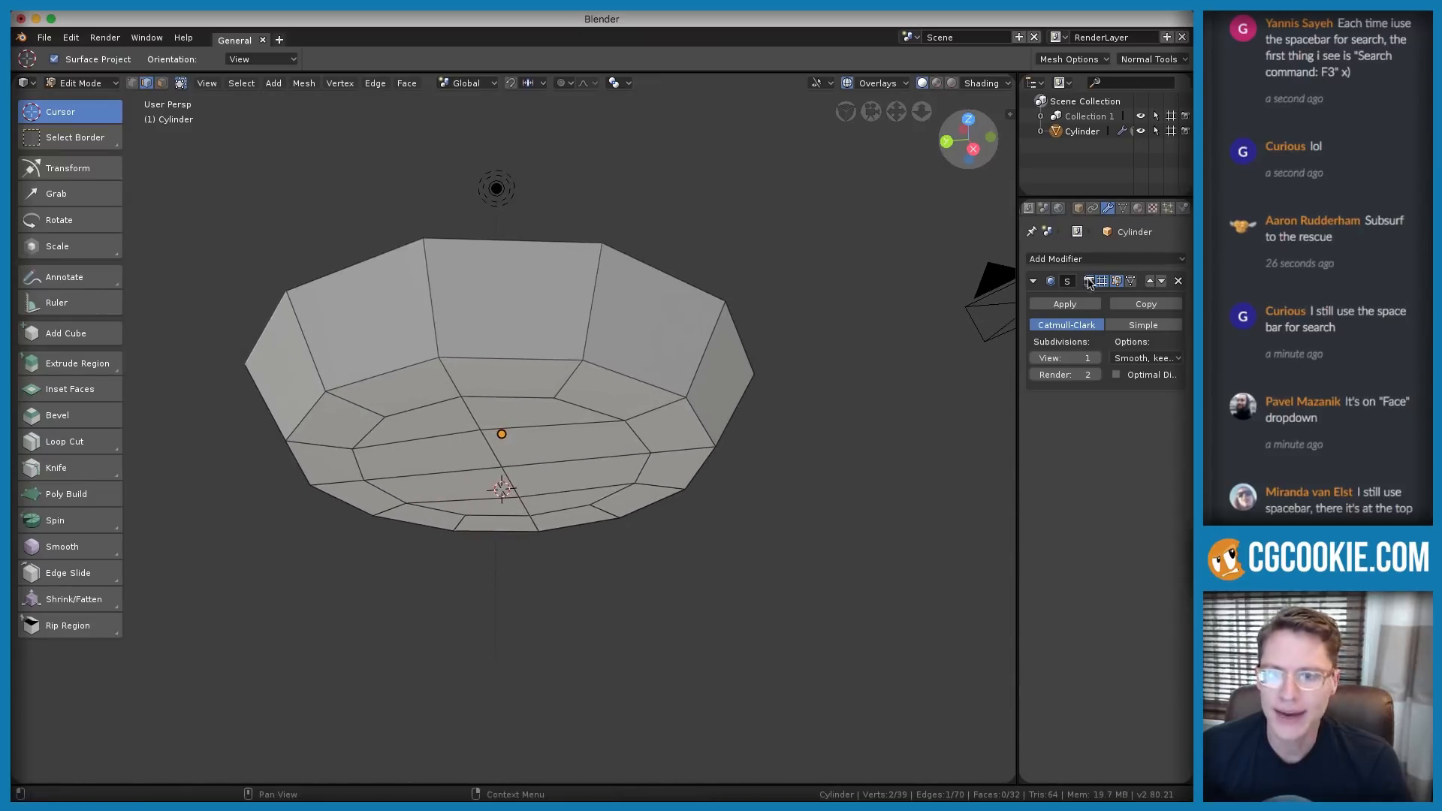
# Compare the cylinder's subdivided shape in Object Mode with its base mesh, and switch to vertex selection in Edit Mode
pyautogui.press('Tab')
pyautogui.moveTo(714, 203); pyautogui.dragTo(642, 398, button='middle')
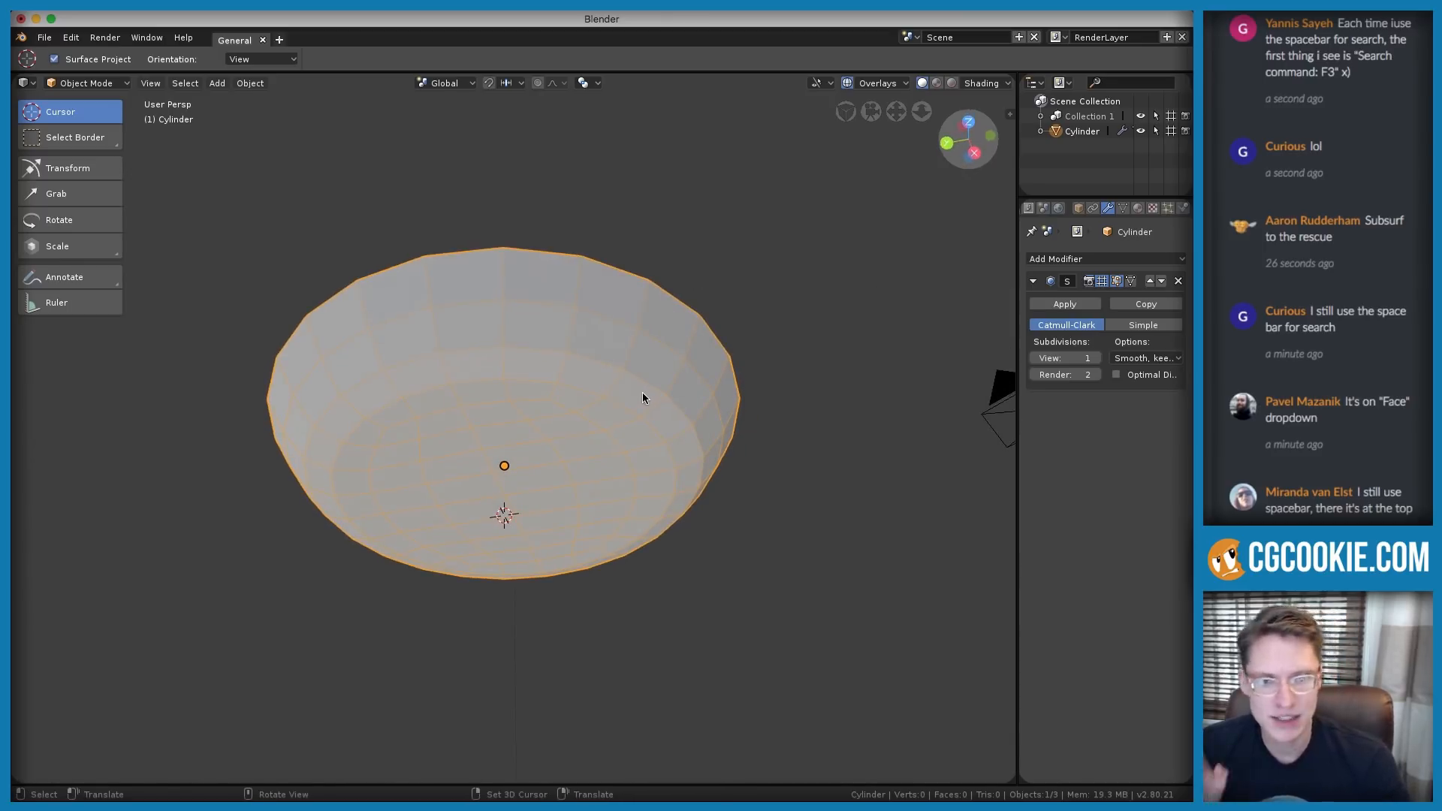
pyautogui.press('Tab')
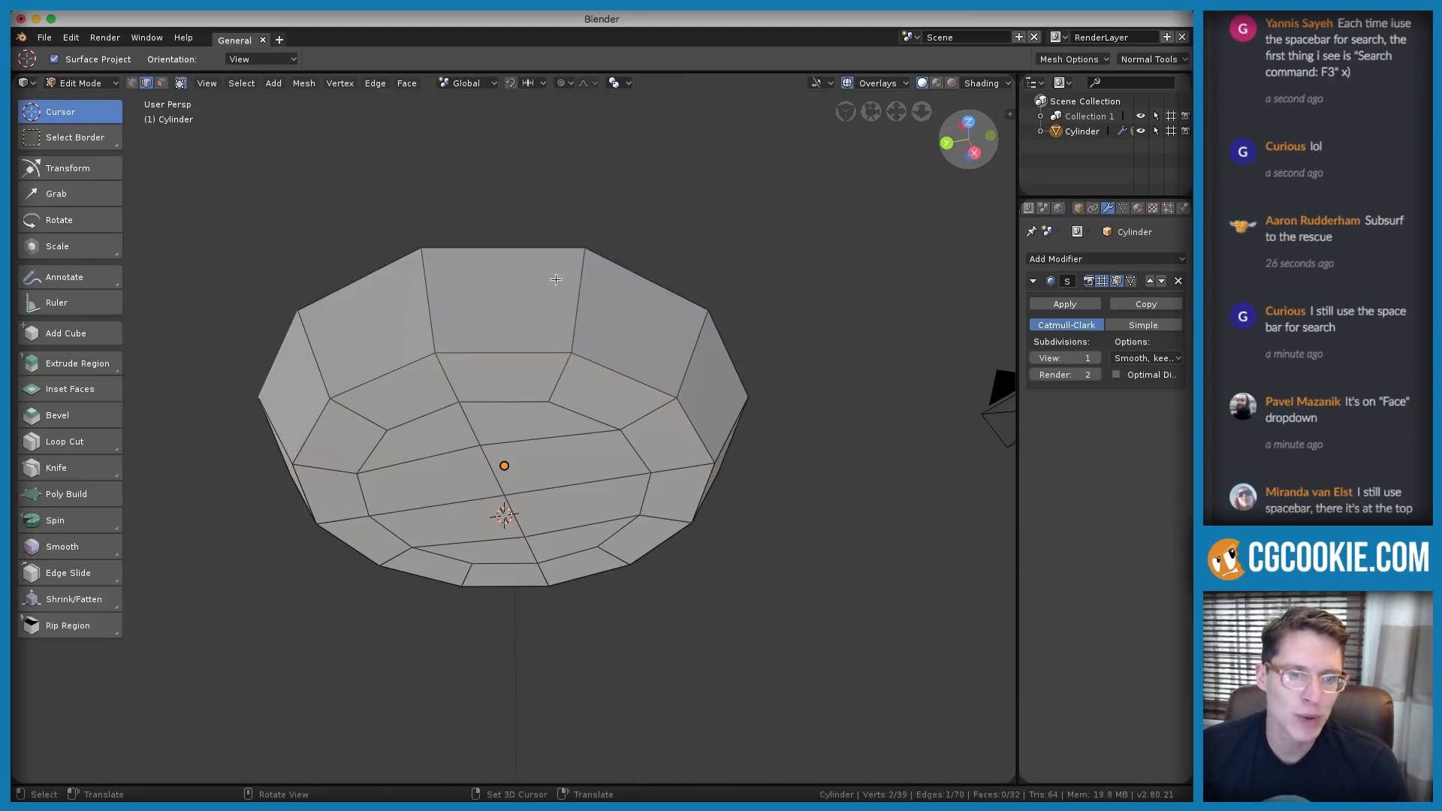
pyautogui.hotkey('ctrl', 'Tab')
pyautogui.click(133, 83)
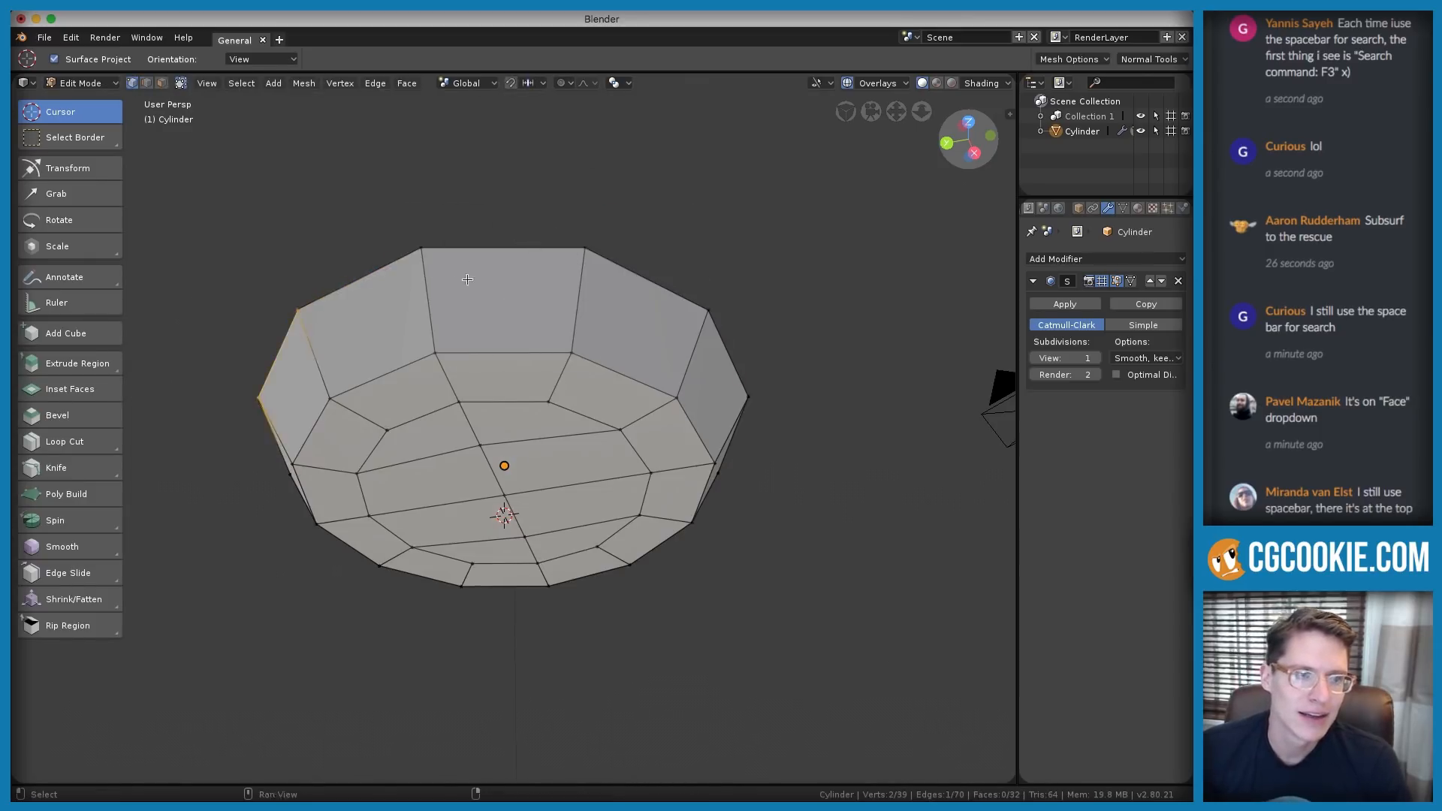
# Slide one upper-rim vertex along its edge toward the neighbouring corner and examine the smoothed result in Object Mode
pyautogui.scroll(2, 420, 353)
pyautogui.click(415, 313)
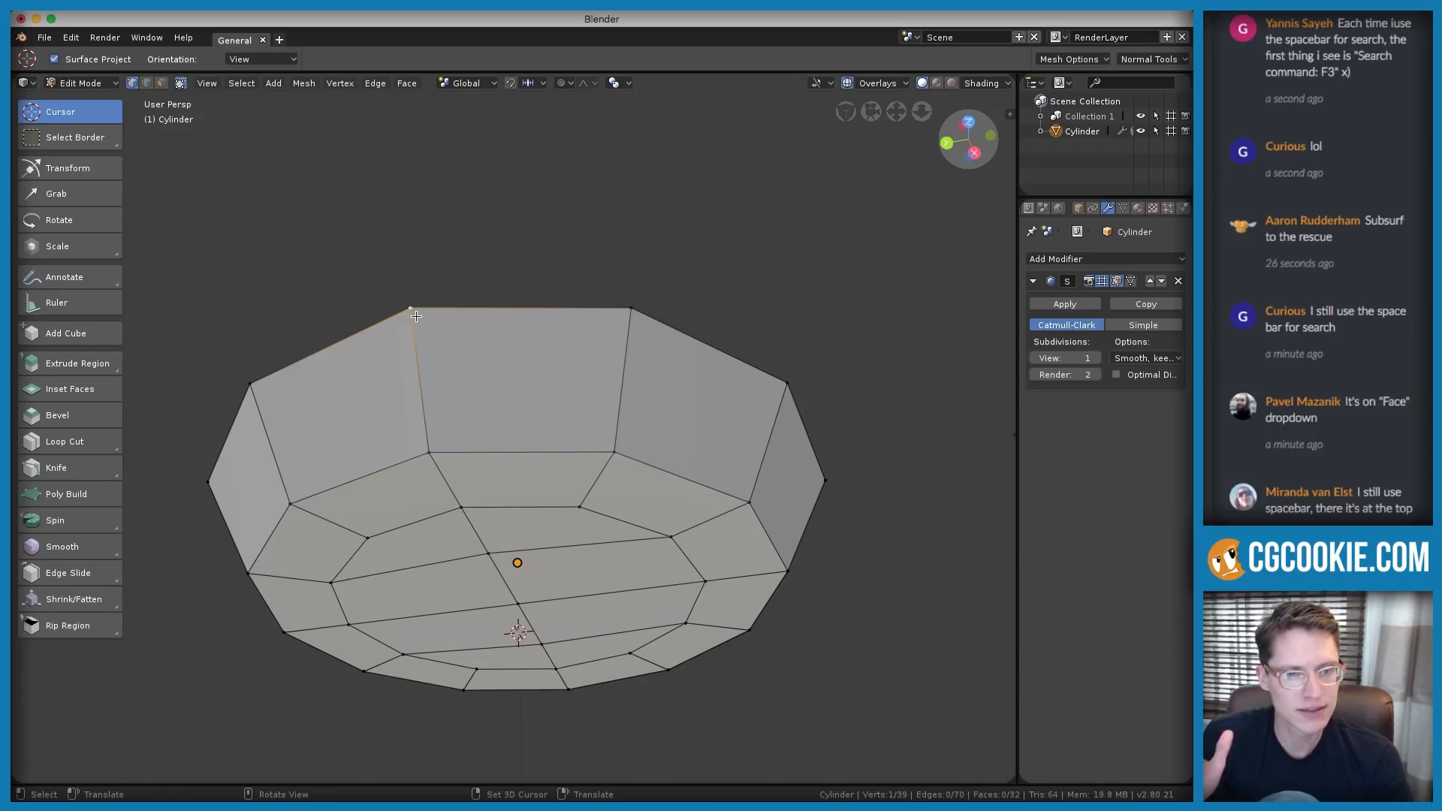
pyautogui.hotkey('shift', 'v')
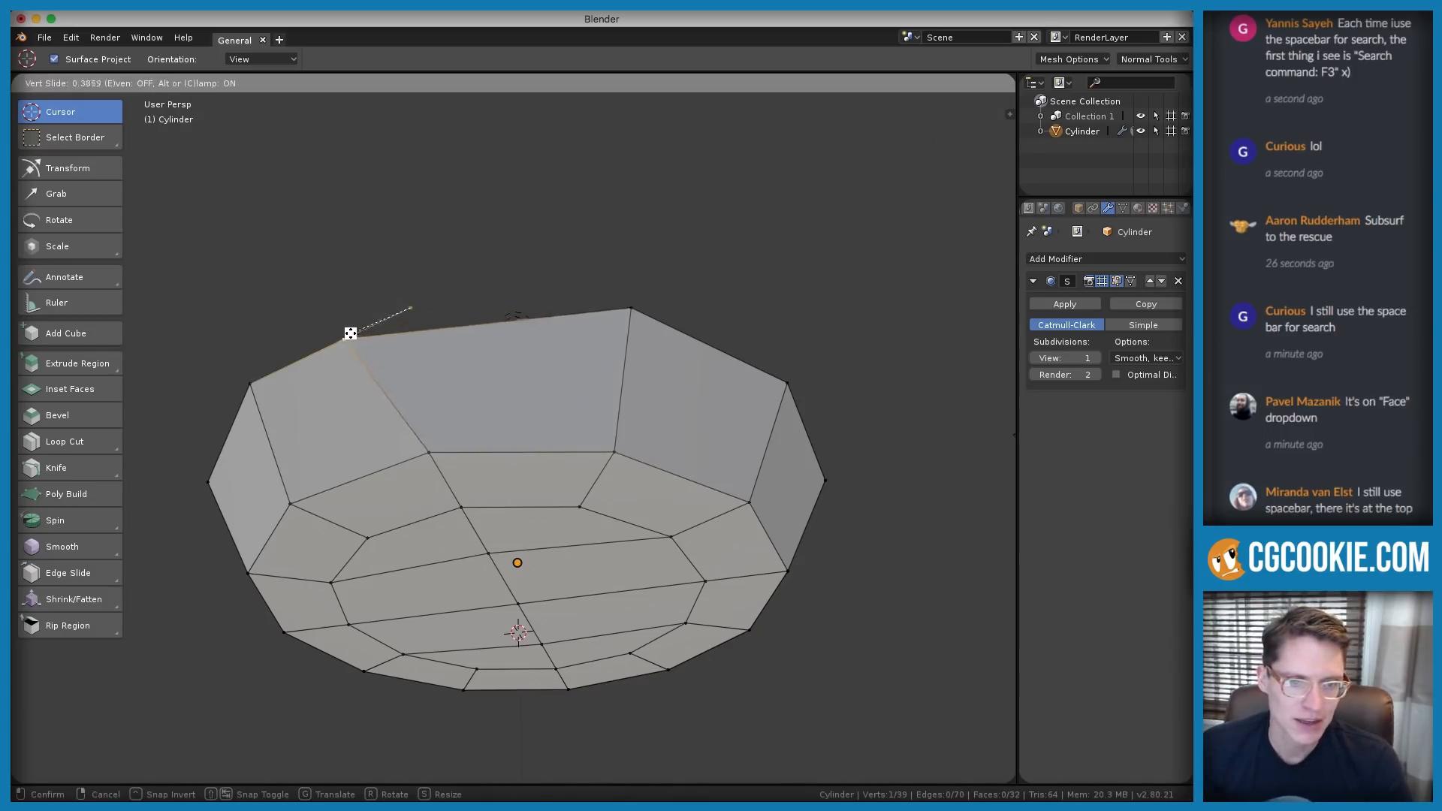
pyautogui.click(317, 350)
pyautogui.press('Tab')
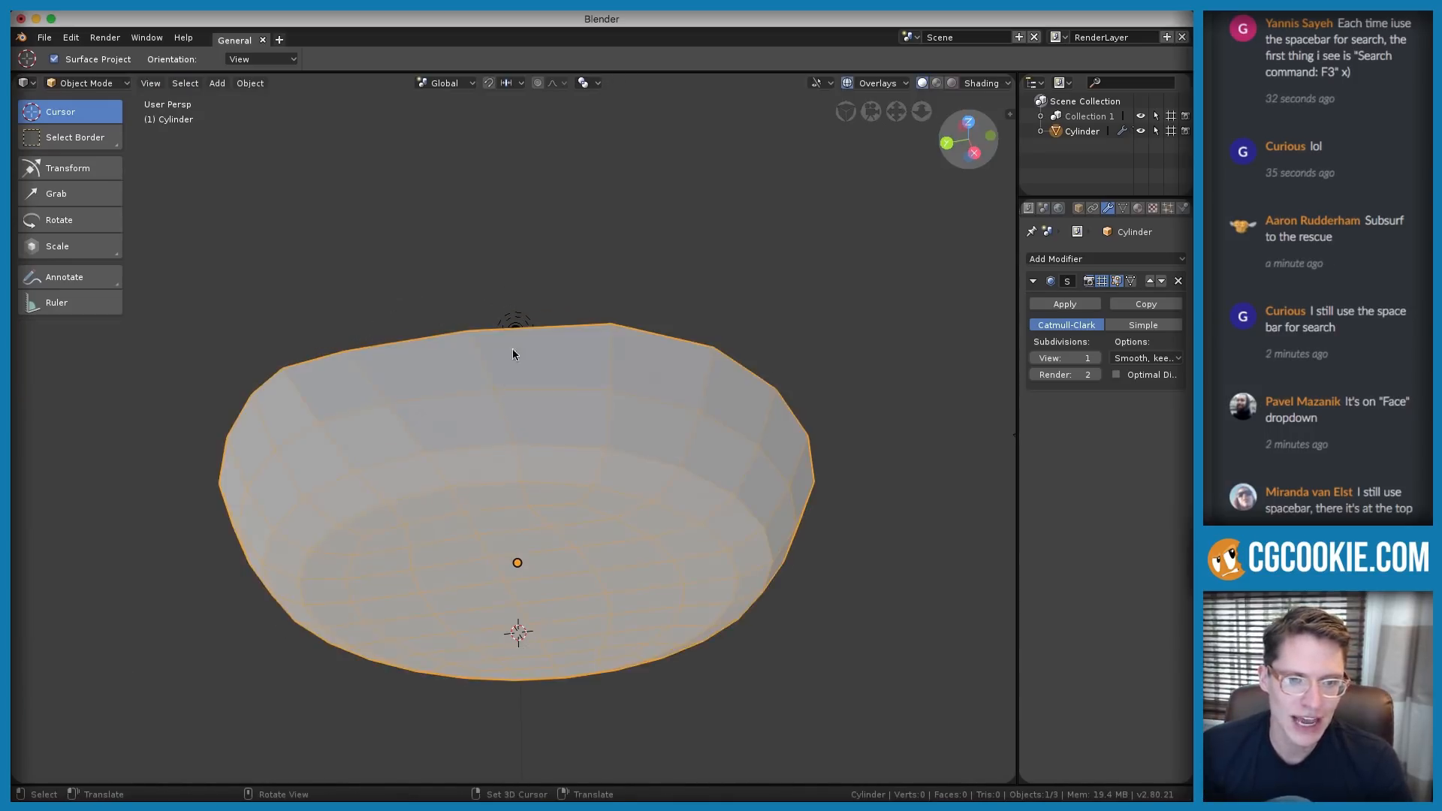
pyautogui.moveTo(512, 349); pyautogui.dragTo(442, 307, button='middle')
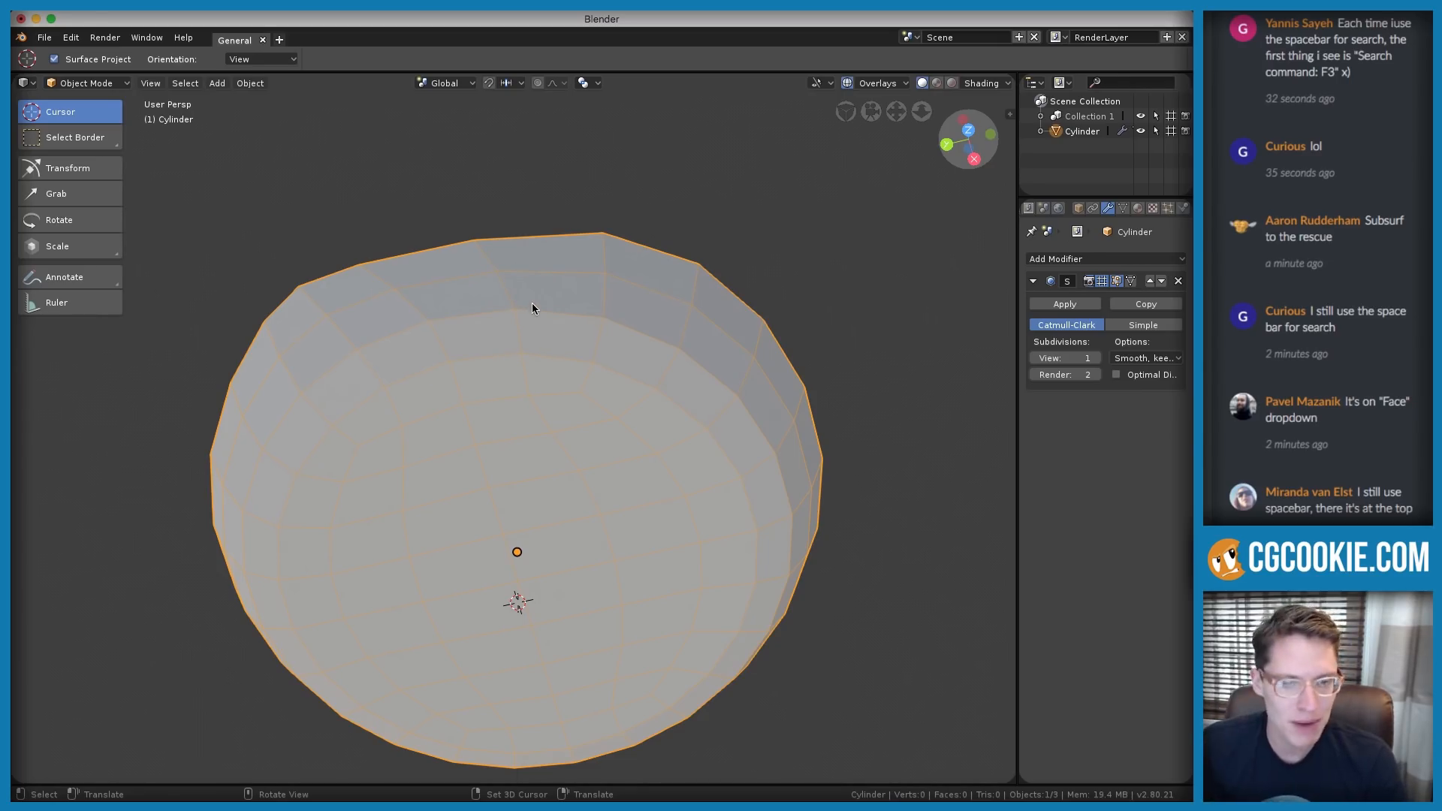
# Undo the rim vertex slide and bring the cylinder back into Edit Mode
pyautogui.press('ctrl')
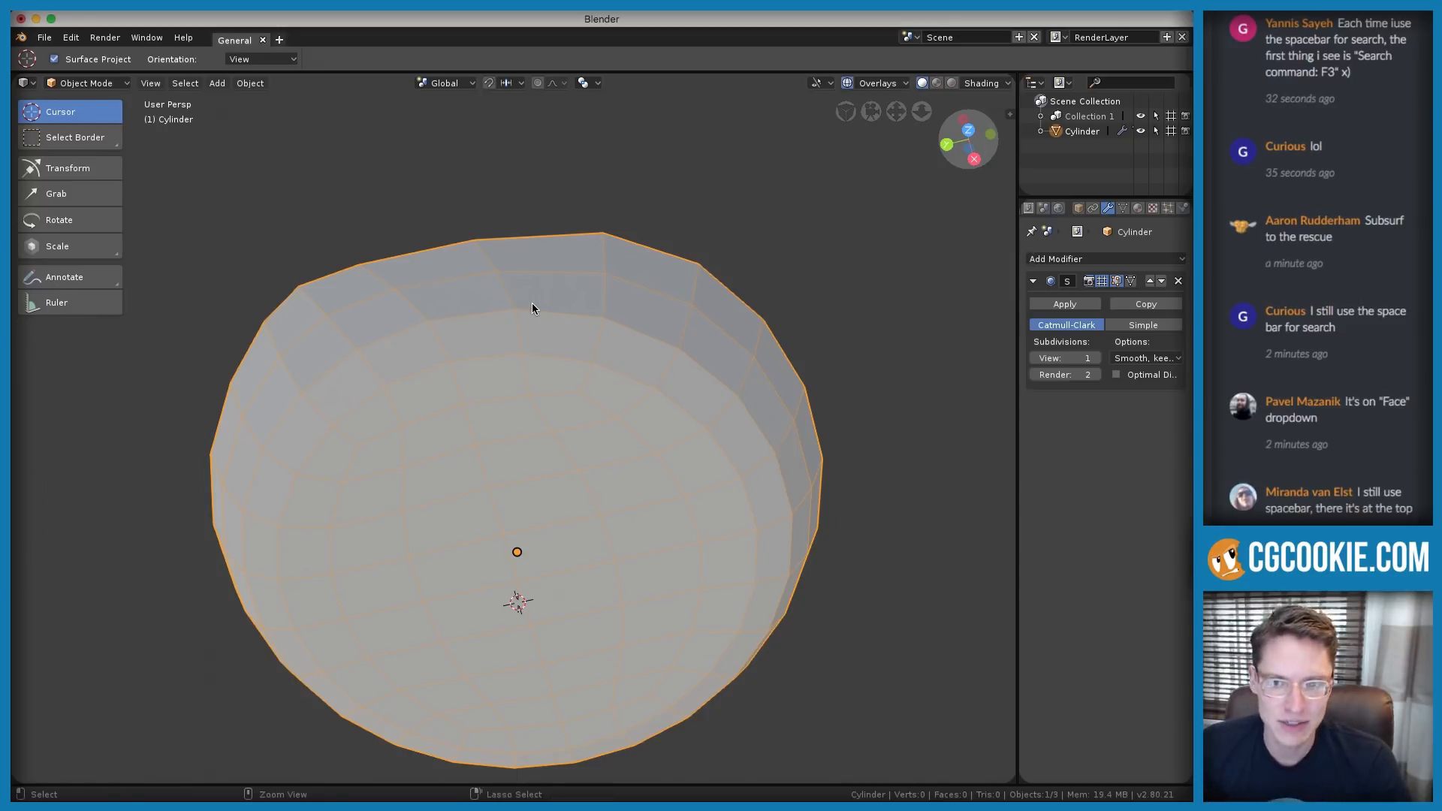
pyautogui.press('Tab')
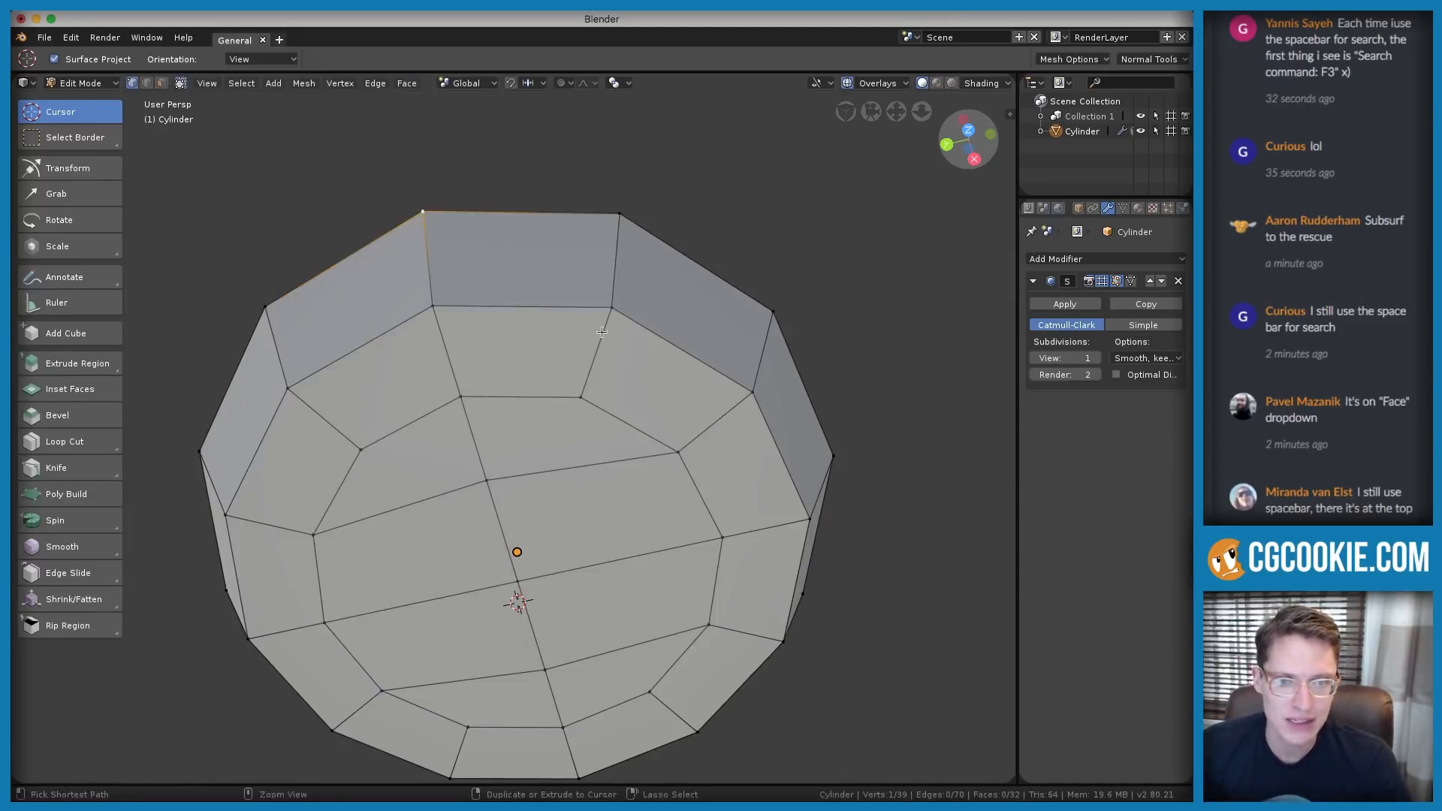
pyautogui.keyDown('ctrl'); pyautogui.moveTo(611, 320); pyautogui.dragTo(618, 308, button='middle'); pyautogui.keyUp('ctrl')
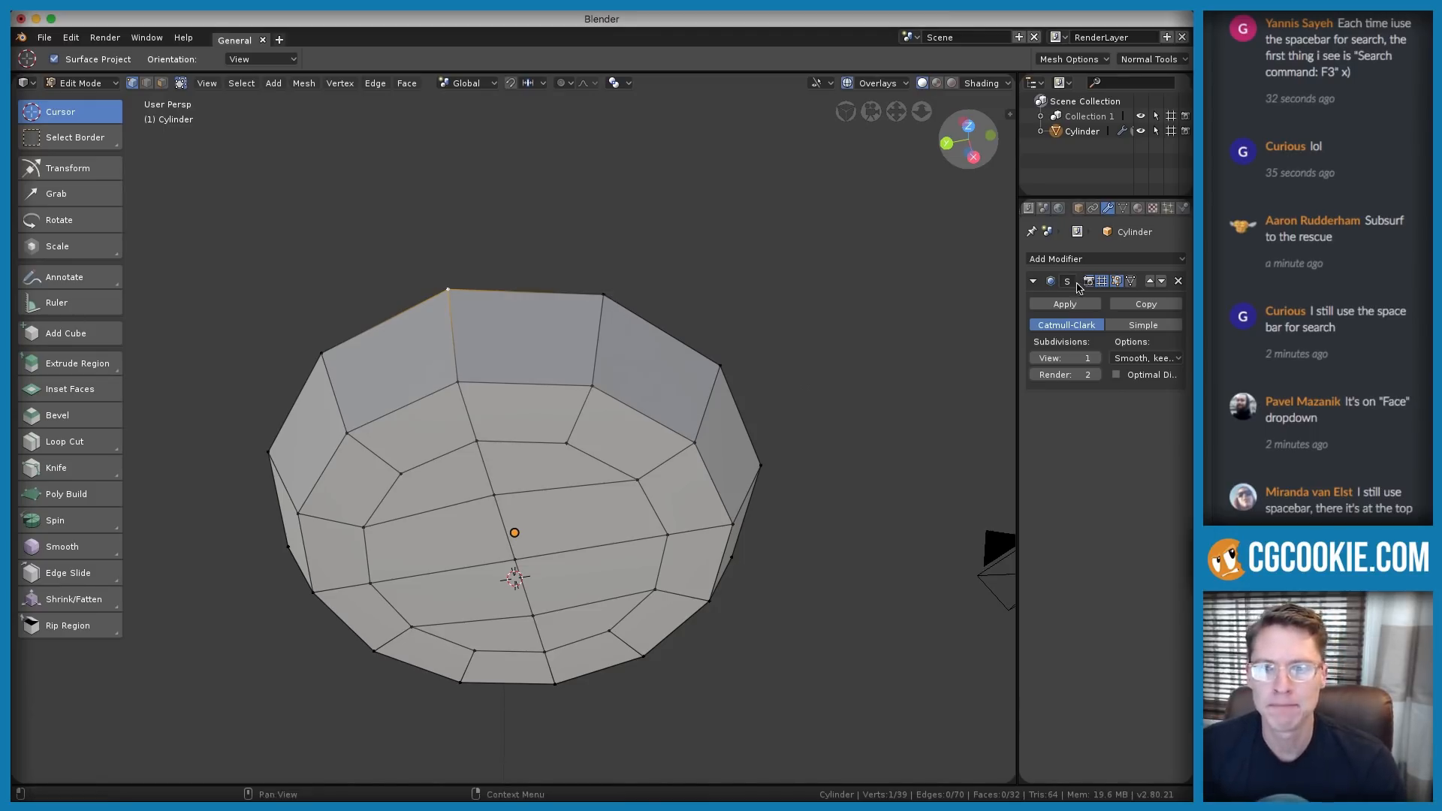
# Compare the subdivided surface in Object Mode with the base mesh in Edit Mode from the side and from below
pyautogui.press('Tab')
pyautogui.moveTo(704, 240); pyautogui.dragTo(727, 435, button='middle')
pyautogui.press('Tab')
pyautogui.press('Tab')
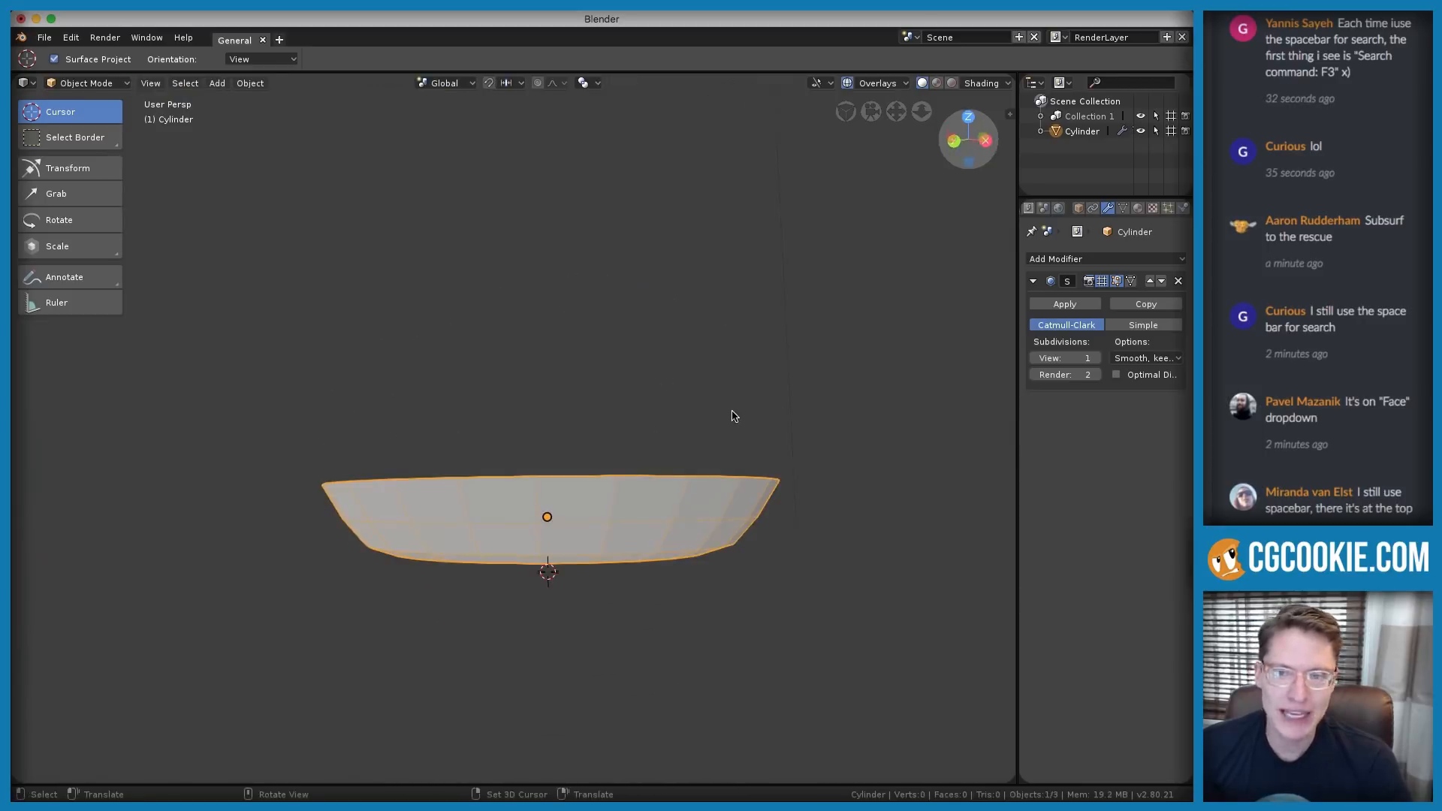
pyautogui.scroll(1, 737, 398)
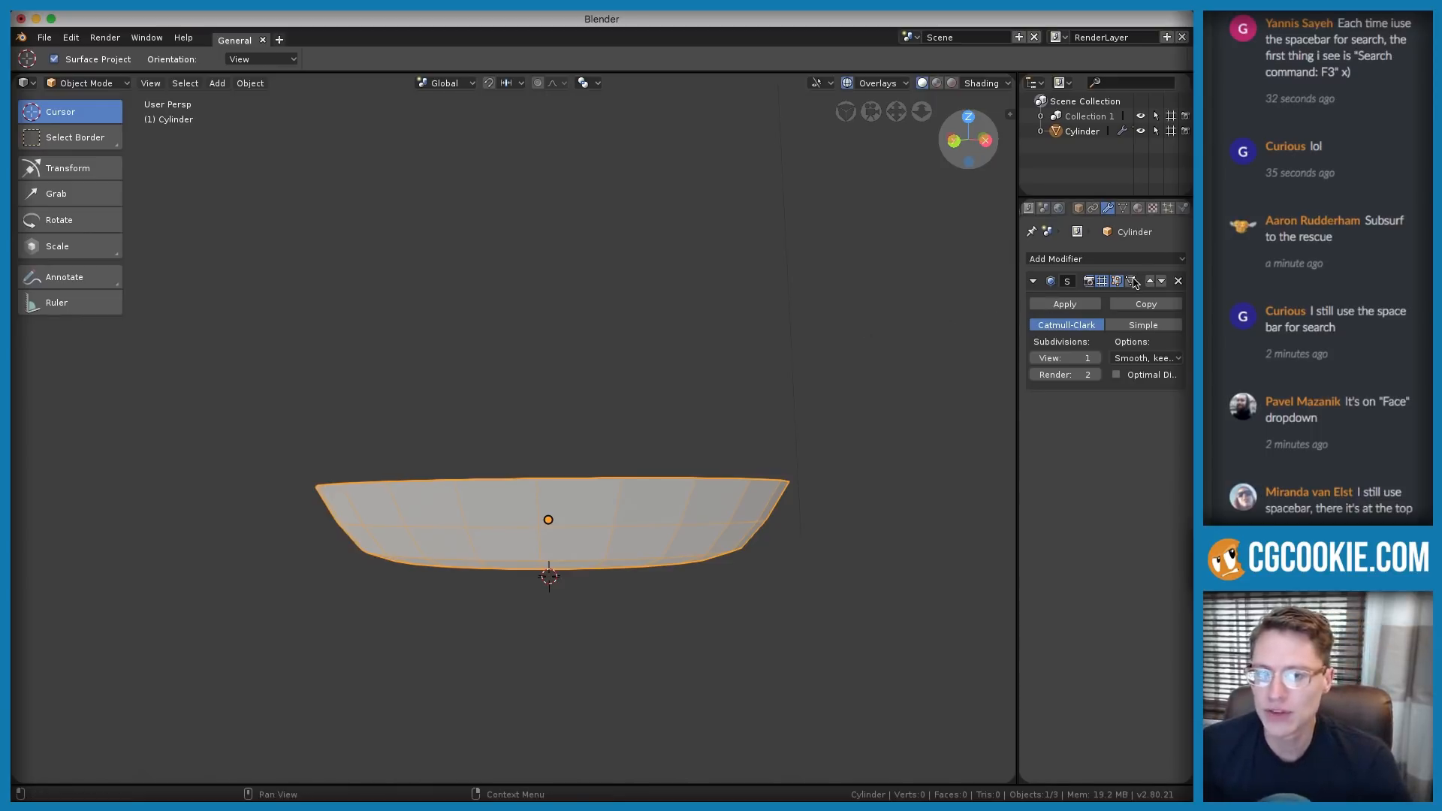
pyautogui.press('Tab')
pyautogui.moveTo(744, 451); pyautogui.dragTo(678, 296, button='middle')
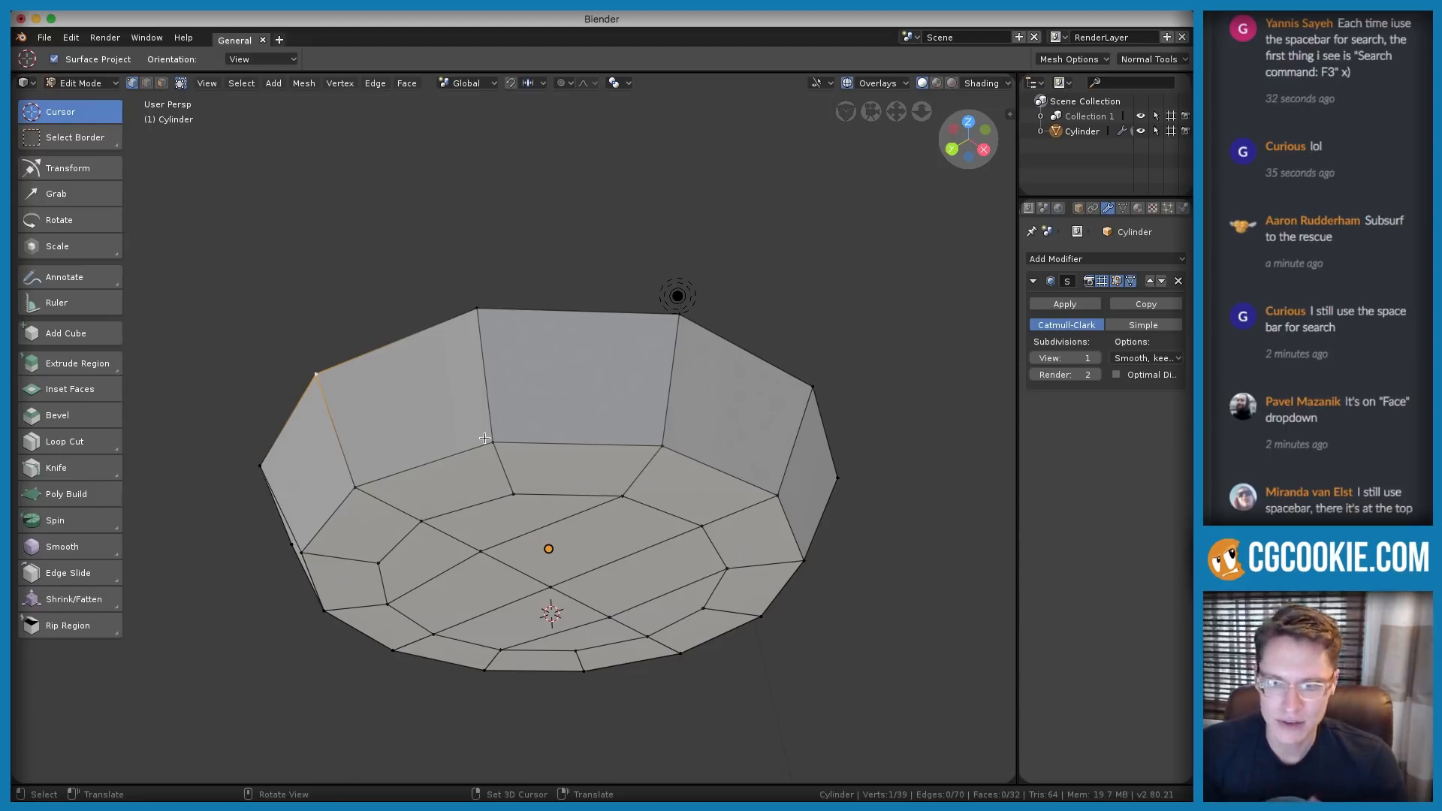
pyautogui.press('Tab')
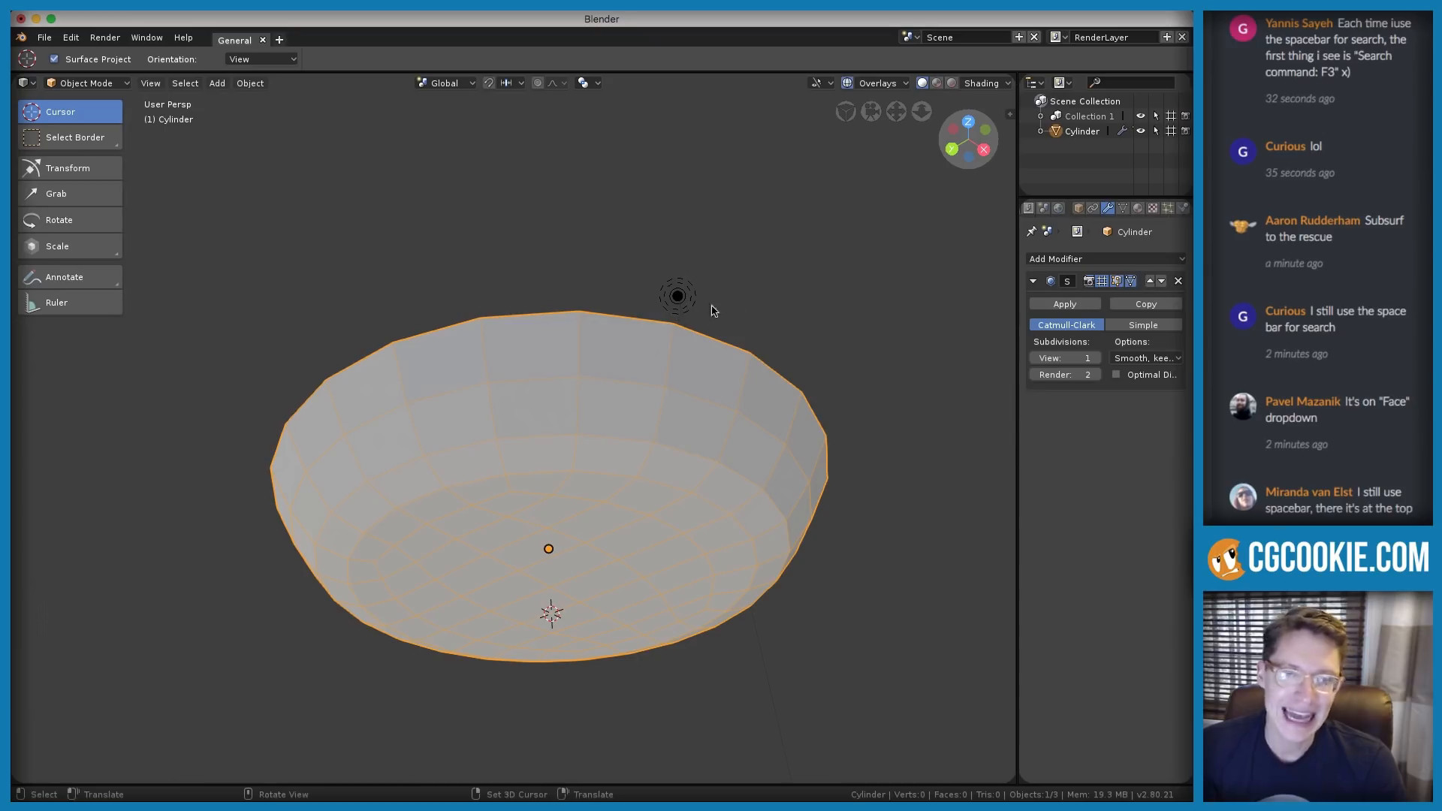
pyautogui.press('Tab')
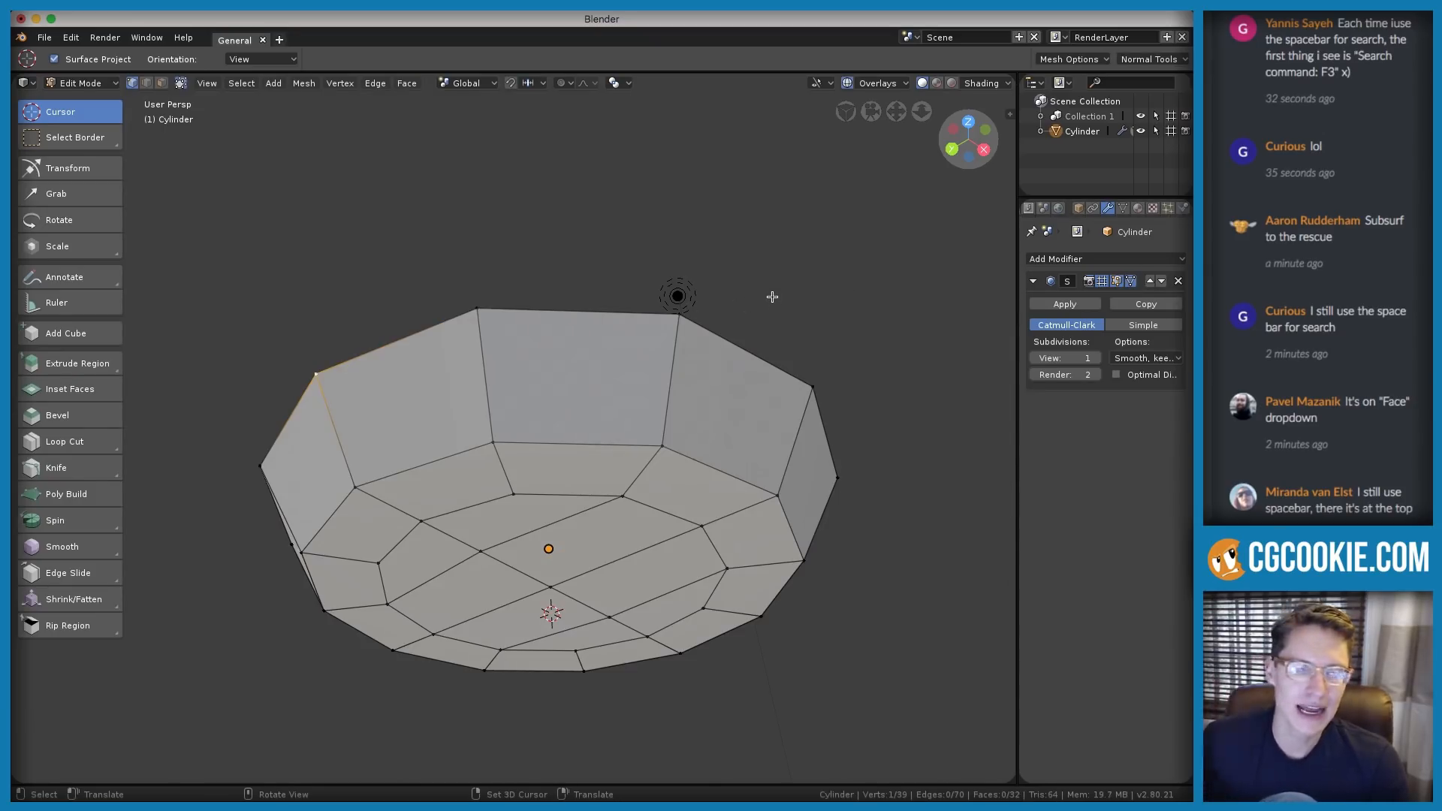
# Return the cylinder to Object Mode and examine the subdivided bowl's interior from above the rim
pyautogui.keyDown('ctrl'); pyautogui.moveTo(746, 318); pyautogui.dragTo(701, 351, button='middle'); pyautogui.keyUp('ctrl')
pyautogui.hotkey('ctrl', 'Tab')
pyautogui.press('Escape')
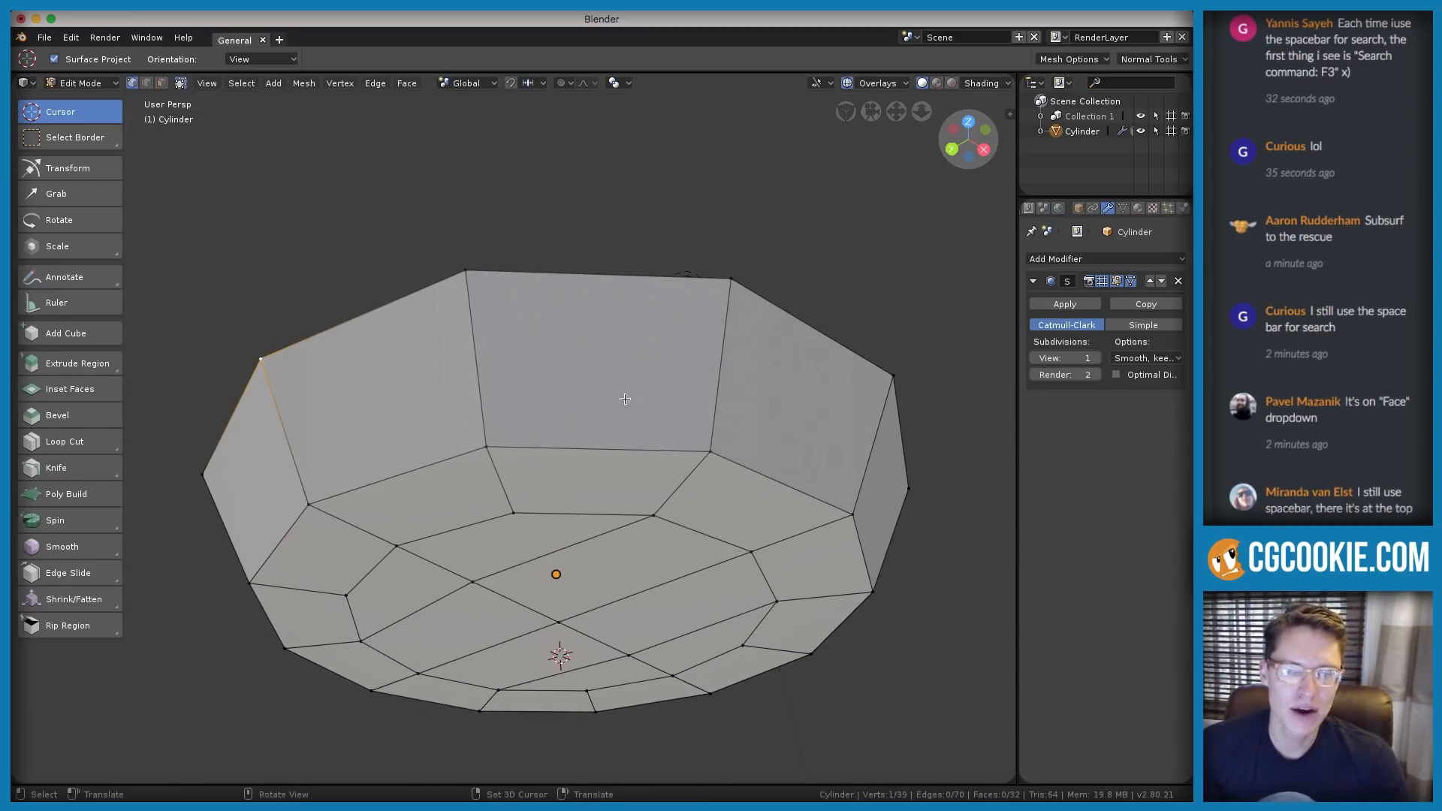
pyautogui.press('Tab')
pyautogui.moveTo(691, 444); pyautogui.dragTo(680, 516, button='middle')
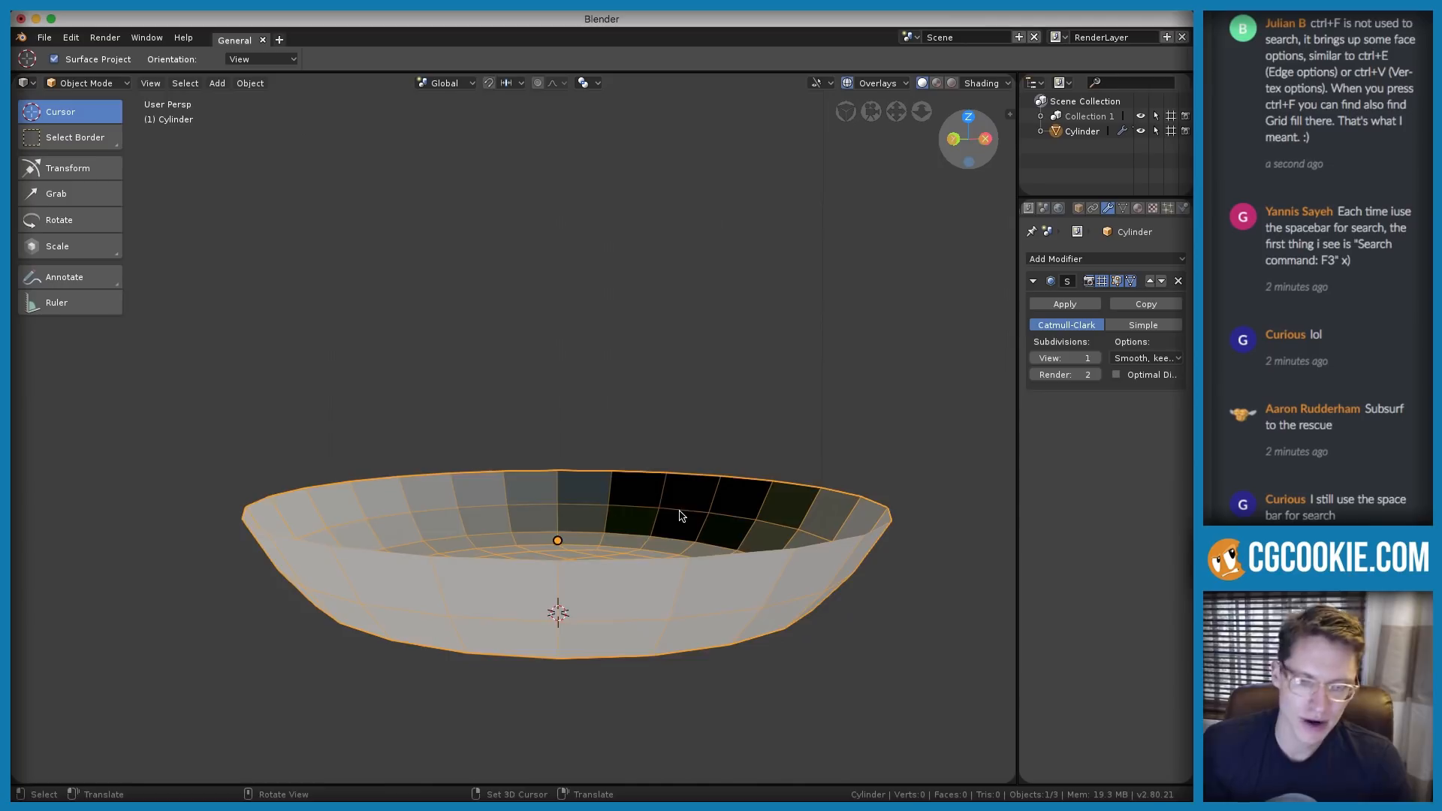
pyautogui.moveTo(680, 516); pyautogui.dragTo(664, 566, button='middle')
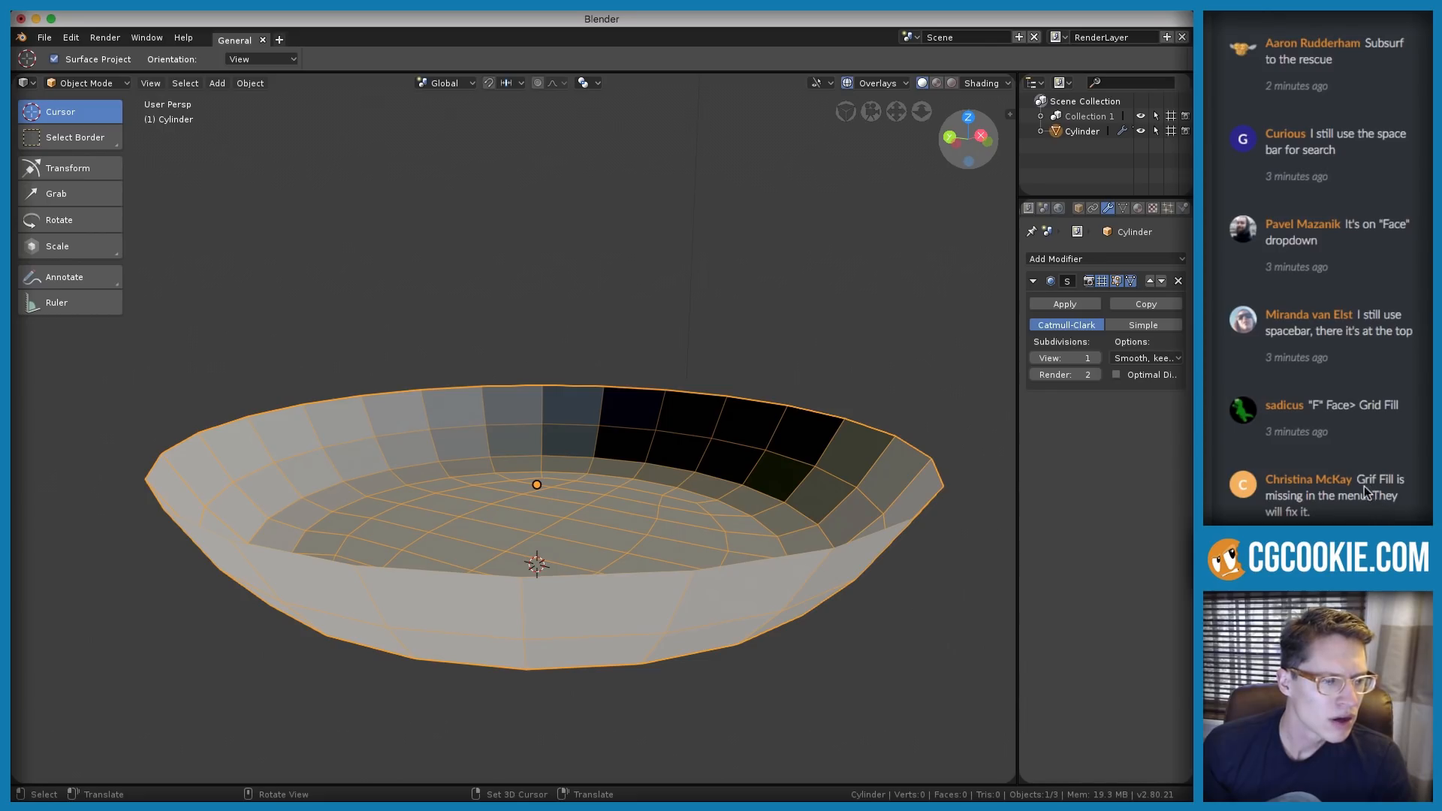
# Switch to the live chat and read back through the earlier viewer messages
pyautogui.moveTo(1314, 516); pyautogui.dragTo(1364, 484)
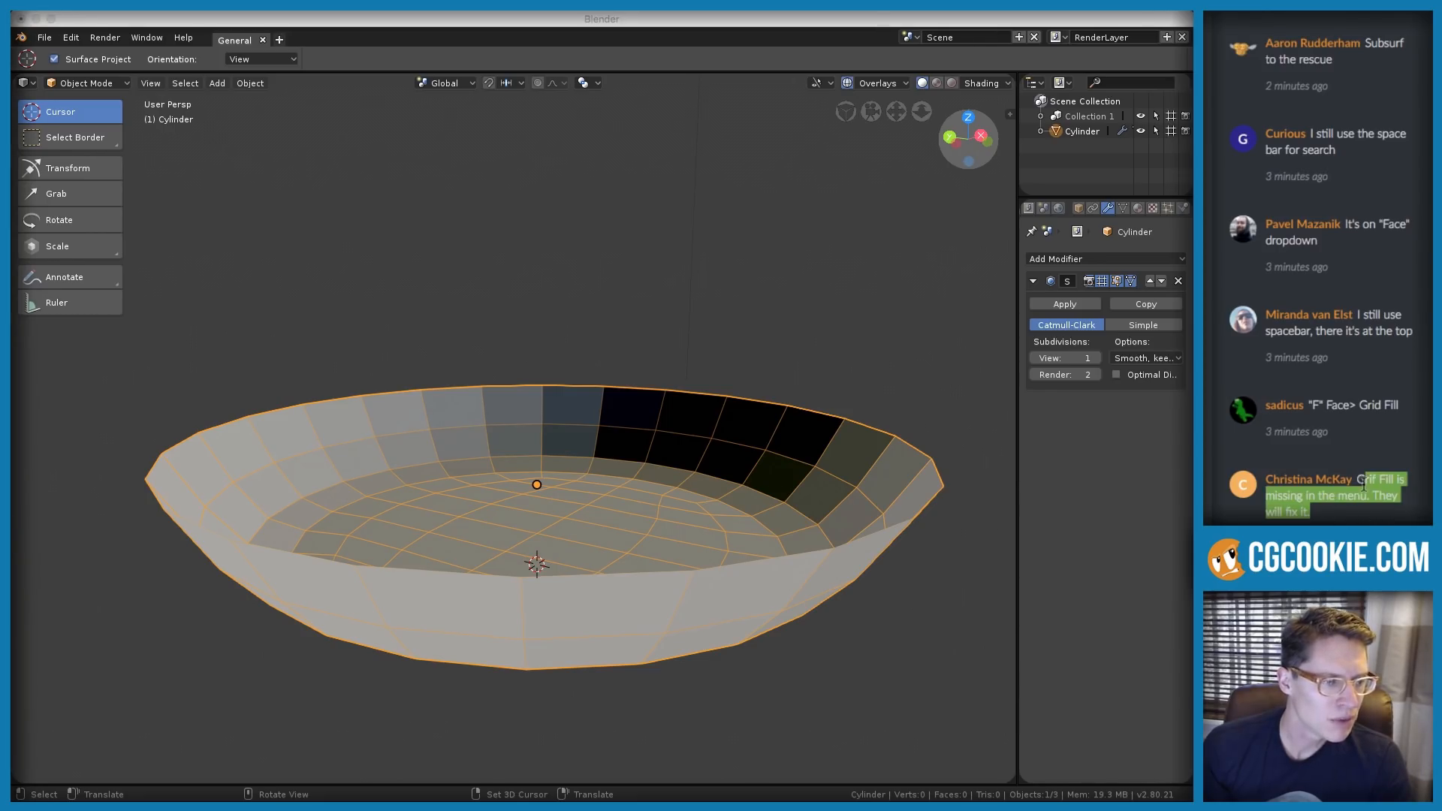
pyautogui.click(1357, 518)
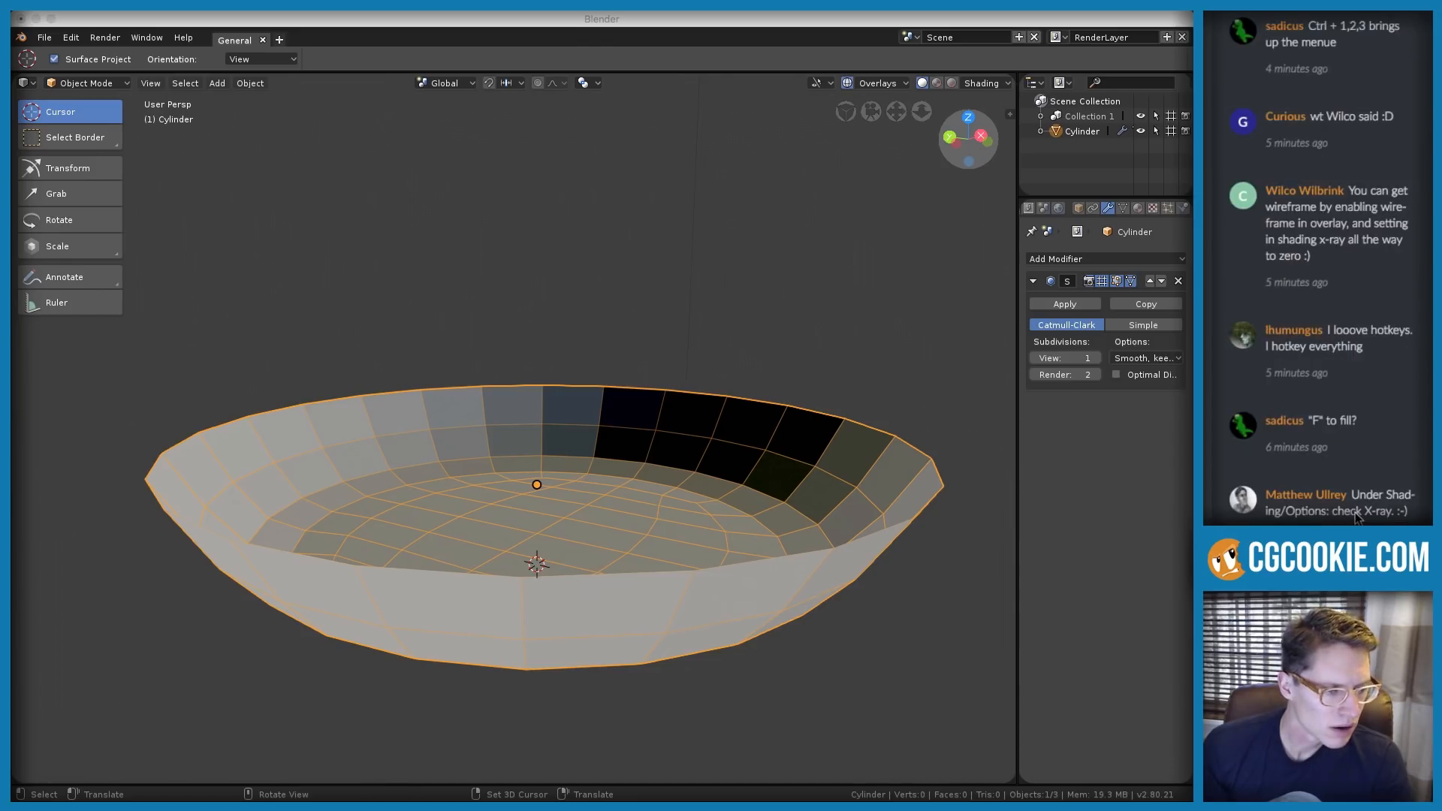
# Read further back through the older viewer messages in the live chat
pyautogui.scroll(-8, 1372, 334)
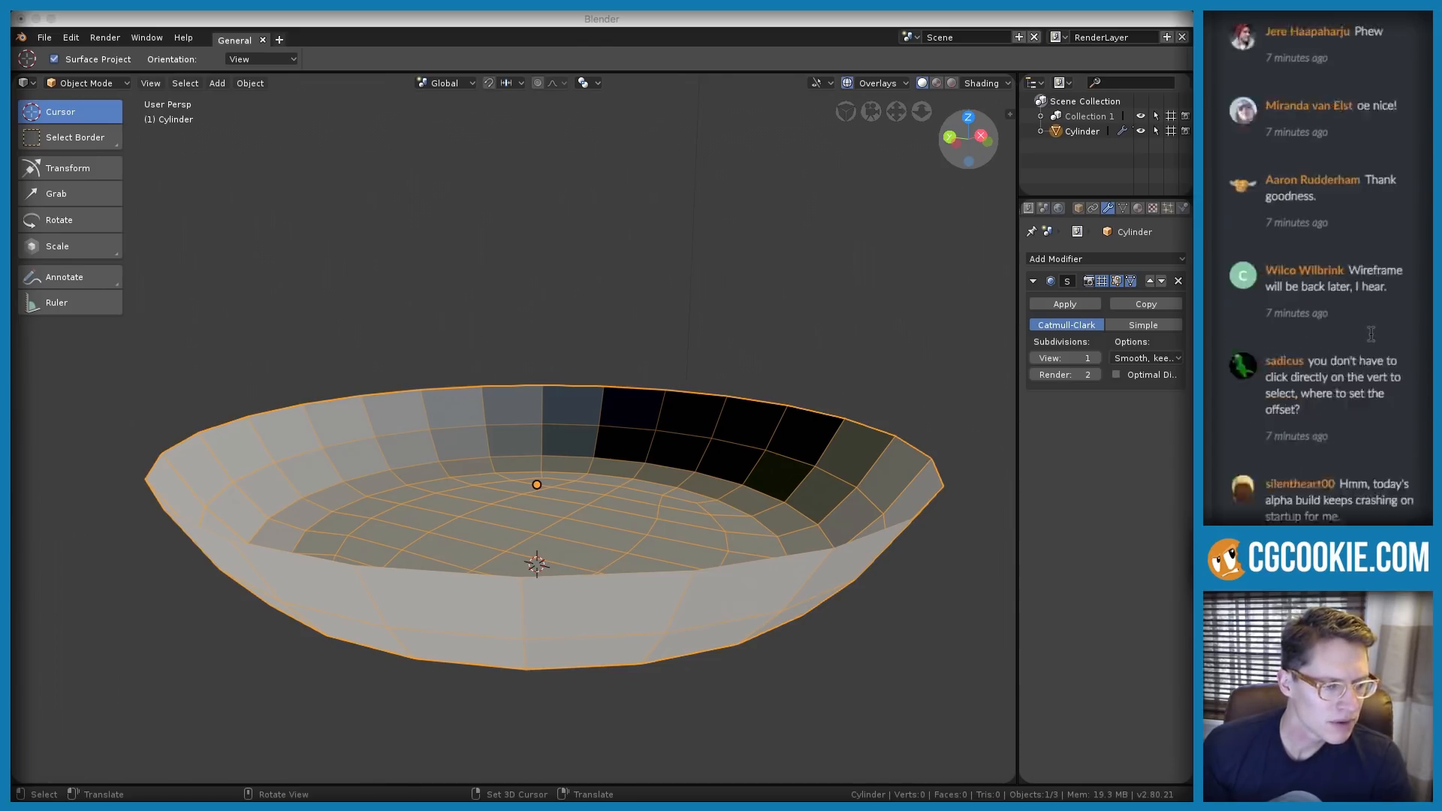
pyautogui.scroll(-4, 1371, 334)
pyautogui.scroll(-4, 1372, 334)
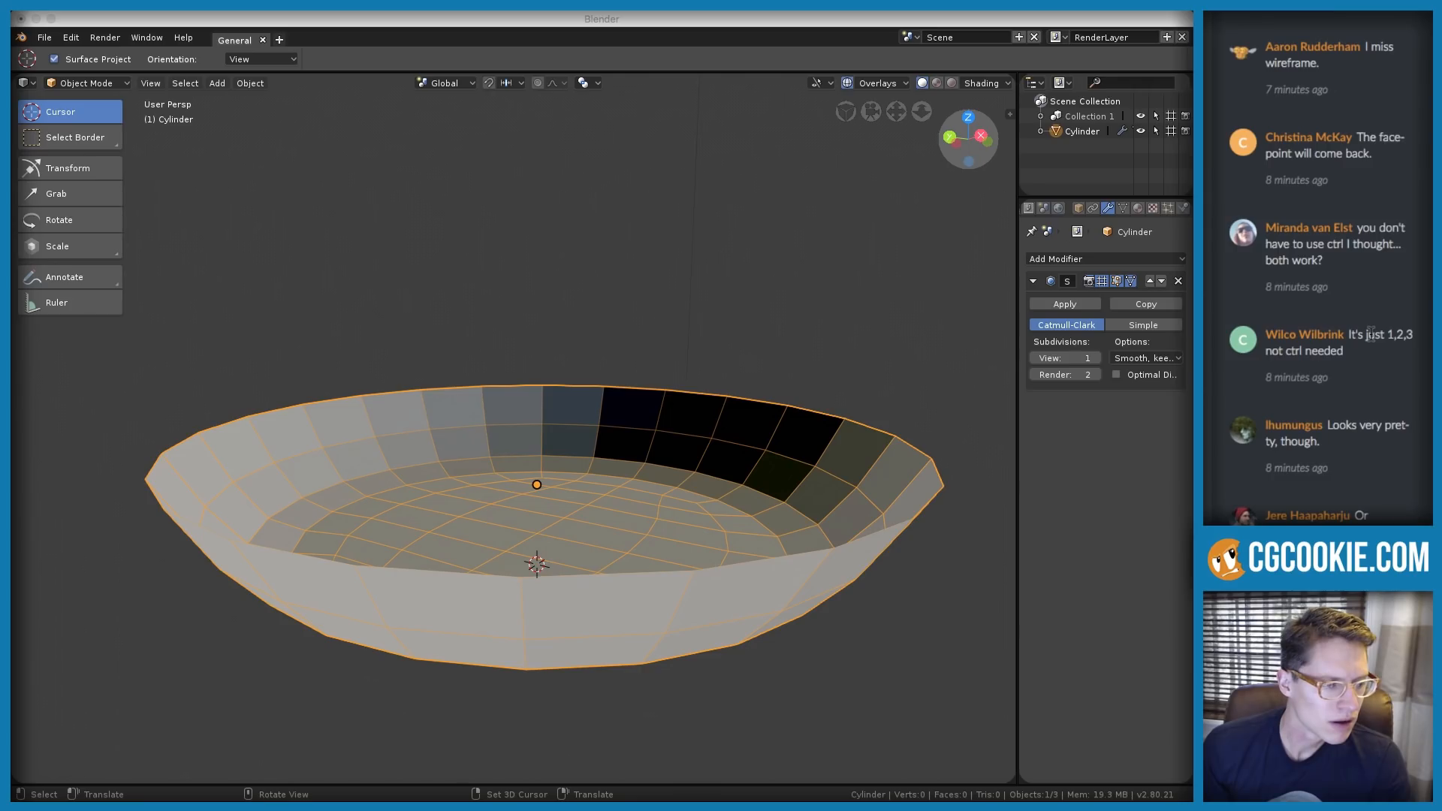
pyautogui.scroll(-1, 1372, 334)
pyautogui.scroll(-2, 1372, 334)
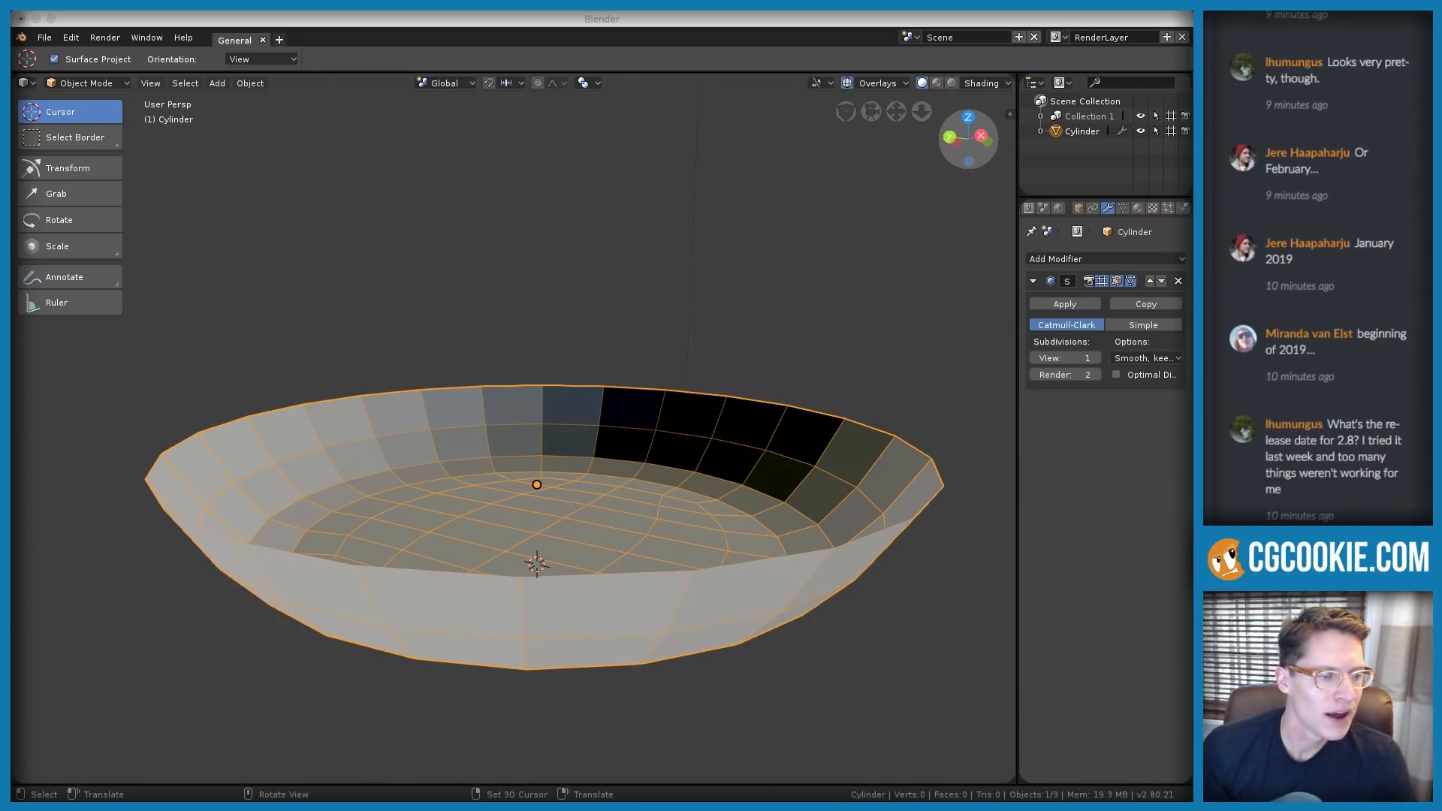
# Return to Blender, open a second window of the same scene, move it aside and close it
pyautogui.click(486, 193)
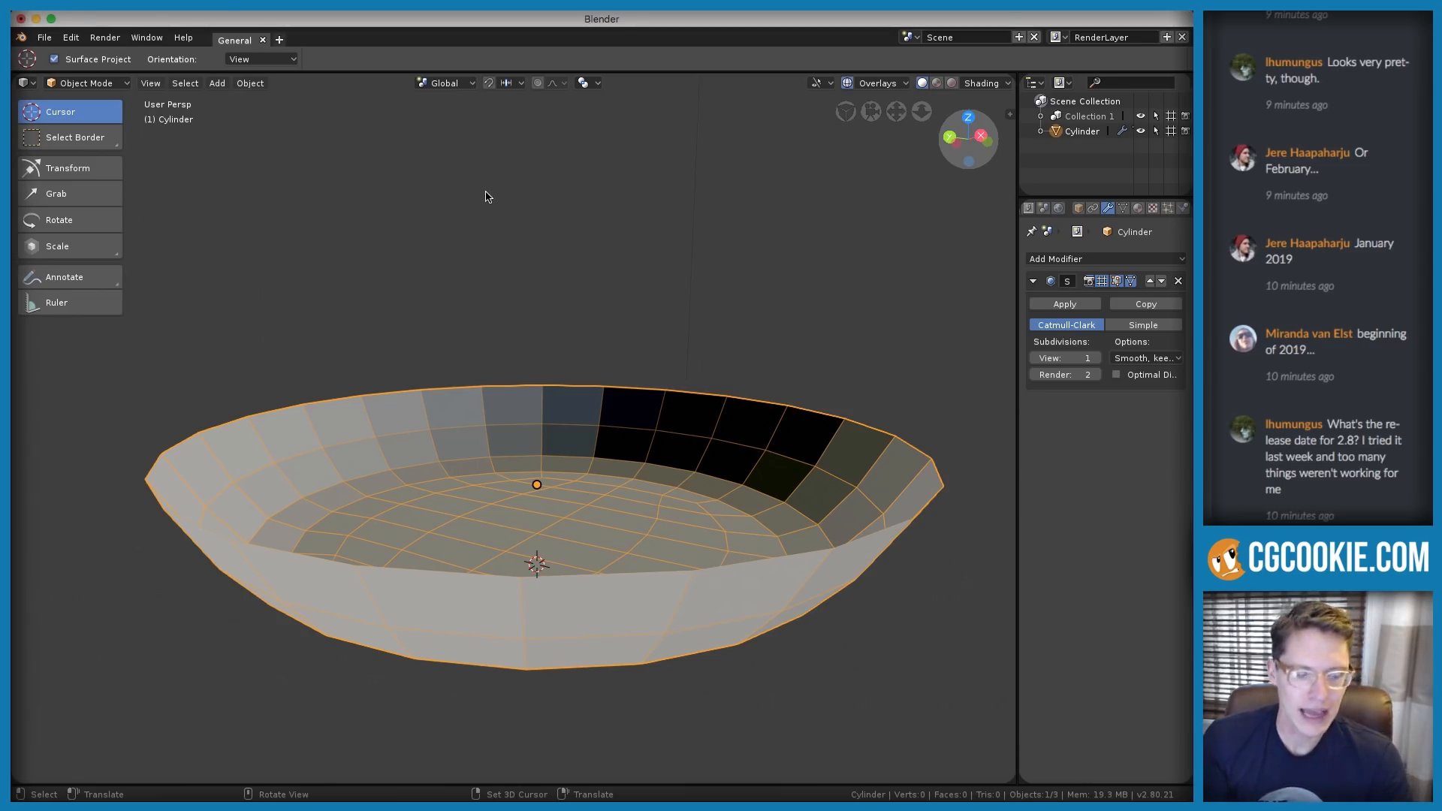
pyautogui.click(70, 37)
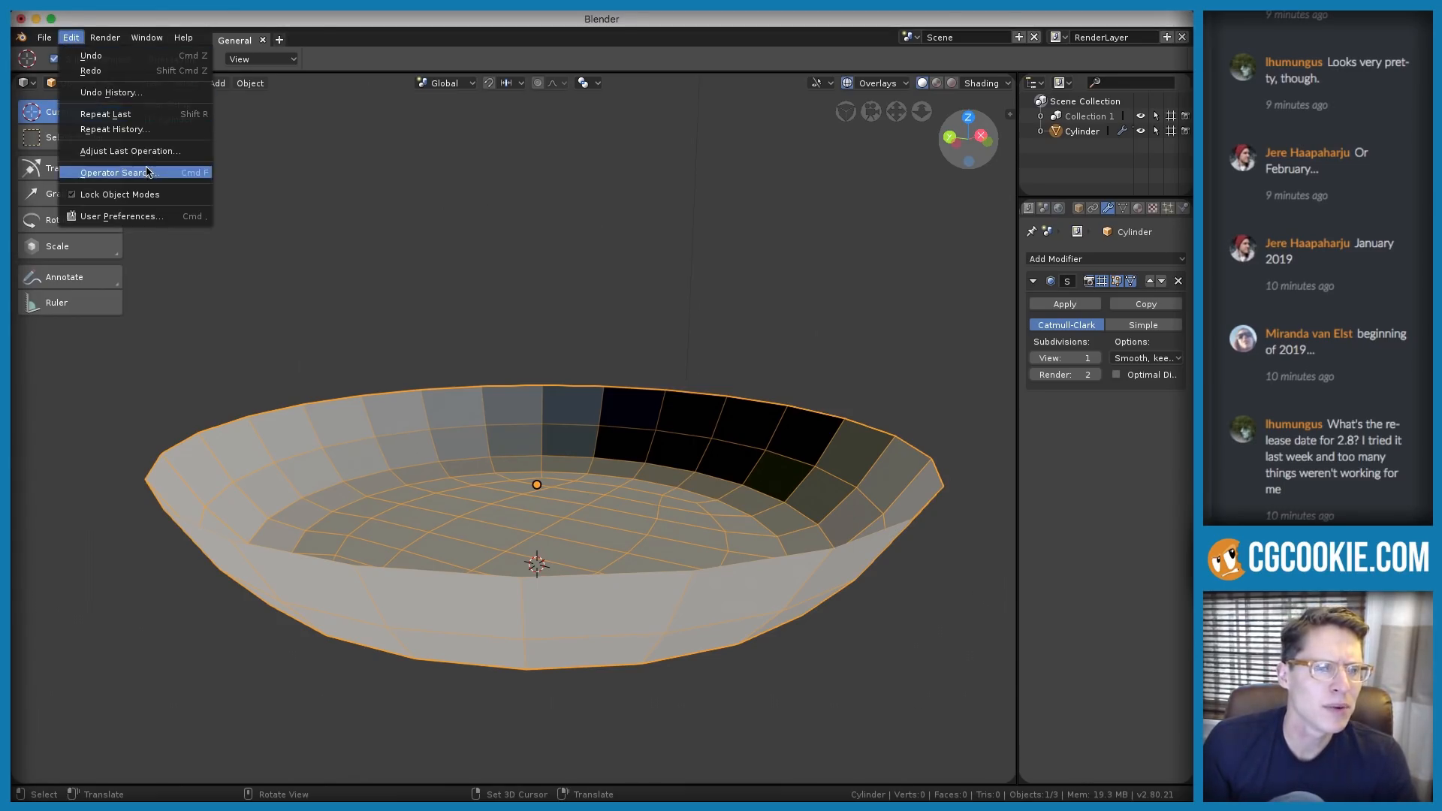
pyautogui.click(147, 37)
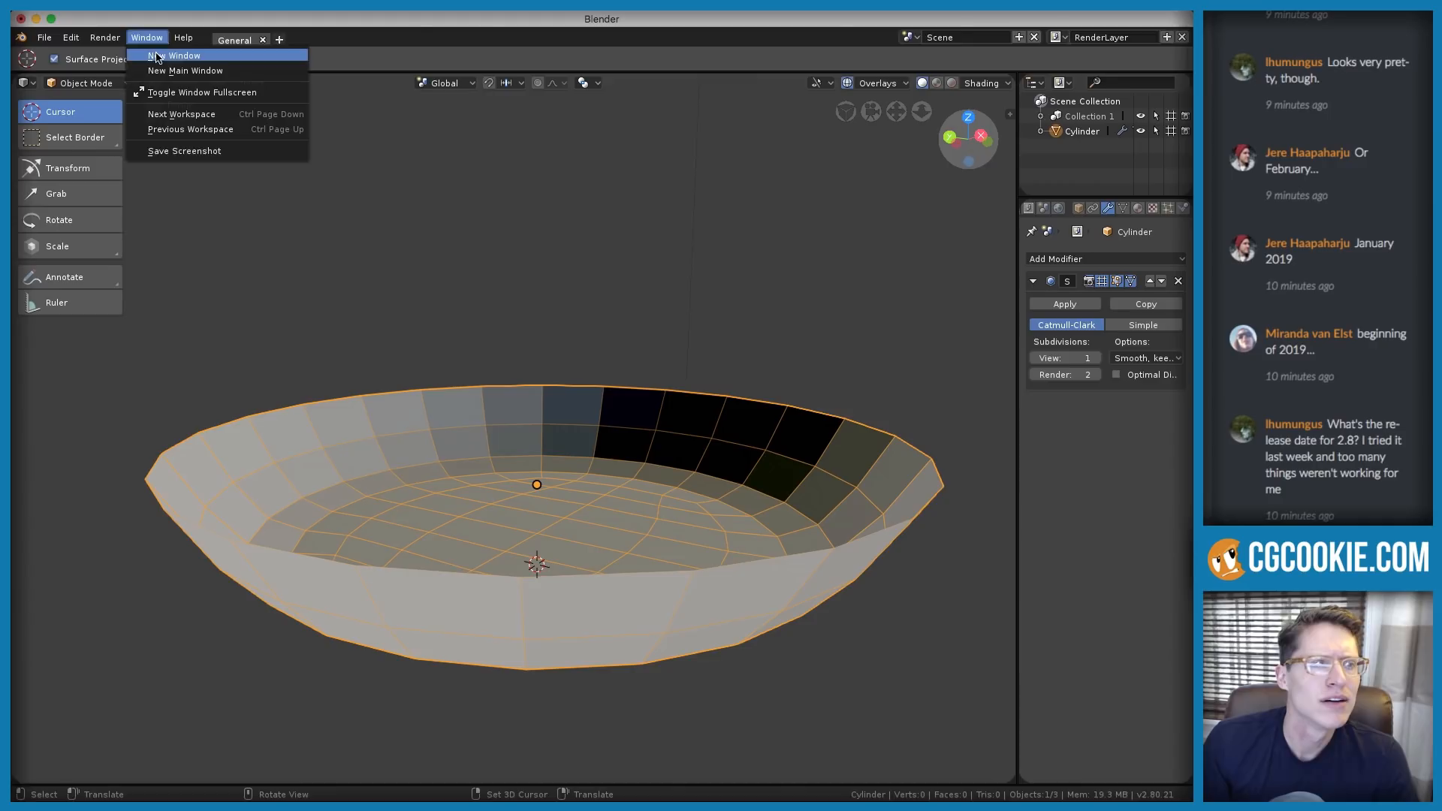
pyautogui.click(155, 56)
pyautogui.moveTo(140, 24); pyautogui.dragTo(269, 101)
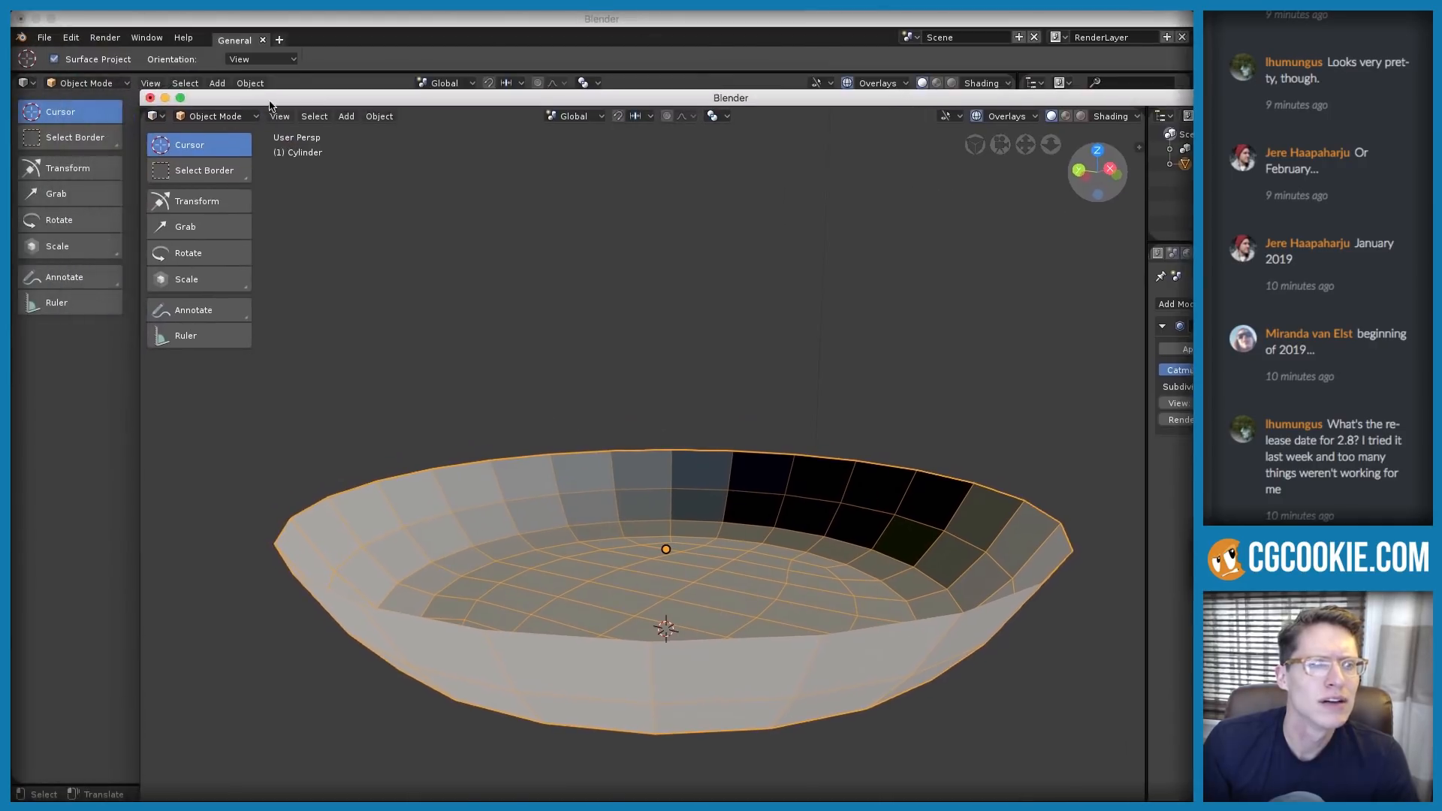
pyautogui.click(150, 97)
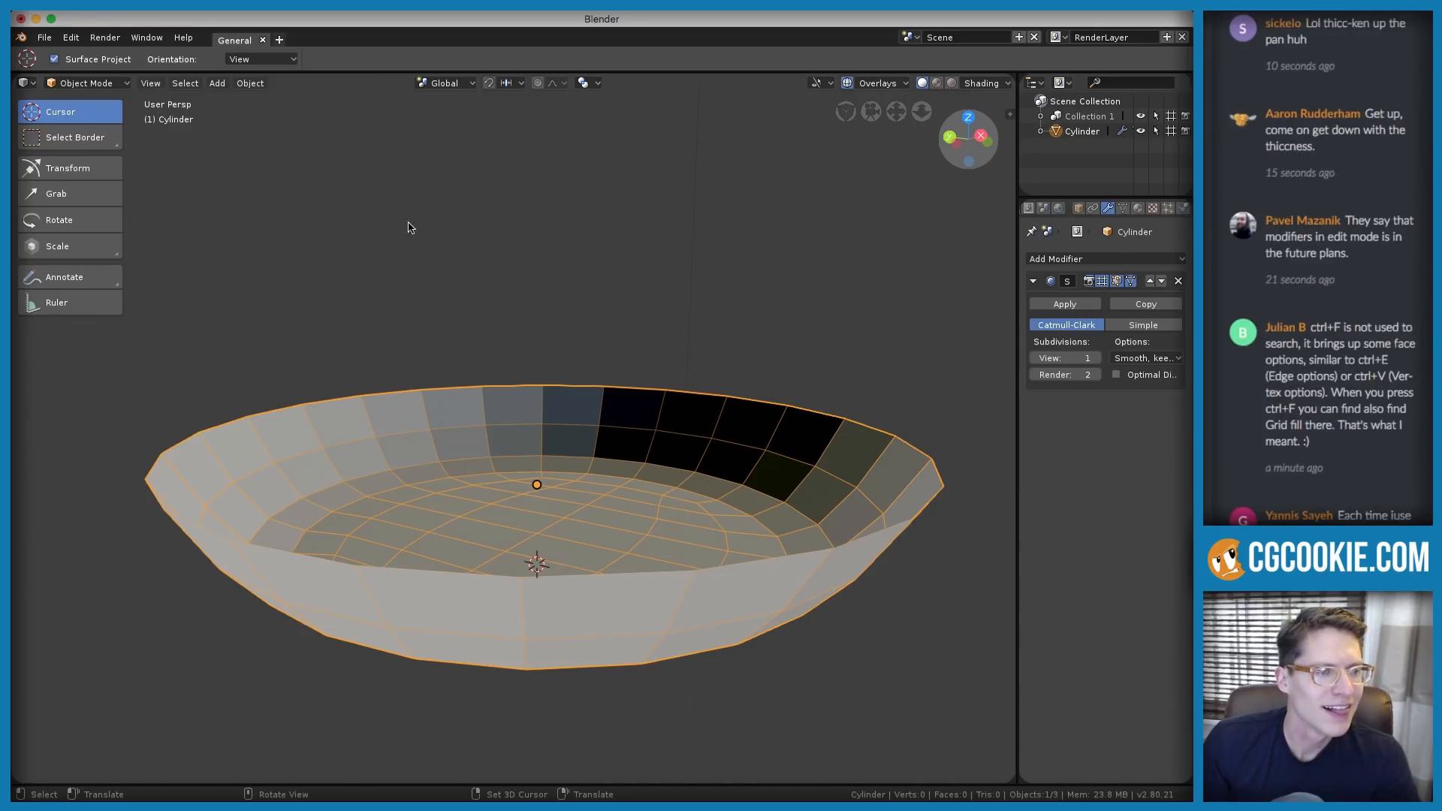
# Enter Edit Mode and add one loop cut around the bowl's wall, slid close to the rim with a factor of about -0.873
pyautogui.moveTo(505, 414); pyautogui.dragTo(462, 395, button='middle')
pyautogui.moveTo(232, 418); pyautogui.dragTo(321, 399, button='middle')
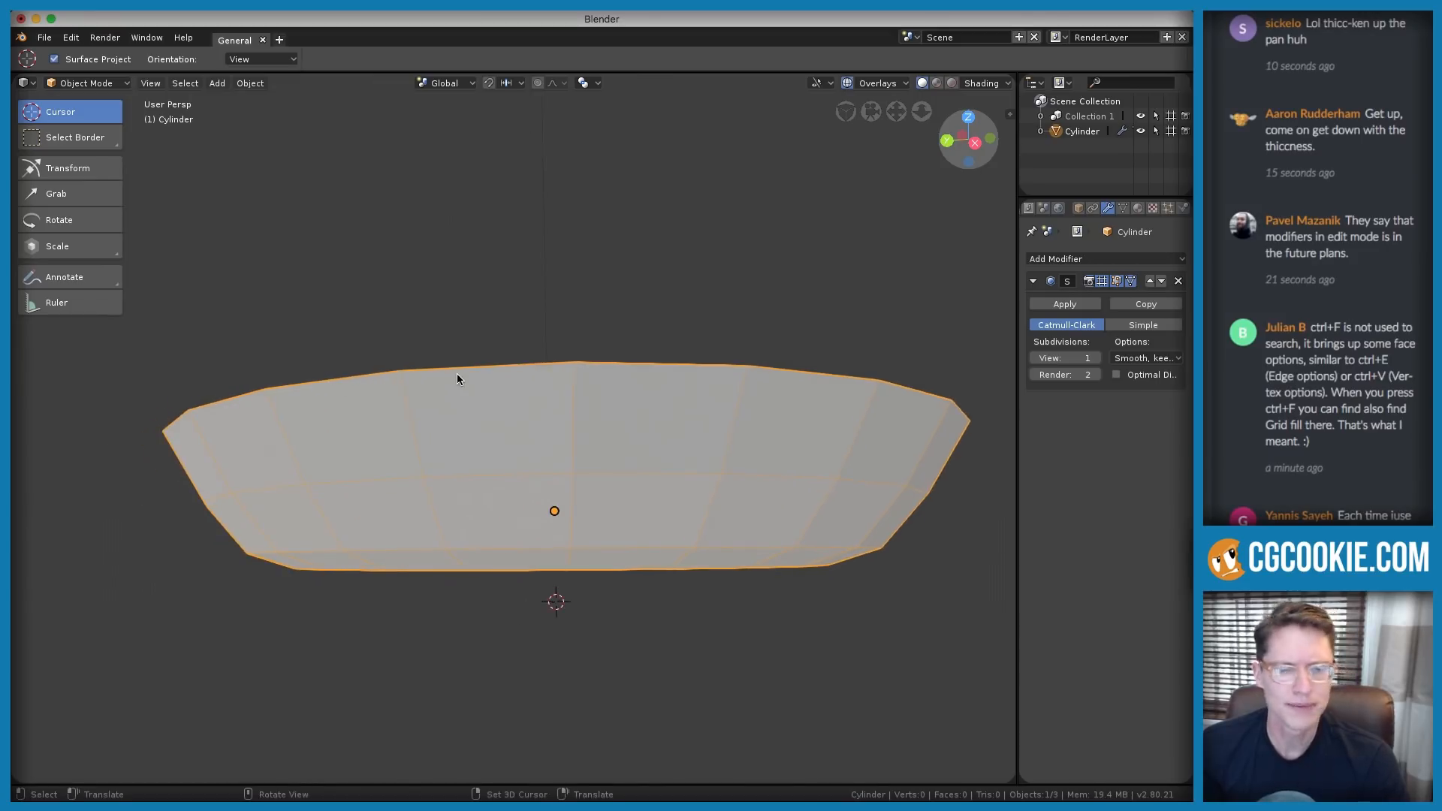
pyautogui.moveTo(456, 378); pyautogui.dragTo(467, 435, button='middle')
pyautogui.press('Tab')
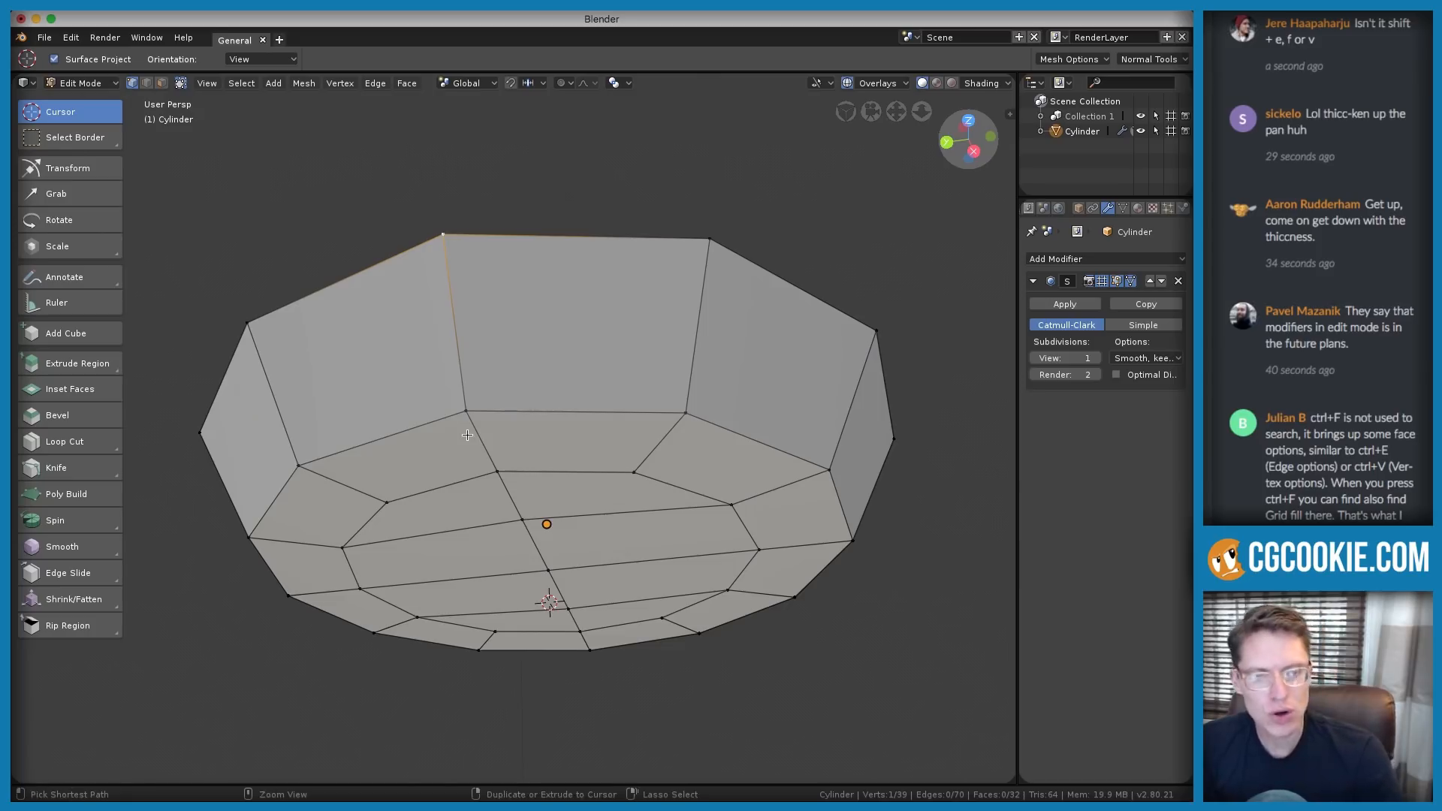
pyautogui.hotkey('ctrl', 'r')
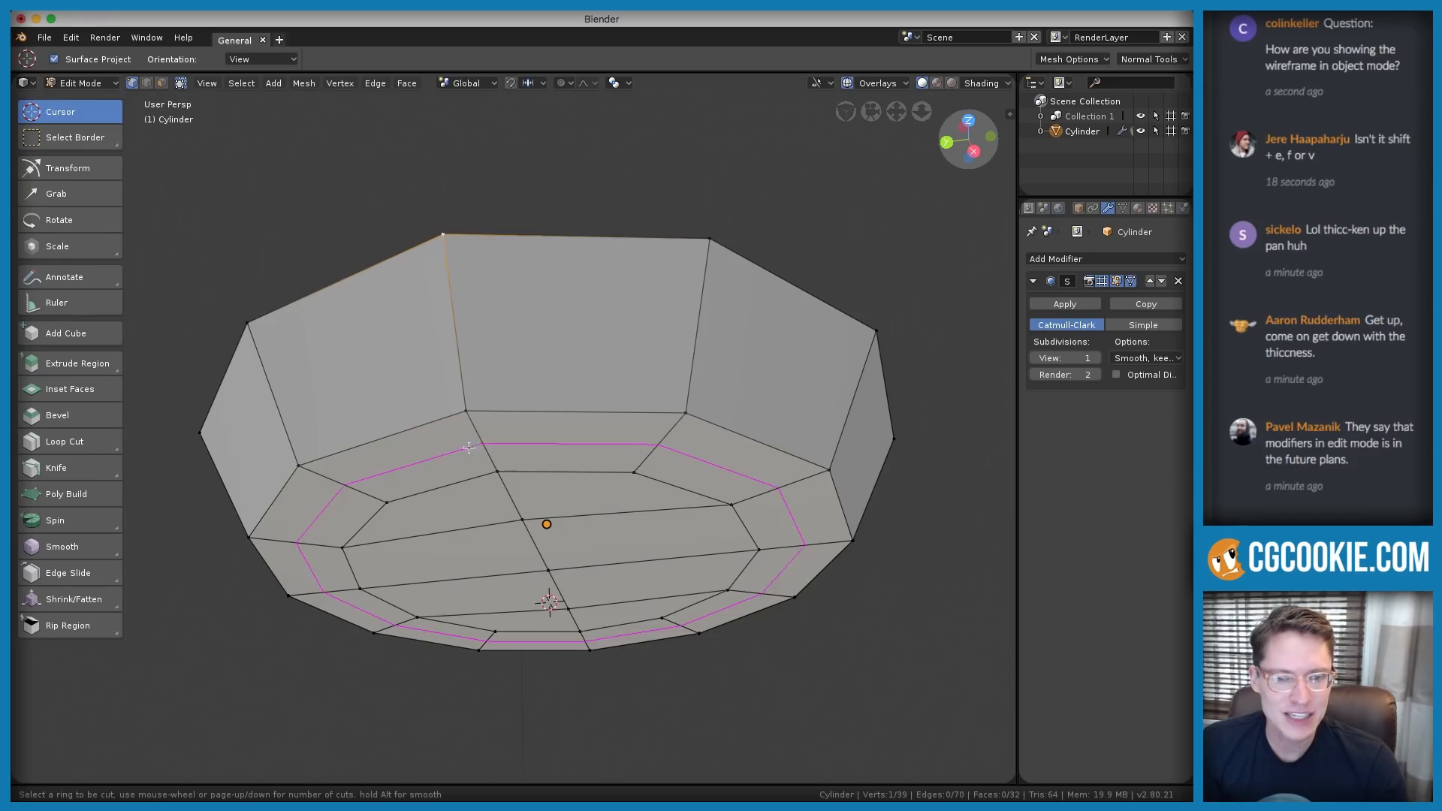
pyautogui.click(463, 342)
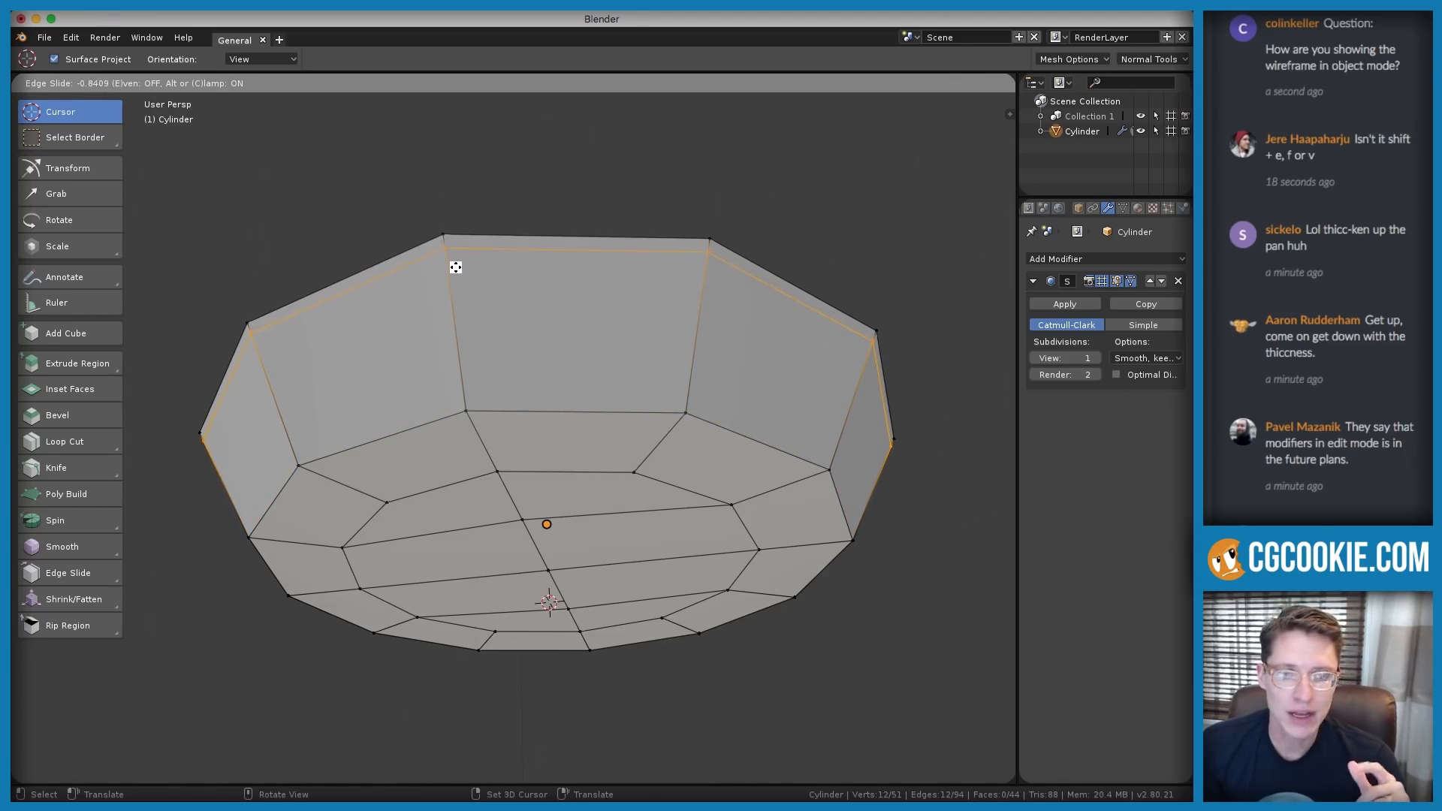
pyautogui.click(457, 265)
# Flare the bowl's lip by scaling the outermost rim edge loop to about 1.043
pyautogui.moveTo(494, 235); pyautogui.dragTo(620, 292, button='middle')
pyautogui.press('s')
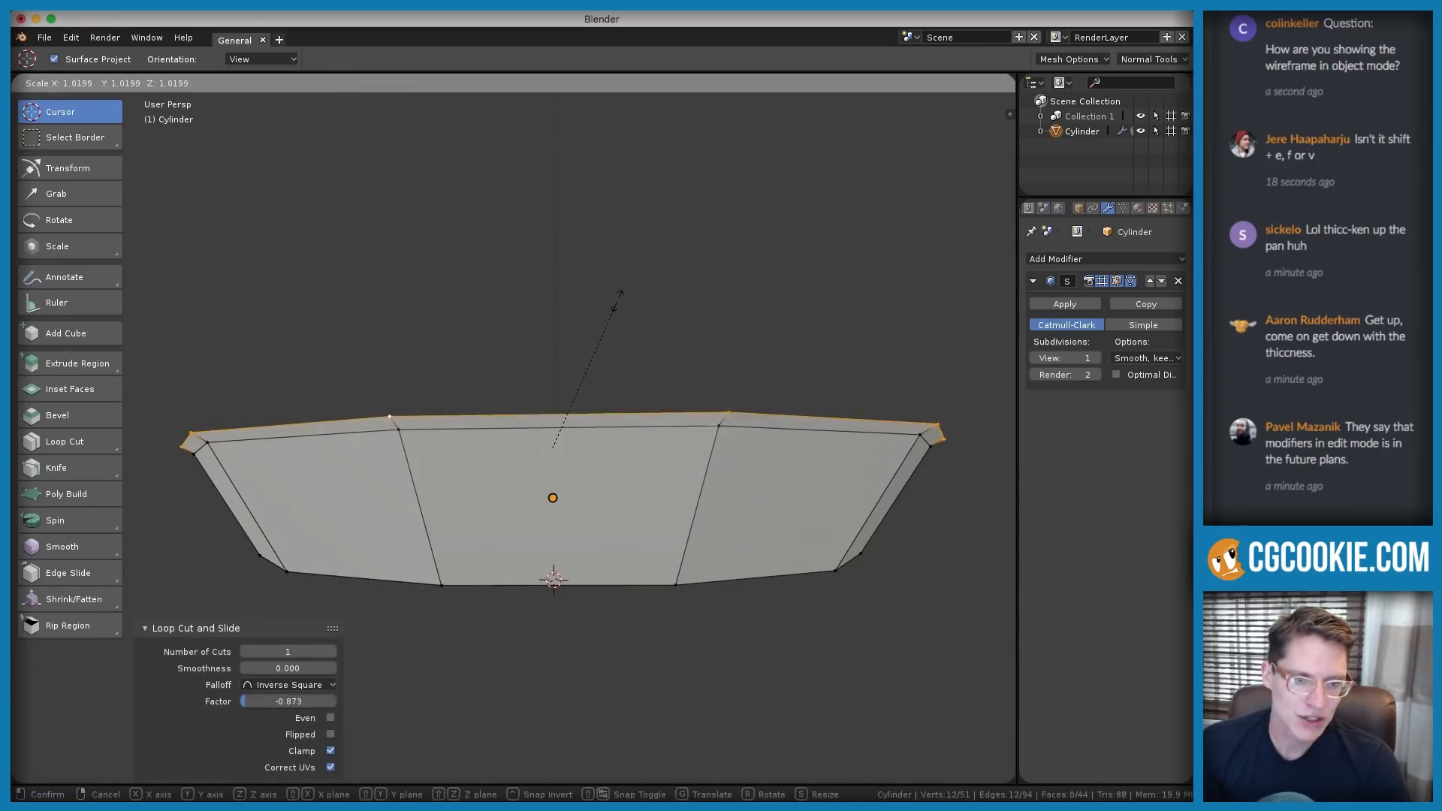
pyautogui.rightClick(620, 291)
pyautogui.scroll(-1, 619, 292)
pyautogui.press('s')
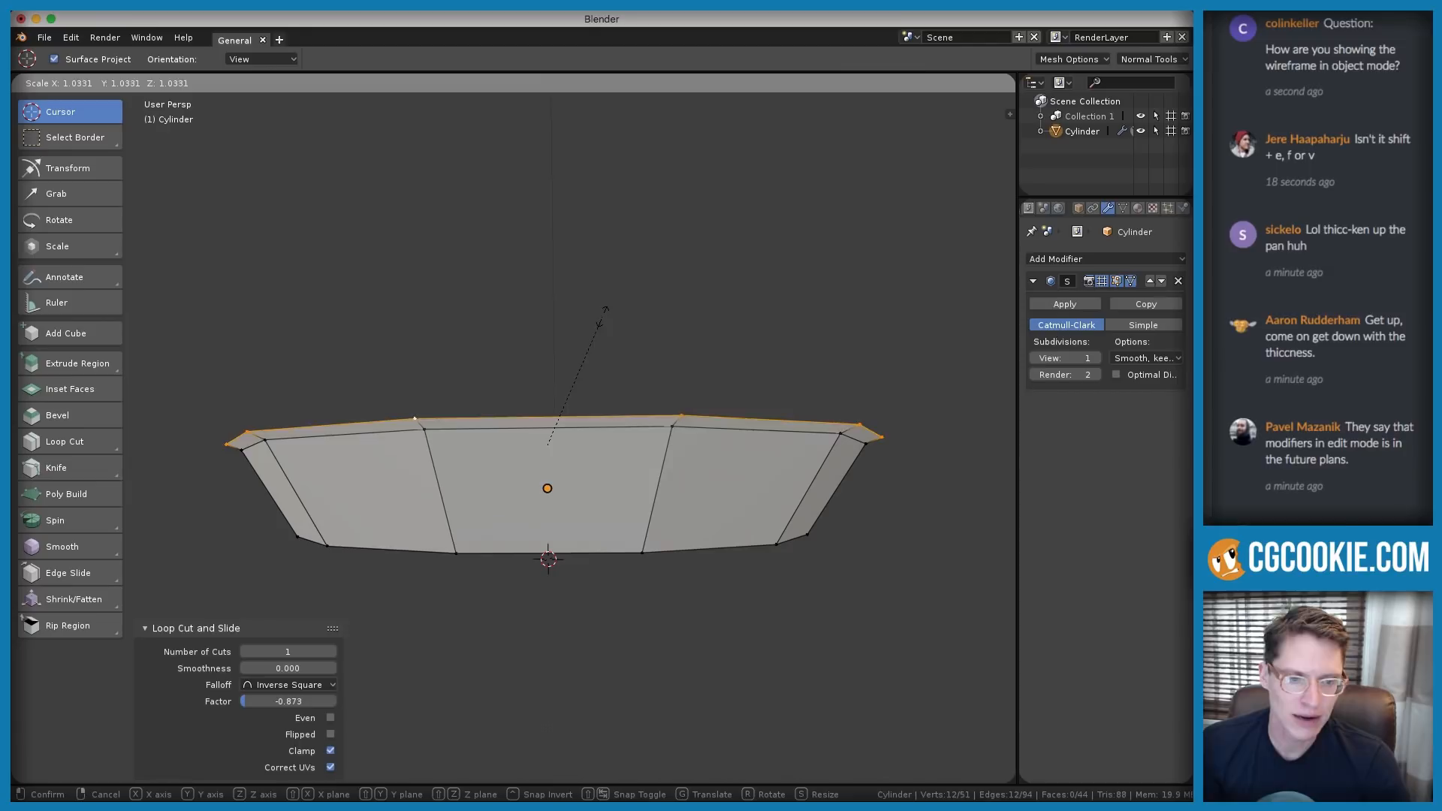
pyautogui.click(607, 308)
pyautogui.moveTo(607, 308); pyautogui.dragTo(612, 375, button='middle')
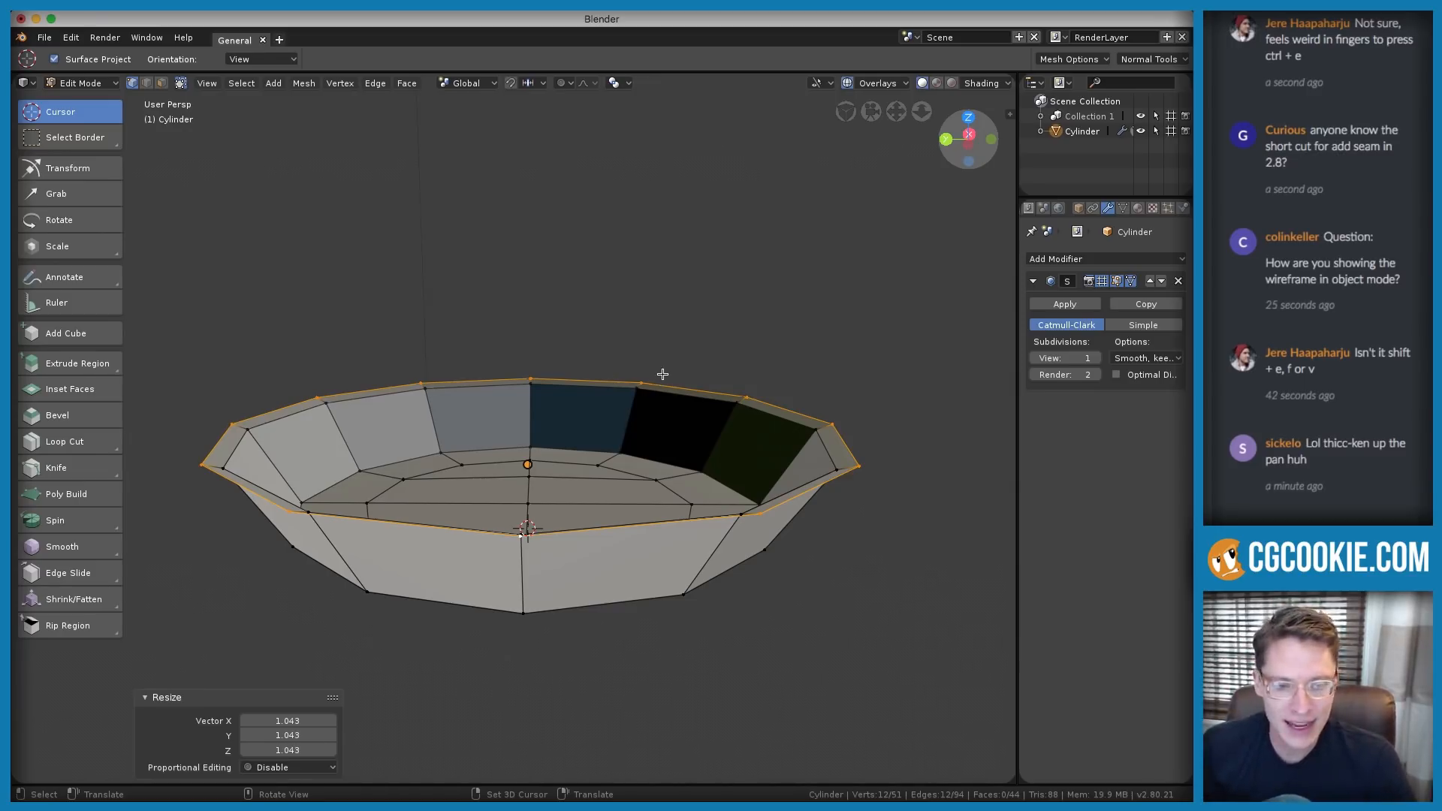
pyautogui.moveTo(662, 374); pyautogui.dragTo(641, 415, button='middle')
pyautogui.scroll(-2, 699, 421)
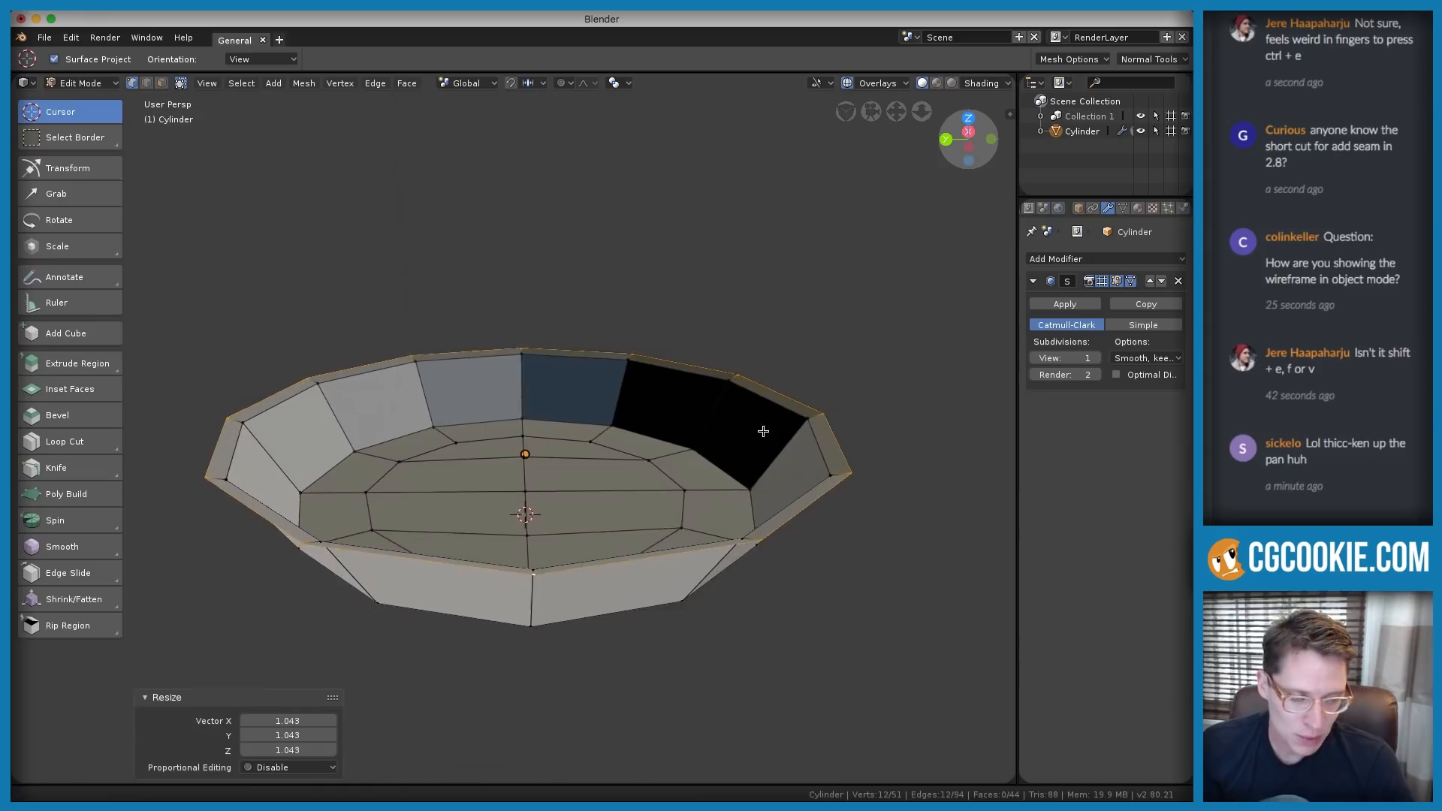
pyautogui.press('e')
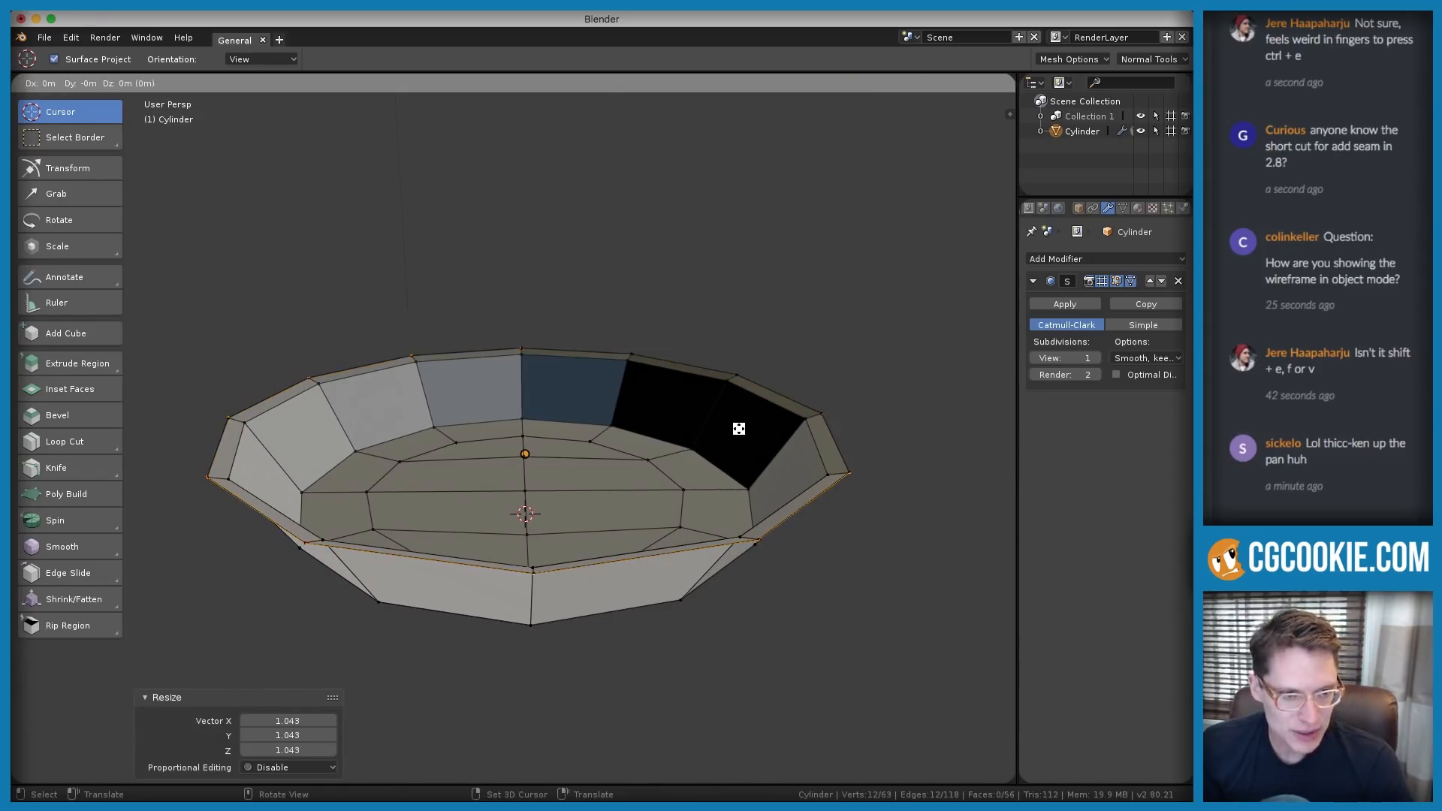
pyautogui.rightClick(739, 429)
pyautogui.hotkey('ctrl', 'z')
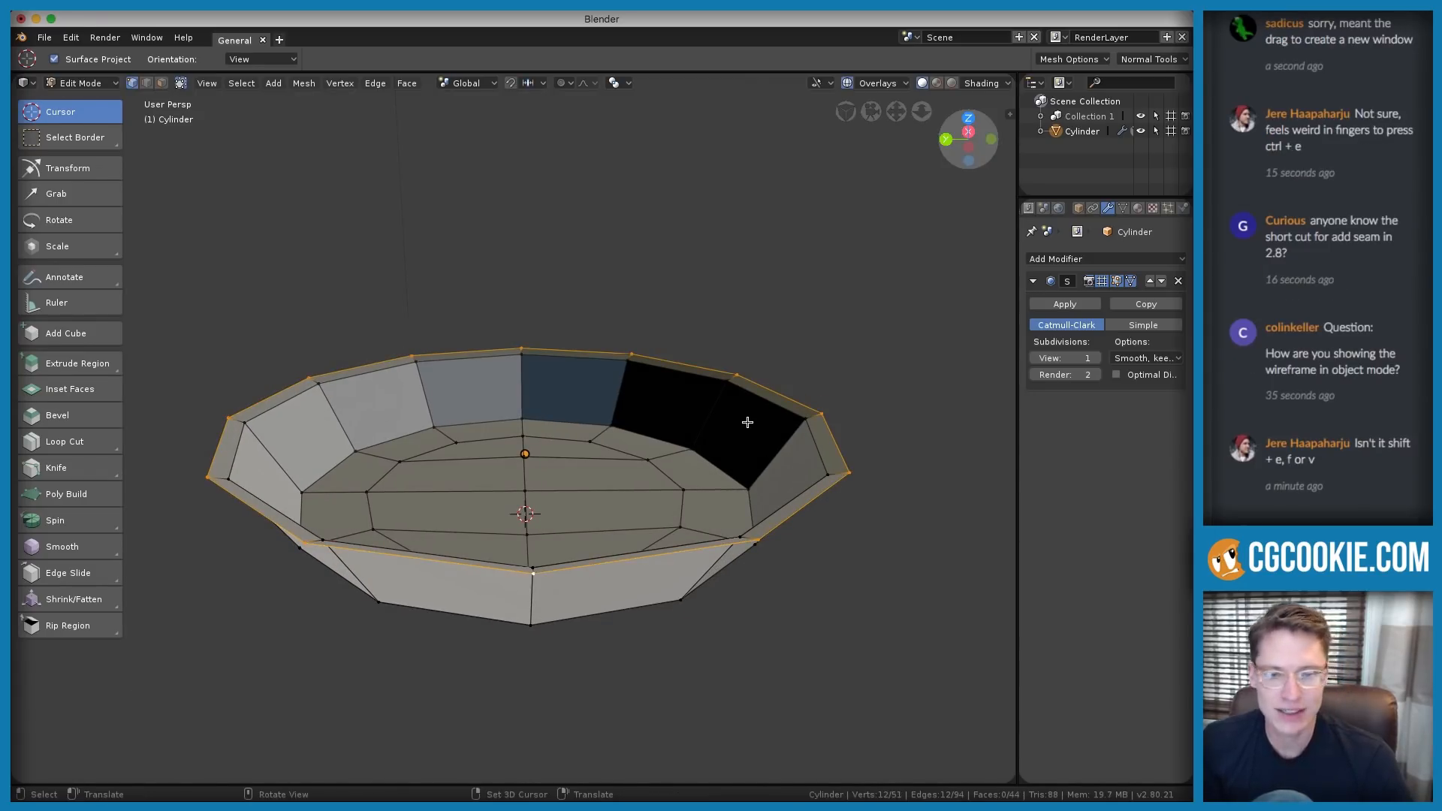
# Select the entire mesh, extrude it in place without moving it, and thicken it with Shrink/Fatten by about -0.019
pyautogui.press('a')
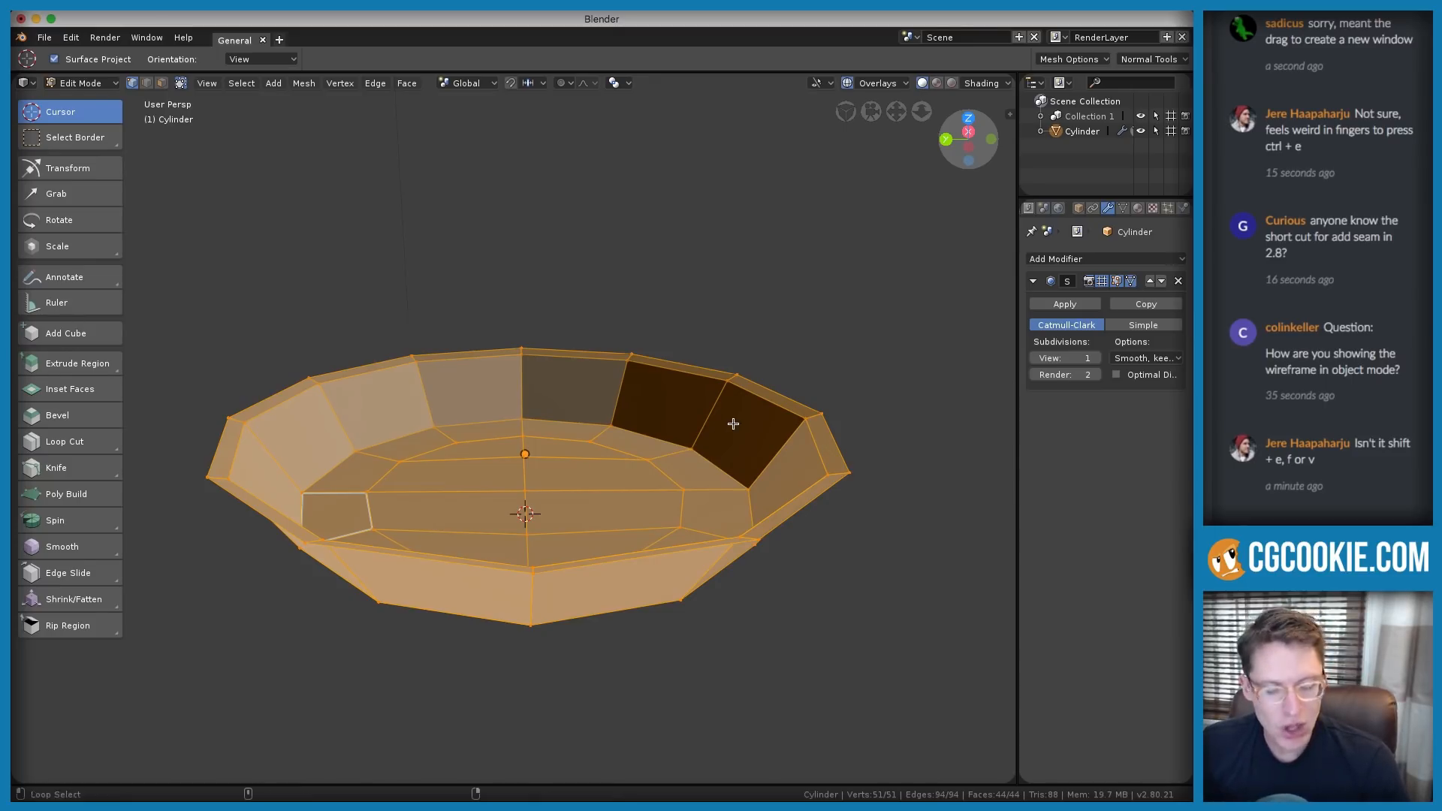
pyautogui.hotkey('alt', 'a')
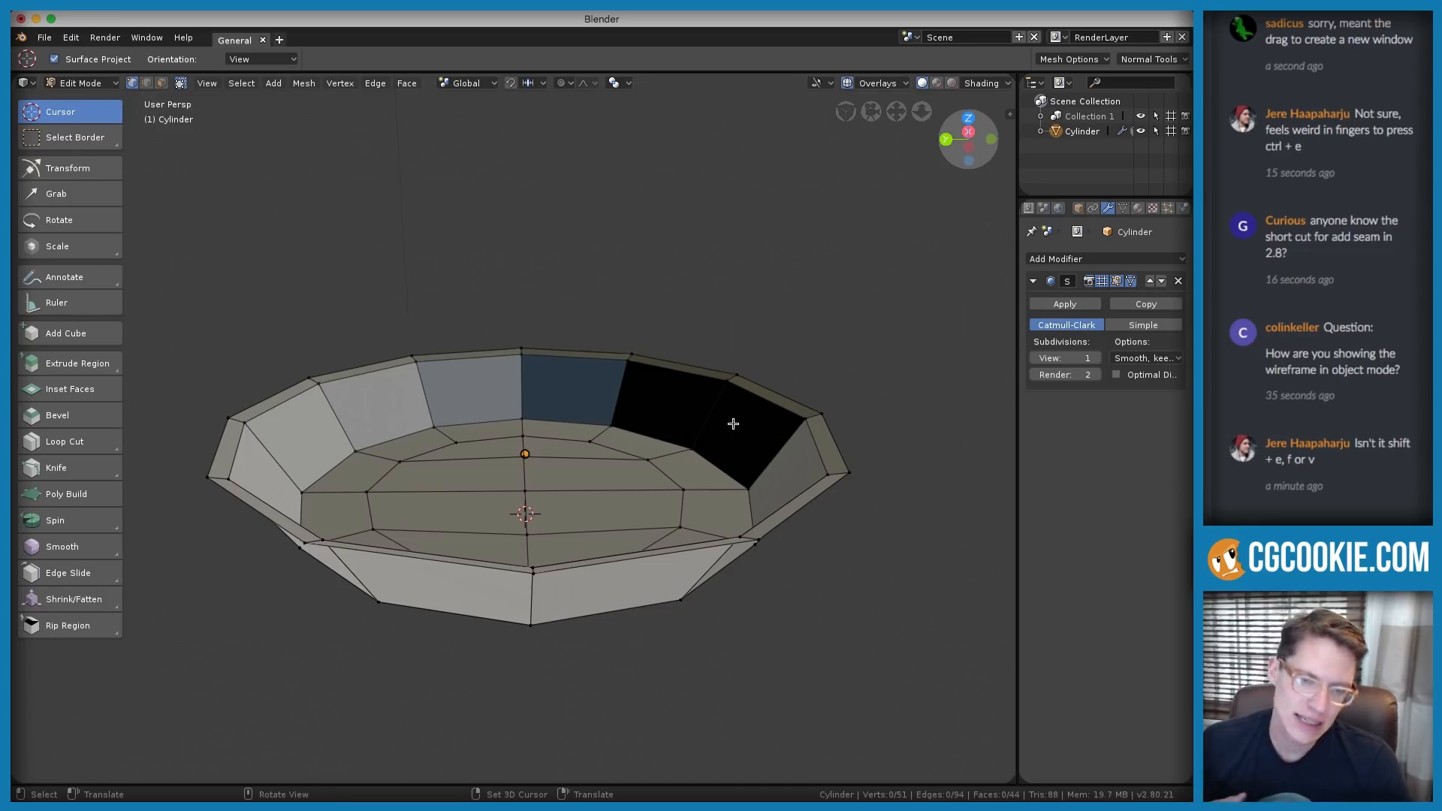
pyautogui.press('a')
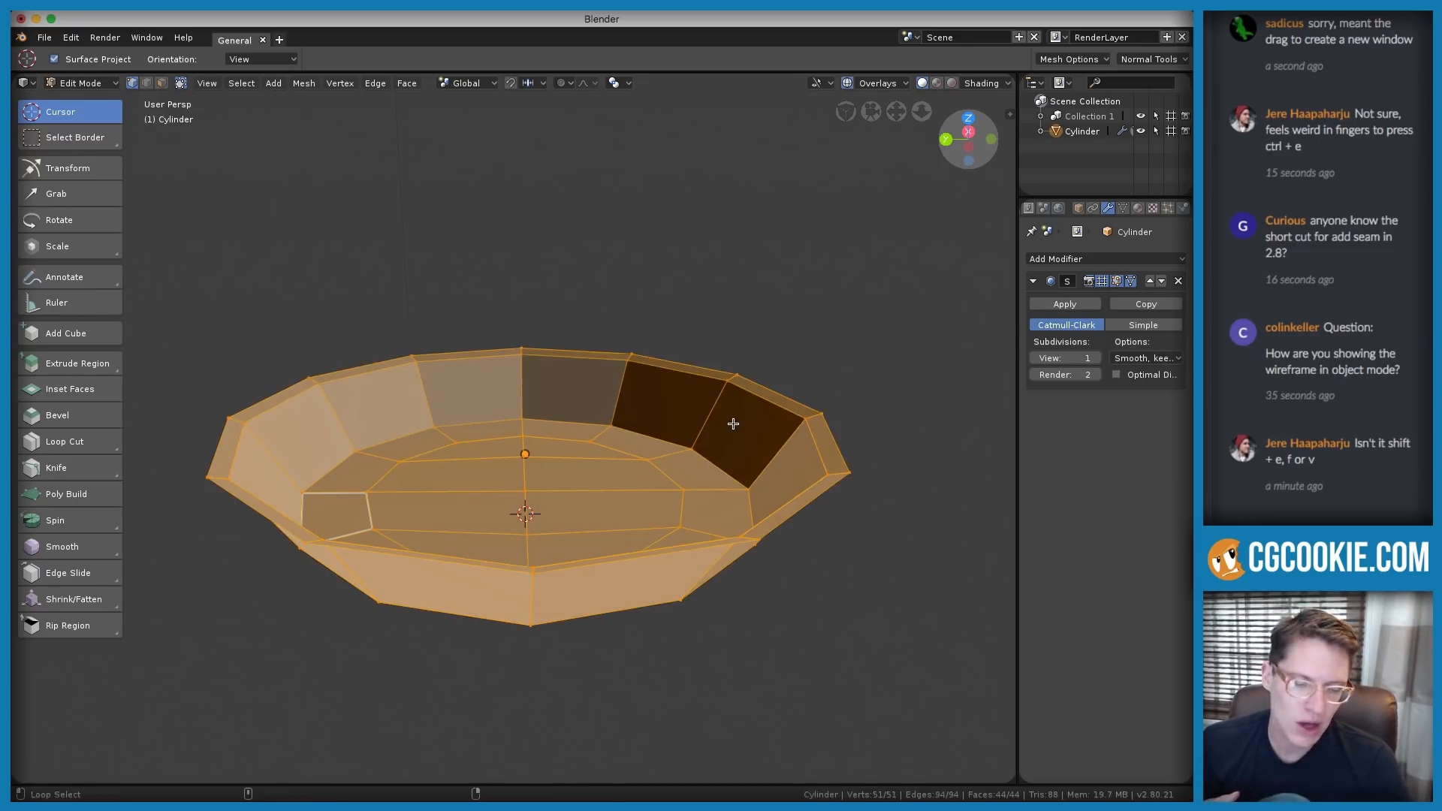
pyautogui.hotkey('alt', 'a')
pyautogui.press('a')
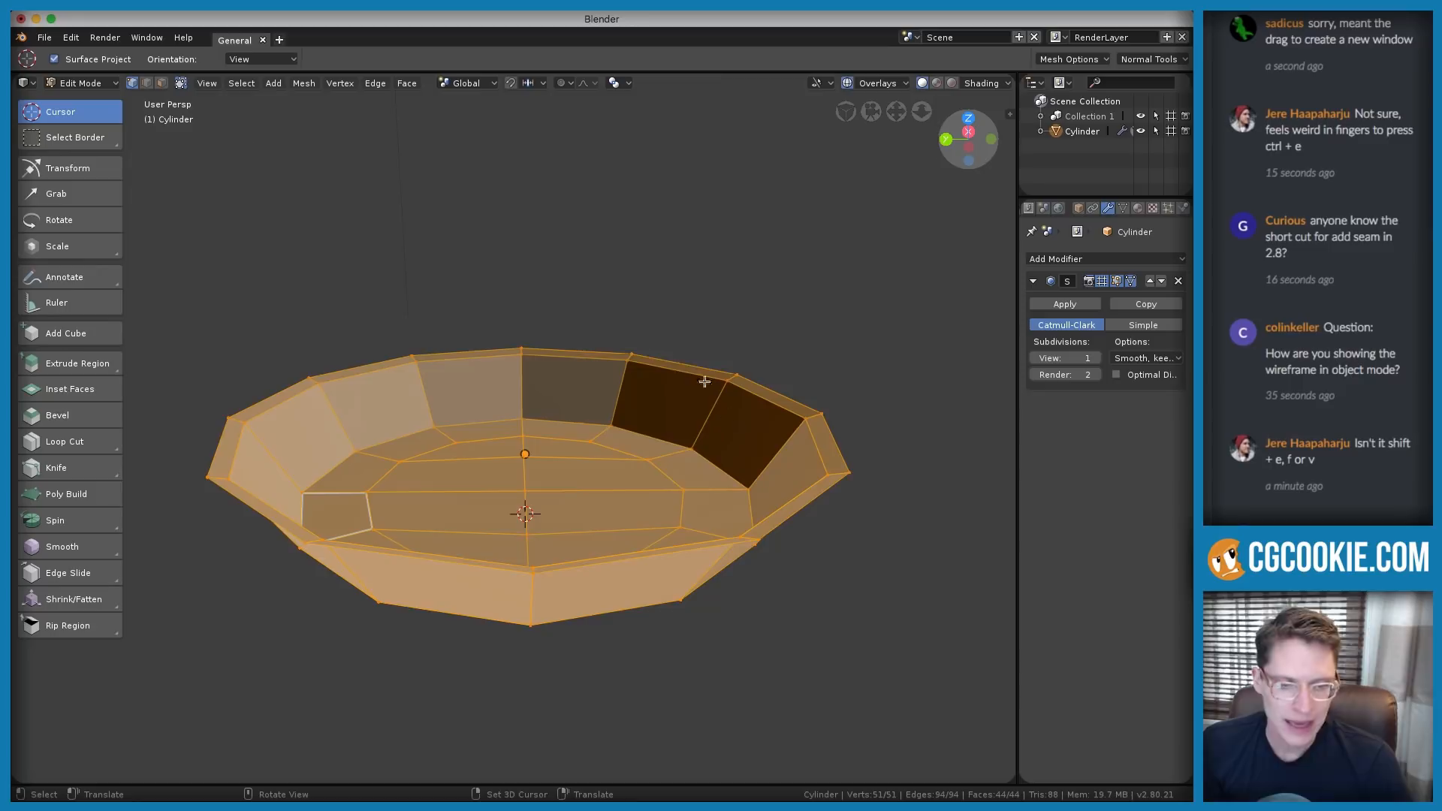
pyautogui.scroll(1, 669, 331)
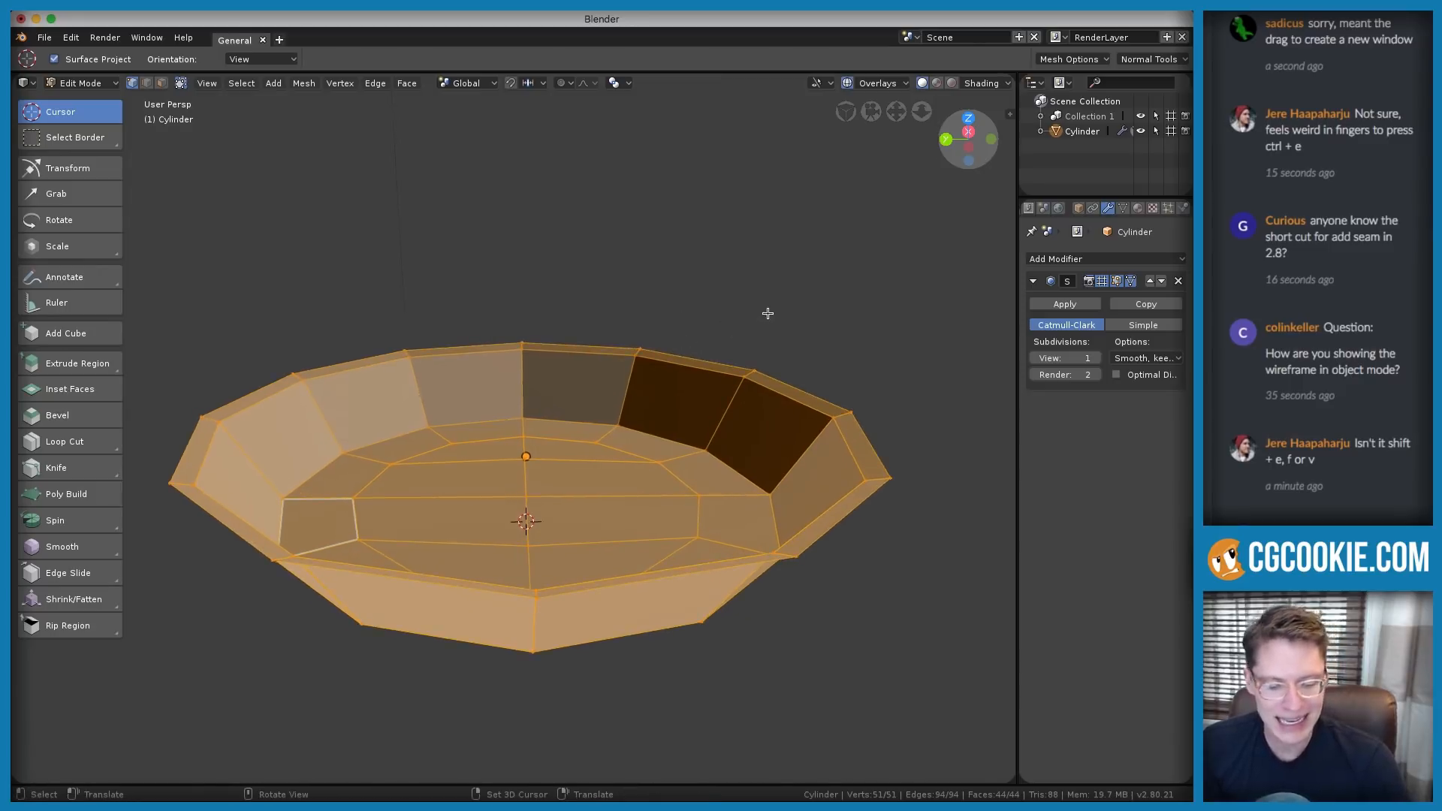
pyautogui.press('e')
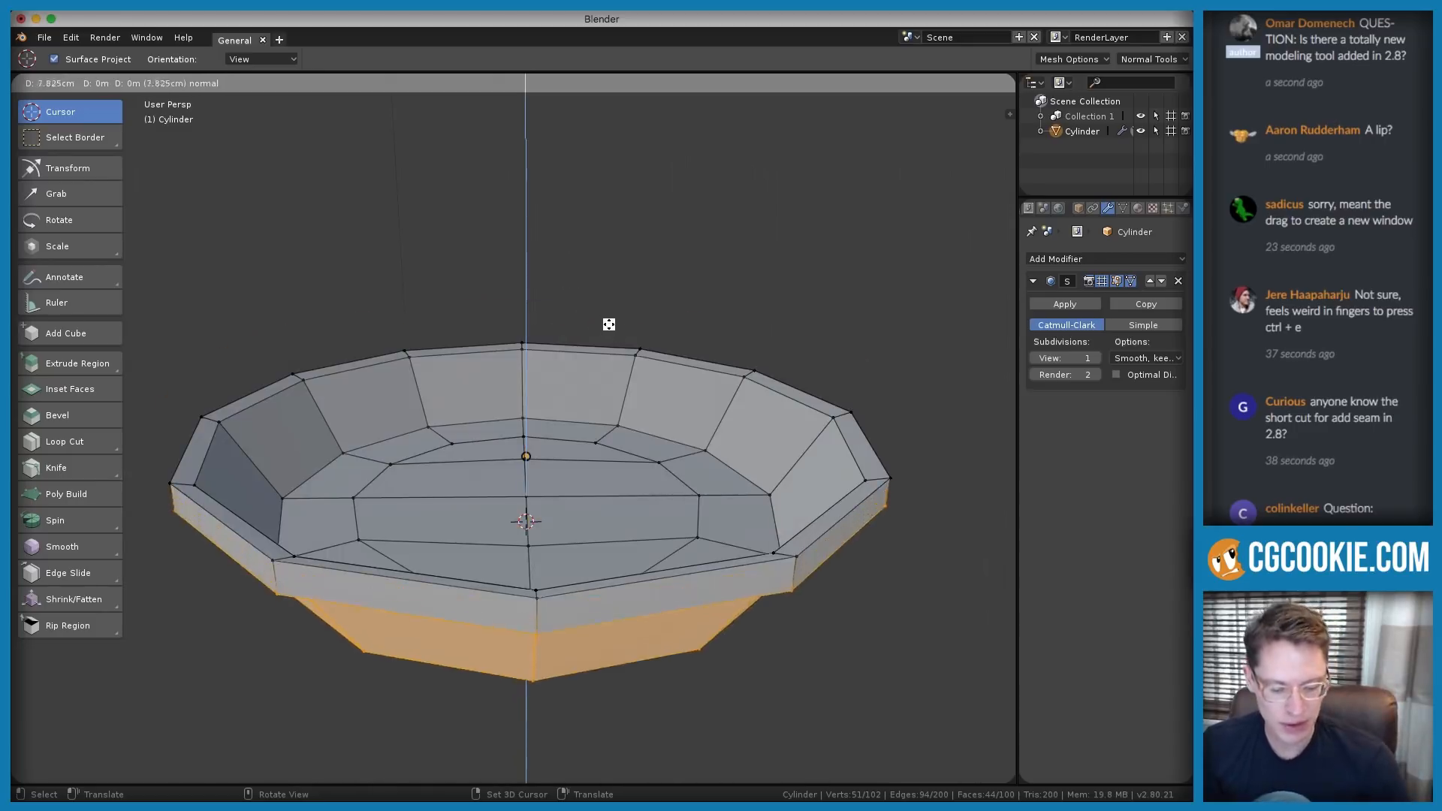
pyautogui.press('x')
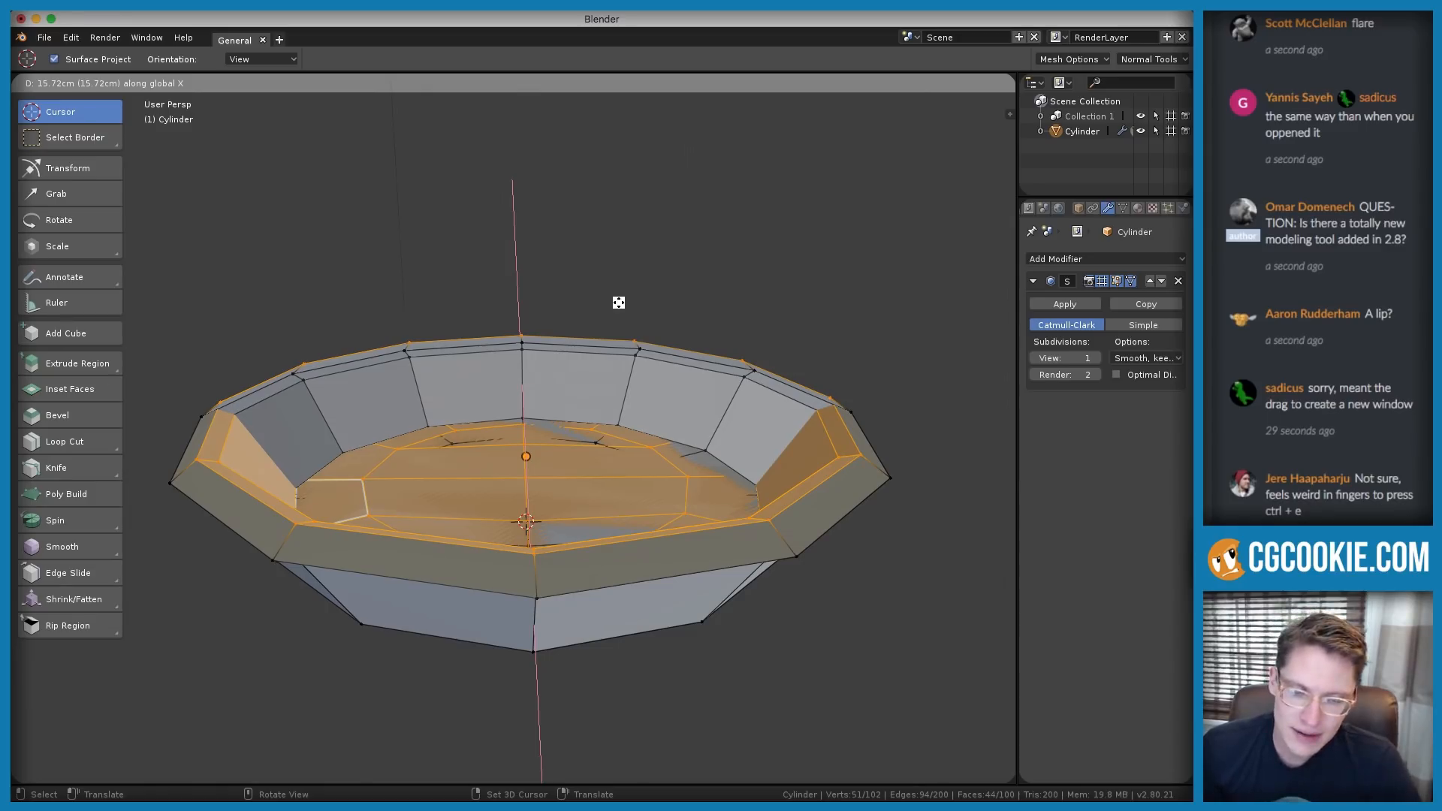
pyautogui.rightClick(619, 303)
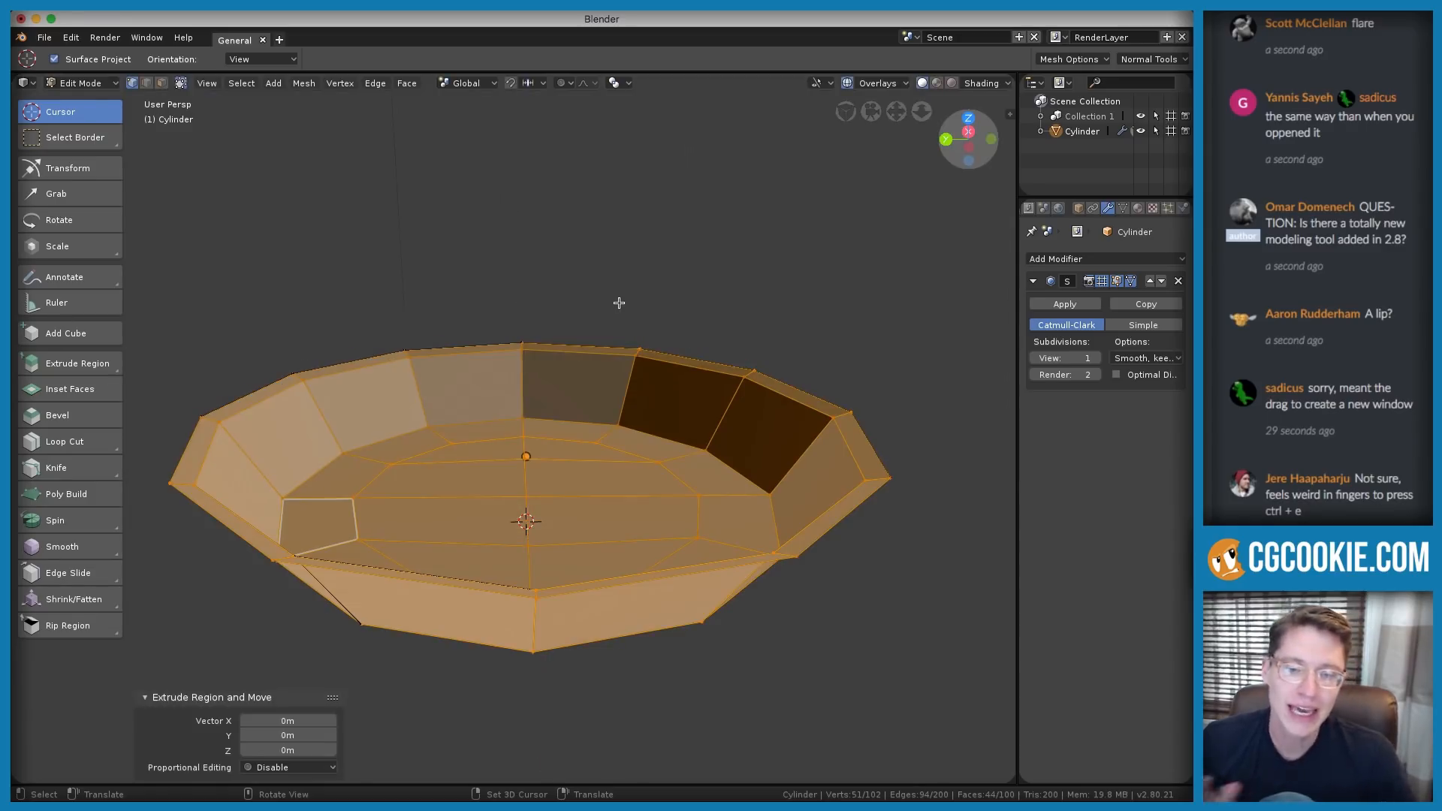
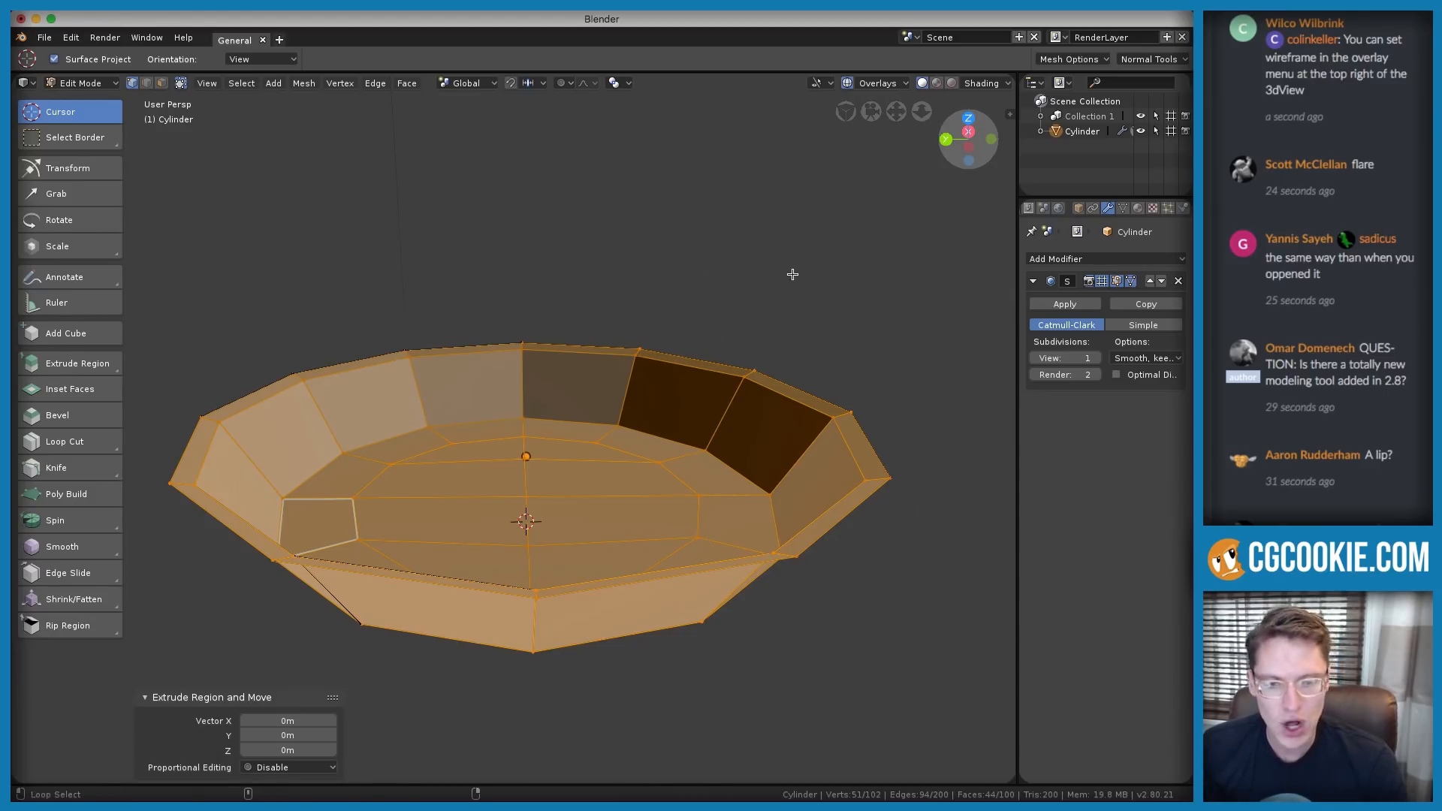
pyautogui.hotkey('alt', 's')
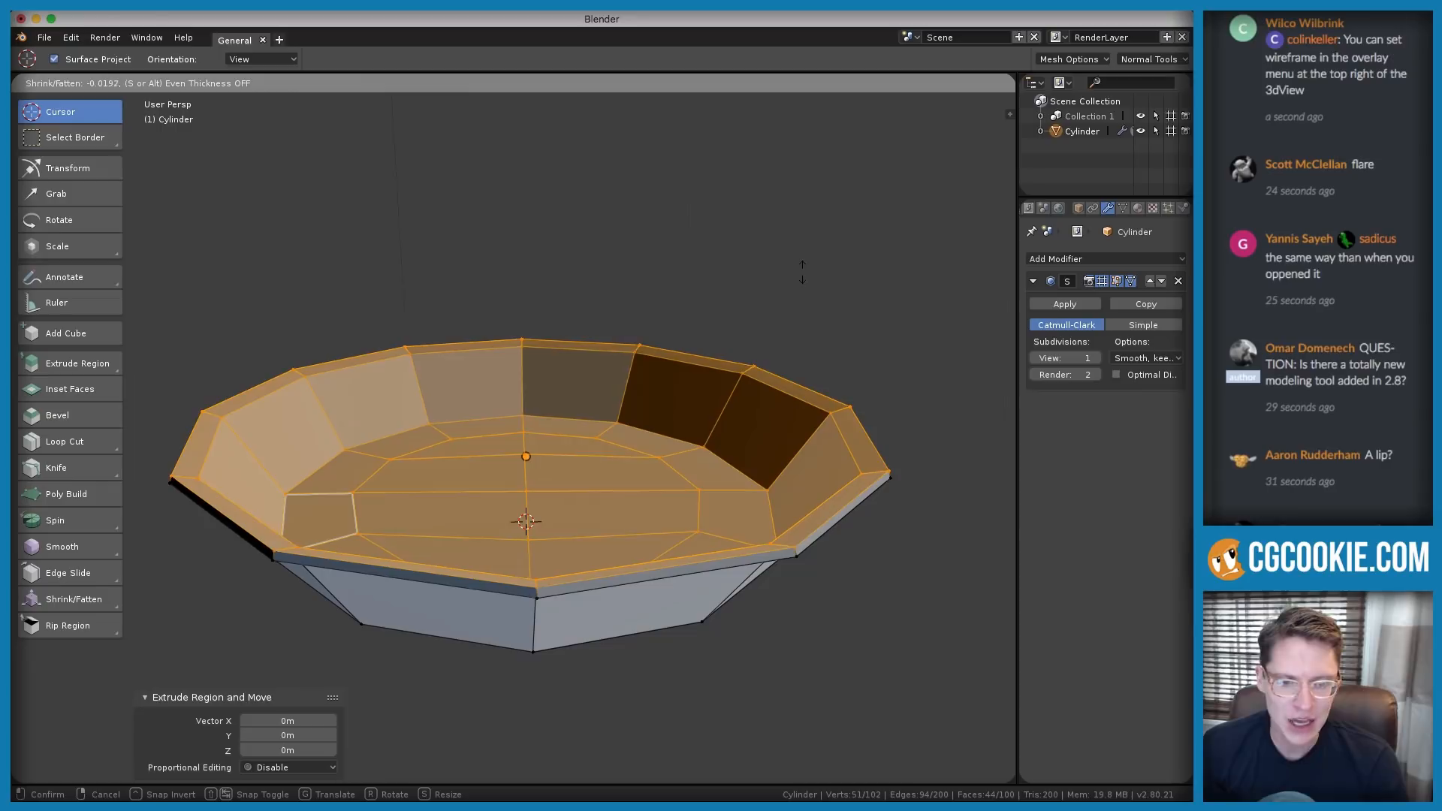
pyautogui.click(802, 272)
pyautogui.moveTo(805, 299); pyautogui.dragTo(736, 390, button='middle')
# Select all of the thickened mesh, return to Object Mode and inspect the subdivided bowl
pyautogui.press('a')
pyautogui.press('Tab')
pyautogui.scroll(3, 734, 446)
pyautogui.scroll(-4, 734, 446)
pyautogui.moveTo(734, 446); pyautogui.dragTo(558, 404, button='middle')
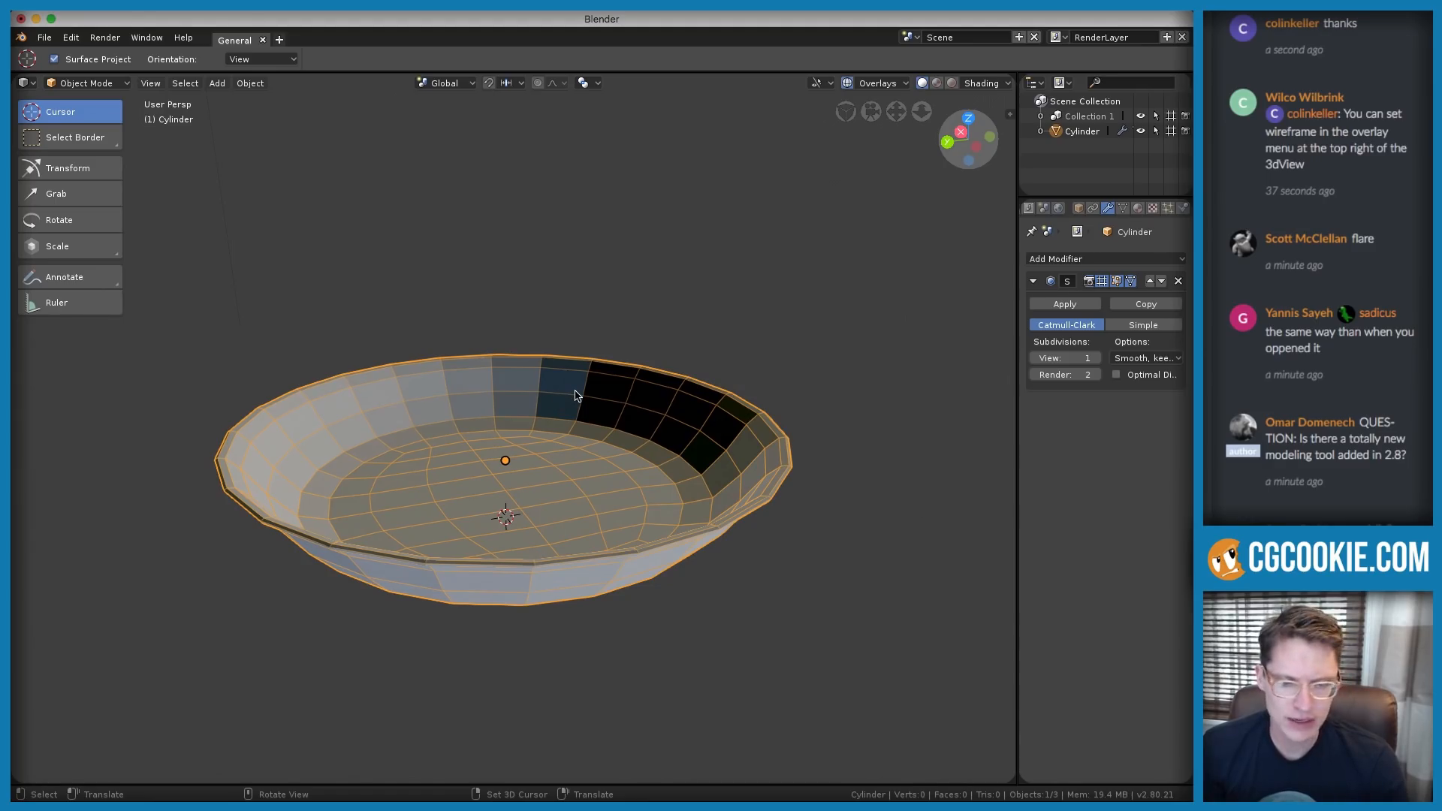
# Recalculate the whole mesh's normals to the outside in Edit Mode, and view the bowl in Object Mode
pyautogui.click(248, 83)
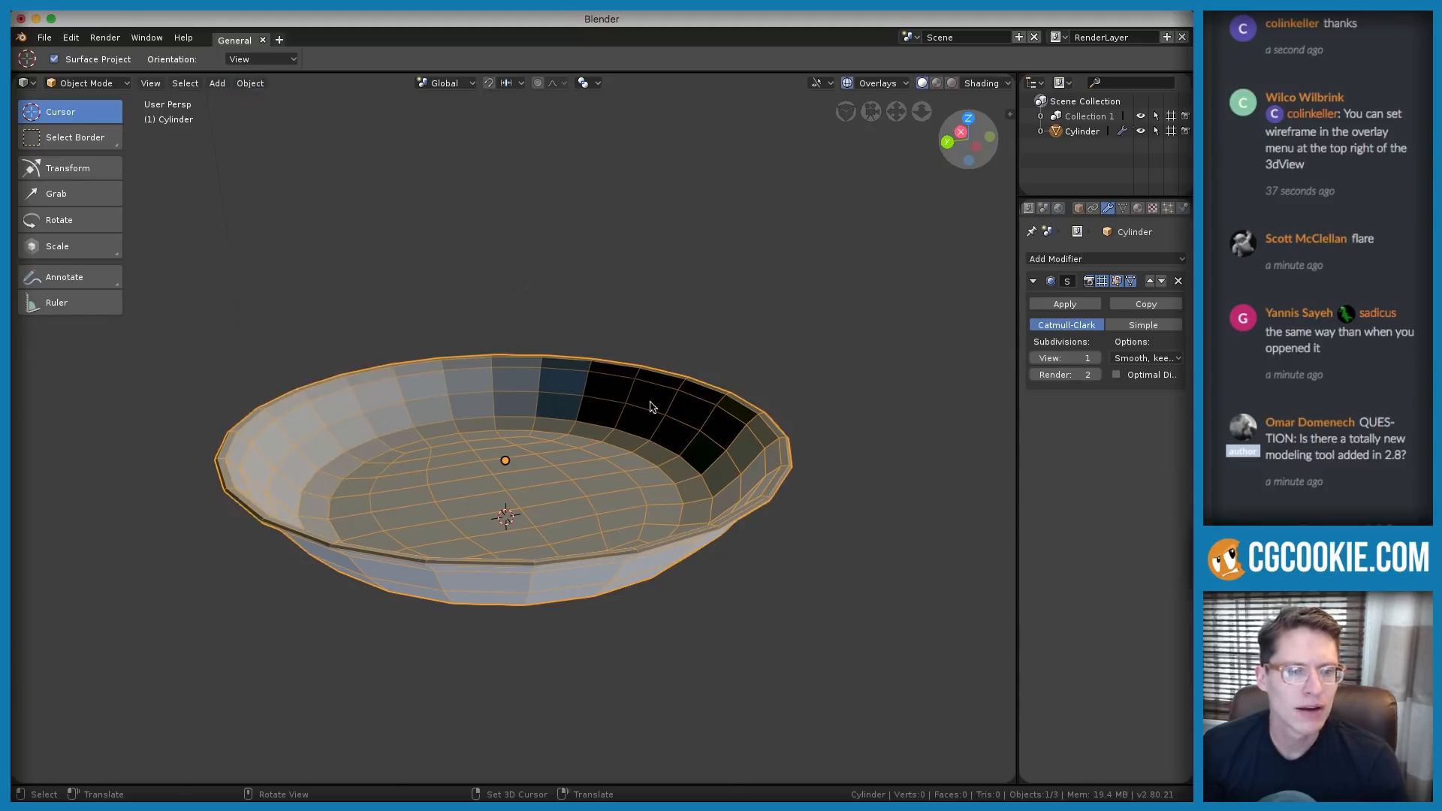
pyautogui.press('Tab')
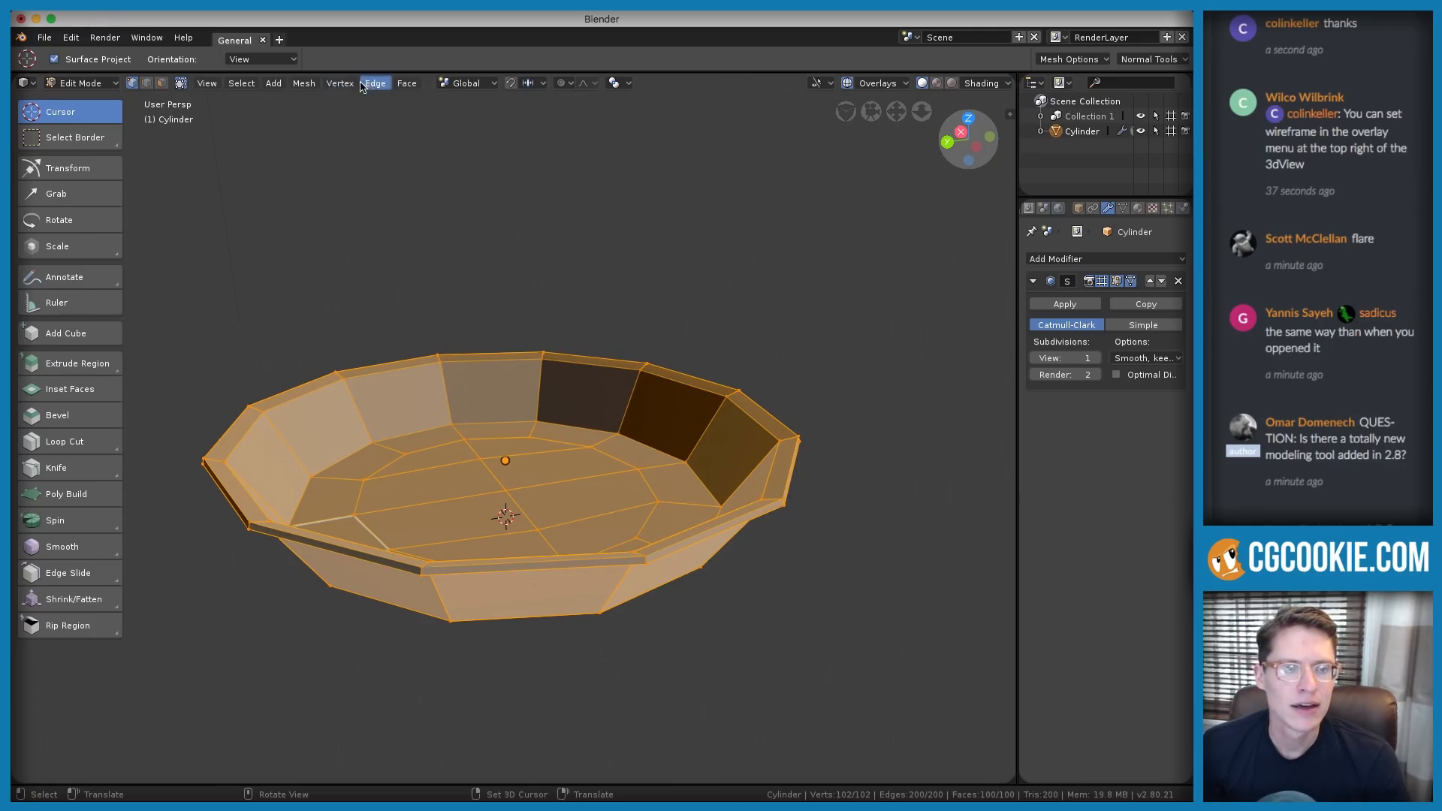
pyautogui.click(304, 86)
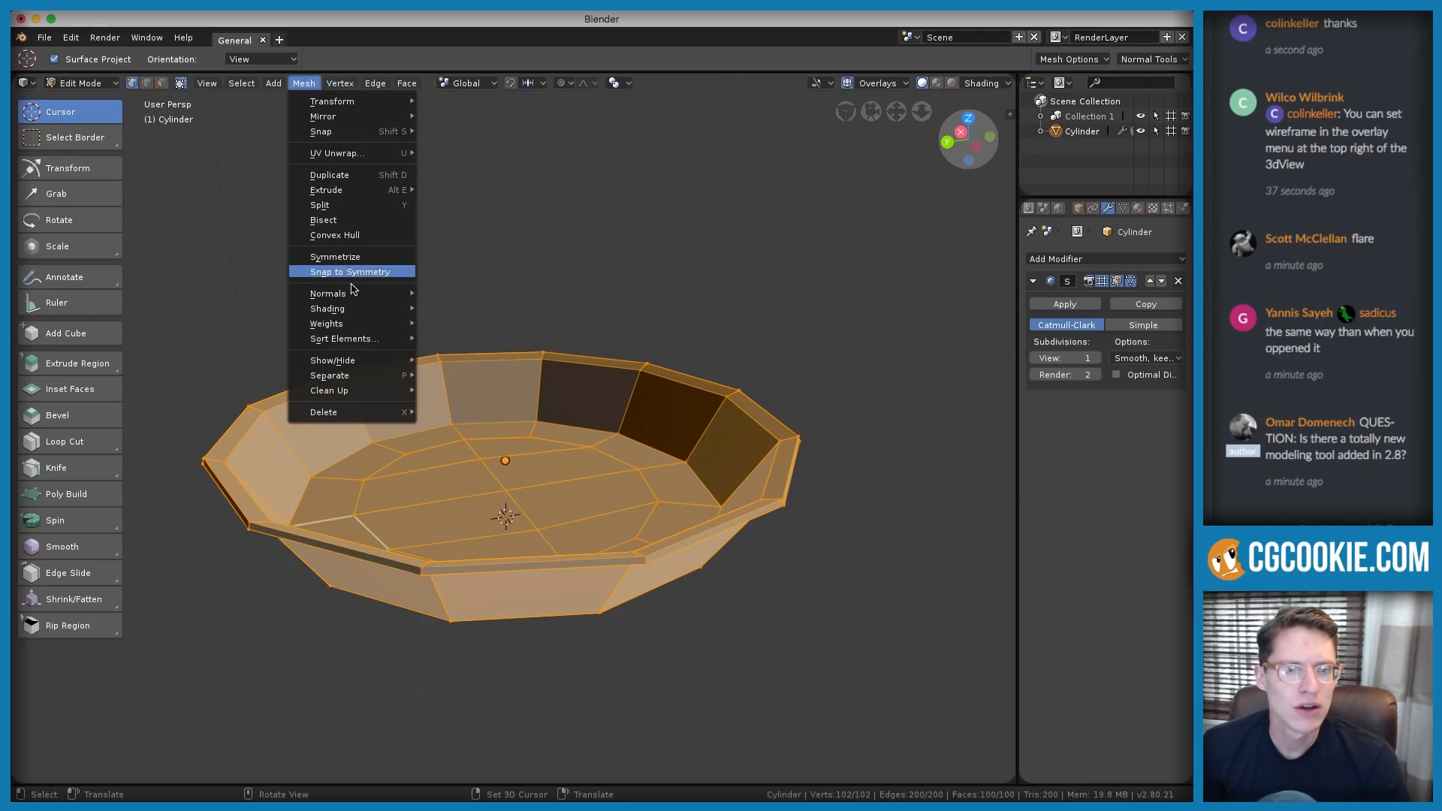
pyautogui.moveTo(353, 295)
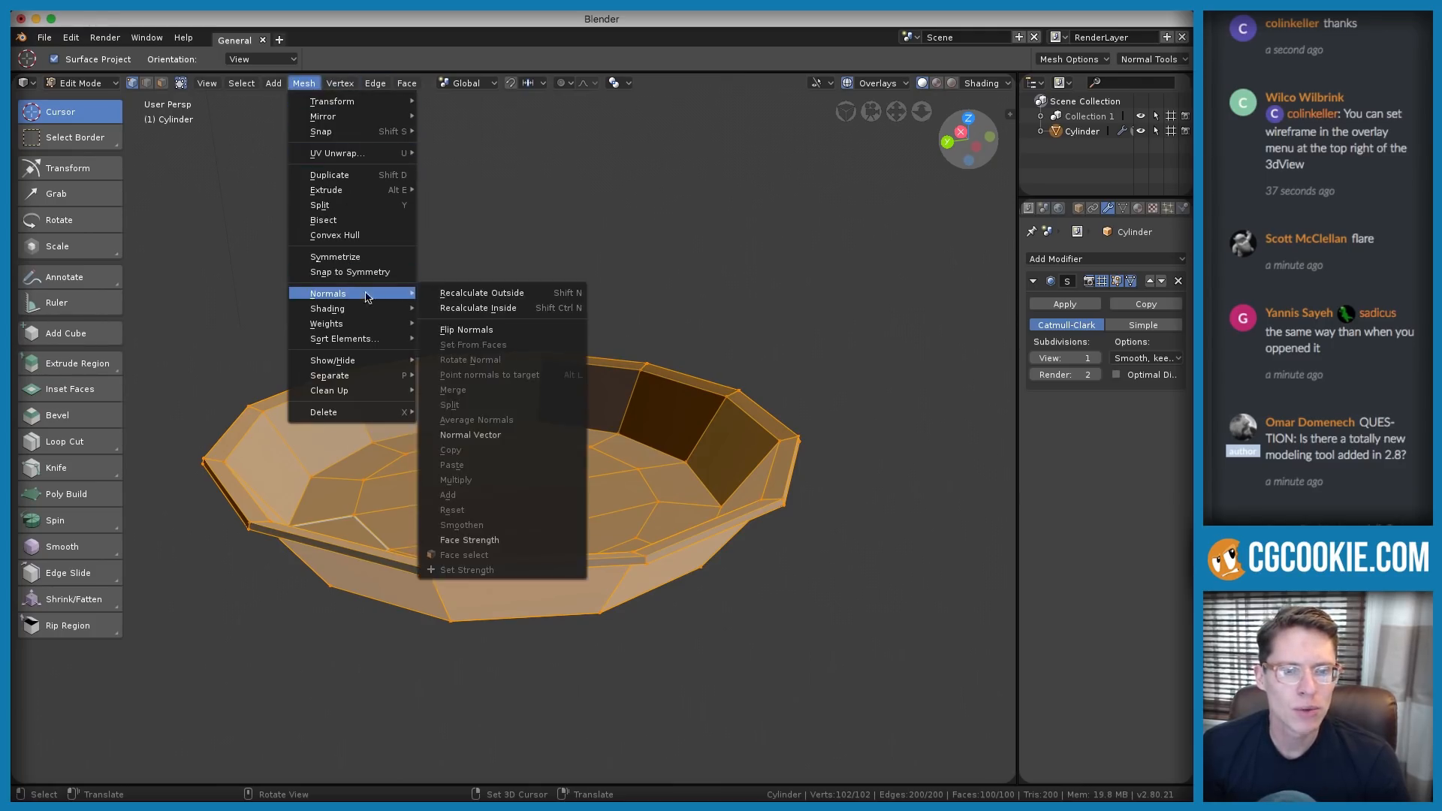
pyautogui.click(512, 293)
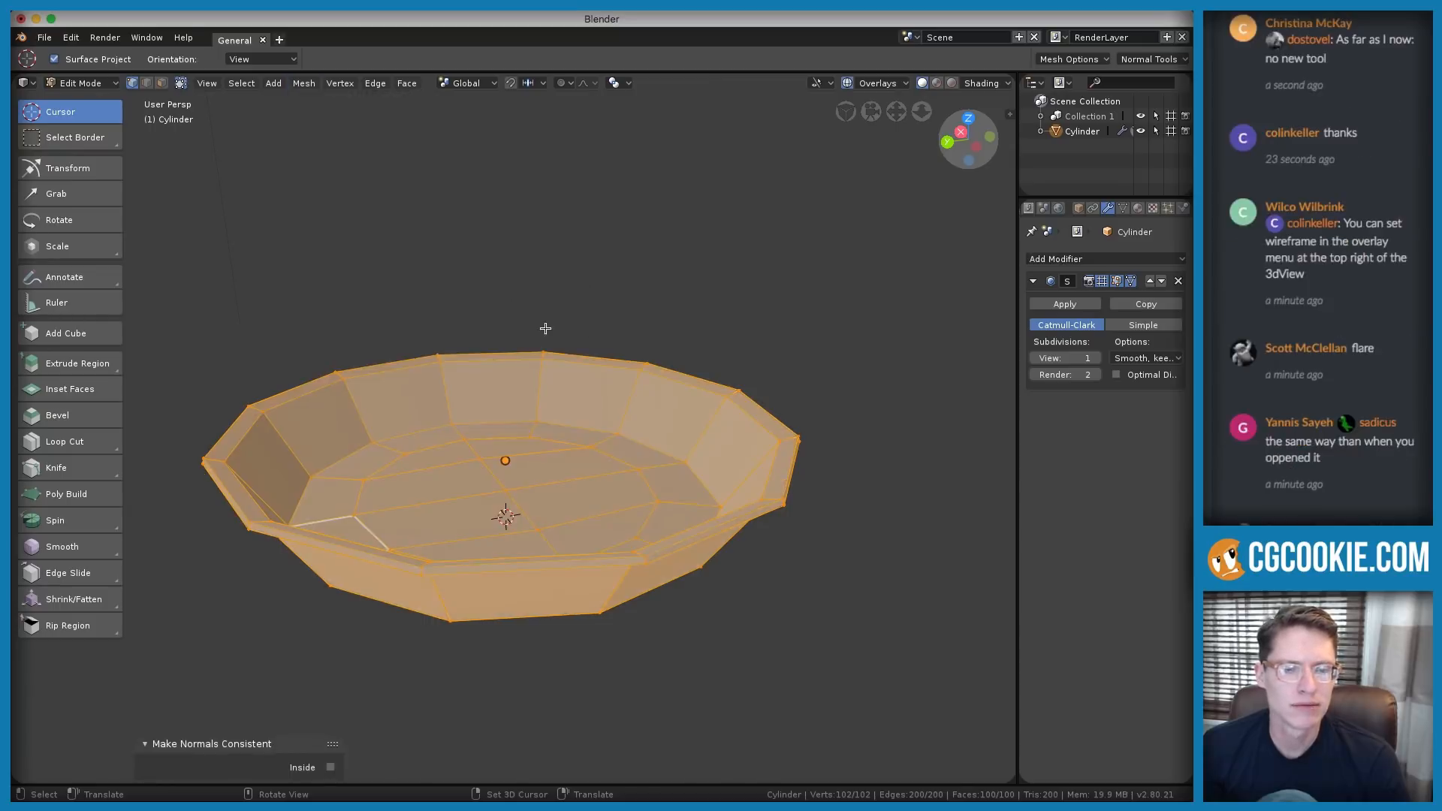
pyautogui.press('Tab')
pyautogui.moveTo(685, 426); pyautogui.dragTo(601, 328, button='middle')
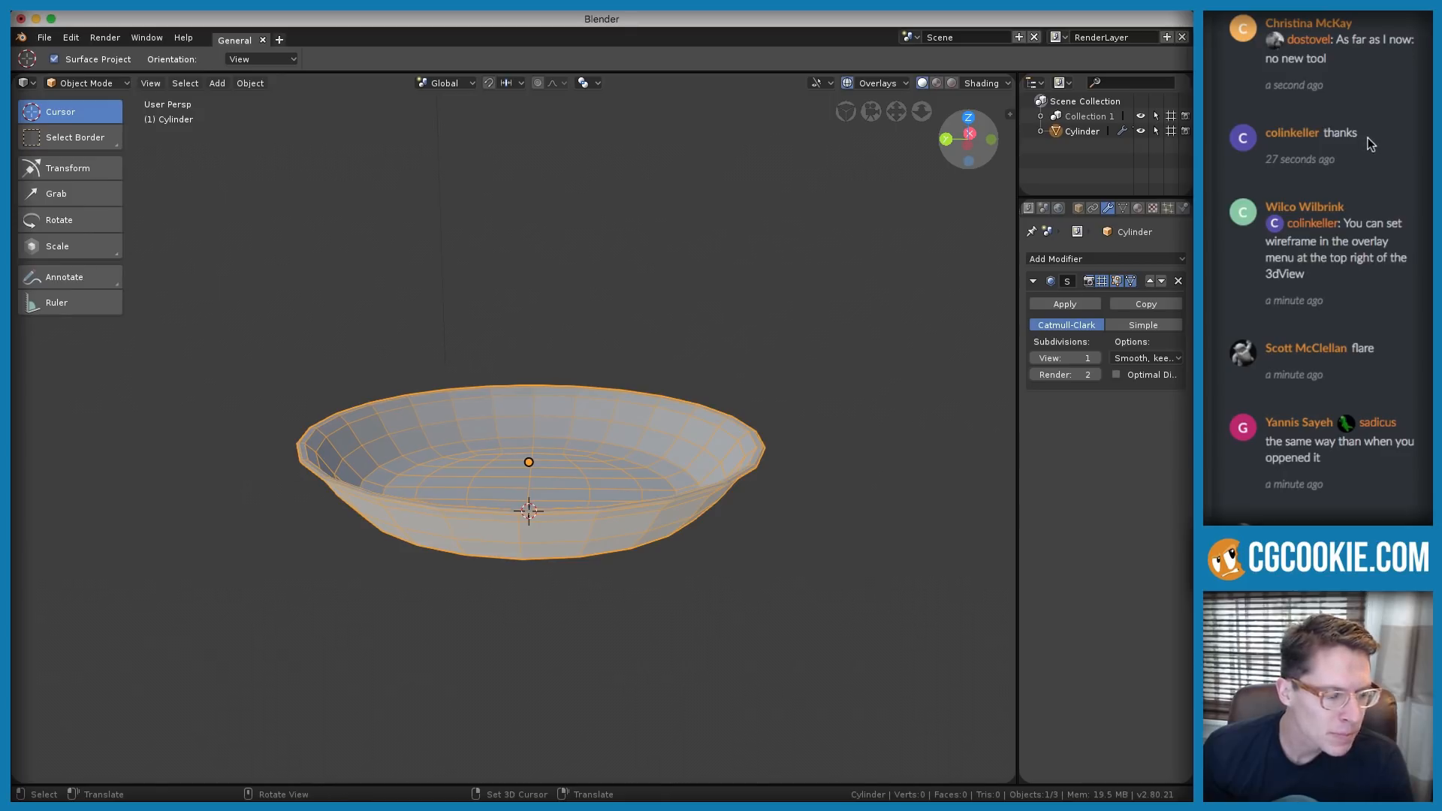
# Read the live chat questions about new modeling tools in 2.8 and about using Solidify
pyautogui.click(1390, 519)
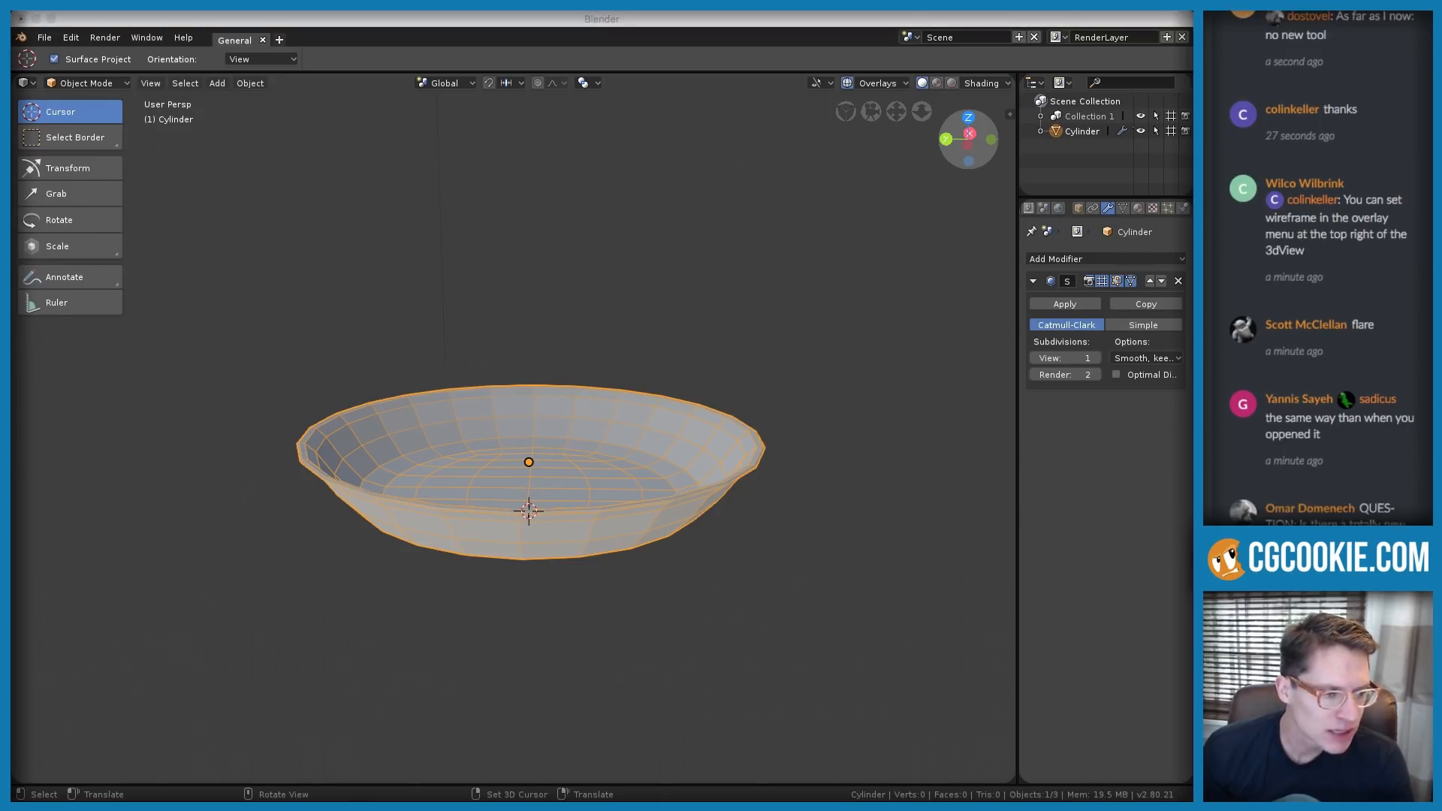
pyautogui.tripleClick(1363, 507)
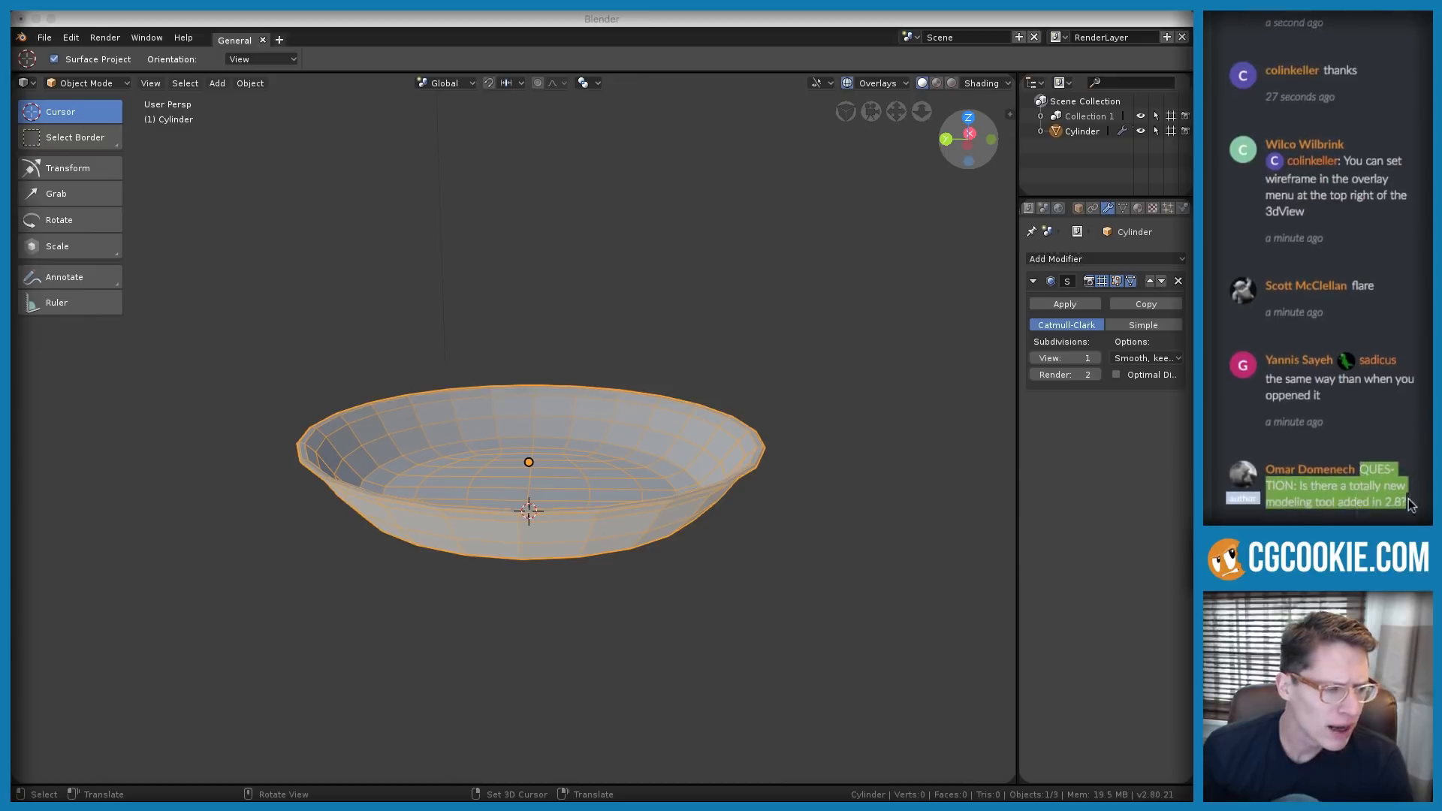
pyautogui.click(1401, 502)
pyautogui.scroll(-1, 1392, 505)
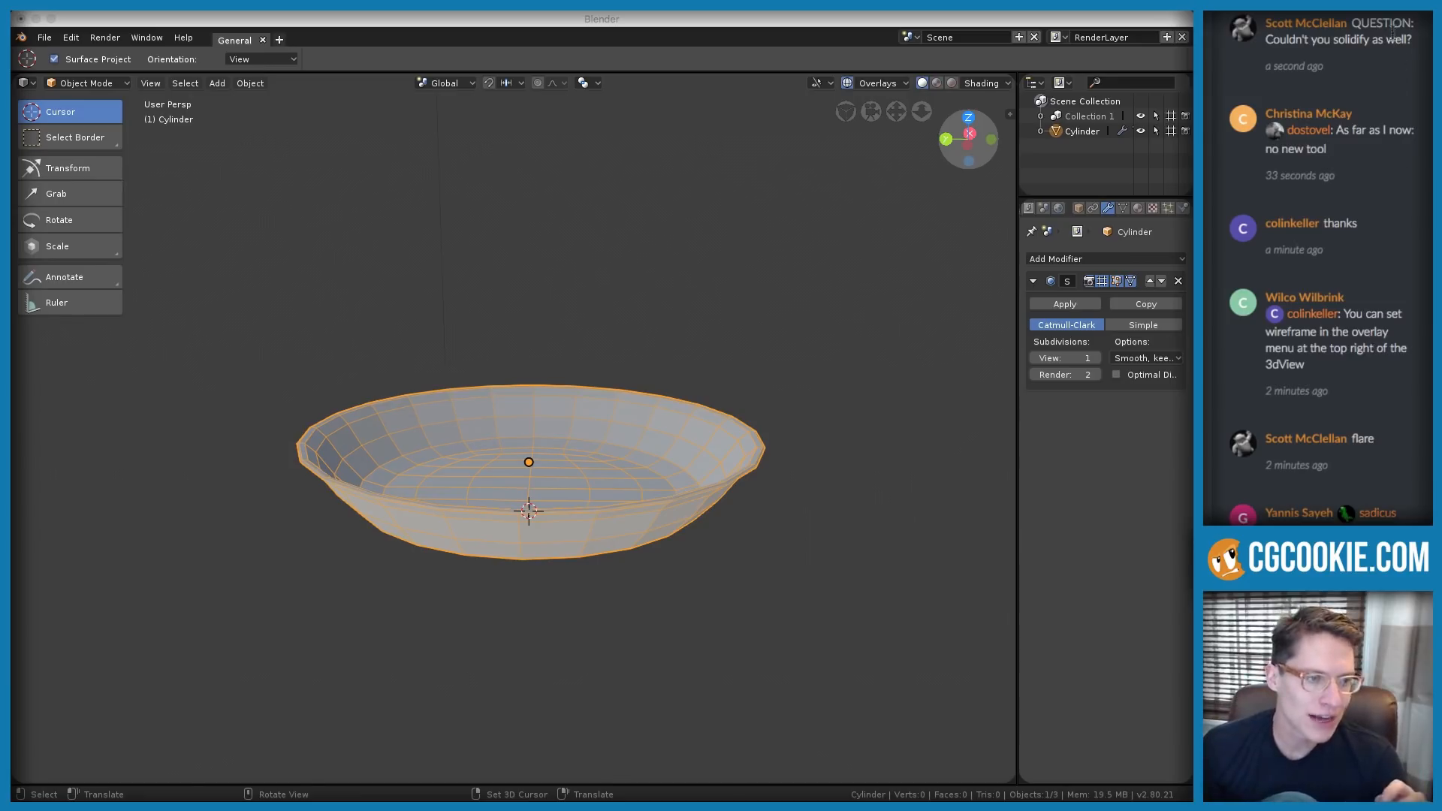
pyautogui.moveTo(1414, 41); pyautogui.dragTo(1354, 39)
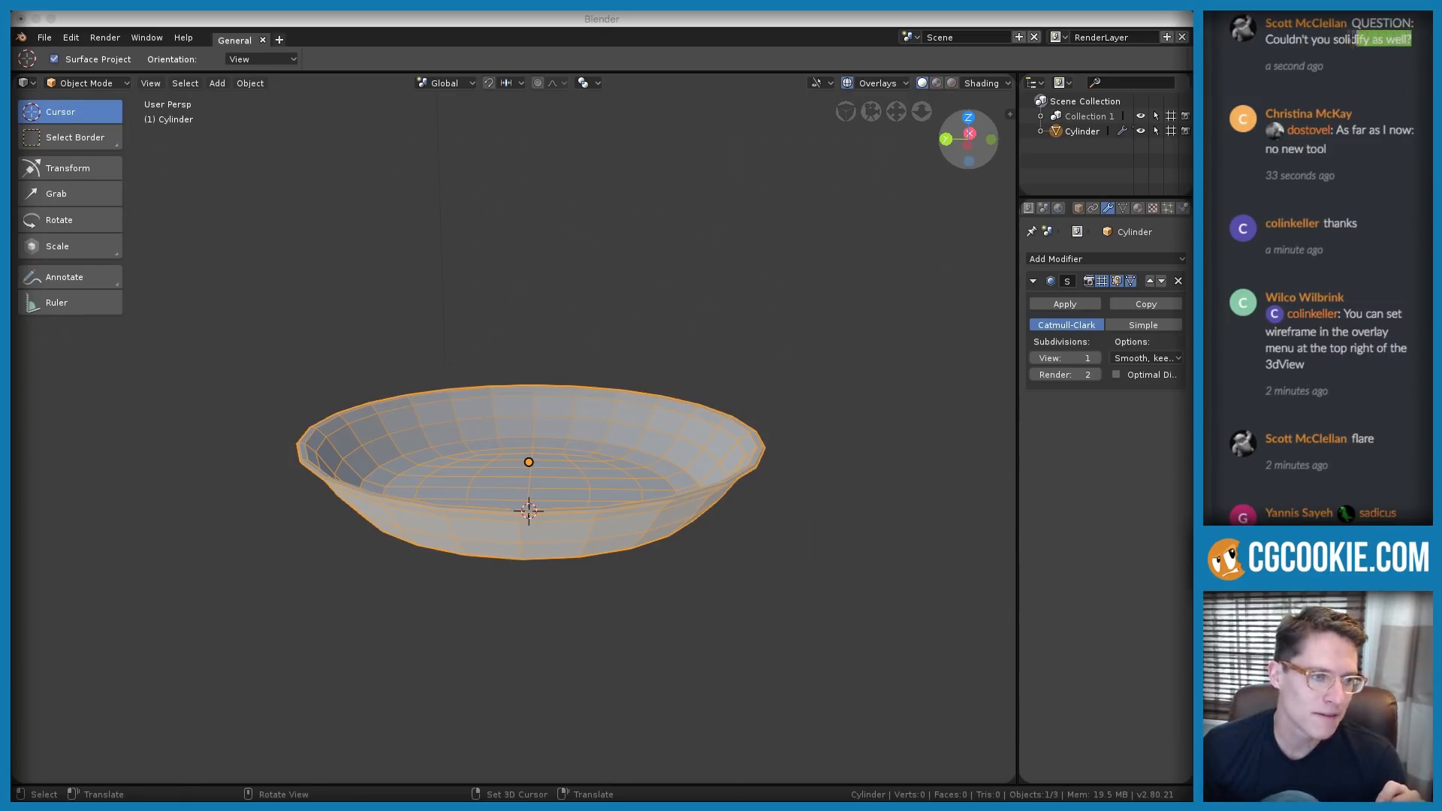
pyautogui.scroll(-5, 1354, 39)
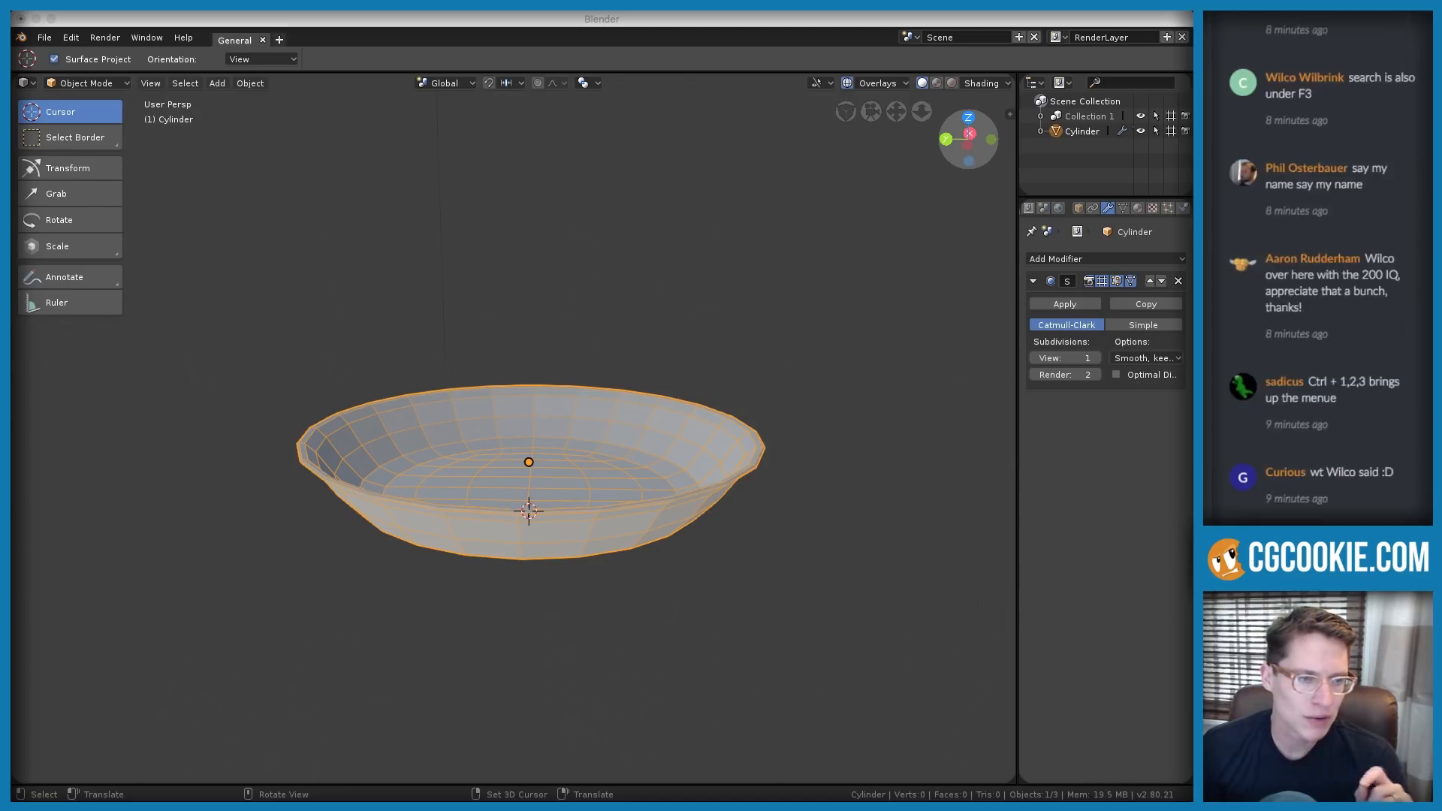
pyautogui.scroll(5, 1400, 47)
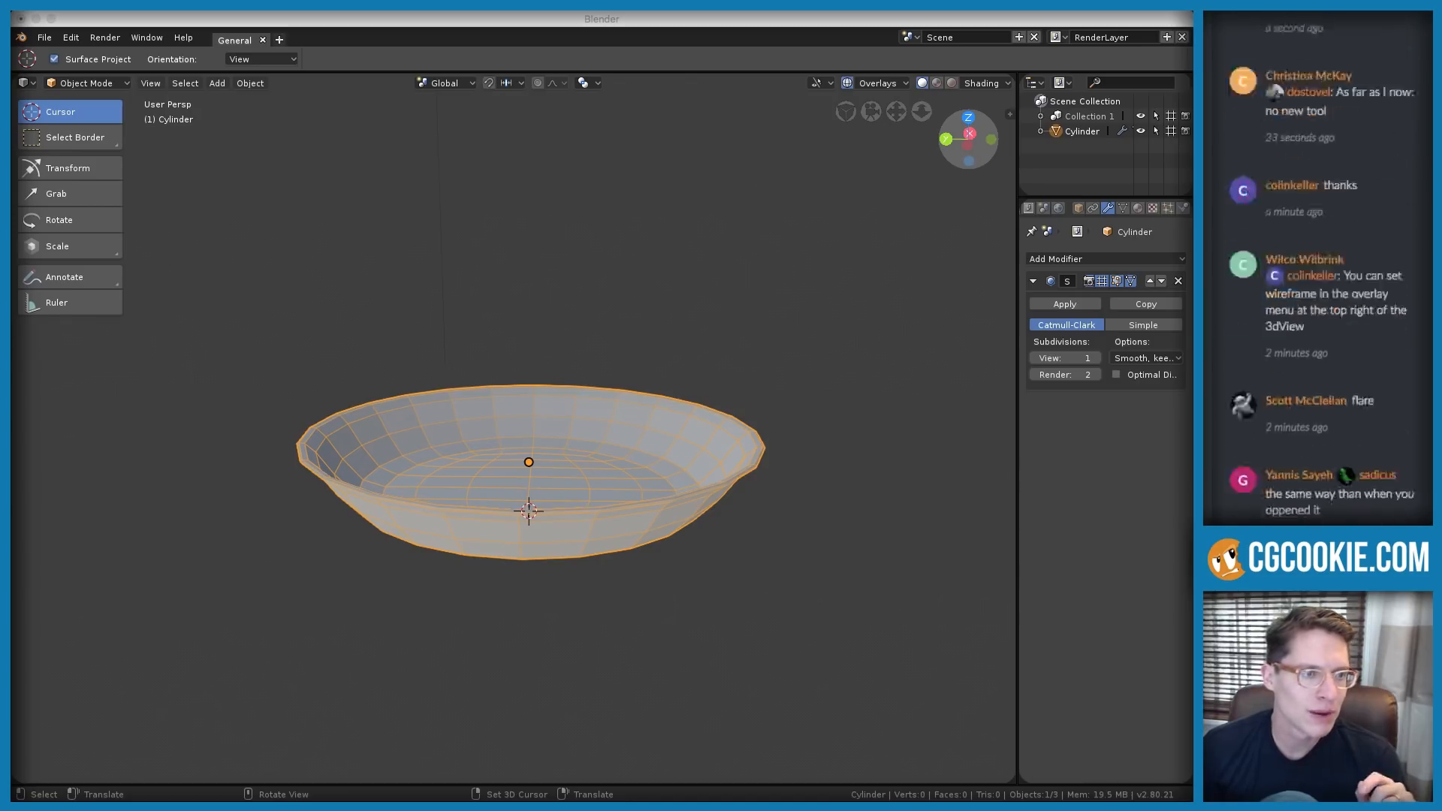
# Duplicate the bowl and place the copy 2.7 m away along the global X axis
pyautogui.click(746, 302)
pyautogui.moveTo(584, 463); pyautogui.dragTo(652, 431, button='middle')
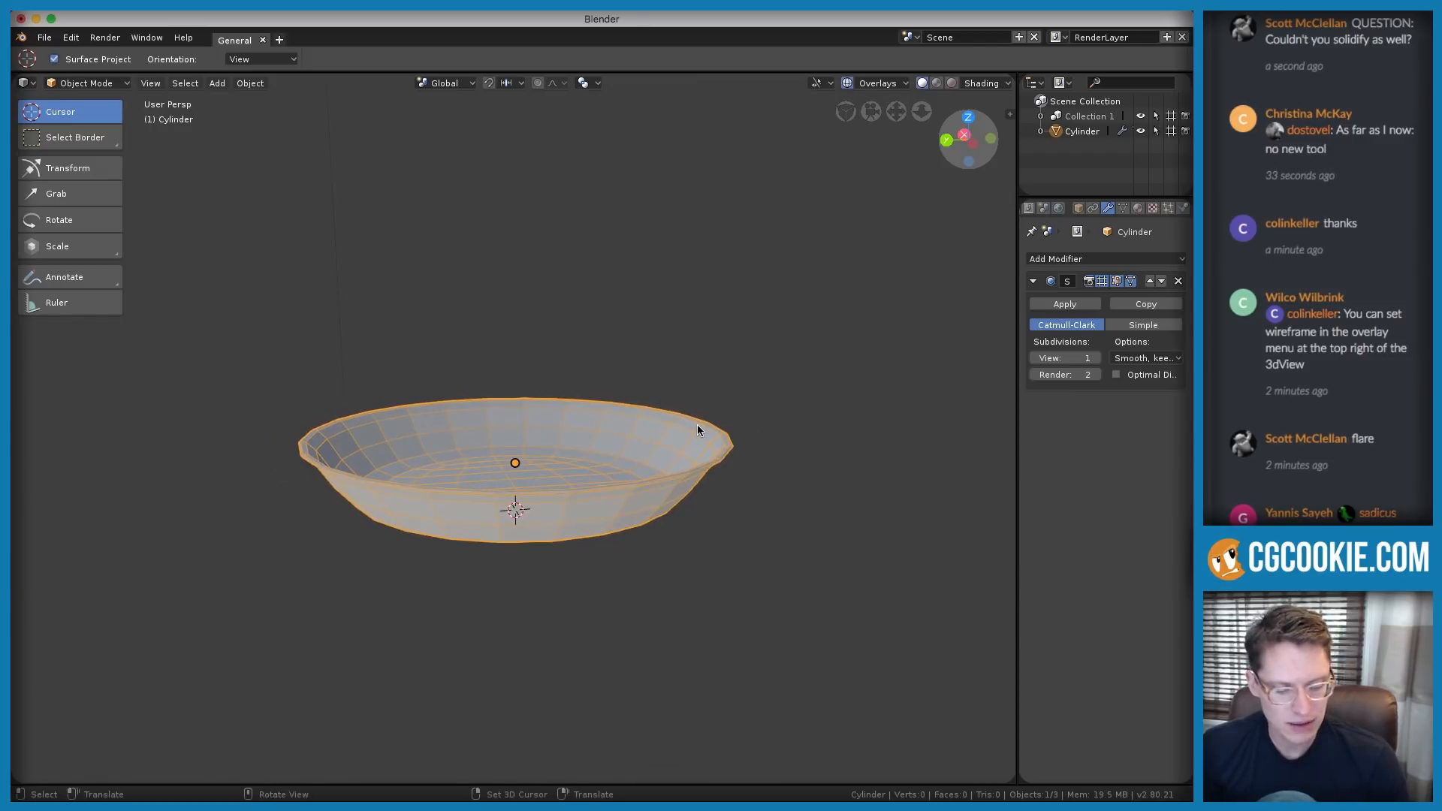
pyautogui.hotkey('shift', 'd')
pyautogui.press('x')
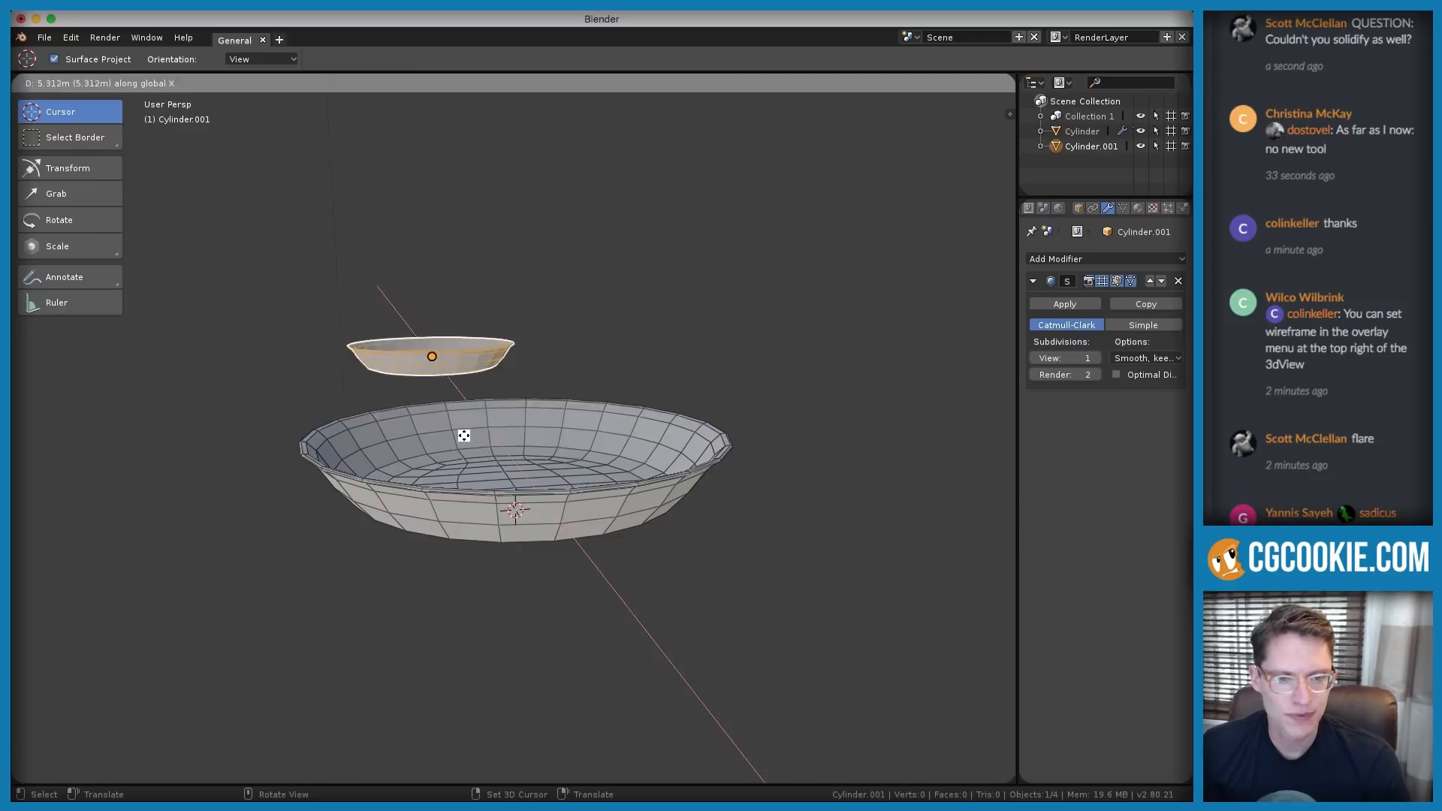
pyautogui.click(552, 456)
pyautogui.click(552, 462)
pyautogui.click(119, 404)
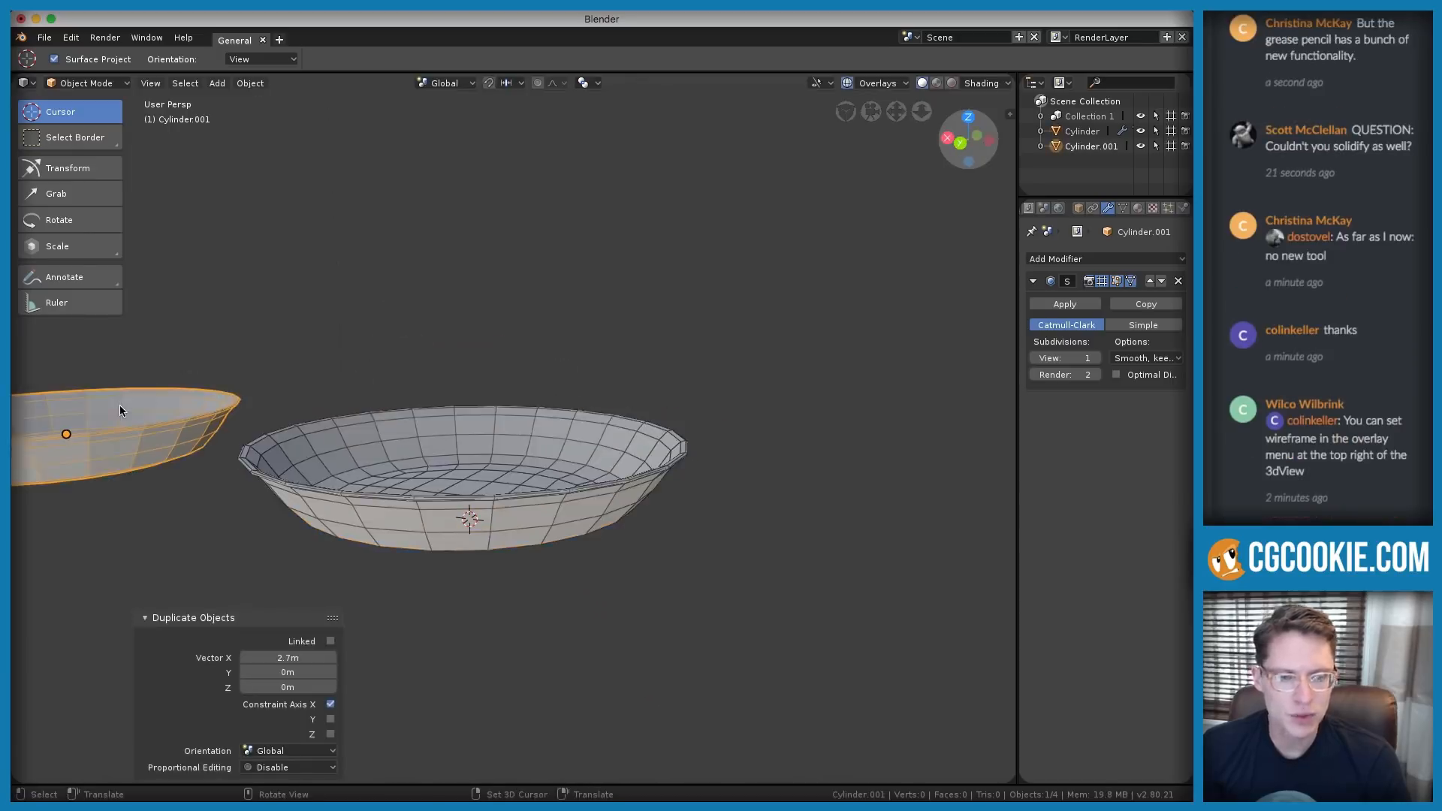
# In Edit Mode, add one centred loop cut around the thickness of the duplicate bowl's rim, with a slide factor of 0
pyautogui.press('KP_Decimal')
pyautogui.press('Tab')
pyautogui.press('Tab')
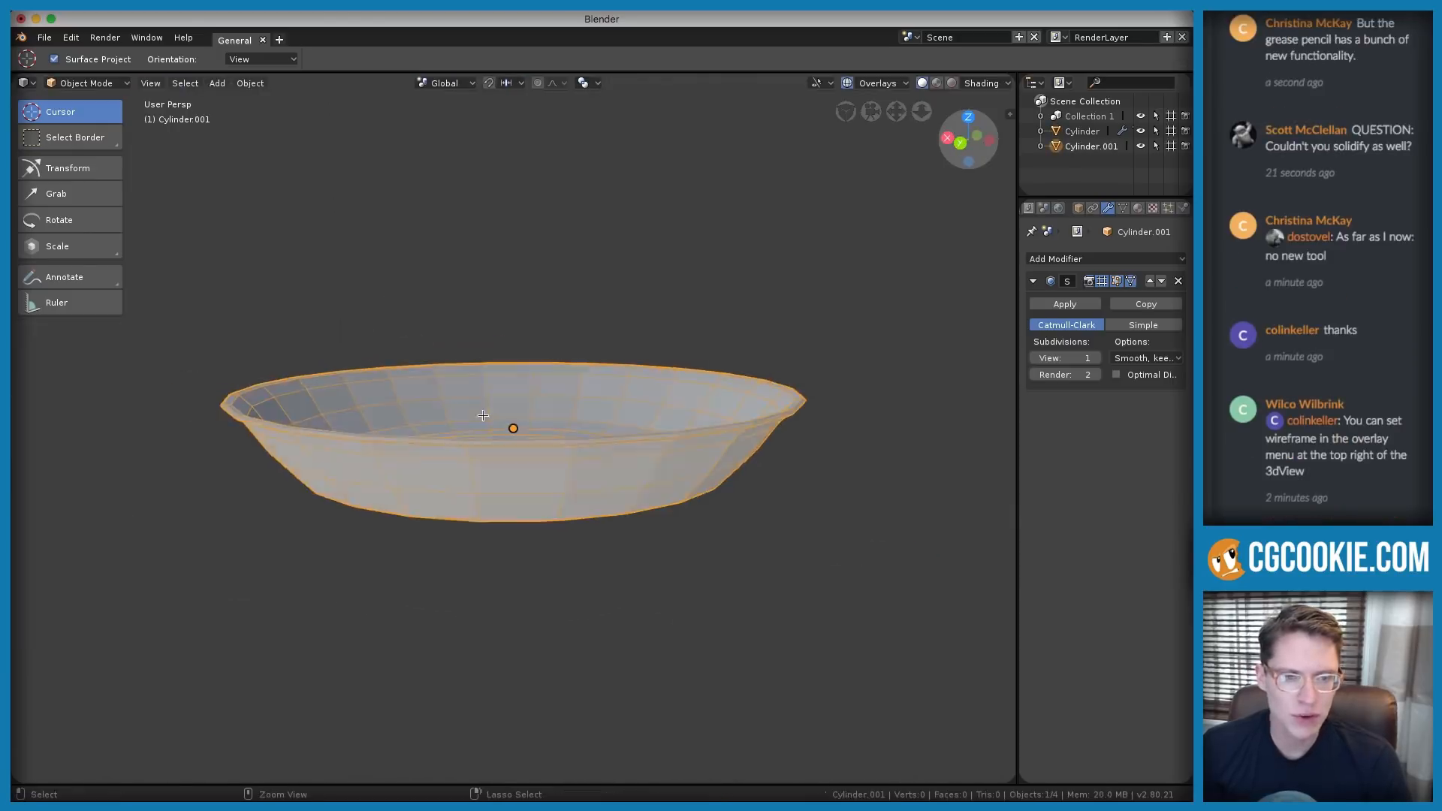
pyautogui.press('Tab')
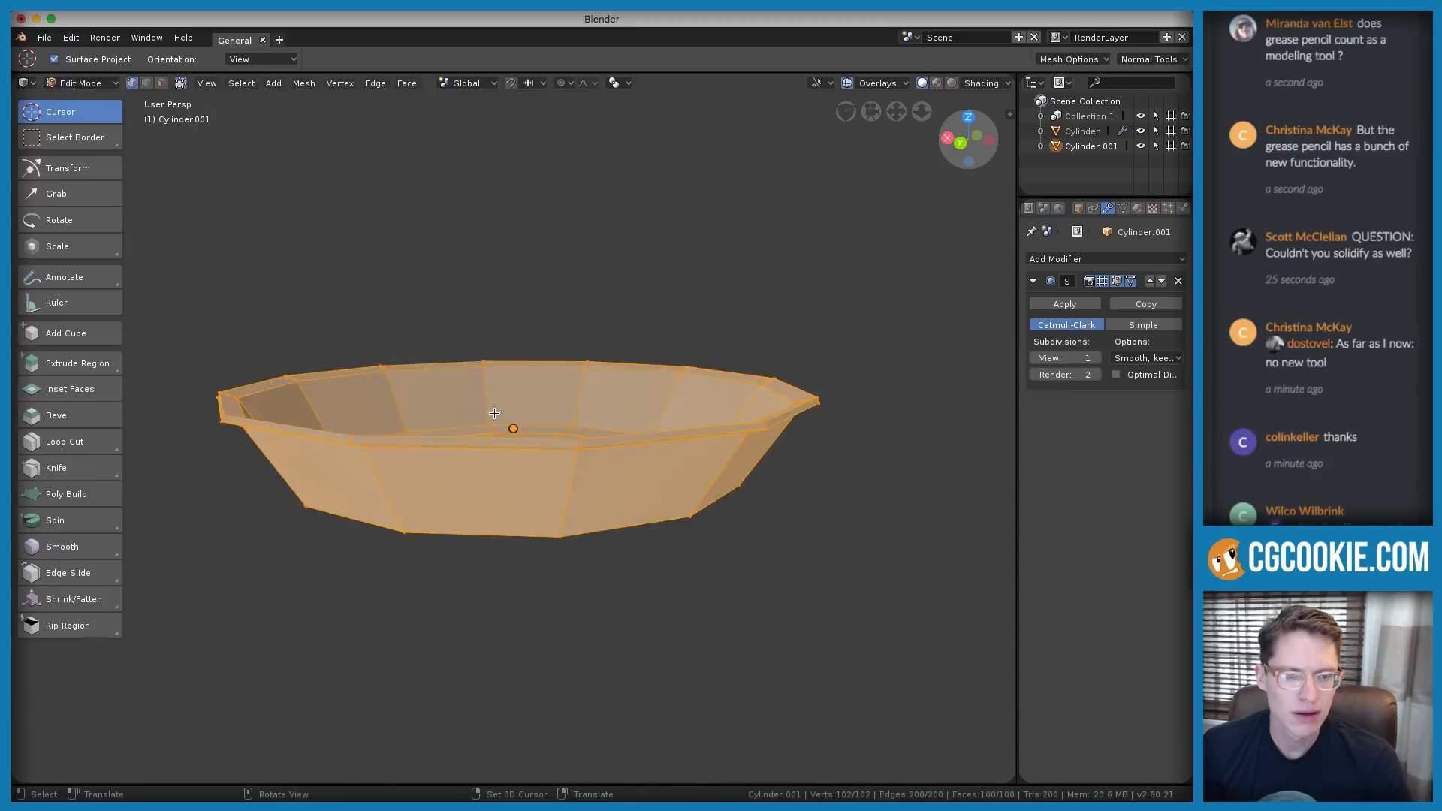
pyautogui.moveTo(320, 379); pyautogui.dragTo(366, 513, button='middle')
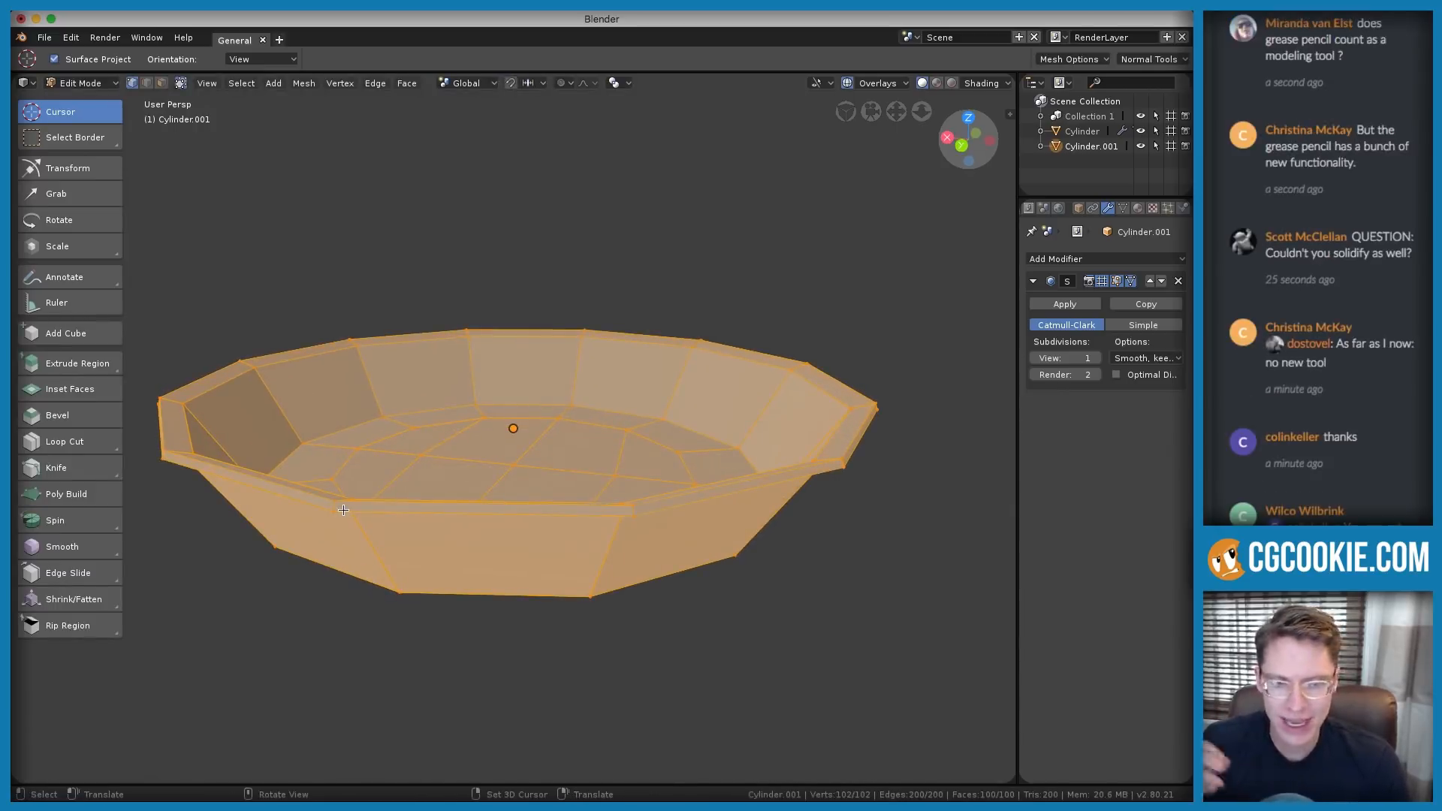
pyautogui.press('ctrl')
pyautogui.hotkey('ctrl', 'r')
pyautogui.click(344, 510)
pyautogui.rightClick(347, 498)
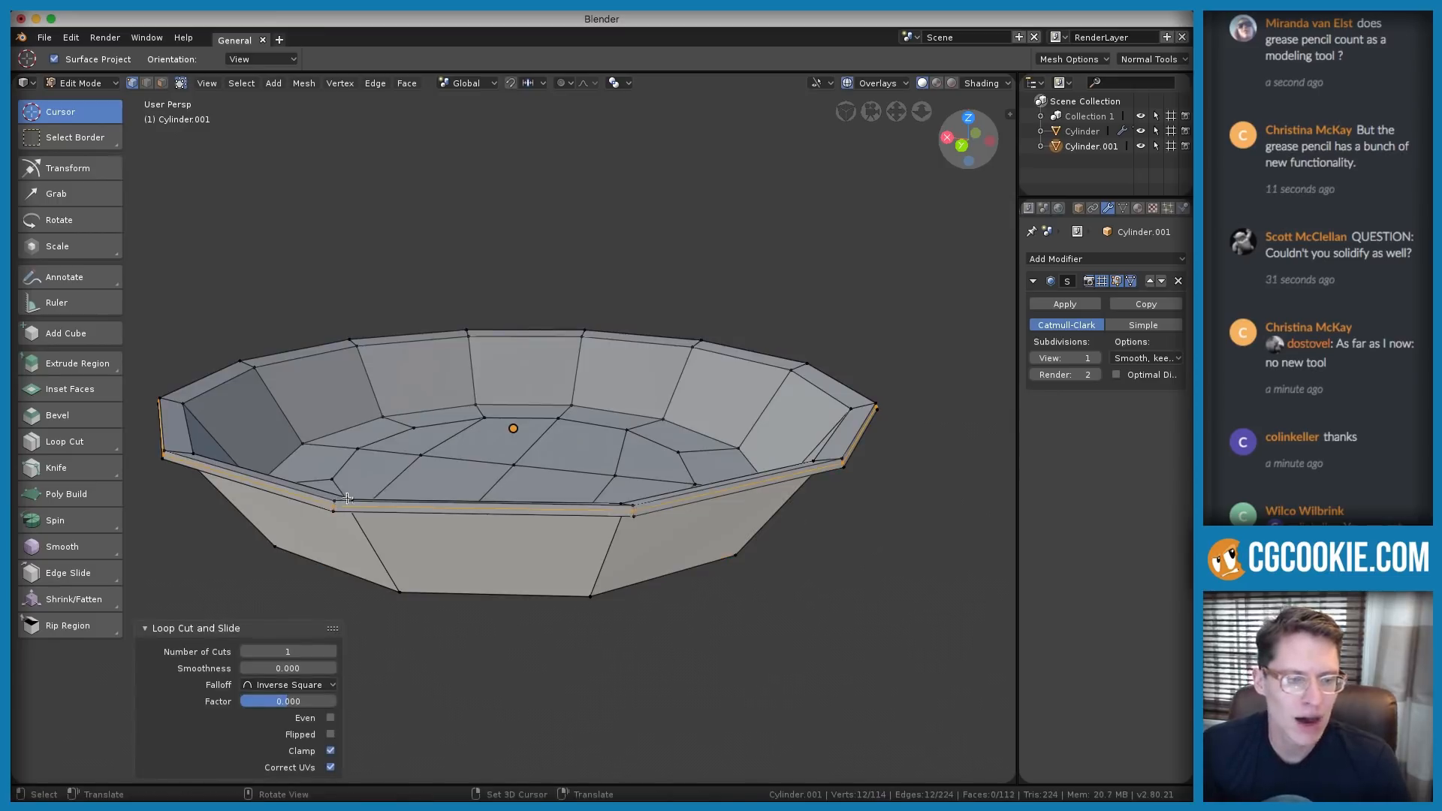
# Delete the vertices of the new rim loop and the detached inner shell from the duplicate bowl, and return to Object Mode
pyautogui.press('x')
pyautogui.press('Escape')
pyautogui.press('x')
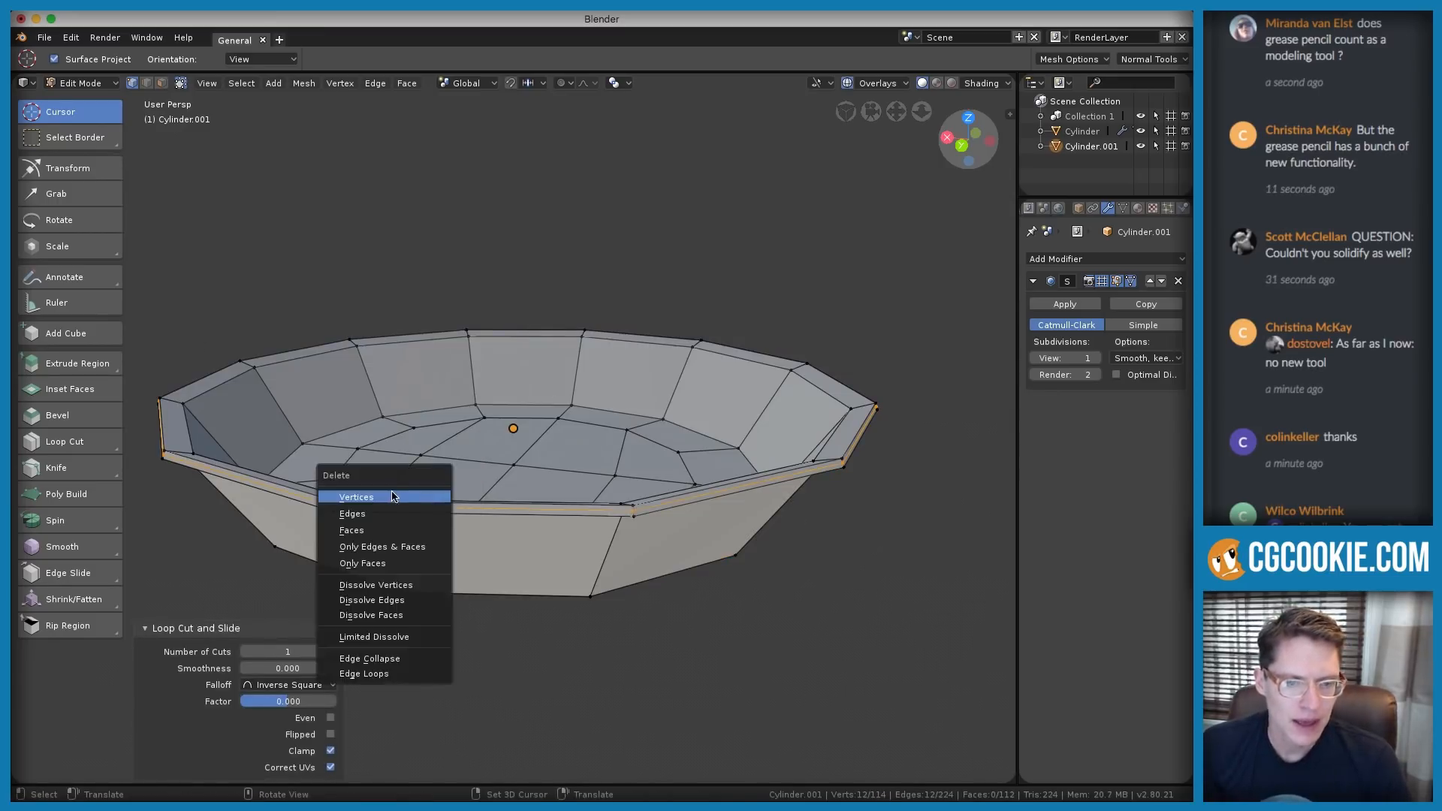
pyautogui.click(347, 498)
pyautogui.press('l')
pyautogui.press('x')
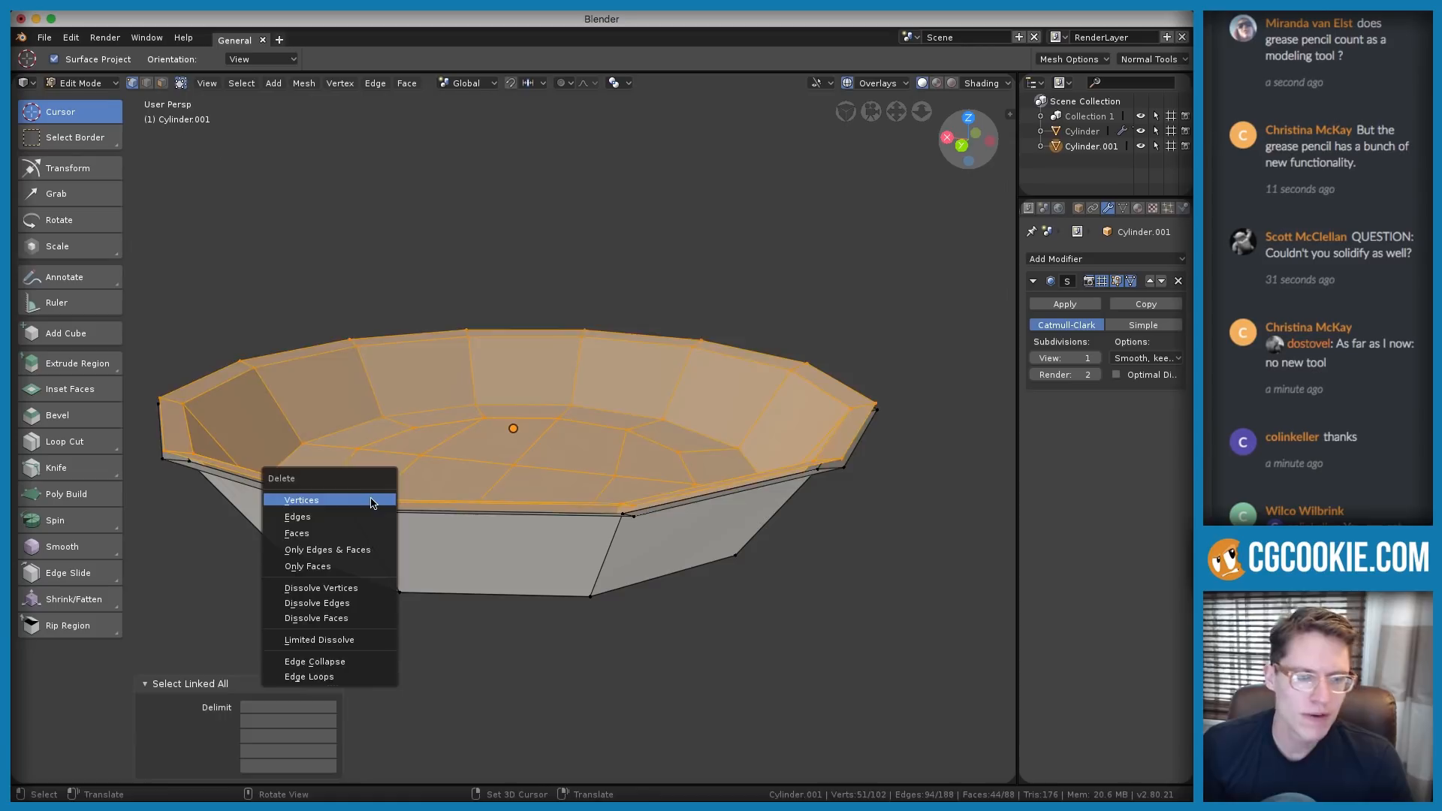
pyautogui.click(365, 498)
pyautogui.press('Tab')
# Add a Solidify modifier to the duplicate bowl and move it above the Subdivision Surface modifier
pyautogui.moveTo(588, 463); pyautogui.dragTo(797, 420, button='middle')
pyautogui.click(1081, 259)
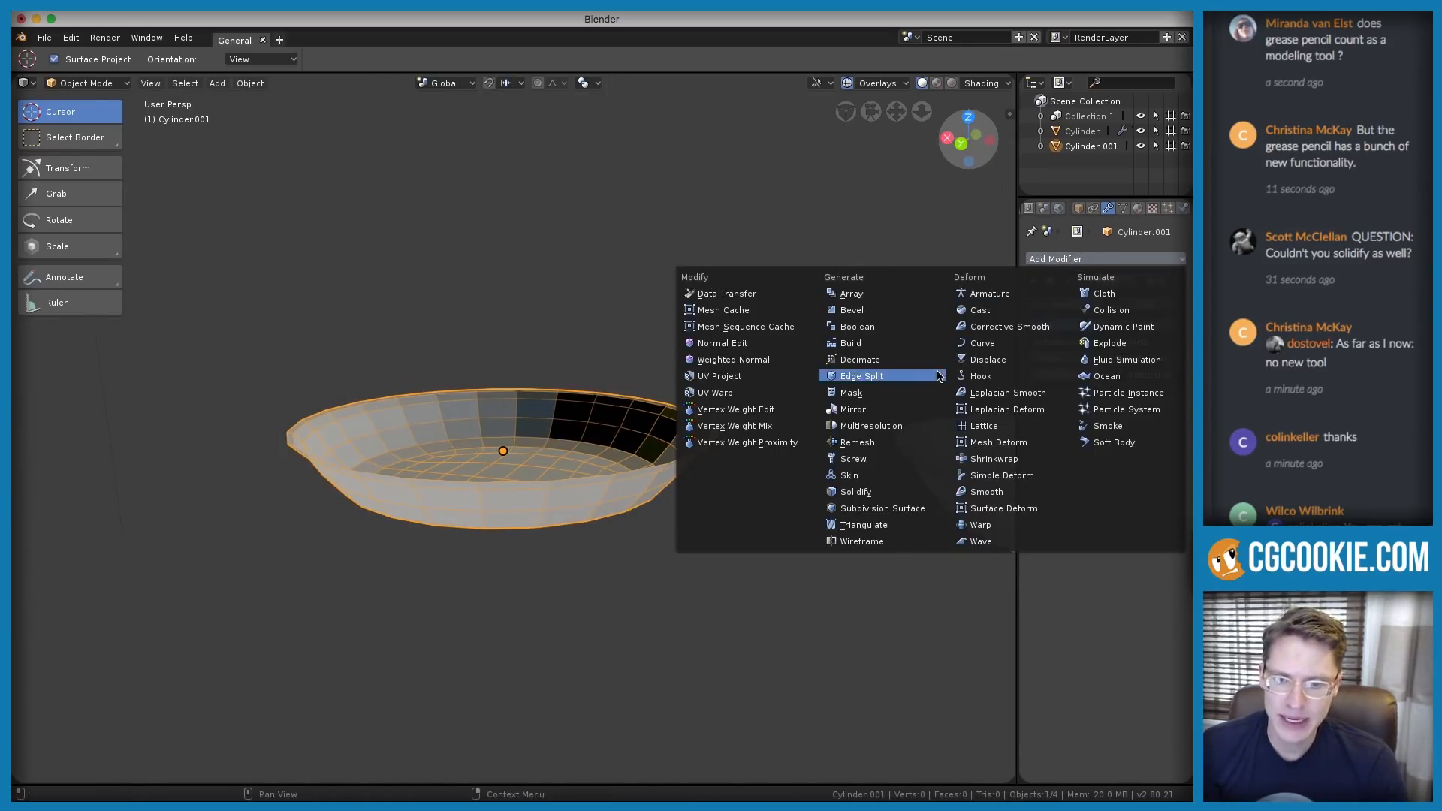
pyautogui.click(883, 491)
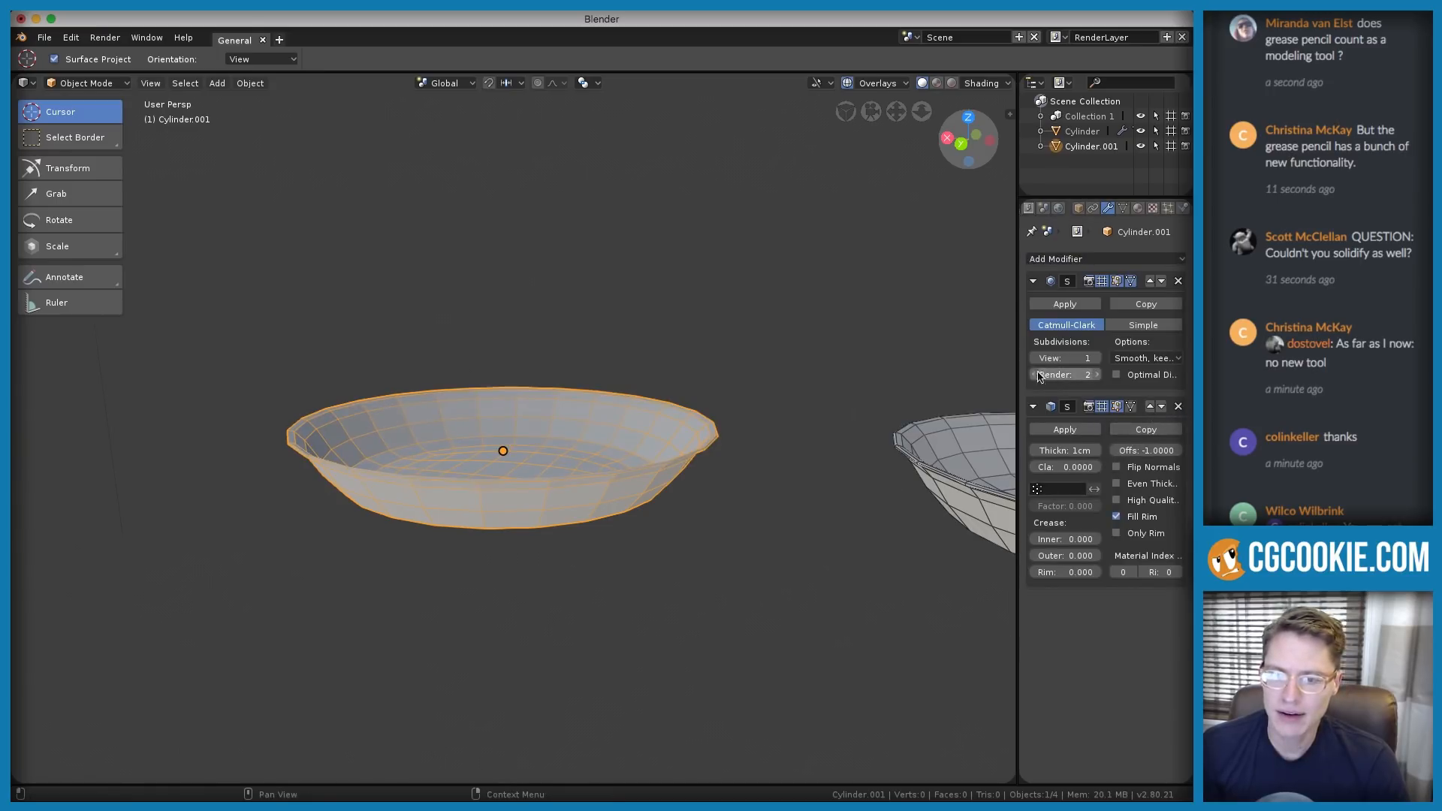
pyautogui.moveTo(1019, 373); pyautogui.dragTo(989, 376)
pyautogui.click(1141, 409)
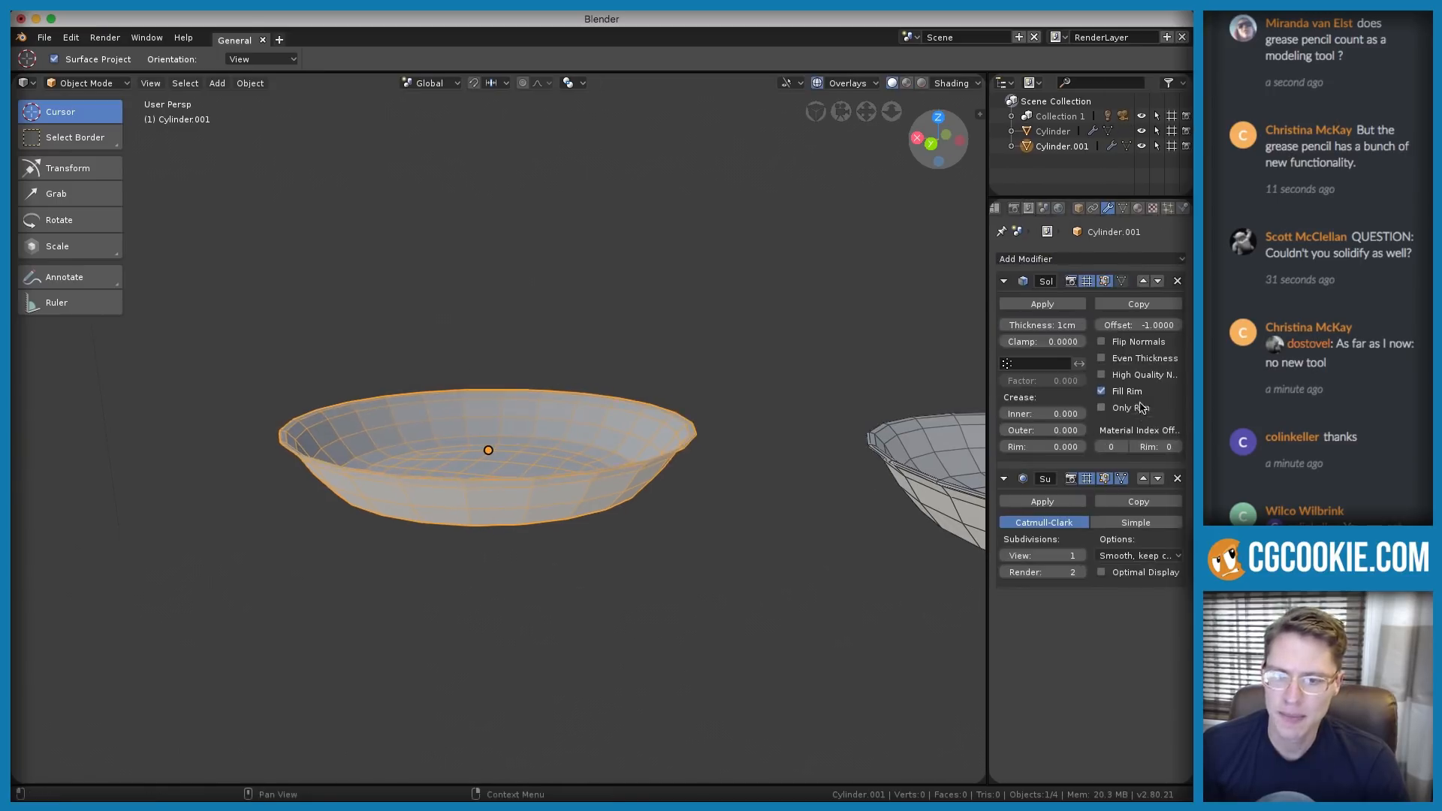
# Turn off the Subdivision Surface modifier's viewport display and set the Solidify thickness to 3 cm
pyautogui.click(1087, 480)
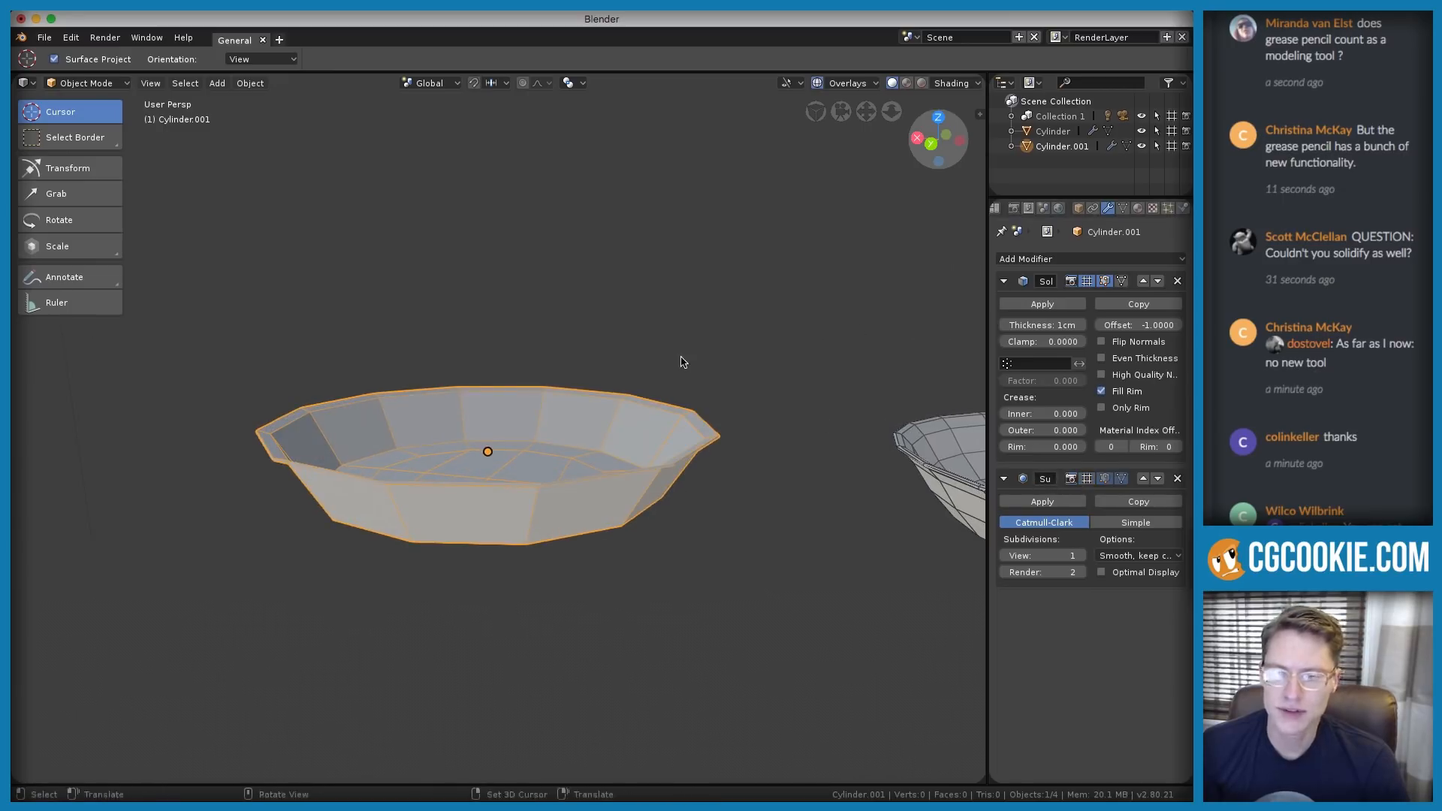
pyautogui.scroll(2, 682, 361)
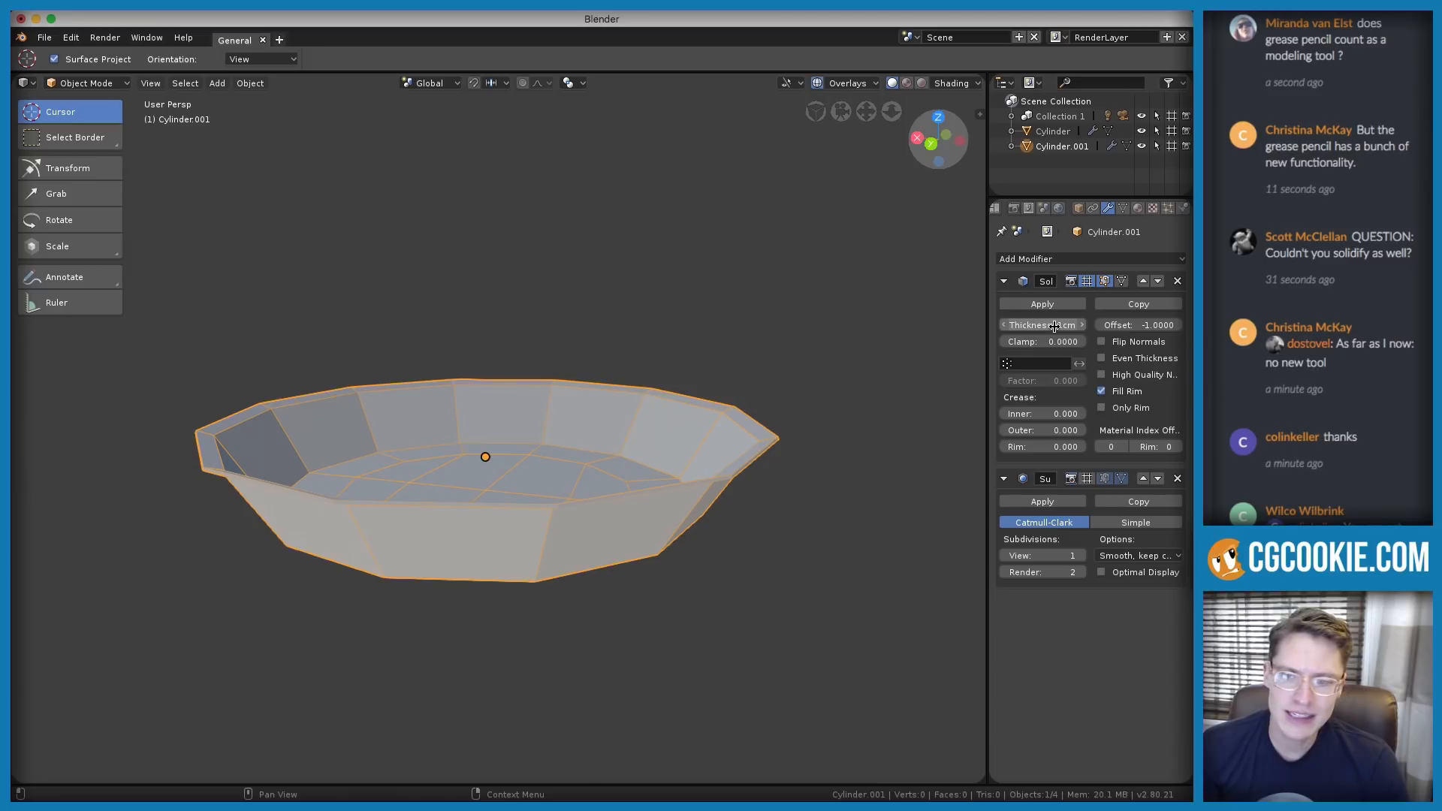
pyautogui.moveTo(1055, 326); pyautogui.dragTo(1070, 326)
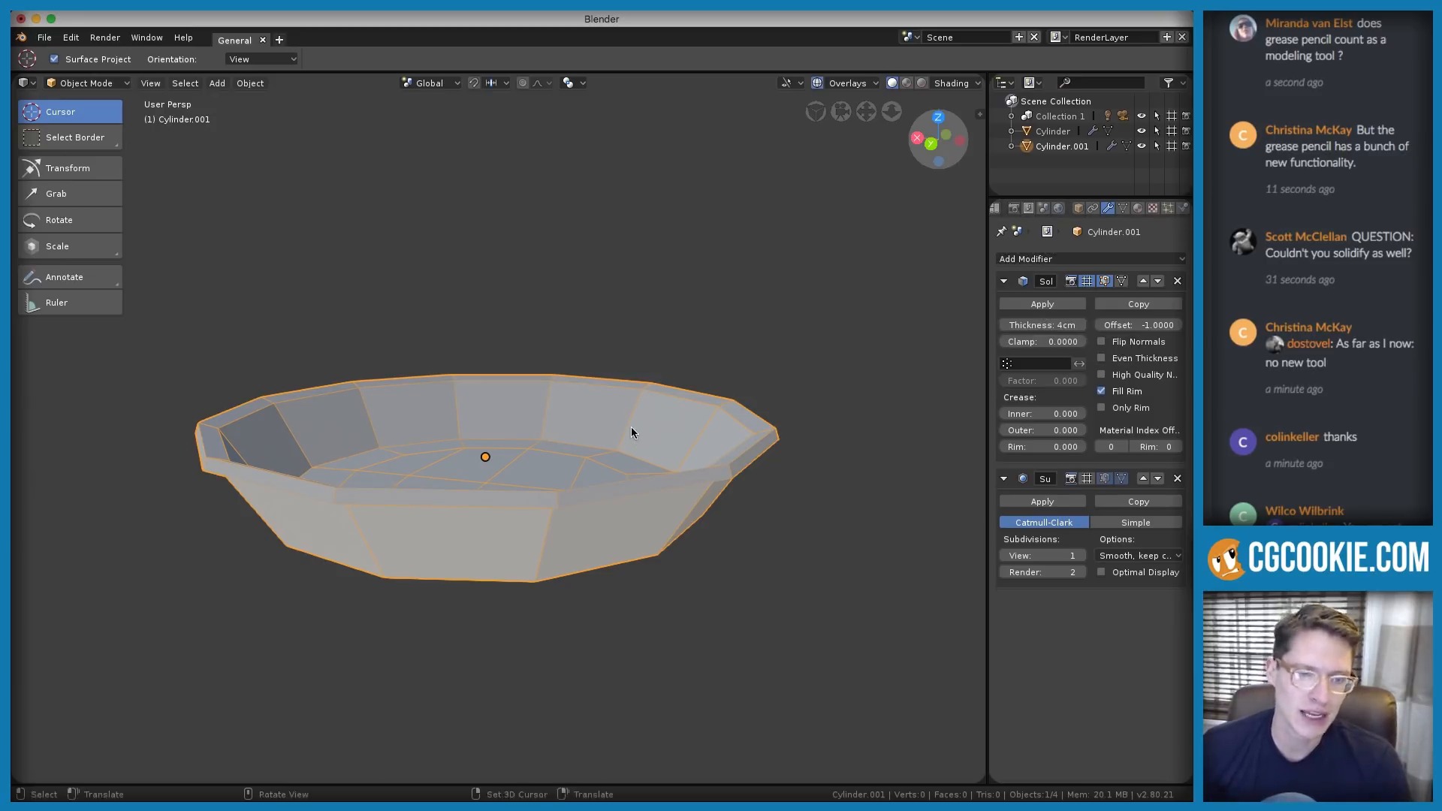
pyautogui.scroll(2, 623, 443)
pyautogui.moveTo(622, 459); pyautogui.dragTo(626, 488, button='middle')
pyautogui.keyDown('shift'); pyautogui.moveTo(626, 488); pyautogui.dragTo(656, 454, button='middle'); pyautogui.keyUp('shift')
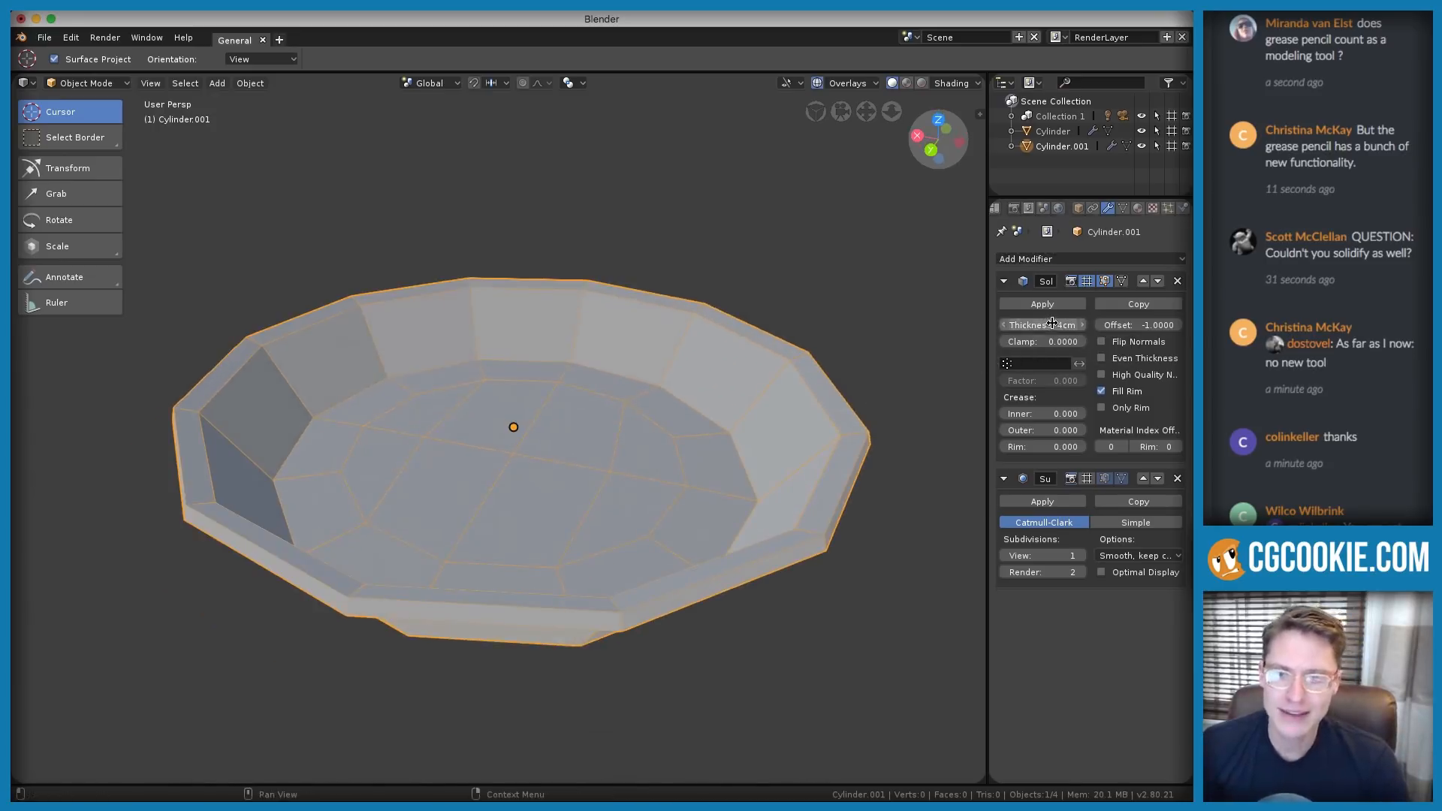
pyautogui.moveTo(1052, 324)
pyautogui.mouseDown()
pyautogui.moveTo(1036, 325)
pyautogui.moveTo(1059, 324)
pyautogui.mouseUp()
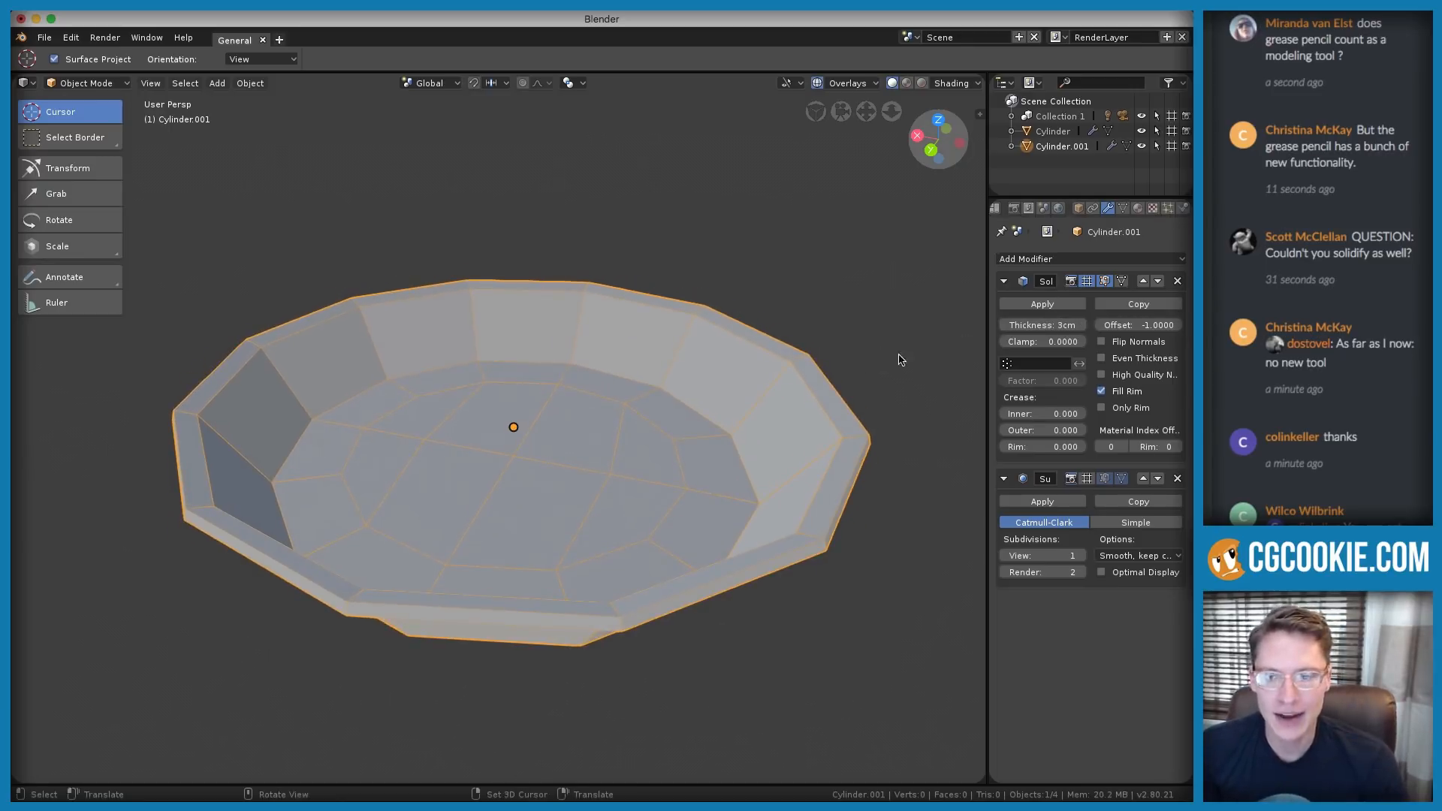
# Apply the duplicate's Solidify modifier, check the mesh in Edit Mode, and re-enable the Subdivision Surface display in the viewport
pyautogui.scroll(-3, 826, 347)
pyautogui.moveTo(789, 347); pyautogui.dragTo(553, 448, button='middle')
pyautogui.scroll(3, 553, 448)
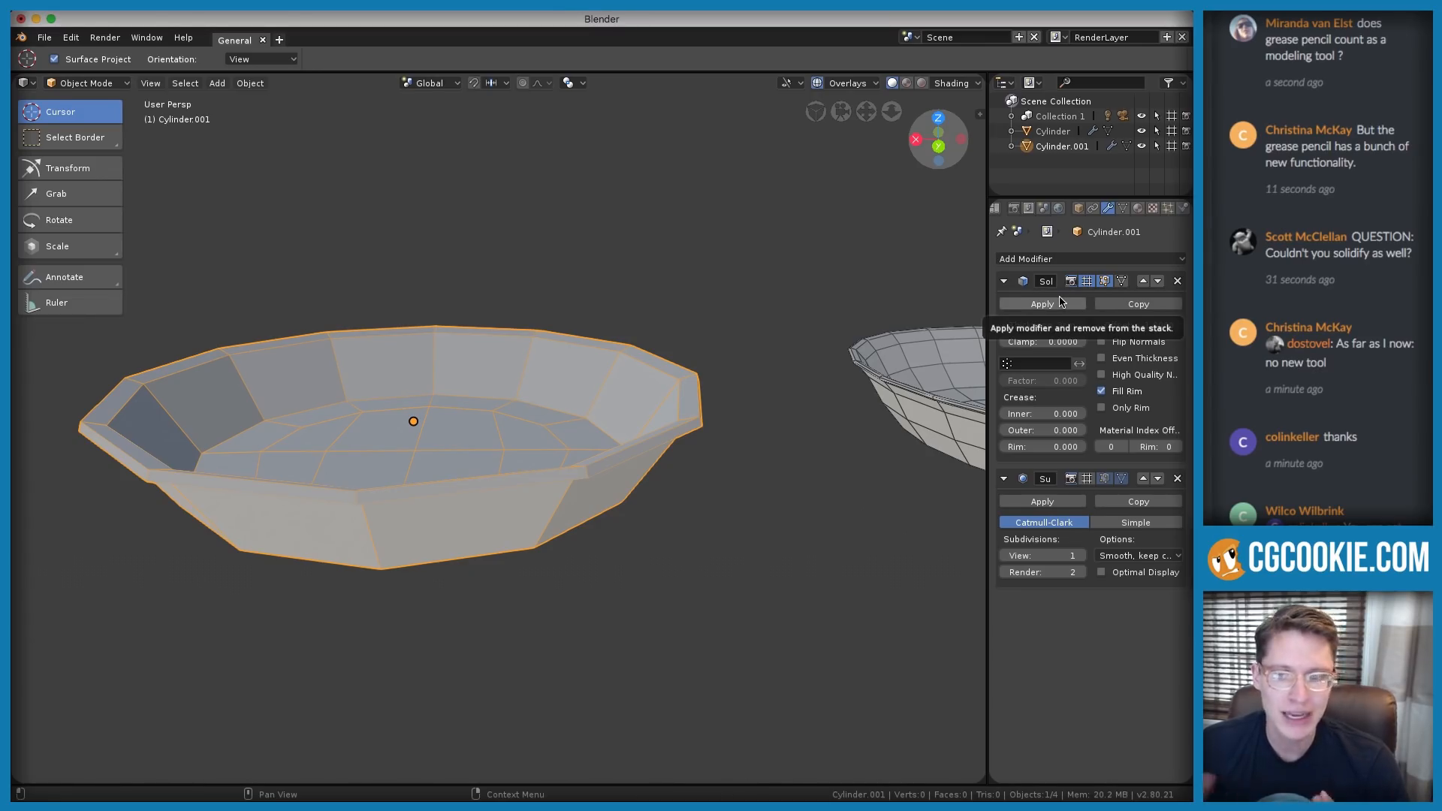
pyautogui.keyDown('shift'); pyautogui.moveTo(724, 290); pyautogui.dragTo(679, 294, button='middle'); pyautogui.keyUp('shift')
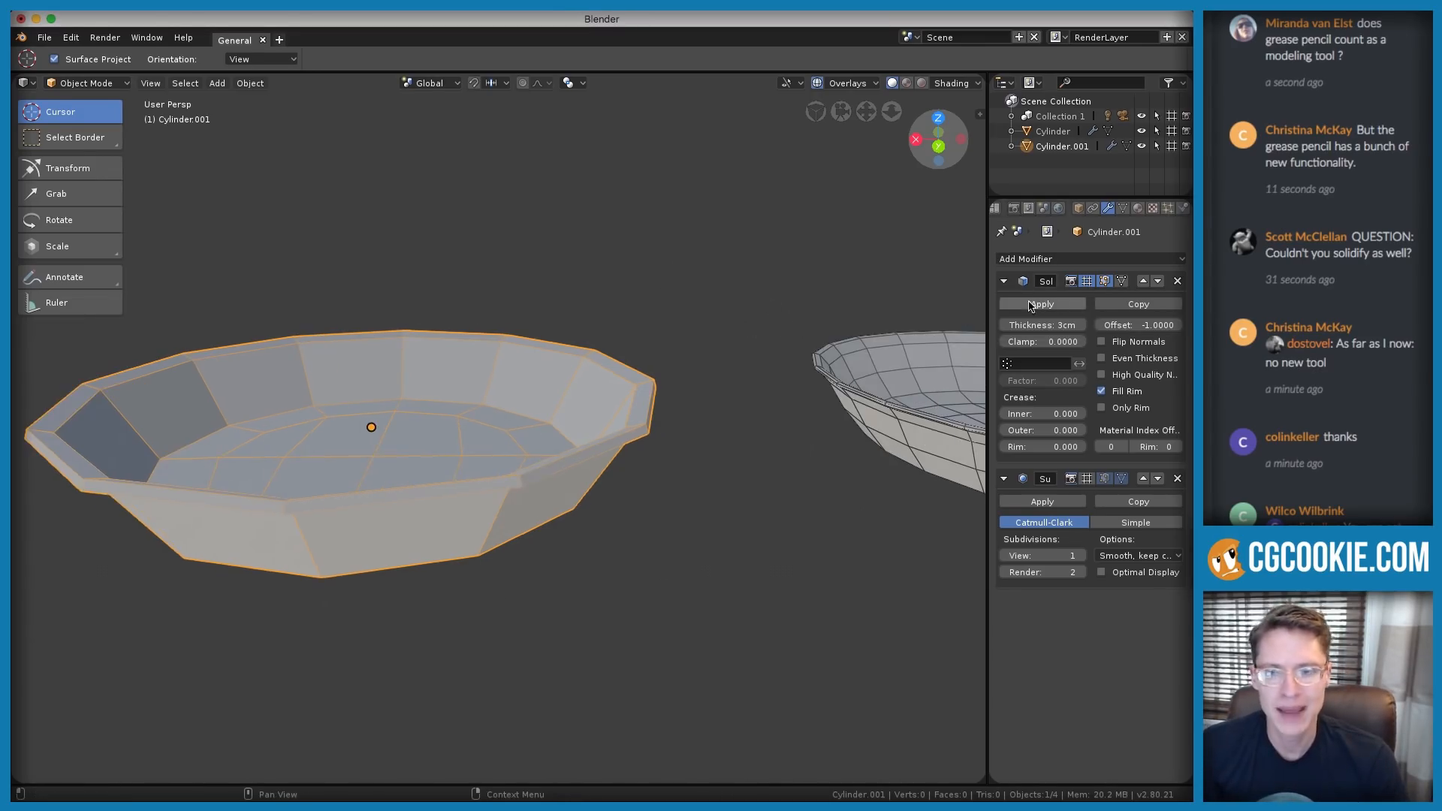
pyautogui.click(1044, 304)
pyautogui.press('Tab')
pyautogui.scroll(-3, 696, 499)
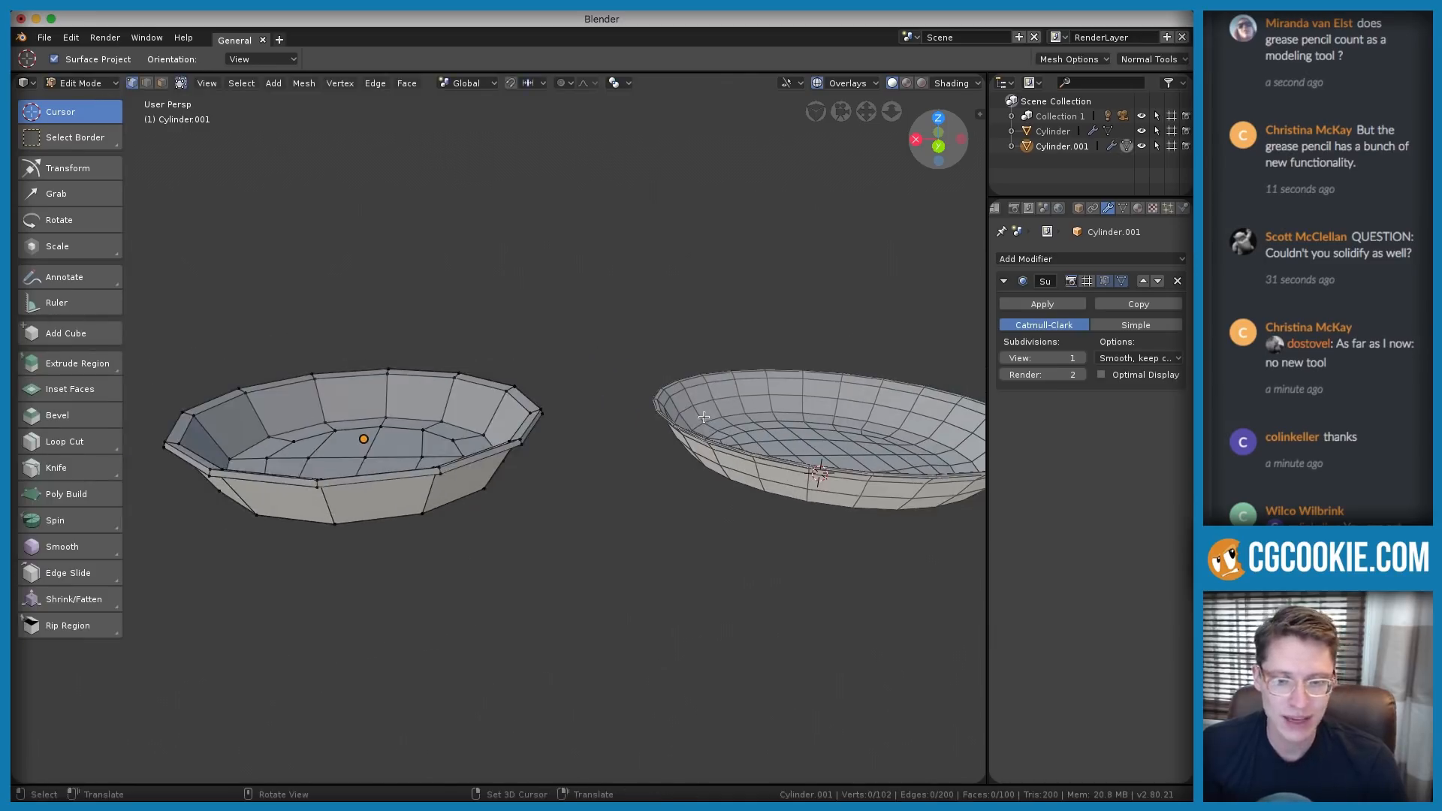
pyautogui.press('Tab')
pyautogui.click(1088, 282)
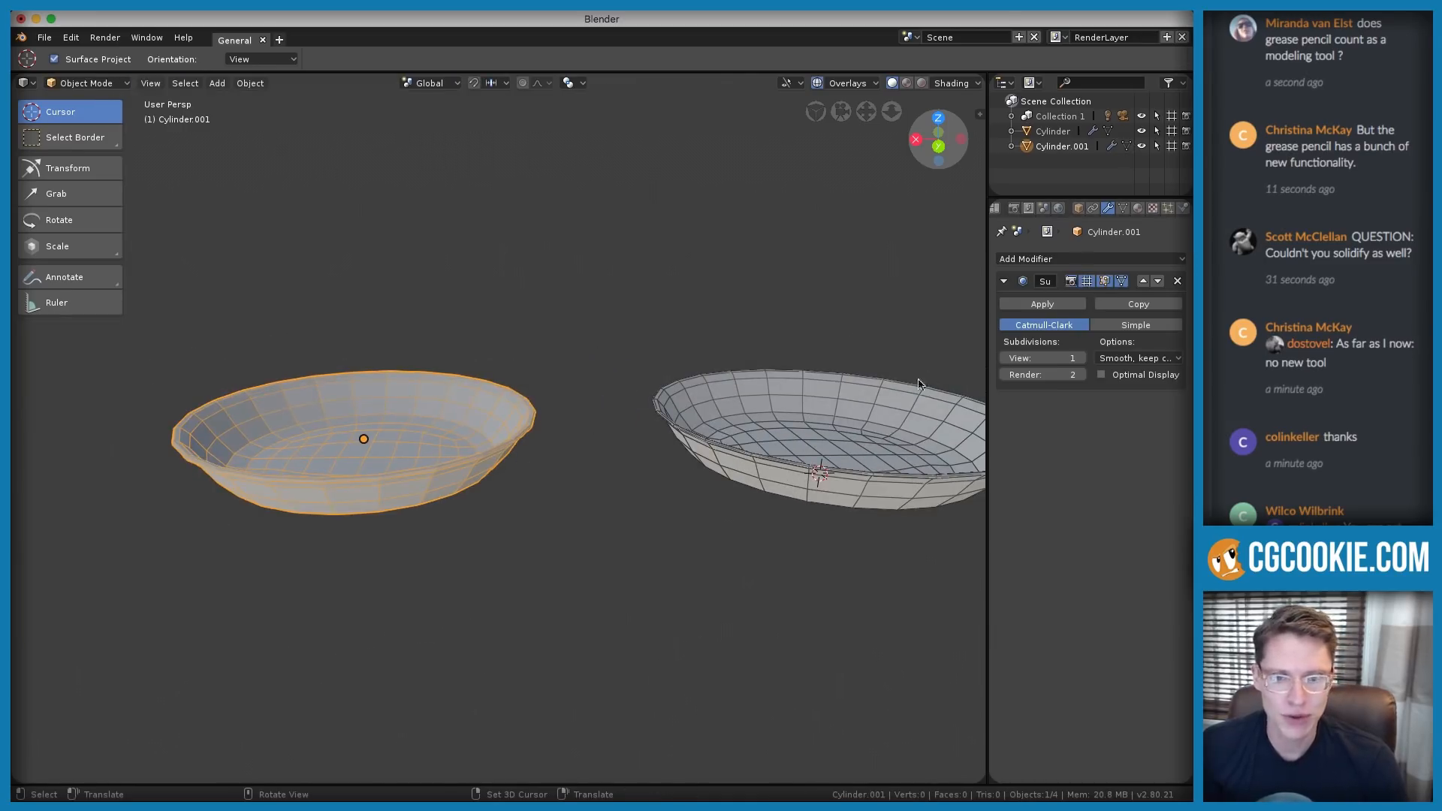
pyautogui.moveTo(541, 392); pyautogui.dragTo(508, 419, button='middle')
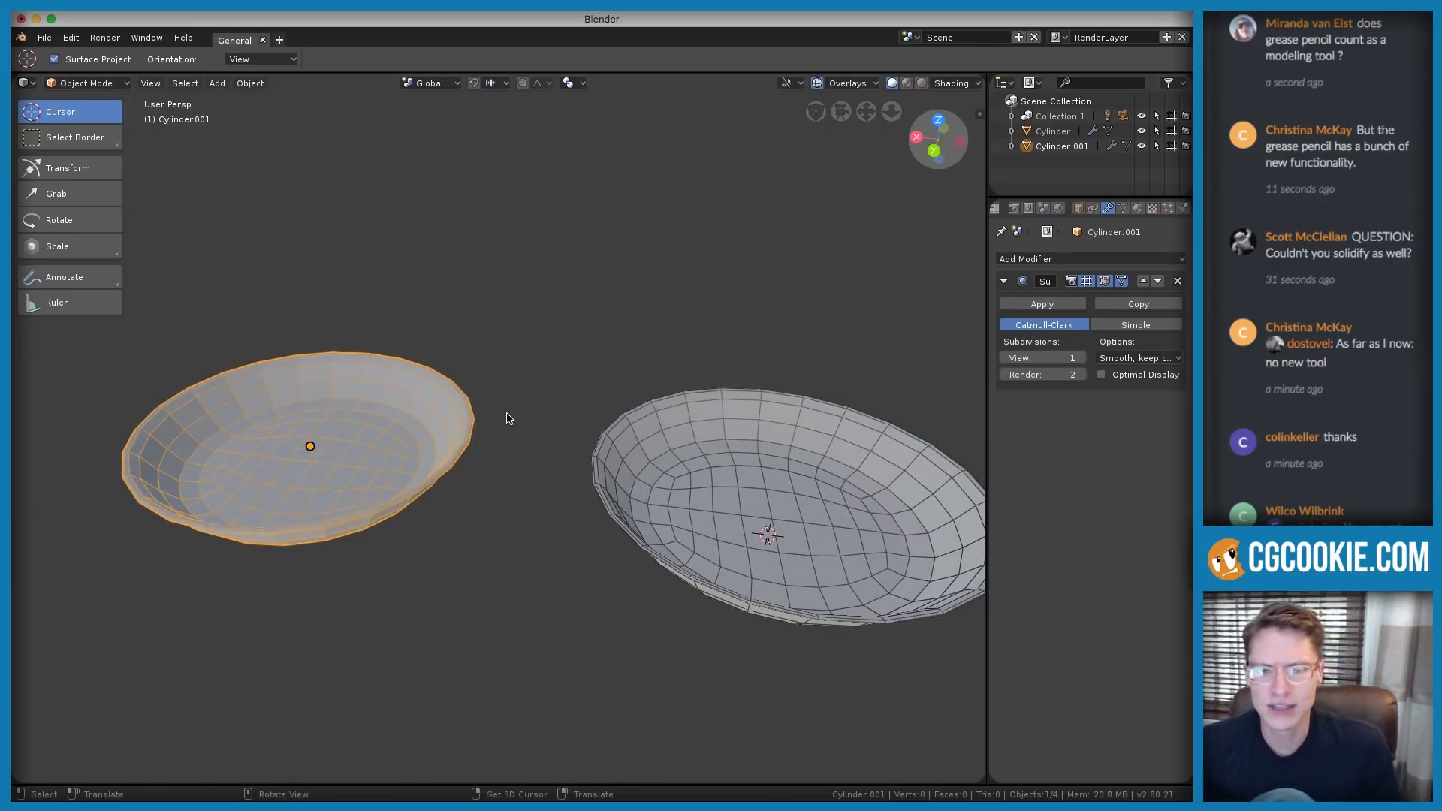
# Inspect the original bowl's mesh in Edit Mode for comparison and delete the duplicate bowl in Object Mode
pyautogui.click(757, 471)
pyautogui.press('Tab')
pyautogui.moveTo(757, 469); pyautogui.dragTo(752, 463, button='middle')
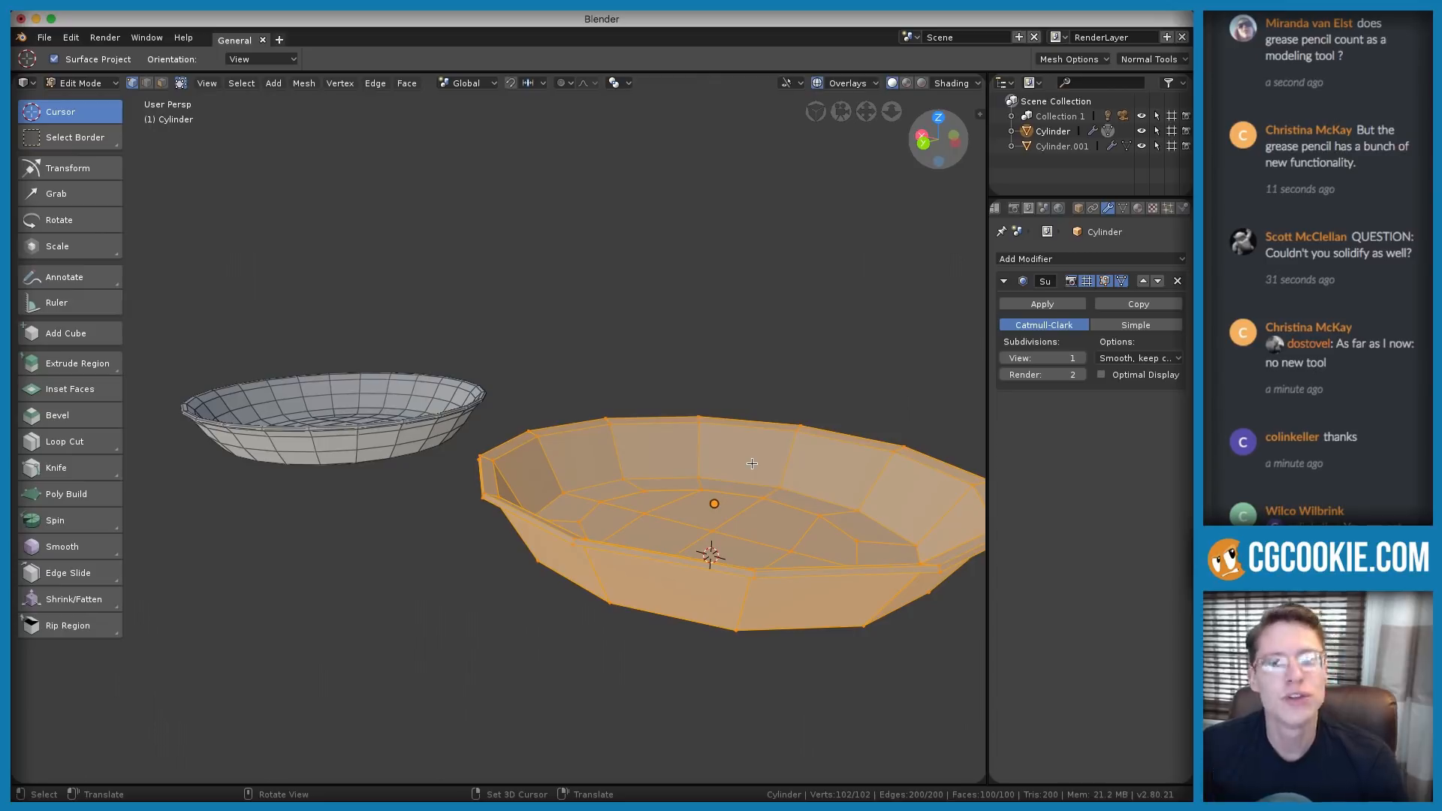
pyautogui.press('Tab')
pyautogui.click(439, 415)
pyautogui.press('Delete')
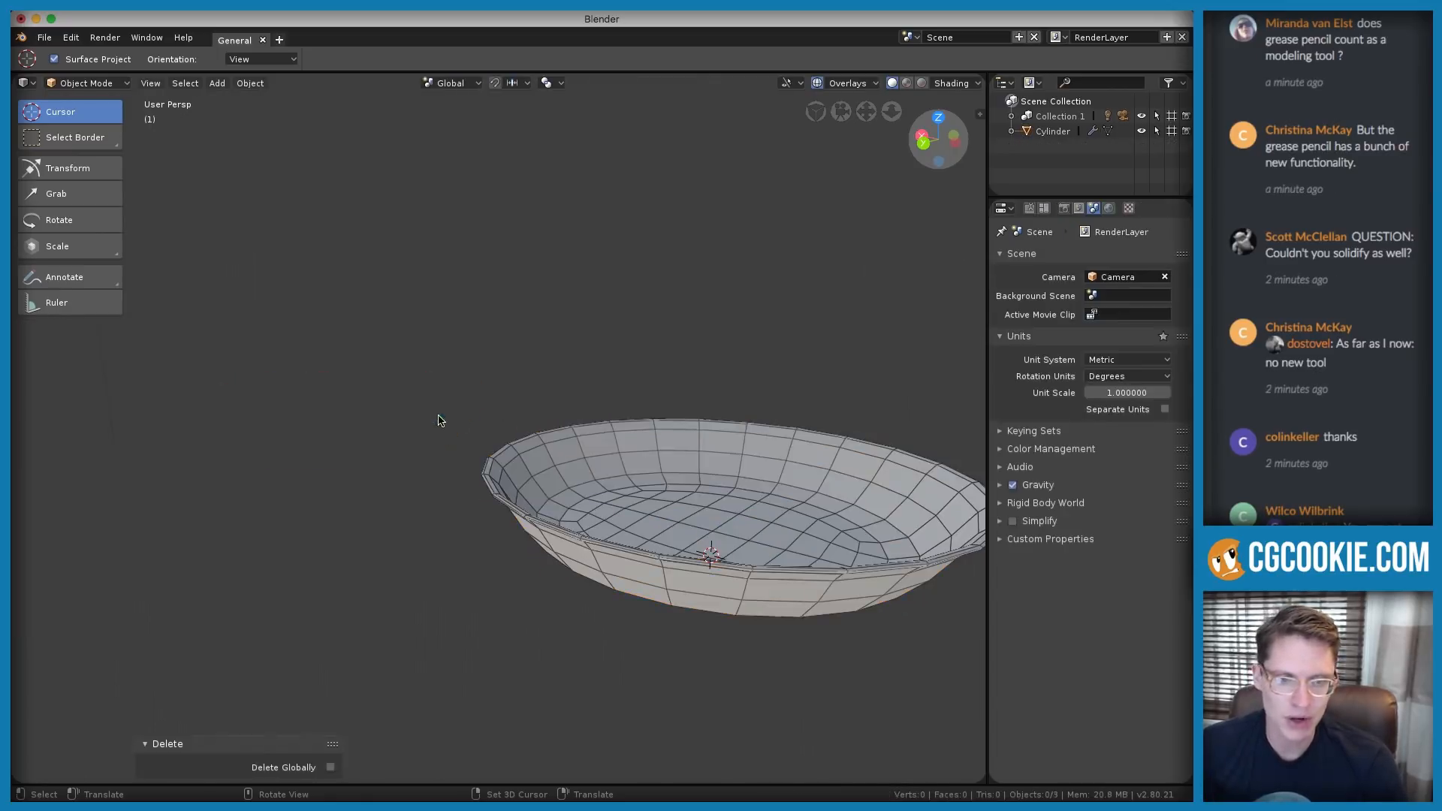
pyautogui.keyDown('shift'); pyautogui.moveTo(679, 497); pyautogui.dragTo(605, 488, button='middle'); pyautogui.keyUp('shift')
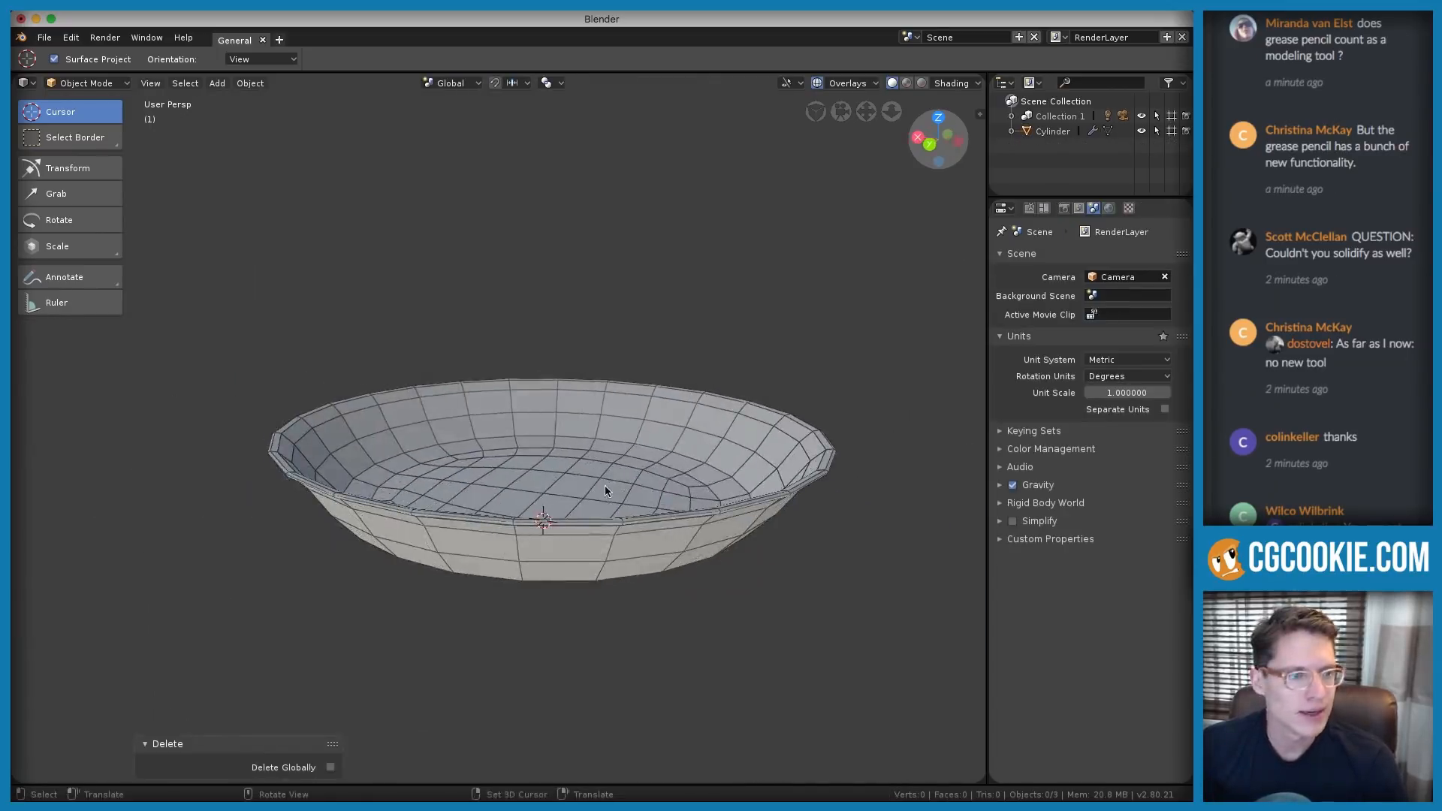
# Read the live chat comments about whether Grease Pencil counts as a modeling tool
pyautogui.click(1380, 60)
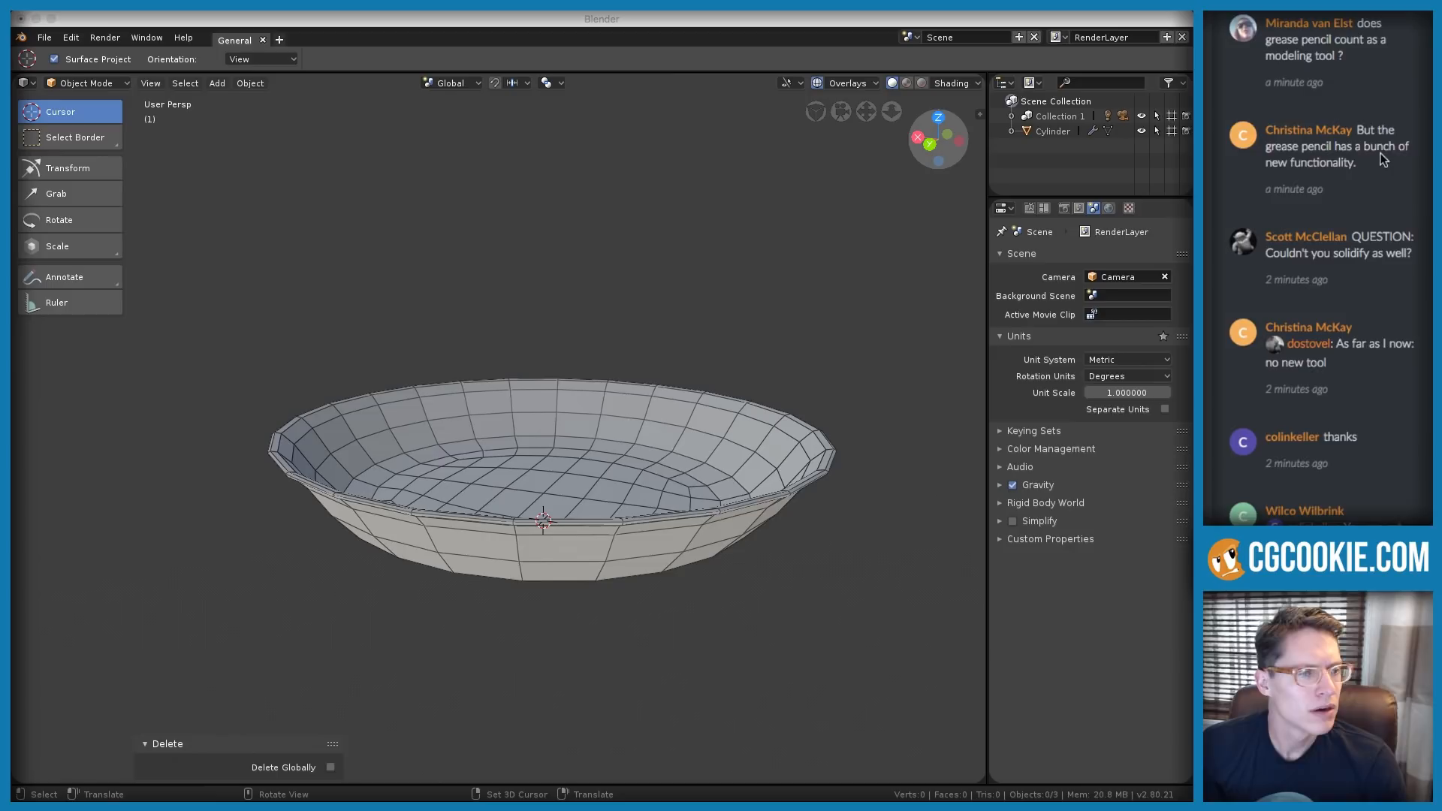
pyautogui.scroll(-1, 1377, 160)
pyautogui.scroll(1, 1376, 160)
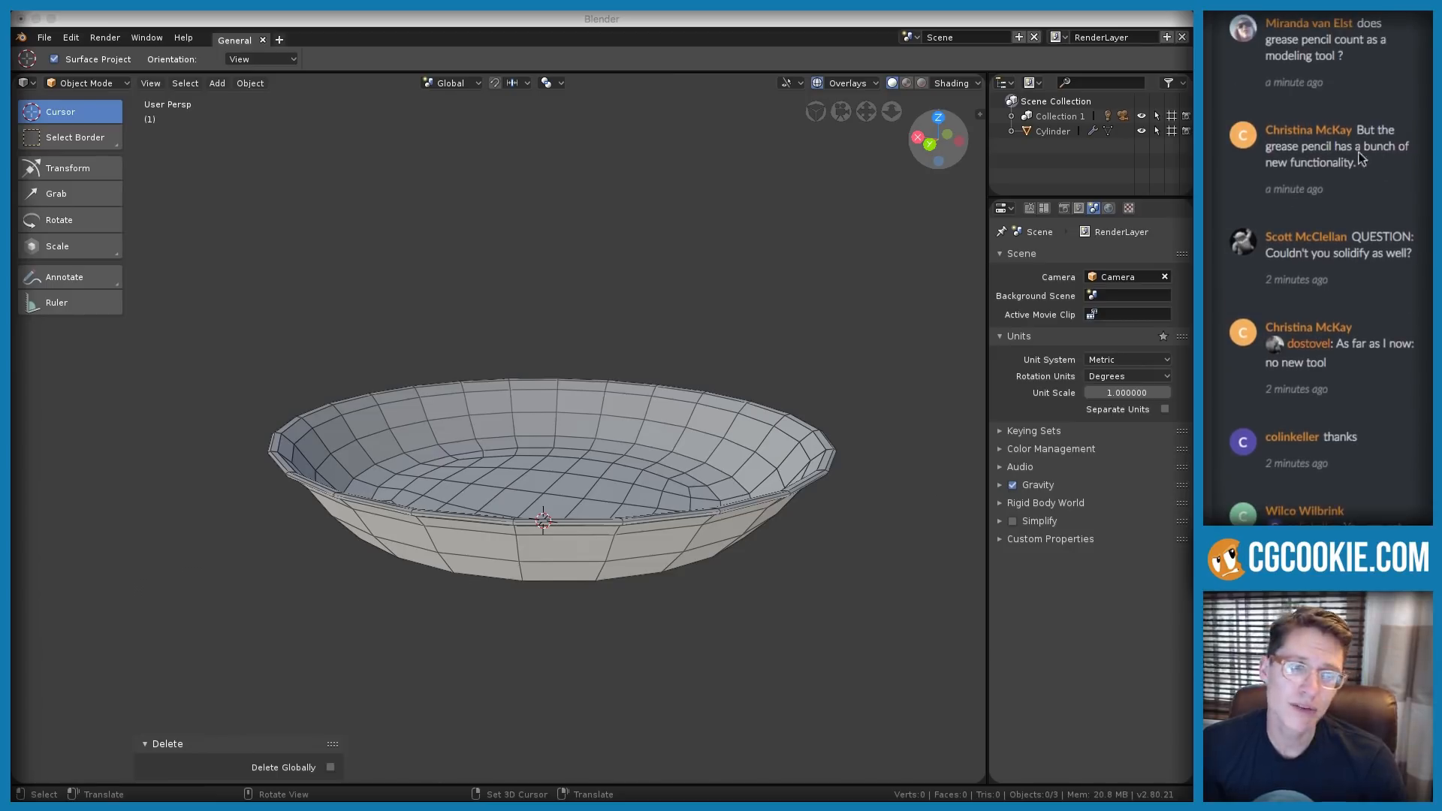
pyautogui.moveTo(1364, 52)
pyautogui.mouseDown()
pyautogui.moveTo(1270, 56)
pyautogui.moveTo(1356, 17)
pyautogui.mouseUp()
pyautogui.click(1383, 62)
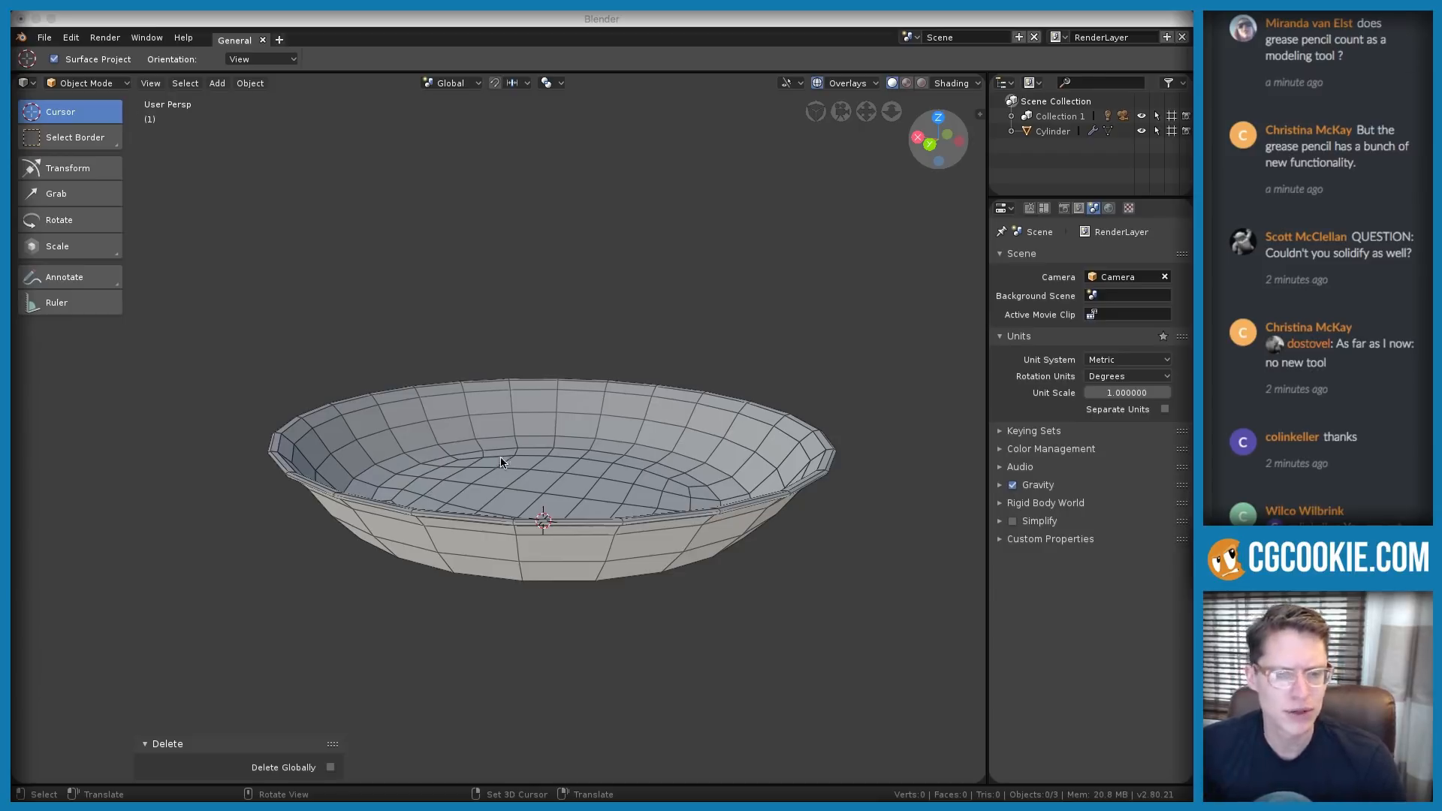
# Select the original bowl in Object Mode
pyautogui.moveTo(543, 477); pyautogui.dragTo(543, 476, button='middle')
pyautogui.click(507, 421)
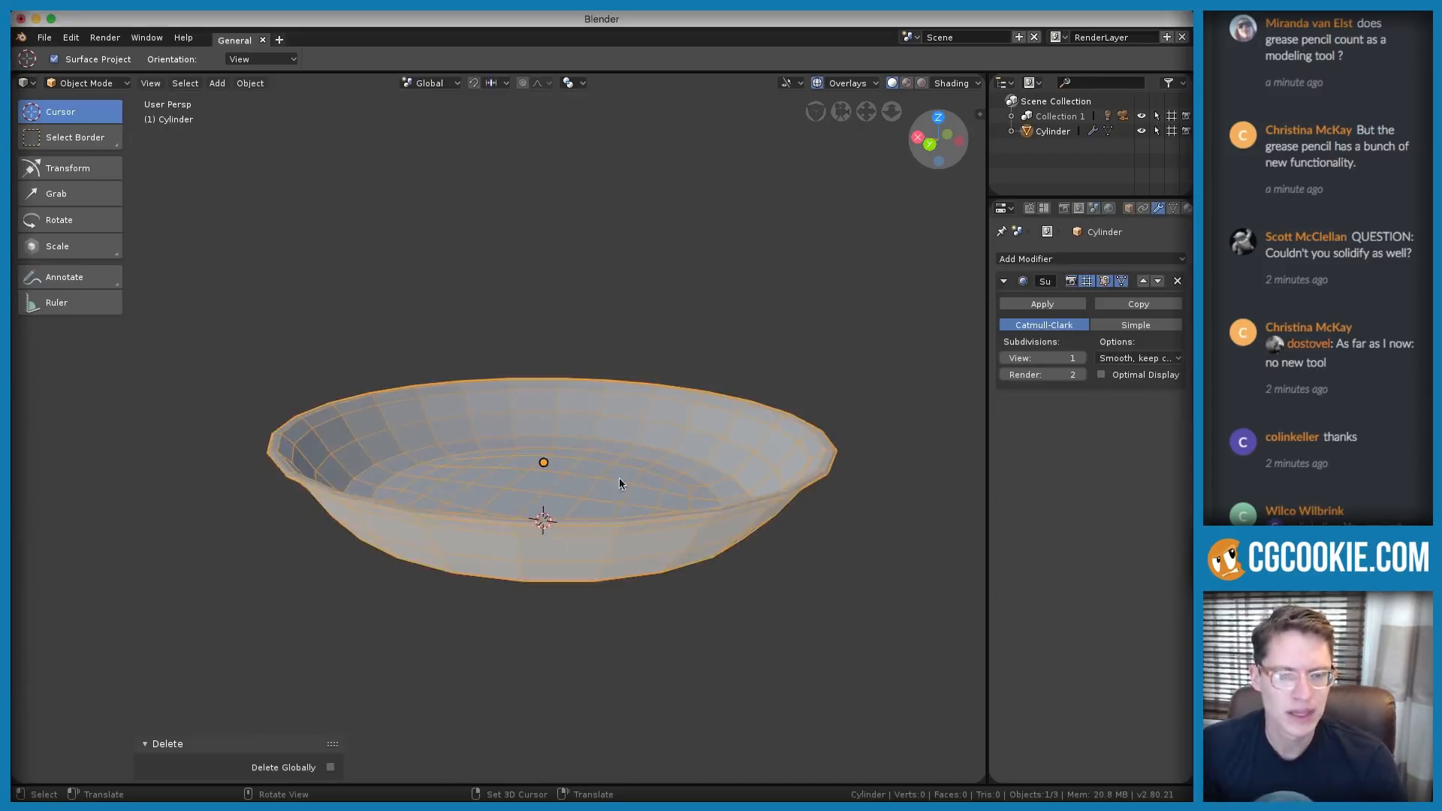
# Examine the subdivided bowl from several angles, briefly checking its mesh in Edit Mode
pyautogui.scroll(3, 631, 496)
pyautogui.scroll(-2, 642, 518)
pyautogui.keyDown('shift'); pyautogui.moveTo(642, 518); pyautogui.dragTo(567, 470, button='middle'); pyautogui.keyUp('shift')
pyautogui.press('Tab')
pyautogui.press('Tab')
pyautogui.scroll(3, 573, 422)
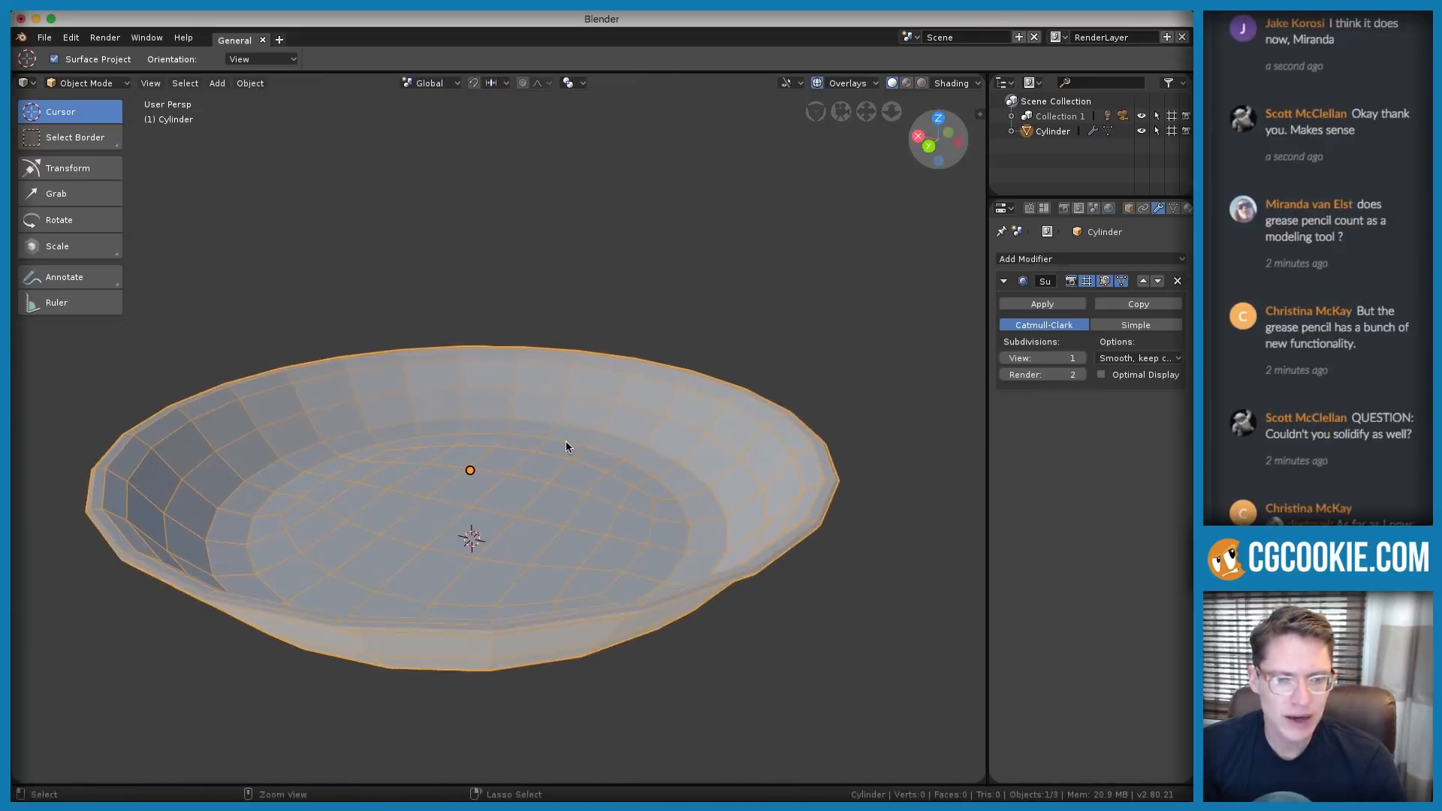
pyautogui.moveTo(431, 408); pyautogui.dragTo(470, 438, button='middle')
pyautogui.scroll(-2, 557, 438)
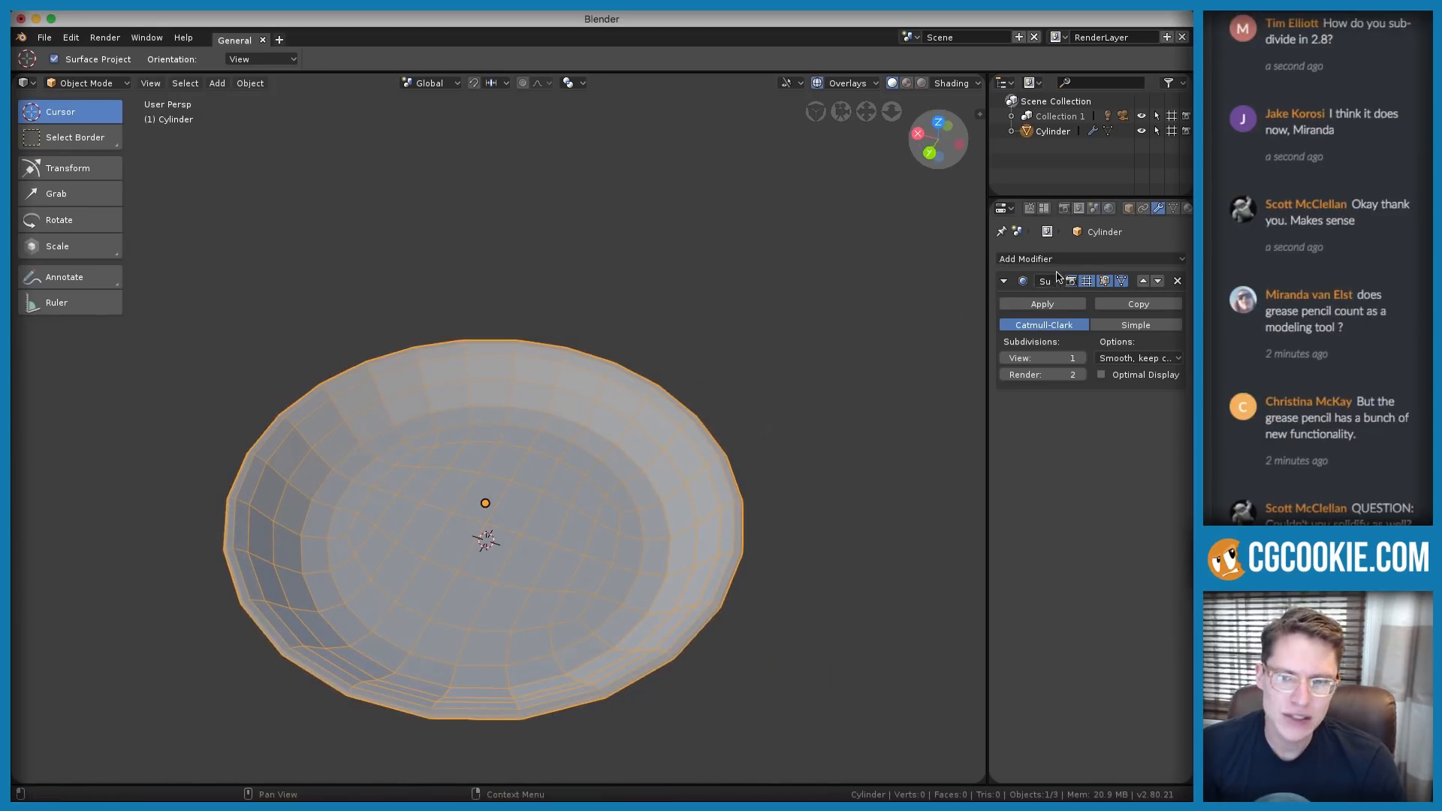
# Widen the properties area and set the bowl's Subdivision Surface viewport level to 3
pyautogui.moveTo(987, 280)
pyautogui.mouseDown()
pyautogui.moveTo(876, 275)
pyautogui.moveTo(1029, 276)
pyautogui.moveTo(1006, 276)
pyautogui.mouseUp()
pyautogui.click(1092, 358)
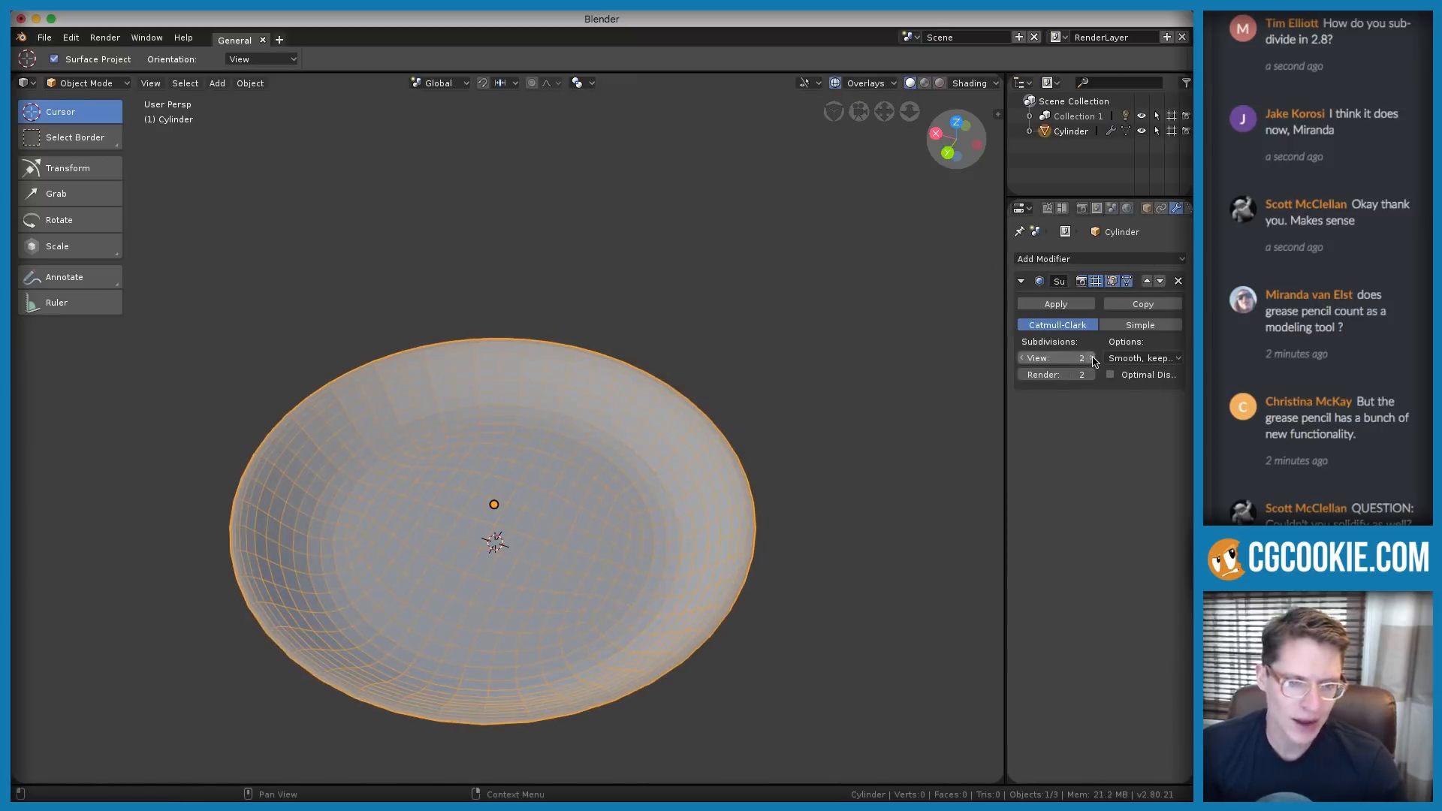
pyautogui.click(1093, 358)
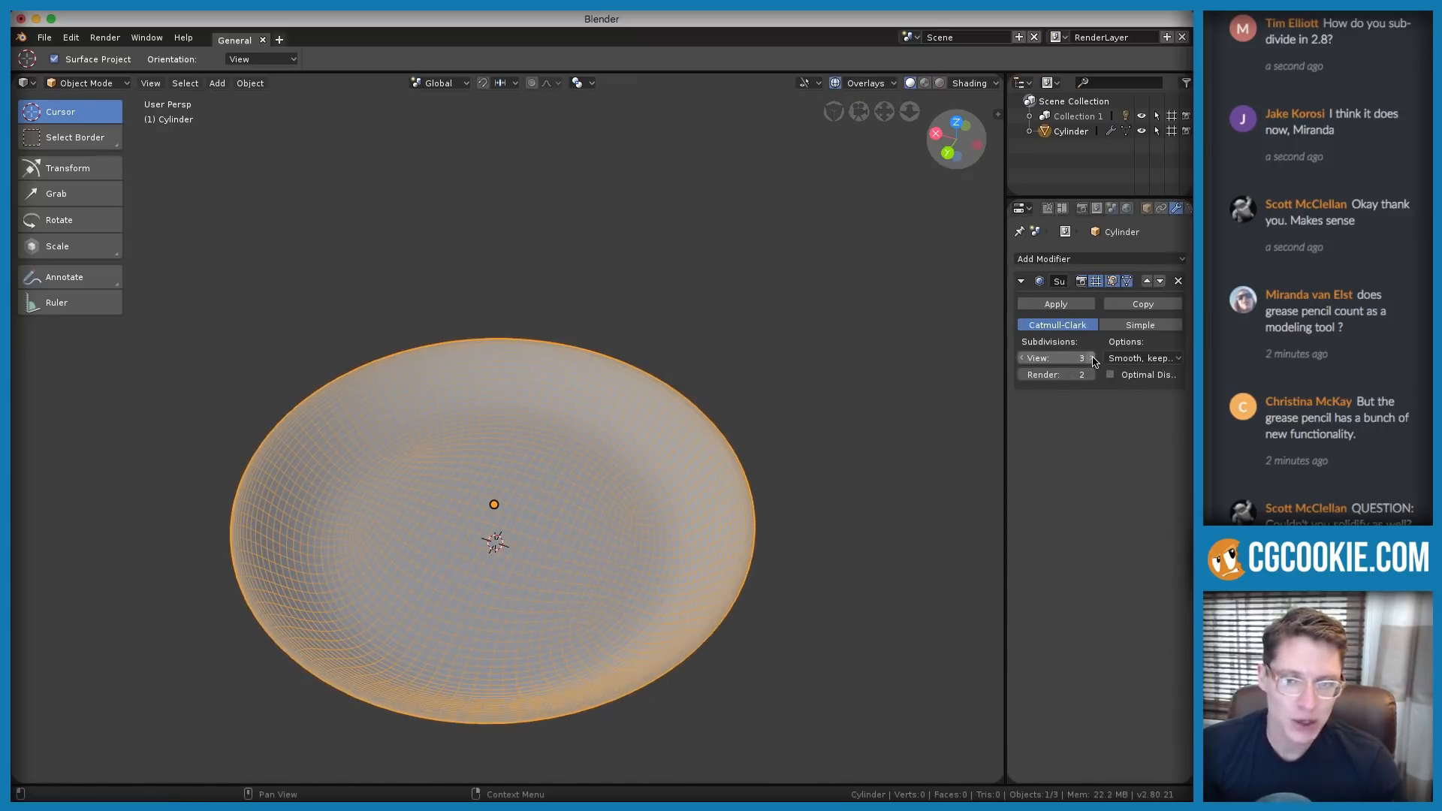
# Turn off the wireframe overlay in the viewport and view the bowl's surface without it
pyautogui.moveTo(606, 382); pyautogui.dragTo(707, 375, button='middle')
pyautogui.click(871, 85)
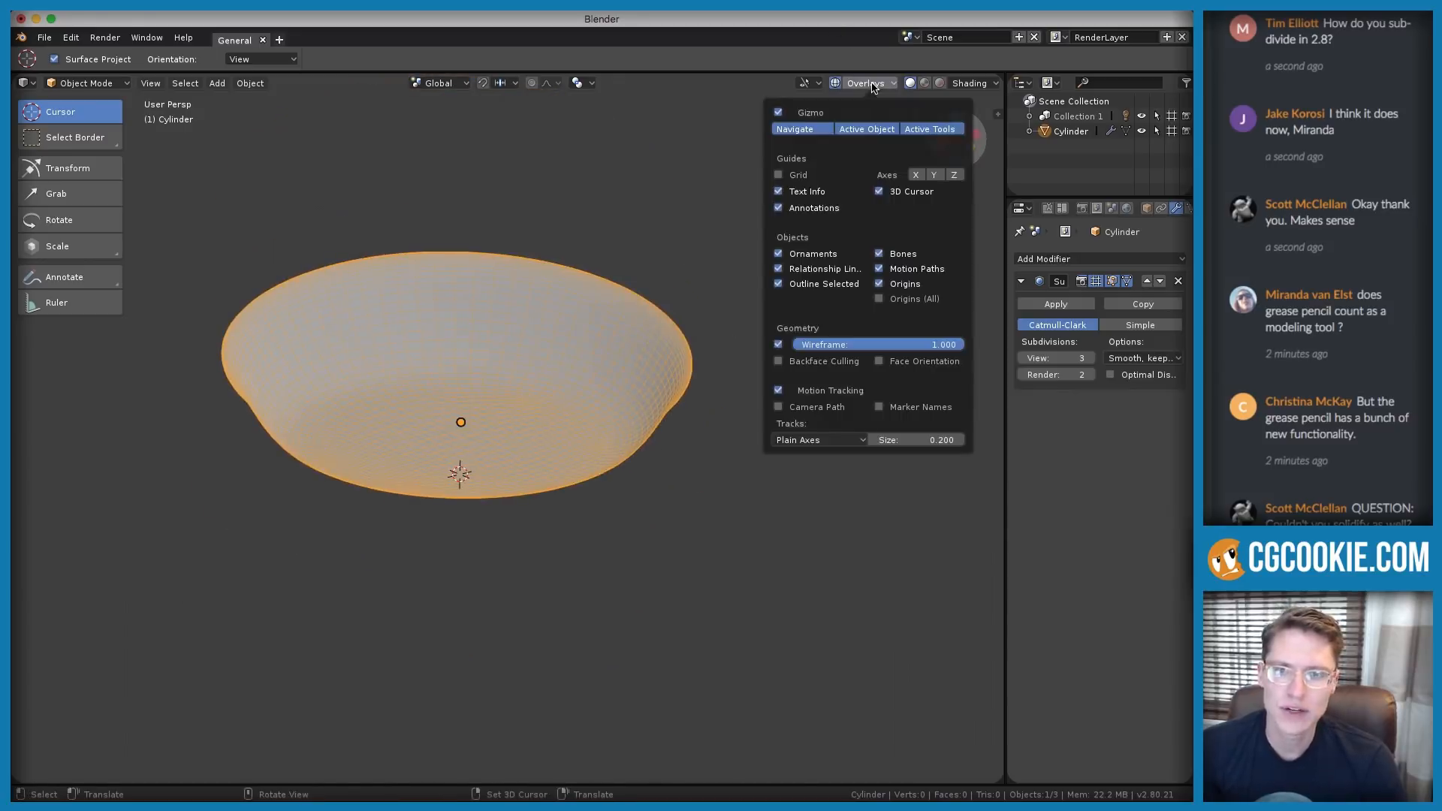
pyautogui.click(785, 342)
pyautogui.moveTo(669, 331); pyautogui.dragTo(716, 261, button='middle')
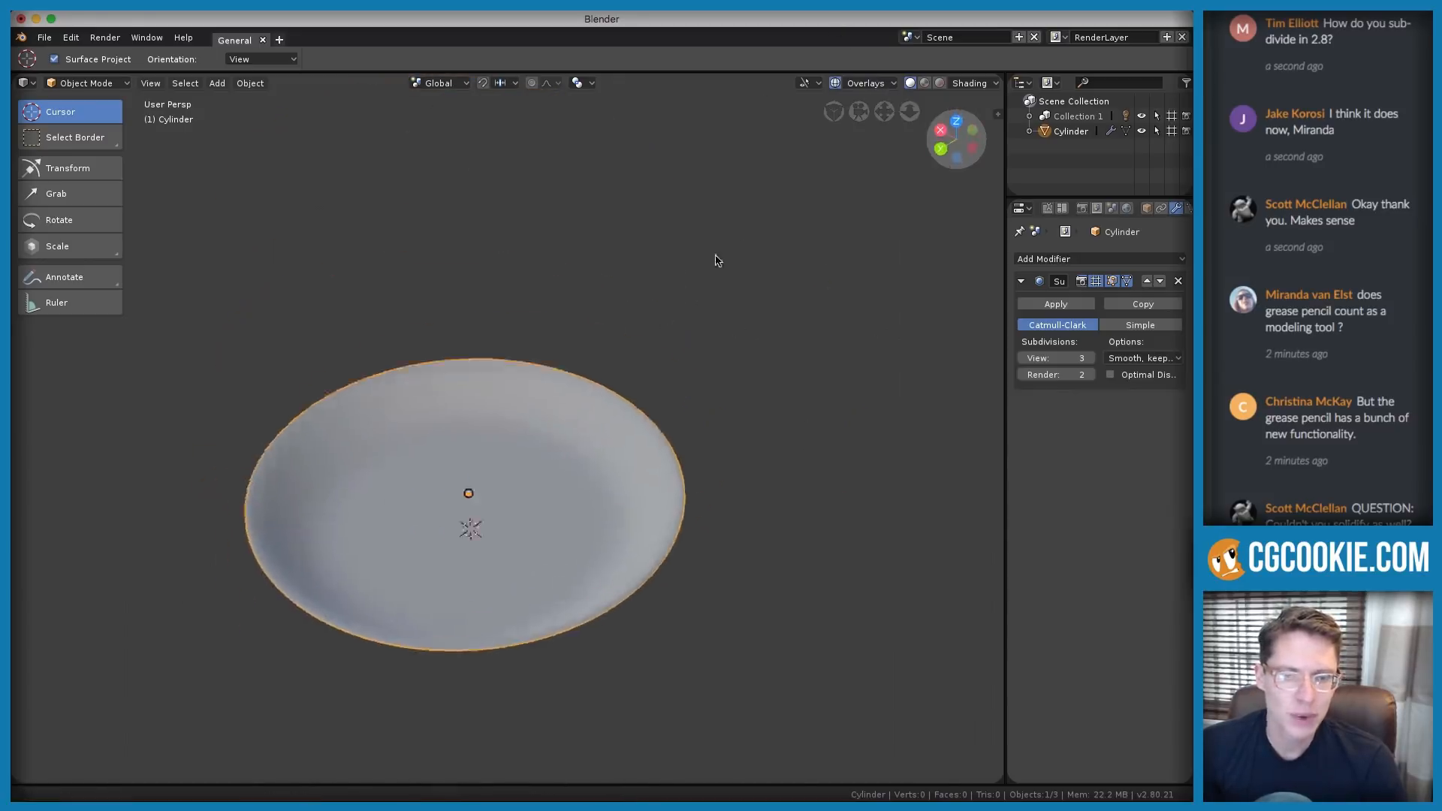
# Switch the viewport lighting from Studio to MatCap and choose the shiny metallic matcap with the bright central highlight
pyautogui.scroll(3, 734, 268)
pyautogui.scroll(-2, 736, 247)
pyautogui.click(980, 83)
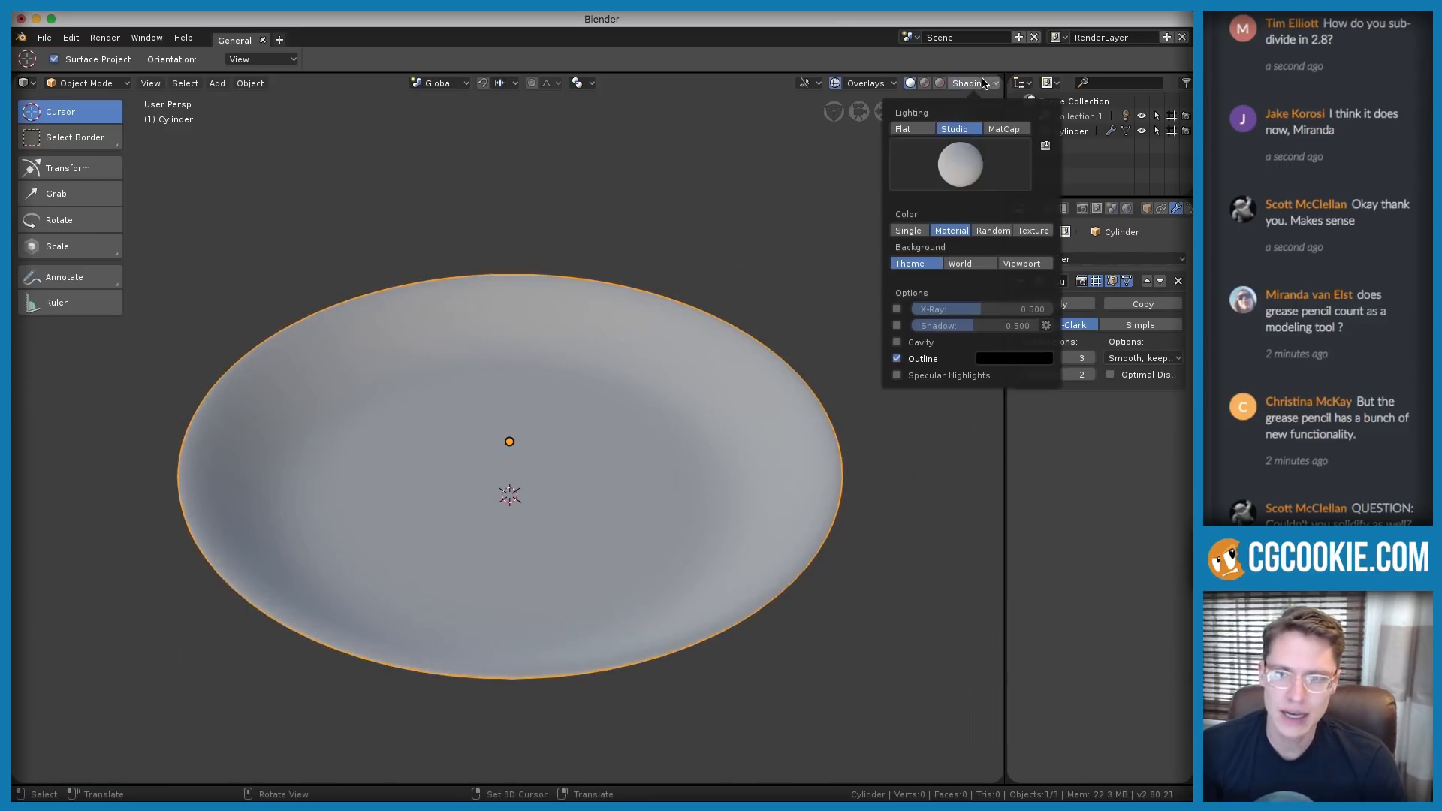
pyautogui.click(1011, 133)
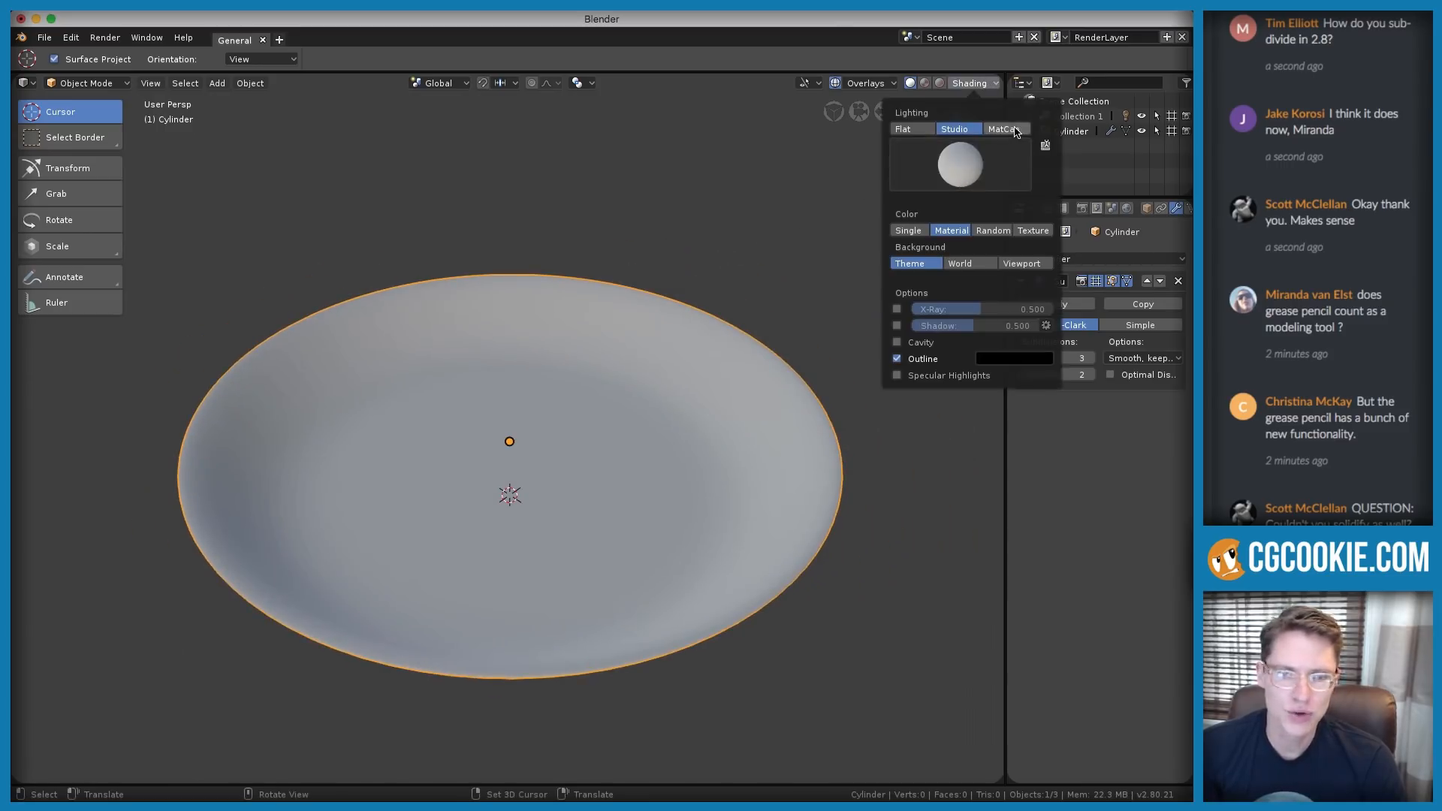
pyautogui.click(967, 164)
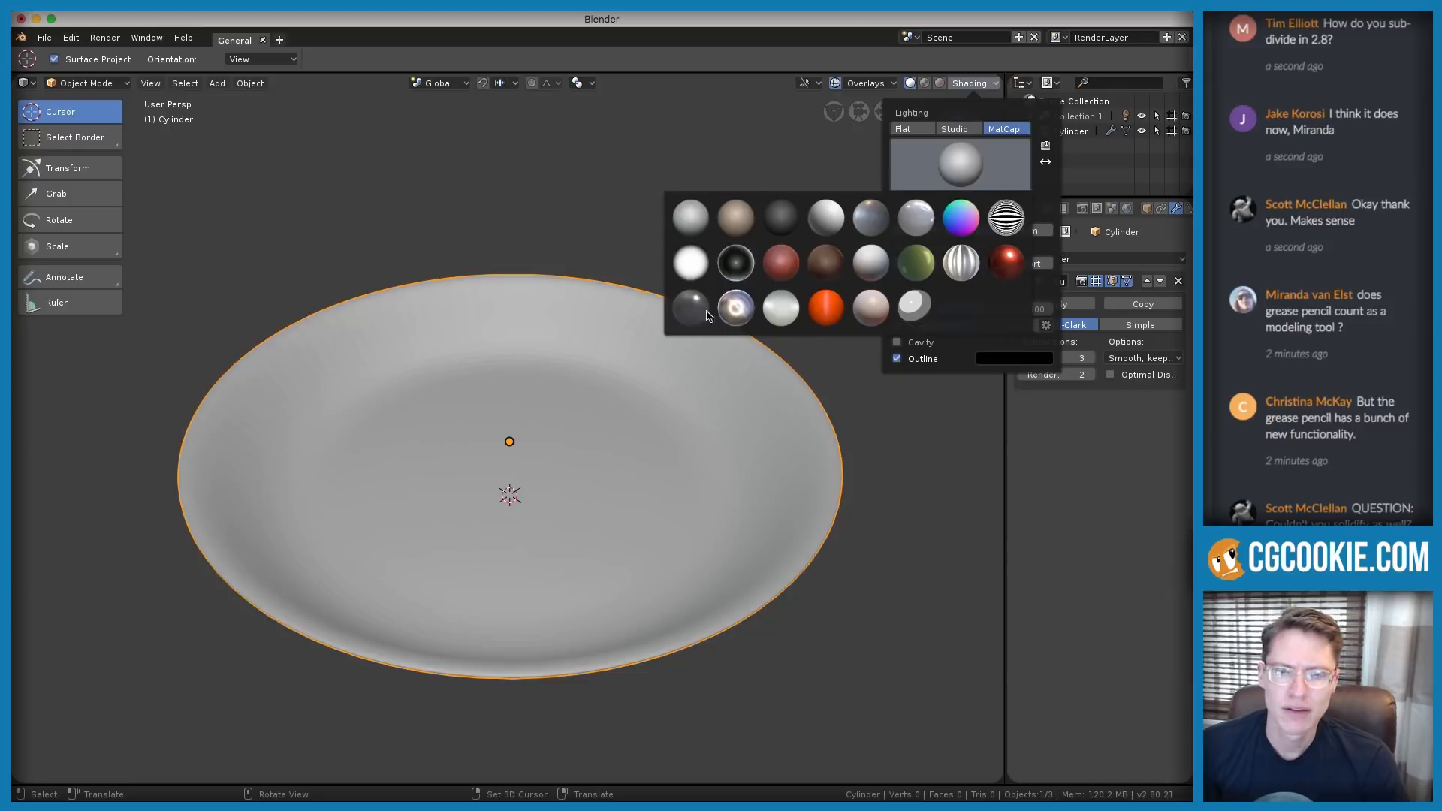
pyautogui.click(735, 308)
pyautogui.moveTo(682, 341)
pyautogui.mouseDown(button='middle')
pyautogui.moveTo(575, 229)
pyautogui.moveTo(647, 246)
pyautogui.moveTo(669, 376)
pyautogui.moveTo(719, 388)
pyautogui.moveTo(688, 430)
pyautogui.moveTo(682, 409)
pyautogui.moveTo(721, 440)
pyautogui.moveTo(725, 368)
pyautogui.moveTo(719, 404)
pyautogui.mouseUp(button='middle')
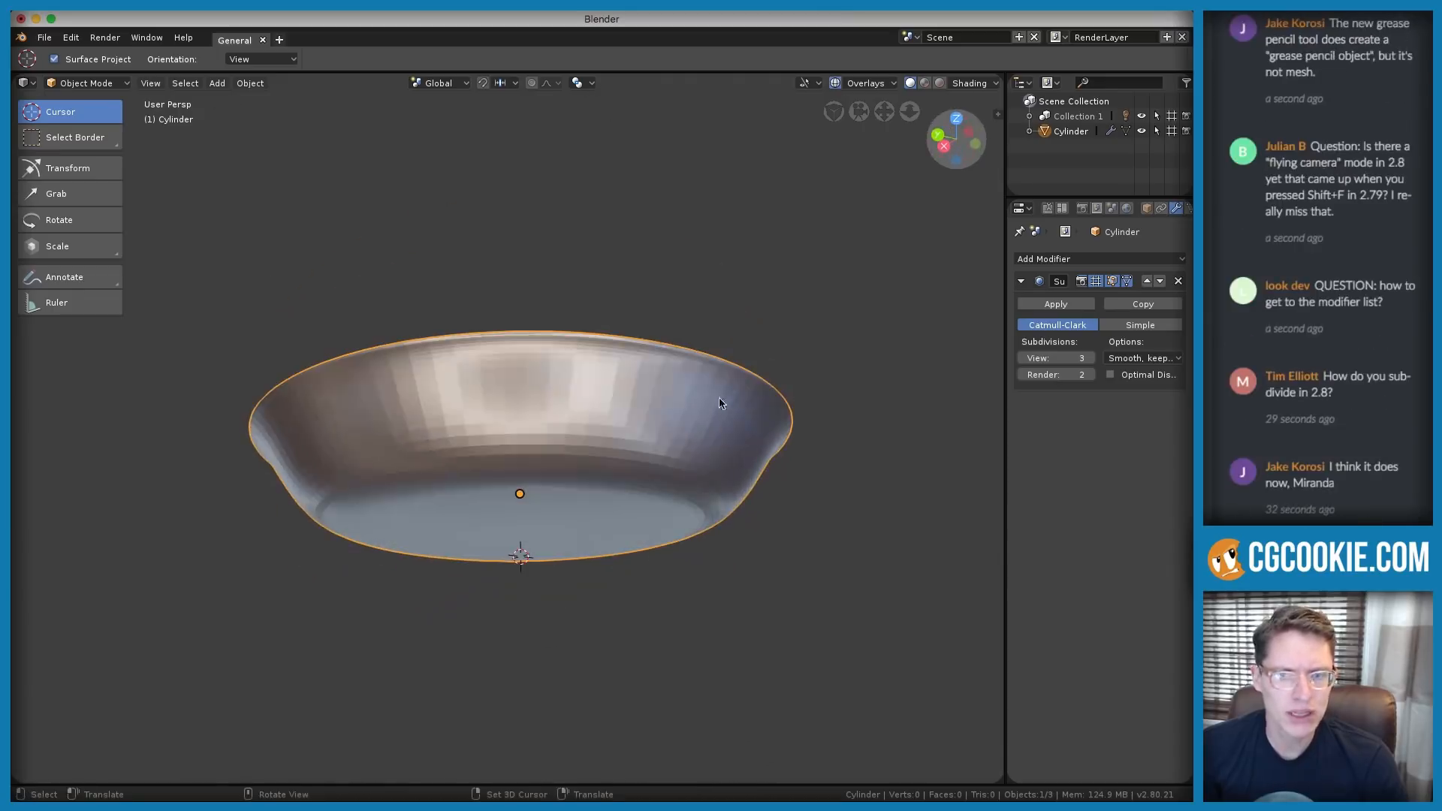
# Change the matcap to the glossy red one and view the bowl's faceted surface under it
pyautogui.click(974, 83)
pyautogui.click(1004, 129)
pyautogui.click(962, 169)
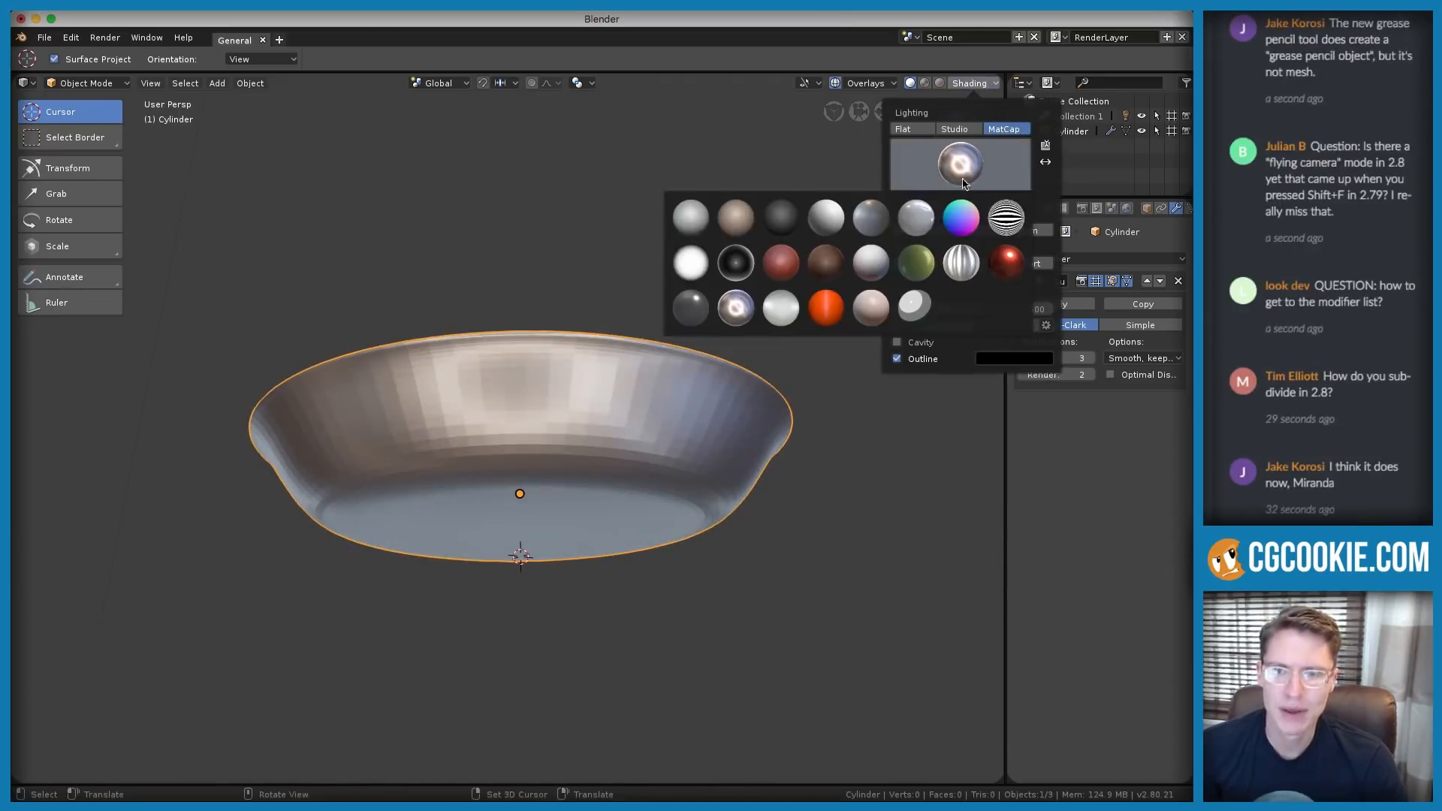
pyautogui.click(1007, 263)
pyautogui.moveTo(669, 393)
pyautogui.mouseDown(button='middle')
pyautogui.moveTo(649, 369)
pyautogui.moveTo(637, 388)
pyautogui.mouseUp(button='middle')
pyautogui.moveTo(517, 336)
pyautogui.mouseDown(button='middle')
pyautogui.moveTo(560, 380)
pyautogui.moveTo(540, 324)
pyautogui.moveTo(538, 353)
pyautogui.mouseUp(button='middle')
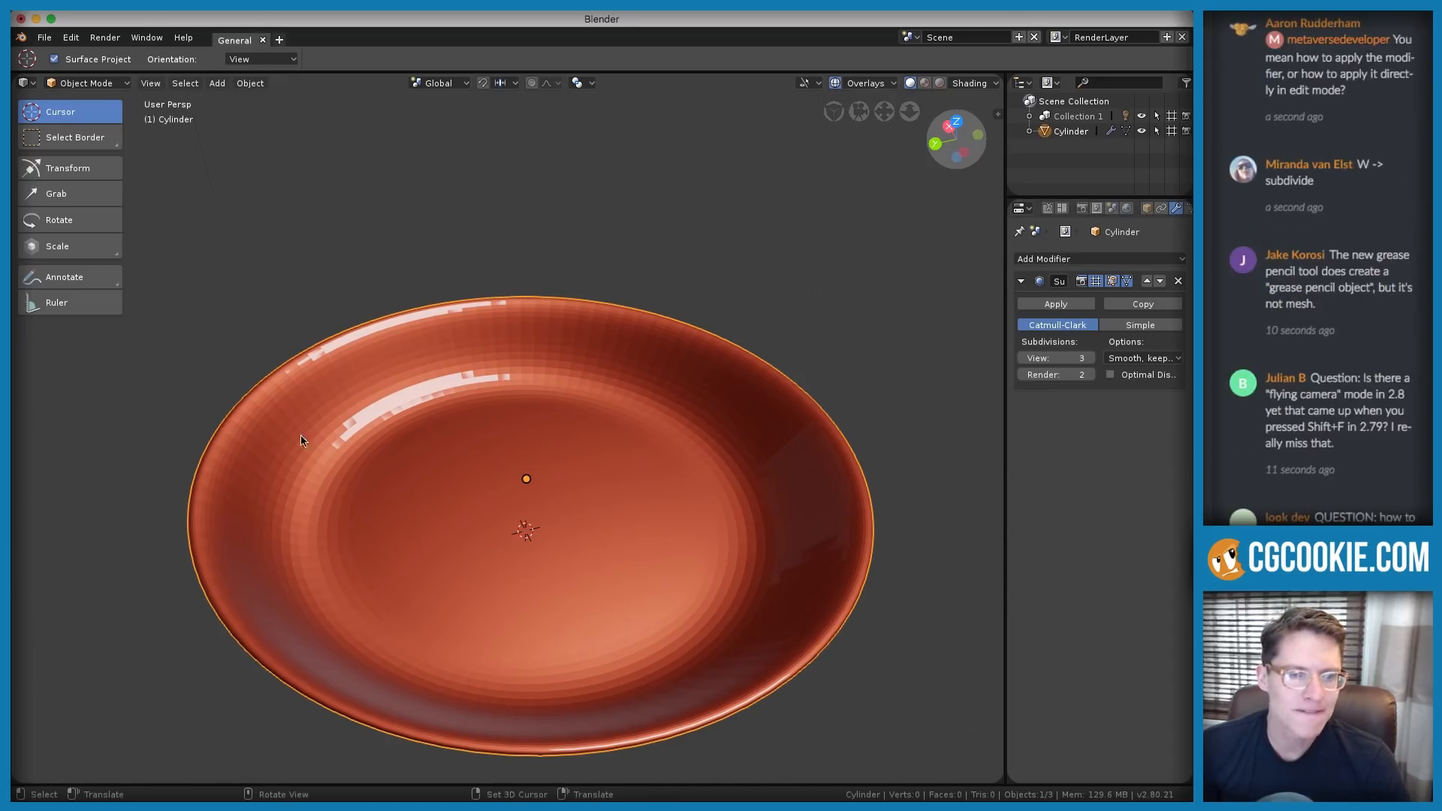
# Try the bowl's Subdivision Surface viewport level at 4 and 5, and set it back to 2
pyautogui.click(1092, 360)
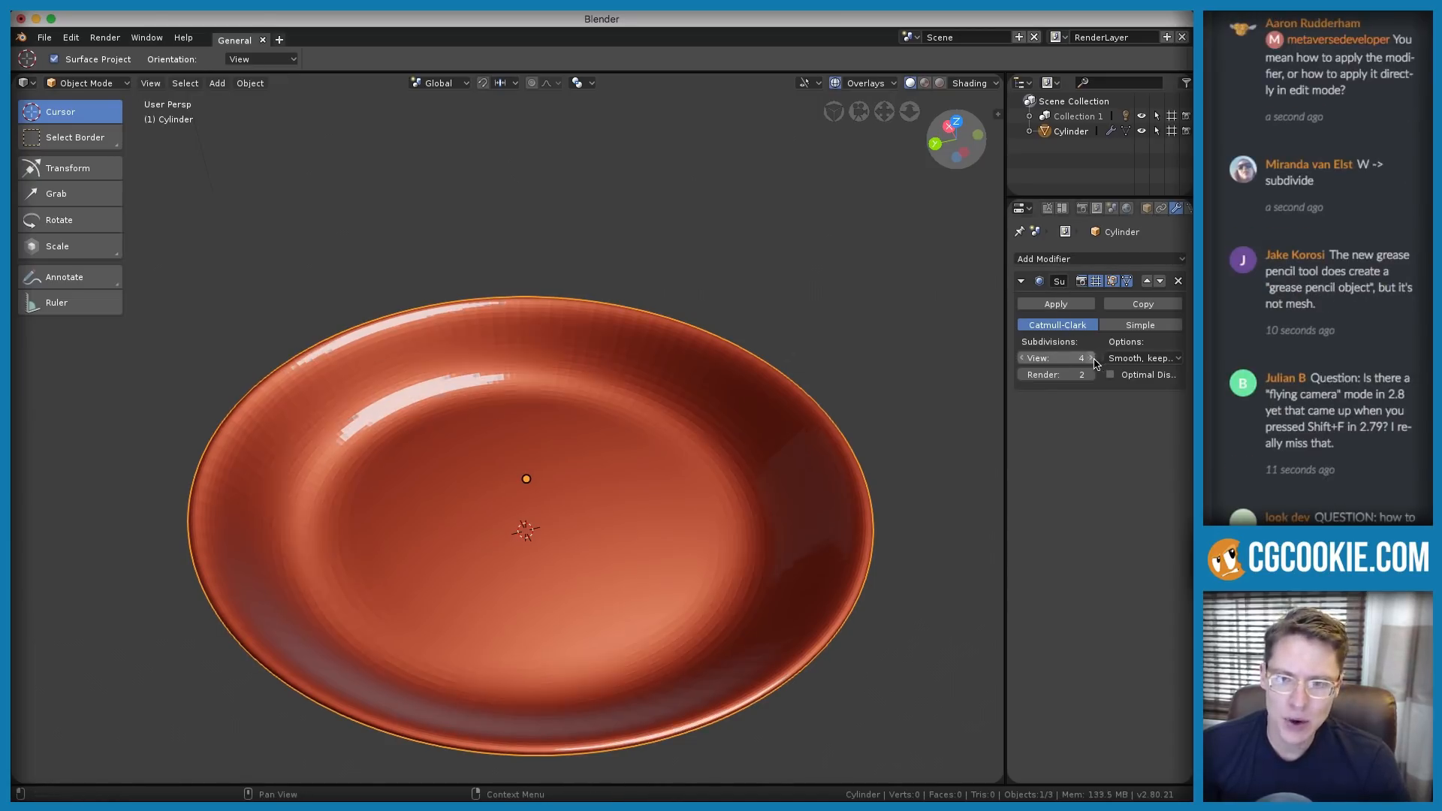
pyautogui.click(1092, 360)
pyautogui.moveTo(557, 306)
pyautogui.mouseDown(button='middle')
pyautogui.moveTo(564, 335)
pyautogui.moveTo(566, 323)
pyautogui.mouseUp(button='middle')
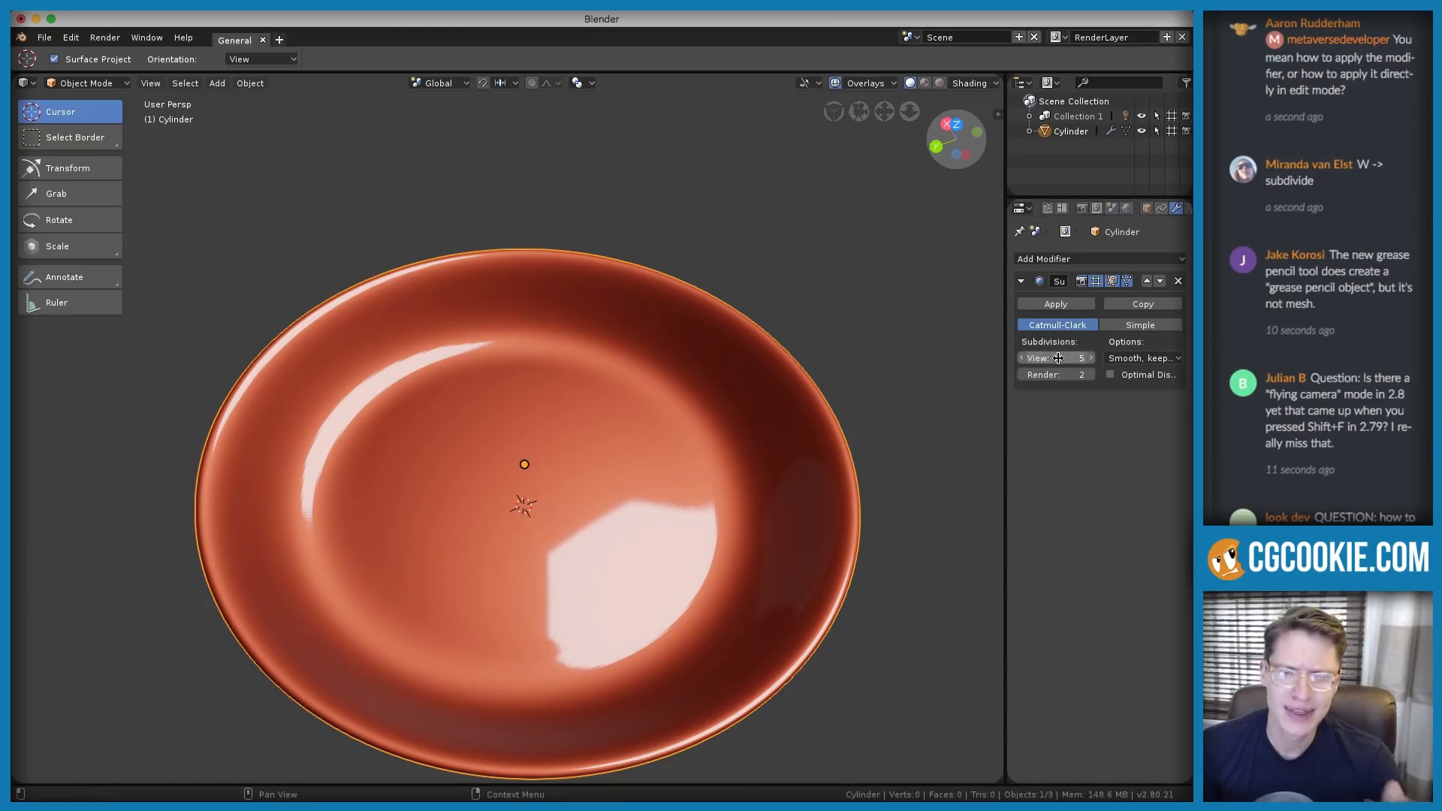
pyautogui.moveTo(1041, 359); pyautogui.dragTo(1021, 363)
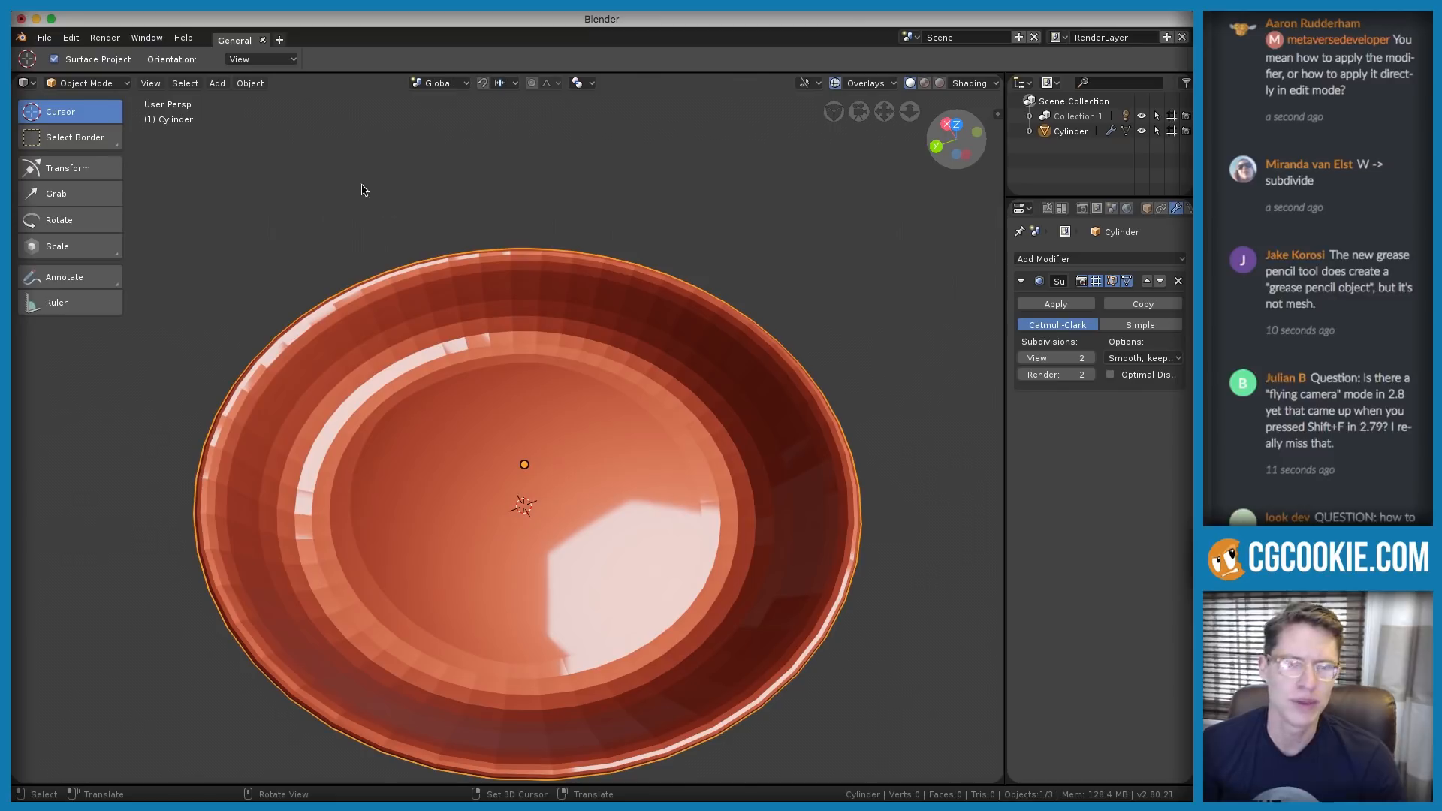
pyautogui.moveTo(612, 302); pyautogui.dragTo(590, 291, button='middle')
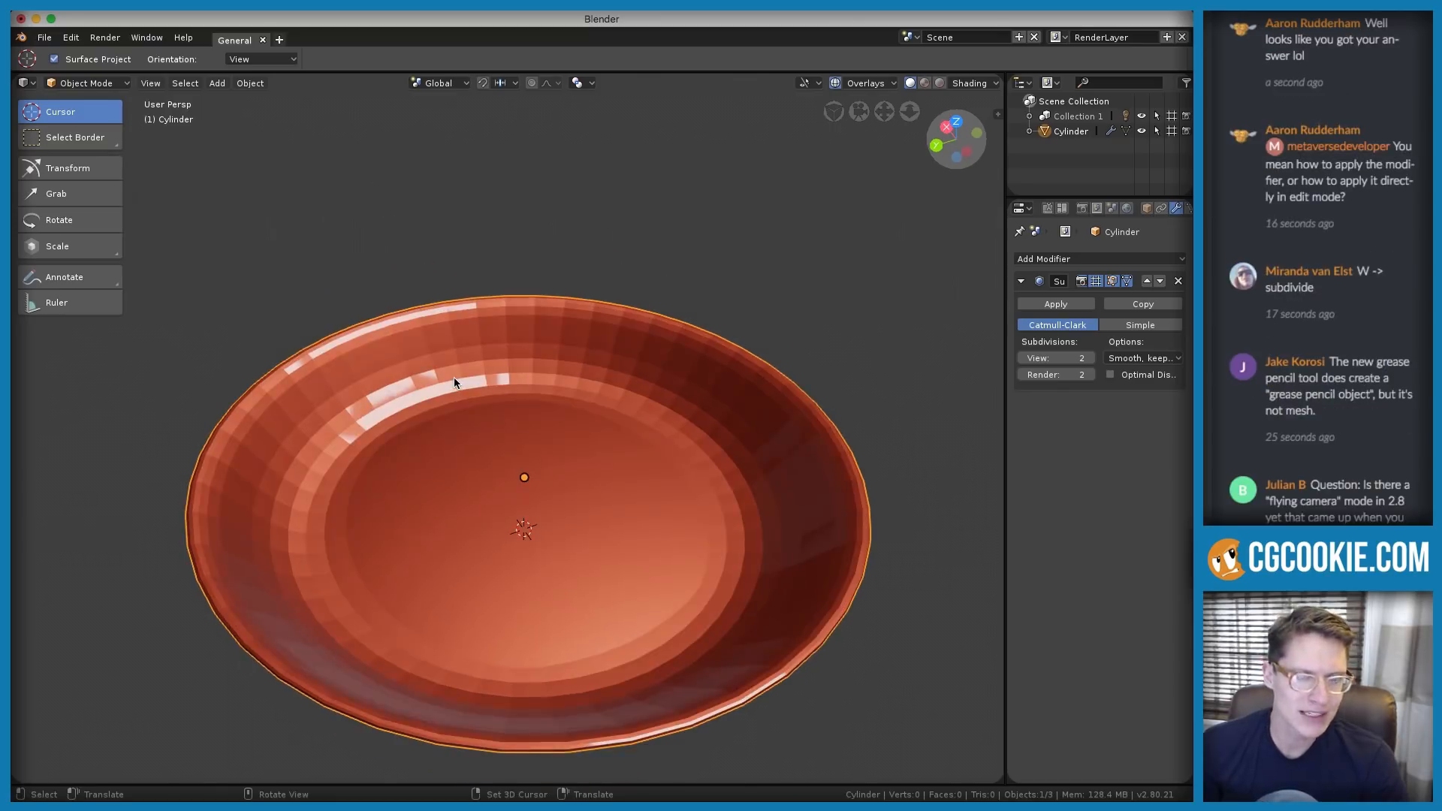
# Apply Shade Smooth to the bowl and check its shading from below and above
pyautogui.click(251, 83)
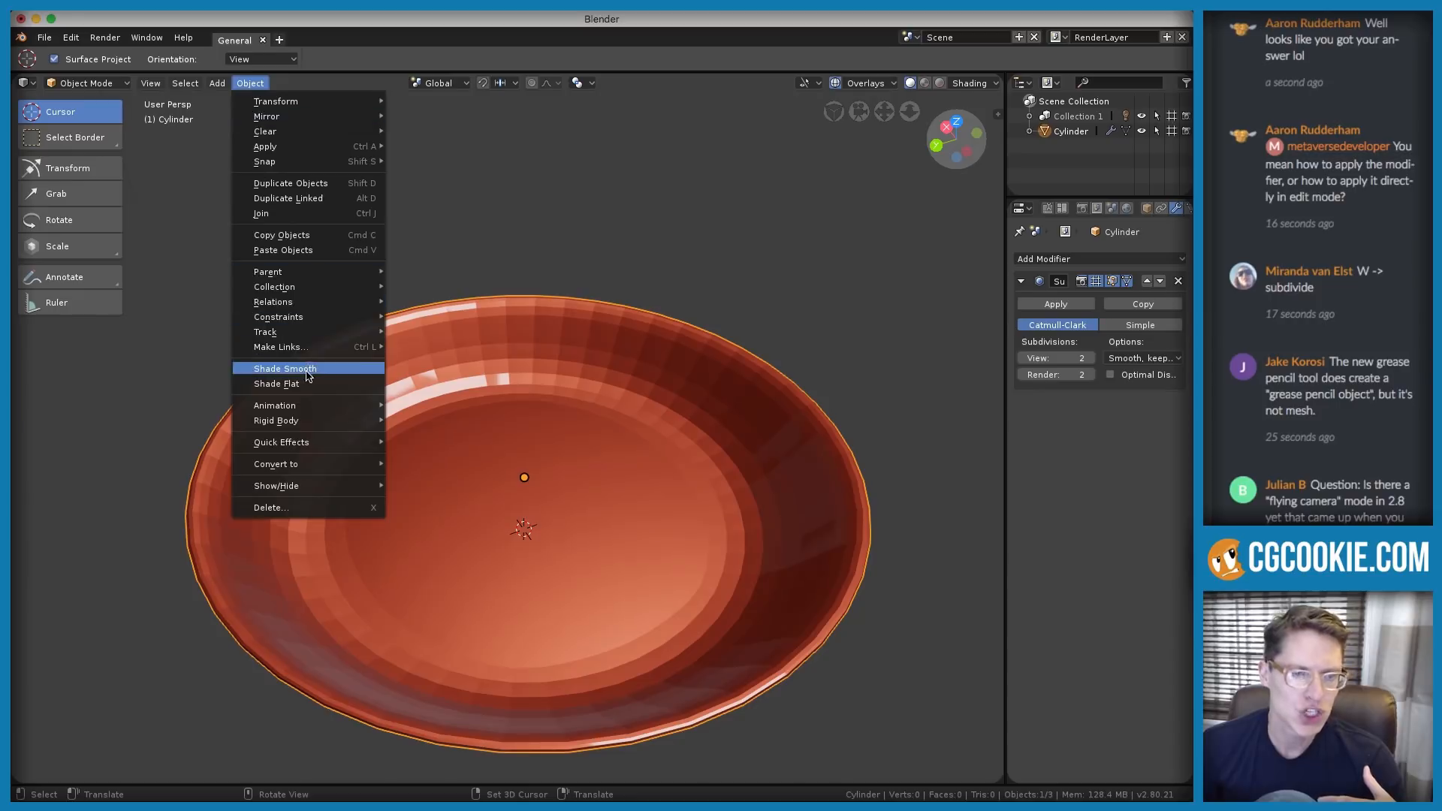
pyautogui.click(292, 373)
pyautogui.moveTo(541, 362); pyautogui.dragTo(537, 291, button='middle')
pyautogui.scroll(2, 520, 382)
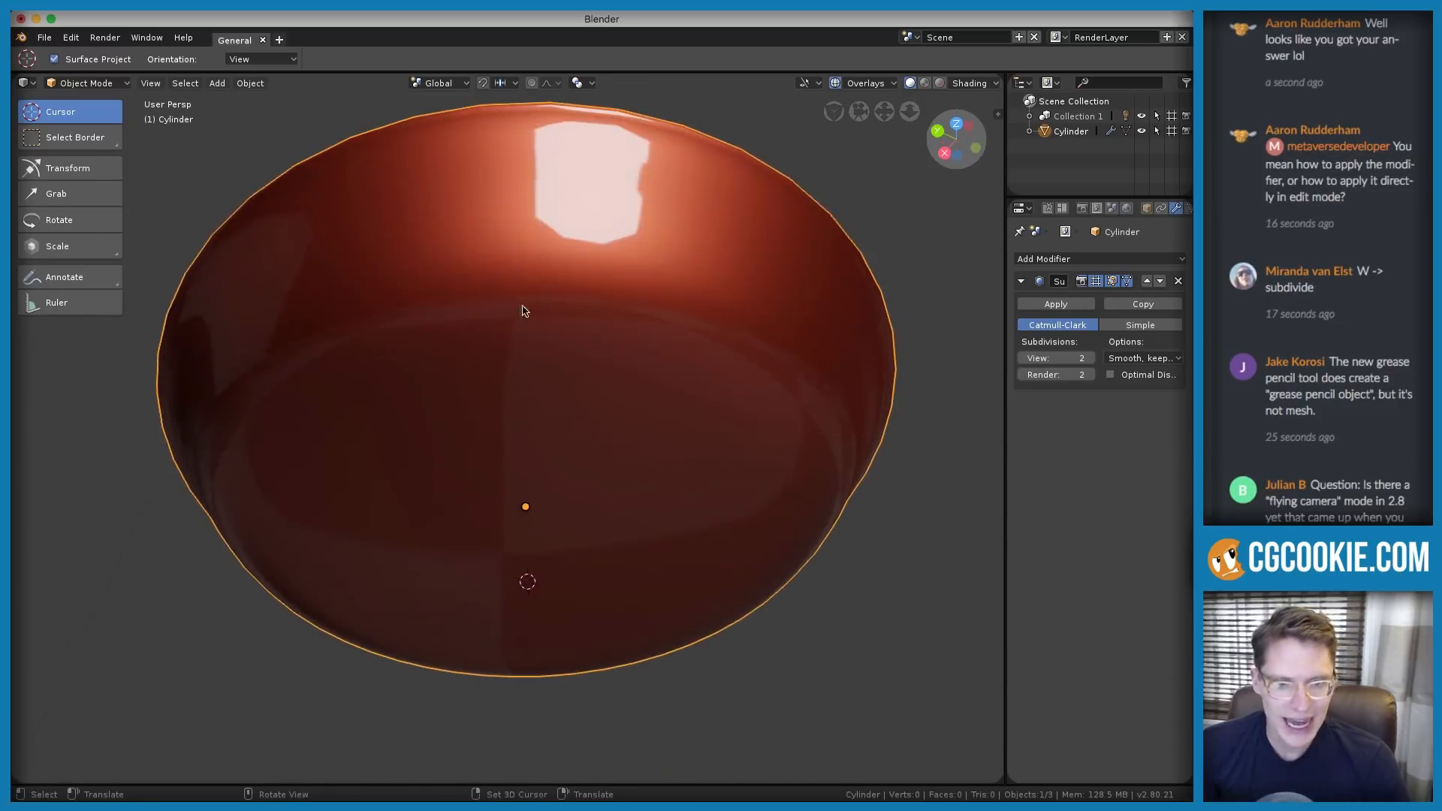
pyautogui.scroll(-3, 525, 311)
pyautogui.moveTo(630, 387); pyautogui.dragTo(565, 481, button='middle')
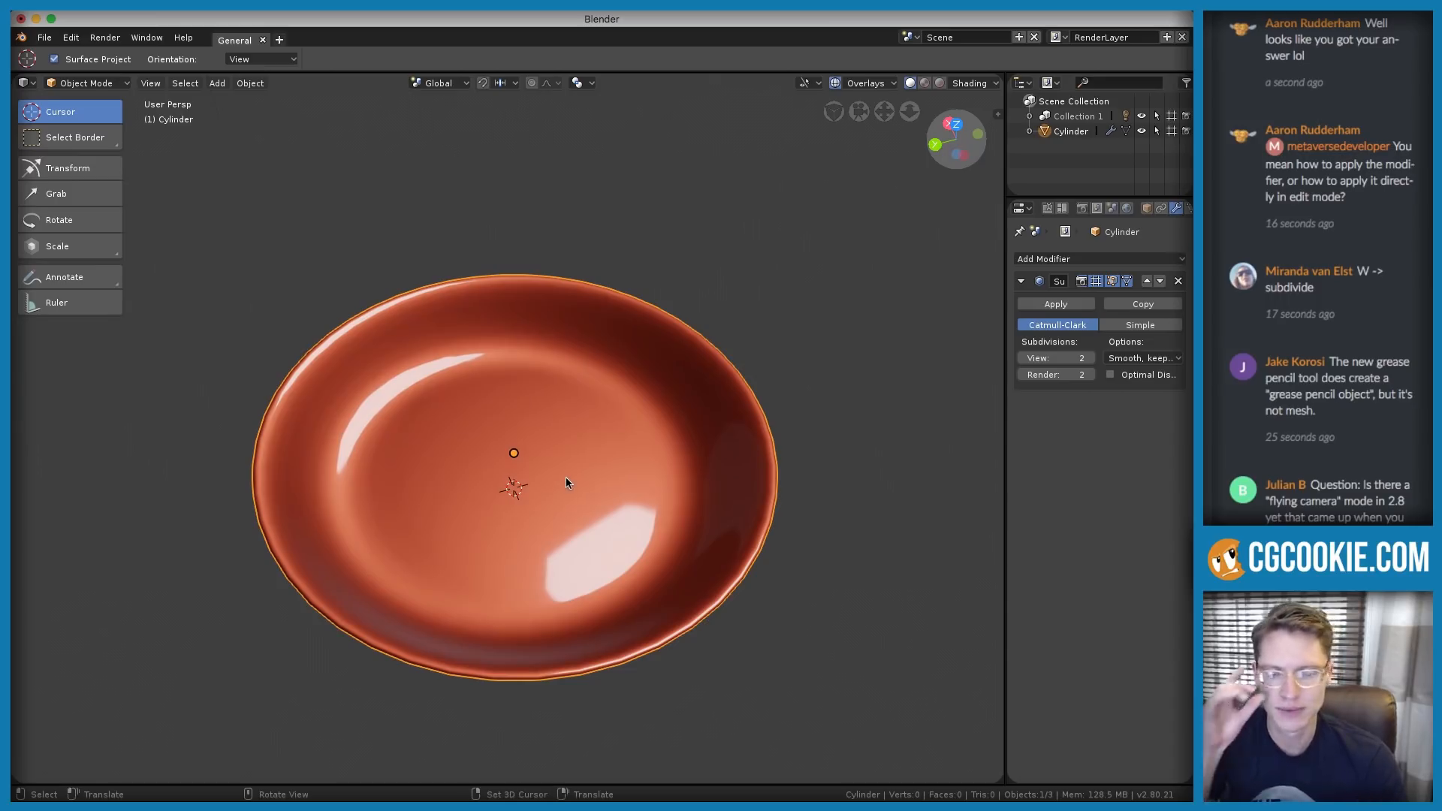
pyautogui.moveTo(566, 482); pyautogui.dragTo(630, 439, button='middle')
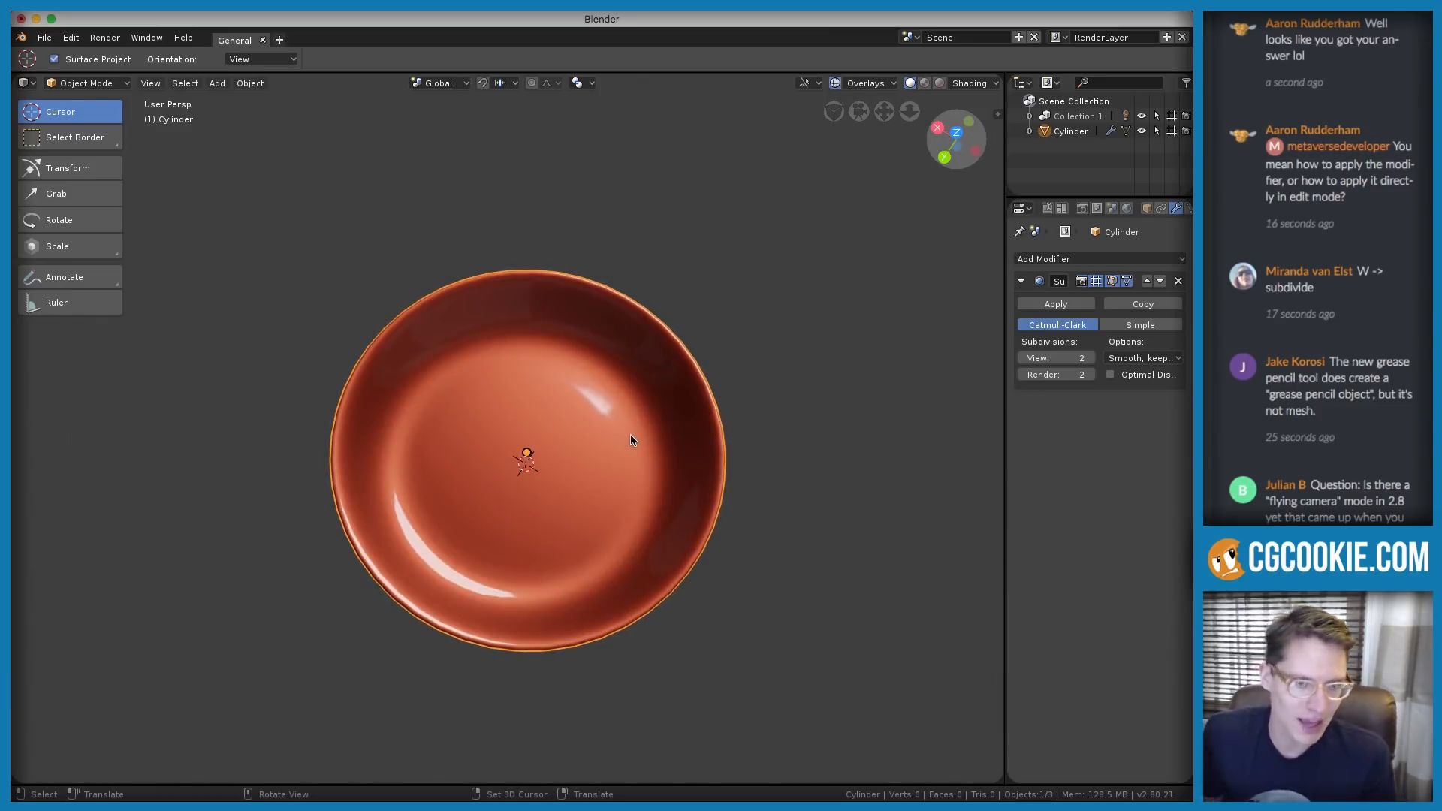
pyautogui.moveTo(629, 439); pyautogui.dragTo(655, 415, button='middle')
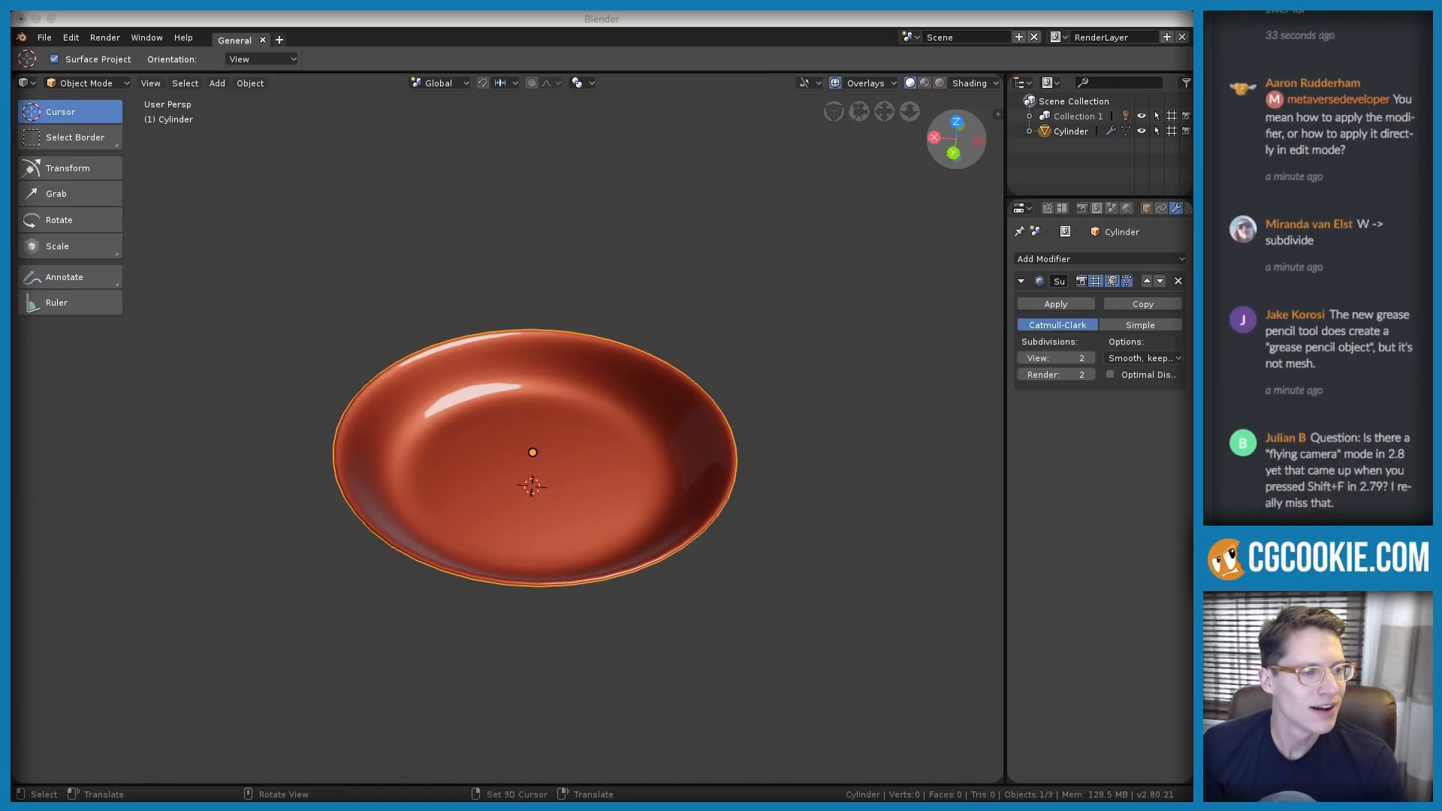
# View the bowl's underside and turn off the Subdivision Surface modifier's viewport display
pyautogui.scroll(1, 1345, 287)
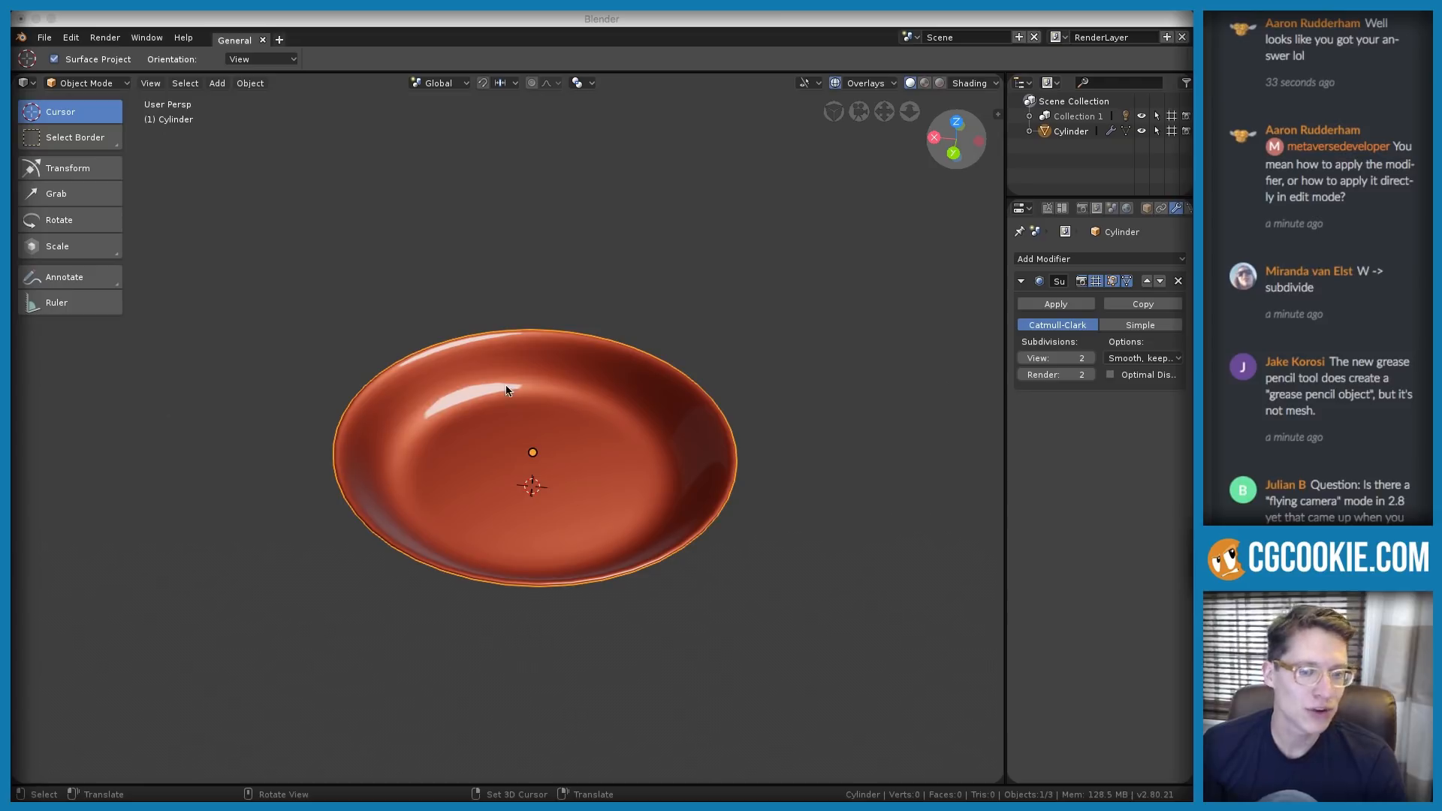
pyautogui.scroll(3, 506, 390)
pyautogui.moveTo(483, 380); pyautogui.dragTo(482, 345, button='middle')
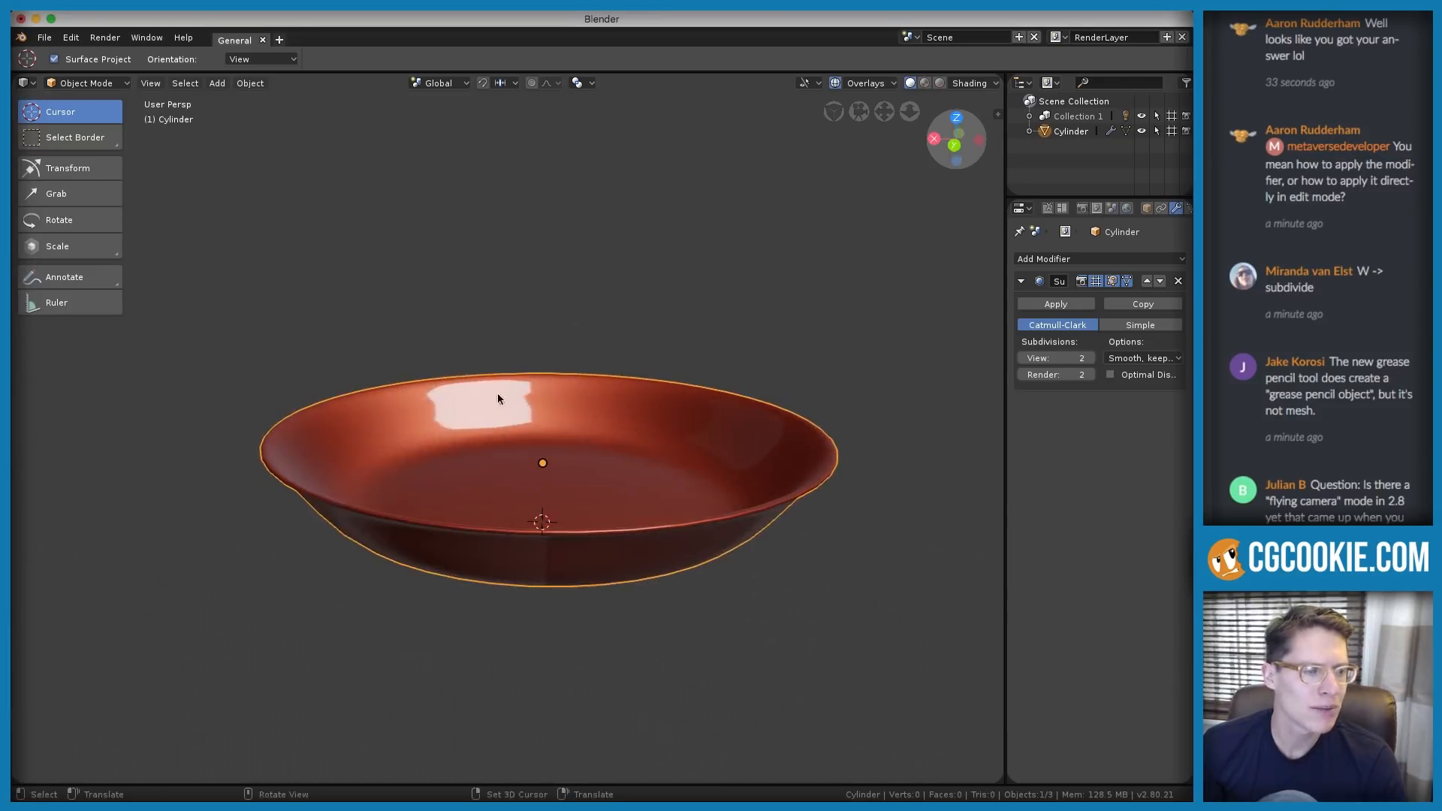
pyautogui.moveTo(497, 398); pyautogui.dragTo(535, 304, button='middle')
pyautogui.moveTo(898, 294); pyautogui.dragTo(721, 200, button='middle')
pyautogui.click(1095, 283)
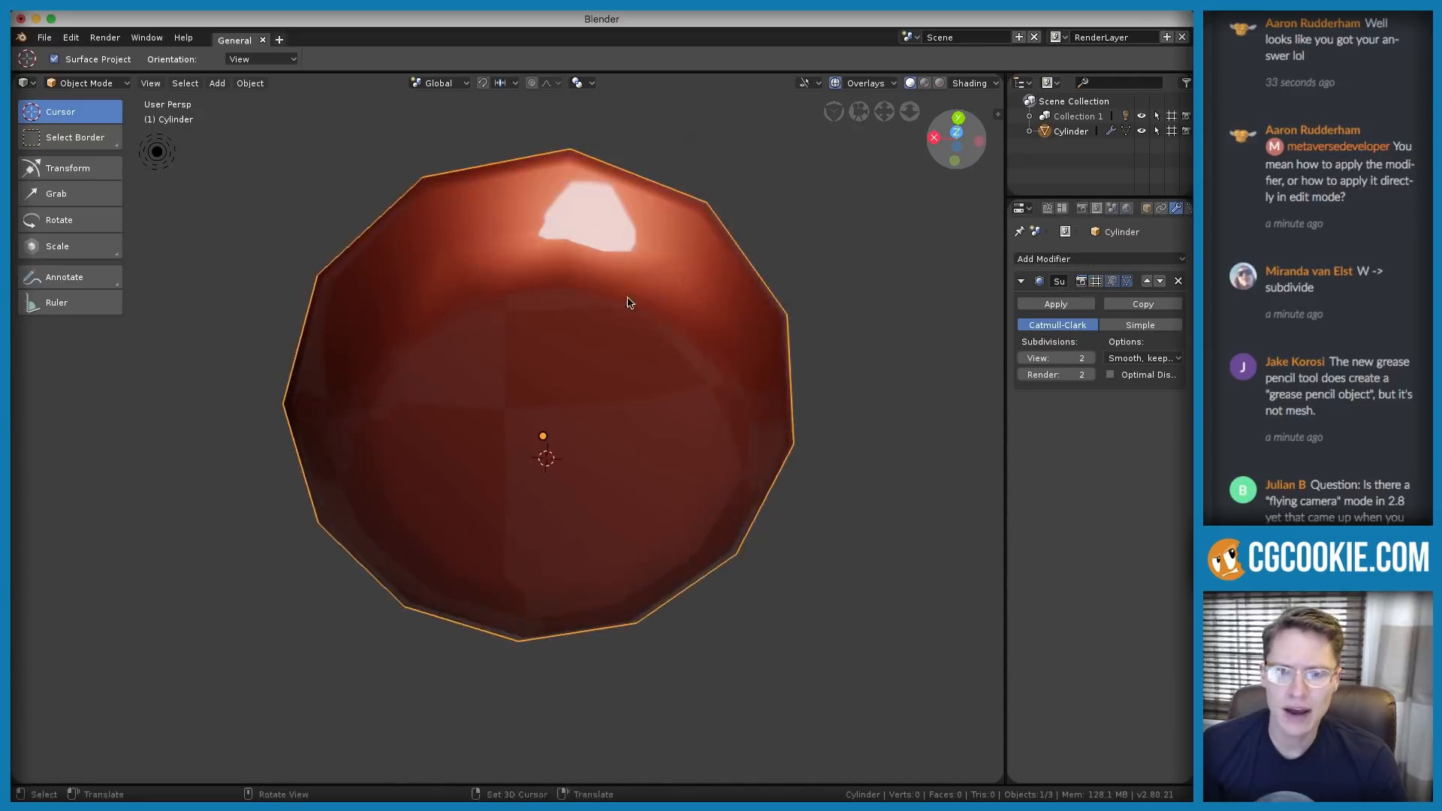
# Subdivide the bowl's entire mesh in Edit Mode with one cut
pyautogui.moveTo(628, 299); pyautogui.dragTo(597, 301, button='middle')
pyautogui.press('Tab')
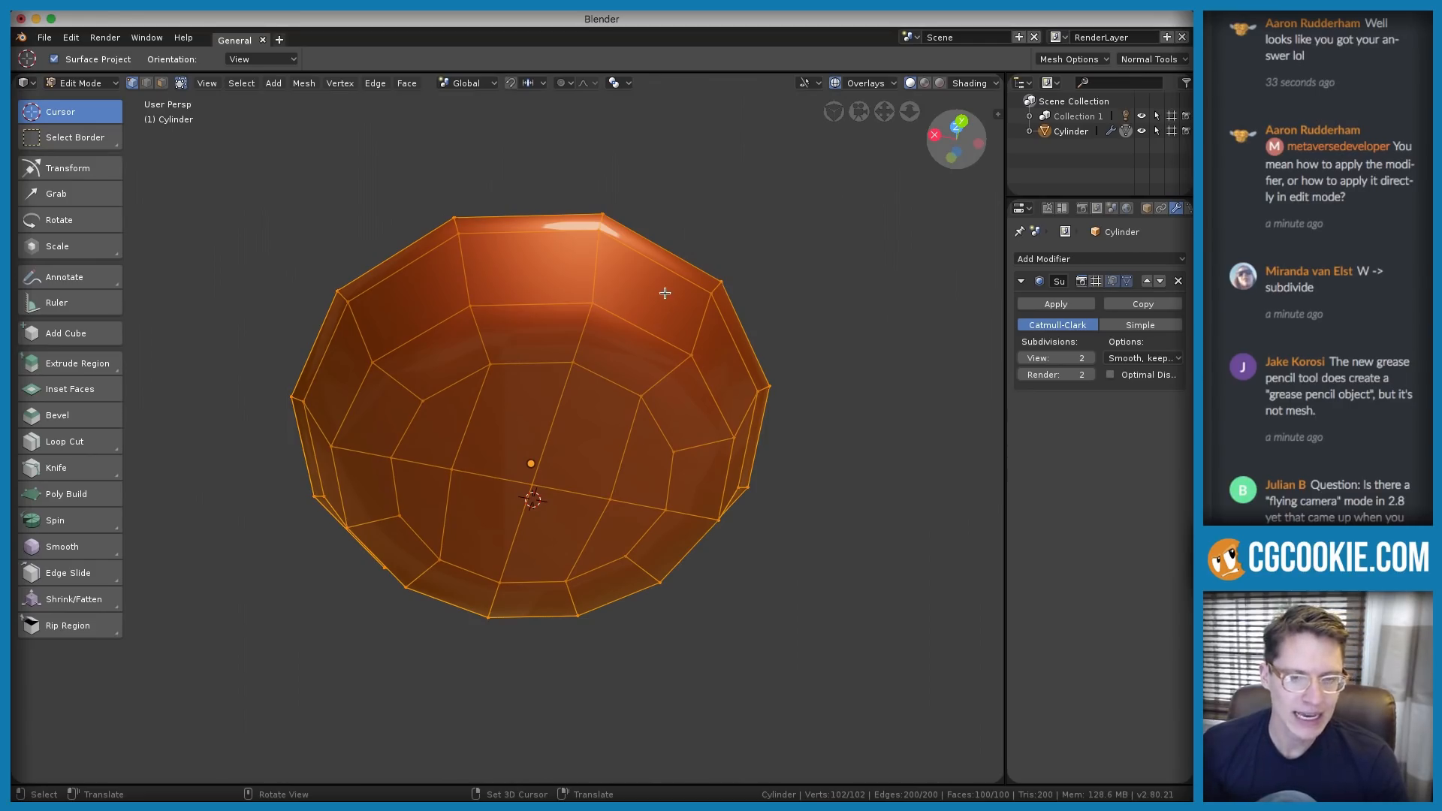
pyautogui.press('w')
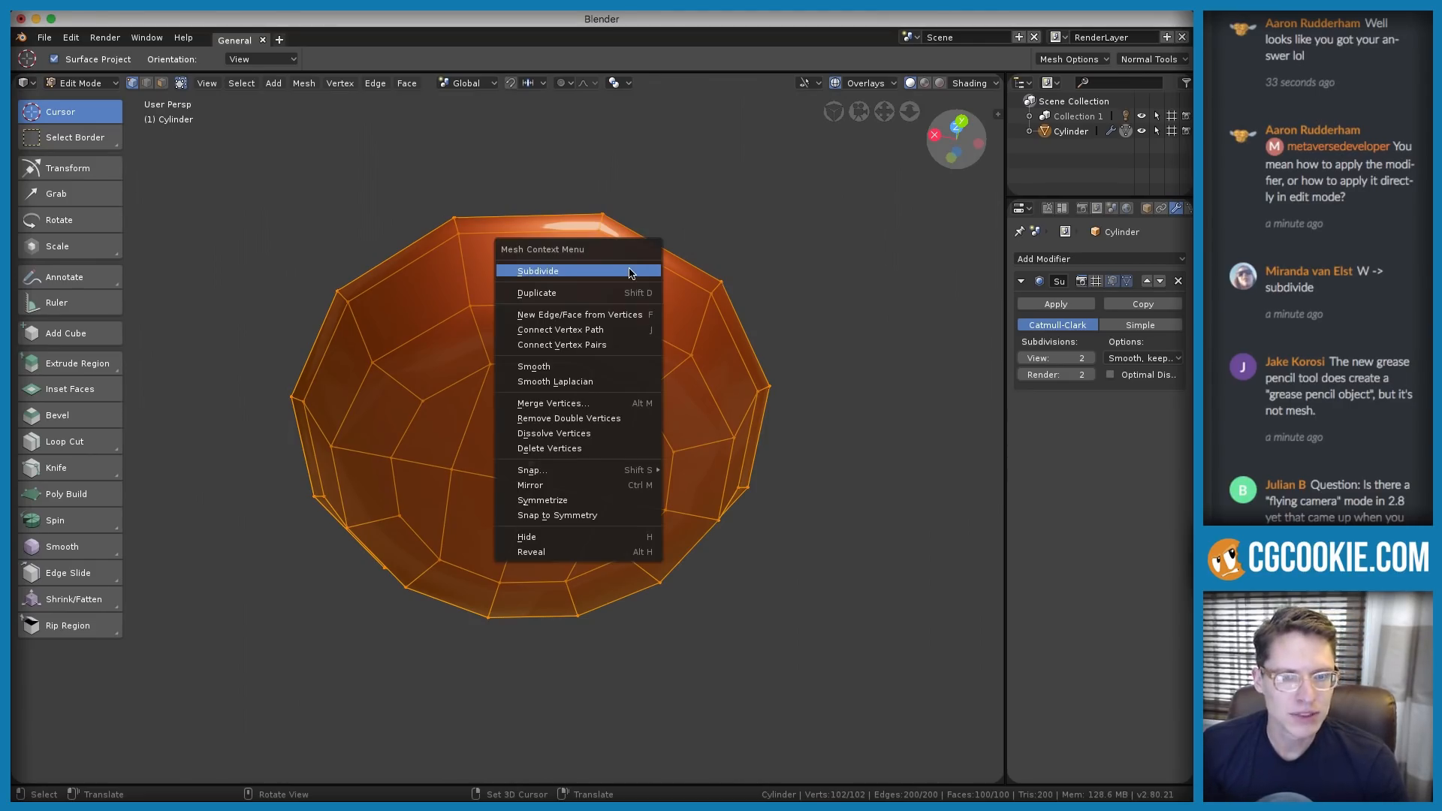
pyautogui.click(540, 272)
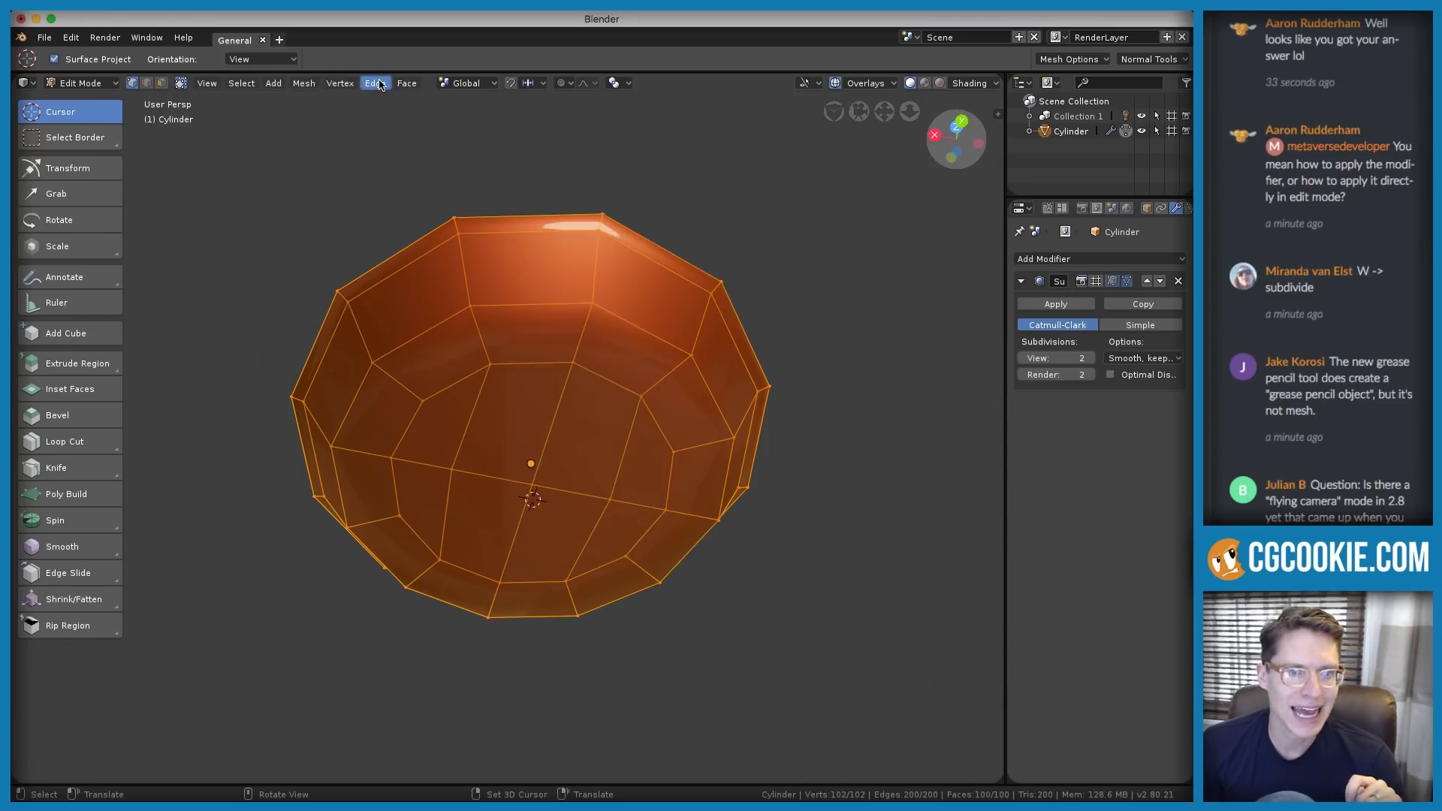
pyautogui.click(353, 83)
pyautogui.moveTo(300, 83)
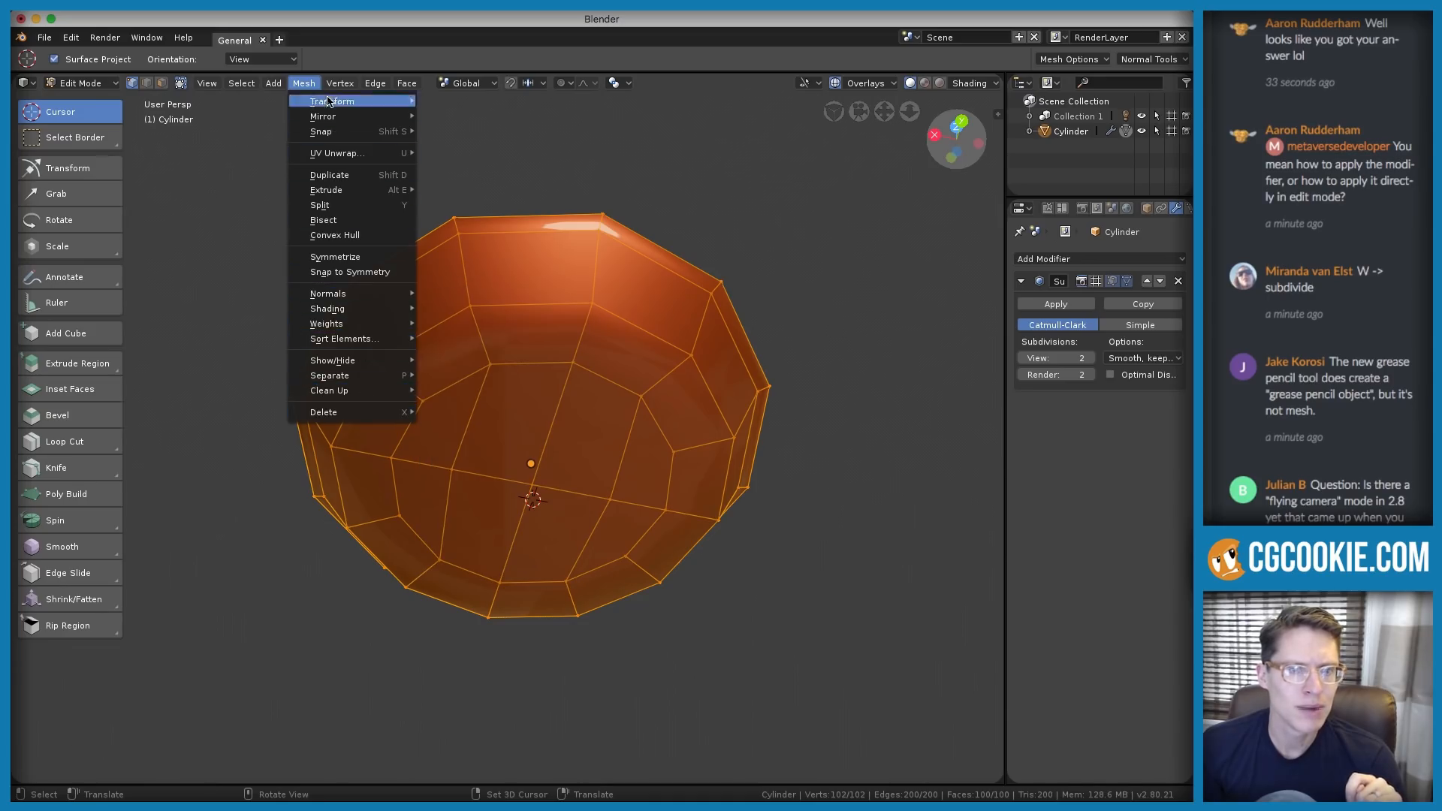
pyautogui.moveTo(402, 83)
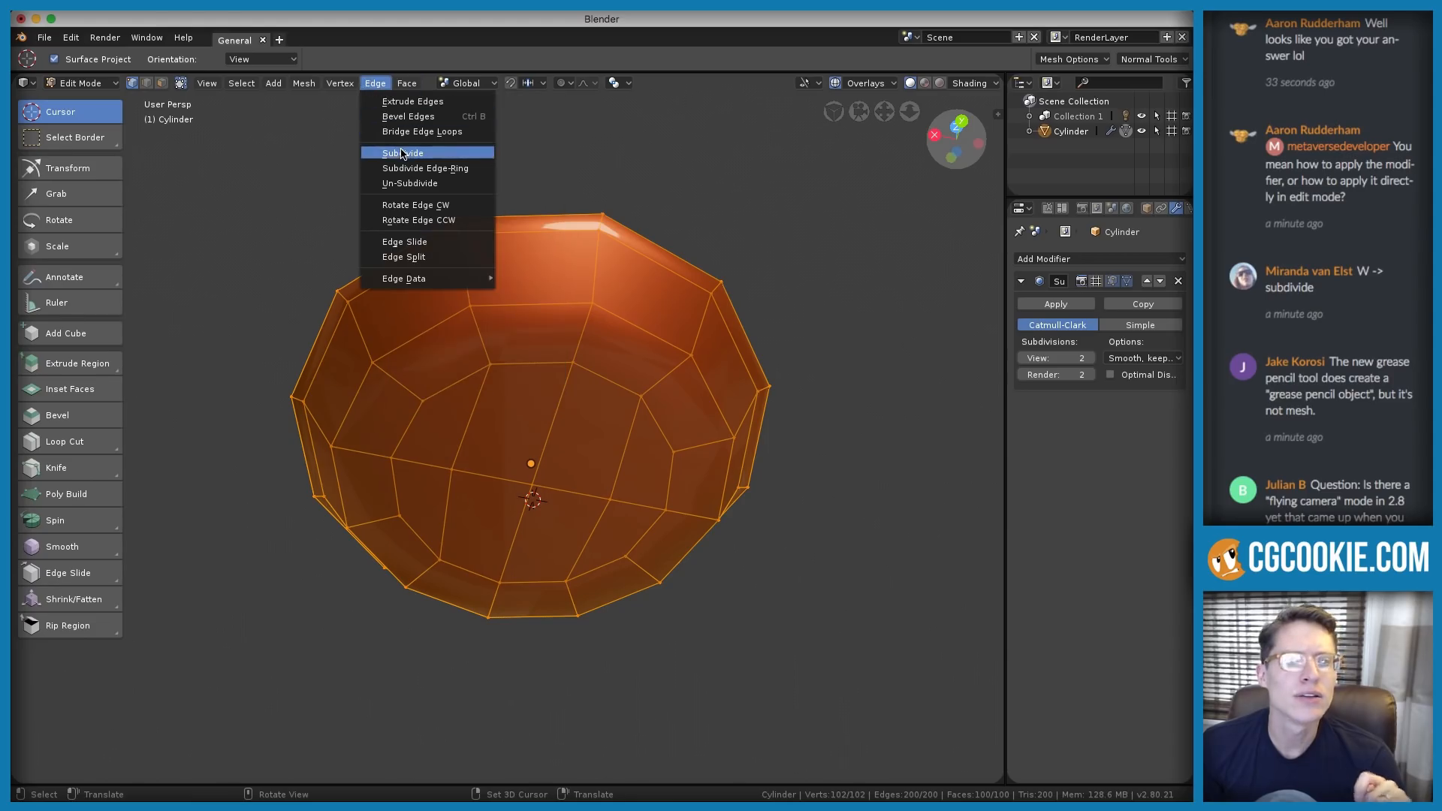
pyautogui.click(372, 82)
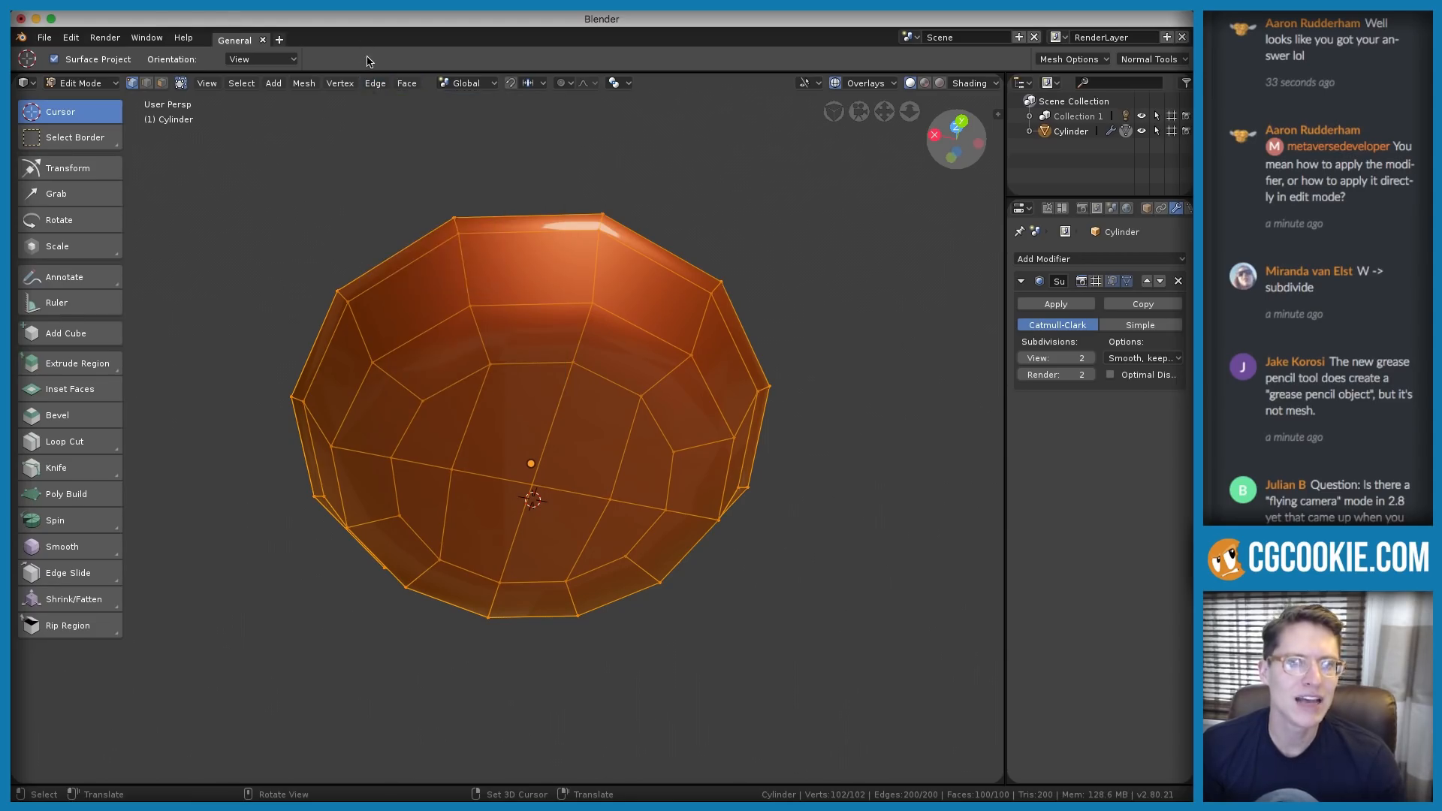
pyautogui.click(372, 82)
pyautogui.click(407, 152)
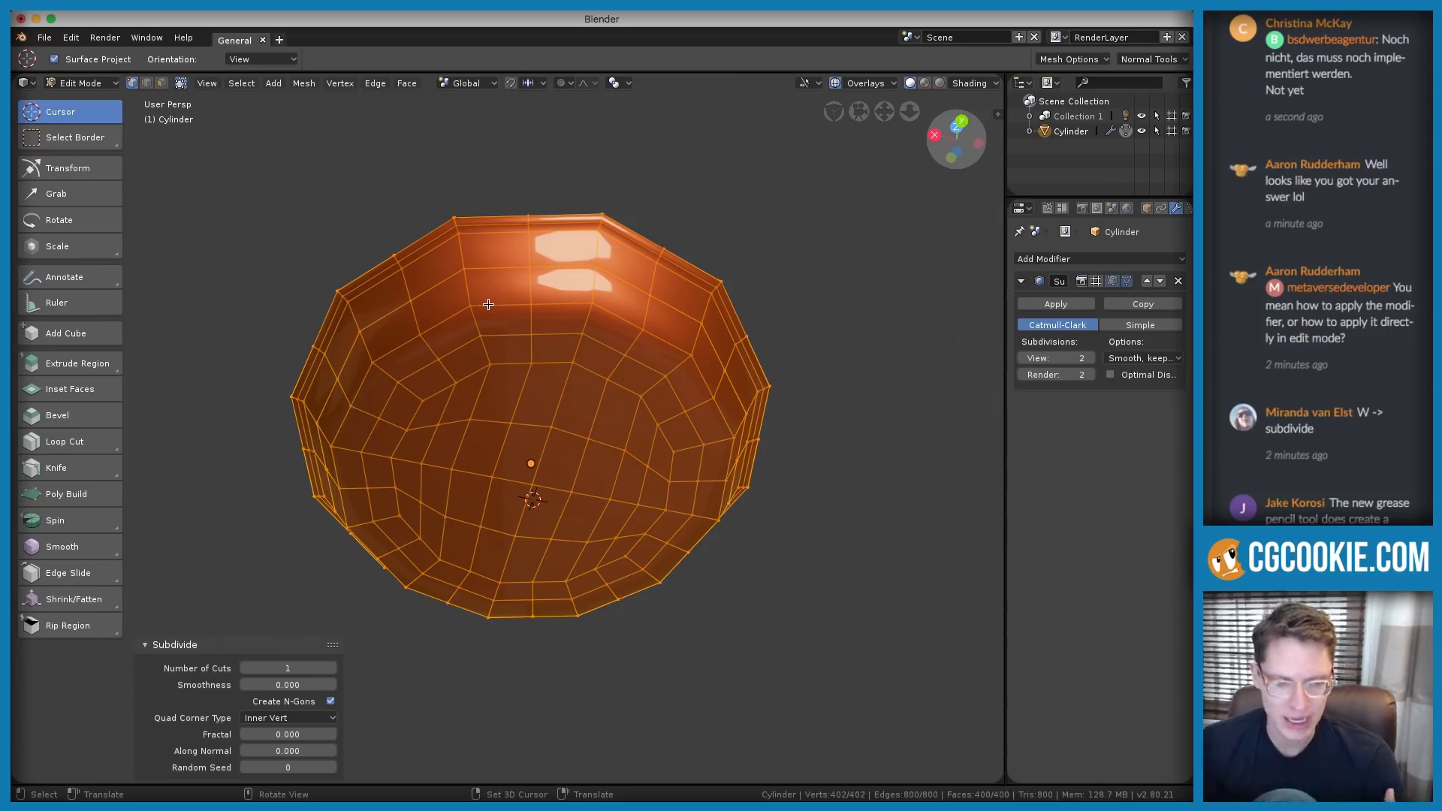
# Set the Subdivide smoothness to 1.000, try the Path quad corner type, and change it to Fan
pyautogui.moveTo(272, 685); pyautogui.dragTo(330, 685)
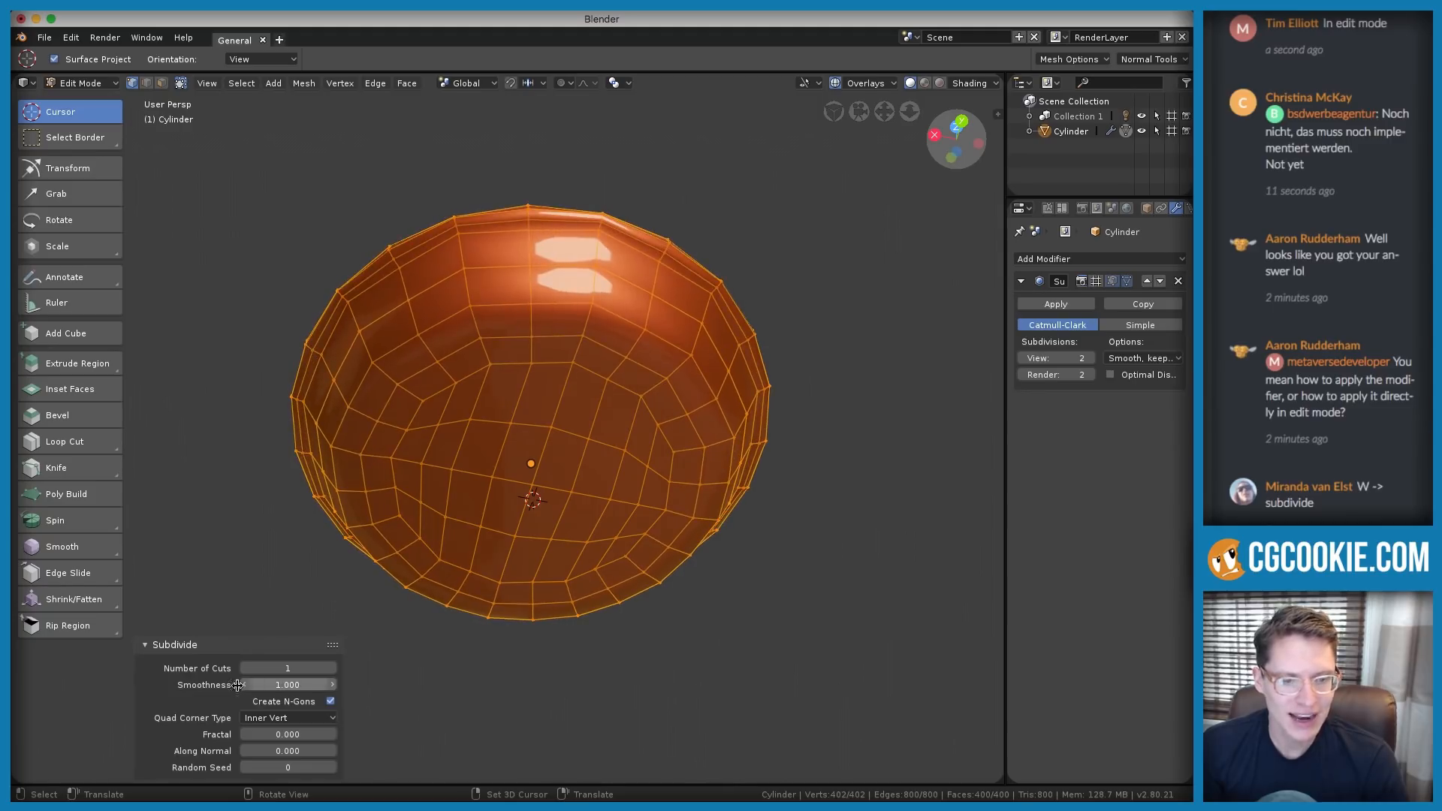
pyautogui.click(272, 719)
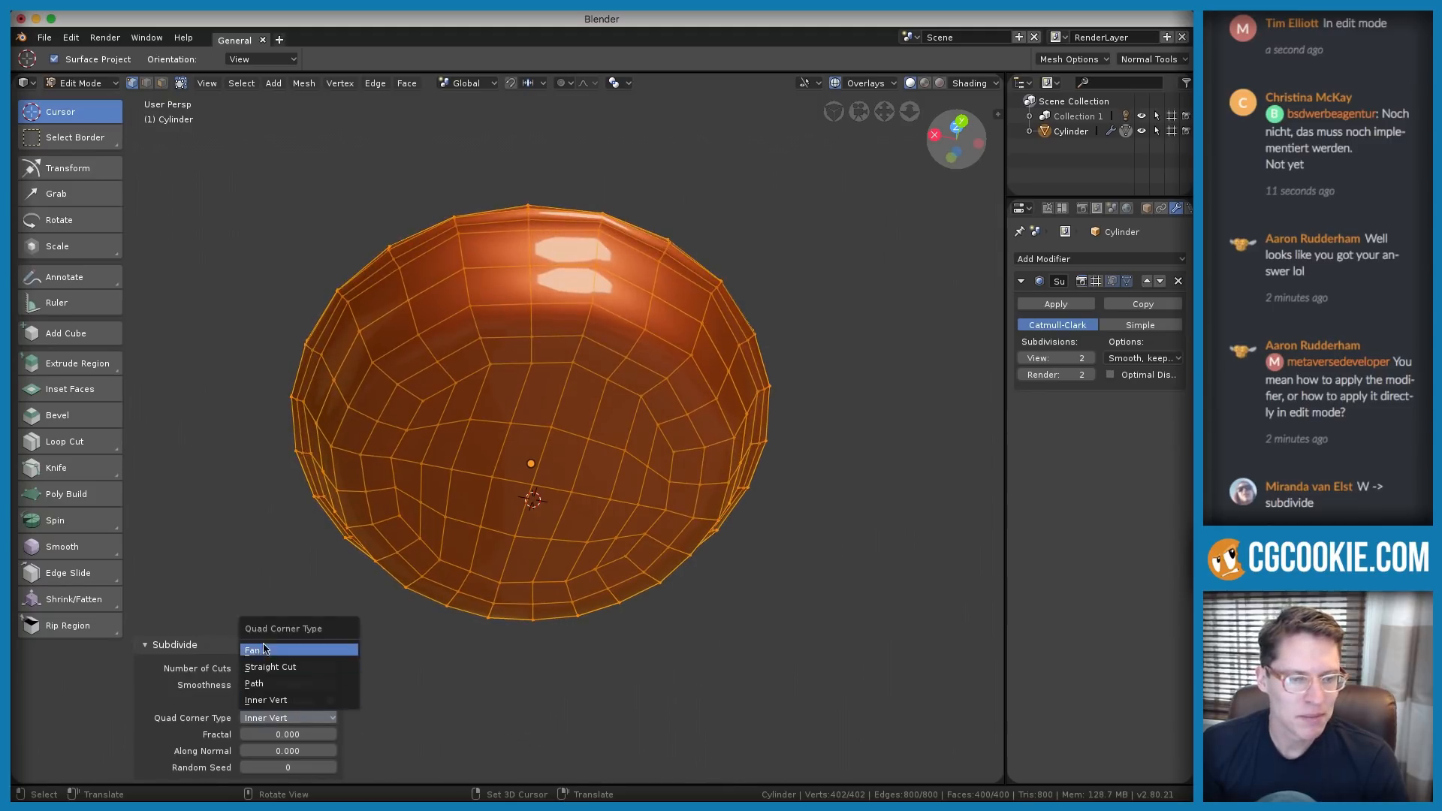
pyautogui.click(255, 683)
pyautogui.click(267, 719)
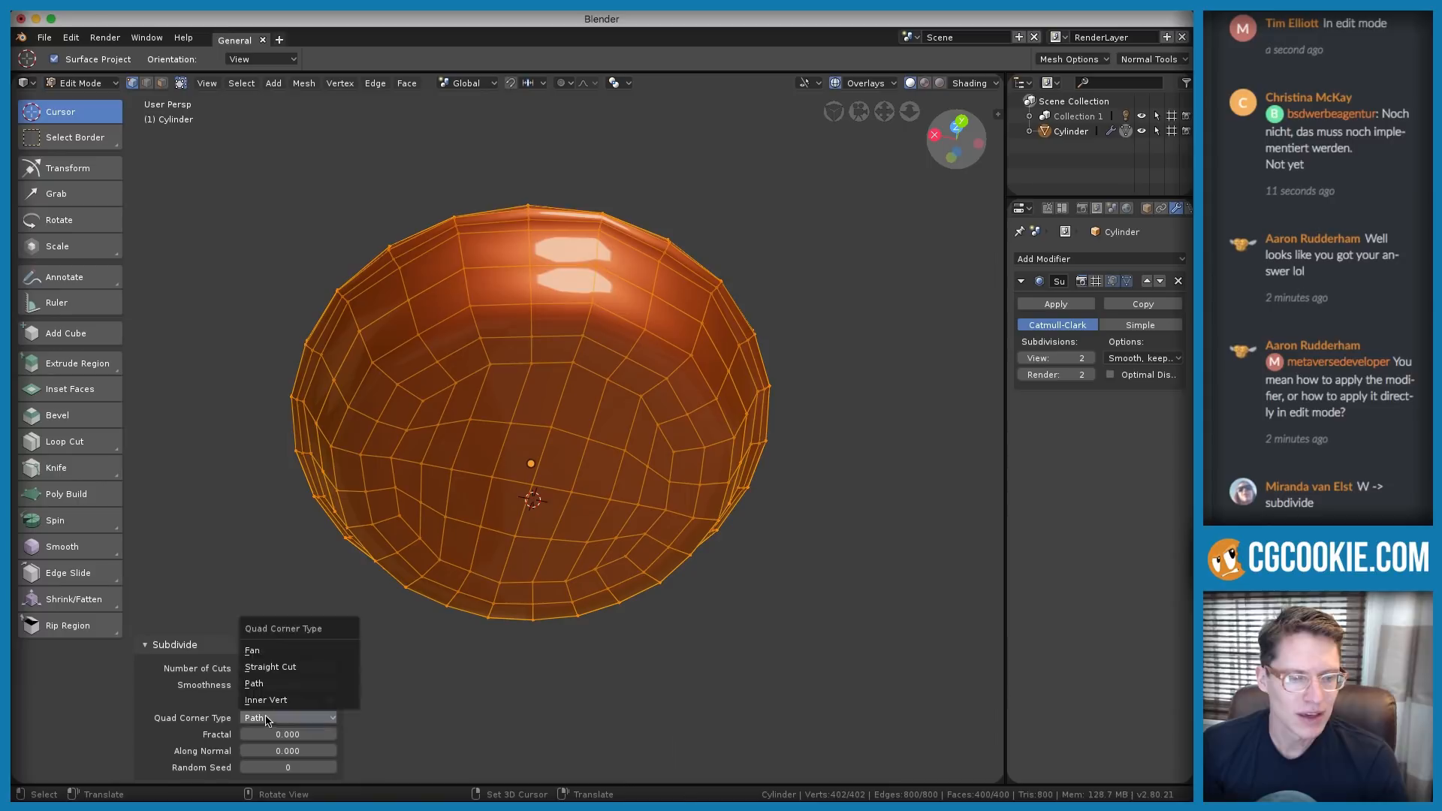
pyautogui.click(252, 650)
pyautogui.moveTo(593, 374); pyautogui.dragTo(560, 426, button='middle')
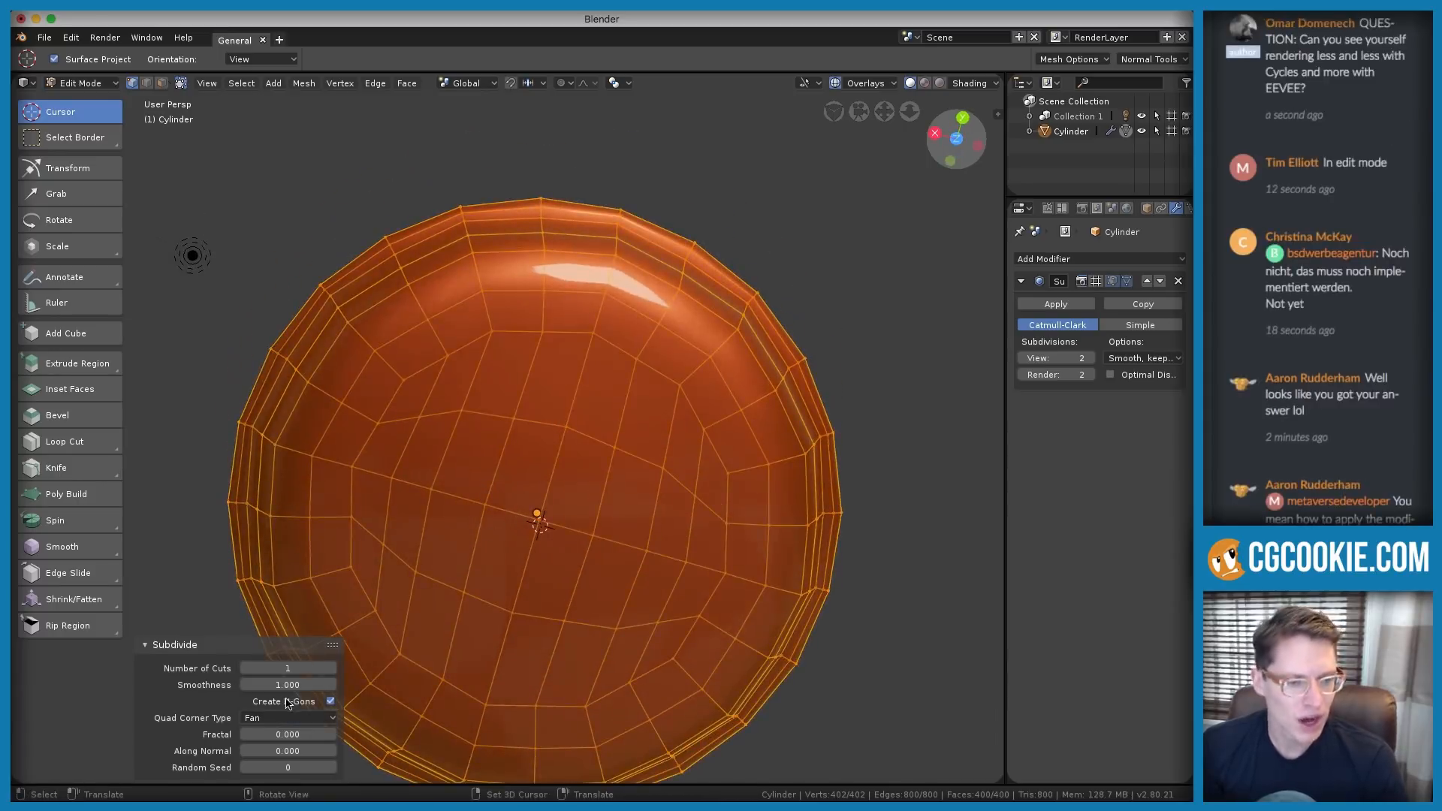
# Set the Subdivide smoothness to 1.000 and select the edge loop around the bowl's base to inspect the rounded outline
pyautogui.moveTo(301, 684)
pyautogui.mouseDown()
pyautogui.moveTo(272, 684)
pyautogui.moveTo(315, 685)
pyautogui.mouseUp()
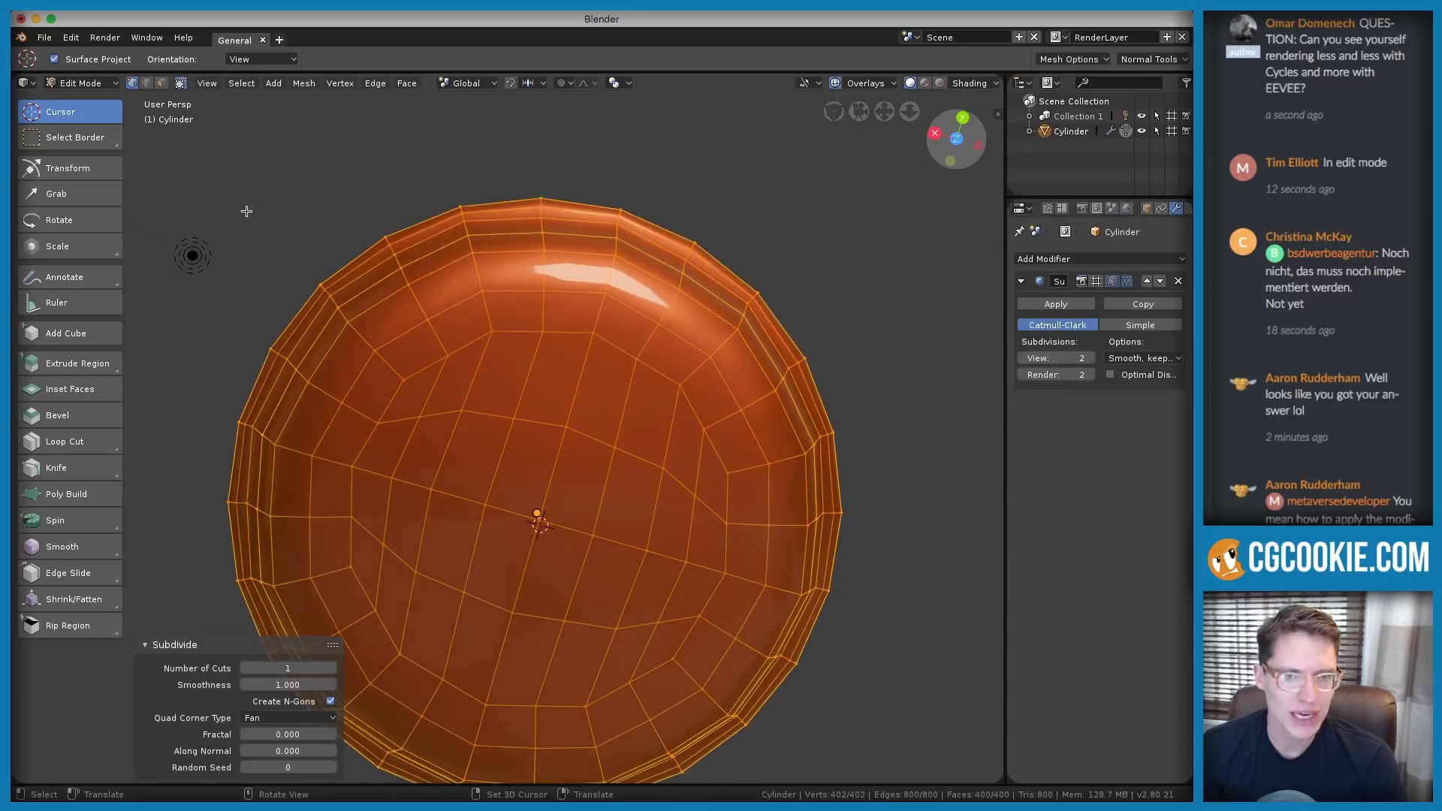
pyautogui.keyDown('alt'); pyautogui.click(467, 248); pyautogui.keyUp('alt')
pyautogui.moveTo(519, 250); pyautogui.dragTo(508, 266, button='middle')
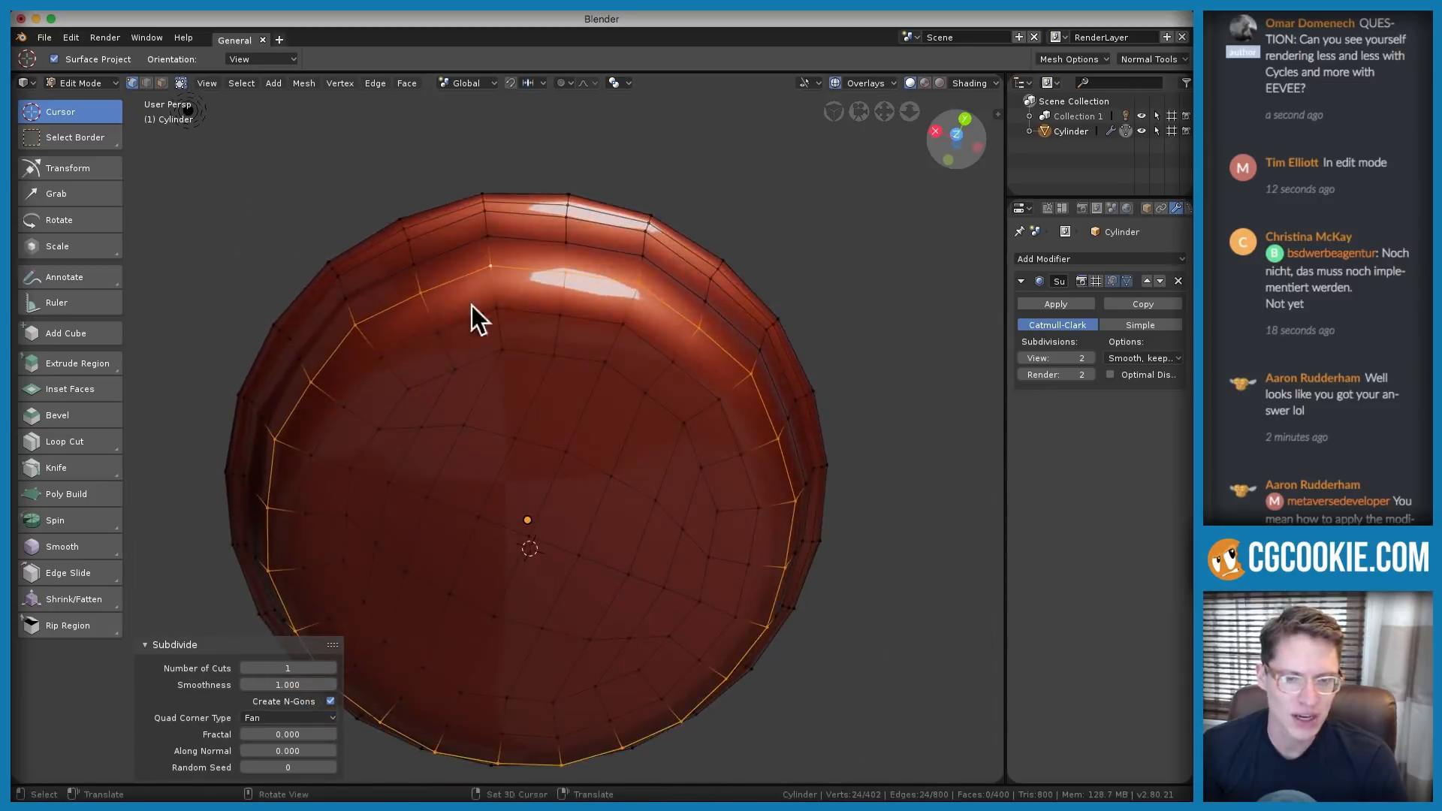
pyautogui.moveTo(476, 316); pyautogui.dragTo(569, 412, button='middle')
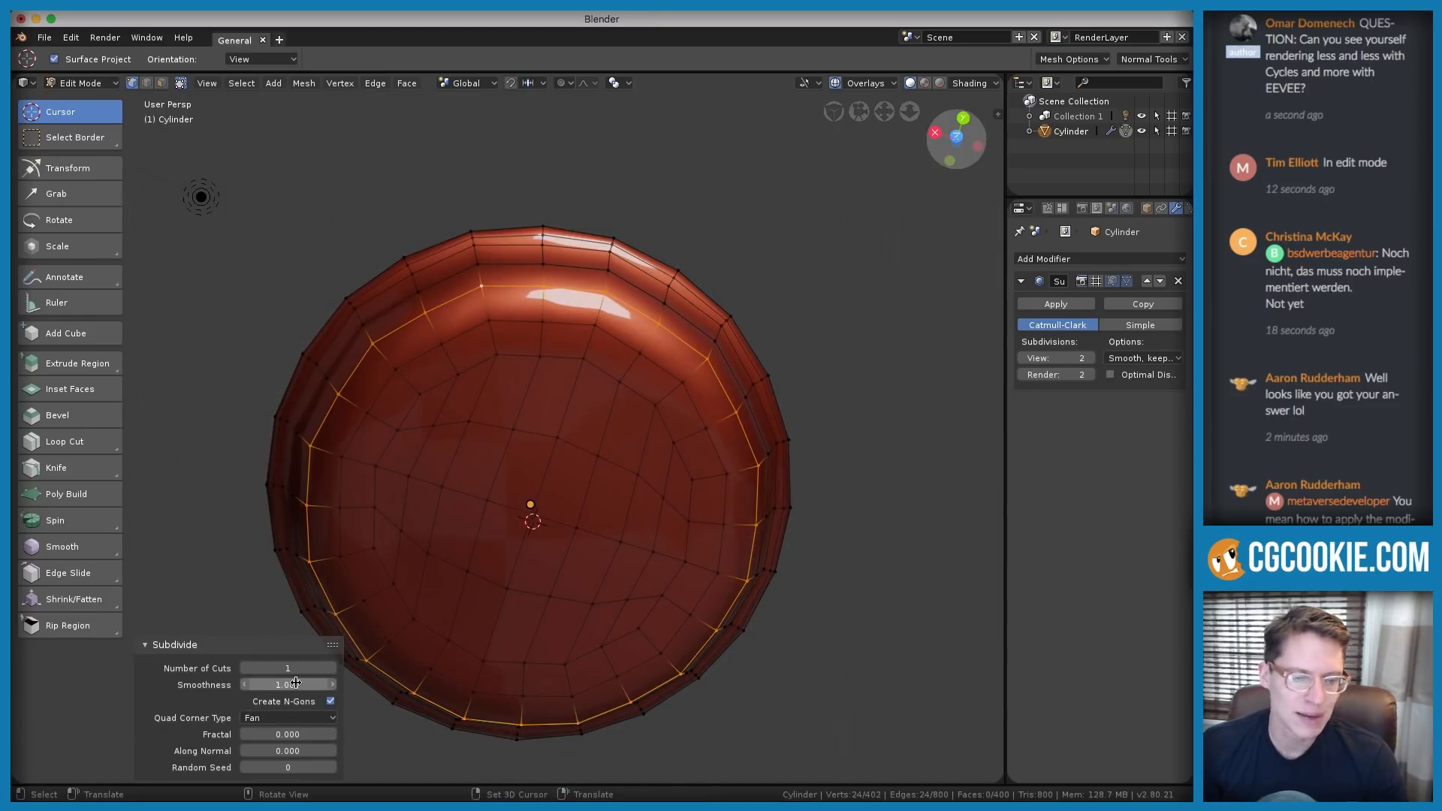
pyautogui.click(280, 685)
pyautogui.write('1')
pyautogui.press('Return')
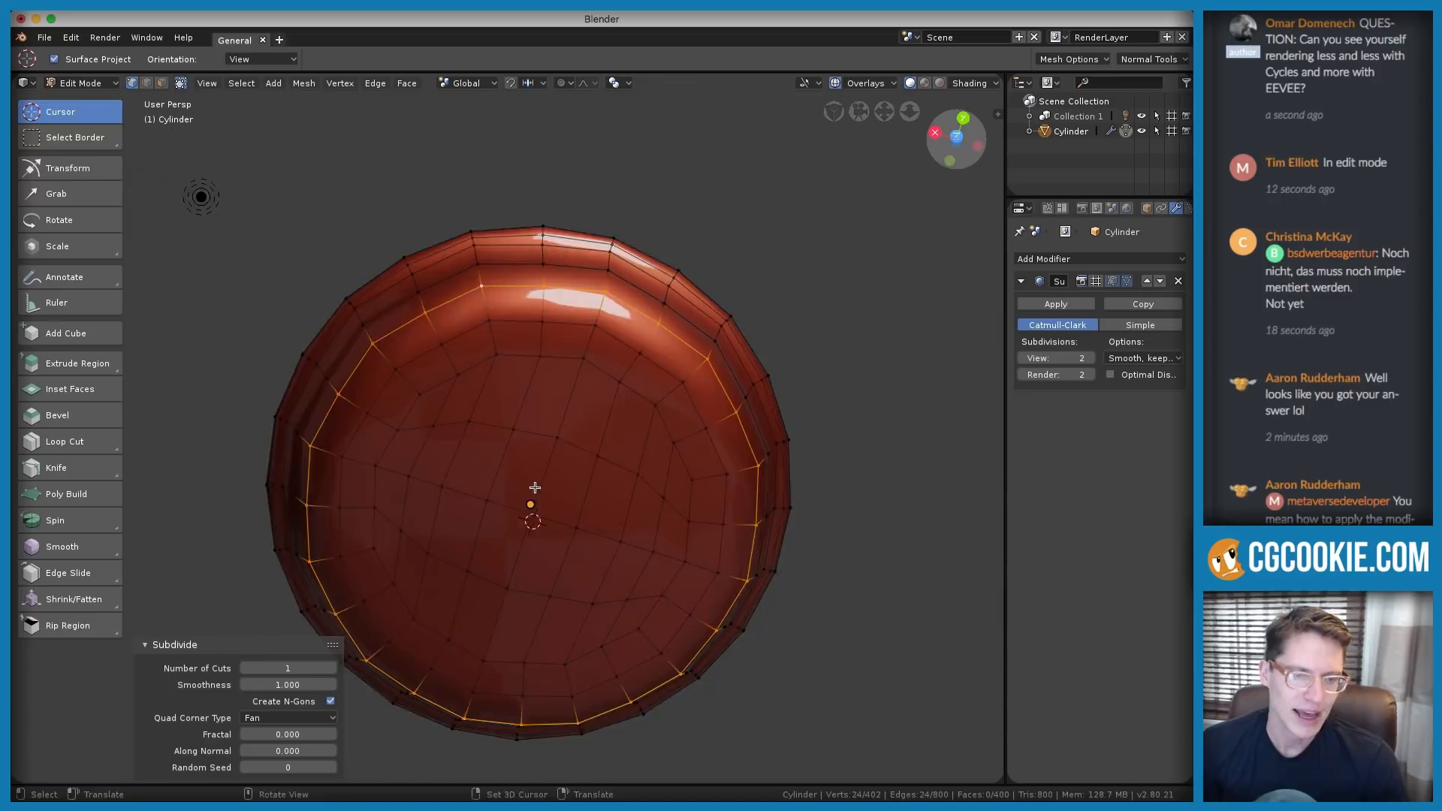
# Set the Subdivide smoothness to 0.000 and inspect the bowl's outline
pyautogui.moveTo(535, 487); pyautogui.dragTo(517, 523, button='middle')
pyautogui.moveTo(291, 682); pyautogui.dragTo(150, 683)
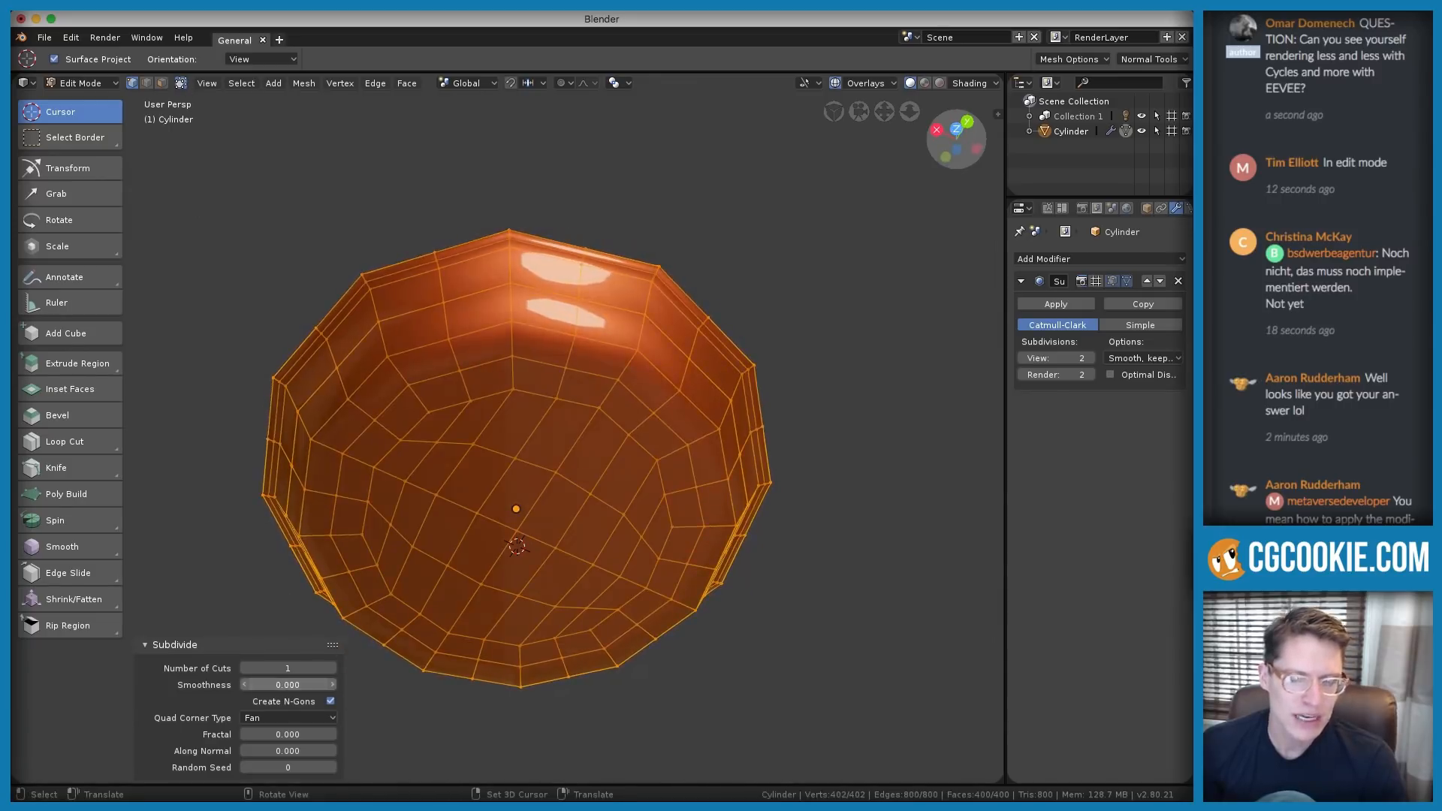
pyautogui.moveTo(605, 270); pyautogui.dragTo(611, 322, button='middle')
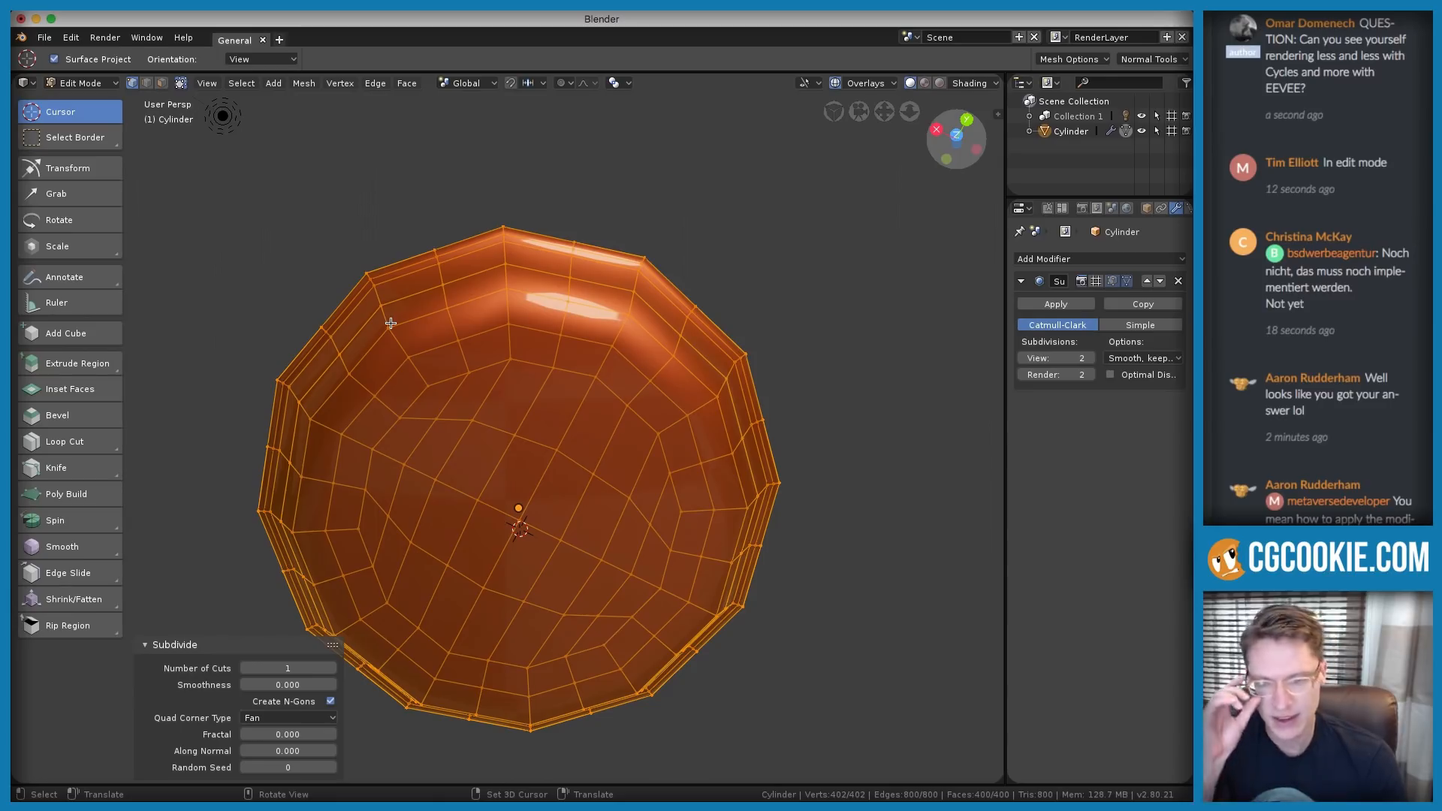
# Undo the mesh subdivision and turn the Subdivision Surface modifier's viewport display back on in Object Mode
pyautogui.hotkey('ctrl', 'z')
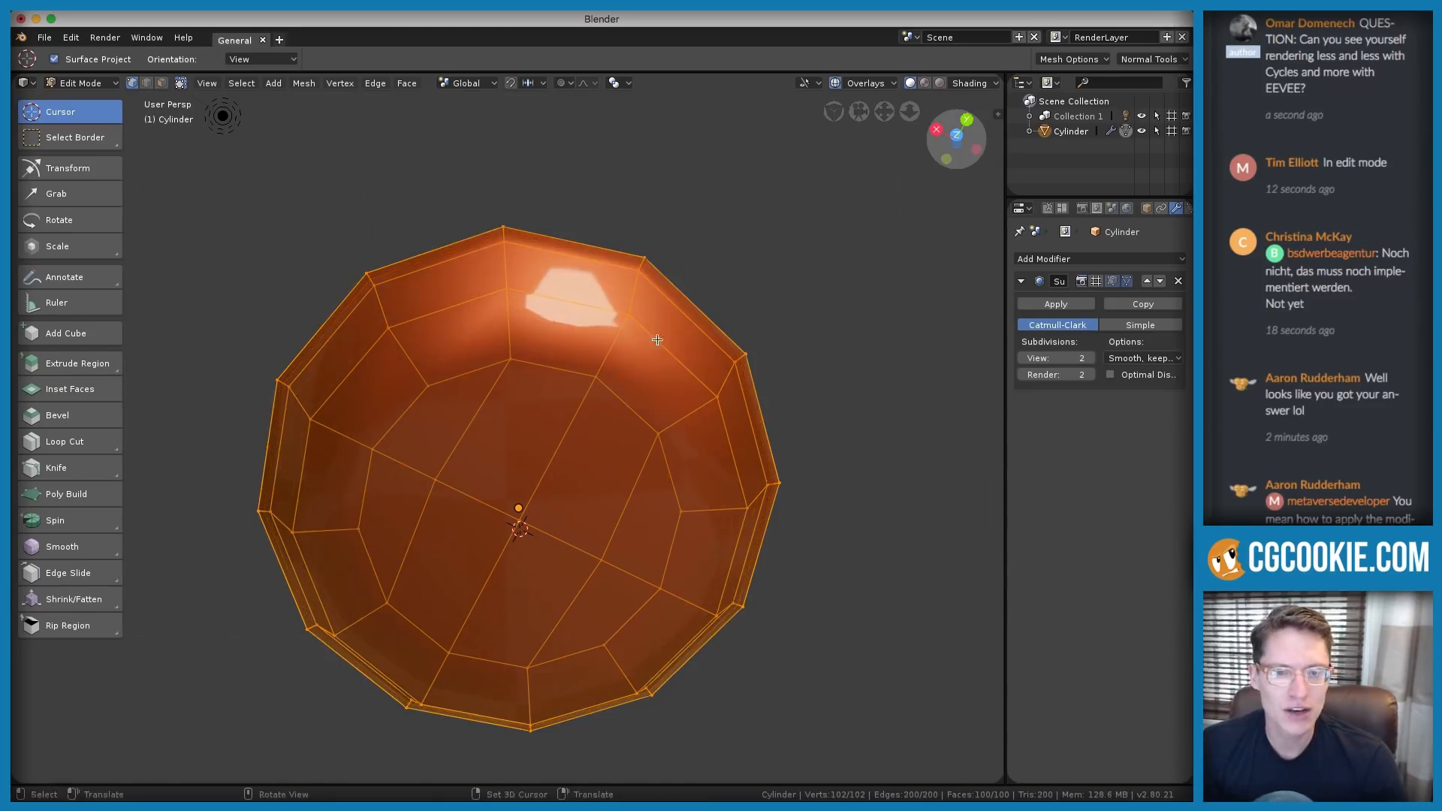
pyautogui.moveTo(545, 329); pyautogui.dragTo(548, 300, button='middle')
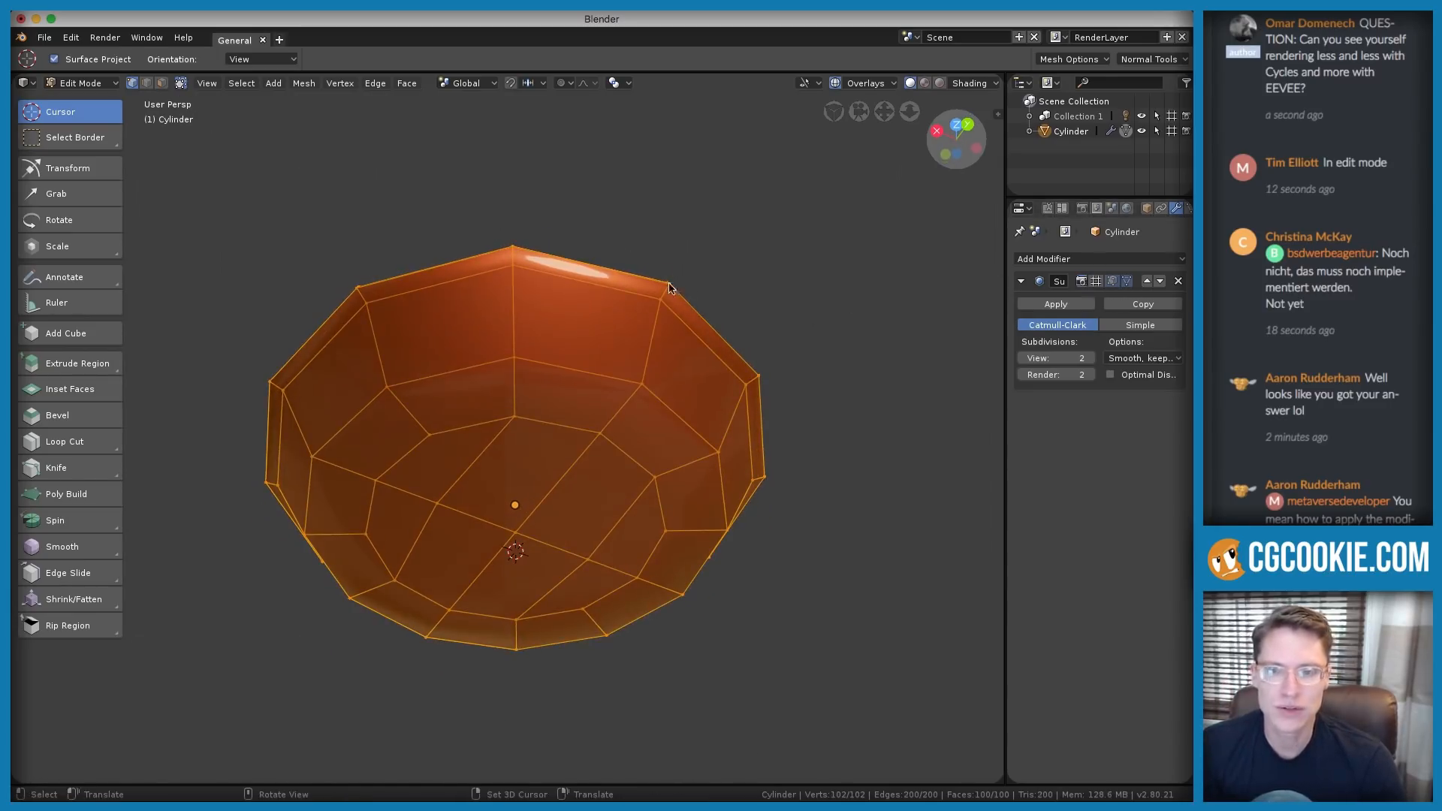
pyautogui.press('Tab')
pyautogui.click(1096, 281)
pyautogui.moveTo(652, 359); pyautogui.dragTo(658, 413, button='middle')
pyautogui.click(1339, 87)
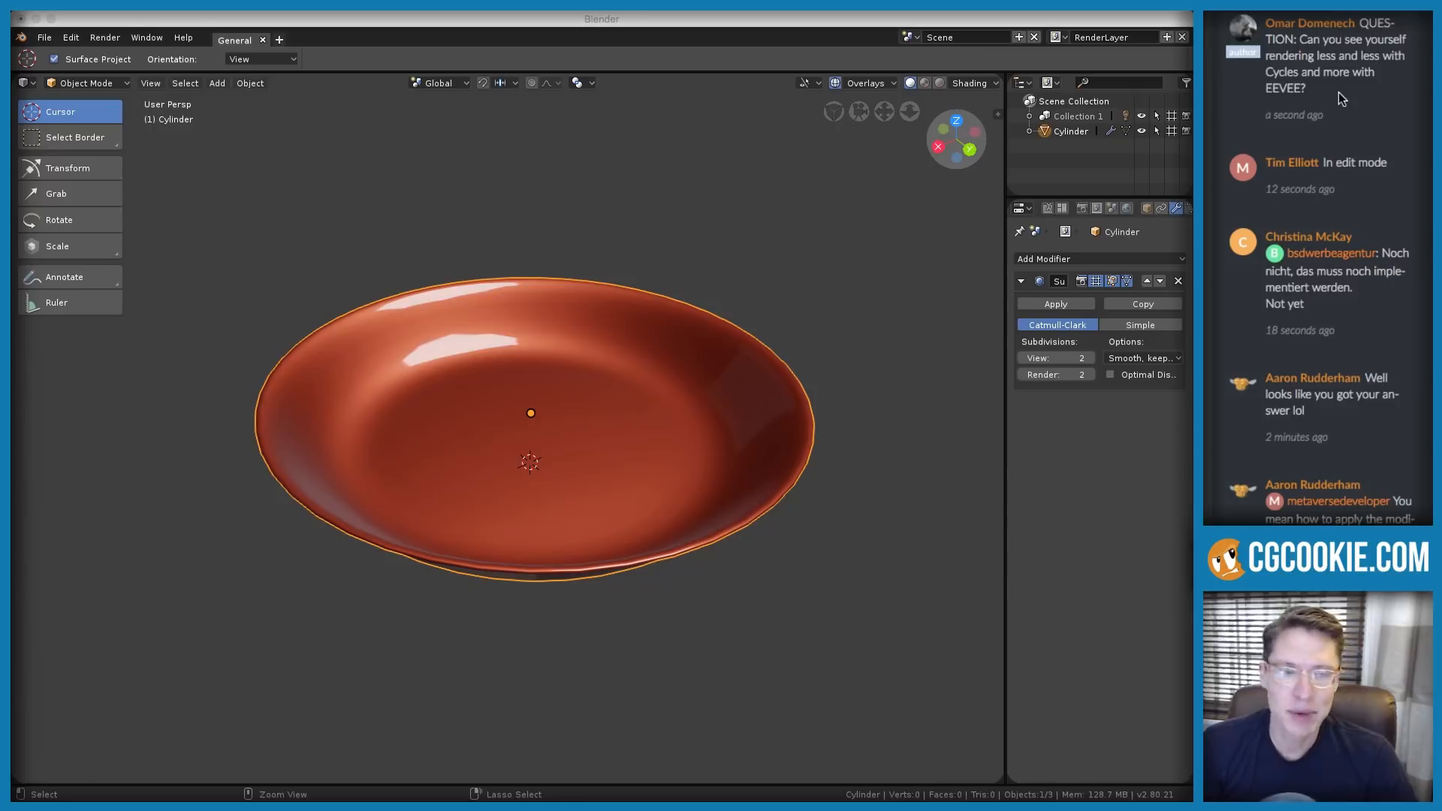
pyautogui.moveTo(630, 246); pyautogui.dragTo(624, 347, button='middle')
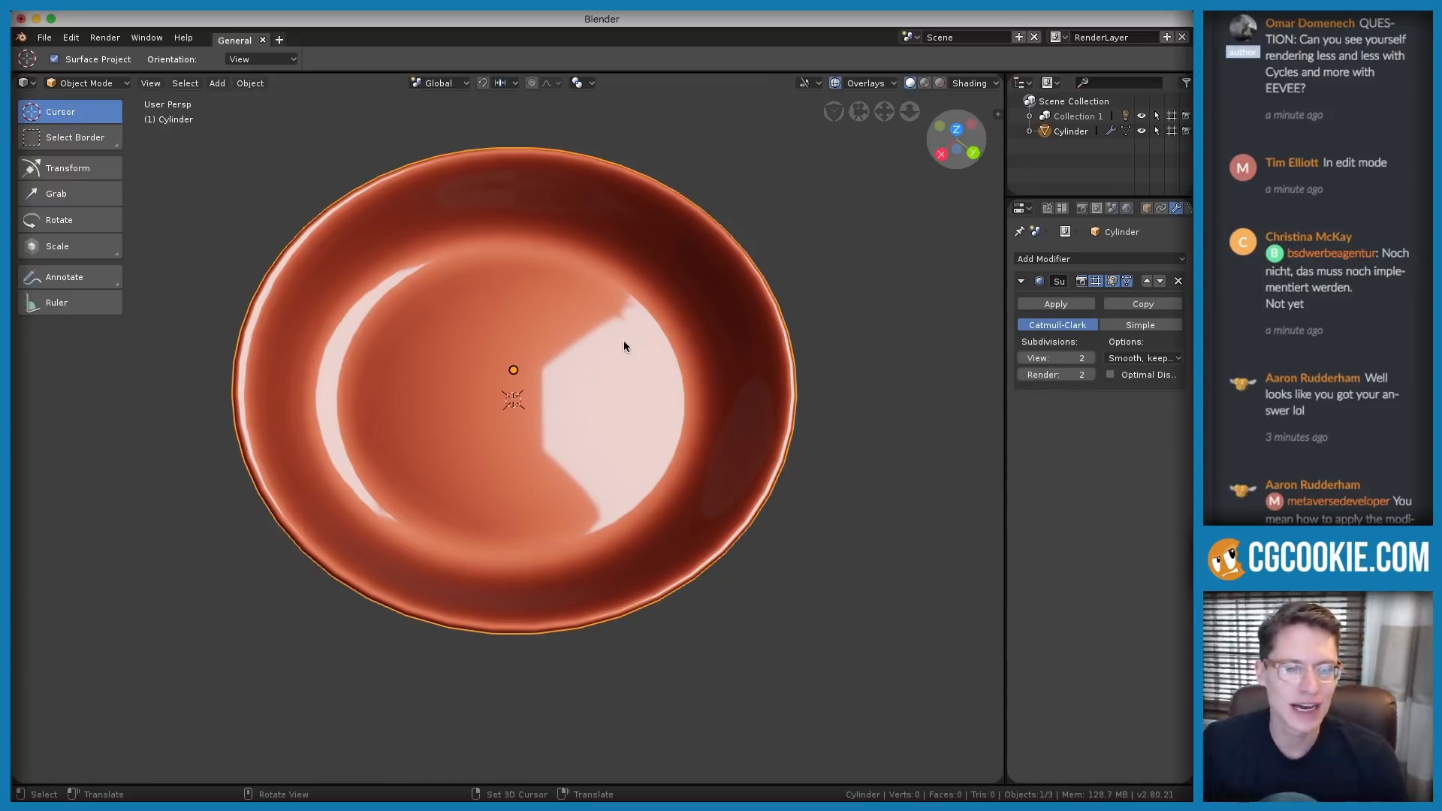
pyautogui.moveTo(634, 359); pyautogui.dragTo(584, 346, button='middle')
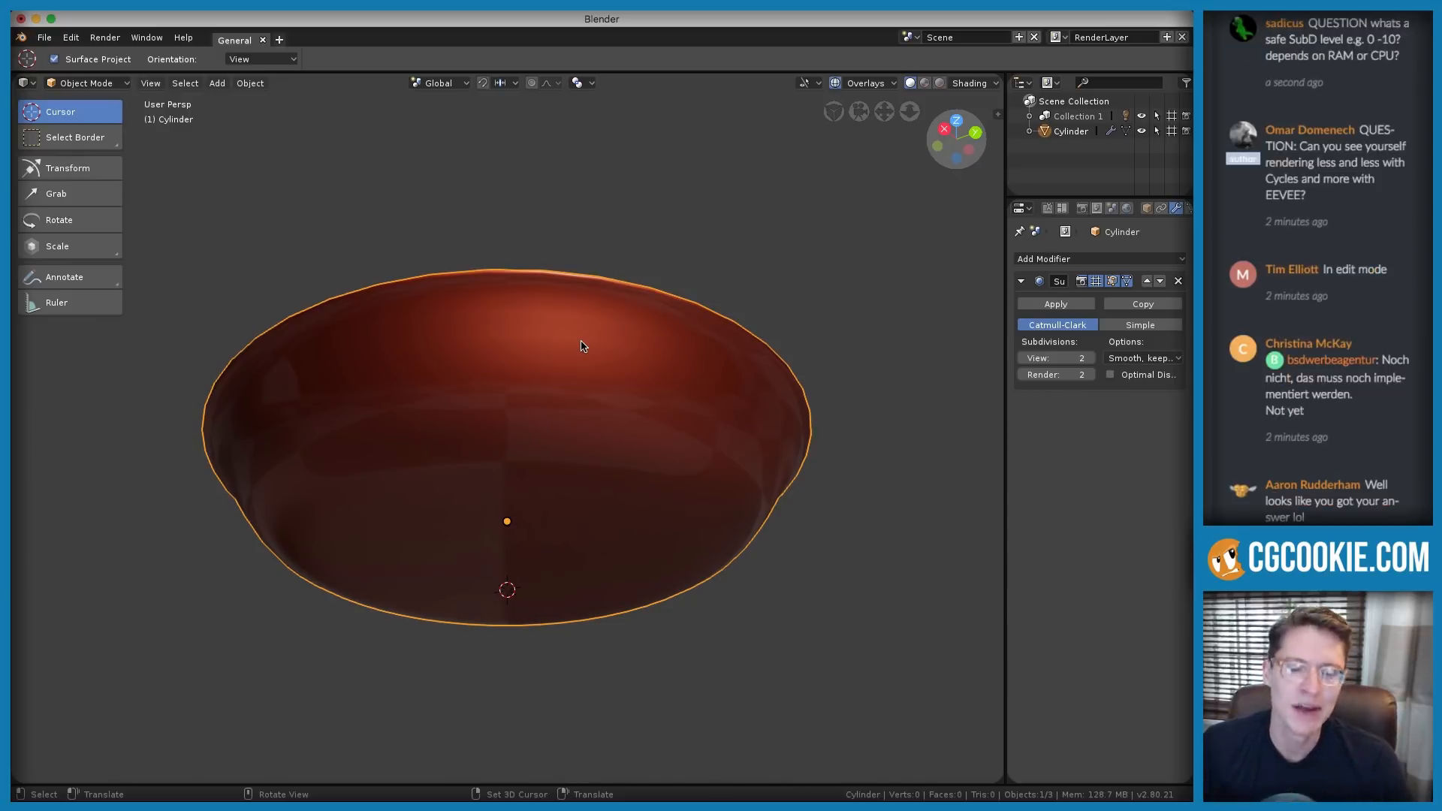
pyautogui.moveTo(583, 330); pyautogui.dragTo(579, 370, button='middle')
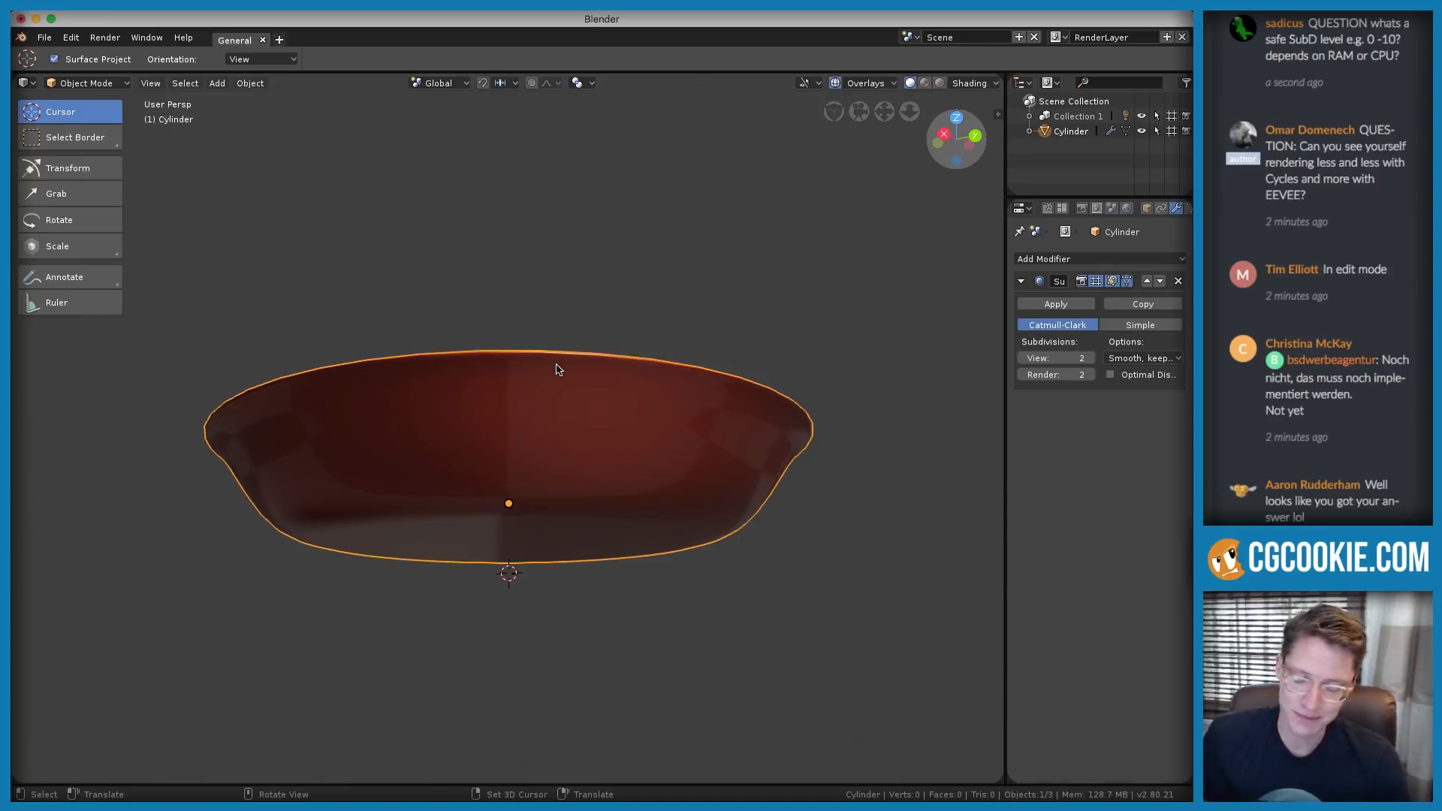
pyautogui.moveTo(521, 324); pyautogui.dragTo(548, 257, button='middle')
pyautogui.scroll(5, 541, 300)
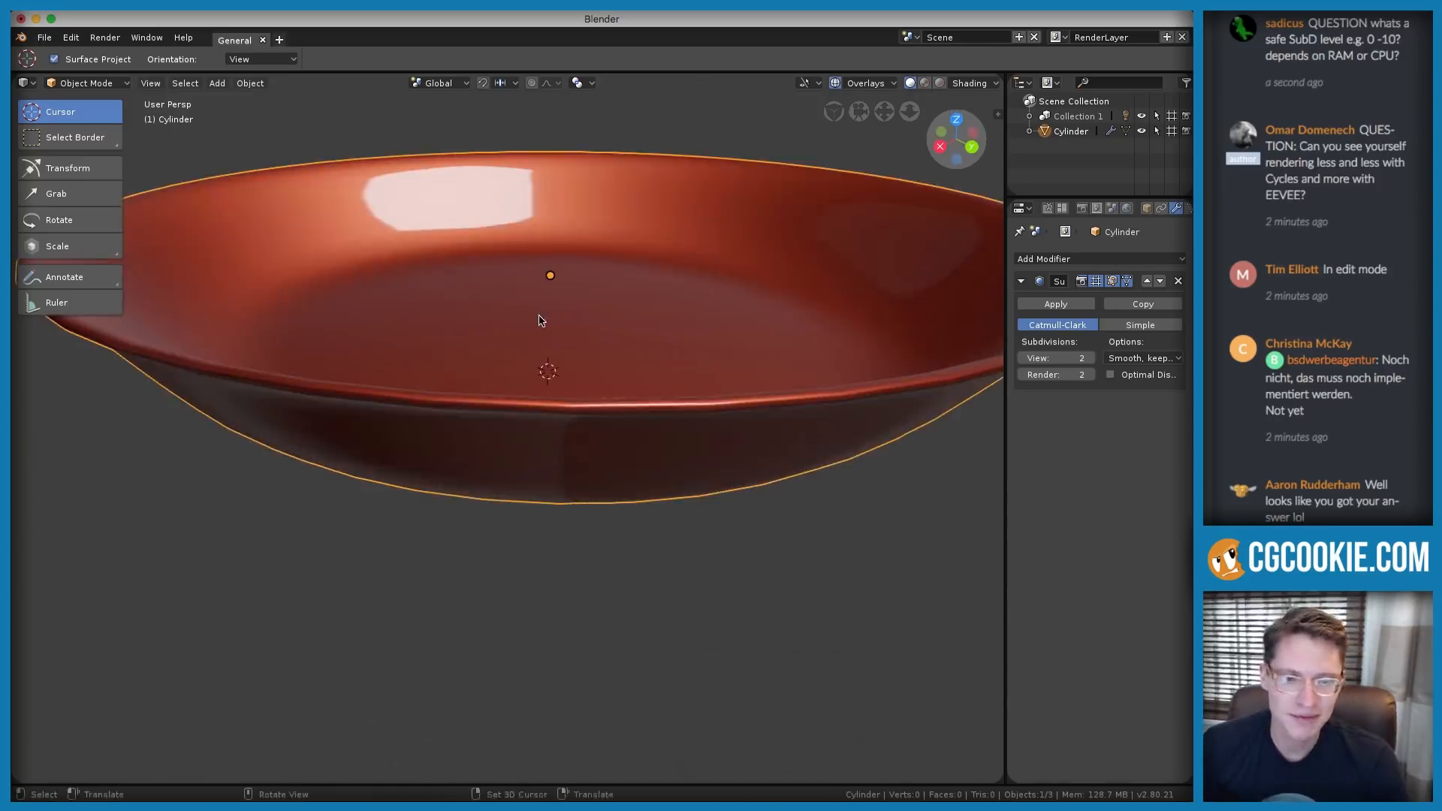
pyautogui.scroll(-5, 539, 321)
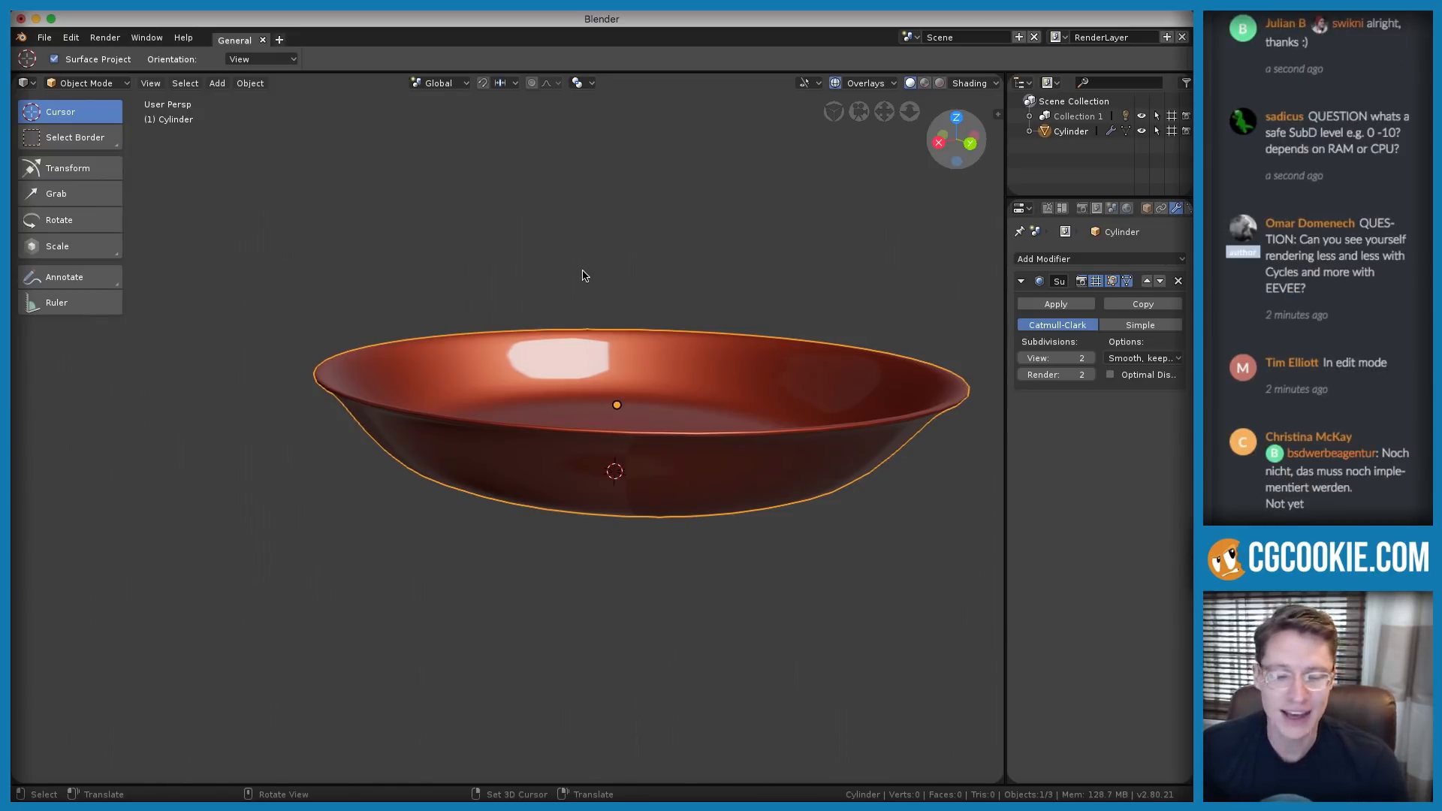
pyautogui.scroll(4, 526, 315)
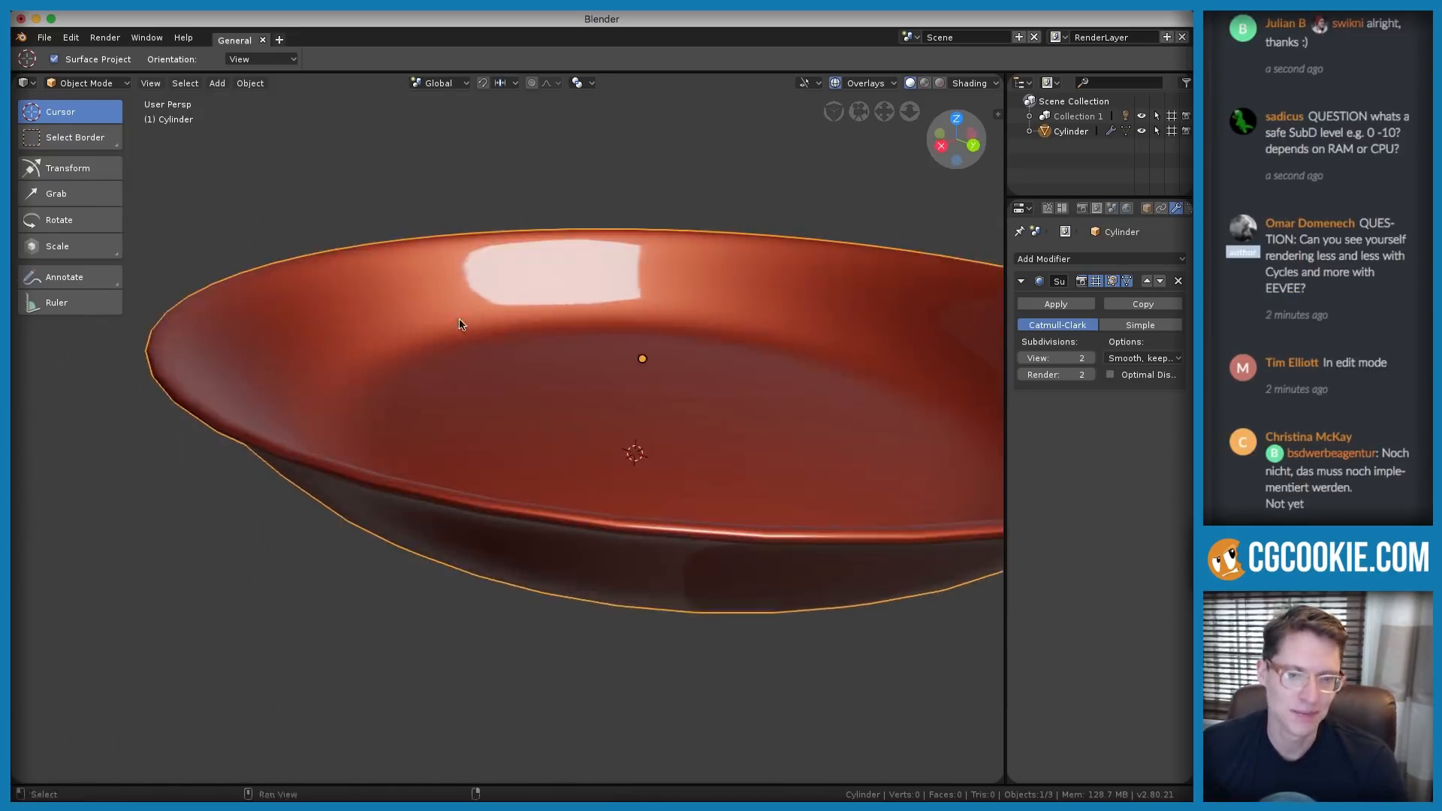
pyautogui.moveTo(460, 324)
pyautogui.keyDown('shift'); pyautogui.mouseDown(button='middle')
pyautogui.moveTo(498, 342)
pyautogui.moveTo(443, 337)
pyautogui.mouseUp(button='middle'); pyautogui.keyUp('shift')
# Enter Edit Mode on the bowl, view its underside and switch to edge selection
pyautogui.press('Tab')
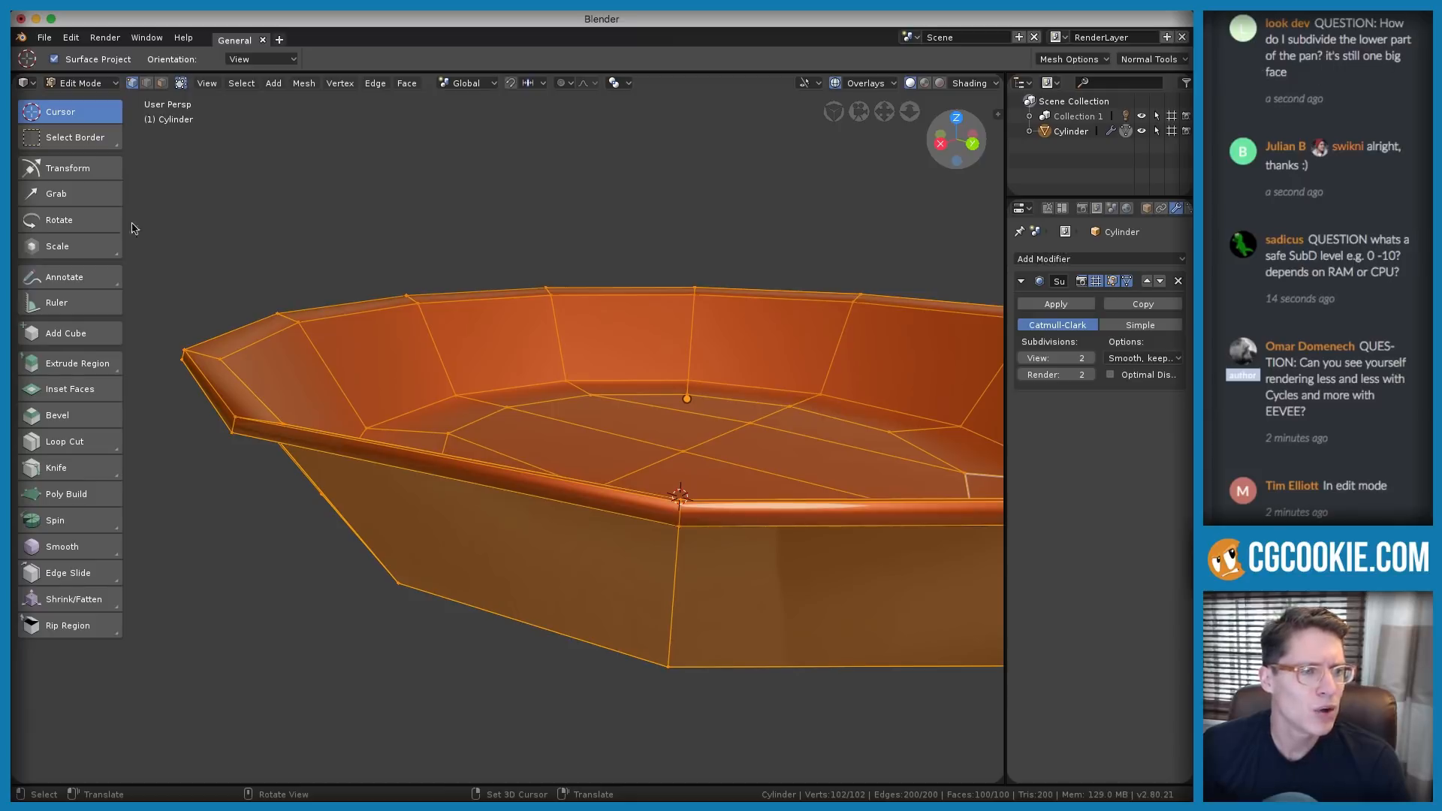
pyautogui.moveTo(609, 439); pyautogui.dragTo(721, 378, button='middle')
pyautogui.hotkey('ctrl', 'Tab')
pyautogui.press('Escape')
pyautogui.scroll(3, 721, 377)
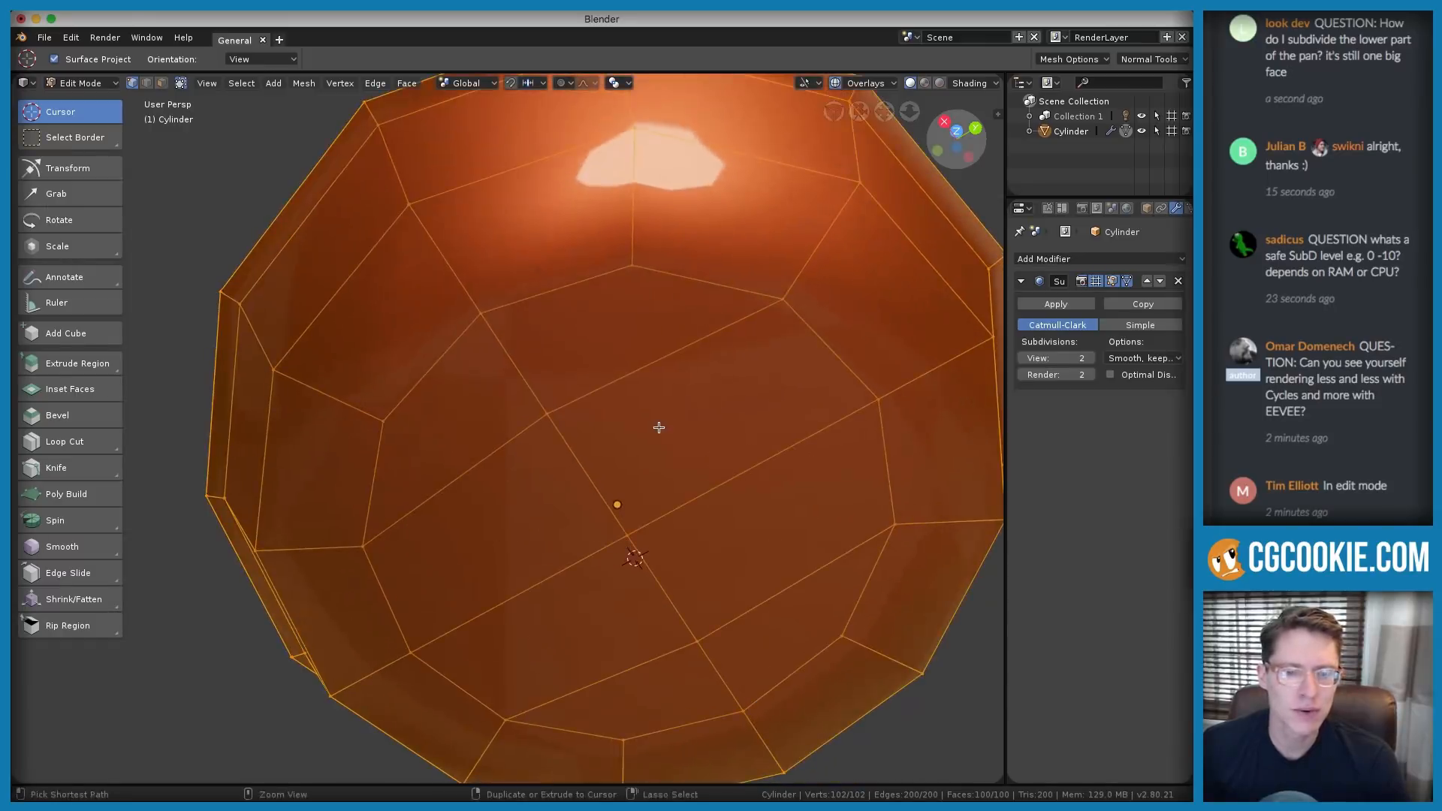
pyautogui.click(161, 84)
pyautogui.moveTo(576, 390); pyautogui.dragTo(576, 386, button='middle')
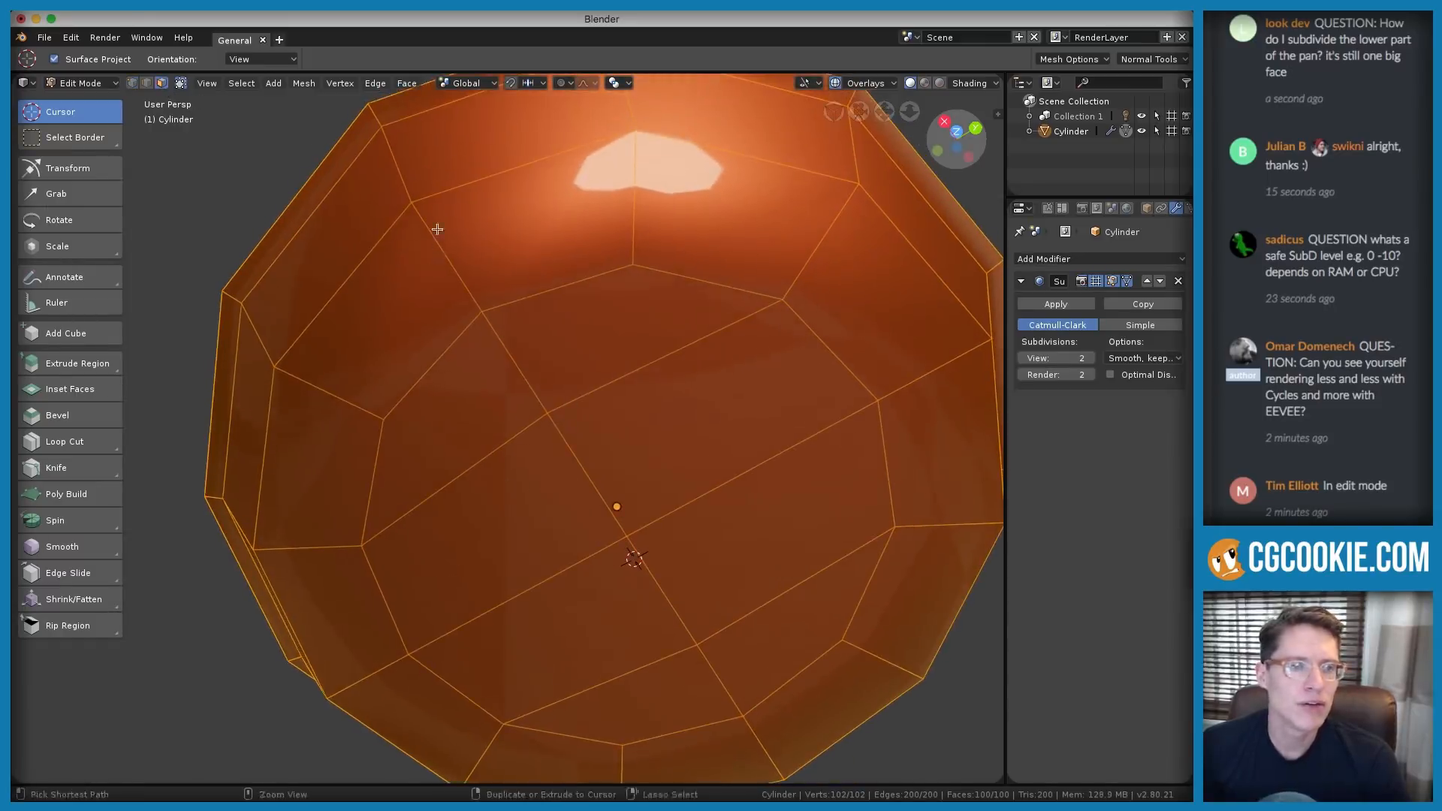
pyautogui.keyDown('ctrl'); pyautogui.moveTo(437, 229); pyautogui.dragTo(432, 315, button='middle'); pyautogui.keyUp('ctrl')
pyautogui.click(147, 85)
# Try selecting the inner edges across the bowl's underside with Circle Select, and clear the selection
pyautogui.keyDown('ctrl'); pyautogui.moveTo(531, 345); pyautogui.dragTo(531, 330, button='middle'); pyautogui.keyUp('ctrl')
pyautogui.keyDown('ctrl'); pyautogui.click(513, 402); pyautogui.keyUp('ctrl')
pyautogui.keyDown('ctrl'); pyautogui.click(503, 437); pyautogui.keyUp('ctrl')
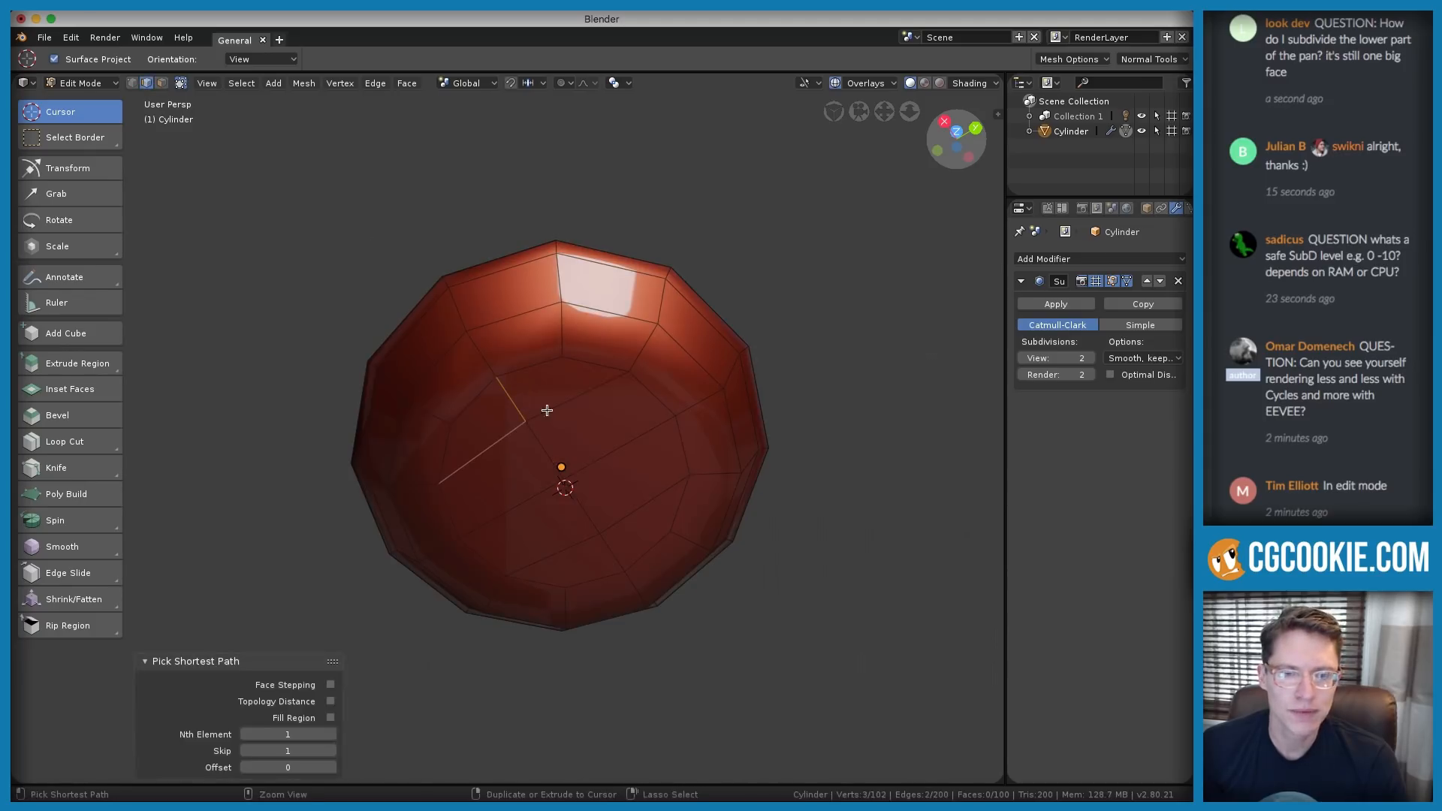
pyautogui.press('c')
pyautogui.moveTo(563, 454); pyautogui.dragTo(593, 481)
pyautogui.rightClick(594, 480)
pyautogui.scroll(2, 595, 479)
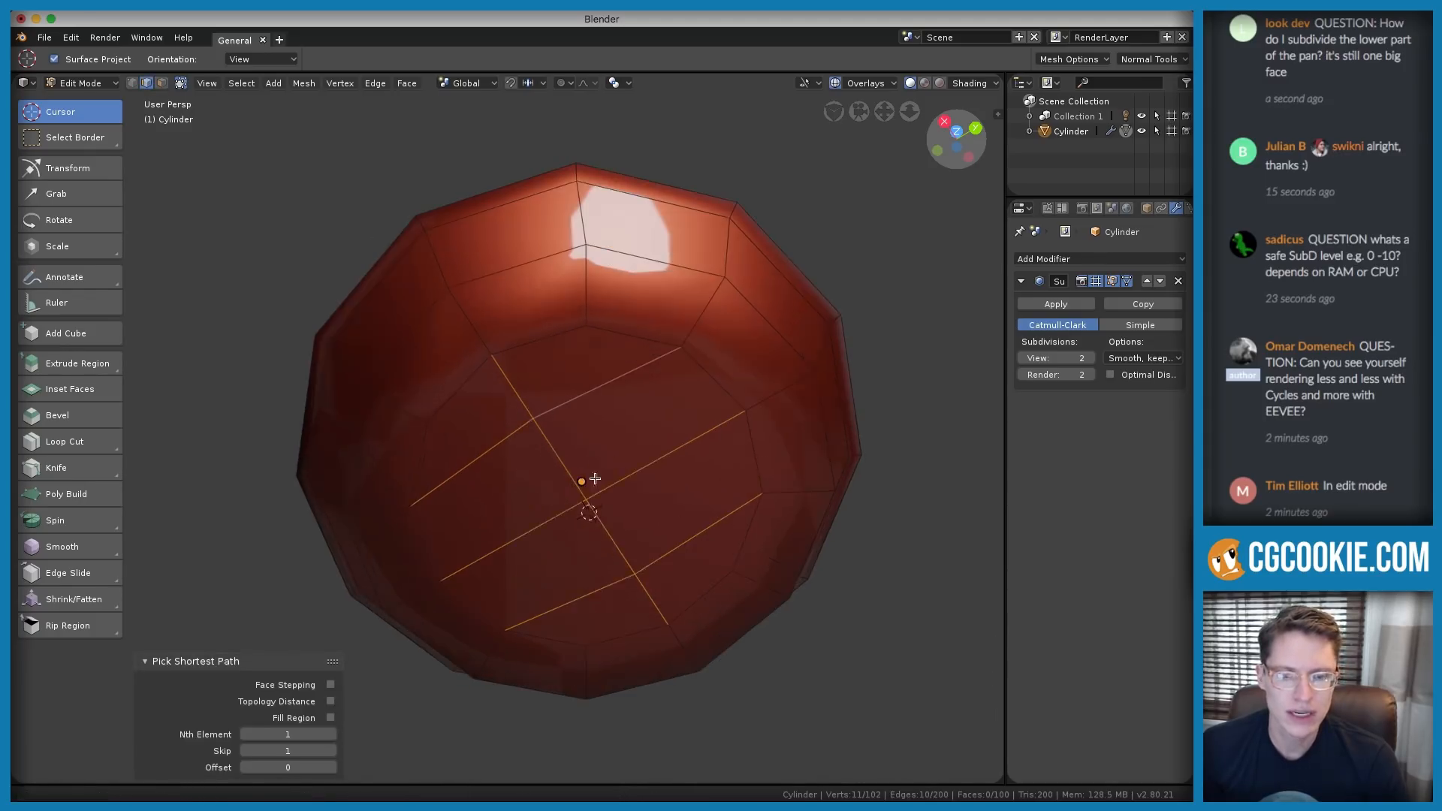
pyautogui.rightClick(595, 478)
pyautogui.press('Escape')
pyautogui.hotkey('alt', 'a')
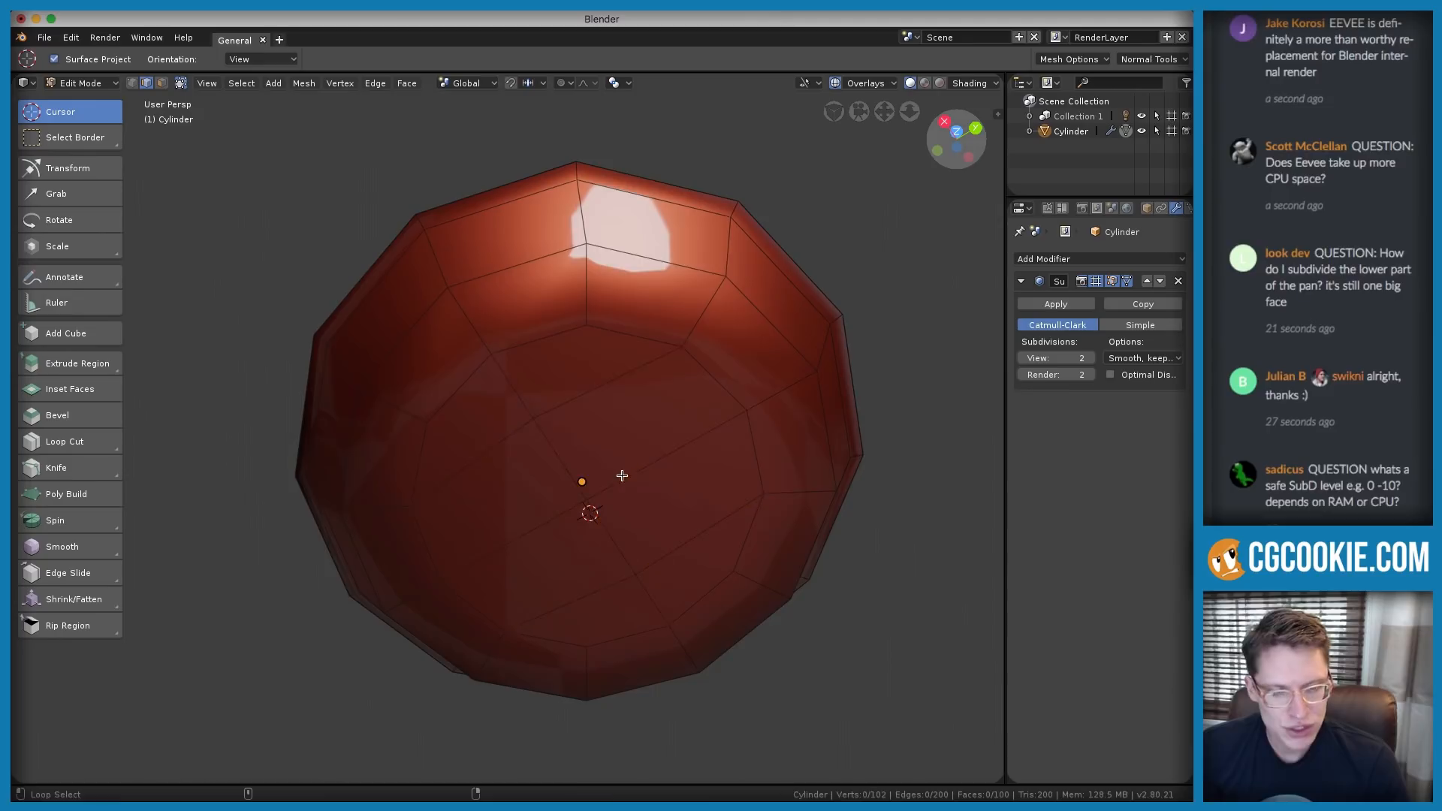
# Circle-select the inner grid edges on the bowl's flat underside and dissolve them into a single face
pyautogui.moveTo(622, 478); pyautogui.dragTo(585, 400, button='middle')
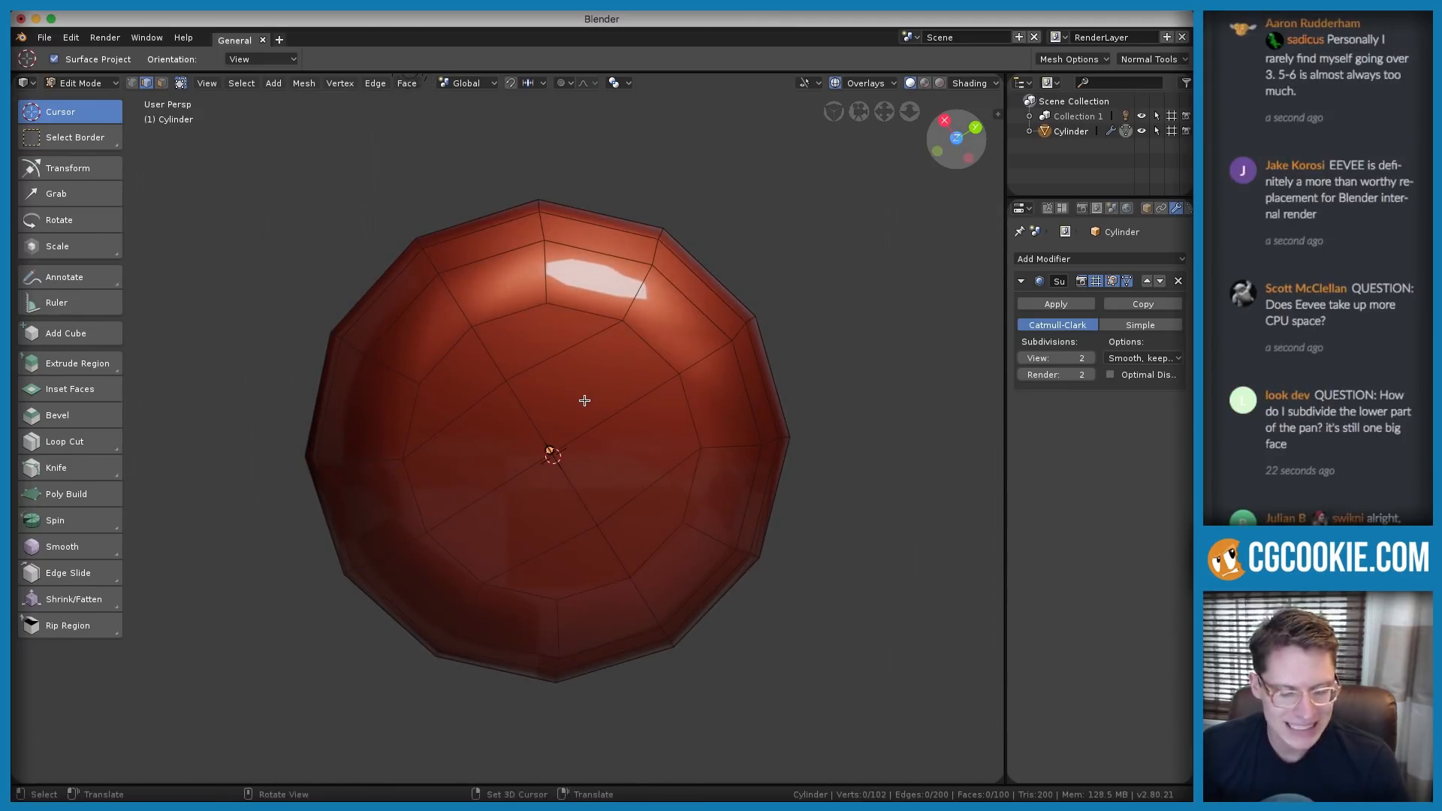
pyautogui.press('c')
pyautogui.scroll(-5, 560, 402)
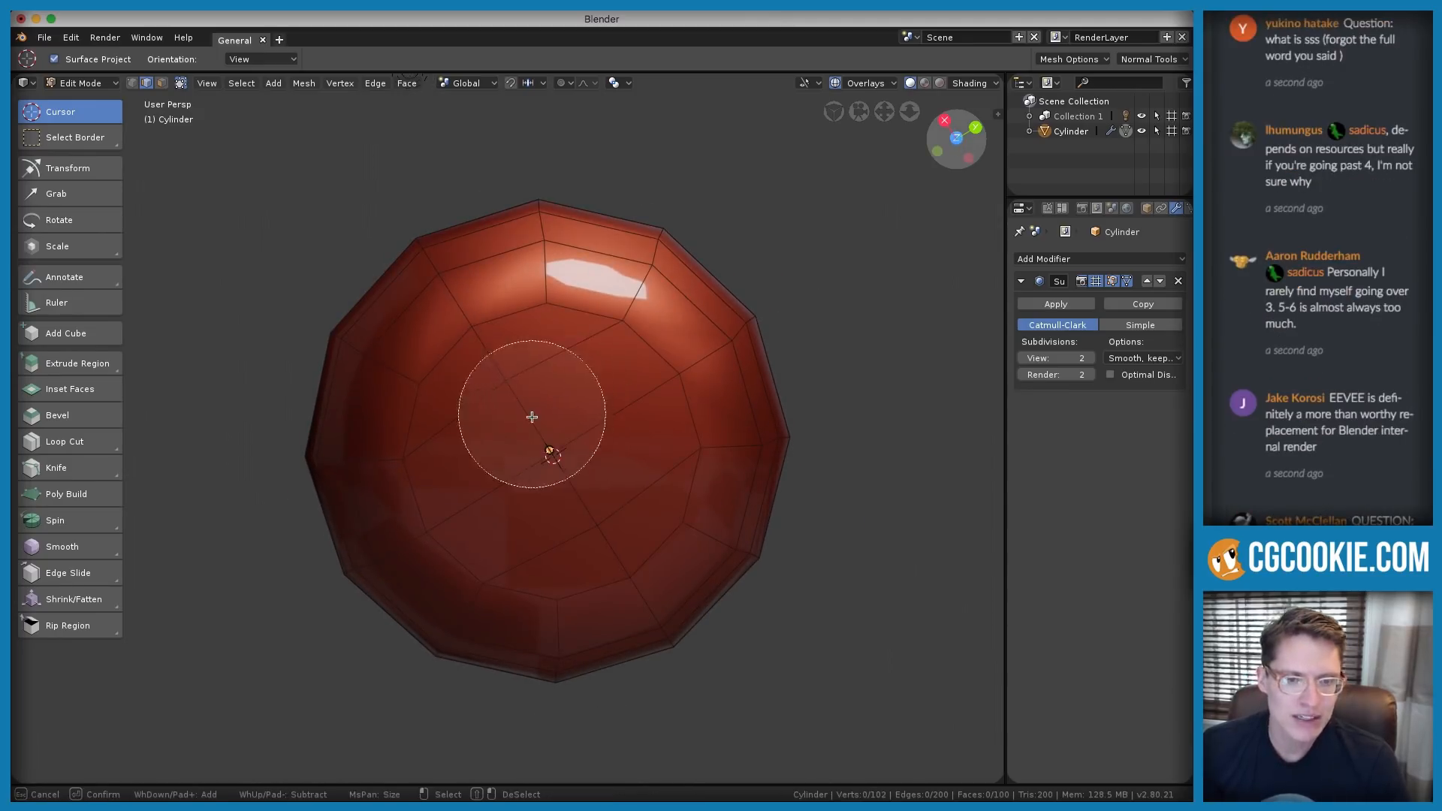
pyautogui.scroll(3, 532, 417)
pyautogui.moveTo(525, 393)
pyautogui.mouseDown()
pyautogui.moveTo(491, 419)
pyautogui.moveTo(515, 467)
pyautogui.moveTo(601, 516)
pyautogui.moveTo(596, 441)
pyautogui.mouseUp()
pyautogui.press('Escape')
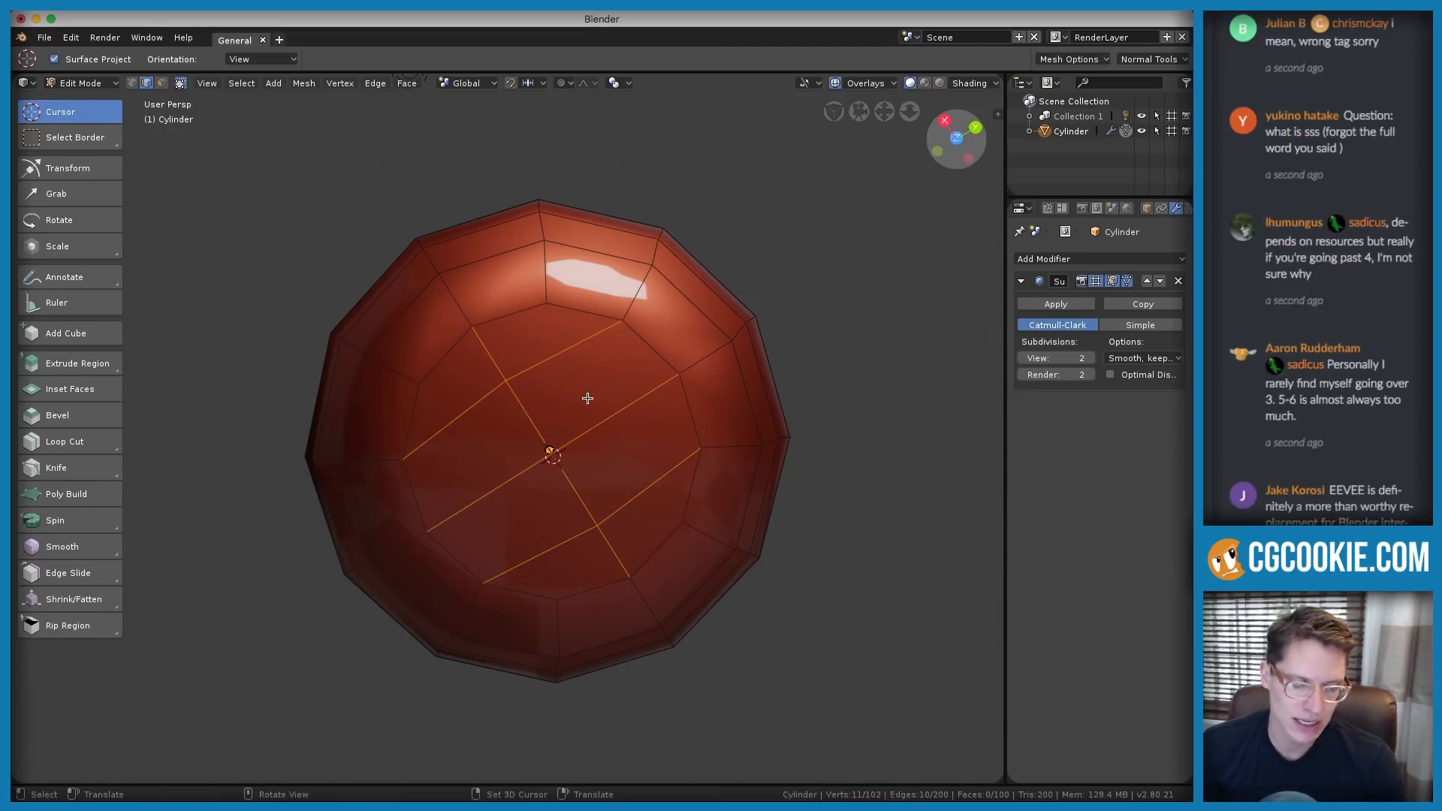
pyautogui.hotkey('ctrl', 'x')
pyautogui.scroll(3, 589, 390)
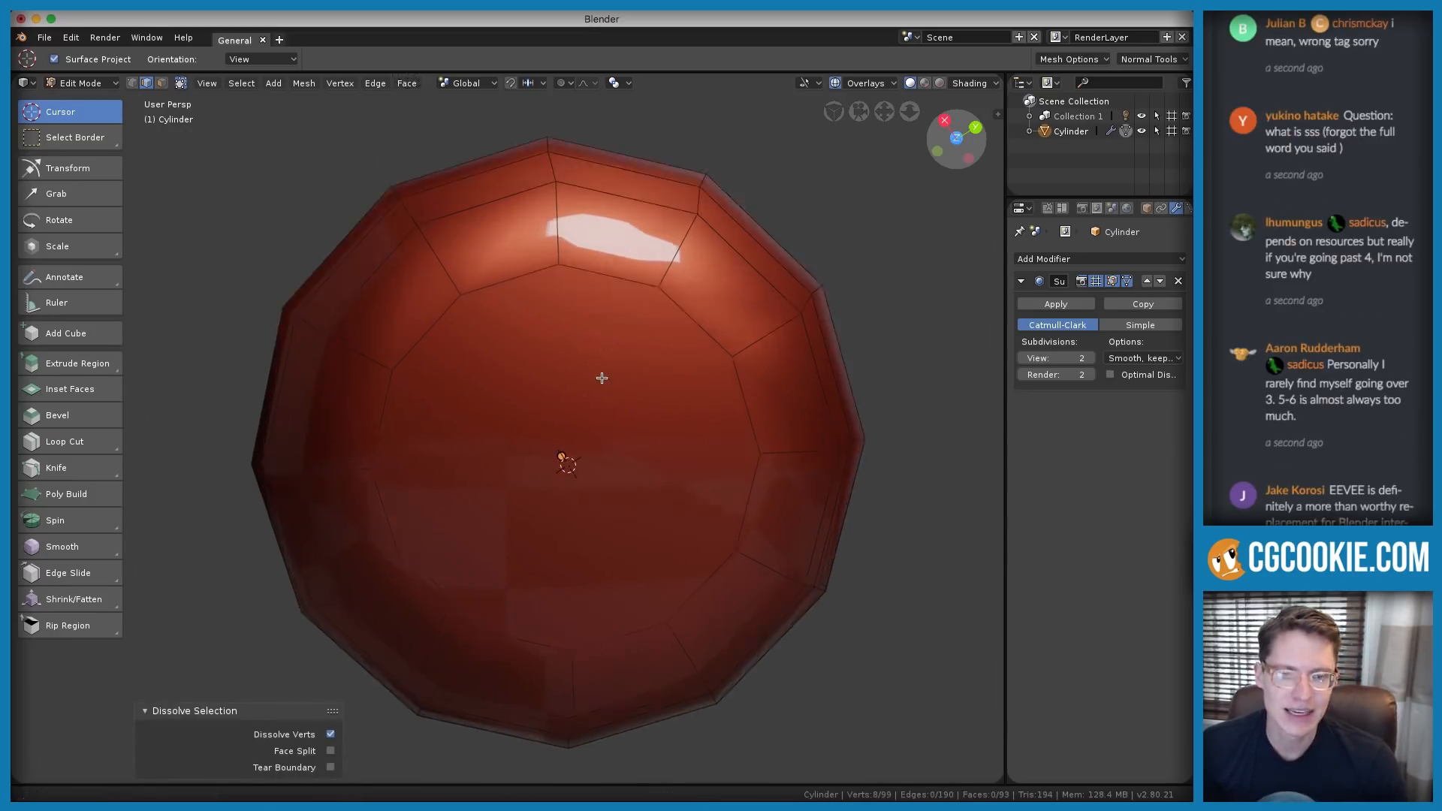
# Switch to face selection and delete the single large face on the bowl's underside
pyautogui.moveTo(602, 380); pyautogui.dragTo(603, 345, button='middle')
pyautogui.hotkey('ctrl', 'Tab')
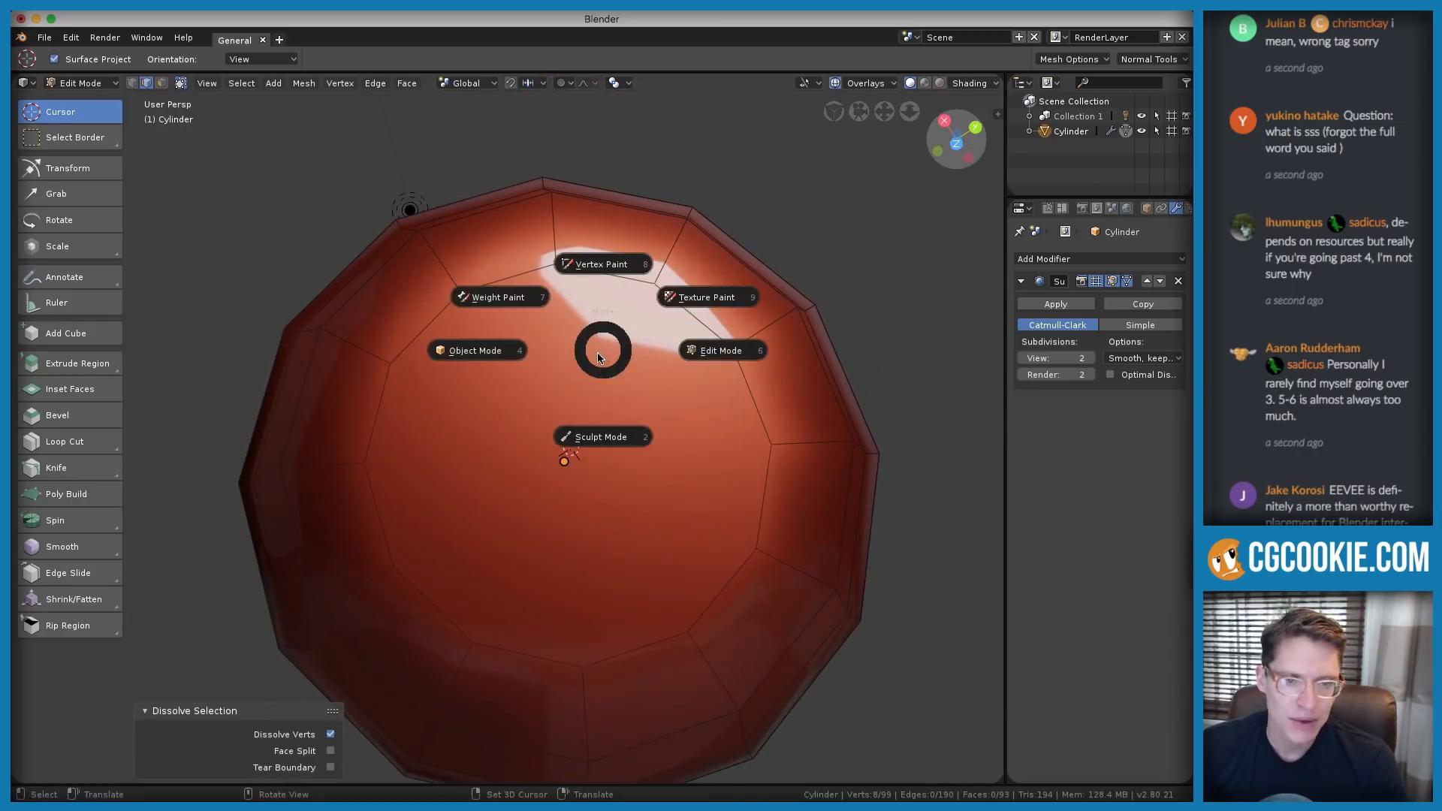
pyautogui.click(161, 85)
pyautogui.click(565, 452)
pyautogui.press('x')
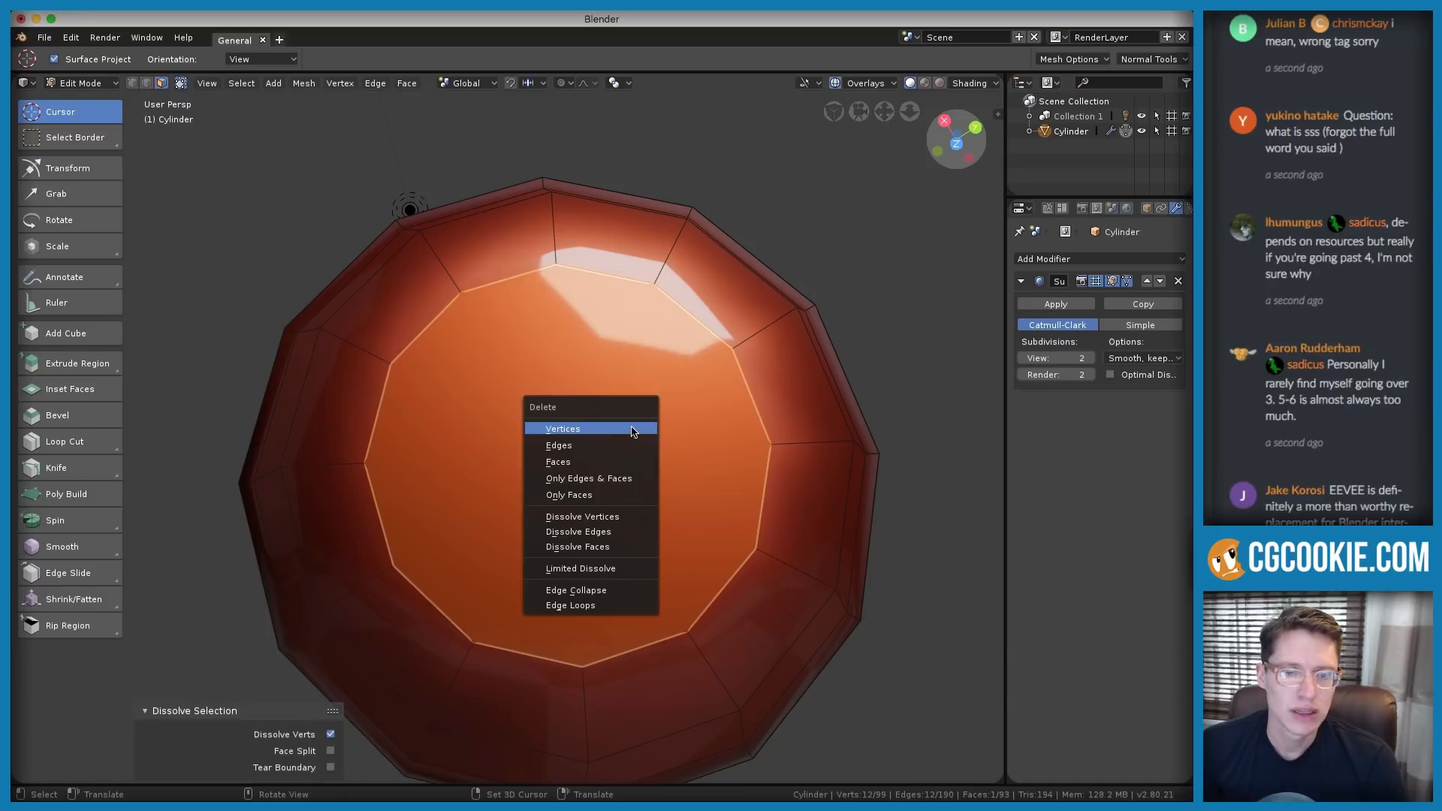
# Select the edge loop around the hole in the bowl's underside and close it with Grid Fill
pyautogui.hotkey('ctrl', 'Tab')
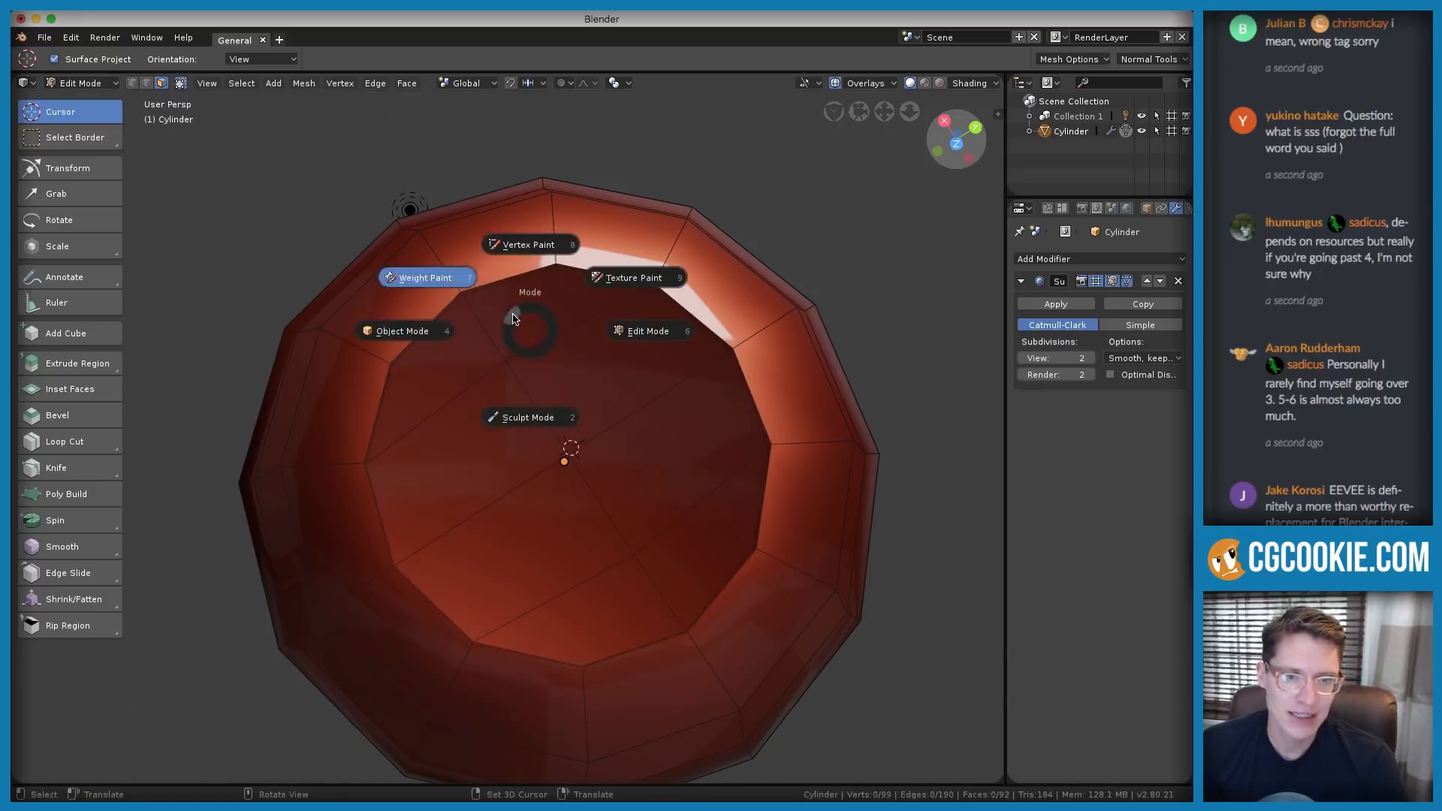
pyautogui.press('Escape')
pyautogui.click(148, 85)
pyautogui.keyDown('alt'); pyautogui.click(589, 290); pyautogui.keyUp('alt')
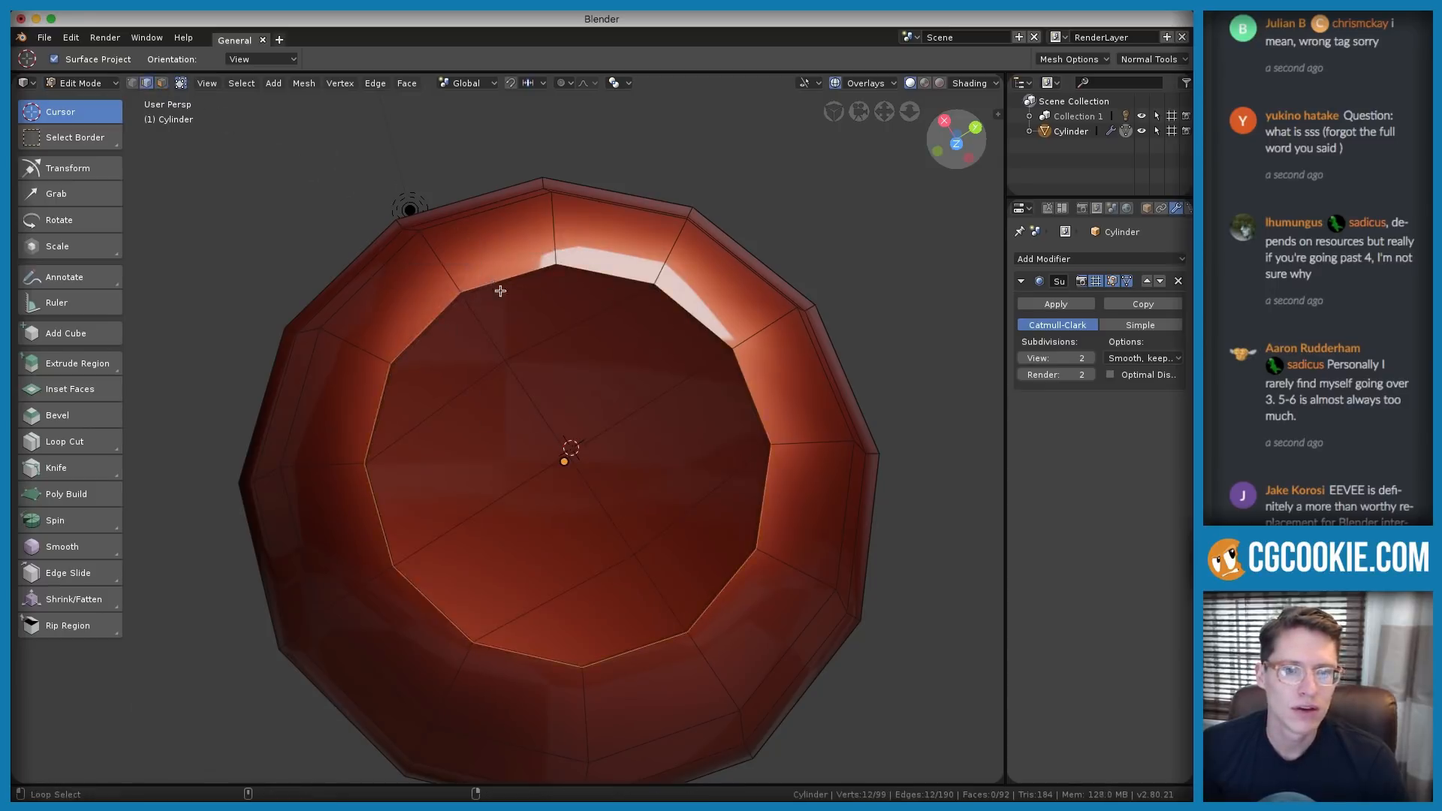
pyautogui.moveTo(589, 290); pyautogui.dragTo(596, 354, button='middle')
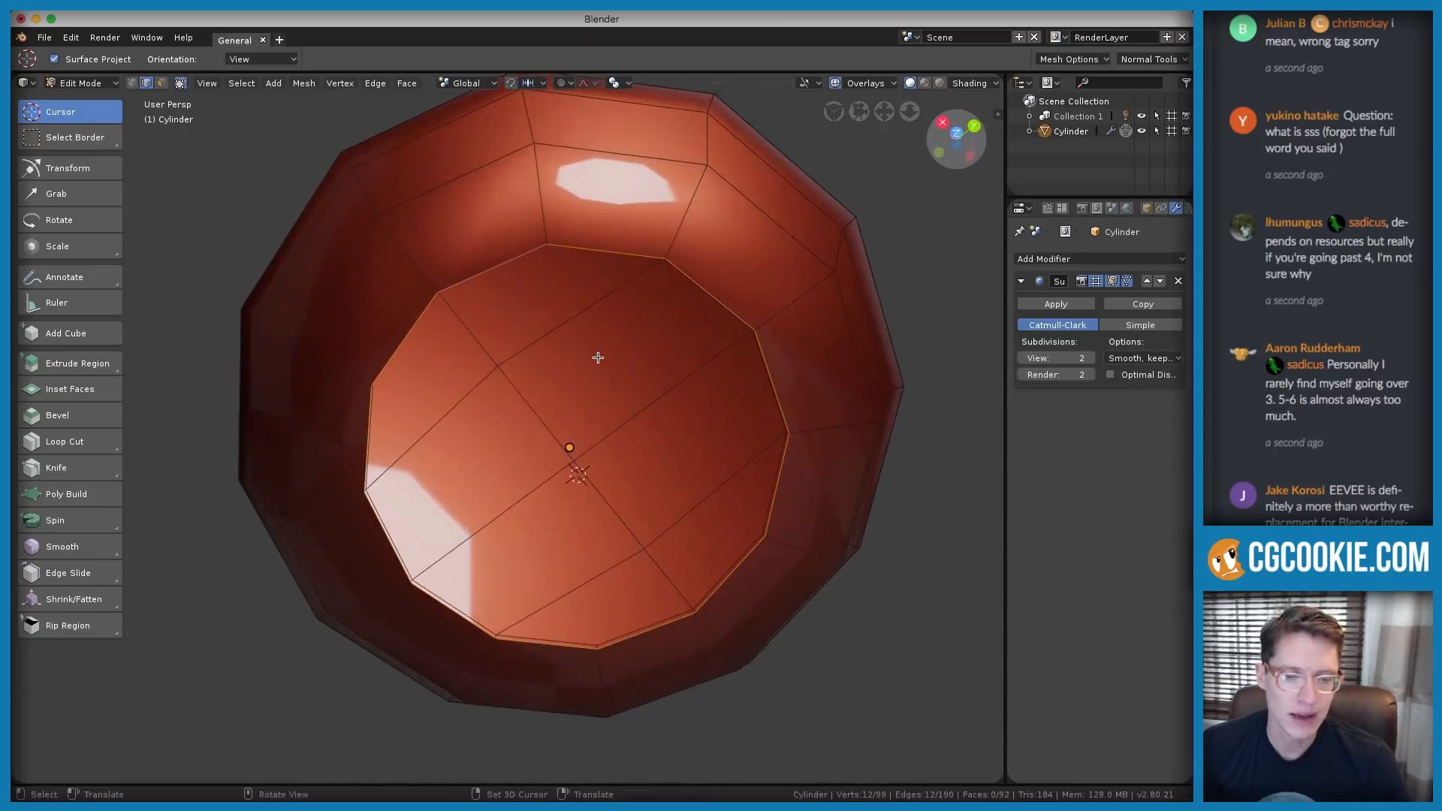
pyautogui.hotkey('shift', 'space')
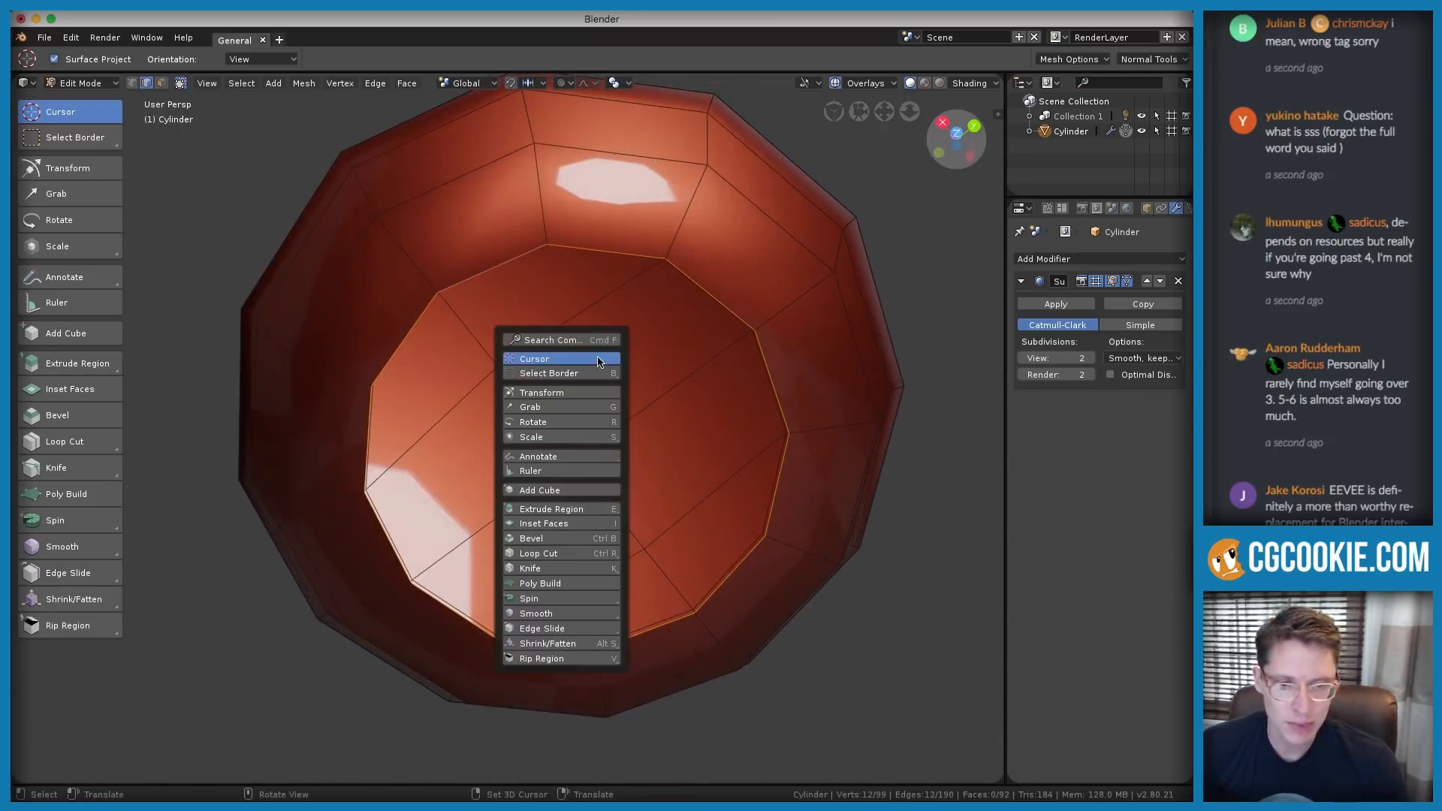
pyautogui.click(546, 341)
pyautogui.write('grid')
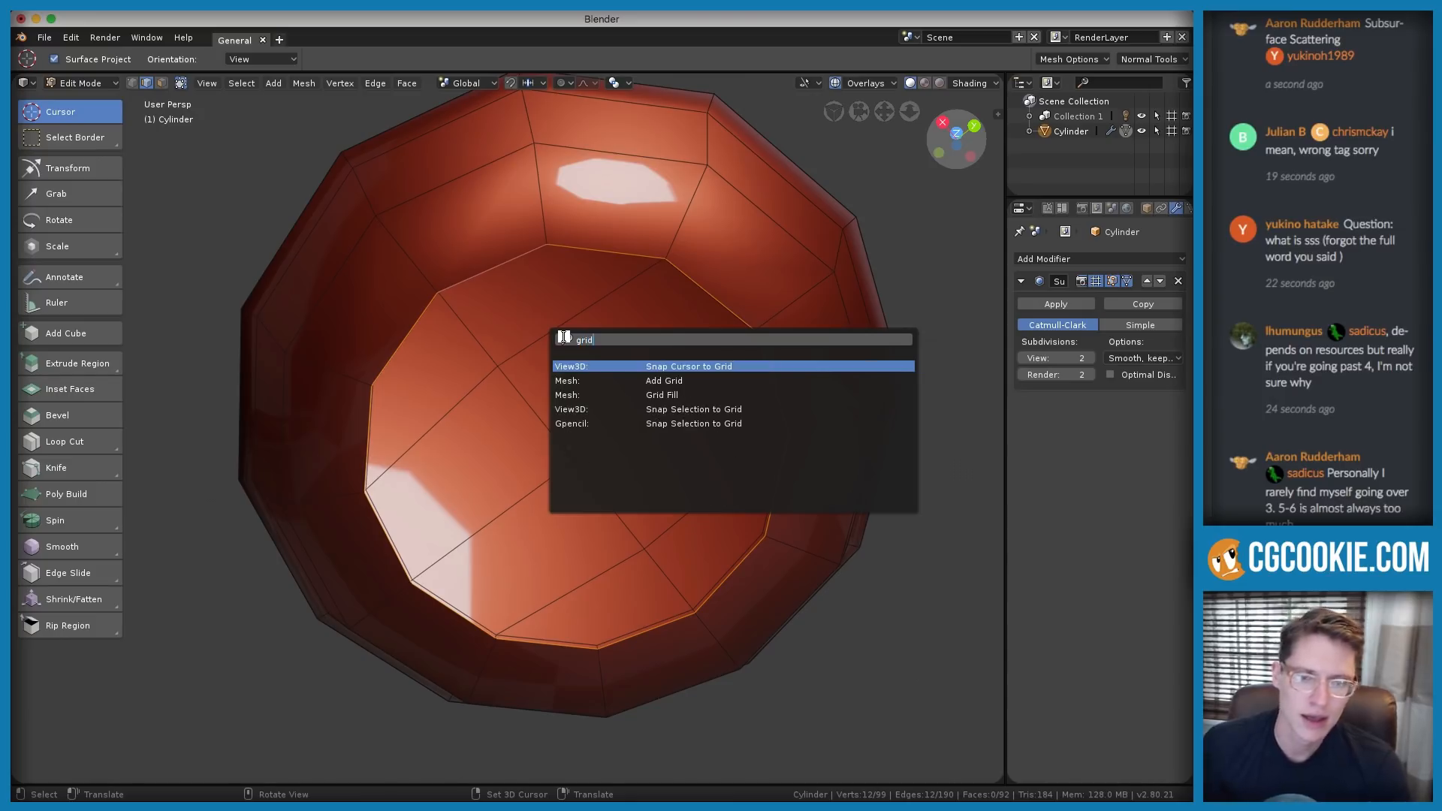
pyautogui.click(655, 391)
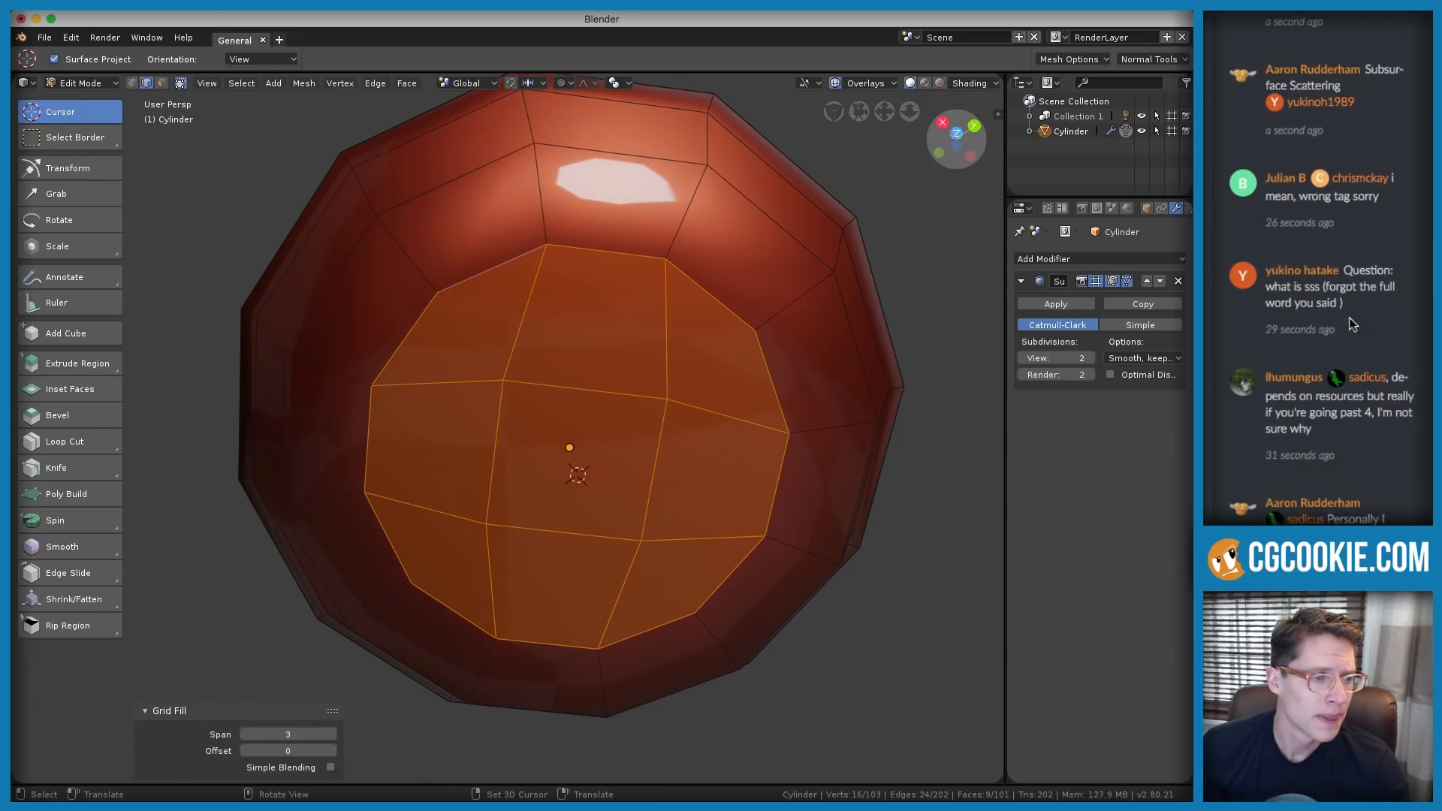
# Set the Grid Fill span to 2
pyautogui.scroll(-3, 1360, 313)
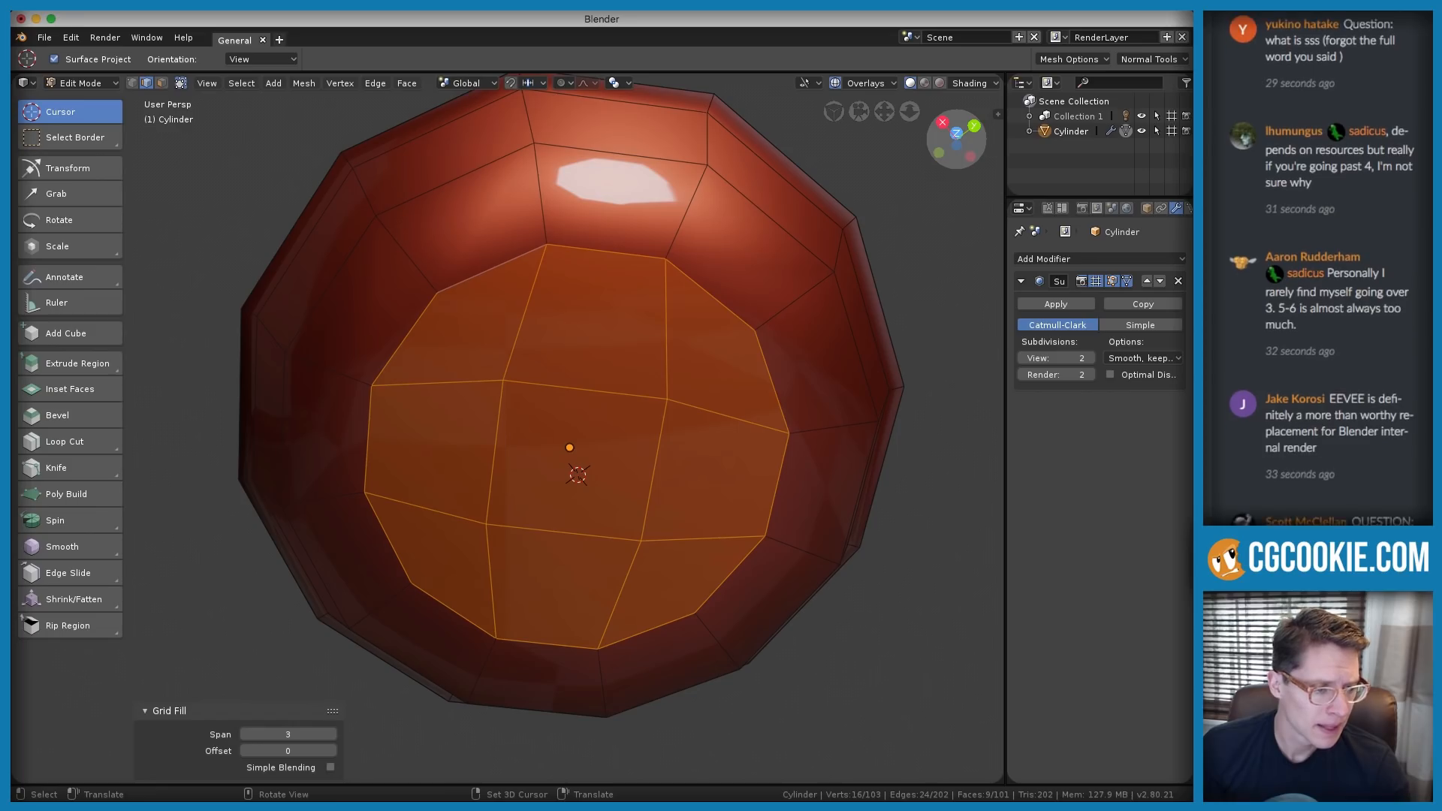
pyautogui.click(633, 428)
pyautogui.click(244, 735)
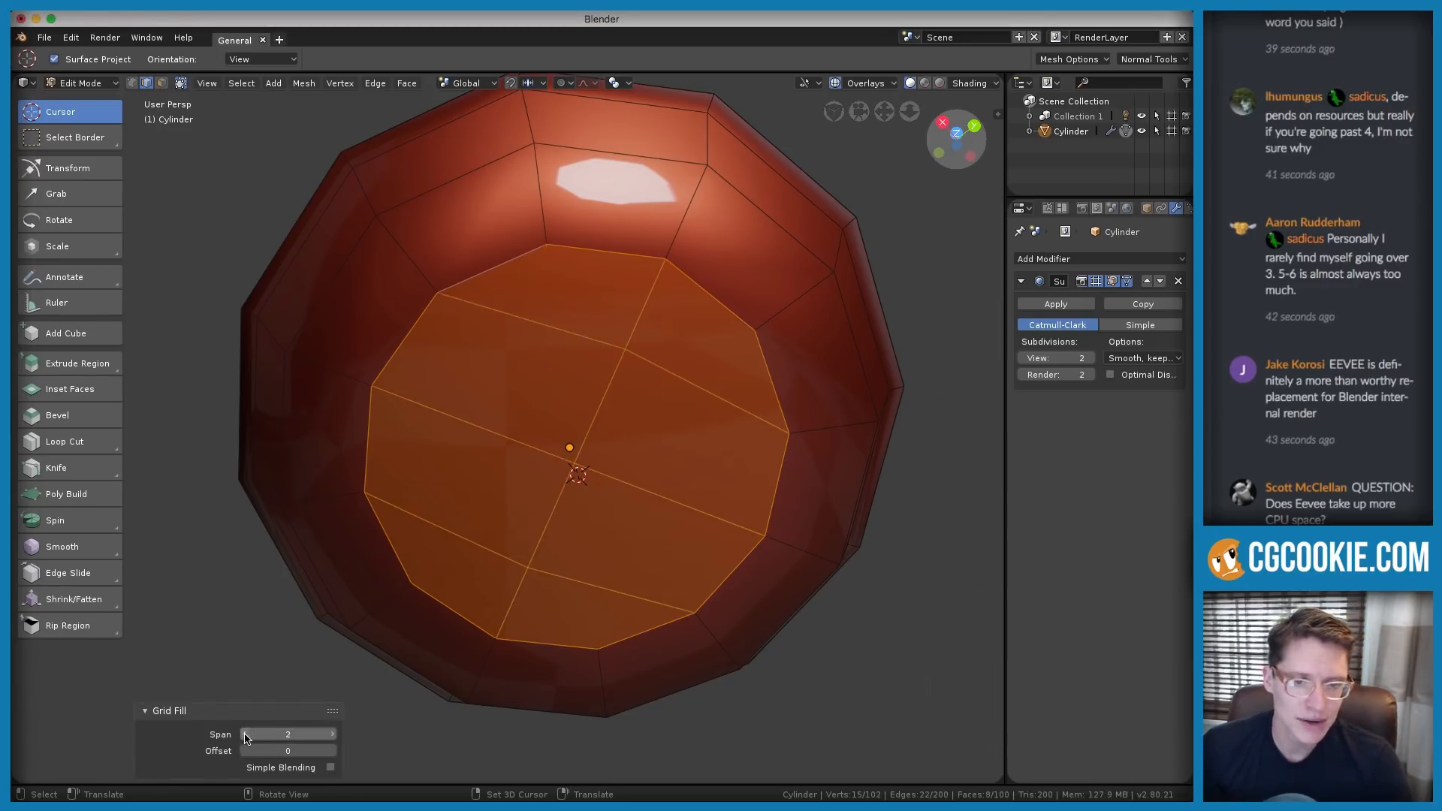
# Set the Grid Fill span to 3 on the bowl's underside and return to Object Mode
pyautogui.moveTo(474, 566); pyautogui.dragTo(634, 412, button='middle')
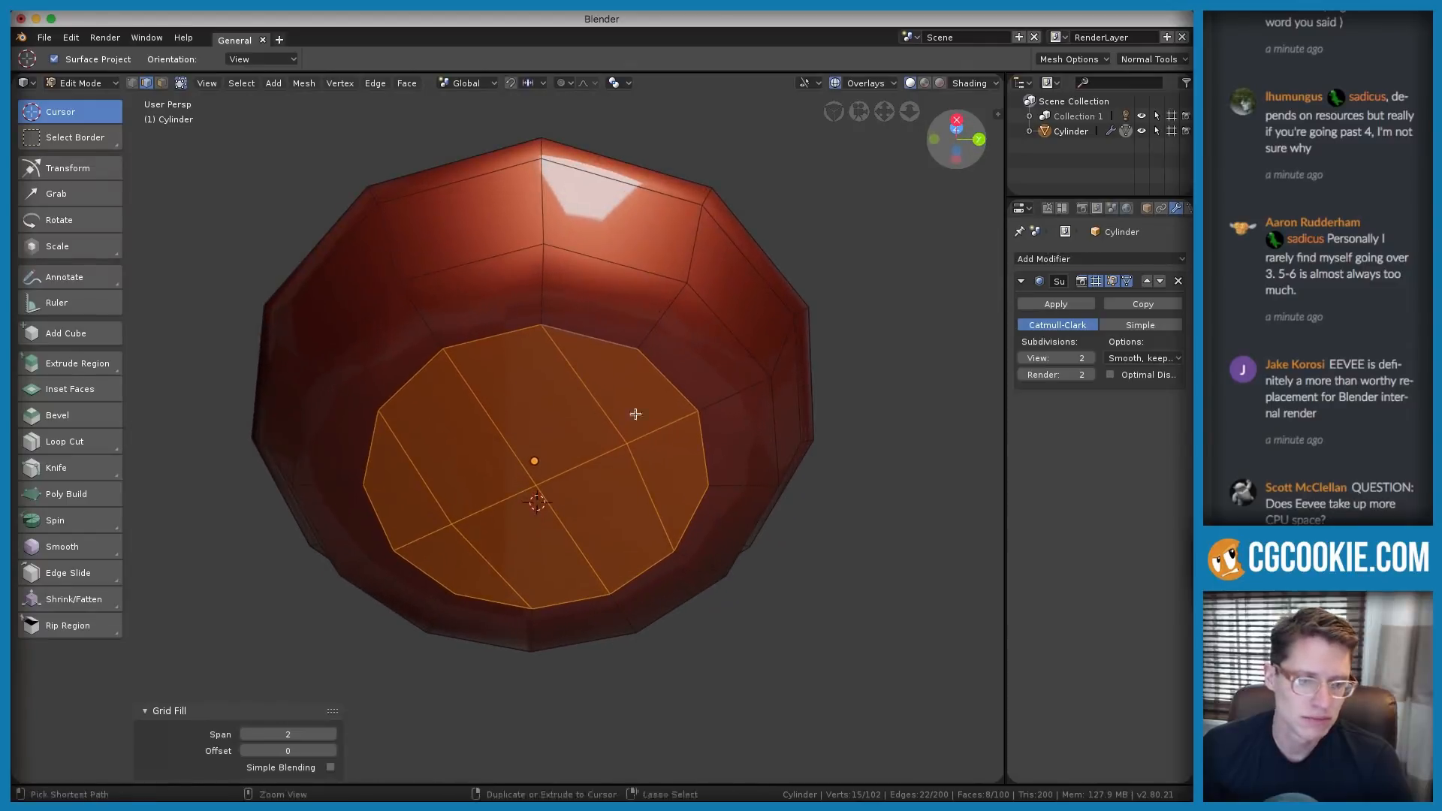
pyautogui.click(332, 735)
pyautogui.click(331, 735)
pyautogui.click(245, 734)
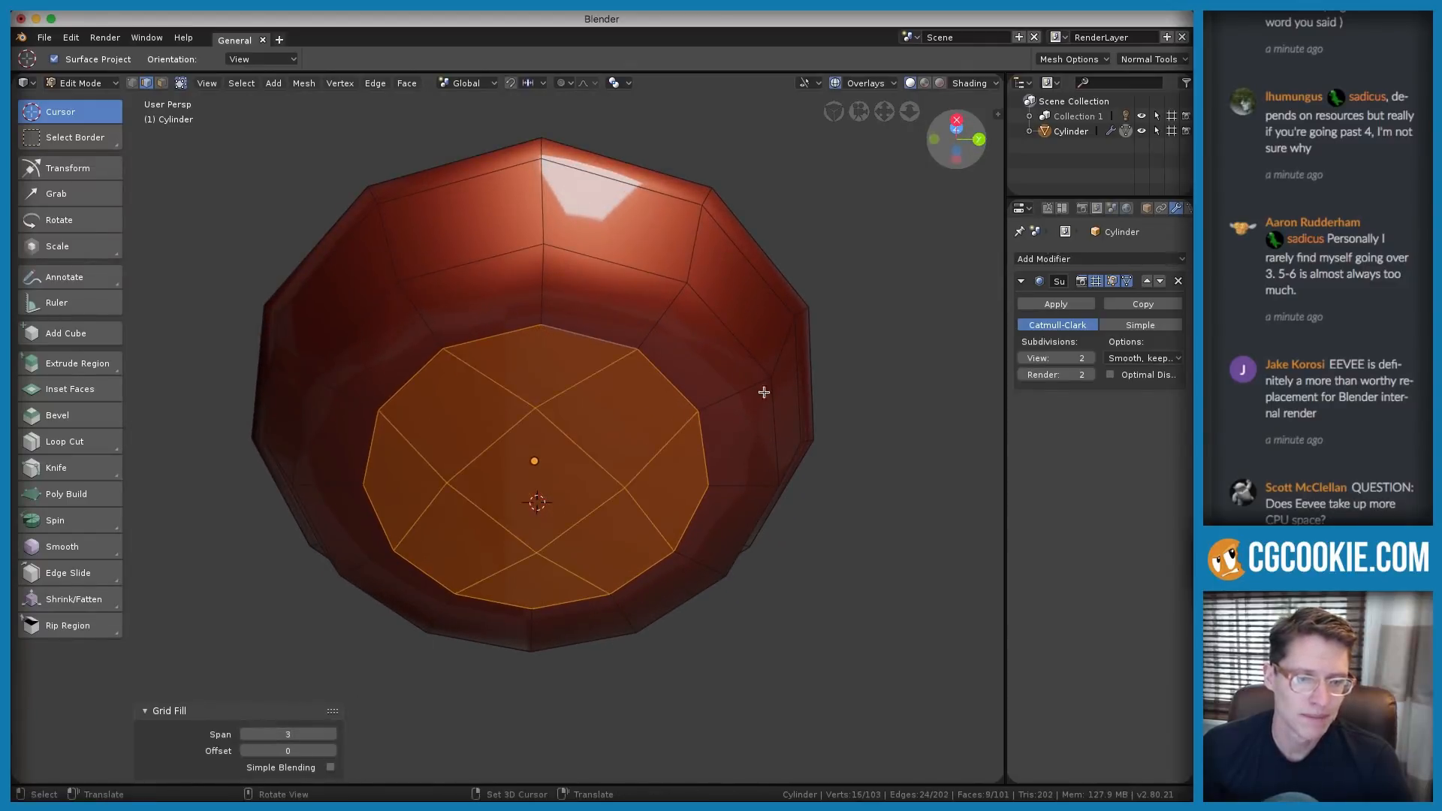
pyautogui.moveTo(595, 282); pyautogui.dragTo(564, 388, button='middle')
pyautogui.press('Tab')
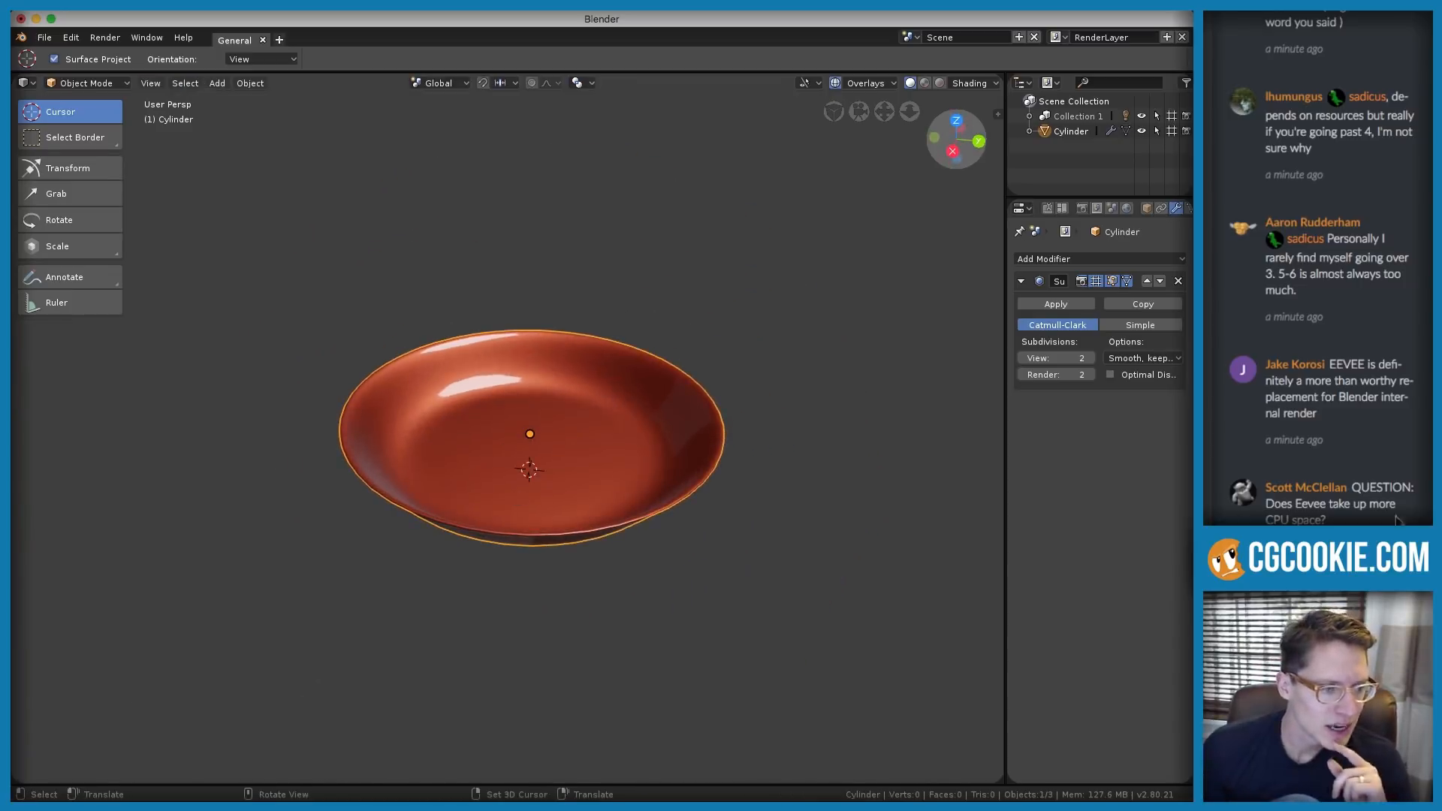
# Read the chat messages about Eevee, subsurface scattering and n-gons, highlighting the question being answered
pyautogui.click(1334, 522)
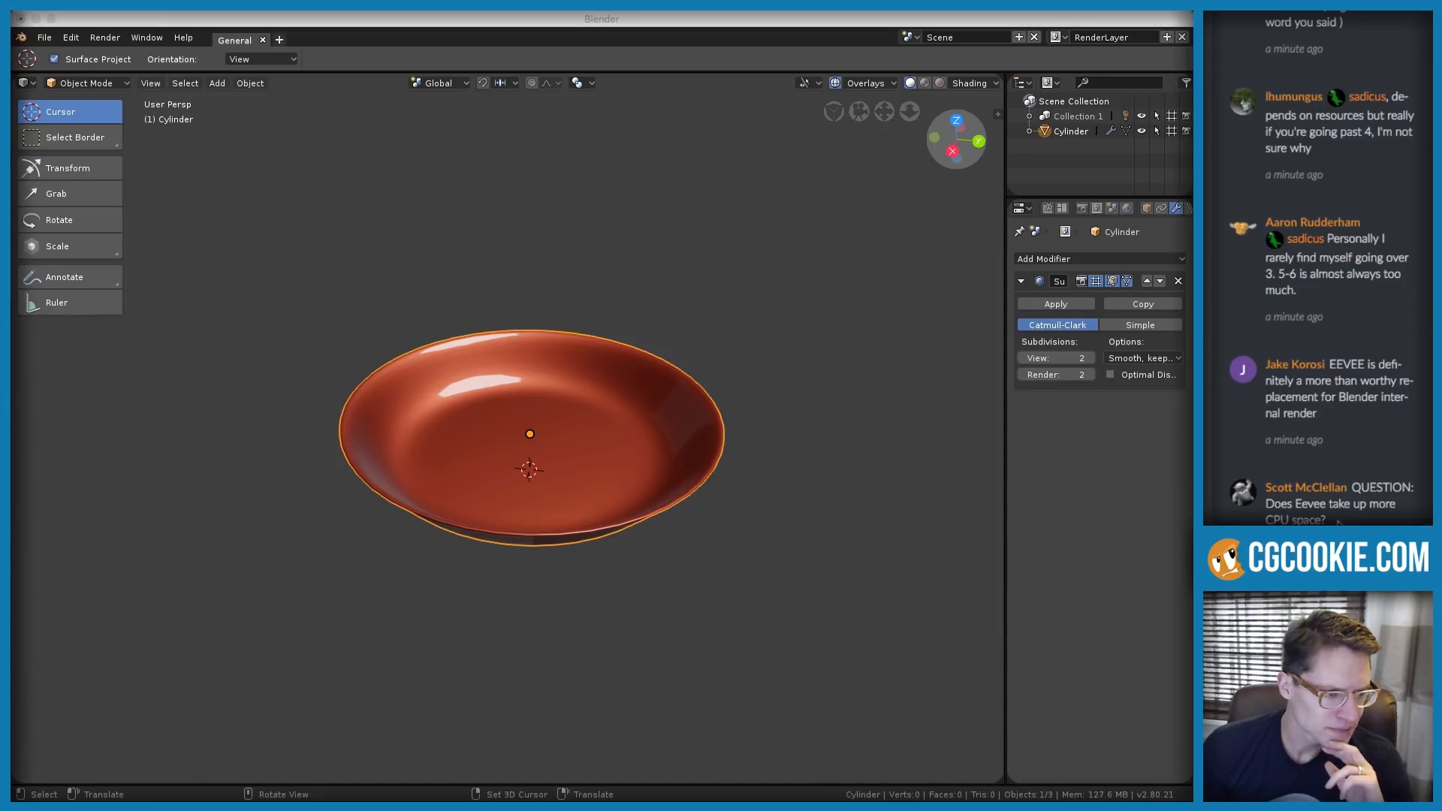
pyautogui.moveTo(1334, 522); pyautogui.dragTo(1371, 489)
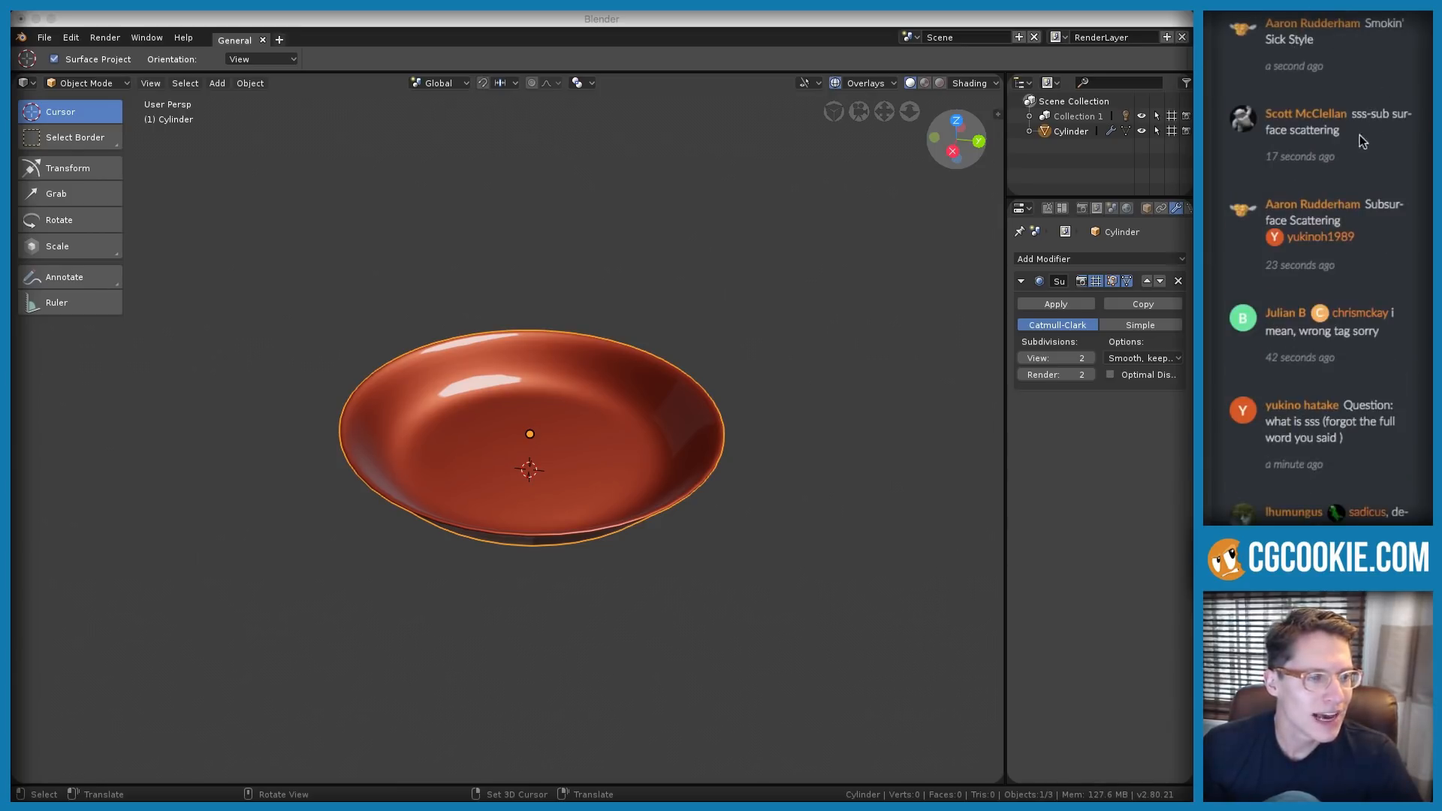
pyautogui.moveTo(1360, 135); pyautogui.dragTo(1353, 114)
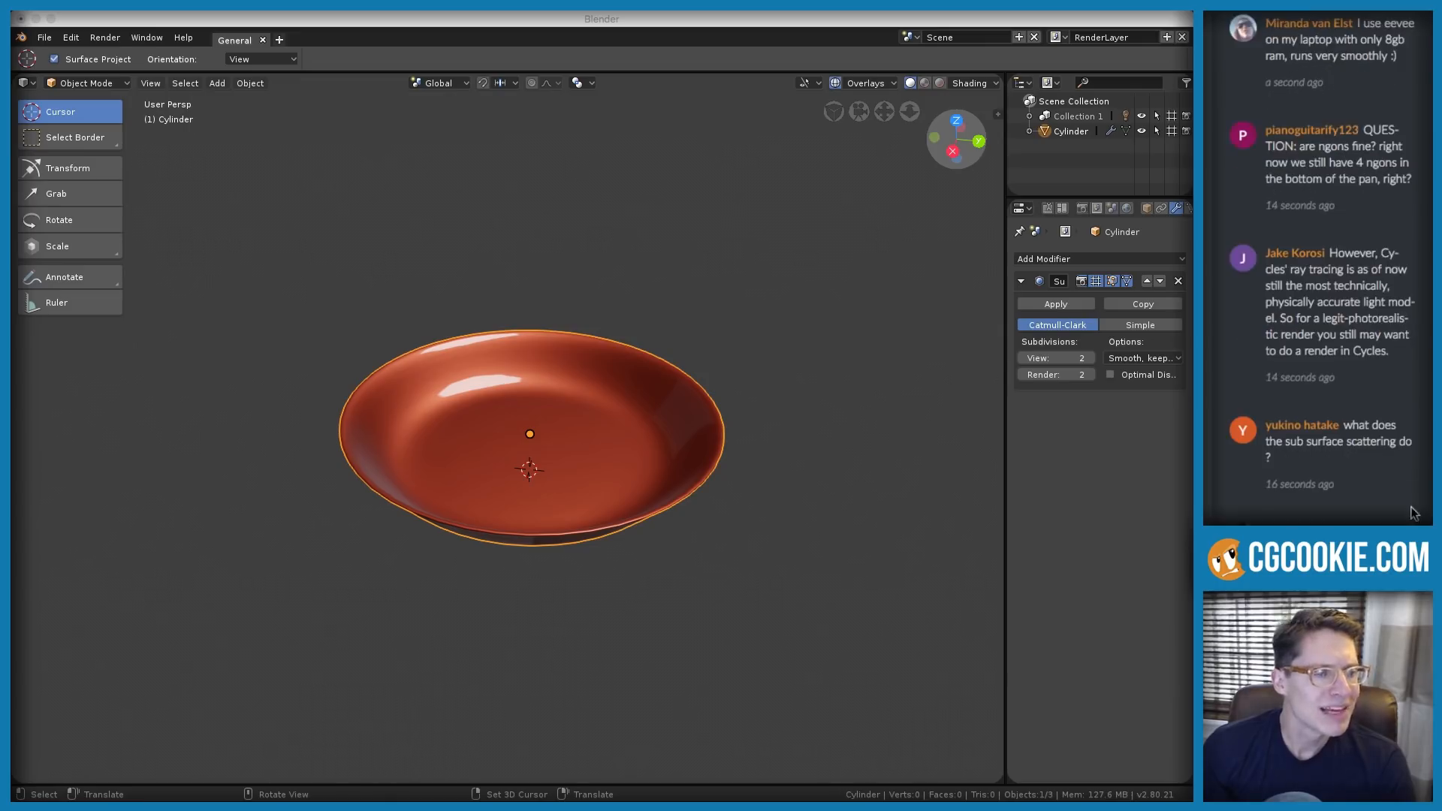
pyautogui.moveTo(1335, 470); pyautogui.dragTo(1347, 421)
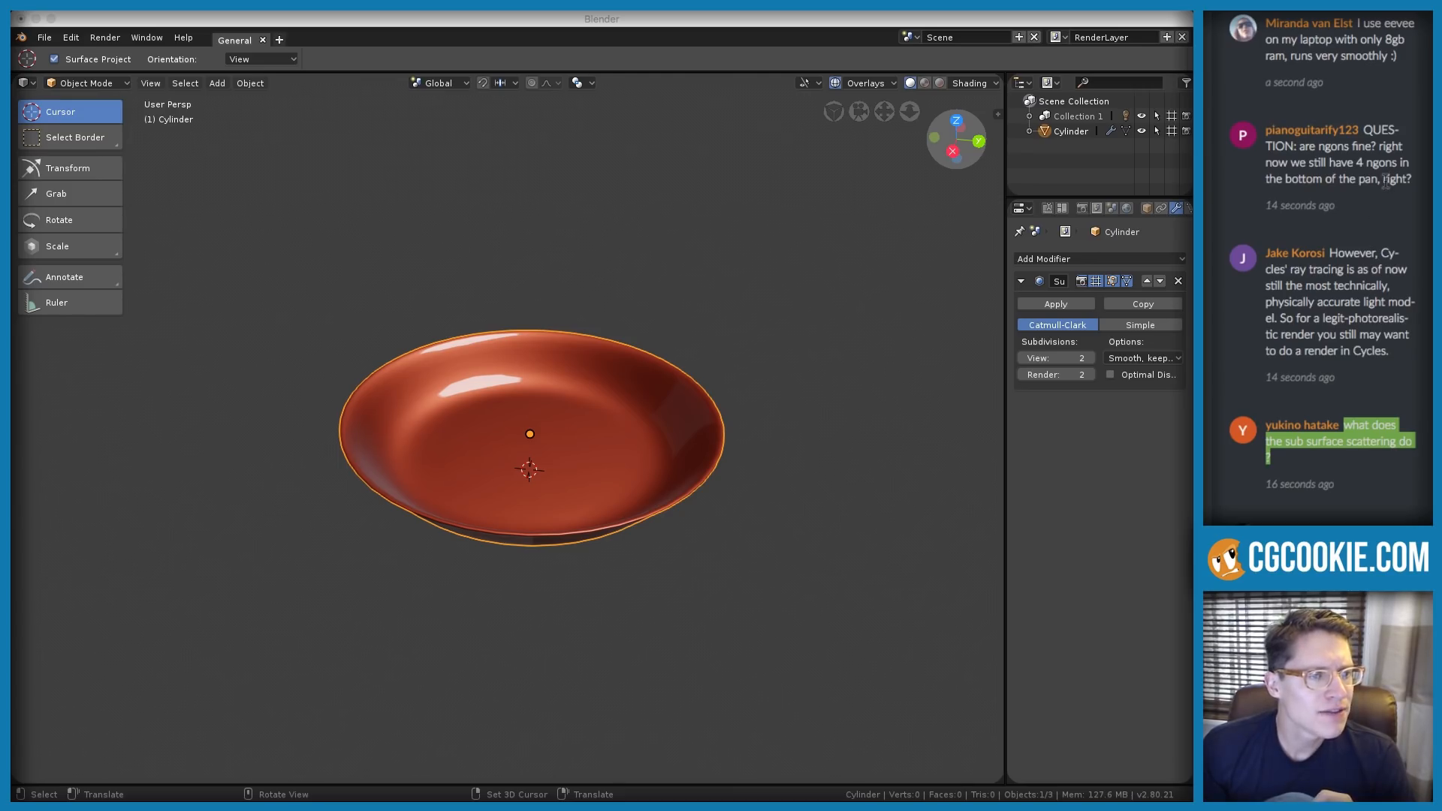
pyautogui.click(1345, 190)
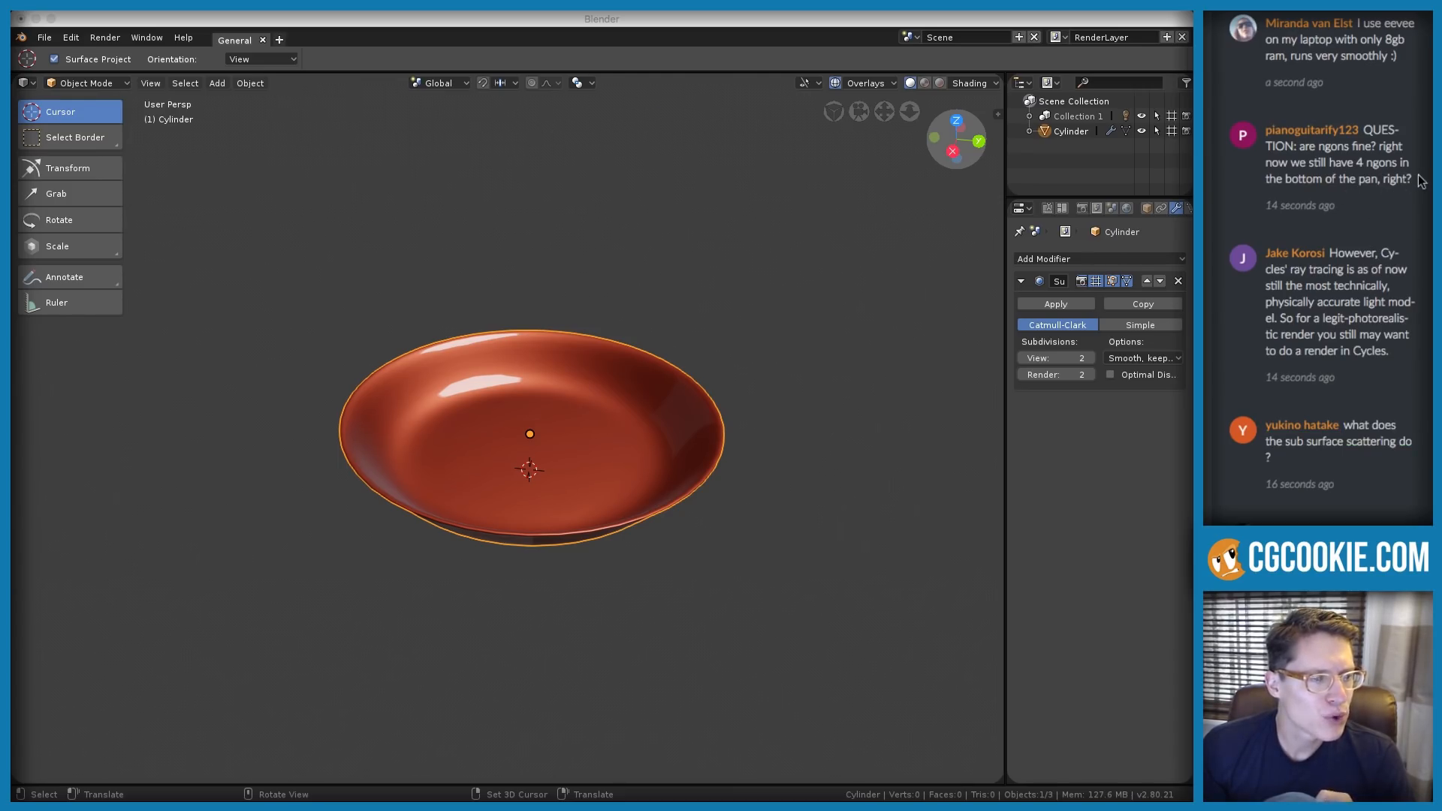
# Enter Edit Mode on the bowl and switch to face selection
pyautogui.click(522, 382)
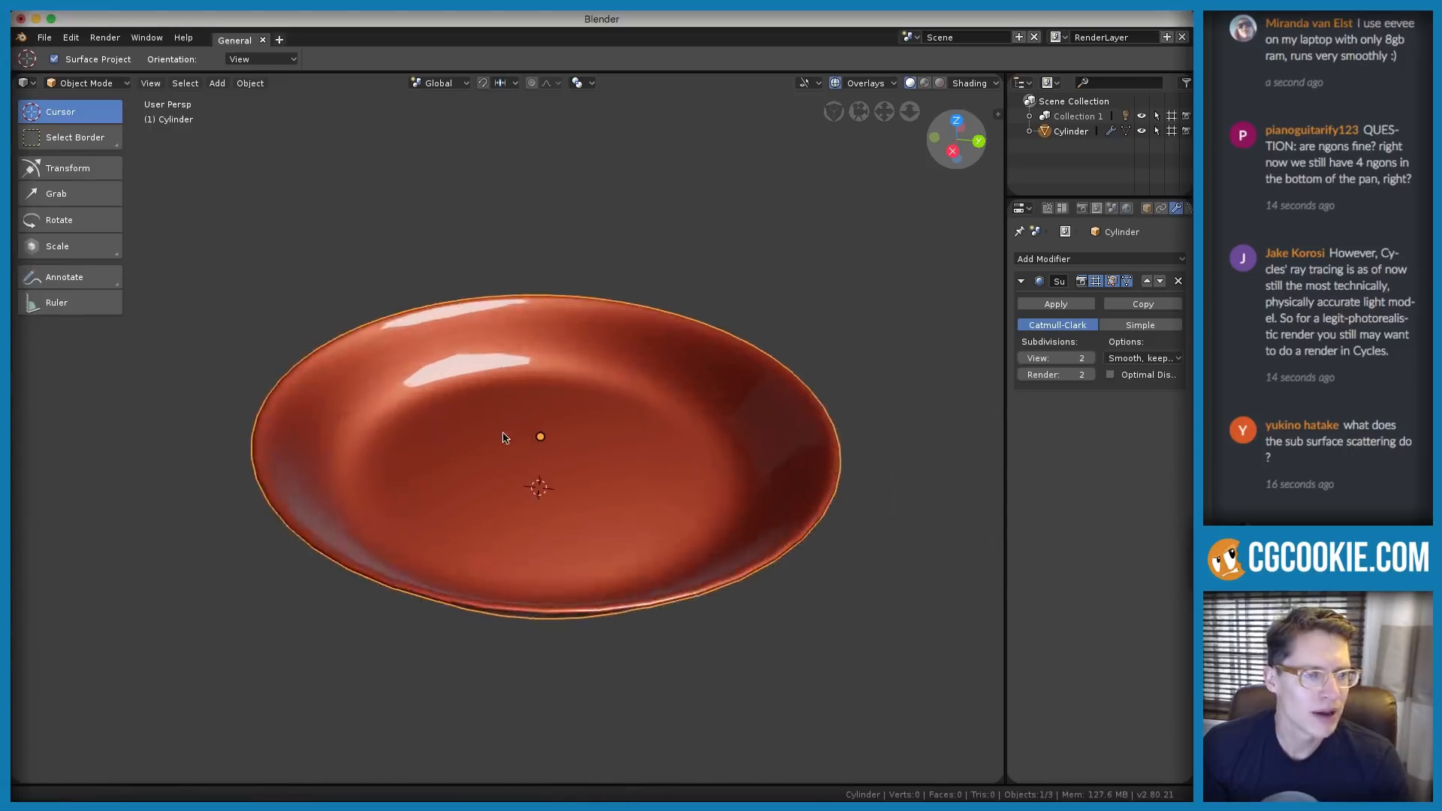
pyautogui.press('Tab')
pyautogui.moveTo(499, 453); pyautogui.dragTo(513, 237, button='middle')
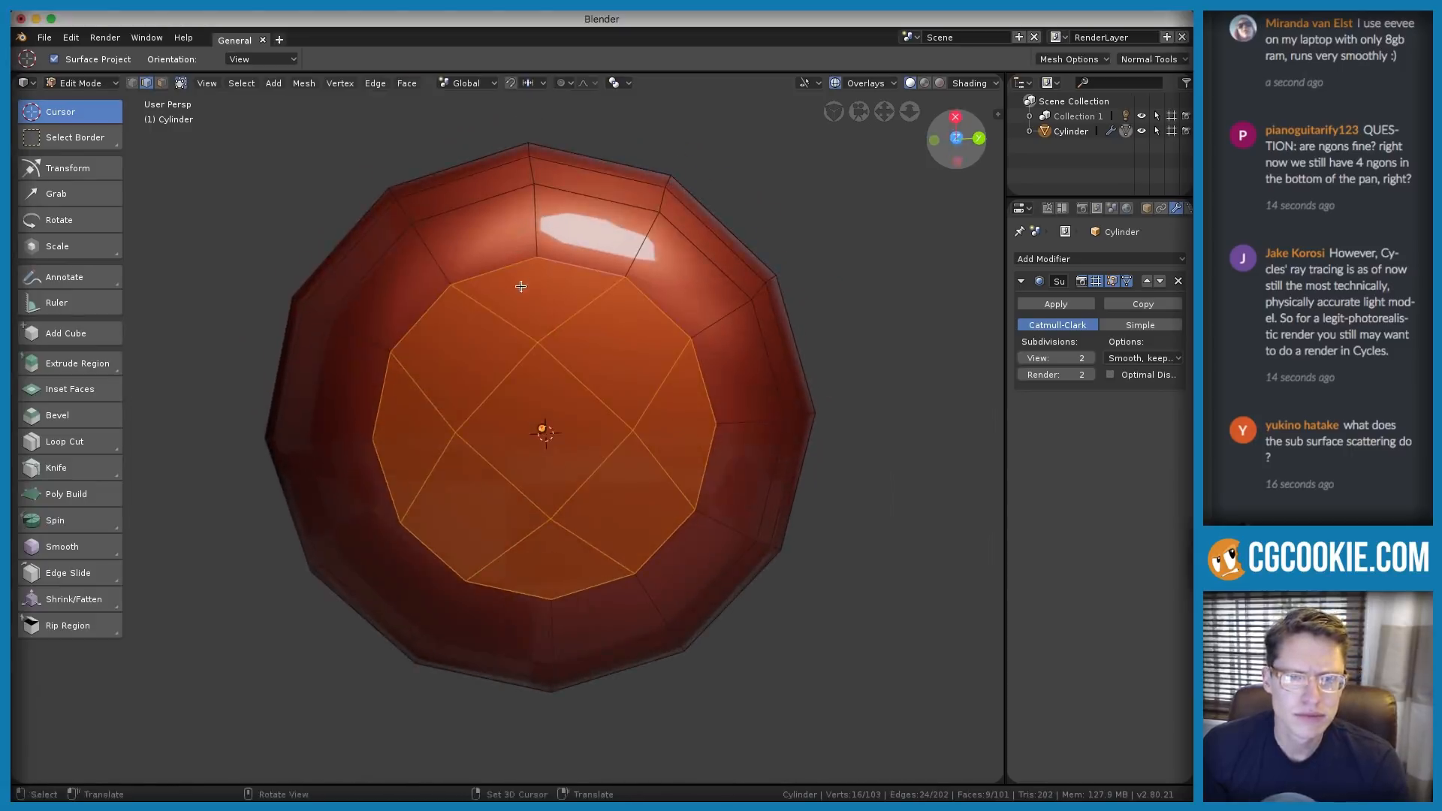
pyautogui.moveTo(514, 289); pyautogui.dragTo(549, 485, button='middle')
pyautogui.hotkey('ctrl', 'Tab')
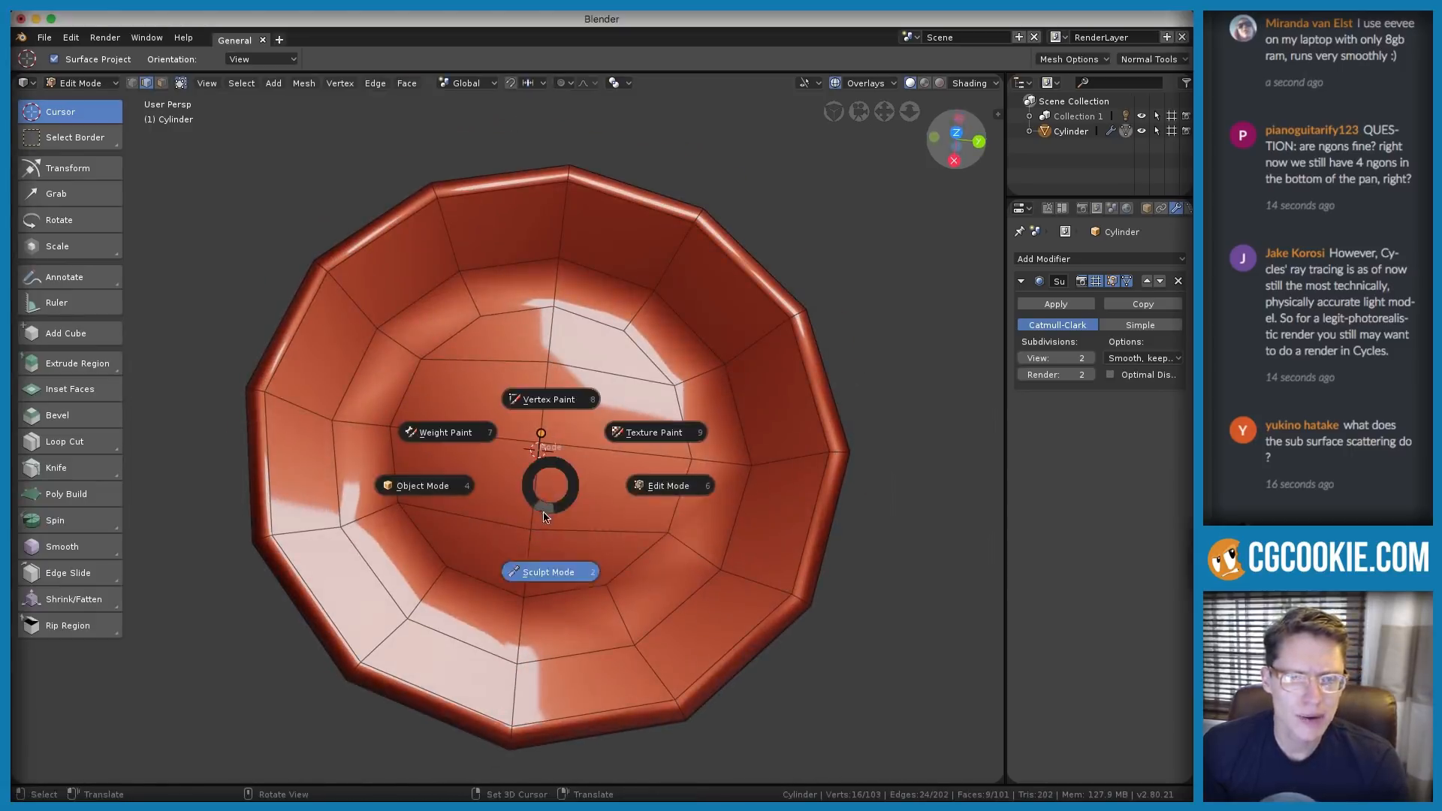
pyautogui.click(161, 83)
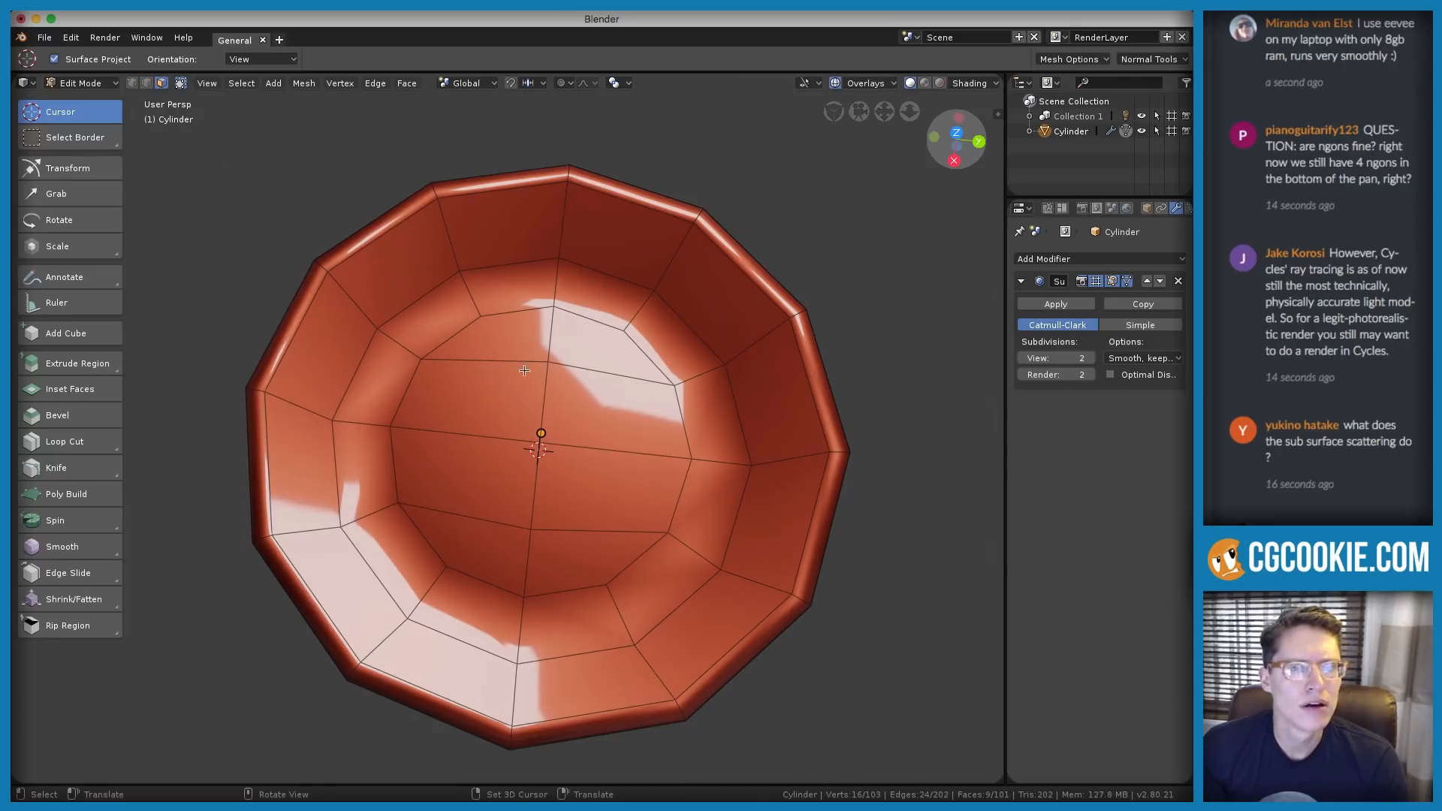
# Select several grid faces one by one on the bowl's inner floor to check them for n-gons
pyautogui.click(497, 338)
pyautogui.keyDown('shift'); pyautogui.click(469, 394); pyautogui.keyUp('shift')
pyautogui.keyDown('shift'); pyautogui.click(500, 482); pyautogui.keyUp('shift')
pyautogui.click(541, 547)
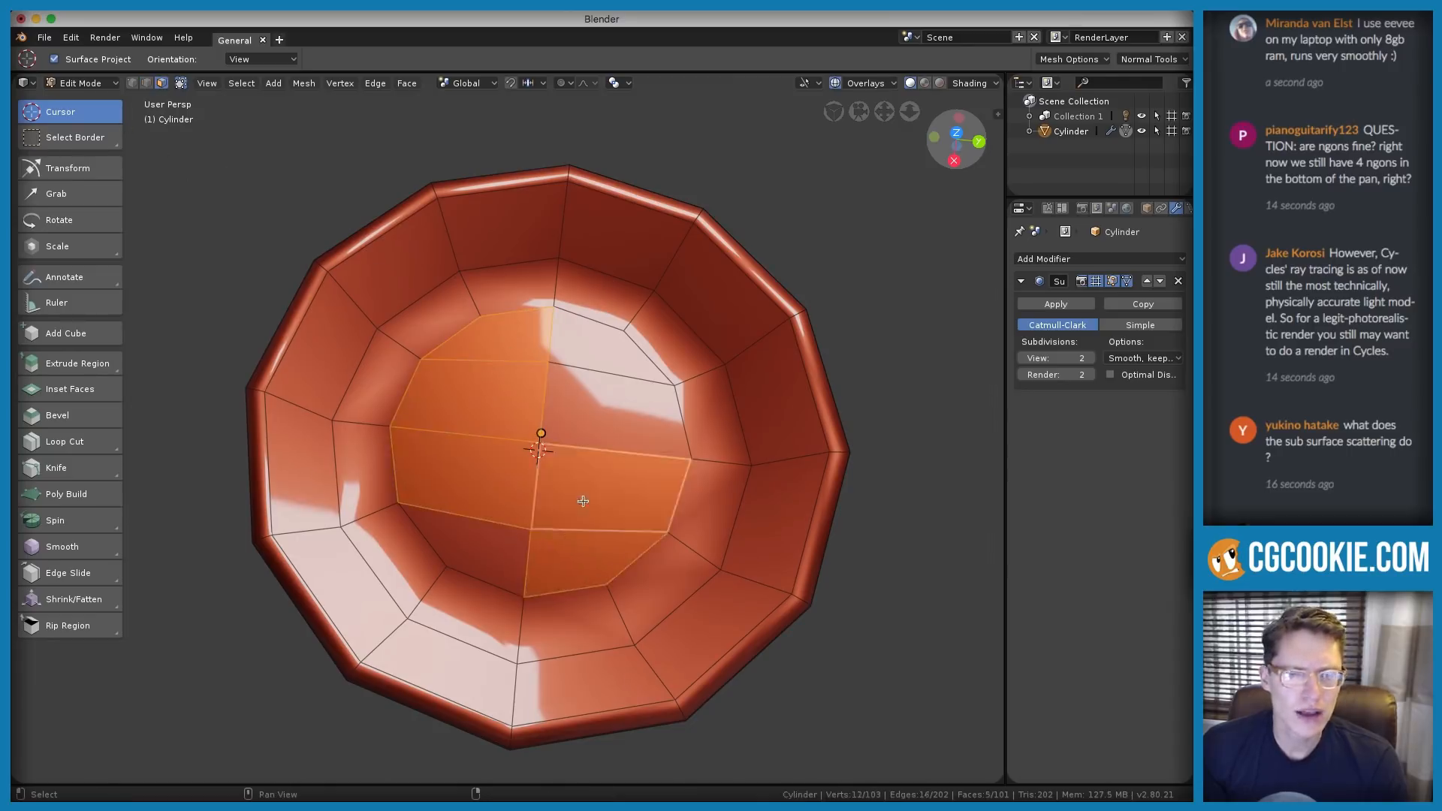
# Select all the grid-filled faces on the bowl's flat underside one by one
pyautogui.moveTo(556, 499); pyautogui.dragTo(508, 298, button='middle')
pyautogui.keyDown('shift'); pyautogui.click(474, 395); pyautogui.keyUp('shift')
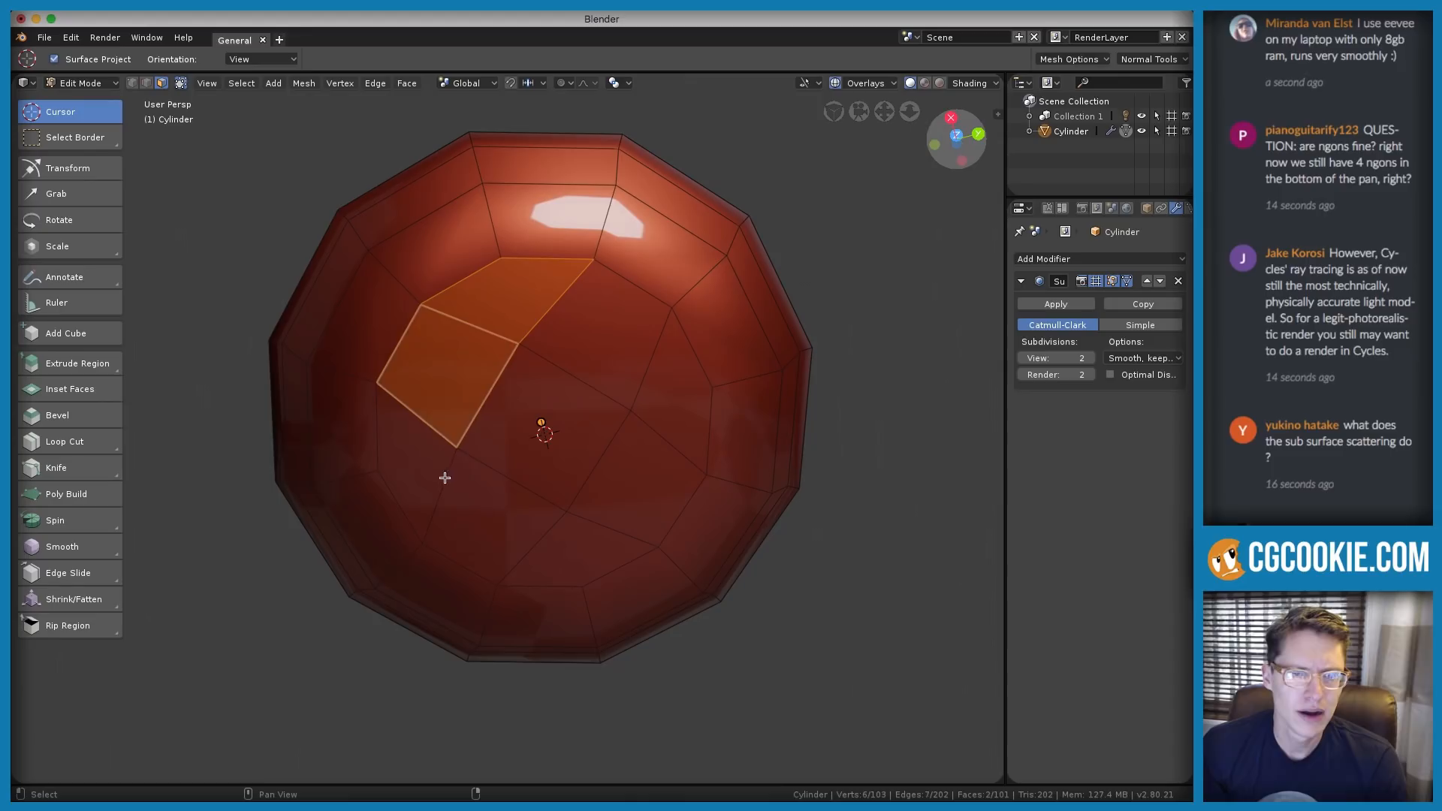
pyautogui.keyDown('shift'); pyautogui.click(443, 478); pyautogui.keyUp('shift')
pyautogui.keyDown('shift'); pyautogui.click(456, 498); pyautogui.keyUp('shift')
pyautogui.keyDown('shift'); pyautogui.click(524, 472); pyautogui.keyUp('shift')
pyautogui.keyDown('shift'); pyautogui.click(583, 547); pyautogui.keyUp('shift')
pyautogui.keyDown('shift'); pyautogui.click(631, 495); pyautogui.keyUp('shift')
pyautogui.keyDown('shift'); pyautogui.click(648, 409); pyautogui.keyUp('shift')
pyautogui.keyDown('shift'); pyautogui.click(593, 341); pyautogui.keyUp('shift')
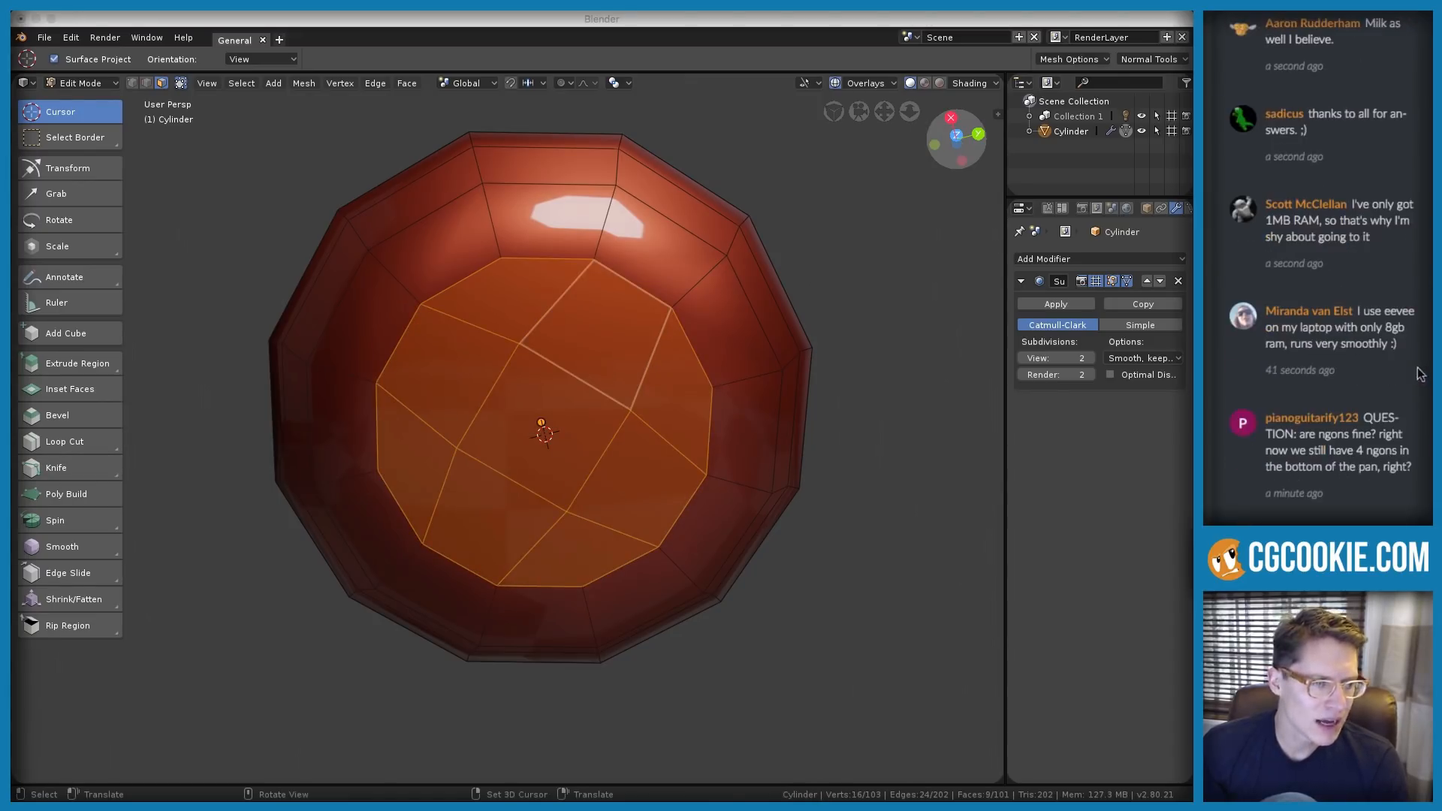
# Read the chat and highlight the question about how to get to the modifier list
pyautogui.moveTo(1415, 472); pyautogui.dragTo(1361, 412)
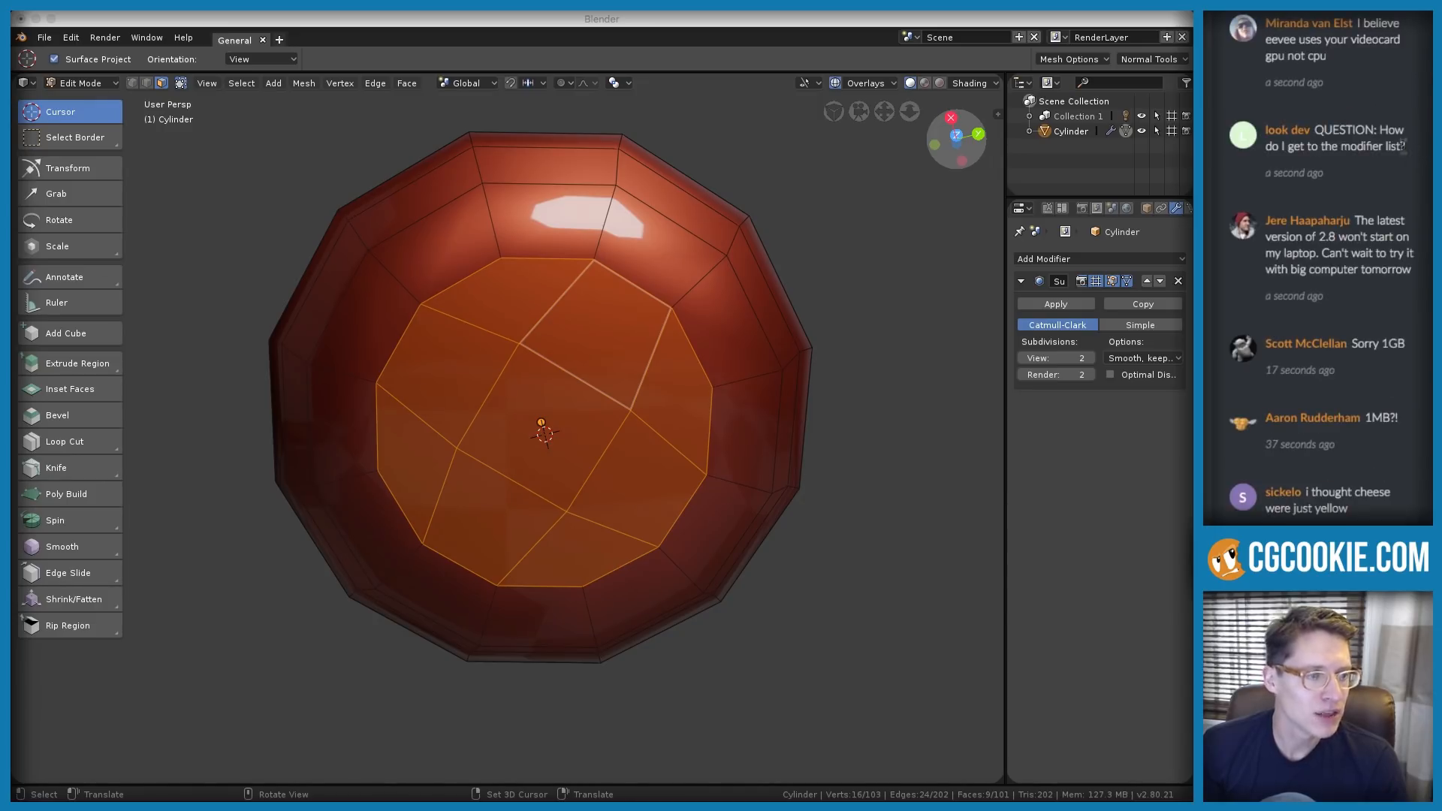
pyautogui.moveTo(1406, 150); pyautogui.dragTo(1313, 134)
pyautogui.click(1402, 287)
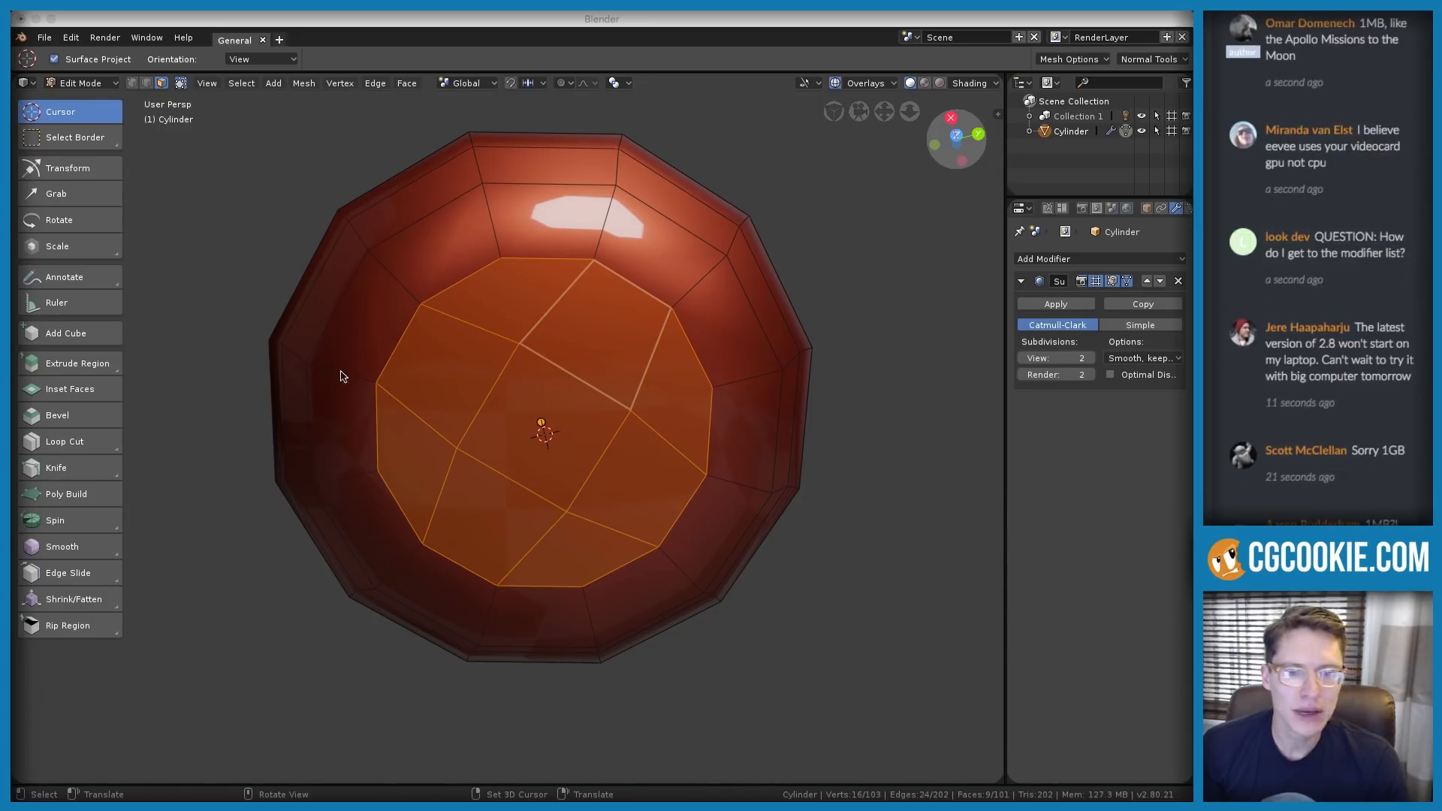
# Return to Object Mode and widen the properties editor to show the list of modifiers that can be added
pyautogui.press('Tab')
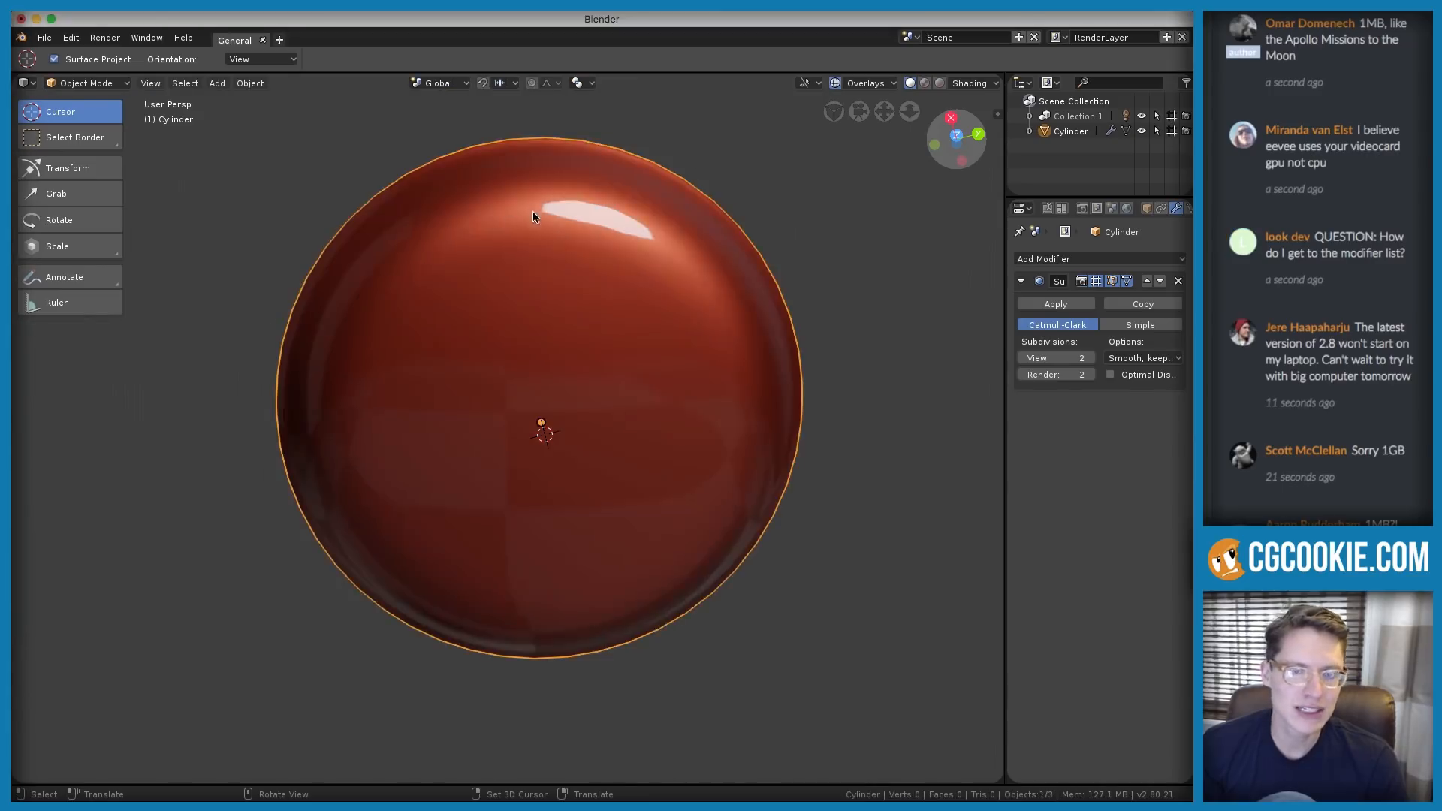
pyautogui.moveTo(533, 210); pyautogui.dragTo(538, 279, button='middle')
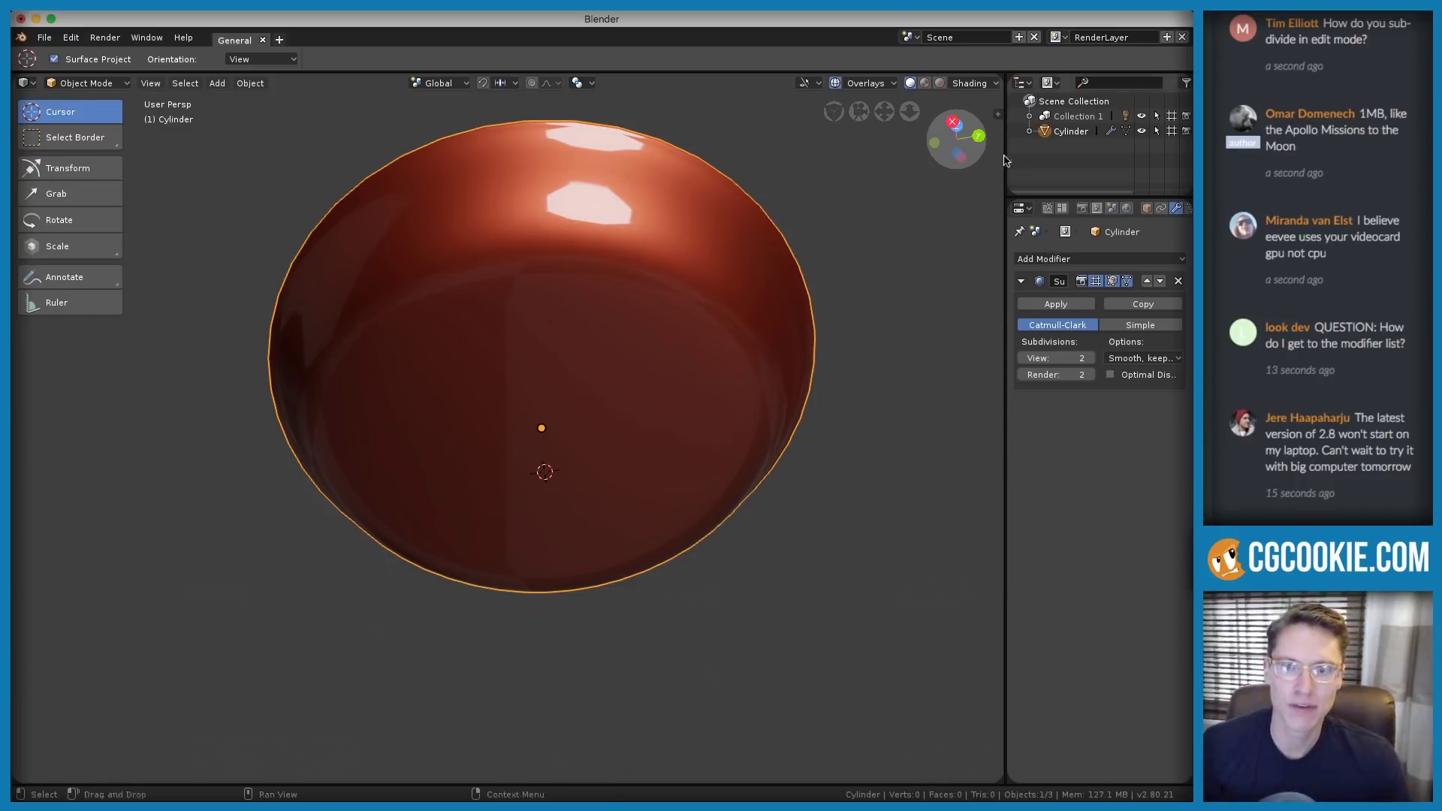
pyautogui.moveTo(1006, 222); pyautogui.dragTo(940, 222)
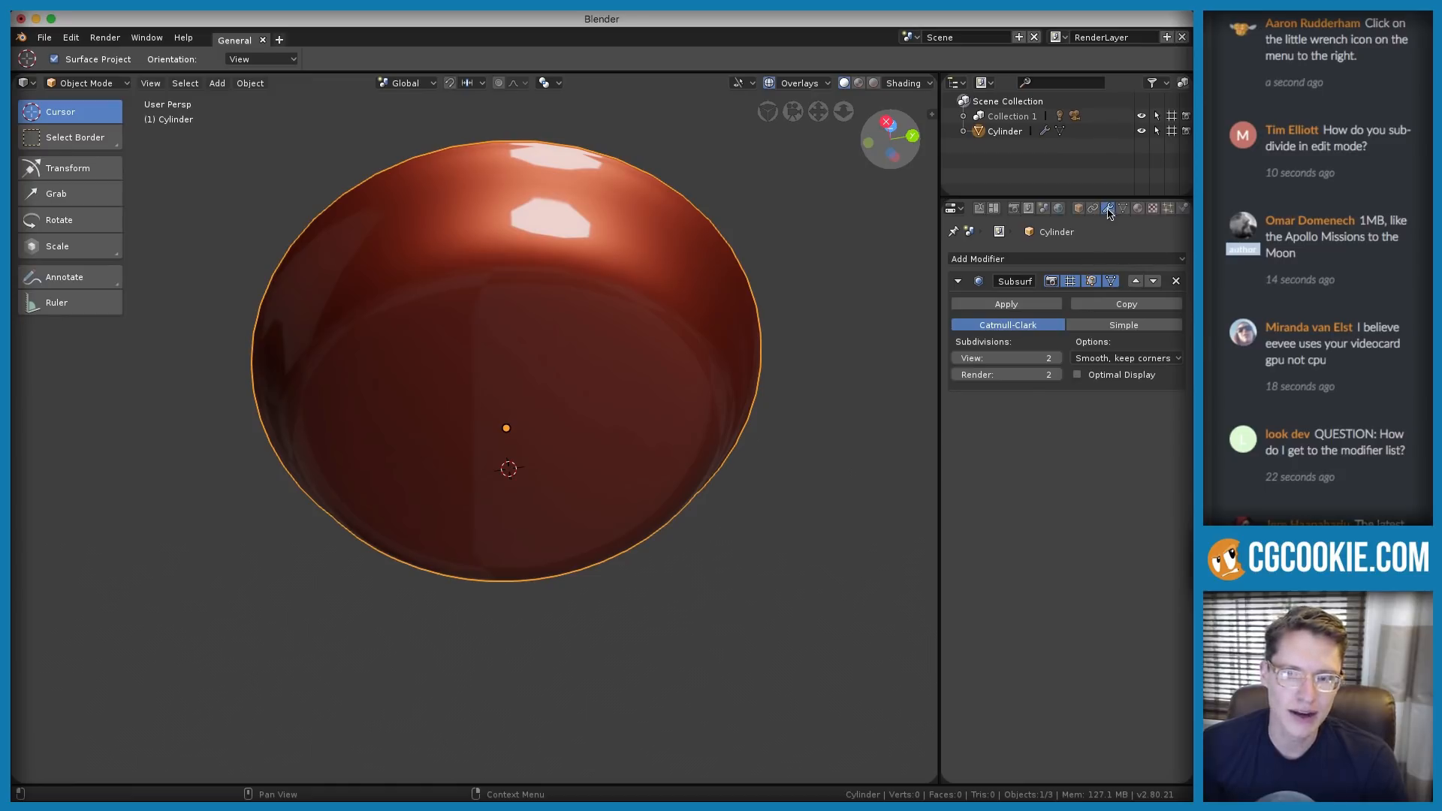
pyautogui.click(992, 259)
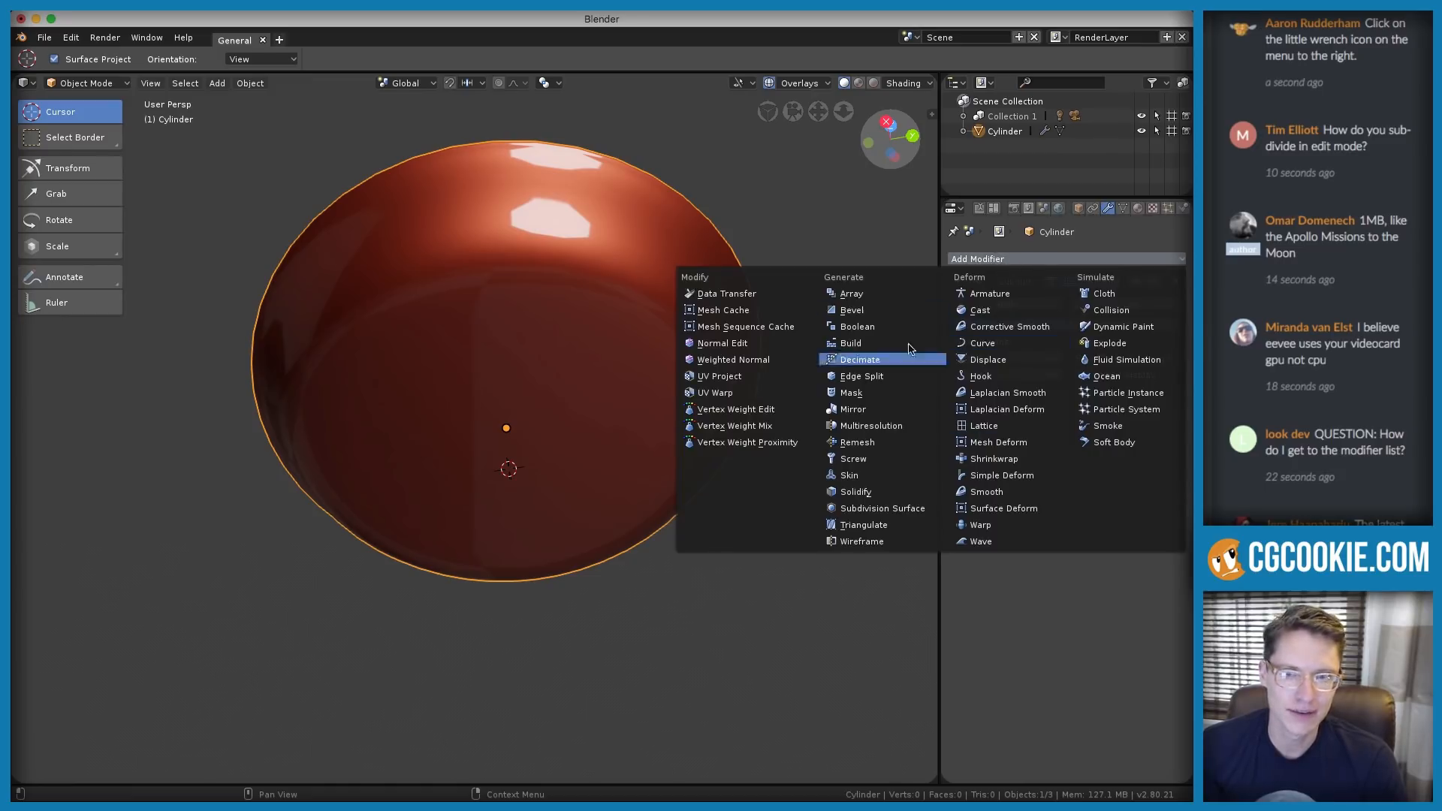
pyautogui.click(1029, 263)
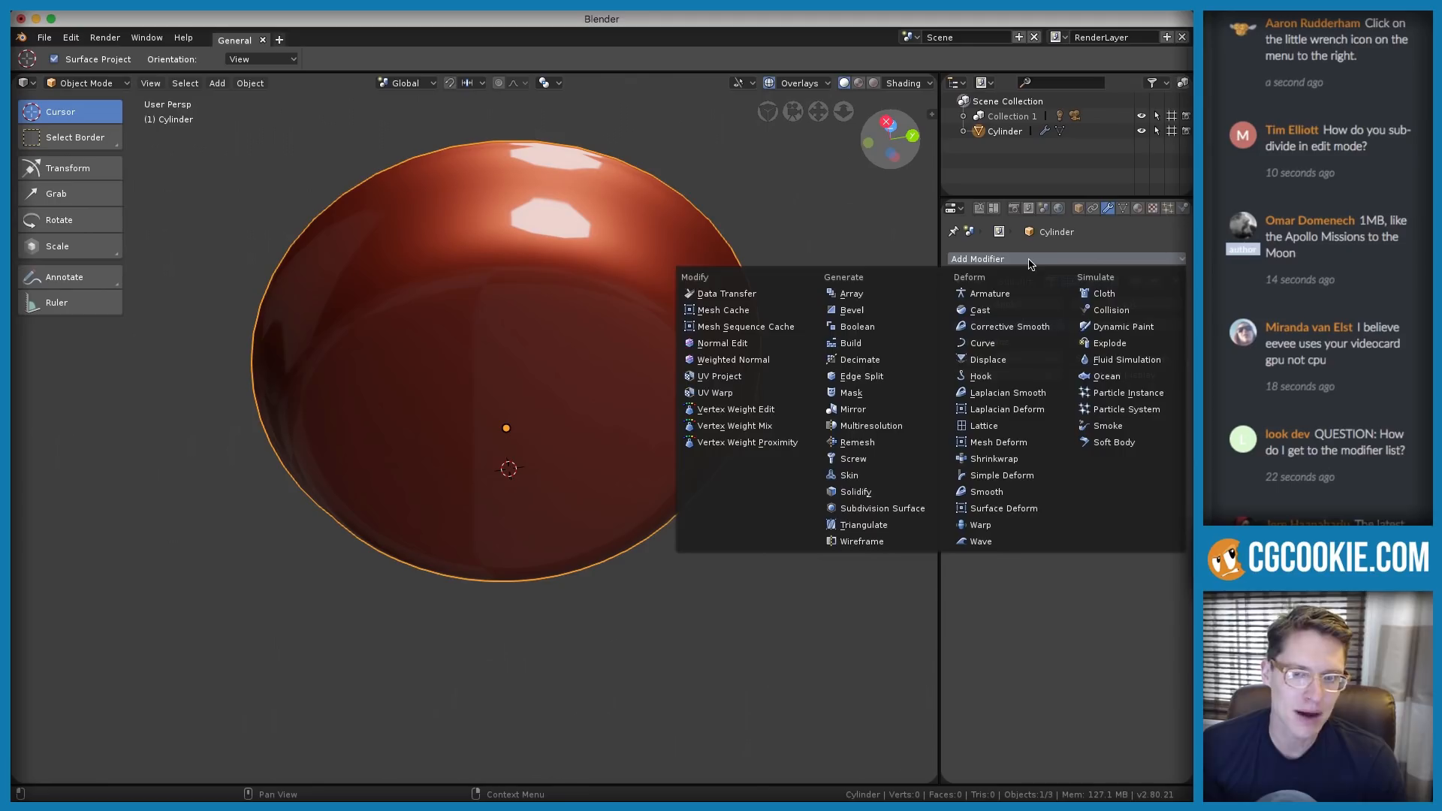
# Deselect the bowl, add a cube moved clear of it, and delete the cube again
pyautogui.moveTo(511, 323); pyautogui.dragTo(509, 281, button='middle')
pyautogui.hotkey('shift', 'a')
pyautogui.moveTo(507, 277)
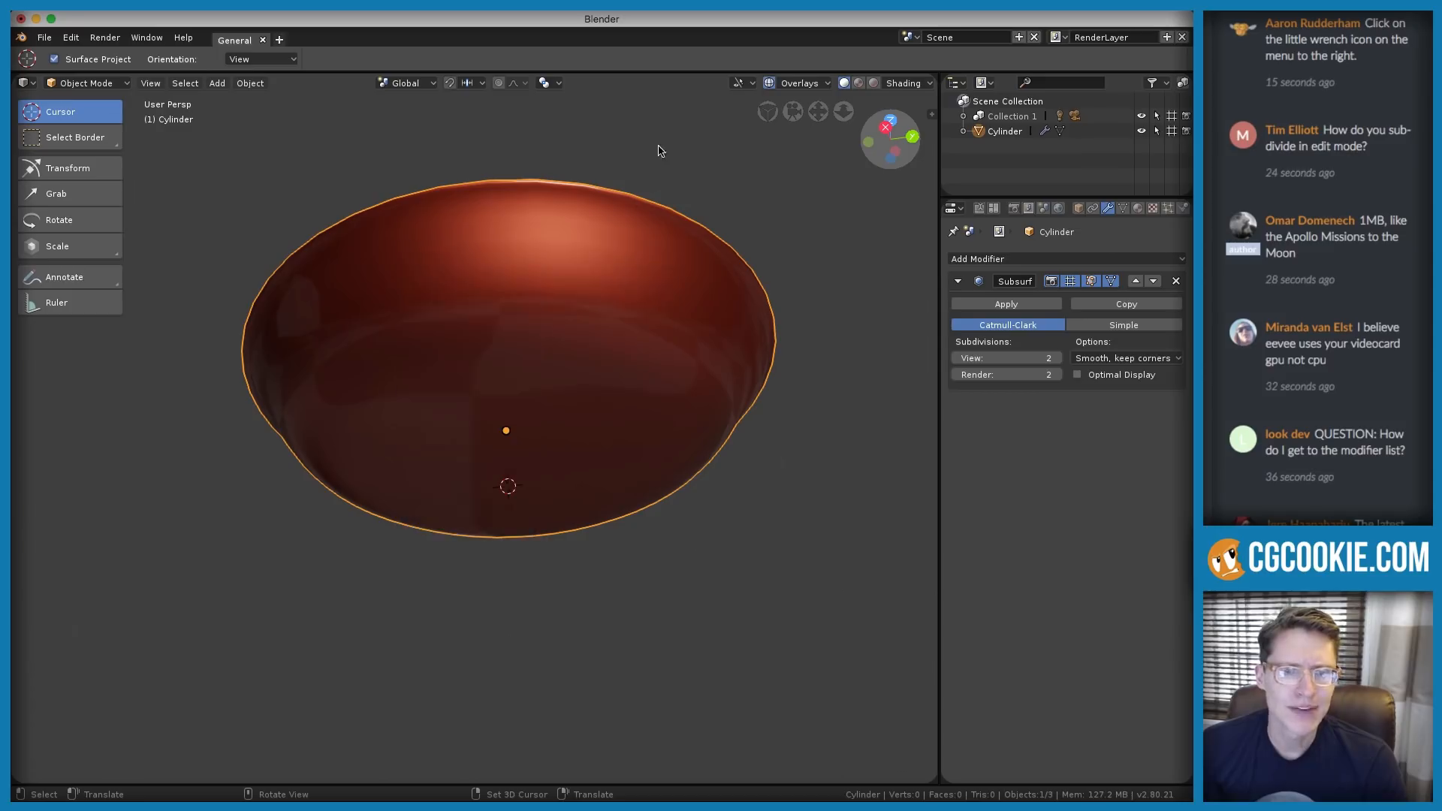
pyautogui.hotkey('alt', 'a')
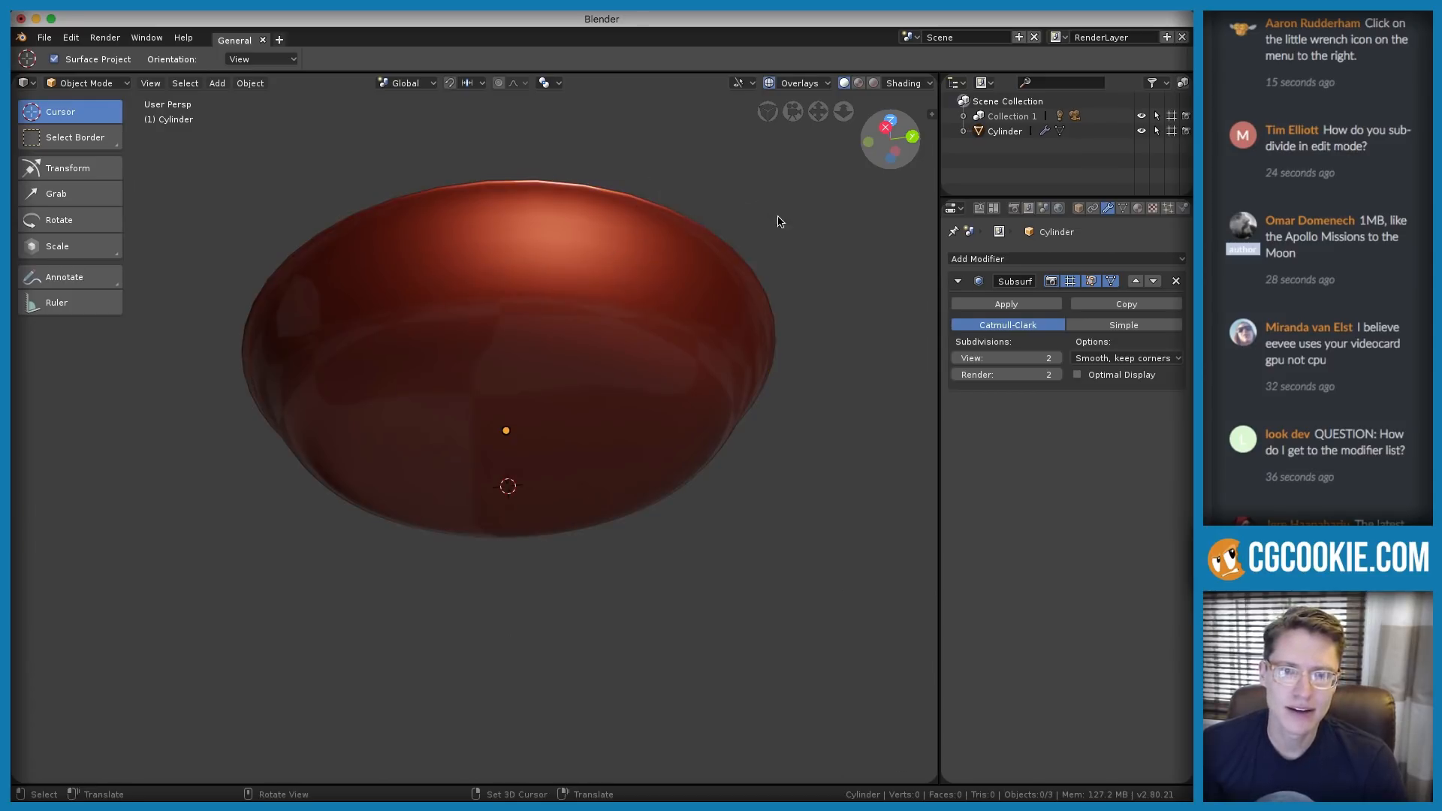
pyautogui.hotkey('shift', 'a')
pyautogui.click(843, 235)
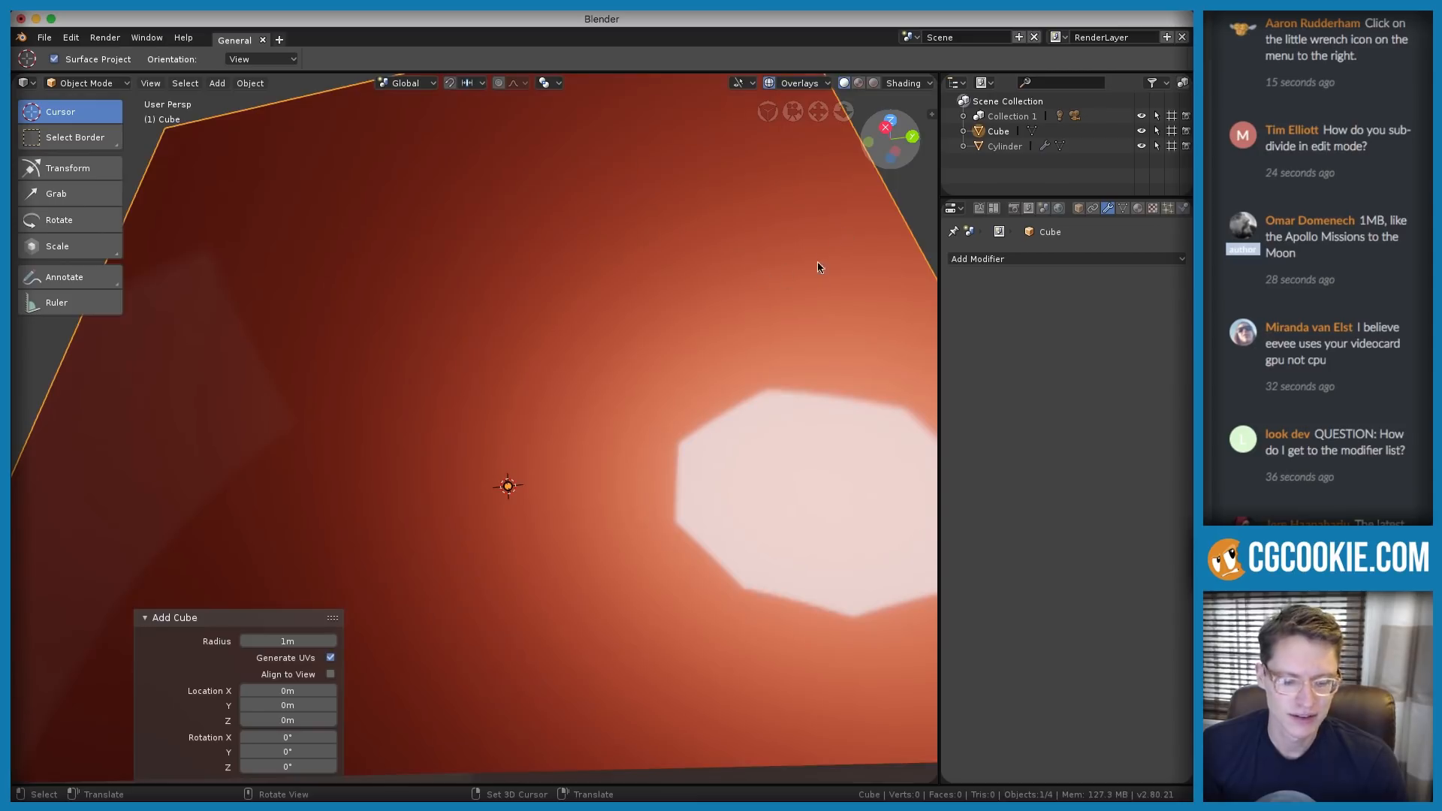
pyautogui.press('g')
pyautogui.click(512, 410)
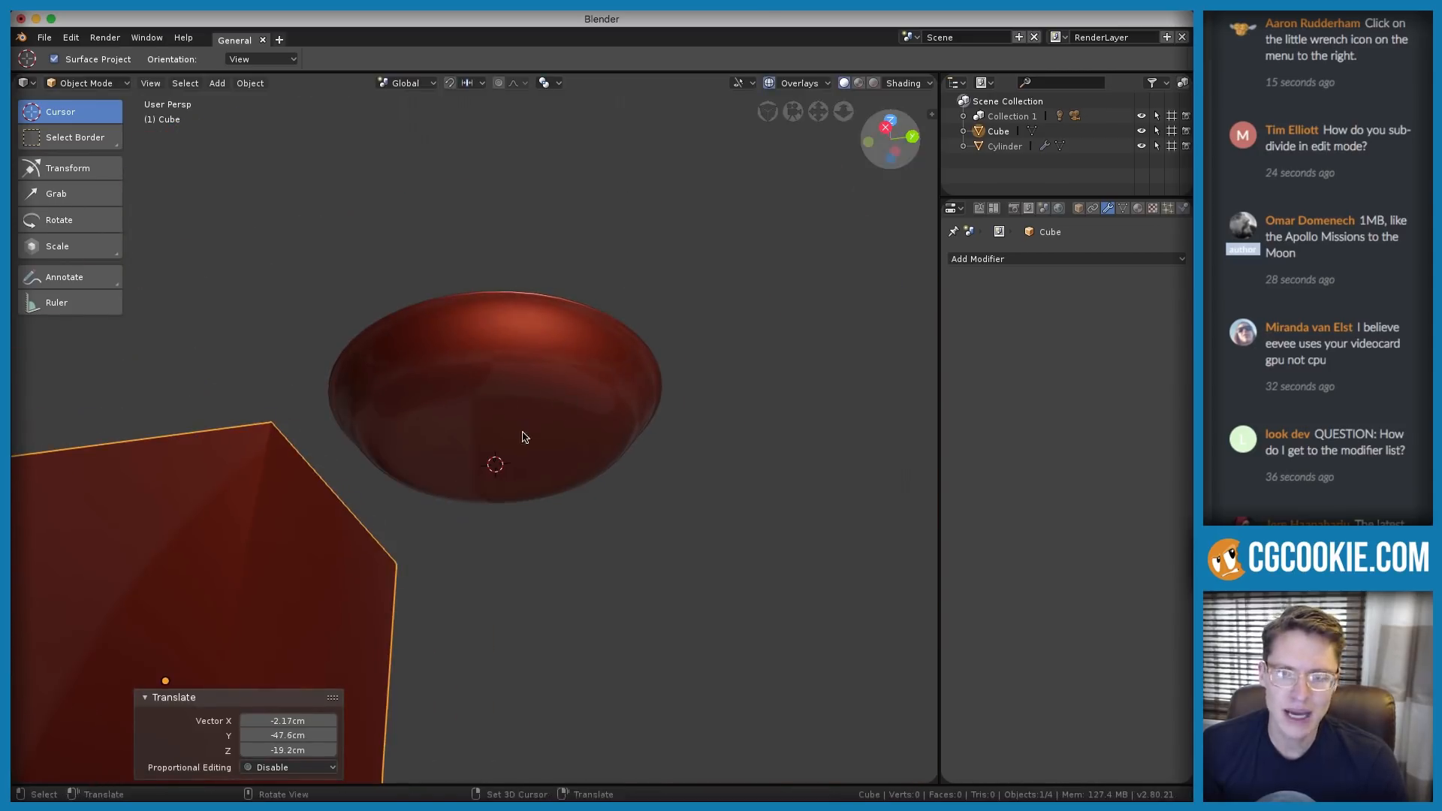
pyautogui.press('x')
pyautogui.click(360, 332)
# Add a blank Grease Pencil object and delete it again
pyautogui.hotkey('shift', 'a')
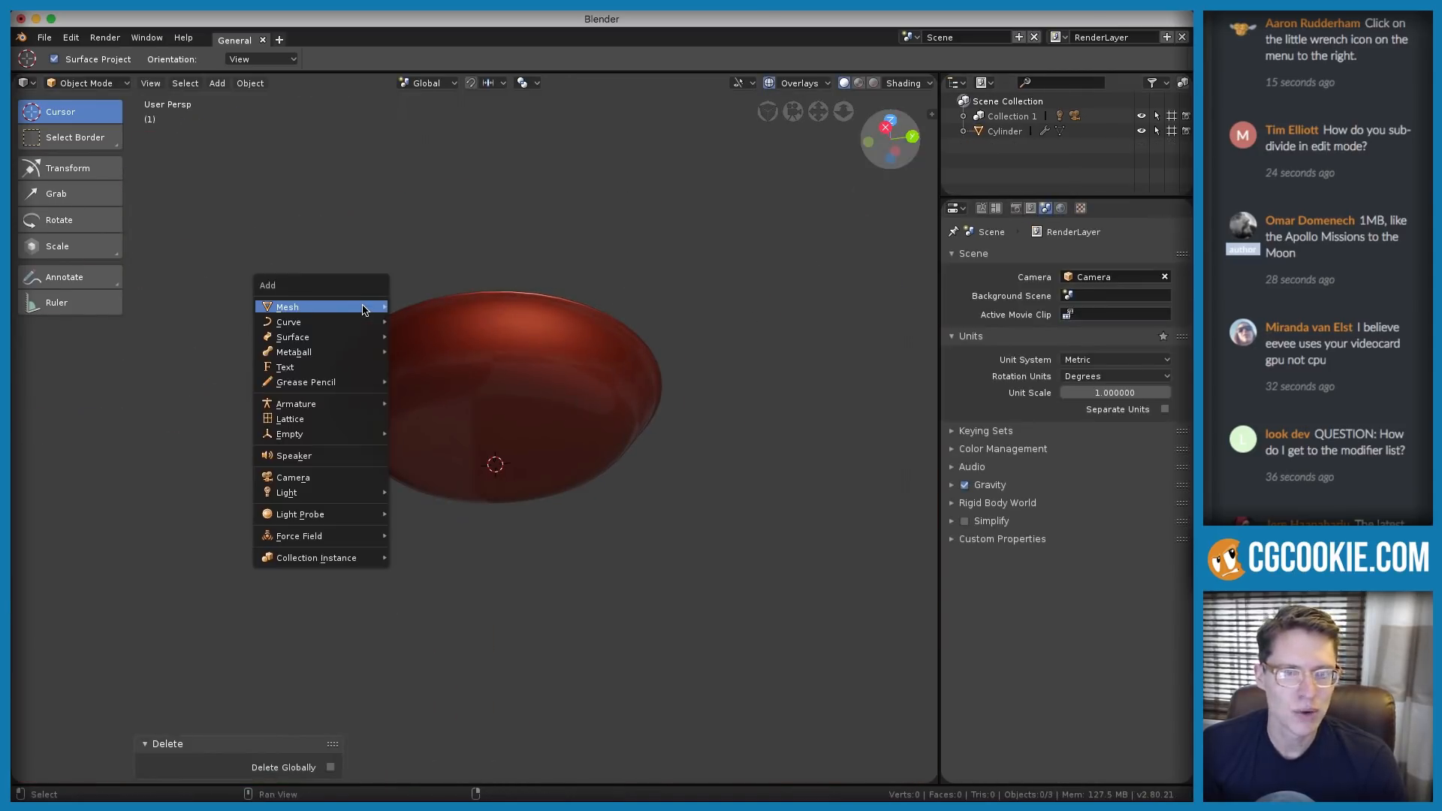
pyautogui.moveTo(363, 309)
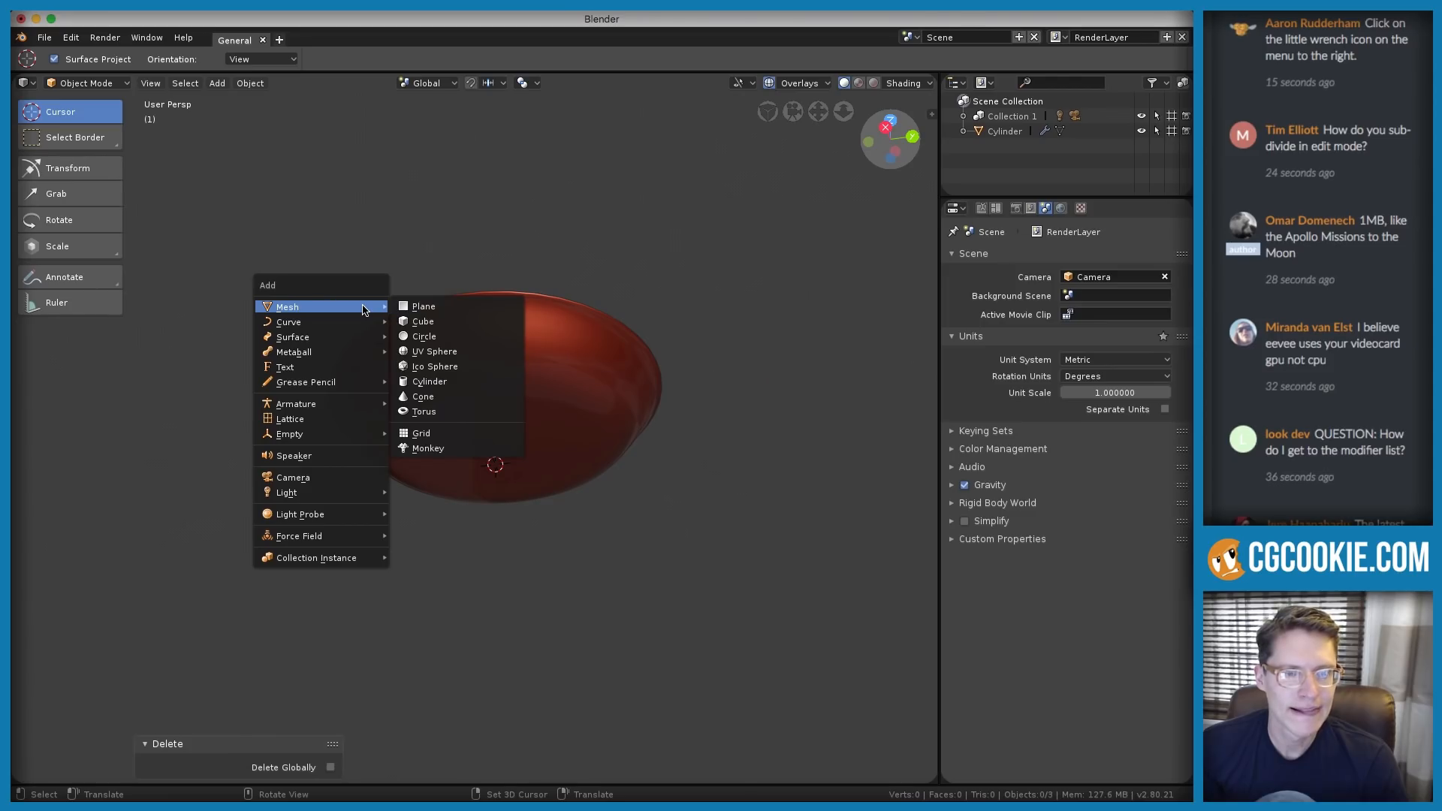
pyautogui.moveTo(305, 383)
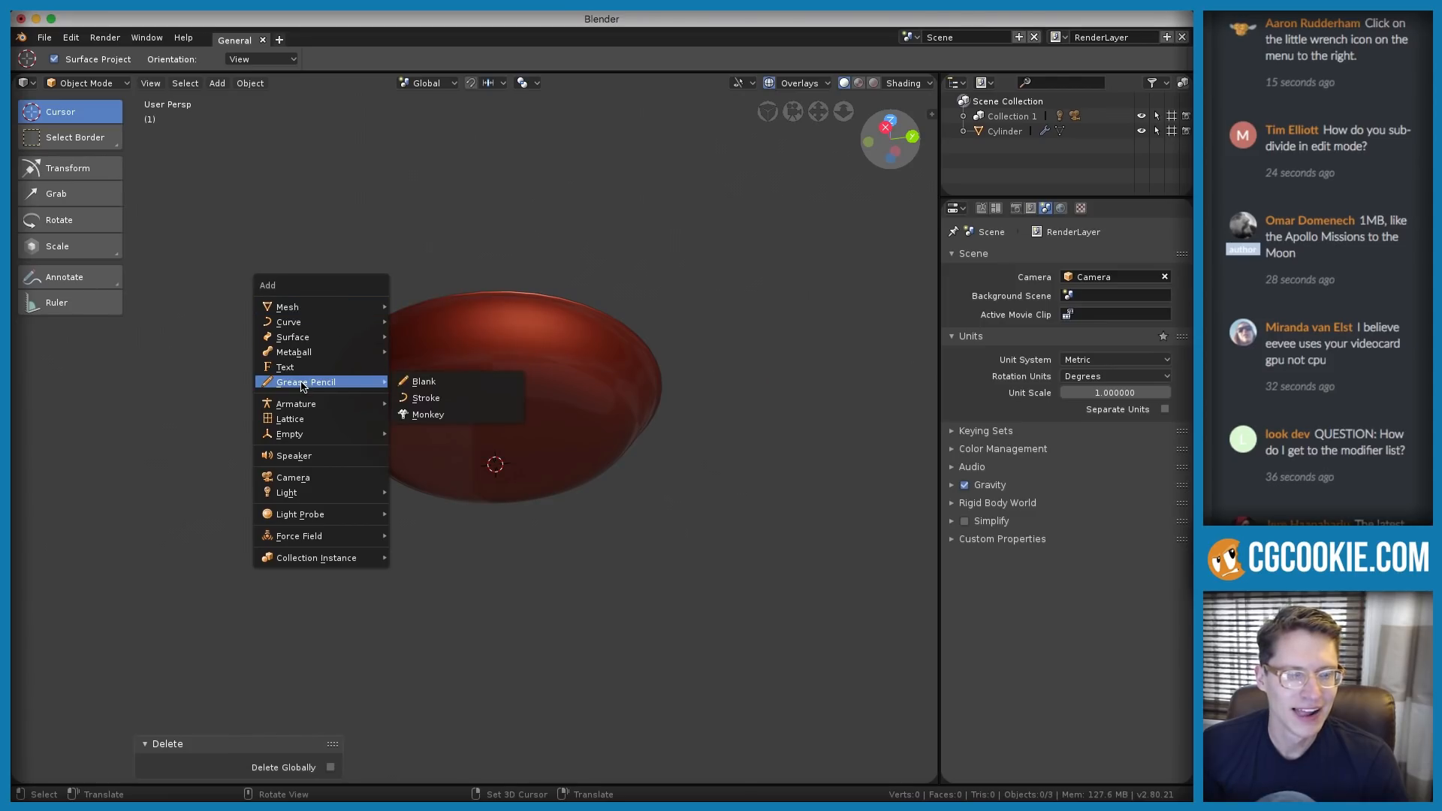
pyautogui.click(418, 383)
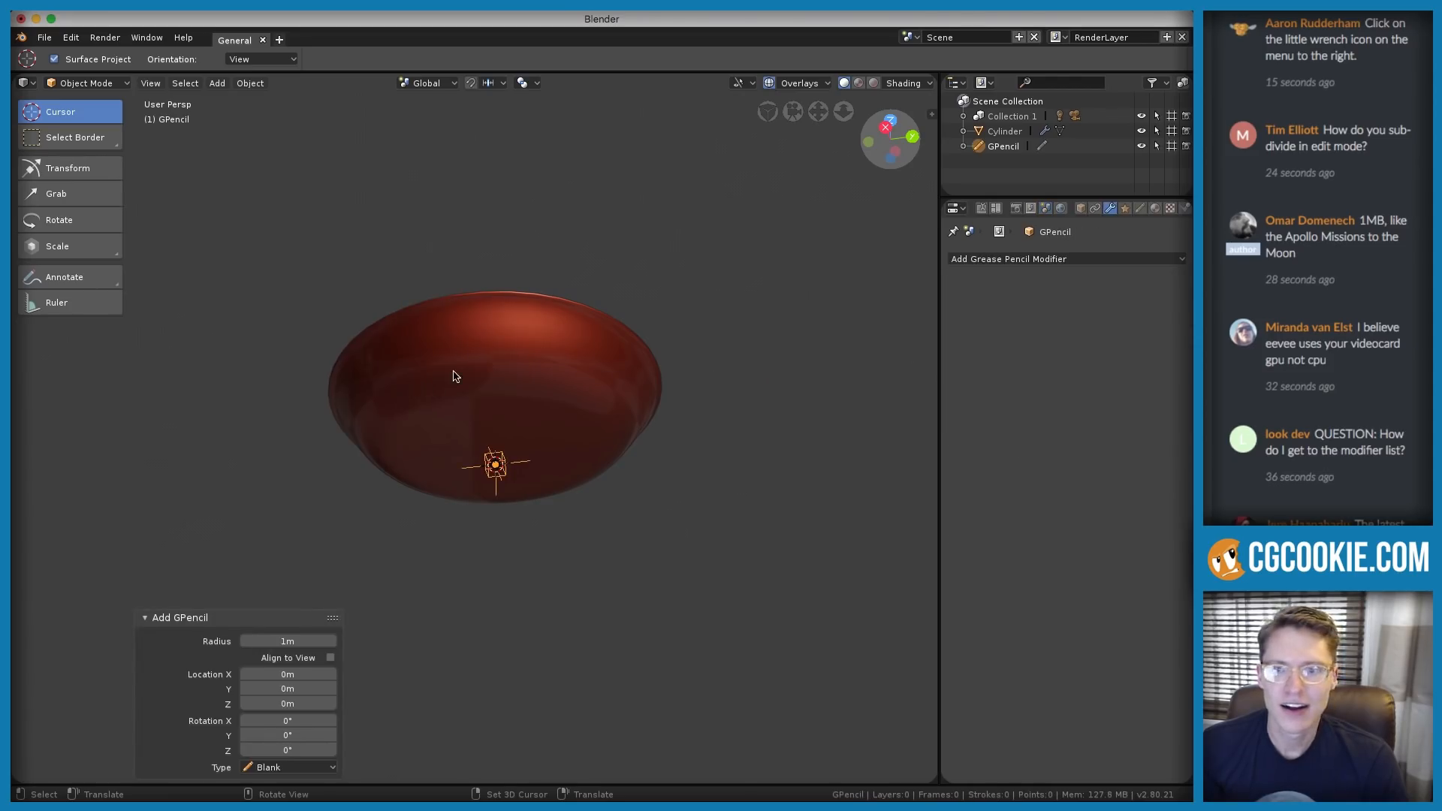
pyautogui.press('x')
pyautogui.click(495, 397)
pyautogui.scroll(1, 620, 338)
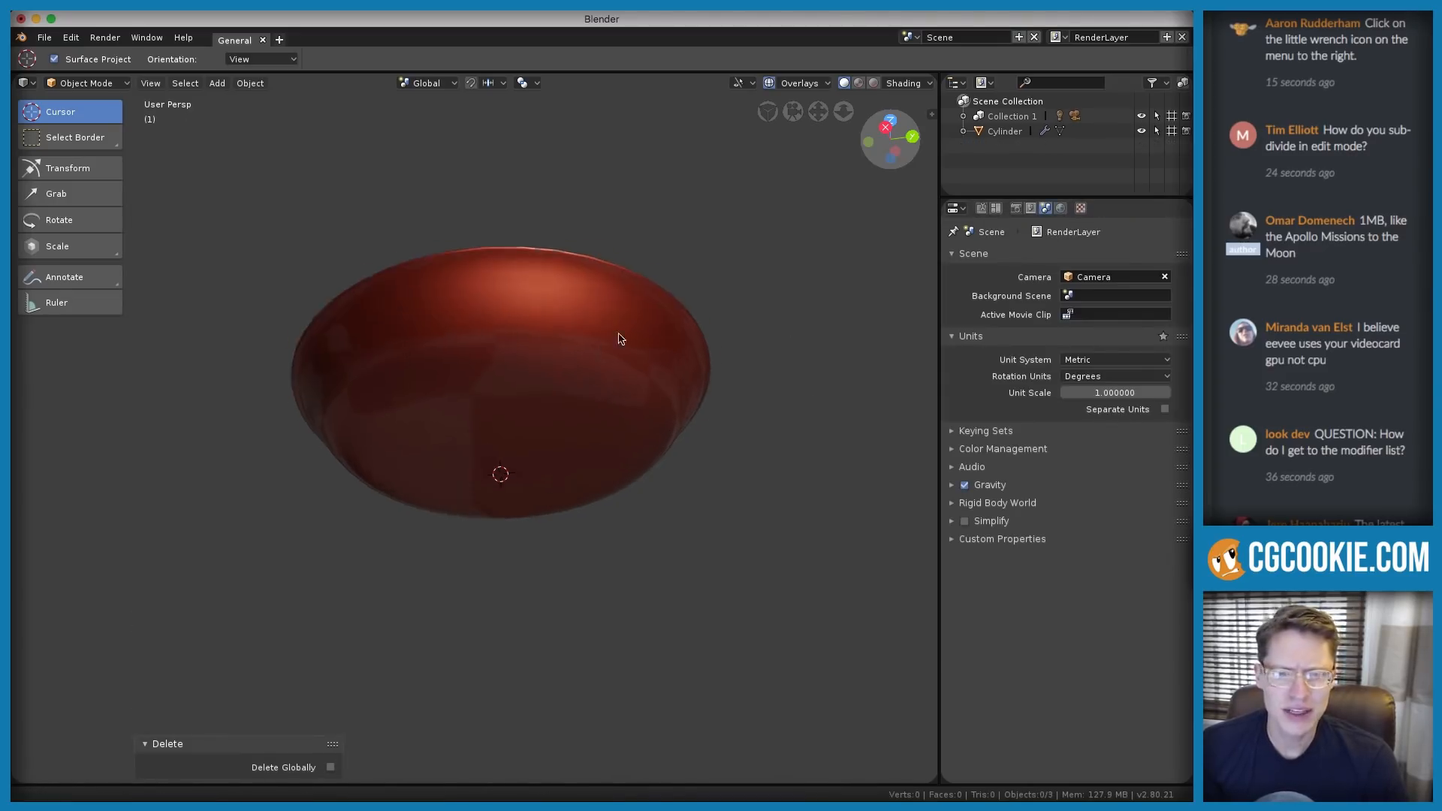
# Select the bowl to show its Subsurf modifier settings and read the chat question about subdividing in Edit Mode
pyautogui.click(620, 338)
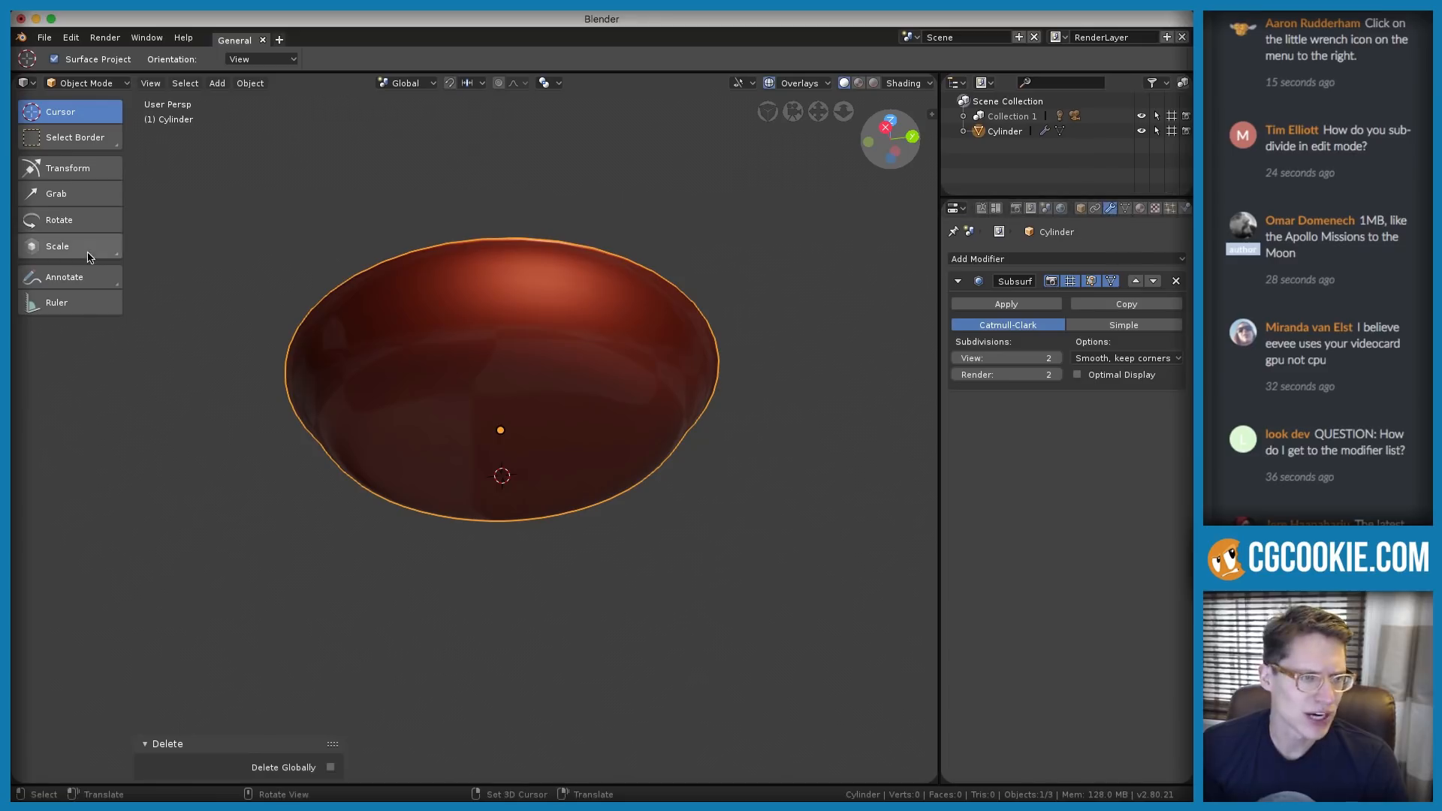
pyautogui.click(1386, 69)
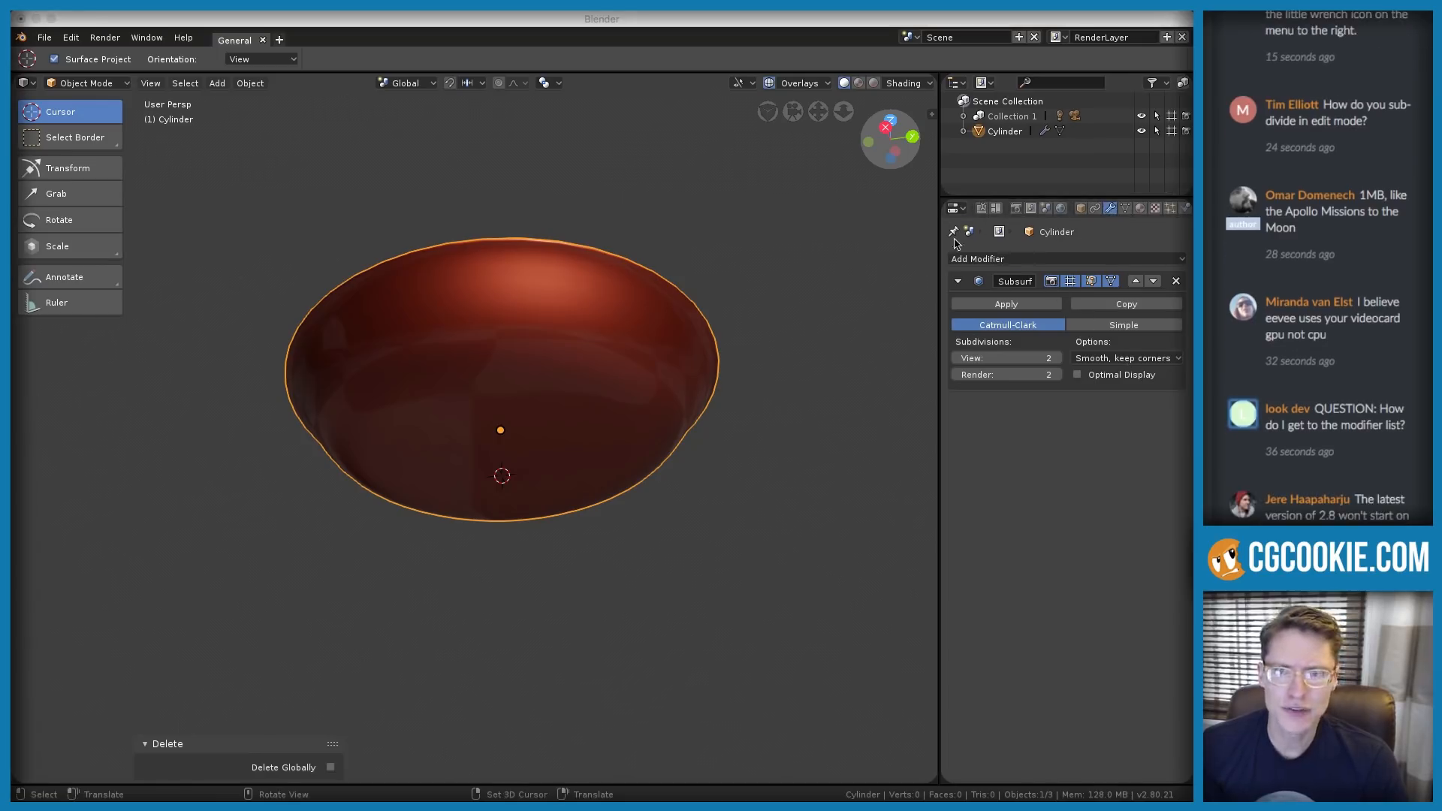
pyautogui.click(957, 208)
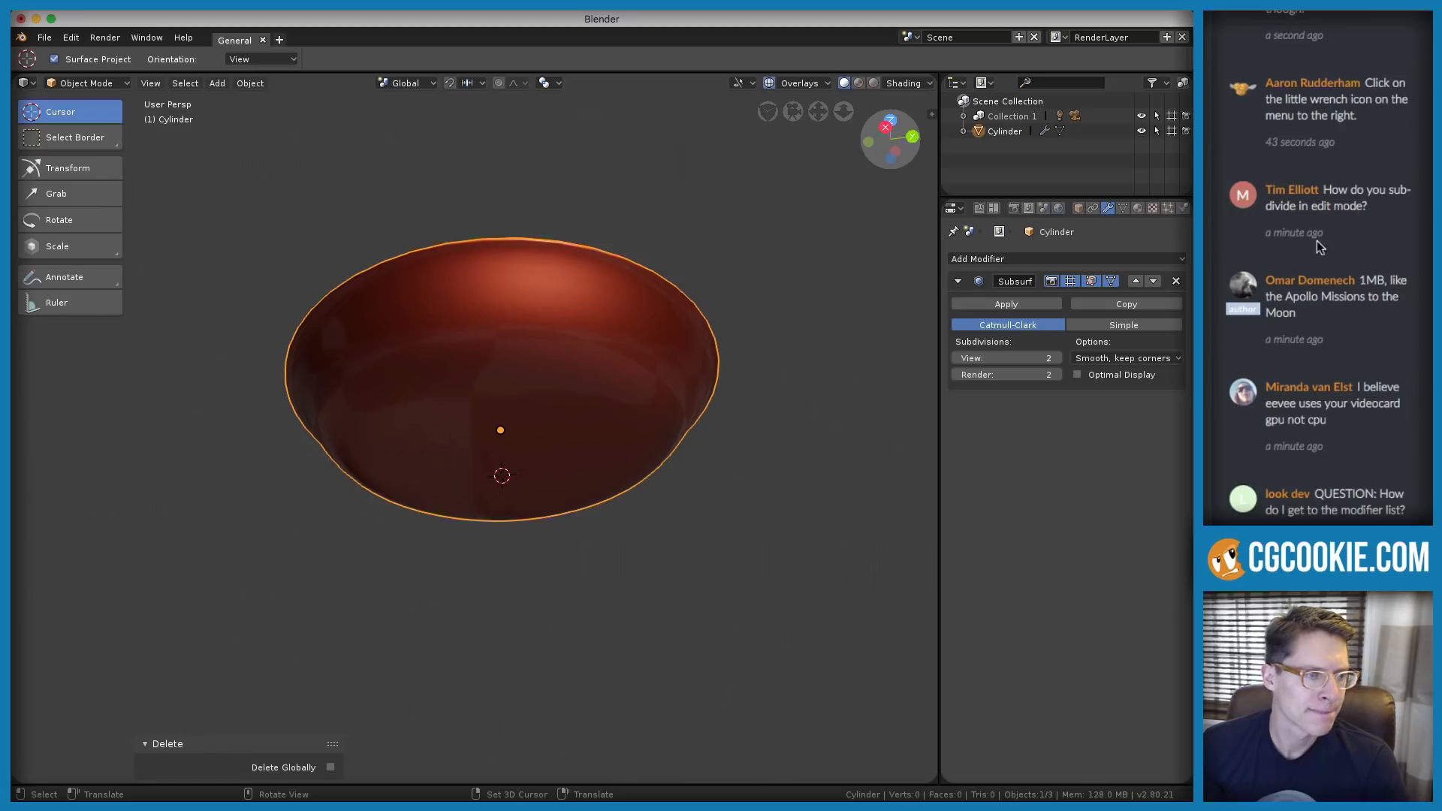
pyautogui.scroll(-2, 1363, 211)
pyautogui.scroll(4, 1363, 210)
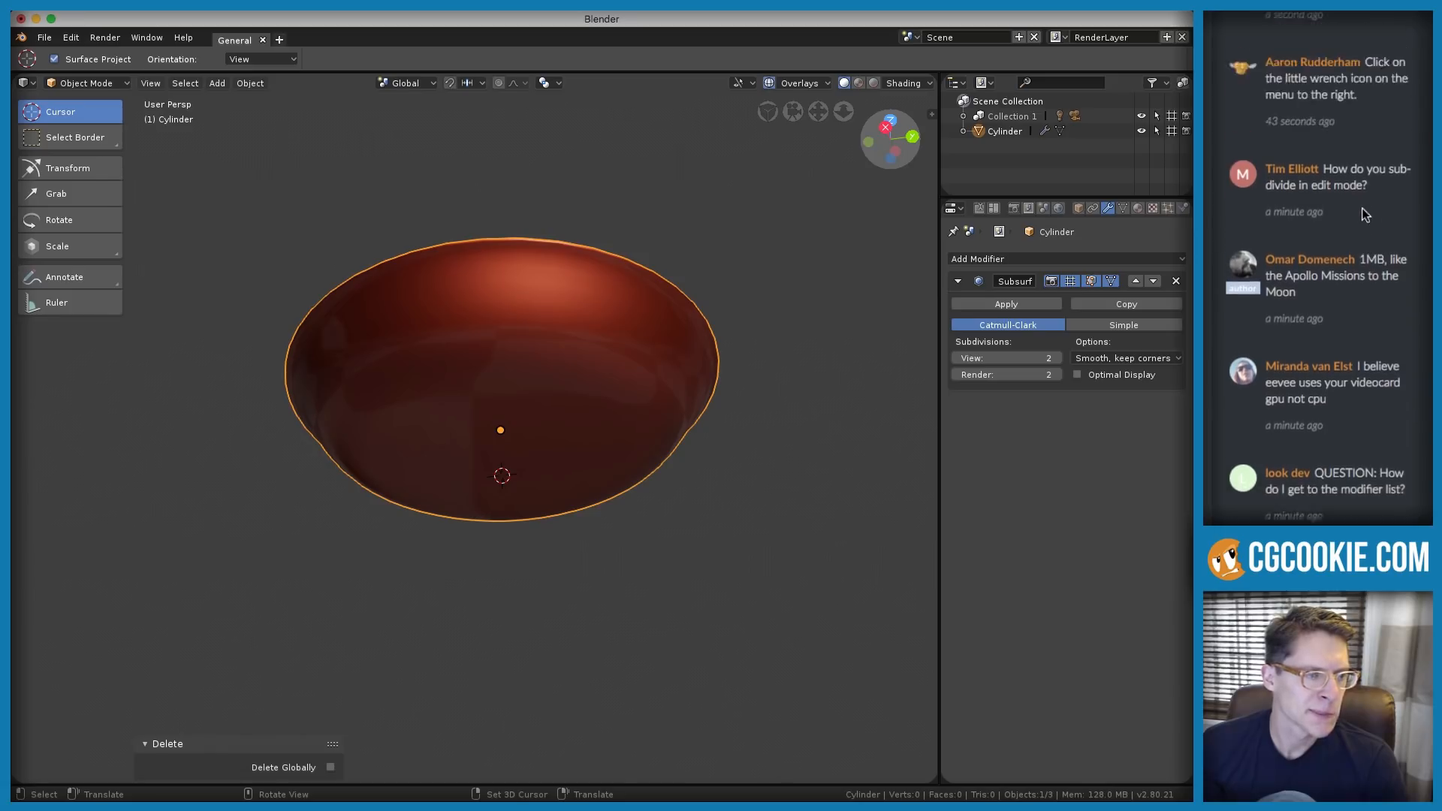
# Highlight the chat question about subdividing, enter Edit Mode on the bowl, and subdivide the selected grid-filled base faces
pyautogui.moveTo(1367, 290); pyautogui.dragTo(1322, 269)
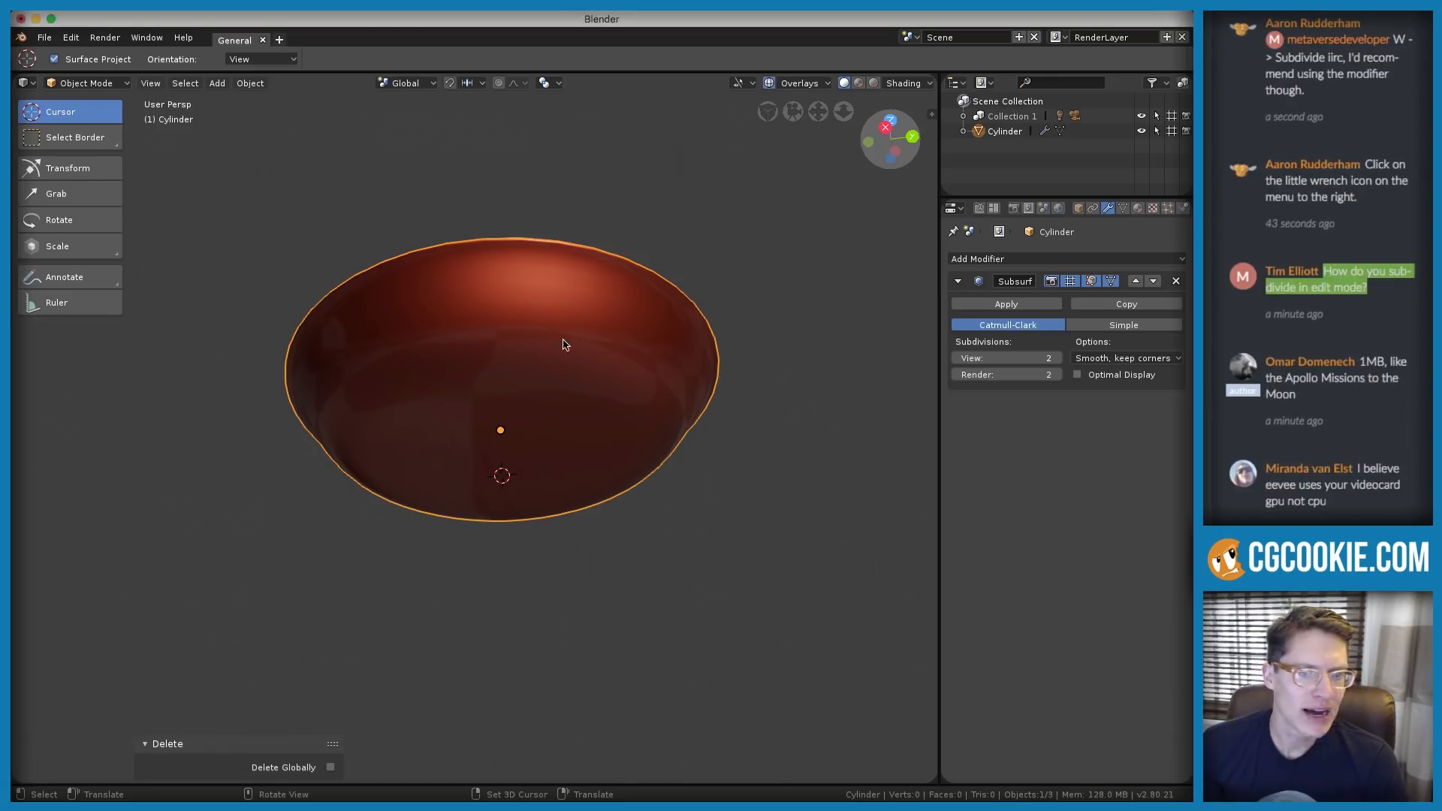
pyautogui.scroll(1, 502, 347)
pyautogui.press('Tab')
pyautogui.moveTo(503, 347); pyautogui.dragTo(488, 402, button='middle')
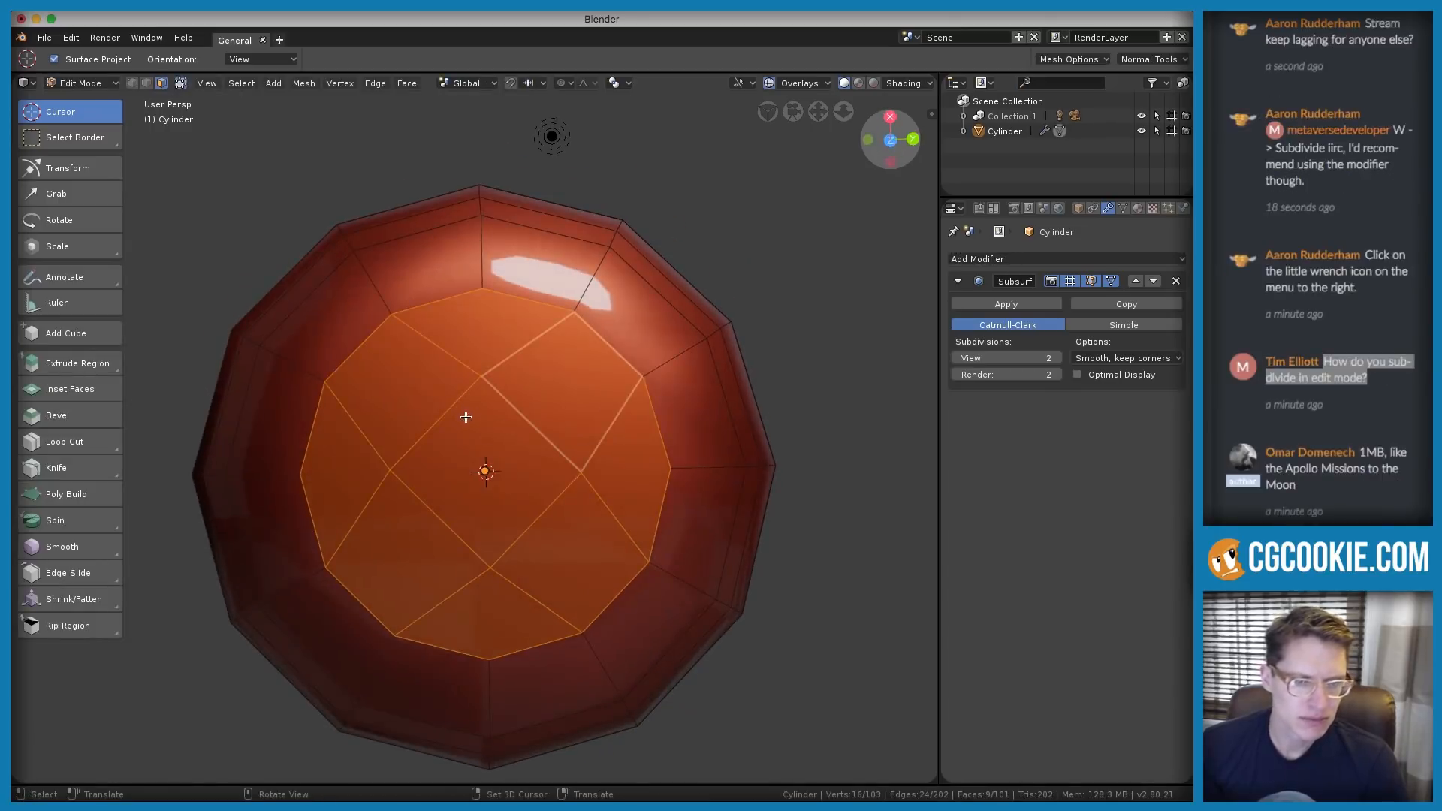
pyautogui.click(375, 84)
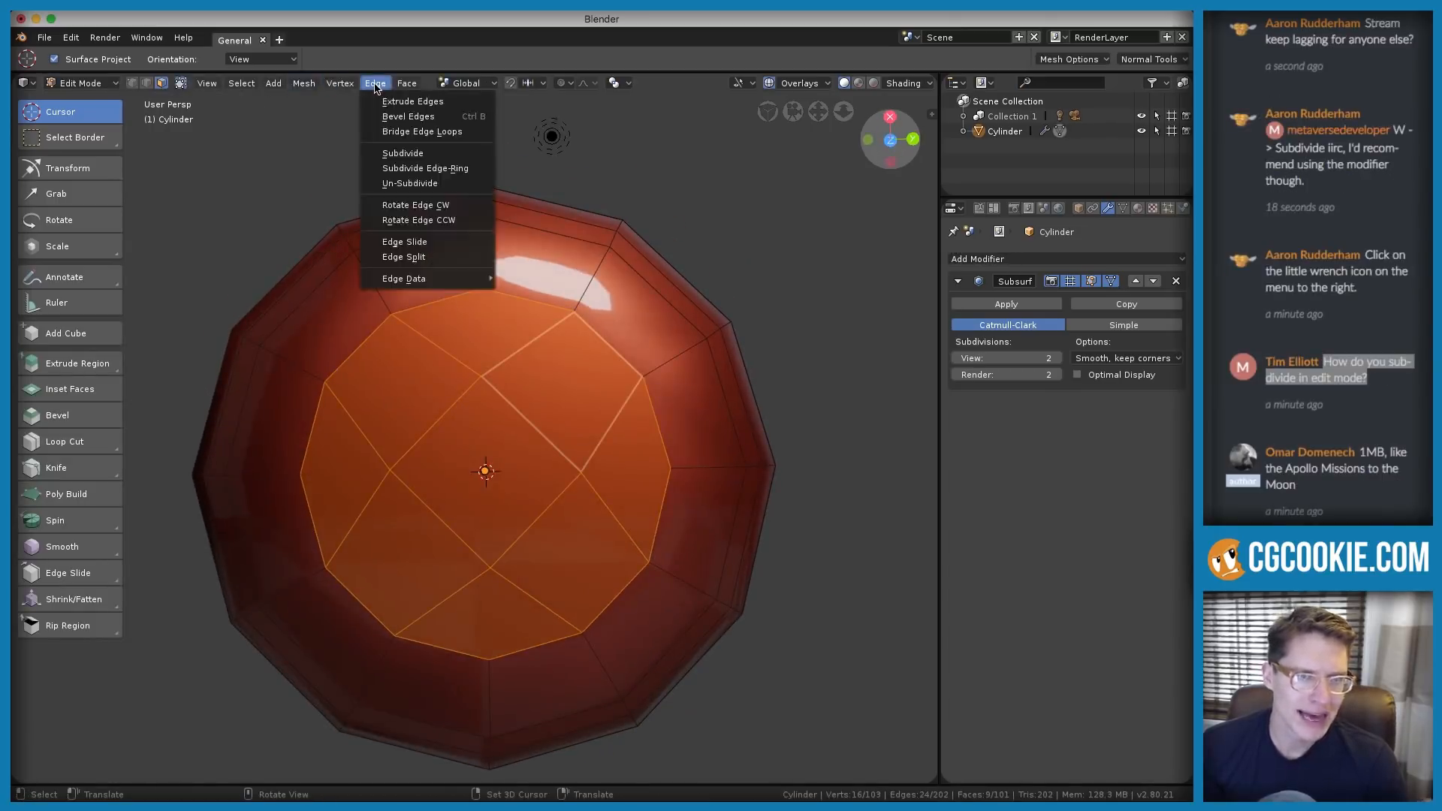
pyautogui.click(412, 154)
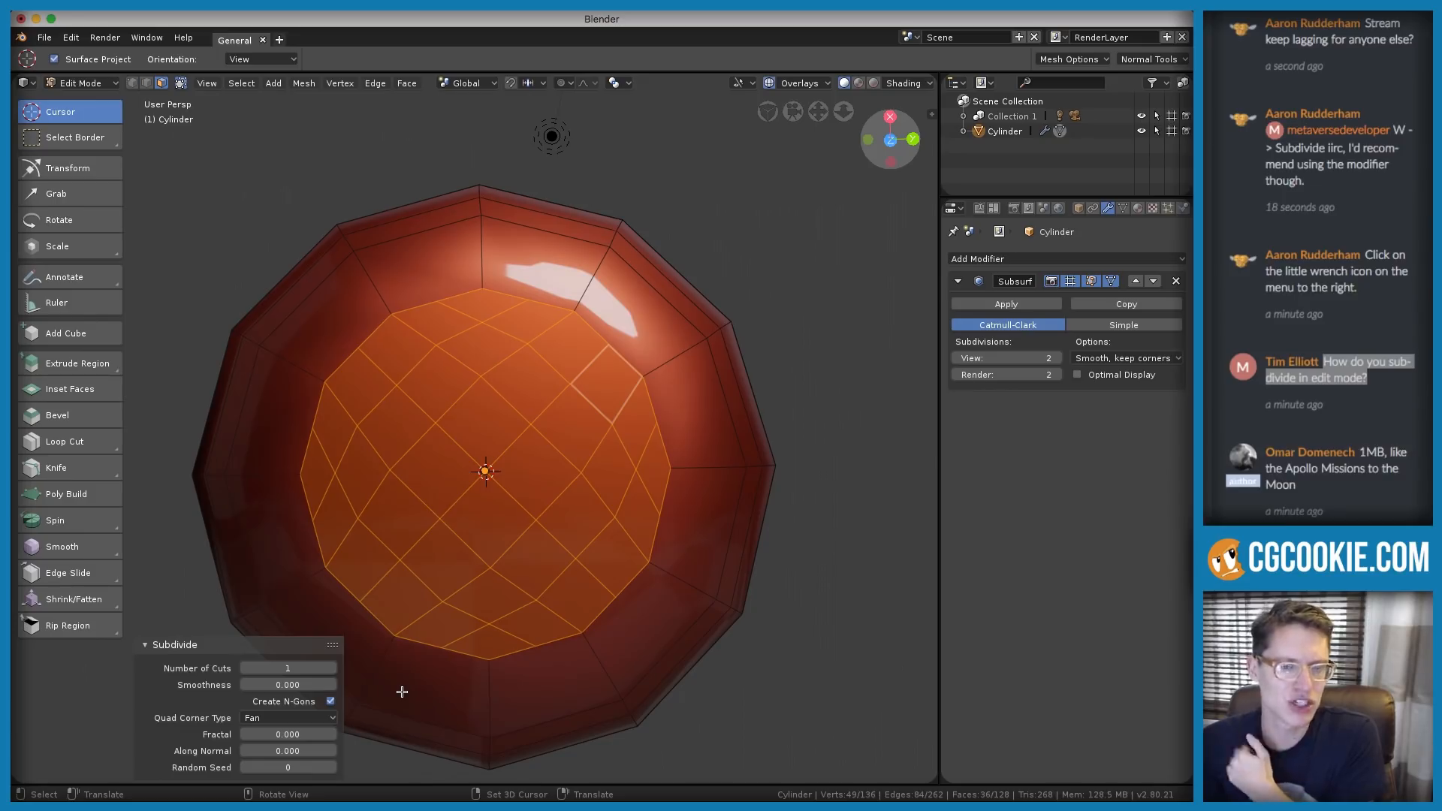
# Try 3 cuts for the subdivision of the bowl's base faces and set the number of cuts back to 1
pyautogui.click(331, 669)
pyautogui.click(331, 668)
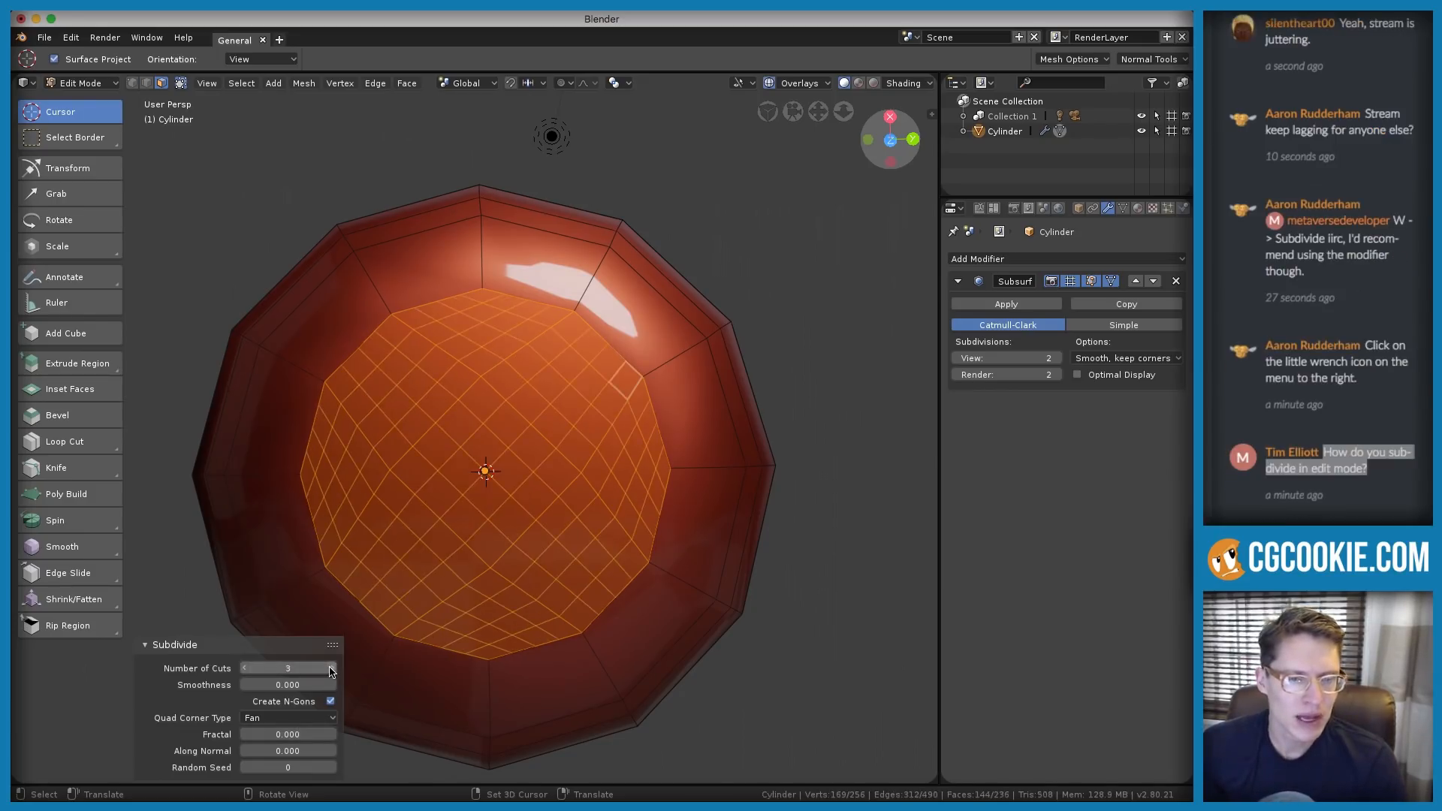
pyautogui.click(246, 669)
pyautogui.click(247, 669)
pyautogui.moveTo(345, 488); pyautogui.dragTo(405, 332, button='middle')
pyautogui.press('z')
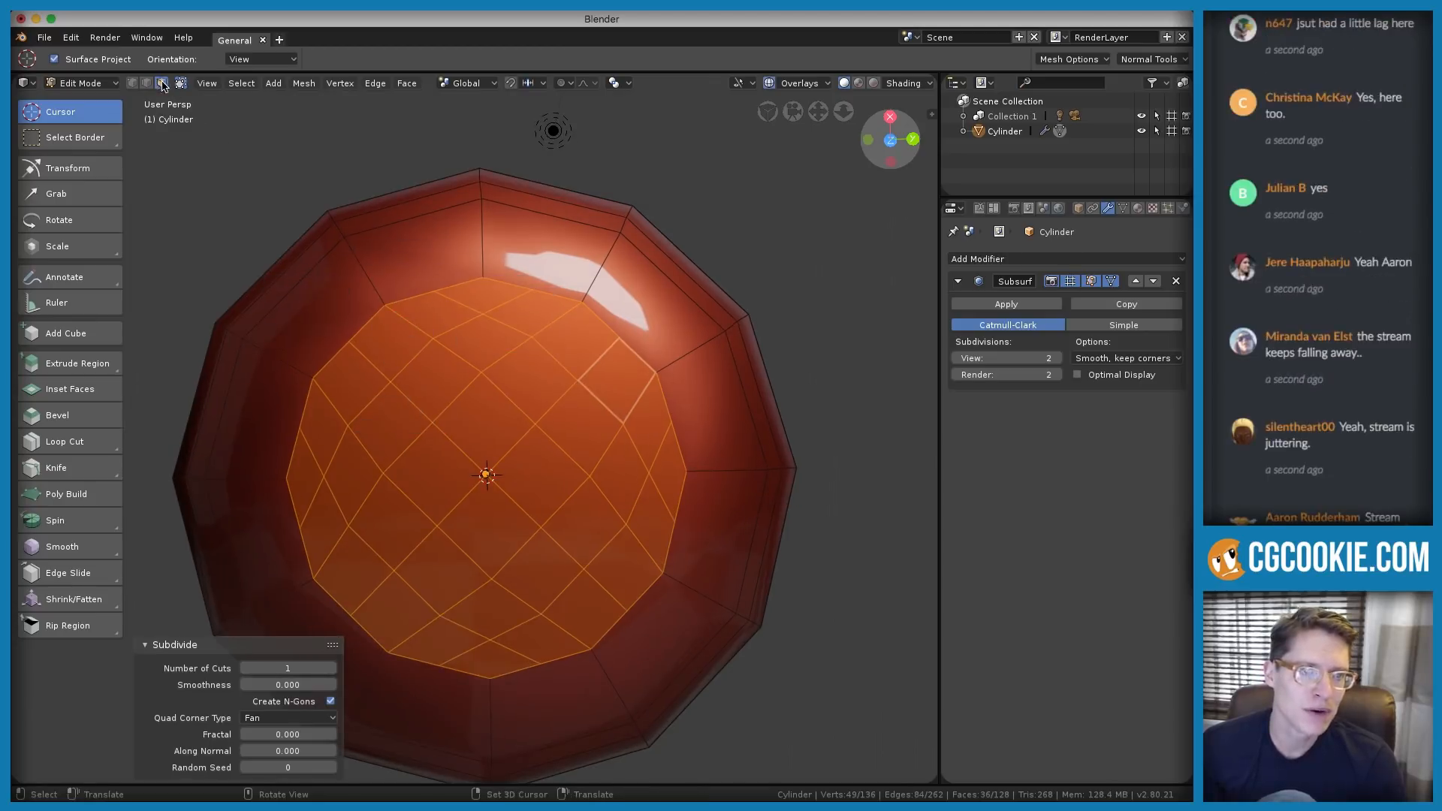
# Select the five-sided face bordering the bowl's subdivided base, and pick out its individual edges in edge select mode
pyautogui.click(331, 310)
pyautogui.moveTo(460, 395); pyautogui.dragTo(466, 291, button='middle')
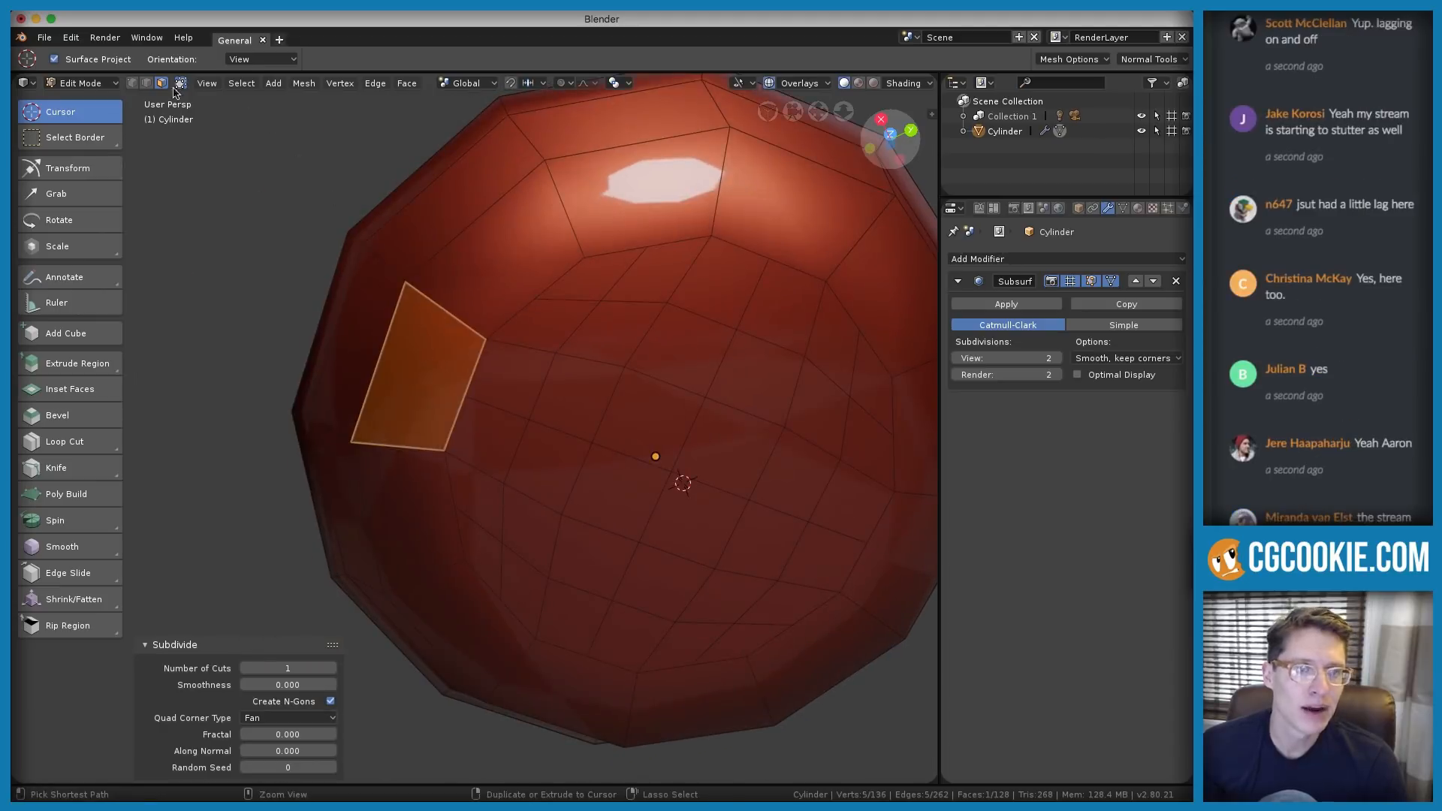
pyautogui.click(383, 367)
pyautogui.keyDown('shift'); pyautogui.click(410, 460); pyautogui.keyUp('shift')
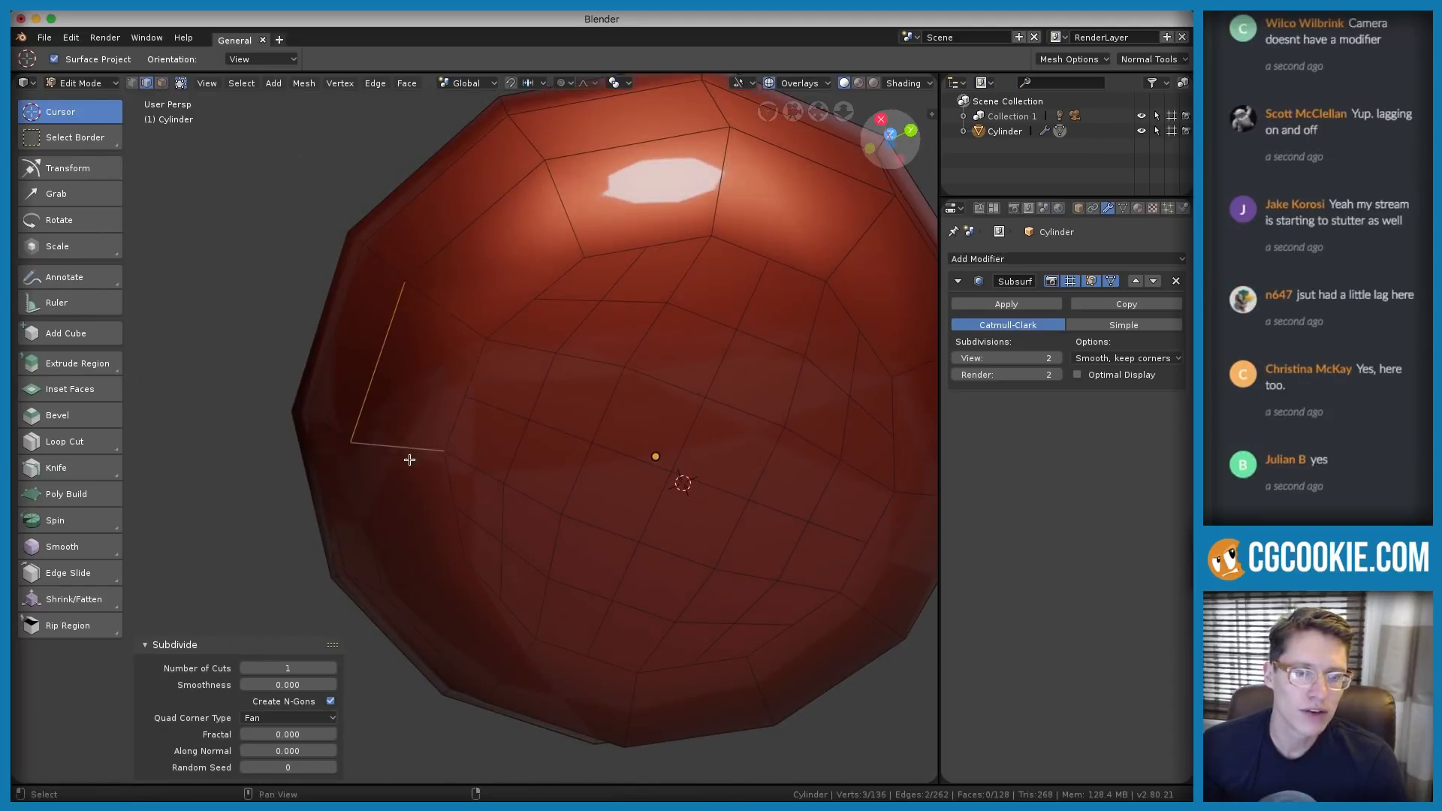
pyautogui.keyDown('shift'); pyautogui.click(475, 370); pyautogui.keyUp('shift')
# Apply the Subsurf modifier to the bowl in Object Mode and inspect the resulting mesh around the five-sided face in Edit Mode
pyautogui.moveTo(474, 370); pyautogui.dragTo(547, 374, button='middle')
pyautogui.scroll(-3, 489, 333)
pyautogui.press('Tab')
pyautogui.scroll(2, 529, 350)
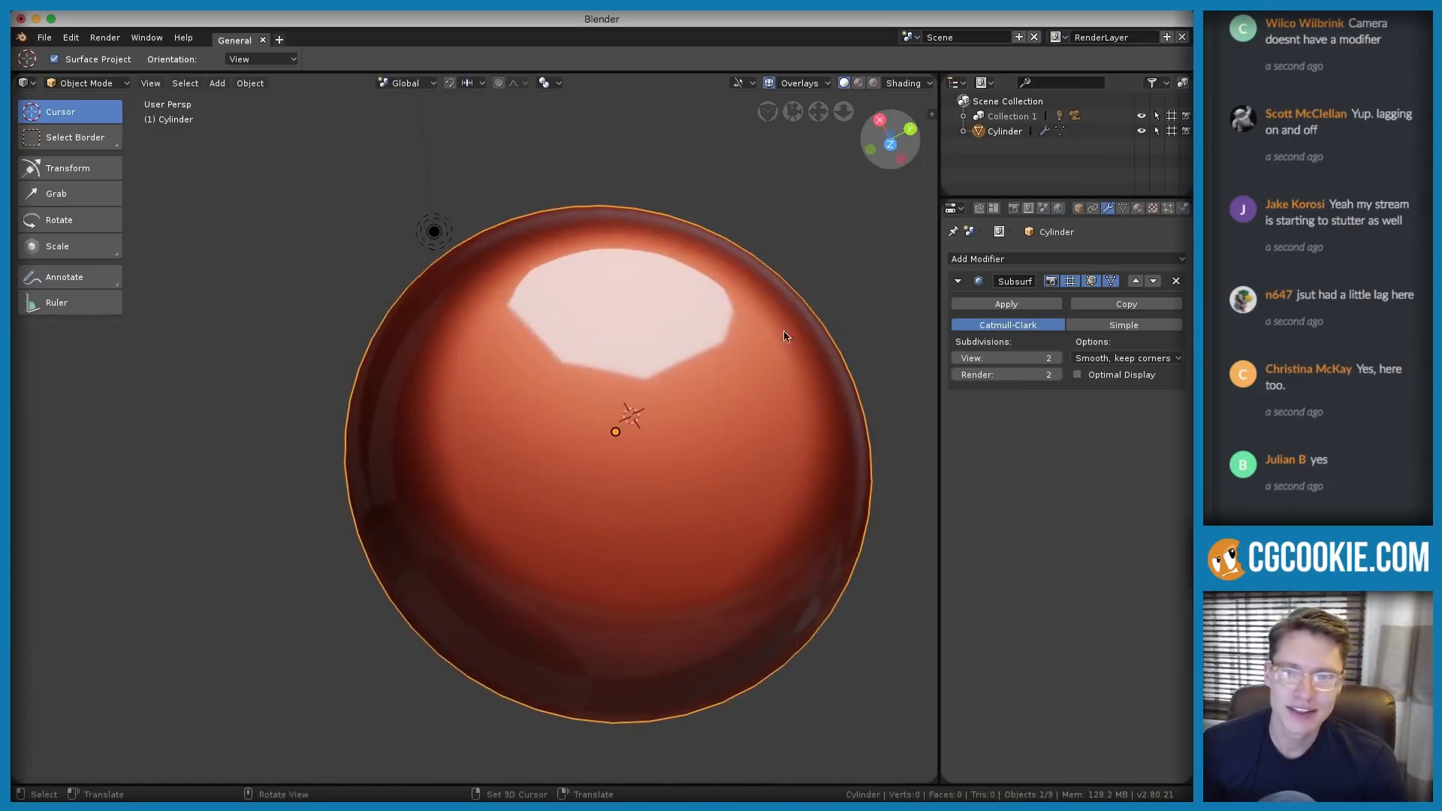
pyautogui.click(1006, 304)
pyautogui.press('Tab')
pyautogui.scroll(2, 634, 296)
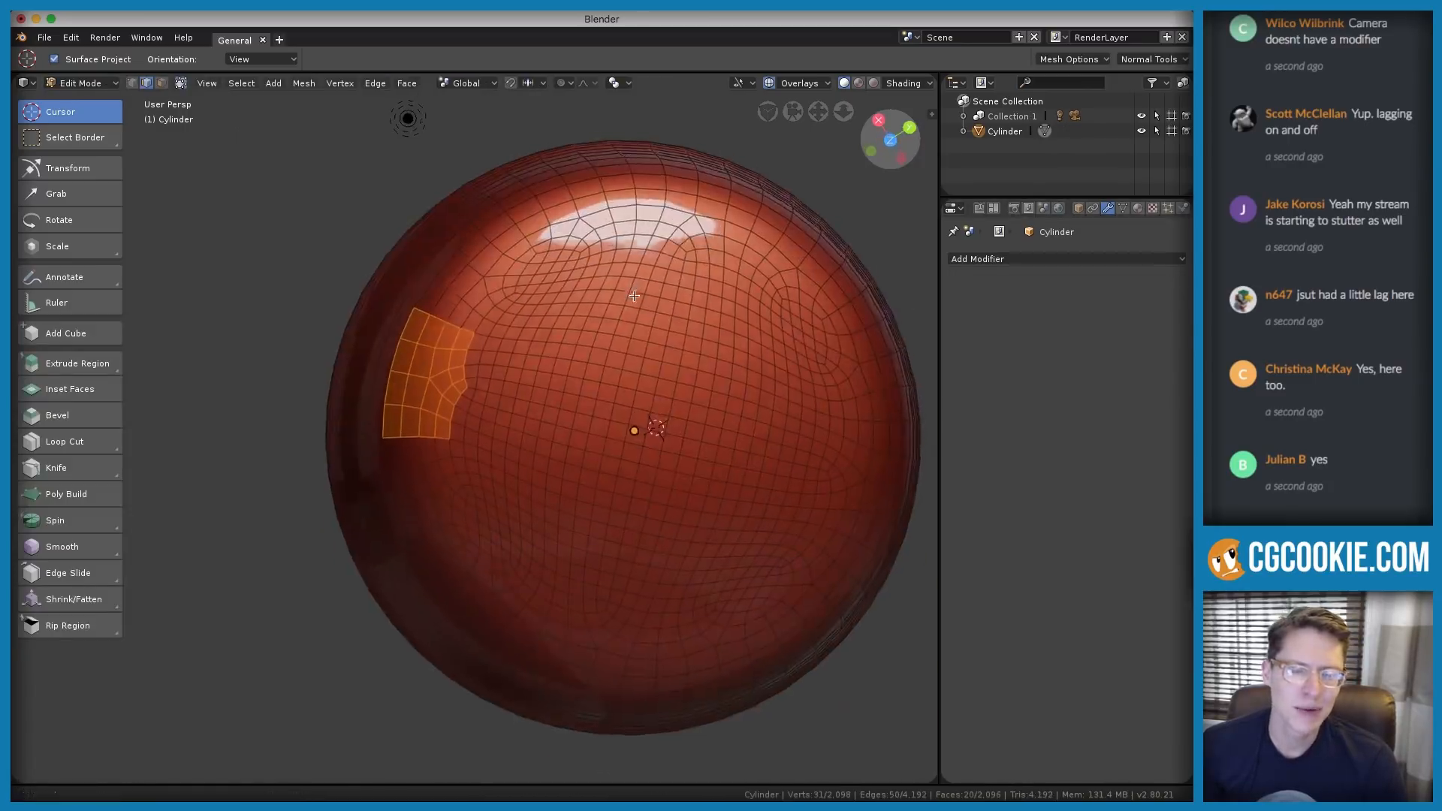
pyautogui.scroll(2, 634, 296)
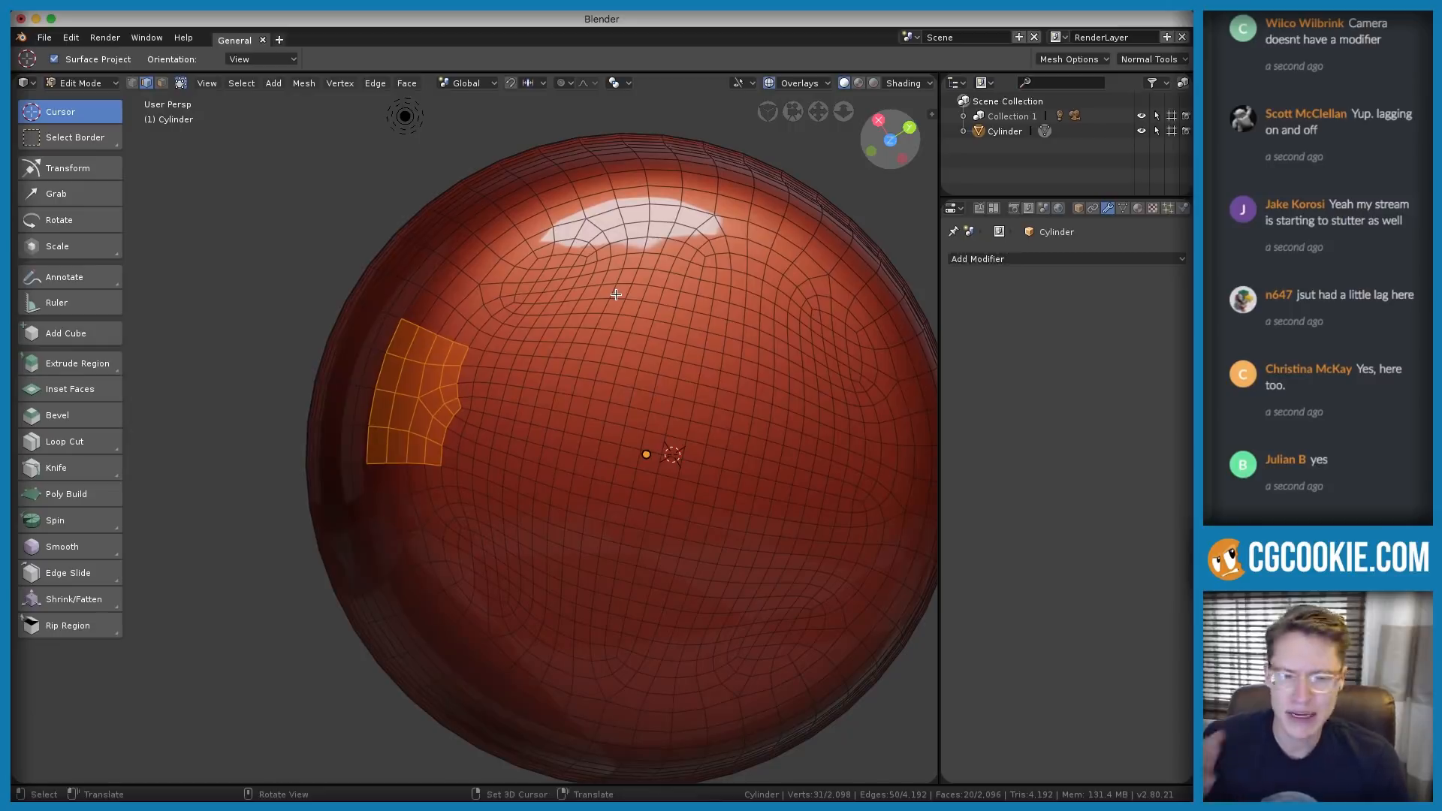
pyautogui.scroll(2, 616, 294)
pyautogui.moveTo(616, 295); pyautogui.dragTo(502, 342, button='middle')
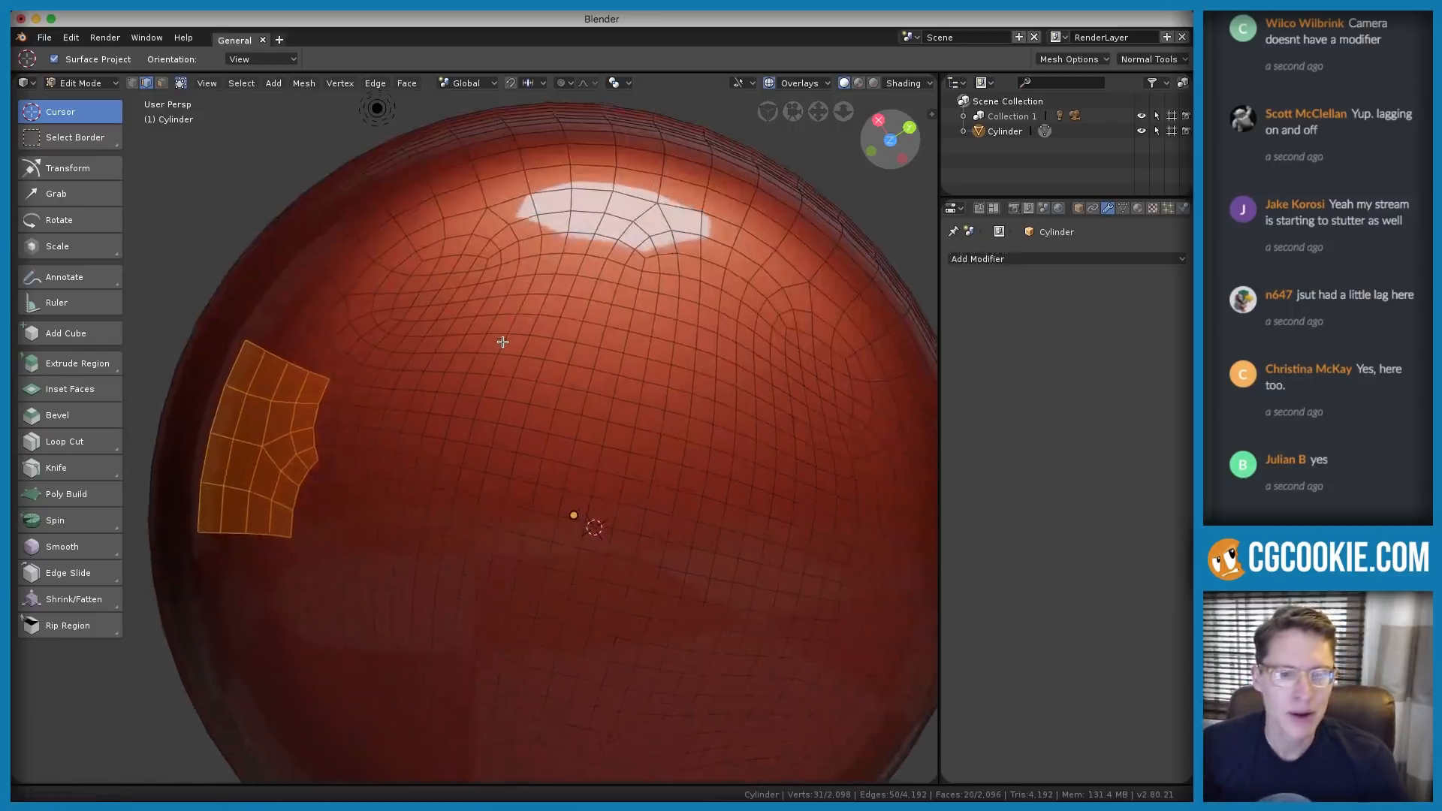
# Undo the application of the Subsurf modifier so it is live on the bowl again
pyautogui.press('Tab')
pyautogui.press('Tab')
pyautogui.press('Tab')
pyautogui.hotkey('ctrl', '2')
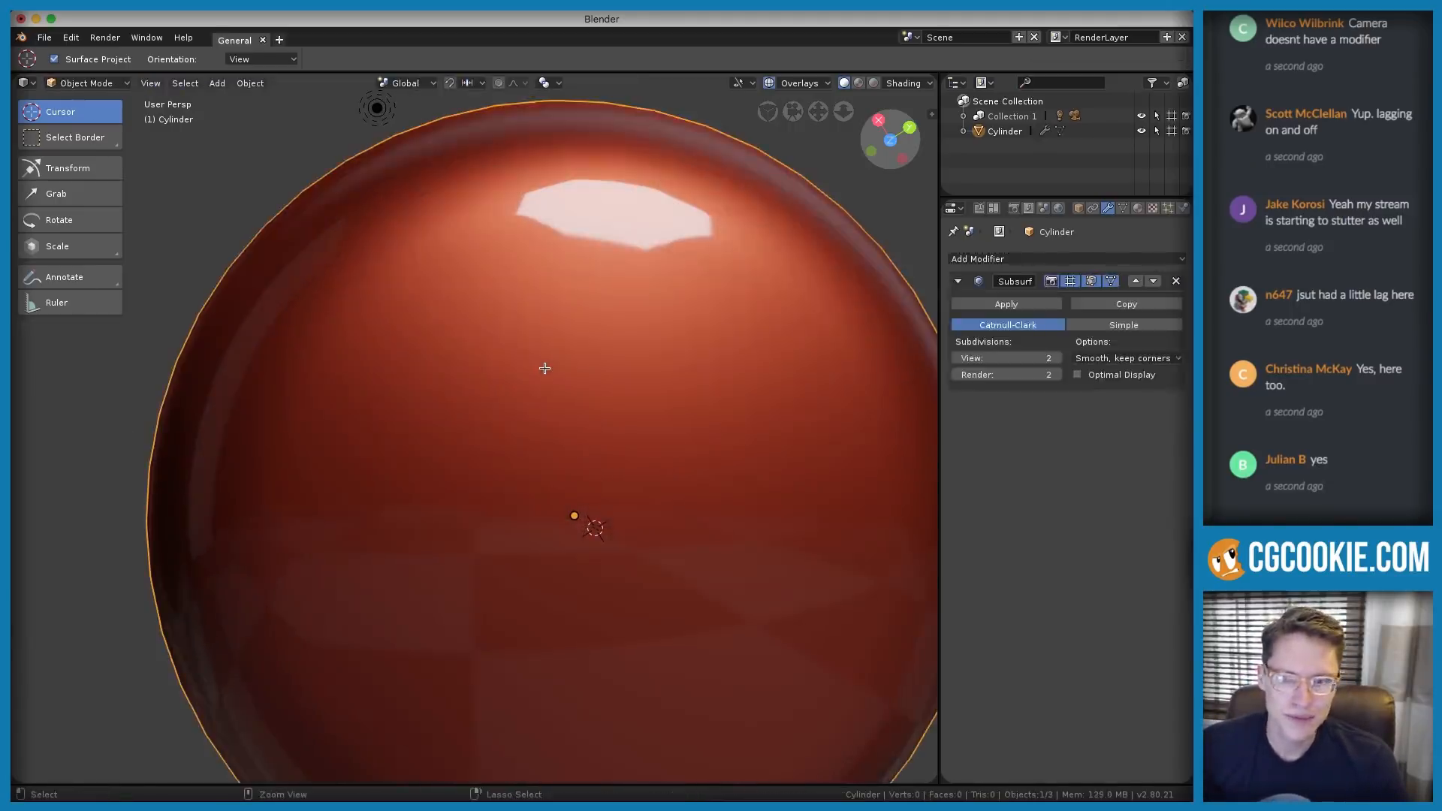
pyautogui.scroll(-3, 545, 368)
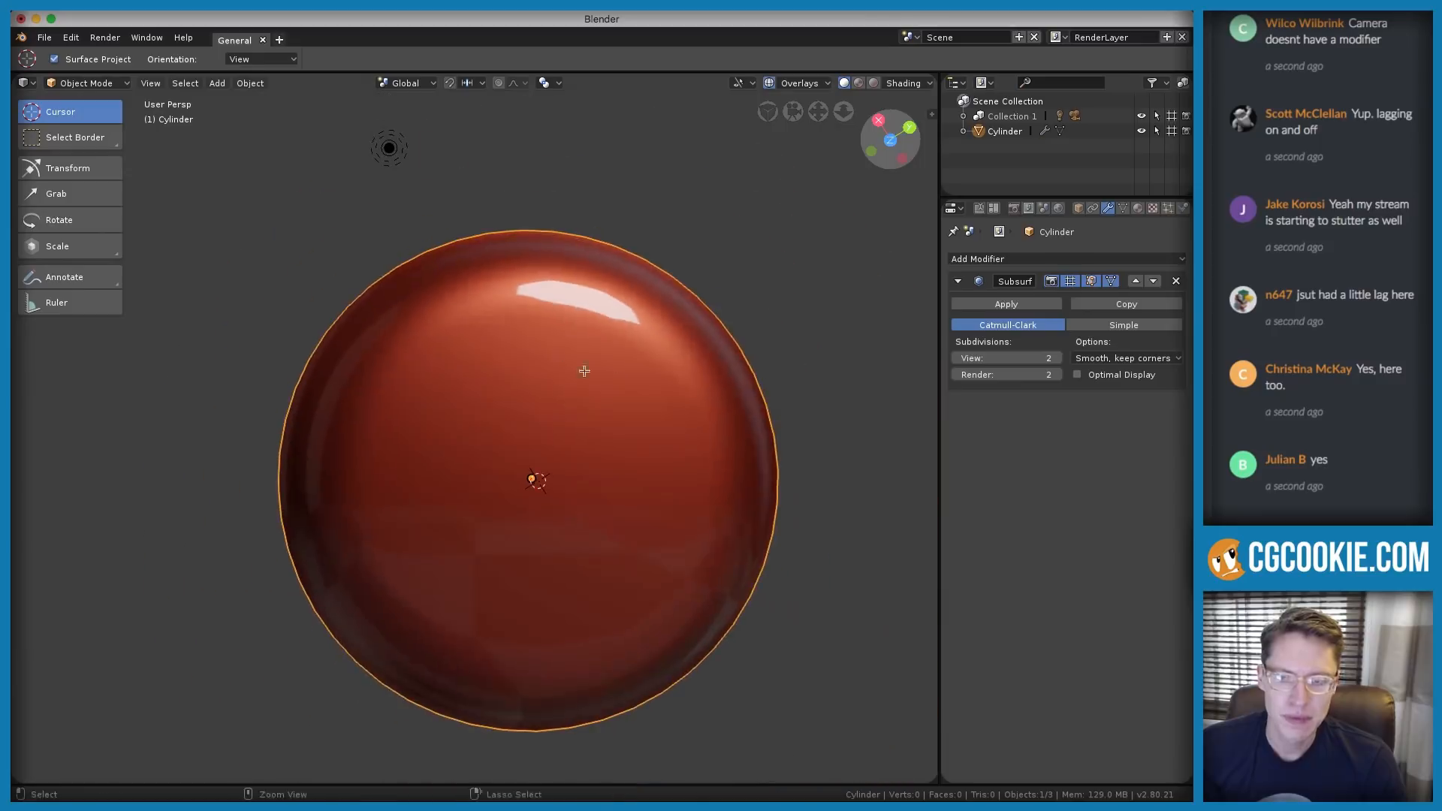
# Apply the restored Subsurf modifier again and return to Edit Mode to view the dense mesh
pyautogui.click(1006, 304)
pyautogui.press('Tab')
pyautogui.scroll(3, 486, 360)
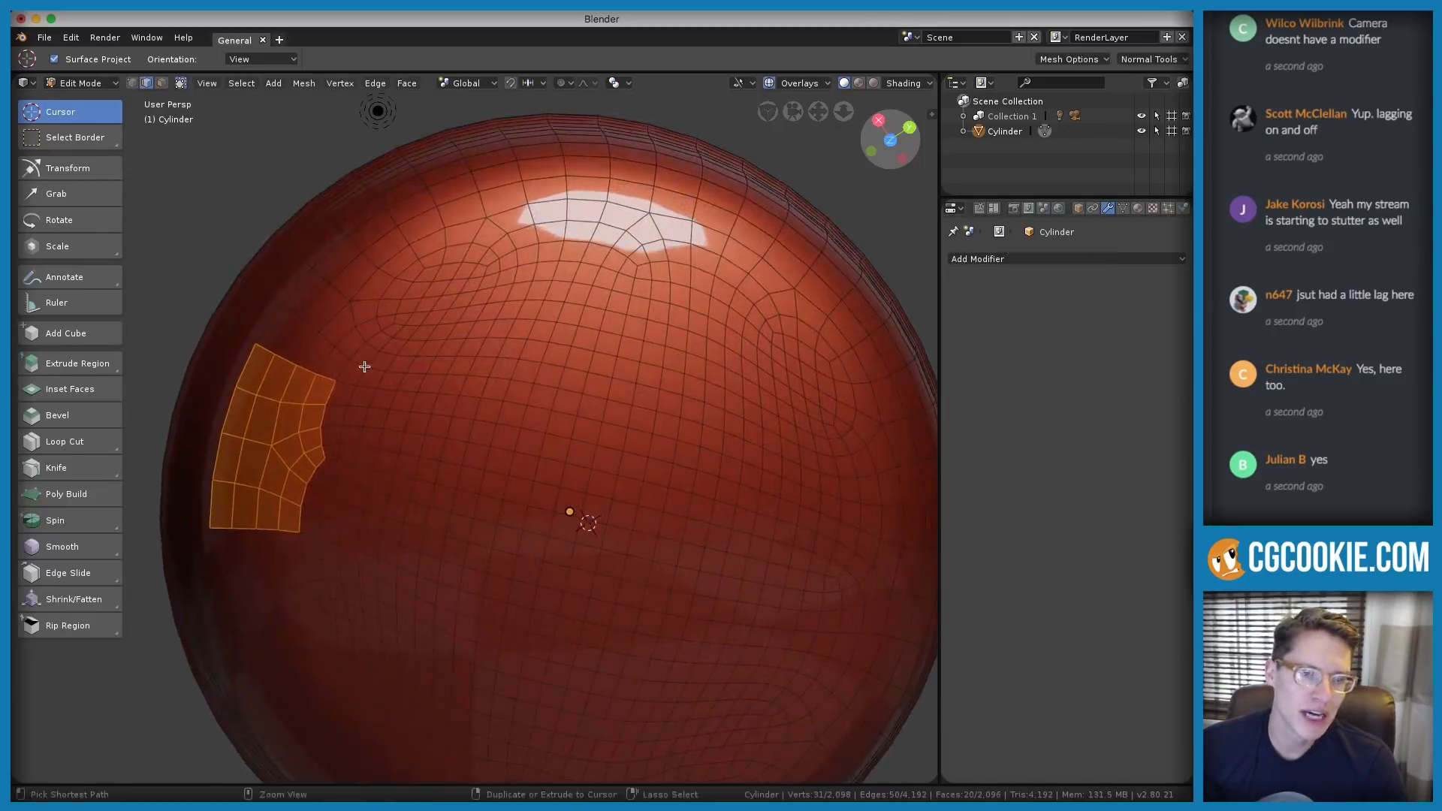
pyautogui.moveTo(365, 367); pyautogui.dragTo(442, 327, button='middle')
pyautogui.hotkey('ctrl', 'Tab')
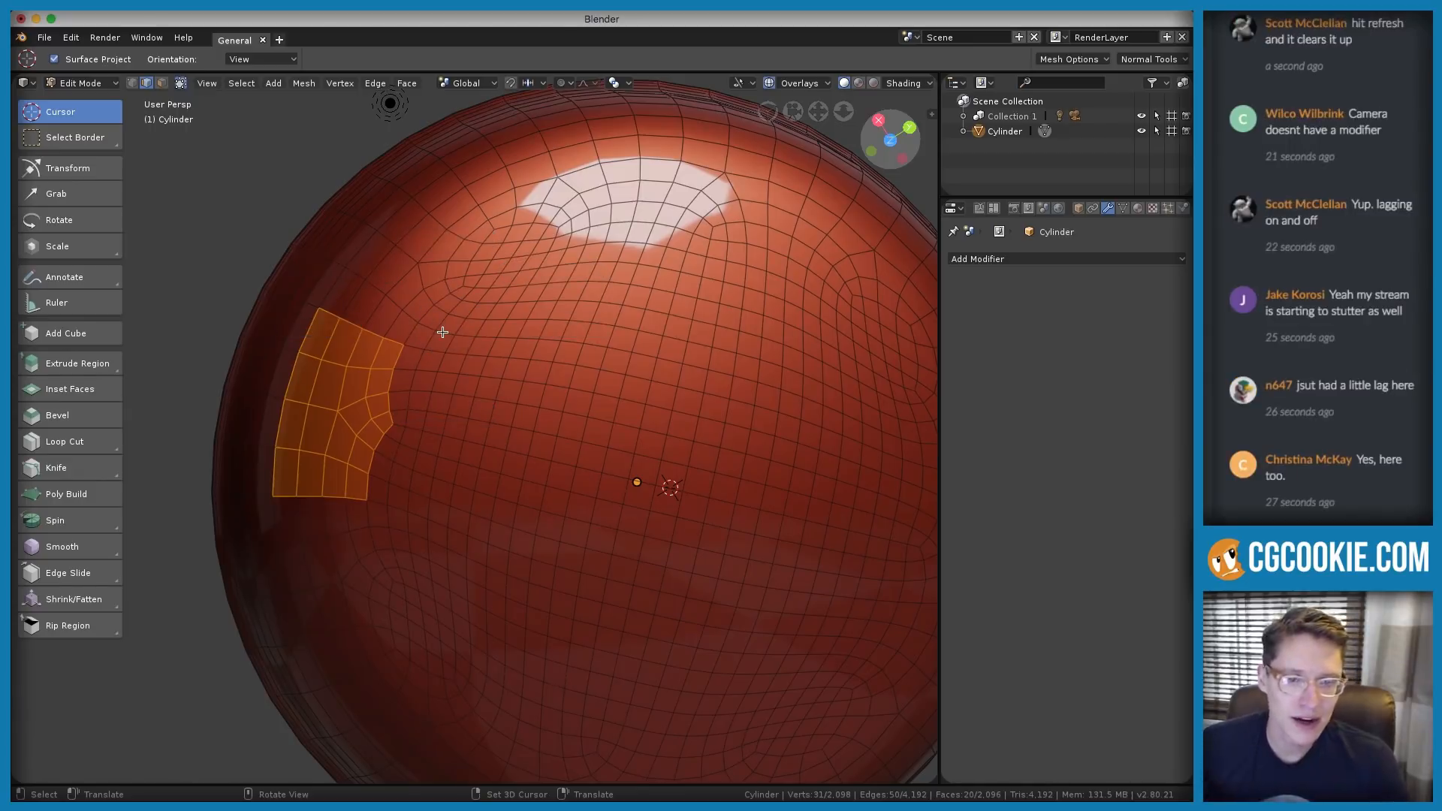
# Select two neighbouring pole vertices outside the rim of the bowl's base in vertex select mode
pyautogui.scroll(-4, 451, 325)
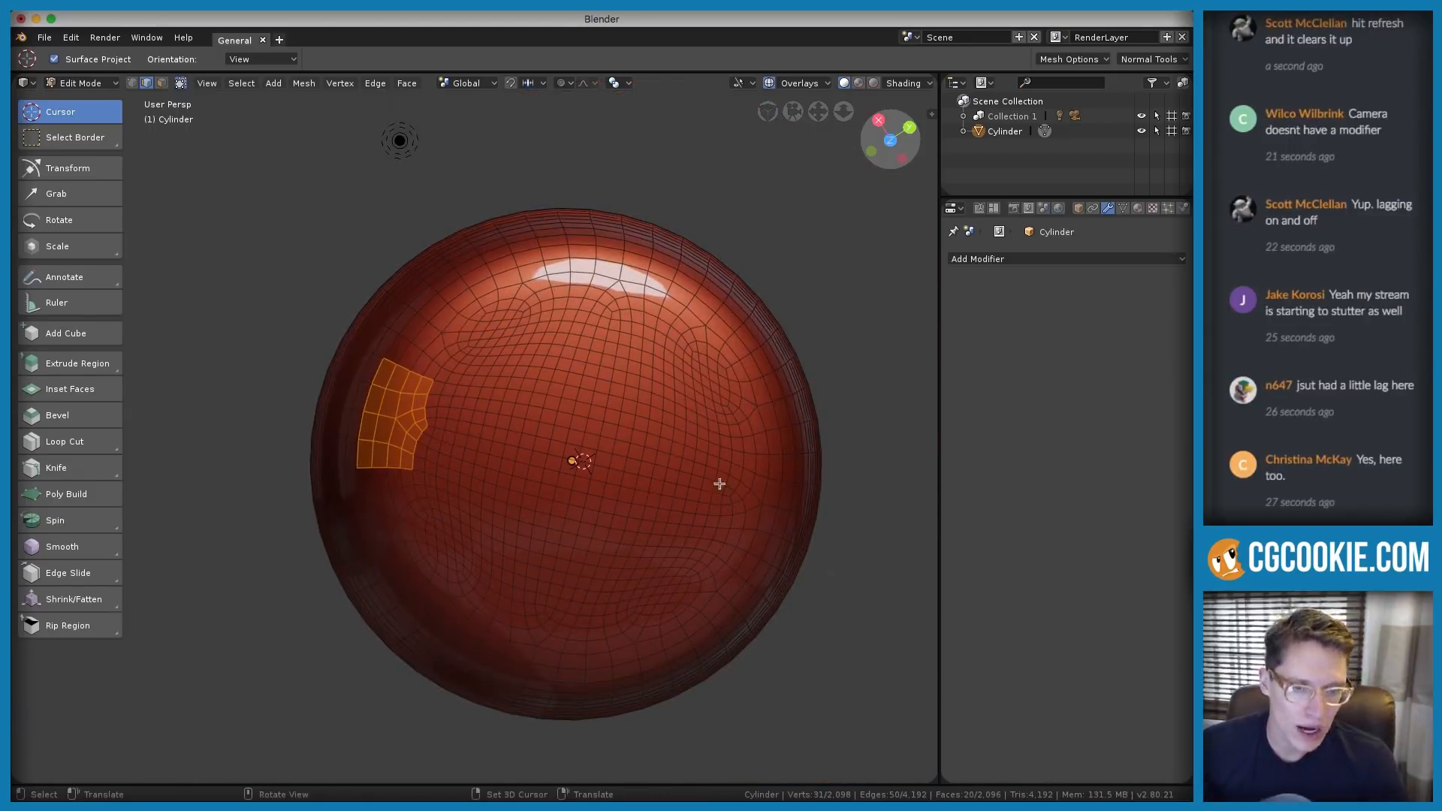
pyautogui.moveTo(526, 428); pyautogui.dragTo(490, 322, button='middle')
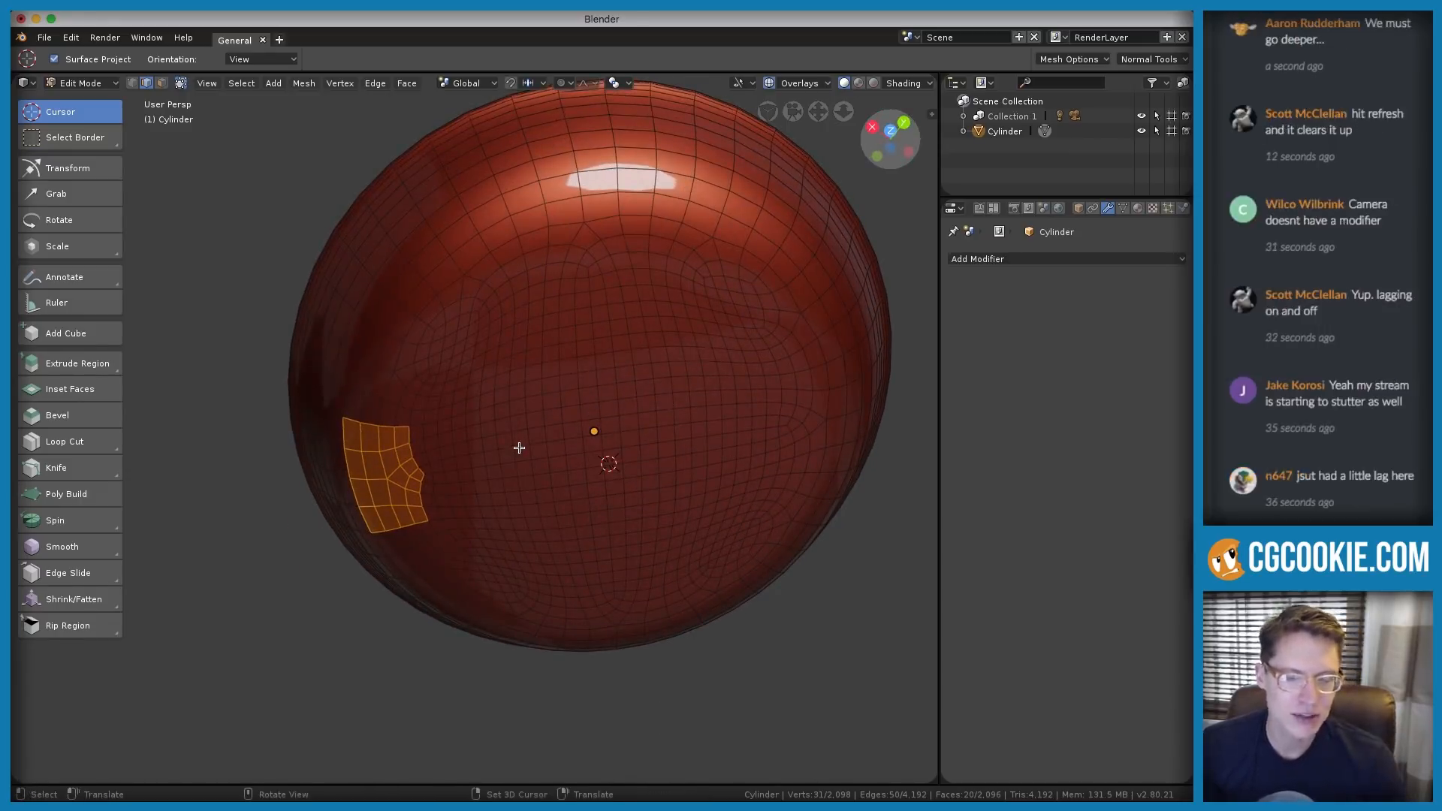
pyautogui.moveTo(518, 444); pyautogui.dragTo(528, 230, button='middle')
pyautogui.click(132, 83)
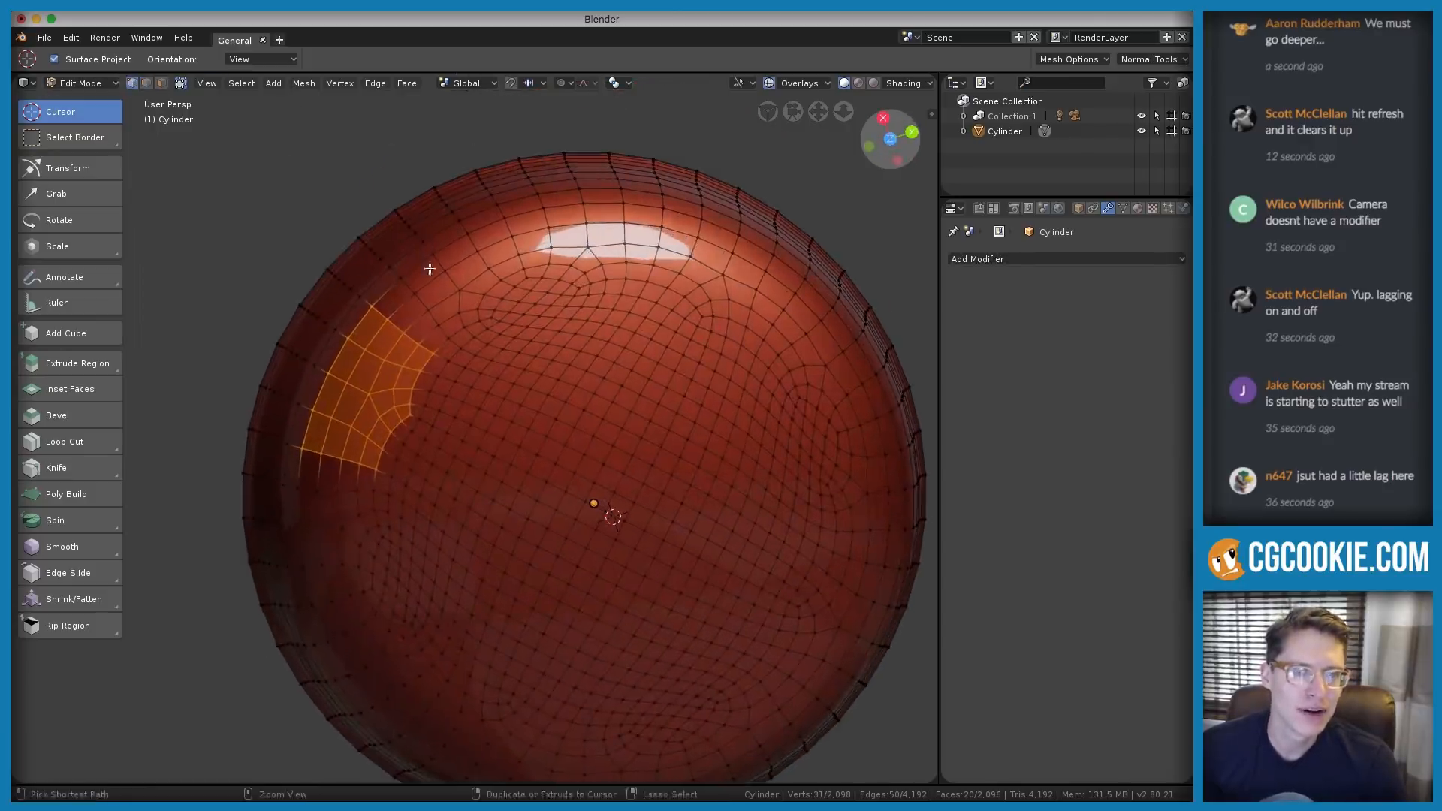
pyautogui.click(483, 306)
pyautogui.scroll(4, 492, 302)
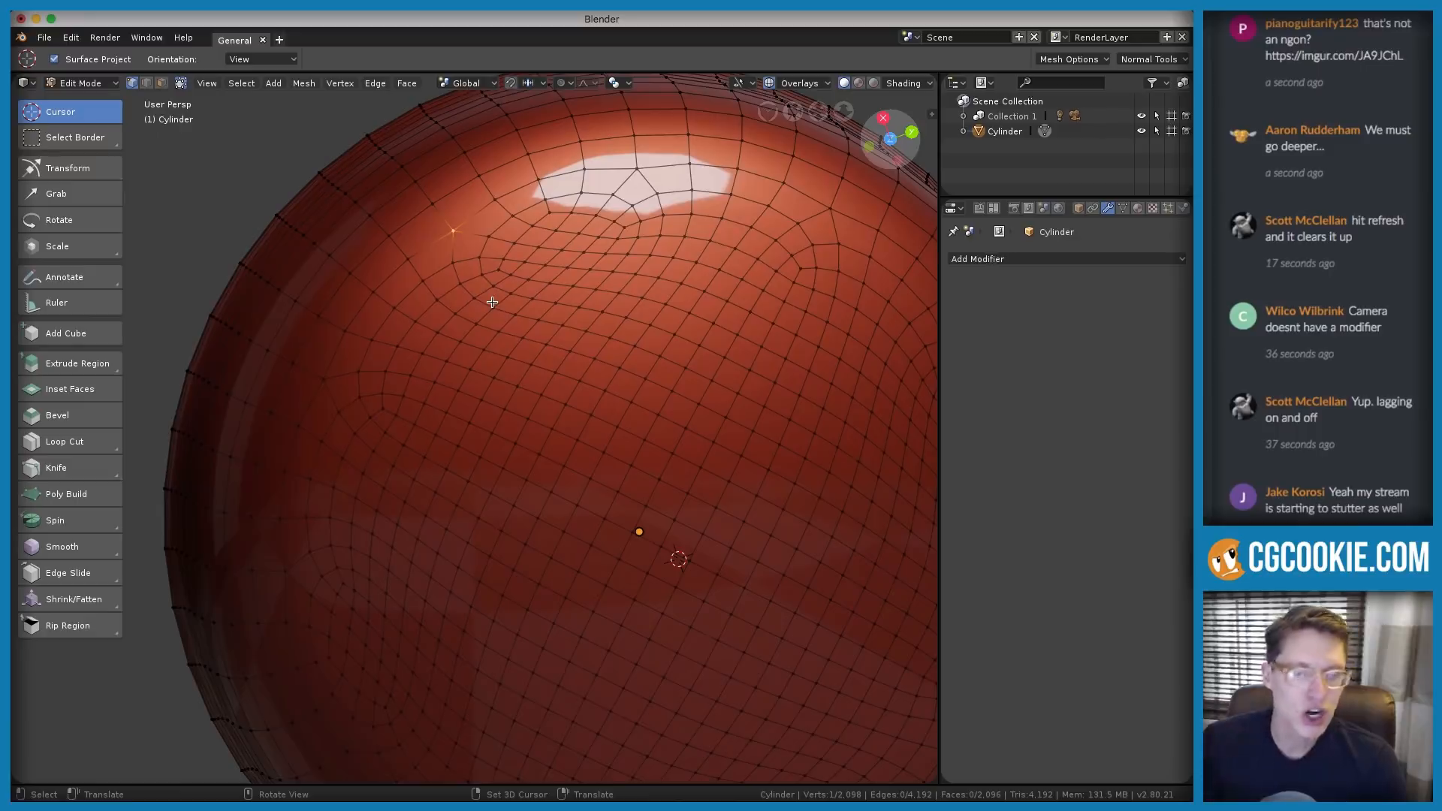
pyautogui.moveTo(462, 293); pyautogui.dragTo(486, 213, button='middle')
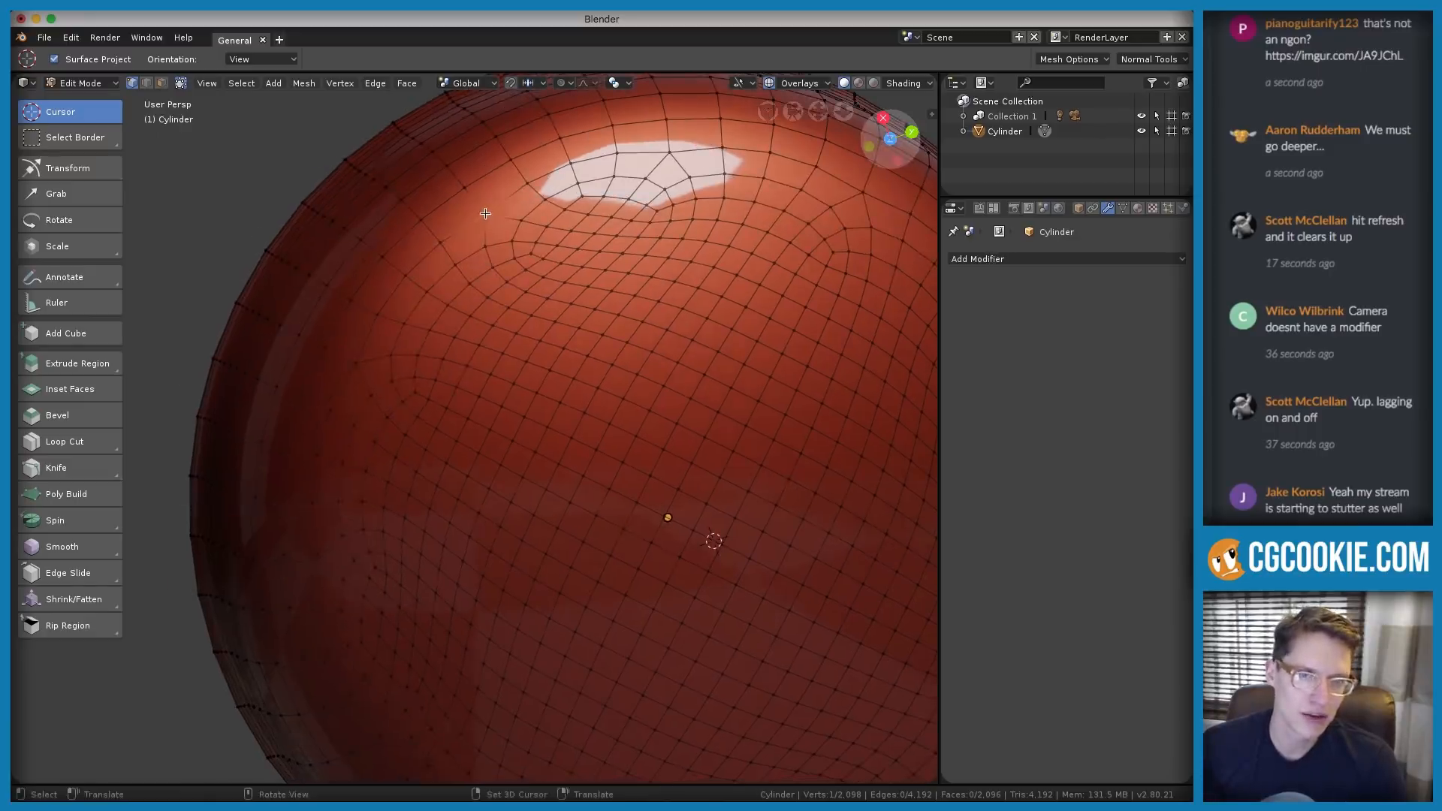
pyautogui.keyDown('shift'); pyautogui.click(361, 363); pyautogui.keyUp('shift')
pyautogui.keyDown('shift'); pyautogui.moveTo(402, 368); pyautogui.dragTo(521, 372, button='middle'); pyautogui.keyUp('shift')
pyautogui.scroll(2, 508, 398)
pyautogui.keyDown('shift'); pyautogui.moveTo(461, 332); pyautogui.dragTo(455, 368, button='middle'); pyautogui.keyUp('shift')
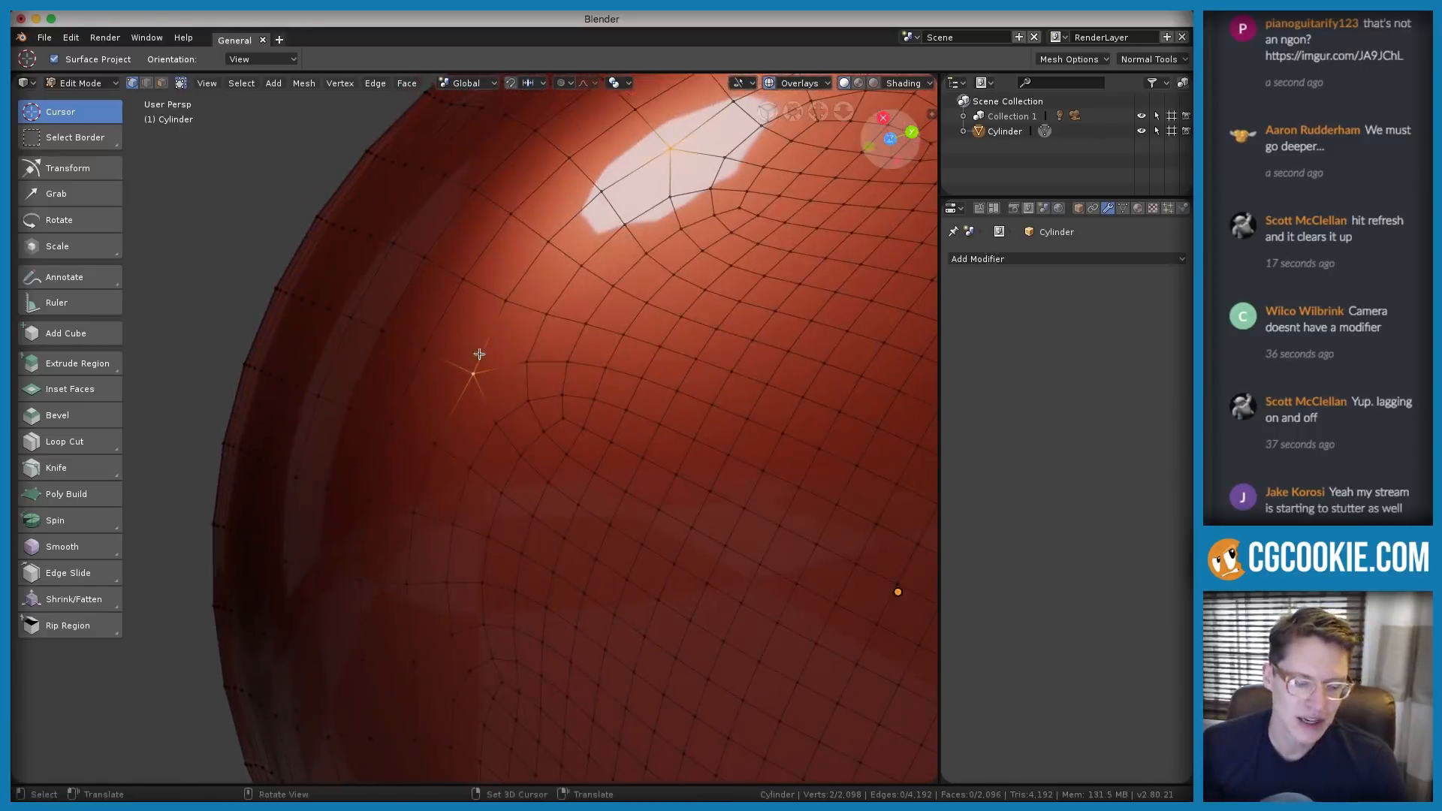
# Annotate the edges radiating from one of the selected pole vertices with freehand strokes
pyautogui.moveTo(434, 345); pyautogui.dragTo(473, 365)
pyautogui.moveTo(473, 365)
pyautogui.mouseDown()
pyautogui.moveTo(454, 395)
pyautogui.moveTo(486, 395)
pyautogui.moveTo(503, 360)
pyautogui.moveTo(485, 327)
pyautogui.mouseUp()
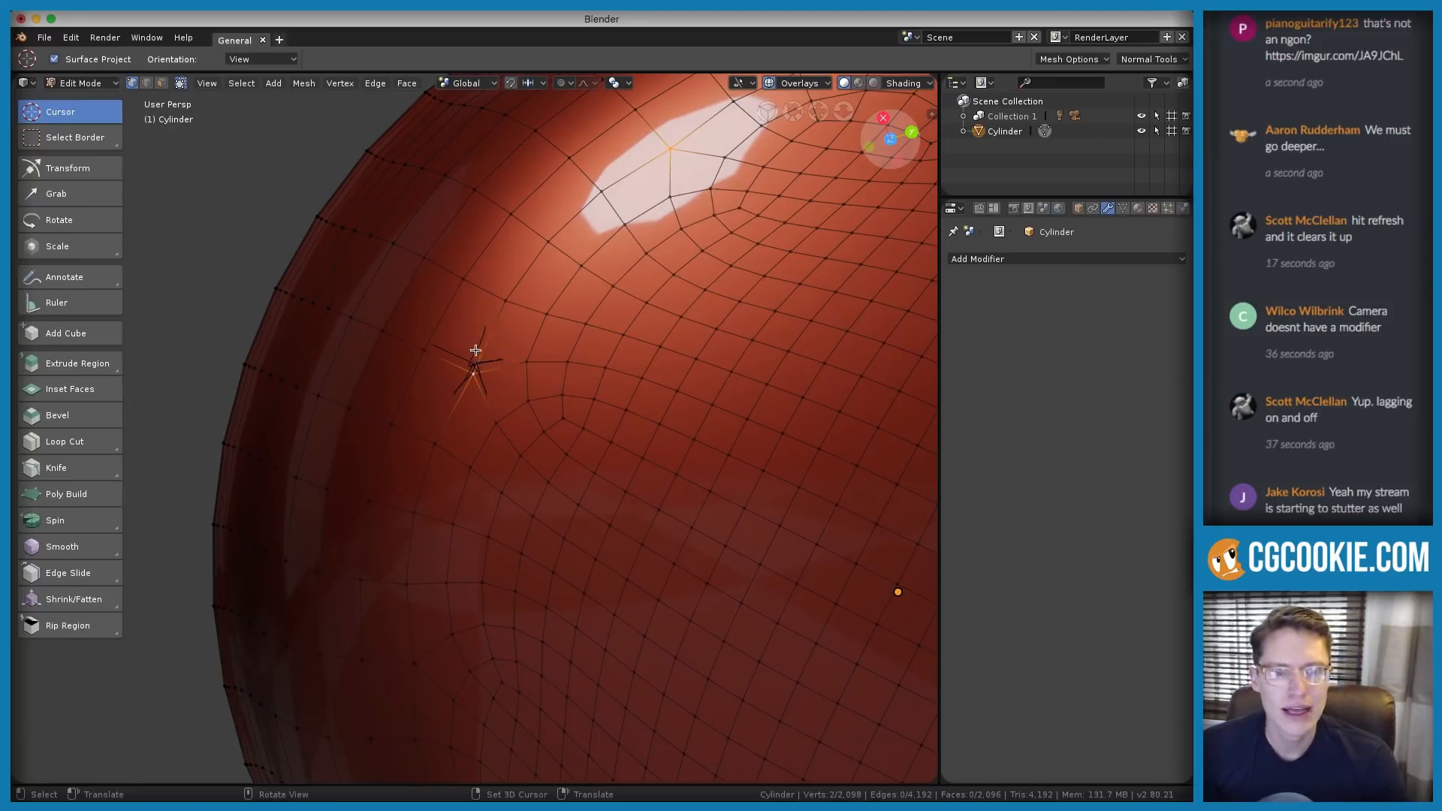
pyautogui.scroll(-2, 476, 350)
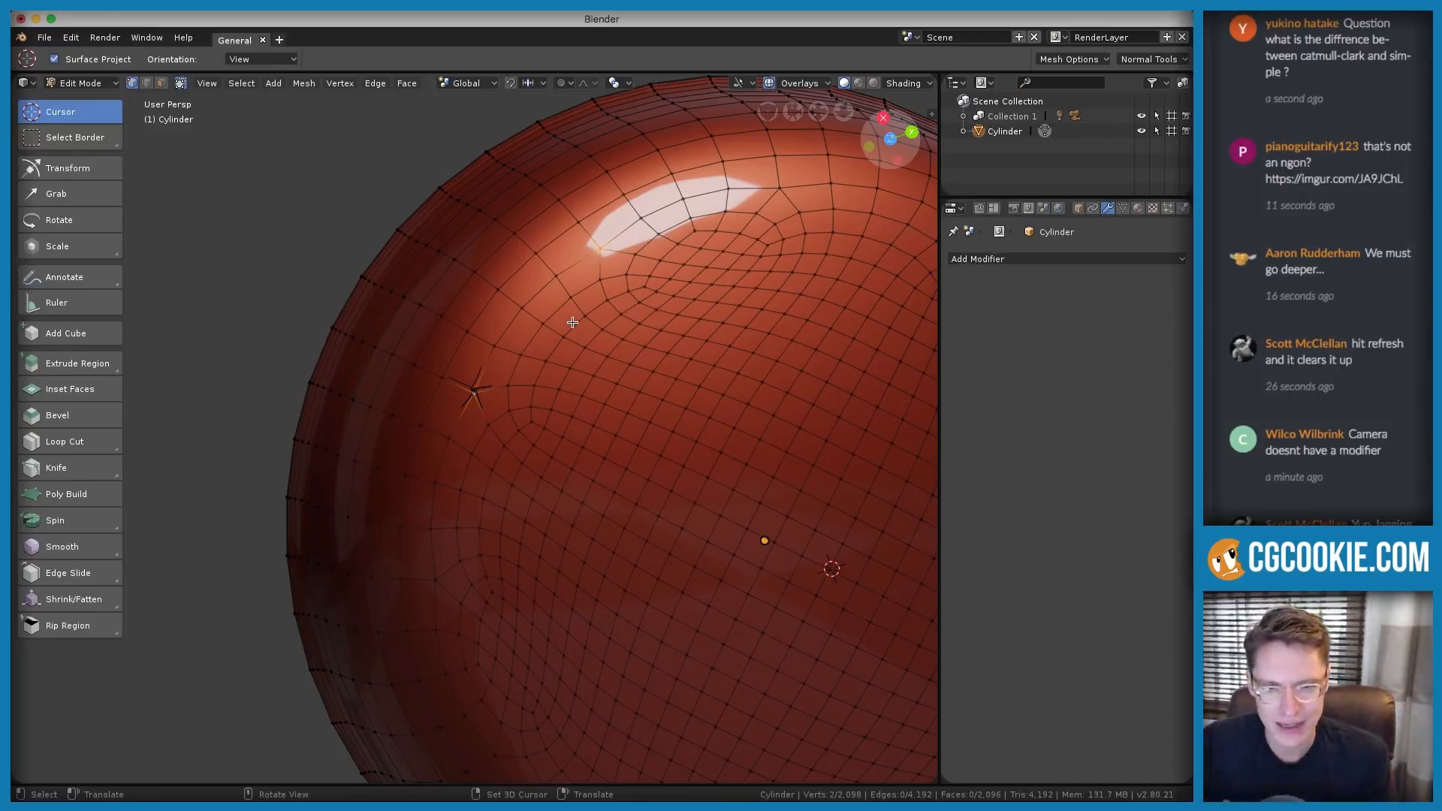
pyautogui.scroll(-4, 573, 323)
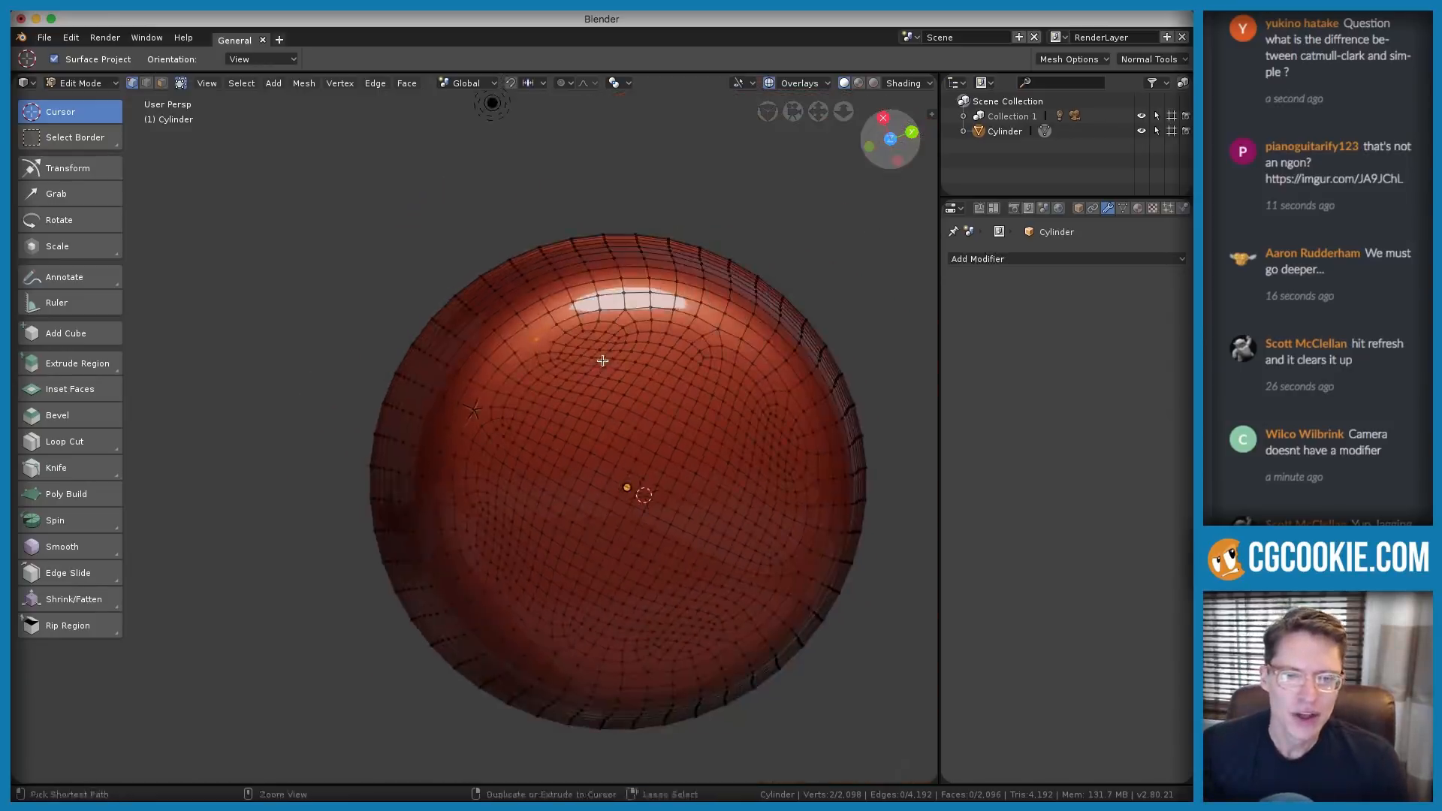
pyautogui.scroll(2, 563, 413)
pyautogui.scroll(-3, 564, 413)
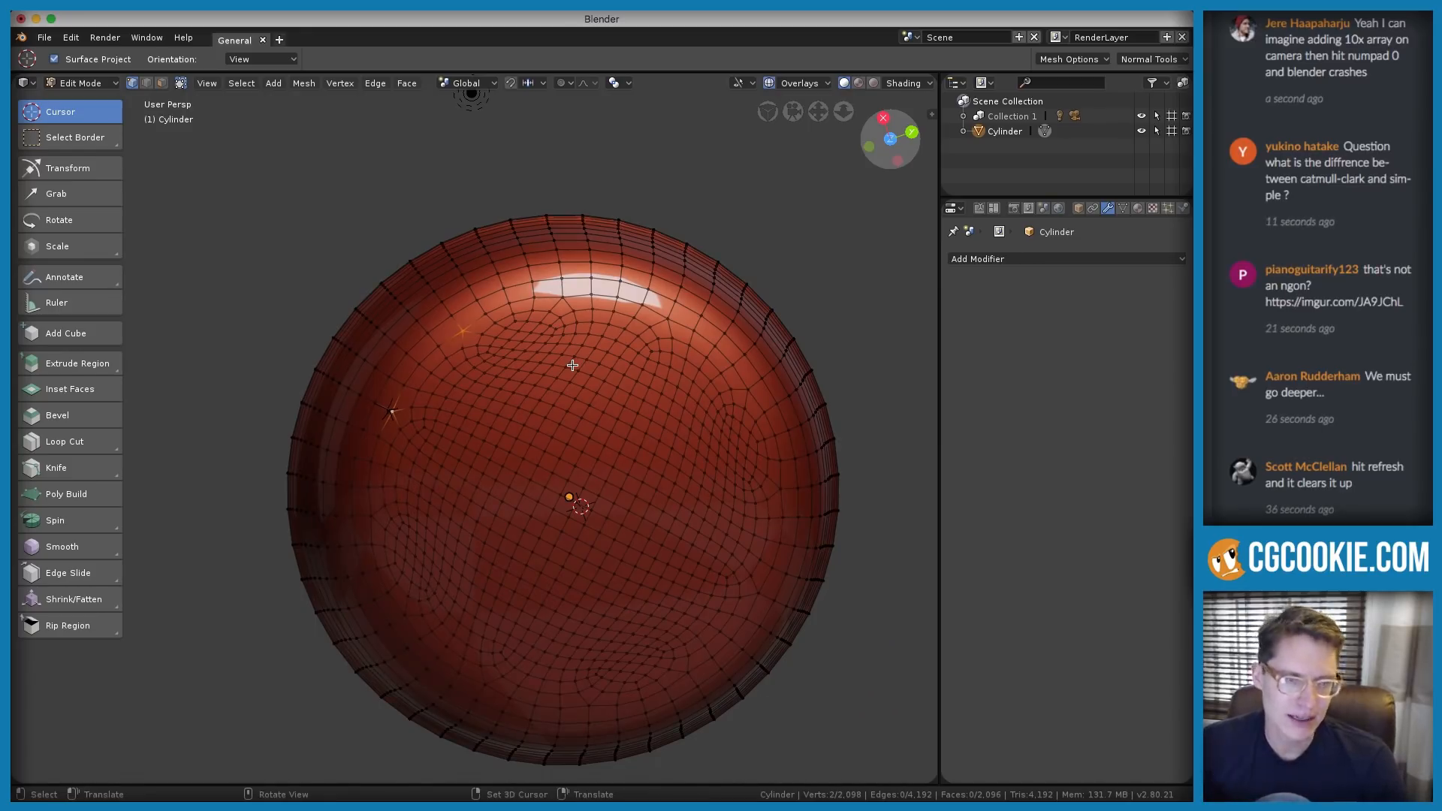
# Delete the Note annotation layer to clear the freehand strokes from the mesh
pyautogui.press('n')
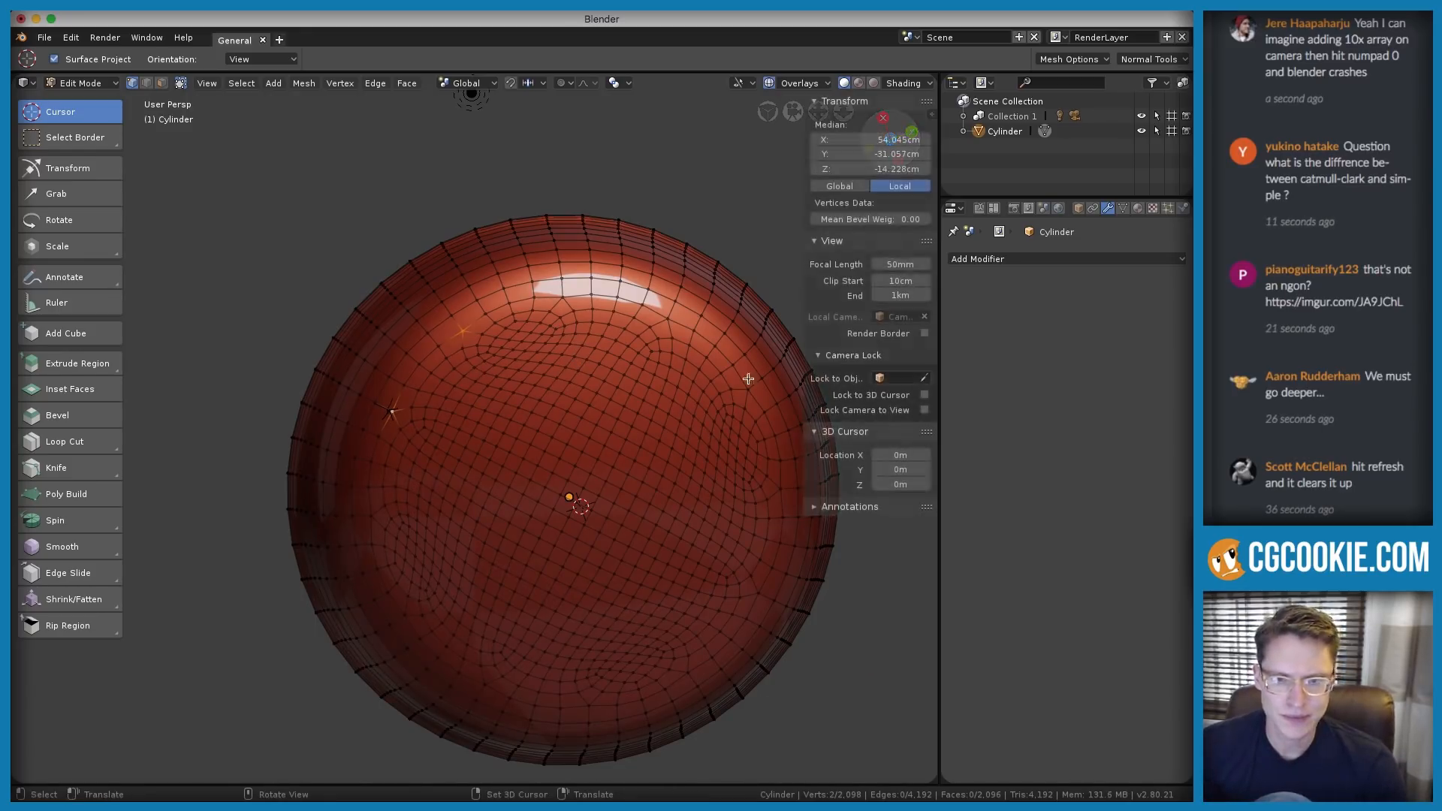
pyautogui.click(845, 506)
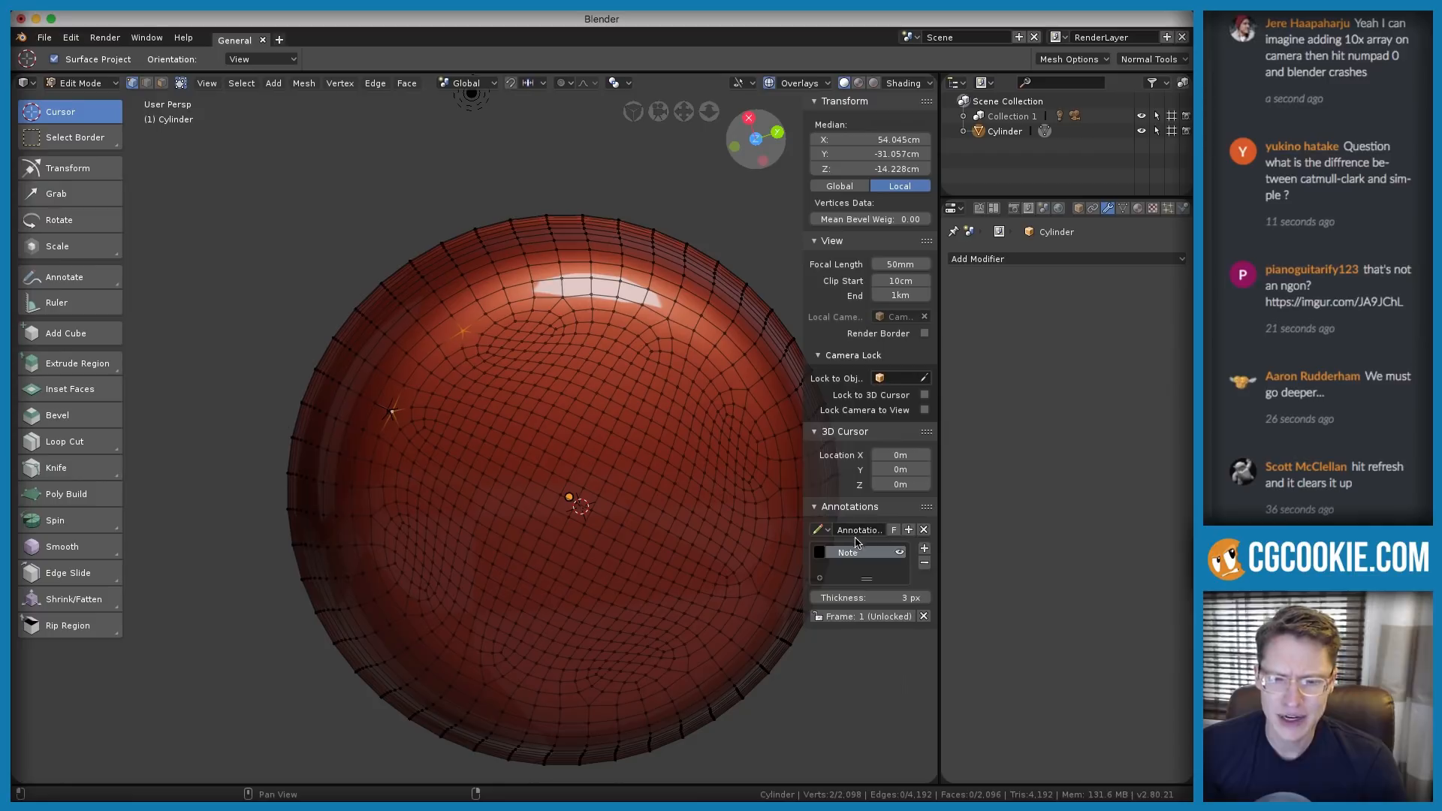
pyautogui.click(925, 564)
pyautogui.click(841, 507)
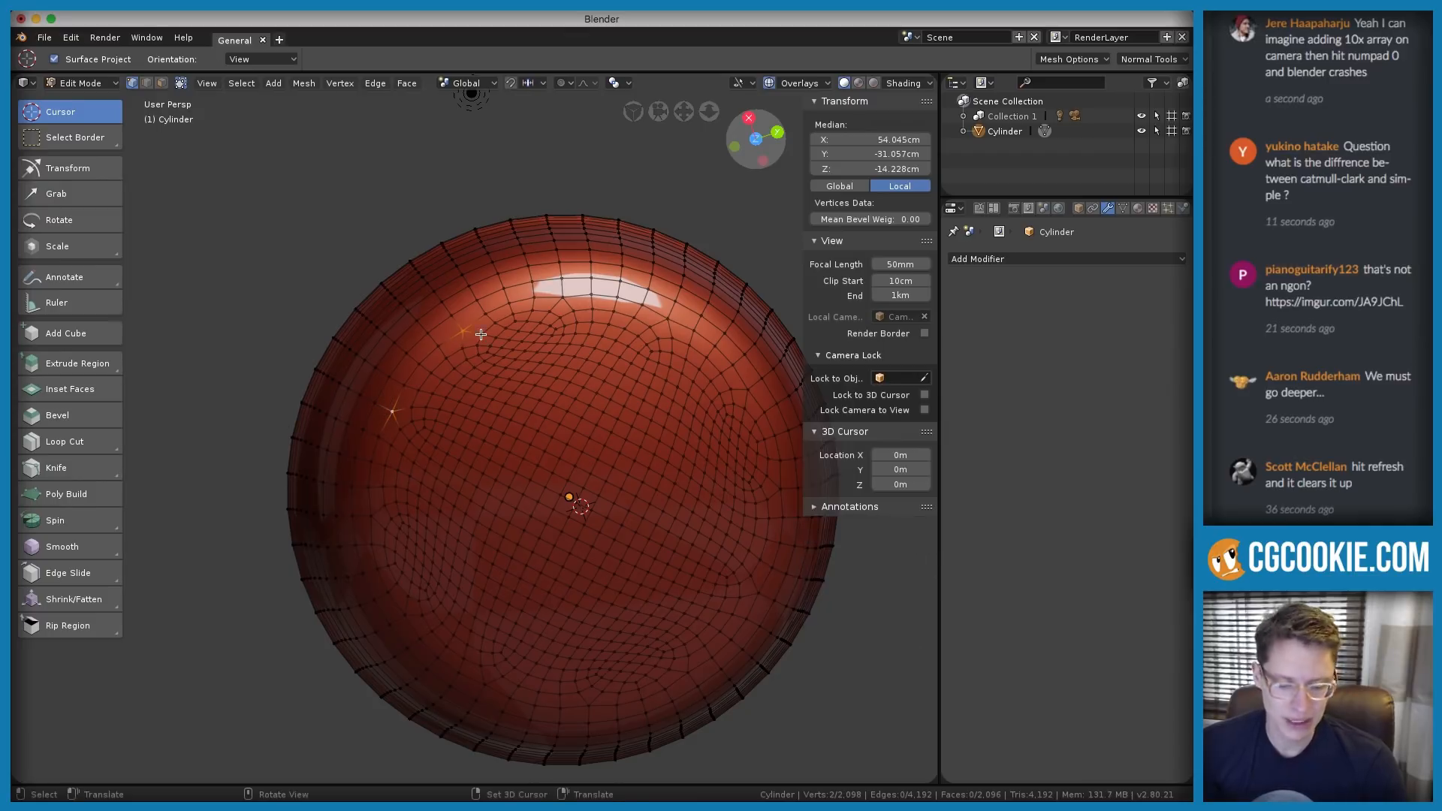
pyautogui.press('n')
# Undo the vertex selections and the applied Subsurf modifier, back to the low-poly bowl with the five-sided face selected
pyautogui.keyDown('ctrl'); pyautogui.moveTo(480, 335); pyautogui.dragTo(546, 325, button='middle'); pyautogui.keyUp('ctrl')
pyautogui.press('Tab')
pyautogui.press('Tab')
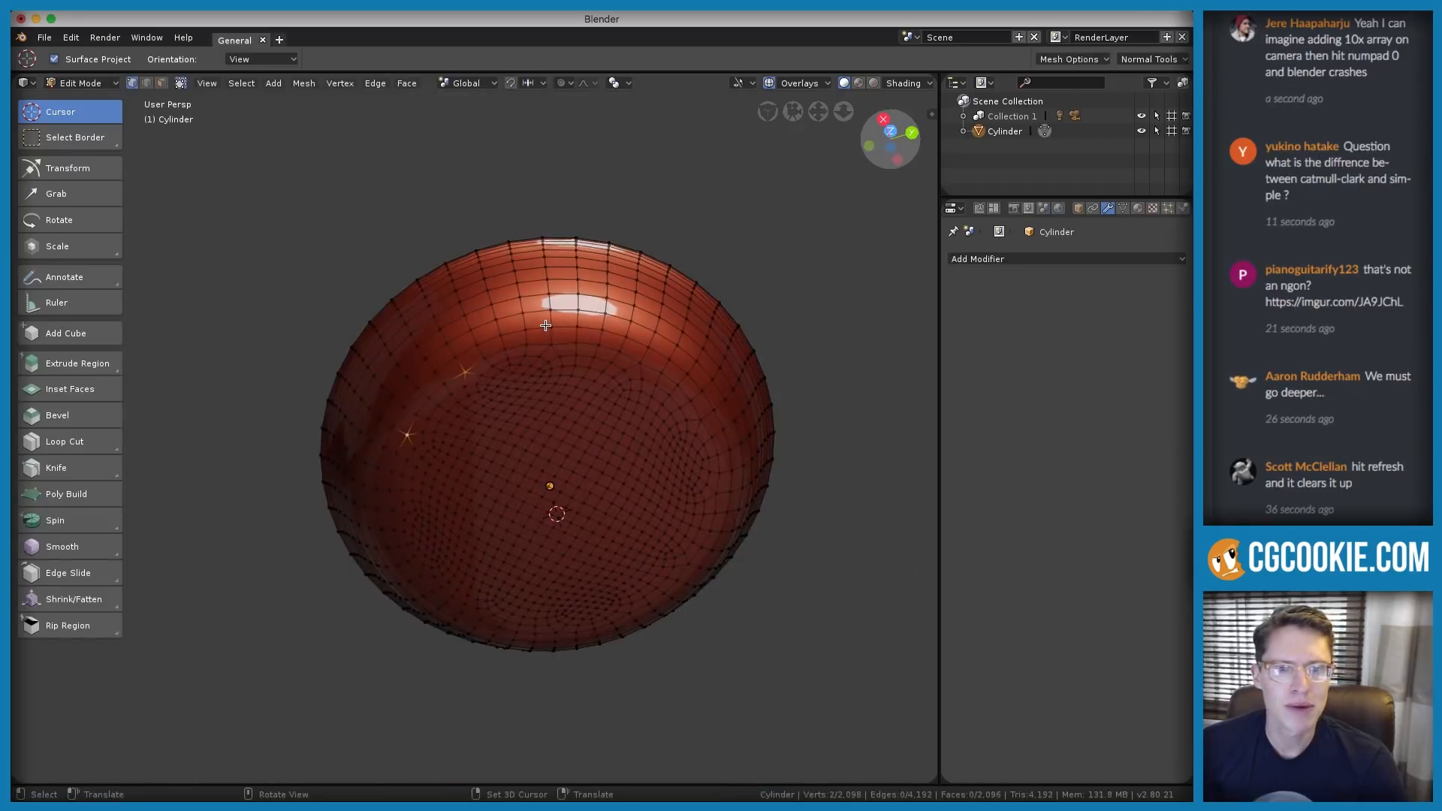
pyautogui.hotkey('ctrl', 'z')
pyautogui.hotkey('ctrl', 'z')
pyautogui.hotkey('ctrl', 'z')
pyautogui.hotkey('ctrl', 'z')
pyautogui.hotkey('ctrl', 'z')
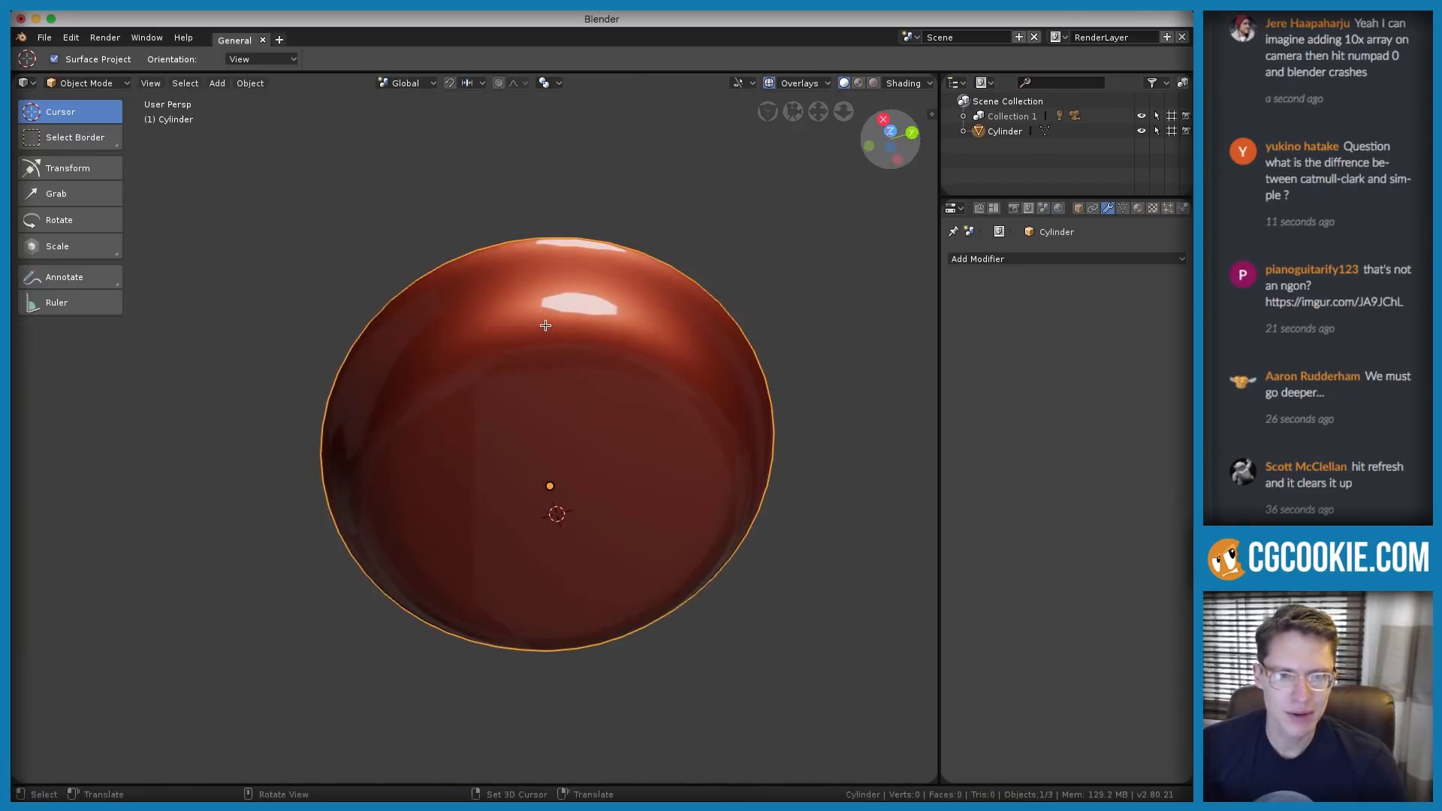
pyautogui.hotkey('ctrl', 'z')
pyautogui.hotkey('ctrl', 'z')
pyautogui.hotkey('ctrl', 'z')
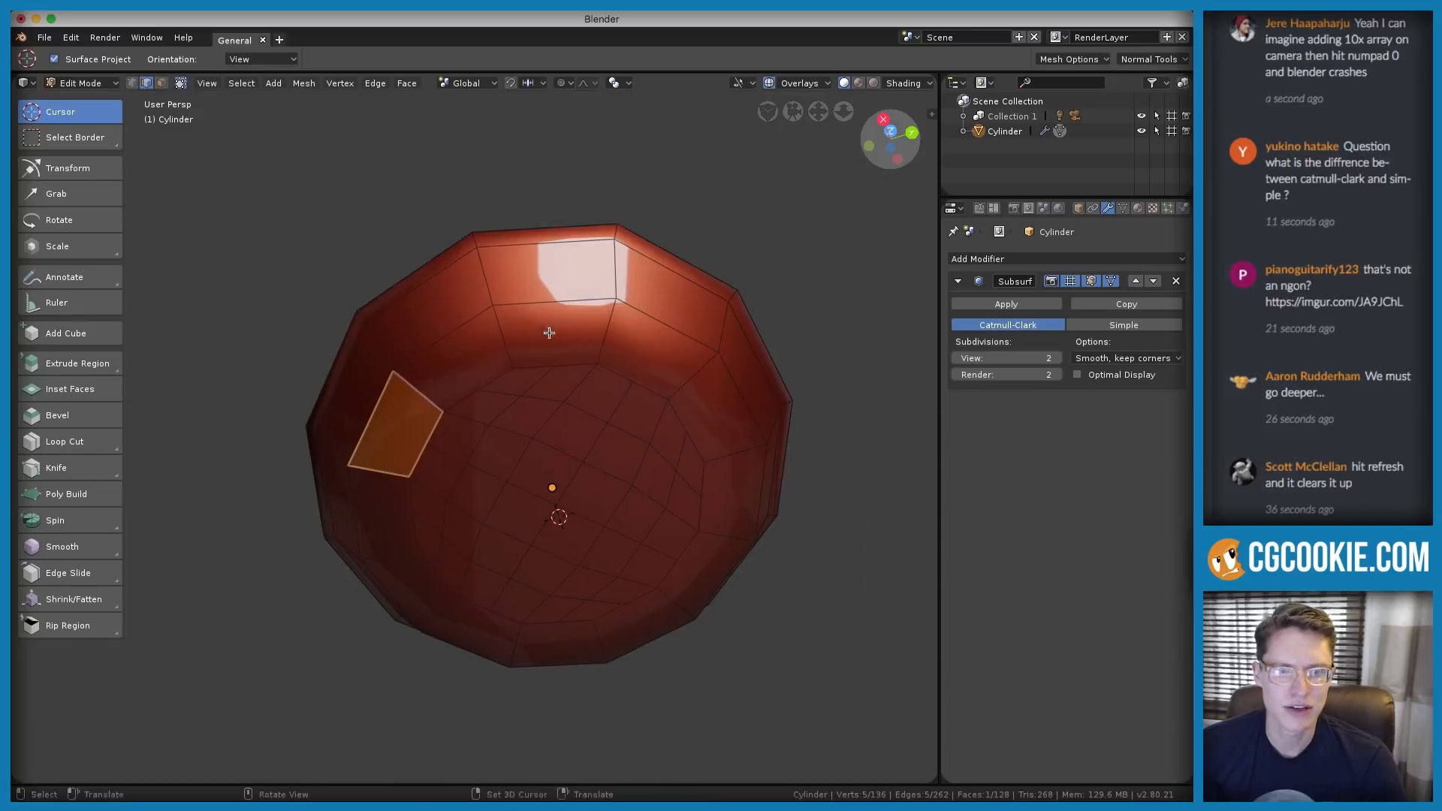
# Undo the face selection and the subdivision of the base faces, going back to the bowl in Object Mode
pyautogui.moveTo(538, 331); pyautogui.dragTo(538, 302, button='middle')
pyautogui.hotkey('ctrl', 'z')
pyautogui.hotkey('ctrl', 'z')
pyautogui.hotkey('ctrl', 'z')
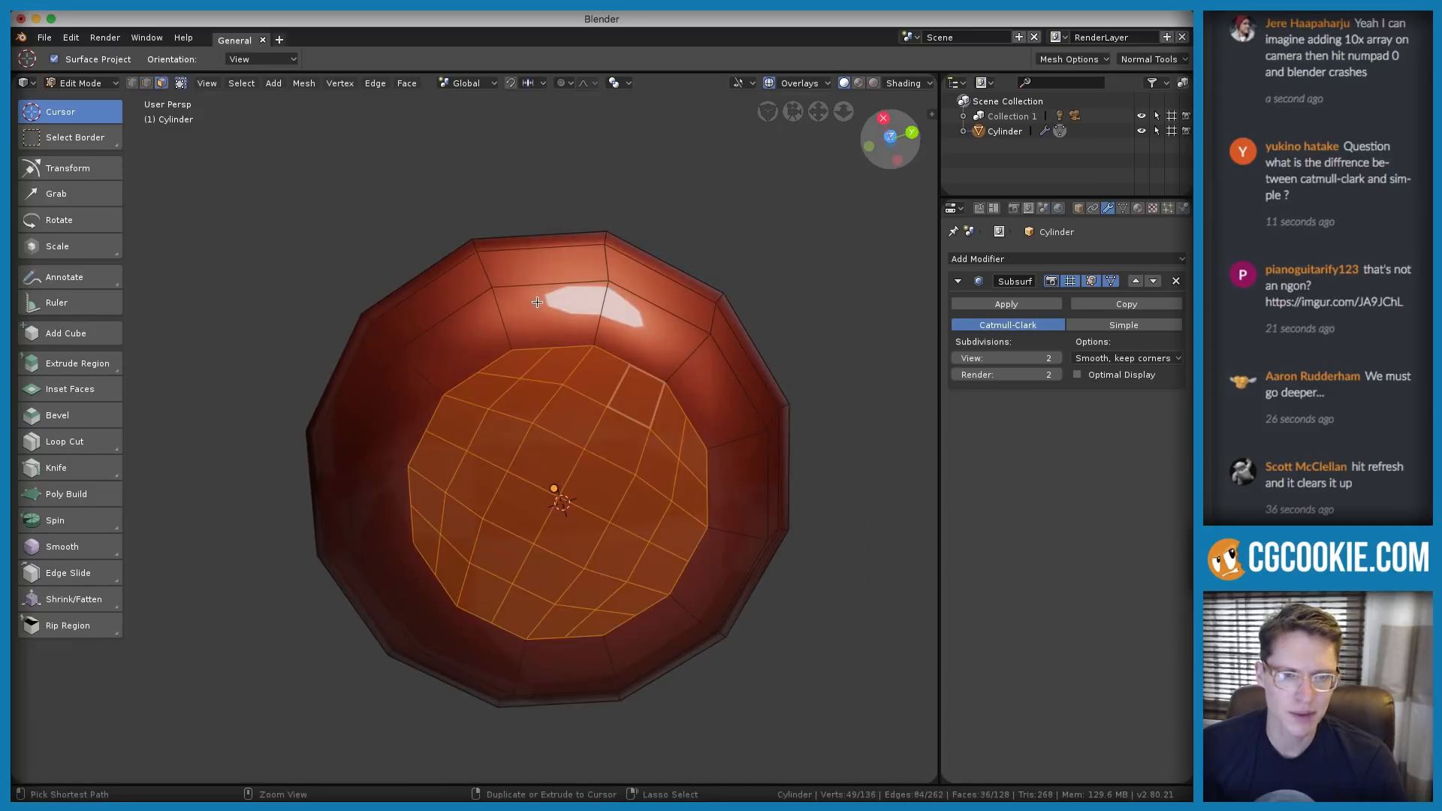
pyautogui.hotkey('ctrl', 'z')
pyautogui.hotkey('ctrl', 'z')
pyautogui.hotkey('ctrl', 'z')
pyautogui.hotkey('ctrl', 'z')
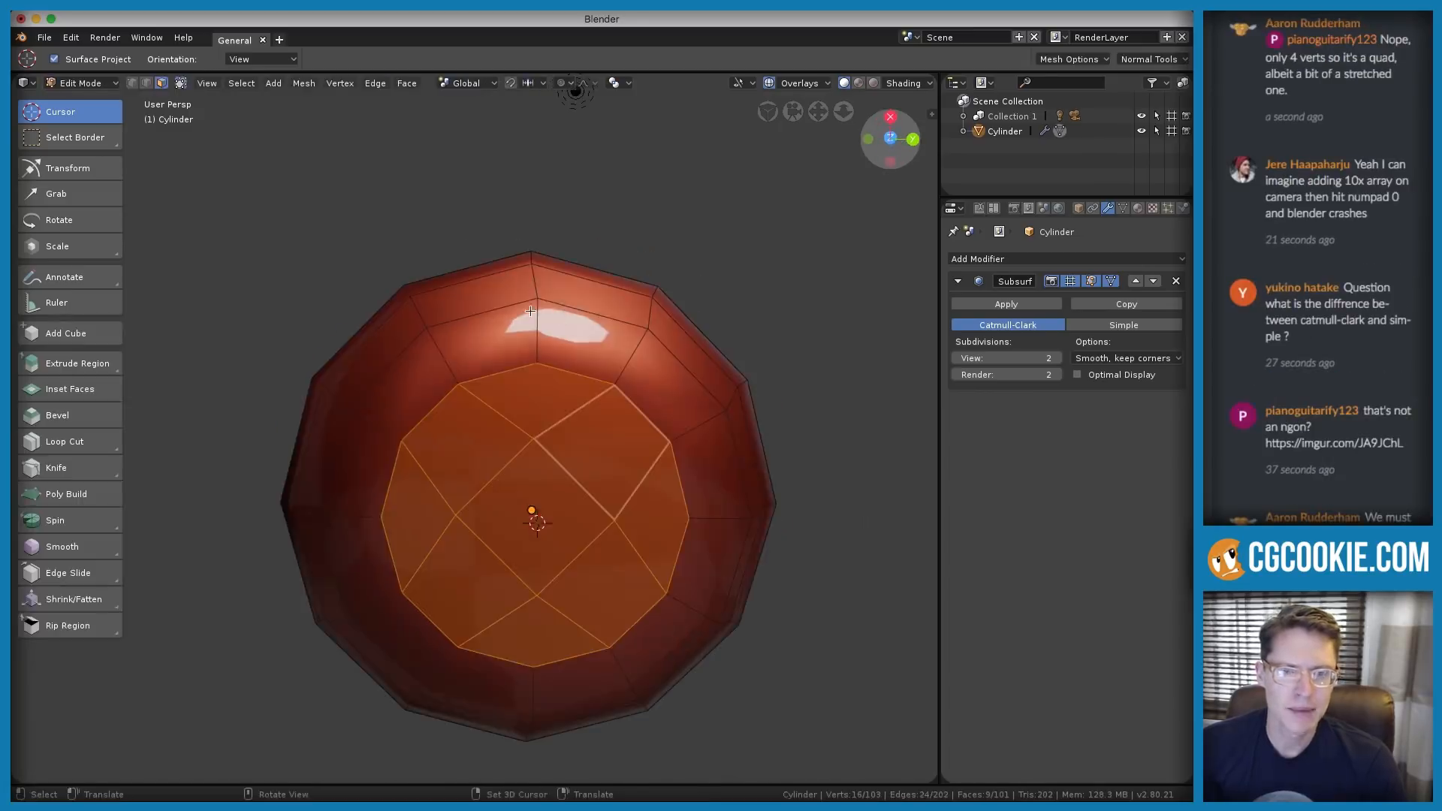
pyautogui.hotkey('ctrl', 'z')
pyautogui.moveTo(534, 302); pyautogui.dragTo(522, 353, button='middle')
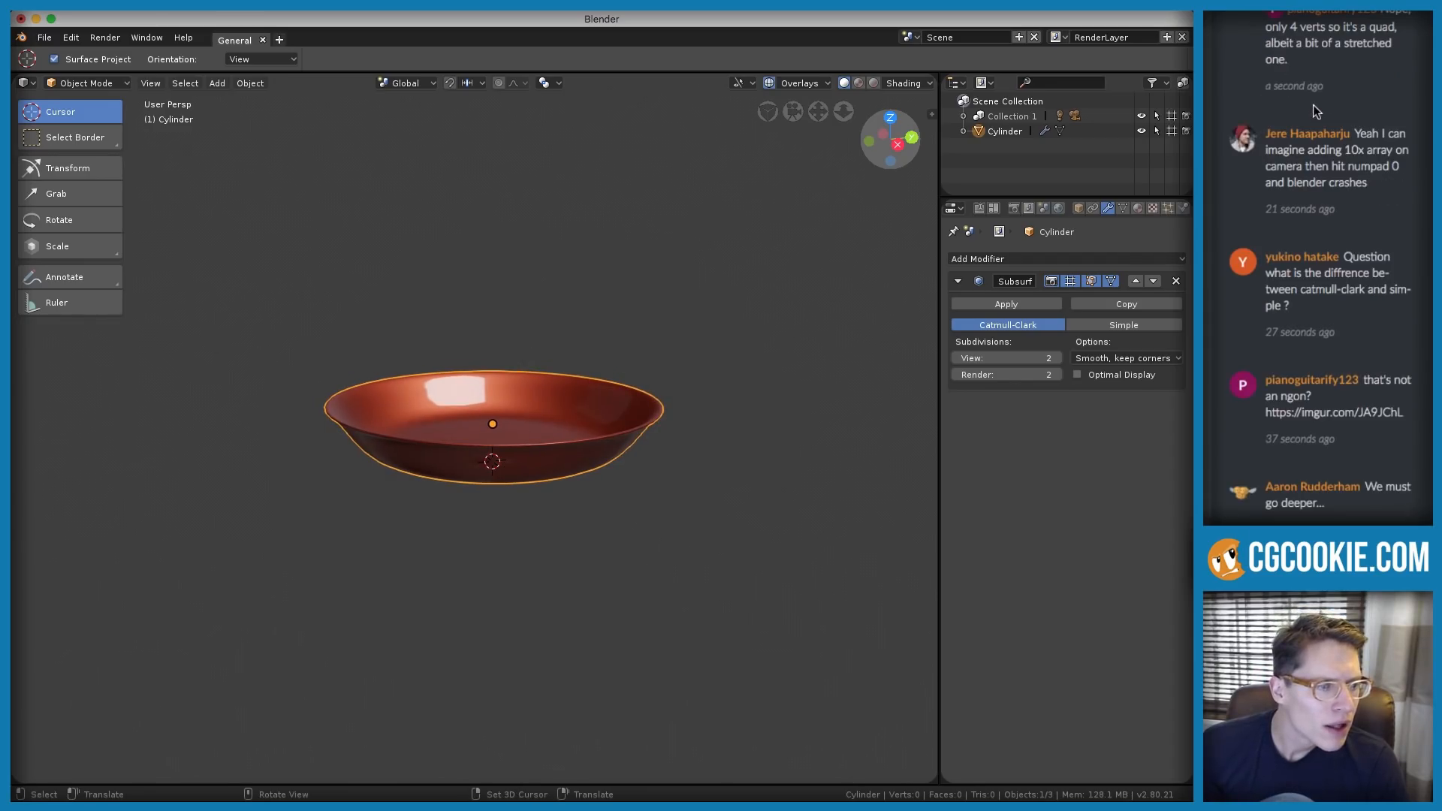
# Read the viewers' chat questions and examine the smoothed inner base of the bowl up close
pyautogui.click(1319, 280)
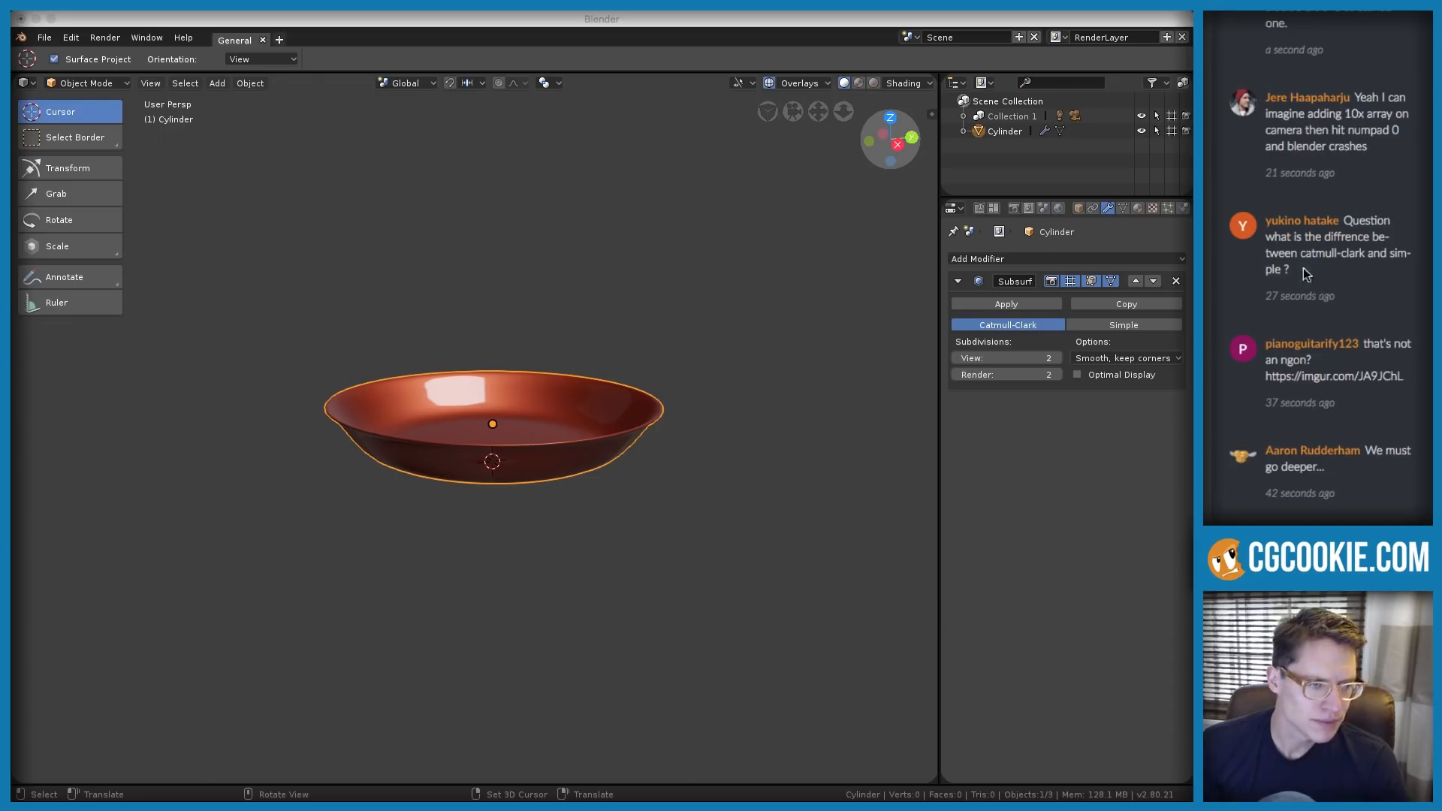
pyautogui.click(526, 359)
pyautogui.scroll(2, 476, 328)
pyautogui.moveTo(477, 335); pyautogui.dragTo(497, 291, button='middle')
pyautogui.scroll(2, 485, 331)
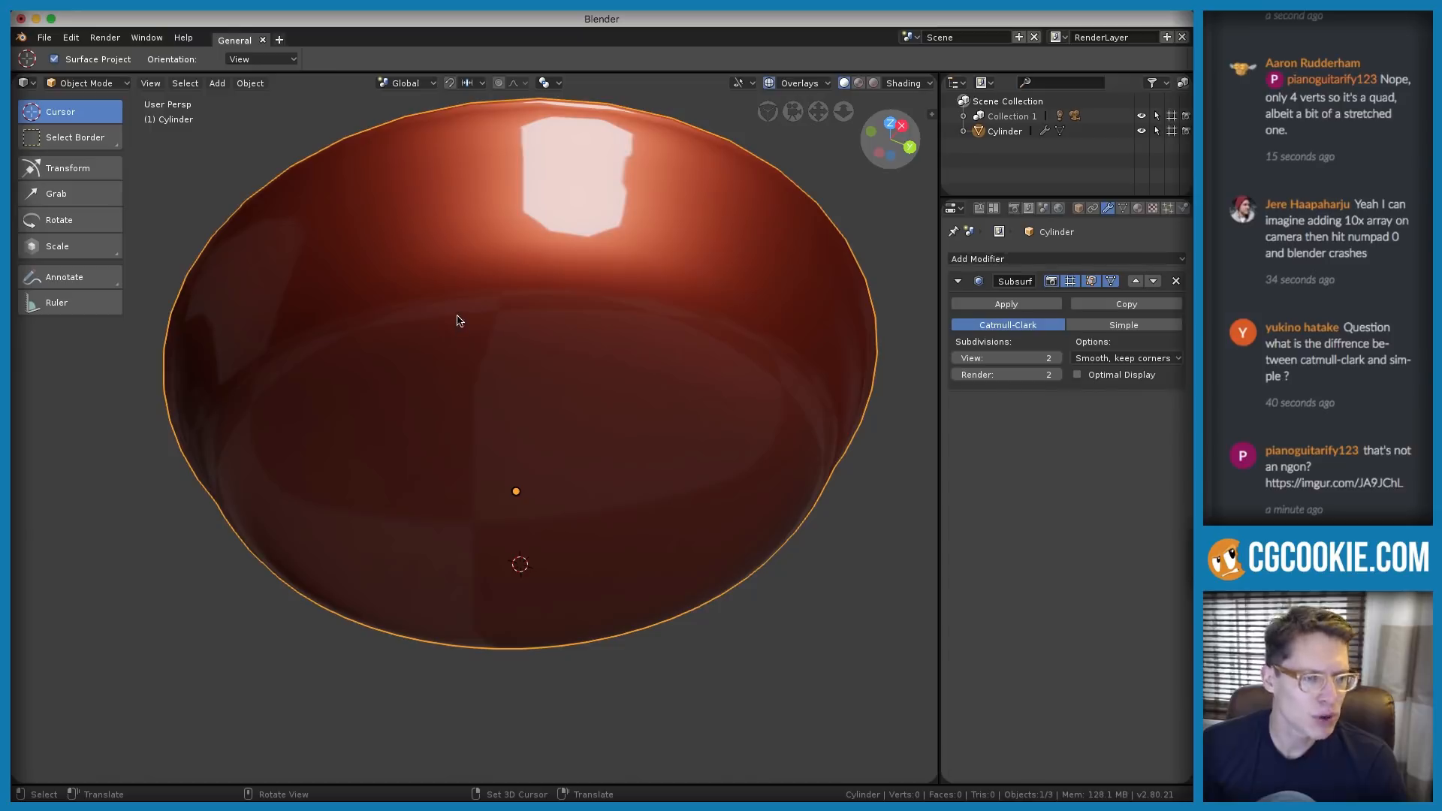
pyautogui.moveTo(461, 308)
pyautogui.mouseDown(button='middle')
pyautogui.moveTo(518, 274)
pyautogui.moveTo(635, 380)
pyautogui.moveTo(615, 345)
pyautogui.mouseUp(button='middle')
pyautogui.press('Tab')
pyautogui.press('Tab')
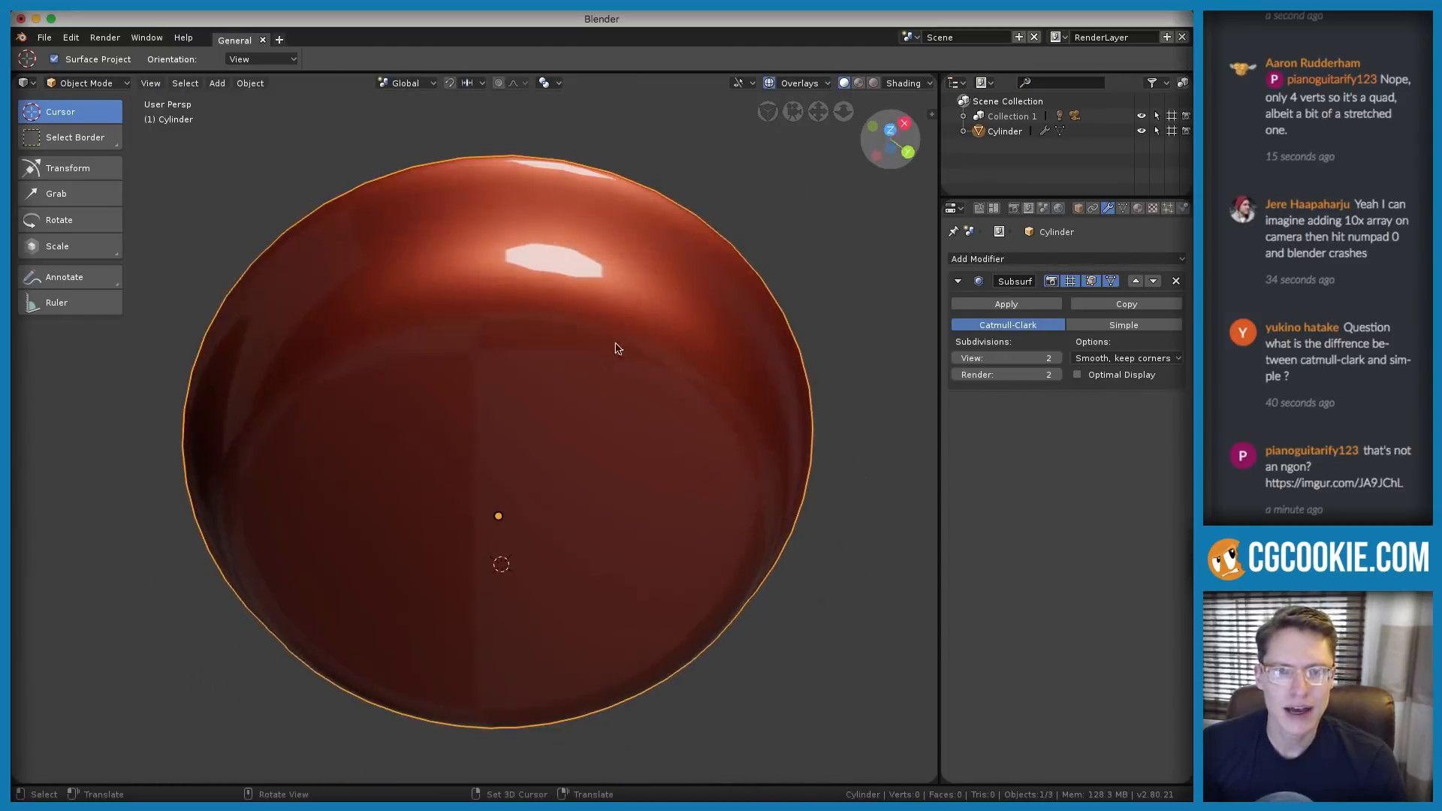
# Turn on the Wireframe overlay in Object Mode and examine the bowl's subdivided topology
pyautogui.click(906, 84)
pyautogui.click(802, 84)
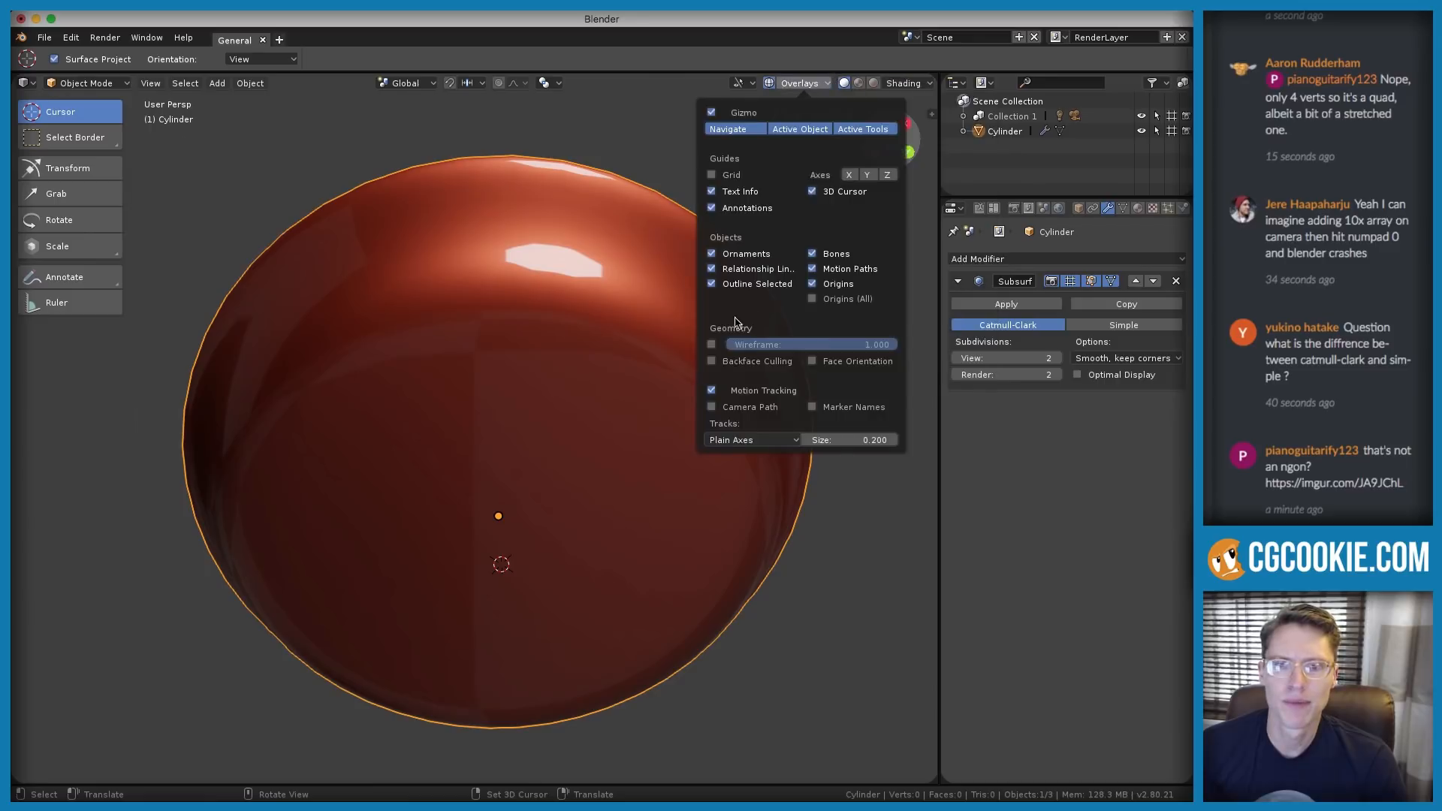
pyautogui.click(711, 344)
pyautogui.moveTo(573, 171); pyautogui.dragTo(526, 356, button='middle')
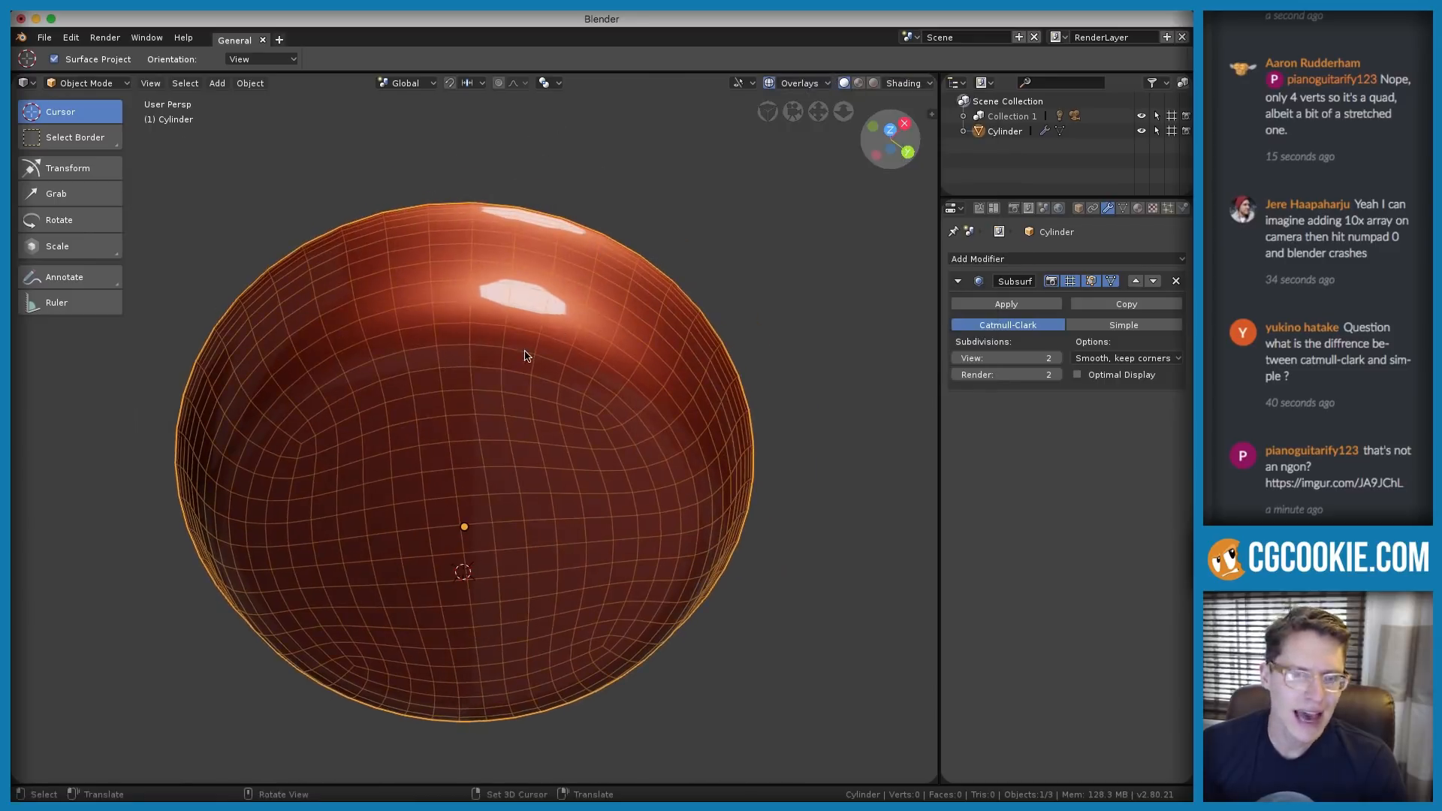
pyautogui.keyDown('shift'); pyautogui.moveTo(627, 441); pyautogui.dragTo(596, 453, button='middle'); pyautogui.keyUp('shift')
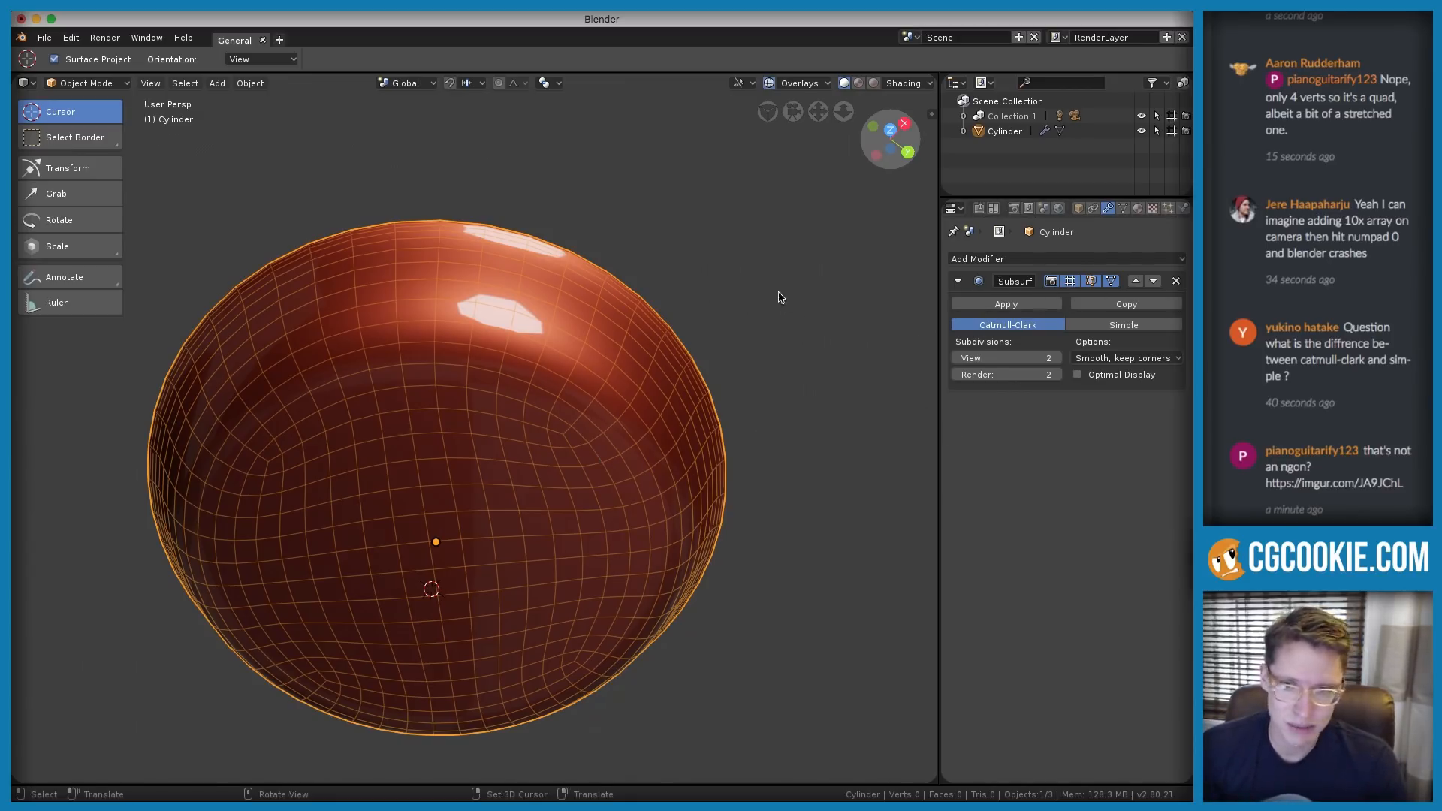
# Switch the Subsurf modifier to Simple subdivision for comparison and return it to Catmull-Clark
pyautogui.keyDown('shift'); pyautogui.moveTo(681, 285); pyautogui.dragTo(726, 258, button='middle'); pyautogui.keyUp('shift')
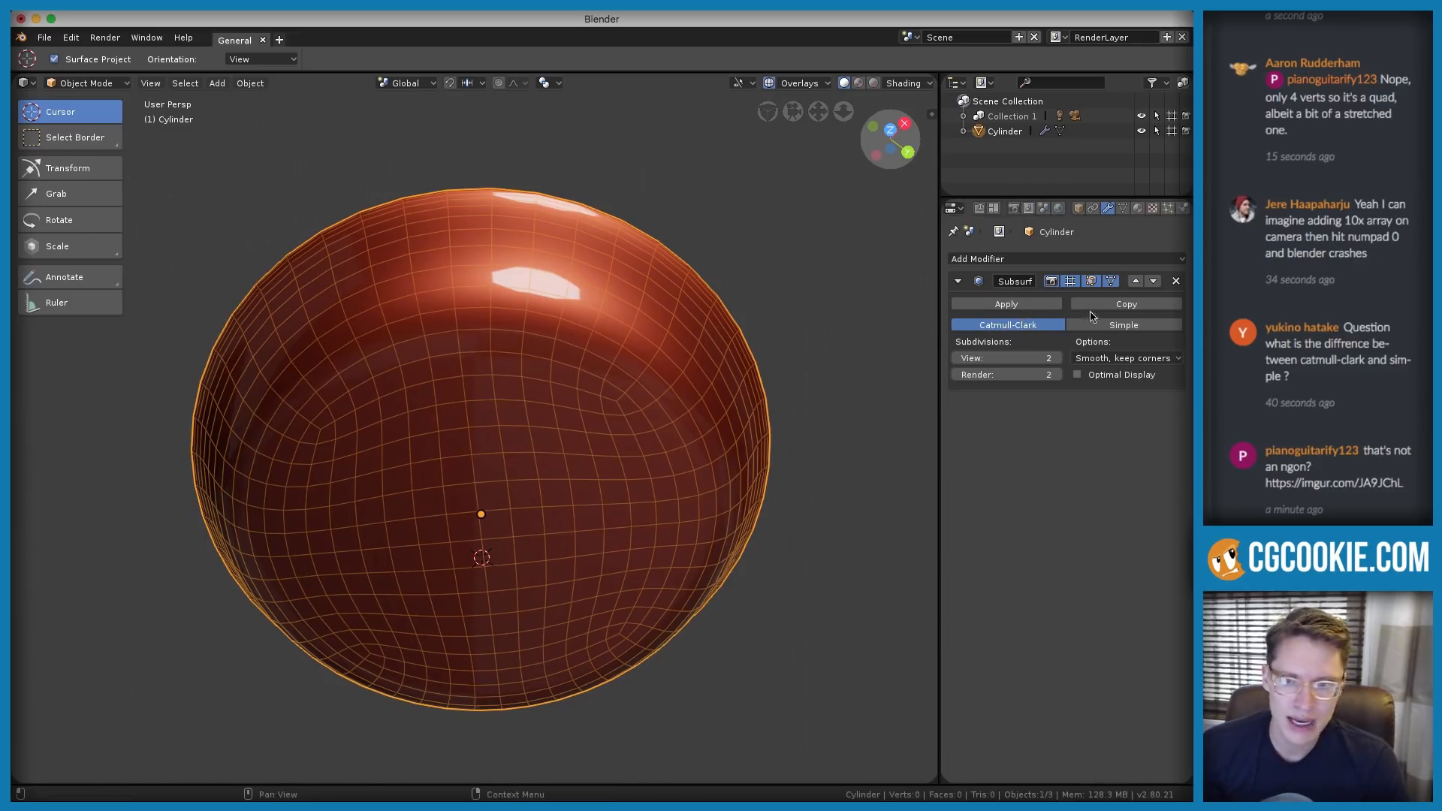
pyautogui.click(1124, 325)
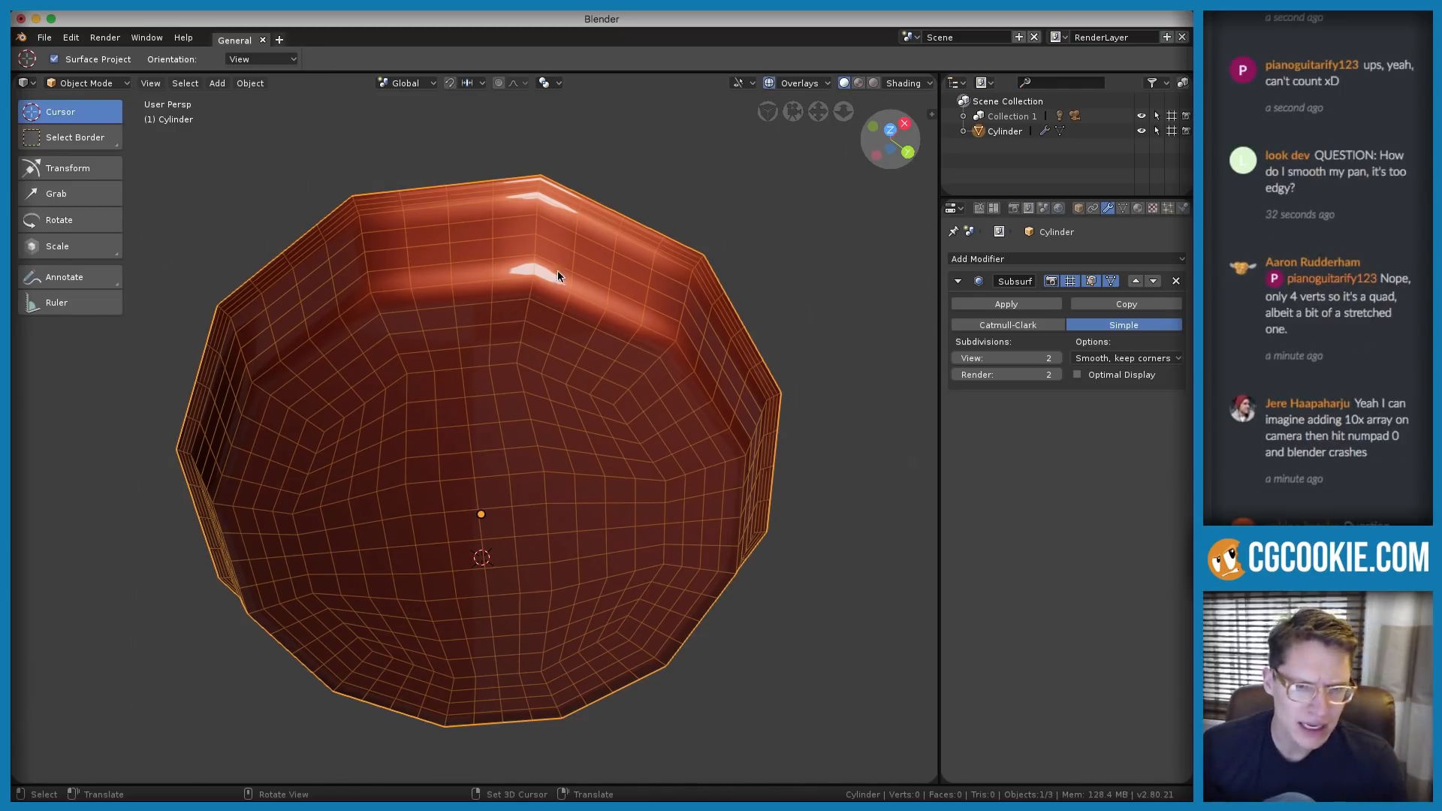
pyautogui.click(1024, 327)
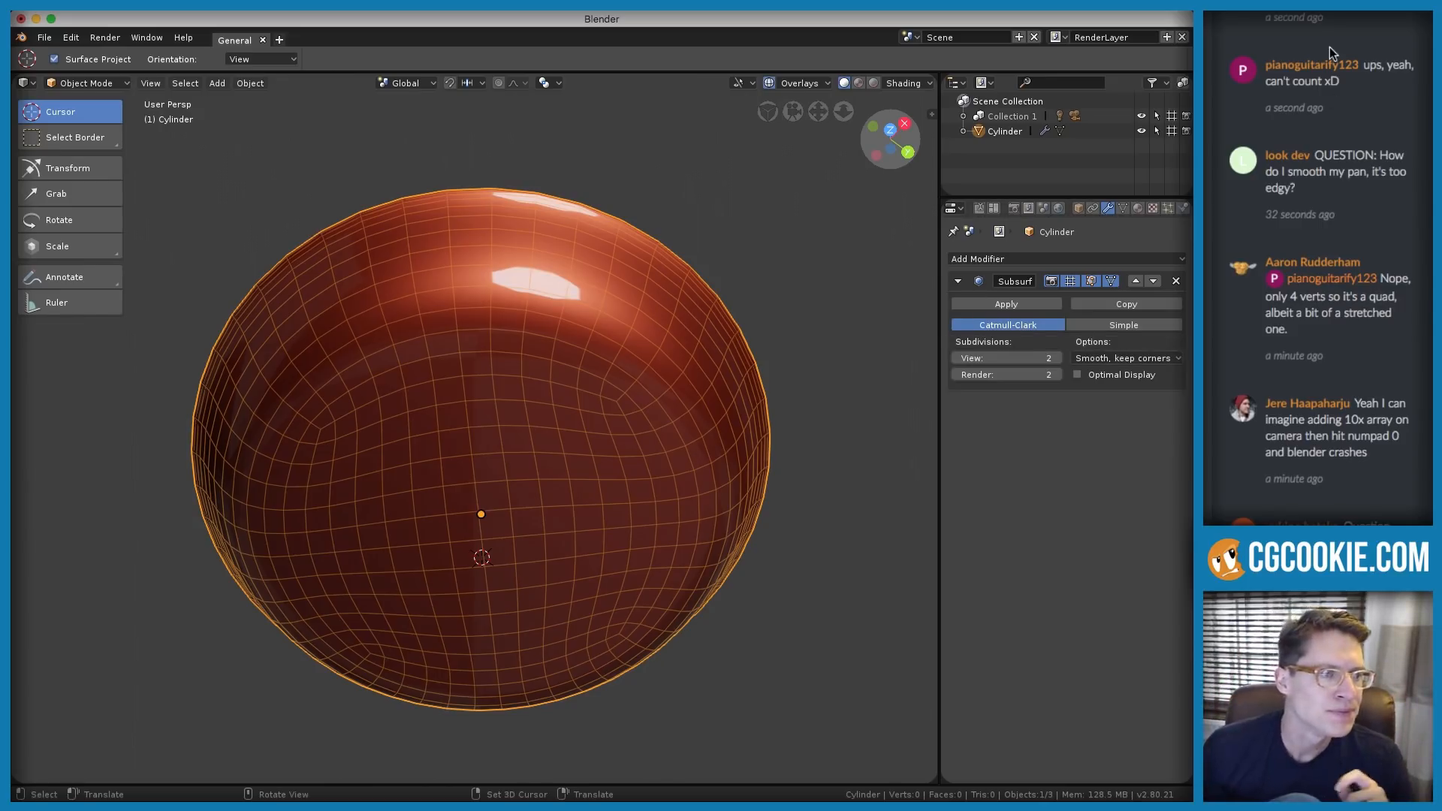
# Read the viewer's chat question about smoothing an edgy pan, highlighting its text
pyautogui.click(1345, 197)
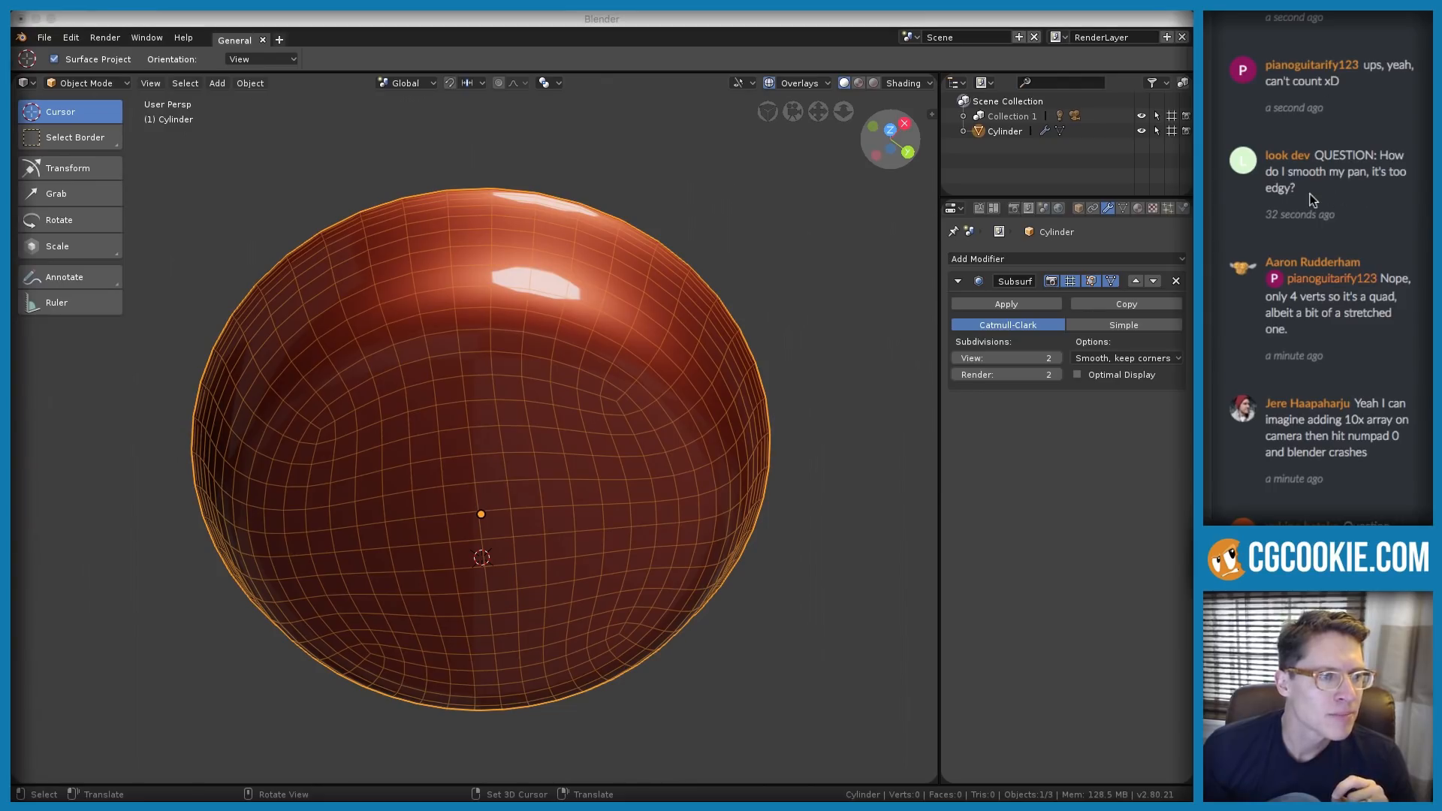
pyautogui.scroll(2, 1310, 192)
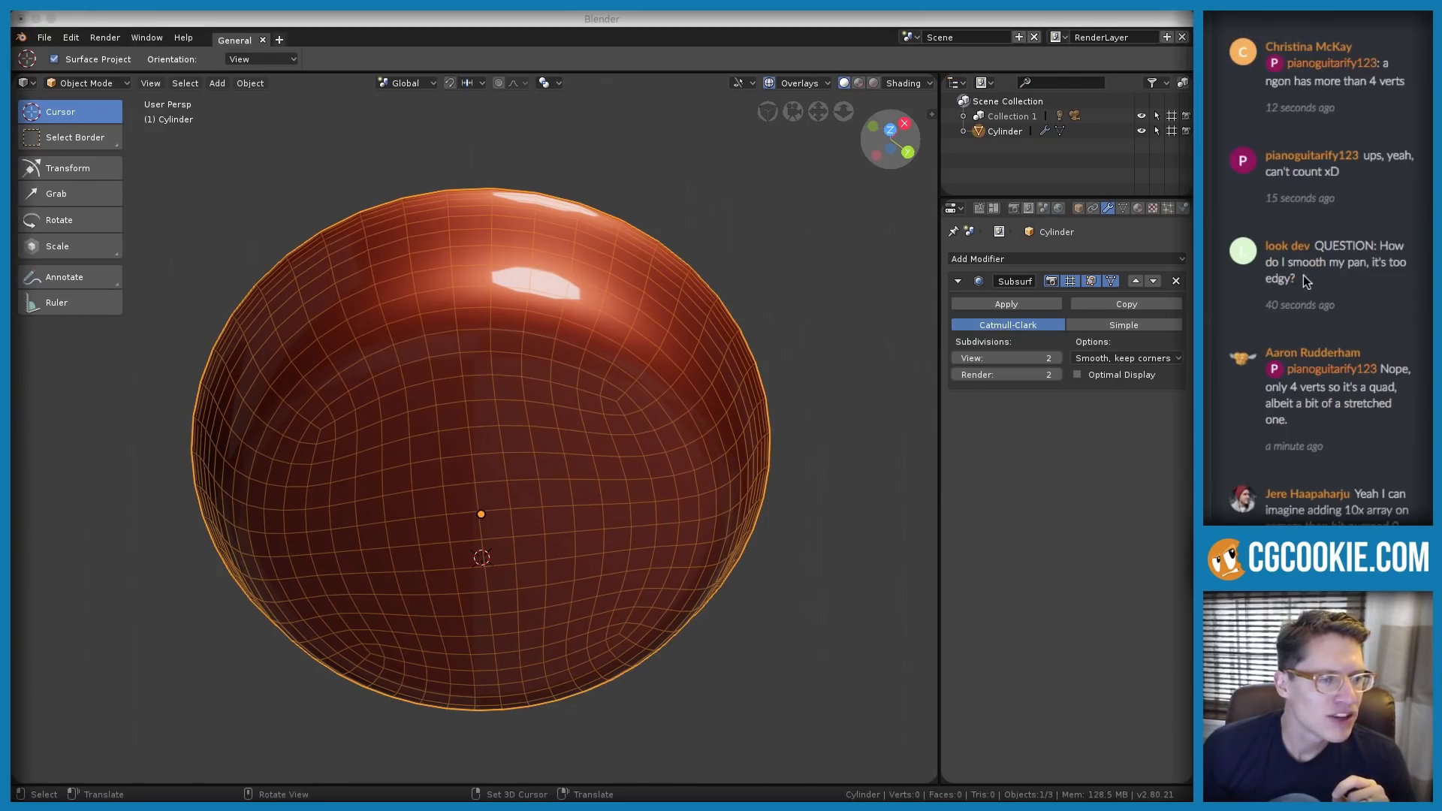
pyautogui.moveTo(1314, 277); pyautogui.dragTo(1316, 246)
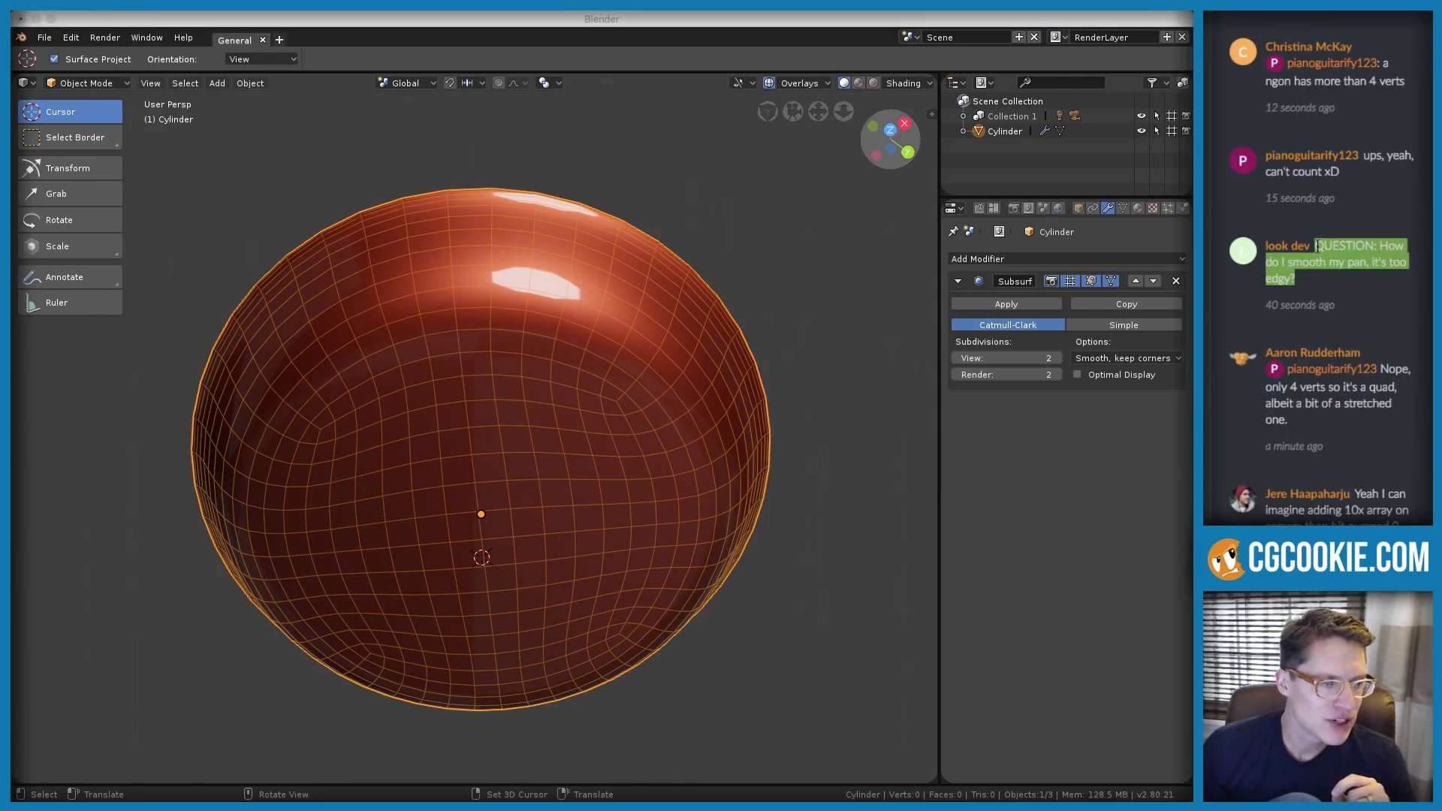
pyautogui.click(693, 230)
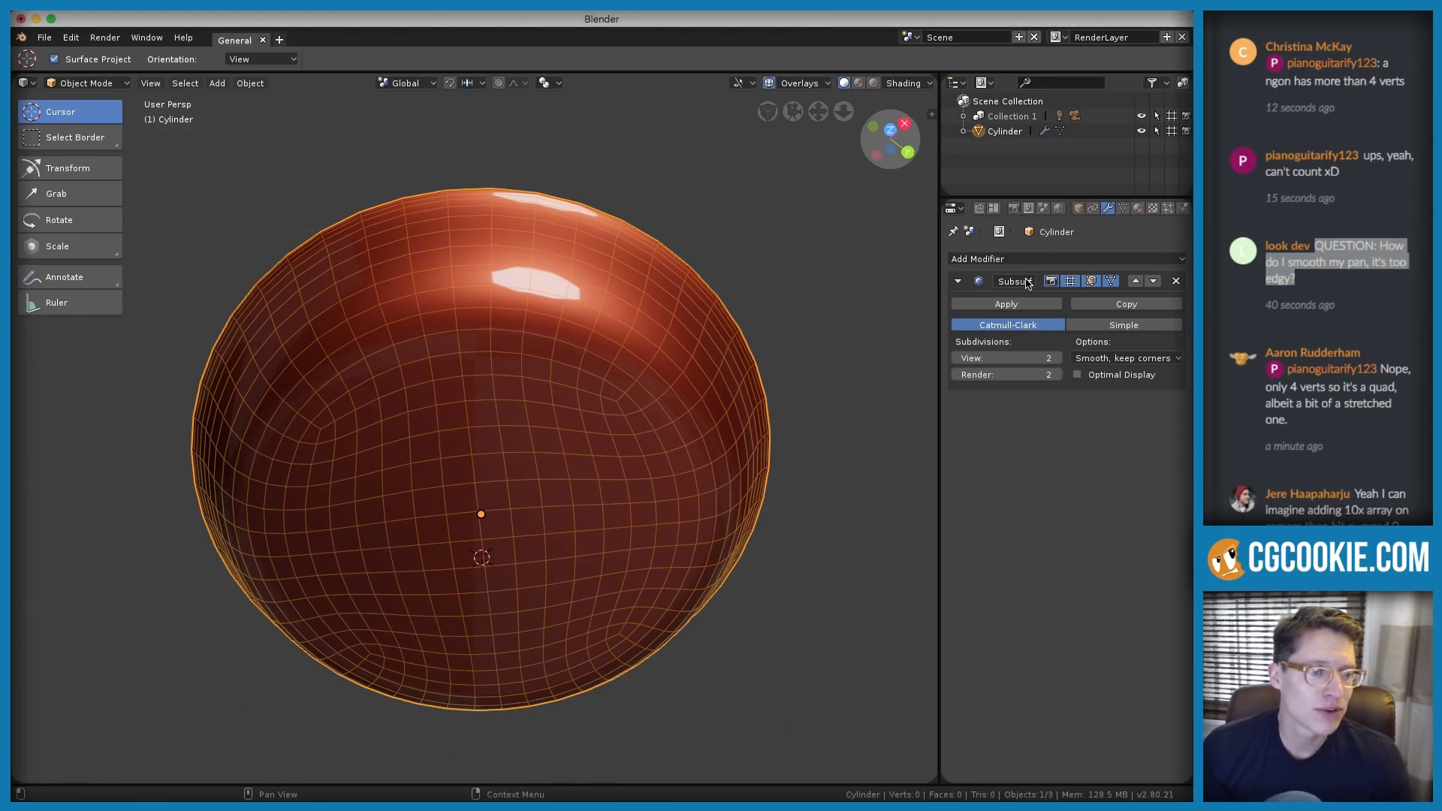
pyautogui.click(1347, 276)
# Try 3 viewport subdivisions on the bowl's Subsurf modifier and set the value back to 2
pyautogui.click(998, 272)
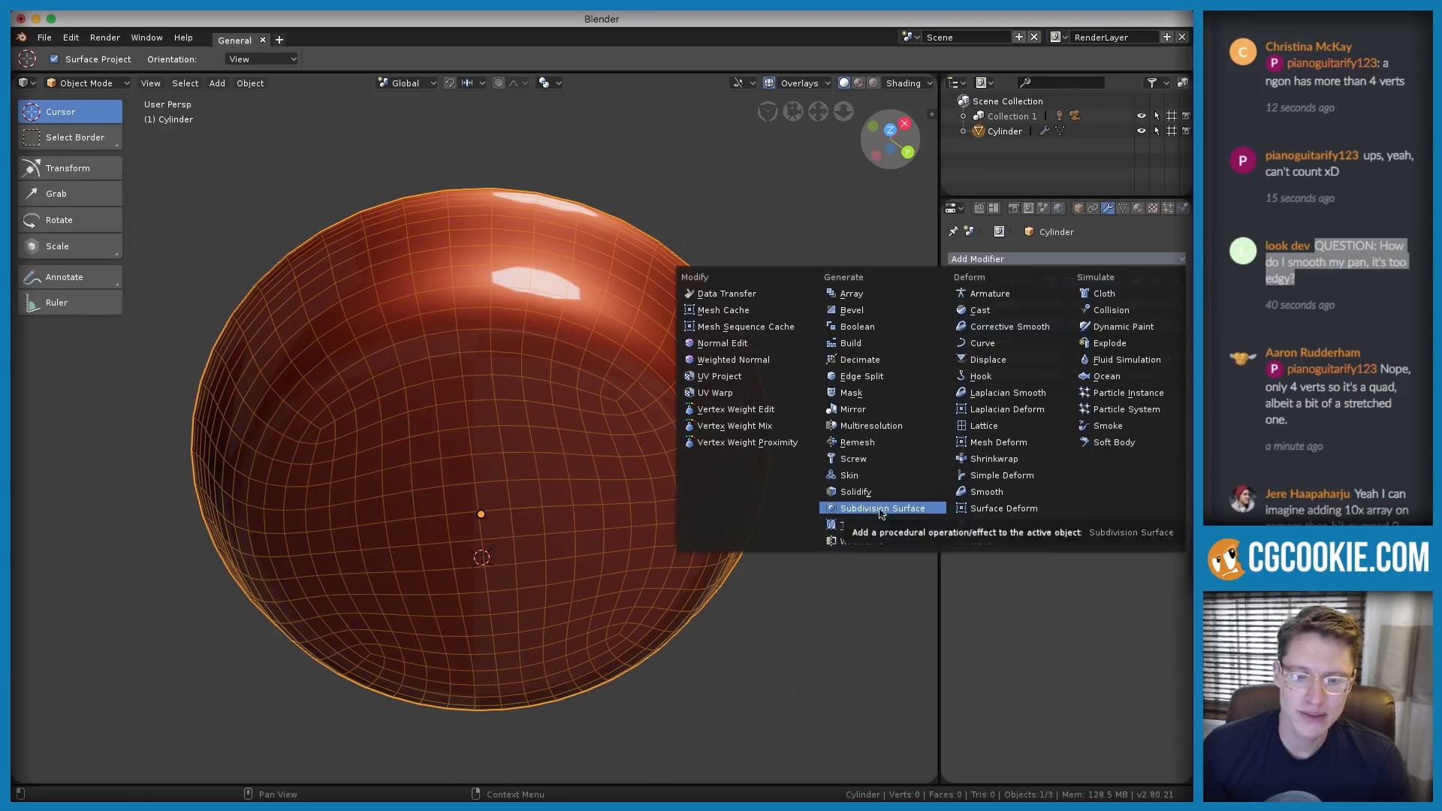
pyautogui.click(870, 511)
pyautogui.click(1041, 364)
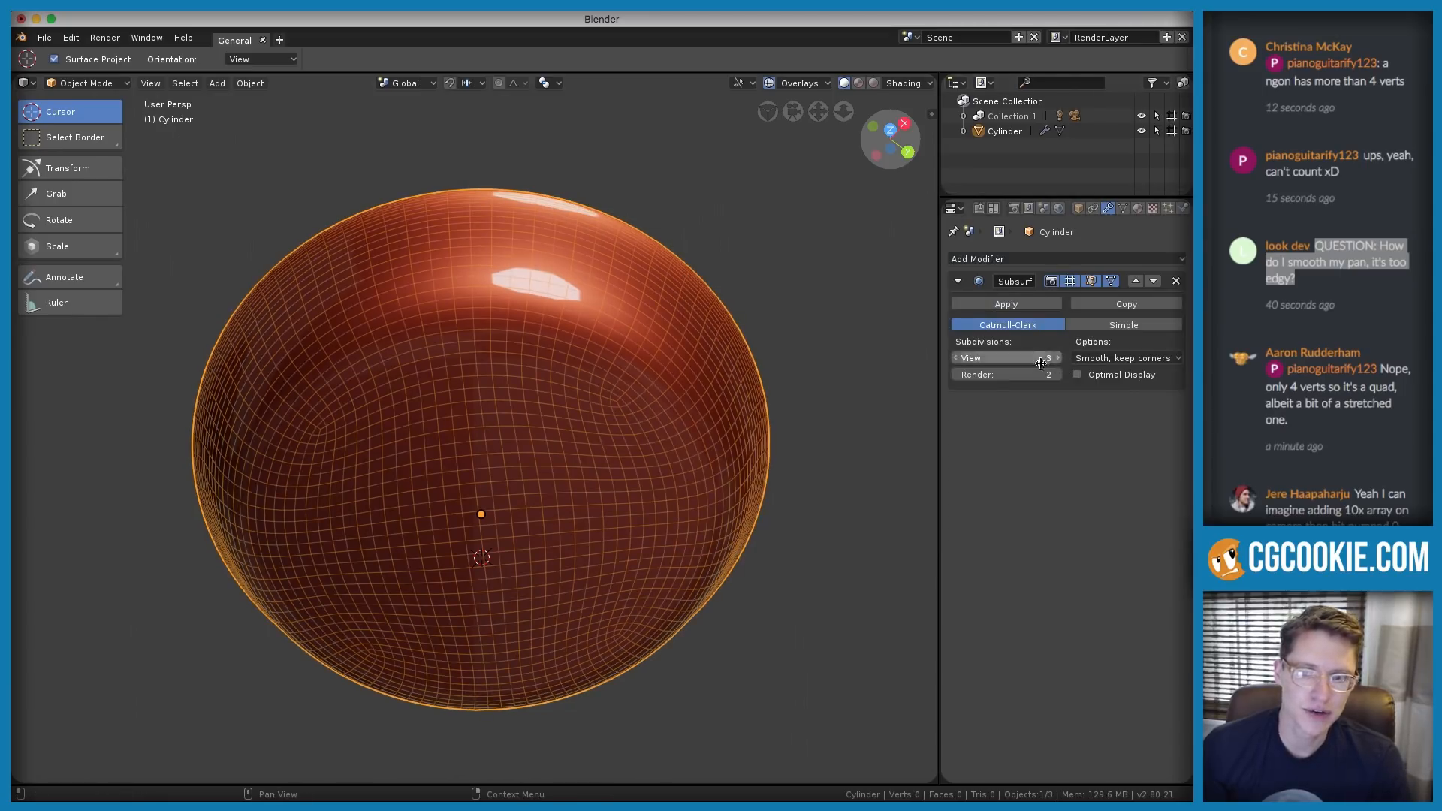
pyautogui.click(957, 363)
pyautogui.moveTo(353, 305); pyautogui.dragTo(474, 376, button='middle')
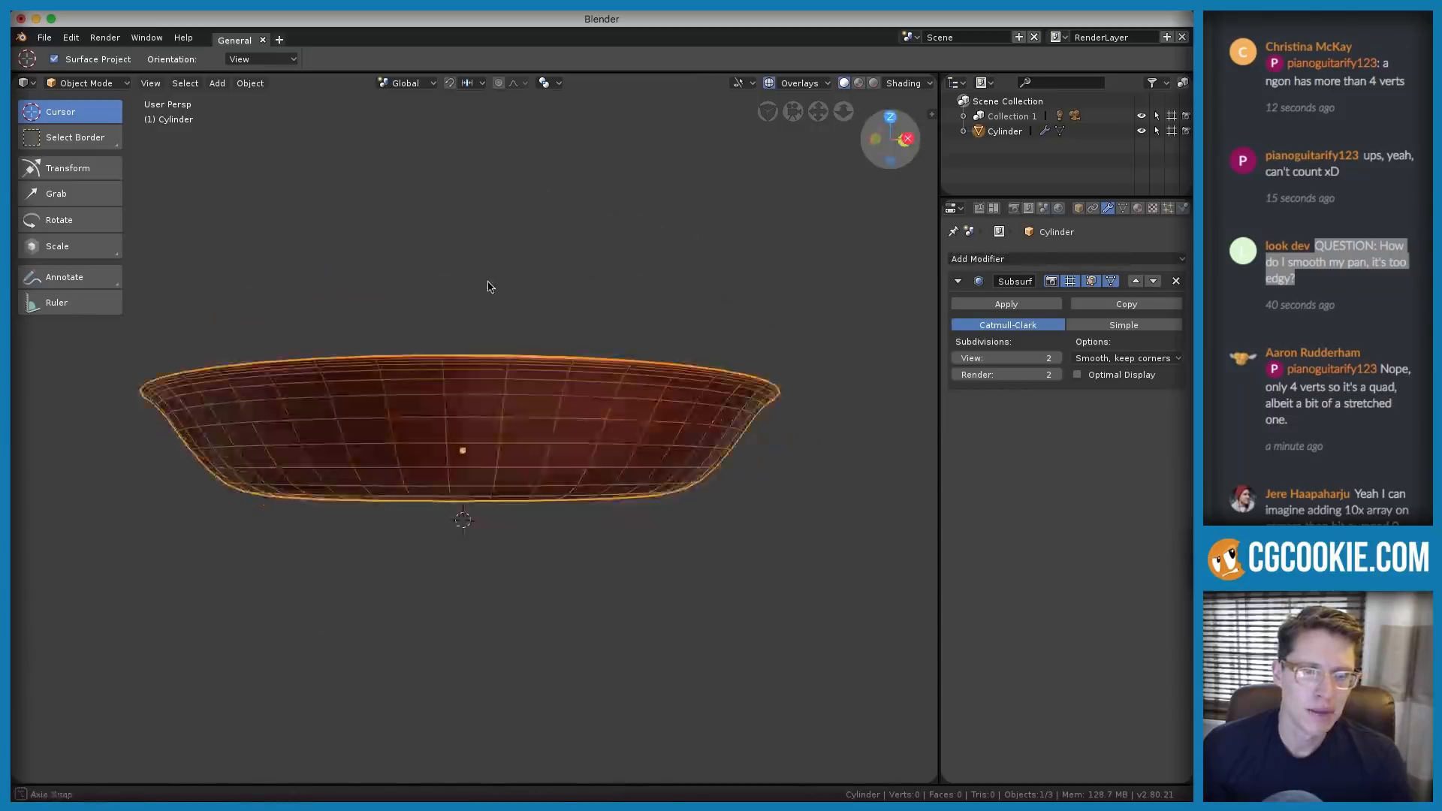
pyautogui.moveTo(487, 286); pyautogui.dragTo(511, 390, button='middle')
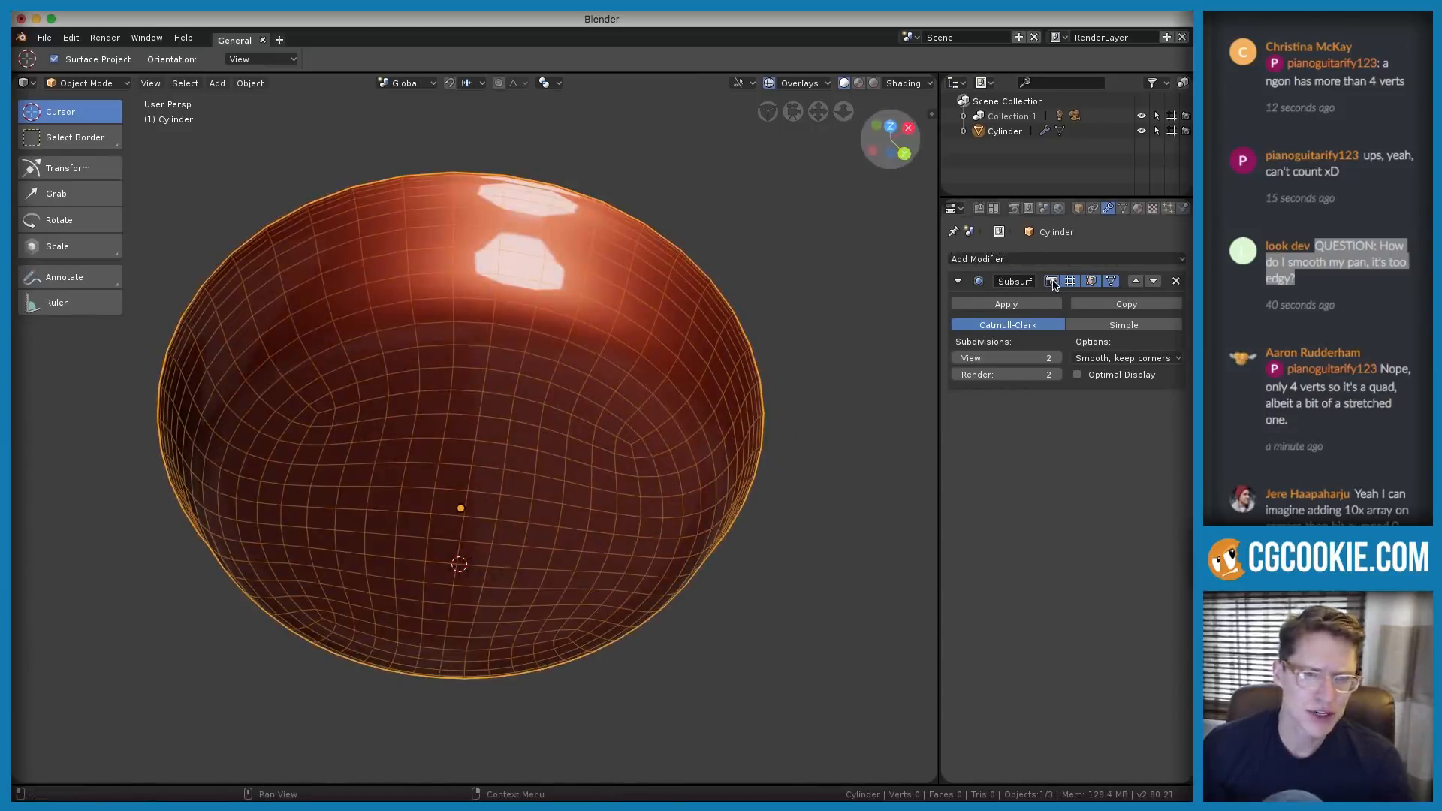
# Disable the Subsurf modifier's viewport display to examine the low-poly bowl, and re-enable it to inspect the smoothed shape
pyautogui.click(1070, 281)
pyautogui.press('Tab')
pyautogui.moveTo(509, 371); pyautogui.dragTo(512, 342, button='middle')
pyautogui.keyDown('ctrl'); pyautogui.moveTo(512, 342); pyautogui.dragTo(540, 476, button='middle'); pyautogui.keyUp('ctrl')
pyautogui.press('Tab')
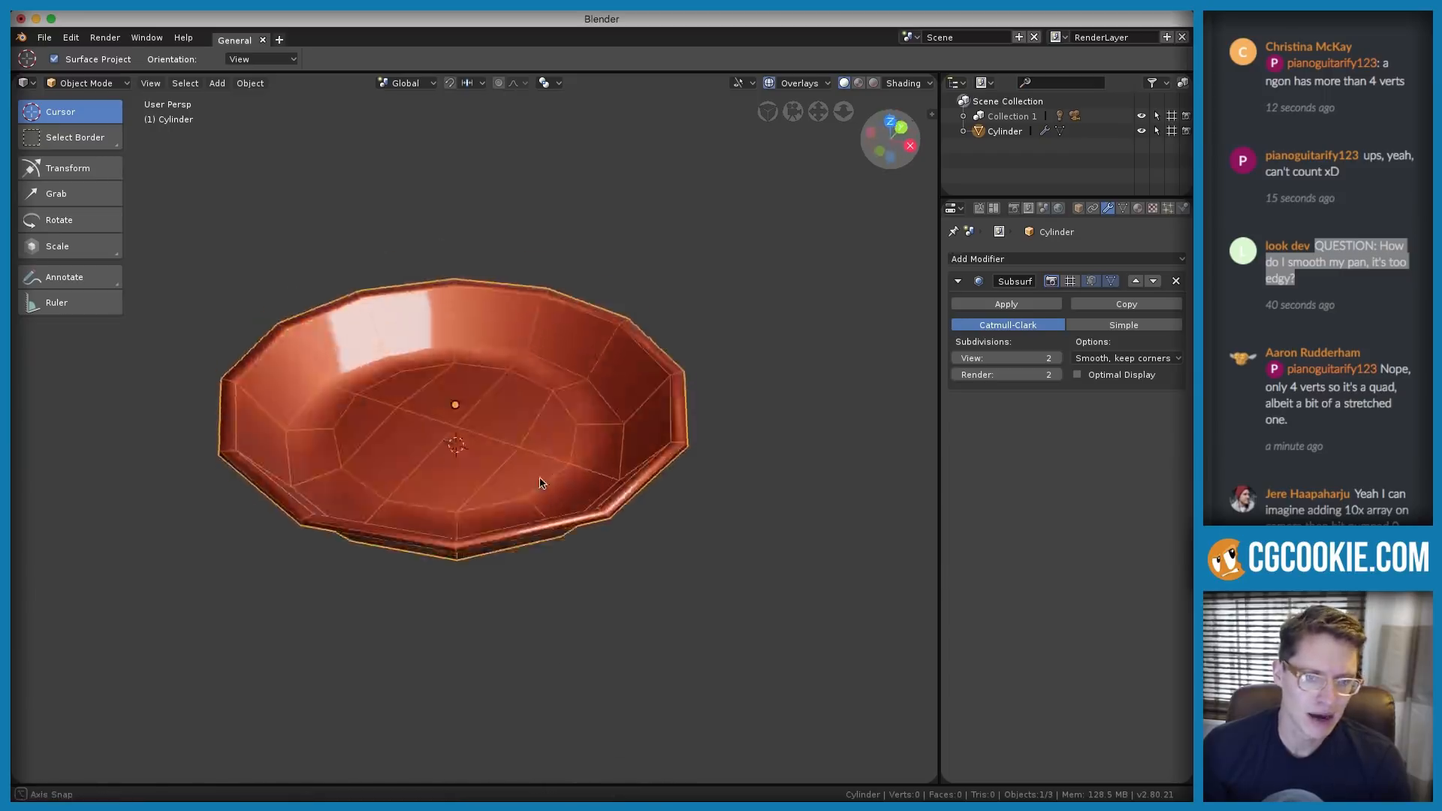
pyautogui.scroll(2, 539, 493)
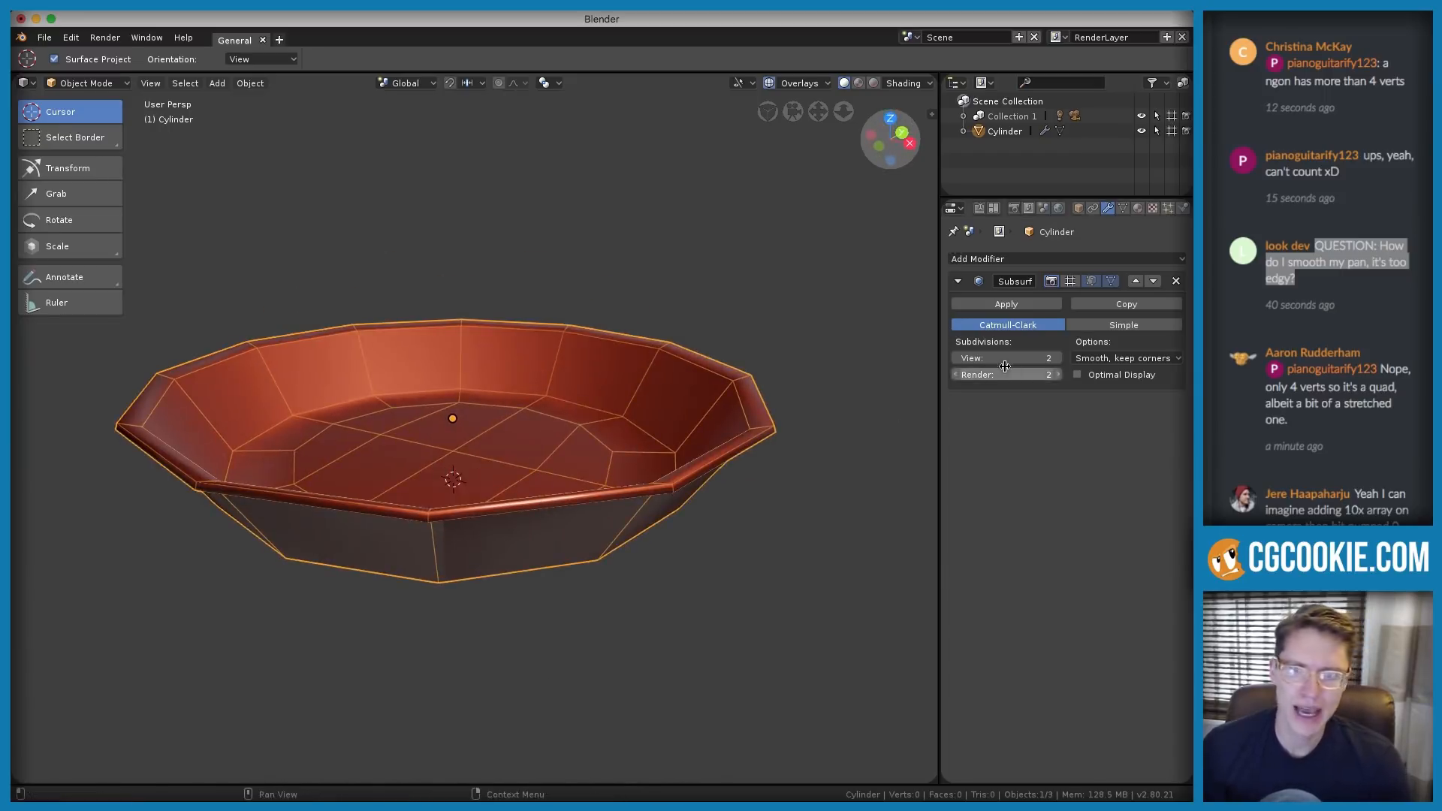
pyautogui.click(1070, 281)
pyautogui.moveTo(624, 352); pyautogui.dragTo(585, 206, button='middle')
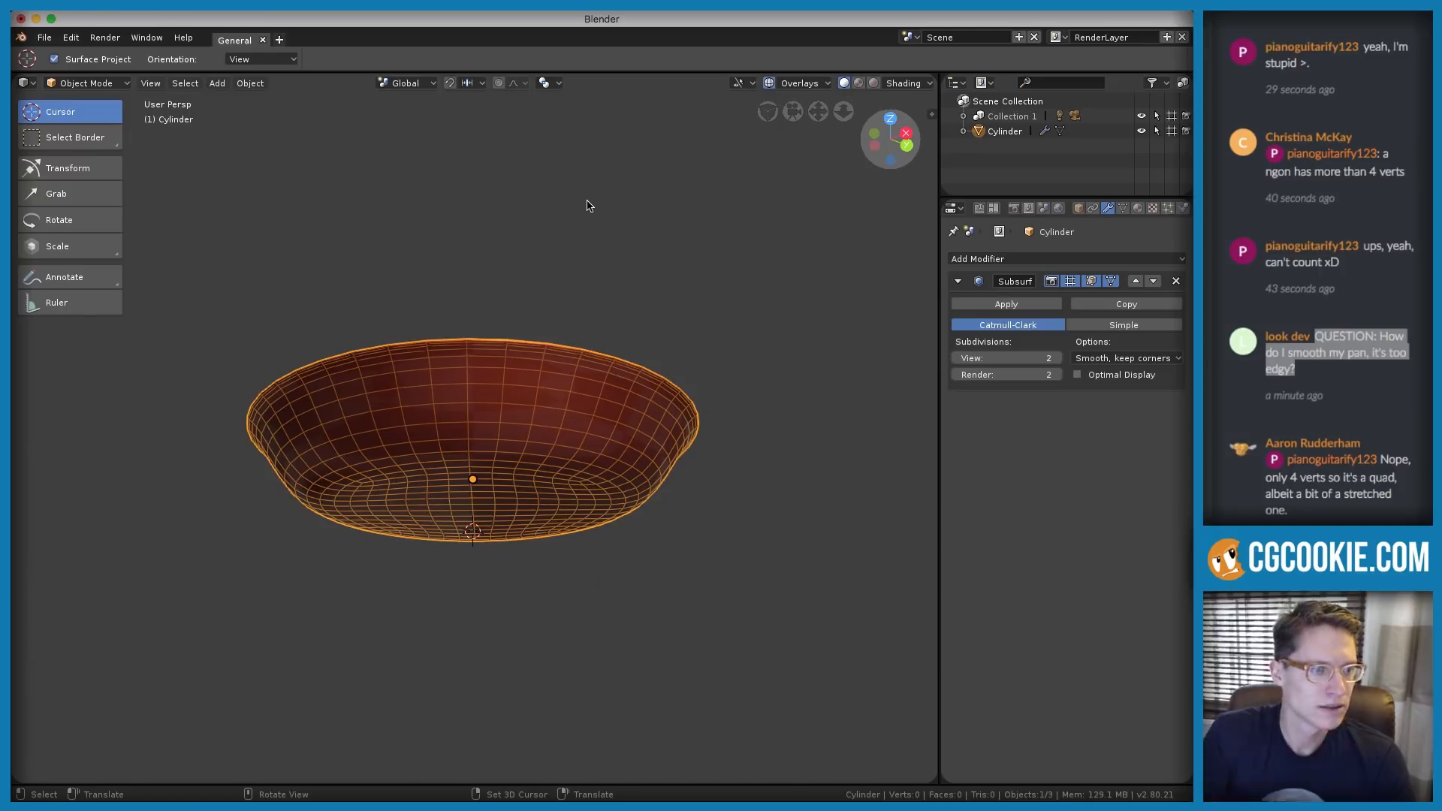
pyautogui.moveTo(659, 195); pyautogui.dragTo(573, 356, button='middle')
pyautogui.moveTo(638, 252); pyautogui.dragTo(745, 266, button='middle')
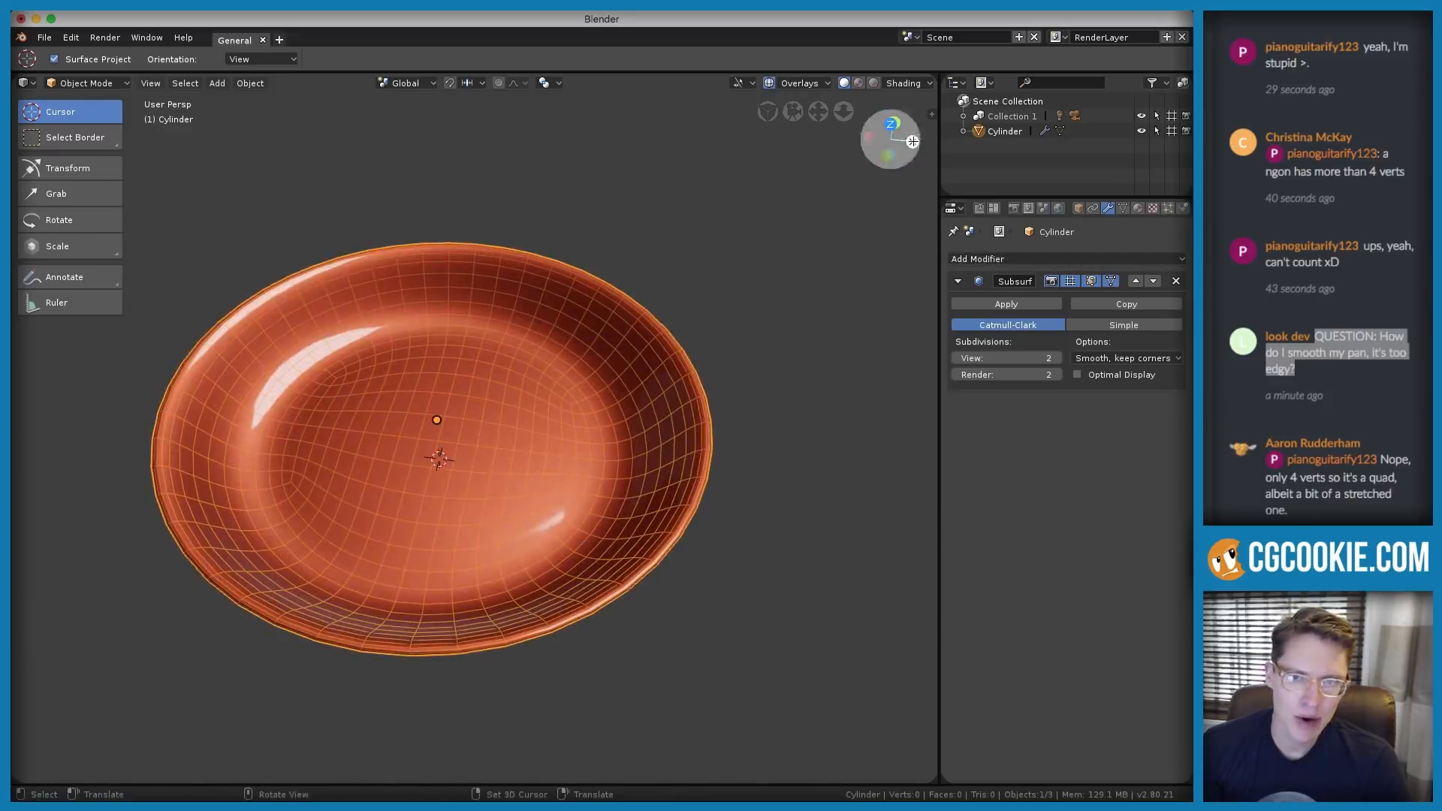
# Sketch a pan handle beside the bowl with annotation strokes and delete the annotation
pyautogui.scroll(-2, 654, 510)
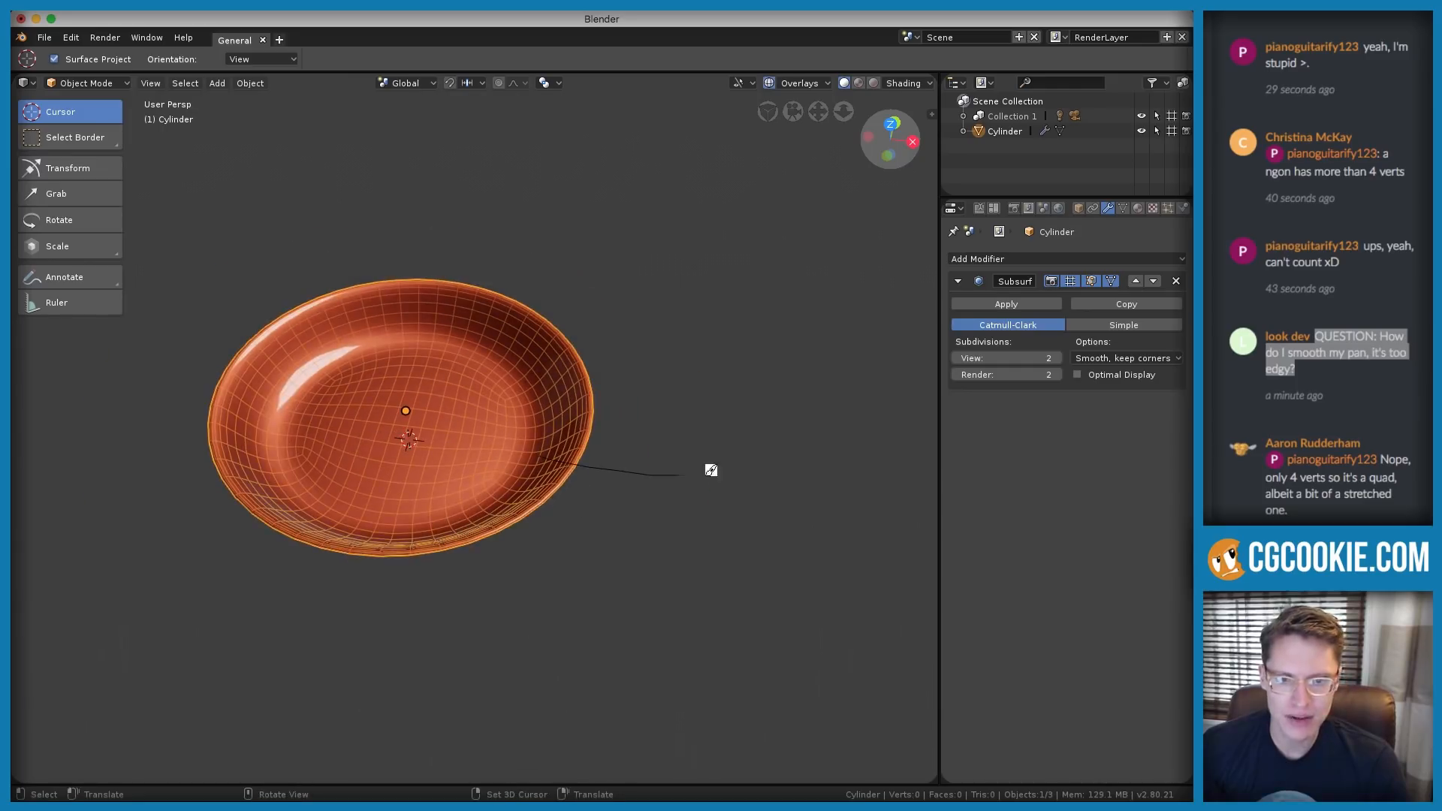
pyautogui.moveTo(627, 436); pyautogui.dragTo(806, 437)
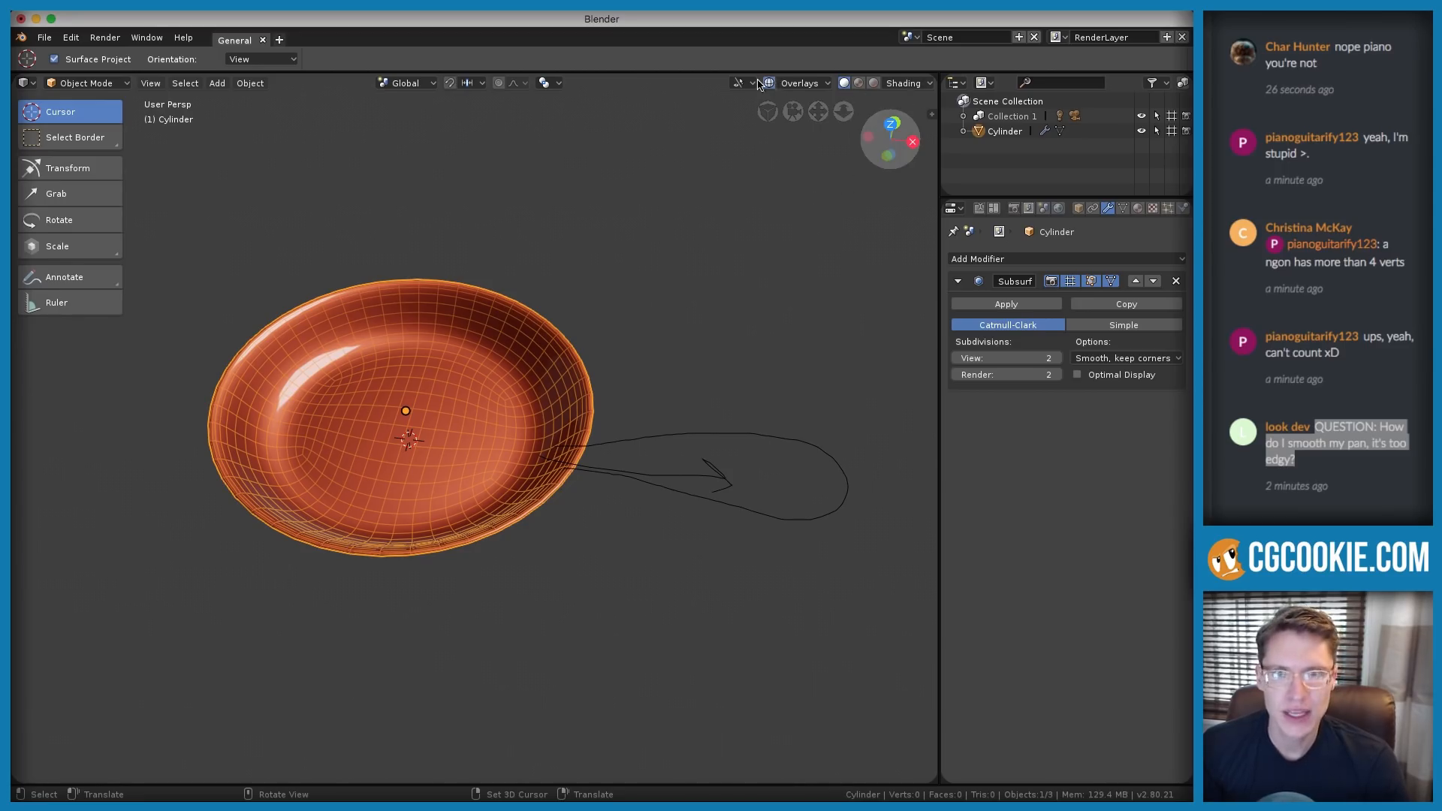
pyautogui.press('n')
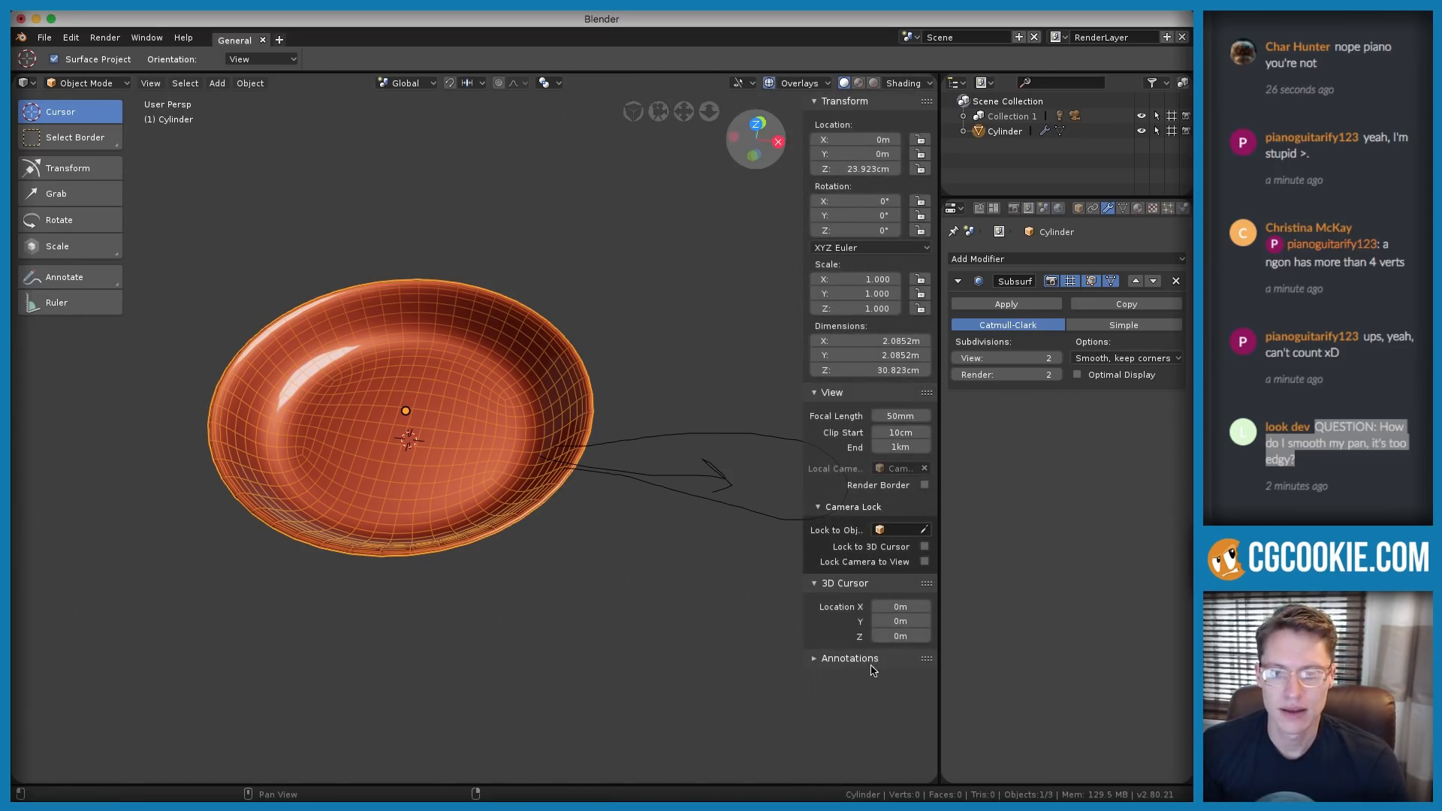
pyautogui.click(875, 661)
pyautogui.click(923, 718)
pyautogui.press('n')
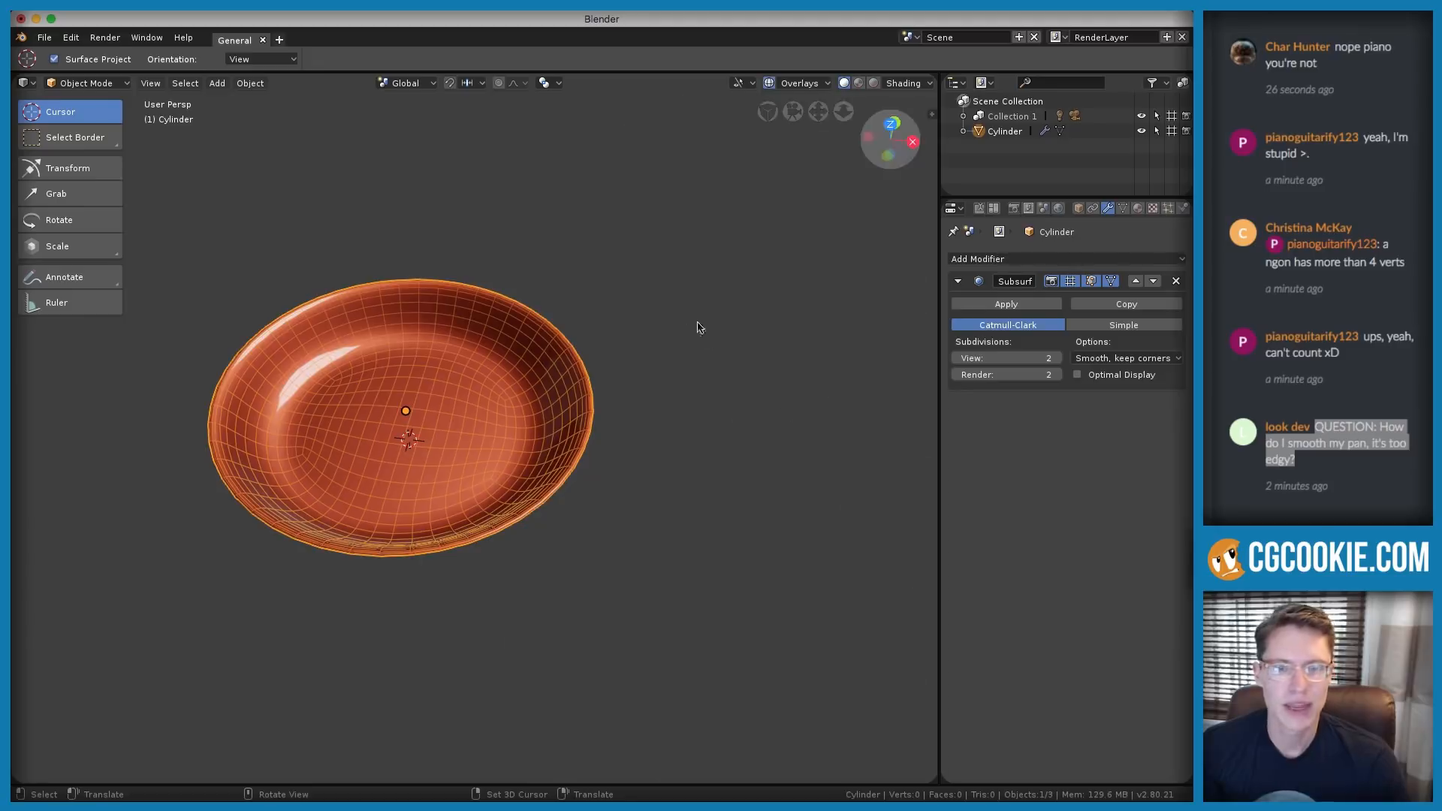
# In Edit Mode, select a single quad face on the bowl's outer side wall
pyautogui.moveTo(695, 323)
pyautogui.mouseDown(button='middle')
pyautogui.moveTo(579, 331)
pyautogui.moveTo(610, 394)
pyautogui.moveTo(551, 441)
pyautogui.moveTo(541, 375)
pyautogui.moveTo(508, 392)
pyautogui.moveTo(478, 358)
pyautogui.mouseUp(button='middle')
pyautogui.press('Tab')
pyautogui.hotkey('ctrl', 'Tab')
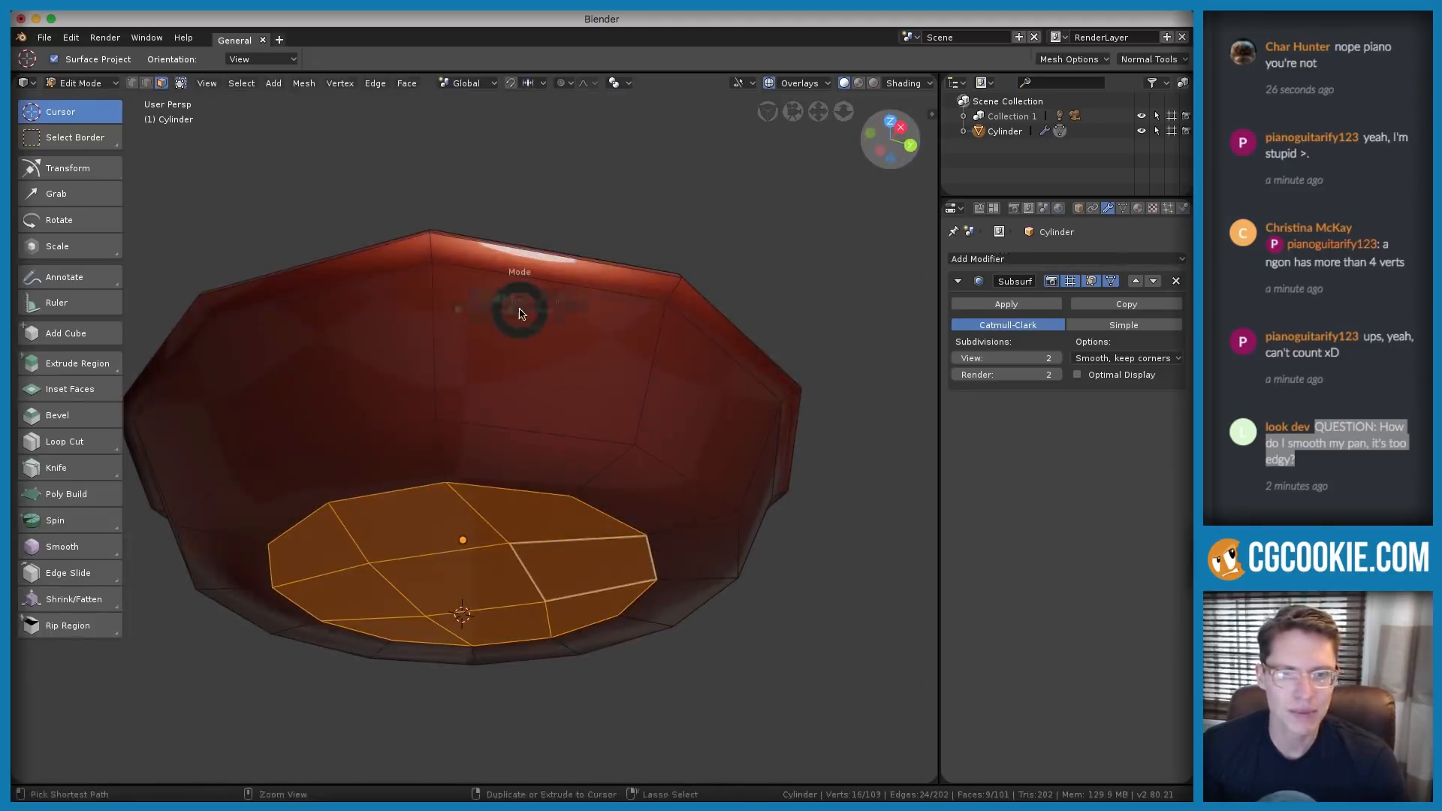
pyautogui.press('Escape')
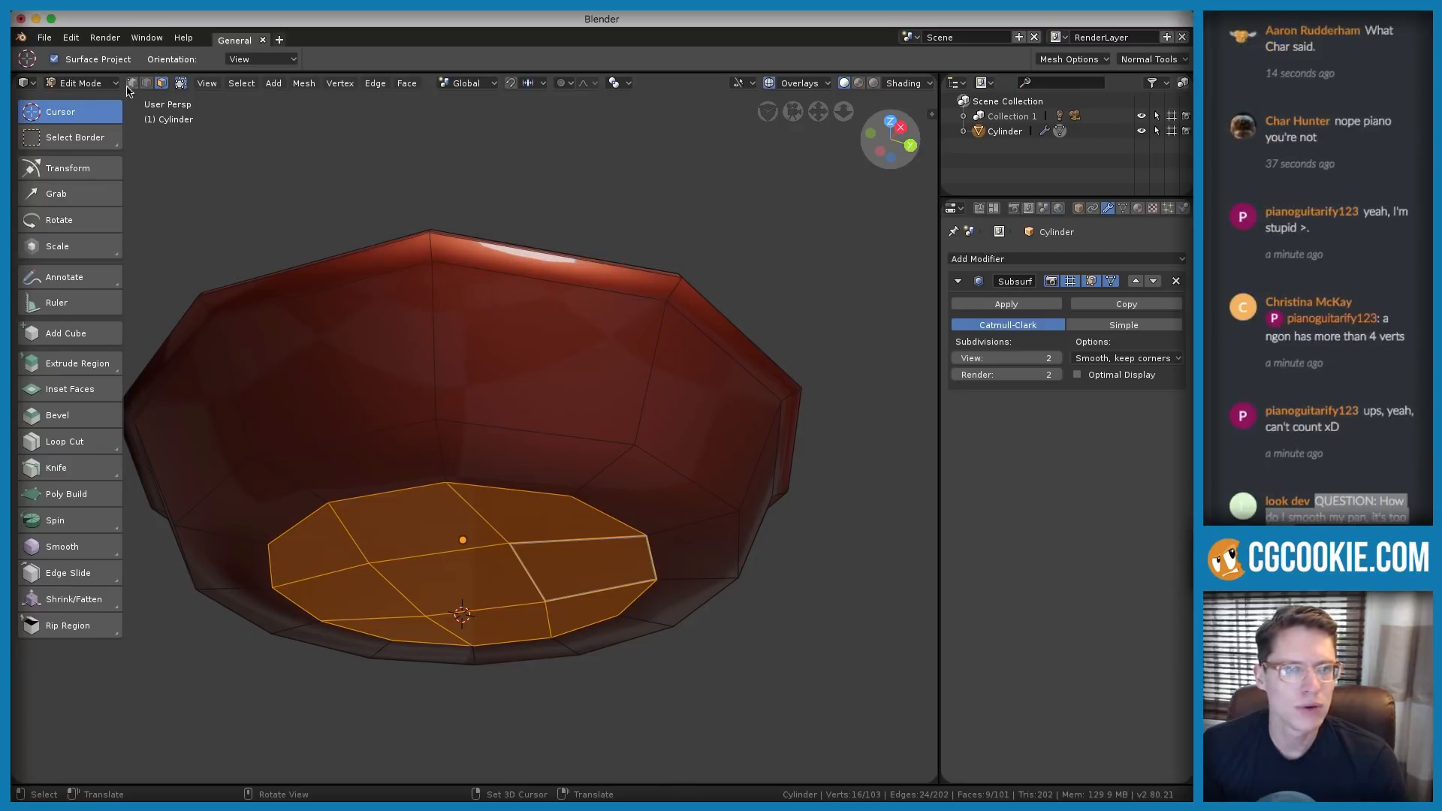
pyautogui.click(476, 351)
pyautogui.moveTo(475, 351); pyautogui.dragTo(529, 319, button='middle')
pyautogui.scroll(2, 615, 328)
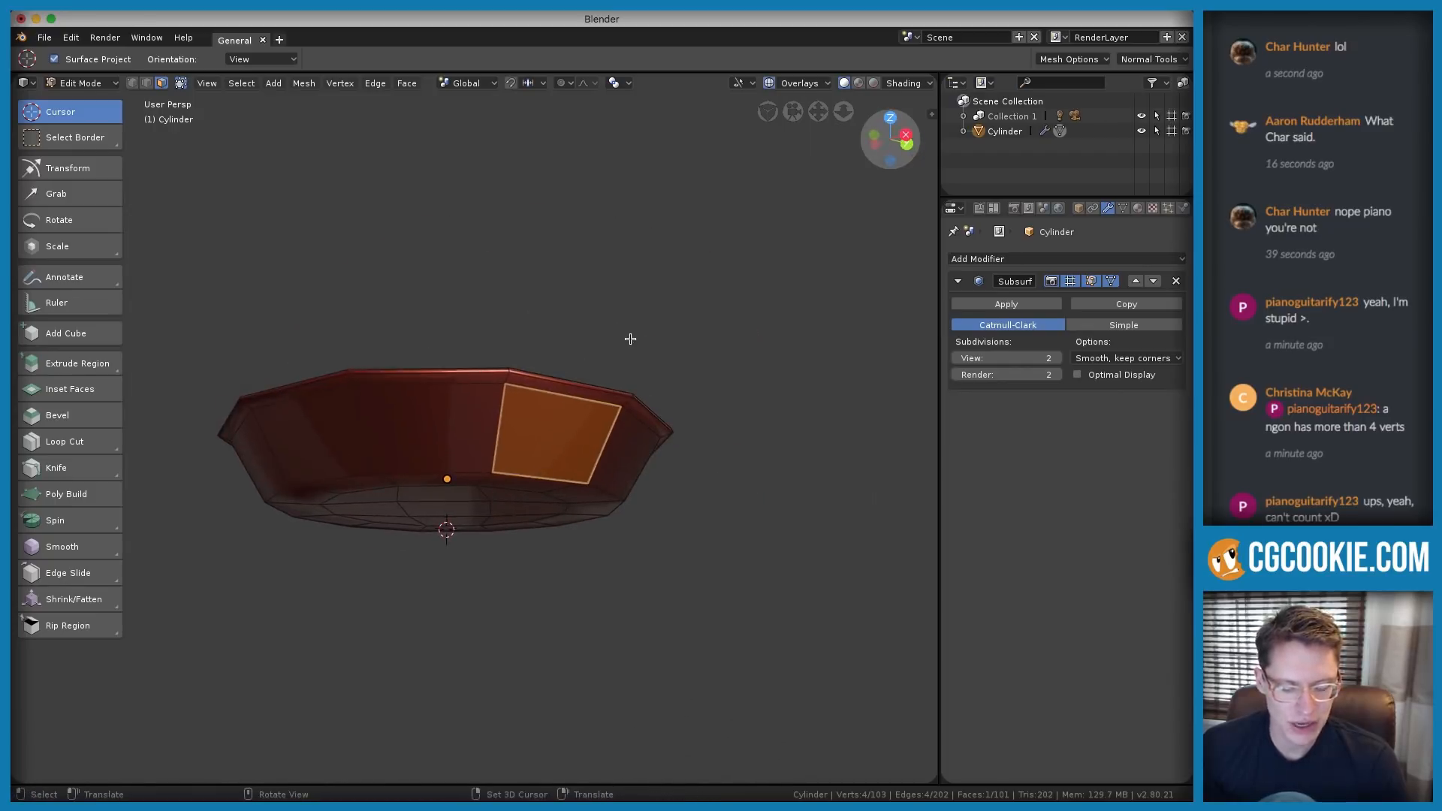
# Duplicate the selected side-wall face in place, leaving the copy at its original position
pyautogui.hotkey('shift', 'd')
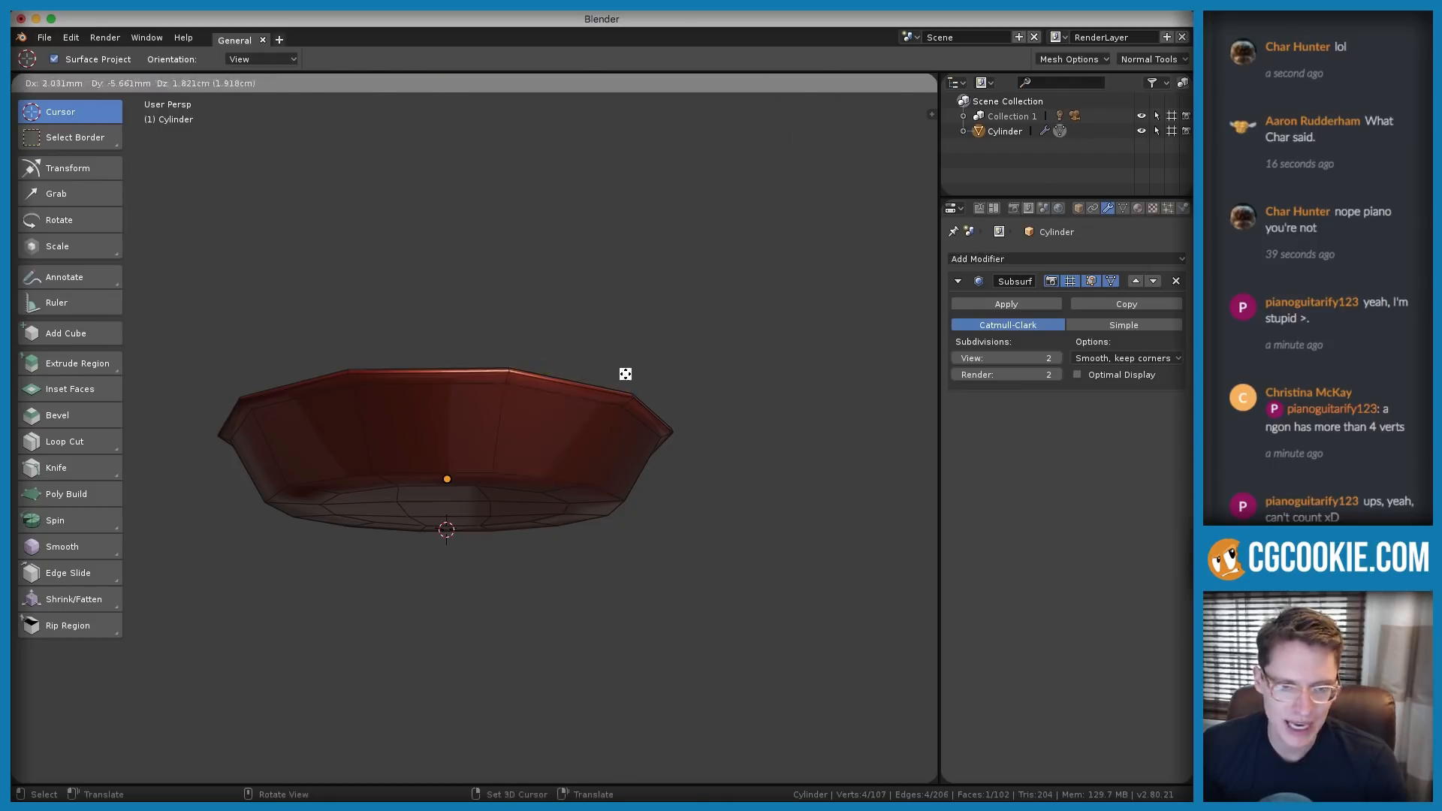
pyautogui.rightClick(624, 373)
pyautogui.scroll(1, 680, 373)
pyautogui.moveTo(680, 372); pyautogui.dragTo(740, 363, button='middle')
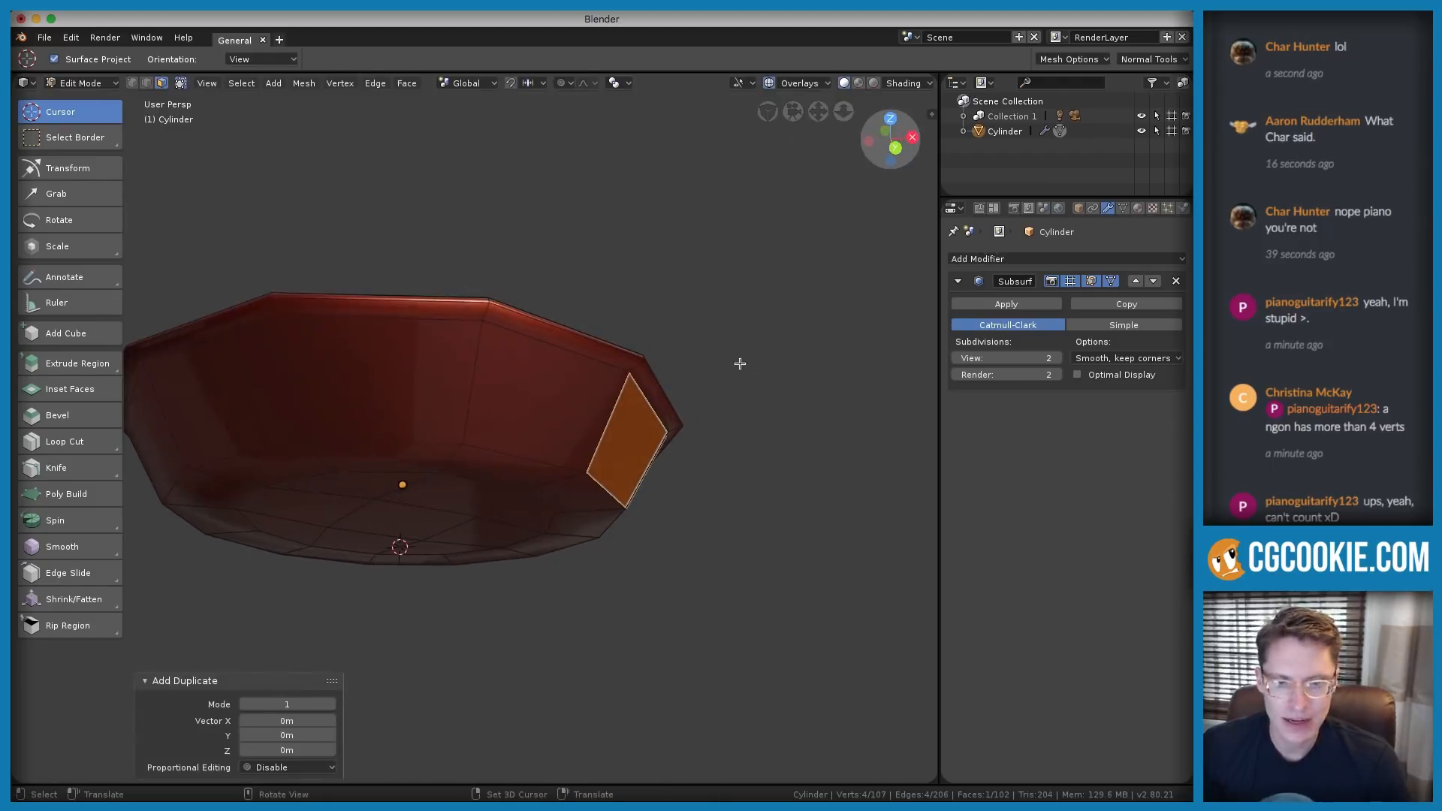
pyautogui.press('g')
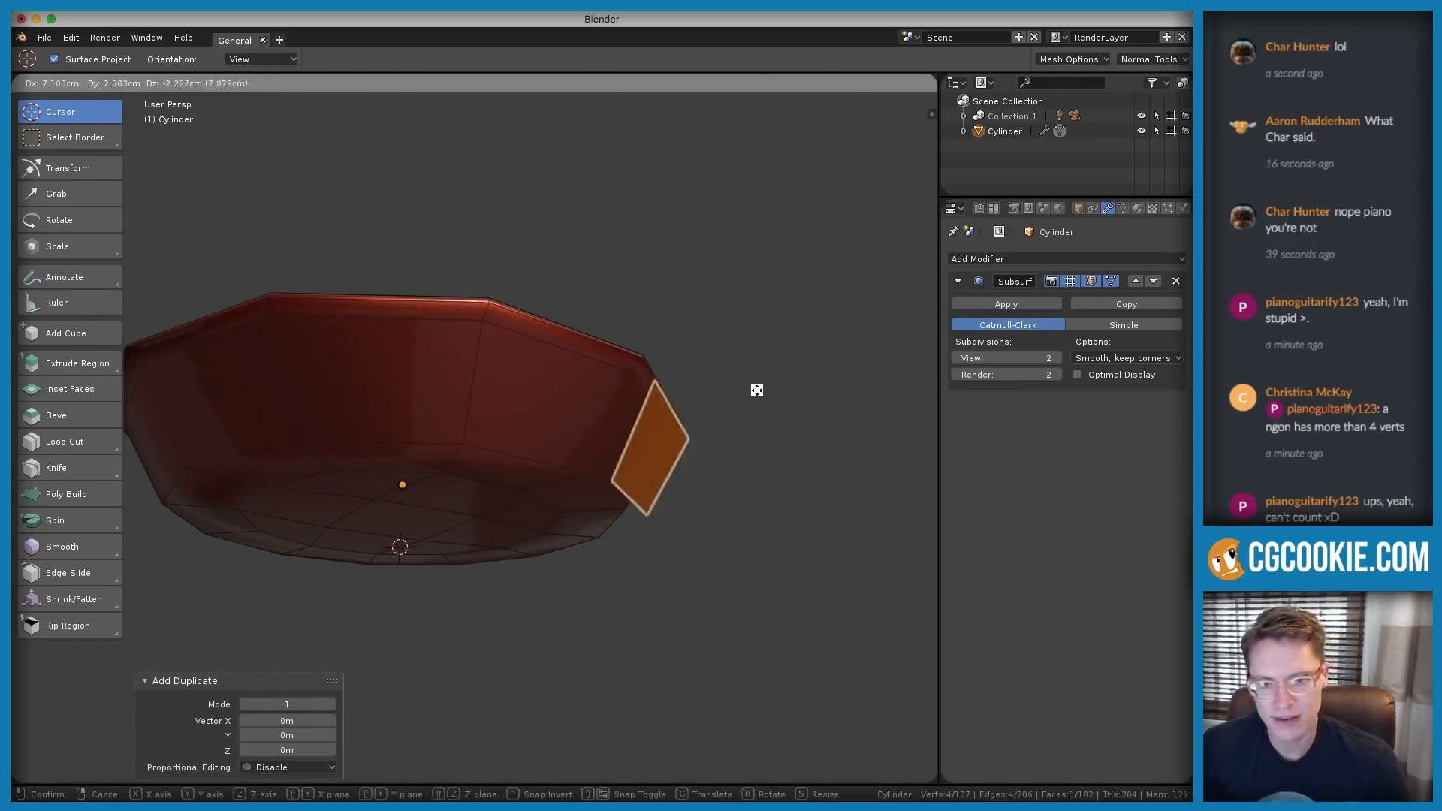
pyautogui.rightClick(787, 332)
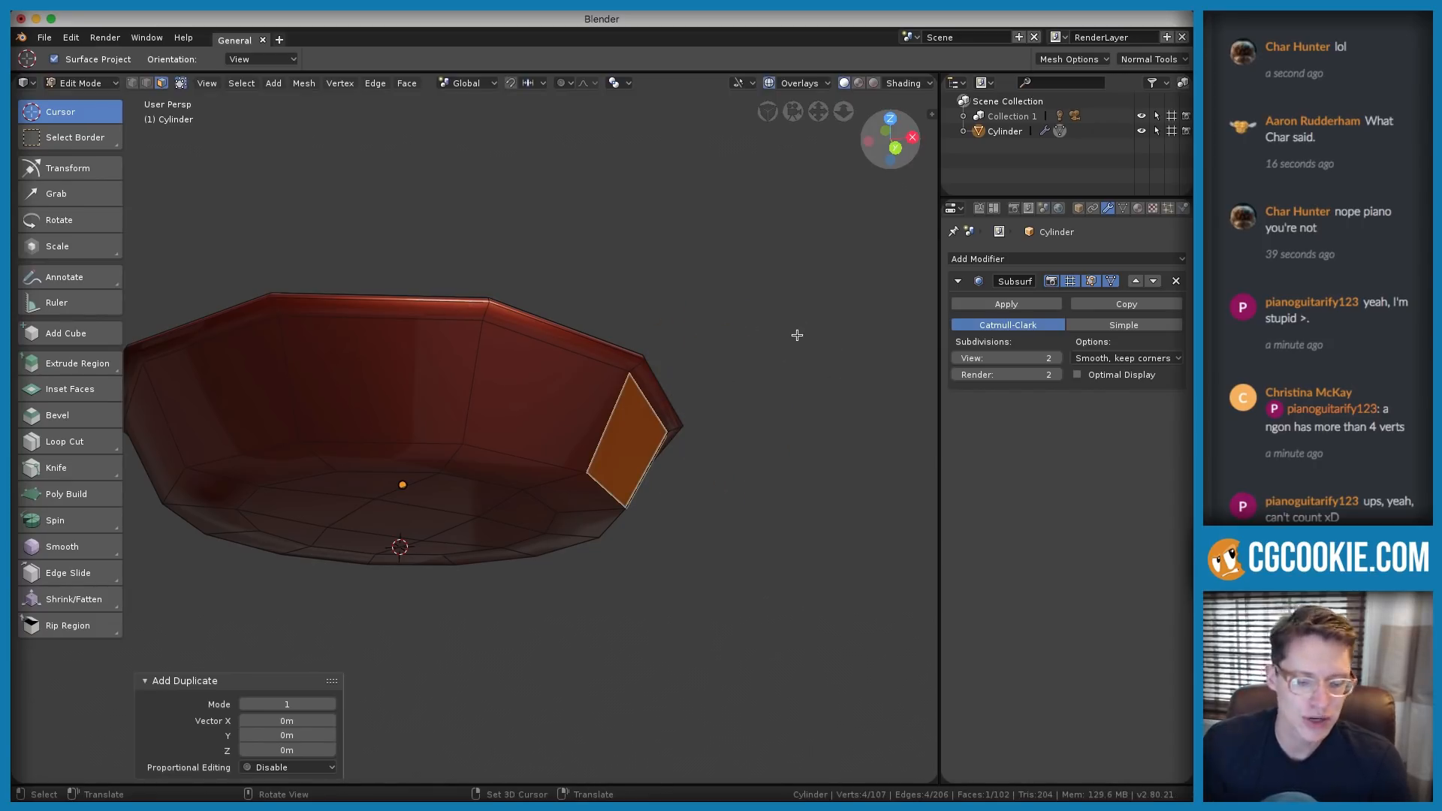
pyautogui.press('g')
pyautogui.rightClick(703, 327)
pyautogui.moveTo(703, 328); pyautogui.dragTo(778, 322, button='middle')
pyautogui.press('e')
pyautogui.rightClick(785, 318)
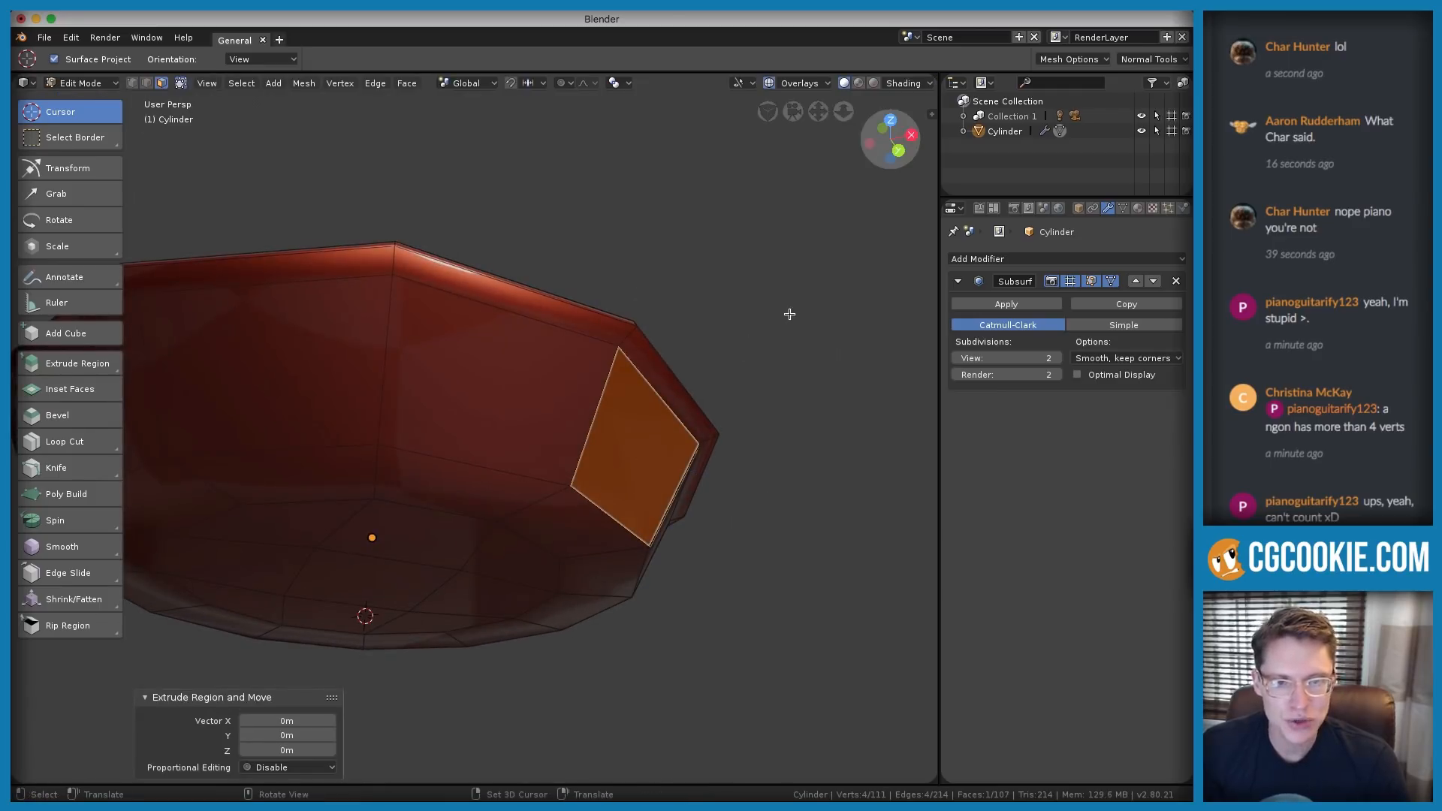
pyautogui.hotkey('ctrl', 'z')
# Extrude the duplicated face outward along its normal by 2.72 cm
pyautogui.moveTo(794, 320); pyautogui.dragTo(822, 316, button='middle')
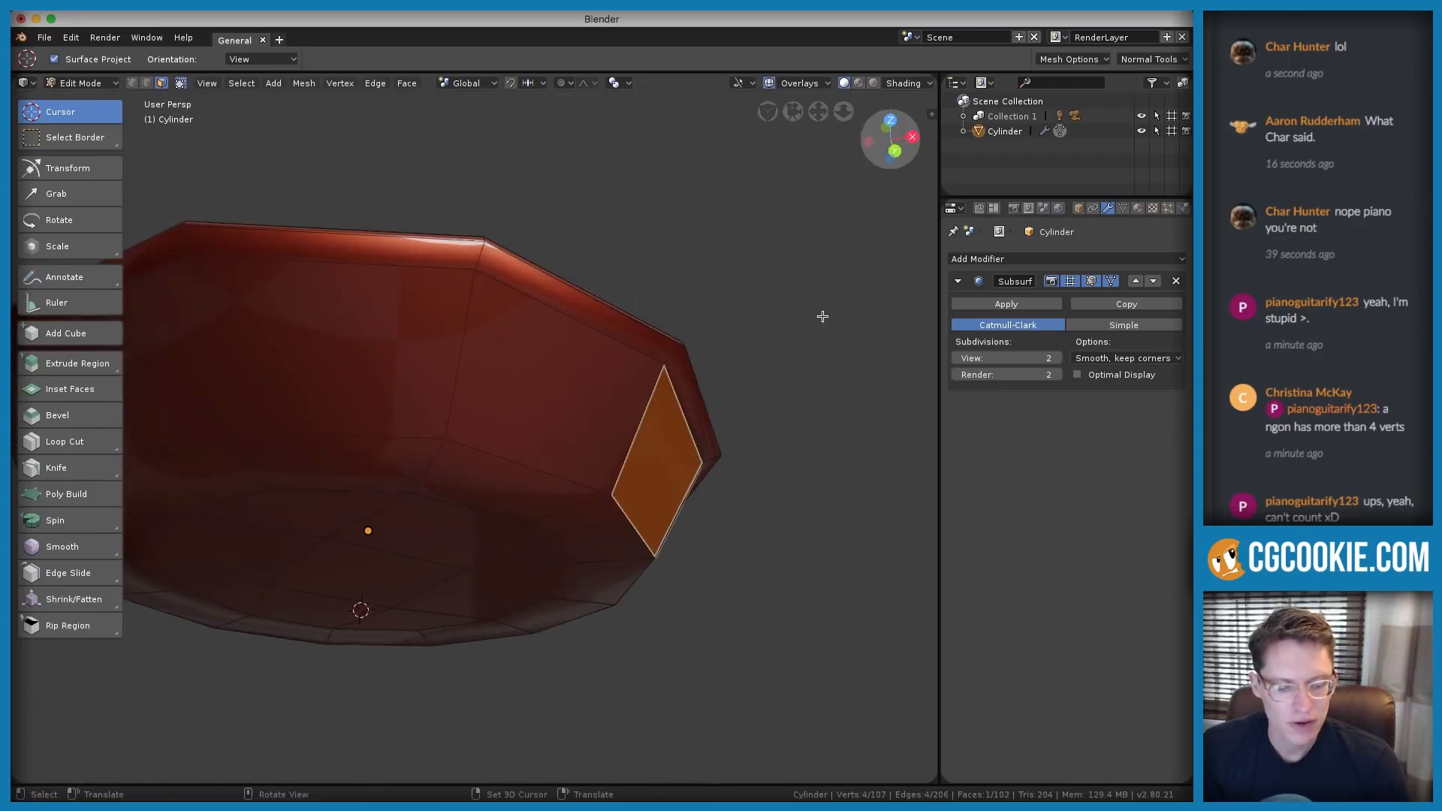
pyautogui.press('e')
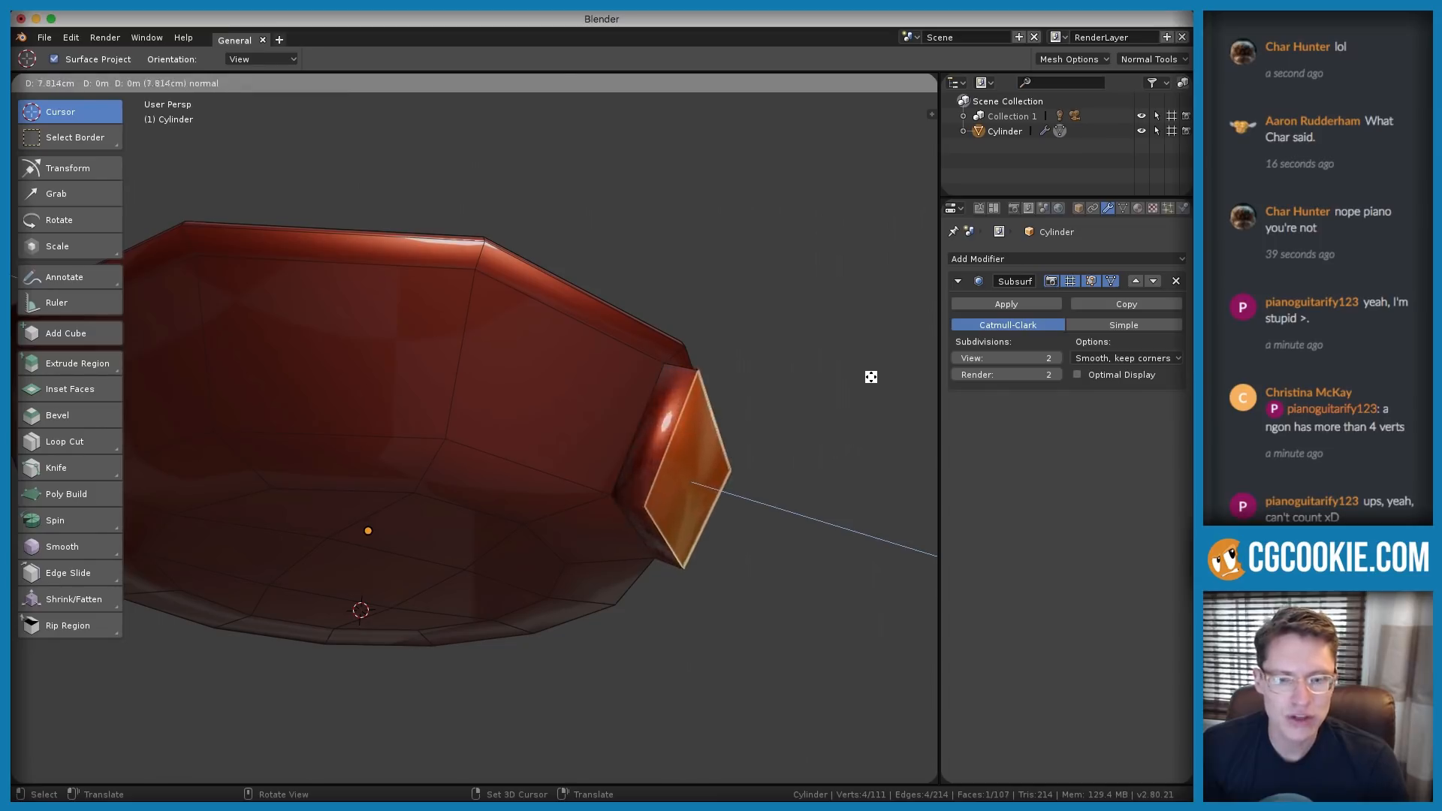
pyautogui.click(862, 339)
# Select all geometry linked to the extruded block and try moving it away from the bowl
pyautogui.hotkey('ctrl', 'l')
pyautogui.moveTo(773, 348); pyautogui.dragTo(775, 364, button='middle')
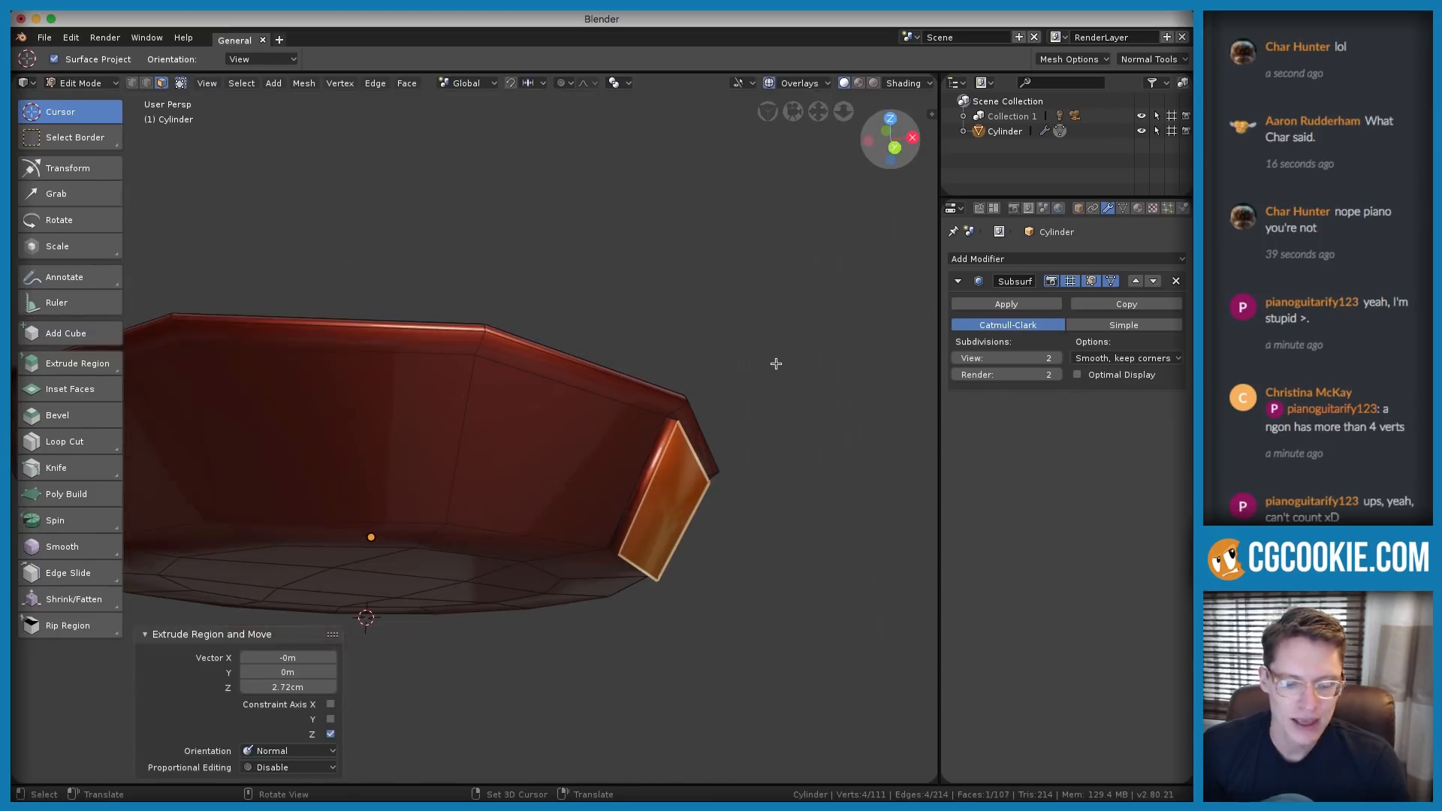
pyautogui.press('g')
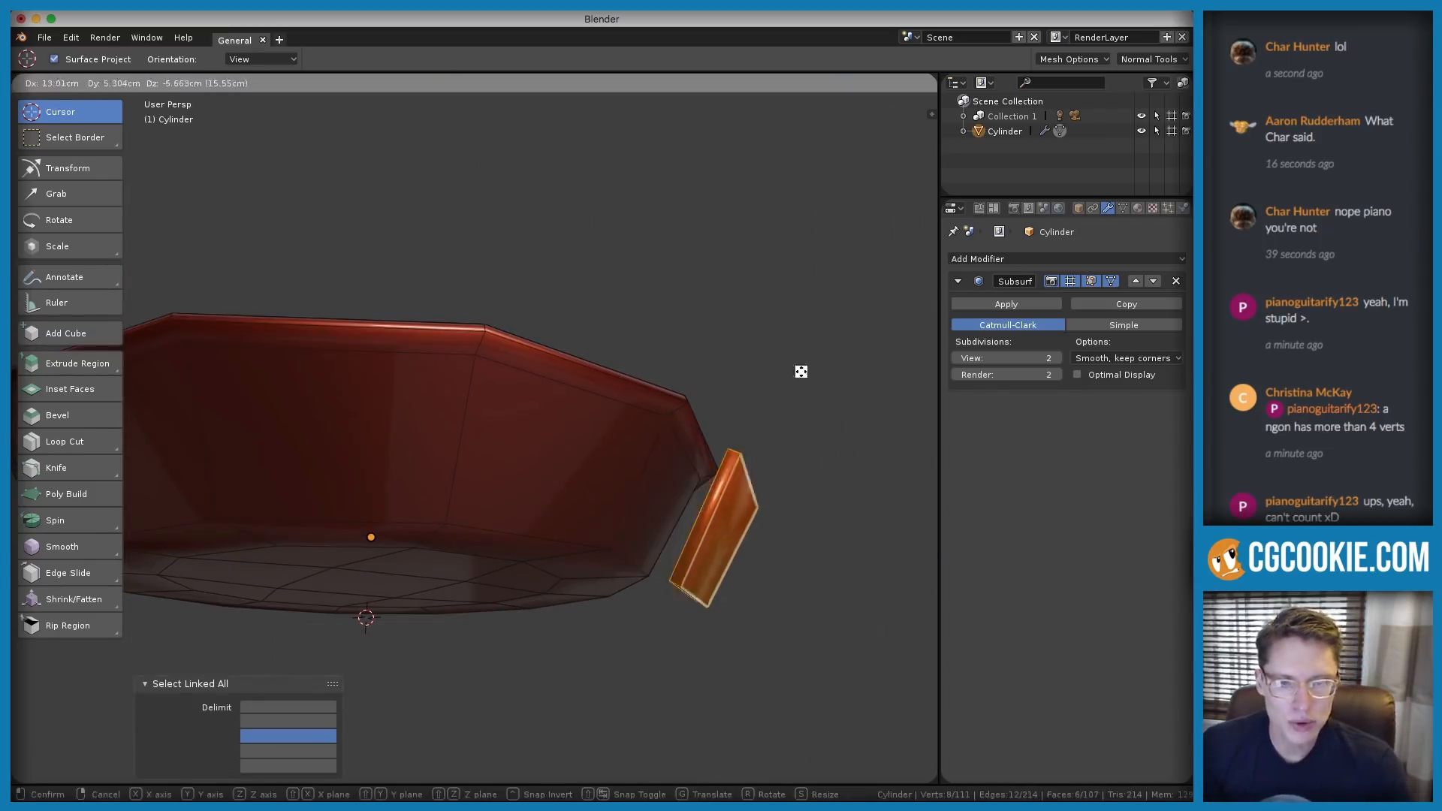
pyautogui.rightClick(743, 354)
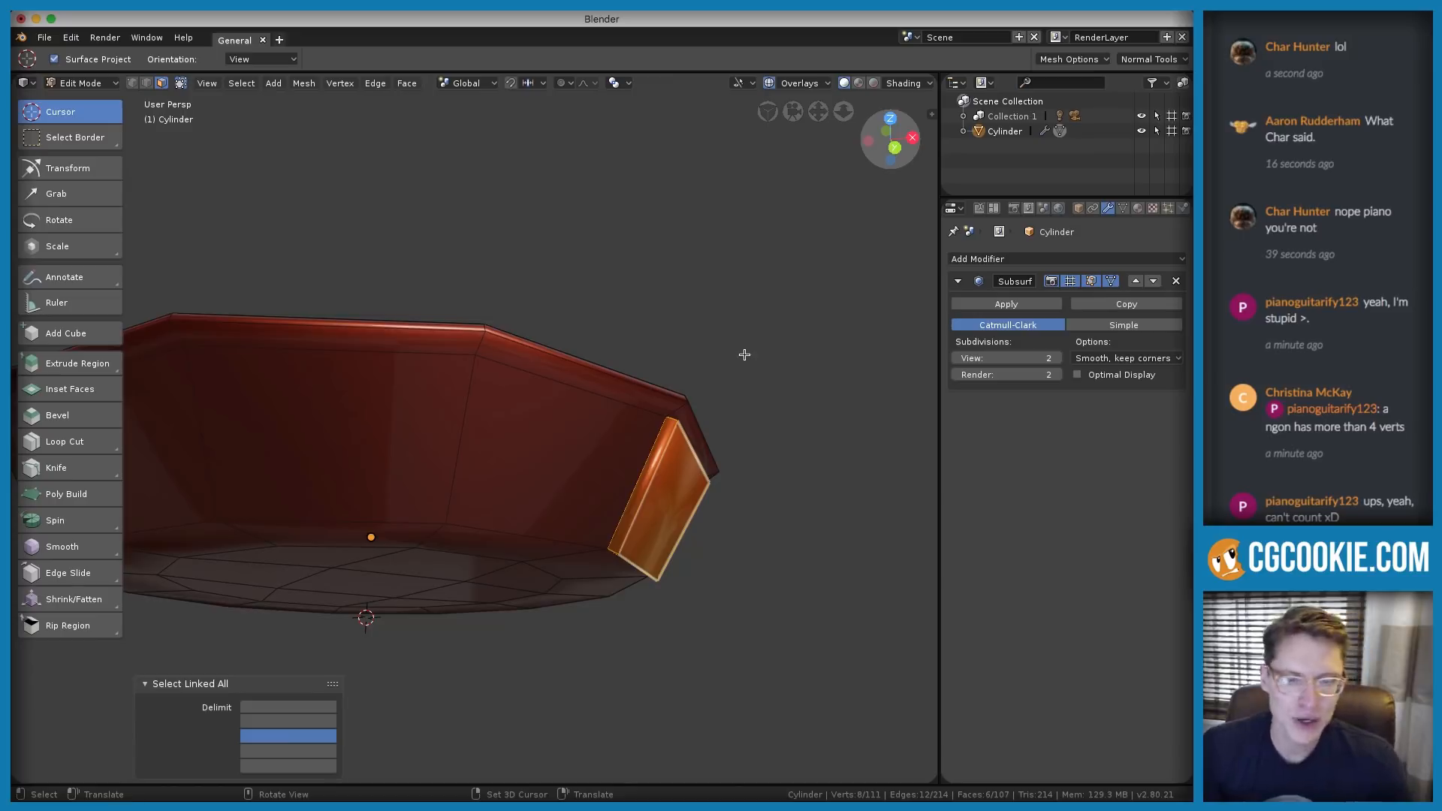
# Select only the narrow lower side face of the extruded block
pyautogui.moveTo(744, 354); pyautogui.dragTo(634, 310, button='middle')
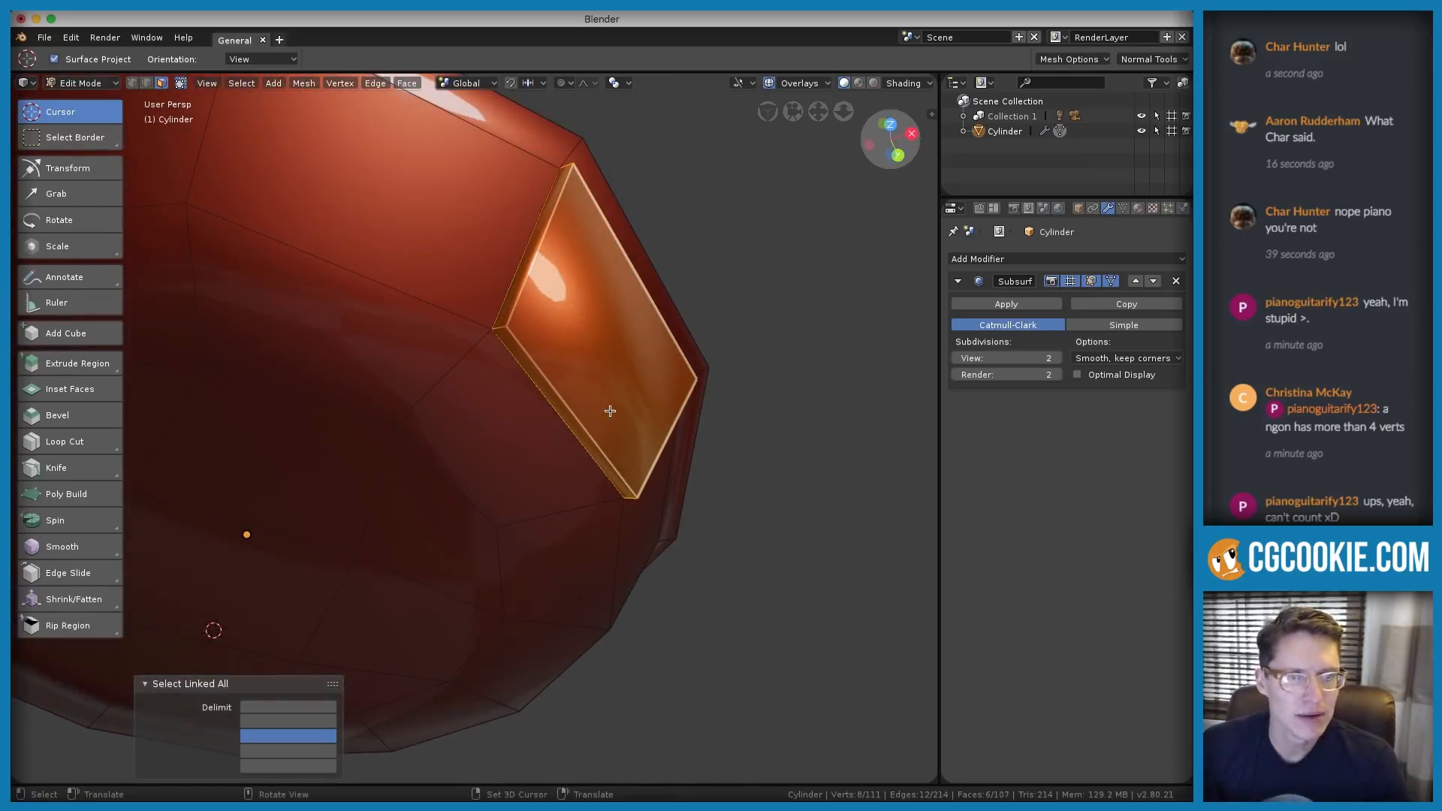
pyautogui.click(551, 393)
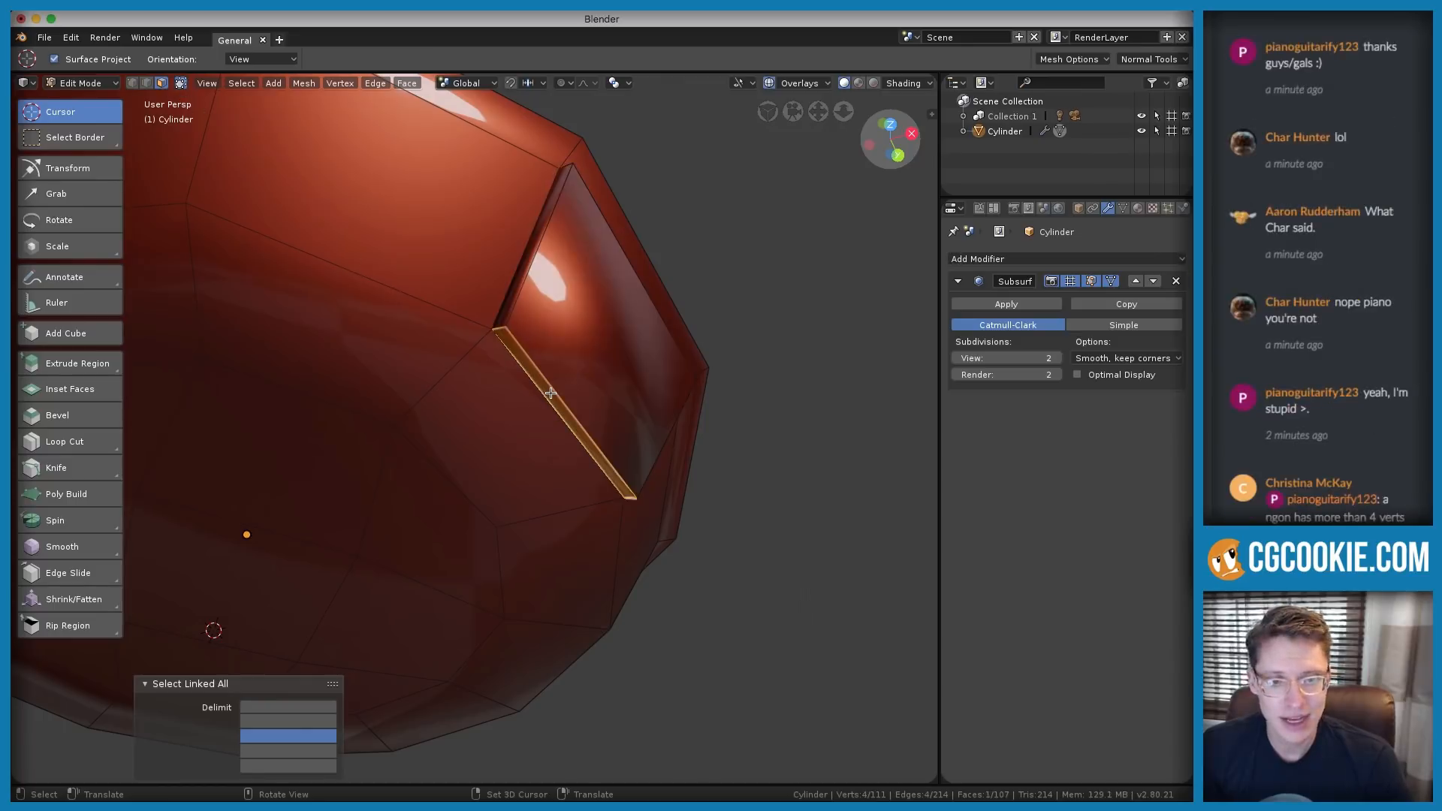
pyautogui.moveTo(594, 367)
pyautogui.mouseDown(button='middle')
pyautogui.moveTo(624, 350)
pyautogui.moveTo(556, 326)
pyautogui.moveTo(606, 357)
pyautogui.mouseUp(button='middle')
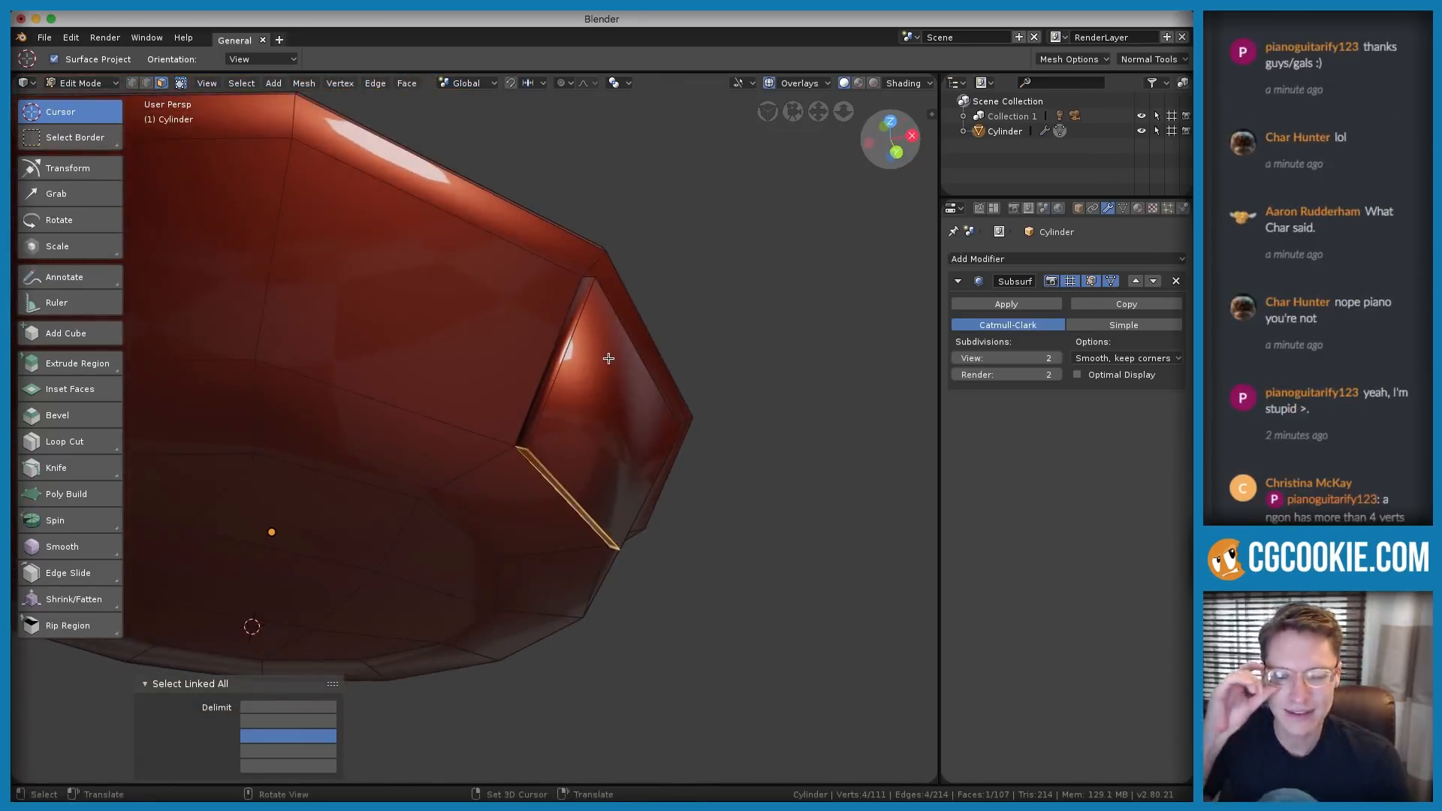
# Edge-slide the block's narrow lower side face inward by a factor of -0.349
pyautogui.scroll(1, 593, 391)
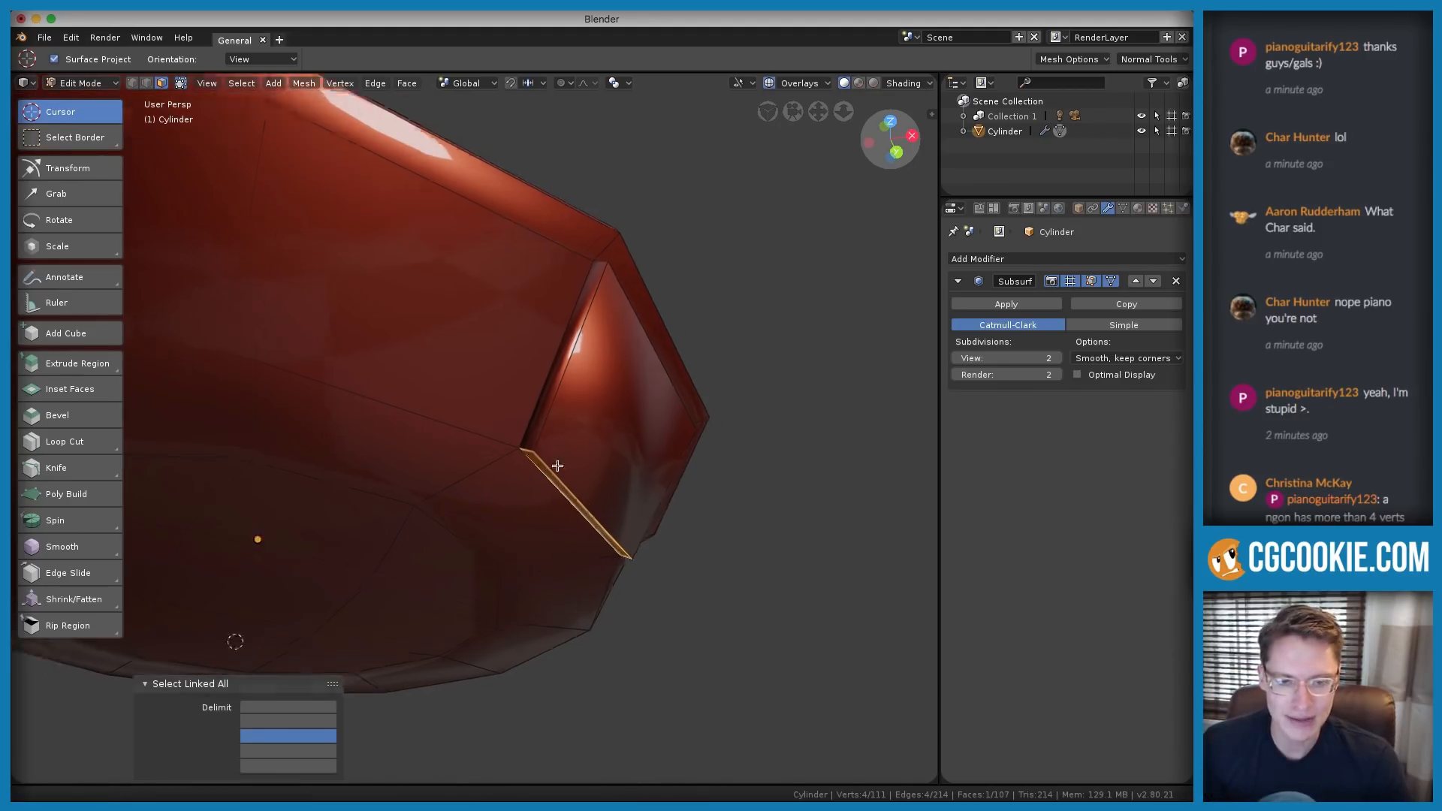
pyautogui.press('g')
pyautogui.press('g')
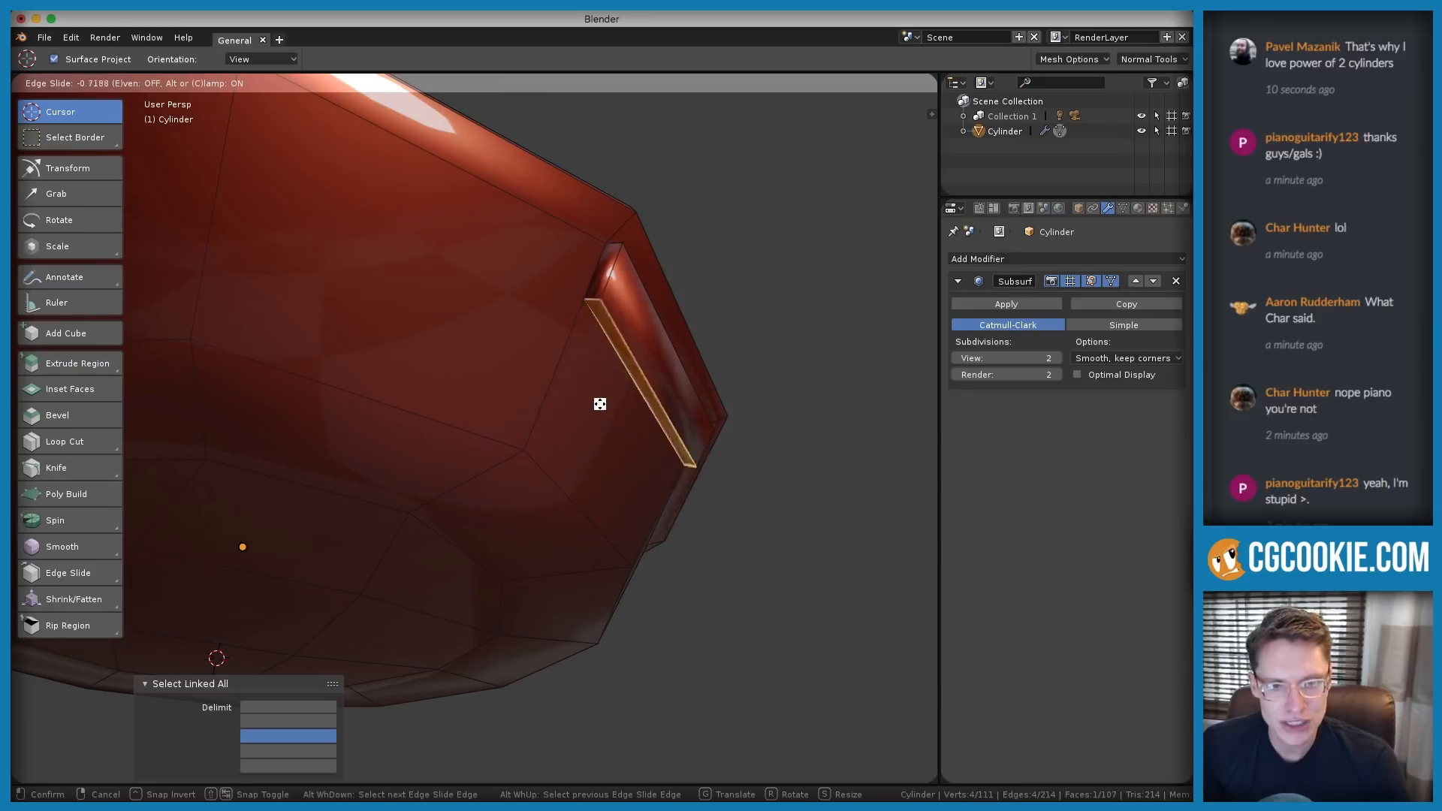
pyautogui.click(587, 448)
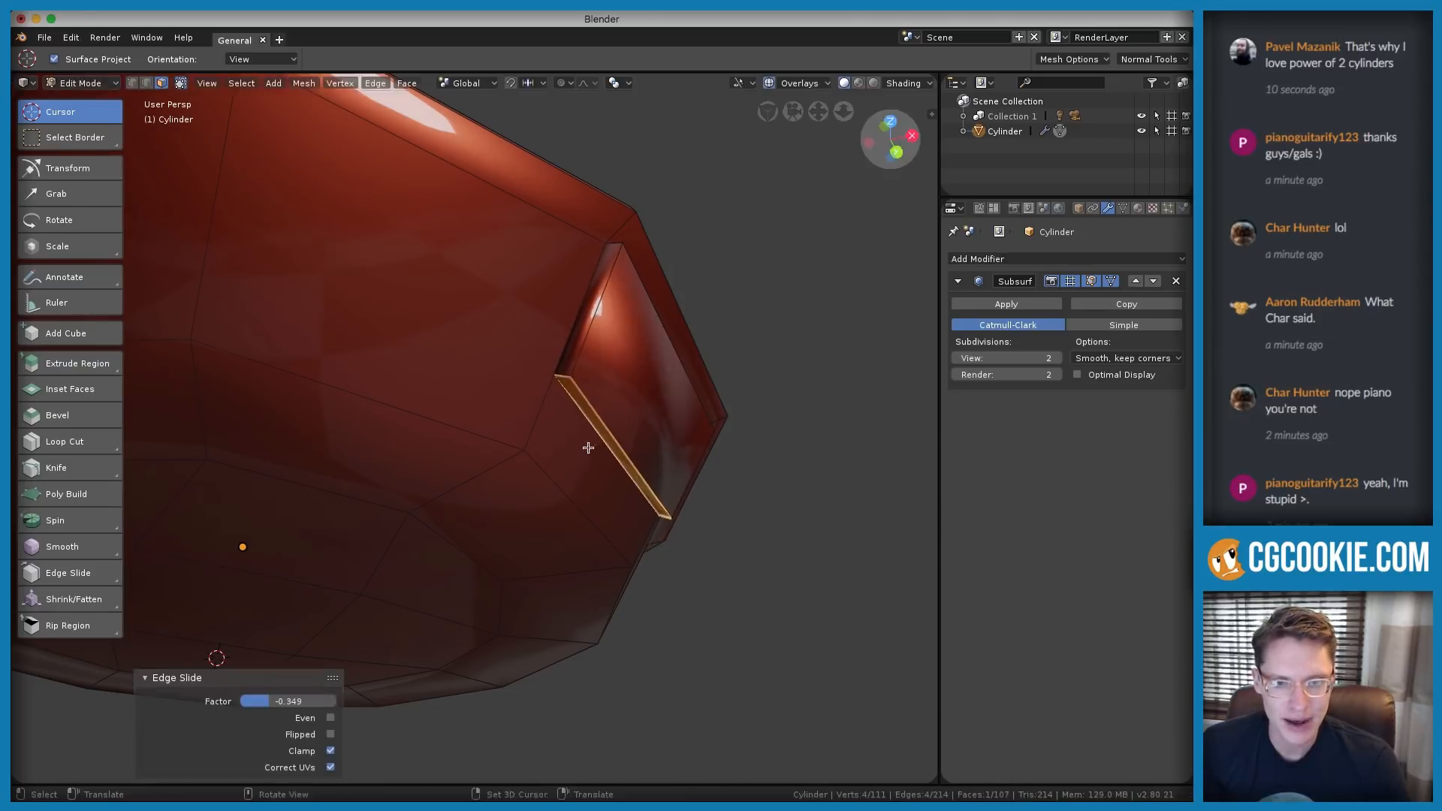
# Edge-slide the block's other narrow side faces inward, one by a factor of -0.161, and check the block in Object Mode
pyautogui.moveTo(589, 444); pyautogui.dragTo(347, 384, button='middle')
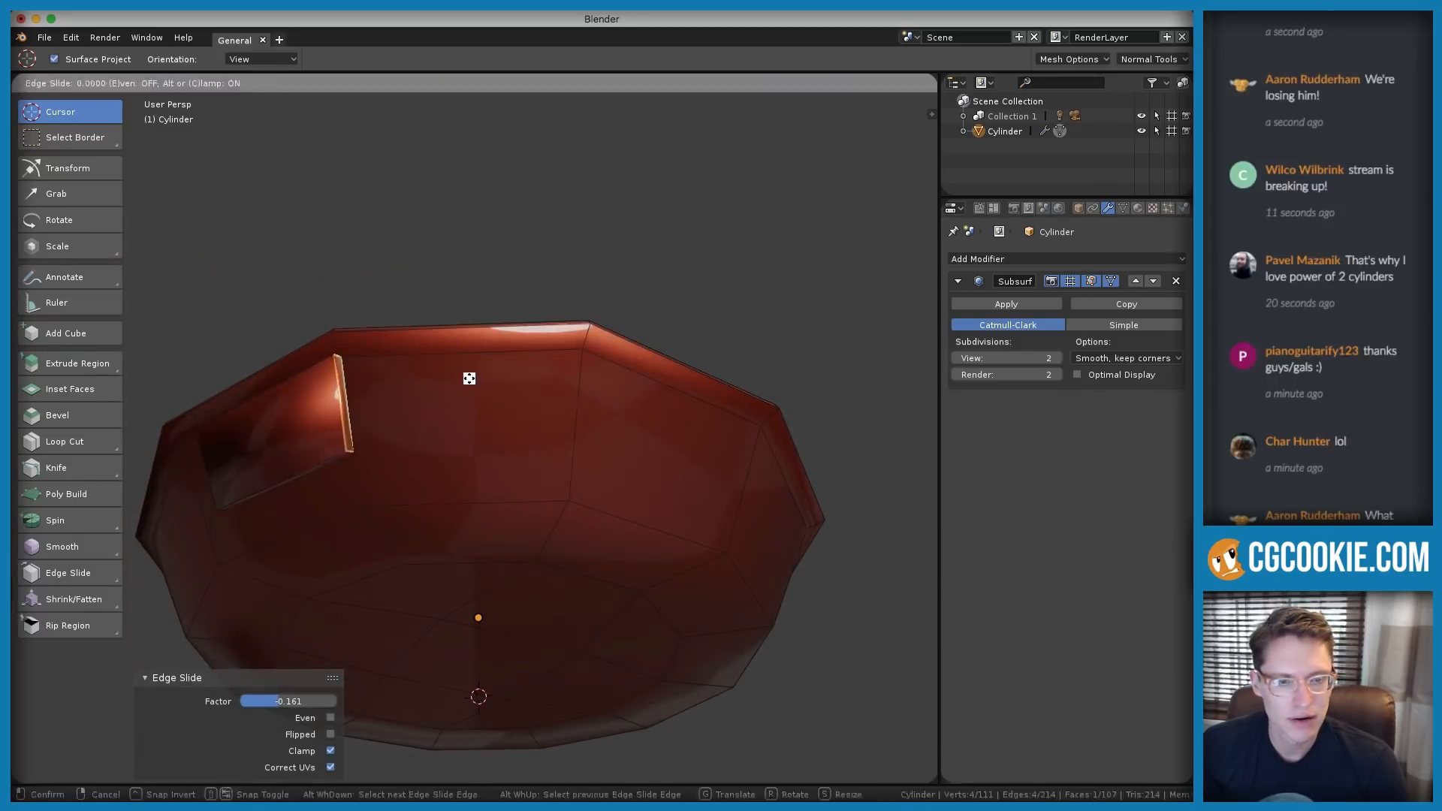
pyautogui.moveTo(469, 382); pyautogui.dragTo(561, 345, button='middle')
pyautogui.press('Tab')
pyautogui.scroll(-3, 636, 368)
pyautogui.scroll(3, 415, 406)
pyautogui.moveTo(415, 406); pyautogui.dragTo(633, 436, button='middle')
pyautogui.press('Tab')
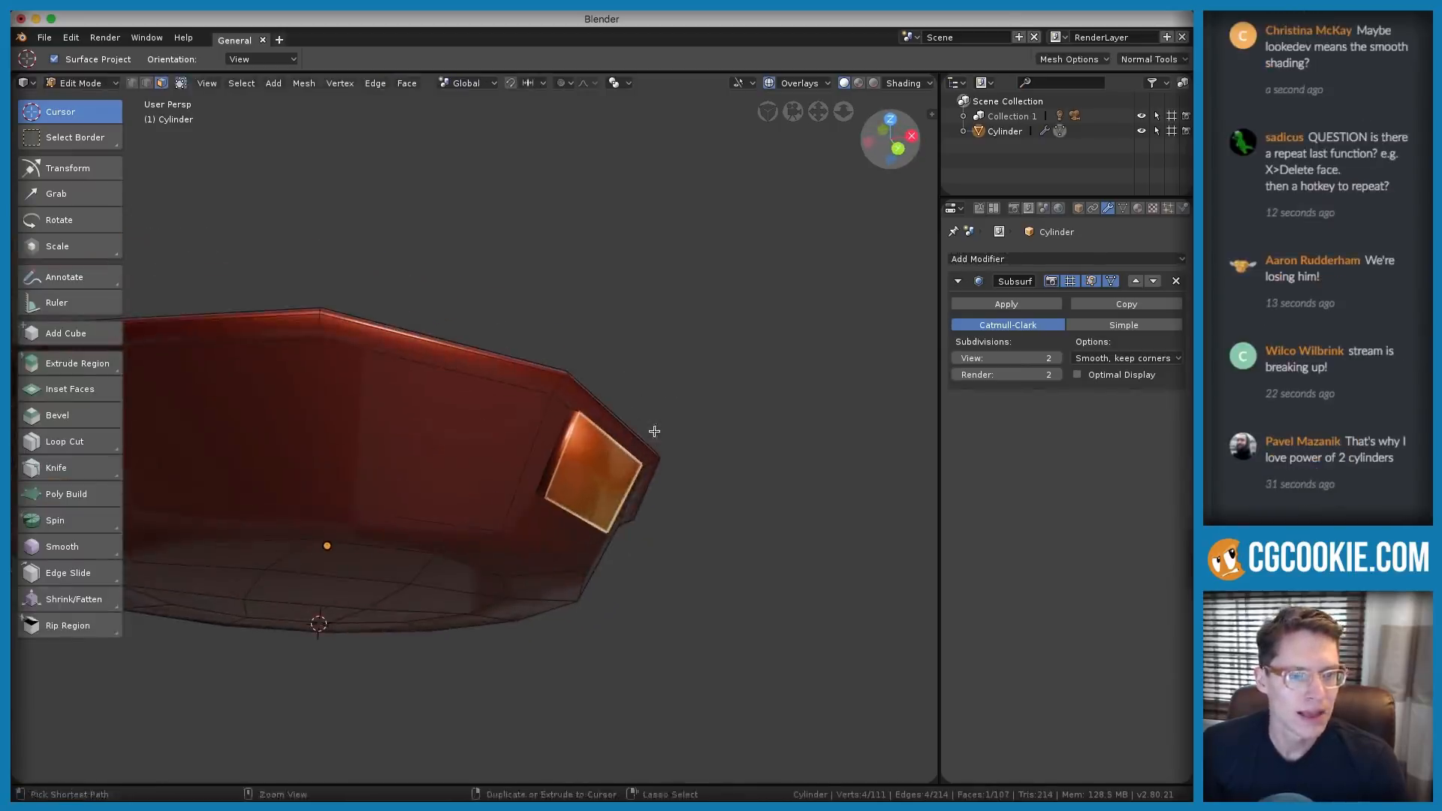
# Extrude the block's selected outer face 4.02 cm outward along its normal
pyautogui.scroll(2, 676, 451)
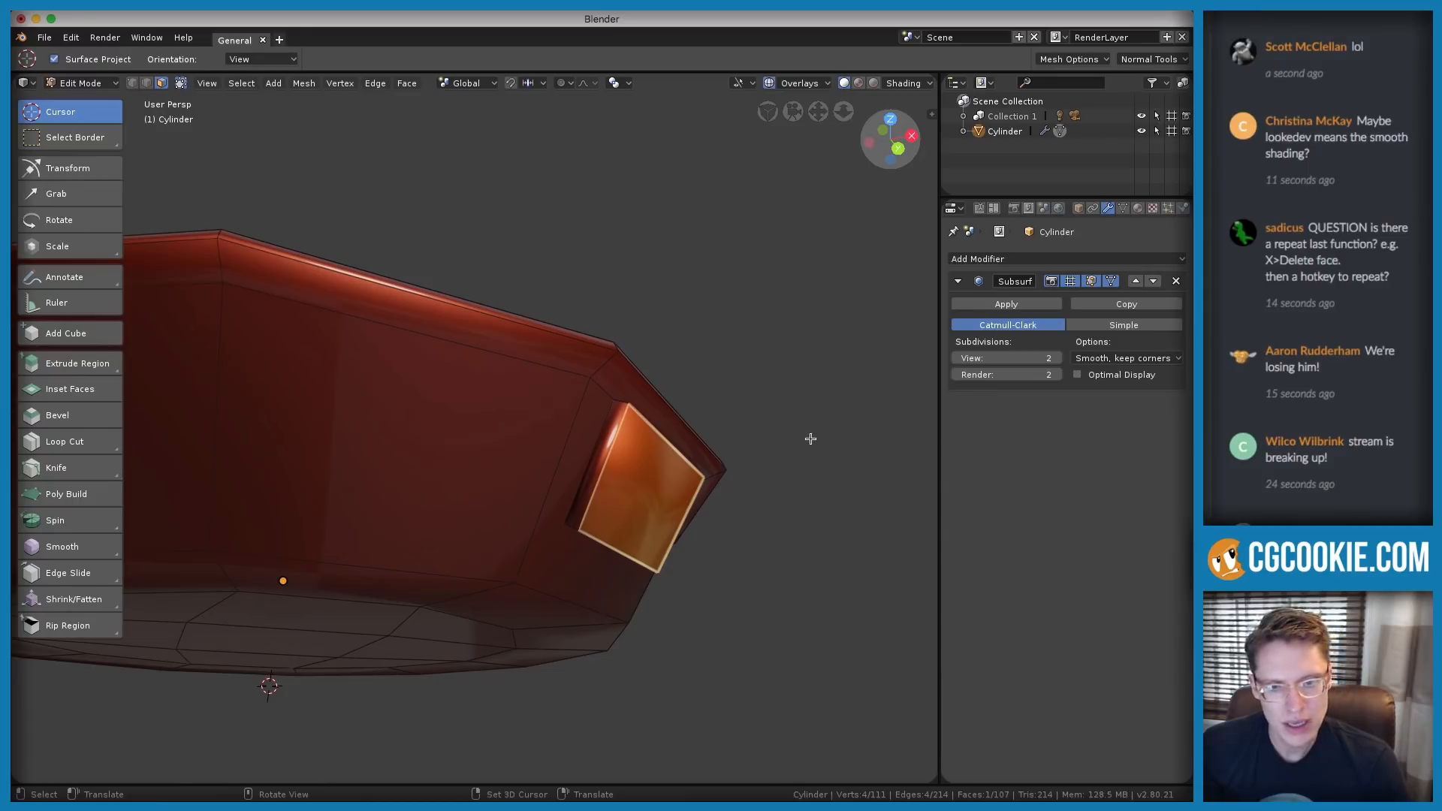
pyautogui.press('e')
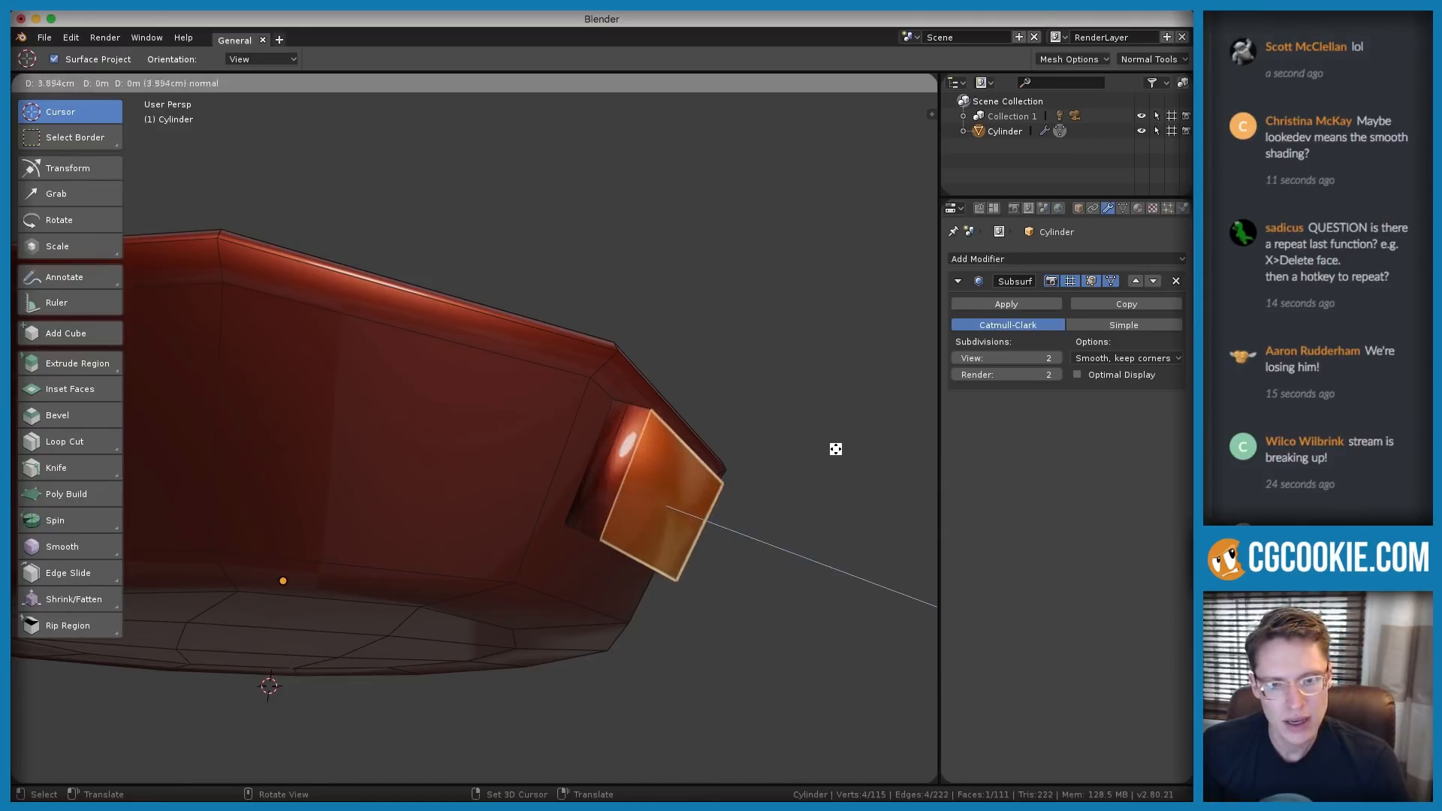
pyautogui.click(833, 448)
pyautogui.moveTo(834, 447); pyautogui.dragTo(666, 451, button='middle')
pyautogui.moveTo(664, 399)
pyautogui.mouseDown(button='middle')
pyautogui.moveTo(624, 460)
pyautogui.moveTo(676, 365)
pyautogui.moveTo(641, 410)
pyautogui.mouseUp(button='middle')
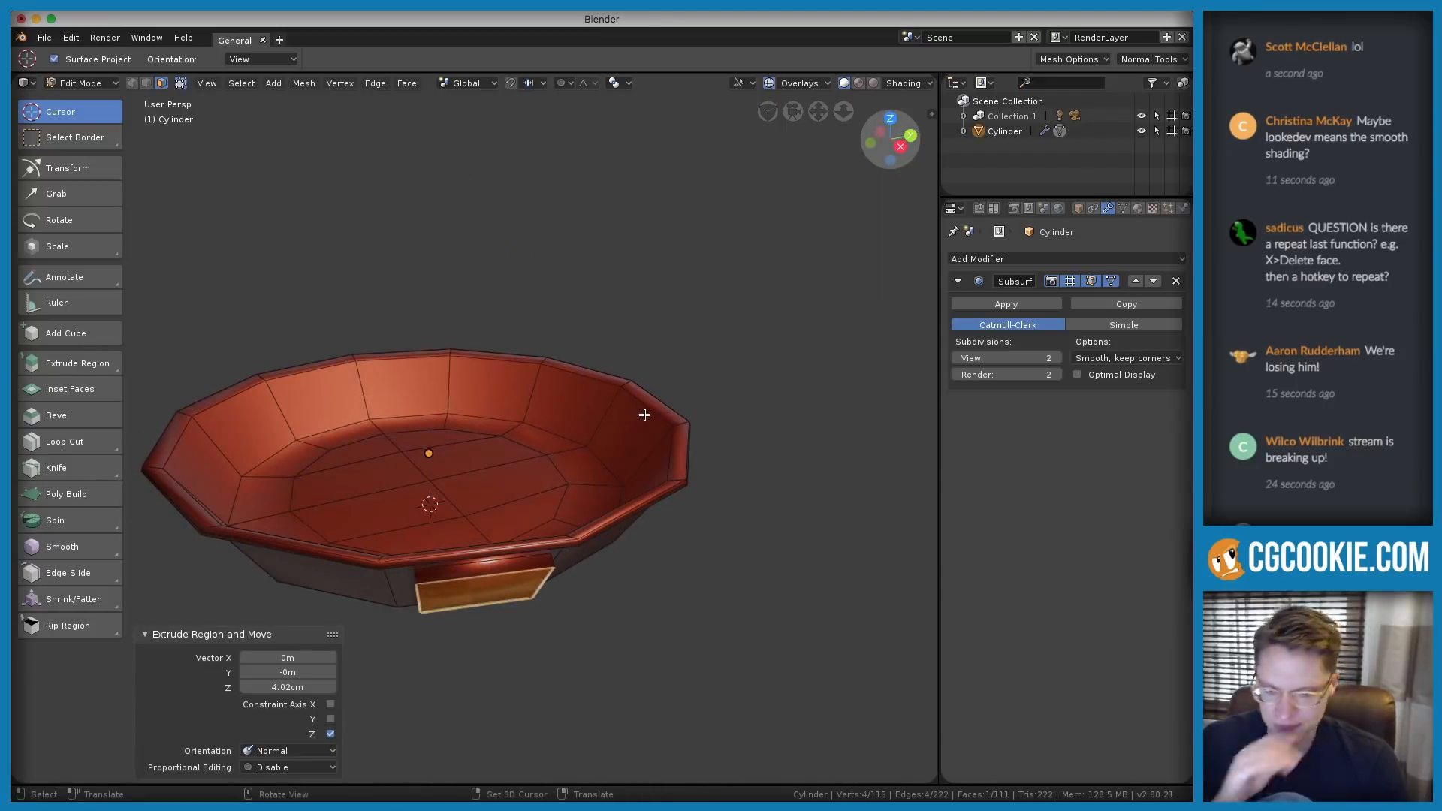
# Try extruding the block's outer face along its local X axis
pyautogui.moveTo(650, 476); pyautogui.dragTo(673, 442, button='middle')
pyautogui.press('e')
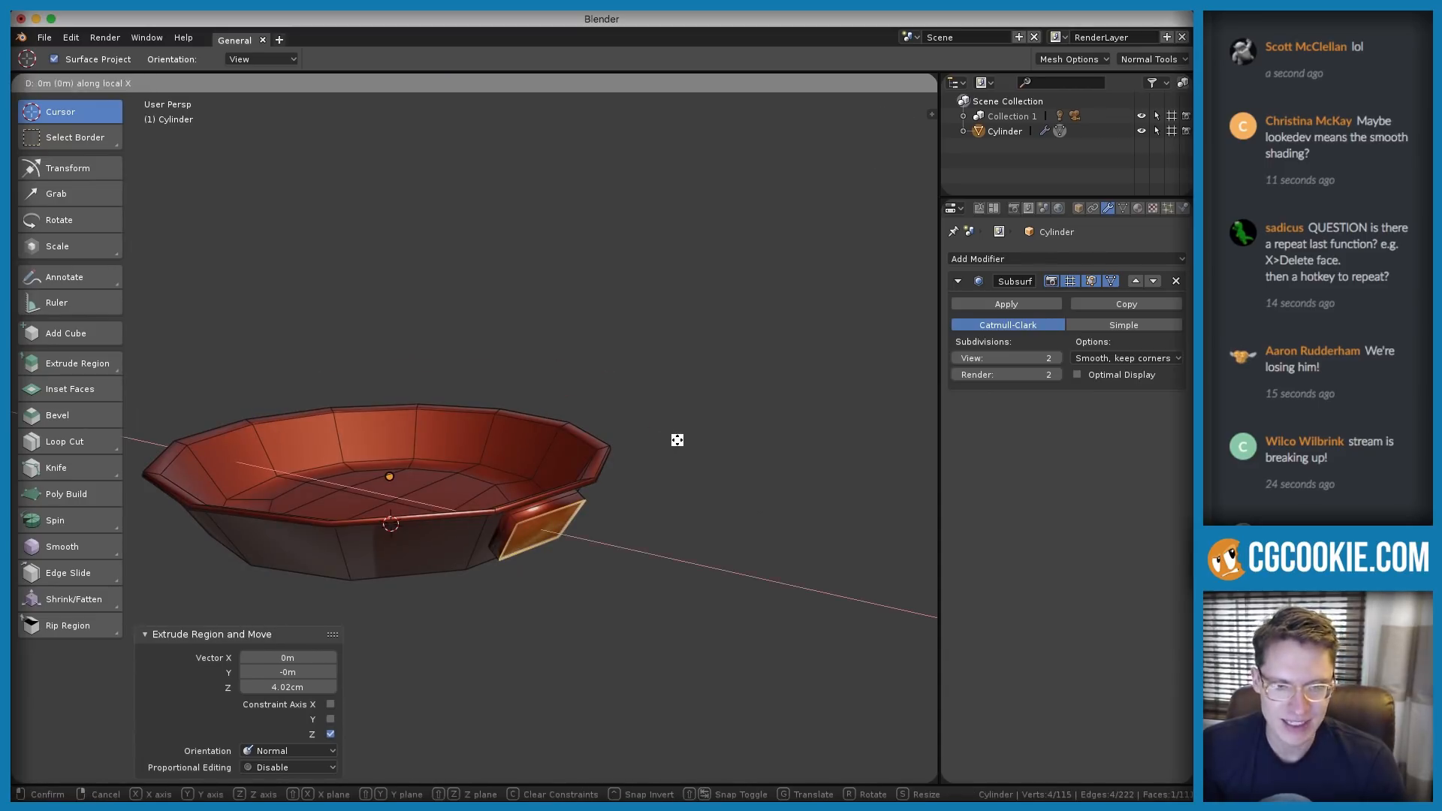
pyautogui.rightClick(772, 483)
# Select the whole mesh and show it from the top in orthographic projection
pyautogui.moveTo(728, 205); pyautogui.dragTo(583, 376, button='middle')
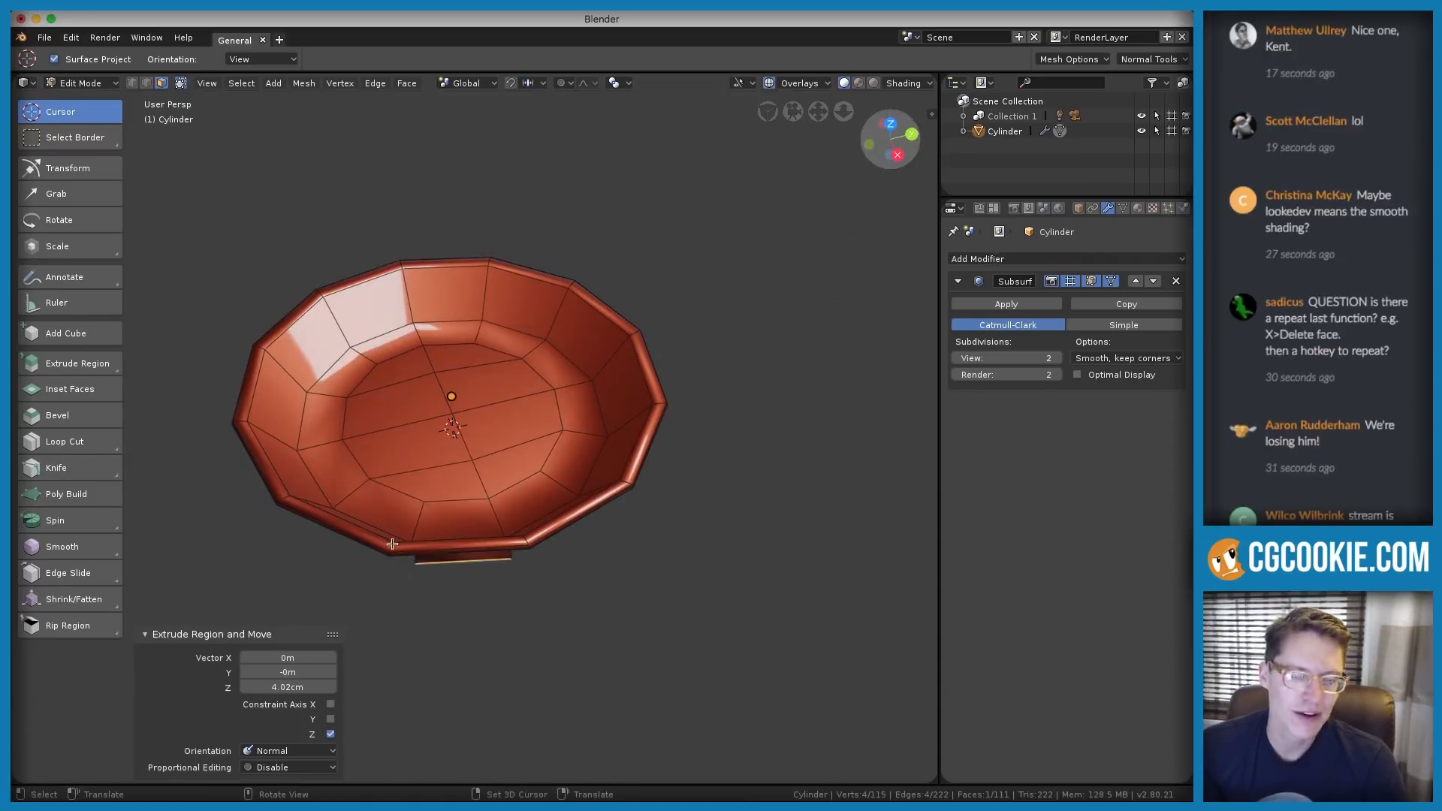
pyautogui.moveTo(392, 544); pyautogui.dragTo(489, 521, button='middle')
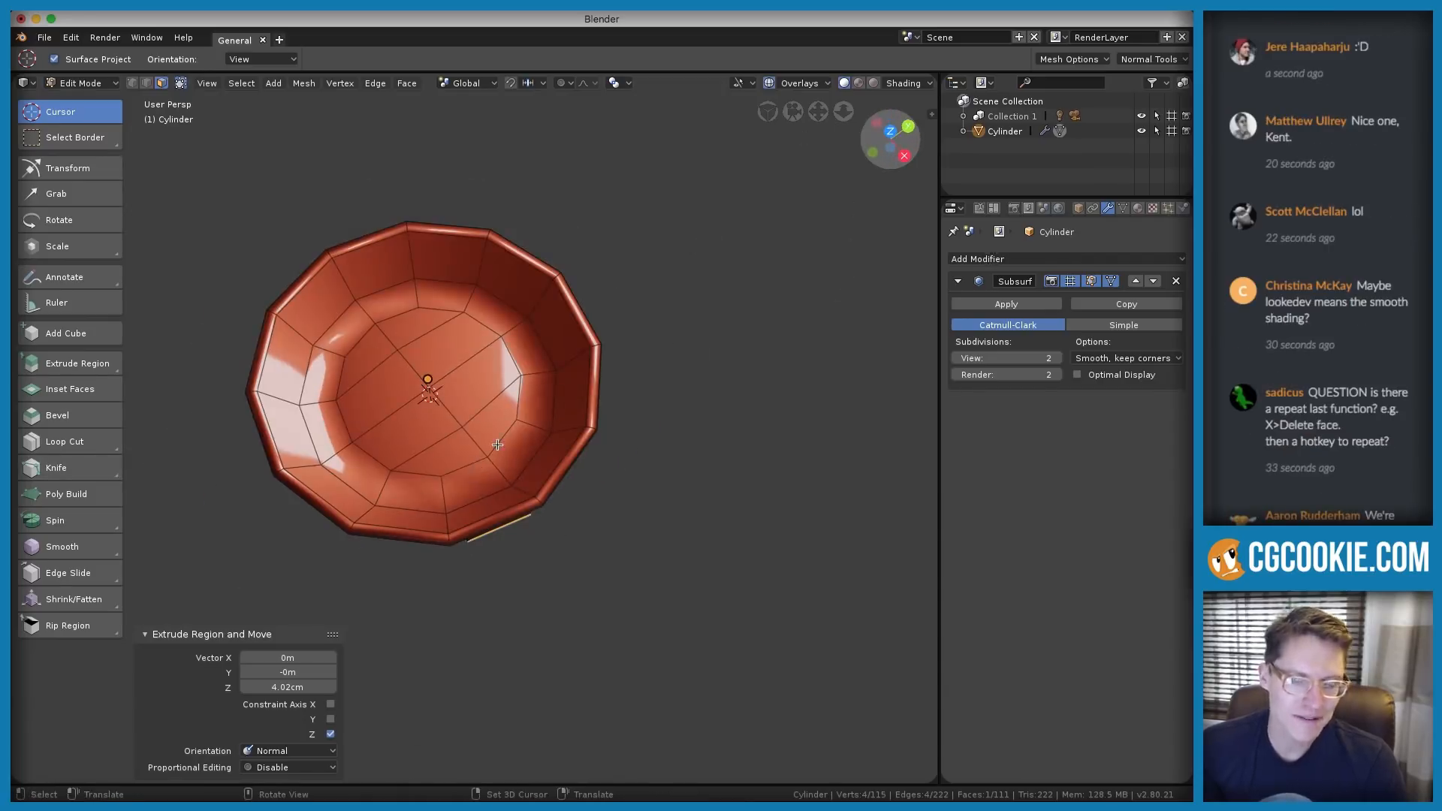
pyautogui.moveTo(498, 446); pyautogui.dragTo(569, 434, button='middle')
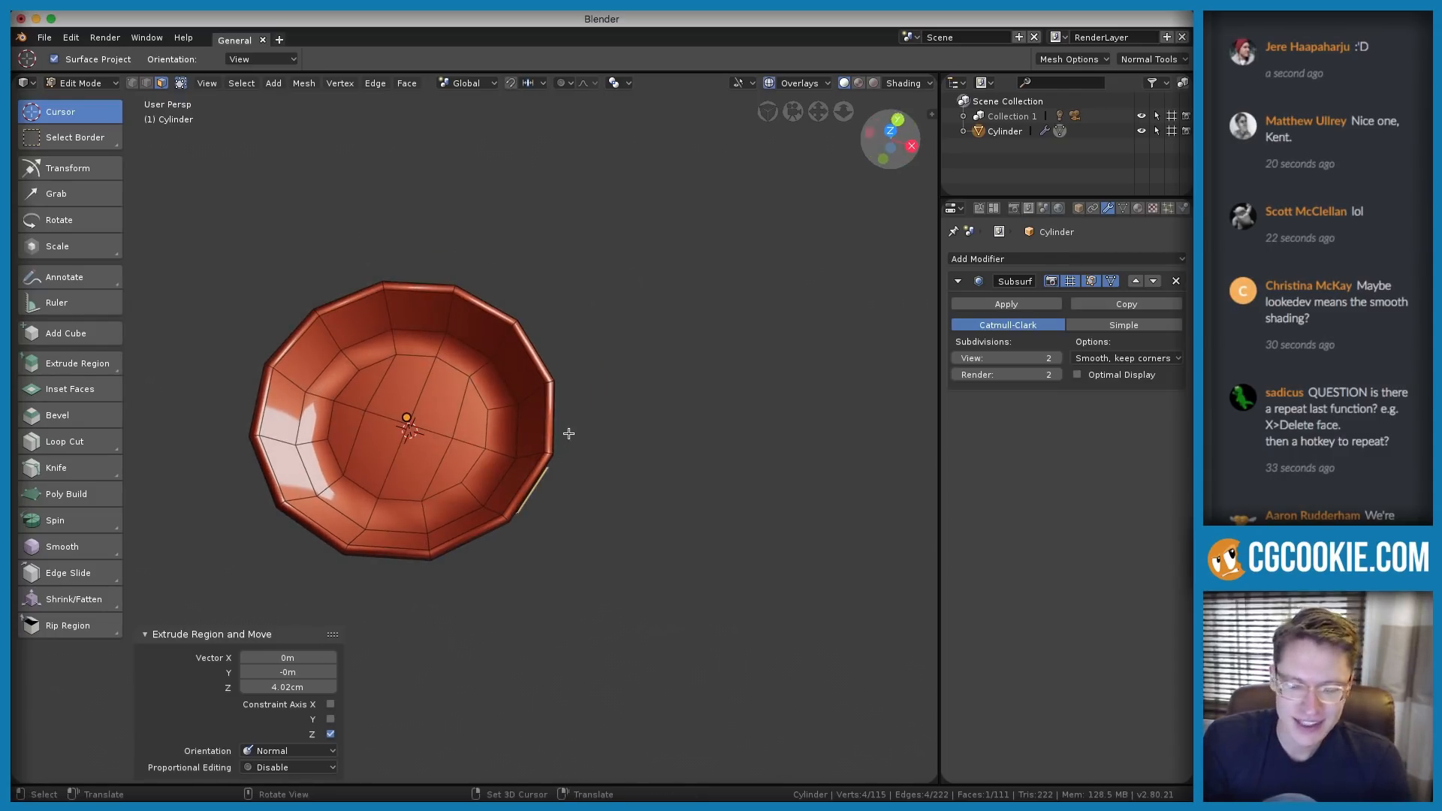
pyautogui.press('KP_7')
pyautogui.scroll(2, 568, 434)
pyautogui.press('a')
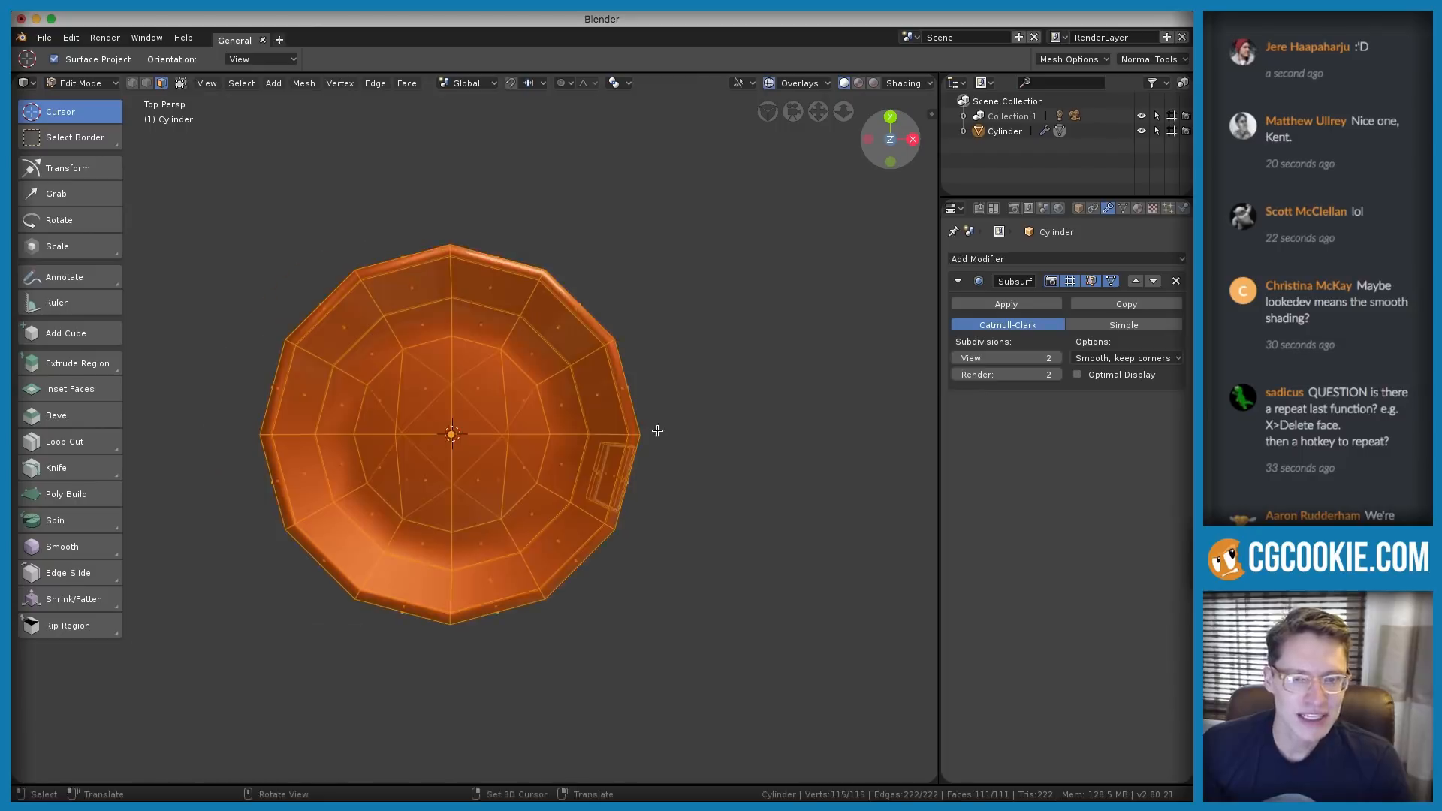
pyautogui.scroll(1, 665, 430)
pyautogui.press('KP_5')
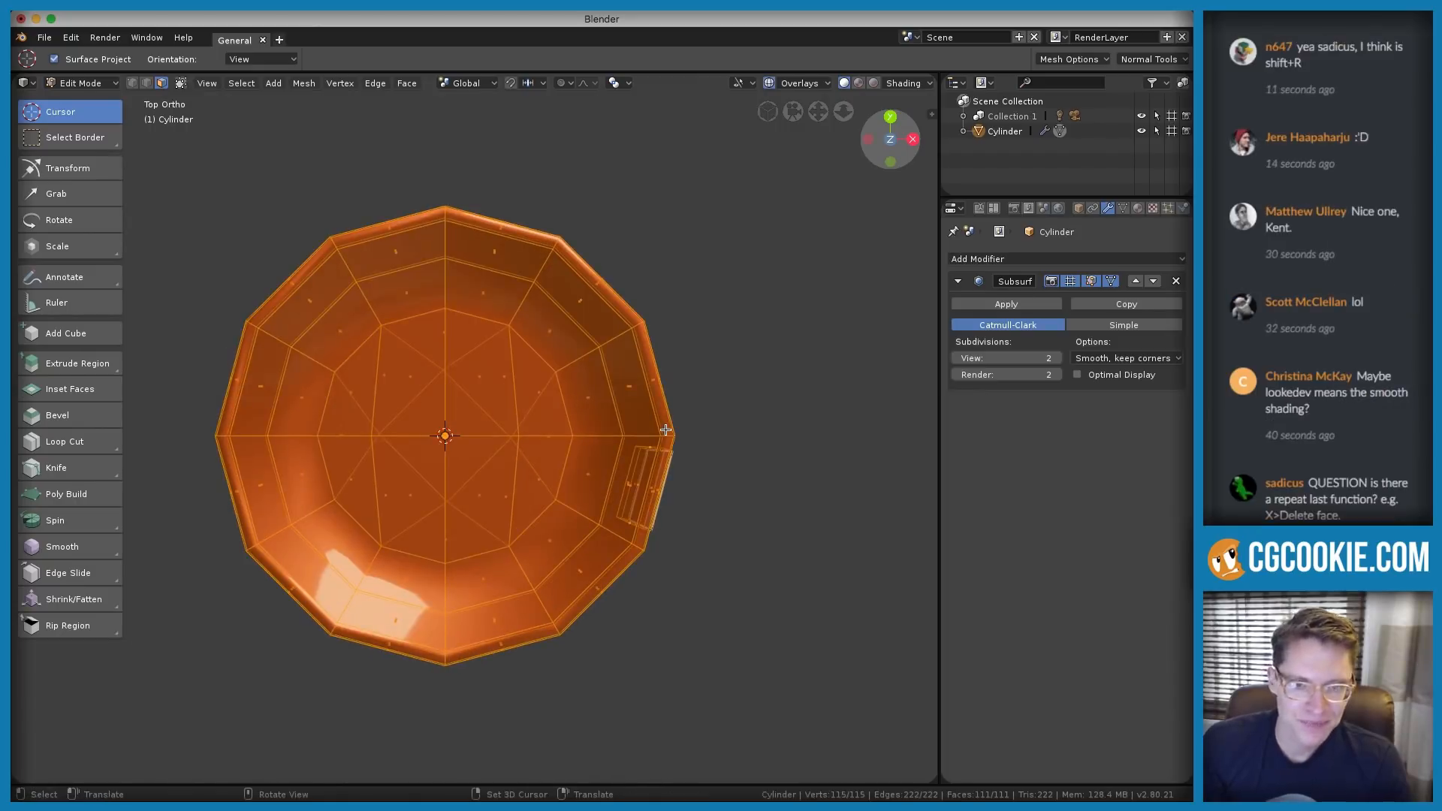
pyautogui.moveTo(822, 443); pyautogui.dragTo(827, 341, button='middle')
pyautogui.press('KP_7')
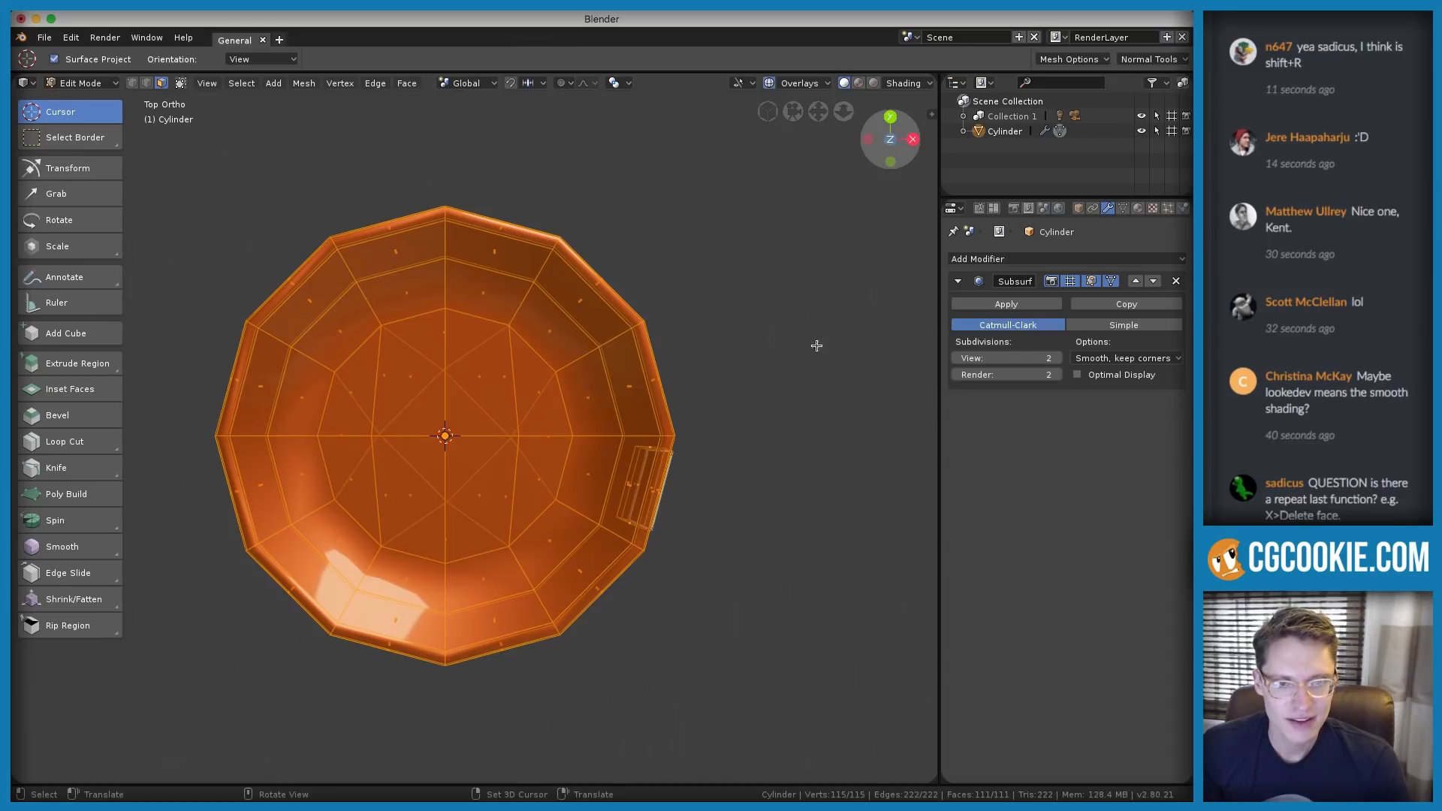
# Sketch a temporary annotation arrow outward from the bowl's side-wall face and try freely rotating the whole mesh
pyautogui.click(661, 477)
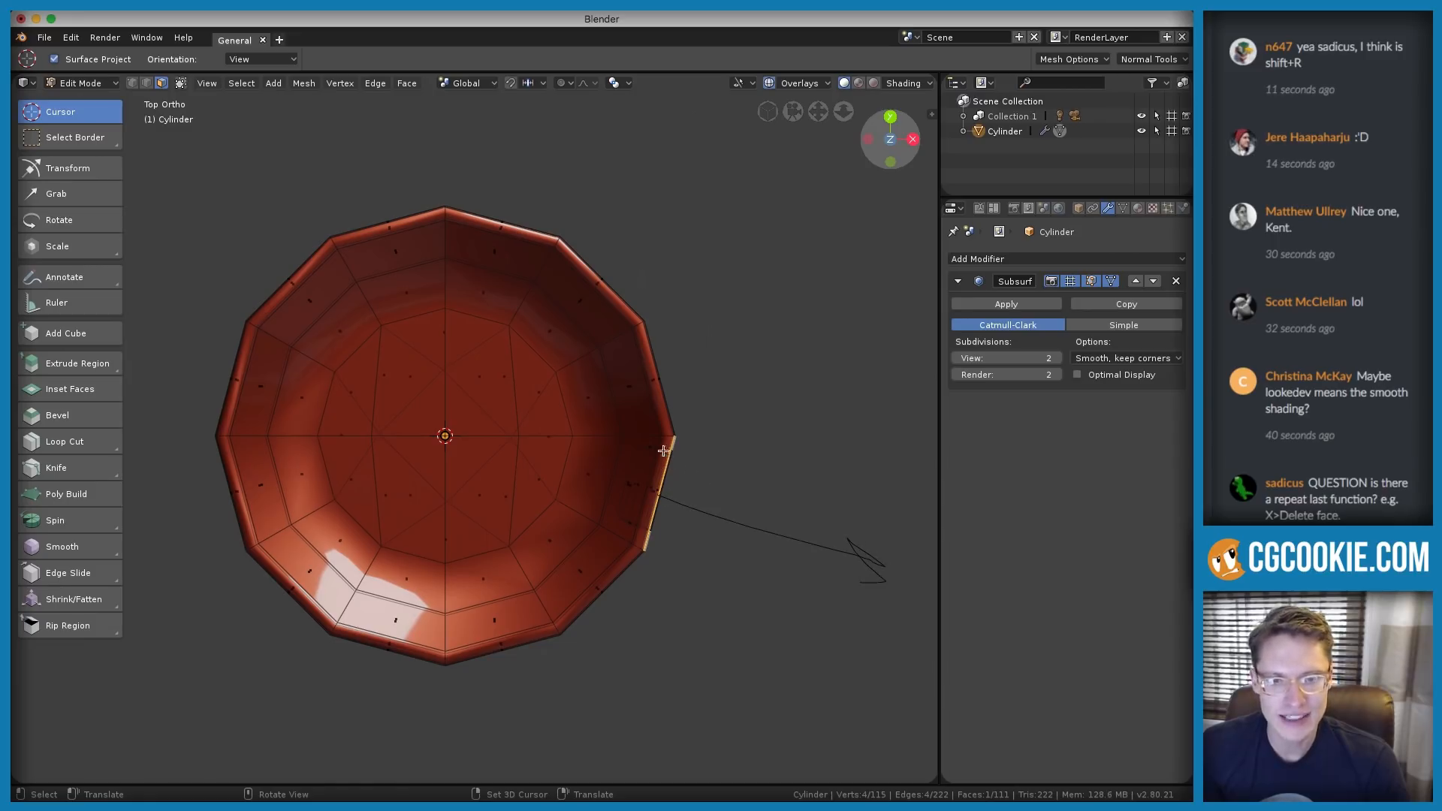
pyautogui.moveTo(888, 442); pyautogui.dragTo(826, 471)
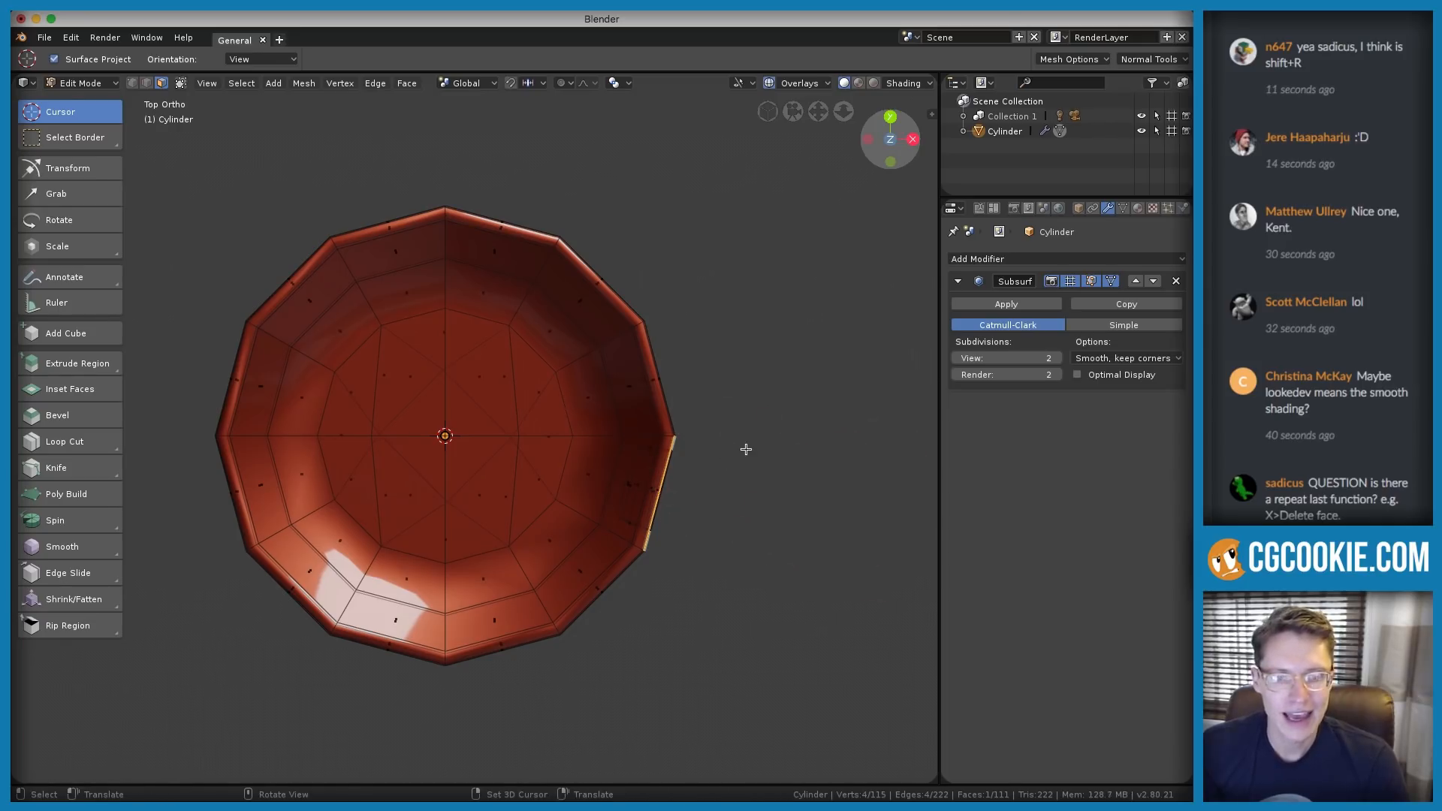
pyautogui.press('a')
pyautogui.press('r')
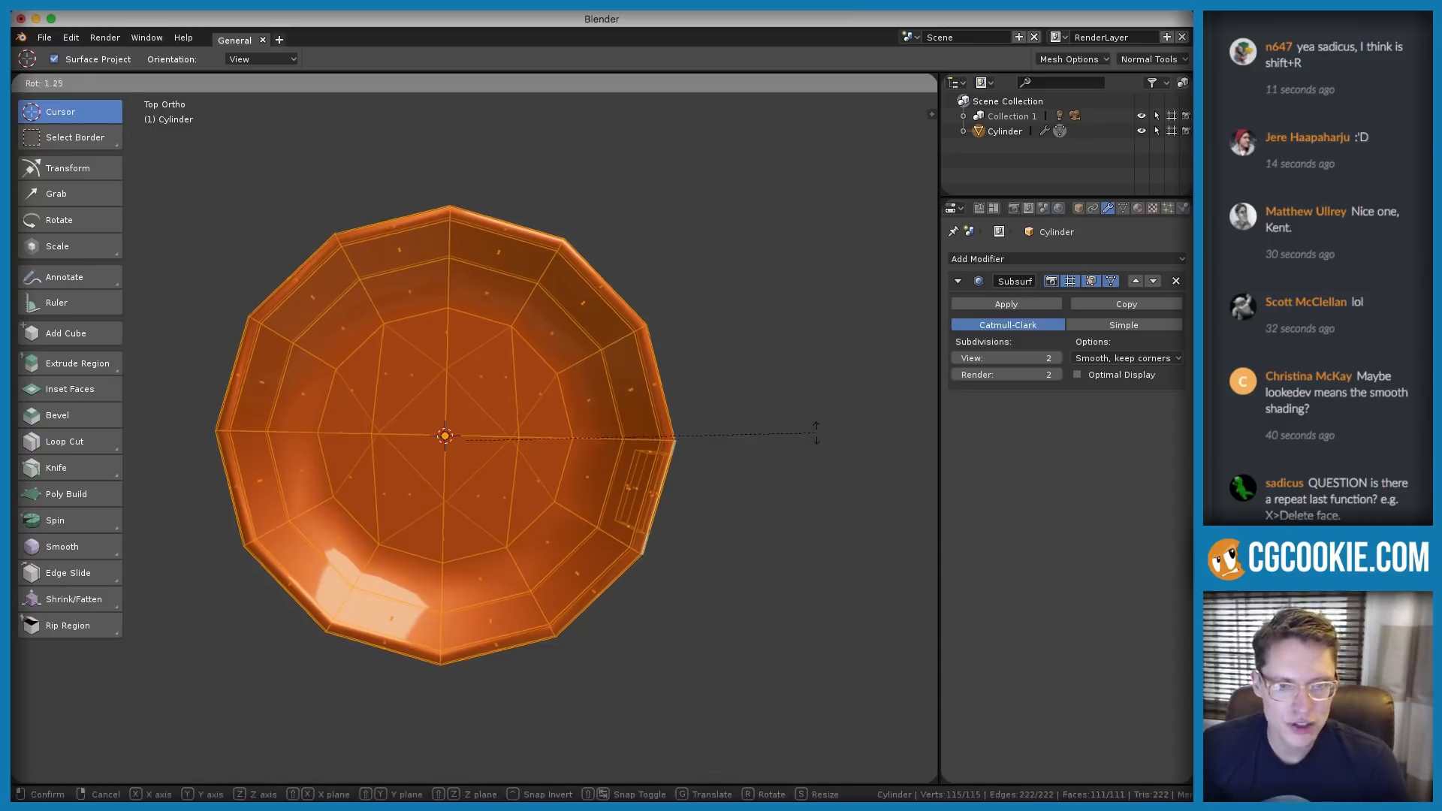
pyautogui.rightClick(801, 362)
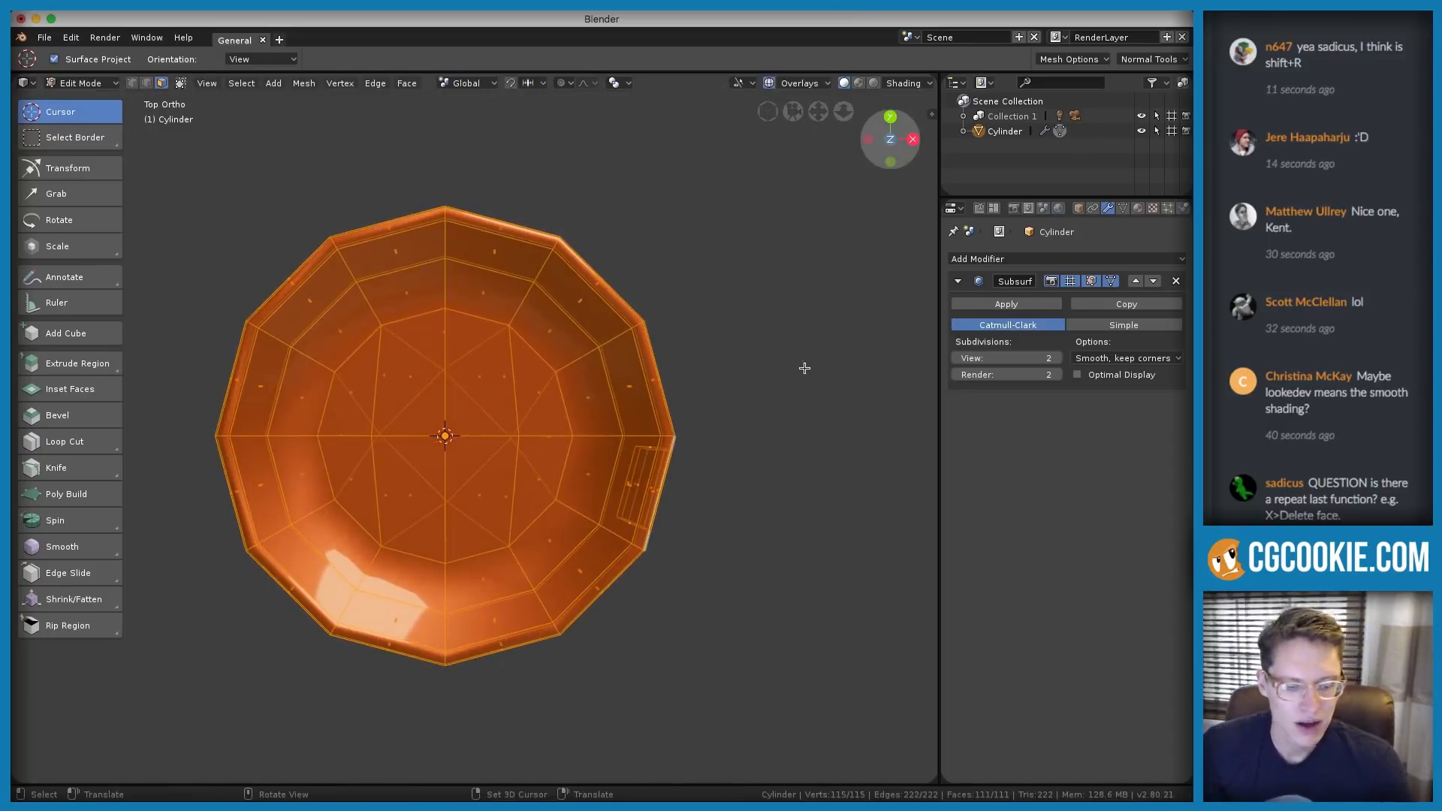
# Rotate the whole mesh 15° about the global Z axis
pyautogui.press('r')
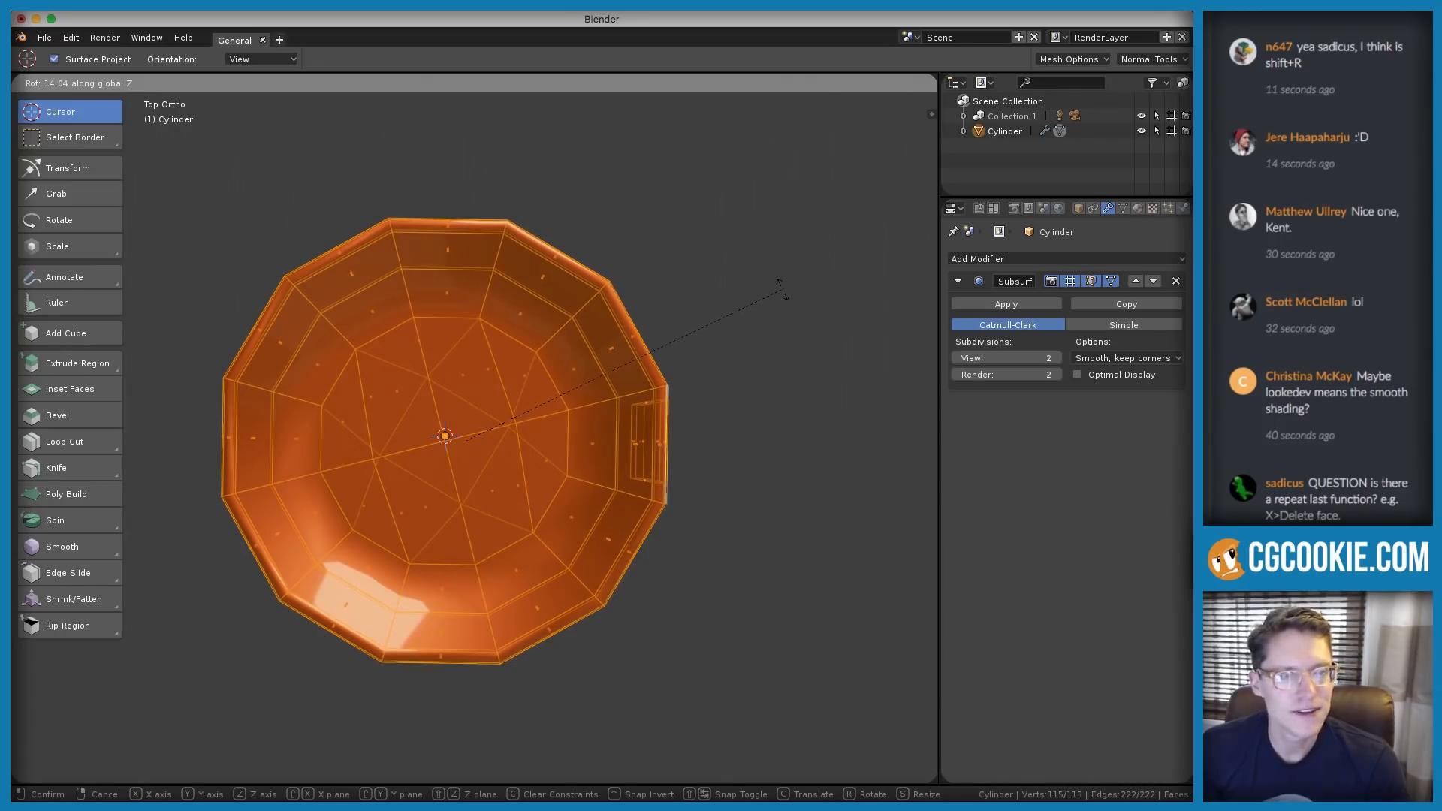
pyautogui.write('15')
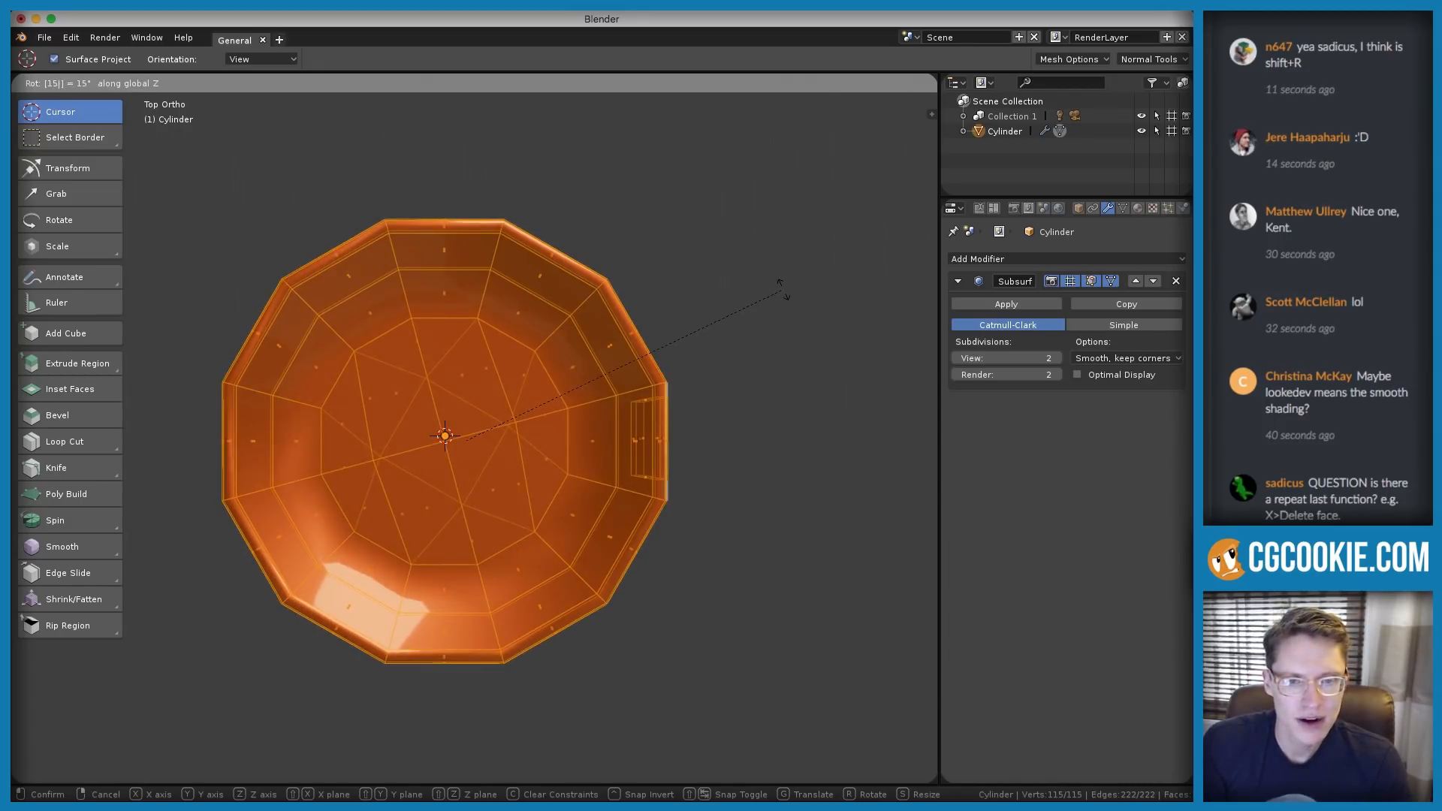
pyautogui.press('Return')
# Select only the extruded block's outer face and return to the top view
pyautogui.keyDown('shift'); pyautogui.moveTo(690, 327); pyautogui.dragTo(568, 317, button='middle'); pyautogui.keyUp('shift')
pyautogui.keyDown('ctrl'); pyautogui.moveTo(568, 317); pyautogui.dragTo(593, 377, button='middle'); pyautogui.keyUp('ctrl')
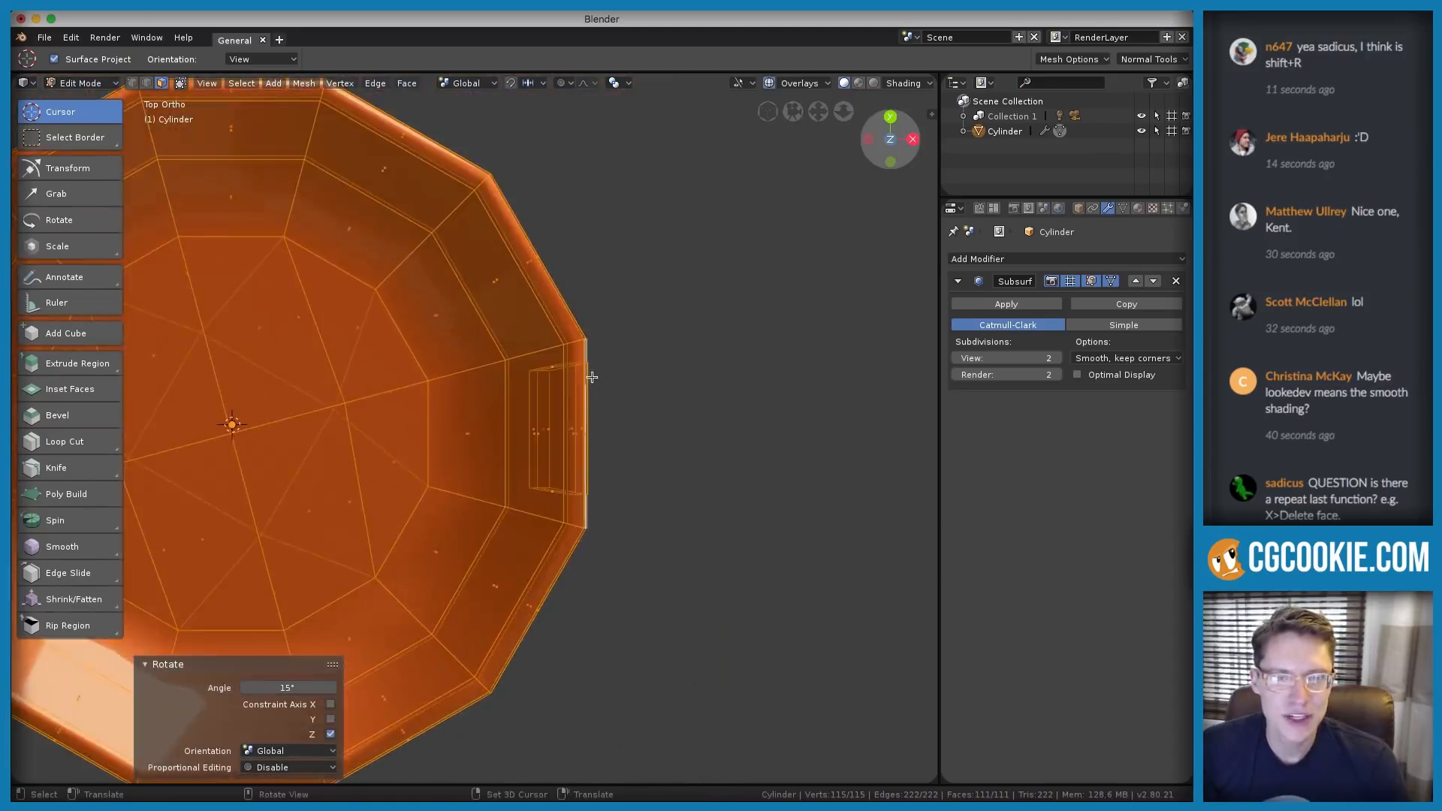
pyautogui.click(549, 385)
pyautogui.click(586, 370)
pyautogui.moveTo(650, 432); pyautogui.dragTo(588, 521, button='middle')
pyautogui.press('KP_7')
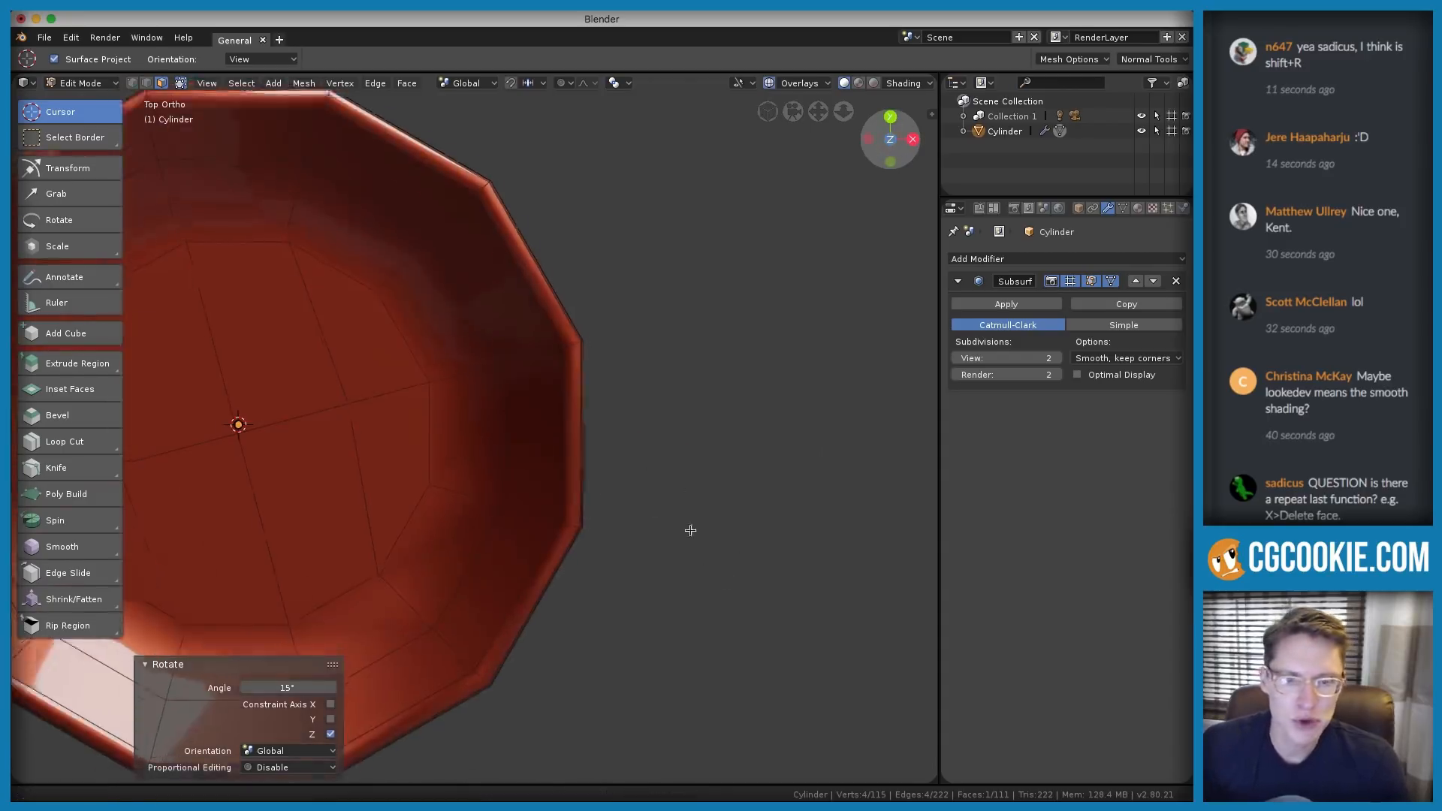
# Try extruding the block's outer face 1.62 m along the global X axis
pyautogui.keyDown('ctrl'); pyautogui.moveTo(689, 531); pyautogui.dragTo(654, 428, button='middle'); pyautogui.keyUp('ctrl')
pyautogui.press('e')
pyautogui.press('x')
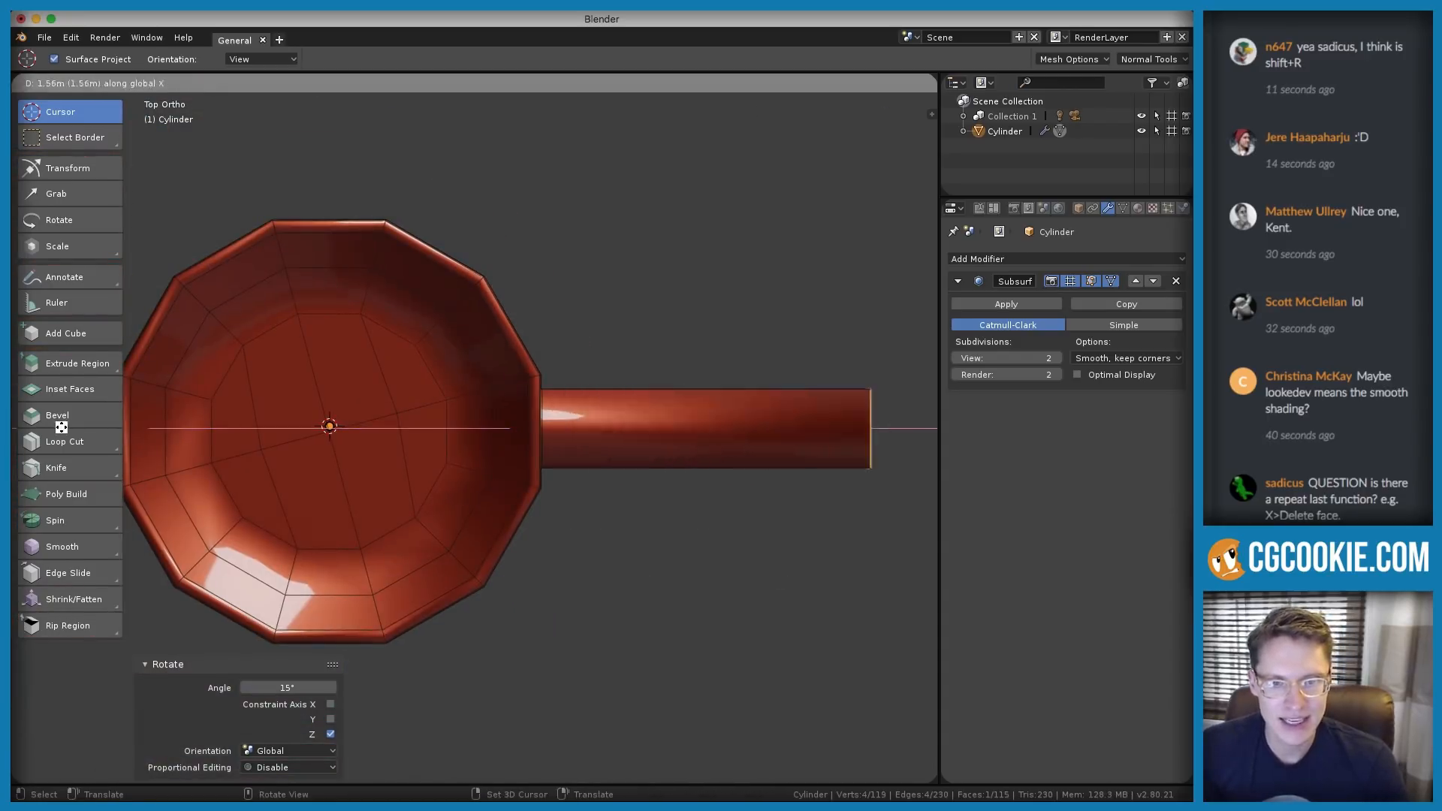
pyautogui.click(74, 423)
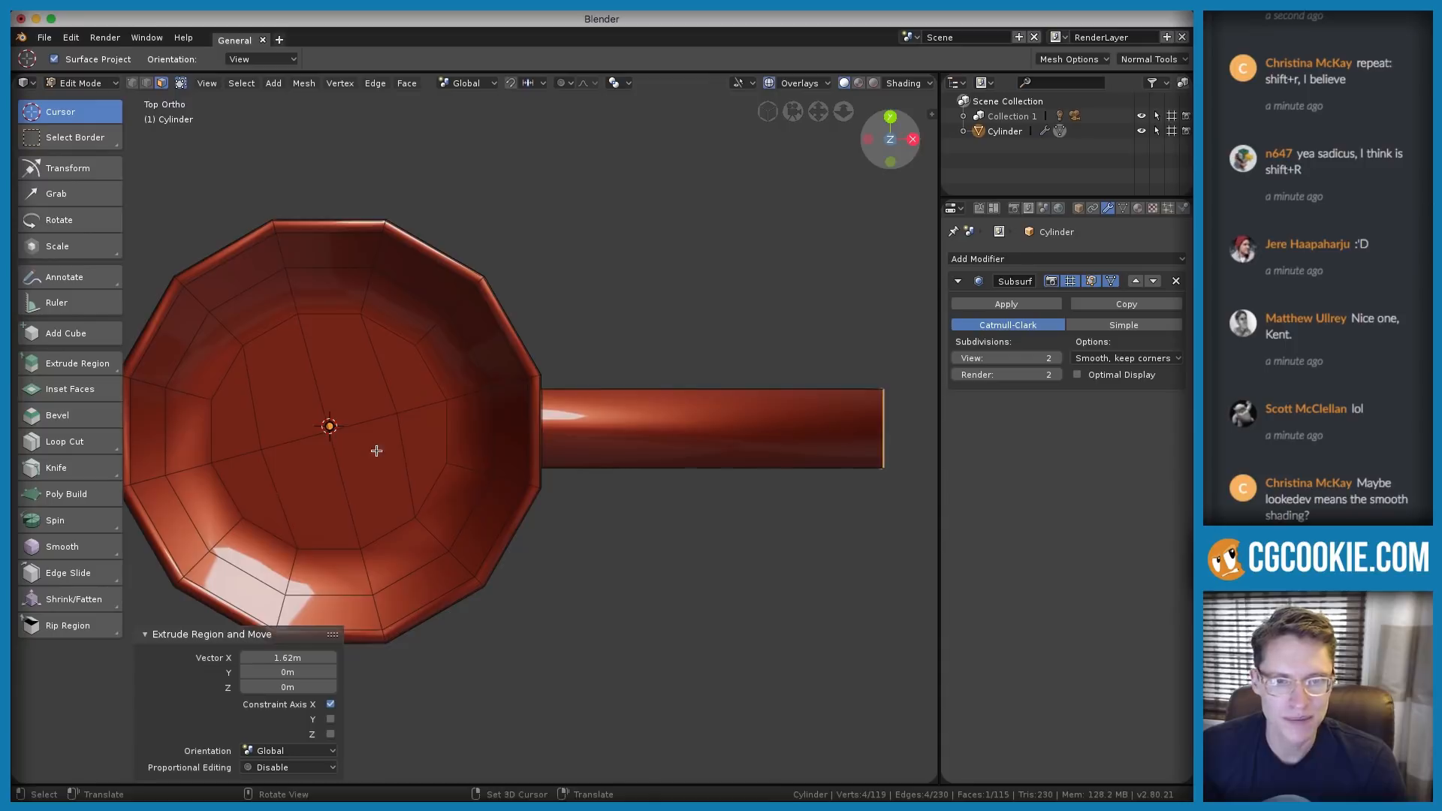
pyautogui.moveTo(376, 451); pyautogui.dragTo(733, 391, button='middle')
pyautogui.hotkey('ctrl', 'z')
# Scale the block's outer face down uniformly to 0.616
pyautogui.scroll(6, 528, 409)
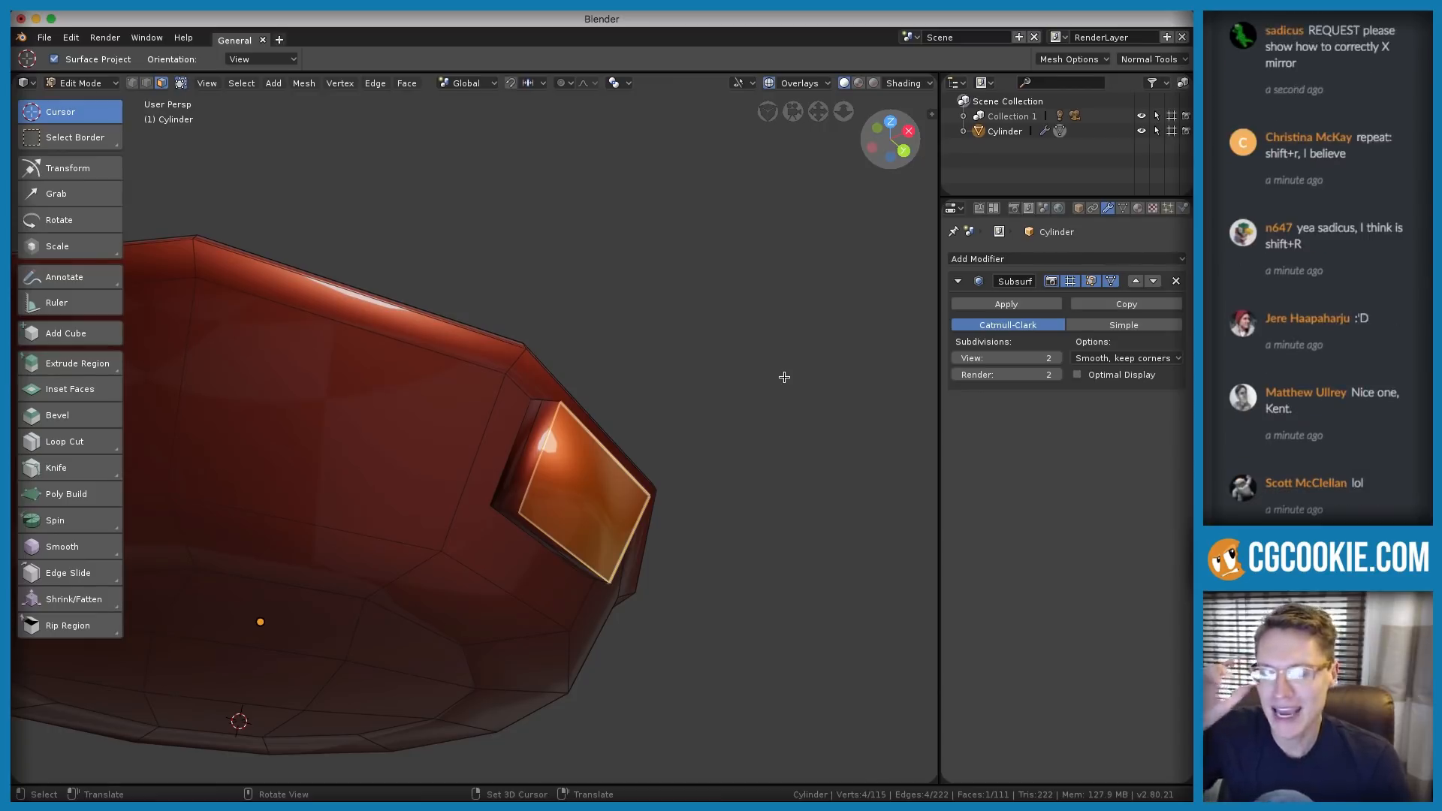
pyautogui.moveTo(778, 377)
pyautogui.mouseDown(button='middle')
pyautogui.moveTo(753, 376)
pyautogui.moveTo(759, 395)
pyautogui.mouseUp(button='middle')
pyautogui.press('s')
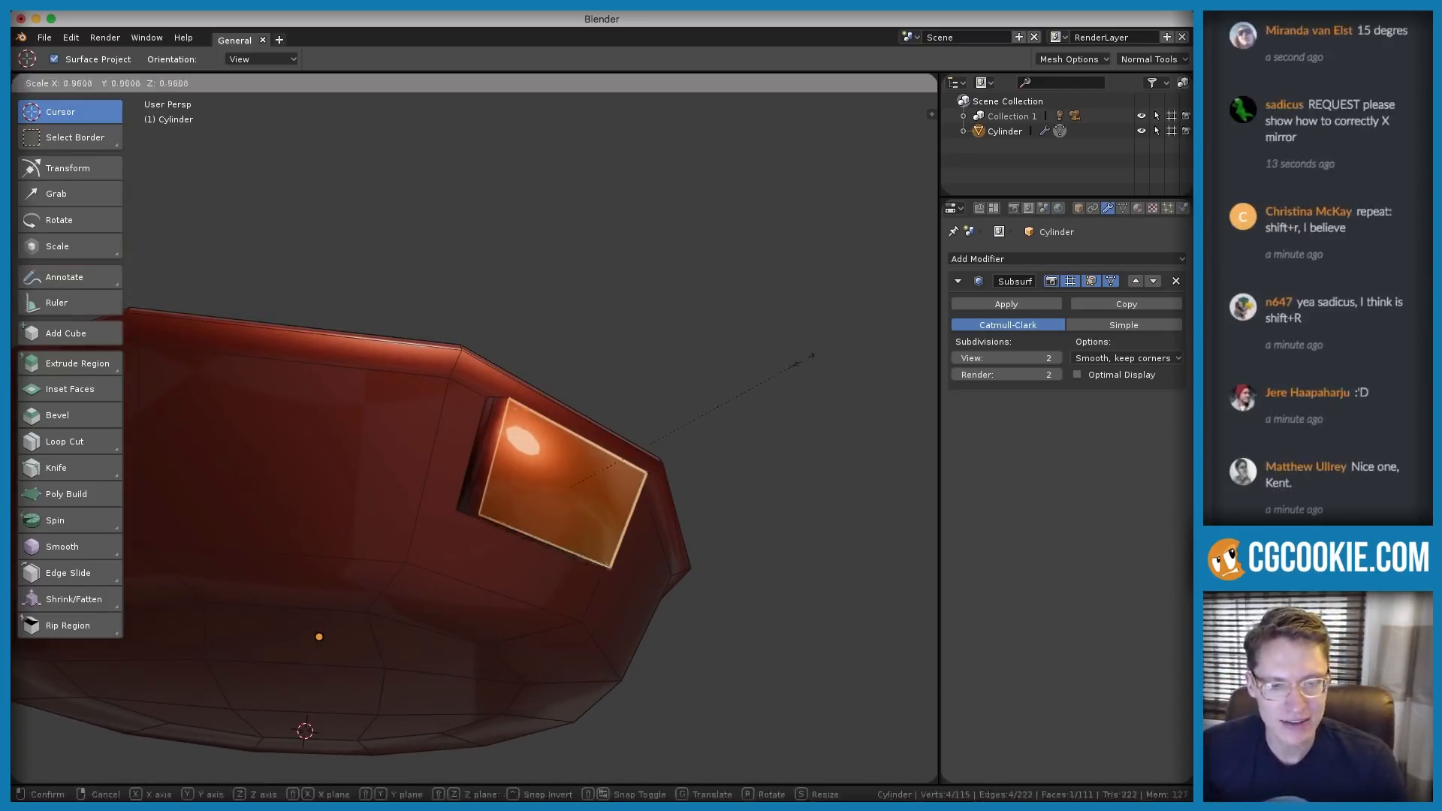
pyautogui.click(708, 408)
# Move the scaled face up about 7 cm along global Z and 8.26 cm outward along global X
pyautogui.press('g')
pyautogui.press('z')
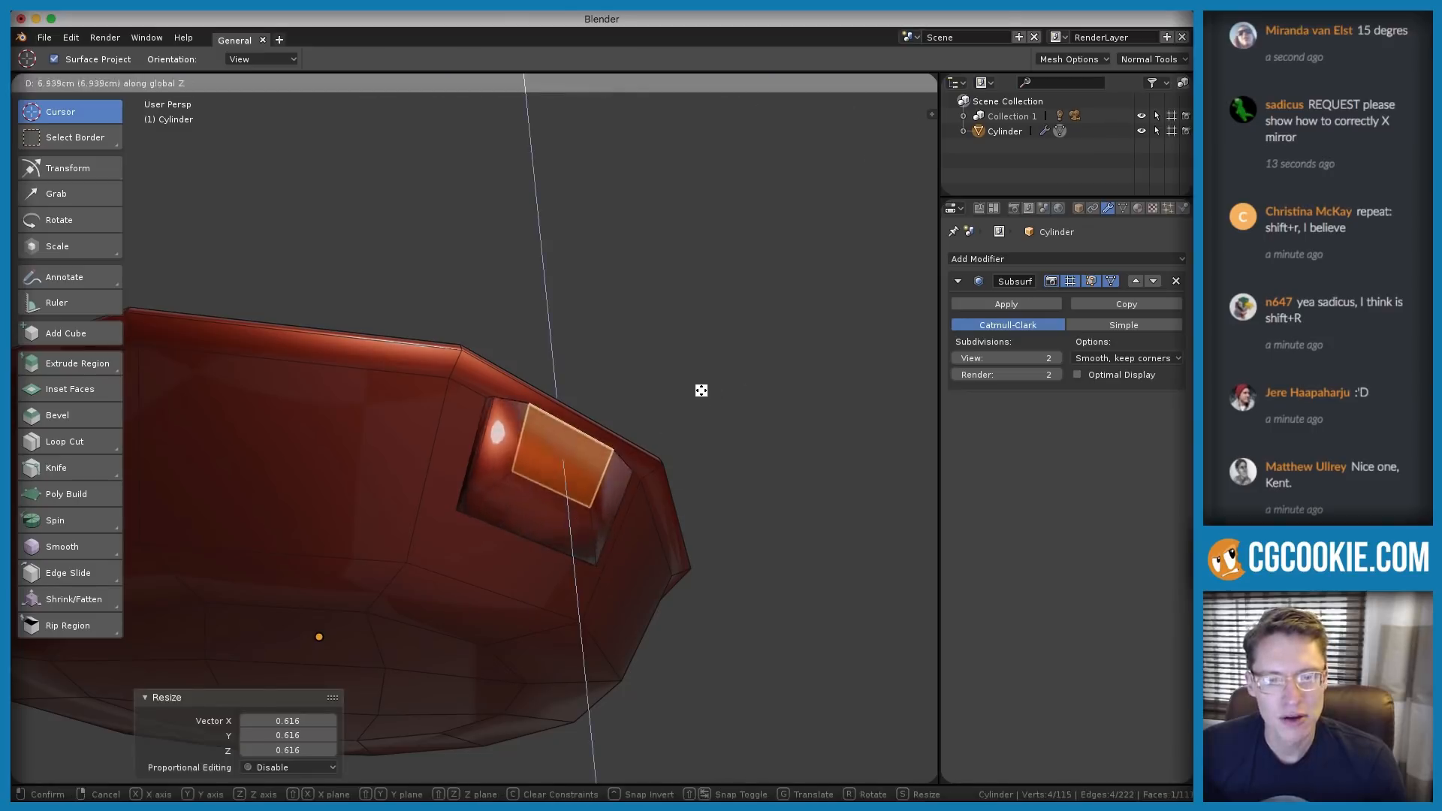
pyautogui.click(702, 390)
pyautogui.moveTo(673, 393); pyautogui.dragTo(712, 476, button='middle')
pyautogui.press('g')
pyautogui.press('x')
pyautogui.click(769, 399)
# Rotate the block's outer face about the global Y axis to make it more upright
pyautogui.press('r')
pyautogui.press('x')
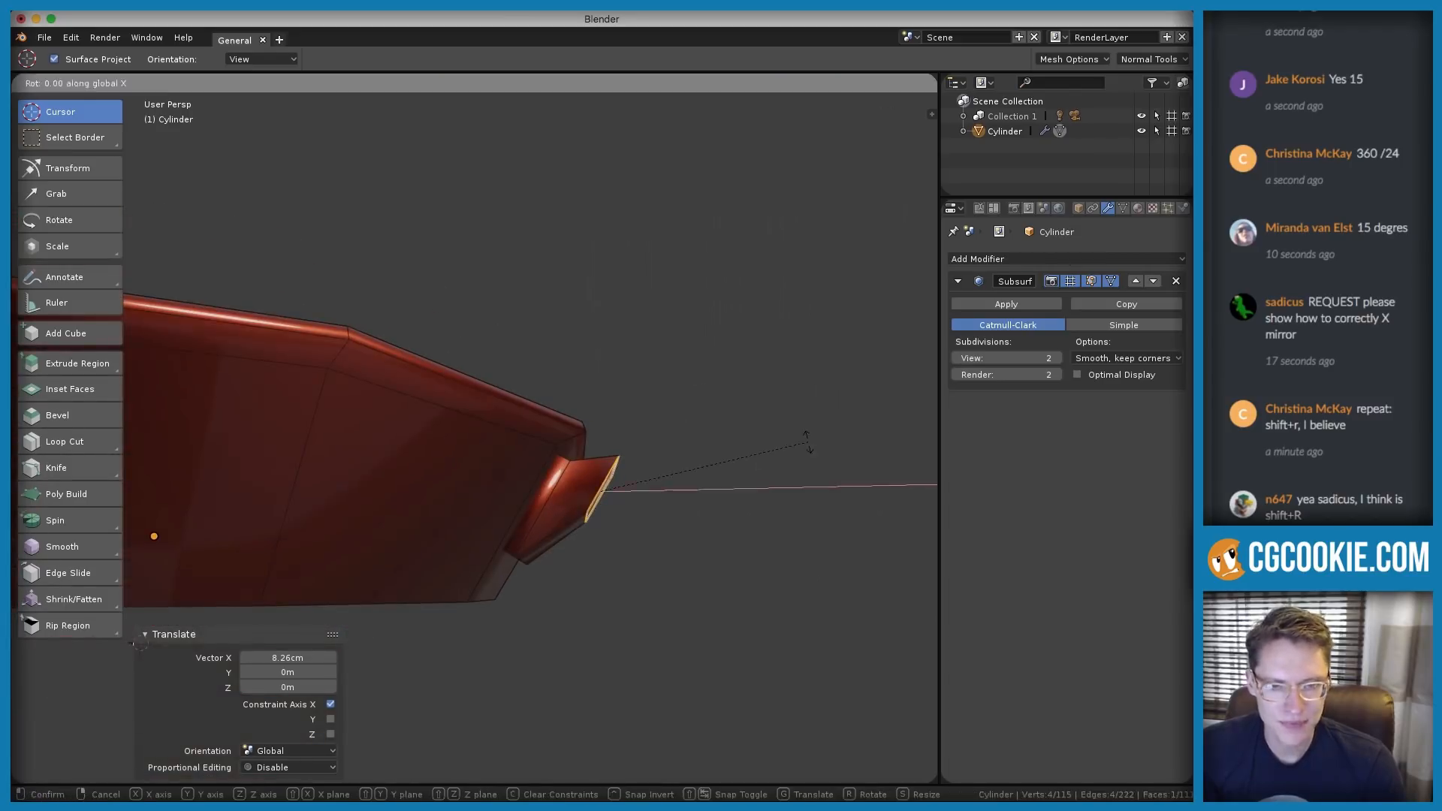
pyautogui.press('Escape')
pyautogui.press('r')
pyautogui.press('y')
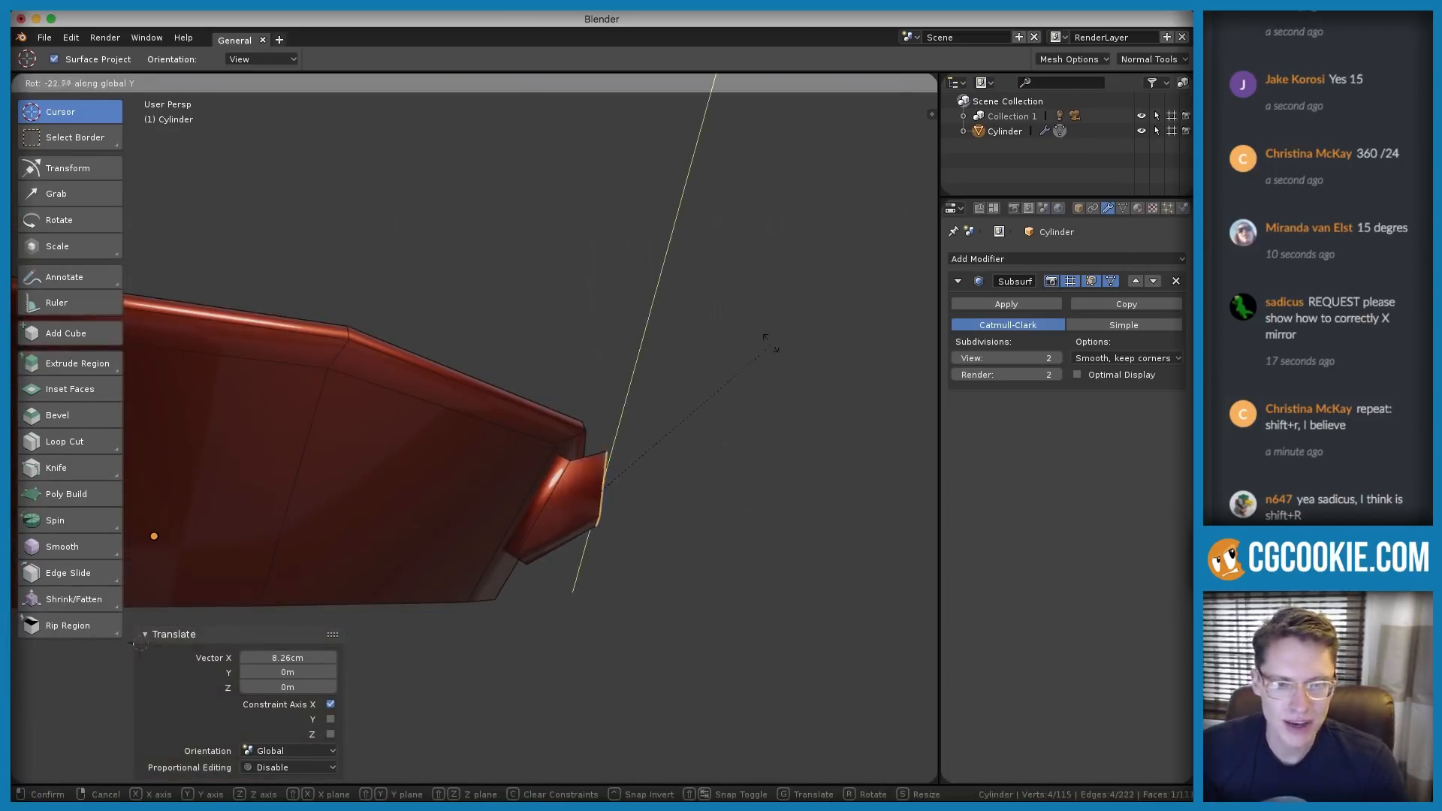
pyautogui.click(862, 396)
# Flatten the block's outer face by scaling it to 0.302 along the global Z axis
pyautogui.press('s')
pyautogui.press('z')
pyautogui.click(673, 428)
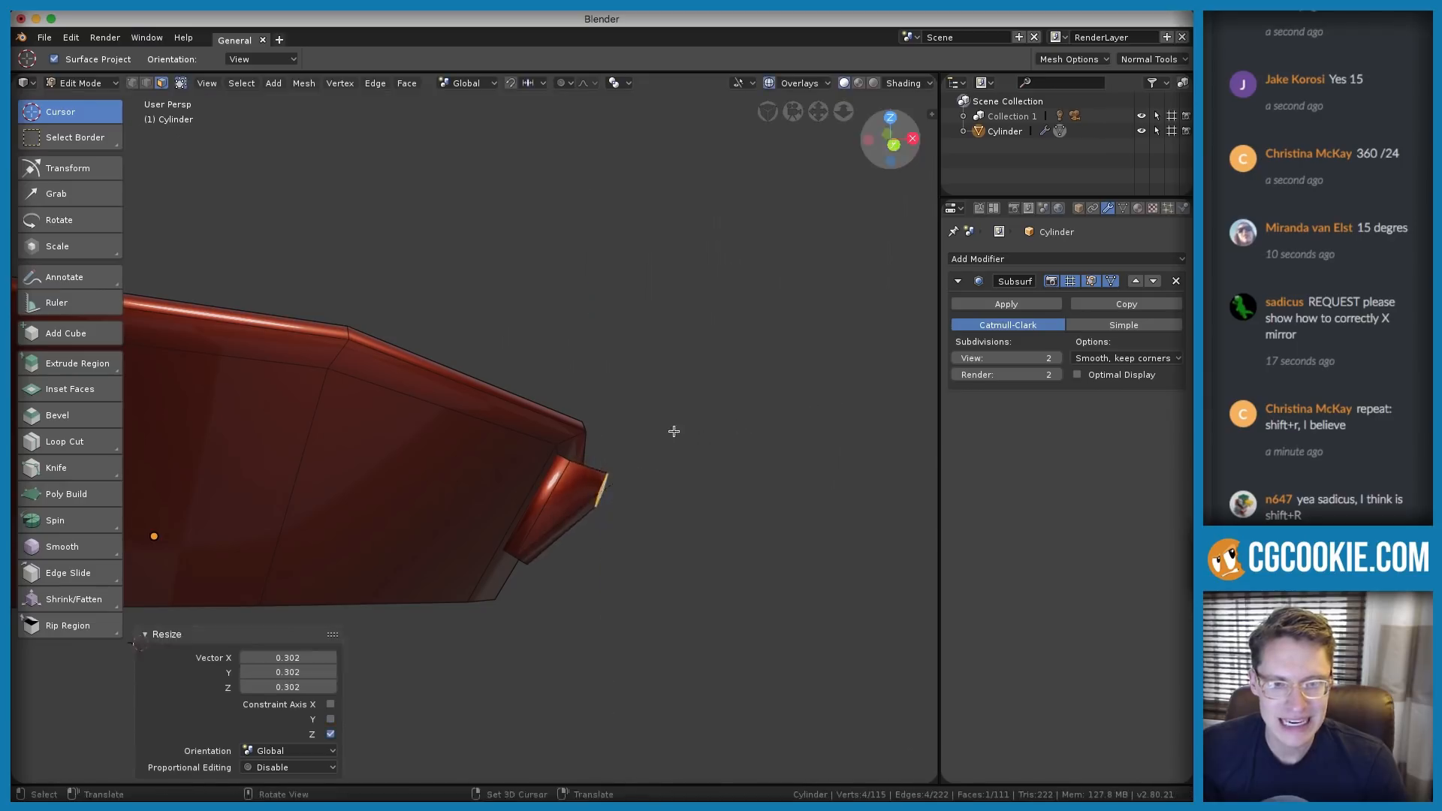
# Extrude the flattened face about 1.8 m outward along the global X axis to form the handle
pyautogui.moveTo(673, 428); pyautogui.dragTo(634, 393, button='middle')
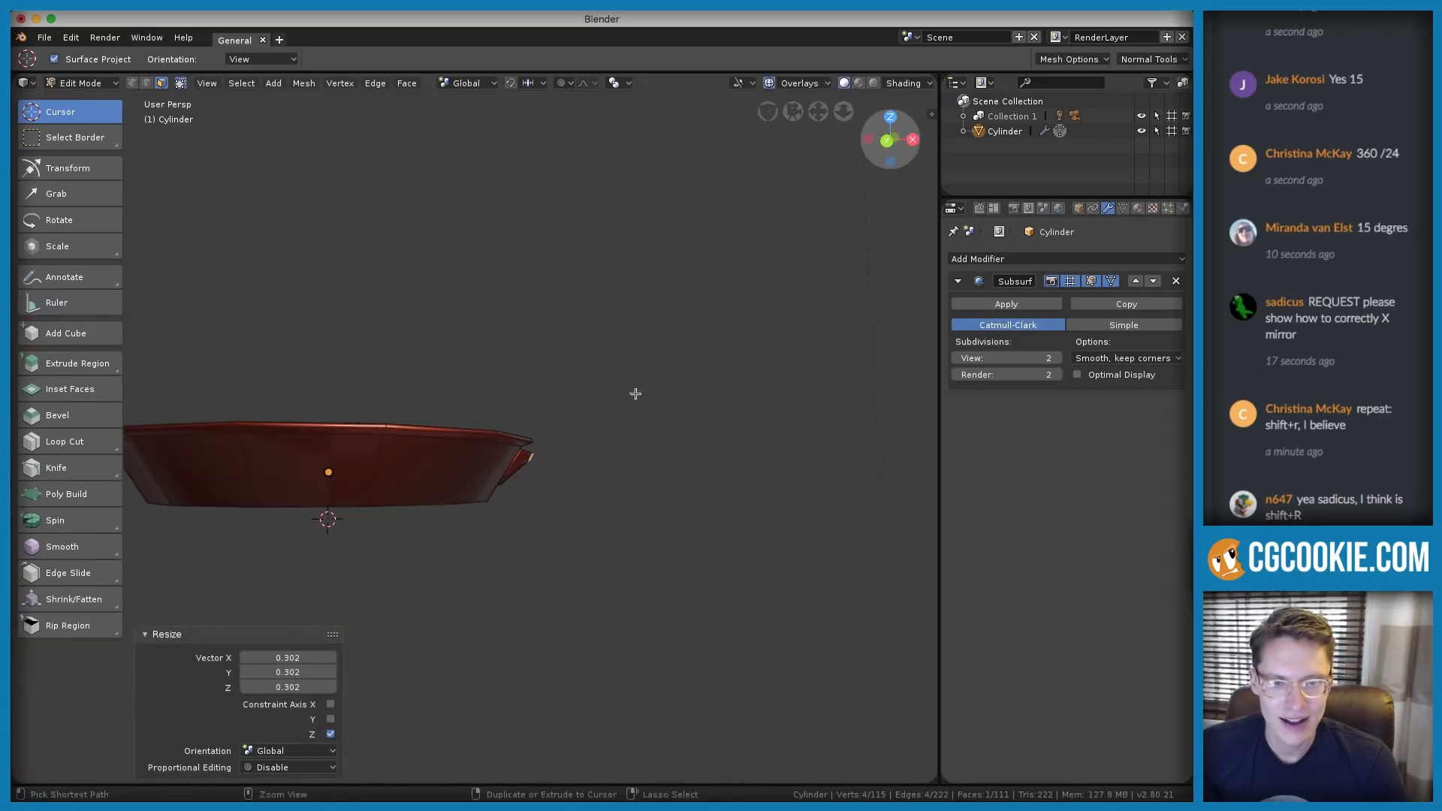
pyautogui.press('e')
pyautogui.press('x')
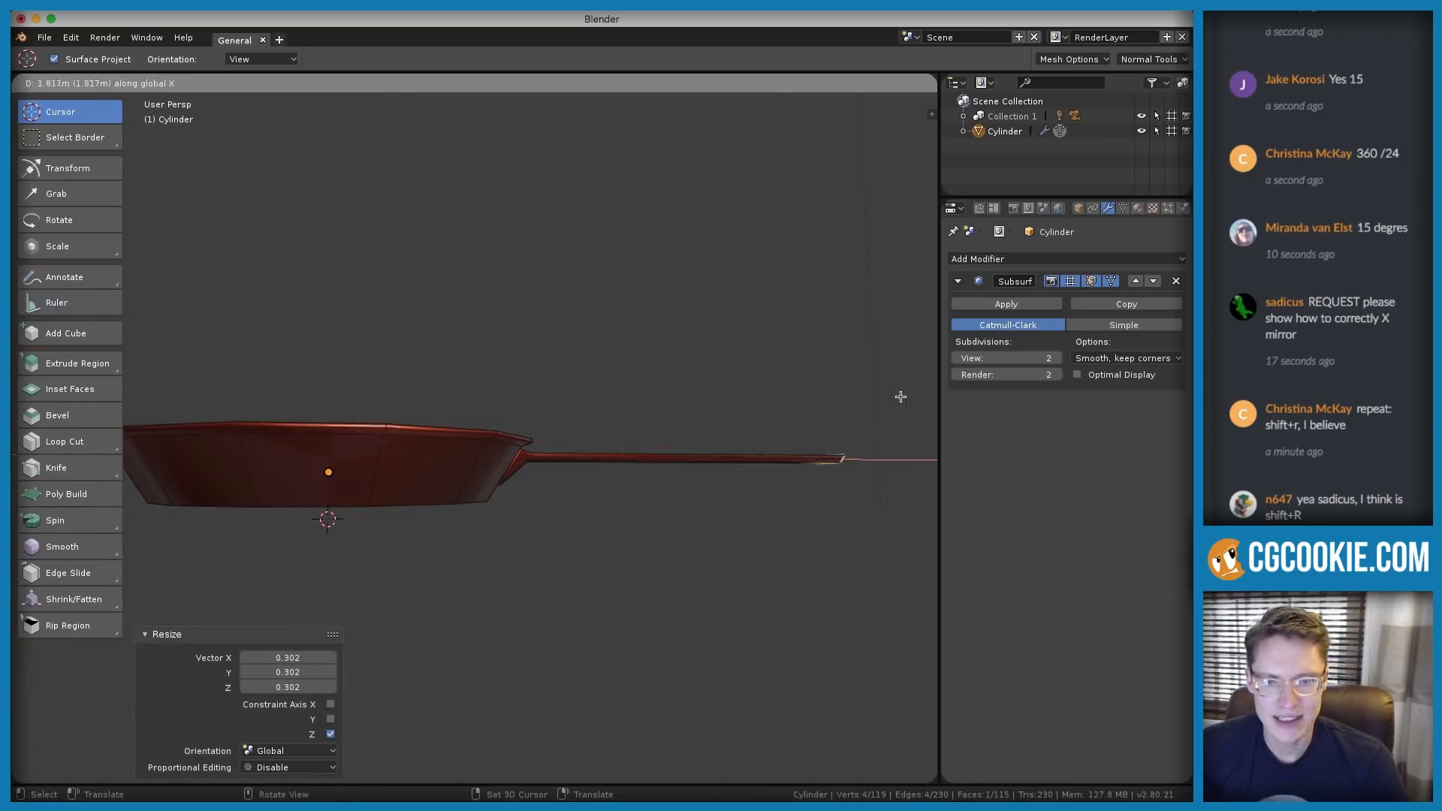
pyautogui.click(883, 399)
# Shorten the handle by moving its end face -31.1 cm along the global X axis
pyautogui.moveTo(884, 398); pyautogui.dragTo(656, 407, button='middle')
pyautogui.press('g')
pyautogui.press('x')
pyautogui.click(673, 367)
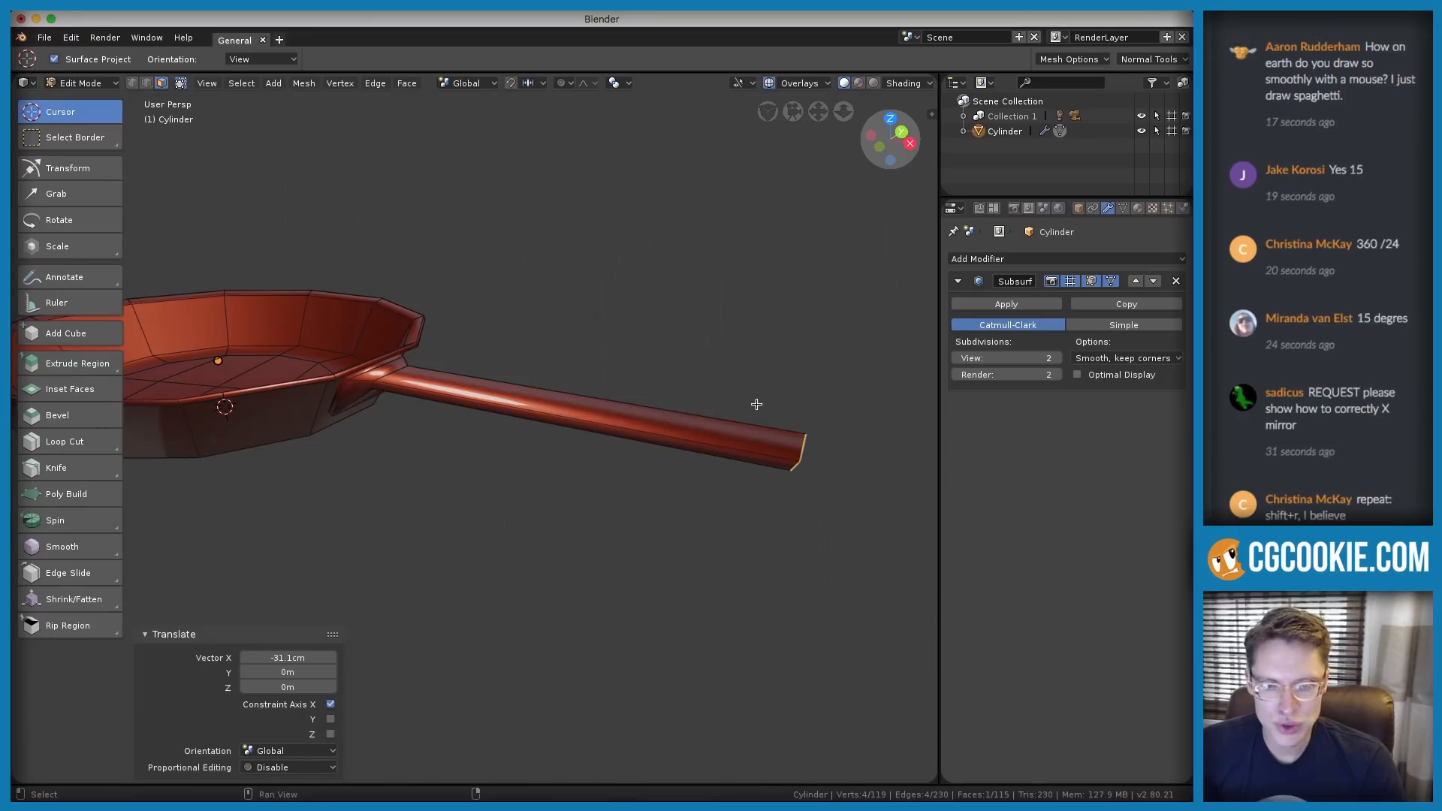
# Add three evenly spaced loop cuts across the handle without sliding them
pyautogui.moveTo(757, 403); pyautogui.dragTo(563, 450, button='middle')
pyautogui.scroll(2, 563, 450)
pyautogui.hotkey('ctrl', 'r')
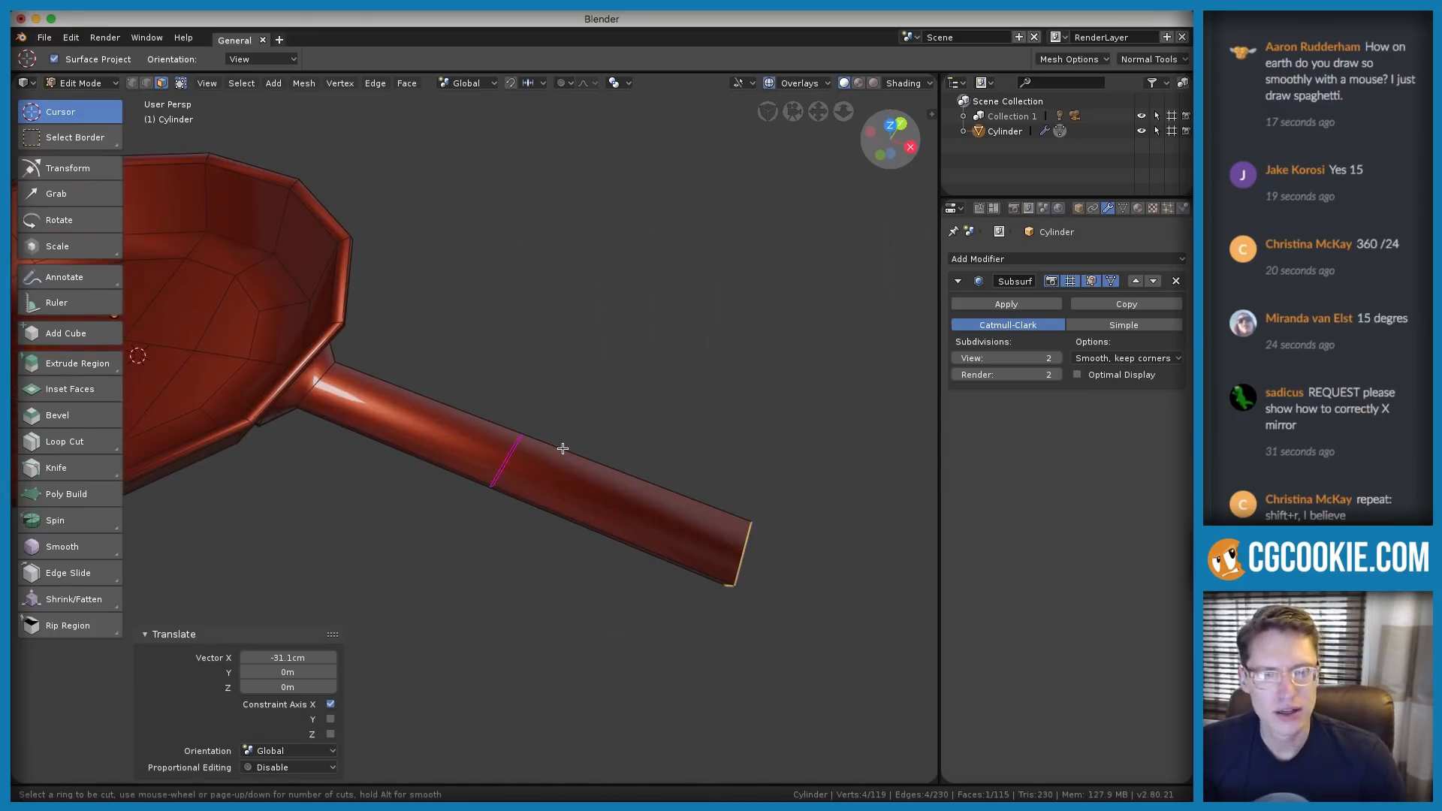
pyautogui.press('Escape')
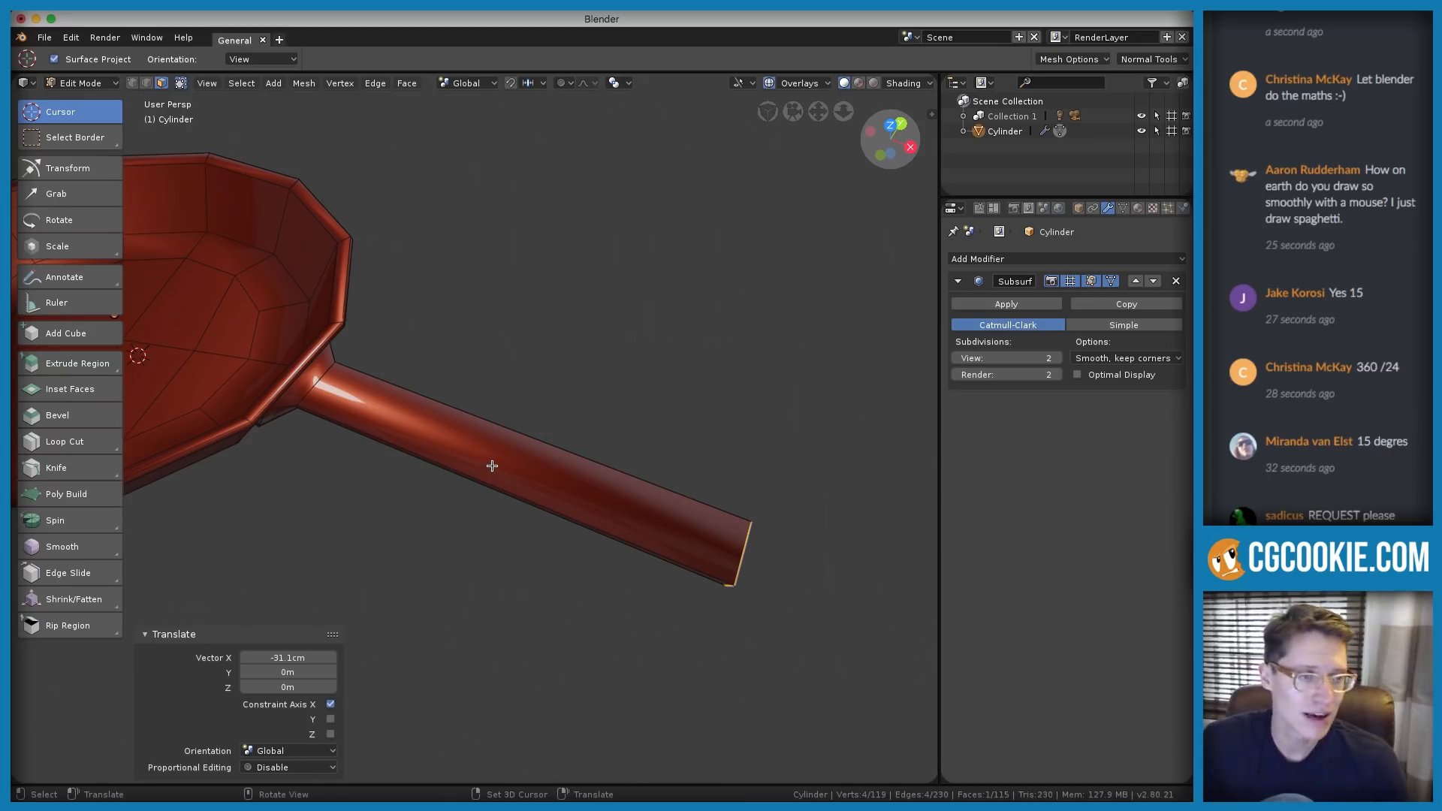
pyautogui.hotkey('ctrl', 'r')
pyautogui.scroll(2, 492, 466)
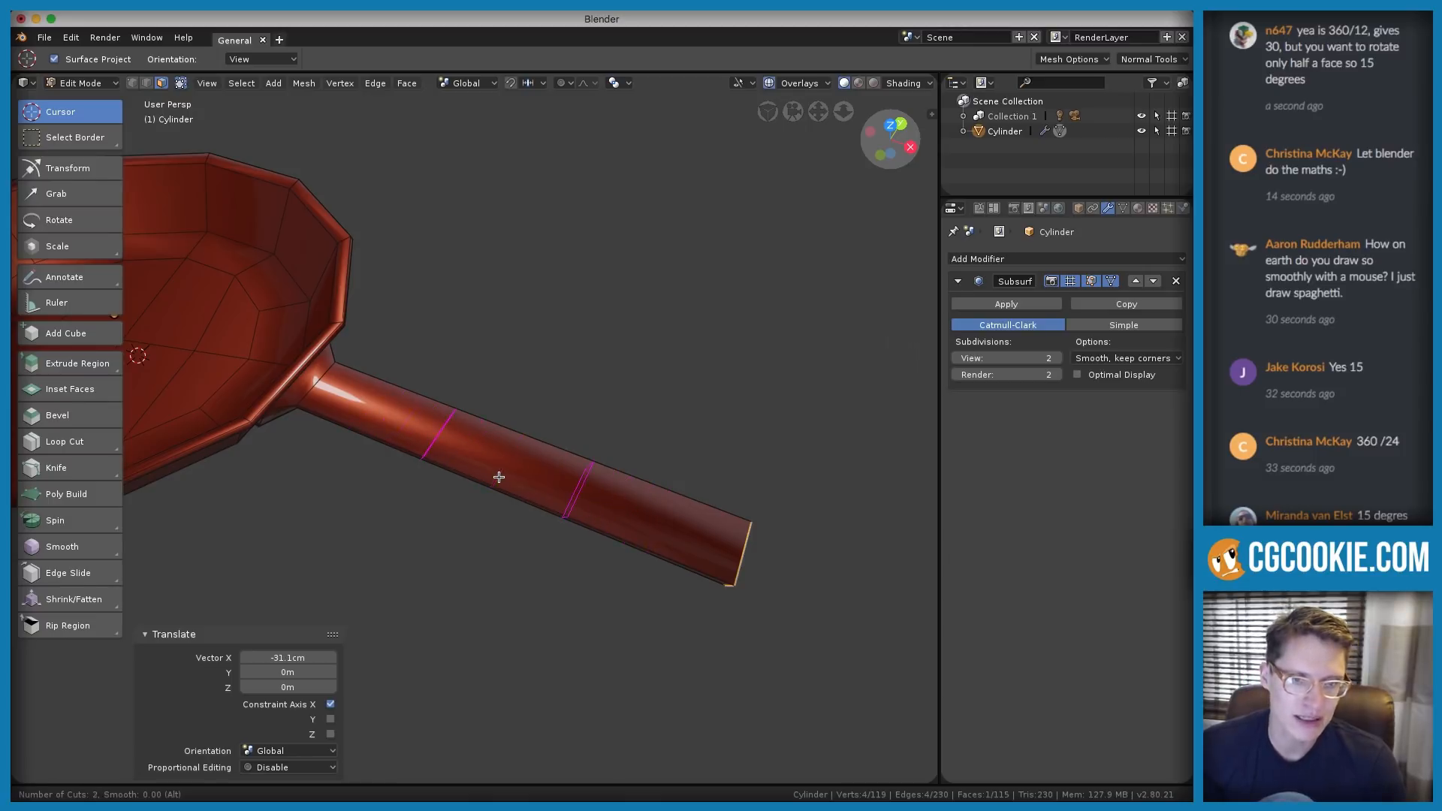
pyautogui.click(499, 478)
pyautogui.rightClick(499, 477)
# Widen the handle's middle edge loop by scaling it to 2.157 along the global Y axis
pyautogui.moveTo(599, 450); pyautogui.dragTo(656, 434, button='middle')
pyautogui.press('s')
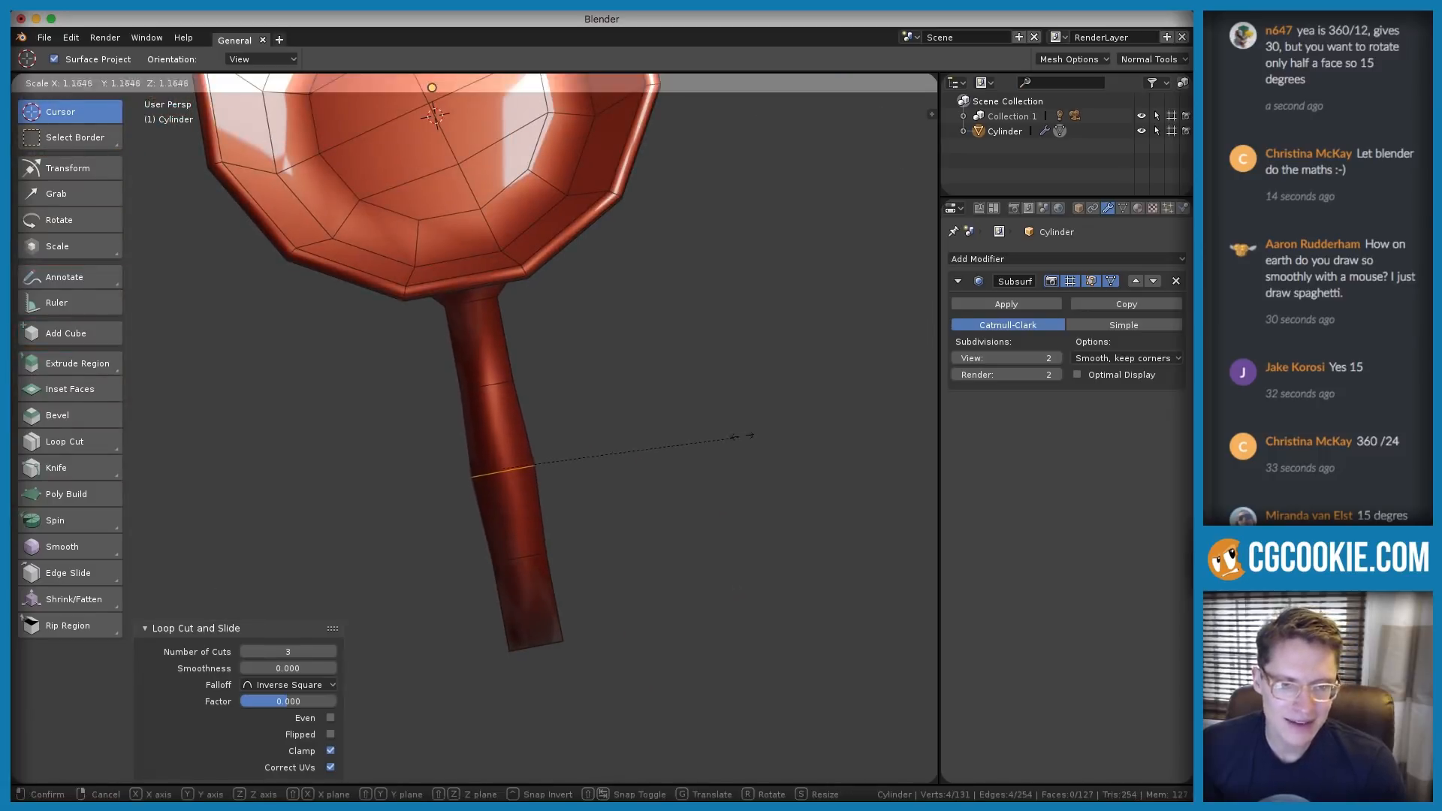
pyautogui.click(699, 432)
pyautogui.moveTo(686, 425)
pyautogui.mouseDown(button='middle')
pyautogui.moveTo(611, 444)
pyautogui.moveTo(692, 414)
pyautogui.mouseUp(button='middle')
pyautogui.press('s')
pyautogui.press('y')
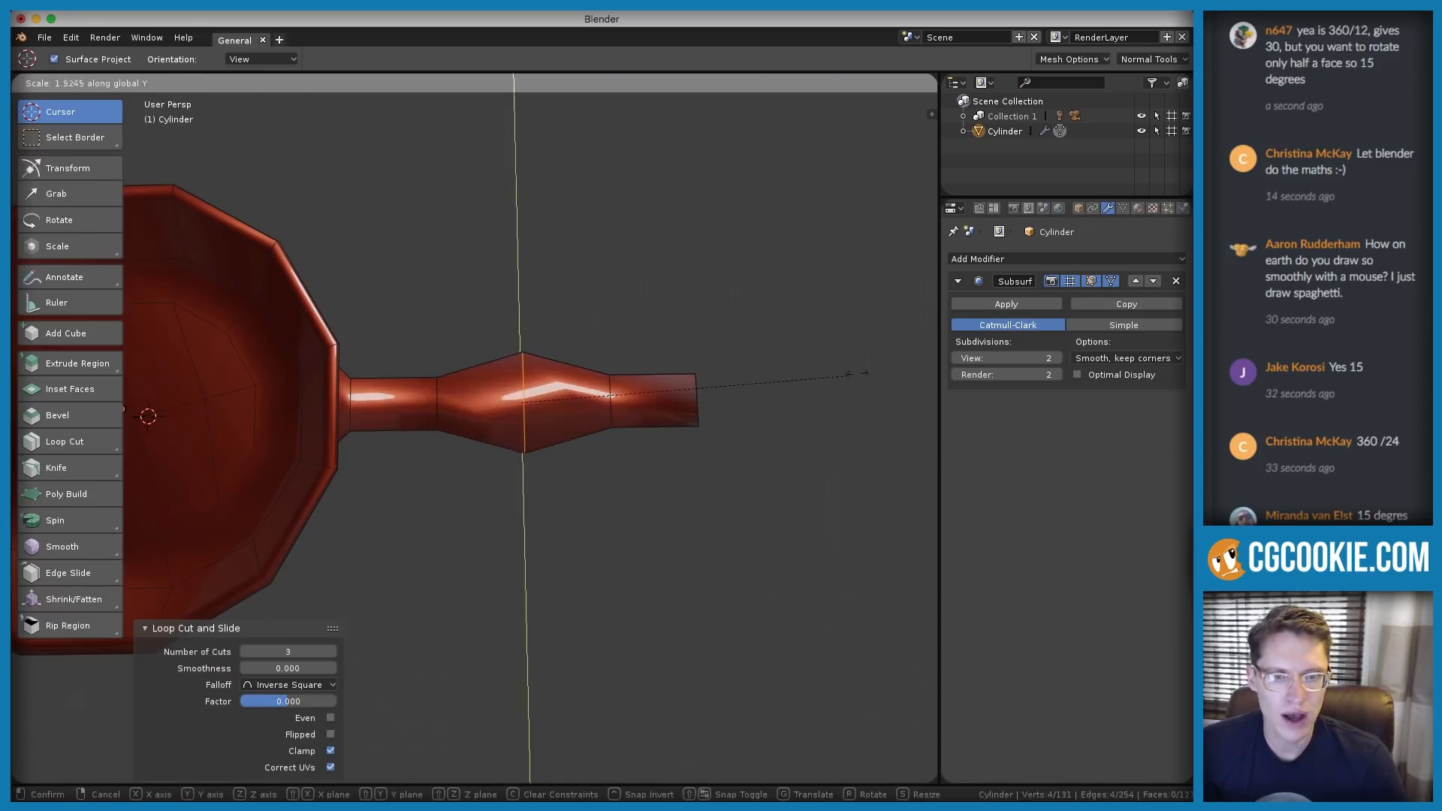
pyautogui.click(473, 418)
# Scale the new edge loop closest to the pan to 1.274 along the global Y axis
pyautogui.keyDown('alt'); pyautogui.click(450, 398); pyautogui.keyUp('alt')
pyautogui.press('s')
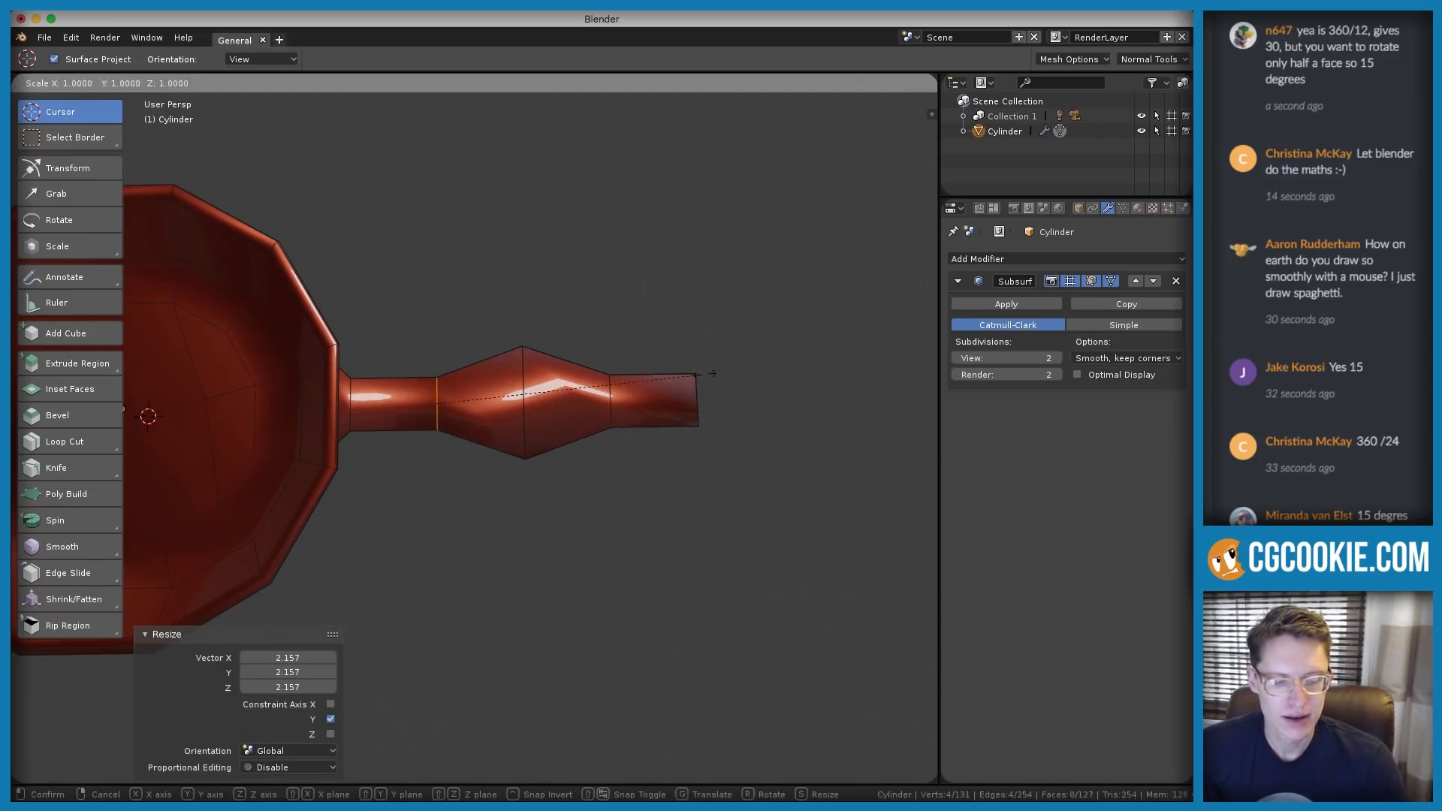
pyautogui.press('y')
pyautogui.click(749, 349)
# Scale the edge loop closest to the handle's free end to 1.809 along the global Y axis and narrow it back slightly
pyautogui.keyDown('alt'); pyautogui.click(638, 392); pyautogui.keyUp('alt')
pyautogui.press('s')
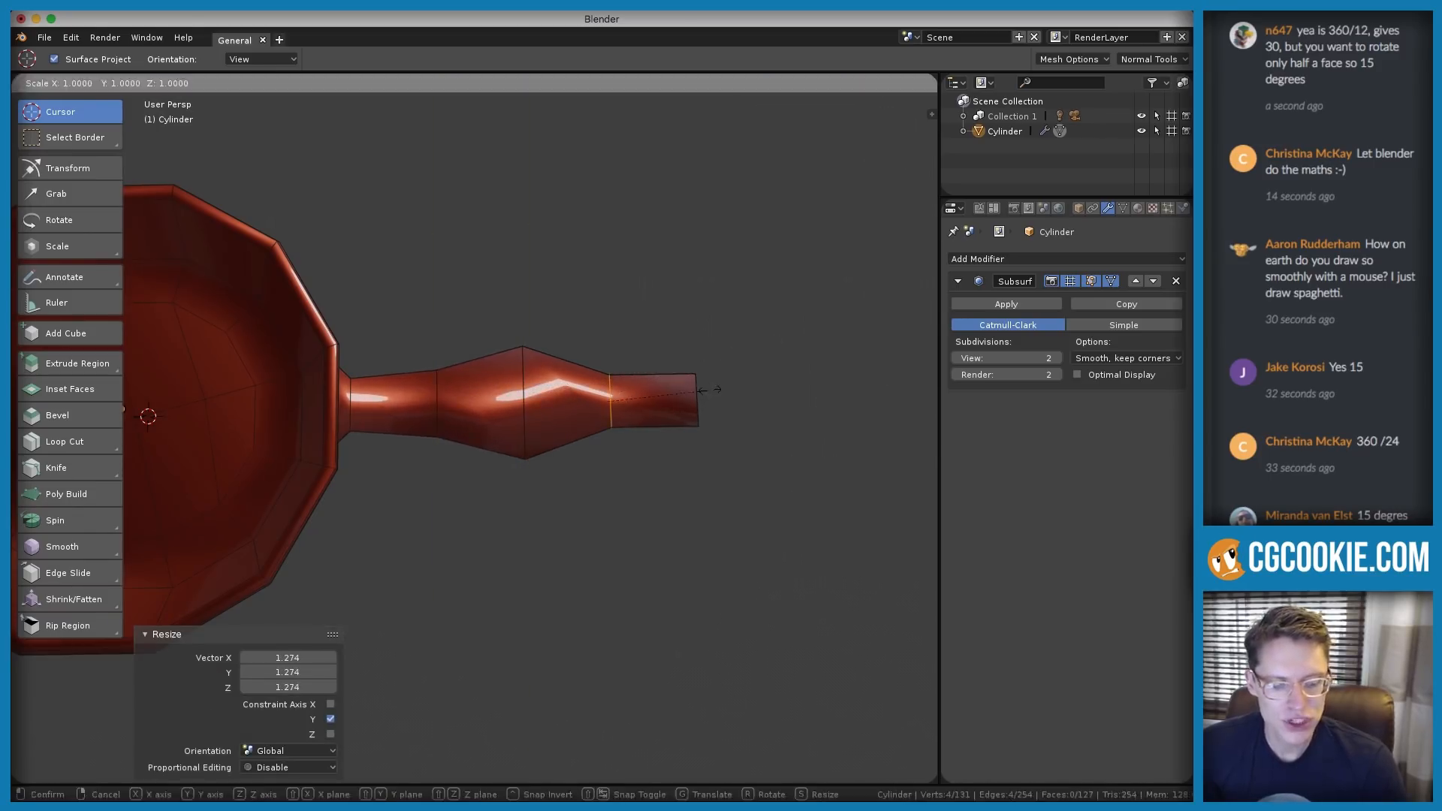
pyautogui.press('y')
pyautogui.click(799, 368)
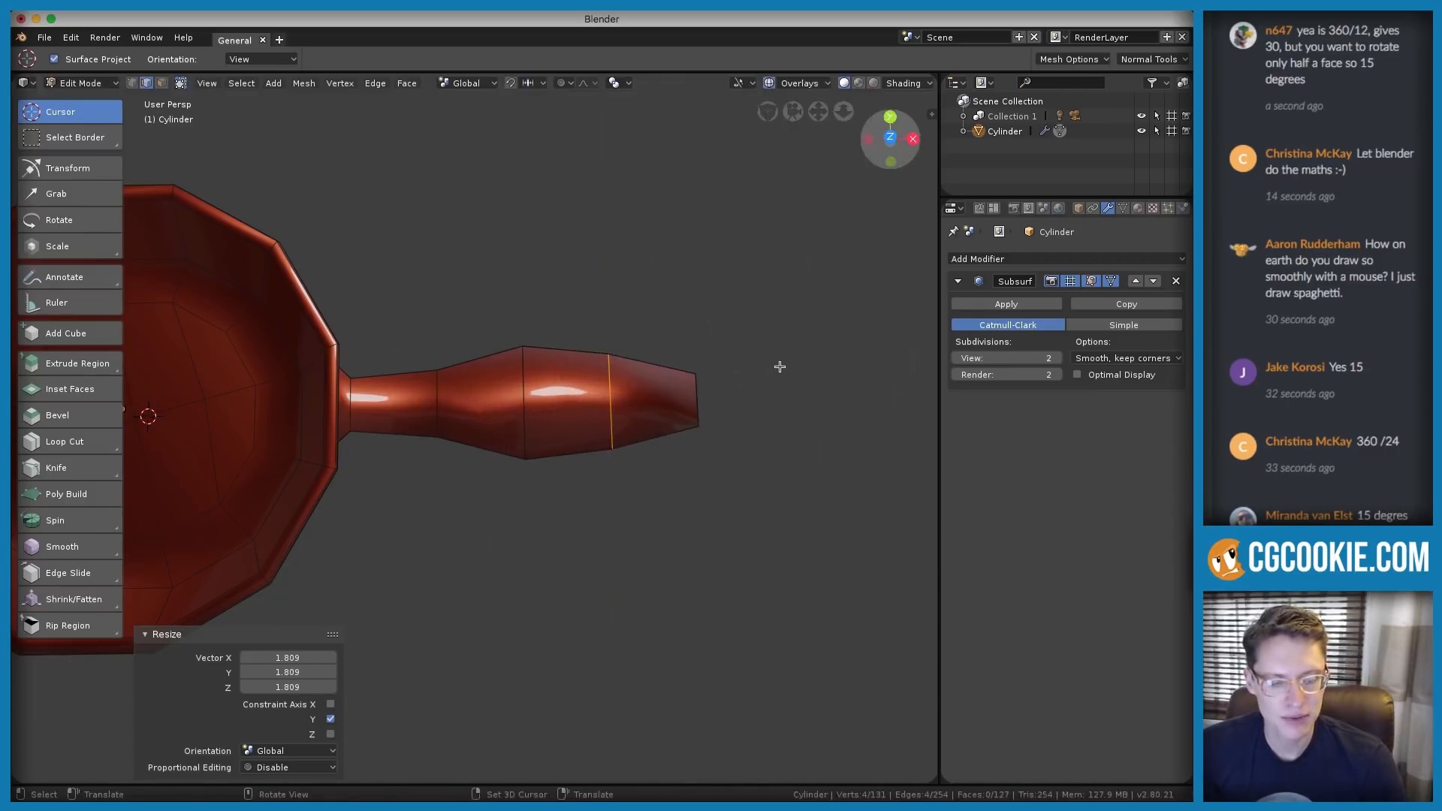
pyautogui.press('s')
pyautogui.press('y')
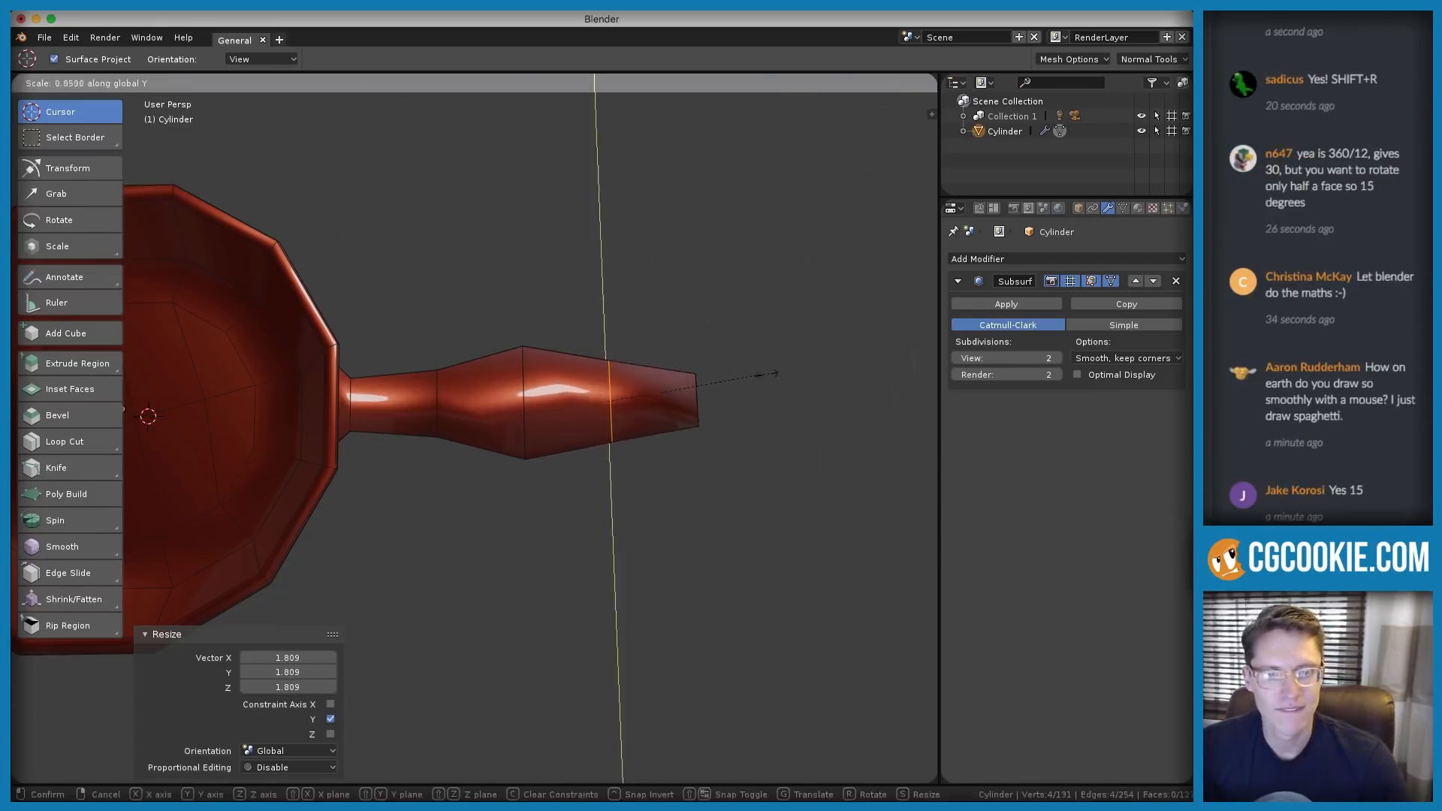
pyautogui.click(756, 373)
# Narrow the handle's middle edge loop by scaling it to 0.757 along the global Y axis
pyautogui.keyDown('alt'); pyautogui.click(526, 421); pyautogui.keyUp('alt')
pyautogui.press('s')
pyautogui.press('y')
pyautogui.click(751, 368)
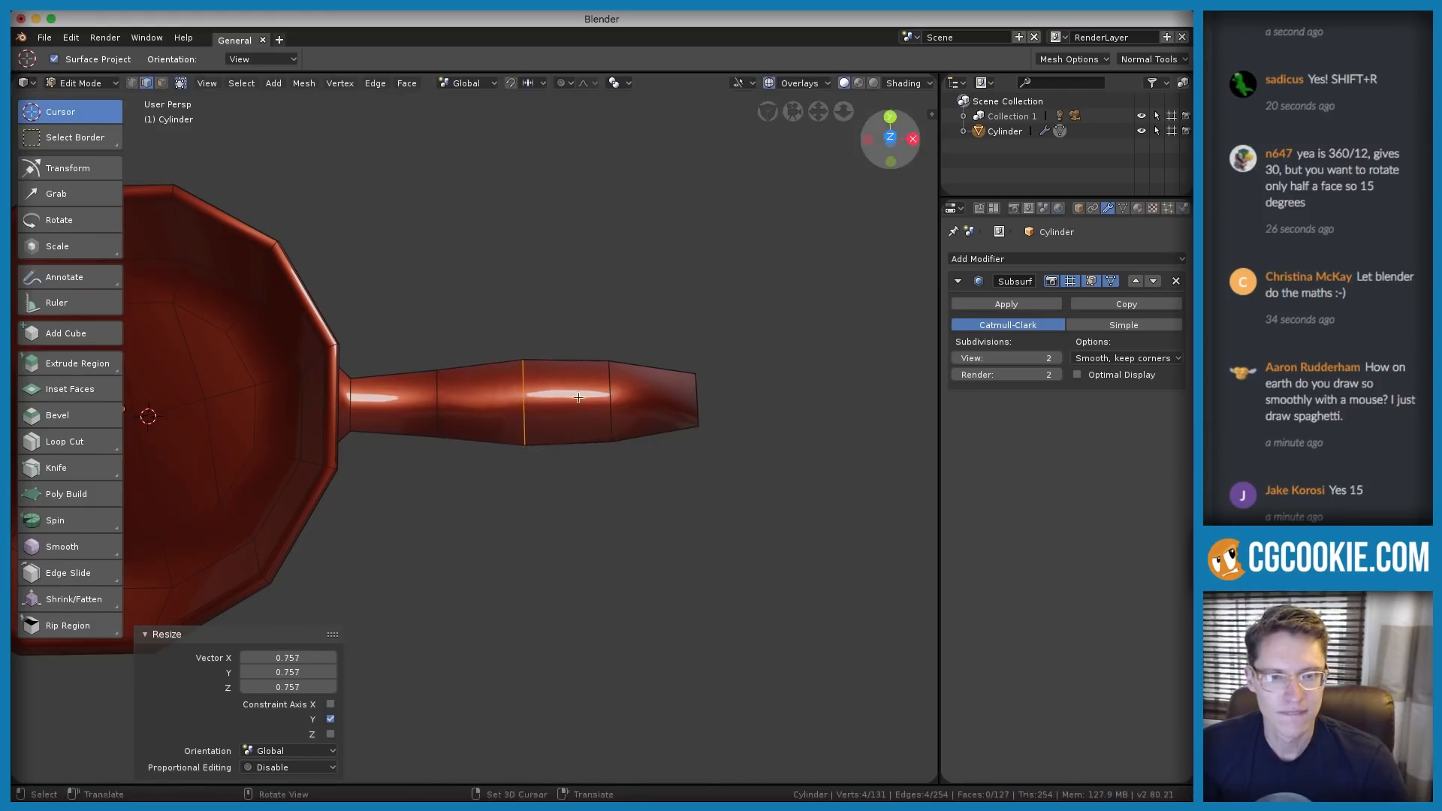
# Narrow the added loop closest to the pan by scaling it to 0.702 along the global Y axis
pyautogui.keyDown('alt'); pyautogui.click(436, 406); pyautogui.keyUp('alt')
pyautogui.press('s')
pyautogui.press('y')
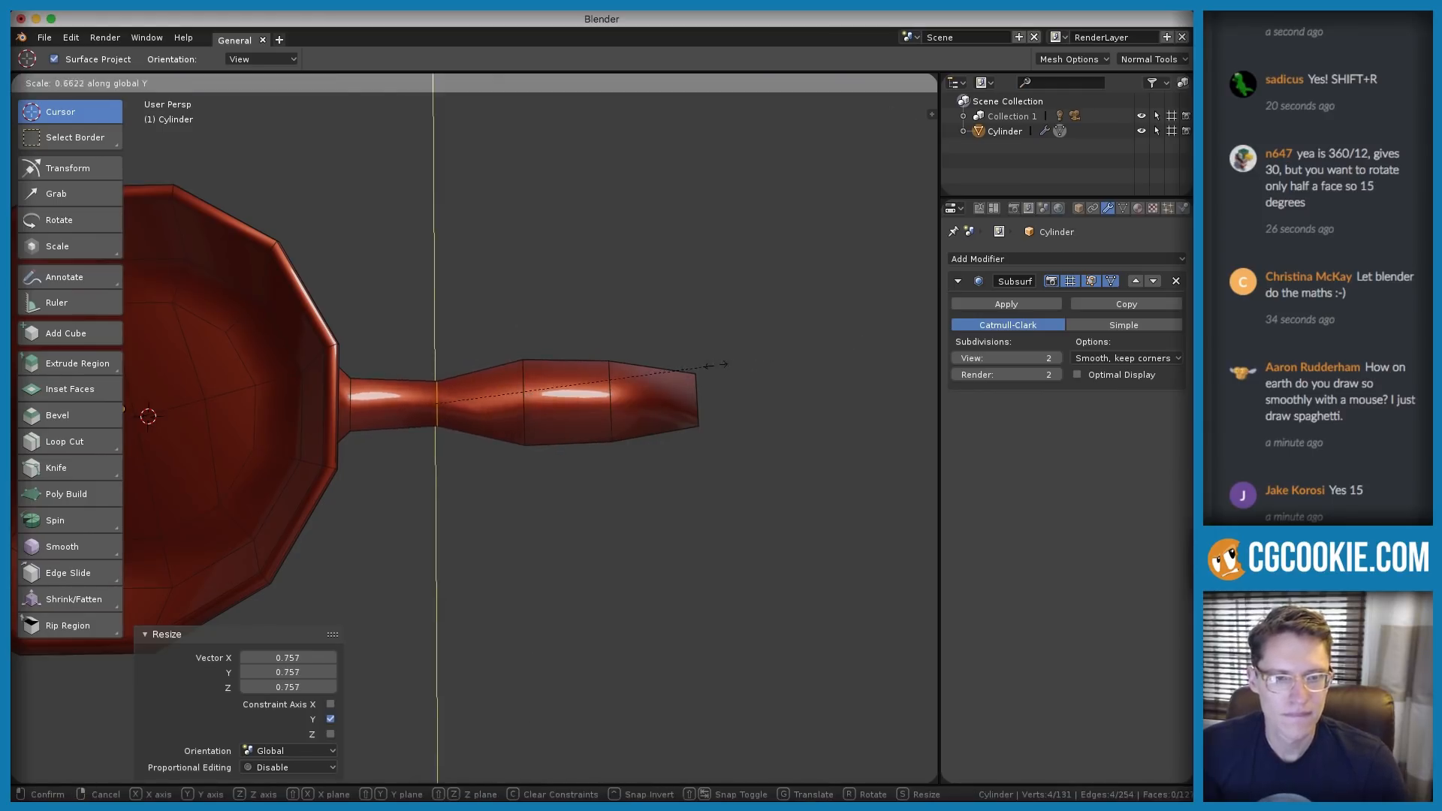
pyautogui.click(610, 354)
# Slim the edge loop at the handle's base by scaling it to 0.718 along the global Y axis
pyautogui.keyDown('alt'); pyautogui.click(349, 405); pyautogui.keyUp('alt')
pyautogui.press('s')
pyautogui.press('y')
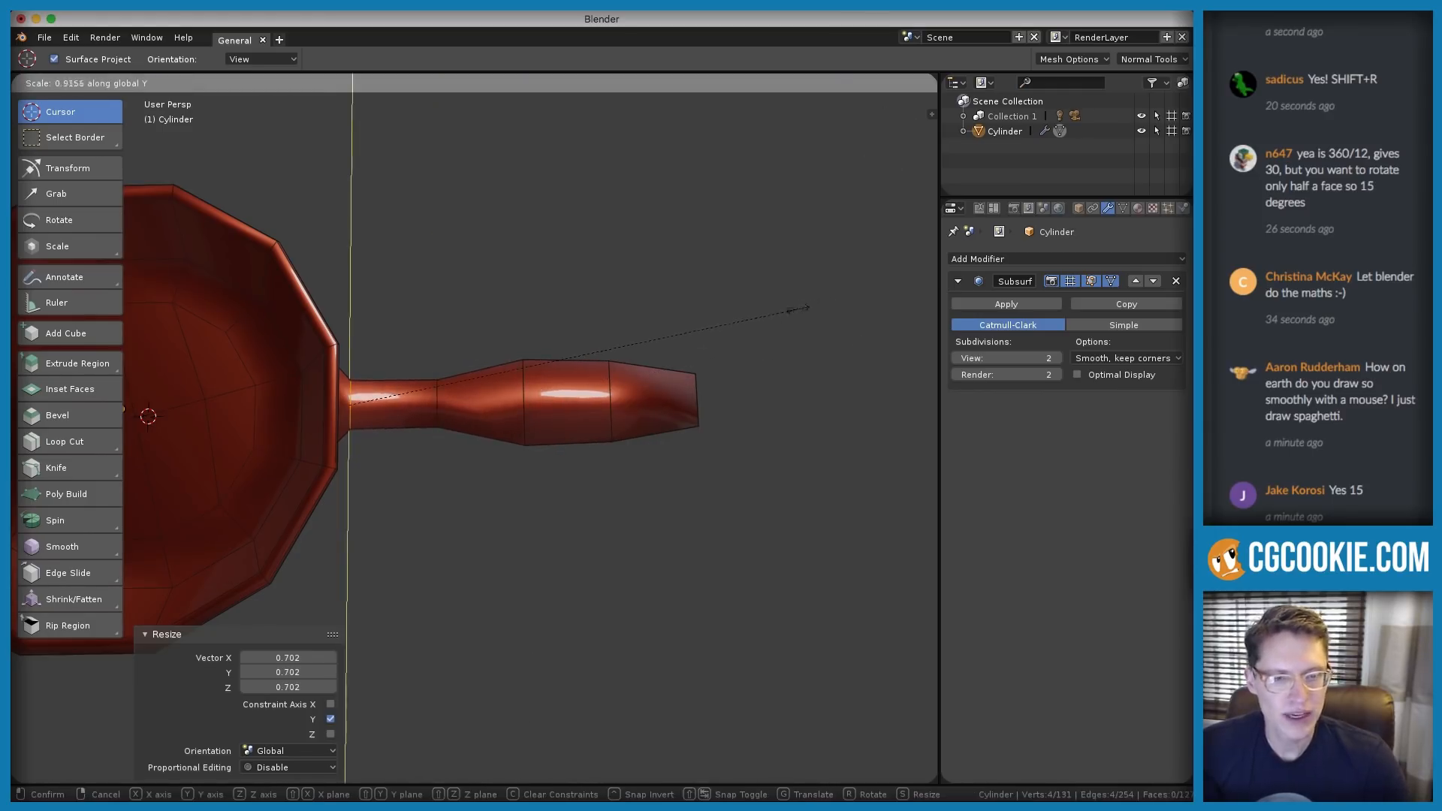
pyautogui.click(527, 344)
# Examine the smoothed pan and handle in Object Mode from several angles and check the handle's side profile in front view
pyautogui.scroll(-6, 472, 415)
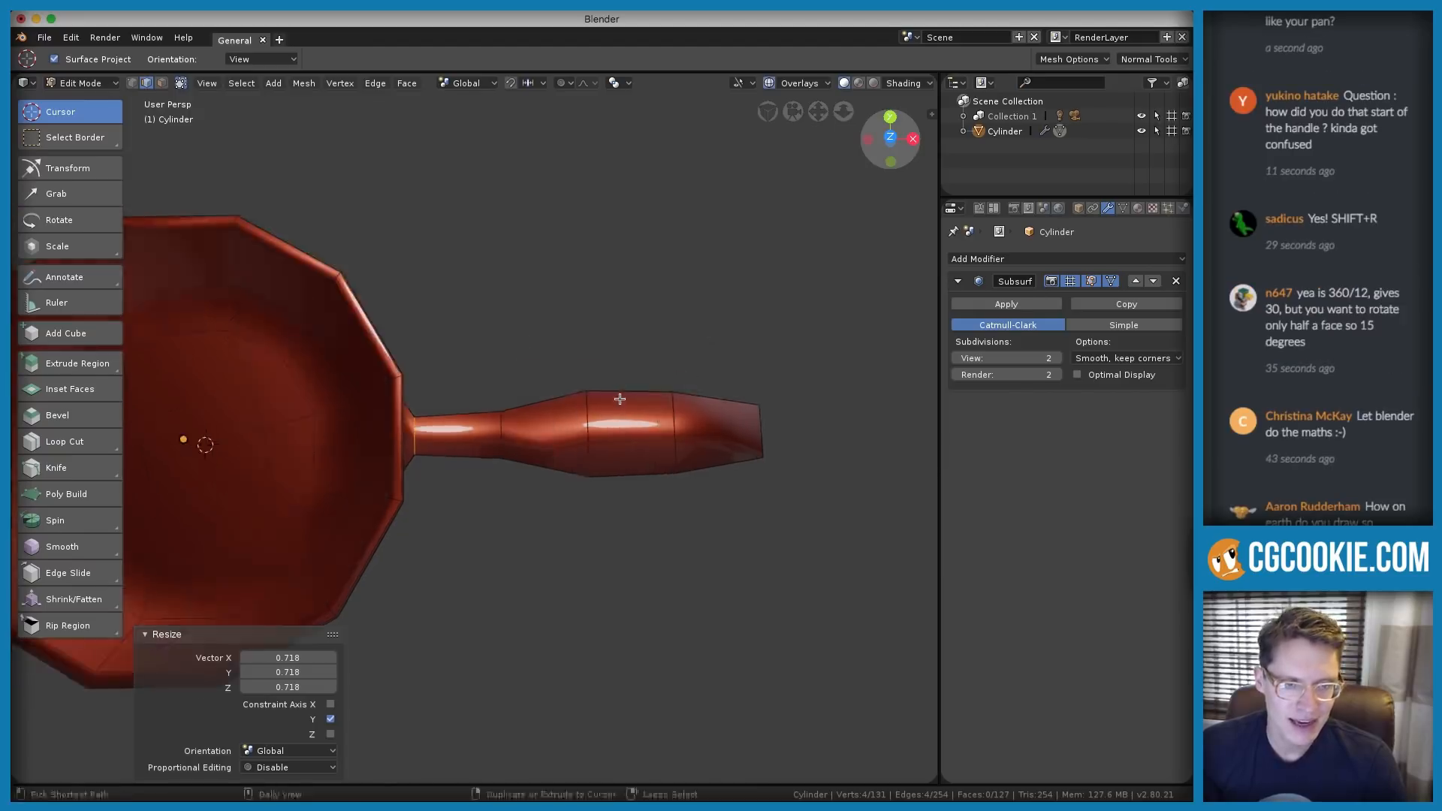
pyautogui.press('Tab')
pyautogui.moveTo(714, 421); pyautogui.dragTo(676, 428, button='middle')
pyautogui.scroll(3, 676, 428)
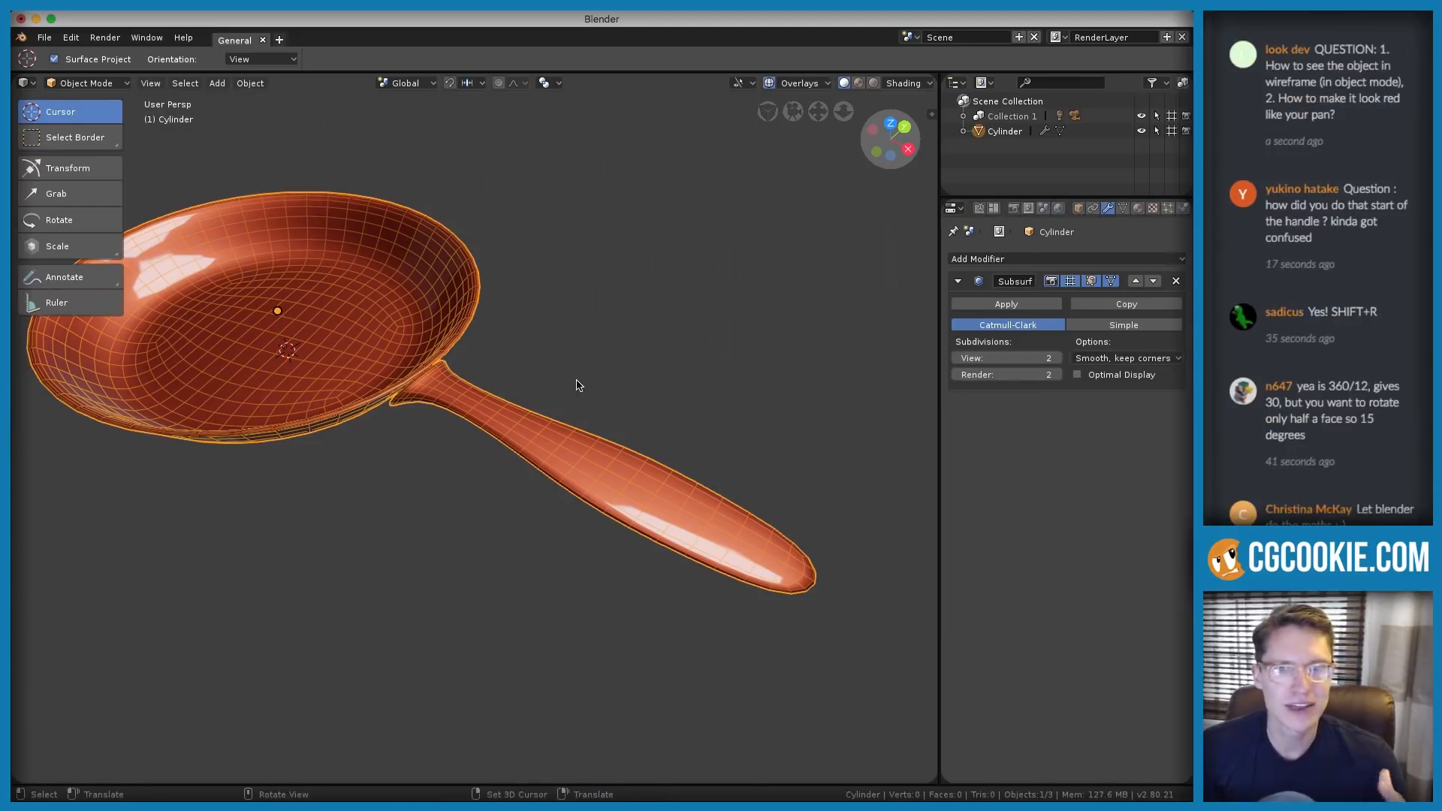
pyautogui.moveTo(577, 385); pyautogui.dragTo(605, 316, button='middle')
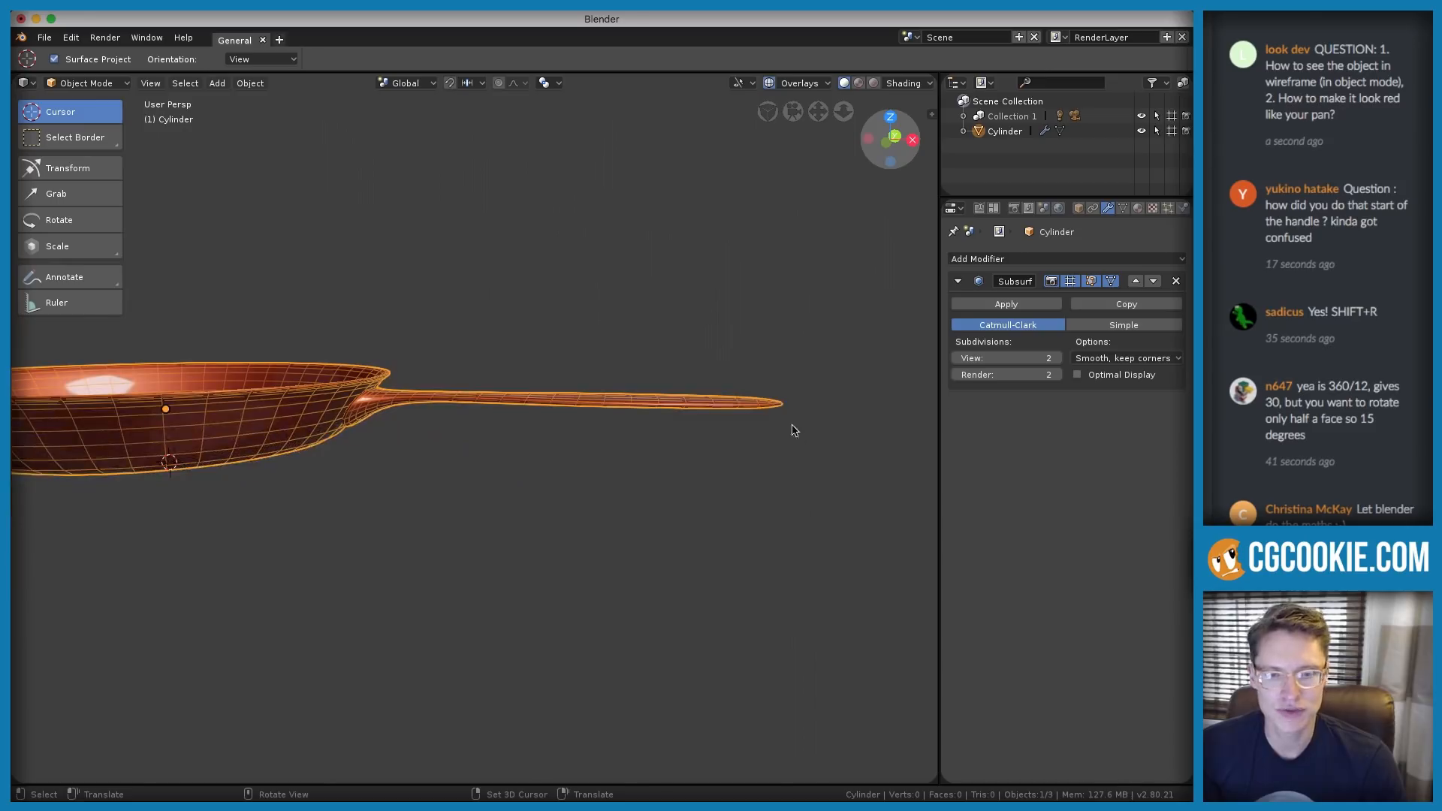
pyautogui.scroll(3, 637, 422)
pyautogui.press('Tab')
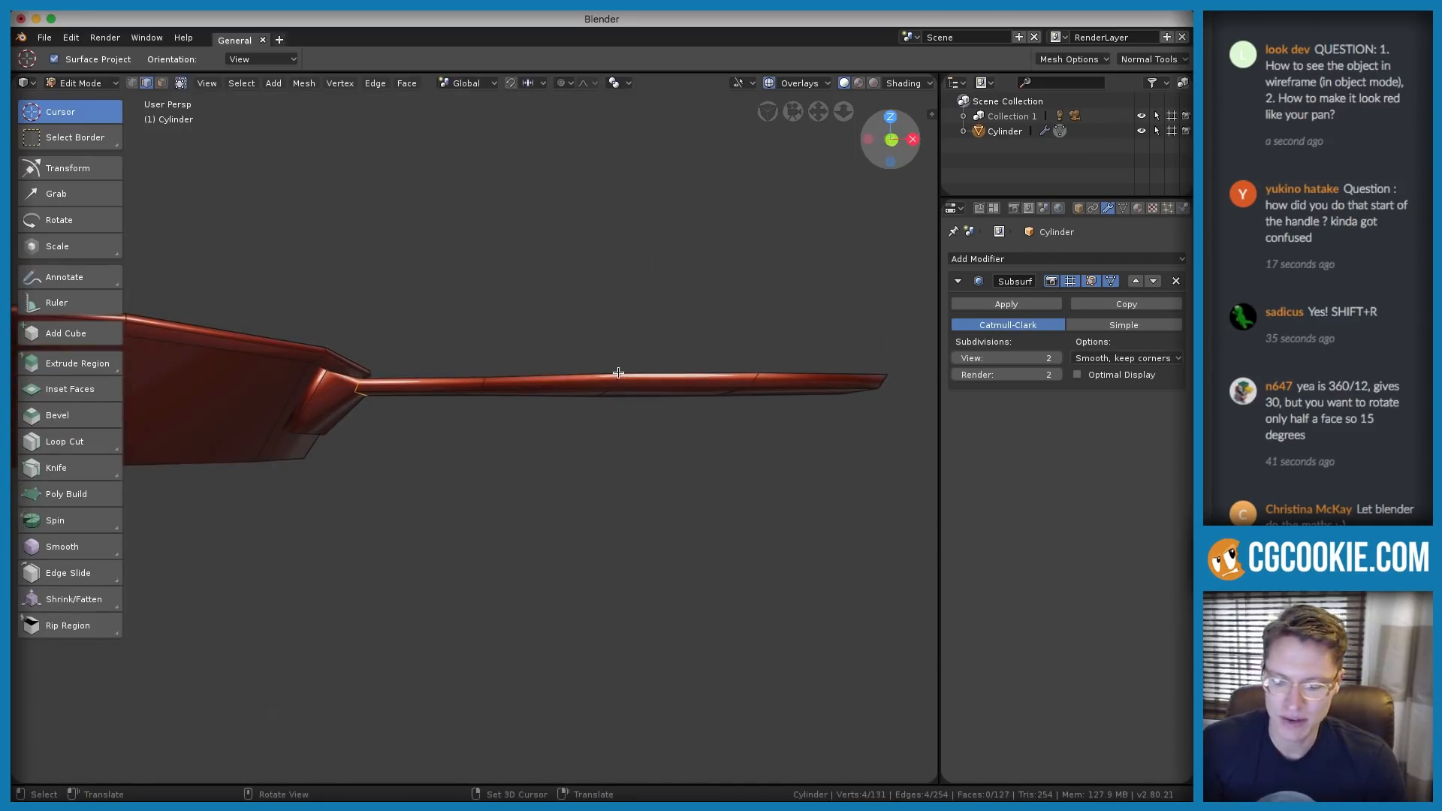
pyautogui.press('KP_1')
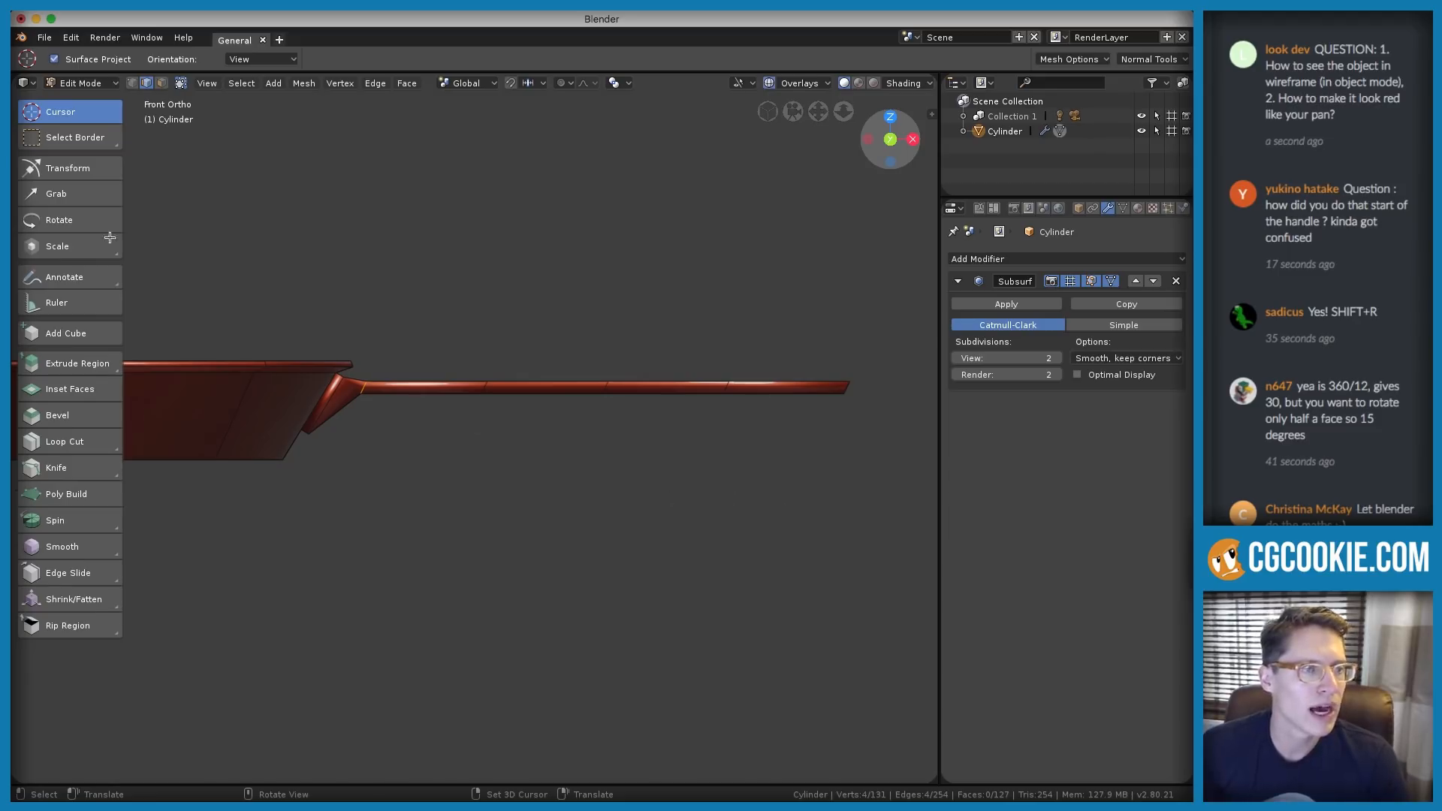
pyautogui.click(1404, 15)
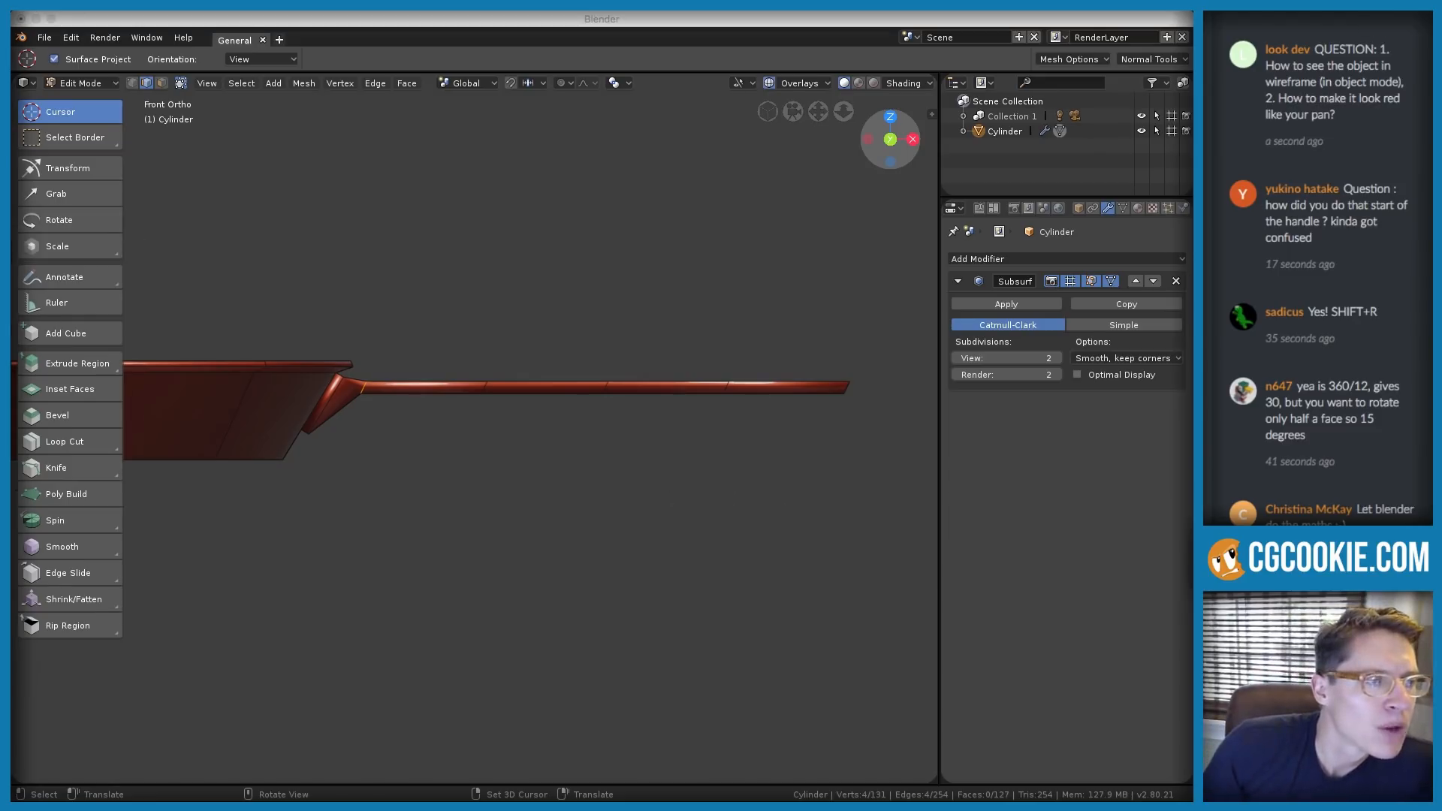
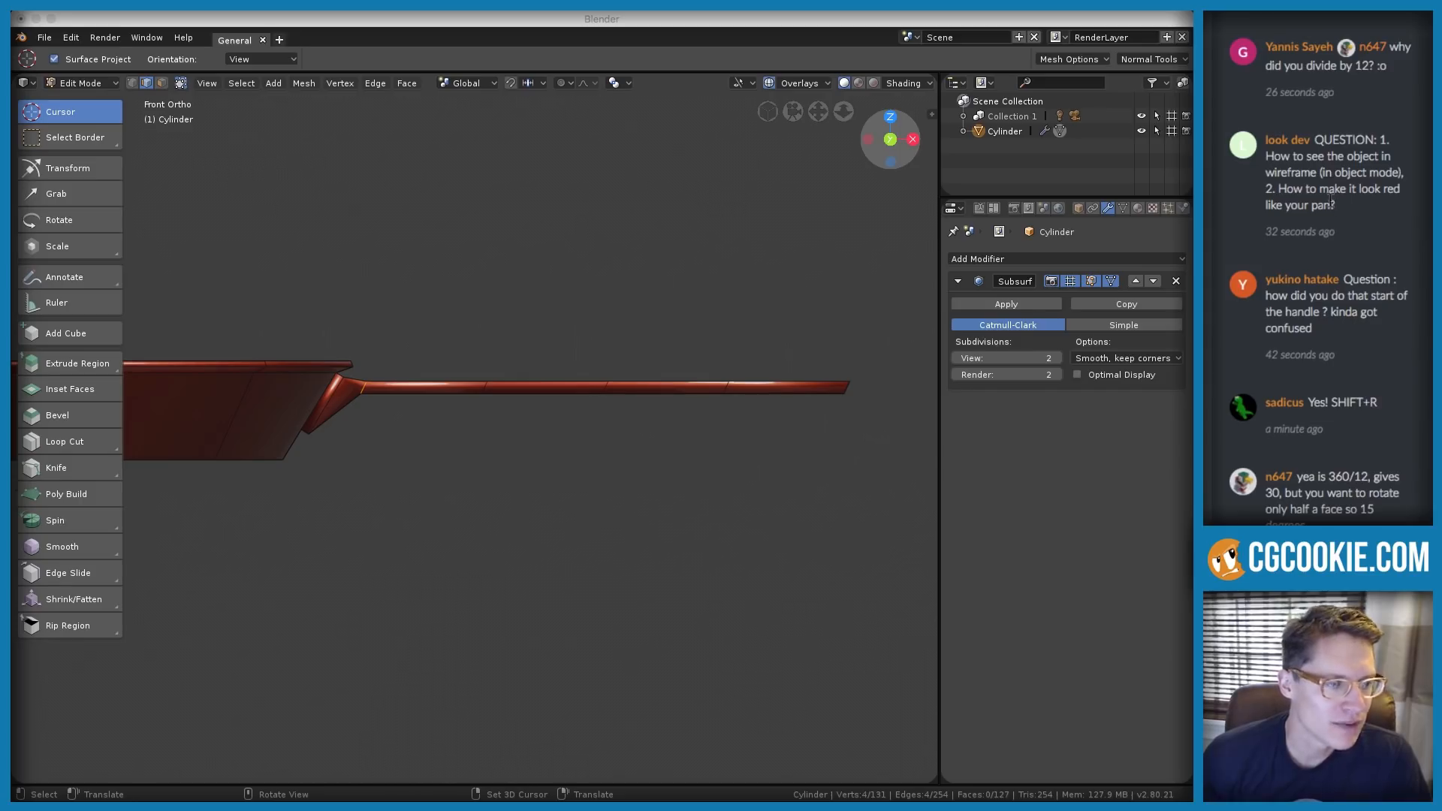
pyautogui.click(291, 403)
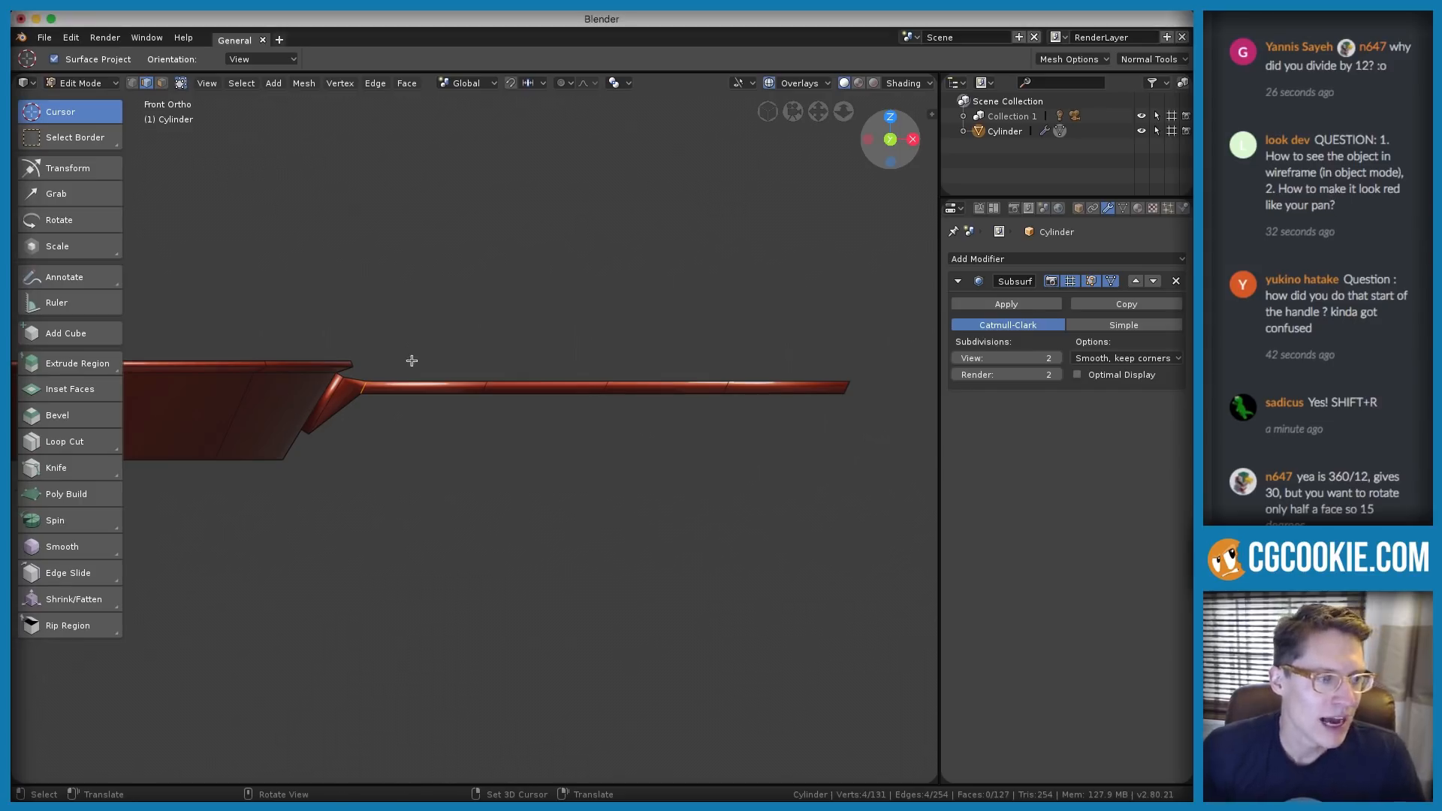
pyautogui.keyDown('ctrl'); pyautogui.moveTo(366, 367); pyautogui.dragTo(472, 314, button='middle'); pyautogui.keyUp('ctrl')
pyautogui.press('Tab')
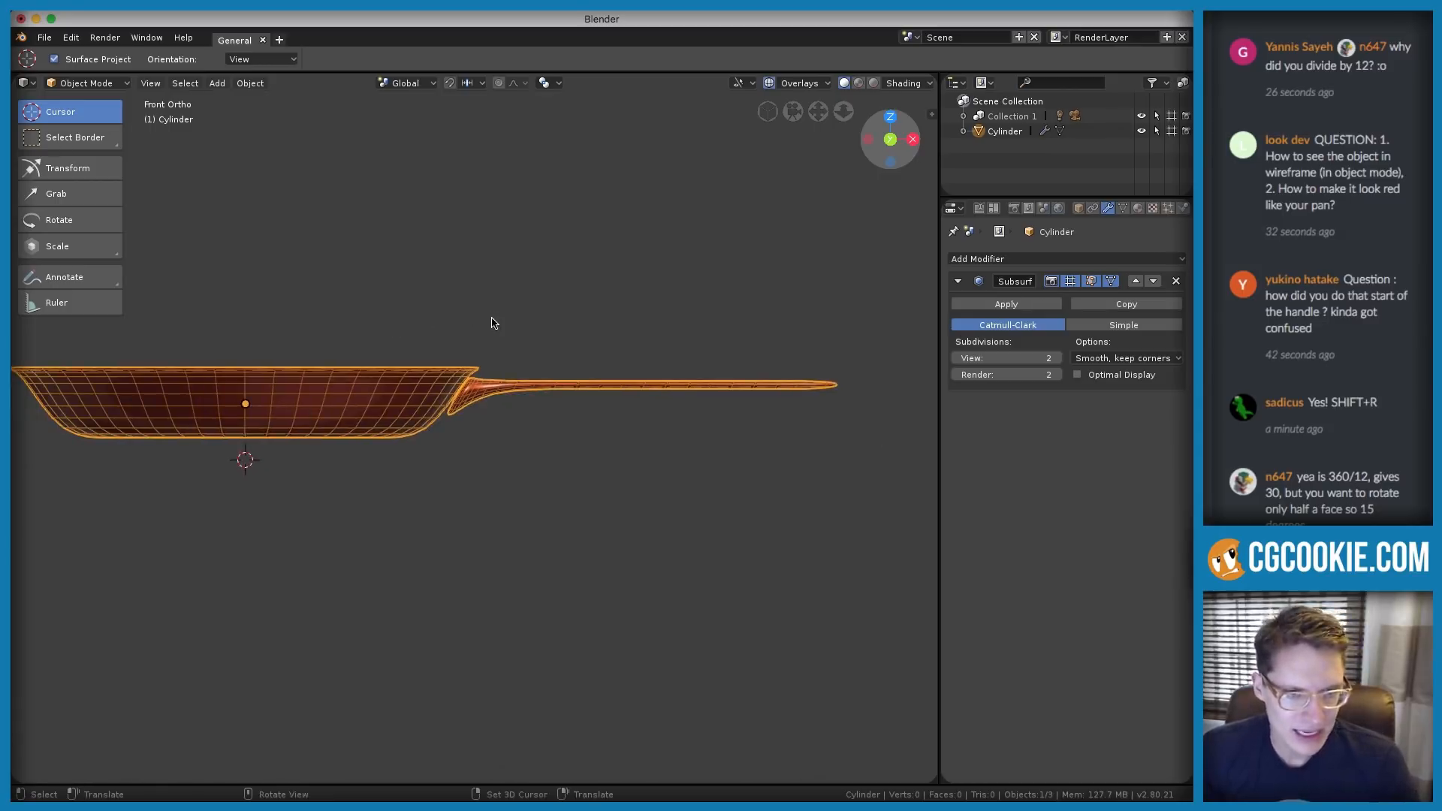
# Toggle X-ray display on and off to look through the pan's mesh from different angles
pyautogui.hotkey('ctrl', 'z')
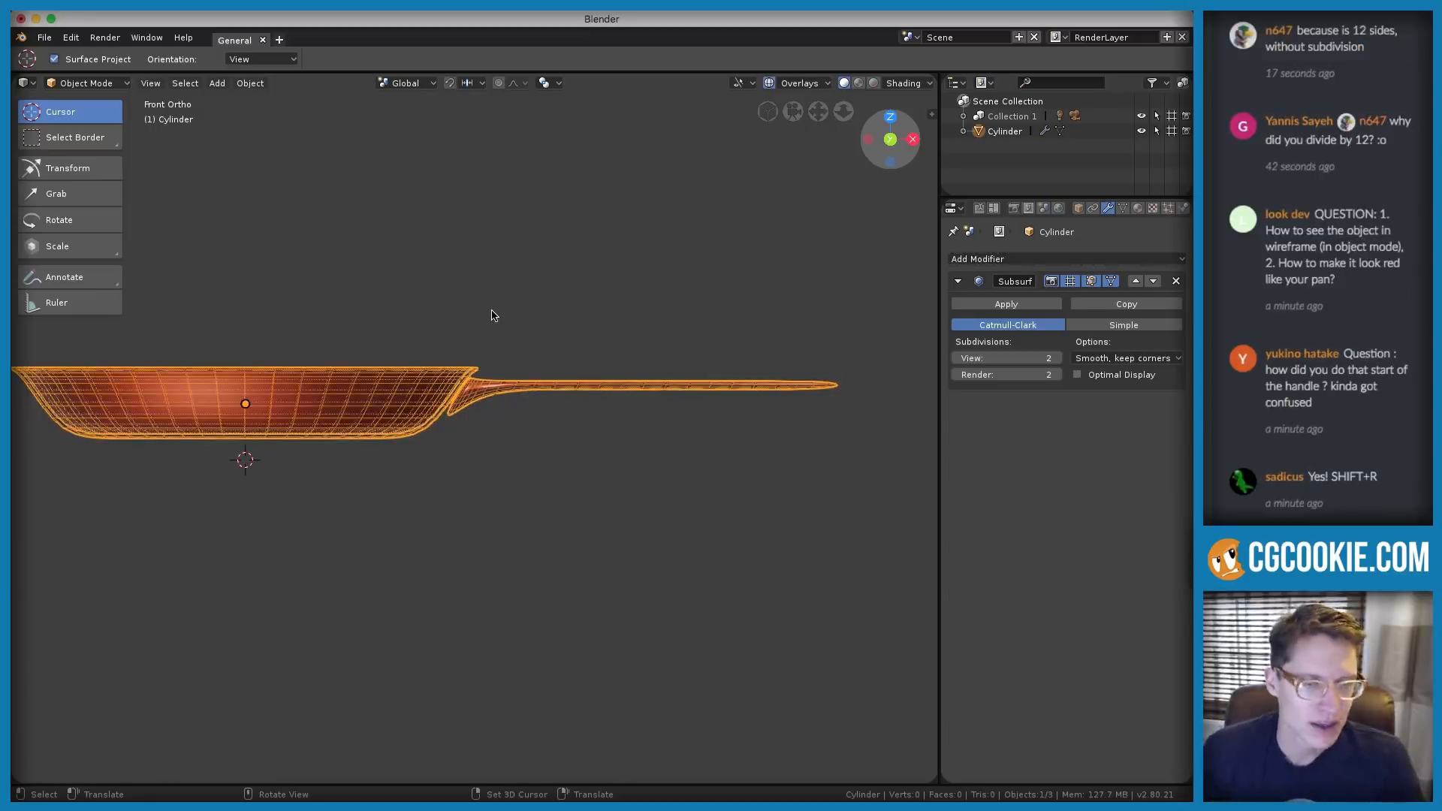
pyautogui.moveTo(492, 313); pyautogui.dragTo(631, 325, button='middle')
pyautogui.hotkey('alt', 'z')
pyautogui.moveTo(699, 362); pyautogui.dragTo(661, 336, button='middle')
pyautogui.press('Tab')
pyautogui.press('Tab')
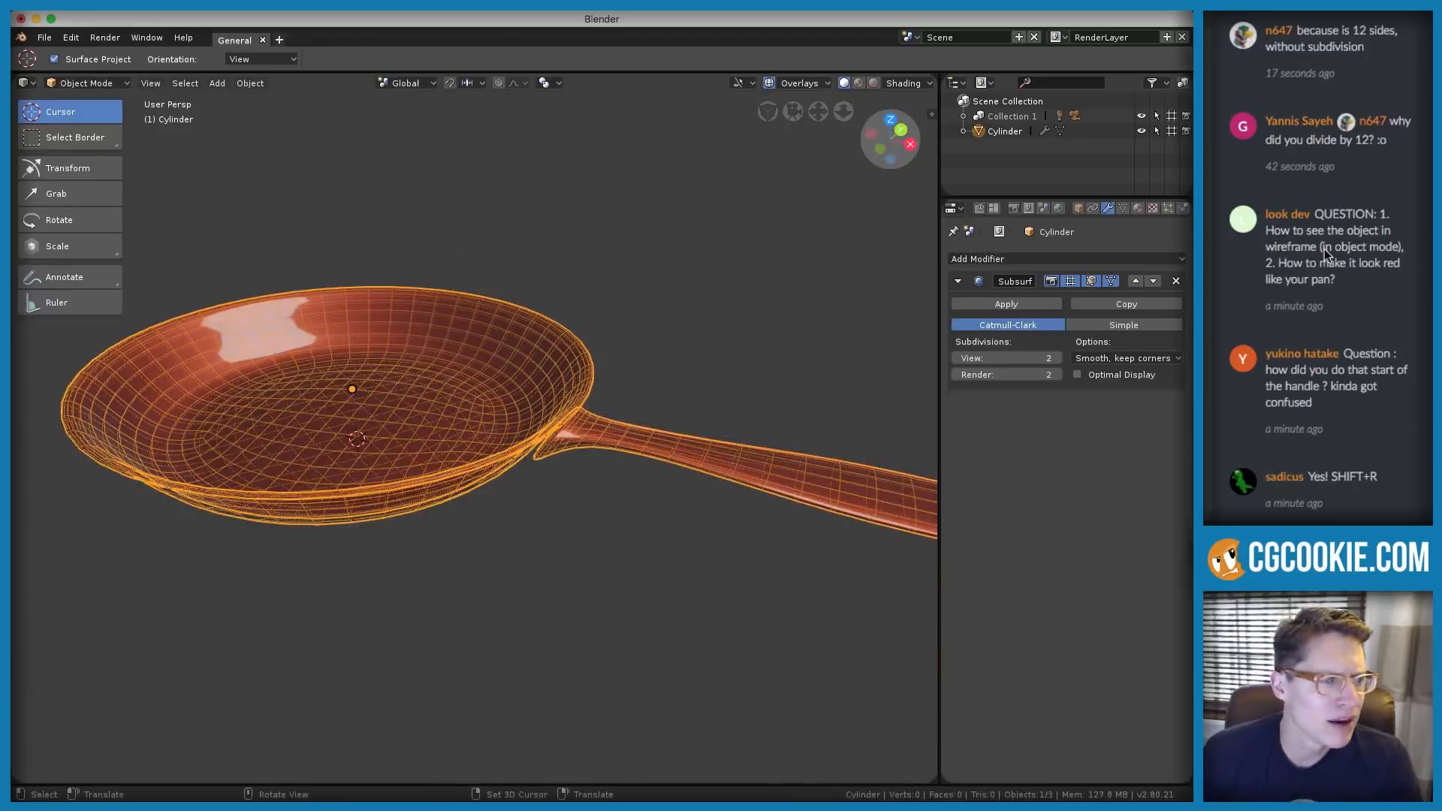
pyautogui.moveTo(446, 381); pyautogui.dragTo(504, 374, button='middle')
pyautogui.hotkey('alt', 'z')
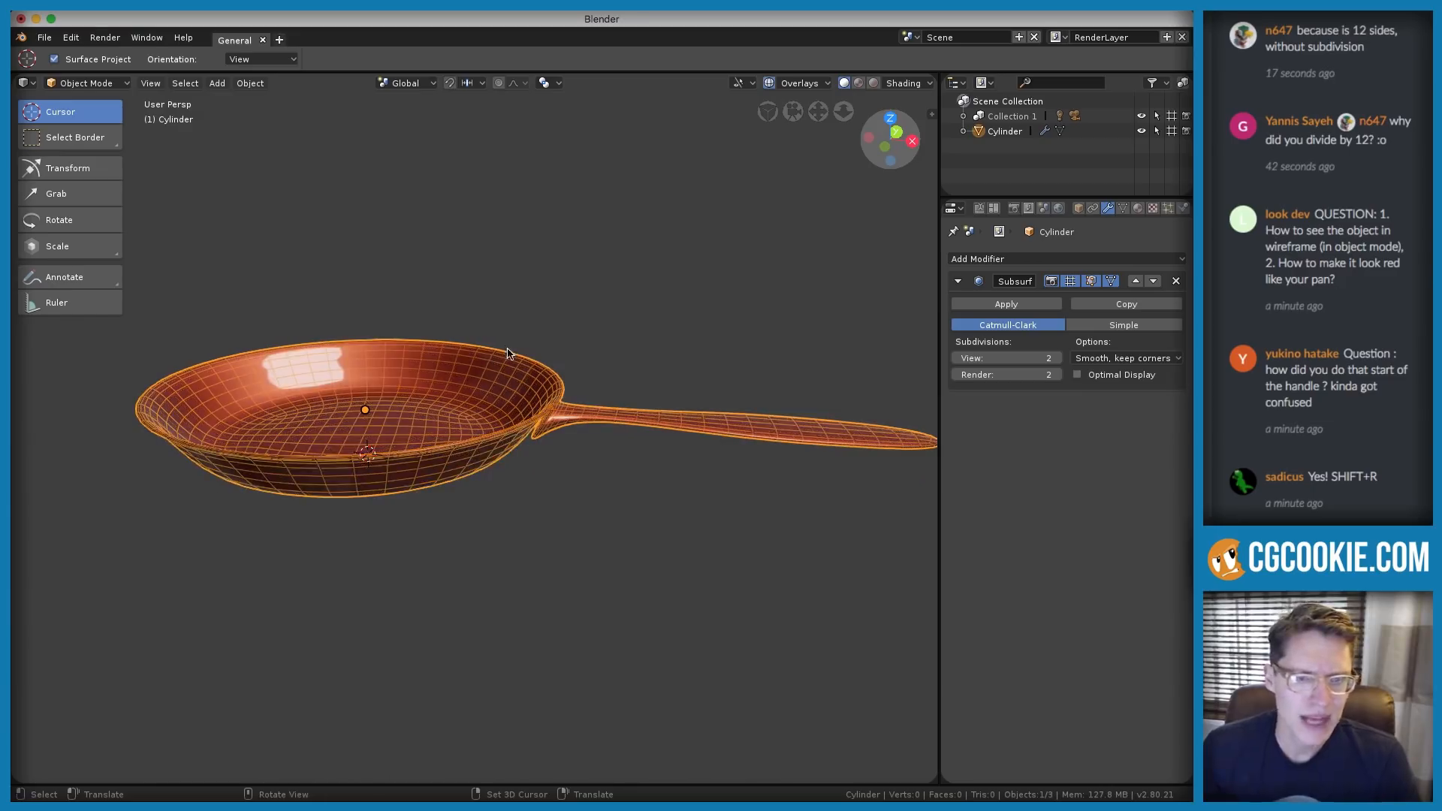
# Toggle the viewport's wireframe overlay off and on and set its wireframe amount to 1.000
pyautogui.scroll(2, 585, 312)
pyautogui.click(807, 87)
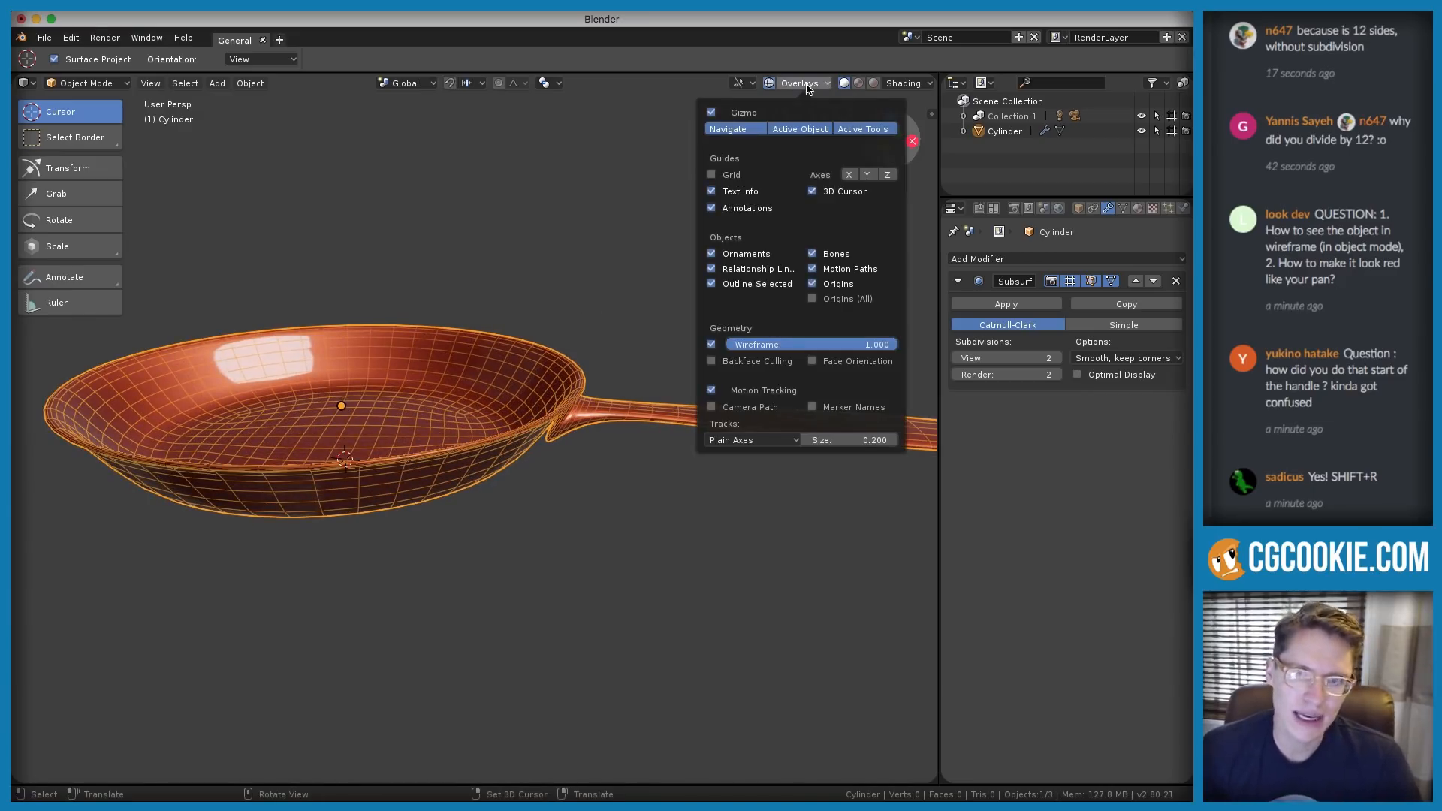
pyautogui.click(710, 345)
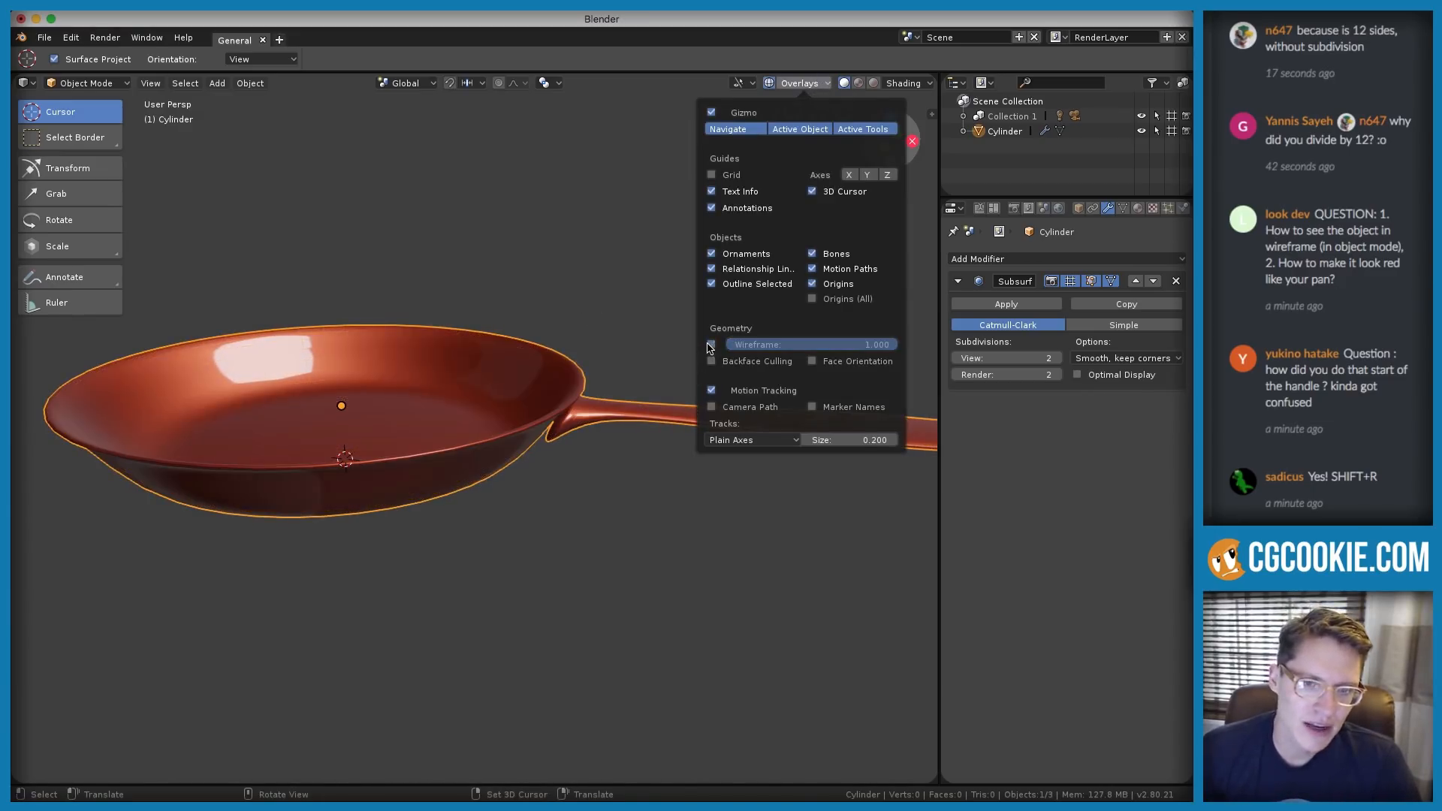
pyautogui.click(712, 345)
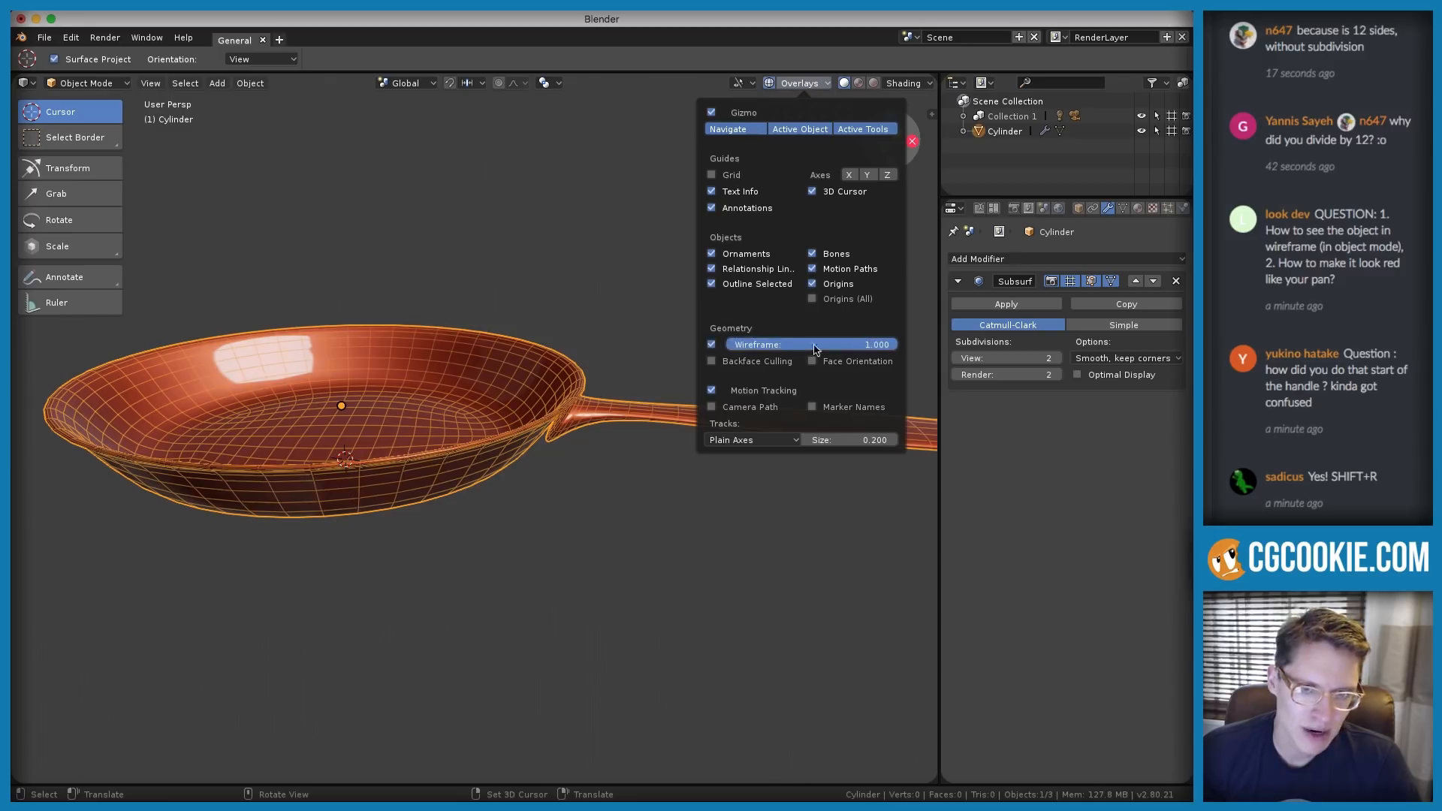
pyautogui.click(711, 345)
pyautogui.click(712, 345)
pyautogui.moveTo(826, 345); pyautogui.dragTo(896, 345)
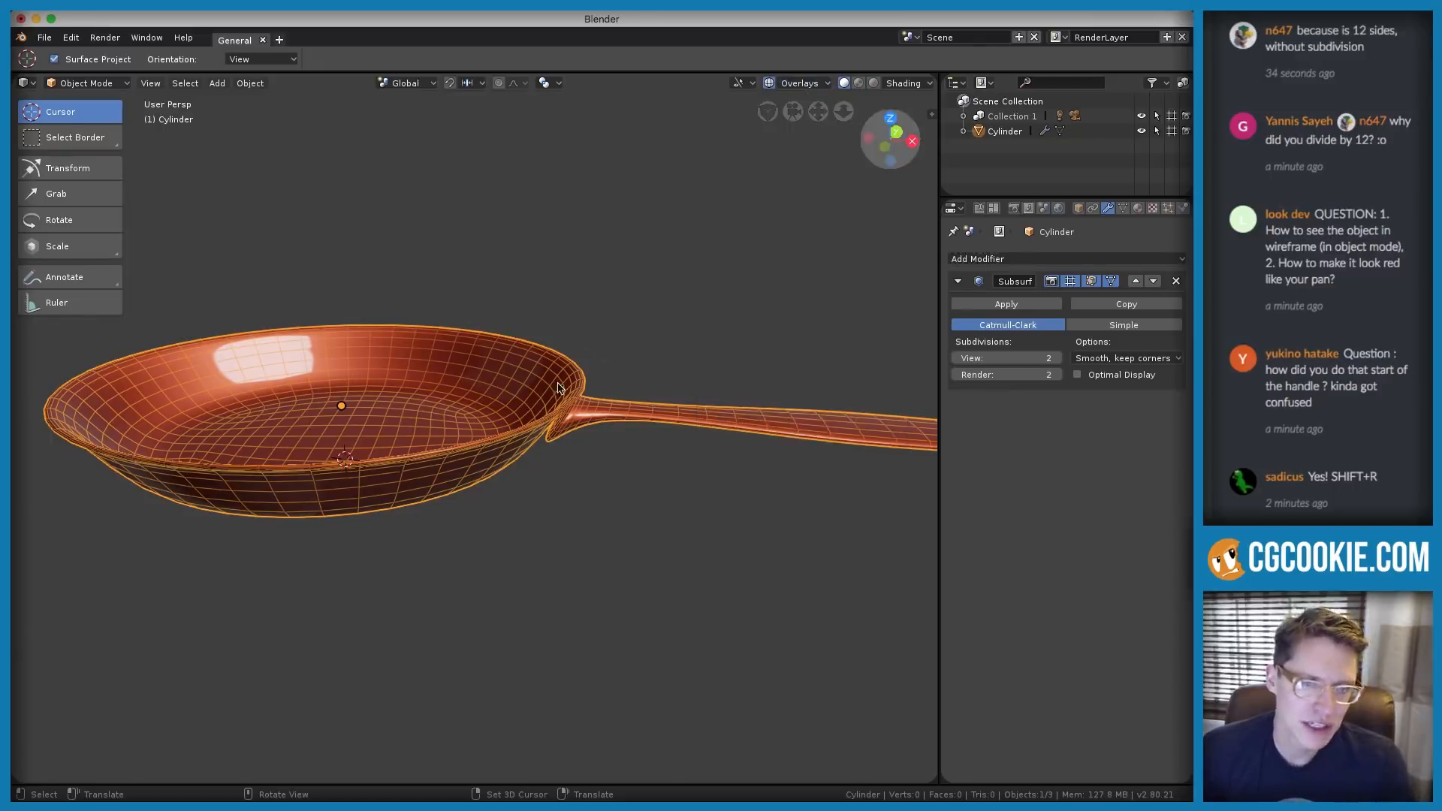
# Disable the wireframe overlay so the pan displays as a plain shaded surface
pyautogui.moveTo(562, 387); pyautogui.dragTo(795, 290, button='middle')
pyautogui.click(799, 82)
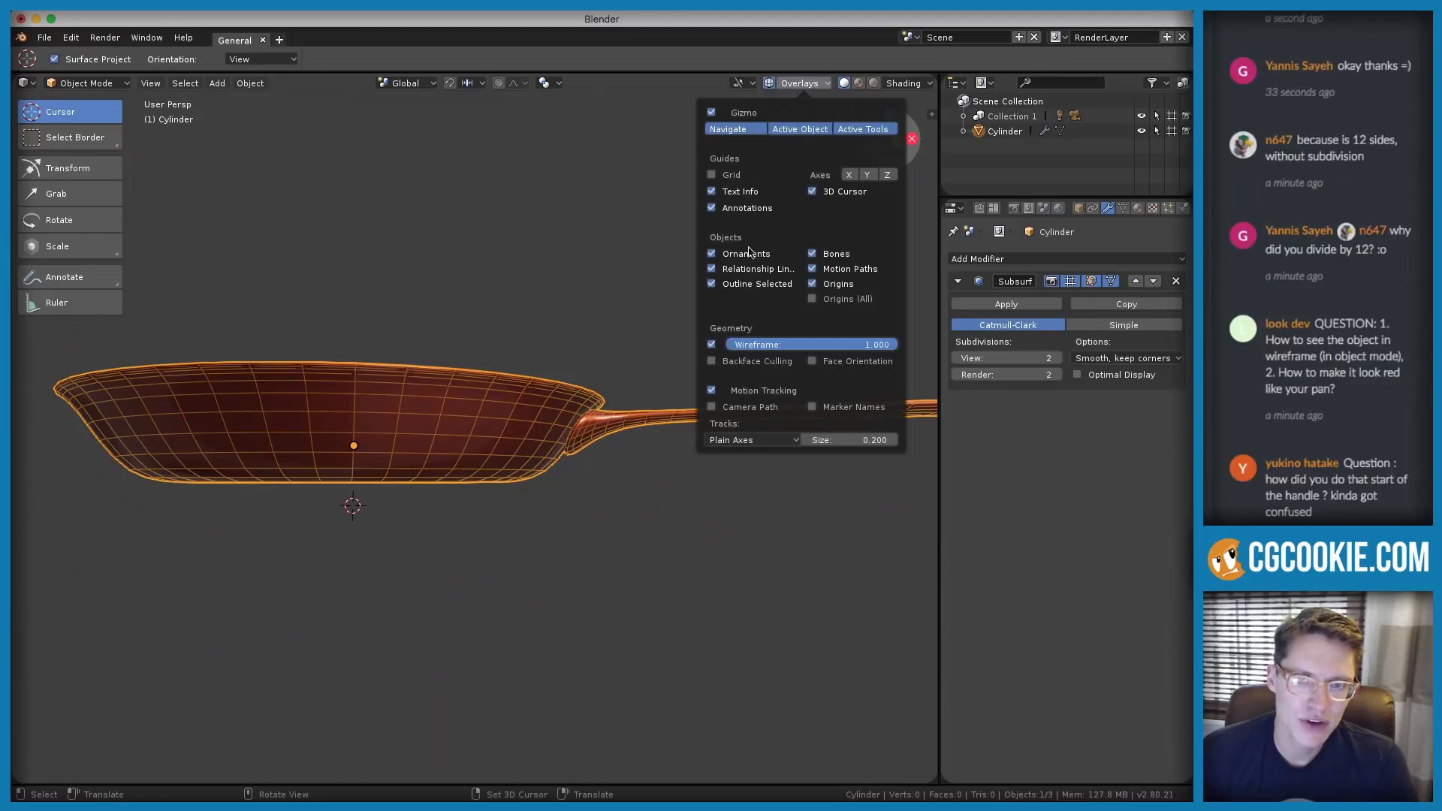
pyautogui.click(712, 345)
pyautogui.click(713, 346)
pyautogui.click(713, 345)
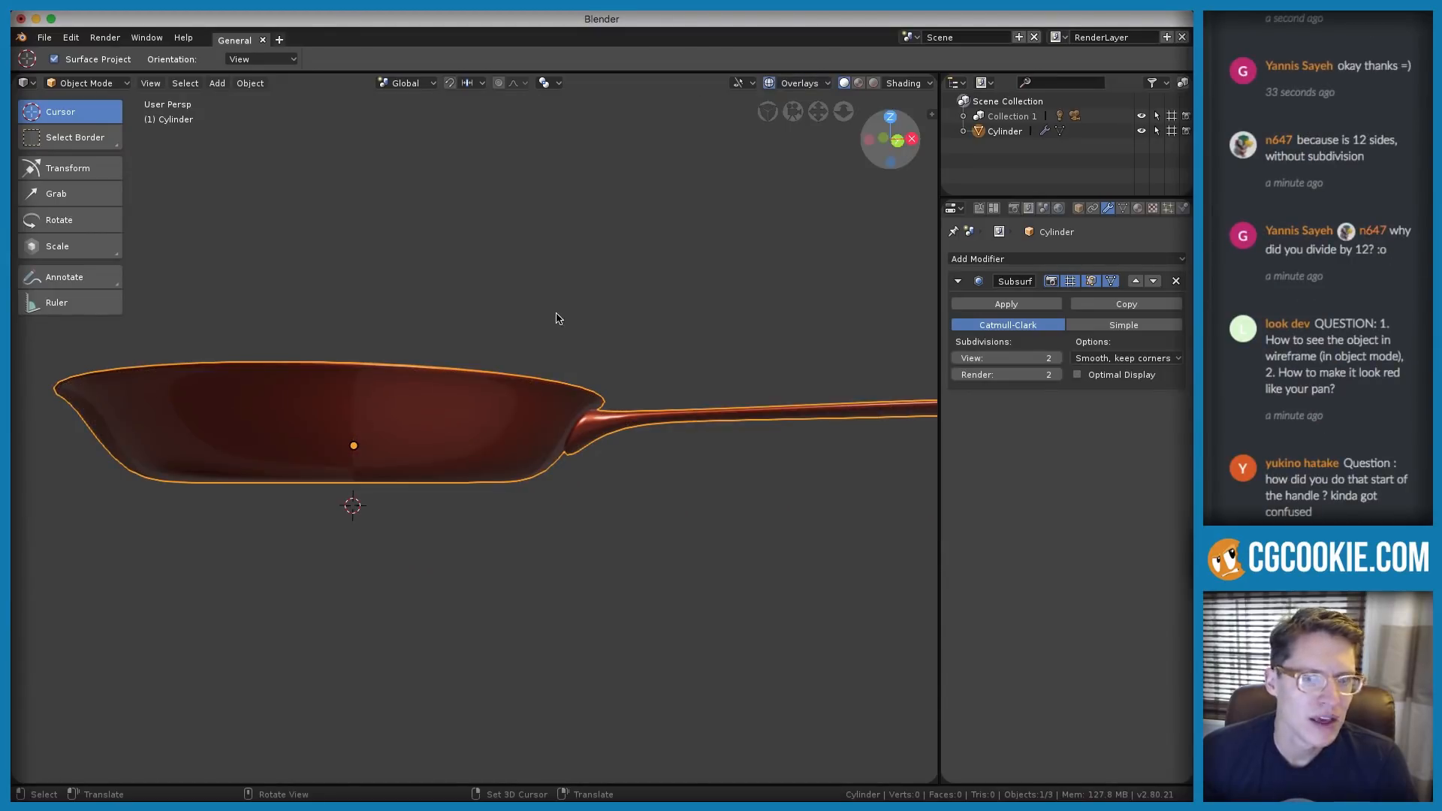
pyautogui.moveTo(556, 318); pyautogui.dragTo(579, 383, button='middle')
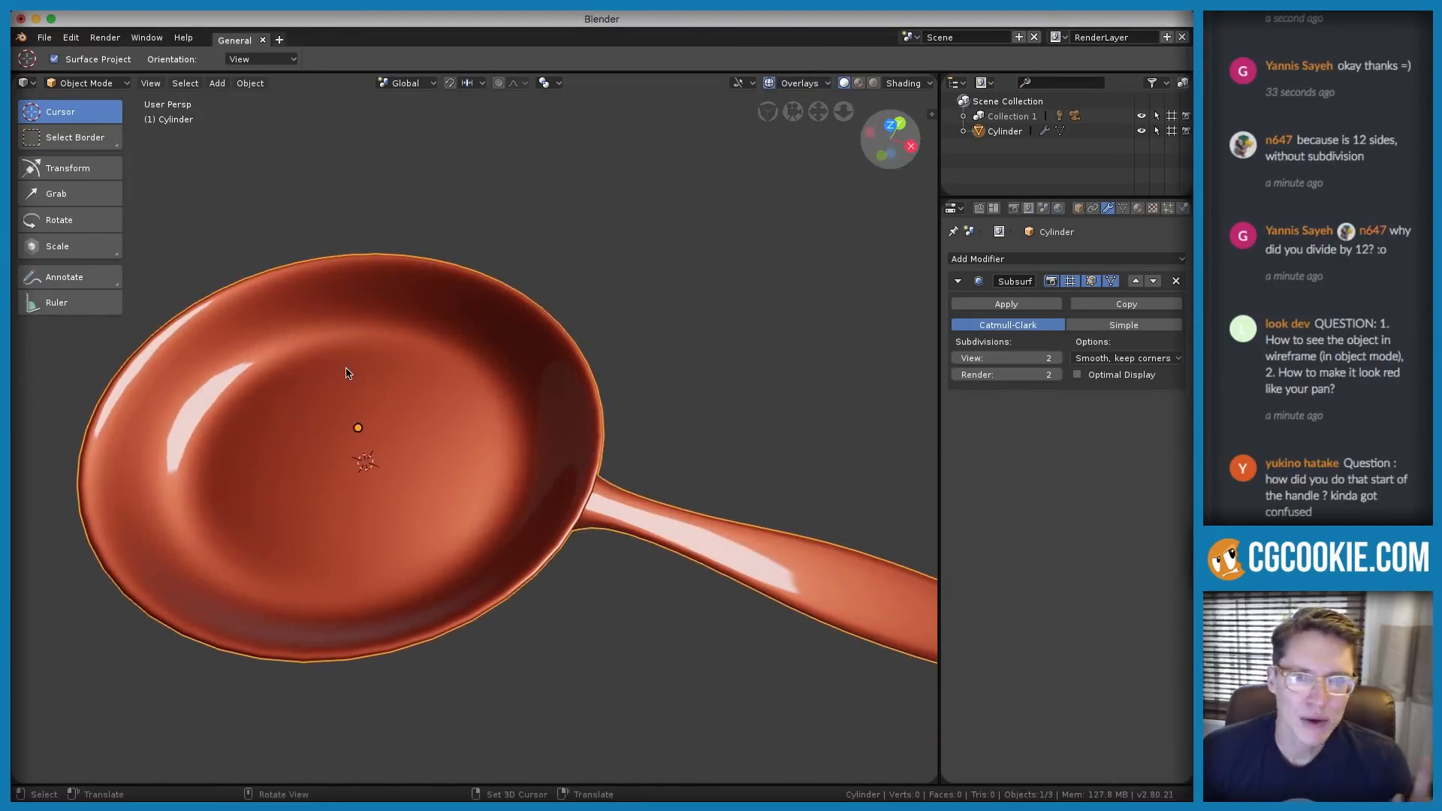
# Switch the viewport's solid shading to Studio lighting and check the pan from another angle
pyautogui.click(902, 83)
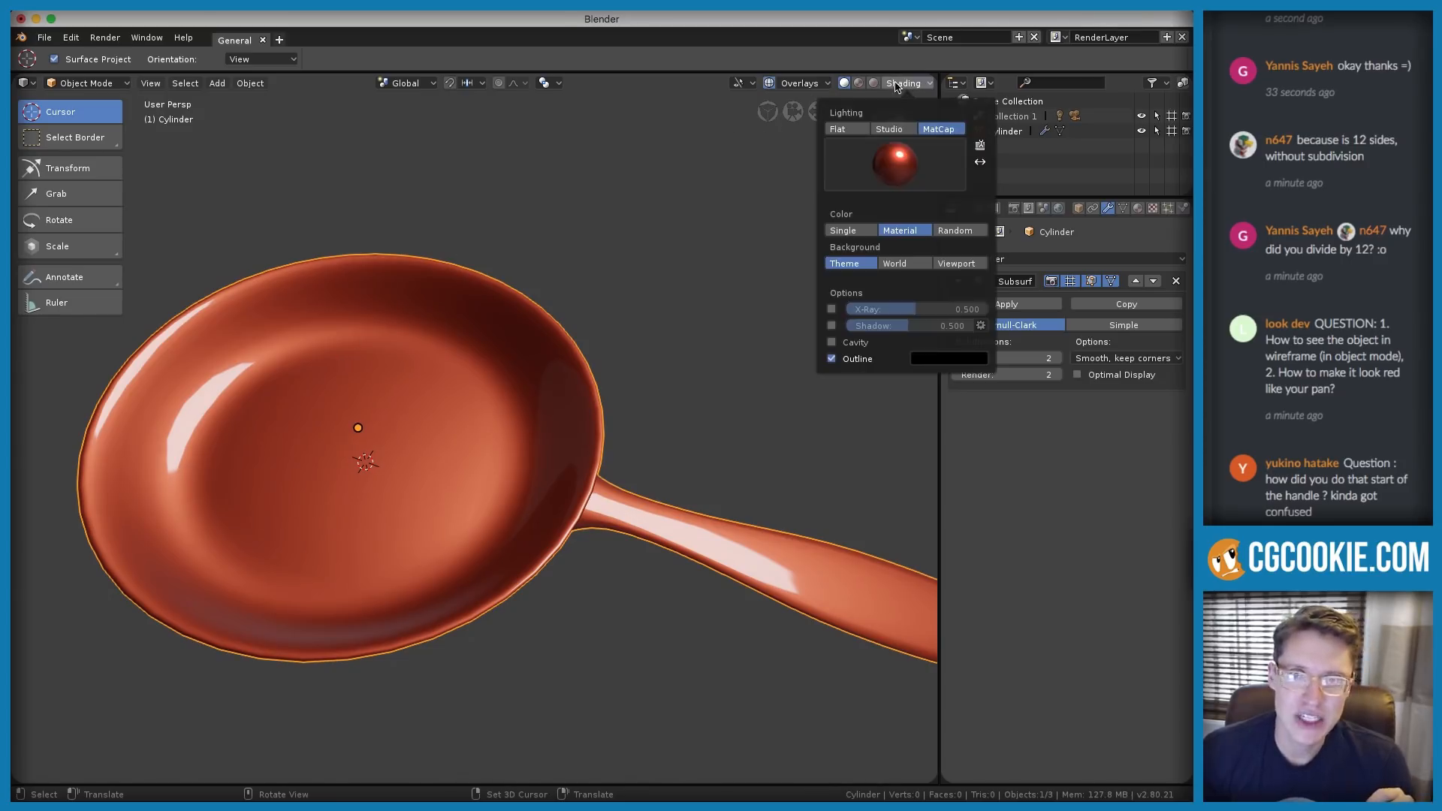
pyautogui.click(891, 131)
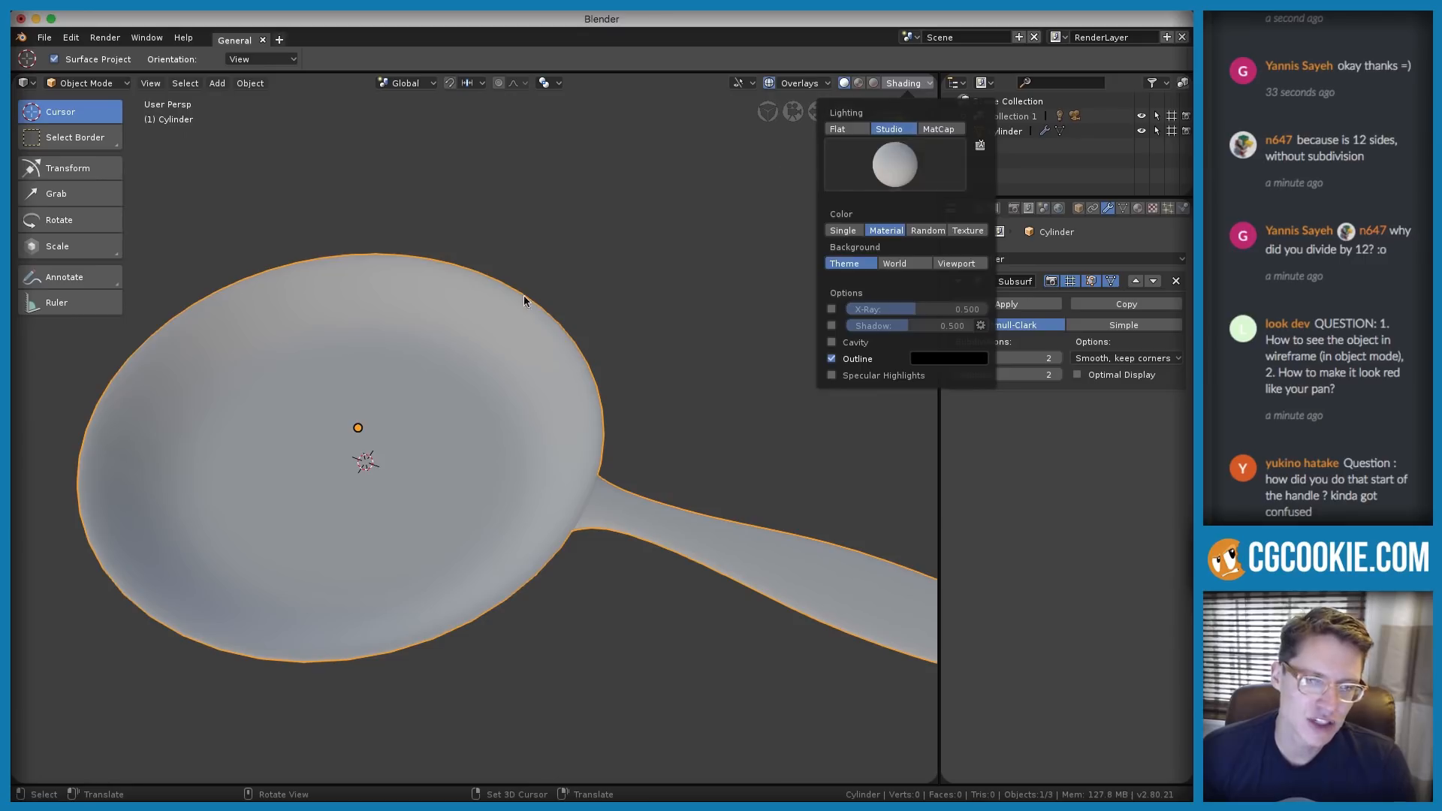
pyautogui.moveTo(595, 302); pyautogui.dragTo(618, 218, button='middle')
pyautogui.moveTo(618, 218)
pyautogui.keyDown('ctrl'); pyautogui.mouseDown(button='middle')
pyautogui.moveTo(605, 232)
pyautogui.moveTo(669, 286)
pyautogui.moveTo(663, 254)
pyautogui.moveTo(595, 243)
pyautogui.mouseUp(button='middle'); pyautogui.keyUp('ctrl')
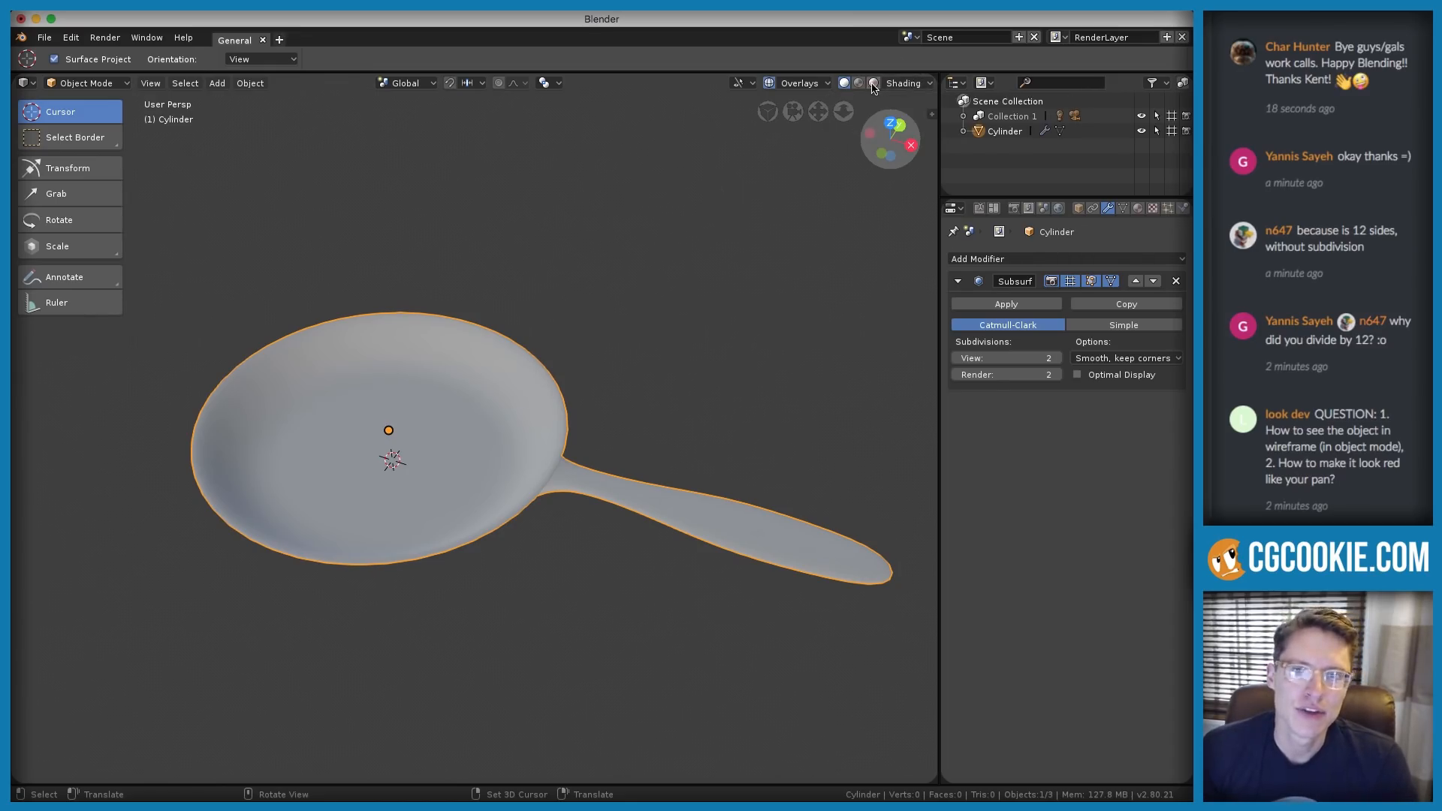
# Switch the viewport lighting back to MatCap and apply the matte red clay sphere
pyautogui.click(906, 82)
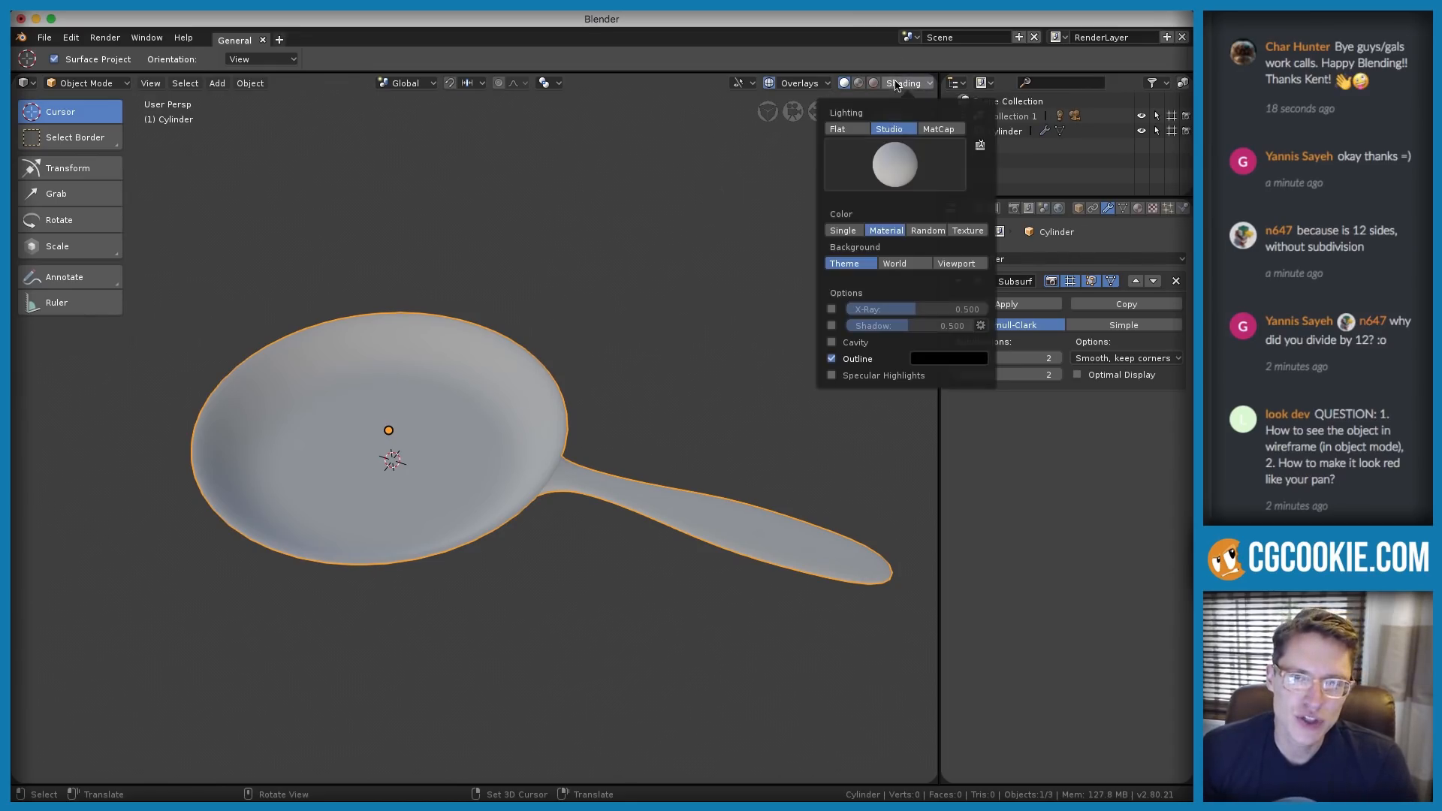
pyautogui.click(940, 129)
pyautogui.click(895, 164)
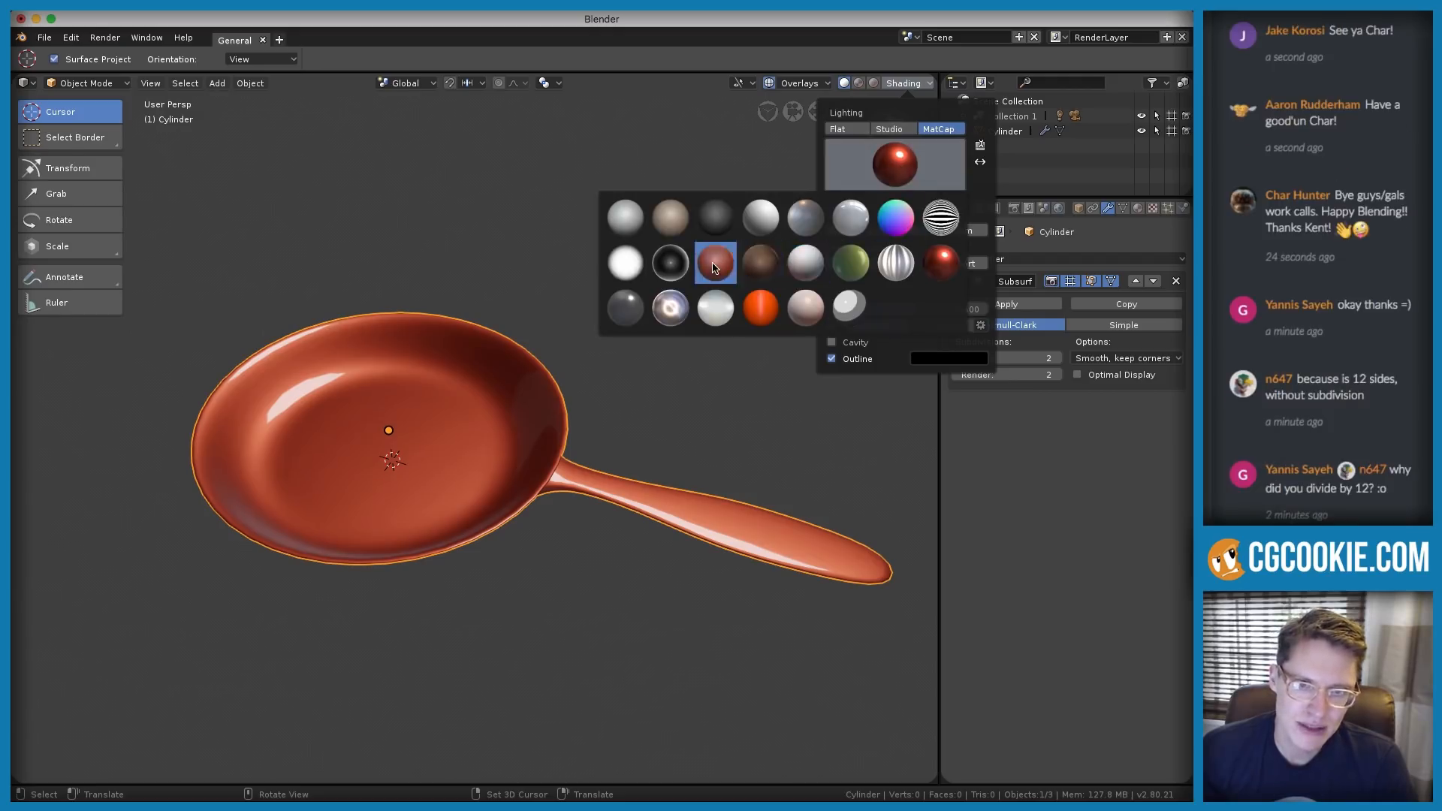
pyautogui.click(714, 268)
pyautogui.moveTo(525, 305)
pyautogui.mouseDown(button='middle')
pyautogui.moveTo(589, 328)
pyautogui.moveTo(646, 316)
pyautogui.mouseUp(button='middle')
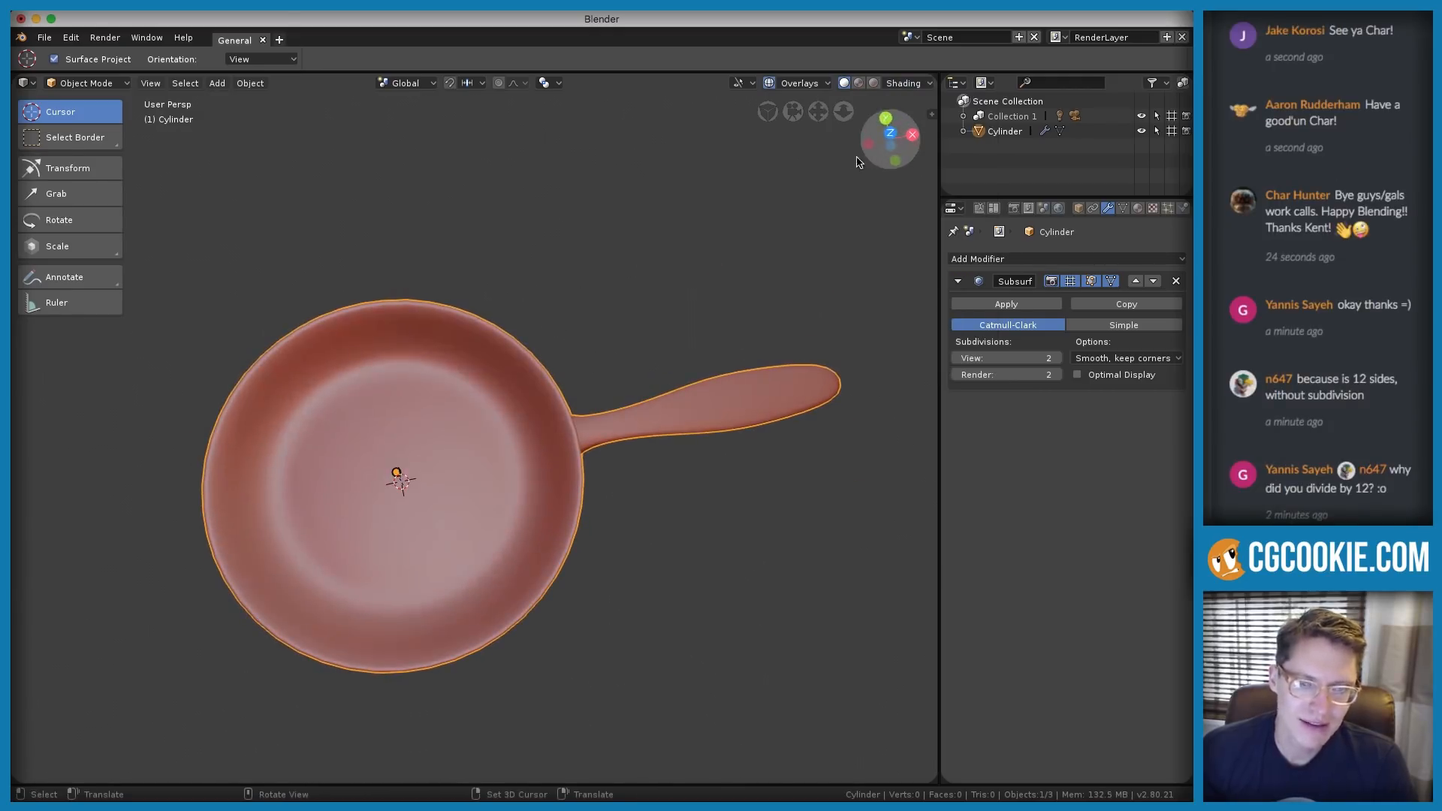
# Change the MatCap to the polished metal sphere with the bright central reflection
pyautogui.click(905, 82)
pyautogui.click(892, 154)
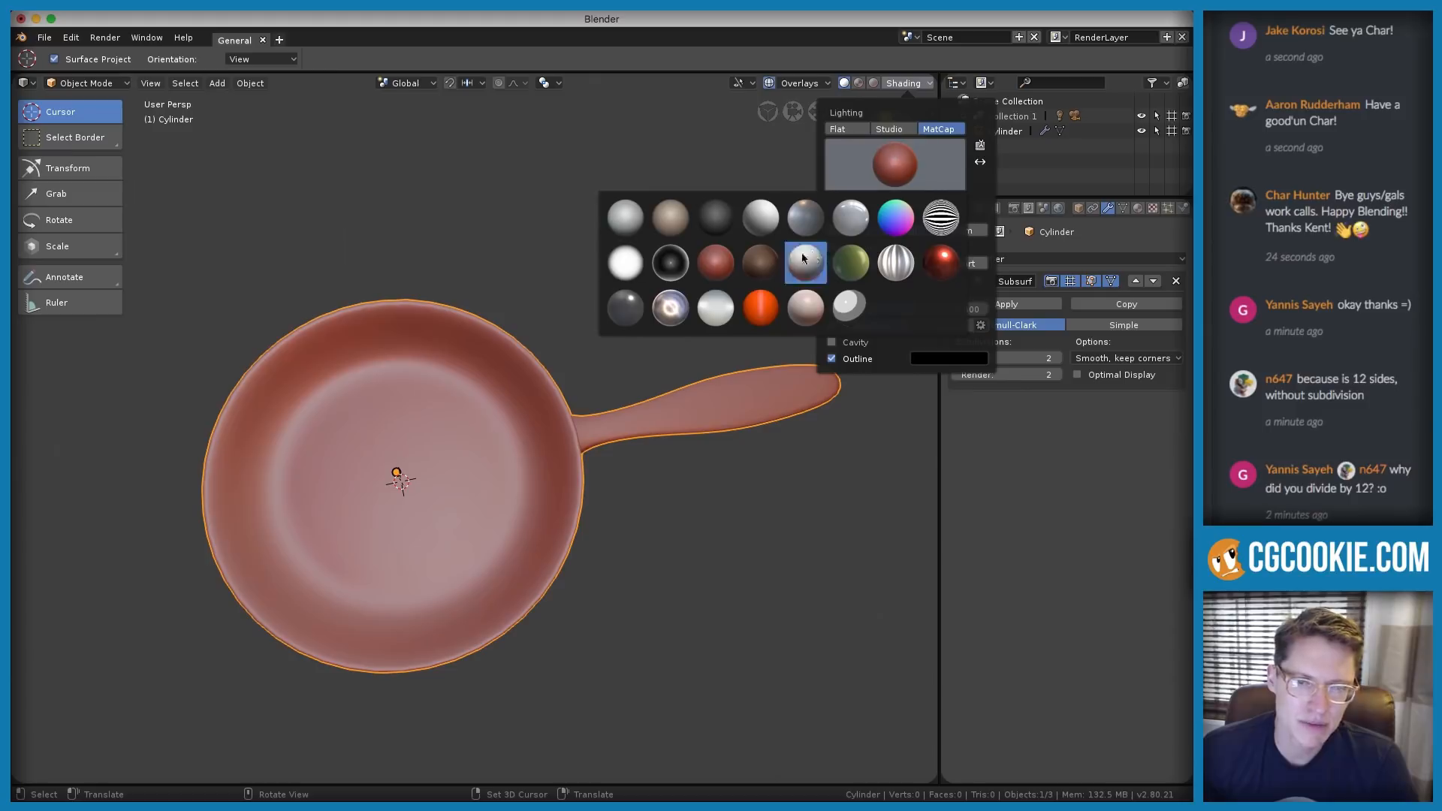
pyautogui.click(670, 306)
pyautogui.moveTo(671, 307)
pyautogui.mouseDown(button='middle')
pyautogui.moveTo(661, 214)
pyautogui.moveTo(692, 257)
pyautogui.moveTo(692, 338)
pyautogui.moveTo(670, 166)
pyautogui.moveTo(696, 306)
pyautogui.moveTo(727, 292)
pyautogui.moveTo(688, 335)
pyautogui.mouseUp(button='middle')
pyautogui.scroll(3, 727, 293)
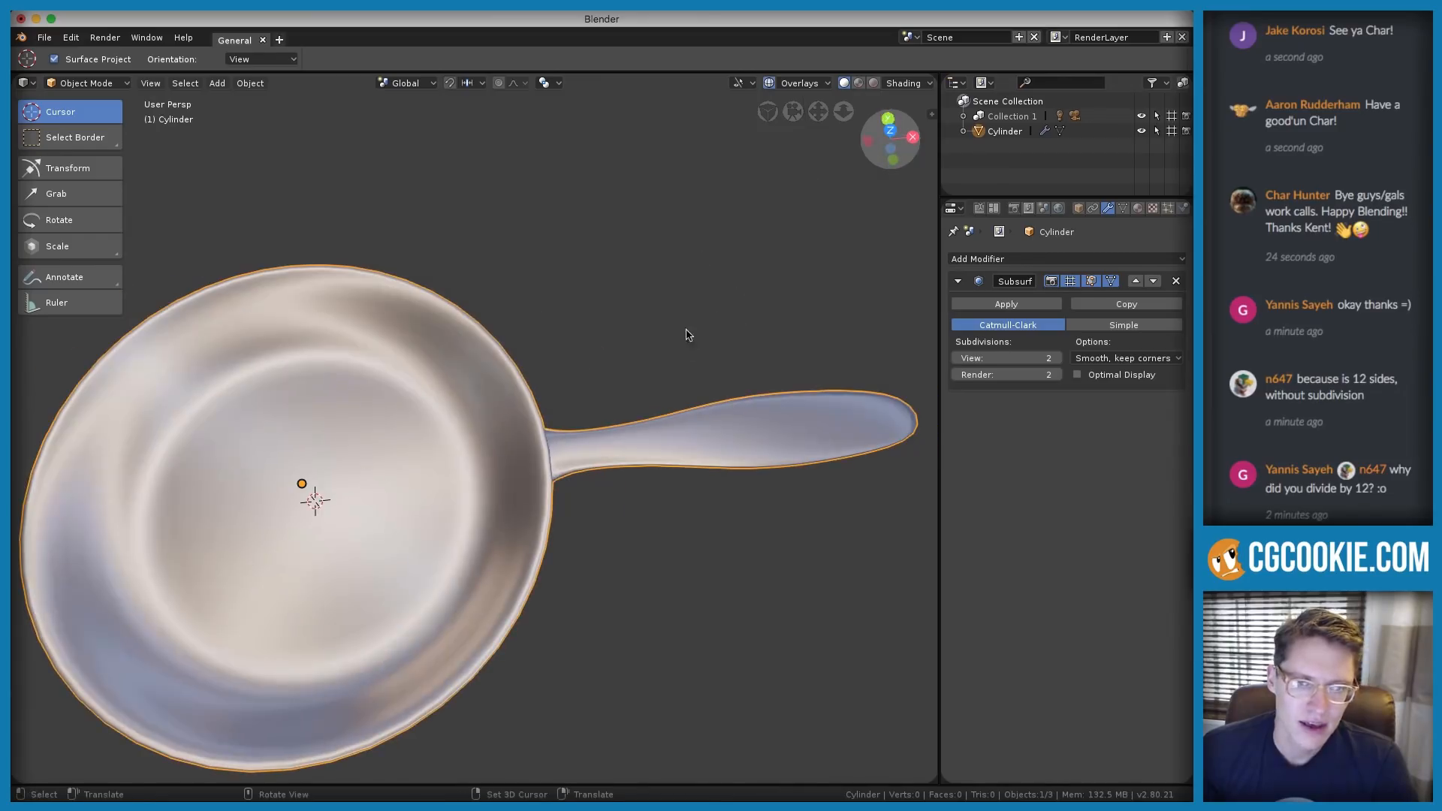
pyautogui.click(909, 83)
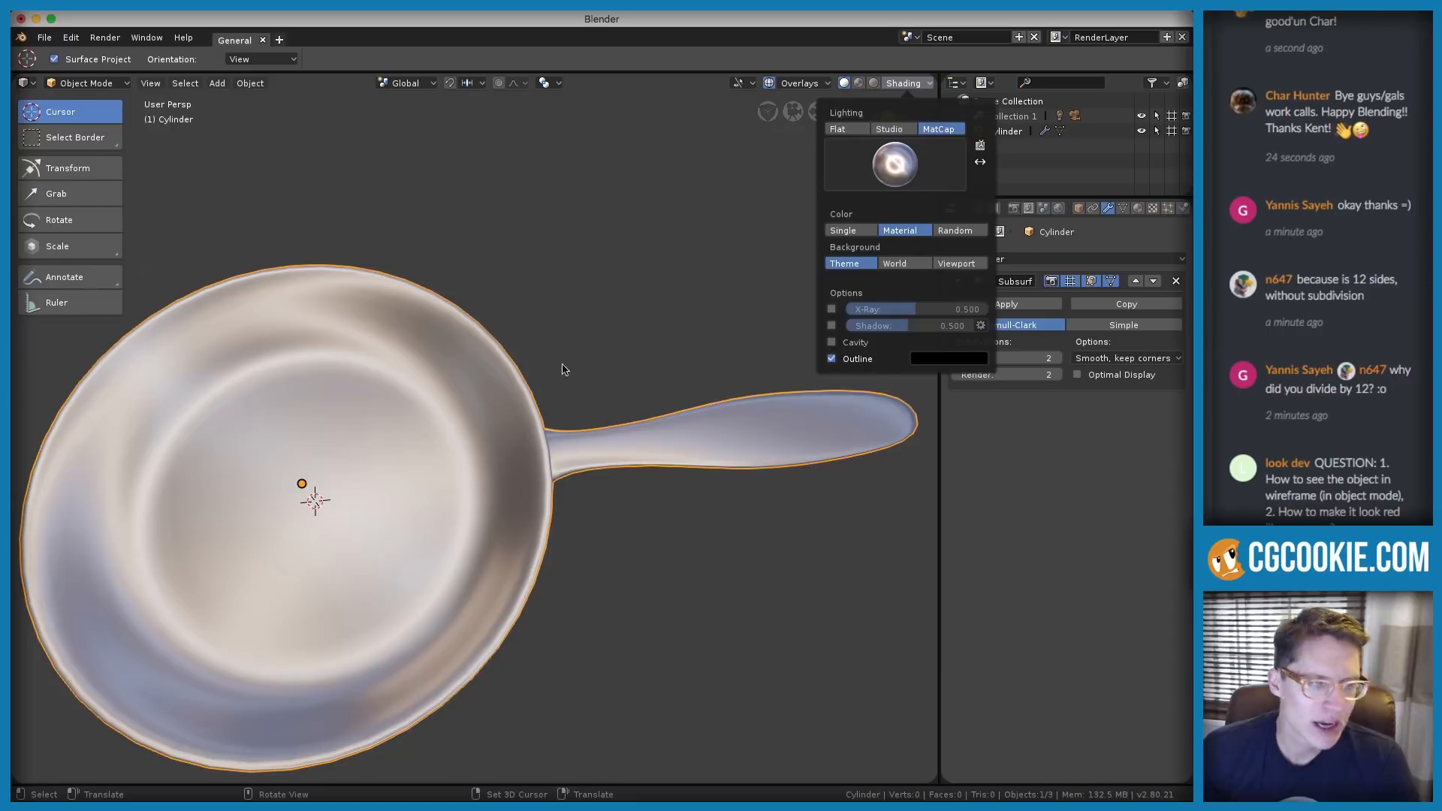
# Switch the pan into Edit Mode and back to Object Mode
pyautogui.moveTo(565, 369)
pyautogui.mouseDown(button='middle')
pyautogui.moveTo(618, 419)
pyautogui.moveTo(540, 318)
pyautogui.moveTo(483, 392)
pyautogui.mouseUp(button='middle')
pyautogui.press('Tab')
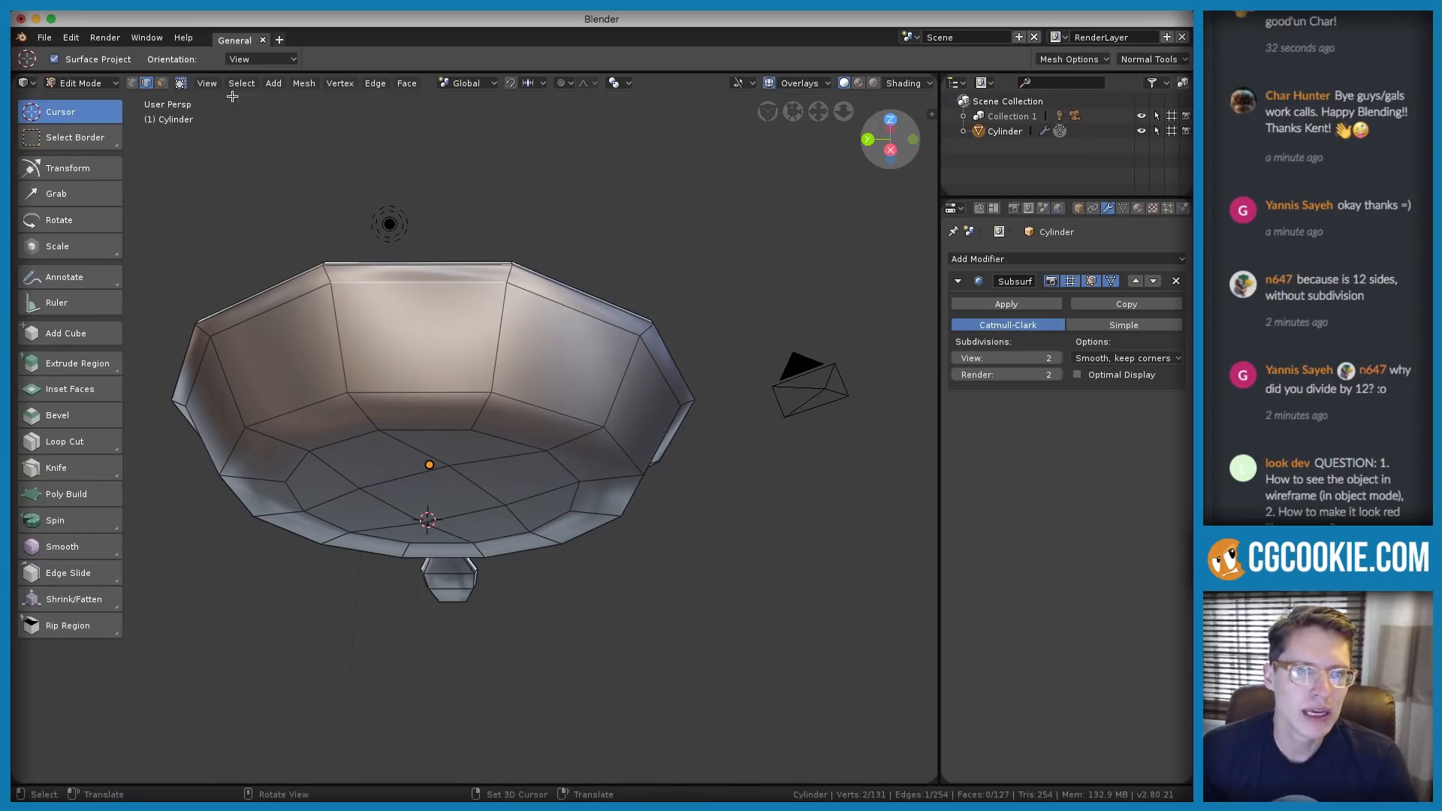
pyautogui.click(98, 85)
pyautogui.click(105, 105)
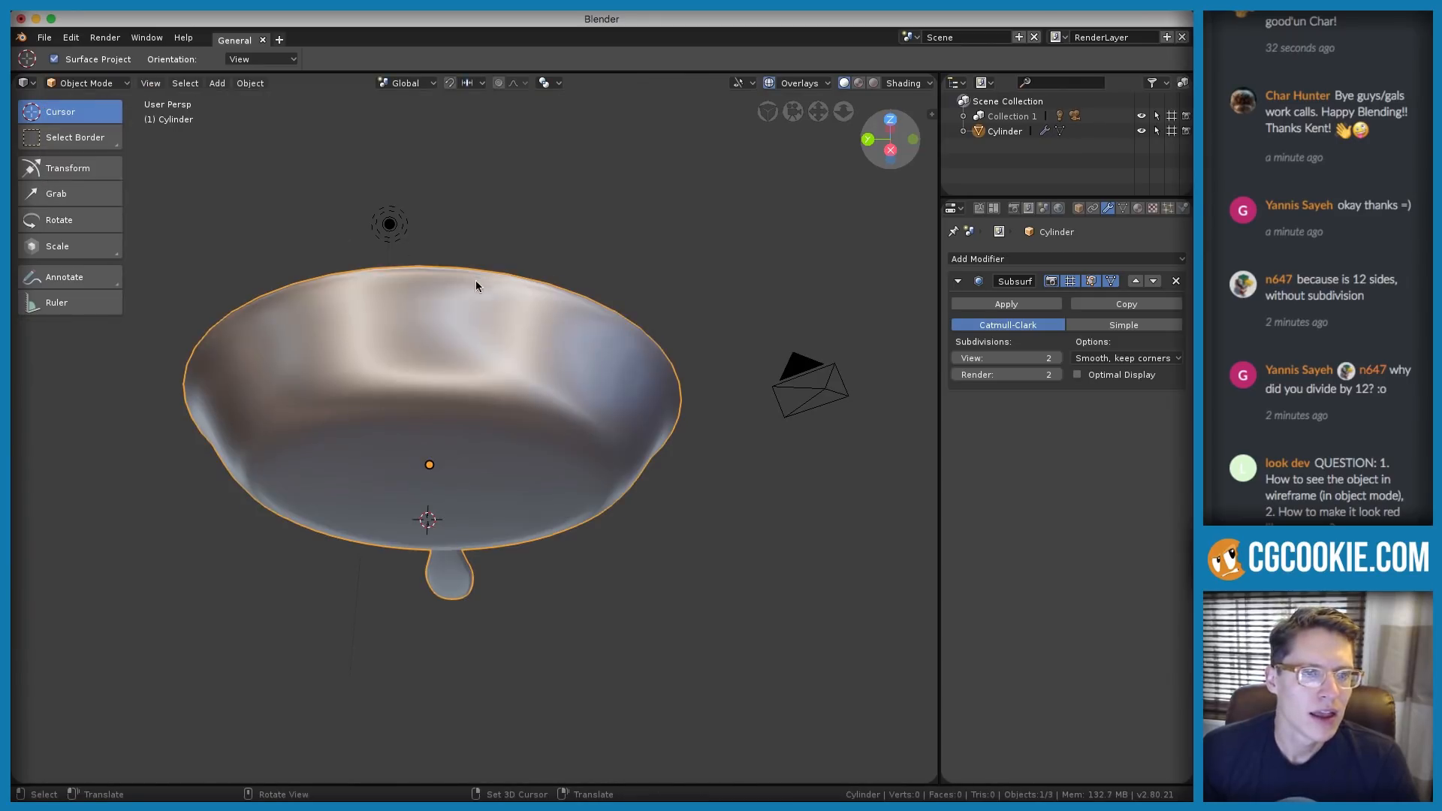
# Enter Edit Mode with face selection and select one face on the pan's outer side wall
pyautogui.click(96, 83)
pyautogui.click(90, 115)
pyautogui.moveTo(526, 293); pyautogui.dragTo(535, 332, button='middle')
pyautogui.click(159, 86)
pyautogui.click(489, 315)
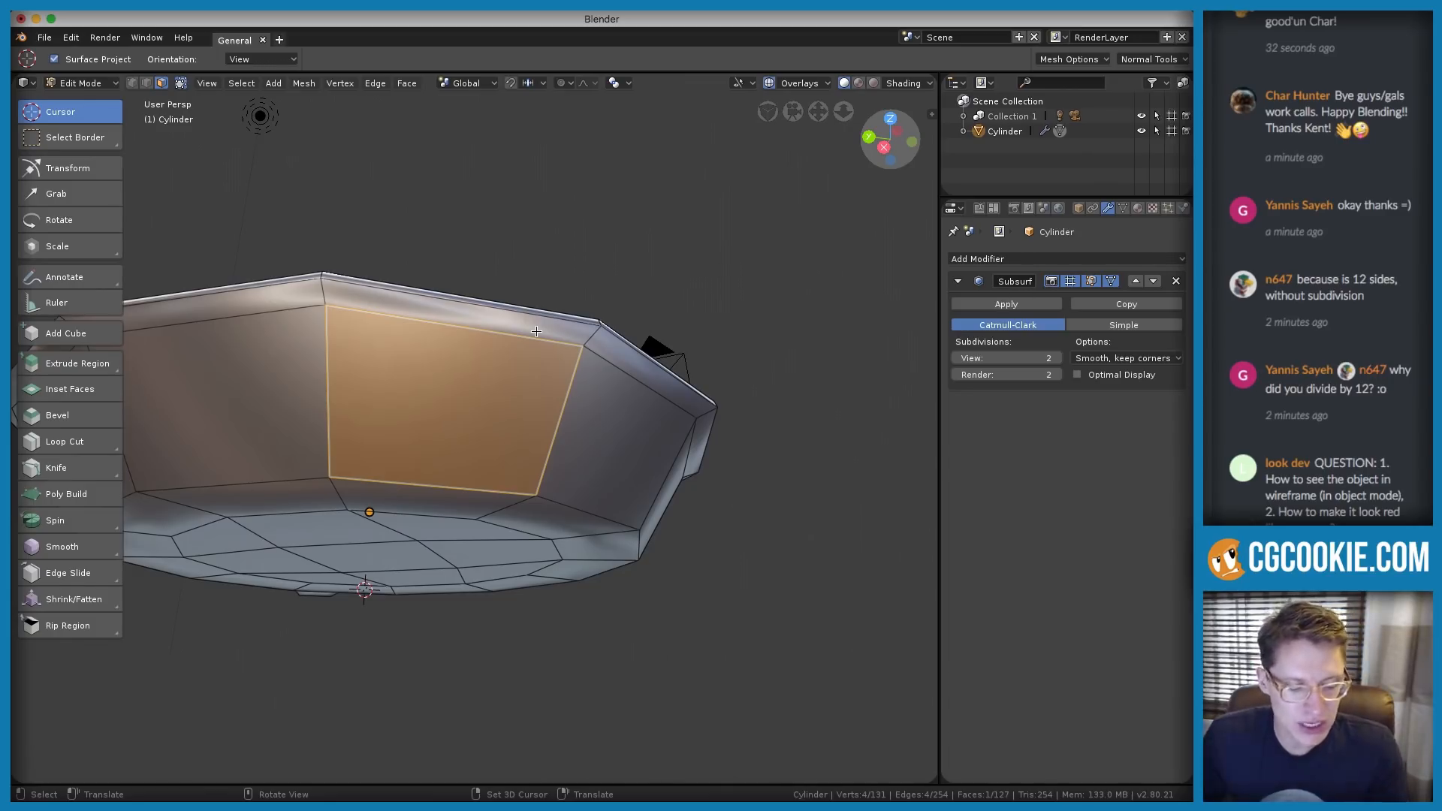
# Examine the whole smoothed pan in Object Mode from above and below
pyautogui.press('Tab')
pyautogui.scroll(-5, 517, 305)
pyautogui.moveTo(517, 305); pyautogui.dragTo(467, 363, button='middle')
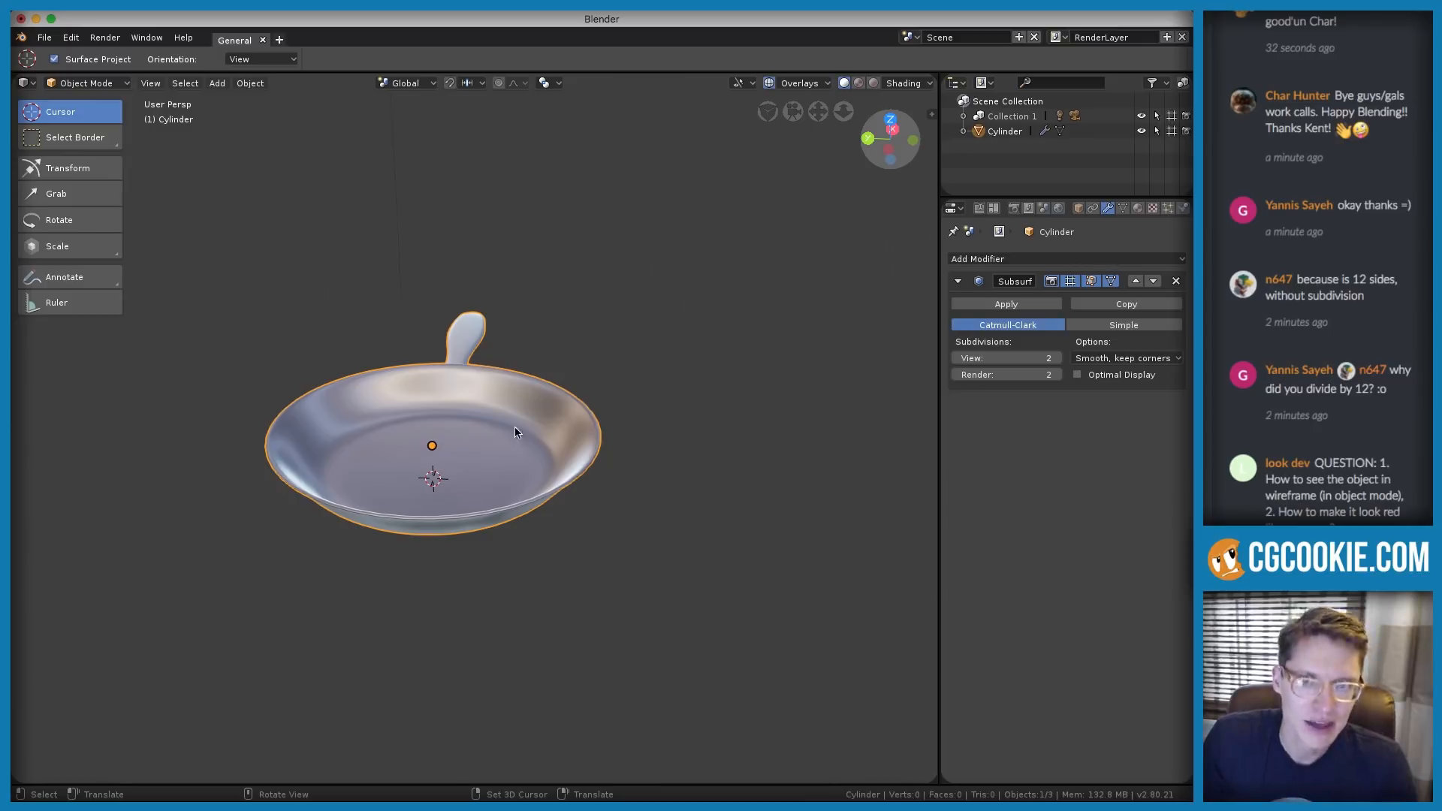
pyautogui.moveTo(515, 432); pyautogui.dragTo(522, 383, button='middle')
# Return to Edit Mode and duplicate the selected outer wall face in place
pyautogui.press('Tab')
pyautogui.scroll(5, 583, 348)
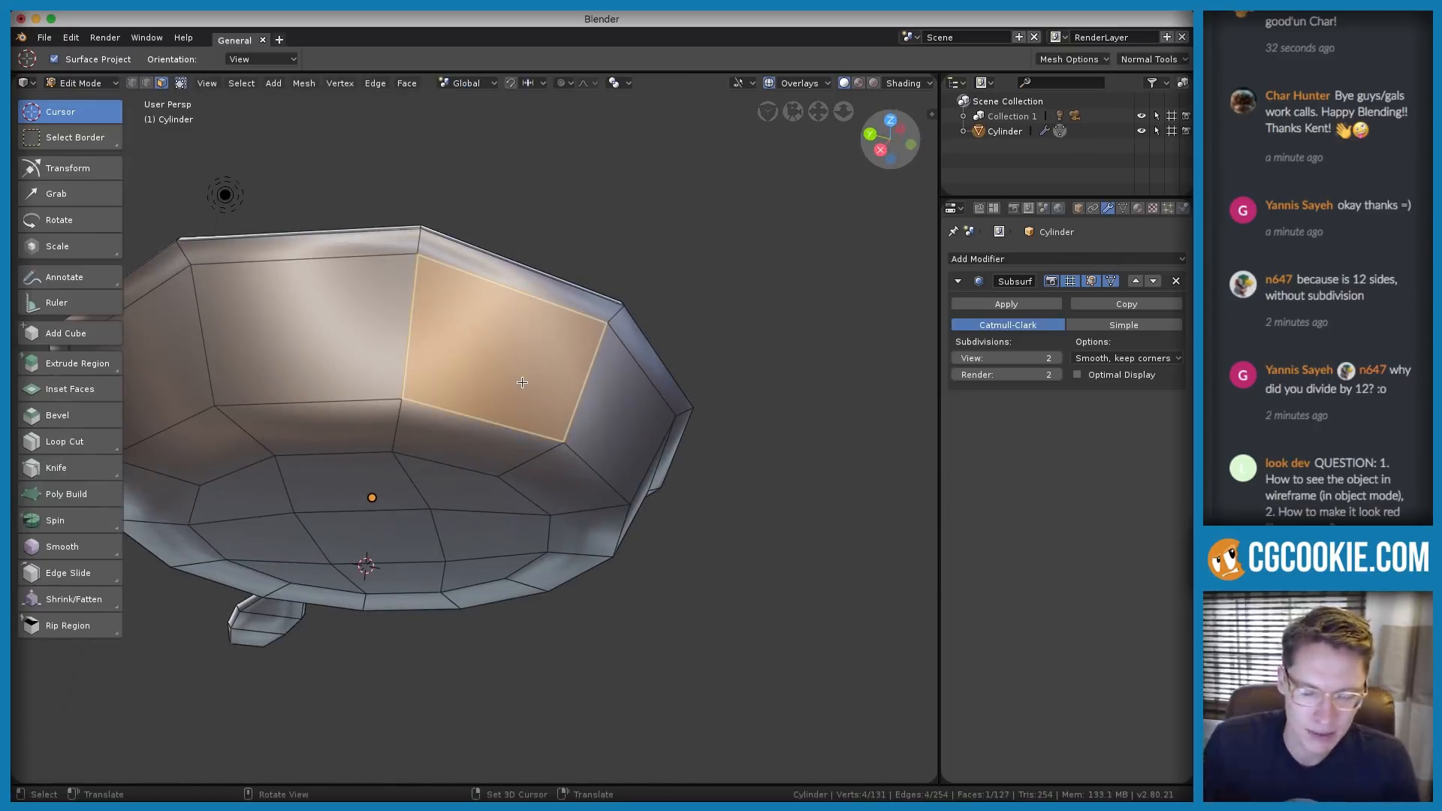
pyautogui.moveTo(530, 381); pyautogui.dragTo(529, 322, button='middle')
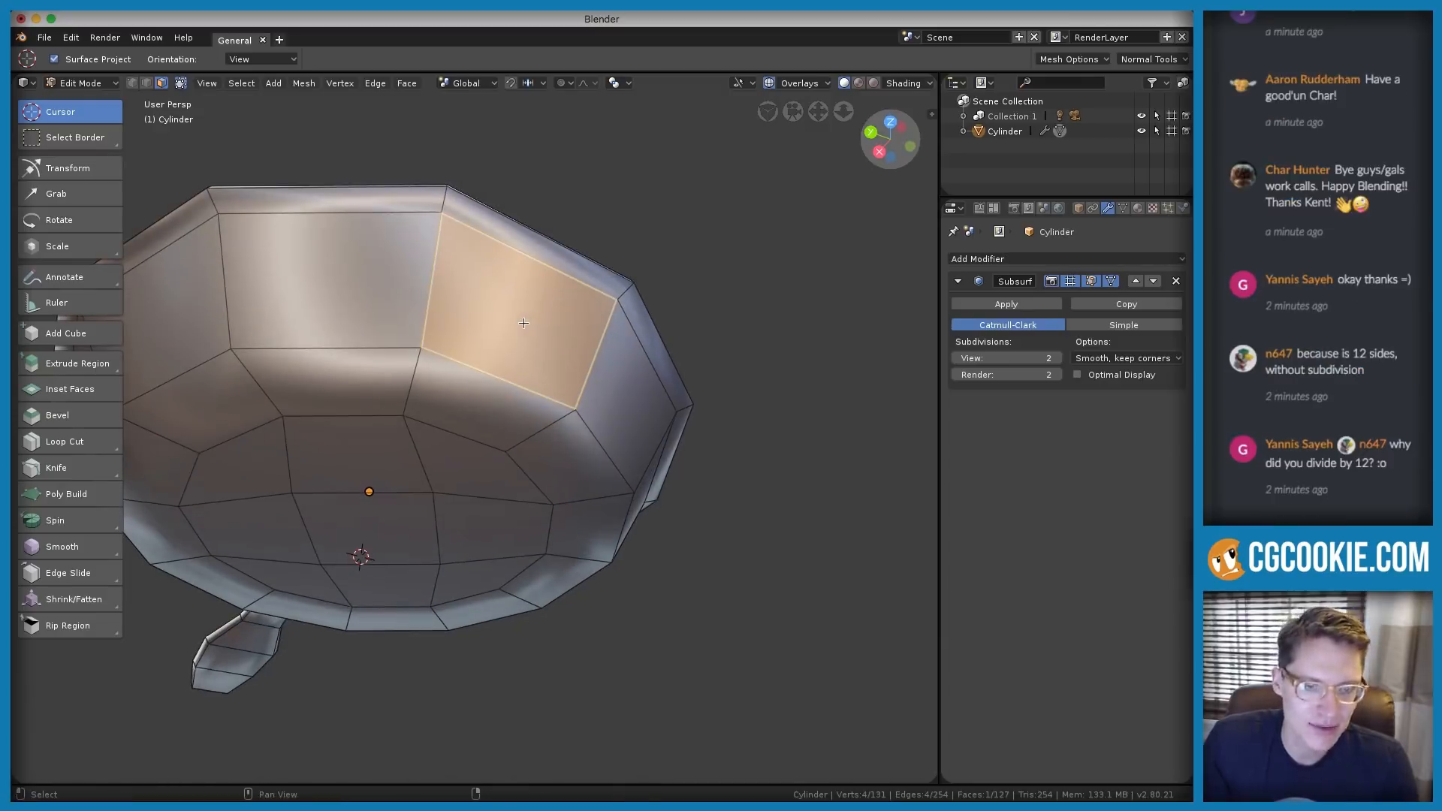
pyautogui.hotkey('shift', 'd')
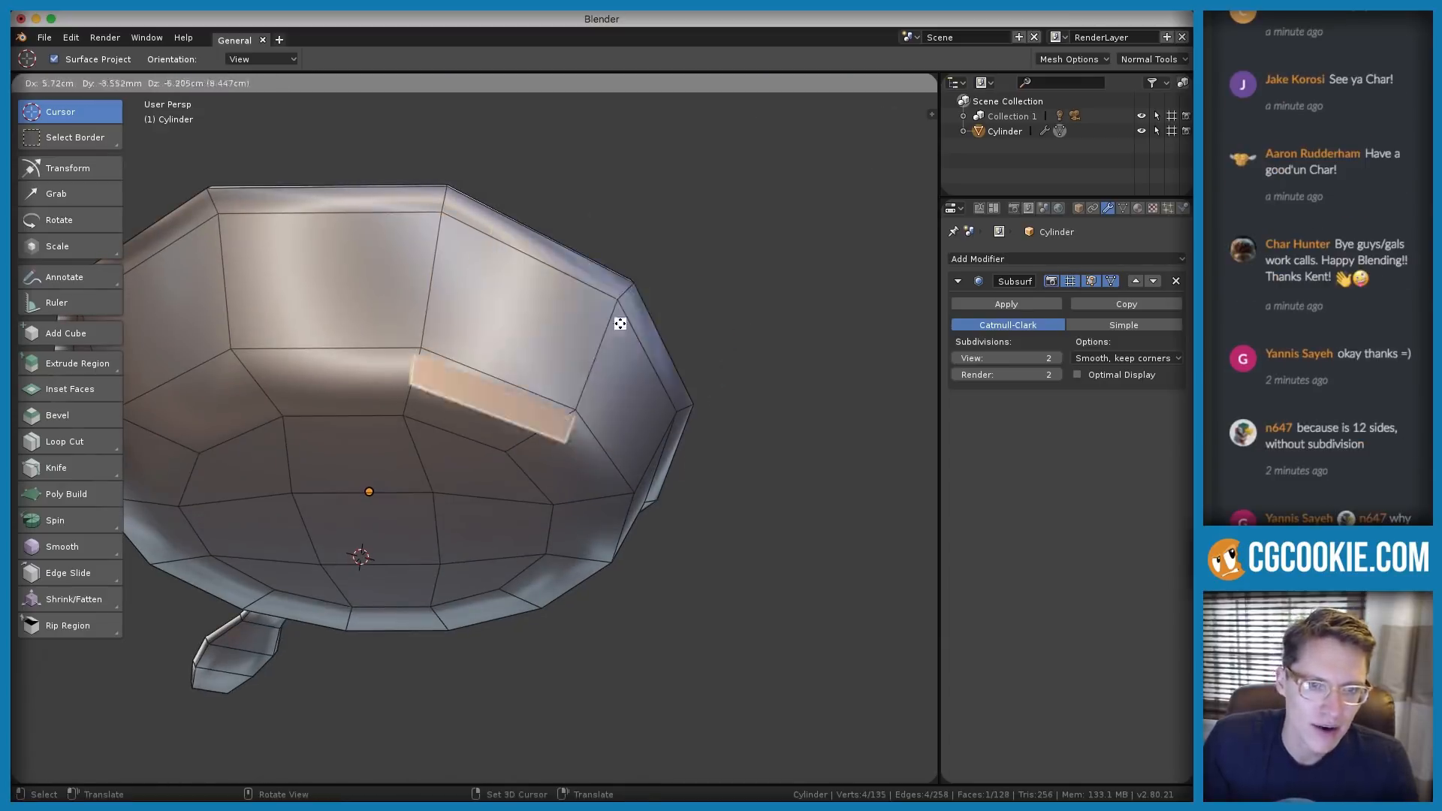
pyautogui.rightClick(550, 316)
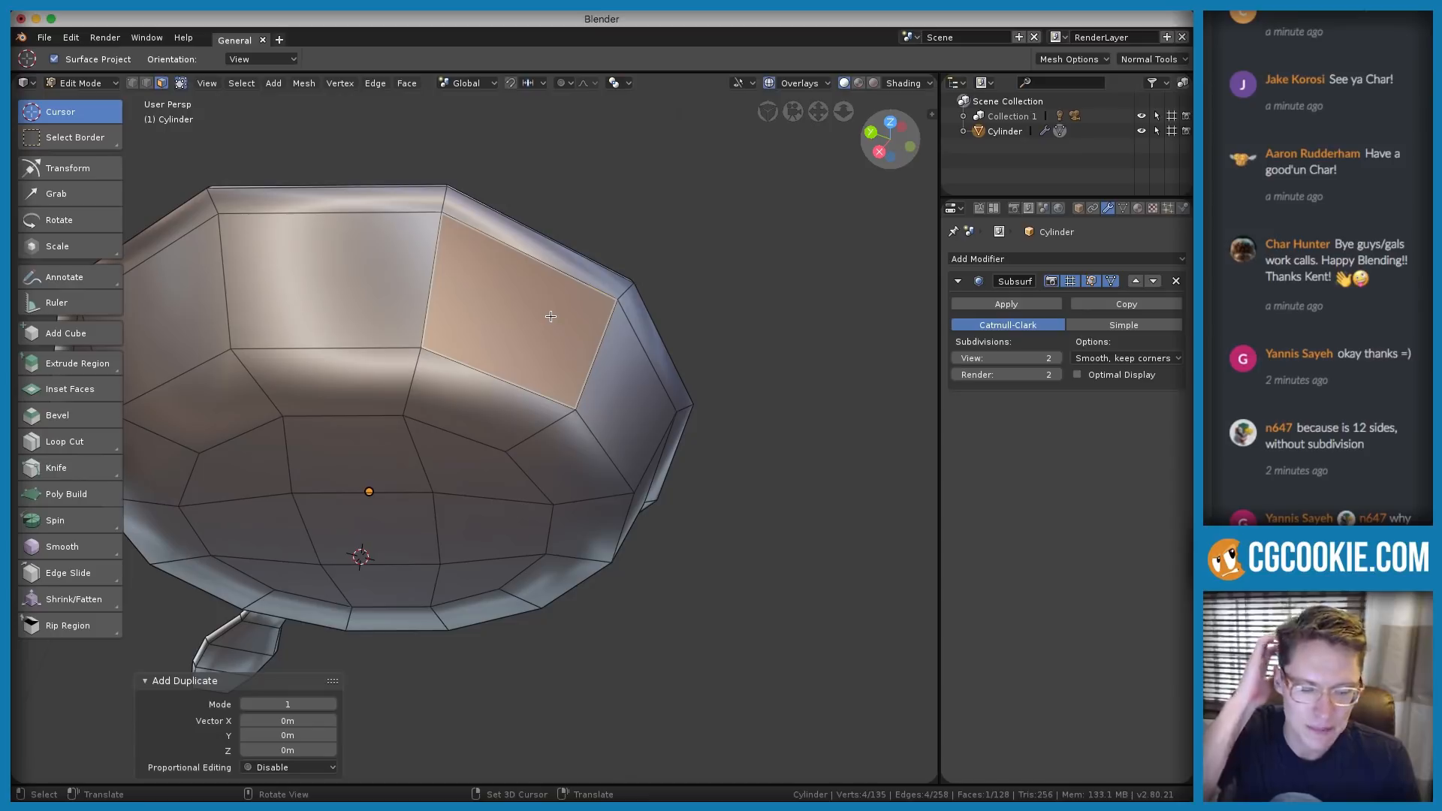
# Select the wall face behind the handle's base and examine in Object Mode how the handle meets the pan
pyautogui.moveTo(602, 275); pyautogui.dragTo(509, 448, button='middle')
pyautogui.press('Tab')
pyautogui.press('Tab')
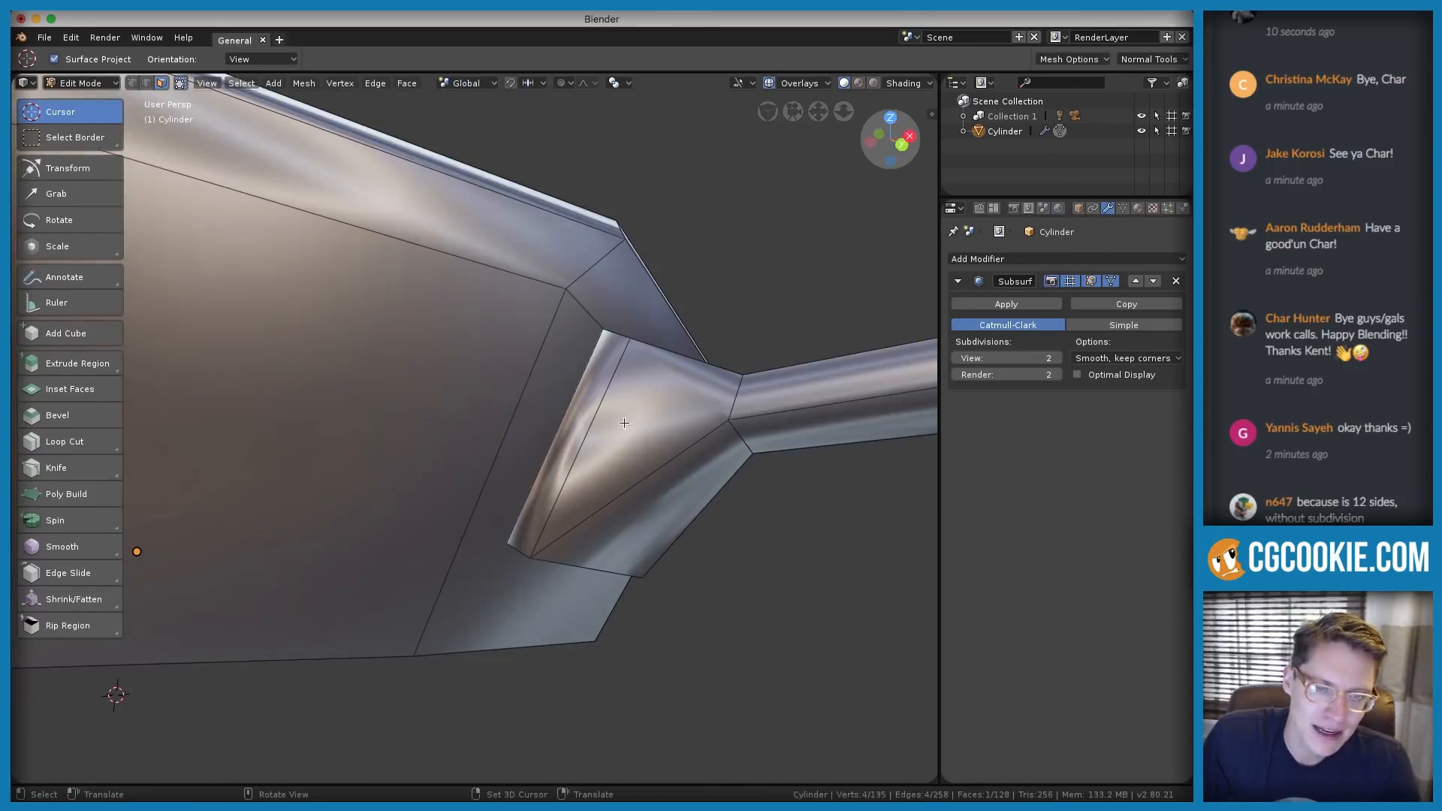
pyautogui.click(546, 406)
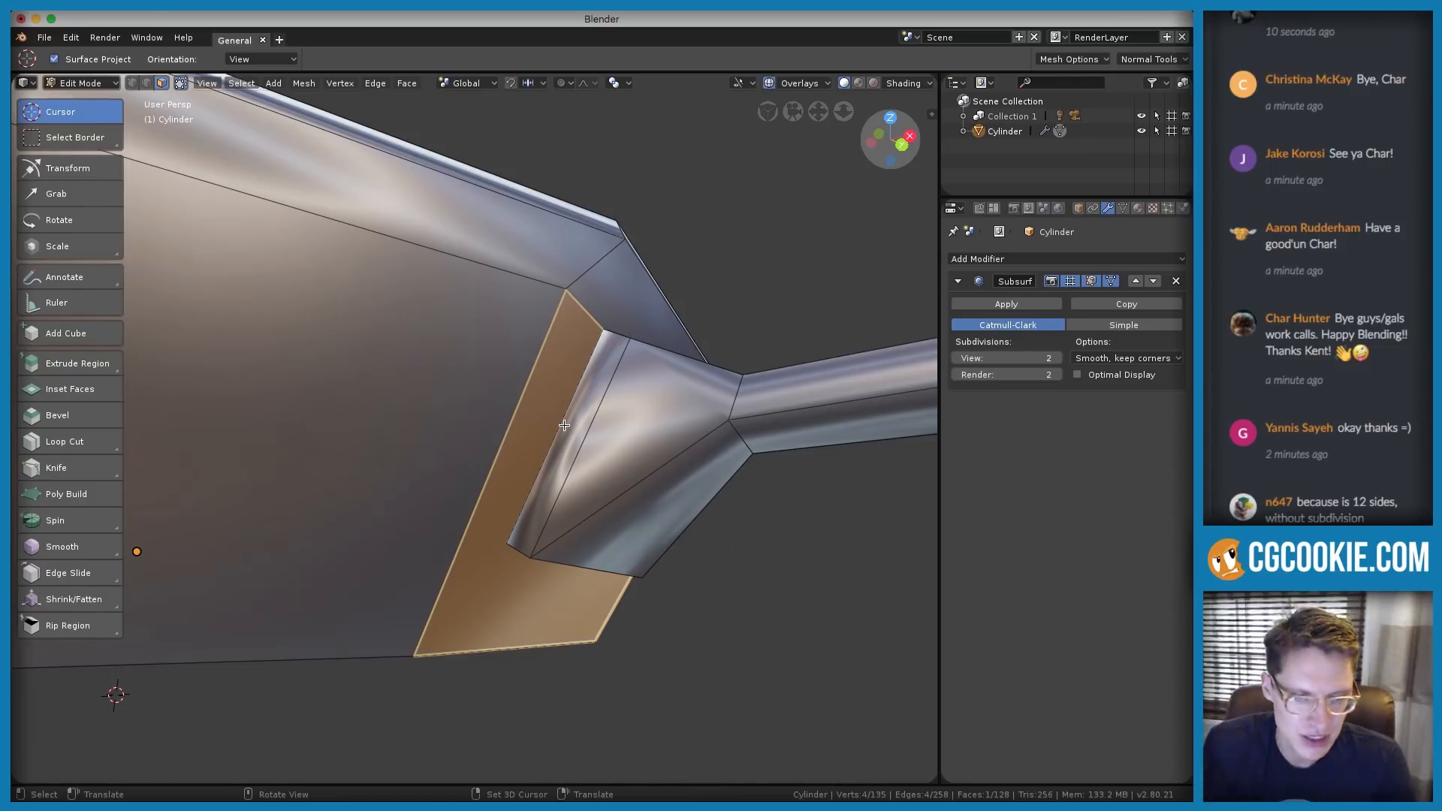
pyautogui.press('Tab')
pyautogui.moveTo(564, 425); pyautogui.dragTo(720, 475, button='middle')
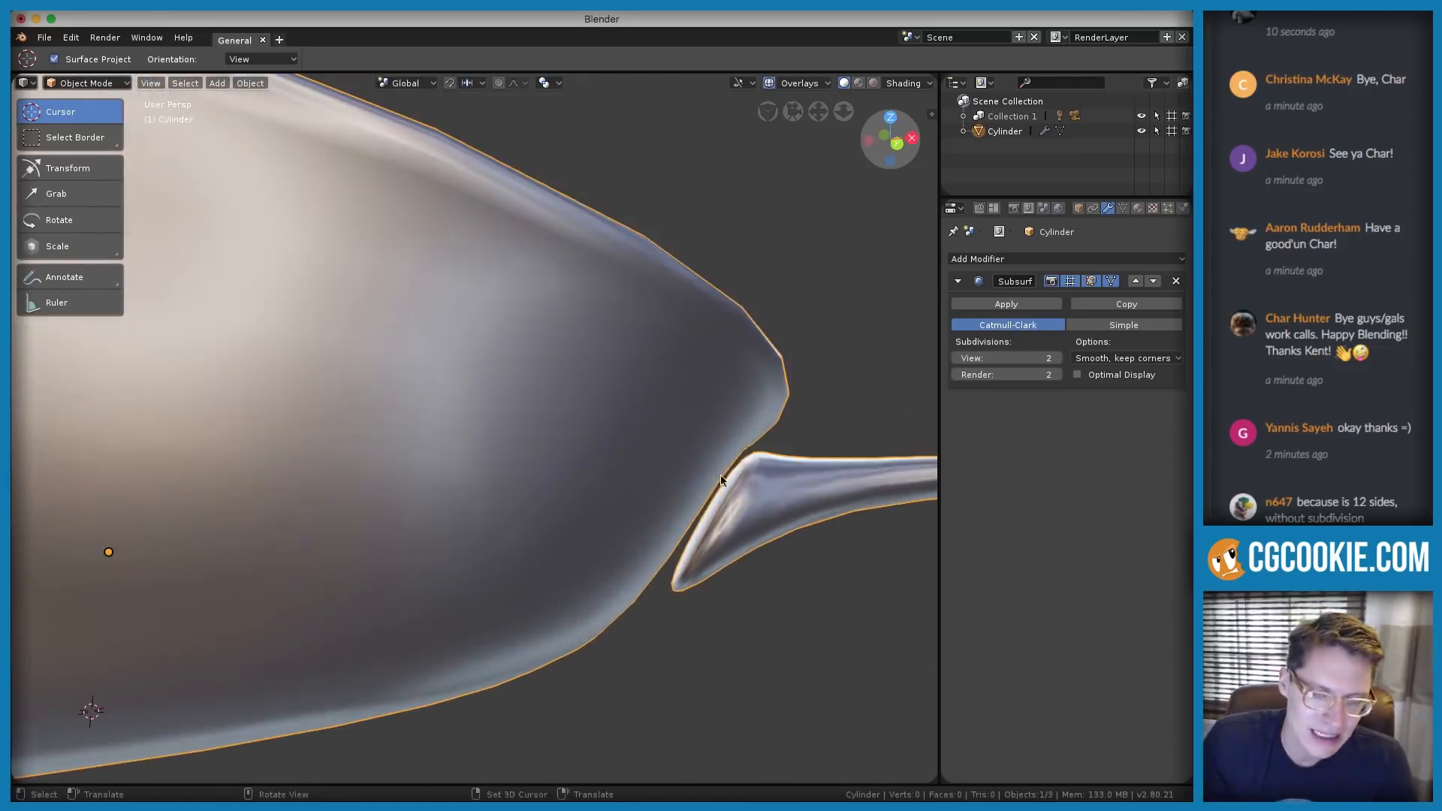
# Undo the earlier face copy and duplicate an outer wall face opposite the handle, leaving the copy in place
pyautogui.scroll(-5, 720, 475)
pyautogui.moveTo(499, 321); pyautogui.dragTo(658, 379, button='middle')
pyautogui.scroll(3, 501, 318)
pyautogui.press('Tab')
pyautogui.press('Tab')
pyautogui.press('Tab')
pyautogui.press('ctrl')
pyautogui.click(578, 361)
pyautogui.hotkey('shift', 'd')
pyautogui.press('Escape')
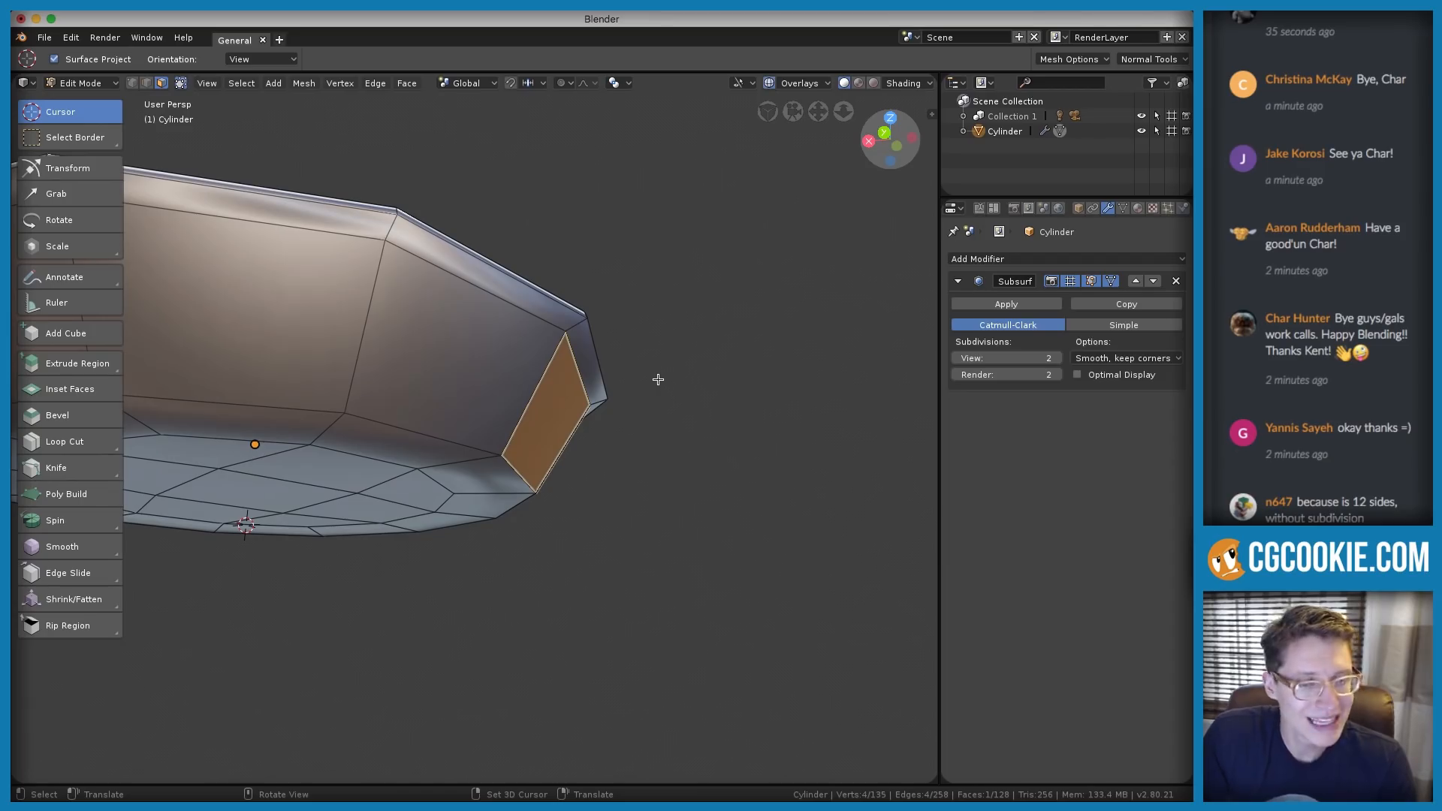
# Extrude the duplicated wall face by -2.69 cm along the global X axis
pyautogui.press('e')
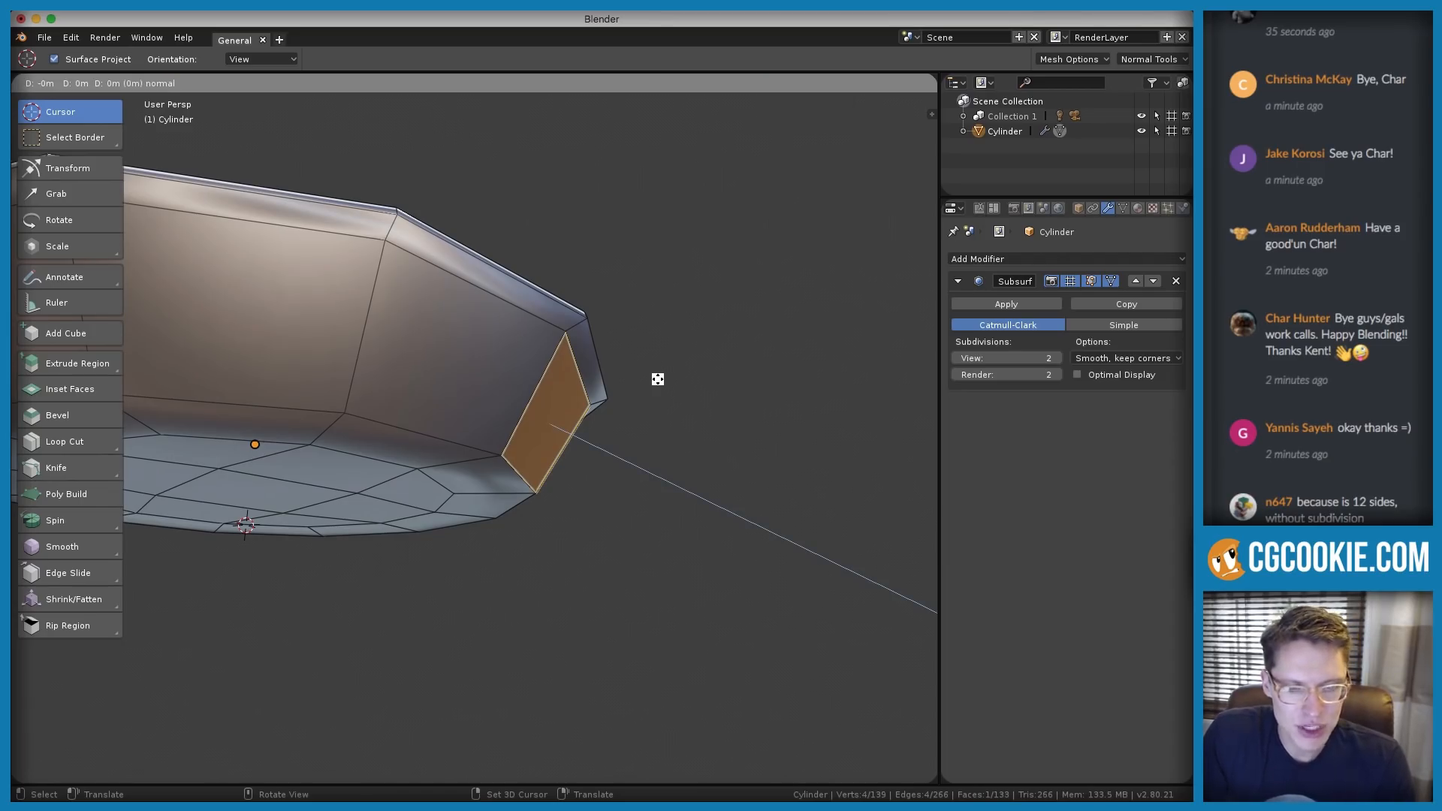
pyautogui.press('x')
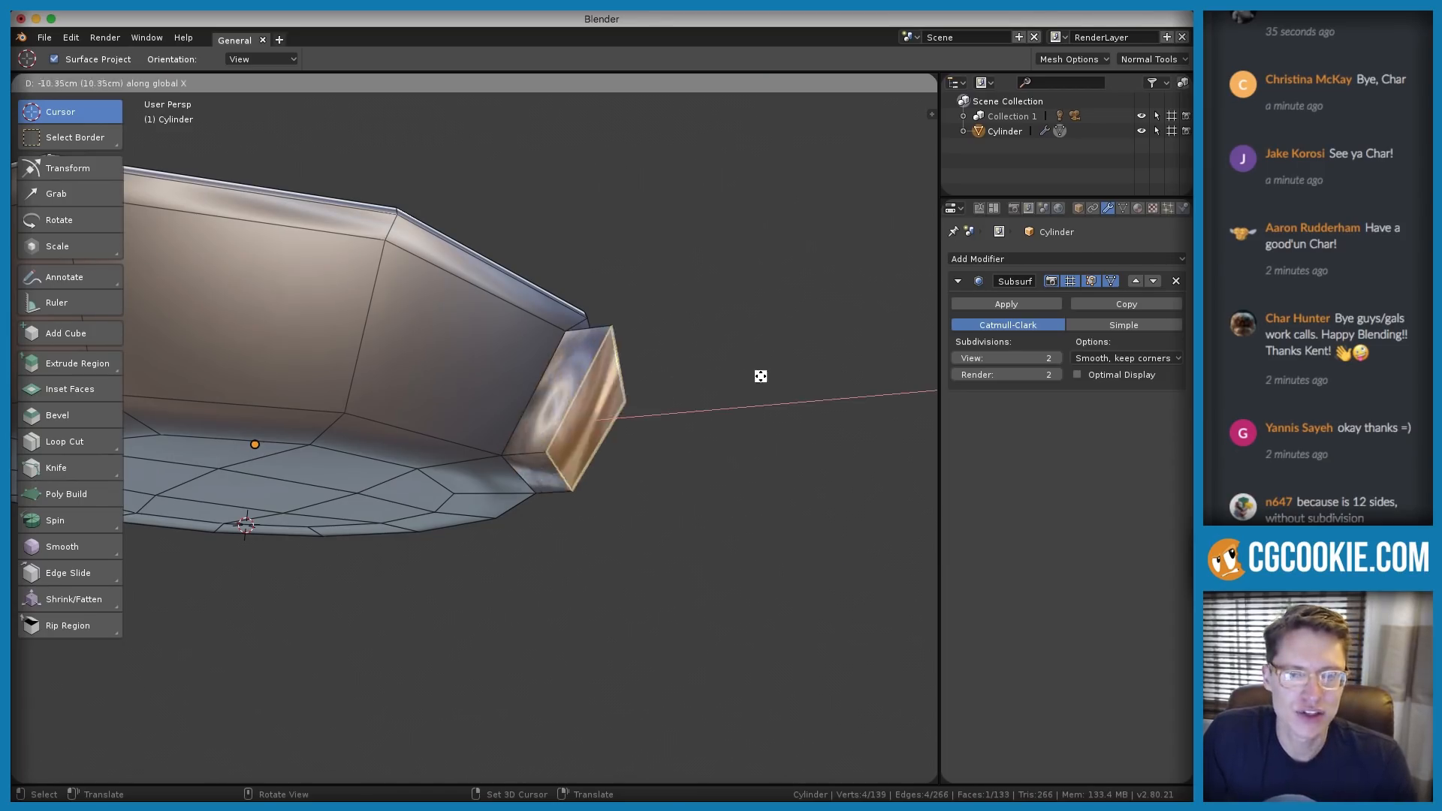
pyautogui.click(668, 389)
pyautogui.moveTo(669, 389); pyautogui.dragTo(589, 405, button='middle')
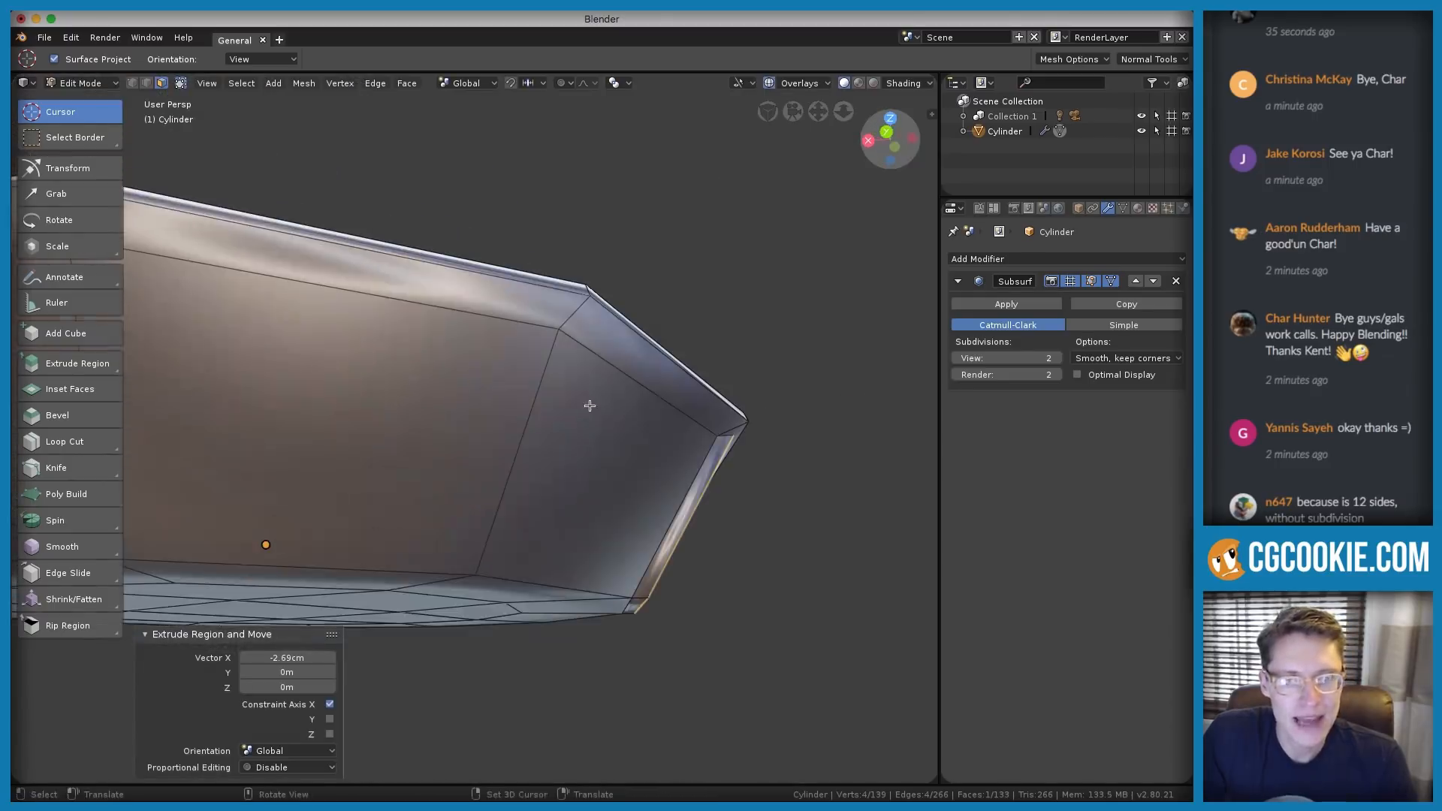
# Select the thin lower face of the extruded block and slide it upward along the wall
pyautogui.moveTo(727, 467); pyautogui.dragTo(699, 435, button='middle')
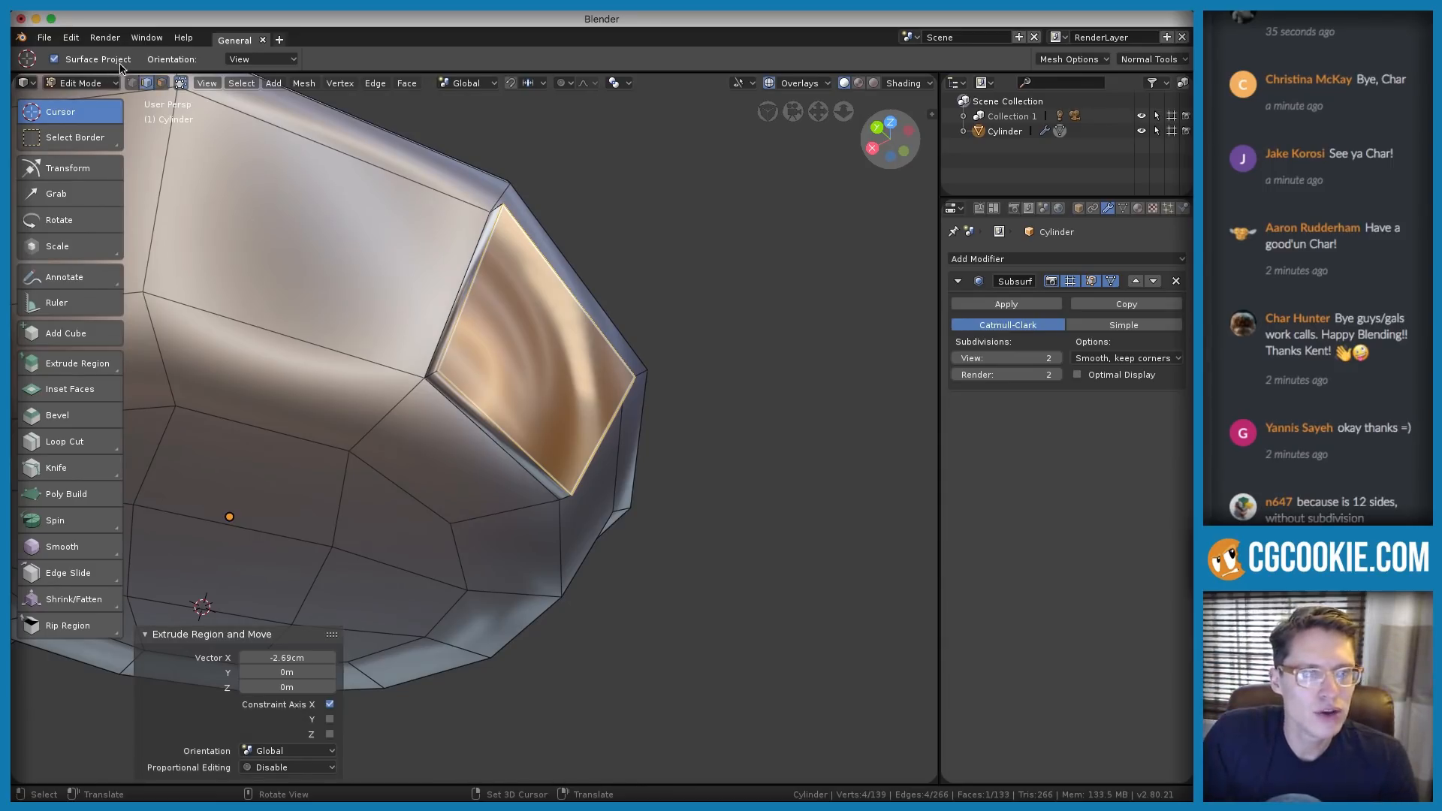
pyautogui.click(436, 388)
pyautogui.keyDown('ctrl'); pyautogui.moveTo(438, 390); pyautogui.dragTo(470, 440, button='middle'); pyautogui.keyUp('ctrl')
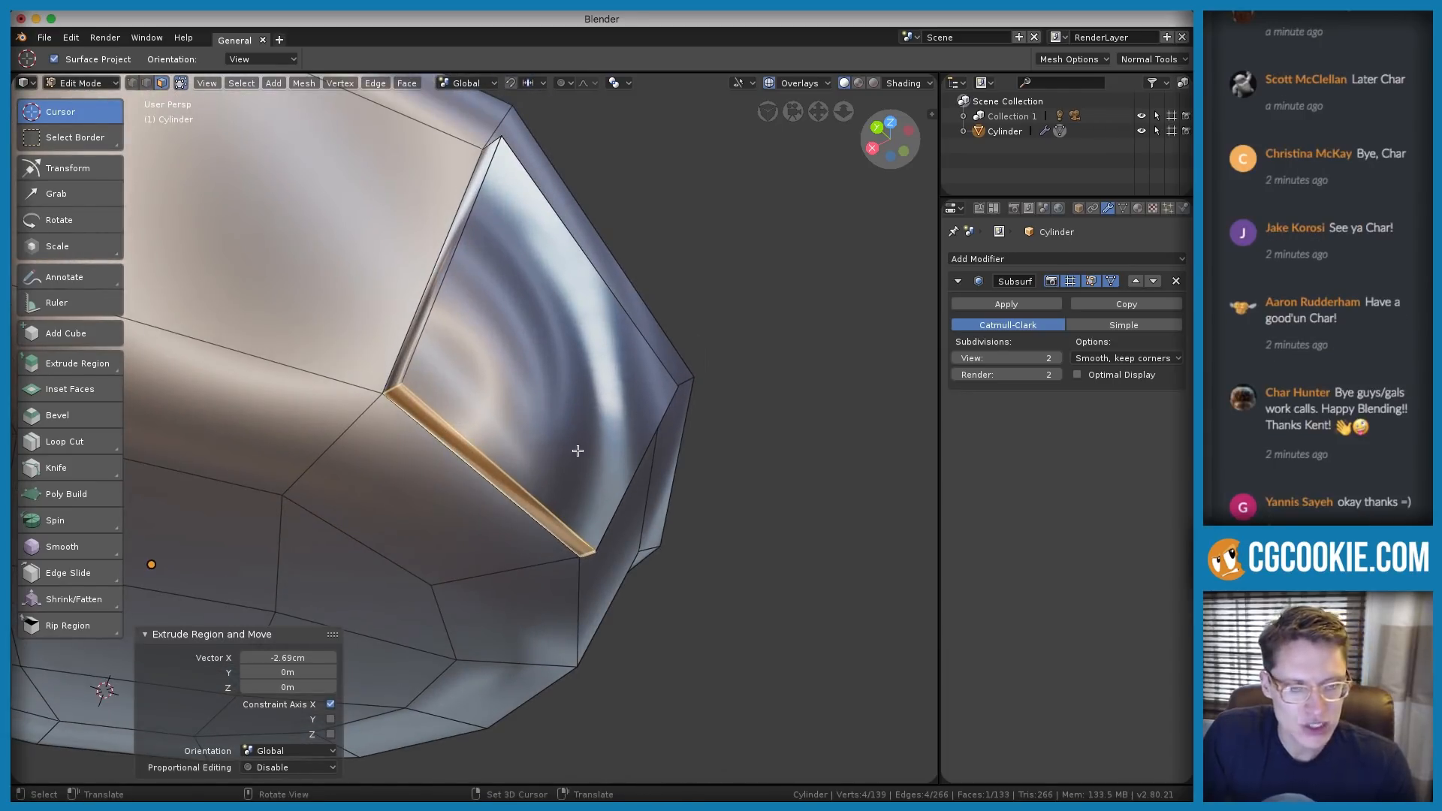
pyautogui.press('g')
pyautogui.press('g')
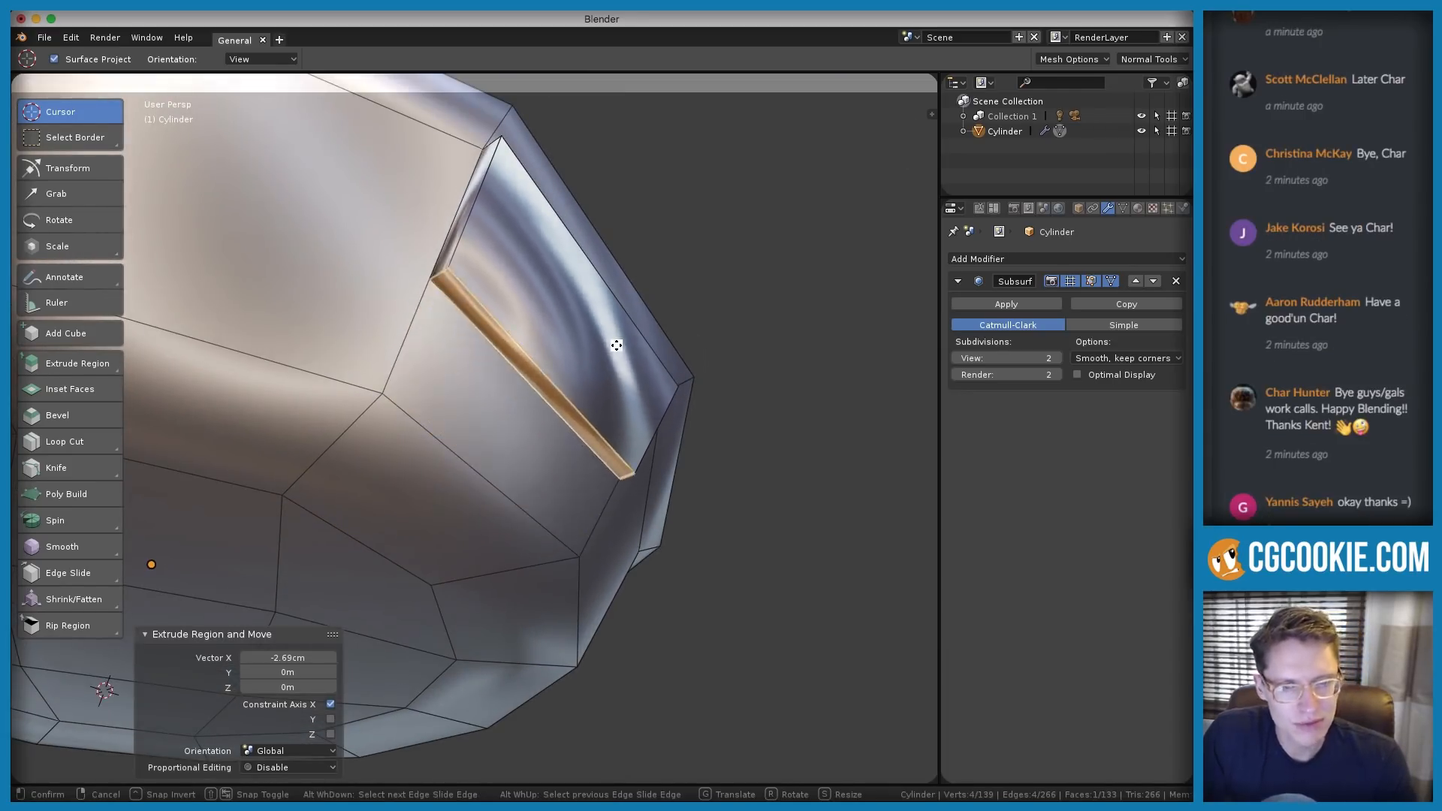
pyautogui.click(612, 354)
# Slide the block's thin lower face again with an Edge Slide factor of 0.598
pyautogui.moveTo(611, 354); pyautogui.dragTo(637, 465, button='middle')
pyautogui.press('g')
pyautogui.press('g')
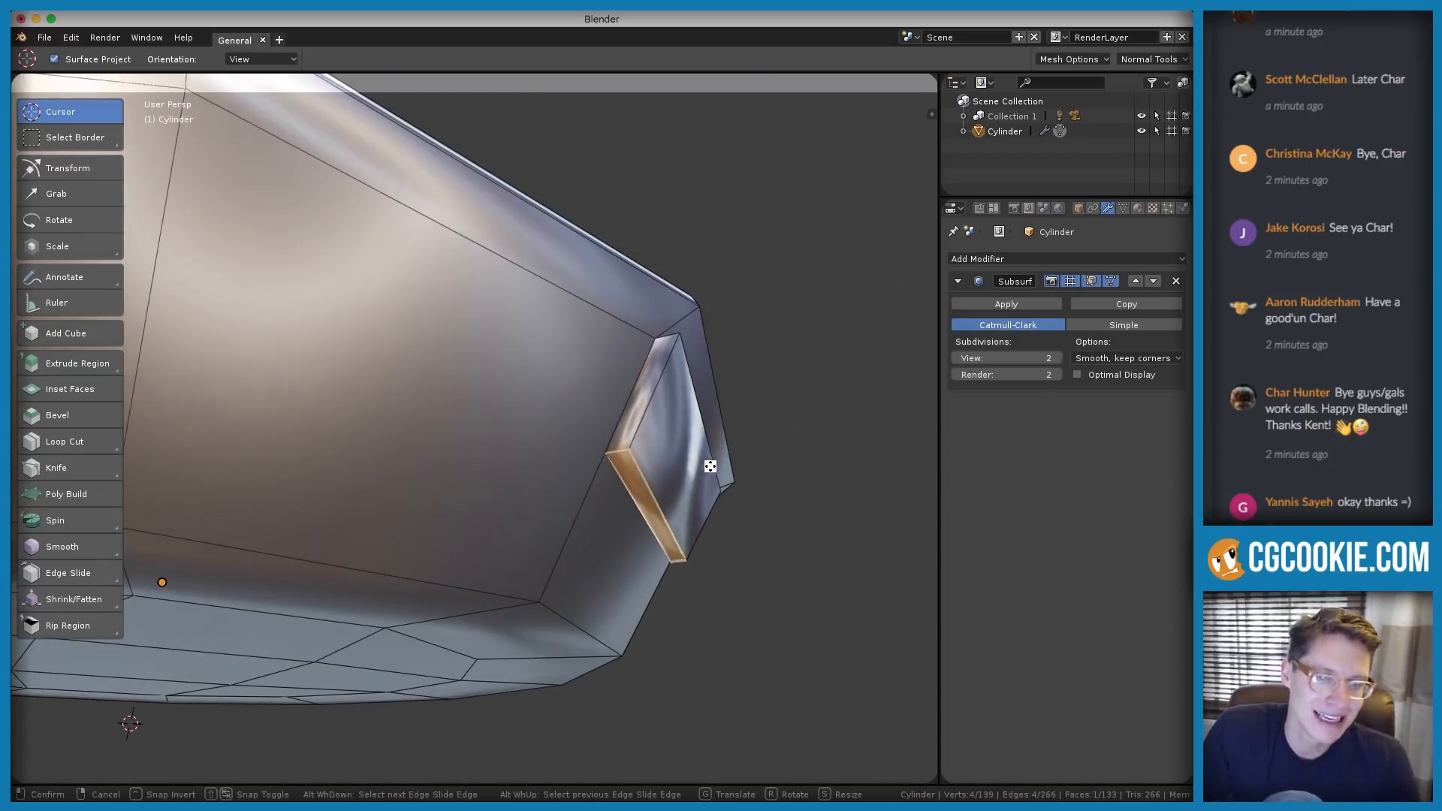
pyautogui.click(710, 466)
pyautogui.moveTo(710, 467); pyautogui.dragTo(515, 453, button='middle')
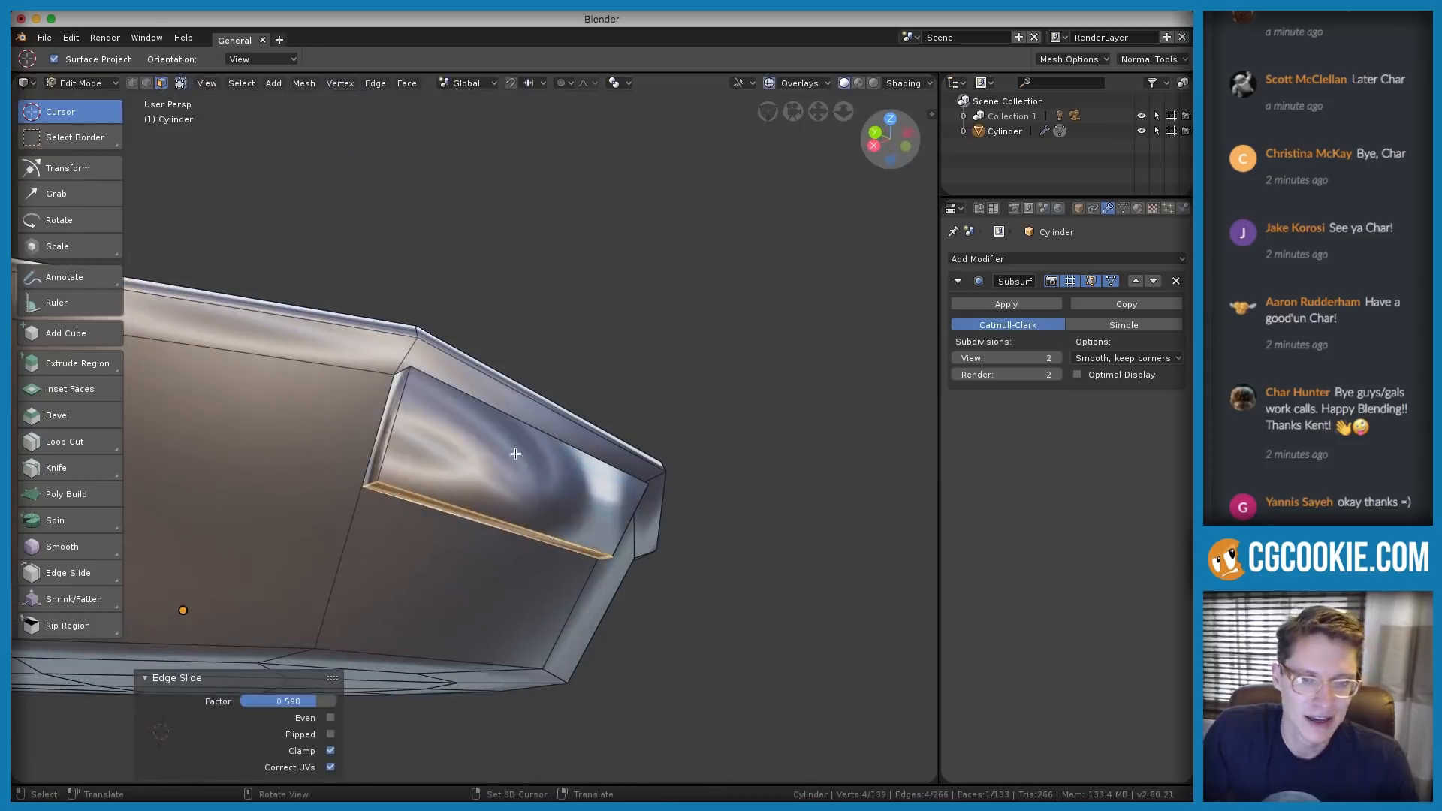
# Slide the extruded block's thin border faces using Edge Slide factors of -0.108 and -0.146
pyautogui.press('g')
pyautogui.press('g')
pyautogui.click(467, 399)
pyautogui.moveTo(467, 399)
pyautogui.mouseDown(button='middle')
pyautogui.moveTo(483, 381)
pyautogui.moveTo(458, 387)
pyautogui.mouseUp(button='middle')
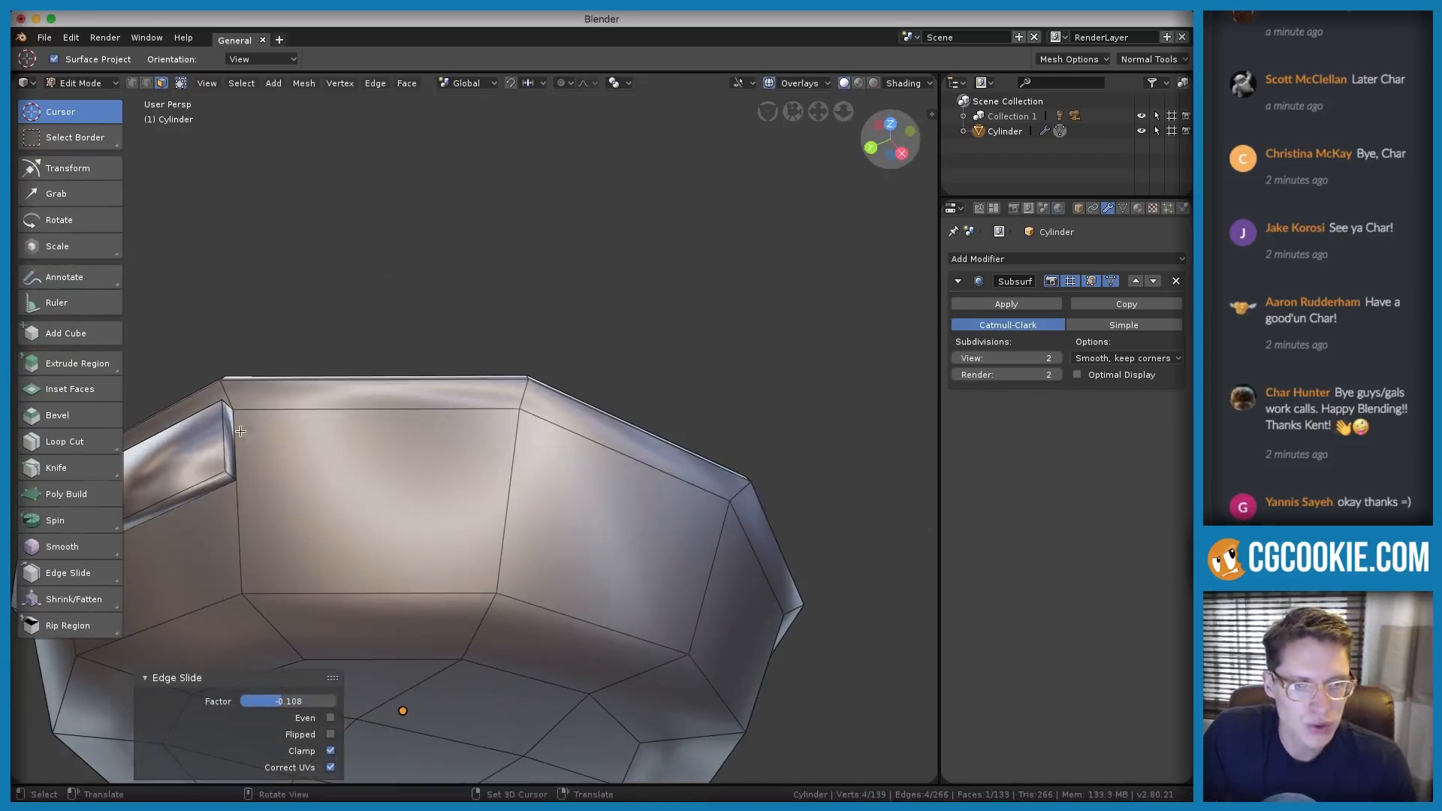
pyautogui.keyDown('shift'); pyautogui.moveTo(356, 394); pyautogui.dragTo(586, 499, button='middle'); pyautogui.keyUp('shift')
pyautogui.press('g')
pyautogui.press('g')
pyautogui.click(512, 350)
# Extrude the block's outer face by -85.3 cm along the global X axis to form a sample handle
pyautogui.press('e')
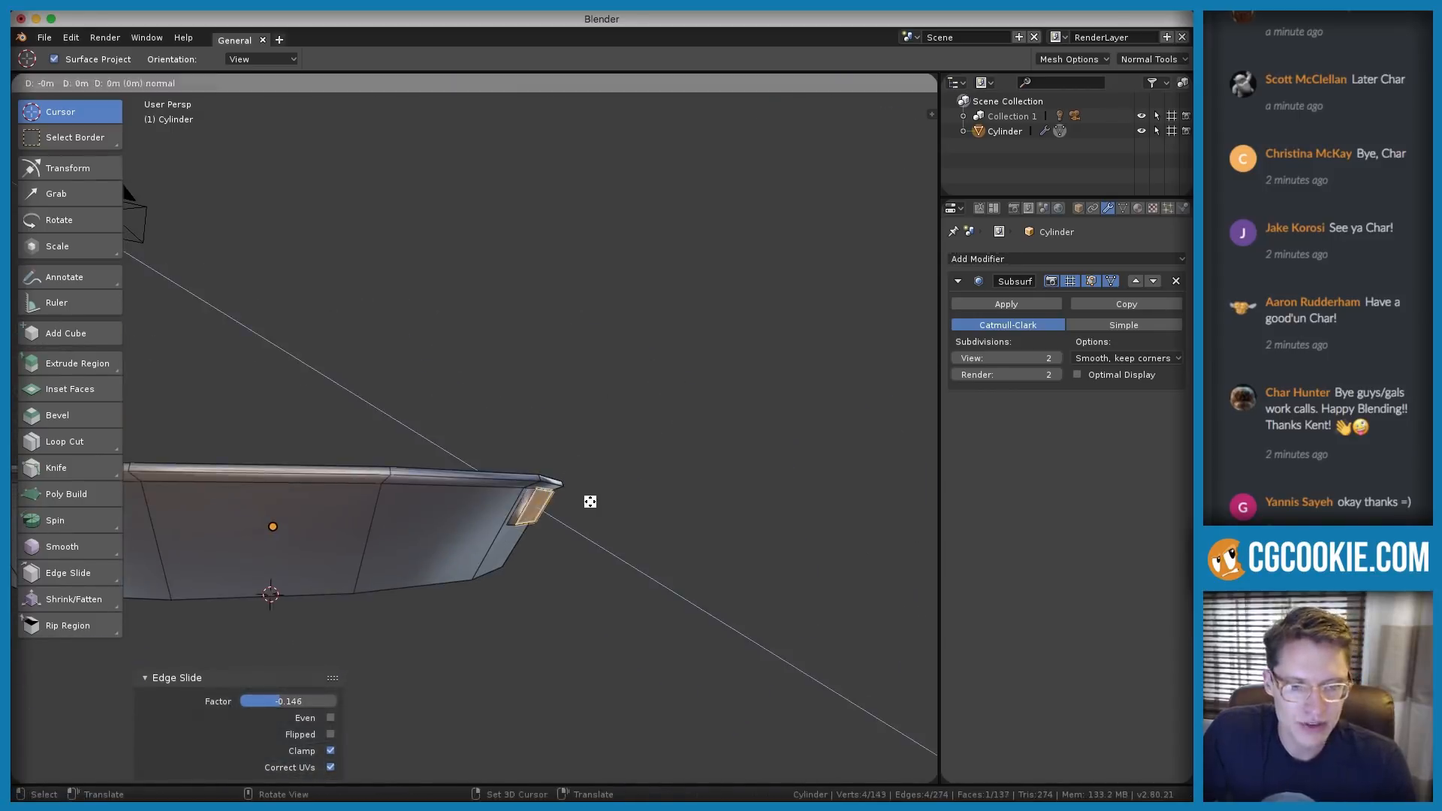
pyautogui.press('x')
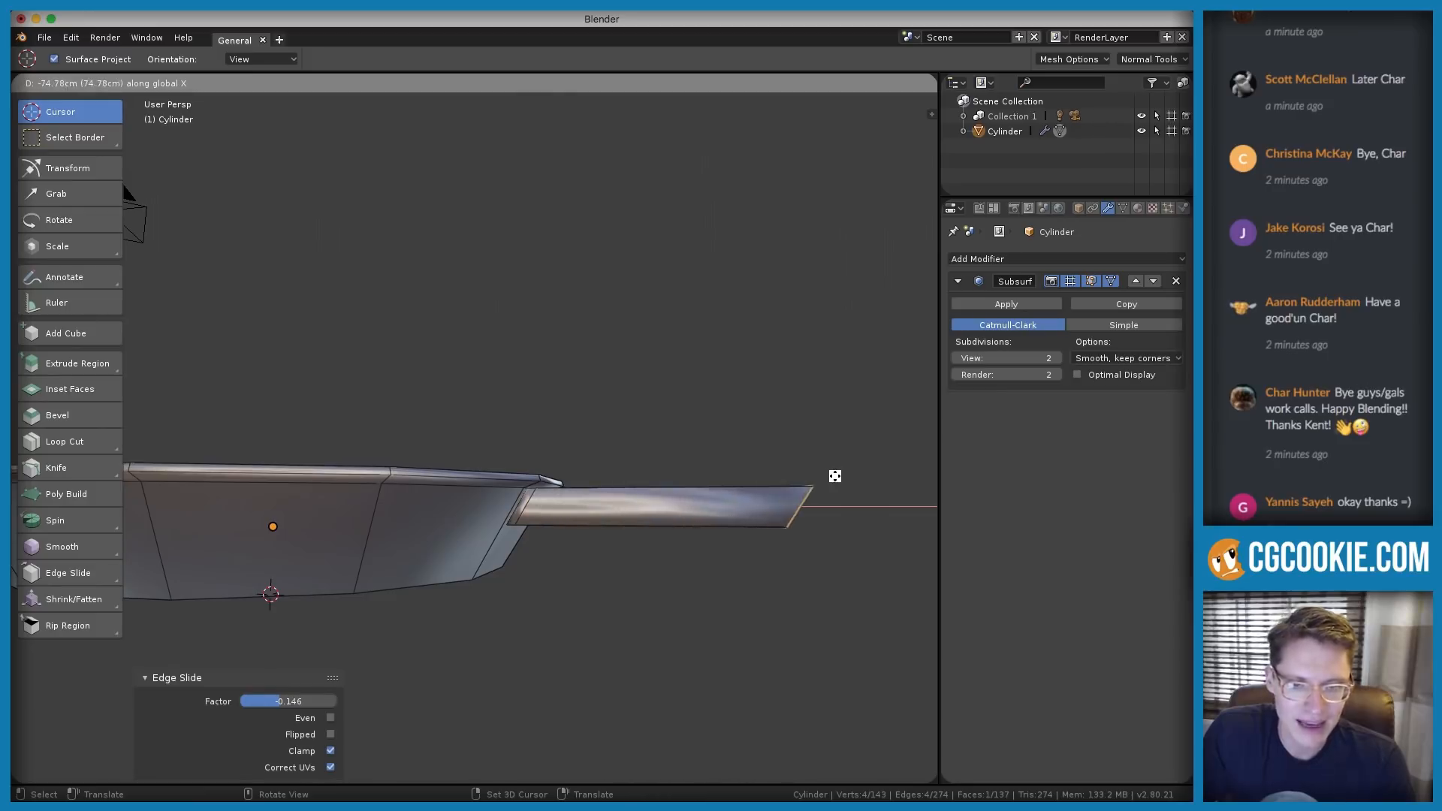
pyautogui.click(869, 470)
pyautogui.moveTo(869, 470); pyautogui.dragTo(629, 454, button='middle')
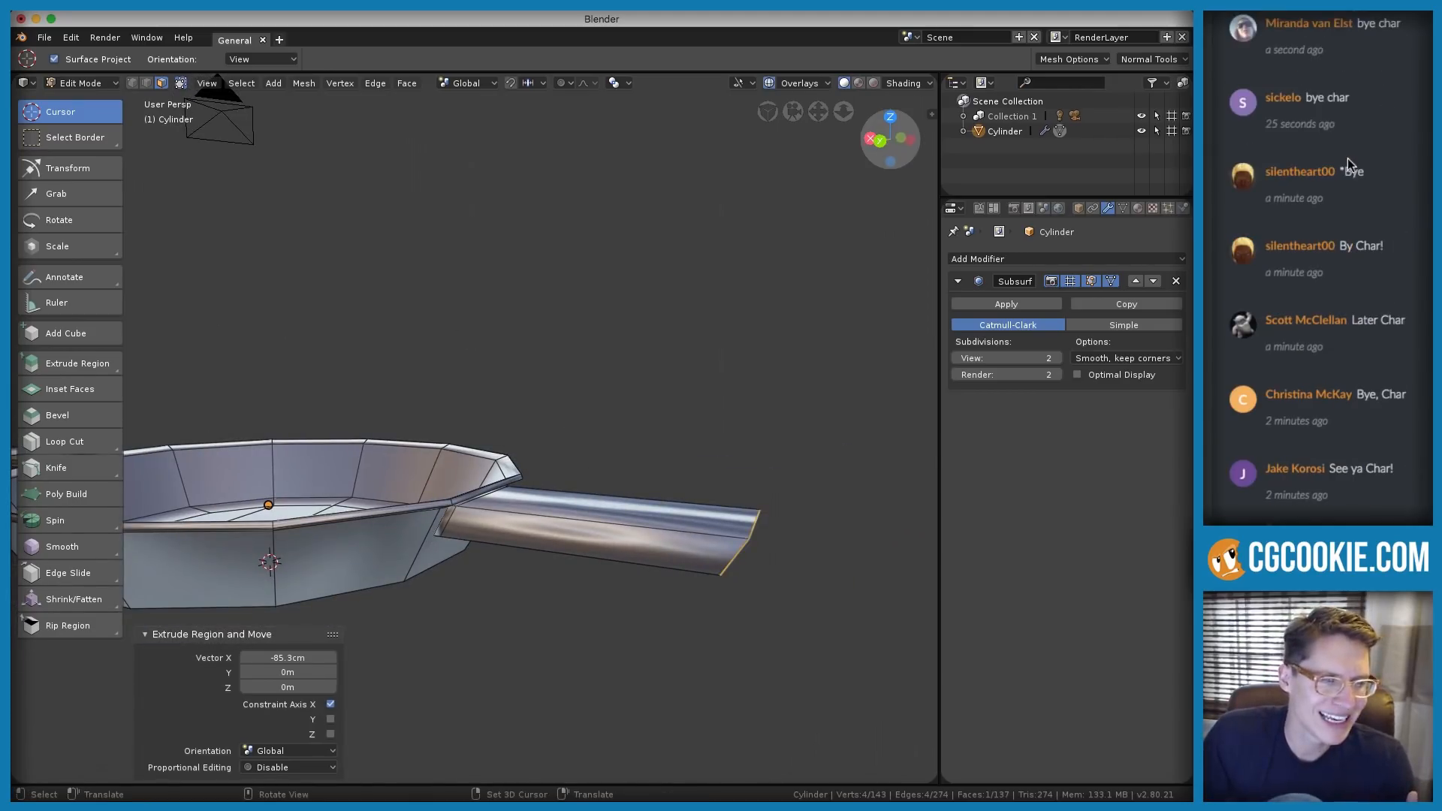
# Delete the entire sample handle piece opposite the original handle
pyautogui.moveTo(675, 444); pyautogui.dragTo(463, 449, button='middle')
pyautogui.click(667, 498)
pyautogui.press('x')
pyautogui.click(667, 498)
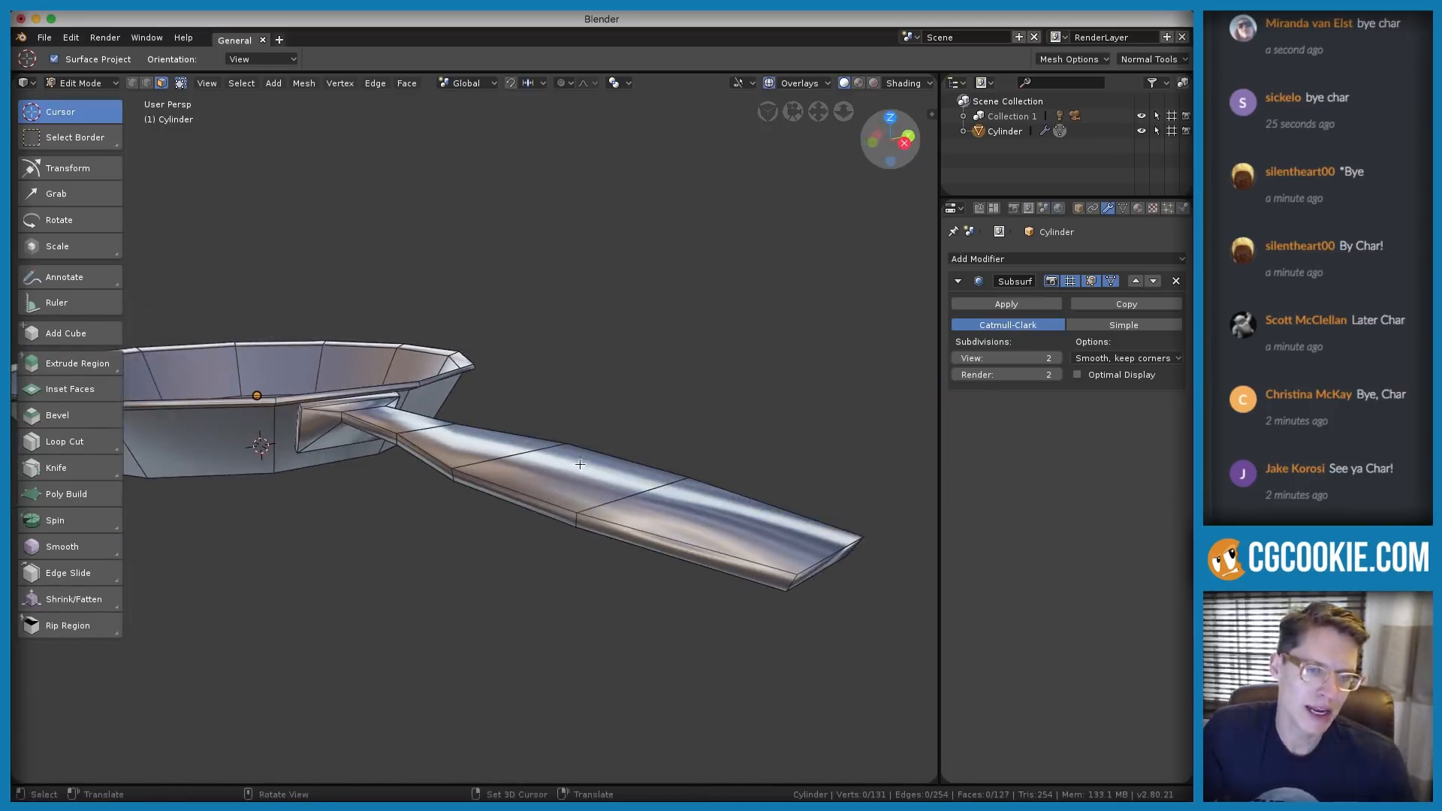
# Raise the handle's middle edge loop by 11.3 cm along the global Z axis in the front view
pyautogui.moveTo(580, 464); pyautogui.dragTo(658, 433, button='middle')
pyautogui.keyDown('alt'); pyautogui.click(666, 420); pyautogui.keyUp('alt')
pyautogui.press('KP_1')
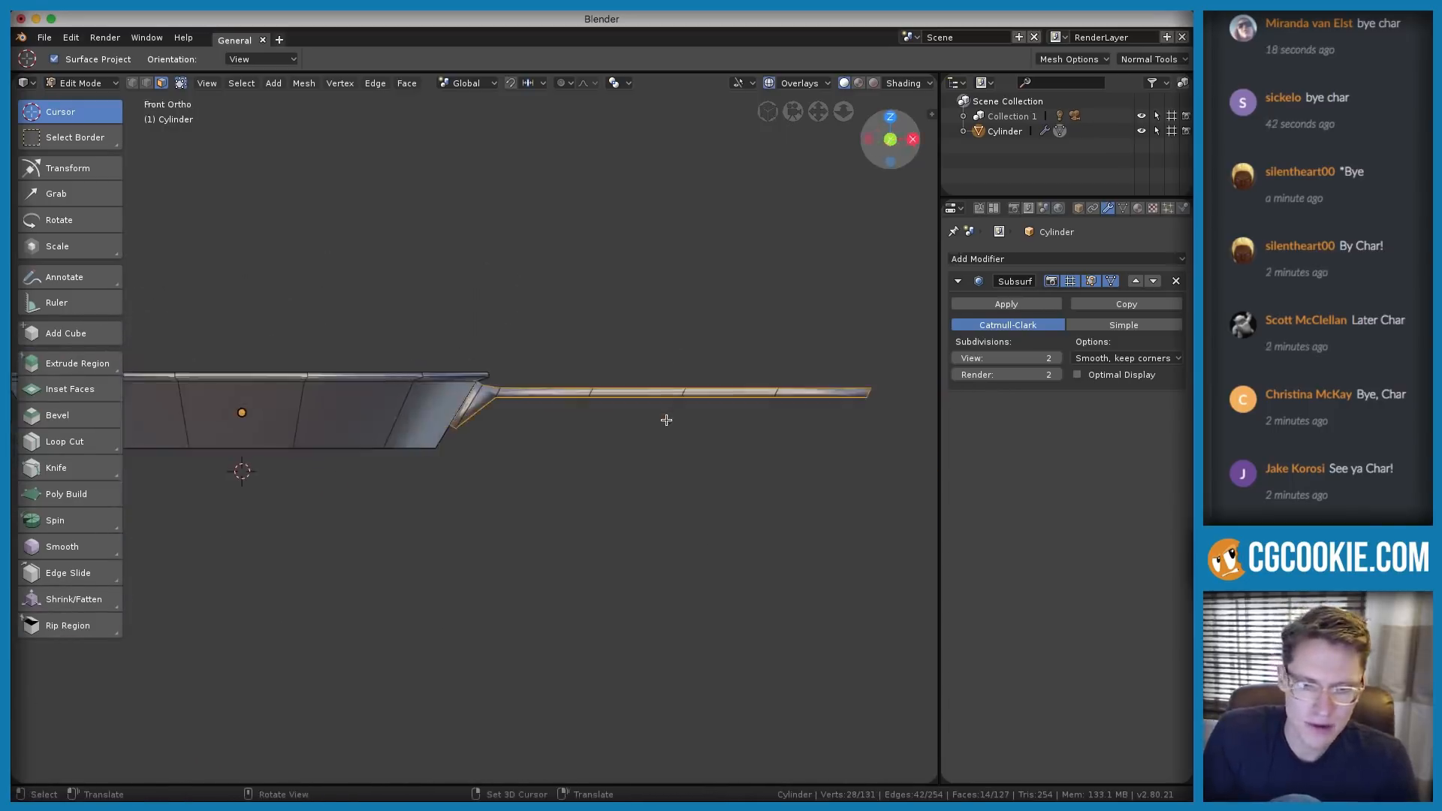
pyautogui.keyDown('shift'); pyautogui.moveTo(658, 407); pyautogui.dragTo(598, 378, button='middle'); pyautogui.keyUp('shift')
pyautogui.hotkey('alt', 'z')
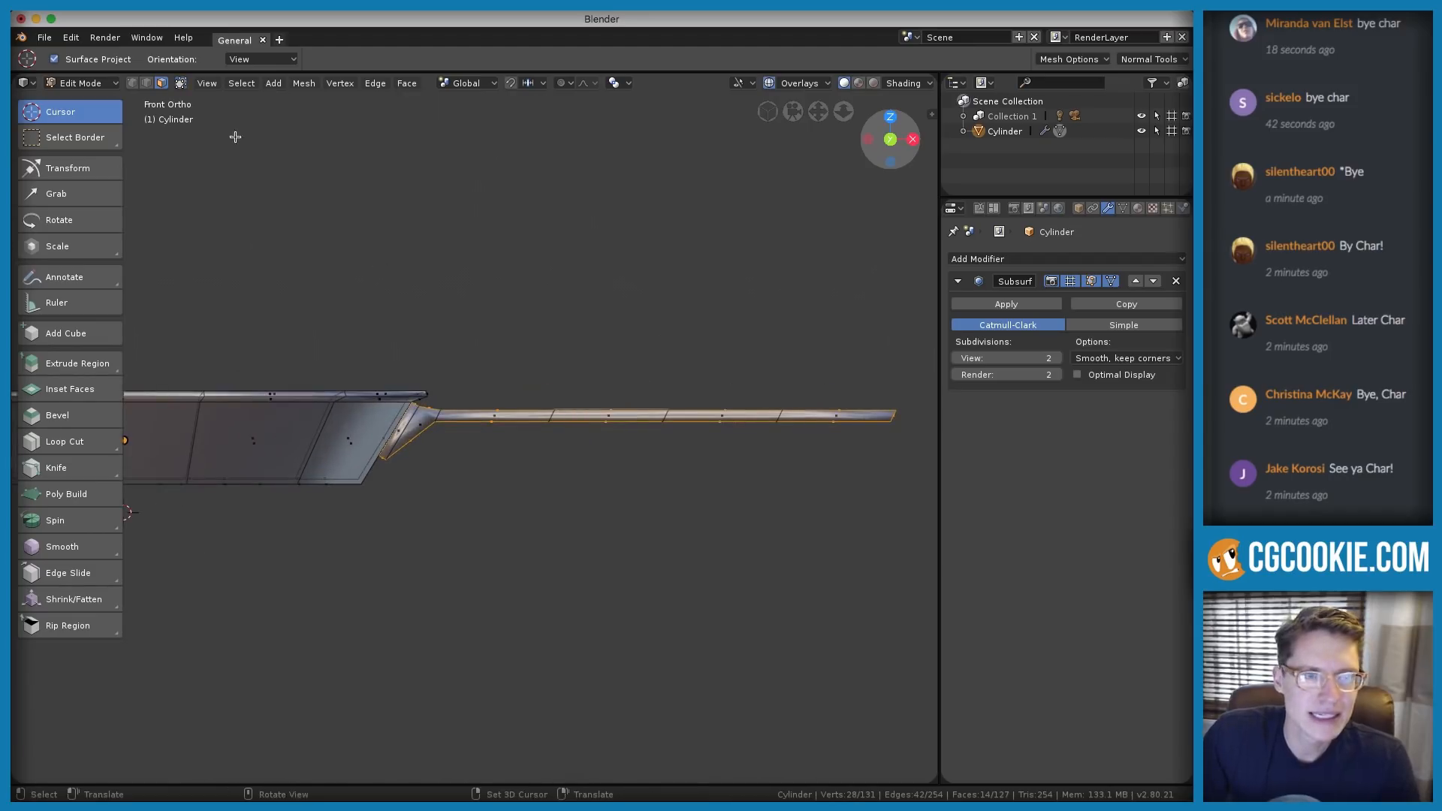
pyautogui.click(150, 84)
pyautogui.keyDown('shift'); pyautogui.moveTo(731, 341); pyautogui.dragTo(677, 341, button='middle'); pyautogui.keyUp('shift')
pyautogui.keyDown('alt'); pyautogui.click(611, 419); pyautogui.keyUp('alt')
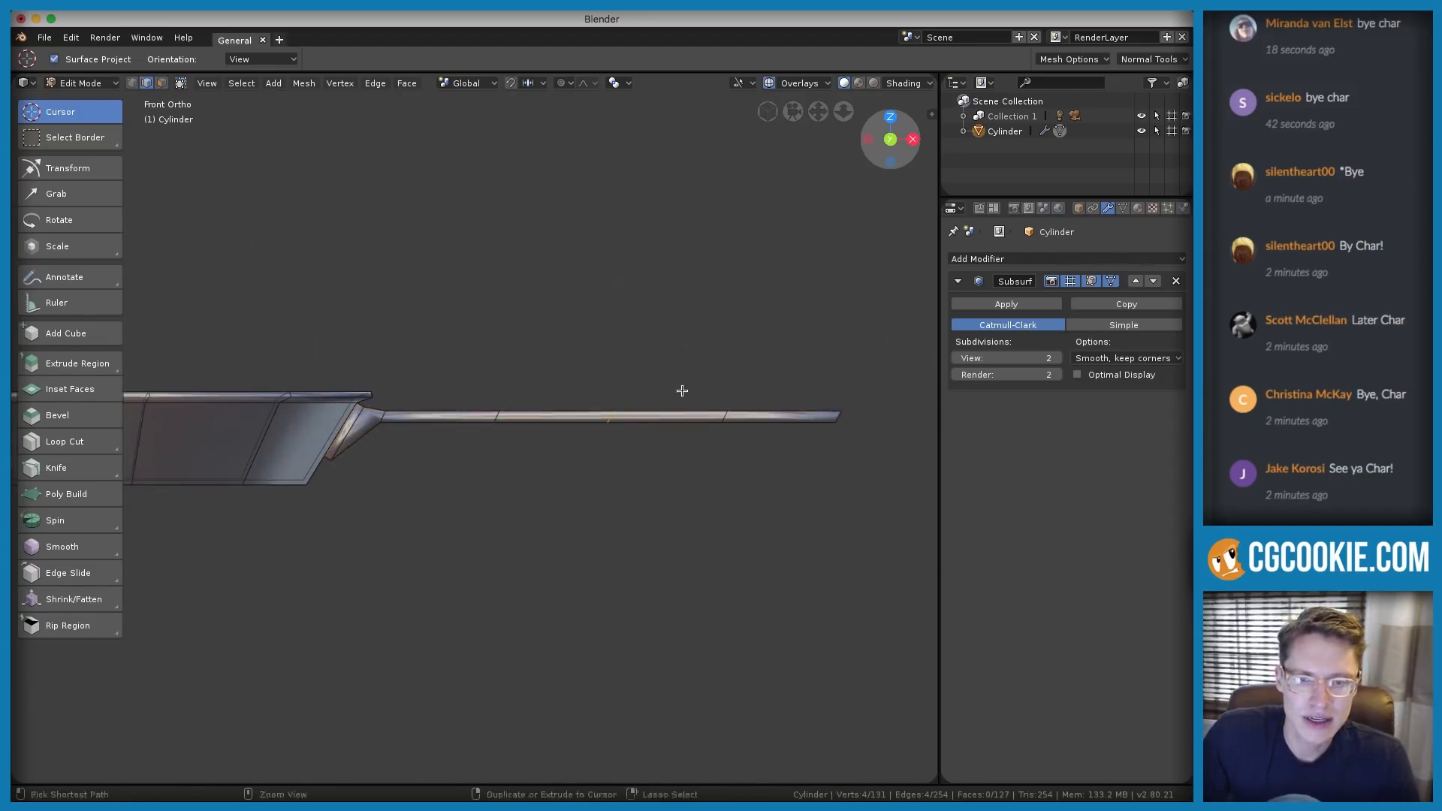
pyautogui.scroll(1, 679, 389)
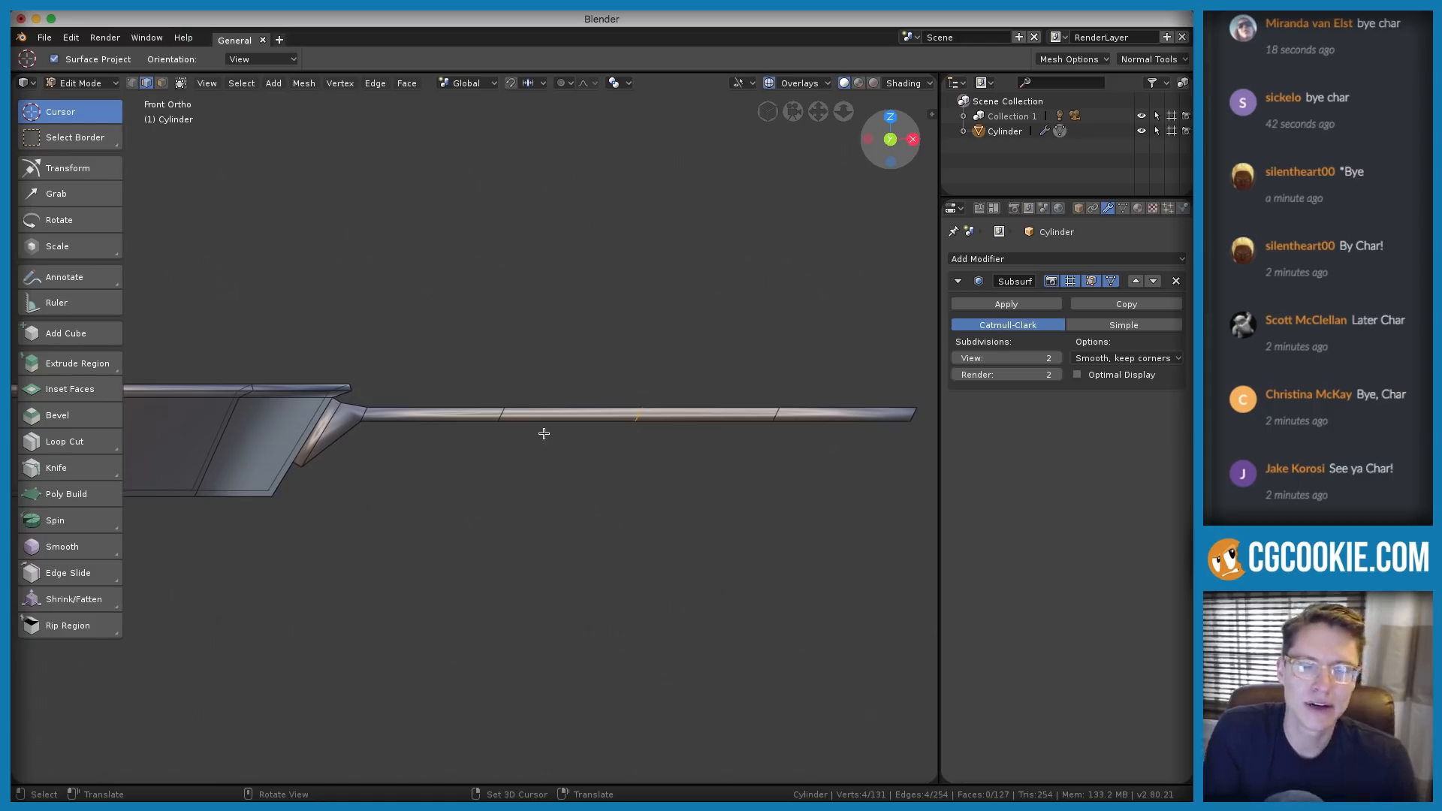
pyautogui.press('g')
pyautogui.press('z')
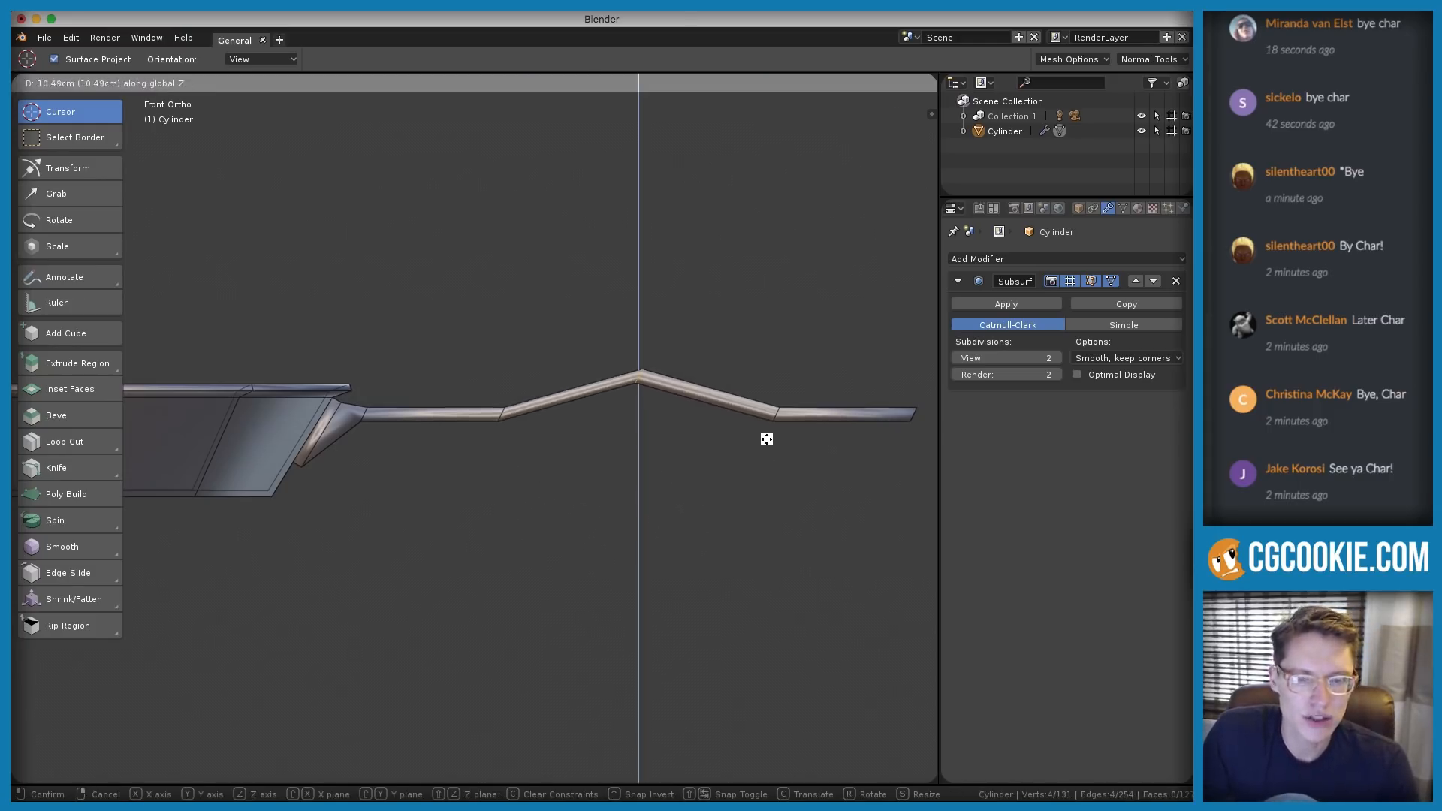
pyautogui.click(517, 408)
# Raise the handle's edge loop on the pan side of the middle by 8.02 cm along the global Z axis
pyautogui.keyDown('alt'); pyautogui.click(560, 406); pyautogui.keyUp('alt')
pyautogui.press('g')
pyautogui.press('z')
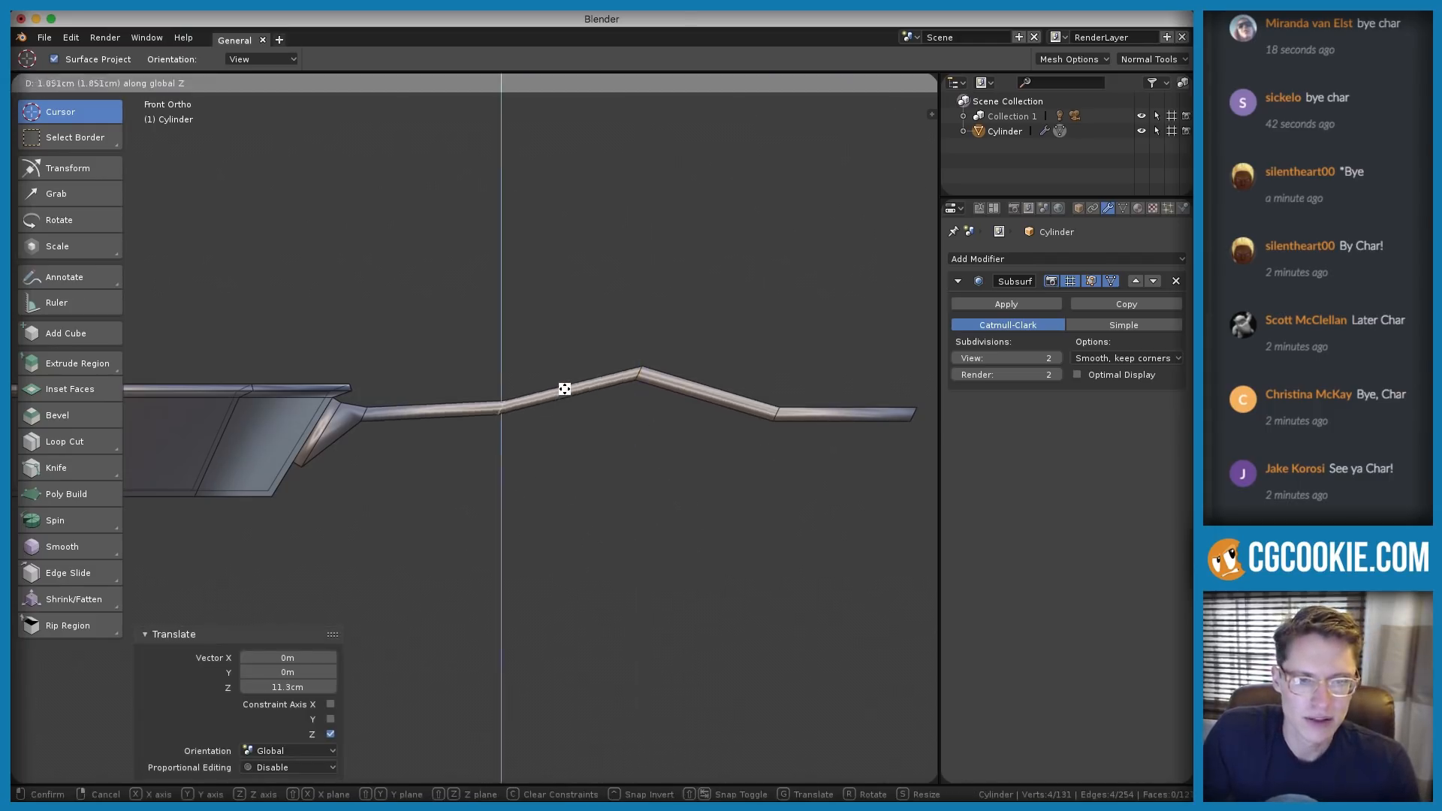
pyautogui.click(566, 380)
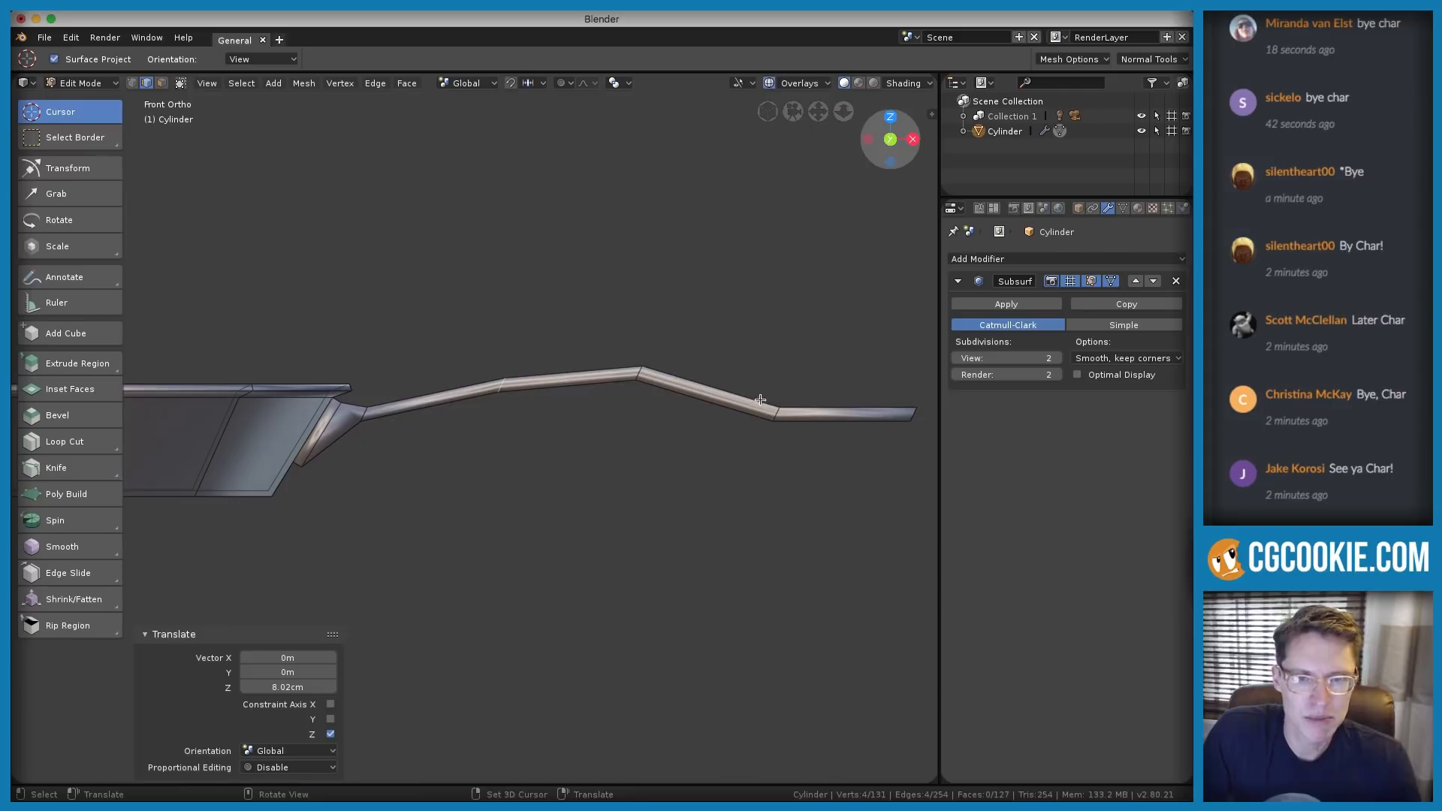
# Raise the handle's edge loop nearest the free end by 8.02 cm along the global Z axis
pyautogui.keyDown('alt'); pyautogui.click(841, 425); pyautogui.keyUp('alt')
pyautogui.press('g')
pyautogui.press('z')
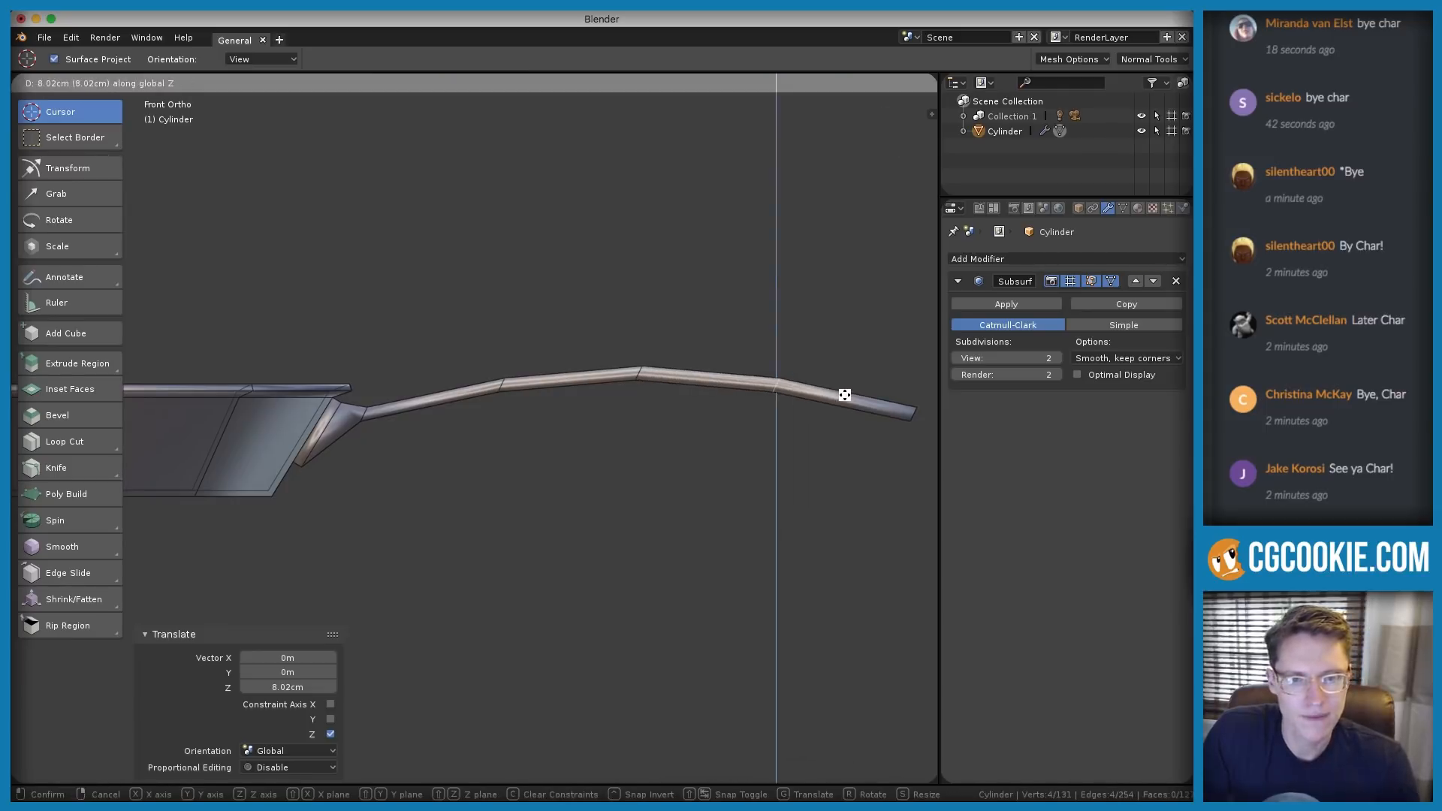
pyautogui.click(845, 395)
# Examine the arched handle and its joint with the pan from several angles, comparing the smoothed object with the editable mesh
pyautogui.moveTo(731, 358); pyautogui.dragTo(516, 489, button='middle')
pyautogui.press('Tab')
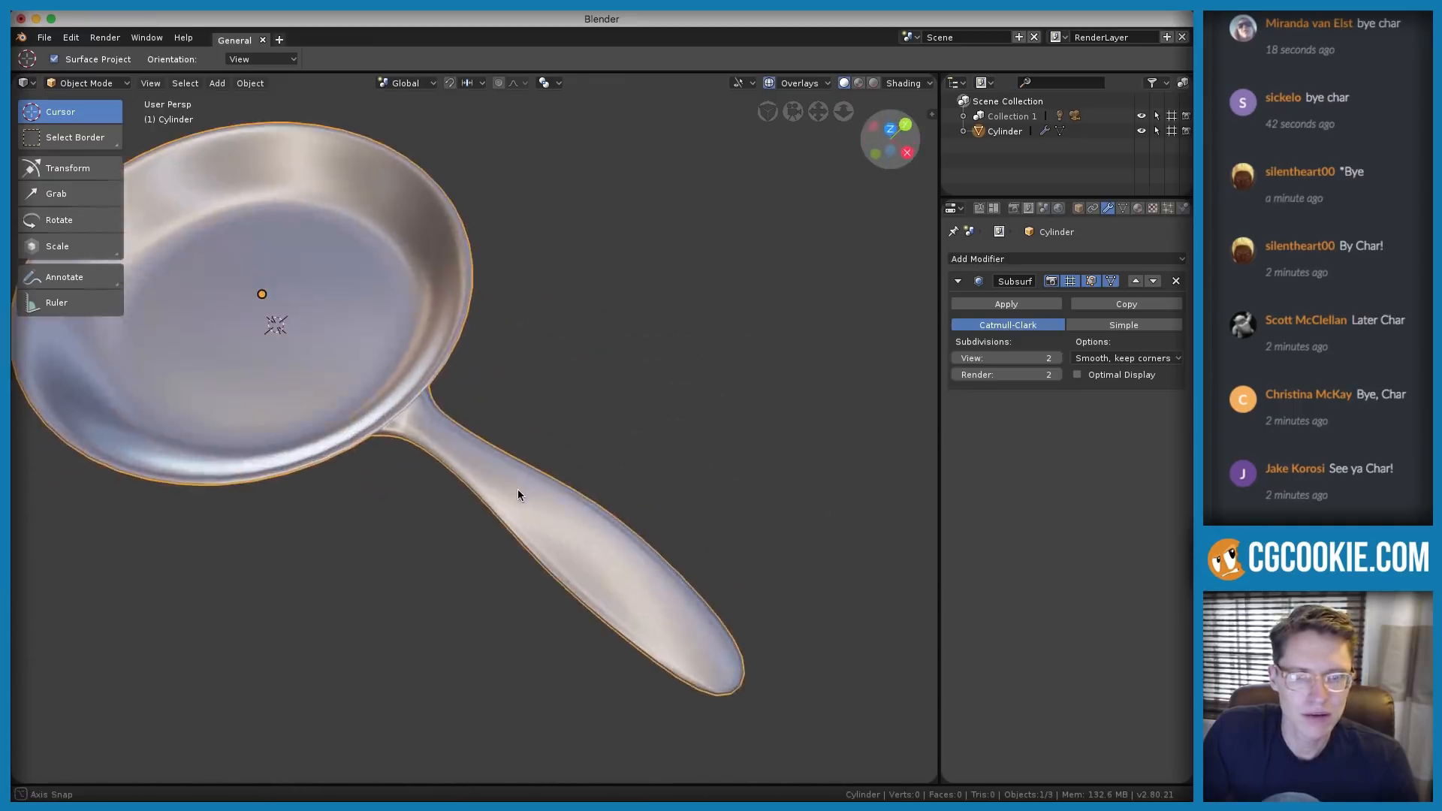
pyautogui.moveTo(654, 521); pyautogui.dragTo(503, 412, button='middle')
pyautogui.press('Tab')
pyautogui.scroll(3, 477, 458)
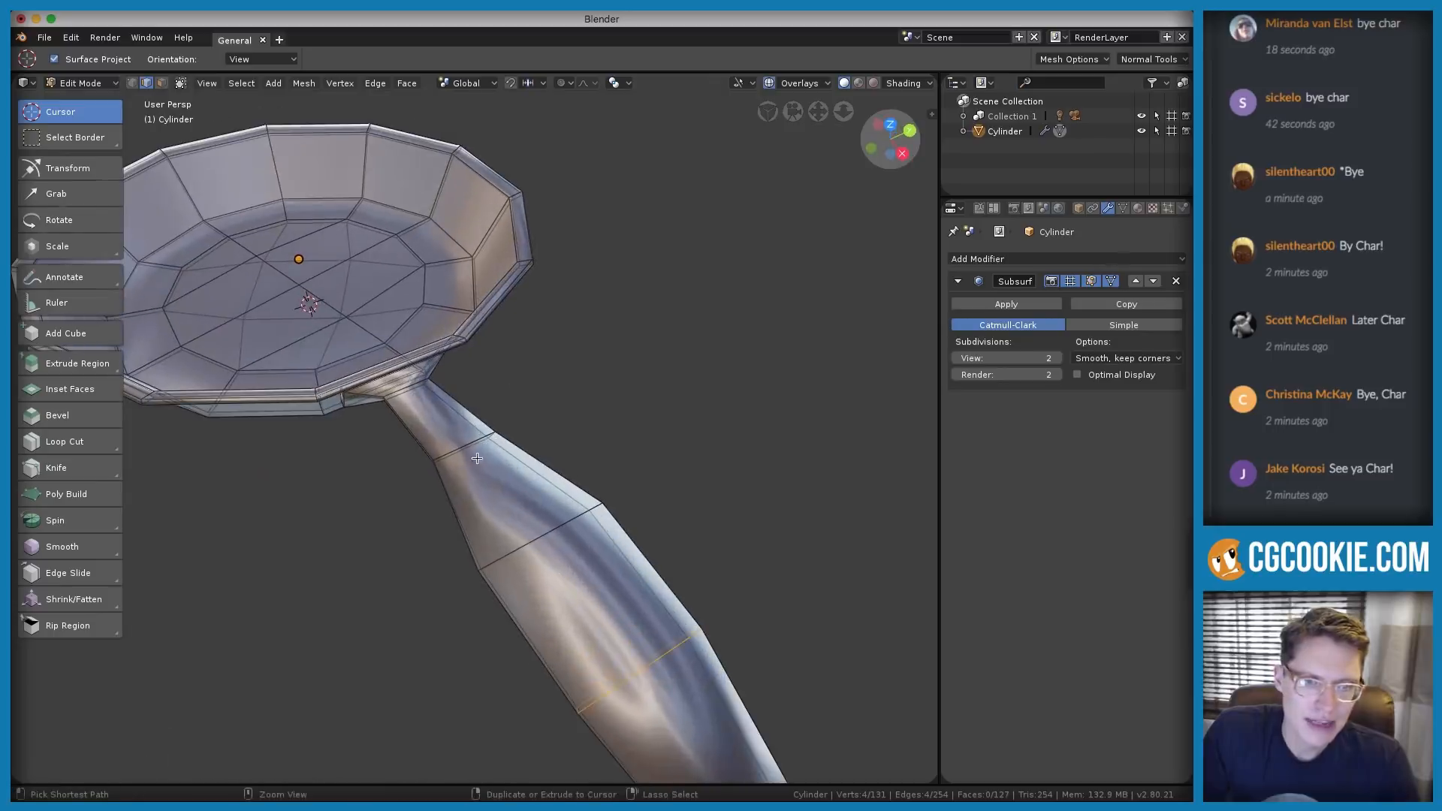
pyautogui.keyDown('ctrl'); pyautogui.moveTo(494, 468); pyautogui.dragTo(446, 453, button='middle'); pyautogui.keyUp('ctrl')
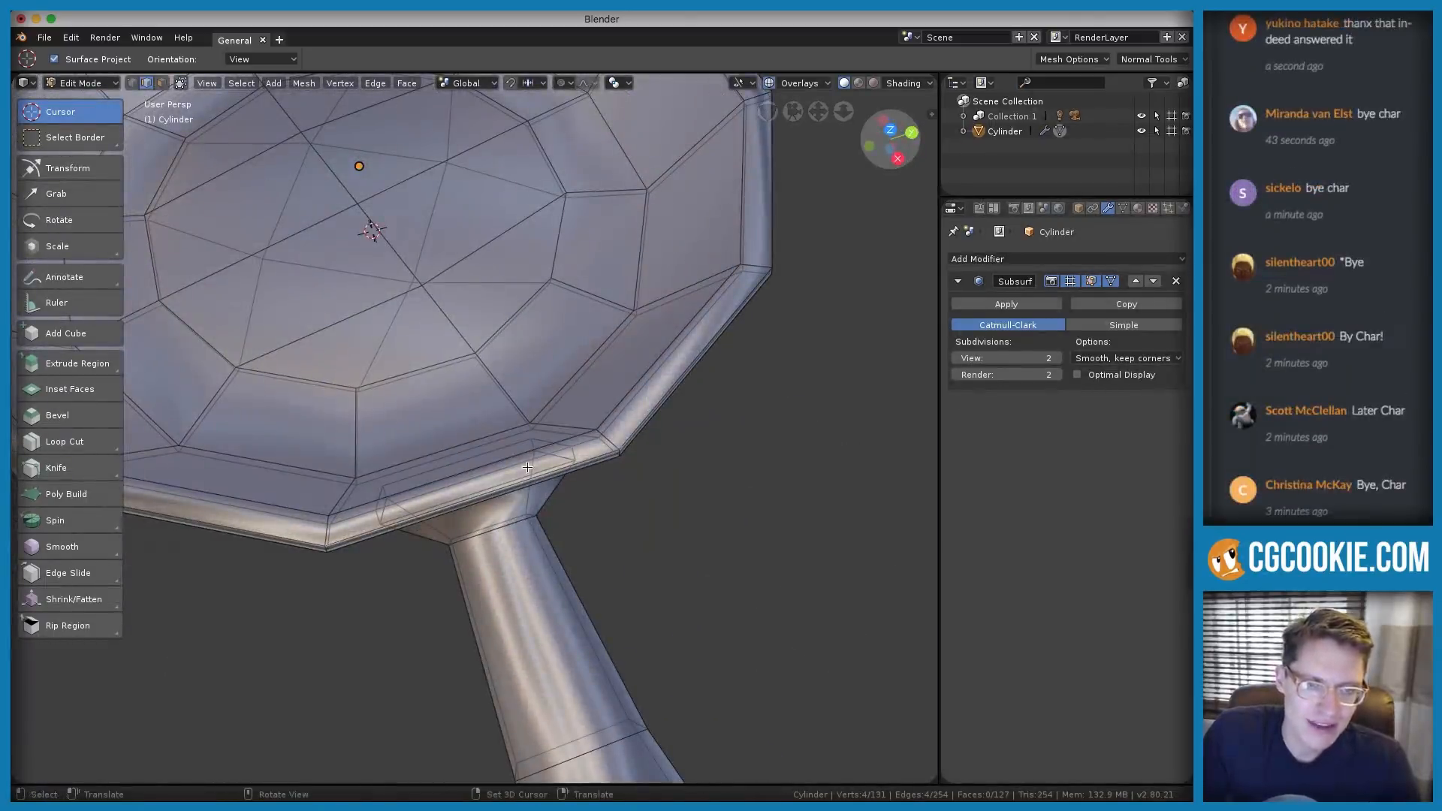
pyautogui.click(162, 85)
pyautogui.click(473, 469)
pyautogui.moveTo(473, 470); pyautogui.dragTo(523, 435, button='middle')
pyautogui.press('Tab')
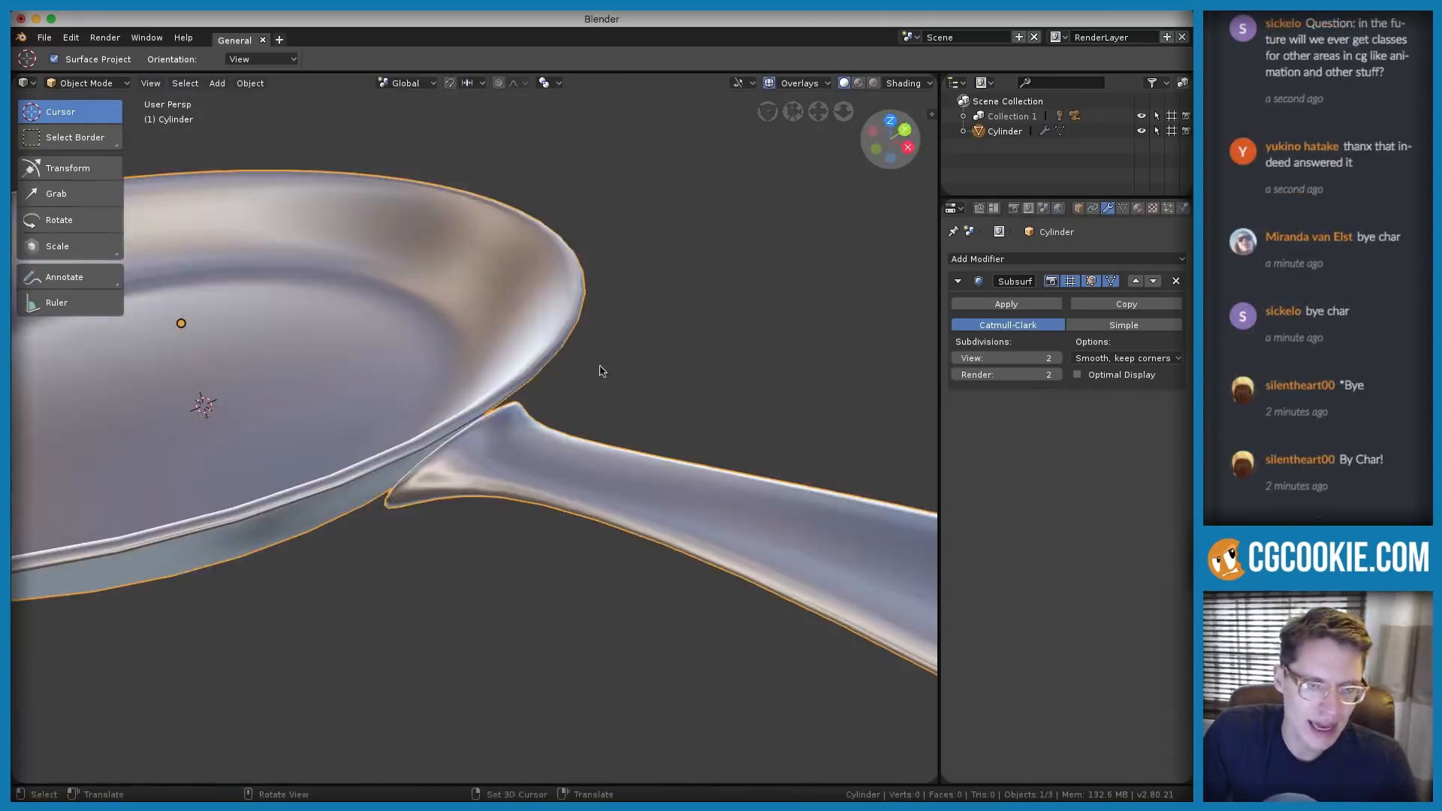
pyautogui.moveTo(523, 377); pyautogui.dragTo(375, 459, button='middle')
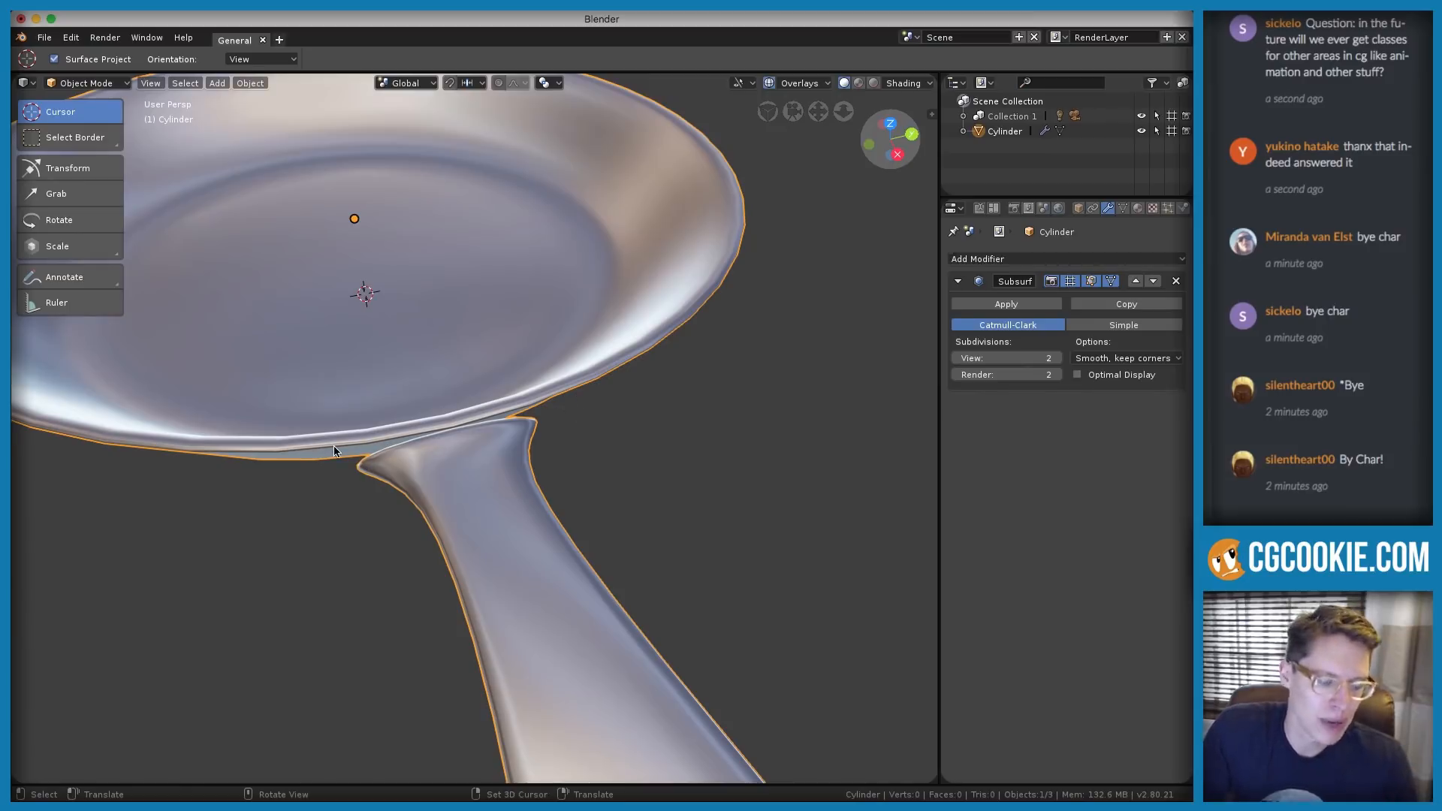
# Add one centred loop cut running lengthwise along the handle with a slide factor of 0
pyautogui.press('Tab')
pyautogui.hotkey('ctrl', 'r')
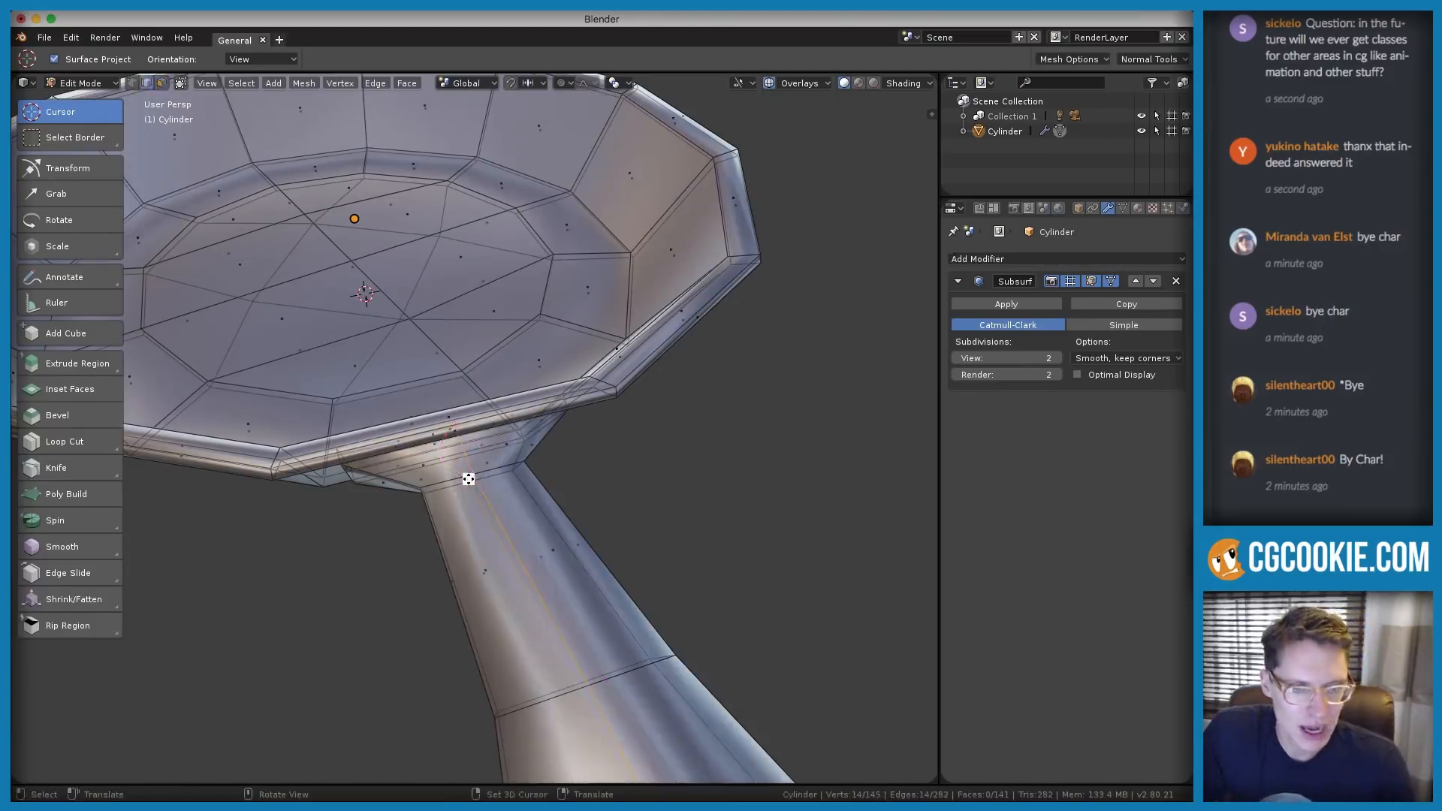
pyautogui.click(466, 476)
pyautogui.rightClick(489, 441)
pyautogui.moveTo(489, 441); pyautogui.dragTo(440, 423, button='middle')
pyautogui.hotkey('ctrl', 'Tab')
pyautogui.press('Escape')
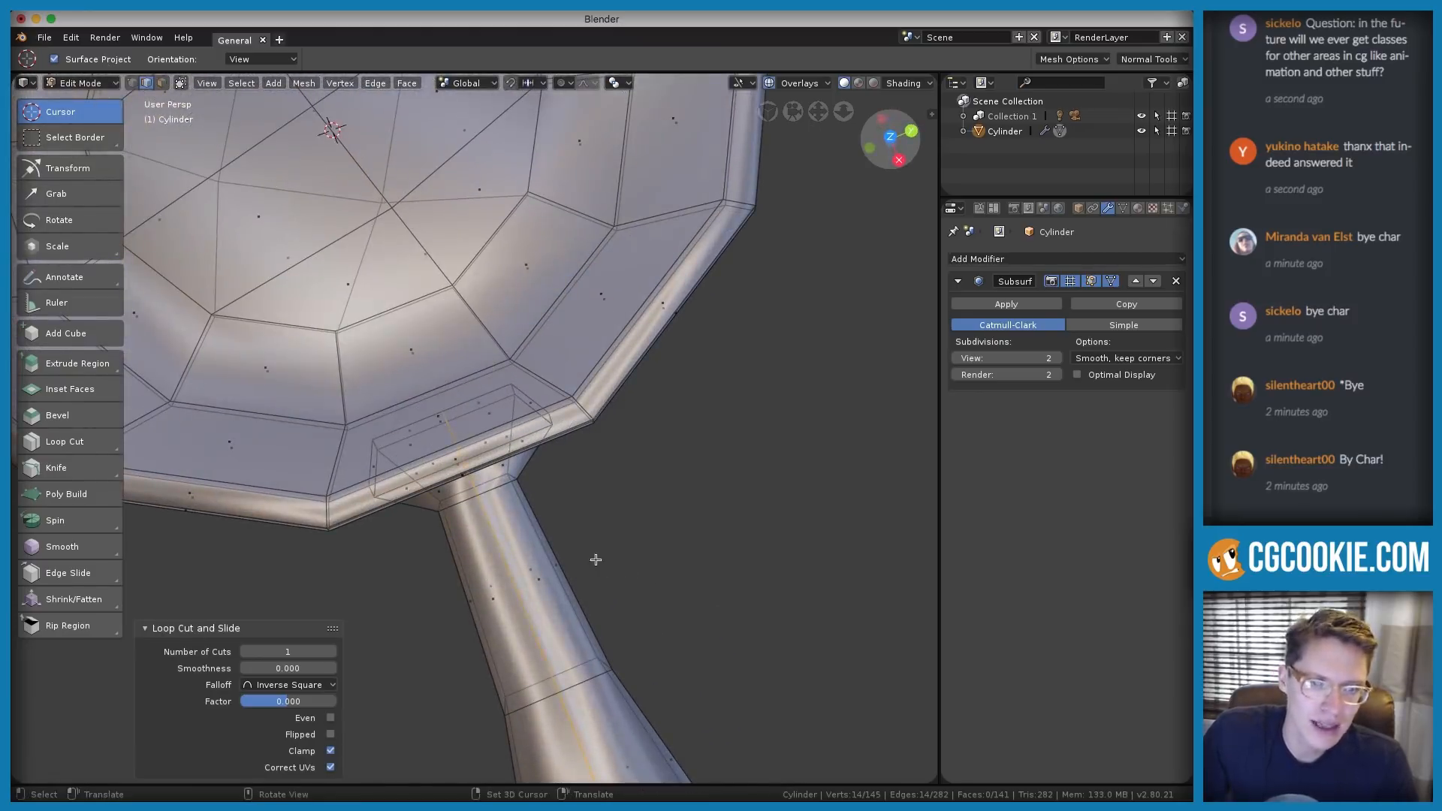
# Move the two side faces of the handle's mounting block so the joint follows the pan's curved wall
pyautogui.click(161, 84)
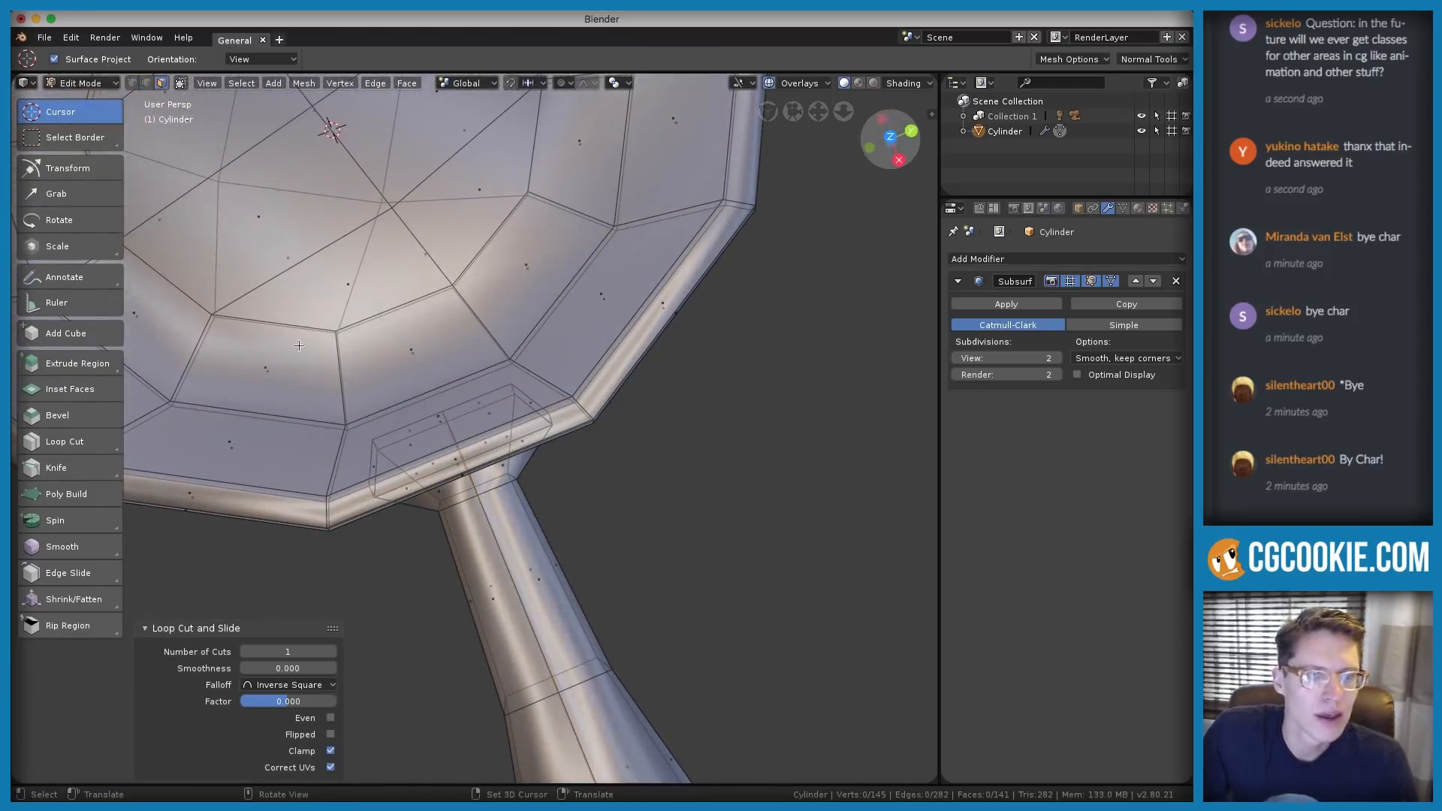
pyautogui.keyDown('shift'); pyautogui.click(530, 402); pyautogui.keyUp('shift')
pyautogui.moveTo(531, 403); pyautogui.dragTo(619, 394, button='middle')
pyautogui.press('g')
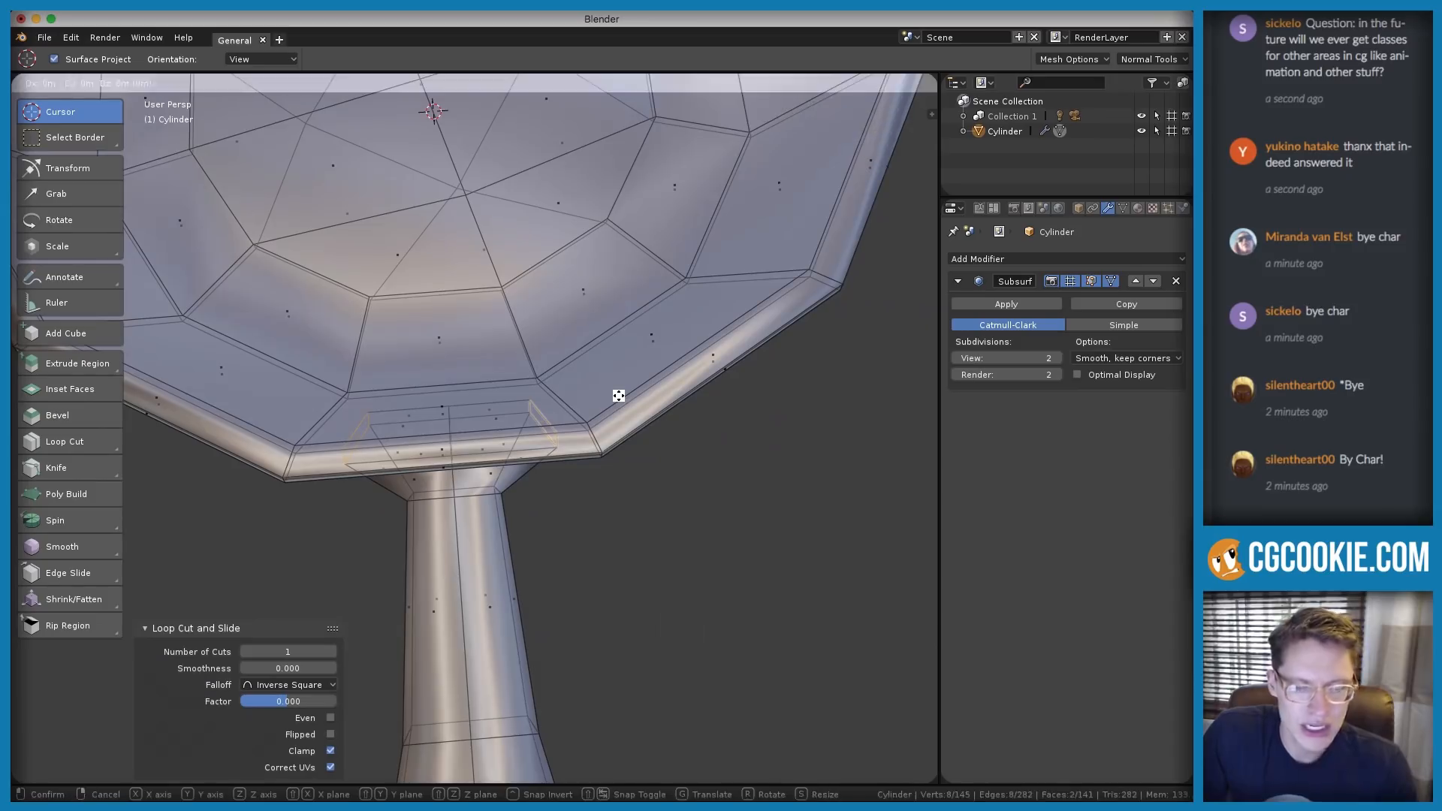
pyautogui.press('y')
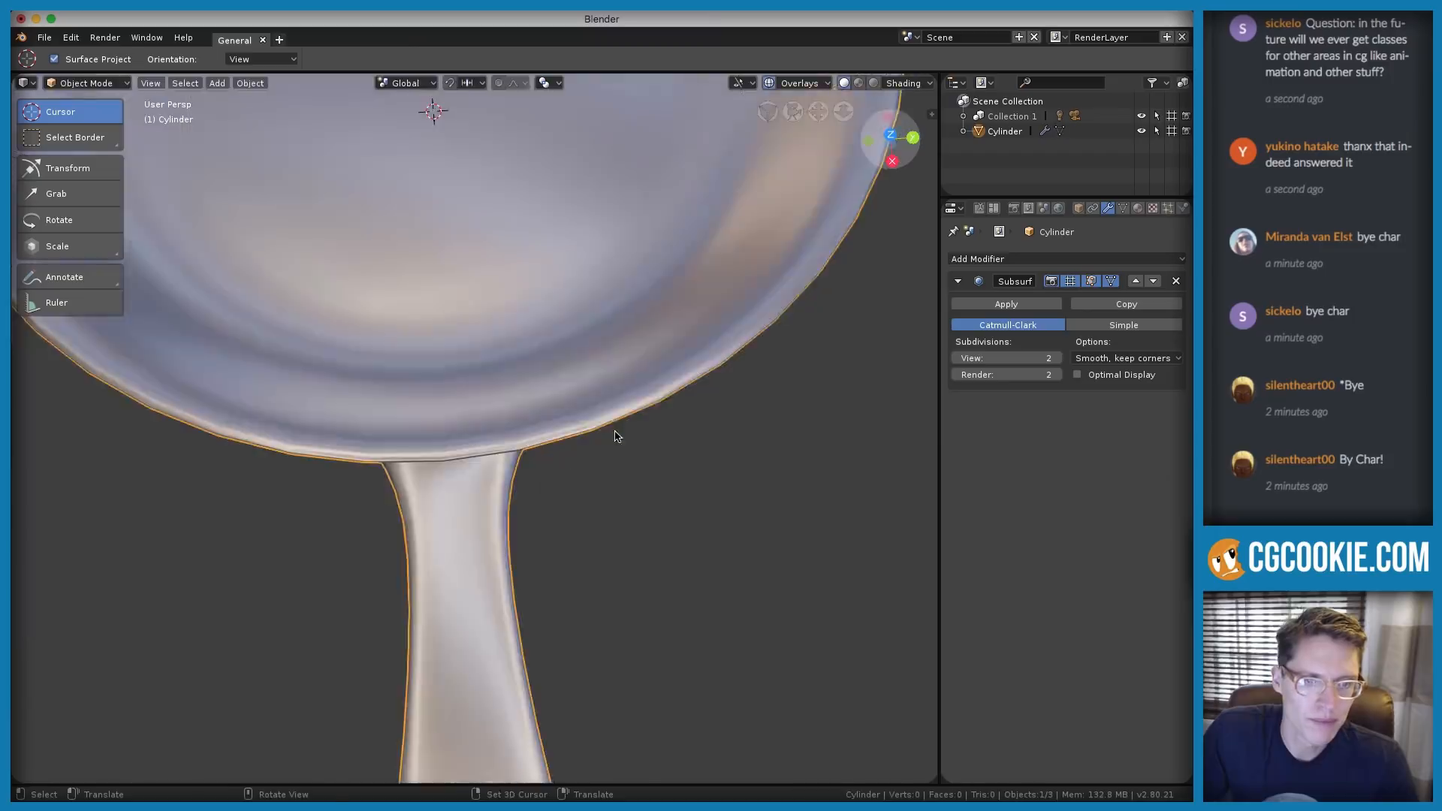
pyautogui.moveTo(615, 435); pyautogui.dragTo(661, 308, button='middle')
pyautogui.keyDown('ctrl'); pyautogui.moveTo(661, 308); pyautogui.dragTo(557, 323, button='middle'); pyautogui.keyUp('ctrl')
pyautogui.keyDown('ctrl'); pyautogui.moveTo(558, 323); pyautogui.dragTo(489, 487, button='middle'); pyautogui.keyUp('ctrl')
# Pull the centre edge of the handle's free end outward to round the tip
pyautogui.press('Tab')
pyautogui.hotkey('ctrl', 'Tab')
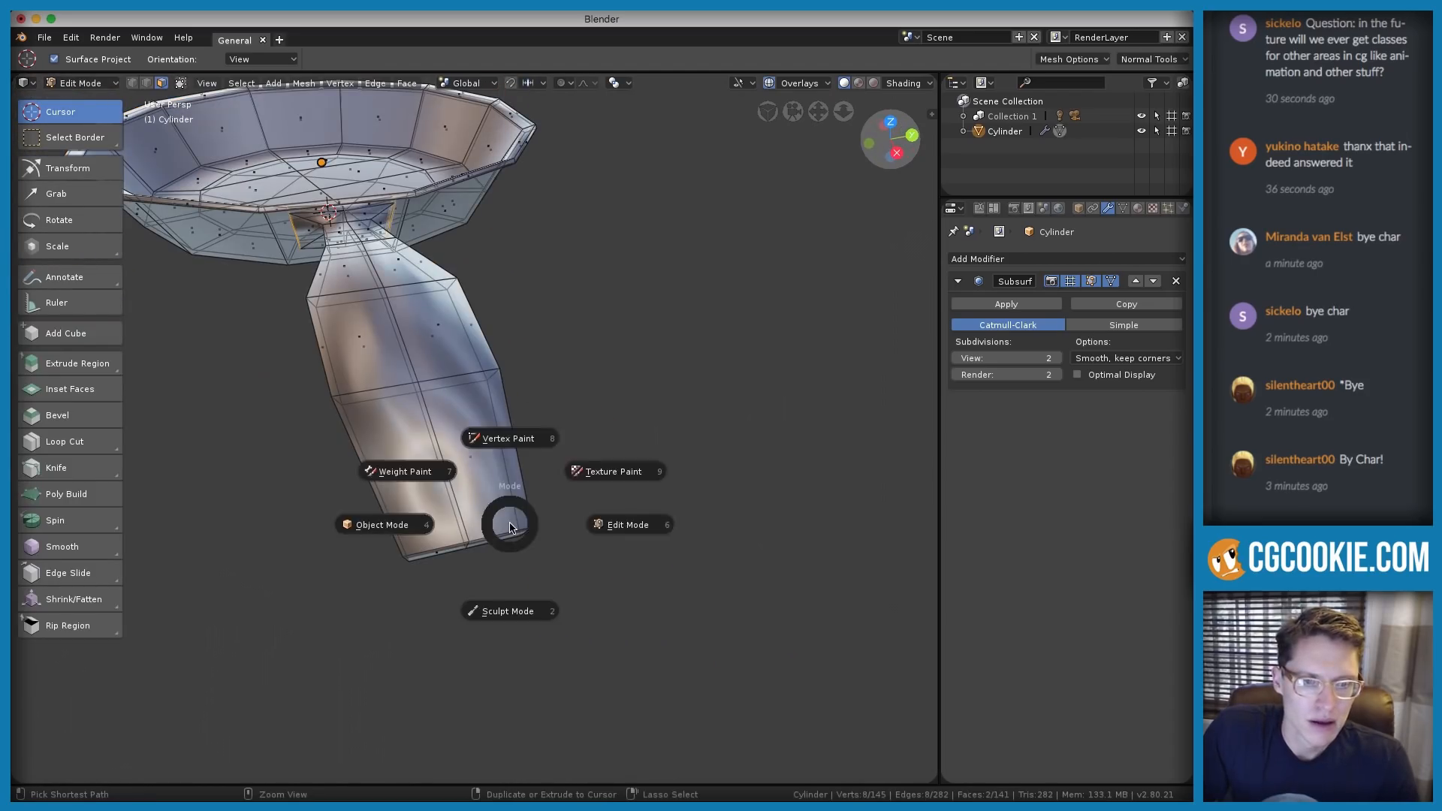
pyautogui.click(501, 443)
pyautogui.press('Tab')
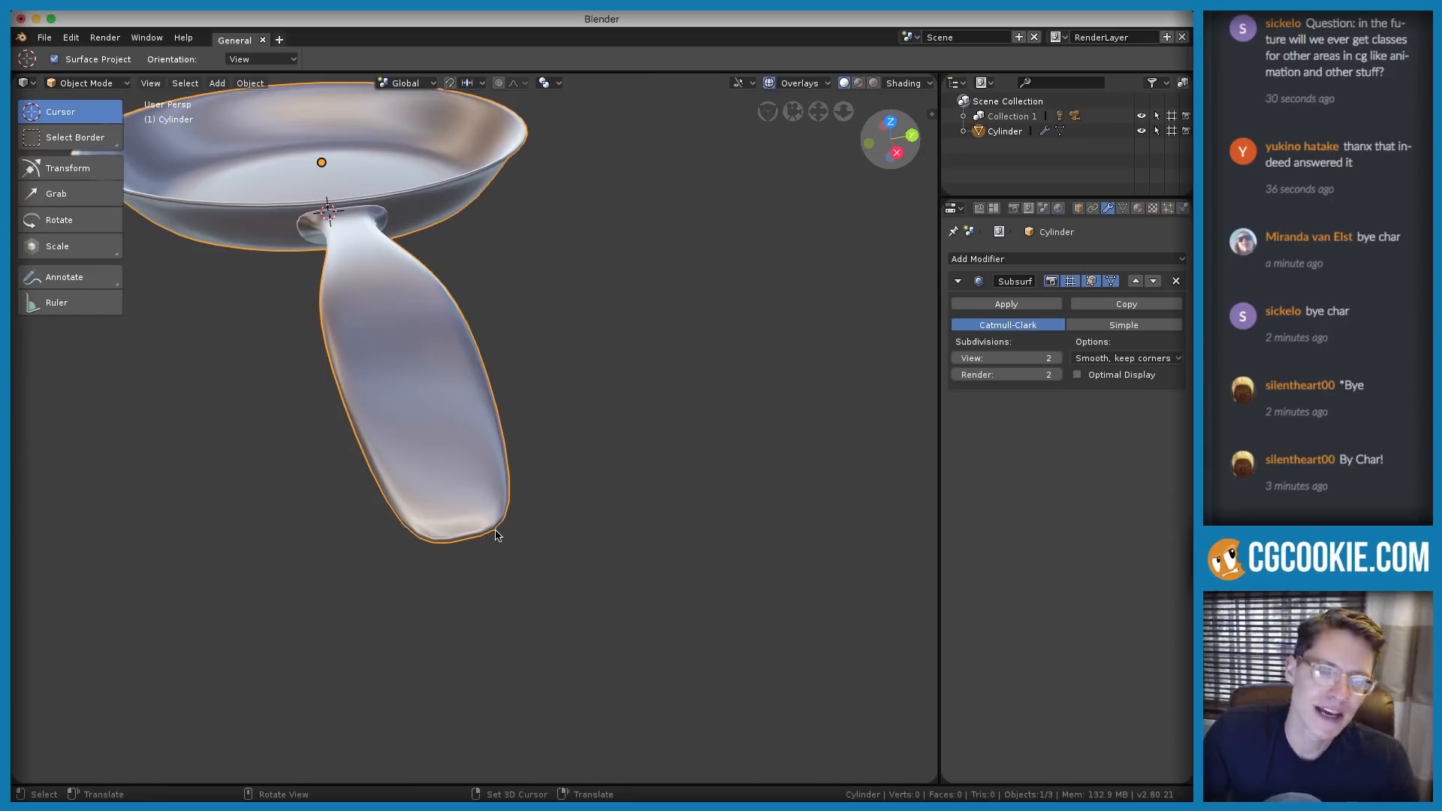
pyautogui.press('Tab')
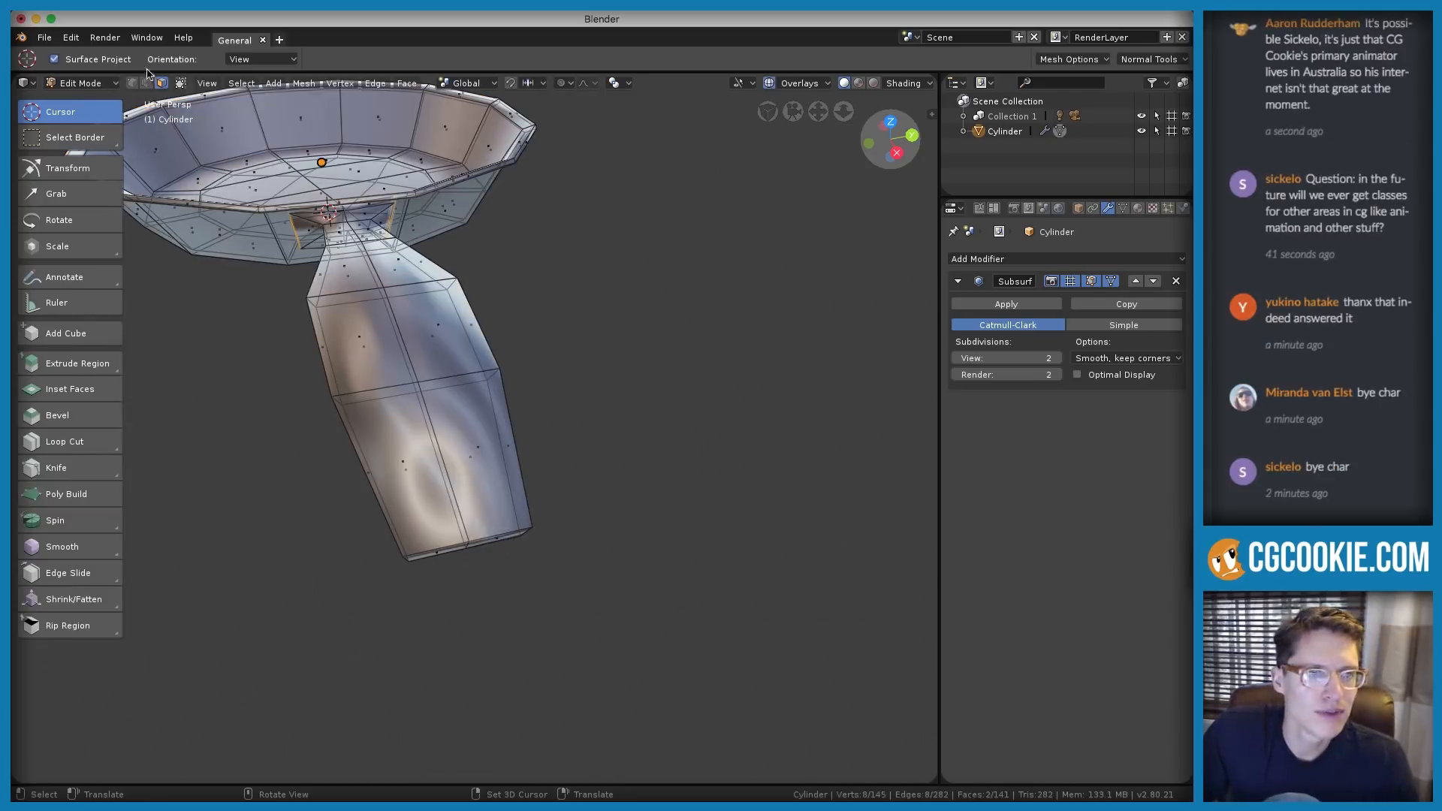
pyautogui.click(464, 548)
pyautogui.moveTo(530, 496); pyautogui.dragTo(553, 448, button='middle')
pyautogui.press('g')
pyautogui.click(519, 544)
pyautogui.press('g')
pyautogui.click(536, 443)
pyautogui.press('Tab')
pyautogui.scroll(5, 557, 453)
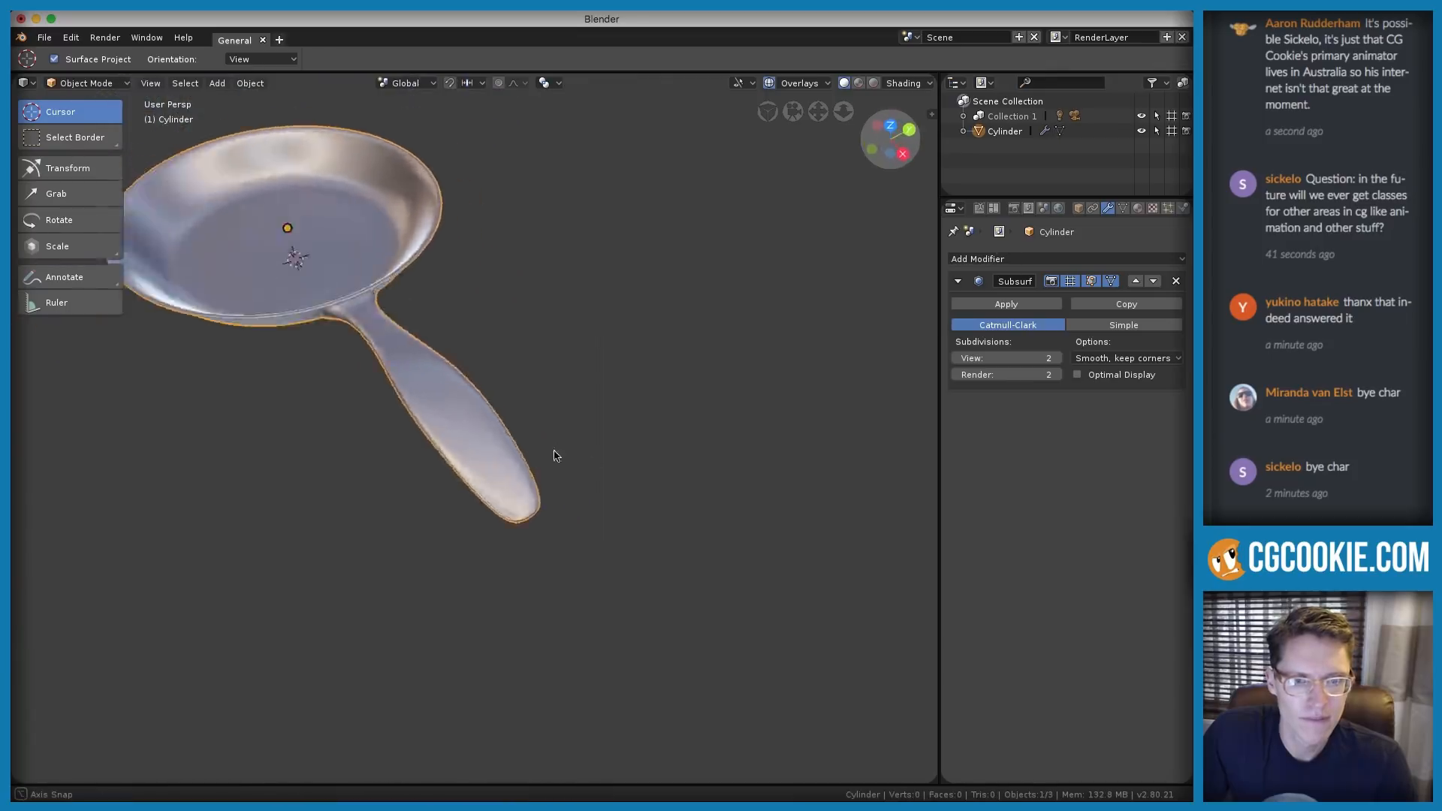
# Readjust the position of the handle tip's centre edge and check the smoothed end shape
pyautogui.press('Tab')
pyautogui.press('g')
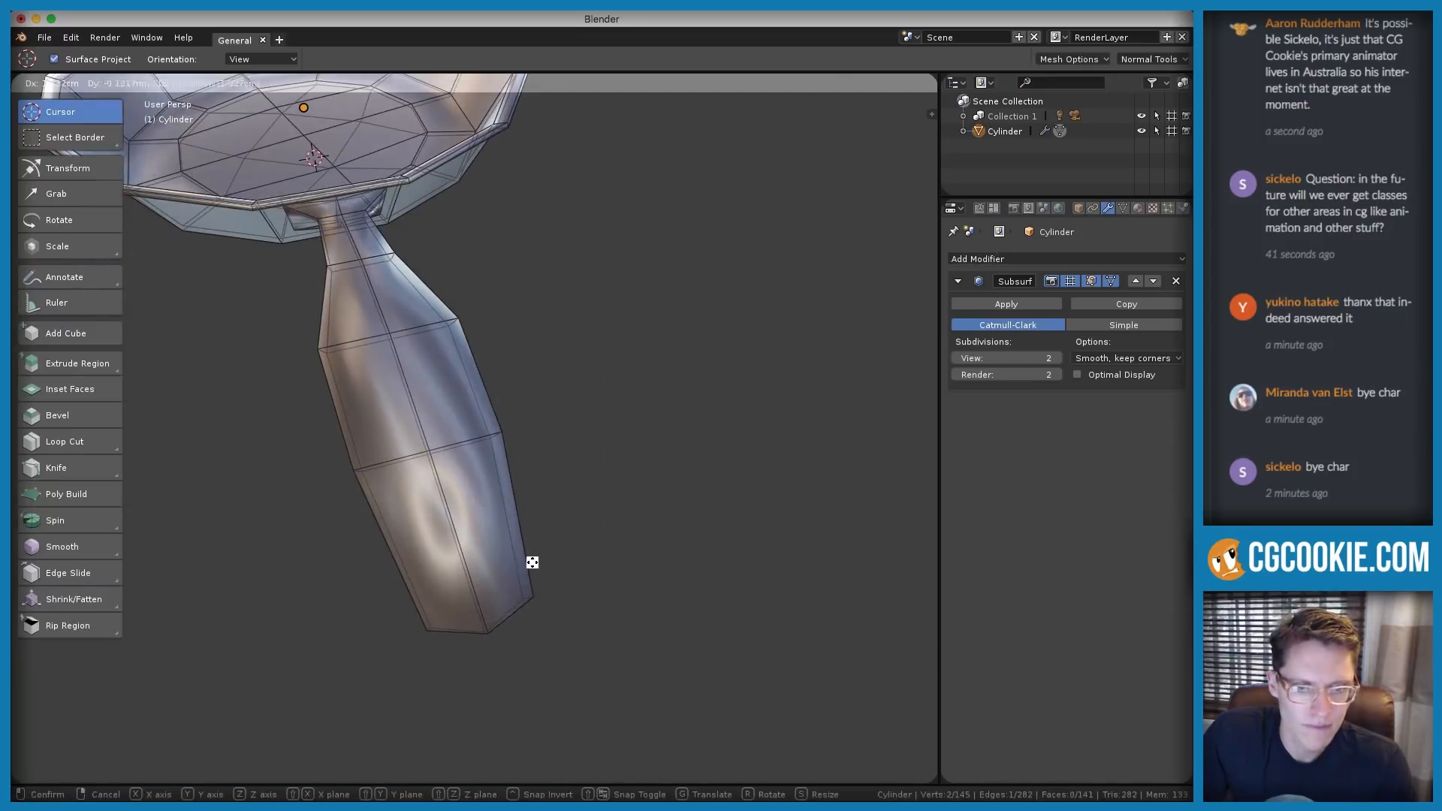
pyautogui.click(534, 563)
pyautogui.press('Tab')
pyautogui.moveTo(542, 544)
pyautogui.mouseDown(button='middle')
pyautogui.moveTo(551, 448)
pyautogui.moveTo(520, 490)
pyautogui.moveTo(422, 431)
pyautogui.moveTo(593, 458)
pyautogui.moveTo(544, 415)
pyautogui.moveTo(612, 465)
pyautogui.moveTo(605, 450)
pyautogui.moveTo(480, 464)
pyautogui.moveTo(488, 451)
pyautogui.moveTo(499, 483)
pyautogui.moveTo(432, 583)
pyautogui.mouseUp(button='middle')
pyautogui.press('Tab')
pyautogui.press('Tab')
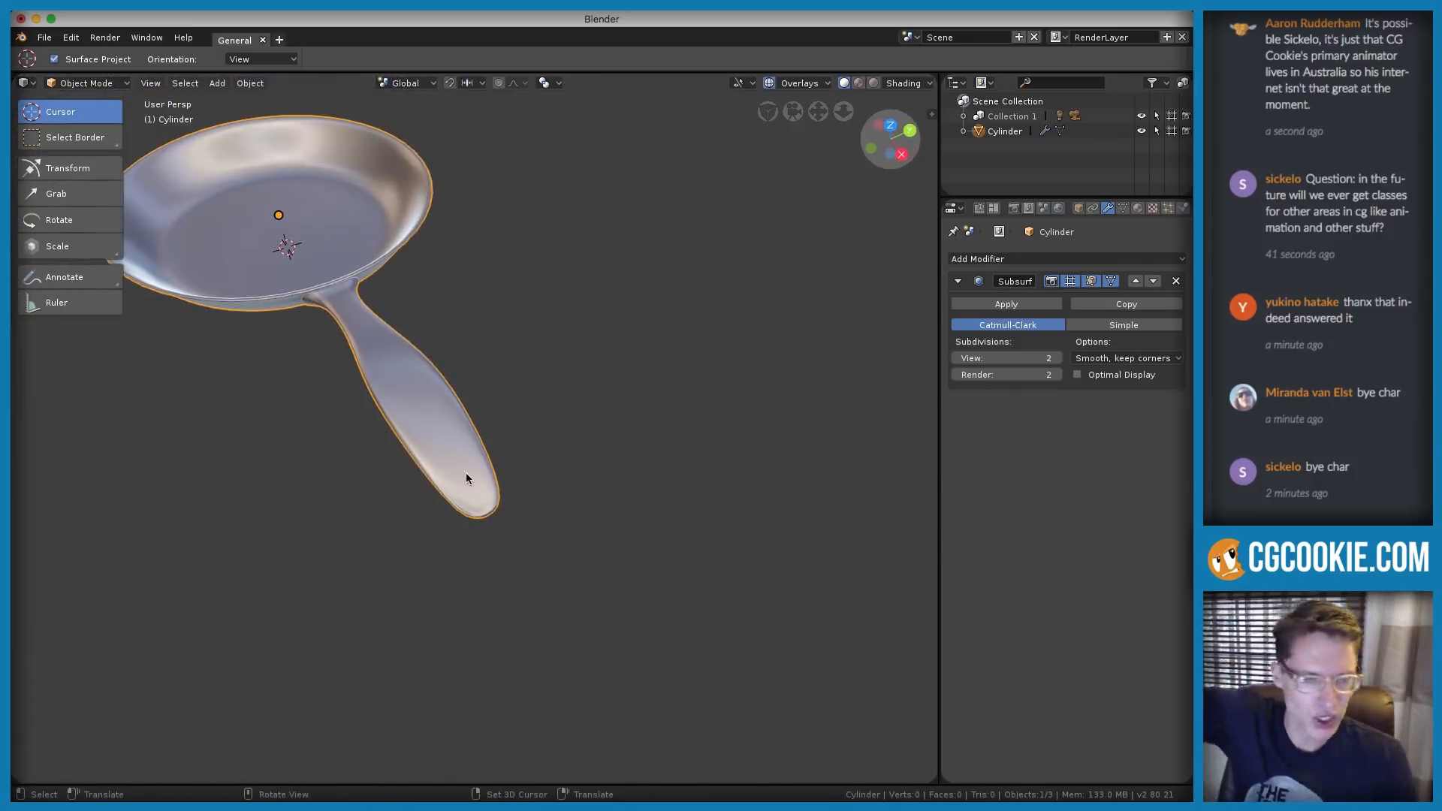
# Examine the handle's rounded tip and arched side profile in both the editable mesh and the smoothed object
pyautogui.moveTo(466, 474)
pyautogui.mouseDown(button='middle')
pyautogui.moveTo(458, 438)
pyautogui.moveTo(444, 495)
pyautogui.mouseUp(button='middle')
pyautogui.press('Tab')
pyautogui.press('z')
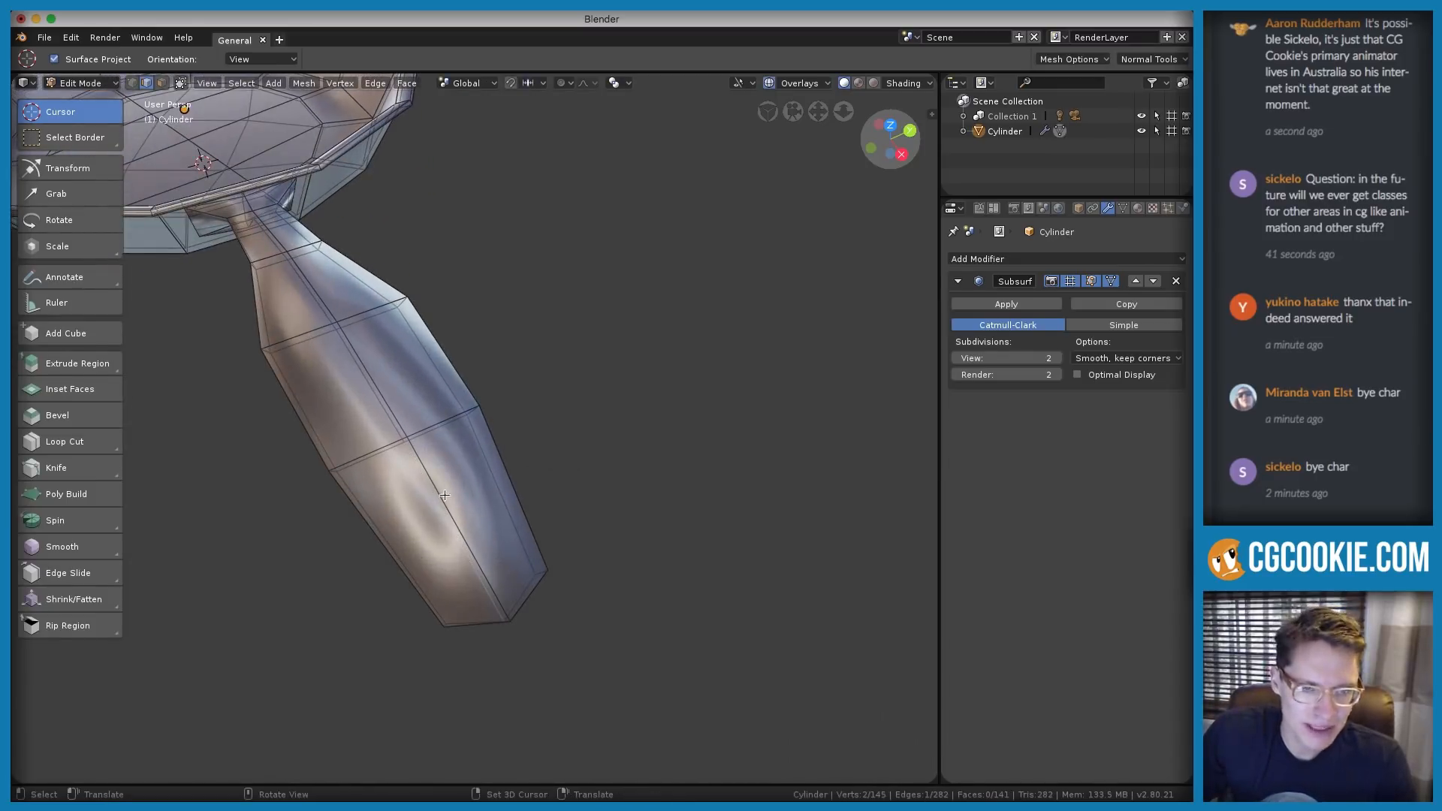
pyautogui.click(159, 83)
pyautogui.click(423, 531)
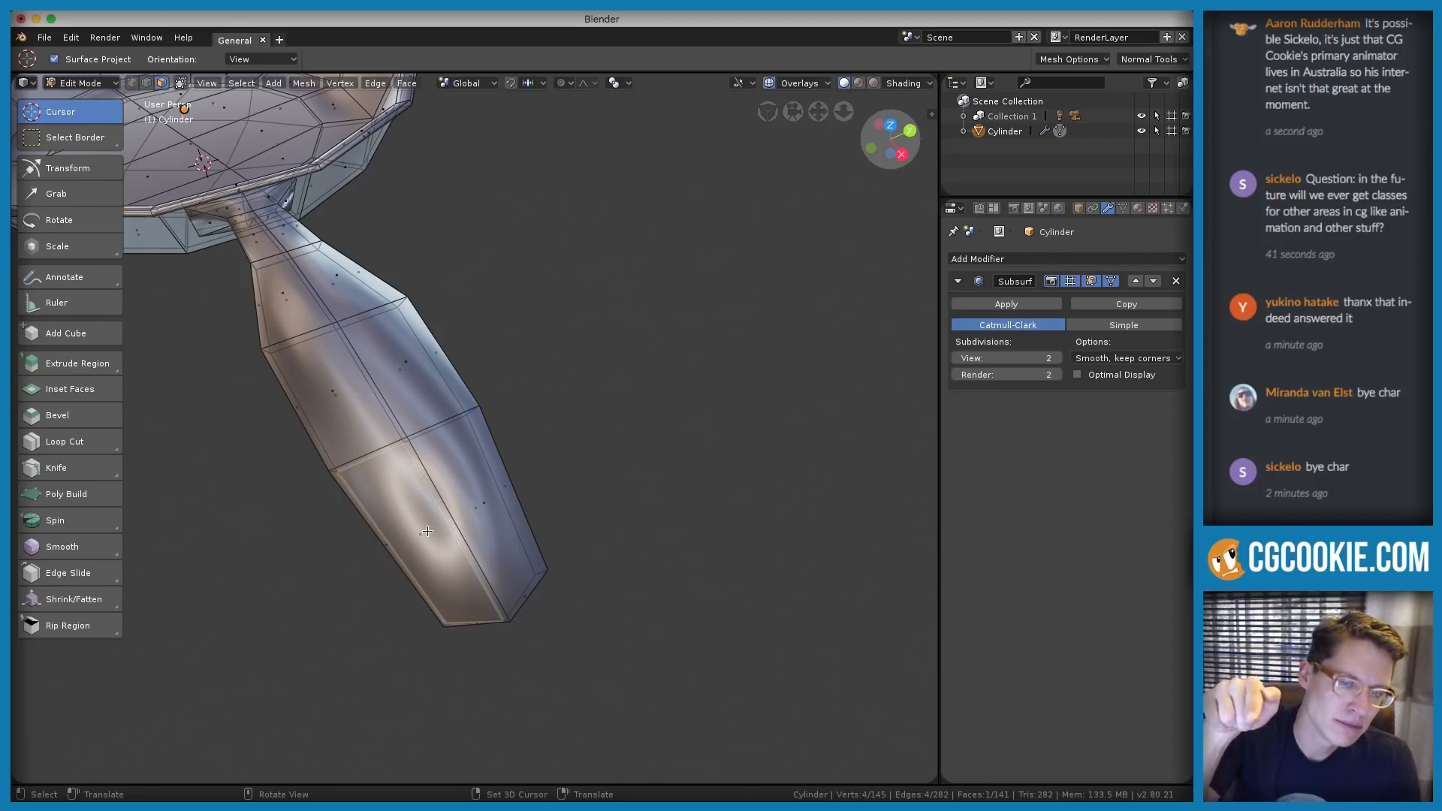
pyautogui.press('Tab')
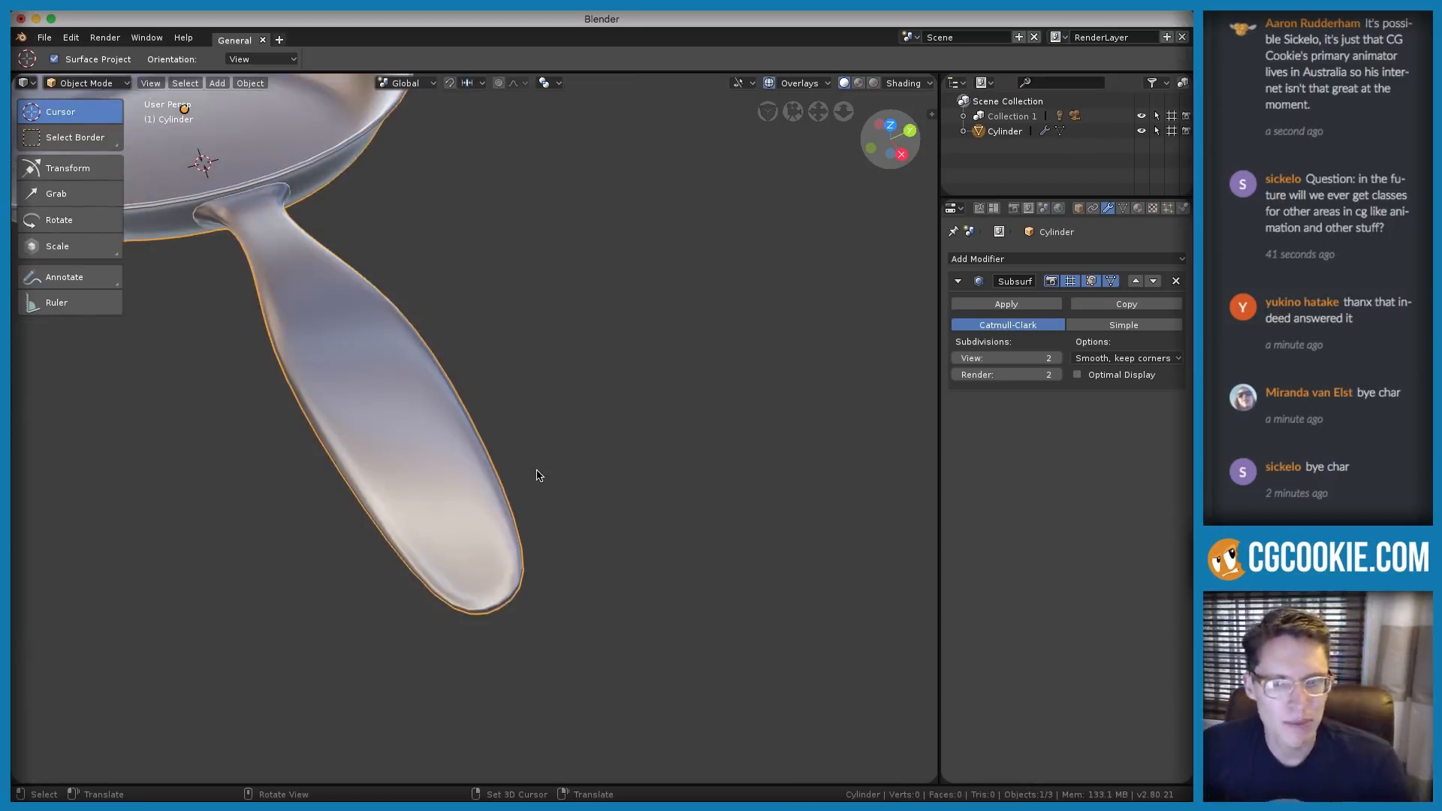
pyautogui.moveTo(537, 475)
pyautogui.mouseDown(button='middle')
pyautogui.moveTo(573, 428)
pyautogui.moveTo(554, 444)
pyautogui.moveTo(518, 399)
pyautogui.moveTo(509, 428)
pyautogui.moveTo(493, 386)
pyautogui.moveTo(557, 383)
pyautogui.mouseUp(button='middle')
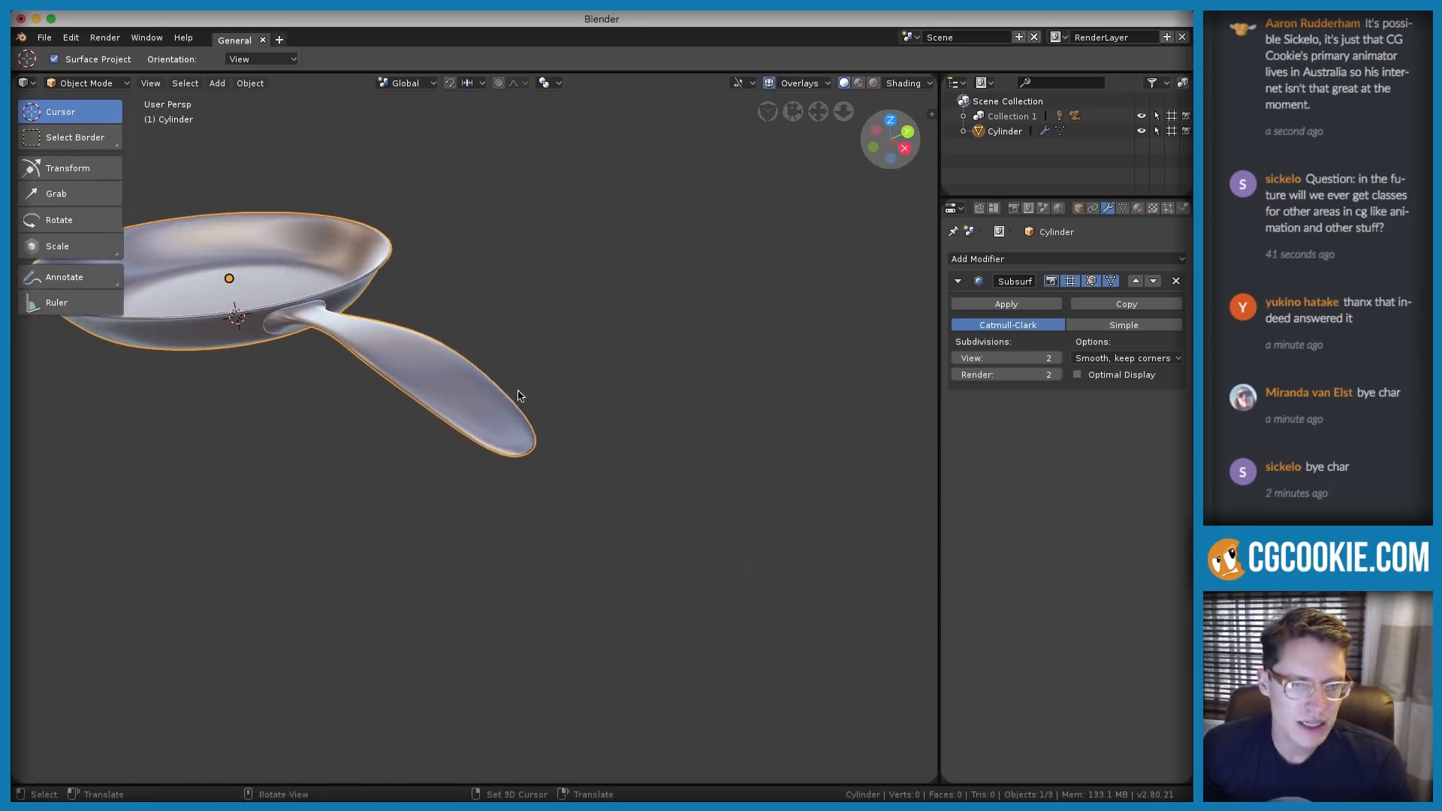
pyautogui.press('Tab')
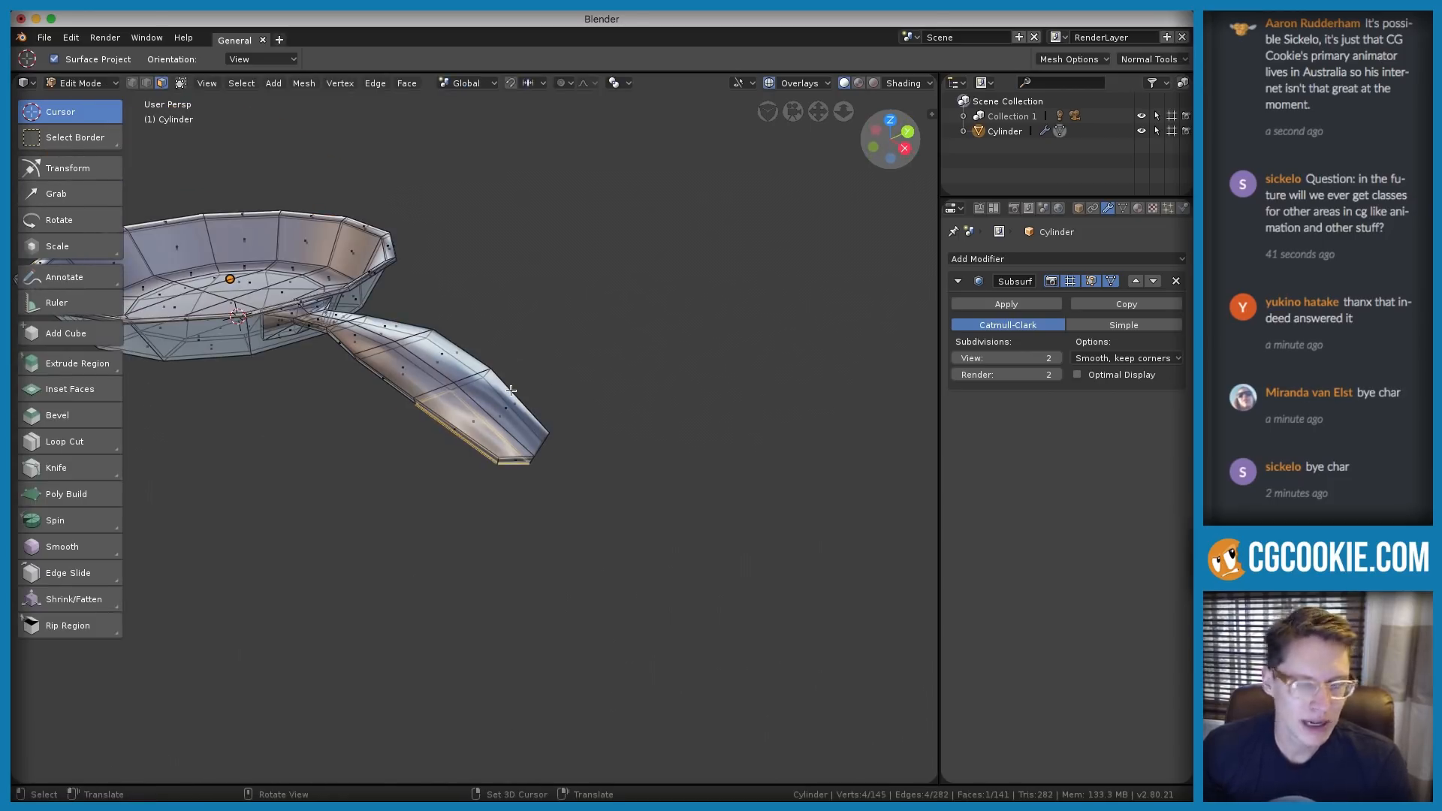
pyautogui.press('Tab')
pyautogui.moveTo(503, 373); pyautogui.dragTo(583, 316, button='middle')
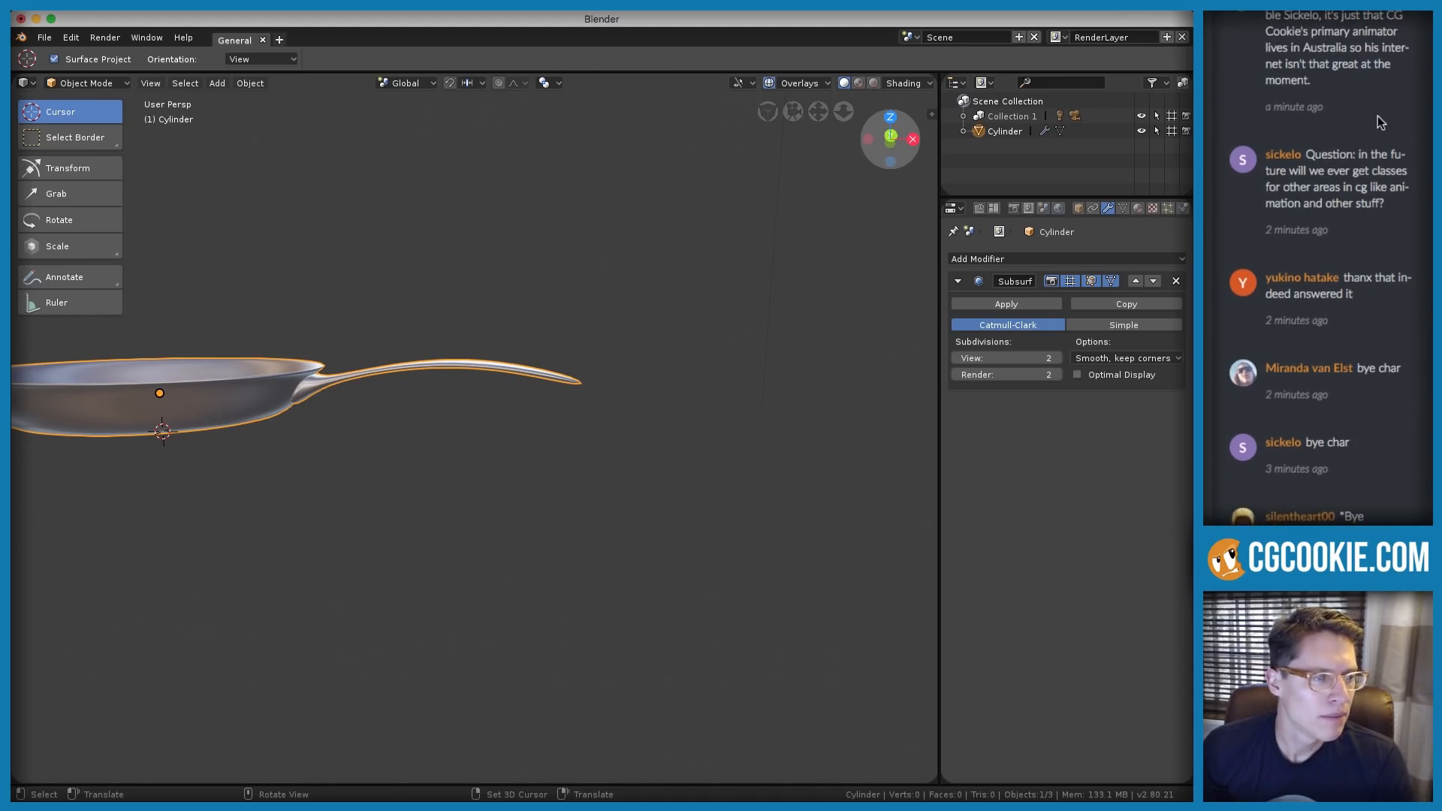
# Switch to the live chat, highlight the question about classes in other CG areas, and read the newer messages
pyautogui.scroll(2, 1384, 217)
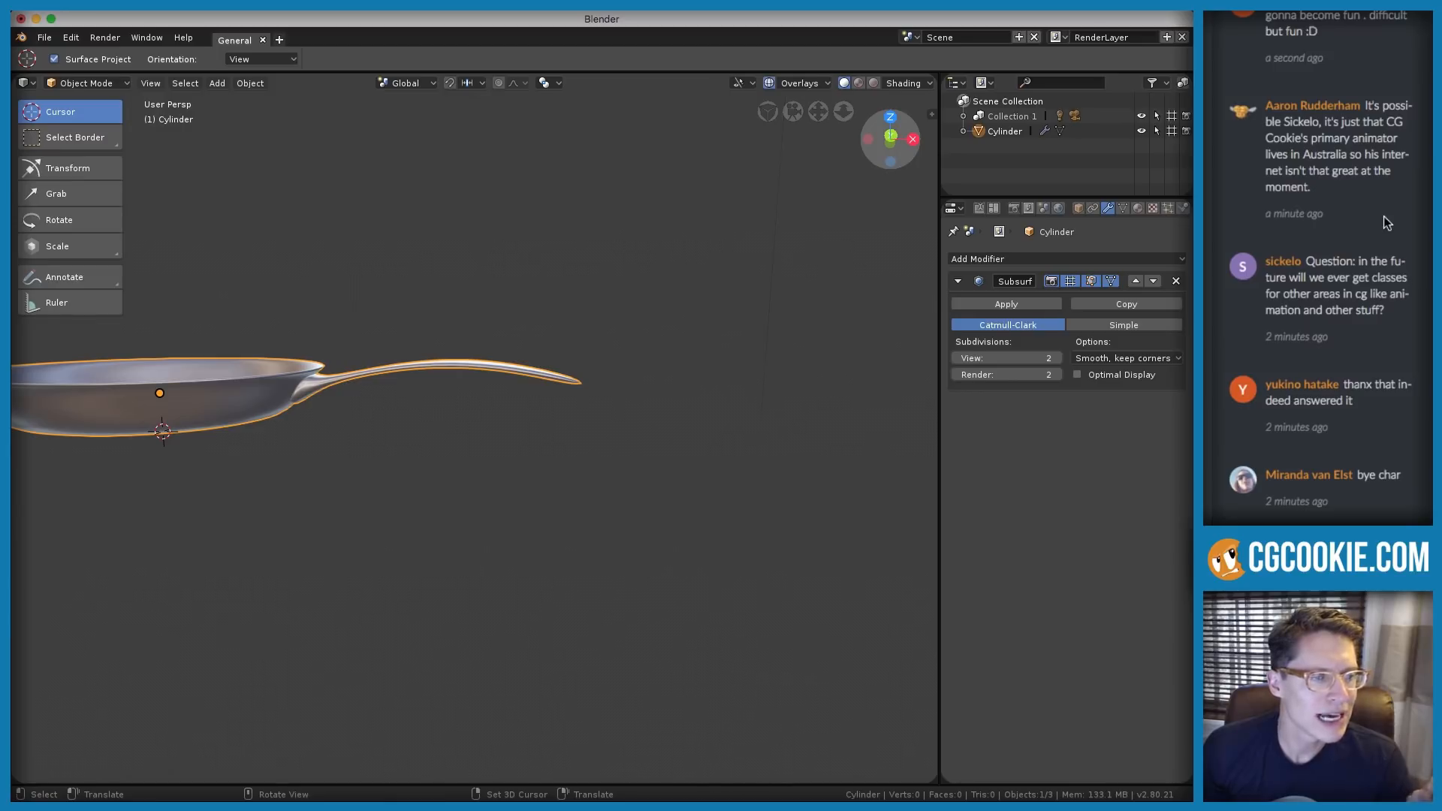
pyautogui.scroll(2, 1384, 216)
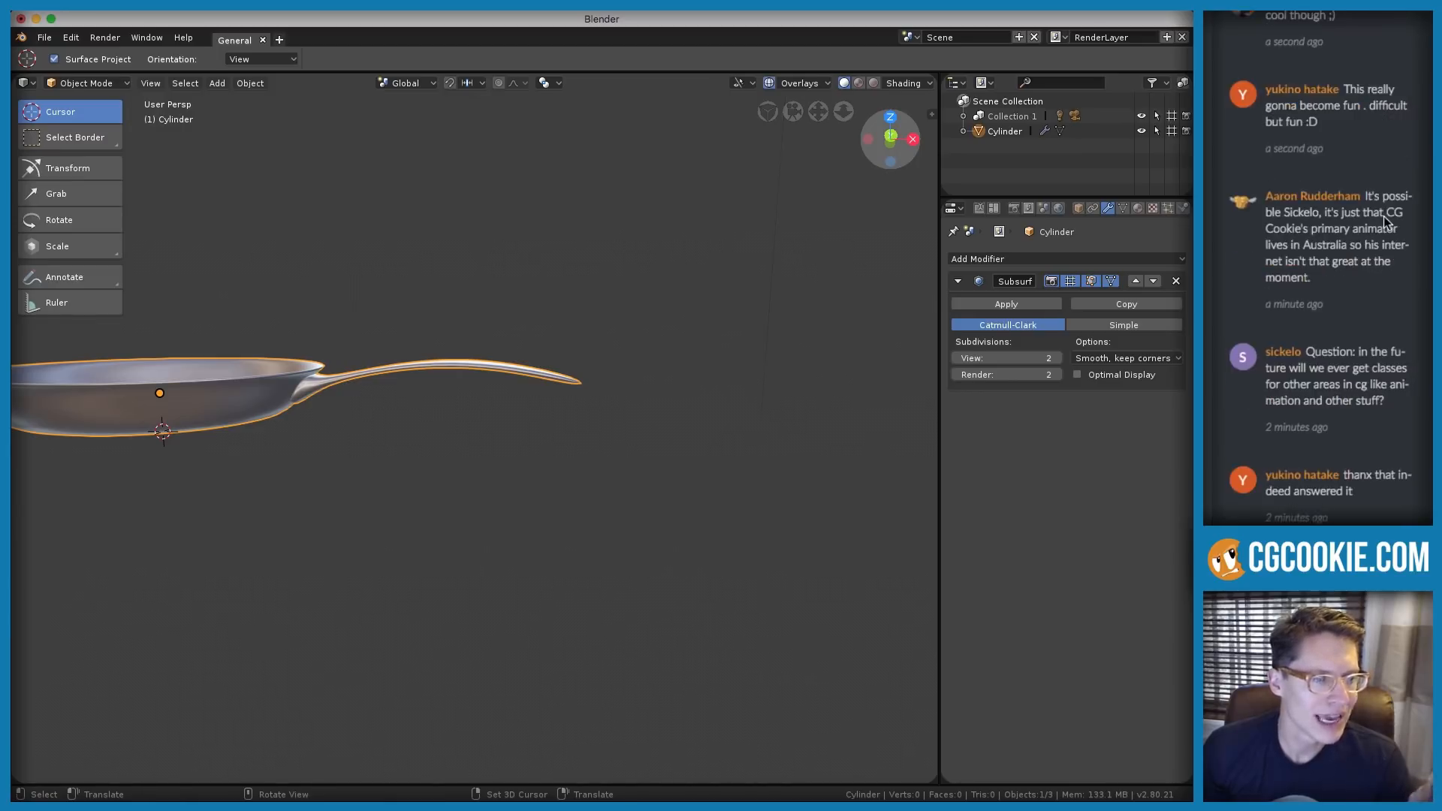
pyautogui.click(1407, 403)
pyautogui.scroll(3, 1407, 402)
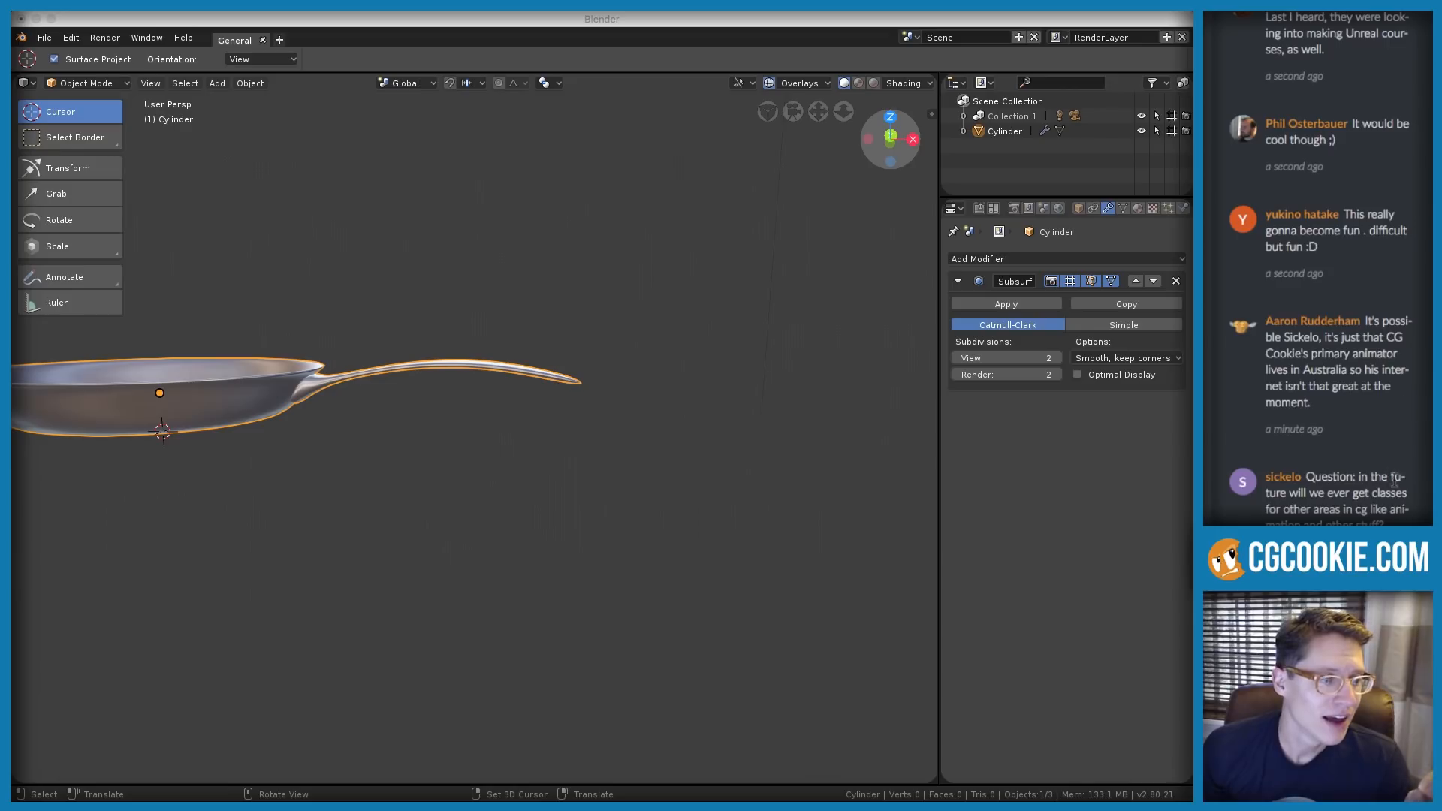
pyautogui.moveTo(1409, 521); pyautogui.dragTo(1304, 460)
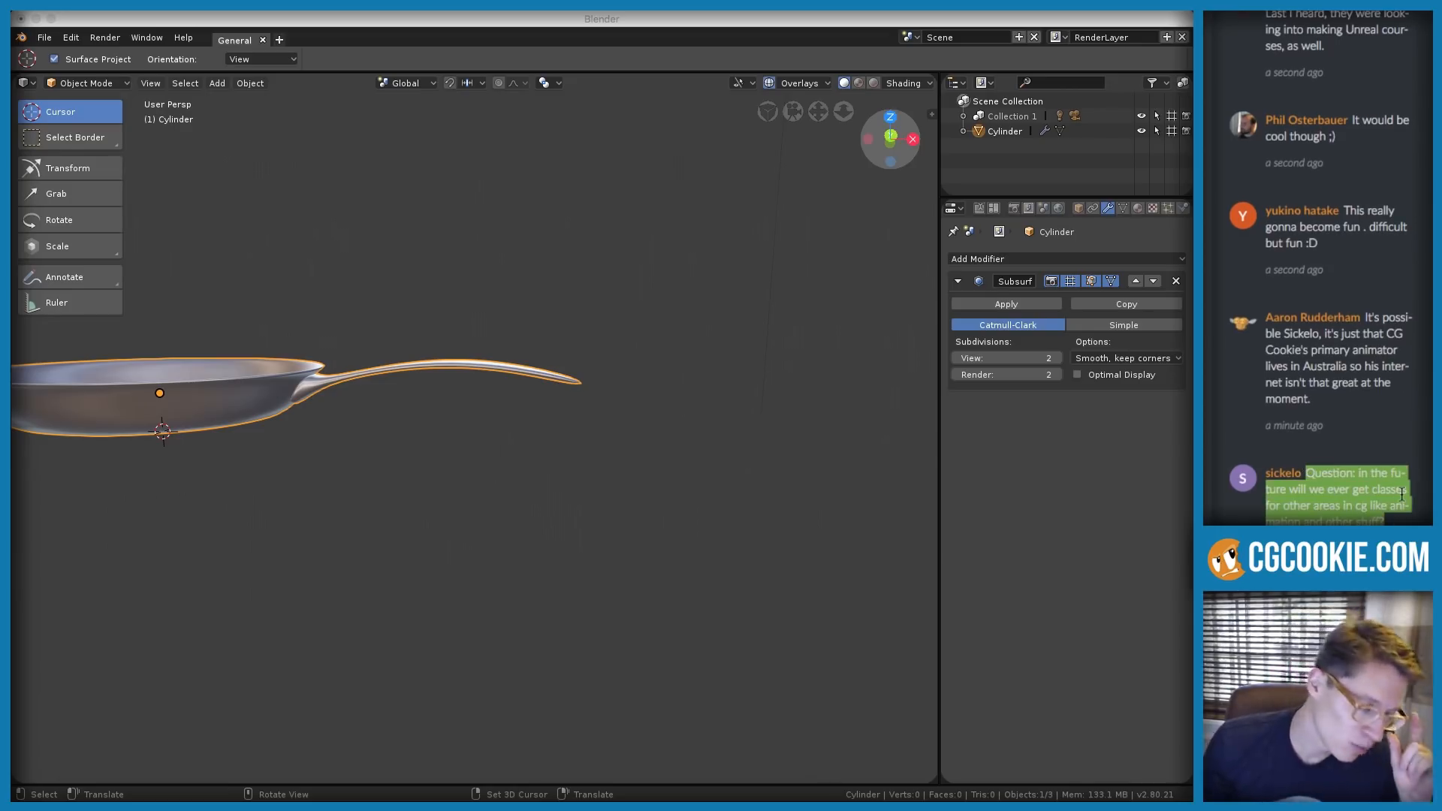
pyautogui.scroll(3, 1401, 494)
pyautogui.scroll(-1, 1400, 525)
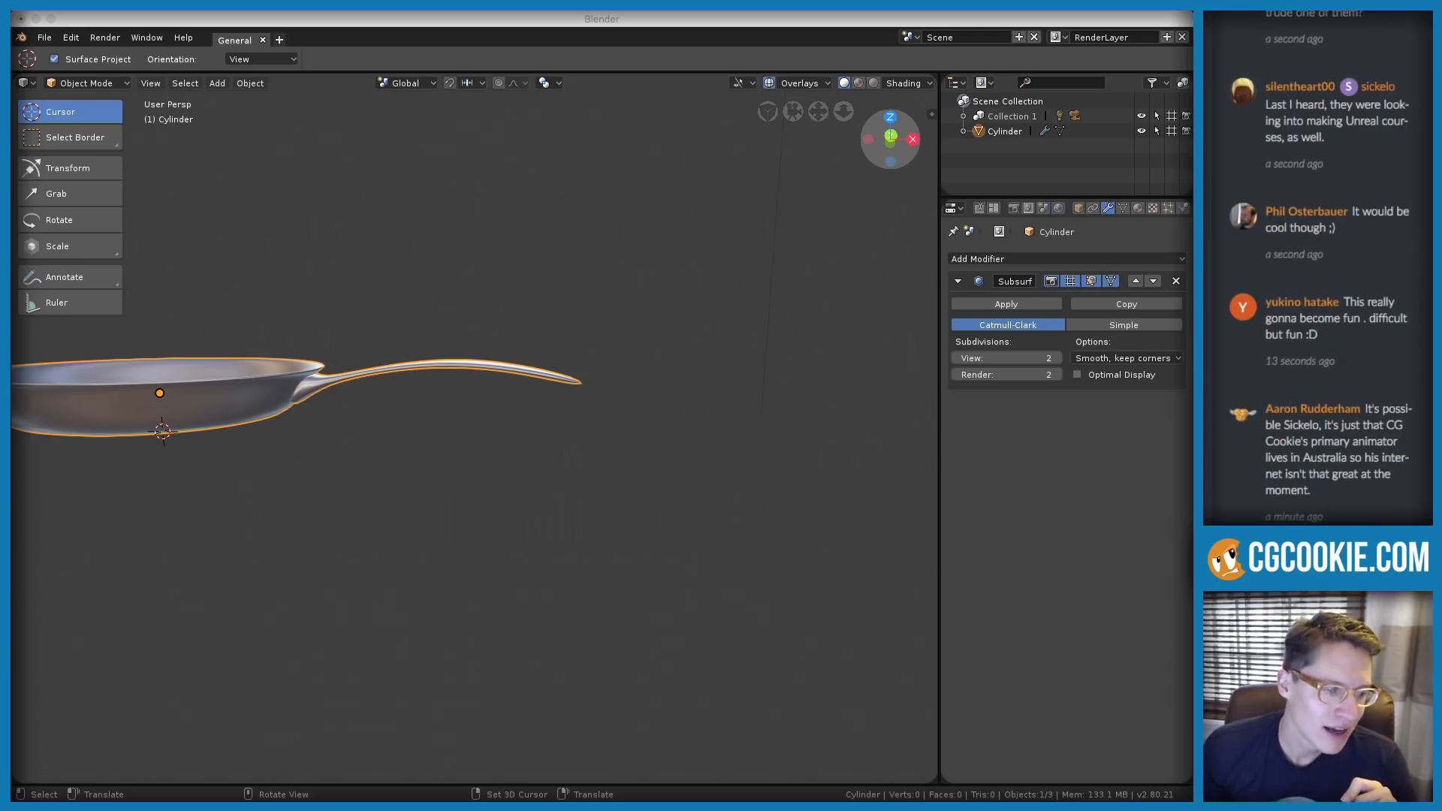
# Read the newer chat messages, return to the pan and bring up its unsubdivided mesh near the handle joint
pyautogui.scroll(-4, 1318, 271)
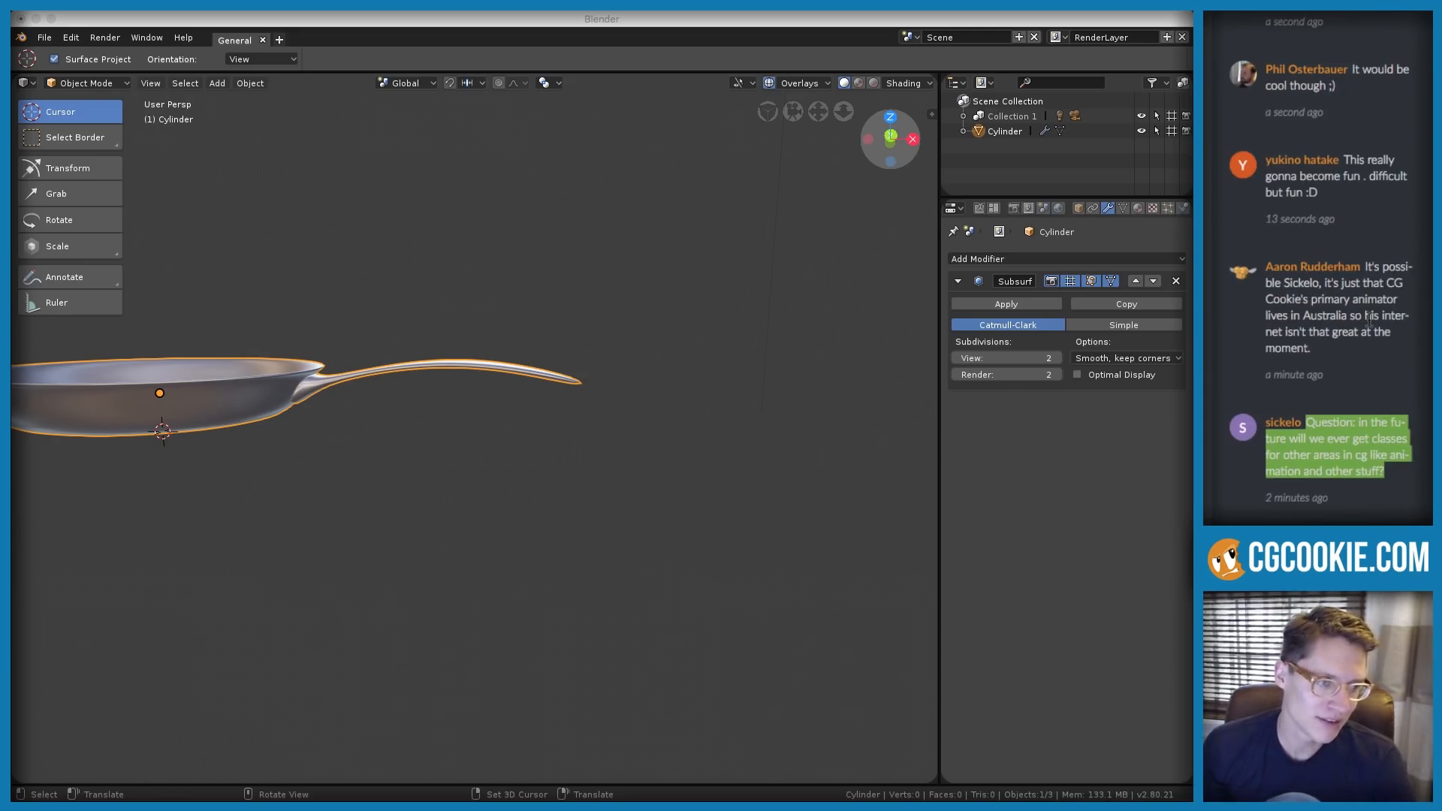
pyautogui.click(1402, 479)
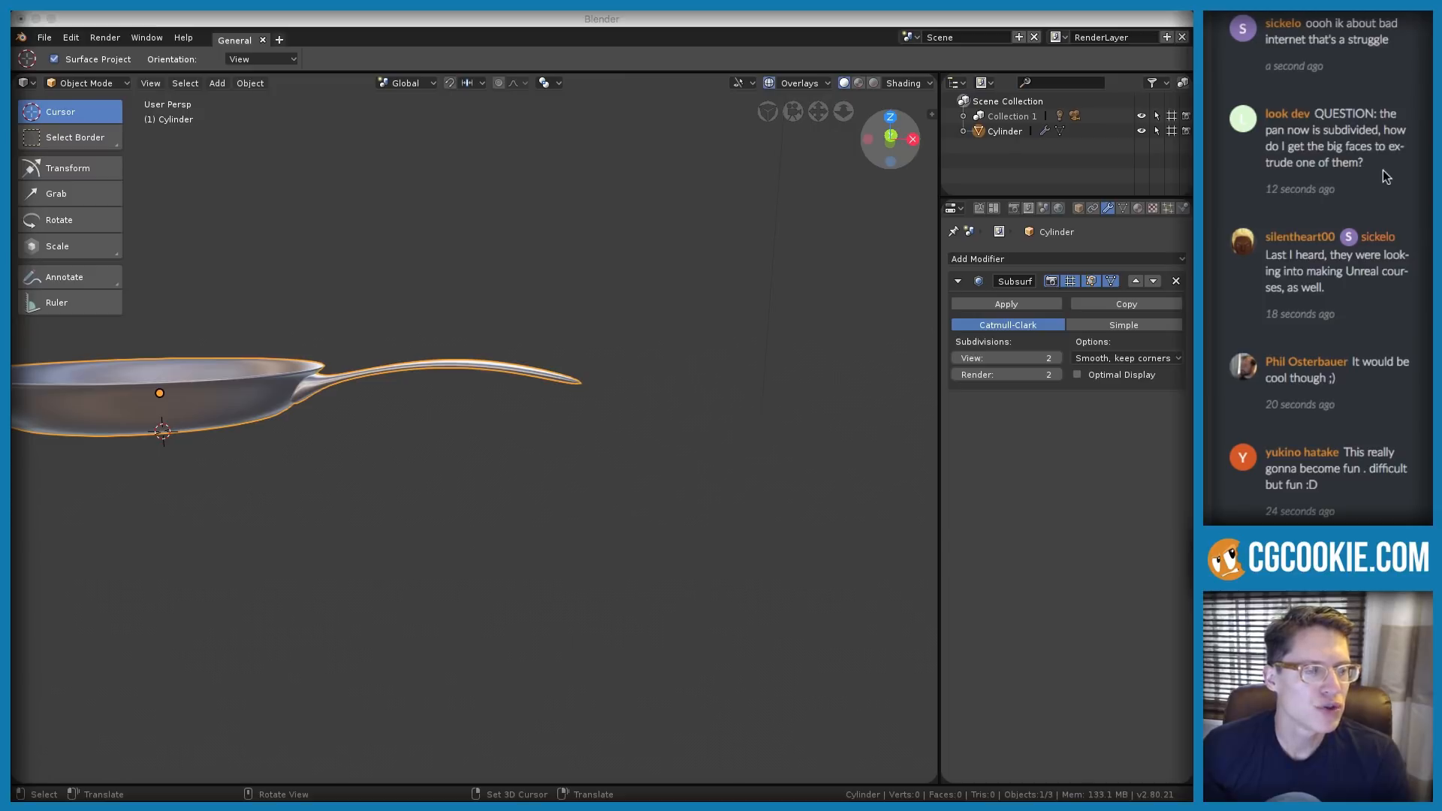
pyautogui.moveTo(293, 302); pyautogui.dragTo(387, 346, button='middle')
pyautogui.scroll(3, 388, 346)
pyautogui.press('Tab')
pyautogui.scroll(4, 434, 279)
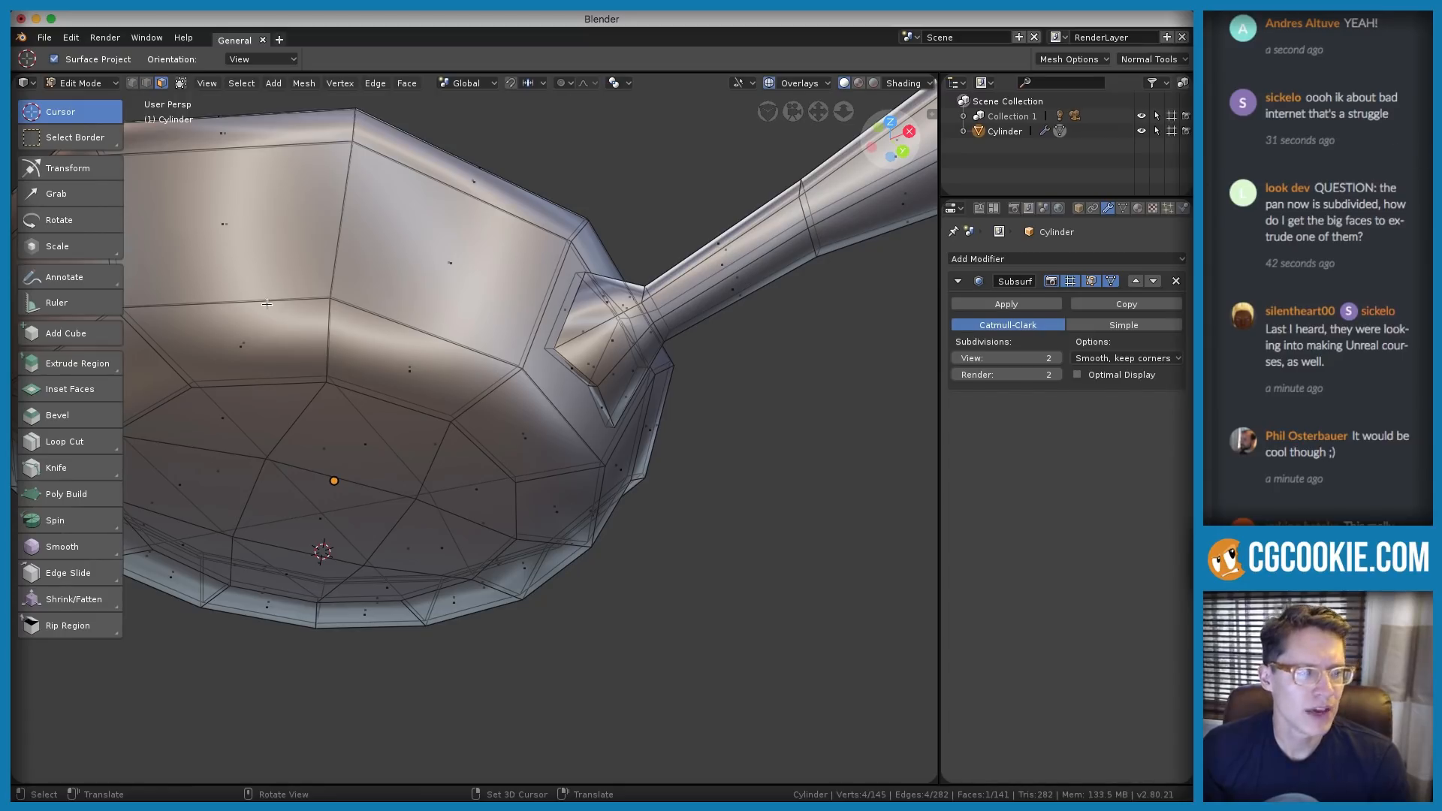
# Try extruding one large face of the pan's outer wall outward by about 36 cm, and undo the extrusion
pyautogui.scroll(-2, 440, 243)
pyautogui.moveTo(439, 243); pyautogui.dragTo(538, 302, button='middle')
pyautogui.click(503, 301)
pyautogui.scroll(2, 503, 318)
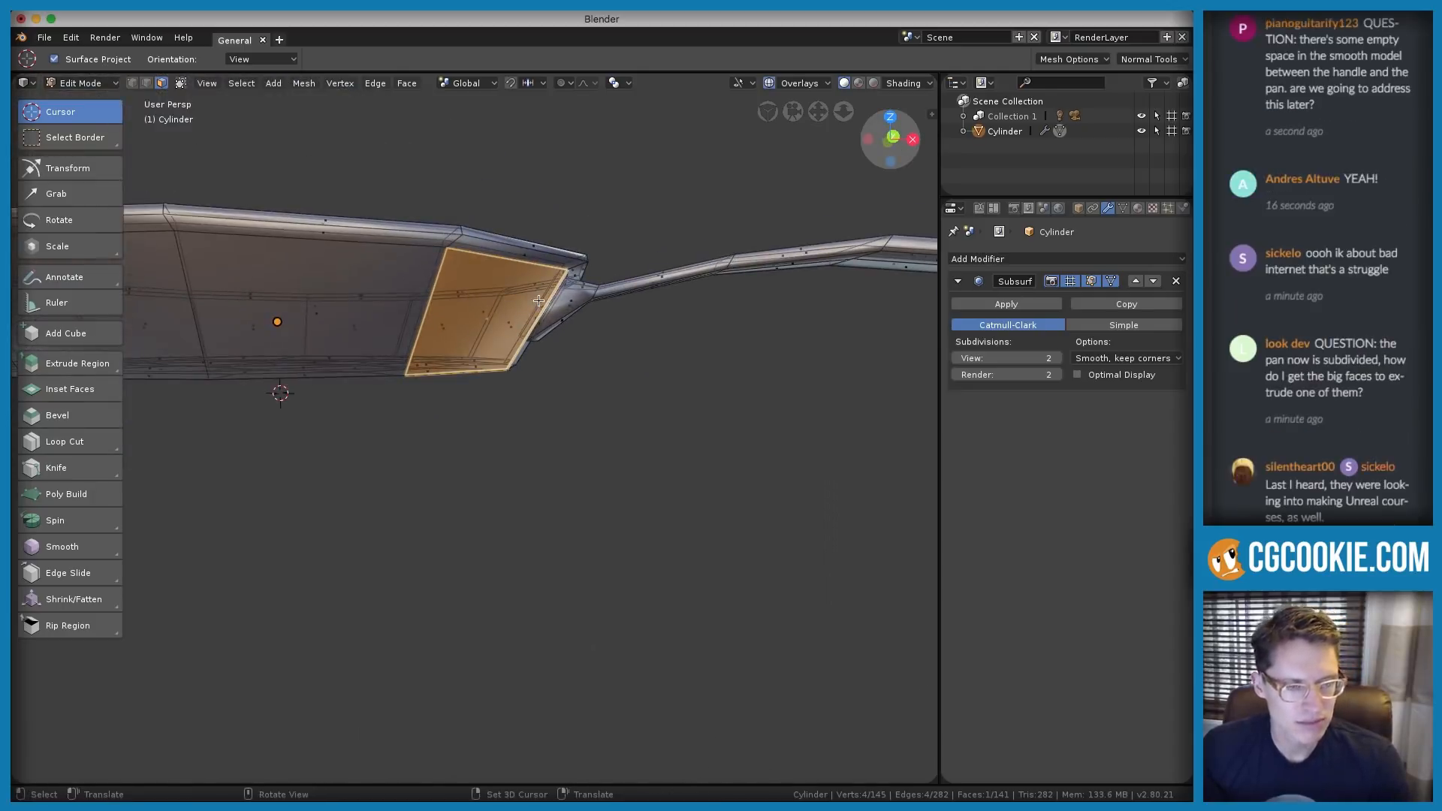
pyautogui.press('e')
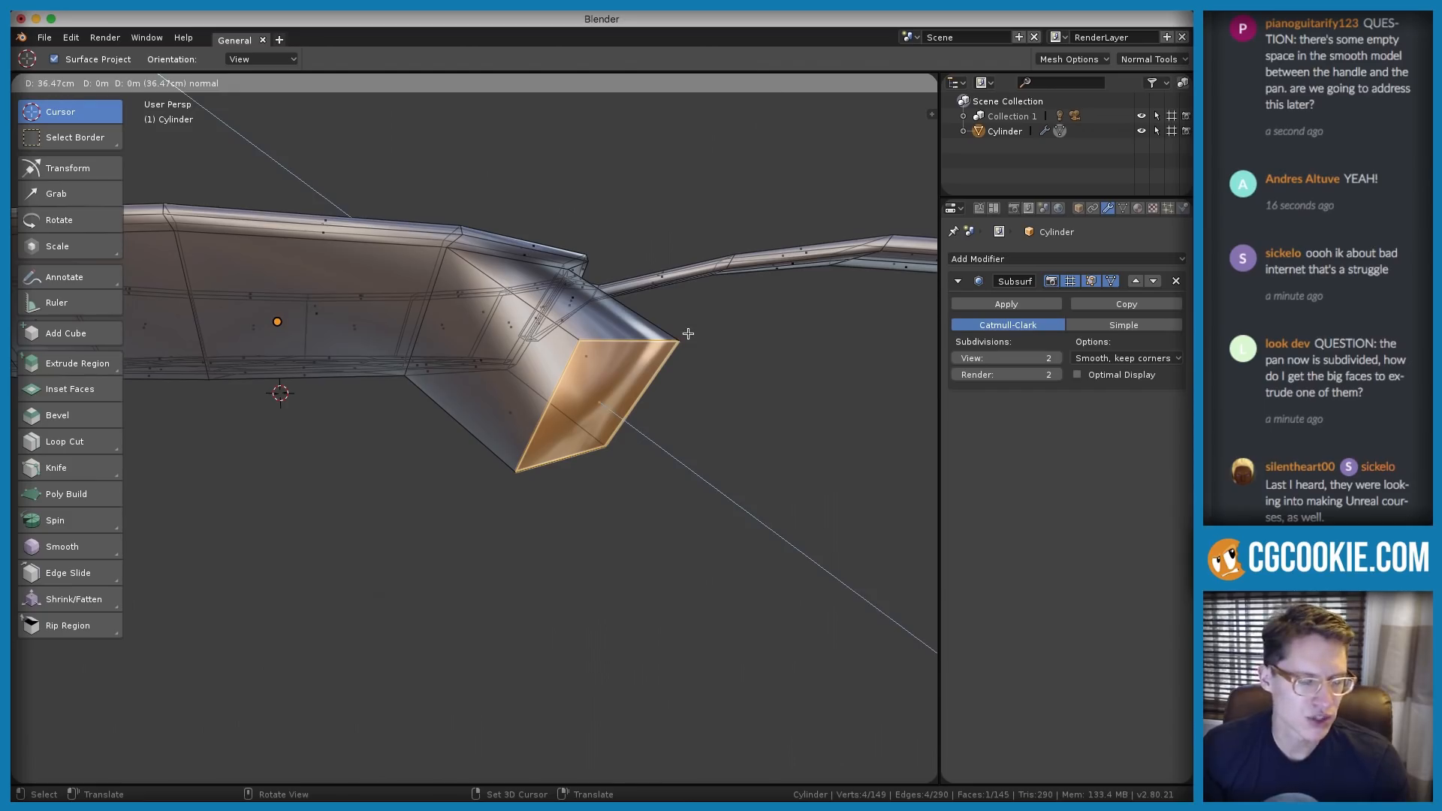
pyautogui.click(688, 334)
pyautogui.hotkey('ctrl', 'z')
pyautogui.hotkey('ctrl', 'z')
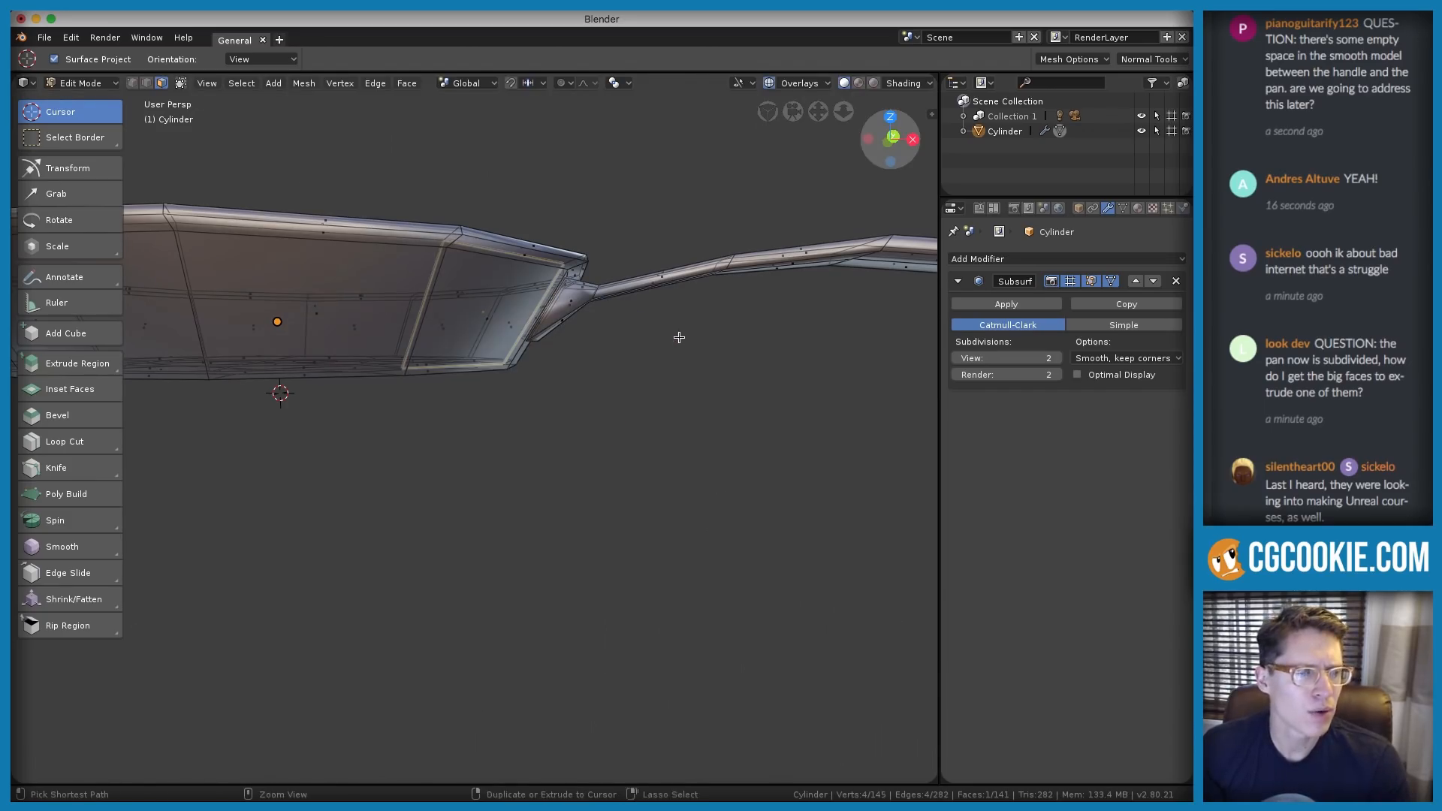
# Read the chat question about the gap between handle and pan, and examine the joint in both the smoothed object and the editable mesh
pyautogui.click(1273, 352)
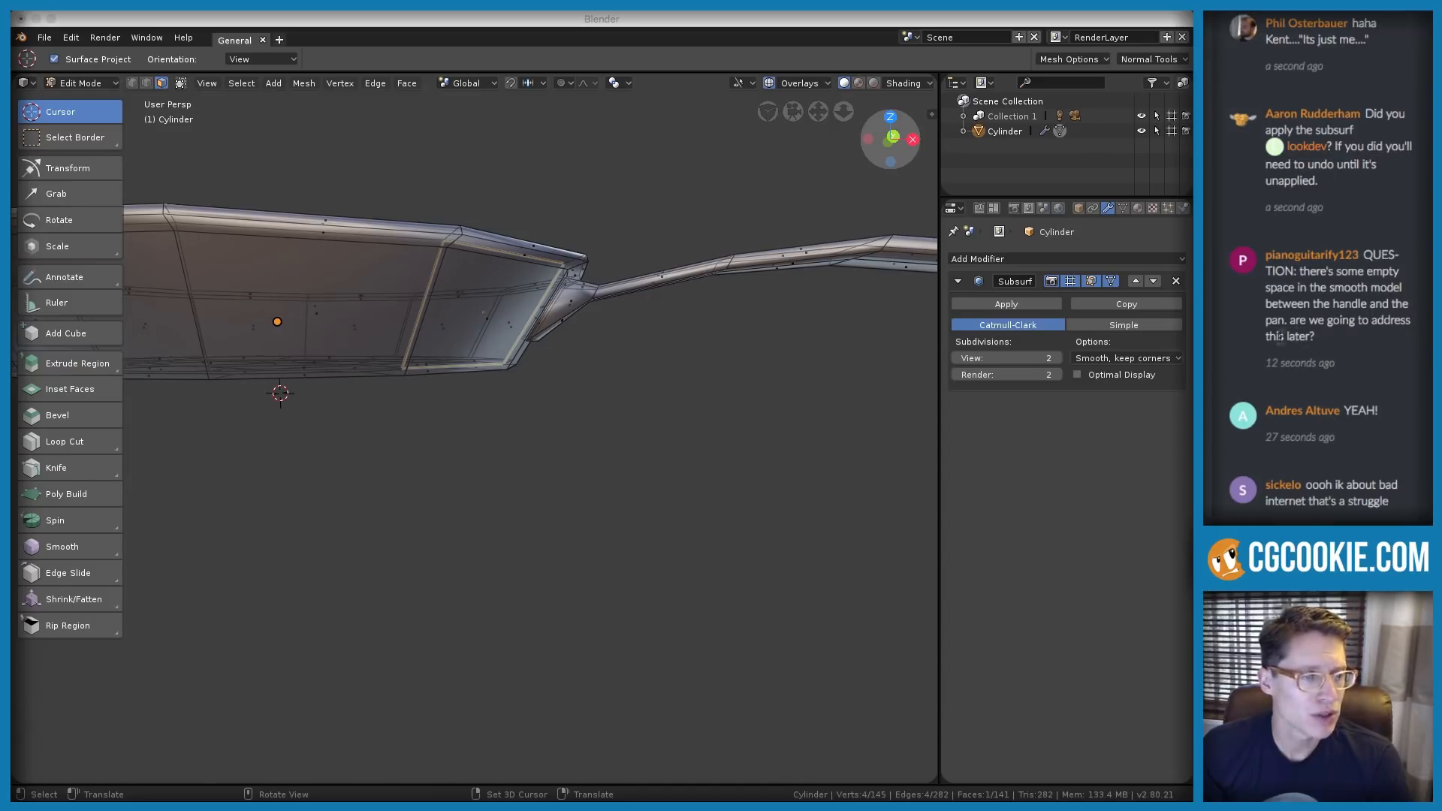
pyautogui.click(654, 172)
pyautogui.moveTo(653, 172); pyautogui.dragTo(615, 305, button='middle')
pyautogui.moveTo(701, 277); pyautogui.dragTo(609, 321, button='middle')
pyautogui.press('Tab')
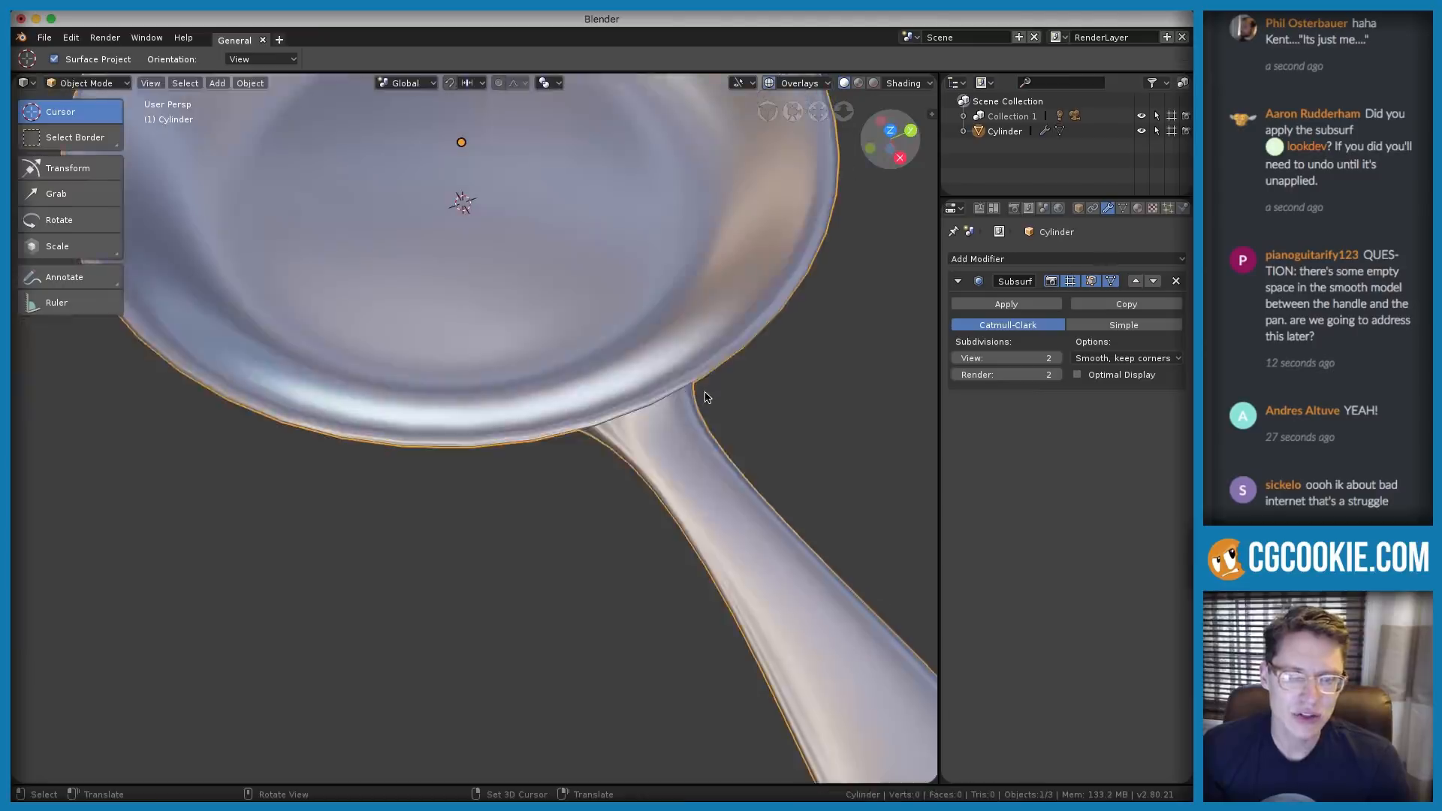
pyautogui.keyDown('shift'); pyautogui.moveTo(706, 397); pyautogui.dragTo(426, 441, button='middle'); pyautogui.keyUp('shift')
pyautogui.press('Tab')
pyautogui.hotkey('ctrl', 'Tab')
pyautogui.press('Escape')
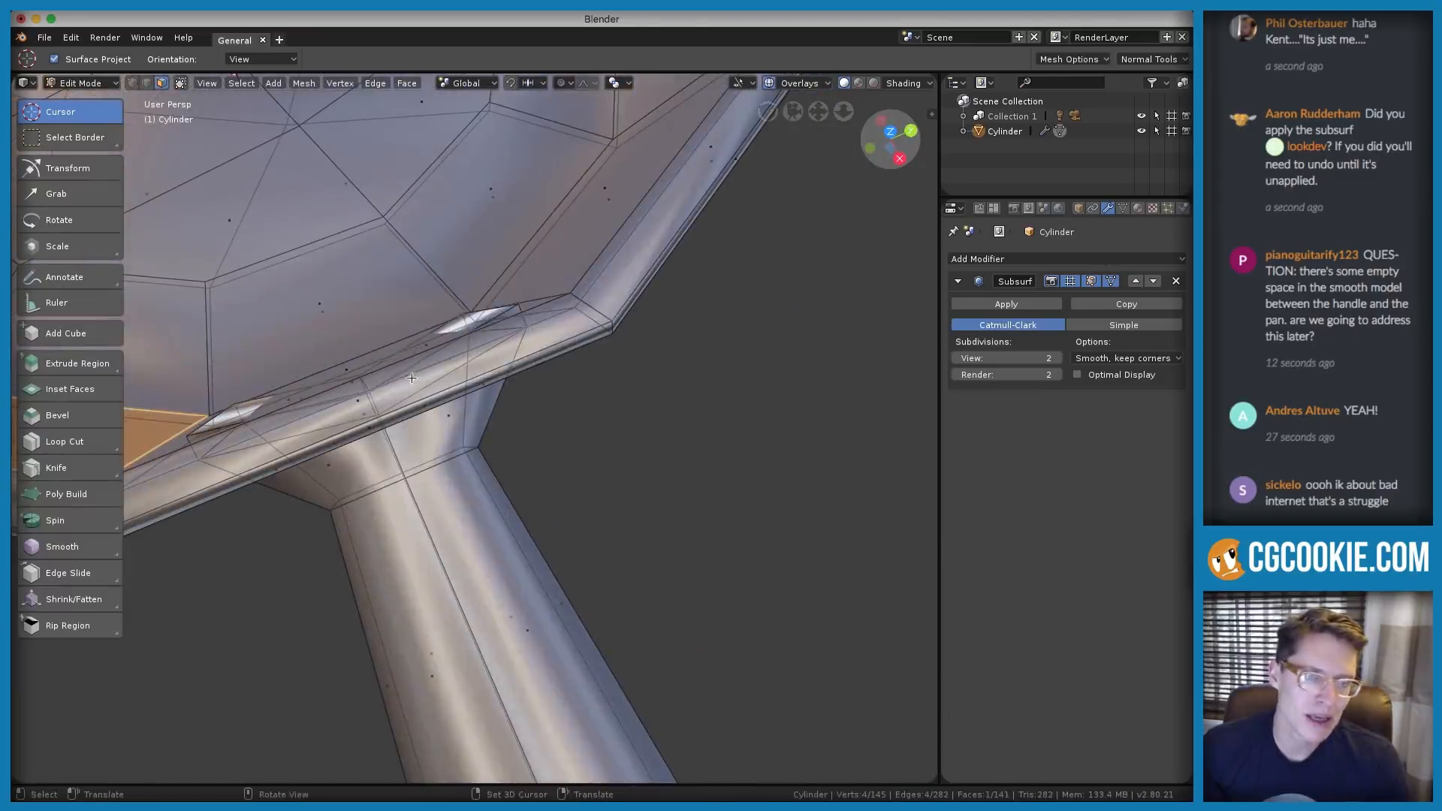
pyautogui.moveTo(412, 378); pyautogui.dragTo(605, 446, button='middle')
pyautogui.press('Tab')
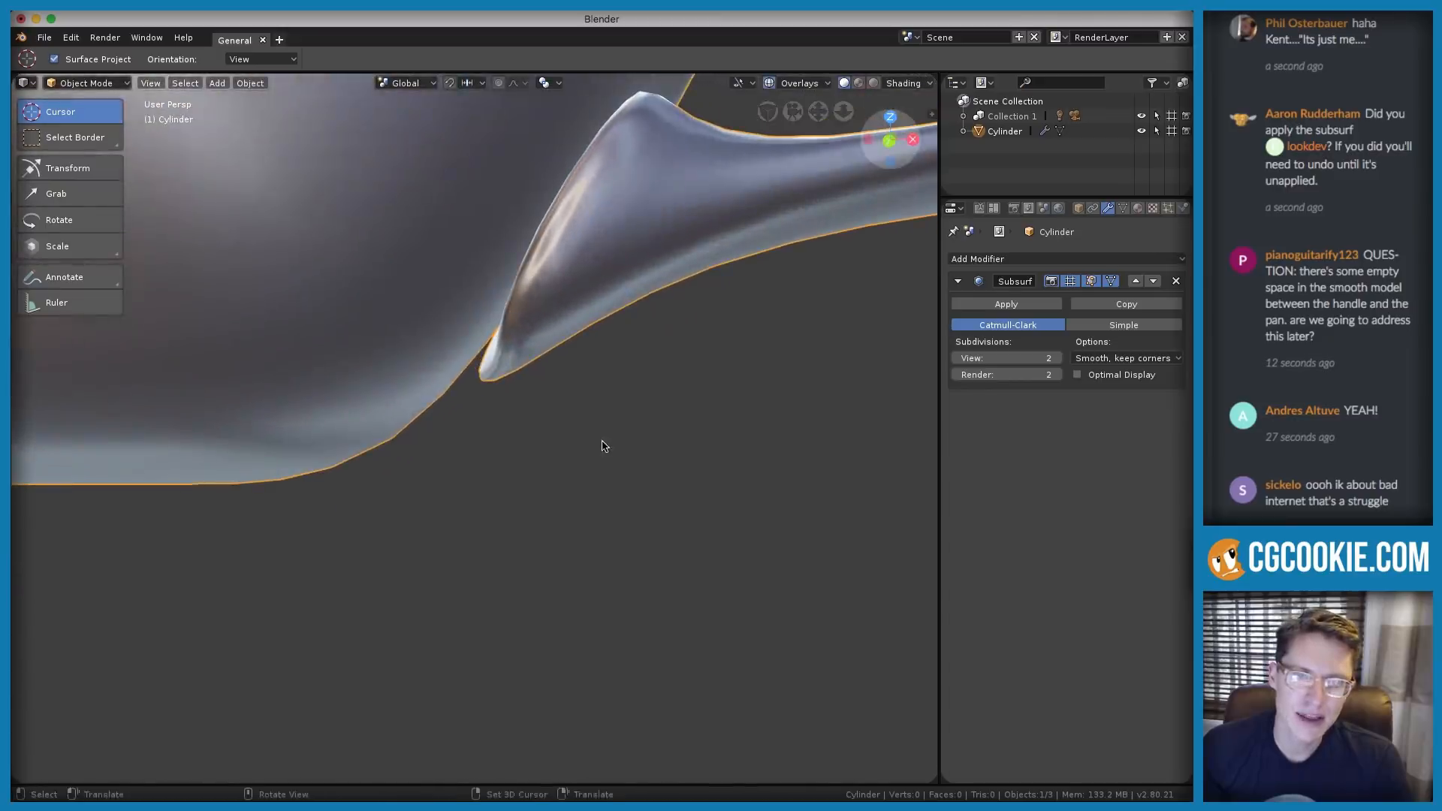
pyautogui.press('Tab')
pyautogui.moveTo(576, 370); pyautogui.dragTo(485, 399, button='middle')
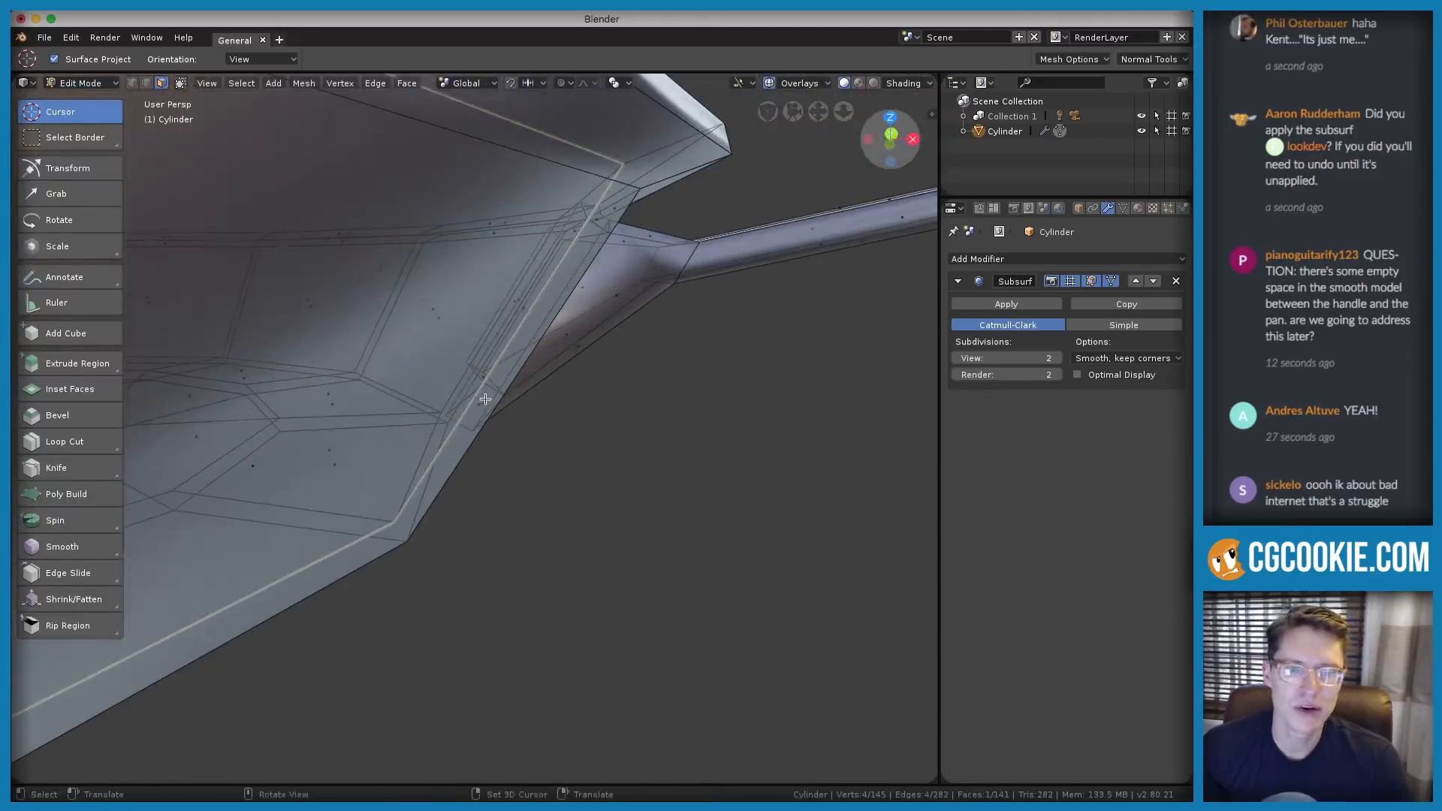
# Select the face loop at the handle's pan end, move it vertically, and compare the smoothed joint with the editable mesh
pyautogui.keyDown('alt'); pyautogui.click(485, 389); pyautogui.keyUp('alt')
pyautogui.moveTo(579, 354)
pyautogui.mouseDown(button='middle')
pyautogui.moveTo(522, 393)
pyautogui.moveTo(570, 384)
pyautogui.moveTo(500, 306)
pyautogui.moveTo(525, 360)
pyautogui.moveTo(566, 363)
pyautogui.mouseUp(button='middle')
pyautogui.press('g')
pyautogui.press('z')
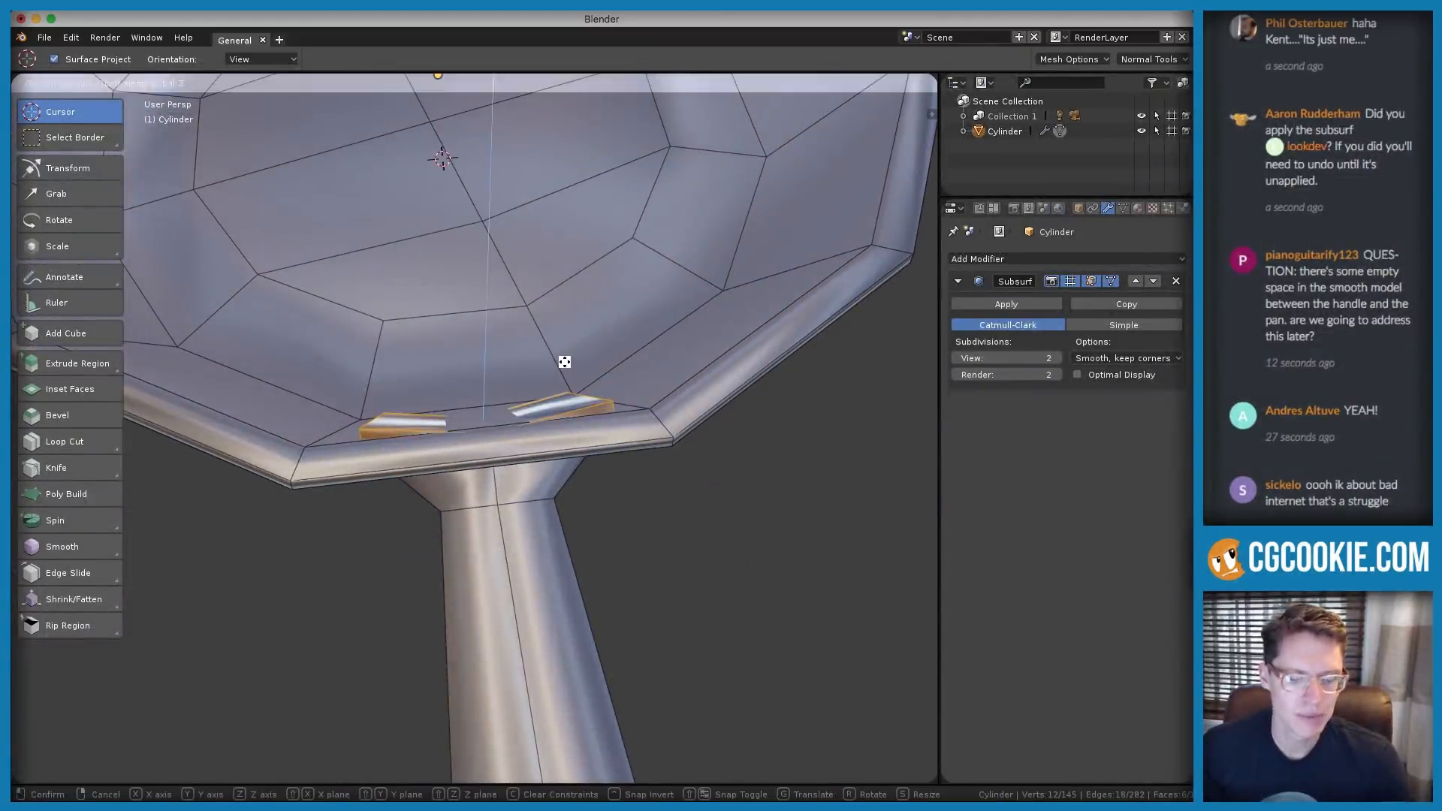
pyautogui.click(564, 355)
pyautogui.press('Tab')
pyautogui.moveTo(564, 355); pyautogui.dragTo(607, 340, button='middle')
pyautogui.press('Tab')
pyautogui.scroll(4, 608, 316)
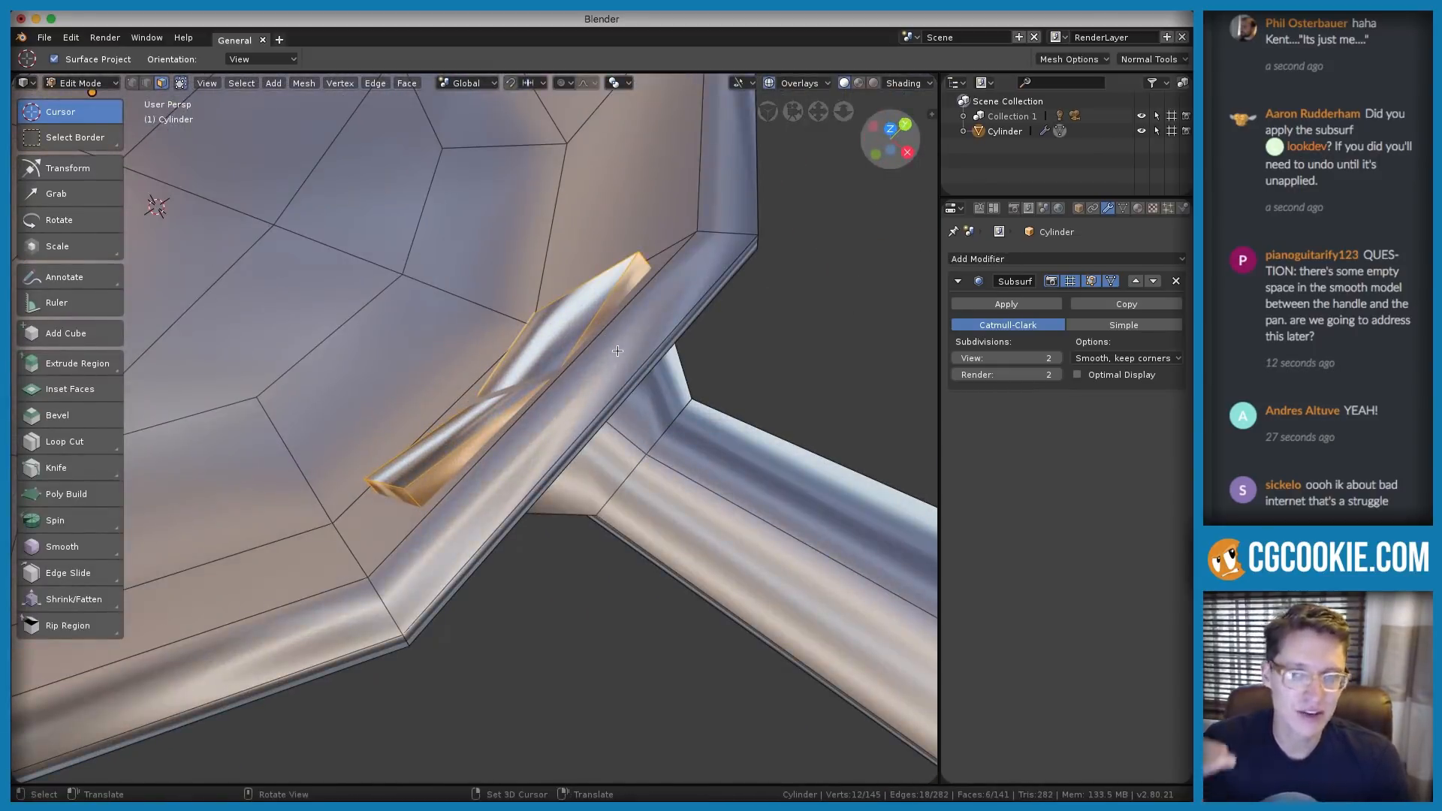
pyautogui.scroll(-5, 618, 351)
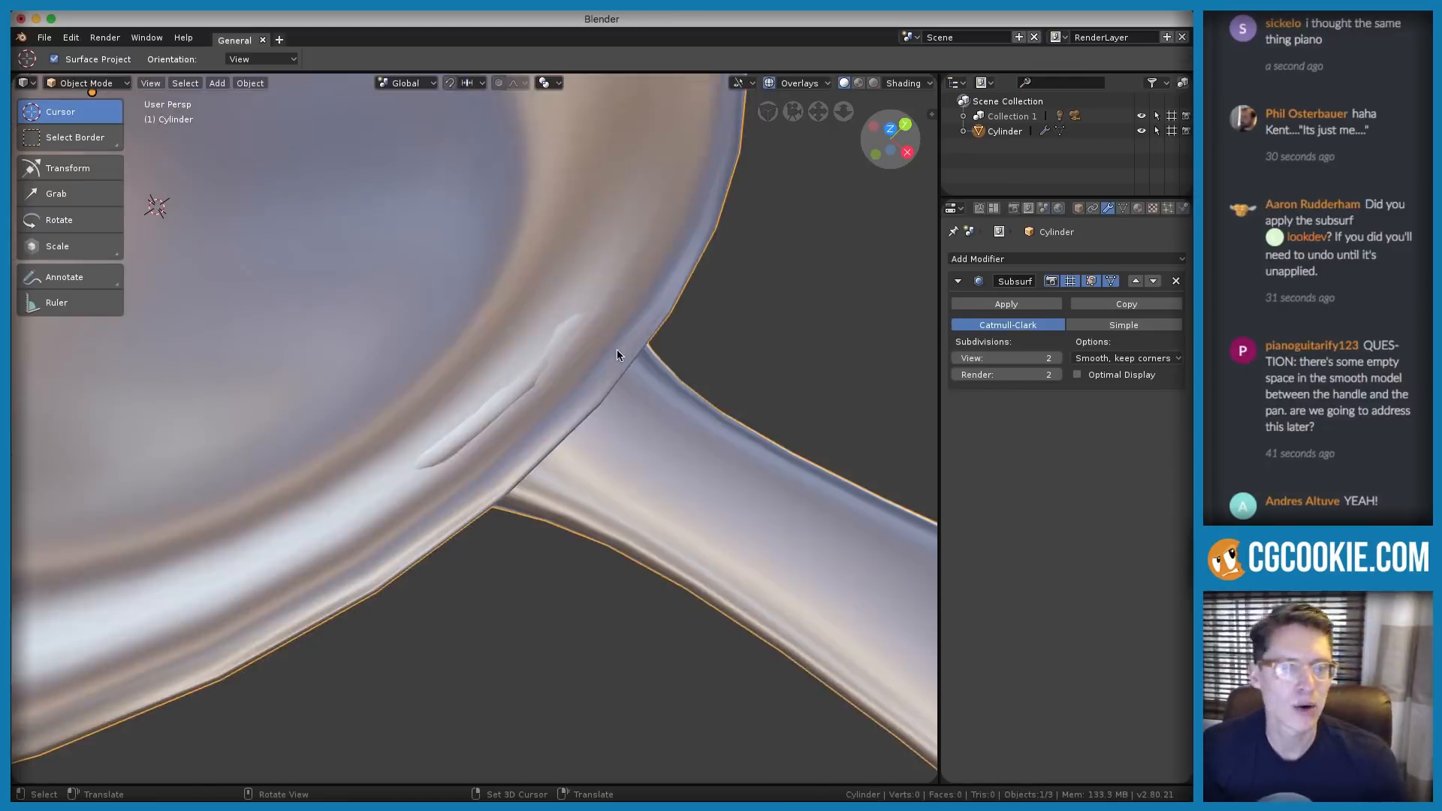
# Reposition the handle's joint face loop against the pan wall and check the smoothed joint from several angles
pyautogui.moveTo(614, 386); pyautogui.dragTo(556, 355, button='middle')
pyautogui.press('g')
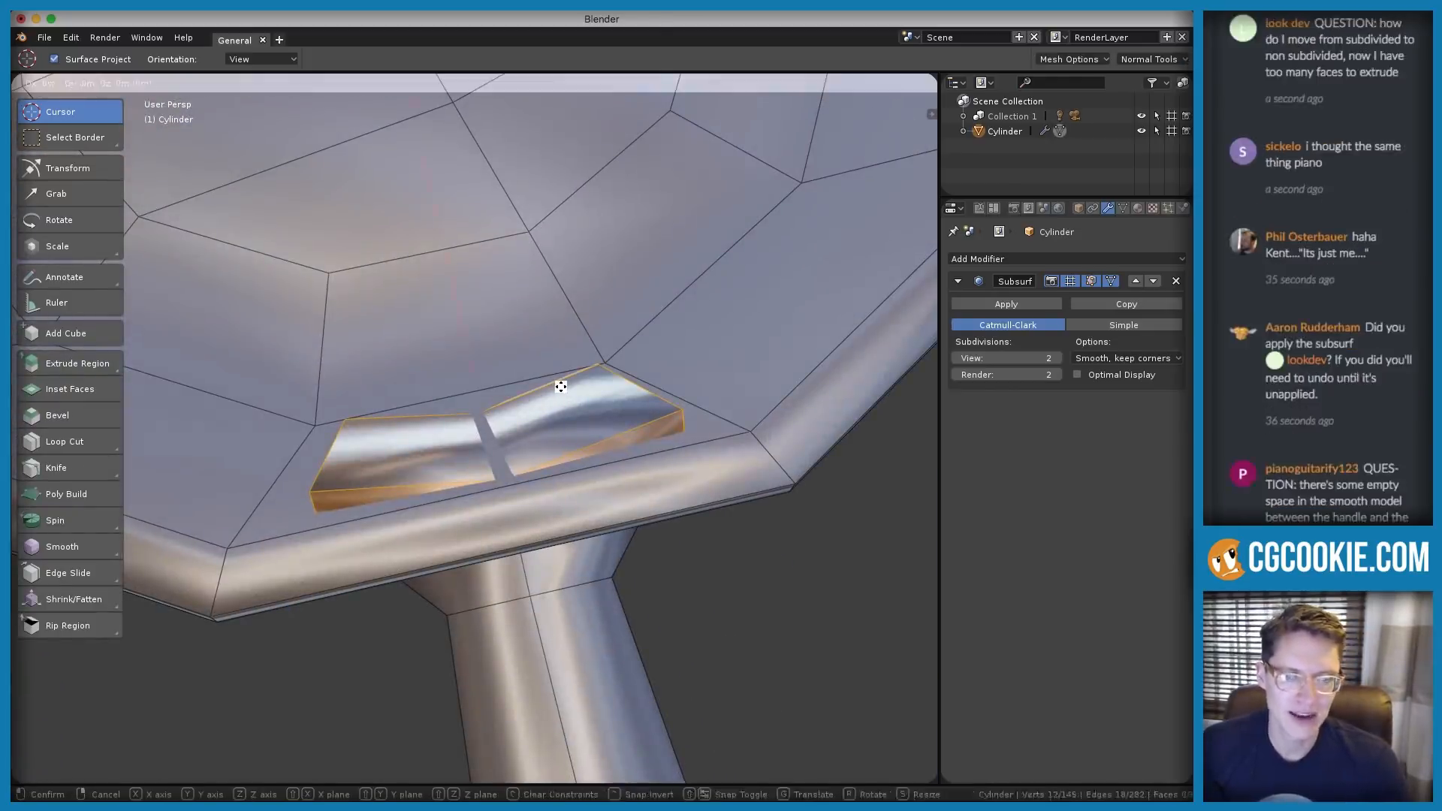
pyautogui.click(561, 389)
pyautogui.press('Tab')
pyautogui.scroll(-3, 550, 398)
pyautogui.moveTo(550, 398); pyautogui.dragTo(506, 338, button='middle')
pyautogui.scroll(3, 600, 323)
pyautogui.moveTo(506, 338); pyautogui.dragTo(370, 430, button='middle')
# Select the geometry at the handle's joint end and nudge it along X, first by 8.9 mm, to fit the pan wall
pyautogui.press('Tab')
pyautogui.hotkey('ctrl', 'Tab')
pyautogui.click(532, 257)
pyautogui.press('Tab')
pyautogui.press('Tab')
pyautogui.press('e')
pyautogui.click(596, 251)
pyautogui.keyDown('shift'); pyautogui.click(370, 430); pyautogui.keyUp('shift')
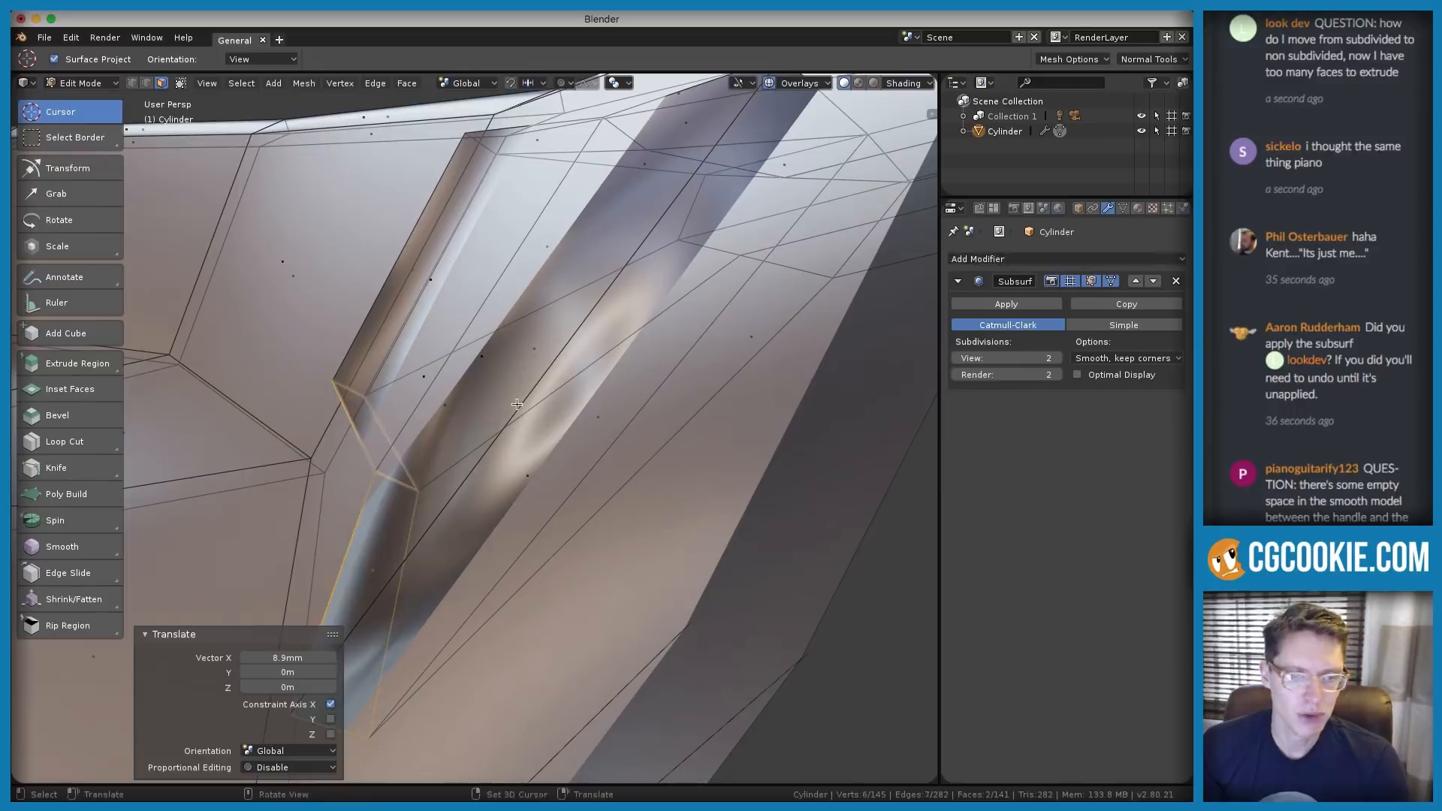
pyautogui.press('g')
pyautogui.press('x')
pyautogui.click(515, 405)
pyautogui.press('Tab')
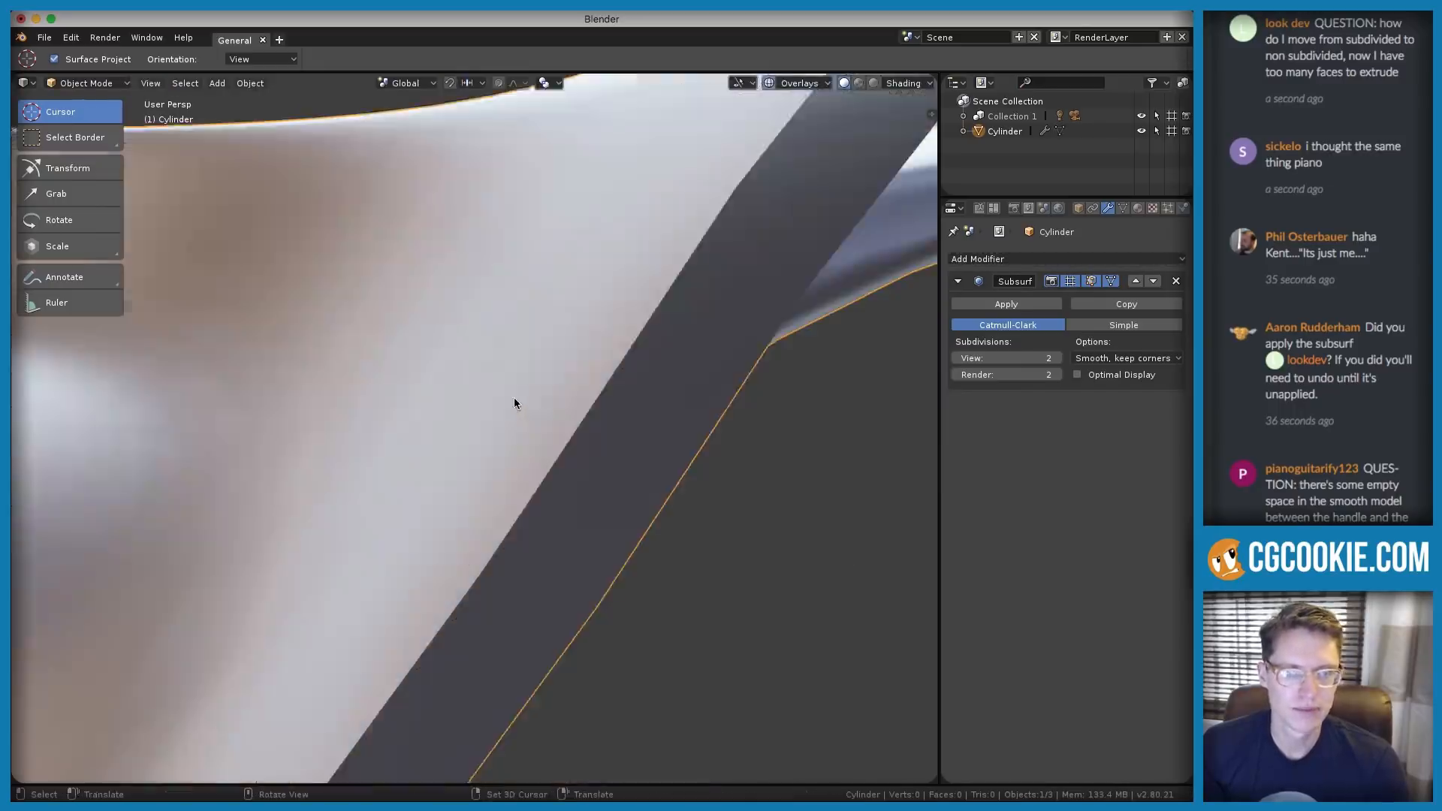
# Examine the smoothed joint between handle and pan and the overall handle shape
pyautogui.scroll(-5, 513, 398)
pyautogui.moveTo(514, 398); pyautogui.dragTo(520, 284, button='middle')
pyautogui.press('Tab')
pyautogui.press('Tab')
pyautogui.scroll(-4, 564, 361)
pyautogui.moveTo(564, 361); pyautogui.dragTo(613, 253, button='middle')
pyautogui.scroll(-4, 493, 252)
pyautogui.moveTo(575, 288); pyautogui.dragTo(509, 520, button='middle')
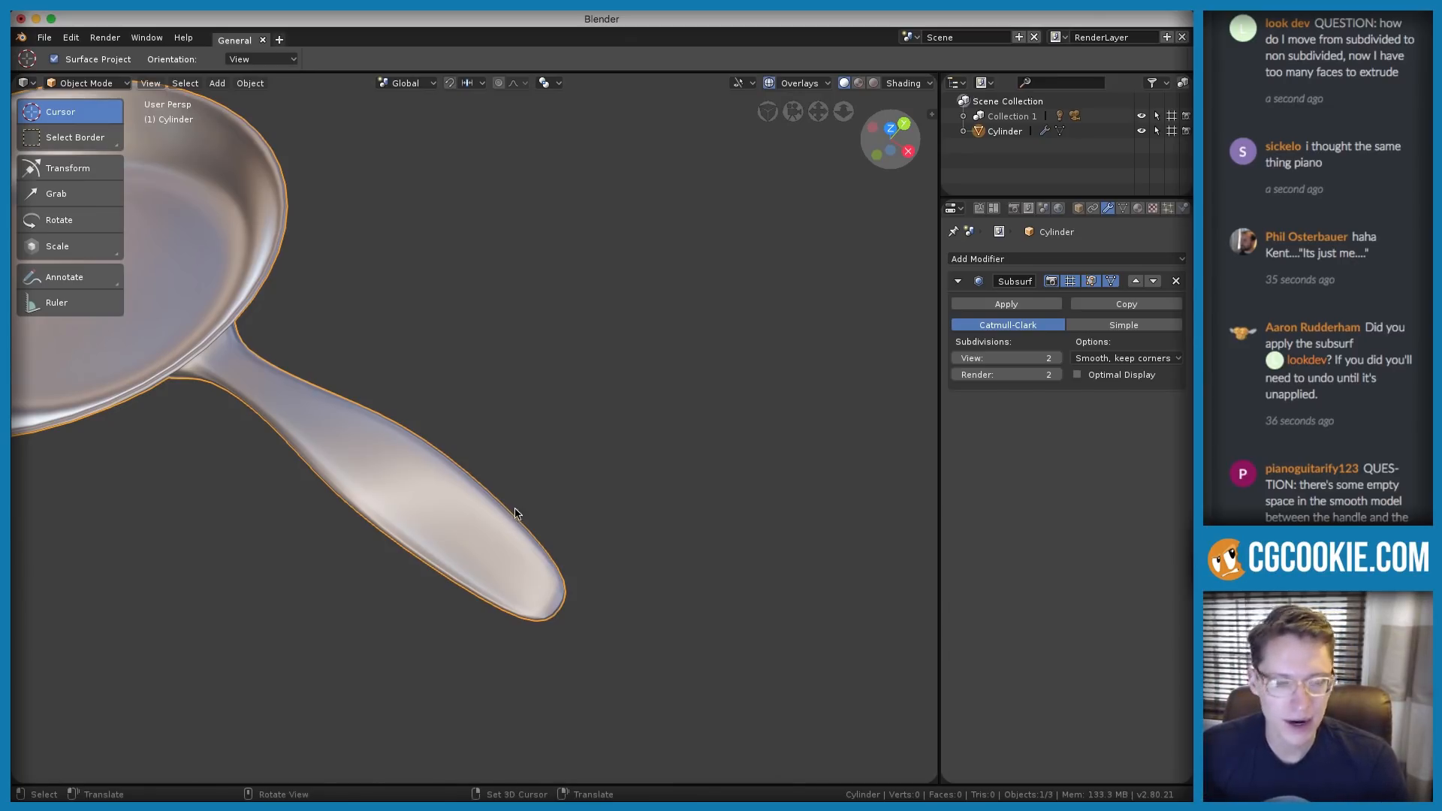
pyautogui.keyDown('ctrl'); pyautogui.moveTo(560, 367); pyautogui.dragTo(553, 336, button='middle'); pyautogui.keyUp('ctrl')
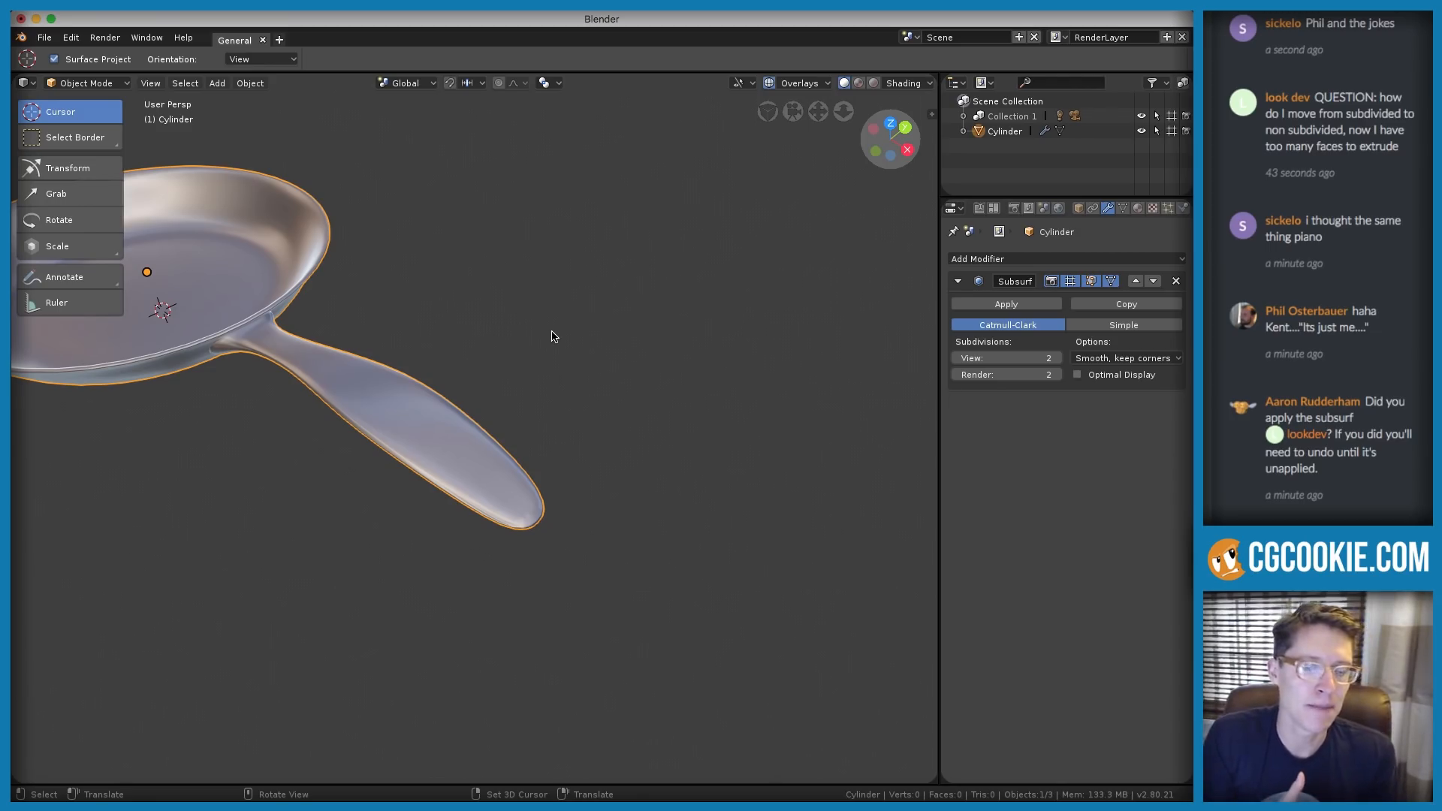
# Add a mesh cylinder with 27 vertices, a 10 cm radius and Ngon cap fill
pyautogui.hotkey('shift', 'a')
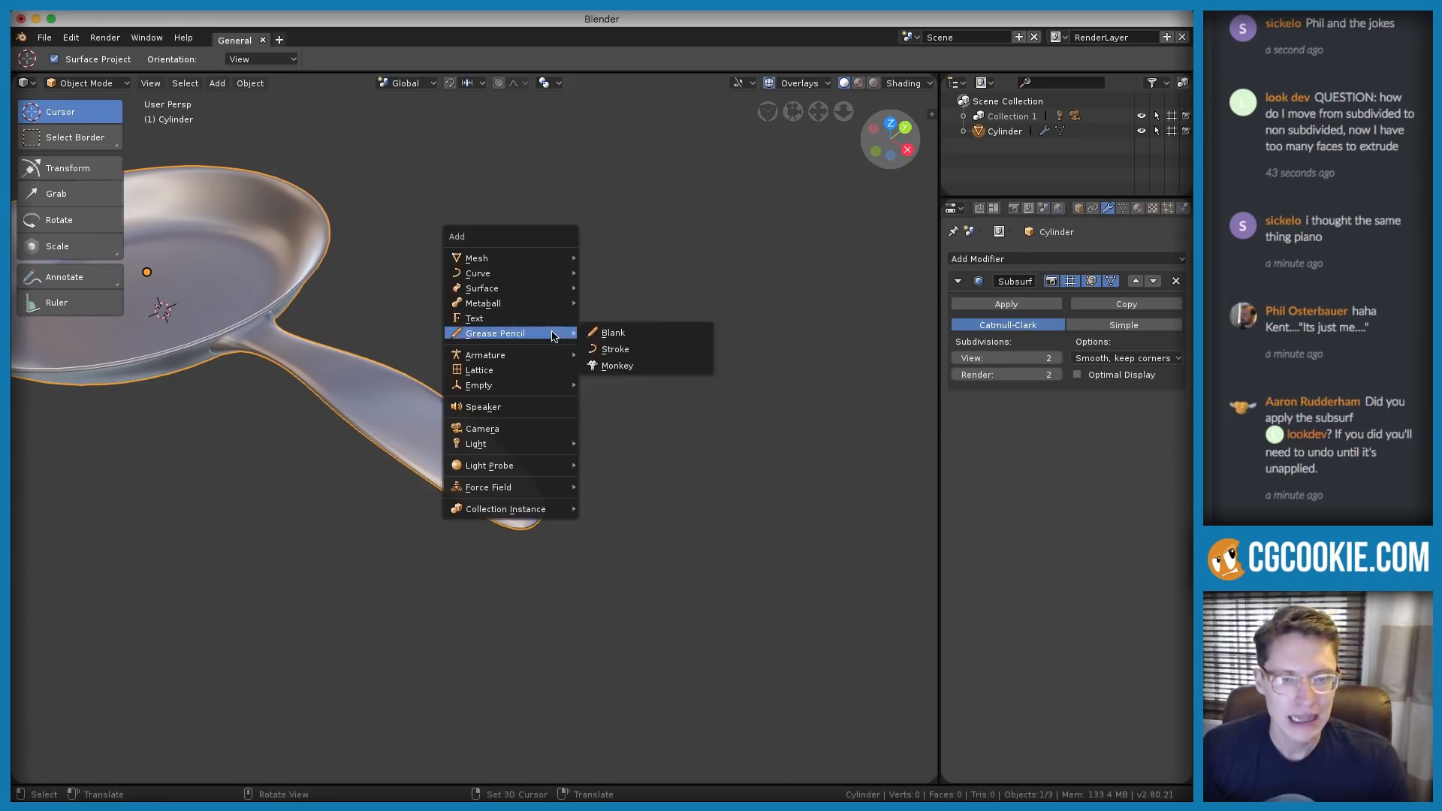
pyautogui.moveTo(502, 260)
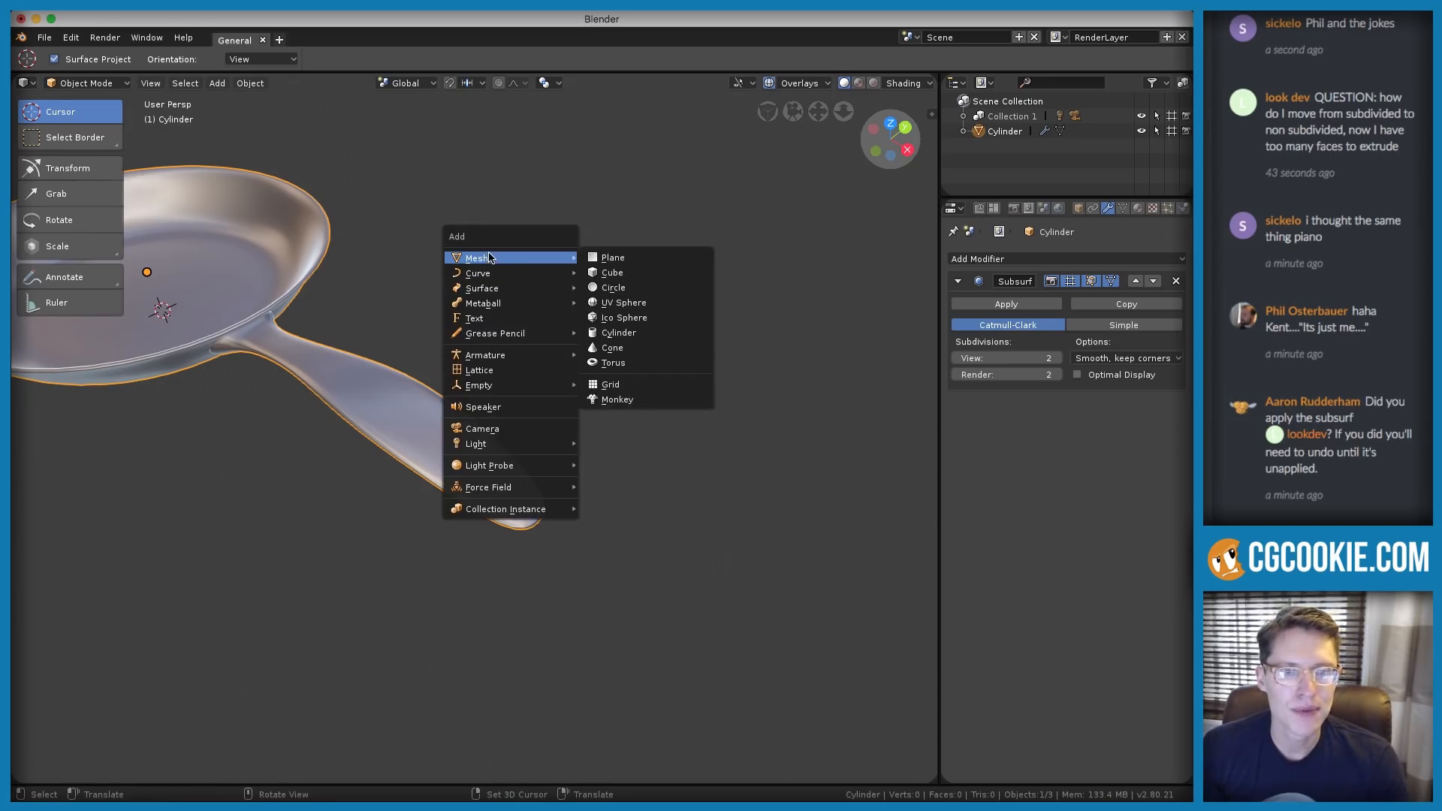
pyautogui.click(621, 333)
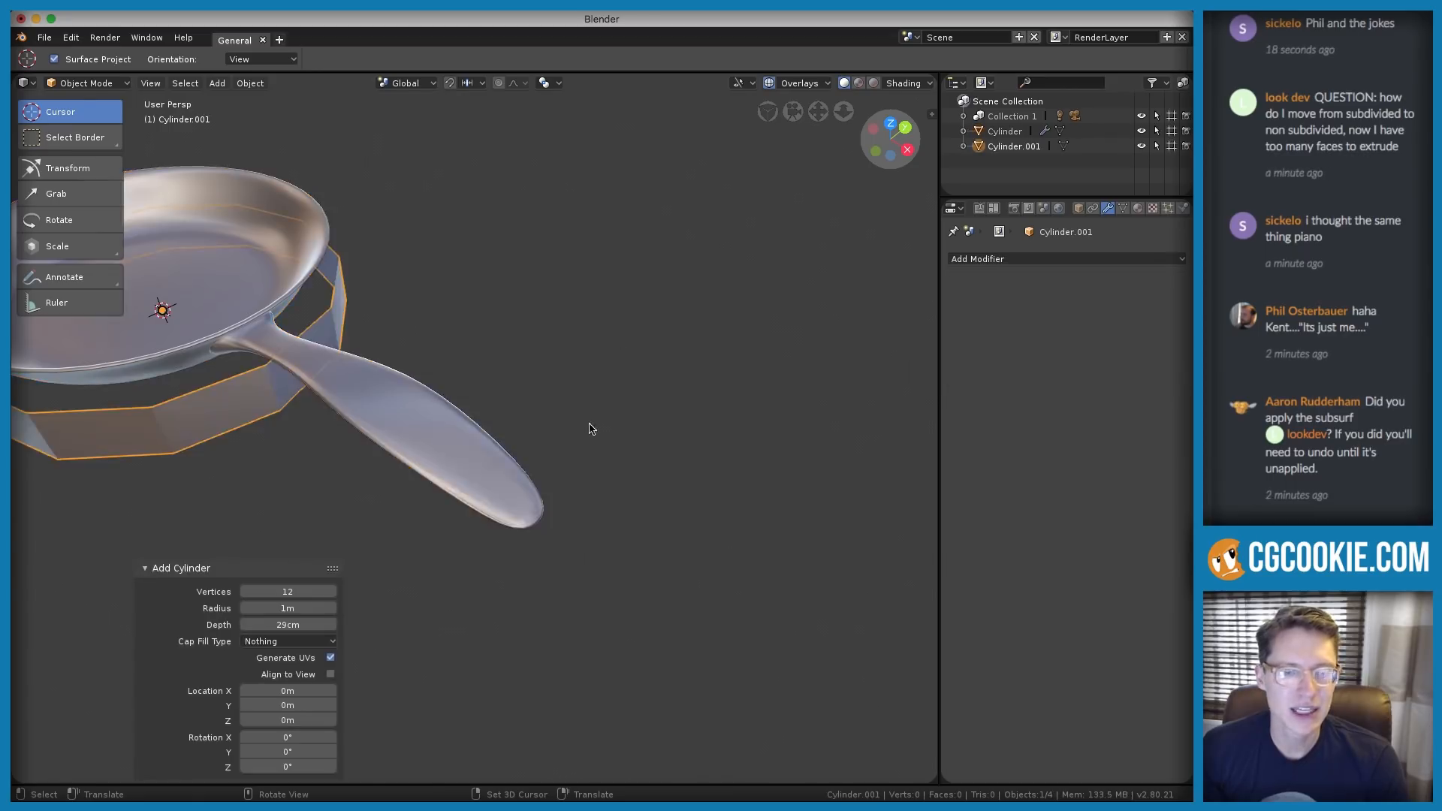
pyautogui.moveTo(589, 424); pyautogui.dragTo(304, 556, button='middle')
pyautogui.moveTo(276, 592); pyautogui.dragTo(206, 616)
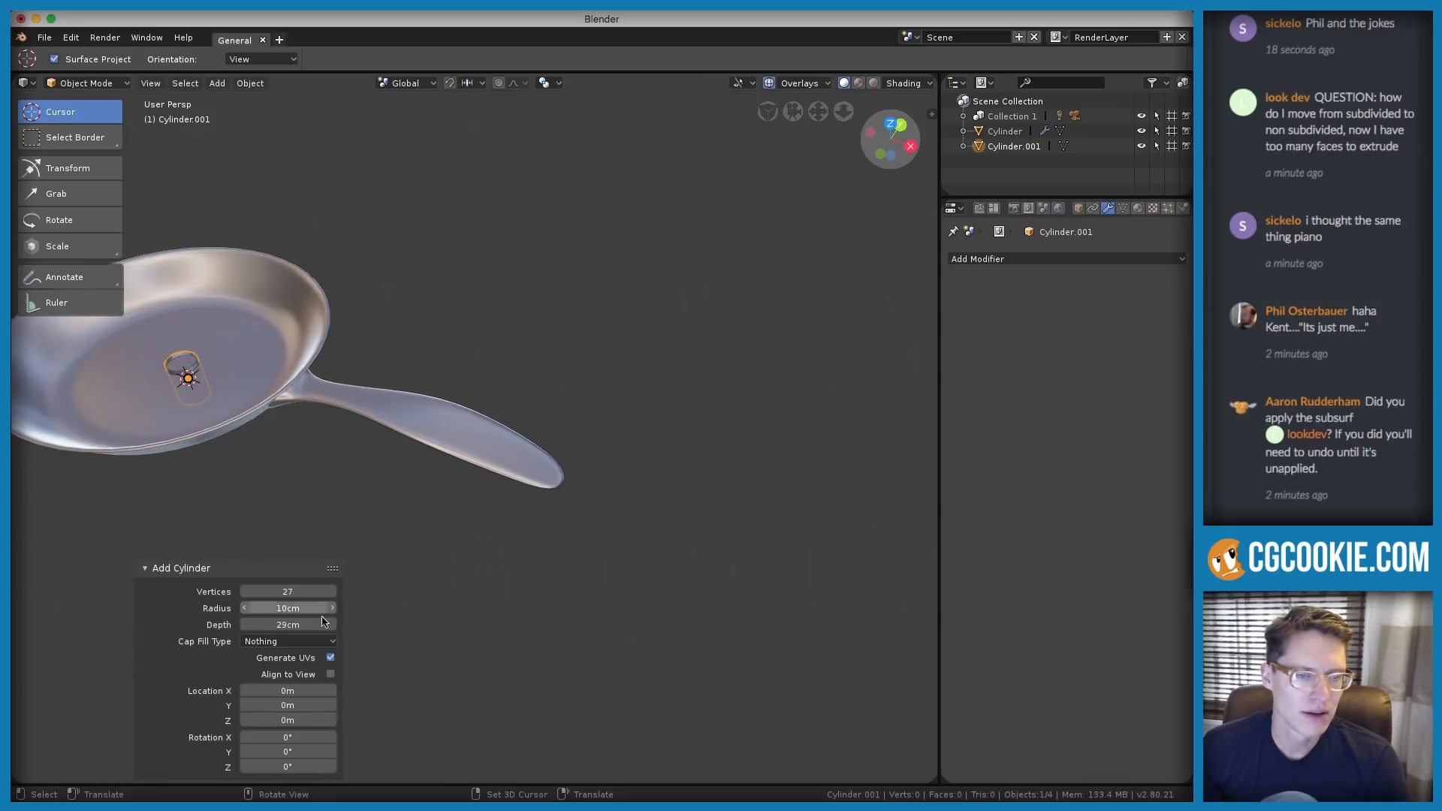
pyautogui.click(288, 641)
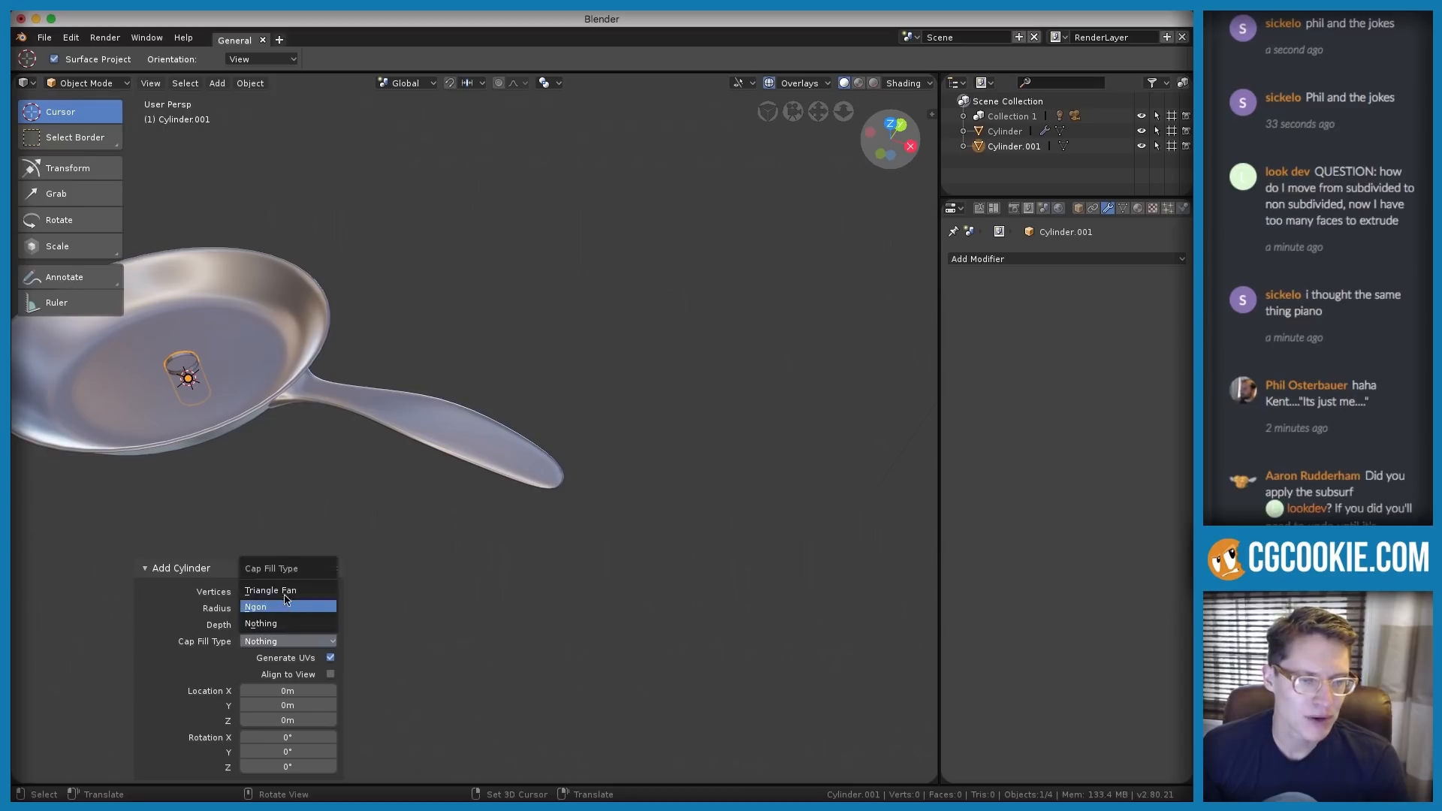
pyautogui.click(282, 608)
pyautogui.moveTo(257, 467); pyautogui.dragTo(240, 419, button='middle')
pyautogui.click(148, 568)
# Move the new cylinder along X to the handle's tip and along Z to the handle's height
pyautogui.press('g')
pyautogui.press('x')
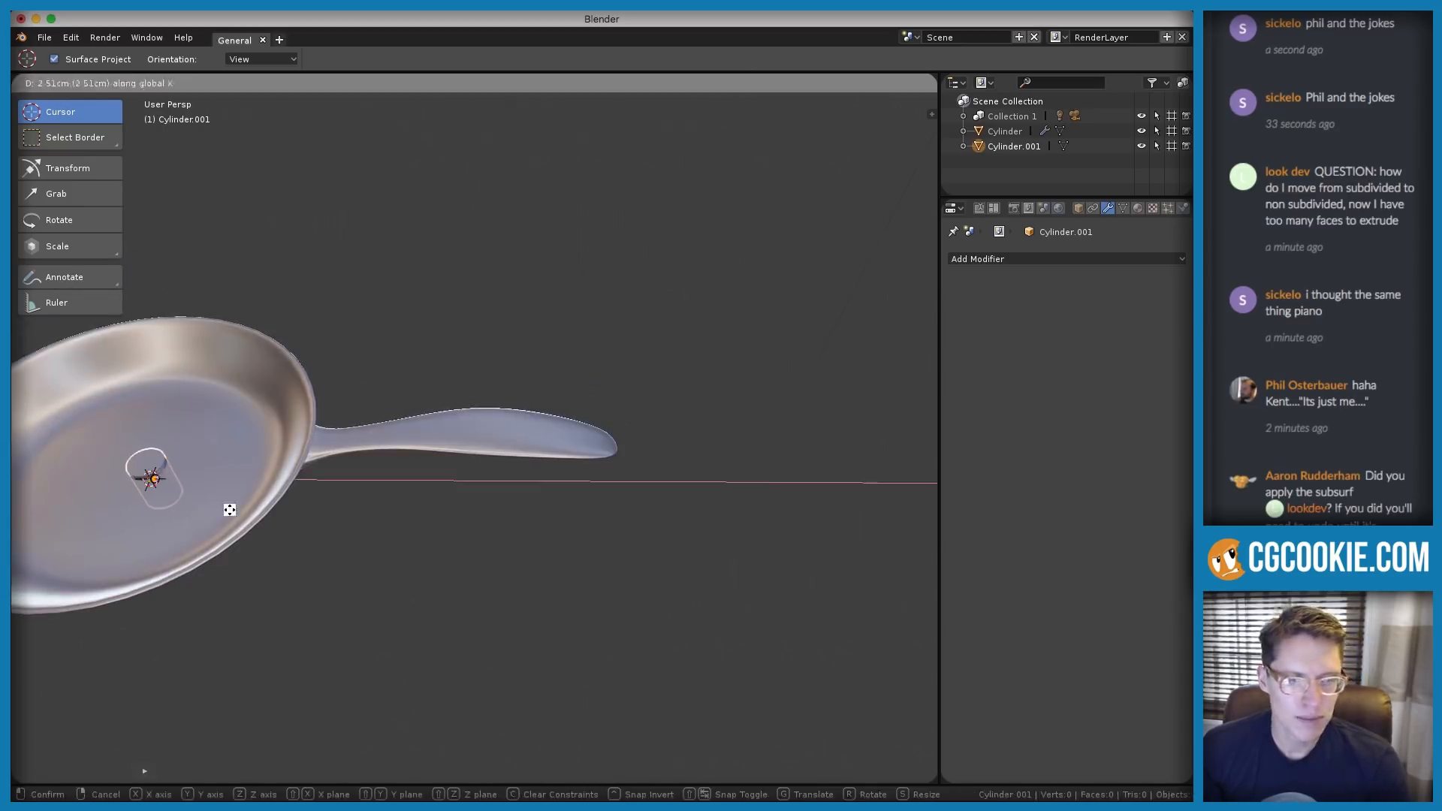
pyautogui.click(620, 488)
pyautogui.press('g')
pyautogui.press('z')
pyautogui.click(619, 454)
pyautogui.moveTo(619, 454); pyautogui.dragTo(566, 472, button='middle')
pyautogui.press('g')
pyautogui.press('z')
pyautogui.click(629, 501)
# Rotate the cylinder about 11.7° around Y to match the handle's slope and slide it along its local Z axis
pyautogui.press('r')
pyautogui.press('Escape')
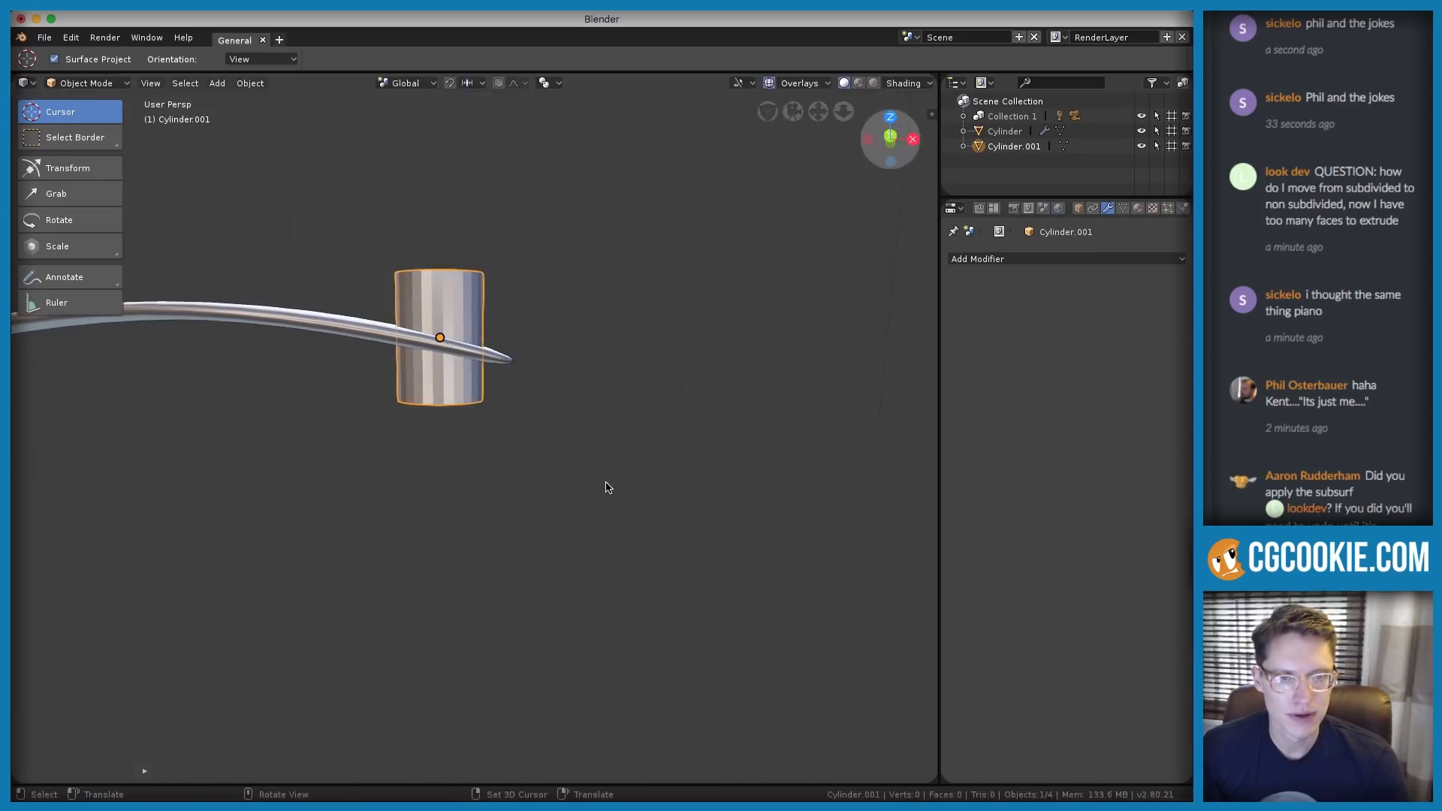
pyautogui.press('r')
pyautogui.press('y')
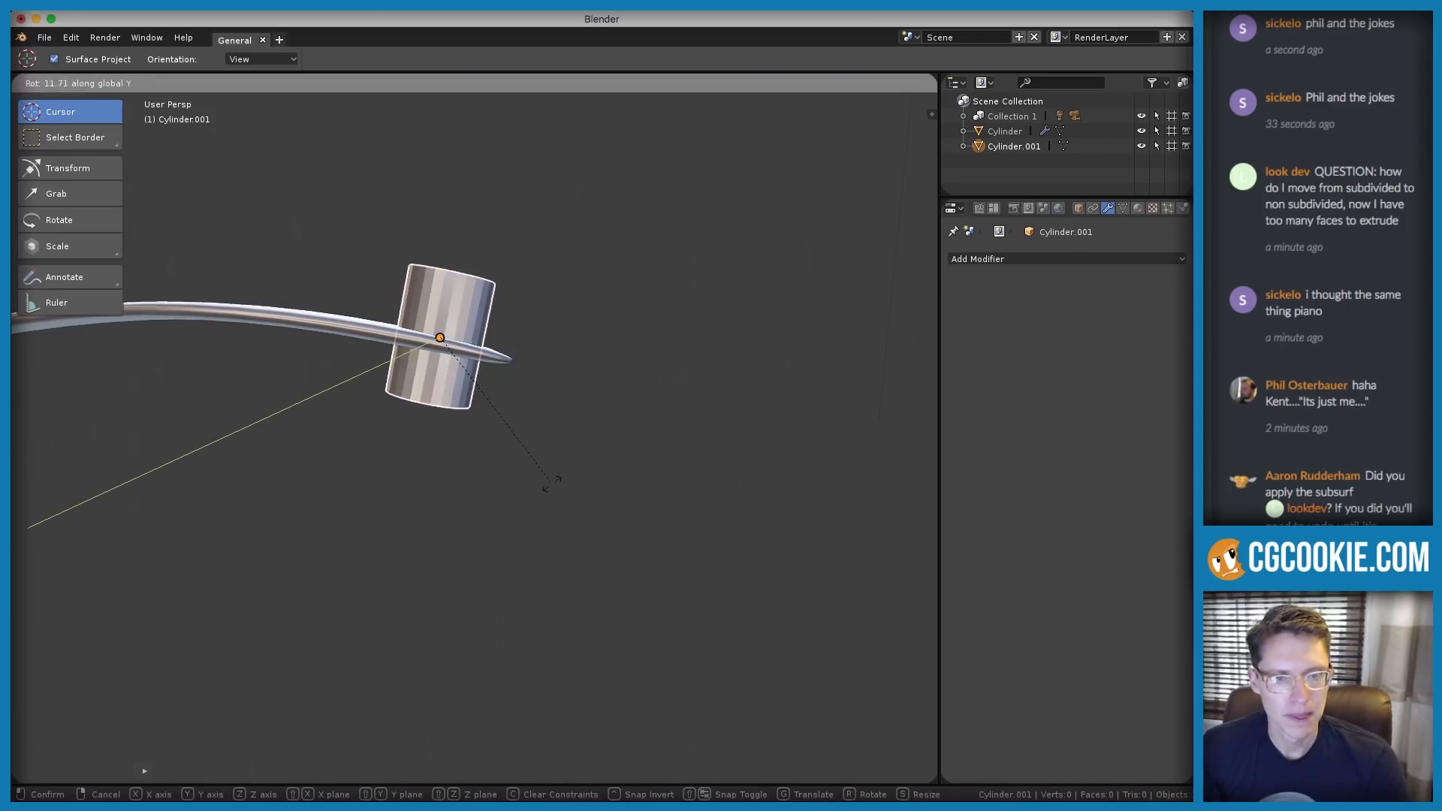
pyautogui.click(551, 483)
pyautogui.press('g')
pyautogui.press('z')
pyautogui.press('z')
pyautogui.click(561, 481)
# Show the transform properties and move the cylinder along Y to about -1.16 cm and along X to about 2.32 m
pyautogui.moveTo(541, 489); pyautogui.dragTo(620, 347, button='middle')
pyautogui.press('n')
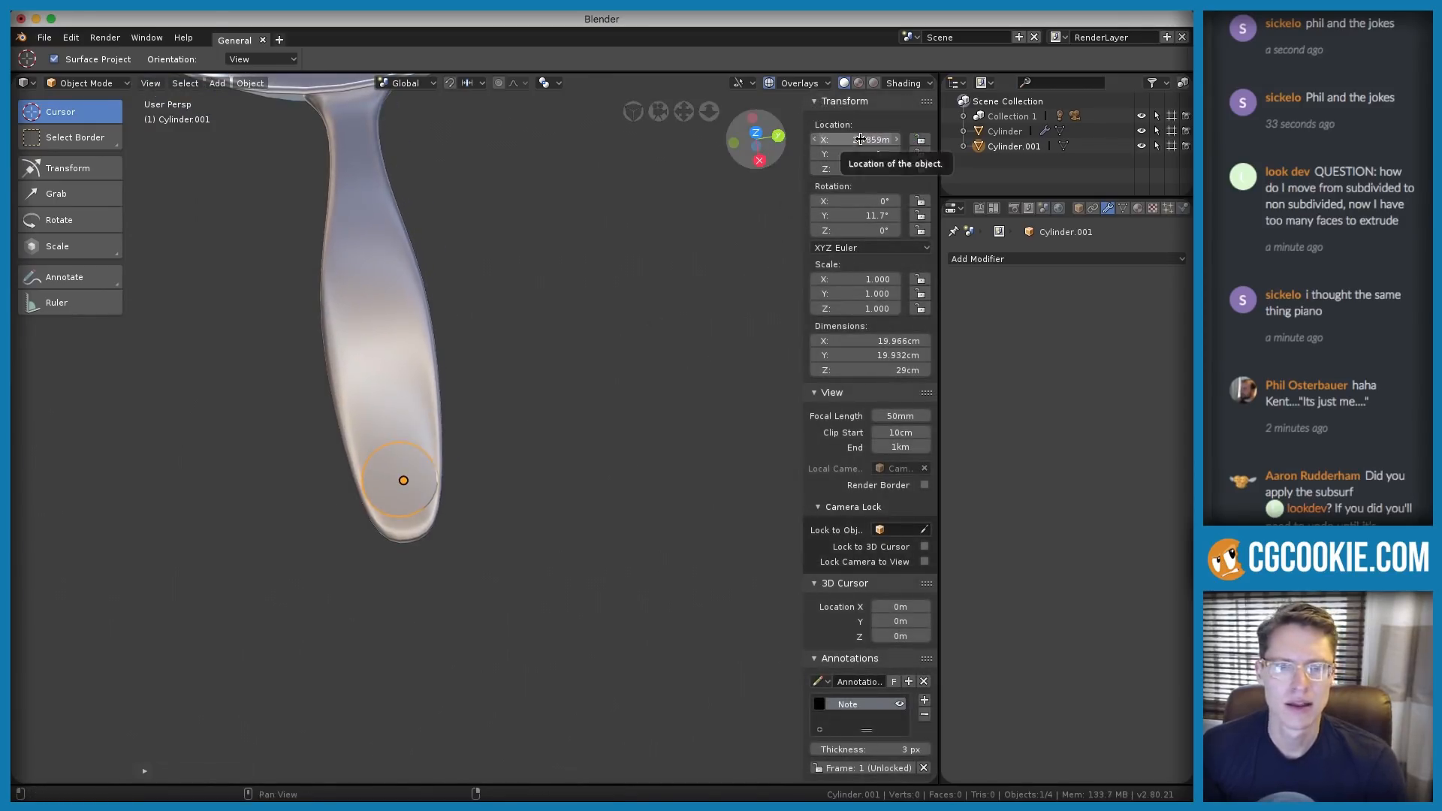
pyautogui.moveTo(582, 245); pyautogui.dragTo(588, 332, button='middle')
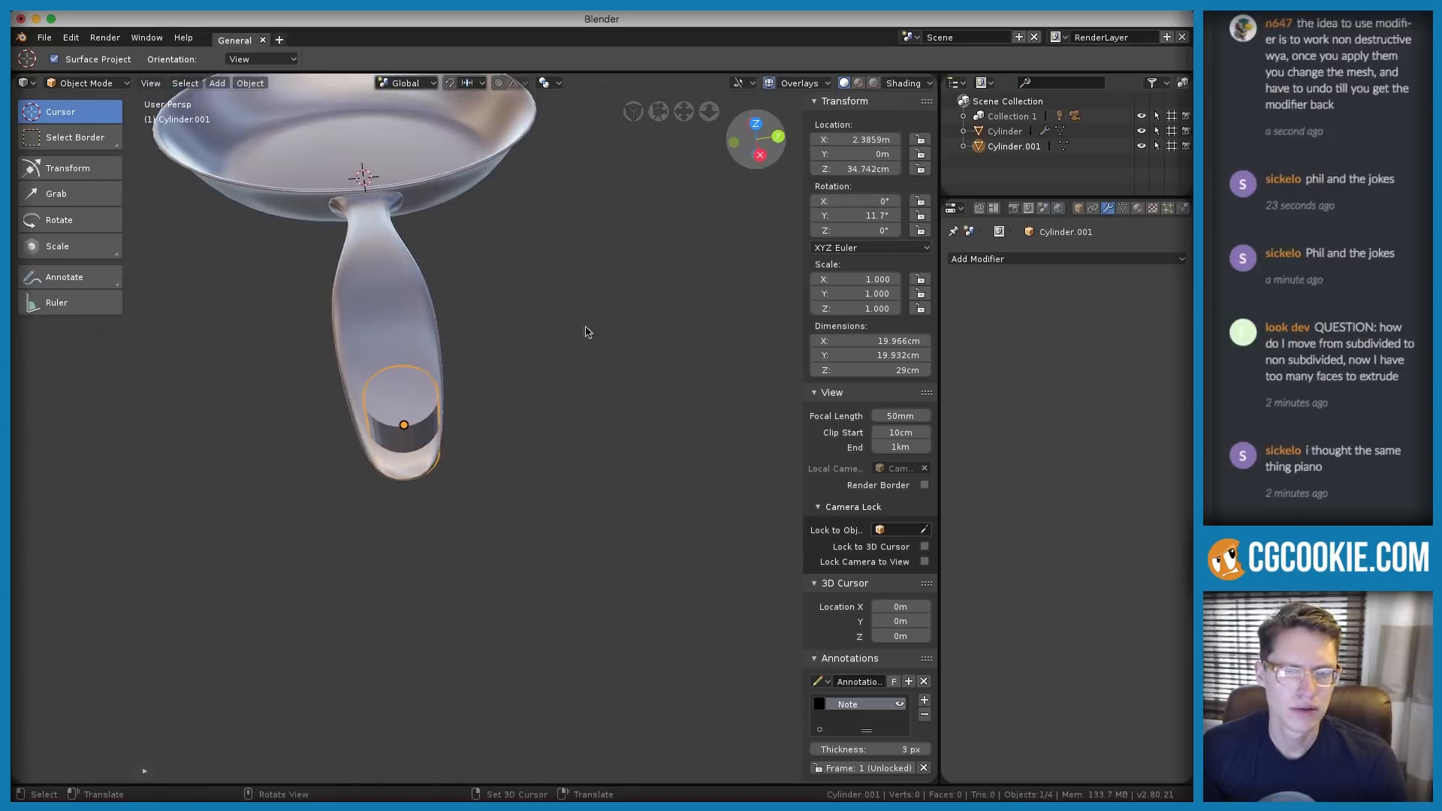
pyautogui.press('g')
pyautogui.press('y')
pyautogui.click(589, 317)
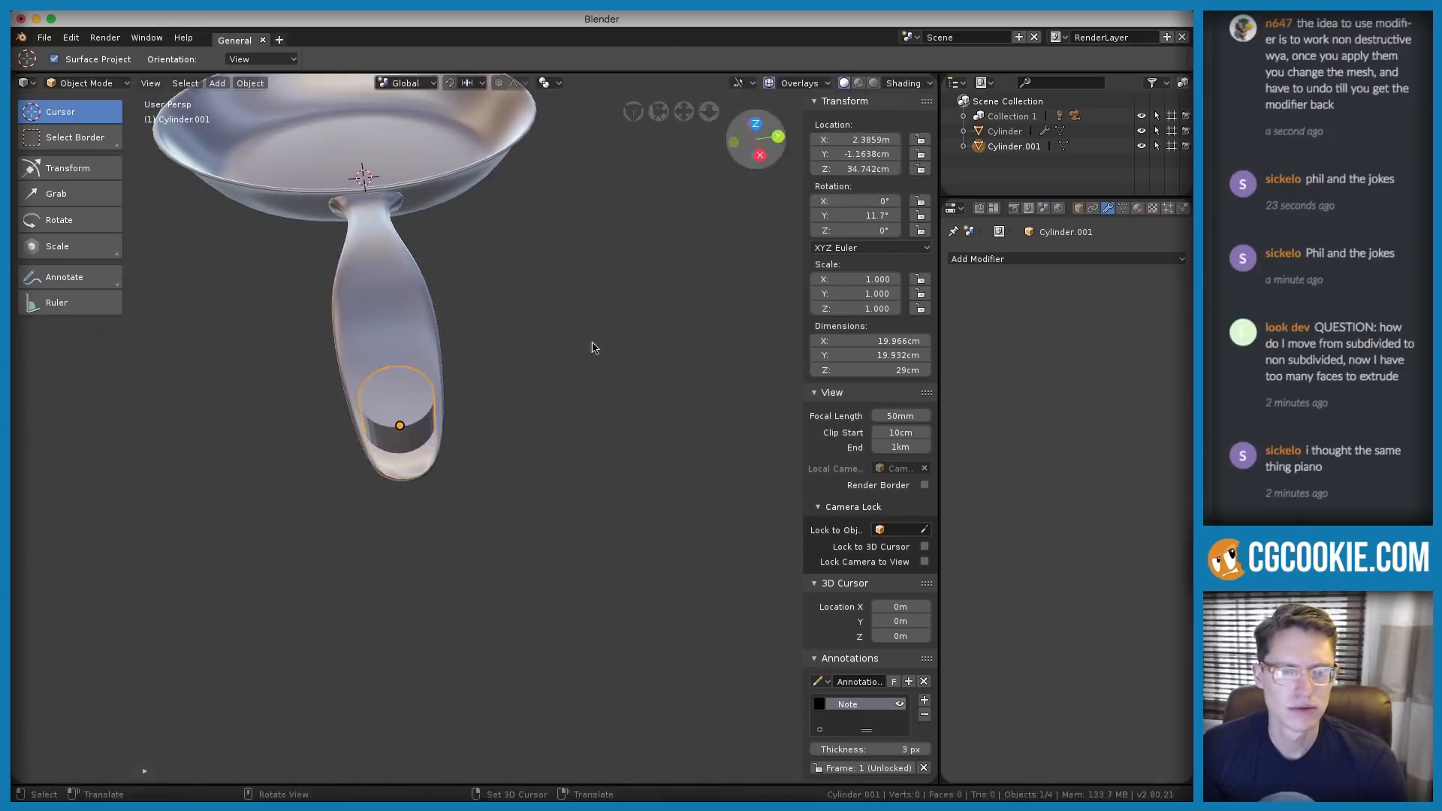
pyautogui.press('g')
pyautogui.press('x')
pyautogui.click(589, 328)
pyautogui.moveTo(509, 319); pyautogui.dragTo(606, 393, button='middle')
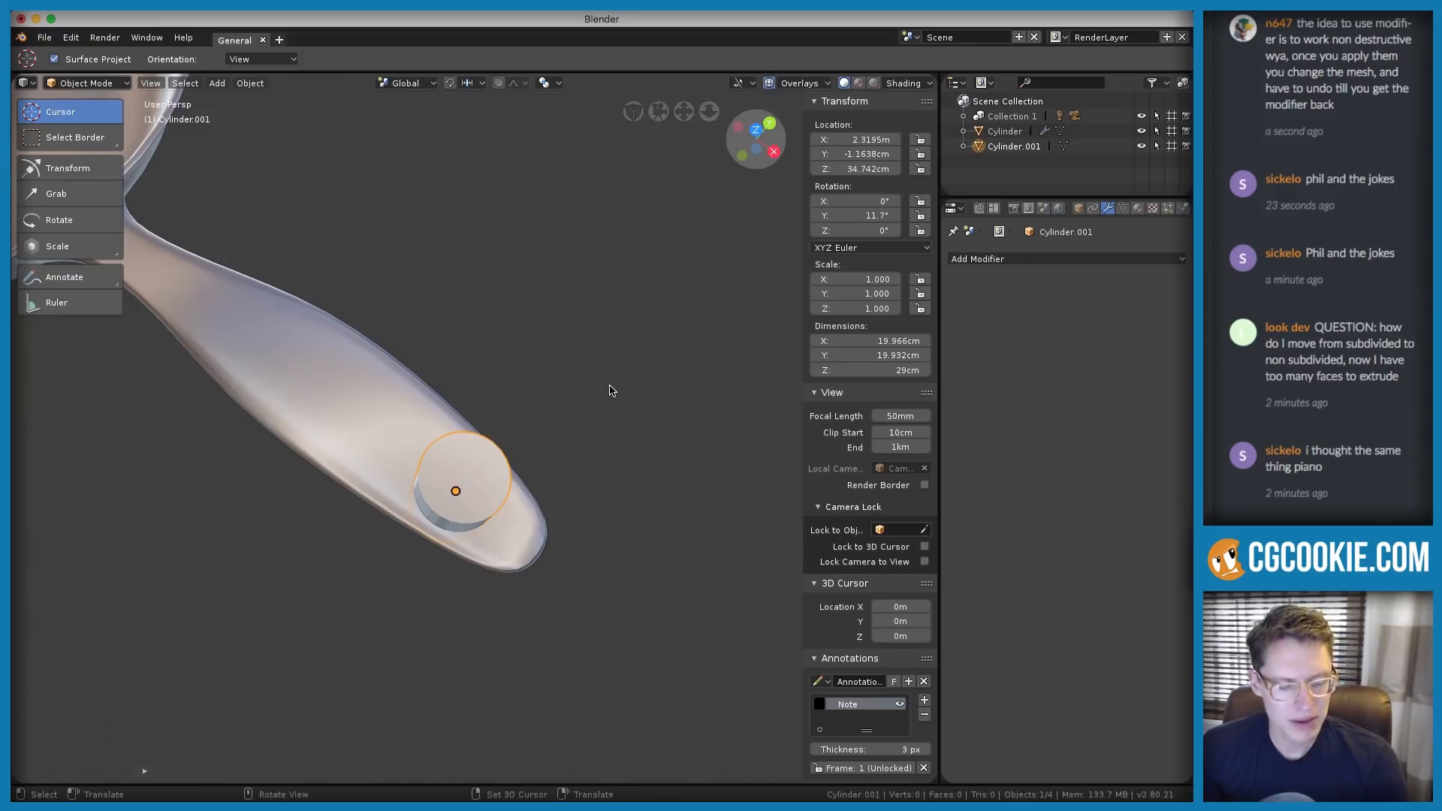
# Stretch the cylinder along X into an oval with an X scale of about 1.34
pyautogui.press('s')
pyautogui.press('x')
pyautogui.click(653, 313)
# Shrink the oval cylinder uniformly to about 81% and shift it along X towards the handle's tip
pyautogui.moveTo(654, 313); pyautogui.dragTo(543, 377, button='middle')
pyautogui.press('s')
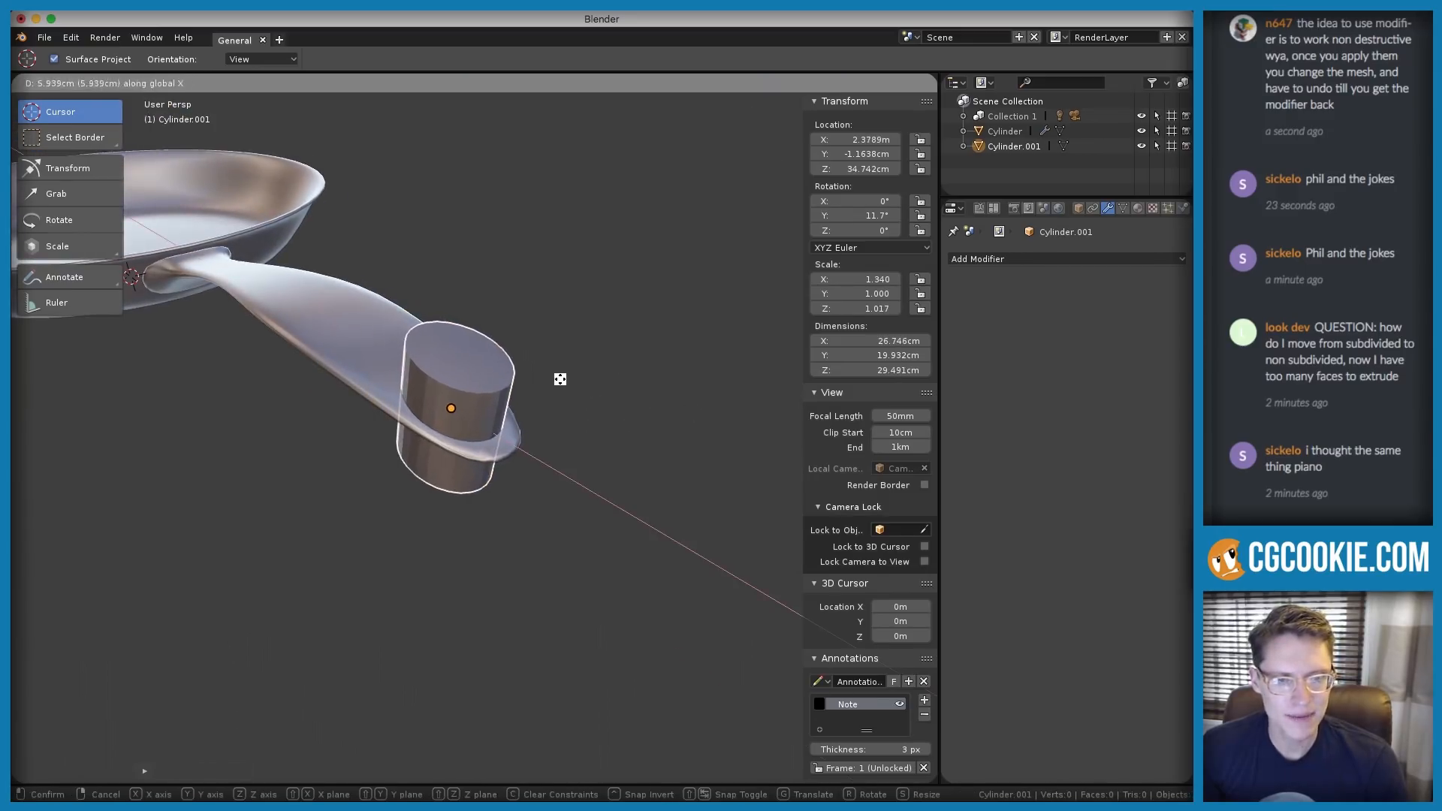
pyautogui.rightClick(561, 378)
pyautogui.press('s')
pyautogui.rightClick(563, 370)
pyautogui.press('s')
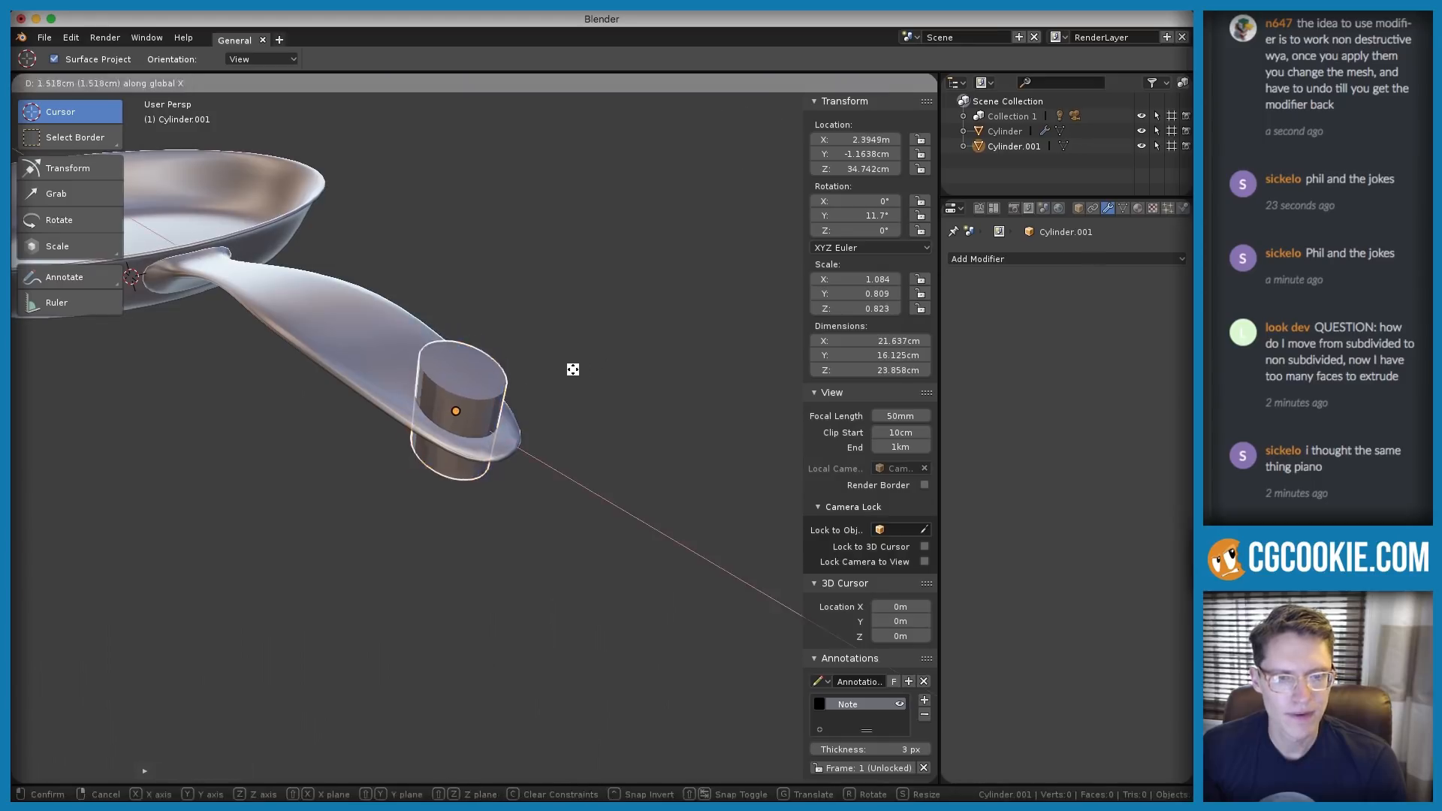
pyautogui.click(579, 361)
pyautogui.moveTo(579, 360); pyautogui.dragTo(552, 336, button='middle')
# Add a Boolean modifier to the pan, set it to Difference and use the oval cylinder Cylinder.001 as its object
pyautogui.keyDown('shift'); pyautogui.click(367, 352); pyautogui.keyUp('shift')
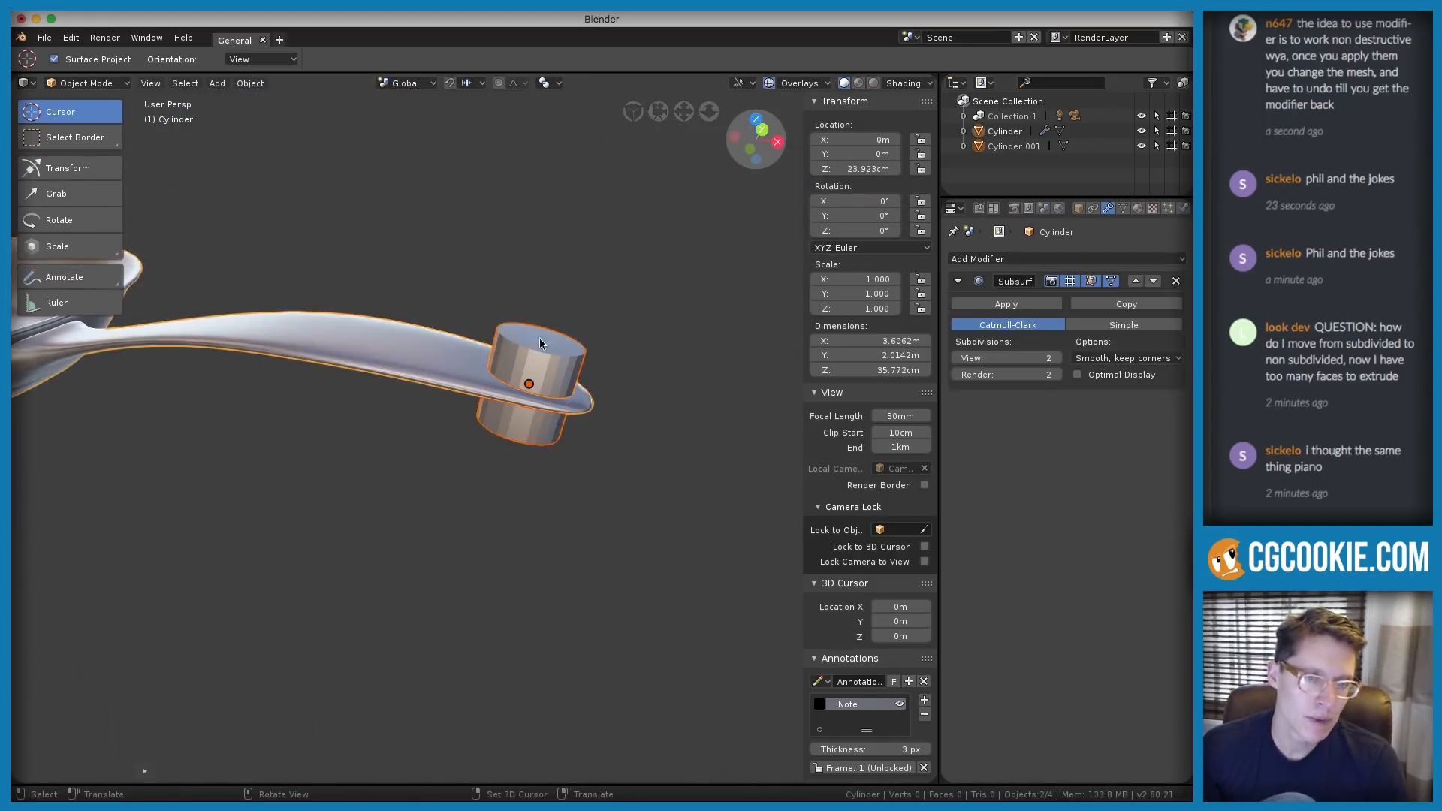
pyautogui.click(1012, 262)
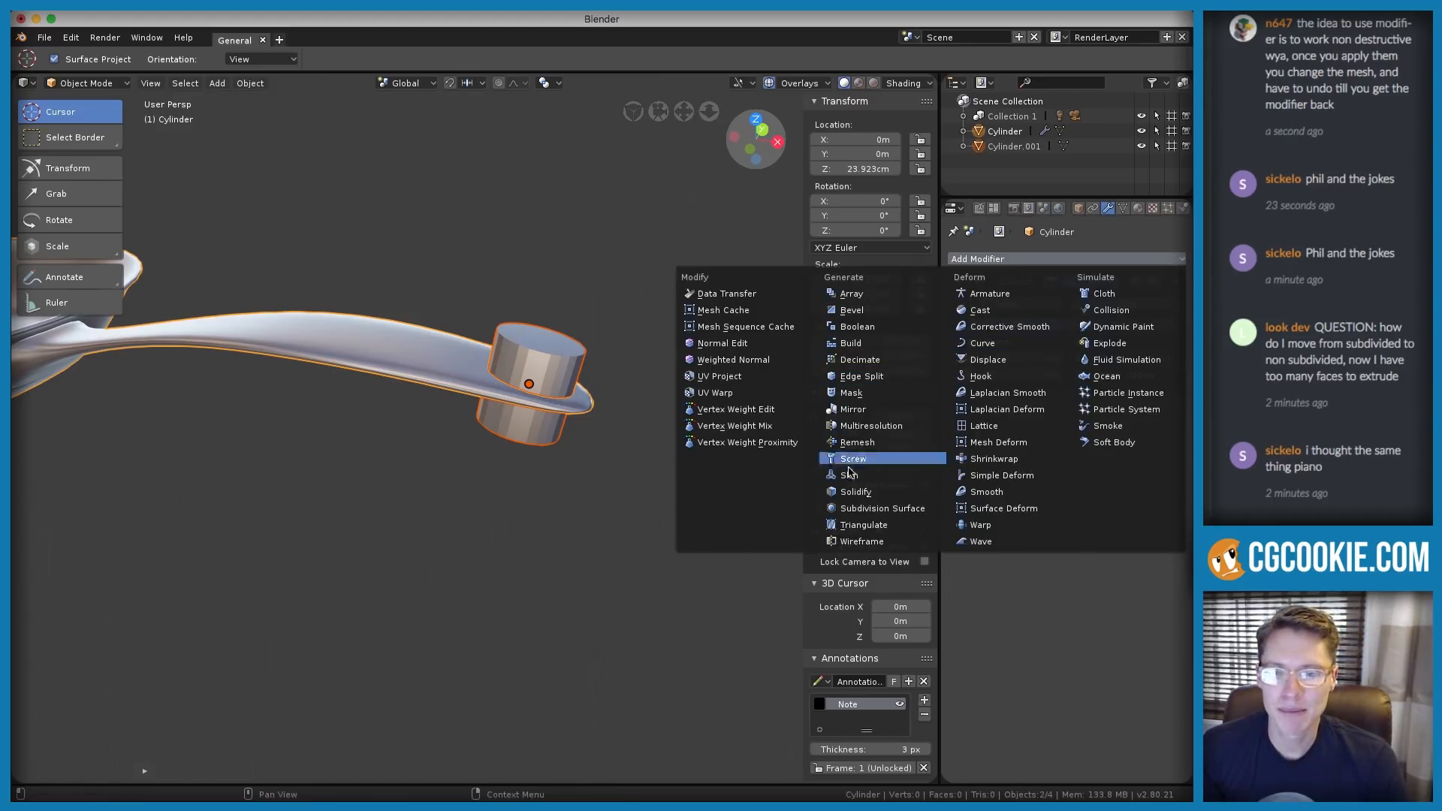
pyautogui.click(863, 327)
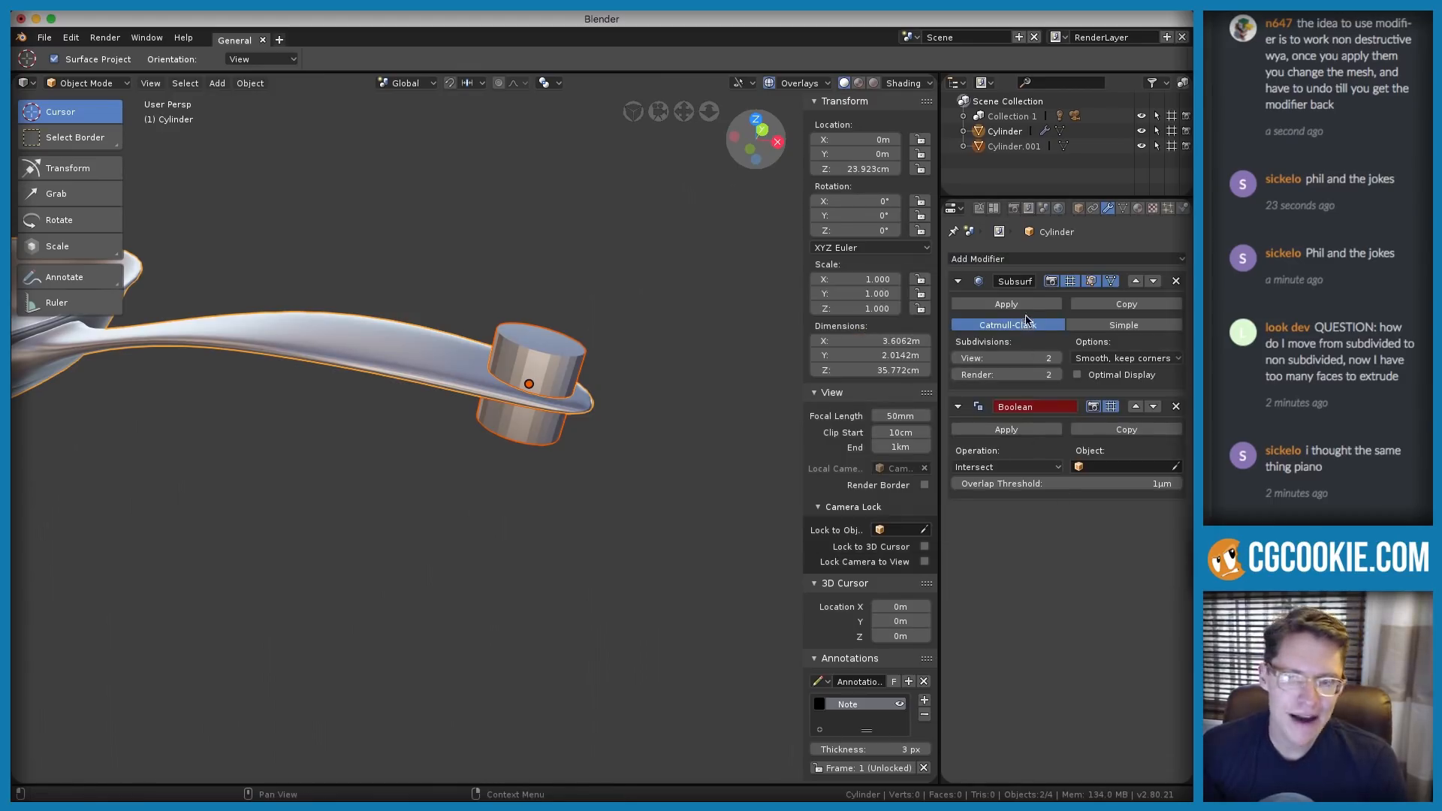
pyautogui.click(1002, 466)
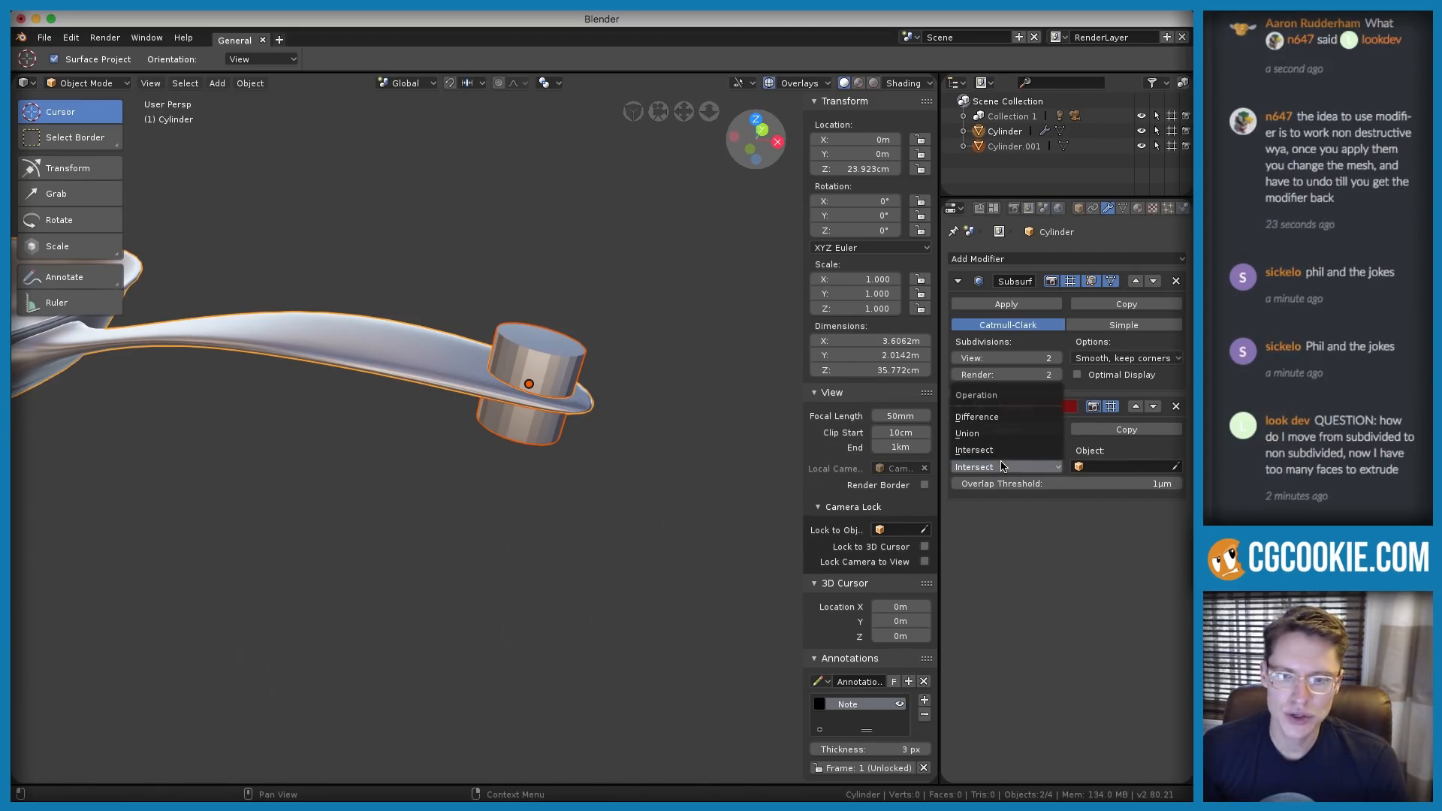
pyautogui.click(992, 418)
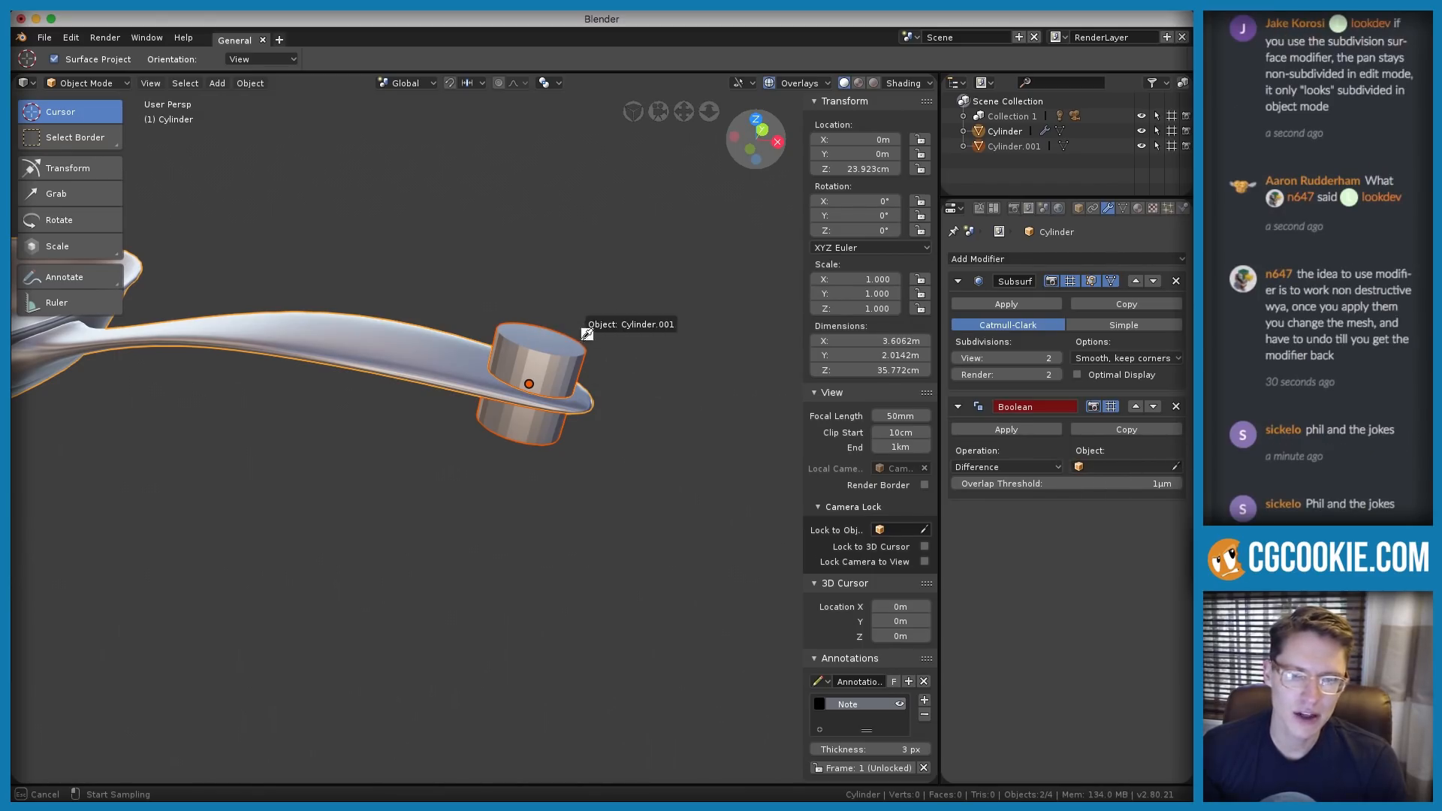
pyautogui.click(542, 320)
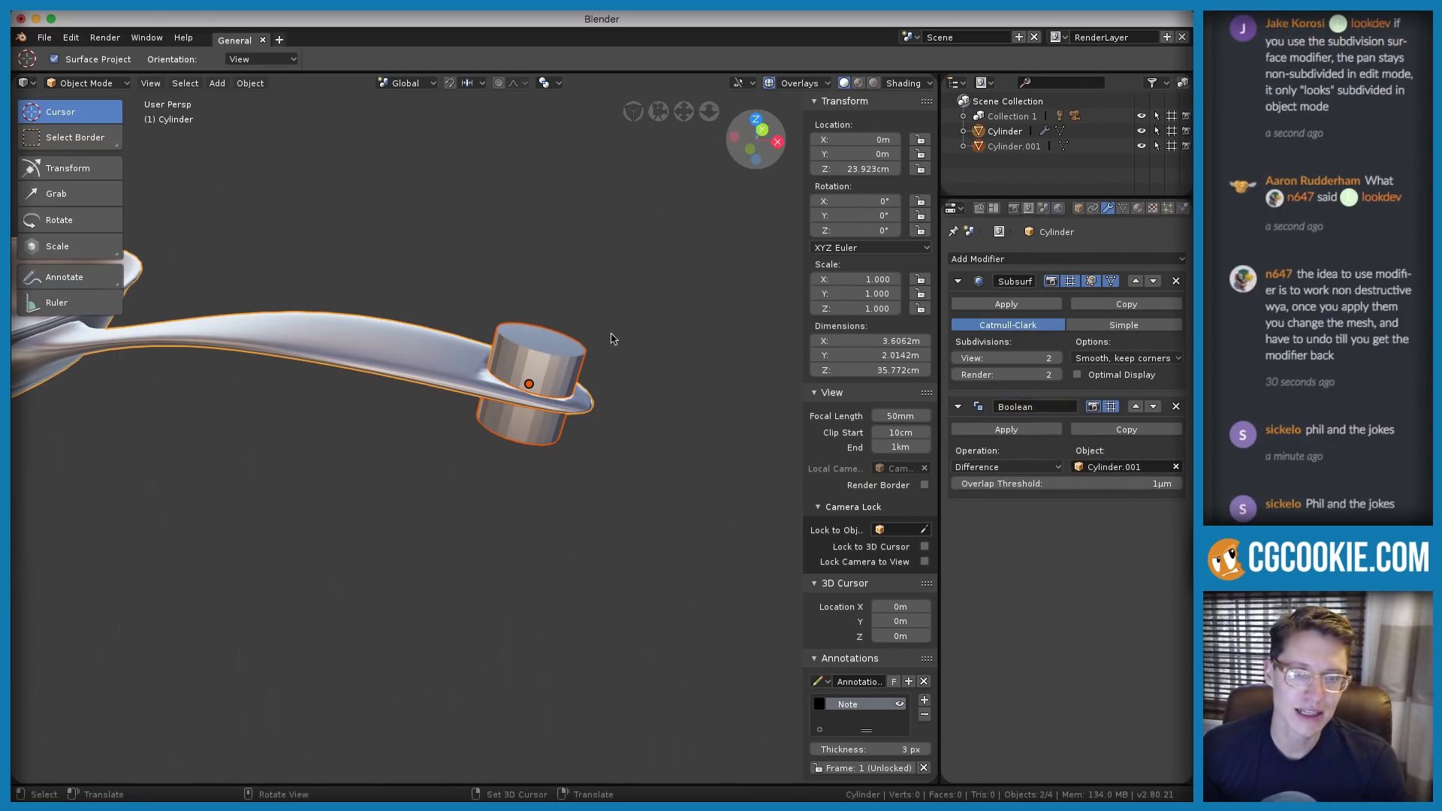
# Hide the oval cylinder to expose the Boolean cut in the handle
pyautogui.click(529, 337)
pyautogui.press('h')
pyautogui.moveTo(529, 333); pyautogui.dragTo(531, 406, button='middle')
pyautogui.click(485, 345)
pyautogui.moveTo(485, 345); pyautogui.dragTo(623, 363, button='middle')
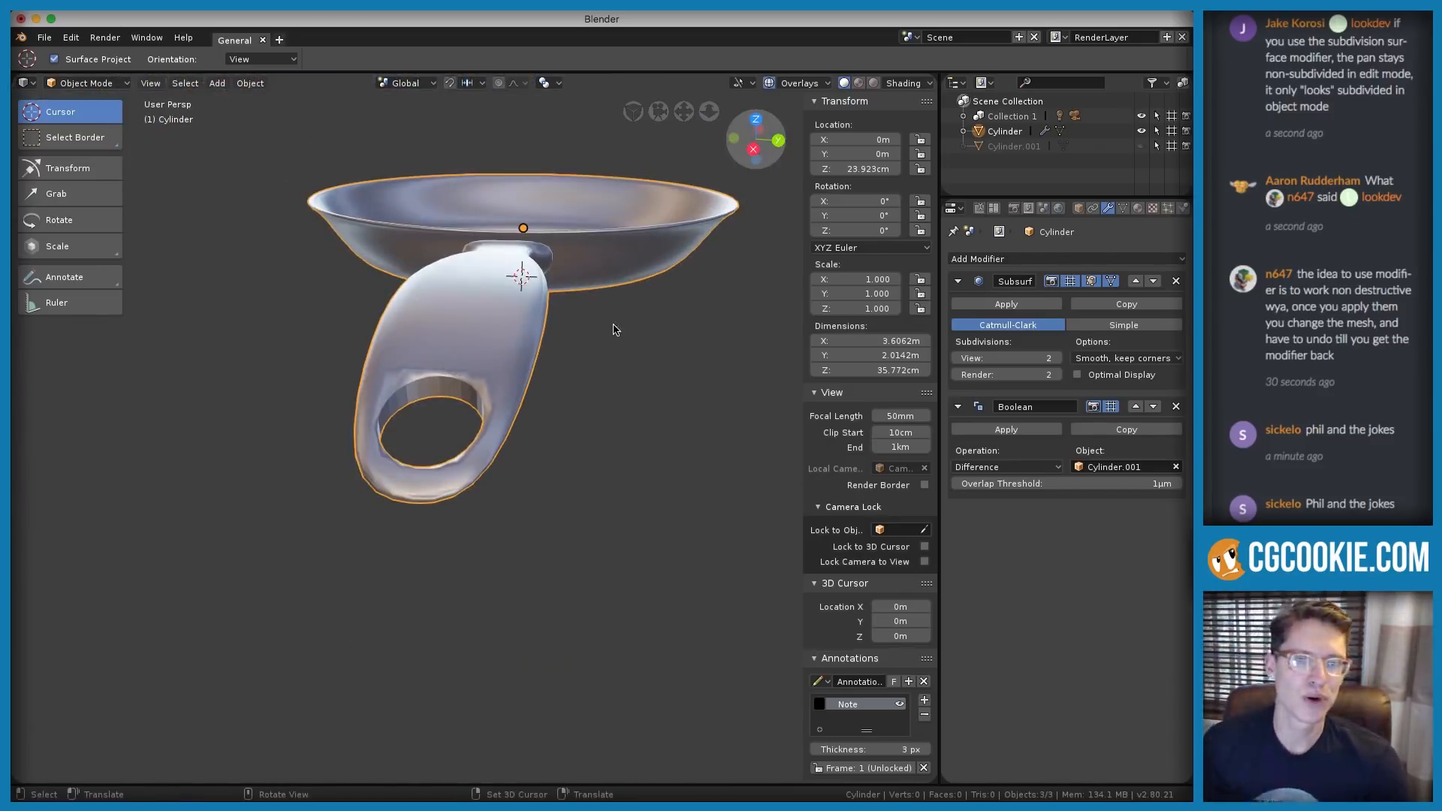
# Examine the shading and surface around the Boolean hole near the handle's tip from several angles and distances
pyautogui.scroll(10, 518, 355)
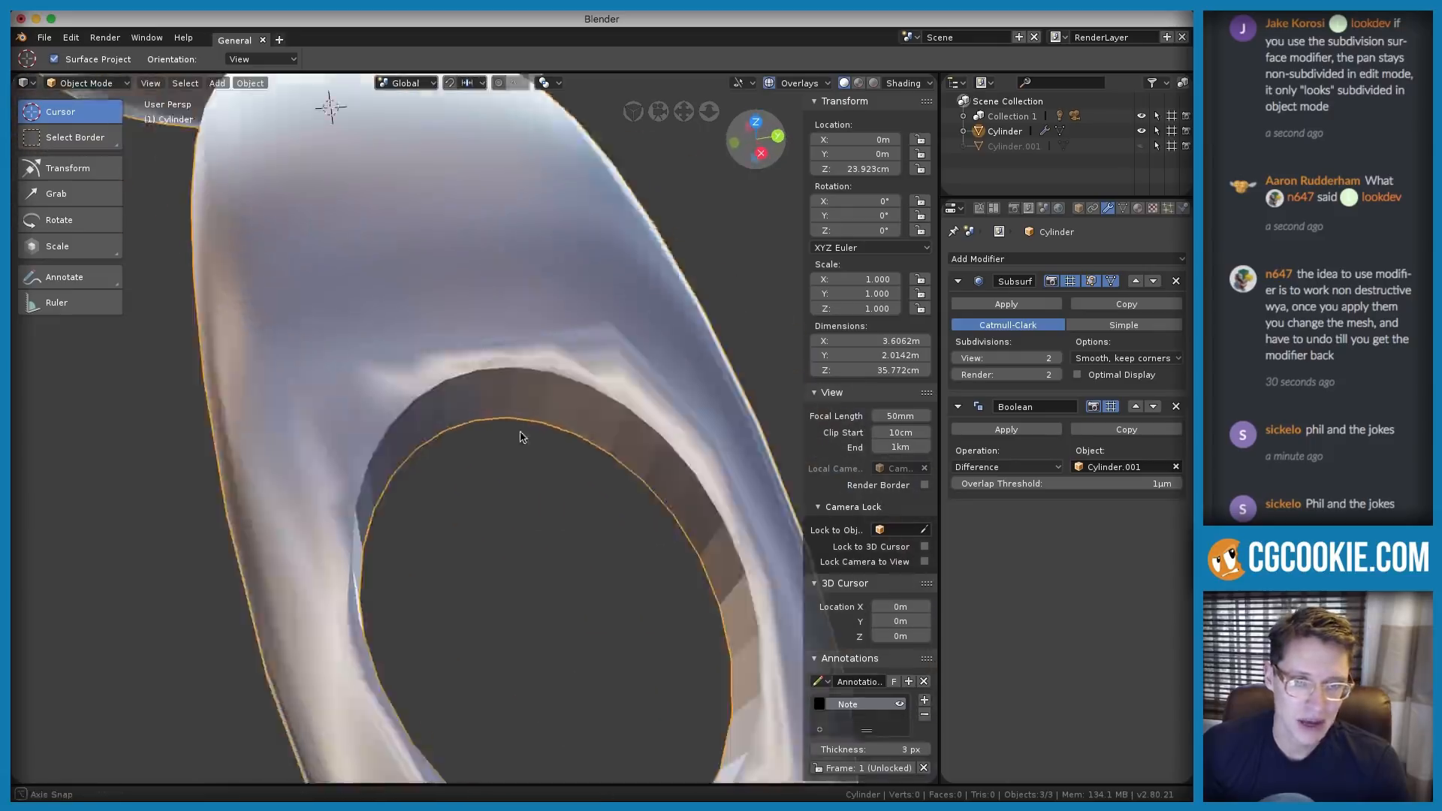
pyautogui.scroll(-8, 504, 445)
pyautogui.moveTo(509, 418); pyautogui.dragTo(621, 461, button='middle')
pyautogui.scroll(-3, 606, 357)
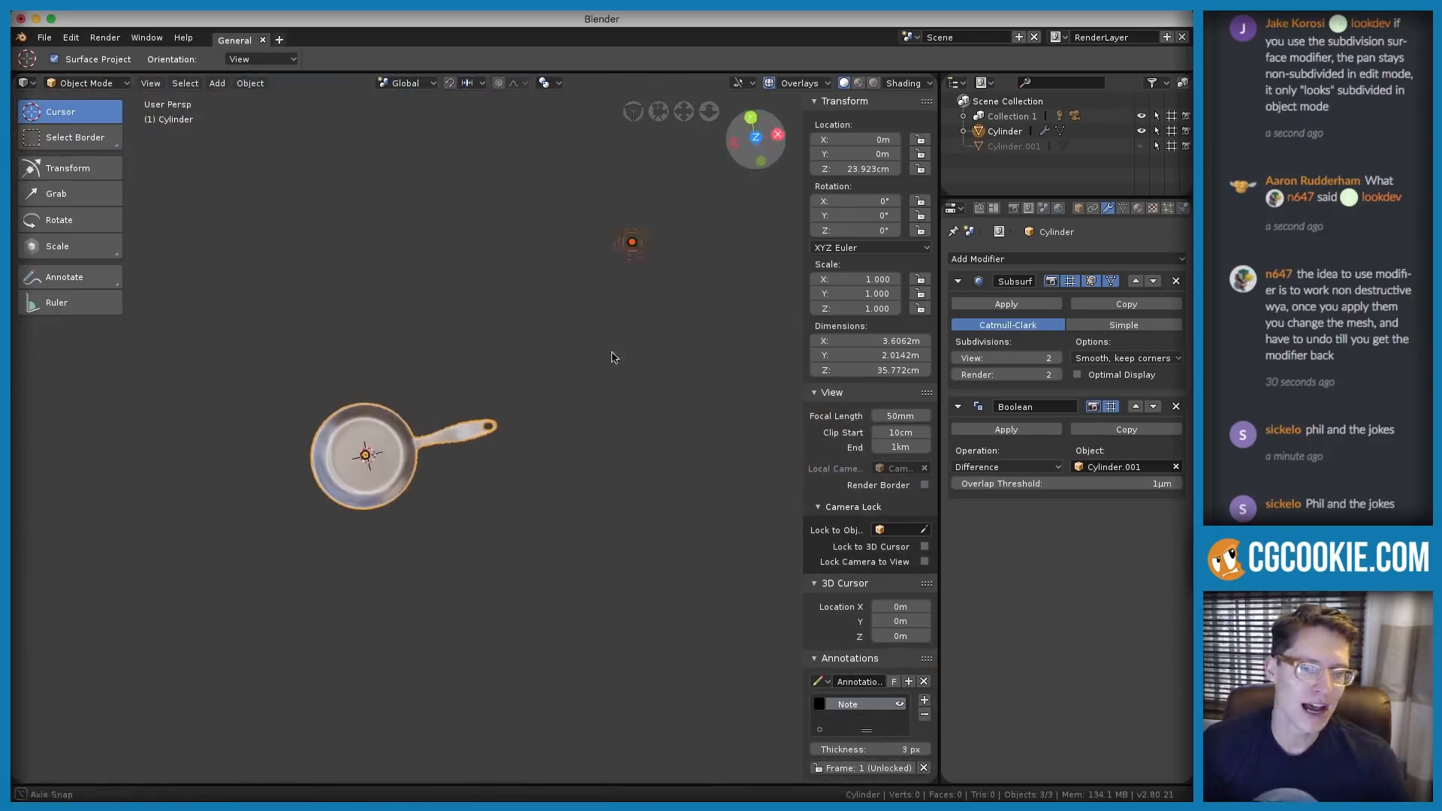
pyautogui.moveTo(609, 354); pyautogui.dragTo(525, 345, button='middle')
pyautogui.scroll(6, 525, 345)
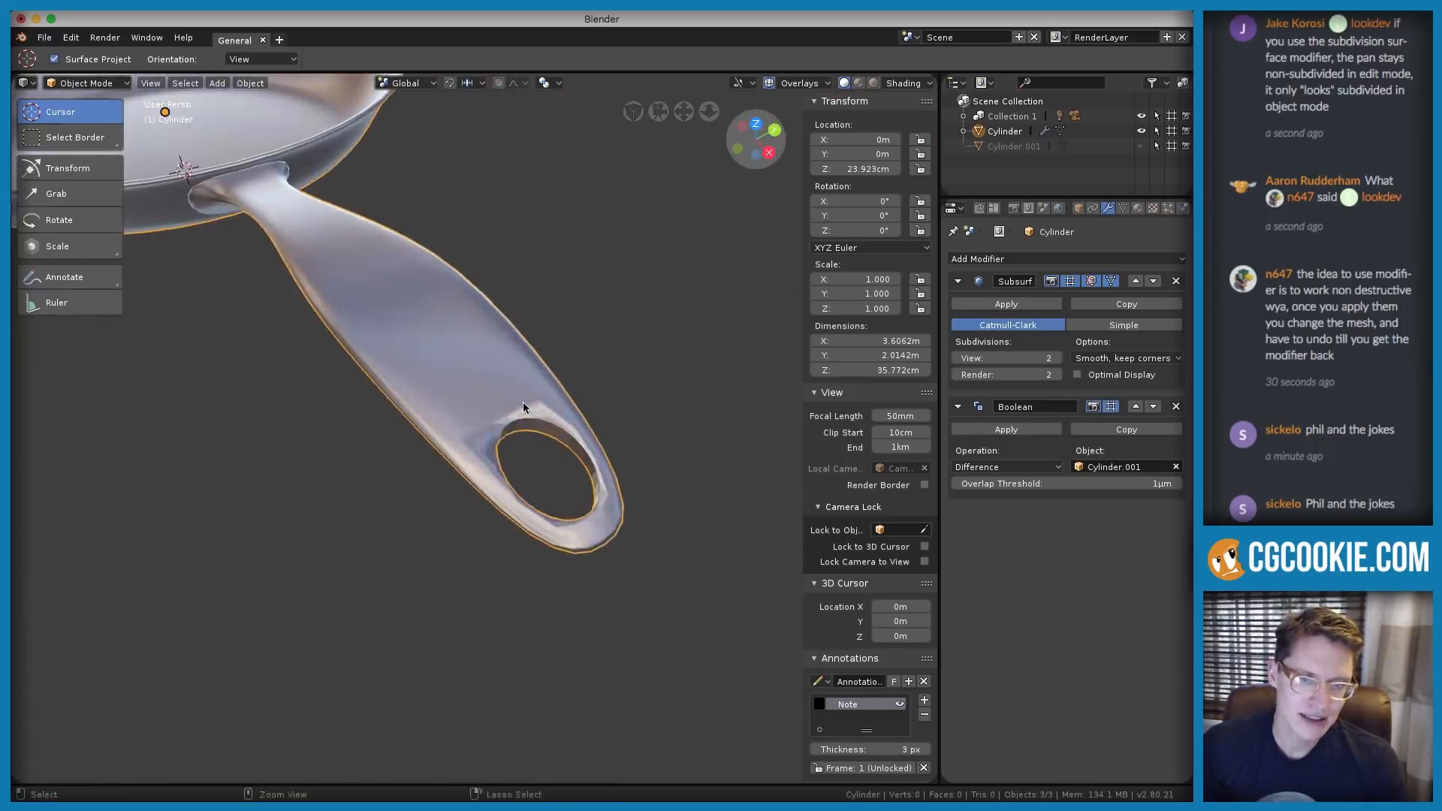
pyautogui.moveTo(547, 452); pyautogui.dragTo(557, 403, button='middle')
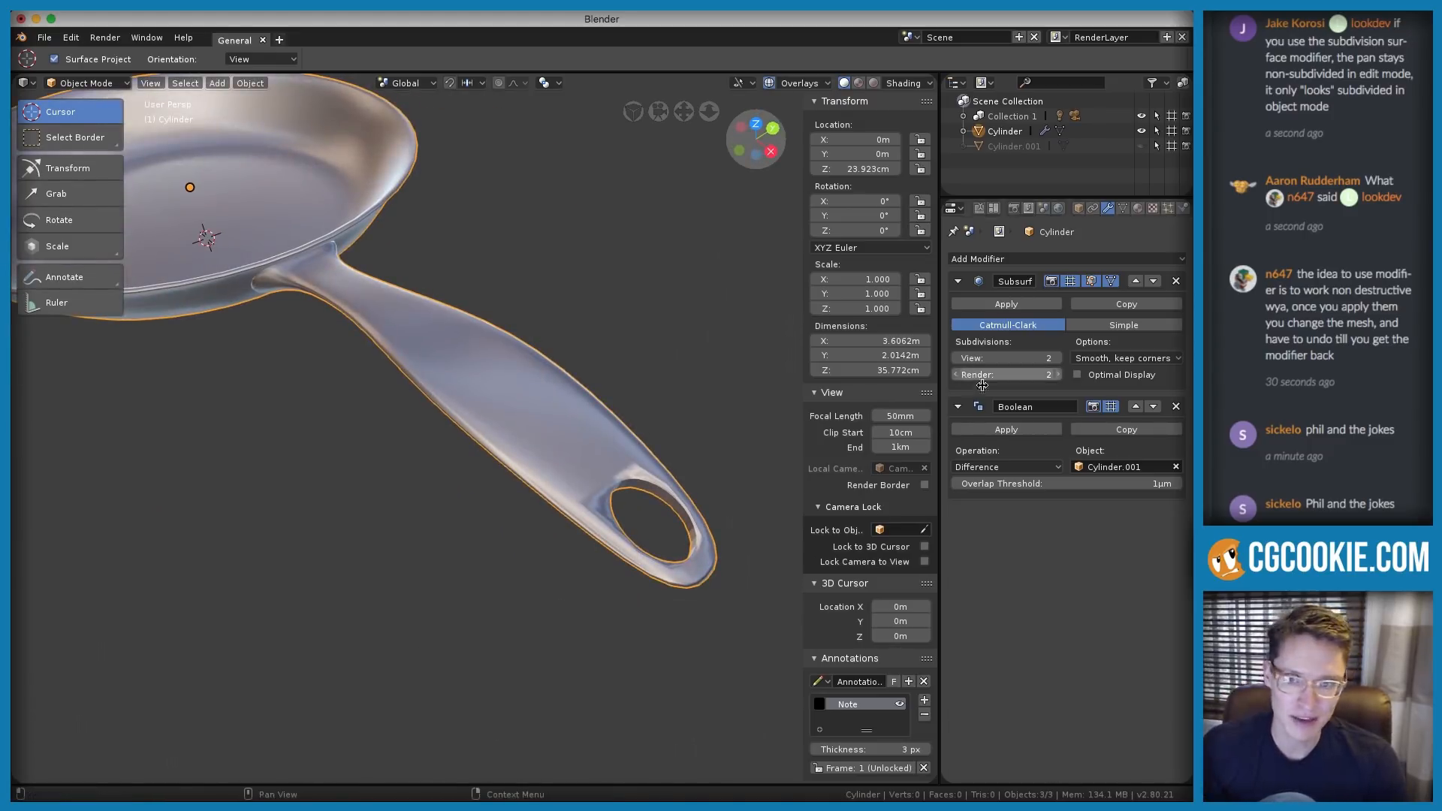
# Compare the handle with and without the Boolean cut by removing the modifier, undoing that, and toggling its viewport display
pyautogui.click(1176, 407)
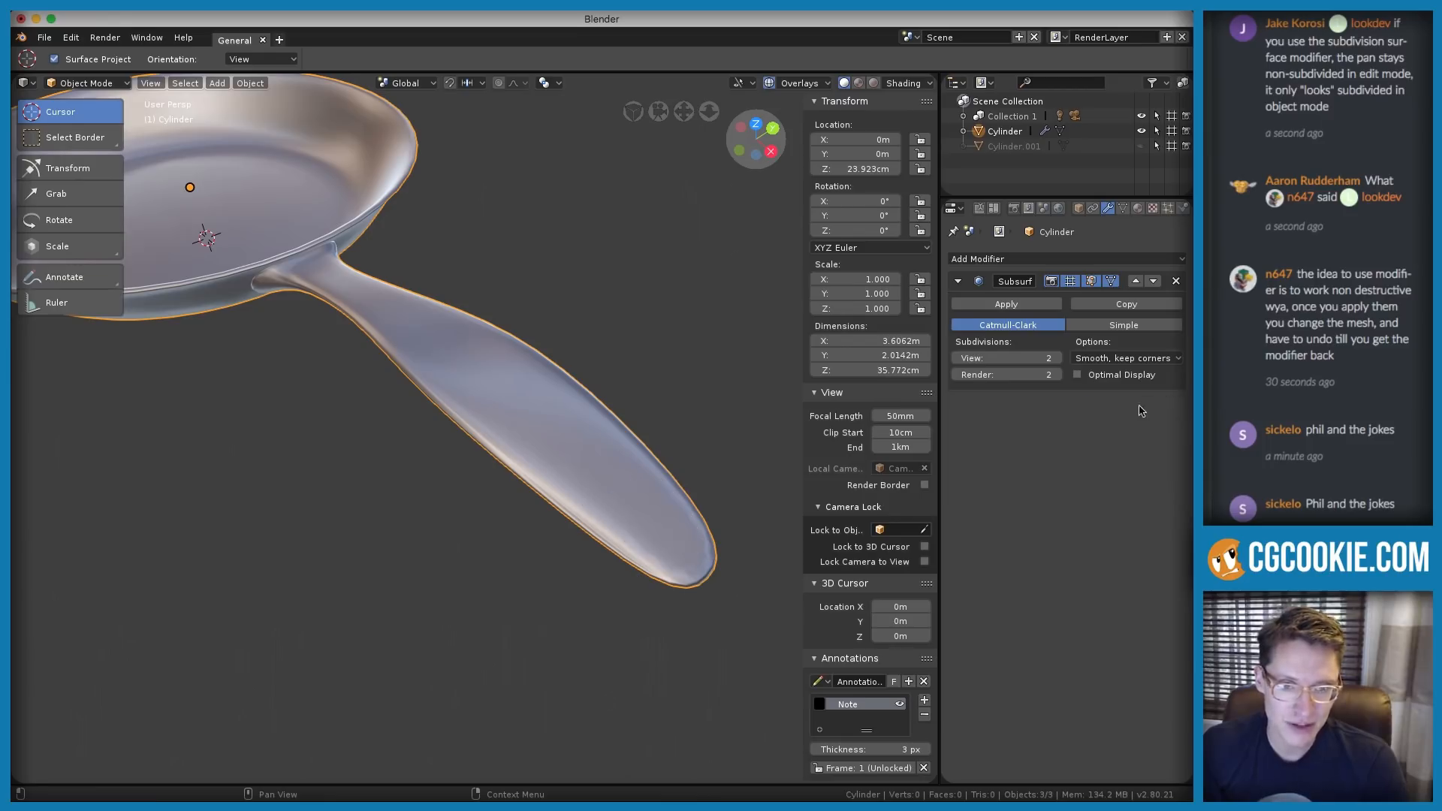
pyautogui.moveTo(518, 410); pyautogui.dragTo(531, 404, button='middle')
pyautogui.keyDown('ctrl'); pyautogui.moveTo(622, 436); pyautogui.dragTo(591, 379, button='middle'); pyautogui.keyUp('ctrl')
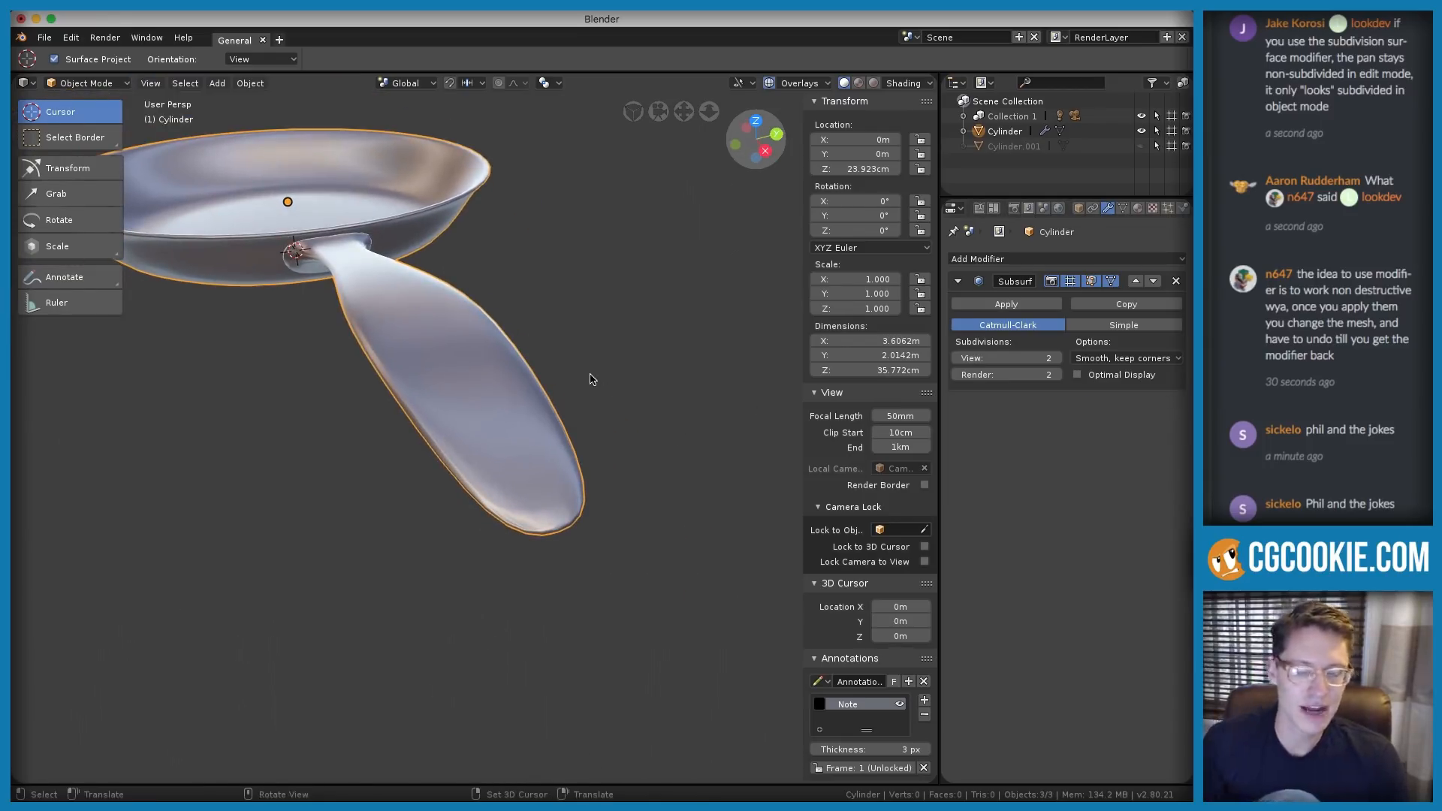
pyautogui.hotkey('ctrl', 'z')
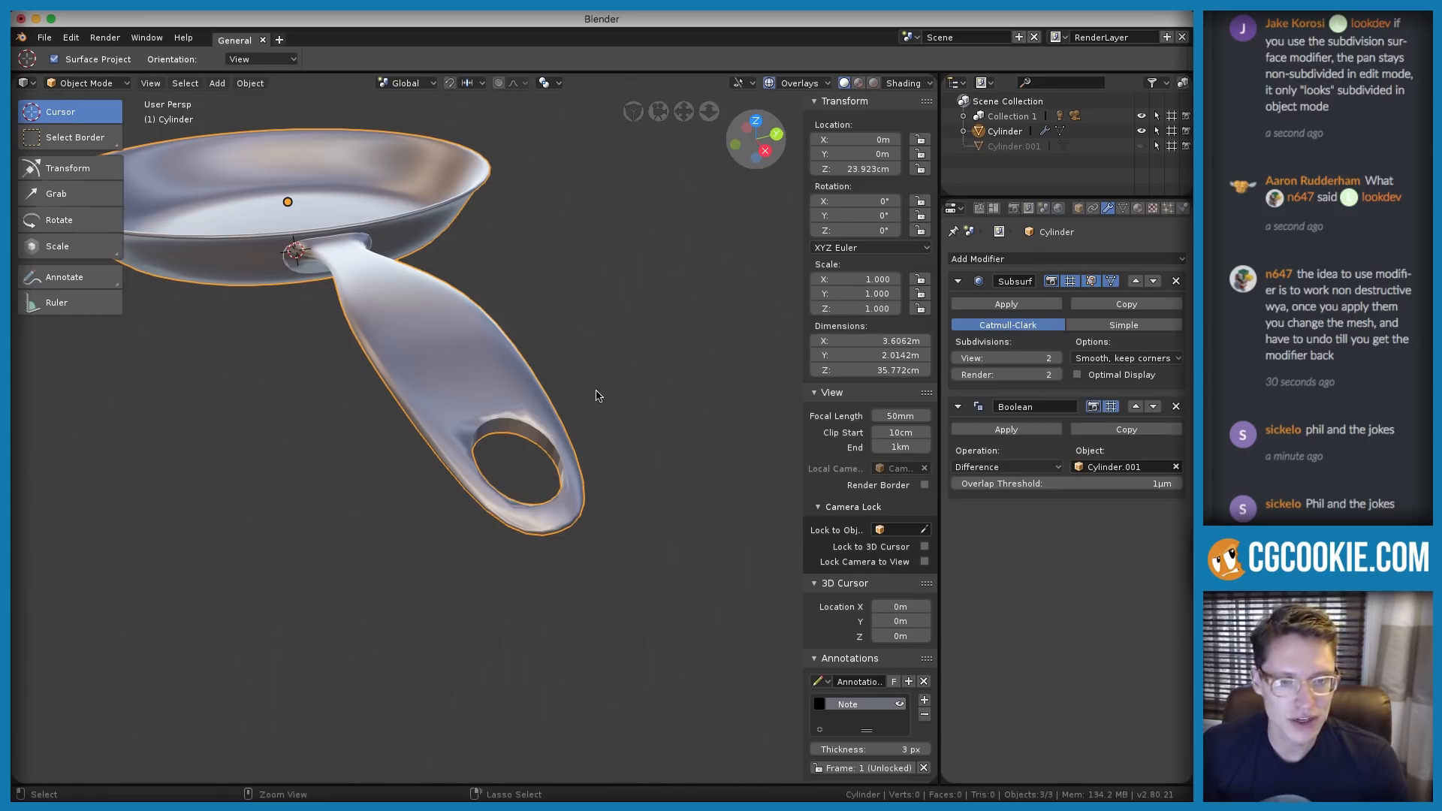
pyautogui.click(1112, 407)
pyautogui.click(1113, 408)
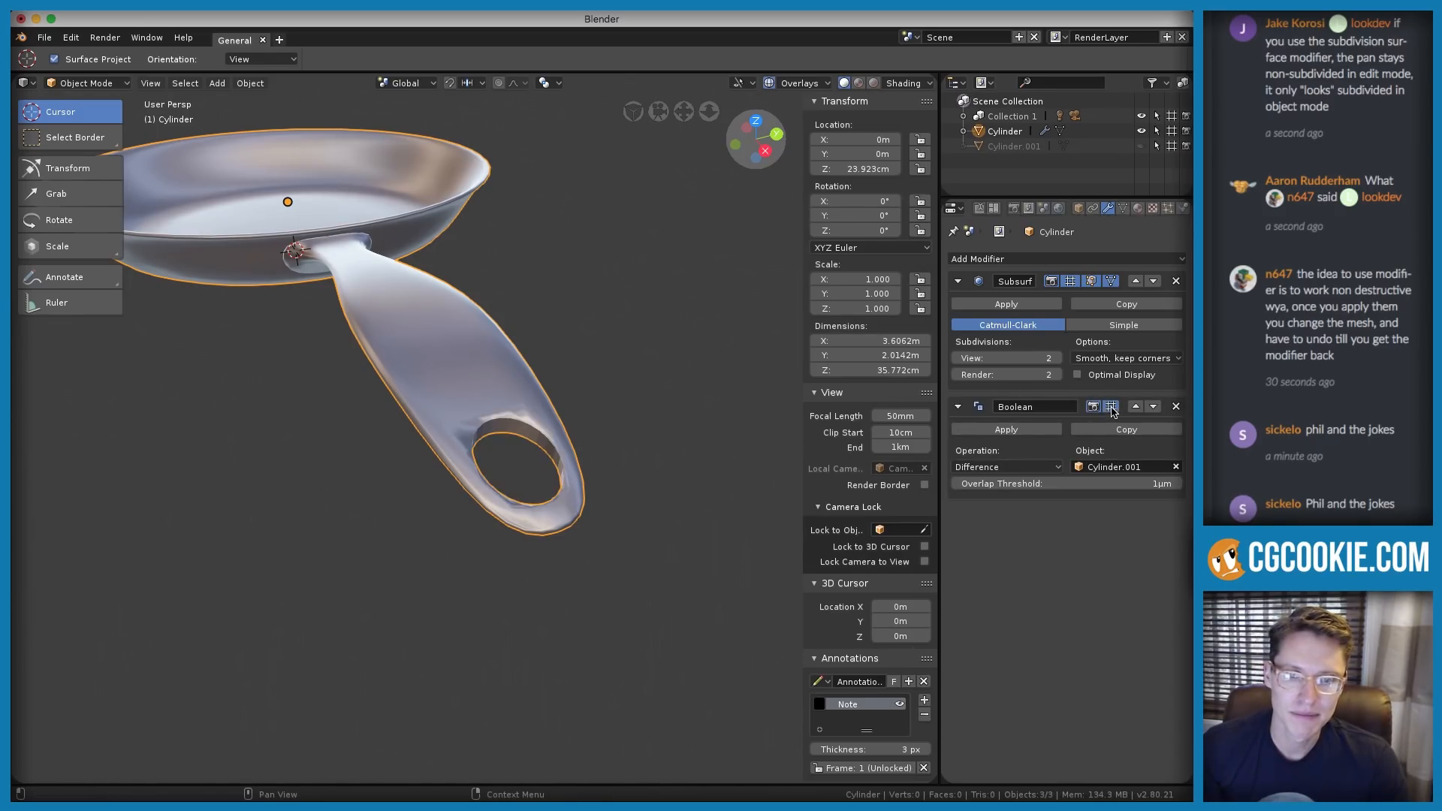
# Remove the Boolean modifier from the pan and enter Edit Mode on its mesh
pyautogui.click(1176, 407)
pyautogui.press('Tab')
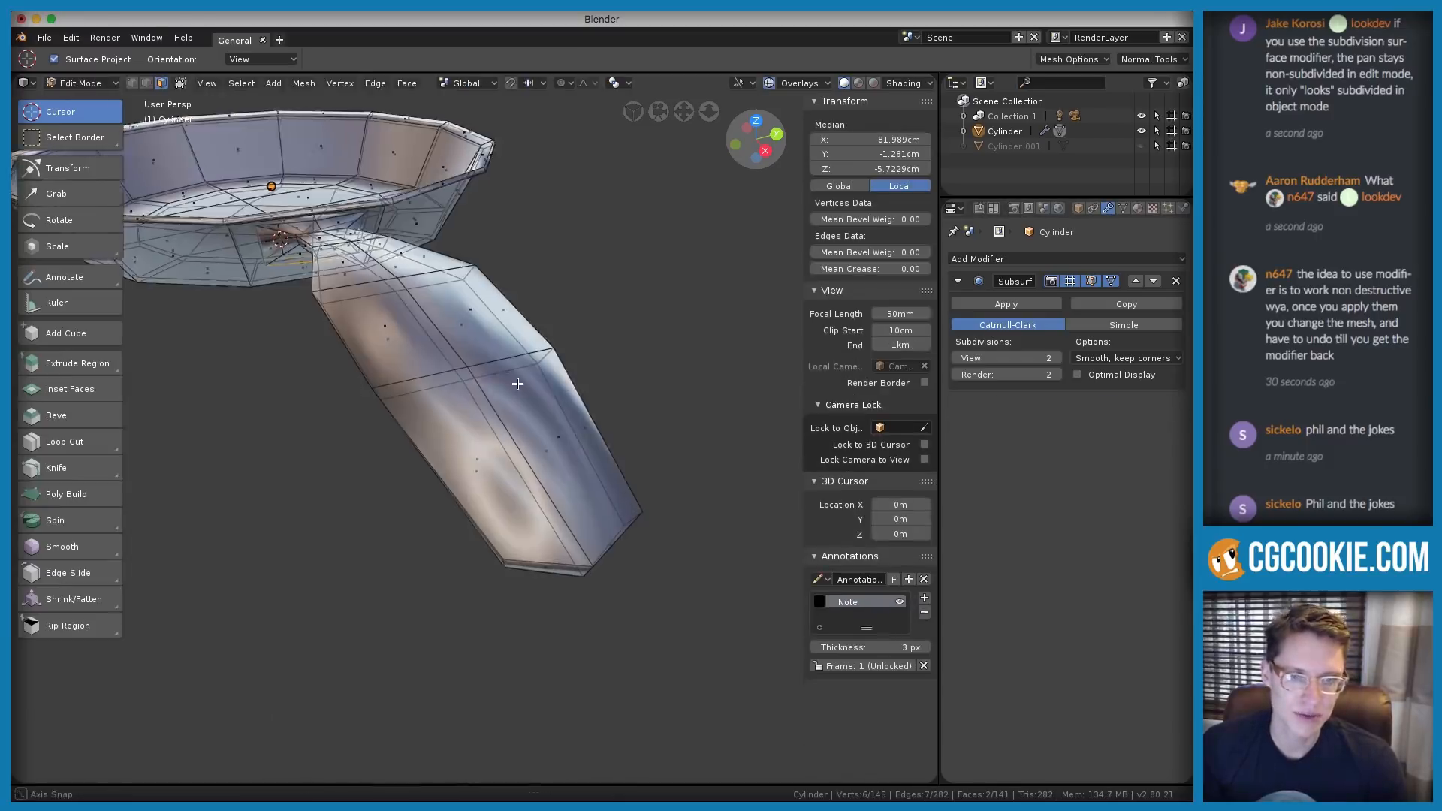
pyautogui.hotkey('ctrl', 'Tab')
pyautogui.press('Escape')
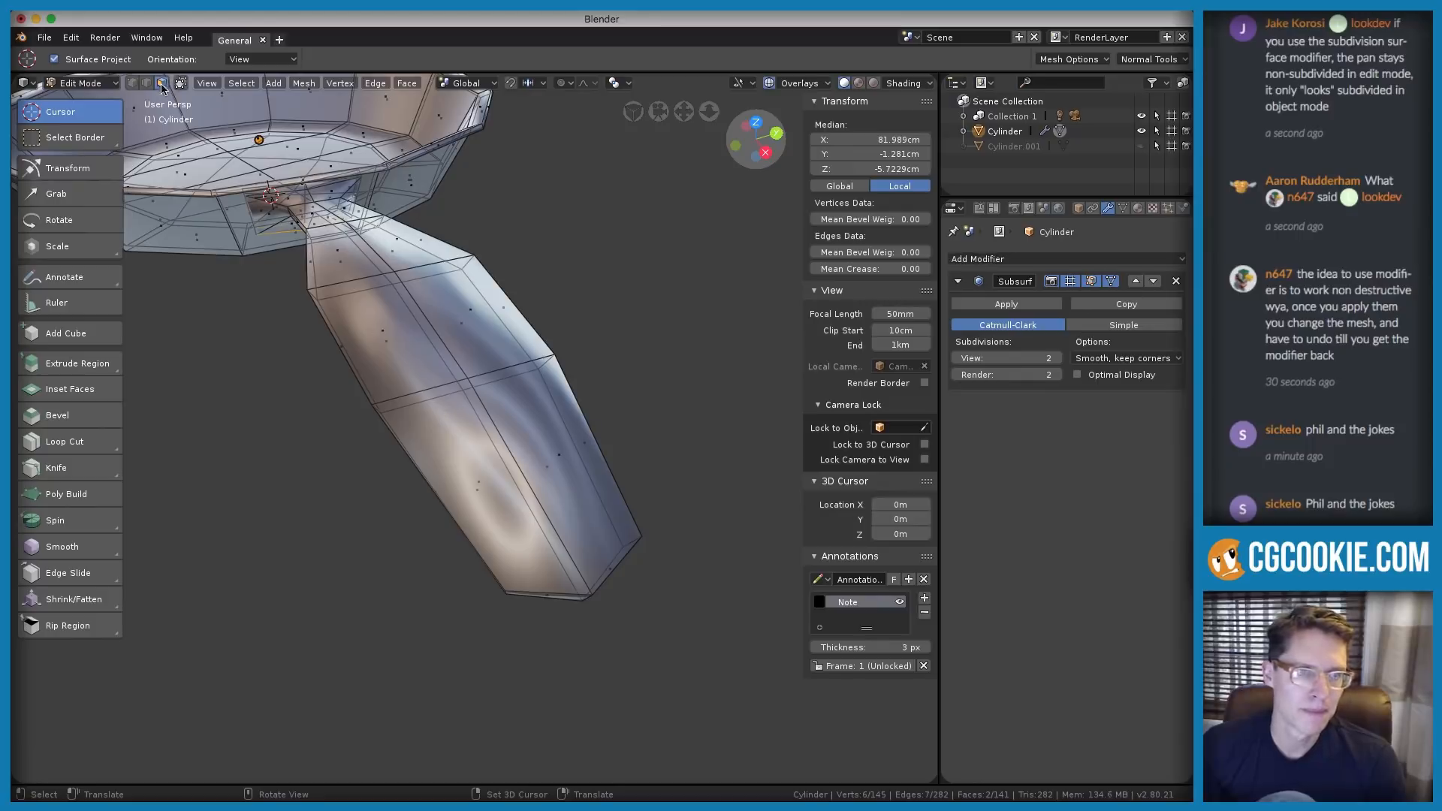
# Inset the four large faces on the upper side and underside of the handle's end section
pyautogui.click(480, 481)
pyautogui.keyDown('shift'); pyautogui.click(543, 467); pyautogui.keyUp('shift')
pyautogui.moveTo(541, 464); pyautogui.dragTo(517, 427, button='middle')
pyautogui.keyDown('shift'); pyautogui.click(475, 450); pyautogui.keyUp('shift')
pyautogui.keyDown('ctrl'); pyautogui.click(518, 395); pyautogui.keyUp('ctrl')
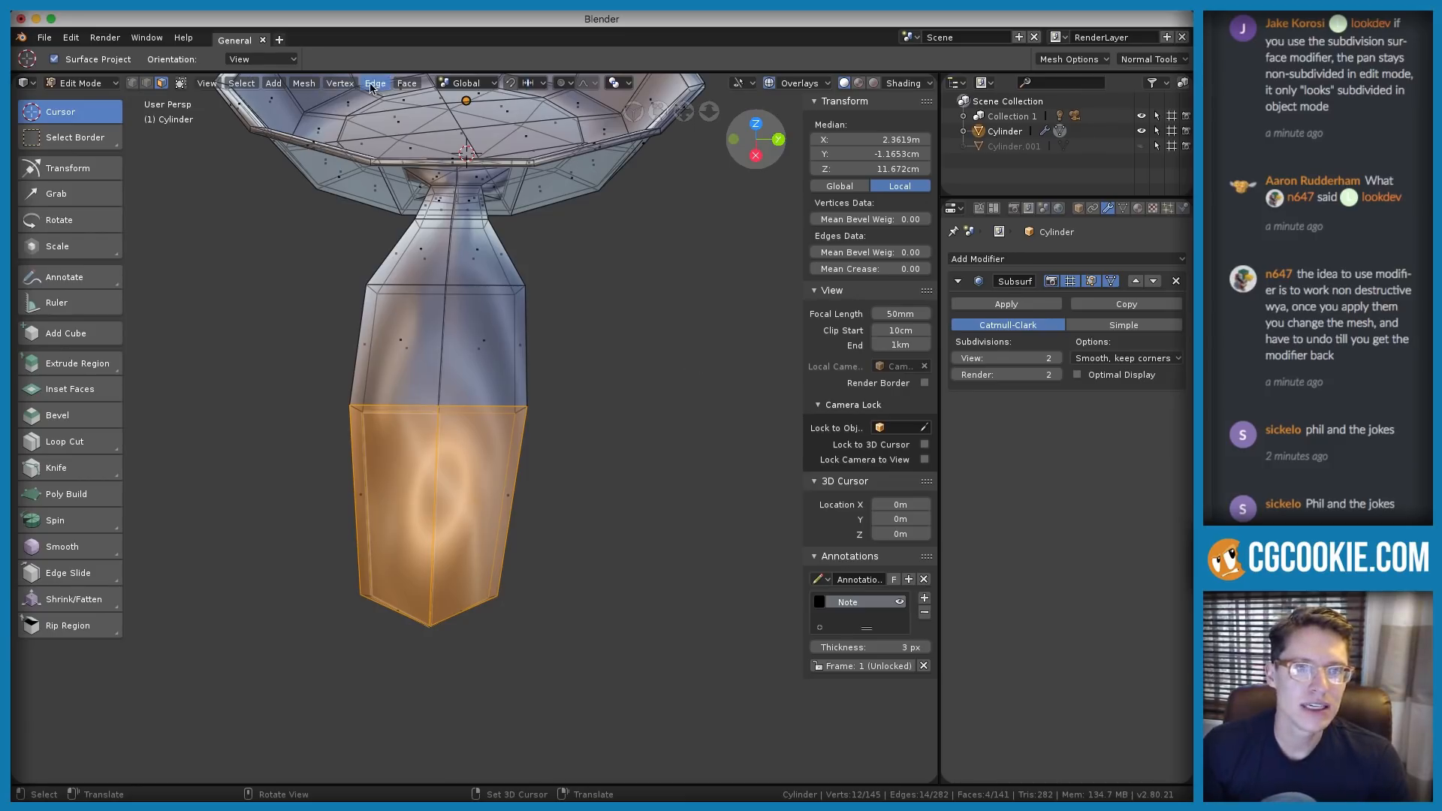
pyautogui.click(414, 86)
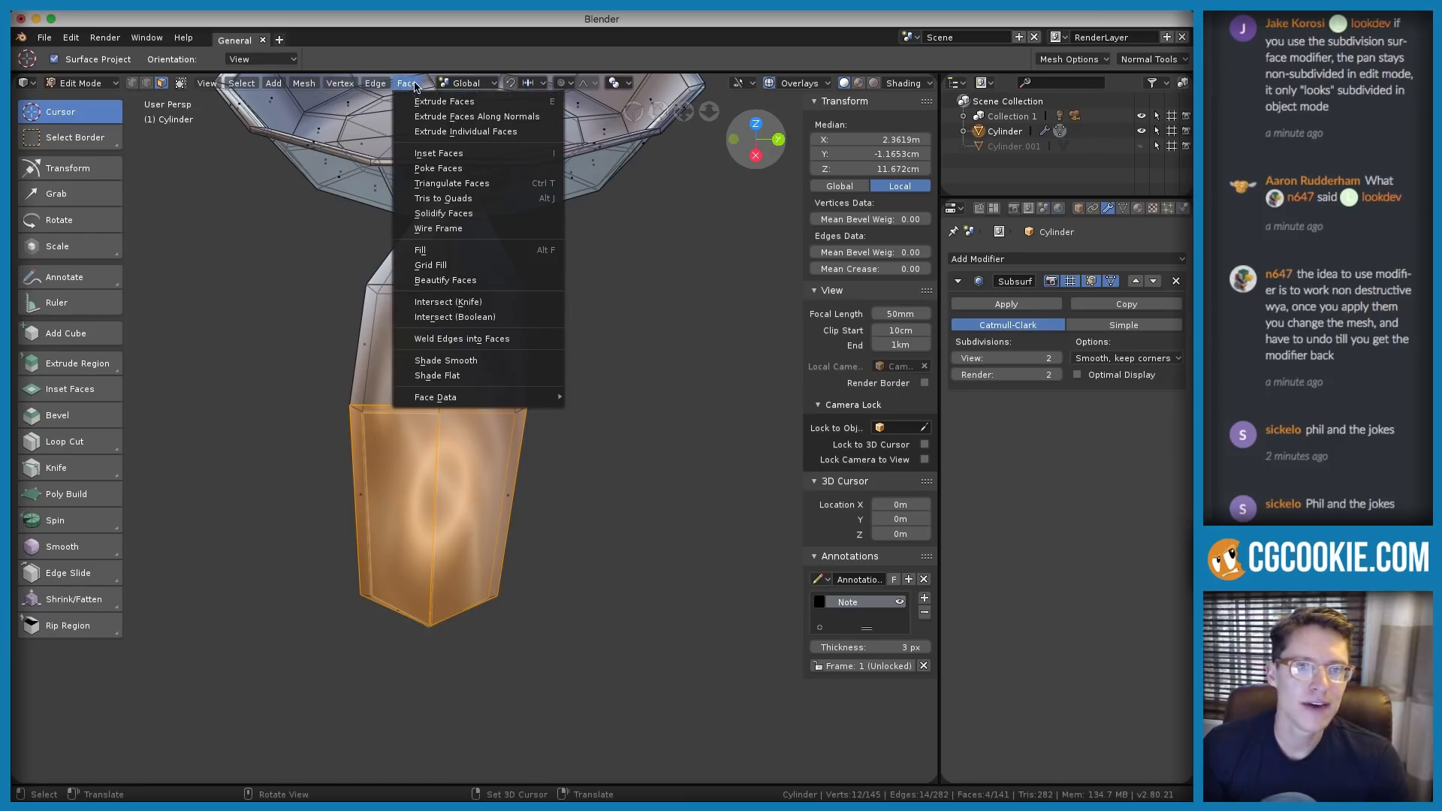
pyautogui.click(459, 154)
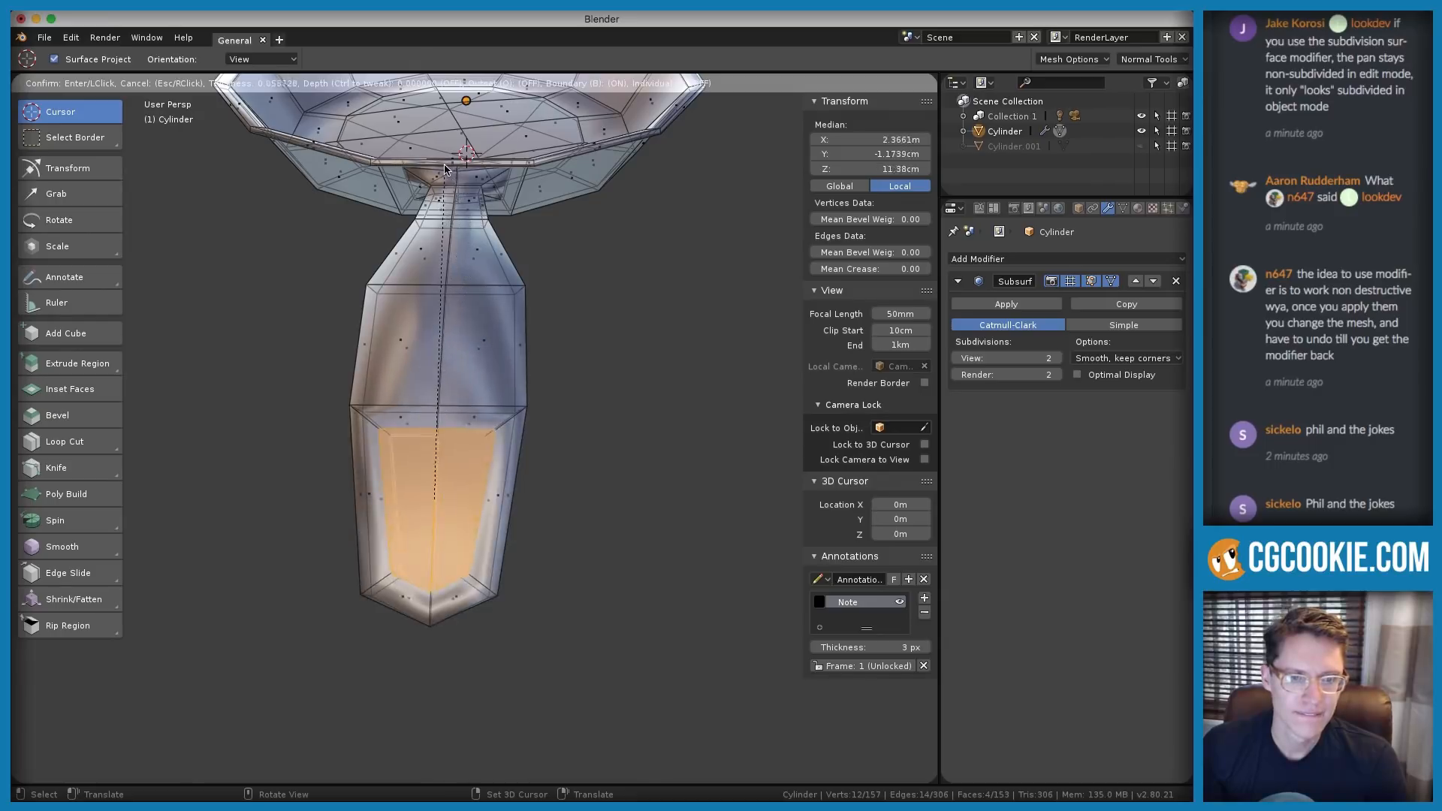
pyautogui.click(445, 178)
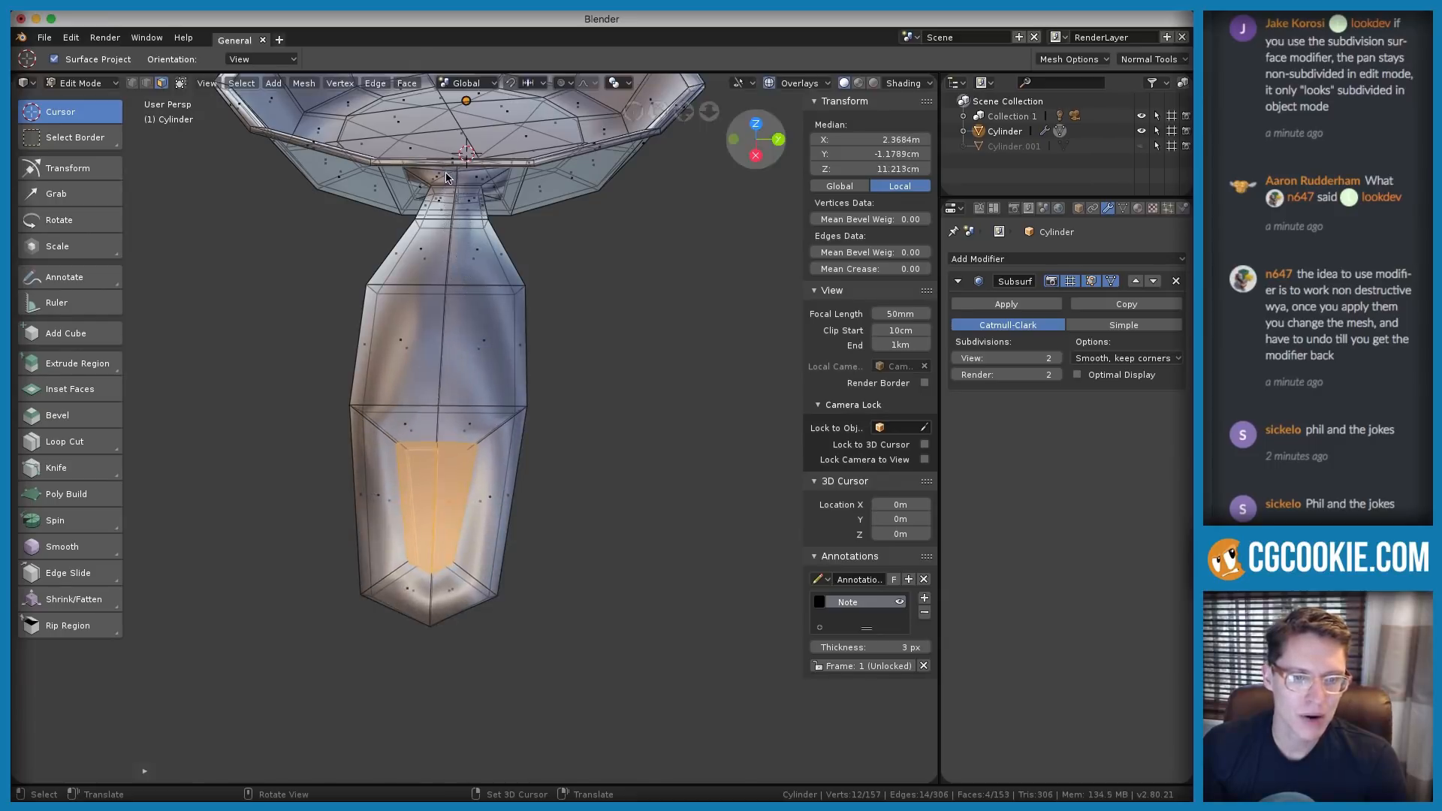
# Delete the inset faces on both sides of the handle's end to open a hole through it
pyautogui.scroll(4, 457, 486)
pyautogui.scroll(-3, 457, 485)
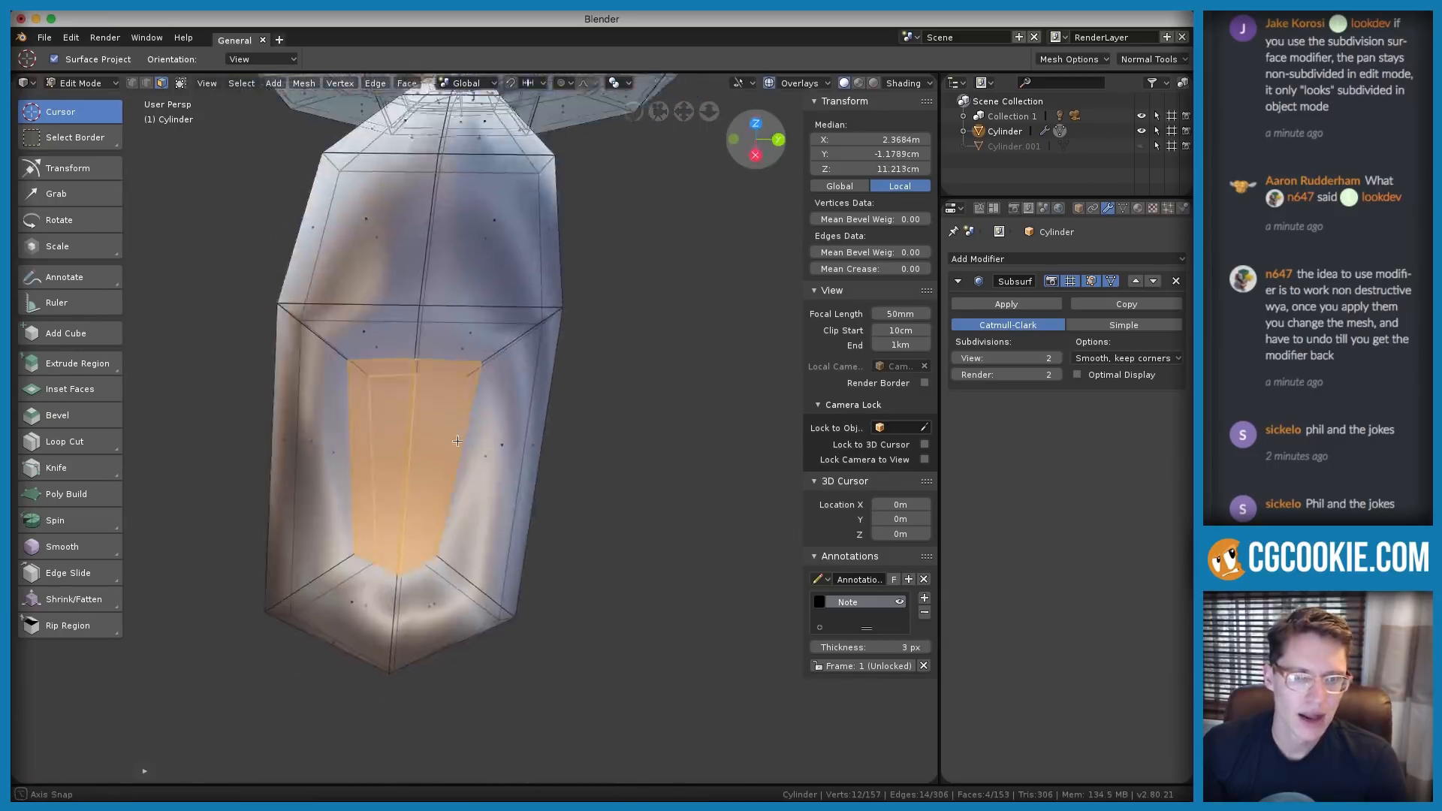
pyautogui.scroll(3, 457, 485)
pyautogui.press('x')
pyautogui.press('Escape')
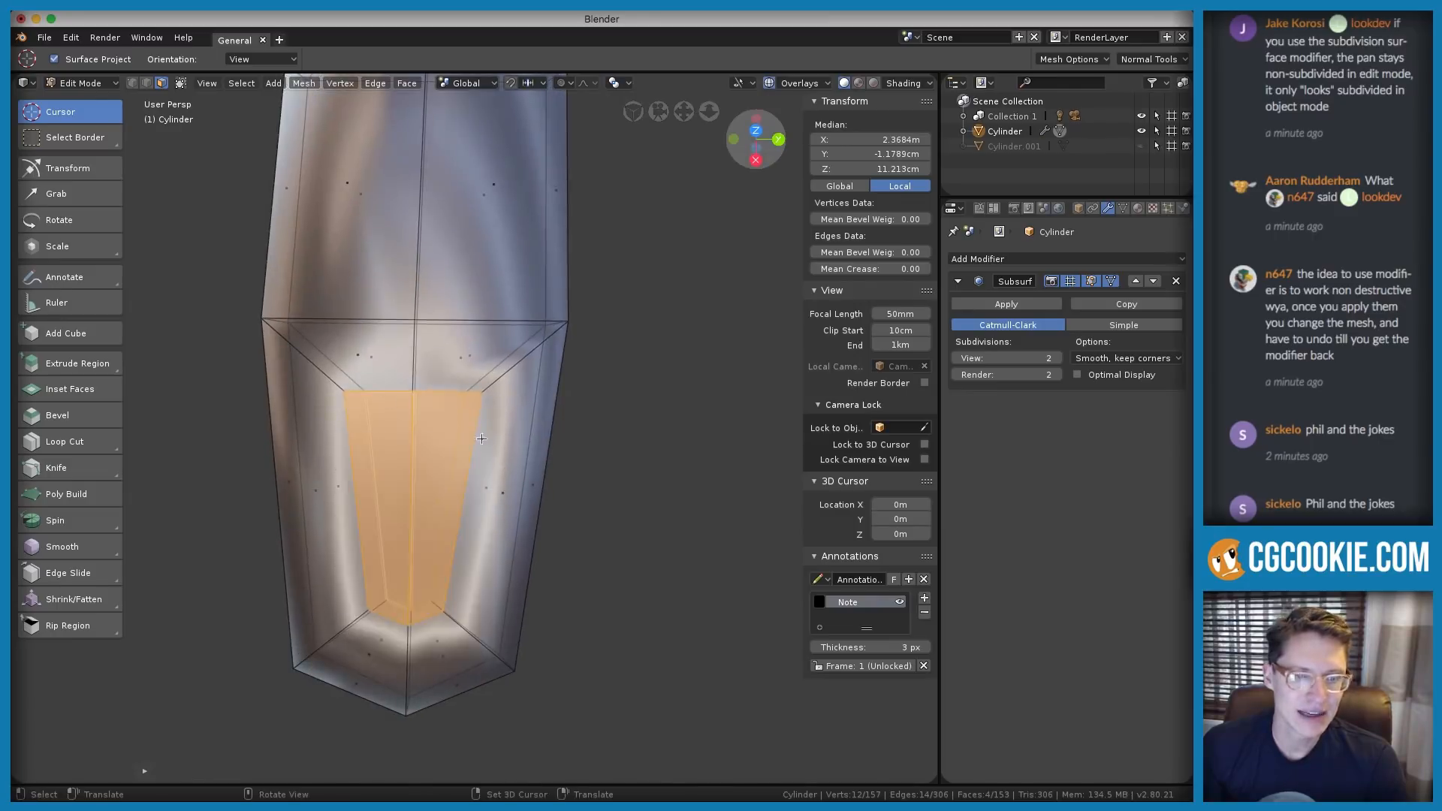
pyautogui.moveTo(421, 508); pyautogui.dragTo(420, 359, button='middle')
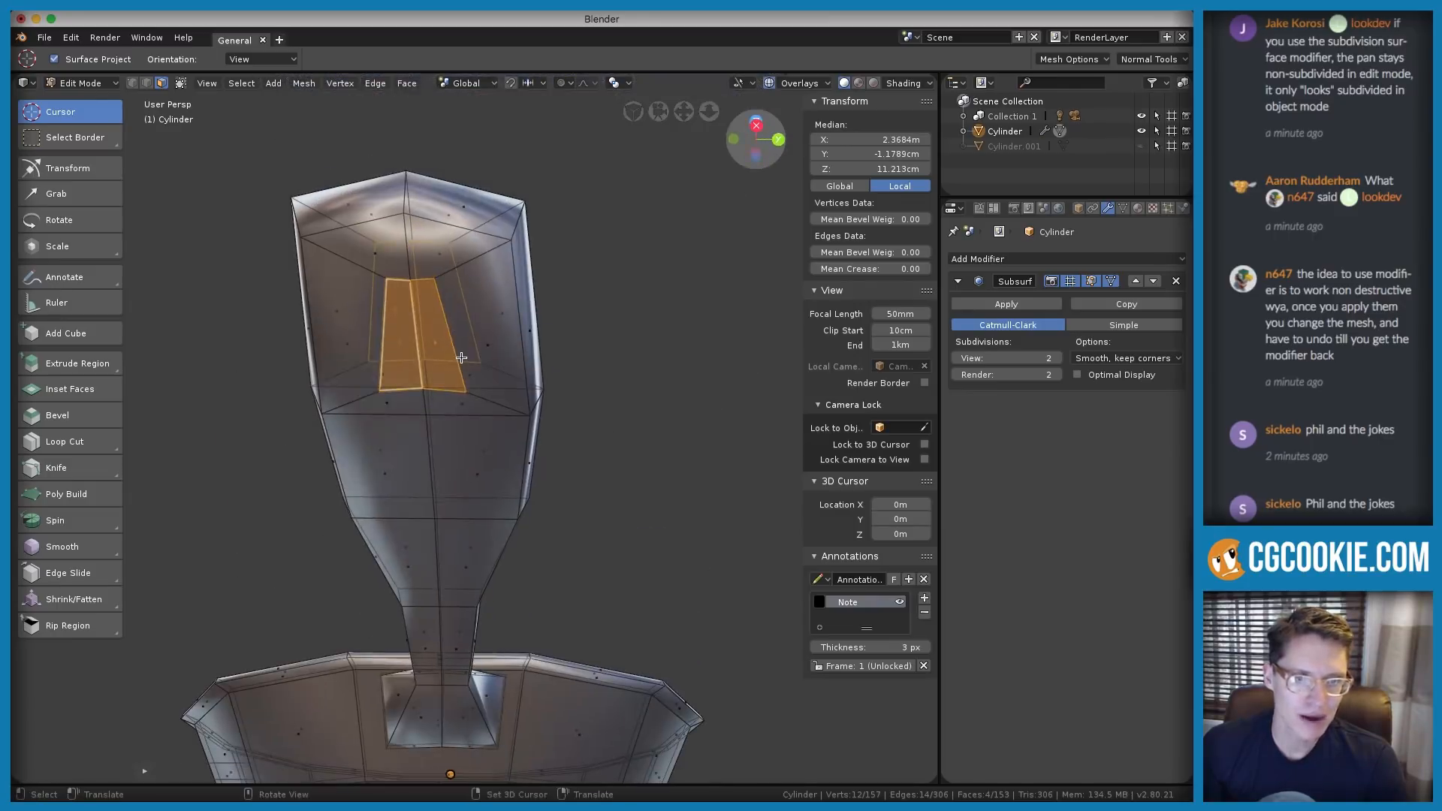
pyautogui.press('x')
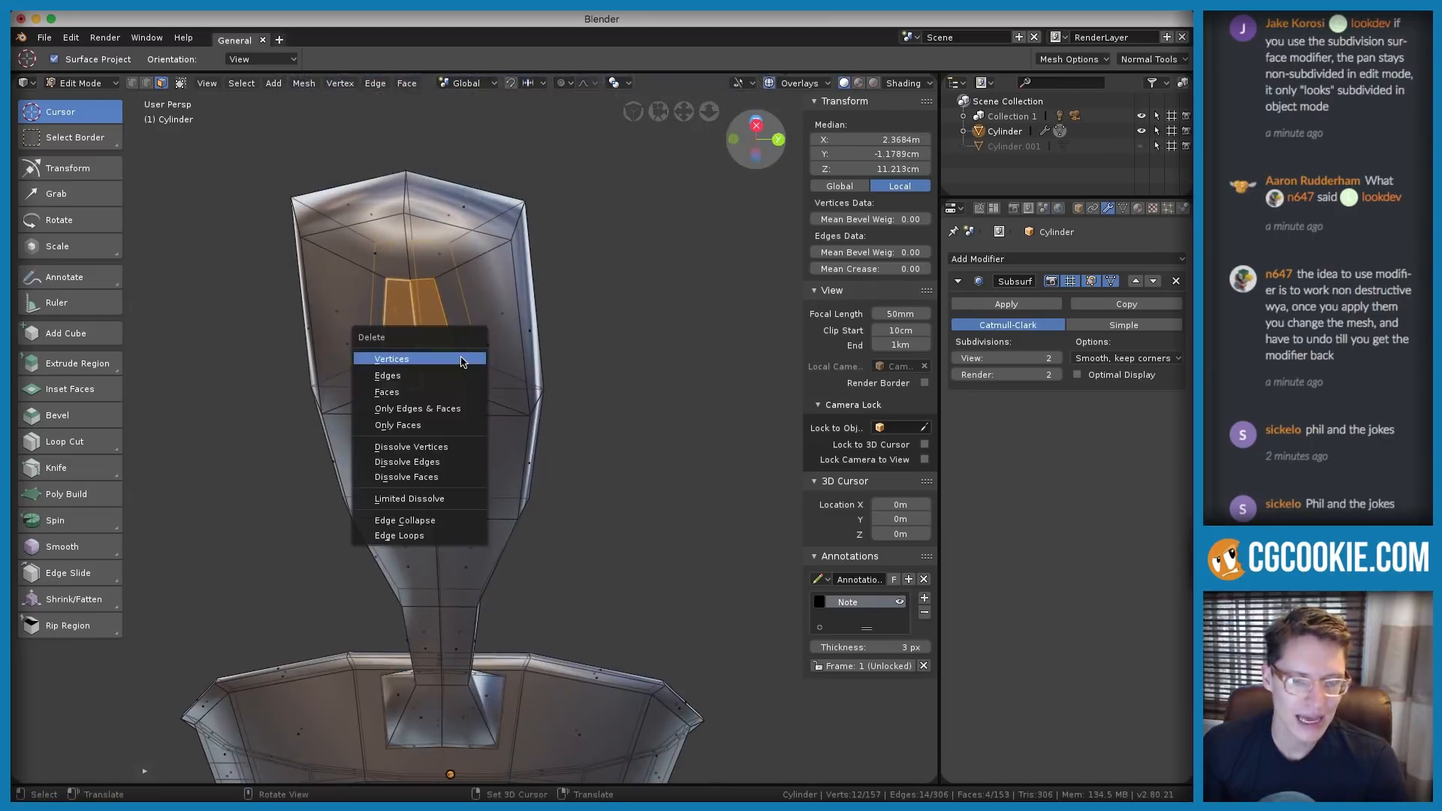
pyautogui.click(412, 391)
pyautogui.moveTo(413, 391); pyautogui.dragTo(506, 386, button='middle')
pyautogui.moveTo(388, 381); pyautogui.dragTo(406, 331, button='middle')
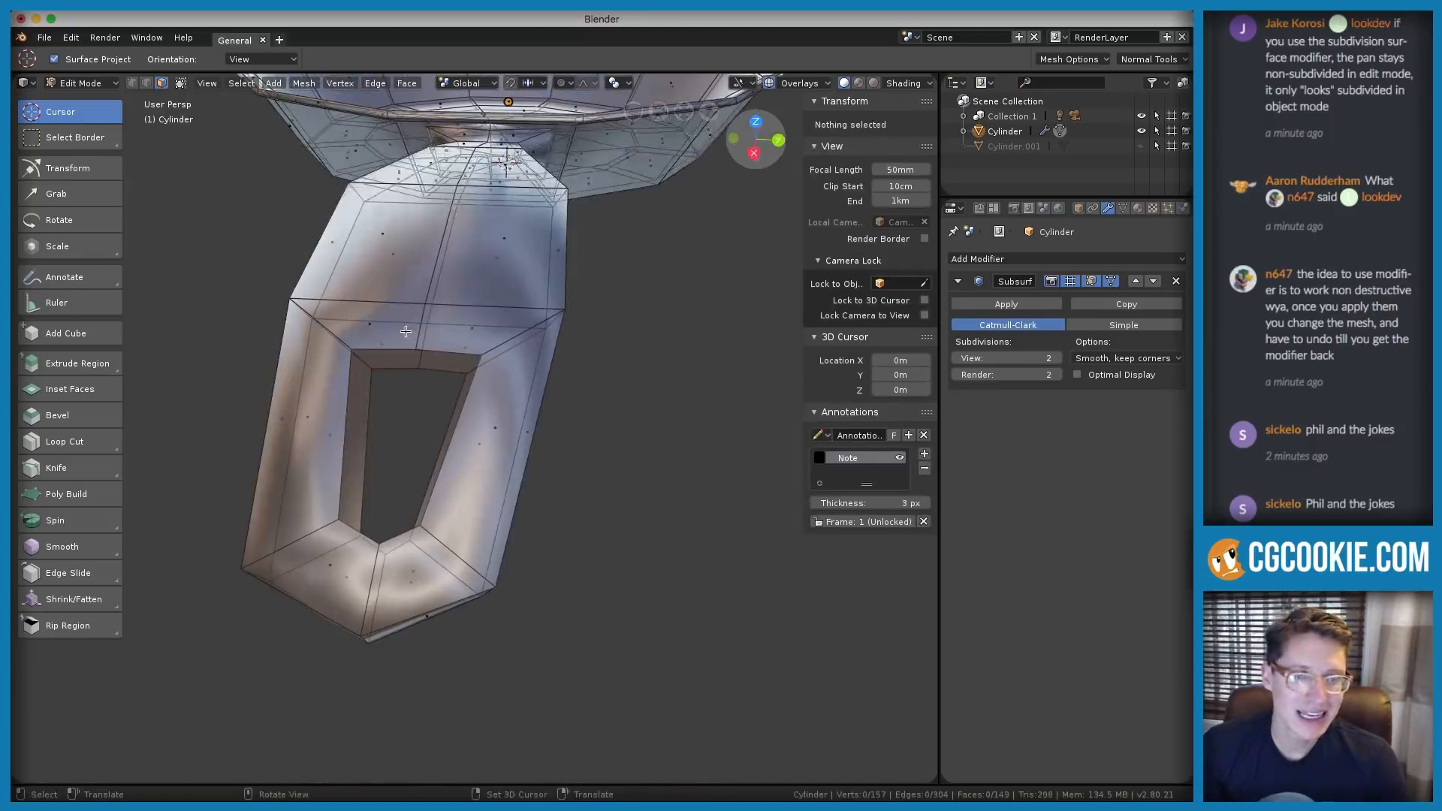
# Join the upper and lower rims of the handle's opening with Bridge Edge Loops to form the hole's inner wall
pyautogui.moveTo(557, 336); pyautogui.dragTo(447, 303, button='middle')
pyautogui.moveTo(293, 263); pyautogui.dragTo(468, 331, button='middle')
pyautogui.scroll(3, 380, 331)
pyautogui.click(395, 310)
pyautogui.scroll(-2, 390, 341)
pyautogui.keyDown('alt'); pyautogui.click(387, 339); pyautogui.keyUp('alt')
pyautogui.hotkey('shift', 'space')
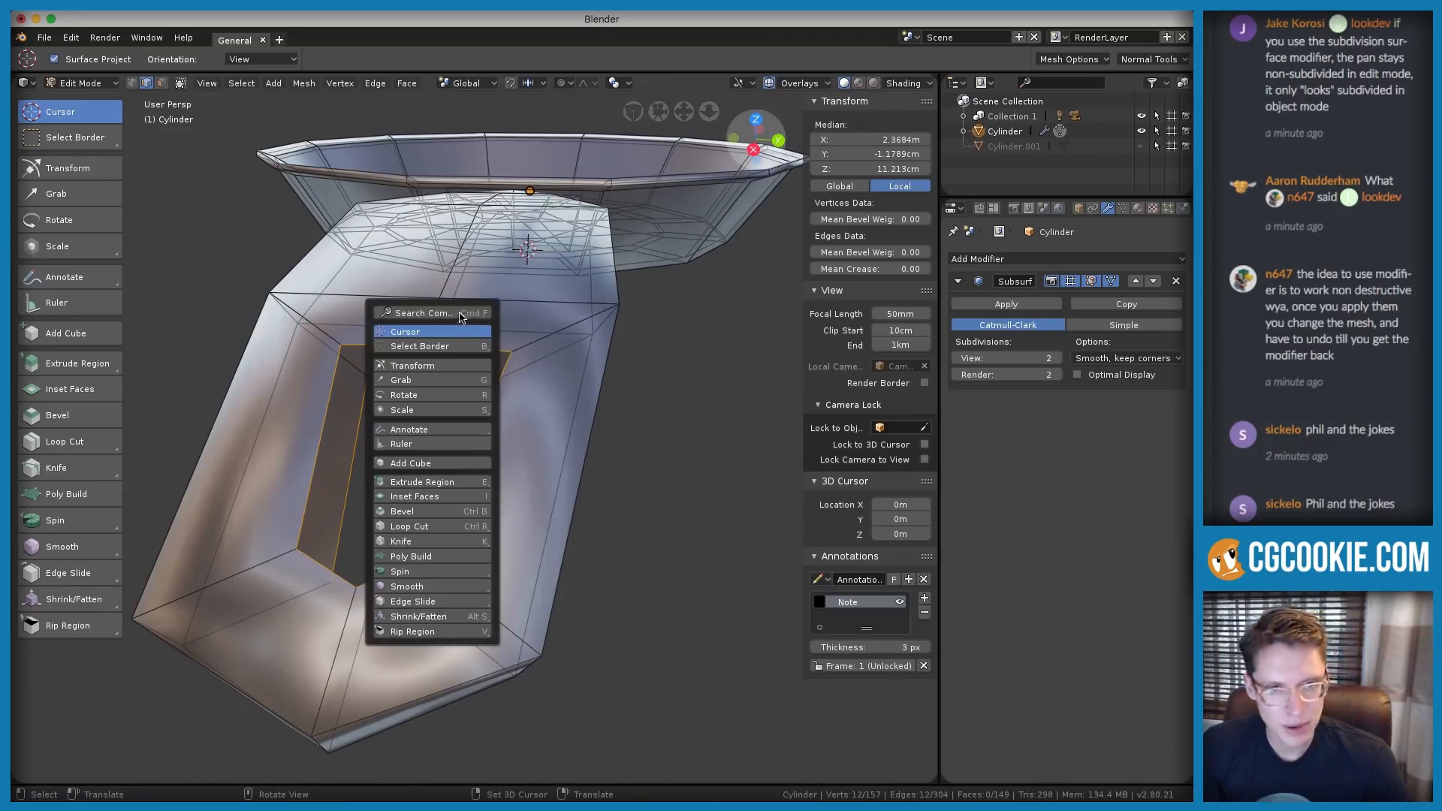
pyautogui.click(461, 317)
pyautogui.write('brid')
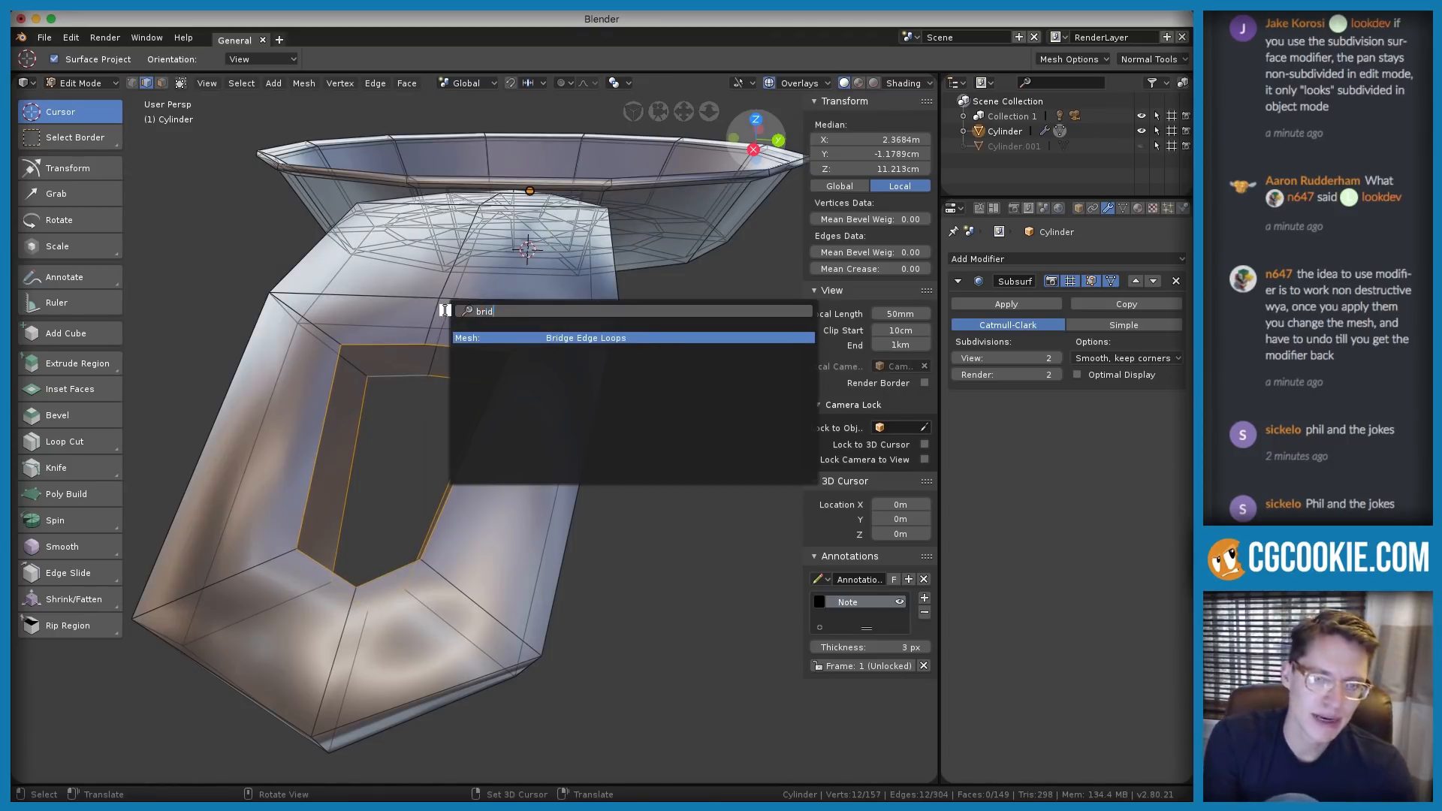
pyautogui.write('ge')
pyautogui.click(564, 338)
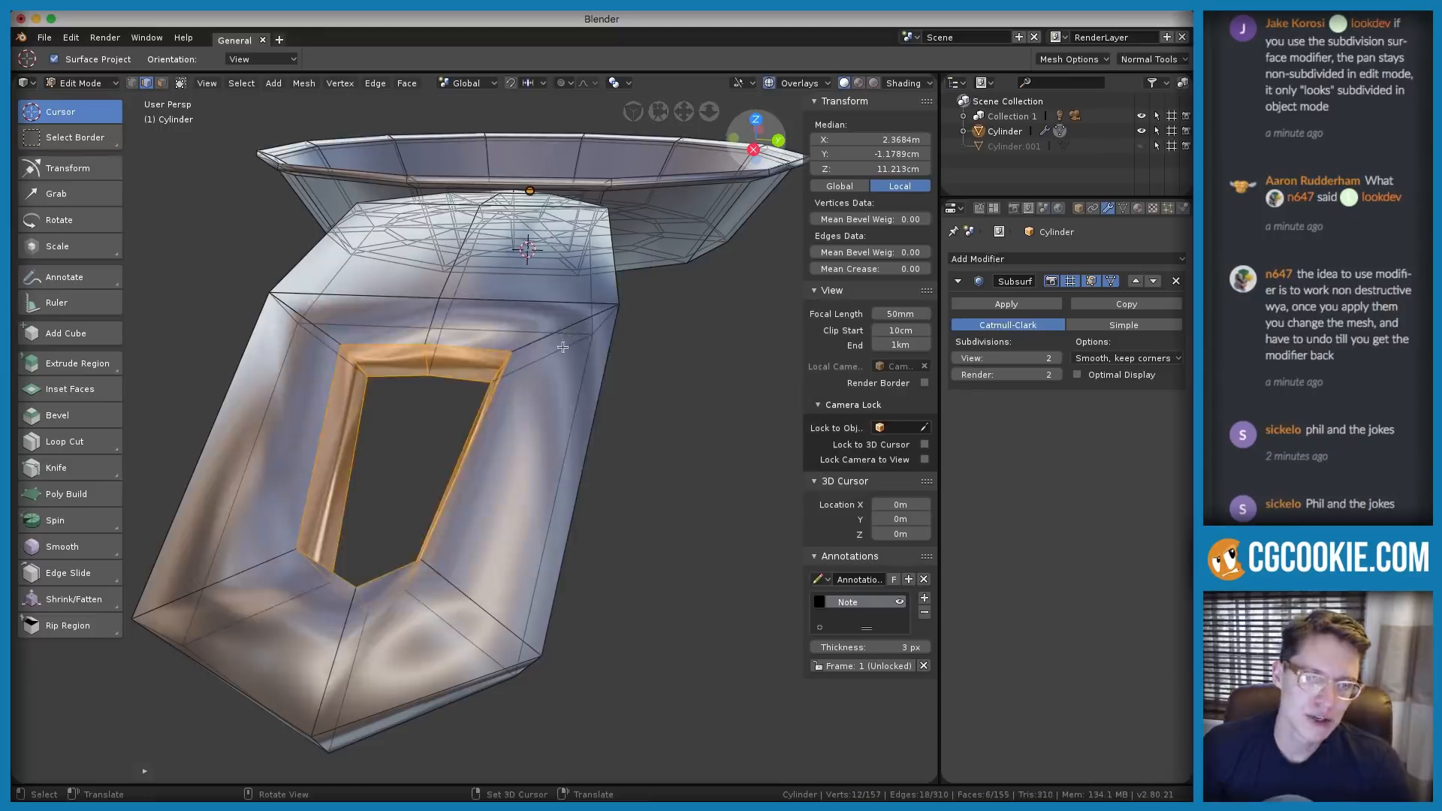
# Return to Object Mode to view the smoothed handle hole, and read the viewers' chat messages
pyautogui.moveTo(410, 329); pyautogui.dragTo(375, 314, button='middle')
pyautogui.press('Tab')
pyautogui.scroll(2, 547, 302)
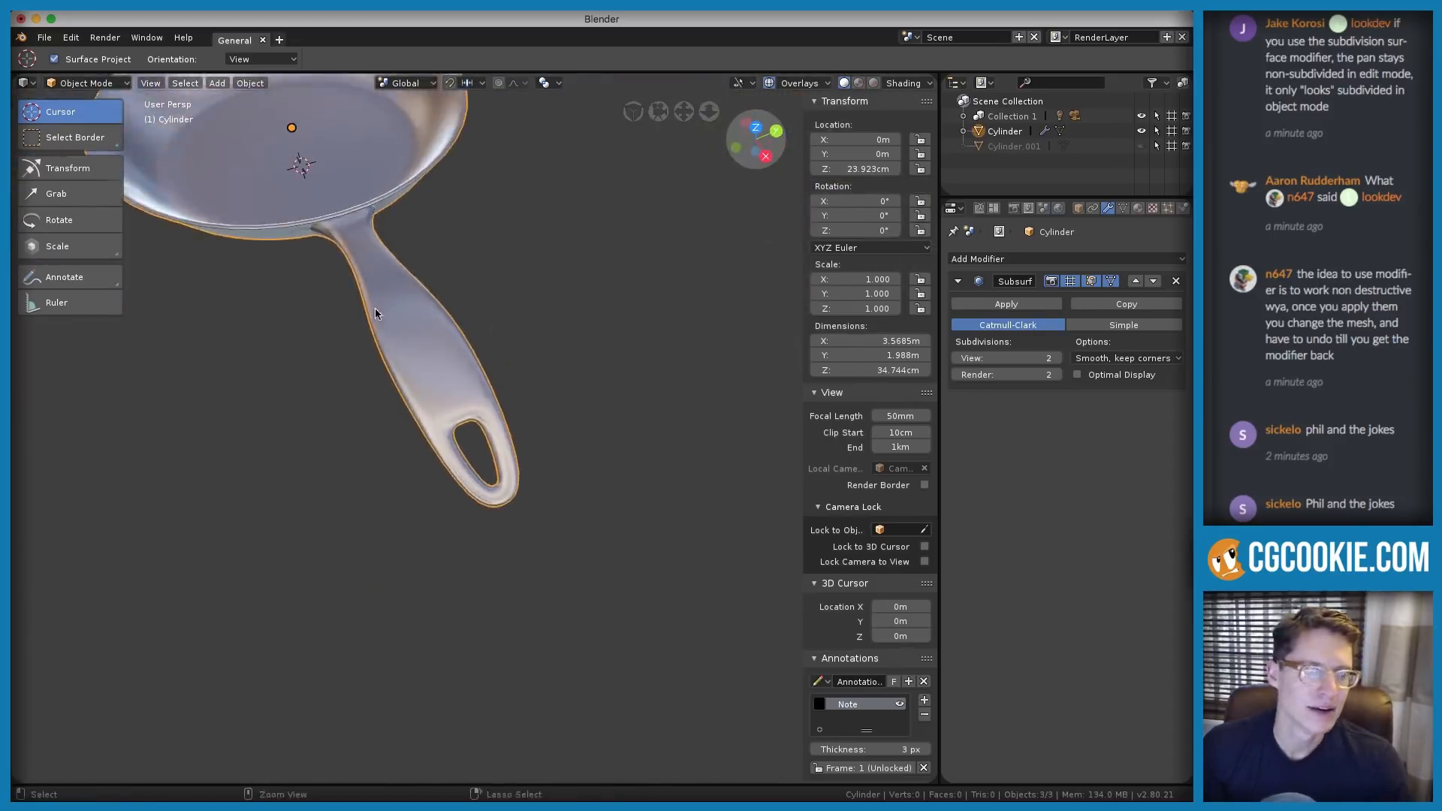
pyautogui.click(1377, 122)
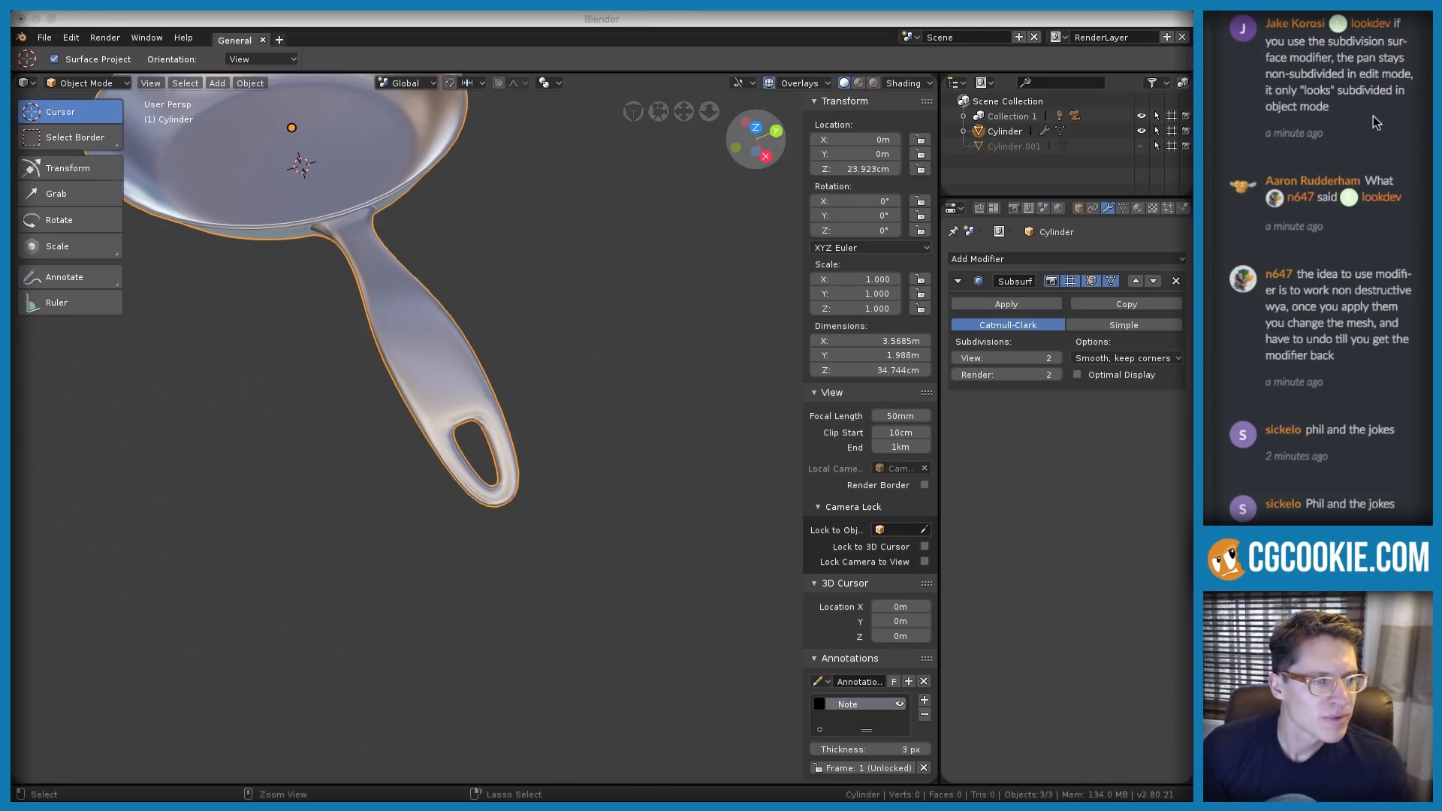
pyautogui.scroll(-1, 1402, 396)
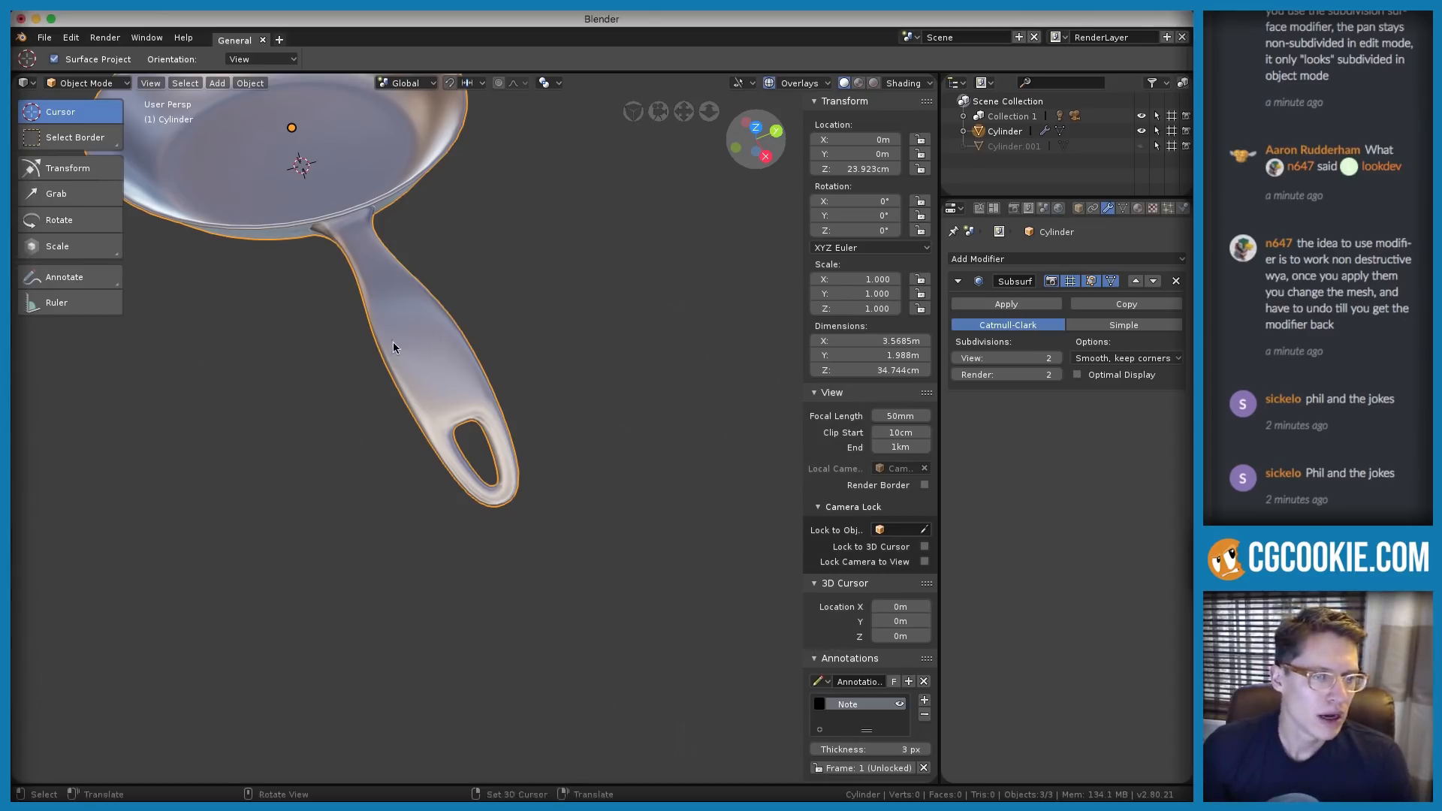
# Enter Edit Mode on the pan and examine its low-poly underside and the handle joint
pyautogui.moveTo(394, 341); pyautogui.dragTo(392, 599, button='middle')
pyautogui.press('Tab')
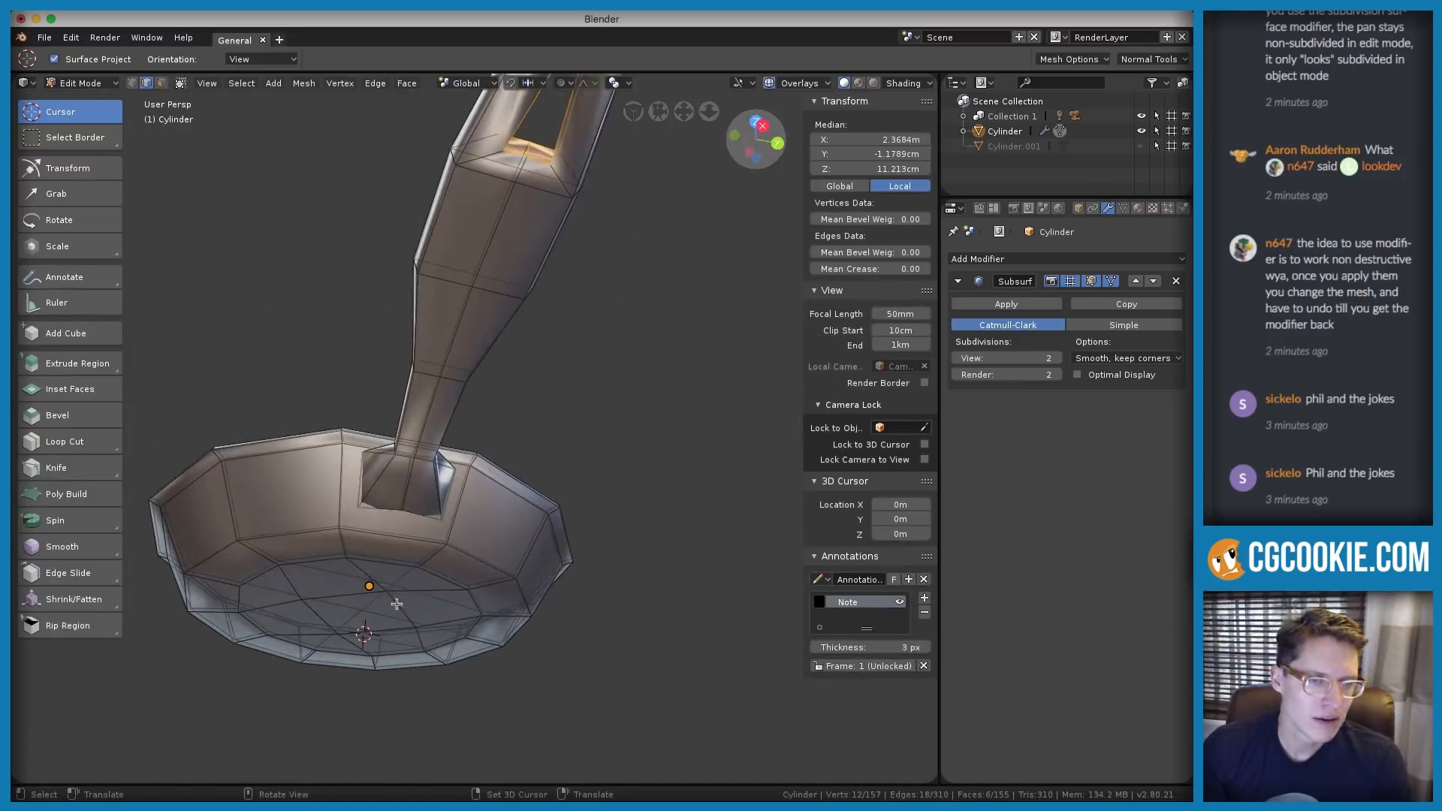
pyautogui.click(378, 587)
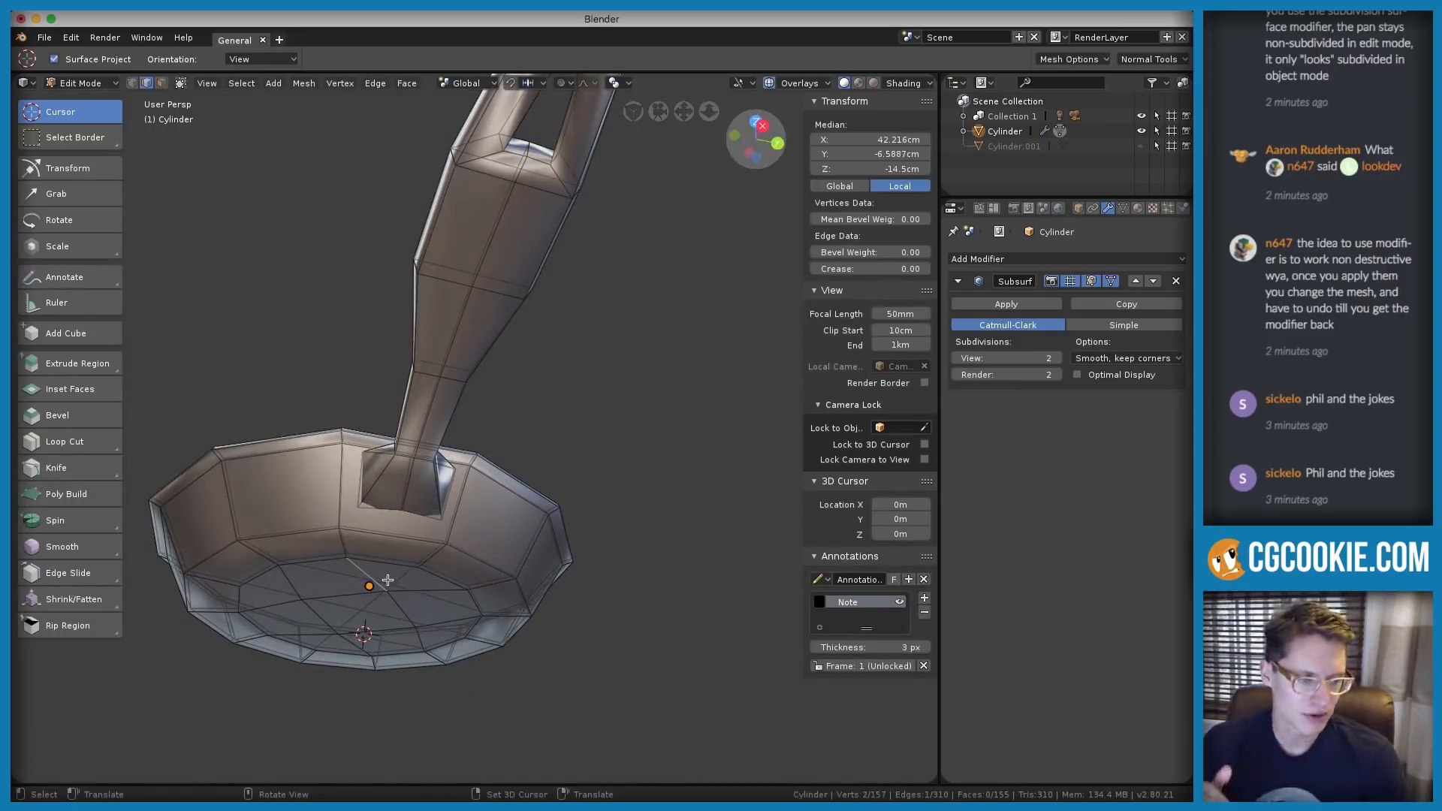
pyautogui.hotkey('ctrl', 'Tab')
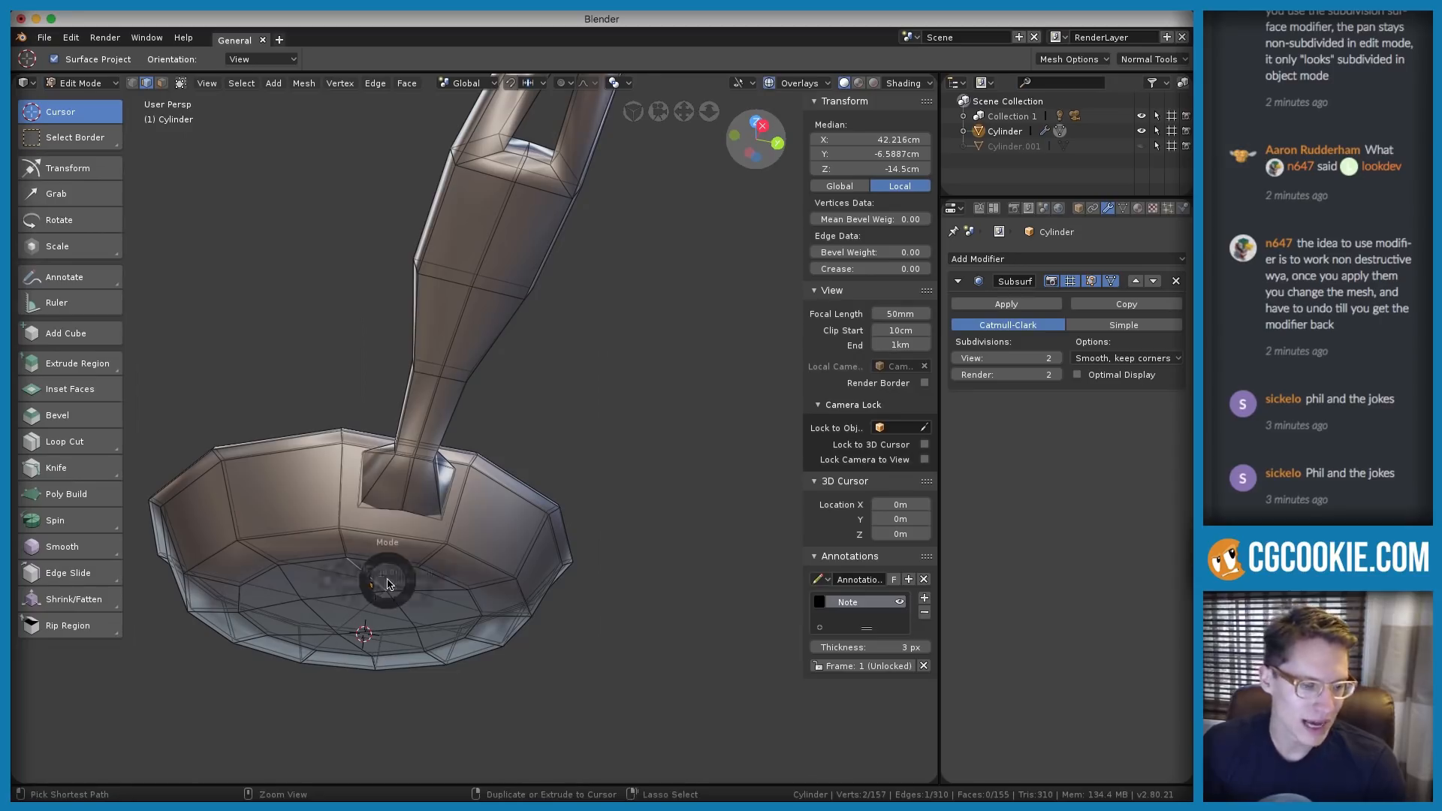
pyautogui.press('Escape')
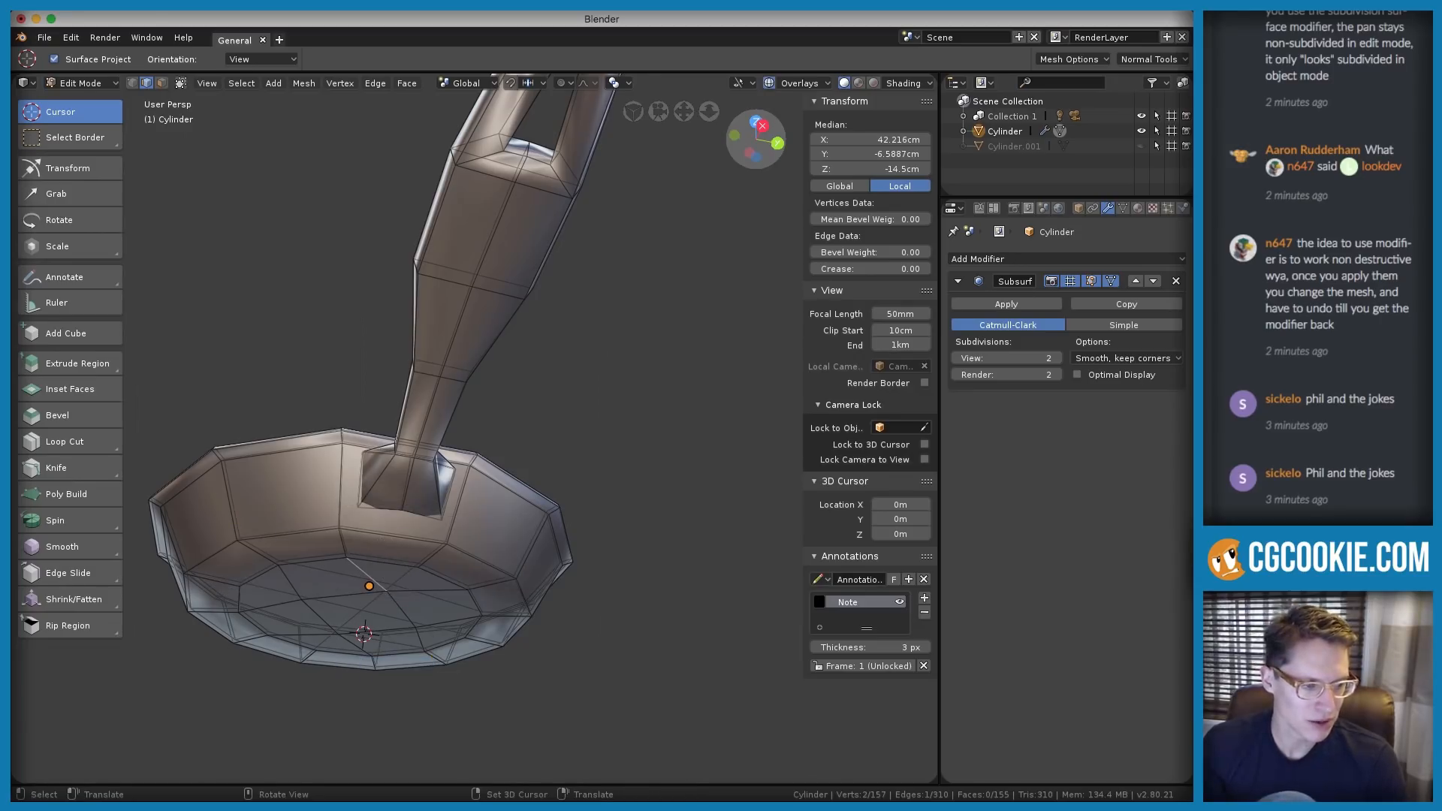
pyautogui.moveTo(421, 518); pyautogui.dragTo(335, 528, button='middle')
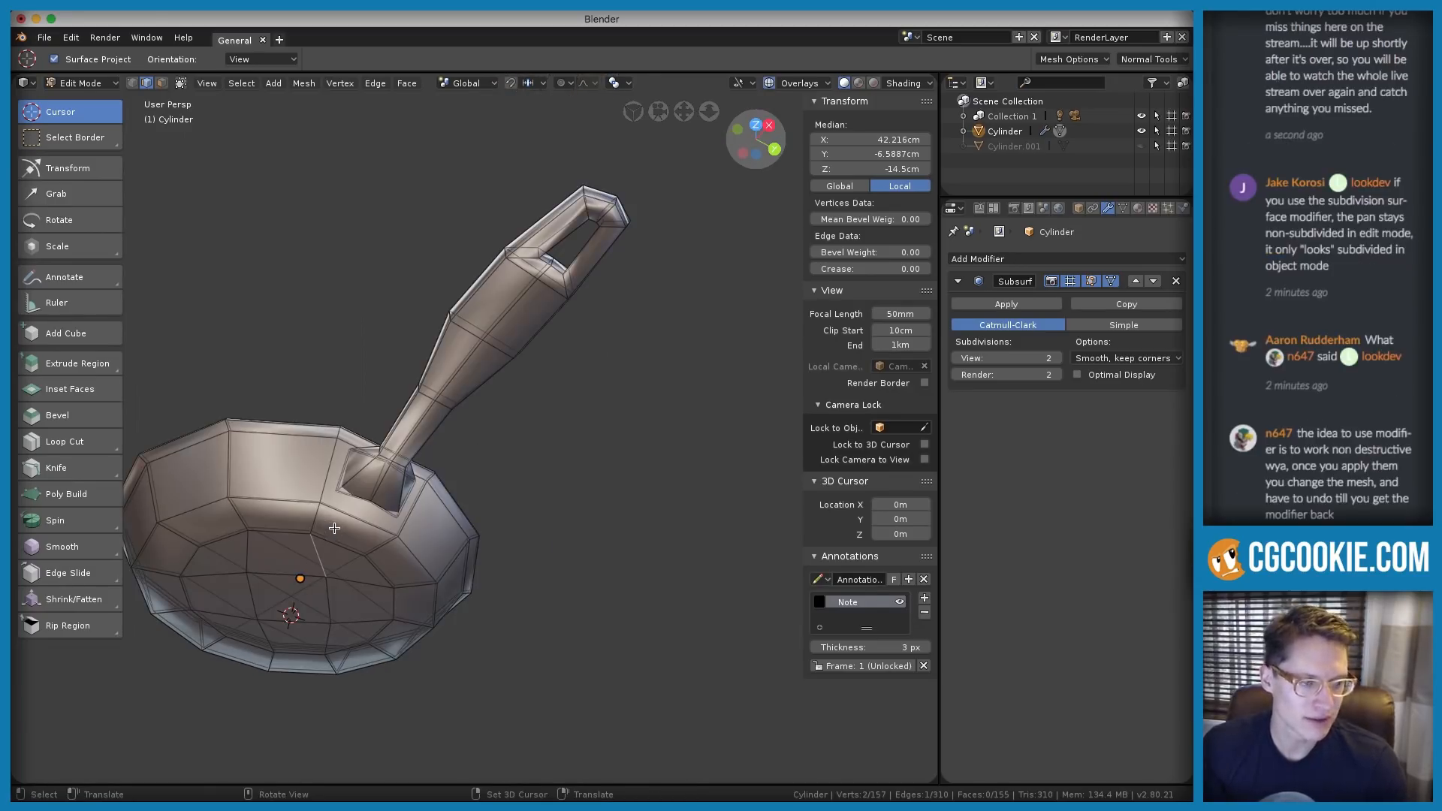
pyautogui.moveTo(292, 477); pyautogui.dragTo(433, 442, button='middle')
pyautogui.scroll(3, 432, 441)
pyautogui.hotkey('ctrl', 'Tab')
pyautogui.press('Escape')
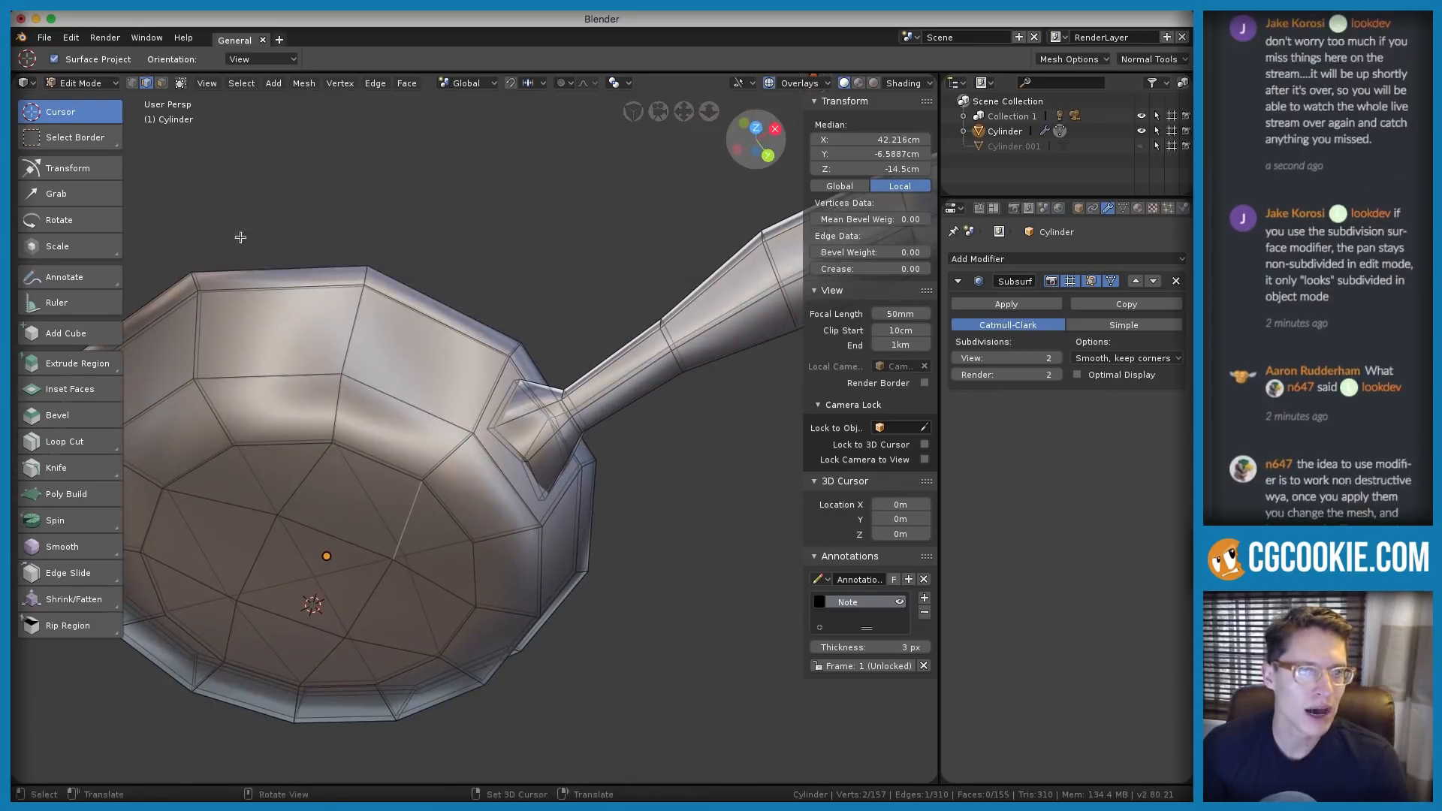
# Switch to face selection, select a face on the pan's side, and compare the smoothed pan with its low-poly cage
pyautogui.click(162, 83)
pyautogui.click(421, 327)
pyautogui.moveTo(420, 326); pyautogui.dragTo(399, 387, button='middle')
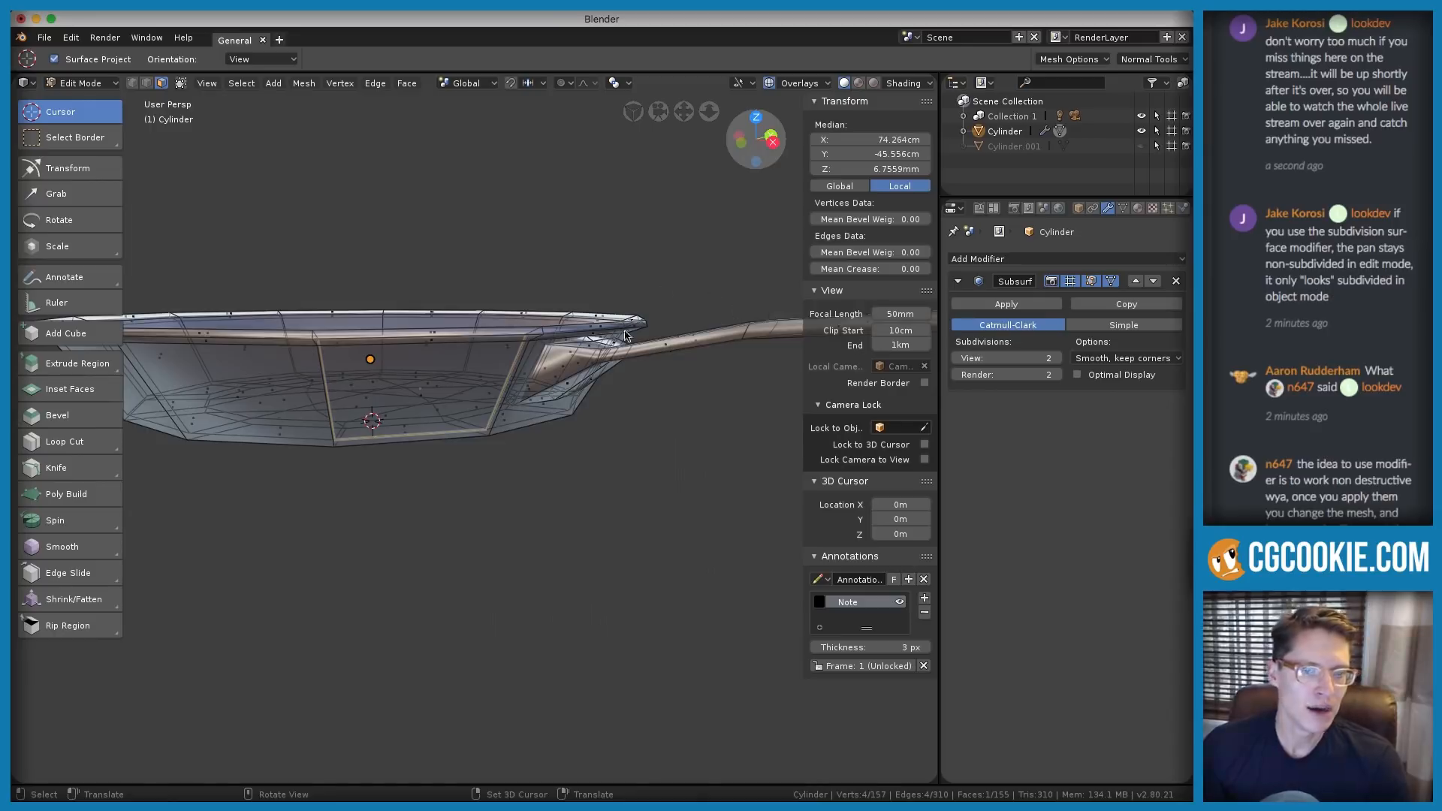
pyautogui.moveTo(738, 312); pyautogui.dragTo(558, 326, button='middle')
pyautogui.press('Tab')
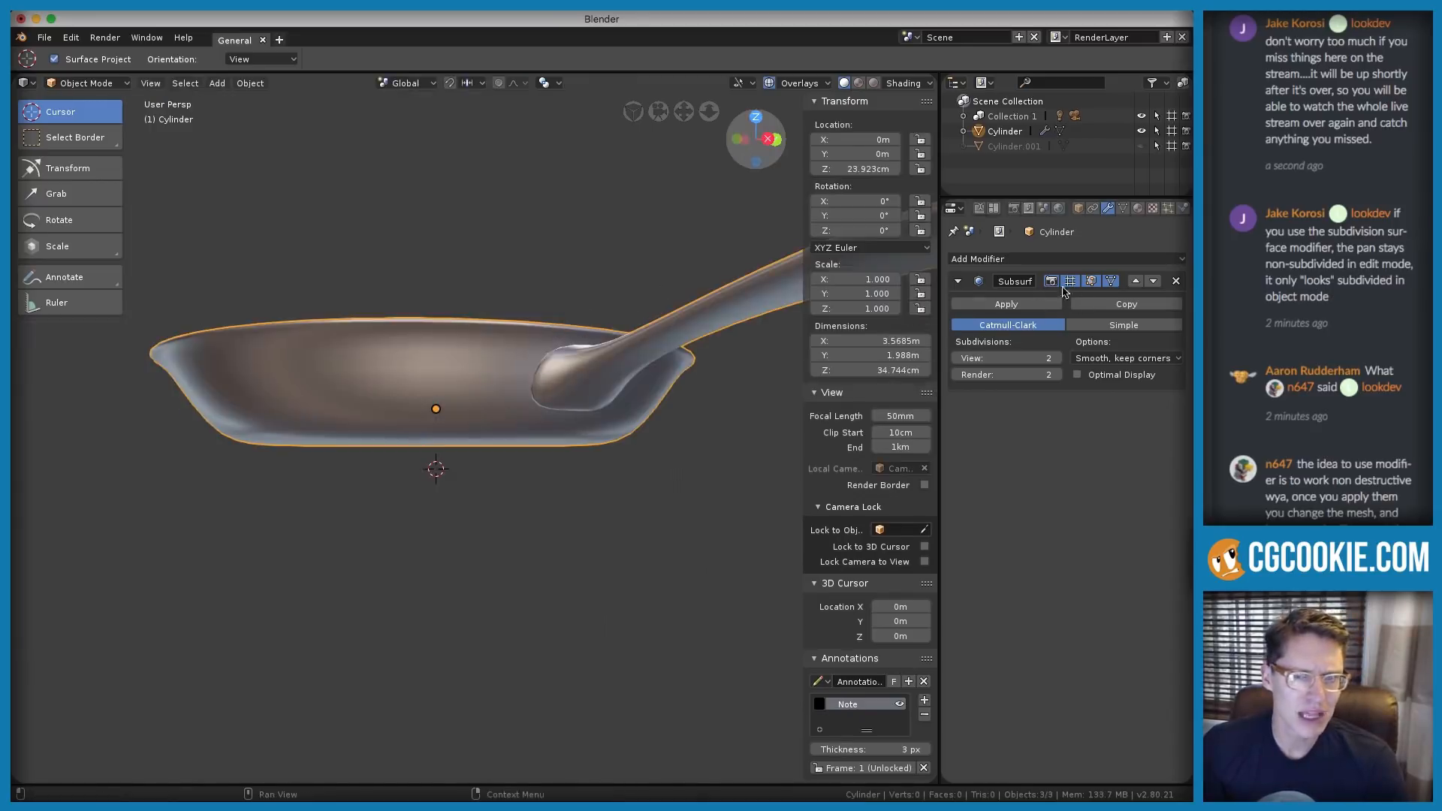
pyautogui.moveTo(421, 296); pyautogui.dragTo(410, 365, button='middle')
pyautogui.keyDown('ctrl'); pyautogui.moveTo(410, 364); pyautogui.dragTo(423, 329, button='middle'); pyautogui.keyUp('ctrl')
pyautogui.press('Tab')
pyautogui.press('Tab')
pyautogui.press('Tab')
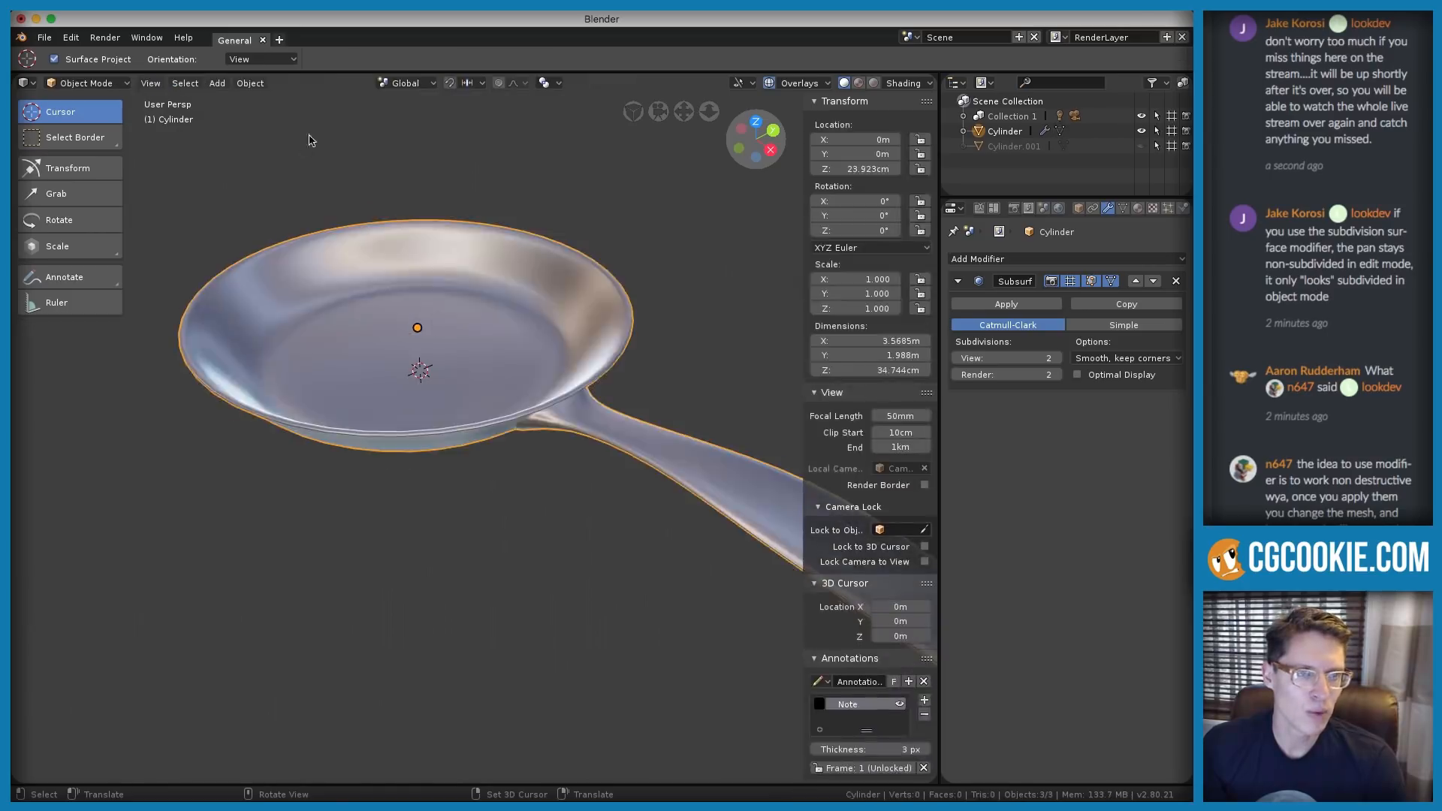
# Select a face on the pan's far rim and compare the rim's smoothed shape with its low-poly mesh
pyautogui.click(375, 83)
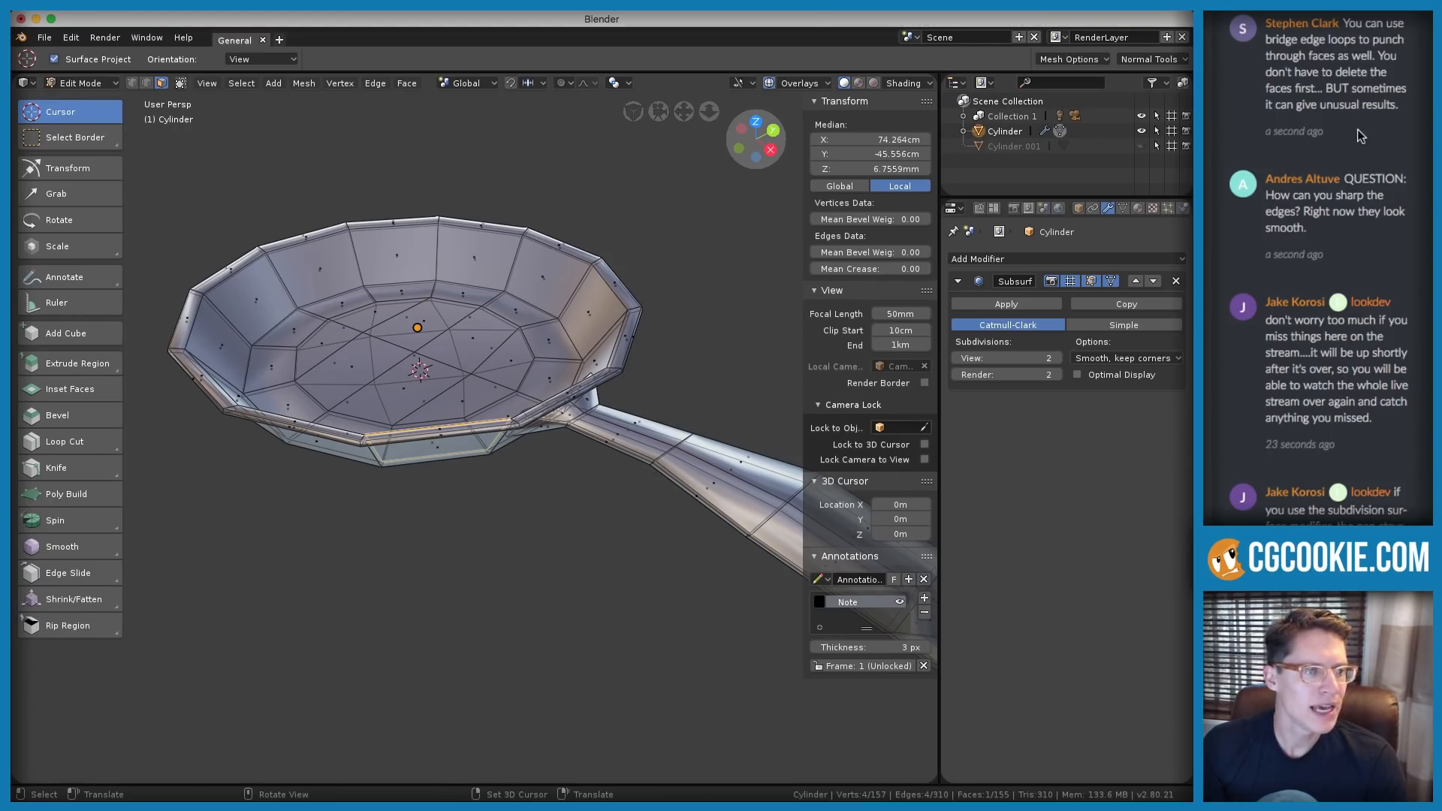
pyautogui.click(404, 220)
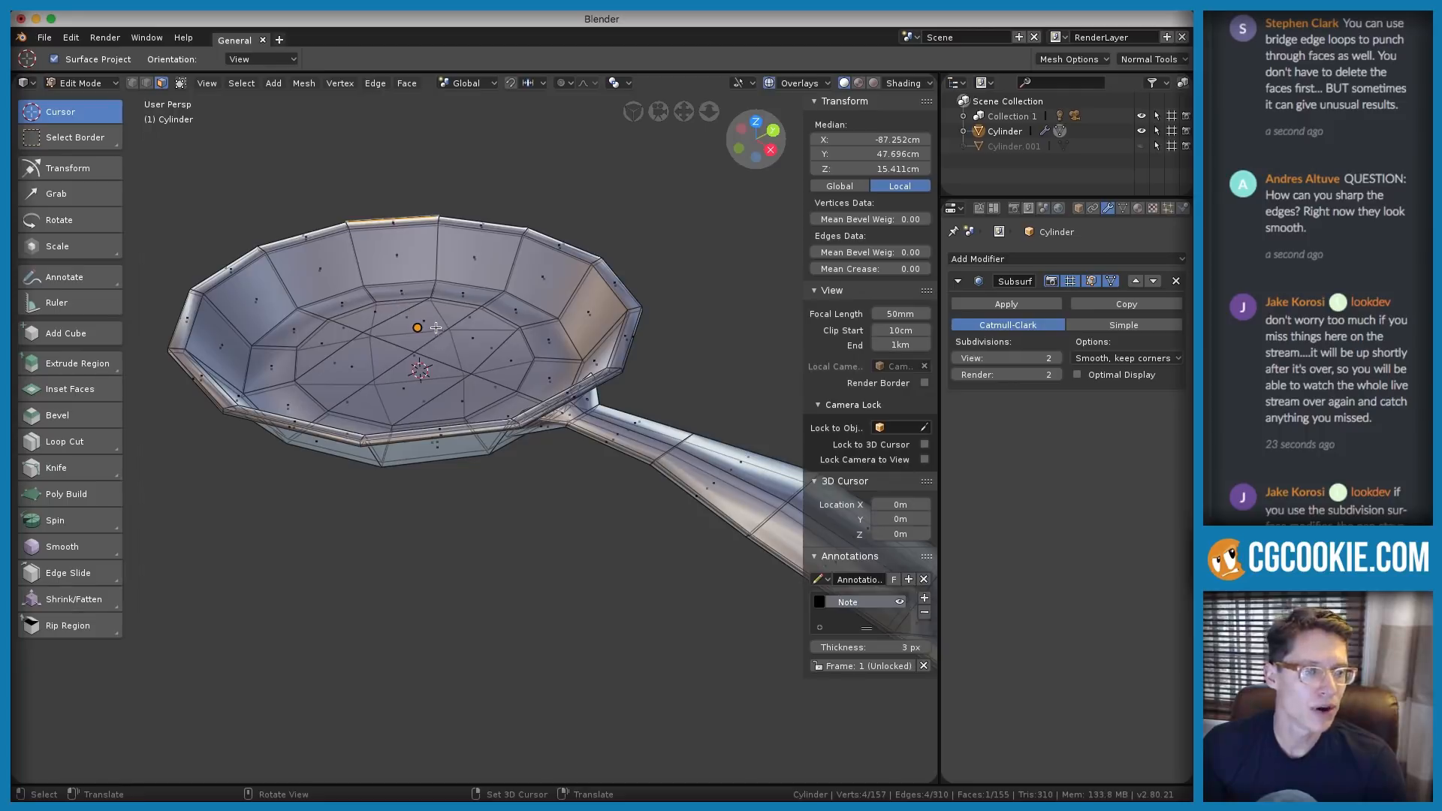
pyautogui.moveTo(436, 327); pyautogui.dragTo(278, 383, button='middle')
pyautogui.press('Tab')
pyautogui.scroll(3, 397, 295)
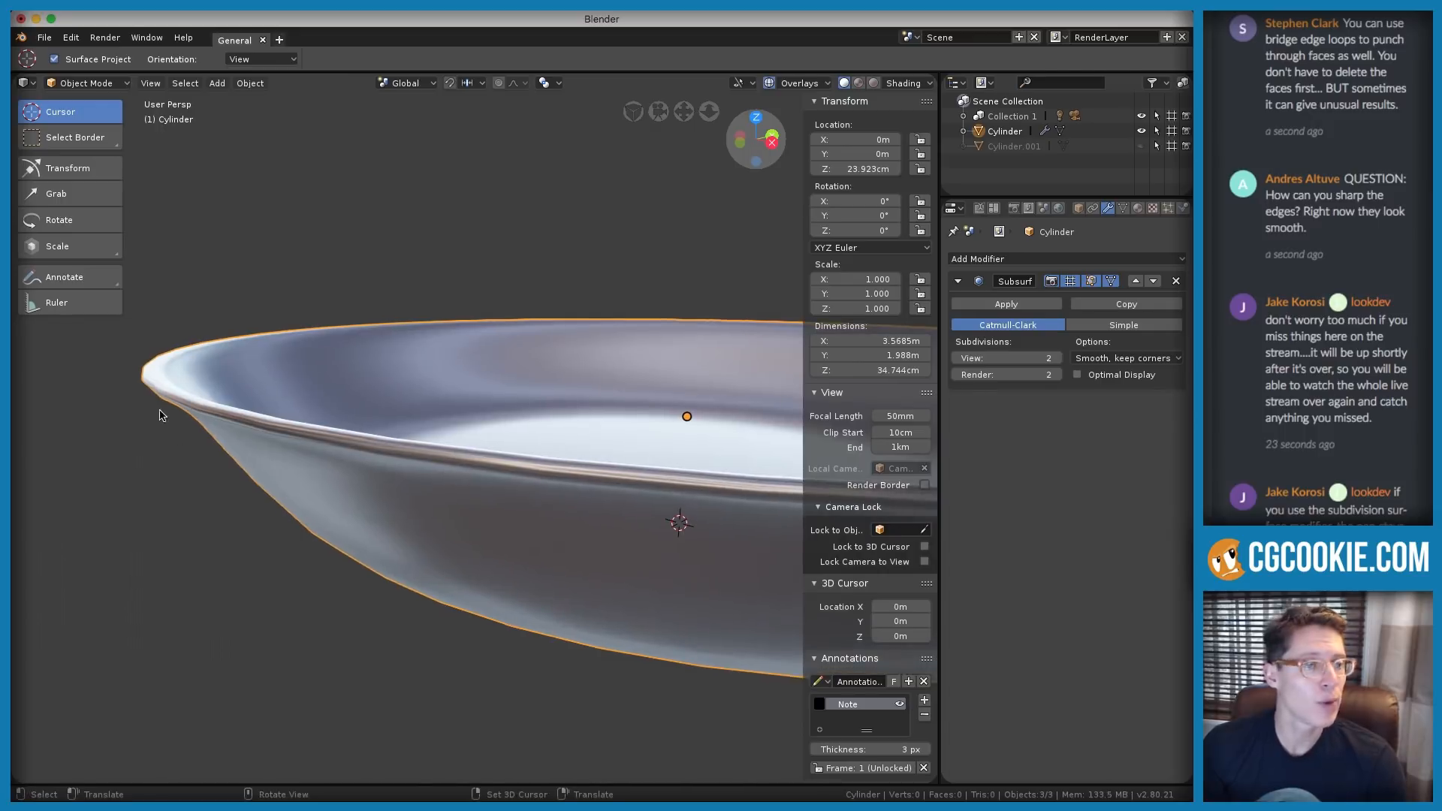
pyautogui.press('Tab')
pyautogui.moveTo(167, 408); pyautogui.dragTo(316, 426, button='middle')
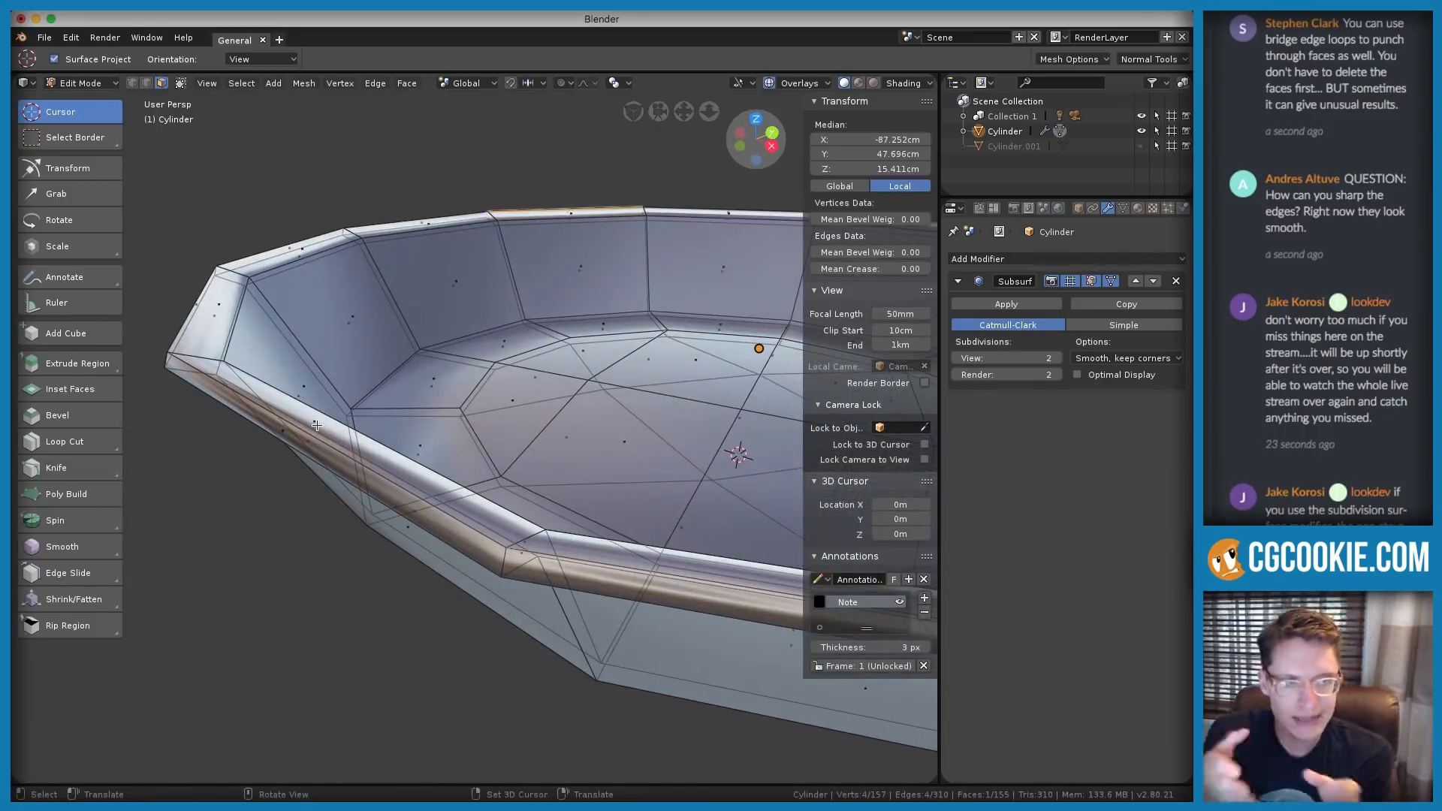
# Turn off X-ray and hide the sidebar for an unobstructed view of the pan's rim mesh
pyautogui.hotkey('alt', 'z')
pyautogui.moveTo(328, 433); pyautogui.dragTo(460, 445, button='middle')
pyautogui.press('n')
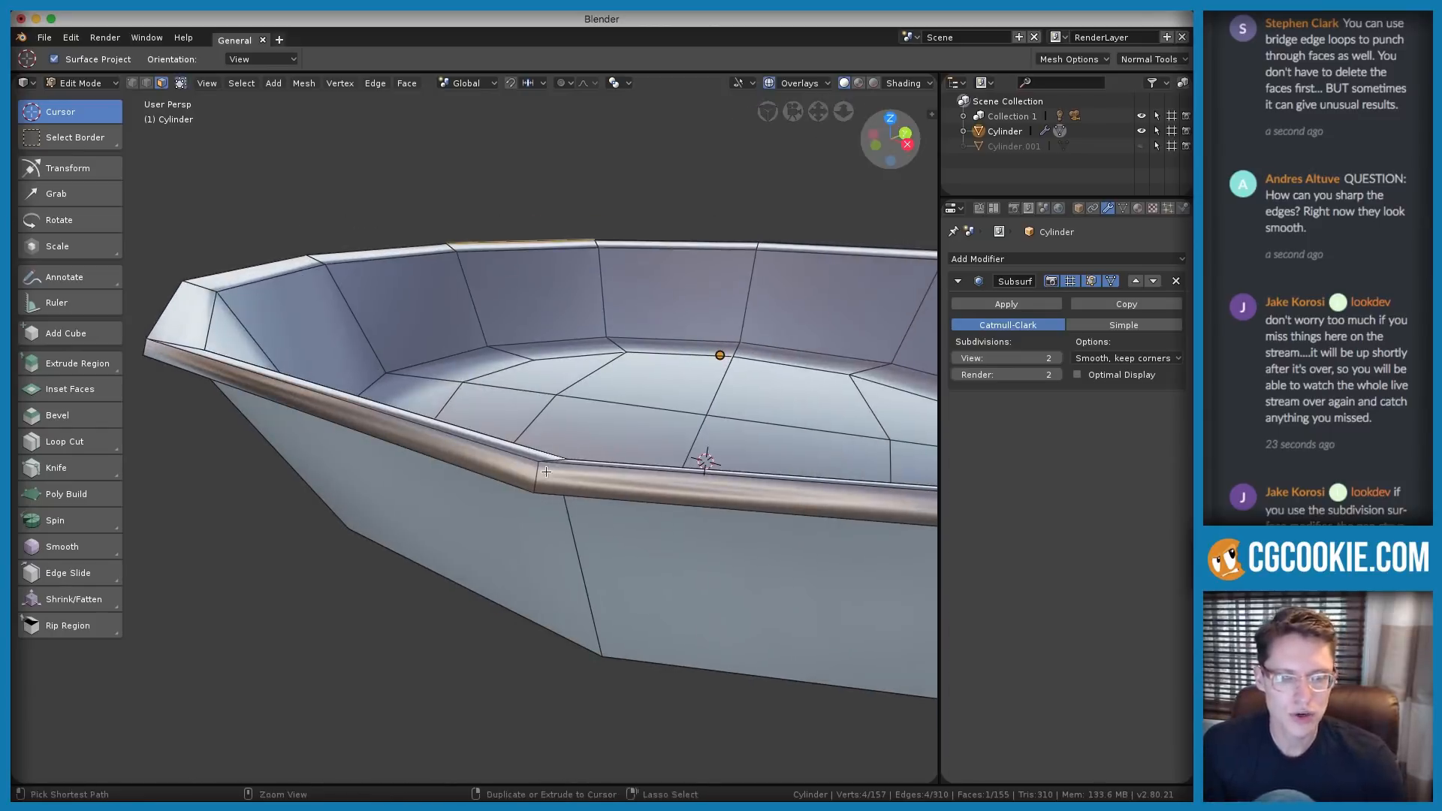
pyautogui.moveTo(572, 475); pyautogui.dragTo(557, 480, button='middle')
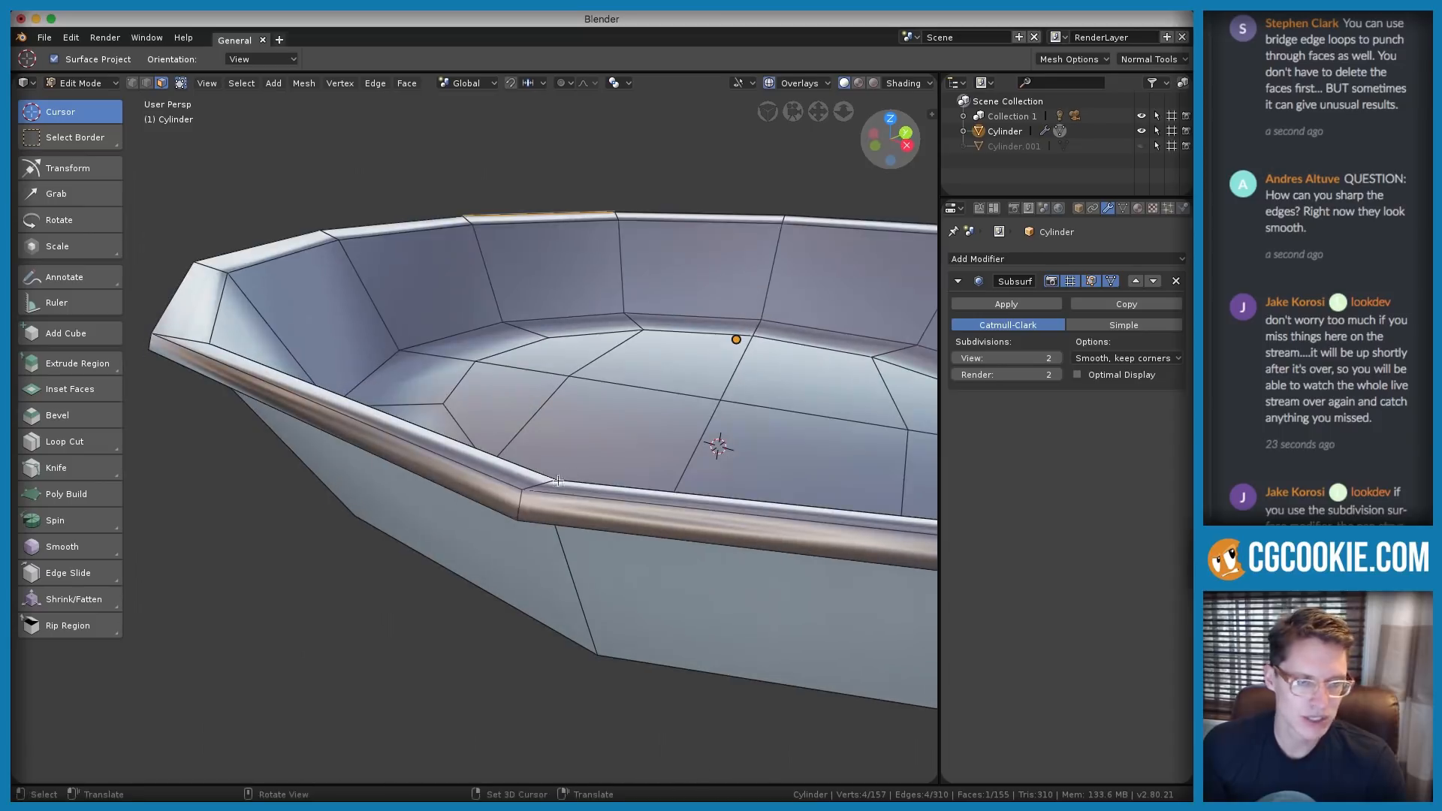
# Add loop cuts near the upper and lower edges of the rim's outer band and view the smoothed rim in Object Mode
pyautogui.hotkey('ctrl', 'r')
pyautogui.click(526, 499)
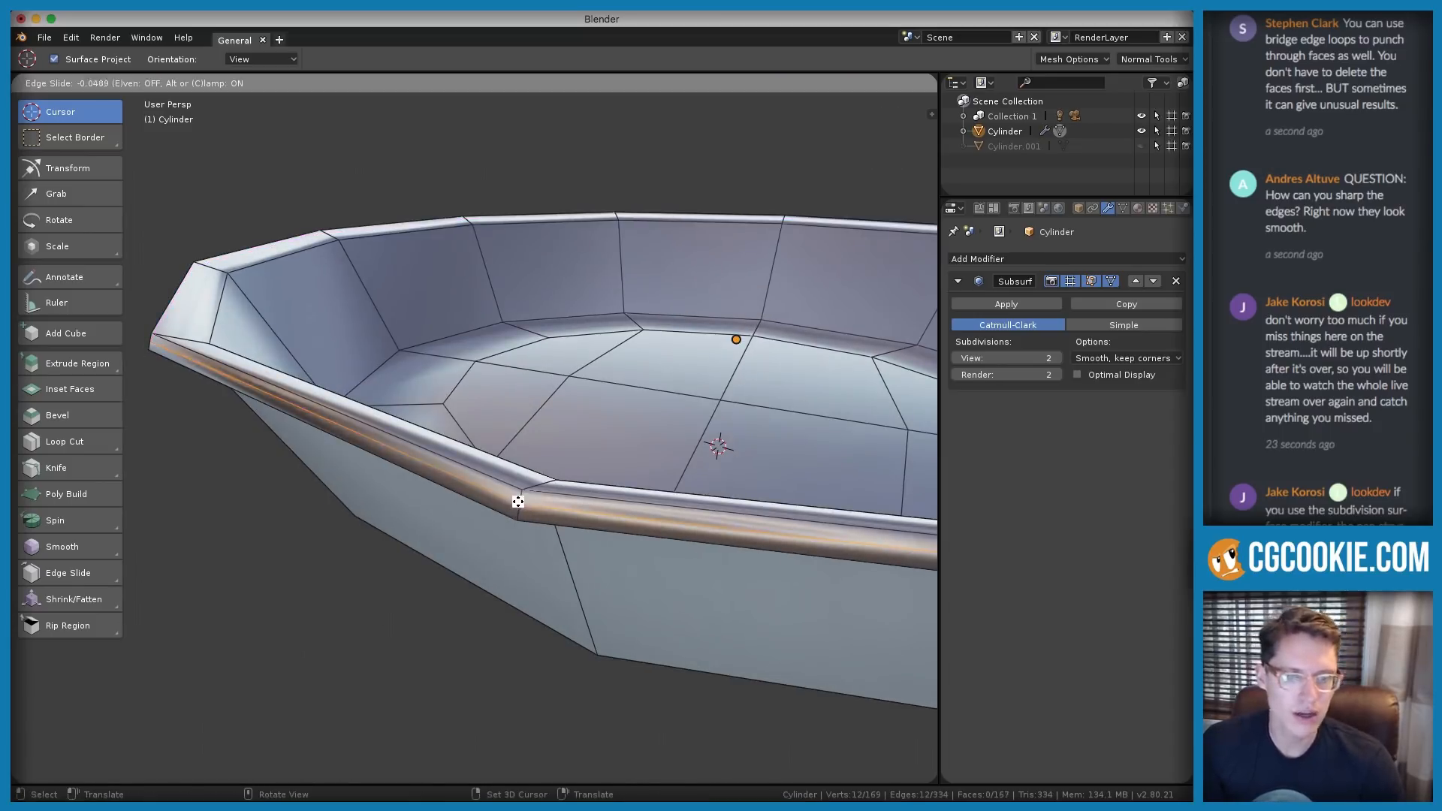
pyautogui.click(524, 497)
pyautogui.scroll(1, 526, 502)
pyautogui.hotkey('ctrl', 'r')
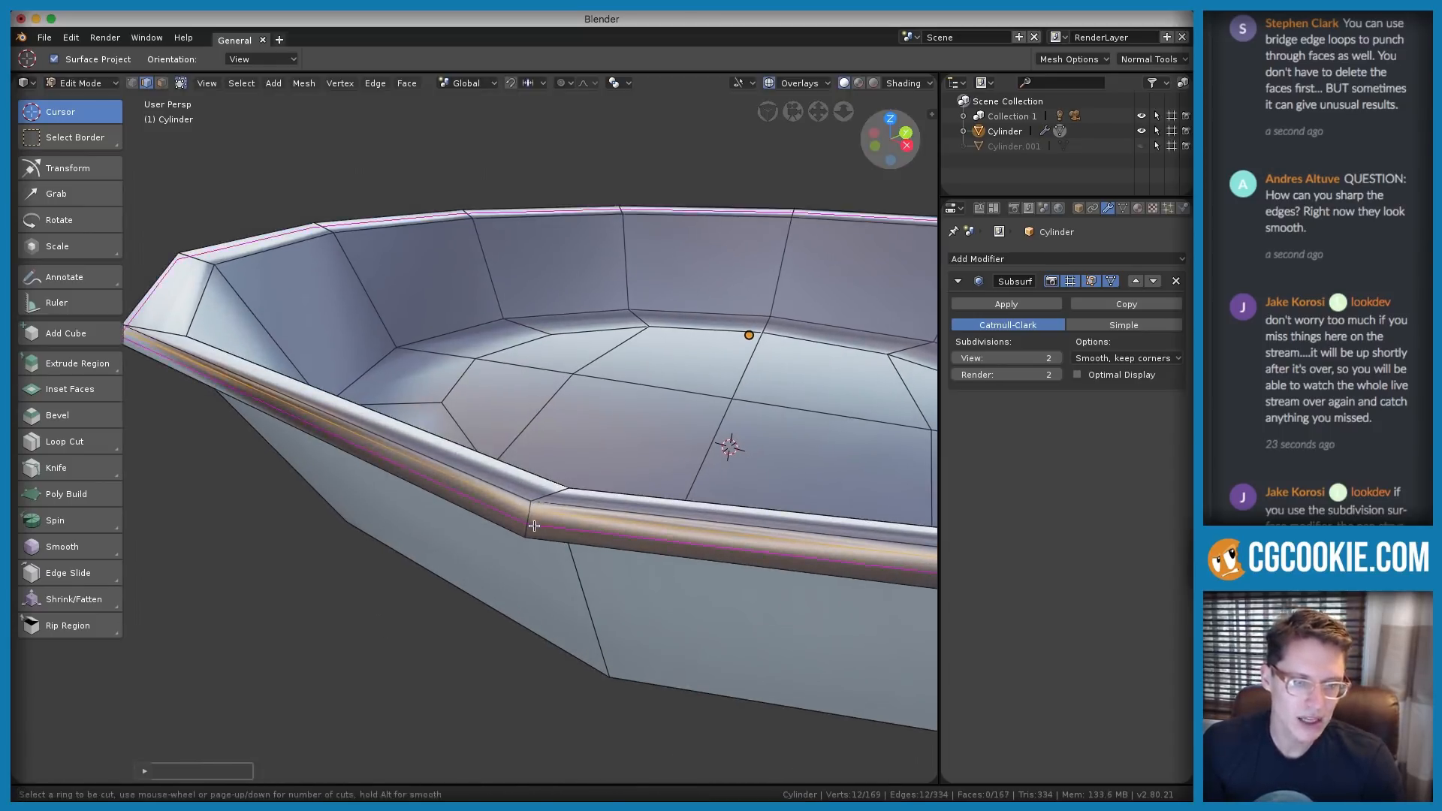
pyautogui.click(530, 520)
pyautogui.click(534, 532)
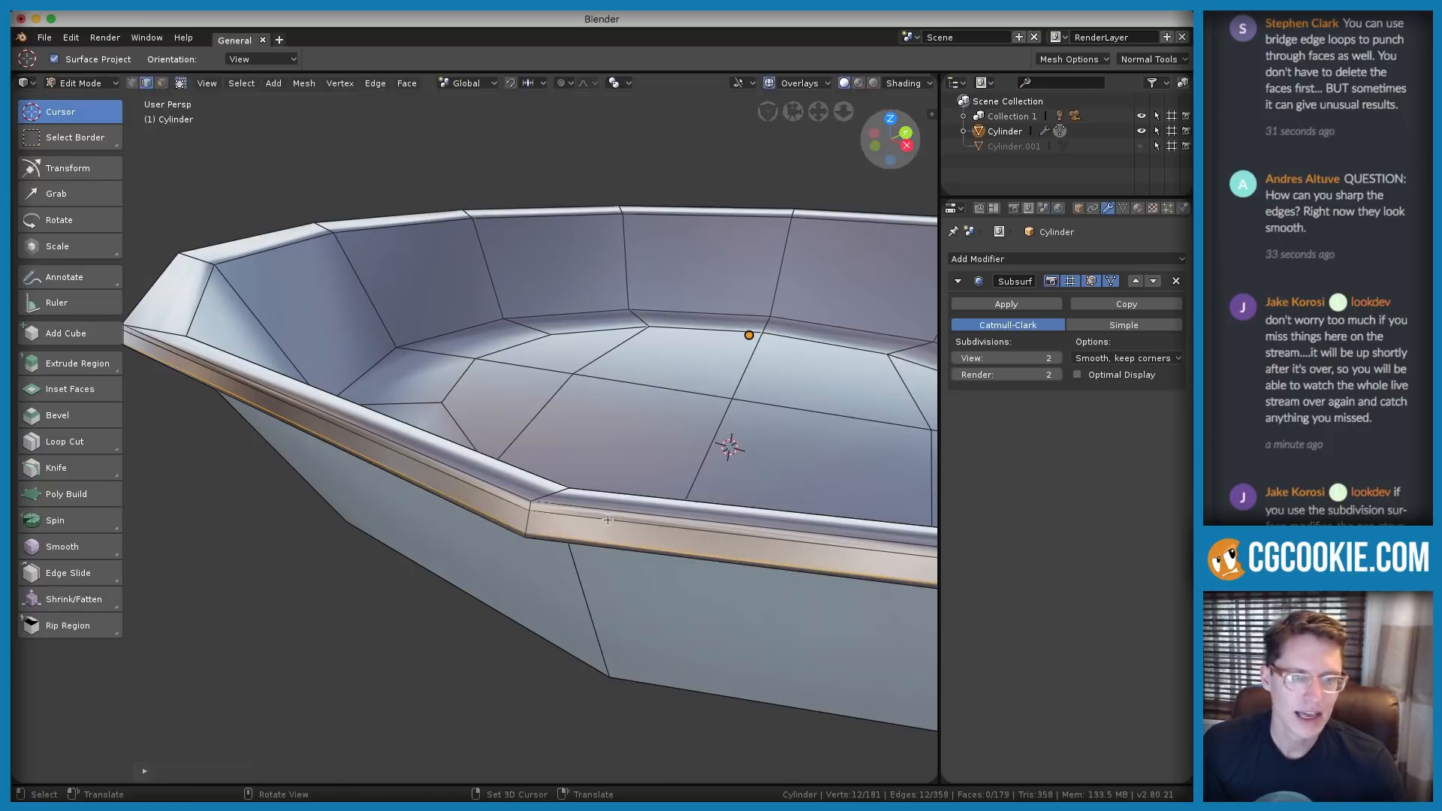
pyautogui.press('Tab')
pyautogui.moveTo(610, 519); pyautogui.dragTo(626, 532, button='middle')
pyautogui.scroll(-2, 599, 429)
pyautogui.moveTo(599, 430); pyautogui.dragTo(552, 419, button='middle')
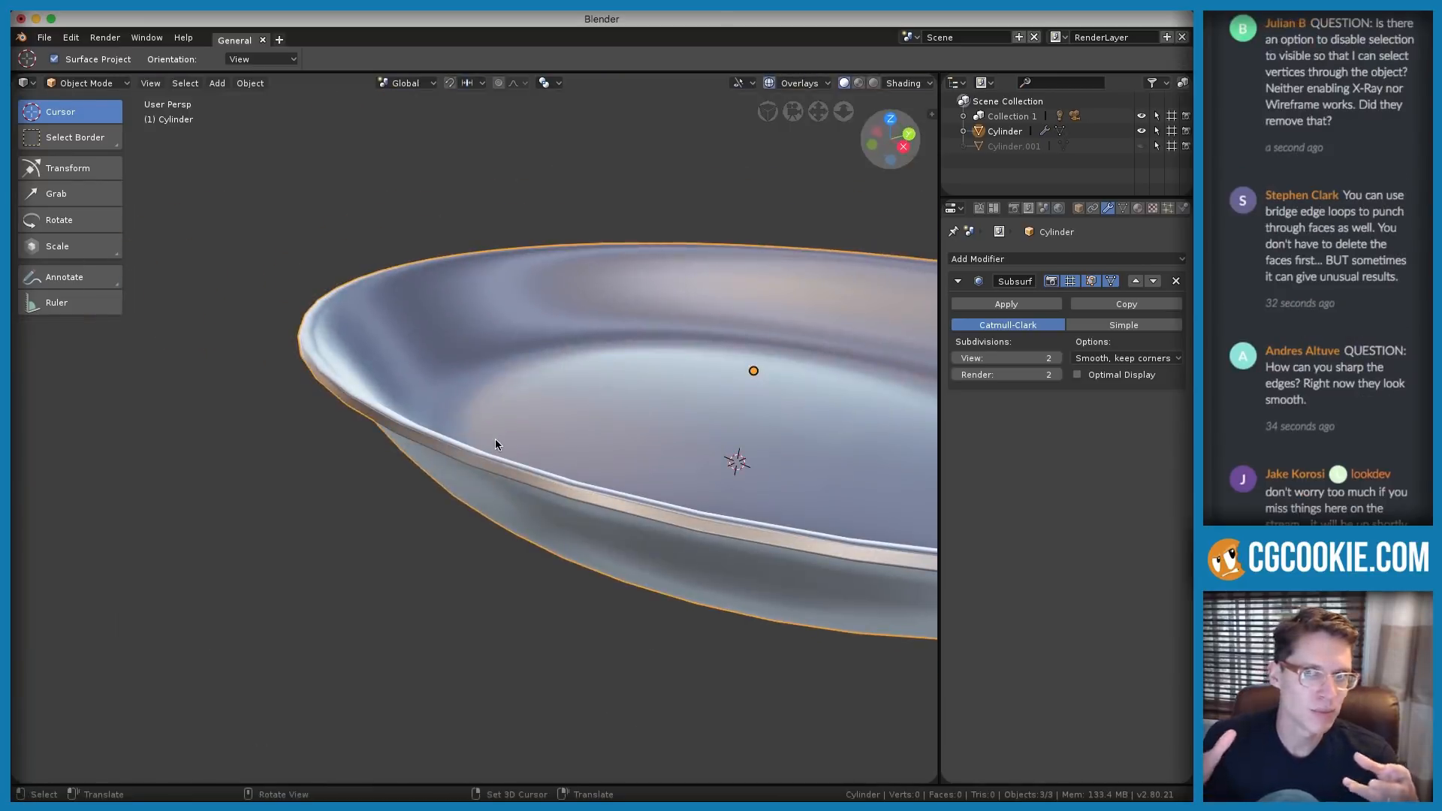
# Undo both loop cuts on the rim and go back to edge selection in Edit Mode
pyautogui.press('Tab')
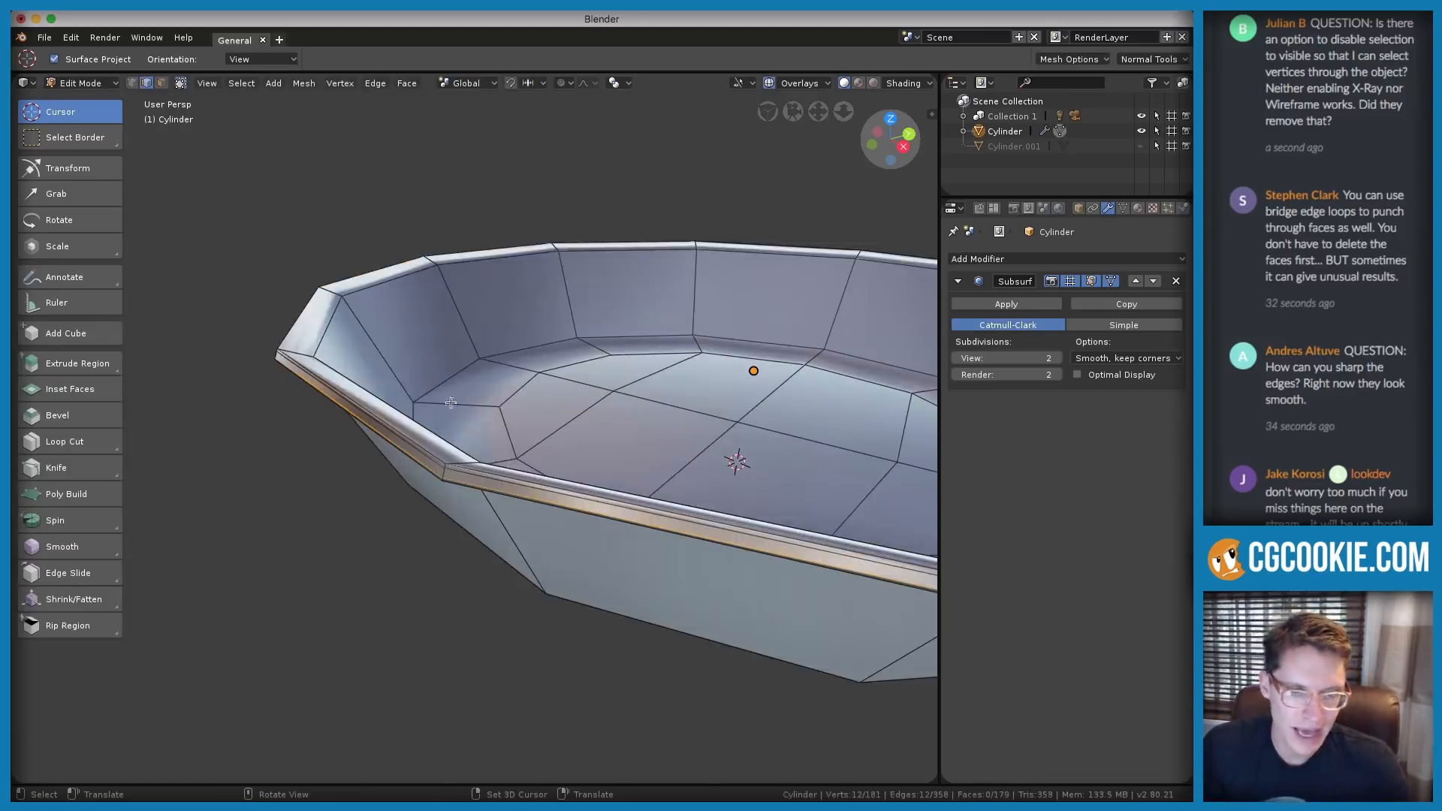
pyautogui.scroll(2, 424, 423)
pyautogui.hotkey('ctrl', 'z')
pyautogui.scroll(1, 417, 420)
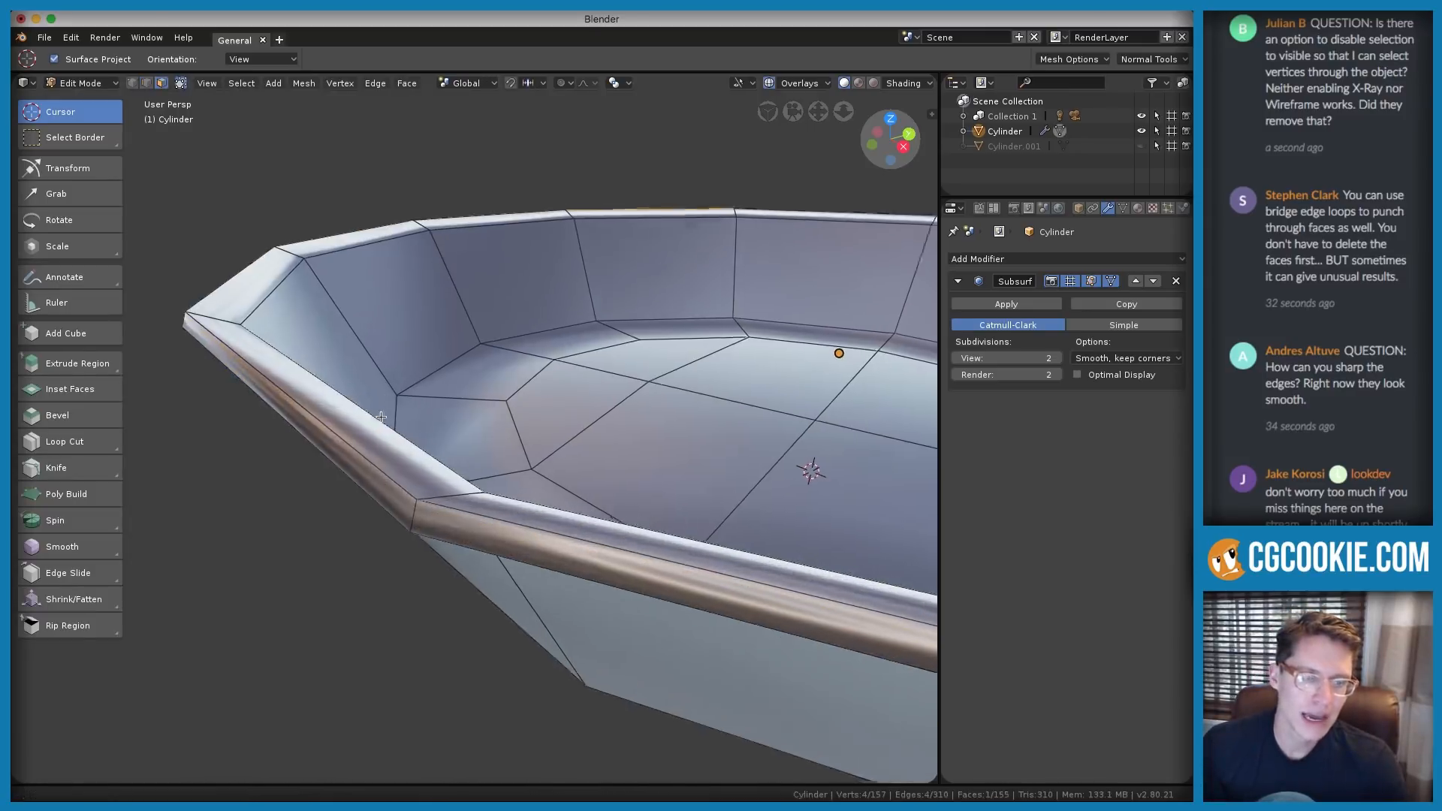
pyautogui.hotkey('ctrl', 'z')
pyautogui.hotkey('ctrl', 'Tab')
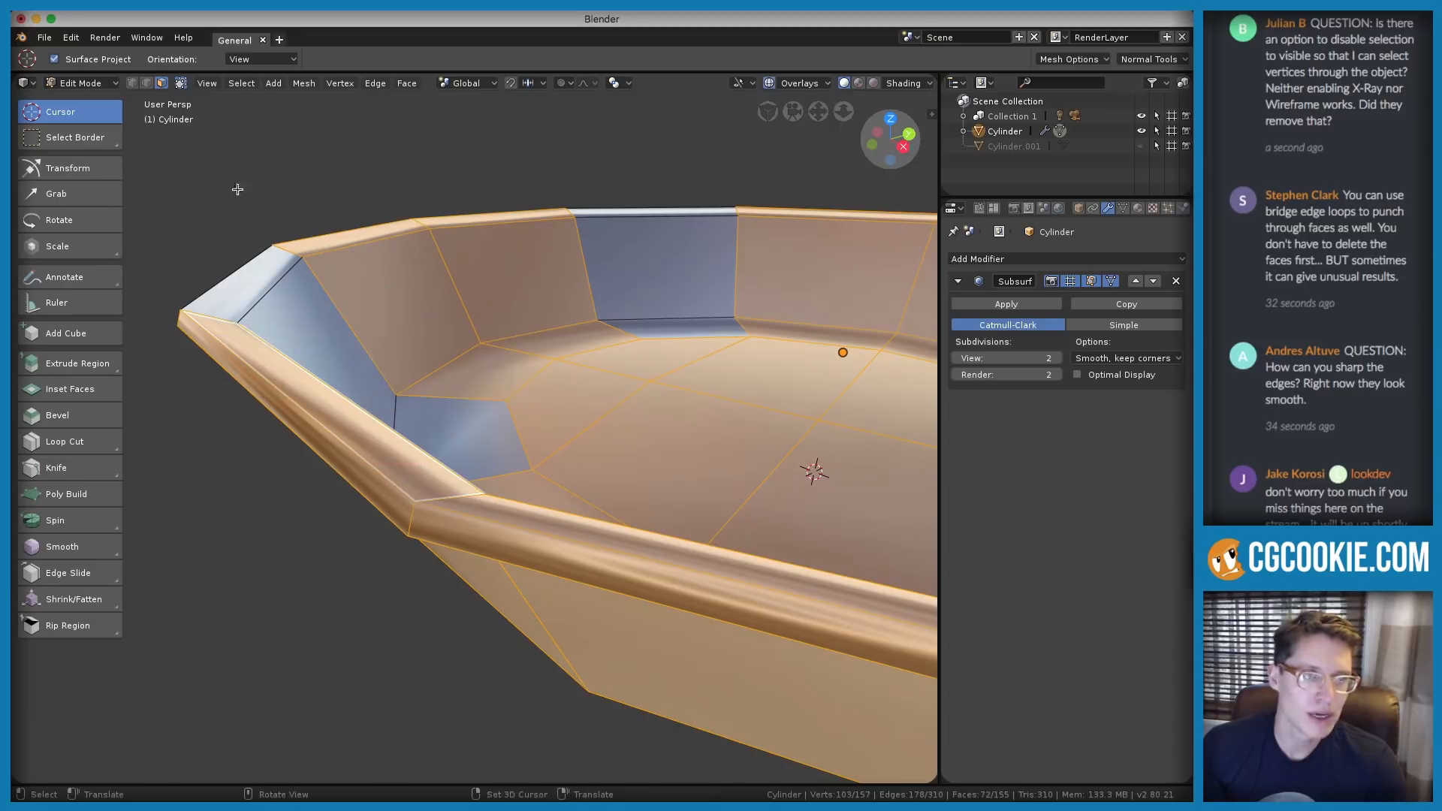
pyautogui.hotkey('ctrl', 'z')
pyautogui.hotkey('ctrl', 'z')
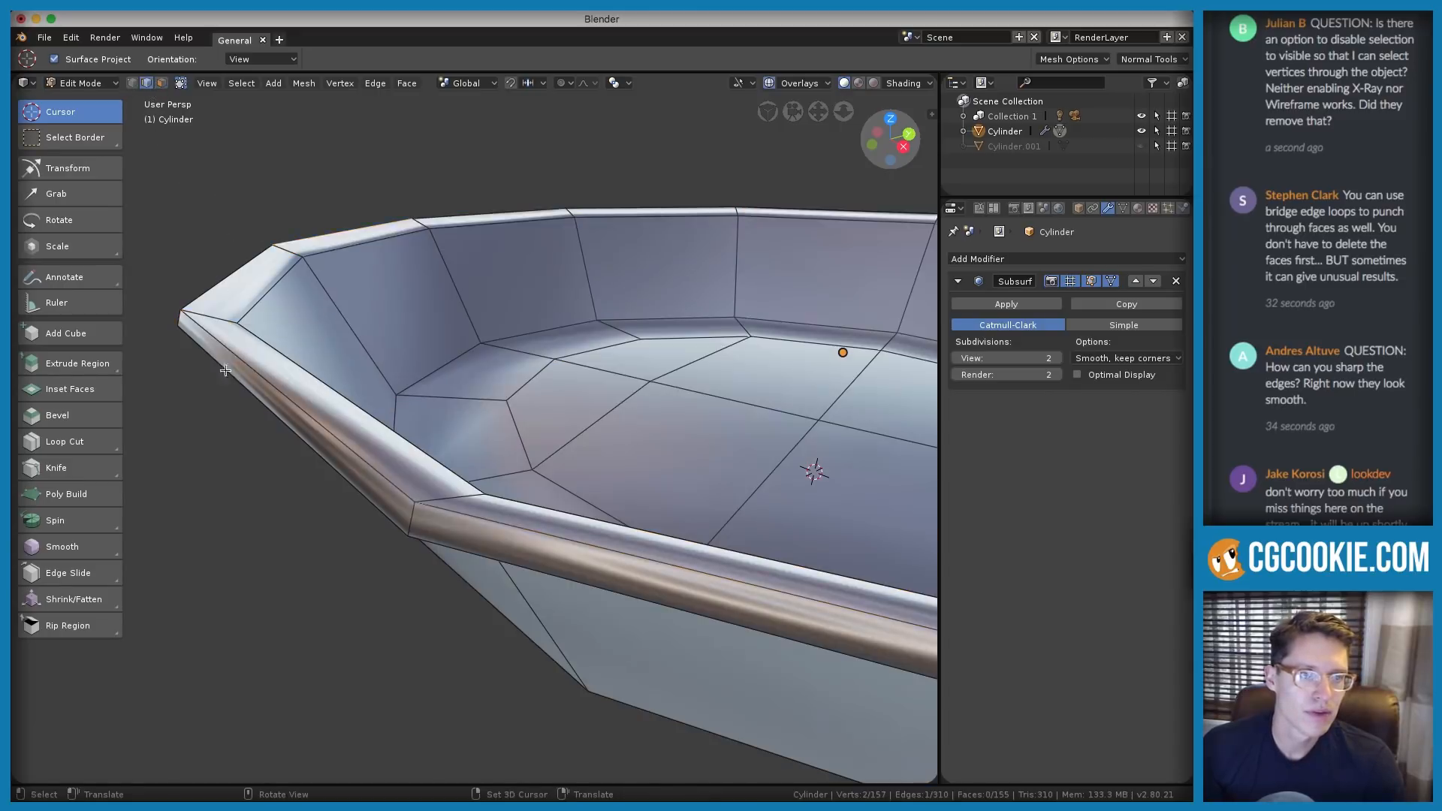
# Select the upper and lower edge loops of the rim's outer band and bevel them by about 0.007
pyautogui.scroll(-6, 433, 460)
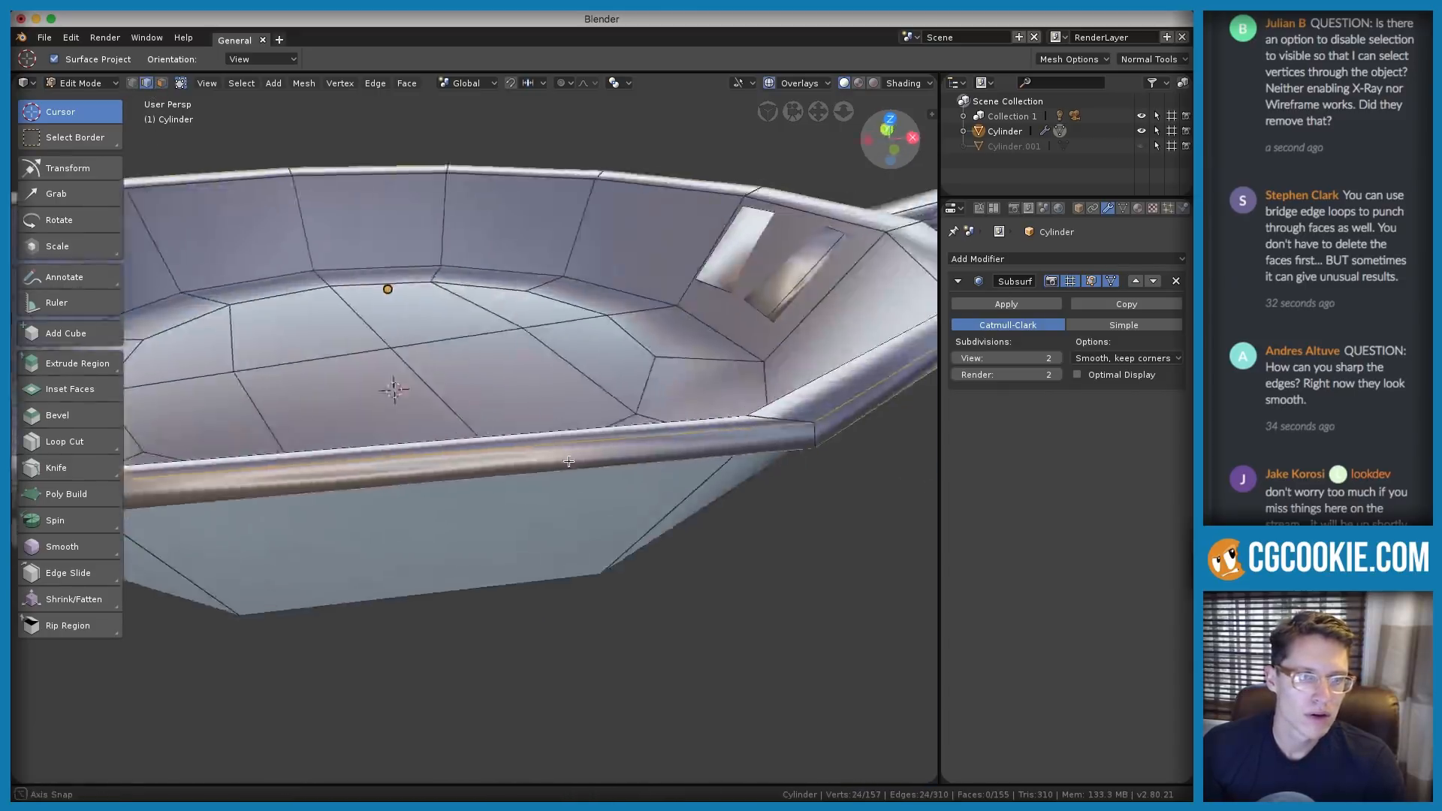
pyautogui.moveTo(600, 353); pyautogui.dragTo(506, 419, button='middle')
pyautogui.scroll(2, 564, 481)
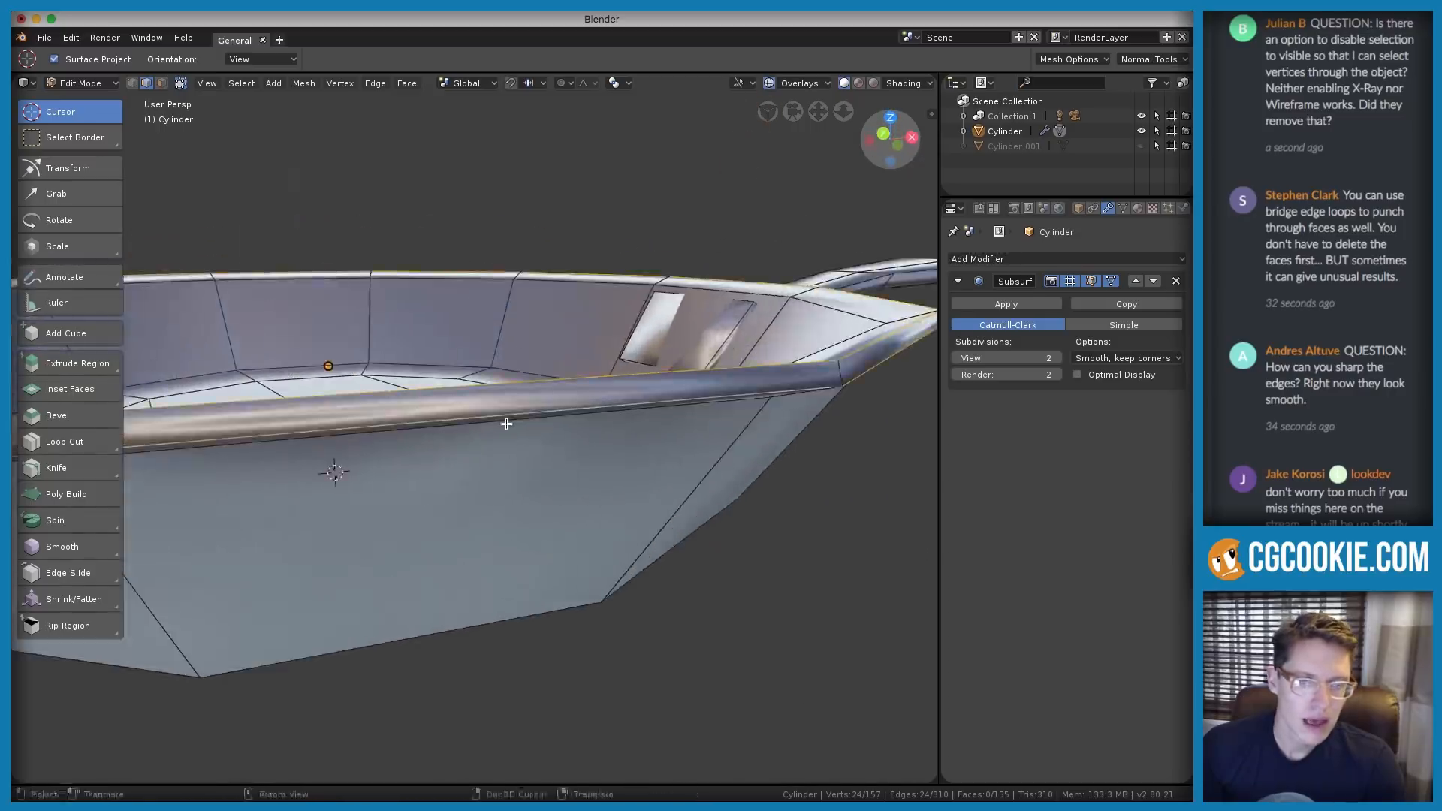
pyautogui.scroll(2, 537, 415)
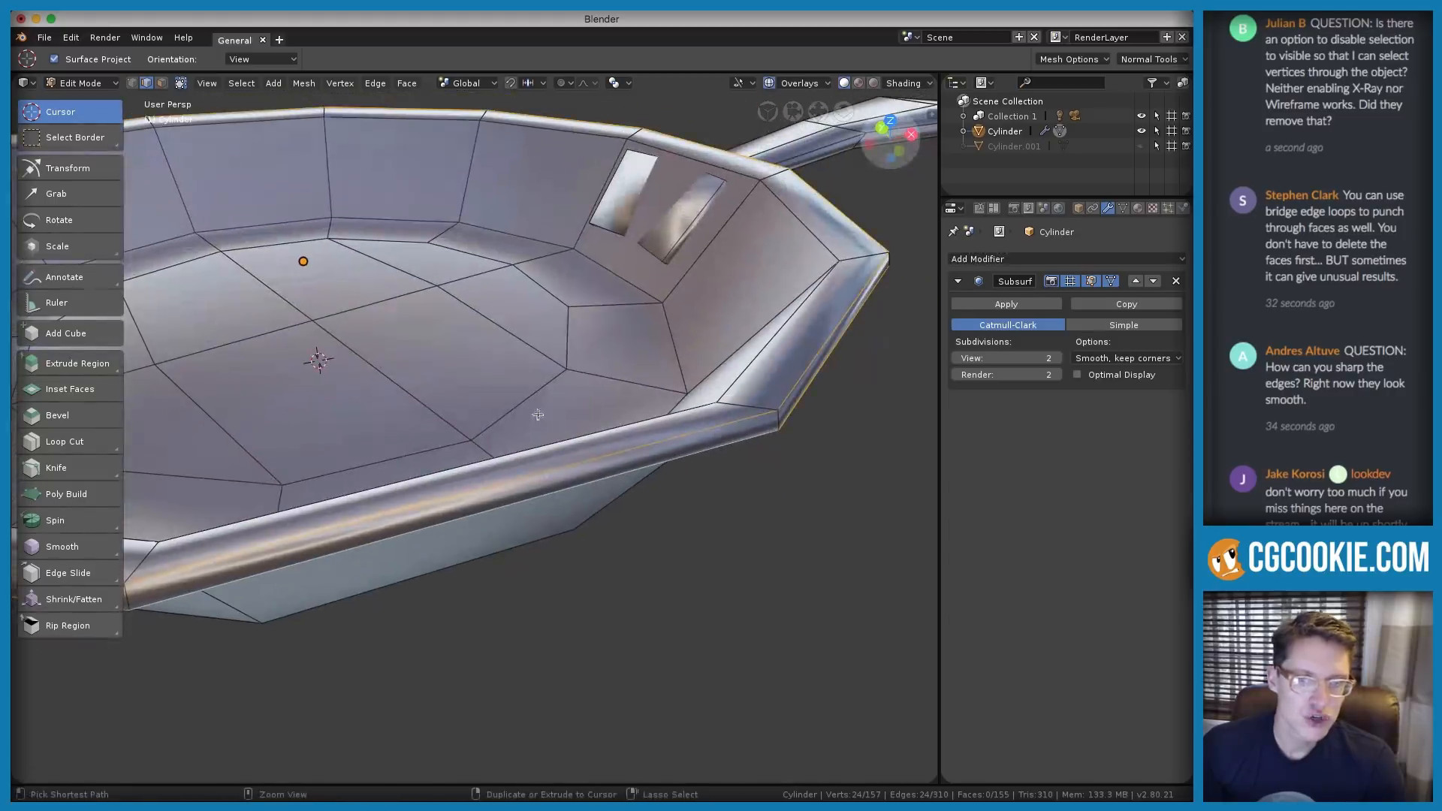
pyautogui.click(375, 83)
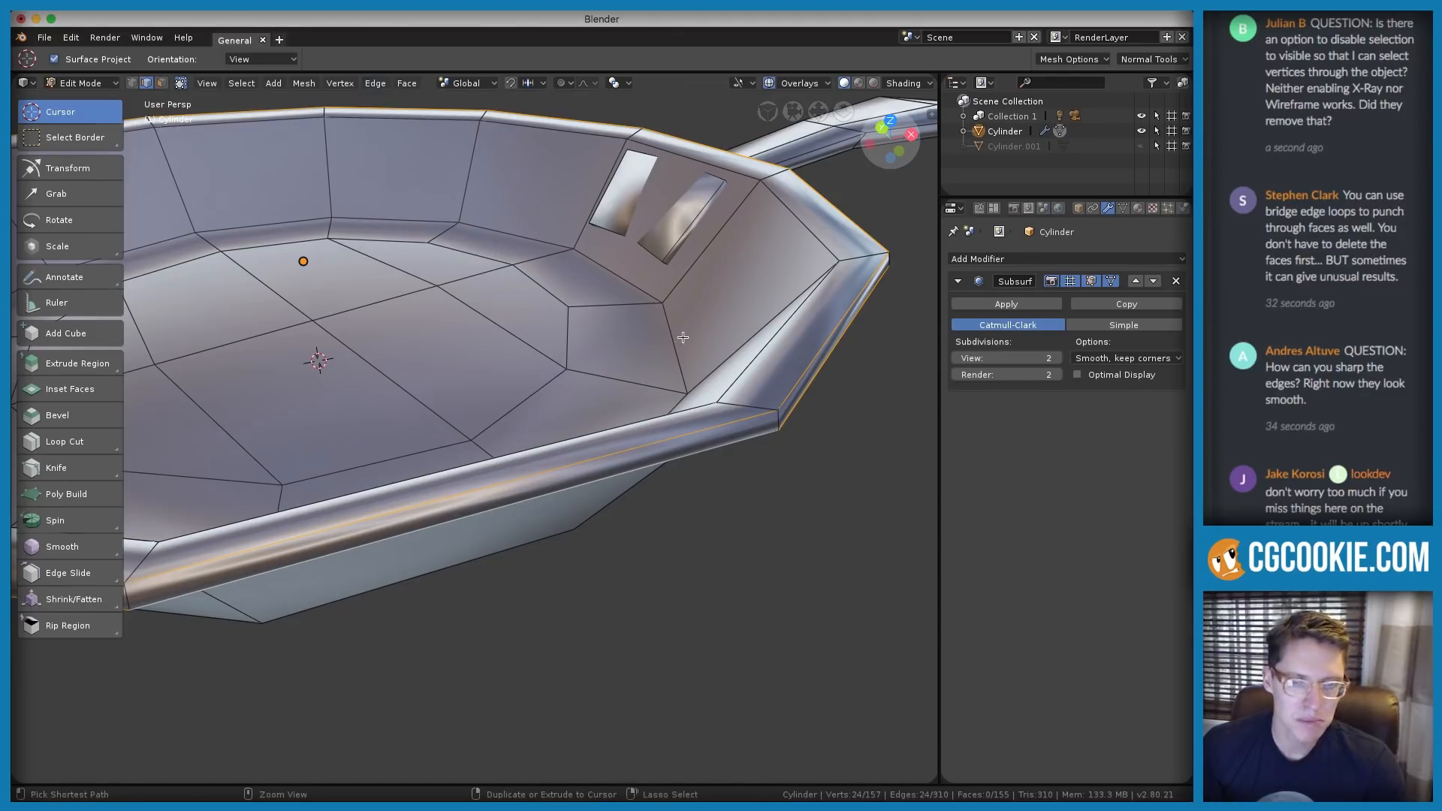
pyautogui.hotkey('ctrl', 'b')
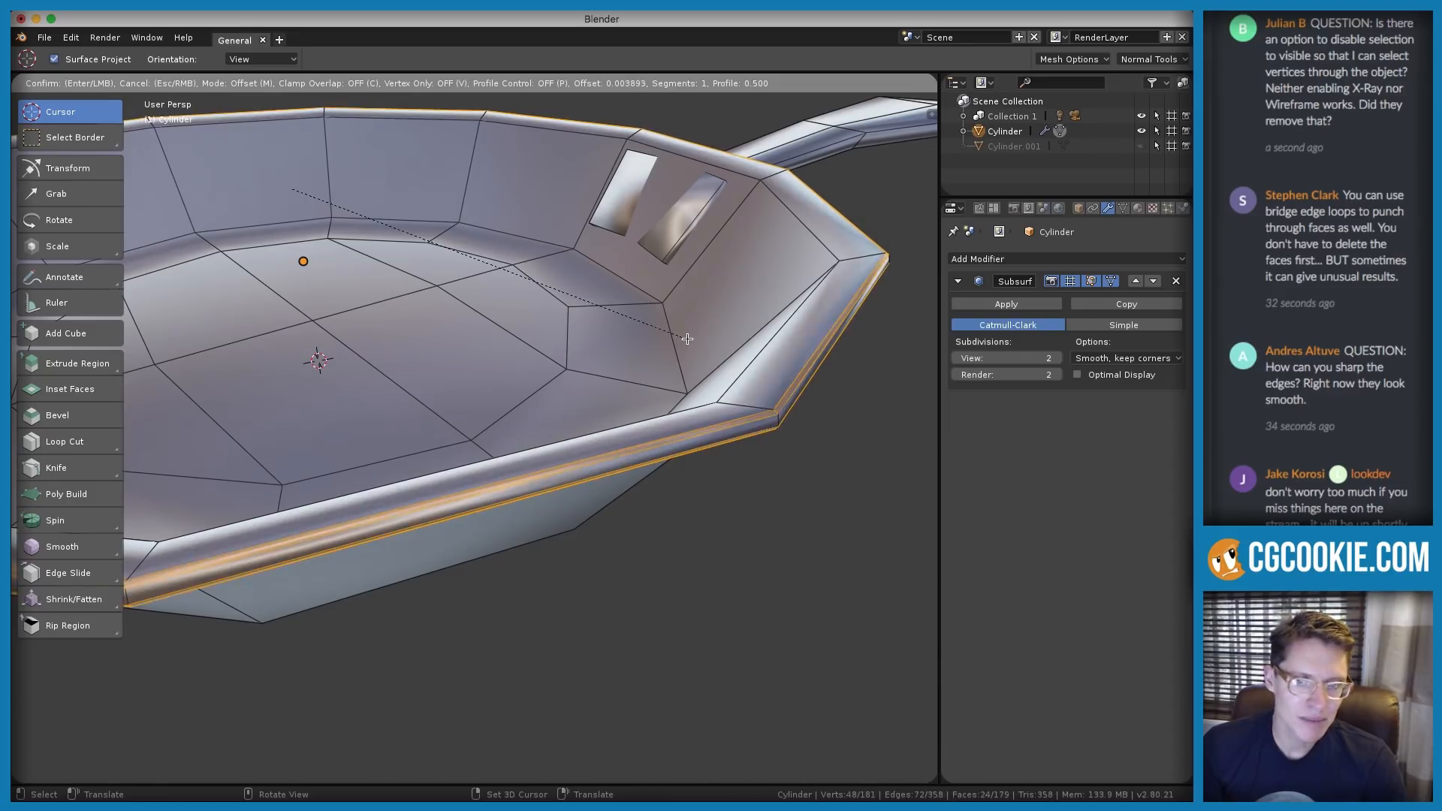
pyautogui.click(688, 339)
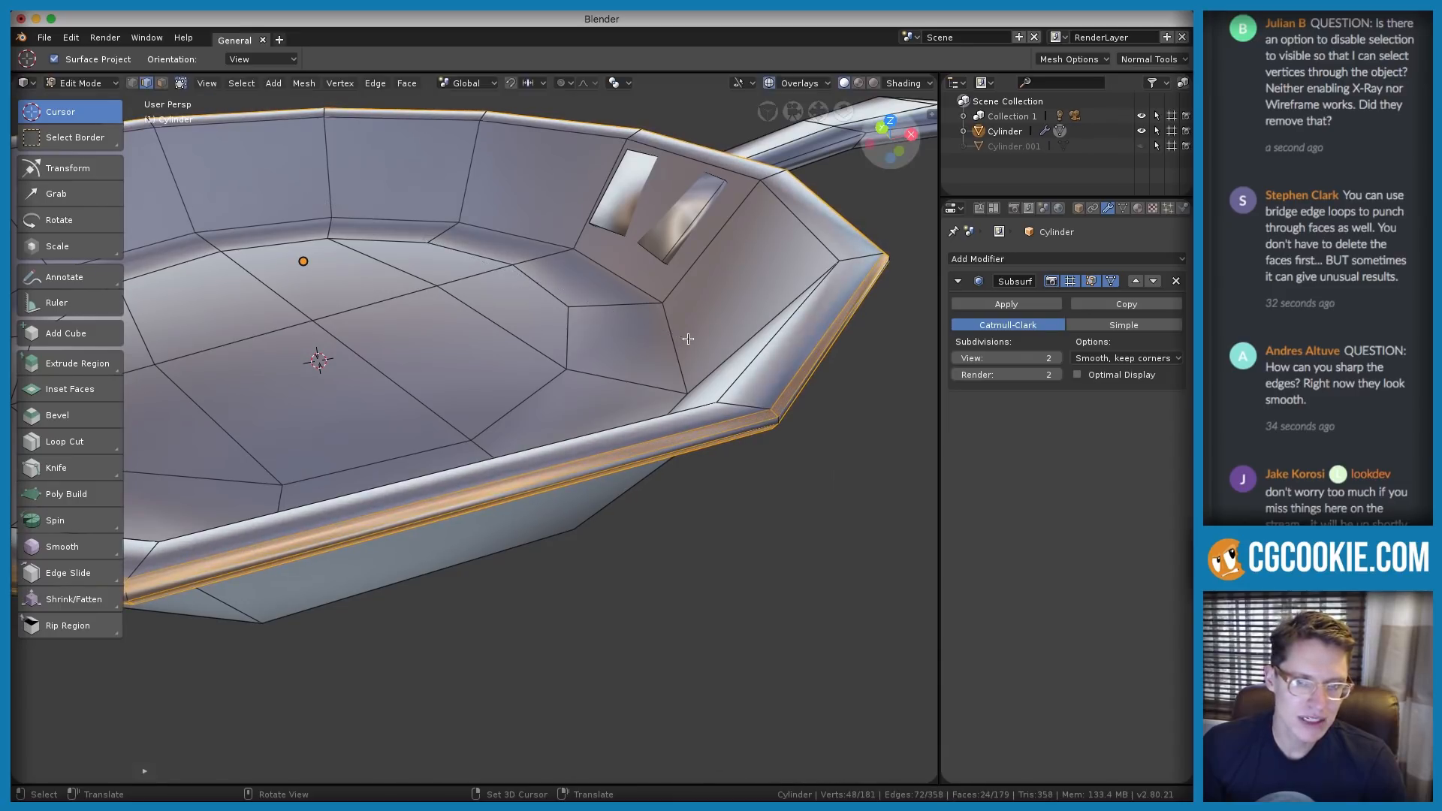
# Set the rim bevel to 2 segments with a profile of 1.000
pyautogui.click(144, 772)
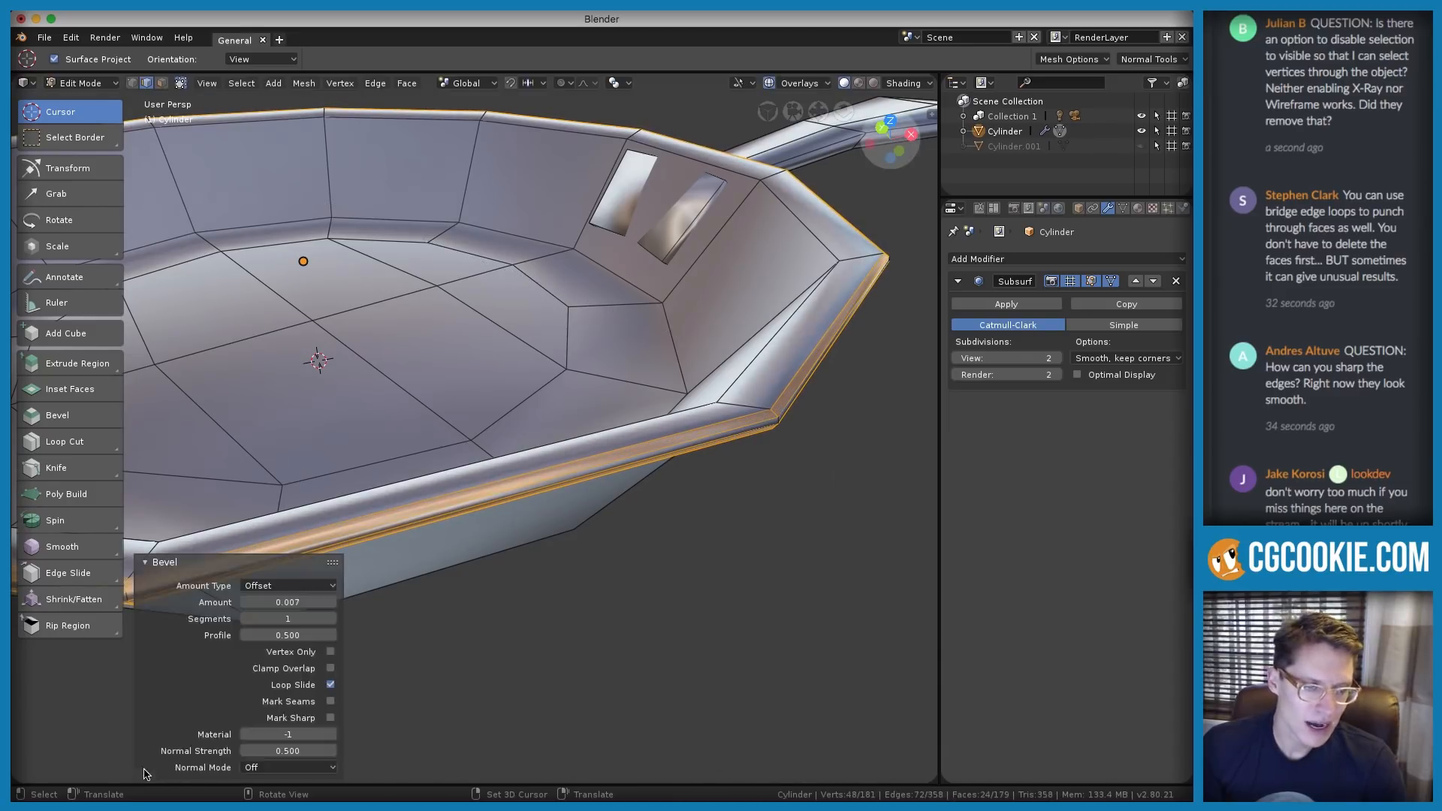
pyautogui.click(330, 619)
pyautogui.scroll(1, 804, 383)
pyautogui.keyDown('shift'); pyautogui.moveTo(804, 383); pyautogui.dragTo(541, 480, button='middle'); pyautogui.keyUp('shift')
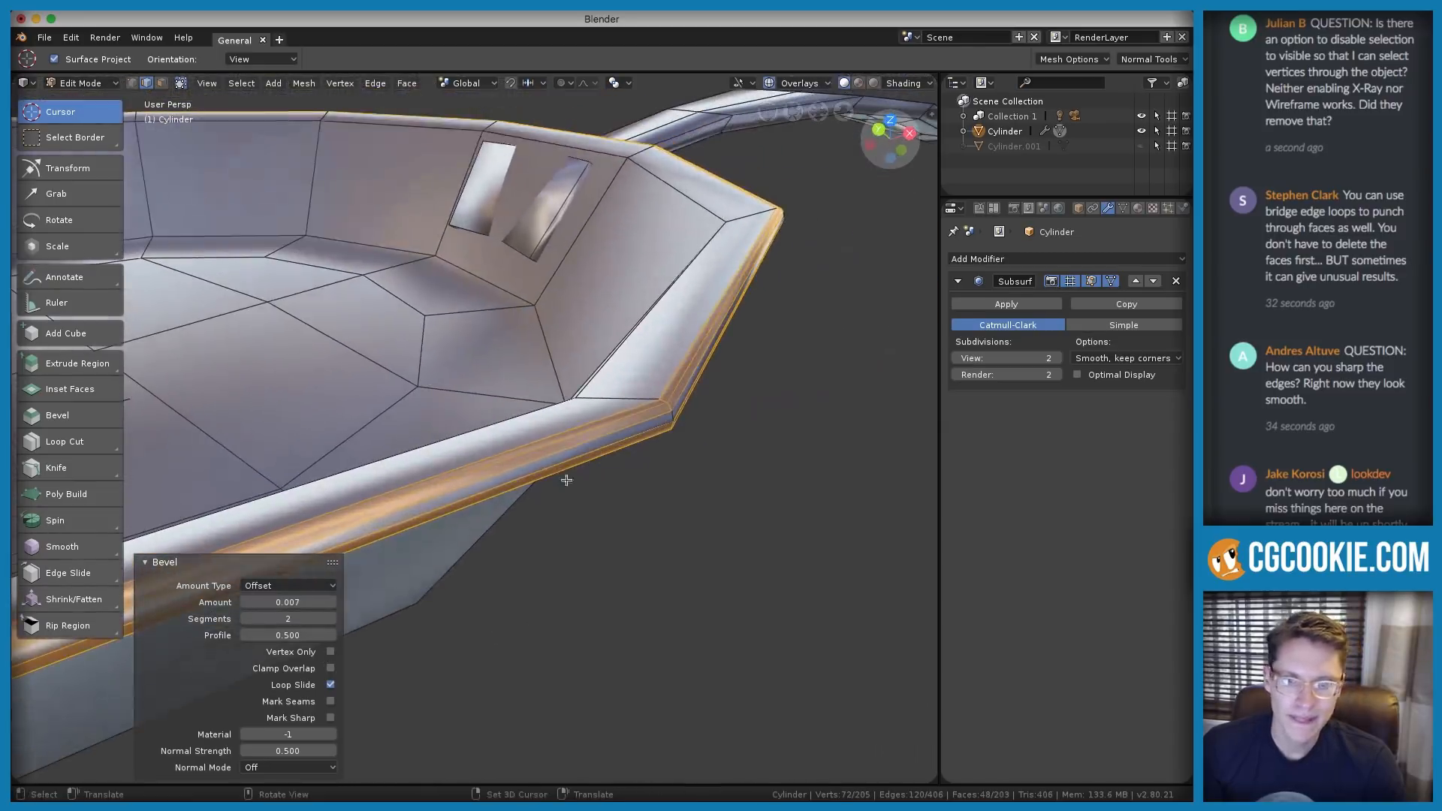
pyautogui.moveTo(275, 635); pyautogui.dragTo(315, 635)
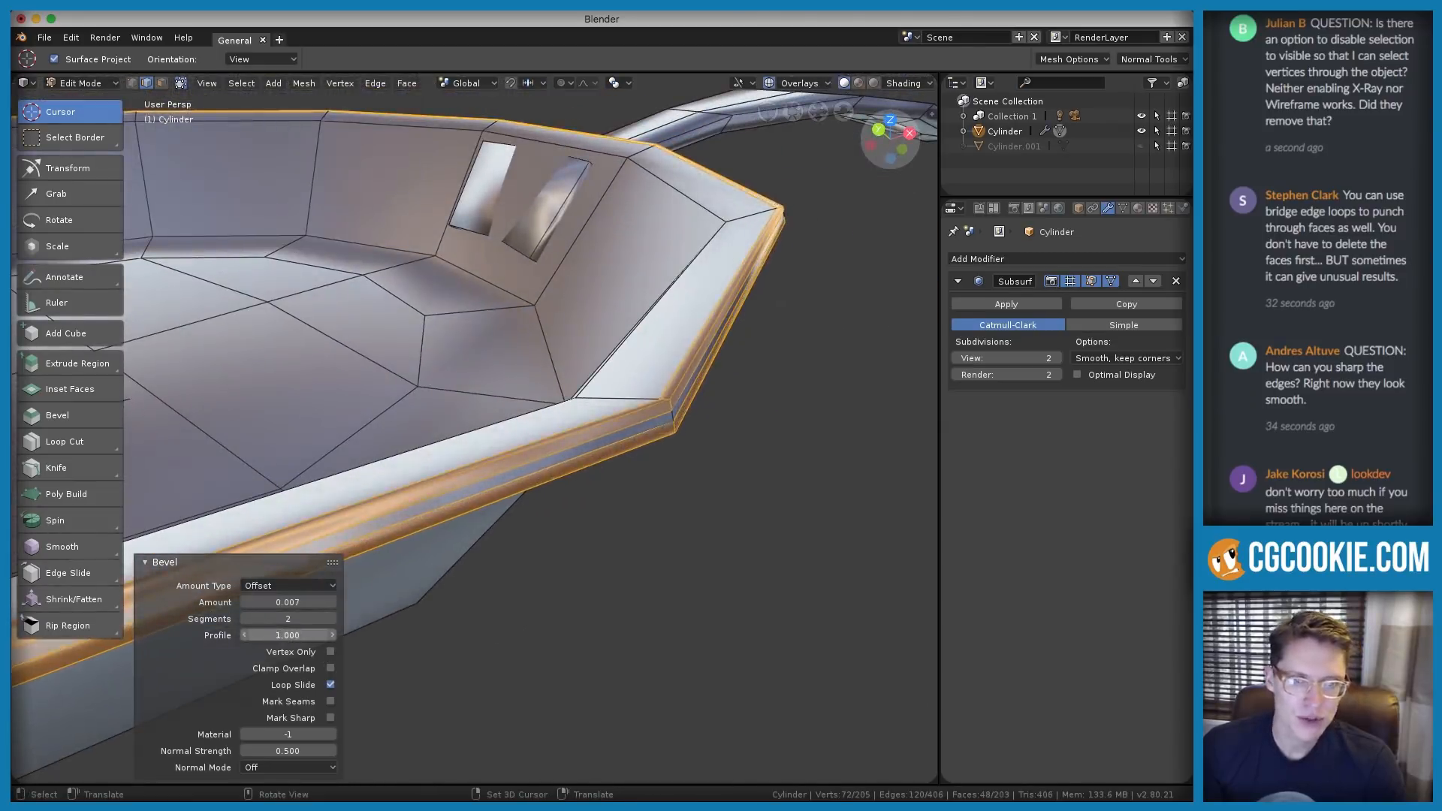
pyautogui.click(152, 564)
# Return to Object Mode, switch the viewport shading to a red MatCap, and view the sharpened rim up close
pyautogui.keyDown('ctrl'); pyautogui.moveTo(691, 383); pyautogui.dragTo(620, 383, button='middle'); pyautogui.keyUp('ctrl')
pyautogui.press('Tab')
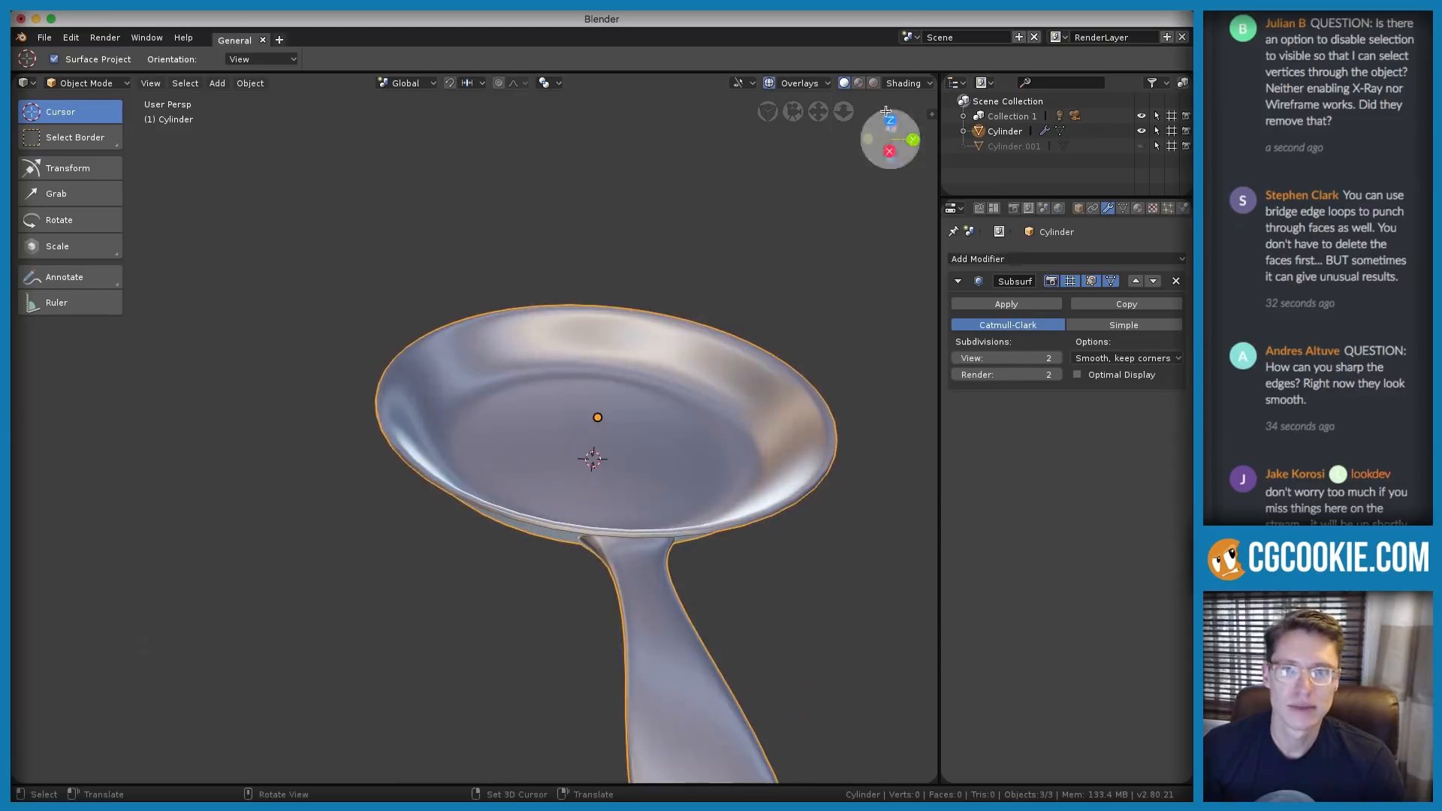
pyautogui.click(905, 83)
pyautogui.click(894, 162)
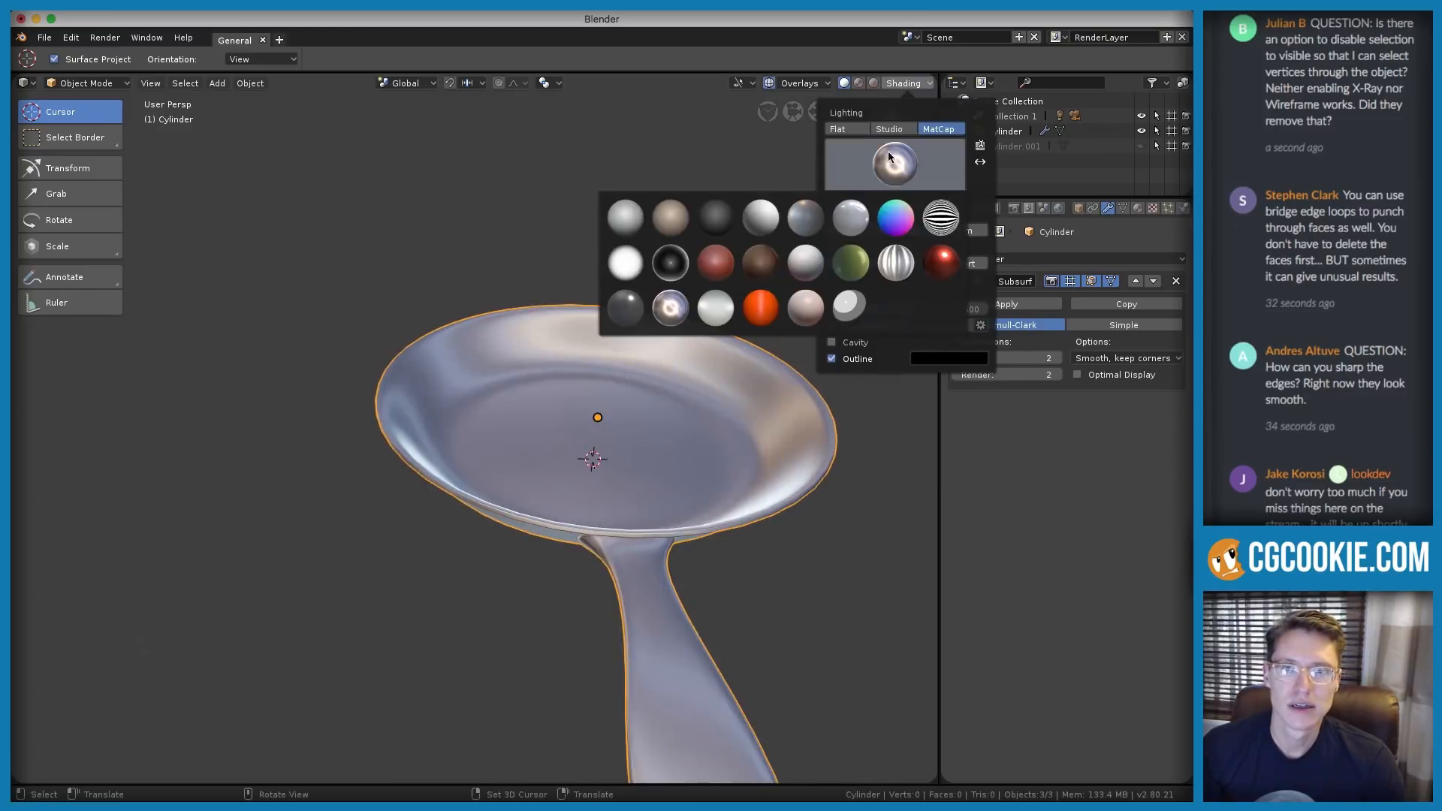
pyautogui.click(732, 265)
pyautogui.moveTo(706, 335); pyautogui.dragTo(660, 299, button='middle')
pyautogui.scroll(3, 638, 353)
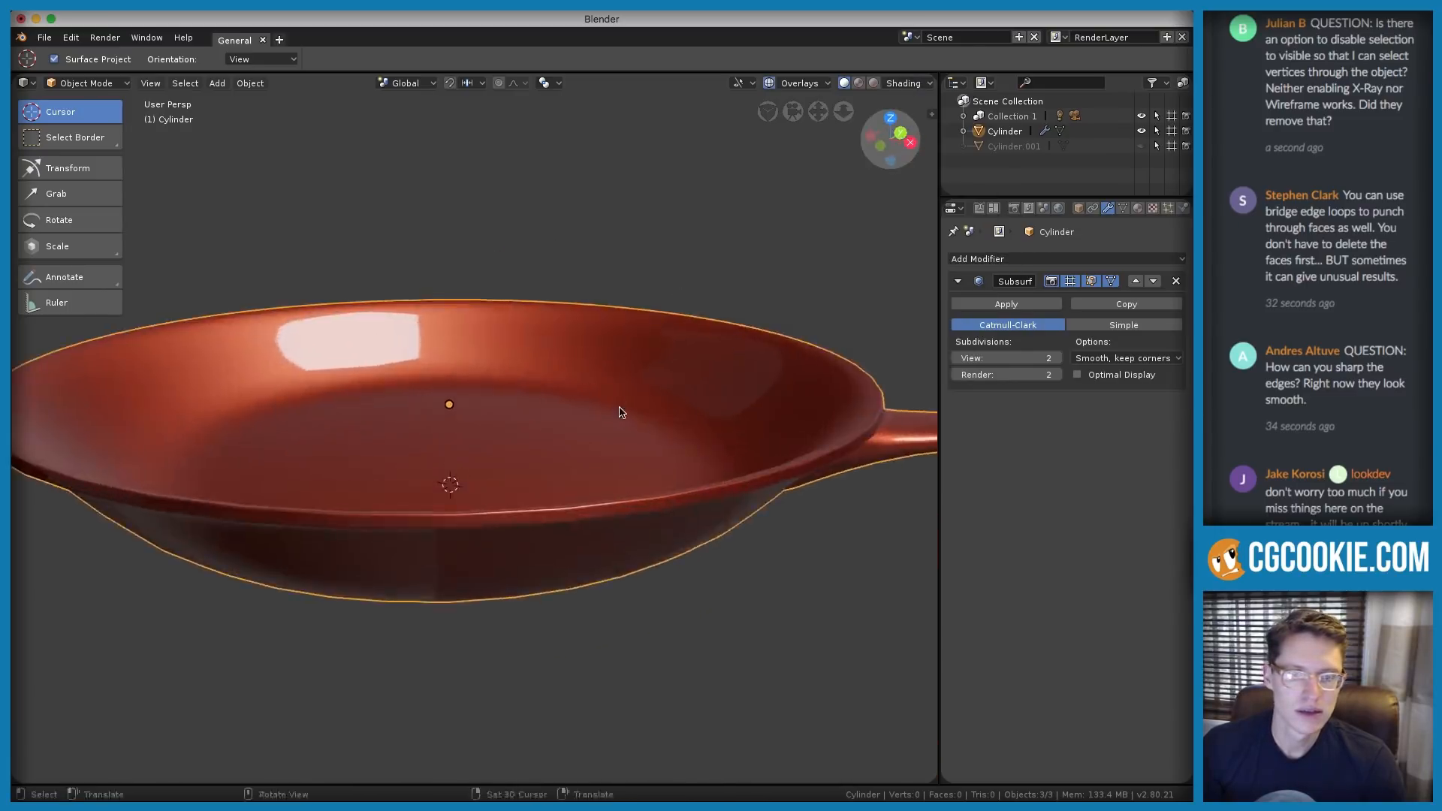
# Examine the pan's sharpened rim, inner surface and underside shading from several angles
pyautogui.moveTo(620, 412); pyautogui.dragTo(621, 345, button='middle')
pyautogui.scroll(-4, 622, 301)
pyautogui.moveTo(622, 255); pyautogui.dragTo(596, 415, button='middle')
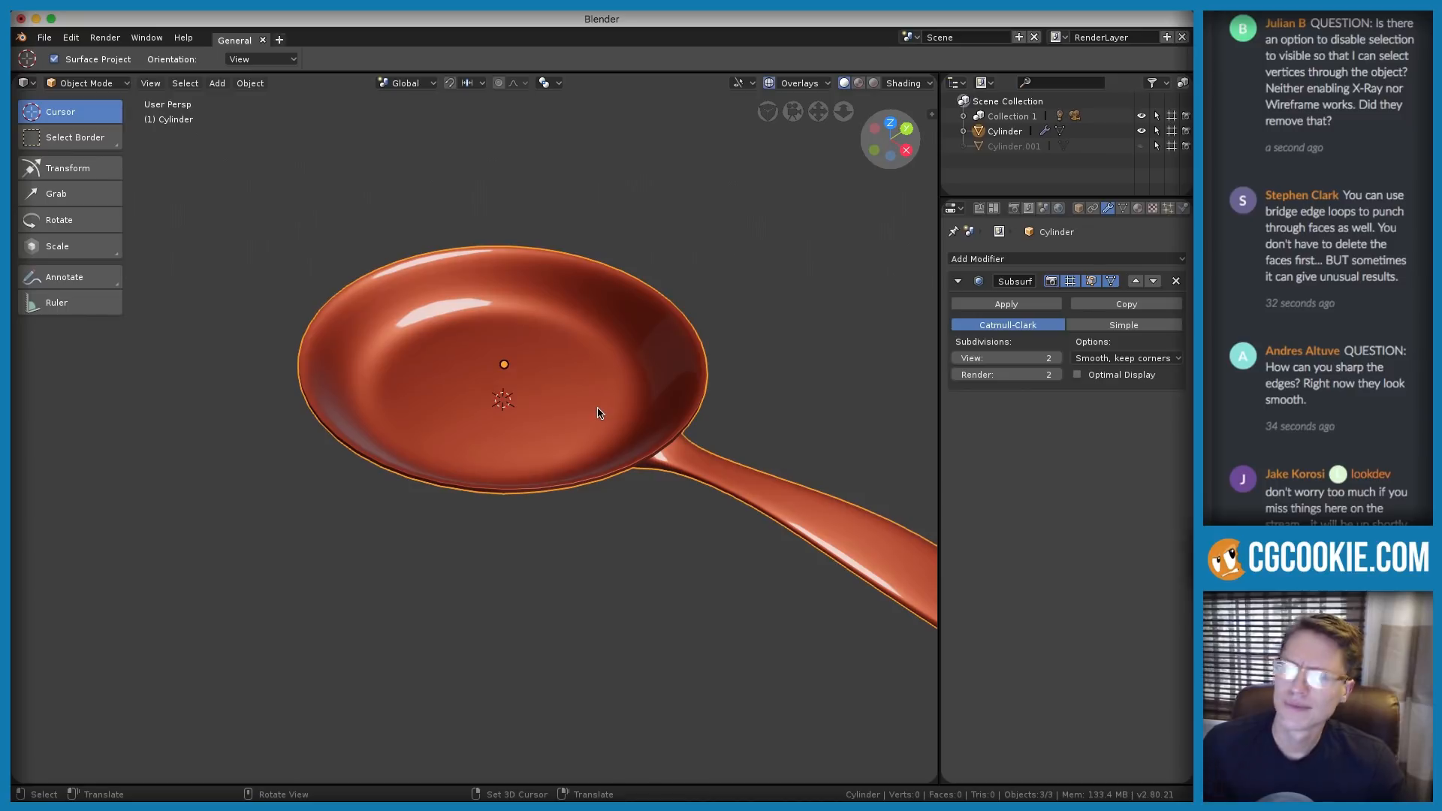
pyautogui.moveTo(537, 359); pyautogui.dragTo(492, 447, button='middle')
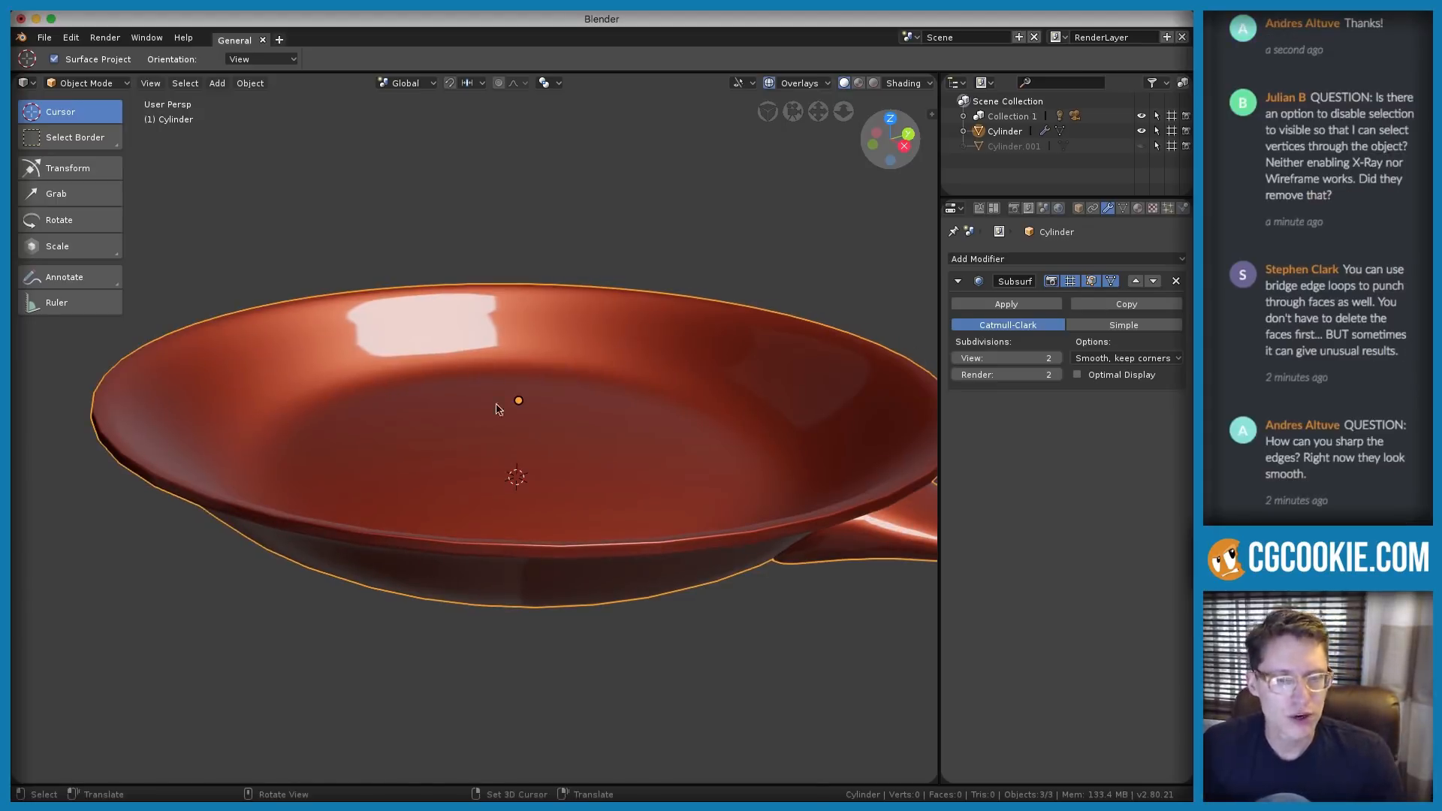
pyautogui.moveTo(496, 408); pyautogui.dragTo(485, 289, button='middle')
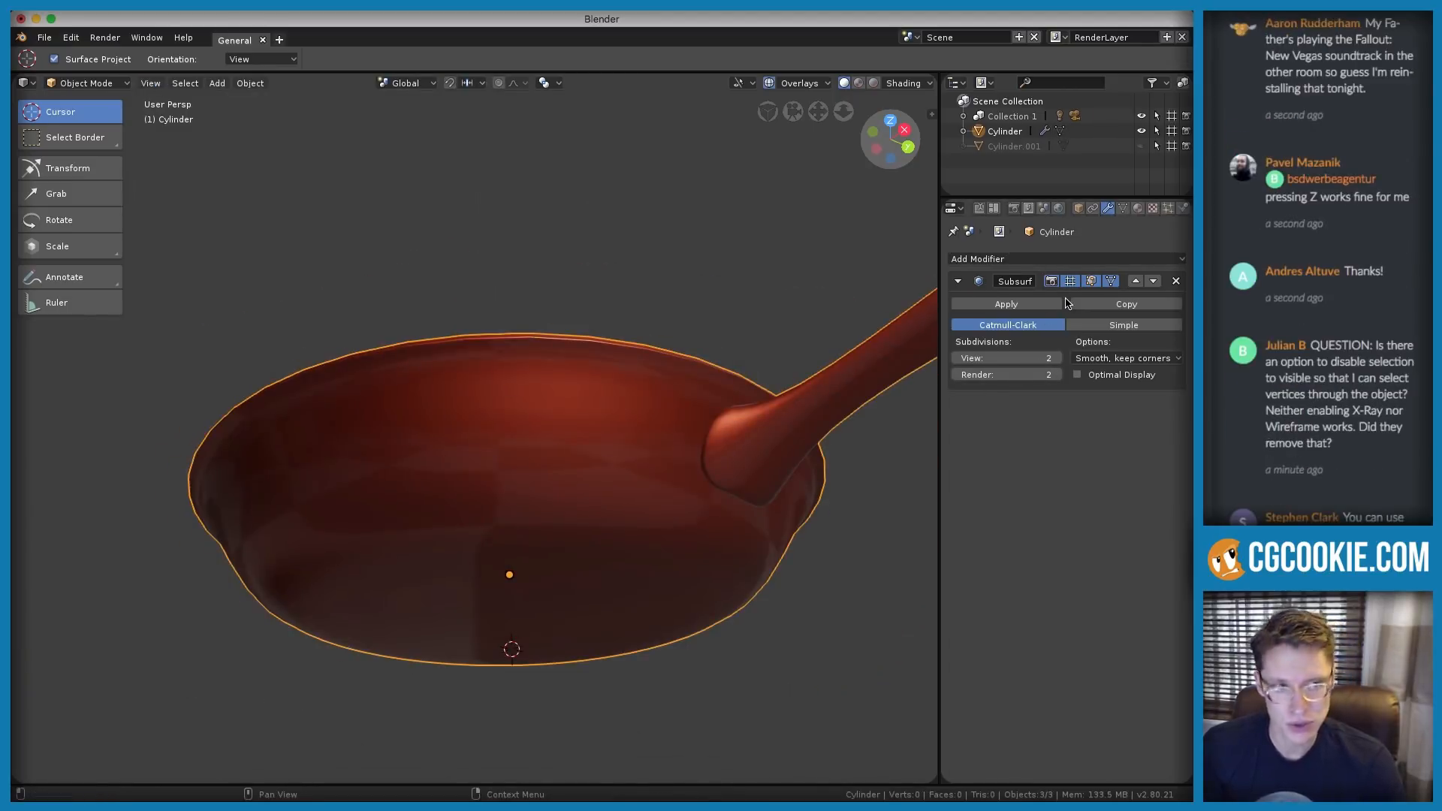
pyautogui.moveTo(566, 386); pyautogui.dragTo(531, 602, button='middle')
pyautogui.scroll(3, 531, 602)
# Compare the rim's beveled supporting loops in Edit Mode with the smoothed pan in Object Mode
pyautogui.press('Tab')
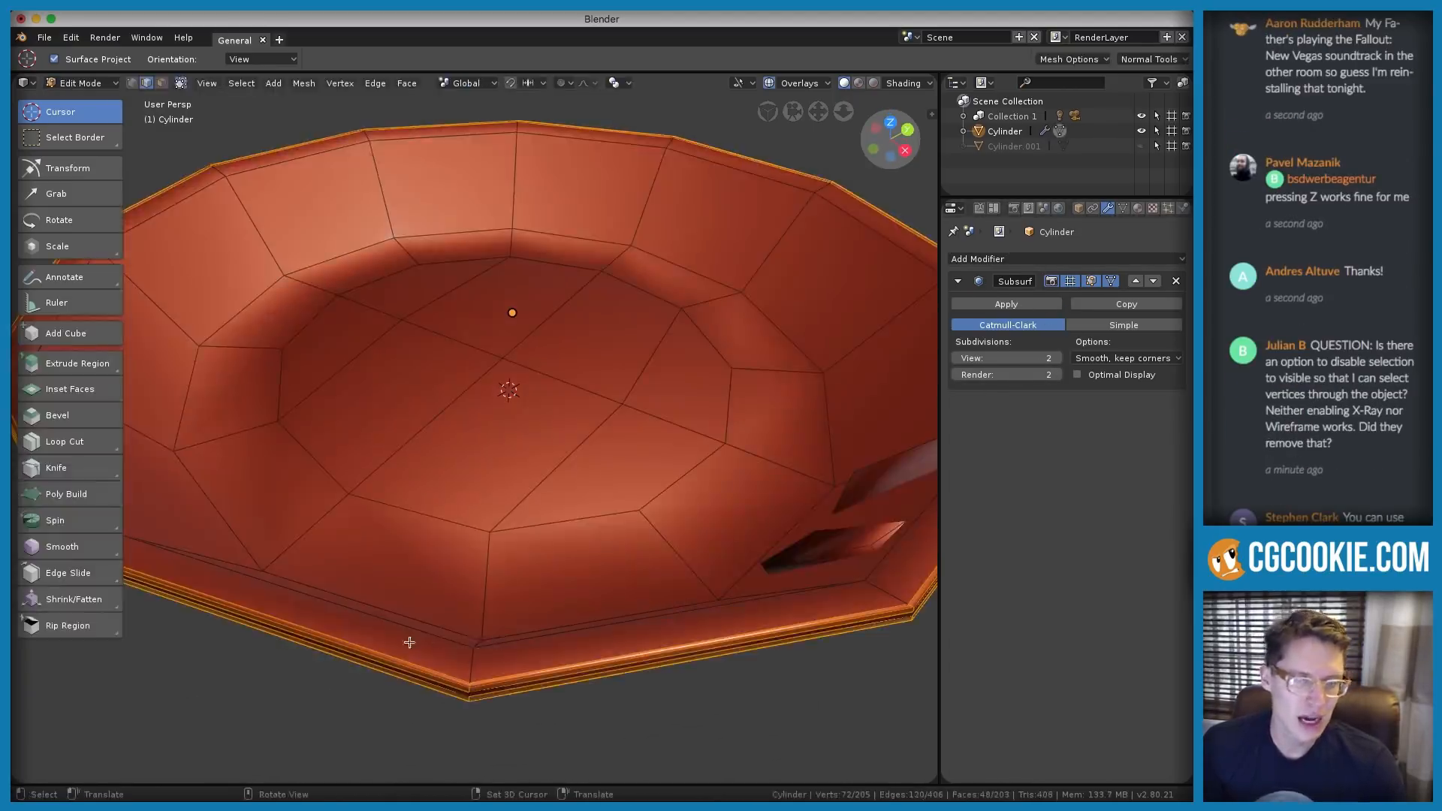
pyautogui.scroll(4, 613, 516)
pyautogui.scroll(-2, 643, 508)
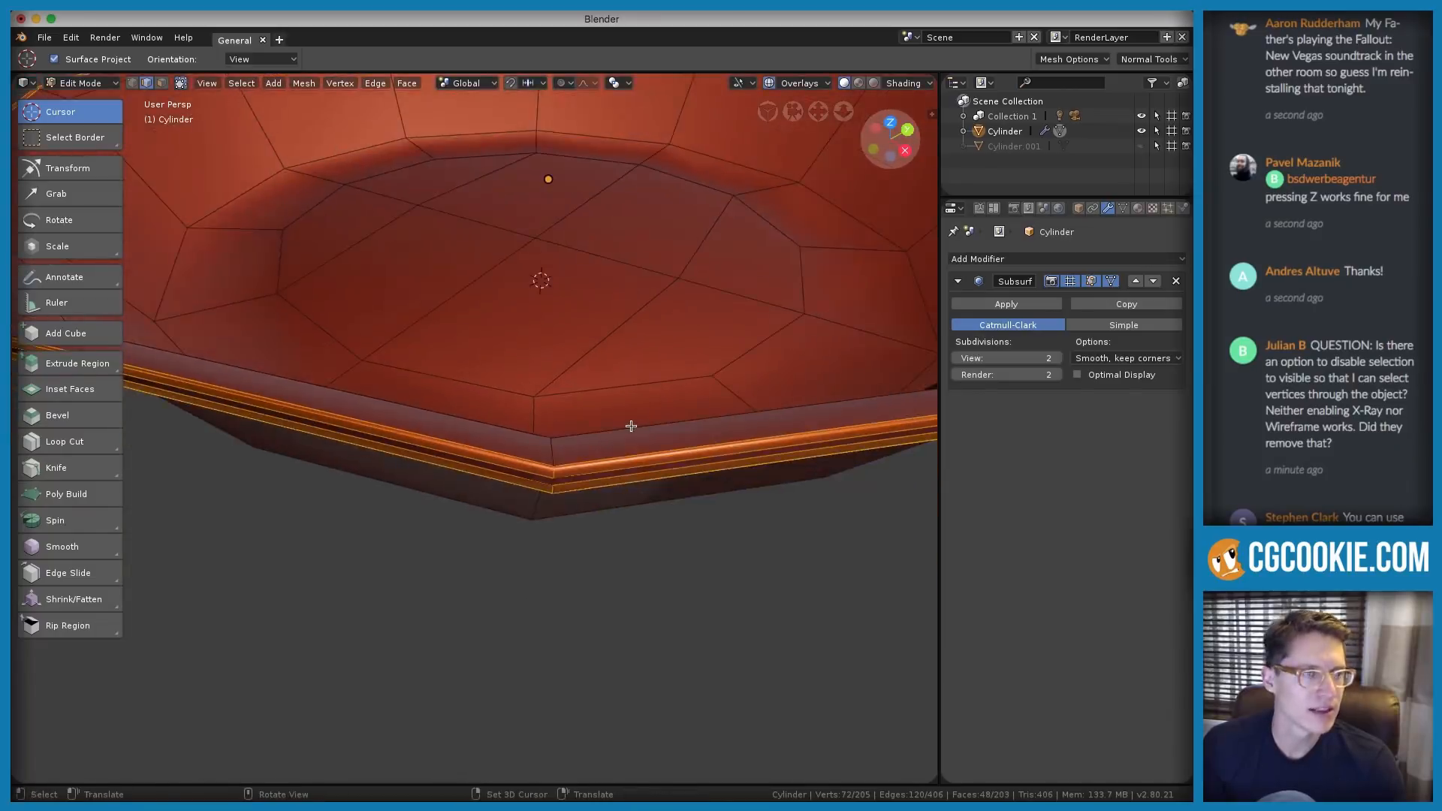
pyautogui.press('Tab')
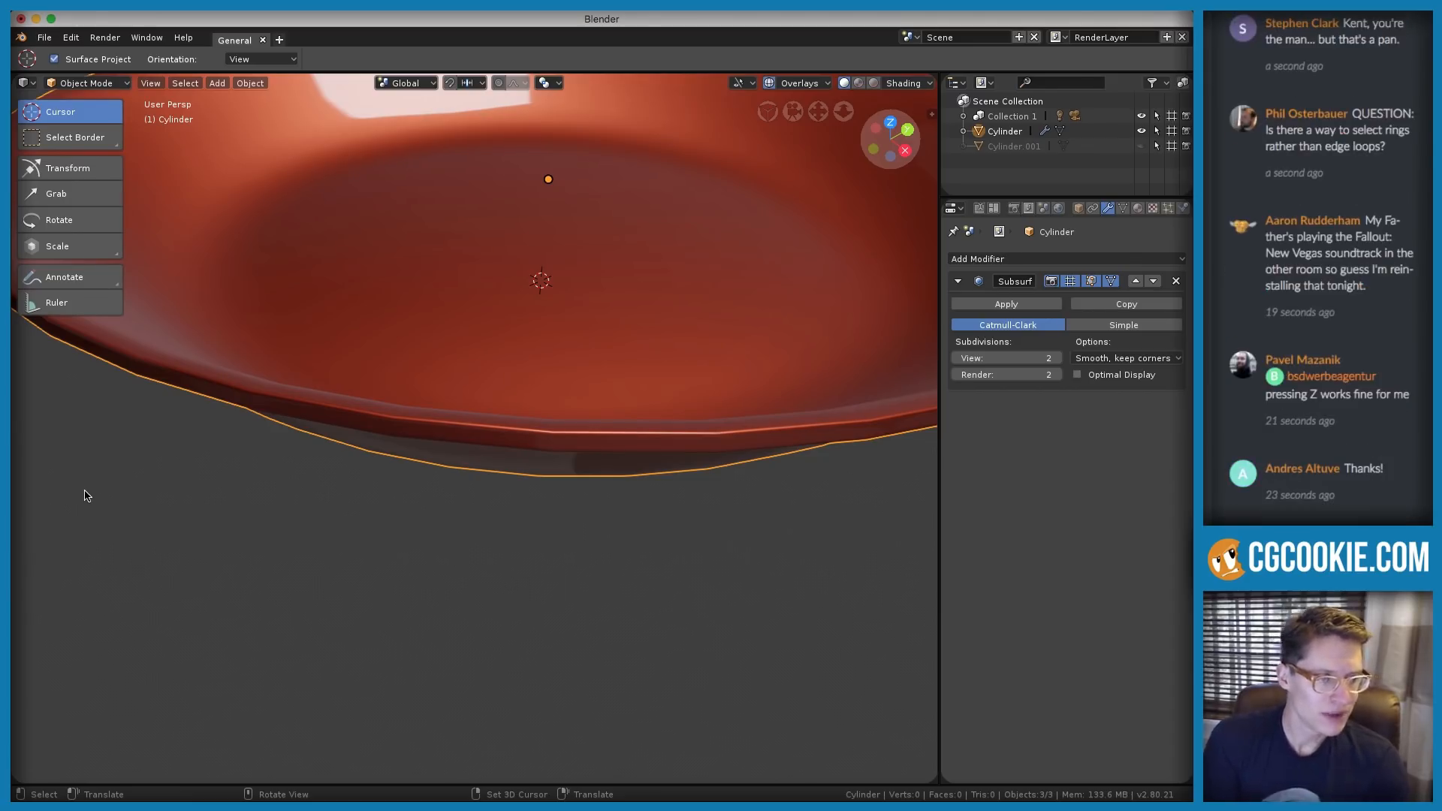
pyautogui.keyDown('ctrl'); pyautogui.moveTo(418, 427); pyautogui.dragTo(431, 359, button='middle'); pyautogui.keyUp('ctrl')
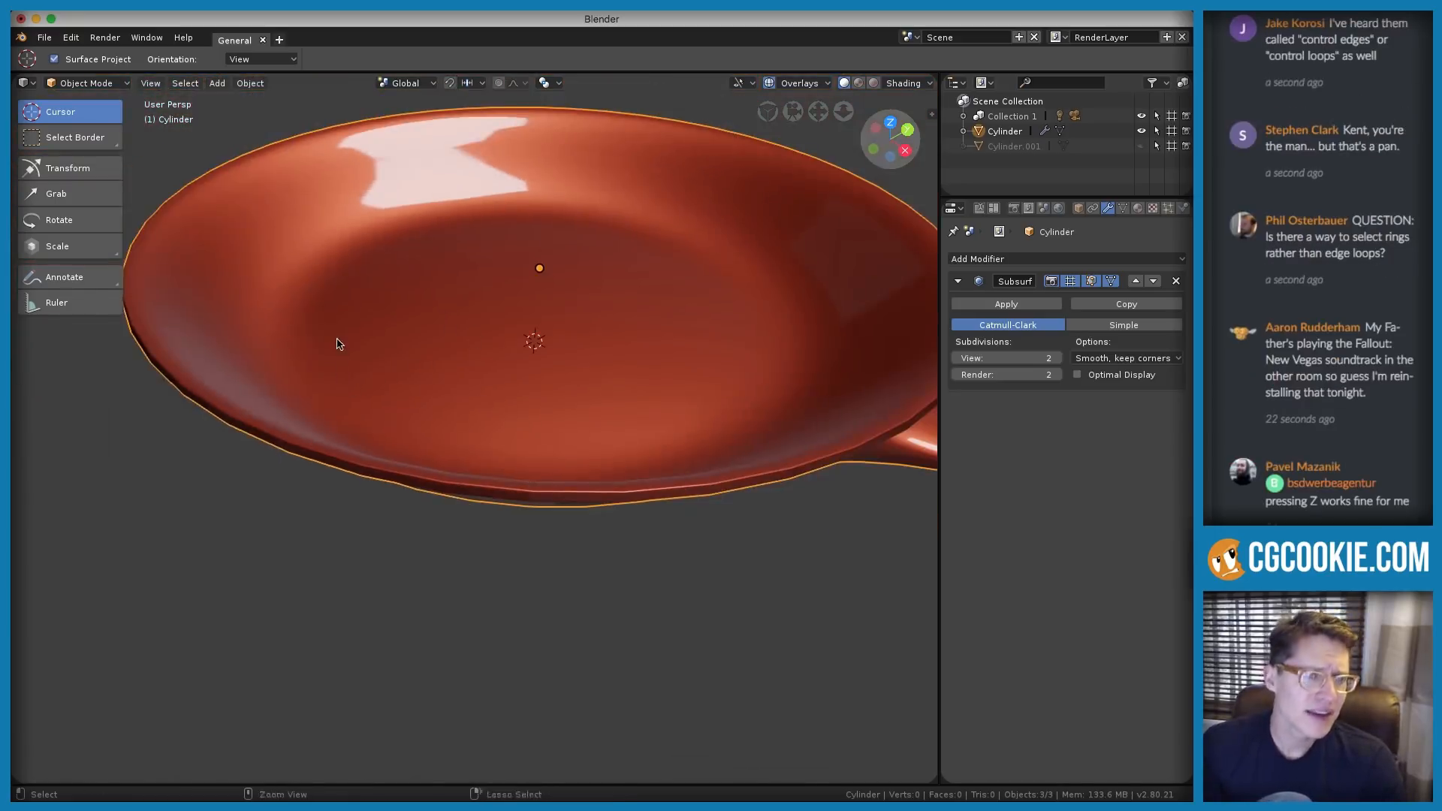
pyautogui.keyDown('ctrl'); pyautogui.moveTo(337, 343); pyautogui.dragTo(335, 356, button='middle'); pyautogui.keyUp('ctrl')
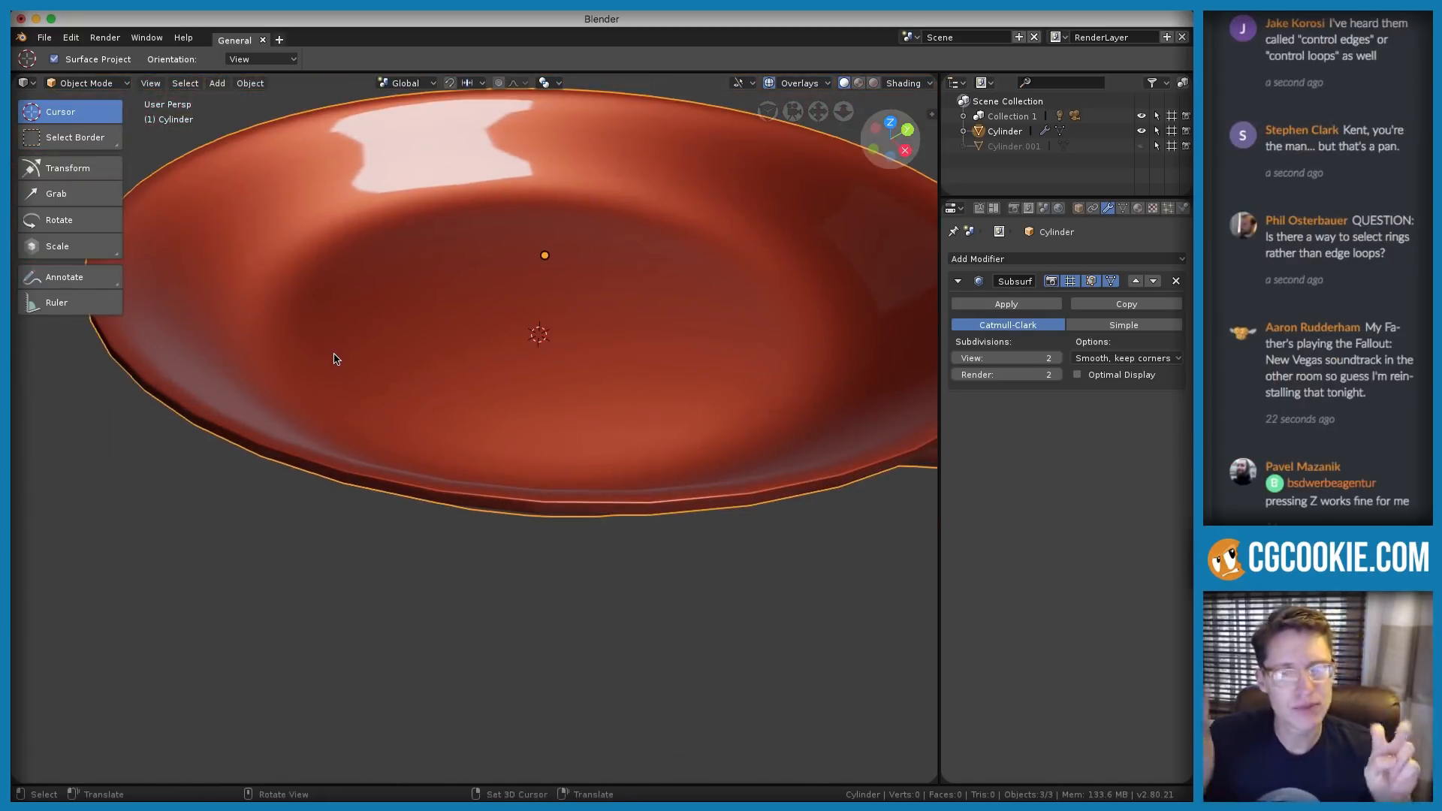
# Turn on X-ray, enter Edit Mode with vertex selection, and select a single vertex at the base of the pan's inner wall
pyautogui.moveTo(368, 358); pyautogui.dragTo(413, 338, button='middle')
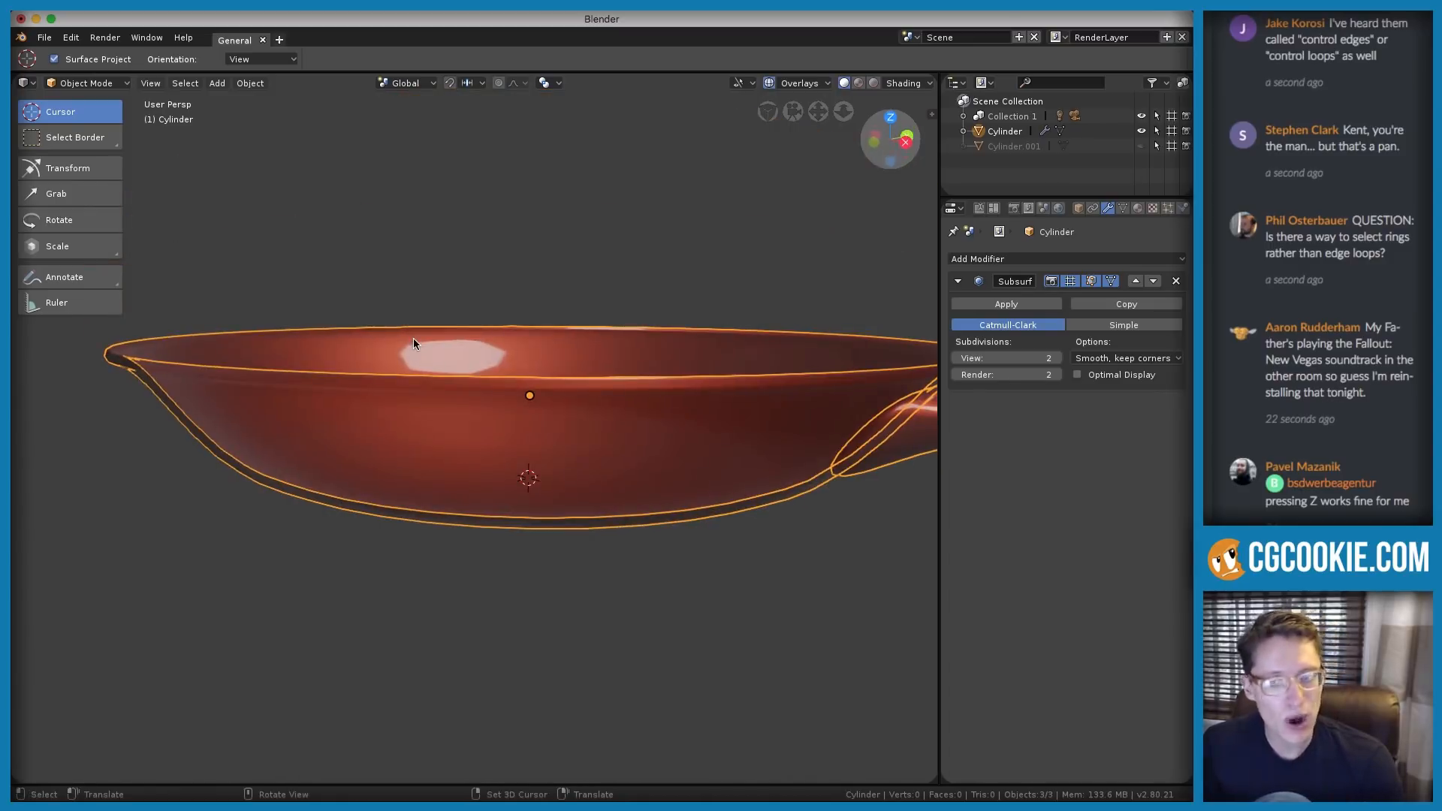
pyautogui.moveTo(413, 344); pyautogui.dragTo(370, 390, button='middle')
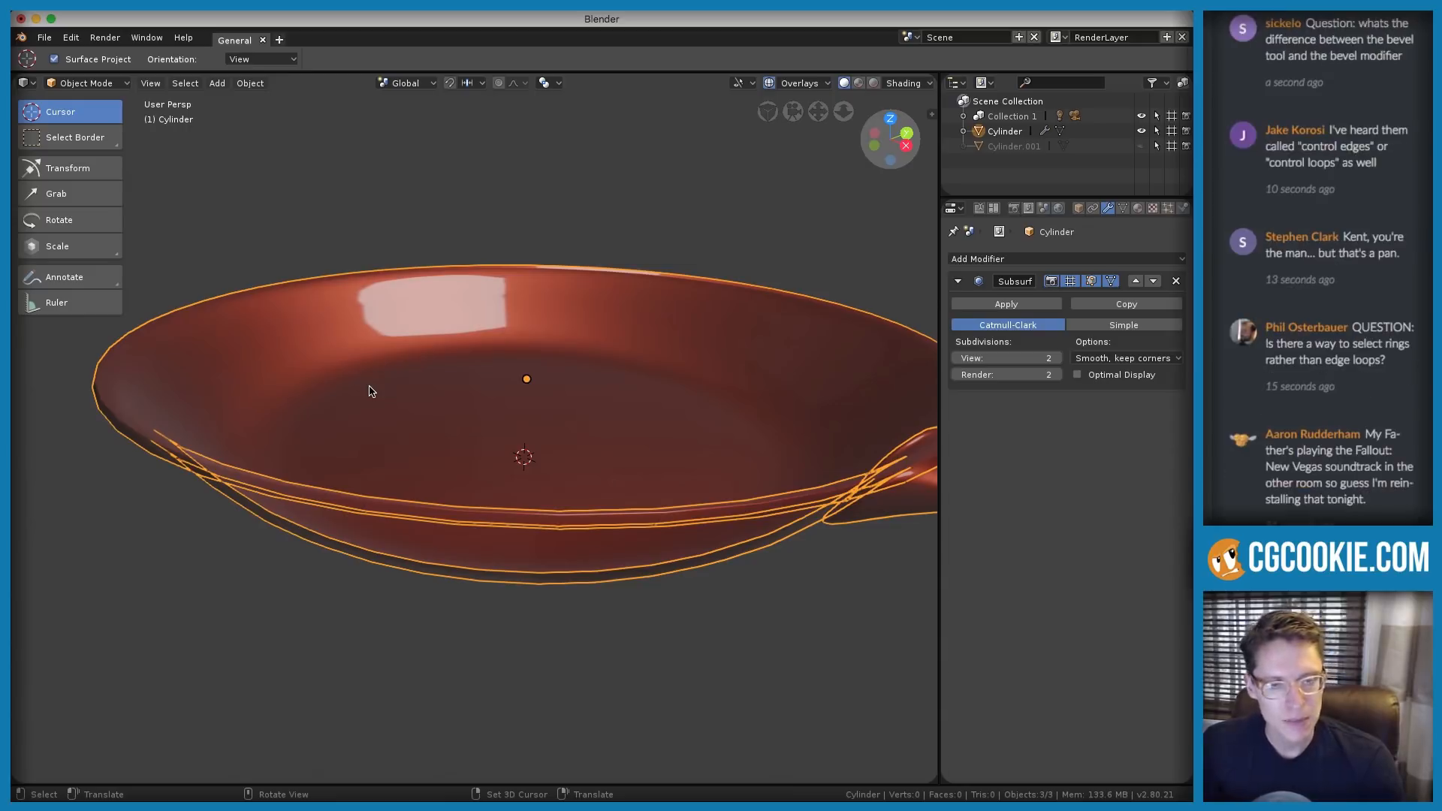
pyautogui.press('Tab')
pyautogui.scroll(2, 342, 384)
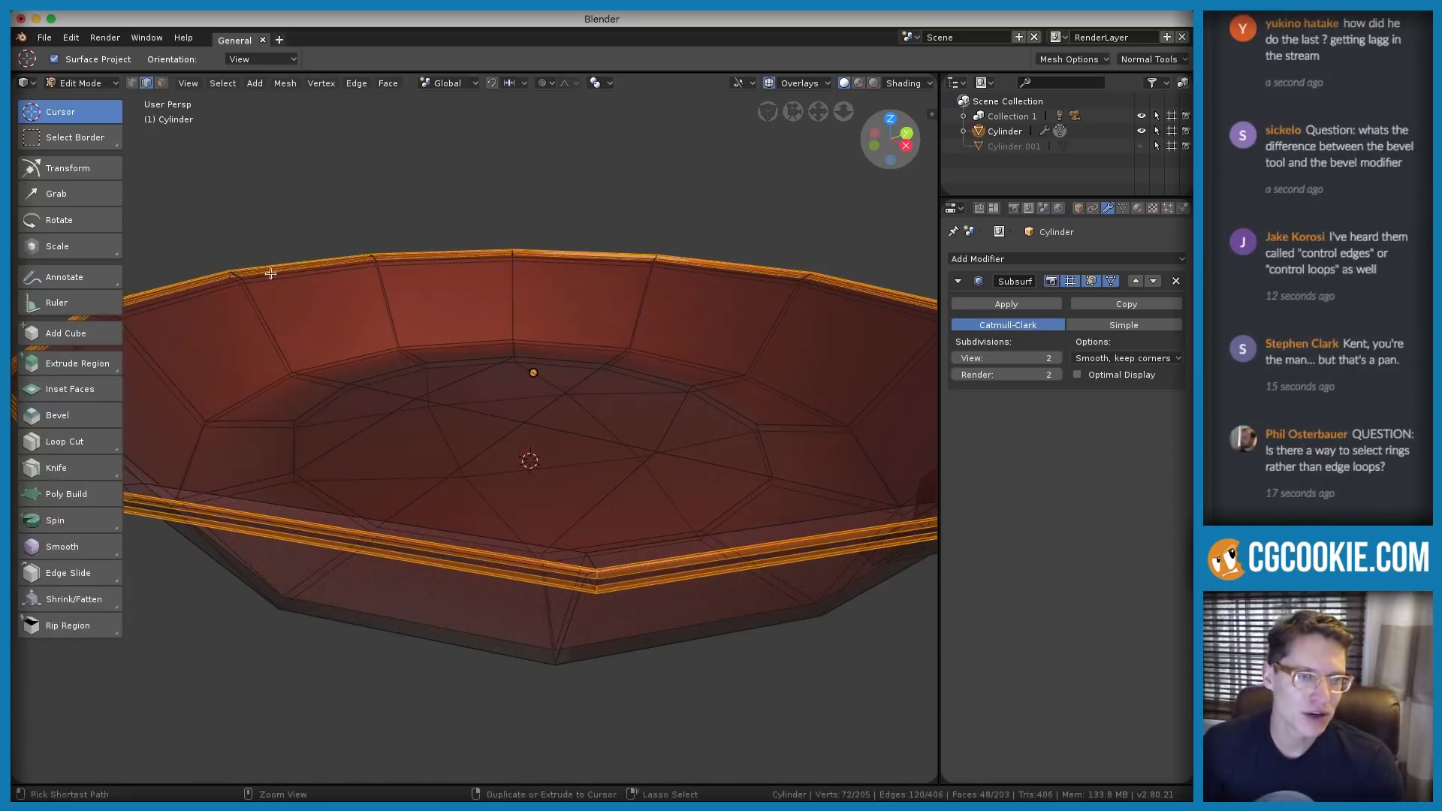
pyautogui.click(132, 82)
pyautogui.moveTo(439, 349); pyautogui.dragTo(462, 339, button='middle')
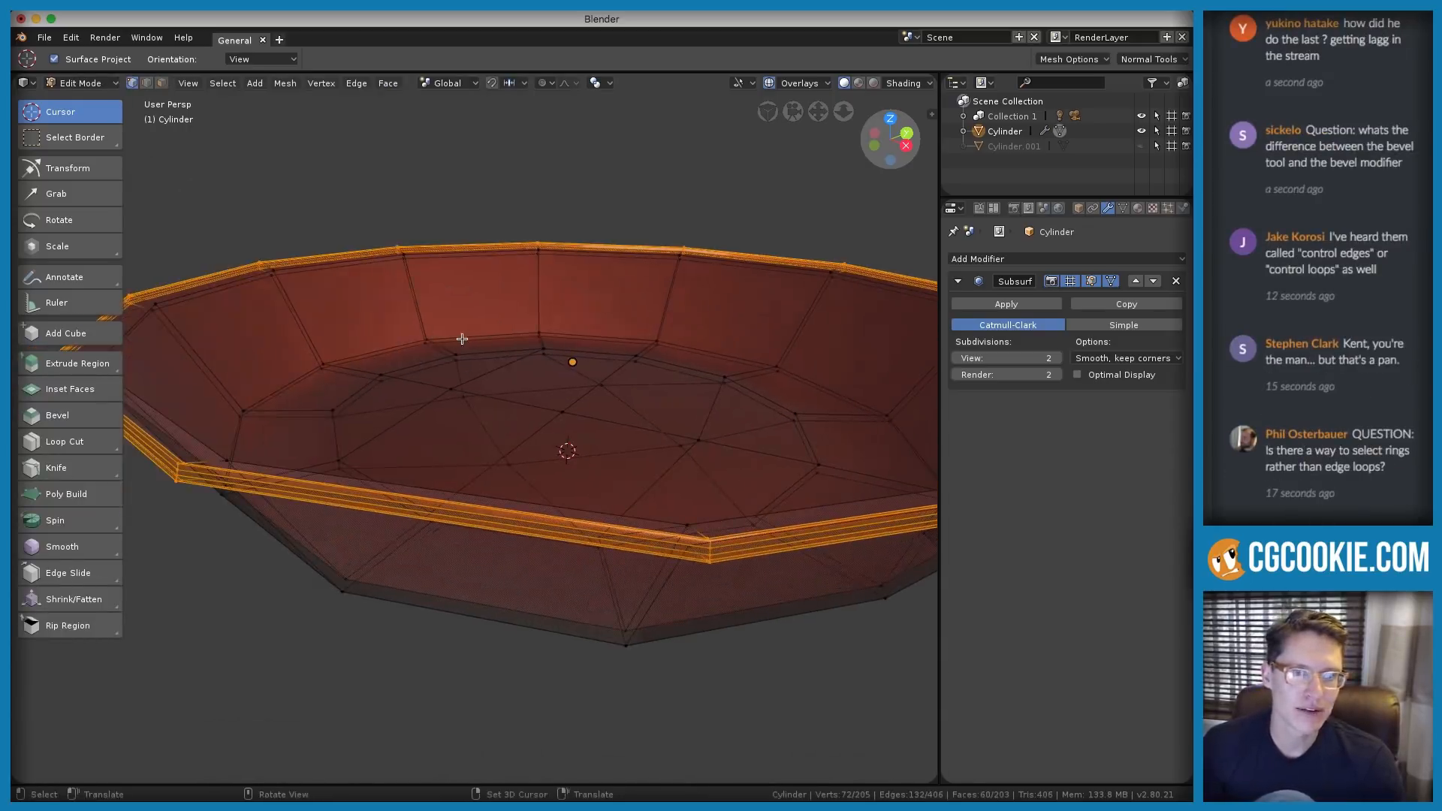
pyautogui.click(419, 351)
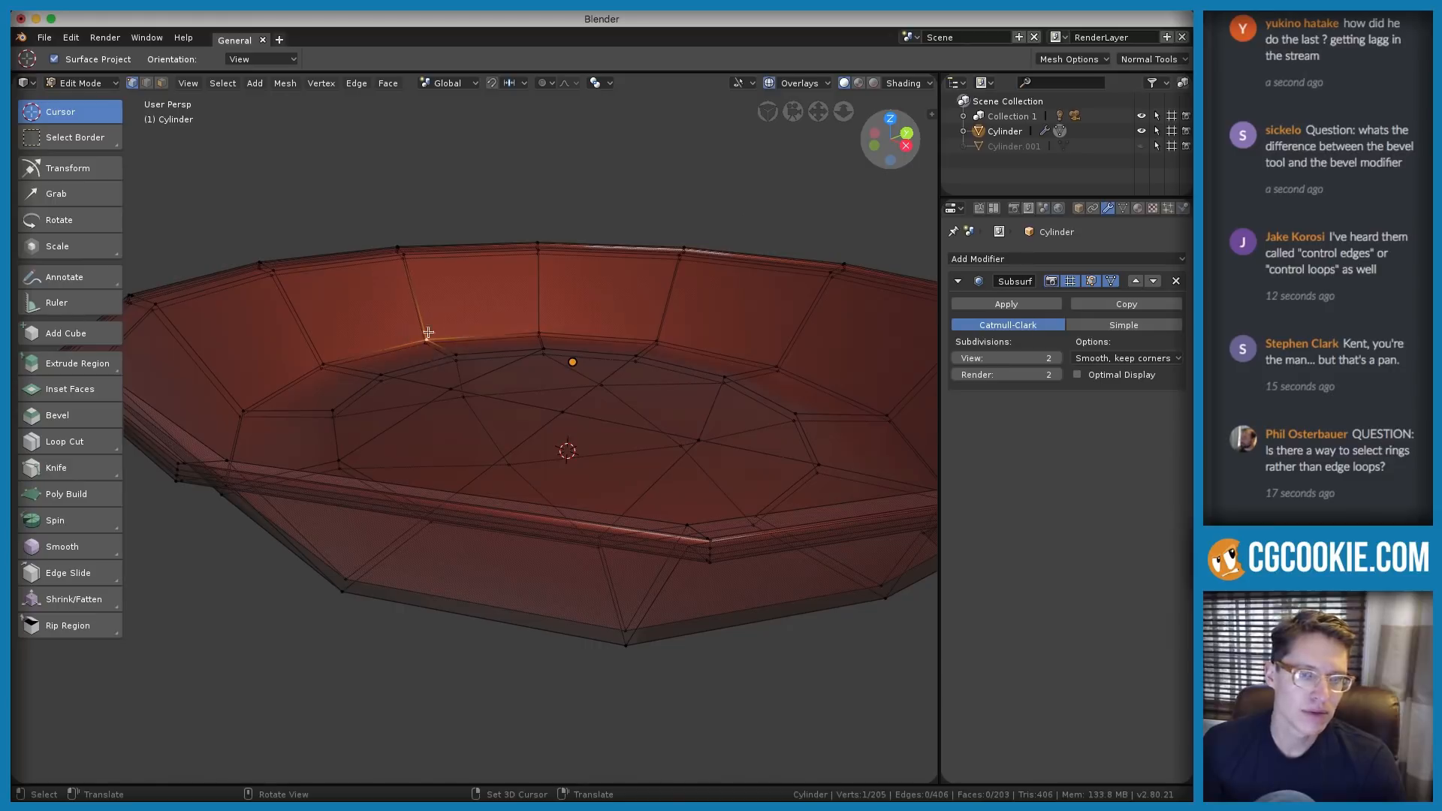
pyautogui.press('a')
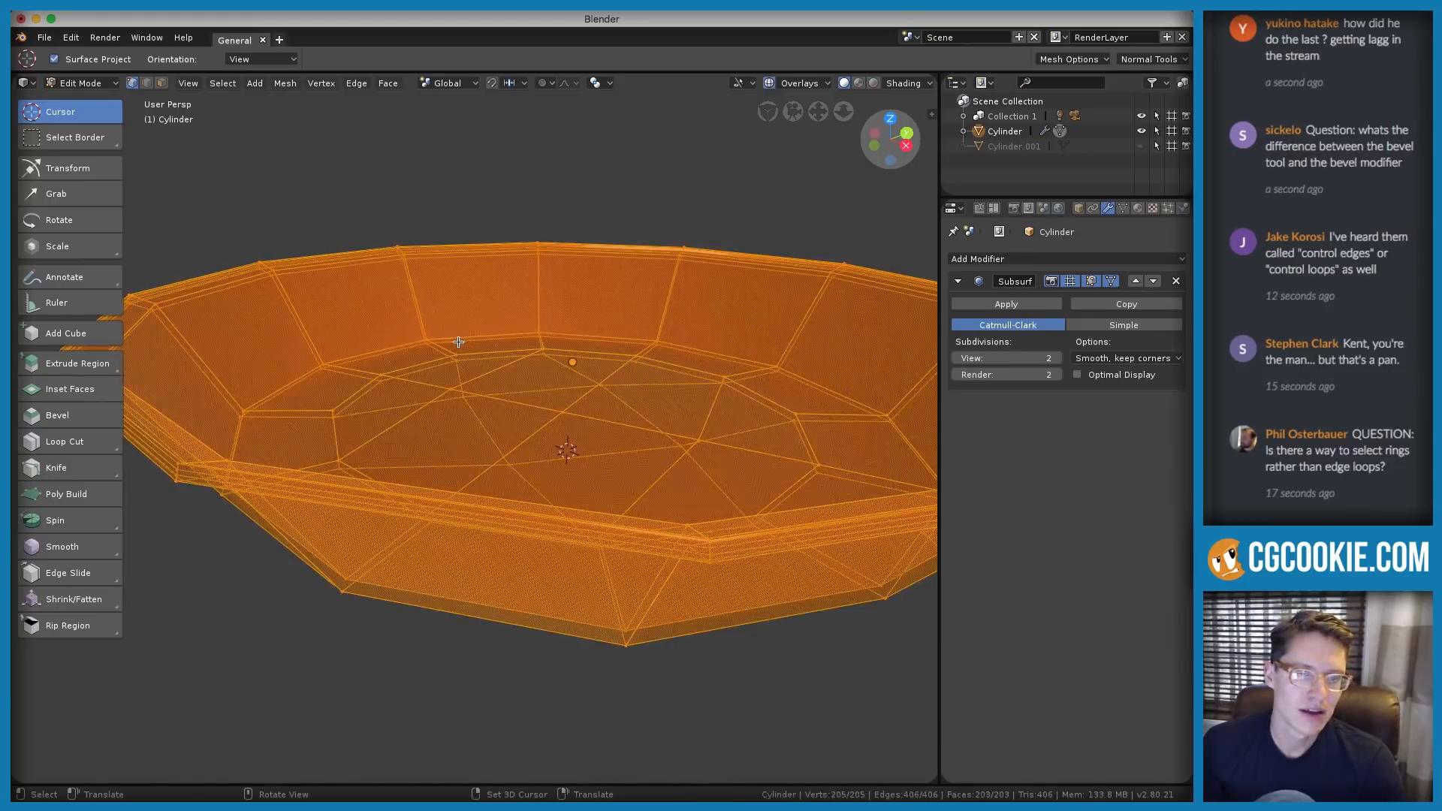
pyautogui.hotkey('alt', 'a')
pyautogui.click(417, 348)
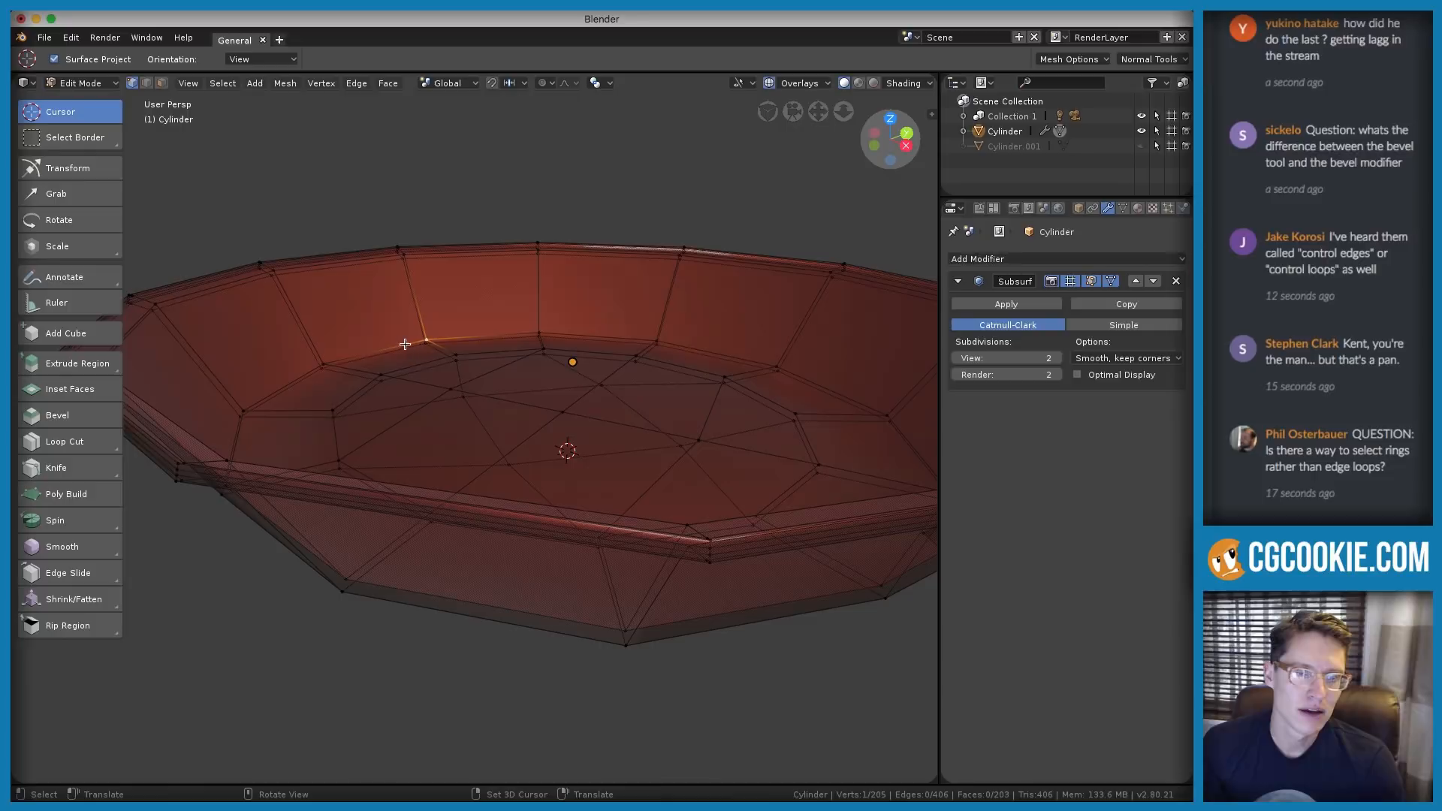
# Frame the selected vertex in the view and select the nearby vertex on the pan's other wall layer through the see-through mesh
pyautogui.moveTo(435, 396); pyautogui.dragTo(467, 595, button='middle')
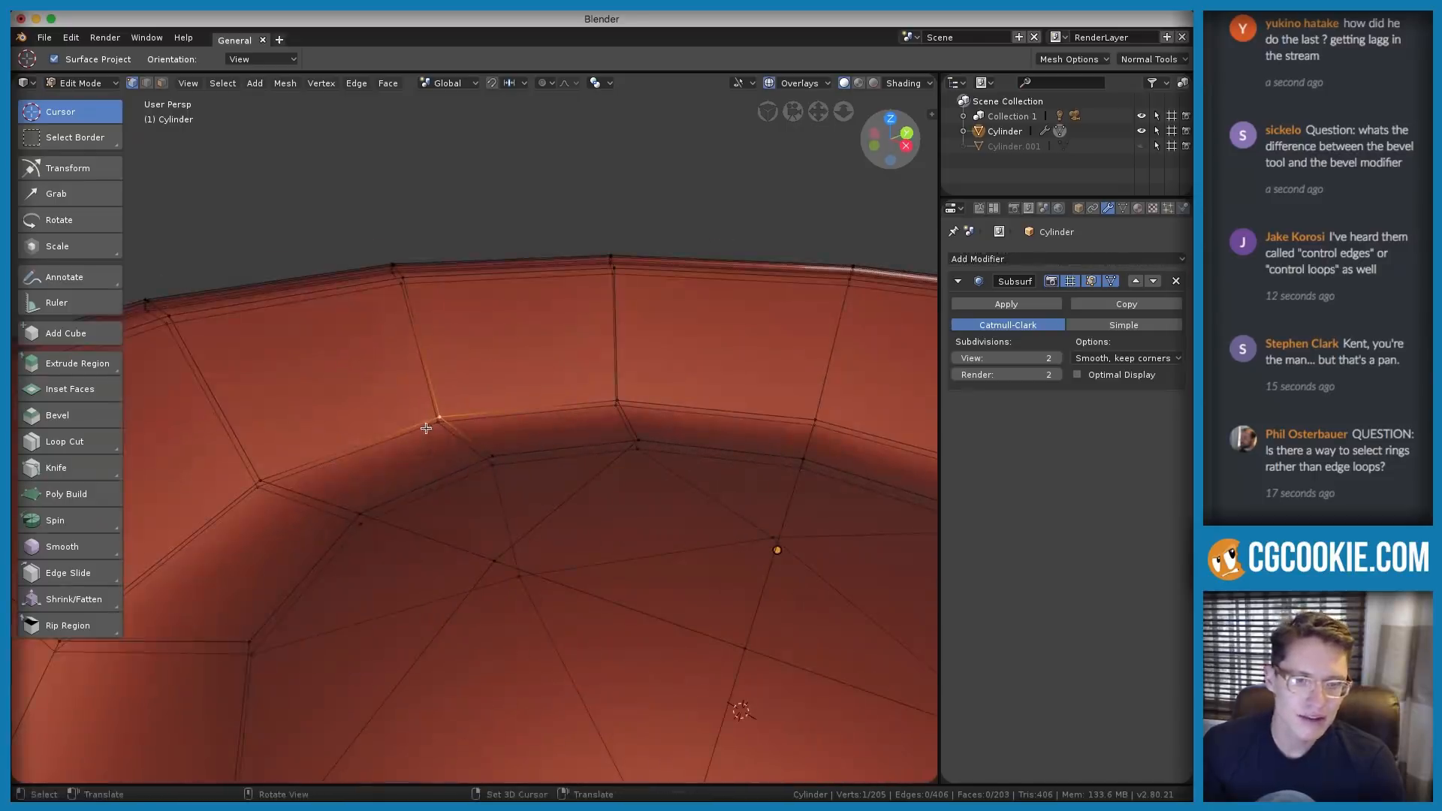
pyautogui.keyDown('ctrl'); pyautogui.moveTo(586, 518); pyautogui.dragTo(598, 566, button='middle'); pyautogui.keyUp('ctrl')
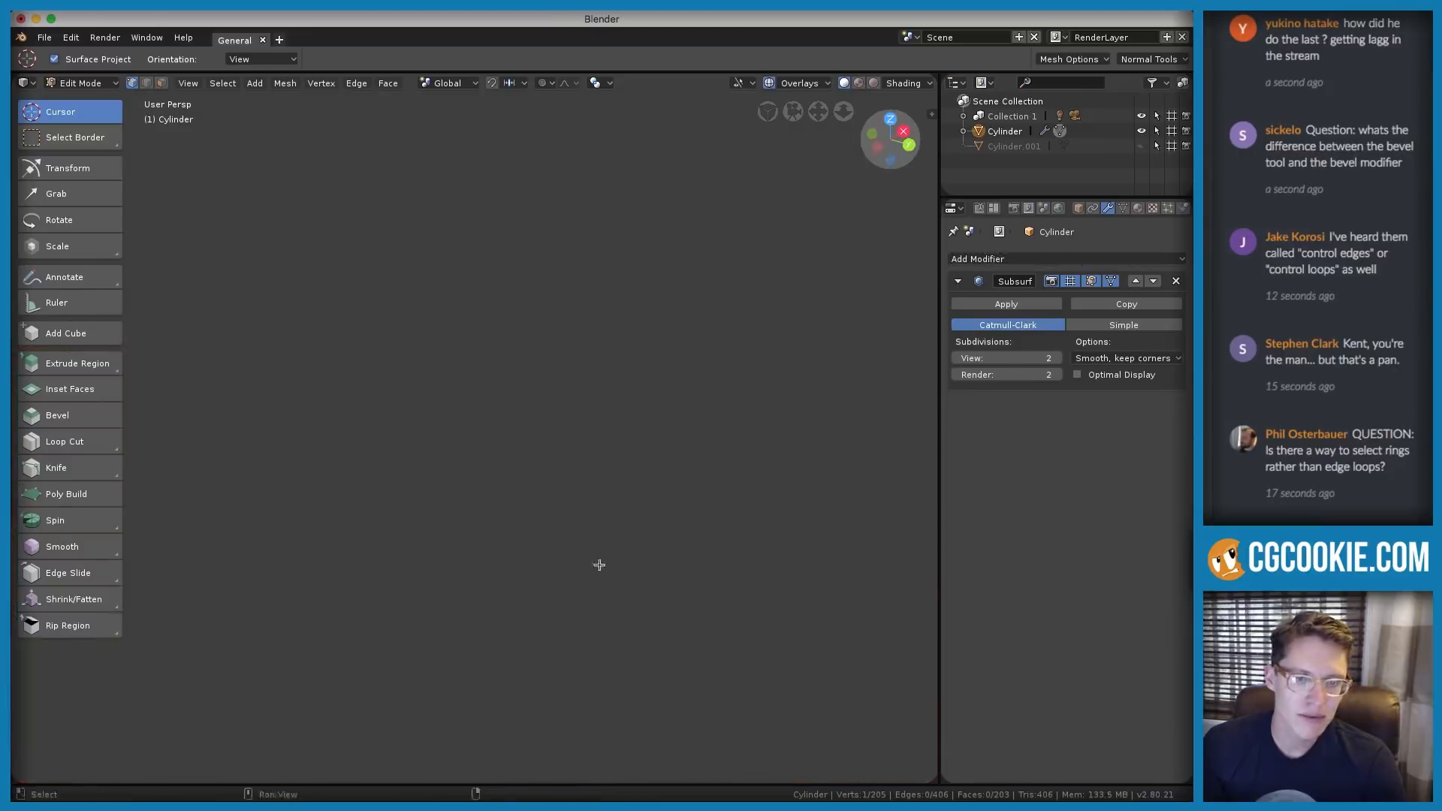
pyautogui.press('KP_Decimal')
pyautogui.moveTo(634, 417); pyautogui.dragTo(533, 447, button='middle')
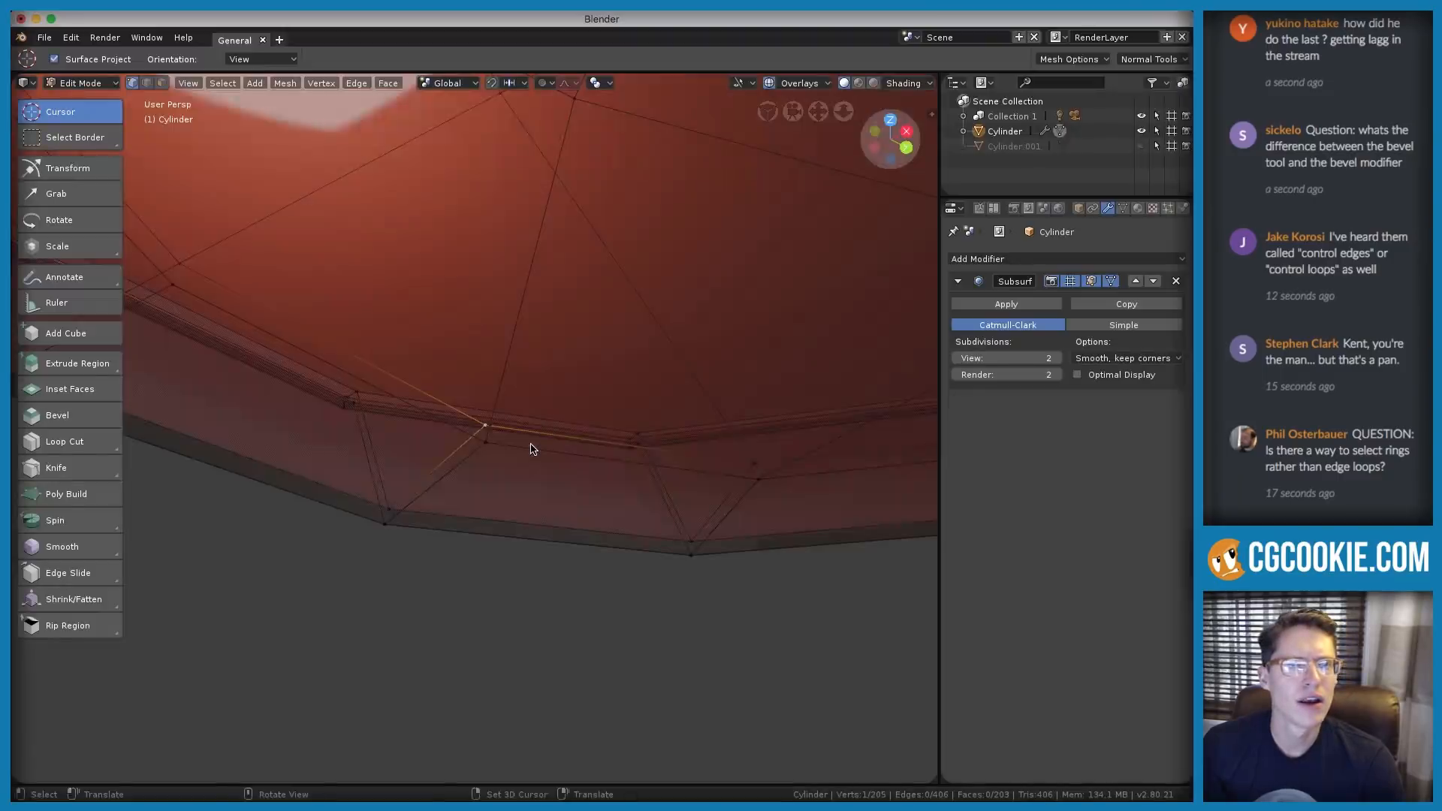
pyautogui.moveTo(531, 446); pyautogui.dragTo(522, 422, button='middle')
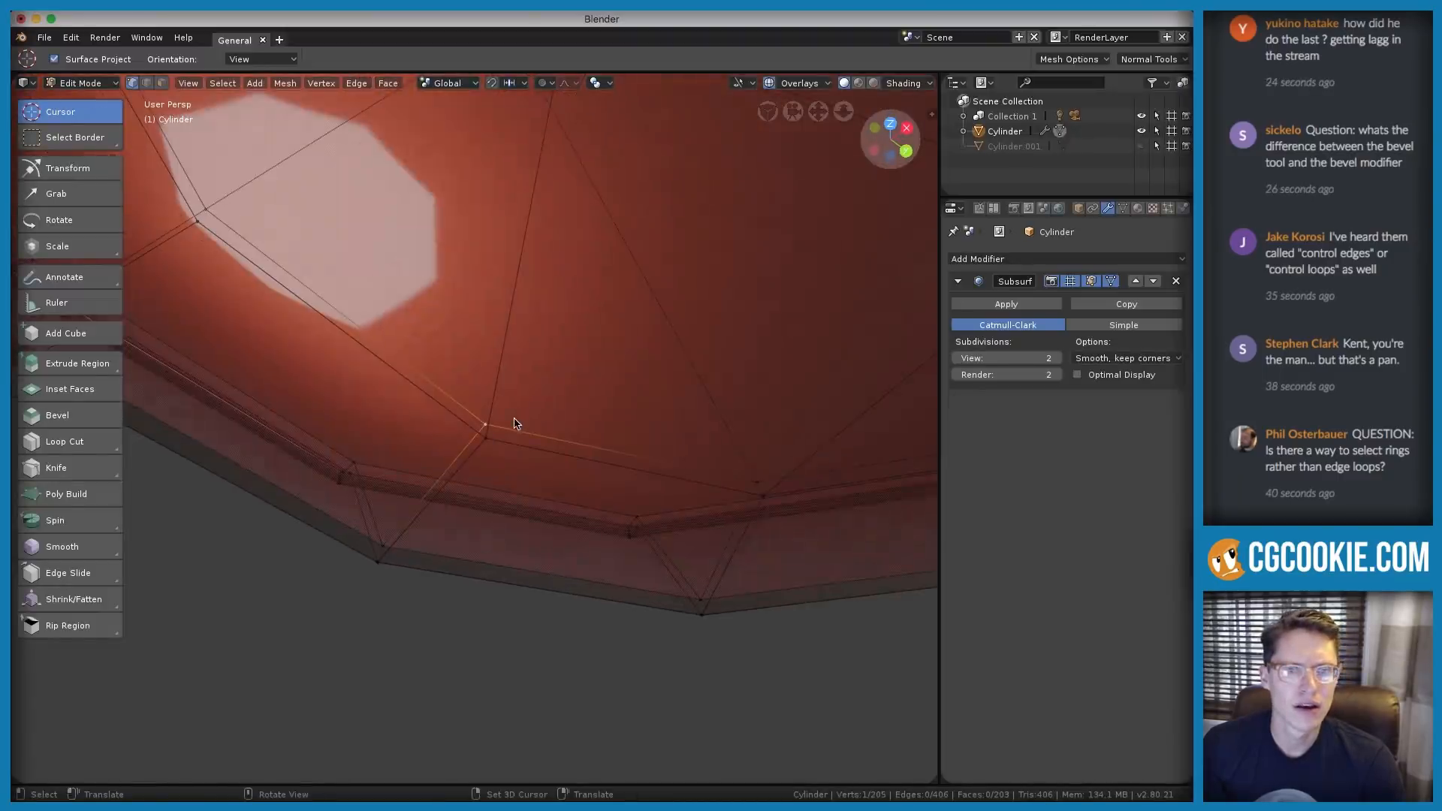
pyautogui.press('Tab')
pyautogui.press('Tab')
pyautogui.click(492, 452)
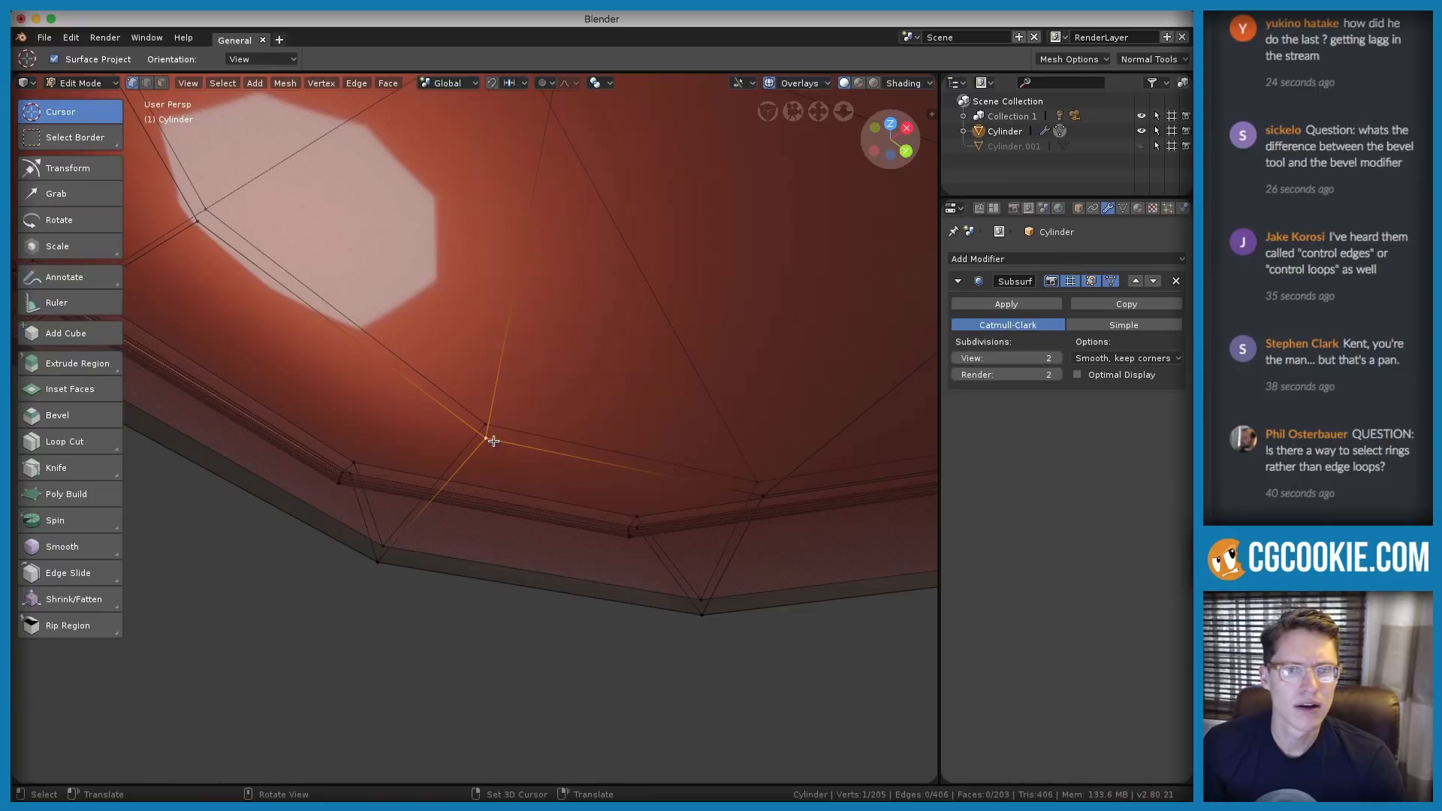
# Turn off X-ray and examine the selected vertex from outside and inside the pan
pyautogui.moveTo(483, 408)
pyautogui.mouseDown(button='middle')
pyautogui.moveTo(525, 389)
pyautogui.moveTo(504, 424)
pyautogui.mouseUp(button='middle')
pyautogui.press('Tab')
pyautogui.press('Tab')
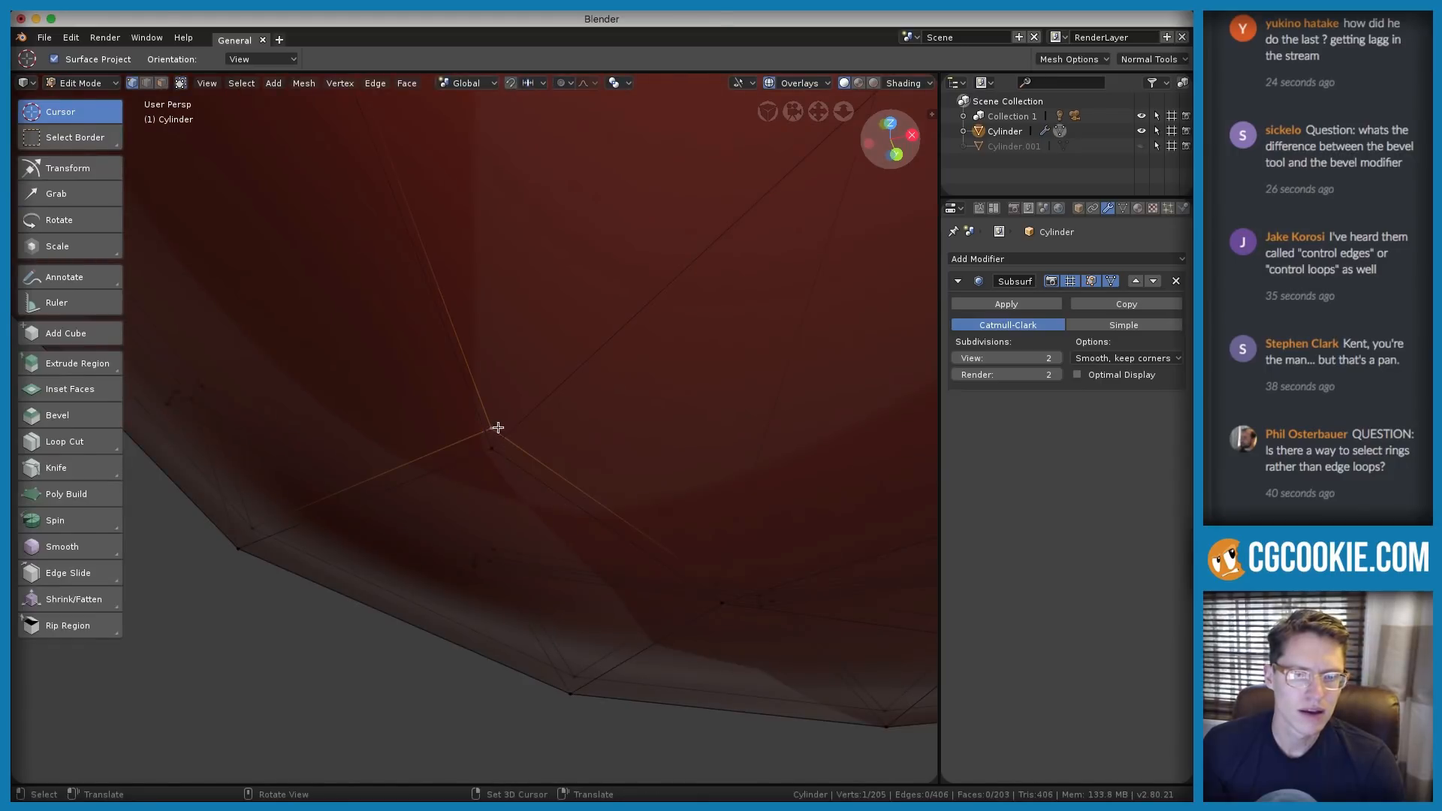
pyautogui.moveTo(503, 437); pyautogui.dragTo(484, 374, button='middle')
pyautogui.moveTo(488, 456); pyautogui.dragTo(499, 425, button='middle')
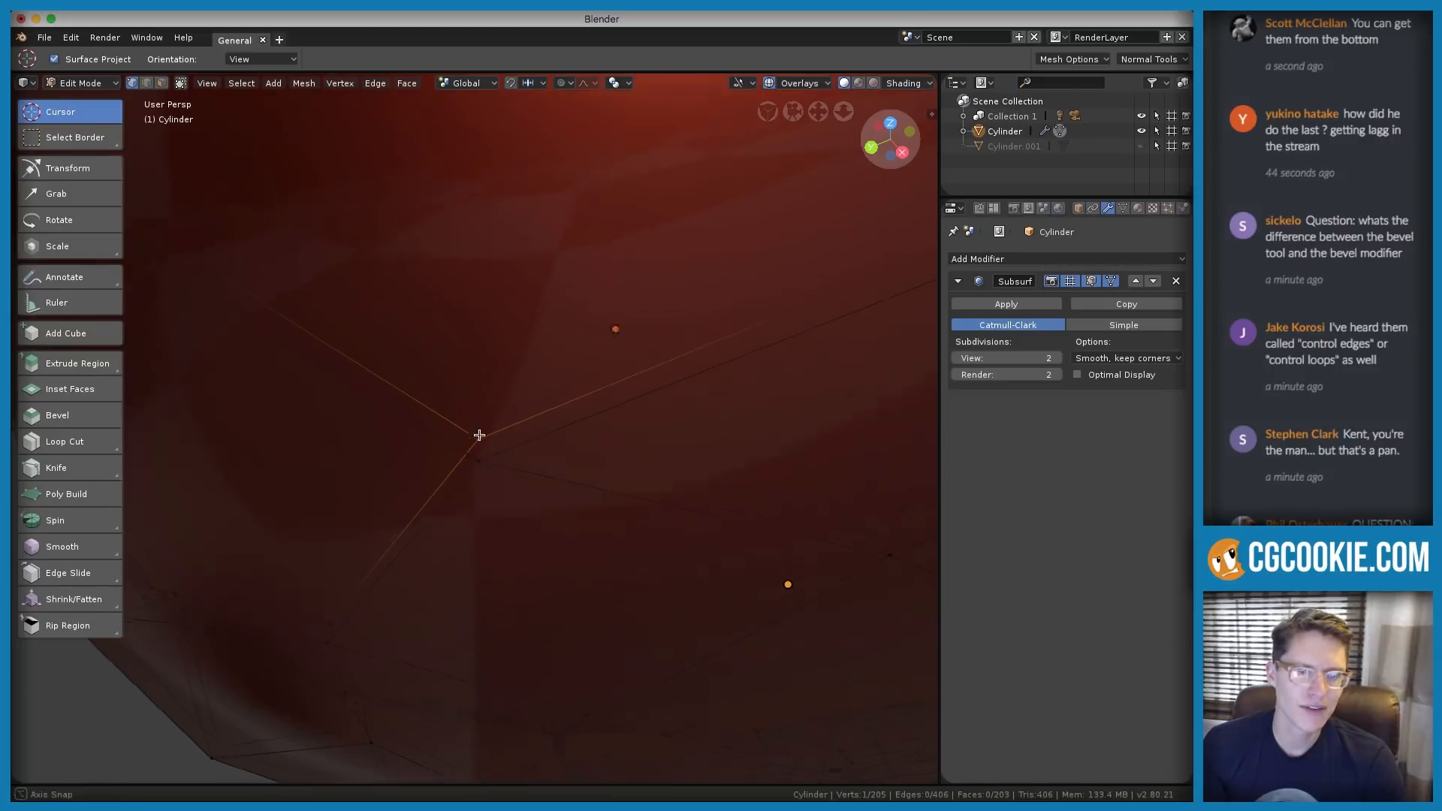
pyautogui.moveTo(478, 467); pyautogui.dragTo(602, 400, button='middle')
pyautogui.keyDown('shift'); pyautogui.moveTo(602, 399); pyautogui.dragTo(505, 488, button='middle'); pyautogui.keyUp('shift')
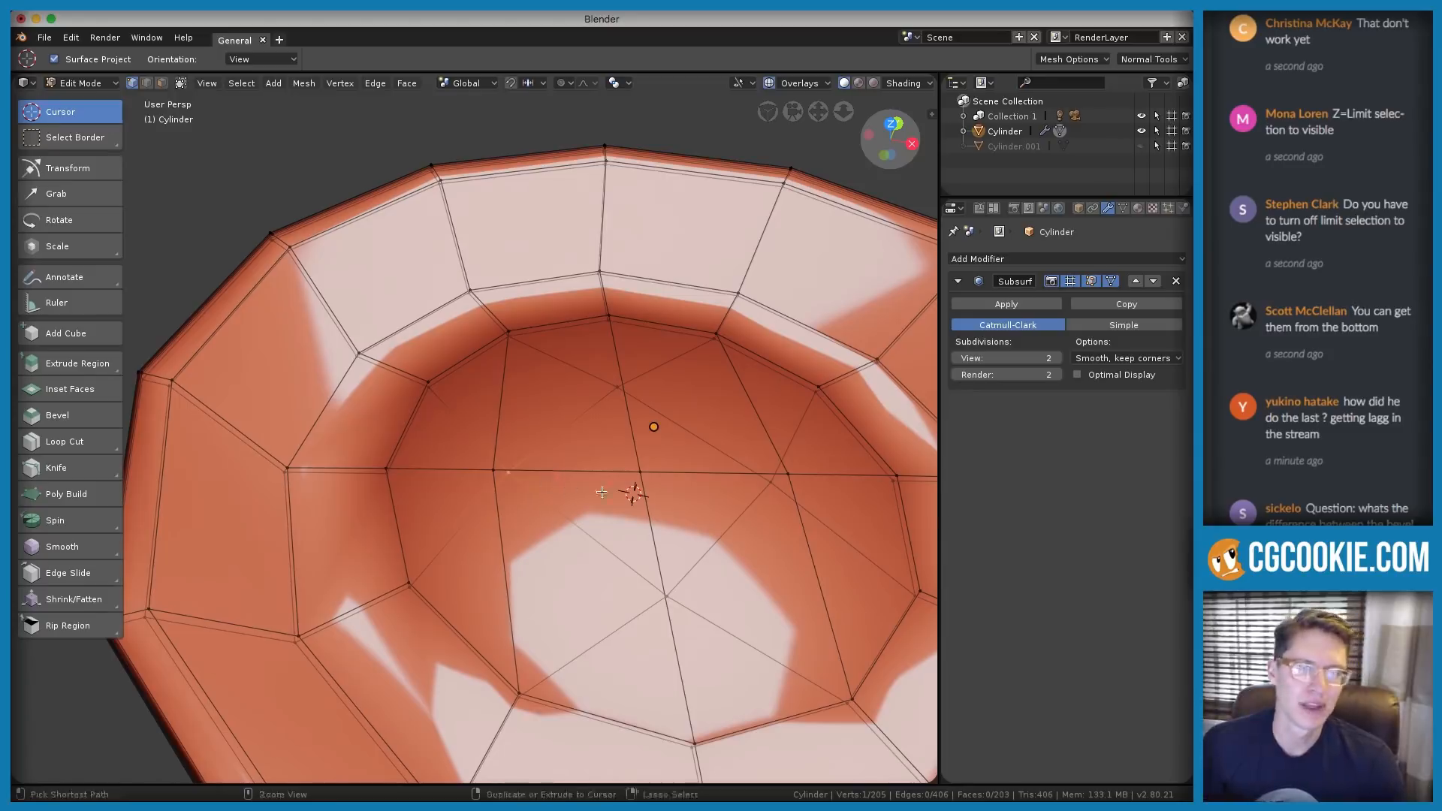
# Select both edge loops around the handle's hole in edge selection, try to bevel them, and return to Object Mode
pyautogui.keyDown('ctrl'); pyautogui.moveTo(555, 473); pyautogui.dragTo(703, 367, button='middle'); pyautogui.keyUp('ctrl')
pyautogui.keyDown('shift'); pyautogui.moveTo(702, 367); pyautogui.dragTo(415, 376, button='middle'); pyautogui.keyUp('shift')
pyautogui.press('Tab')
pyautogui.press('Tab')
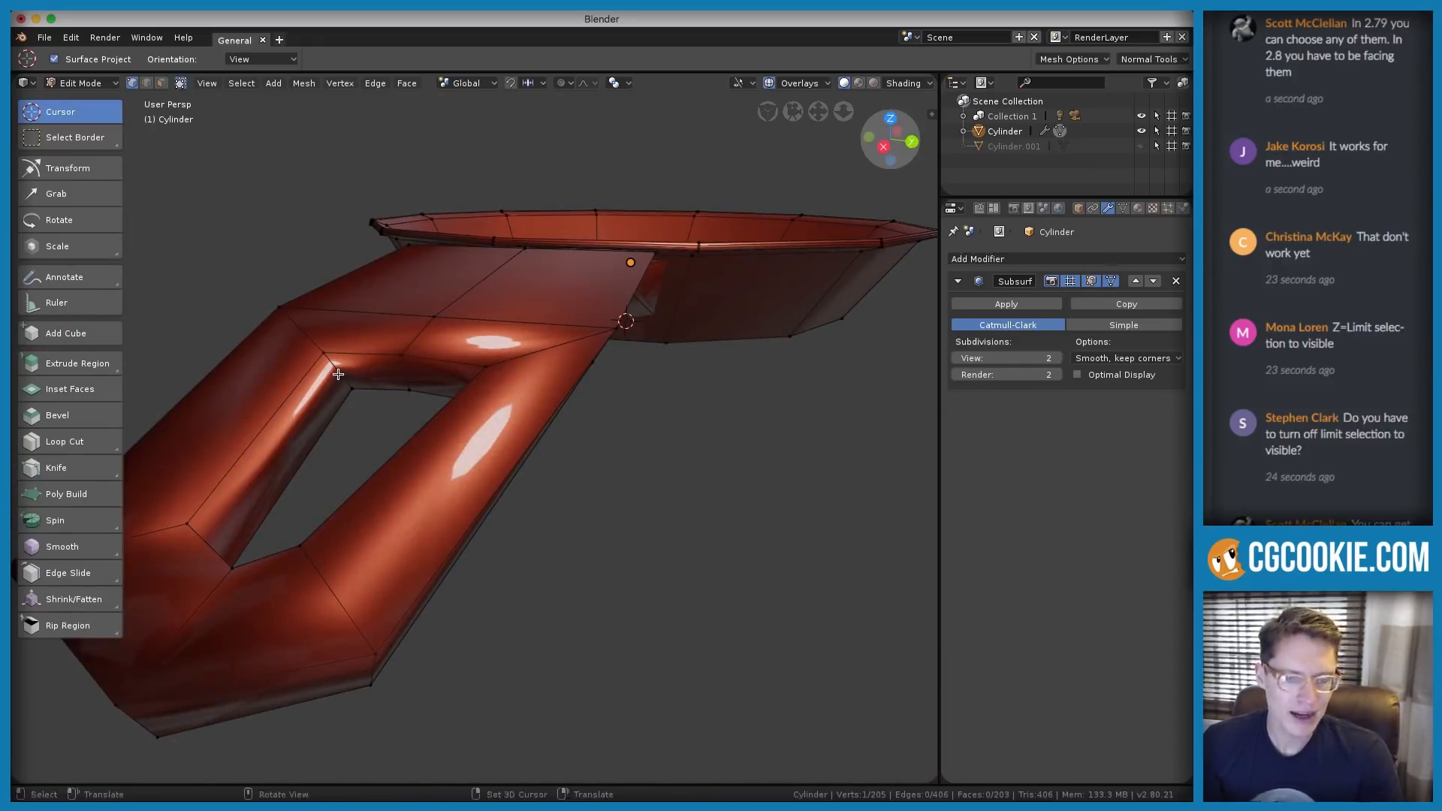
pyautogui.keyDown('ctrl'); pyautogui.keyDown('alt'); pyautogui.click(411, 387); pyautogui.keyUp('alt'); pyautogui.keyUp('ctrl')
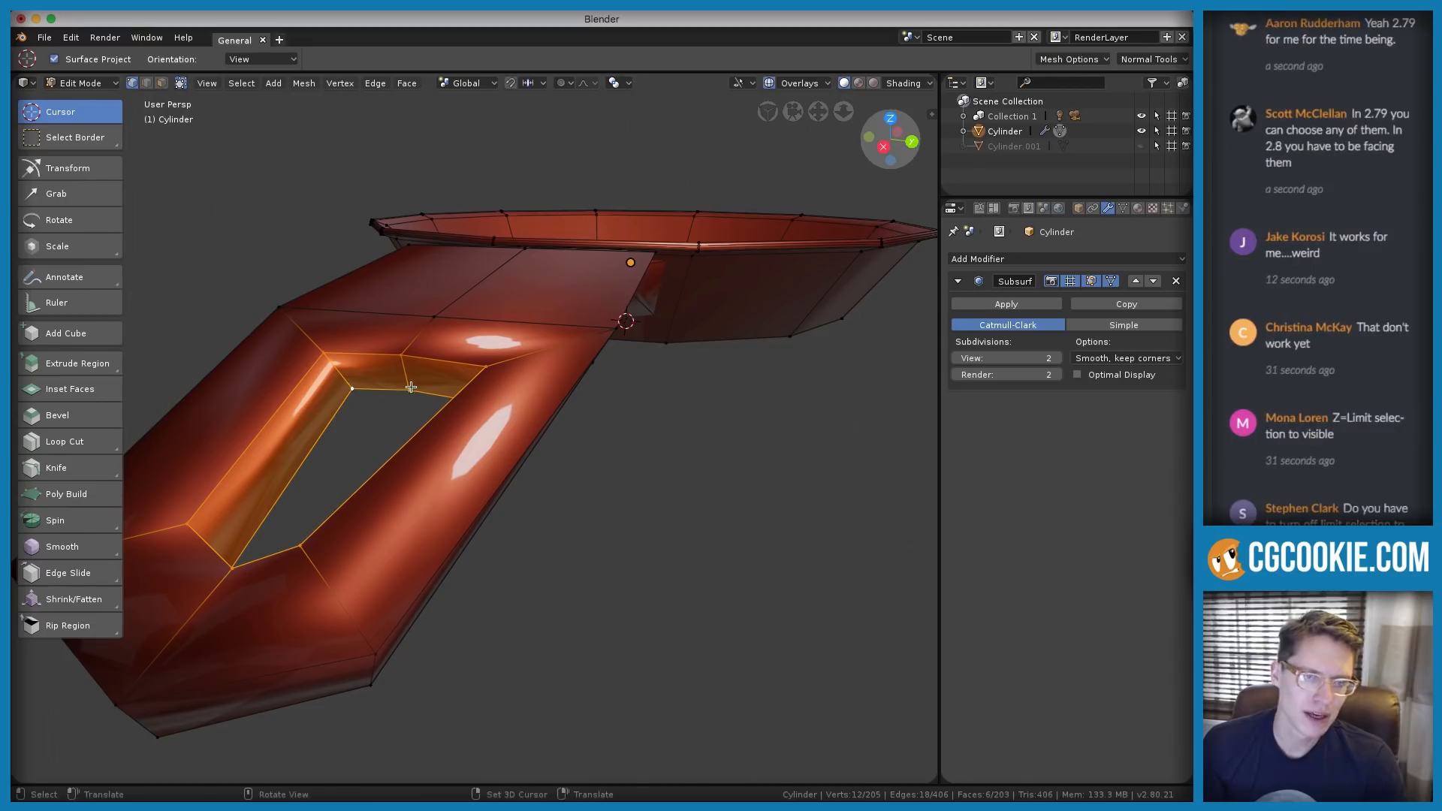
pyautogui.keyDown('alt'); pyautogui.click(454, 374); pyautogui.keyUp('alt')
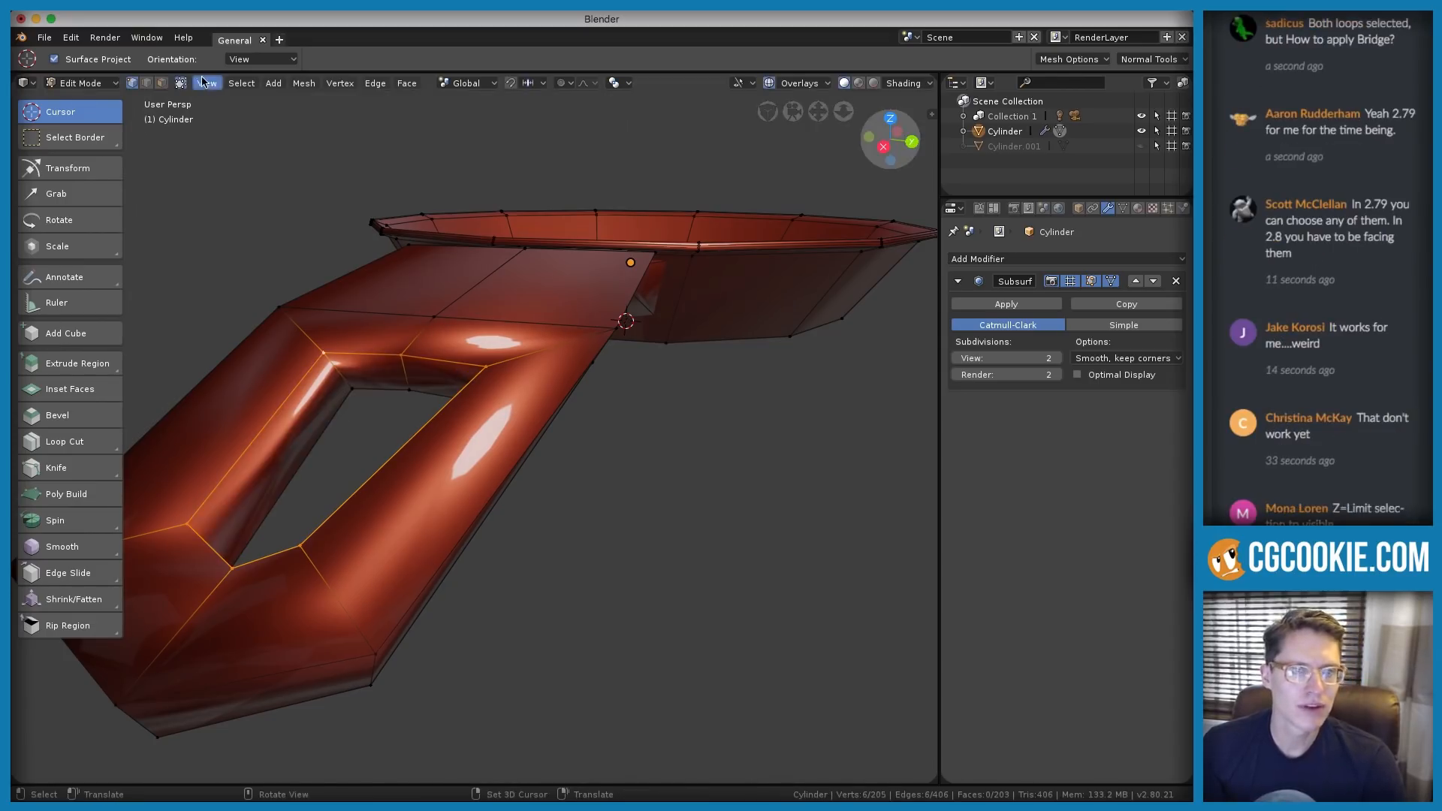
pyautogui.click(148, 86)
pyautogui.hotkey('ctrl', 'b')
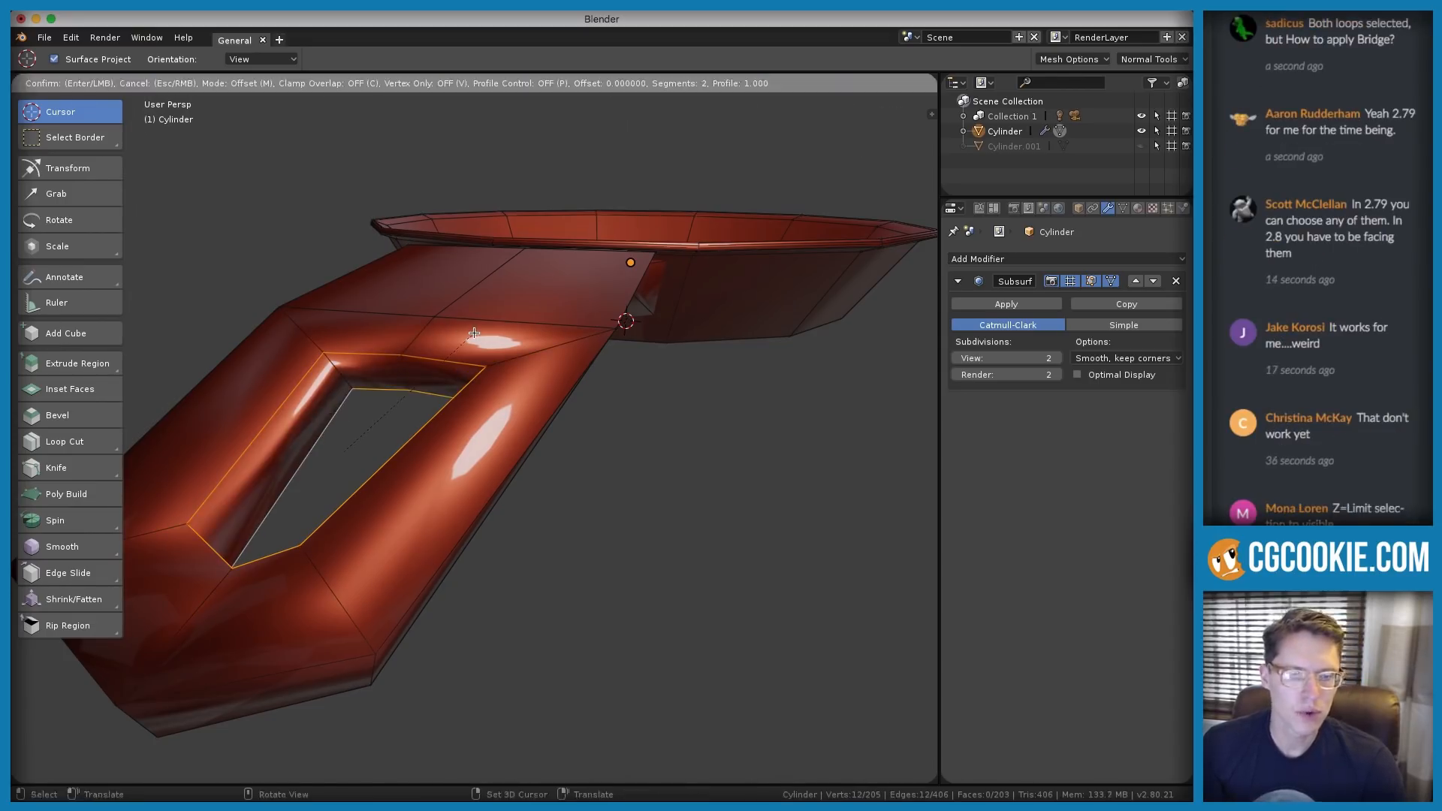
pyautogui.click(484, 326)
pyautogui.press('Tab')
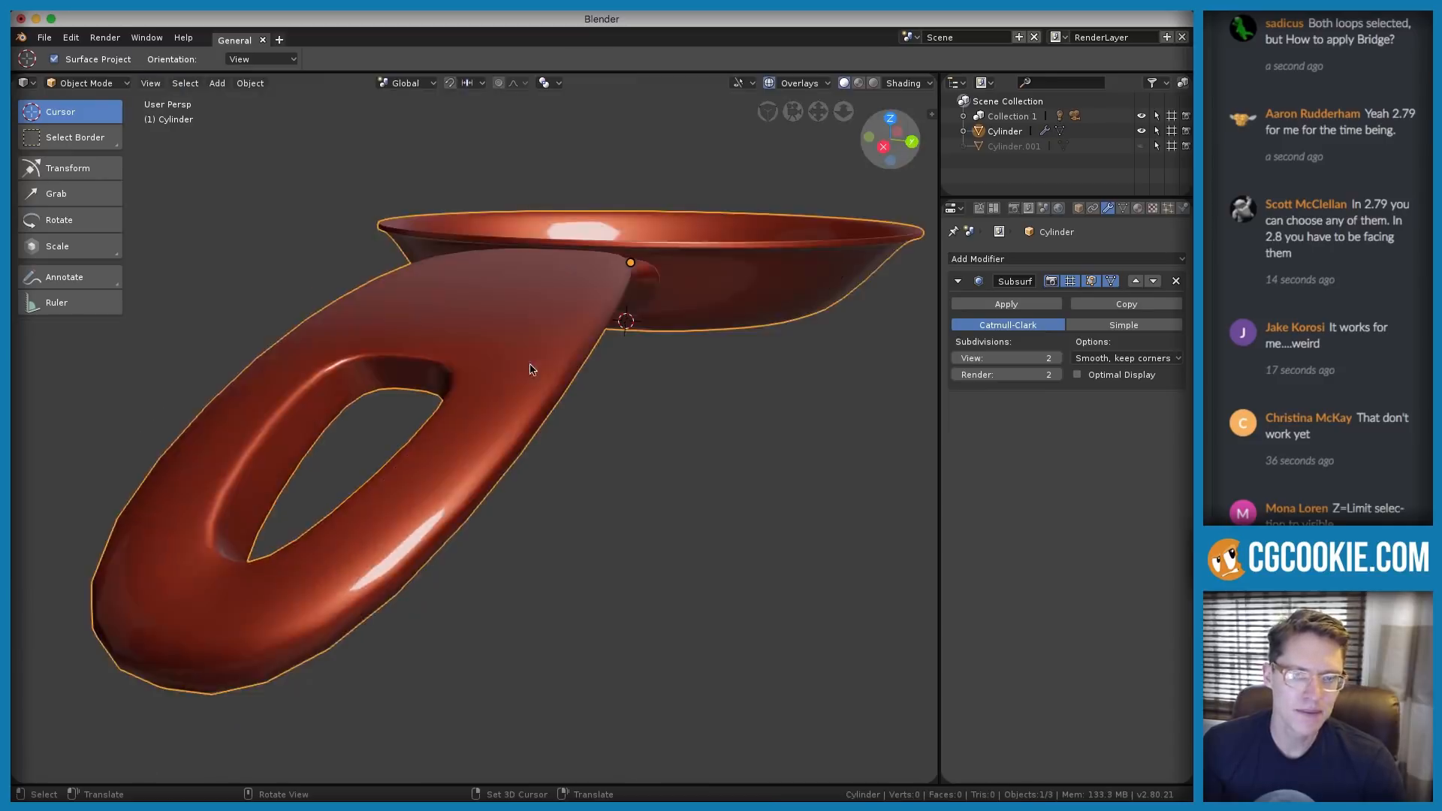
# Examine the whole frying pan and its handle from above, the side and the handle end
pyautogui.scroll(-3, 568, 325)
pyautogui.moveTo(569, 325); pyautogui.dragTo(609, 344, button='middle')
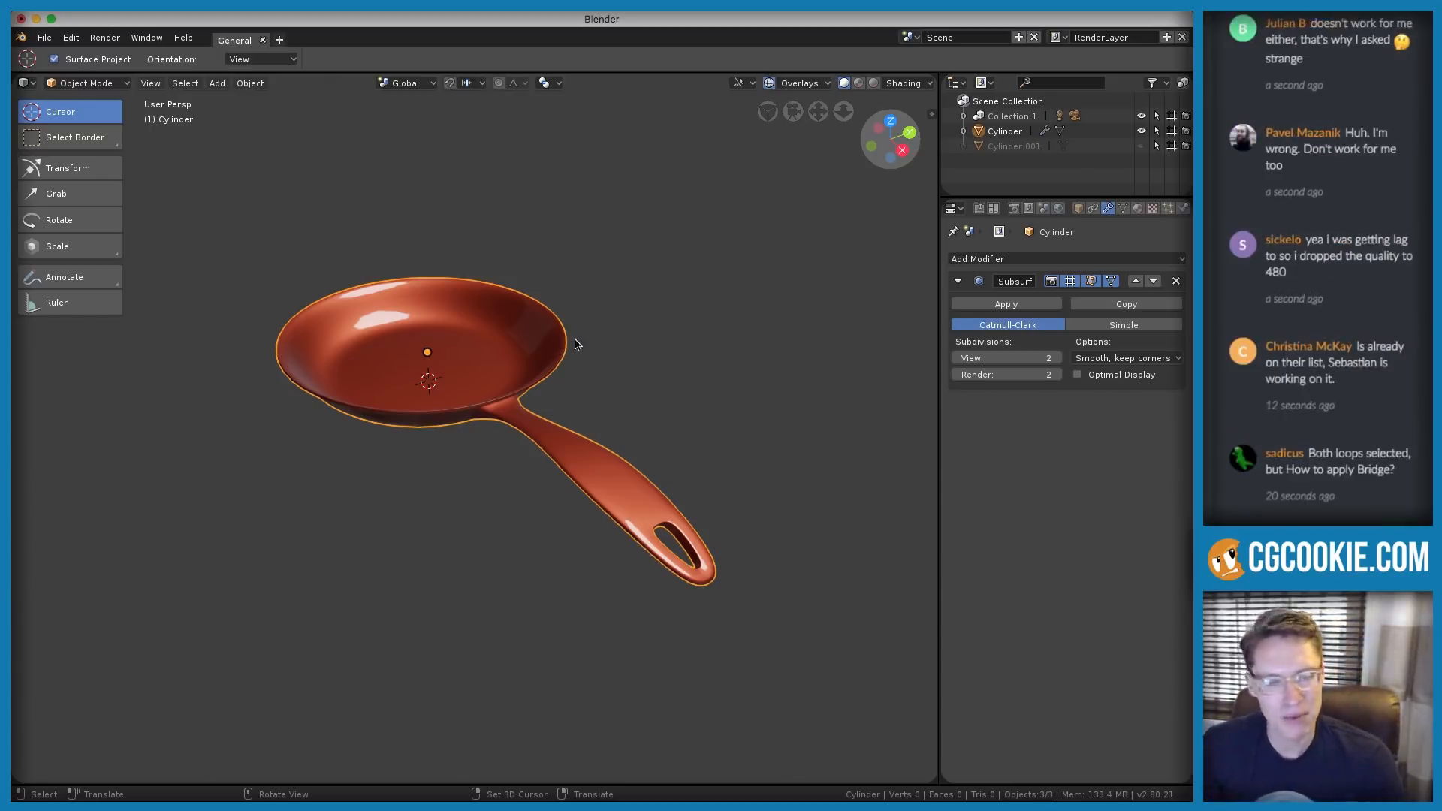
pyautogui.moveTo(656, 376); pyautogui.dragTo(640, 409, button='middle')
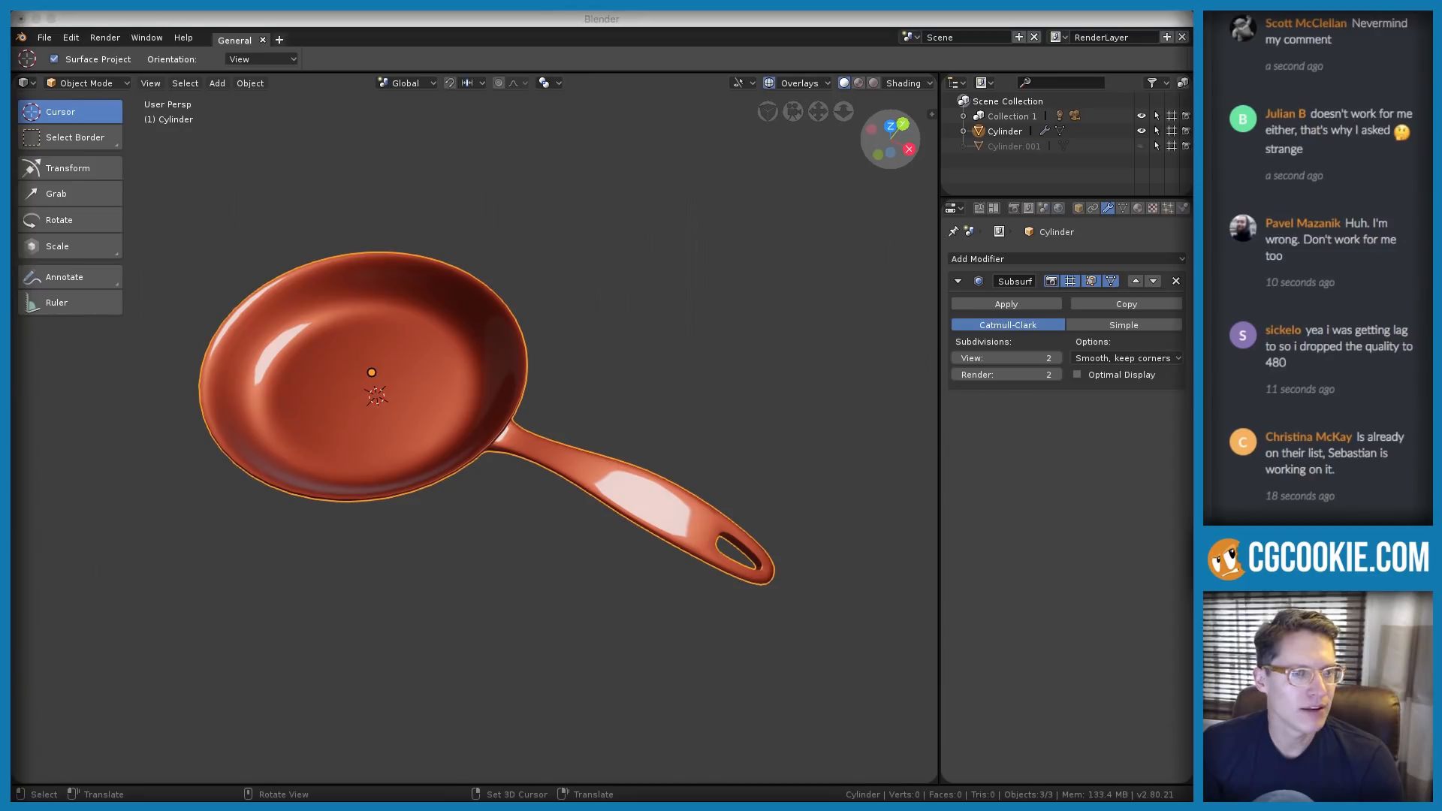
pyautogui.keyDown('ctrl'); pyautogui.moveTo(595, 356); pyautogui.dragTo(626, 425, button='middle'); pyautogui.keyUp('ctrl')
pyautogui.moveTo(626, 424)
pyautogui.mouseDown(button='middle')
pyautogui.moveTo(634, 370)
pyautogui.moveTo(628, 404)
pyautogui.mouseUp(button='middle')
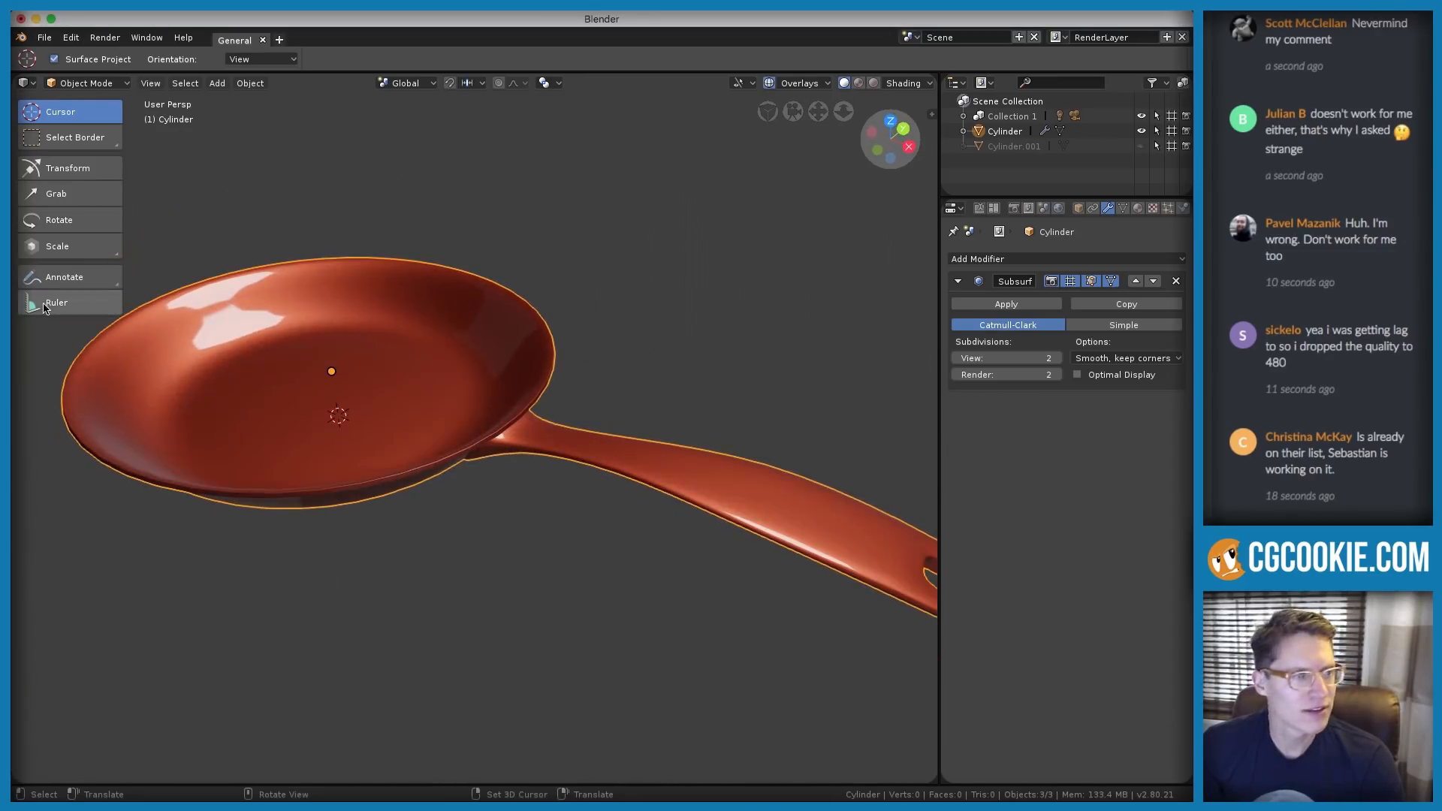
pyautogui.click(1375, 106)
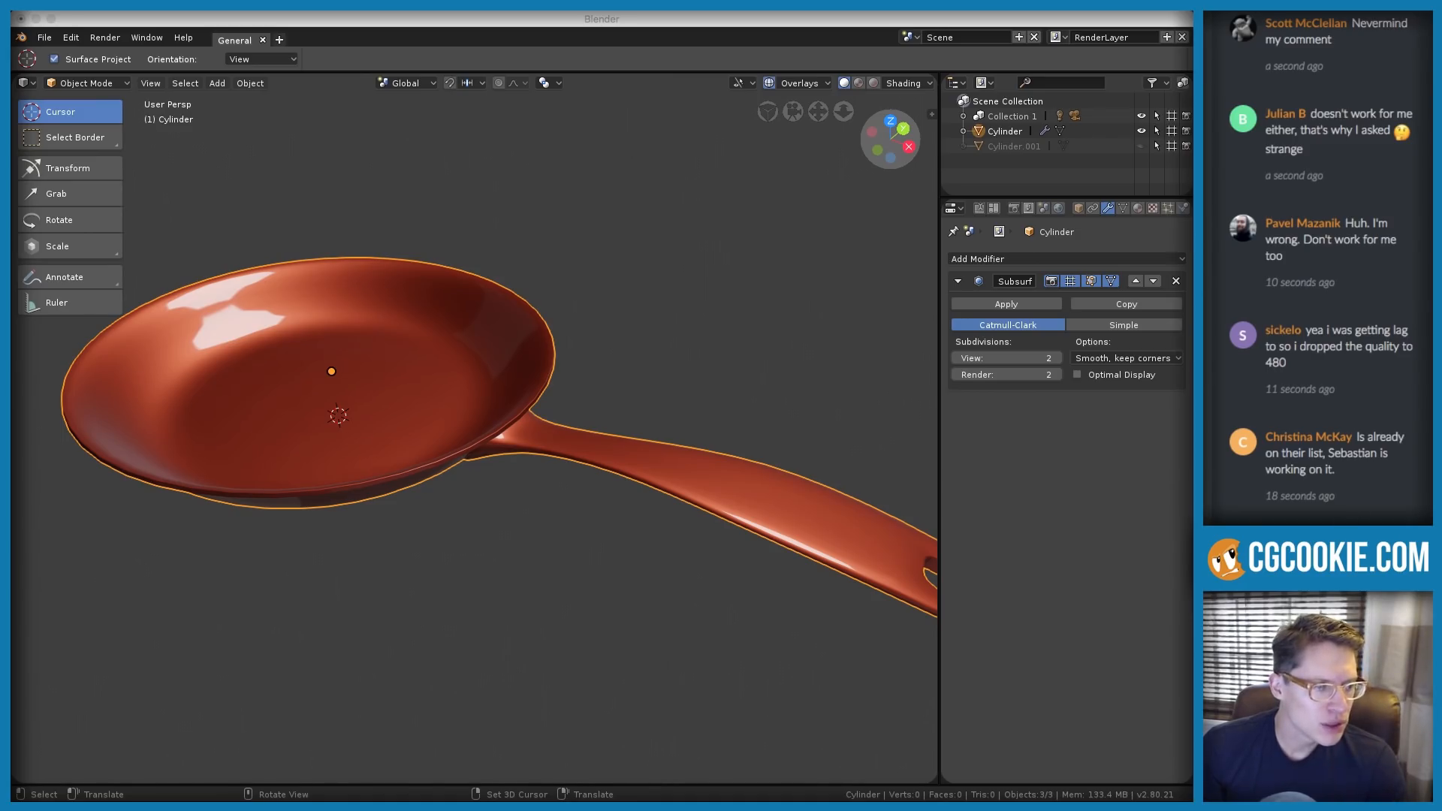
pyautogui.moveTo(777, 512); pyautogui.dragTo(543, 499, button='middle')
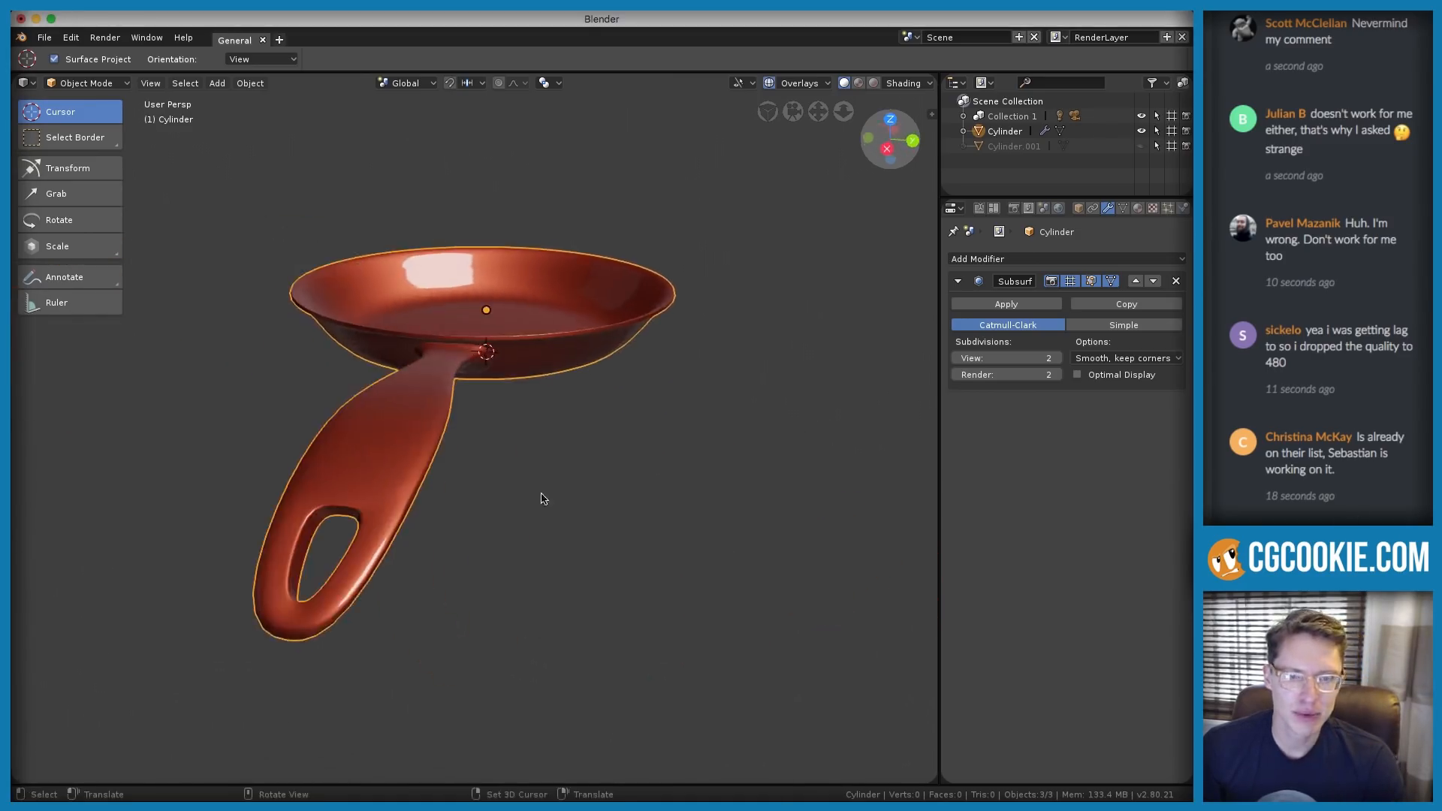
# Enter Edit Mode, select both edge loops around the handle's hole, and switch to vertex selection
pyautogui.moveTo(340, 454); pyautogui.dragTo(481, 353, button='middle')
pyautogui.press('Tab')
pyautogui.keyDown('alt'); pyautogui.click(512, 323); pyautogui.keyUp('alt')
pyautogui.hotkey('ctrl', 'Tab')
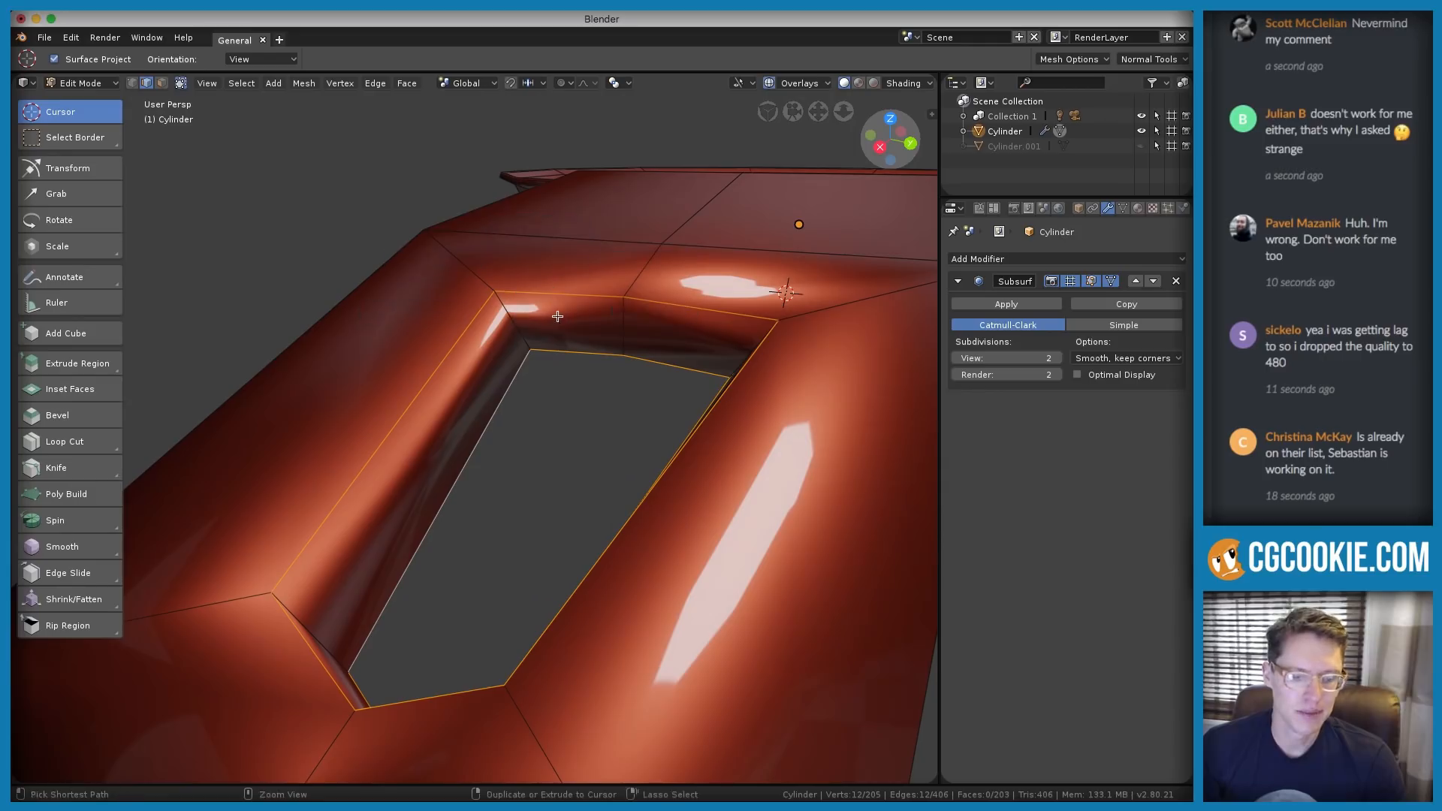
pyautogui.press('1')
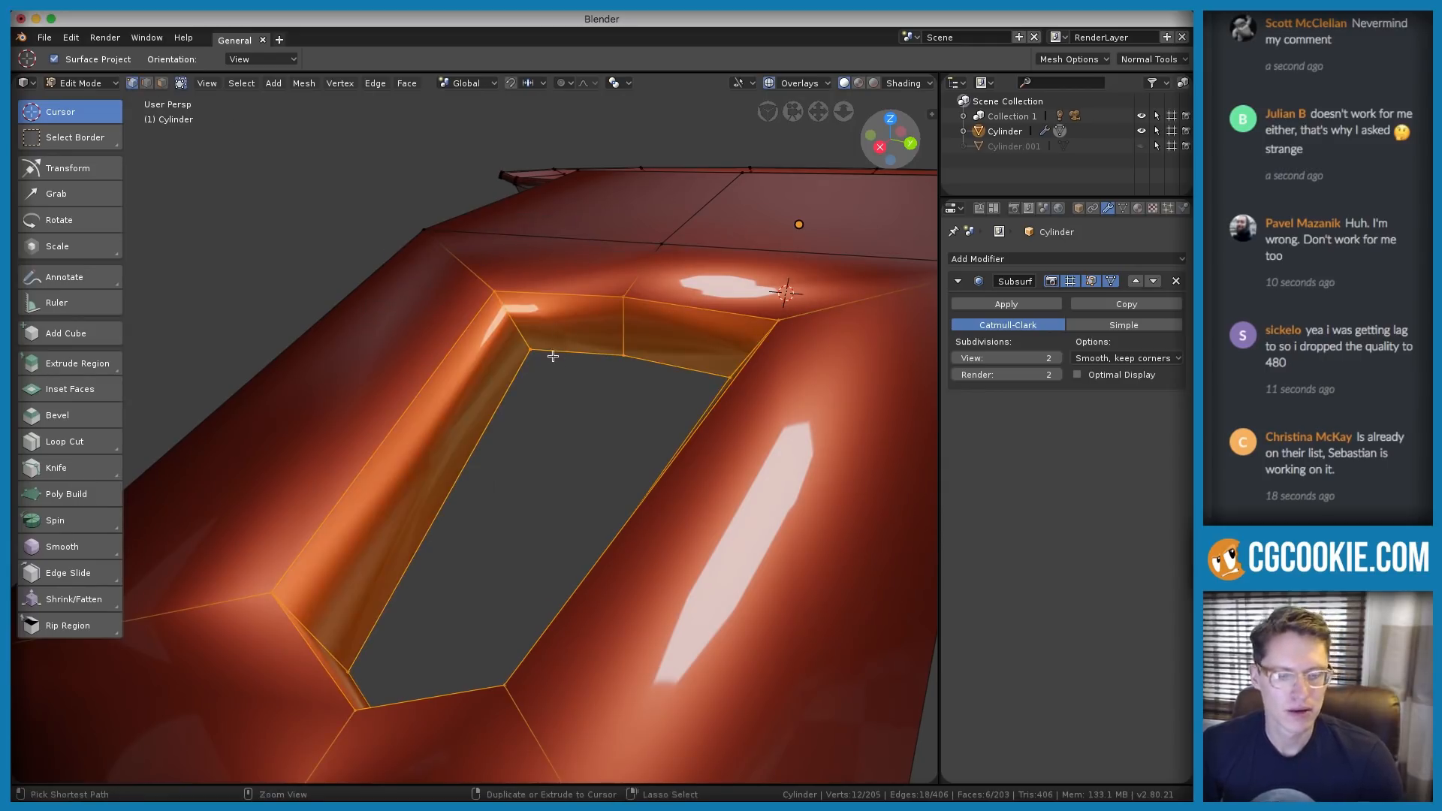
# Delete the six faces lining the inner wall of the handle's hole
pyautogui.press('x')
pyautogui.click(553, 356)
pyautogui.moveTo(541, 347); pyautogui.dragTo(546, 321, button='middle')
pyautogui.scroll(-4, 546, 321)
# Switch to edge selection and select both open edge loops around the handle's hole
pyautogui.hotkey('ctrl', 'Tab')
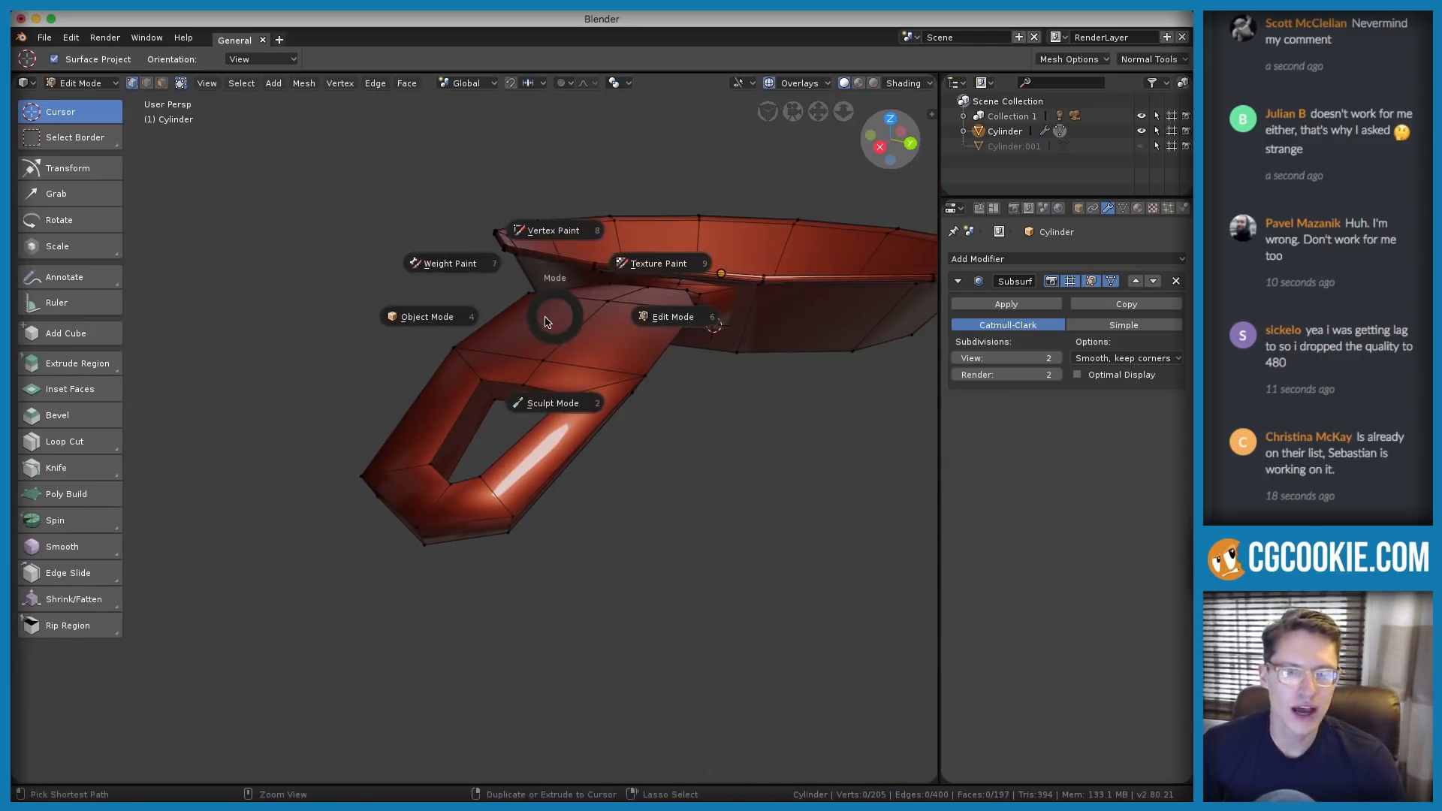
pyautogui.press('Escape')
pyautogui.click(147, 84)
pyautogui.scroll(5, 664, 354)
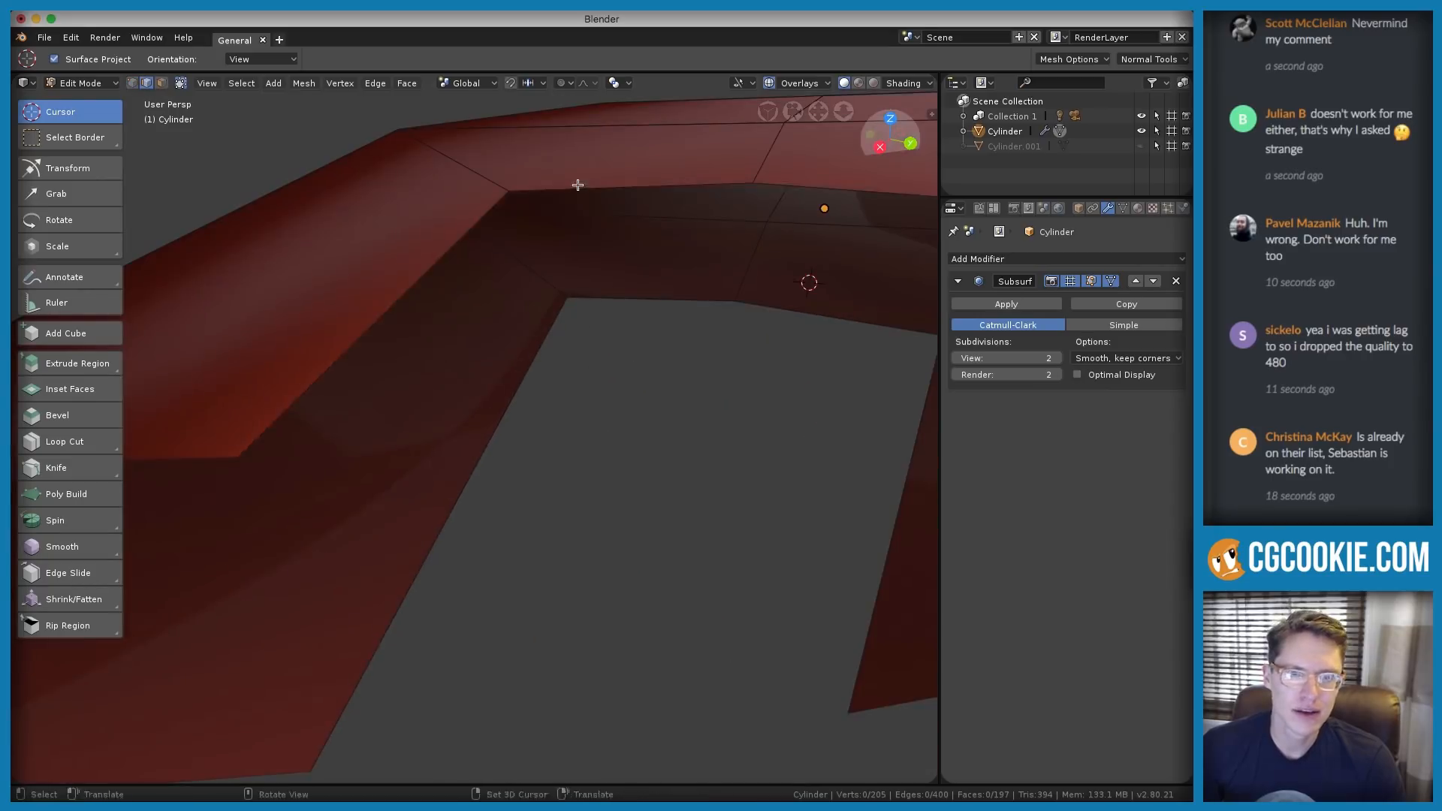
pyautogui.keyDown('alt'); pyautogui.click(634, 308); pyautogui.keyUp('alt')
pyautogui.scroll(1, 670, 327)
pyautogui.scroll(-4, 670, 327)
pyautogui.keyDown('alt'); pyautogui.keyDown('shift'); pyautogui.click(516, 341); pyautogui.keyUp('shift'); pyautogui.keyUp('alt')
pyautogui.scroll(2, 616, 335)
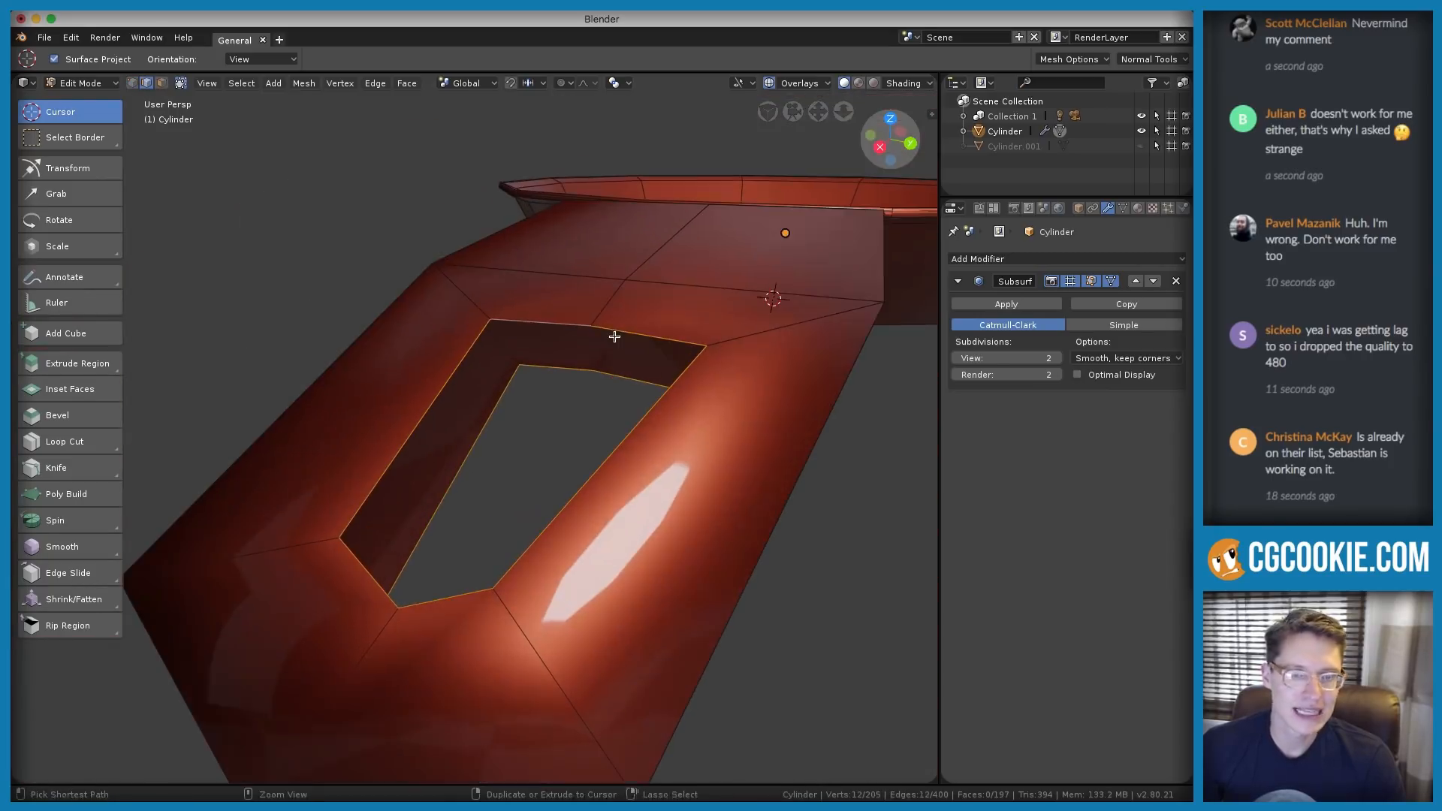
# Try Bridge Edge Loops on the two selected loops and undo it
pyautogui.click(375, 83)
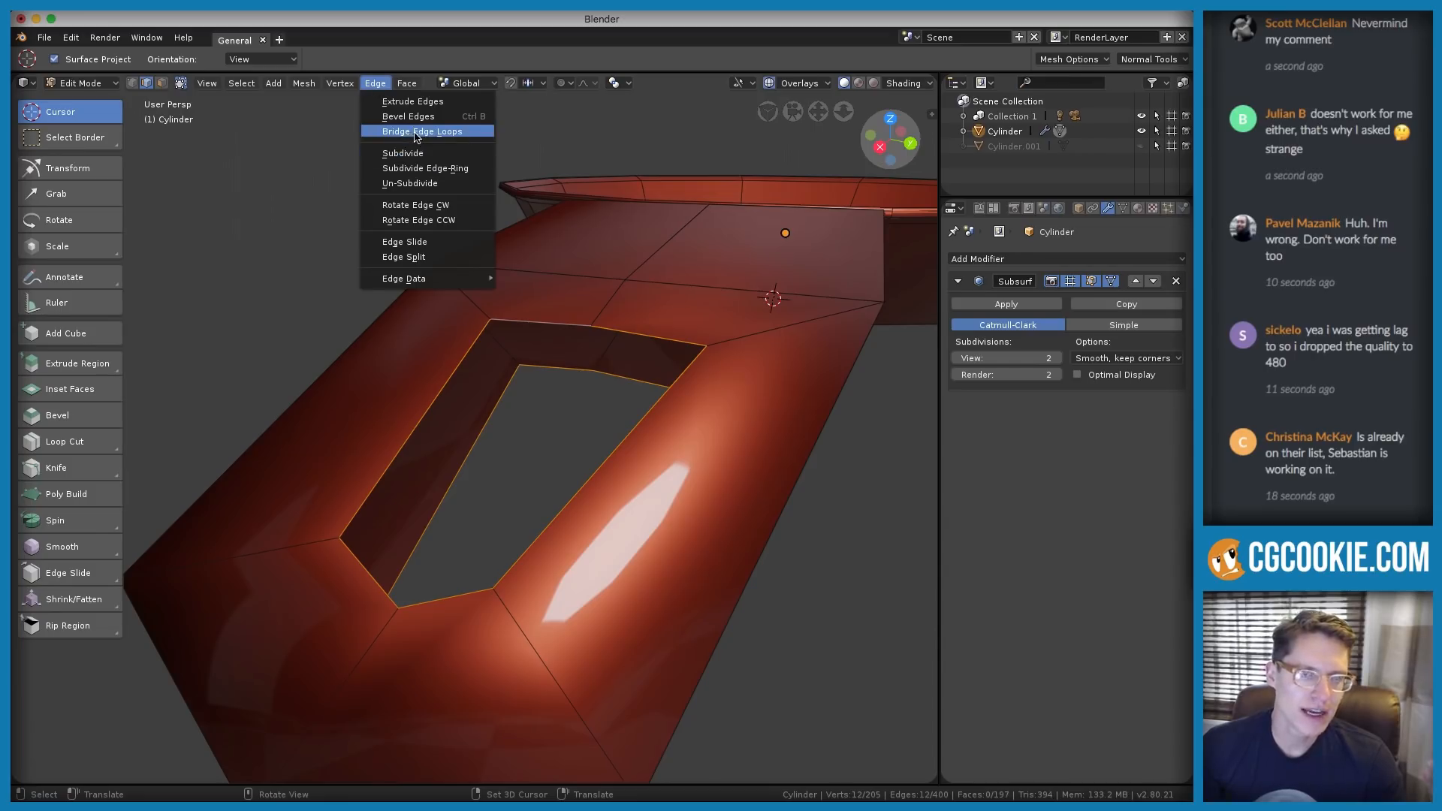
pyautogui.click(376, 84)
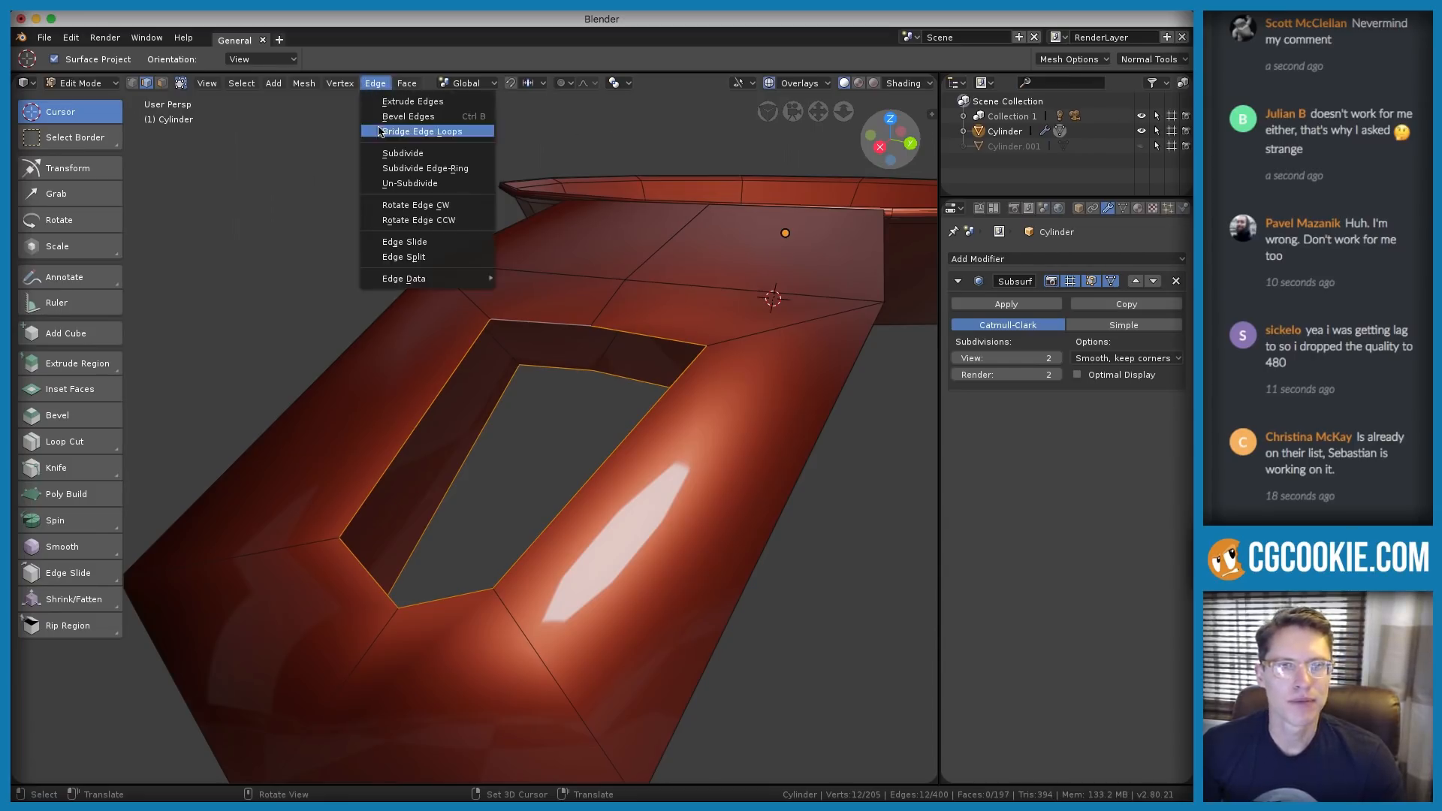
pyautogui.click(389, 128)
pyautogui.press('super+z')
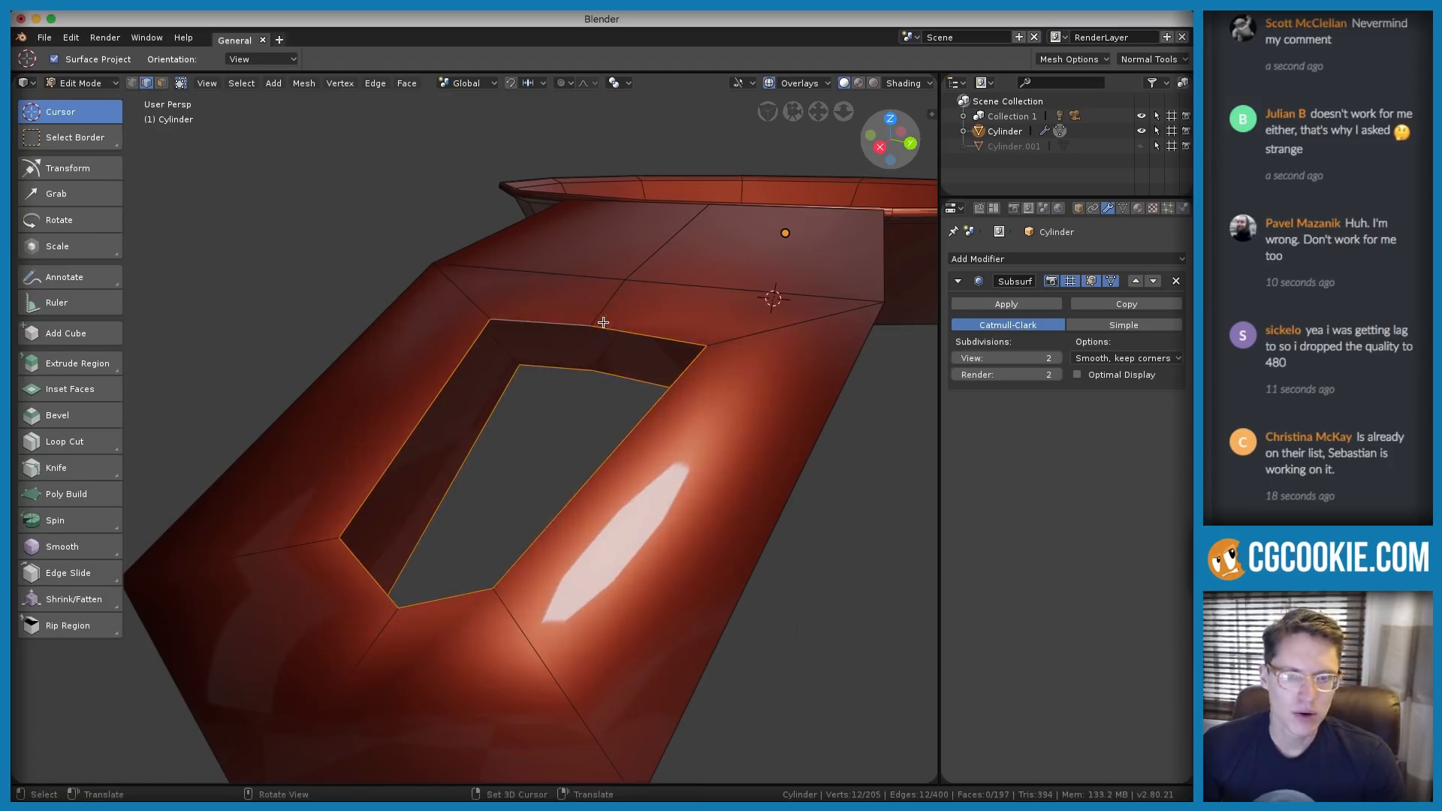
# Find Bridge Edge Loops with the operator search and bridge the two loops to rebuild the hole's inner wall
pyautogui.hotkey('shift', 'space')
pyautogui.click(579, 307)
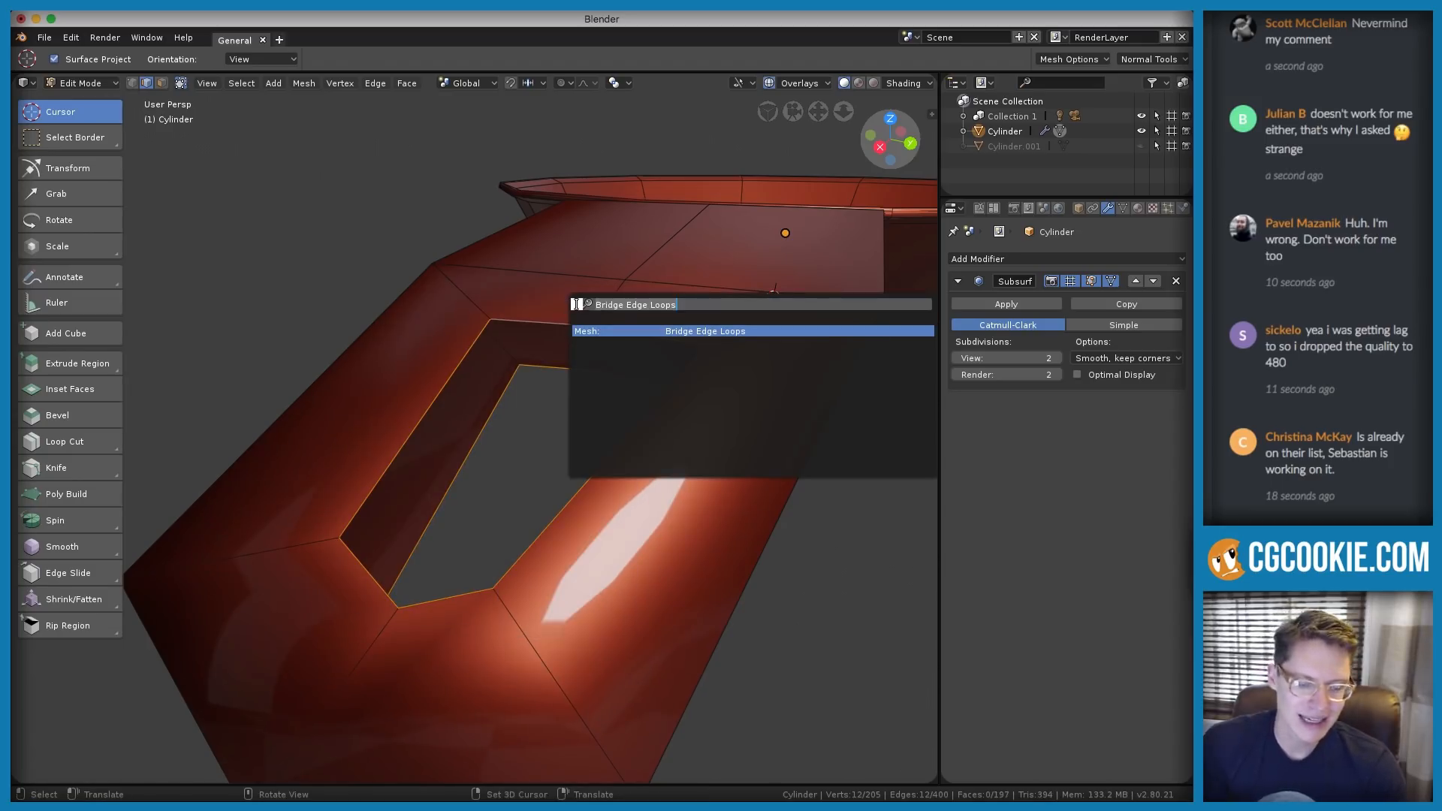
pyautogui.press('BackSpace')
pyautogui.write('bridge')
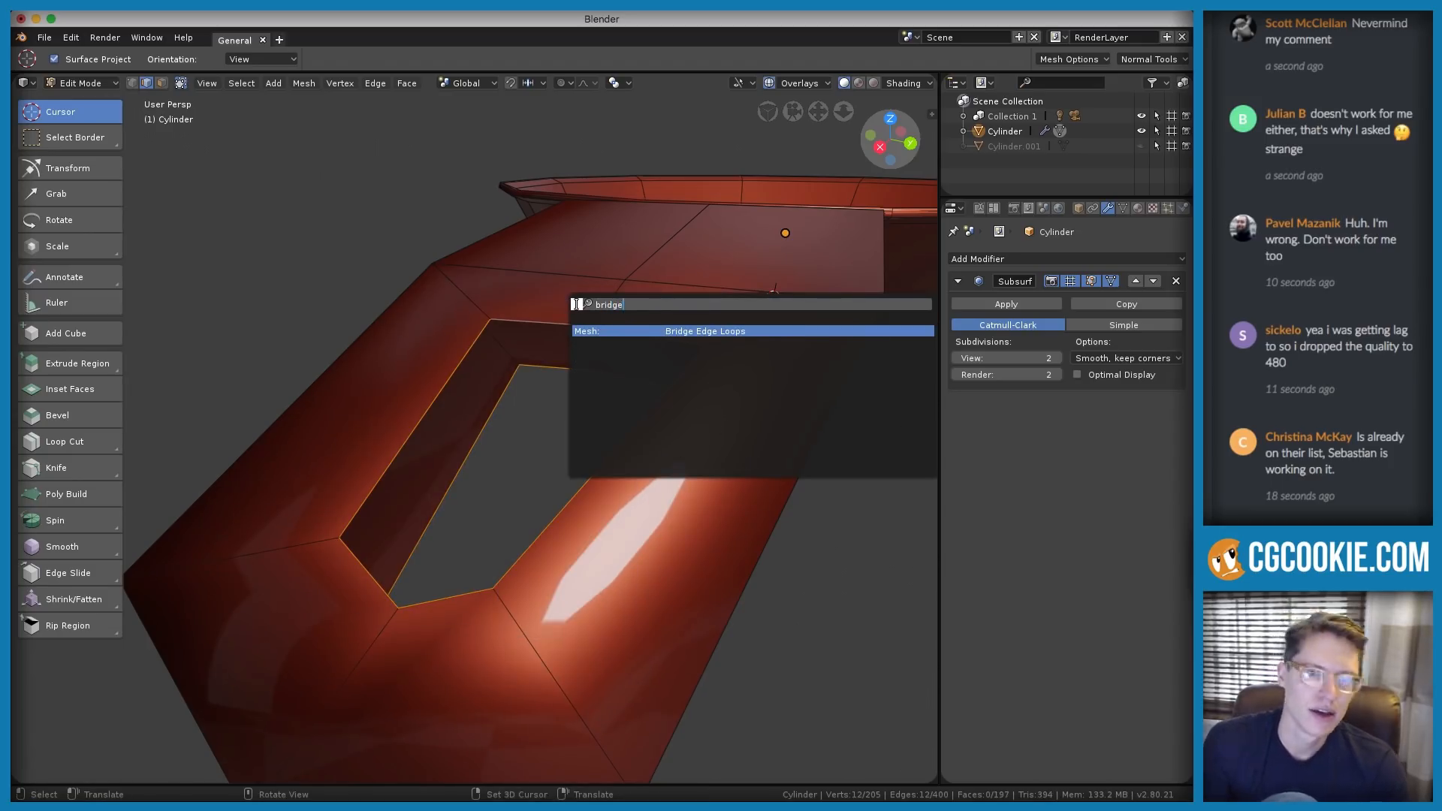
pyautogui.press('Return')
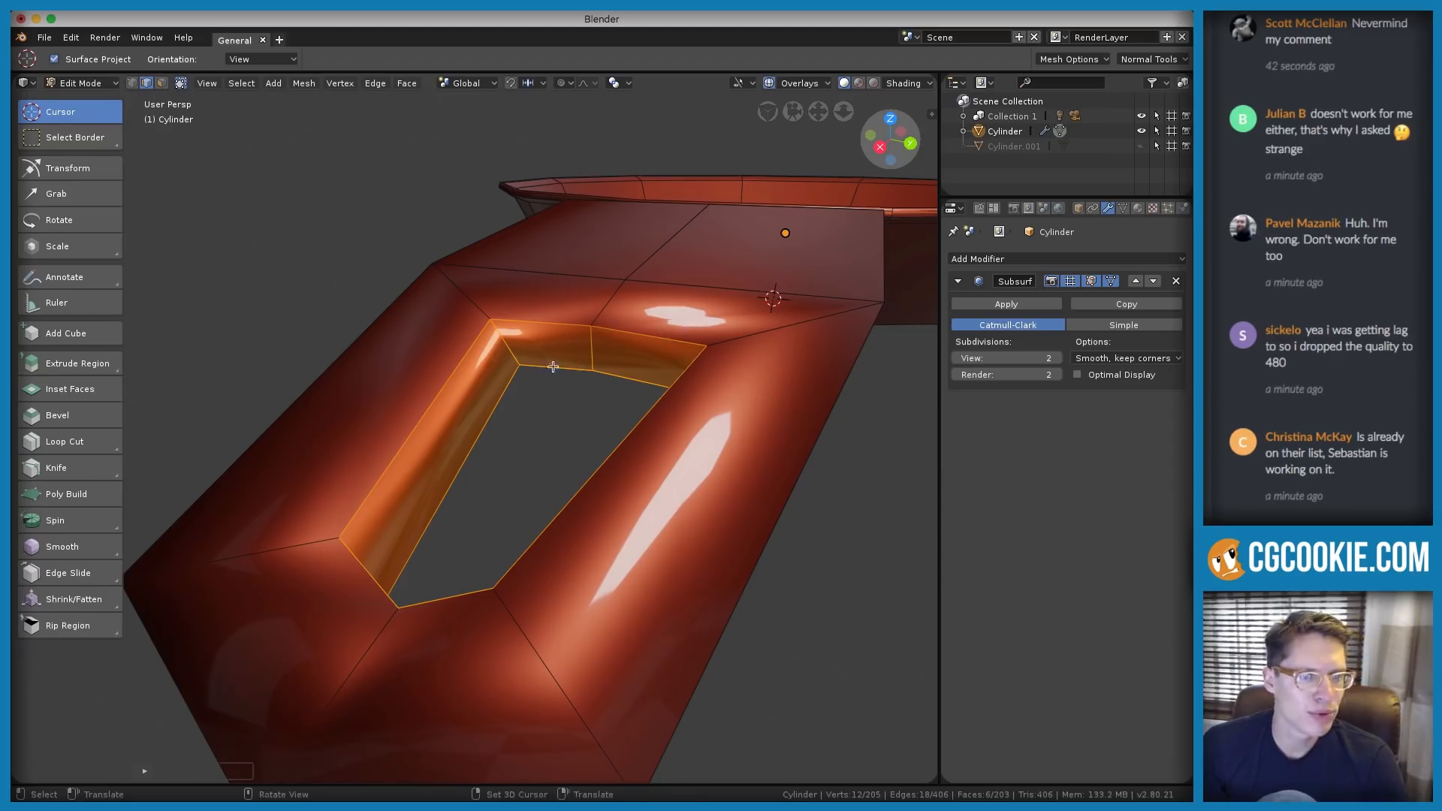
pyautogui.scroll(-2, 582, 368)
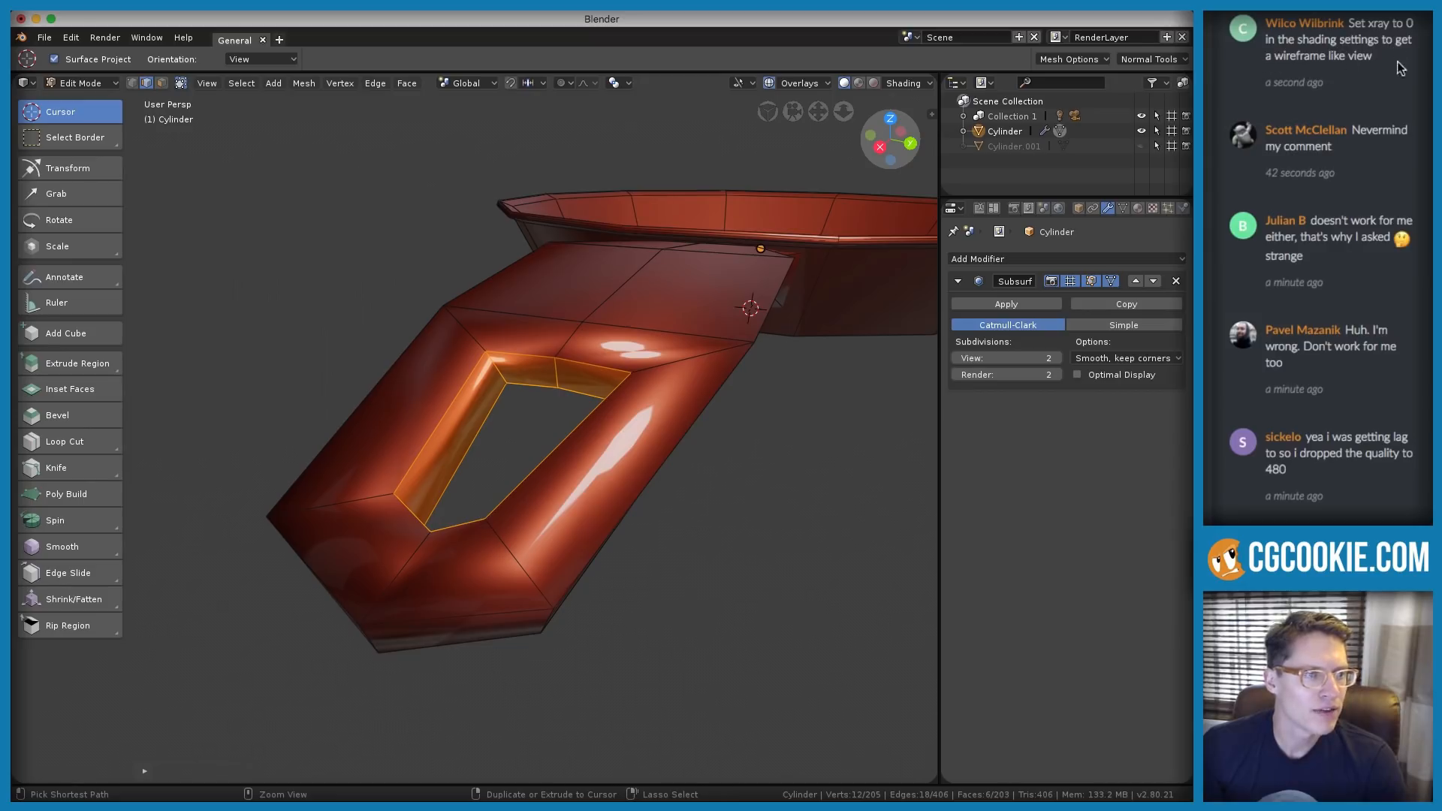
# Set the viewport's X-Ray value to 0.000 and enable X-Ray for a wireframe-like view
pyautogui.click(901, 85)
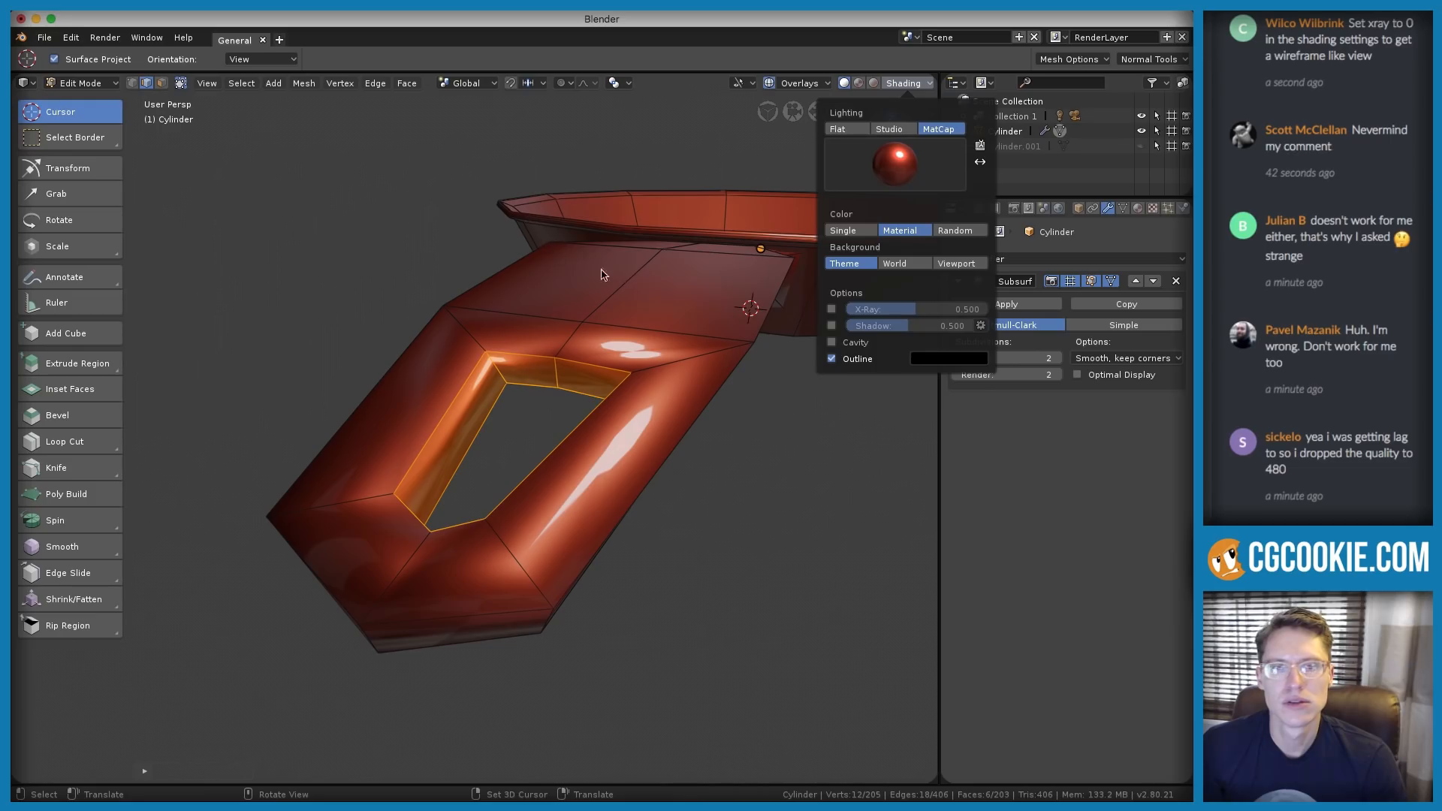
pyautogui.hotkey('alt', 'z')
pyautogui.click(910, 87)
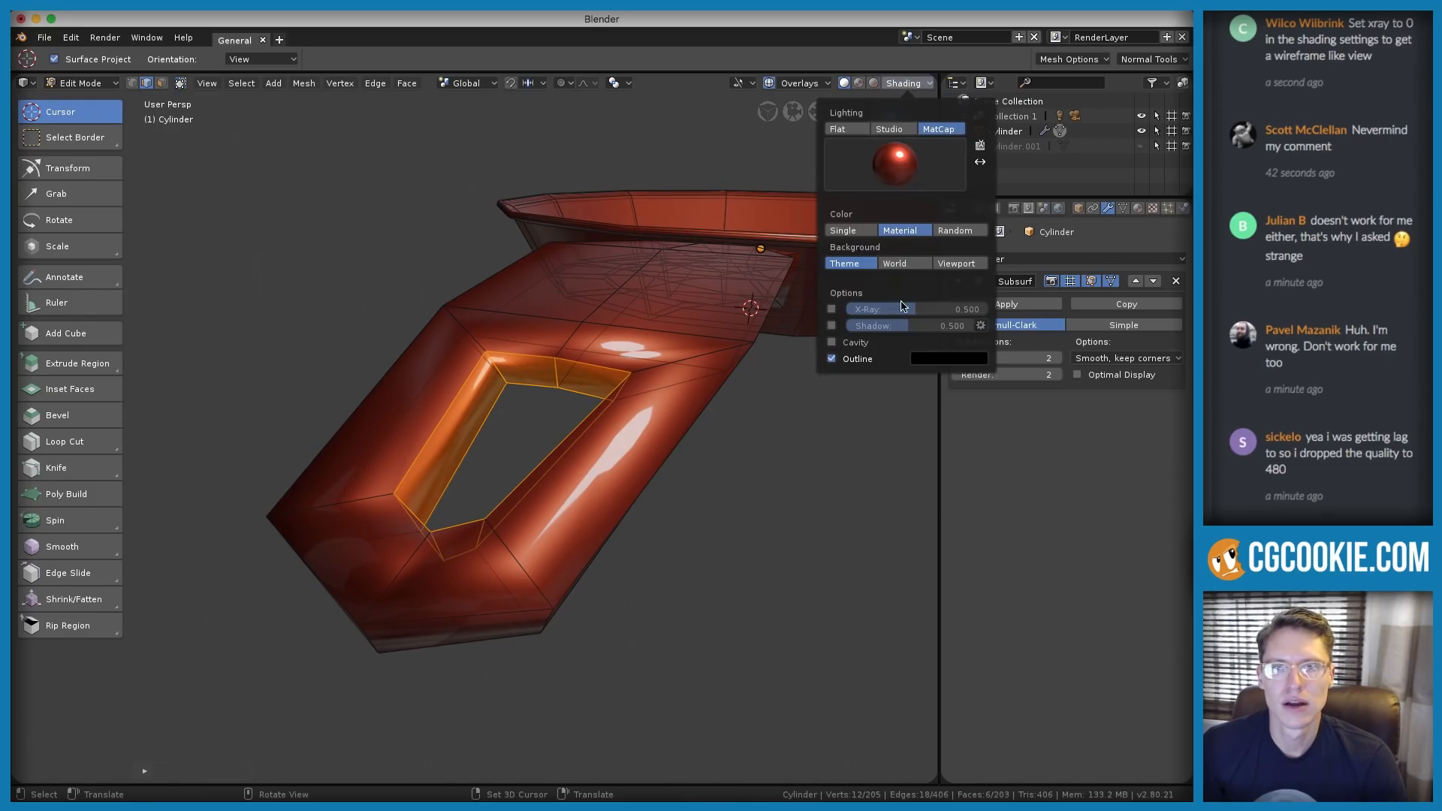
pyautogui.moveTo(915, 316); pyautogui.dragTo(827, 308)
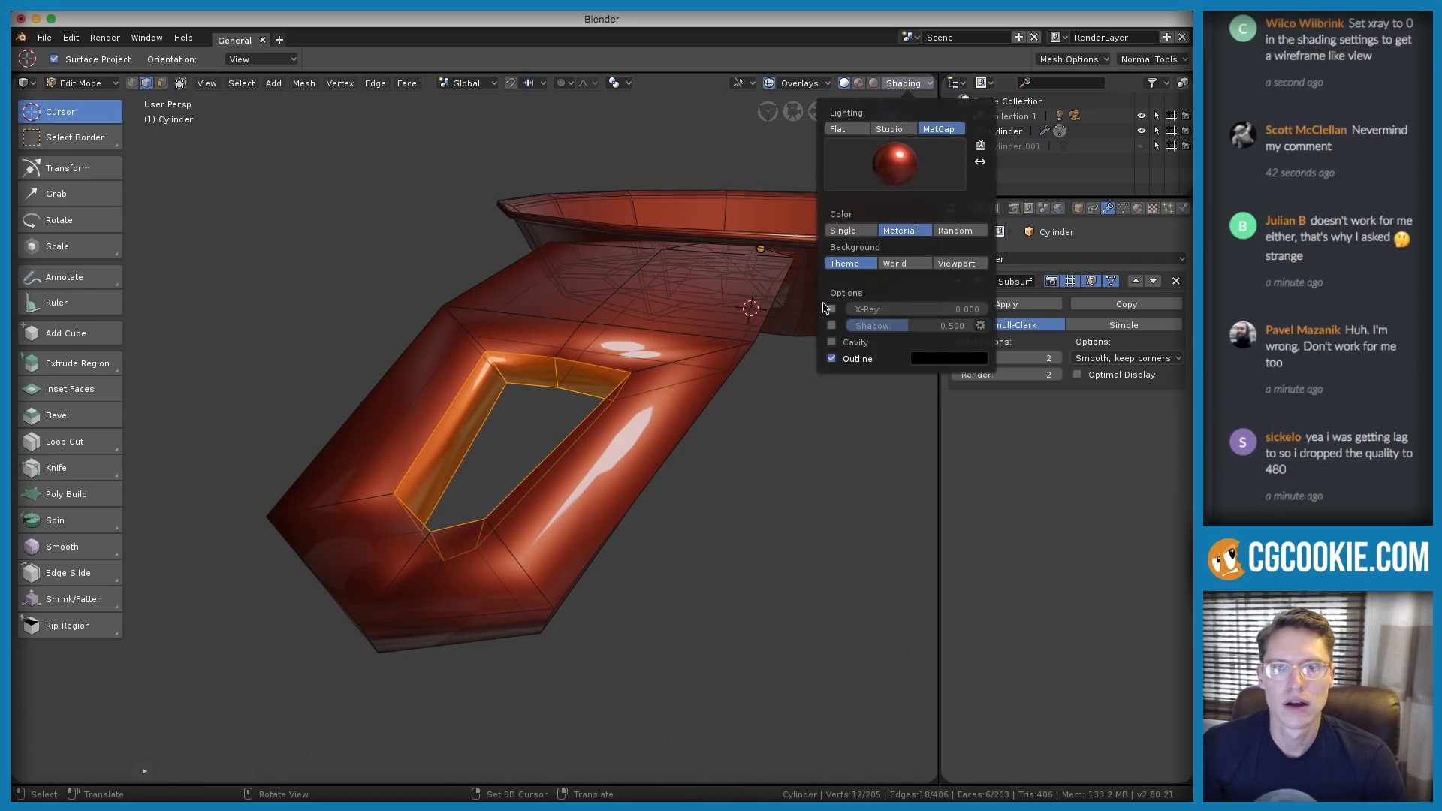
pyautogui.click(832, 309)
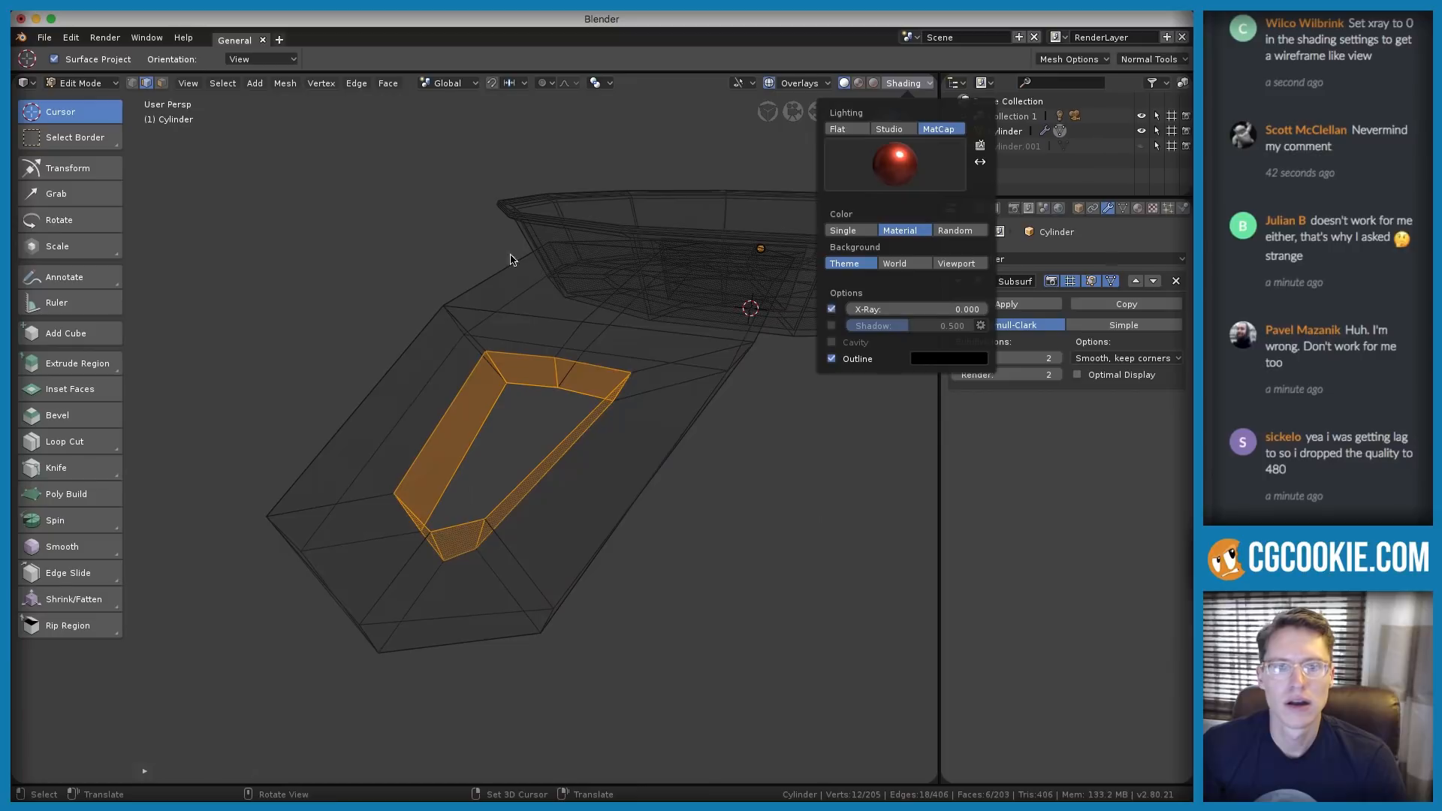
# Select an edge on the see-through handle, switch to vertex selection, and select a vertex in the pan's floor
pyautogui.moveTo(542, 269)
pyautogui.mouseDown(button='middle')
pyautogui.moveTo(708, 306)
pyautogui.moveTo(764, 281)
pyautogui.moveTo(713, 238)
pyautogui.moveTo(679, 312)
pyautogui.moveTo(679, 297)
pyautogui.mouseUp(button='middle')
pyautogui.press('Tab')
pyautogui.press('Tab')
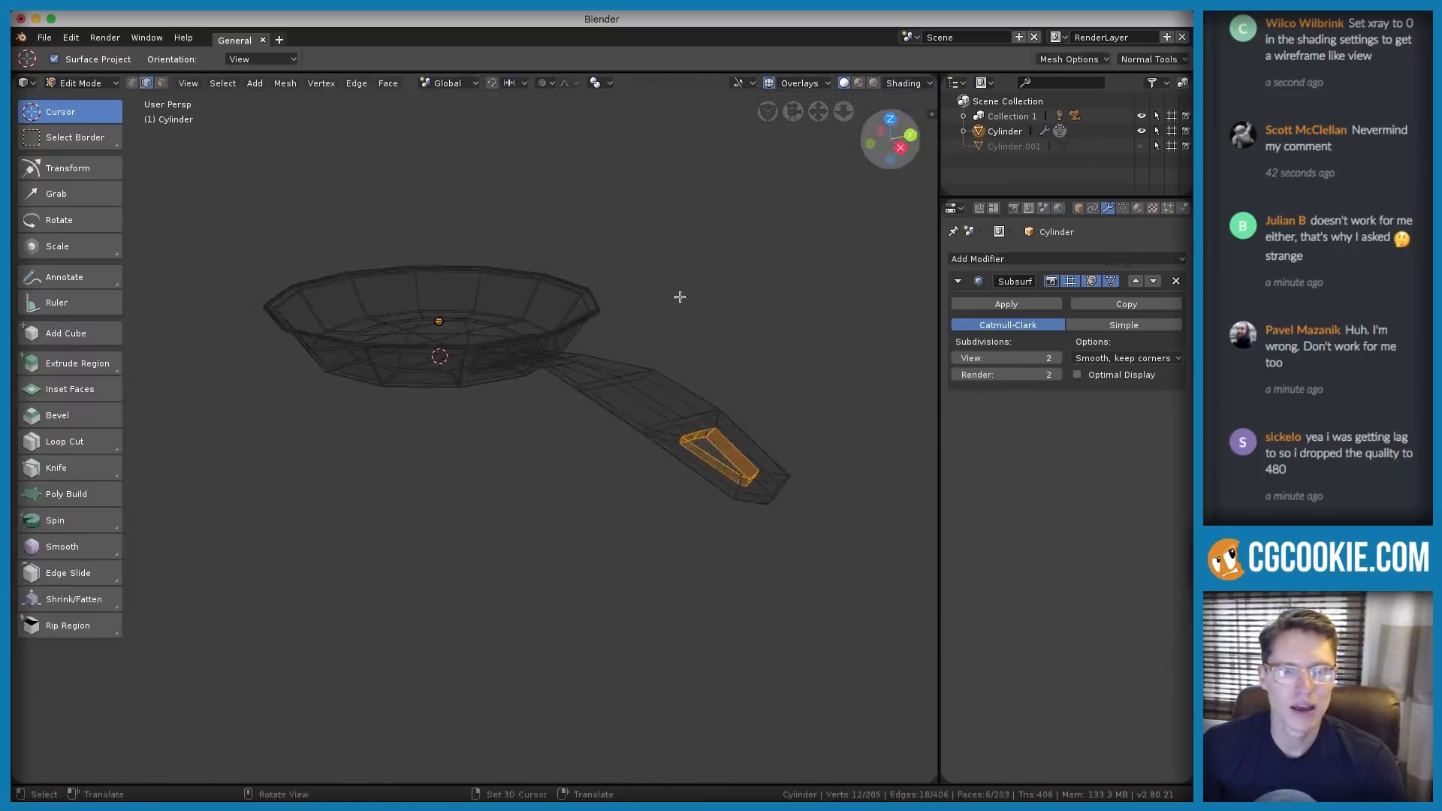
pyautogui.scroll(3, 664, 322)
pyautogui.click(672, 386)
pyautogui.moveTo(672, 387); pyautogui.dragTo(734, 332, button='middle')
pyautogui.hotkey('ctrl', 'Tab')
pyautogui.press('Escape')
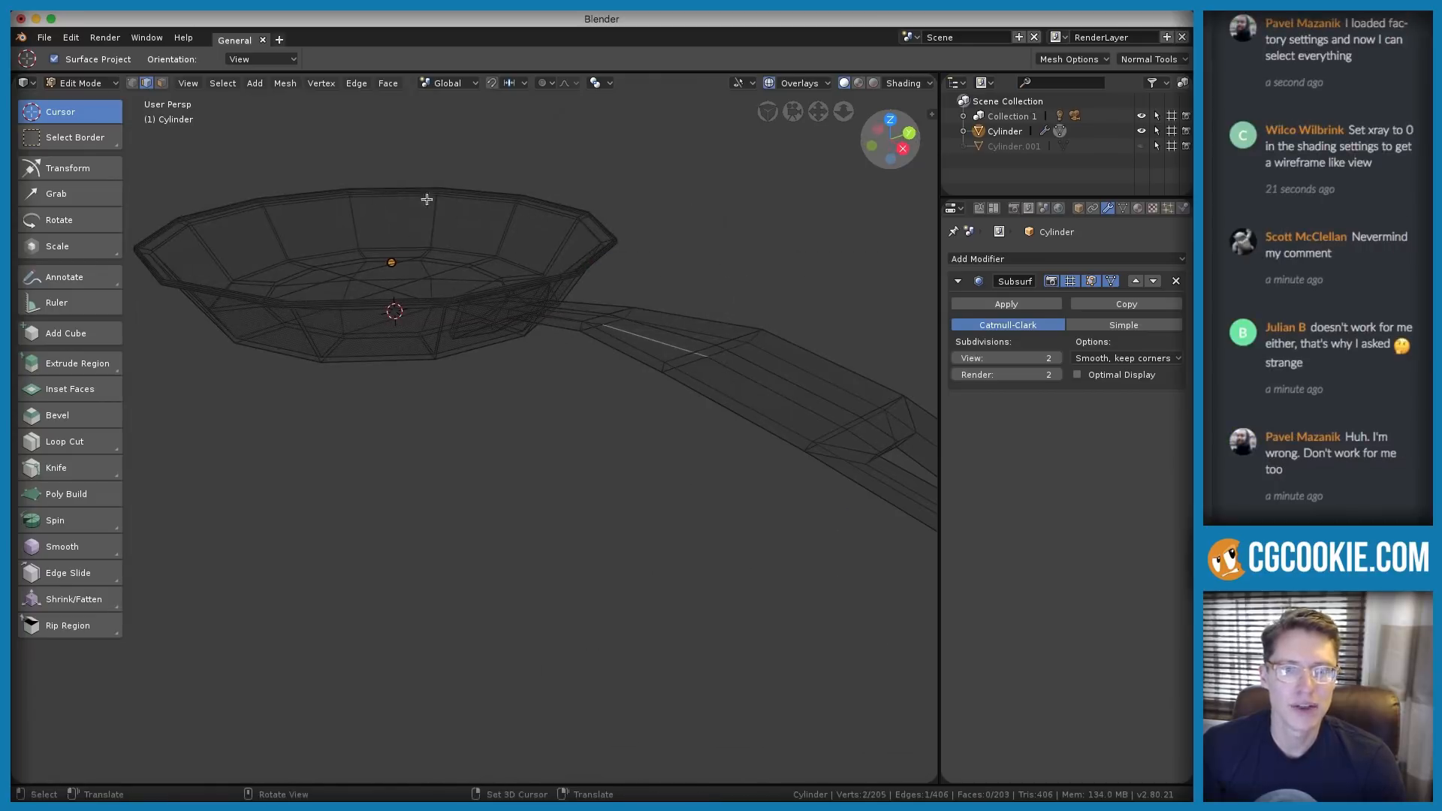
pyautogui.click(139, 85)
pyautogui.moveTo(421, 330); pyautogui.dragTo(451, 315, button='middle')
pyautogui.scroll(3, 454, 317)
pyautogui.click(450, 311)
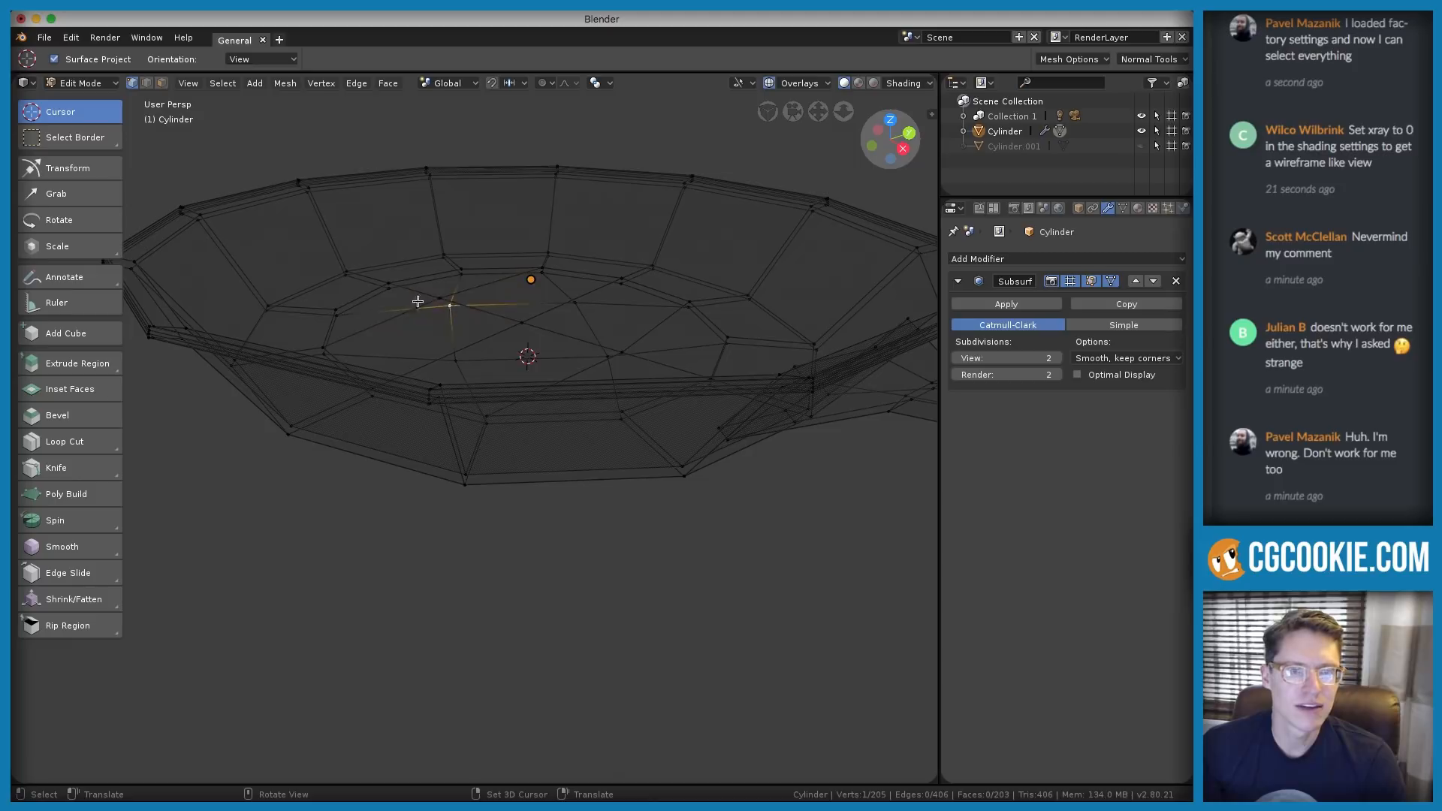
# Try picking between nearly overlapping inner and outer vertices near the pan's centre, undoing and redoing the selection
pyautogui.scroll(5, 453, 289)
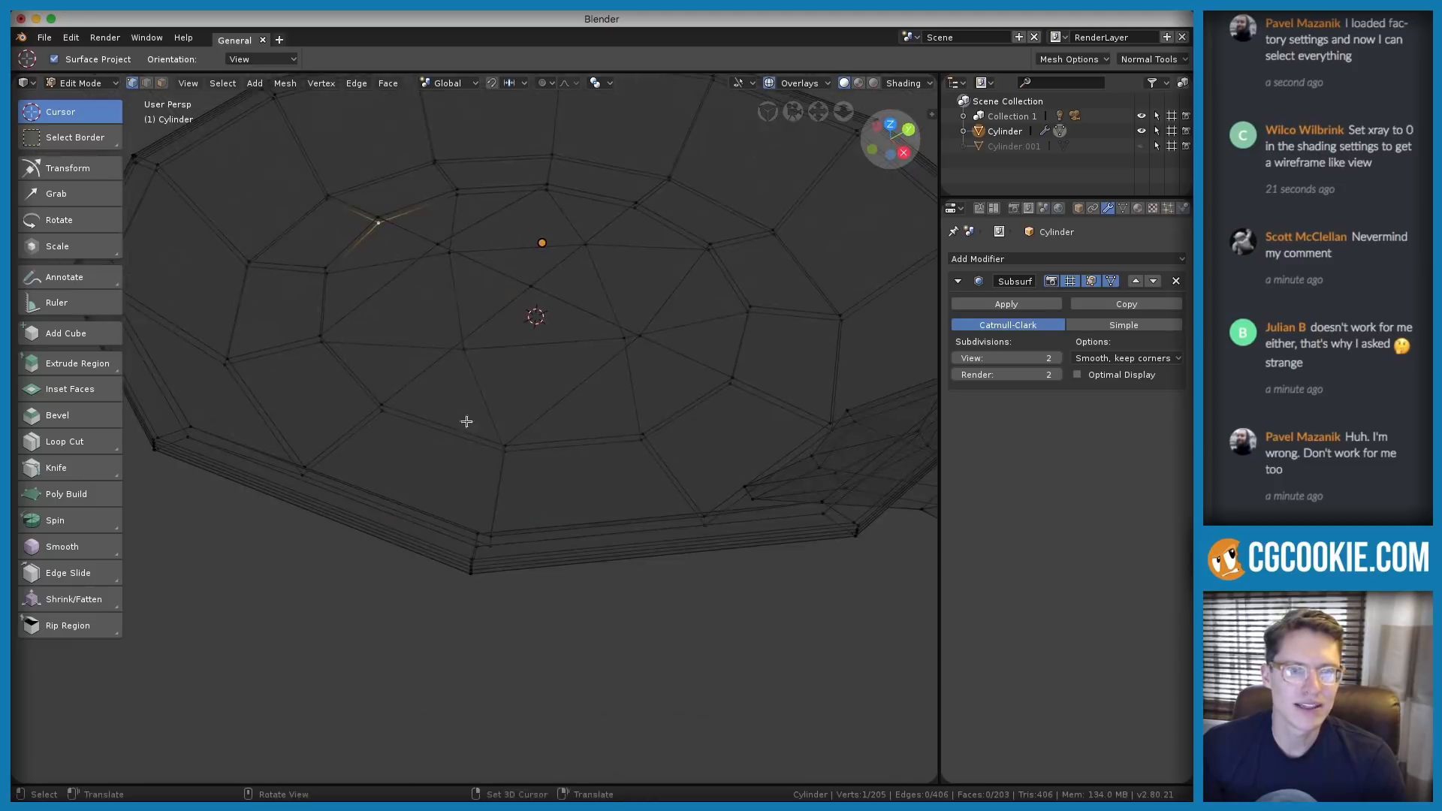
pyautogui.scroll(3, 492, 307)
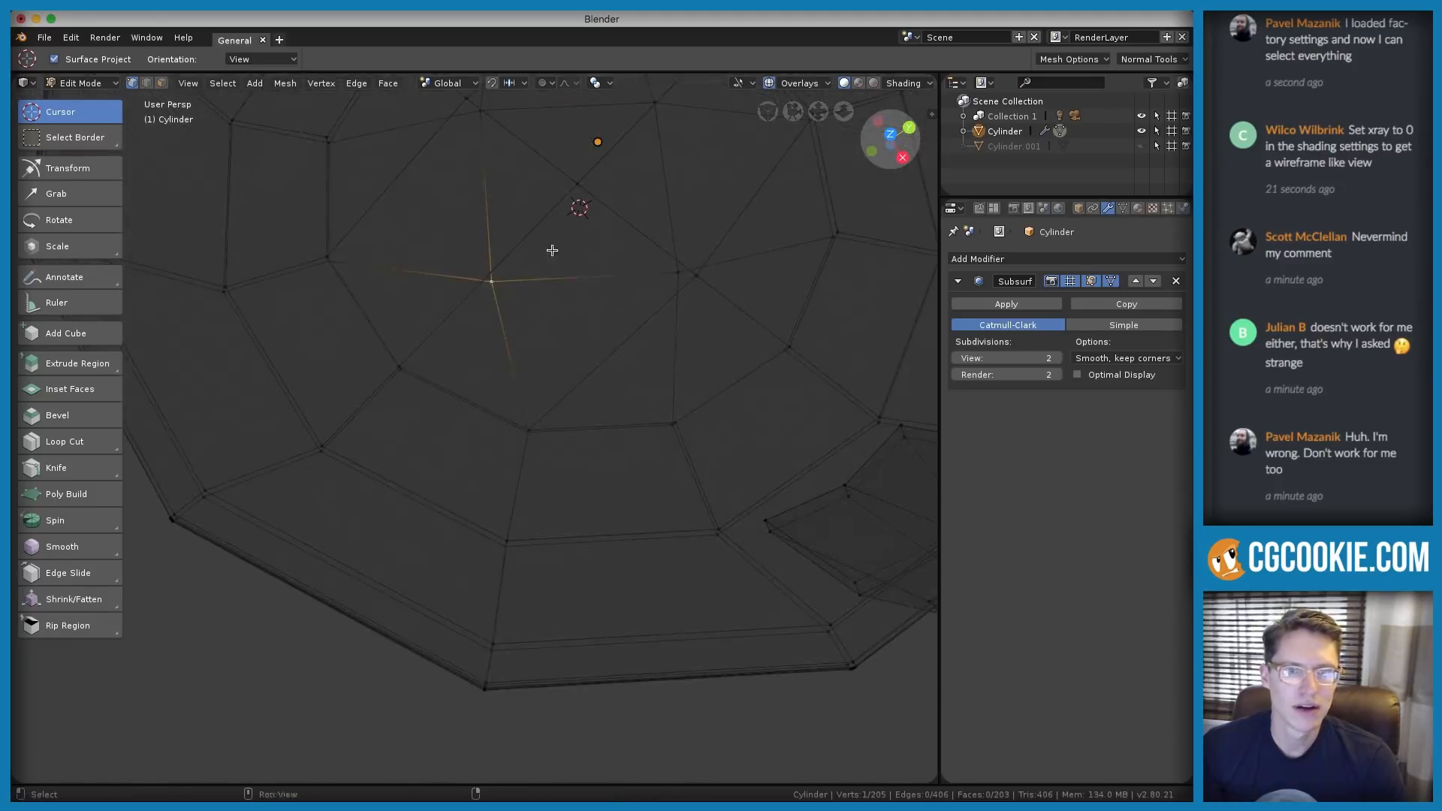
pyautogui.scroll(2, 550, 248)
pyautogui.moveTo(450, 223); pyautogui.dragTo(491, 250)
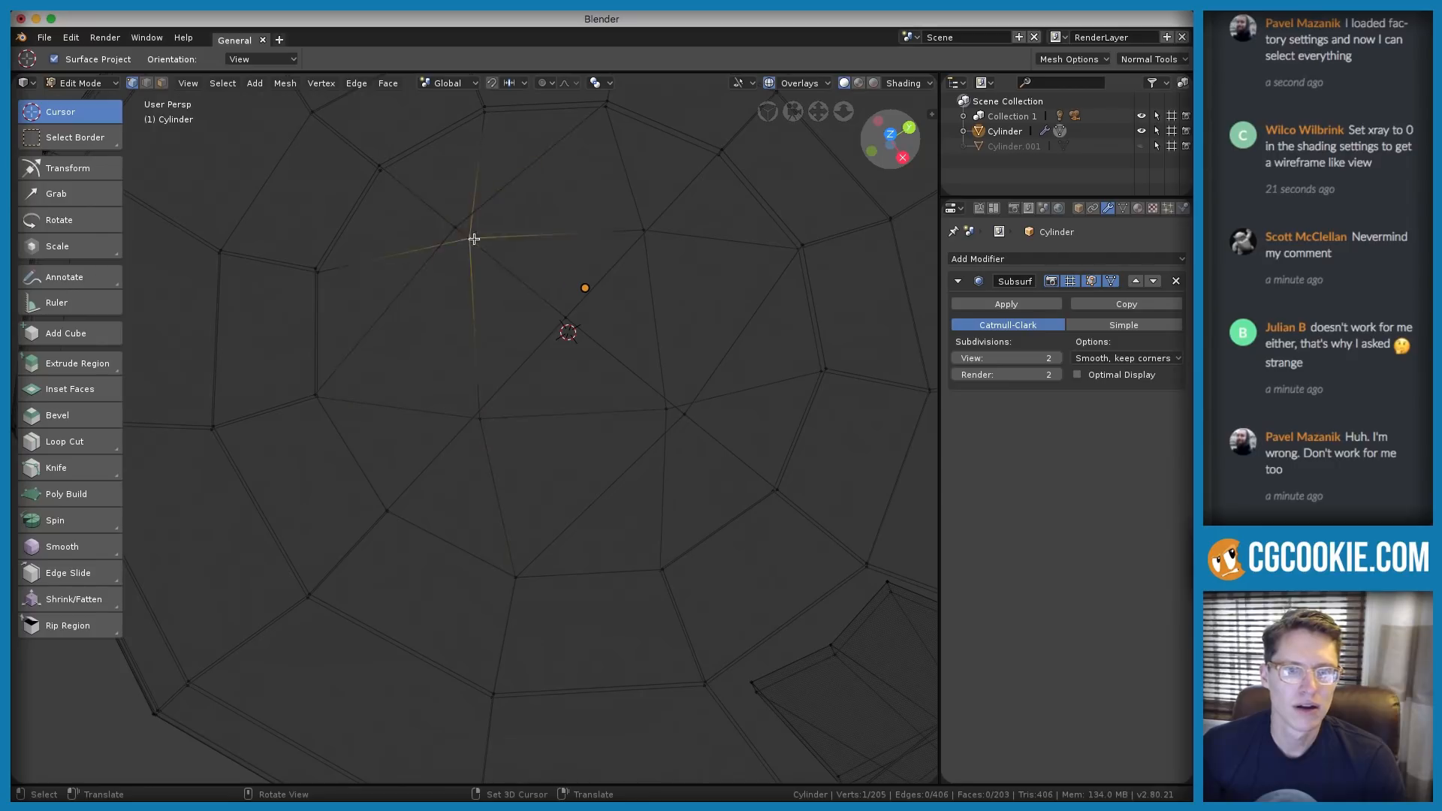
pyautogui.hotkey('ctrl', 'z')
pyautogui.hotkey('ctrl', 'shift', 'z')
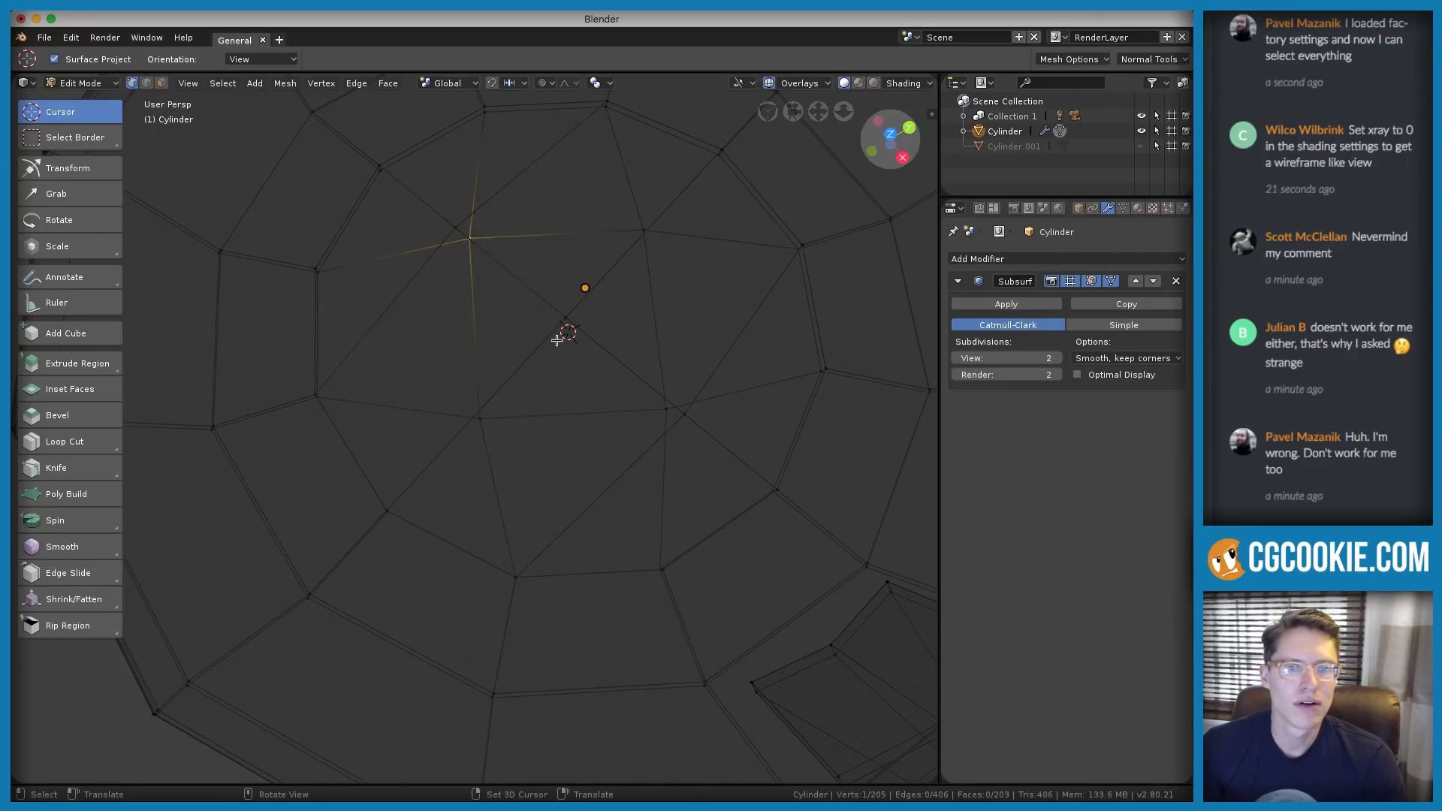
# Select a vertex on the outer ring of the pan's inner floor and examine it up close and from the side
pyautogui.scroll(-2, 578, 308)
pyautogui.press('g')
pyautogui.click(575, 322)
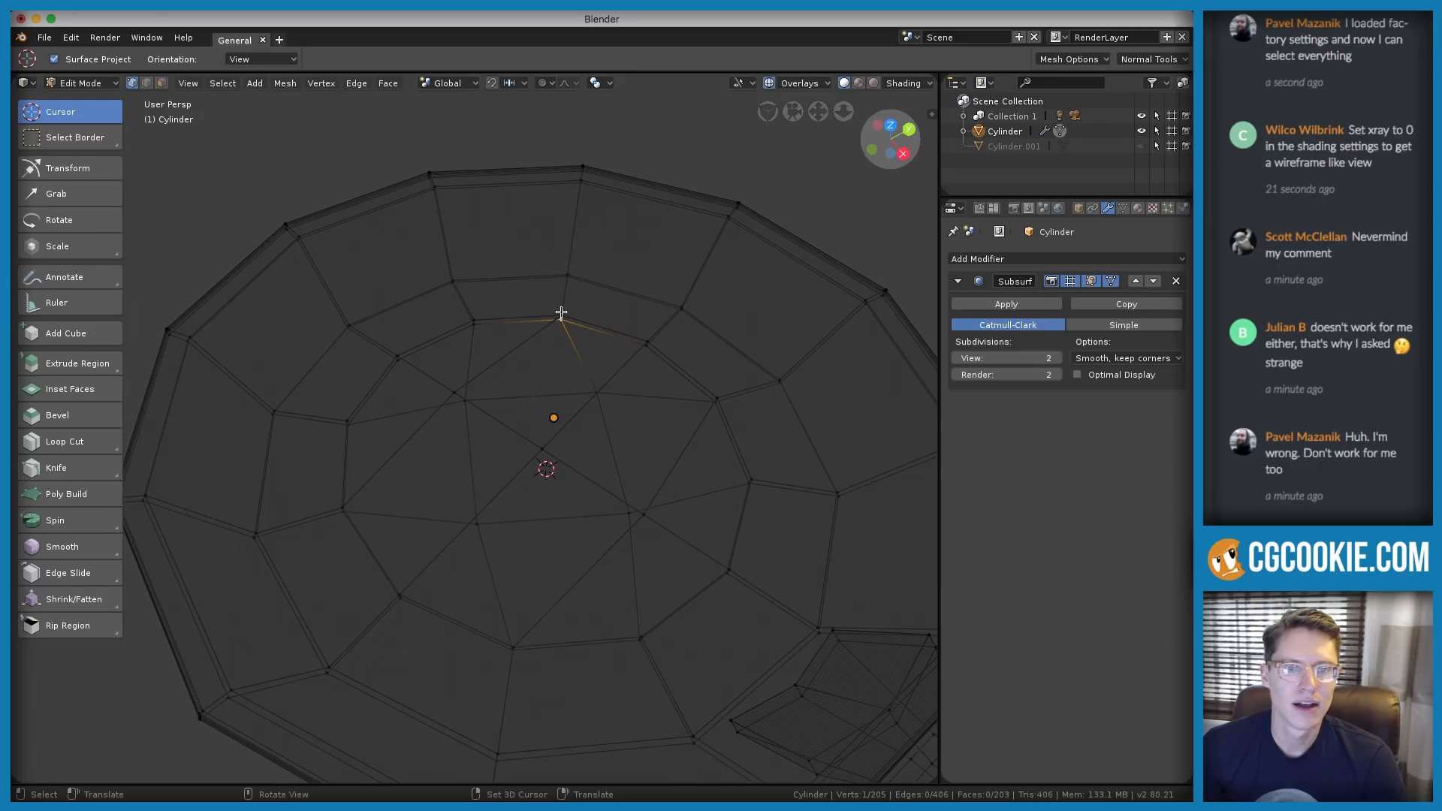
pyautogui.scroll(5, 594, 311)
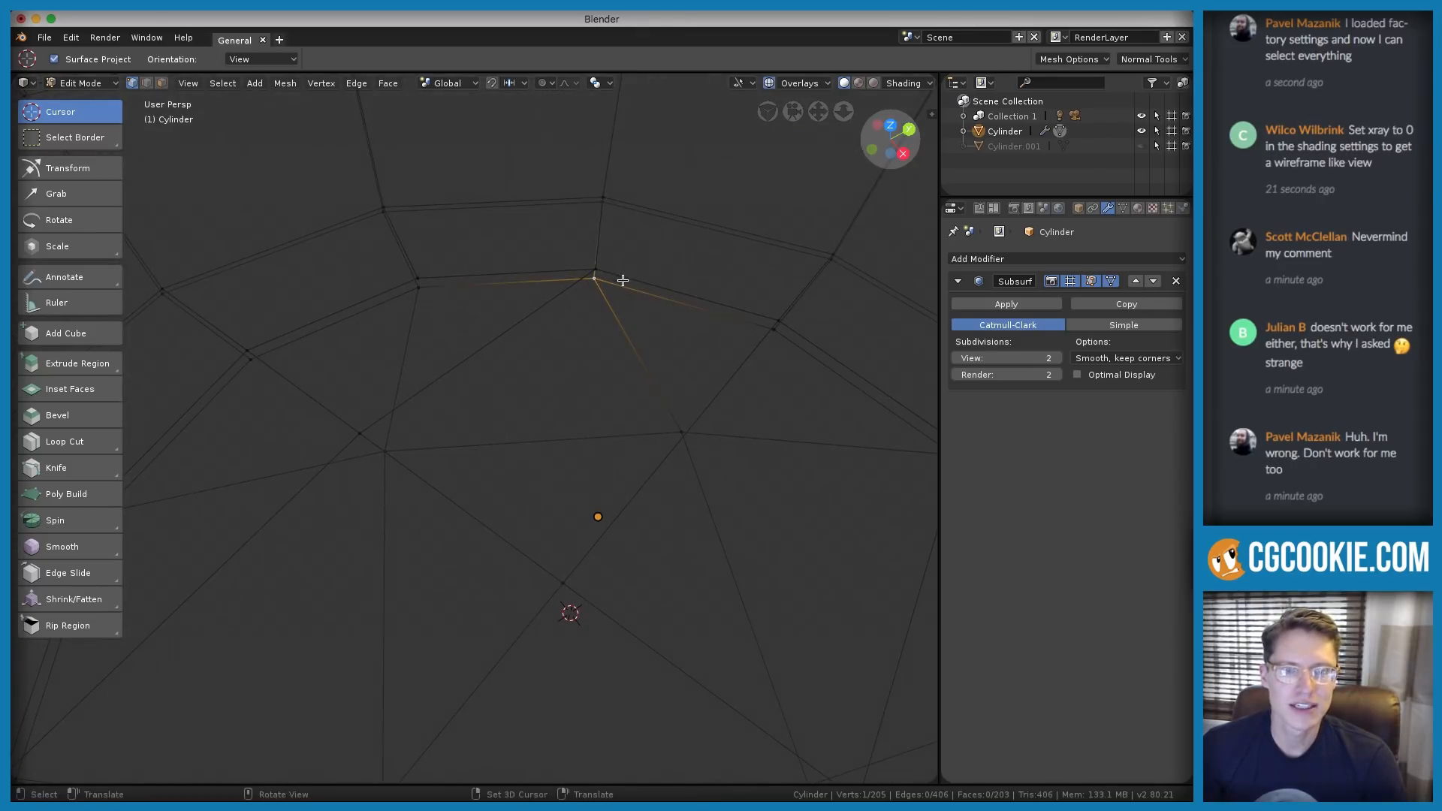
pyautogui.scroll(-8, 624, 386)
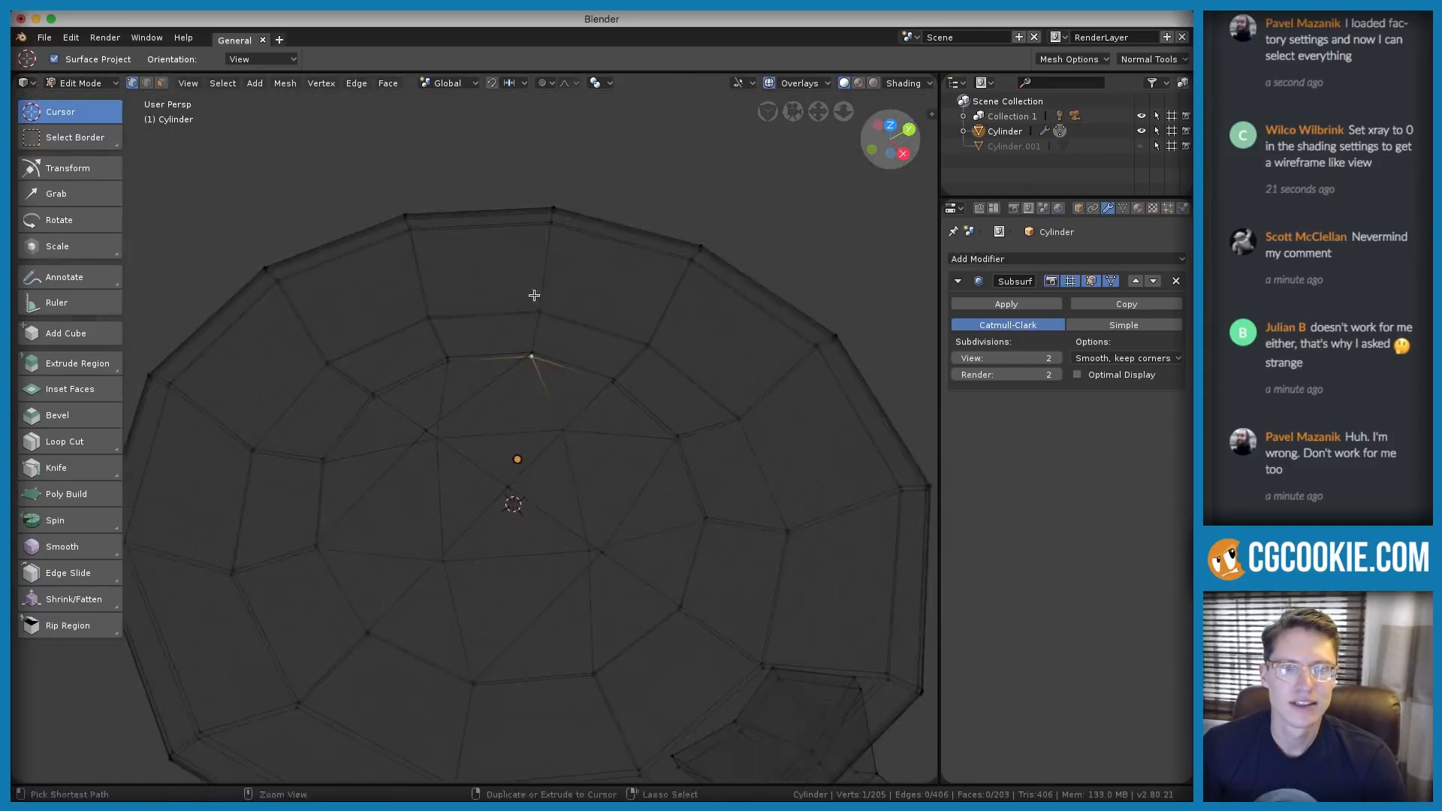
pyautogui.keyDown('shift'); pyautogui.moveTo(592, 407); pyautogui.dragTo(583, 296, button='middle'); pyautogui.keyUp('shift')
pyautogui.scroll(3, 574, 350)
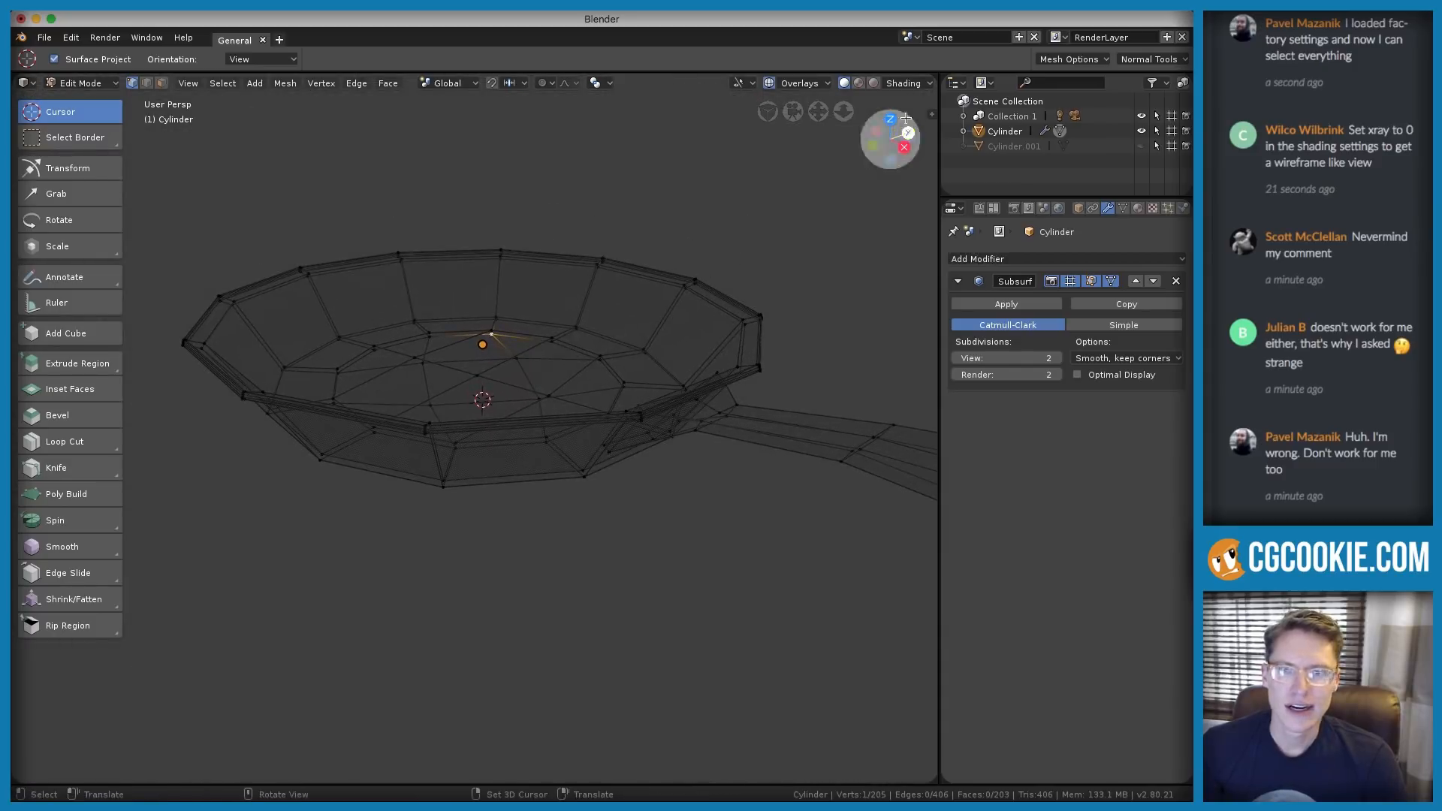
# Compare the see-through pan in Edit Mode and Object Mode, finishing in Object Mode
pyautogui.press('Tab')
pyautogui.press('Tab')
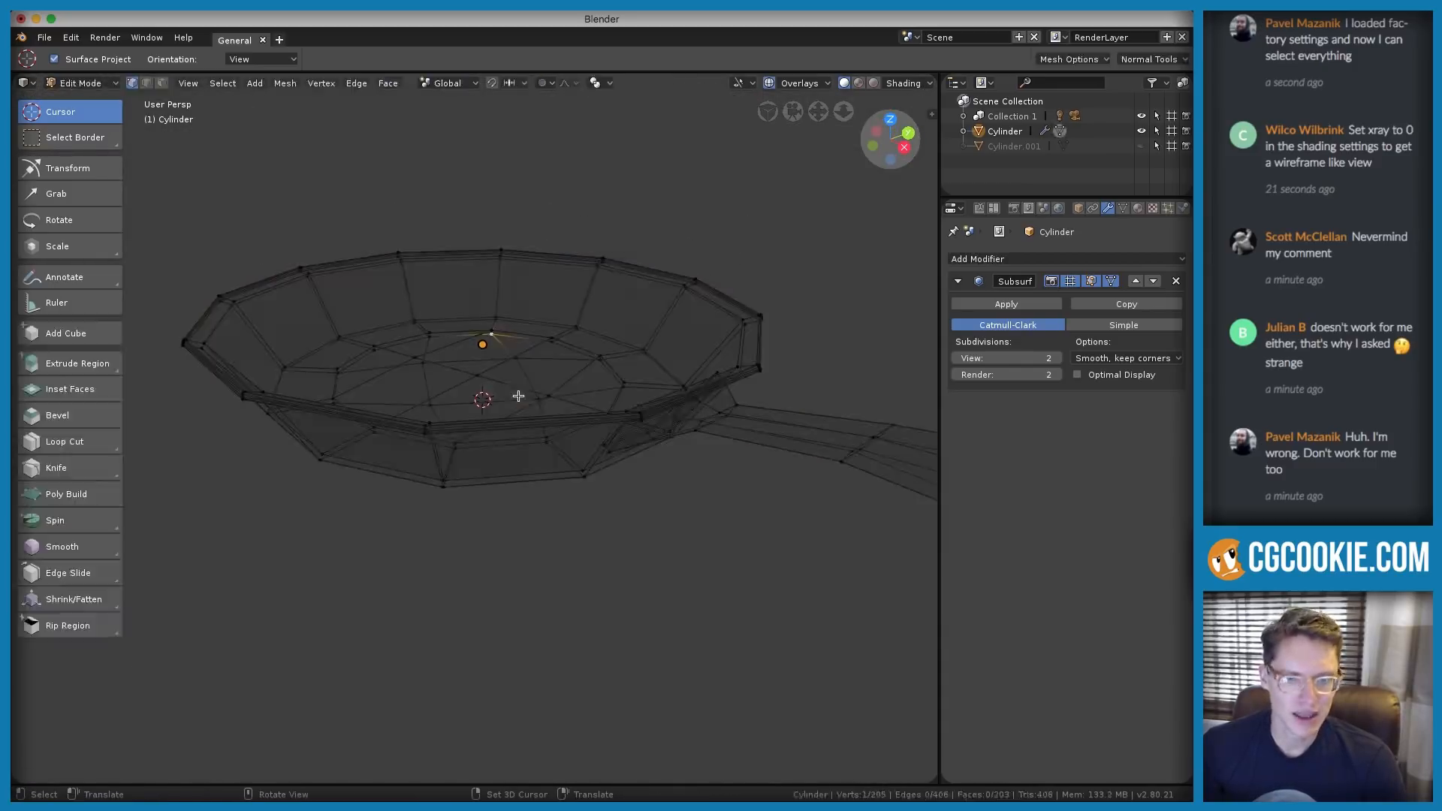
pyautogui.press('Tab')
pyautogui.scroll(-3, 596, 353)
pyautogui.press('Tab')
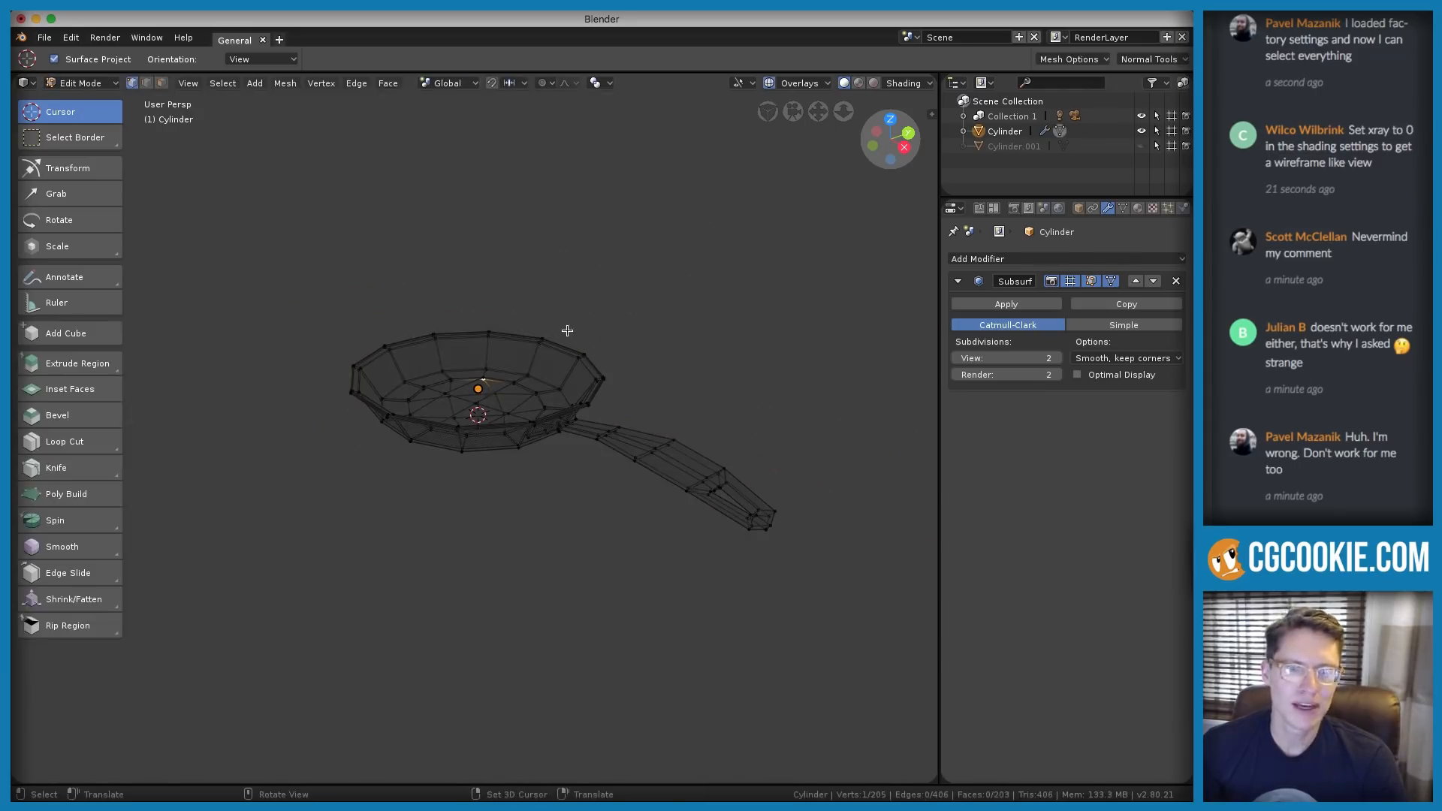
pyautogui.press('Tab')
pyautogui.hotkey('shift', 'a')
pyautogui.press('Escape')
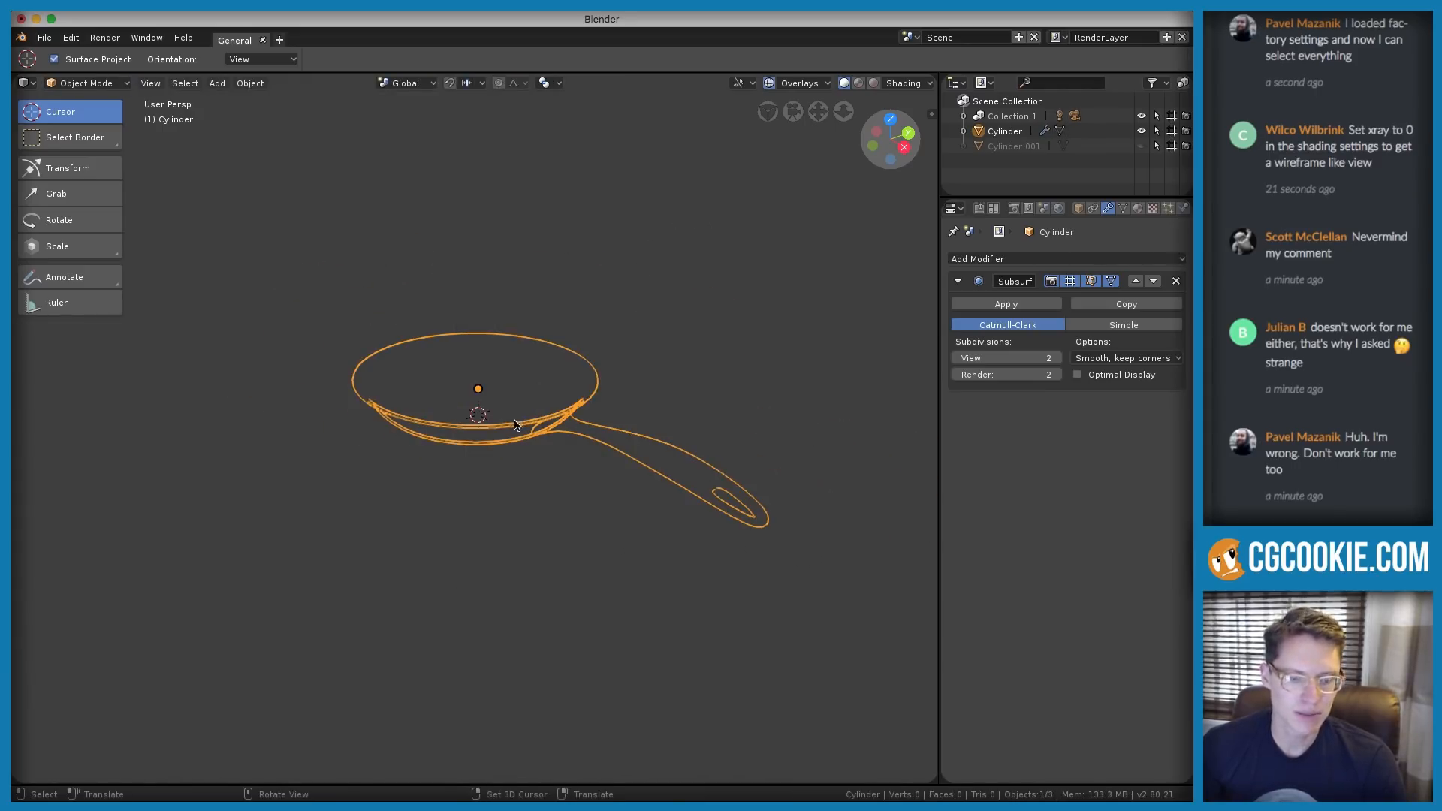
# Duplicate the frying pan and place the copy offset from the original
pyautogui.hotkey('shift', 'd')
pyautogui.click(634, 428)
pyautogui.moveTo(634, 428); pyautogui.dragTo(574, 577, button='middle')
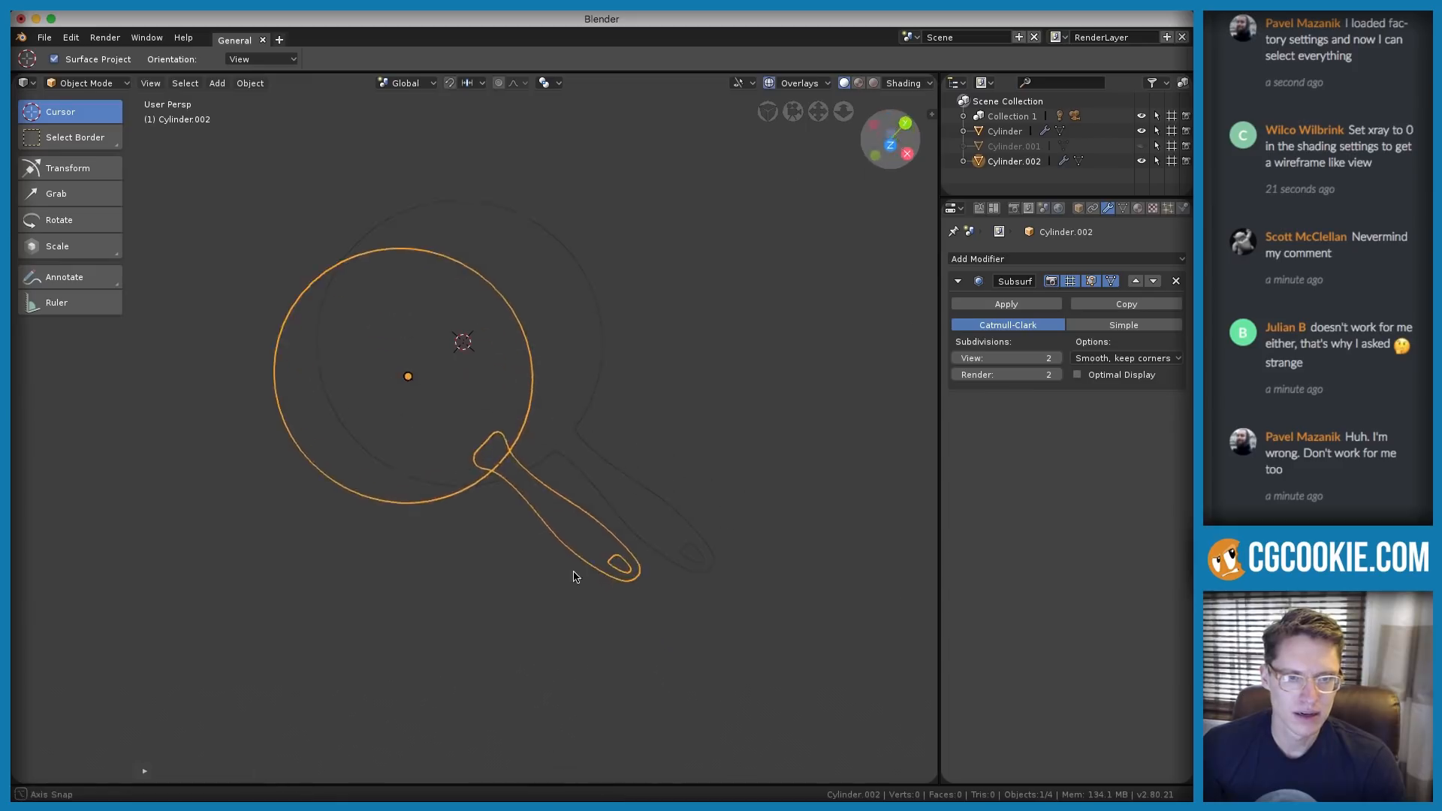
pyautogui.click(597, 479)
# Turn off X-Ray, move the copied pan below the original, and examine it in Edit Mode and Object Mode
pyautogui.click(909, 84)
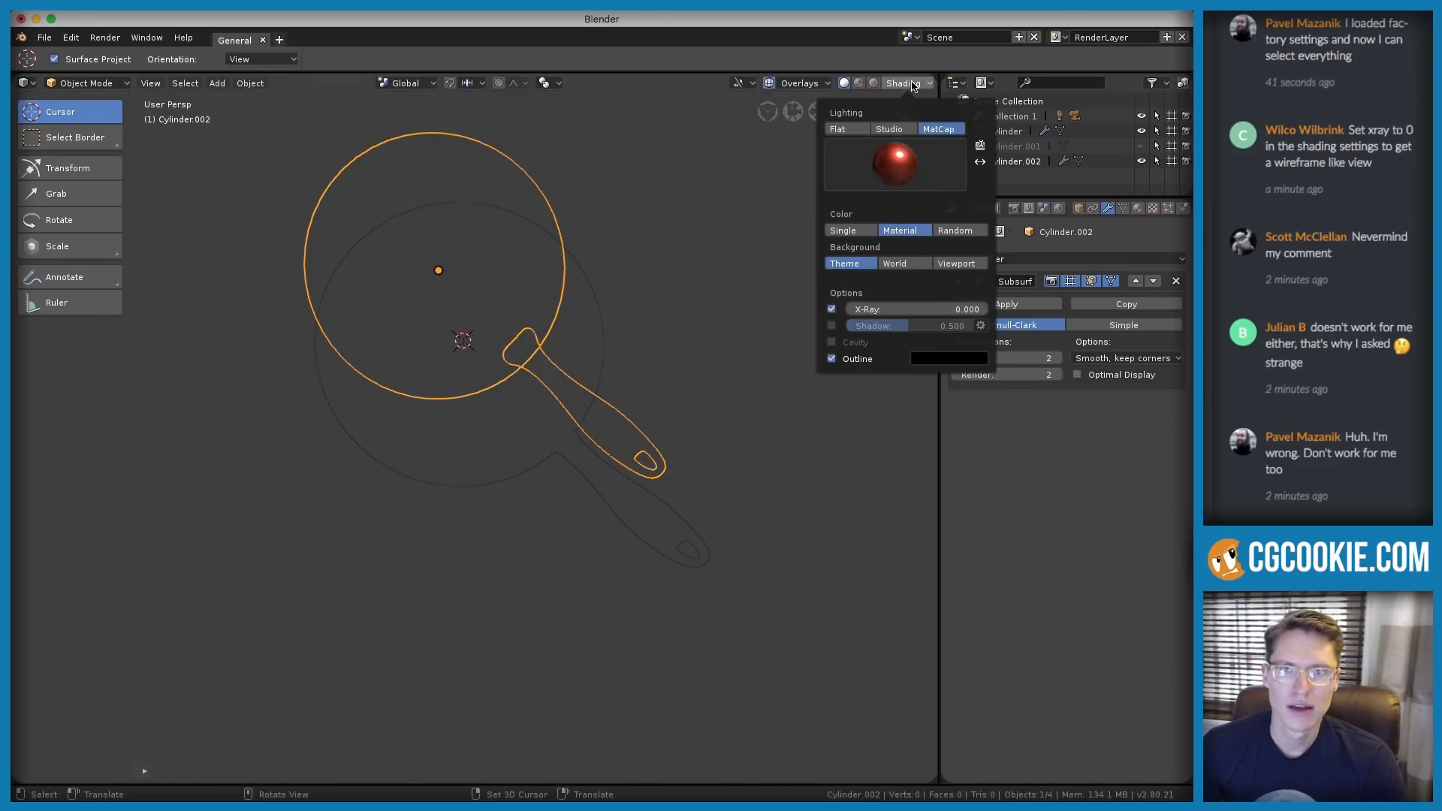
pyautogui.moveTo(521, 473)
pyautogui.mouseDown(button='middle')
pyautogui.moveTo(579, 403)
pyautogui.moveTo(531, 392)
pyautogui.mouseUp(button='middle')
pyautogui.press('g')
pyautogui.click(573, 413)
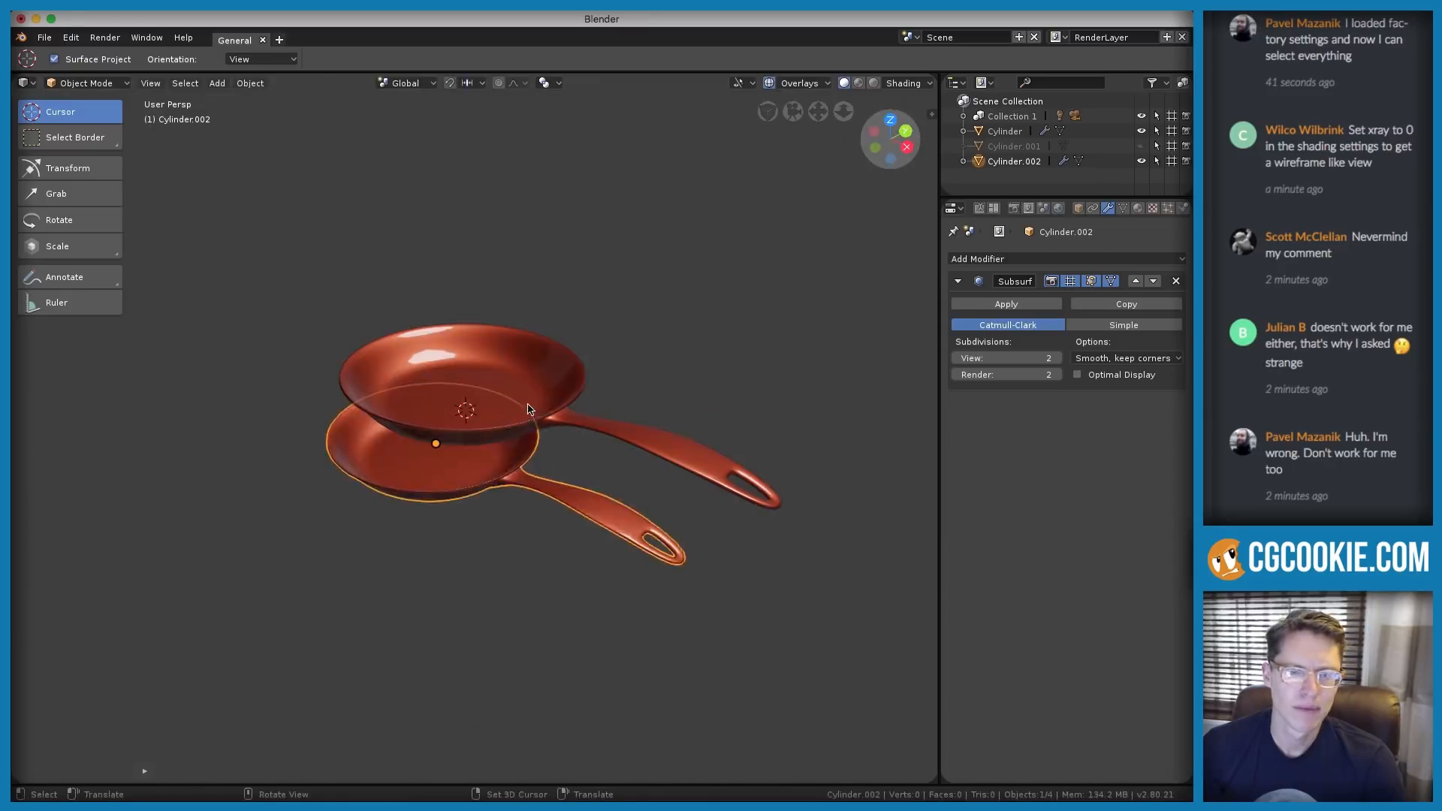
pyautogui.press('Tab')
pyautogui.scroll(3, 512, 471)
pyautogui.moveTo(512, 471); pyautogui.dragTo(781, 218, button='middle')
pyautogui.press('Tab')
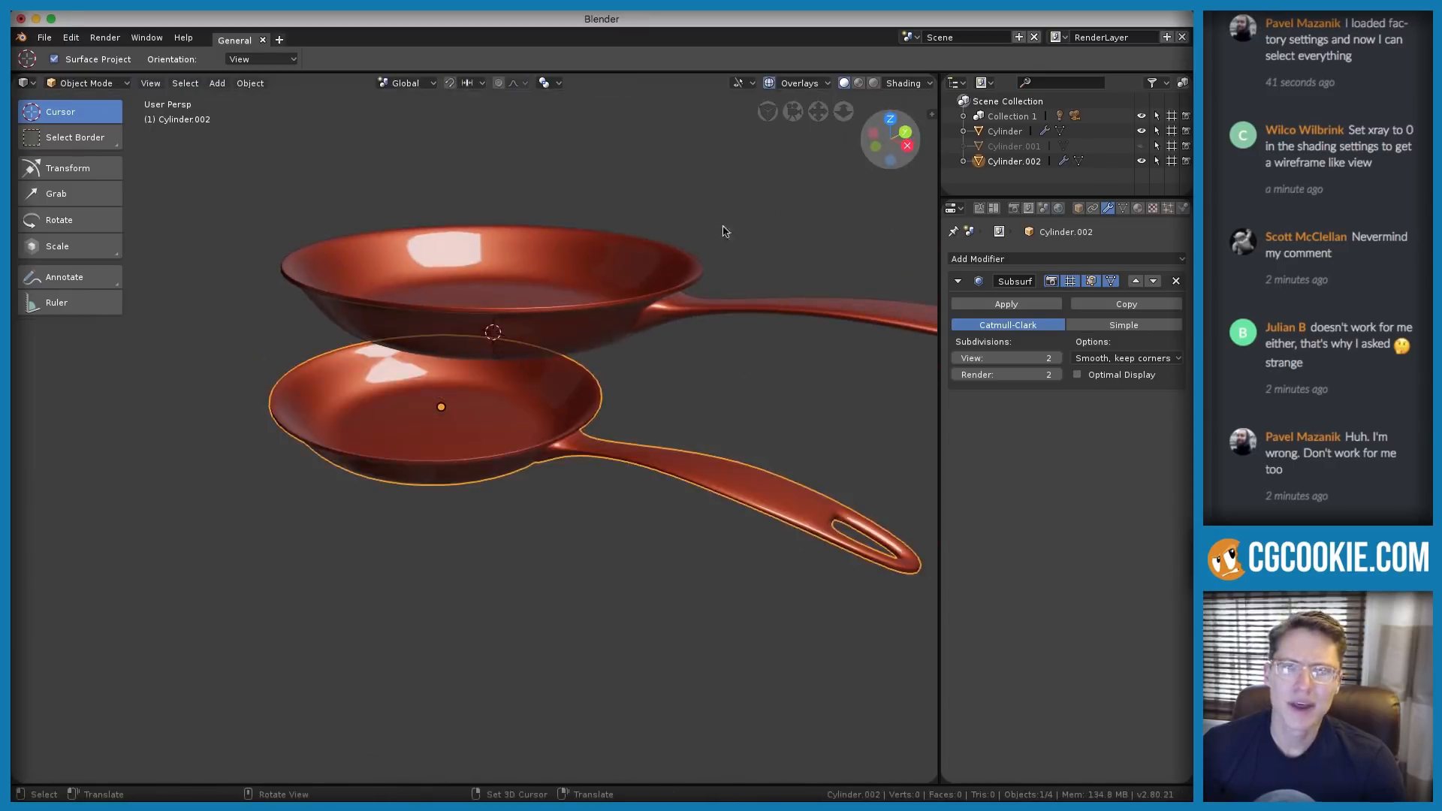
# Turn X-Ray back on and show the copied pan's mesh and the original's mesh in Edit Mode
pyautogui.click(910, 84)
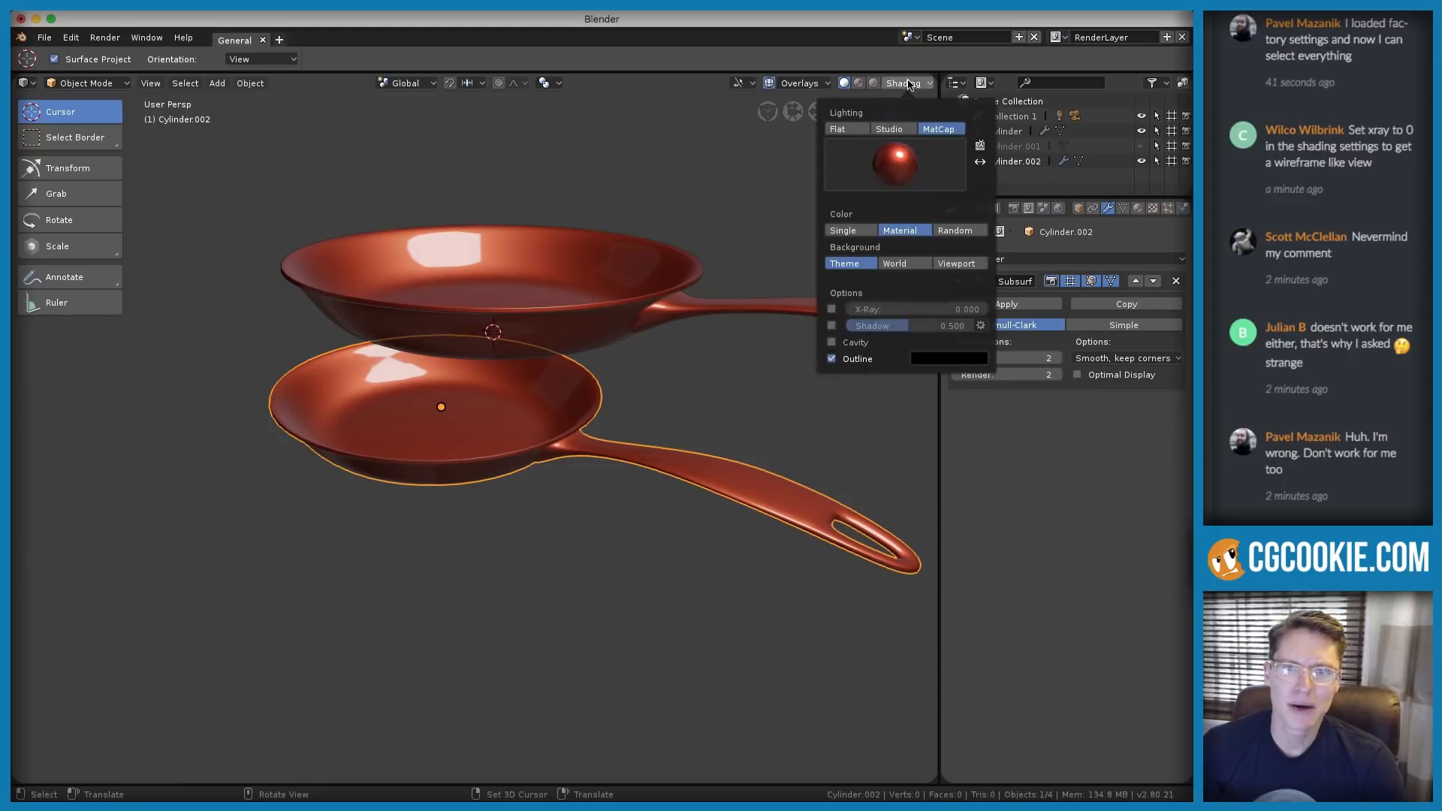
pyautogui.click(831, 308)
pyautogui.press('Tab')
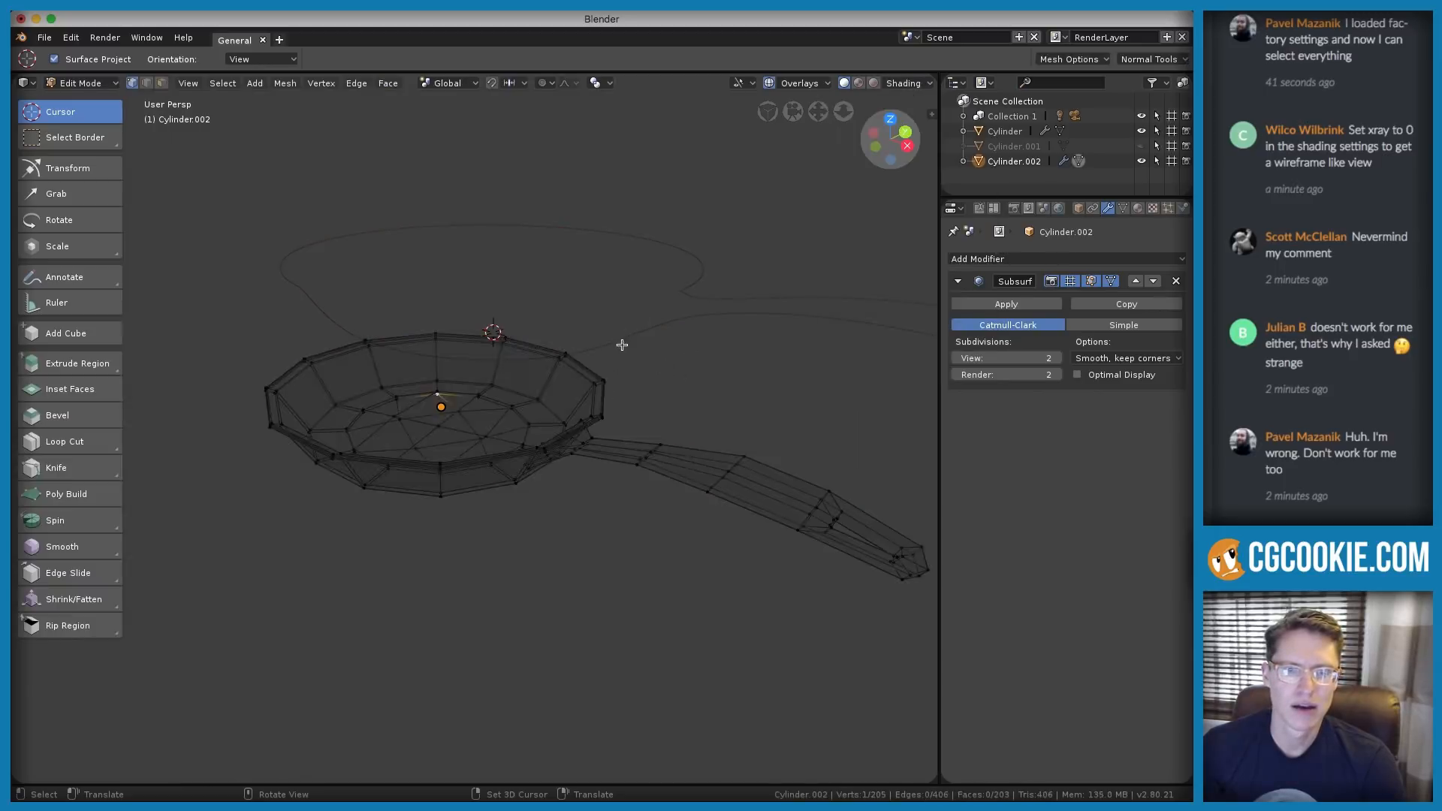
pyautogui.moveTo(622, 343); pyautogui.dragTo(615, 403, button='middle')
pyautogui.press('Tab')
pyautogui.click(725, 349)
pyautogui.press('Tab')
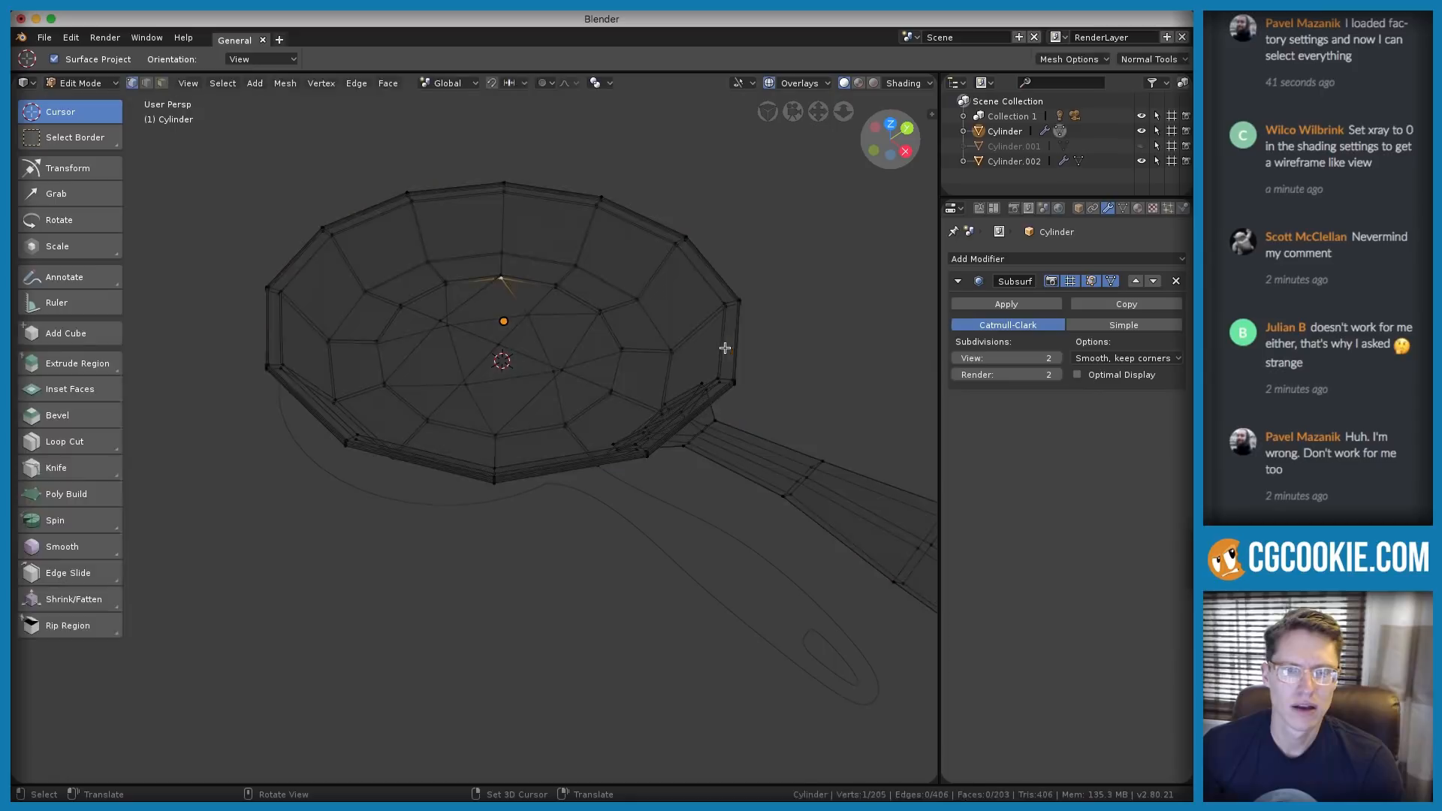
# Alternate between the two pans in Object Mode and Edit Mode to compare their see-through display
pyautogui.press('Tab')
pyautogui.moveTo(724, 413); pyautogui.dragTo(571, 312, button='middle')
pyautogui.press('Tab')
pyautogui.moveTo(704, 249); pyautogui.dragTo(699, 353, button='middle')
pyautogui.press('Tab')
pyautogui.click(610, 462)
pyautogui.press('Tab')
pyautogui.press('Tab')
pyautogui.click(709, 341)
pyautogui.press('Tab')
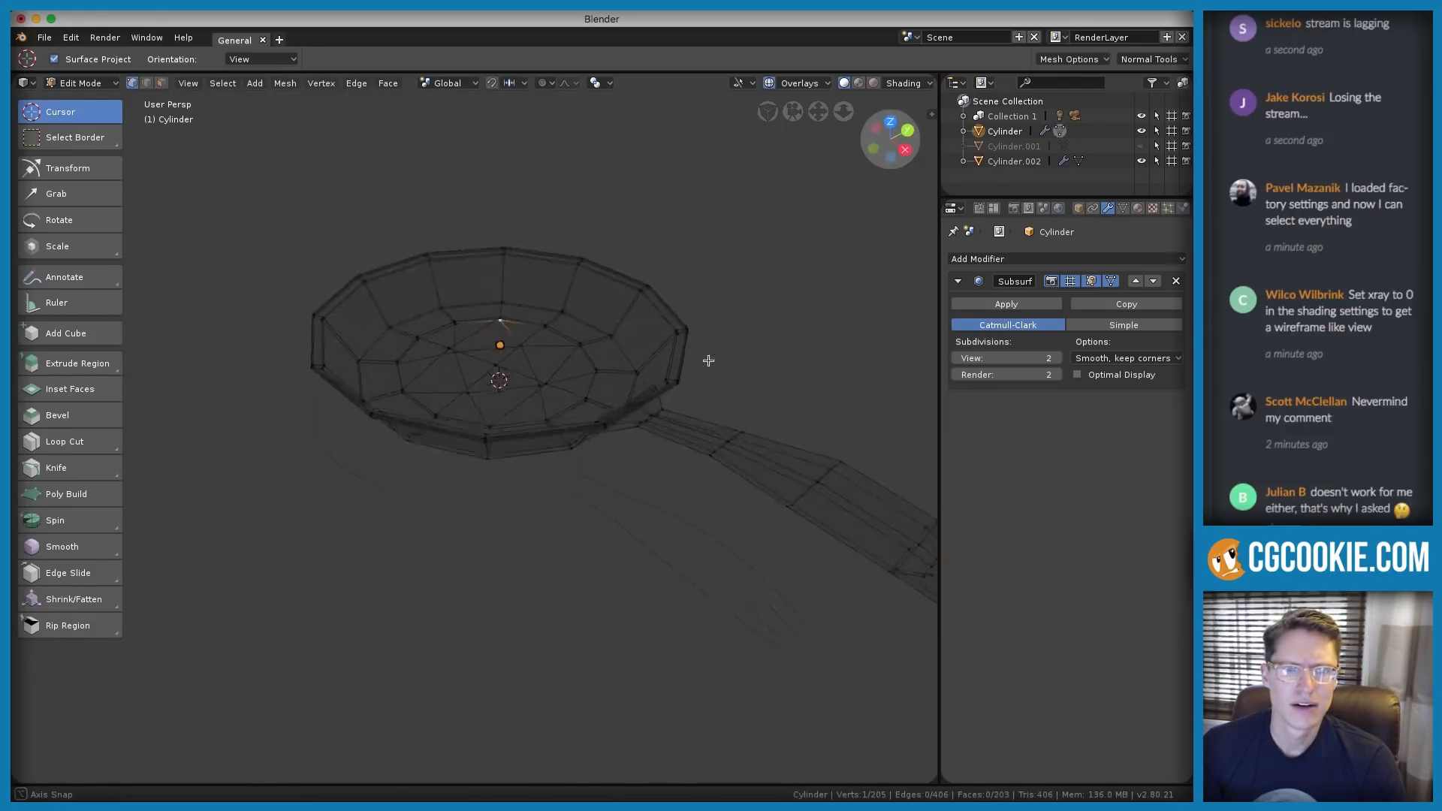
# Return to Object Mode, turn off X-Ray, and view both pans from the side
pyautogui.press('Tab')
pyautogui.click(906, 83)
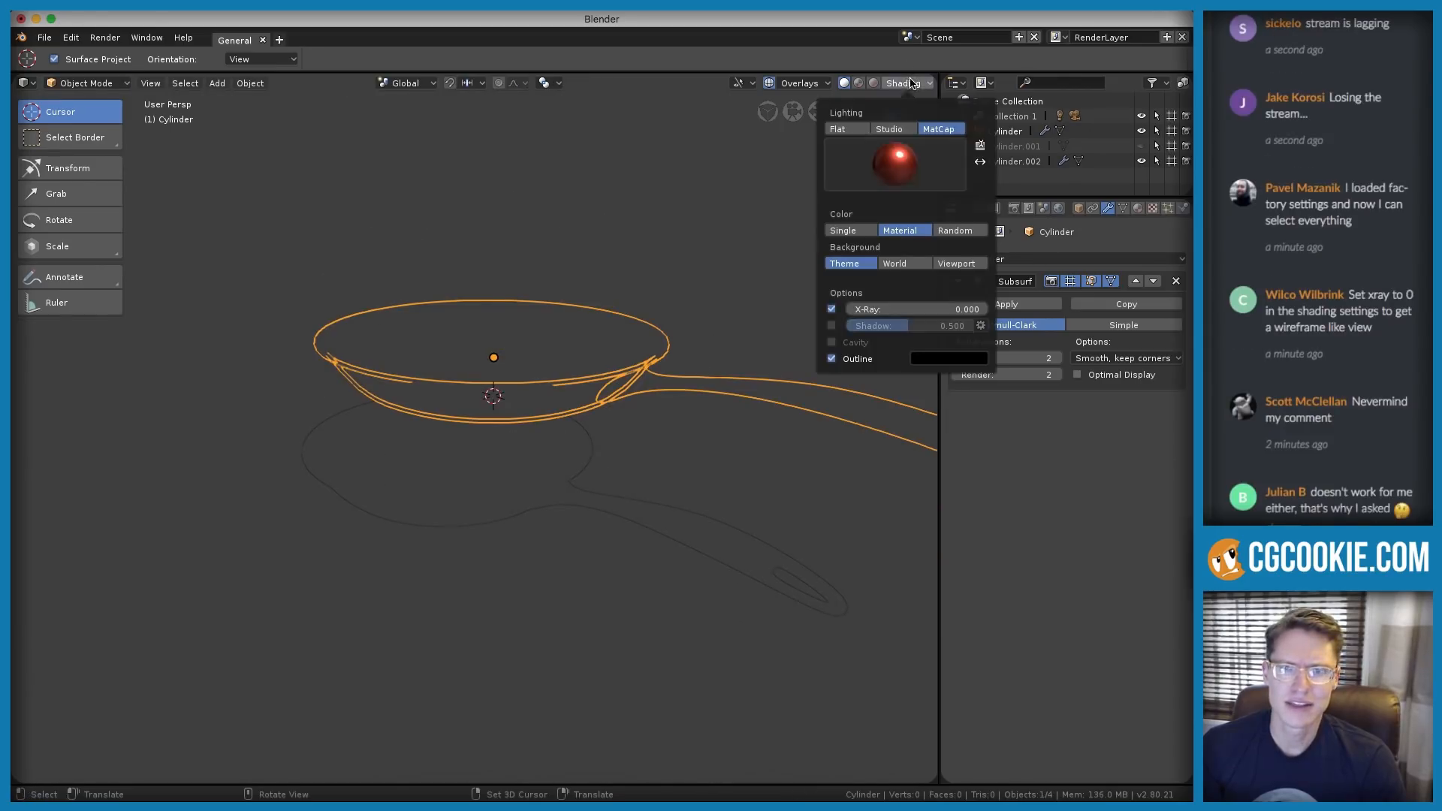
pyautogui.click(835, 316)
pyautogui.moveTo(666, 231); pyautogui.dragTo(662, 275, button='middle')
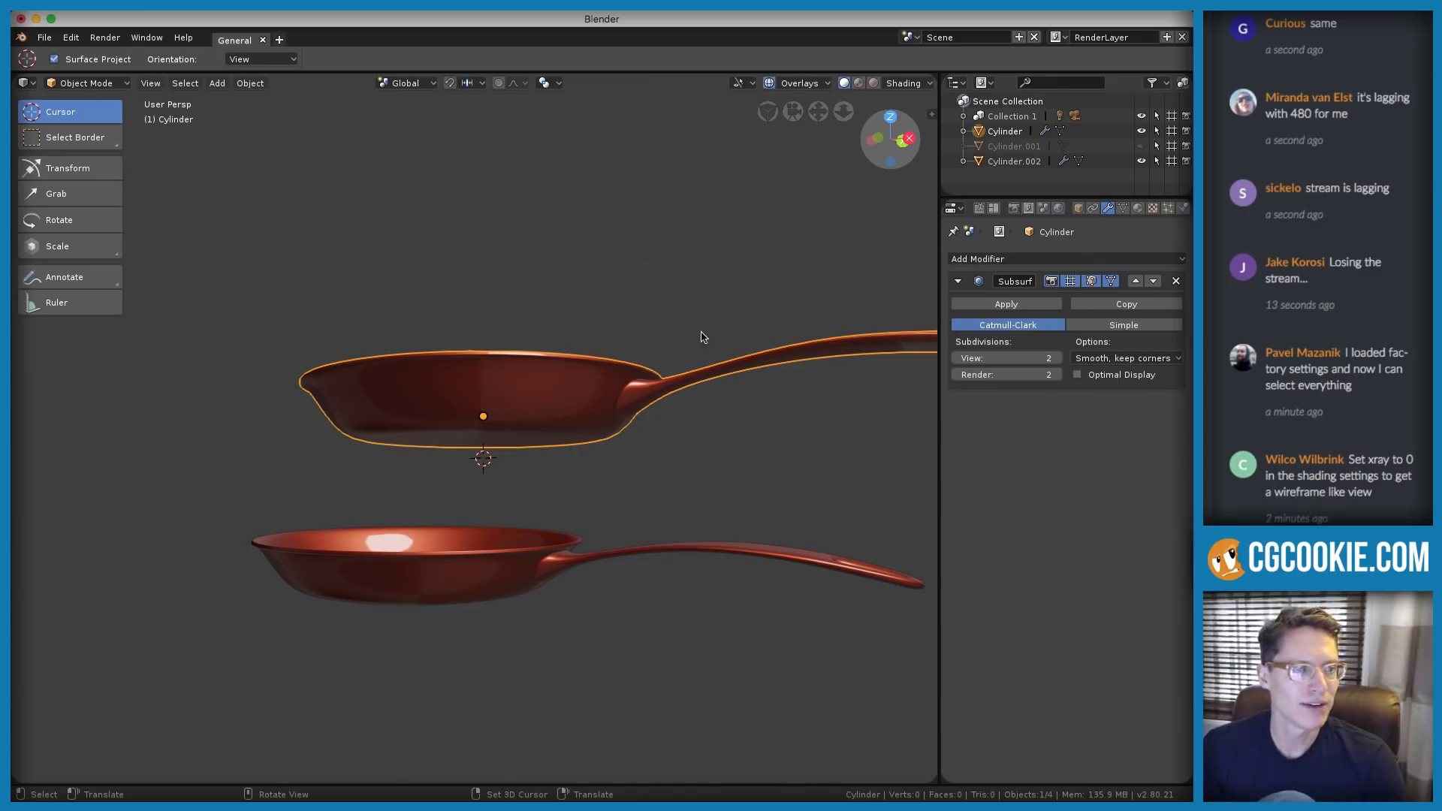
pyautogui.click(1390, 122)
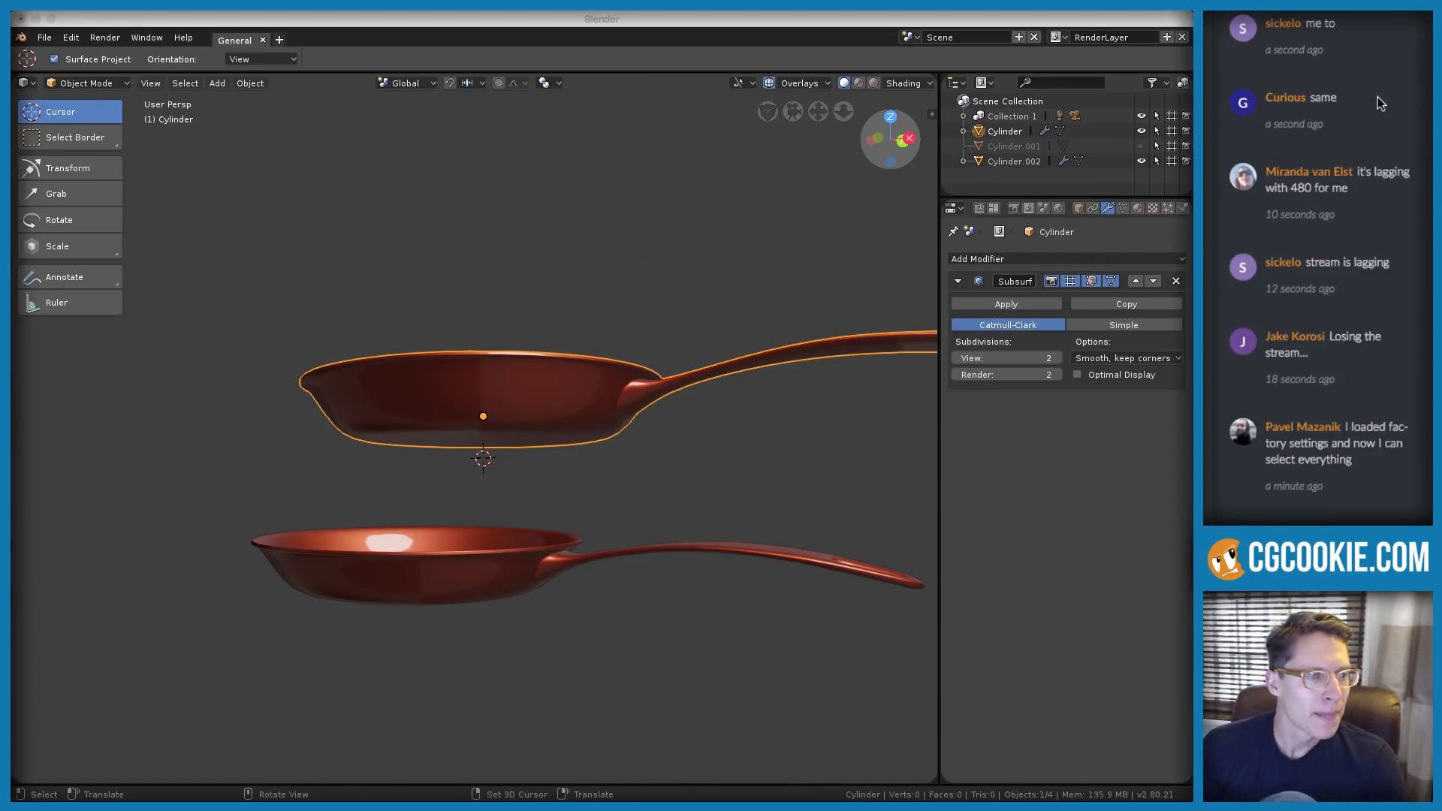
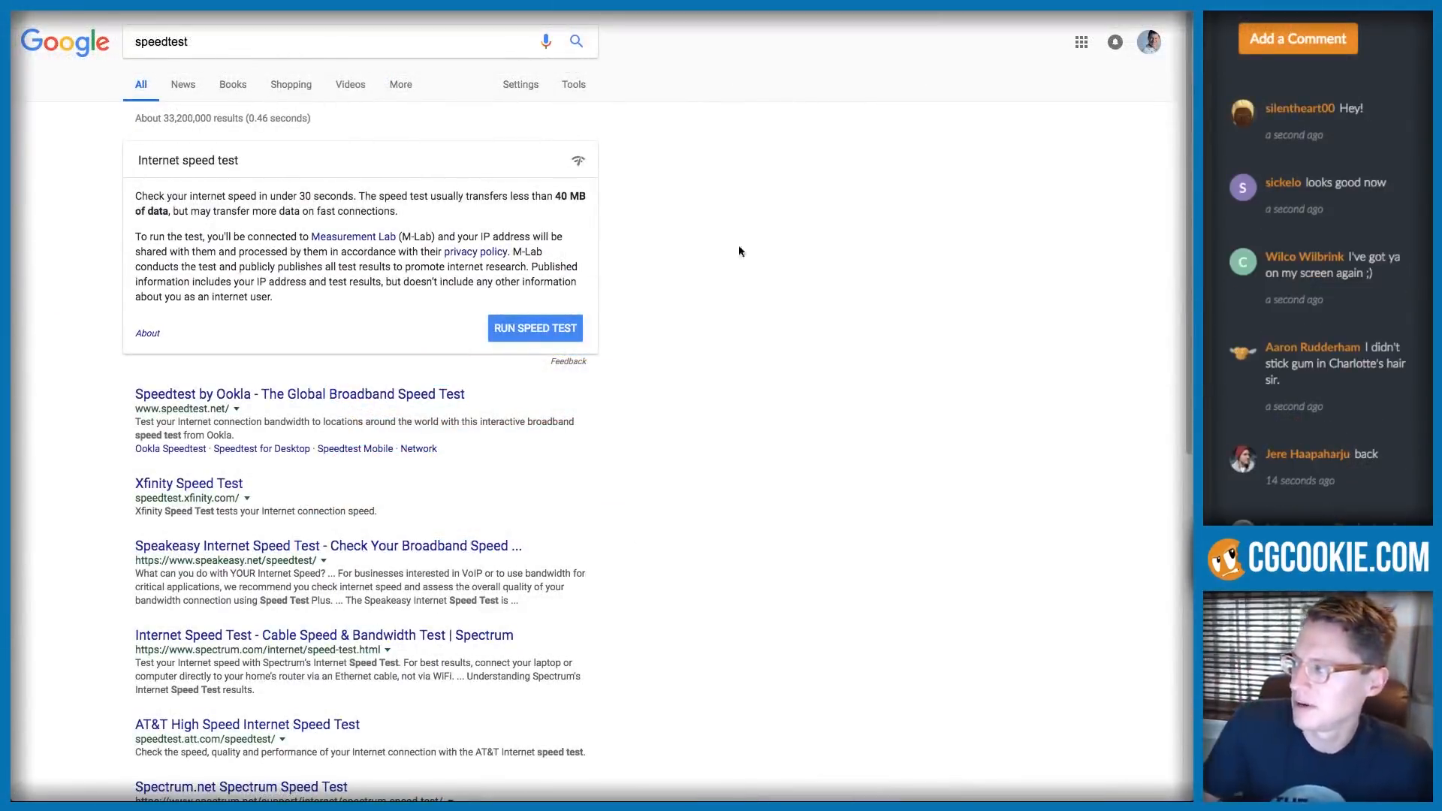
# Read through the live chat comments for viewer feedback and questions
pyautogui.scroll(-8, 1372, 204)
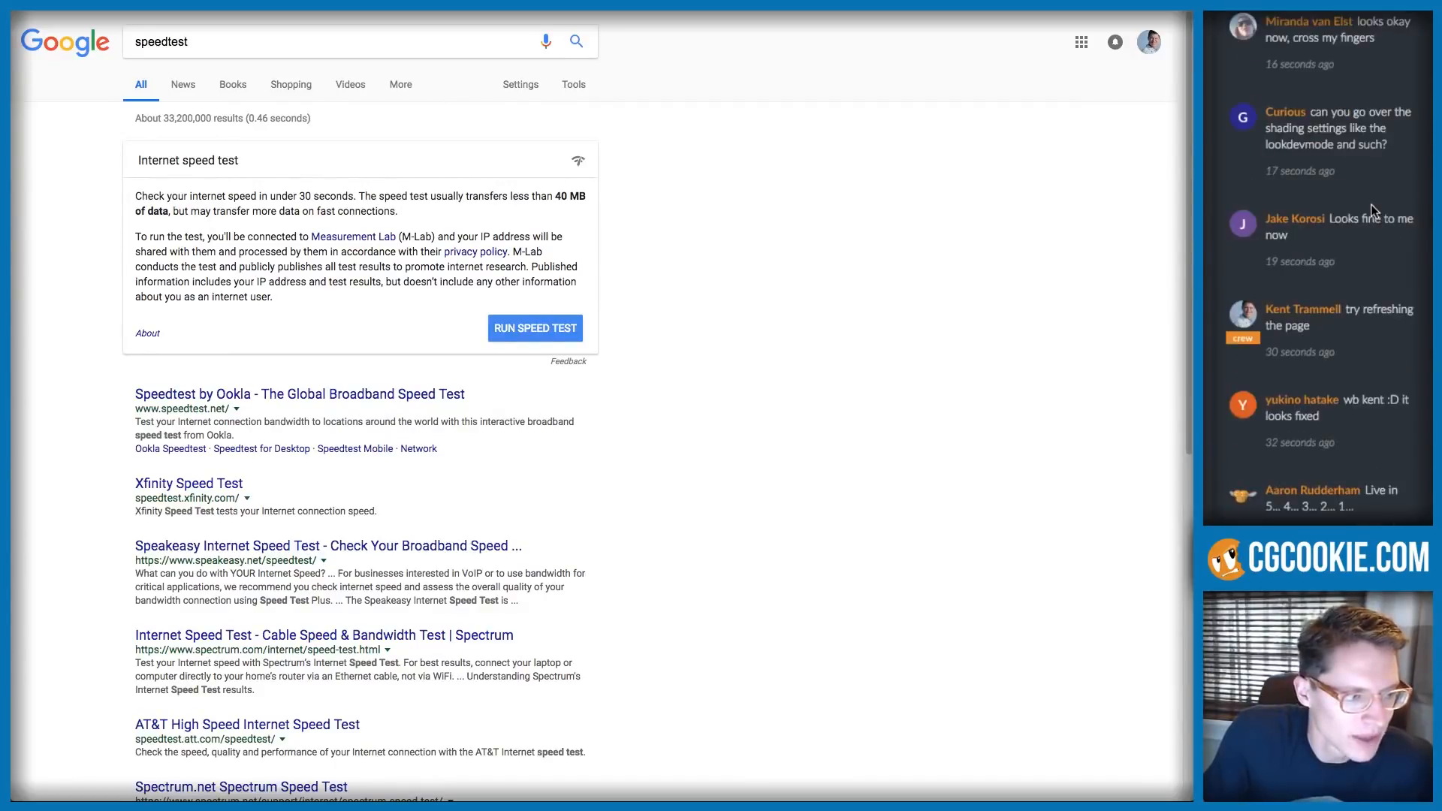
pyautogui.scroll(-10, 1372, 205)
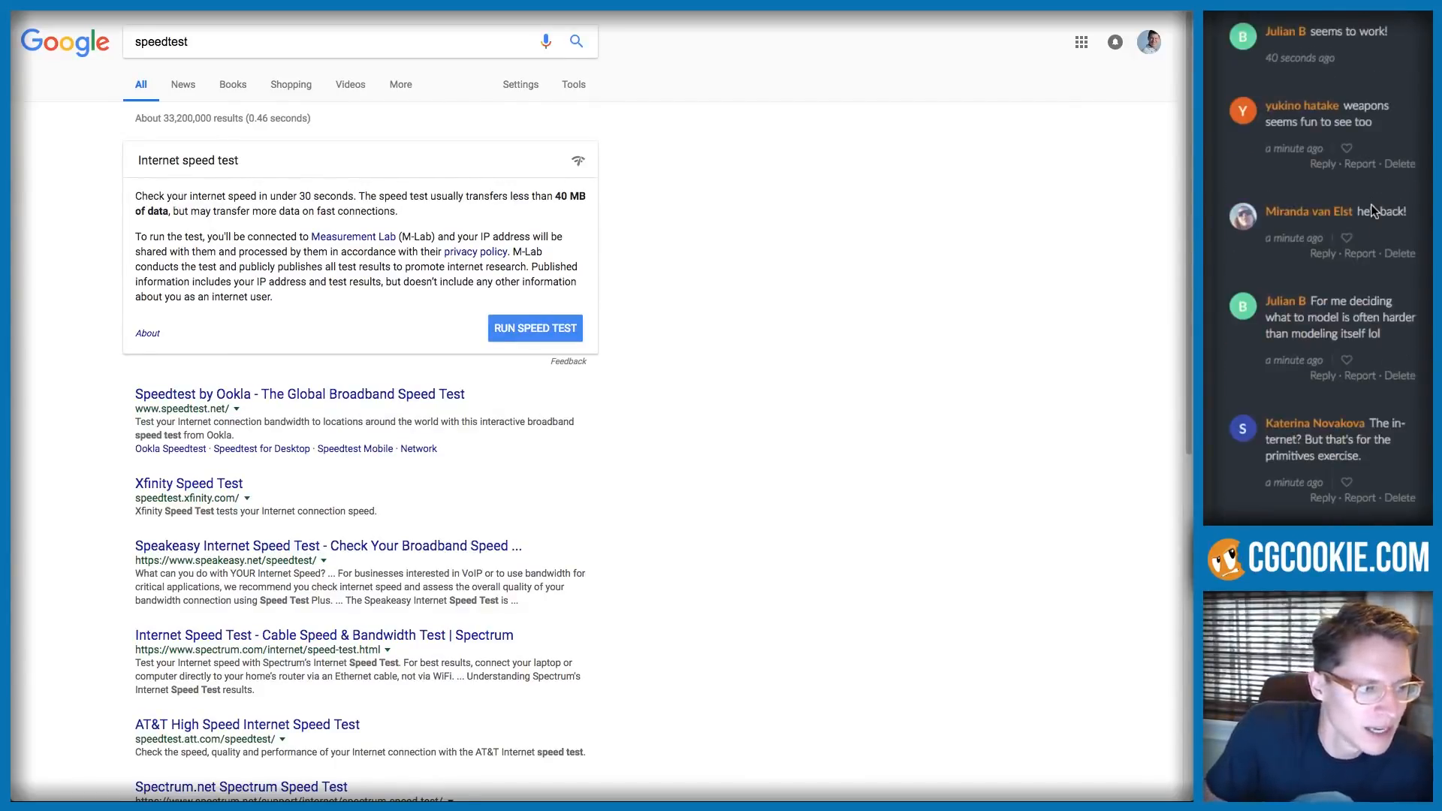
pyautogui.scroll(-2, 1372, 204)
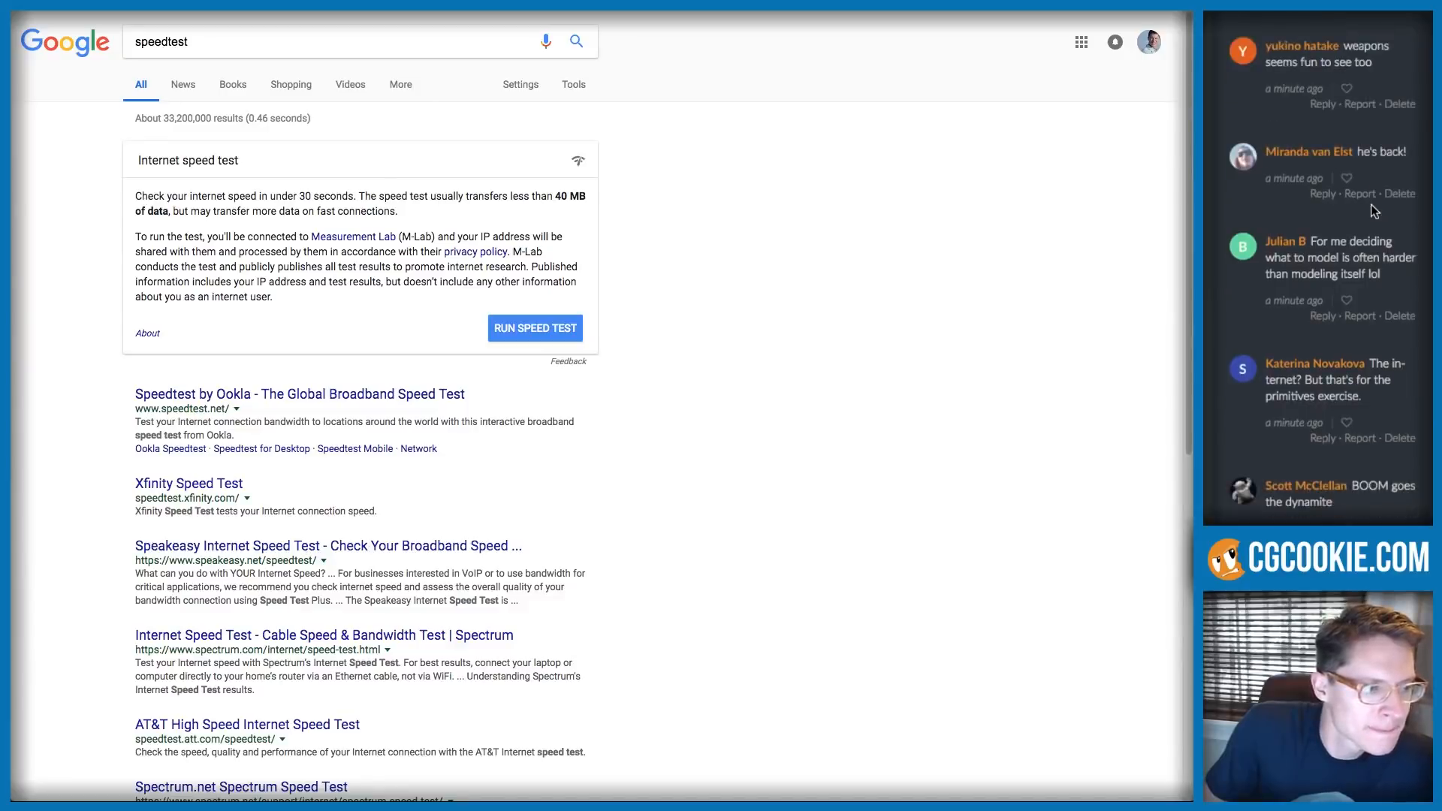
pyautogui.scroll(15, 1371, 204)
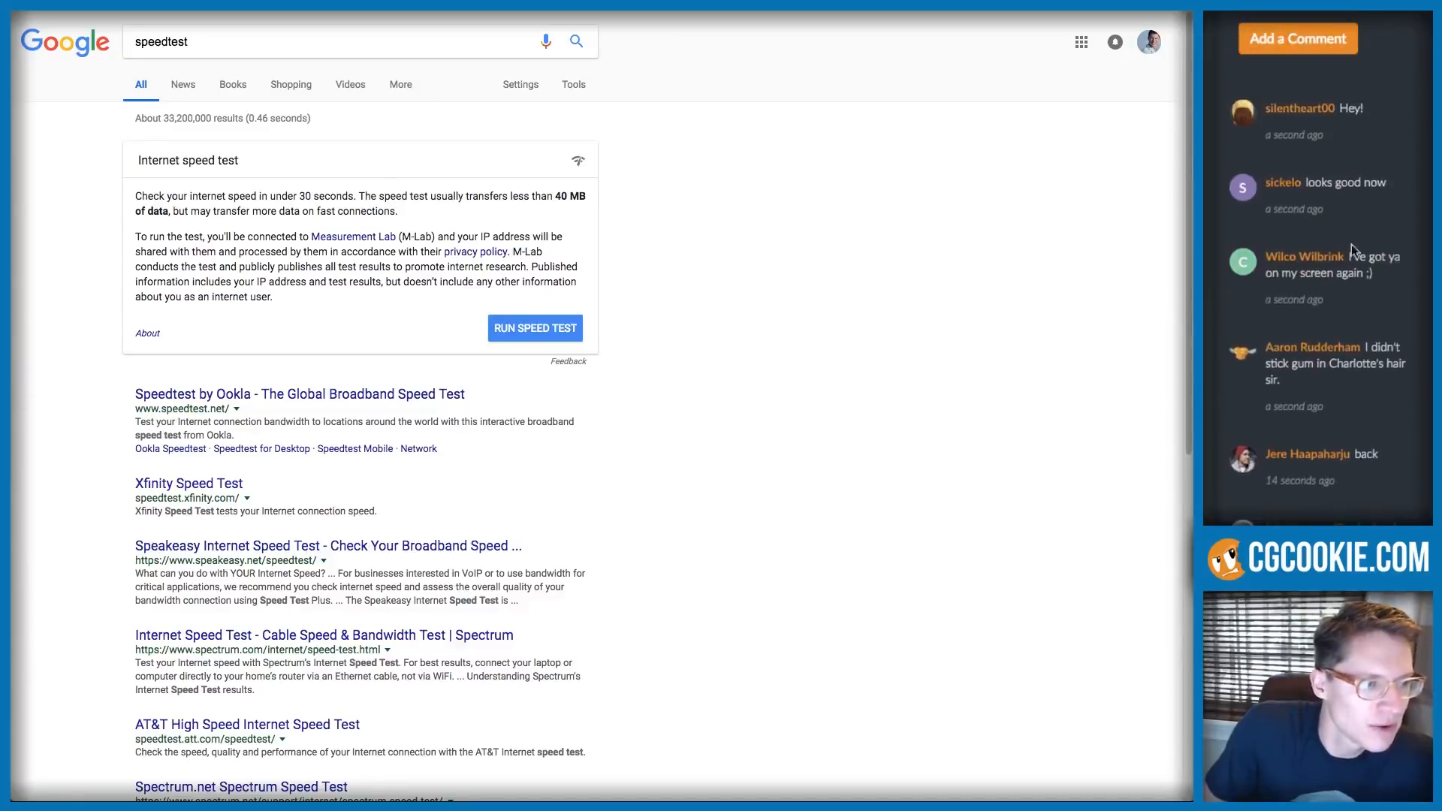
pyautogui.scroll(-5, 1355, 253)
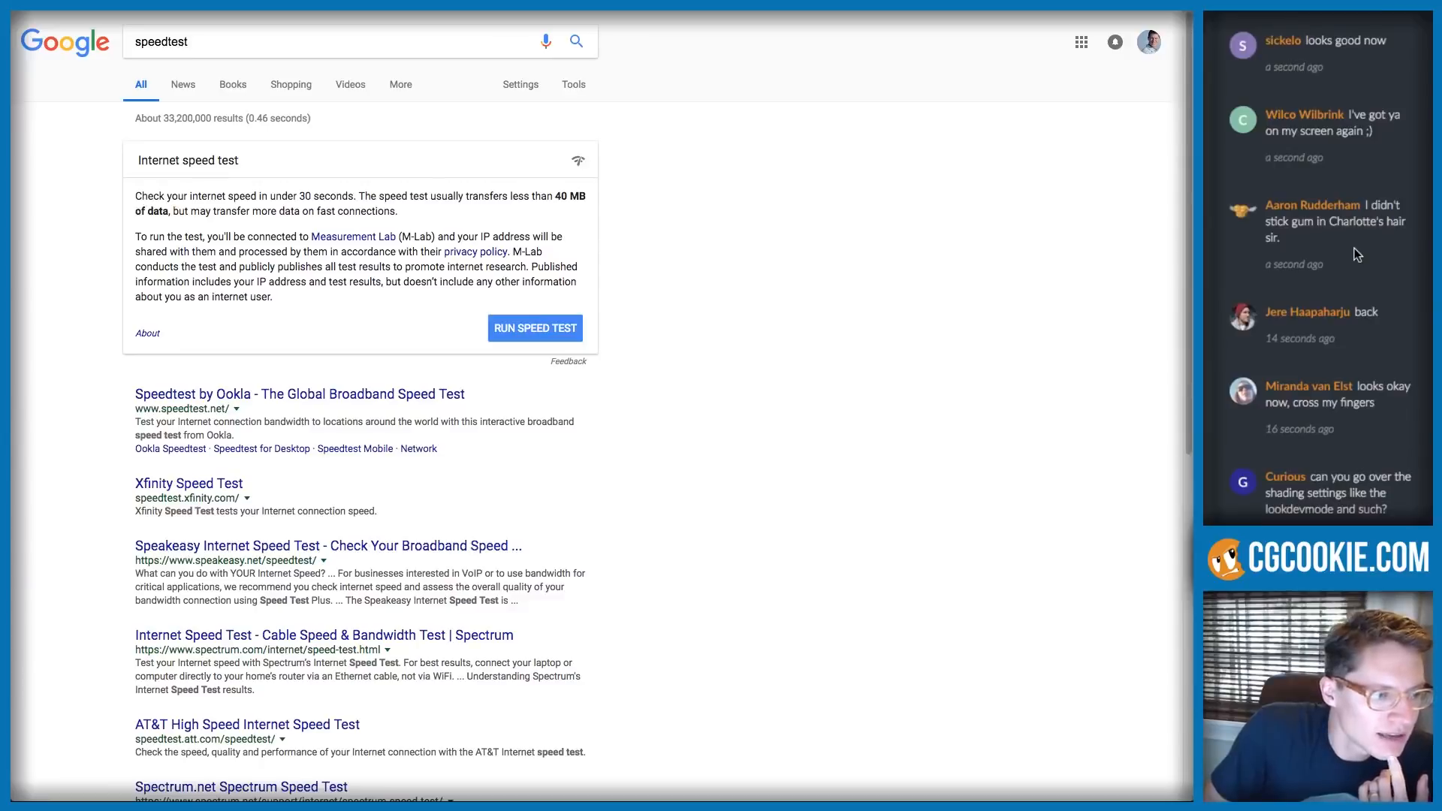
pyautogui.scroll(-10, 1354, 248)
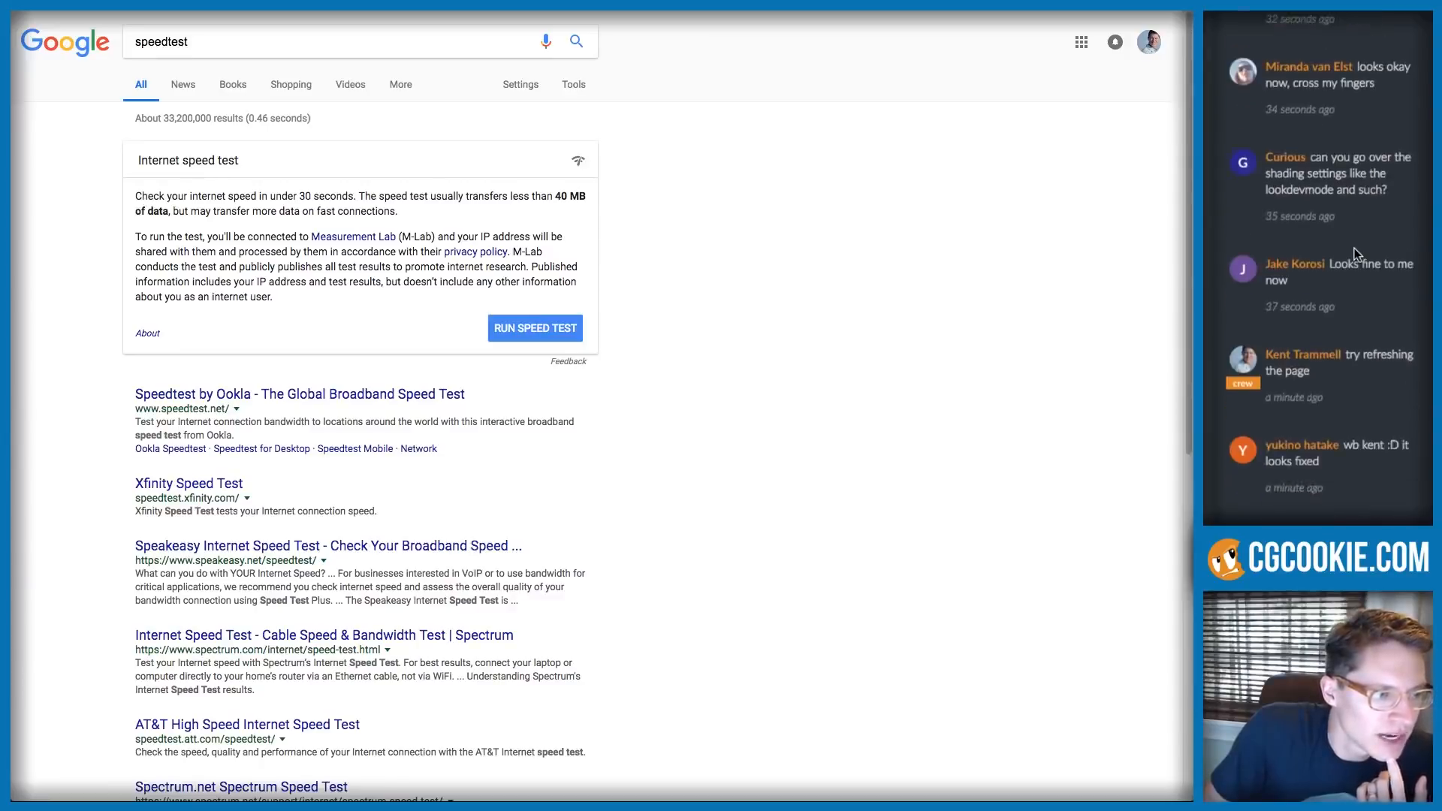
pyautogui.scroll(-13, 1354, 248)
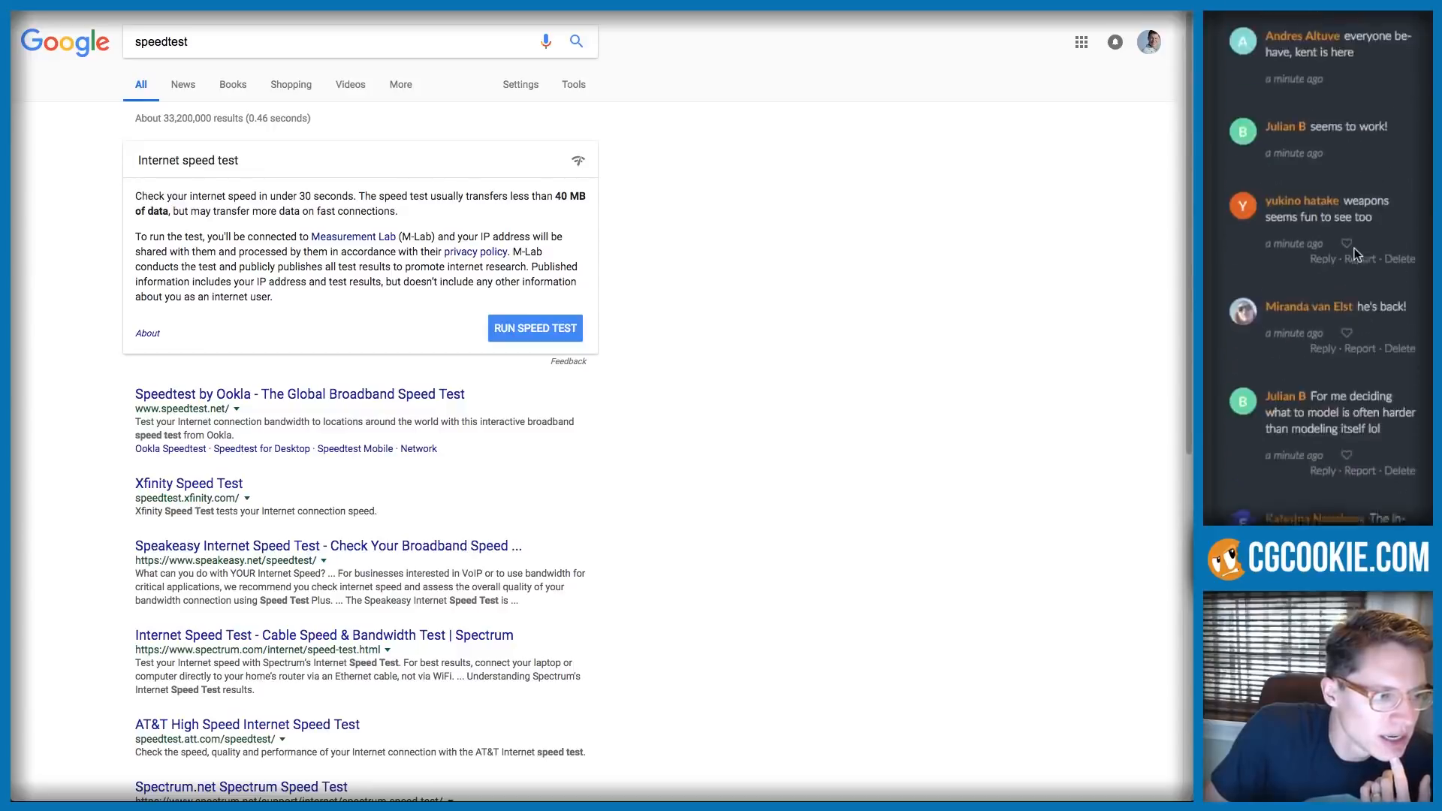
pyautogui.scroll(18, 1354, 248)
pyautogui.scroll(13, 1354, 248)
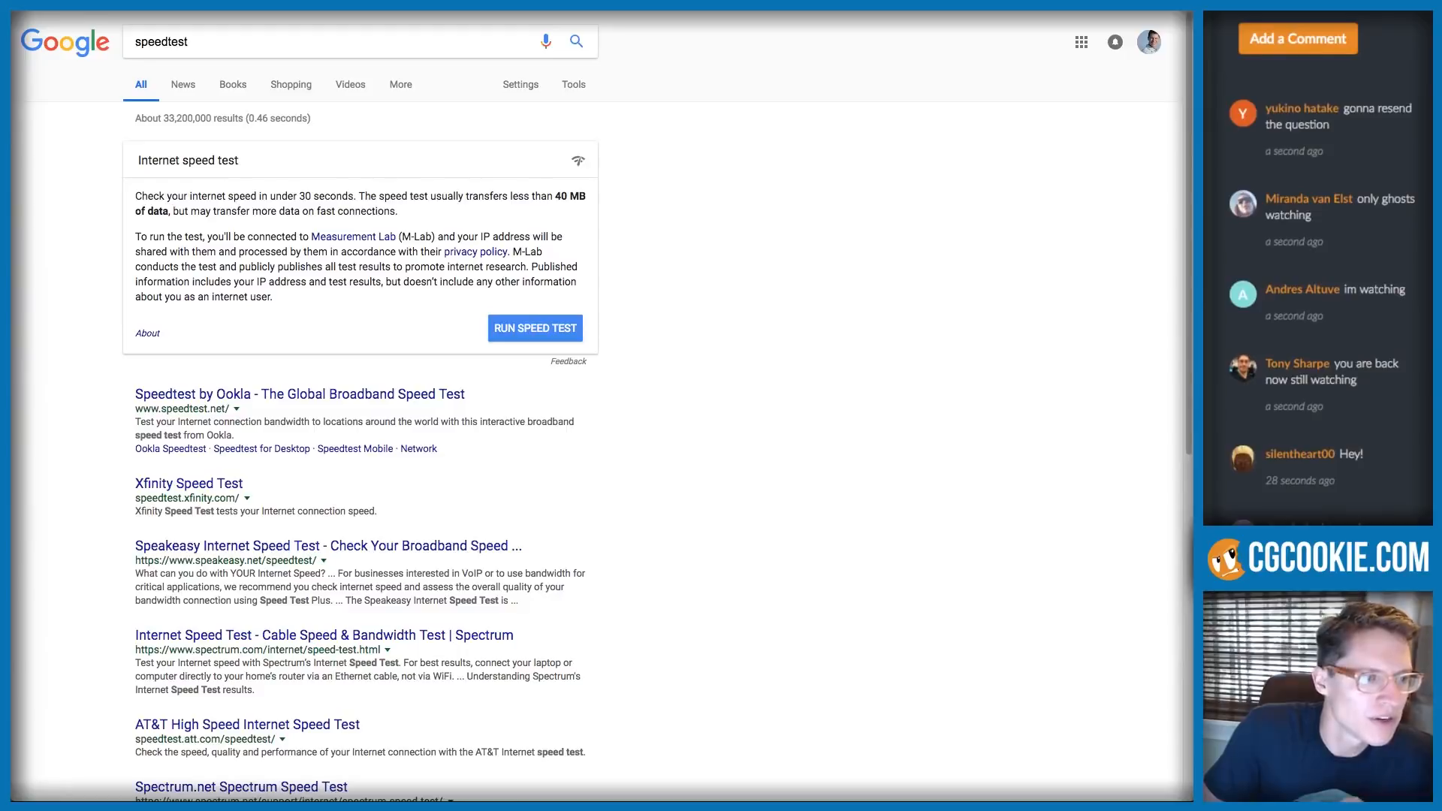
pyautogui.scroll(-10, 1348, 255)
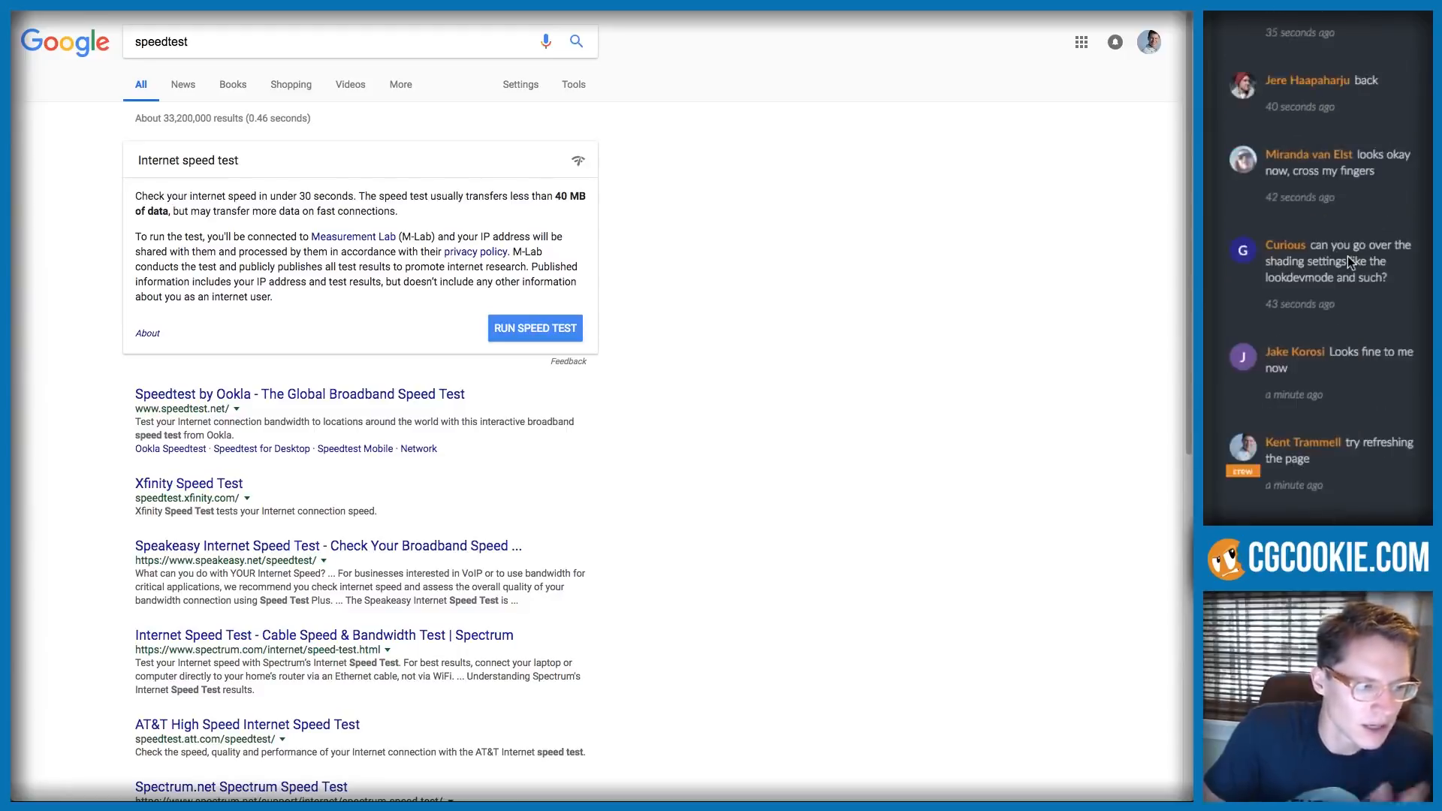
pyautogui.scroll(10, 1343, 260)
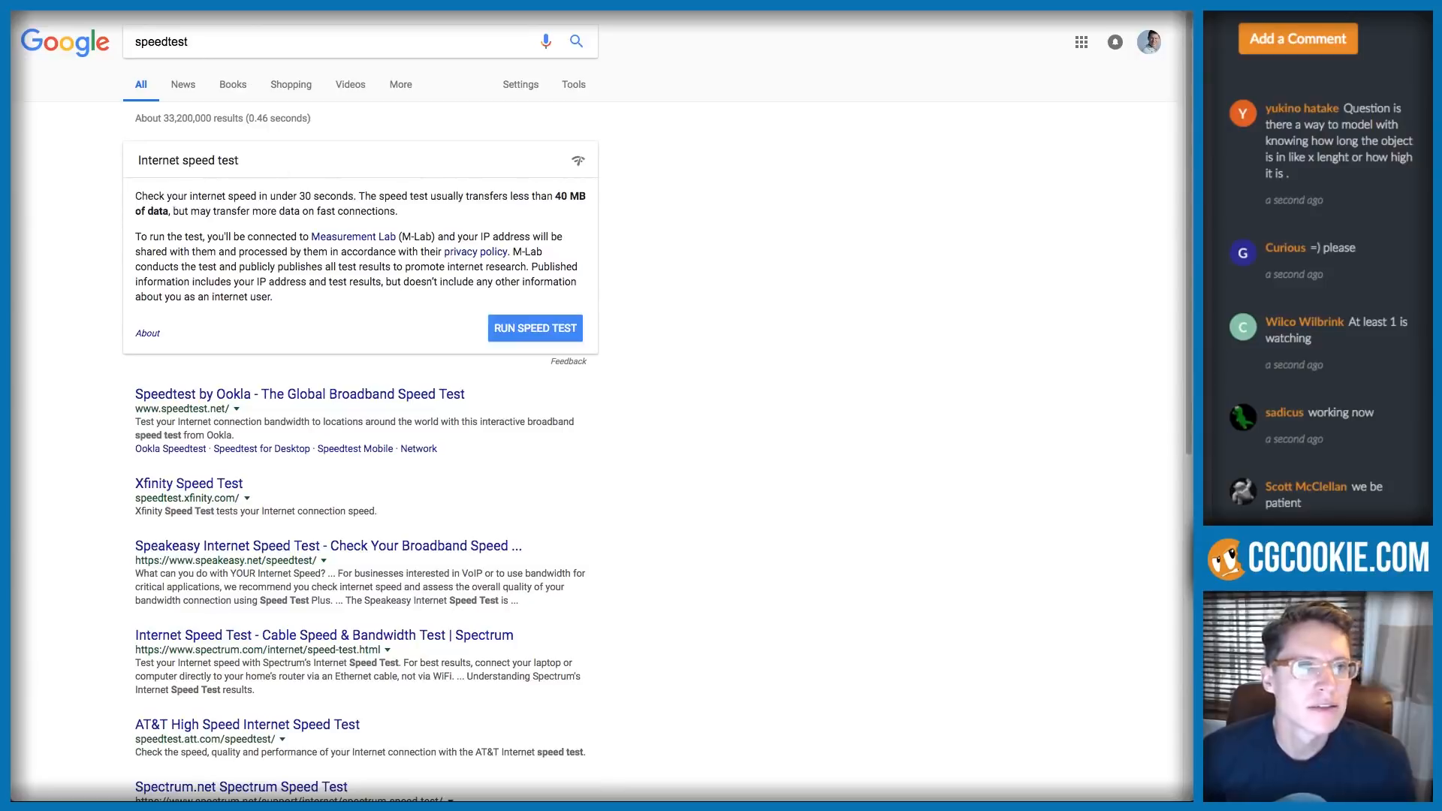
# Switch to Blender and select the frying pan in pan.blend
pyautogui.press('super+Tab')
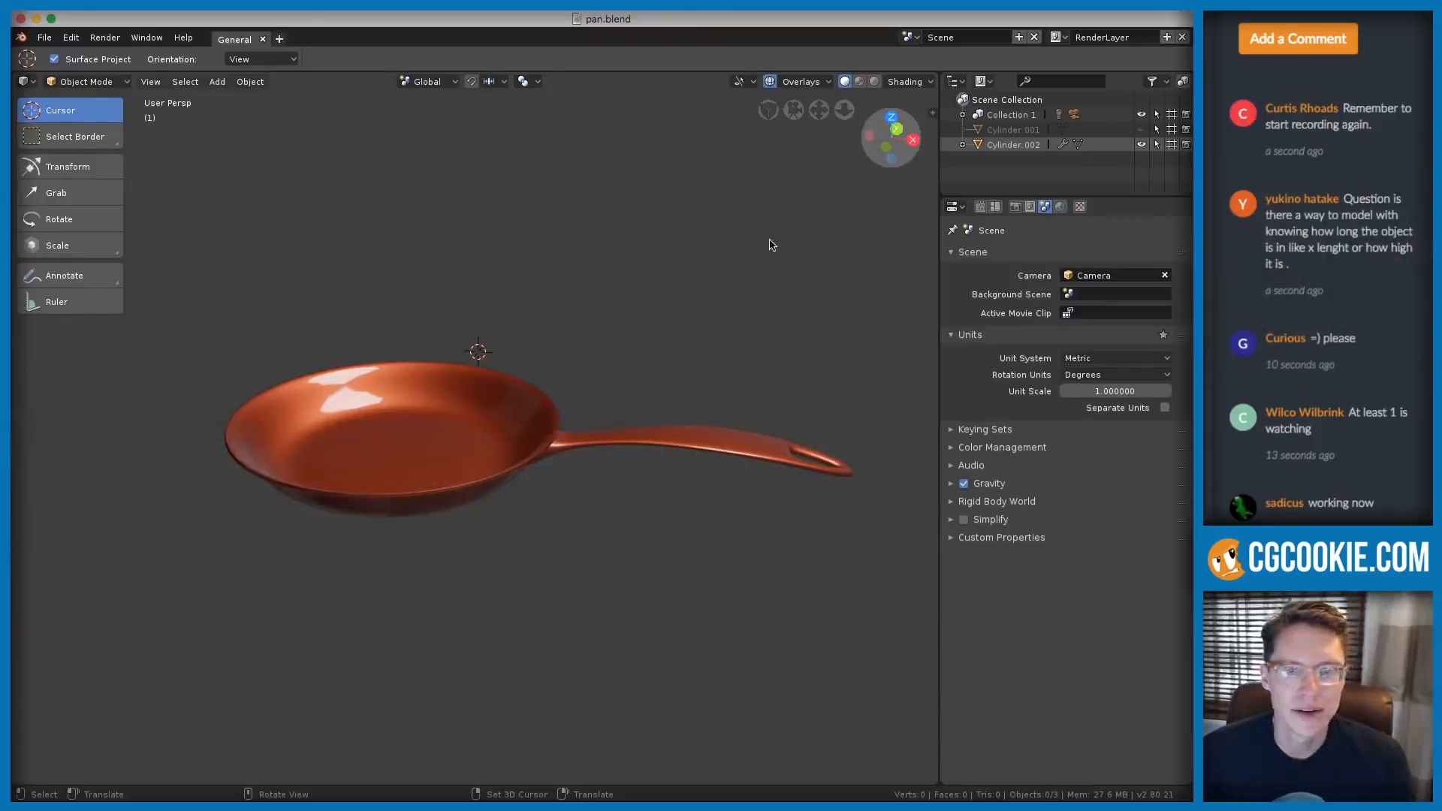
pyautogui.moveTo(507, 361)
pyautogui.mouseDown(button='middle')
pyautogui.moveTo(528, 357)
pyautogui.moveTo(531, 377)
pyautogui.moveTo(527, 365)
pyautogui.mouseUp(button='middle')
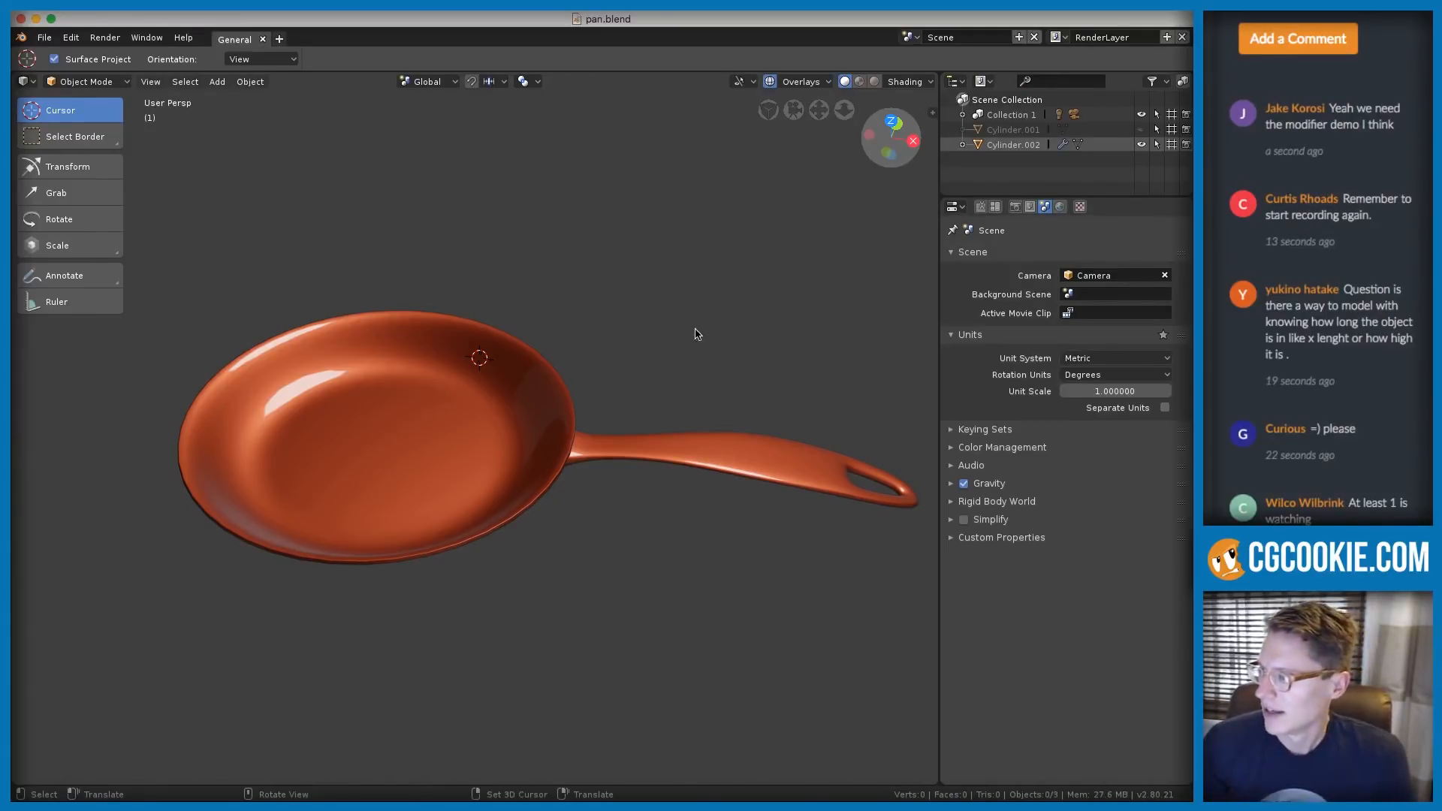
pyautogui.moveTo(639, 244); pyautogui.dragTo(203, 340, button='middle')
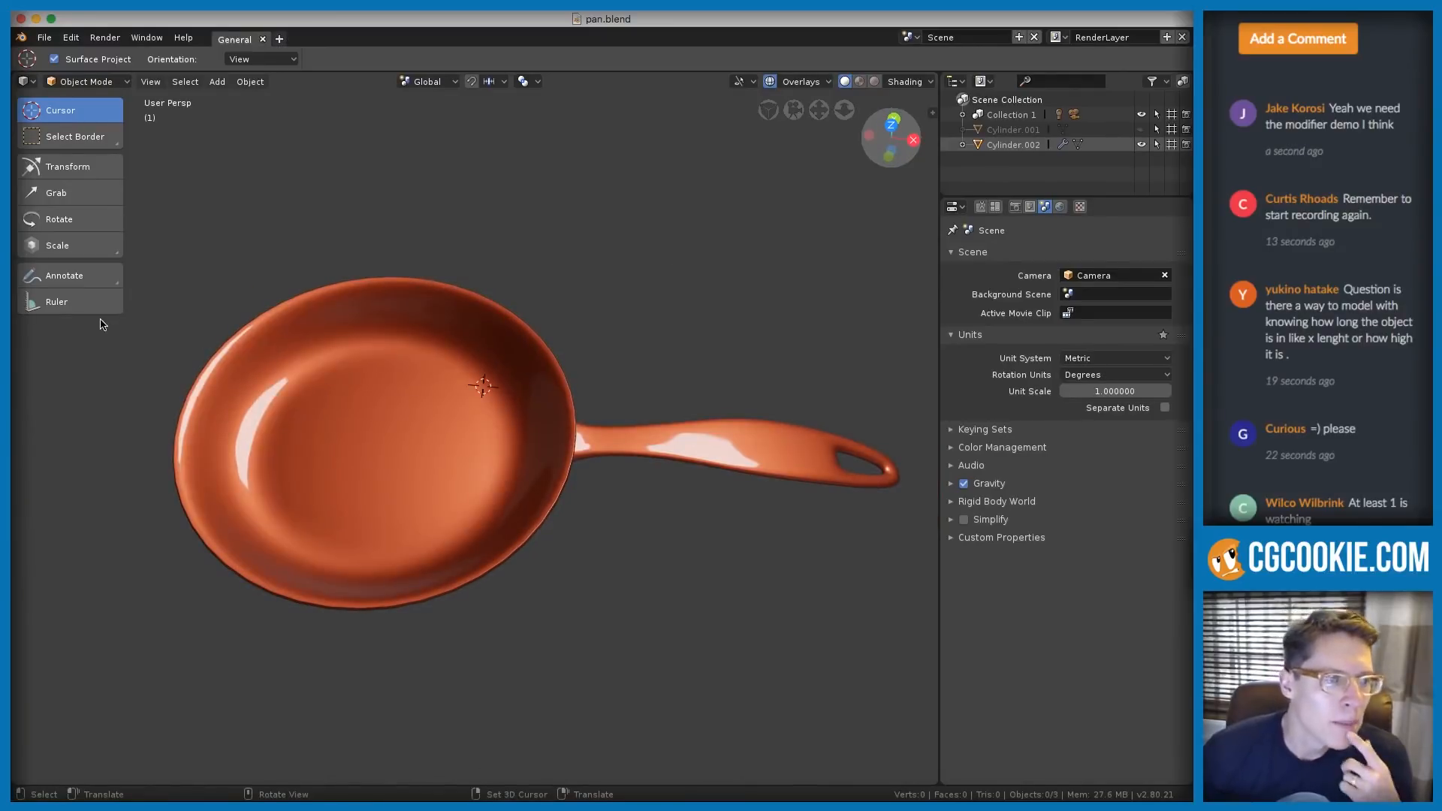
pyautogui.click(463, 332)
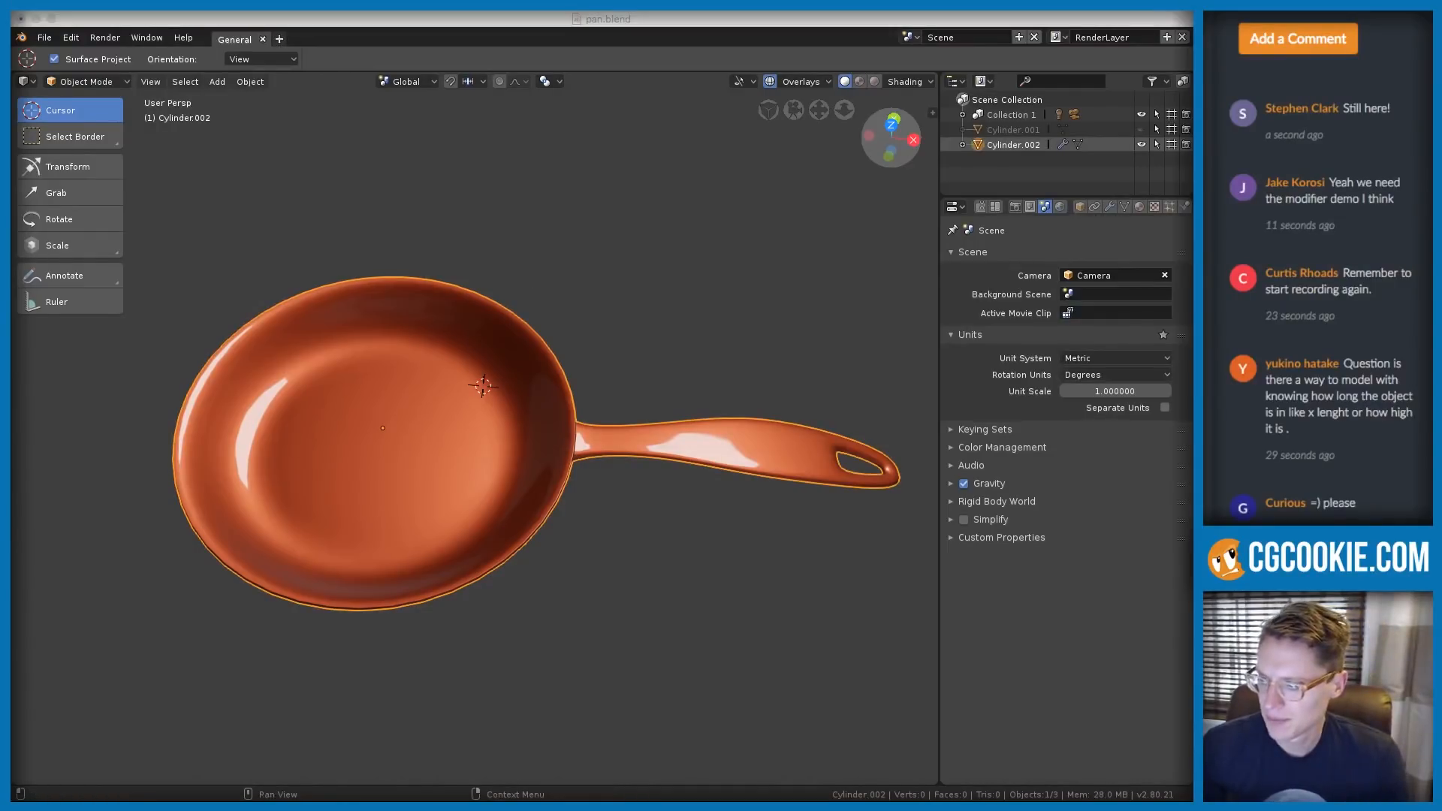
pyautogui.scroll(3, 505, 316)
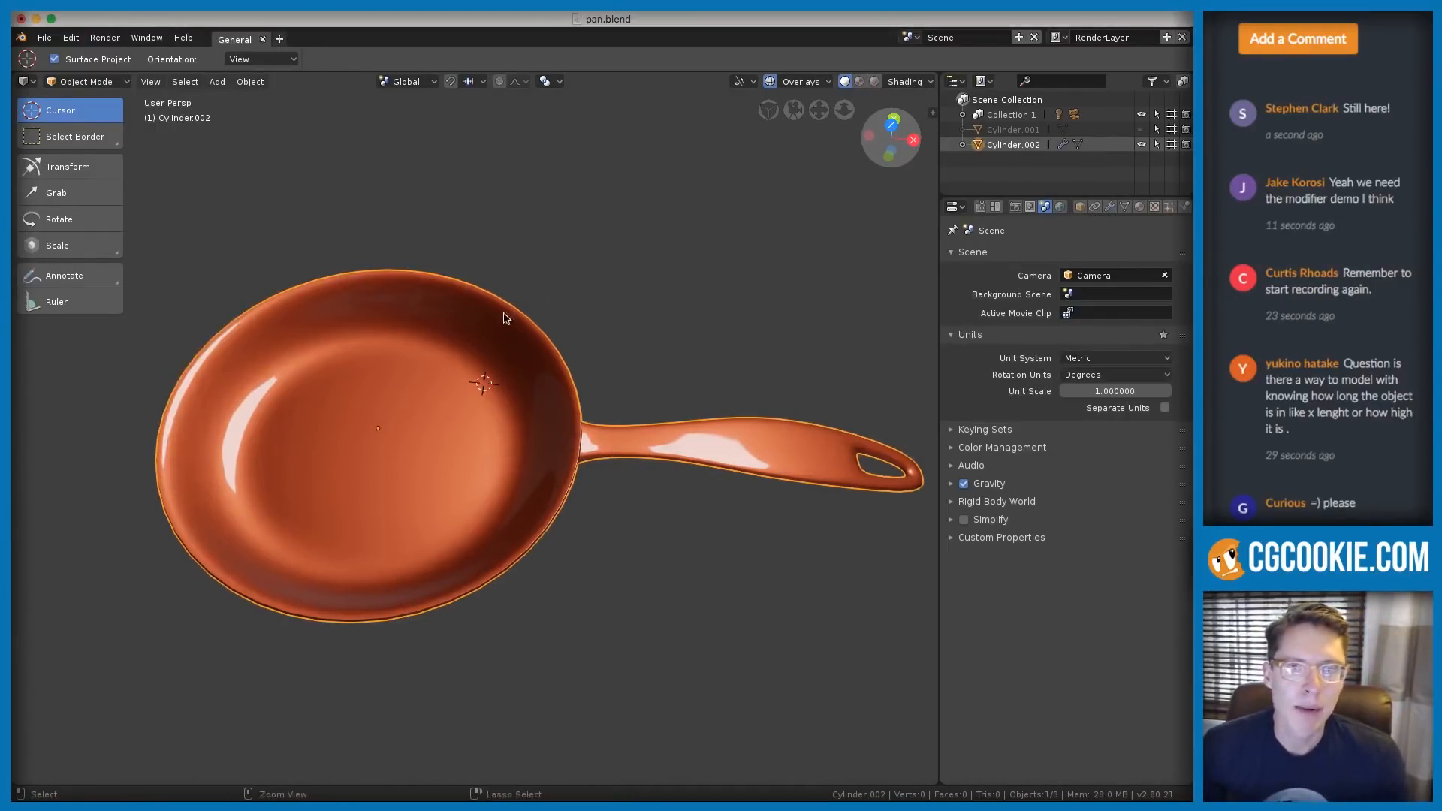
pyautogui.scroll(-4, 904, 93)
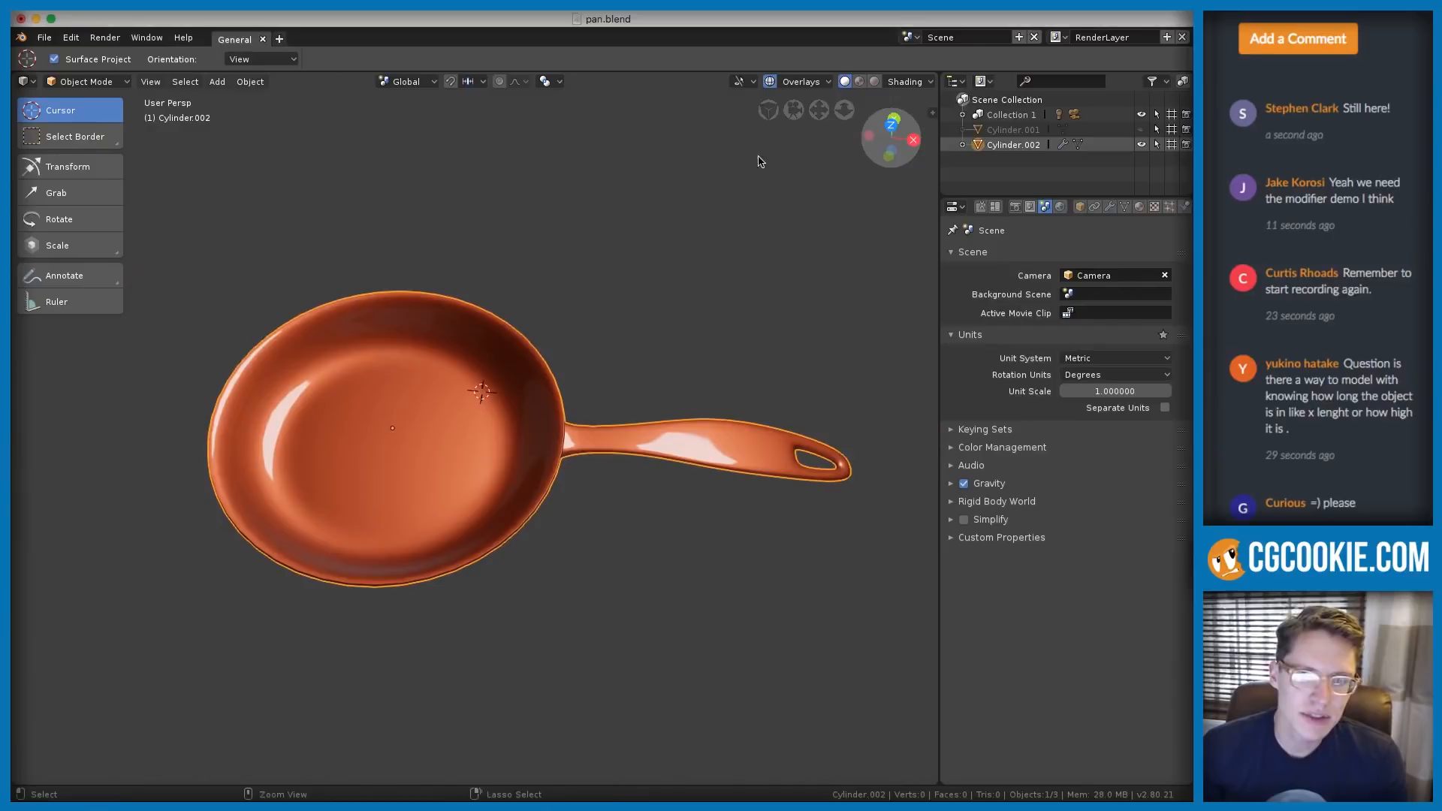
# Try Flat and Studio lighting for the viewport's solid shading
pyautogui.click(910, 81)
pyautogui.click(910, 81)
pyautogui.click(909, 82)
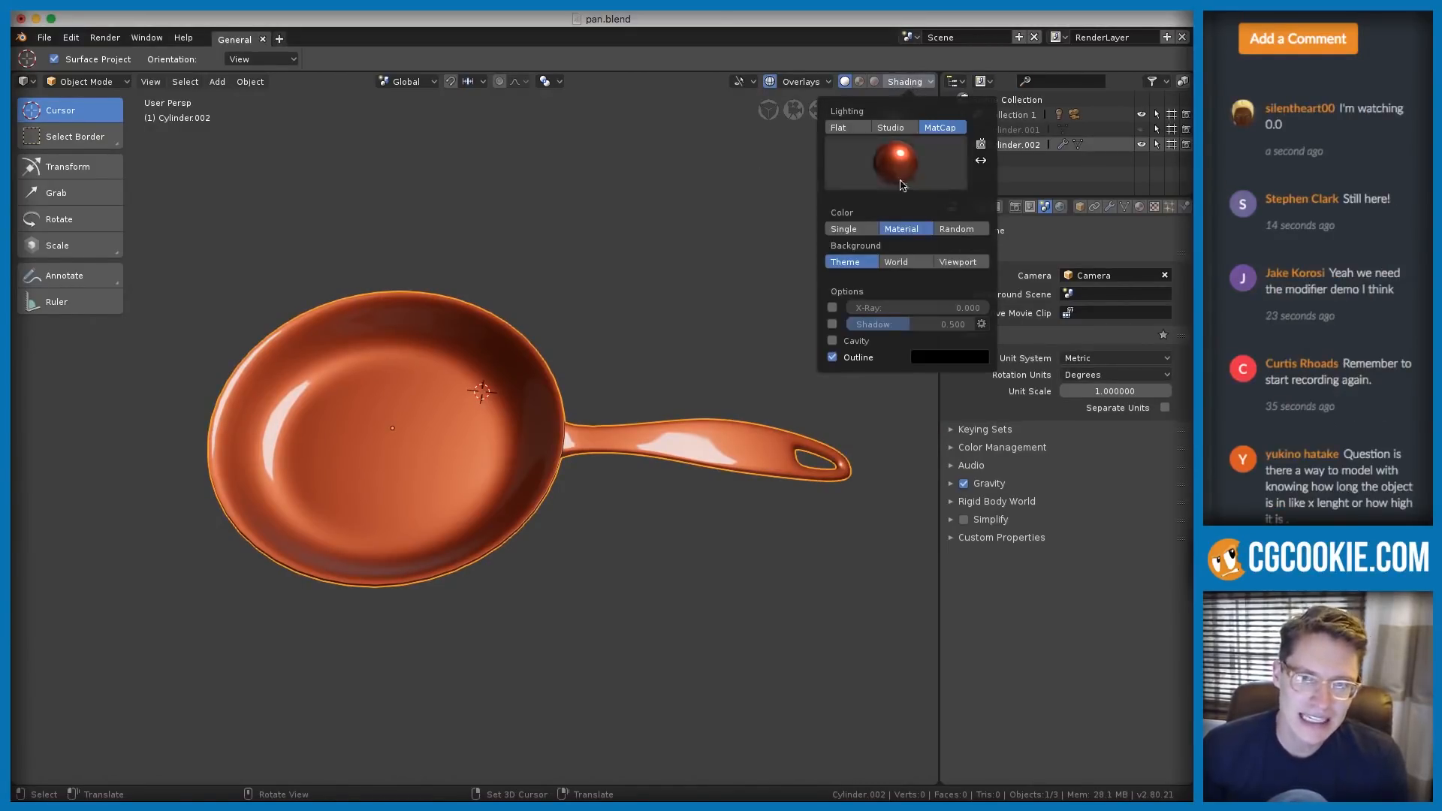
pyautogui.click(909, 81)
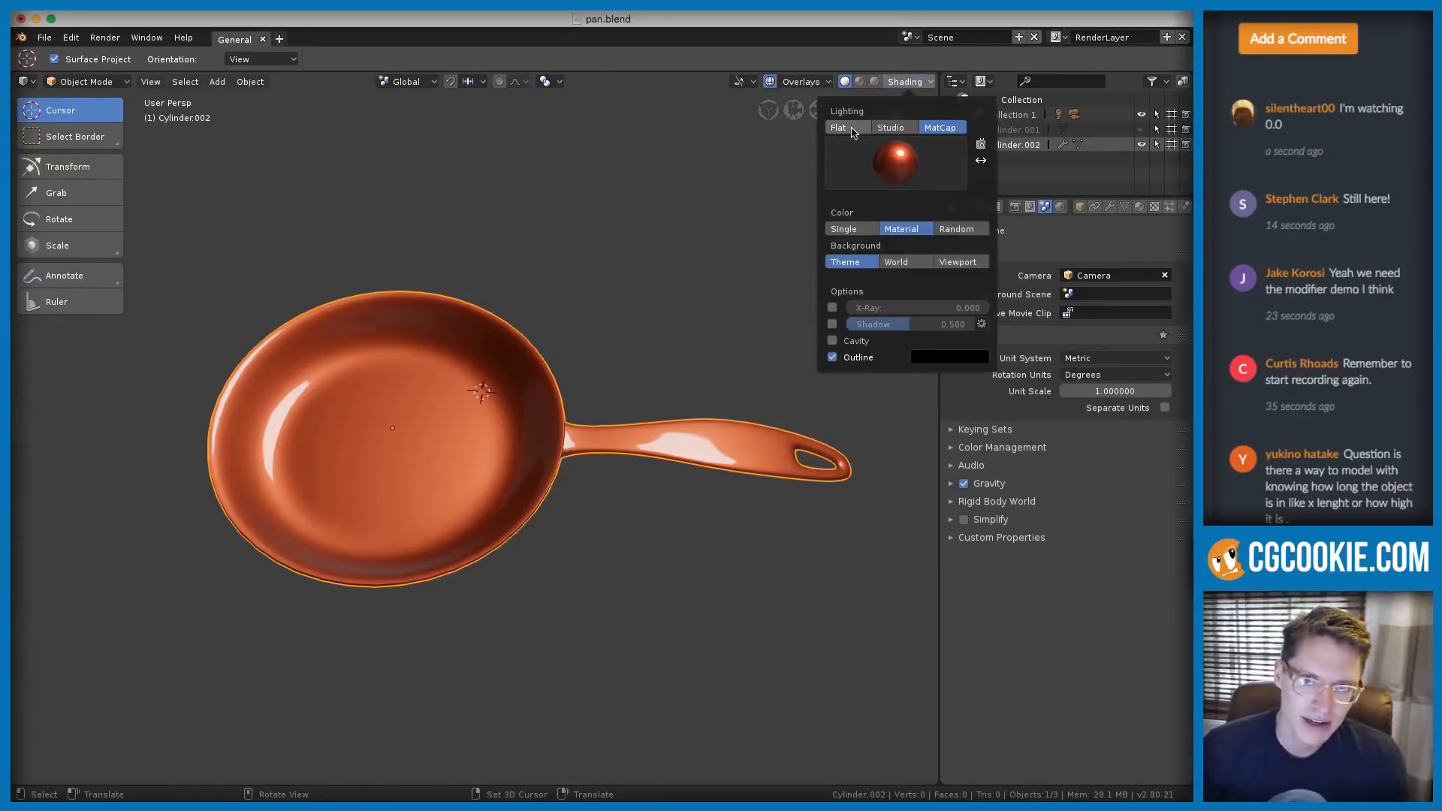
pyautogui.click(840, 128)
pyautogui.click(890, 128)
# Try several studio light presets on the pan, including the brownish one, ending with the bright white one
pyautogui.click(902, 157)
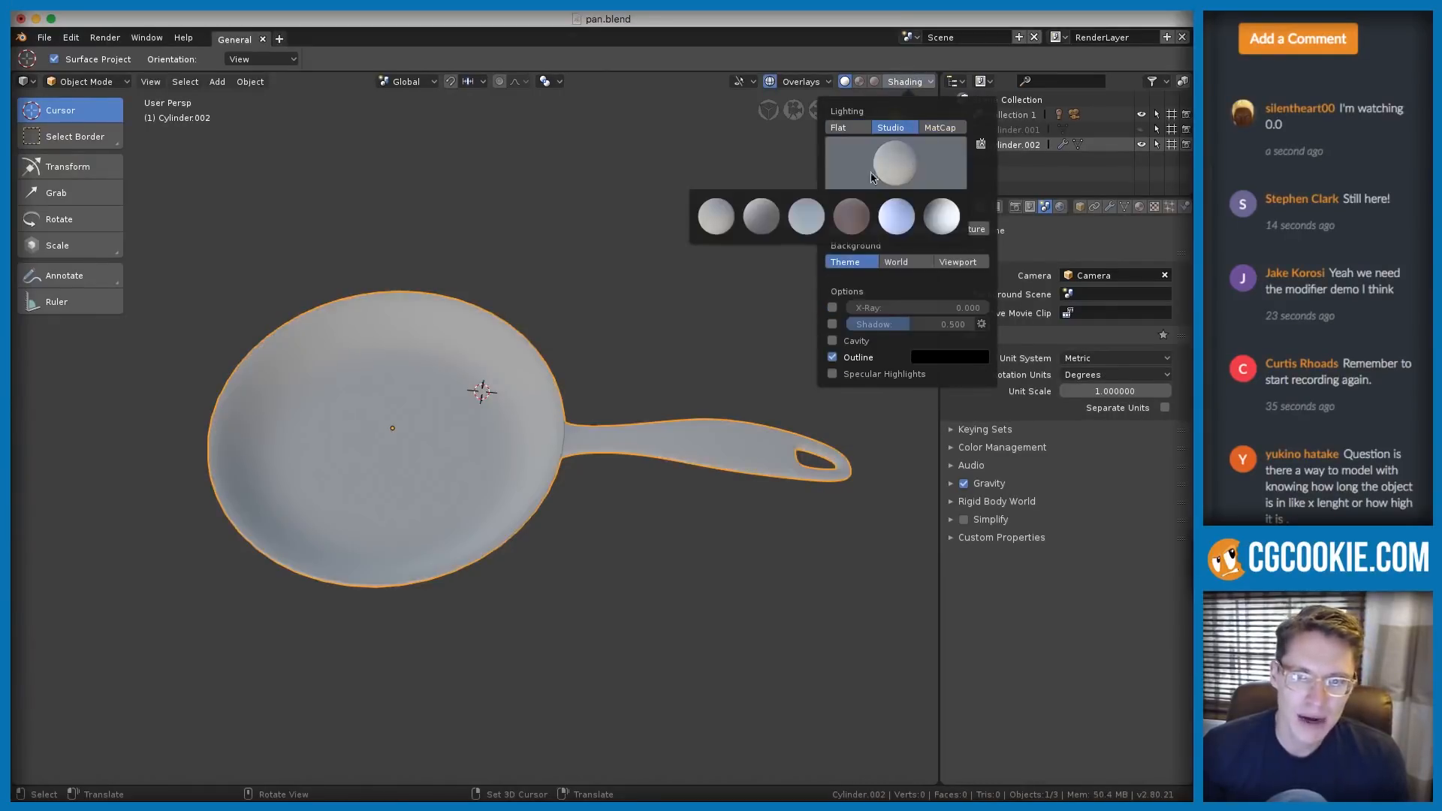
pyautogui.click(890, 214)
pyautogui.click(891, 185)
pyautogui.click(853, 214)
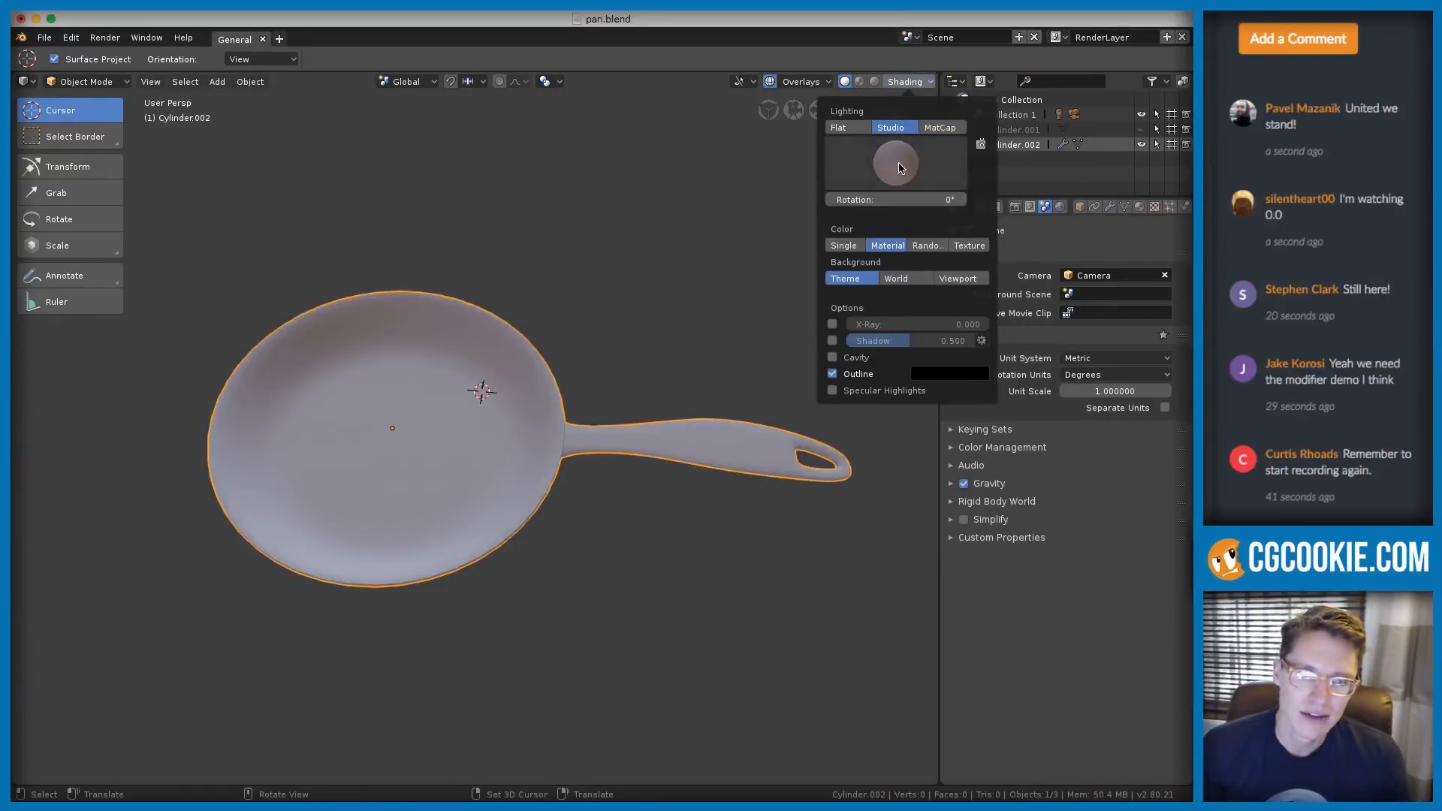
pyautogui.click(902, 169)
pyautogui.click(910, 211)
pyautogui.click(910, 188)
pyautogui.click(925, 212)
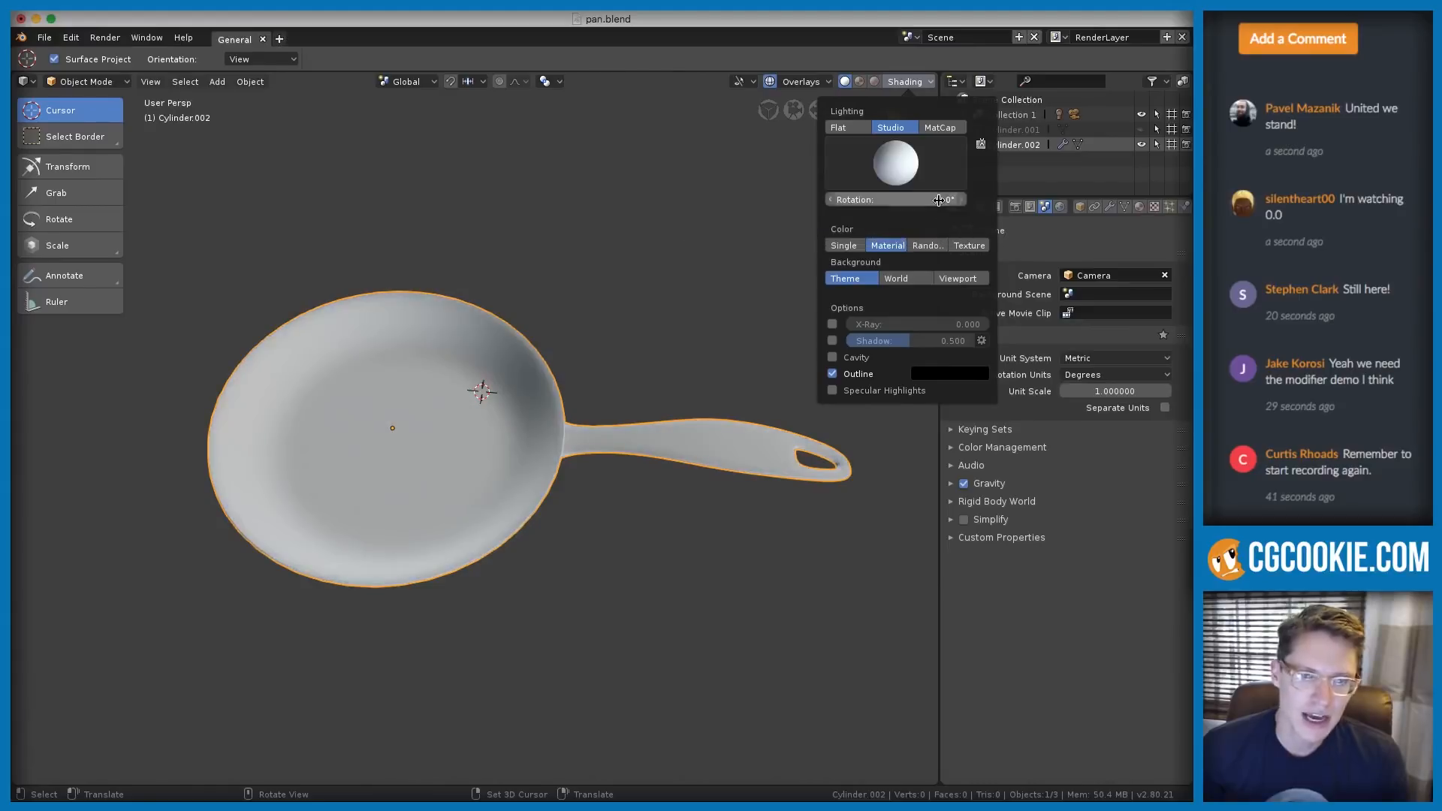
# Return the viewport lighting to MatCap and close the shading settings
pyautogui.click(942, 127)
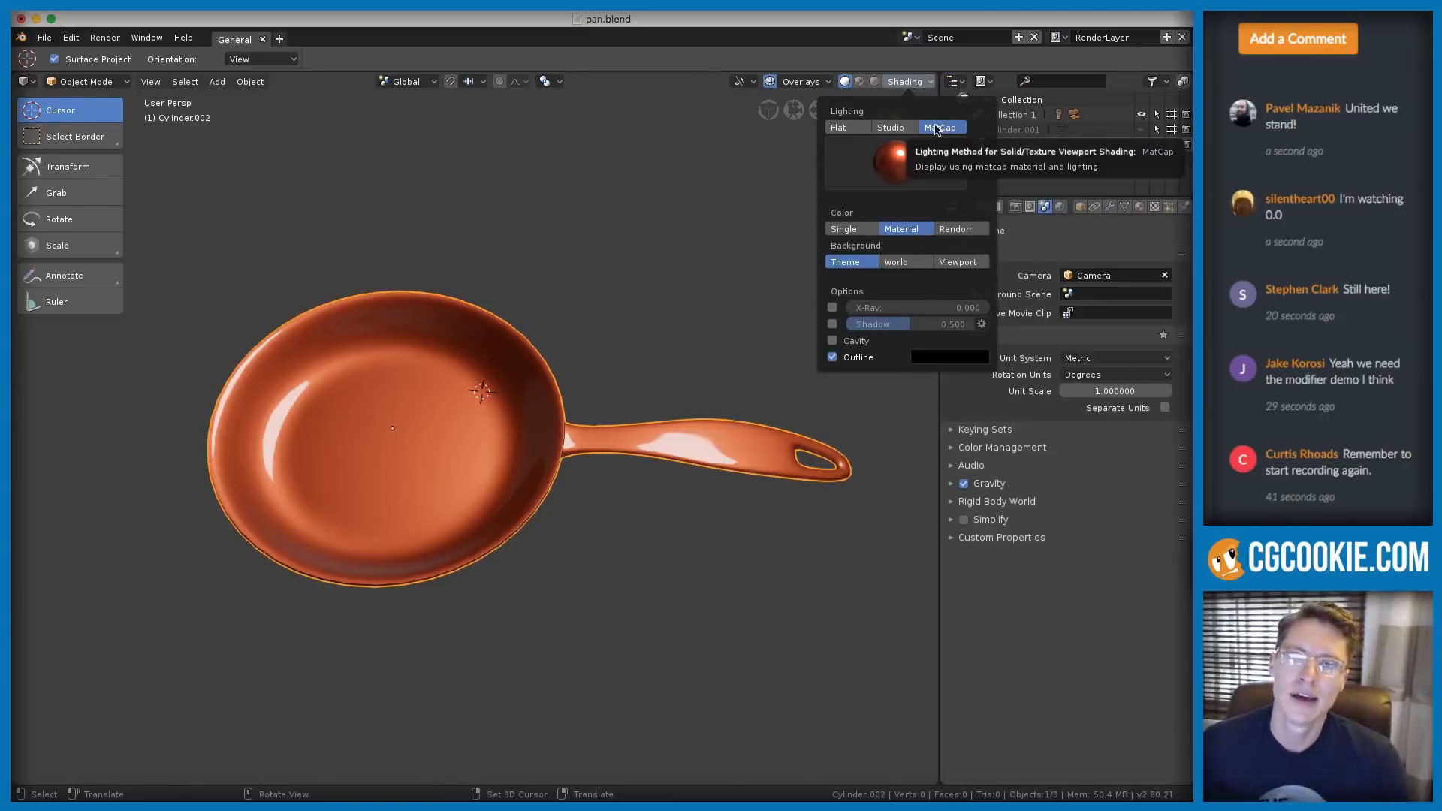
pyautogui.click(910, 81)
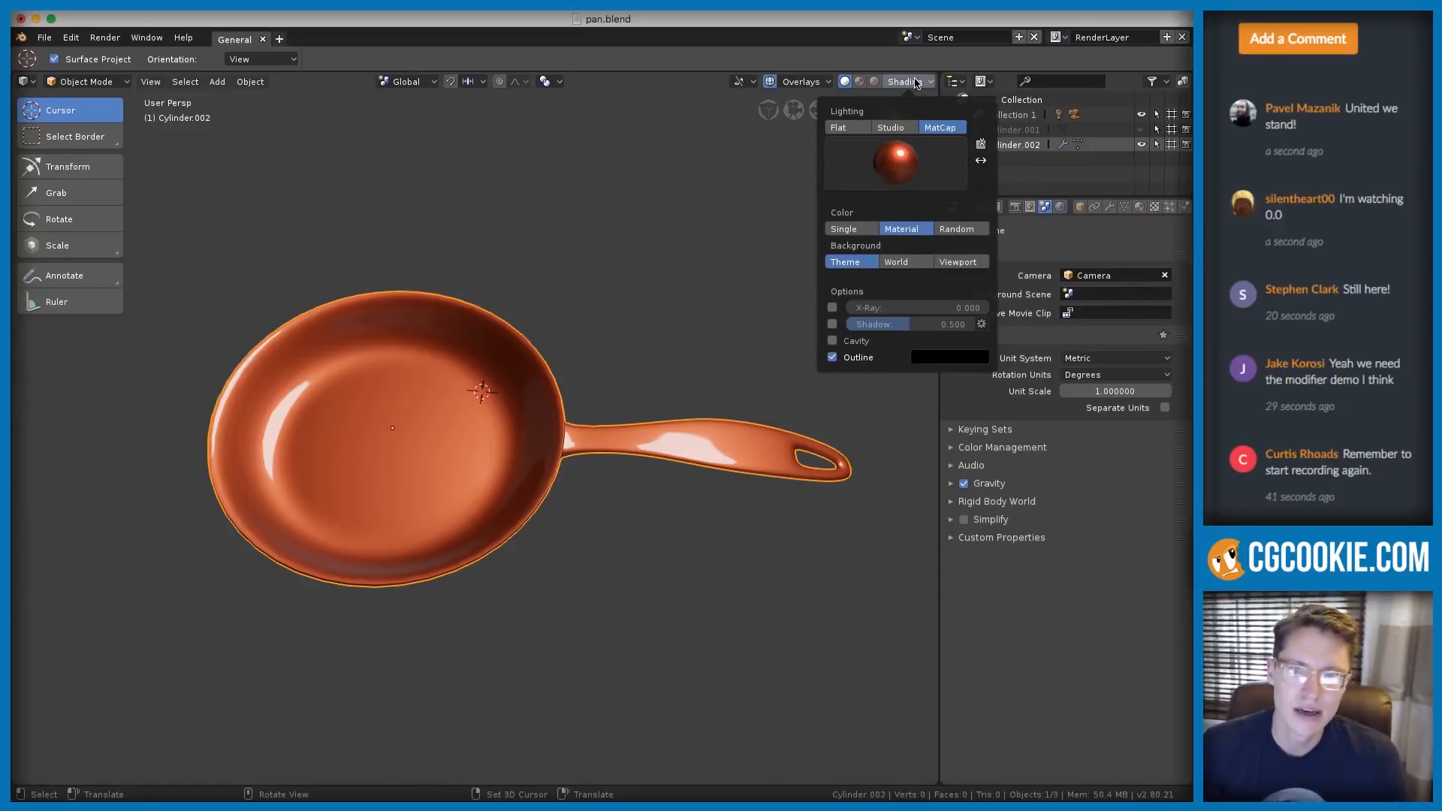
pyautogui.click(883, 88)
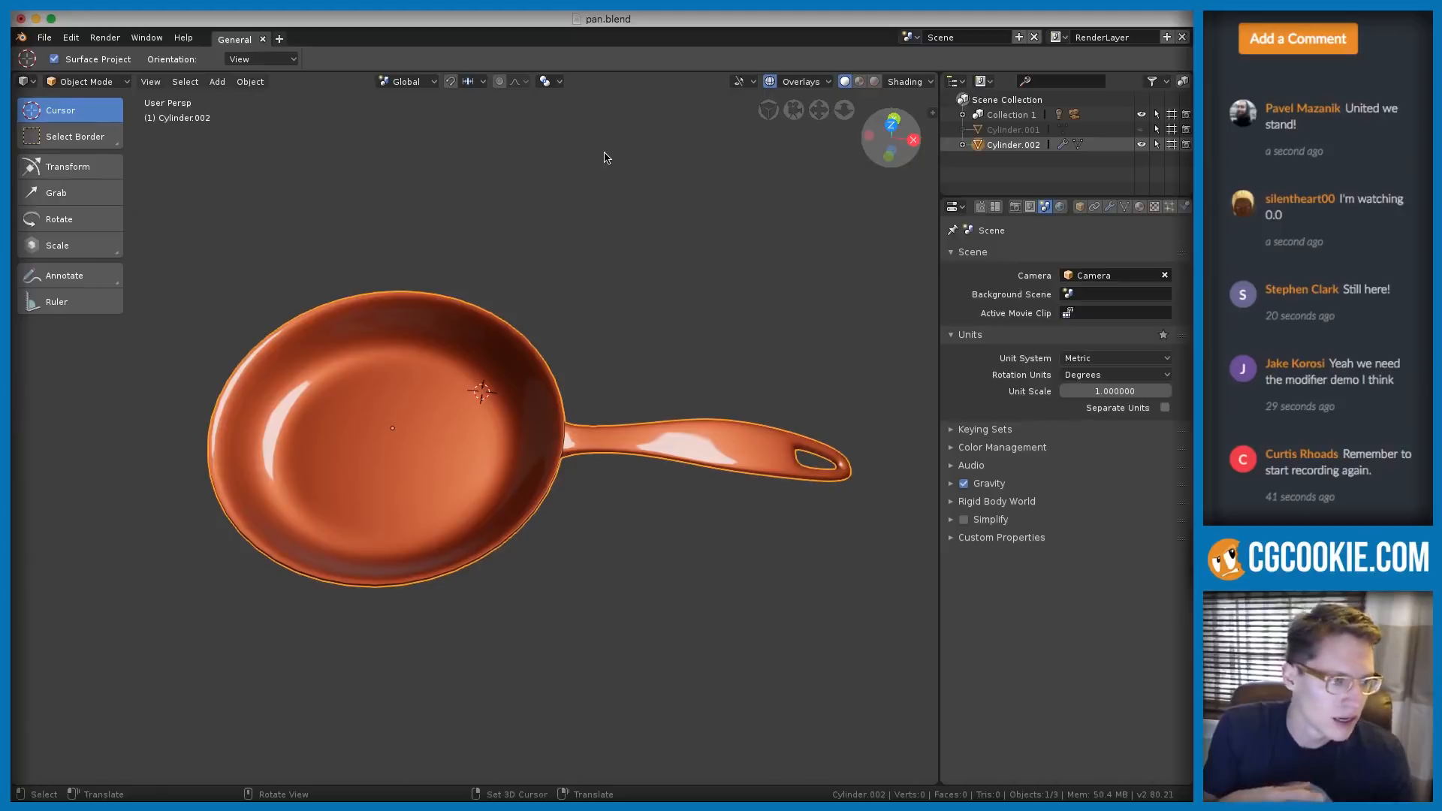
# Show the selected pan's location, rotation, scale and dimension values in the 3D view
pyautogui.keyDown('ctrl'); pyautogui.moveTo(641, 333); pyautogui.dragTo(556, 366, button='middle'); pyautogui.keyUp('ctrl')
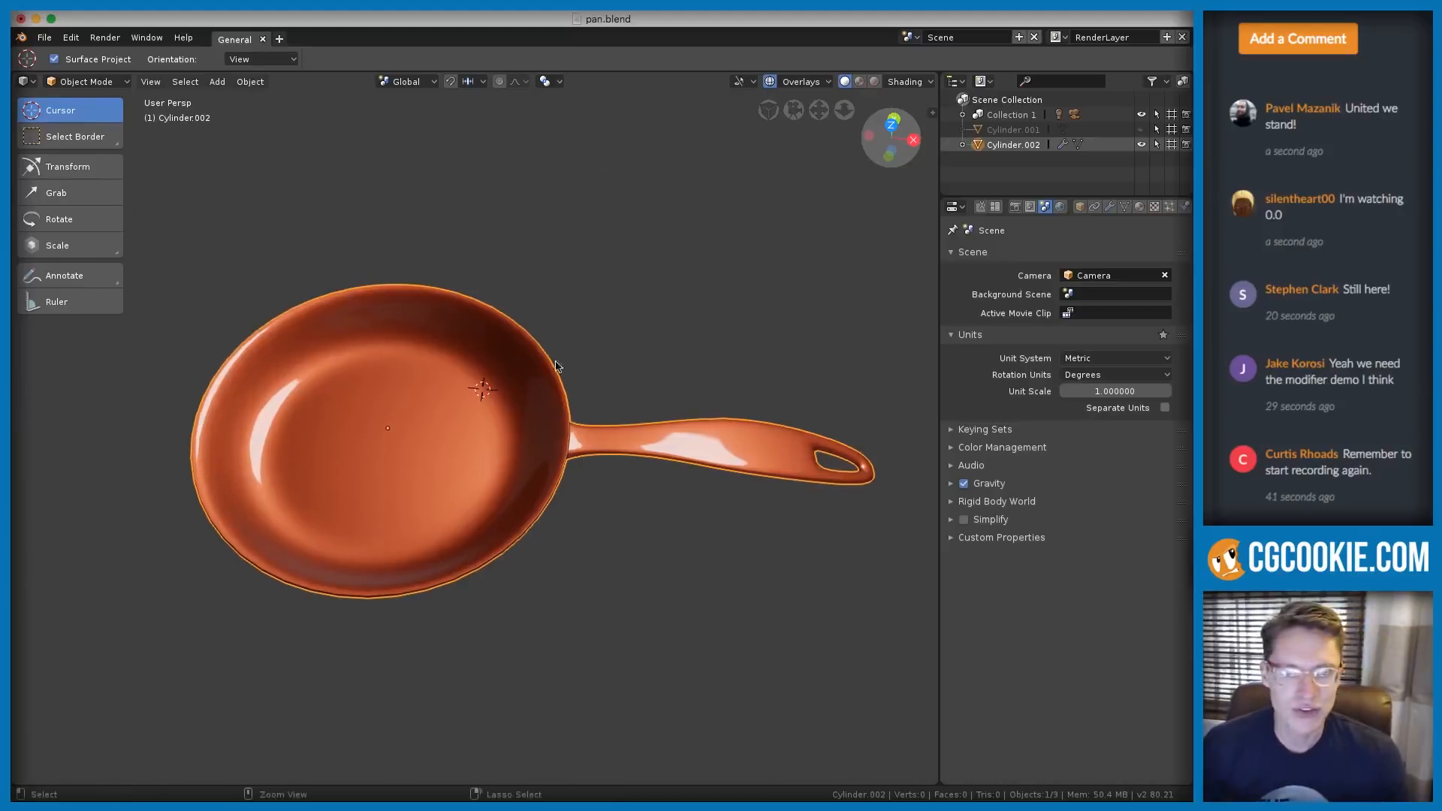
pyautogui.keyDown('ctrl'); pyautogui.moveTo(602, 300); pyautogui.dragTo(595, 326, button='middle'); pyautogui.keyUp('ctrl')
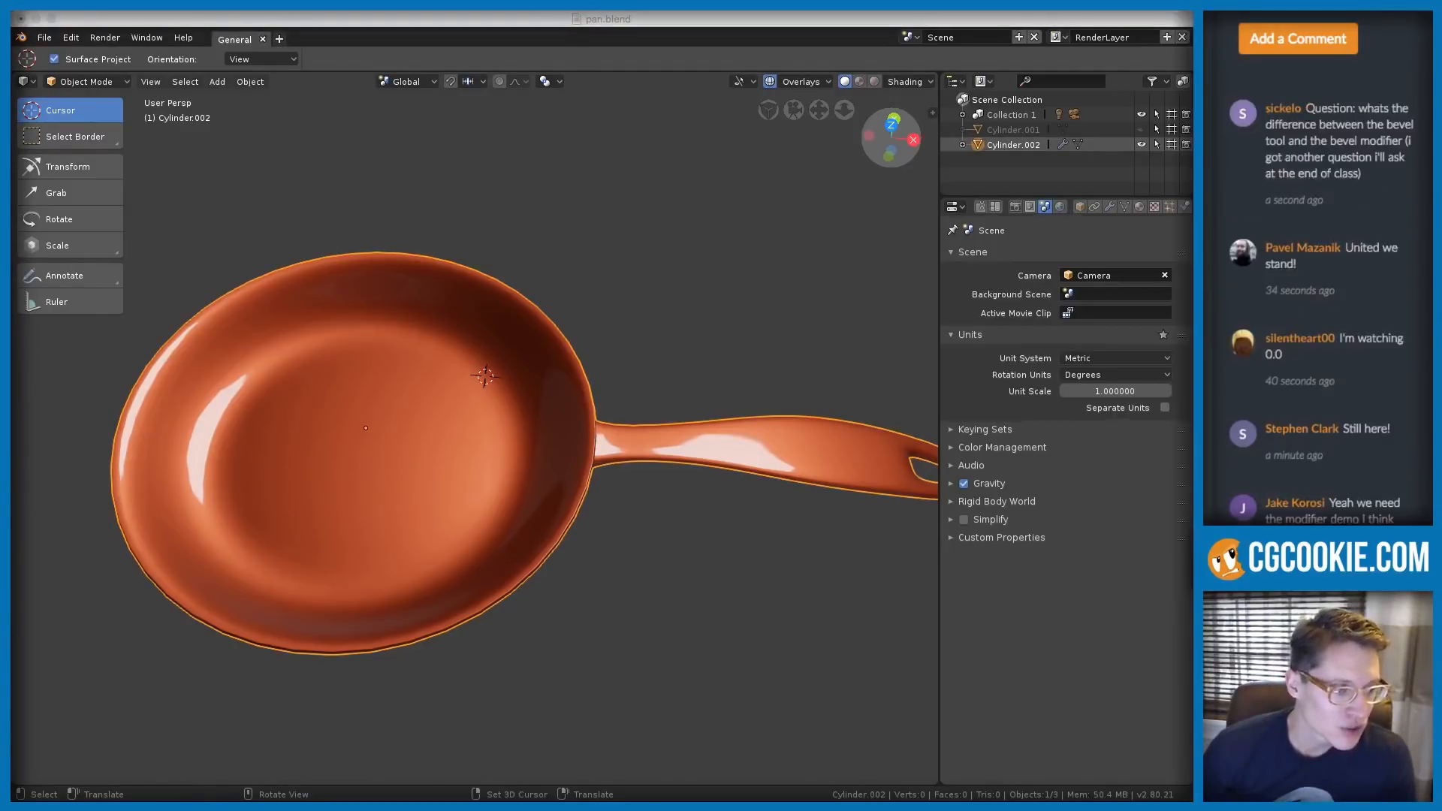
pyautogui.click(607, 312)
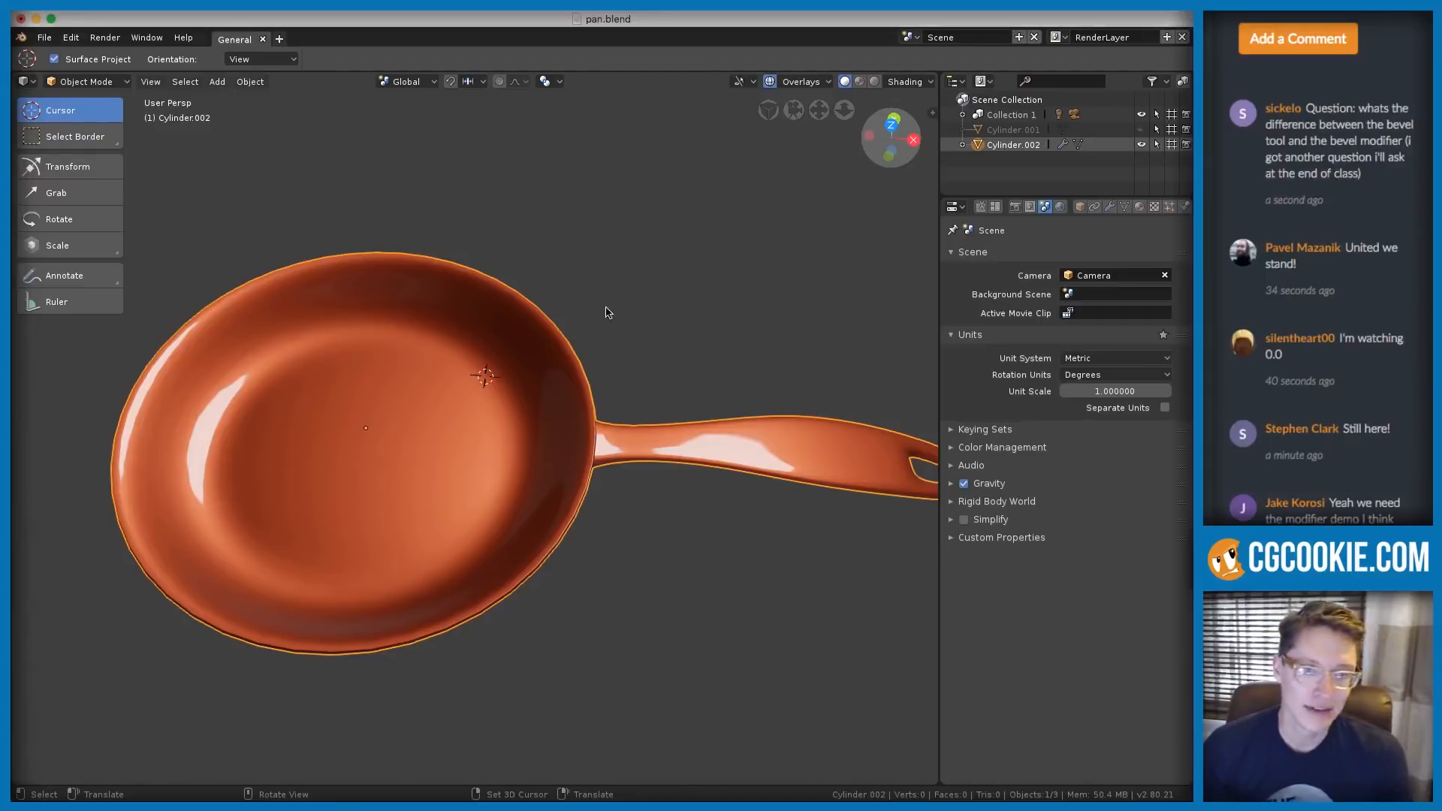
pyautogui.press('n')
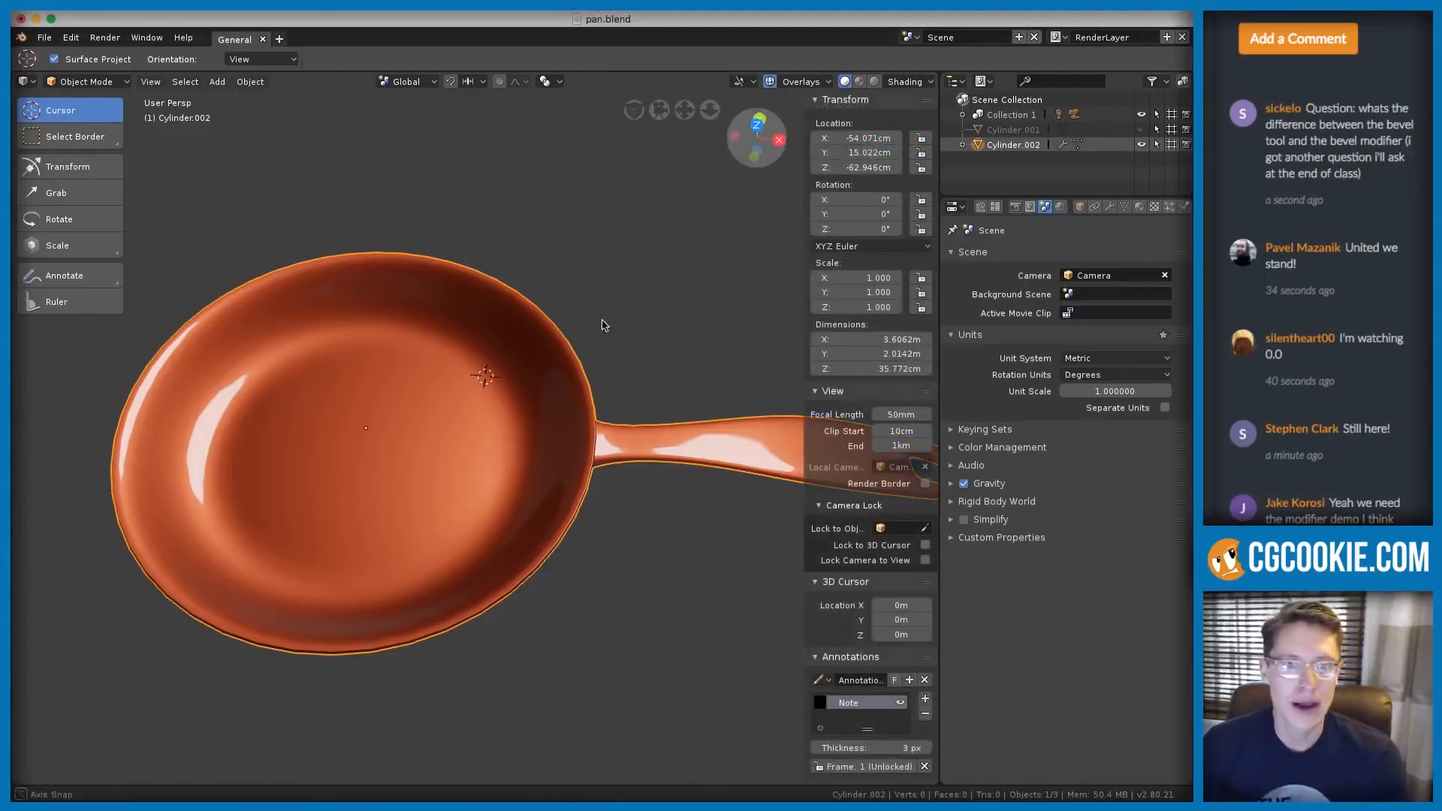
pyautogui.moveTo(598, 322); pyautogui.dragTo(615, 295, button='middle')
pyautogui.press('n')
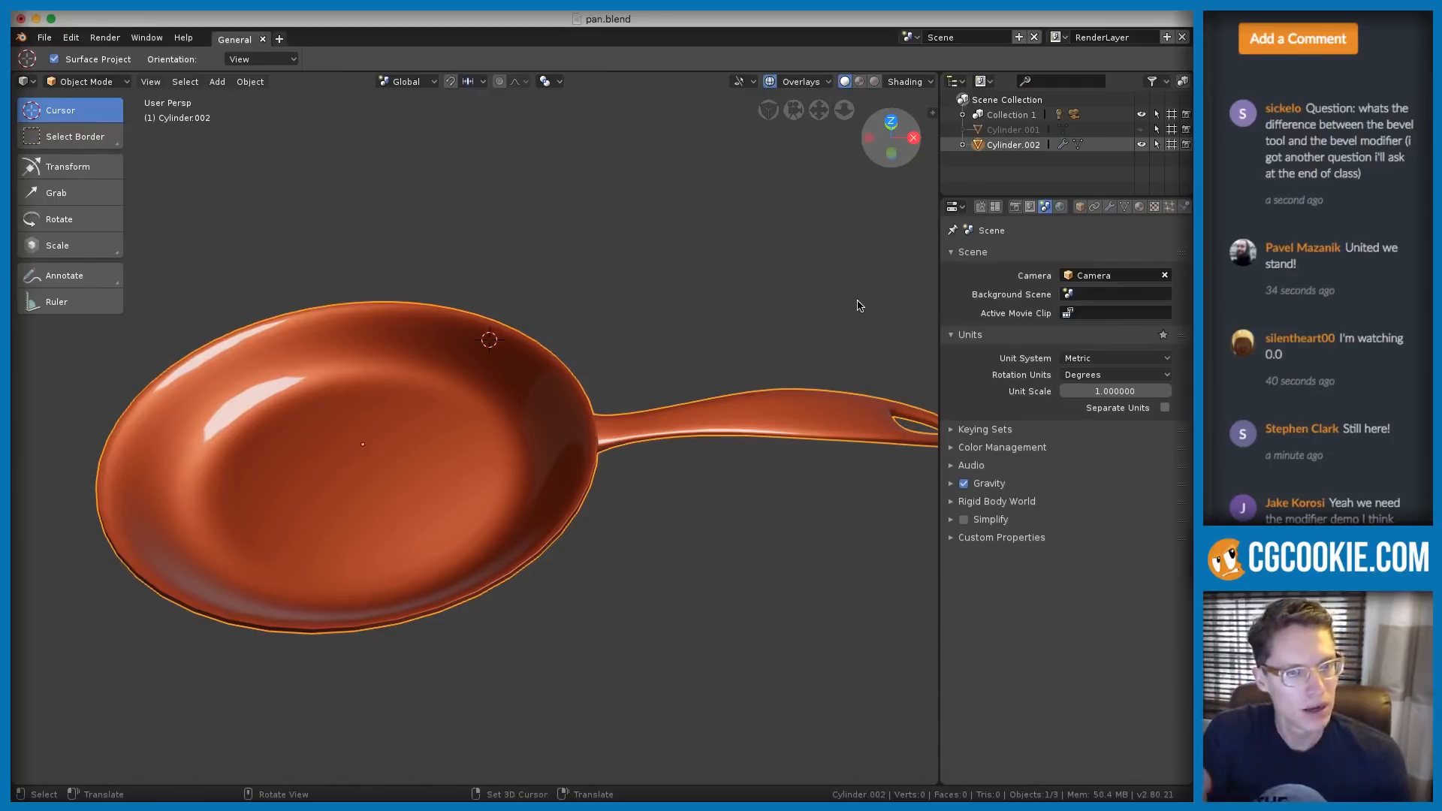
pyautogui.press('n')
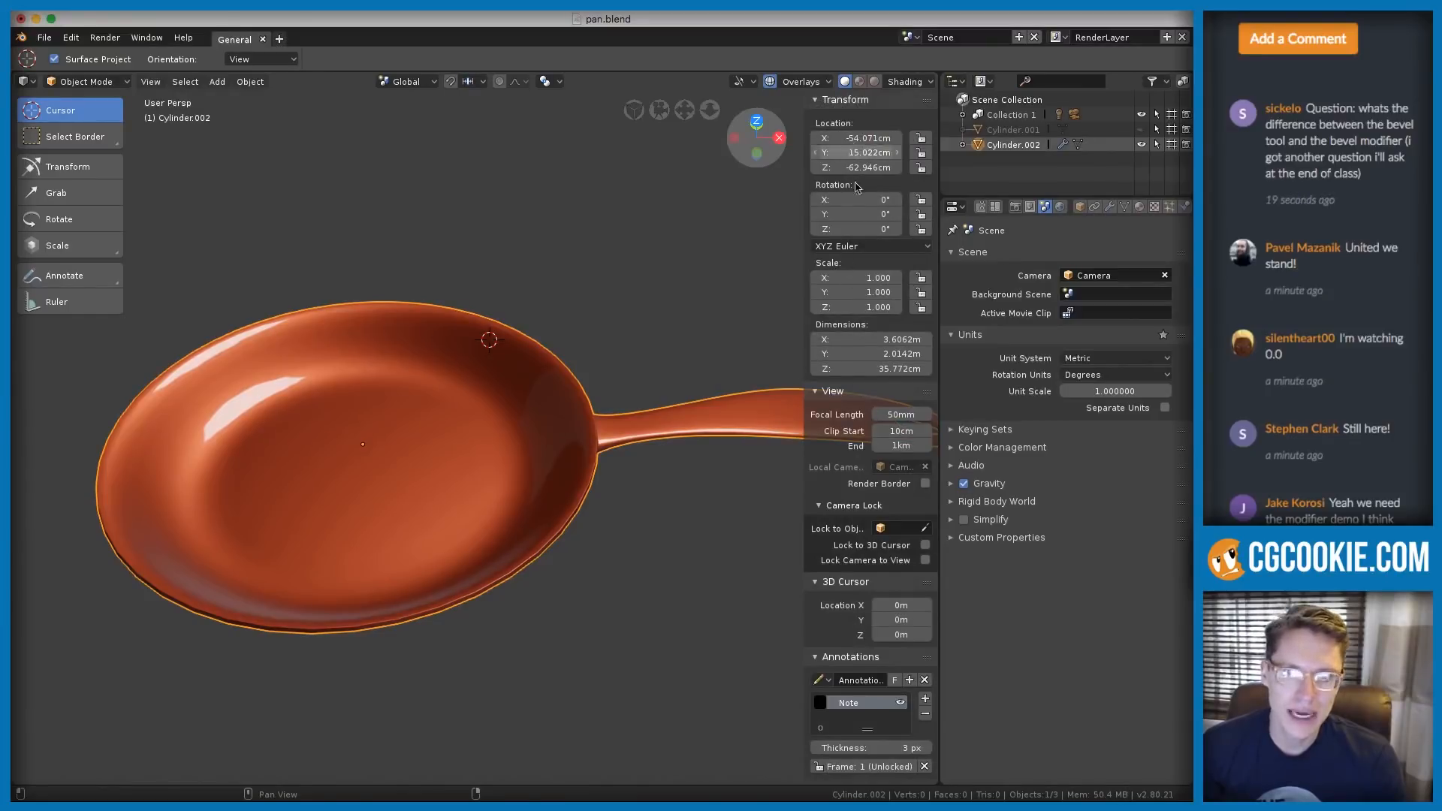
# Try to move the selected pan freely in the 3D view
pyautogui.press('g')
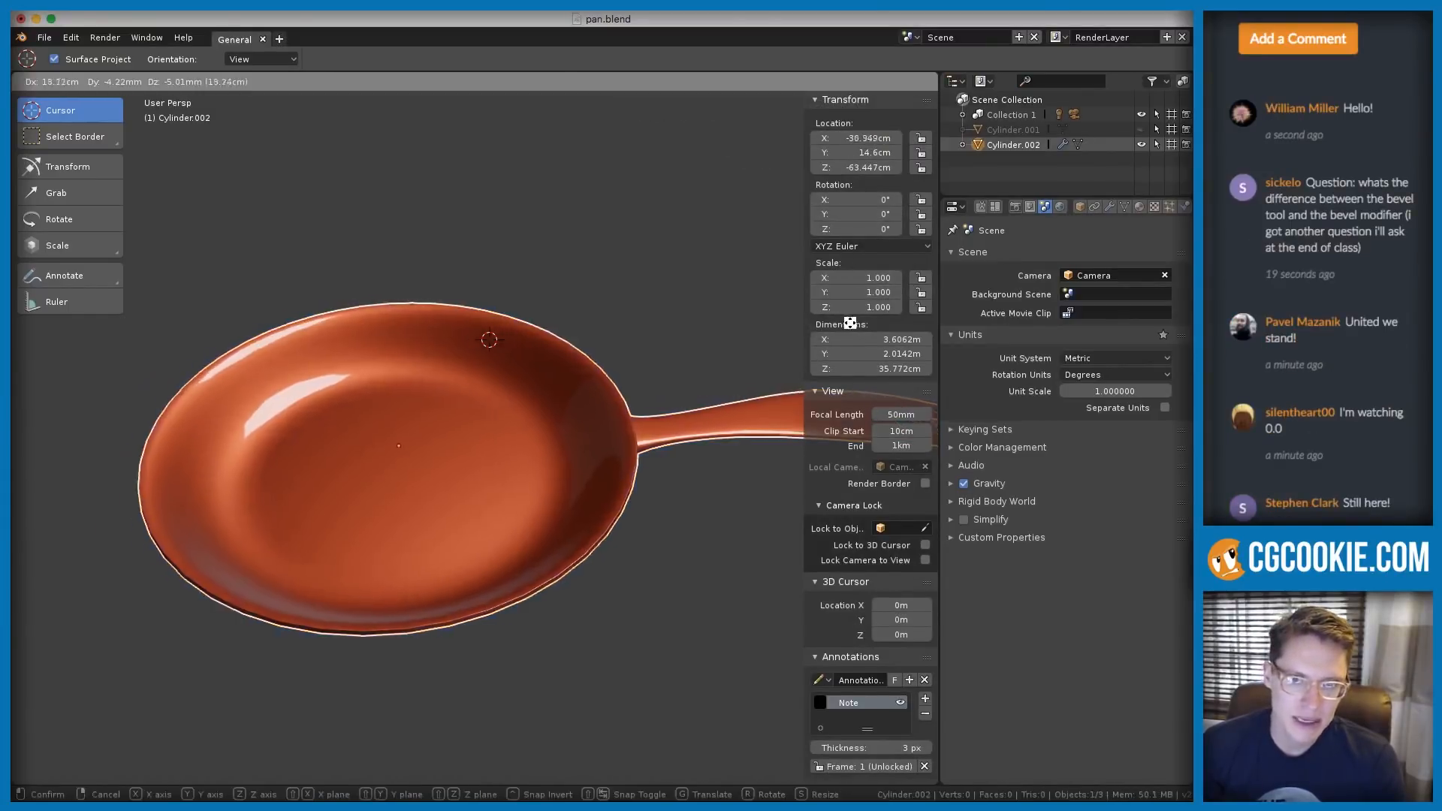
pyautogui.click(813, 329)
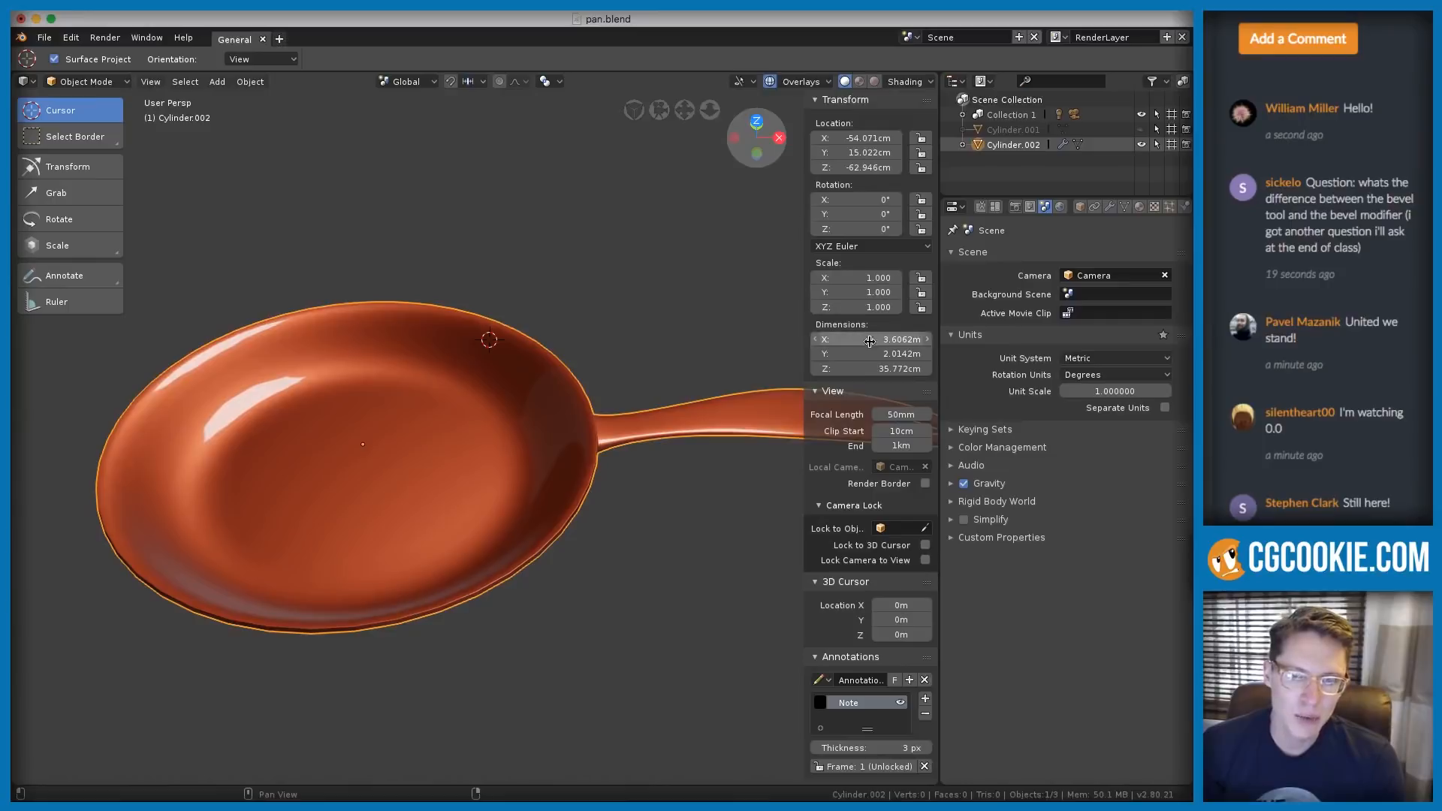
pyautogui.scroll(-3, 493, 364)
pyautogui.press('g')
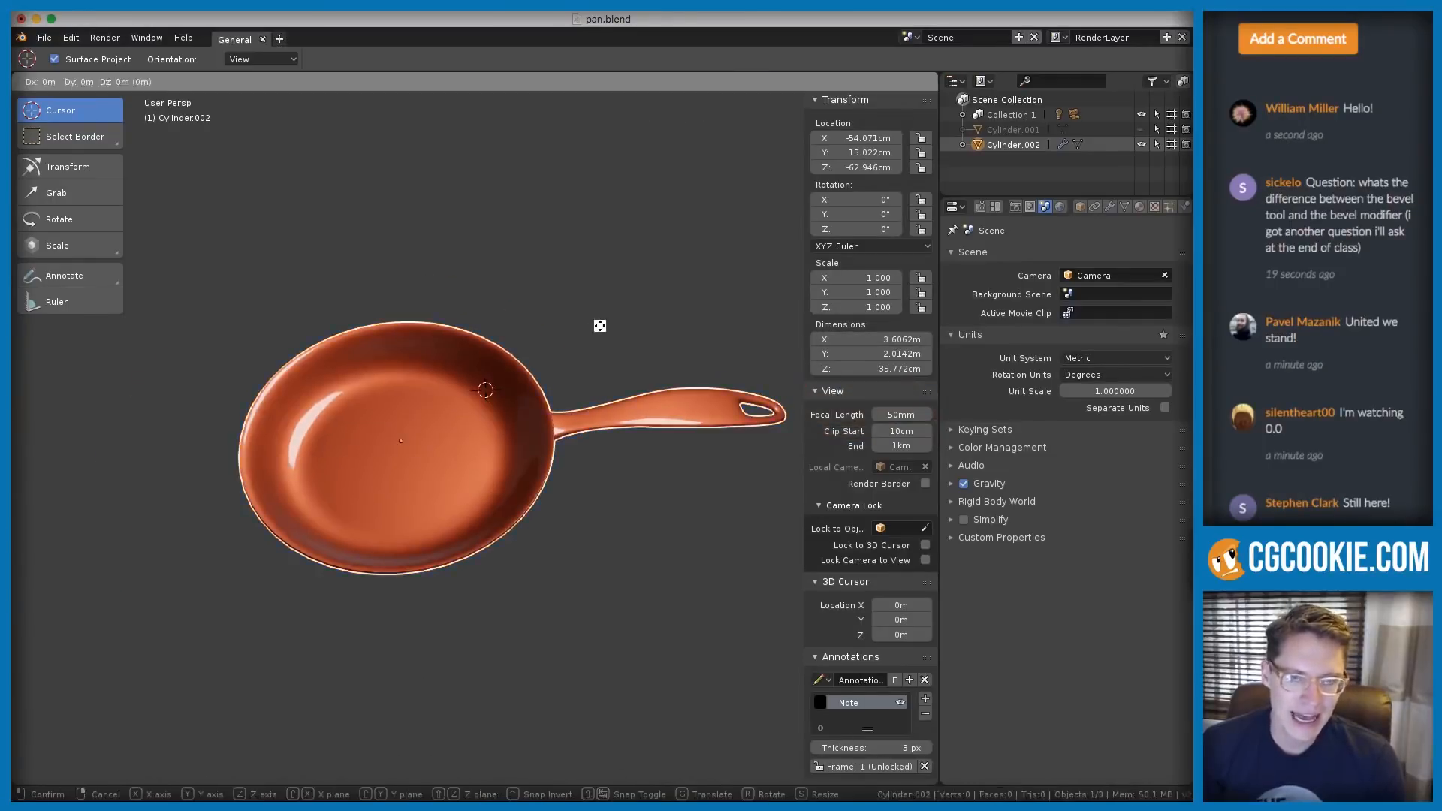
pyautogui.press('Escape')
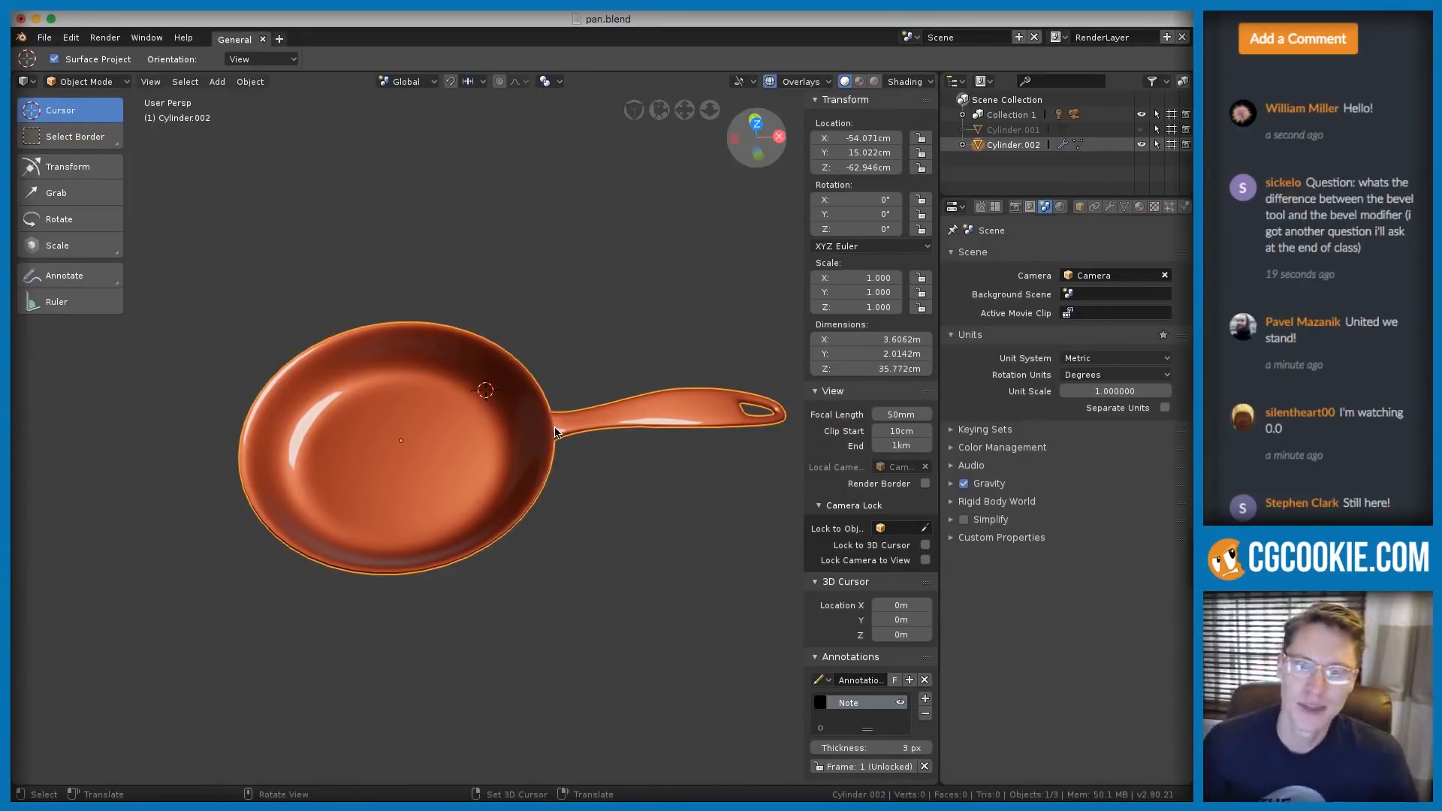
pyautogui.moveTo(555, 432); pyautogui.dragTo(601, 419, button='middle')
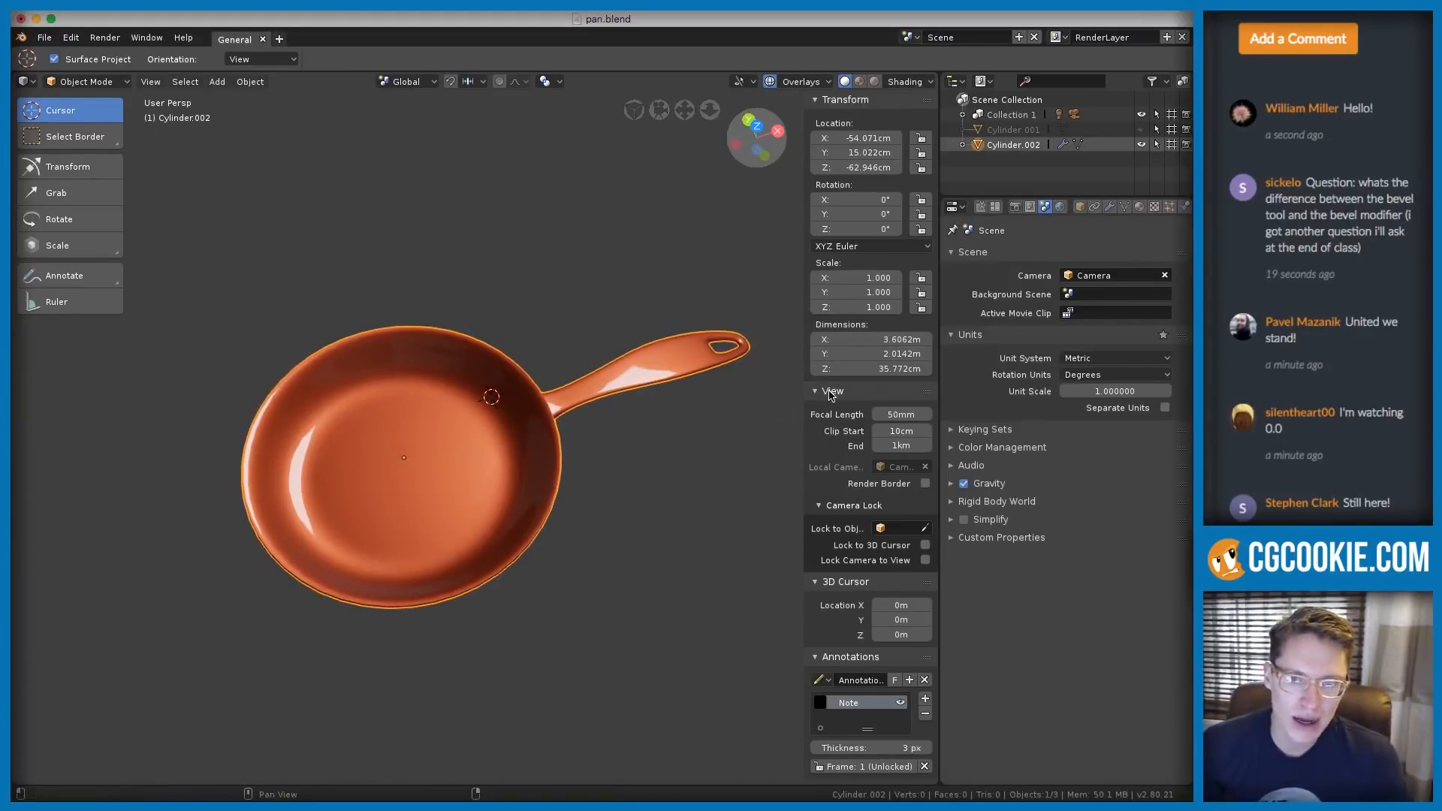
pyautogui.moveTo(488, 451); pyautogui.dragTo(880, 359, button='middle')
pyautogui.scroll(2, 488, 453)
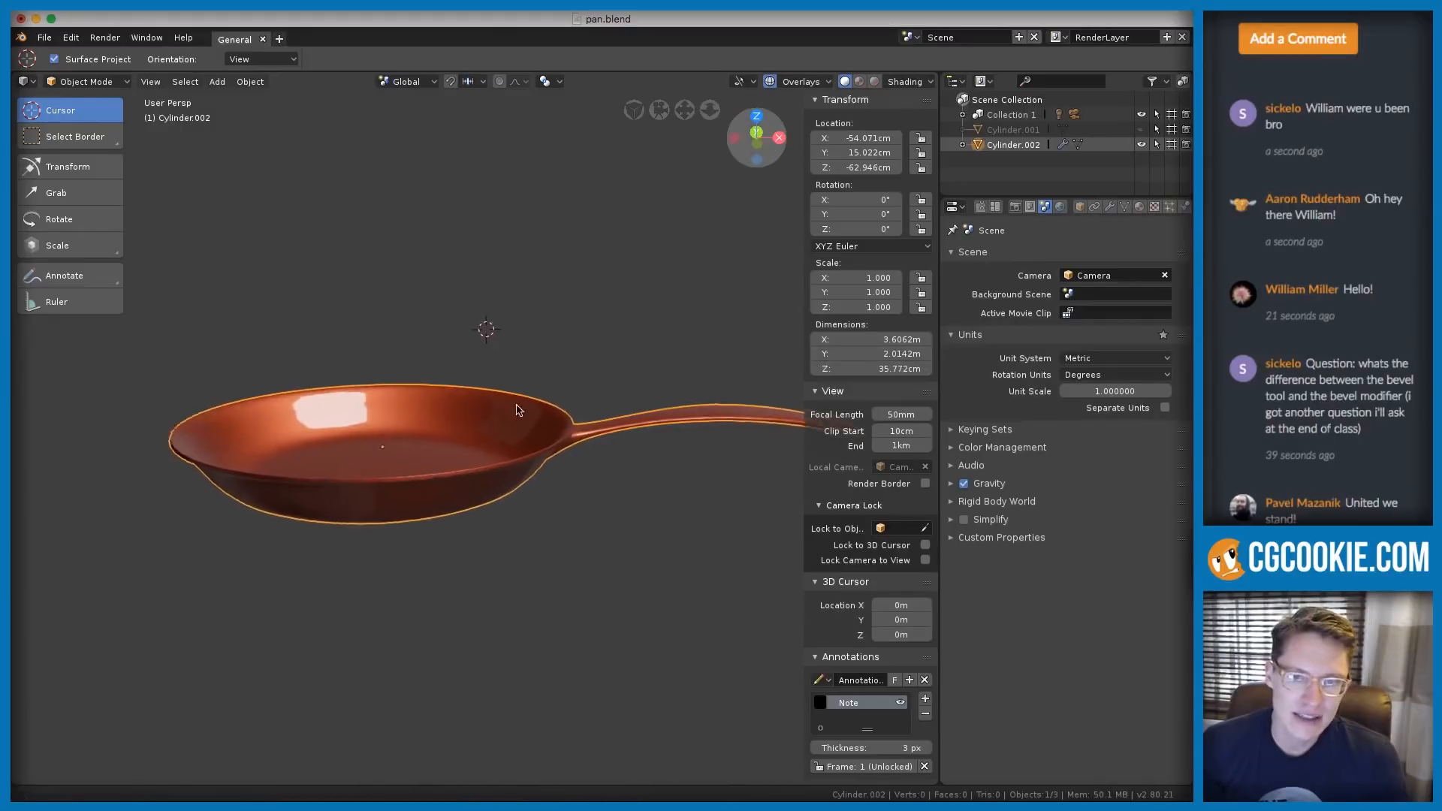
pyautogui.moveTo(456, 505); pyautogui.dragTo(454, 488, button='middle')
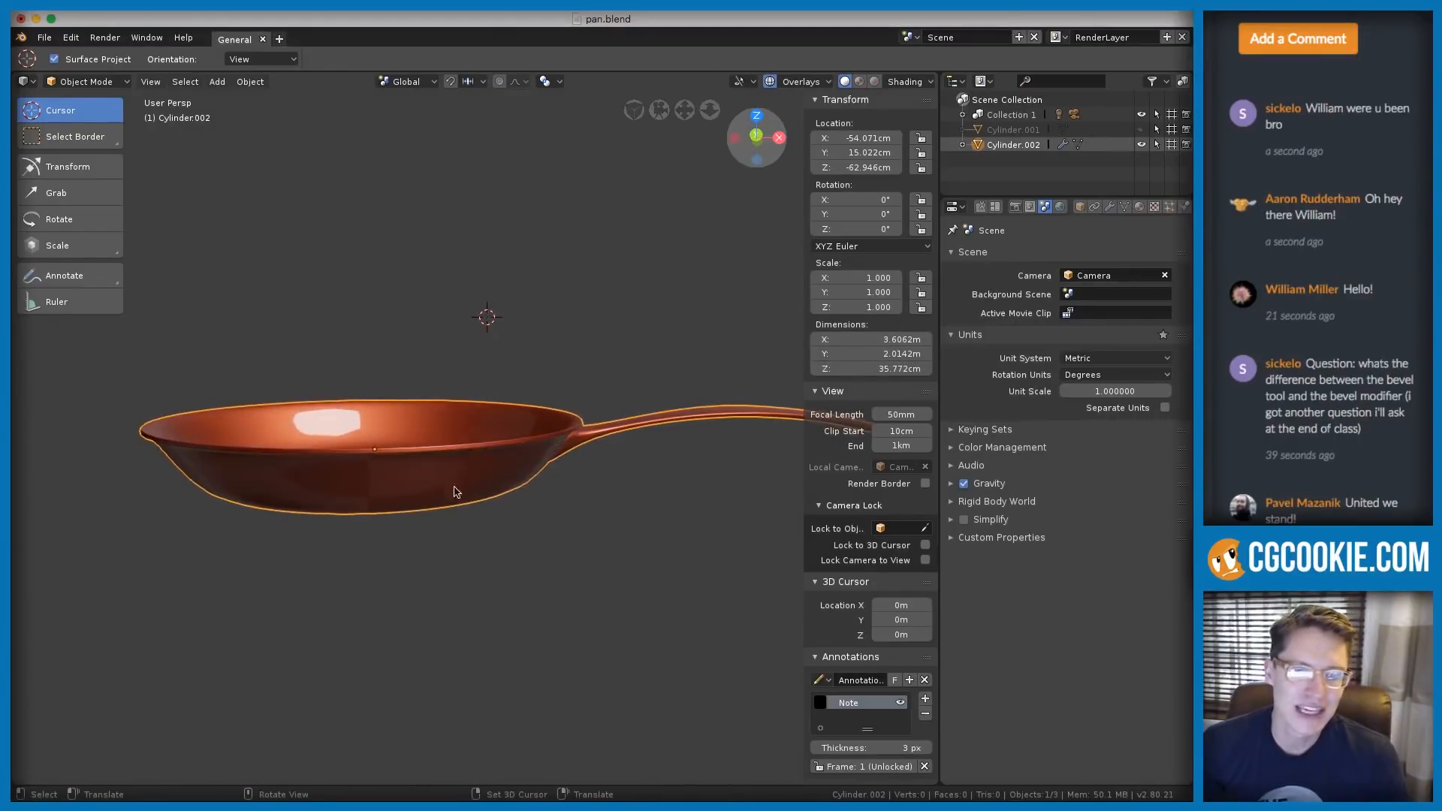
pyautogui.scroll(-2, 454, 443)
pyautogui.moveTo(489, 300); pyautogui.dragTo(506, 357, button='middle')
pyautogui.scroll(-3, 506, 358)
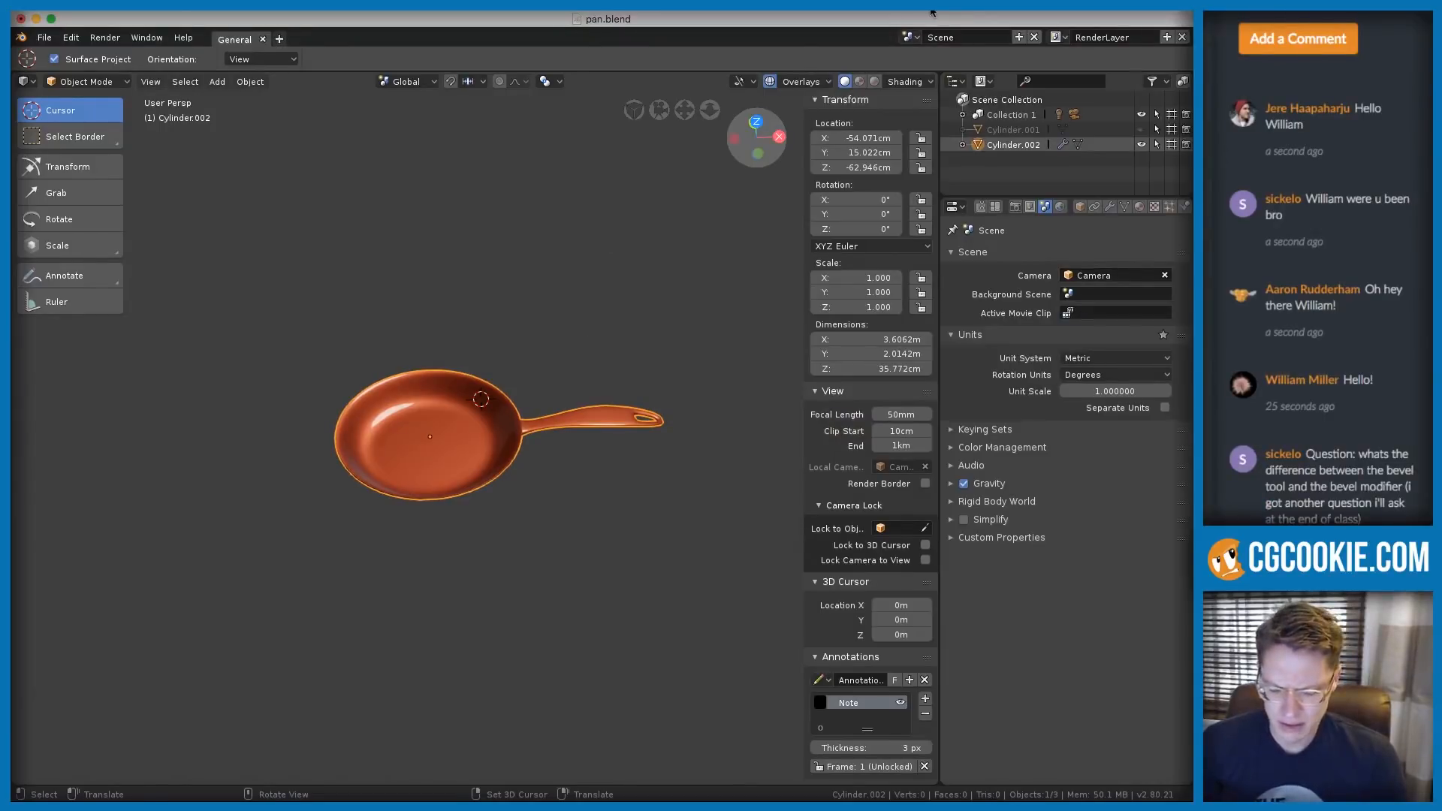
# Switch to the browser, search Google for "inches to meters", convert 10 inches to meters, and return to Blender
pyautogui.press('super+Tab')
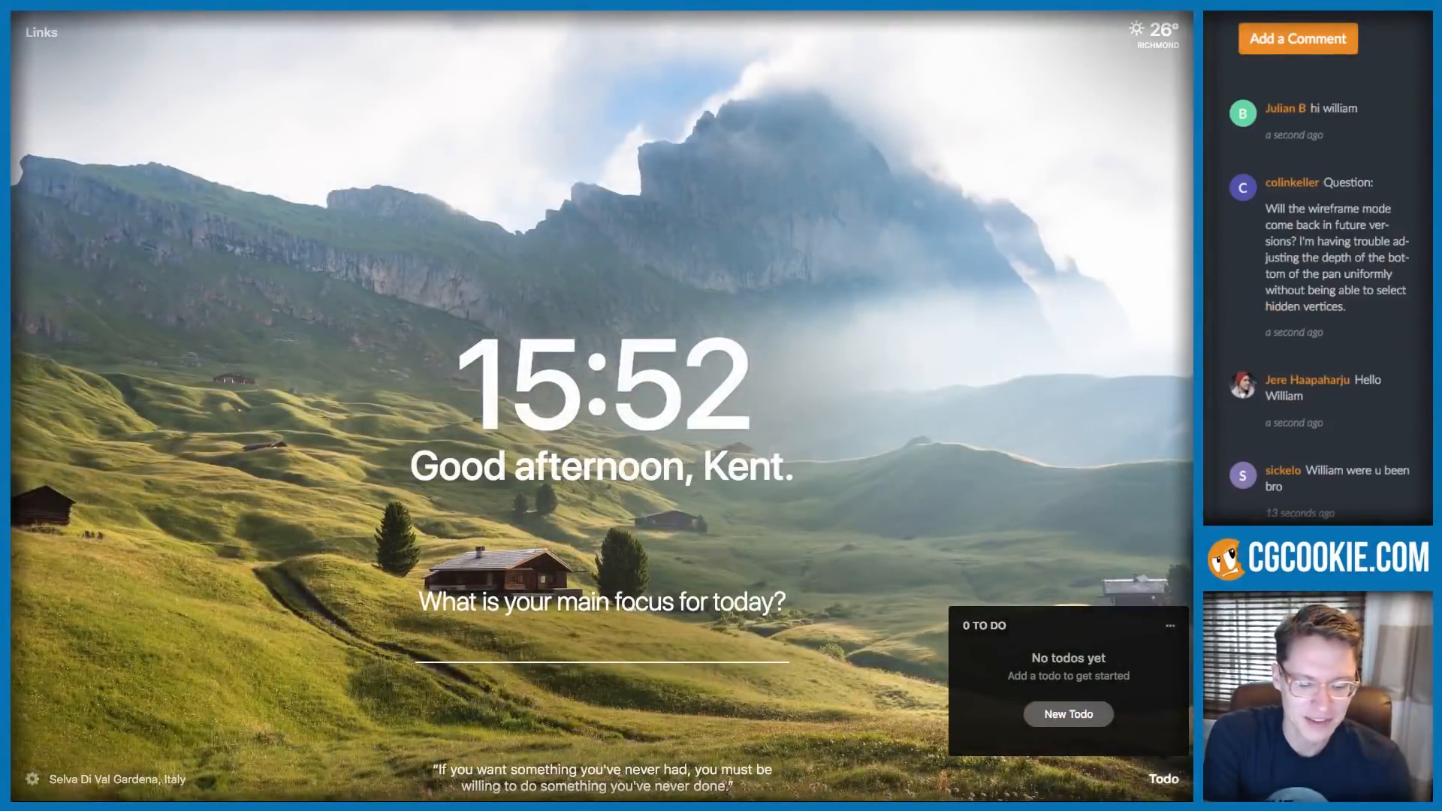
pyautogui.write('inches to meters')
pyautogui.press('Return')
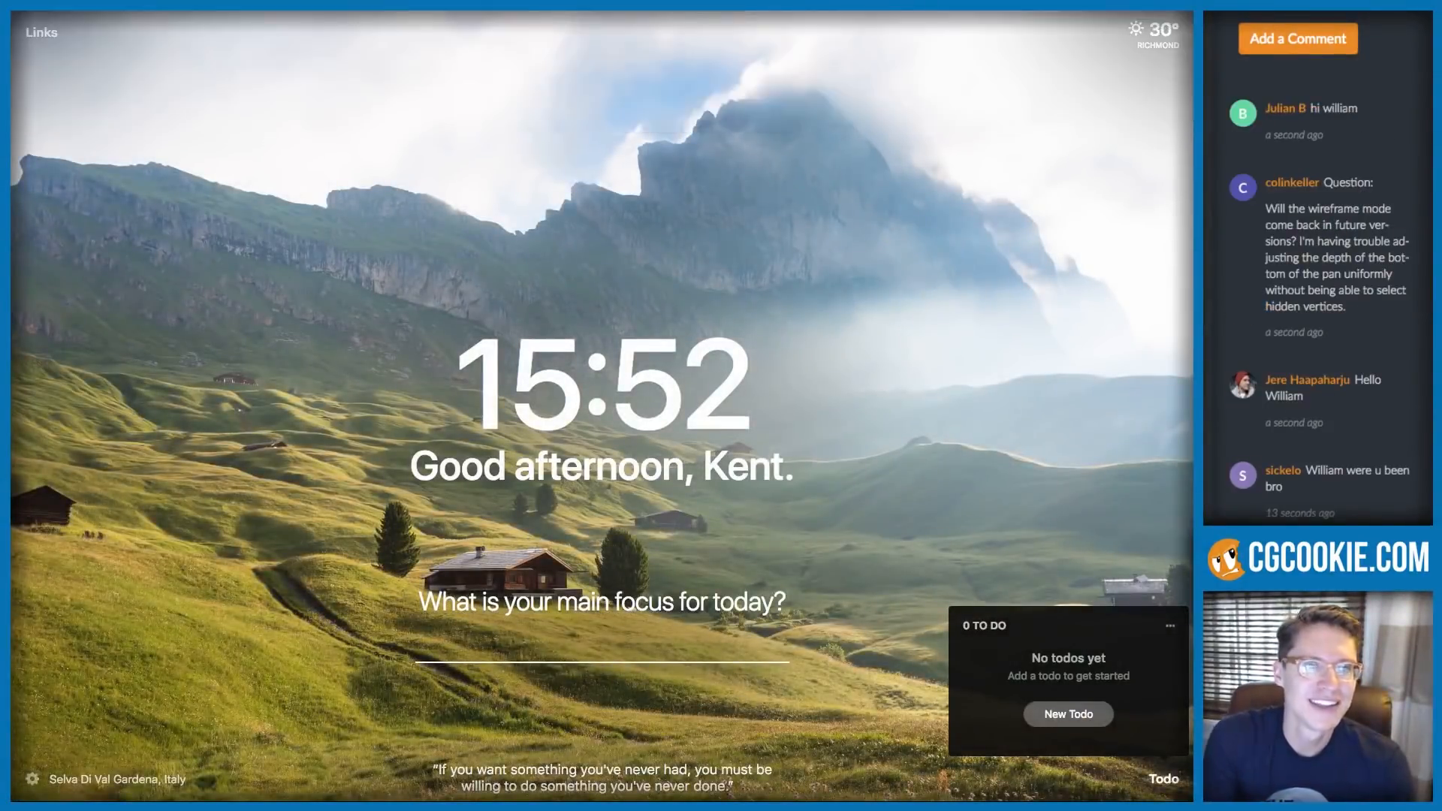
pyautogui.click(217, 211)
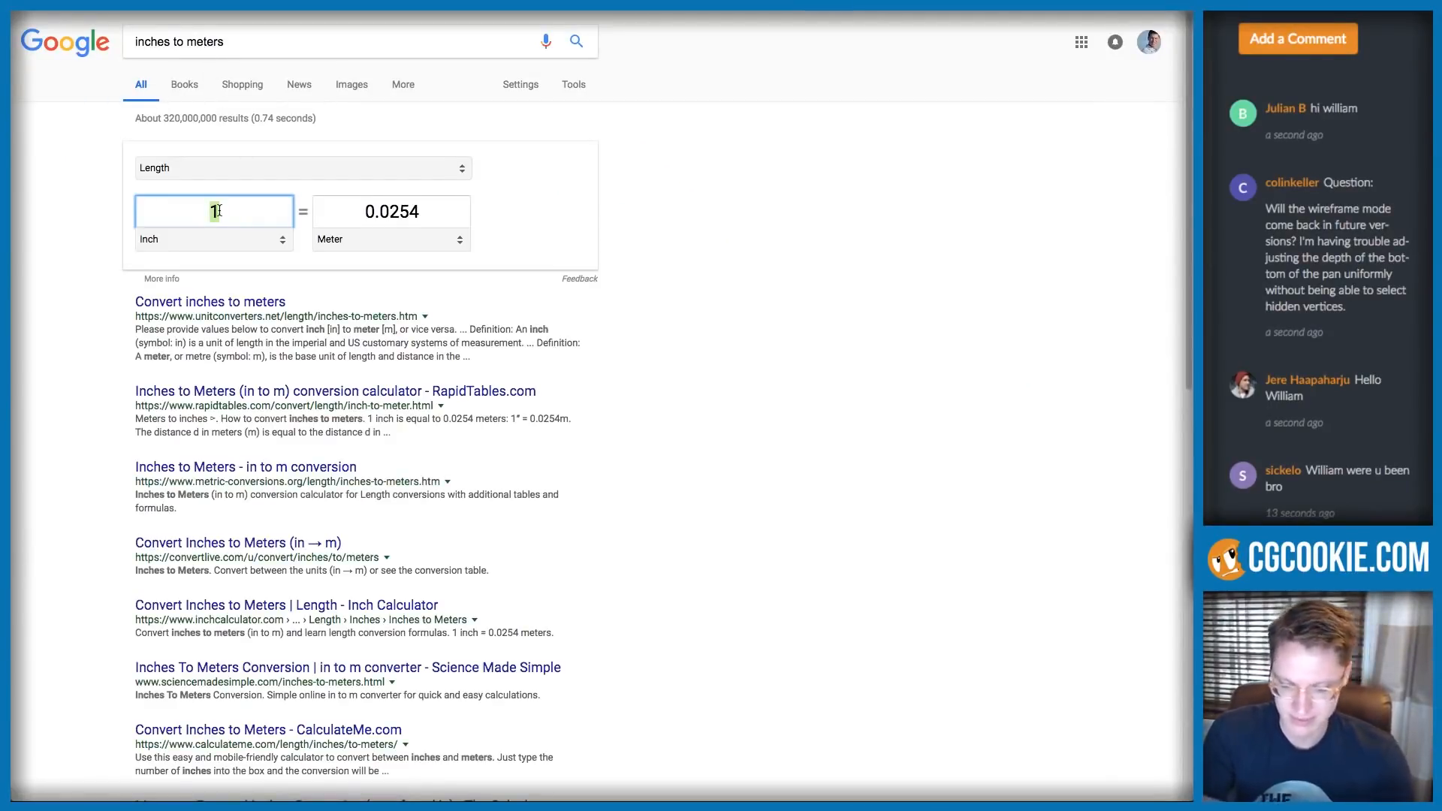
pyautogui.write('10')
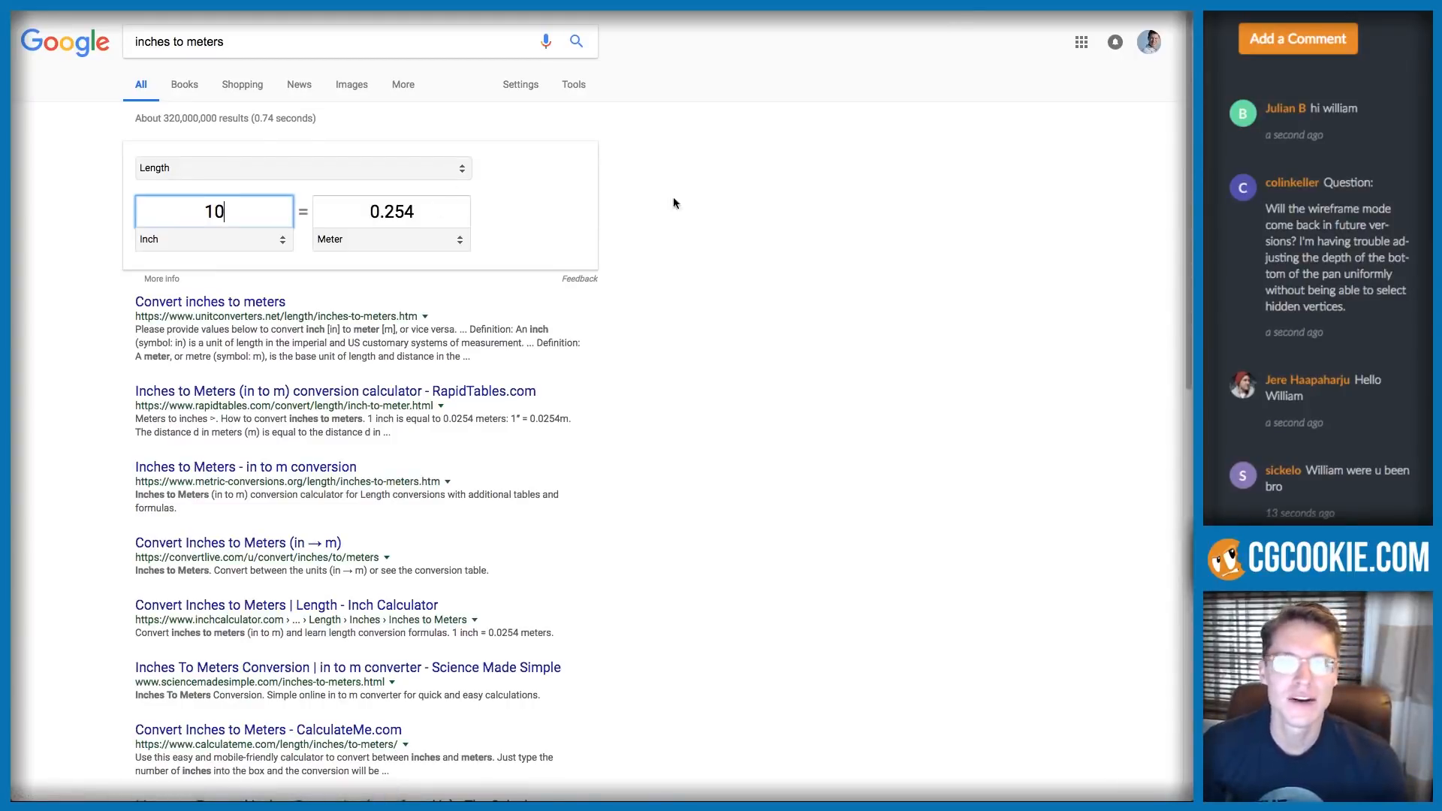
pyautogui.press('super+Tab')
# Try scaling the selected pan down uniformly by eye
pyautogui.scroll(1, 580, 364)
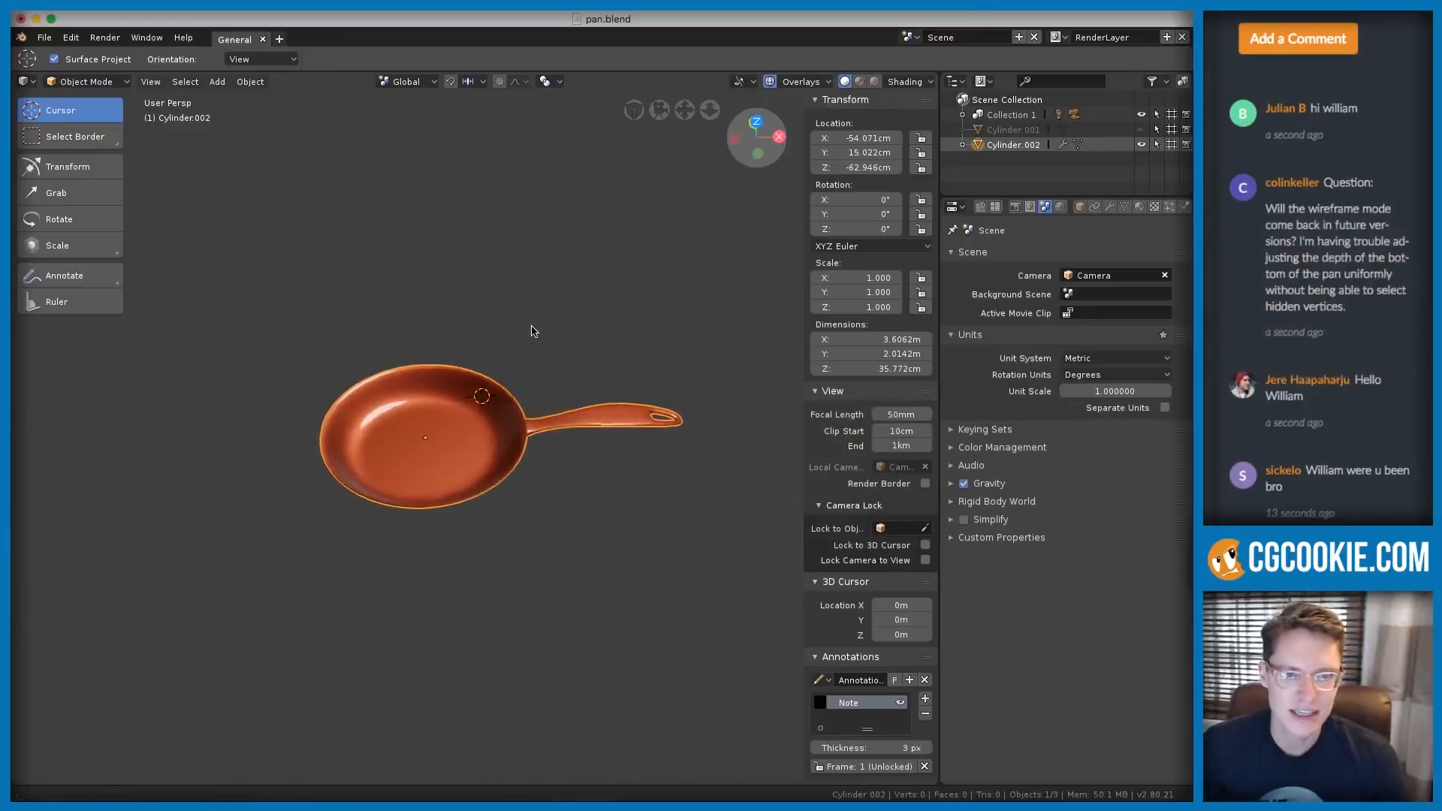
pyautogui.hotkey('shift', 'a')
pyautogui.press('Escape')
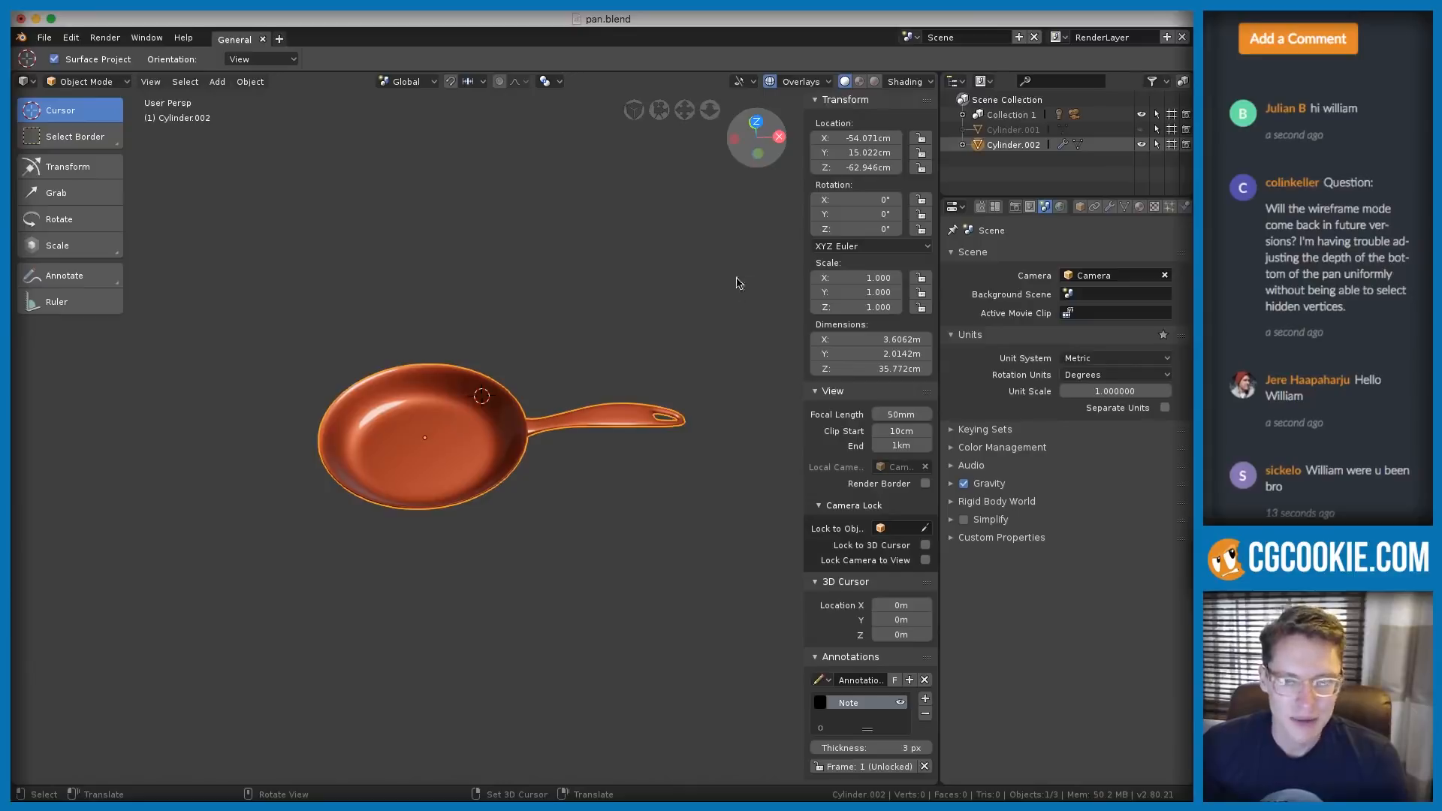
pyautogui.press('s')
pyautogui.rightClick(601, 315)
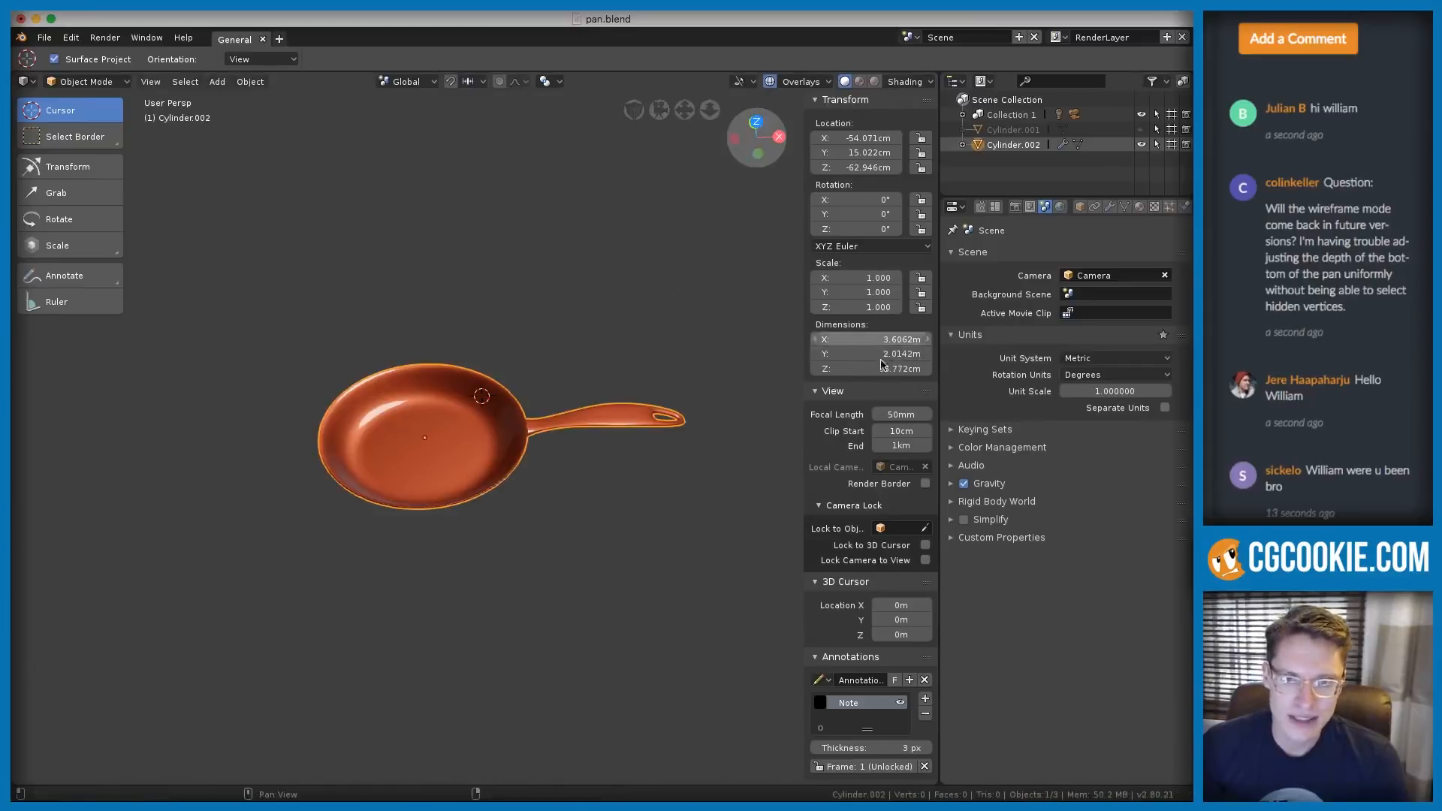
pyautogui.press('s')
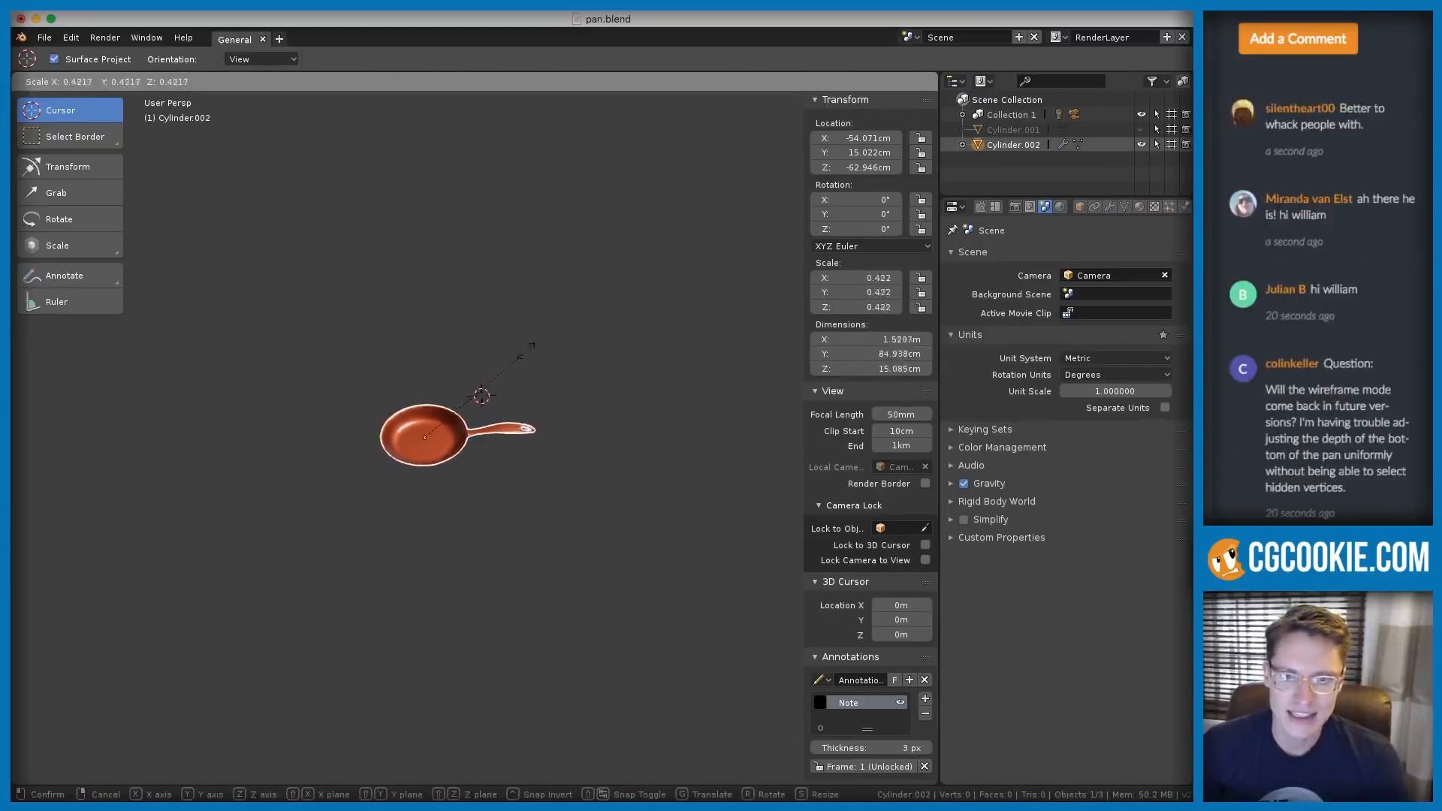
pyautogui.rightClick(462, 406)
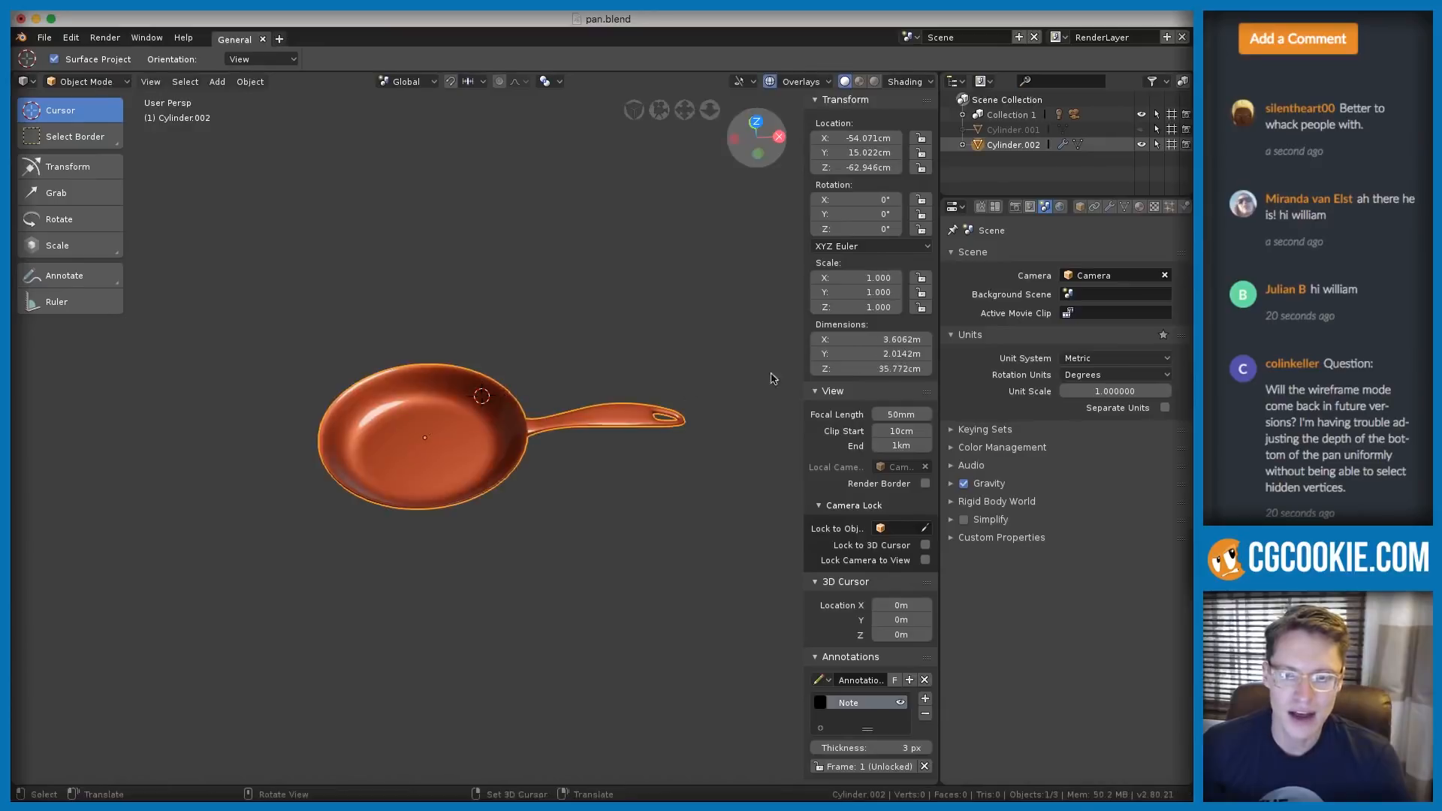
pyautogui.click(869, 368)
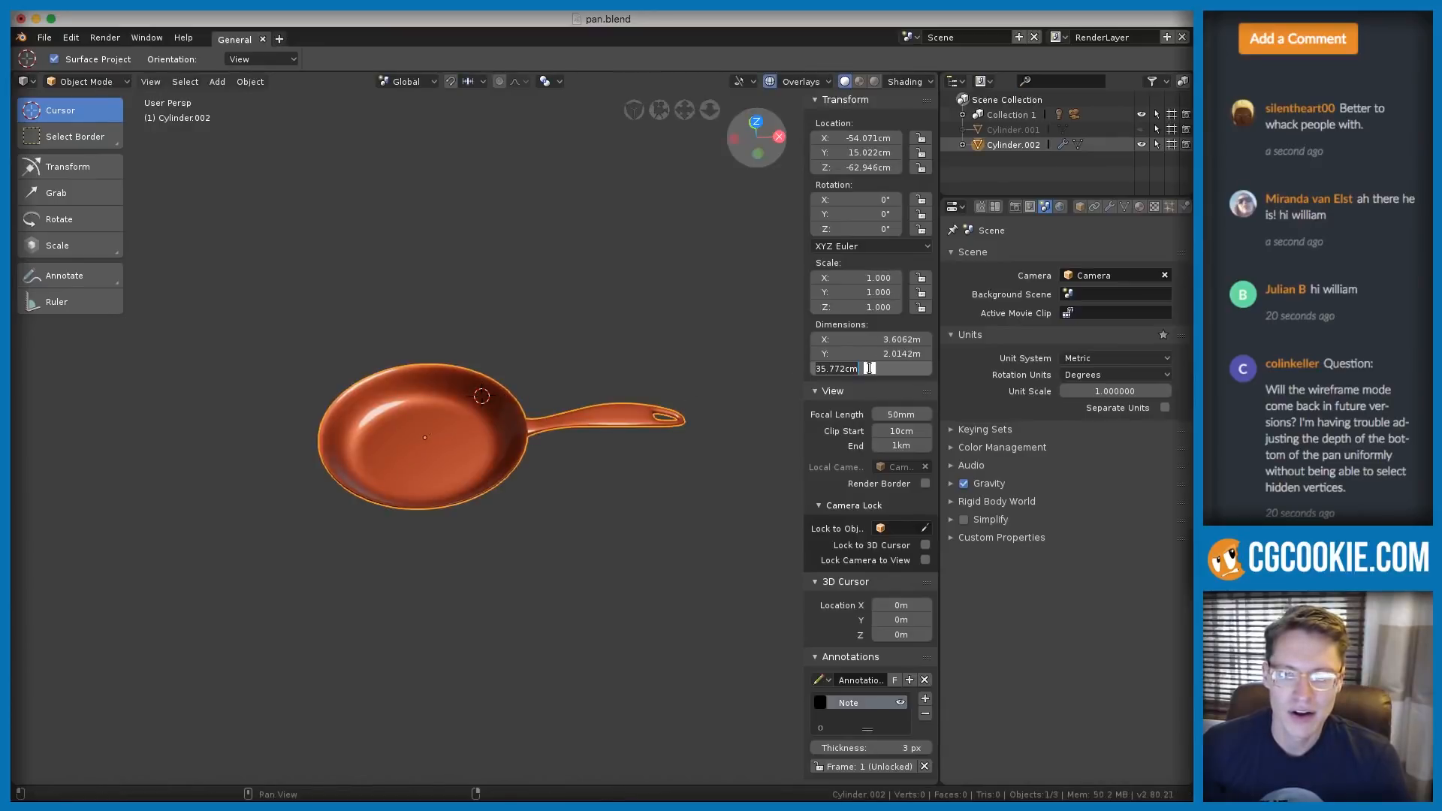
pyautogui.press('Return')
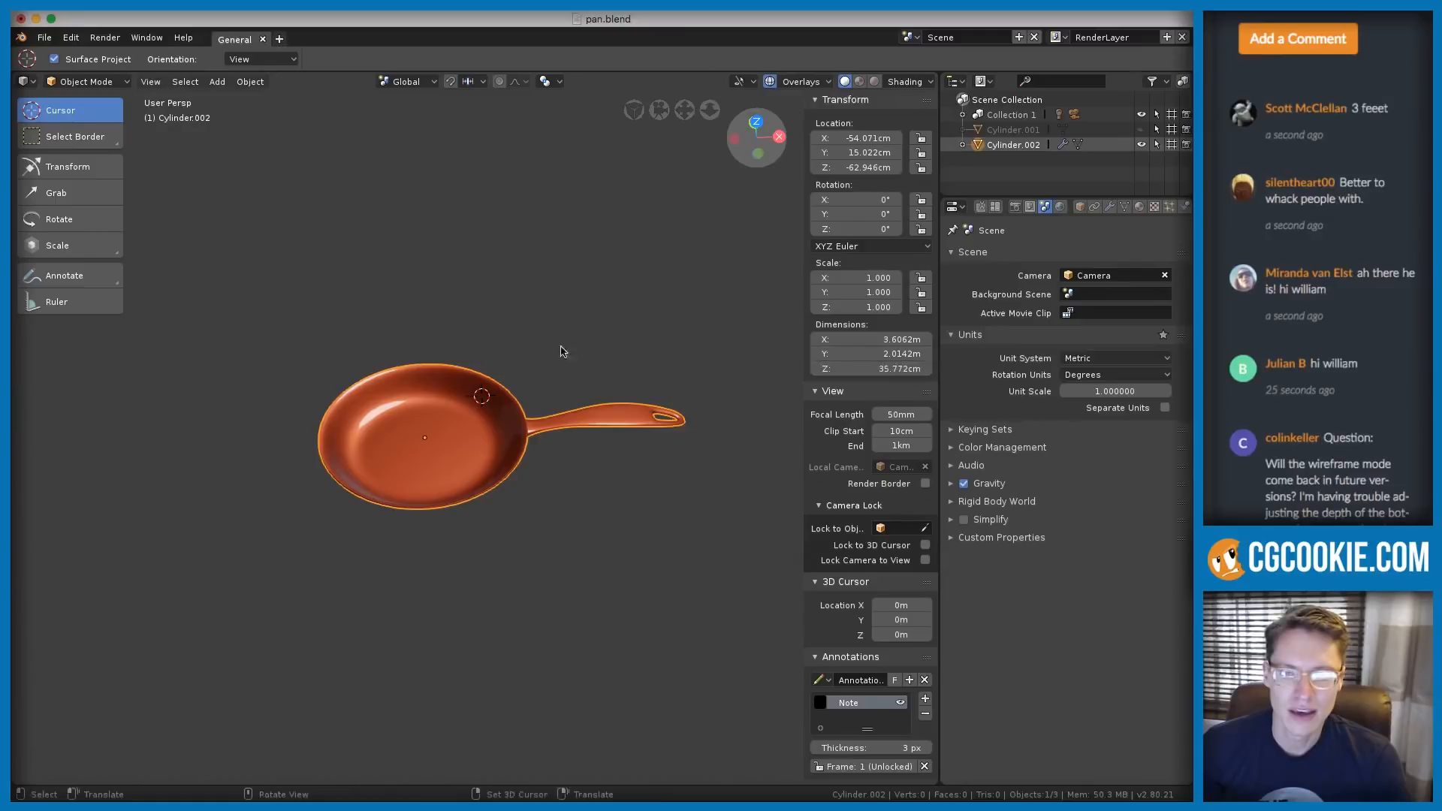
pyautogui.press('s')
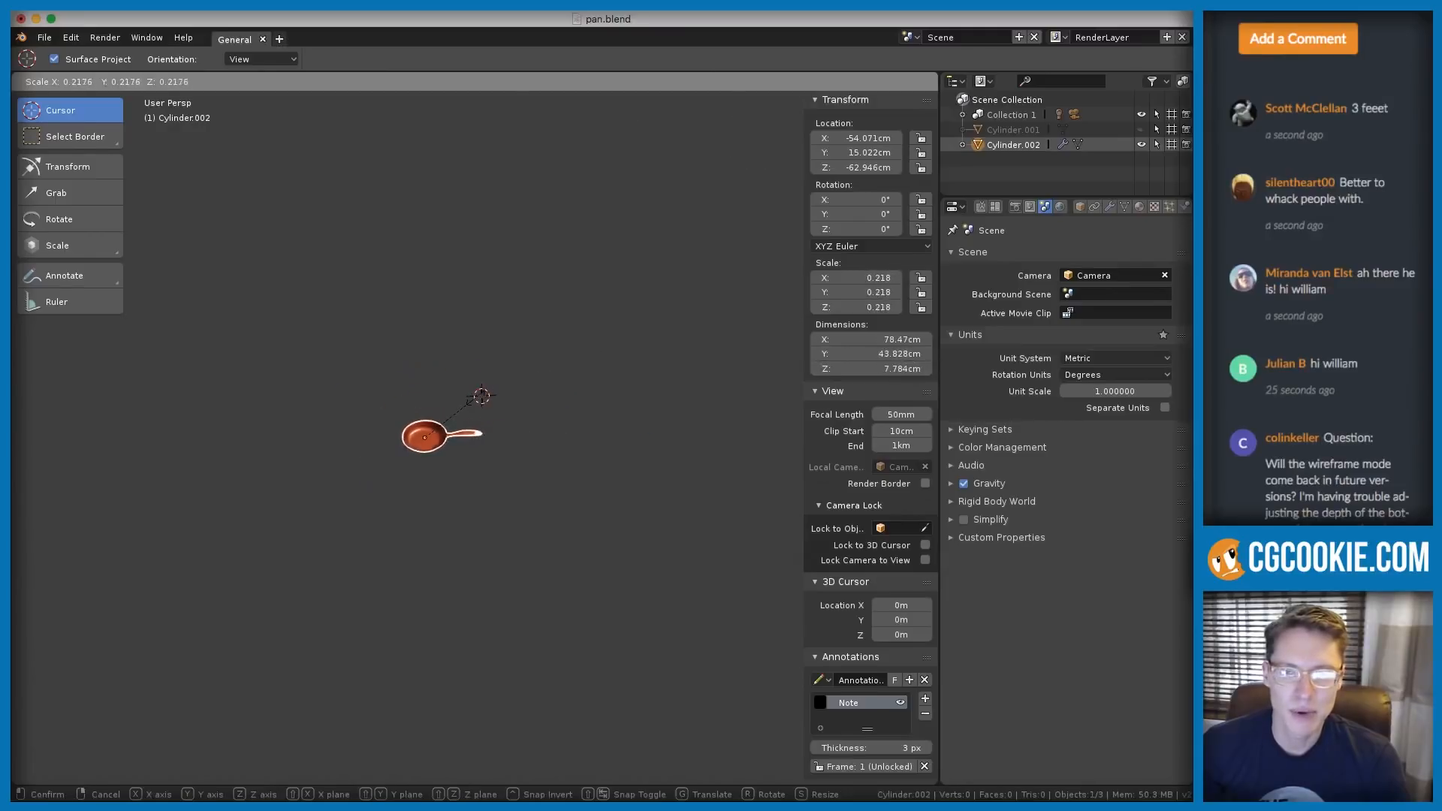
pyautogui.rightClick(474, 399)
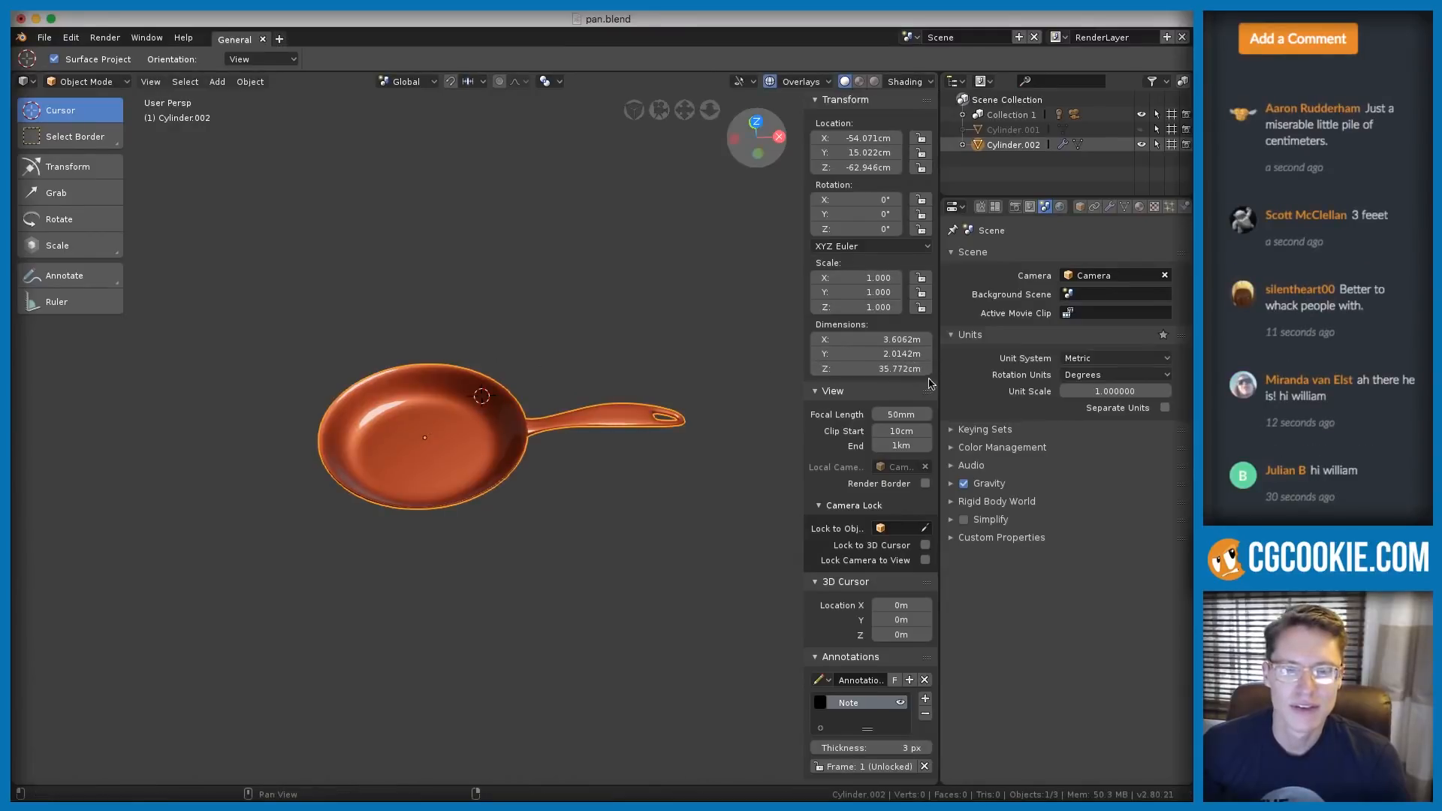
# Try a Z dimension of 0.02 m on the pan, look at its flattened shape from the side, and undo the change
pyautogui.click(869, 369)
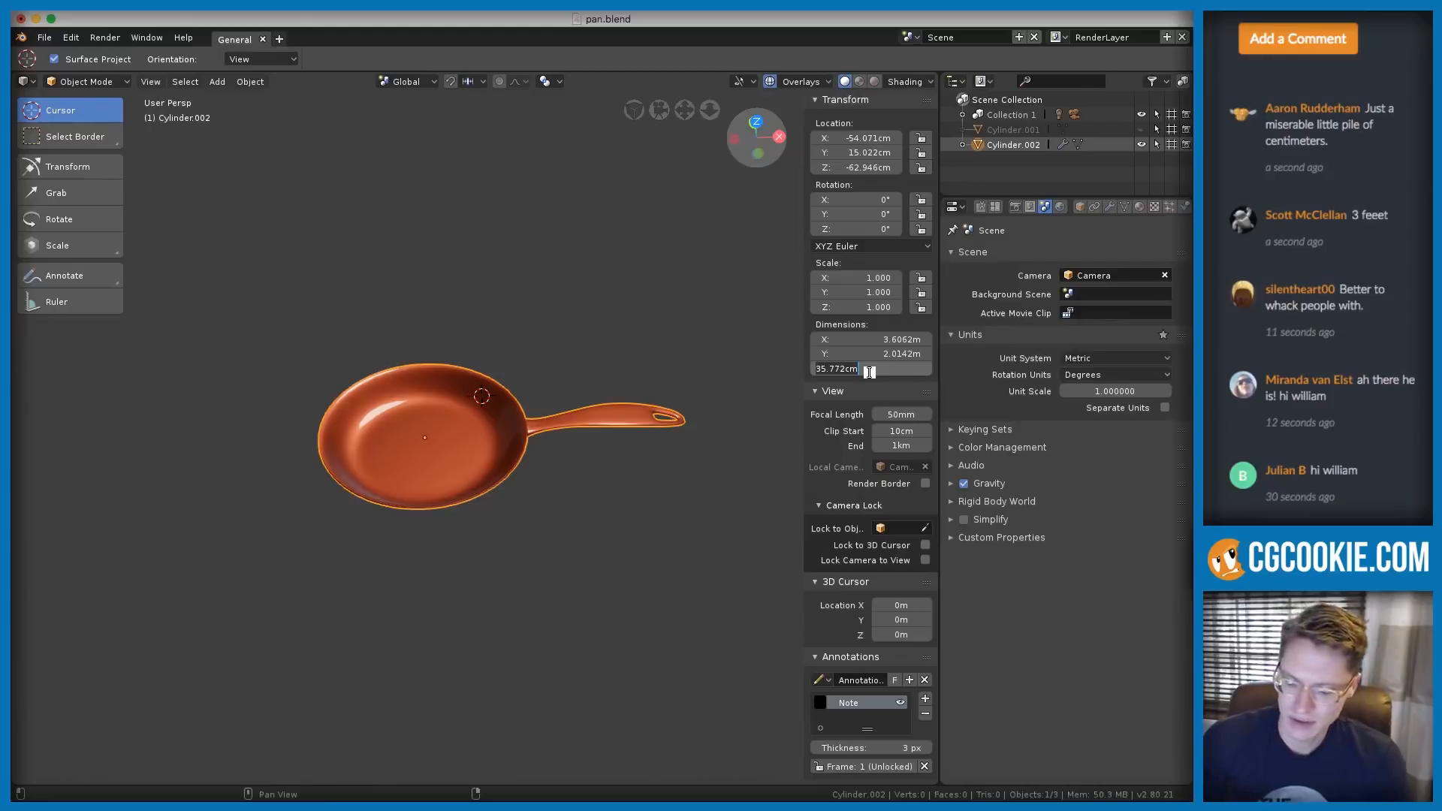
pyautogui.write('.02')
pyautogui.press('Return')
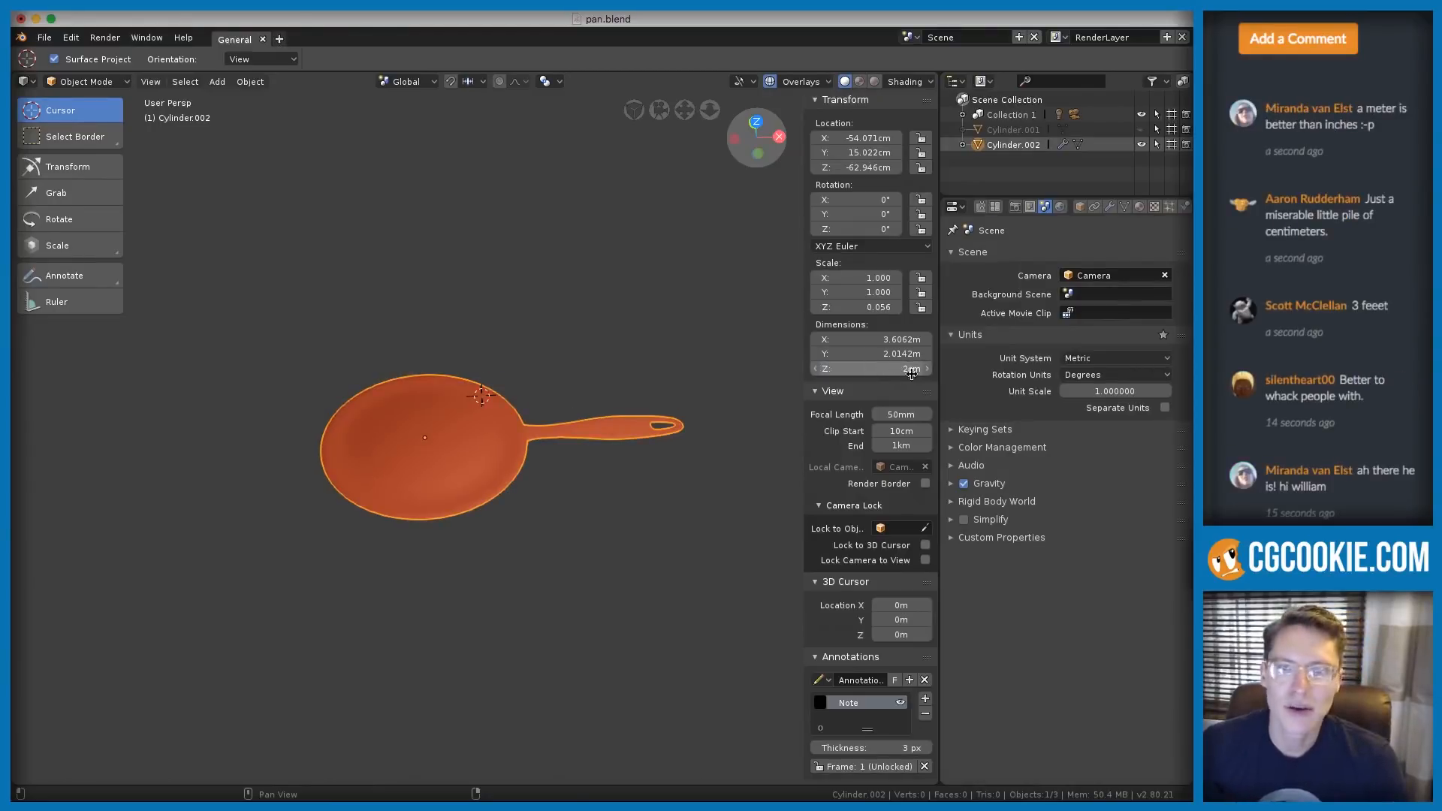
pyautogui.scroll(3, 624, 440)
pyautogui.moveTo(624, 440); pyautogui.dragTo(624, 372, button='middle')
pyautogui.hotkey('ctrl', 'z')
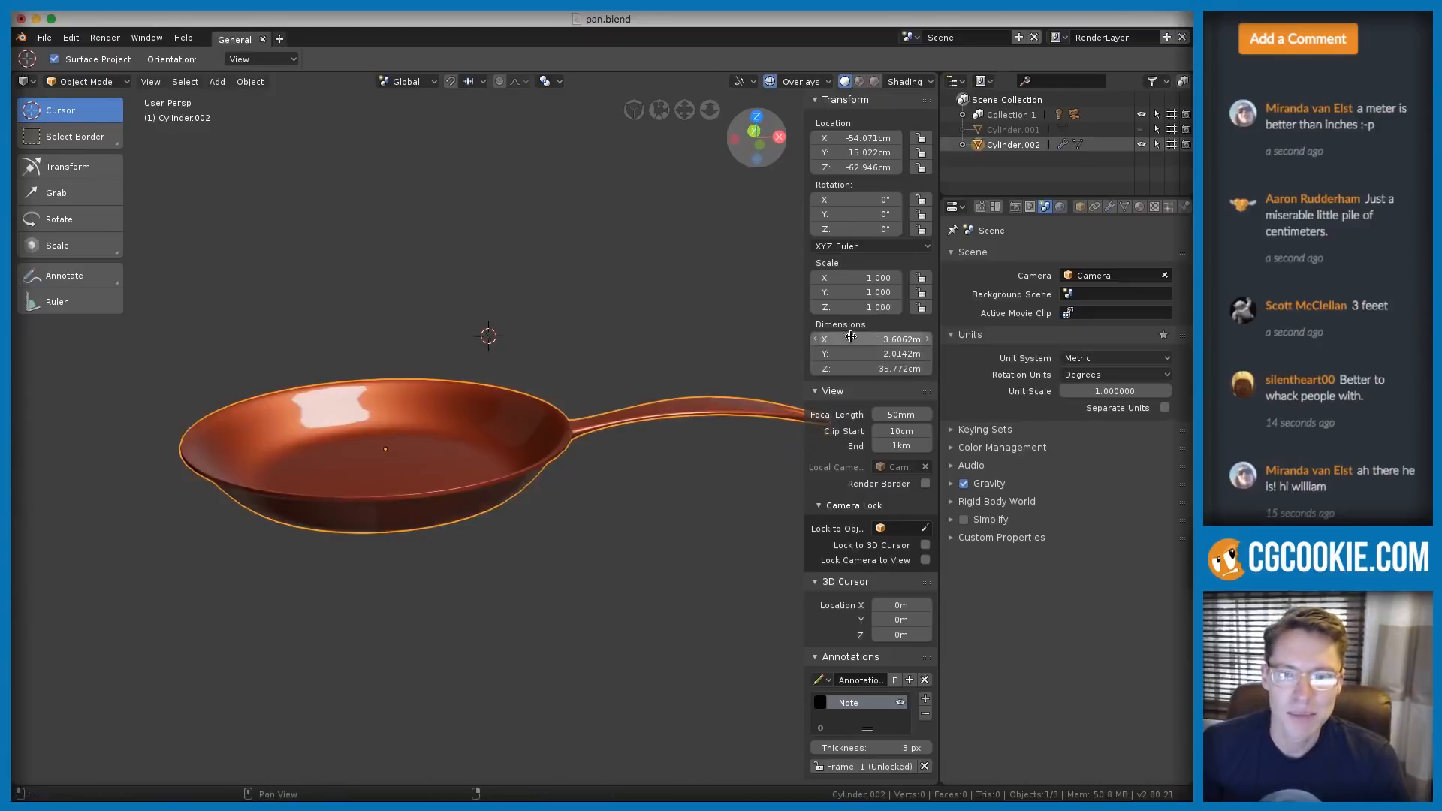
# Set the pan's X dimension to 0.25 m
pyautogui.click(874, 341)
pyautogui.write('.')
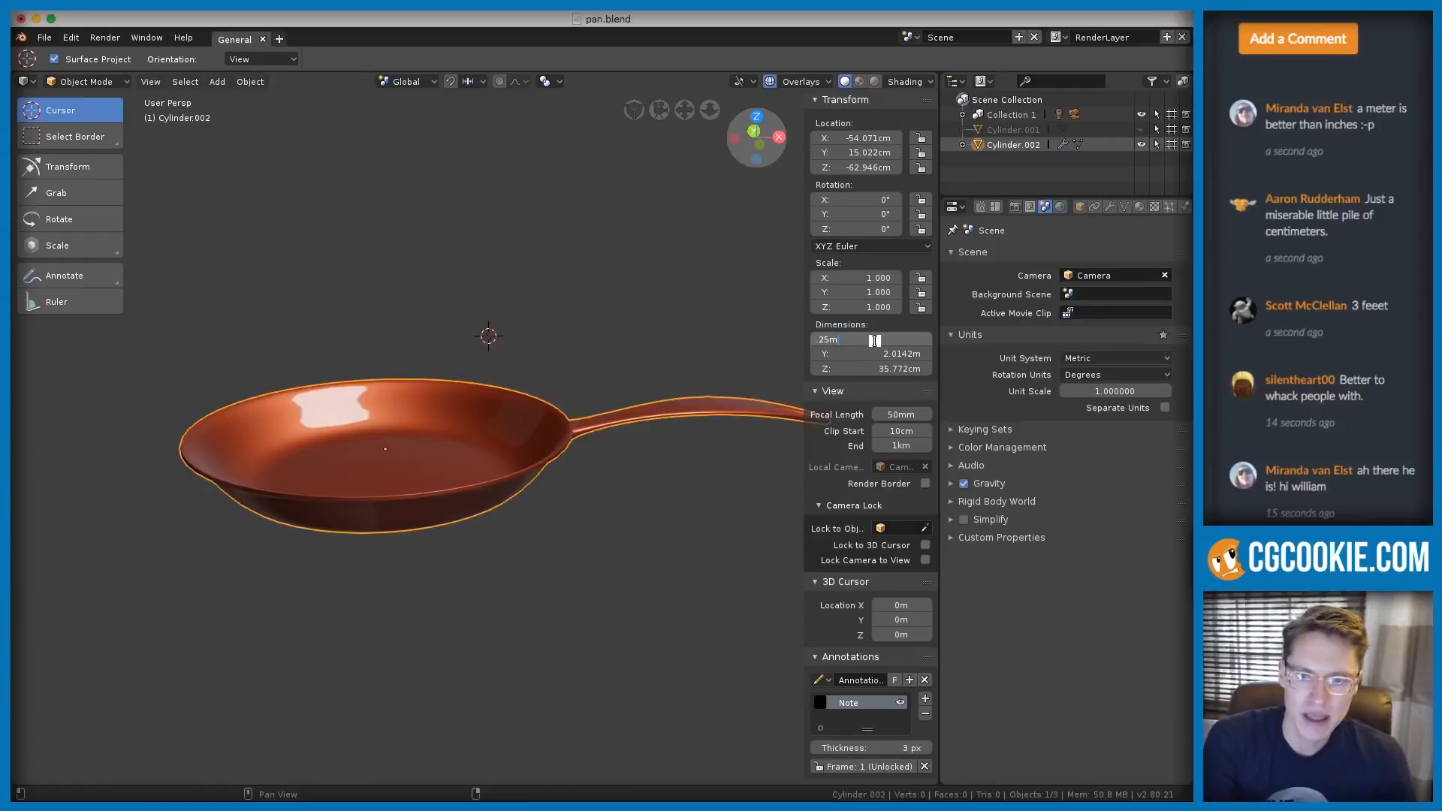
pyautogui.write('25m')
pyautogui.press('Return')
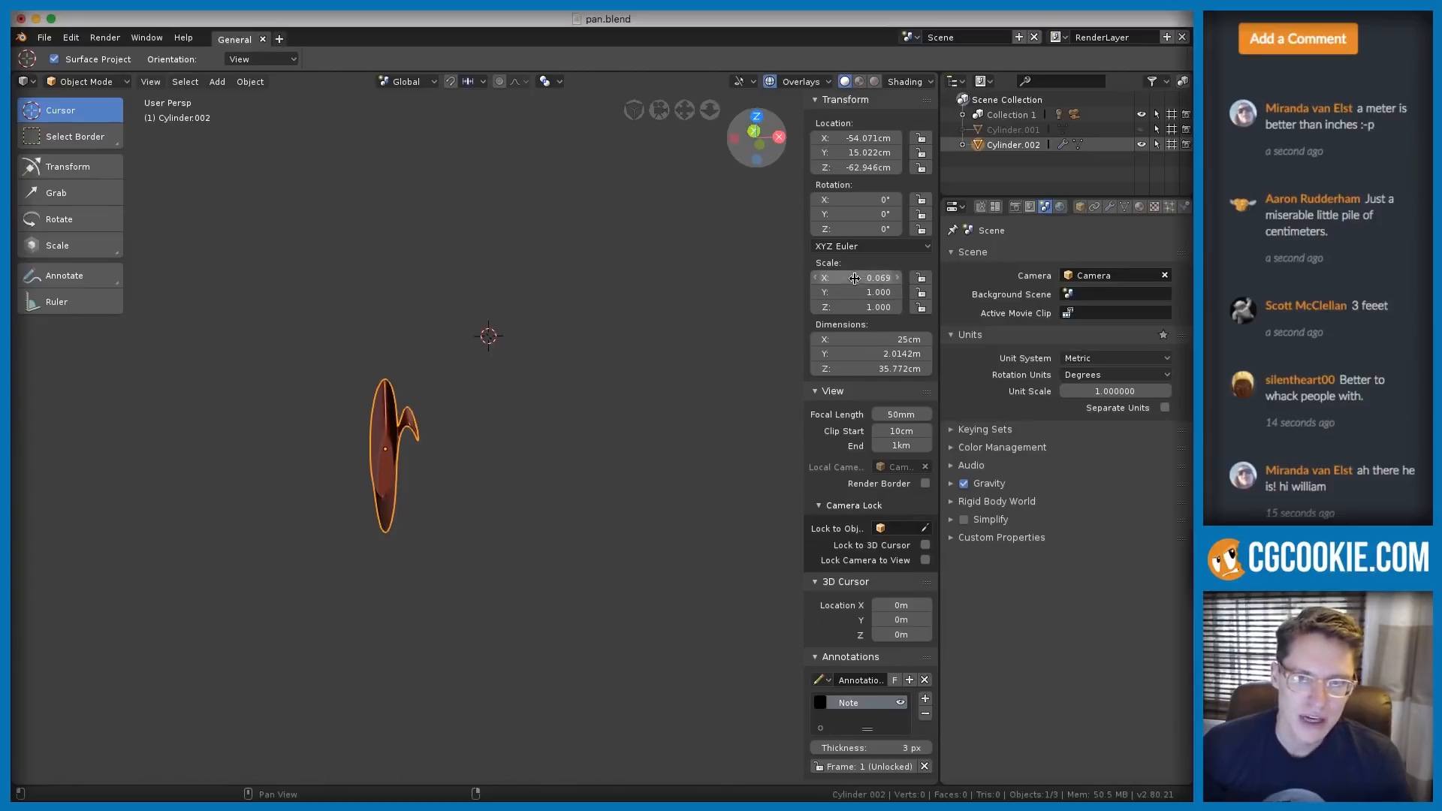
# Set the pan's X, Y and Z scale together to 0.069326 and frame the resized pan in the view
pyautogui.moveTo(855, 277); pyautogui.dragTo(855, 307)
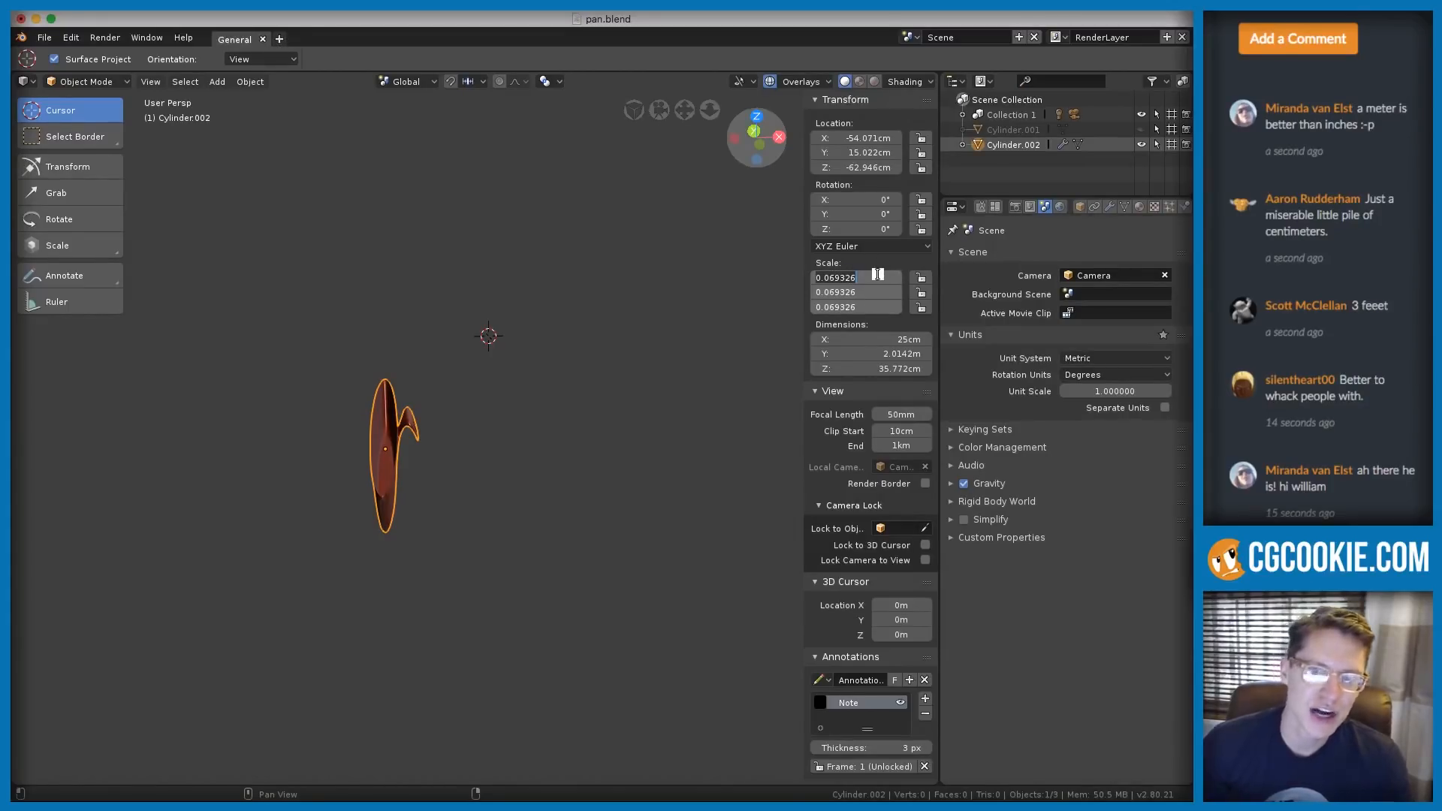
pyautogui.press('Return')
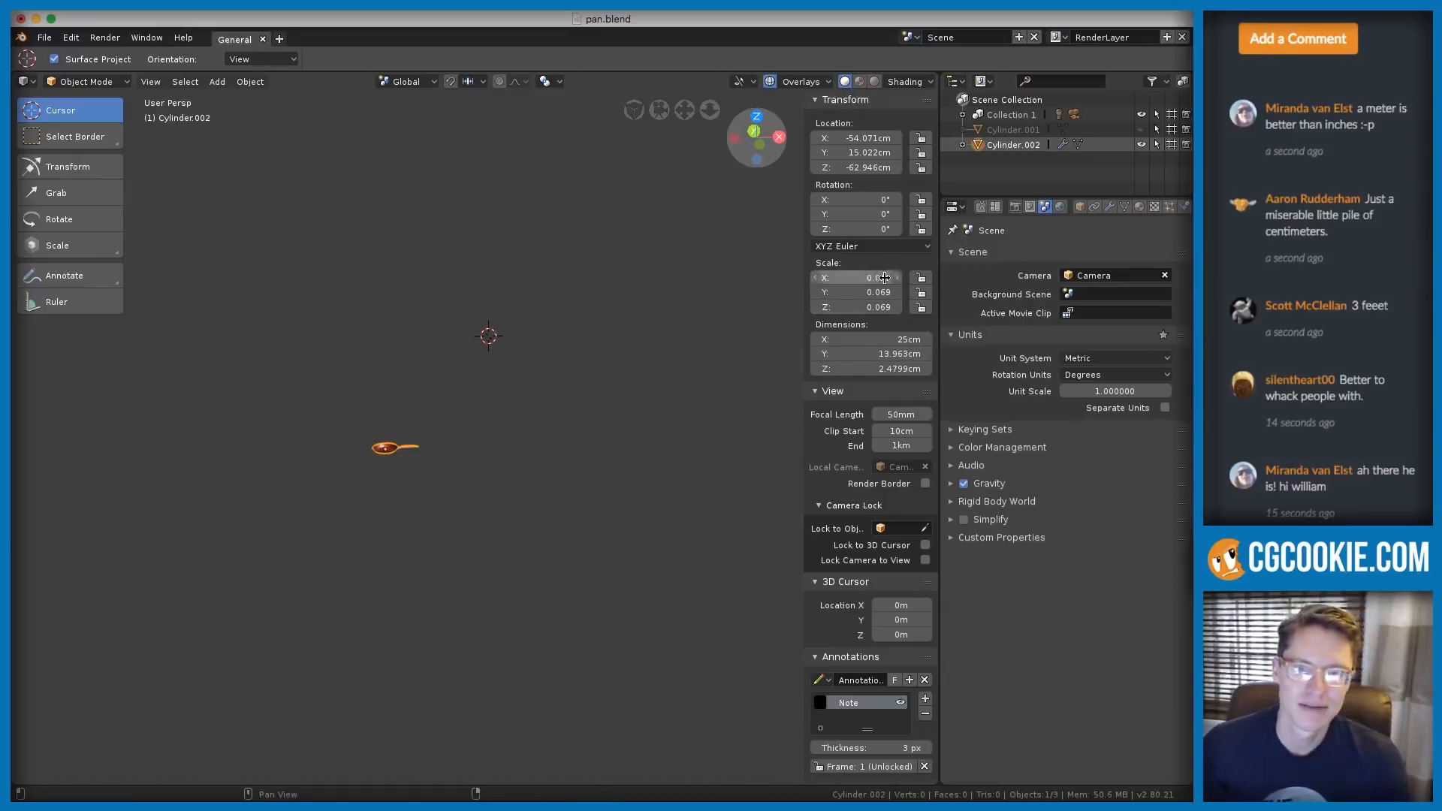
pyautogui.press('KP_Decimal')
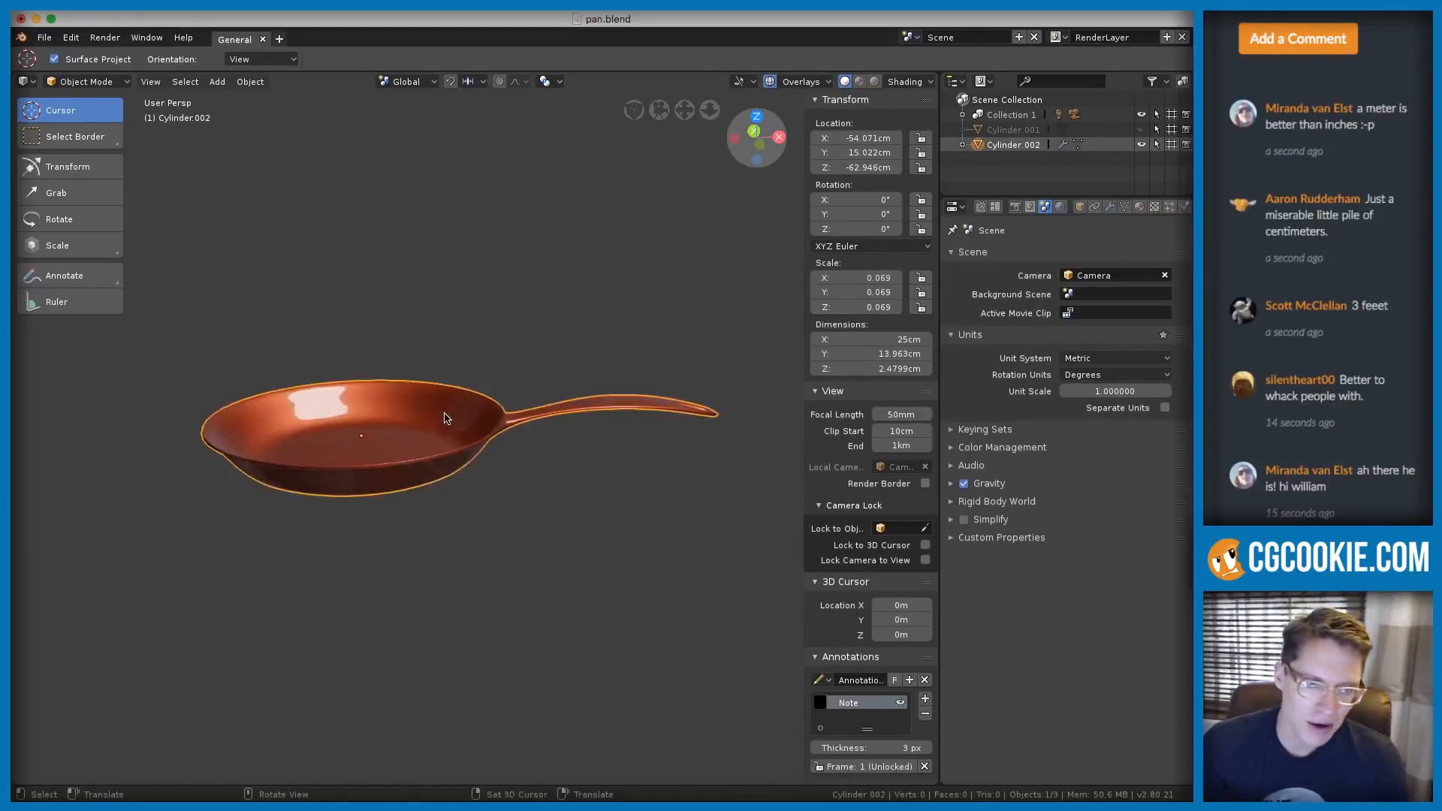
pyautogui.moveTo(446, 418); pyautogui.dragTo(526, 379, button='middle')
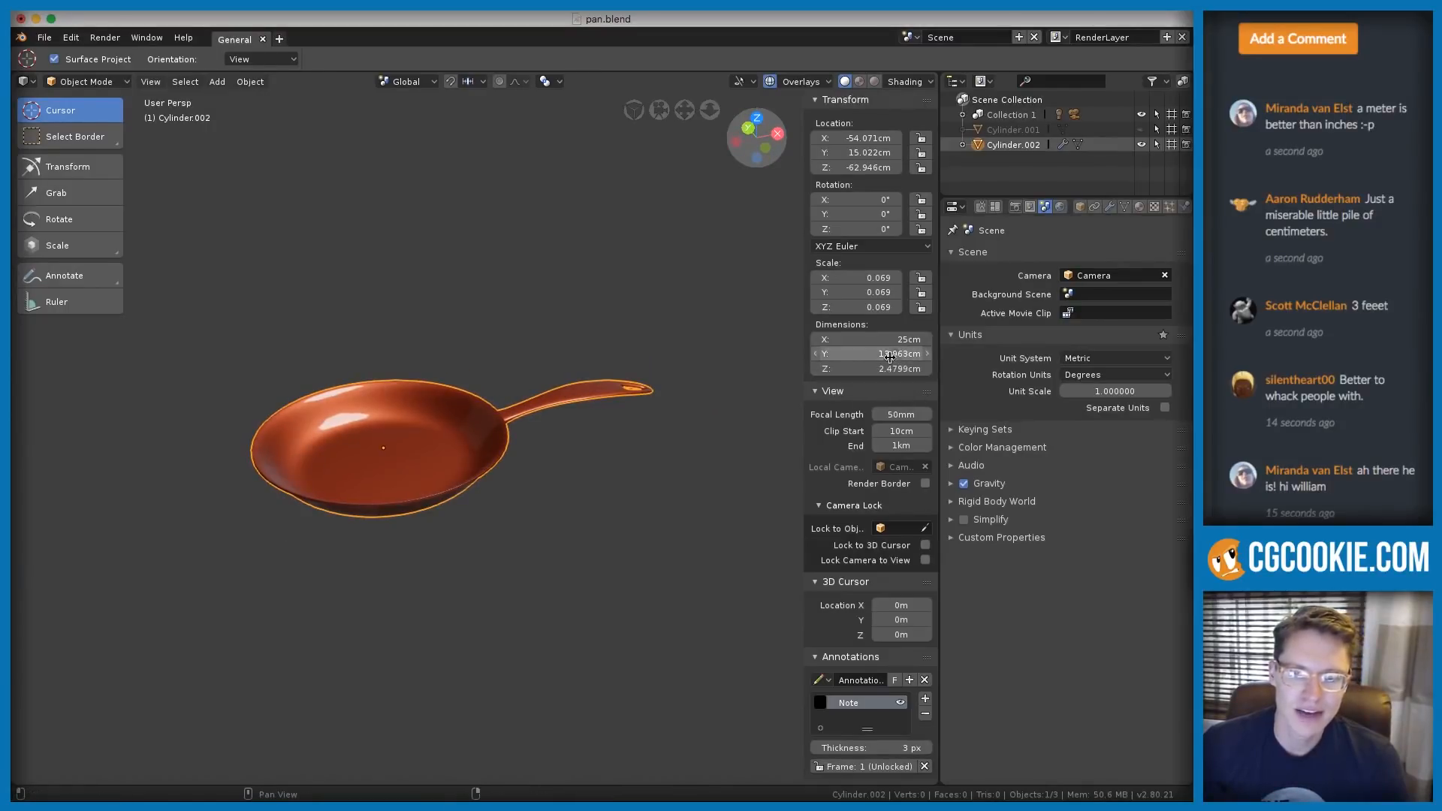
pyautogui.moveTo(506, 348); pyautogui.dragTo(565, 359, button='middle')
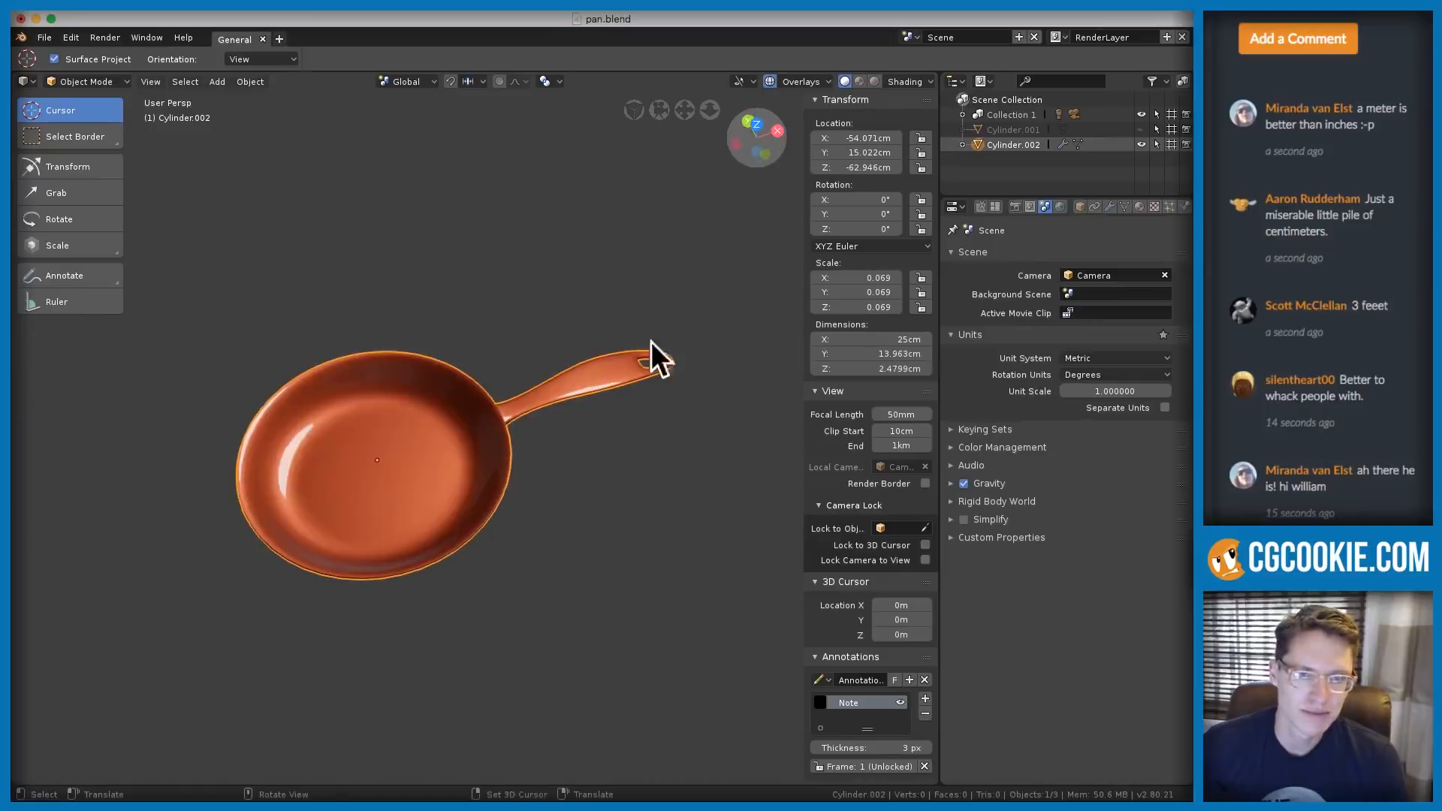
# Check the inches-to-meters conversion in the browser again, return to Blender, and hide the sidebar with the pan's transform values
pyautogui.press('super+Tab')
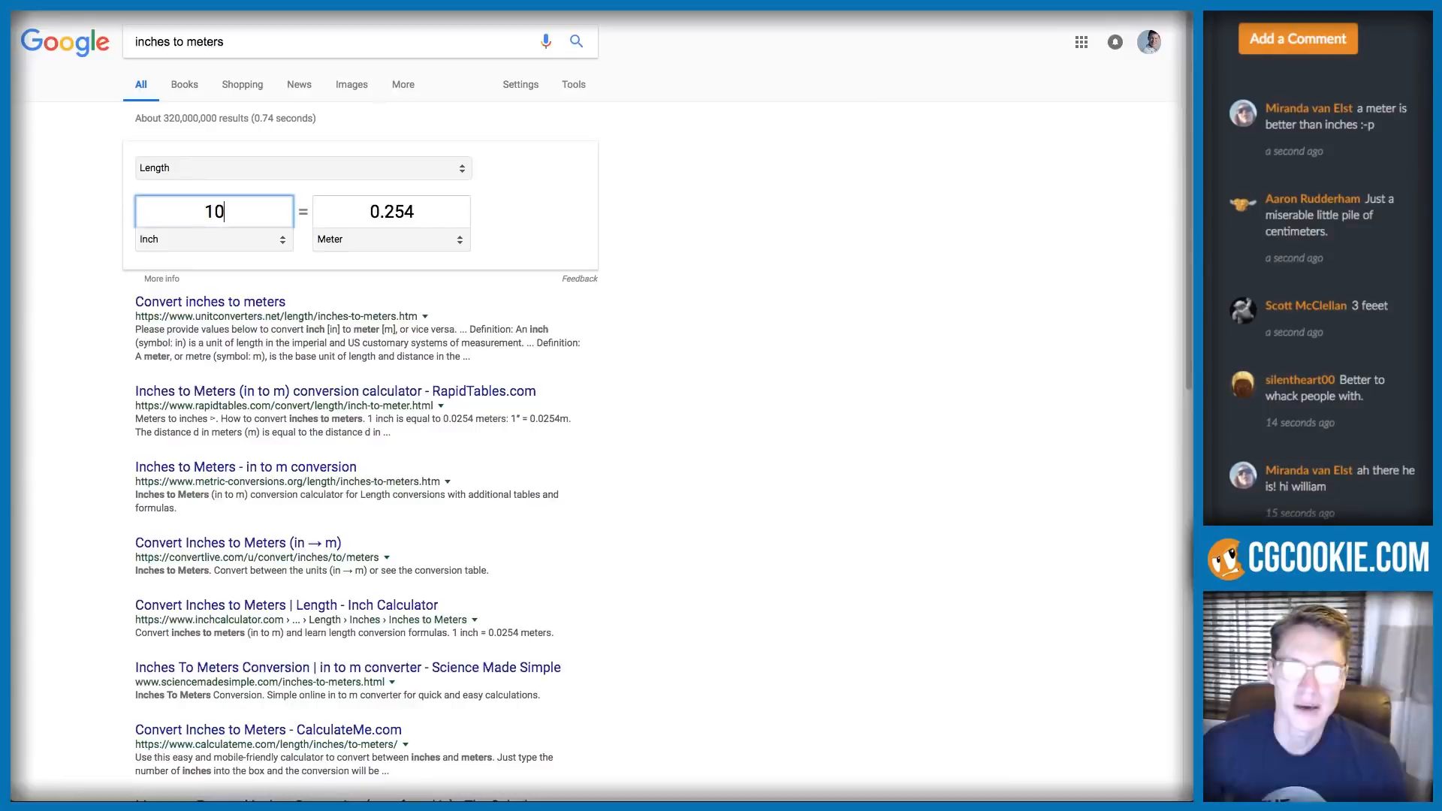
pyautogui.press('super+Tab')
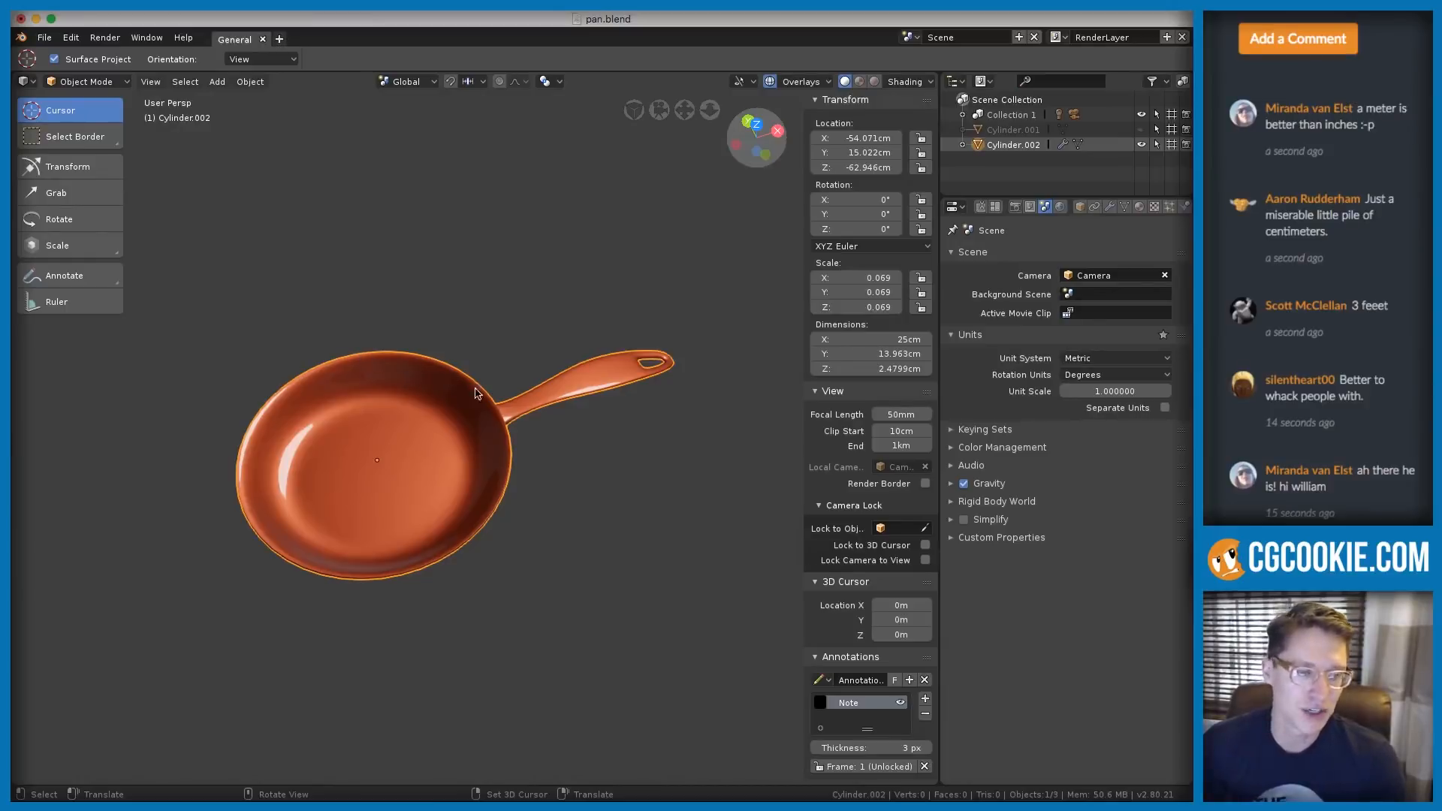
pyautogui.keyDown('ctrl'); pyautogui.moveTo(476, 388); pyautogui.dragTo(622, 366, button='middle'); pyautogui.keyUp('ctrl')
pyautogui.press('n')
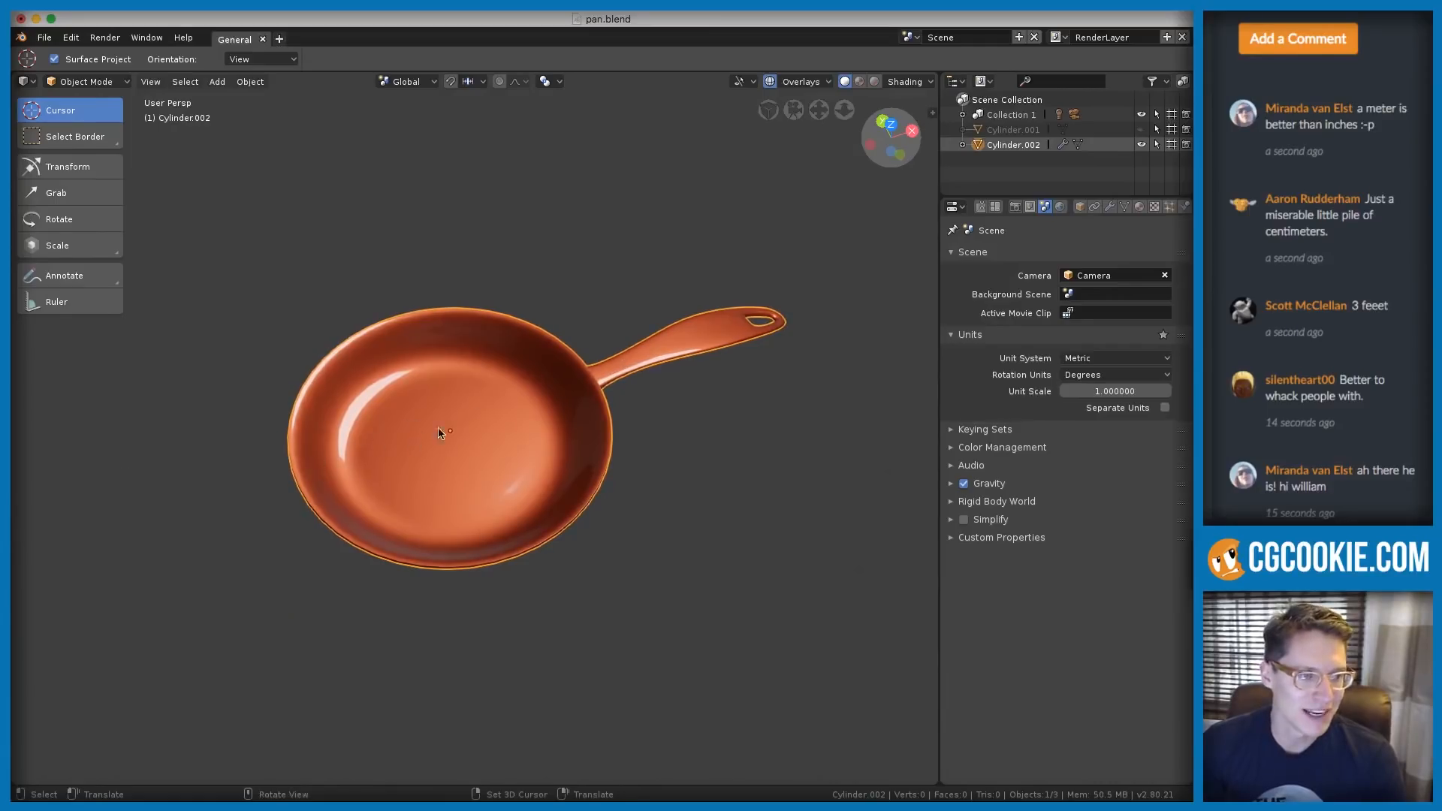
pyautogui.click(1404, 259)
pyautogui.scroll(-1, 1374, 329)
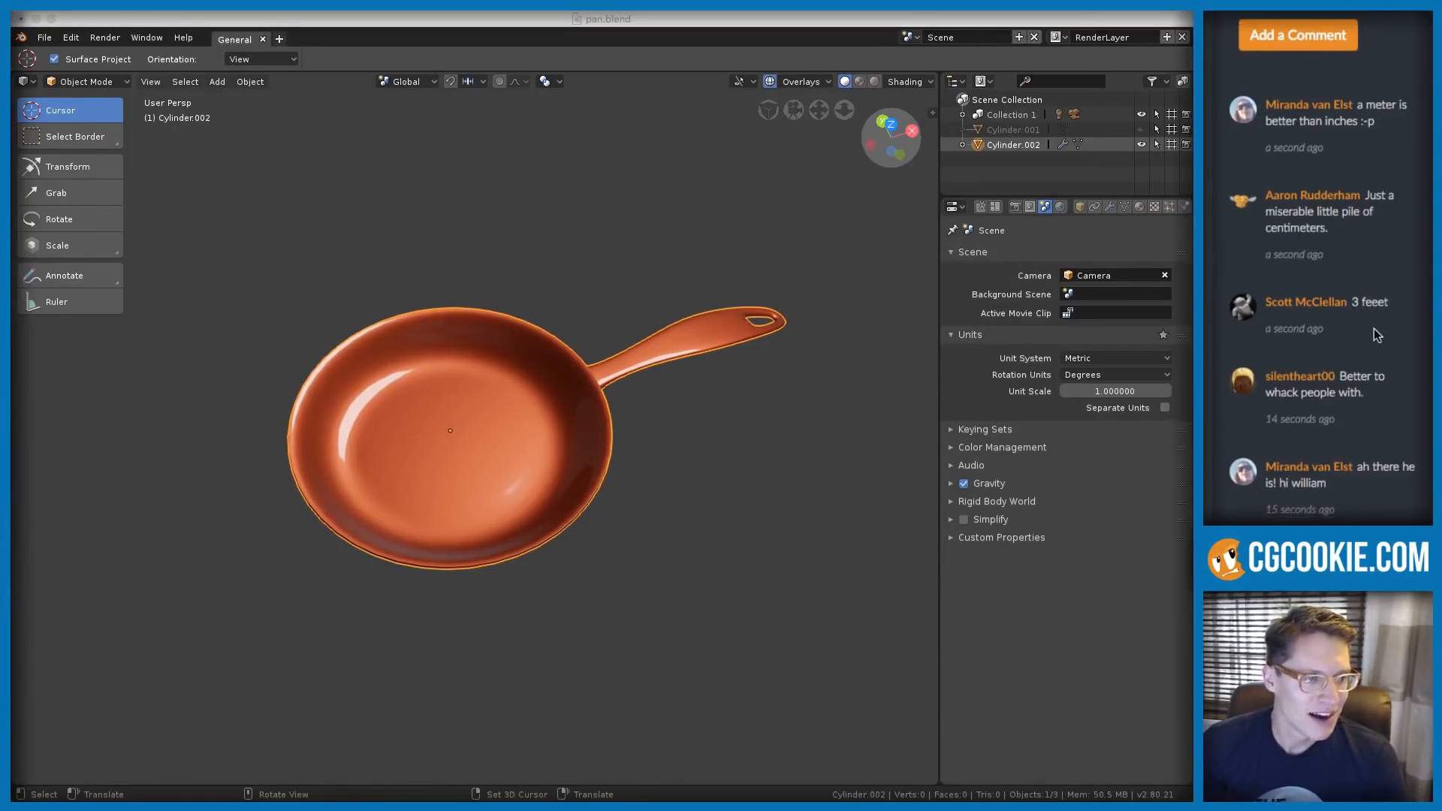
pyautogui.scroll(-1, 1391, 358)
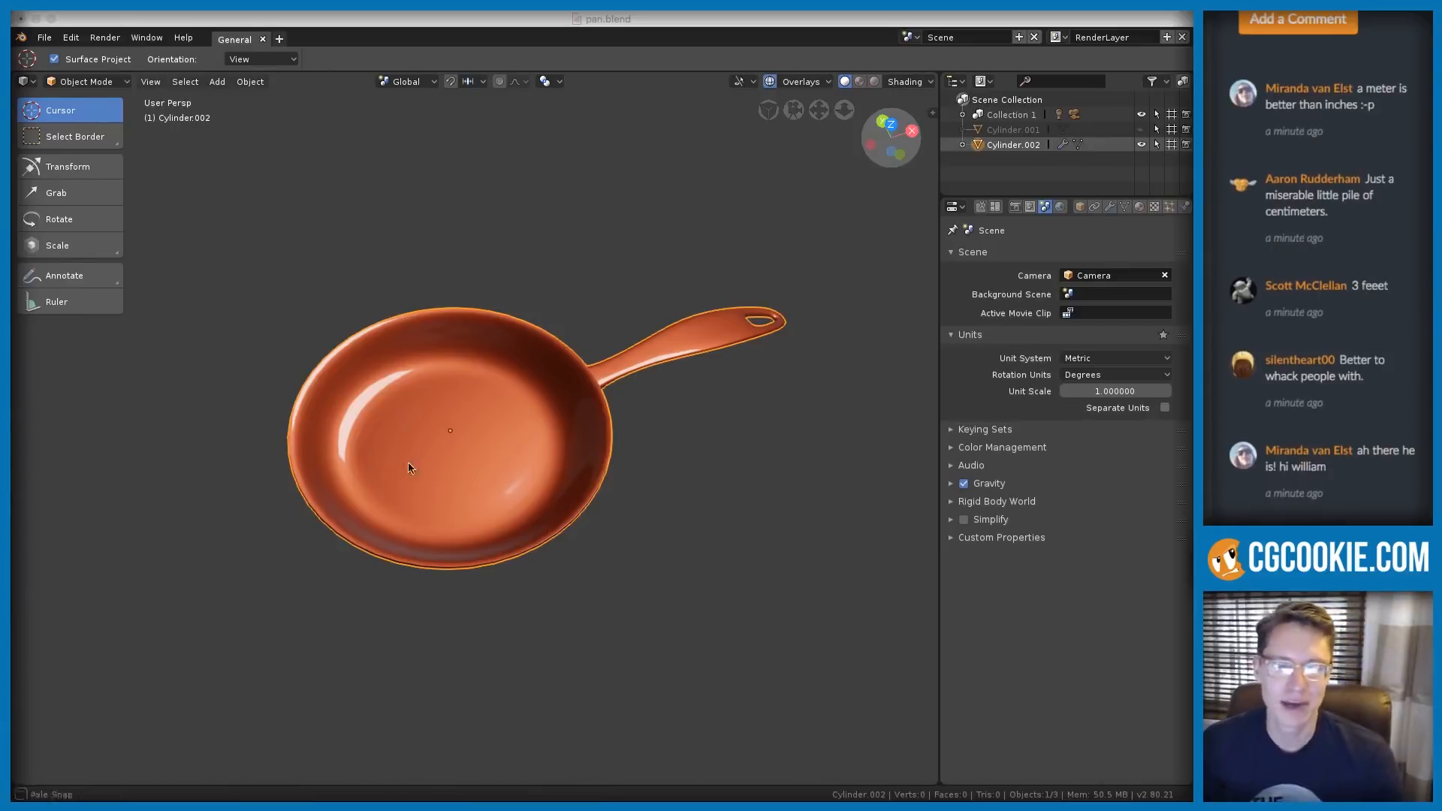
# Save the scene over the existing pan.blend file
pyautogui.moveTo(708, 398); pyautogui.dragTo(517, 413, button='middle')
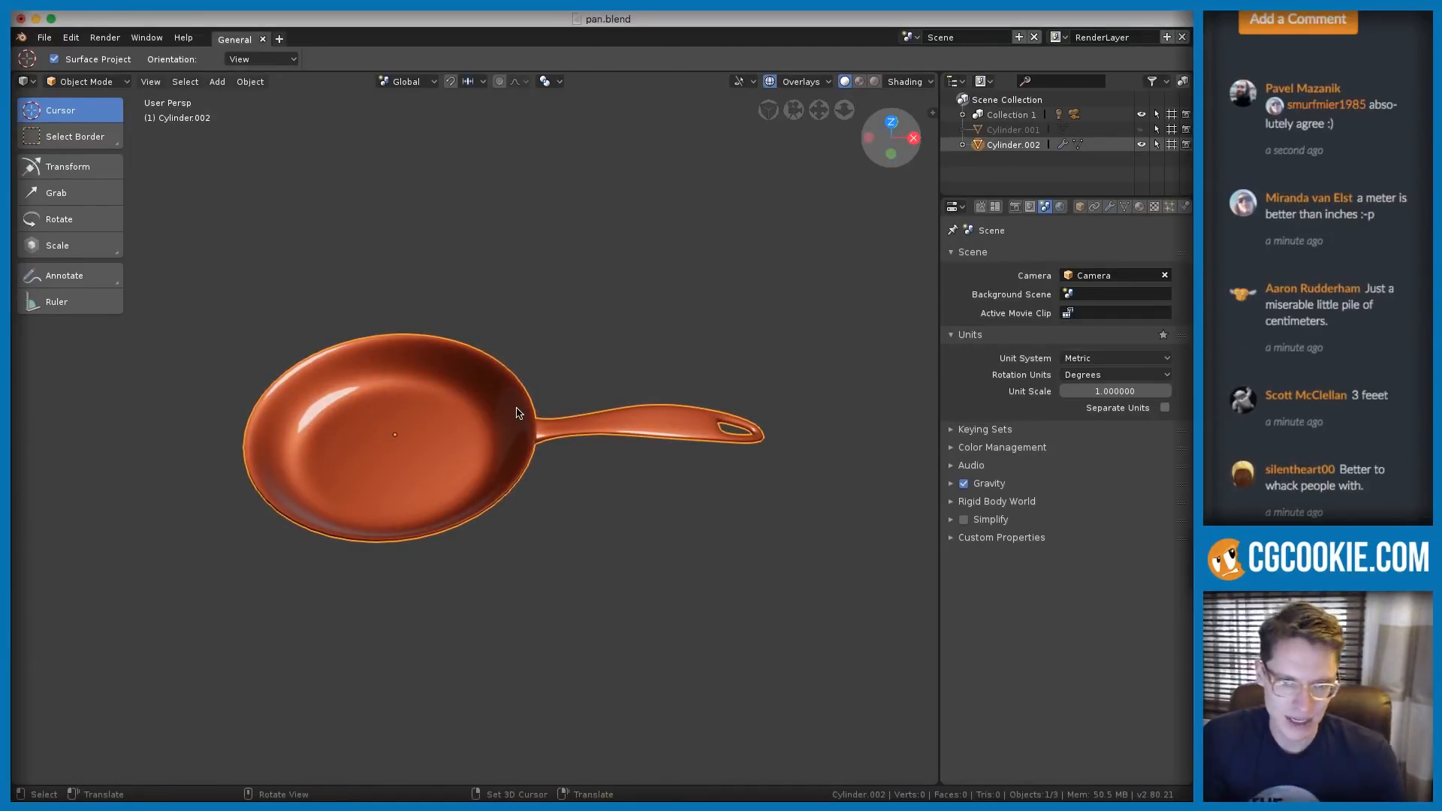
pyautogui.moveTo(538, 402)
pyautogui.keyDown('ctrl'); pyautogui.mouseDown(button='middle')
pyautogui.moveTo(589, 383)
pyautogui.moveTo(556, 383)
pyautogui.mouseUp(button='middle'); pyautogui.keyUp('ctrl')
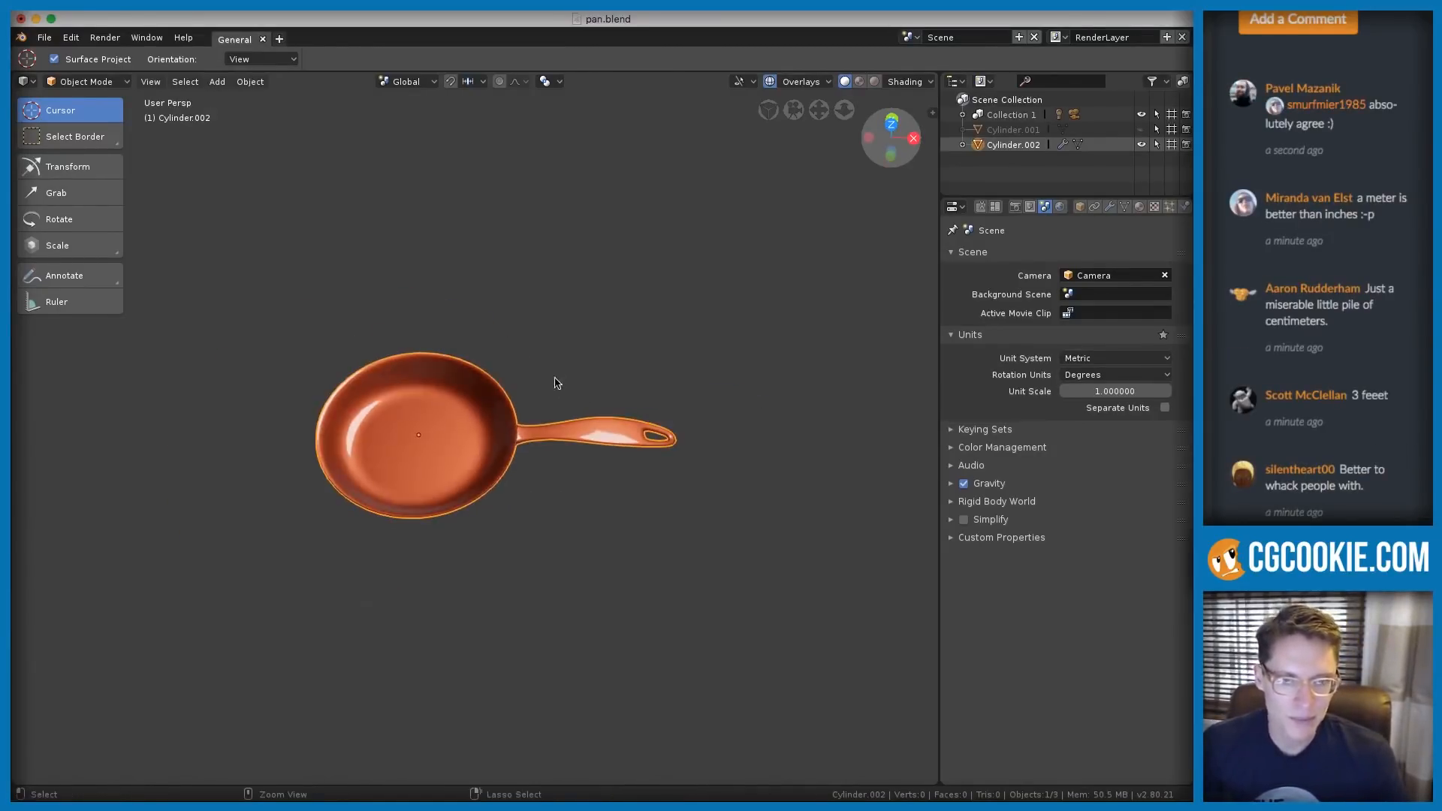
pyautogui.hotkey('ctrl', 's')
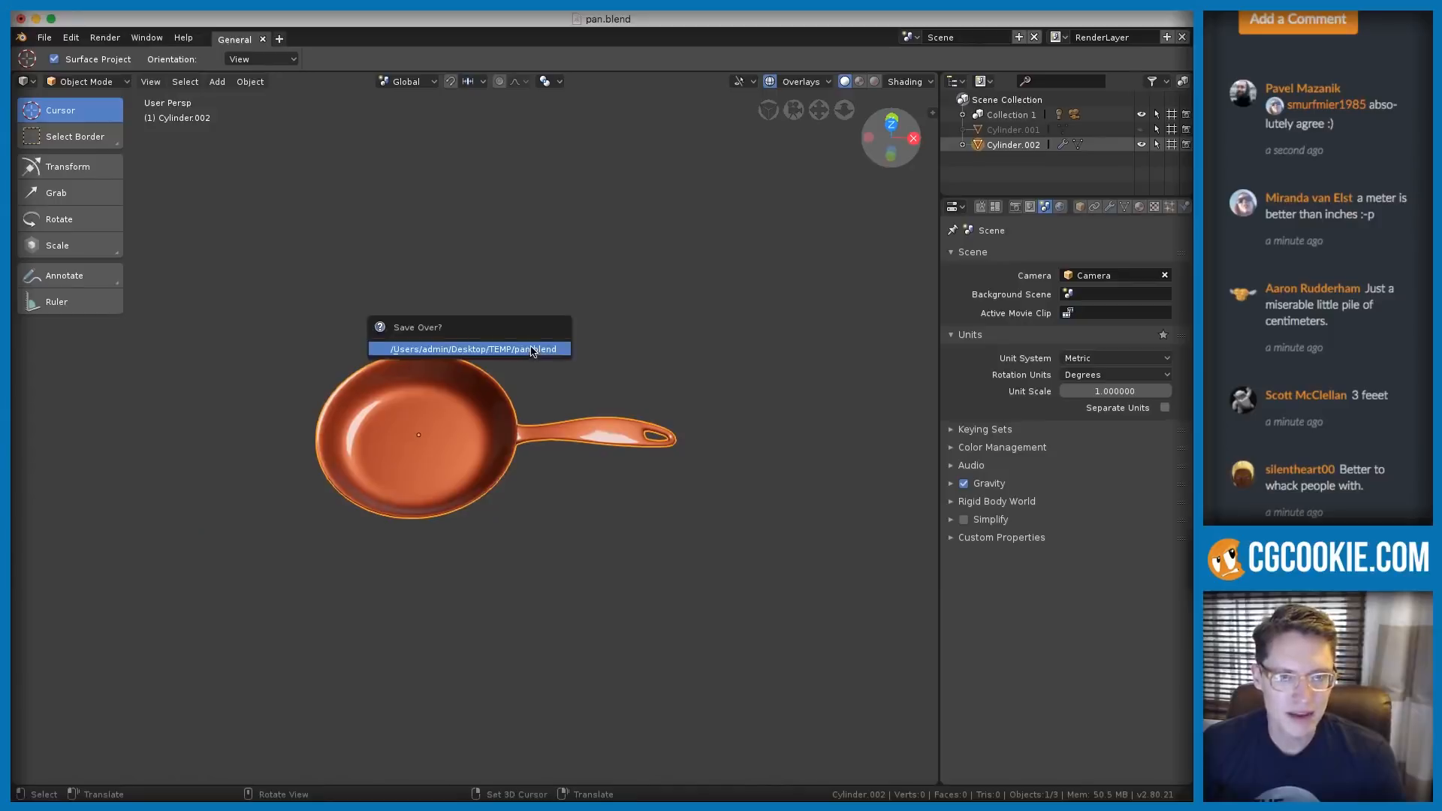
pyautogui.click(492, 347)
# Start a new scene from the start-up file and delete the default cube
pyautogui.click(43, 37)
pyautogui.click(226, 48)
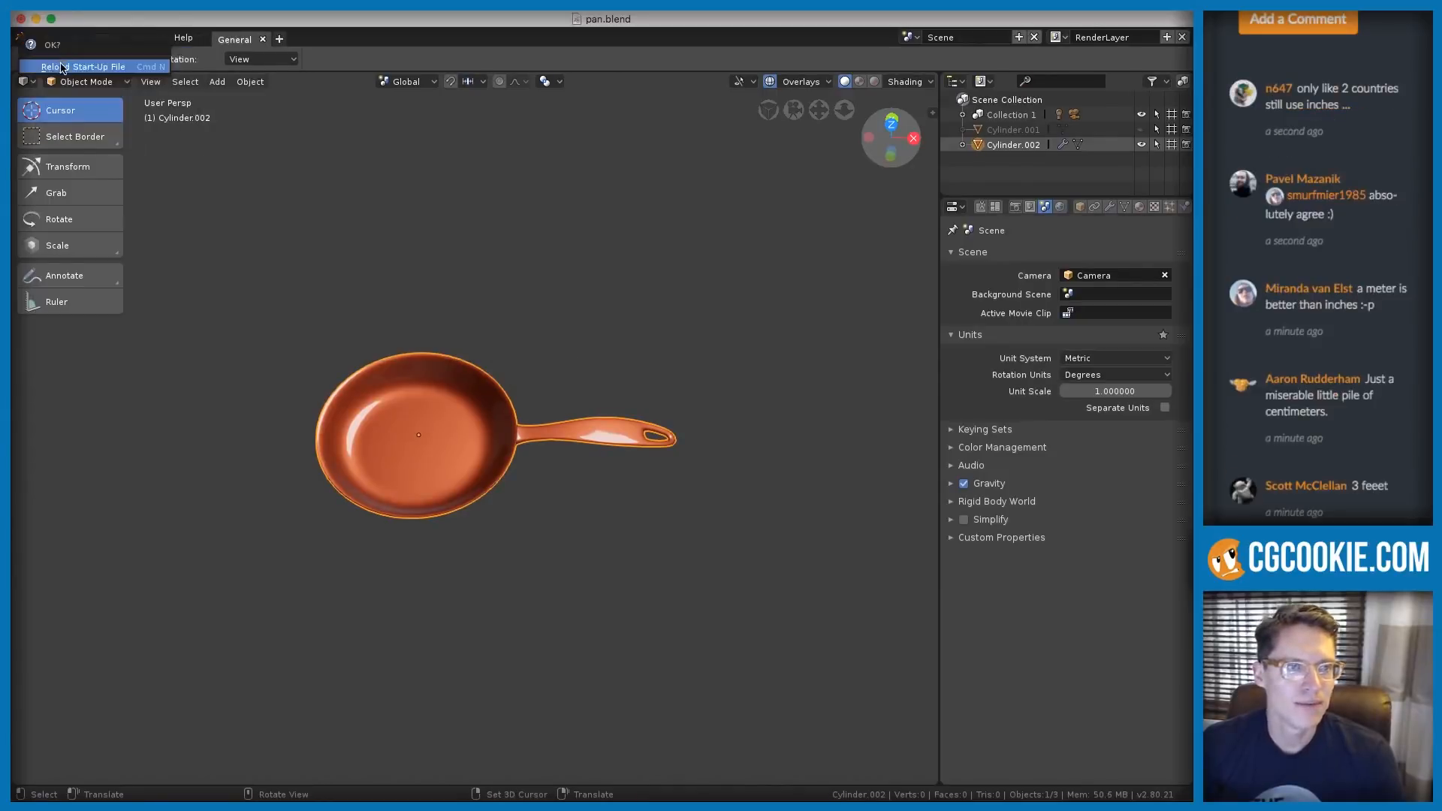
pyautogui.keyDown('ctrl'); pyautogui.moveTo(554, 393); pyautogui.dragTo(589, 361, button='middle'); pyautogui.keyUp('ctrl')
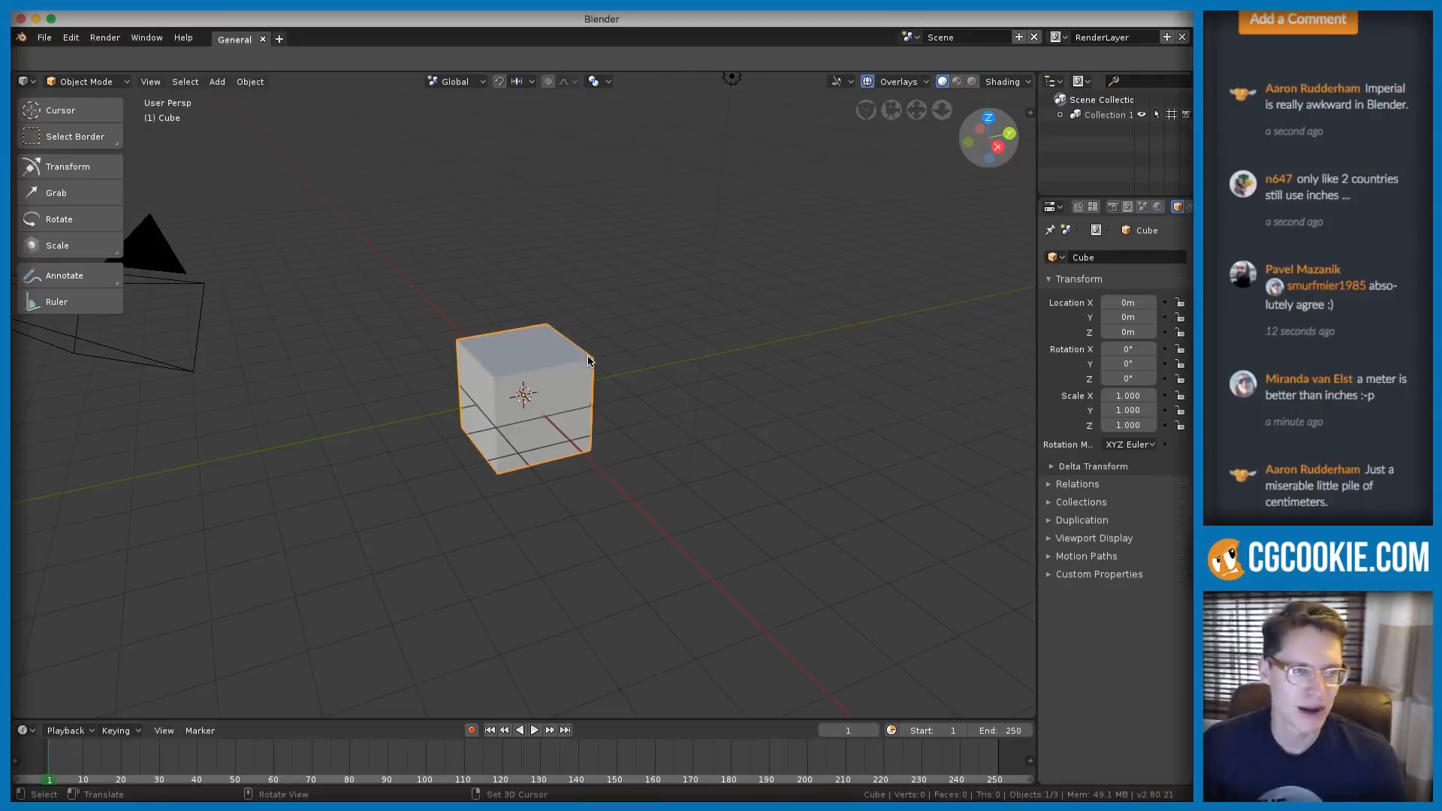
pyautogui.scroll(2, 612, 406)
pyautogui.moveTo(561, 370); pyautogui.dragTo(613, 323, button='middle')
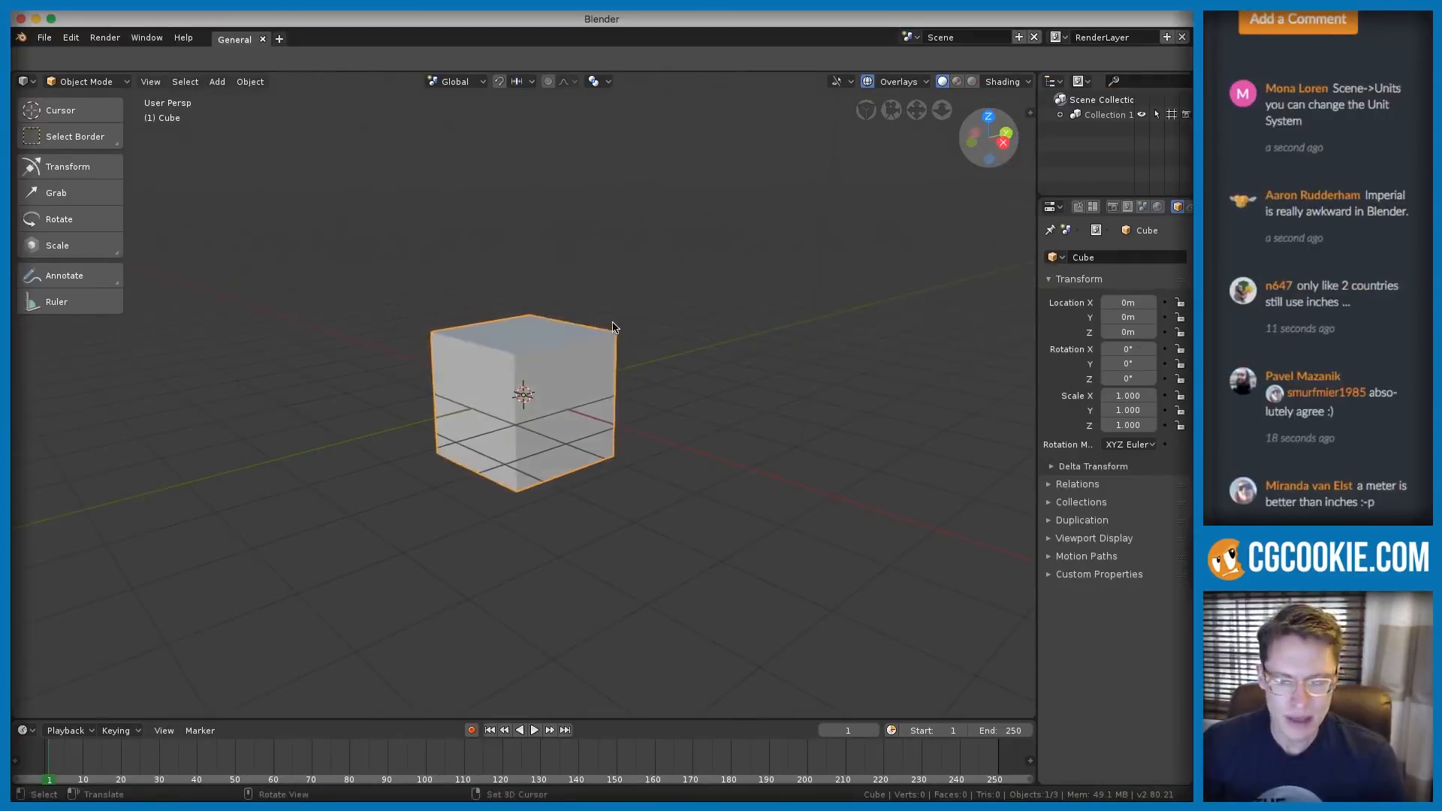
pyautogui.press('x')
pyautogui.click(582, 325)
pyautogui.moveTo(567, 400); pyautogui.dragTo(578, 392, button='middle')
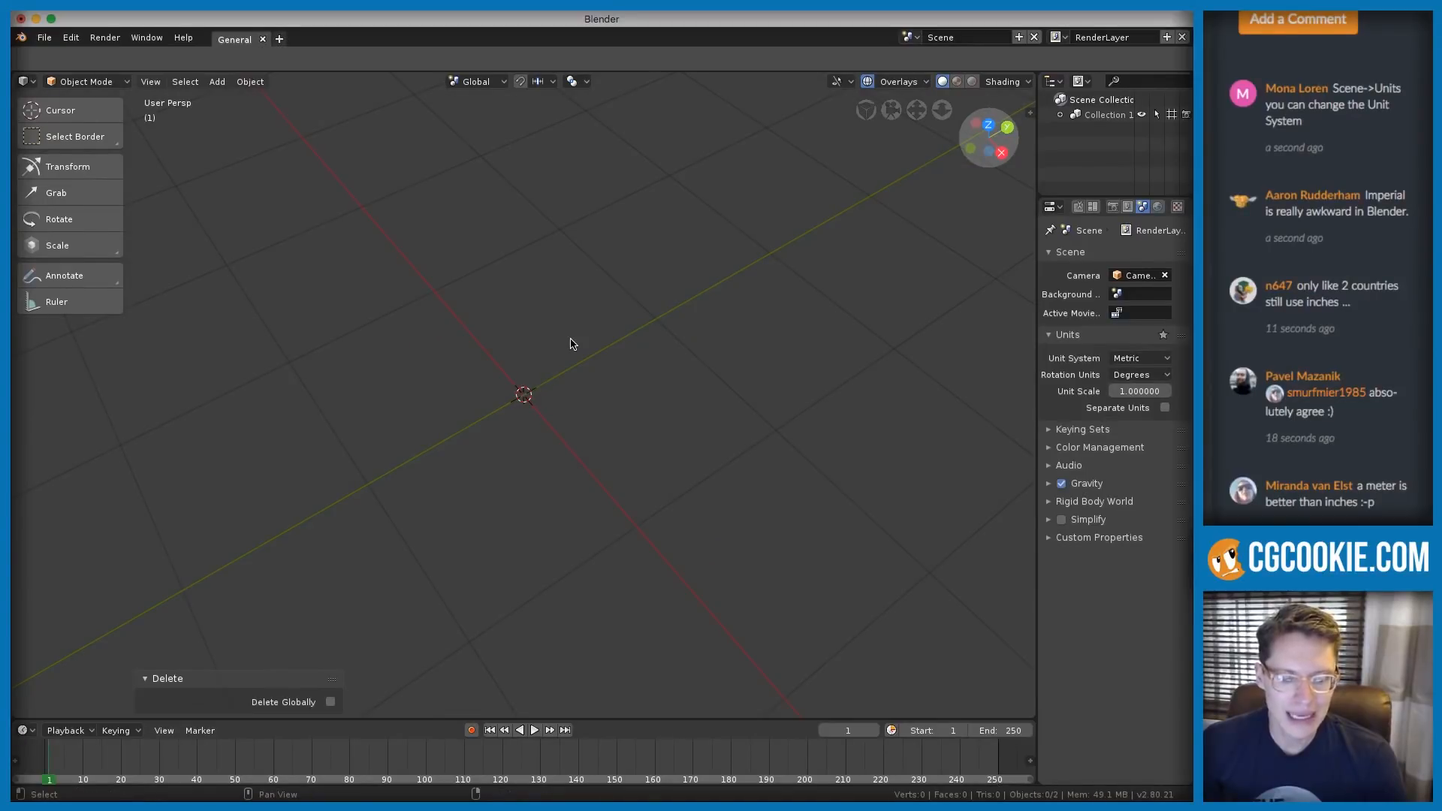
# Add a mesh circle with 6 vertices and collapse its creation settings
pyautogui.hotkey('shift', 'a')
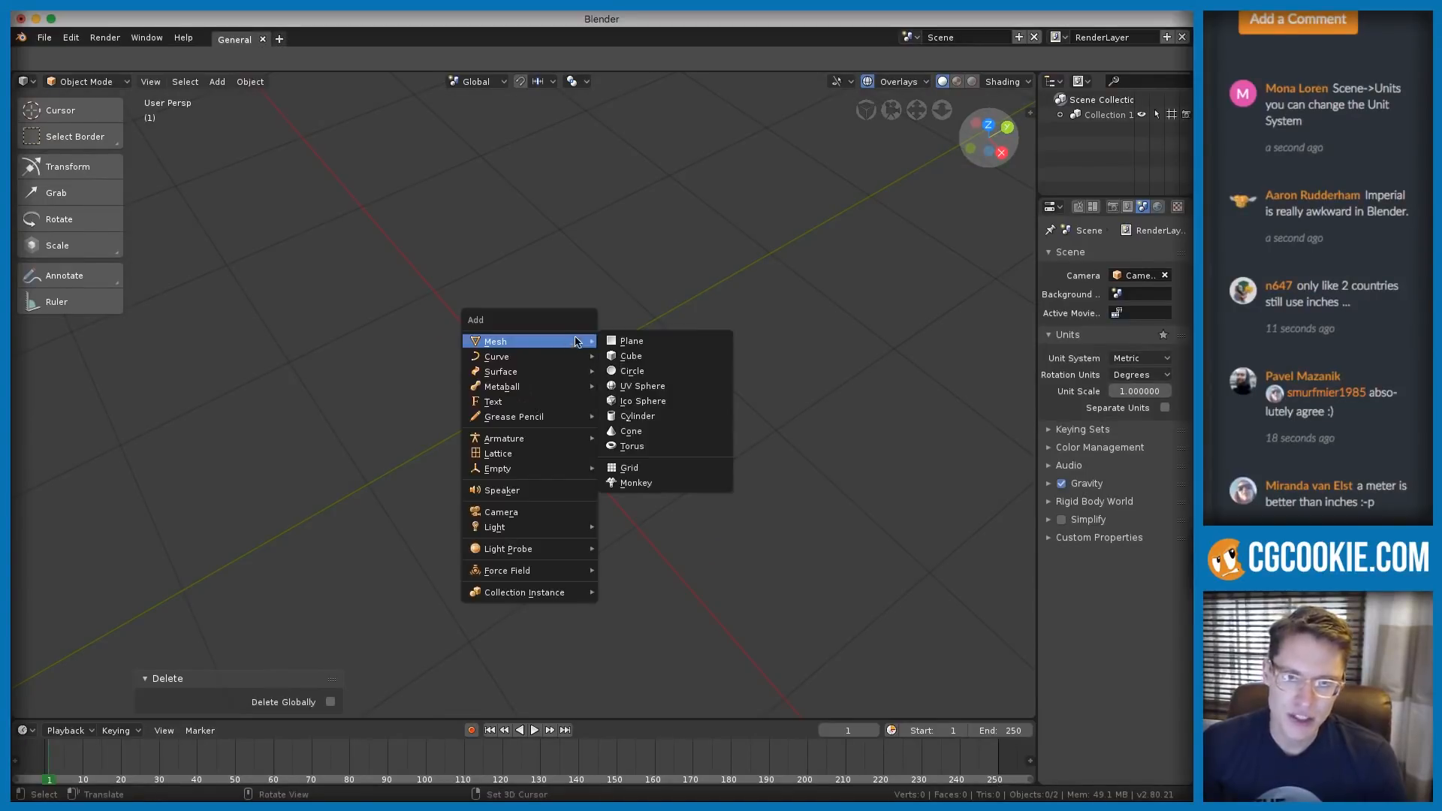
pyautogui.click(637, 371)
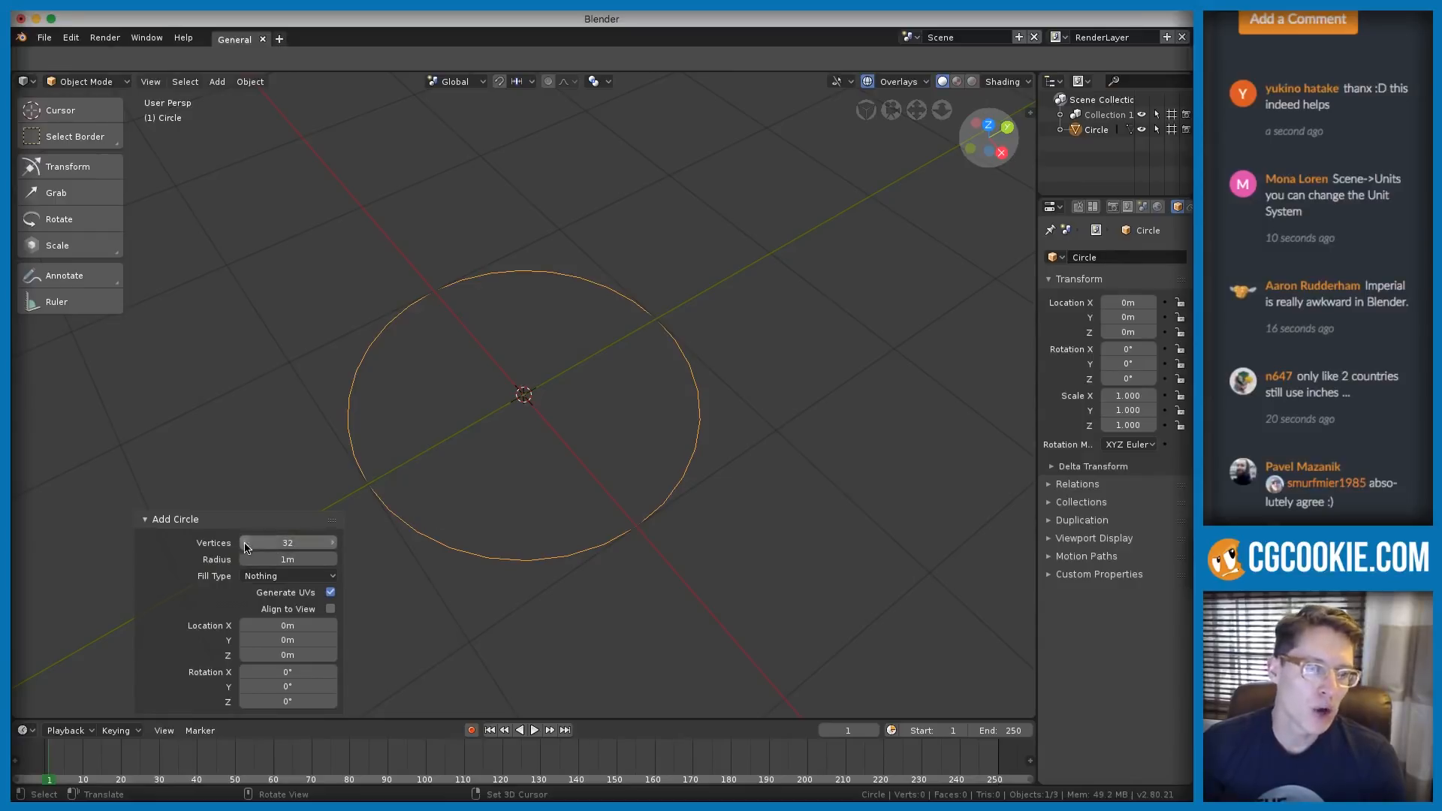
pyautogui.click(288, 543)
pyautogui.write('6')
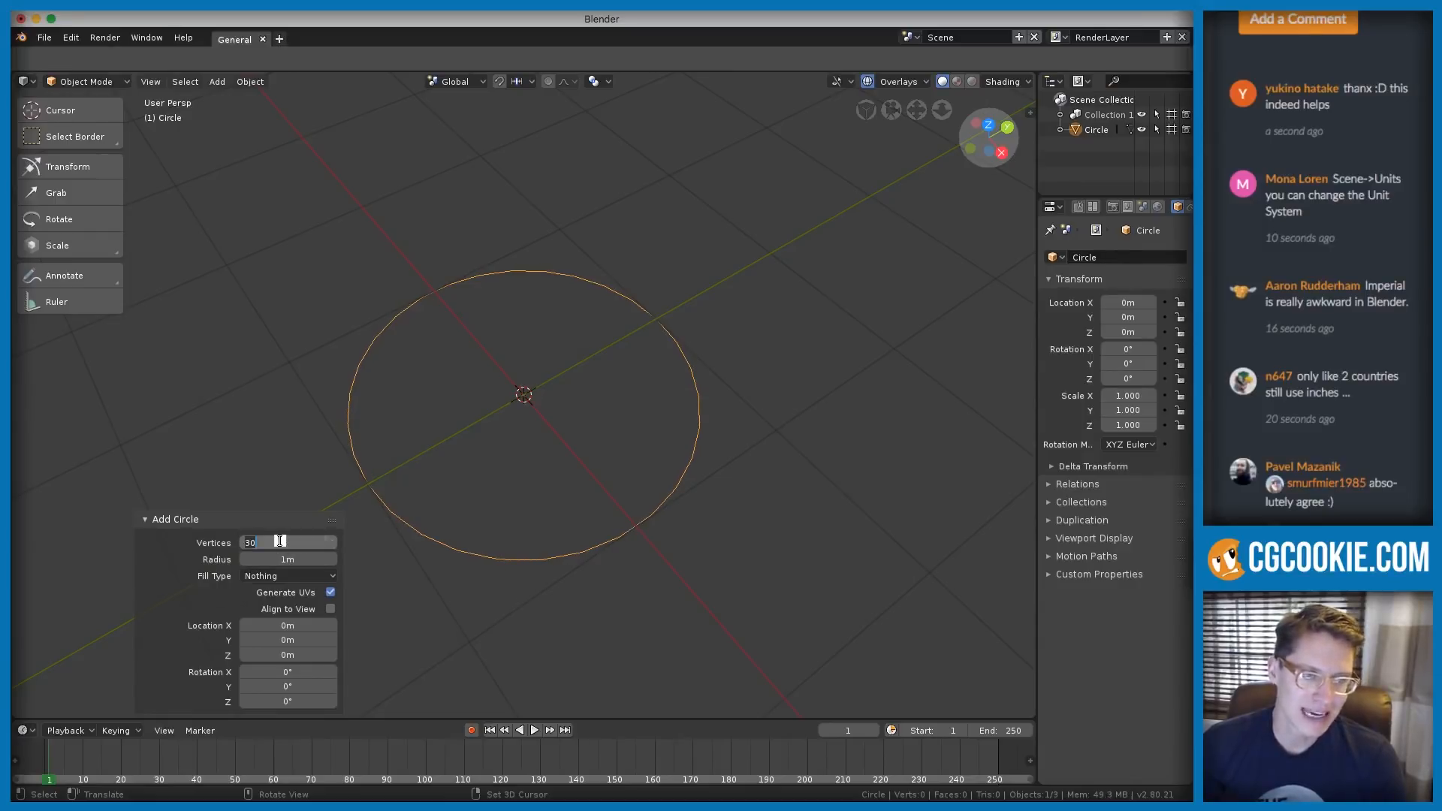
pyautogui.press('Return')
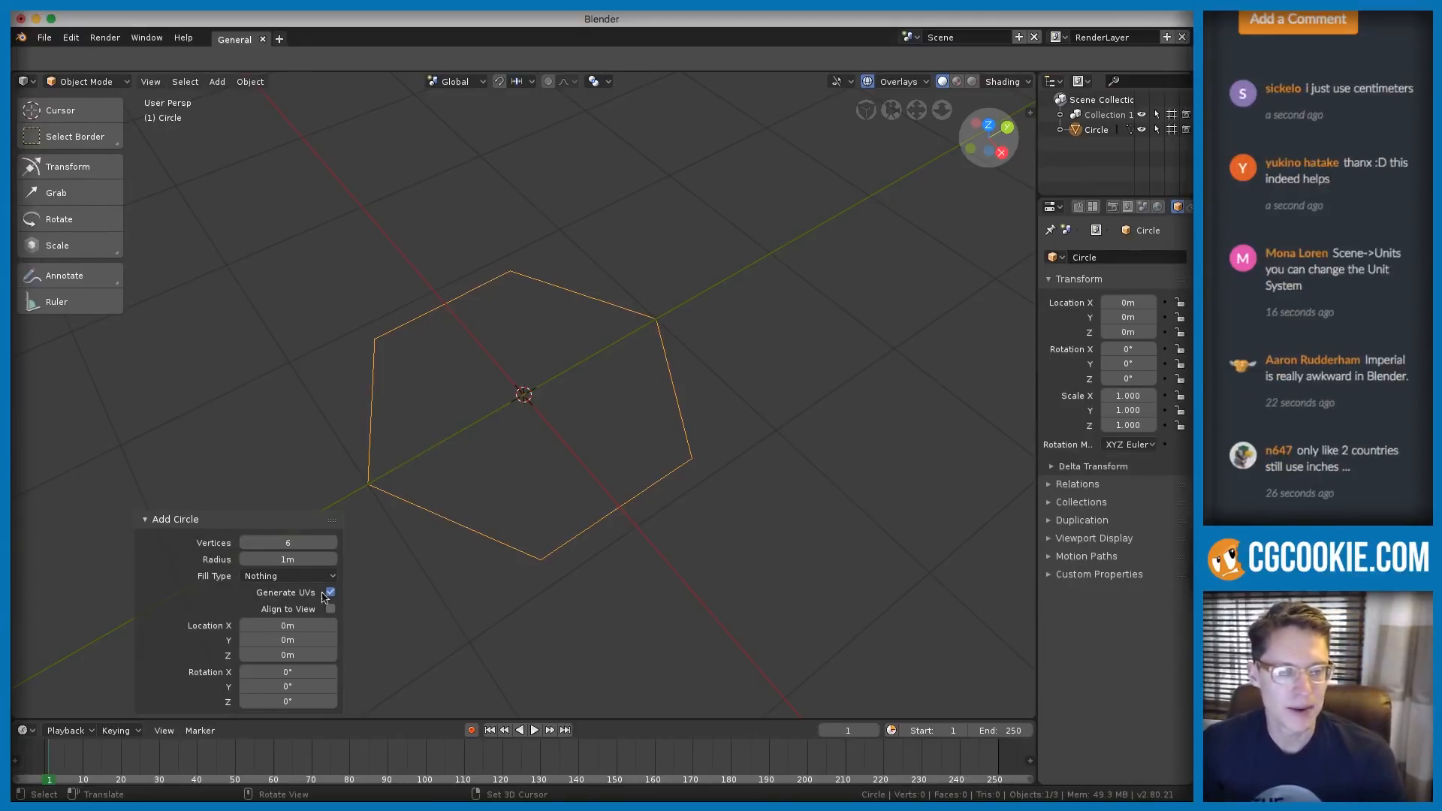
pyautogui.click(145, 519)
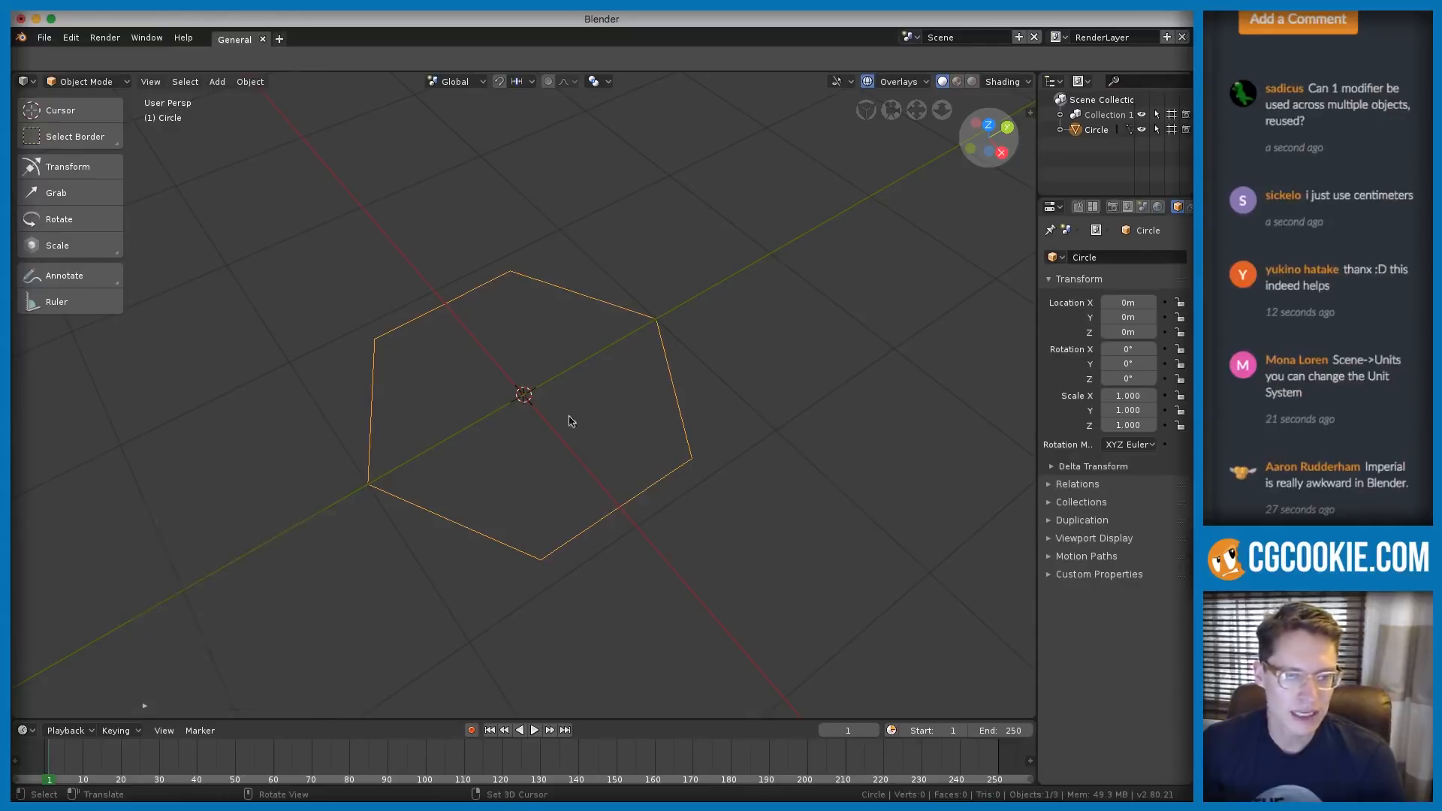
# Reset the 3D cursor to the world origin and raise the hexagon about 8.3 cm along Z in Object Mode
pyautogui.moveTo(569, 418); pyautogui.dragTo(362, 226, button='middle')
pyautogui.press('Tab')
pyautogui.click(296, 194)
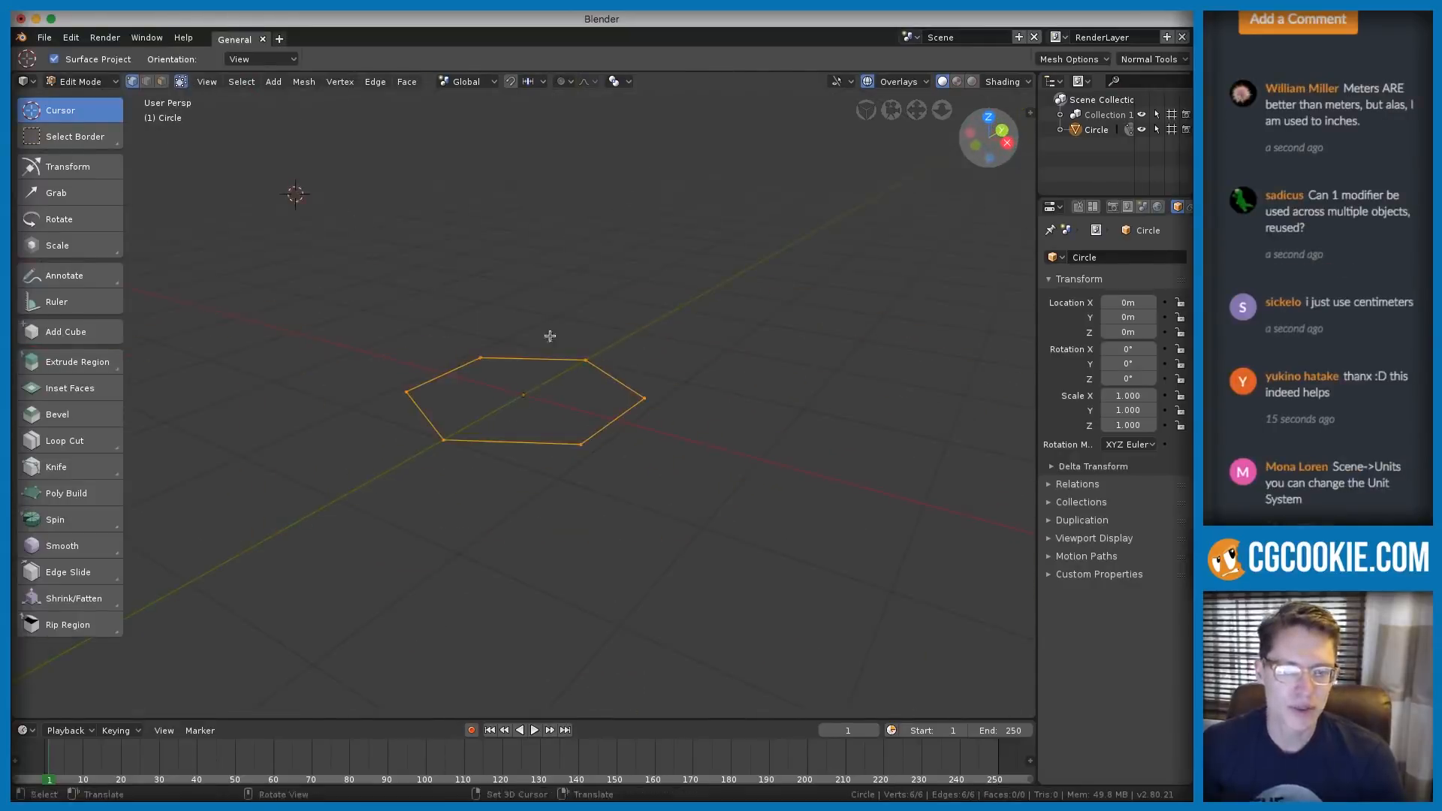
pyautogui.hotkey('shift', 'c')
pyautogui.moveTo(524, 384)
pyautogui.mouseDown(button='middle')
pyautogui.moveTo(518, 470)
pyautogui.moveTo(538, 410)
pyautogui.moveTo(615, 441)
pyautogui.moveTo(615, 406)
pyautogui.moveTo(595, 509)
pyautogui.moveTo(576, 308)
pyautogui.mouseUp(button='middle')
pyautogui.press('Tab')
pyautogui.press('g')
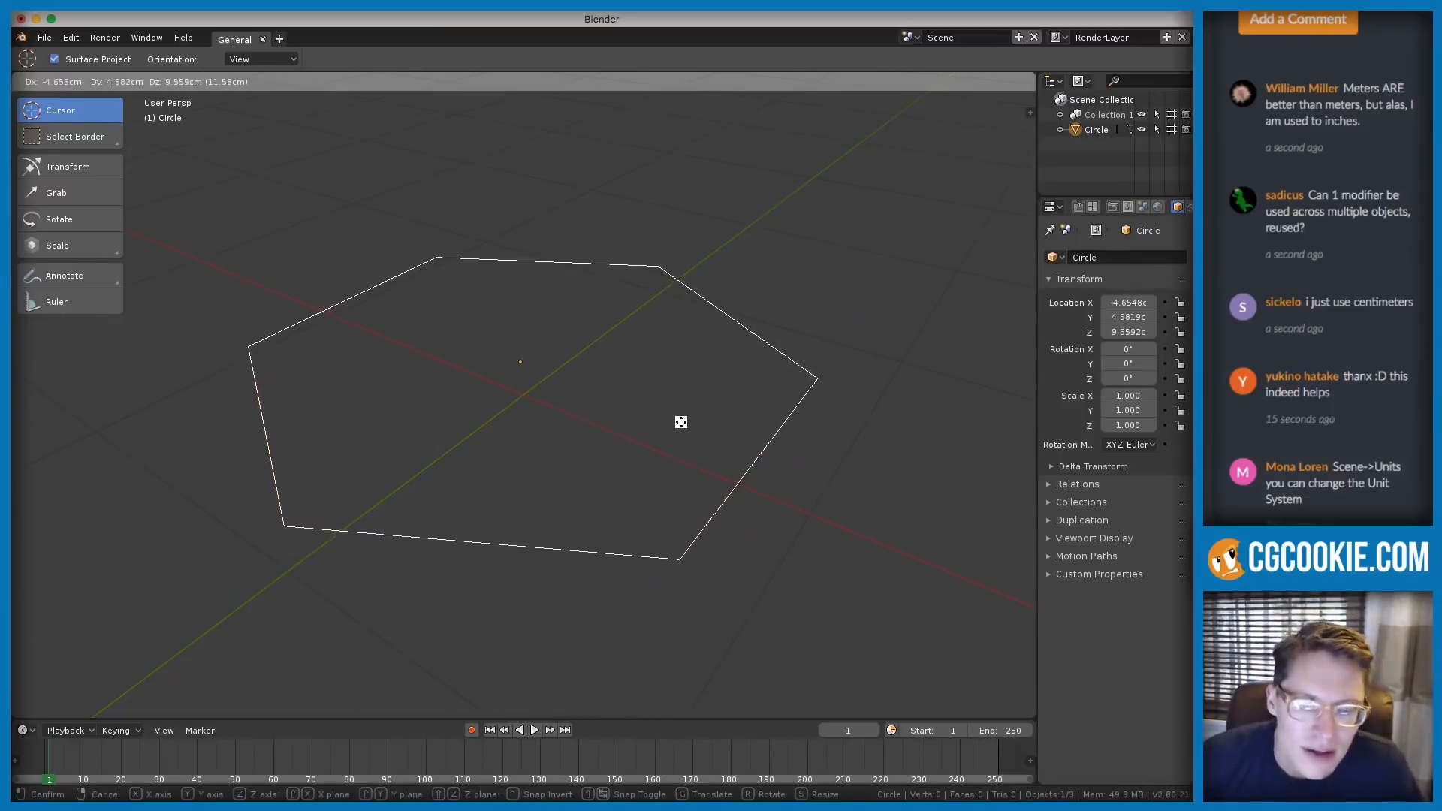
pyautogui.press('z')
pyautogui.click(690, 437)
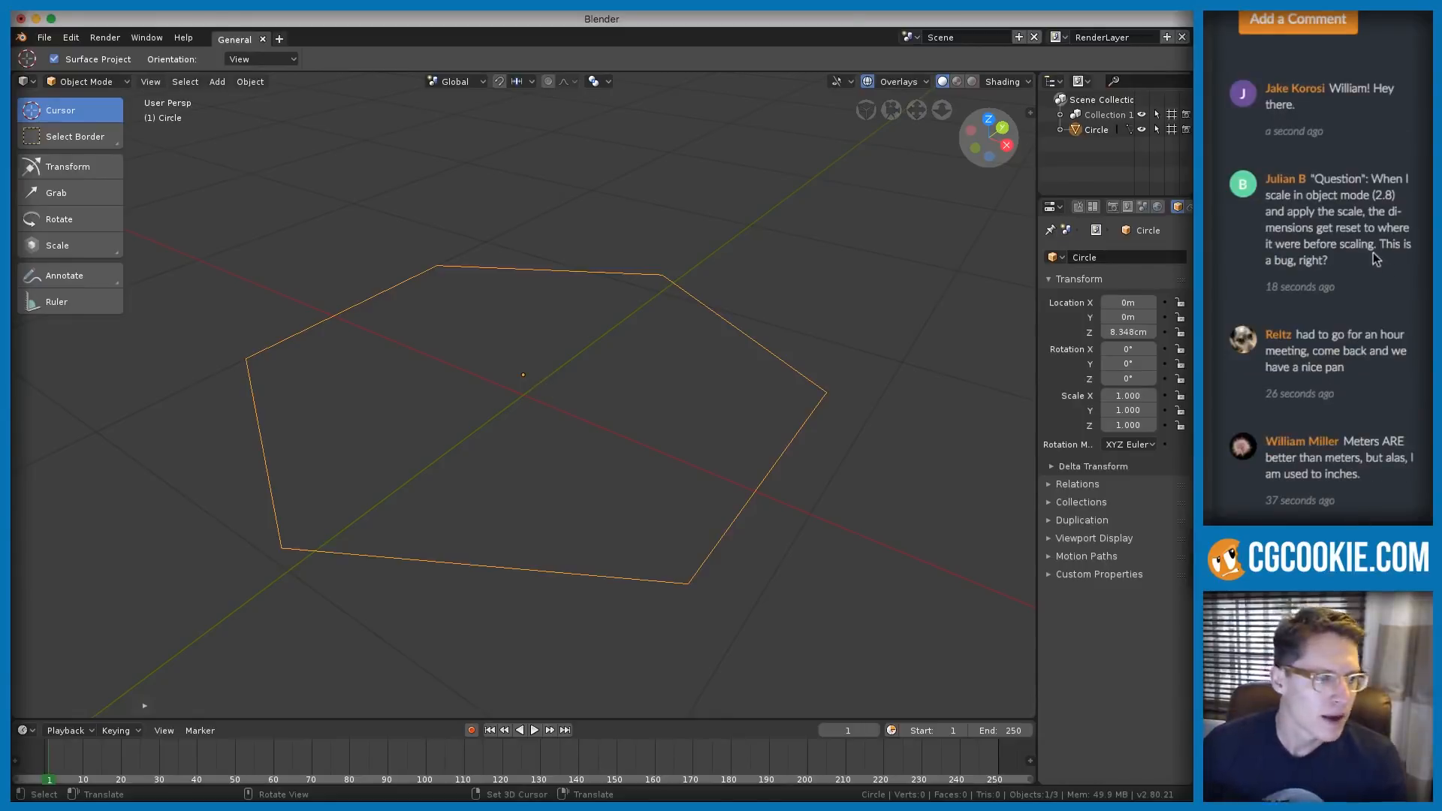
# Read the viewer's question about applying scale in the live chat, return to Blender, and add a monkey mesh away from the hexagon
pyautogui.click(1384, 287)
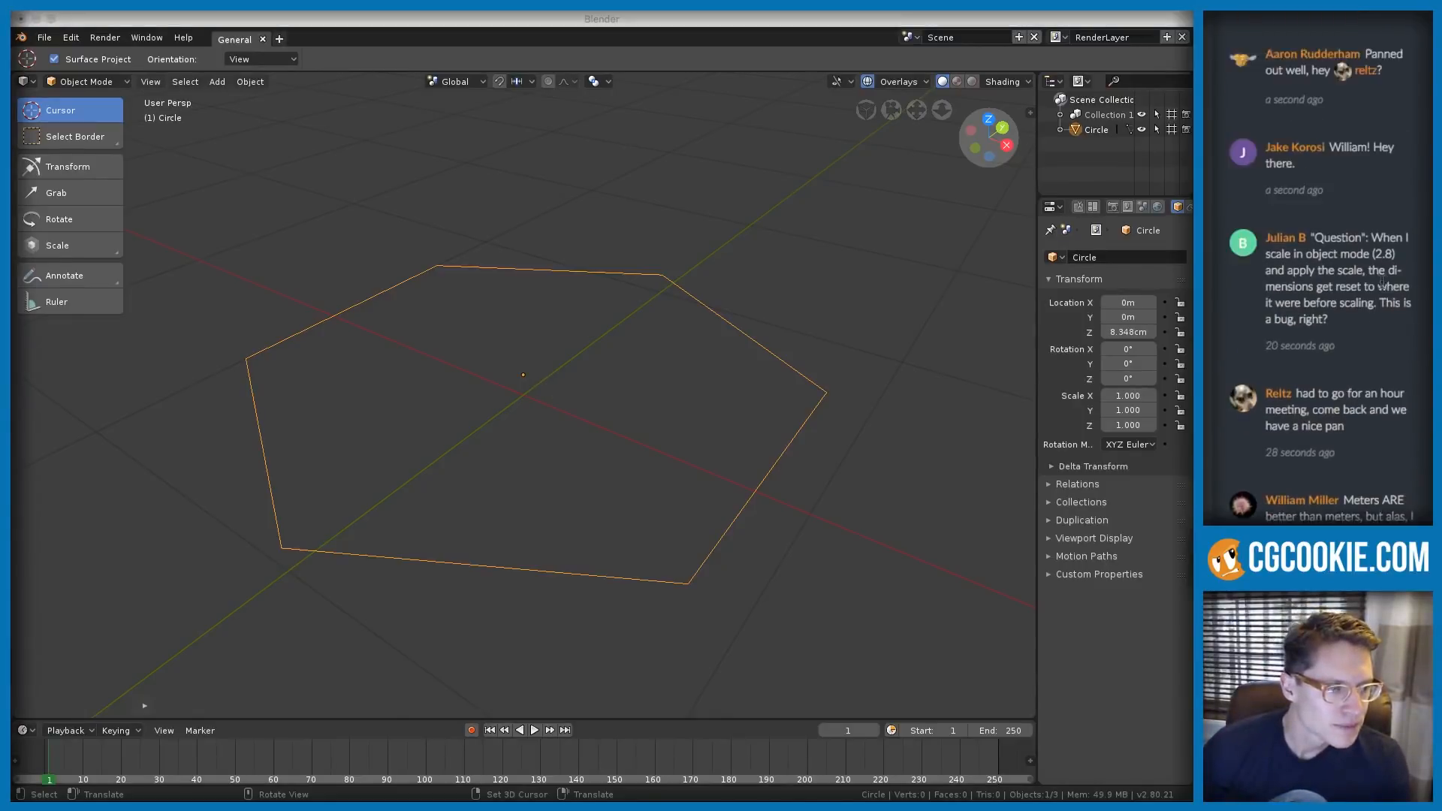
pyautogui.scroll(3, 1382, 281)
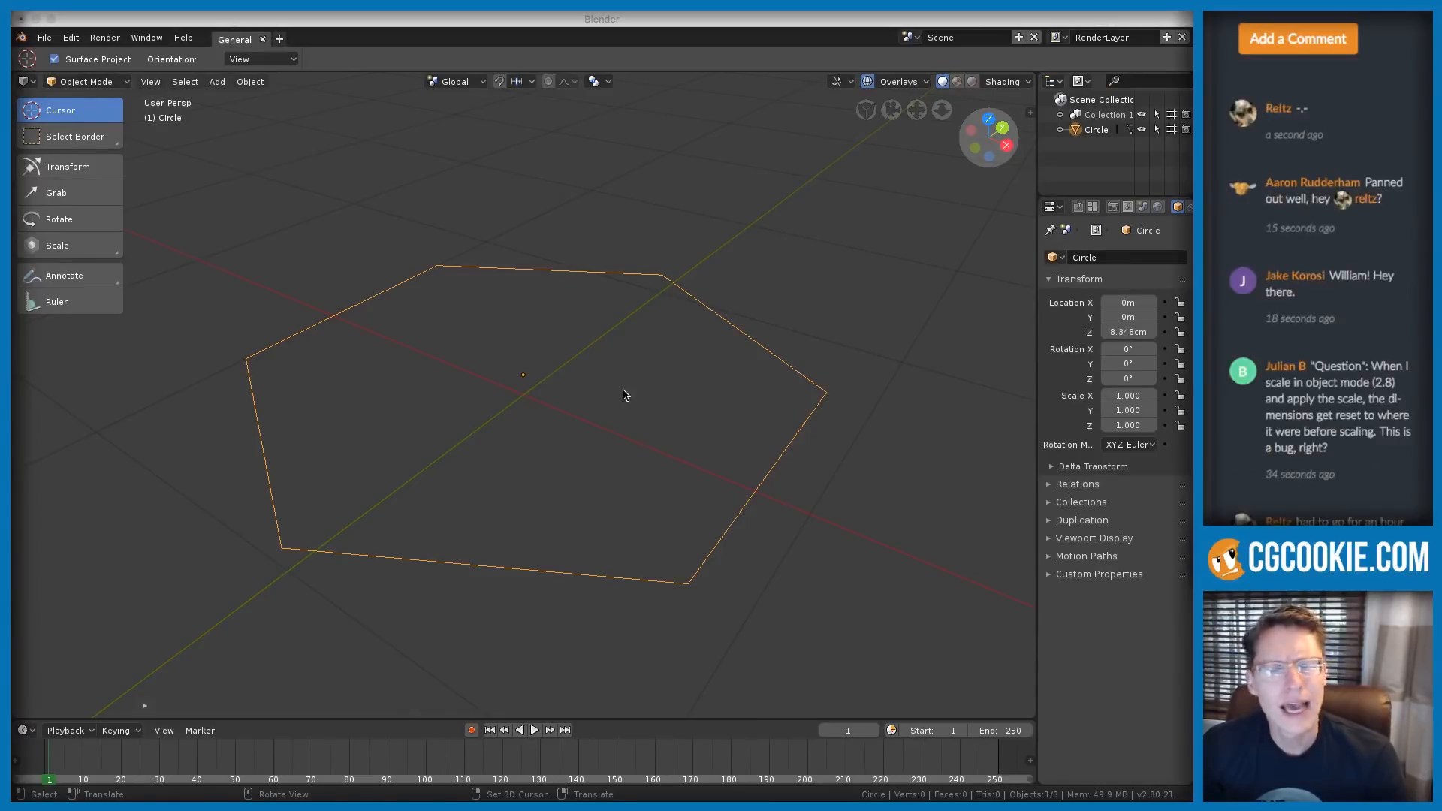
pyautogui.click(621, 367)
pyautogui.scroll(-6, 610, 342)
pyautogui.hotkey('shift', 'a')
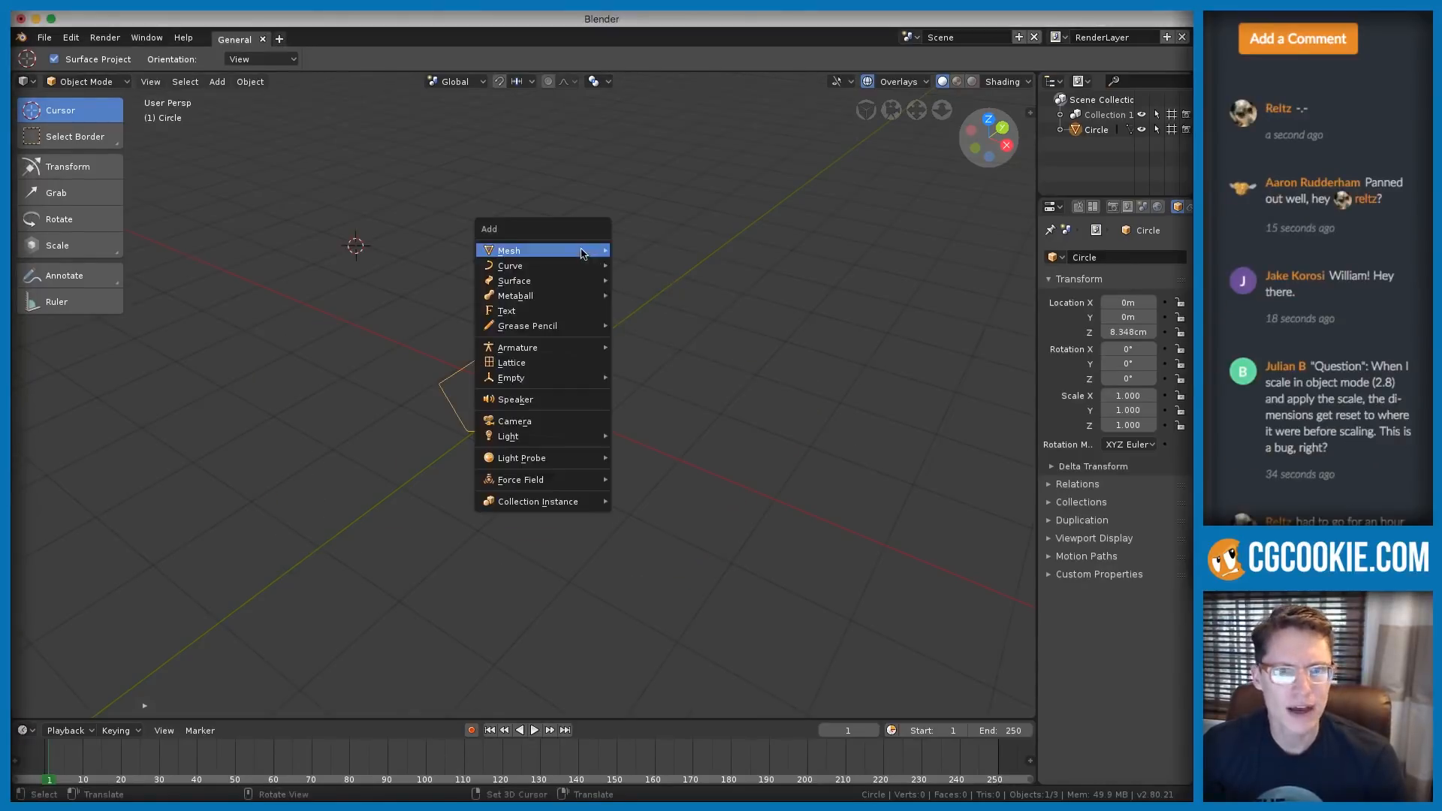
pyautogui.moveTo(571, 252)
pyautogui.click(627, 391)
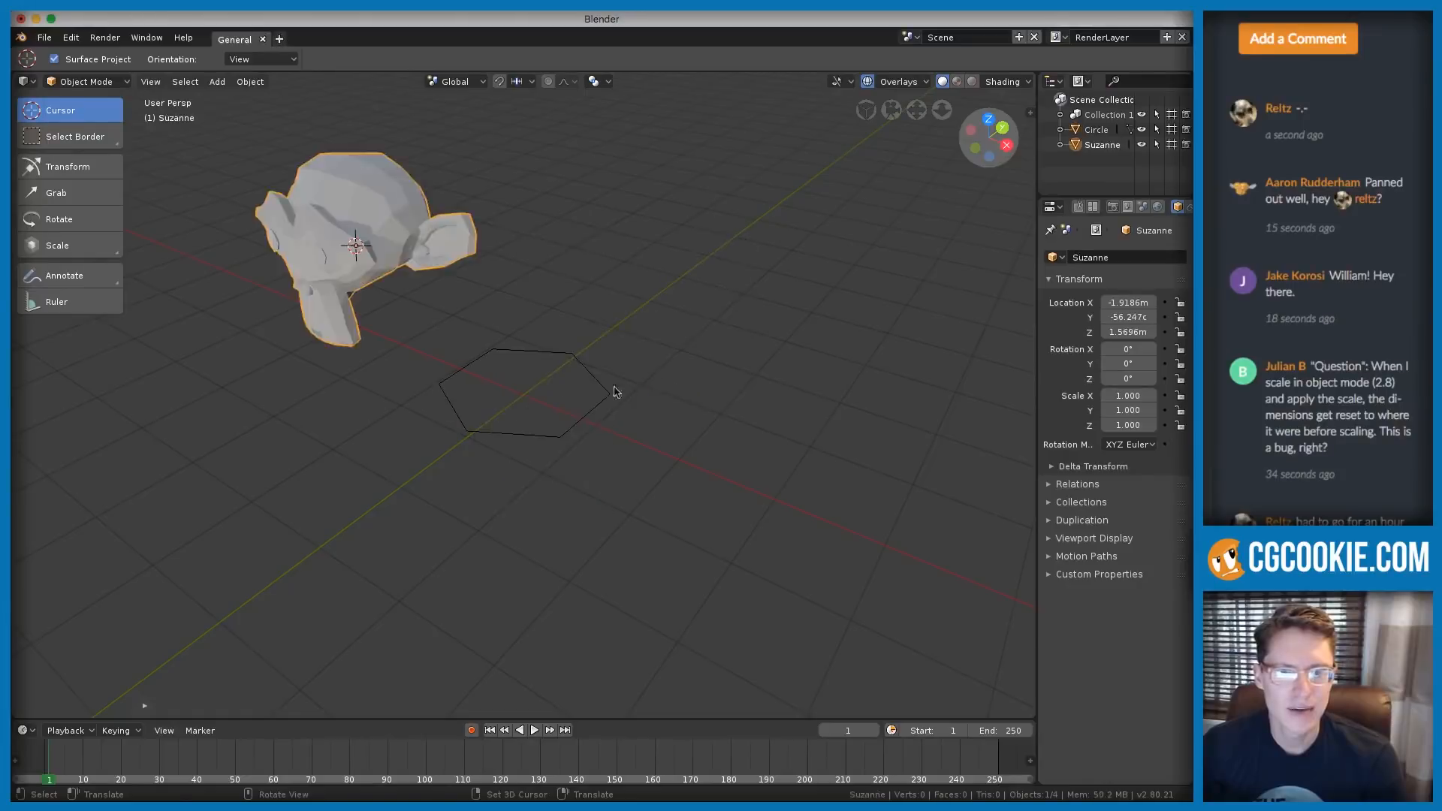
# Show the sidebar with the monkey's transform values and scale it down uniformly to about 0.309
pyautogui.press('n')
pyautogui.moveTo(560, 303); pyautogui.dragTo(573, 268, button='middle')
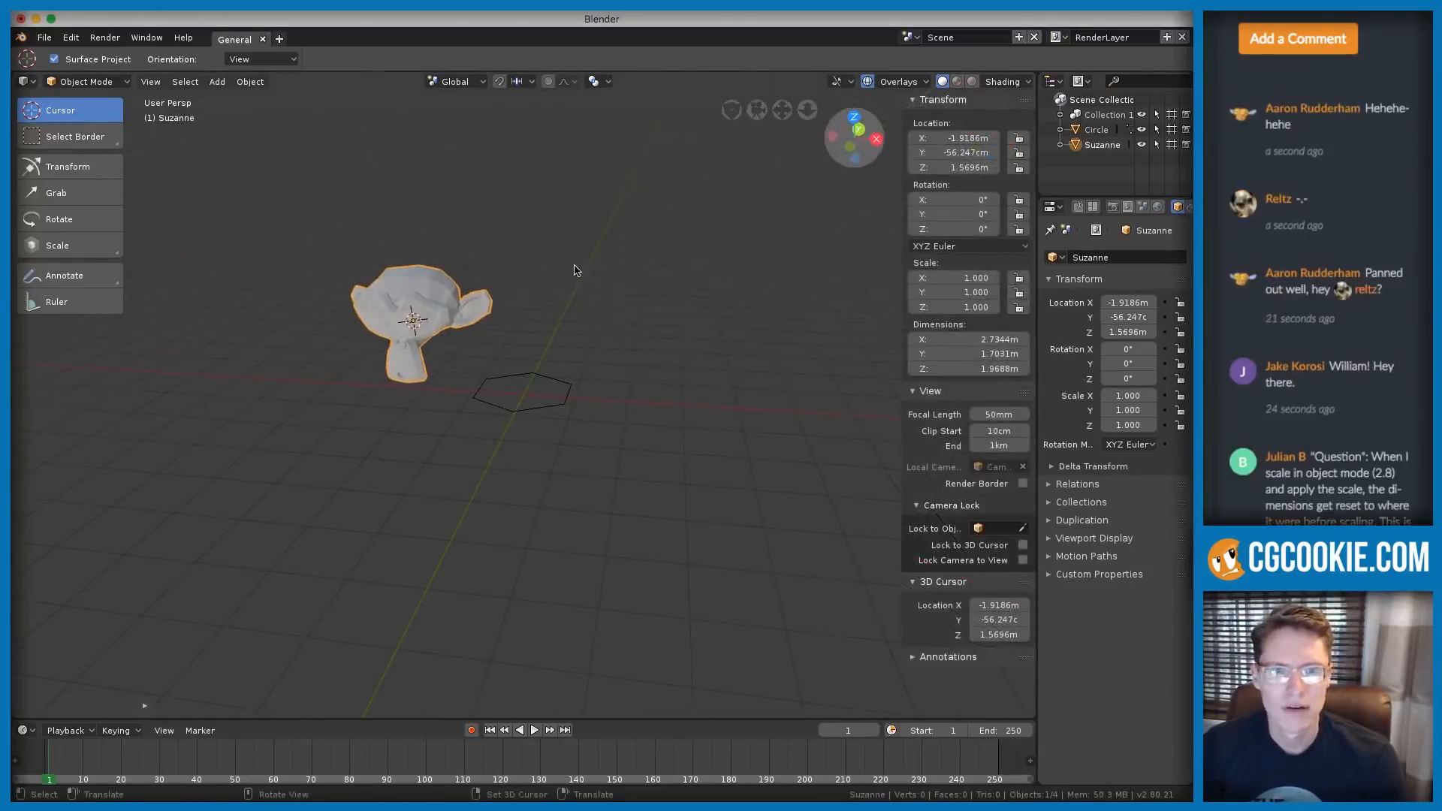
pyautogui.press('s')
pyautogui.click(492, 308)
# Apply the monkey's scale, undo and redo the operation to compare its scale and dimension values
pyautogui.hotkey('ctrl', 'a')
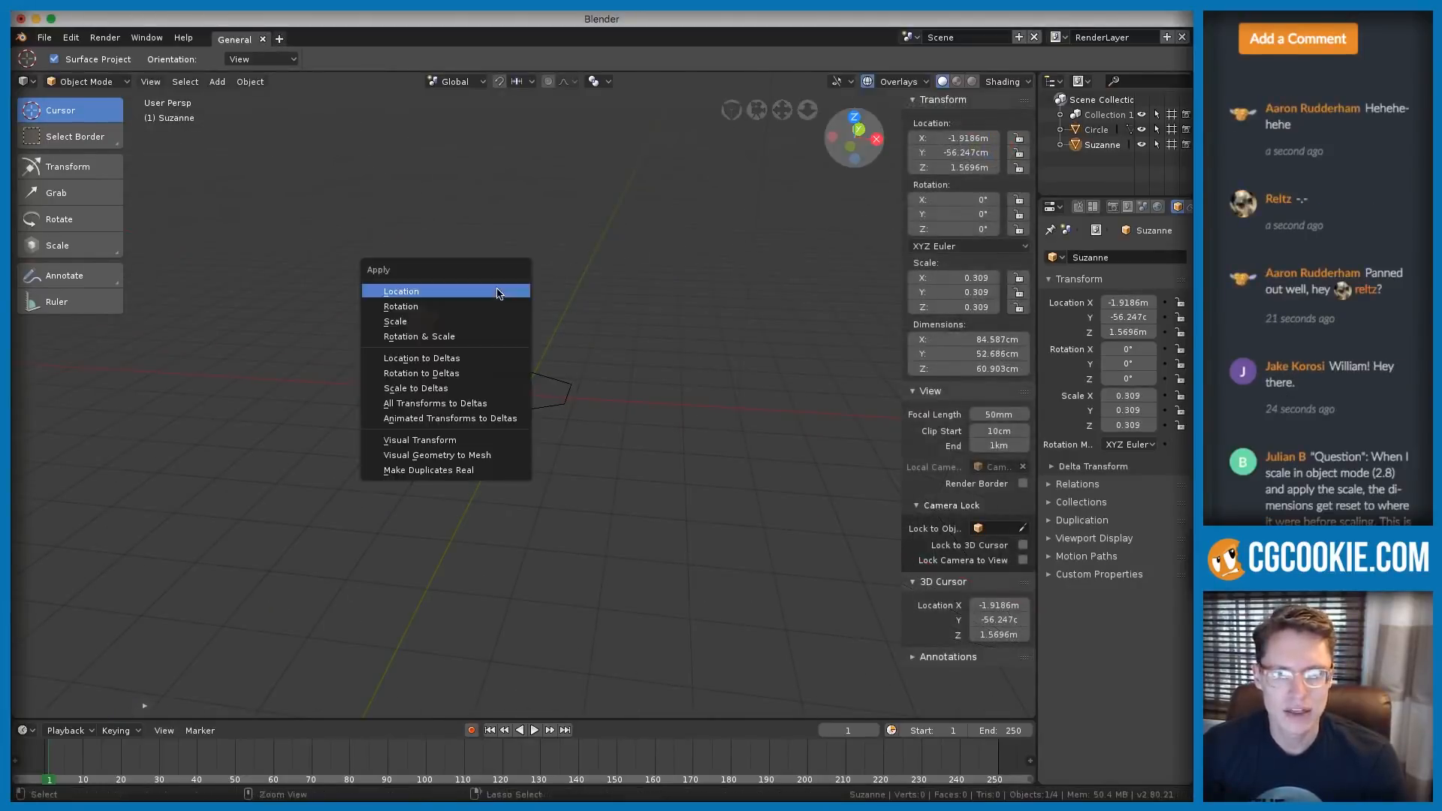
pyautogui.click(461, 321)
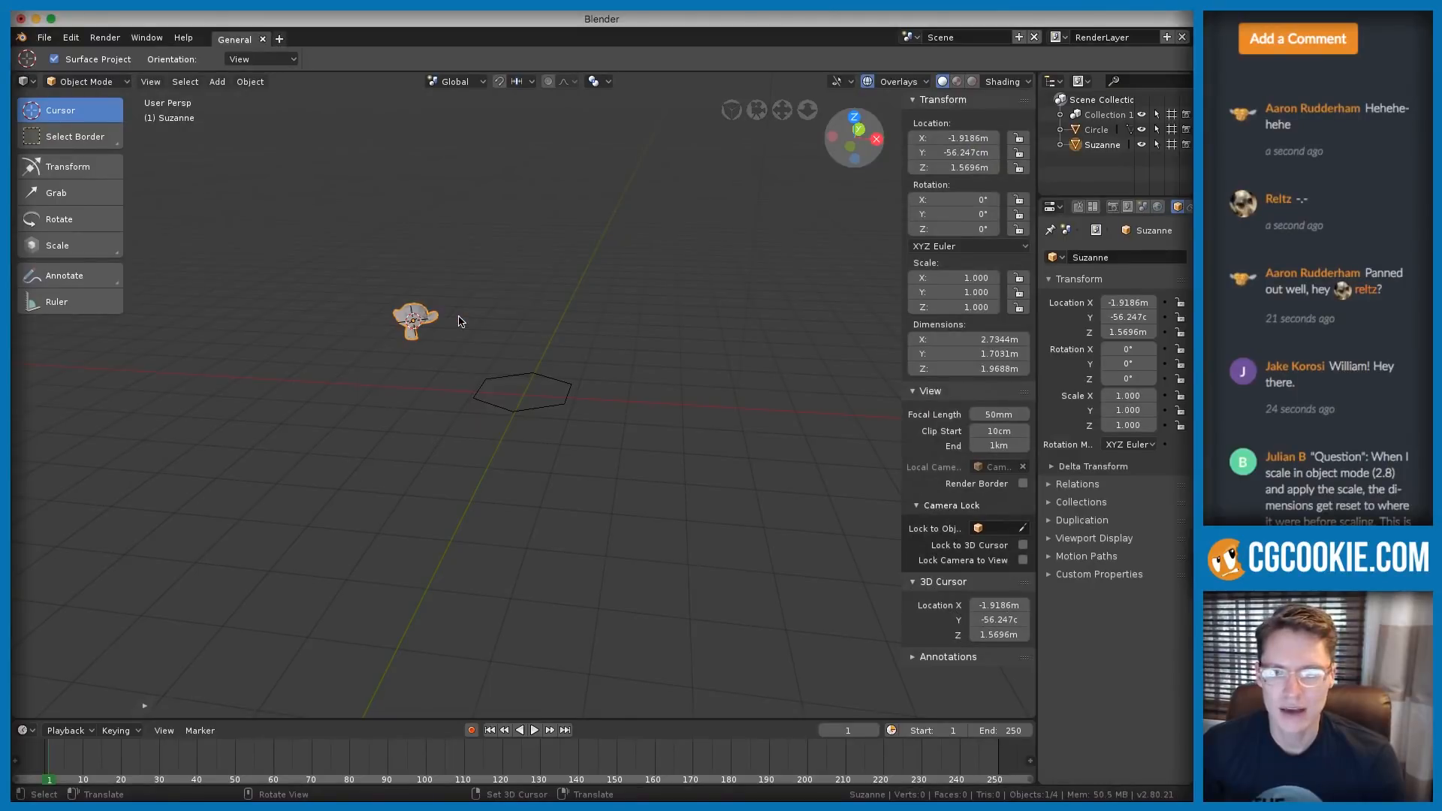
pyautogui.hotkey('ctrl', 'z')
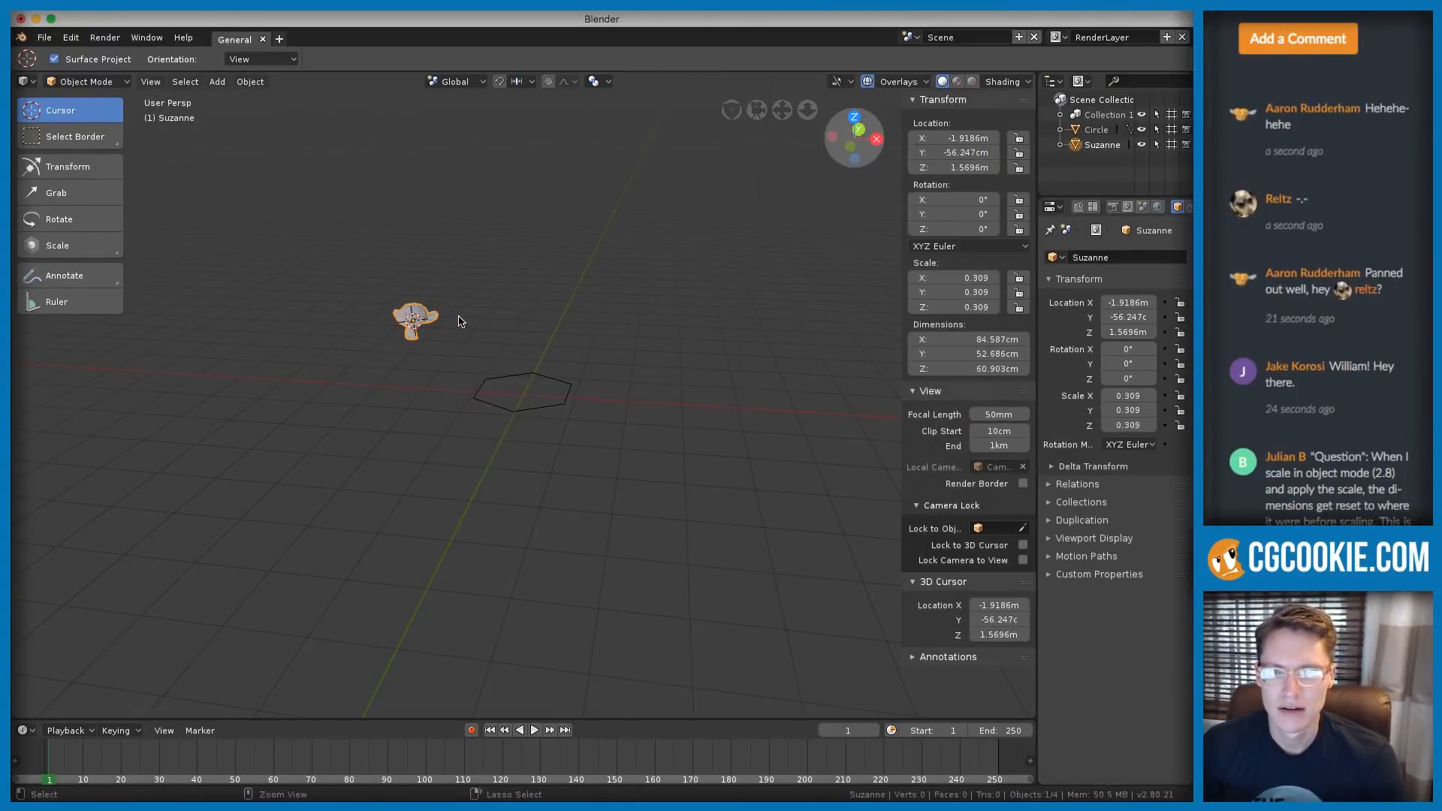
pyautogui.hotkey('ctrl', 'shift', 'z')
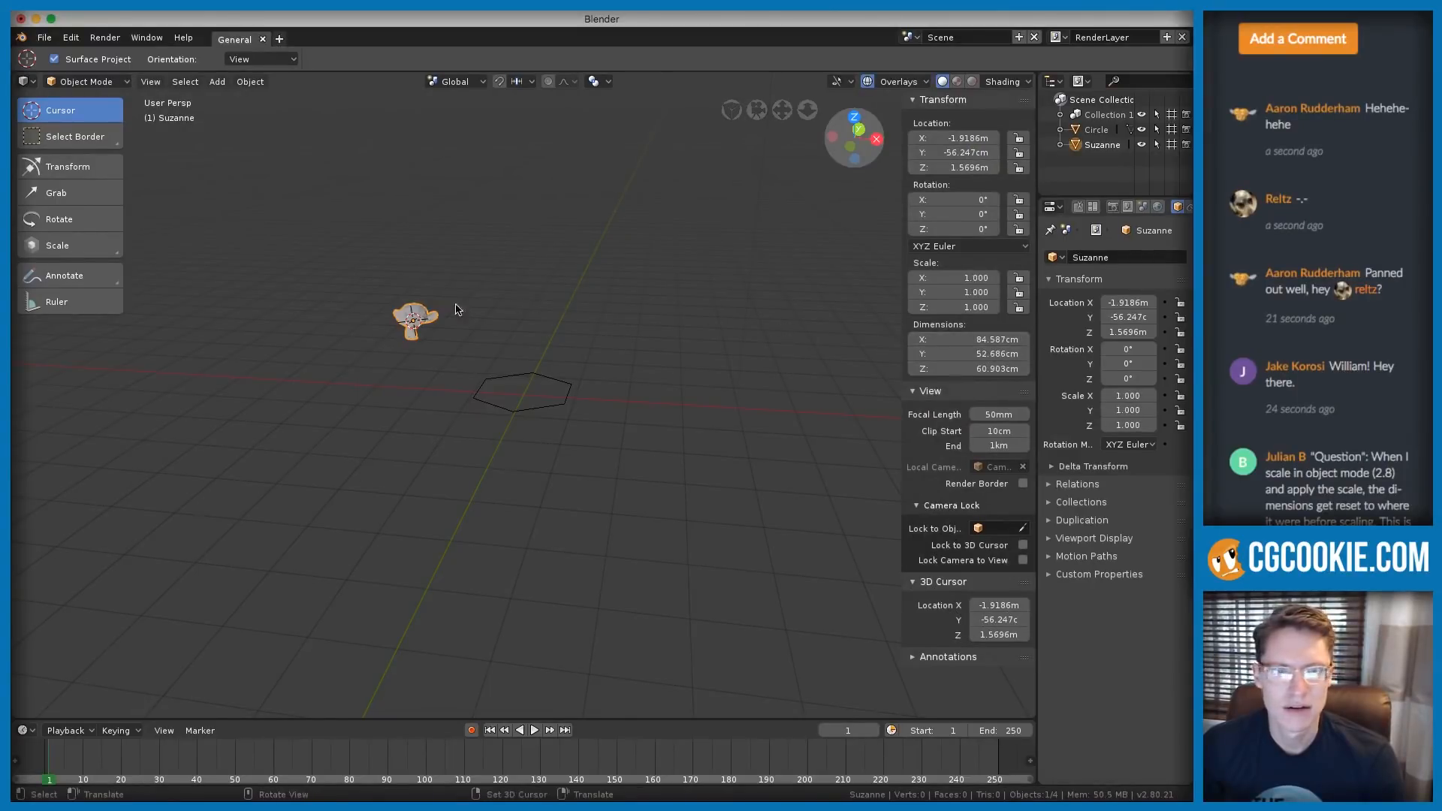
# Try applying the monkey's transforms again, and undo everything back to its original size
pyautogui.hotkey('ctrl', 'a')
pyautogui.click(476, 299)
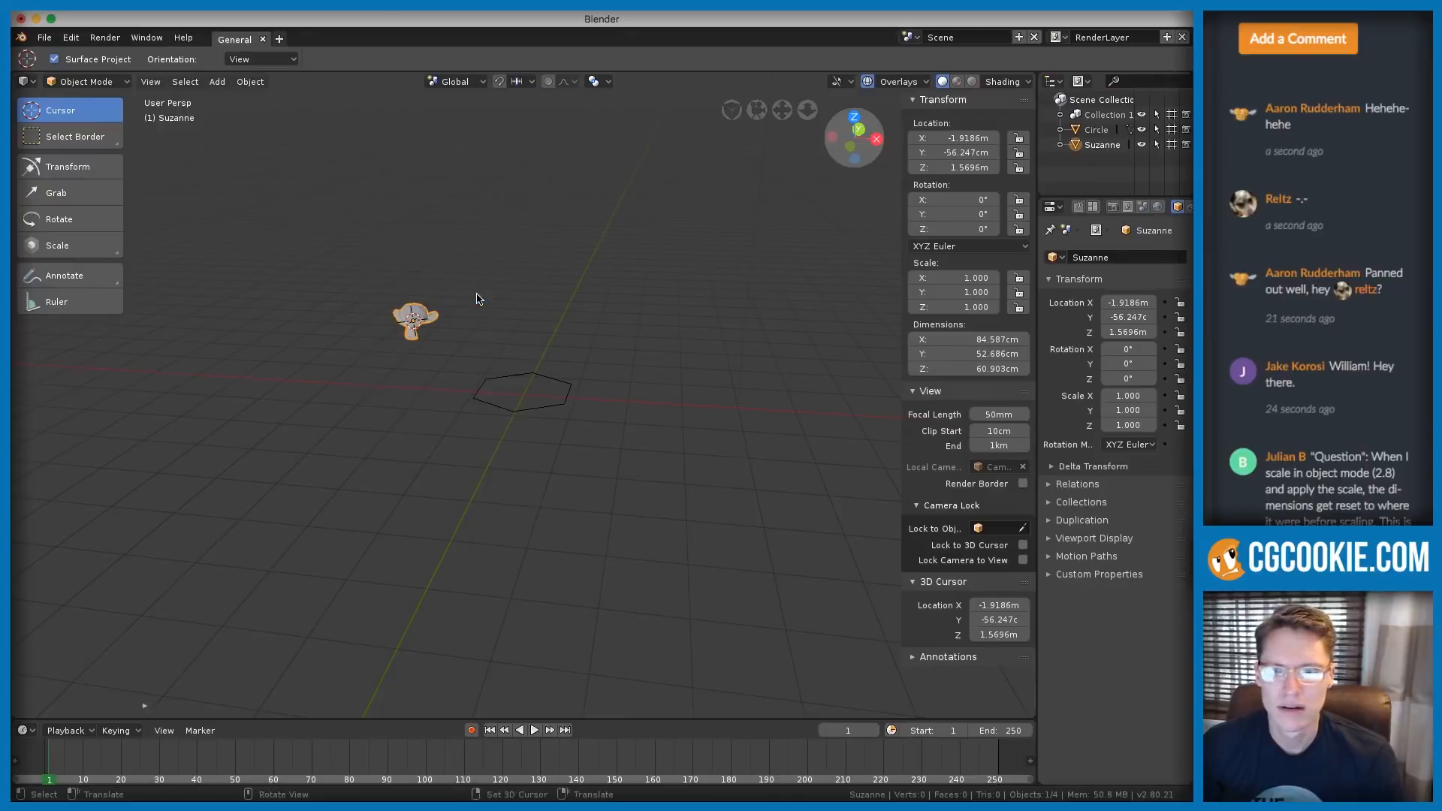
pyautogui.hotkey('ctrl', 'a')
pyautogui.click(525, 297)
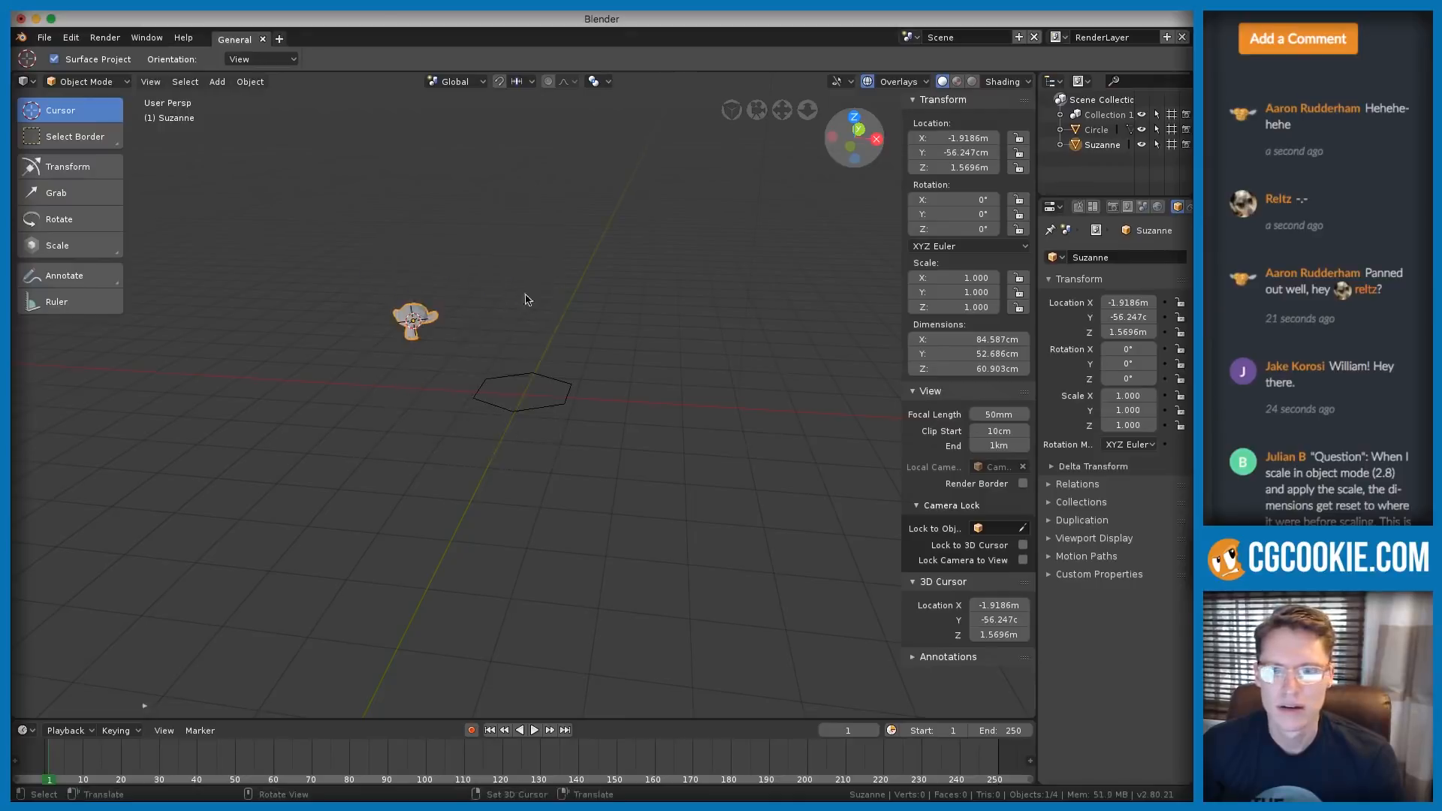
pyautogui.keyDown('ctrl'); pyautogui.moveTo(596, 374); pyautogui.dragTo(547, 368, button='middle'); pyautogui.keyUp('ctrl')
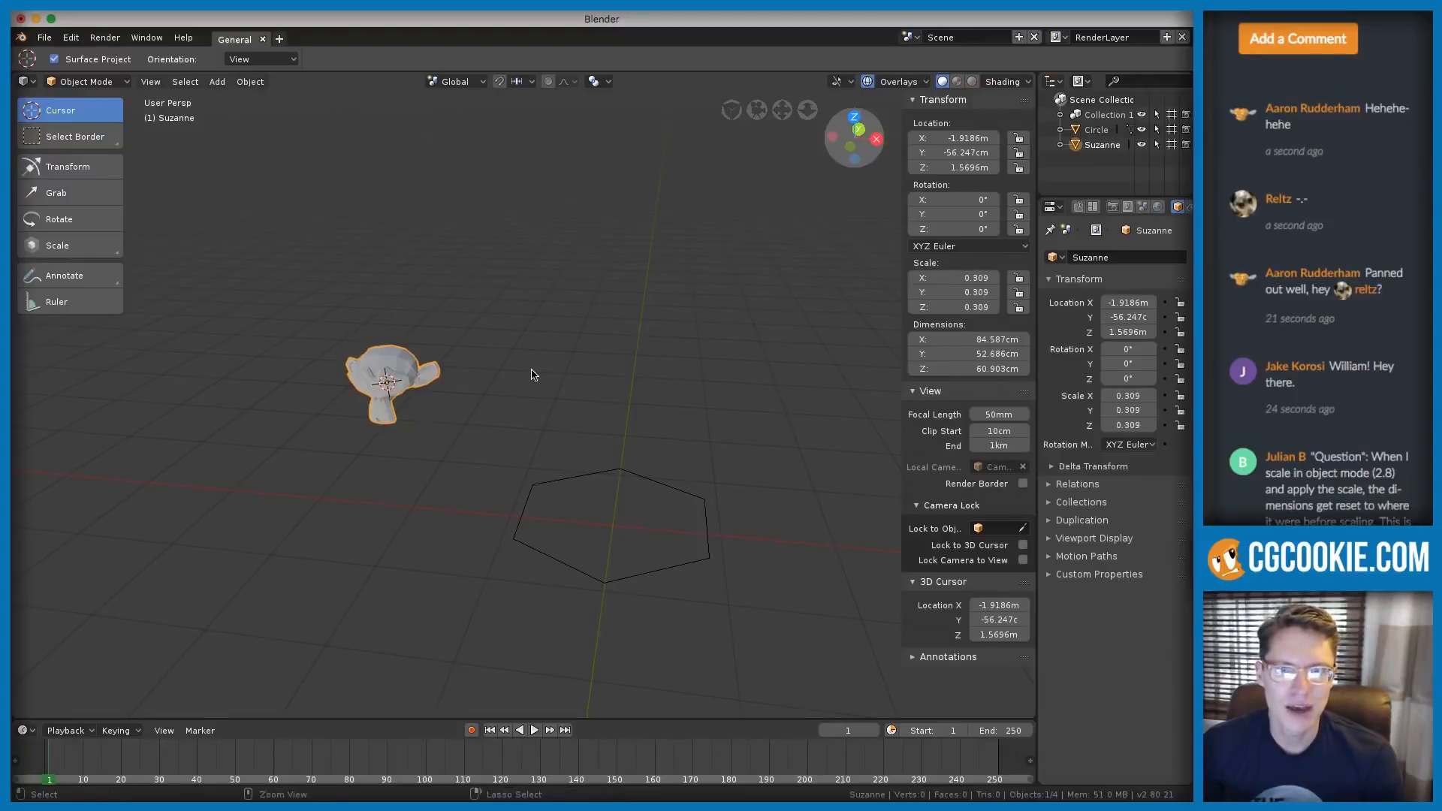
pyautogui.hotkey('ctrl', 'z')
# Scale the monkey uniformly to about 0.341 and test applying the scale, undoing the application
pyautogui.press('s')
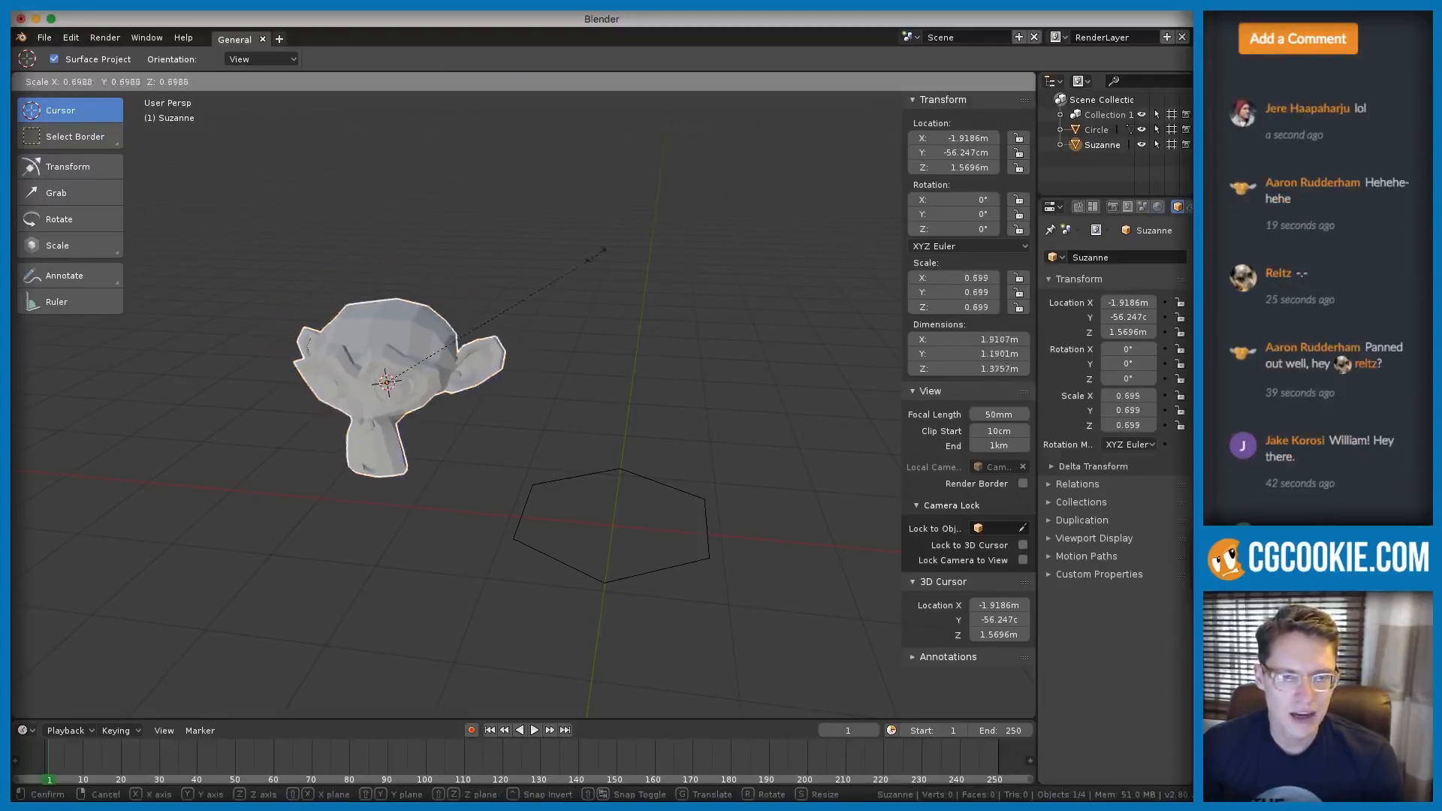
pyautogui.click(498, 321)
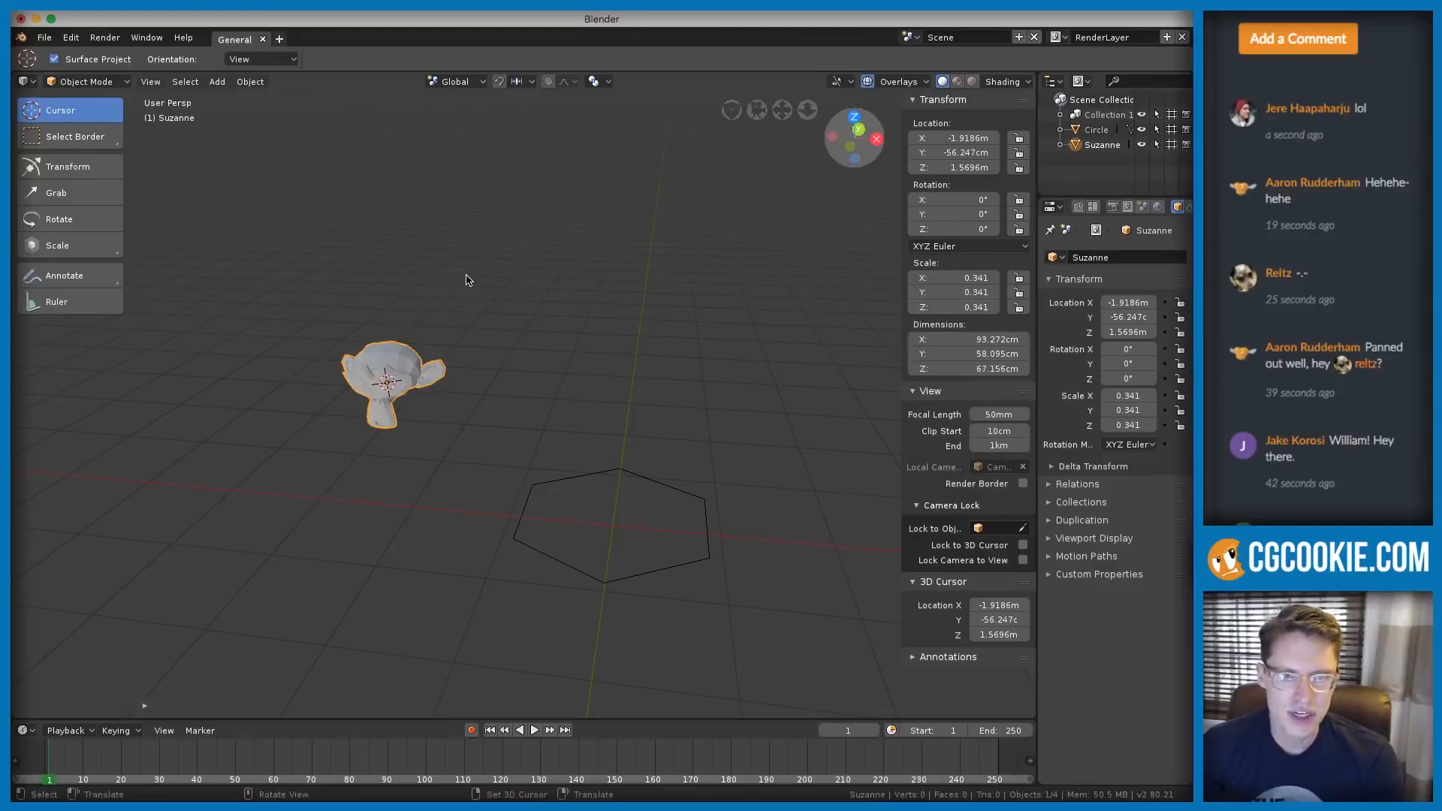
pyautogui.hotkey('ctrl', 'a')
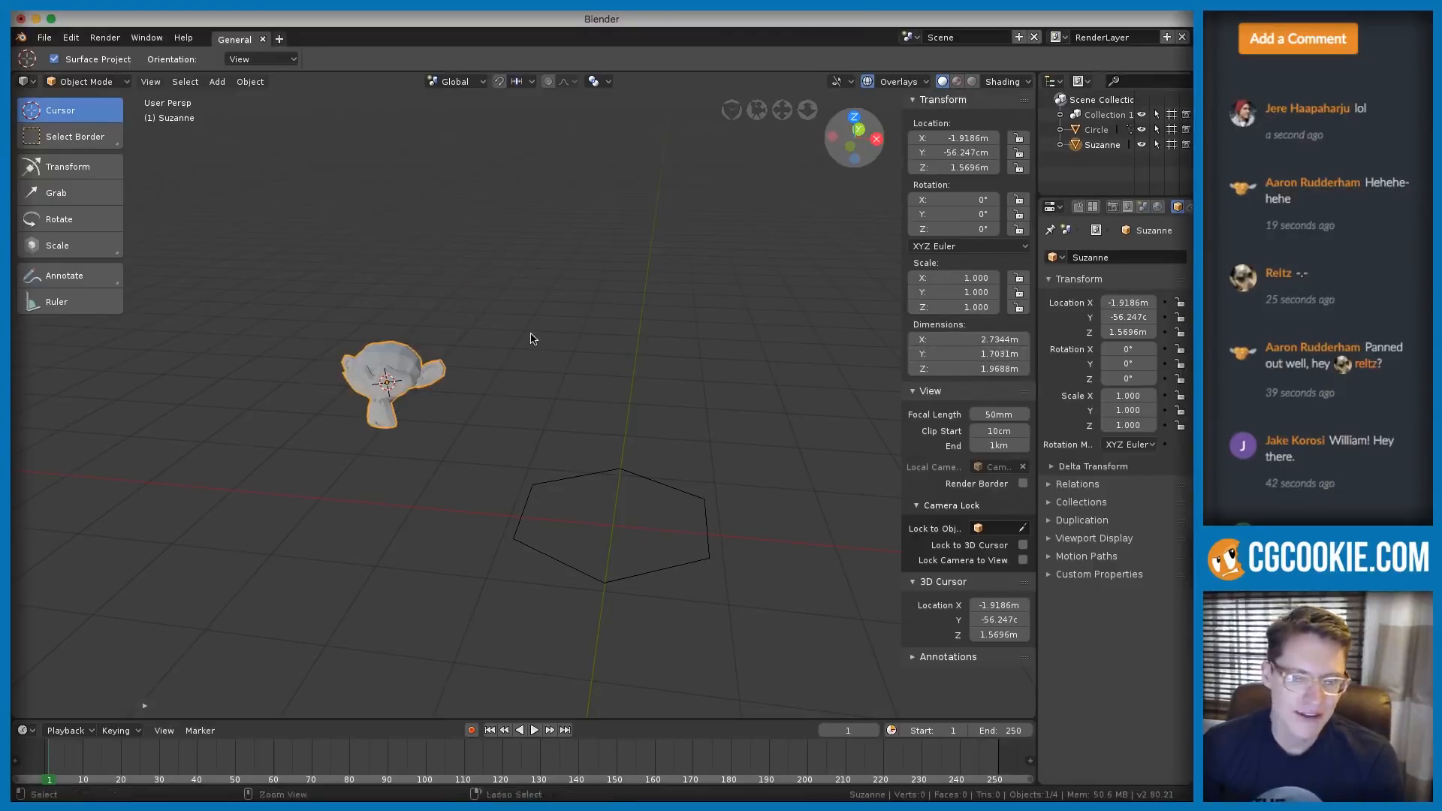
pyautogui.hotkey('ctrl', 'z')
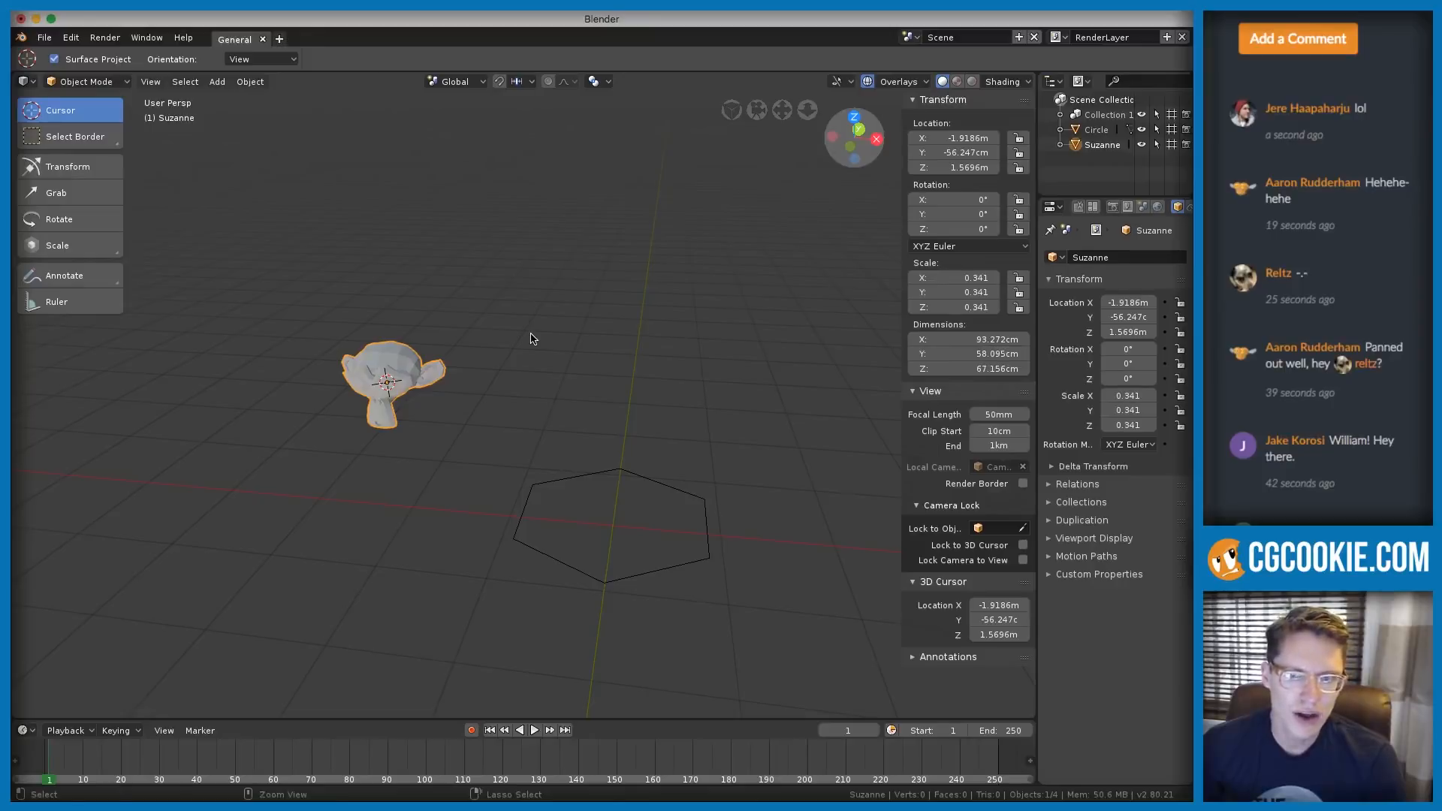
# Test applying the monkey's scale once more, undo it, and clear the scale back to 1
pyautogui.hotkey('ctrl', 'a')
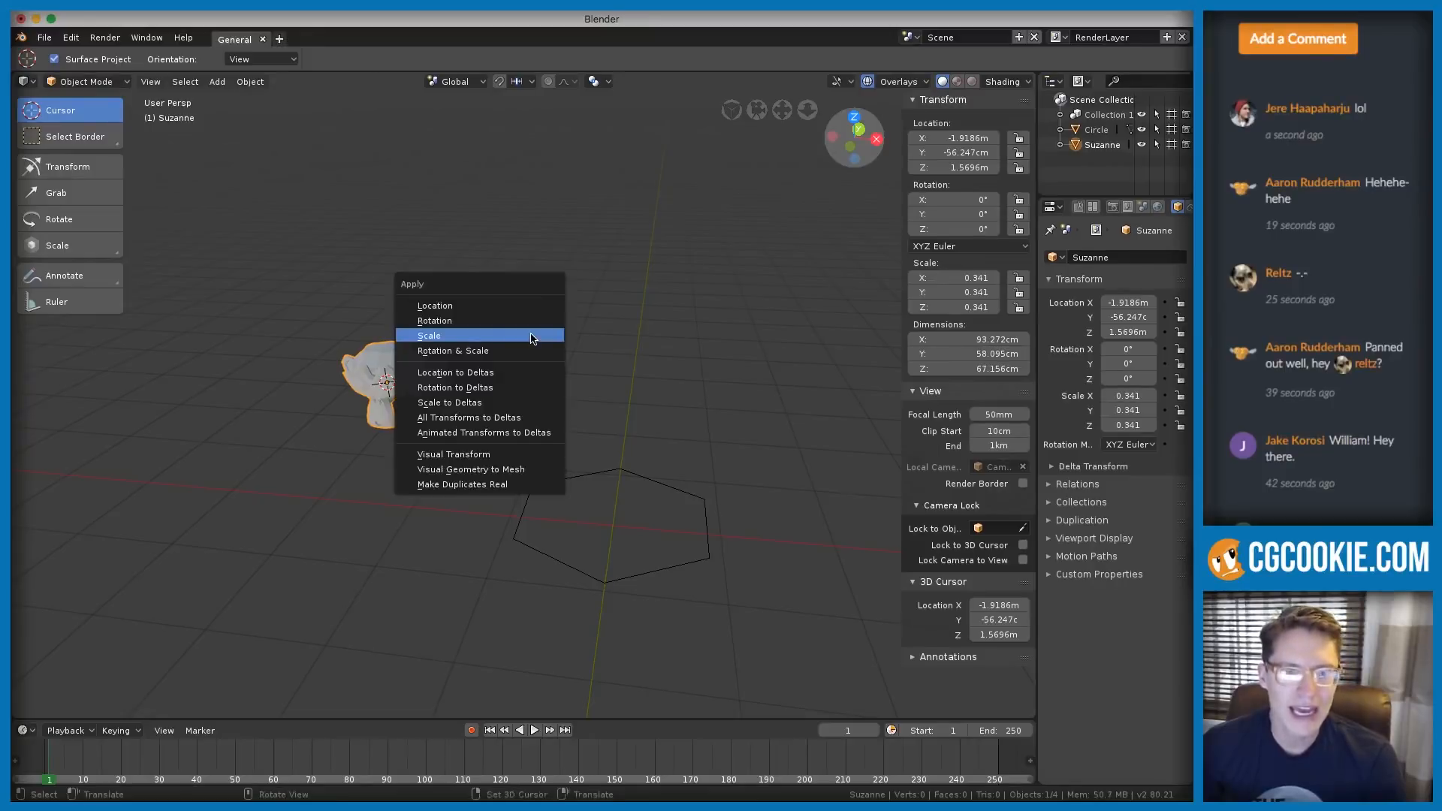
pyautogui.press('Escape')
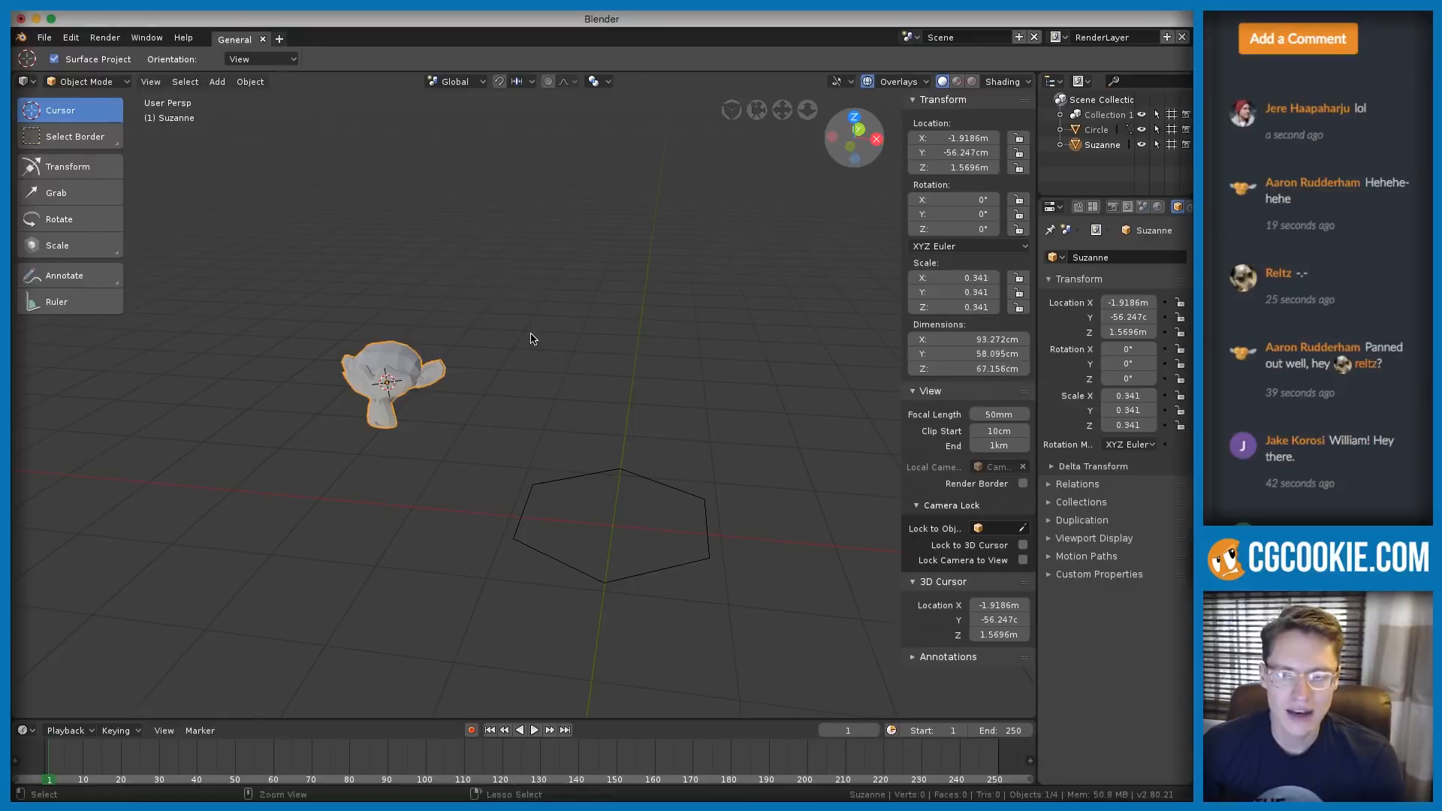
pyautogui.hotkey('ctrl', 'a')
pyautogui.click(531, 339)
pyautogui.hotkey('ctrl', 'z')
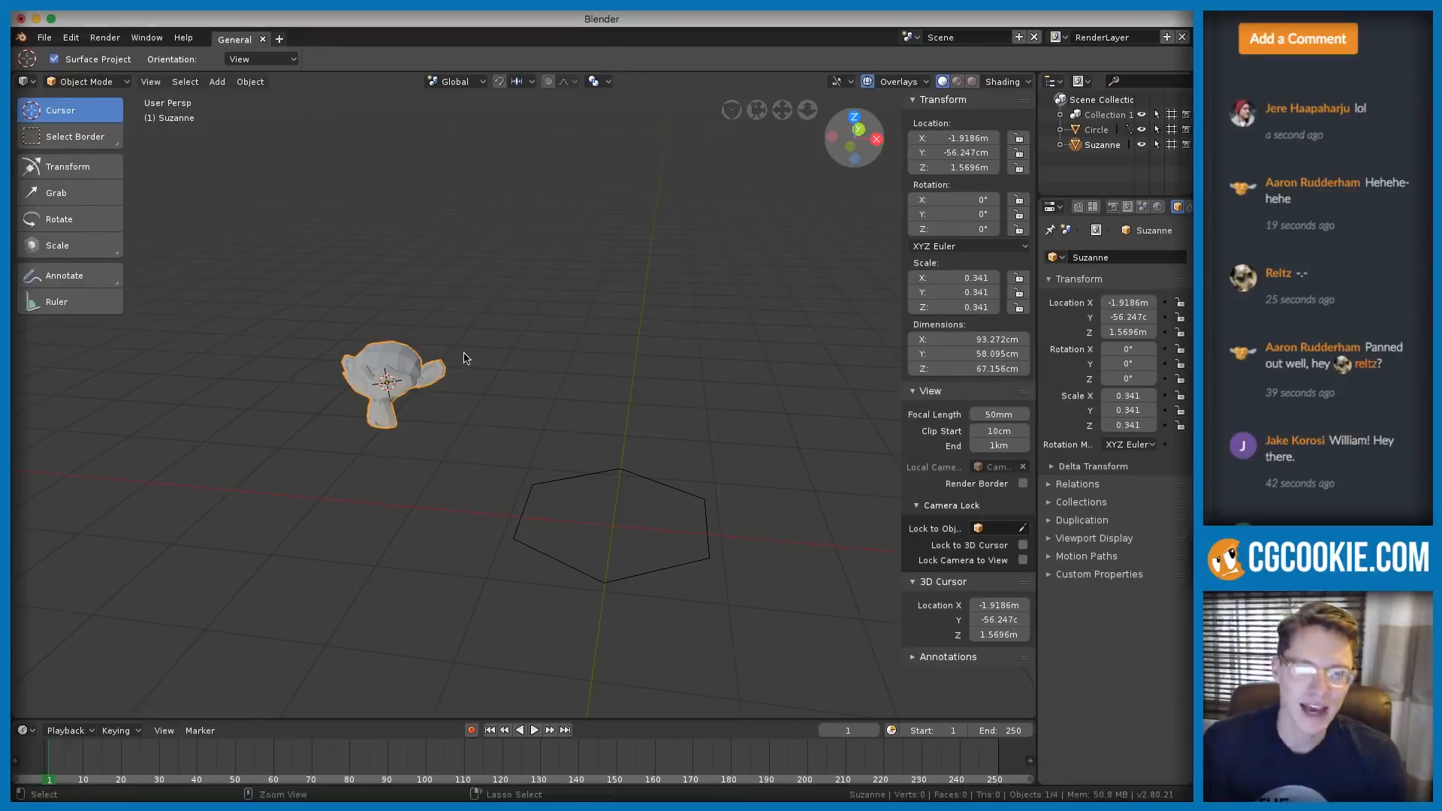
pyautogui.hotkey('alt', 's')
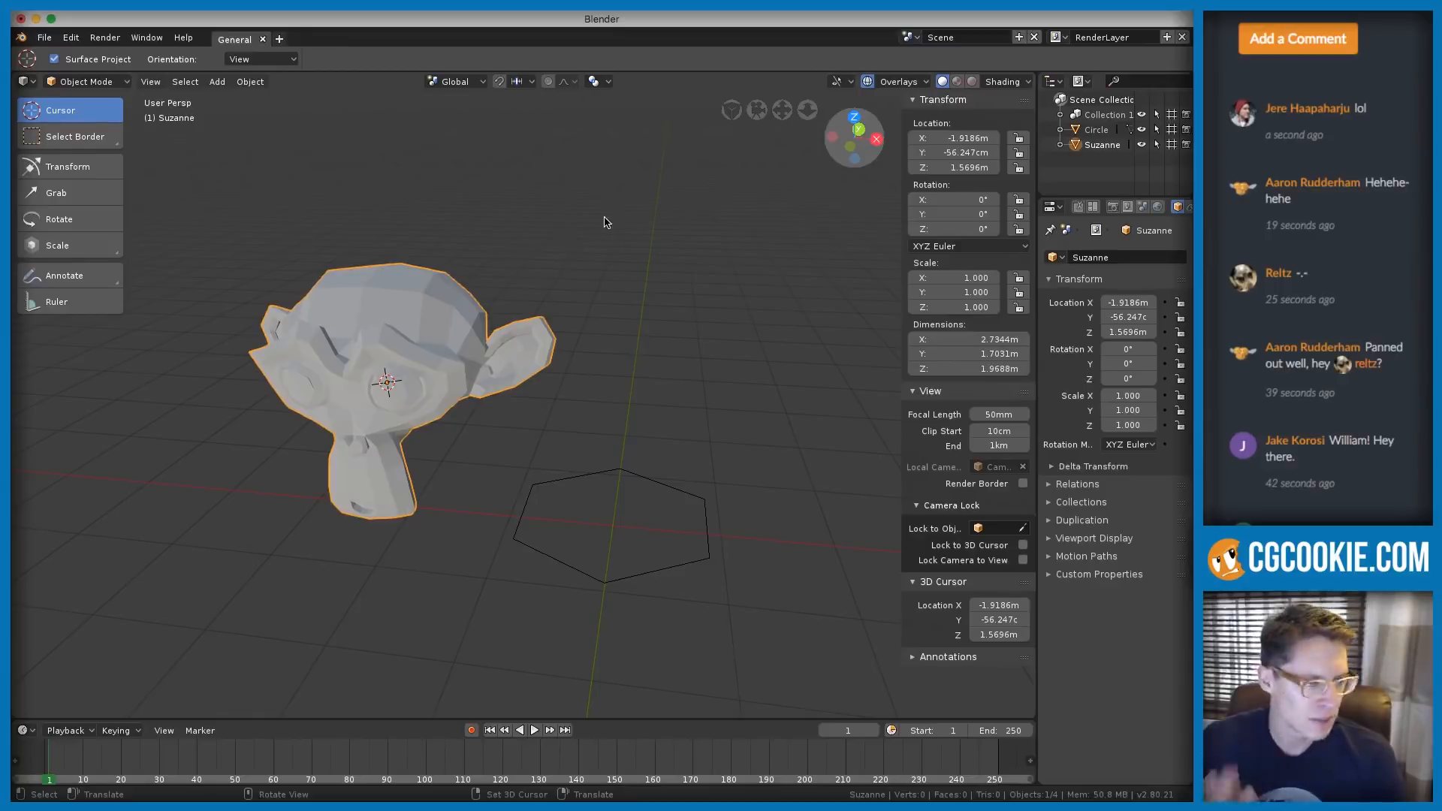
# Scale the monkey down uniformly to about 0.48 and apply its scale
pyautogui.press('s')
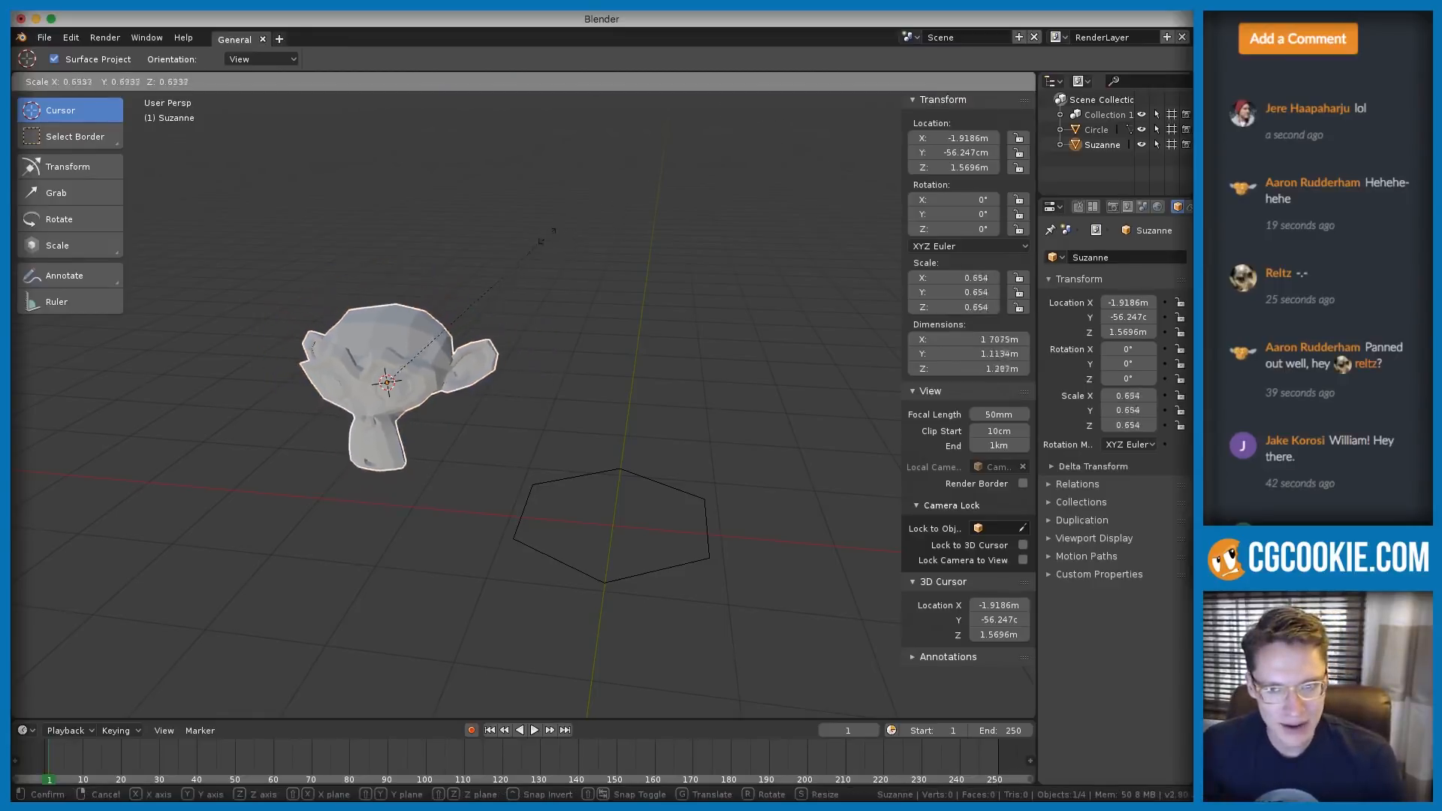
pyautogui.click(511, 281)
pyautogui.hotkey('ctrl', 'a')
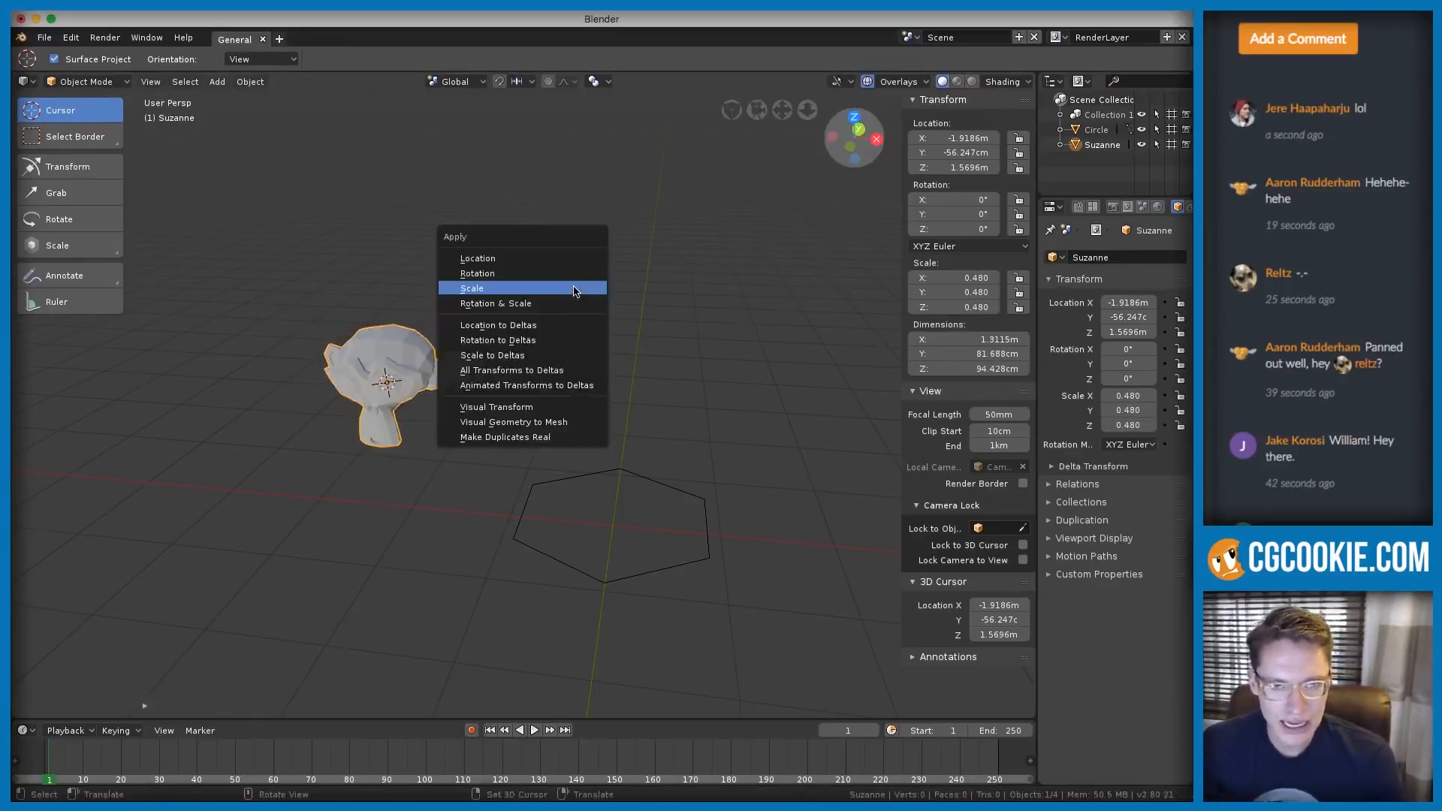
pyautogui.click(574, 290)
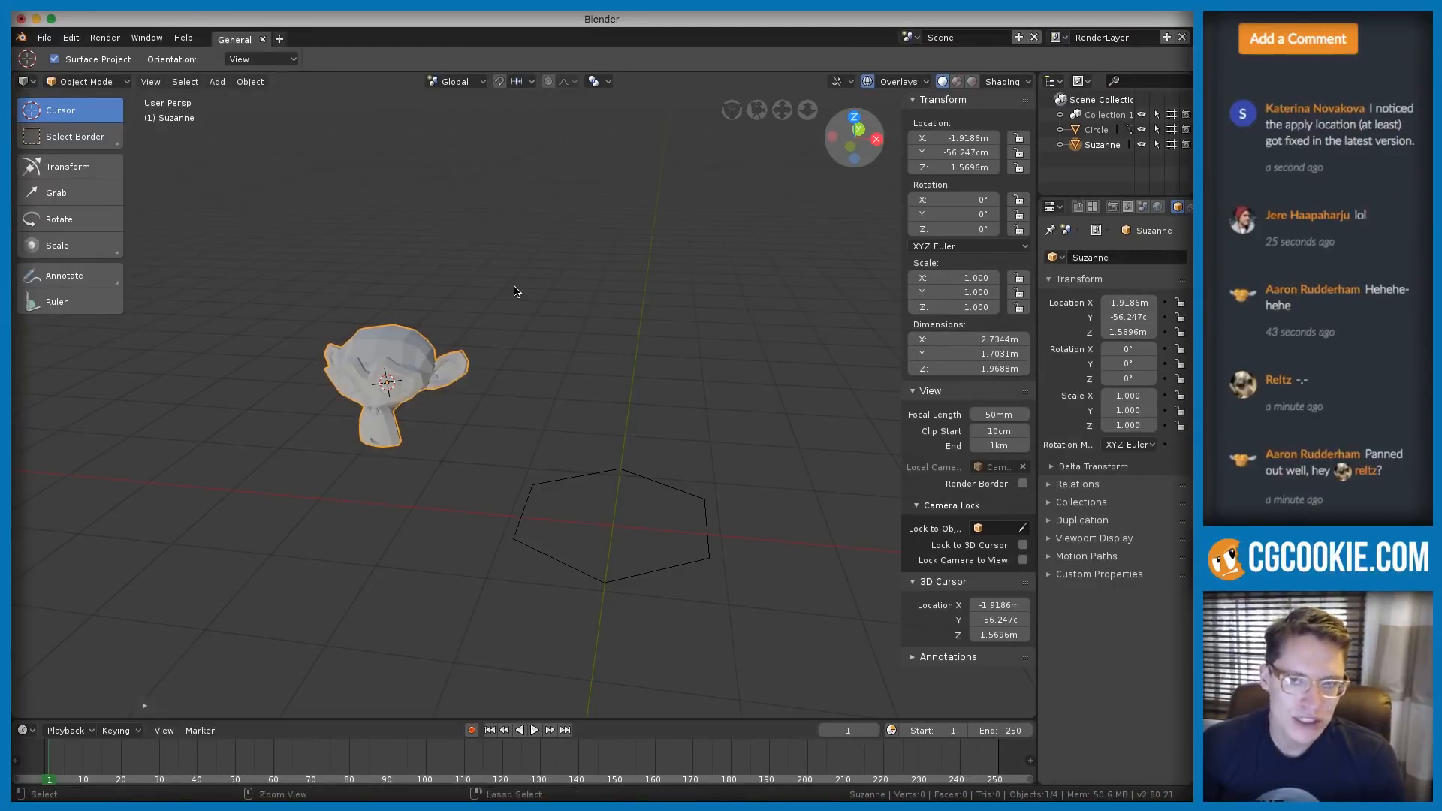
# Undo and redo the monkey's scale application, and delete the monkey from the scene
pyautogui.hotkey('ctrl', 'z')
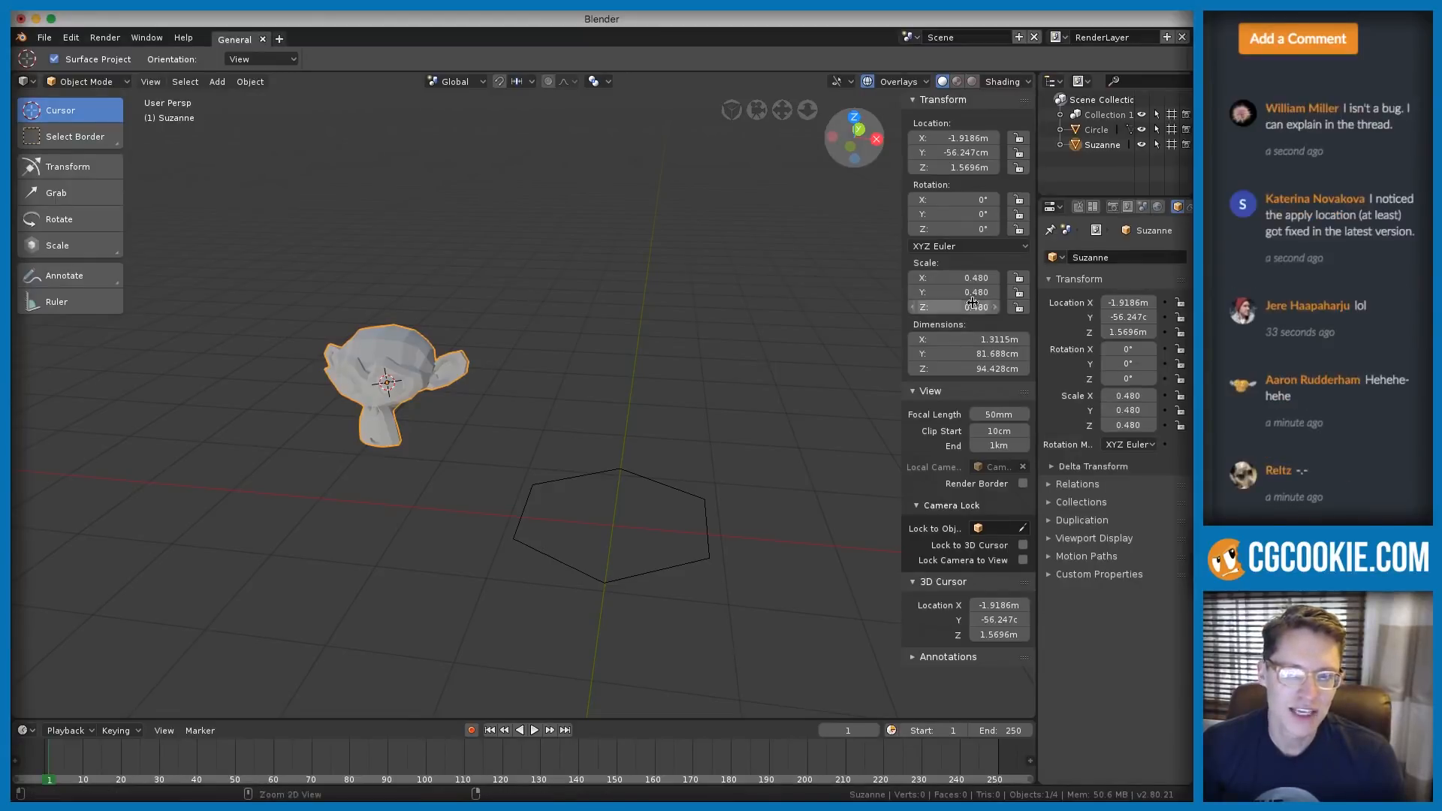
pyautogui.hotkey('ctrl', 'shift', 'z')
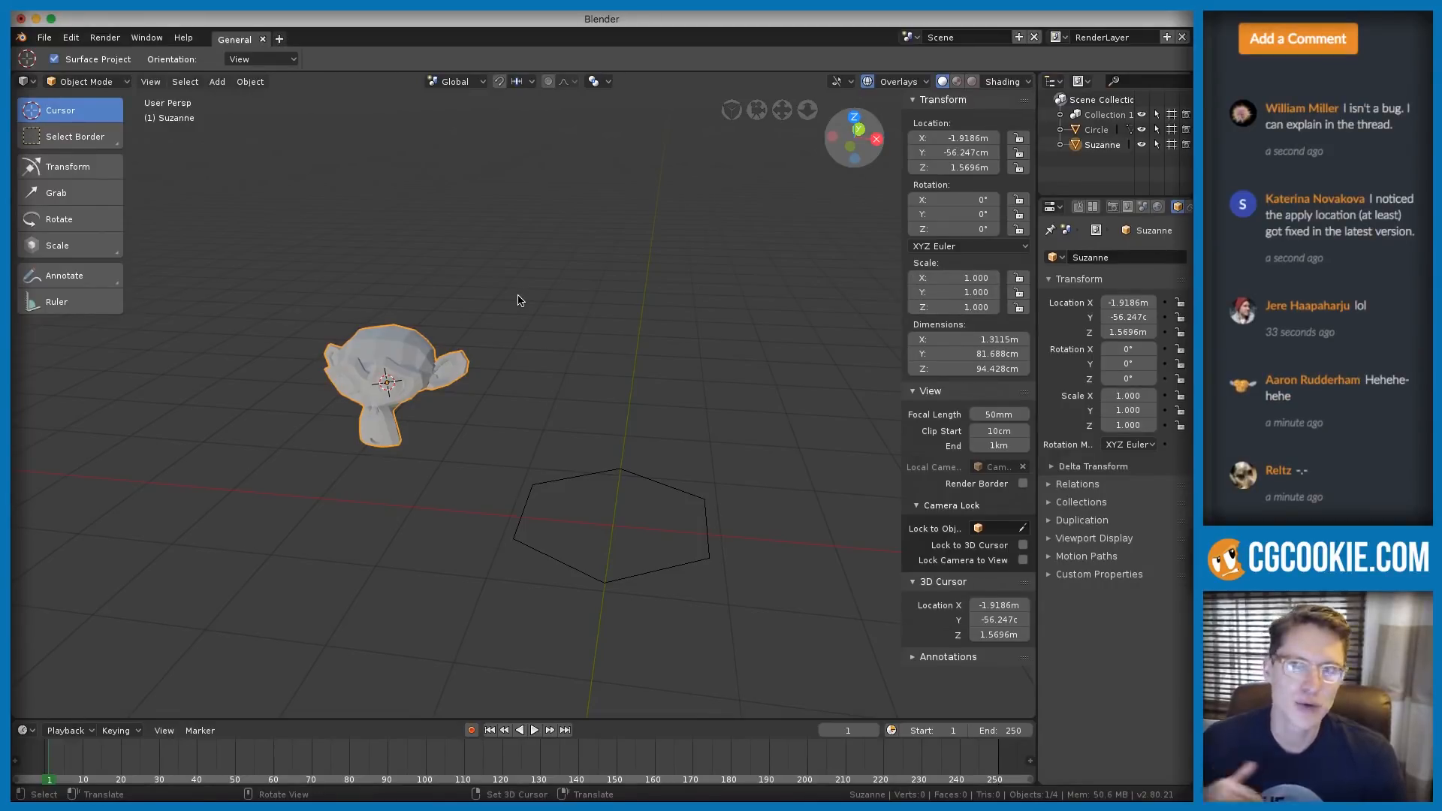
pyautogui.moveTo(510, 306); pyautogui.dragTo(692, 310, button='middle')
pyautogui.press('x')
pyautogui.click(511, 313)
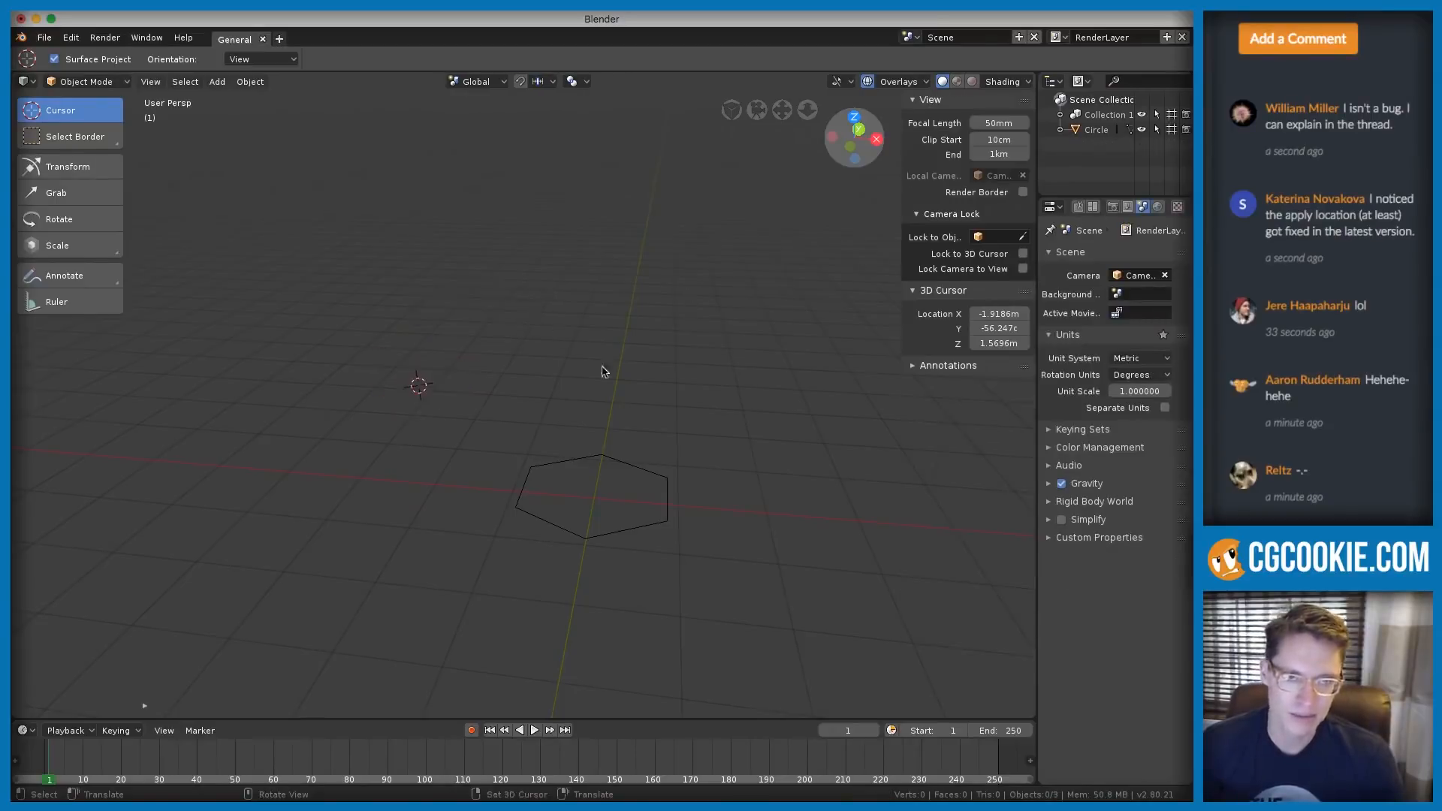
# Select the six-sided circle object at the world origin
pyautogui.moveTo(604, 372); pyautogui.dragTo(644, 414, button='middle')
pyautogui.click(579, 443)
pyautogui.scroll(2, 579, 440)
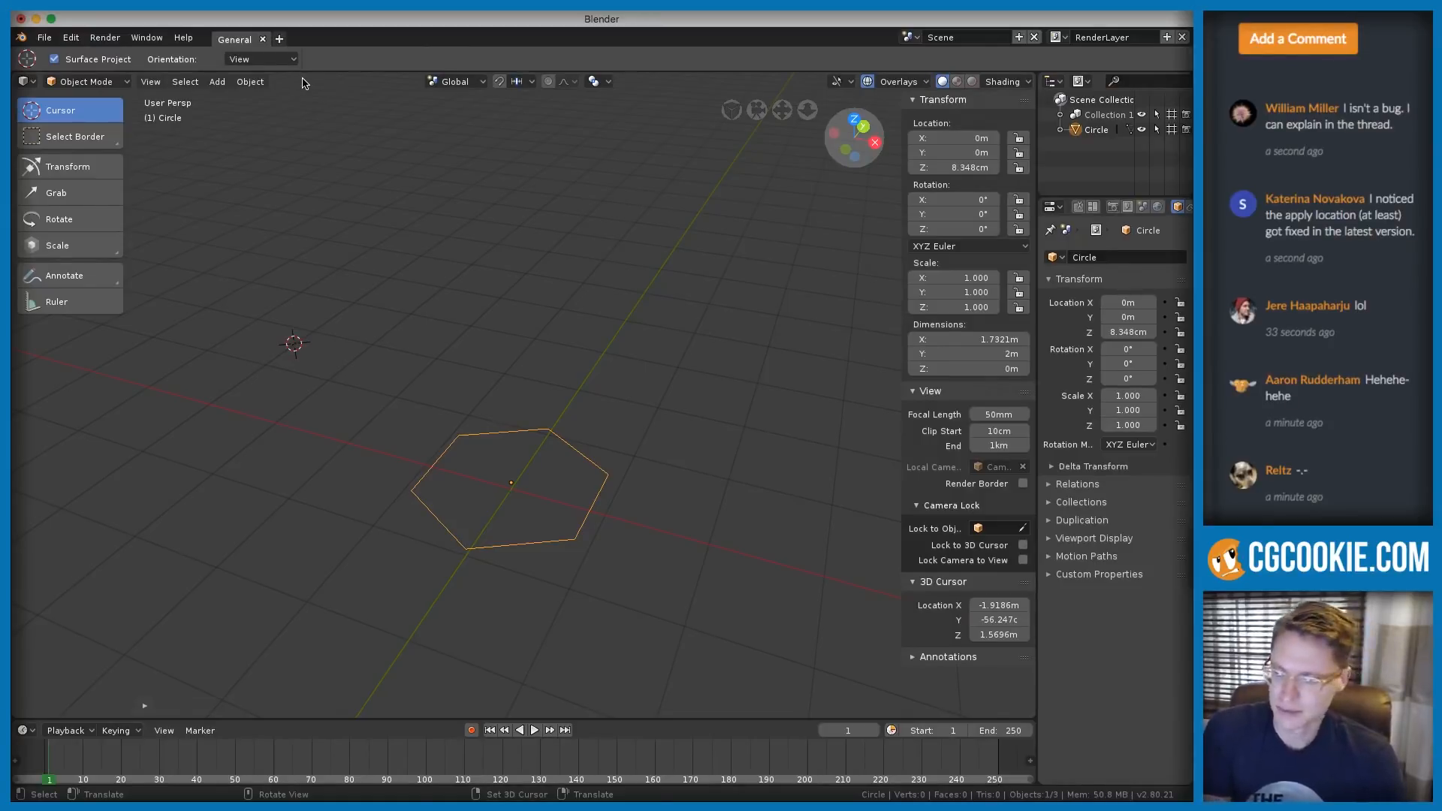
pyautogui.keyDown('shift'); pyautogui.moveTo(700, 444); pyautogui.dragTo(674, 397, button='middle'); pyautogui.keyUp('shift')
pyautogui.moveTo(674, 397)
pyautogui.keyDown('ctrl'); pyautogui.mouseDown(button='middle')
pyautogui.moveTo(674, 433)
pyautogui.moveTo(659, 417)
pyautogui.mouseUp(button='middle'); pyautogui.keyUp('ctrl')
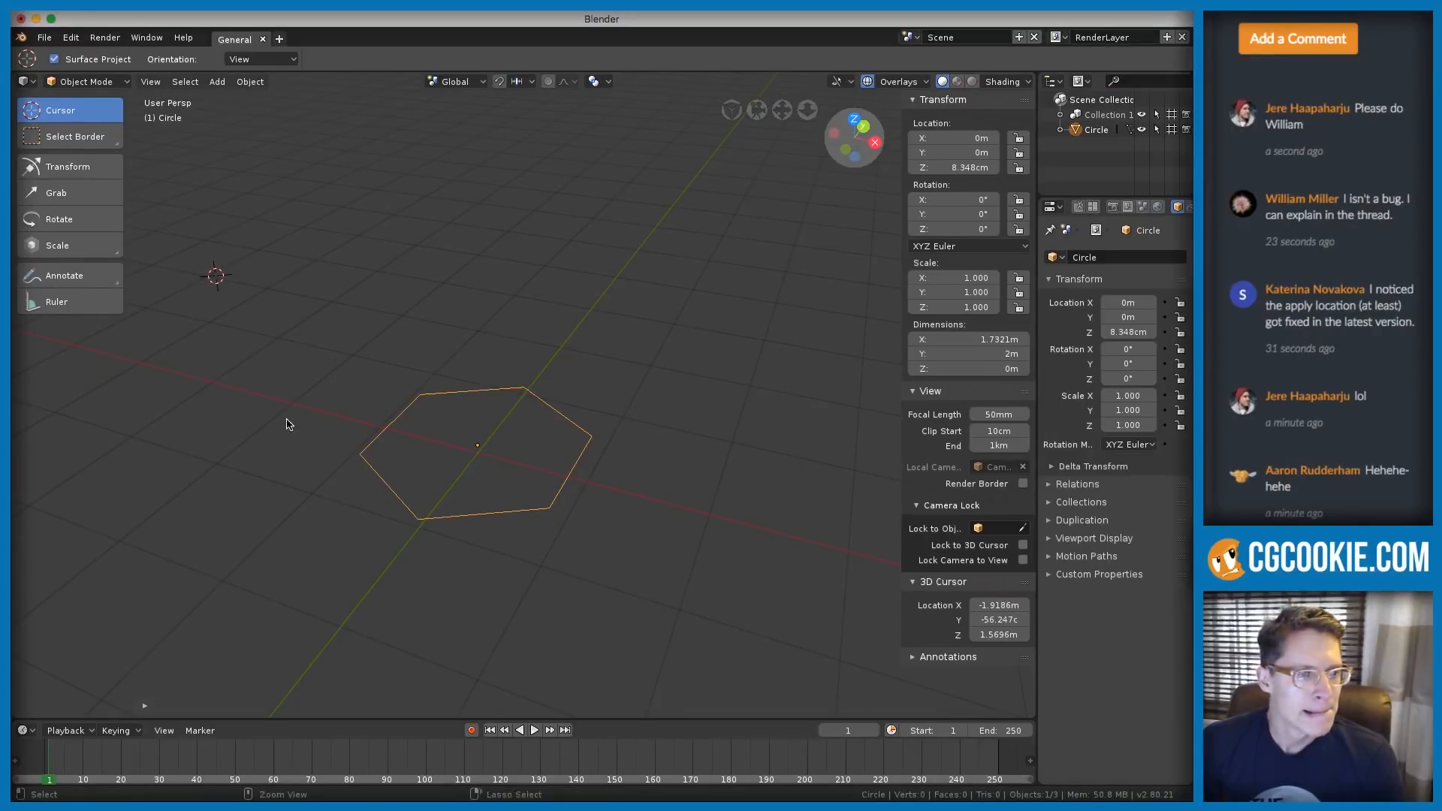
# Read the viewers' latest chat comments about the transform application issue
pyautogui.click(1394, 225)
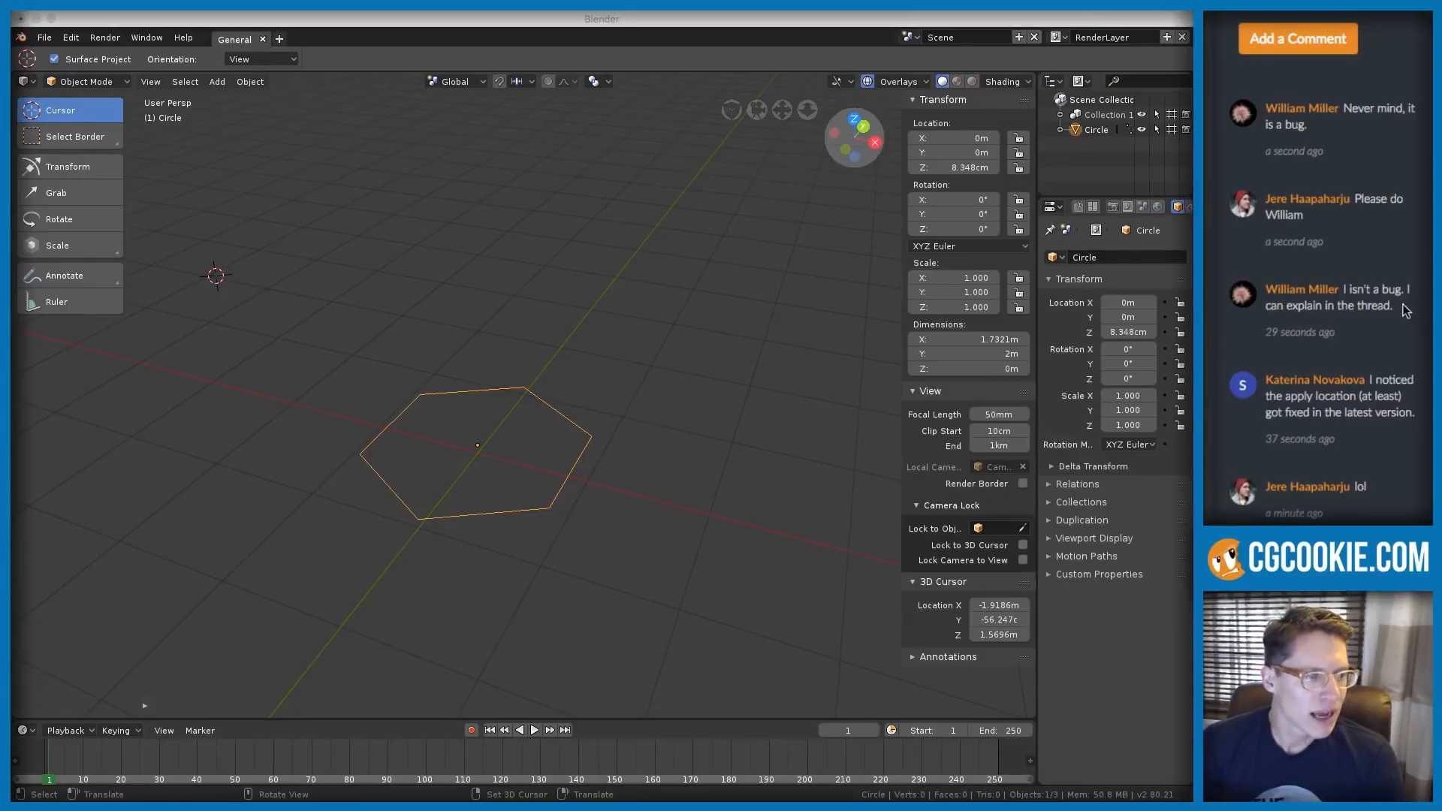
pyautogui.scroll(-1, 1402, 314)
pyautogui.scroll(-2, 1402, 314)
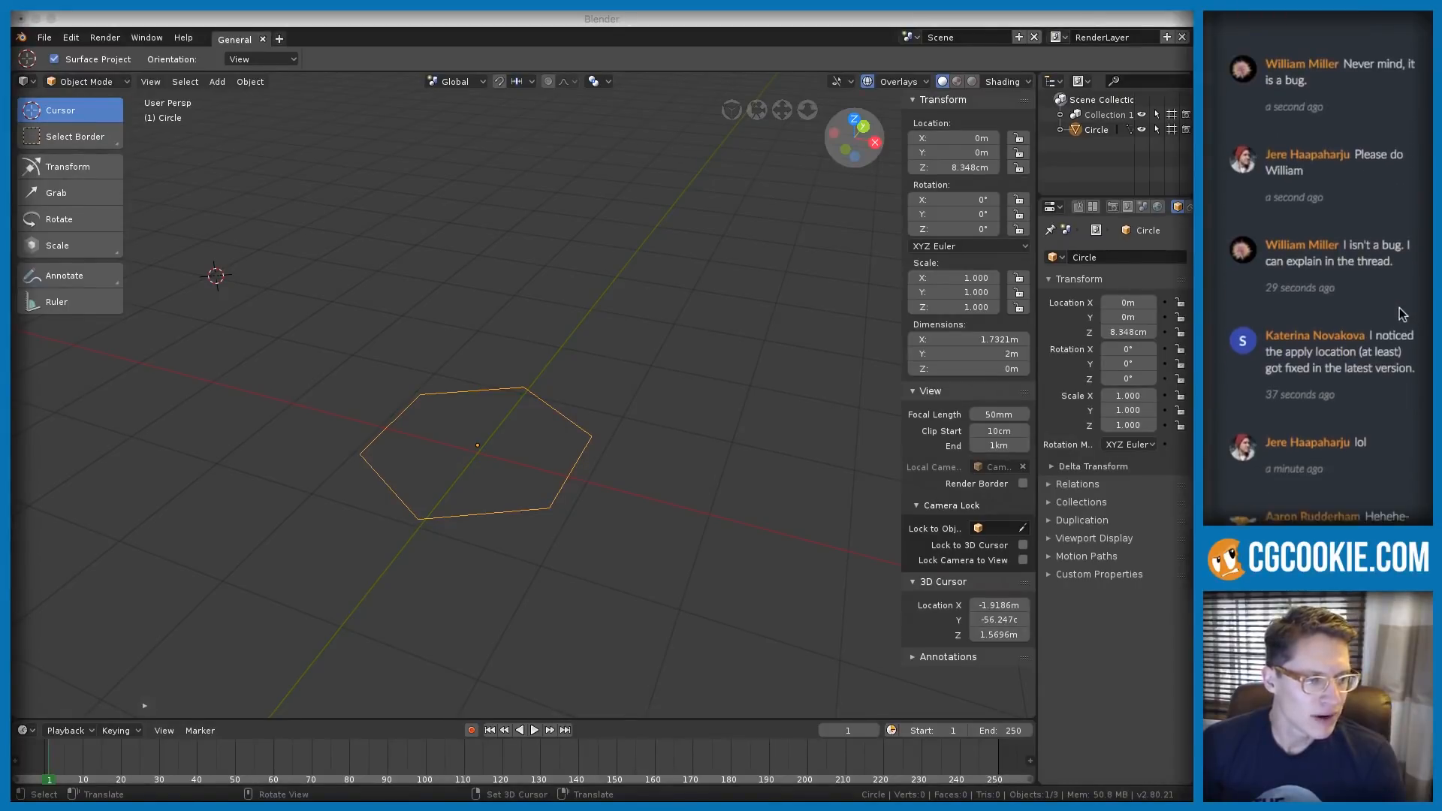
pyautogui.scroll(-2, 1401, 314)
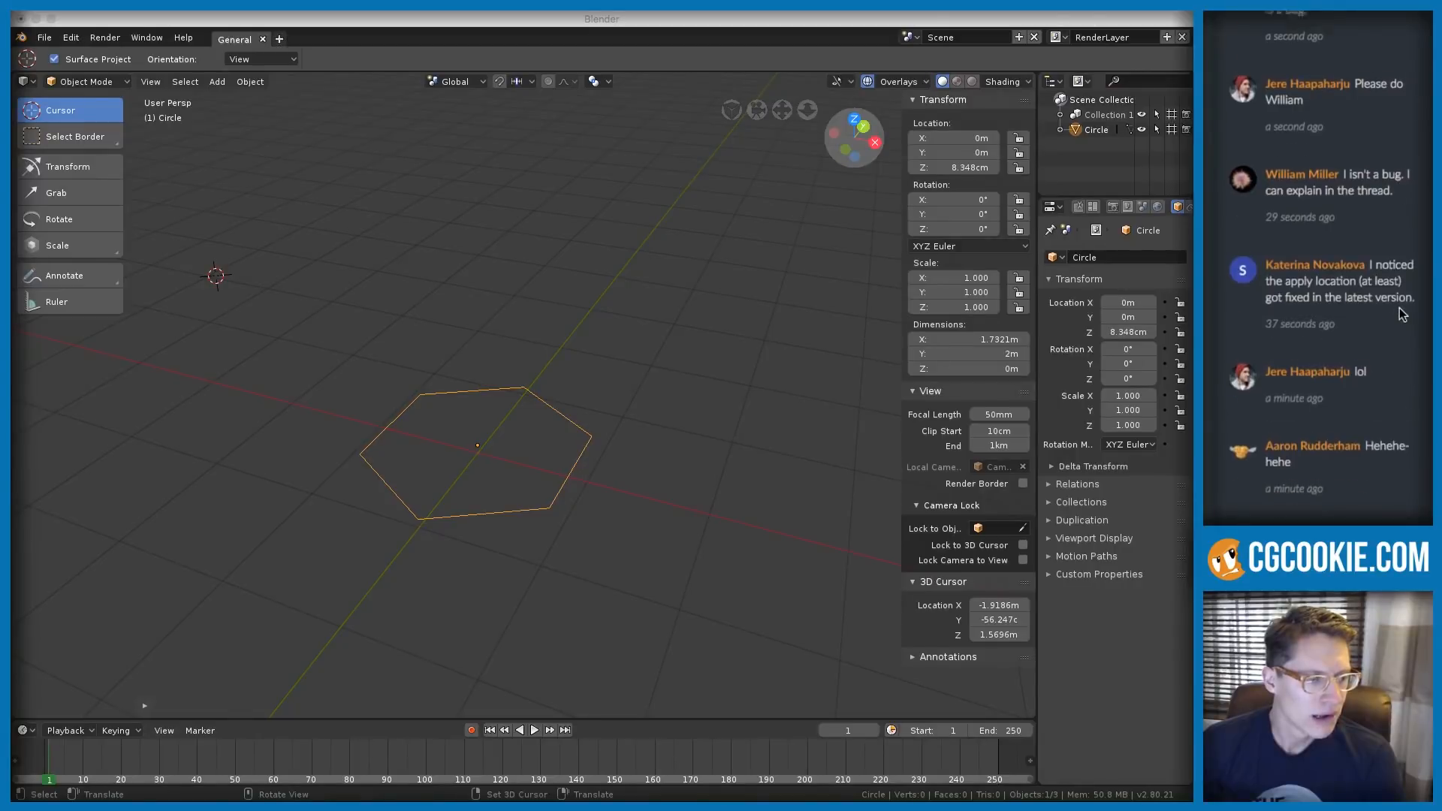
pyautogui.scroll(5, 1402, 314)
# In Edit Mode, scale the whole circle mesh down to roughly a quarter and move it about 65.5 cm along the X axis
pyautogui.moveTo(534, 380)
pyautogui.keyDown('ctrl'); pyautogui.mouseDown(button='middle')
pyautogui.moveTo(513, 434)
pyautogui.moveTo(534, 428)
pyautogui.moveTo(505, 422)
pyautogui.moveTo(546, 384)
pyautogui.mouseUp(button='middle'); pyautogui.keyUp('ctrl')
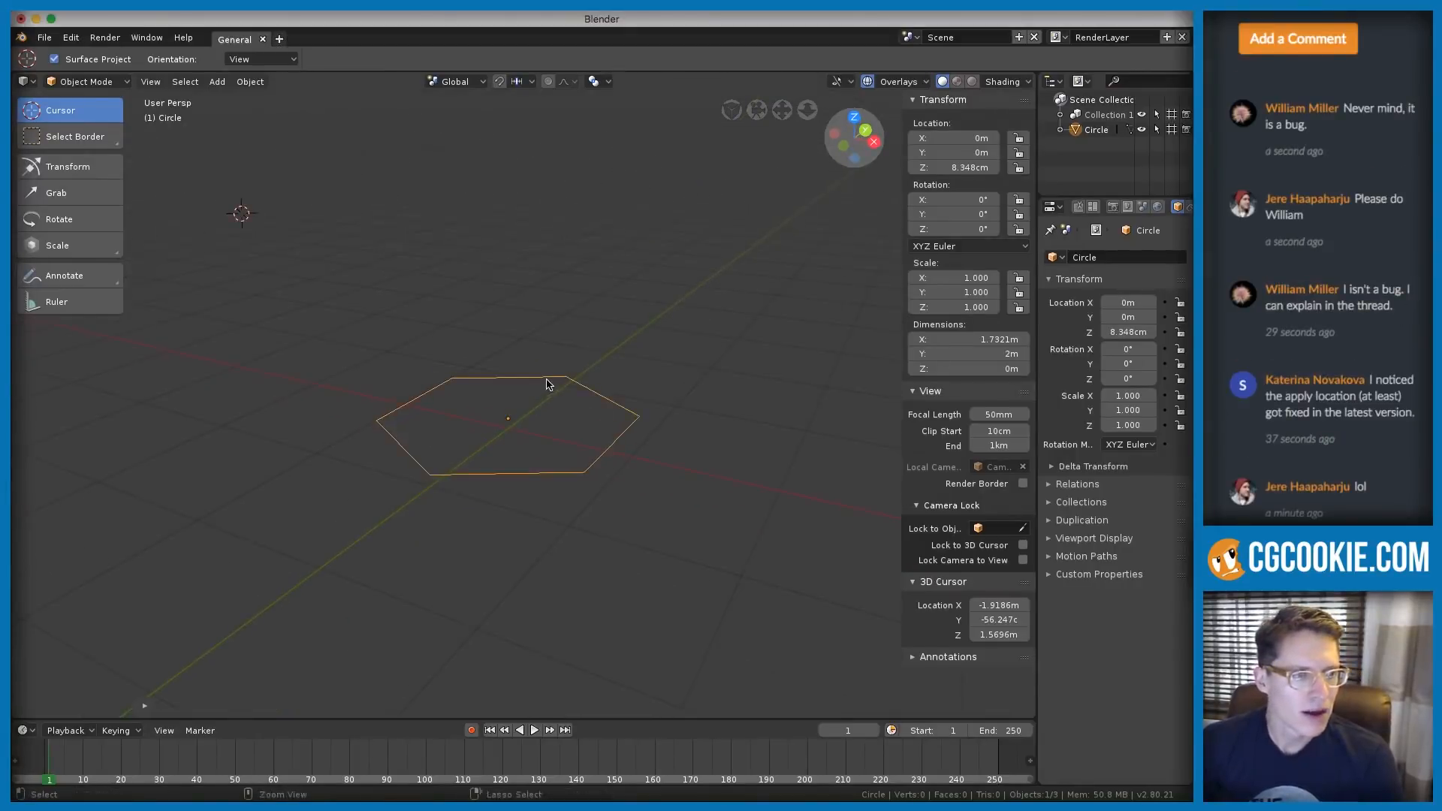
pyautogui.moveTo(502, 330); pyautogui.dragTo(523, 394, button='middle')
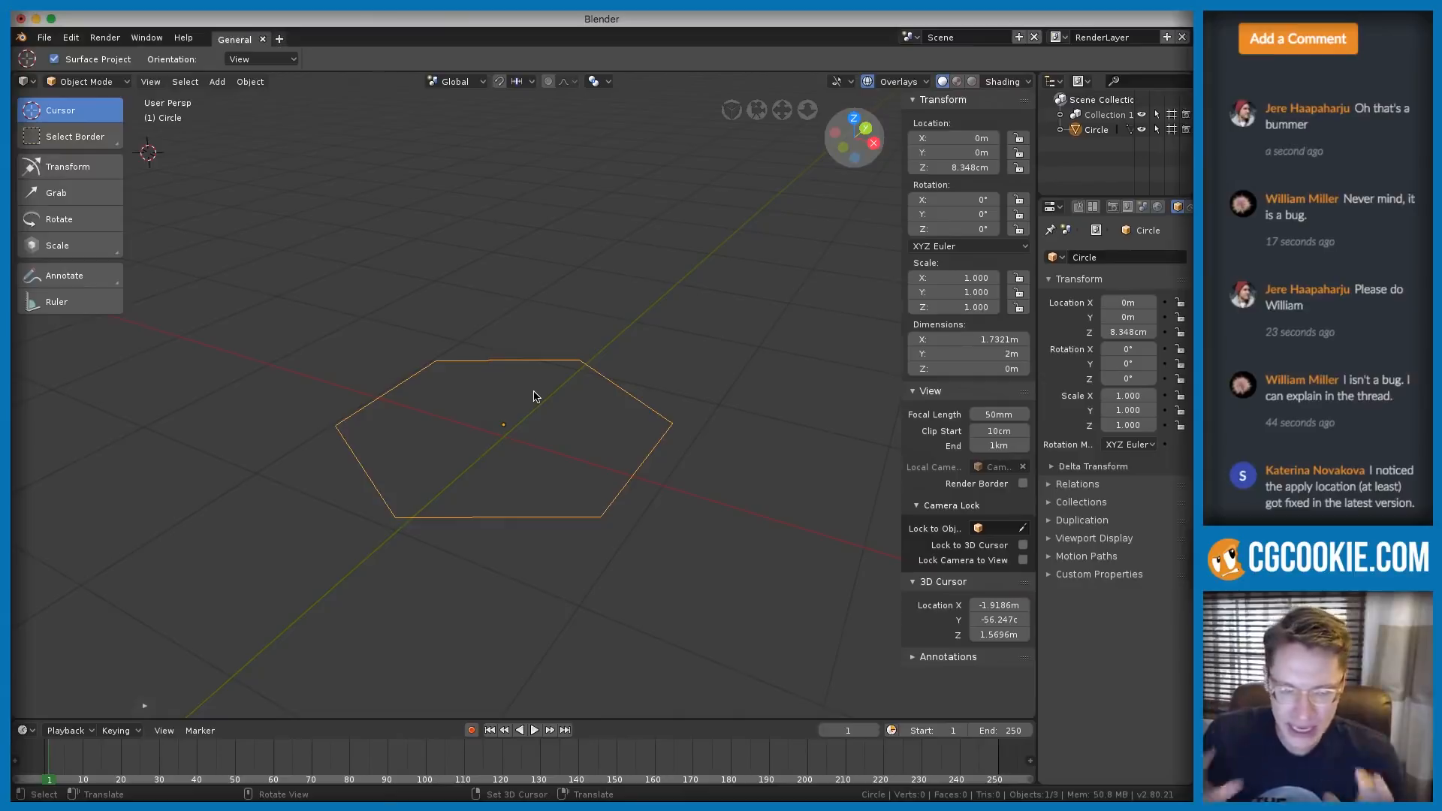
pyautogui.keyDown('ctrl'); pyautogui.moveTo(522, 393); pyautogui.dragTo(476, 461, button='middle'); pyautogui.keyUp('ctrl')
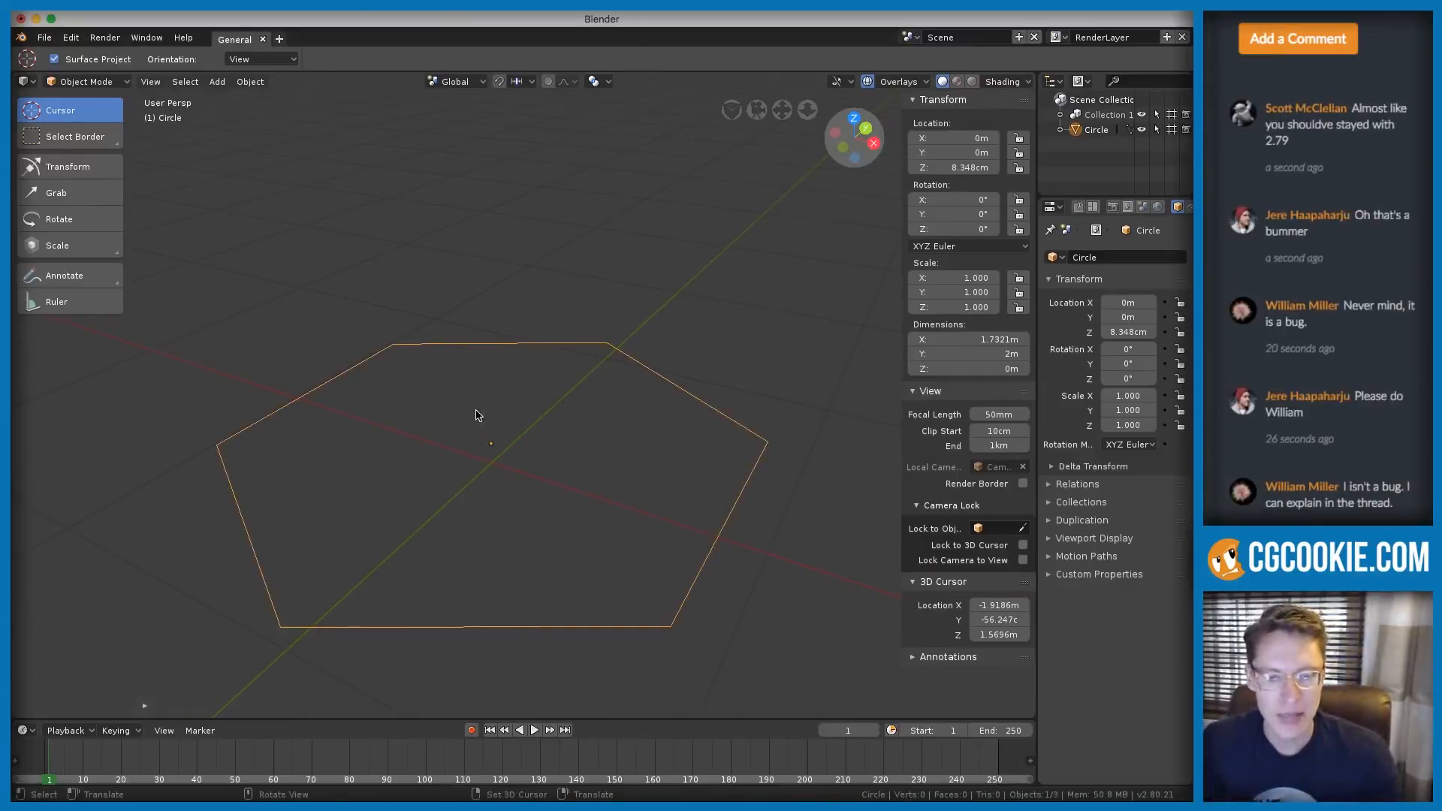
pyautogui.press('Tab')
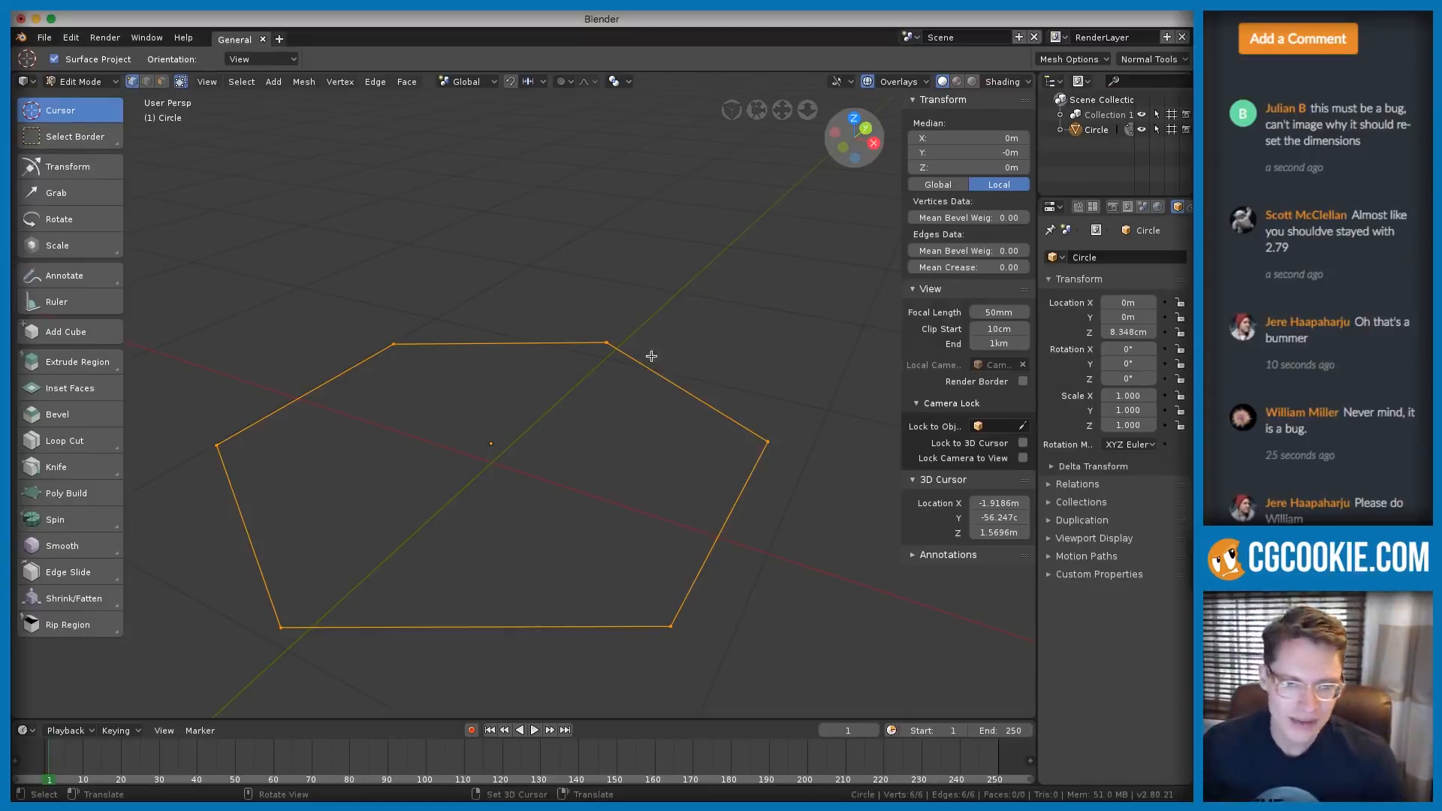
pyautogui.press('s')
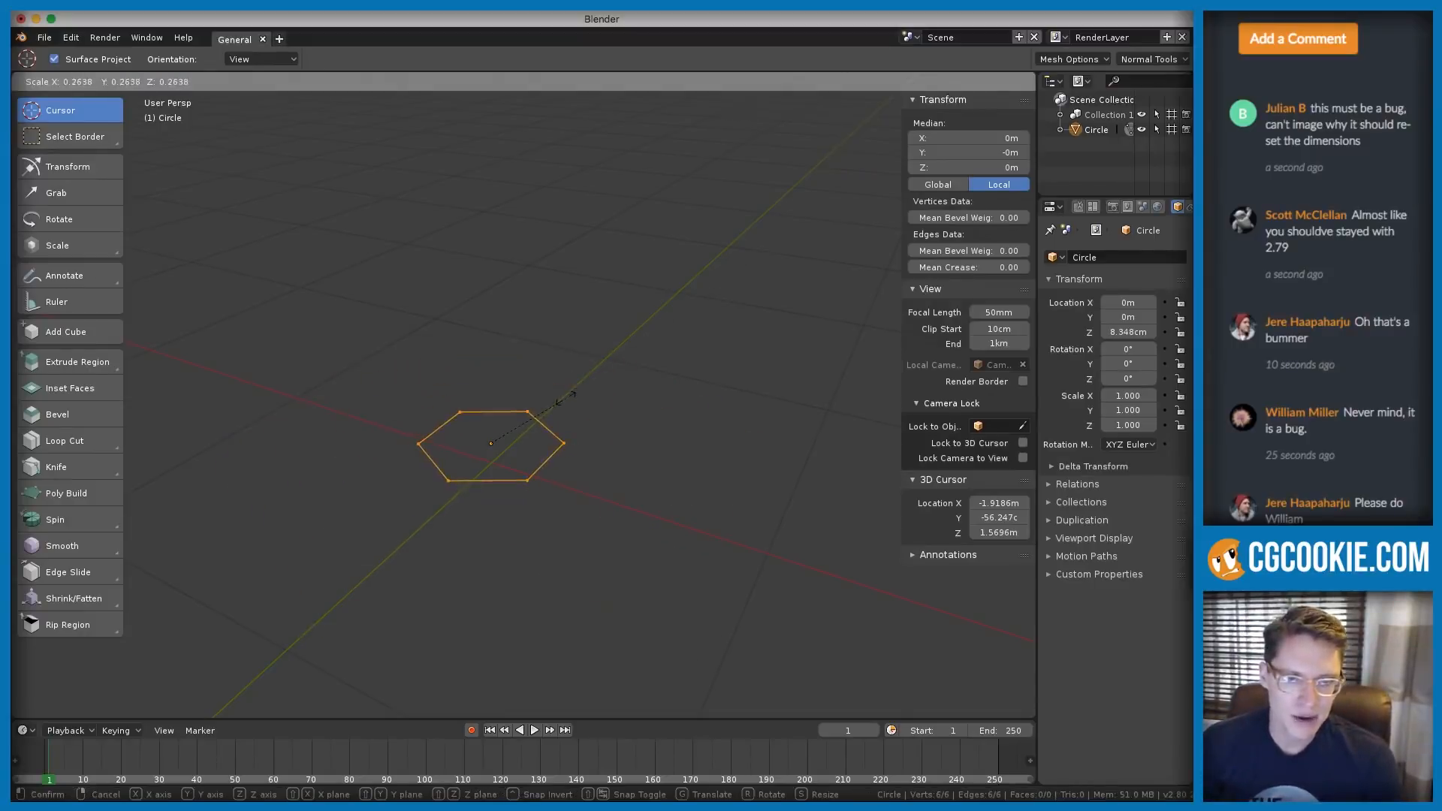
pyautogui.click(540, 392)
pyautogui.press('g')
pyautogui.press('x')
pyautogui.click(711, 418)
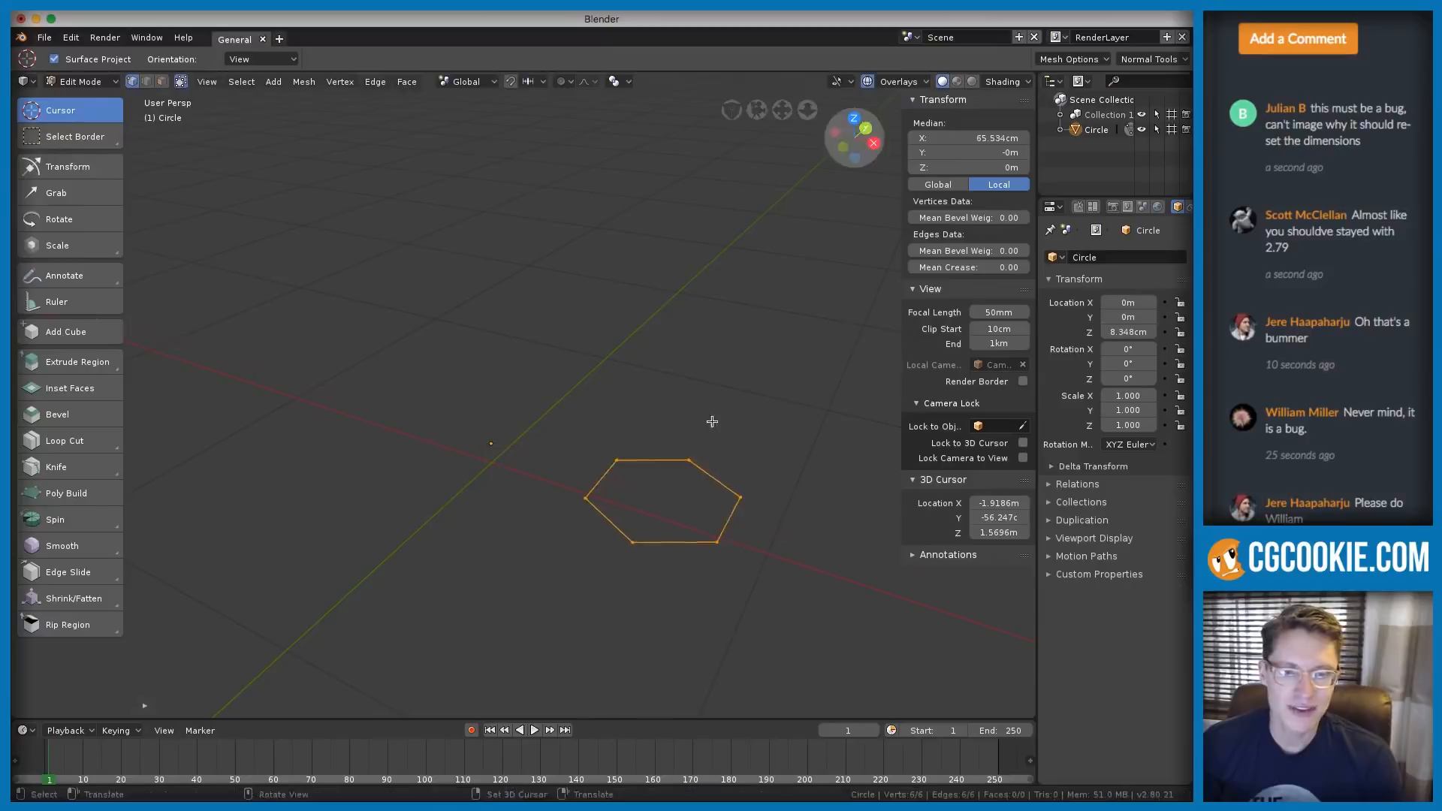
# Rotate the hexagonal profile about the global X axis so it stands upright
pyautogui.moveTo(712, 419); pyautogui.dragTo(699, 358, button='middle')
pyautogui.press('r')
pyautogui.press('x')
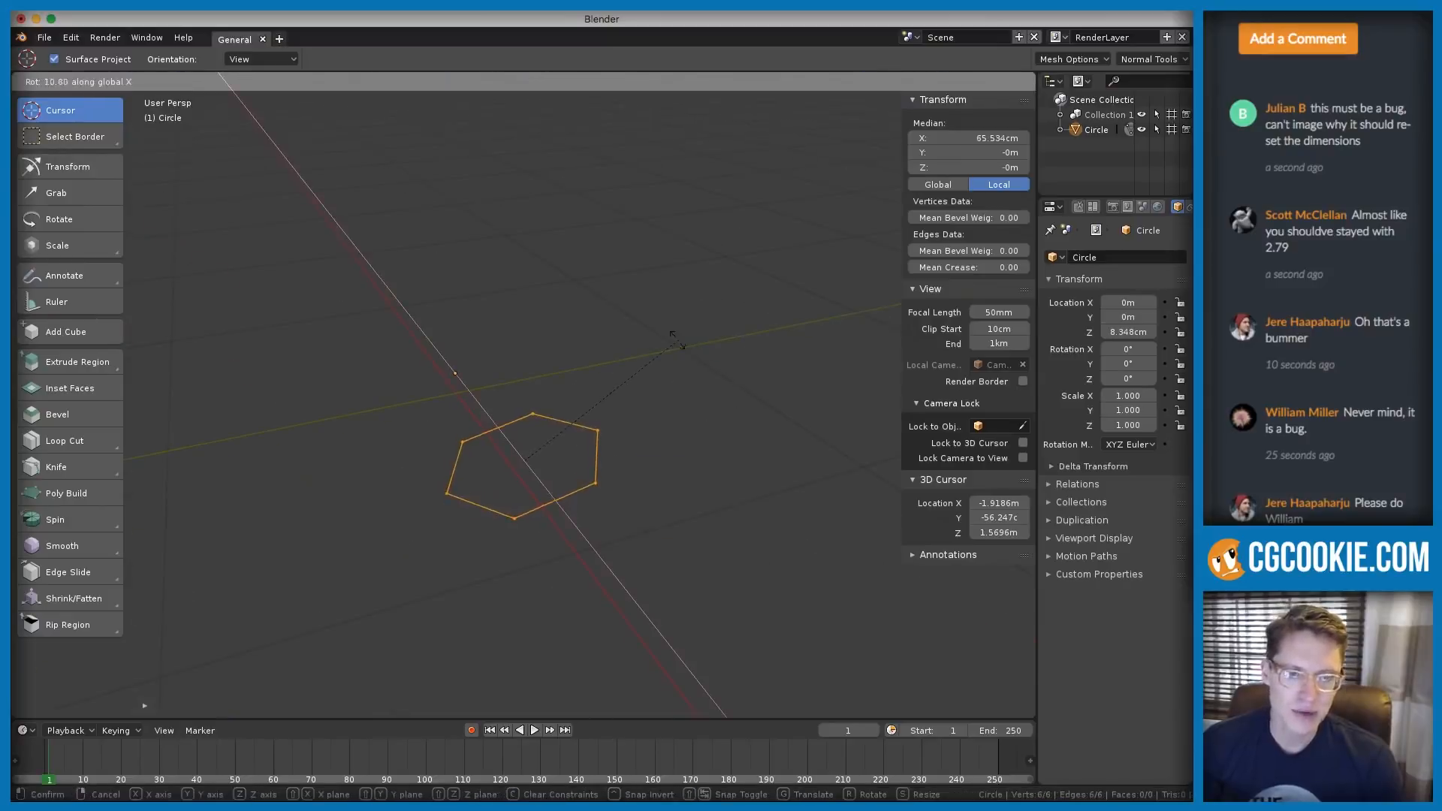
pyautogui.click(676, 335)
pyautogui.moveTo(652, 332)
pyautogui.mouseDown(button='middle')
pyautogui.moveTo(628, 305)
pyautogui.moveTo(651, 330)
pyautogui.mouseUp(button='middle')
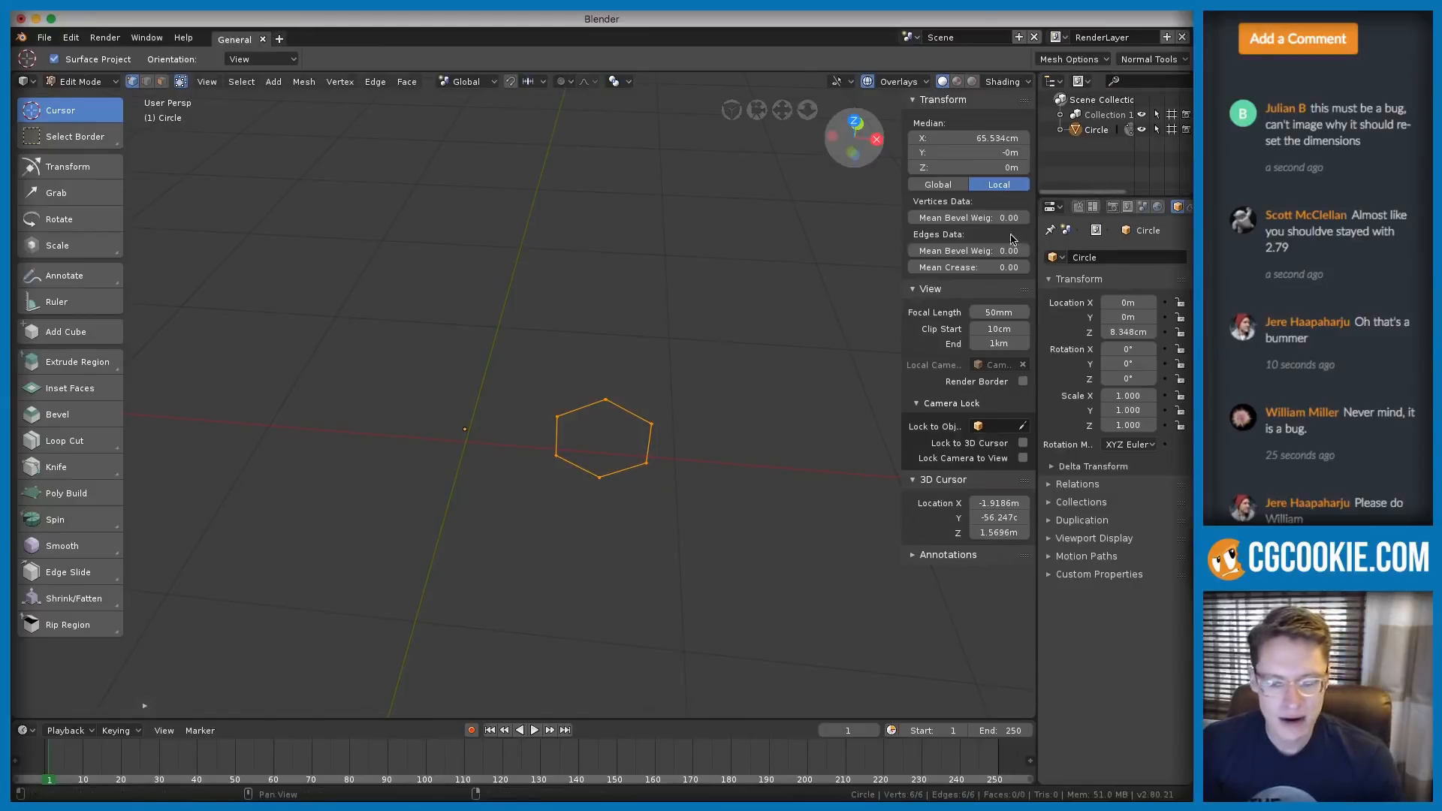
# Add a Screw modifier to the circle with a screw offset of 5.6 m, and return to Object Mode
pyautogui.press('n')
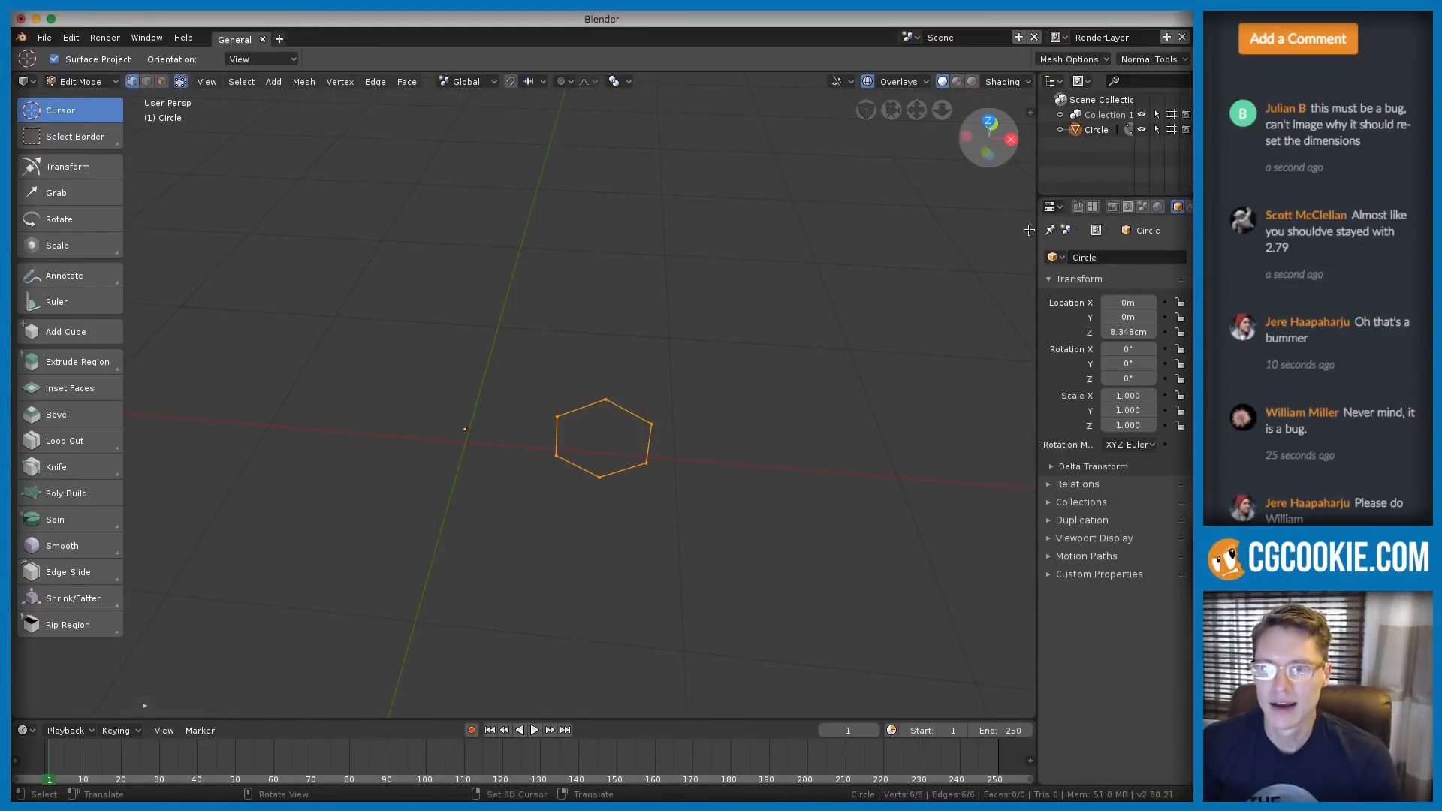
pyautogui.moveTo(1037, 229); pyautogui.dragTo(967, 229)
pyautogui.click(1130, 206)
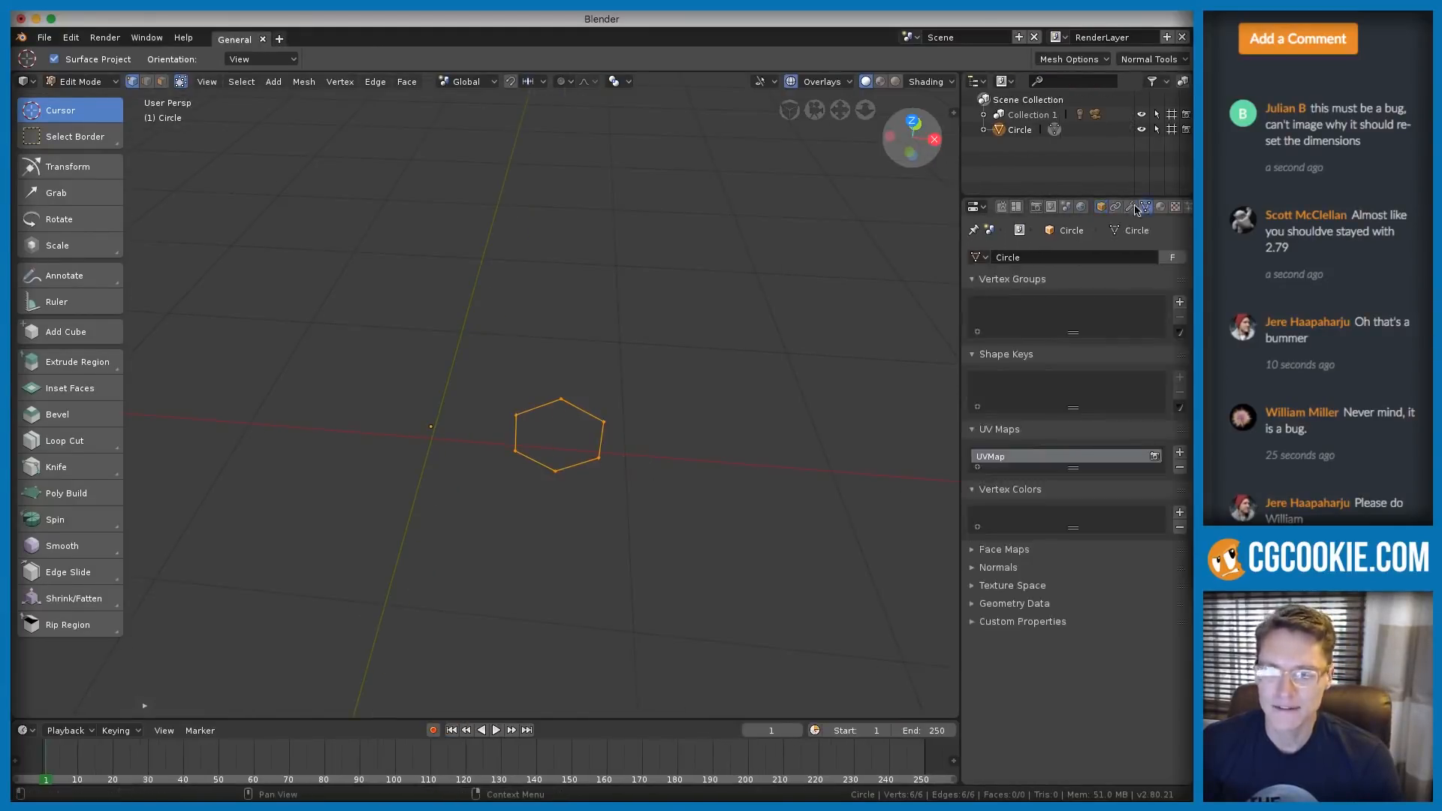
pyautogui.click(1074, 257)
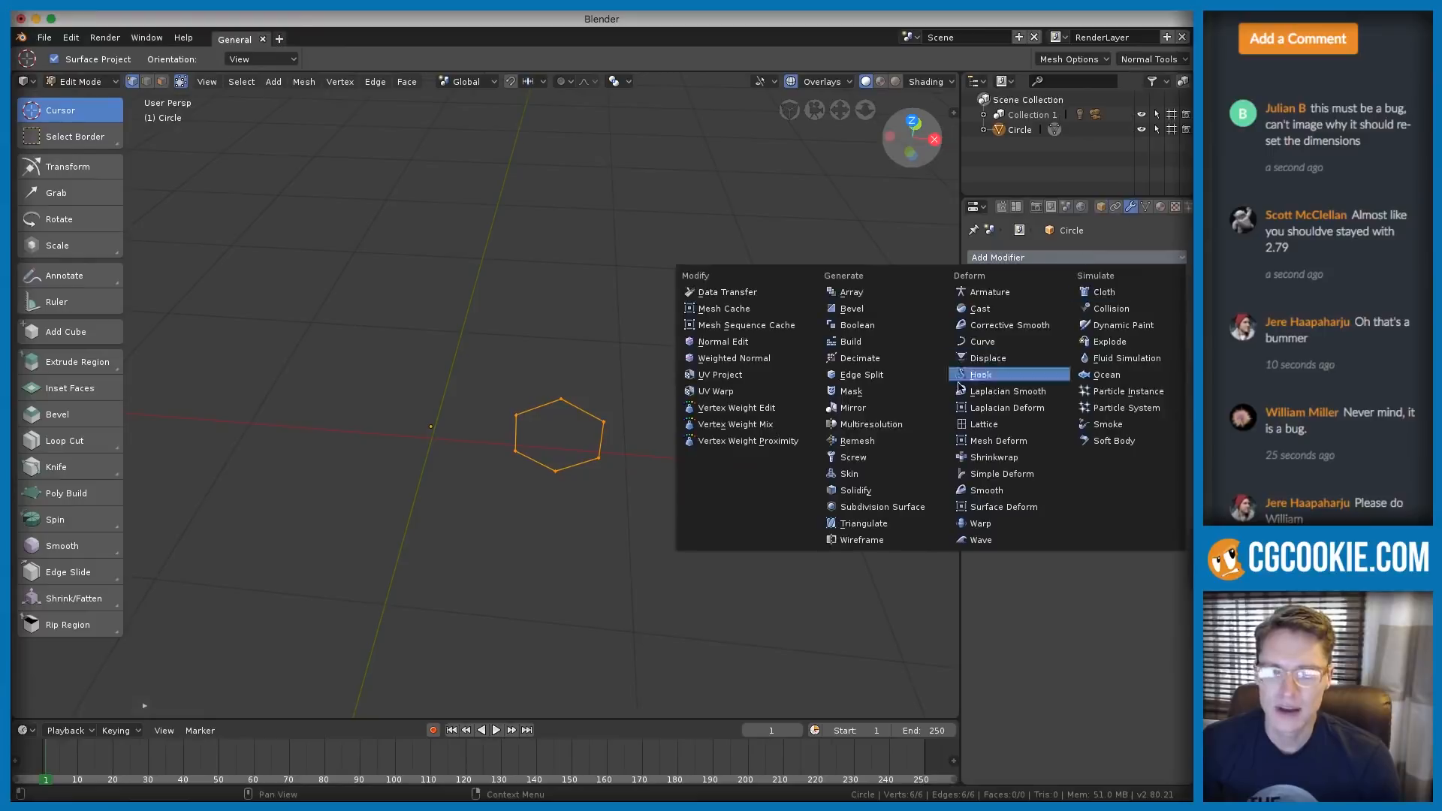
pyautogui.click(853, 457)
pyautogui.moveTo(753, 390); pyautogui.dragTo(610, 386, button='middle')
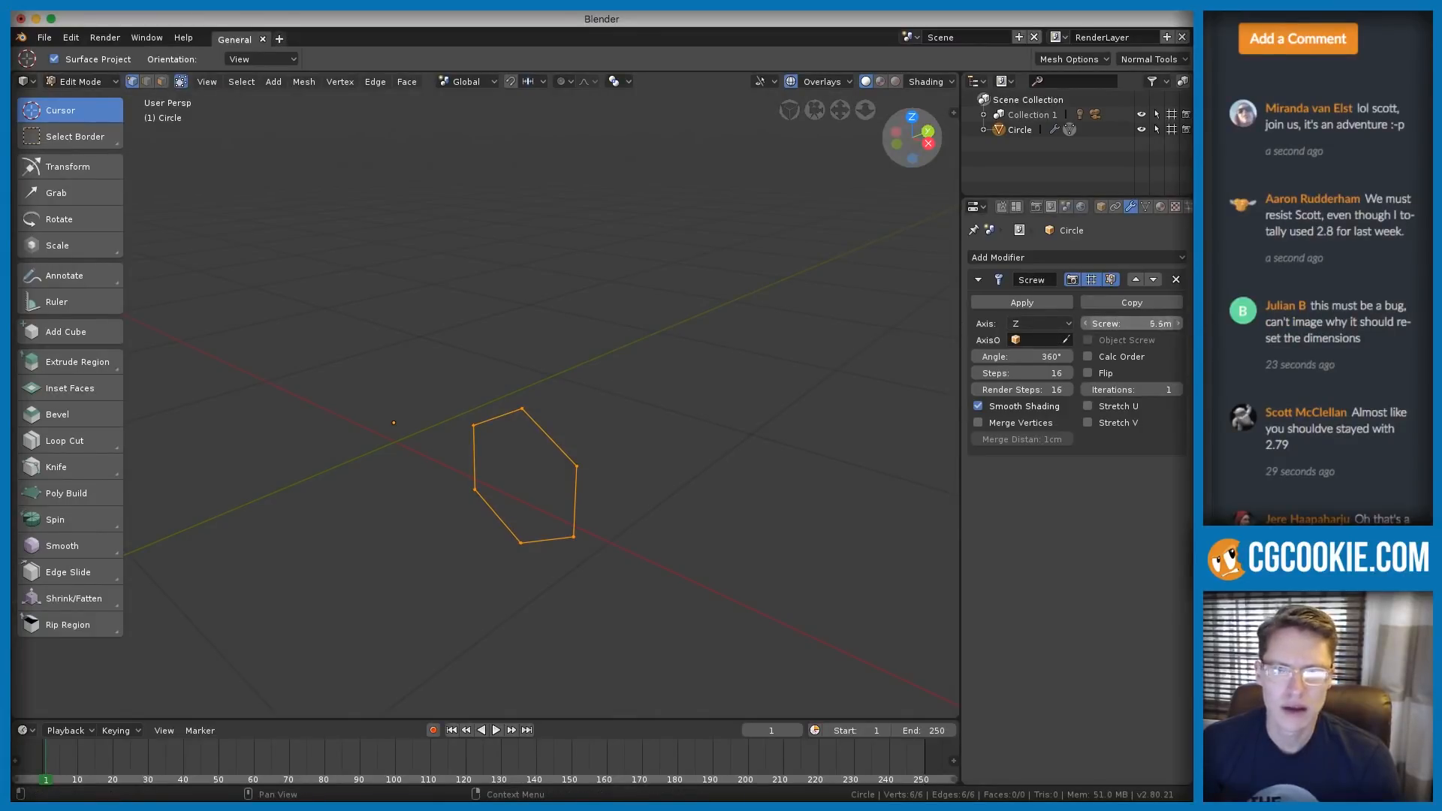
pyautogui.moveTo(1127, 324); pyautogui.dragTo(1119, 324)
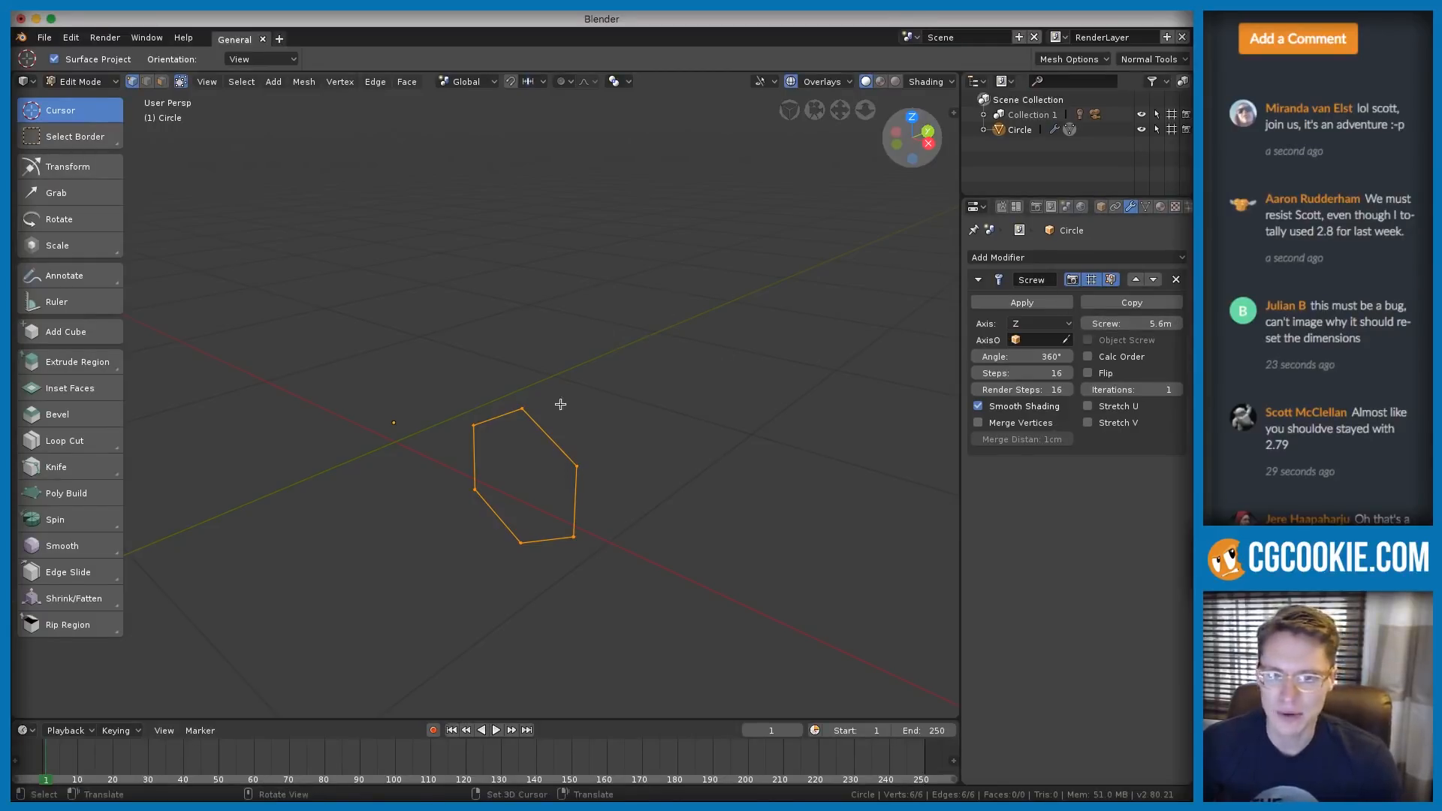
pyautogui.press('Tab')
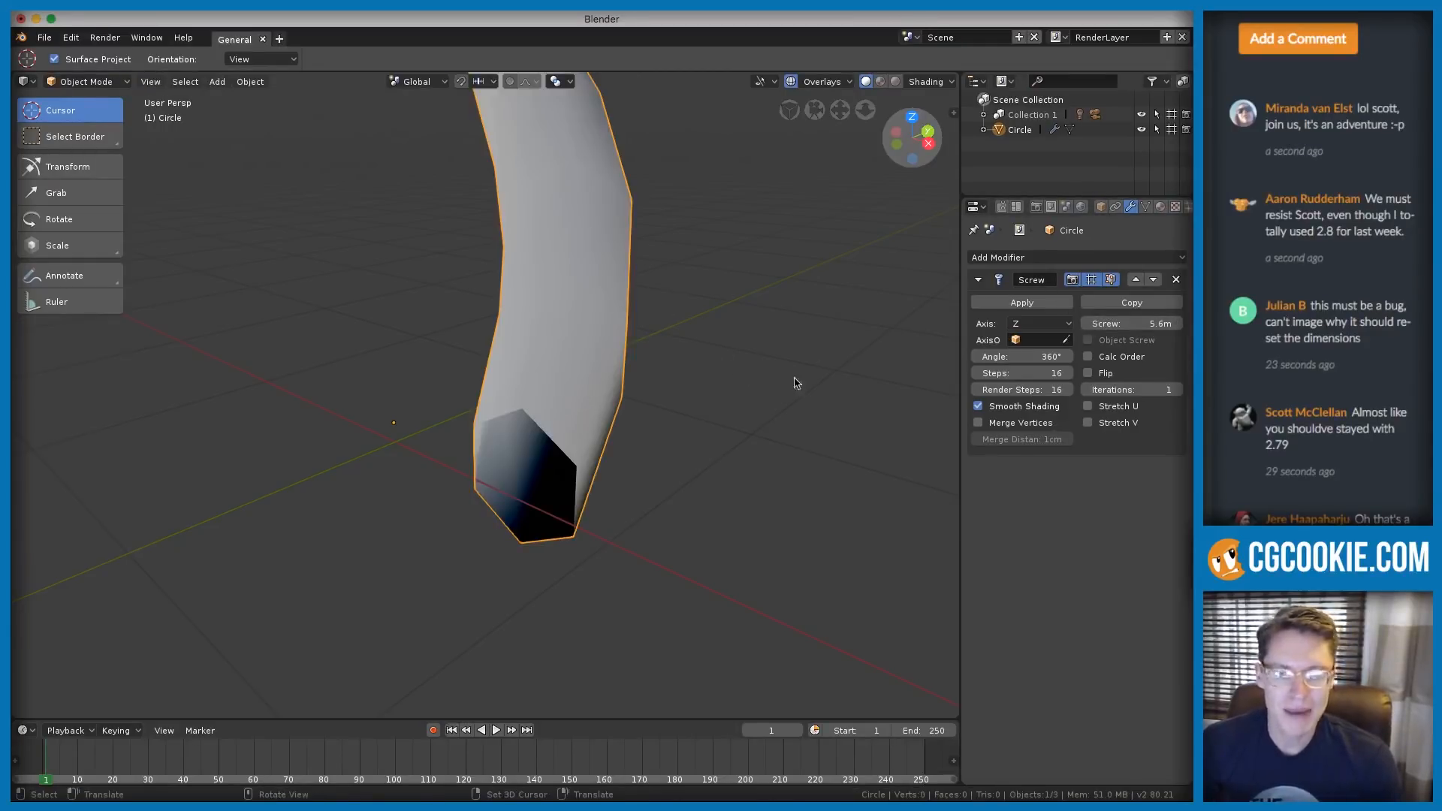
# Set the modifier's screw offset to 0 m for a closed torus, comparing the profile in Edit Mode with the result in Object Mode
pyautogui.click(1147, 328)
pyautogui.write('0')
pyautogui.press('Return')
pyautogui.press('Tab')
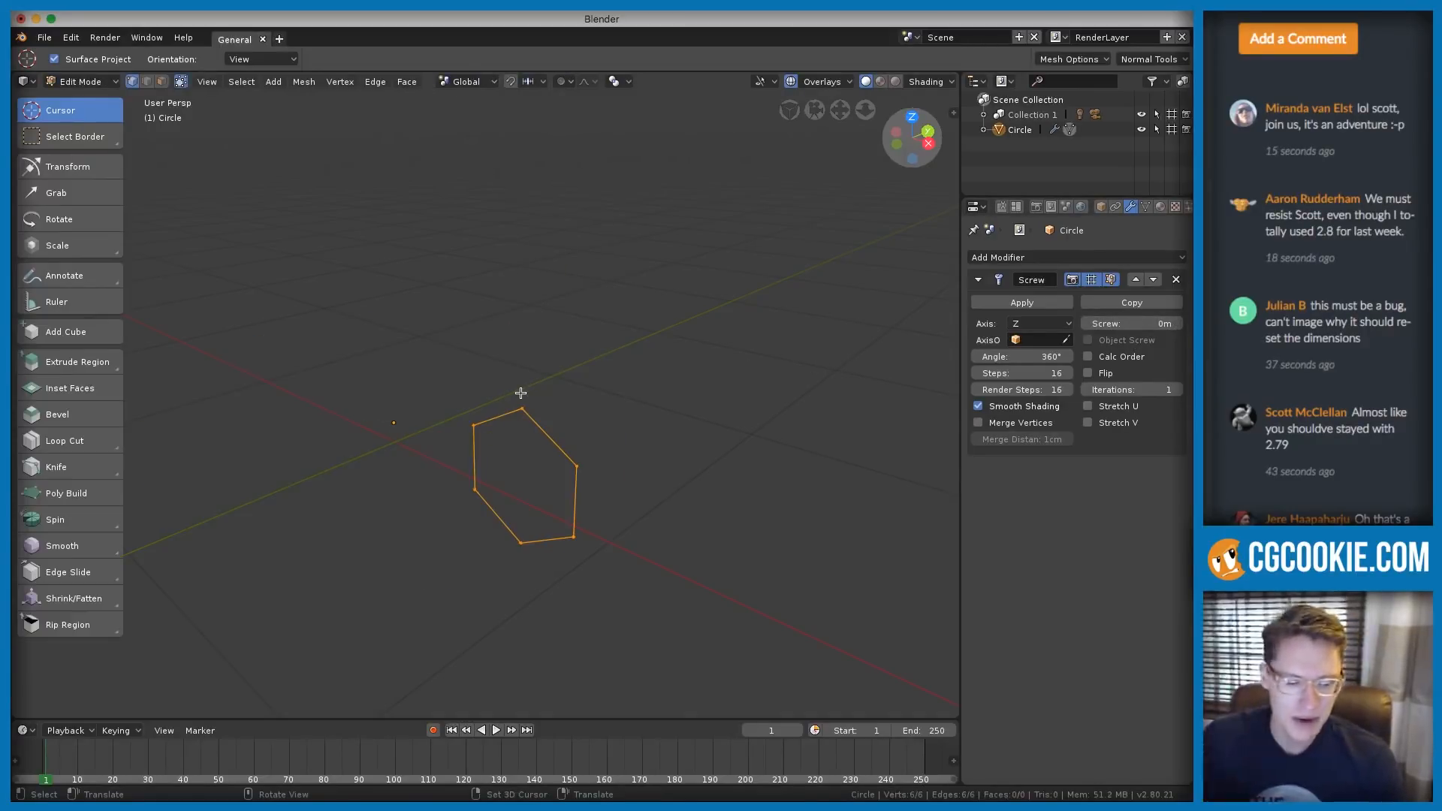
pyautogui.press('Tab')
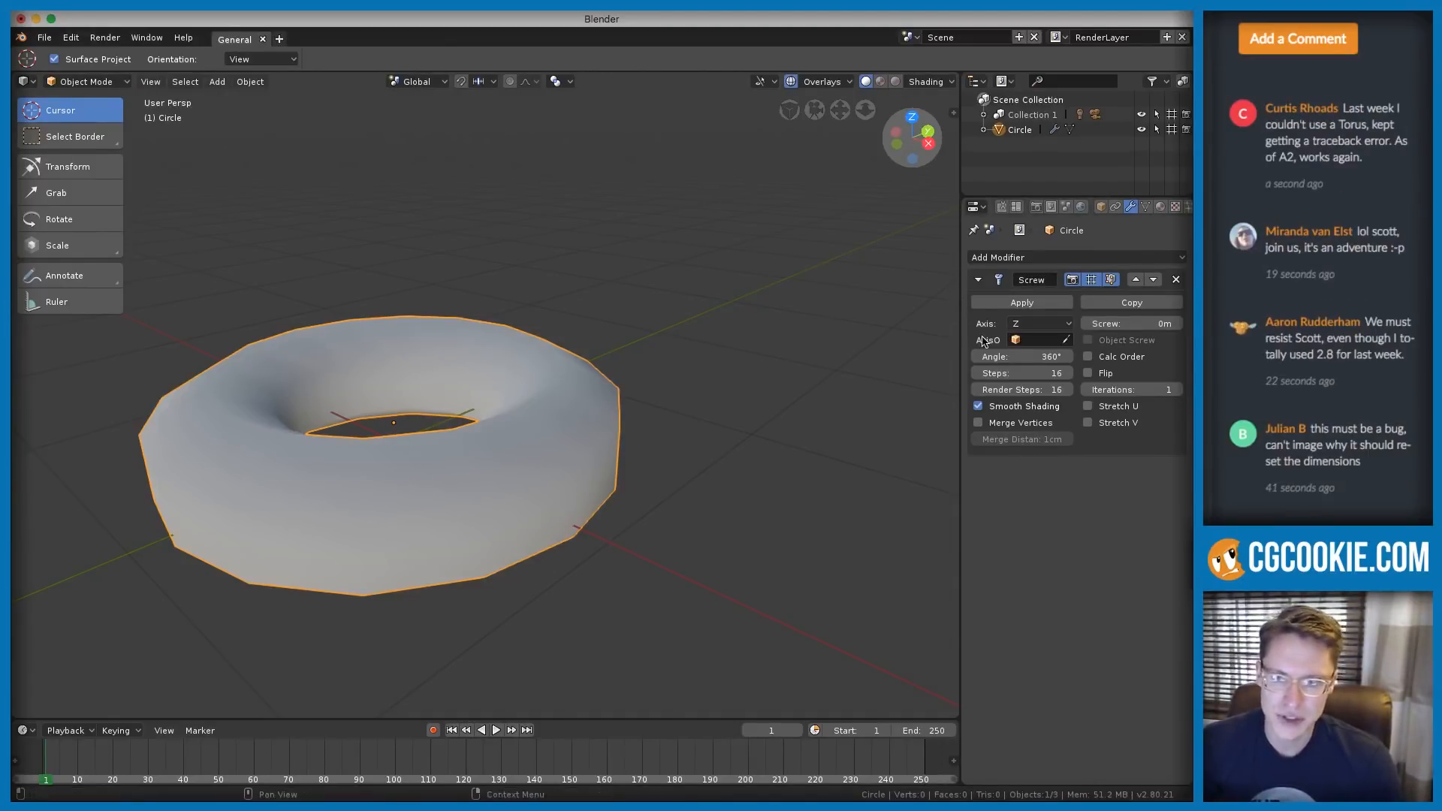
pyautogui.press('Tab')
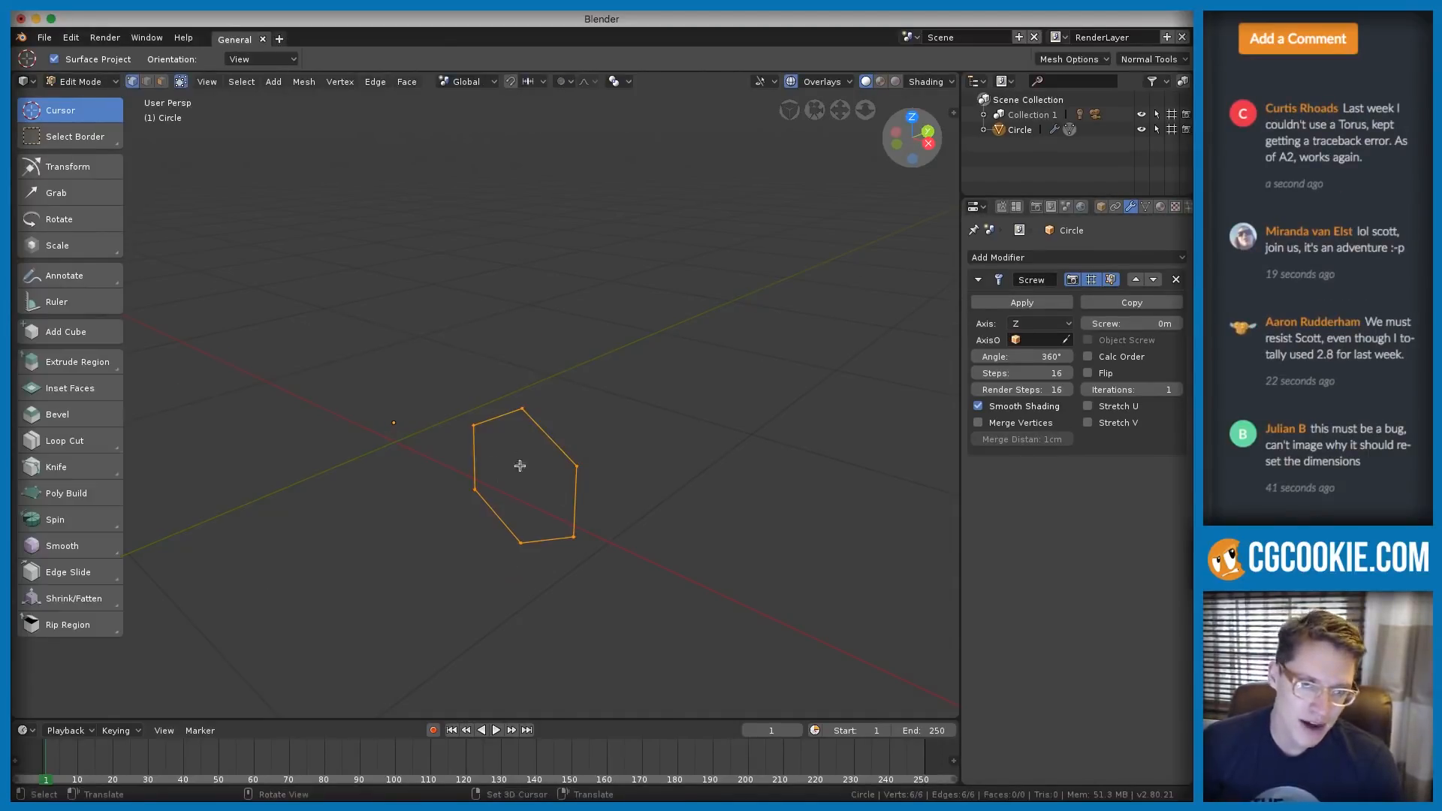
pyautogui.press('Tab')
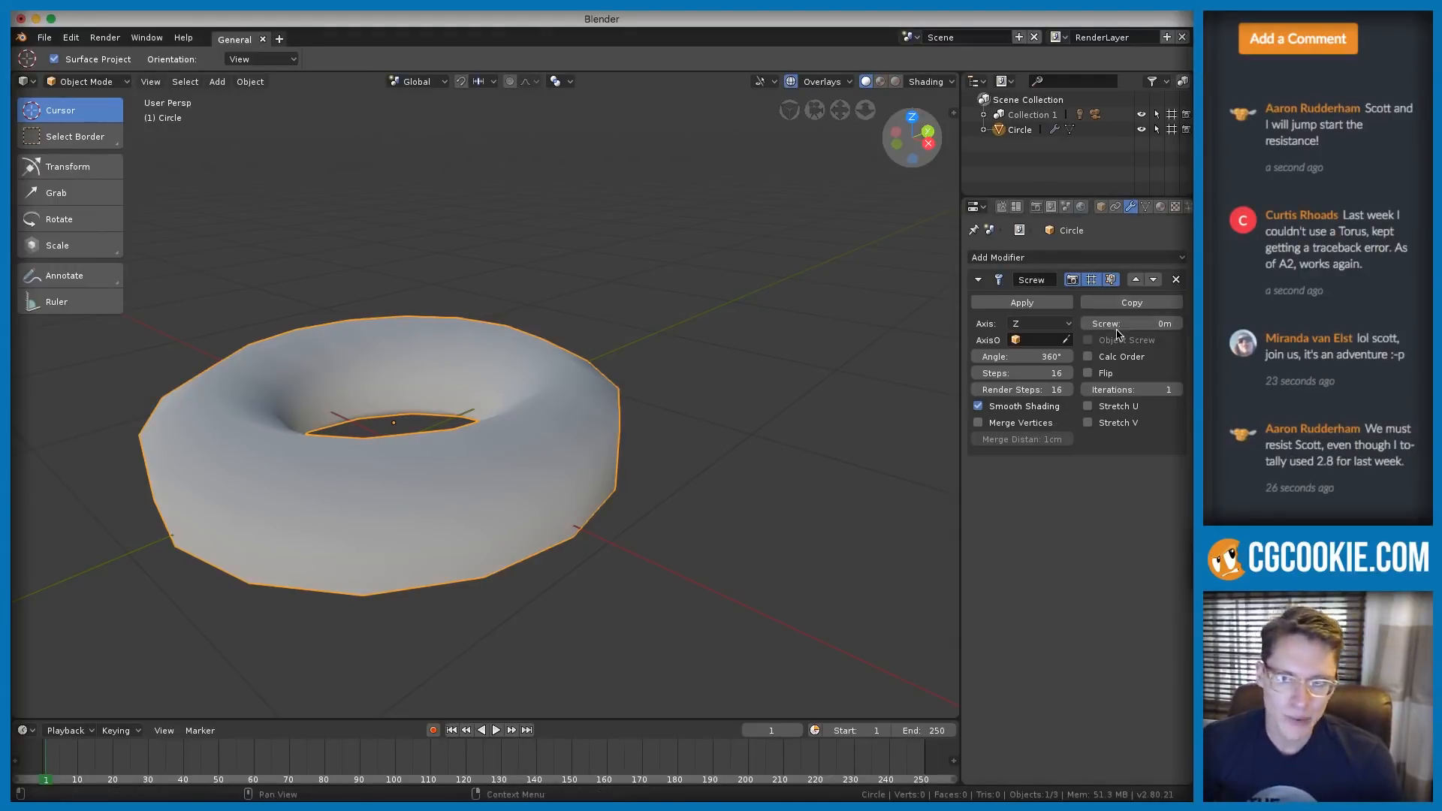
# Raise the modifier's screw offset to 70 cm to stretch the torus into a single coil
pyautogui.moveTo(1131, 323); pyautogui.dragTo(1160, 323)
pyautogui.moveTo(645, 241)
pyautogui.mouseDown(button='middle')
pyautogui.moveTo(658, 228)
pyautogui.moveTo(638, 256)
pyautogui.mouseUp(button='middle')
pyautogui.moveTo(1114, 323); pyautogui.dragTo(1149, 323)
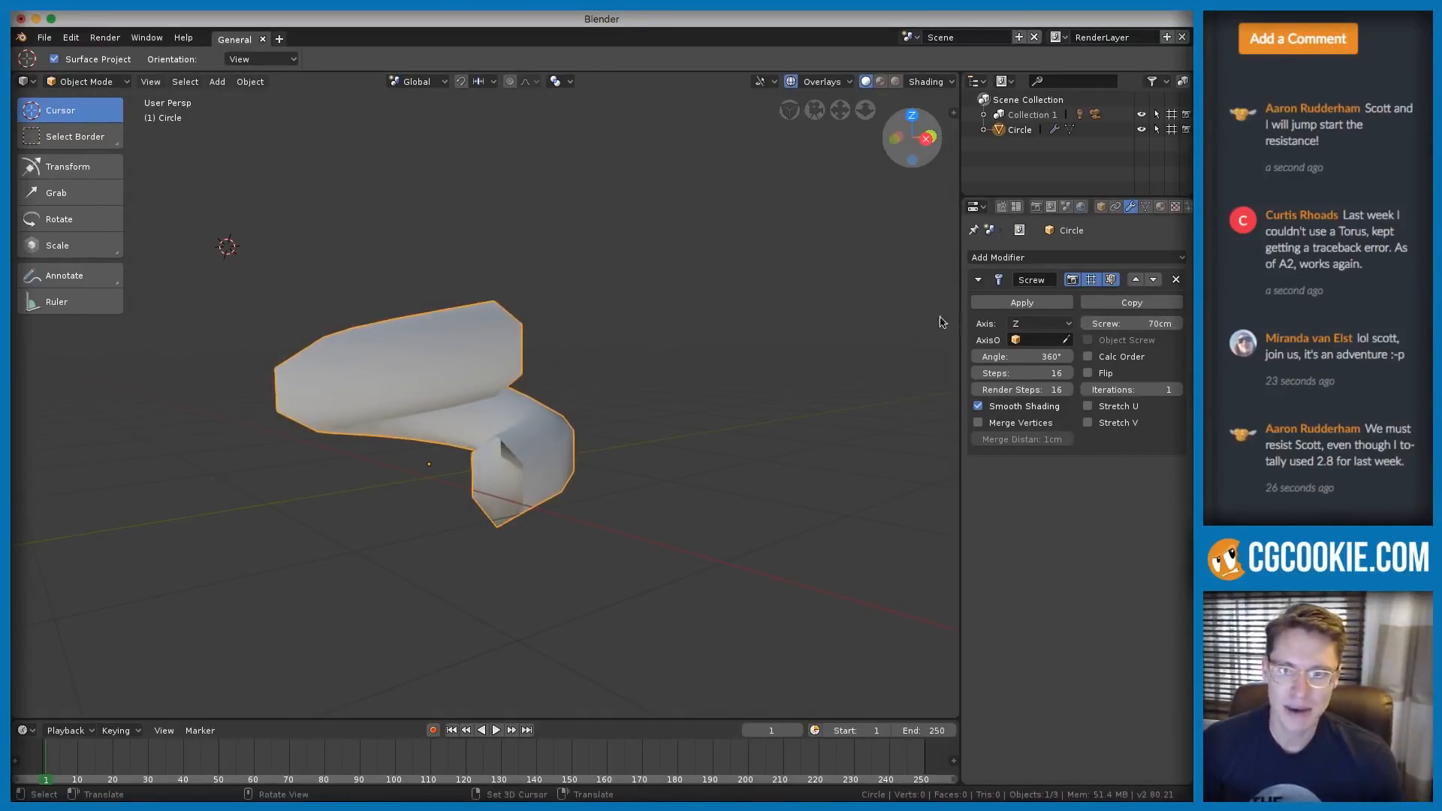
# Scale the hexagonal profile up and then well down in Edit Mode to make the coil thinner, returning to Object Mode
pyautogui.press('Tab')
pyautogui.press('s')
pyautogui.click(676, 383)
pyautogui.press('Tab')
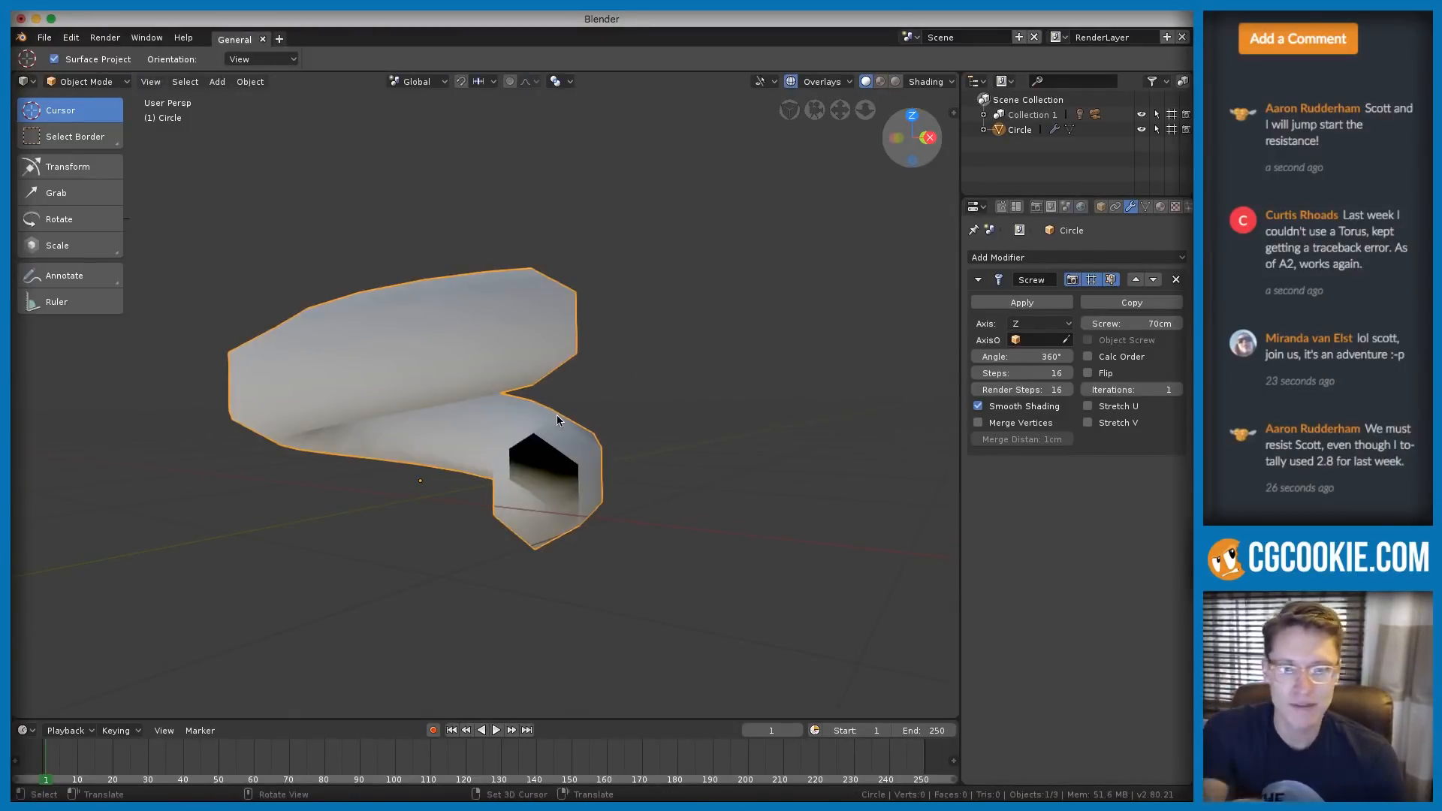
pyautogui.press('Tab')
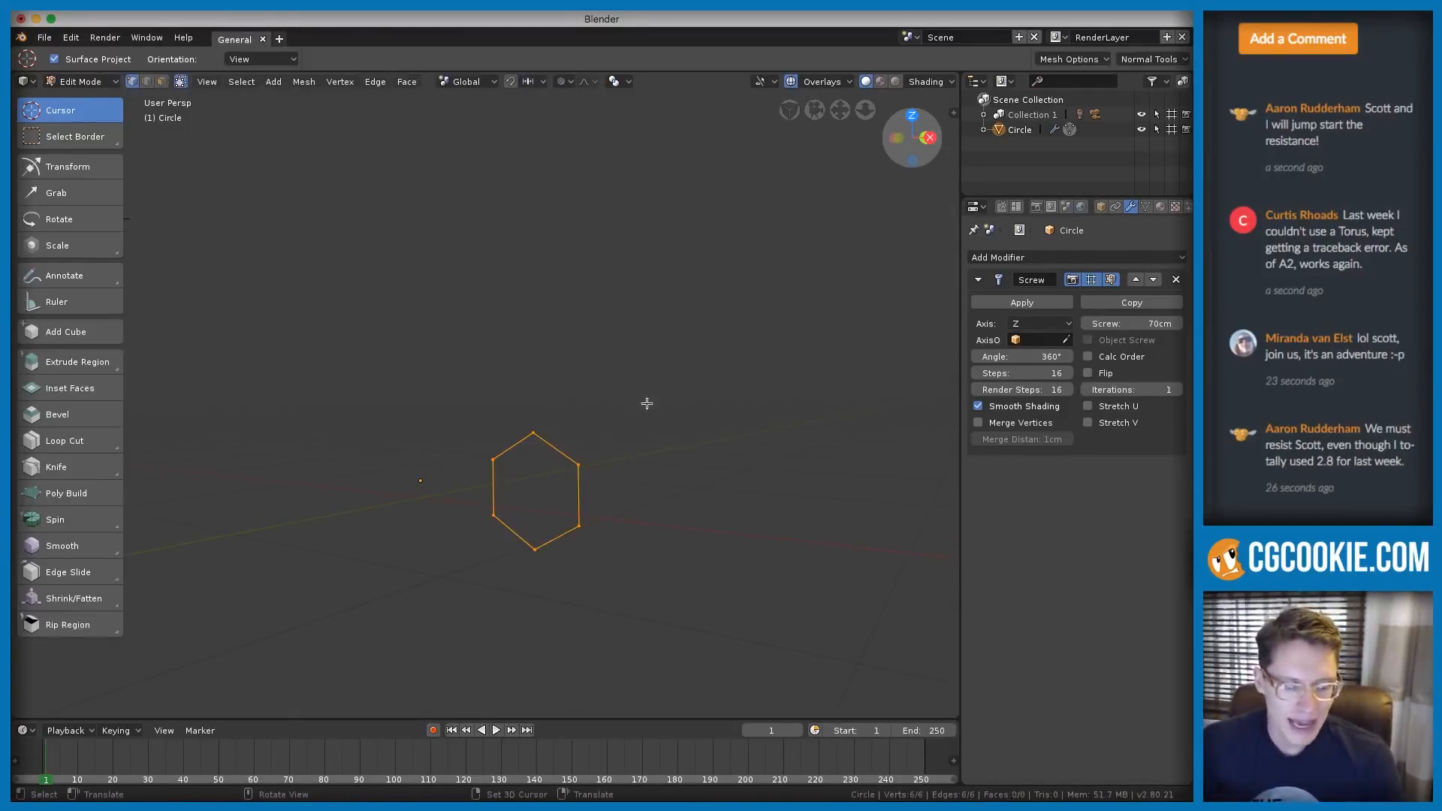
pyautogui.press('s')
pyautogui.click(599, 444)
pyautogui.press('Tab')
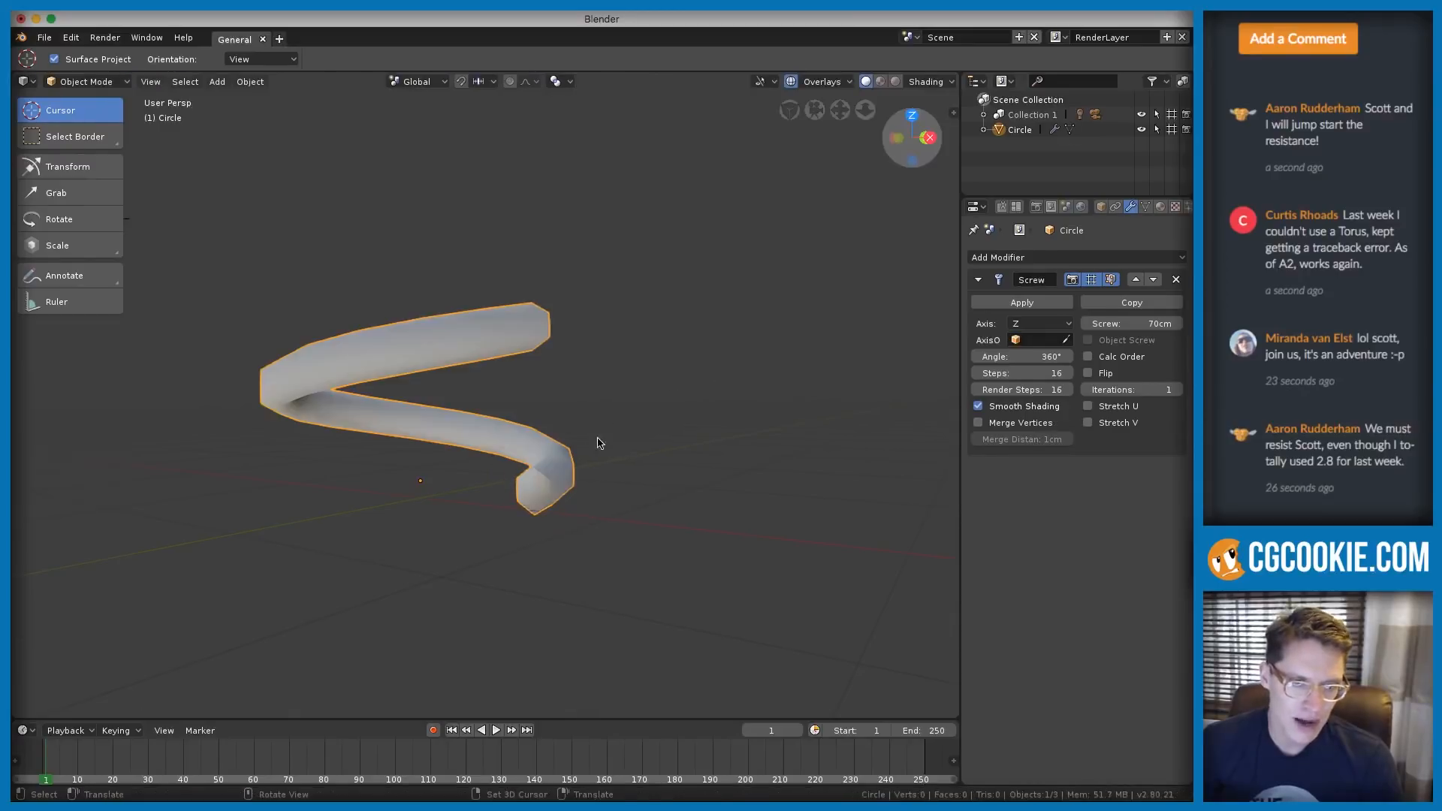
# Set the modifier's screw offset to 31 cm and its iterations to 8 to build a spring
pyautogui.moveTo(1131, 323); pyautogui.dragTo(1067, 323)
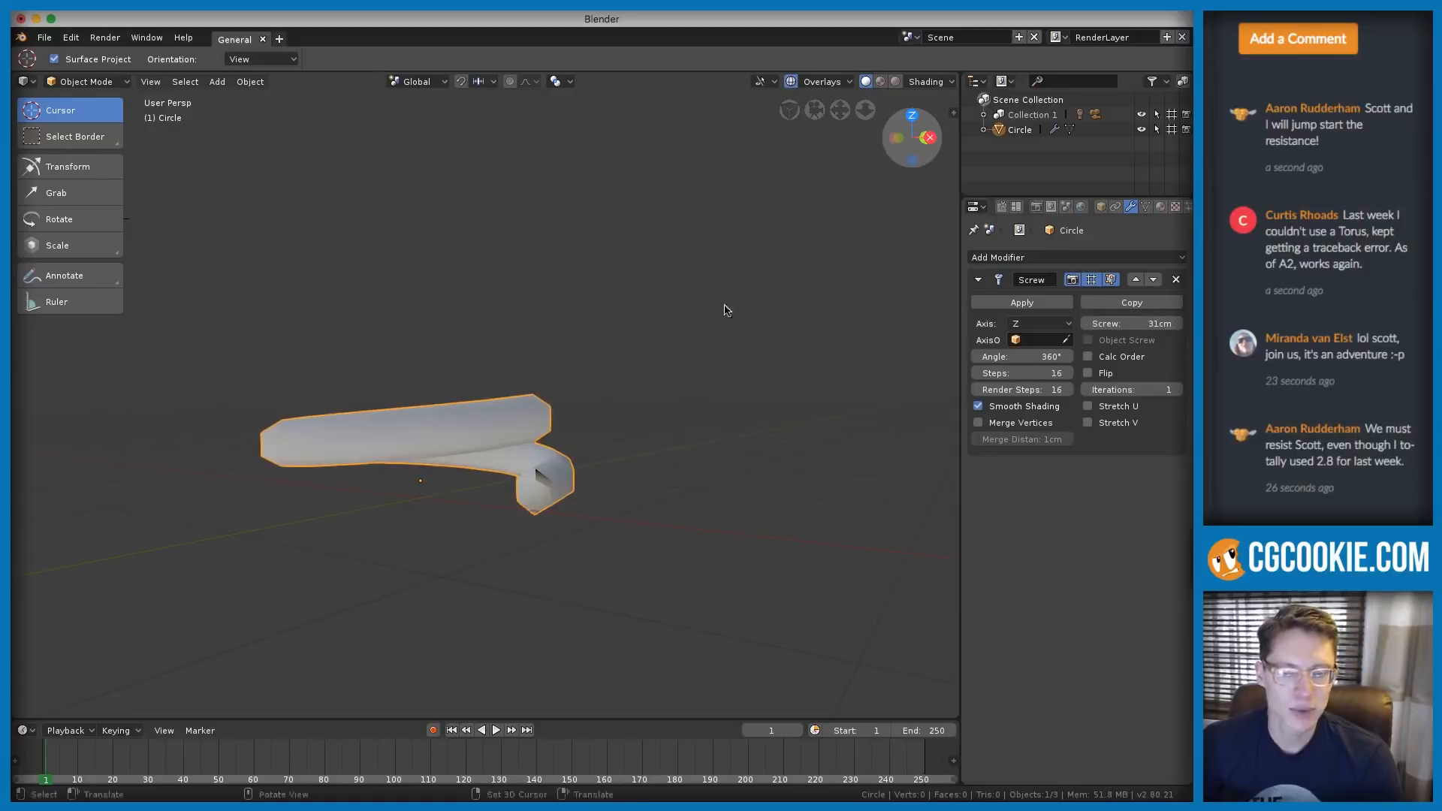
pyautogui.click(1177, 389)
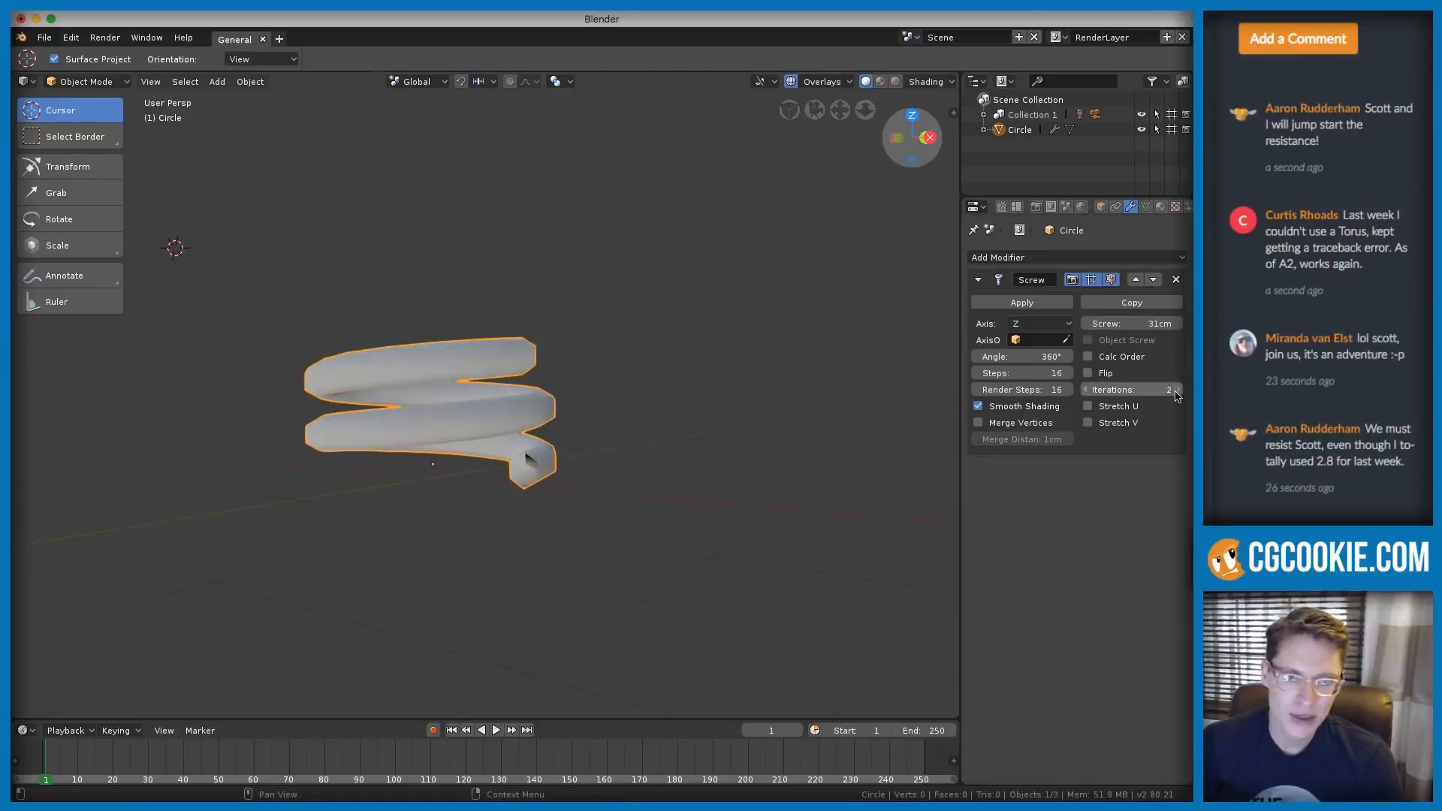
pyautogui.click(1177, 389)
pyautogui.scroll(-3, 644, 406)
pyautogui.moveTo(644, 380); pyautogui.dragTo(653, 399, button='middle')
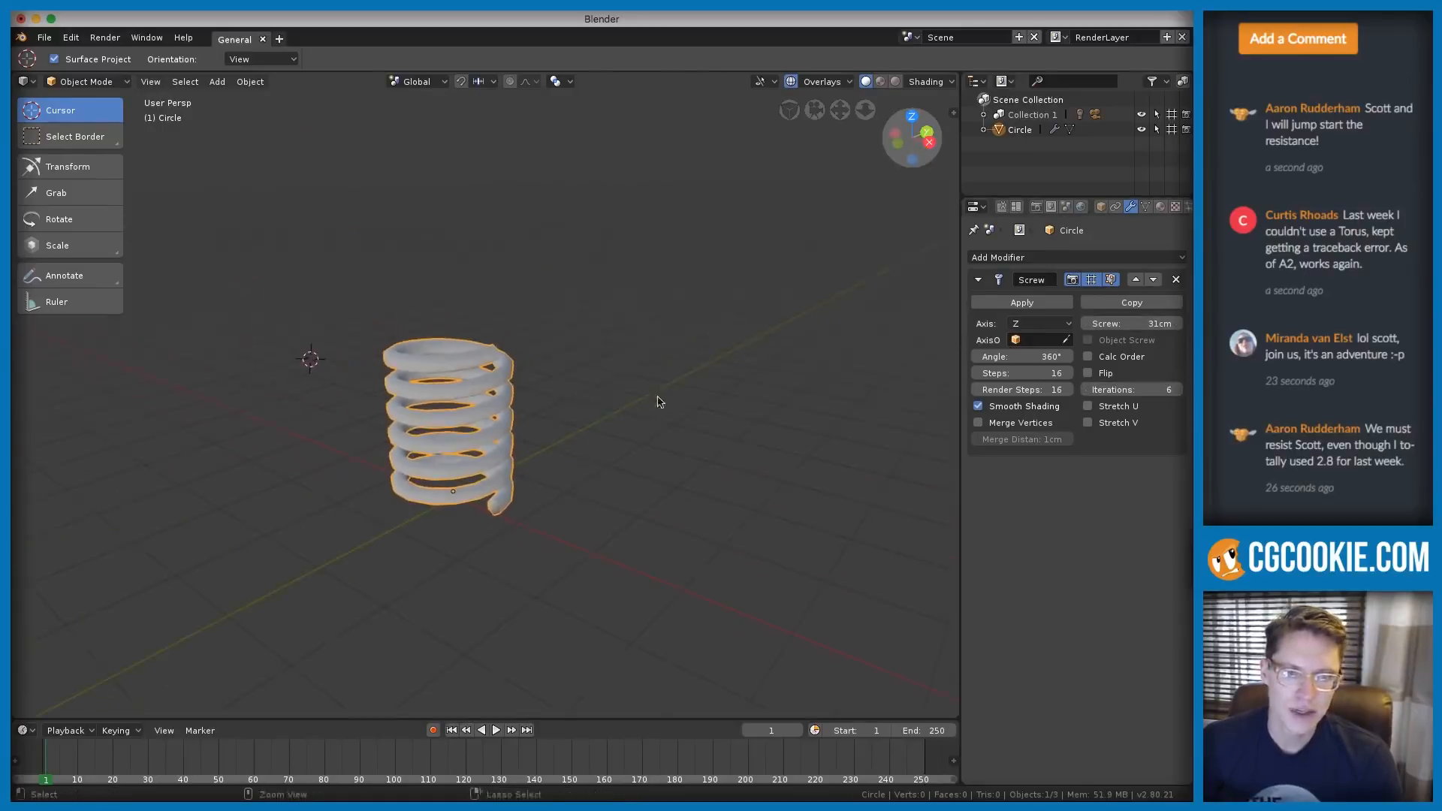
pyautogui.click(1178, 389)
pyautogui.click(1178, 389)
pyautogui.scroll(3, 635, 428)
pyautogui.moveTo(751, 377); pyautogui.dragTo(754, 337, button='middle')
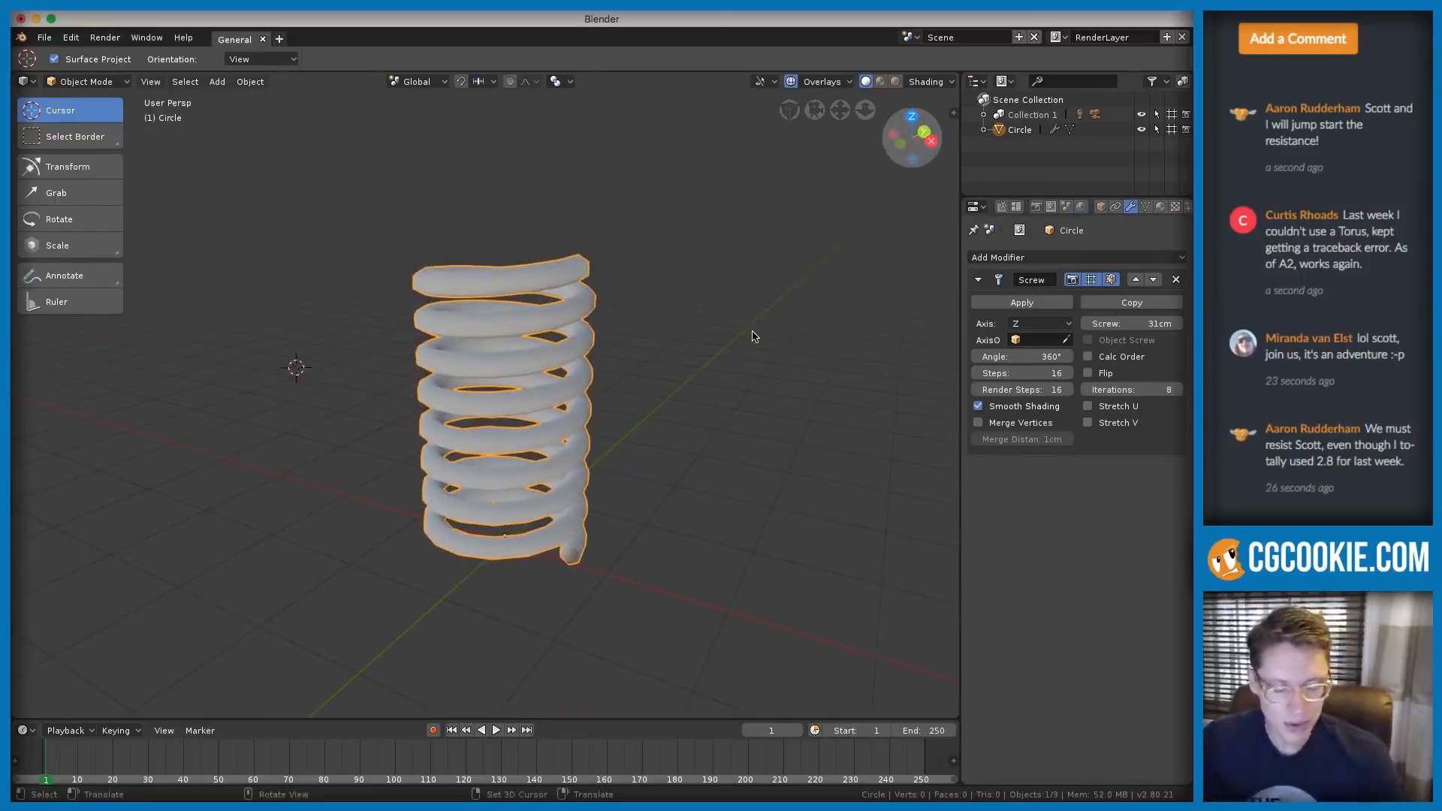
# Compare the circle profile in Edit Mode with the resulting spring in Object Mode from several angles
pyautogui.press('Tab')
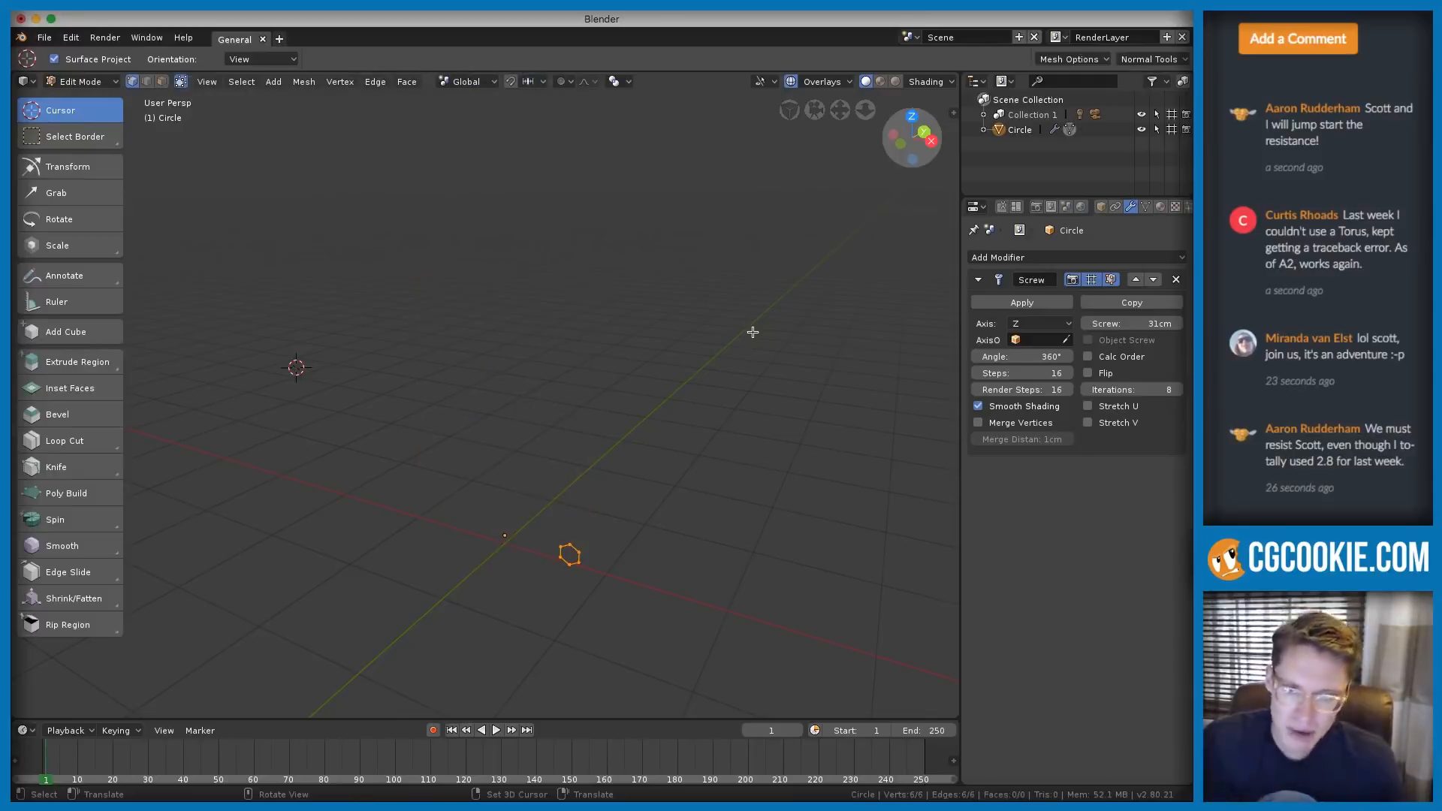
pyautogui.moveTo(711, 453); pyautogui.dragTo(582, 327, button='middle')
pyautogui.press('Tab')
pyautogui.moveTo(583, 326); pyautogui.dragTo(584, 269, button='middle')
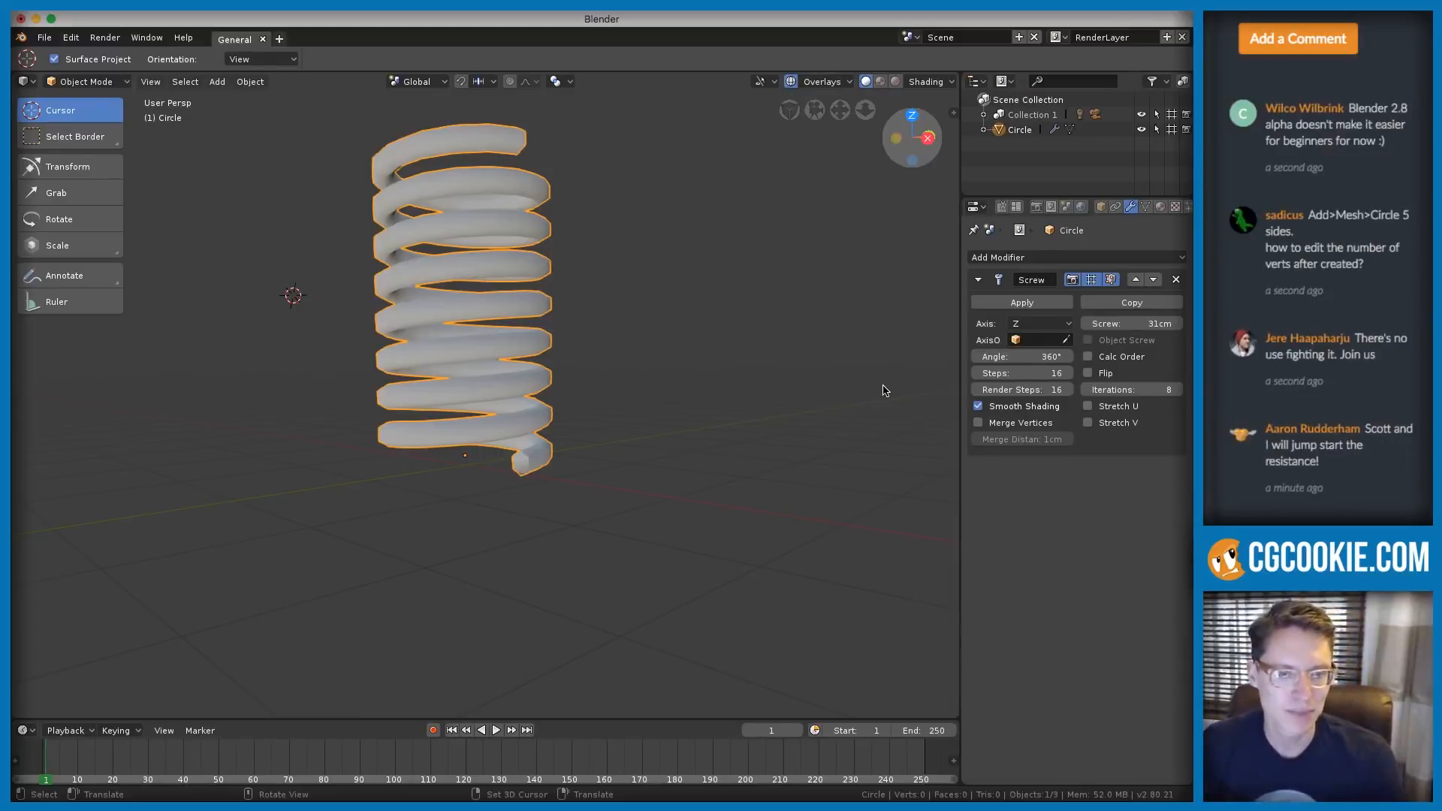
pyautogui.keyDown('shift'); pyautogui.moveTo(801, 322); pyautogui.dragTo(805, 431, button='middle'); pyautogui.keyUp('shift')
pyautogui.keyDown('ctrl'); pyautogui.moveTo(806, 432); pyautogui.dragTo(751, 342, button='middle'); pyautogui.keyUp('ctrl')
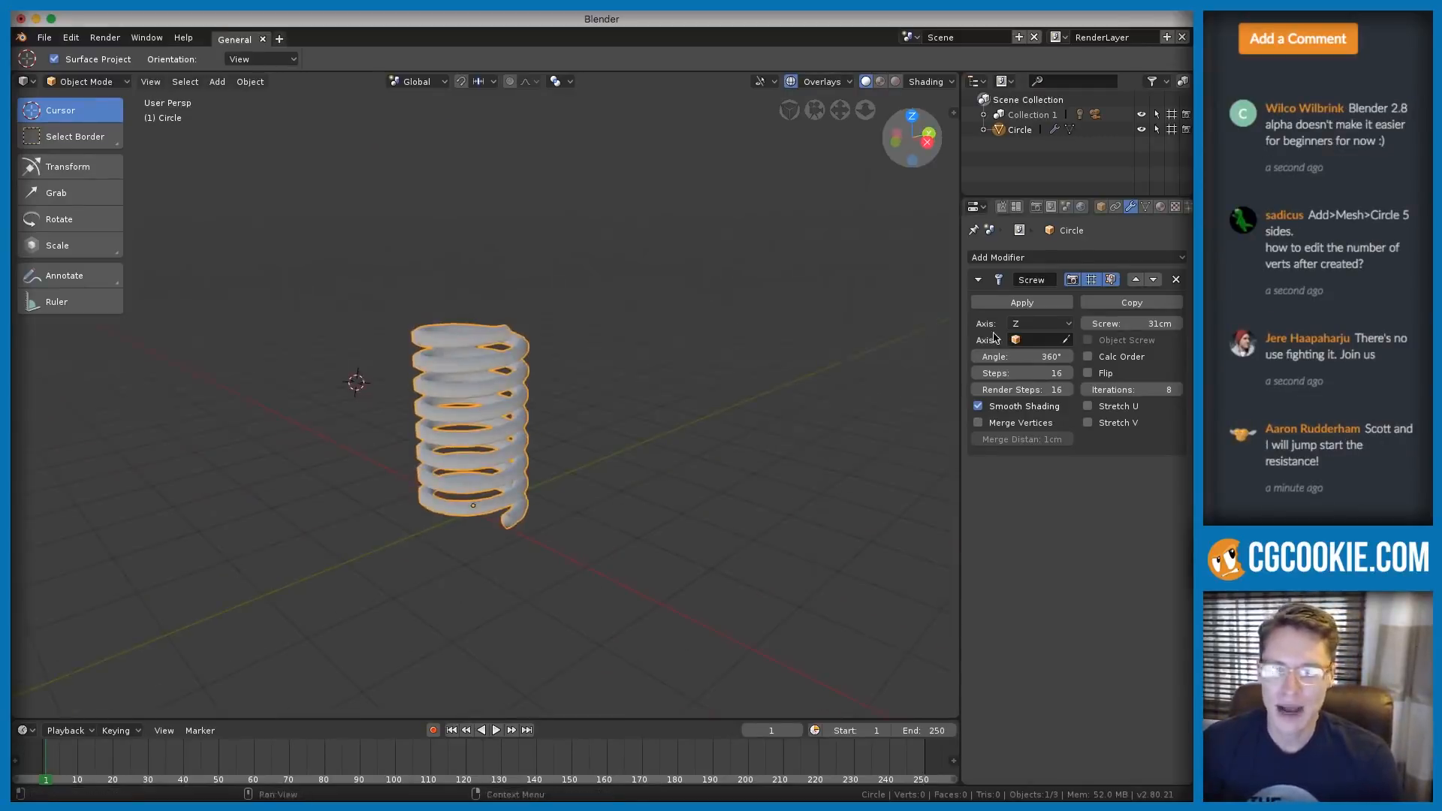
pyautogui.scroll(5, 638, 323)
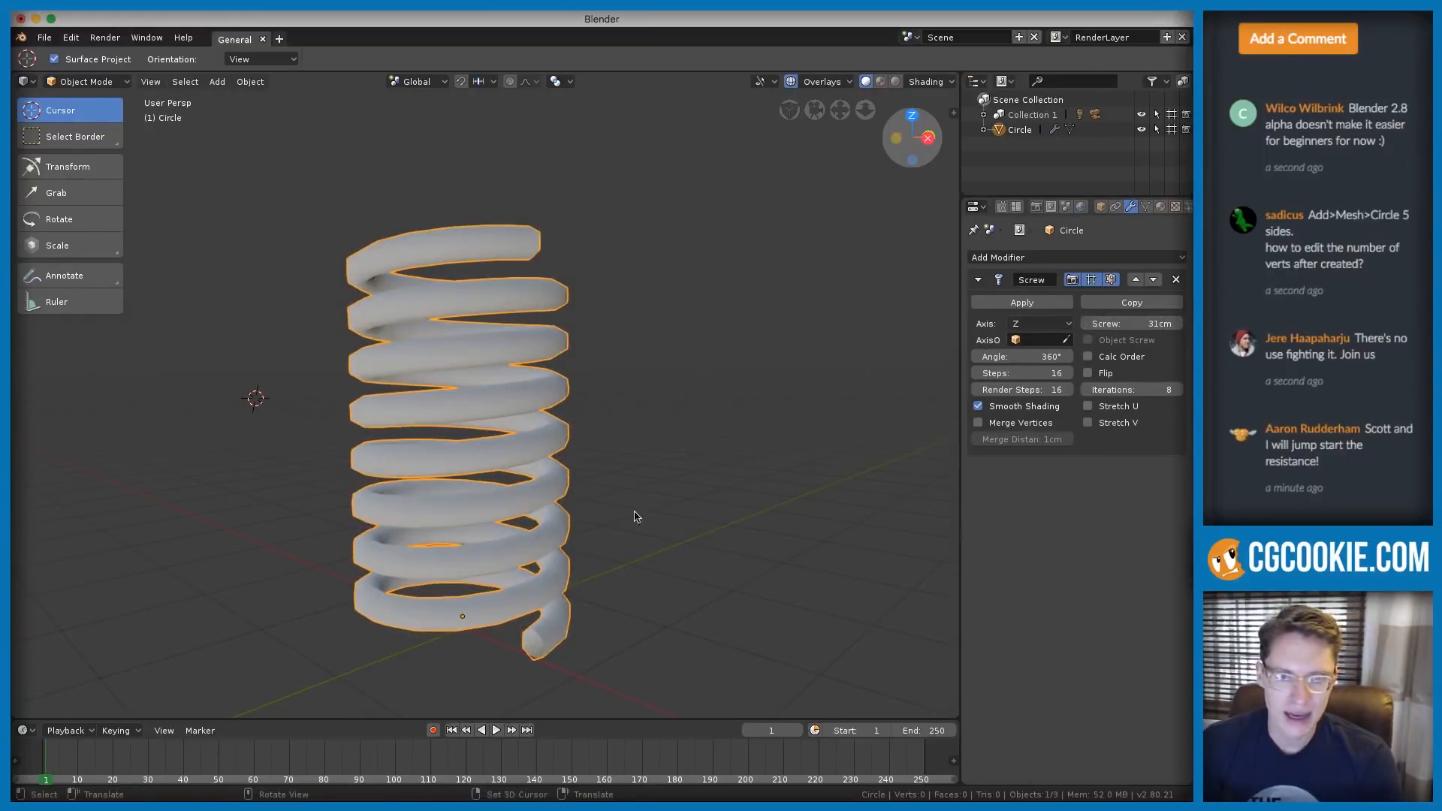
# Scale the circle profile up in Edit Mode to thicken the spring's coils, returning to Object Mode
pyautogui.press('Tab')
pyautogui.press('s')
pyautogui.click(673, 586)
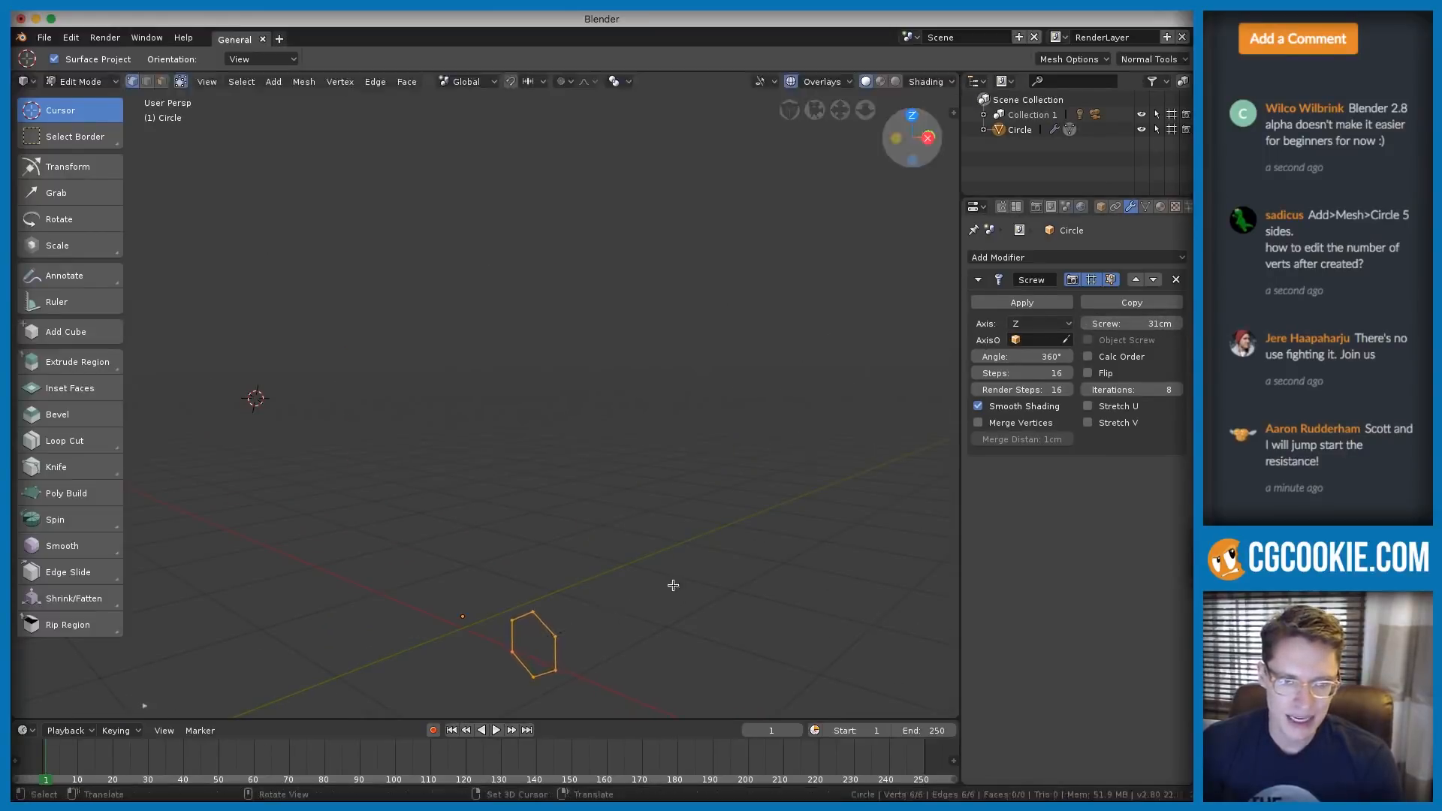
pyautogui.press('Tab')
# Set the Screw modifier's screw offset to 81 cm and its iterations to 30 for a long, stretched spring
pyautogui.moveTo(1132, 323)
pyautogui.mouseDown()
pyautogui.moveTo(1104, 323)
pyautogui.moveTo(1157, 323)
pyautogui.moveTo(1119, 323)
pyautogui.mouseUp()
pyautogui.scroll(-3, 537, 331)
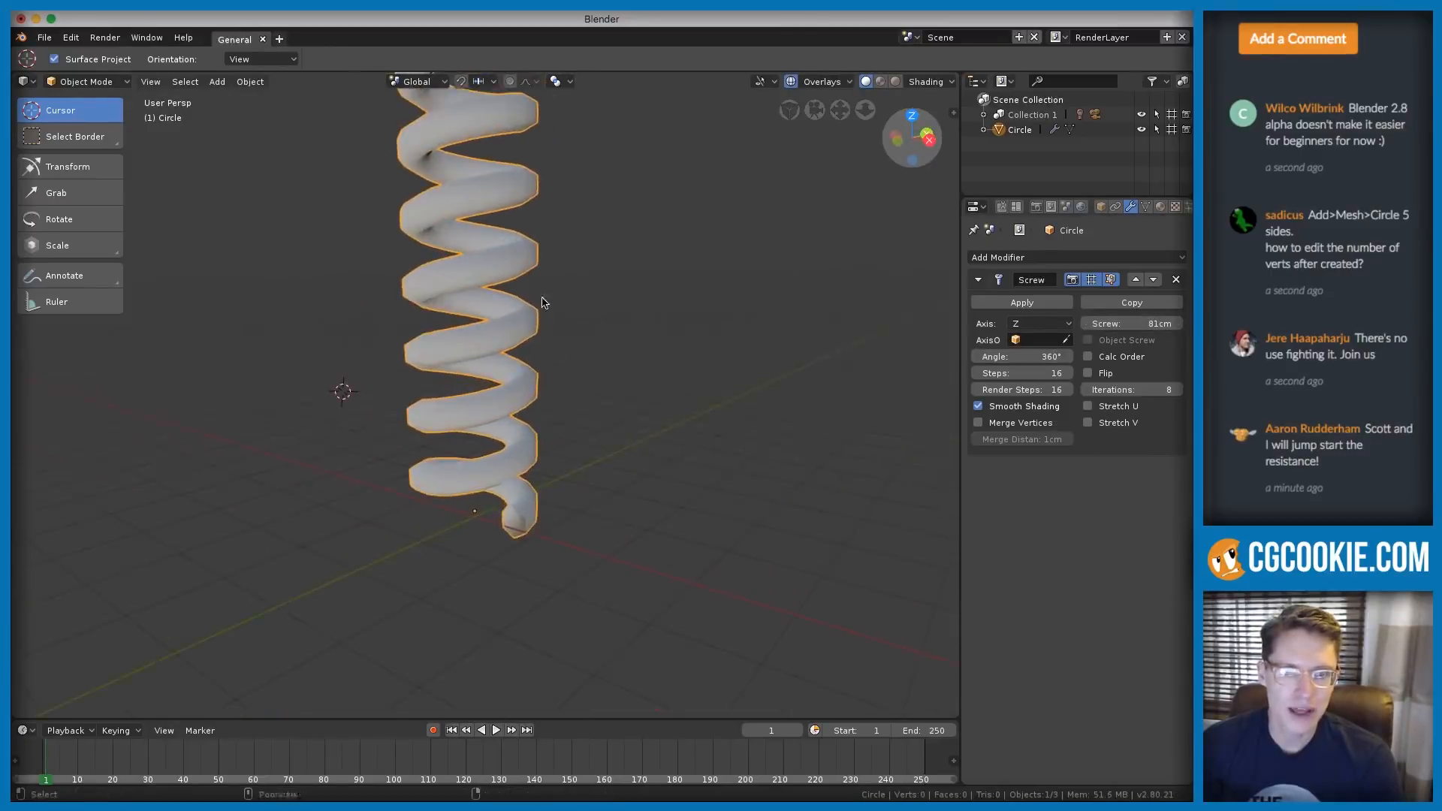
pyautogui.moveTo(542, 301); pyautogui.dragTo(566, 343, button='middle')
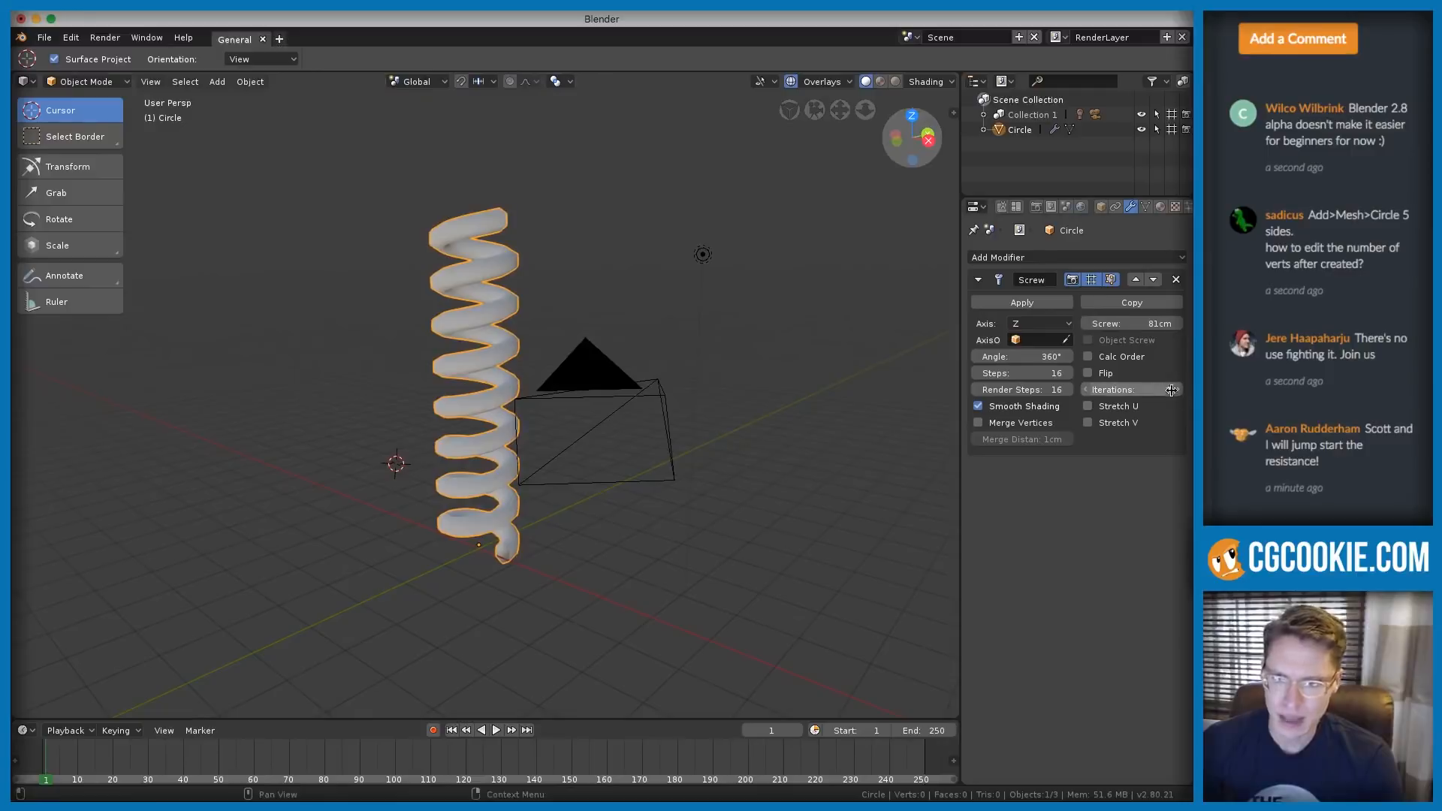
pyautogui.press('Return')
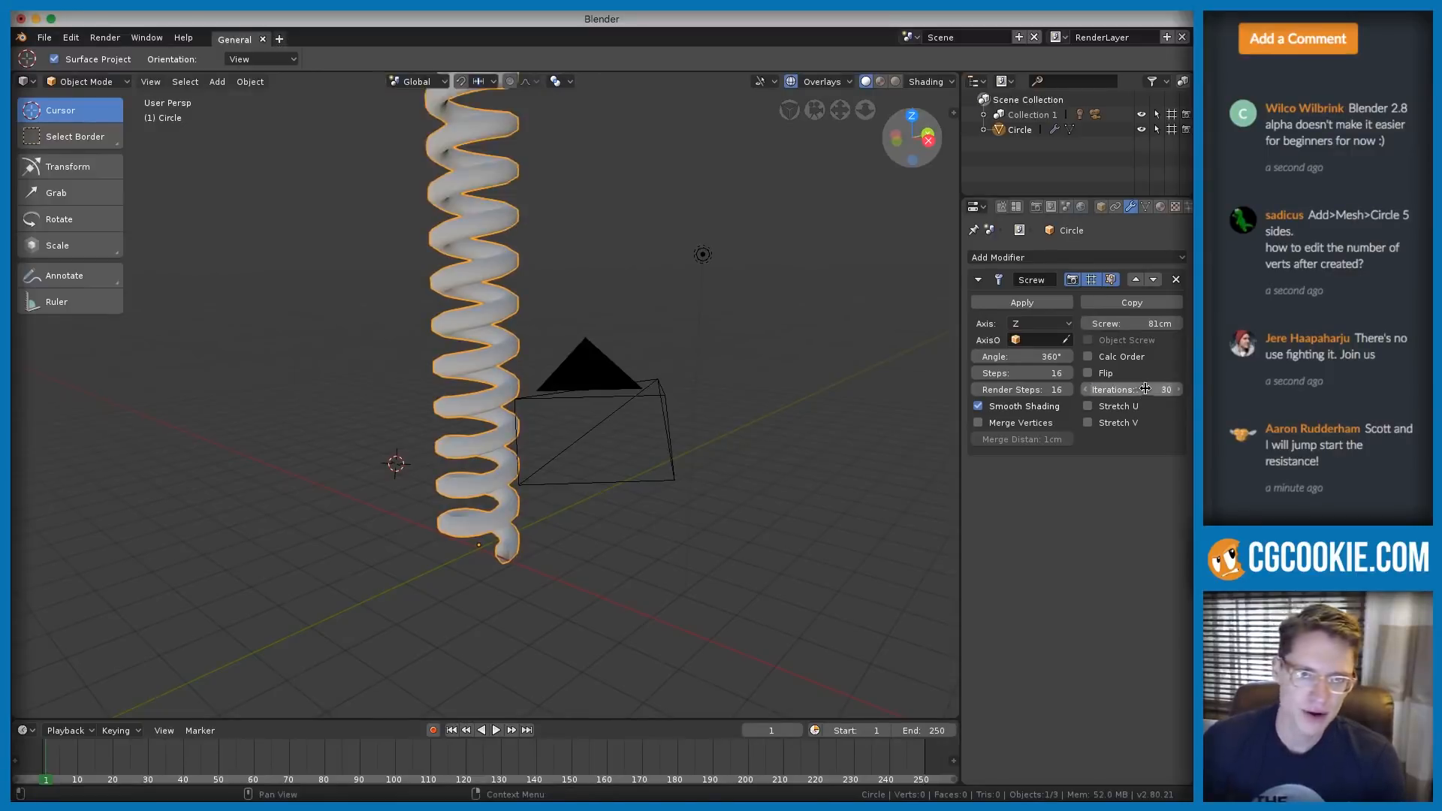
# Delete the camera and the light from the scene, leaving only the spring
pyautogui.scroll(-6, 672, 257)
pyautogui.moveTo(647, 383); pyautogui.dragTo(538, 335, button='middle')
pyautogui.scroll(3, 634, 329)
pyautogui.rightClick(598, 474)
pyautogui.keyDown('shift'); pyautogui.rightClick(537, 583); pyautogui.keyUp('shift')
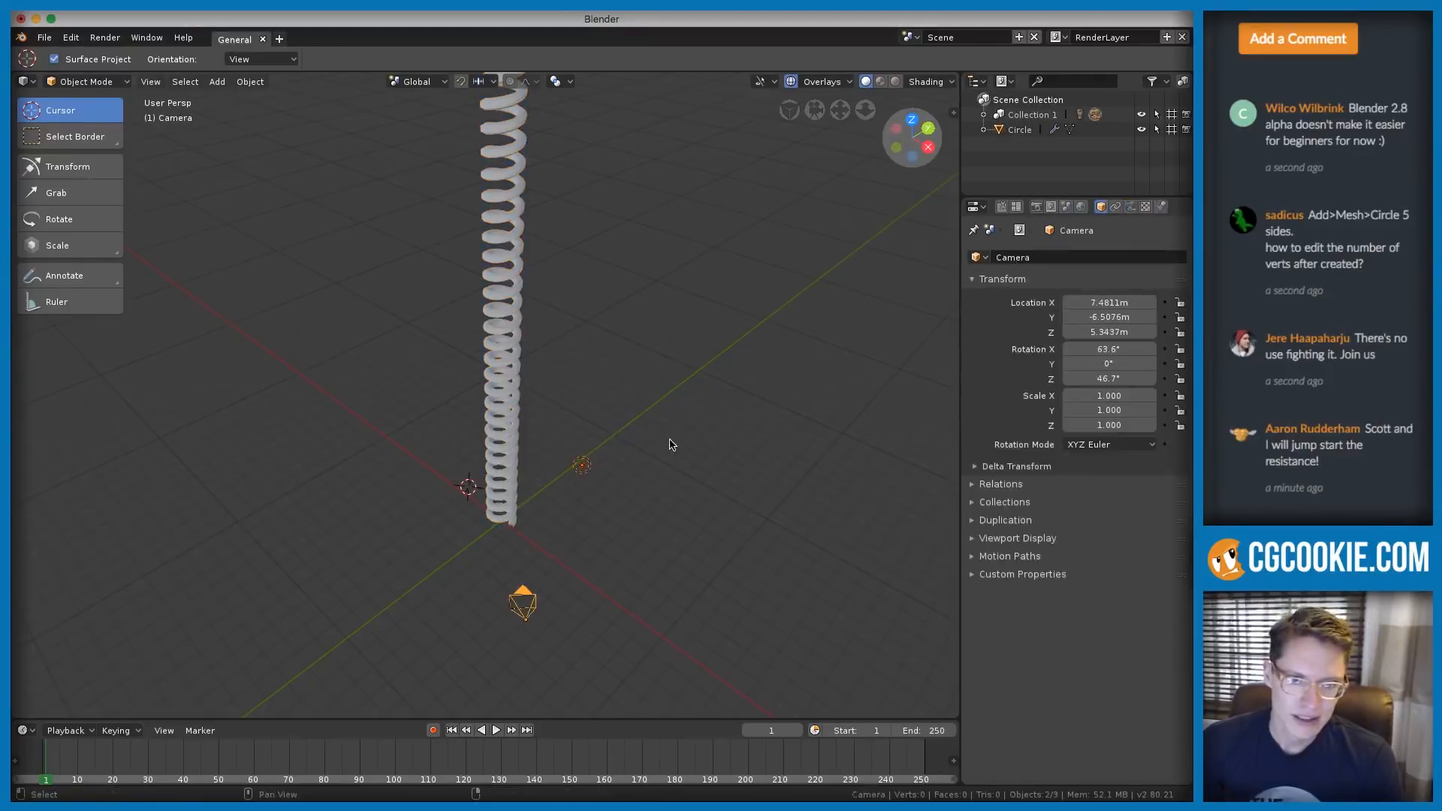
pyautogui.press('x')
pyautogui.click(671, 445)
# Add a Bezier curve at the 3D cursor near the base of the spring
pyautogui.keyDown('shift'); pyautogui.moveTo(556, 454); pyautogui.dragTo(565, 392, button='middle'); pyautogui.keyUp('shift')
pyautogui.scroll(3, 567, 391)
pyautogui.scroll(-2, 617, 364)
pyautogui.scroll(1, 618, 362)
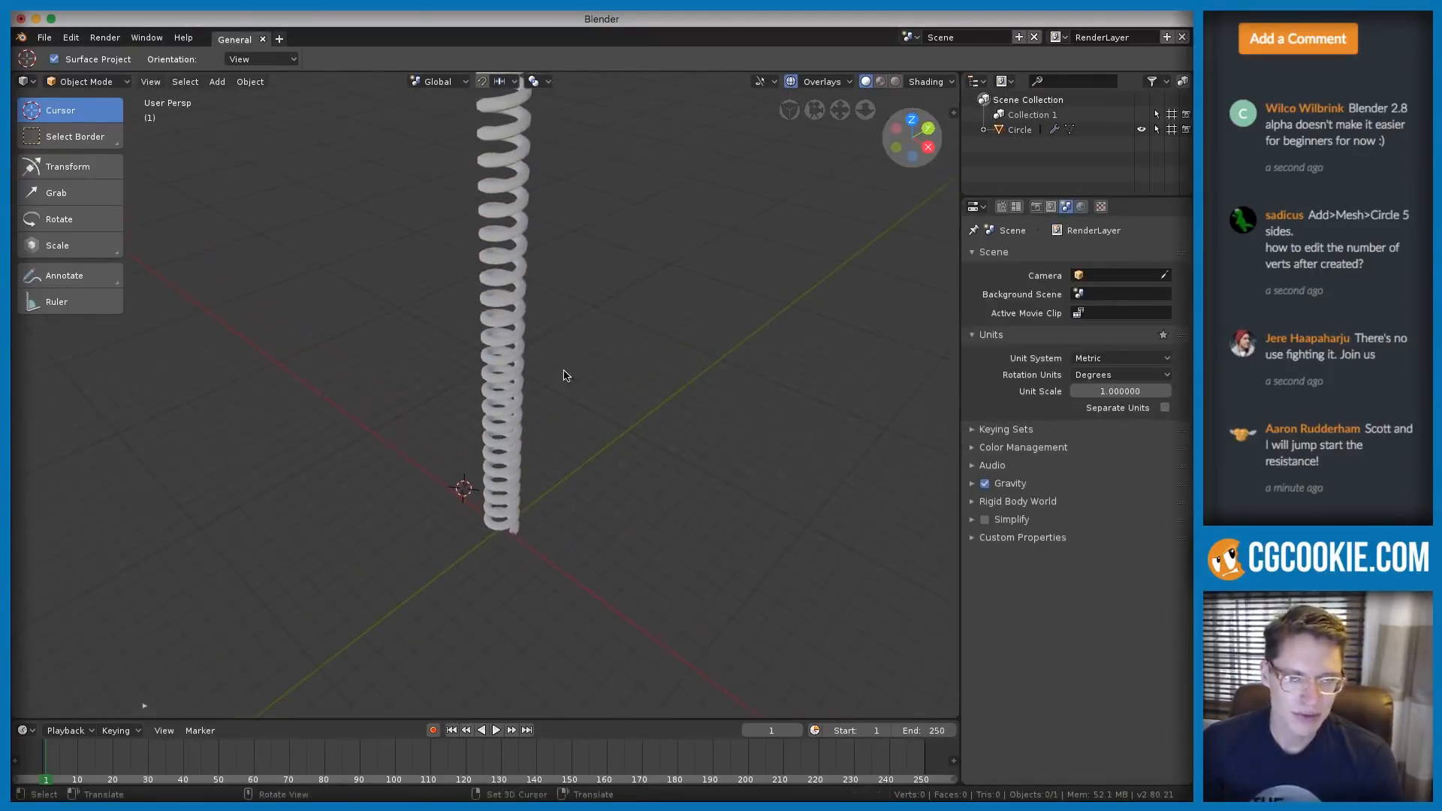
pyautogui.hotkey('shift', 'a')
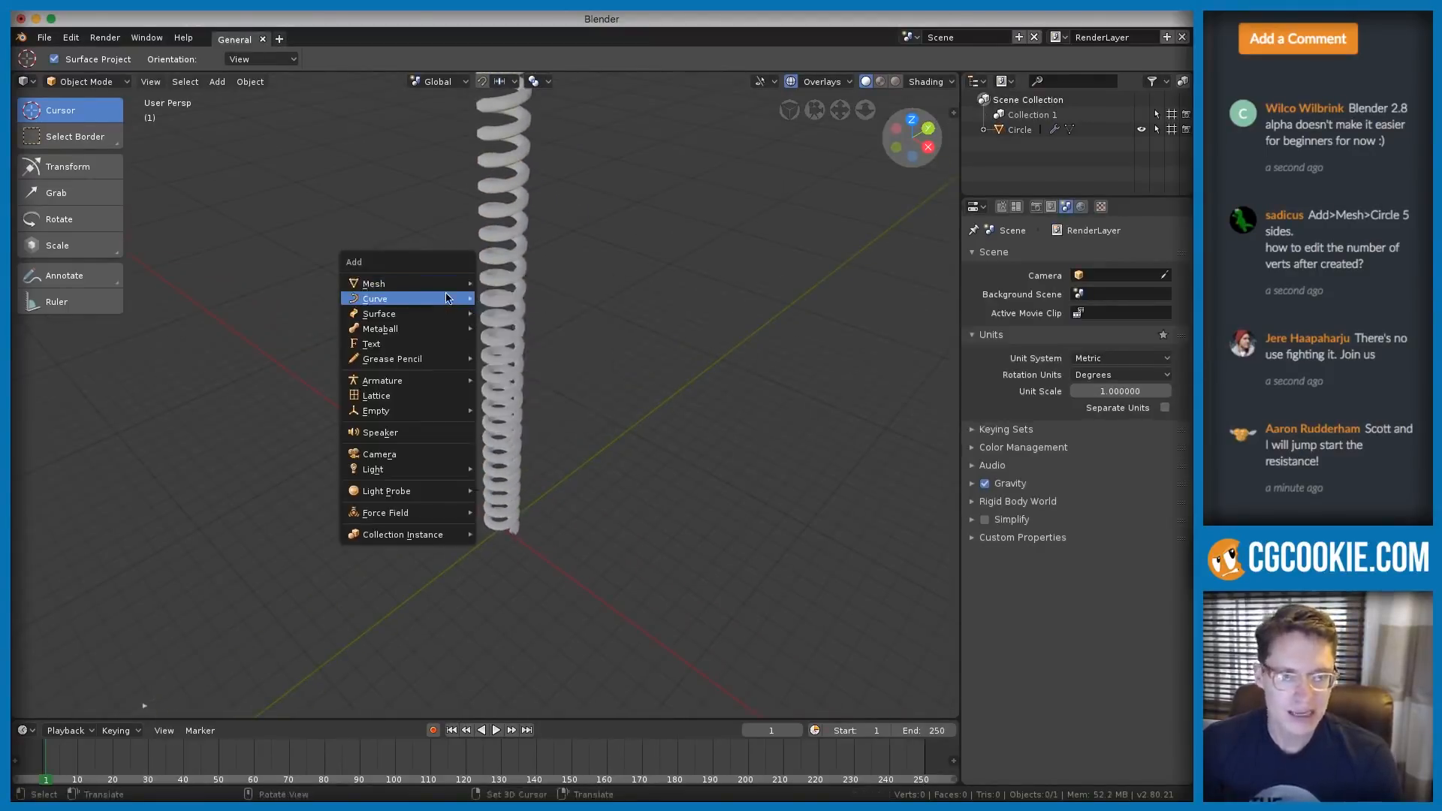
pyautogui.moveTo(426, 295)
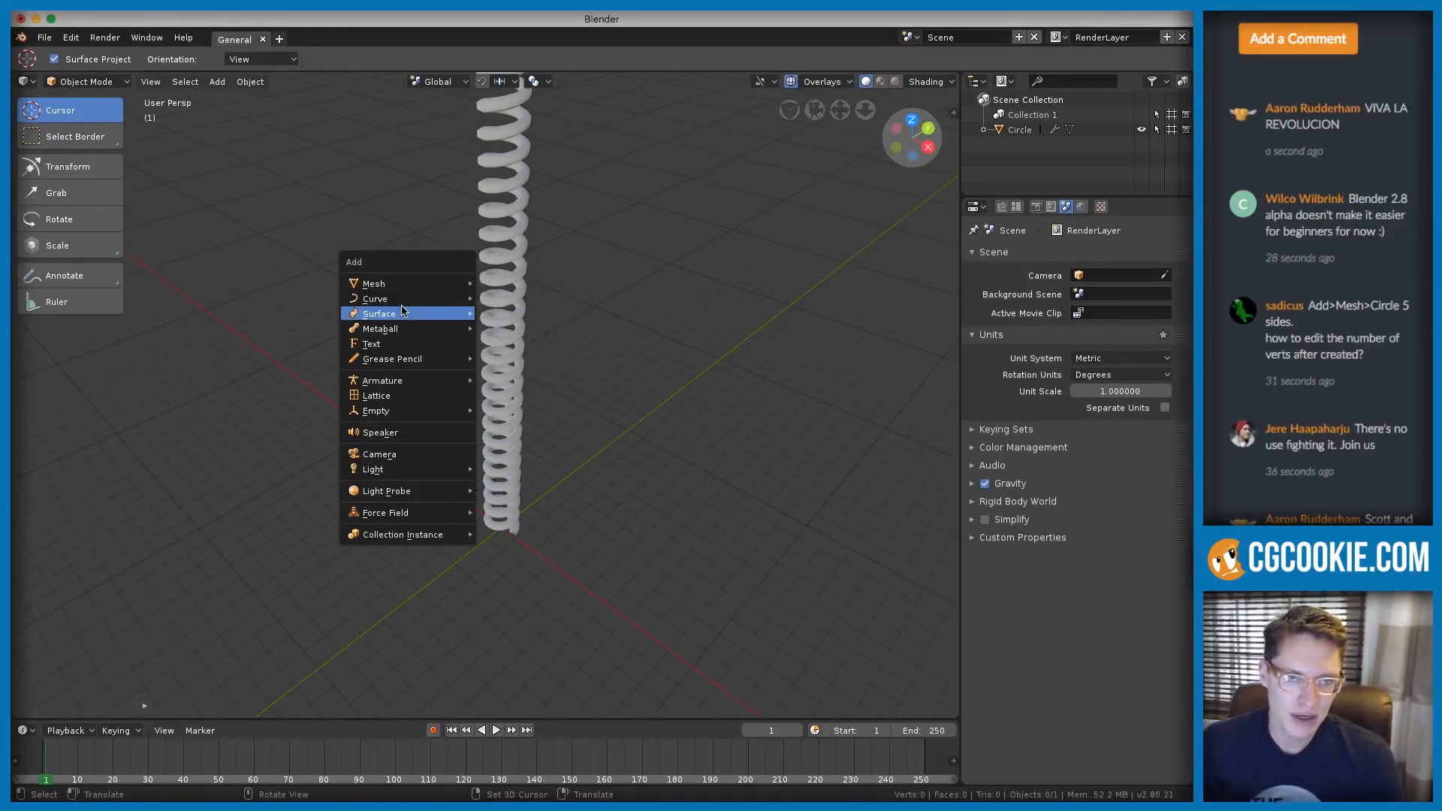
pyautogui.click(514, 298)
pyautogui.moveTo(595, 283); pyautogui.dragTo(537, 330, button='middle')
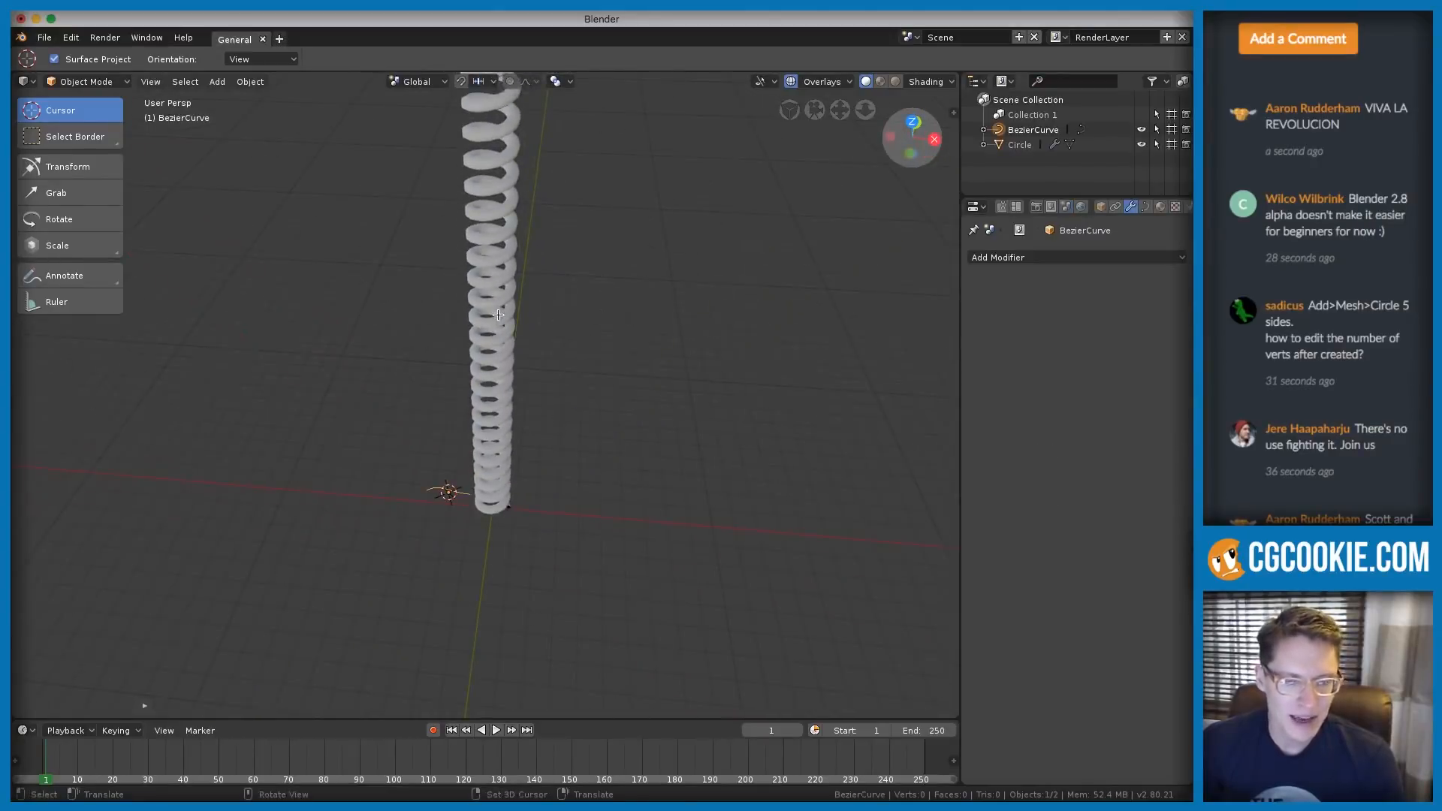
pyautogui.press('Tab')
pyautogui.press('Tab')
pyautogui.press('Tab')
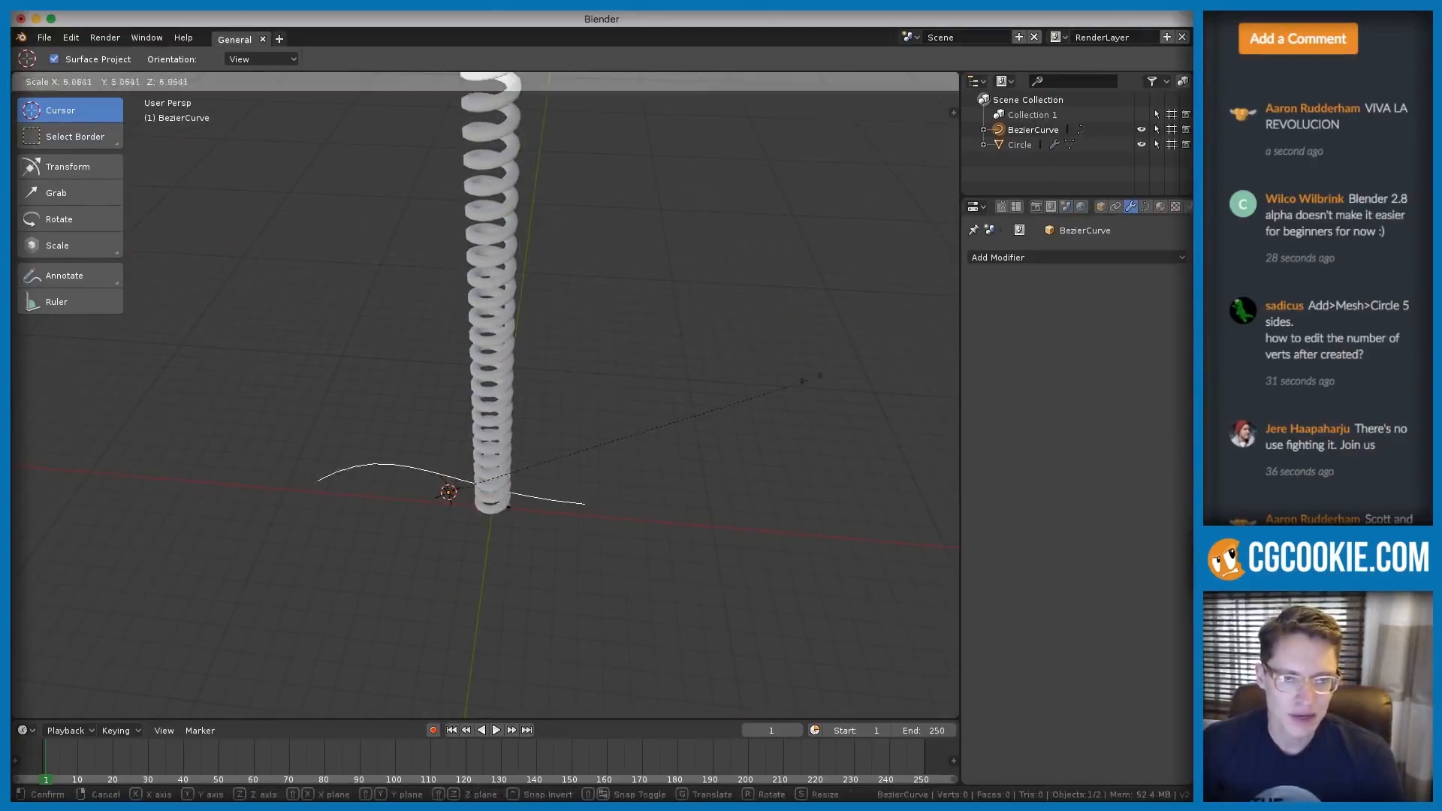
pyautogui.press('Tab')
pyautogui.press('Tab')
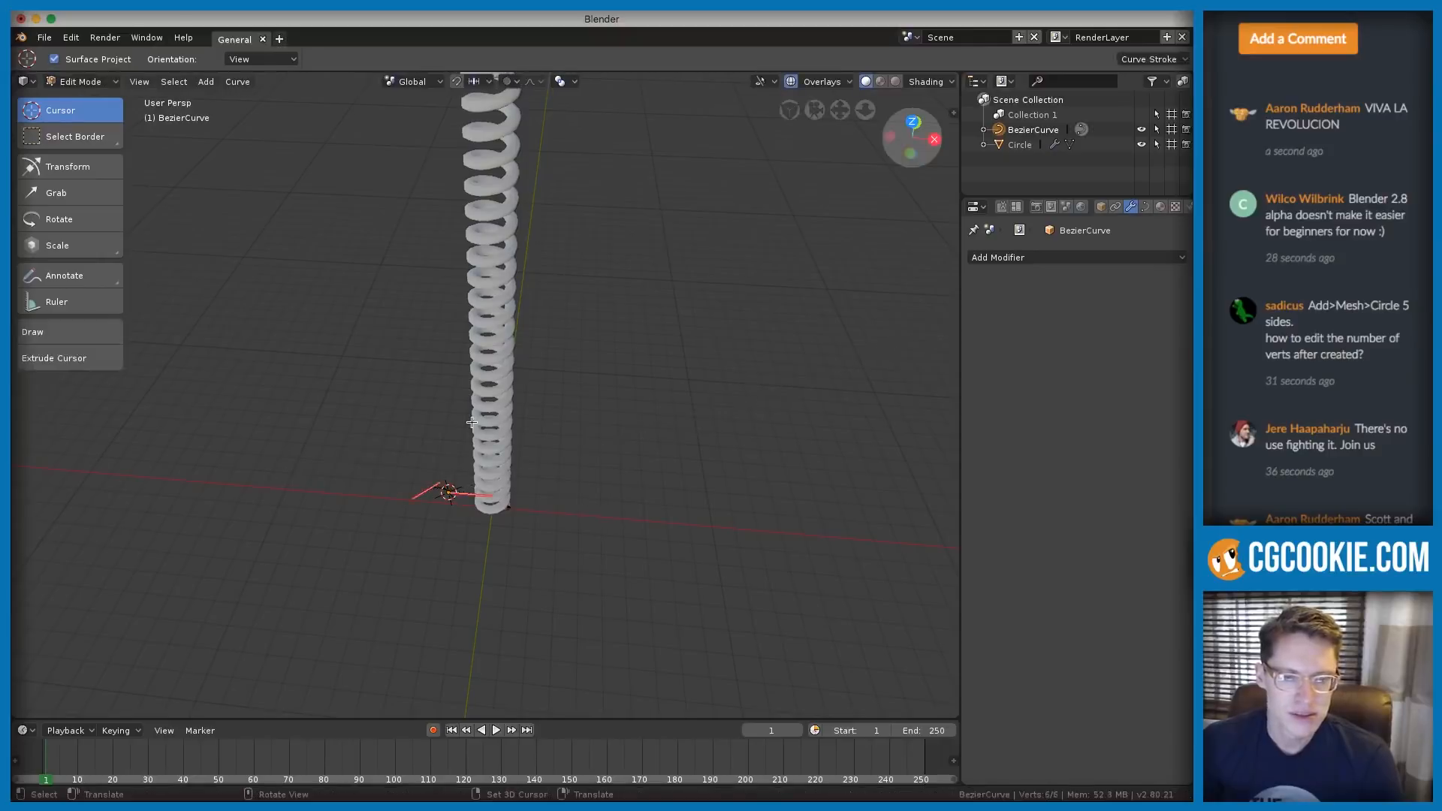
pyautogui.press('Tab')
pyautogui.moveTo(652, 423); pyautogui.dragTo(551, 453, button='middle')
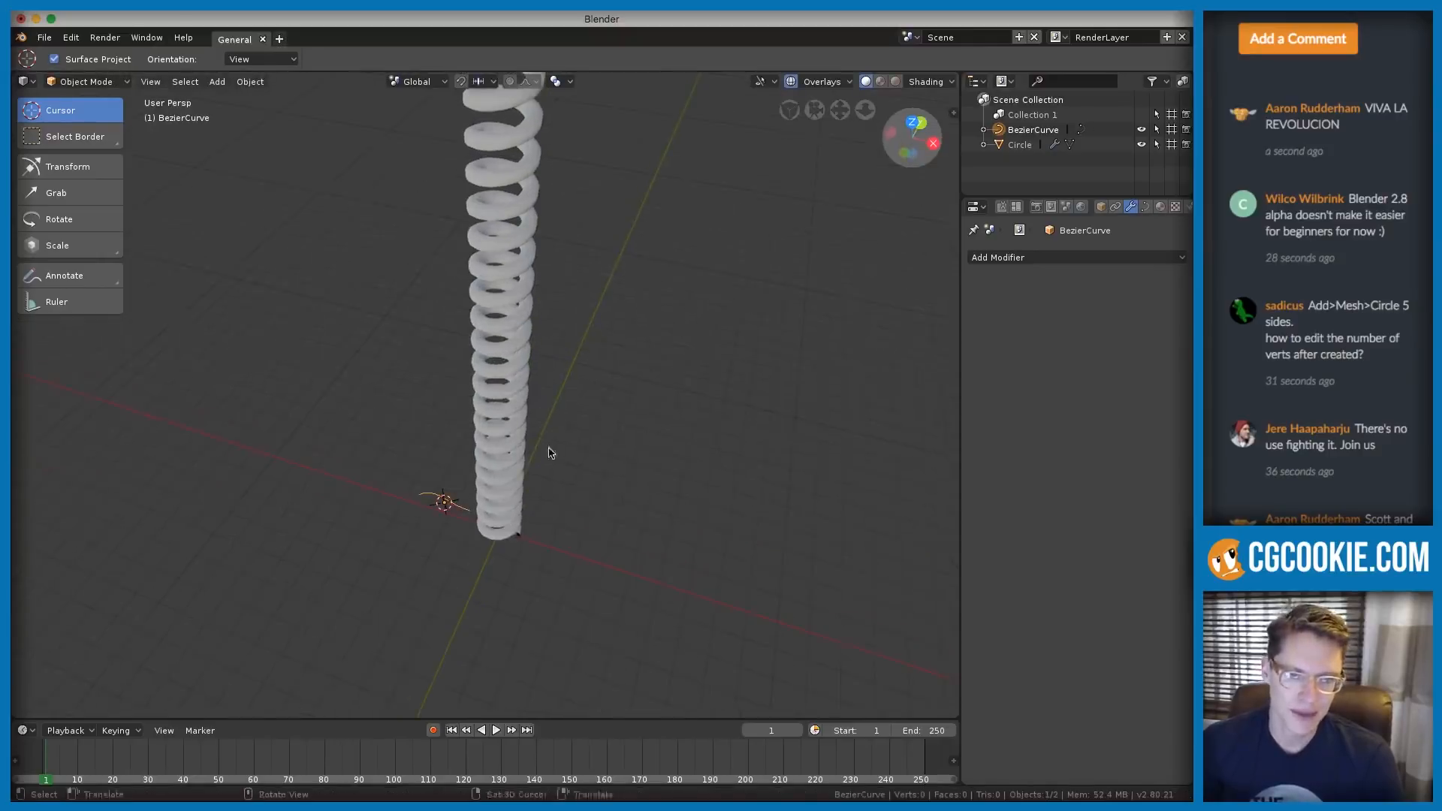
pyautogui.moveTo(507, 398); pyautogui.dragTo(547, 434, button='middle')
# Add a Curve modifier to the spring below the collapsed Screw modifier, with BezierCurve as its target object
pyautogui.click(555, 374)
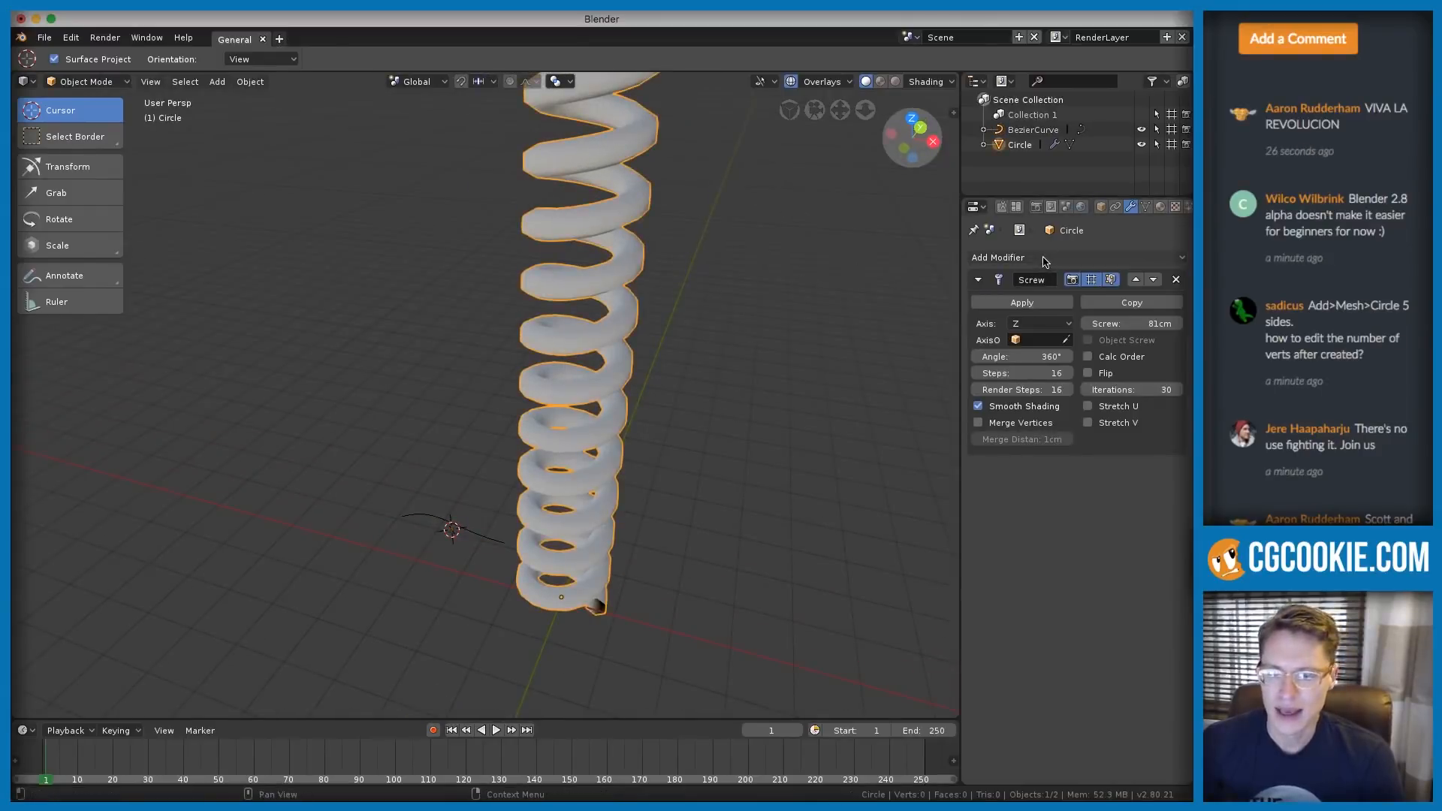
pyautogui.click(1120, 259)
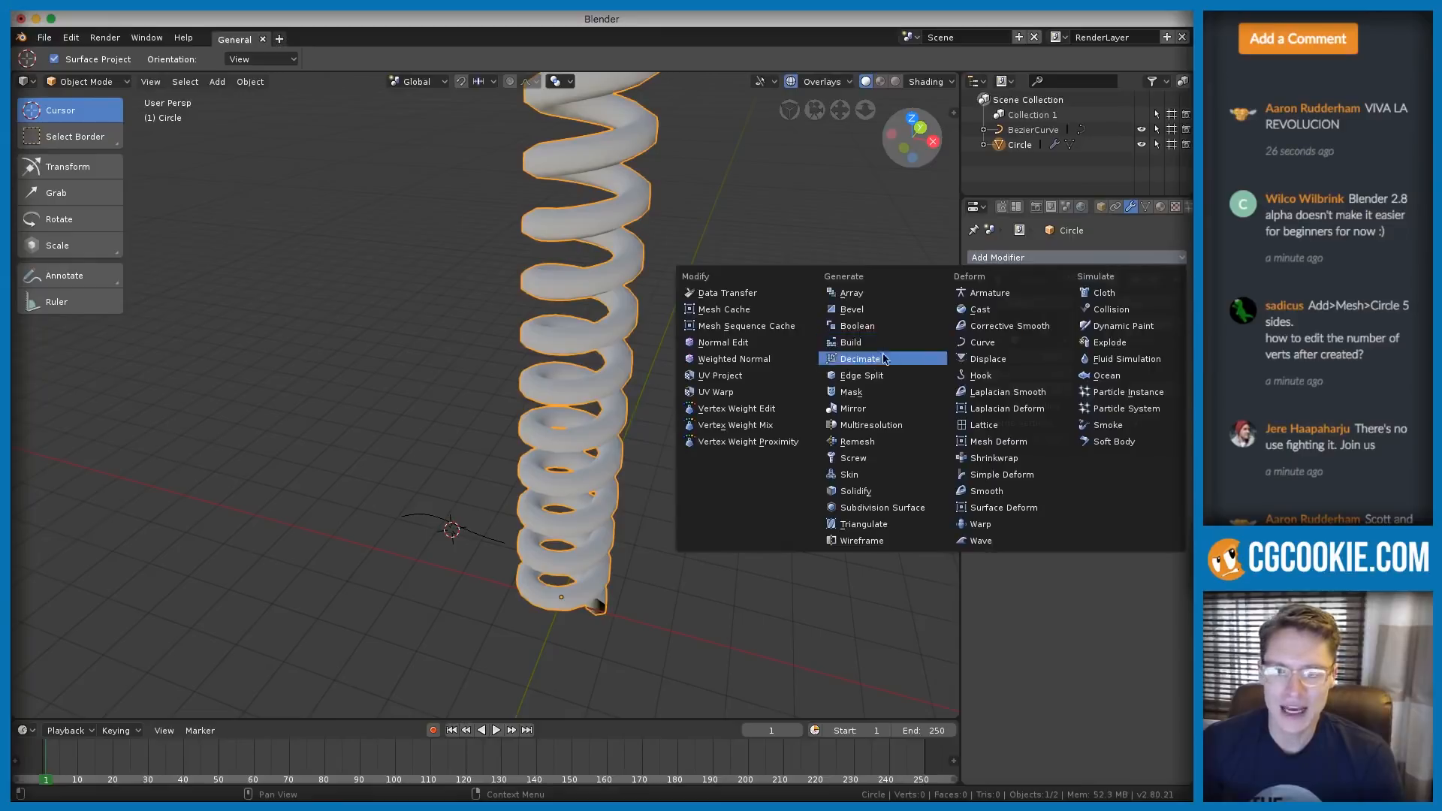
pyautogui.click(981, 343)
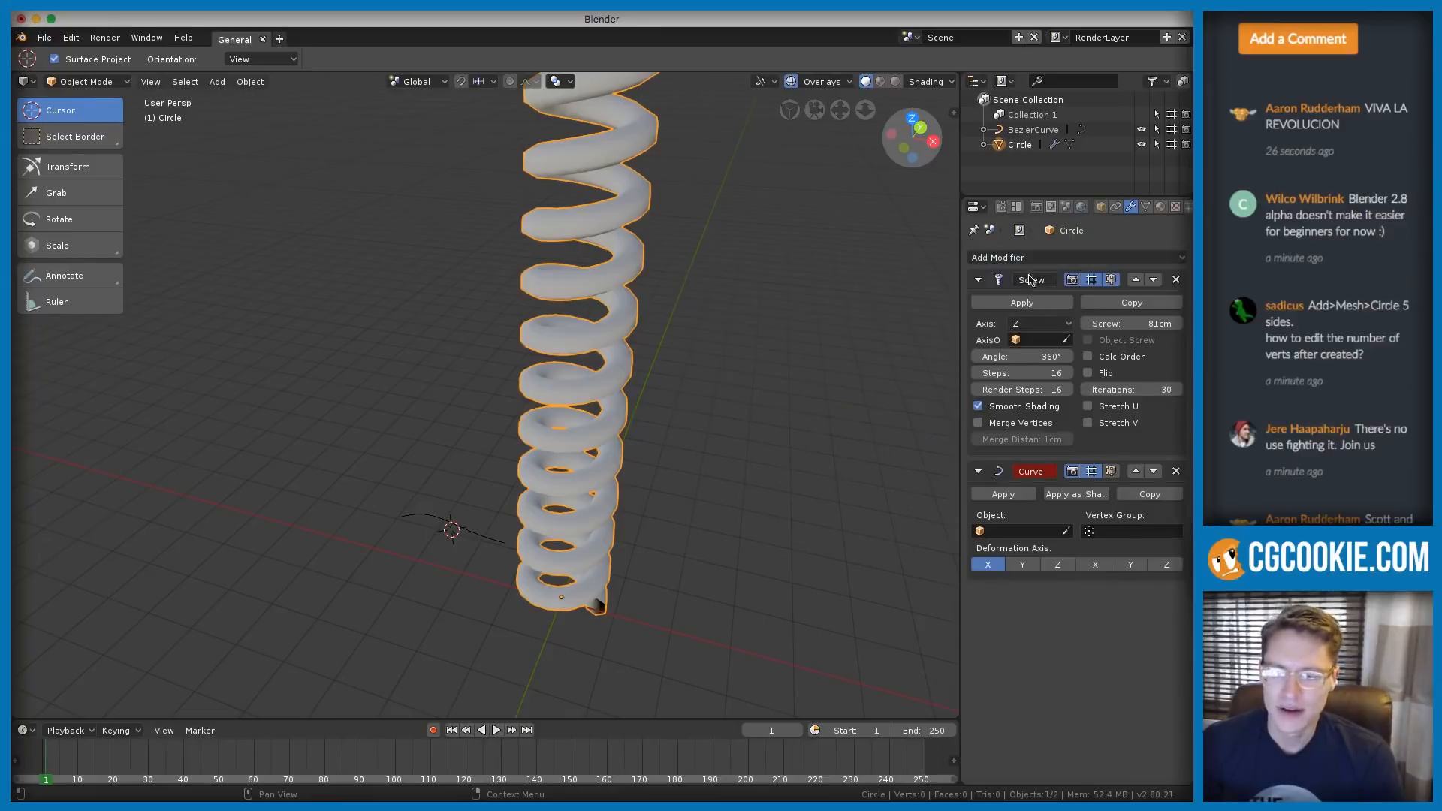
pyautogui.click(977, 280)
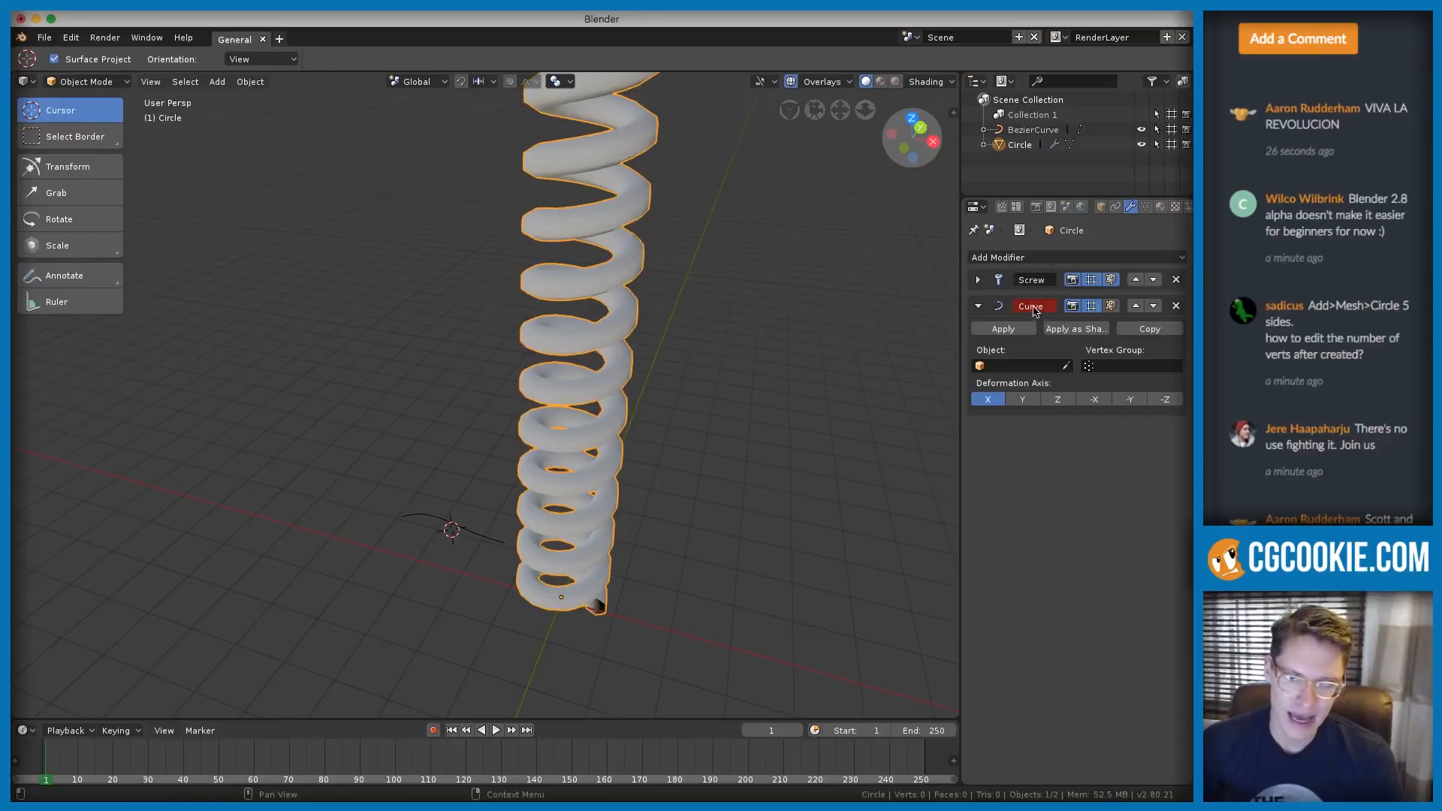
pyautogui.click(1063, 368)
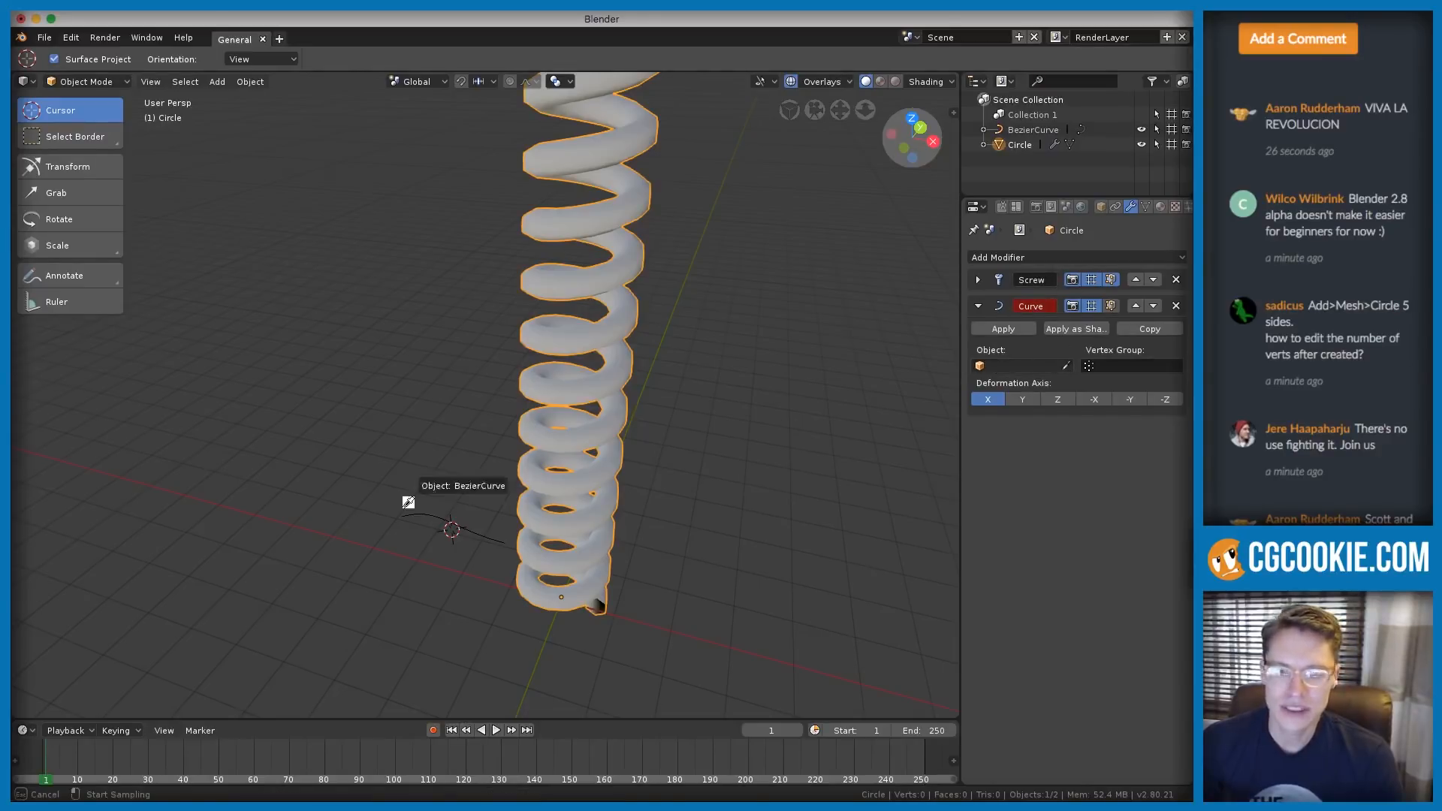
pyautogui.click(428, 509)
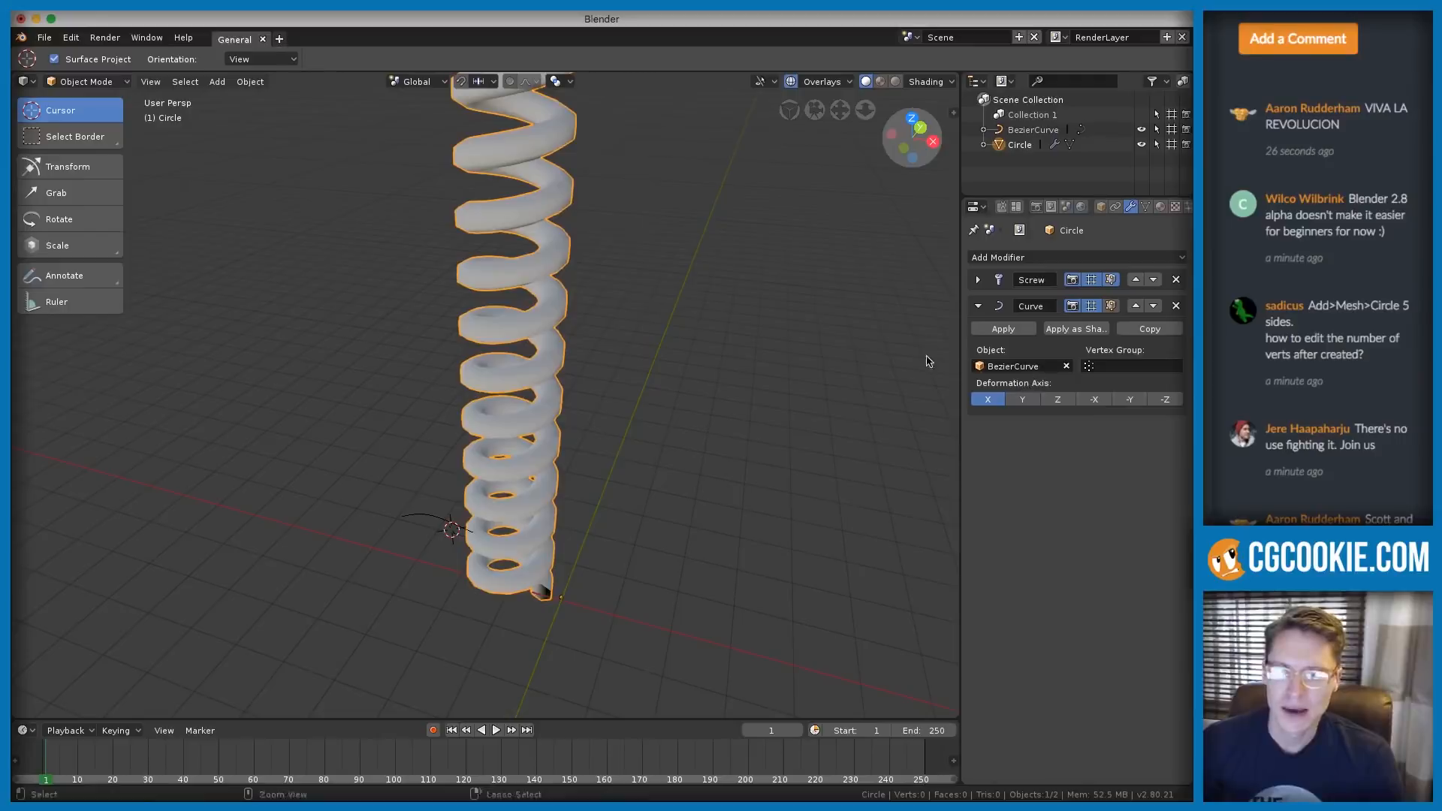
# Set the Curve modifier's deformation axis to Z so the spring runs along the curve
pyautogui.moveTo(585, 394); pyautogui.dragTo(553, 444, button='middle')
pyautogui.scroll(3, 554, 448)
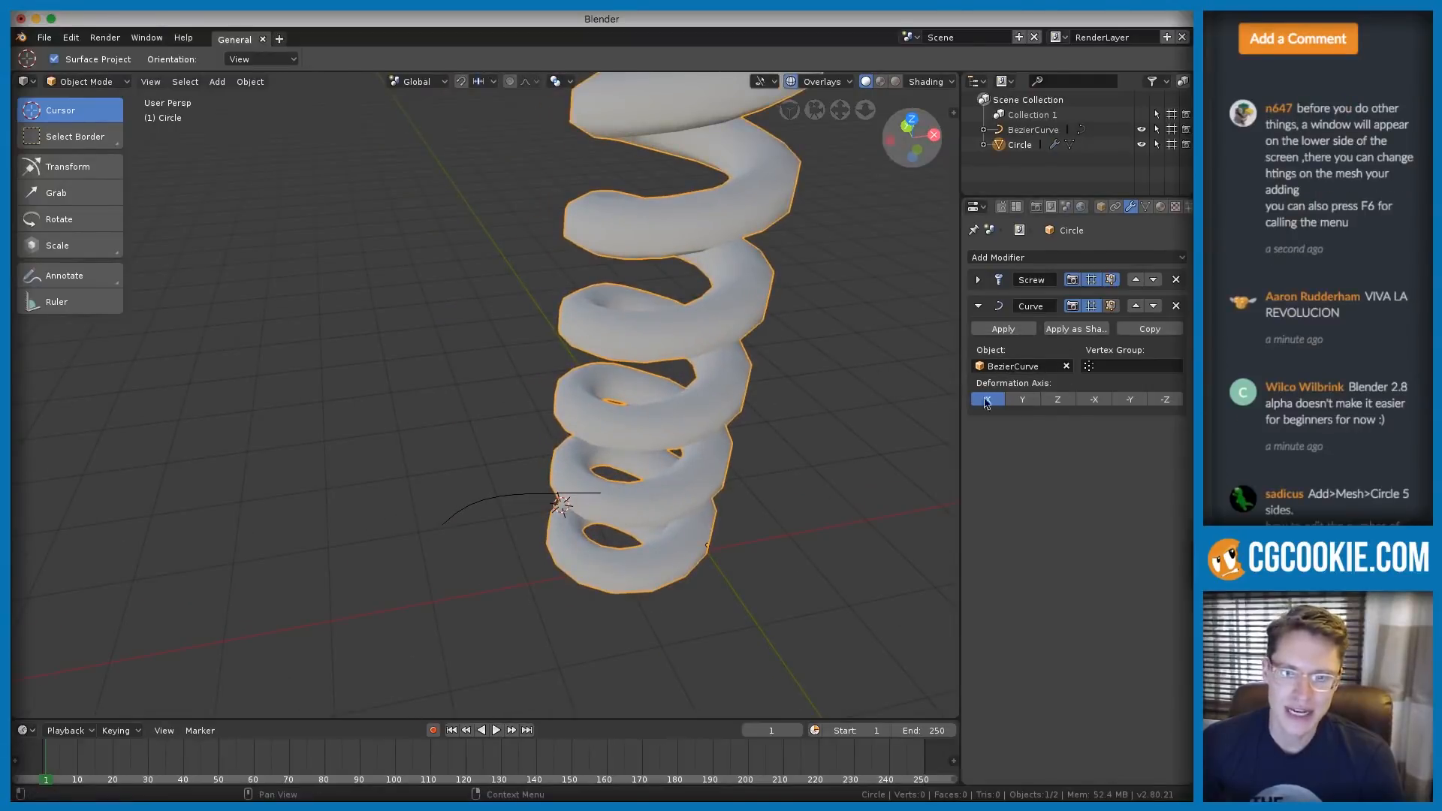
pyautogui.scroll(-4, 632, 428)
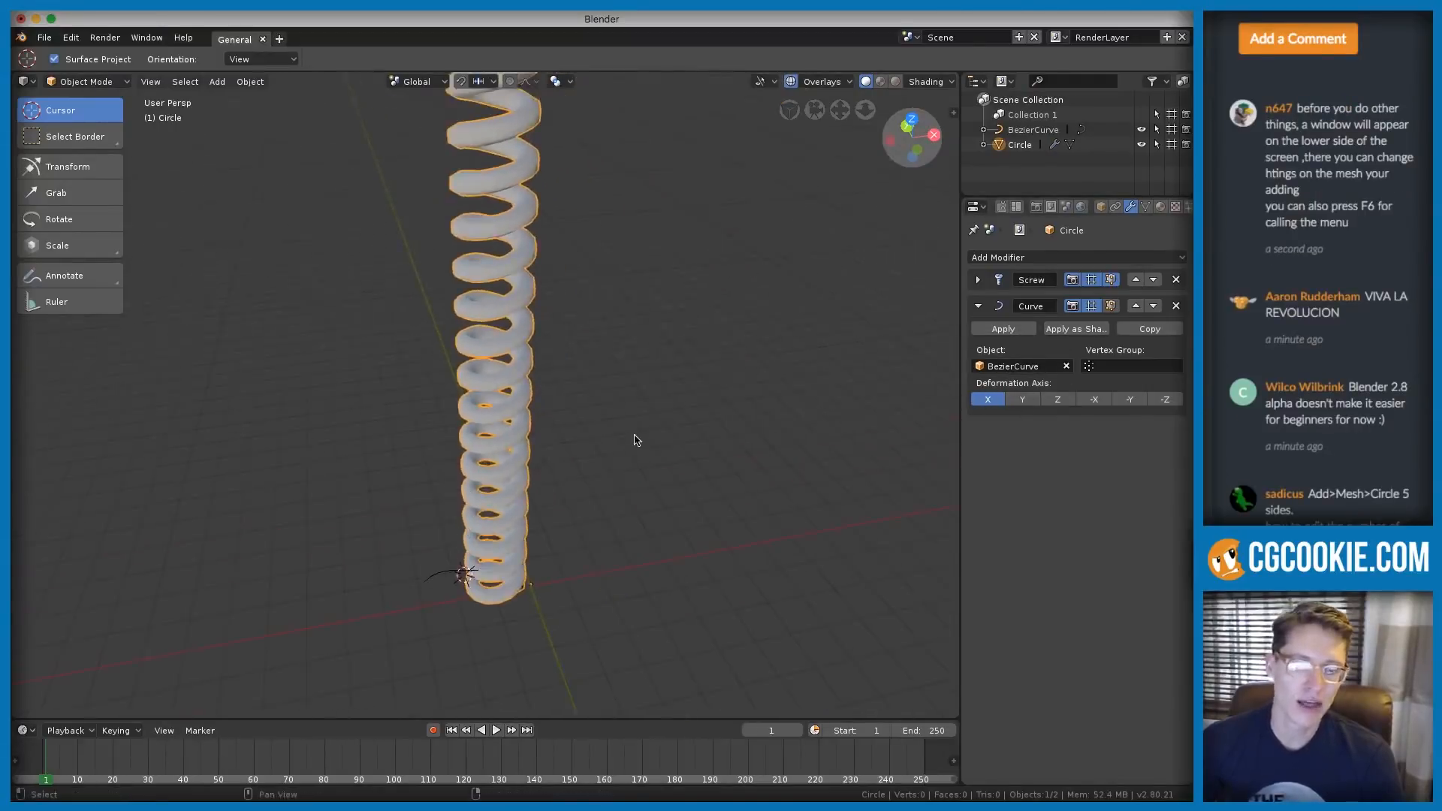
pyautogui.keyDown('ctrl'); pyautogui.moveTo(635, 440); pyautogui.dragTo(613, 388, button='middle'); pyautogui.keyUp('ctrl')
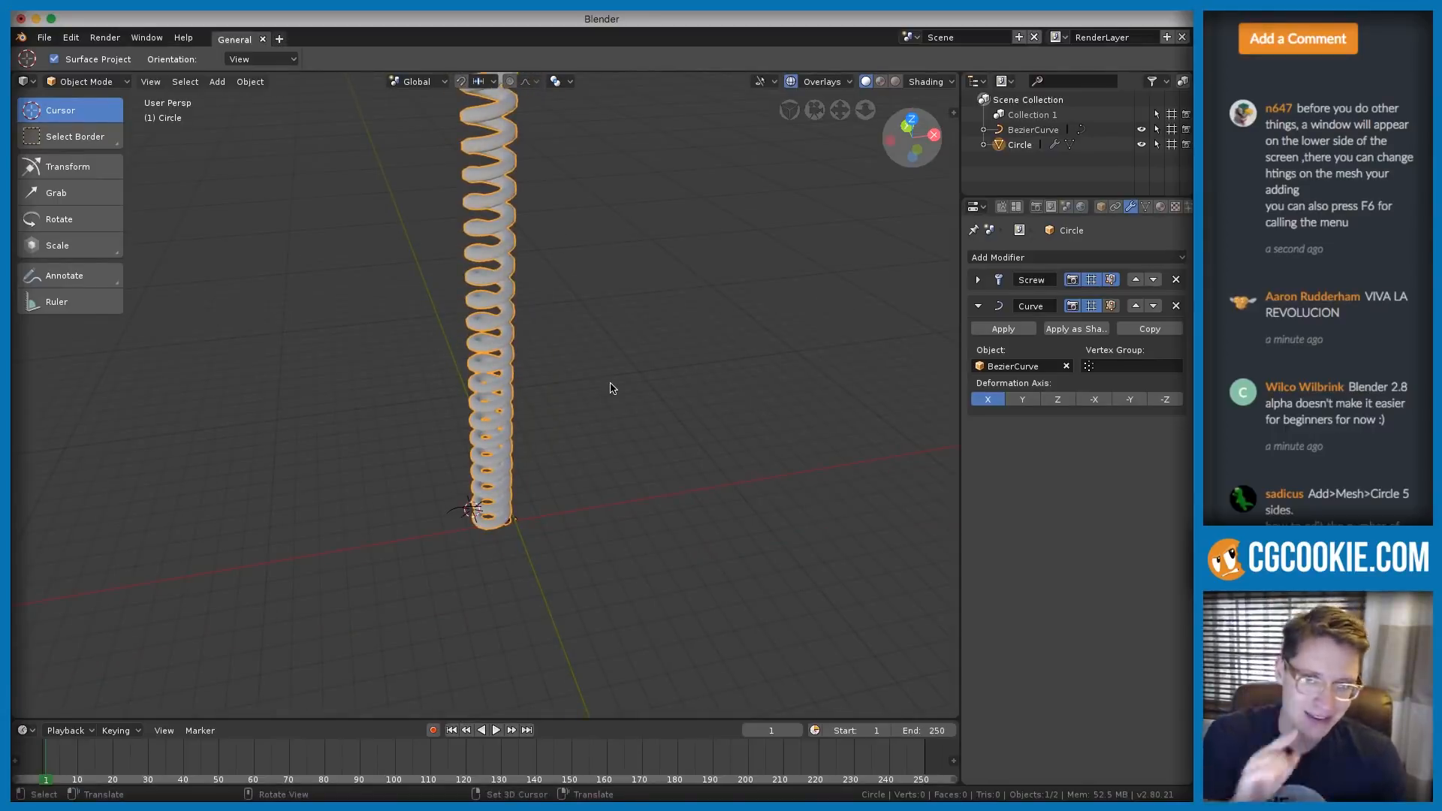
pyautogui.click(1057, 399)
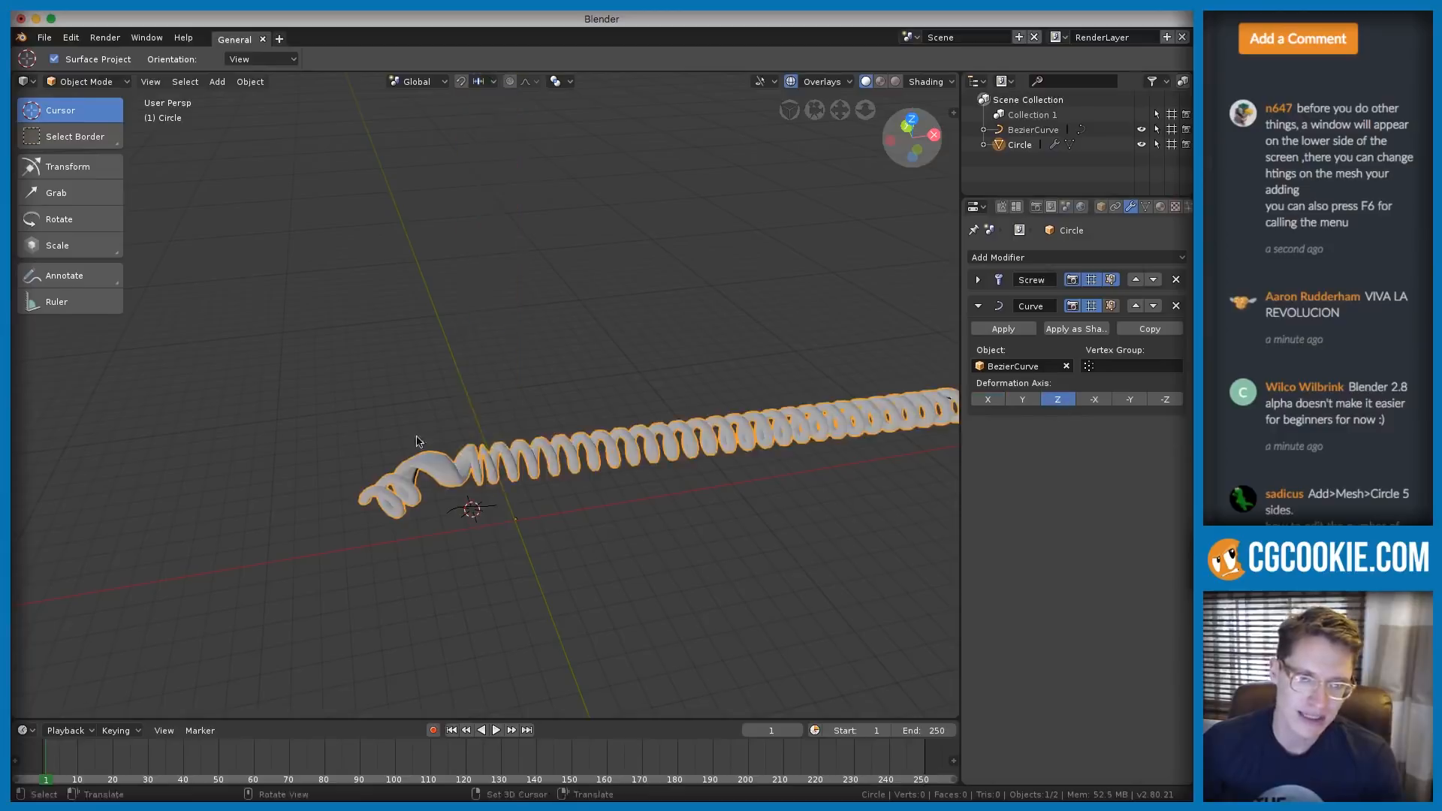
# Select the Bezier curve and adjust it so the deformed spring follows it from near the world origin
pyautogui.scroll(5, 549, 423)
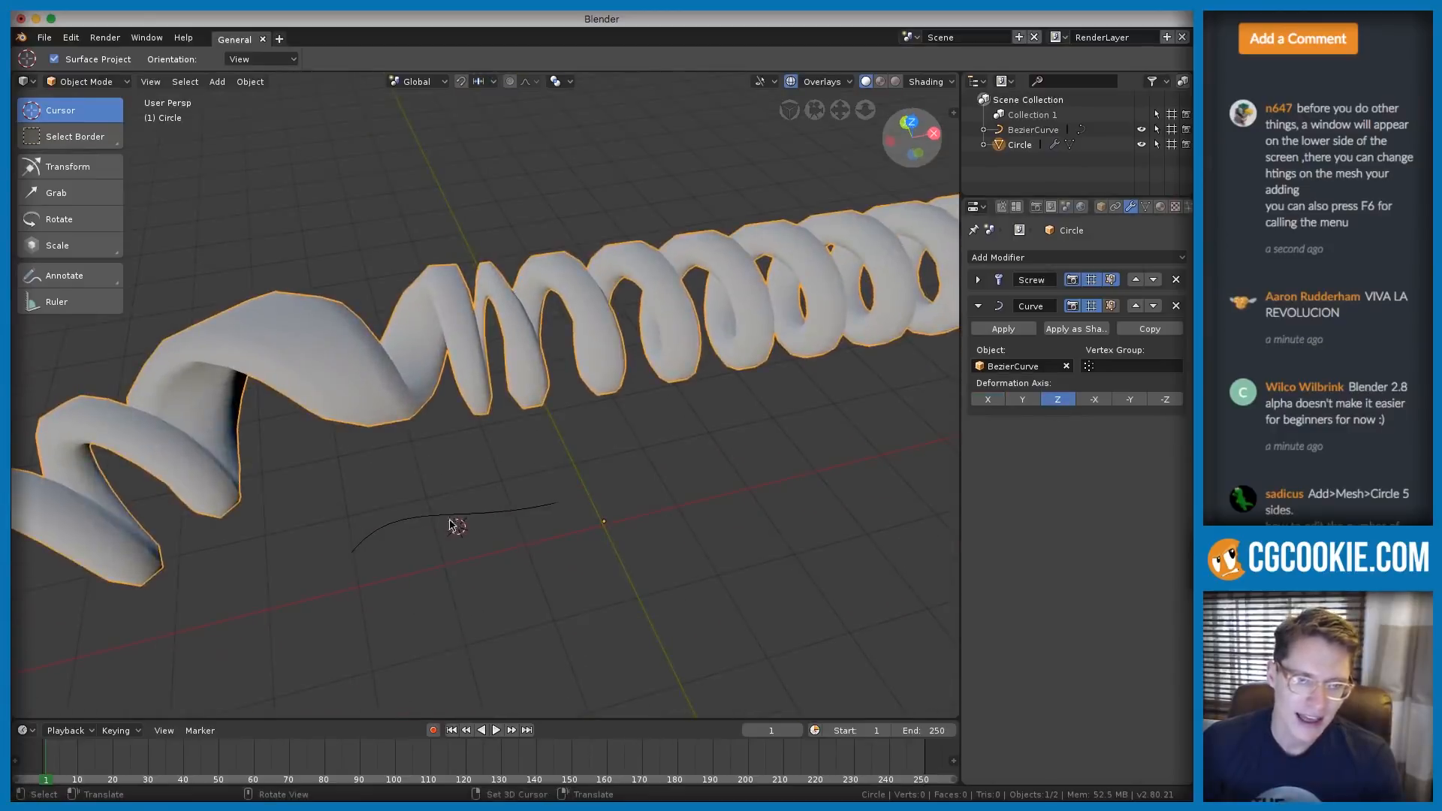
pyautogui.click(472, 514)
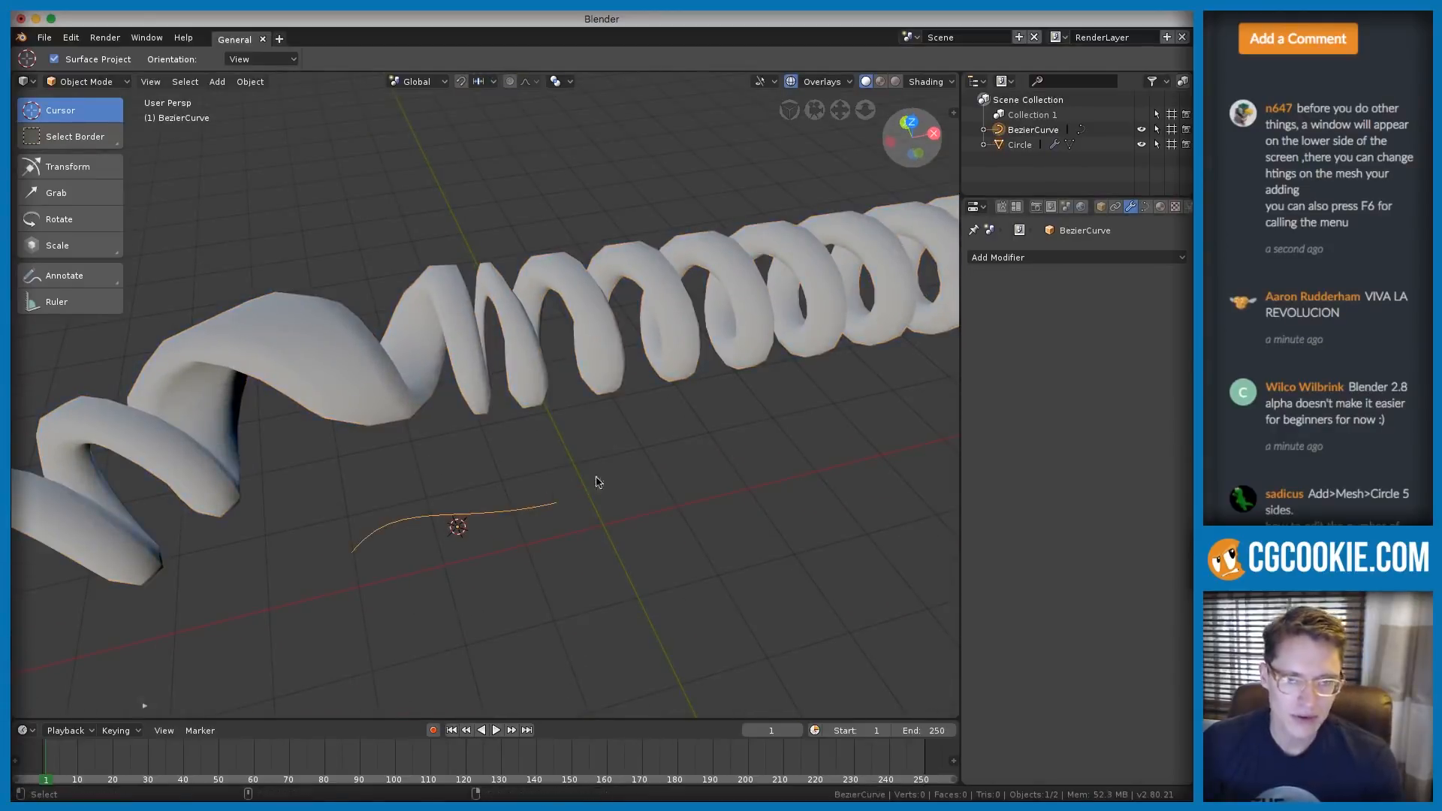
pyautogui.moveTo(663, 463); pyautogui.dragTo(756, 420, button='middle')
pyautogui.press('Tab')
pyautogui.press('Tab')
pyautogui.moveTo(677, 392); pyautogui.dragTo(504, 546, button='middle')
pyautogui.press('Tab')
pyautogui.press('Tab')
pyautogui.click(664, 481)
pyautogui.click(517, 518)
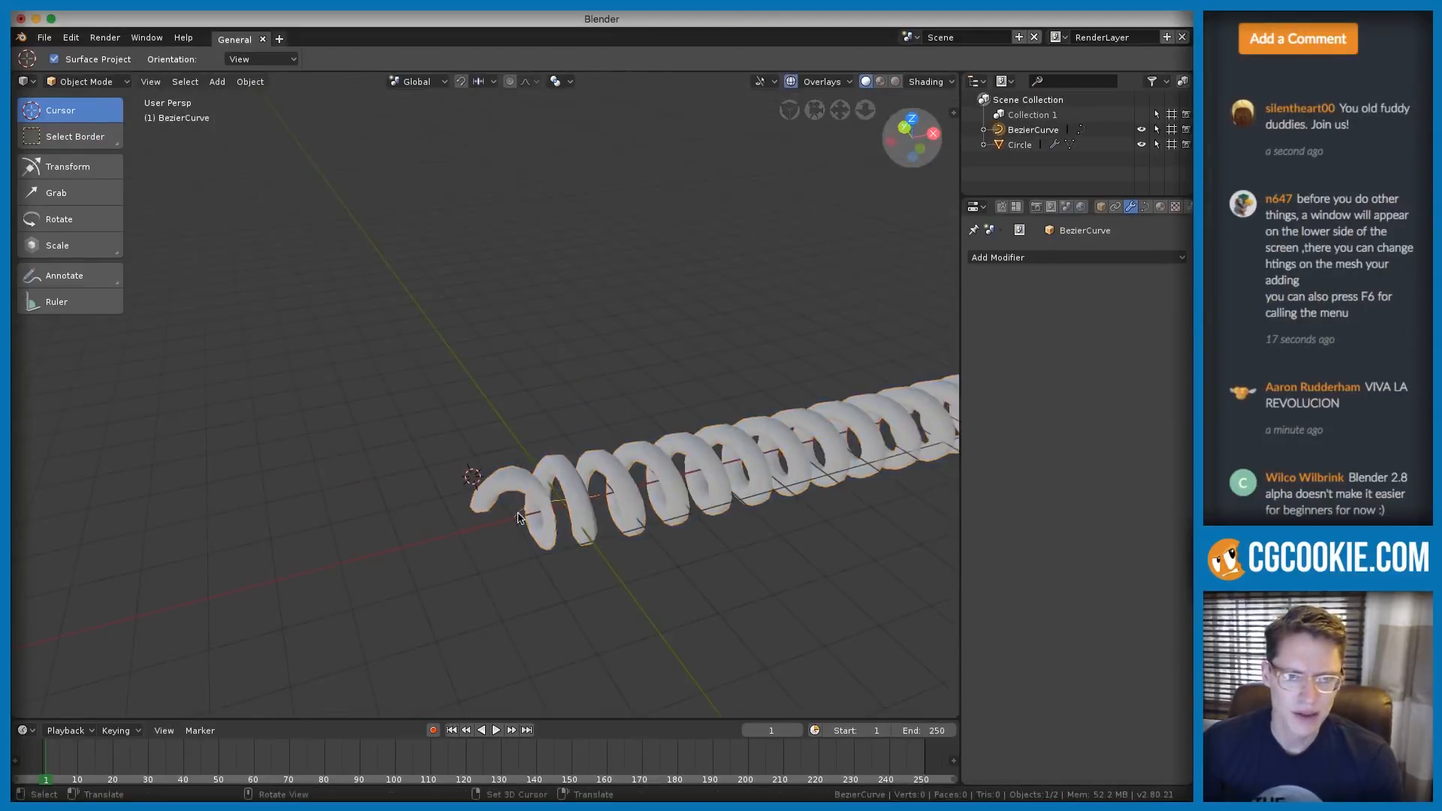
# Move the Bezier curve's end control point up and away from its start in Edit Mode to bend the spring
pyautogui.keyDown('shift'); pyautogui.moveTo(668, 301); pyautogui.dragTo(499, 284, button='middle'); pyautogui.keyUp('shift')
pyautogui.keyDown('ctrl'); pyautogui.moveTo(499, 284); pyautogui.dragTo(505, 332, button='middle'); pyautogui.keyUp('ctrl')
pyautogui.moveTo(601, 333)
pyautogui.keyDown('shift'); pyautogui.mouseDown(button='middle')
pyautogui.moveTo(538, 348)
pyautogui.moveTo(301, 578)
pyautogui.moveTo(418, 394)
pyautogui.mouseUp(button='middle'); pyautogui.keyUp('shift')
pyautogui.press('Tab')
pyautogui.click(296, 583)
pyautogui.press('g')
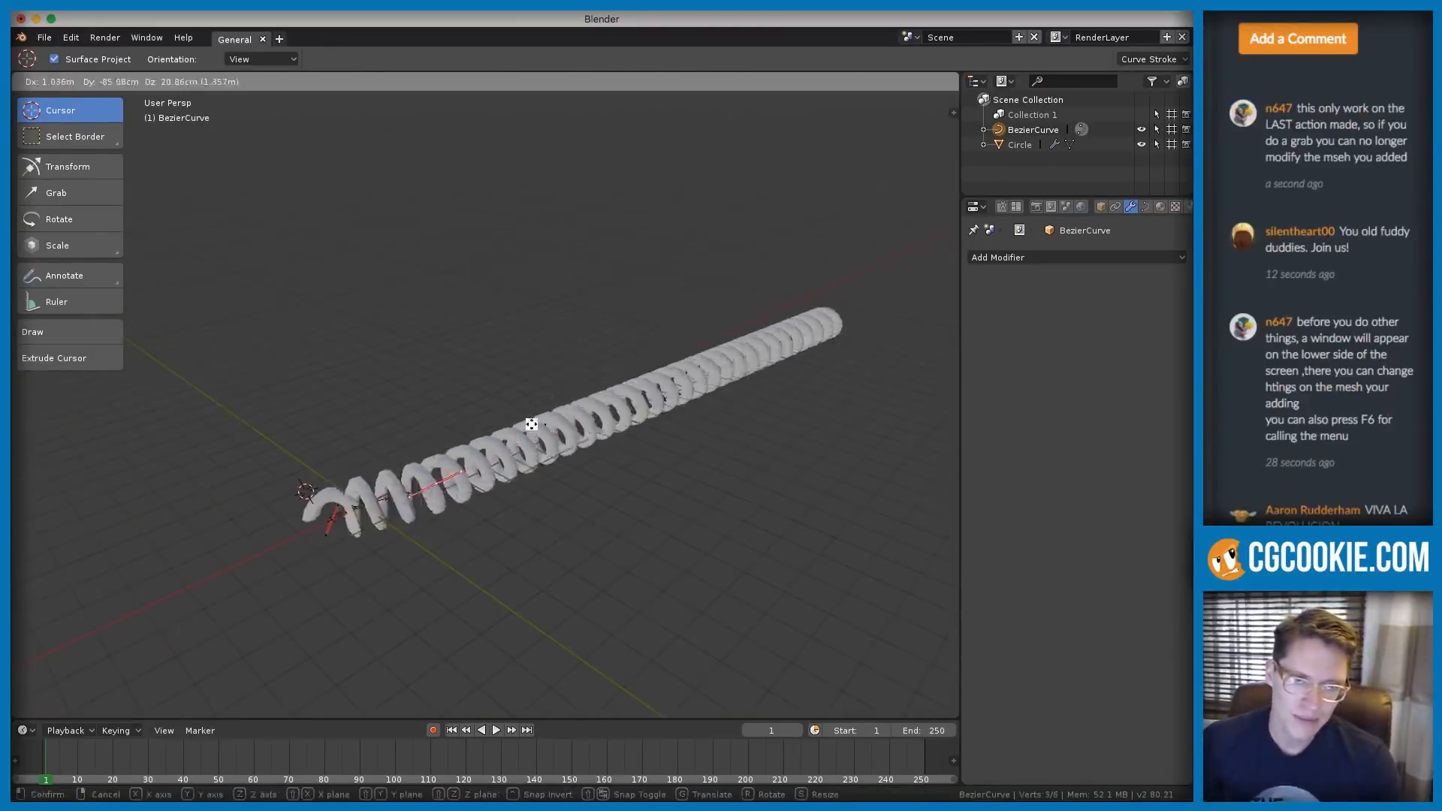
pyautogui.click(643, 187)
pyautogui.scroll(-2, 644, 187)
# Lengthen and rotate the end control point's handles, then reposition the point to bend the spring into an arch
pyautogui.press('s')
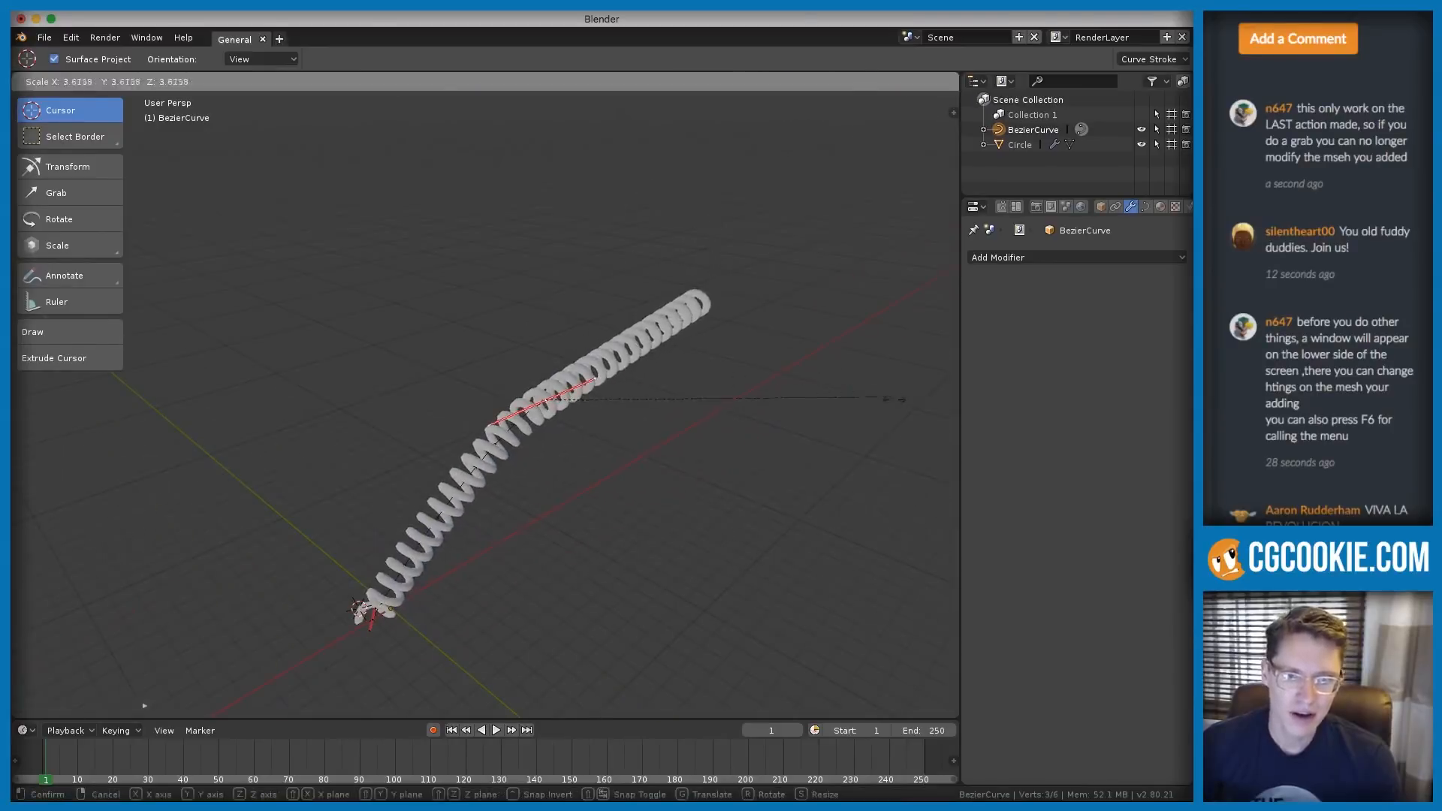
pyautogui.click(895, 399)
pyautogui.press('r')
pyautogui.click(710, 572)
pyautogui.press('s')
pyautogui.click(819, 449)
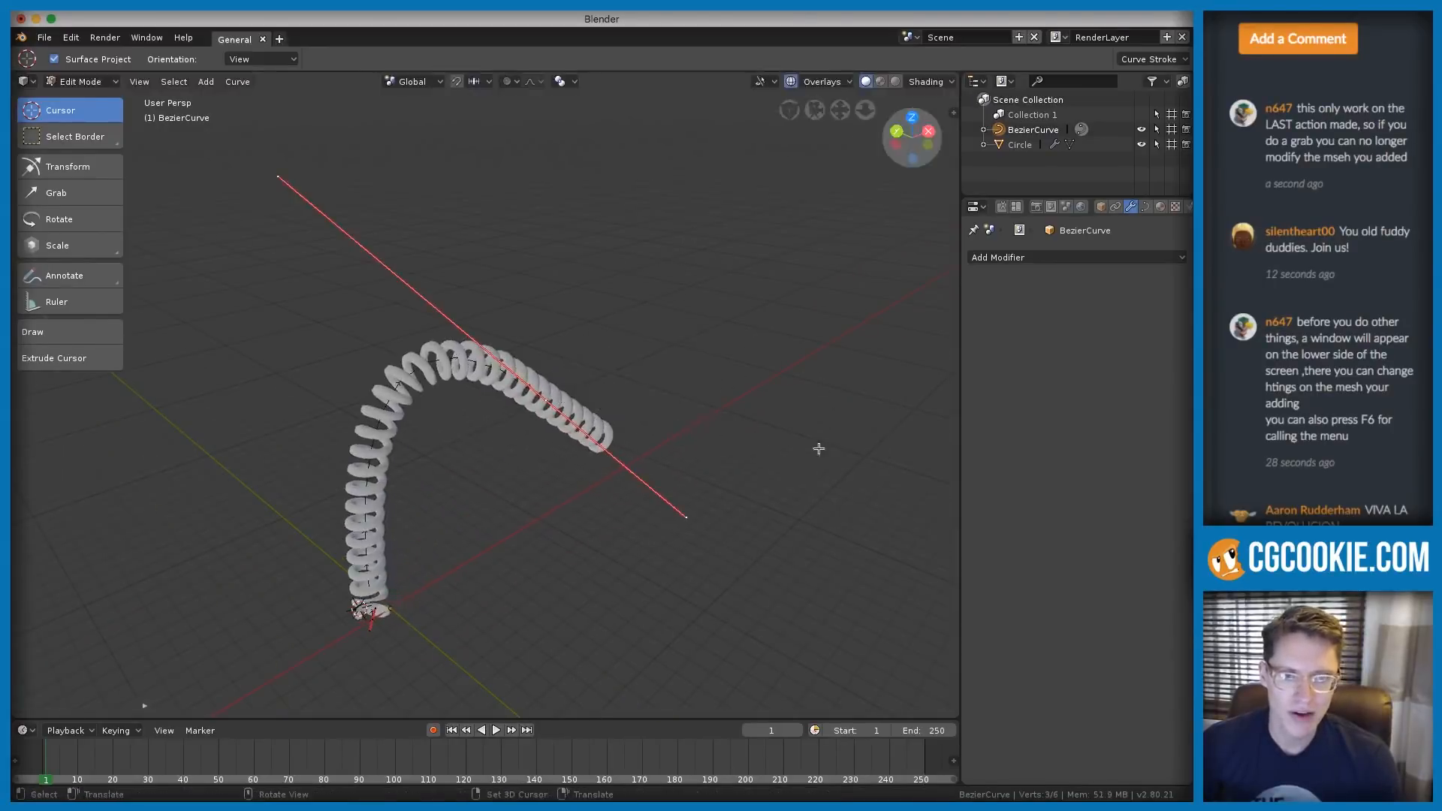
pyautogui.press('g')
pyautogui.click(782, 420)
# Select the Bezier curve's start control point and scale up its handles
pyautogui.moveTo(782, 420); pyautogui.dragTo(778, 357, button='middle')
pyautogui.click(356, 611)
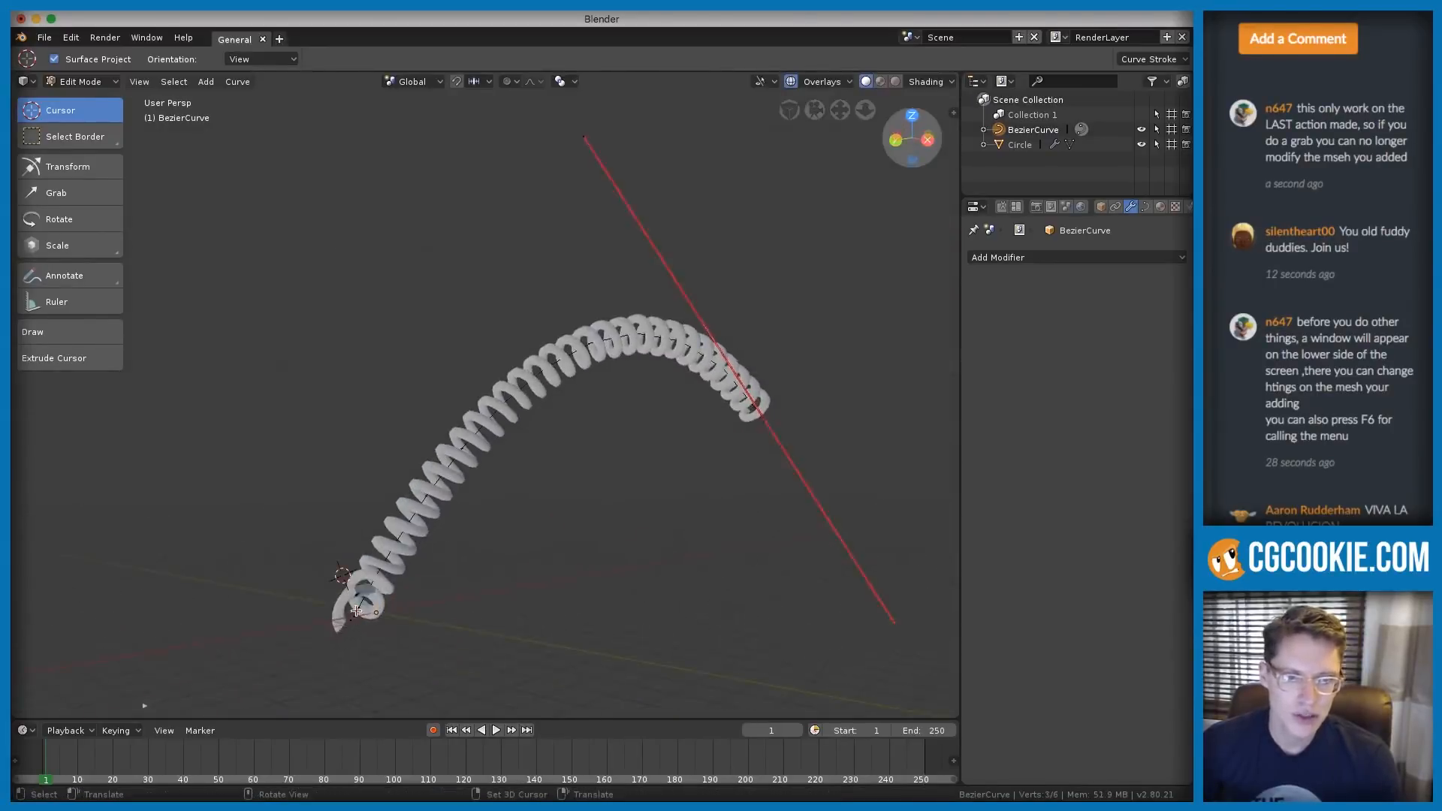
pyautogui.scroll(4, 548, 612)
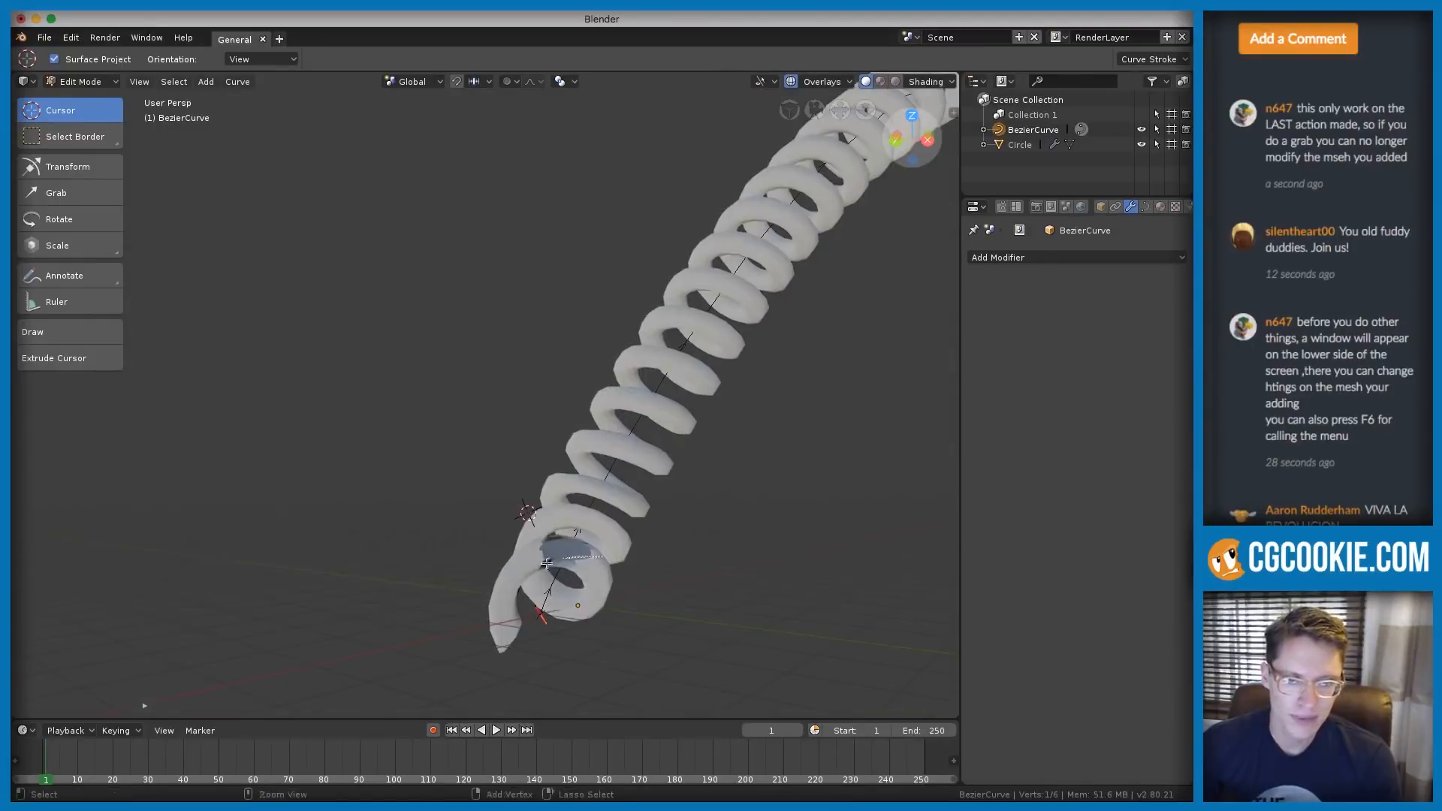
pyautogui.scroll(-4, 546, 562)
pyautogui.press('s')
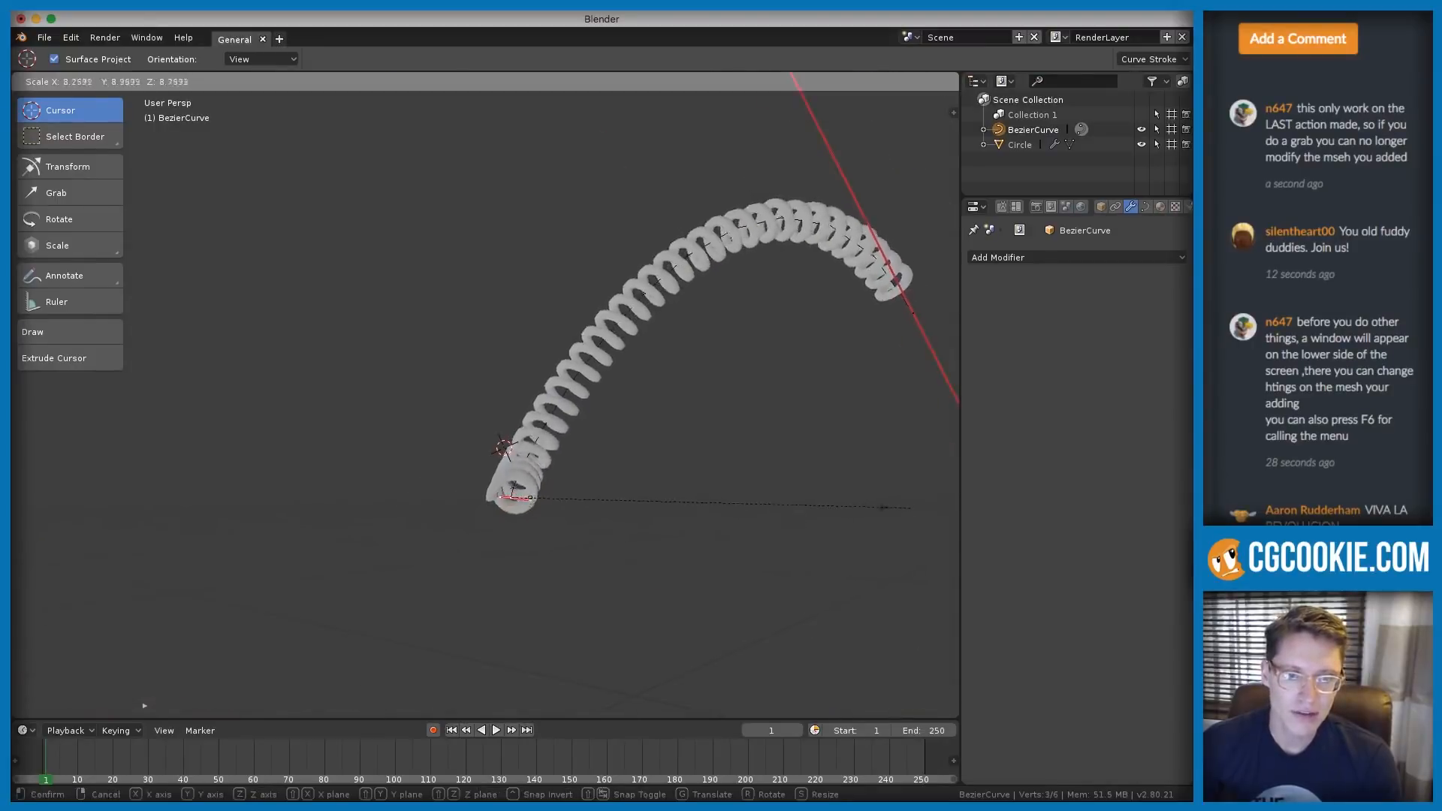
pyautogui.click(909, 508)
# Reposition the curve's start control point, and rotate and lengthen its handles to bend the base of the spring
pyautogui.moveTo(628, 461); pyautogui.dragTo(573, 535, button='middle')
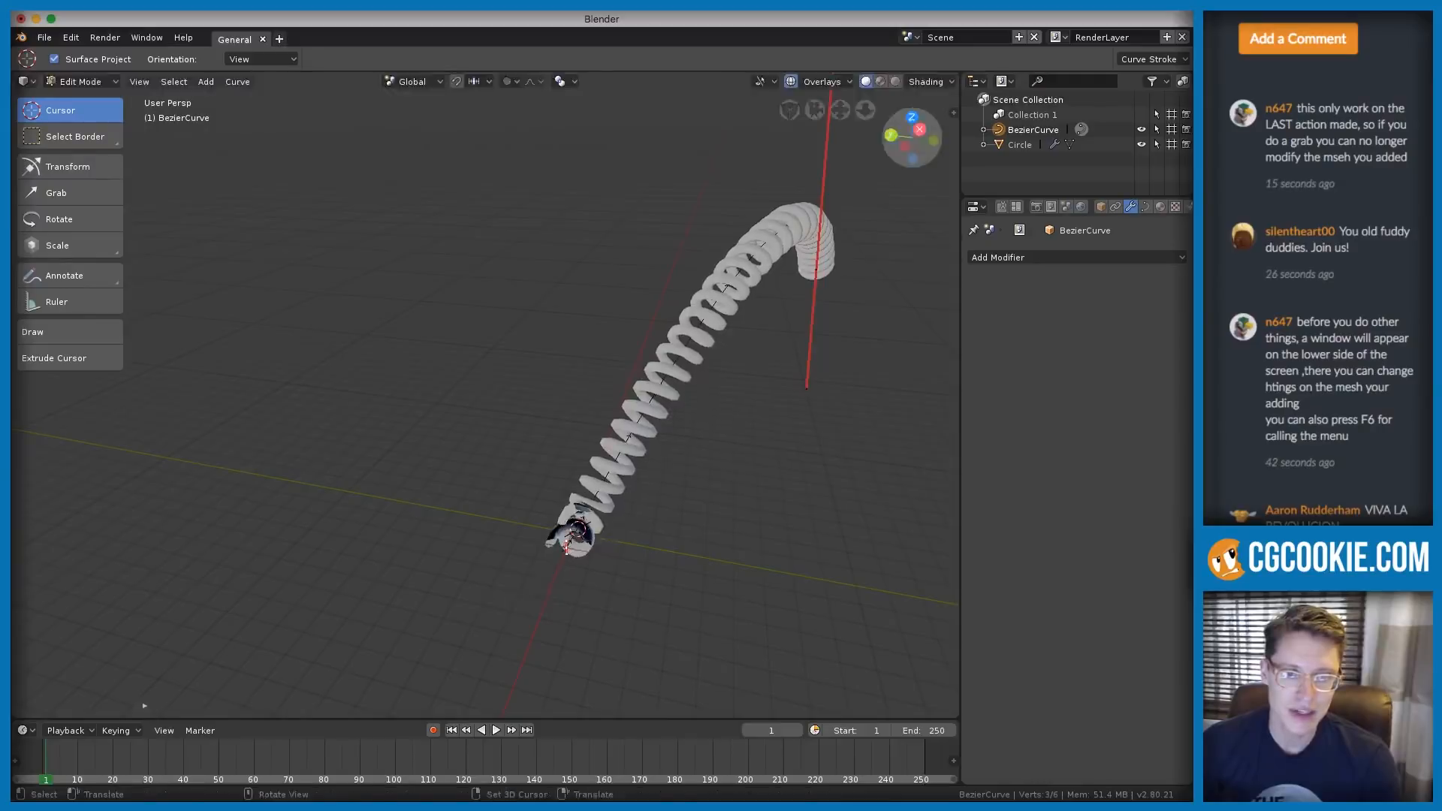
pyautogui.press('g')
pyautogui.click(796, 481)
pyautogui.moveTo(796, 481); pyautogui.dragTo(665, 398, button='middle')
pyautogui.press('r')
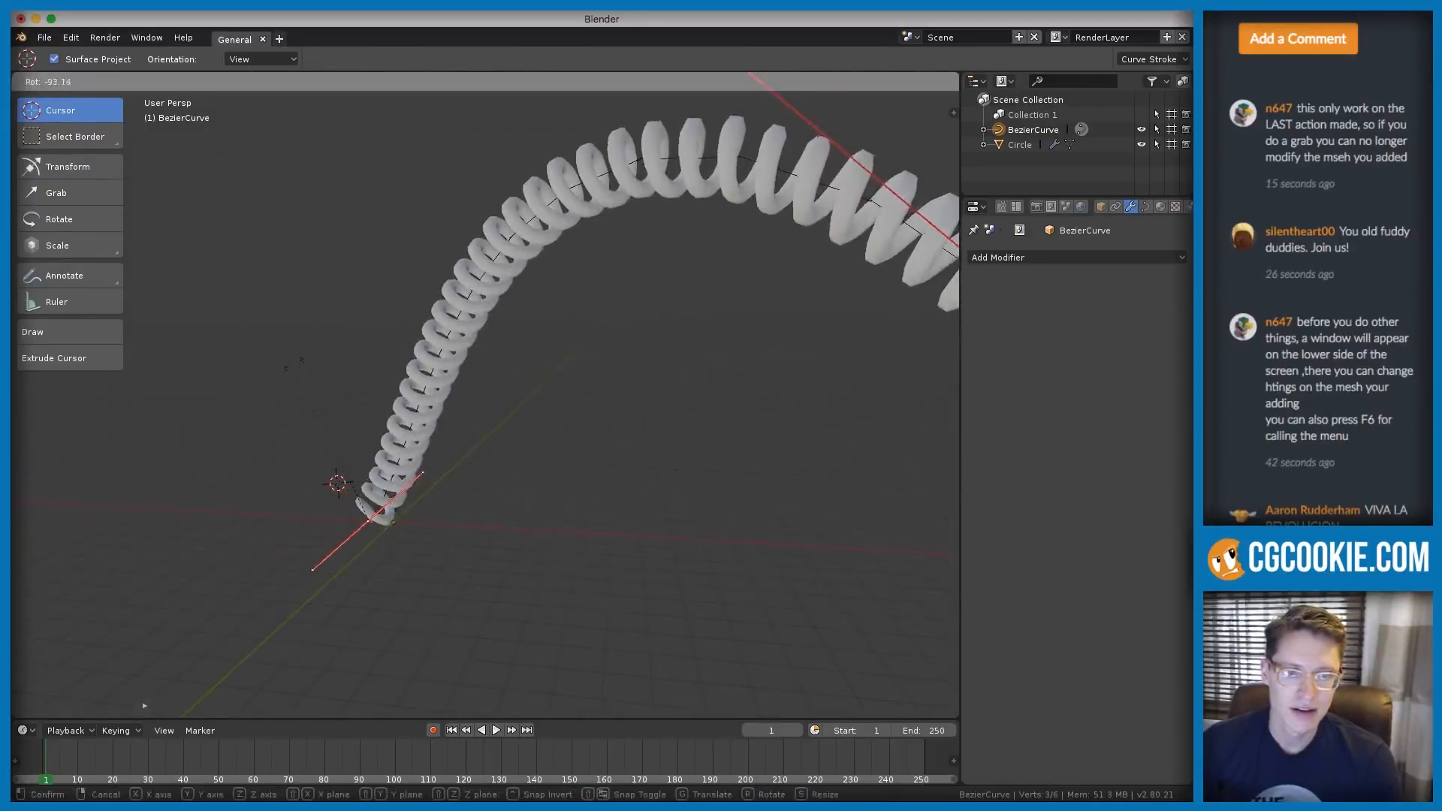
pyautogui.click(294, 365)
pyautogui.press('s')
pyautogui.click(841, 248)
# Rescale and rotate the handles of the curve's end control point to reshape the free end of the spring
pyautogui.scroll(-3, 540, 323)
pyautogui.moveTo(518, 321); pyautogui.dragTo(661, 345, button='middle')
pyautogui.press('s')
pyautogui.click(598, 323)
pyautogui.press('r')
pyautogui.click(605, 357)
pyautogui.scroll(1, 625, 379)
pyautogui.press('r')
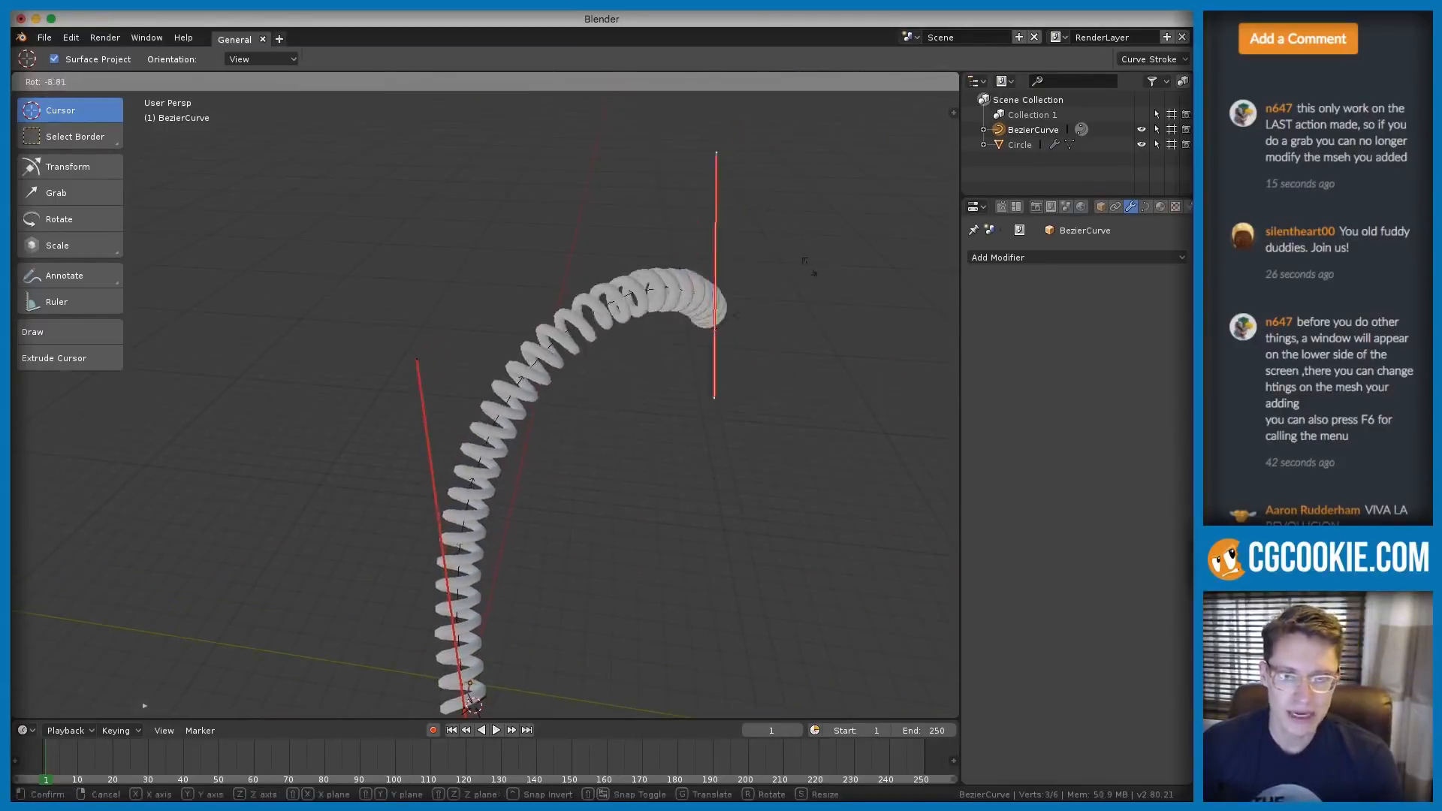
pyautogui.click(809, 268)
pyautogui.moveTo(799, 274)
pyautogui.mouseDown(button='middle')
pyautogui.moveTo(661, 302)
pyautogui.moveTo(579, 278)
pyautogui.moveTo(670, 246)
pyautogui.mouseUp(button='middle')
# Select the spring in Object Mode and inspect its bend from another angle
pyautogui.press('Tab')
pyautogui.click(639, 284)
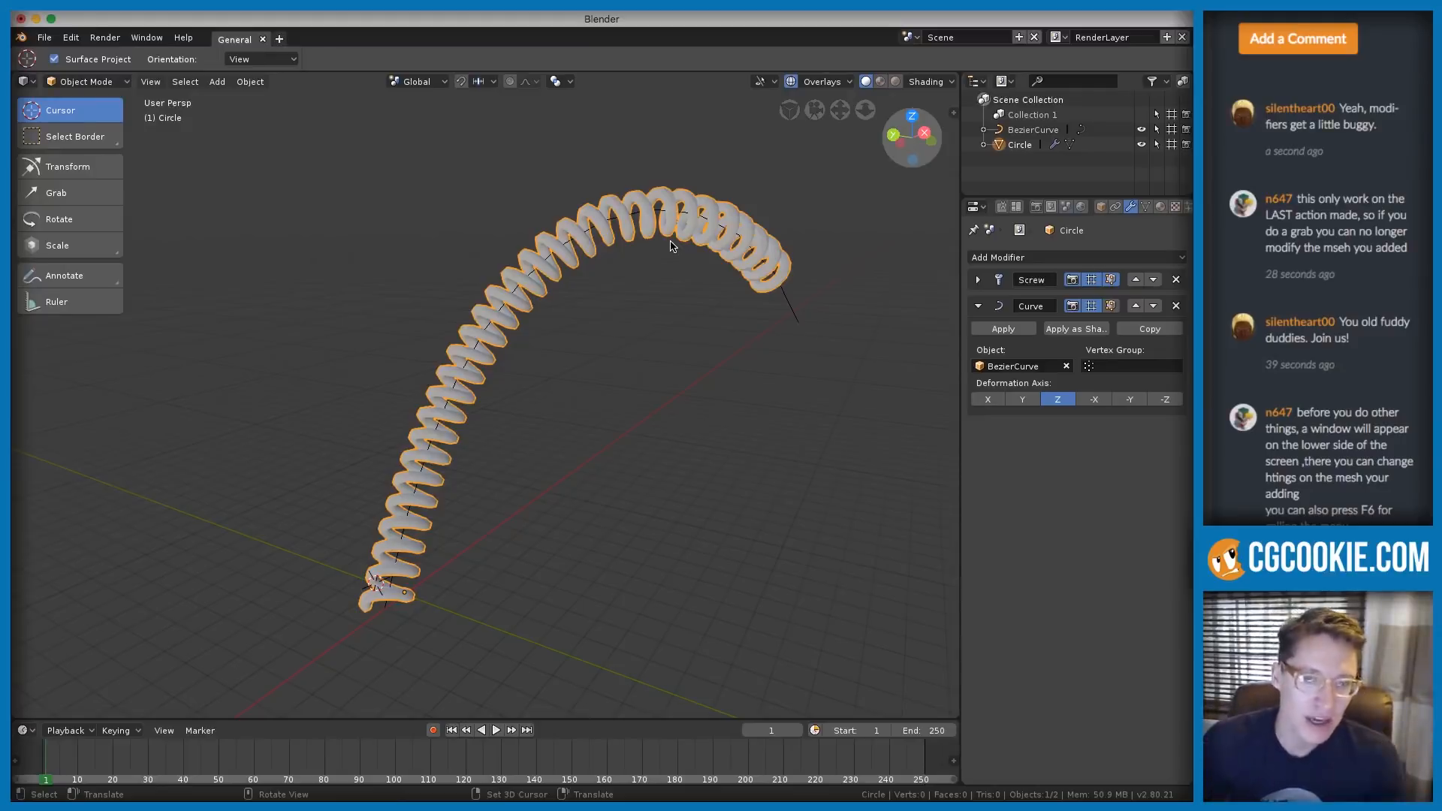
pyautogui.moveTo(671, 252)
pyautogui.mouseDown(button='middle')
pyautogui.moveTo(638, 277)
pyautogui.moveTo(601, 272)
pyautogui.moveTo(644, 244)
pyautogui.mouseUp(button='middle')
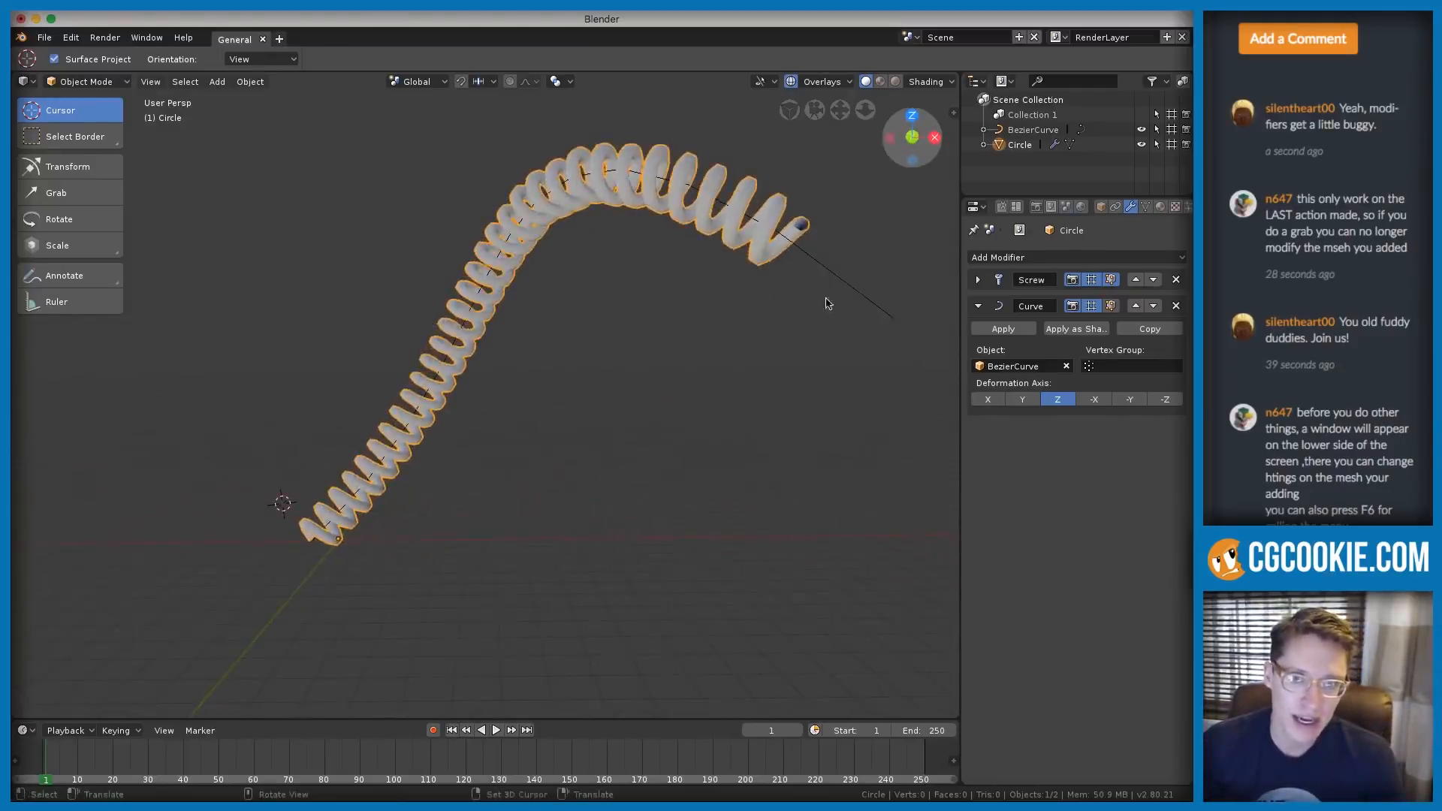
# Select the Bezier curve and rotate its end control point's handles in Edit Mode to give the spring an S-shape
pyautogui.click(827, 303)
pyautogui.moveTo(827, 303); pyautogui.dragTo(697, 412, button='middle')
pyautogui.press('Tab')
pyautogui.press('r')
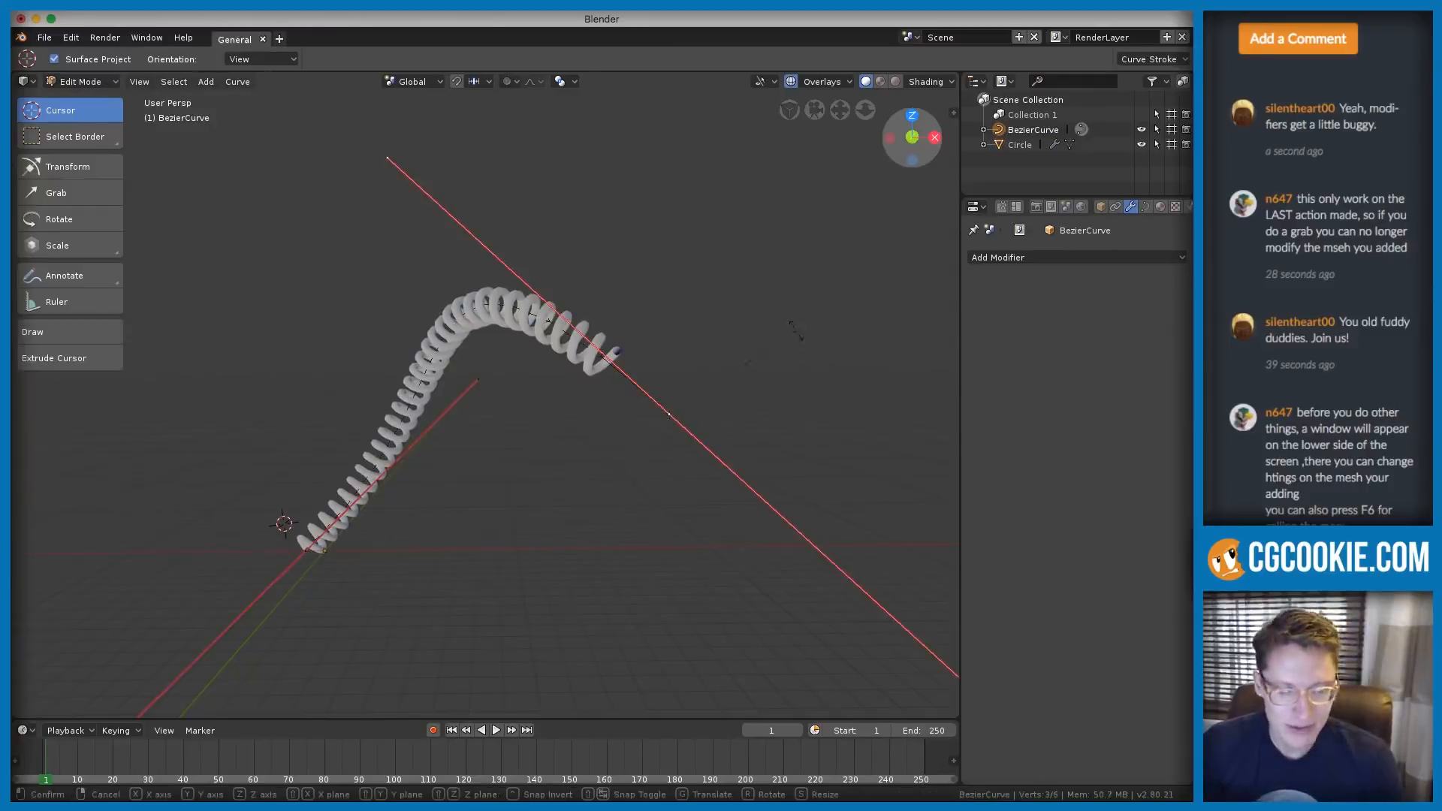
pyautogui.click(694, 370)
pyautogui.moveTo(694, 369); pyautogui.dragTo(789, 376, button='middle')
pyautogui.scroll(-3, 771, 314)
pyautogui.moveTo(772, 313); pyautogui.dragTo(629, 344, button='middle')
# Return to Object Mode and select the S-shaped spring
pyautogui.press('Tab')
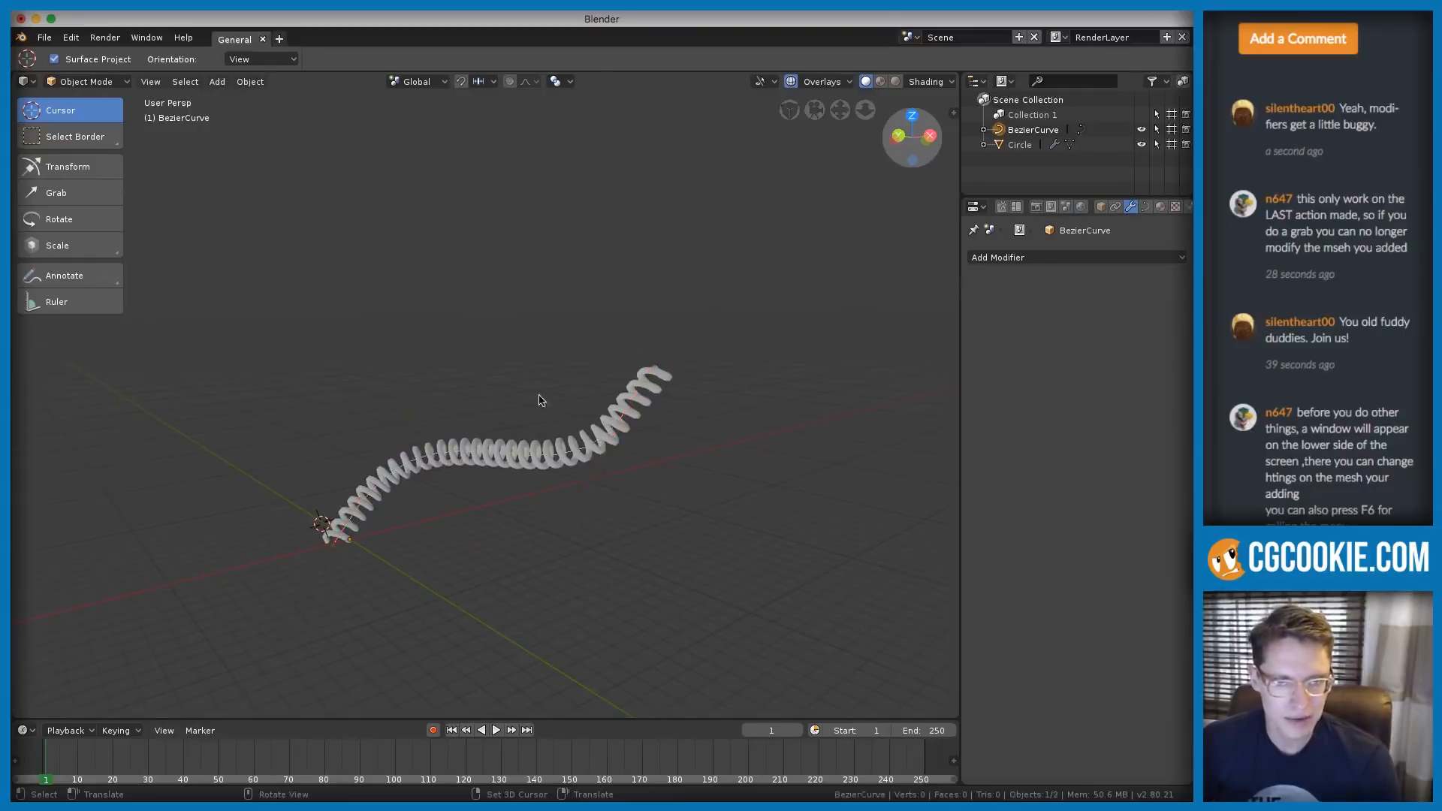
pyautogui.click(571, 443)
pyautogui.scroll(4, 589, 410)
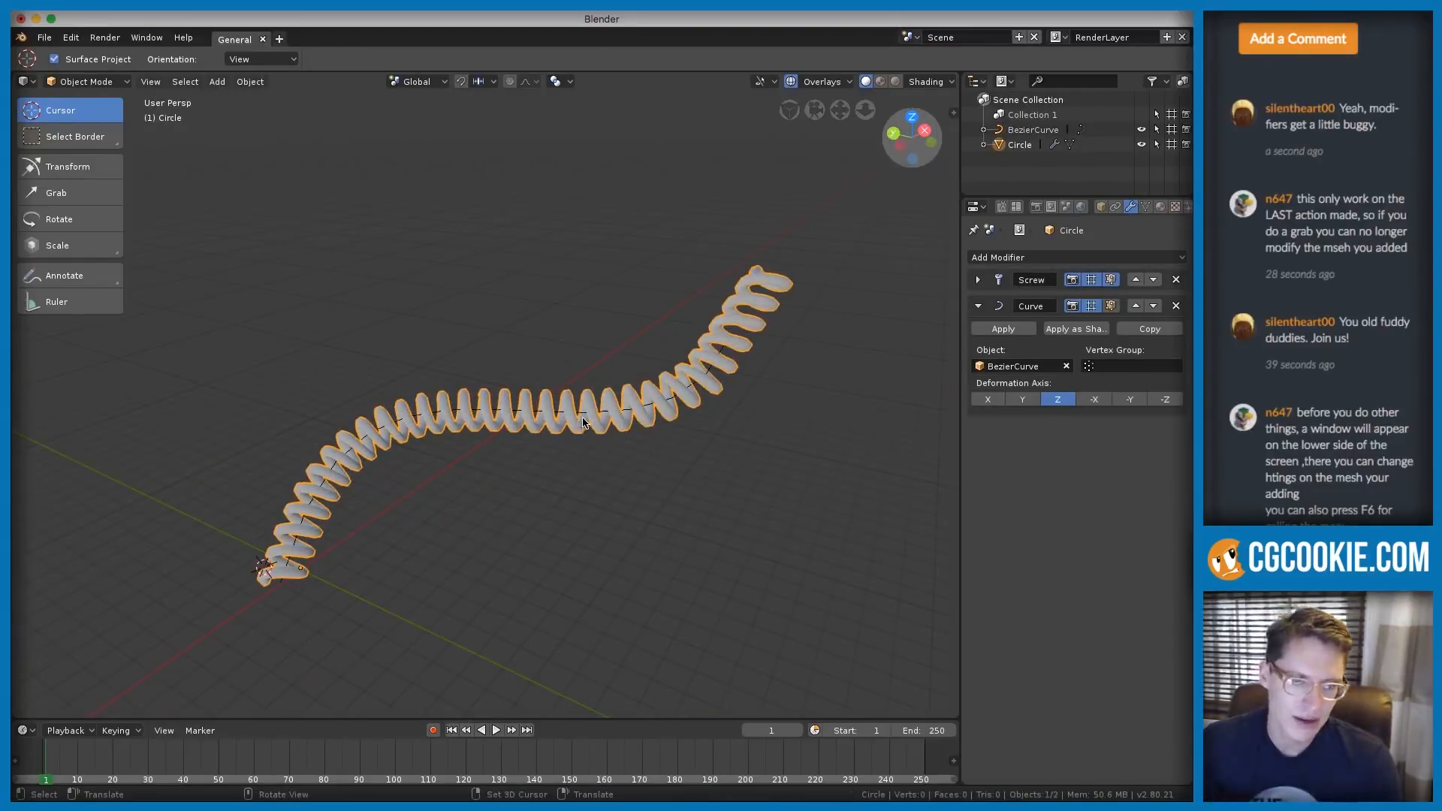
pyautogui.moveTo(588, 447); pyautogui.dragTo(599, 409, button='middle')
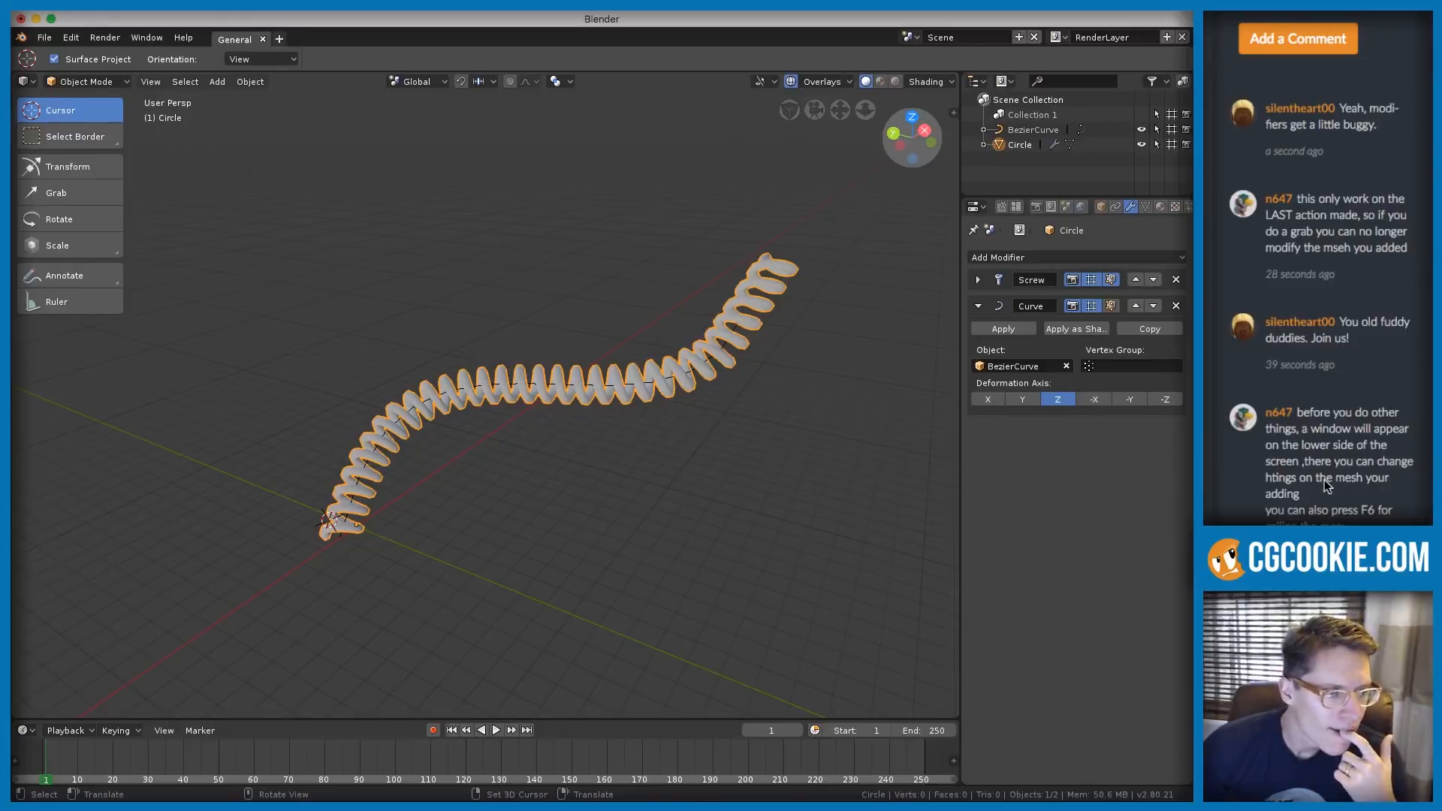
# Check the viewers' chat, add a mesh circle, and expand its Add Circle settings
pyautogui.scroll(-3, 1326, 487)
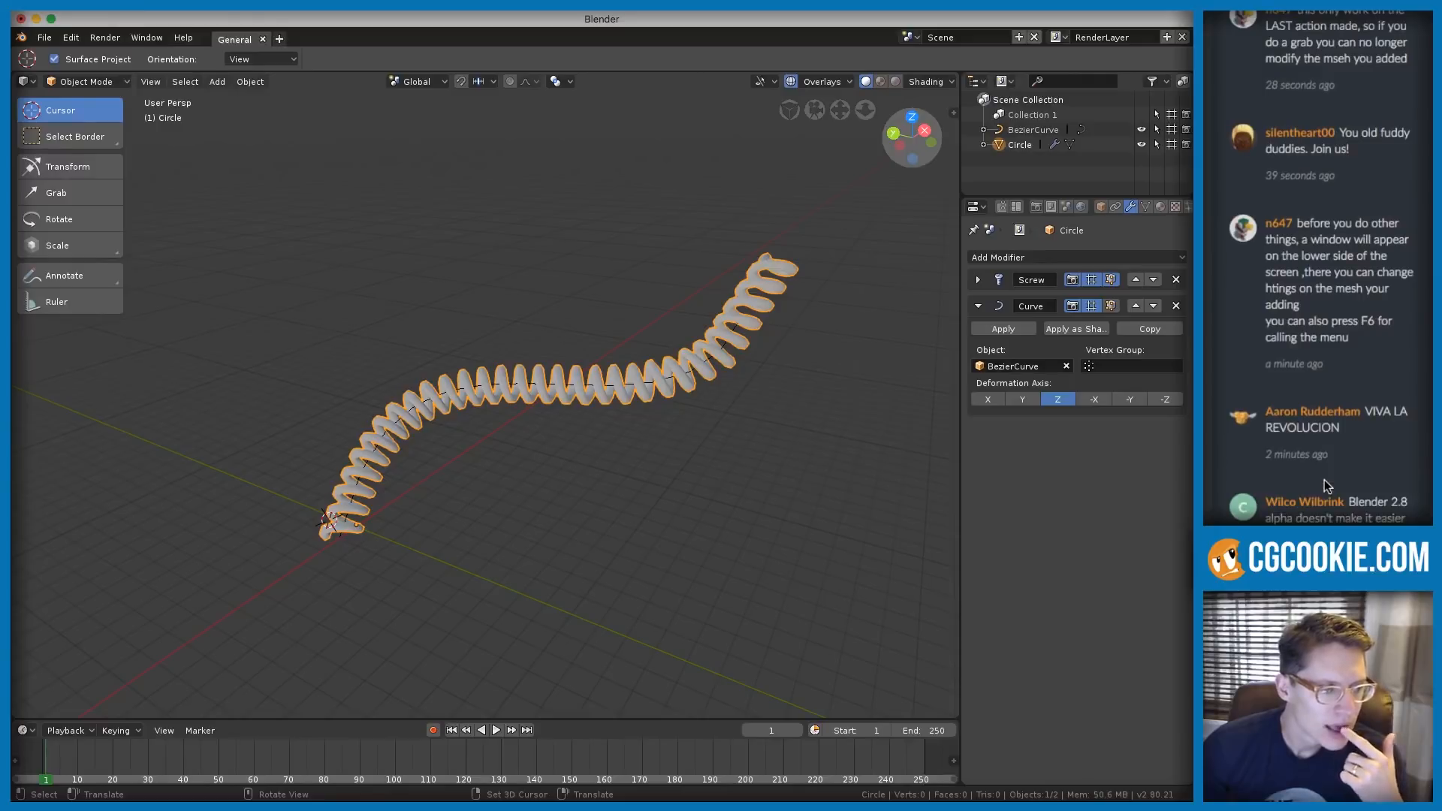
pyautogui.scroll(-1, 1325, 487)
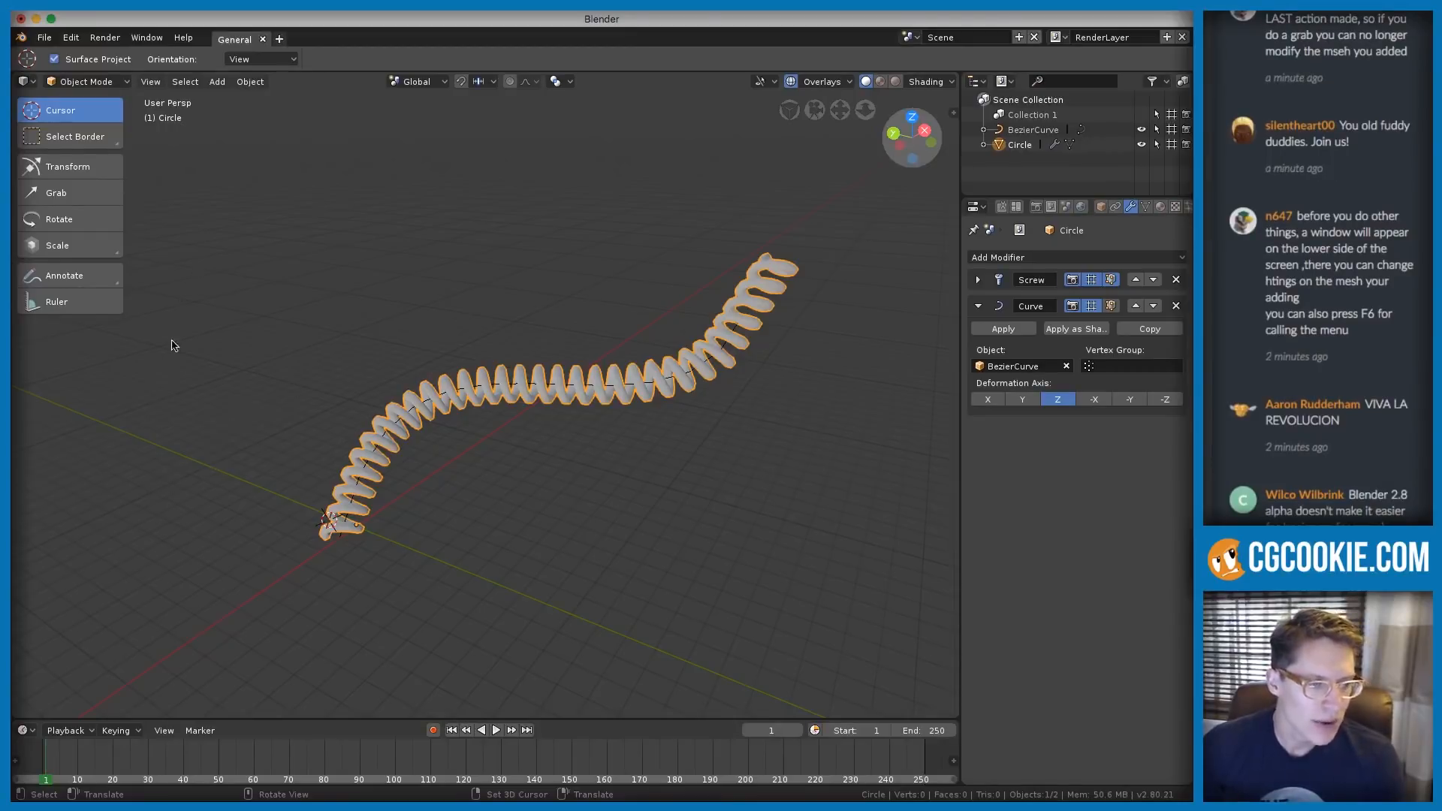
pyautogui.keyDown('shift'); pyautogui.moveTo(170, 344); pyautogui.dragTo(309, 331, button='middle'); pyautogui.keyUp('shift')
pyautogui.hotkey('shift', 'a')
pyautogui.moveTo(272, 318)
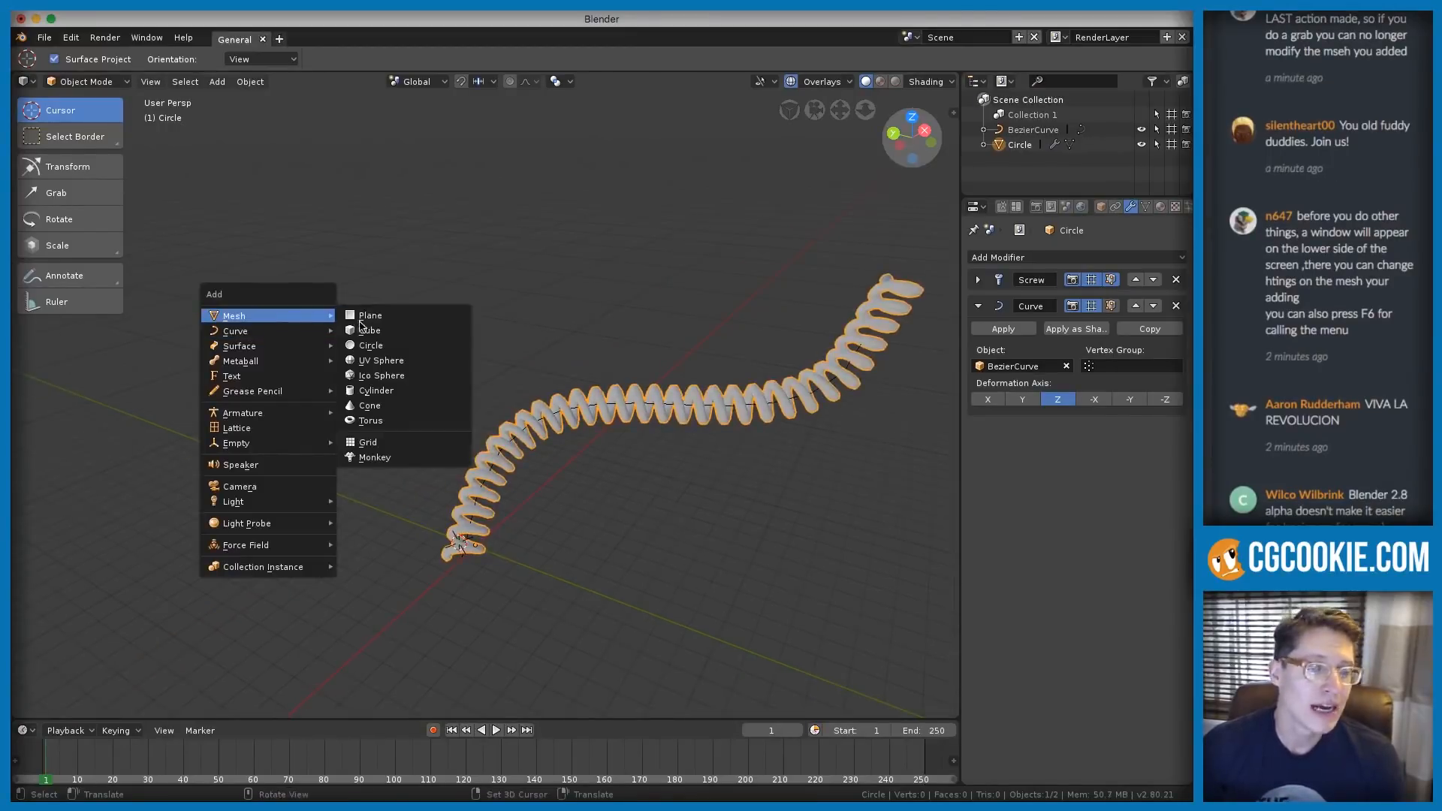
pyautogui.click(359, 346)
pyautogui.keyDown('shift'); pyautogui.moveTo(335, 439); pyautogui.dragTo(391, 586, button='middle'); pyautogui.keyUp('shift')
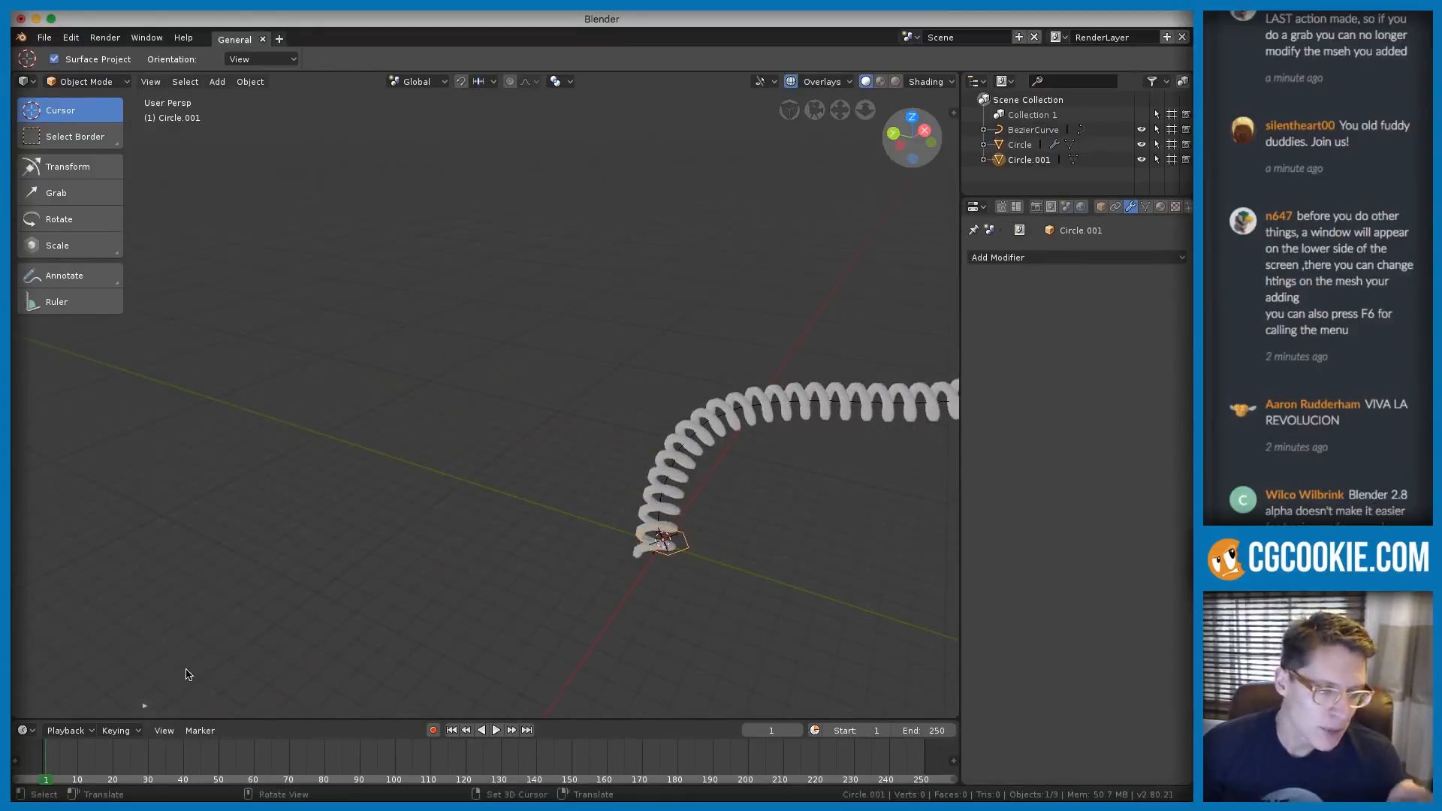
pyautogui.click(145, 706)
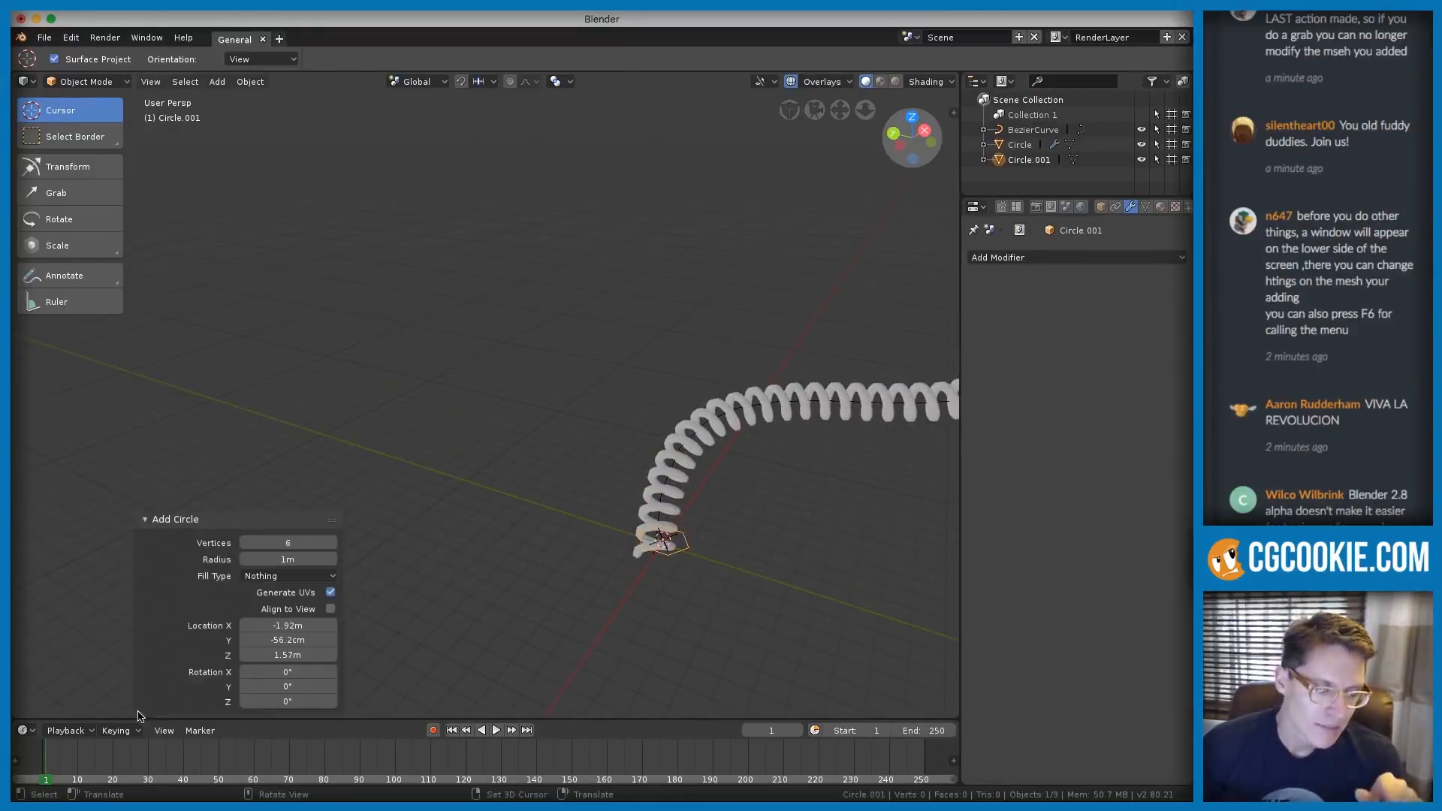
pyautogui.click(146, 521)
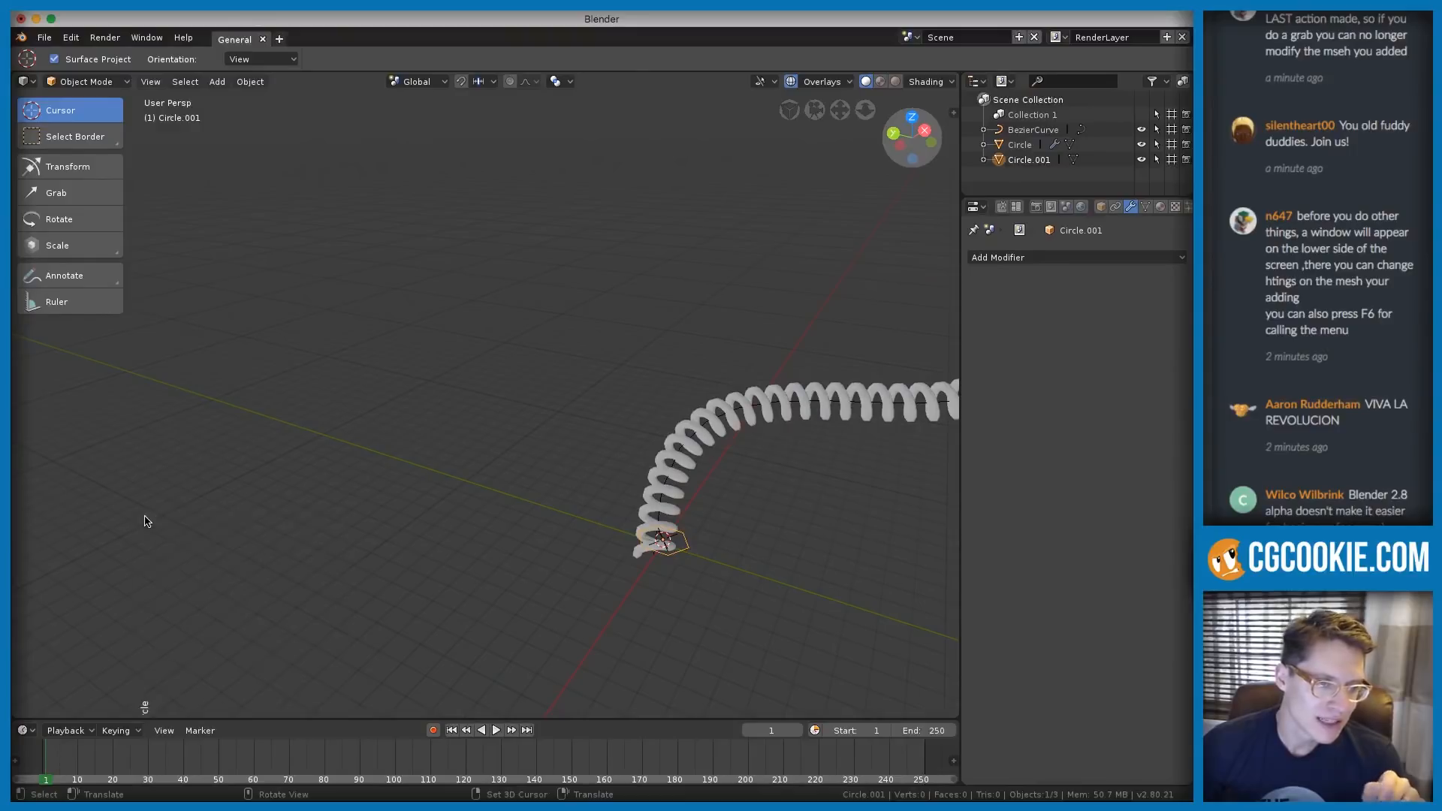
pyautogui.click(158, 707)
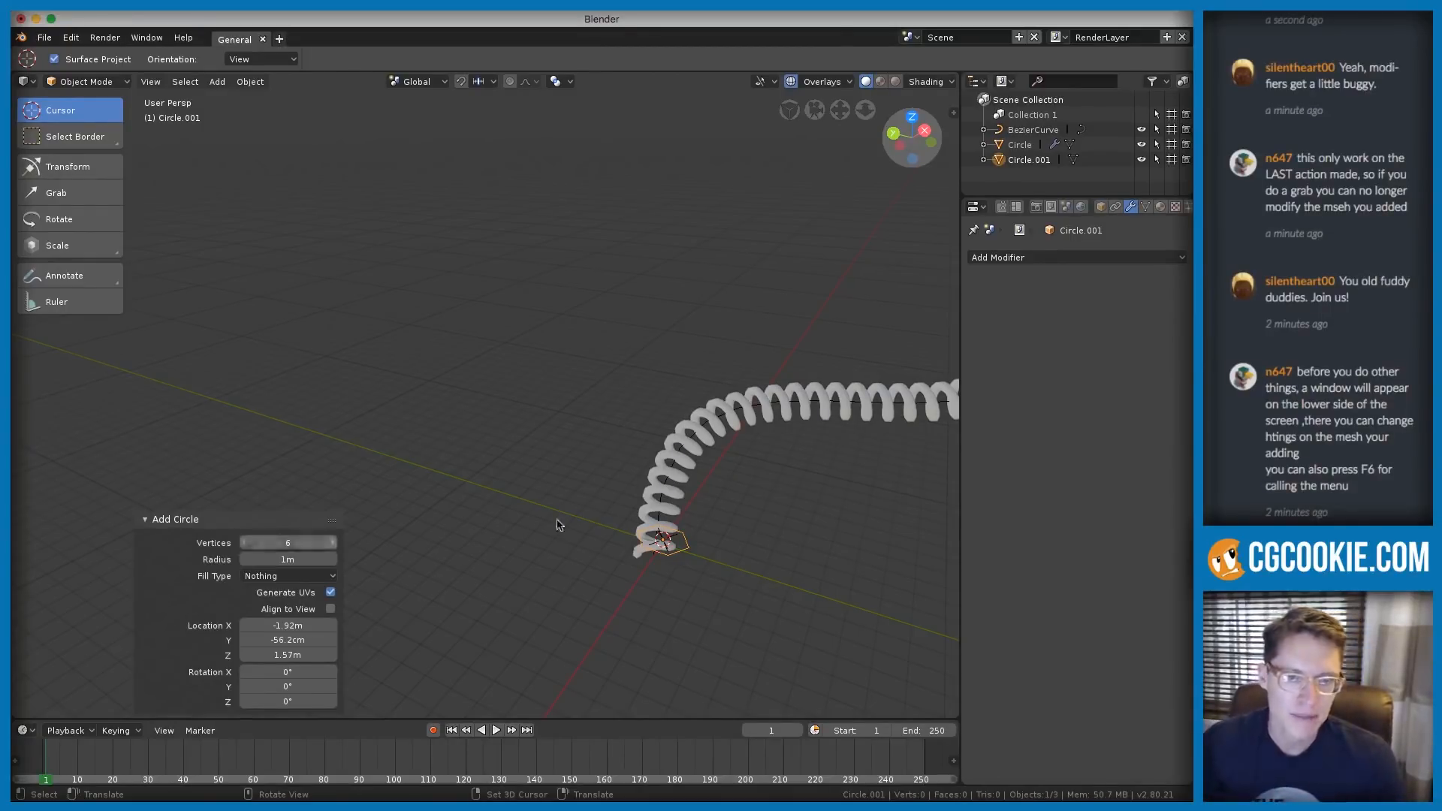
# Move the new circle away from the spring and delete it
pyautogui.press('g')
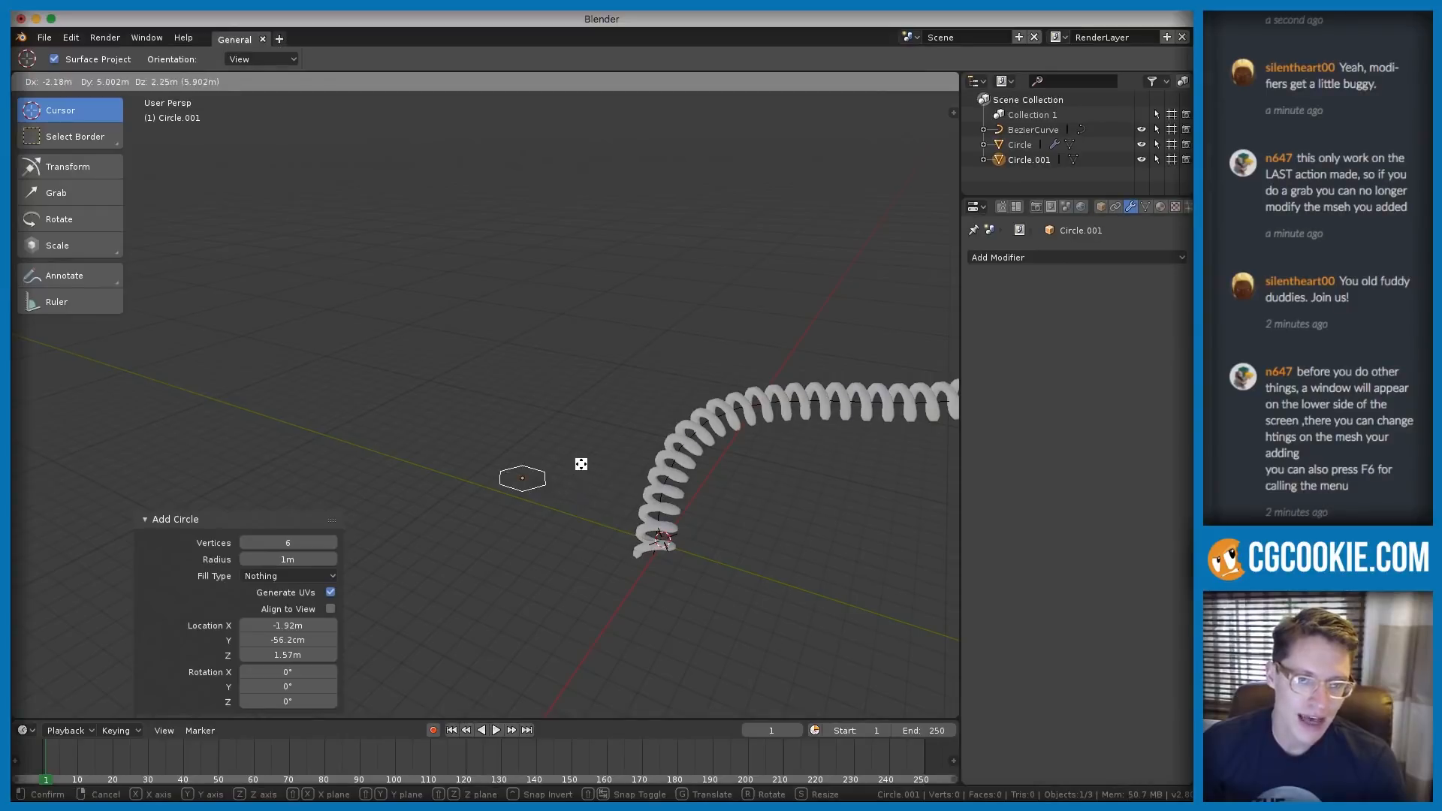
pyautogui.click(544, 441)
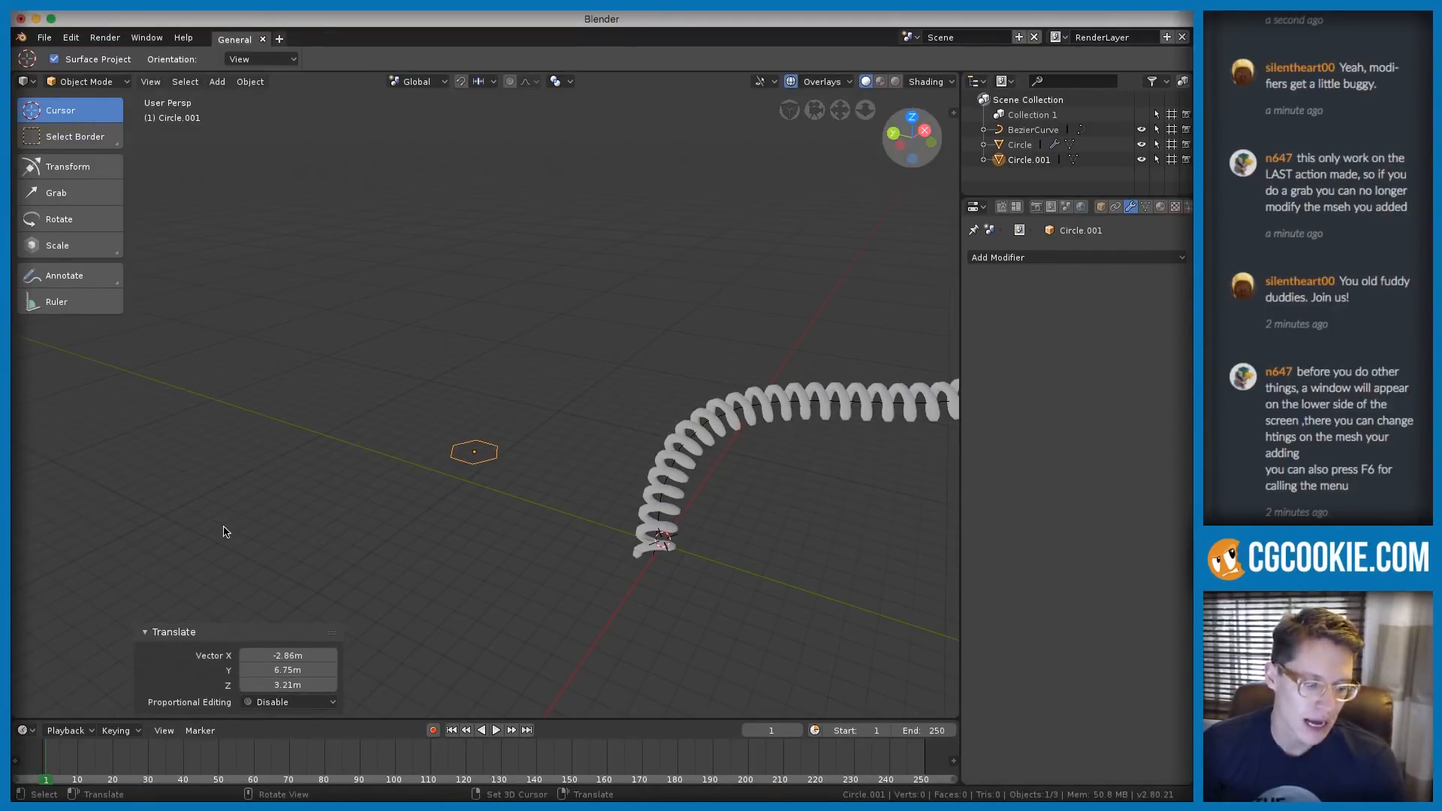
pyautogui.press('x')
pyautogui.click(462, 371)
# Add a mesh cube and set its radius to 2.67 m in the Add Cube settings
pyautogui.hotkey('shift', 'a')
pyautogui.moveTo(454, 375)
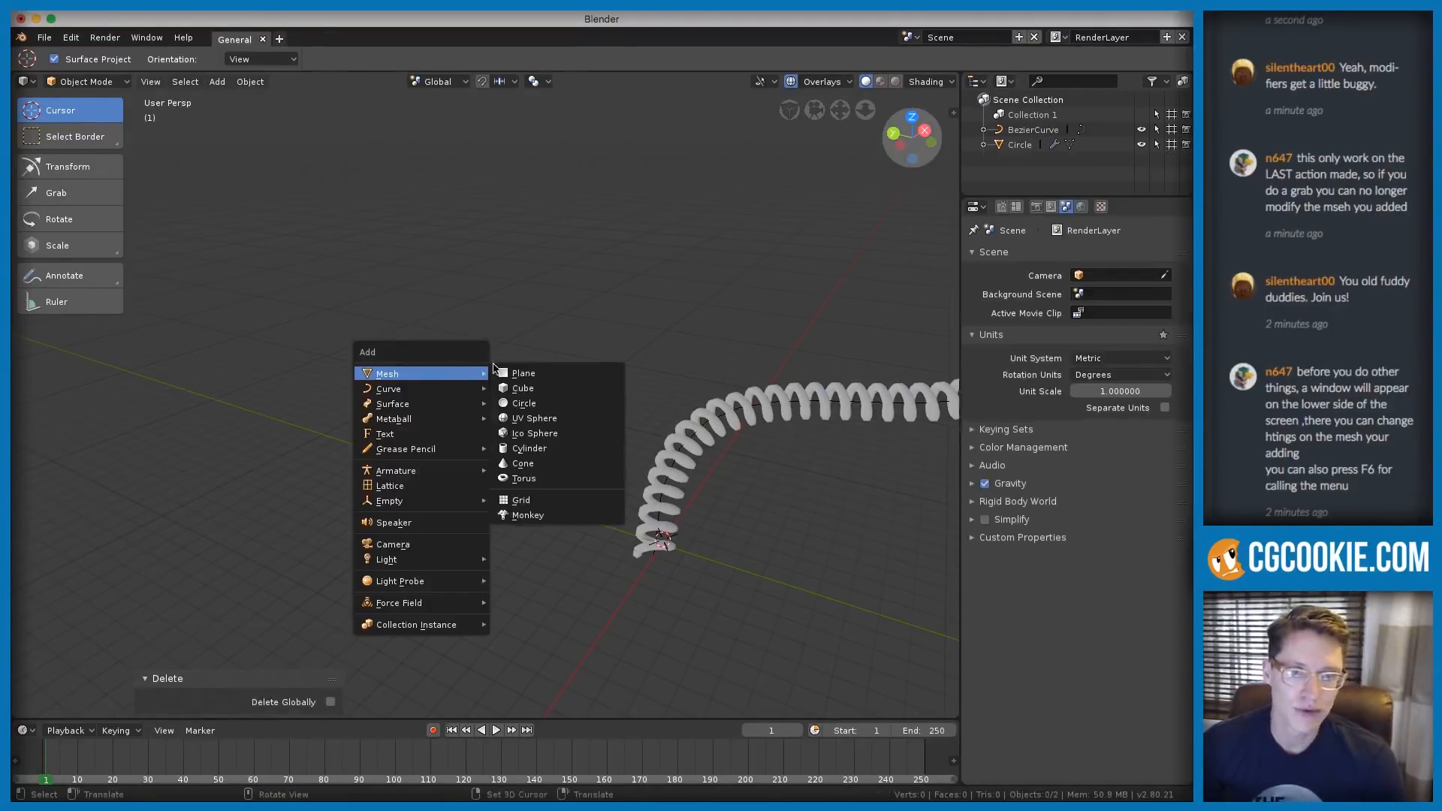
pyautogui.click(527, 388)
pyautogui.moveTo(432, 546); pyautogui.dragTo(353, 545, button='middle')
pyautogui.moveTo(309, 576); pyautogui.dragTo(398, 575)
pyautogui.moveTo(398, 575); pyautogui.dragTo(501, 449, button='middle')
# Set the cube's radius to 2.92 m with the spring selected, and briefly switch the spring into Edit Mode
pyautogui.click(469, 331)
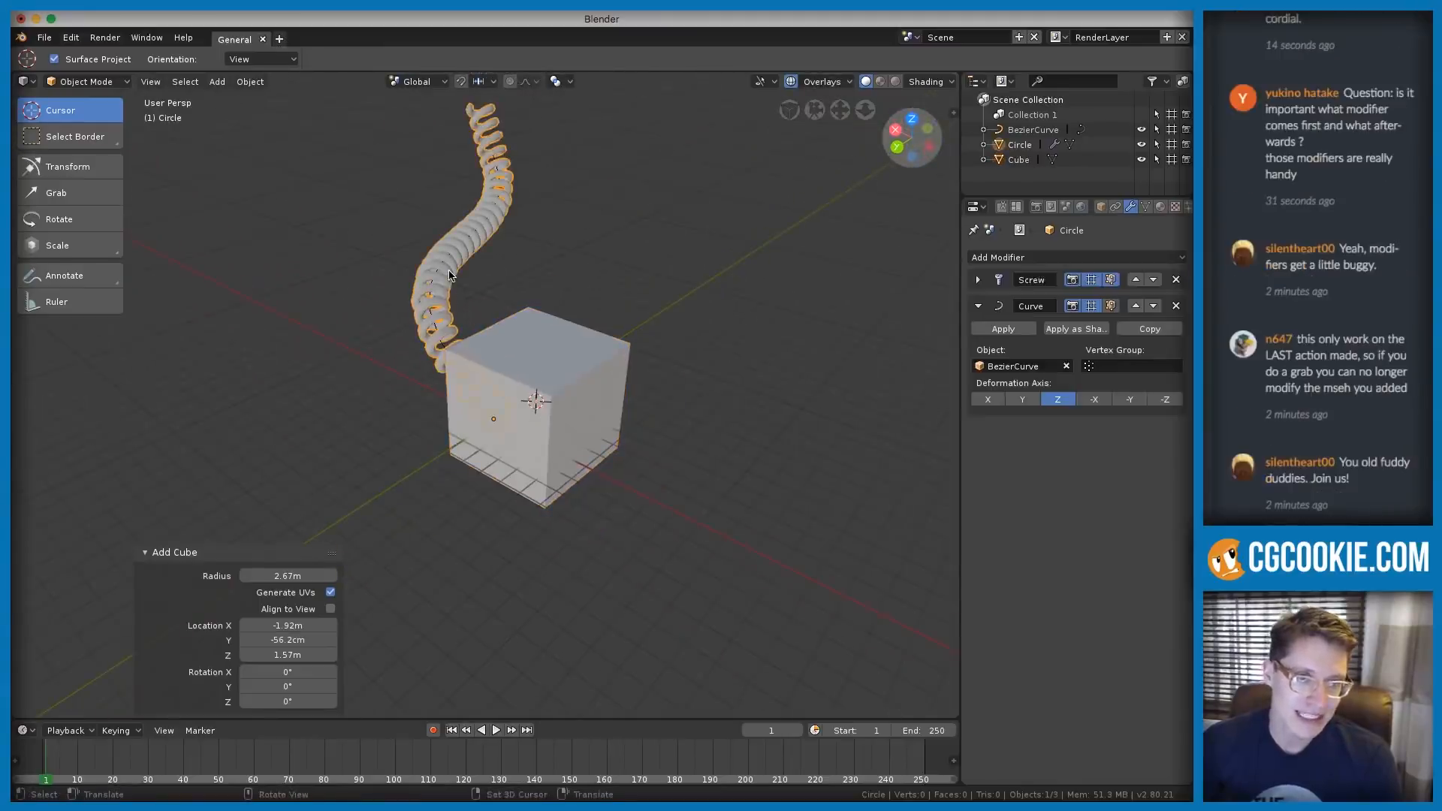
pyautogui.moveTo(288, 578); pyautogui.dragTo(338, 575)
pyautogui.moveTo(446, 263); pyautogui.dragTo(424, 319, button='middle')
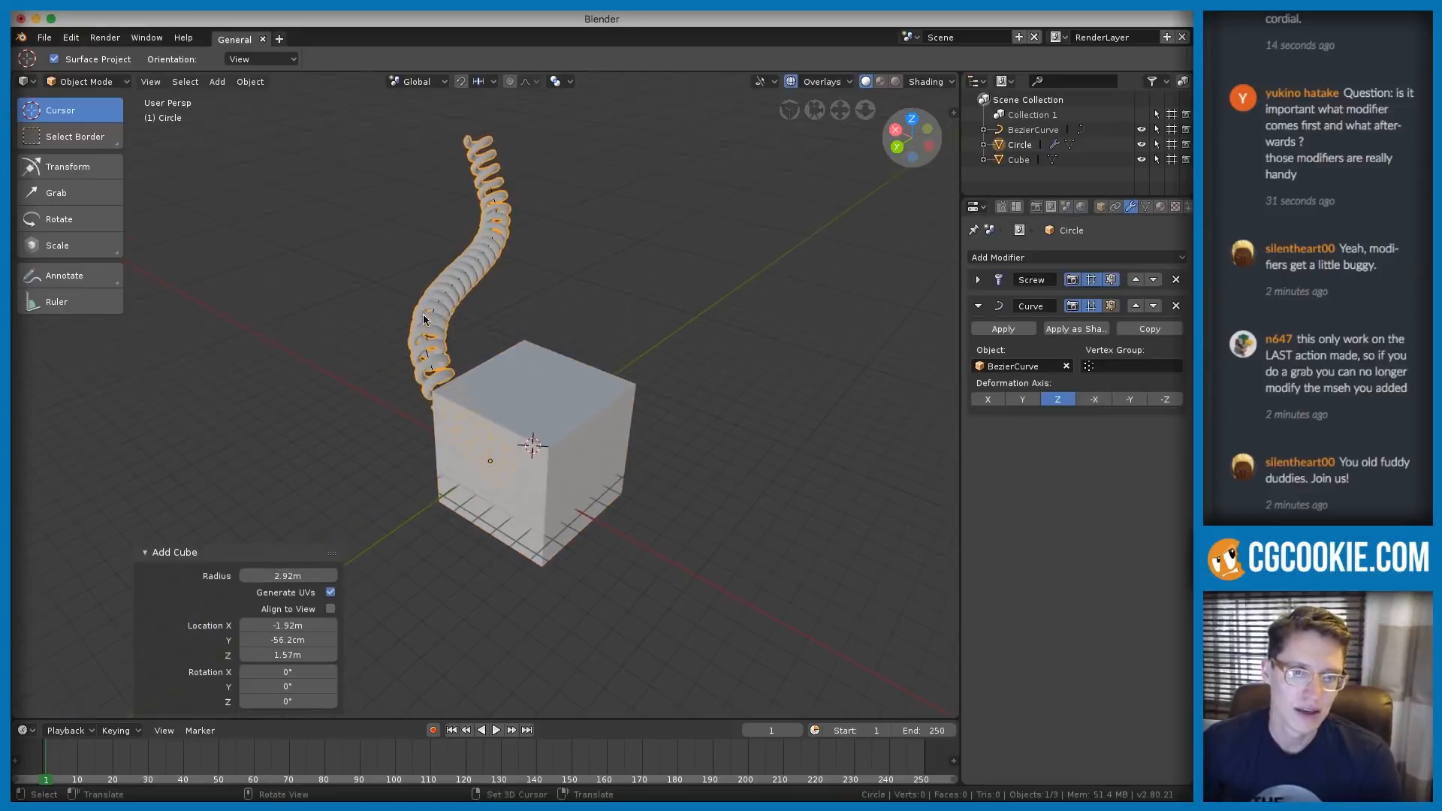
pyautogui.press('Tab')
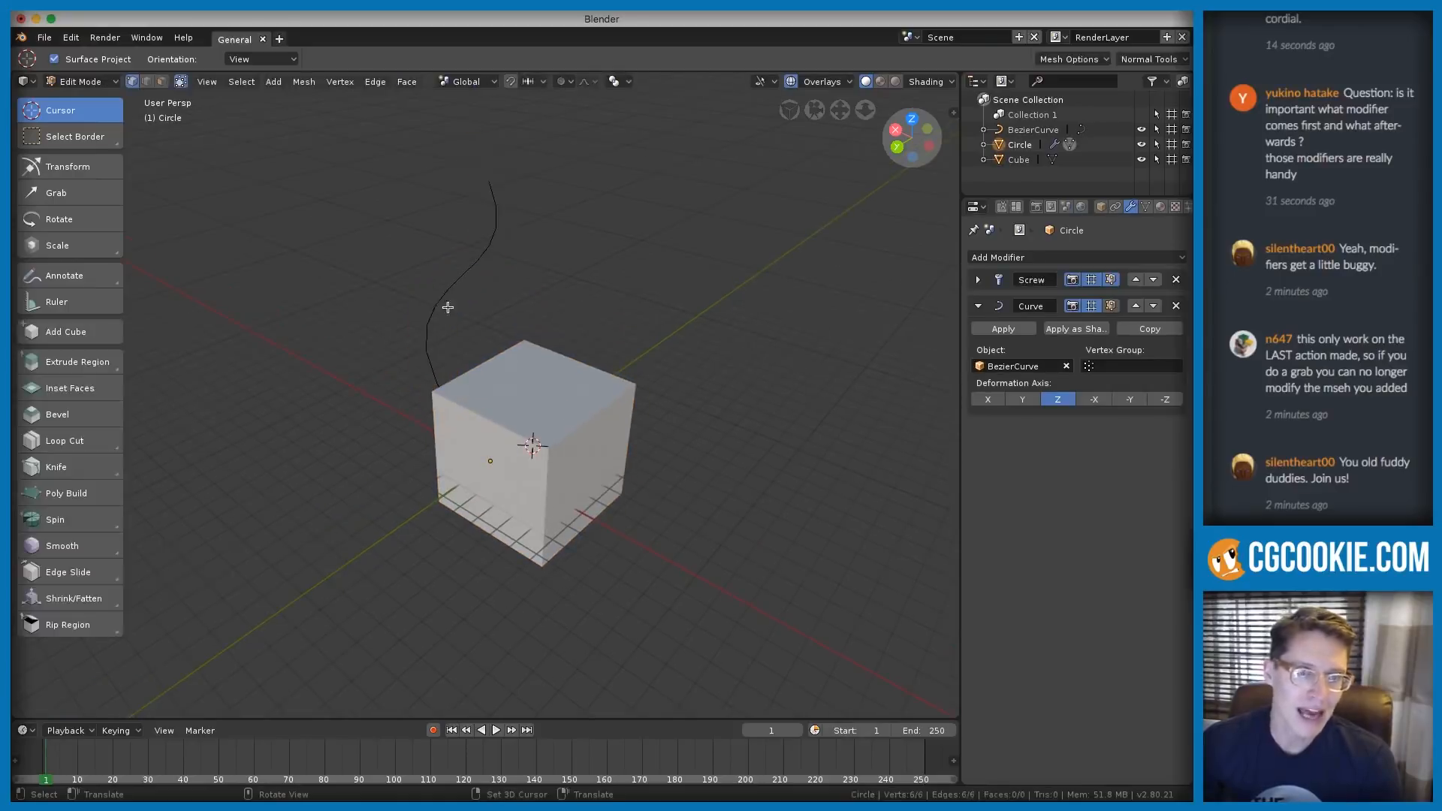
pyautogui.press('Tab')
# Delete the cube from the scene
pyautogui.click(537, 354)
pyautogui.press('x')
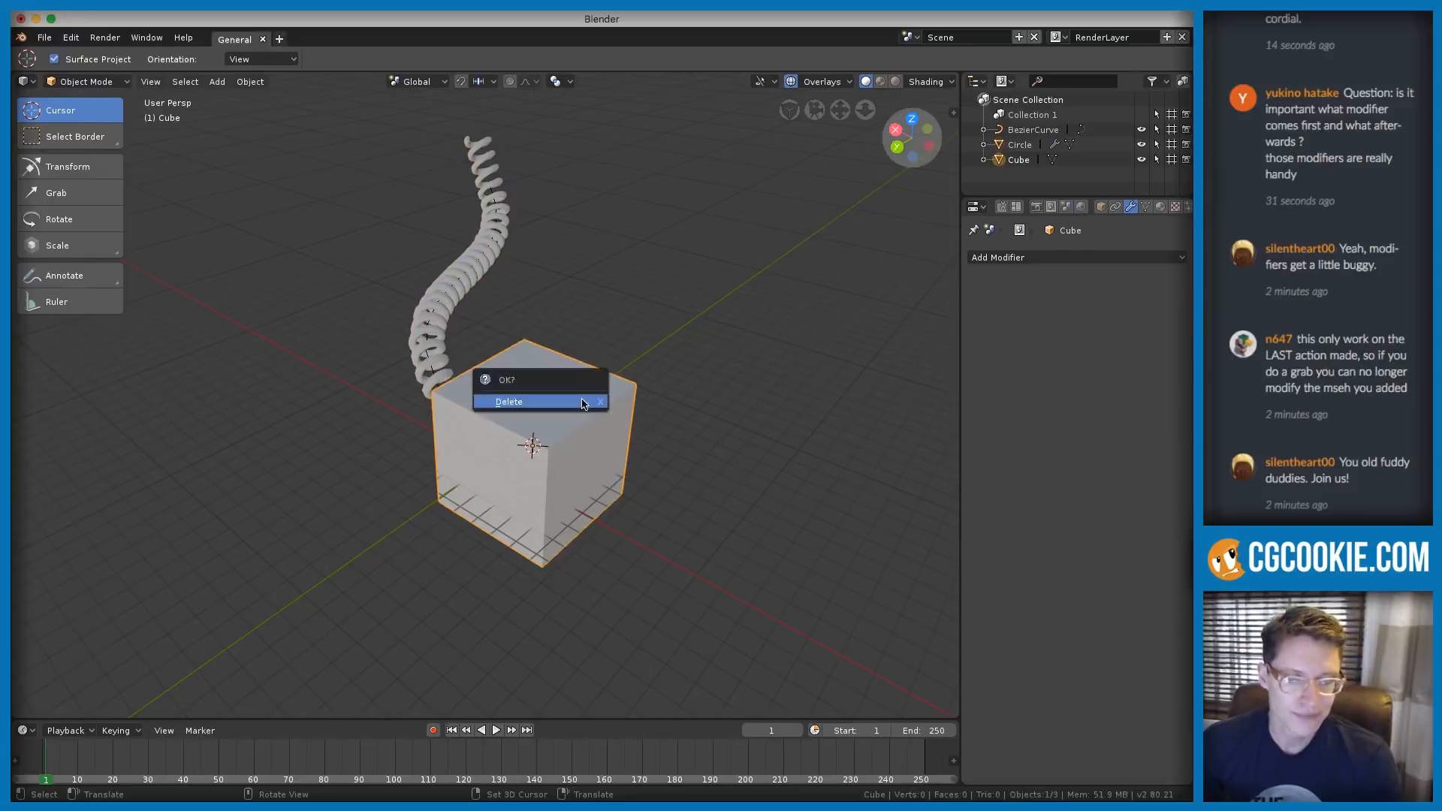
pyautogui.click(537, 399)
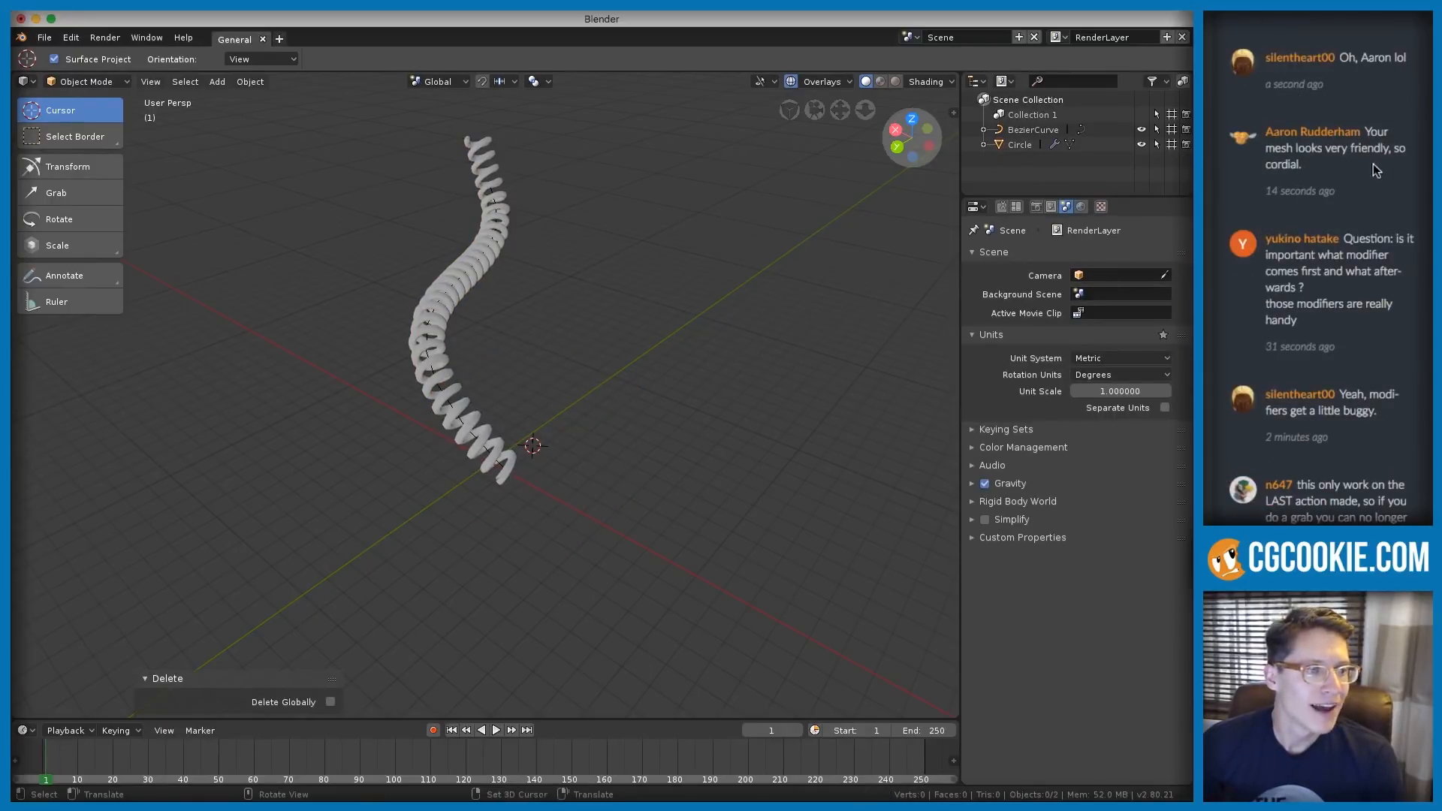
# Read the viewers' chat comments, including the question about modifier order
pyautogui.moveTo(1352, 170); pyautogui.dragTo(1367, 135)
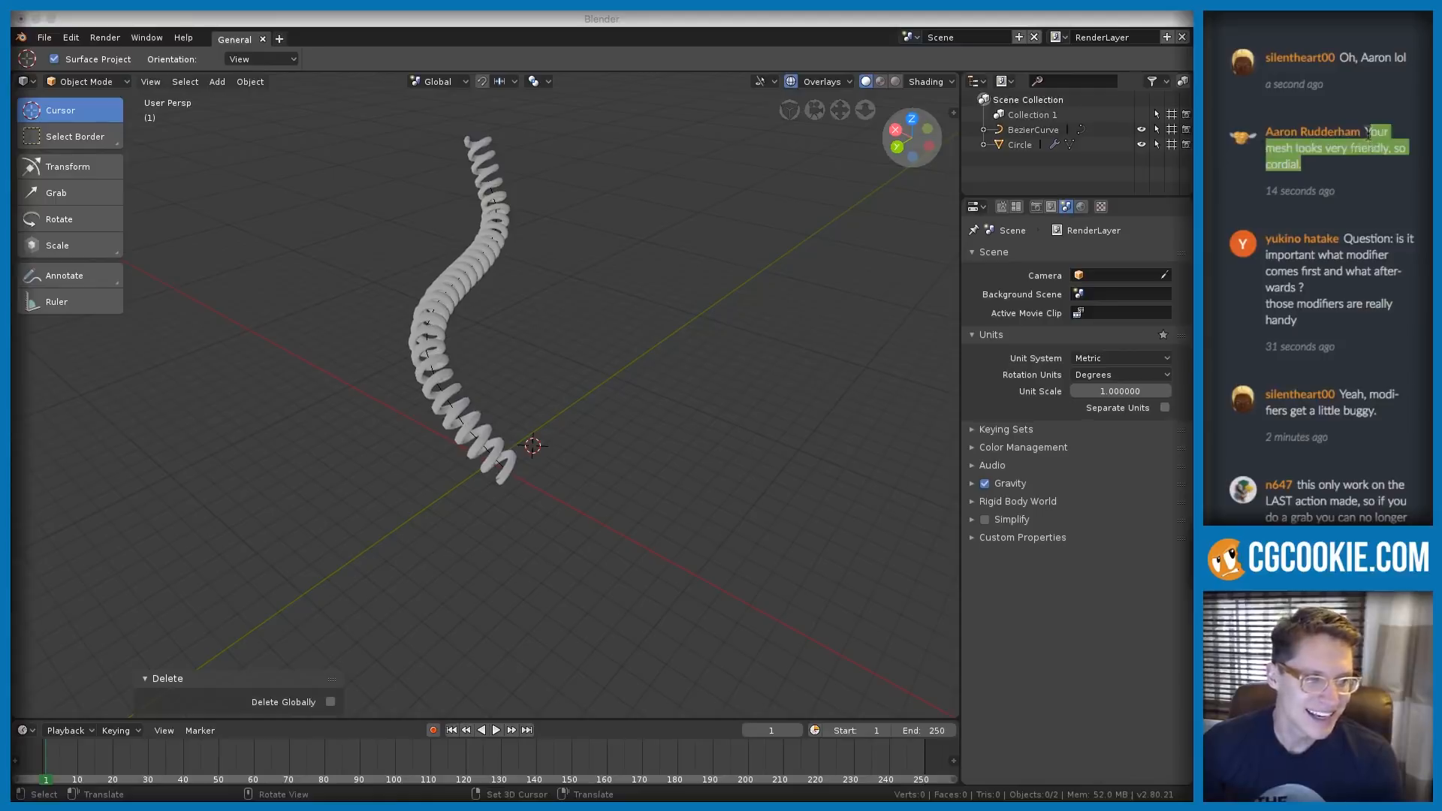
pyautogui.click(1334, 169)
pyautogui.scroll(1, 1336, 187)
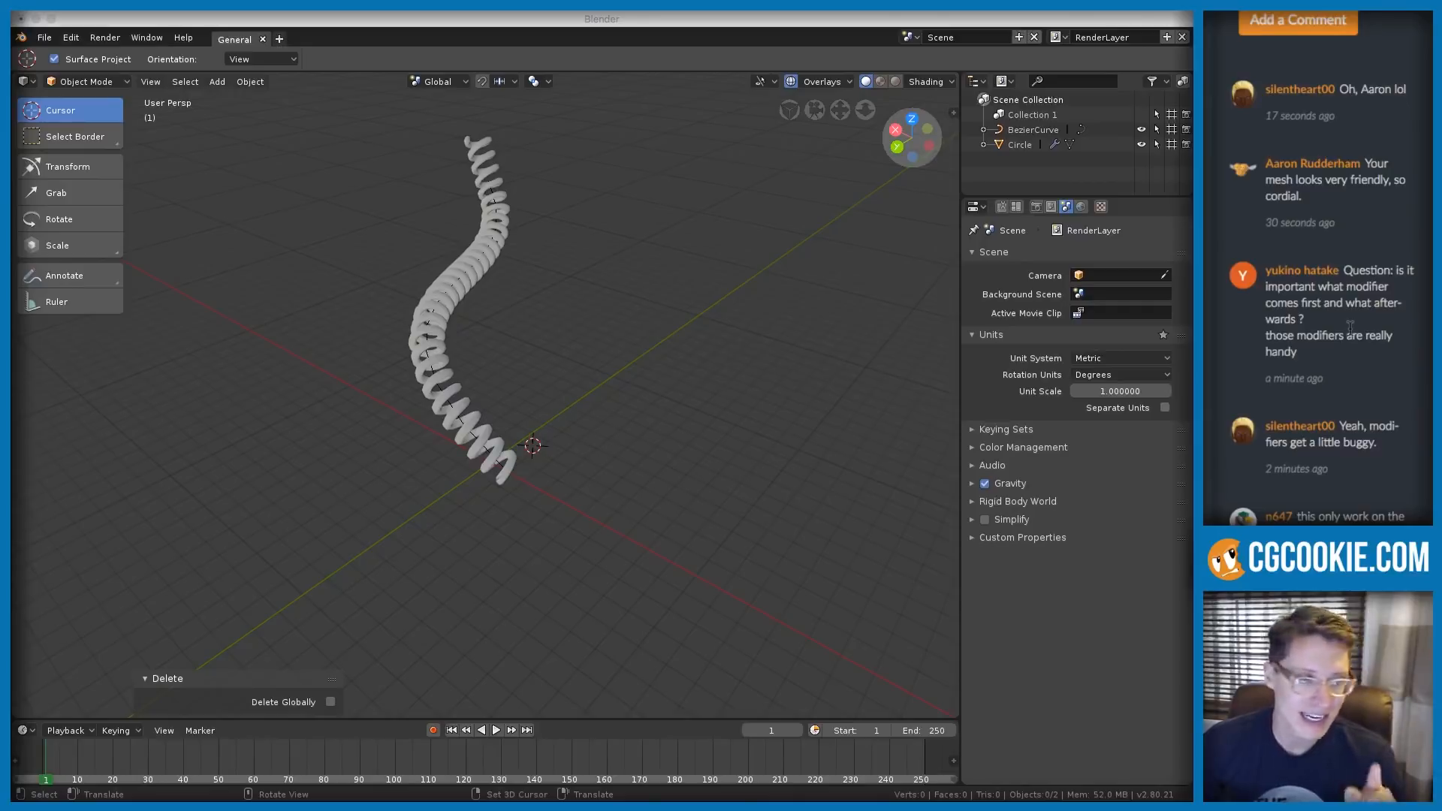
# Move the spring's Curve modifier above the Screw modifier and inspect the effect on the spring
pyautogui.click(519, 244)
pyautogui.click(515, 233)
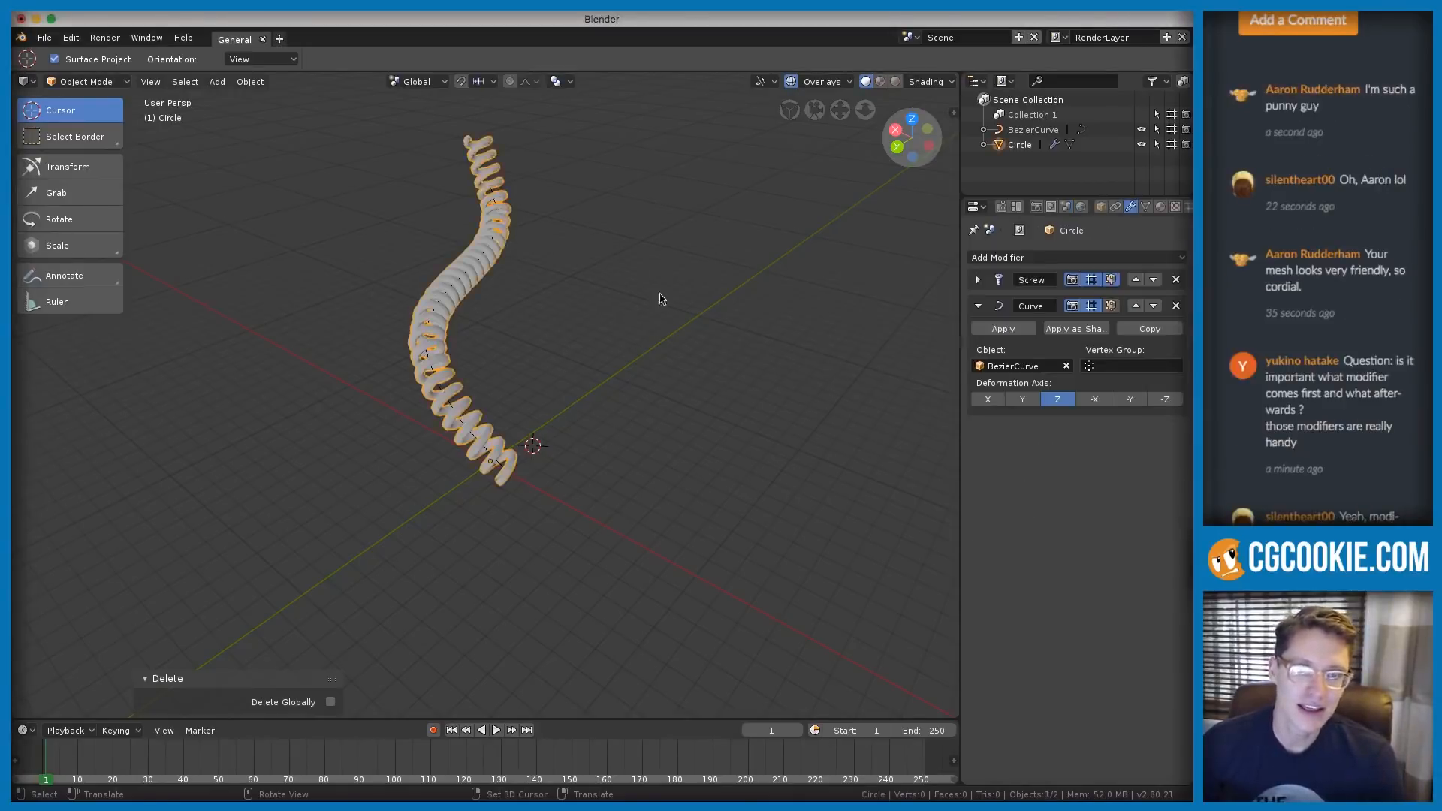
pyautogui.moveTo(660, 296); pyautogui.dragTo(826, 316, button='middle')
pyautogui.click(979, 307)
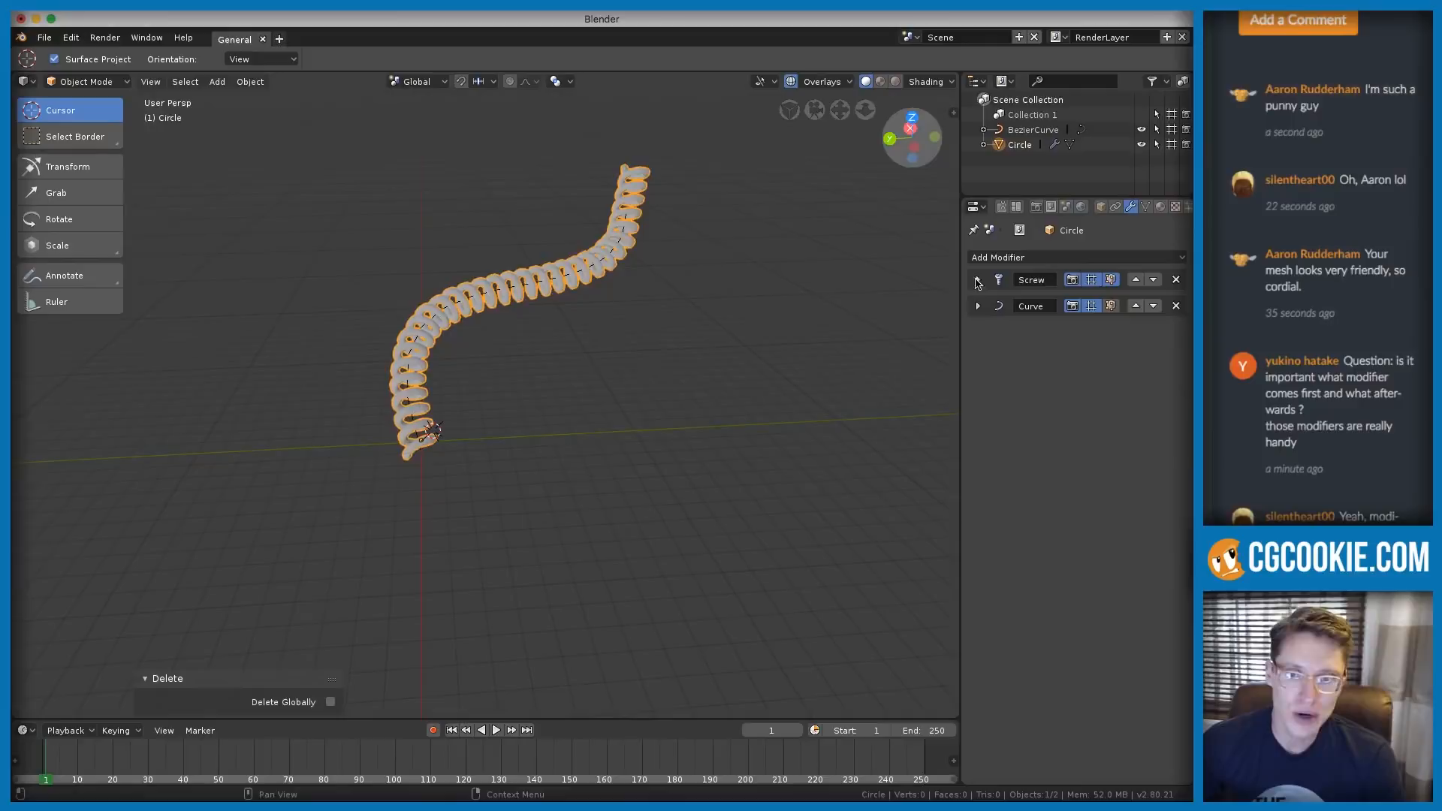
pyautogui.click(1134, 308)
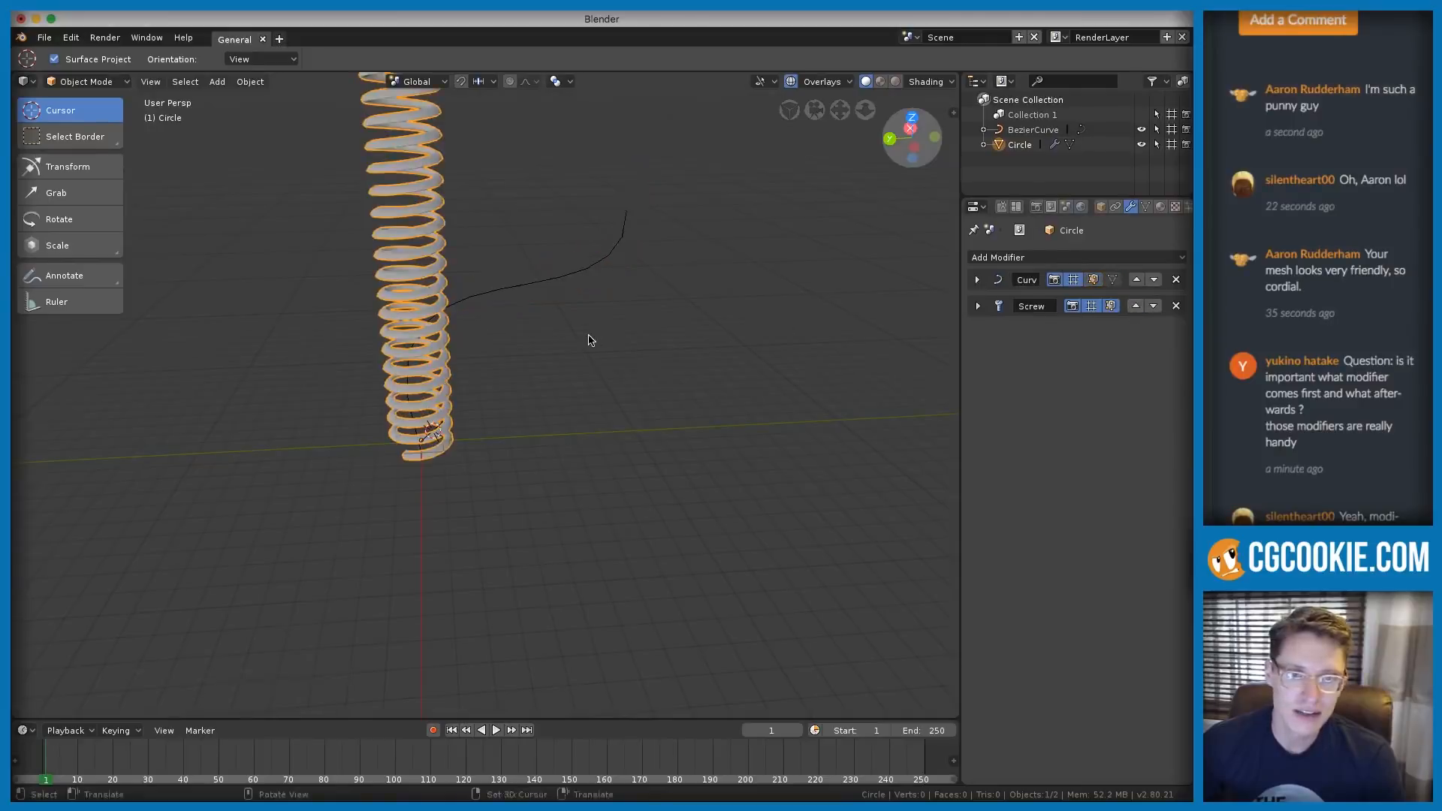
pyautogui.moveTo(589, 338); pyautogui.dragTo(611, 309, button='middle')
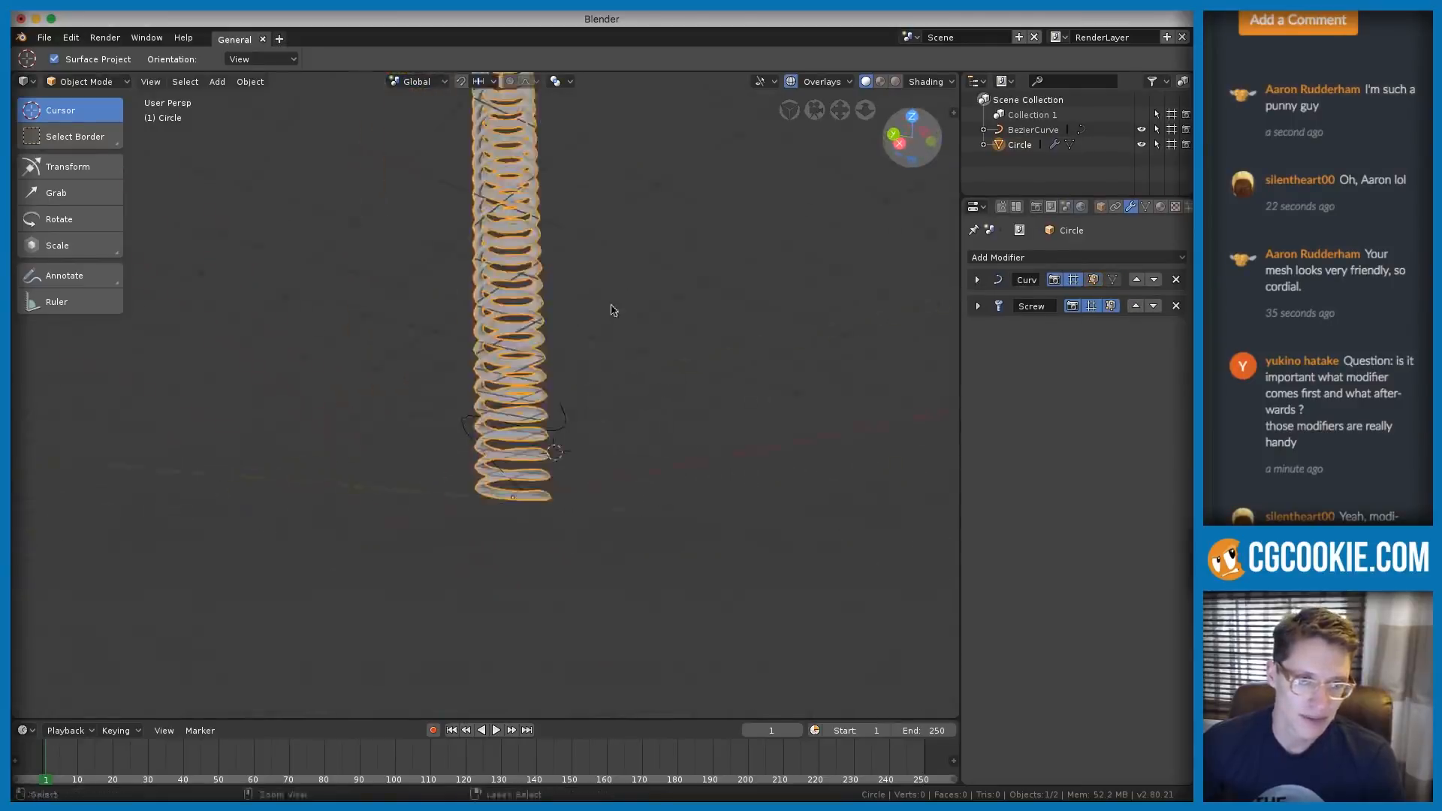
pyautogui.scroll(5, 598, 424)
pyautogui.scroll(-6, 599, 425)
pyautogui.moveTo(598, 424); pyautogui.dragTo(782, 303, button='middle')
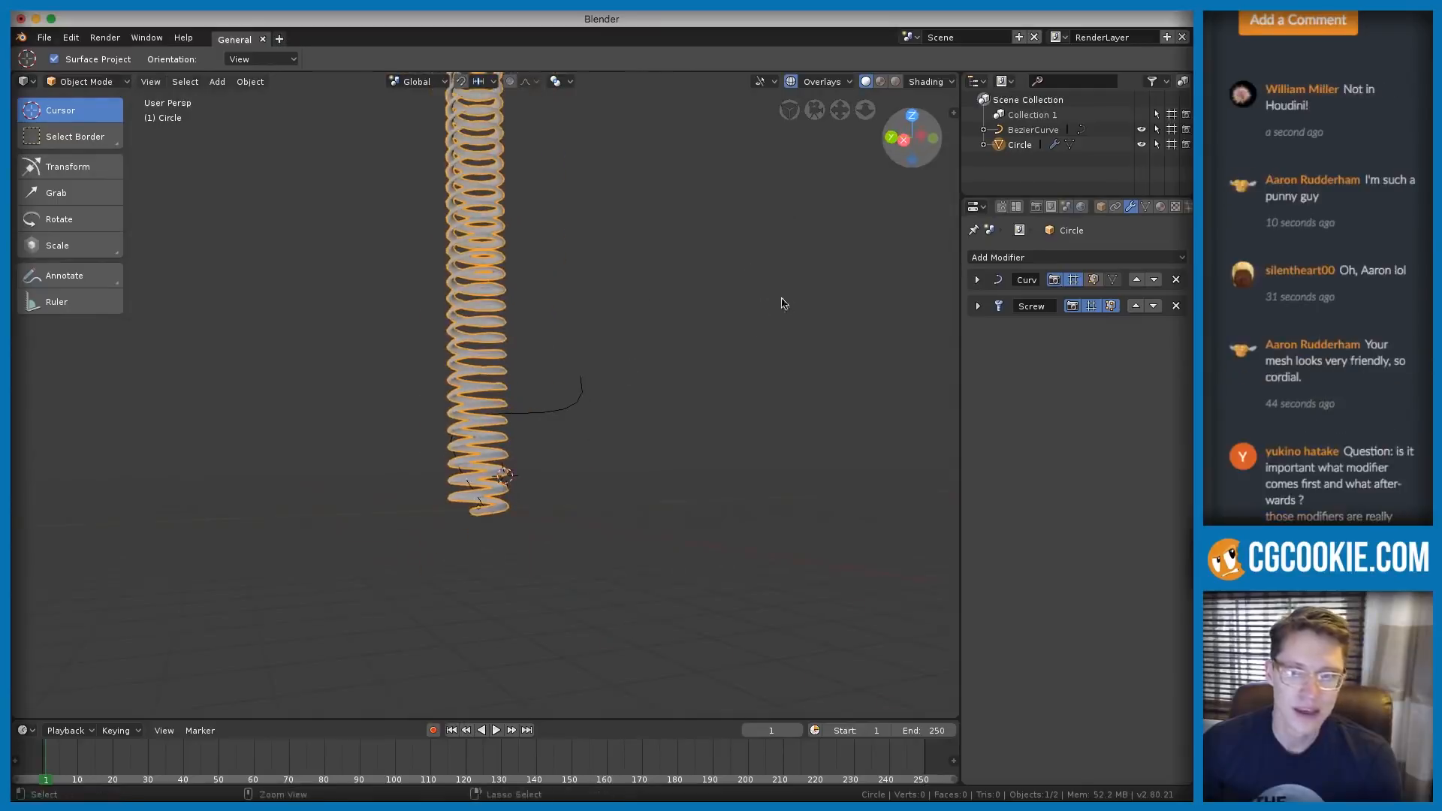
# Move the Curve modifier back below the Screw modifier on the spring
pyautogui.click(1155, 281)
pyautogui.moveTo(516, 338); pyautogui.dragTo(484, 391, button='middle')
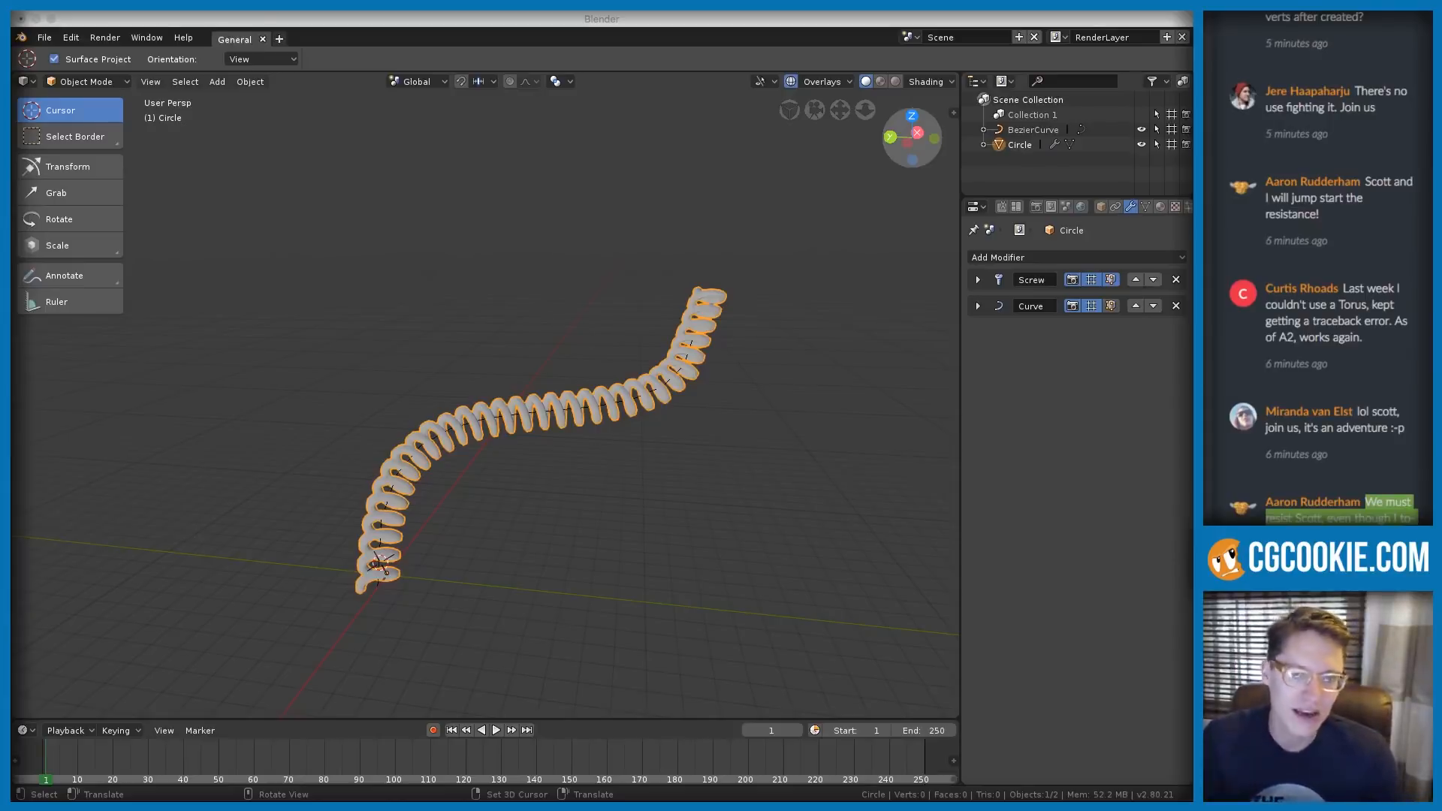
# Read through the viewers' chat comments, including the question about moving objects between layers
pyautogui.click(321, 409)
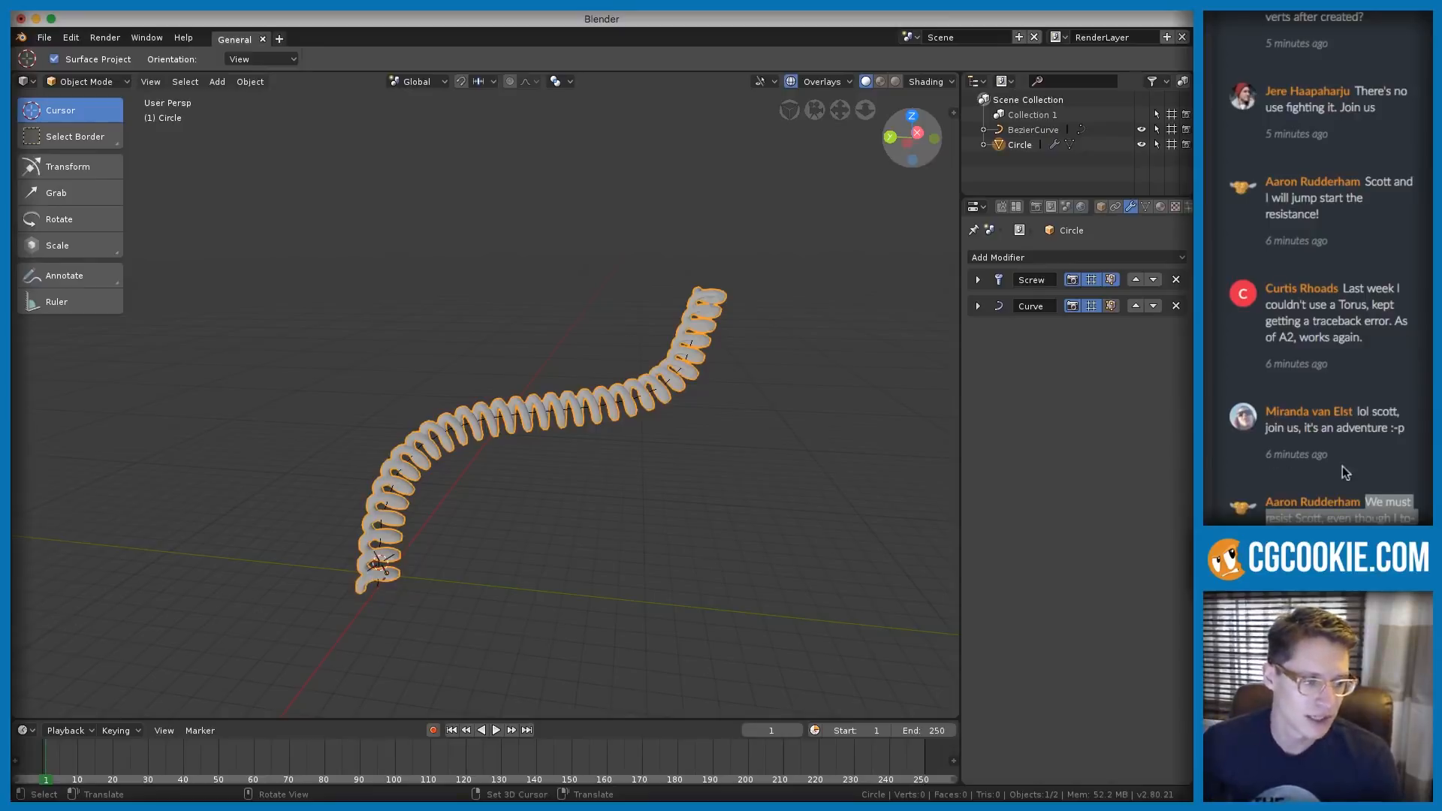
pyautogui.click(1378, 462)
pyautogui.click(1379, 461)
pyautogui.scroll(-6, 1343, 464)
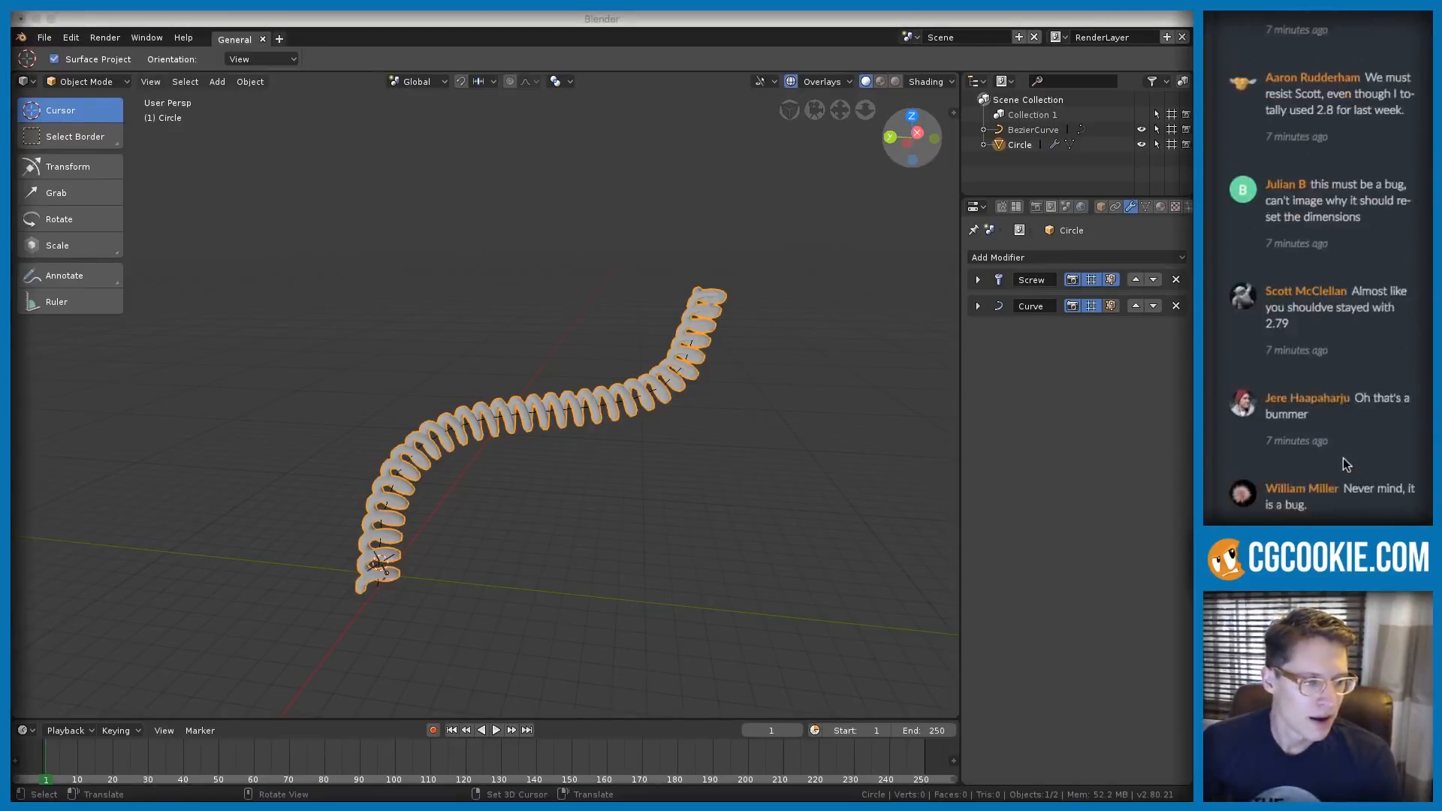
pyautogui.scroll(-8, 1343, 457)
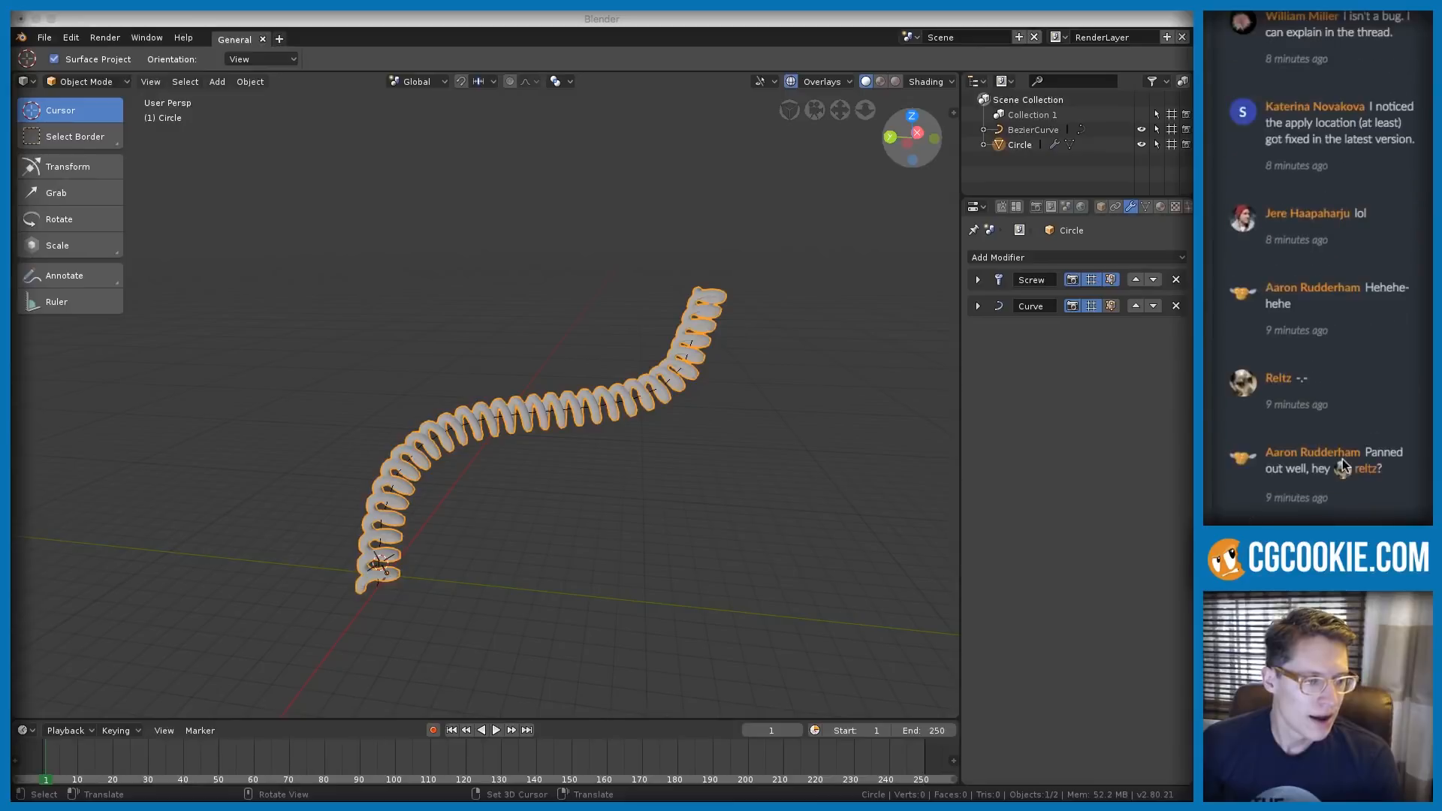
pyautogui.scroll(-1, 1341, 458)
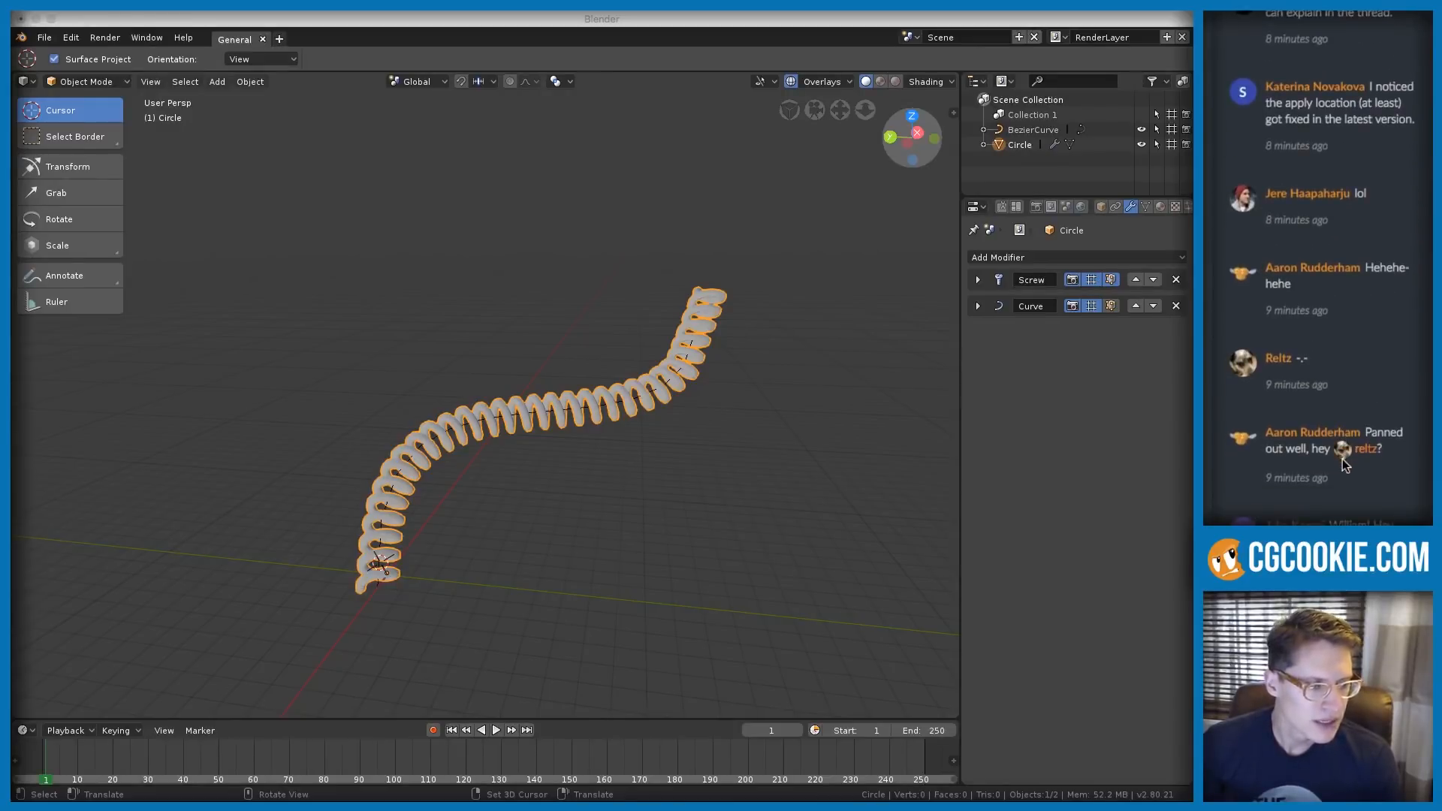
pyautogui.scroll(15, 1342, 458)
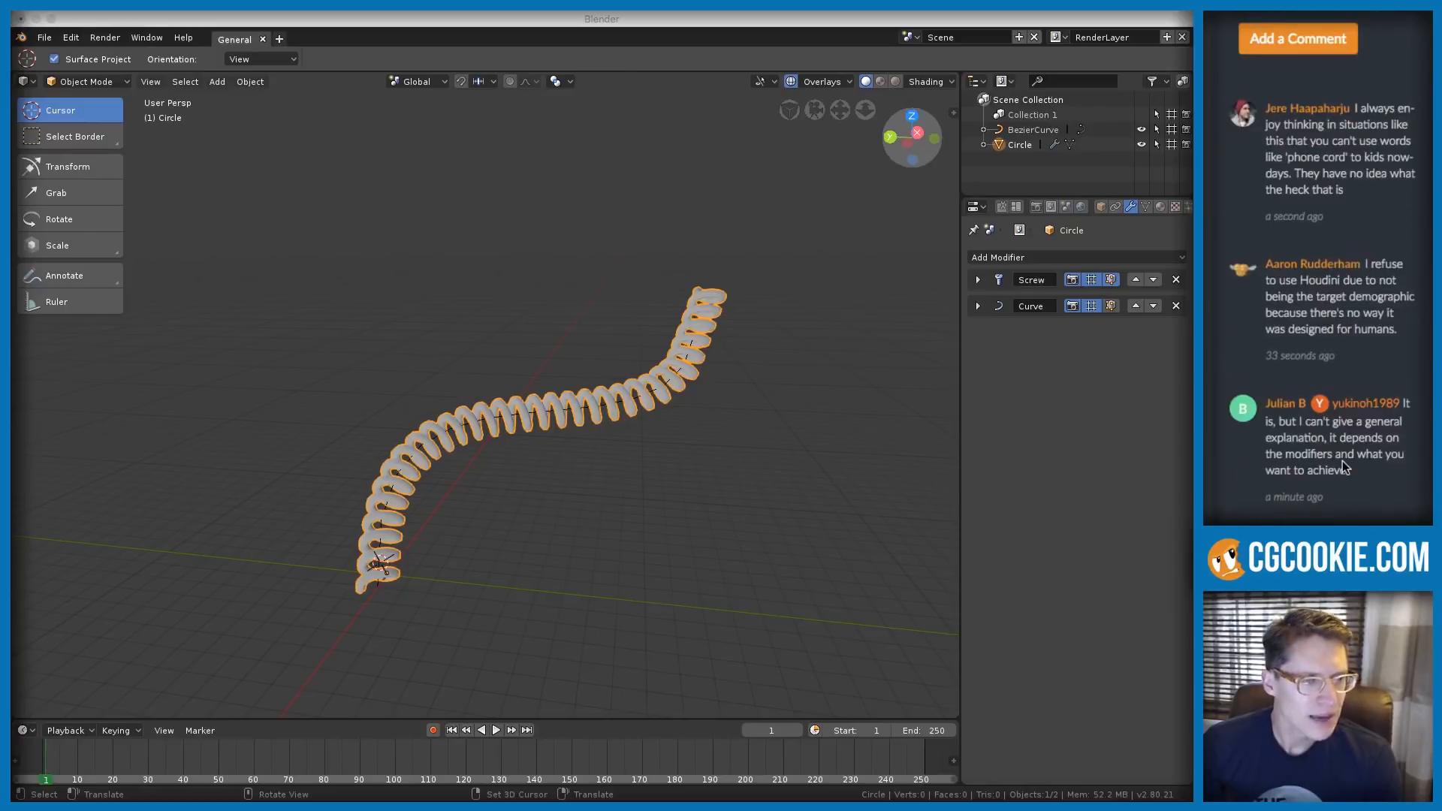
pyautogui.click(454, 282)
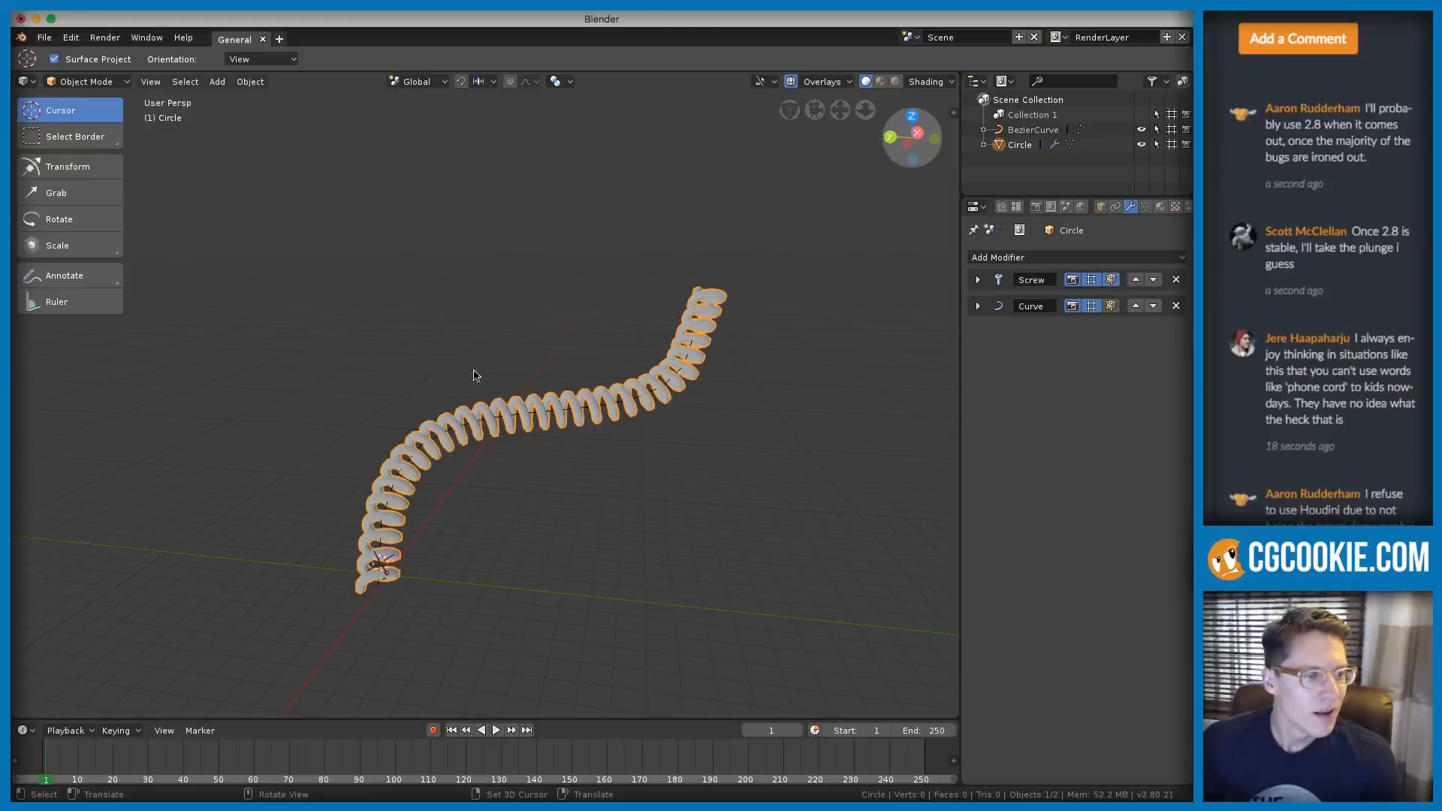
pyautogui.moveTo(640, 345); pyautogui.dragTo(670, 381, button='middle')
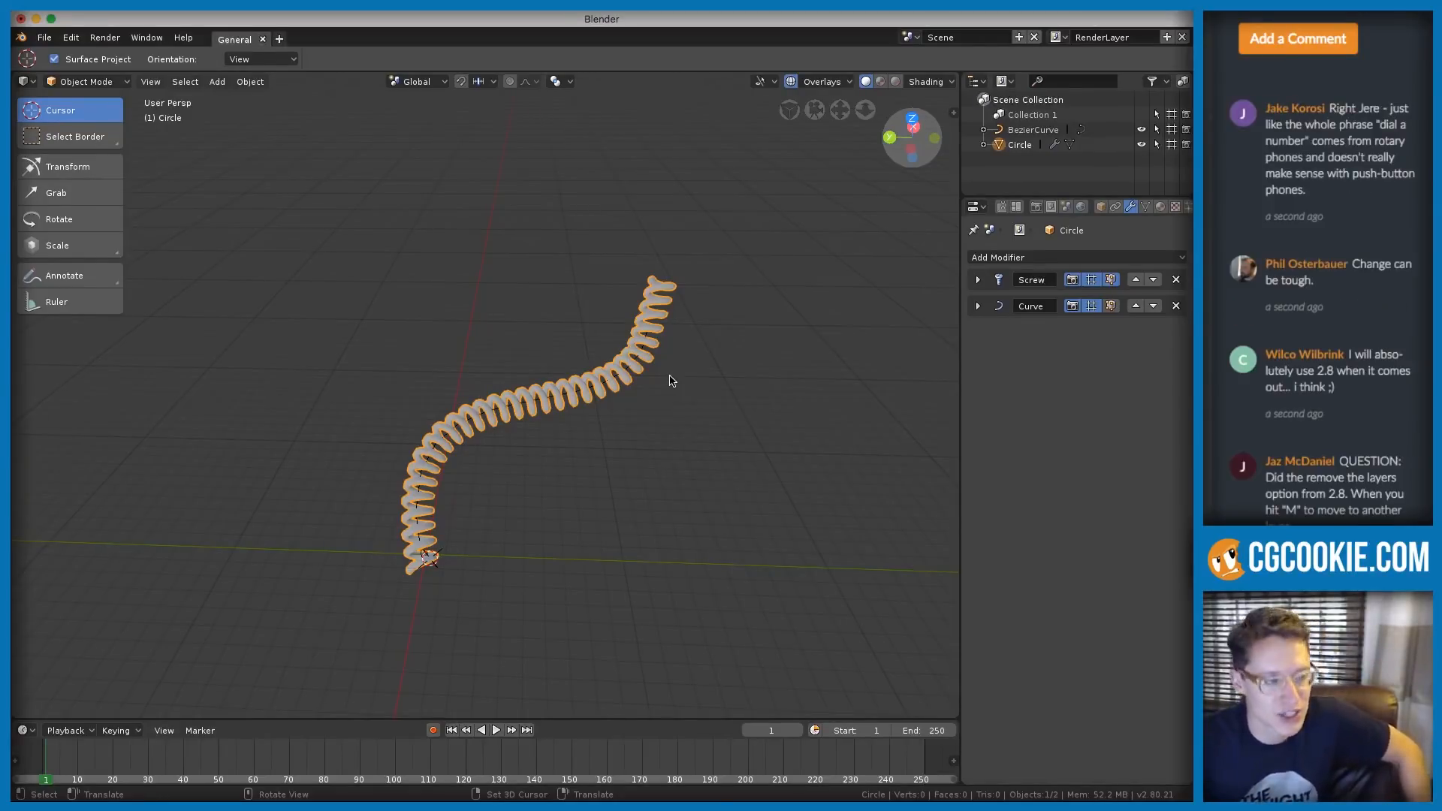
pyautogui.click(1402, 386)
pyautogui.moveTo(1327, 524); pyautogui.dragTo(1342, 509)
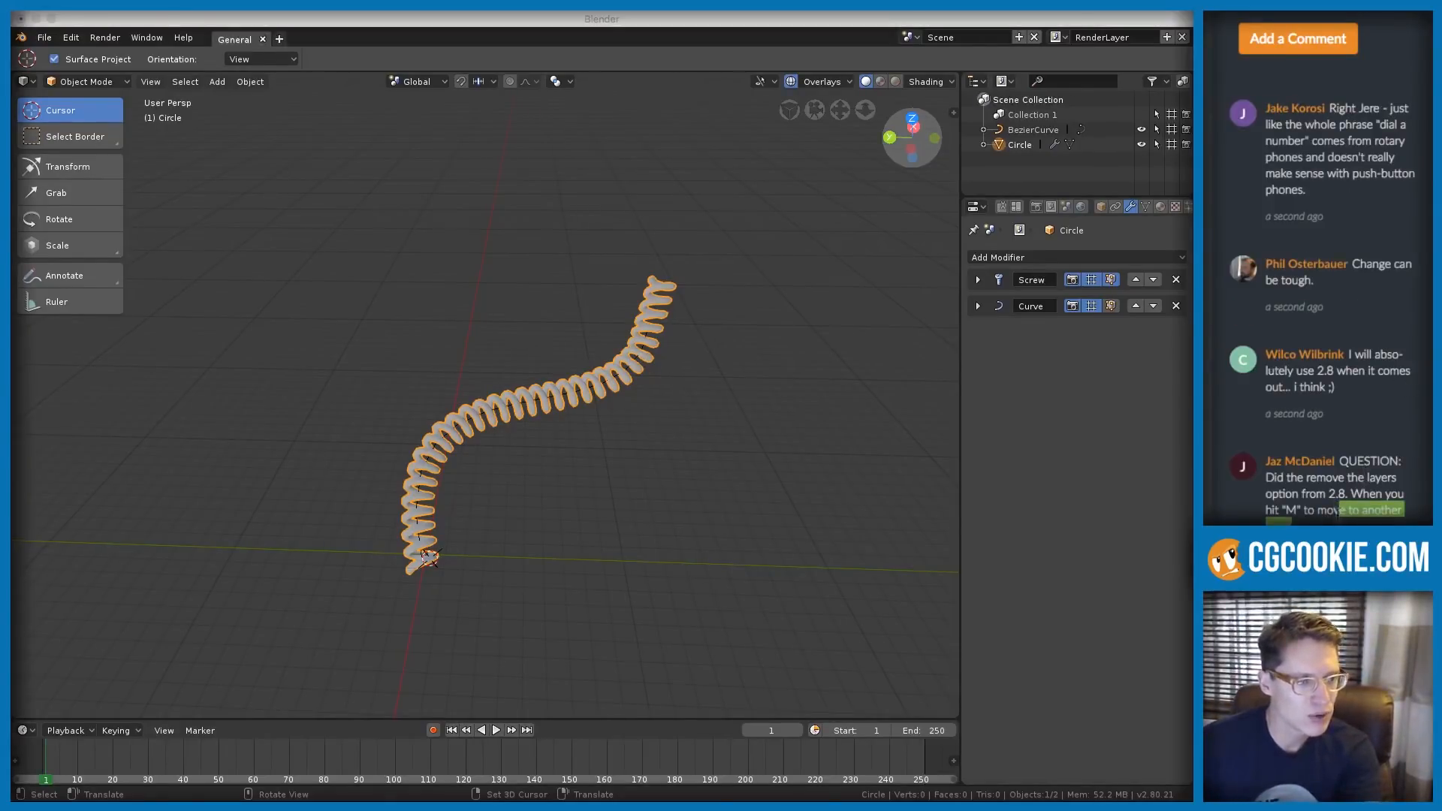
pyautogui.click(366, 322)
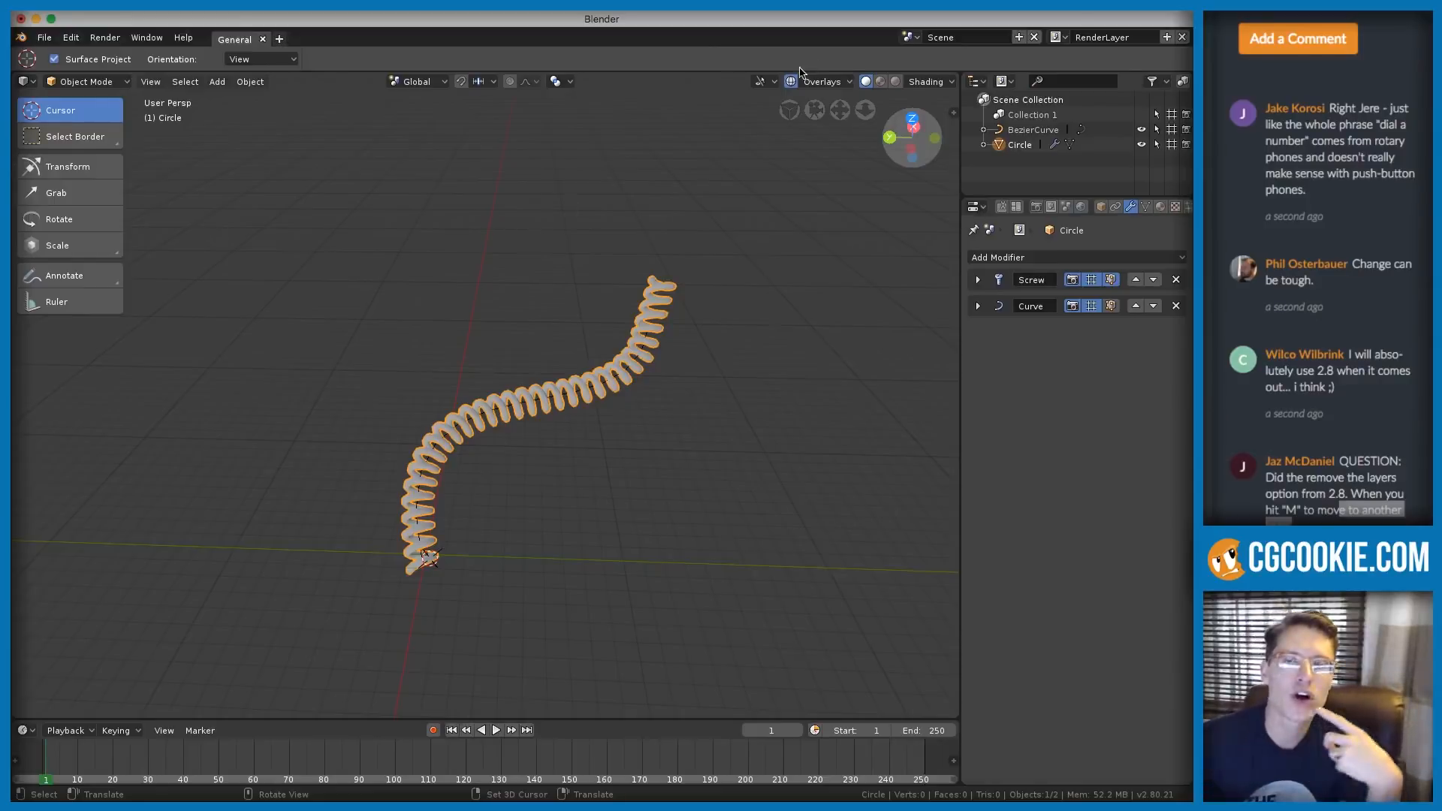
# Add a camera and move it away from the spring to about X -4.3 m, Y 11.9 m, Z 3.8 m
pyautogui.moveTo(489, 325); pyautogui.dragTo(496, 221, button='middle')
pyautogui.hotkey('shift', 'a')
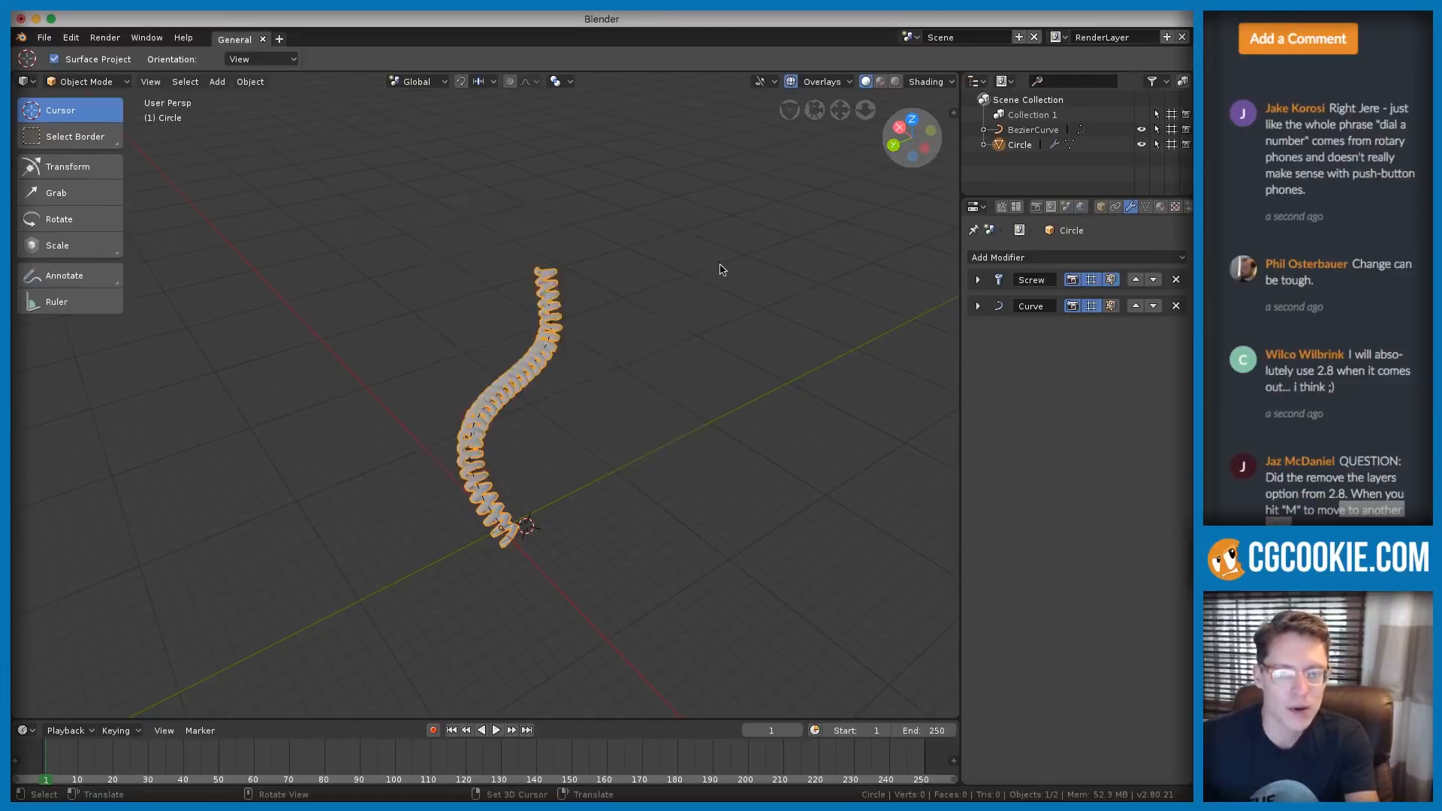
pyautogui.moveTo(720, 270); pyautogui.dragTo(618, 354, button='middle')
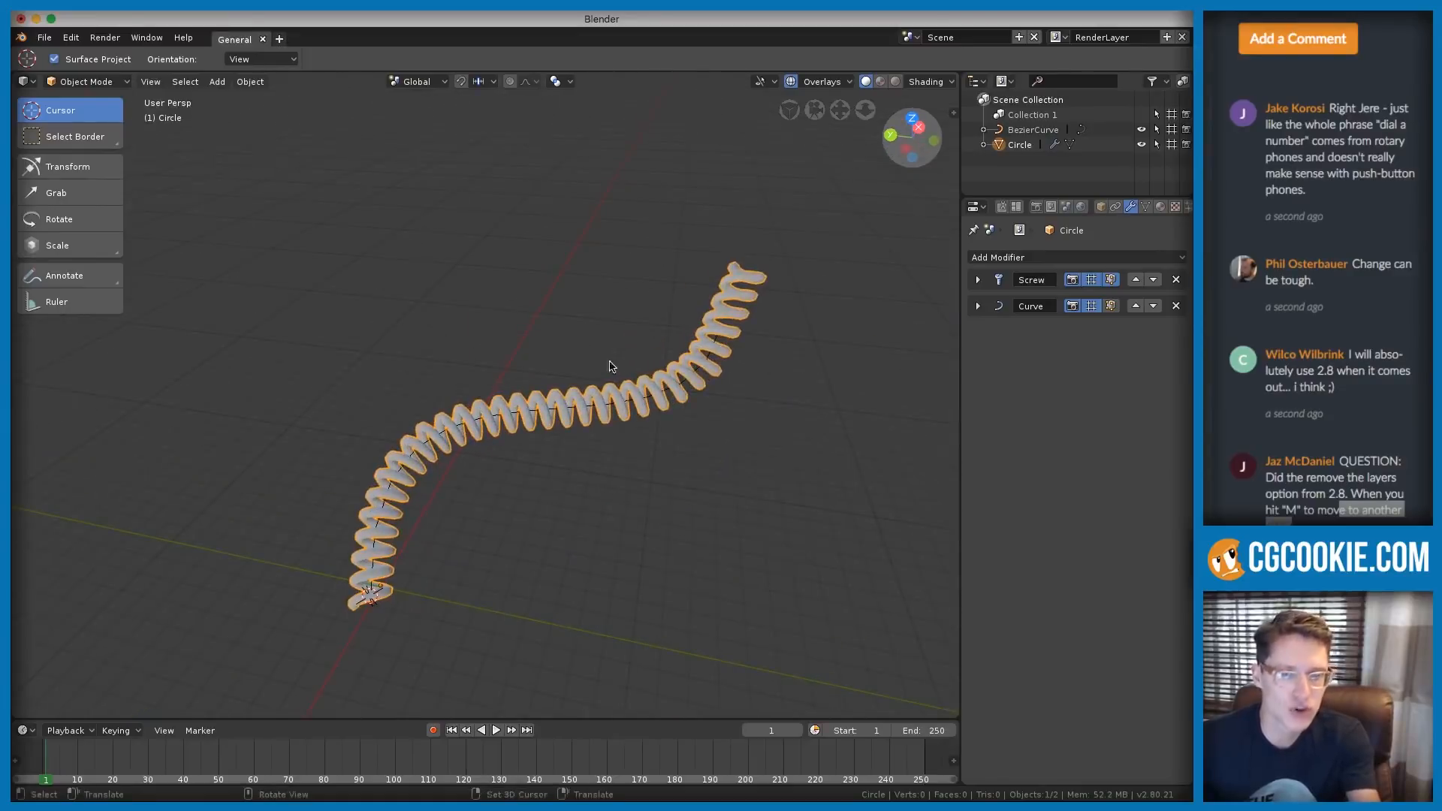
pyautogui.hotkey('shift', 'a')
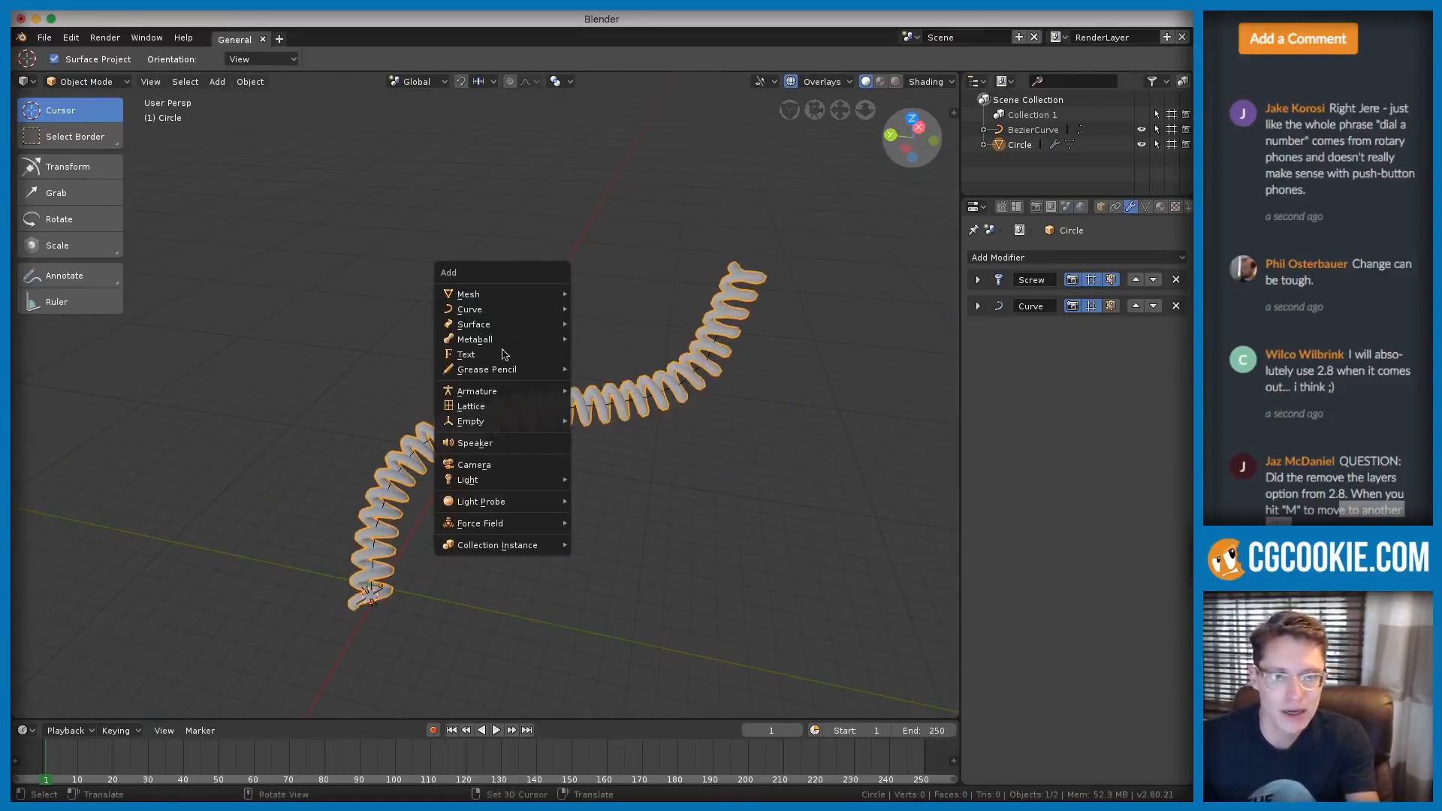
pyautogui.click(478, 465)
pyautogui.scroll(-5, 661, 361)
pyautogui.press('g')
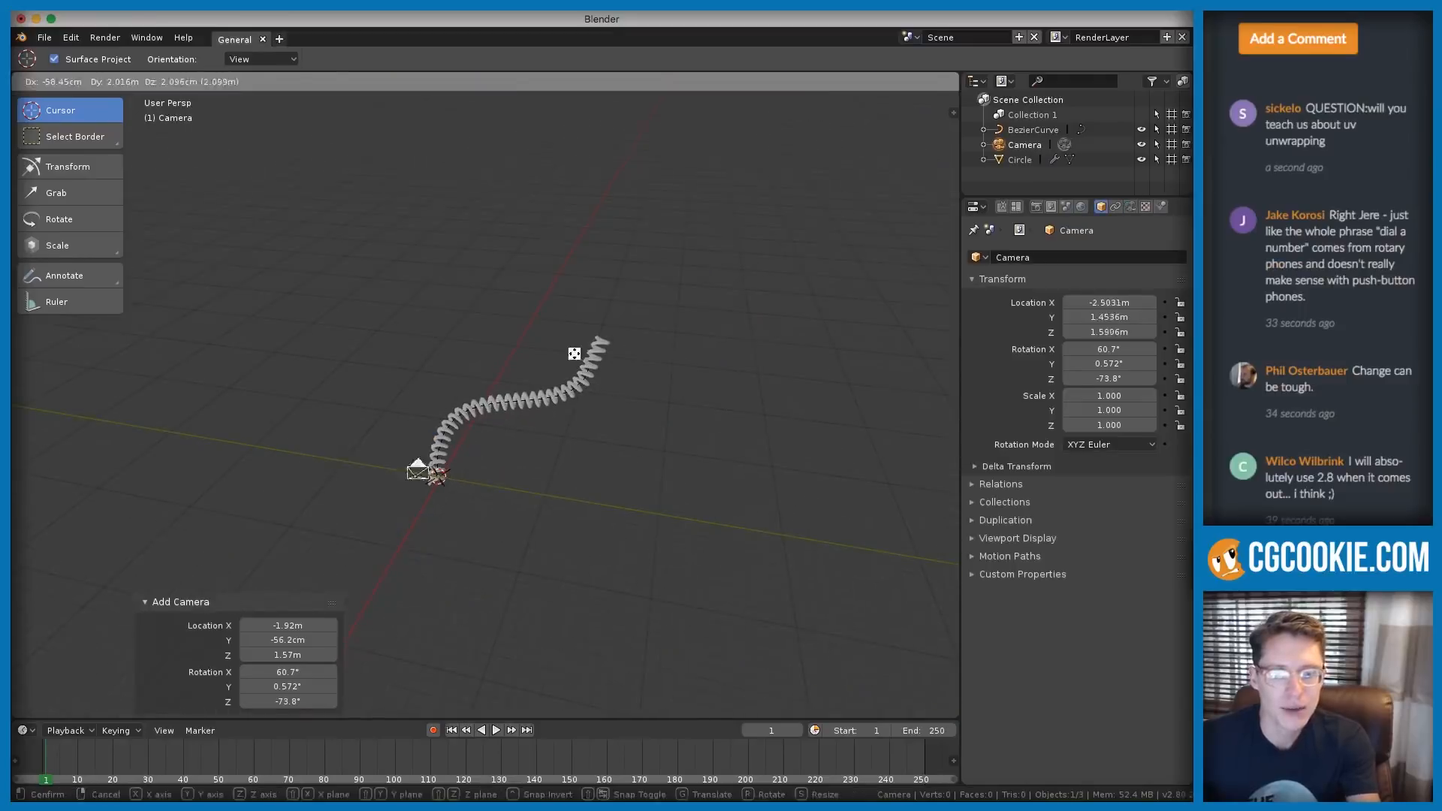
pyautogui.click(462, 327)
# Add a point light and place it beyond the spring at about X 8.75 m, Y -19.35 m, Z 16.5 m
pyautogui.hotkey('shift', 'a')
pyautogui.moveTo(485, 339)
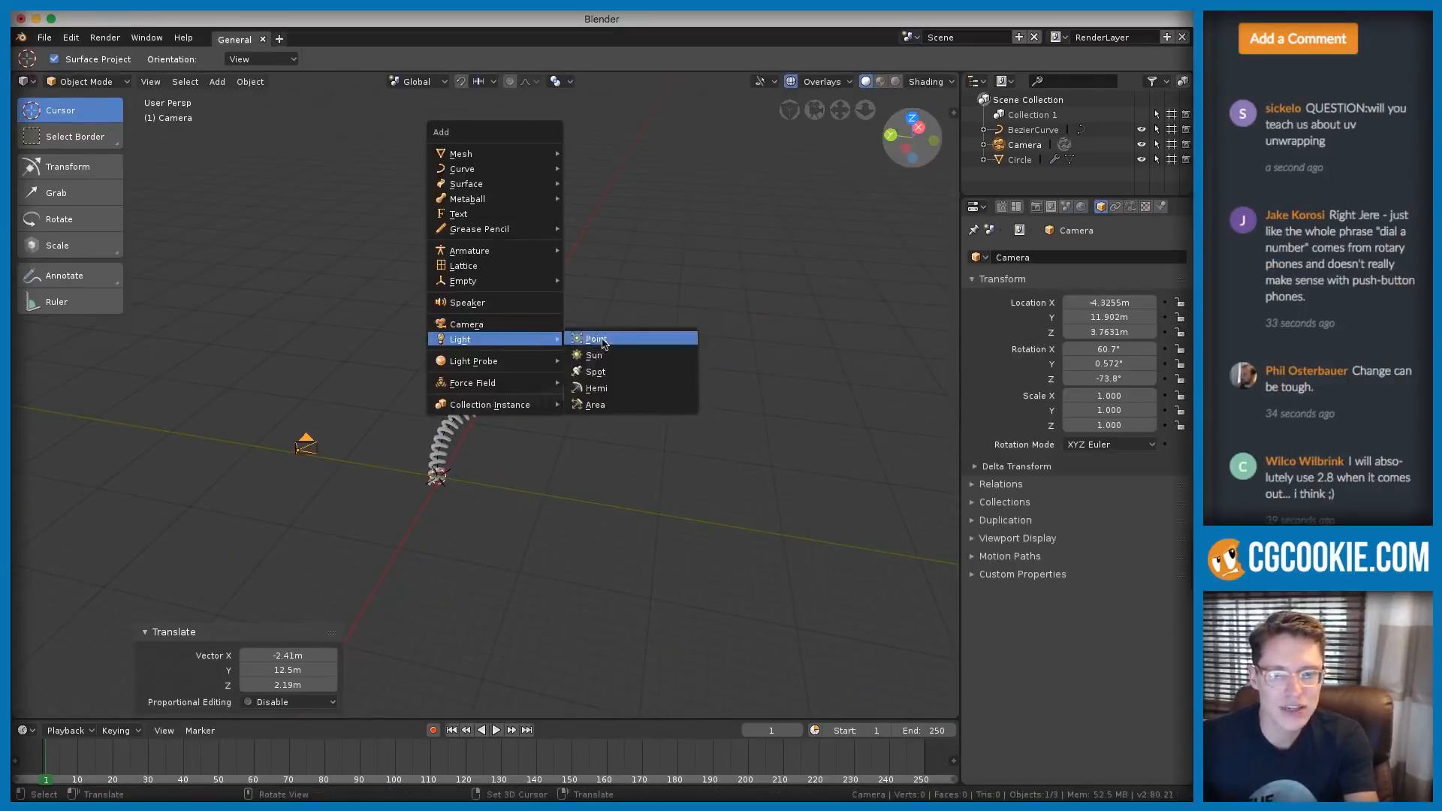
pyautogui.click(603, 342)
pyautogui.press('g')
pyautogui.click(788, 188)
pyautogui.moveTo(583, 340); pyautogui.dragTo(579, 279, button='middle')
pyautogui.press('g')
pyautogui.click(691, 298)
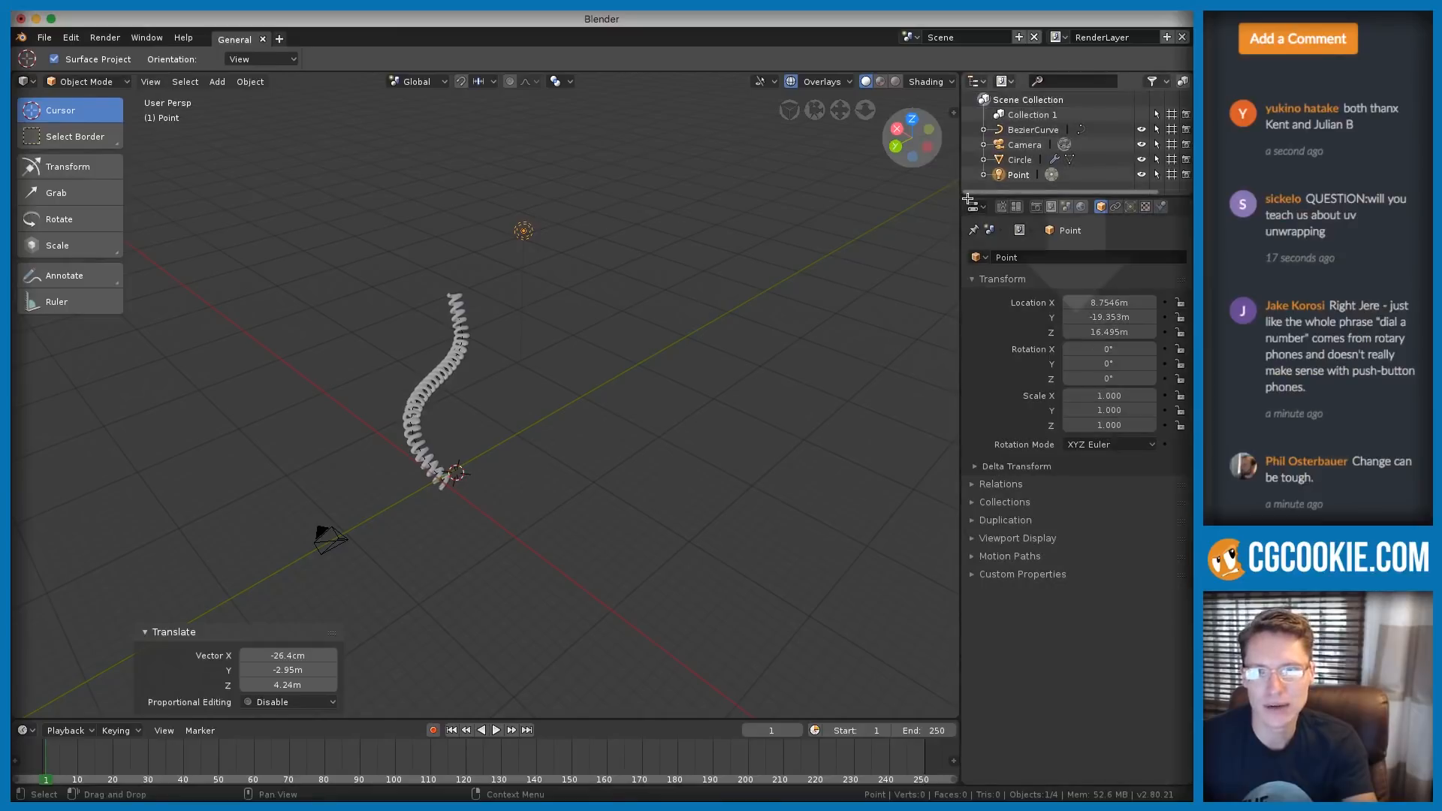
# Enlarge the Outliner and rename Collection 1 as geo_render
pyautogui.press('Escape')
pyautogui.moveTo(1018, 197); pyautogui.dragTo(1011, 311)
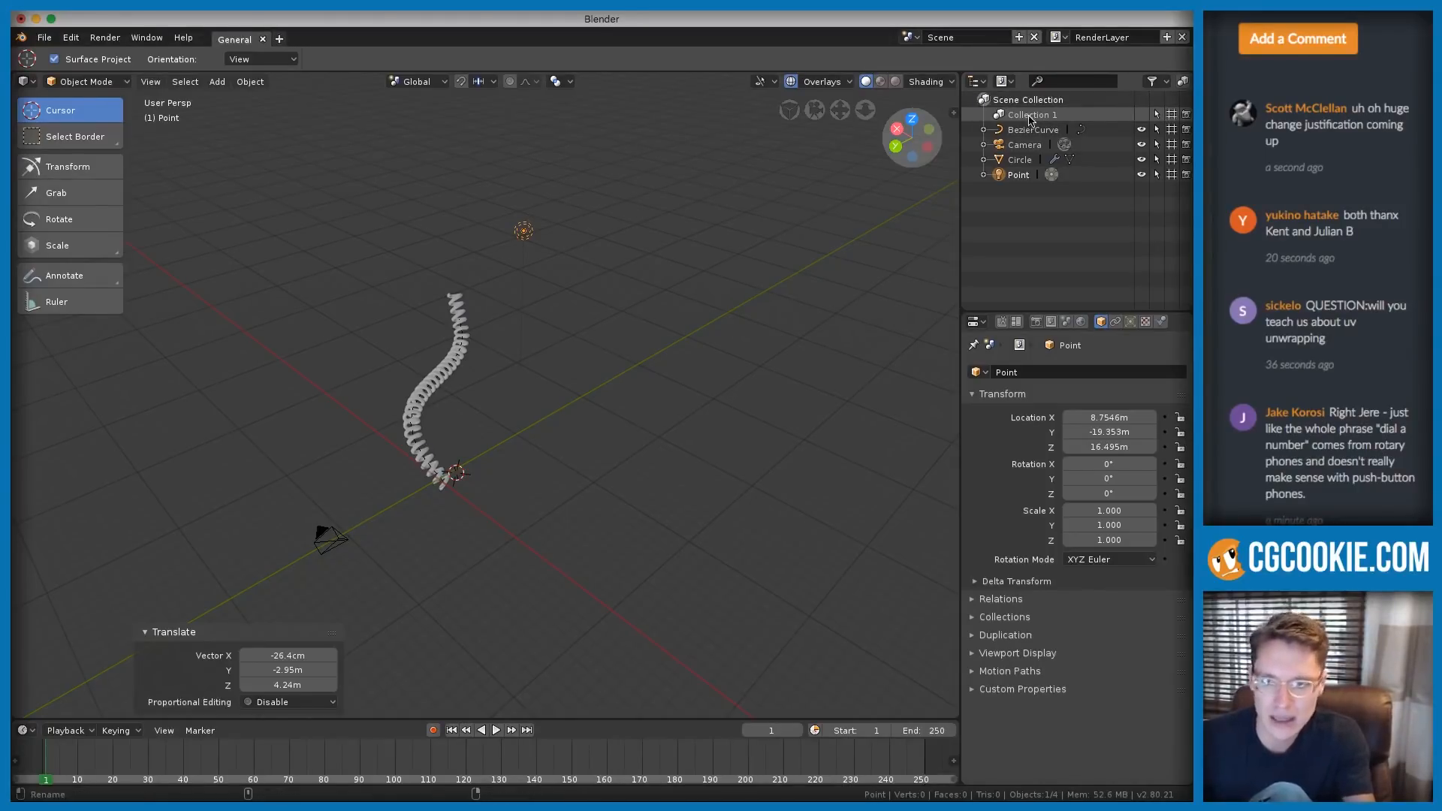
pyautogui.doubleClick(1029, 117)
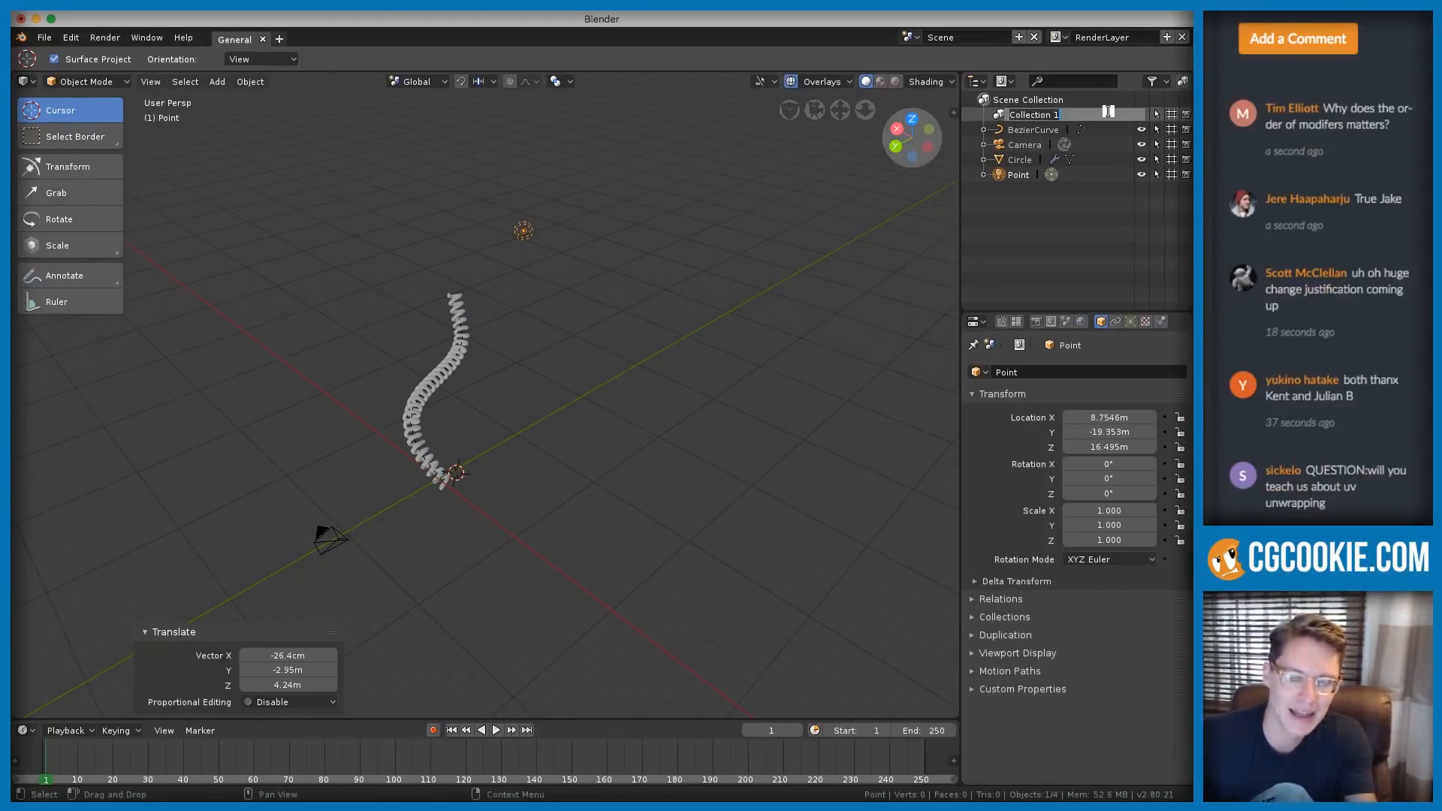
pyautogui.write('geo')
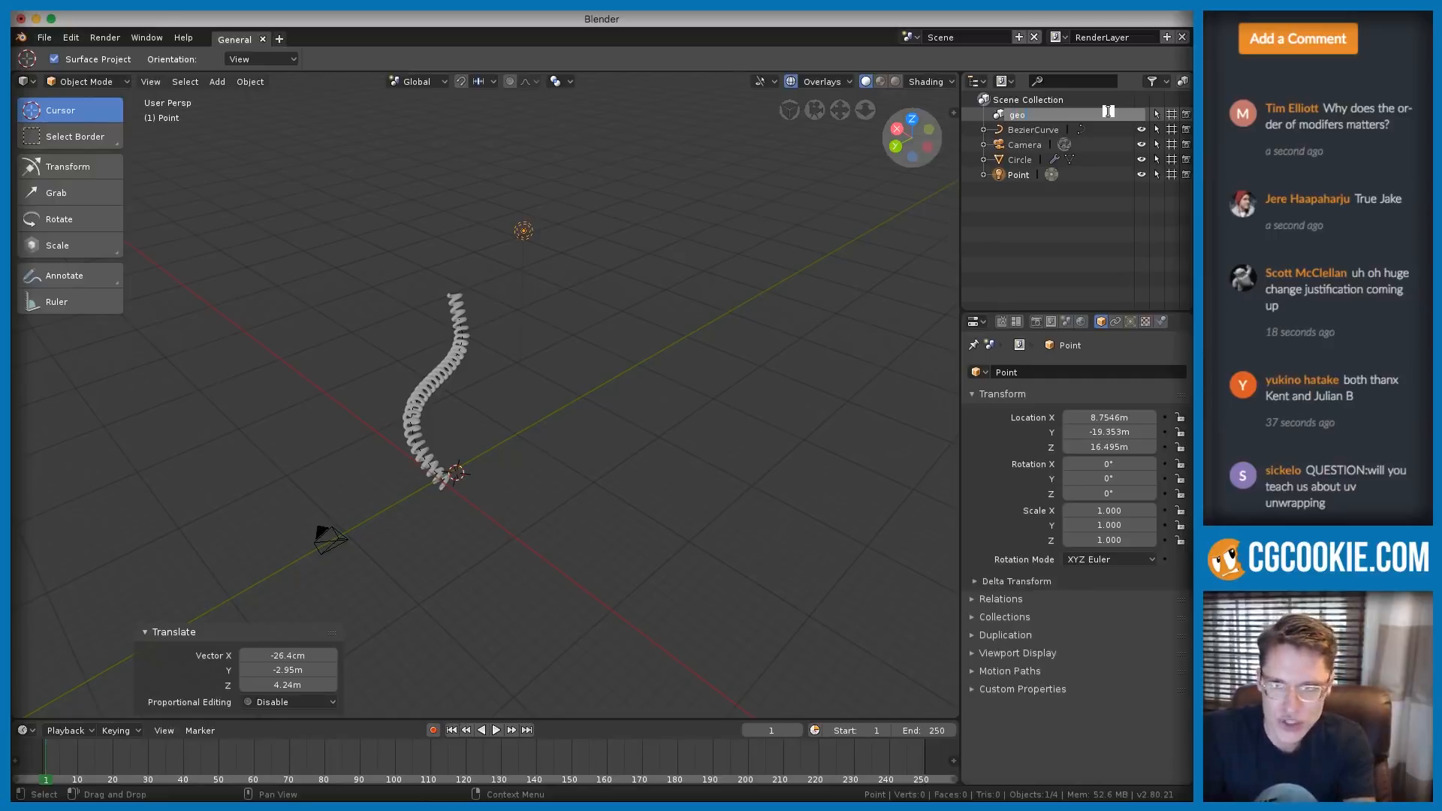
pyautogui.write('_render')
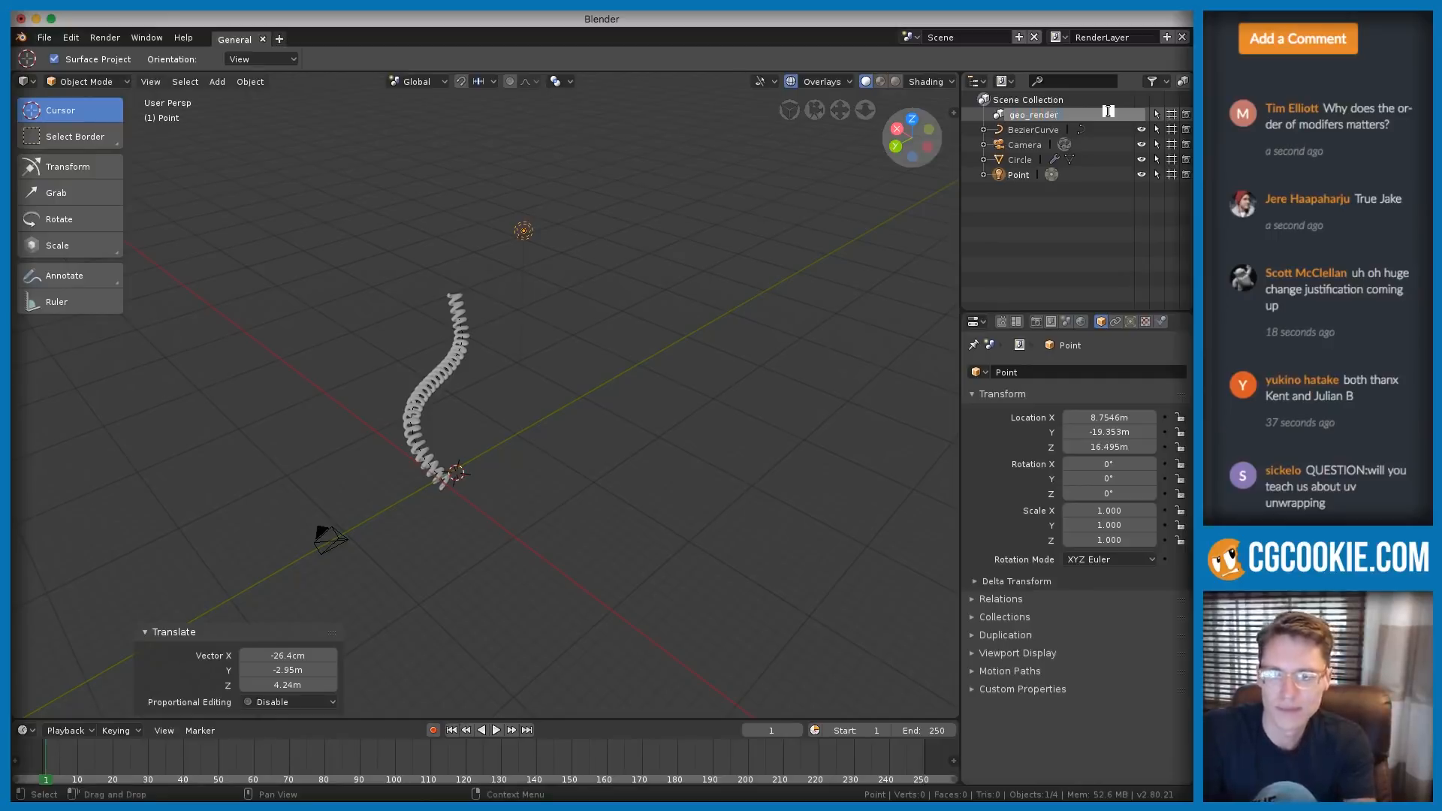
pyautogui.press('Return')
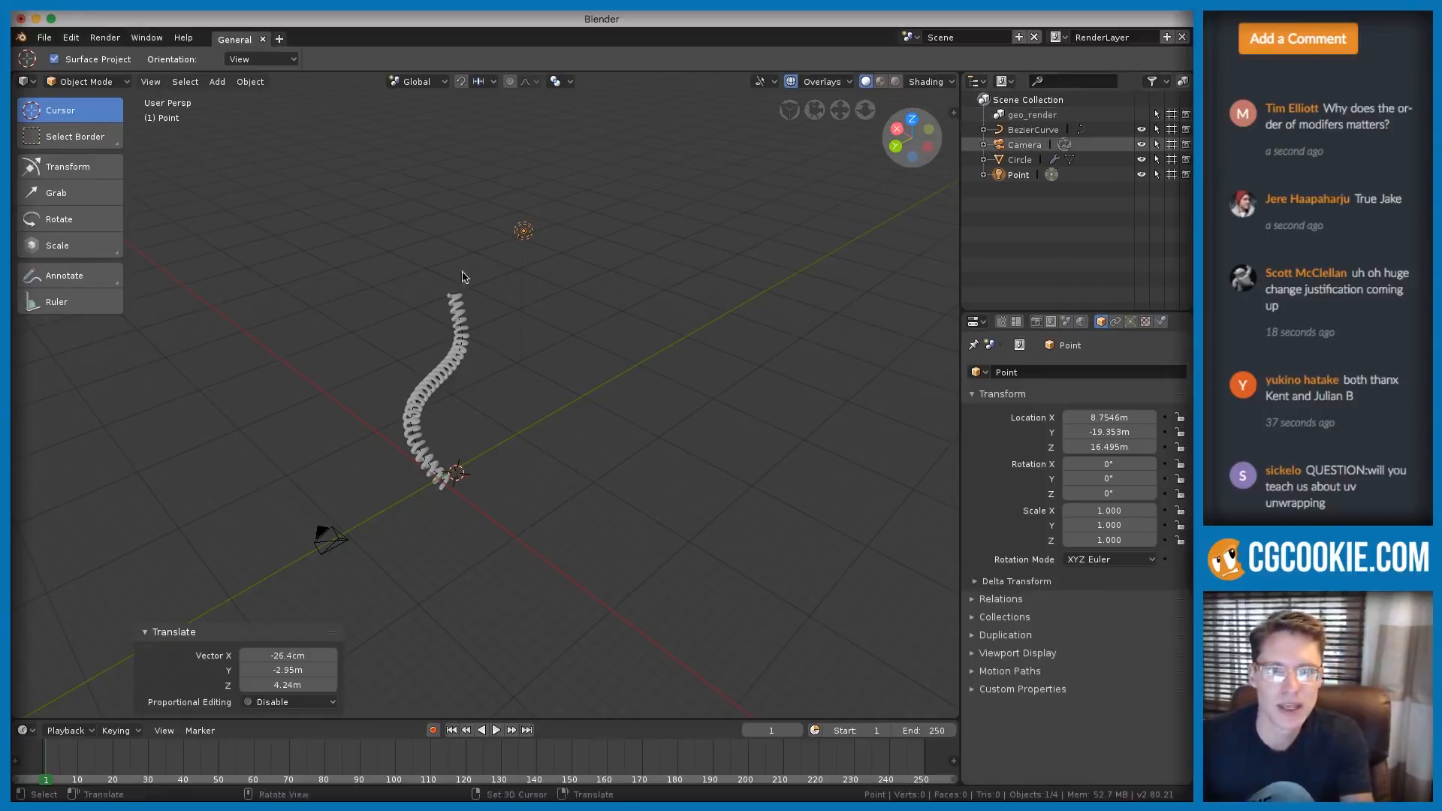
# Select the spring and rename its Circle object as geo-cord
pyautogui.moveTo(450, 353); pyautogui.dragTo(599, 241, button='middle')
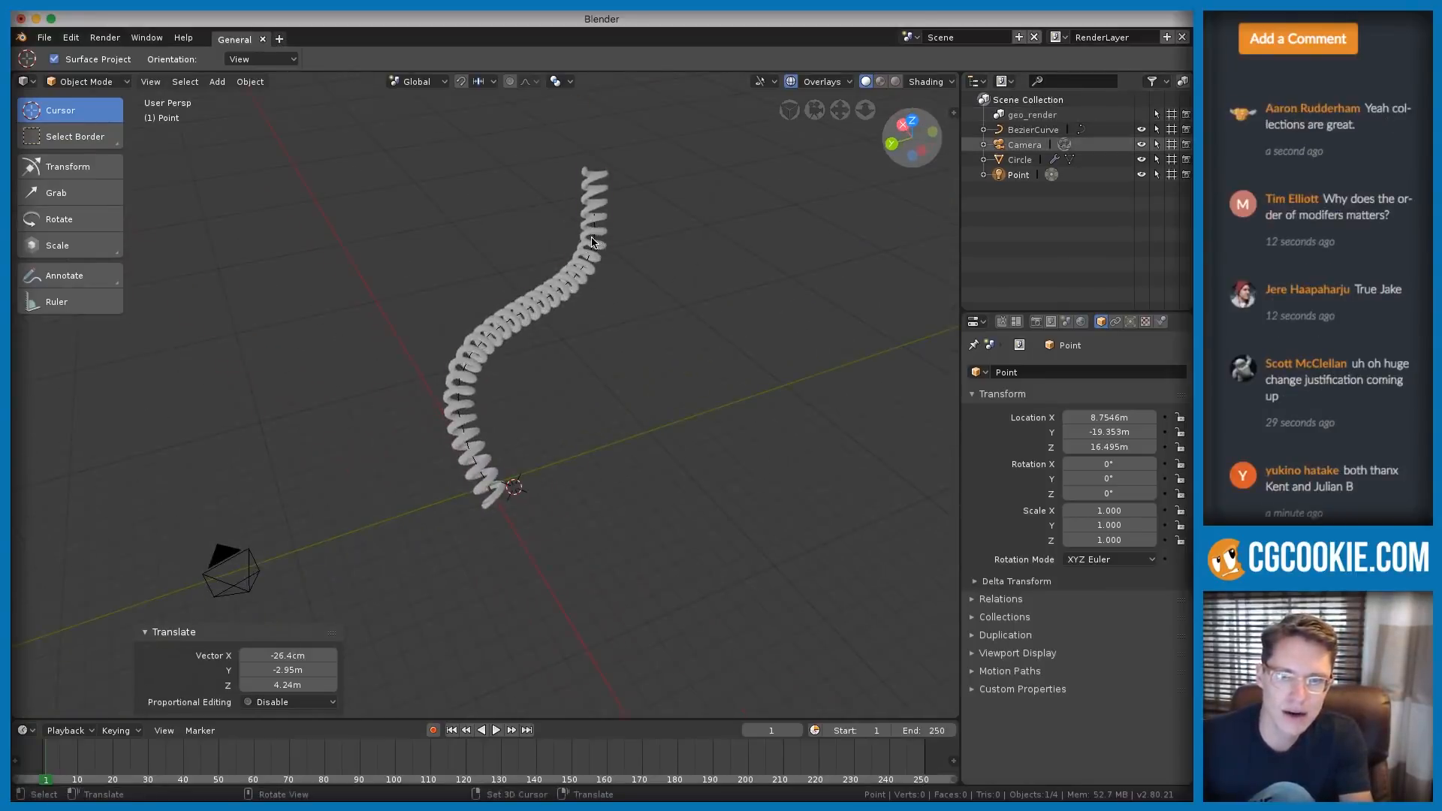
pyautogui.click(594, 239)
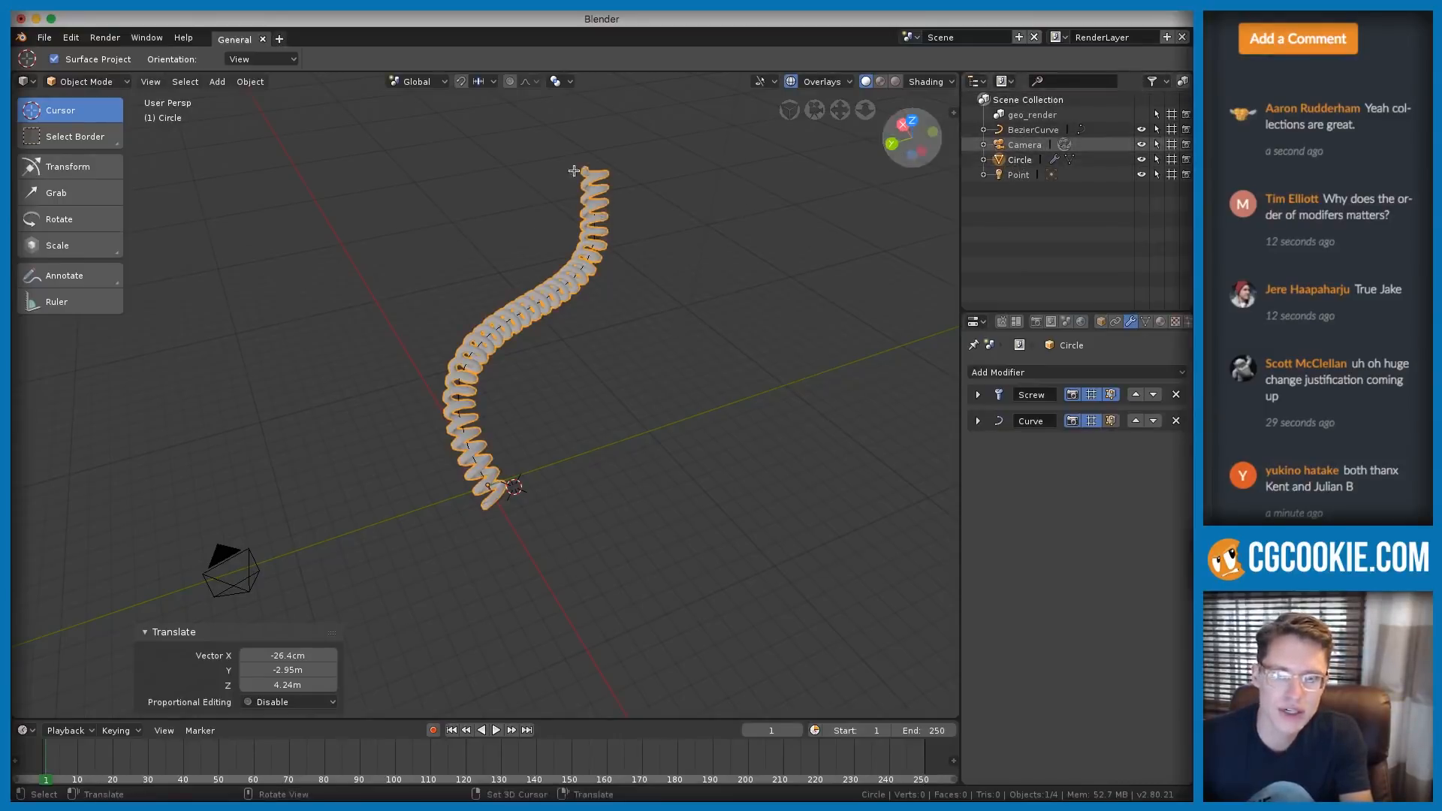
pyautogui.keyDown('ctrl'); pyautogui.click(1024, 161); pyautogui.keyUp('ctrl')
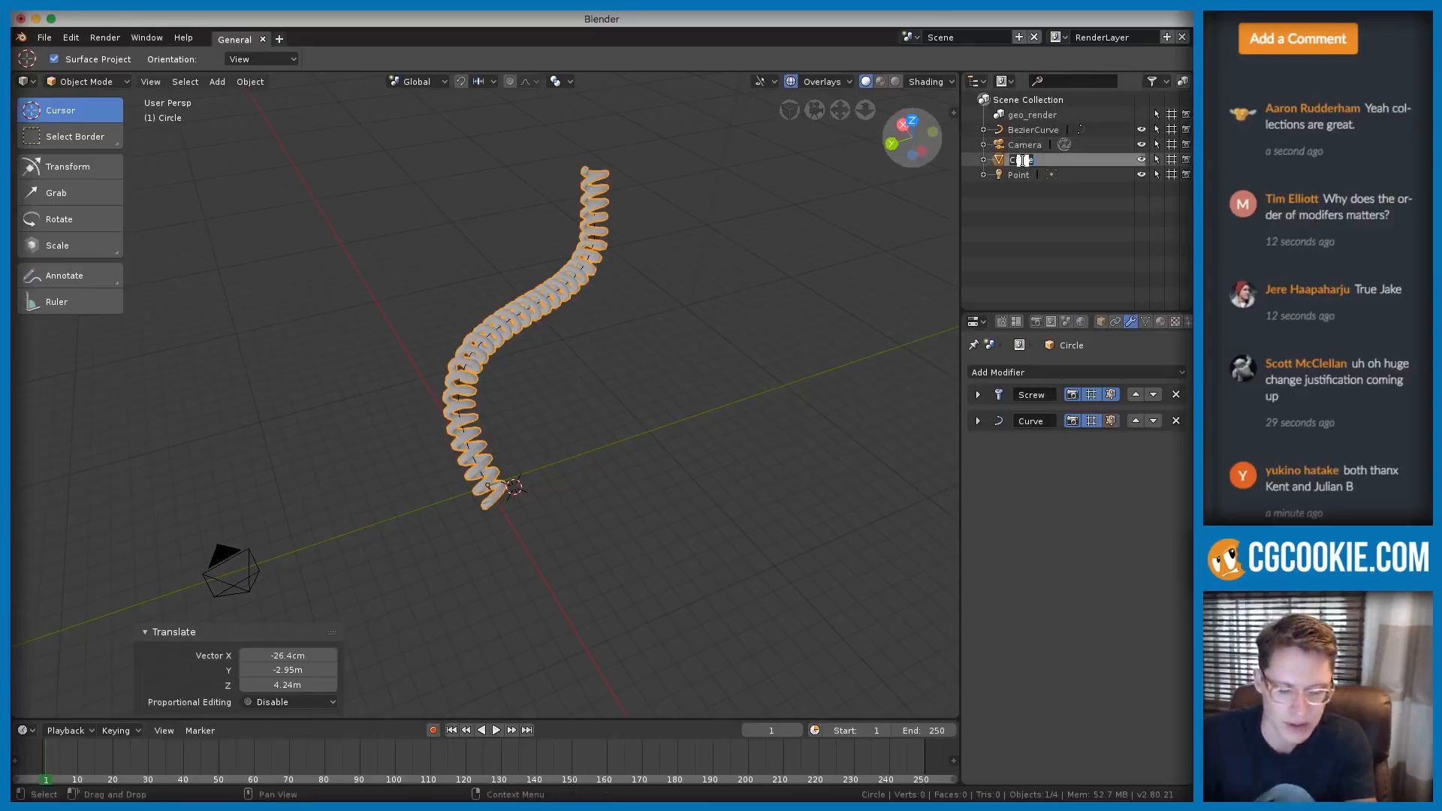
pyautogui.write('geo')
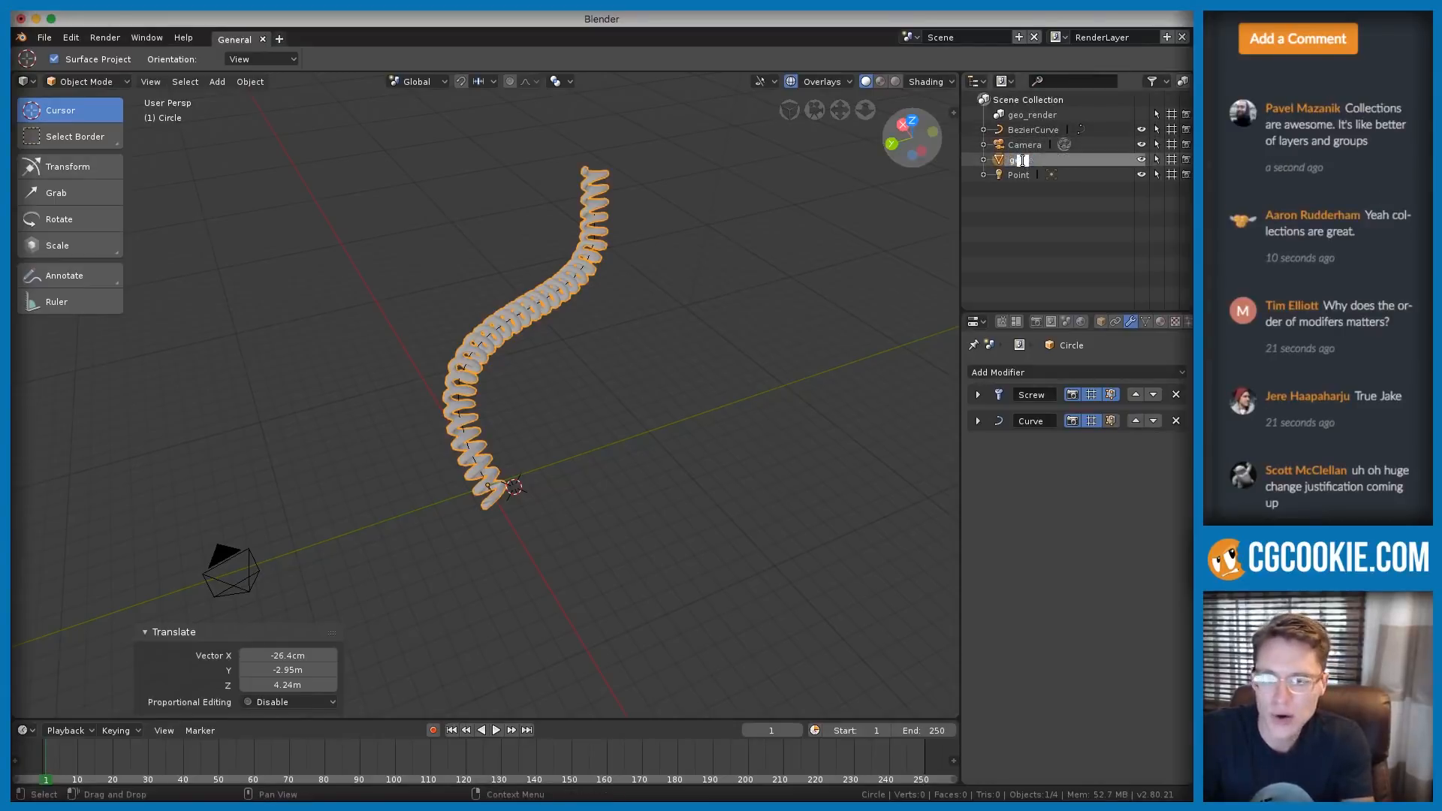
pyautogui.write('-cord')
pyautogui.press('Return')
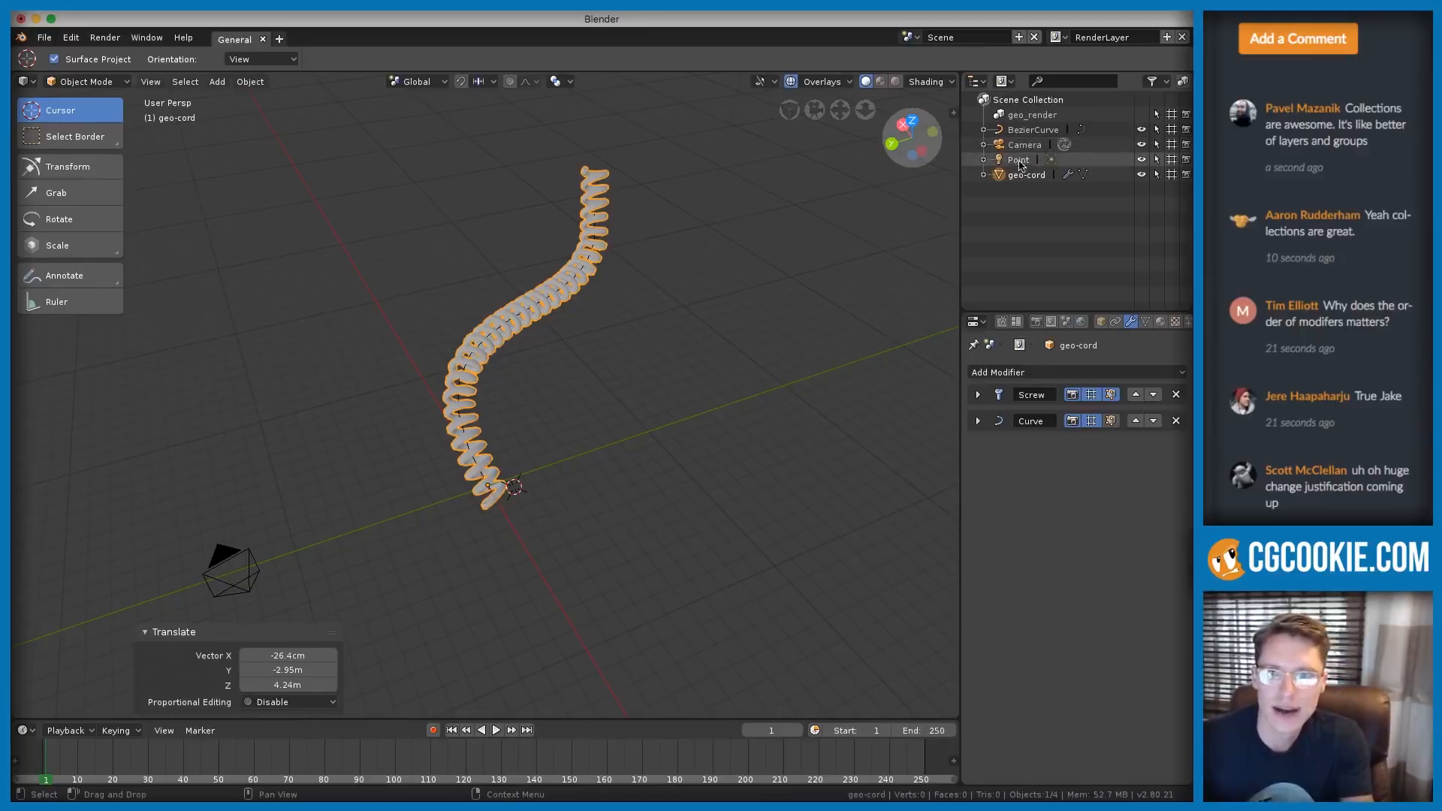
# Move the geo-cord object into the geo_render collection
pyautogui.moveTo(1018, 175)
pyautogui.mouseDown()
pyautogui.moveTo(1041, 109)
pyautogui.moveTo(1017, 167)
pyautogui.moveTo(1006, 110)
pyautogui.moveTo(1020, 203)
pyautogui.mouseUp()
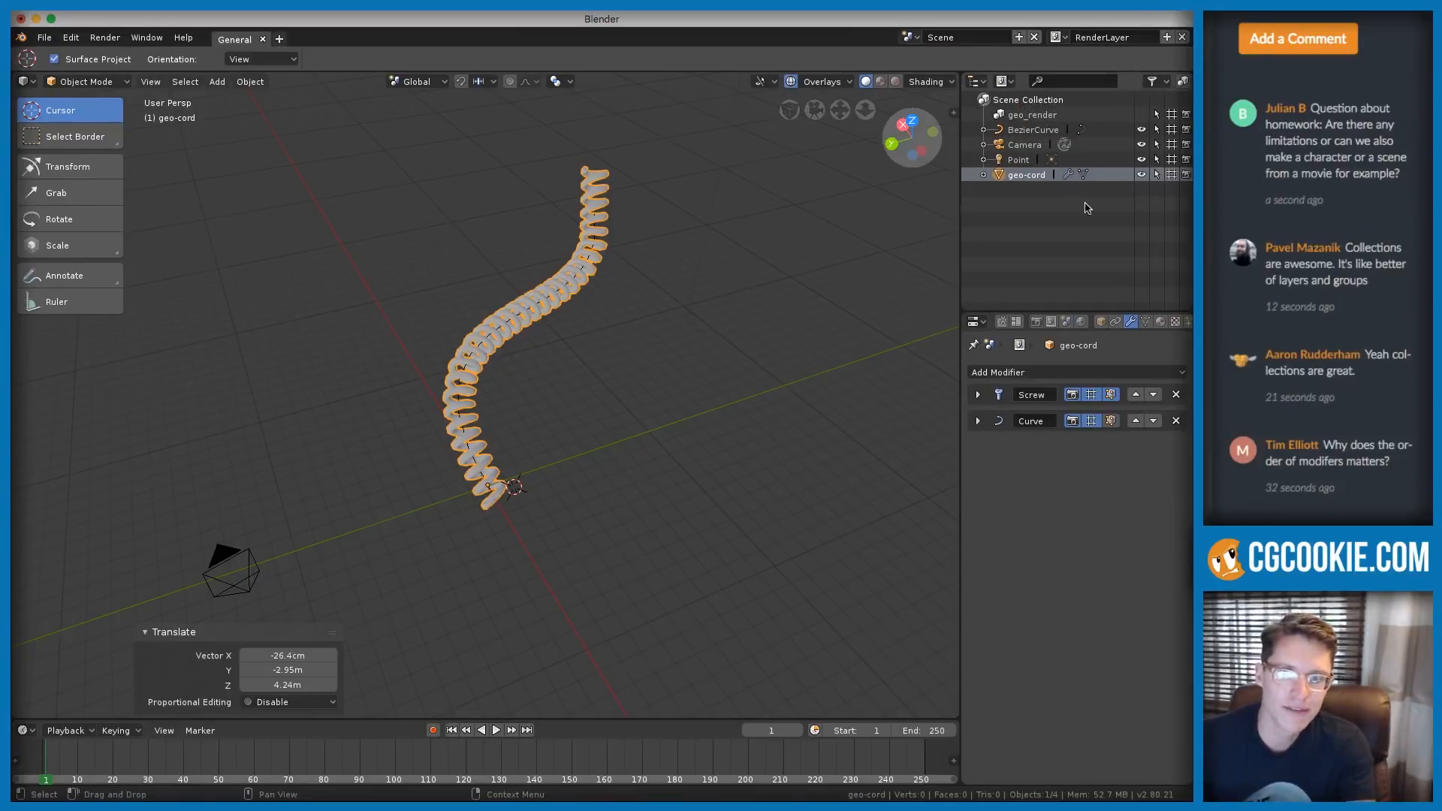
pyautogui.press('m')
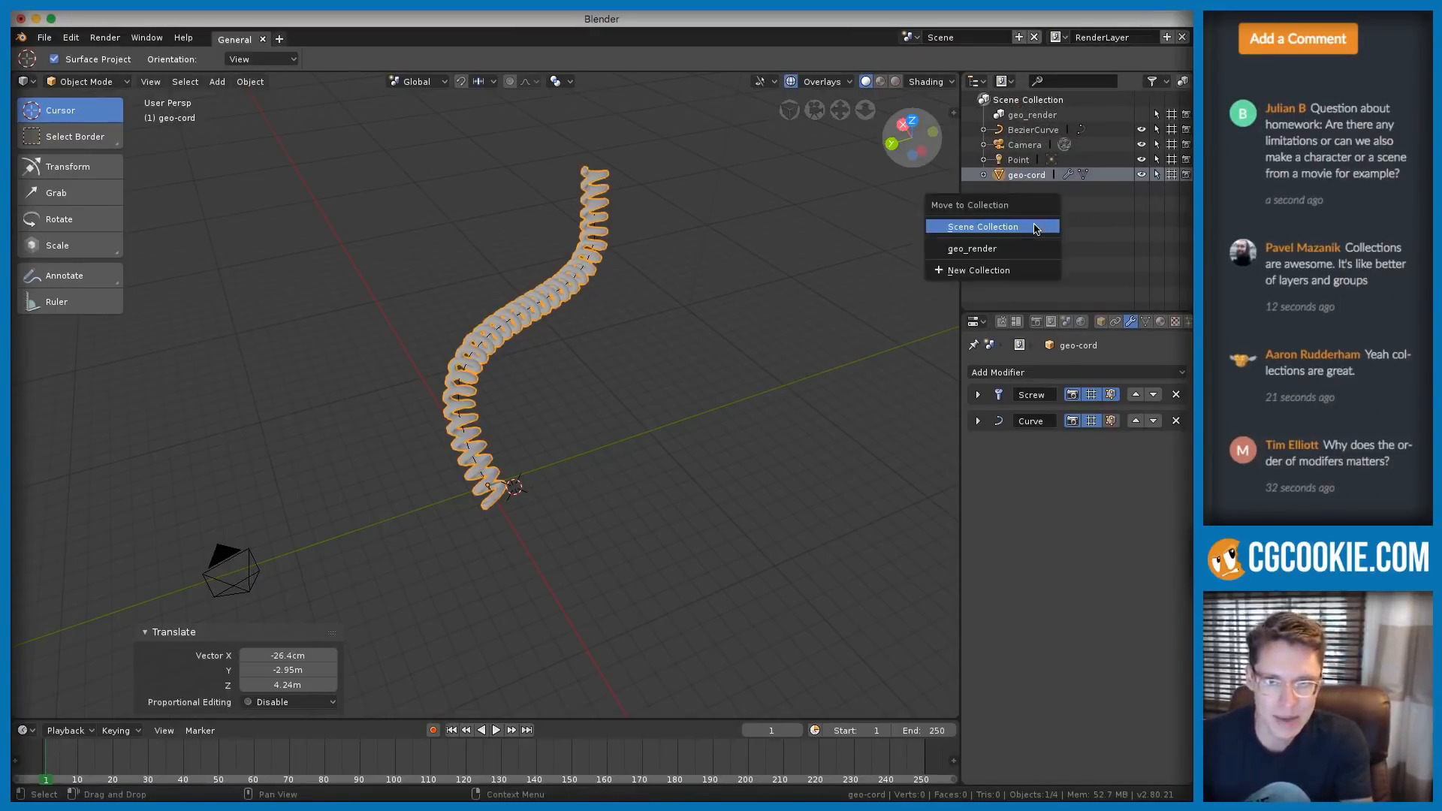
pyautogui.press('m')
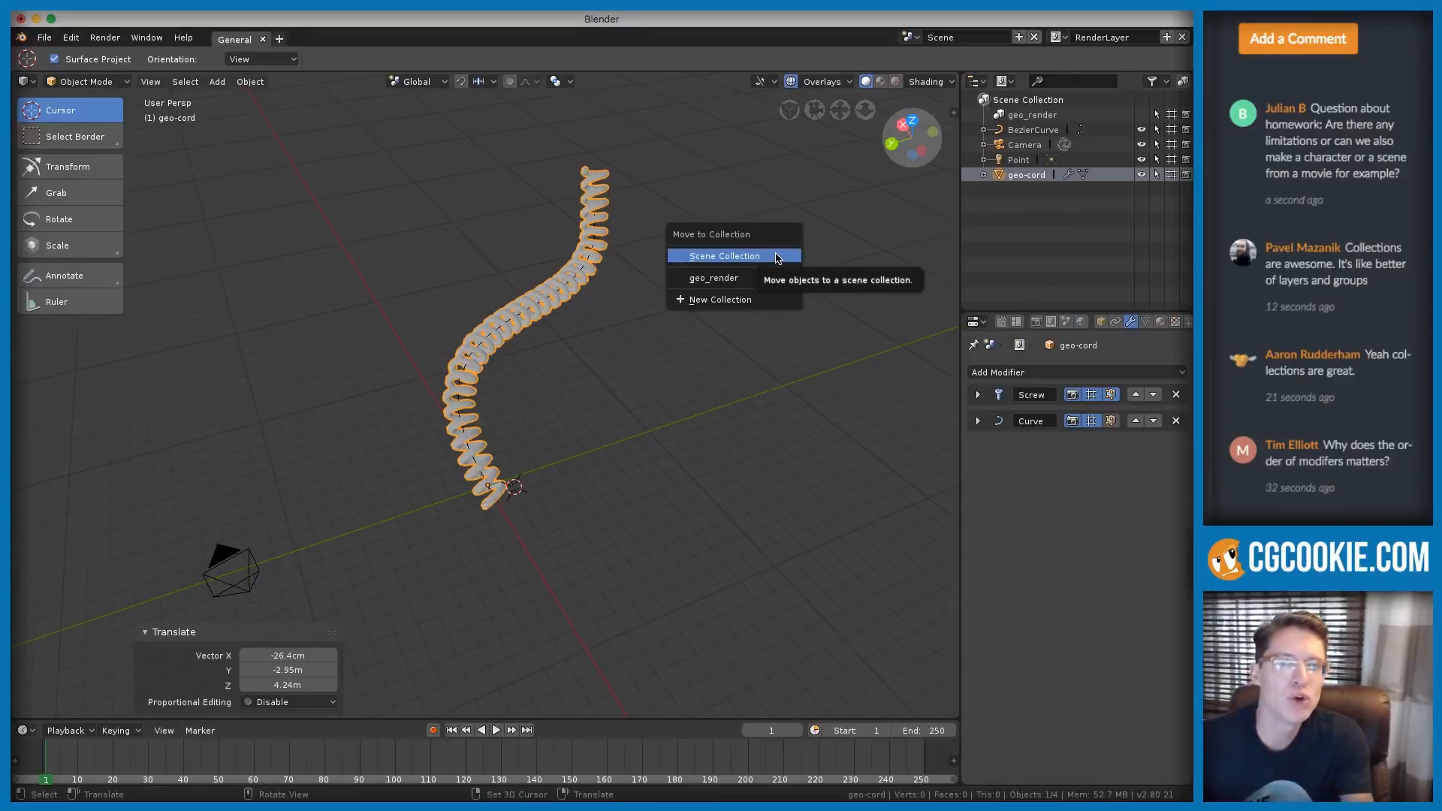
pyautogui.click(716, 277)
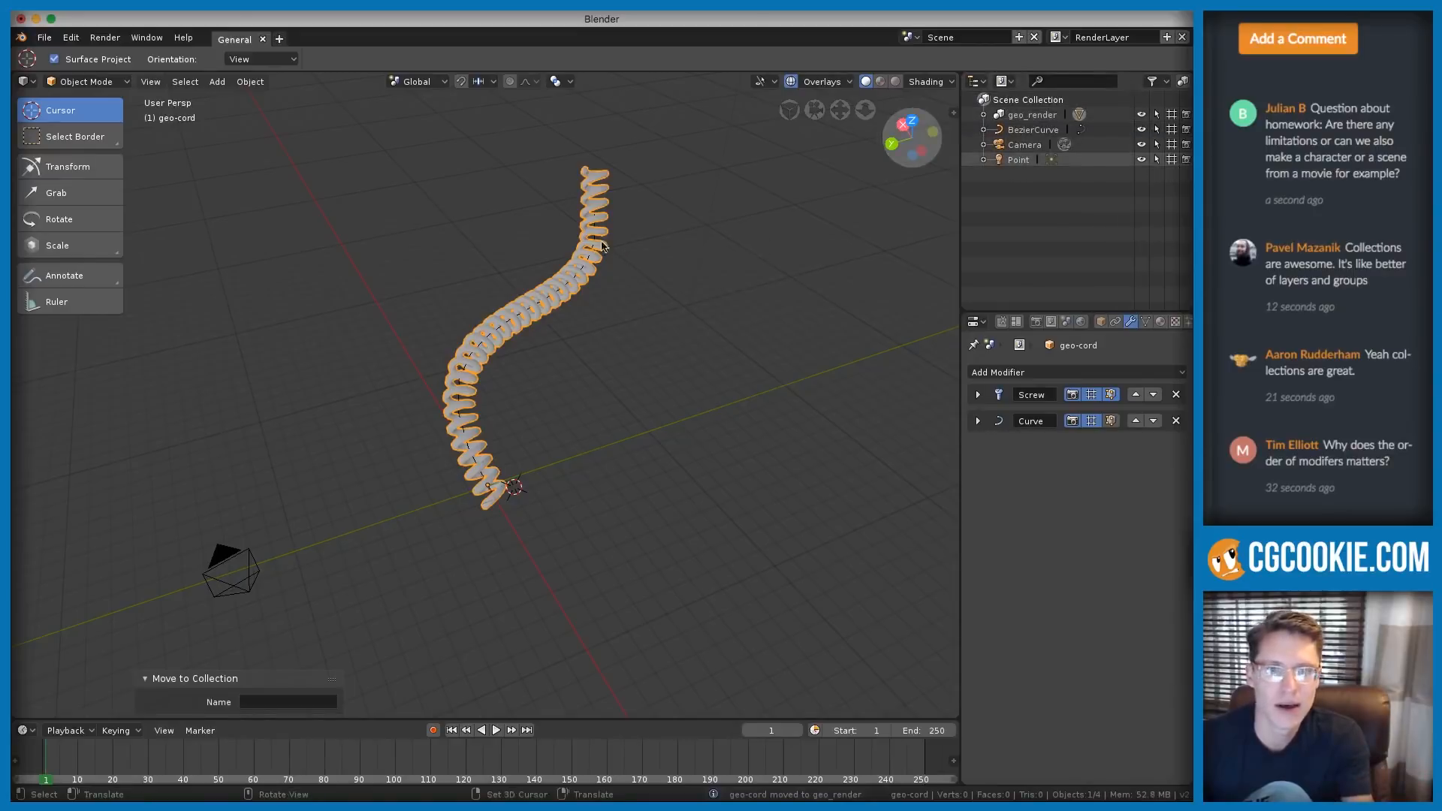
# Move the spring's BezierCurve into a new collection named geo-utility and check that collection's contents
pyautogui.keyDown('ctrl'); pyautogui.moveTo(607, 228); pyautogui.dragTo(603, 316, button='middle'); pyautogui.keyUp('ctrl')
pyautogui.click(588, 222)
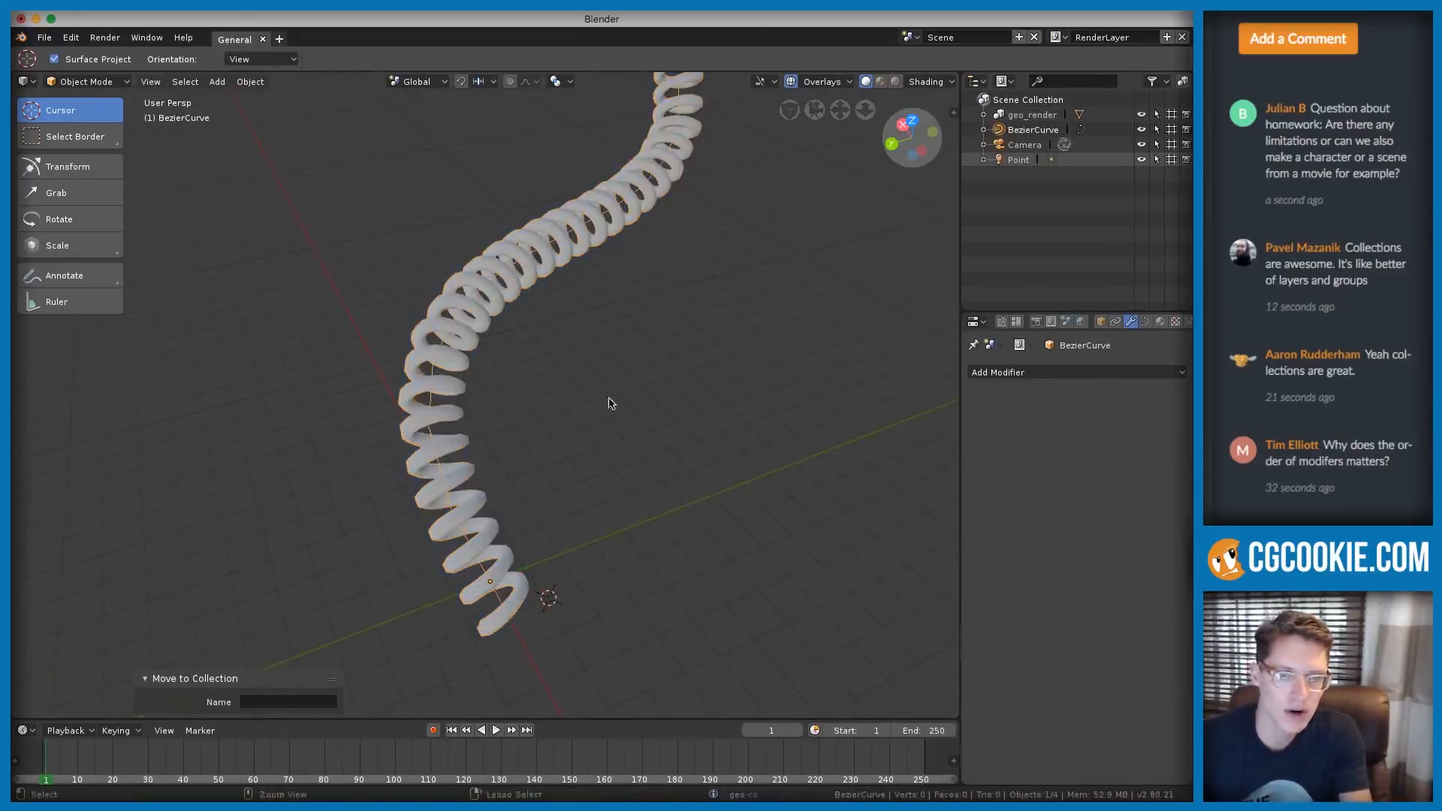
pyautogui.keyDown('ctrl'); pyautogui.moveTo(608, 404); pyautogui.dragTo(602, 325, button='middle'); pyautogui.keyUp('ctrl')
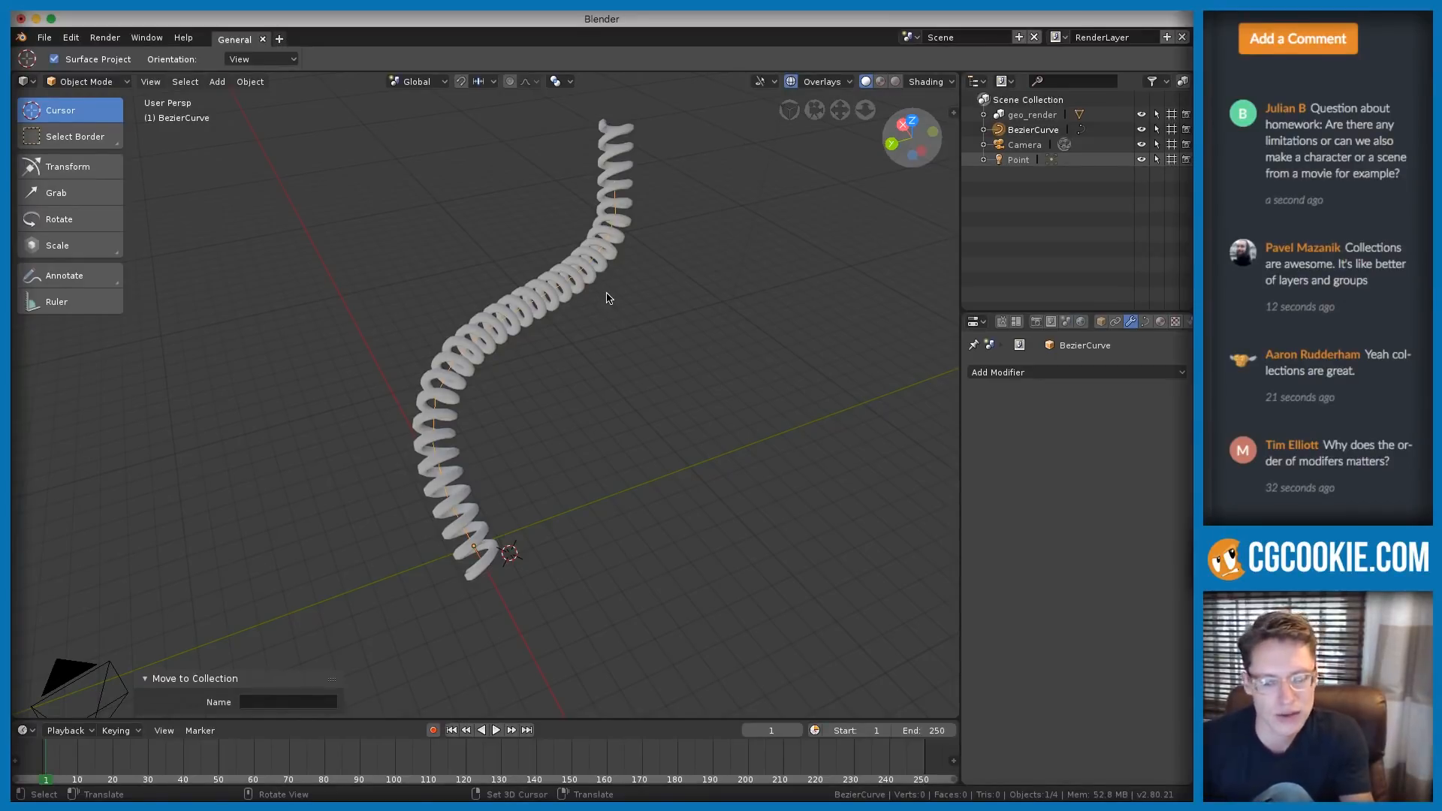
pyautogui.press('m')
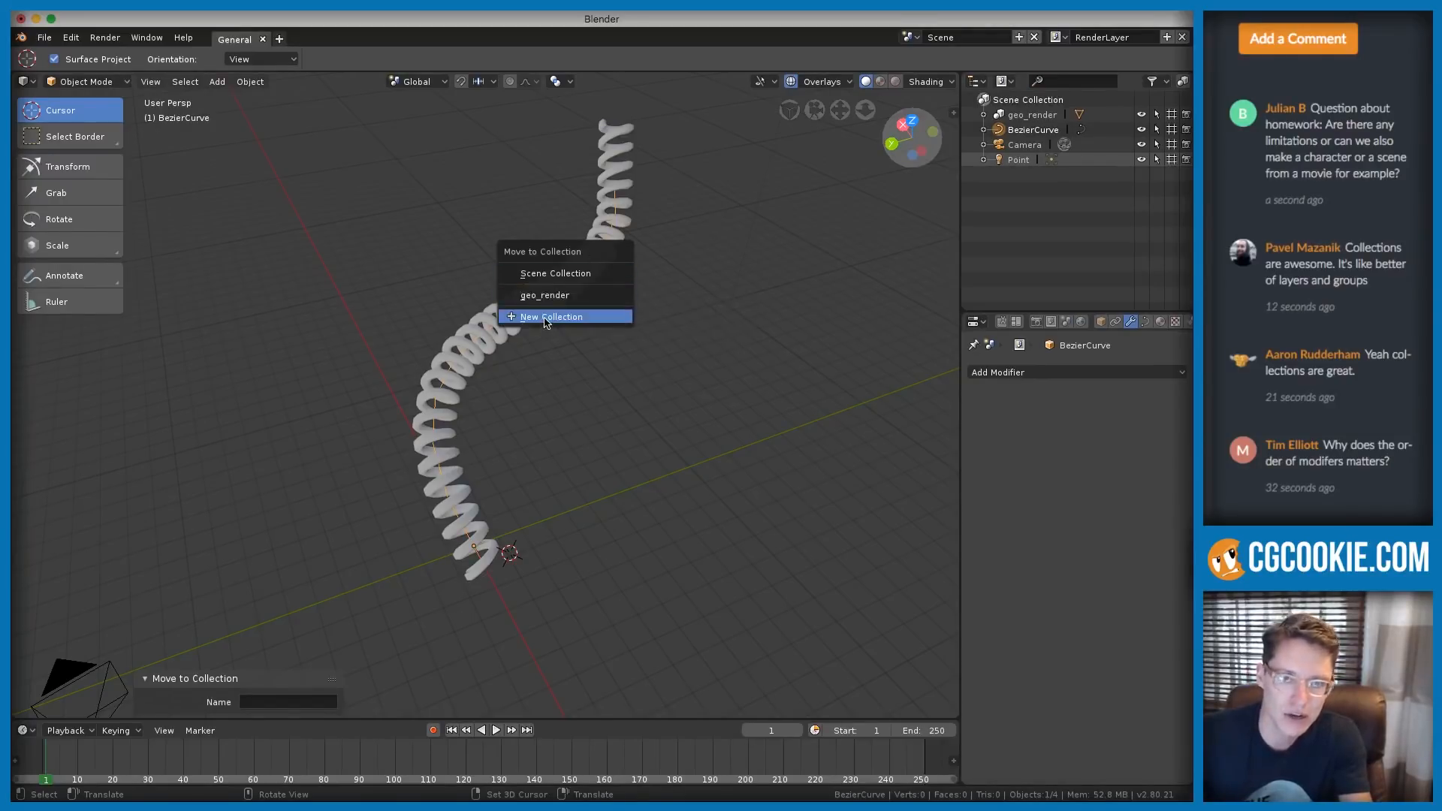
pyautogui.click(546, 317)
pyautogui.click(571, 308)
pyautogui.write('utility')
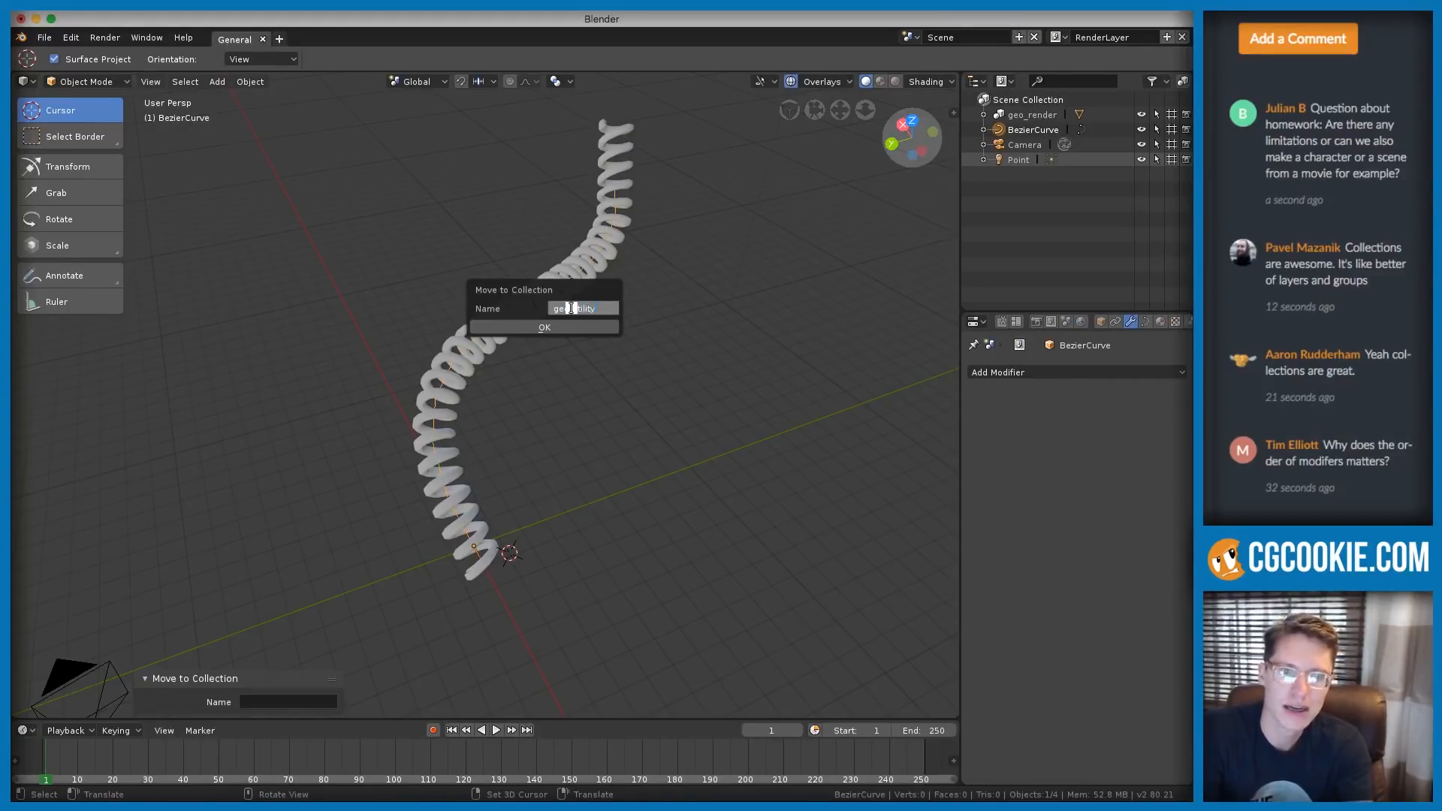
pyautogui.press('Return')
pyautogui.click(560, 328)
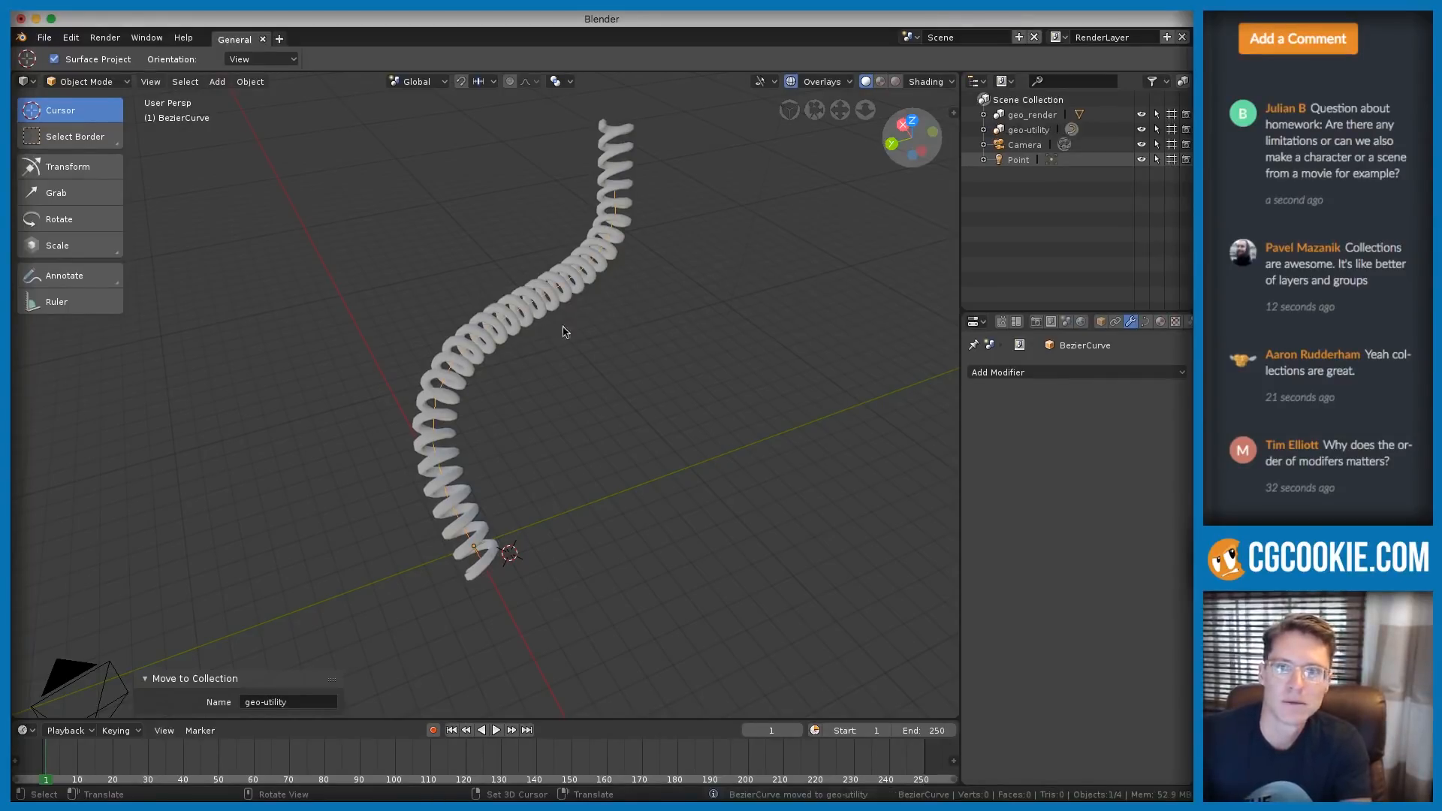
pyautogui.click(984, 130)
pyautogui.click(984, 130)
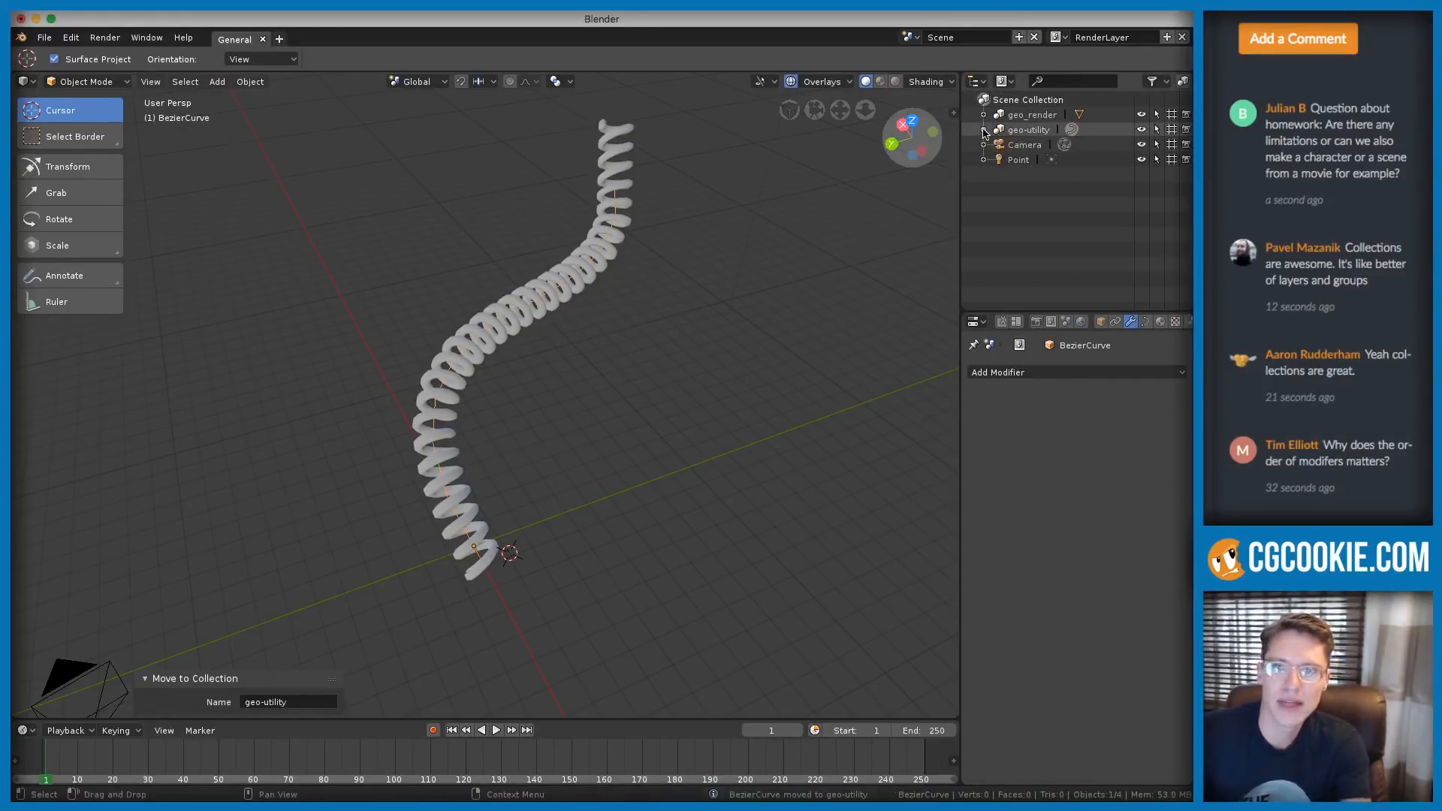
# Move the Camera and Point objects together into a new collection named cam-n-lights
pyautogui.click(1025, 145)
pyautogui.keyDown('ctrl'); pyautogui.click(1019, 160); pyautogui.keyUp('ctrl')
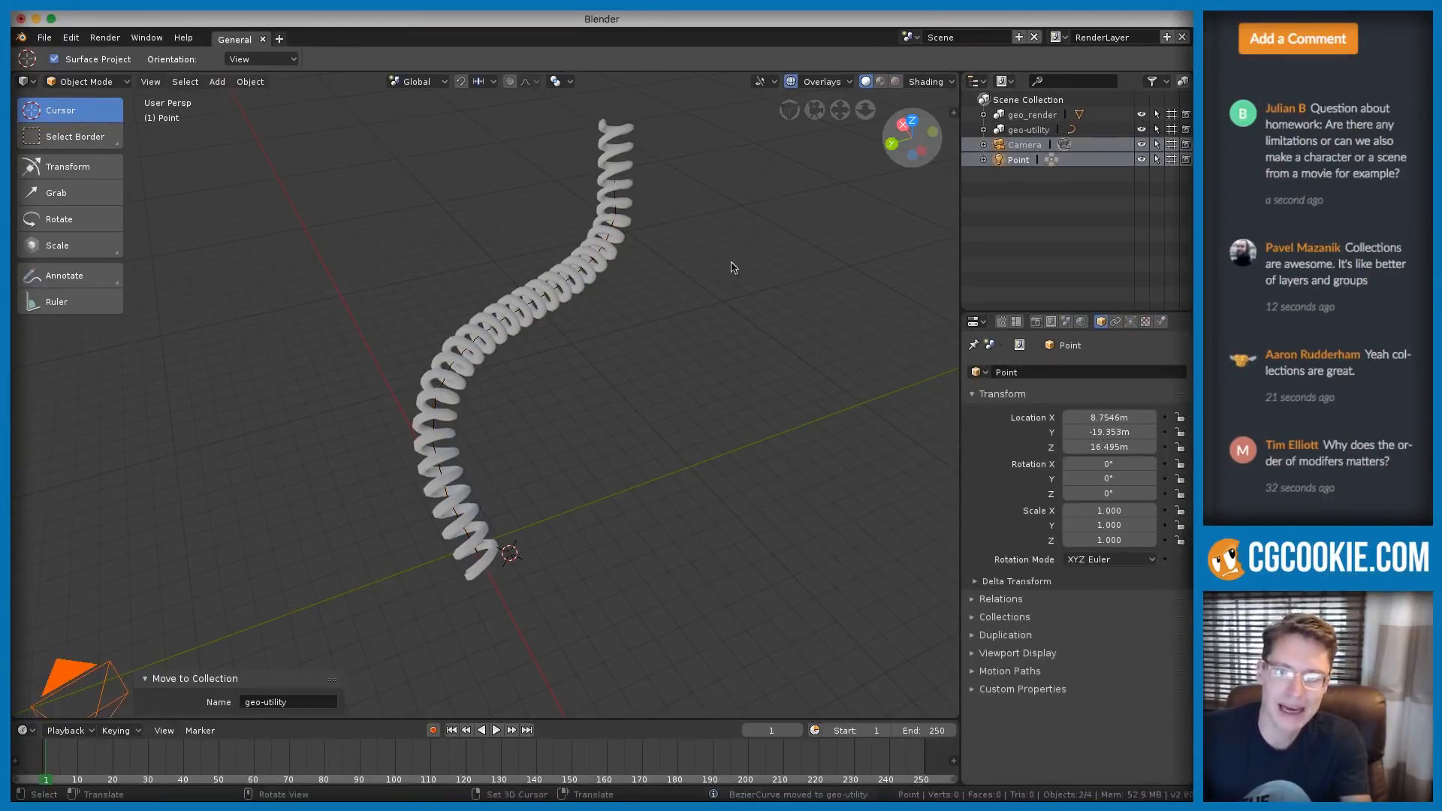
pyautogui.press('m')
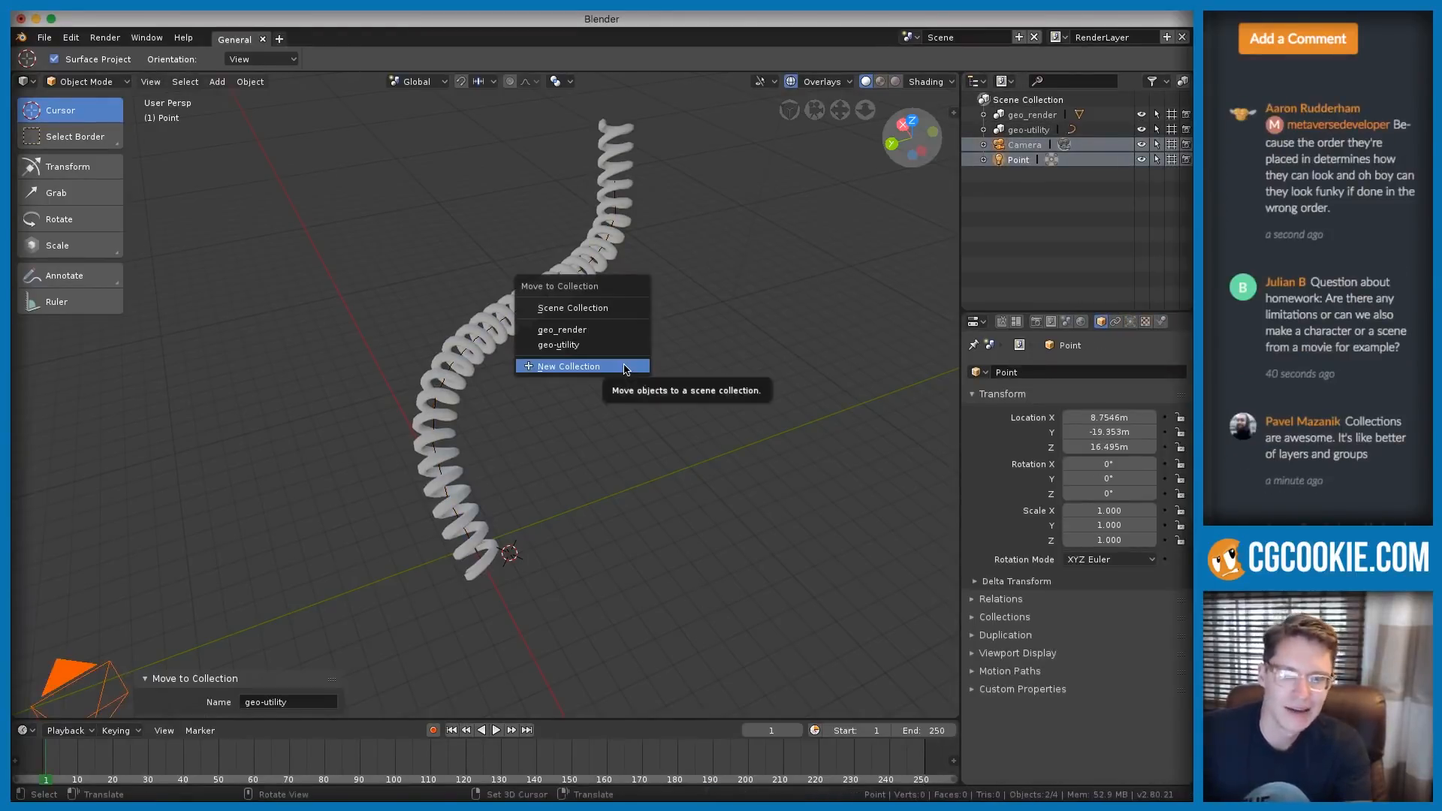
pyautogui.click(625, 369)
pyautogui.click(645, 353)
pyautogui.write('cam-n-lights')
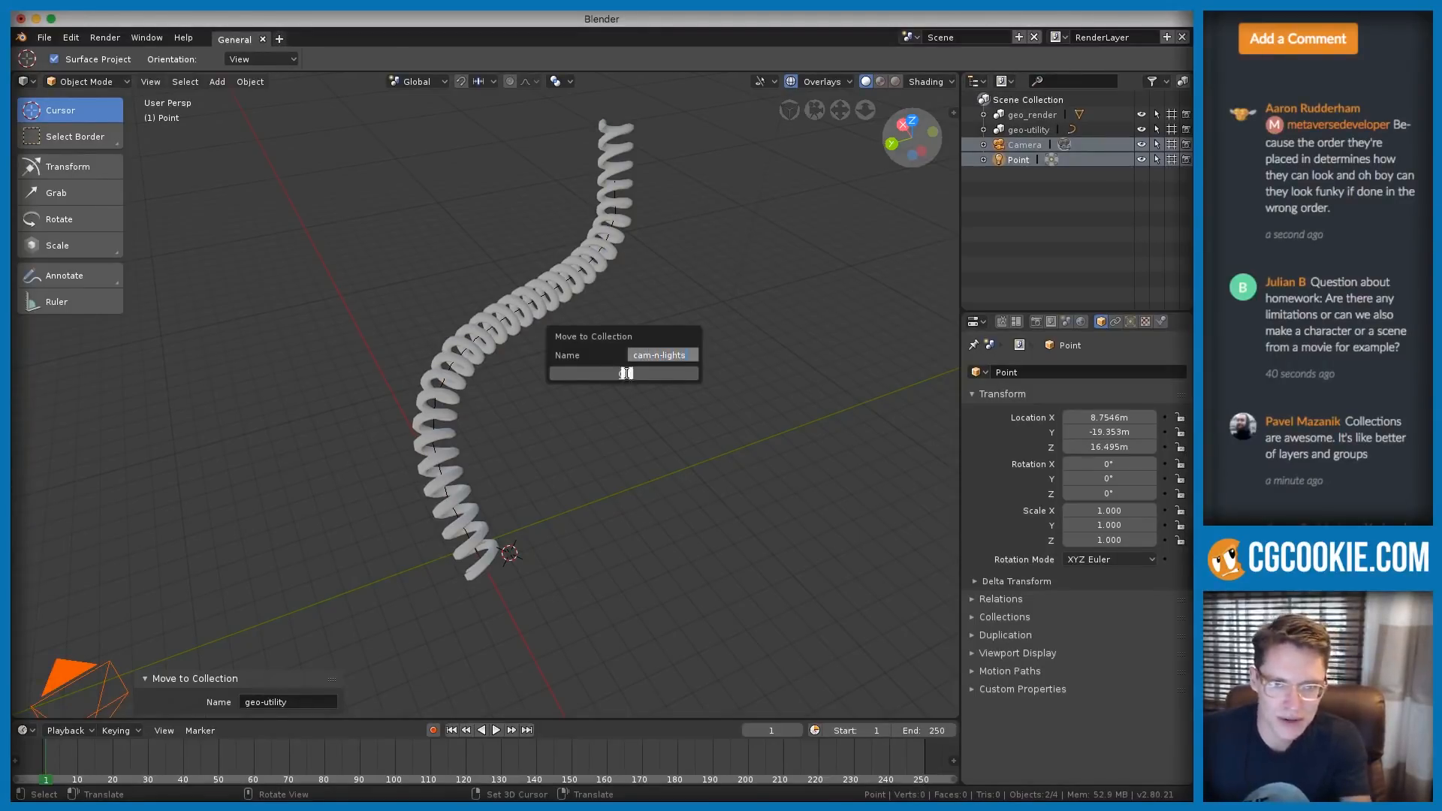
pyautogui.click(624, 373)
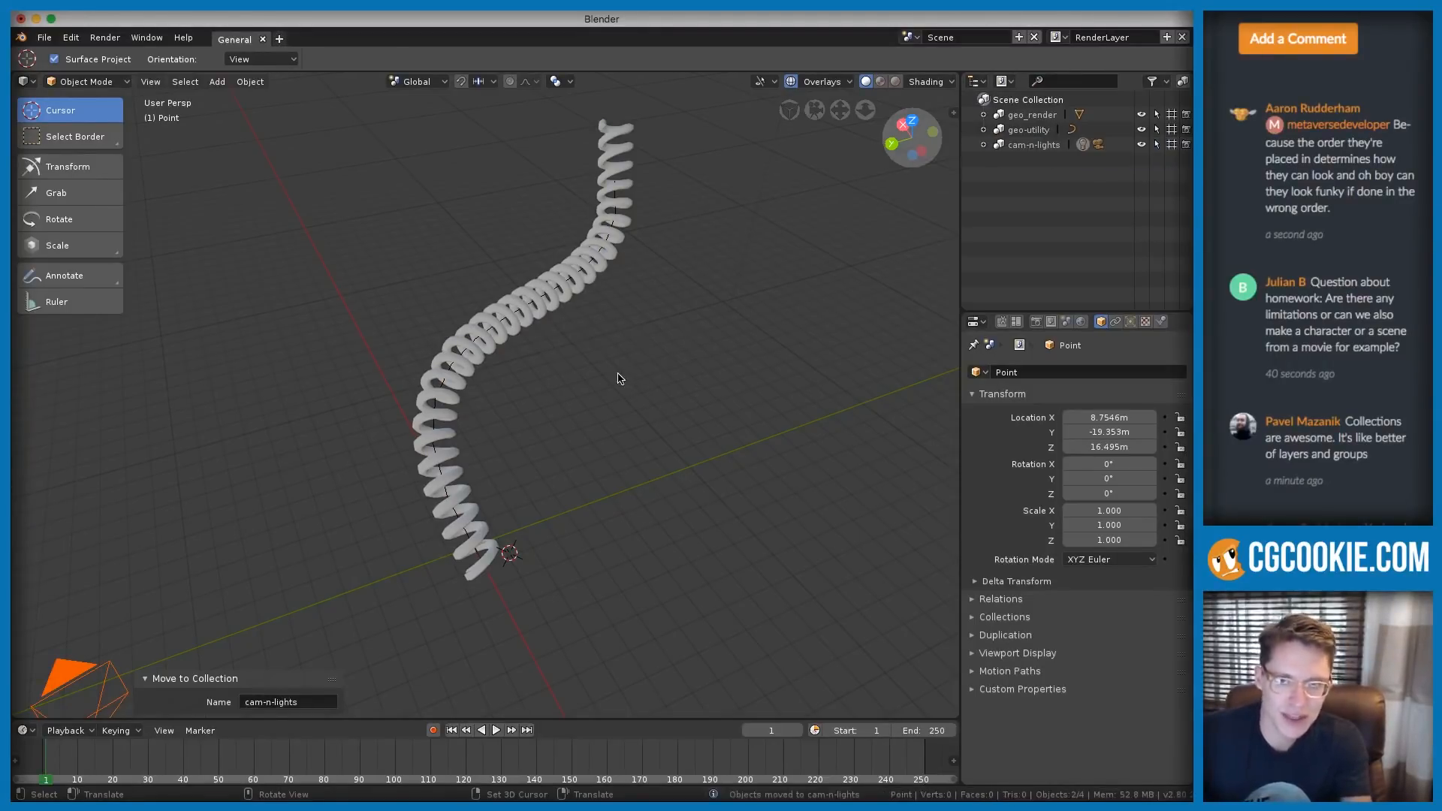
# Check which objects the cam-n-lights collection contains
pyautogui.click(983, 147)
pyautogui.click(984, 147)
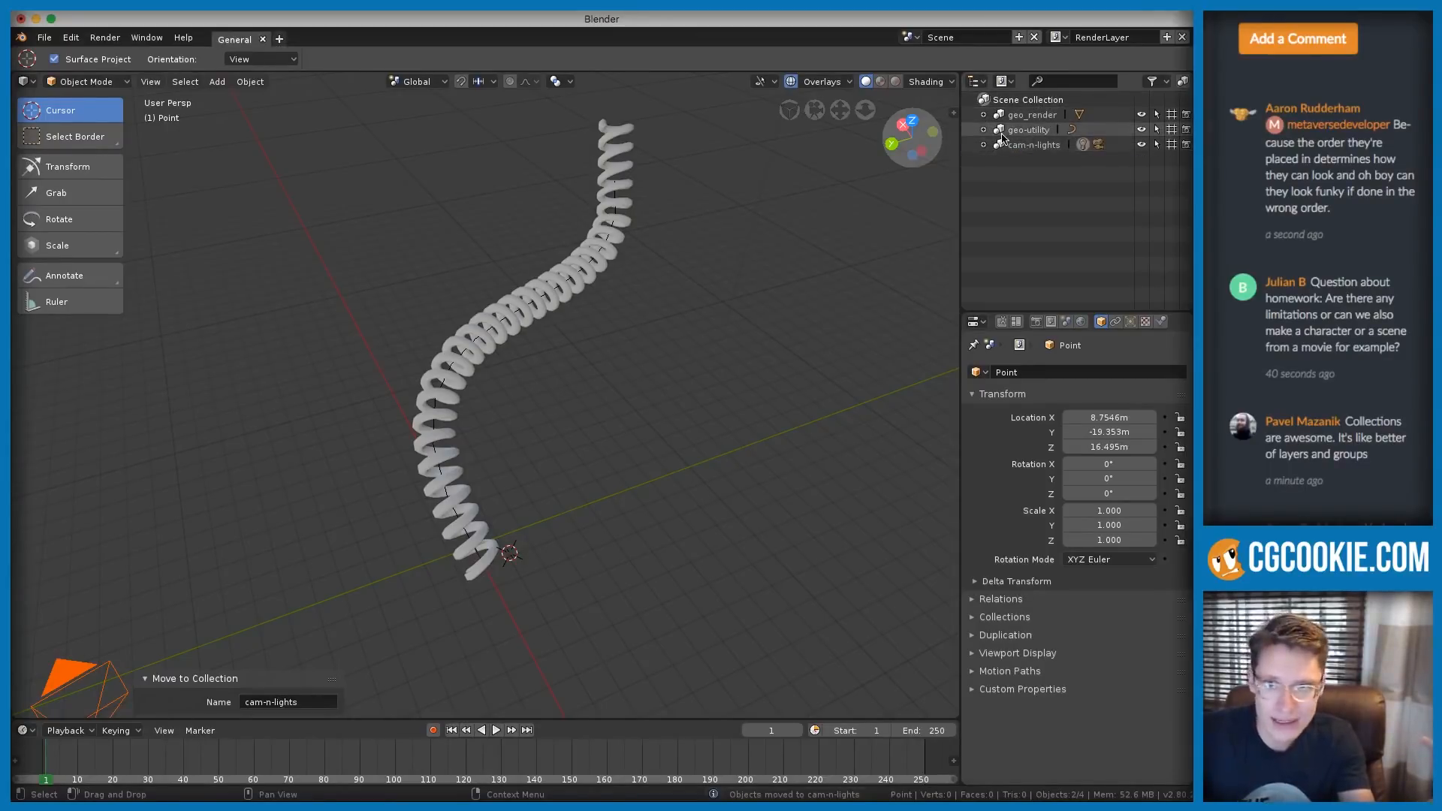
pyautogui.click(982, 147)
pyautogui.click(983, 146)
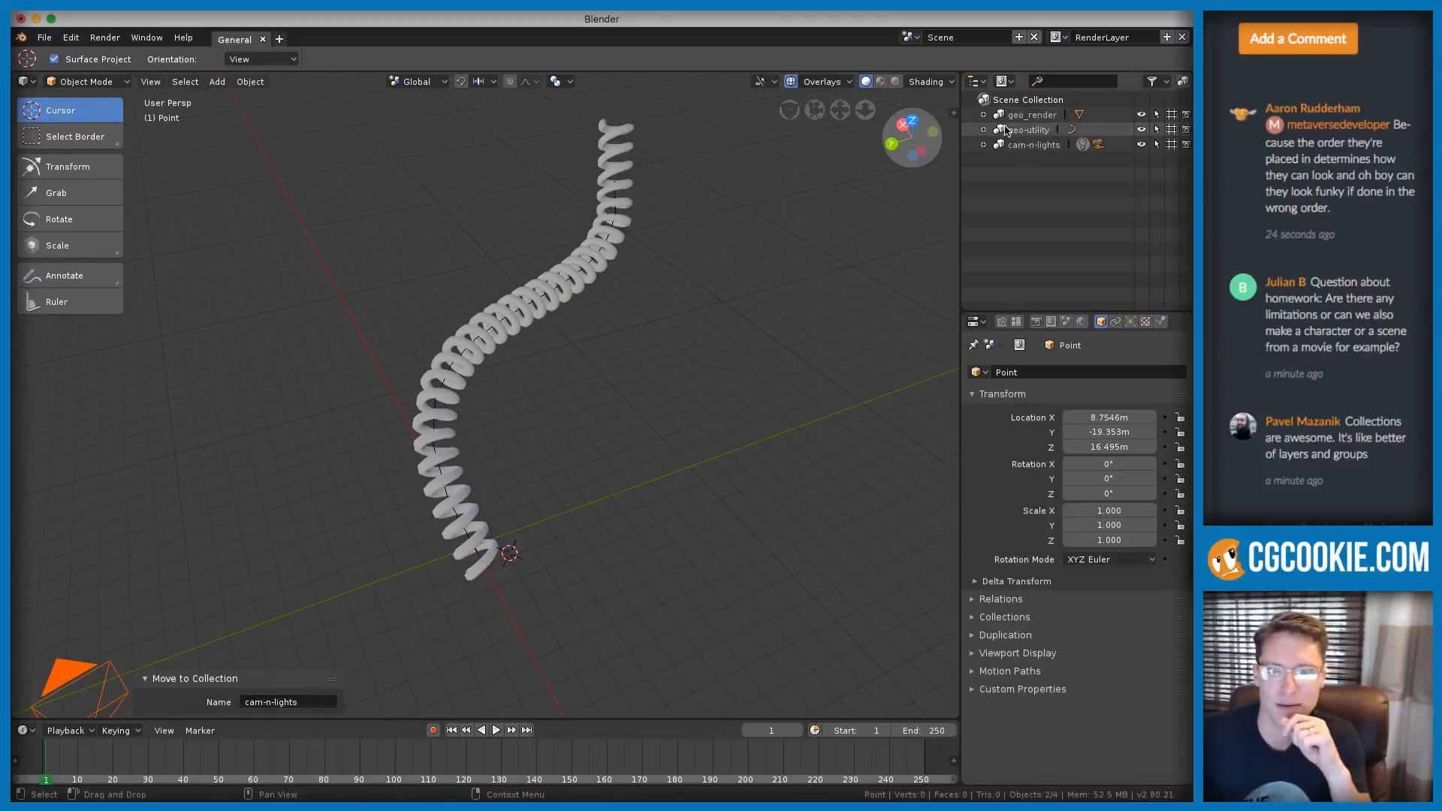
pyautogui.click(983, 145)
pyautogui.click(984, 145)
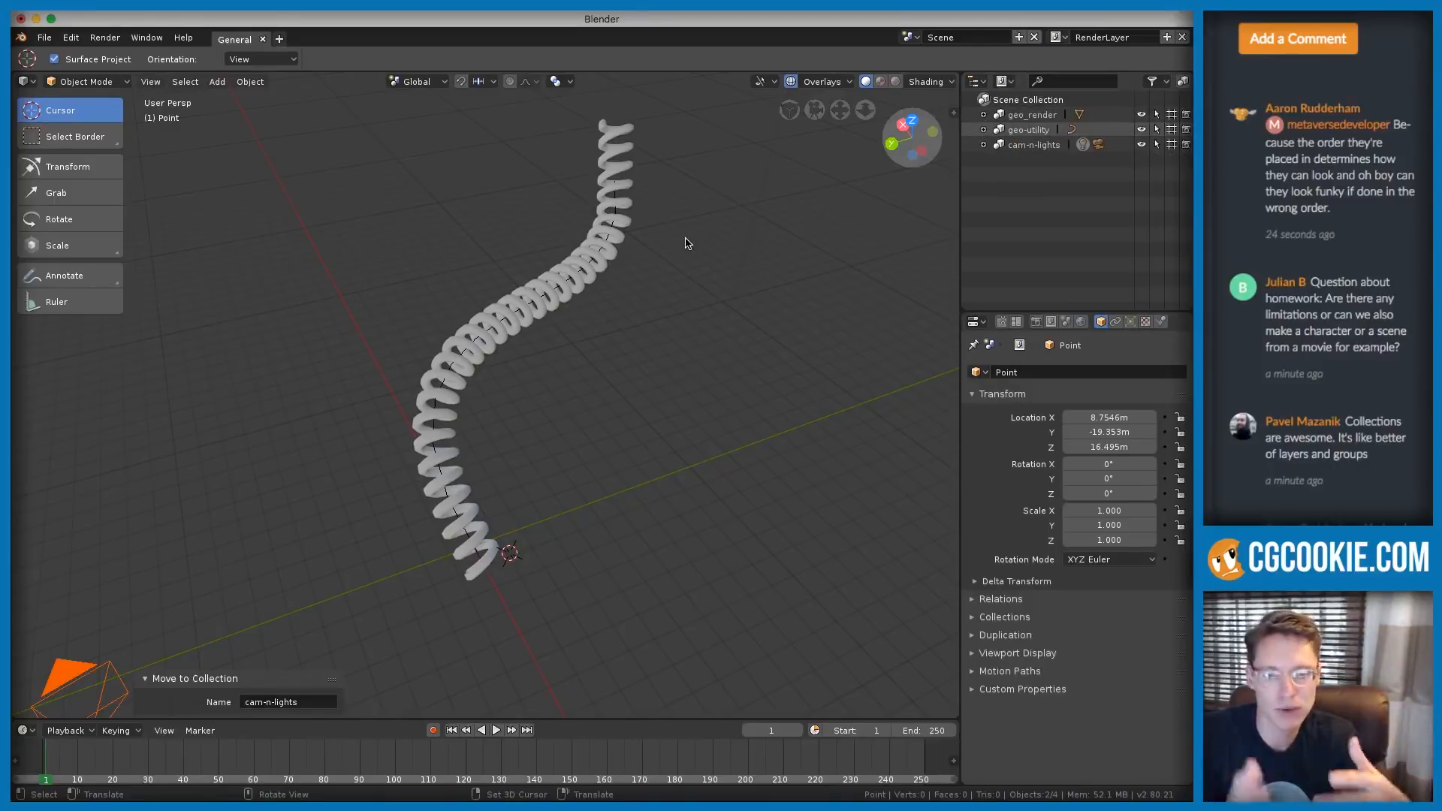
pyautogui.press('m')
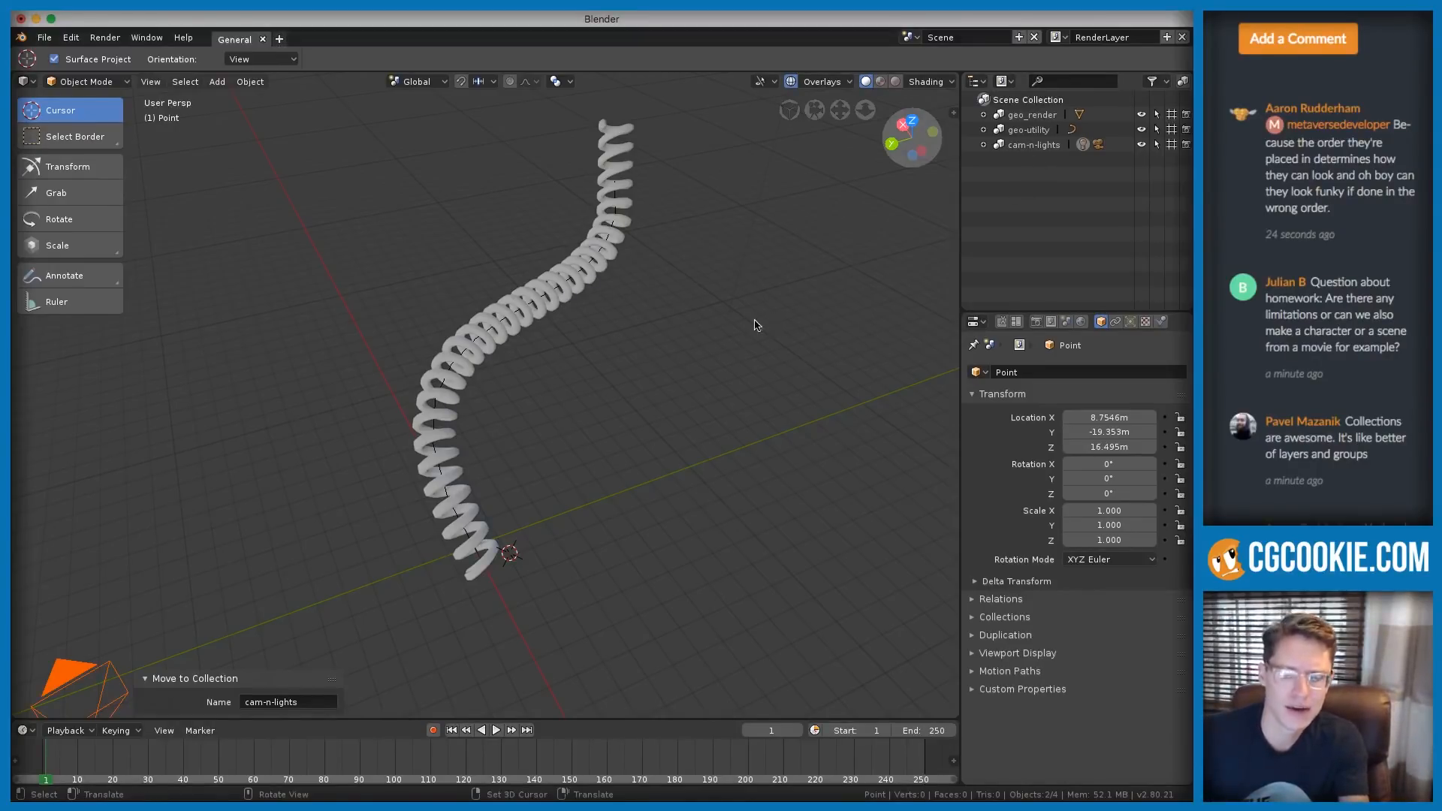
# Select all objects in the scene and look through the contents of geo-utility, geo_render and cam-n-lights
pyautogui.click(610, 256)
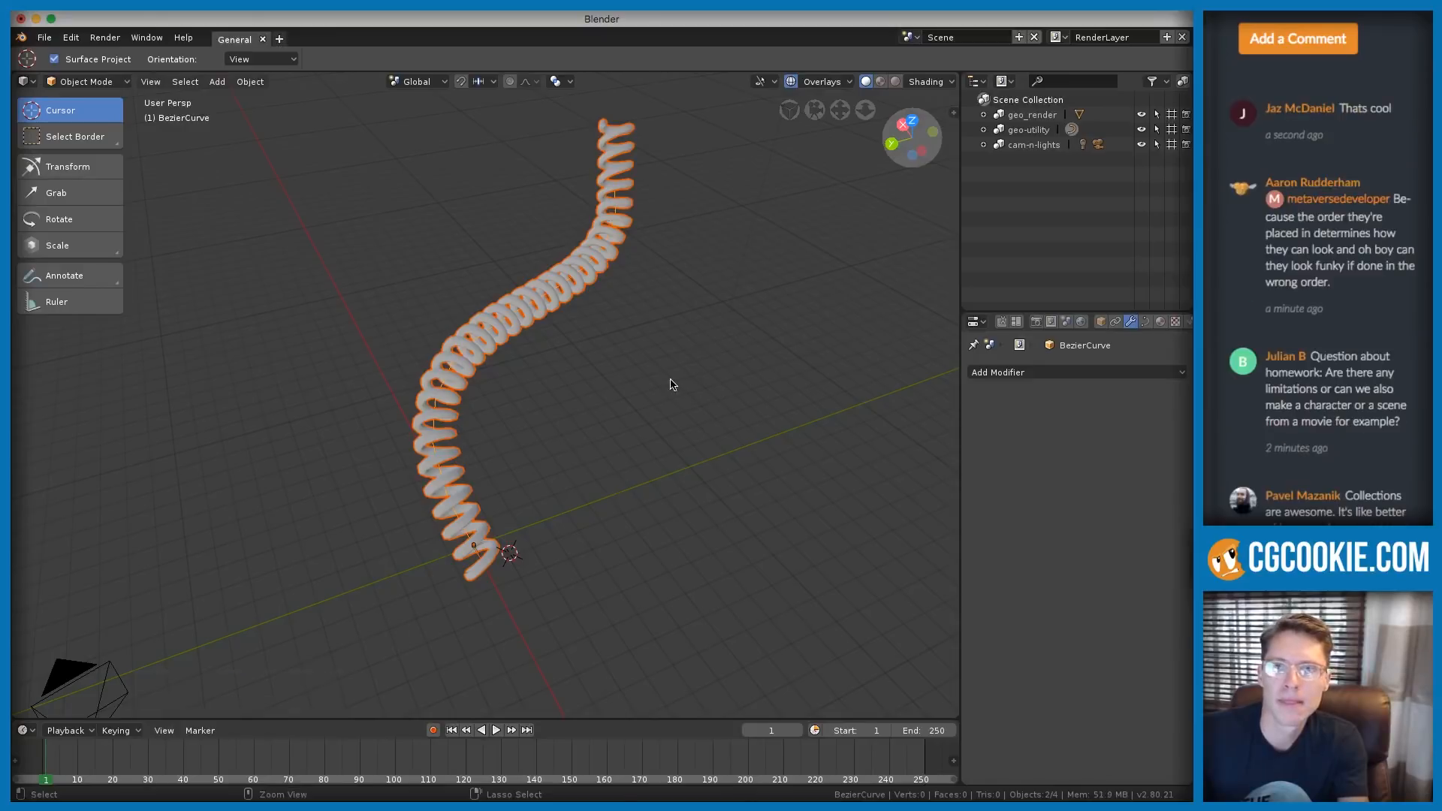
pyautogui.press('a')
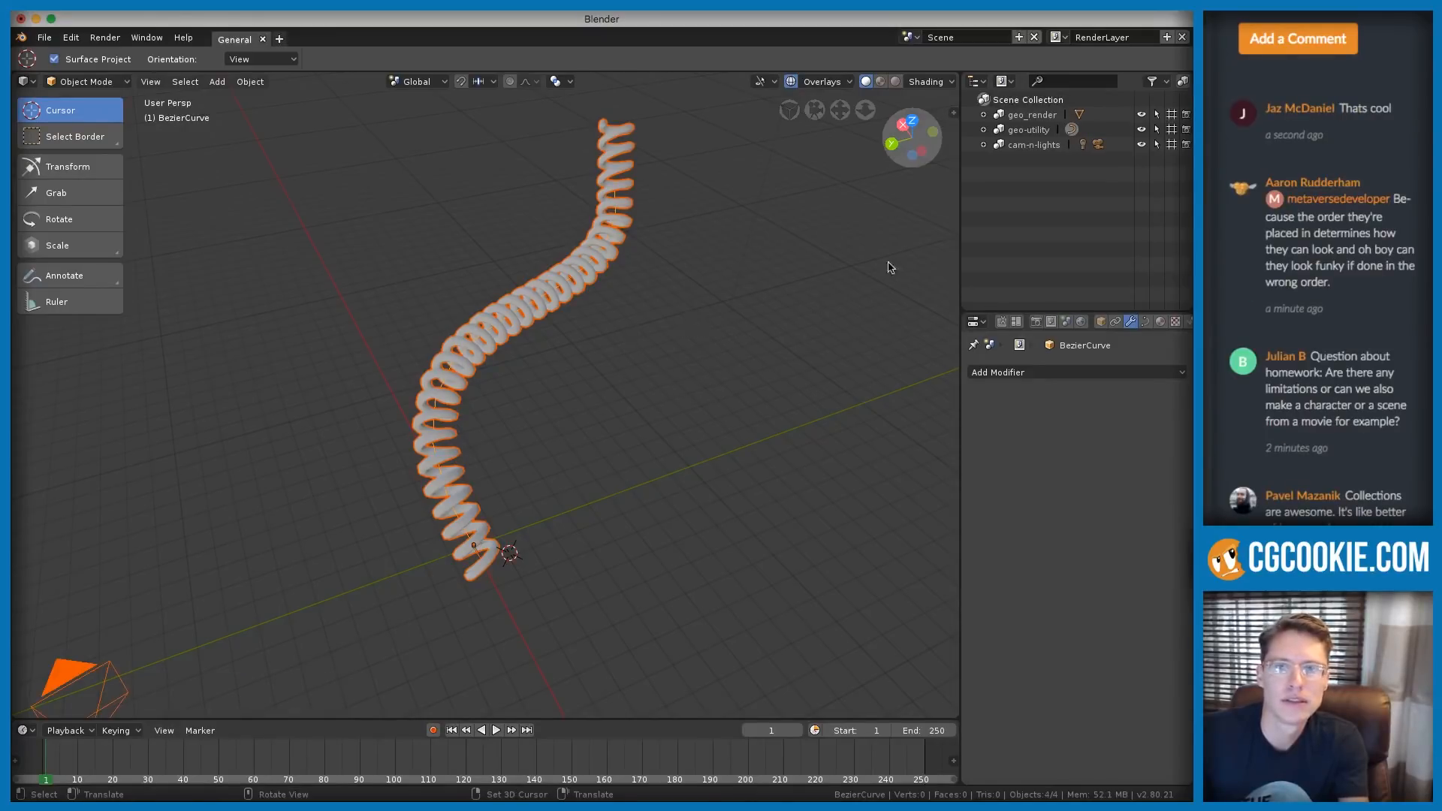
pyautogui.click(982, 131)
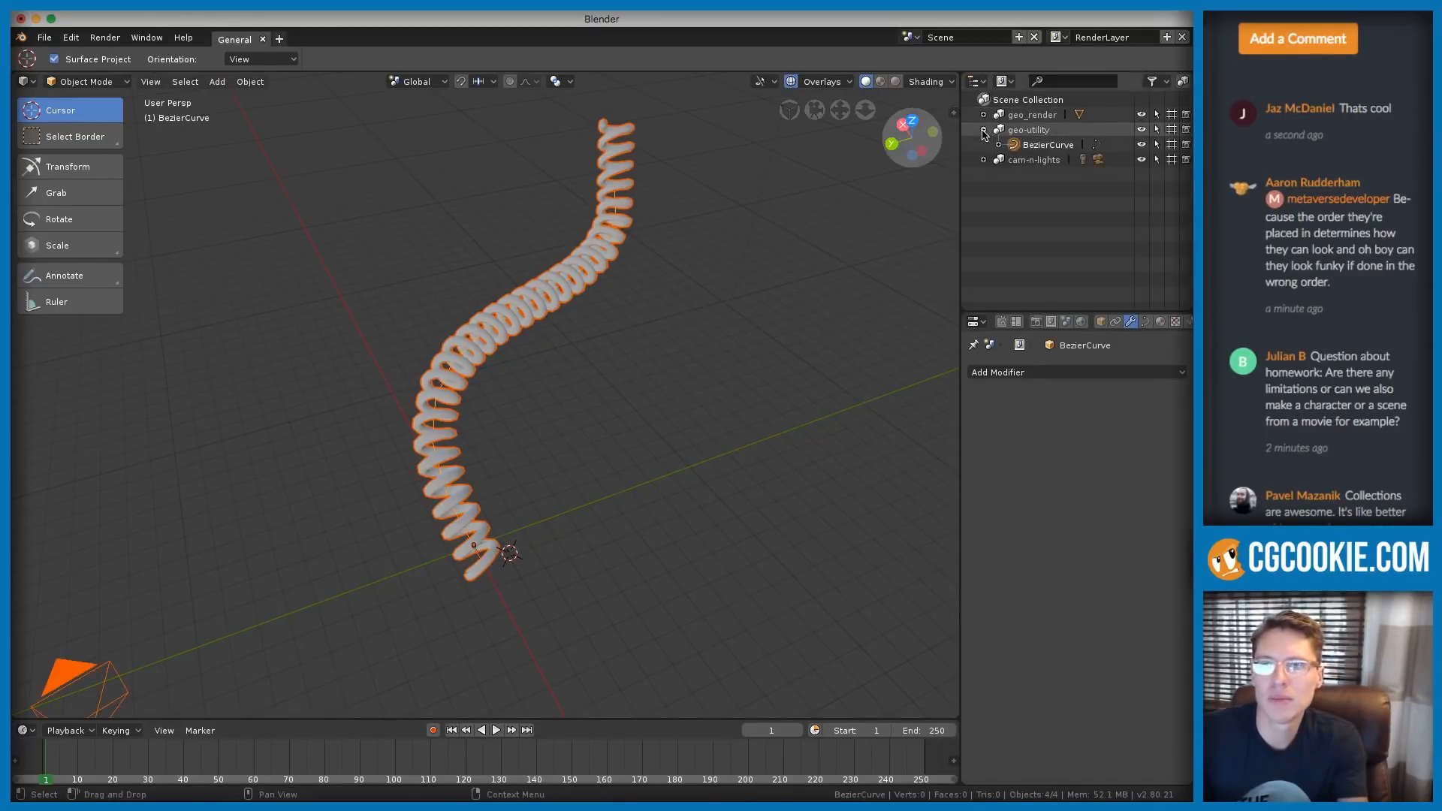
pyautogui.click(982, 131)
pyautogui.click(984, 115)
pyautogui.click(984, 115)
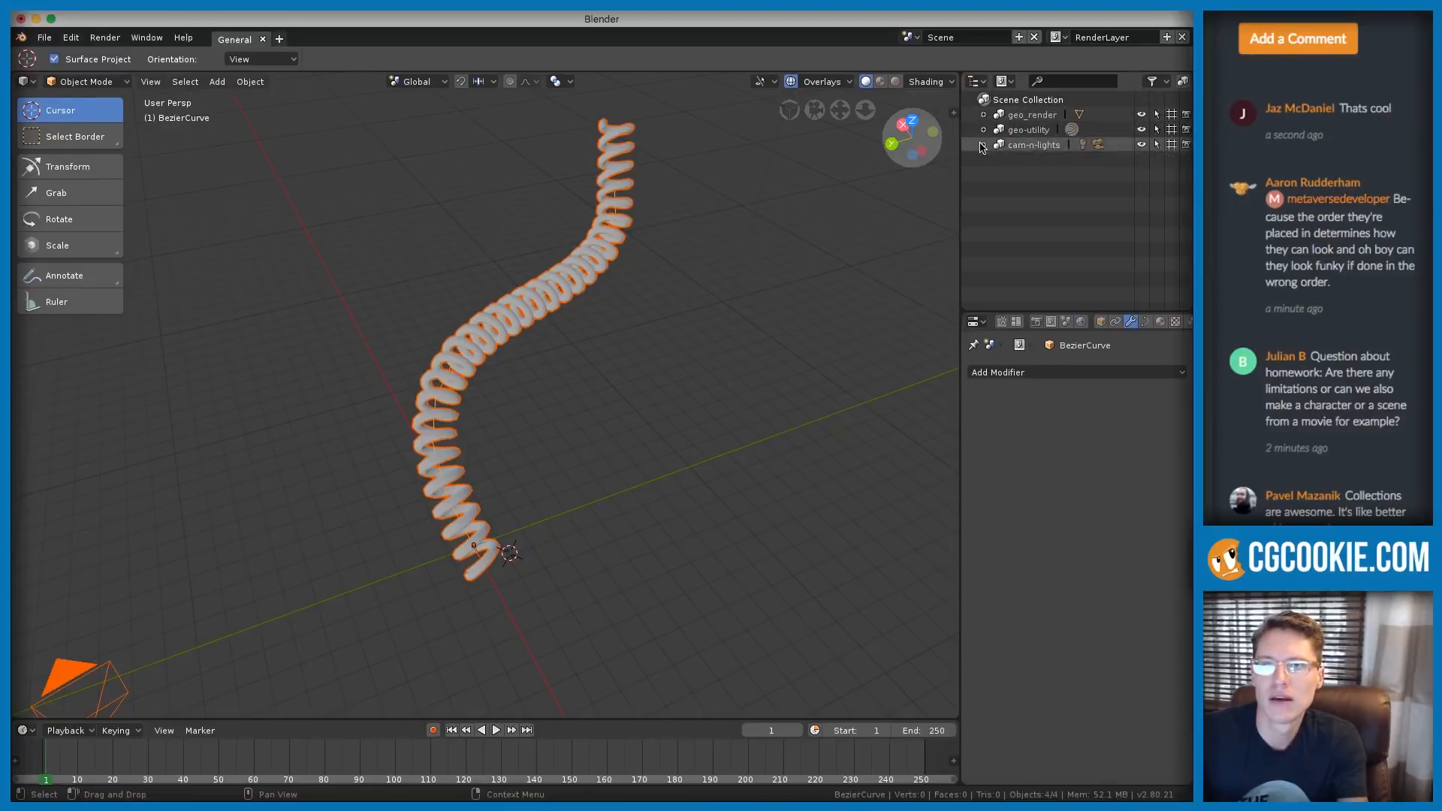
pyautogui.click(984, 145)
pyautogui.click(984, 145)
# Select the BezierCurve and the geo-cord spring and move both into a new collection named combo
pyautogui.scroll(4, 683, 251)
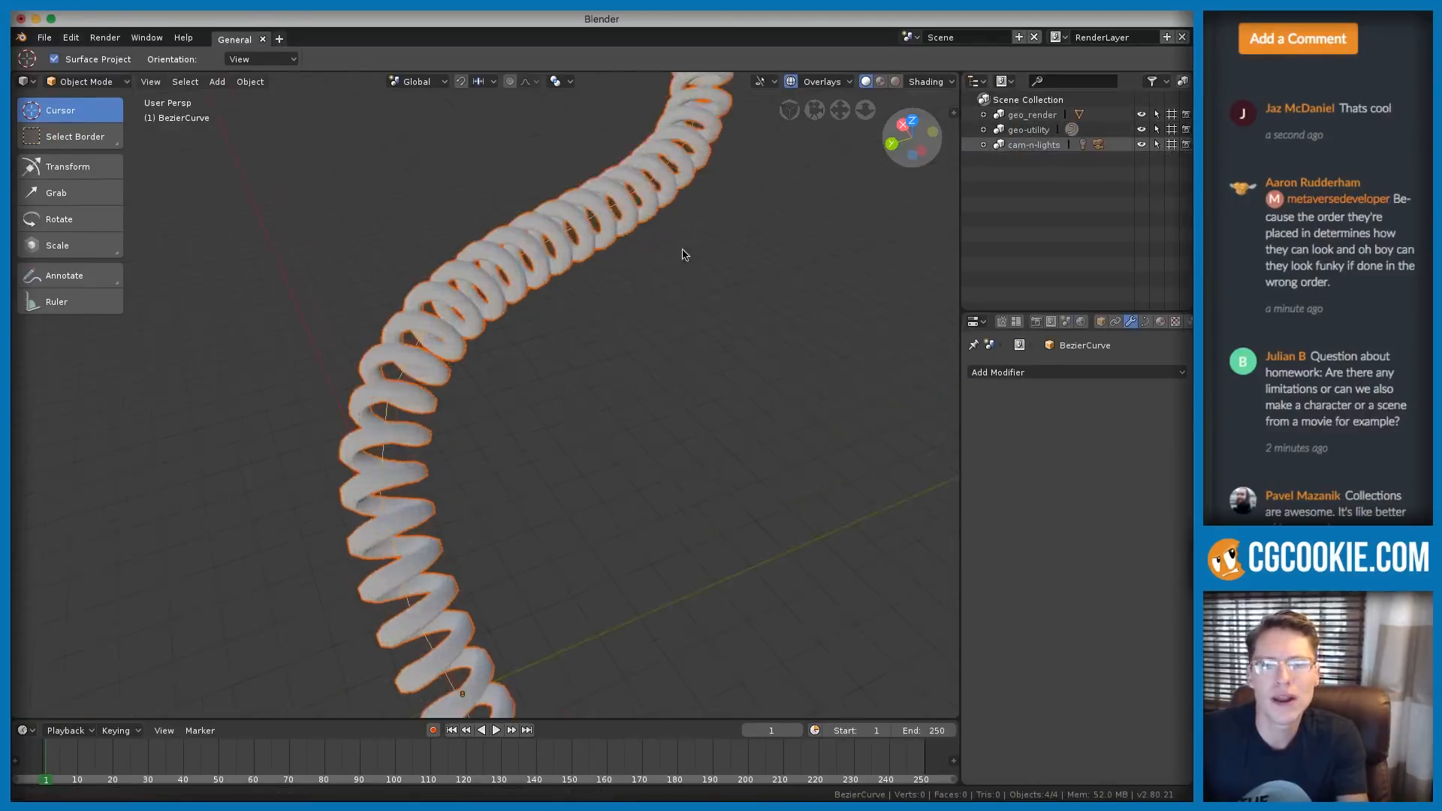
pyautogui.click(652, 211)
pyautogui.click(657, 184)
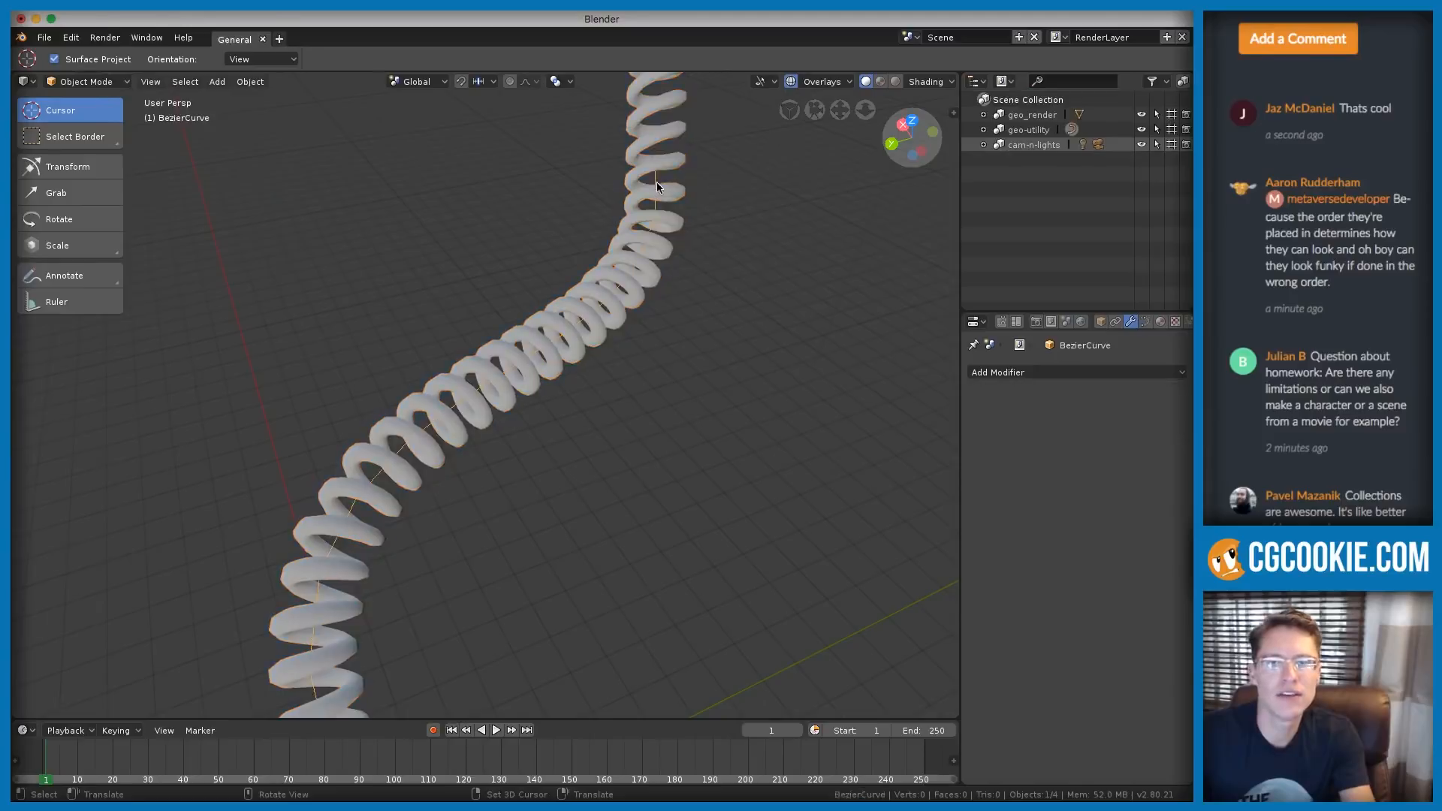
pyautogui.keyDown('shift'); pyautogui.click(676, 151); pyautogui.keyUp('shift')
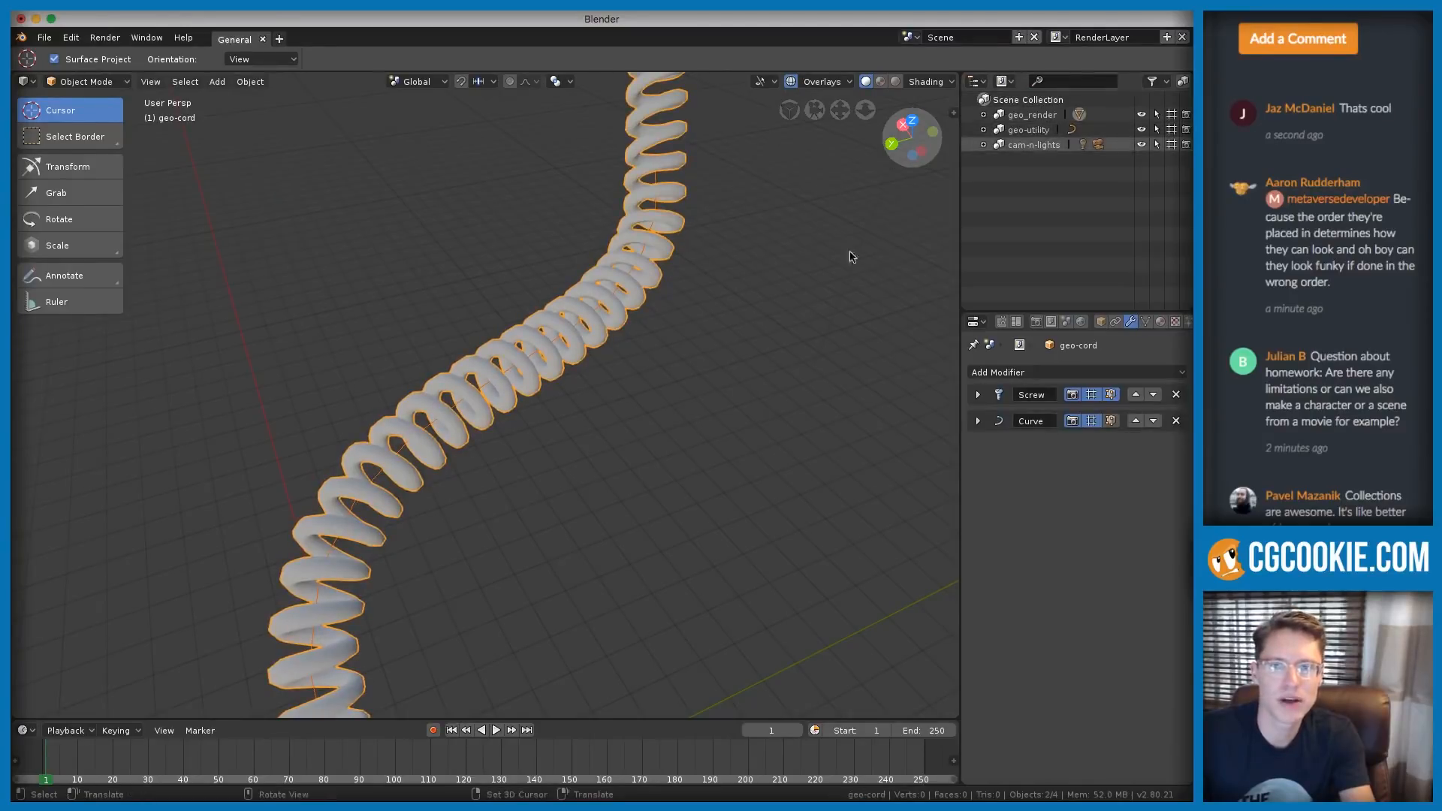
pyautogui.press('m')
pyautogui.click(752, 314)
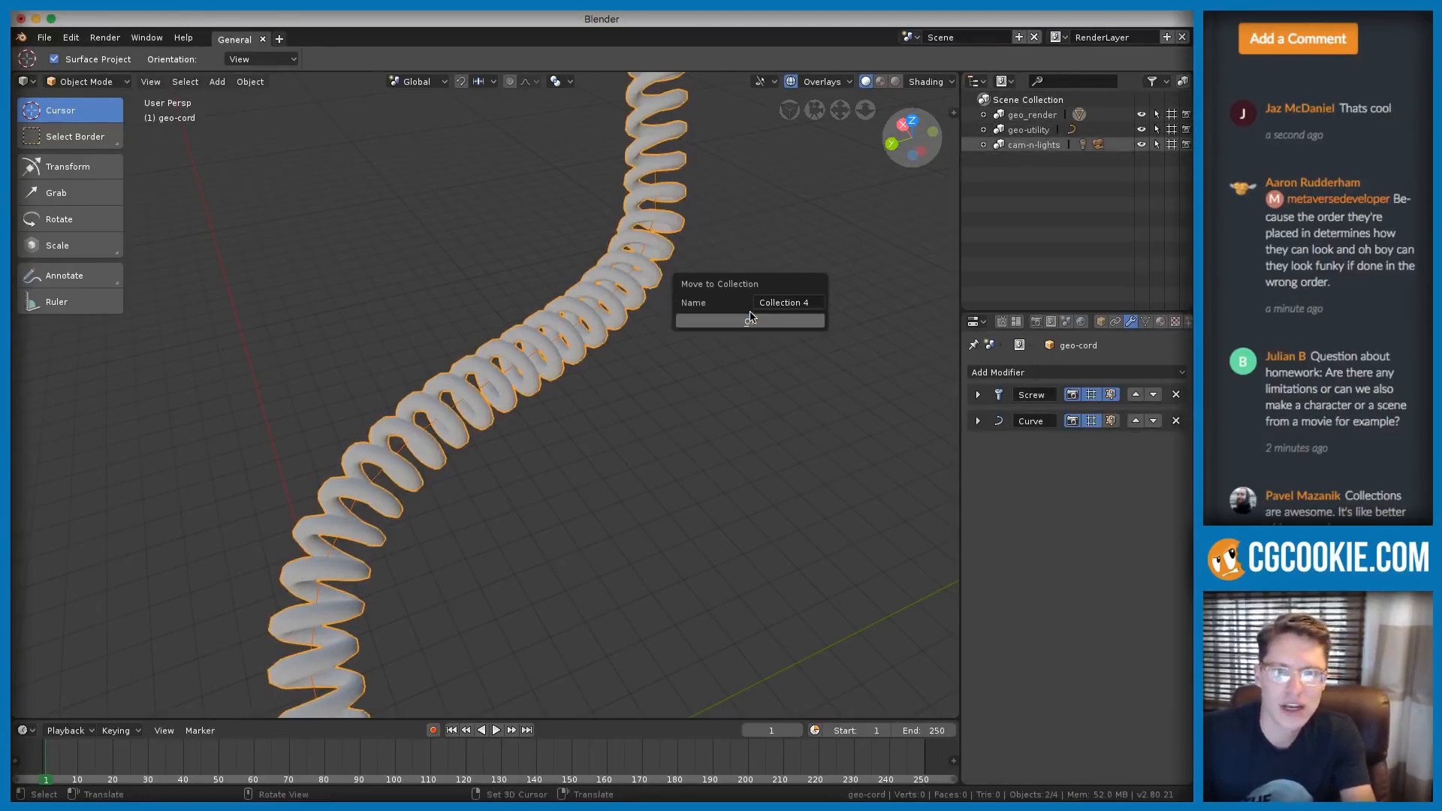
pyautogui.click(774, 302)
pyautogui.write('cordo')
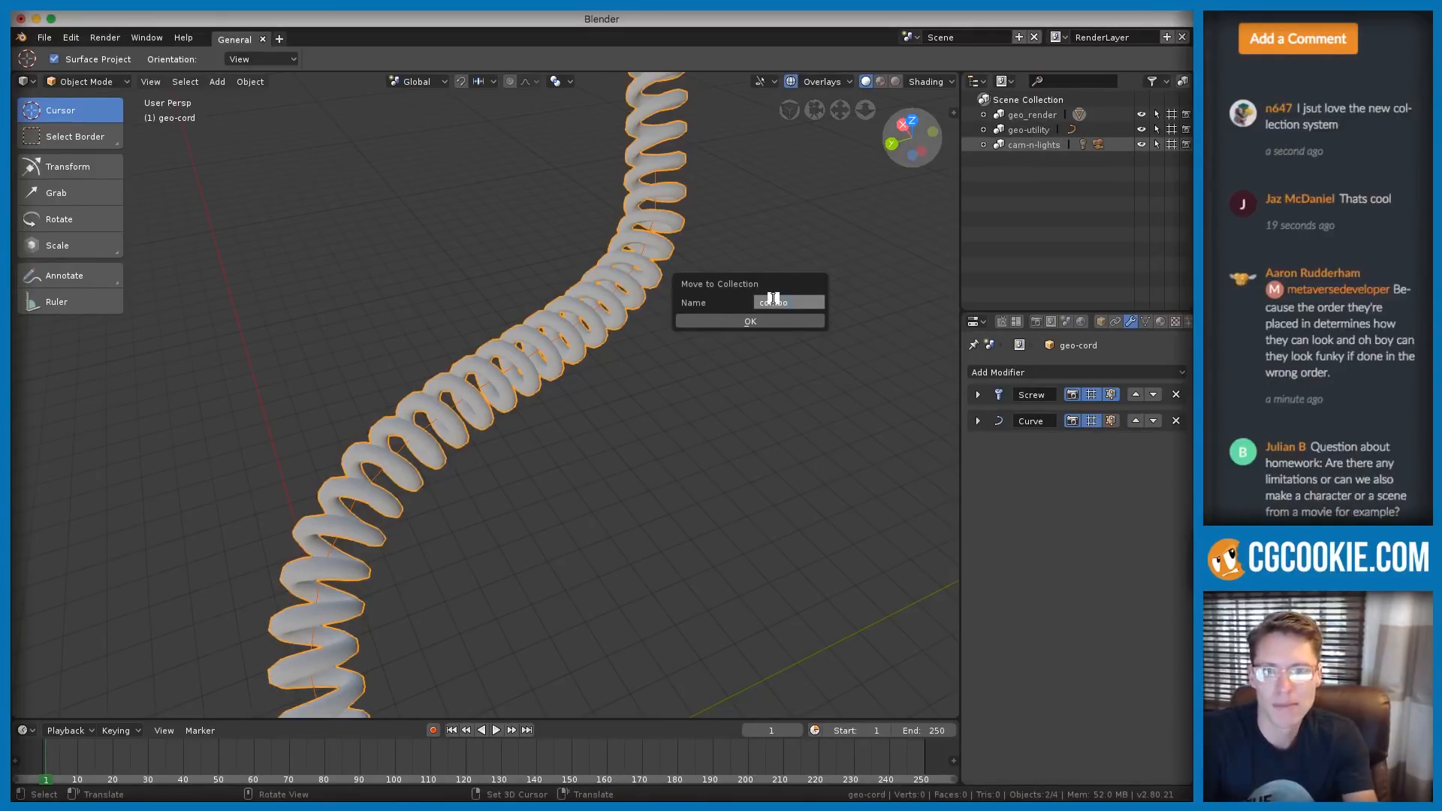
pyautogui.press('Return')
pyautogui.click(752, 321)
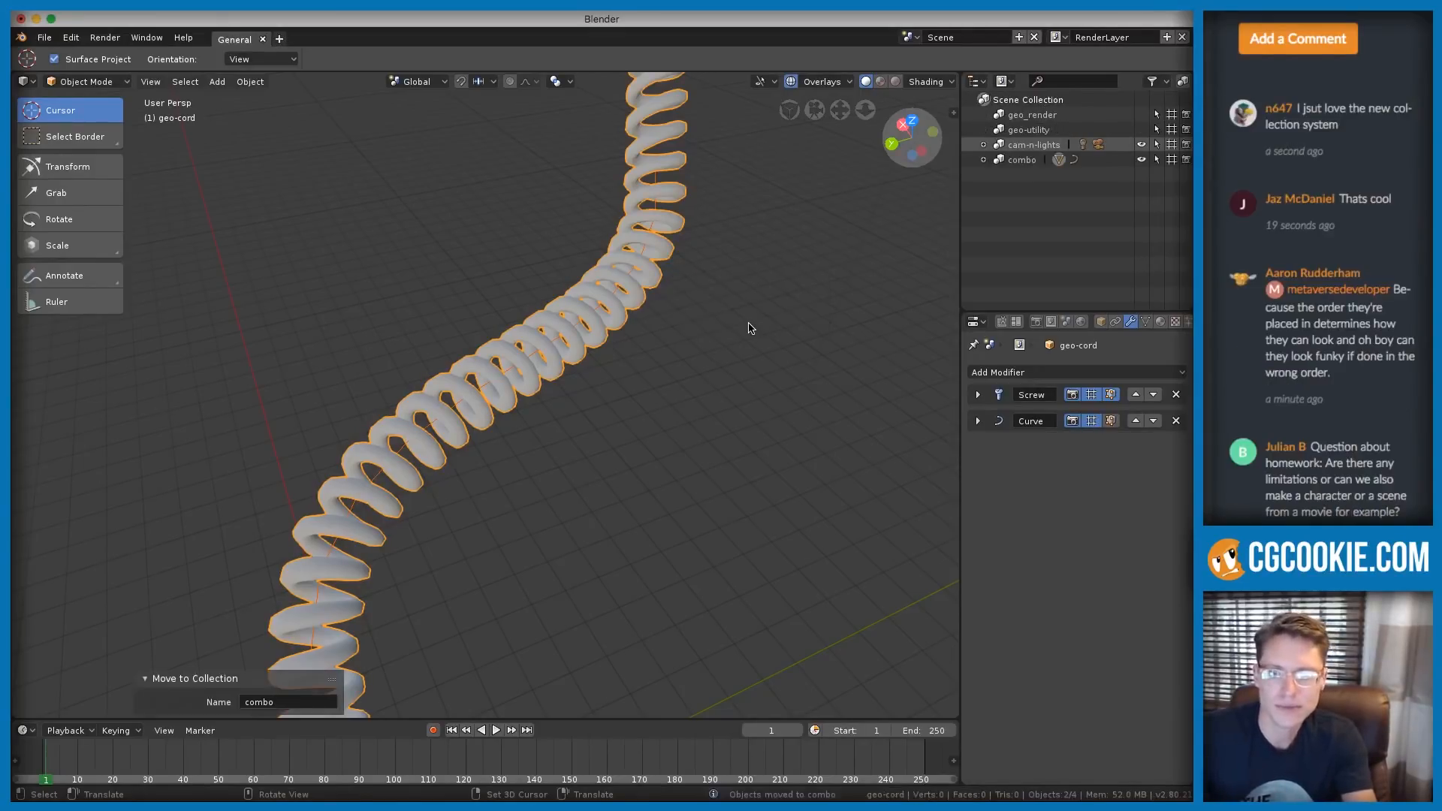
# Compare the contents of the cam-n-lights and combo collections in the Outliner
pyautogui.click(984, 145)
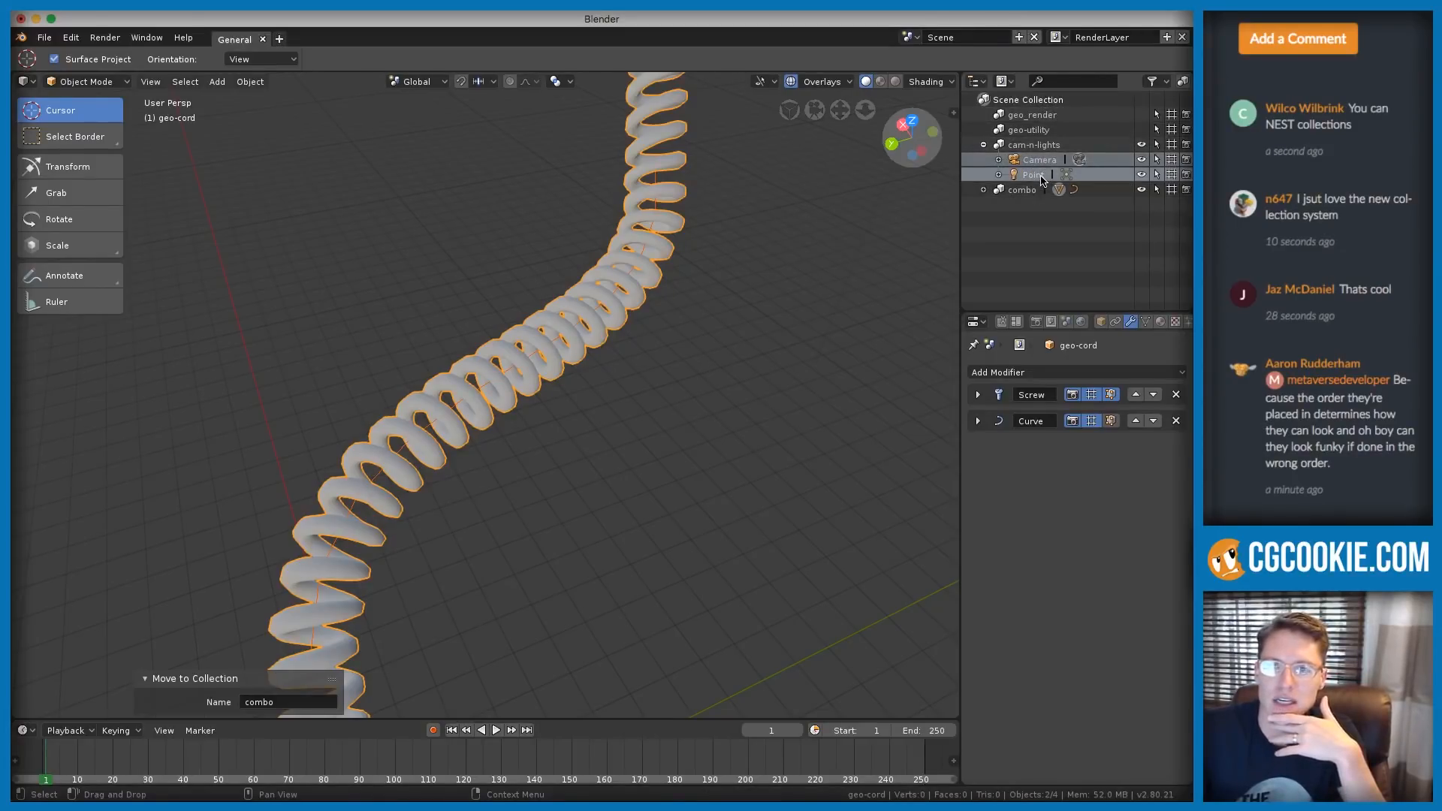
pyautogui.click(983, 145)
pyautogui.click(983, 160)
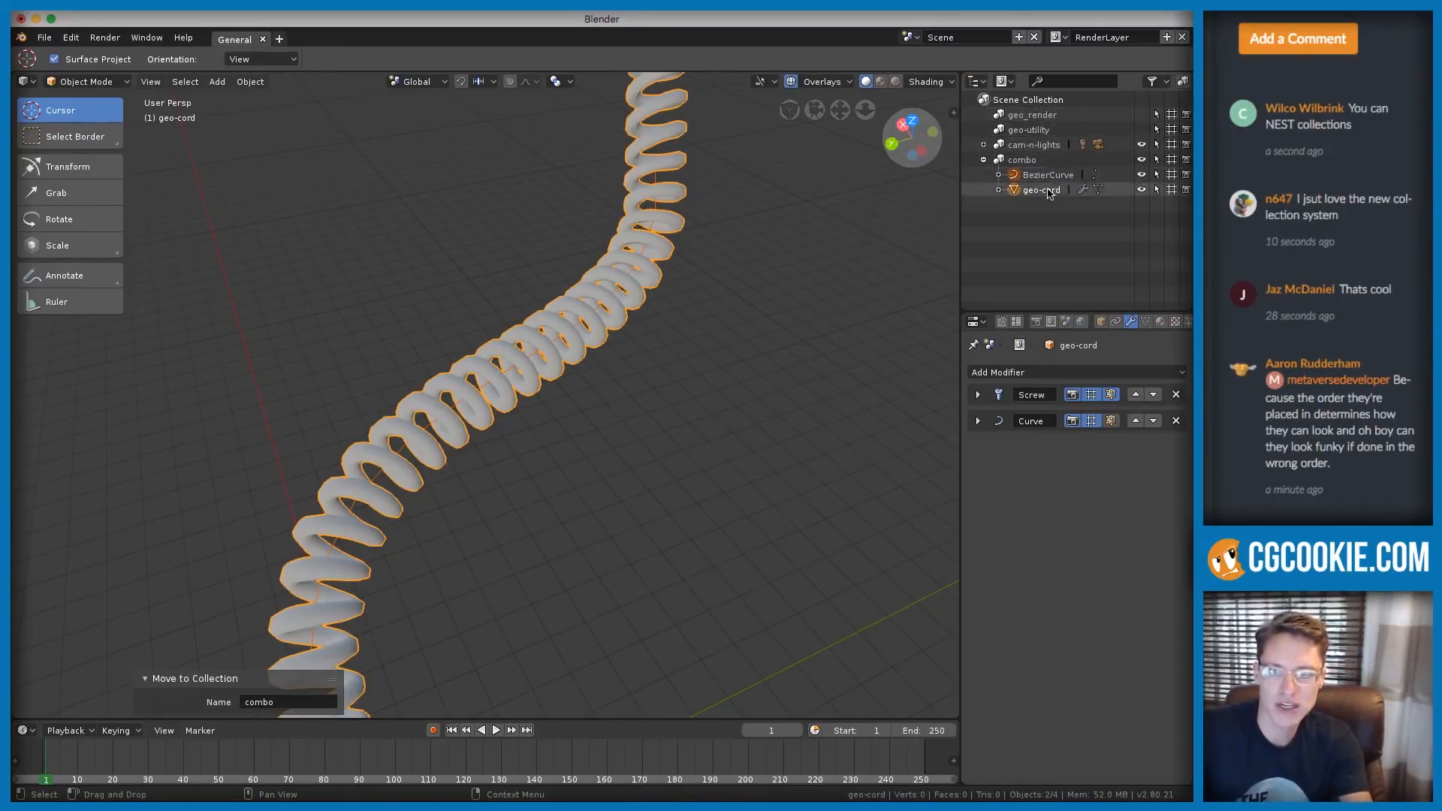
pyautogui.moveTo(797, 299); pyautogui.dragTo(720, 244, button='middle')
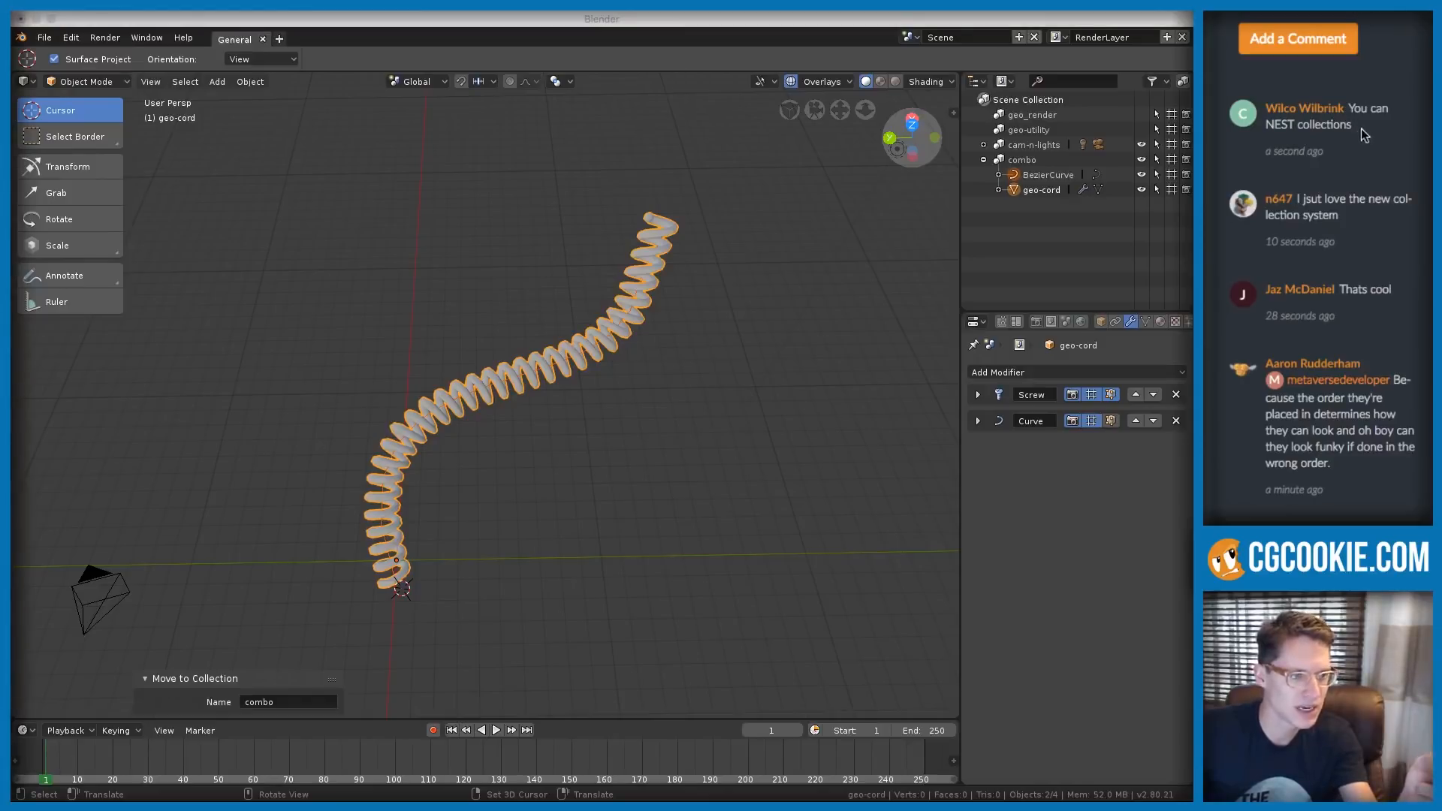
# Nest the combo collection inside the geo_render collection
pyautogui.click(984, 158)
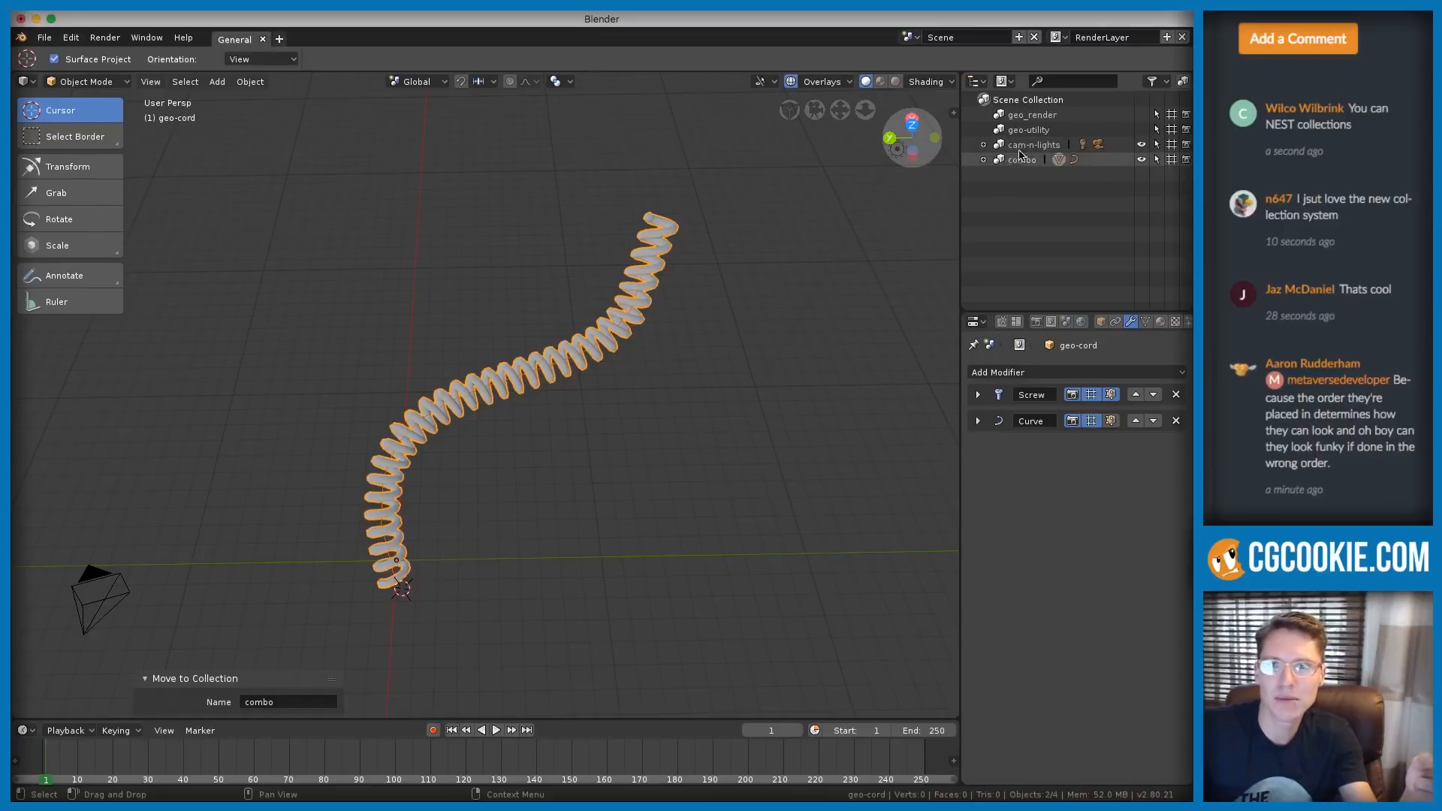
pyautogui.moveTo(1021, 165); pyautogui.dragTo(1019, 143)
pyautogui.moveTo(1035, 123); pyautogui.dragTo(1034, 118)
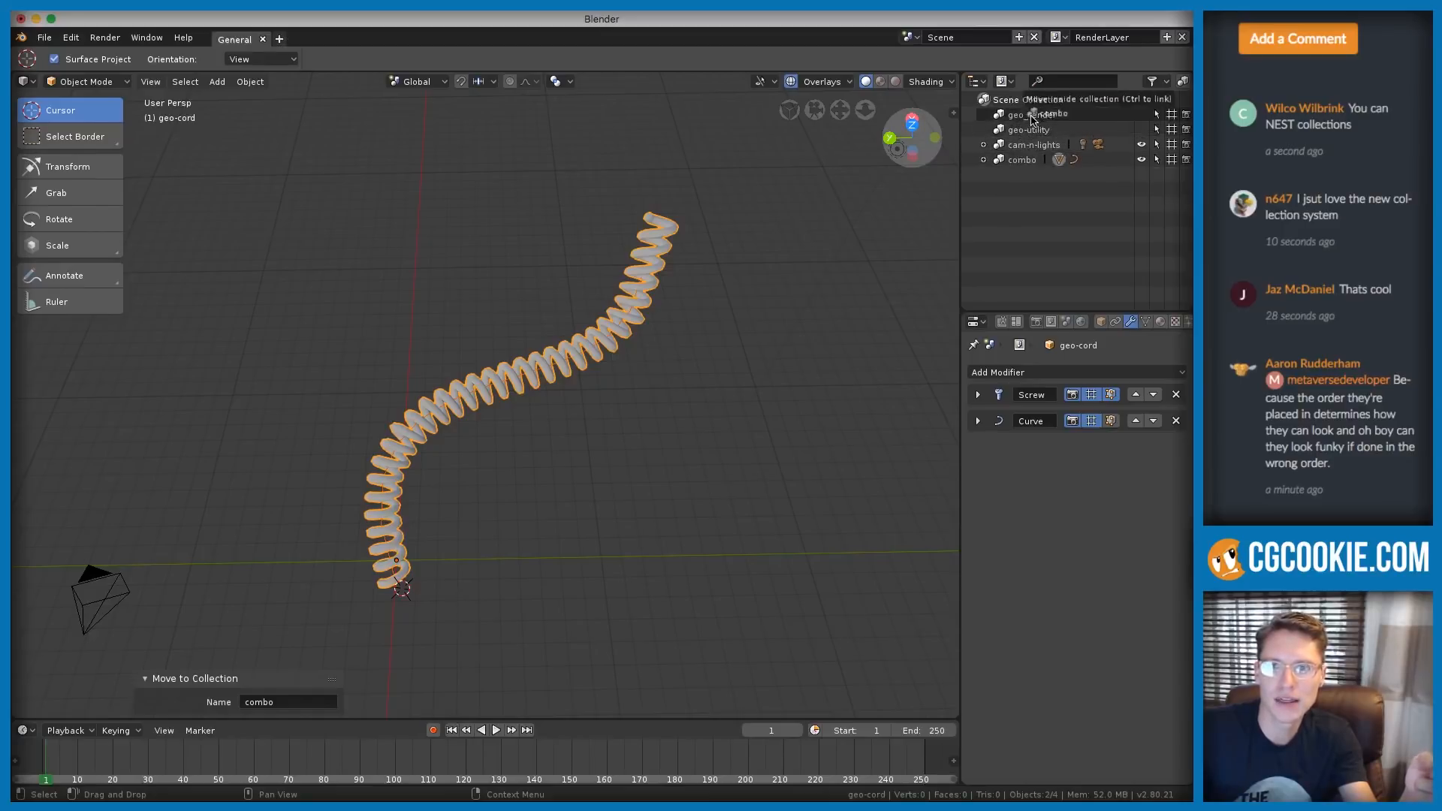
# Expand geo_render and its nested combo collection to examine the hierarchy, and collapse both again
pyautogui.click(984, 115)
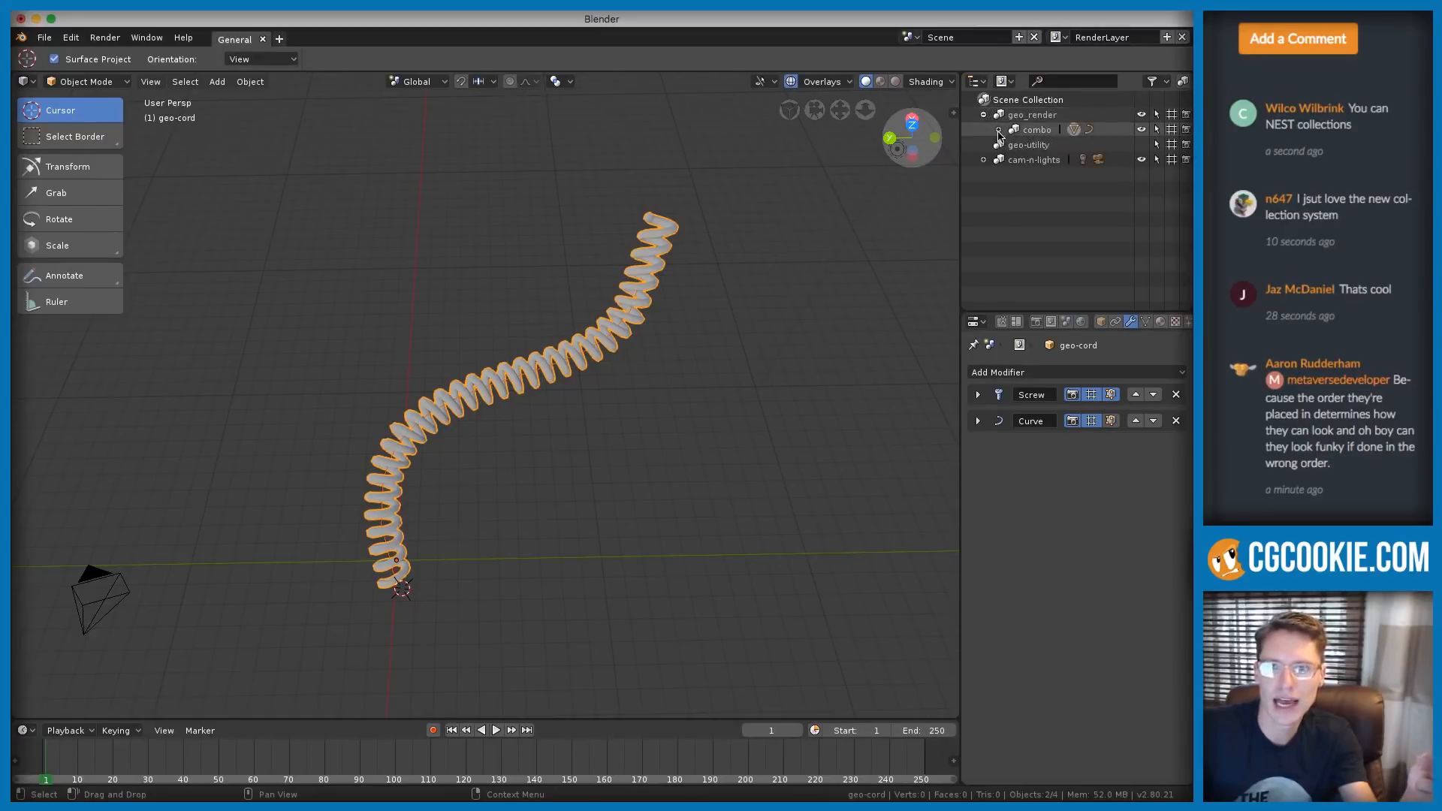
pyautogui.click(998, 130)
pyautogui.click(999, 130)
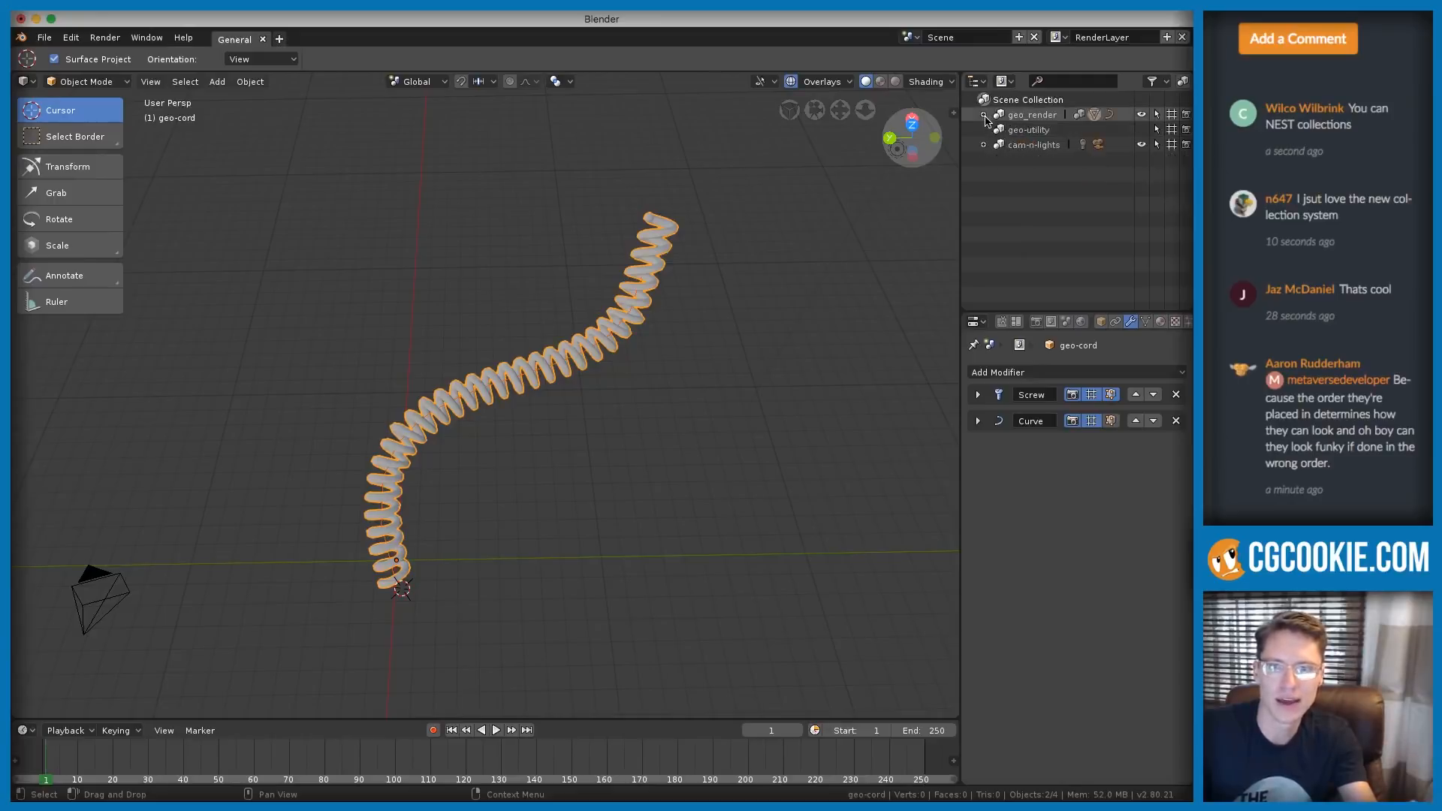
pyautogui.click(998, 130)
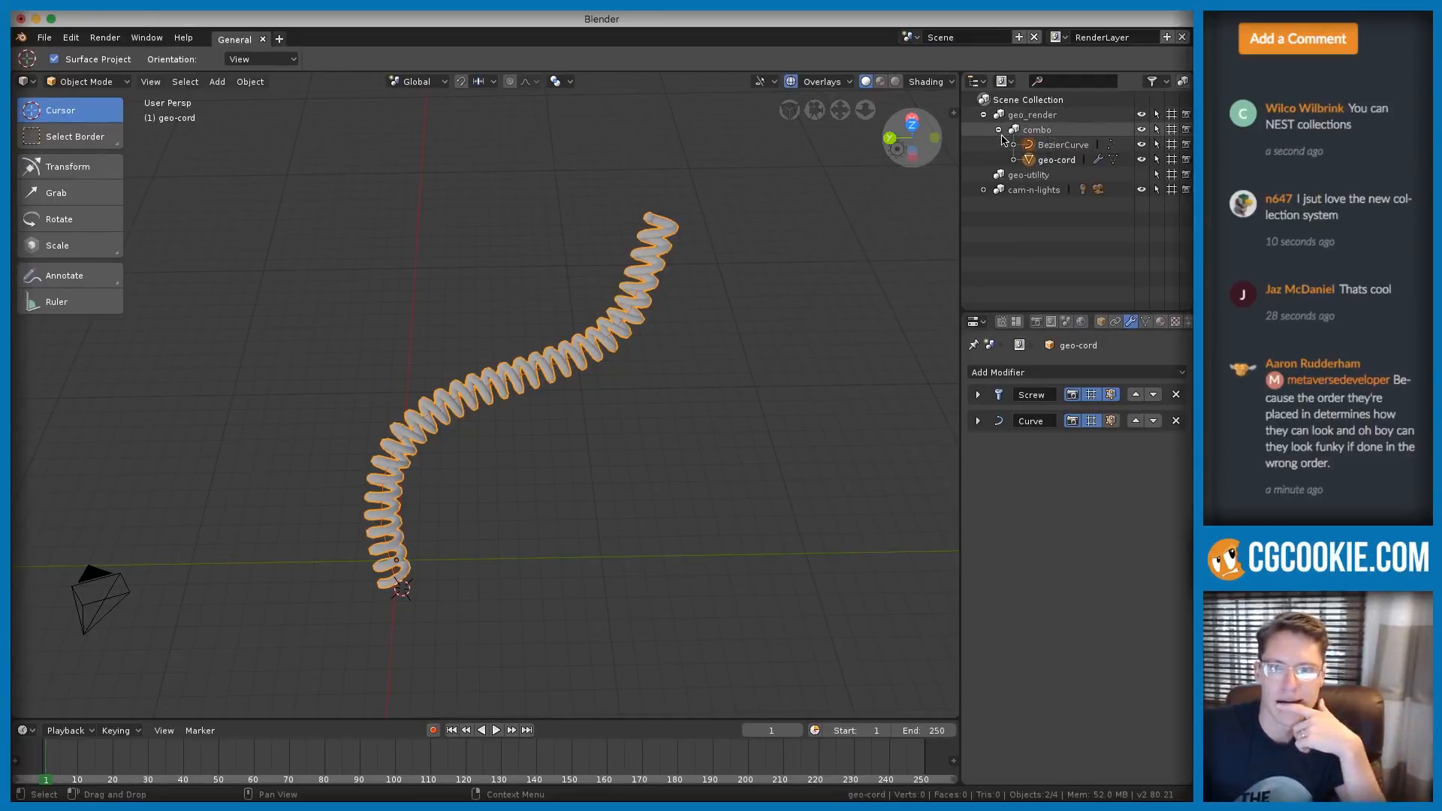
pyautogui.click(995, 129)
pyautogui.click(984, 115)
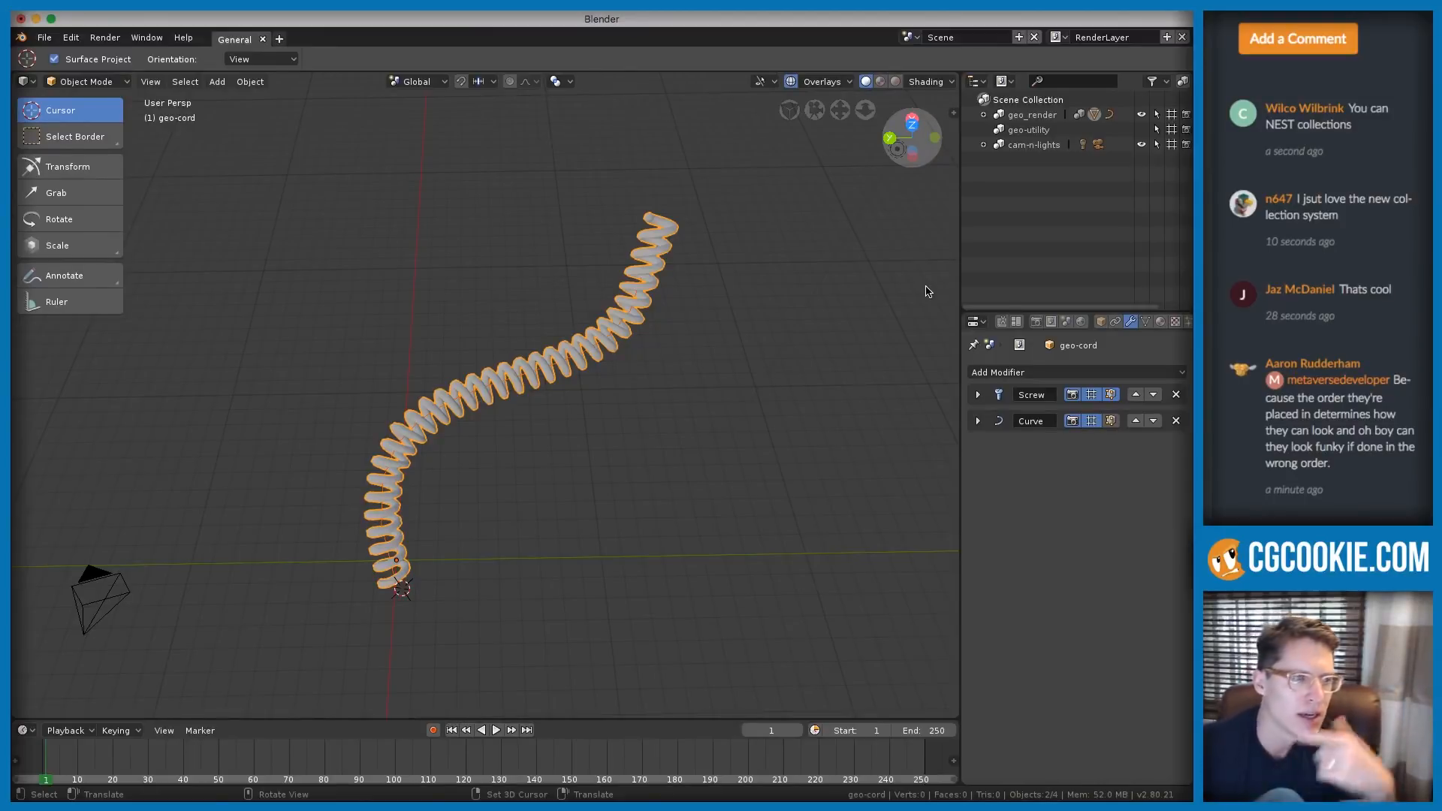
# Read the viewers' chat comments on nesting collections and multi-collection objects, and look inside the cam-n-lights collection
pyautogui.click(1346, 217)
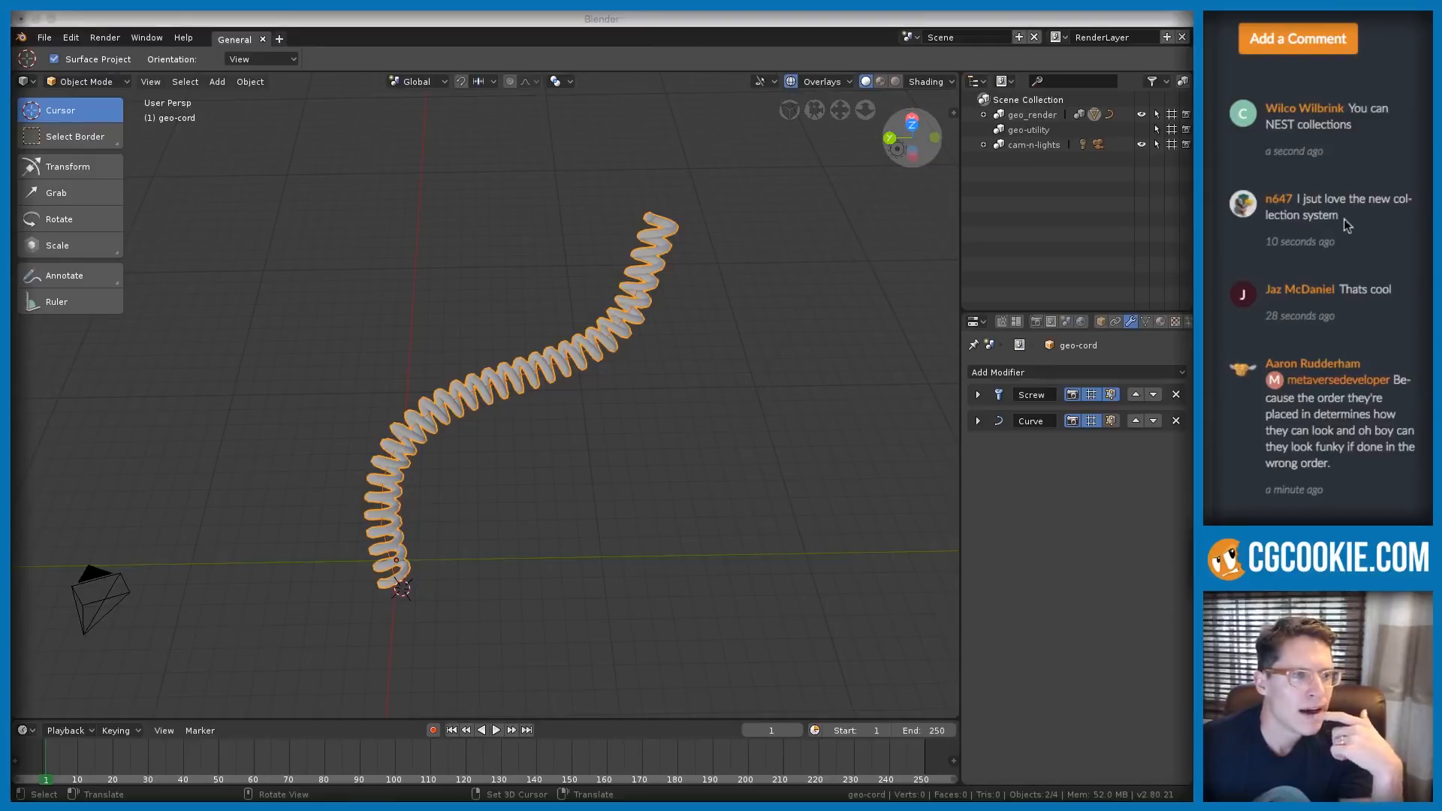
pyautogui.moveTo(1345, 219); pyautogui.dragTo(1294, 200)
pyautogui.click(1347, 218)
pyautogui.click(1369, 212)
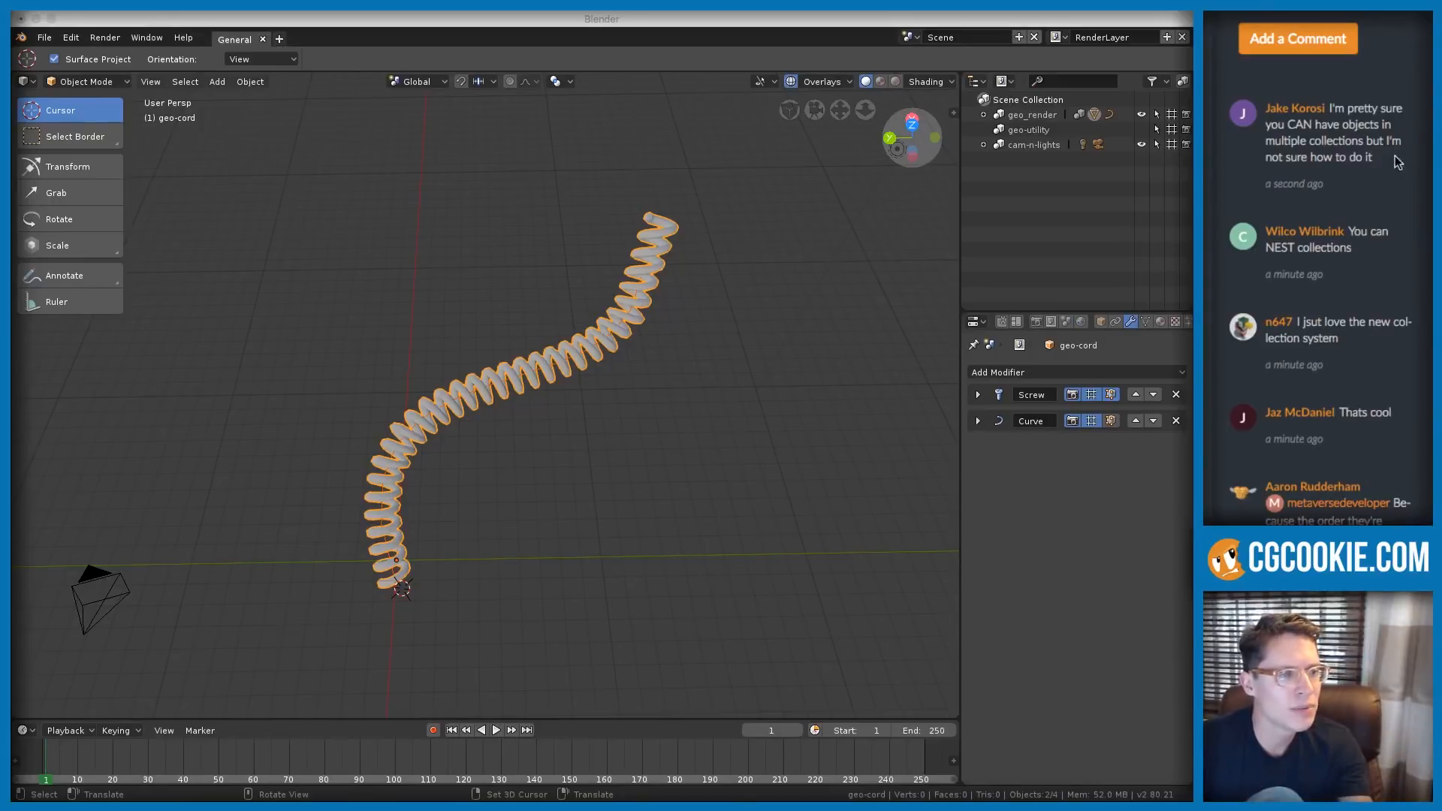
pyautogui.moveTo(1397, 161); pyautogui.dragTo(1369, 124)
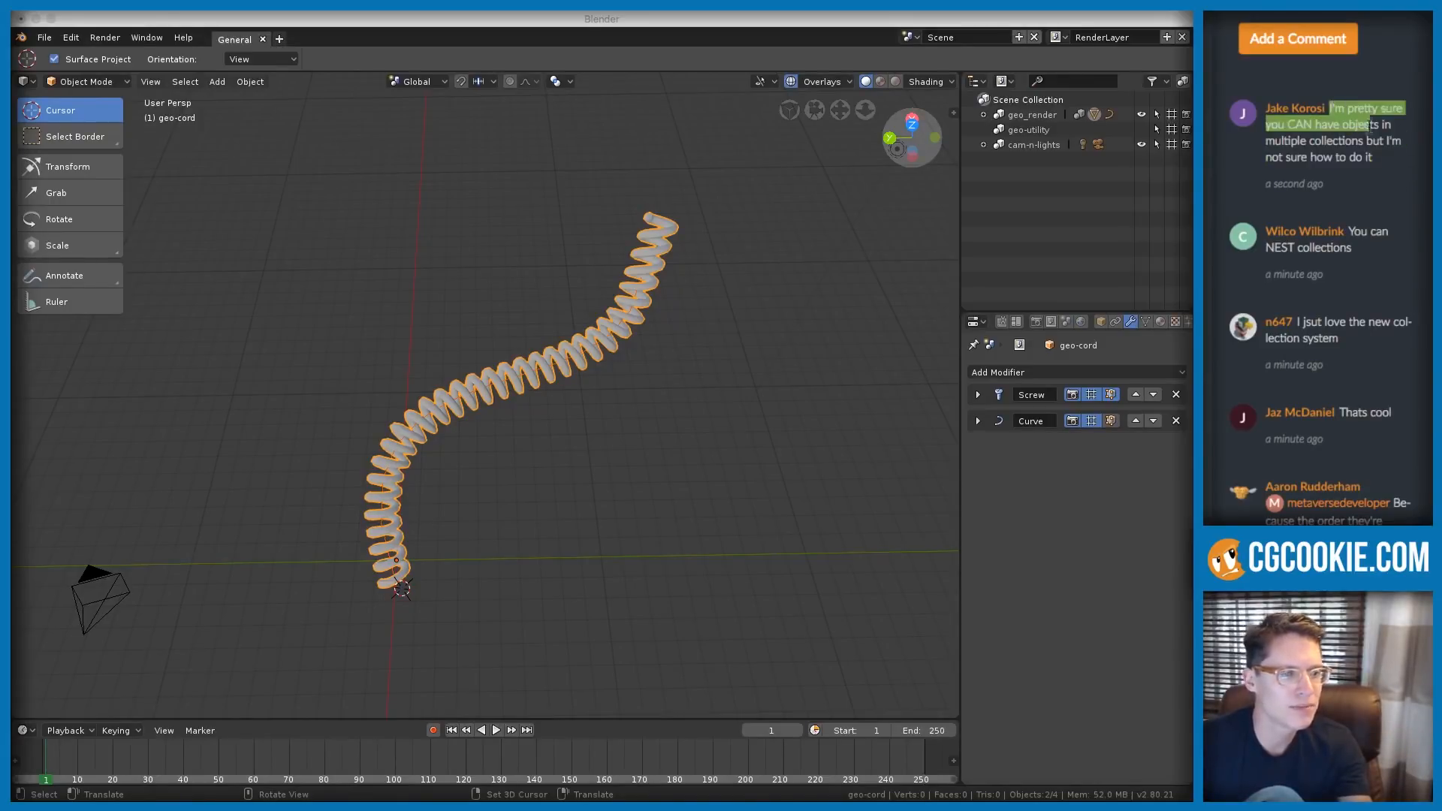
pyautogui.click(1392, 155)
pyautogui.click(391, 293)
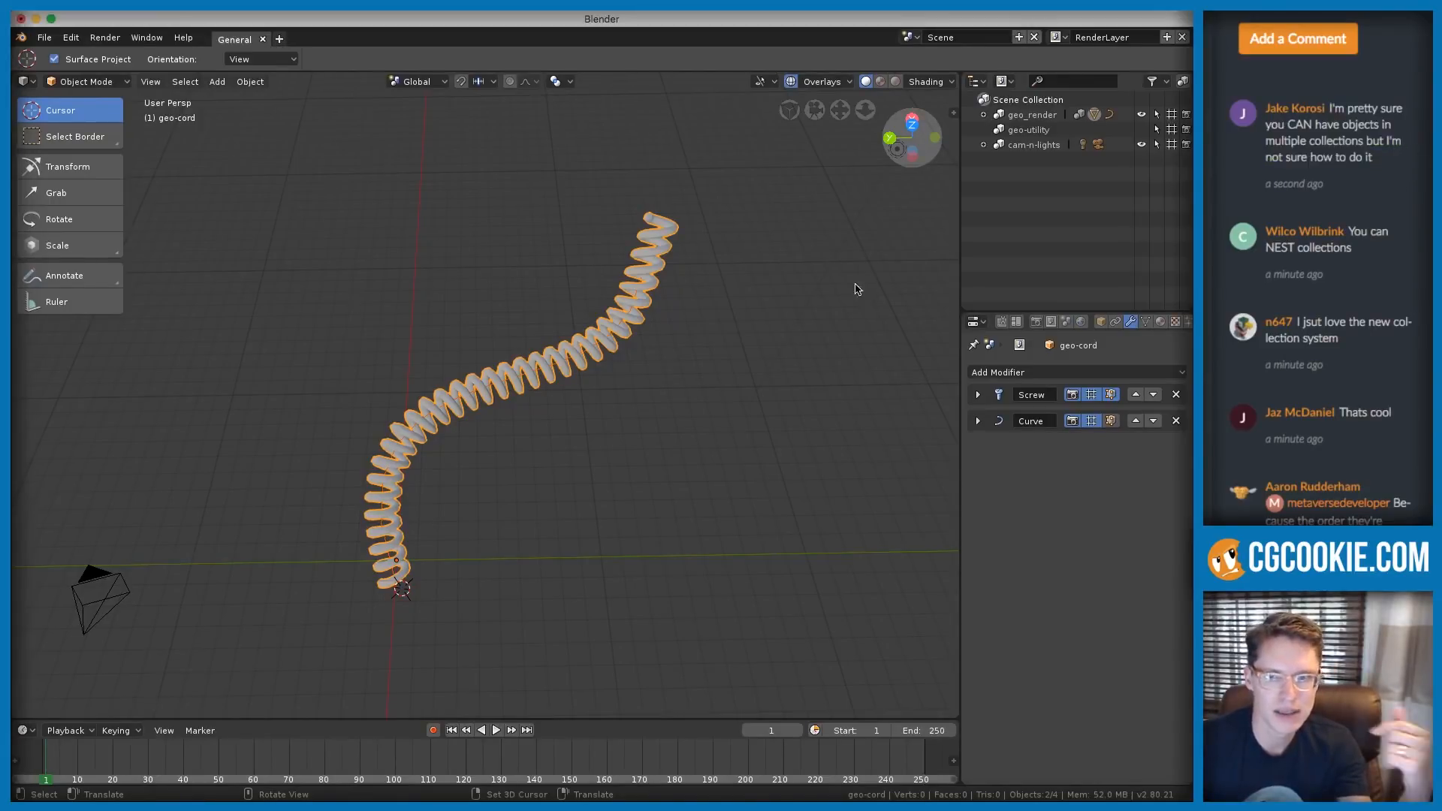
pyautogui.click(984, 145)
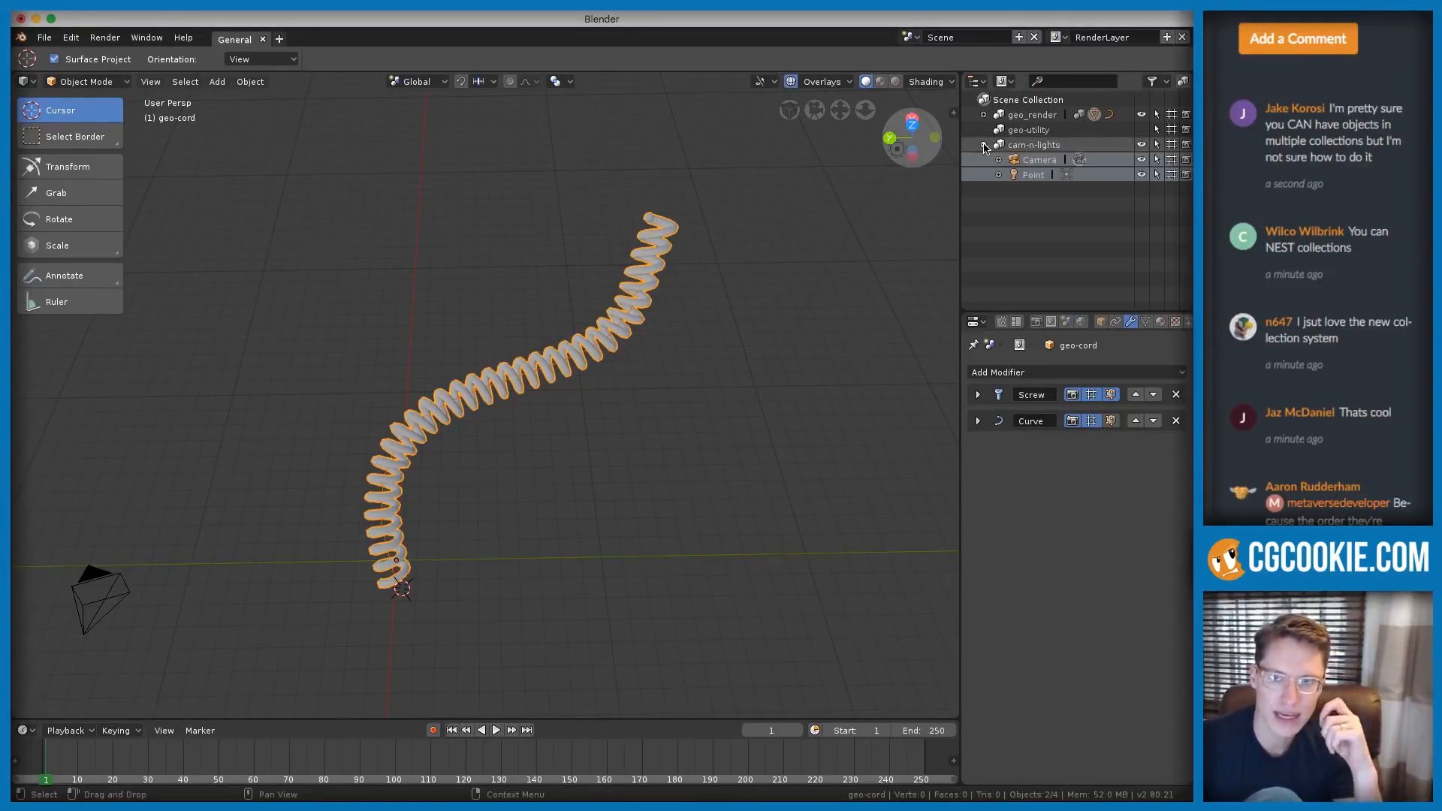
pyautogui.click(984, 145)
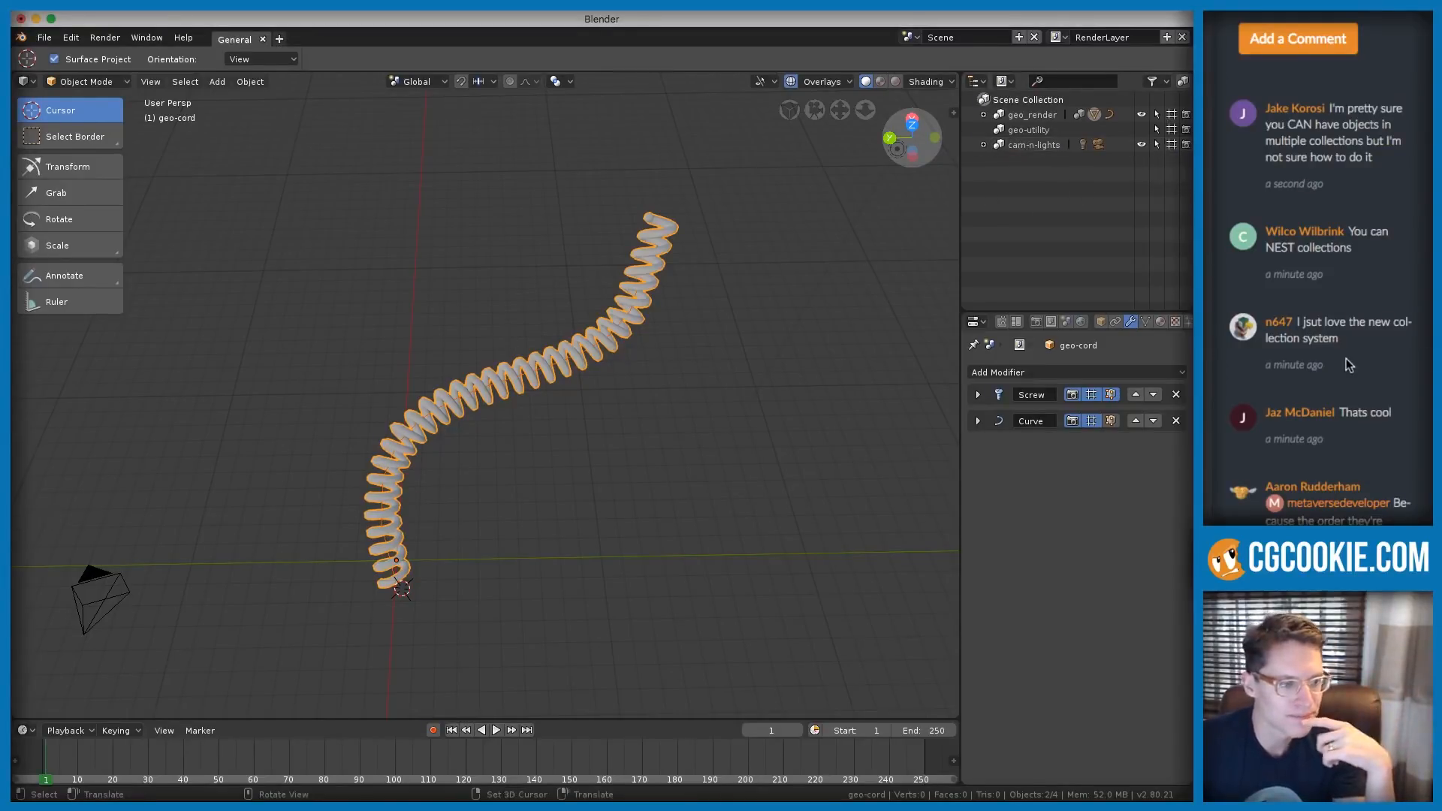
pyautogui.scroll(-2, 1345, 358)
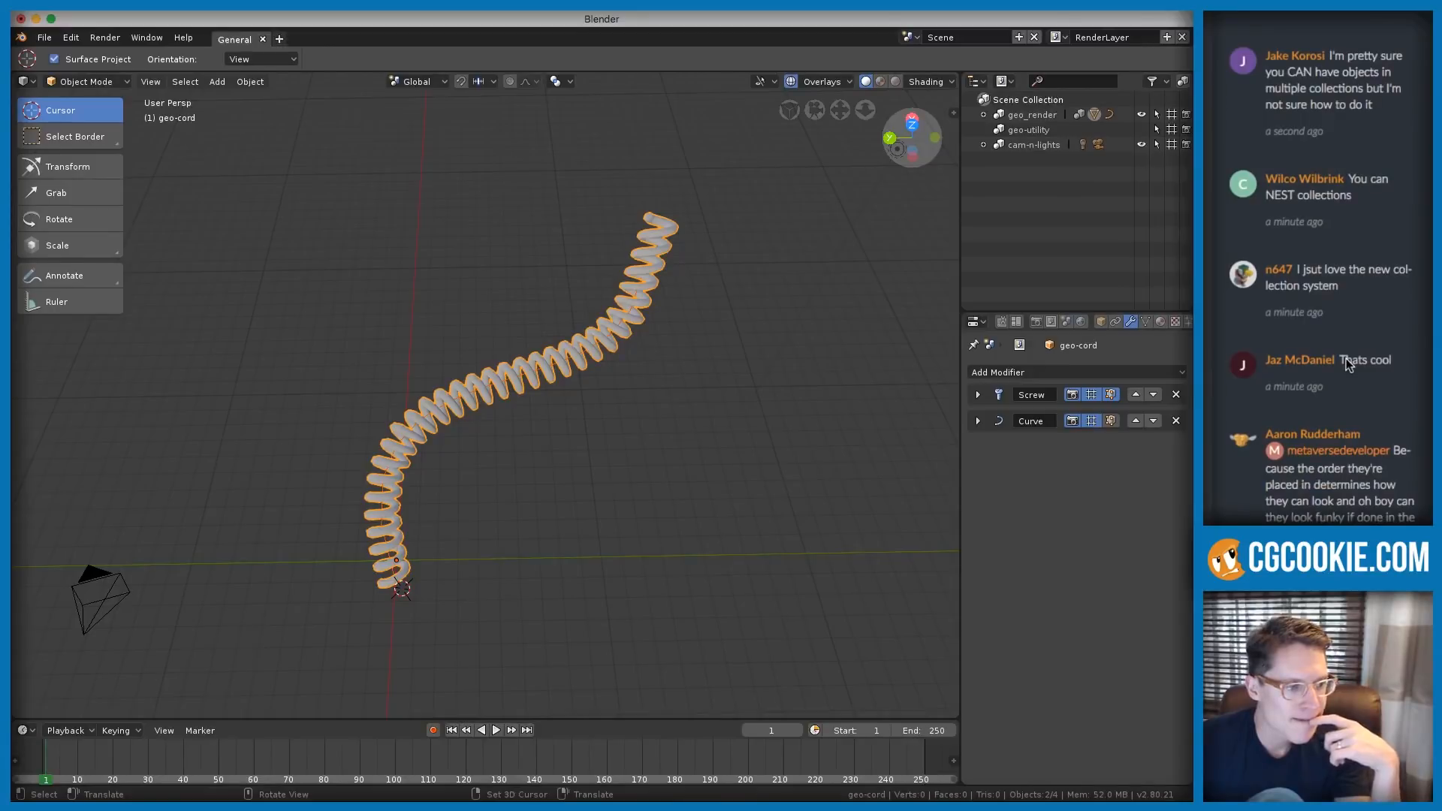
pyautogui.click(1392, 519)
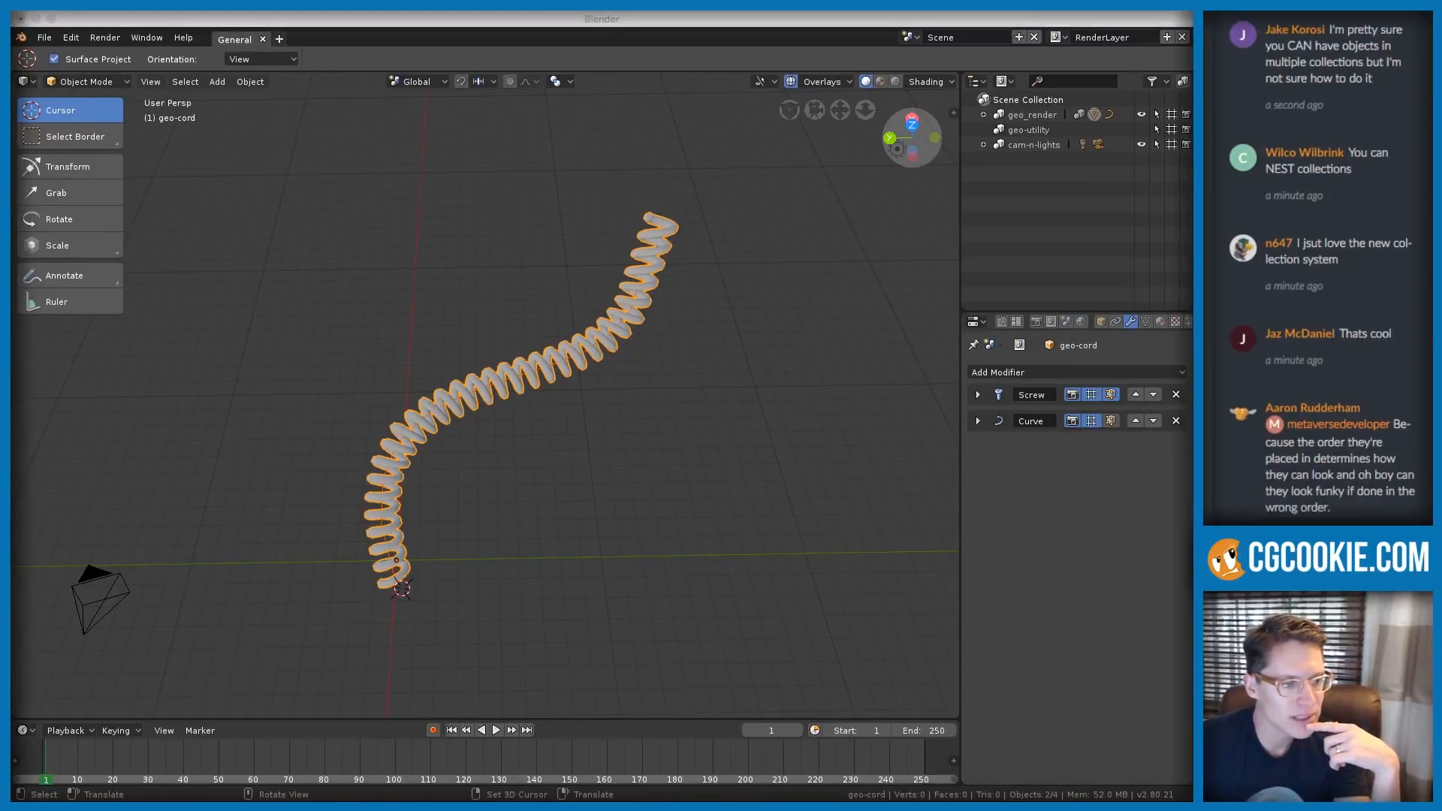
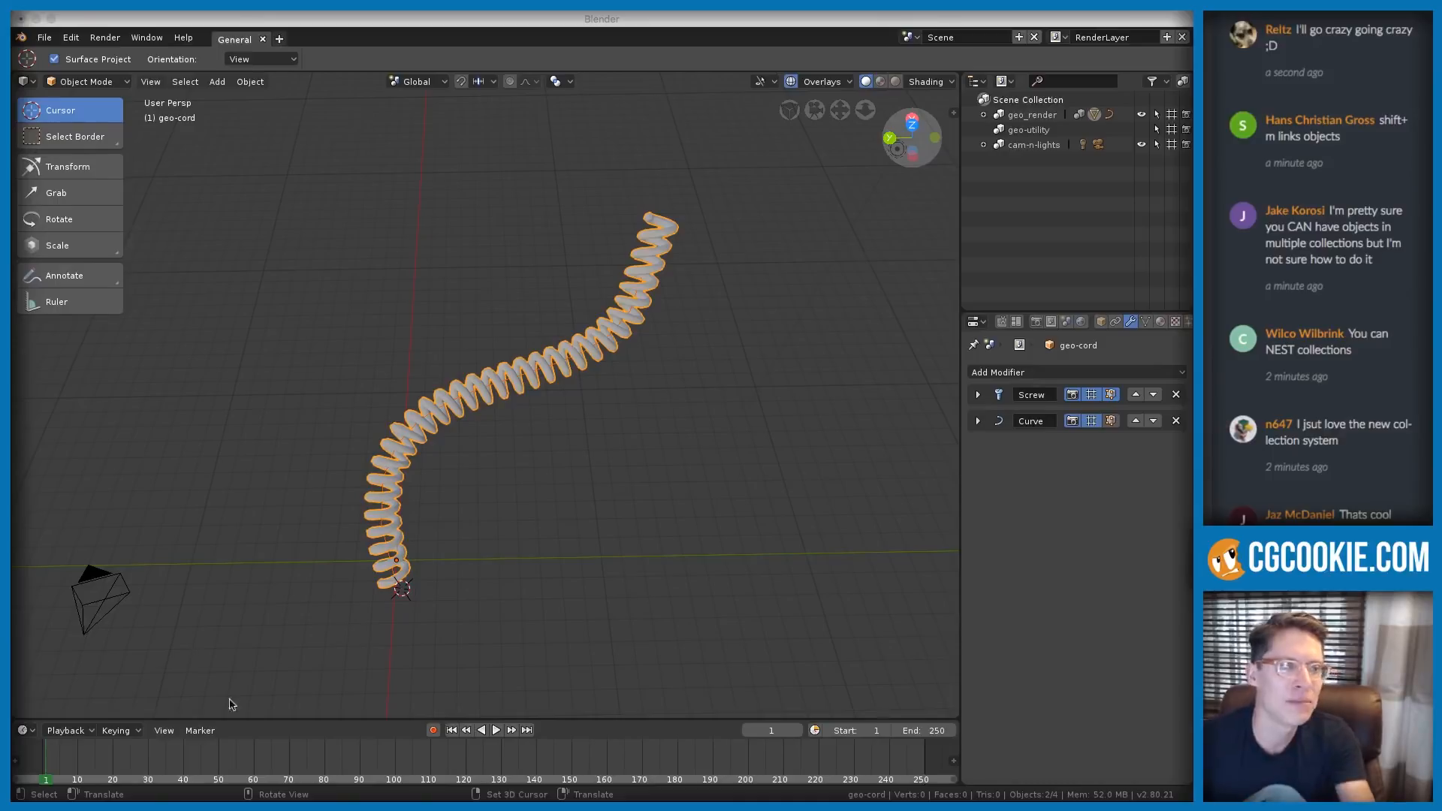
# Try to link the spring and its bezier curve to the cam-n-lights collection
pyautogui.click(577, 358)
pyautogui.keyDown('shift'); pyautogui.click(589, 358); pyautogui.keyUp('shift')
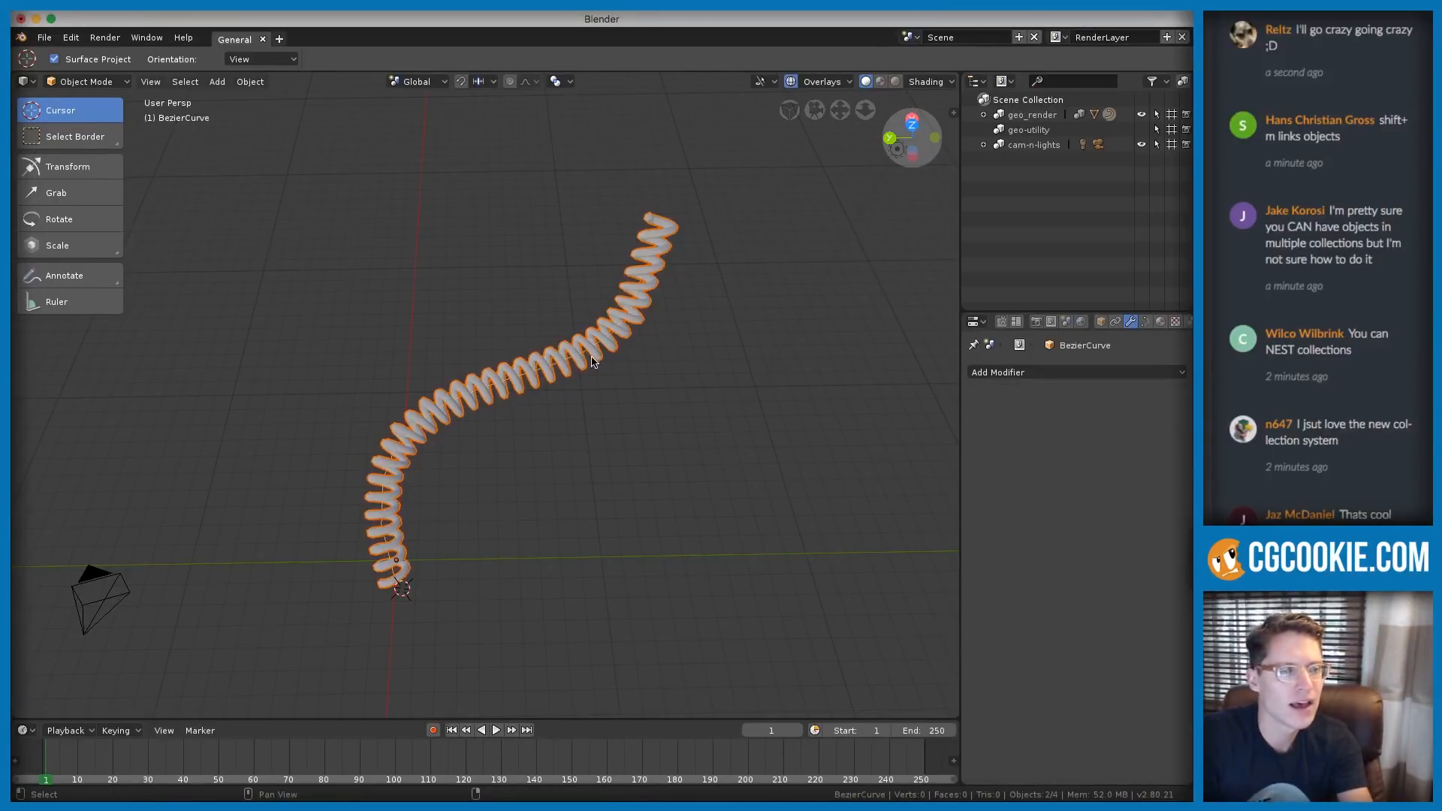
pyautogui.hotkey('shift', 'm')
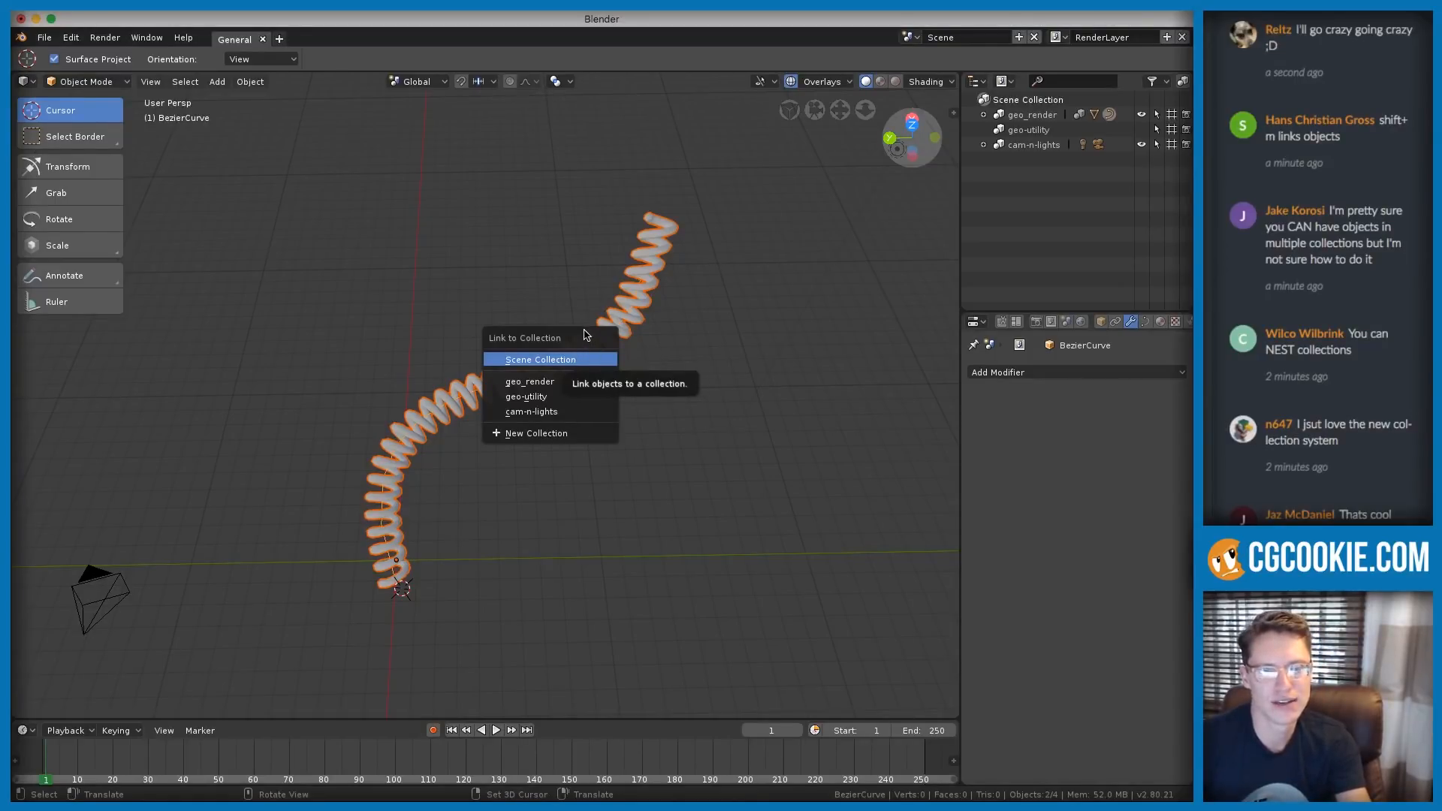
pyautogui.click(539, 412)
# Move the combo collection out of geo_render to the top level of the Scene Collection, and expand it to list its objects
pyautogui.click(983, 114)
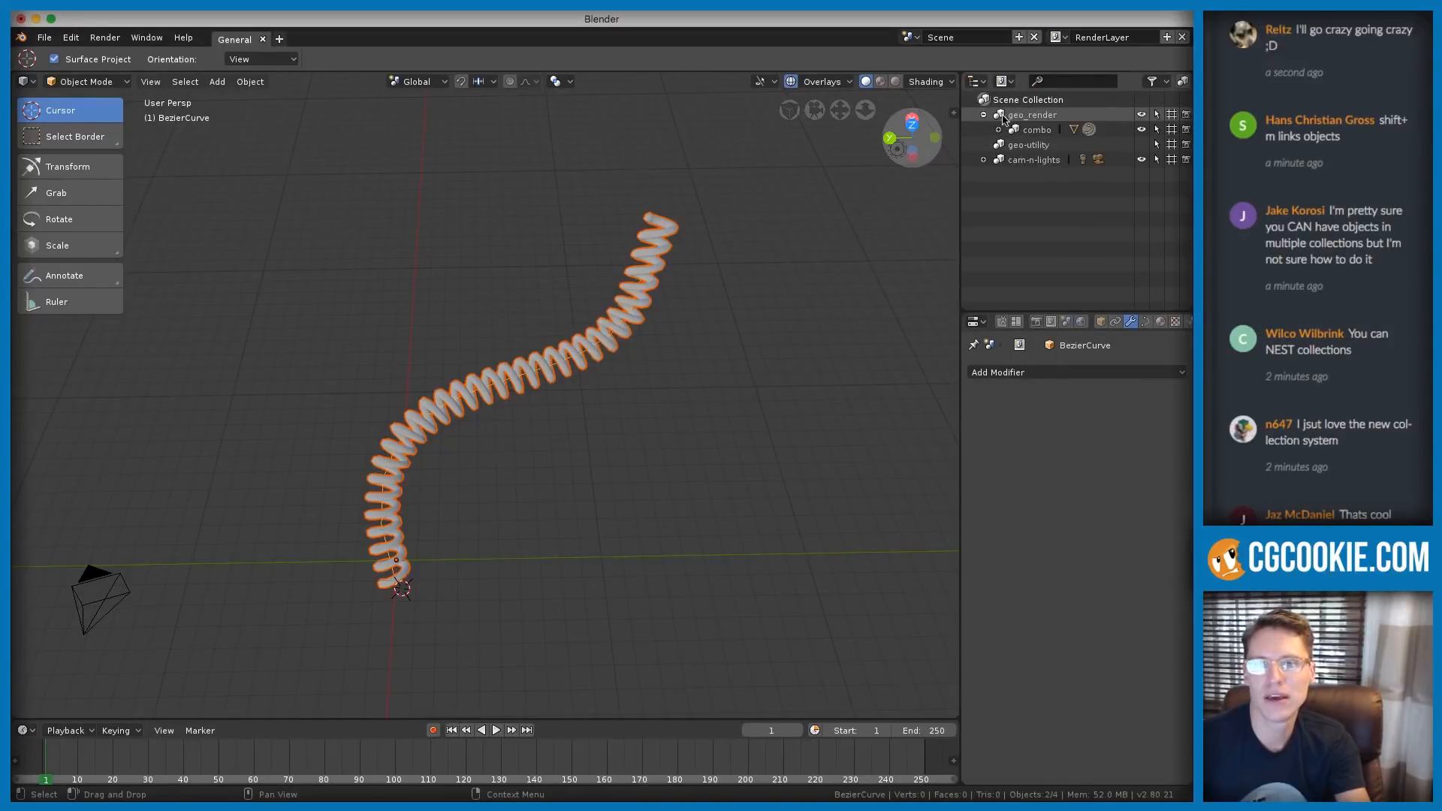
pyautogui.moveTo(1028, 133); pyautogui.dragTo(1035, 160)
pyautogui.click(983, 144)
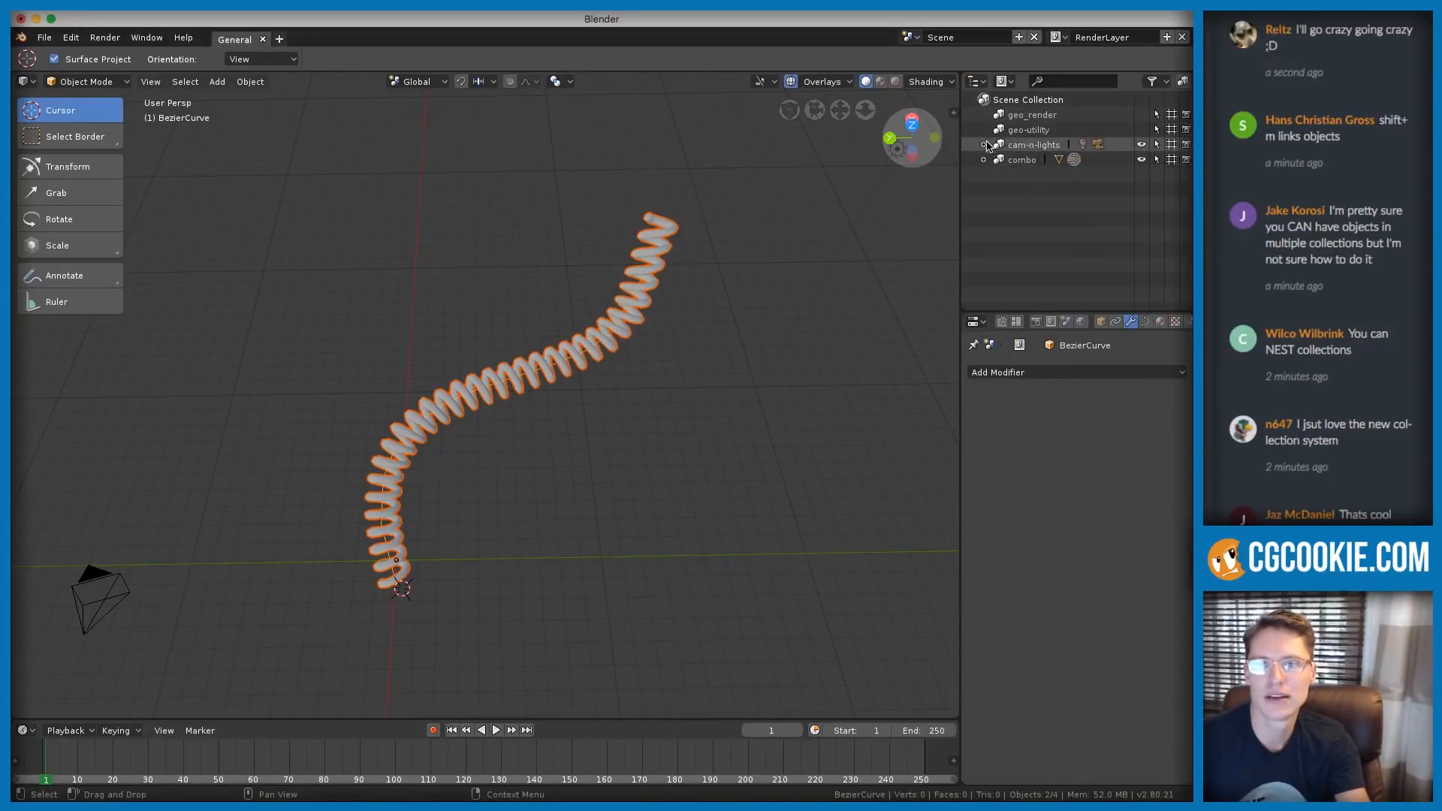
pyautogui.click(984, 159)
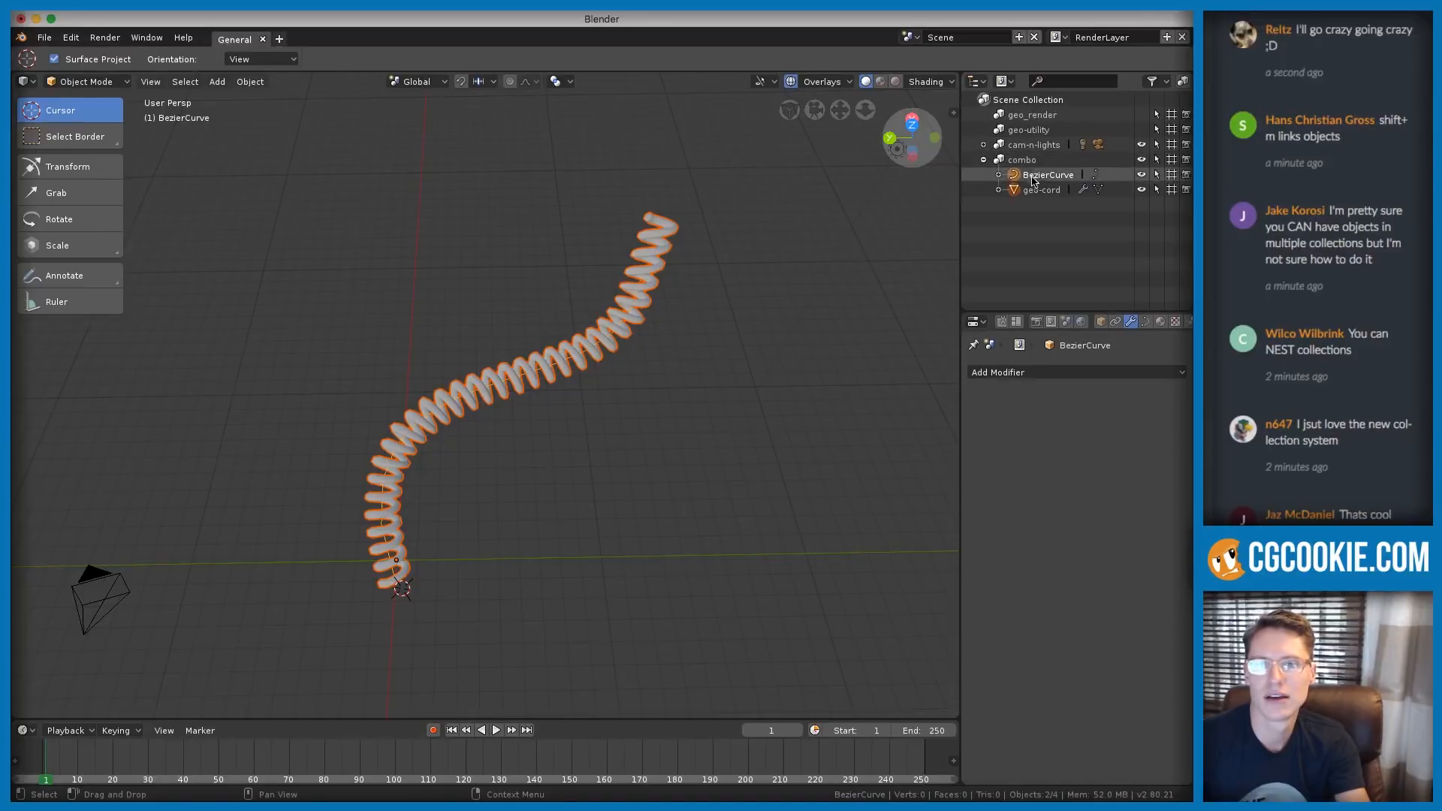
pyautogui.click(984, 160)
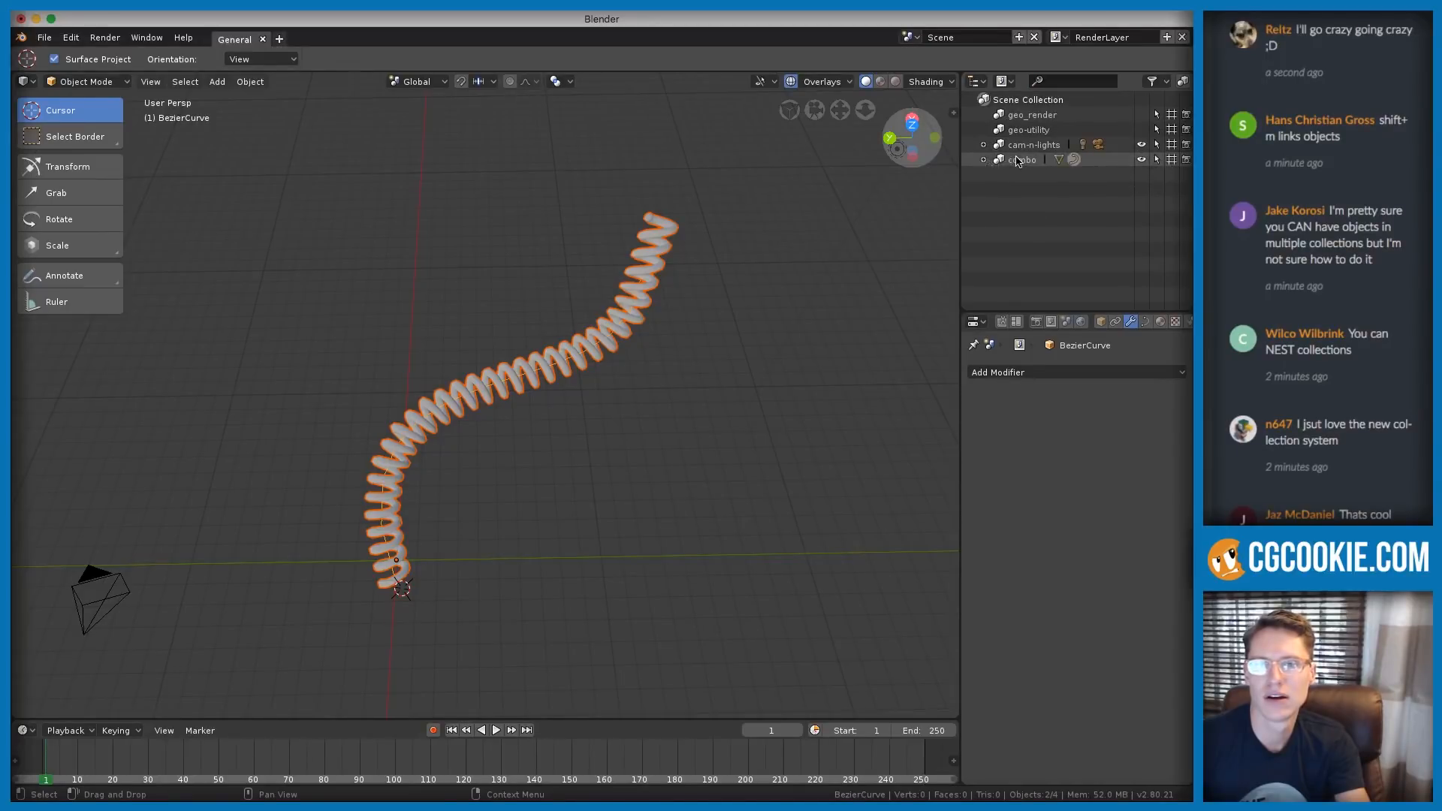
pyautogui.click(1017, 159)
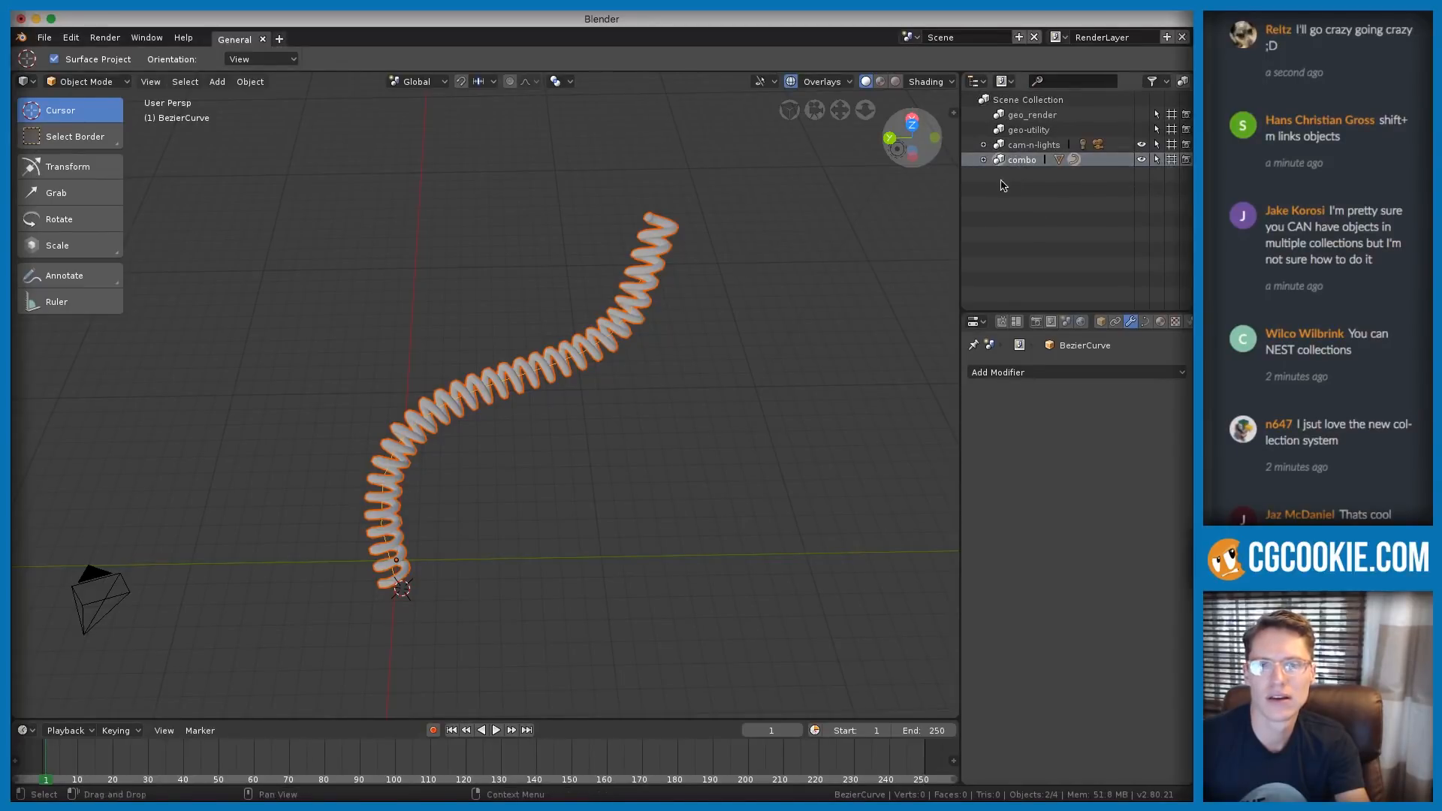
pyautogui.click(983, 159)
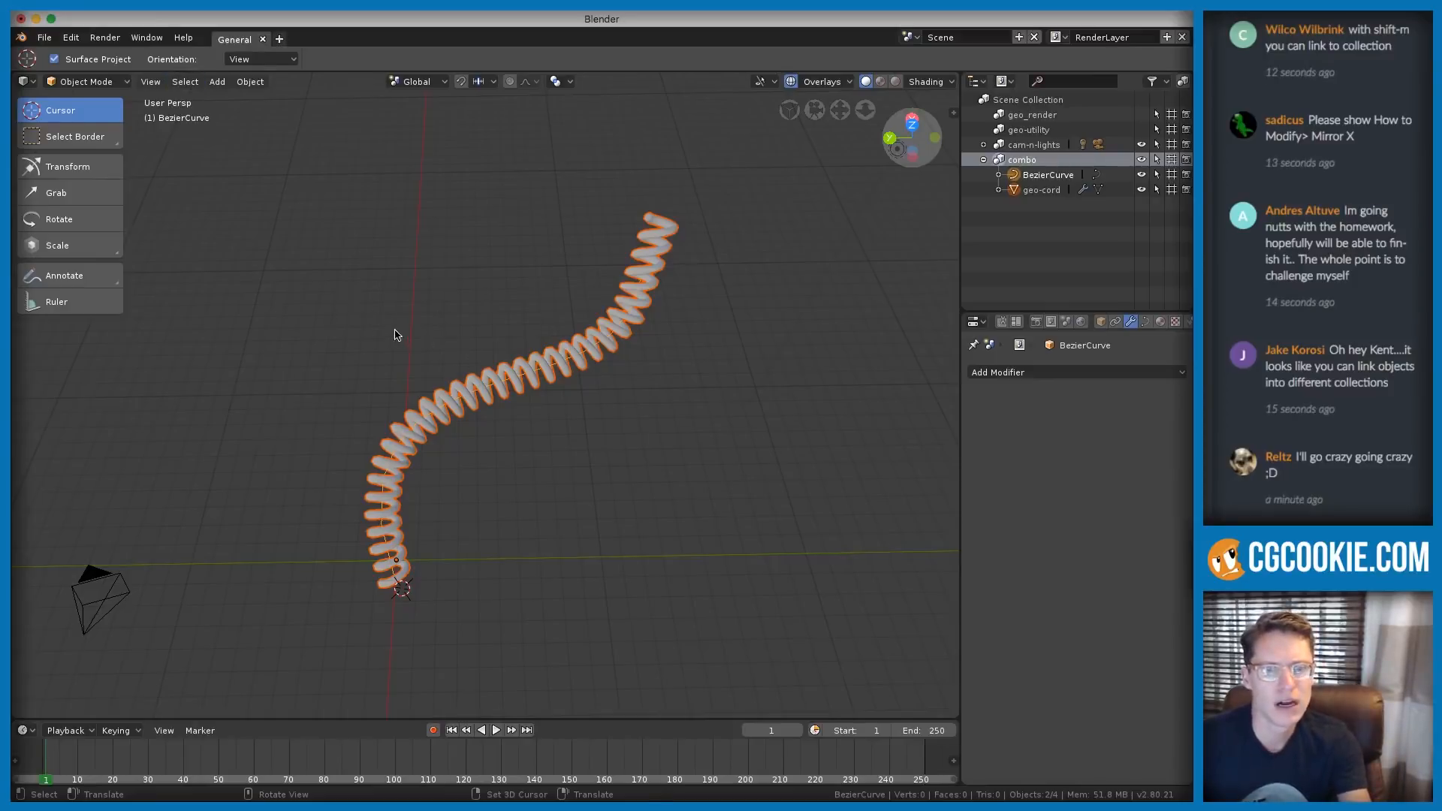
pyautogui.hotkey('shift', 'a')
pyautogui.moveTo(319, 81)
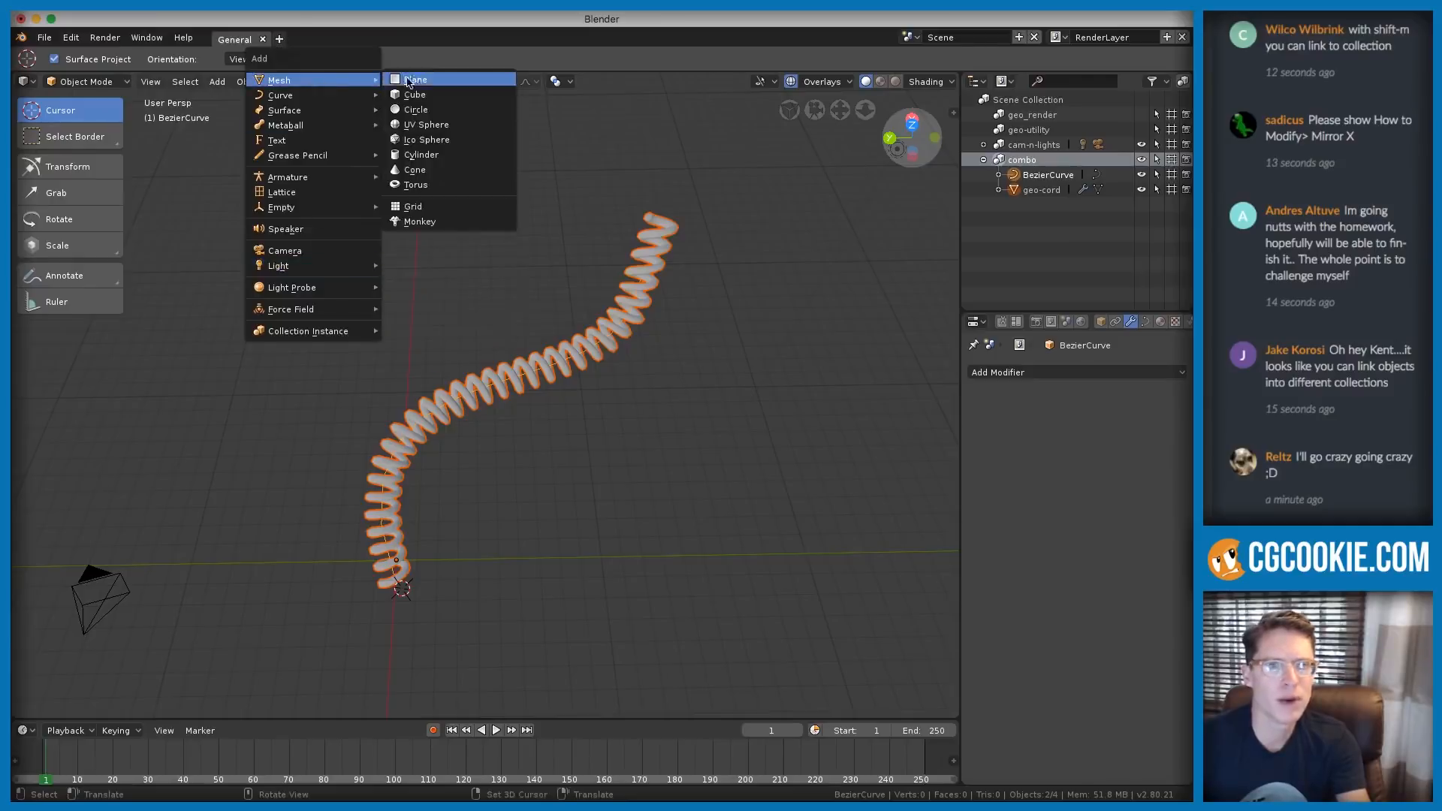
pyautogui.click(428, 99)
pyautogui.moveTo(429, 99); pyautogui.dragTo(654, 412, button='middle')
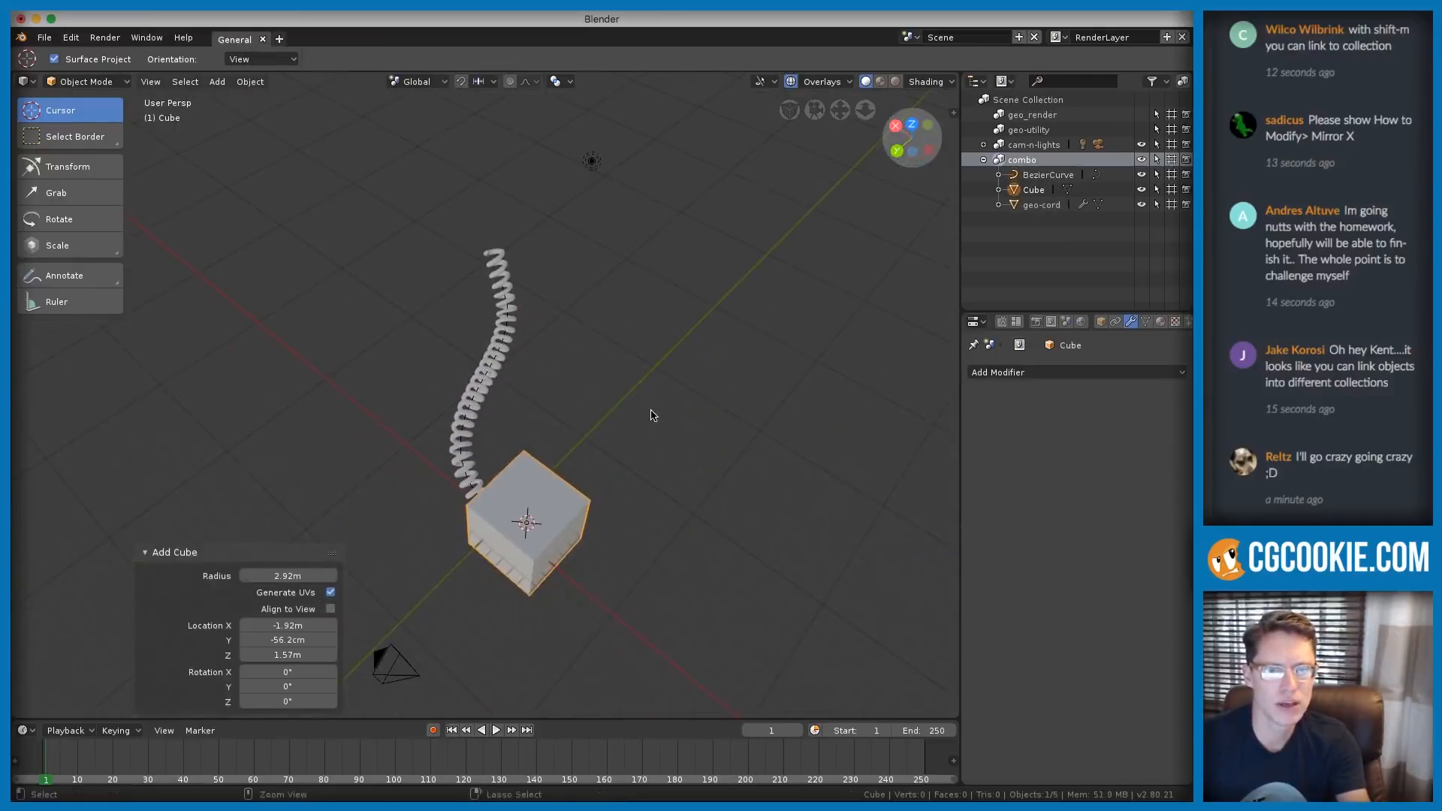
pyautogui.press('x')
pyautogui.click(648, 410)
# Add a monkey mesh and move it about -21.8 m along the Y axis, away from the spring
pyautogui.hotkey('shift', 'a')
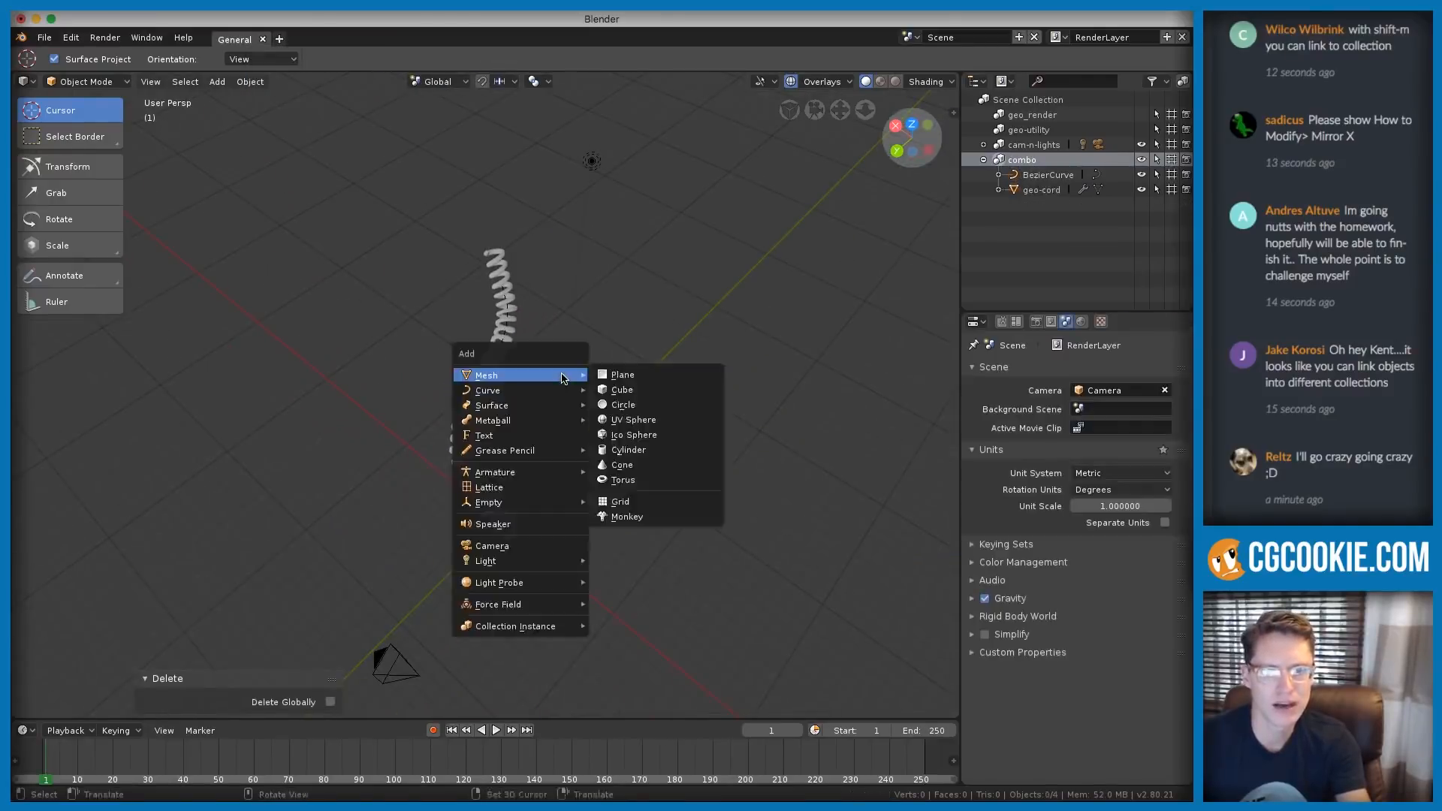
pyautogui.click(627, 516)
pyautogui.moveTo(626, 516); pyautogui.dragTo(608, 361, button='middle')
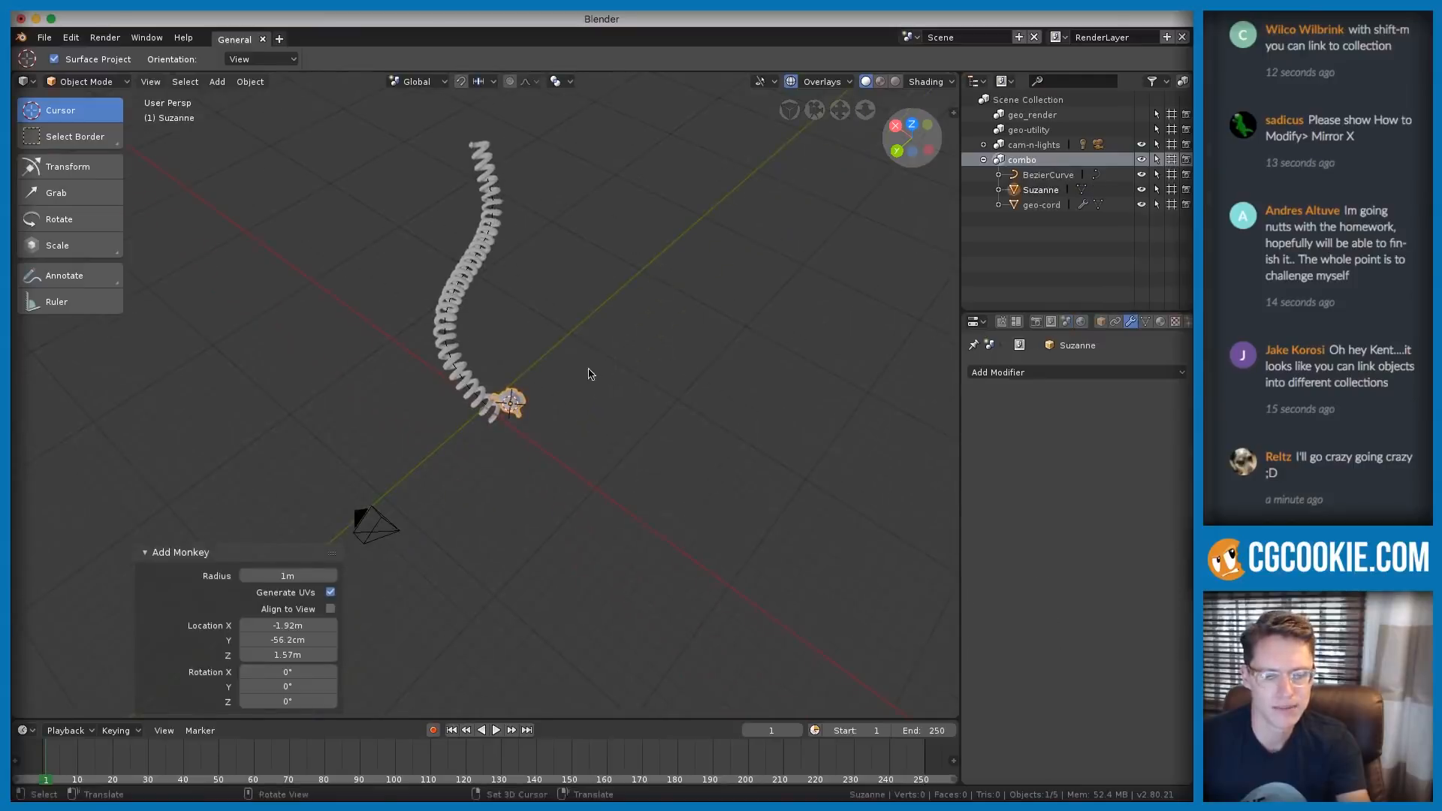
pyautogui.press('g')
pyautogui.press('y')
pyautogui.click(759, 229)
pyautogui.press('KP_Decimal')
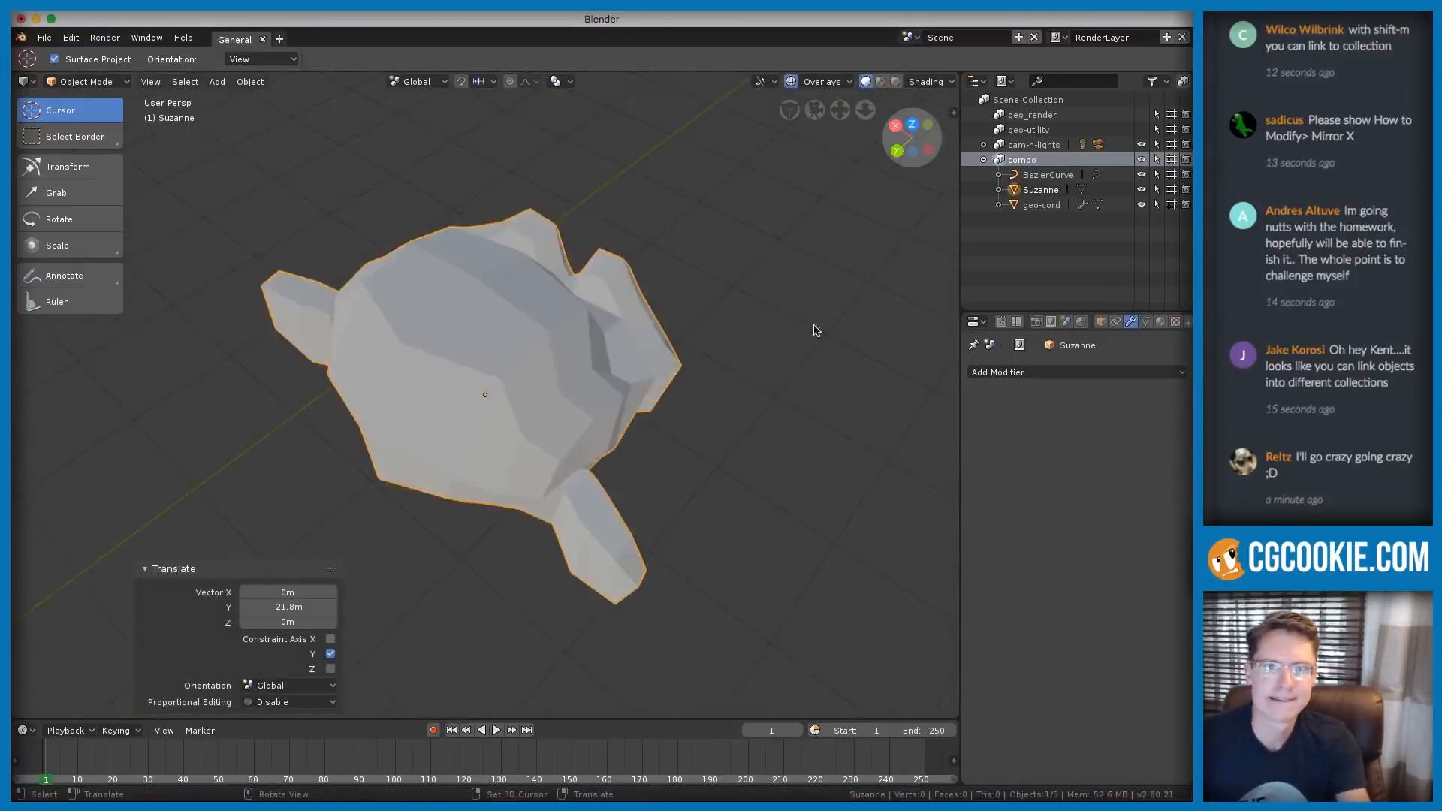
# Delete the vertices of the monkey head's negative-X half, leaving one half of the mesh, and return to Object Mode
pyautogui.moveTo(814, 331); pyautogui.dragTo(462, 297, button='middle')
pyautogui.press('Tab')
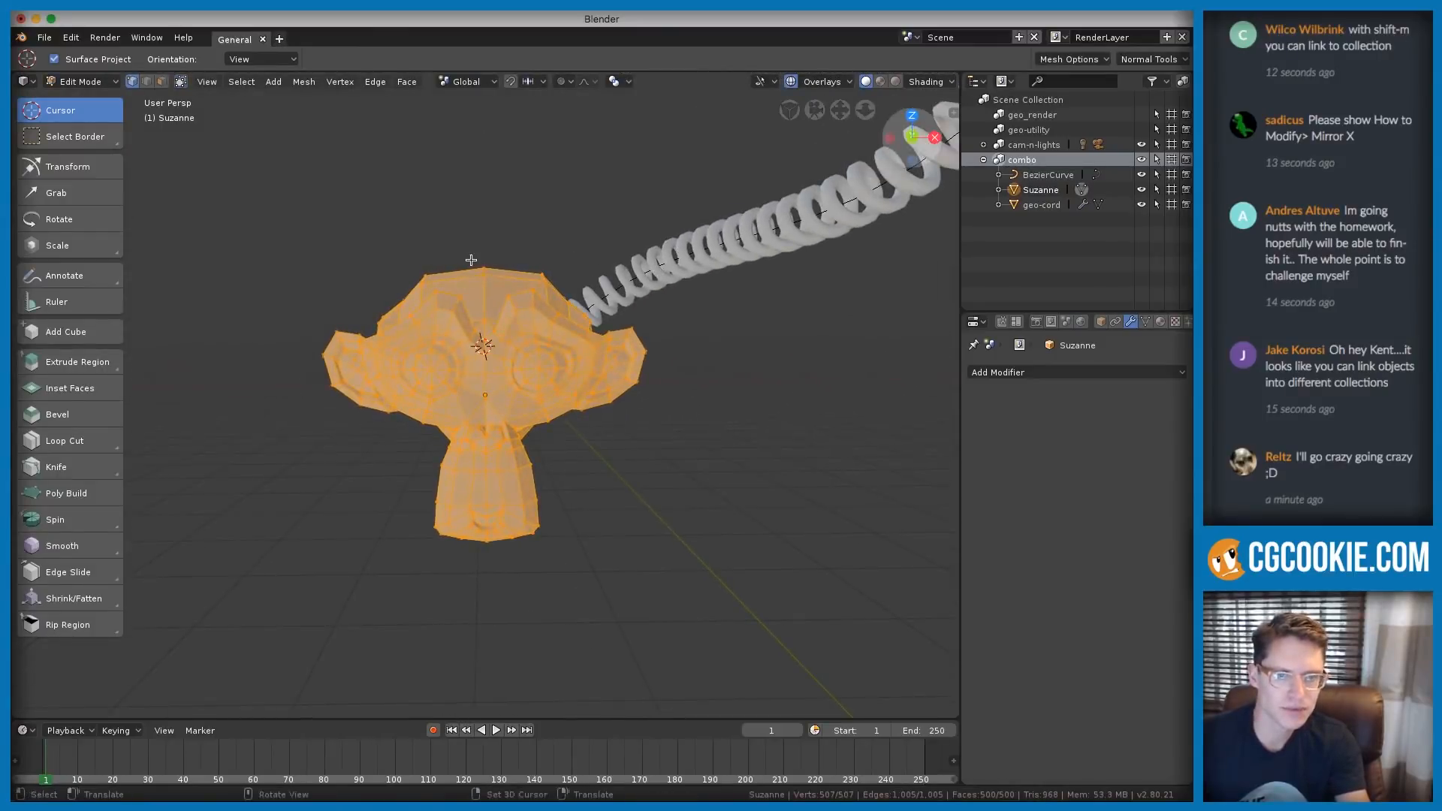
pyautogui.hotkey('alt', 'a')
pyautogui.moveTo(471, 234)
pyautogui.keyDown('ctrl'); pyautogui.mouseDown(button='right')
pyautogui.moveTo(335, 513)
pyautogui.moveTo(484, 556)
pyautogui.mouseUp(button='right'); pyautogui.keyUp('ctrl')
pyautogui.press('x')
pyautogui.click(530, 392)
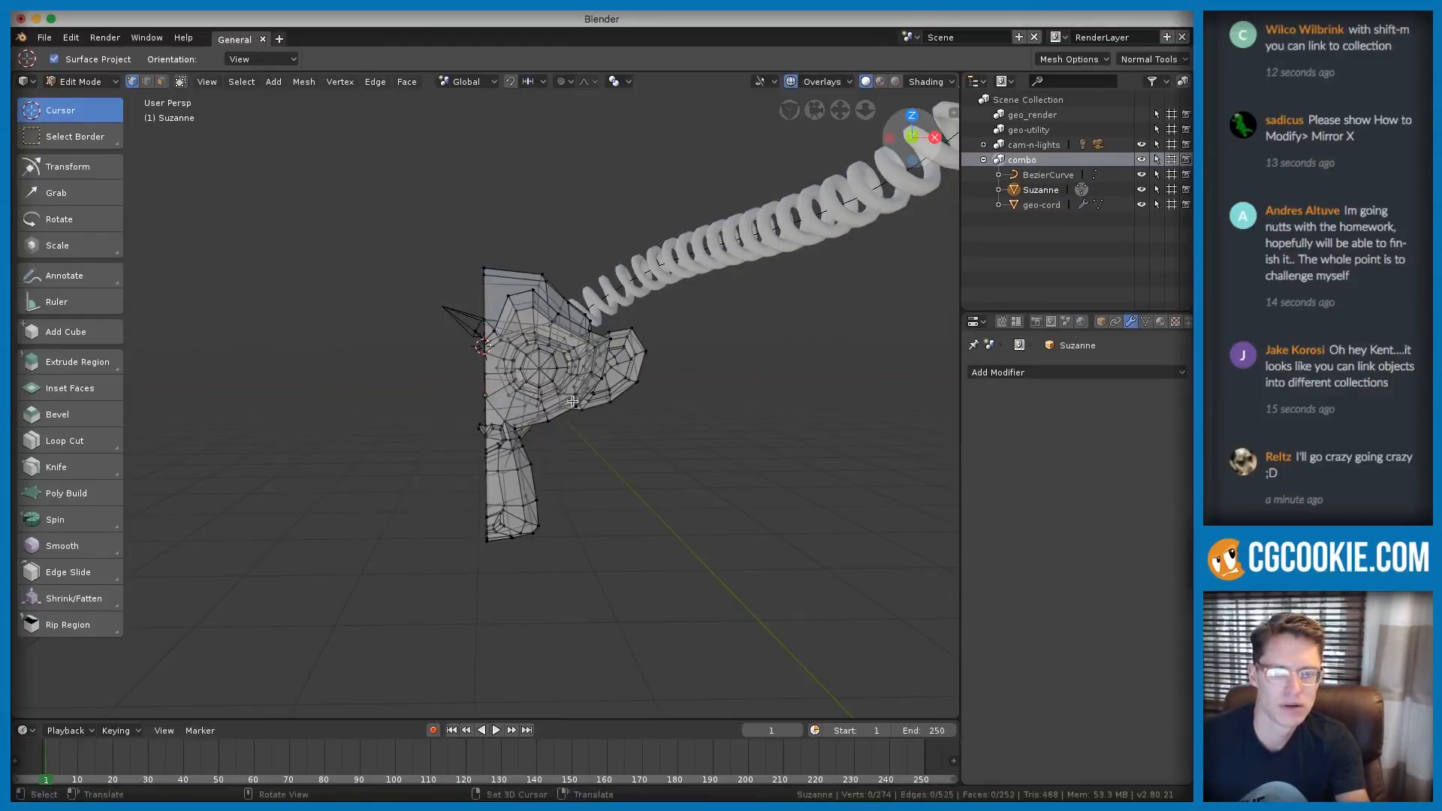
pyautogui.hotkey('alt', 'z')
pyautogui.moveTo(624, 320); pyautogui.dragTo(510, 333, button='middle')
pyautogui.press('Tab')
pyautogui.press('Tab')
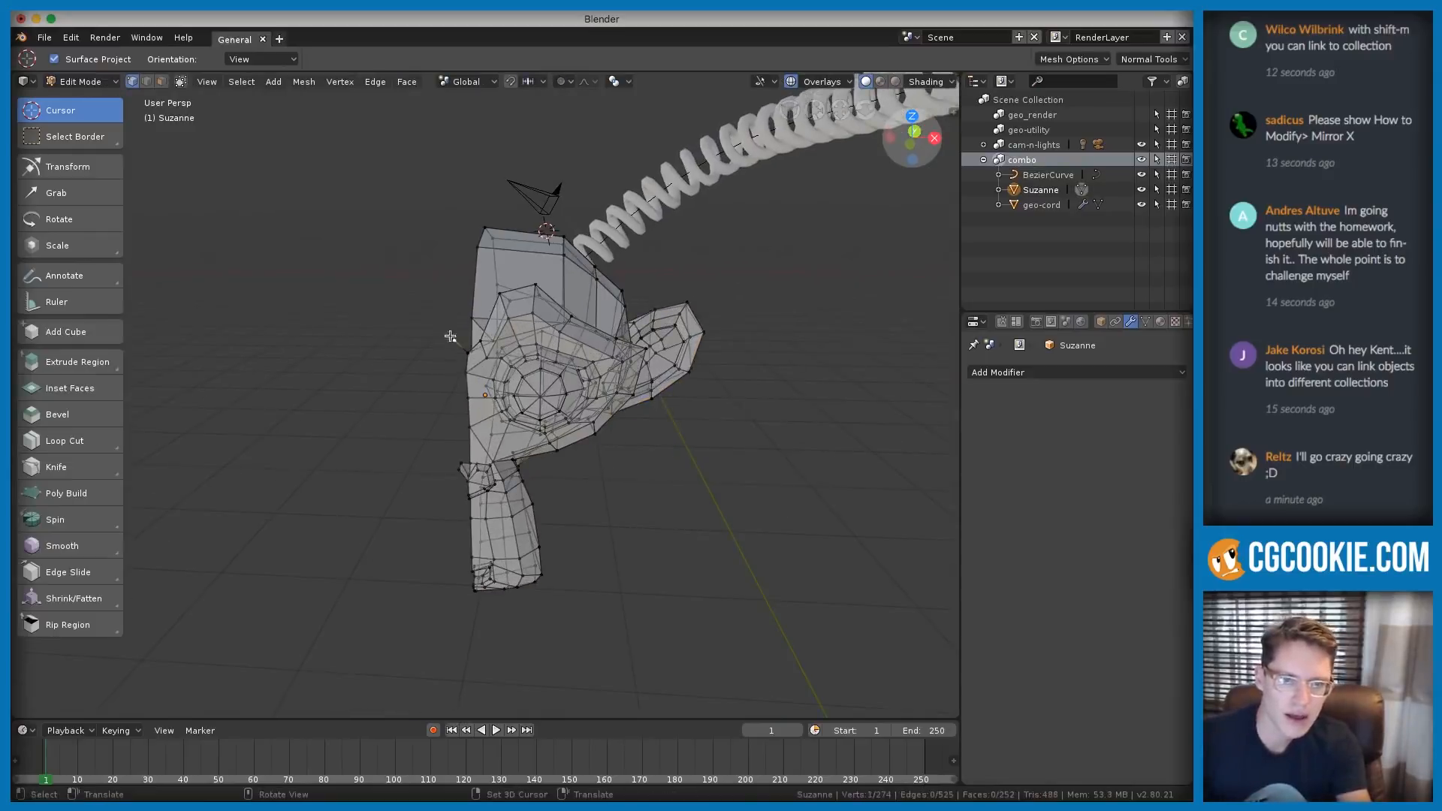
pyautogui.press('Tab')
# Add a Mirror modifier to the half monkey head so it is mirrored across X
pyautogui.click(1037, 372)
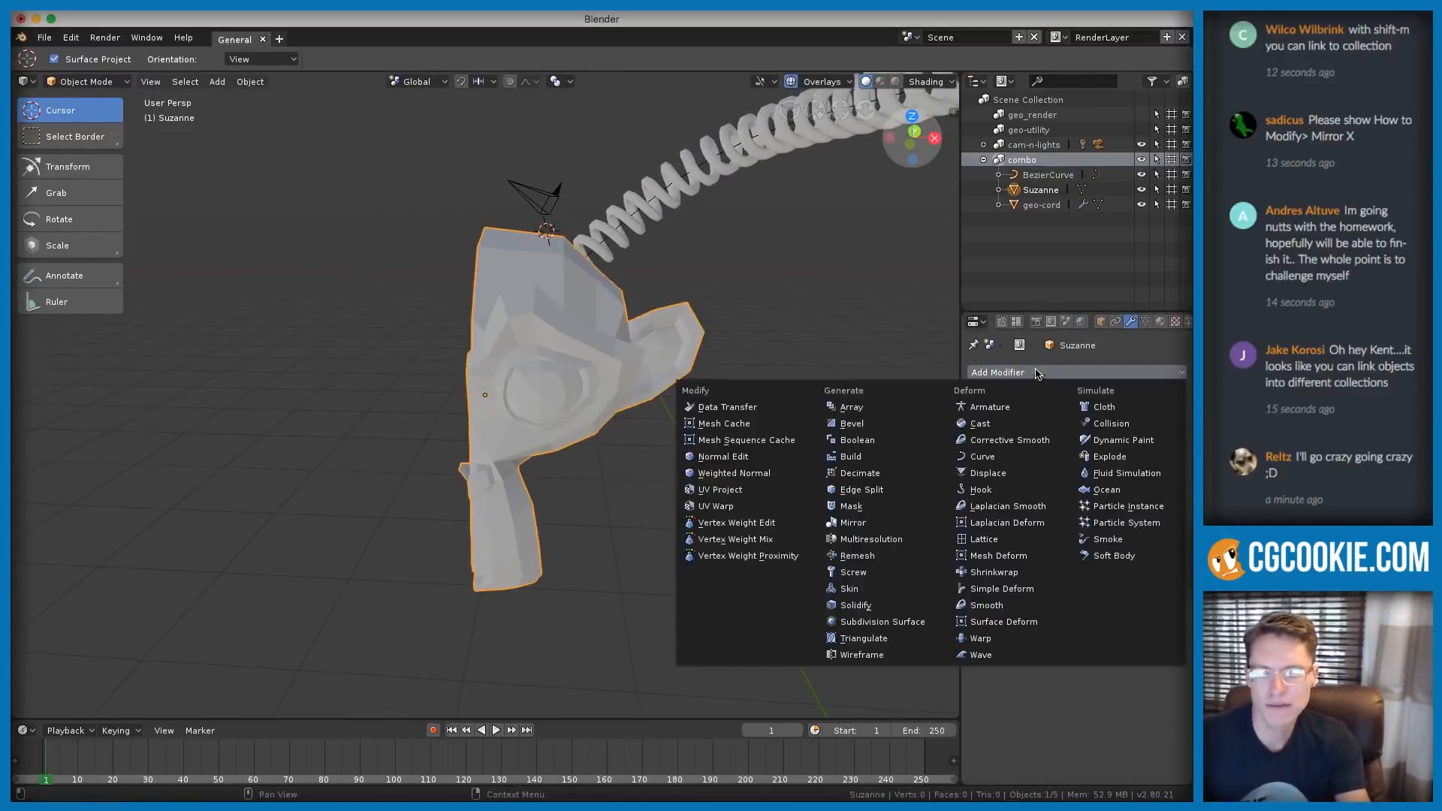
pyautogui.scroll(8, 483, 354)
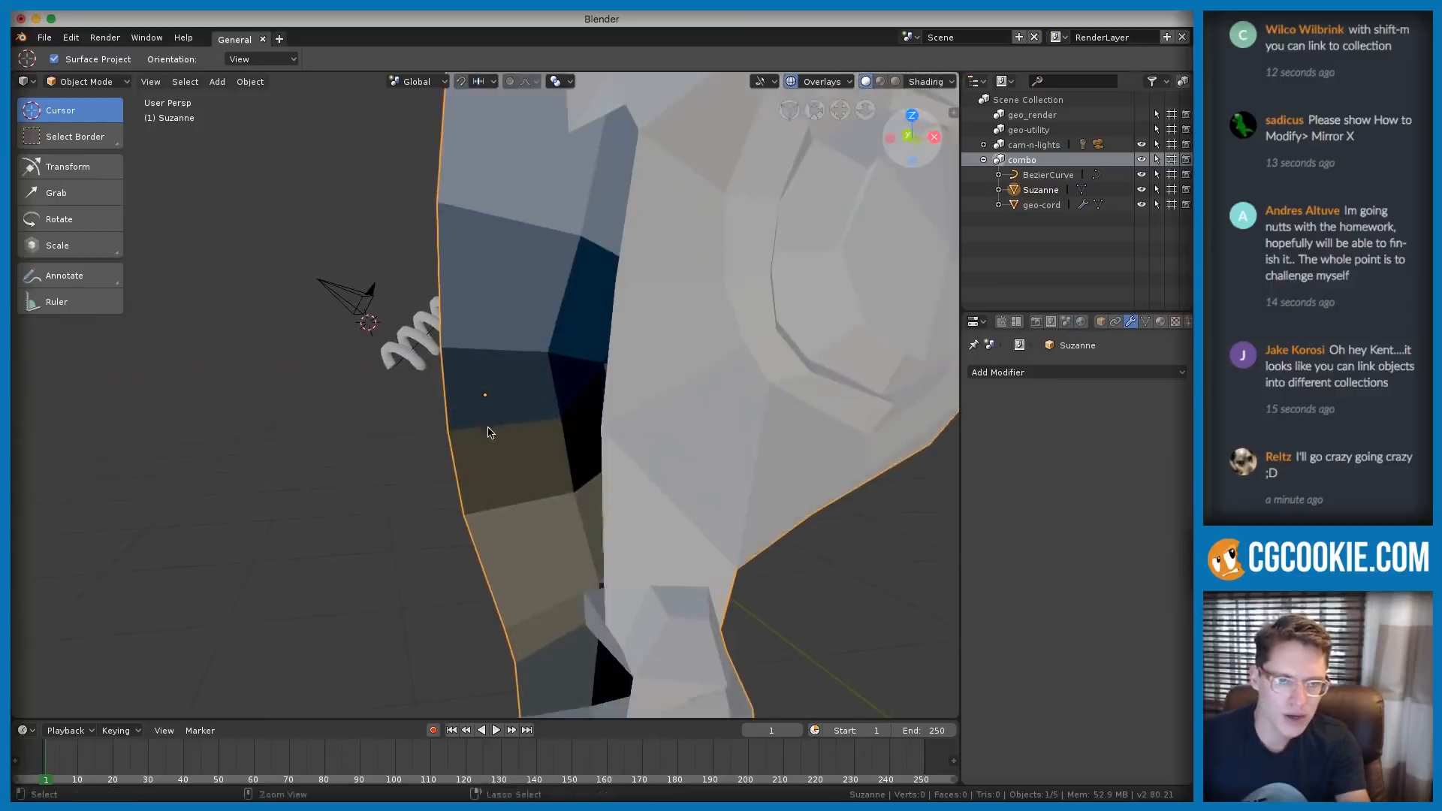
pyautogui.moveTo(488, 402); pyautogui.dragTo(476, 354, button='middle')
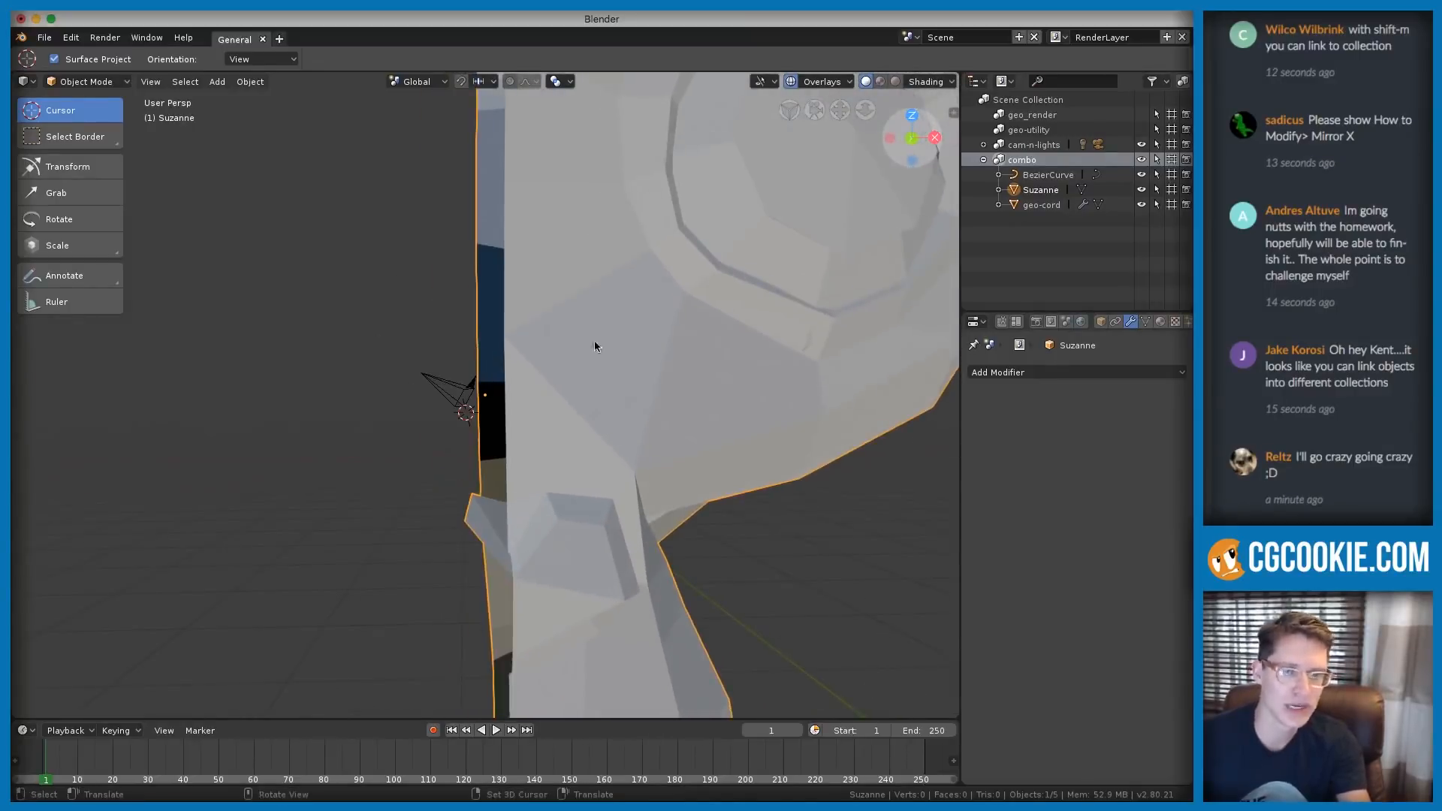
pyautogui.scroll(-6, 525, 292)
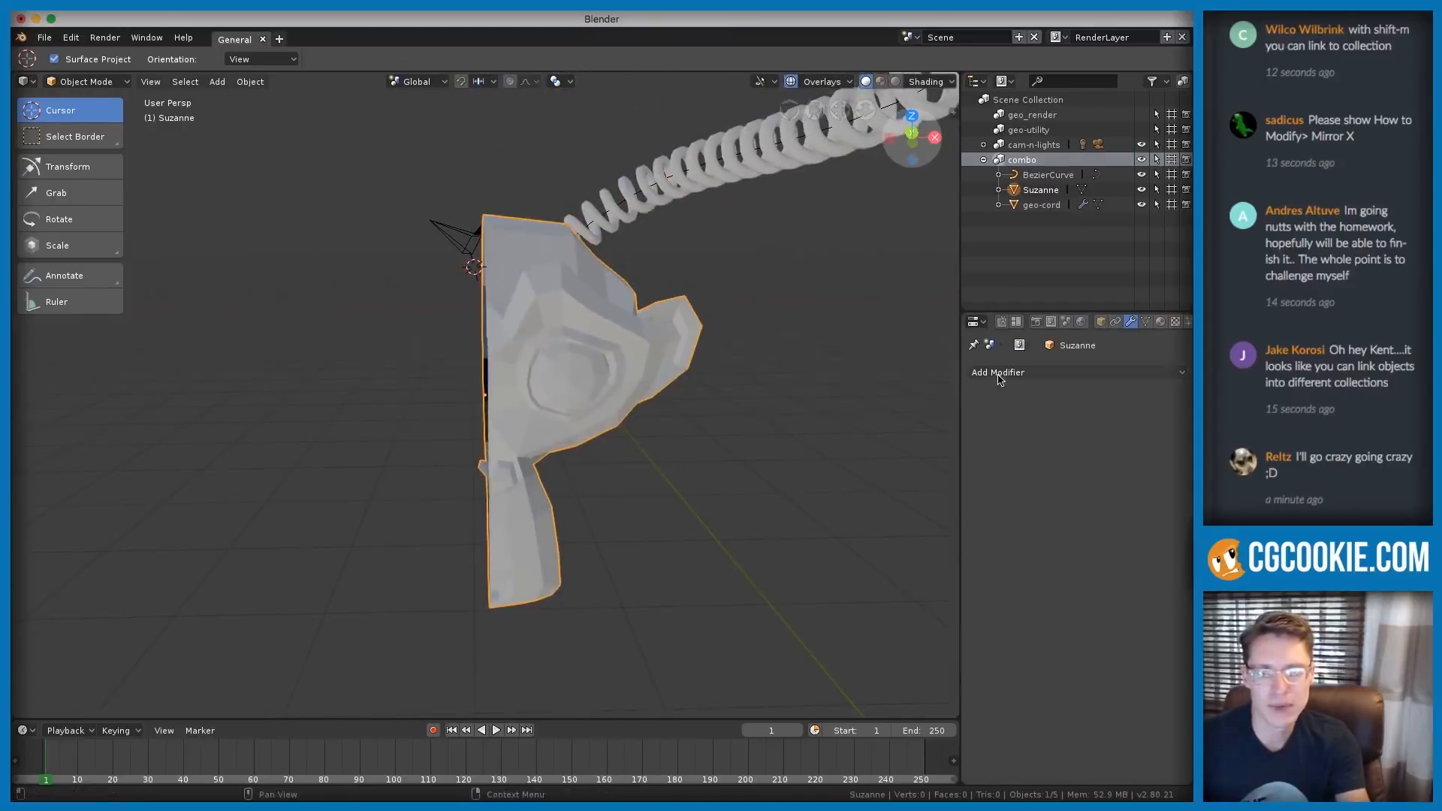
pyautogui.click(1001, 372)
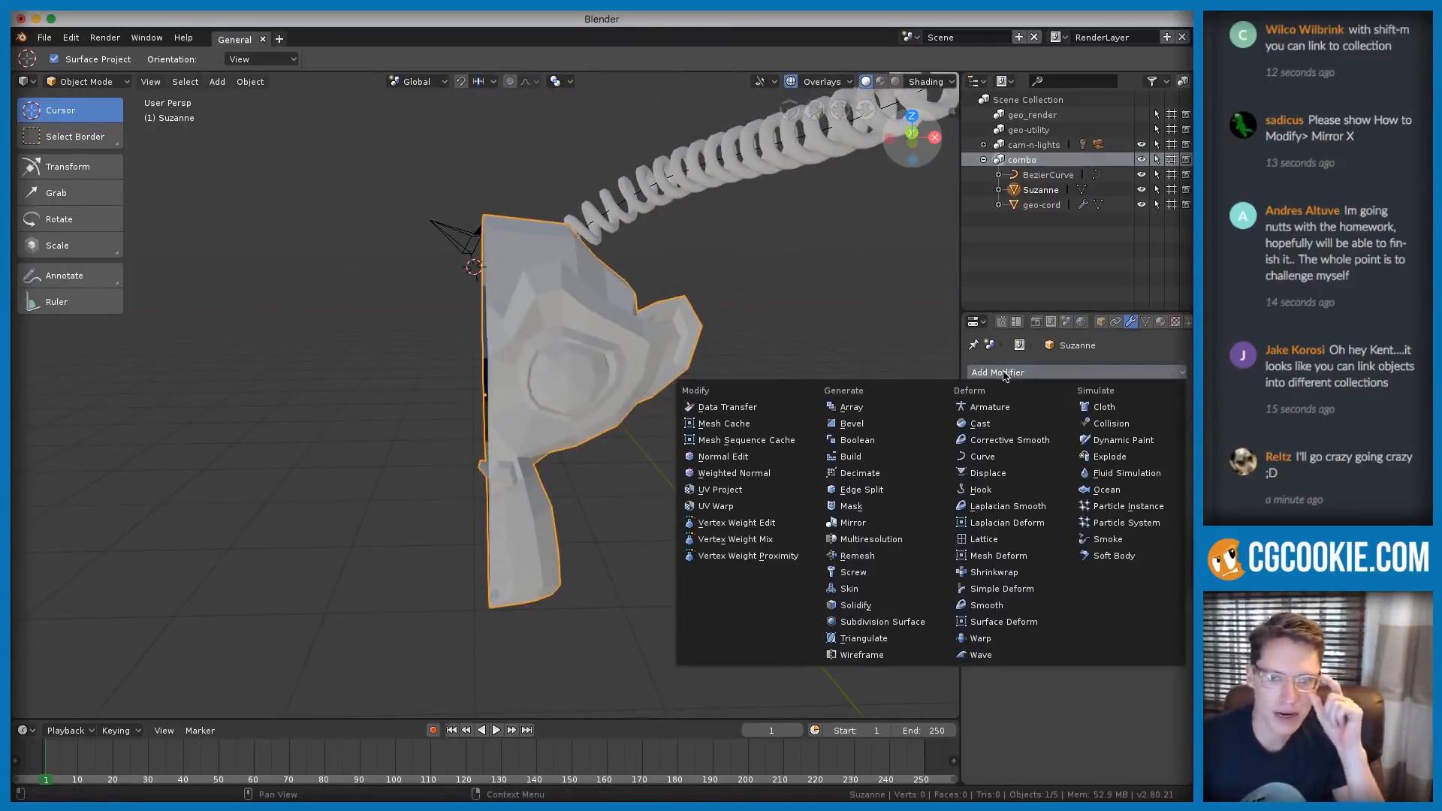
pyautogui.click(860, 523)
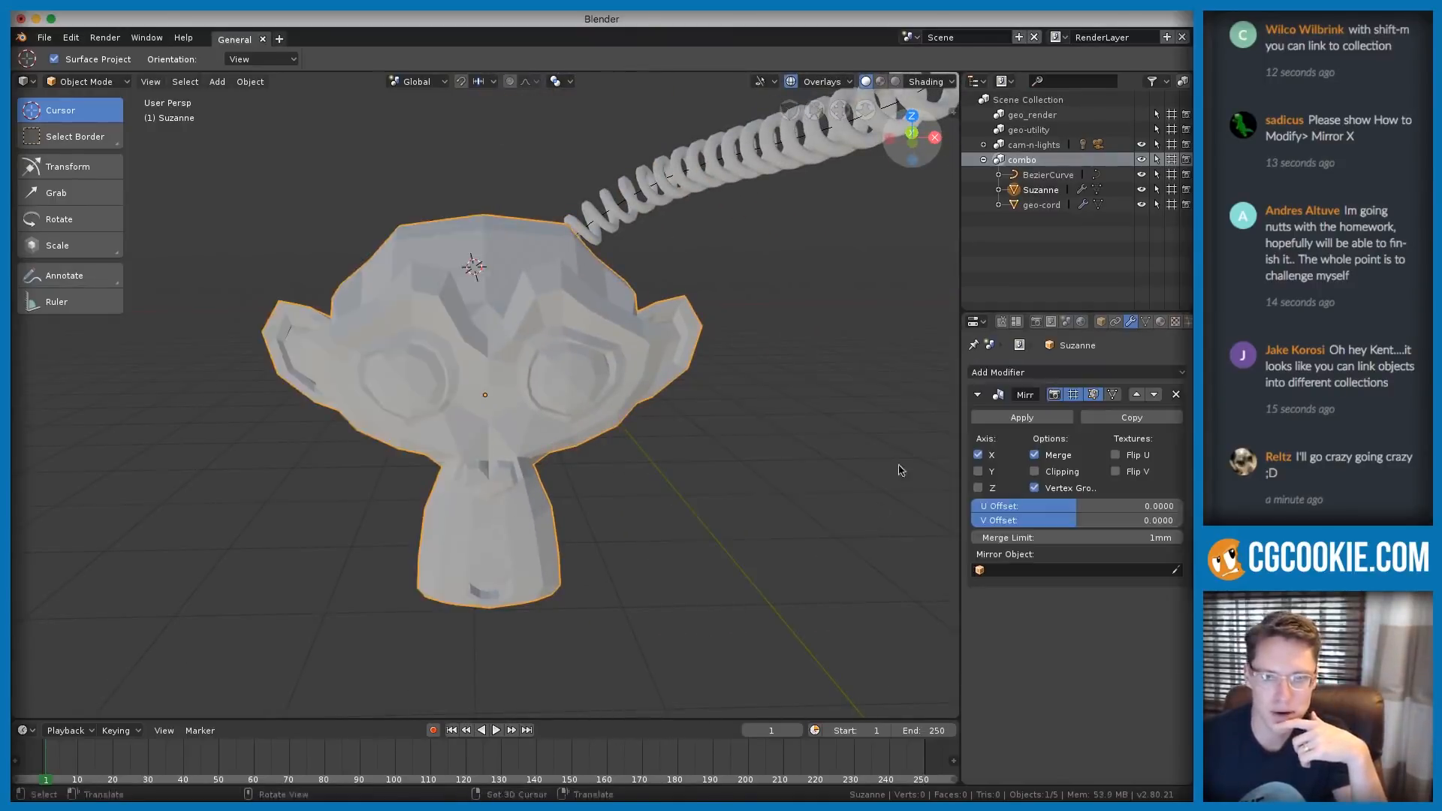
# Try the Mirror modifier without X and with Z enabled, and restore mirroring across X only
pyautogui.moveTo(708, 388); pyautogui.dragTo(698, 422, button='middle')
pyautogui.keyDown('ctrl'); pyautogui.moveTo(526, 317); pyautogui.dragTo(686, 290, button='middle'); pyautogui.keyUp('ctrl')
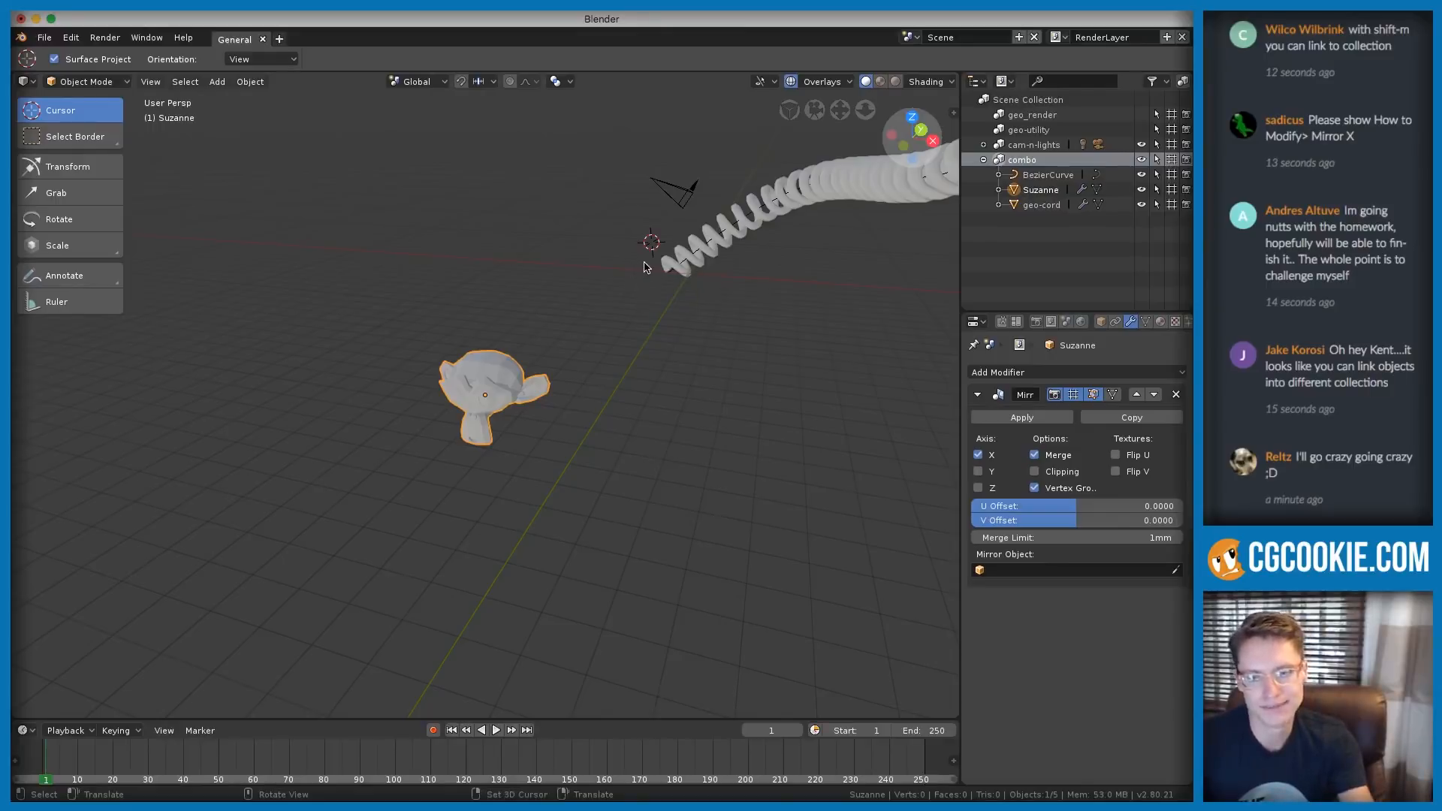
pyautogui.keyDown('ctrl'); pyautogui.moveTo(644, 266); pyautogui.dragTo(619, 347, button='middle'); pyautogui.keyUp('ctrl')
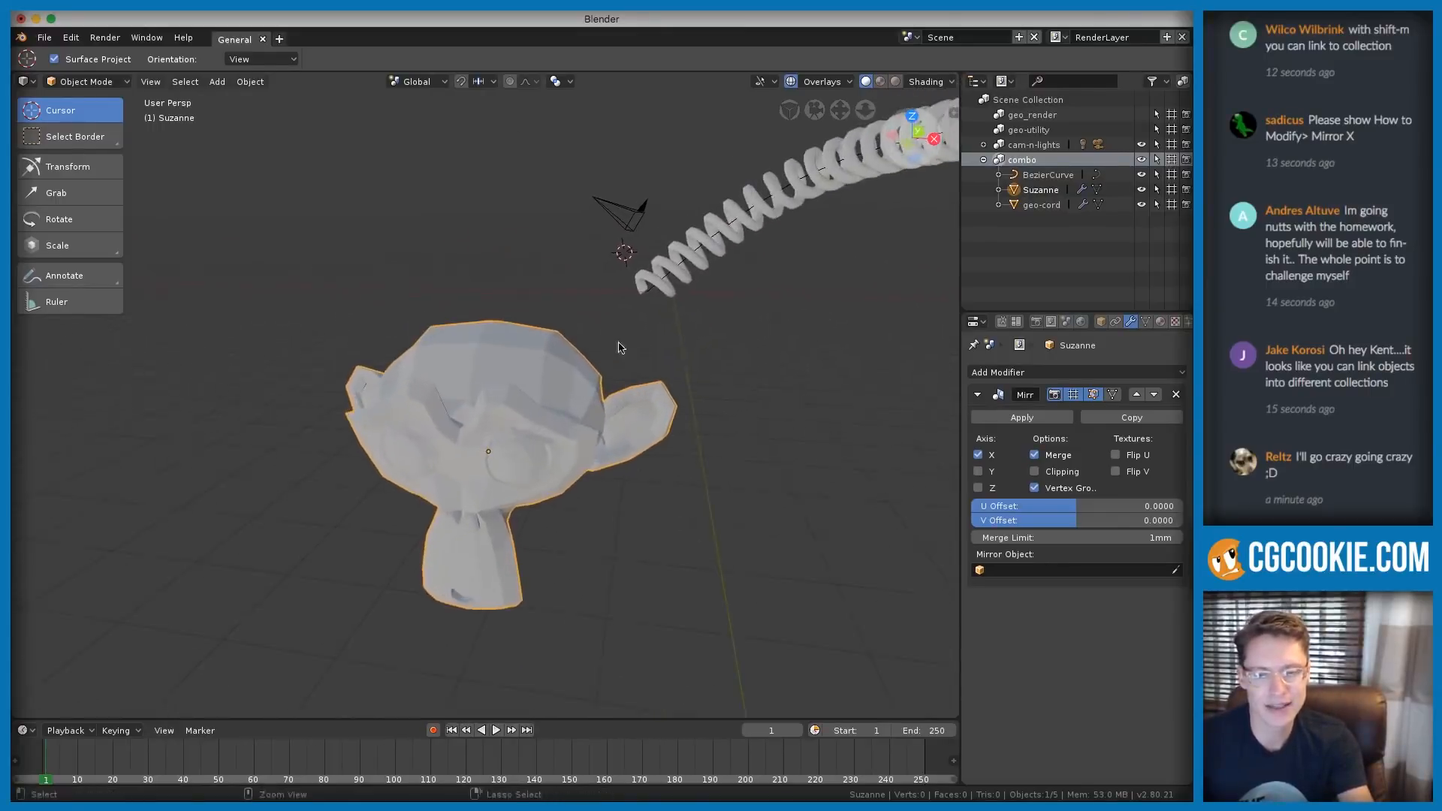
pyautogui.click(979, 455)
pyautogui.moveTo(634, 360); pyautogui.dragTo(665, 356, button='middle')
pyautogui.click(983, 489)
pyautogui.click(979, 488)
pyautogui.click(979, 456)
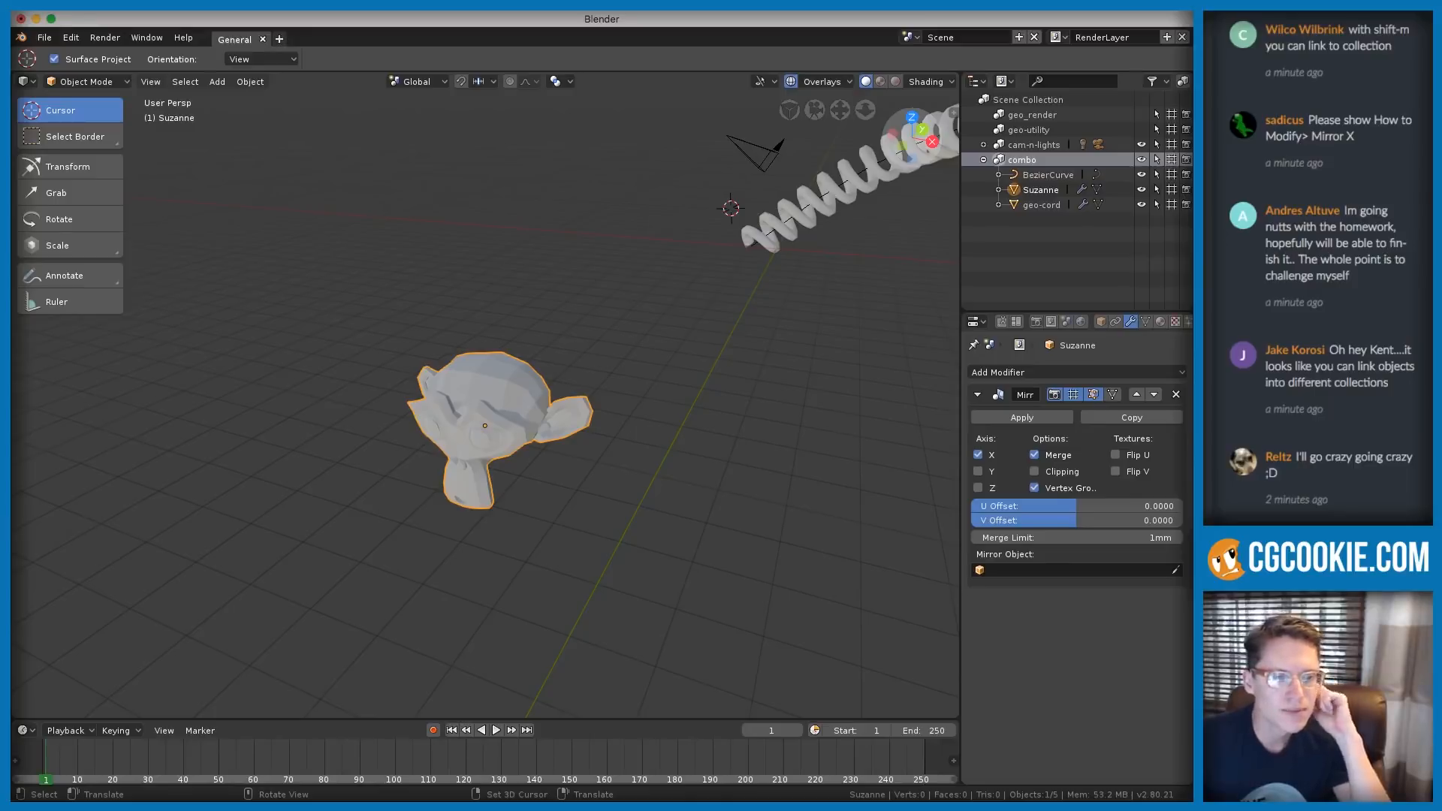
# Read the viewers' chat comments on linking objects to different collections
pyautogui.moveTo(1390, 385); pyautogui.dragTo(1334, 347)
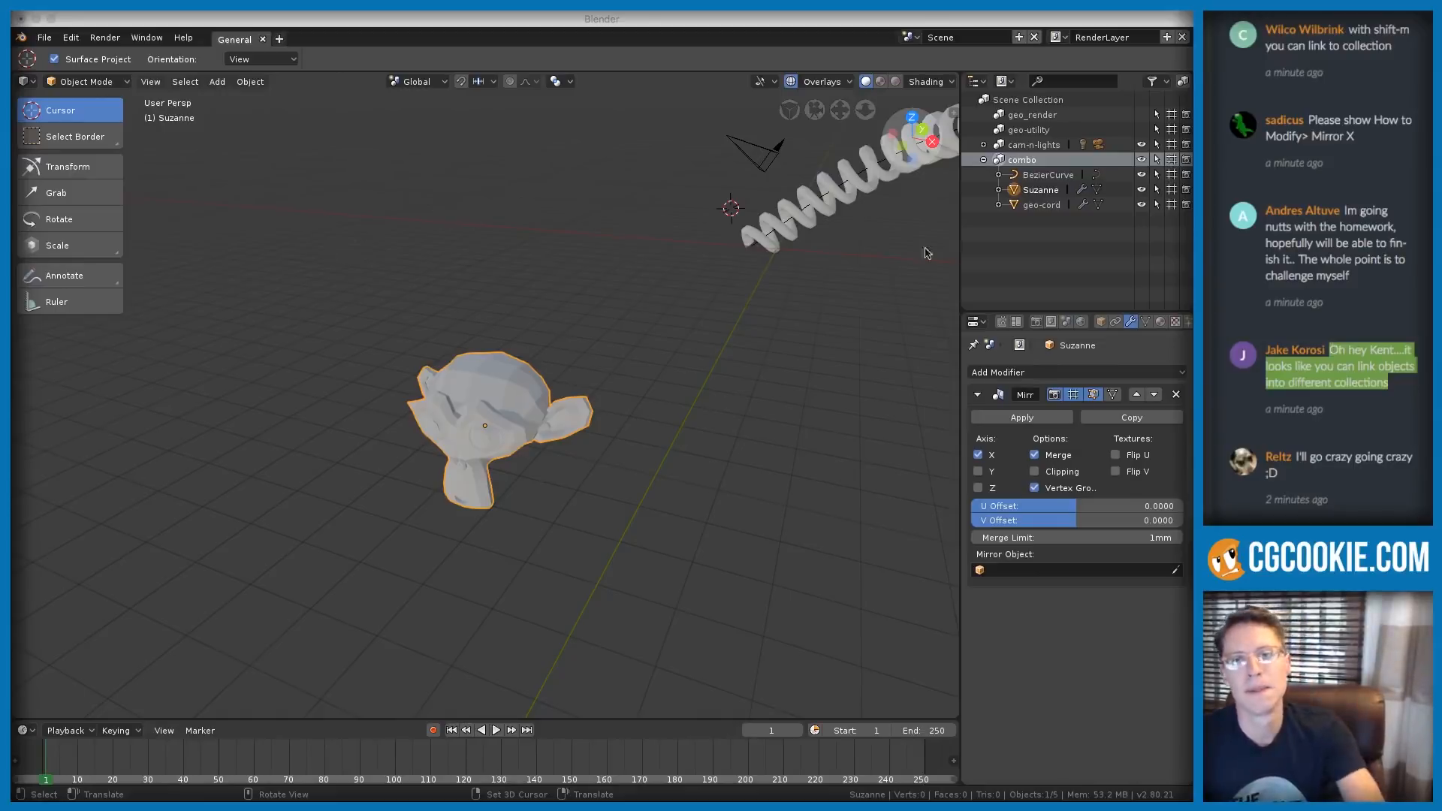
pyautogui.click(1044, 234)
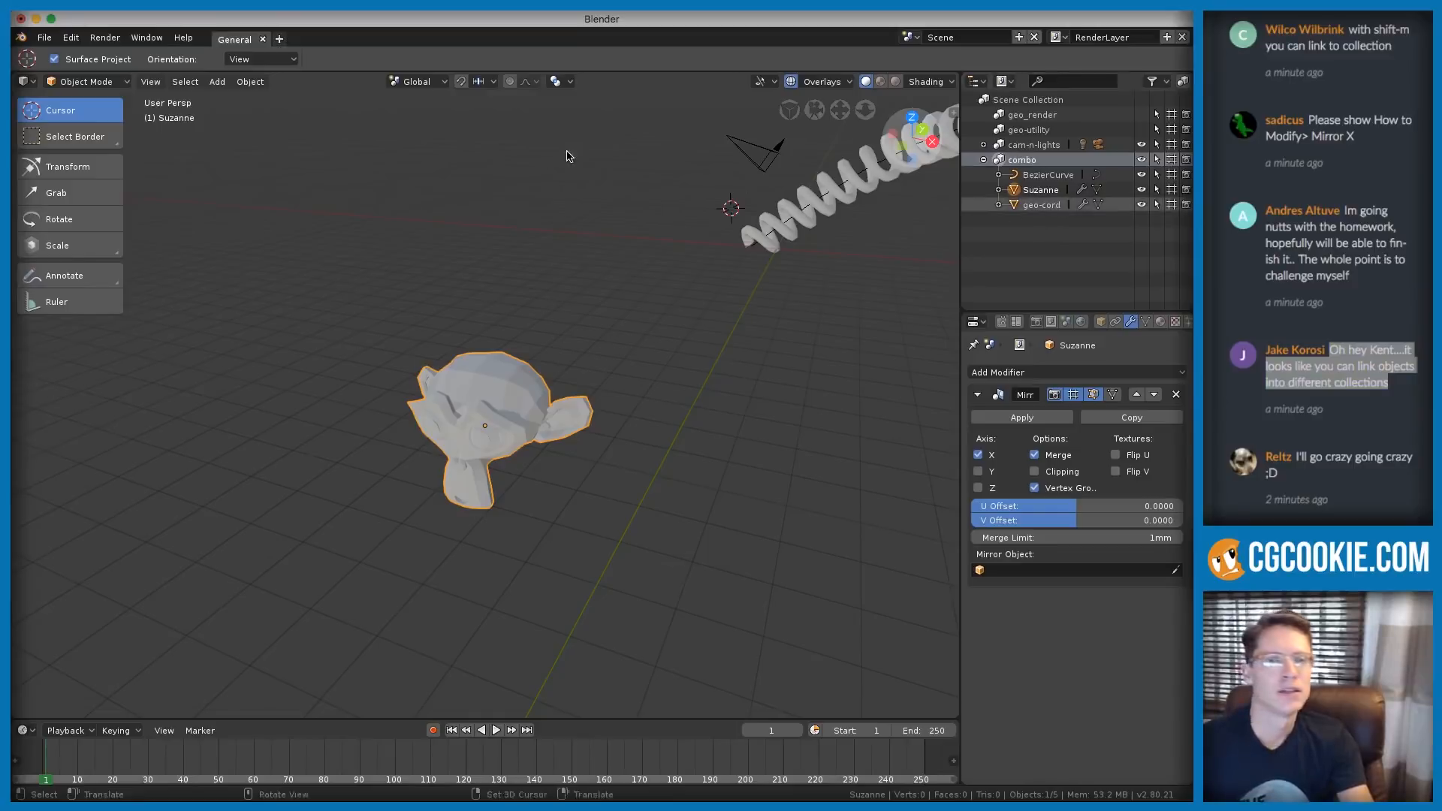
pyautogui.moveTo(569, 155); pyautogui.dragTo(716, 270, button='middle')
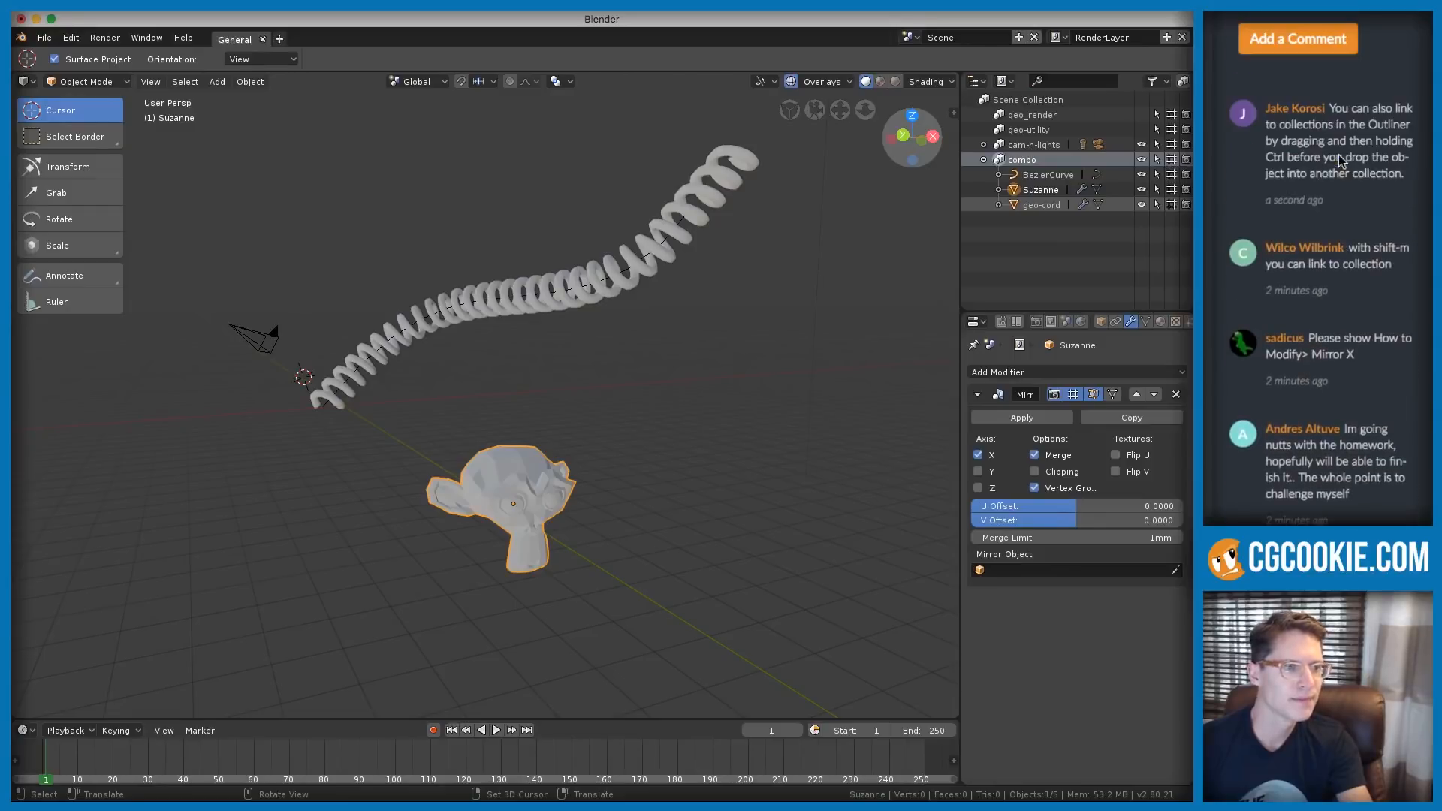
pyautogui.click(1360, 156)
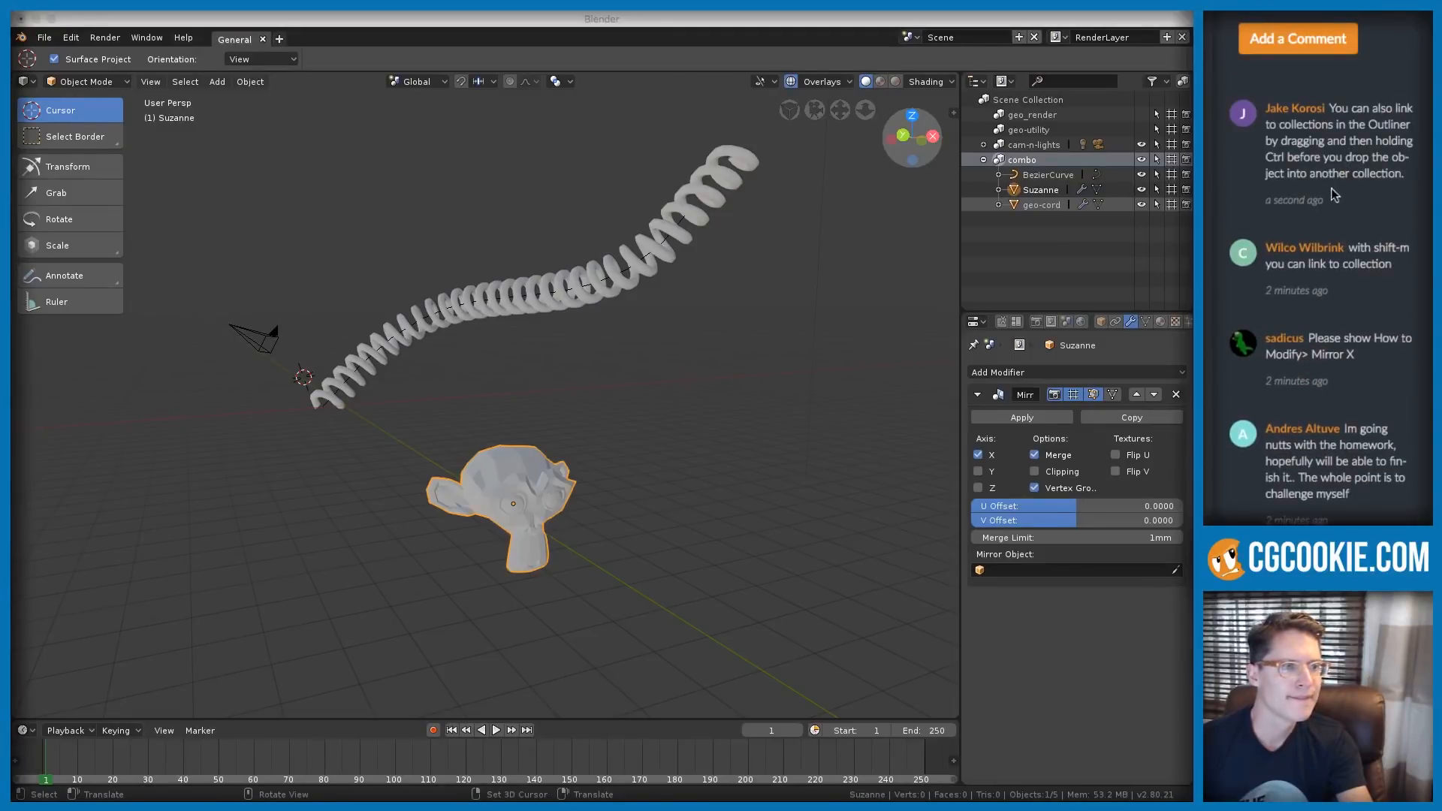
# Select the monkey head in the Outliner and try to link it to another collection
pyautogui.click(1041, 190)
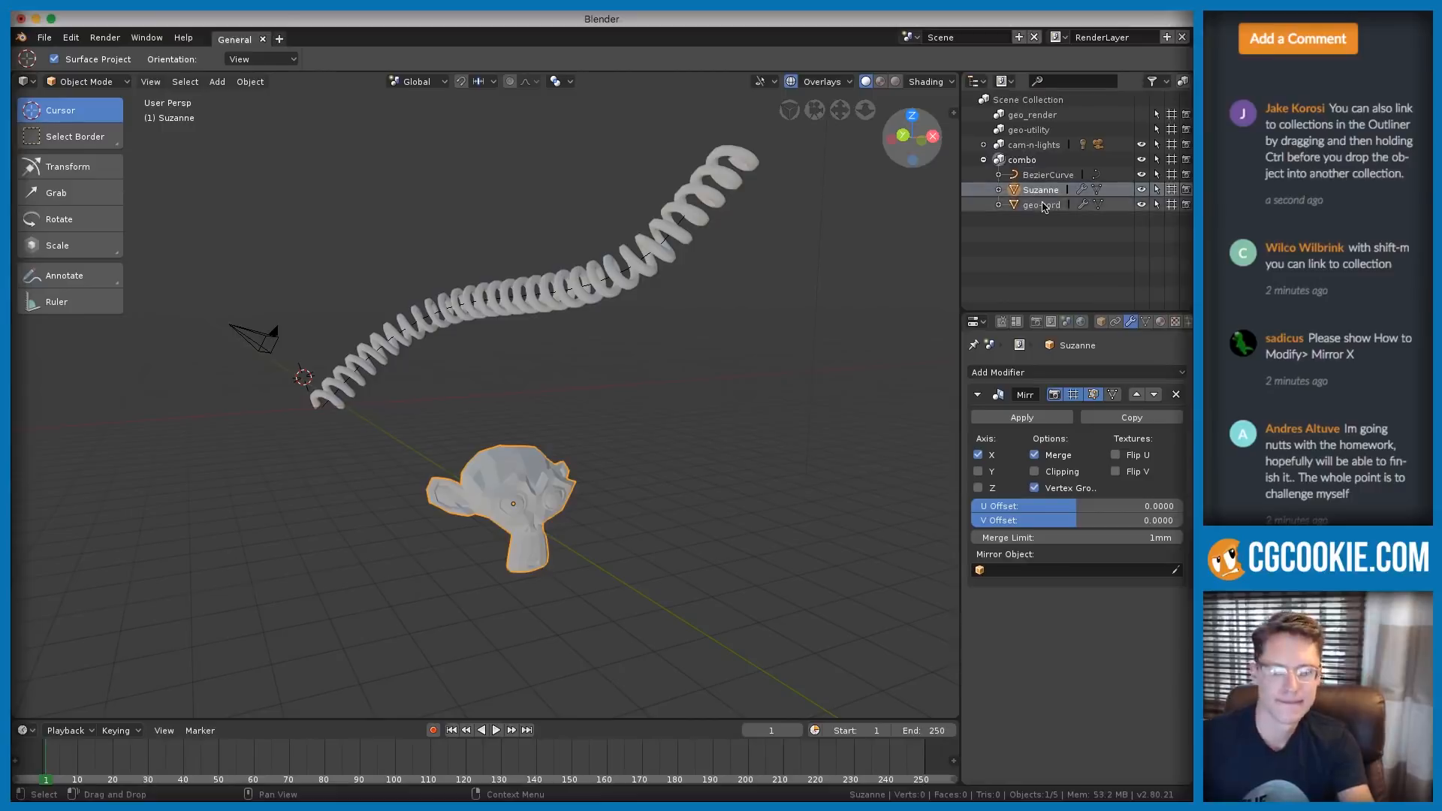
pyautogui.hotkey('shift', 'm')
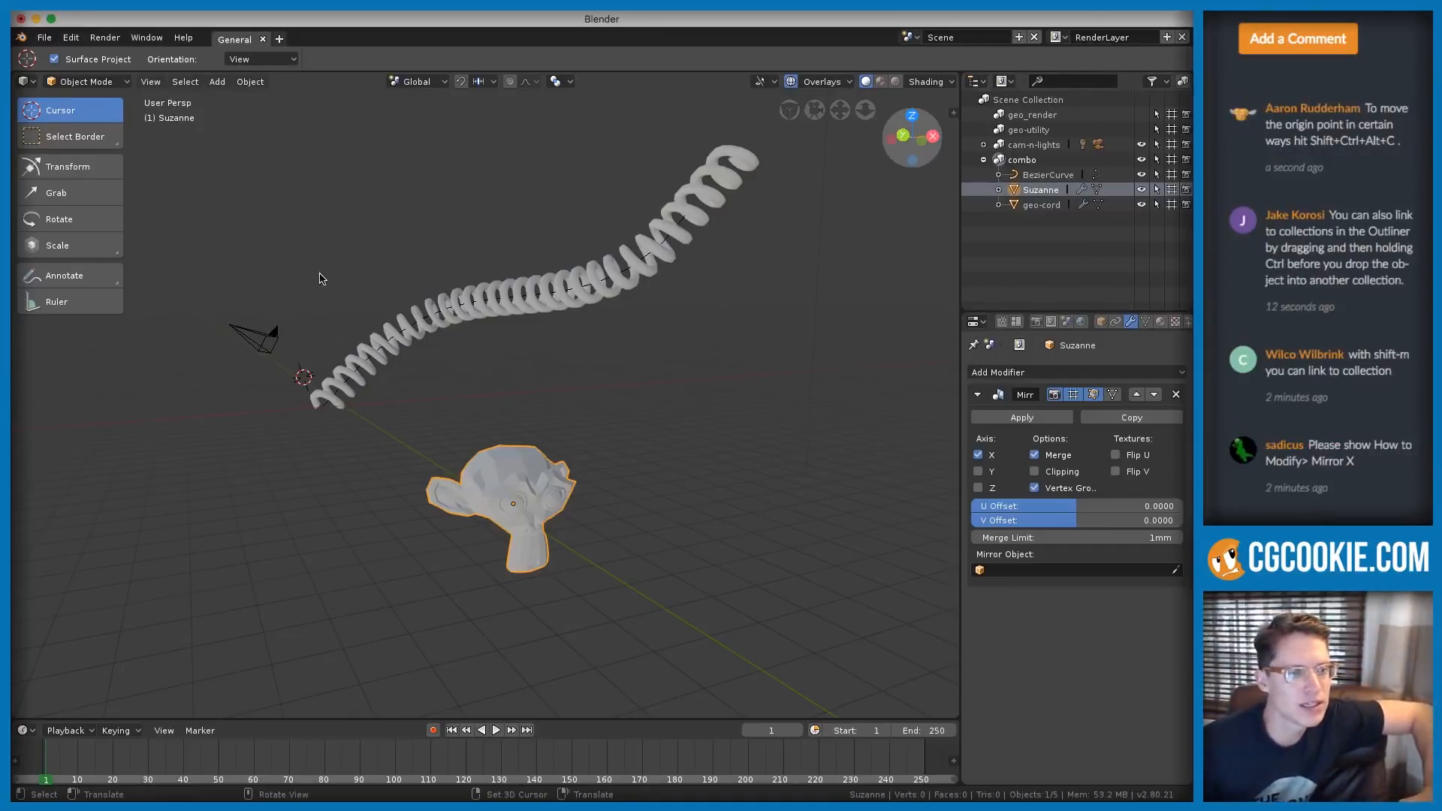
pyautogui.moveTo(468, 457); pyautogui.dragTo(439, 443, button='middle')
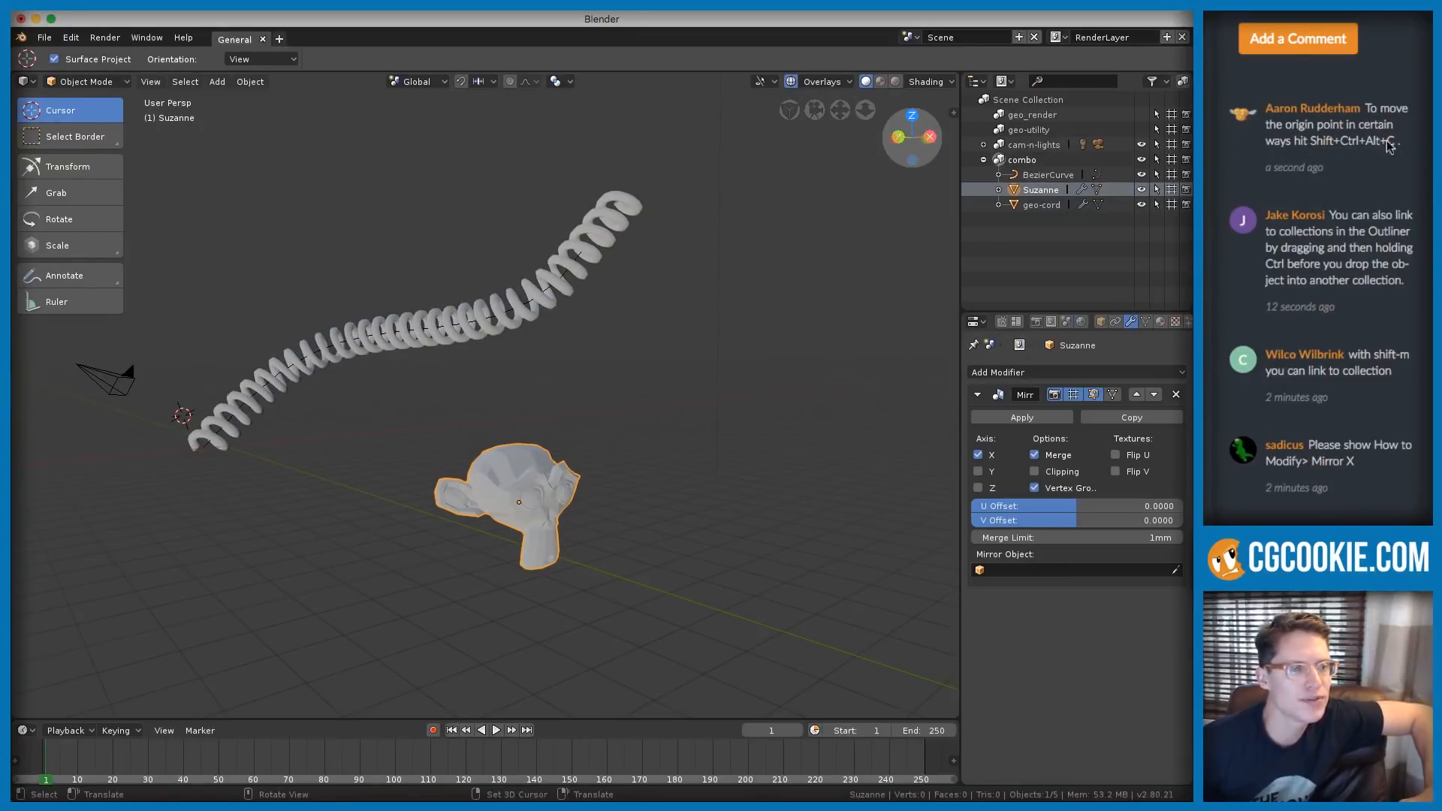
# Examine the monkey head's remaining half mesh in Edit Mode and its mirrored result in Object Mode
pyautogui.moveTo(559, 421); pyautogui.dragTo(634, 414, button='middle')
pyautogui.scroll(2, 516, 480)
pyautogui.press('Tab')
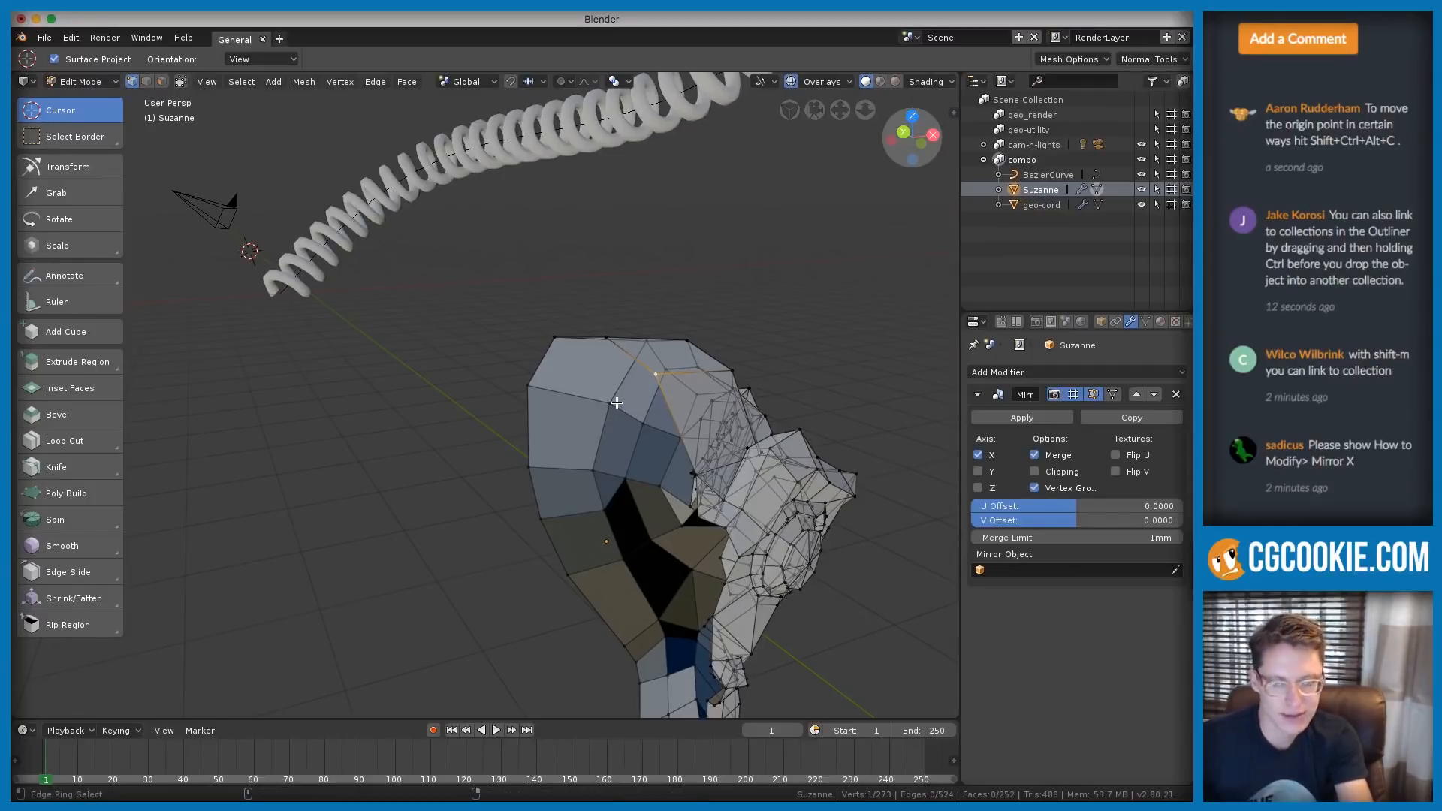
pyautogui.press('Tab')
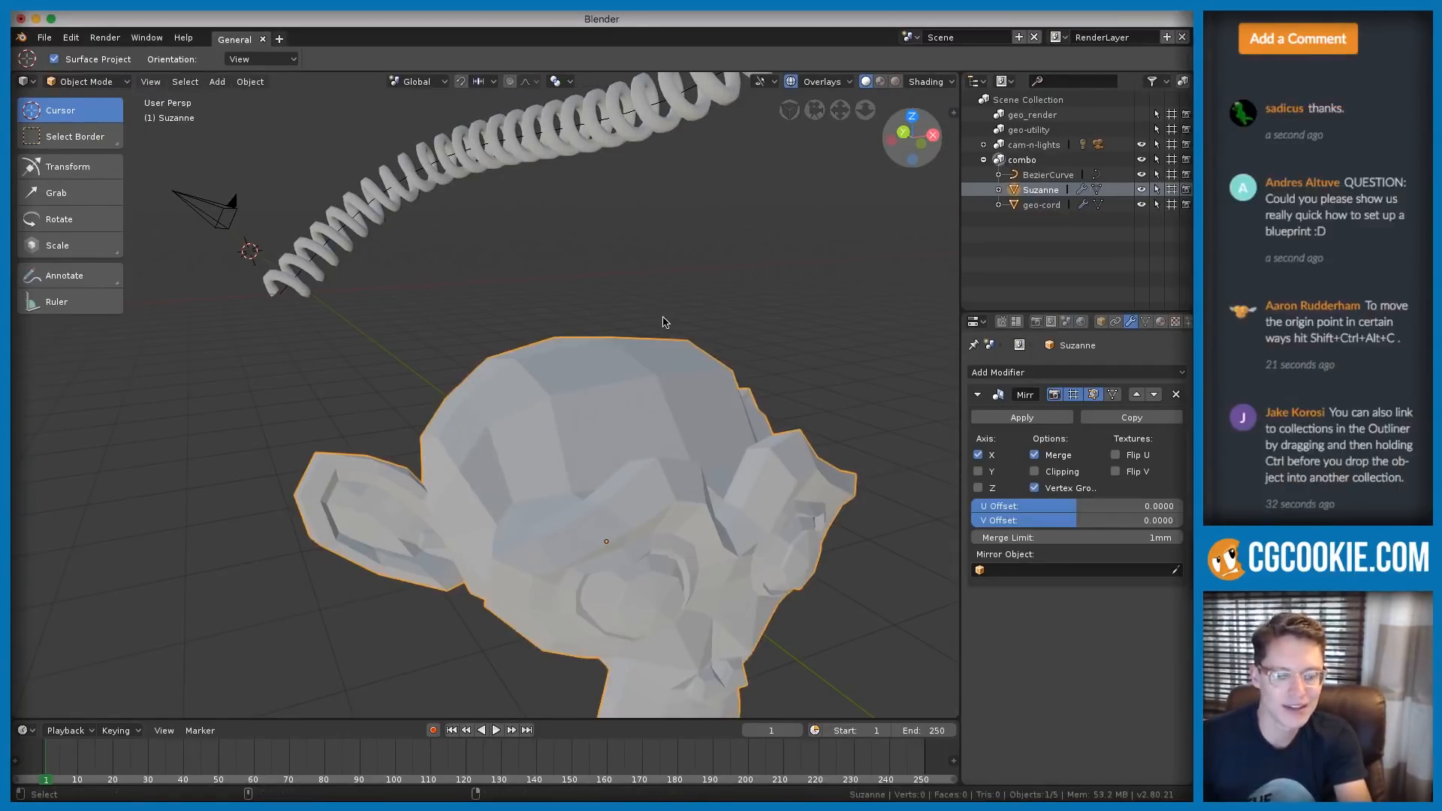
# Try toggling the Mirror modifier's X axis off and on and changing its U and V offsets
pyautogui.moveTo(536, 283); pyautogui.dragTo(644, 412, button='middle')
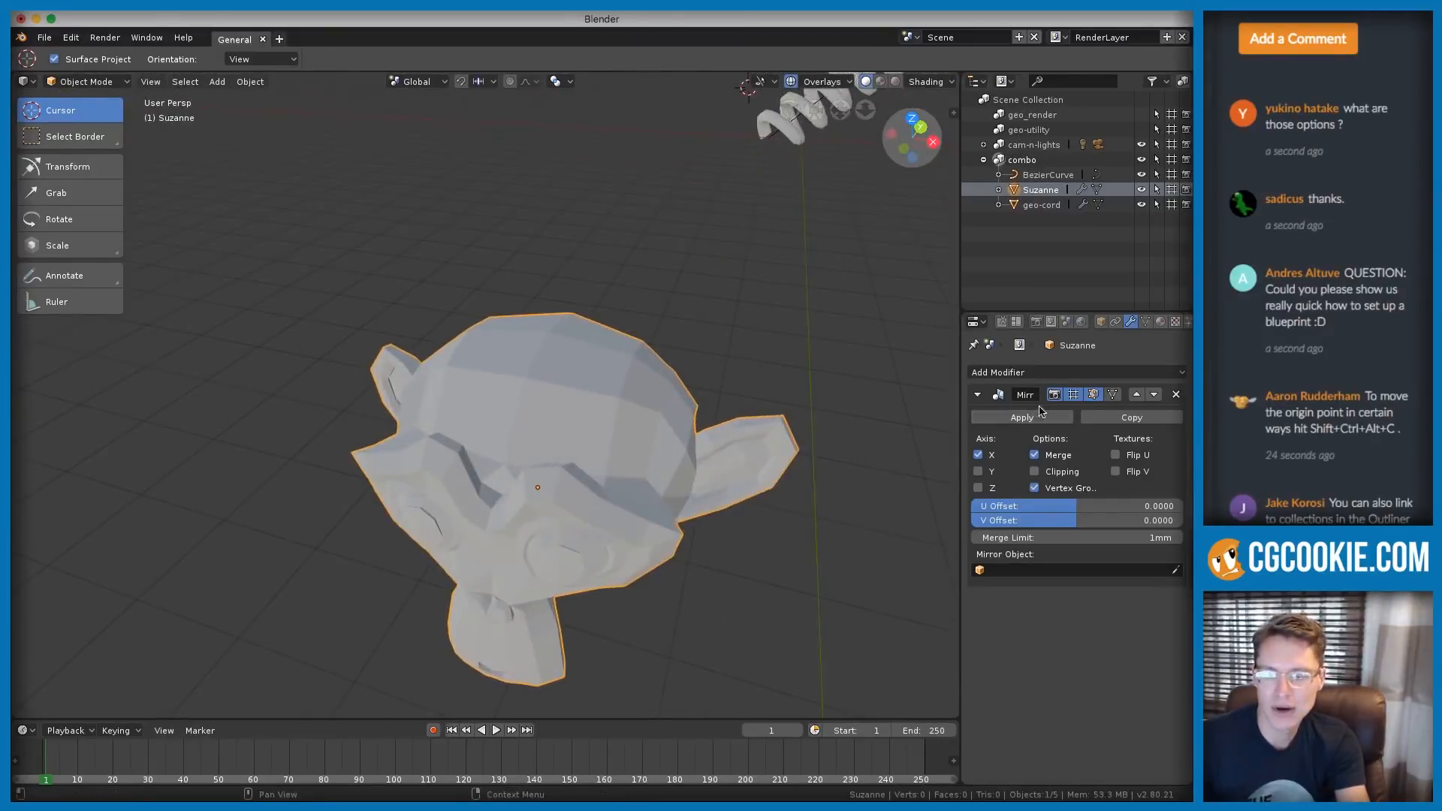
pyautogui.click(979, 456)
pyautogui.click(979, 455)
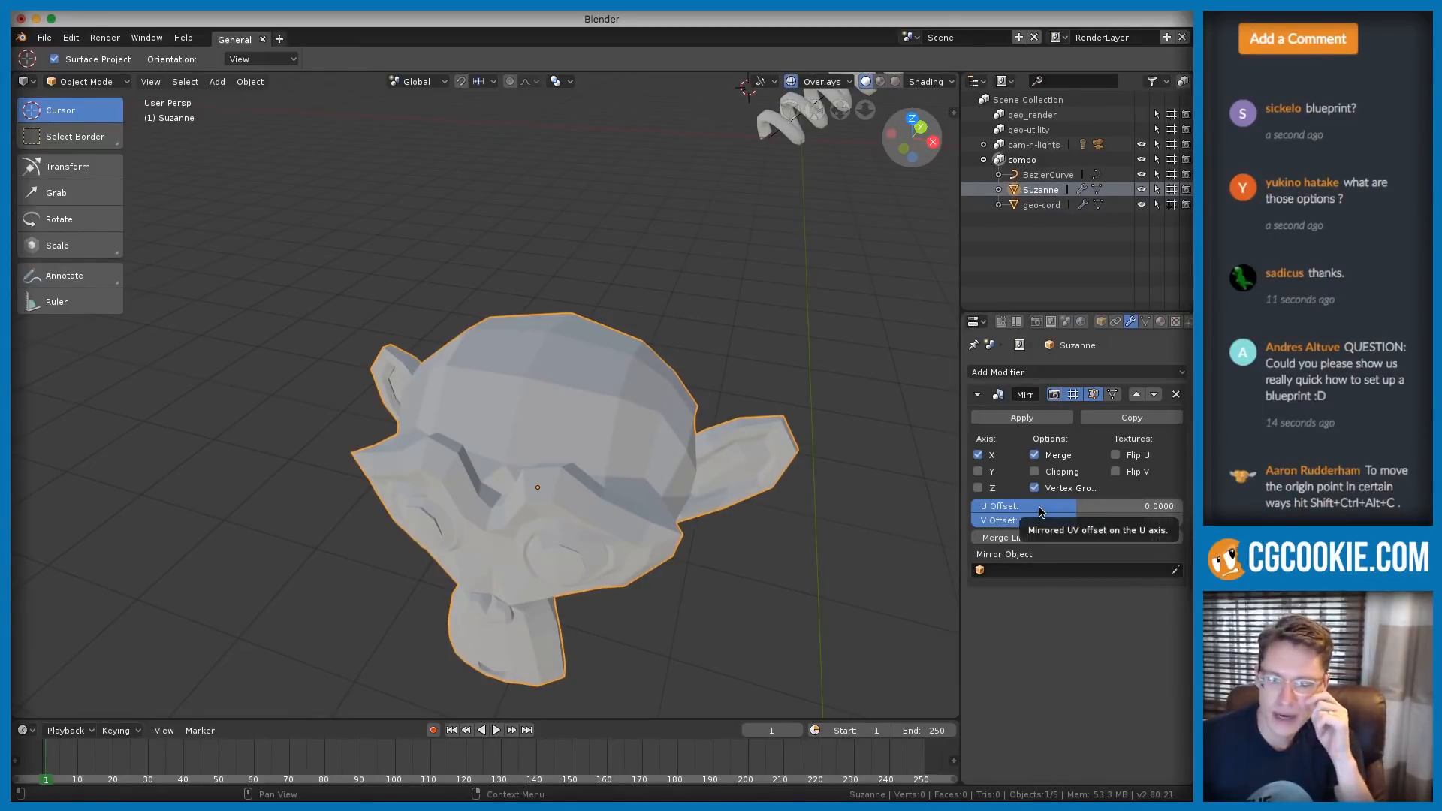
pyautogui.moveTo(1039, 511); pyautogui.dragTo(1136, 523)
pyautogui.rightClick(1101, 510)
pyautogui.rightClick(1137, 523)
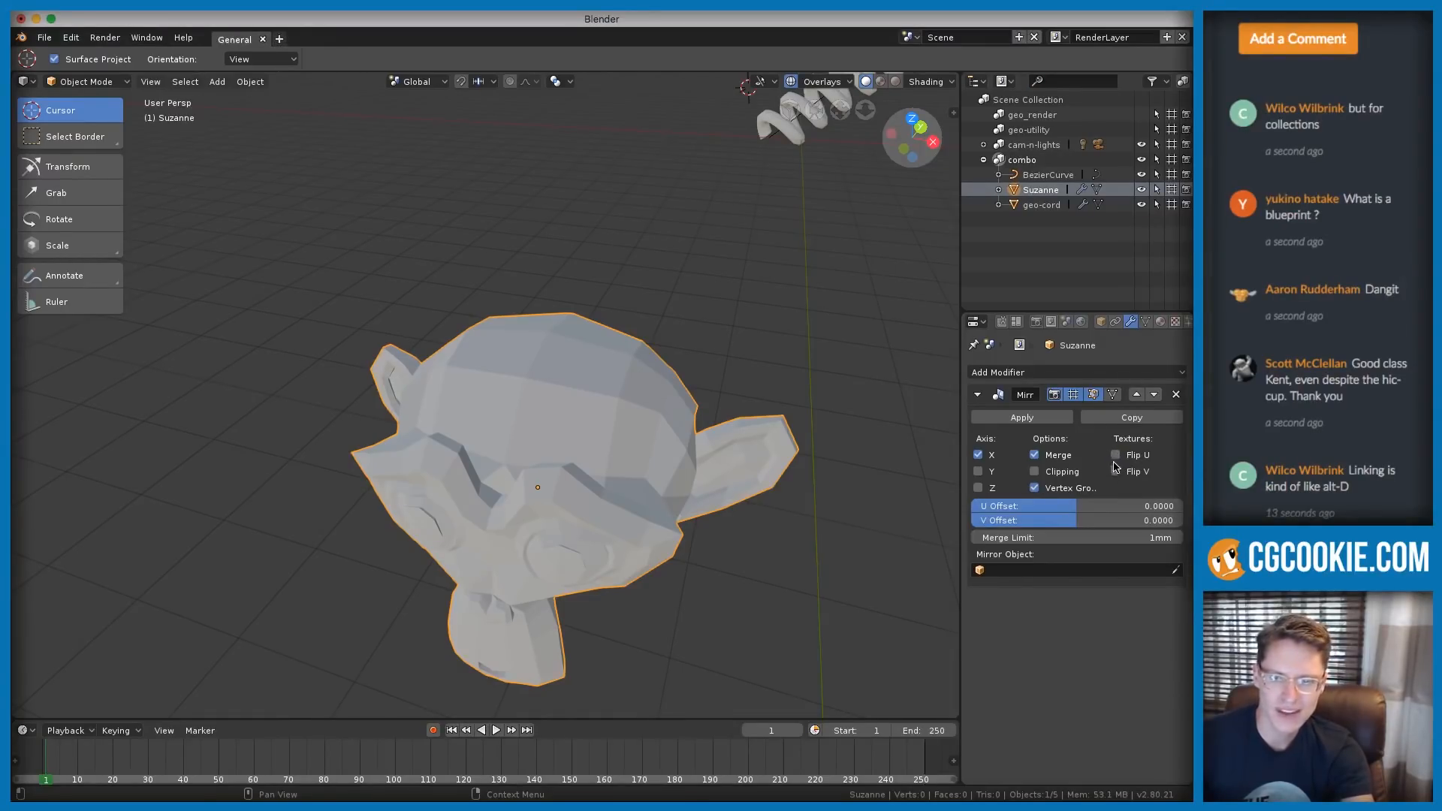
# Enable Clipping in the Mirror modifier and select two centre-seam vertices on top of the monkey's half head in Edit Mode
pyautogui.click(1036, 473)
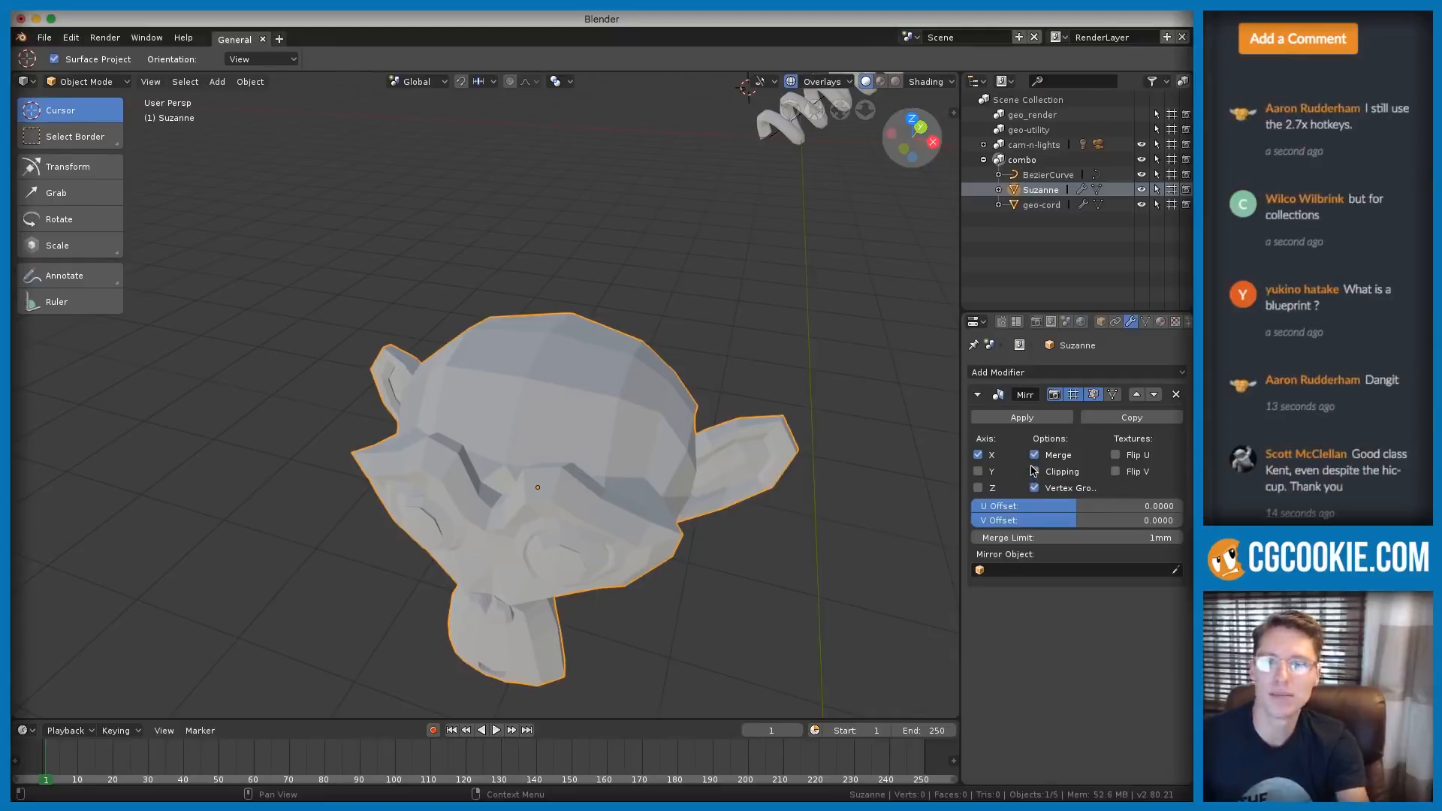
pyautogui.click(1036, 473)
pyautogui.scroll(1, 579, 330)
pyautogui.press('Tab')
pyautogui.moveTo(610, 350); pyautogui.dragTo(672, 350, button='middle')
pyautogui.click(589, 290)
pyautogui.keyDown('shift'); pyautogui.click(587, 312); pyautogui.keyUp('shift')
pyautogui.press('Tab')
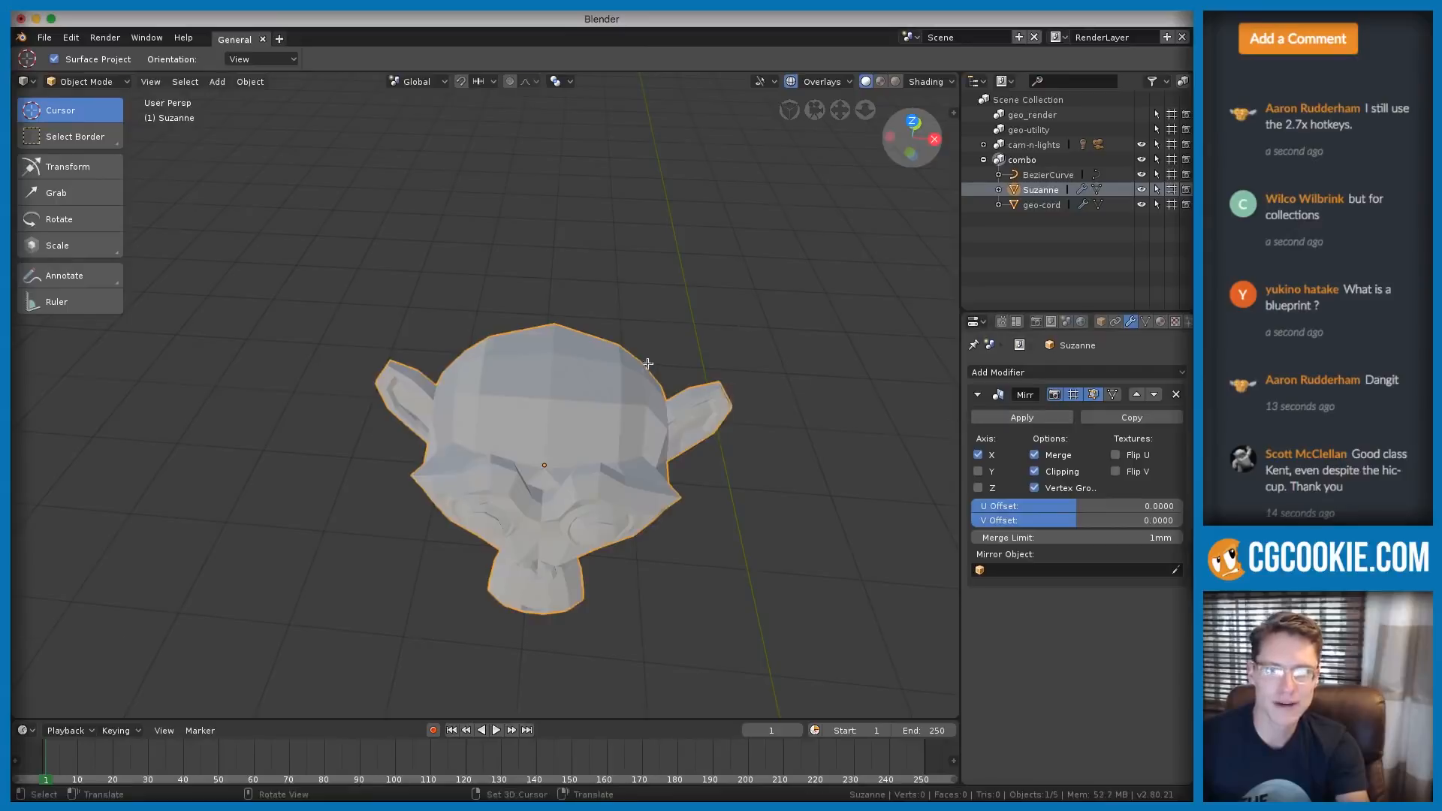
pyautogui.press('Tab')
pyautogui.scroll(1, 665, 381)
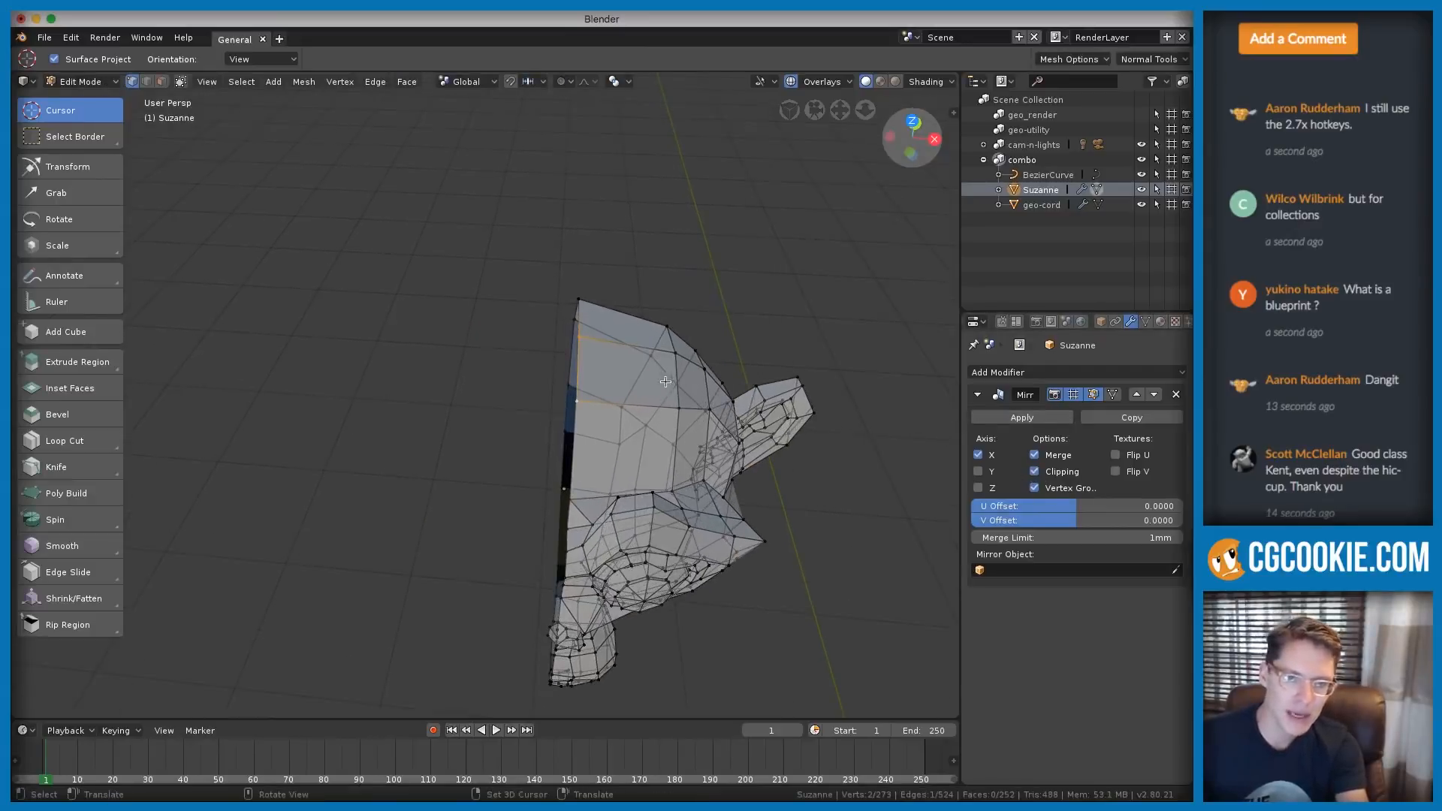
# Turn Clipping off, move the two seam vertices along X past the mirror plane, and check the overlapping result in Object Mode
pyautogui.click(1034, 472)
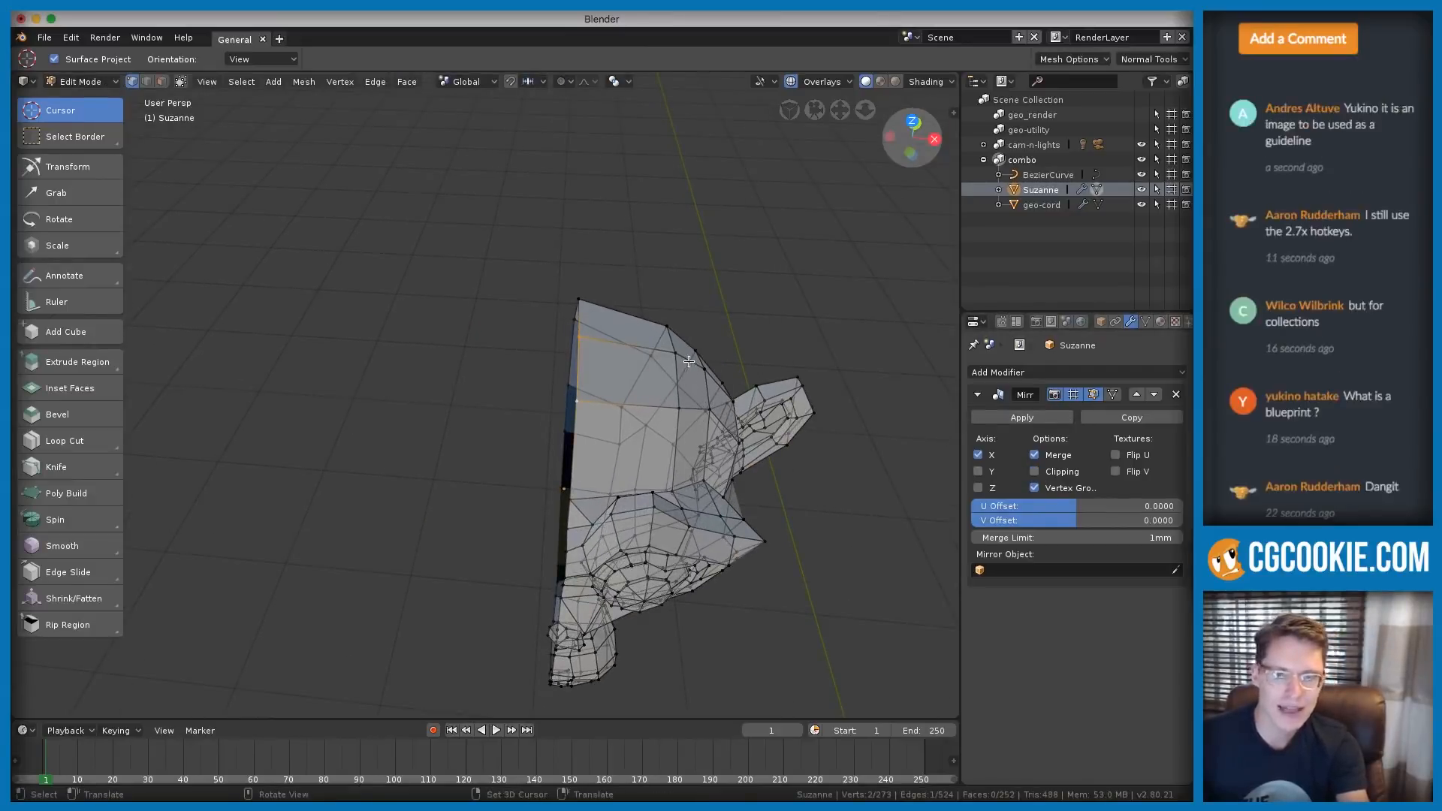
pyautogui.press('g')
pyautogui.press('x')
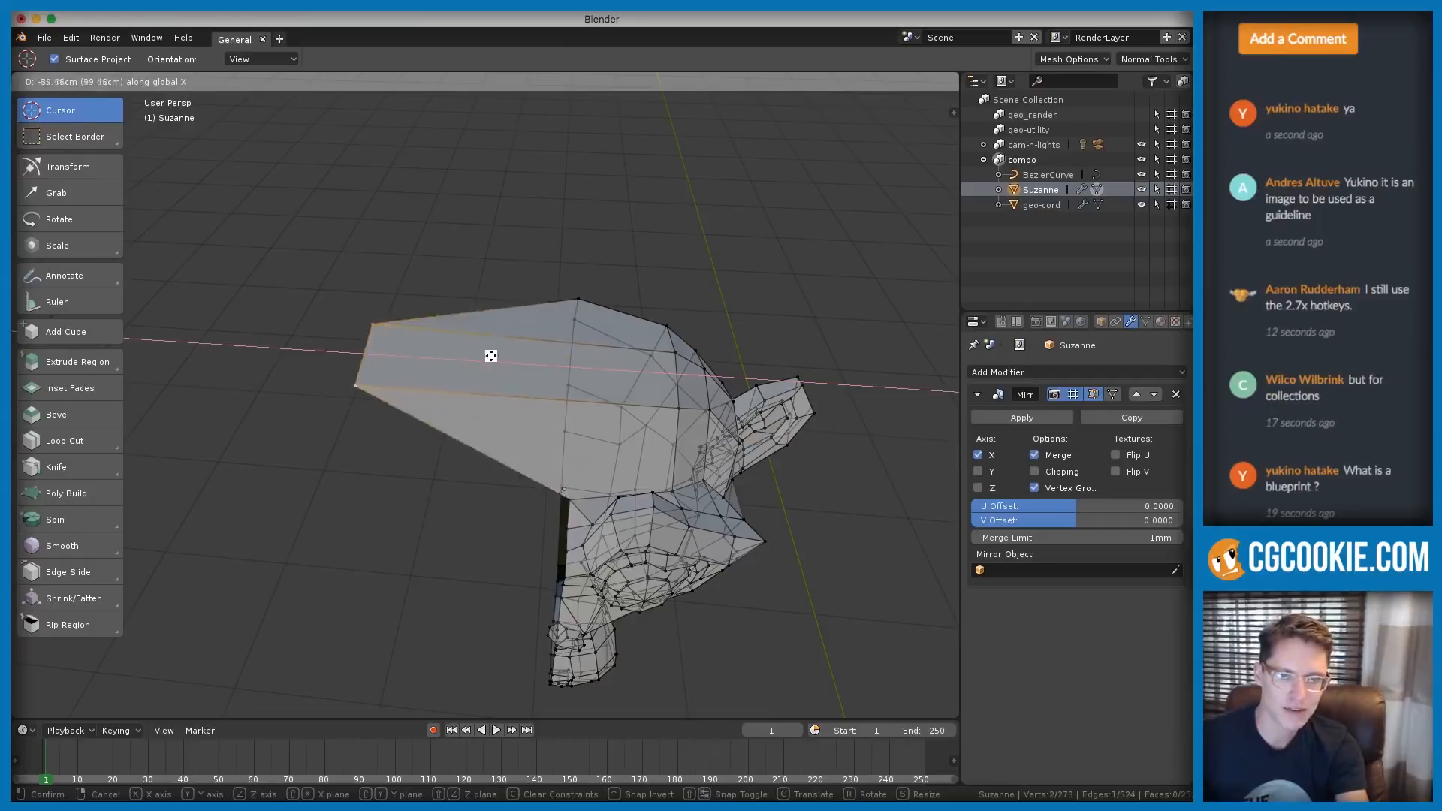
pyautogui.press('Escape')
pyautogui.press('Tab')
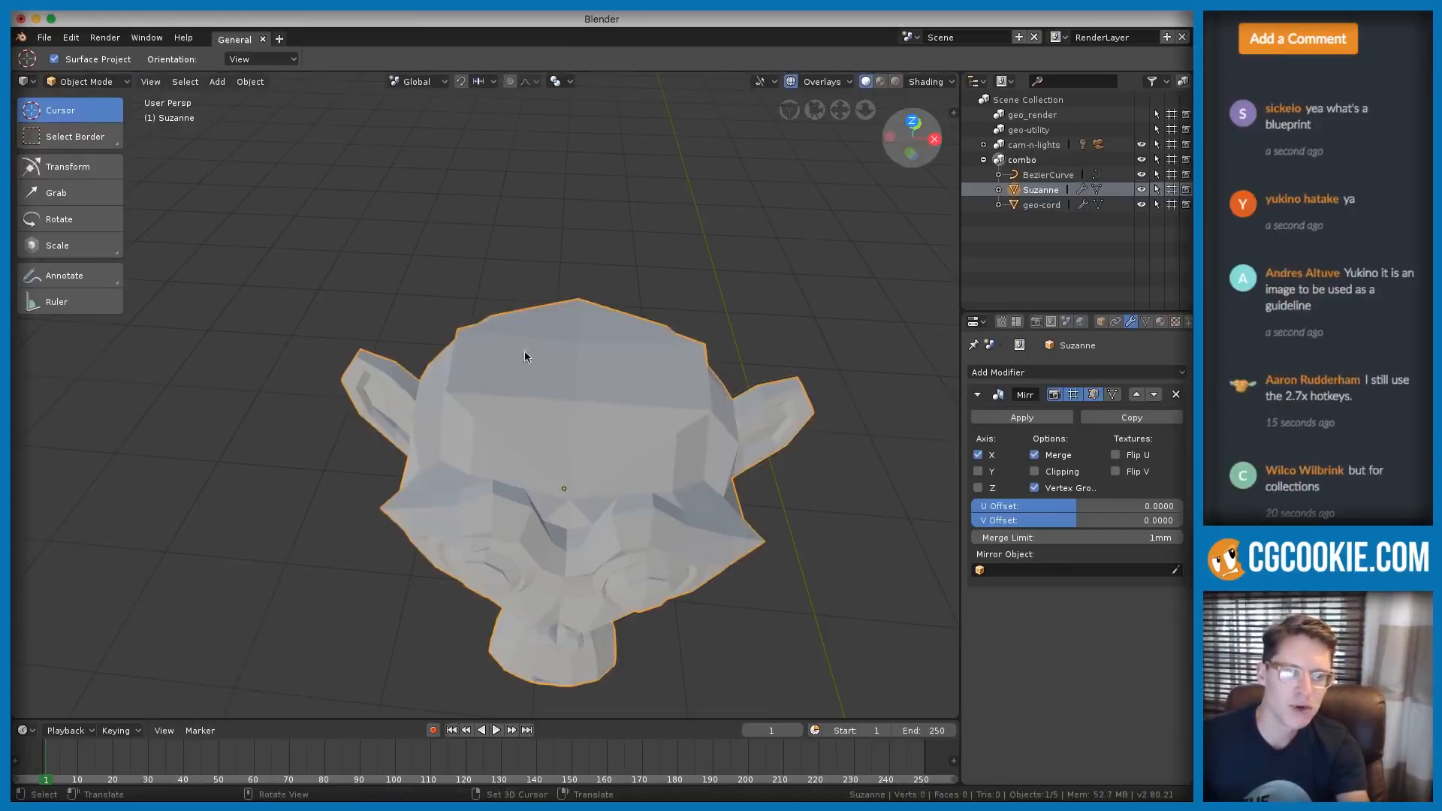
pyautogui.moveTo(671, 334); pyautogui.dragTo(558, 315, button='middle')
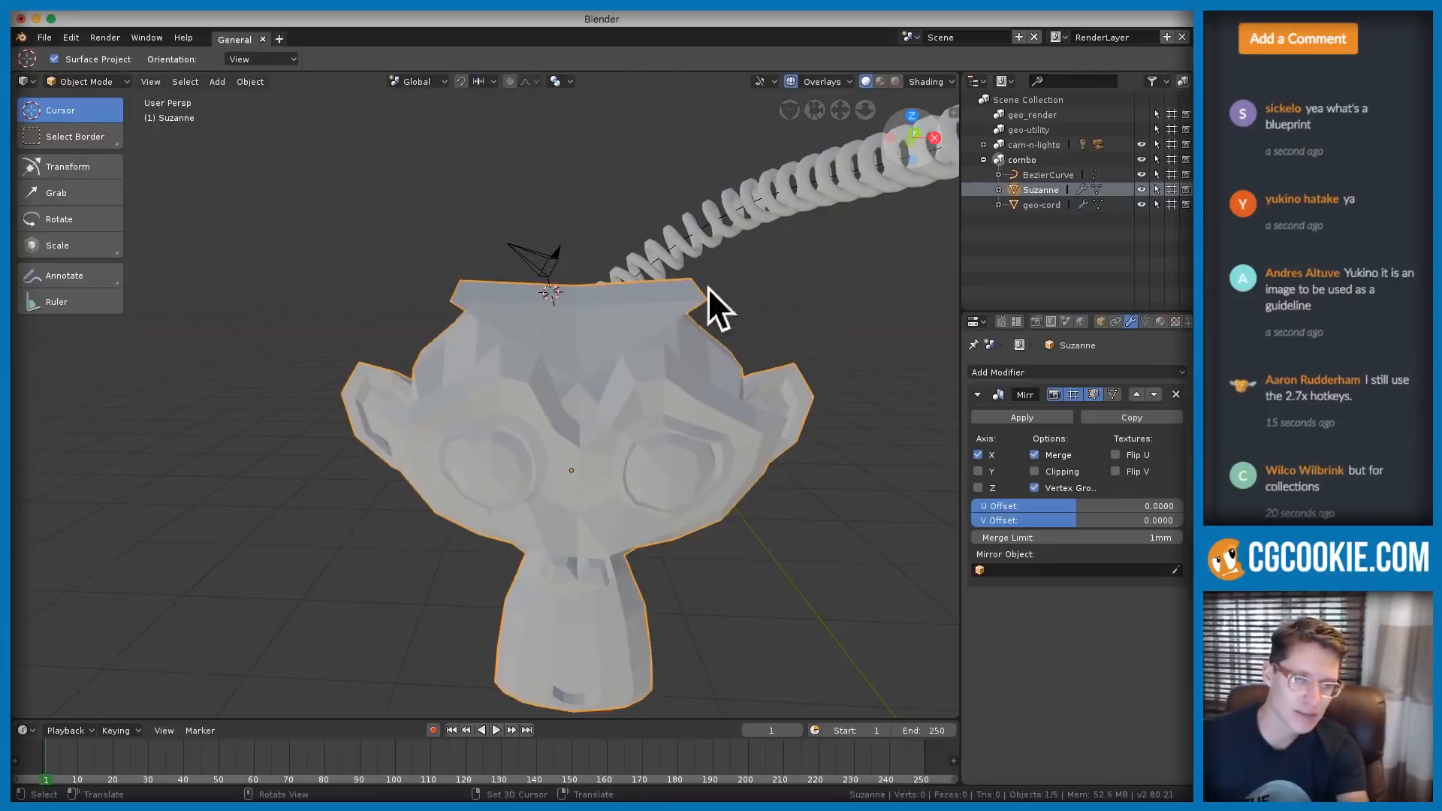
# With Clipping enabled, move the two displaced seam vertices along X back to the mirror plane
pyautogui.press('Tab')
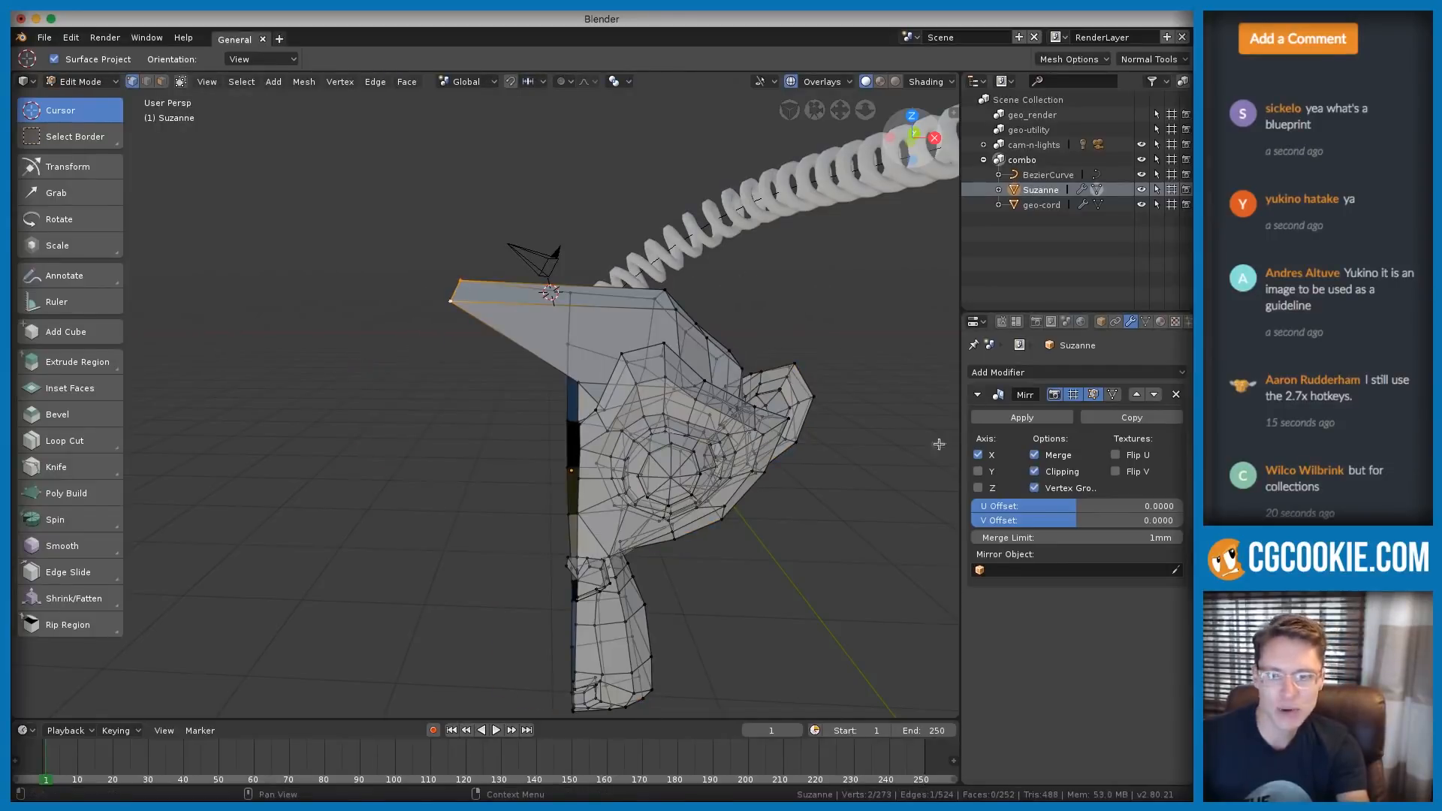
pyautogui.press('g')
pyautogui.press('x')
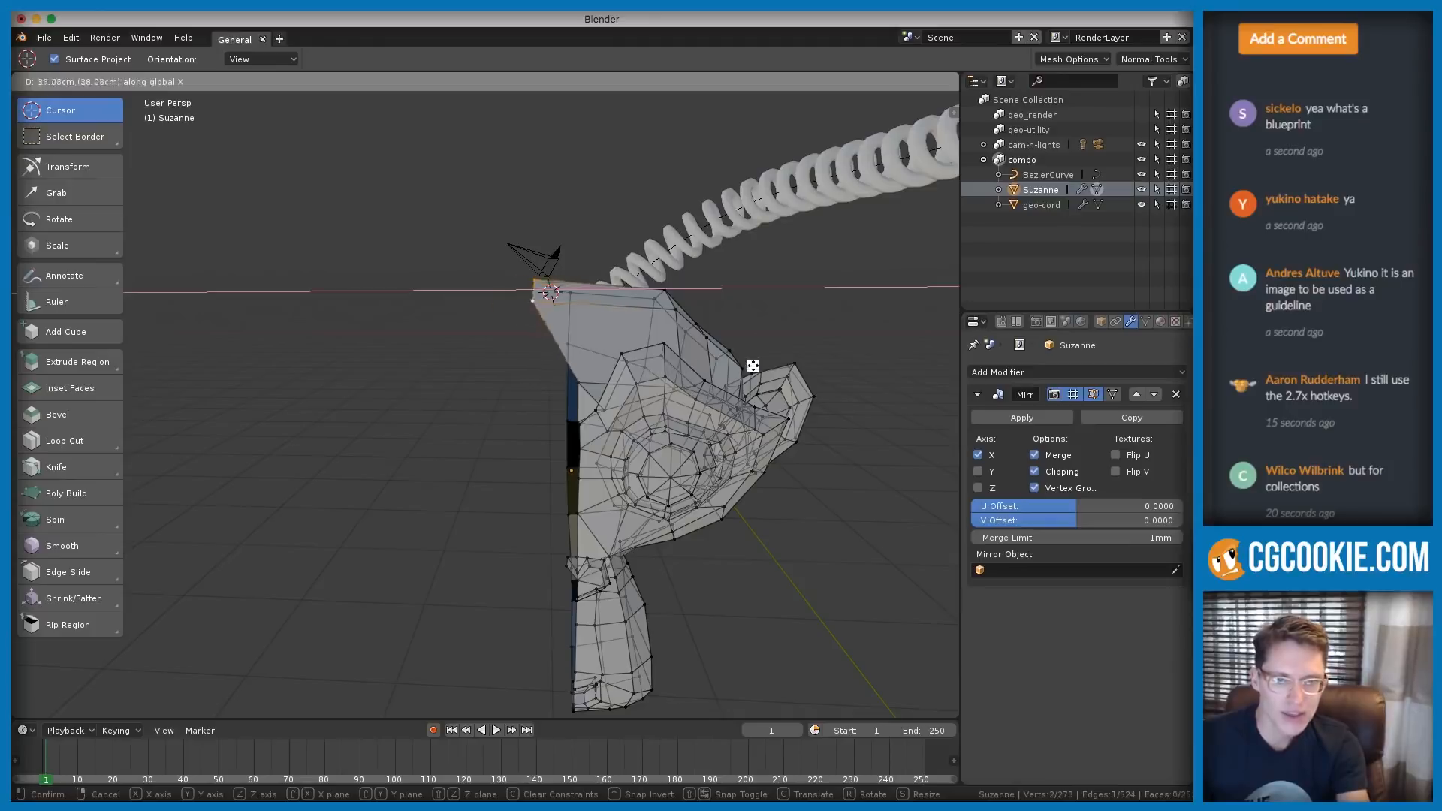
pyautogui.click(896, 364)
pyautogui.press('g')
pyautogui.press('x')
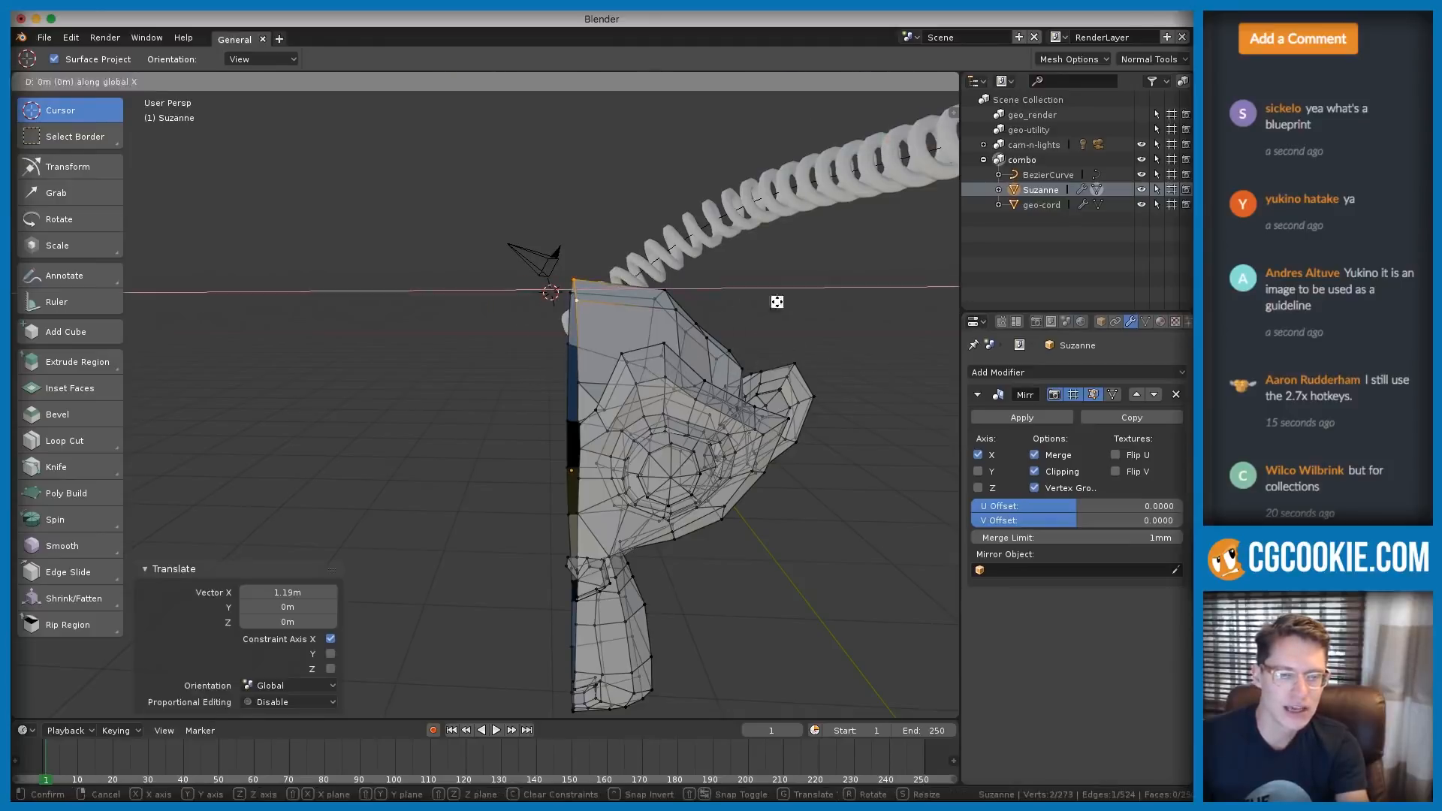
pyautogui.click(706, 284)
# Try to pull the clipped seam vertices off the centre along X, and check the mirrored head in Object Mode
pyautogui.moveTo(705, 284); pyautogui.dragTo(692, 308, button='middle')
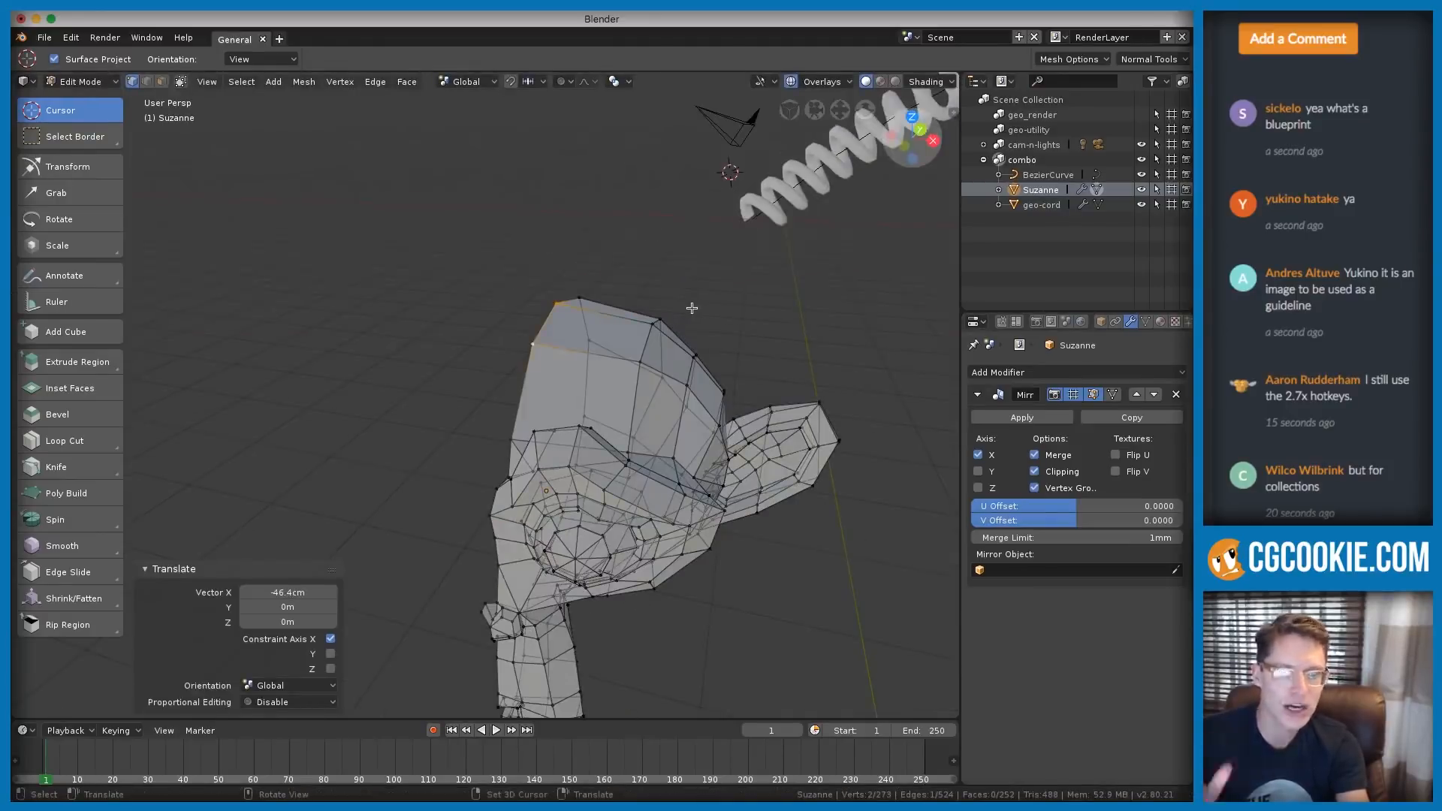
pyautogui.press('g')
pyautogui.press('x')
pyautogui.rightClick(674, 316)
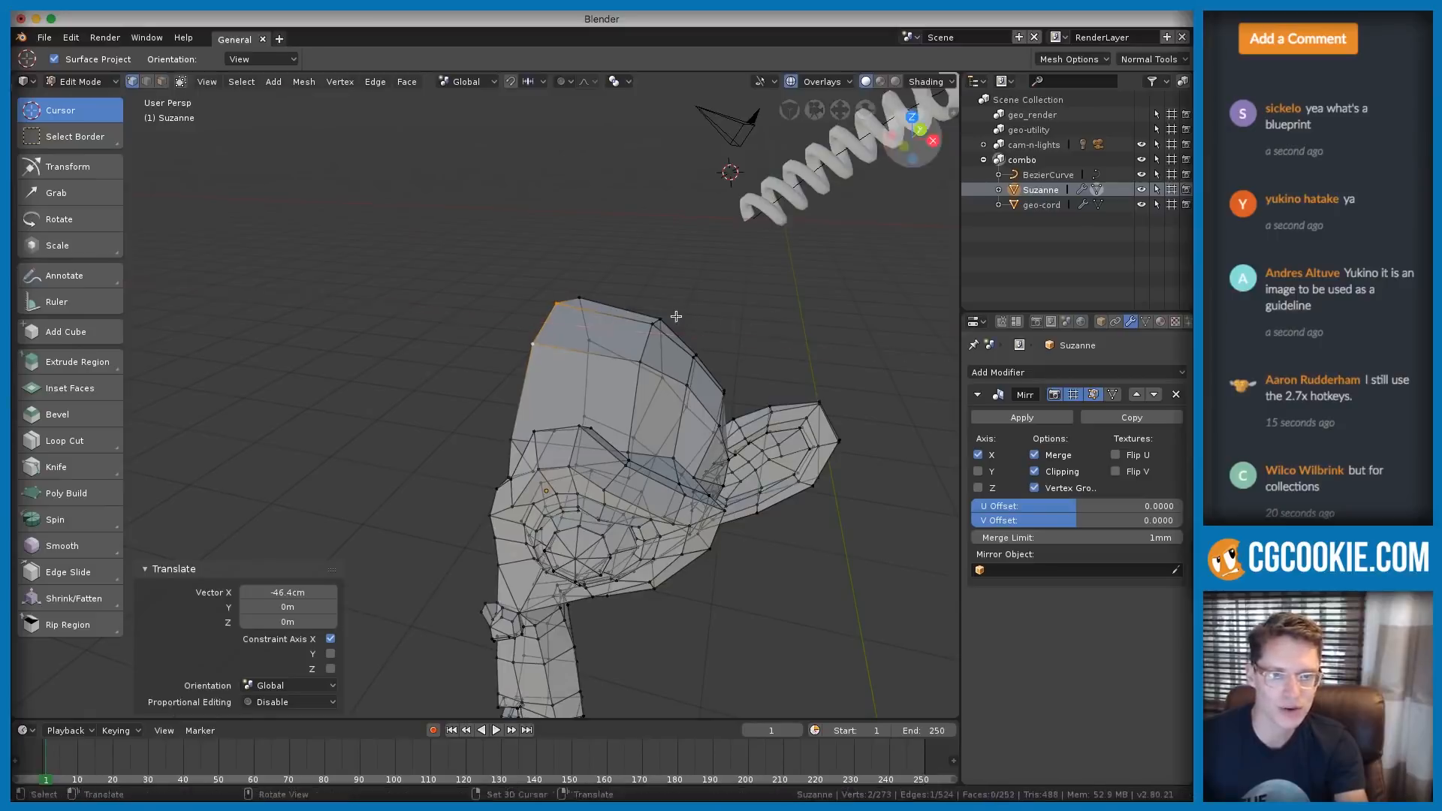
pyautogui.moveTo(654, 323); pyautogui.dragTo(492, 389, button='middle')
pyautogui.press('Tab')
pyautogui.press('KP_1')
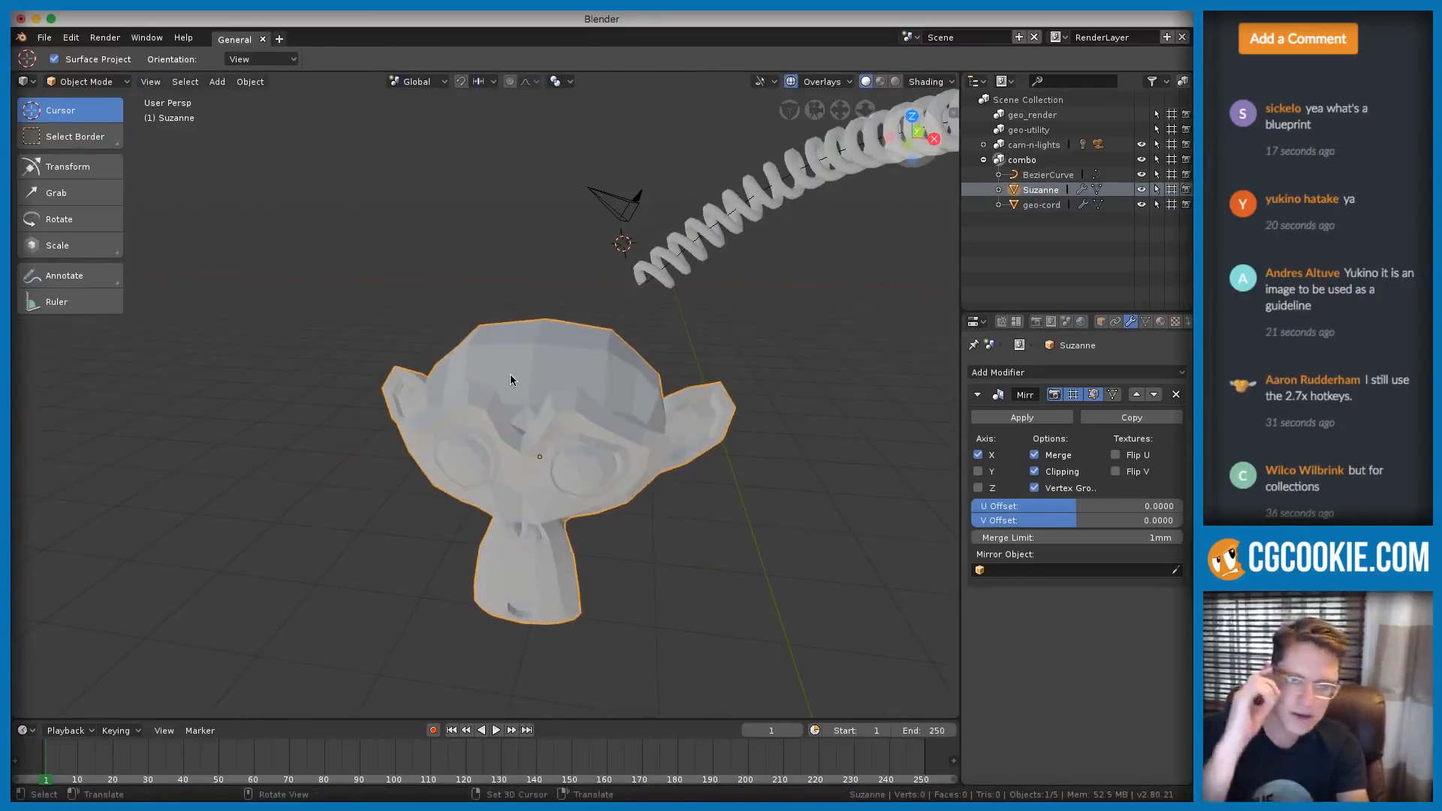
# Disable Clipping in the Mirror modifier and try moving the two seam vertices along X
pyautogui.press('Tab')
pyautogui.click(1034, 471)
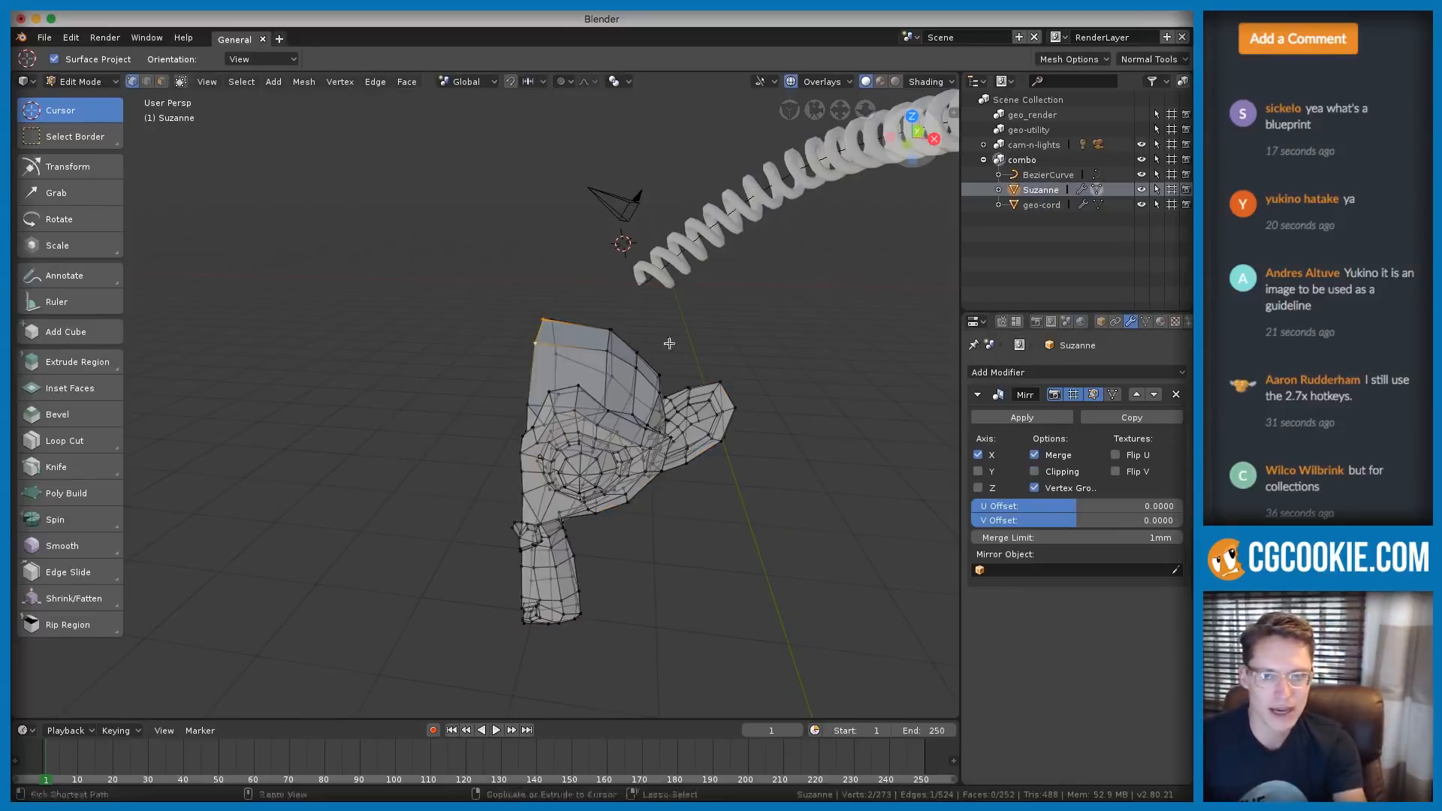
pyautogui.scroll(3, 653, 351)
pyautogui.press('g')
pyautogui.press('x')
pyautogui.rightClick(655, 353)
pyautogui.press('Tab')
pyautogui.scroll(-4, 655, 352)
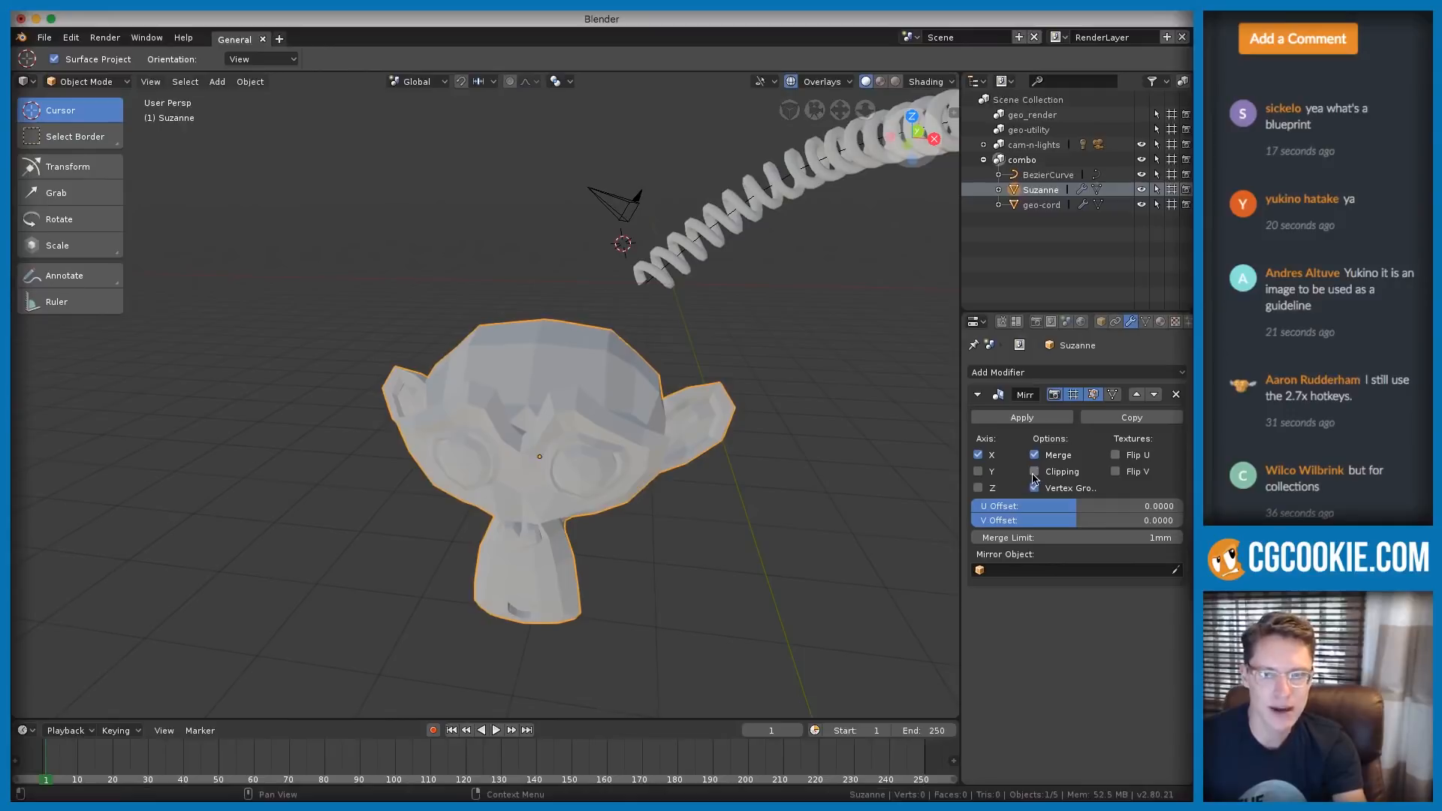
# Examine the mirrored head in Object Mode and the half mesh's centre seam up close in Edit Mode
pyautogui.scroll(4, 576, 359)
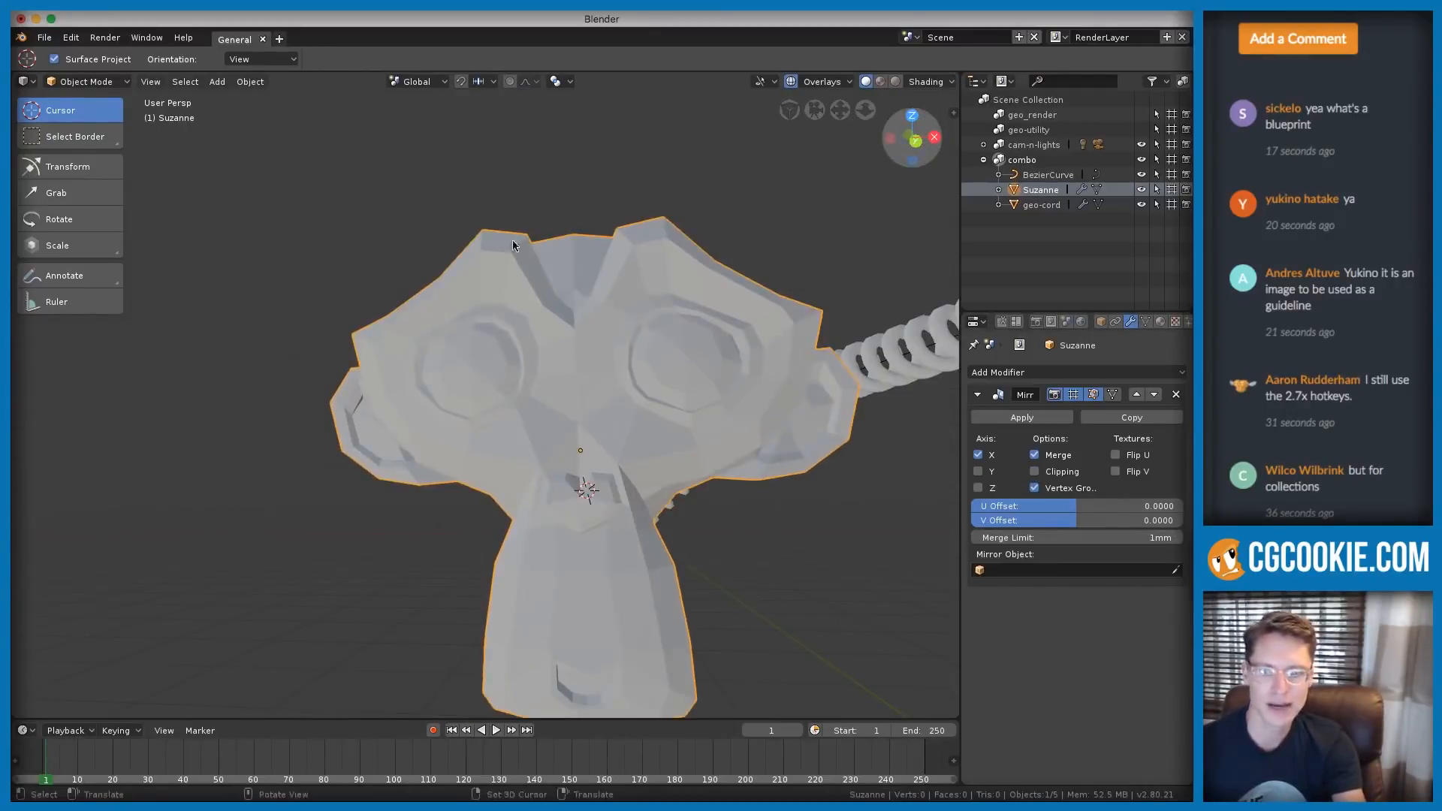
pyautogui.scroll(-3, 525, 221)
pyautogui.moveTo(524, 221); pyautogui.dragTo(691, 286, button='middle')
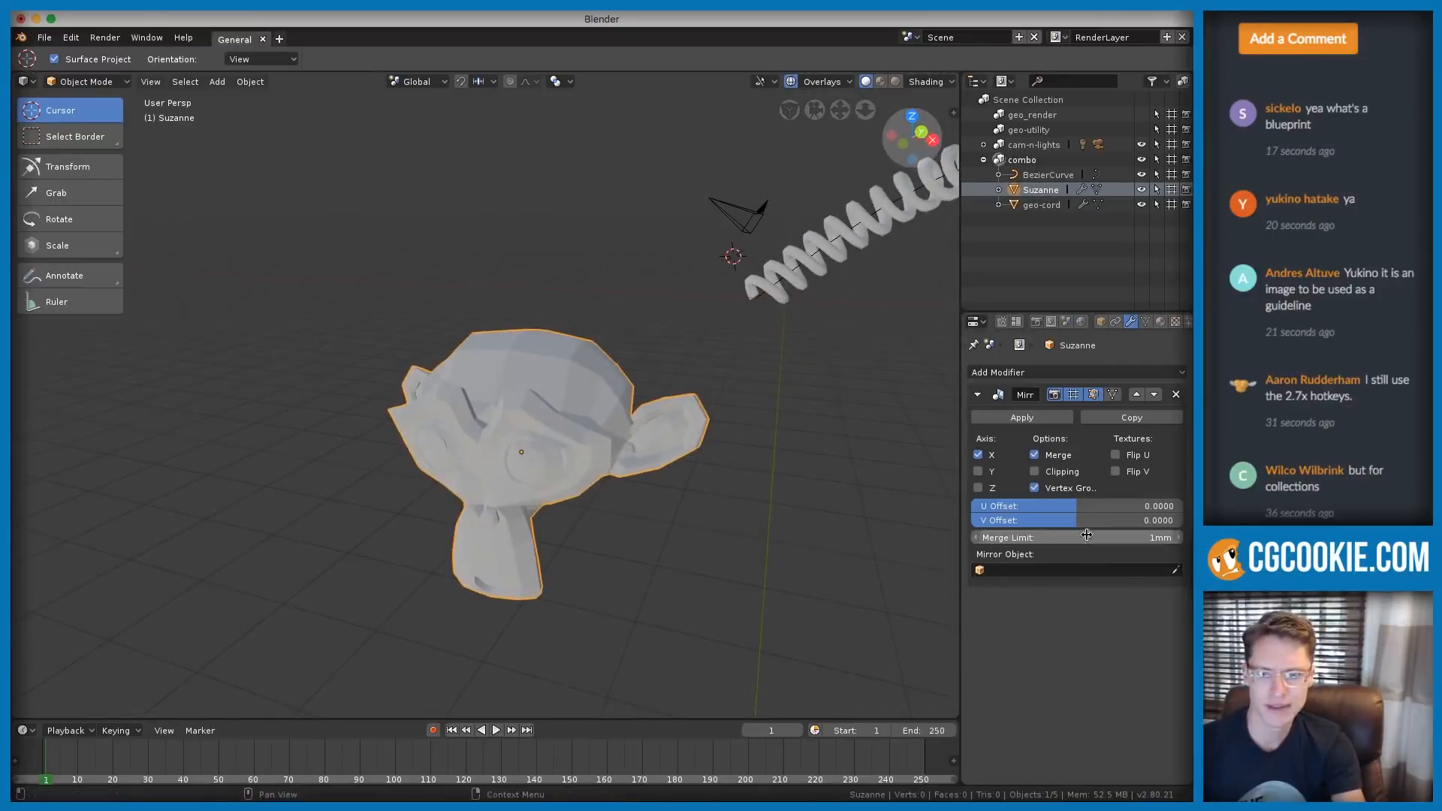
pyautogui.scroll(8, 616, 470)
pyautogui.press('Tab')
pyautogui.moveTo(738, 378); pyautogui.dragTo(789, 405, button='middle')
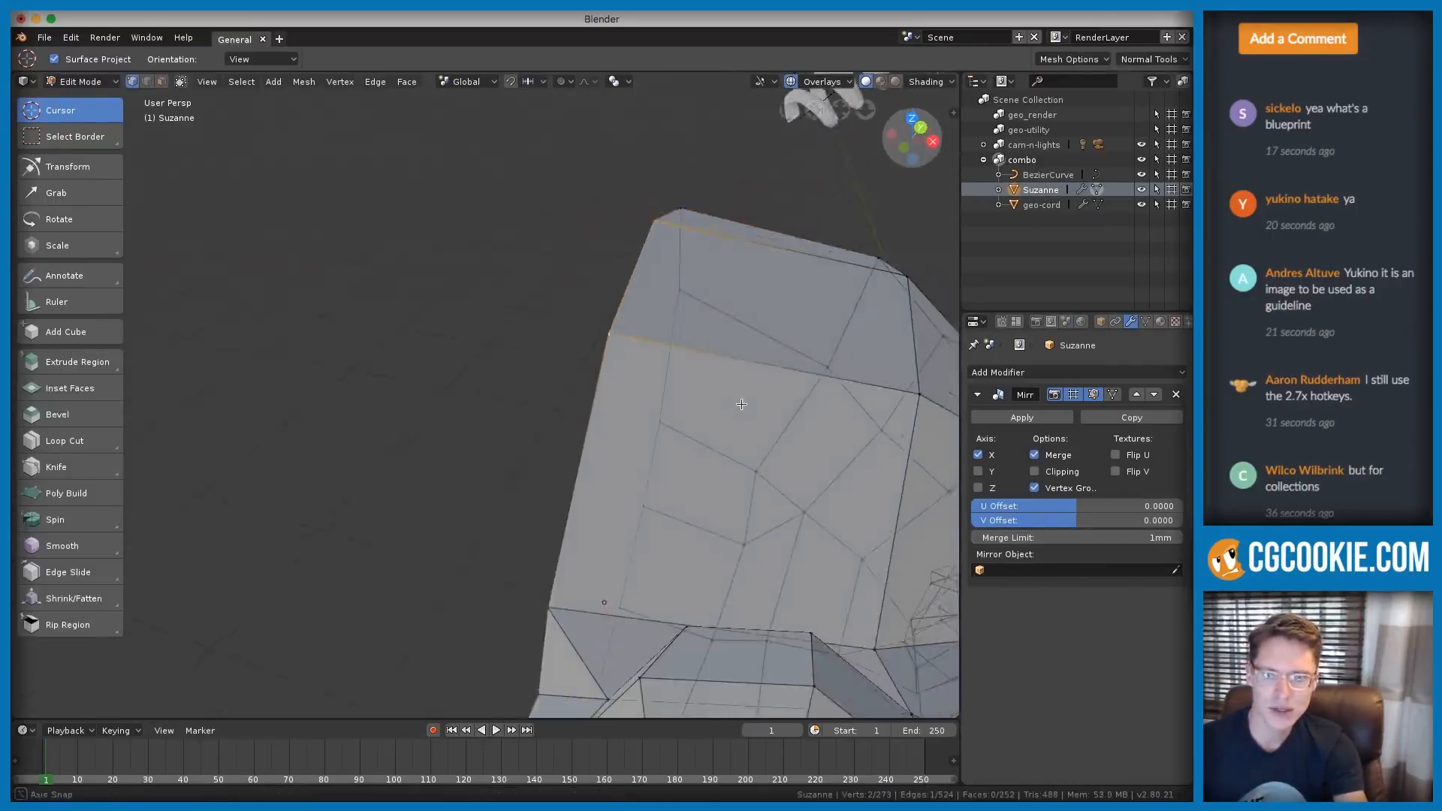
pyautogui.scroll(-2, 744, 338)
pyautogui.moveTo(744, 338); pyautogui.dragTo(728, 312, button='middle')
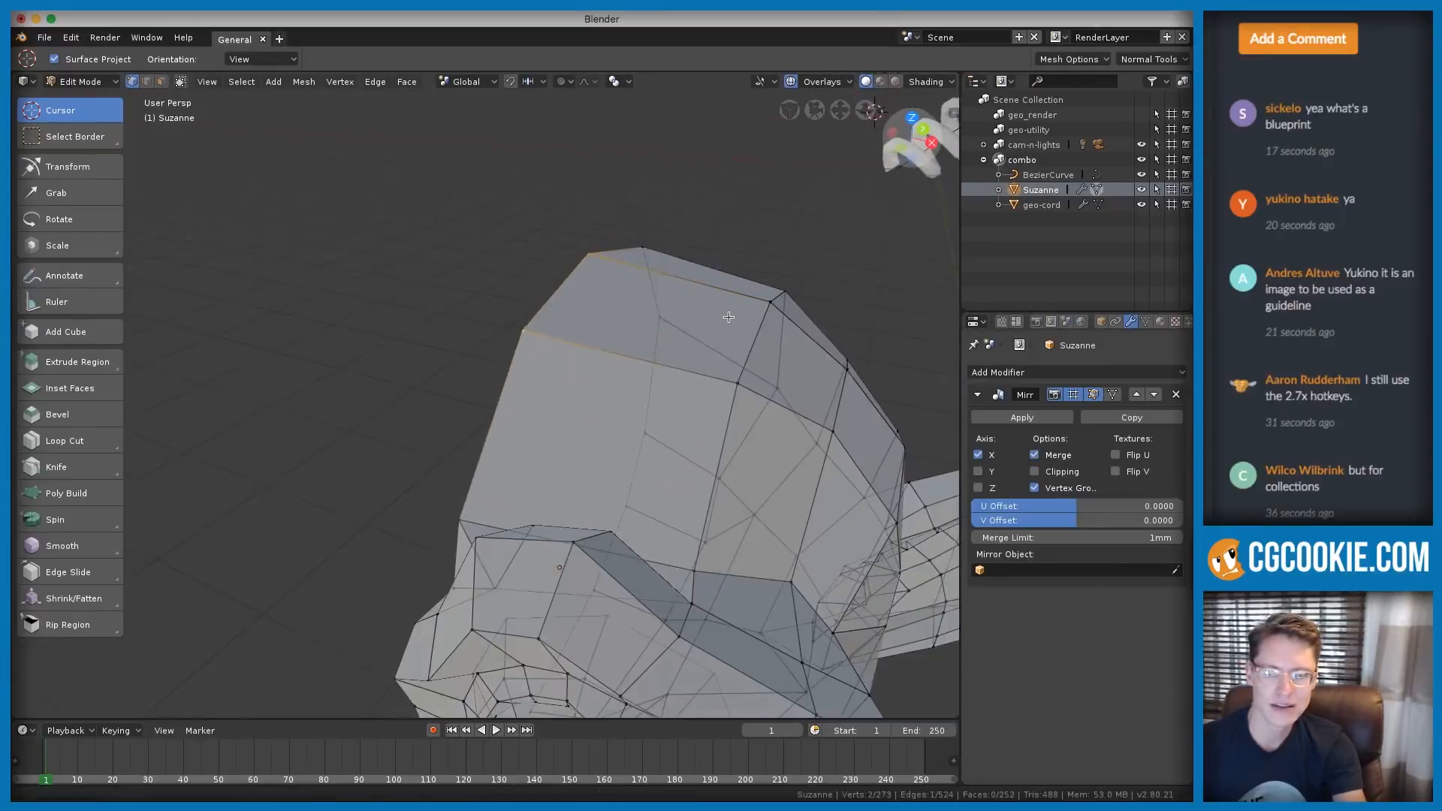
# Disable the Mirror modifier's Merge option, check the seam in both modes, and apply the modifier
pyautogui.click(1035, 455)
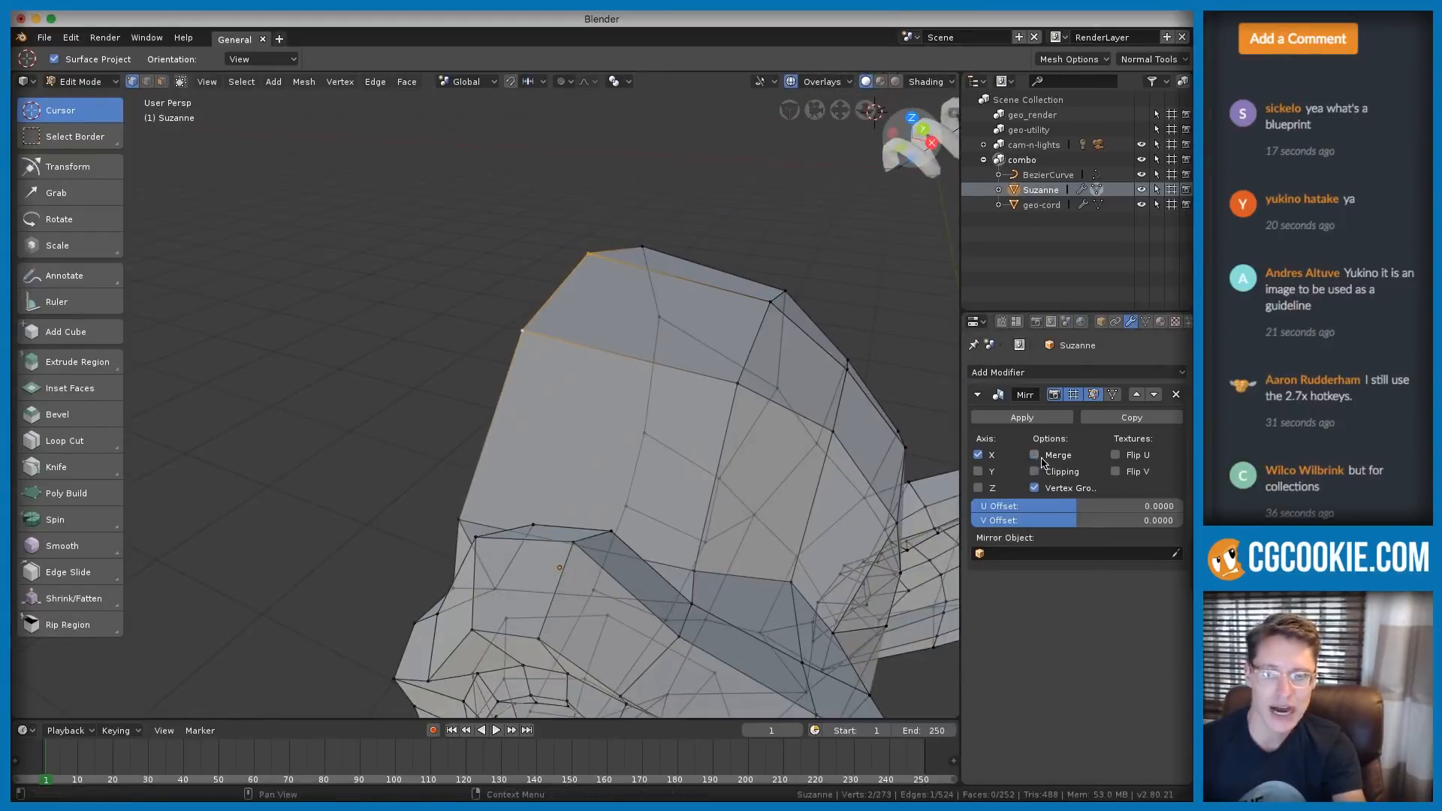
pyautogui.press('Tab')
pyautogui.moveTo(638, 298); pyautogui.dragTo(634, 328, button='middle')
pyautogui.press('Tab')
pyautogui.scroll(4, 648, 235)
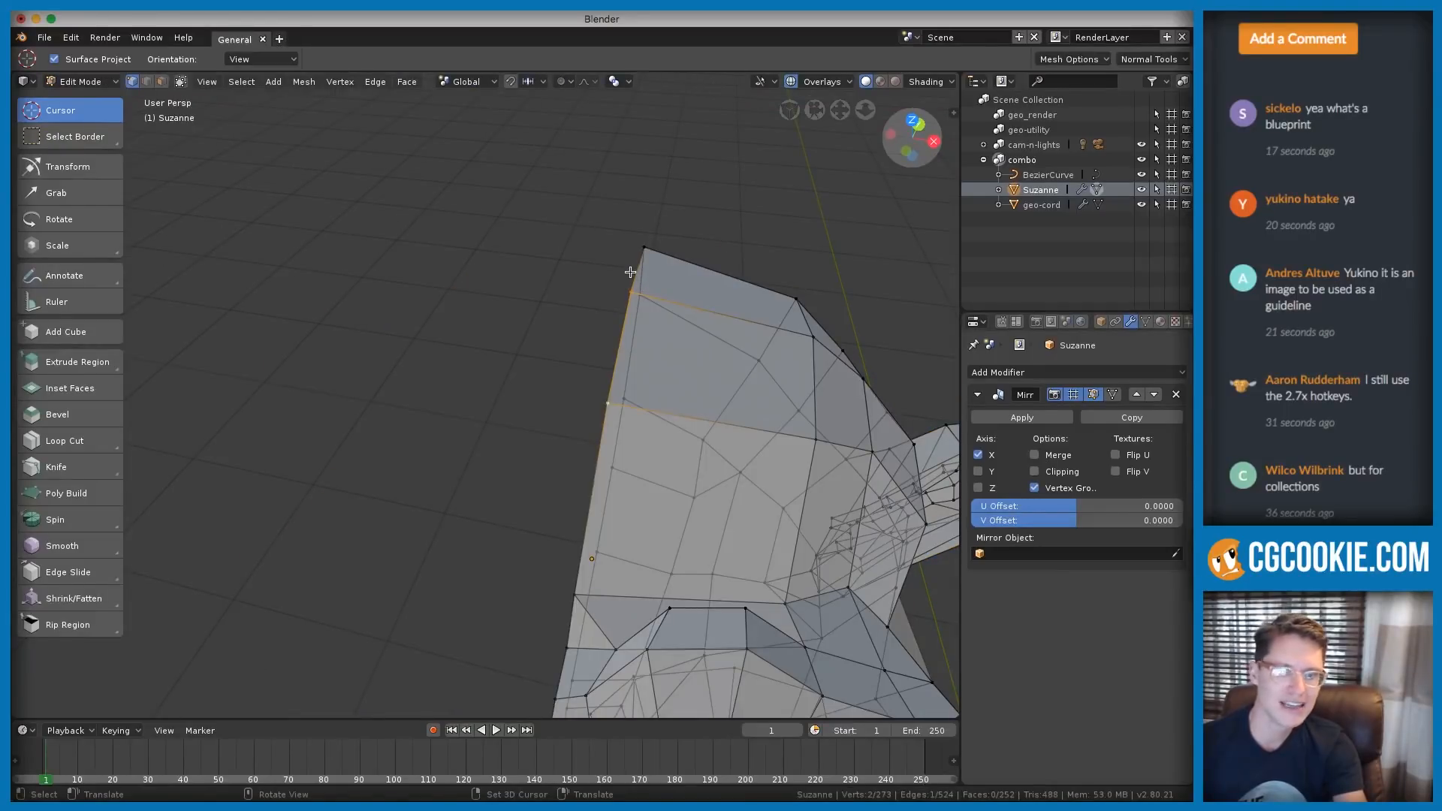
pyautogui.press('Tab')
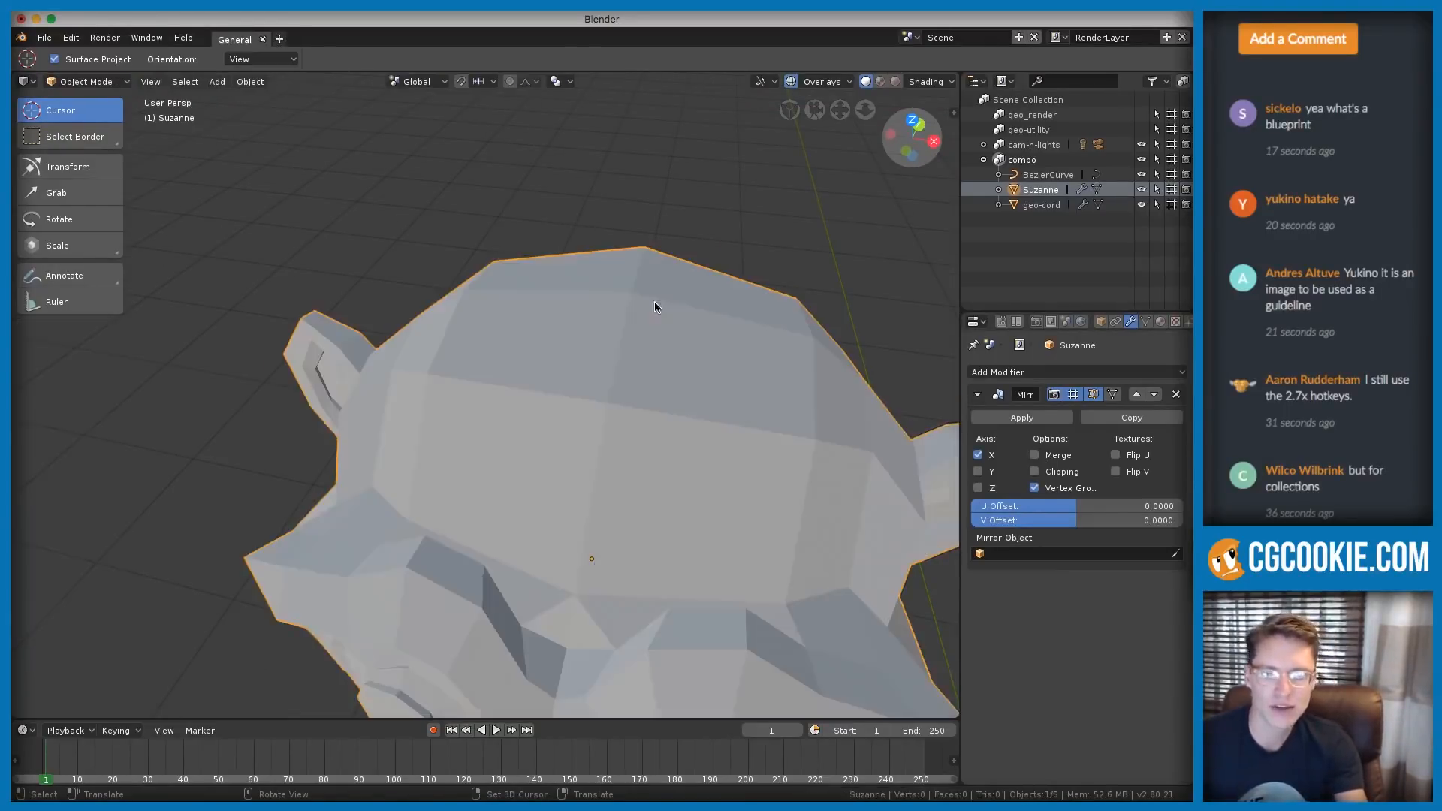
pyautogui.moveTo(655, 307); pyautogui.dragTo(763, 295, button='middle')
pyautogui.click(1022, 418)
pyautogui.scroll(2, 608, 355)
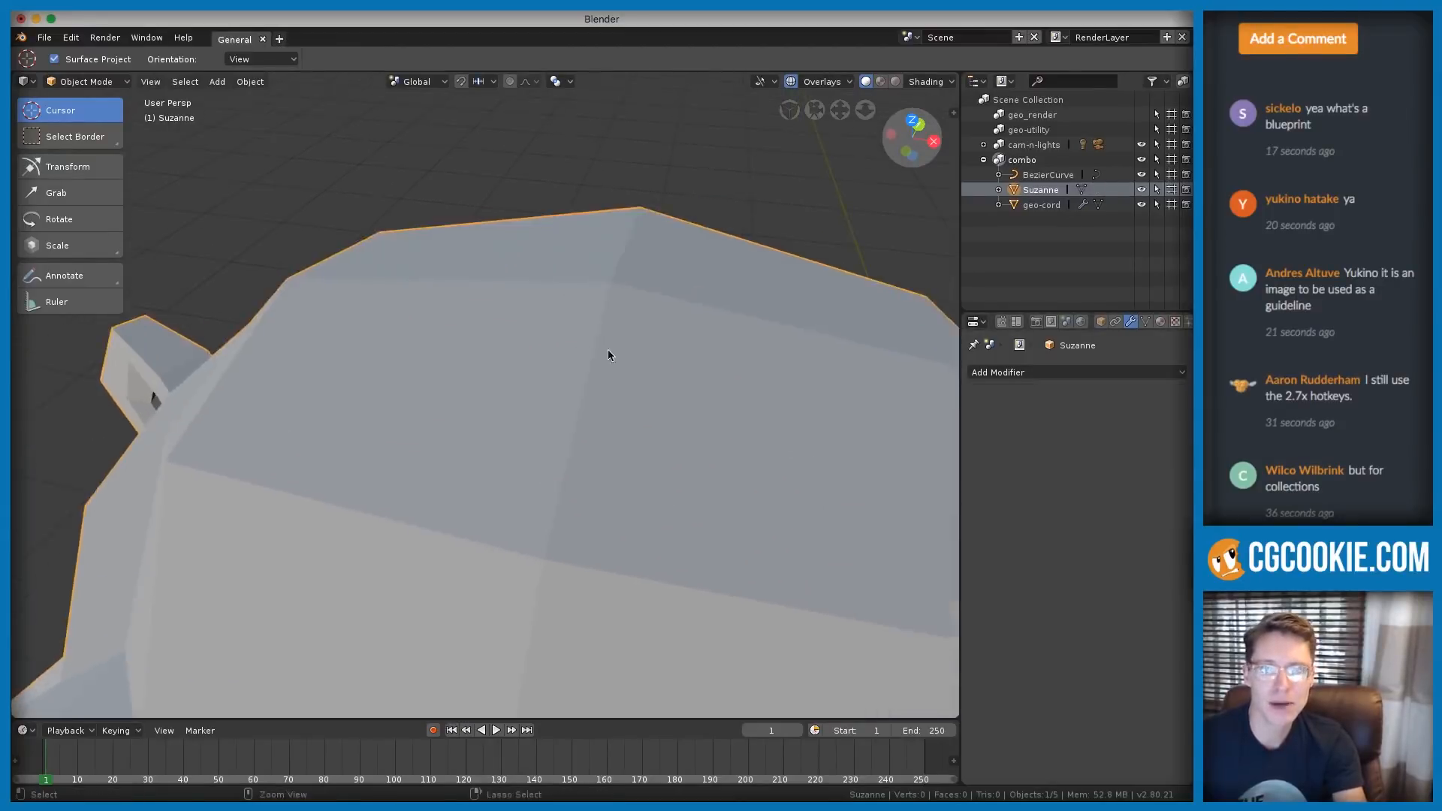
# Try moving a single vertex of the unmerged centre seam on top of the head along X
pyautogui.press('Tab')
pyautogui.press('g')
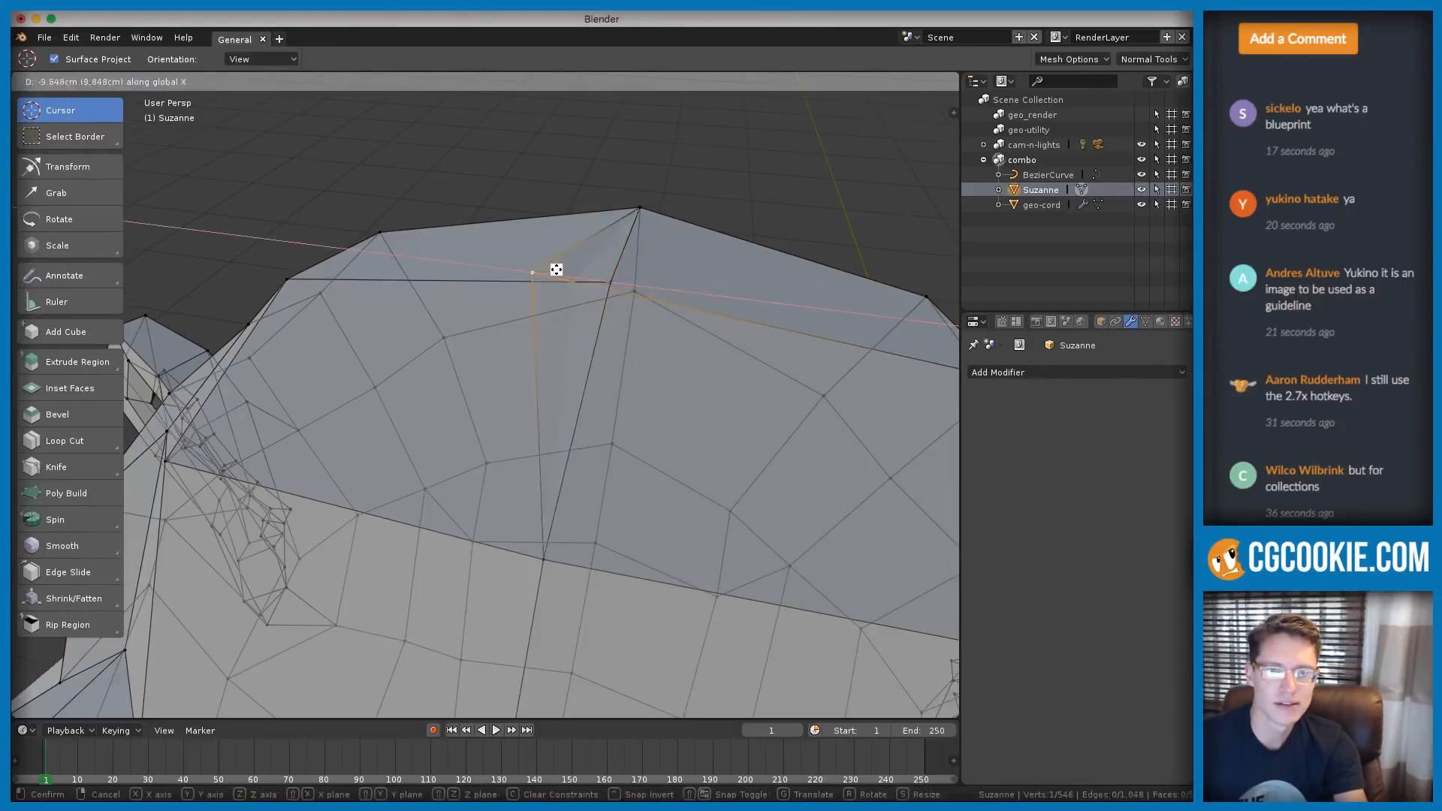
pyautogui.rightClick(602, 280)
pyautogui.press('g')
pyautogui.rightClick(585, 261)
pyautogui.press('Tab')
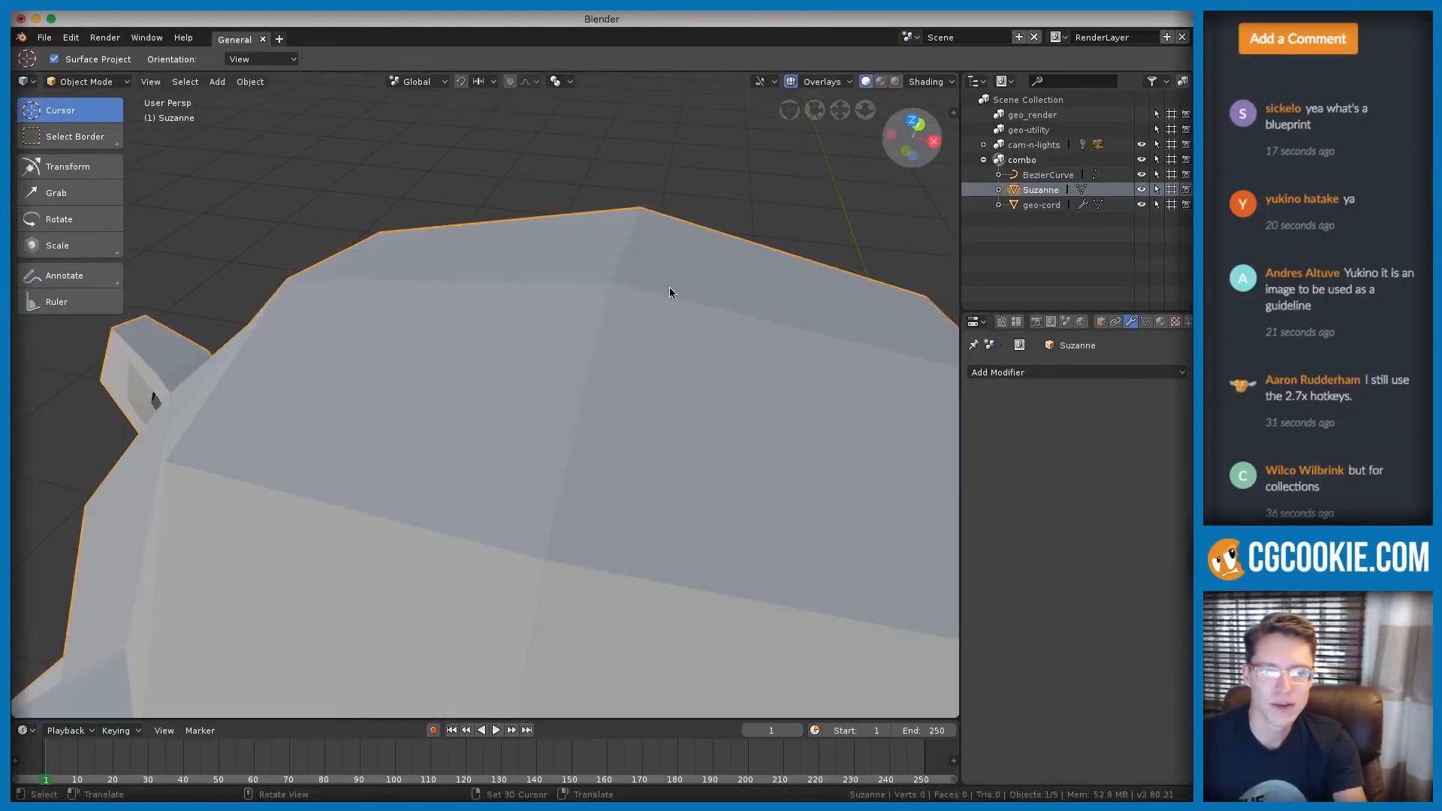
pyautogui.press('Tab')
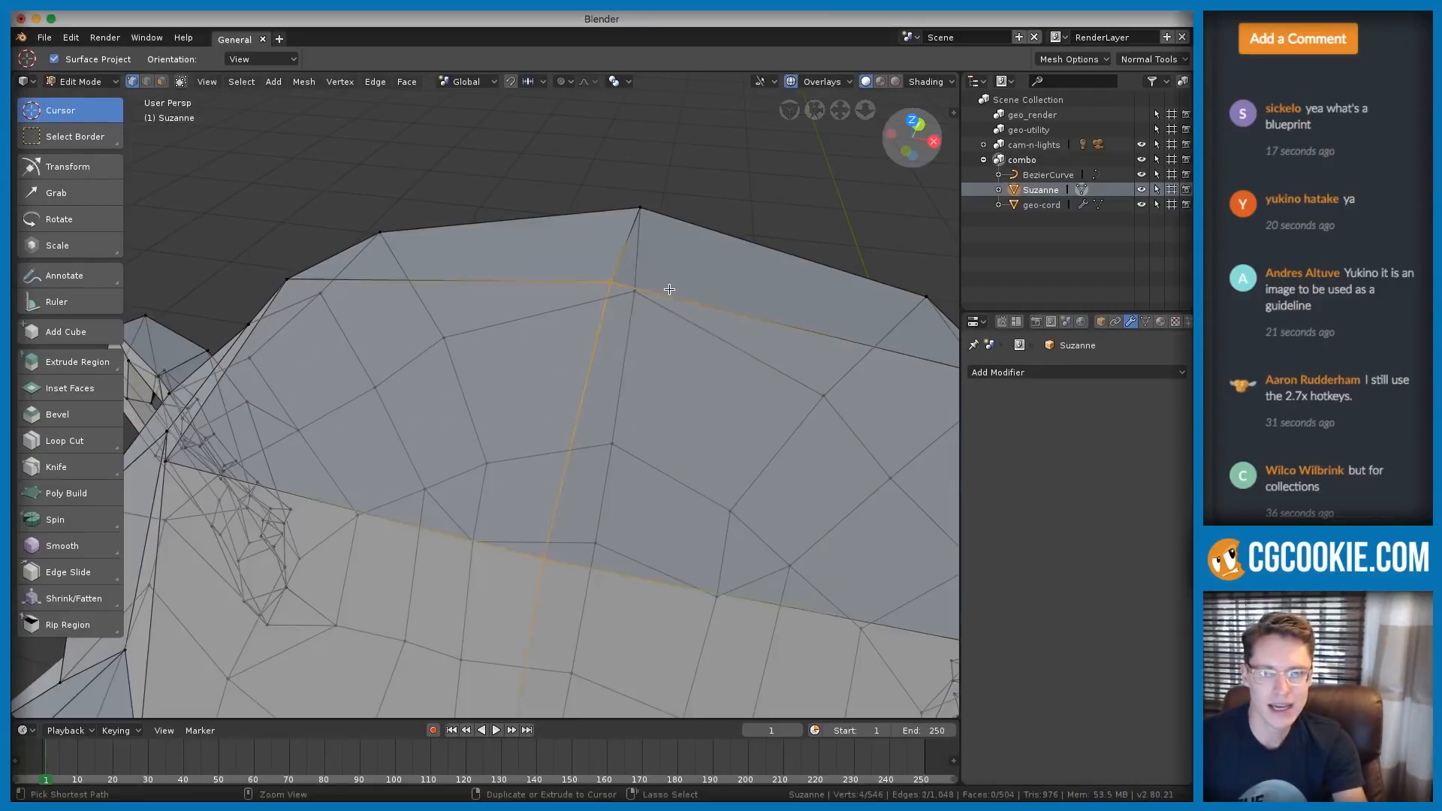
pyautogui.press('Tab')
pyautogui.press('Tab')
pyautogui.press('Tab')
# Undo back to before the modifier was applied with Merge off, and apply the Mirror modifier with Merge enabled
pyautogui.hotkey('ctrl', 'z')
pyautogui.hotkey('ctrl', 'z')
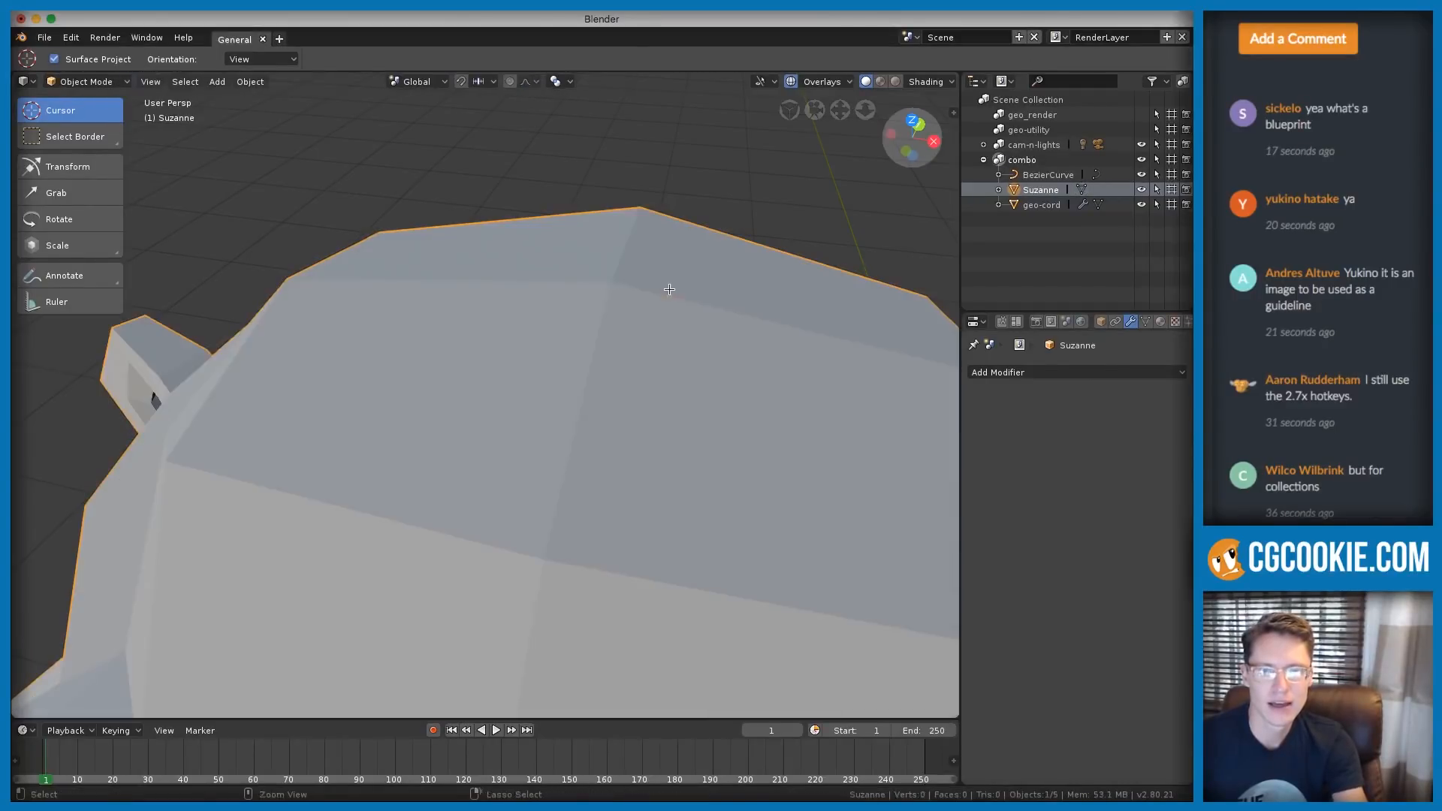
pyautogui.hotkey('ctrl', 'z')
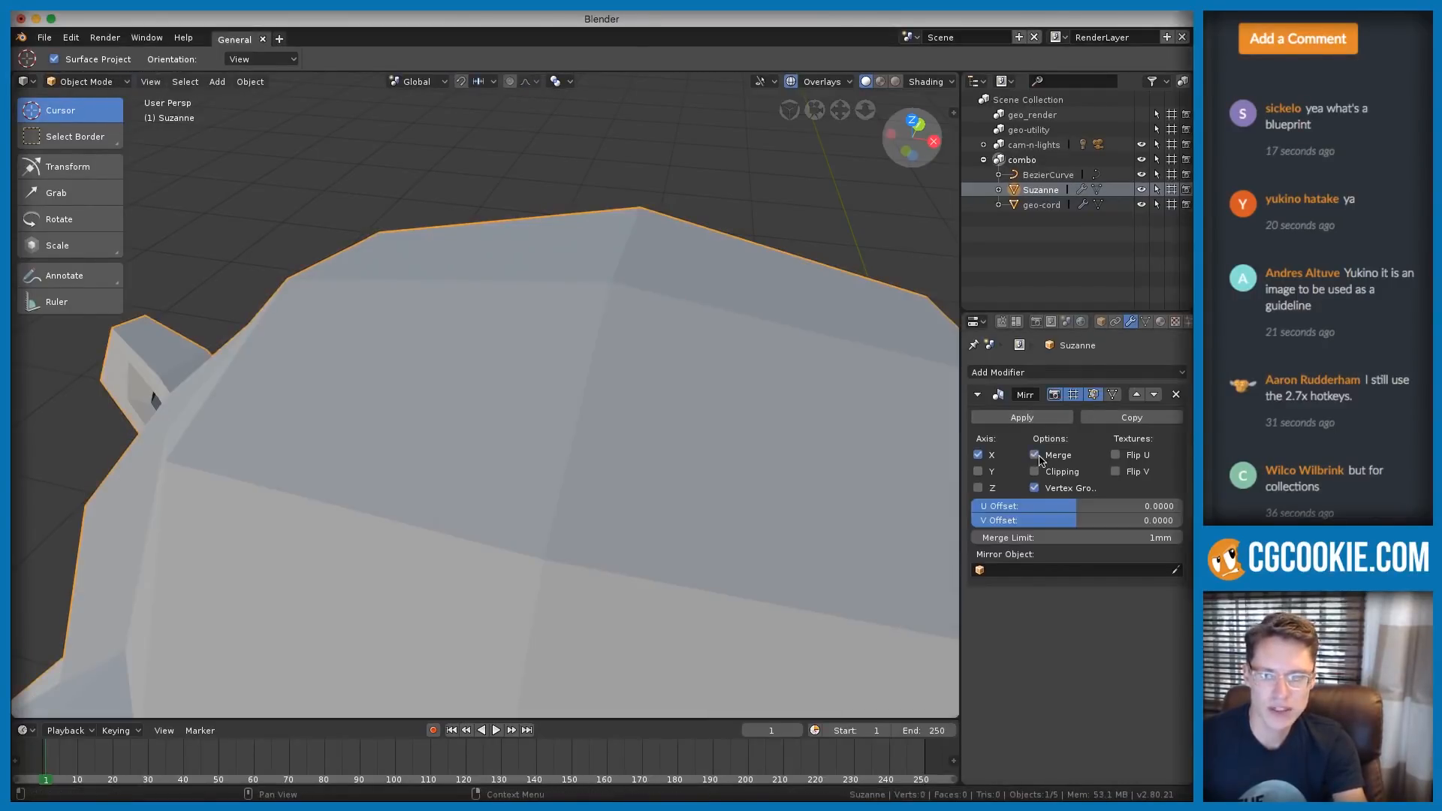
pyautogui.click(1023, 417)
pyautogui.press('Tab')
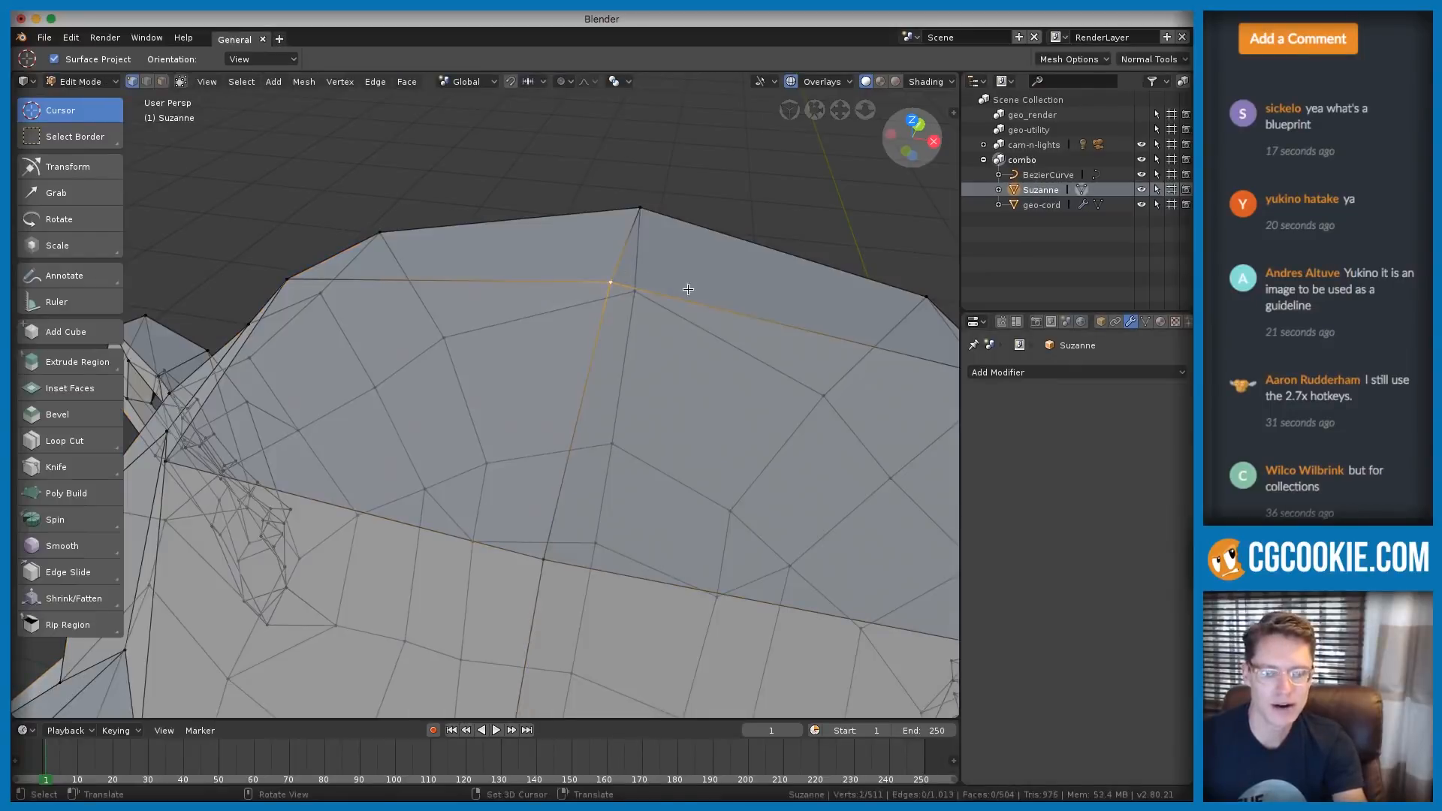
pyautogui.press('Tab')
pyautogui.scroll(-8, 717, 300)
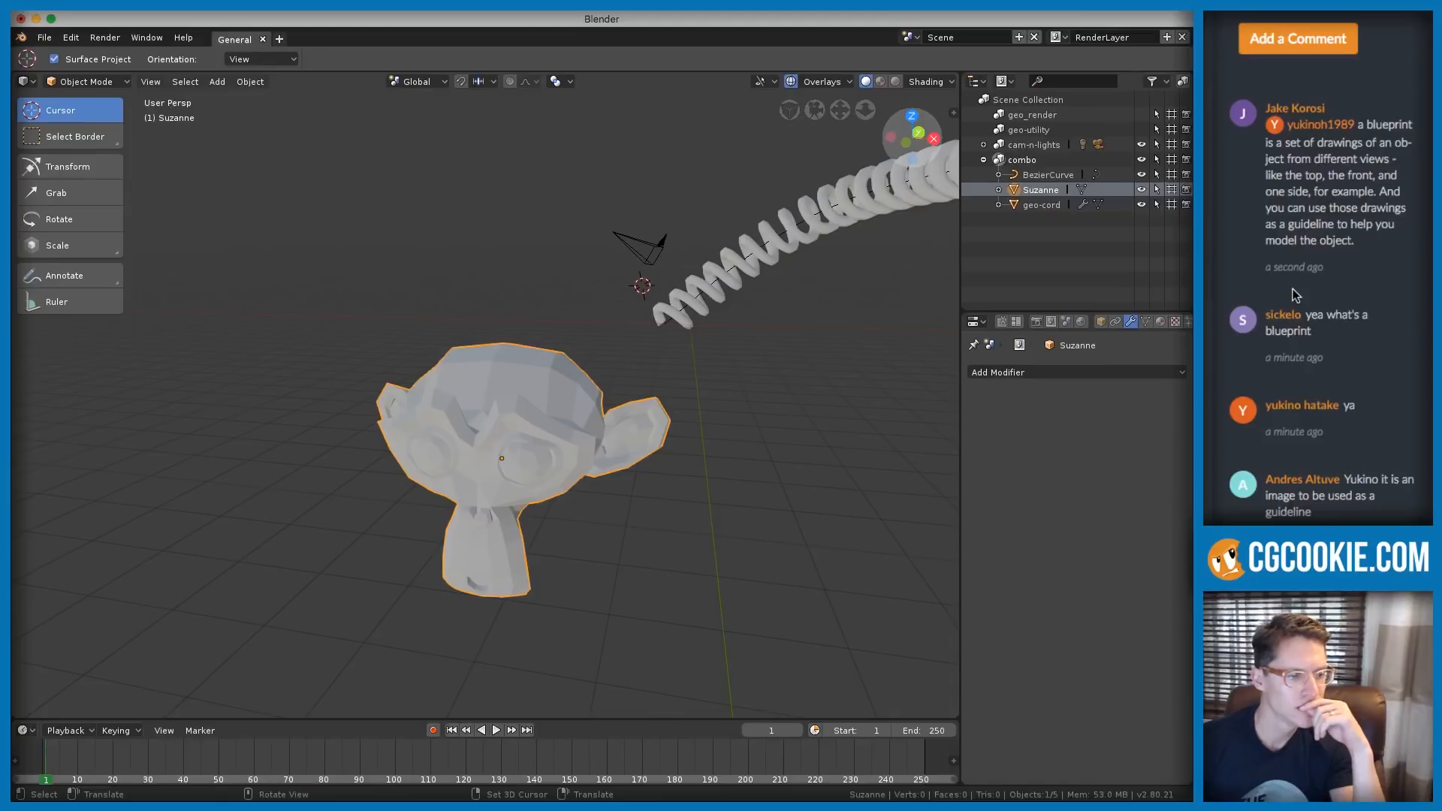
# Read the viewers' newest chat comments and return to the 3D view
pyautogui.scroll(-4, 1292, 288)
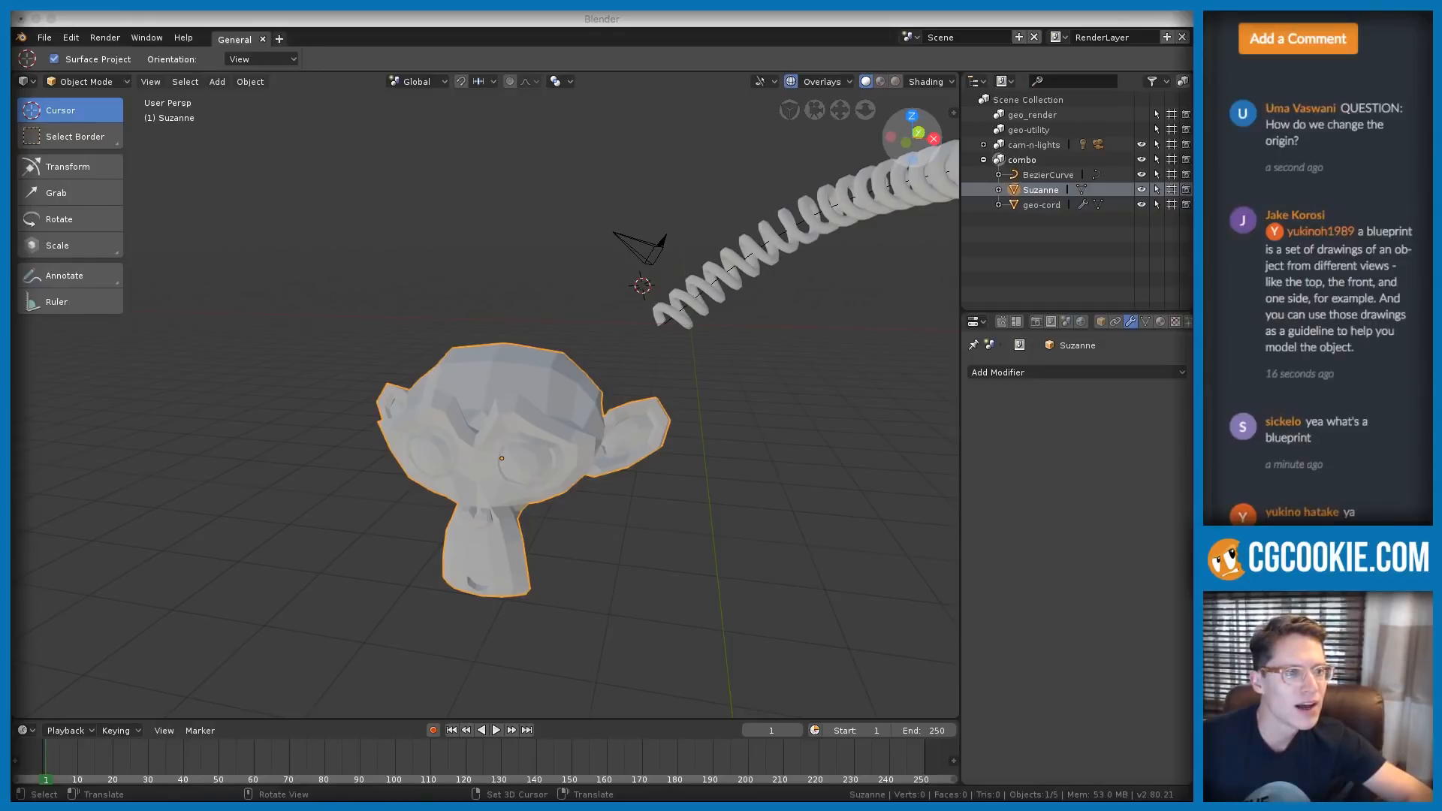
pyautogui.click(443, 365)
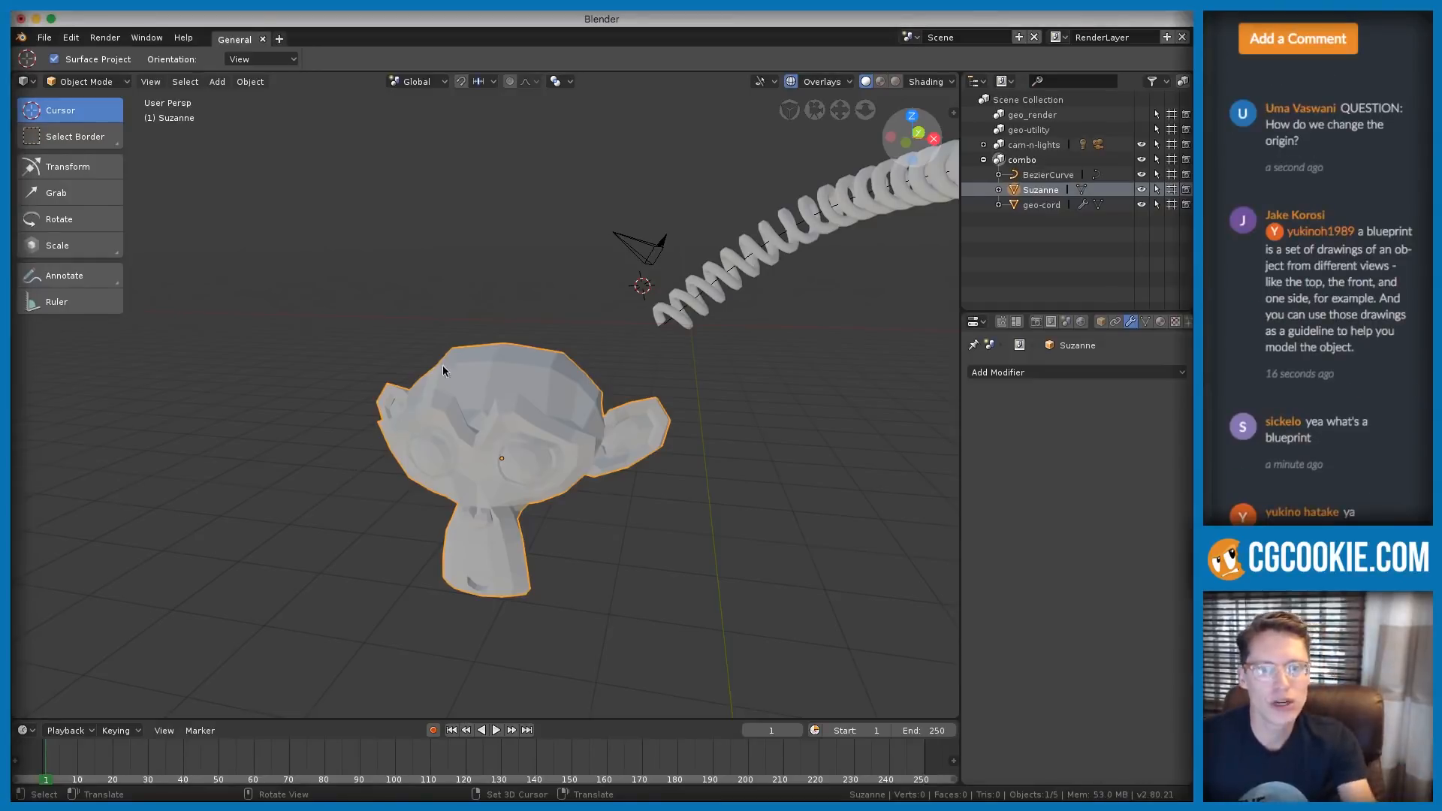
# Examine the merged centre seam on top of Suzanne's head in Edit Mode and return to Object Mode
pyautogui.scroll(1, 443, 362)
pyautogui.moveTo(443, 362); pyautogui.dragTo(547, 367, button='middle')
pyautogui.scroll(1, 547, 369)
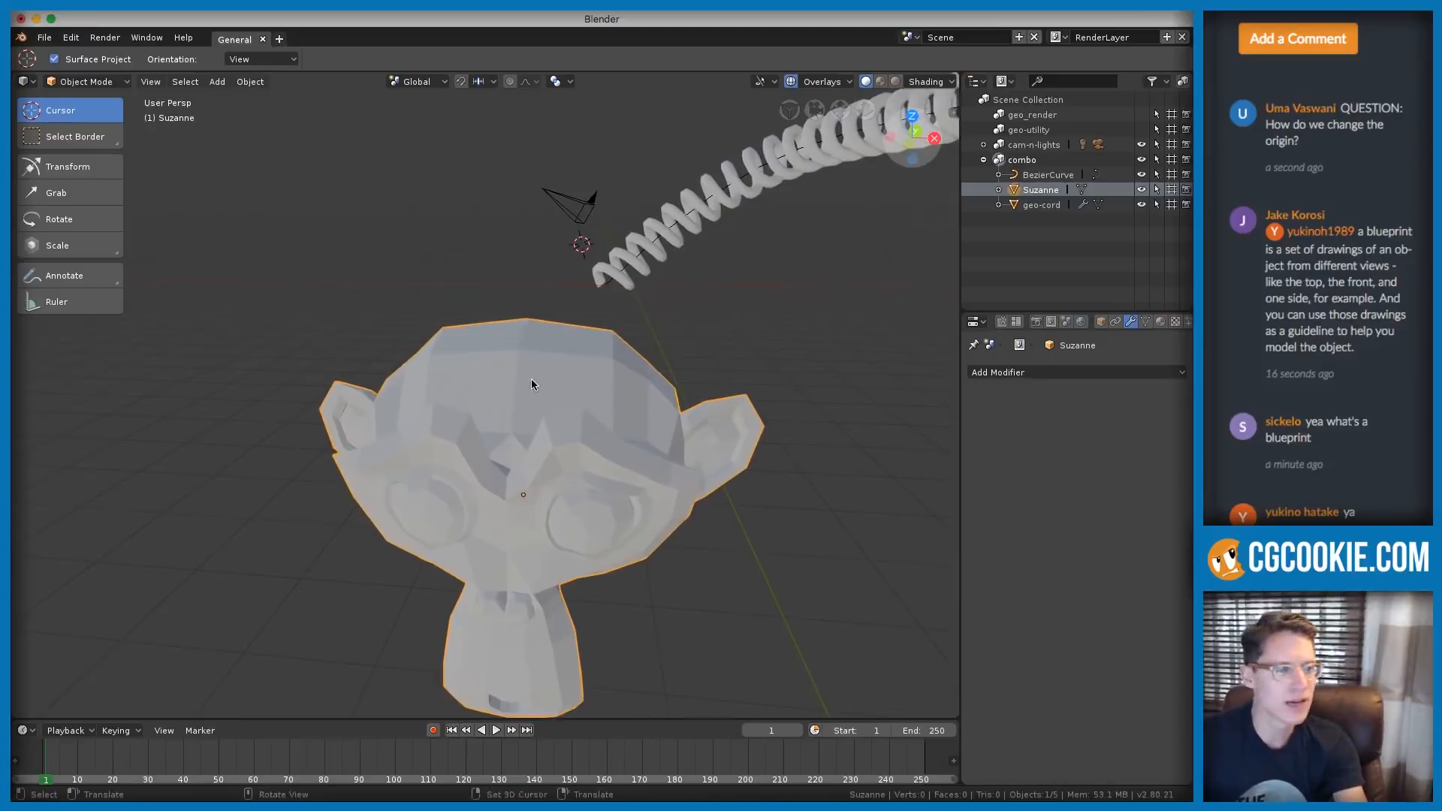
pyautogui.scroll(1, 526, 375)
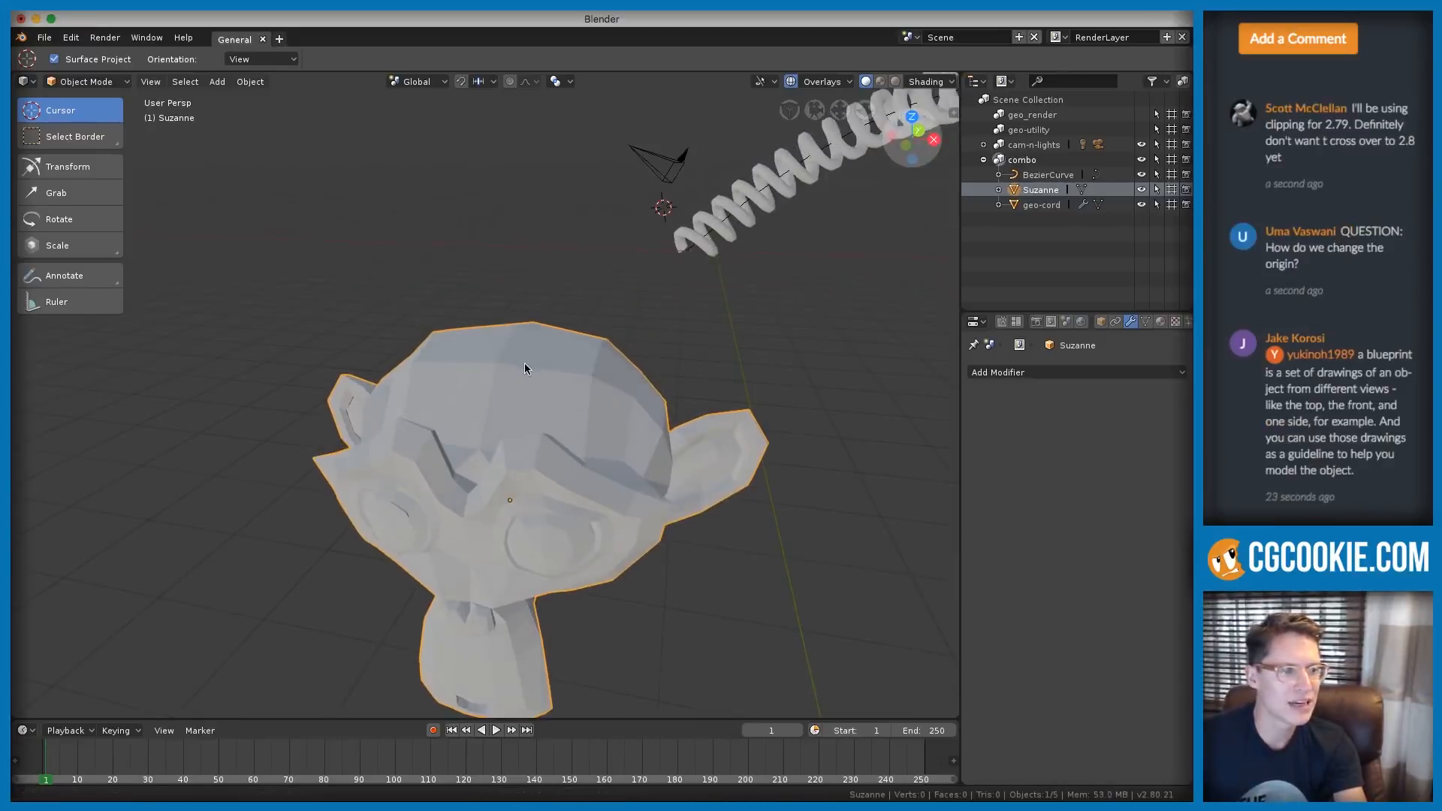
pyautogui.scroll(3, 524, 363)
pyautogui.press('Tab')
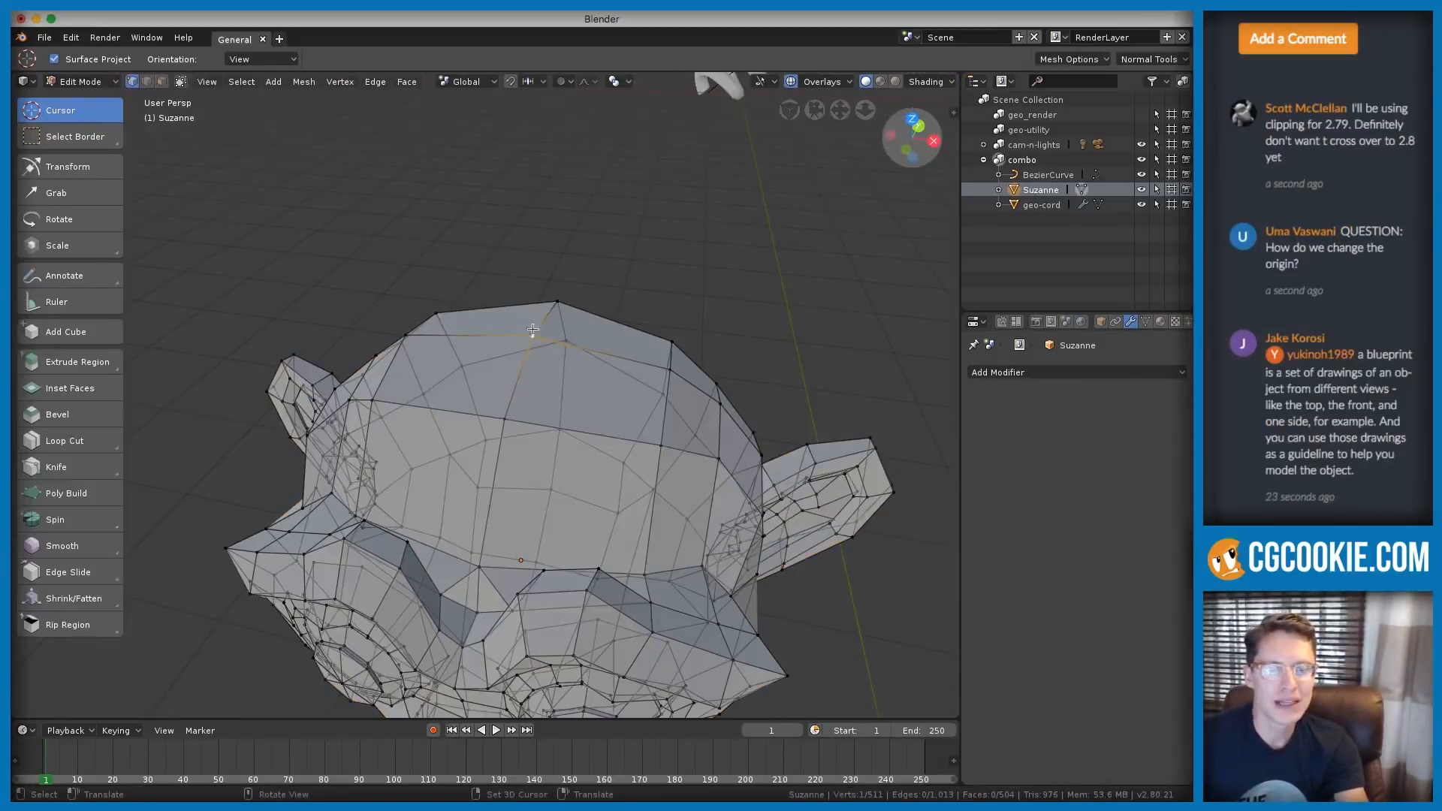
pyautogui.press('Tab')
pyautogui.scroll(-5, 550, 361)
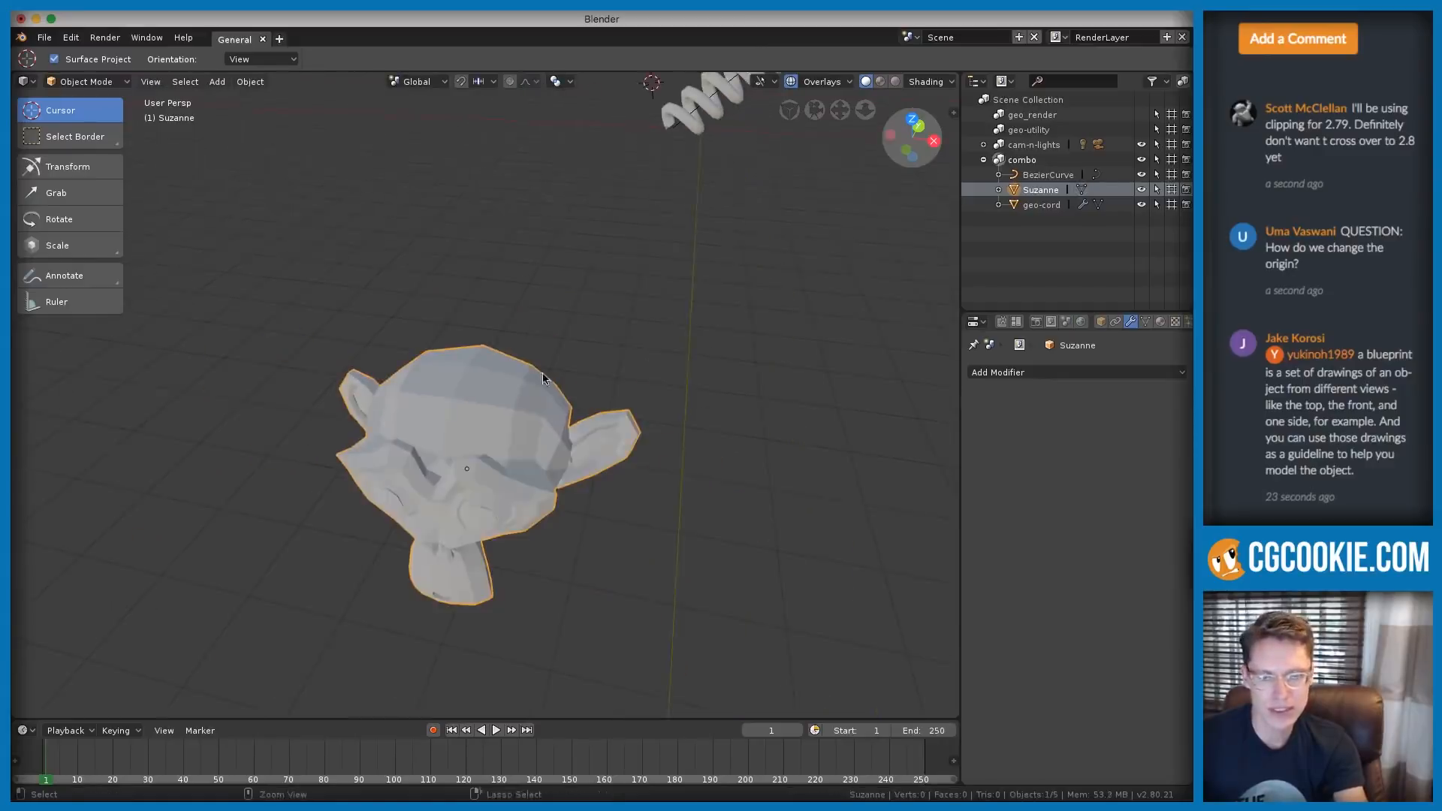
# Place the 3D cursor in empty space beside Suzanne's head and set the object's origin to the 3D cursor
pyautogui.click(644, 306)
pyautogui.keyDown('ctrl'); pyautogui.moveTo(646, 302); pyautogui.dragTo(714, 284, button='middle'); pyautogui.keyUp('ctrl')
pyautogui.click(250, 81)
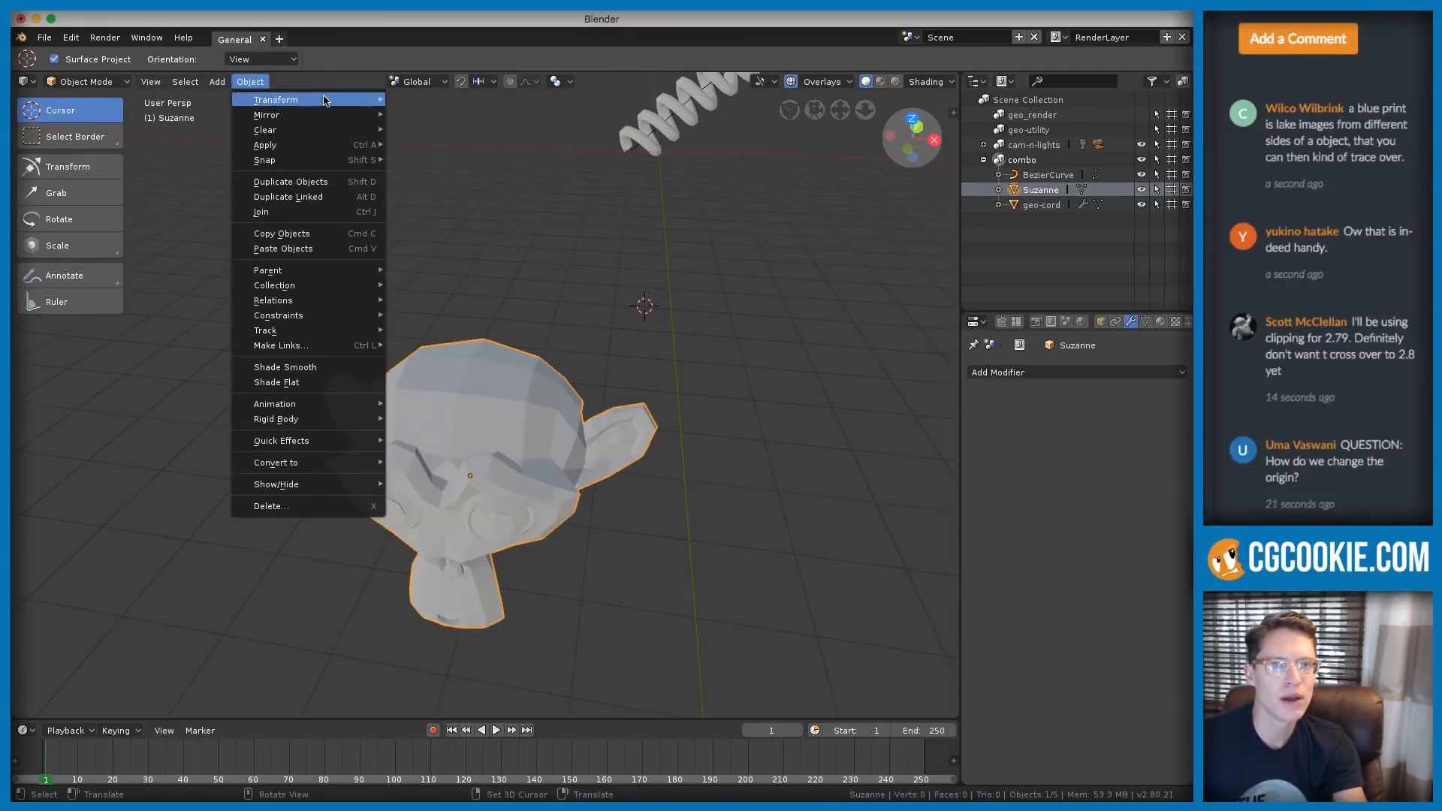
pyautogui.moveTo(327, 100)
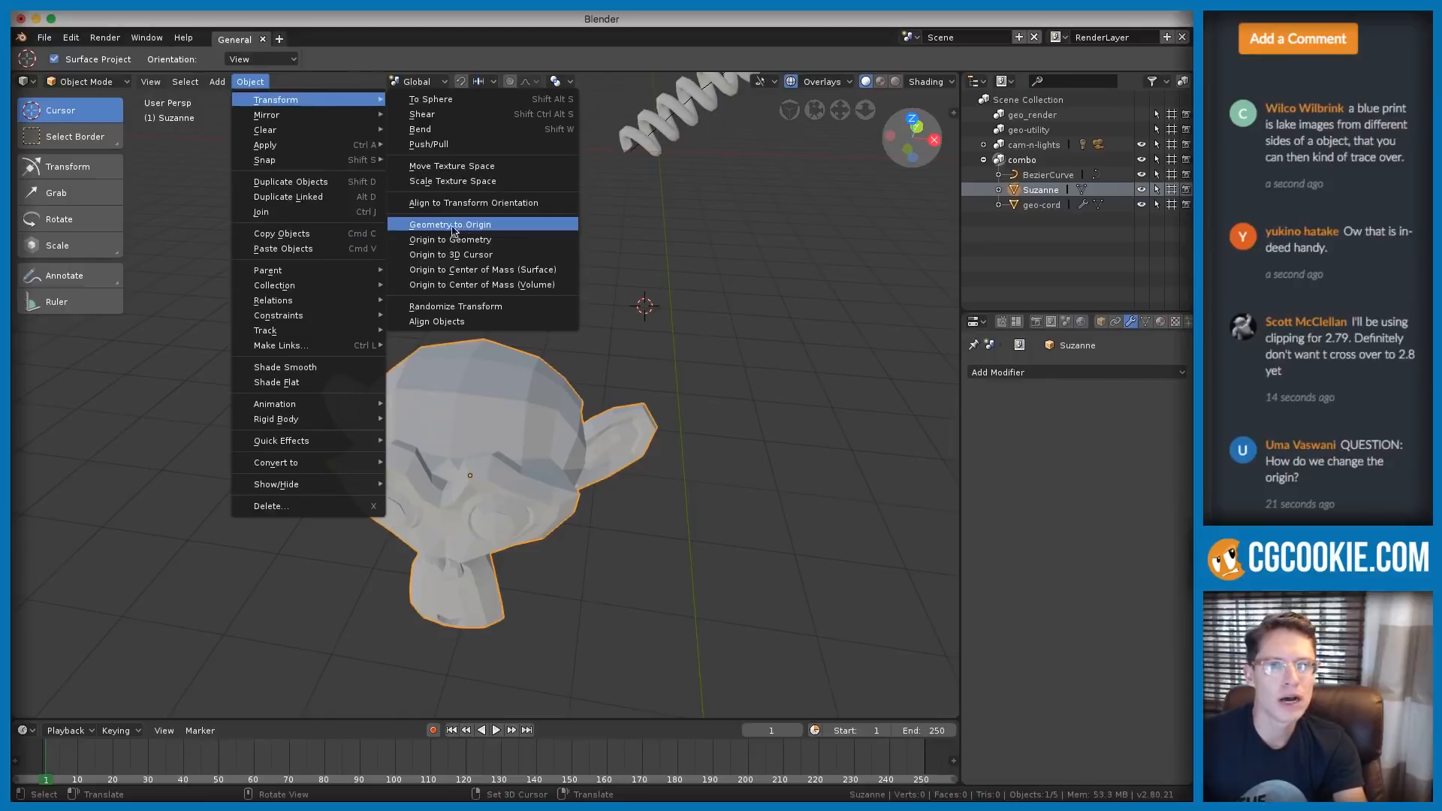
pyautogui.click(462, 255)
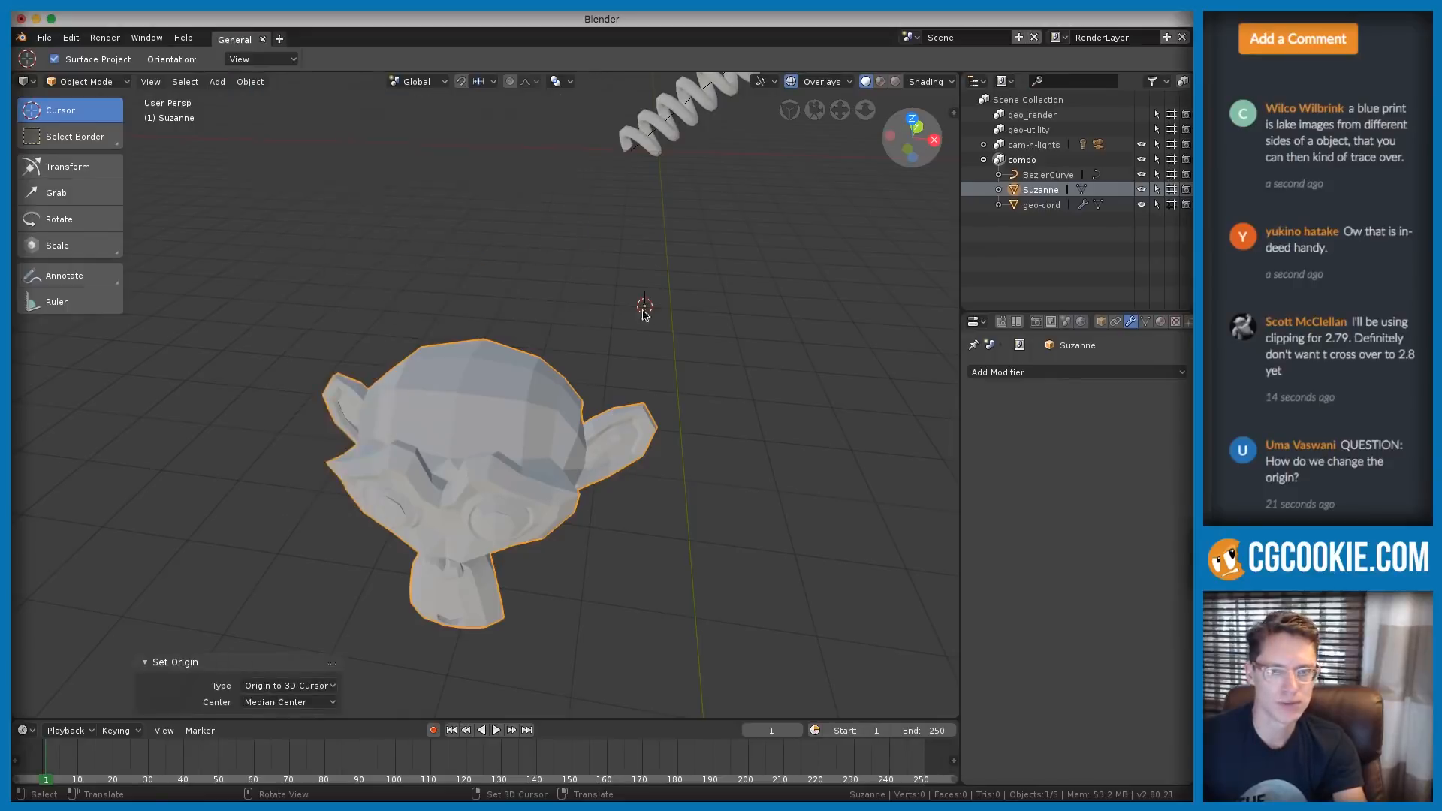
pyautogui.keyDown('shift'); pyautogui.moveTo(616, 326); pyautogui.dragTo(438, 210, button='middle'); pyautogui.keyUp('shift')
# Review the other origin-setting commands available for Suzanne
pyautogui.click(250, 81)
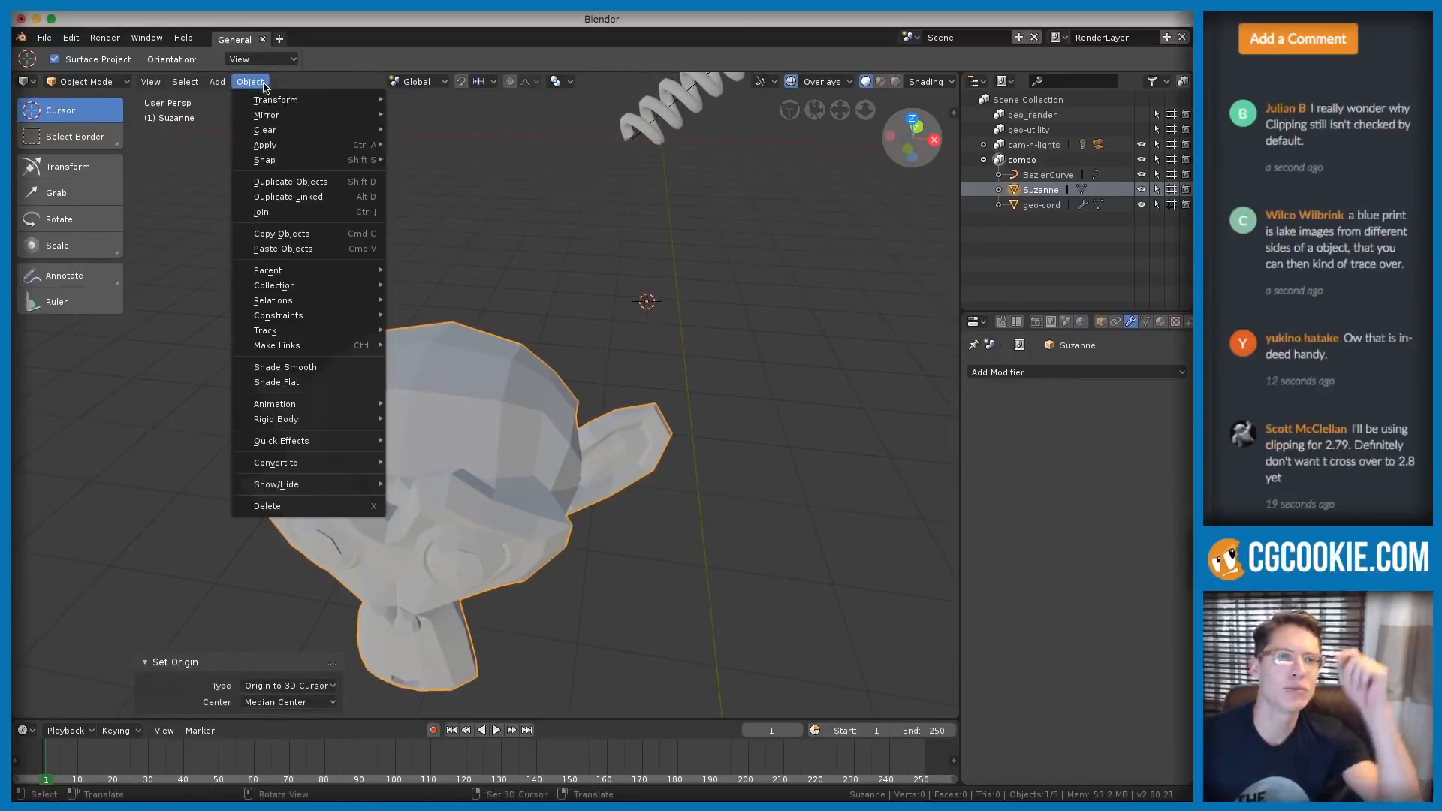
pyautogui.moveTo(331, 100)
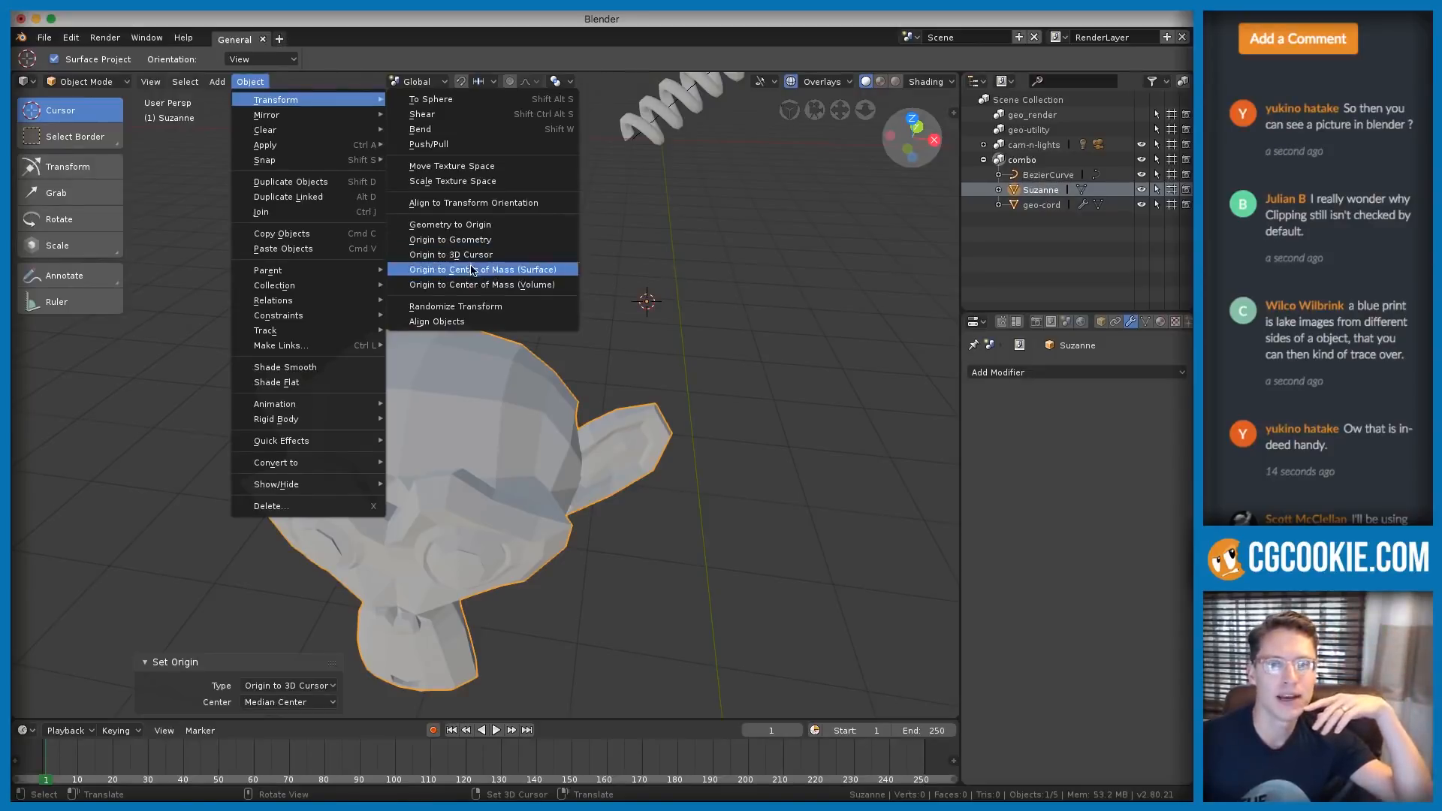
pyautogui.moveTo(481, 367); pyautogui.dragTo(491, 422, button='middle')
pyautogui.scroll(-5, 541, 313)
# In Edit Mode, lasso-select the left half of Suzanne's head as seen from the front and delete its vertices
pyautogui.press('Tab')
pyautogui.moveTo(577, 392); pyautogui.dragTo(458, 323, button='middle')
pyautogui.scroll(3, 518, 398)
pyautogui.click(386, 381)
pyautogui.scroll(-3, 451, 405)
pyautogui.press('a')
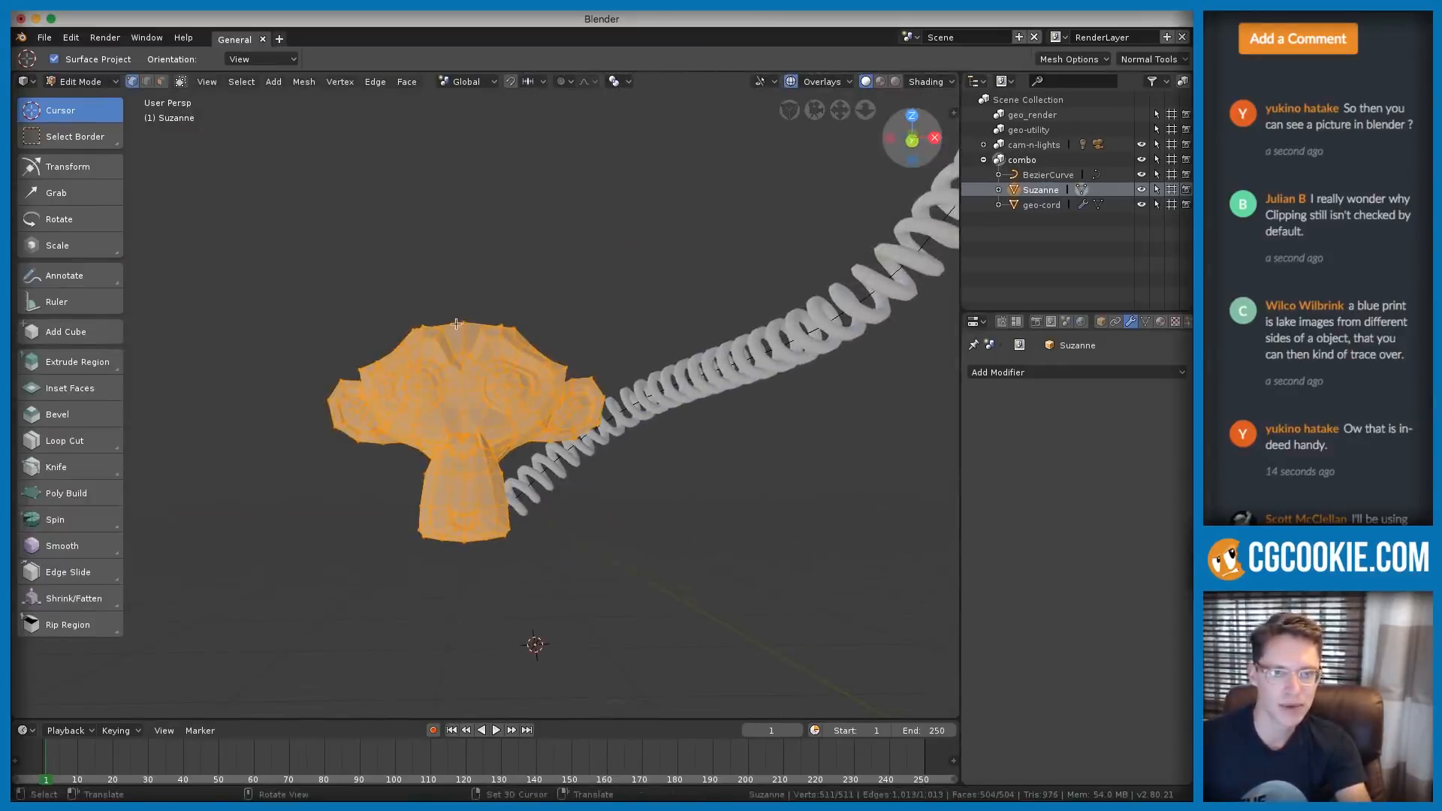
pyautogui.hotkey('alt', 'a')
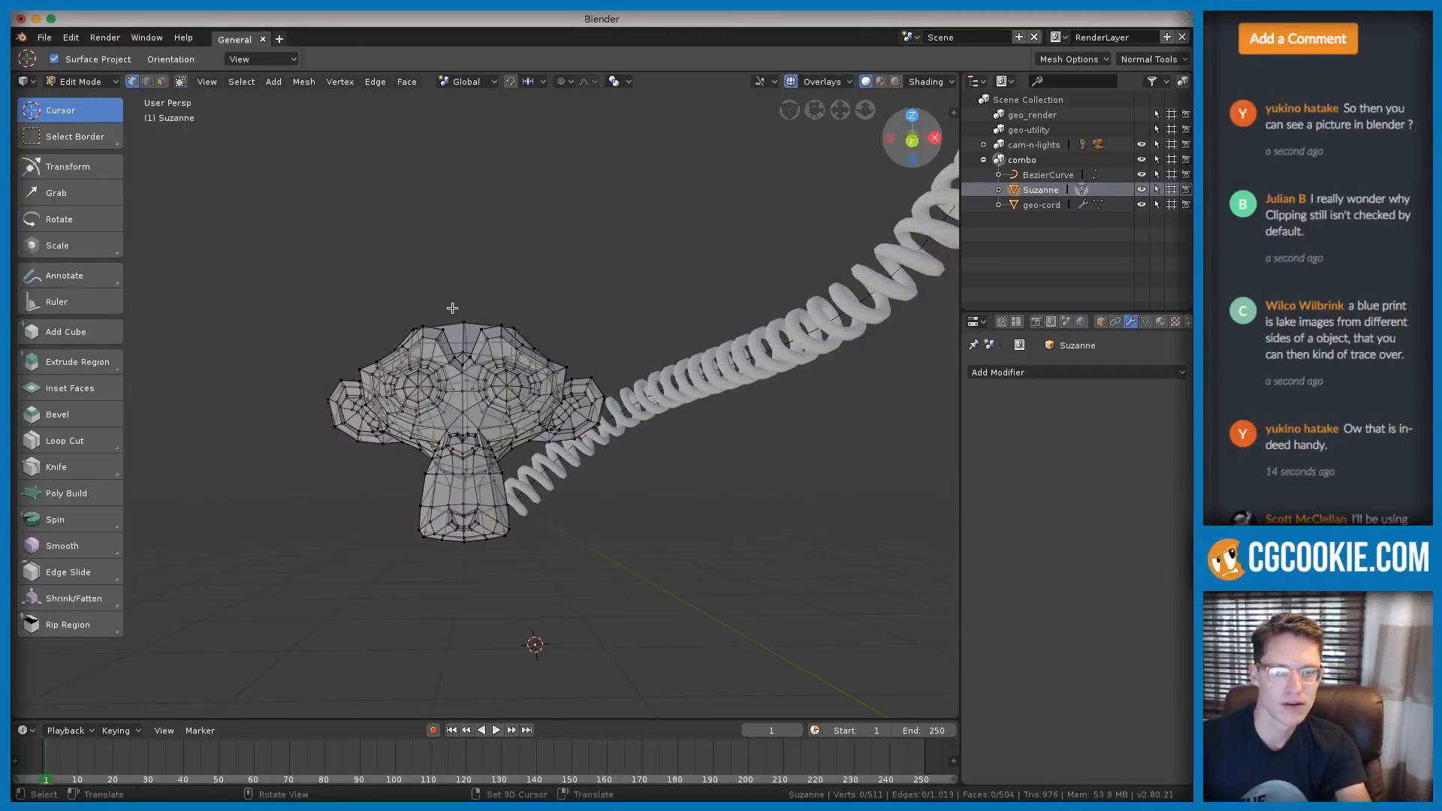
pyautogui.moveTo(418, 300)
pyautogui.keyDown('ctrl'); pyautogui.mouseDown(button='right')
pyautogui.moveTo(363, 563)
pyautogui.moveTo(462, 311)
pyautogui.mouseUp(button='right'); pyautogui.keyUp('ctrl')
pyautogui.press('x')
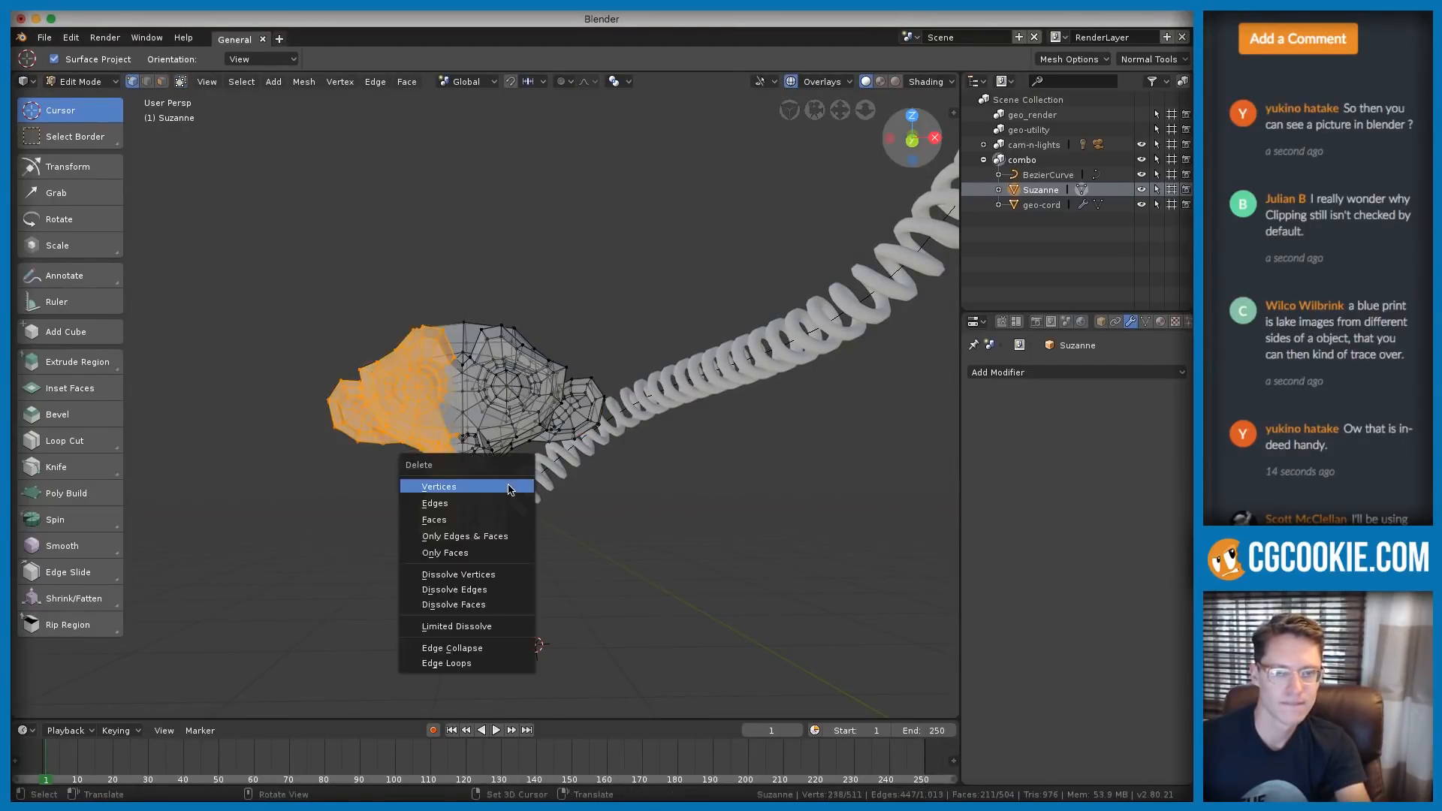
pyautogui.click(508, 489)
# Back in Object Mode, add a Mirror modifier to the half head and check how it mirrors about the offset origin
pyautogui.press('Tab')
pyautogui.click(1037, 372)
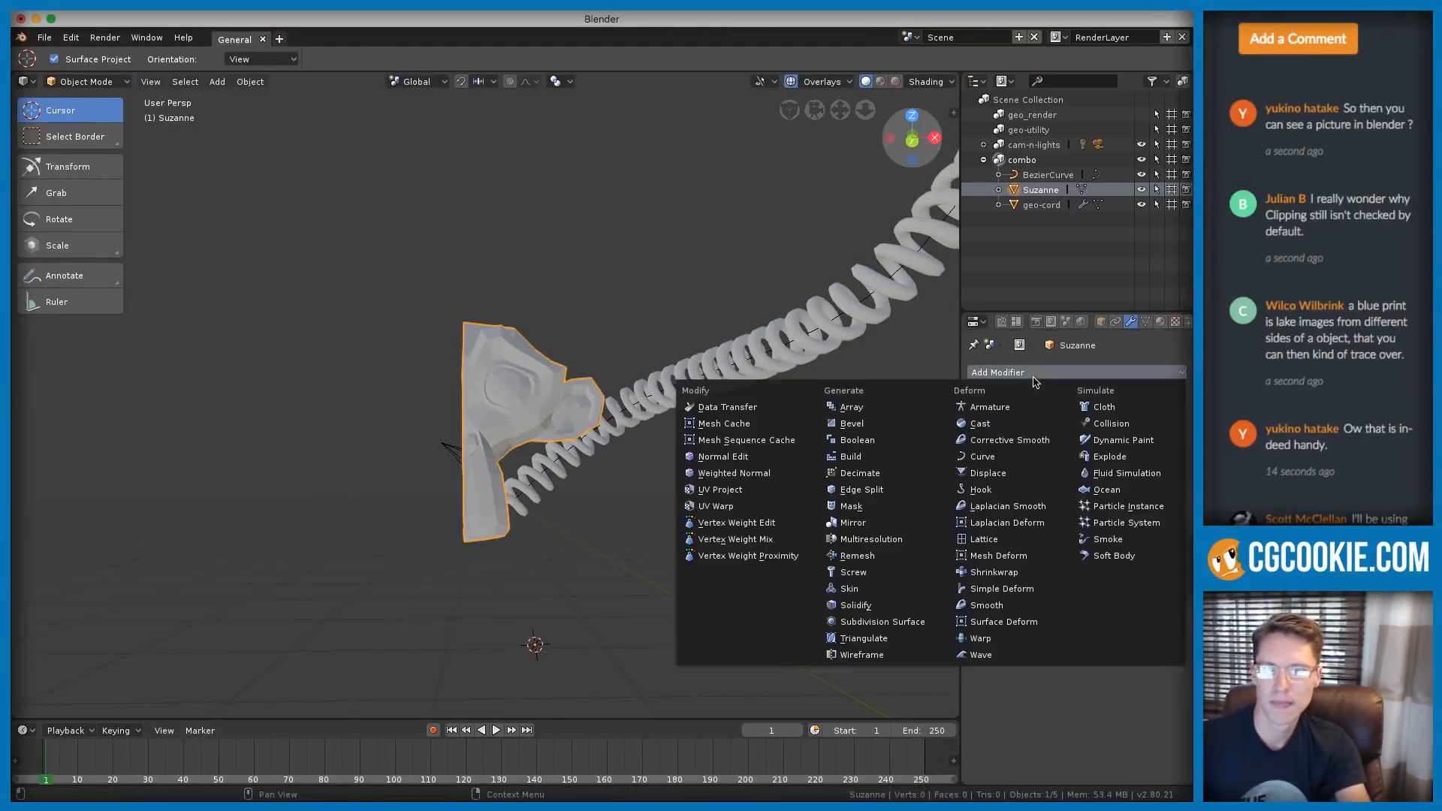
pyautogui.click(866, 517)
pyautogui.moveTo(752, 406); pyautogui.dragTo(698, 375, button='middle')
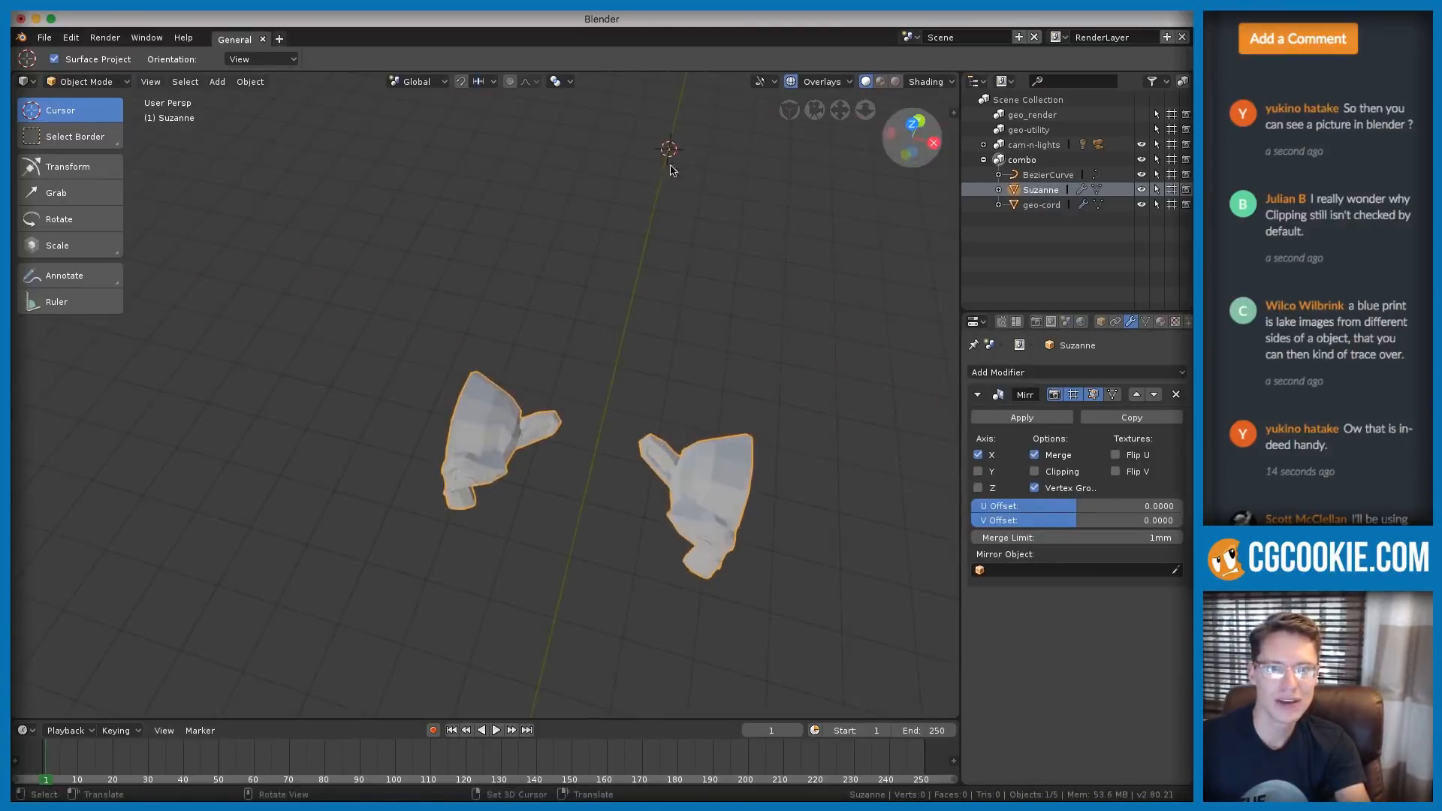
pyautogui.moveTo(670, 171); pyautogui.dragTo(705, 312, button='middle')
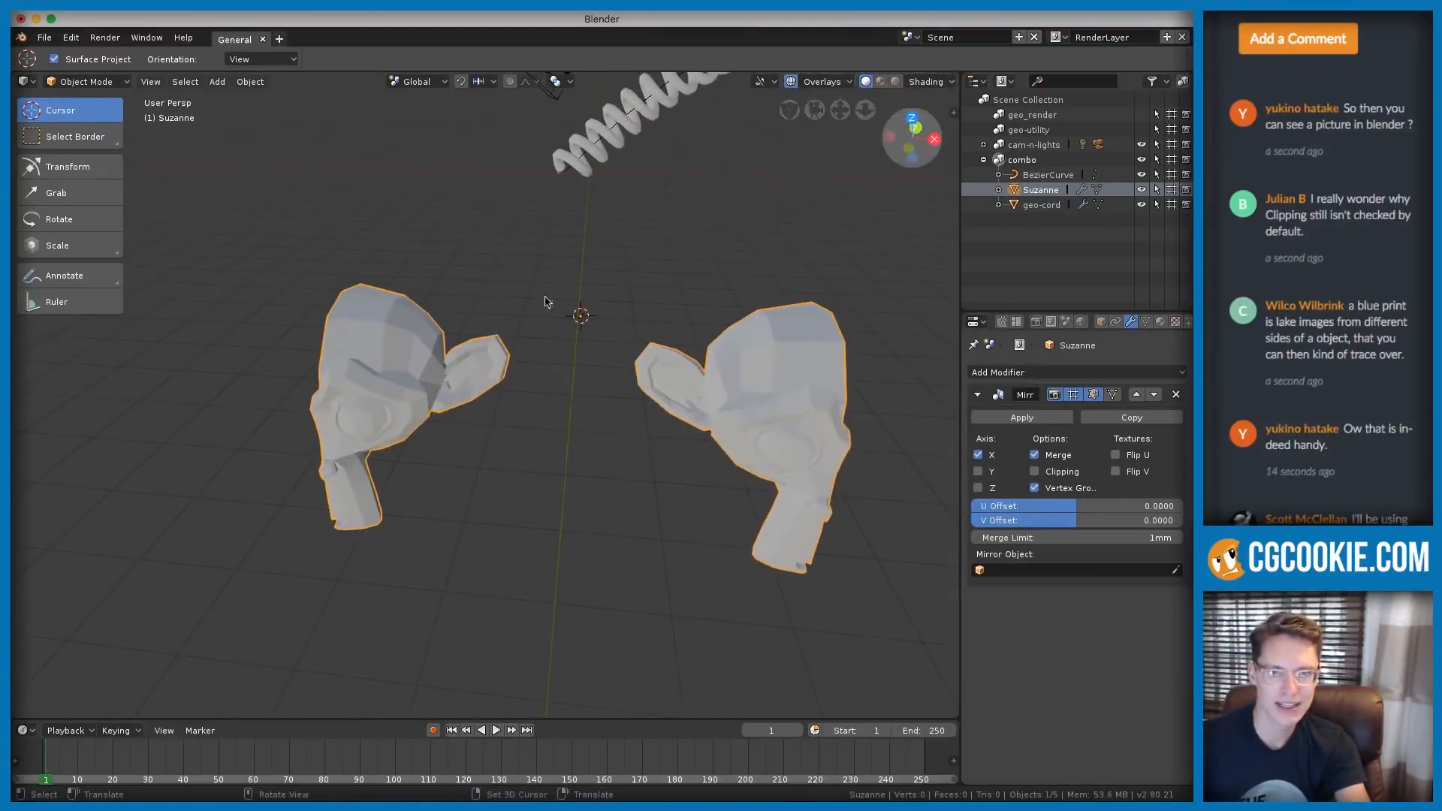
pyautogui.moveTo(404, 353); pyautogui.dragTo(275, 353, button='middle')
# Select the open centre edge loop of the half head in Edit Mode and snap the 3D cursor to the selection
pyautogui.press('Tab')
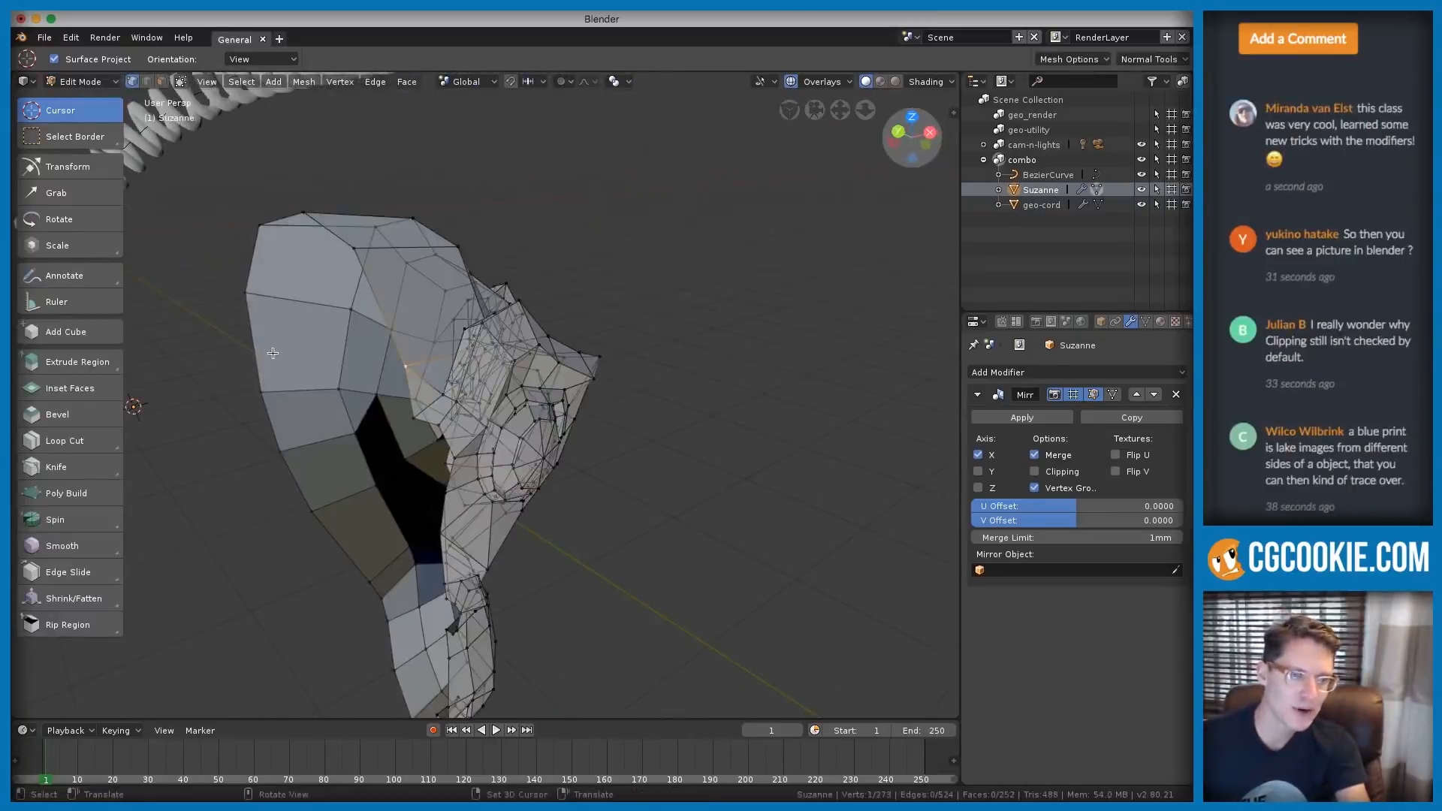
pyautogui.moveTo(317, 249)
pyautogui.mouseDown(button='middle')
pyautogui.moveTo(330, 270)
pyautogui.moveTo(300, 242)
pyautogui.mouseUp(button='middle')
pyautogui.keyDown('alt'); pyautogui.click(300, 242); pyautogui.keyUp('alt')
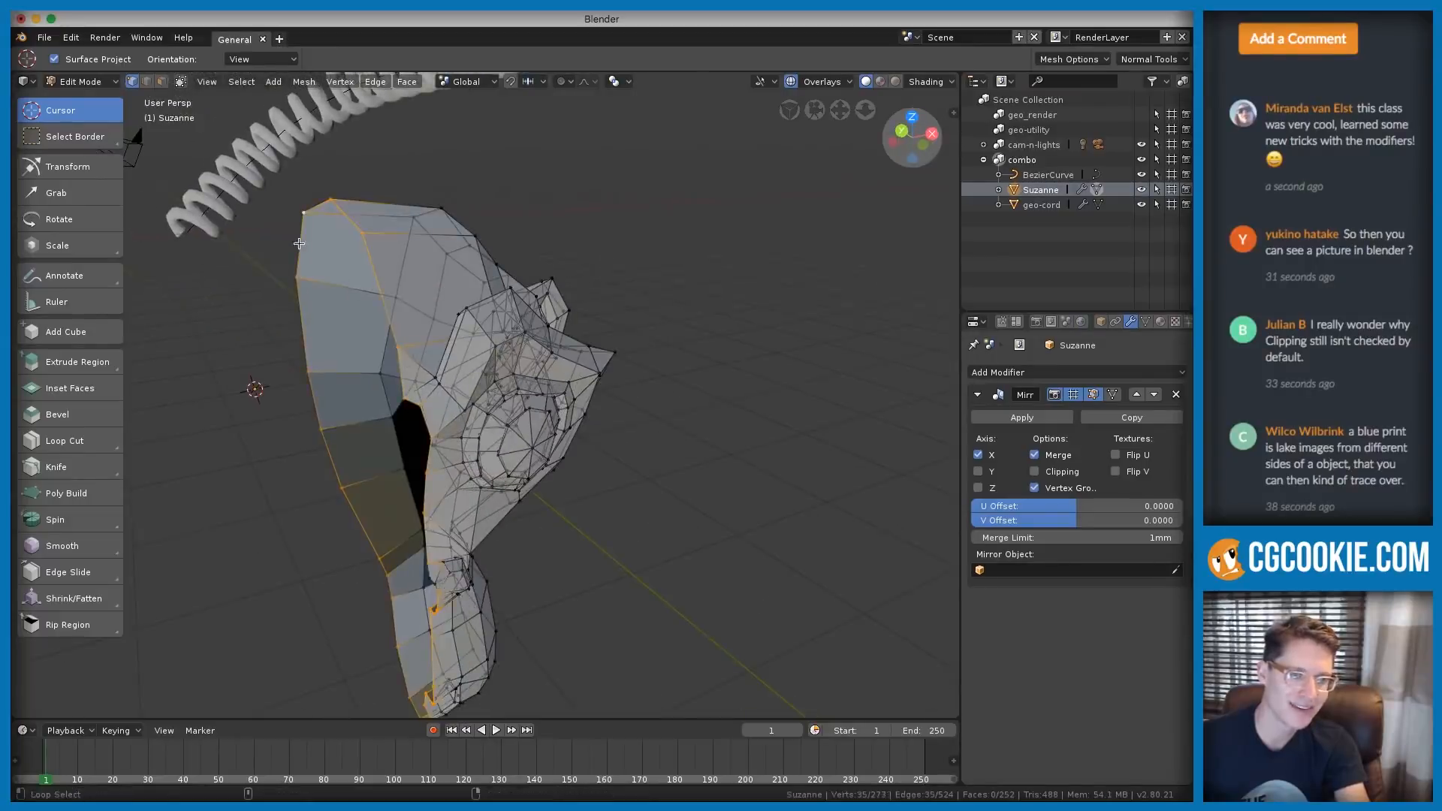
pyautogui.moveTo(401, 356); pyautogui.dragTo(436, 304, button='middle')
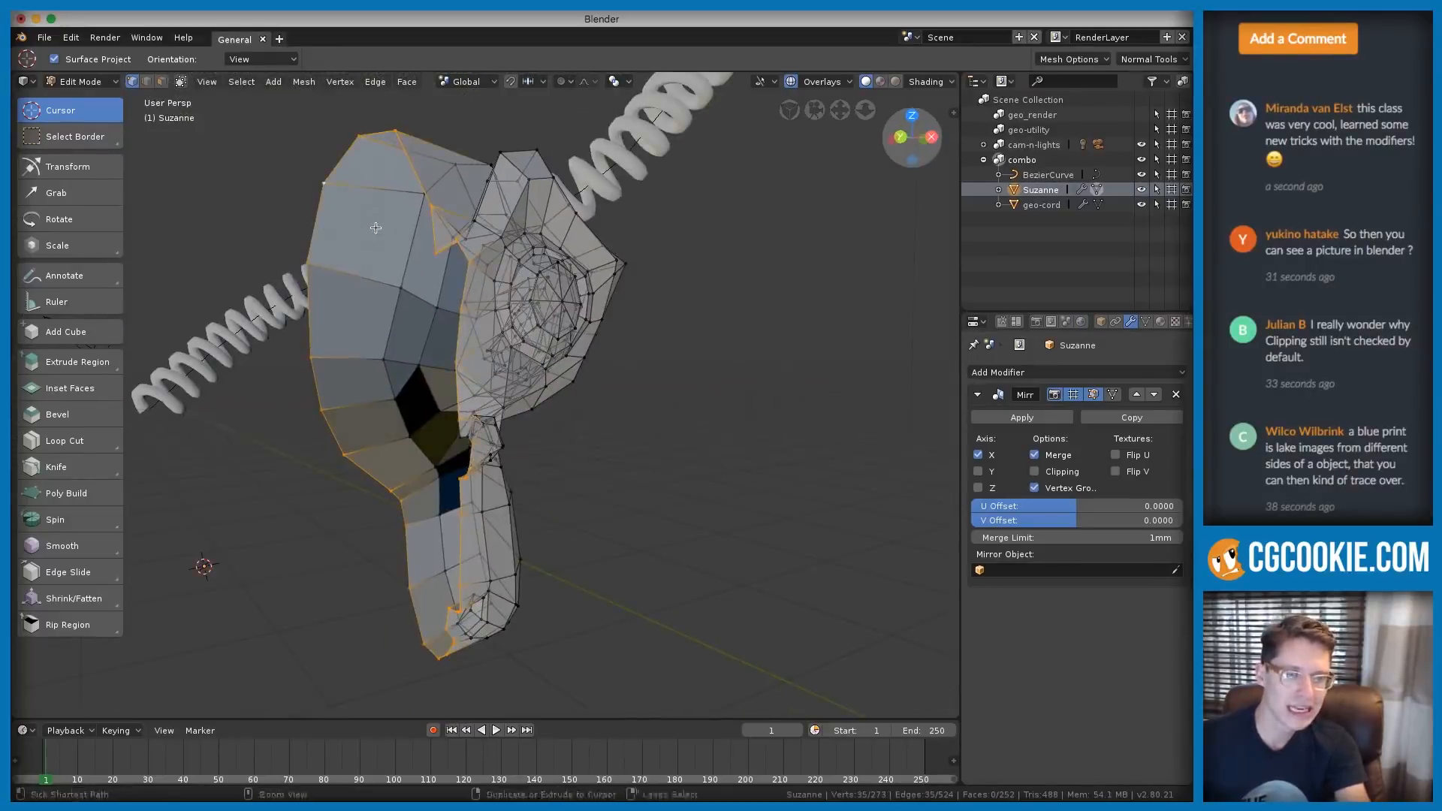
pyautogui.moveTo(377, 235); pyautogui.dragTo(380, 229, button='middle')
pyautogui.hotkey('shift', 's')
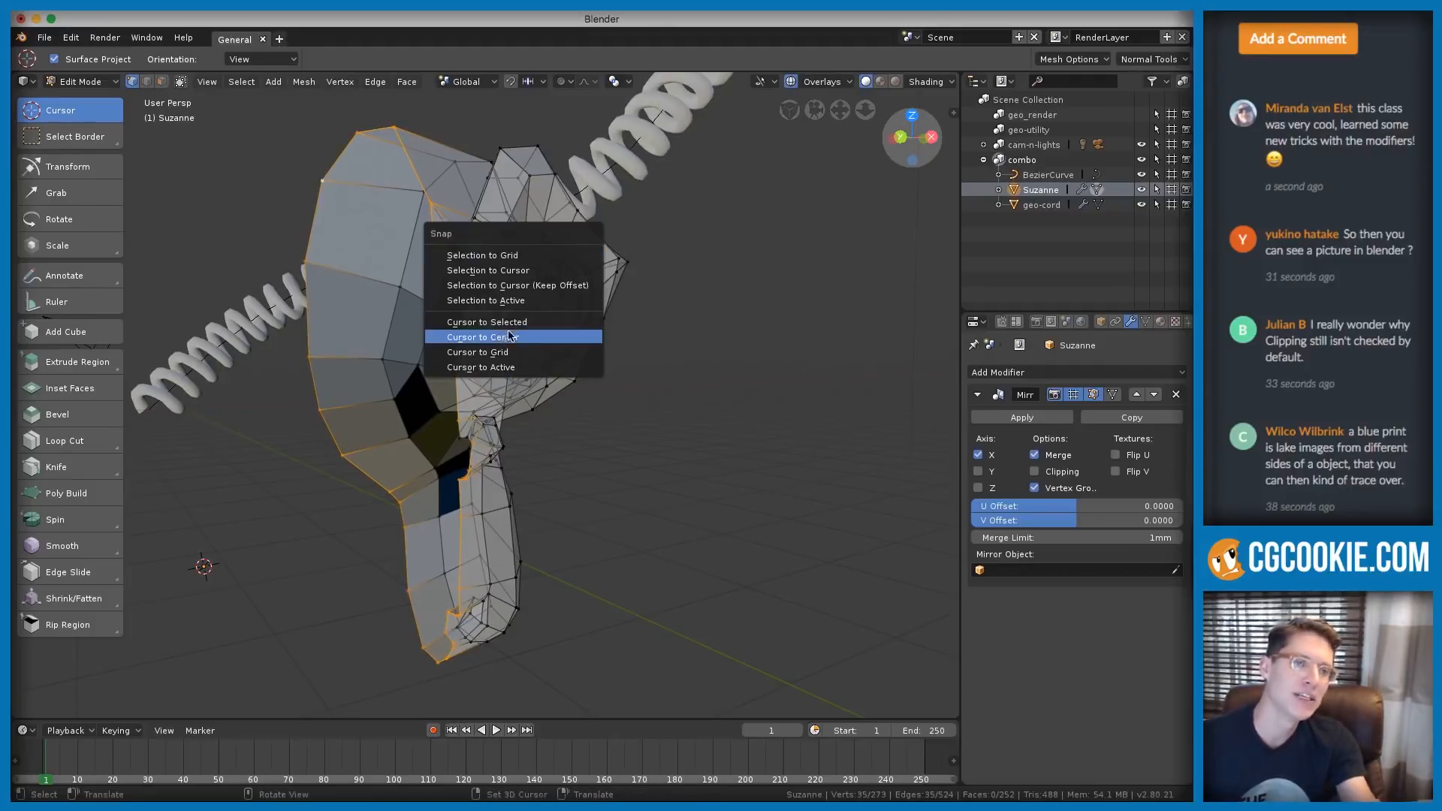
pyautogui.click(456, 323)
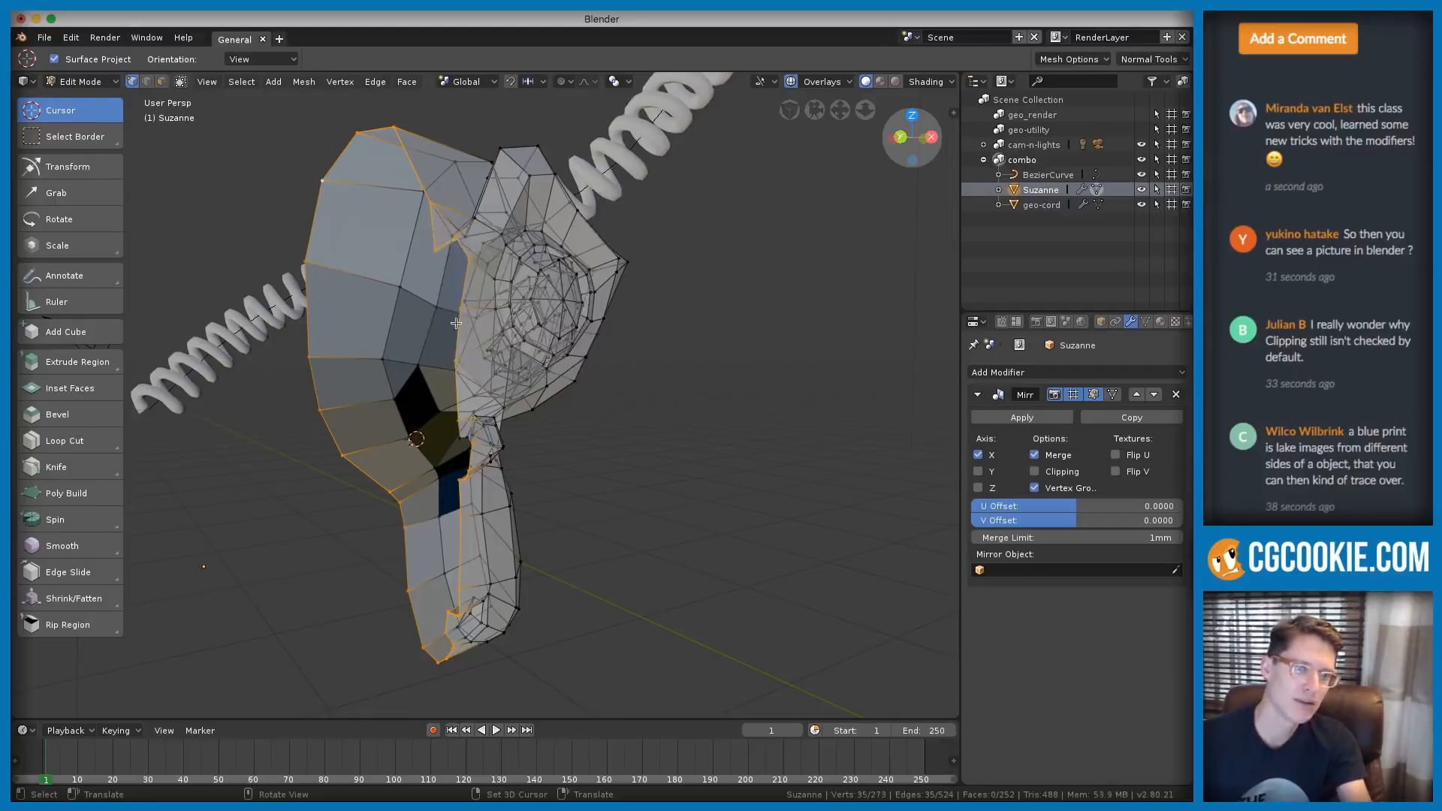
pyautogui.moveTo(403, 359); pyautogui.dragTo(413, 330, button='middle')
pyautogui.keyDown('ctrl'); pyautogui.moveTo(413, 330); pyautogui.dragTo(460, 158, button='middle'); pyautogui.keyUp('ctrl')
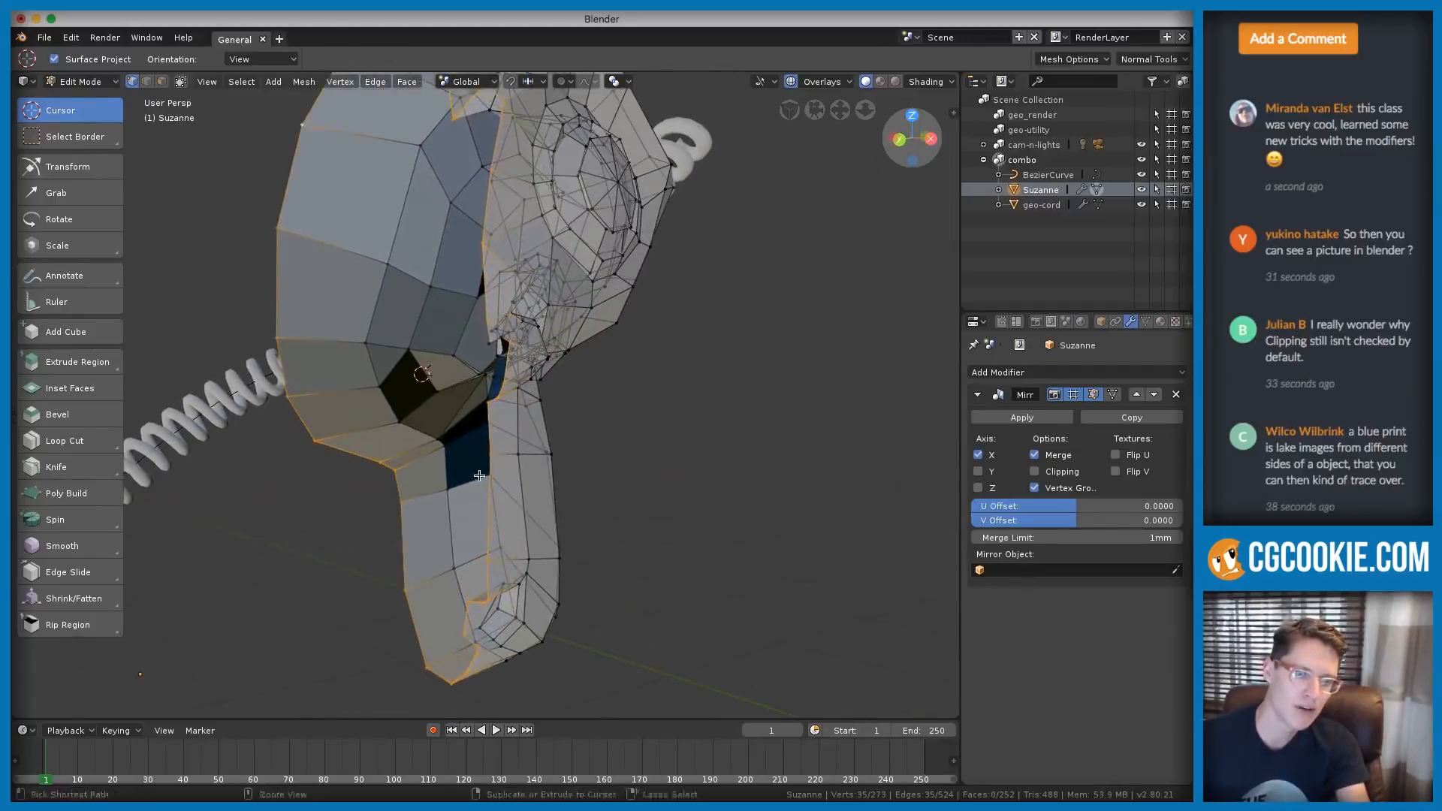
pyautogui.moveTo(479, 475); pyautogui.dragTo(386, 454, button='middle')
# Return to Object Mode and set Suzanne's origin to the 3D cursor on the centre seam
pyautogui.press('Tab')
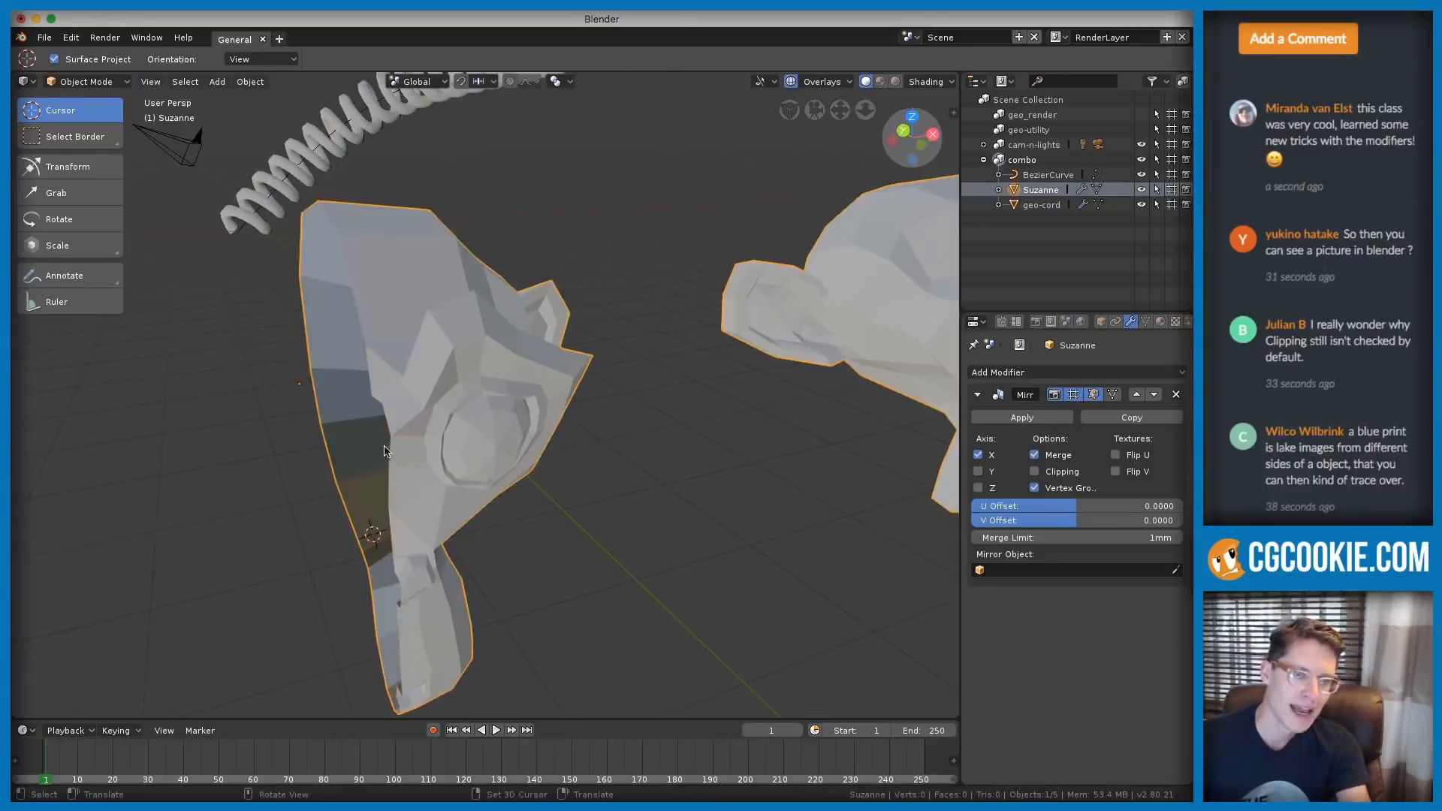
pyautogui.moveTo(460, 381); pyautogui.dragTo(449, 296, button='middle')
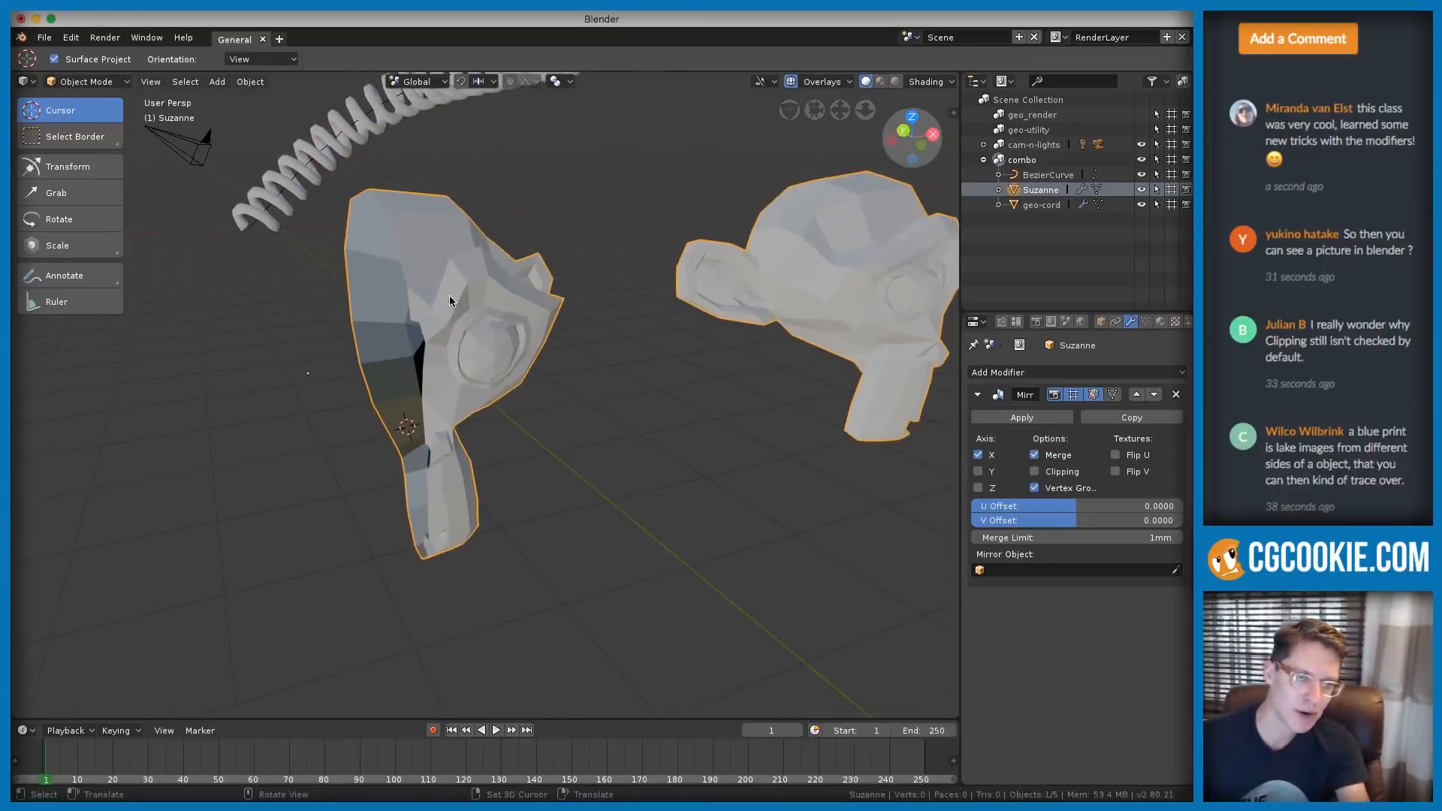
pyautogui.click(251, 81)
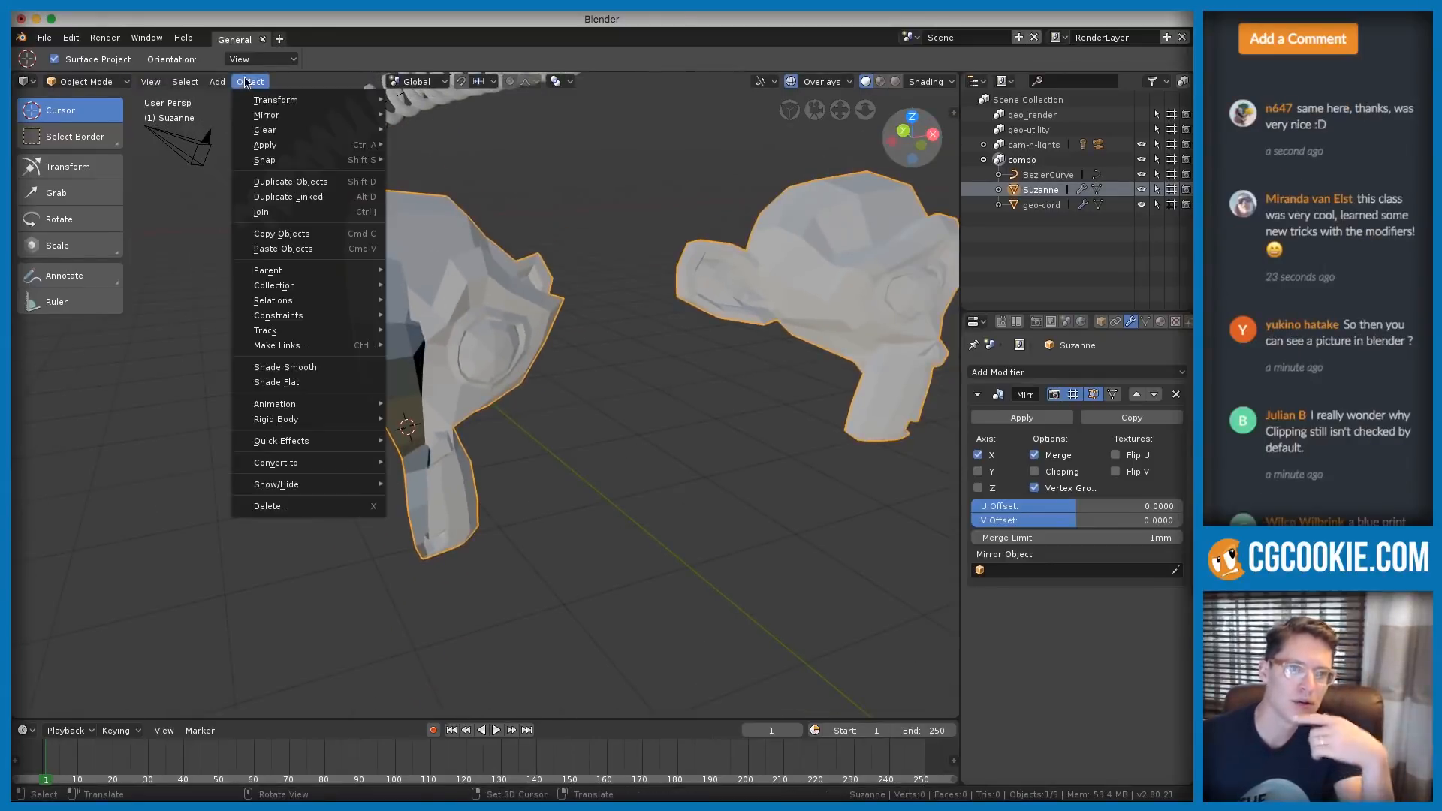
pyautogui.click(424, 83)
pyautogui.click(250, 82)
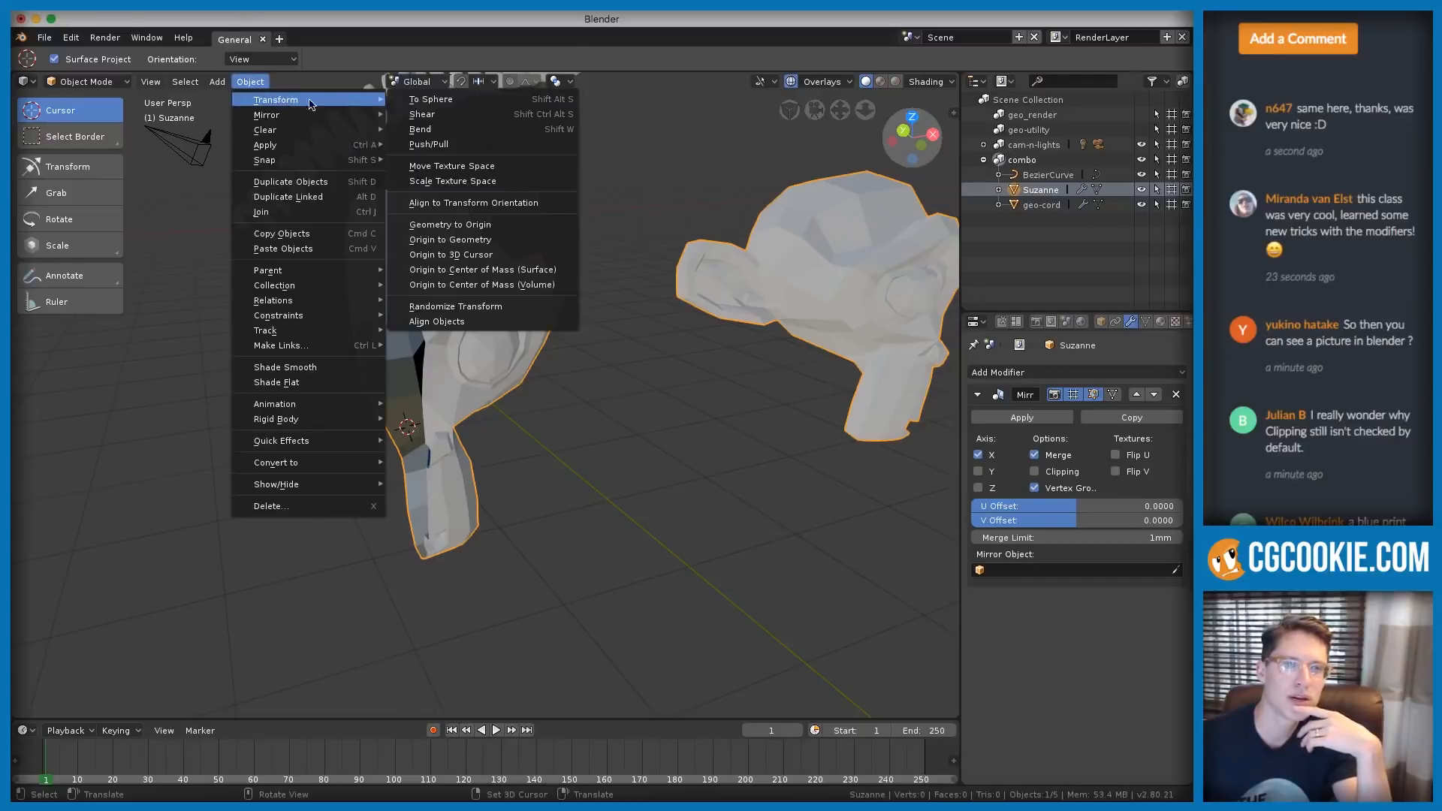
pyautogui.click(471, 255)
pyautogui.scroll(3, 444, 322)
pyautogui.moveTo(444, 321)
pyautogui.mouseDown(button='middle')
pyautogui.moveTo(393, 385)
pyautogui.moveTo(454, 335)
pyautogui.mouseUp(button='middle')
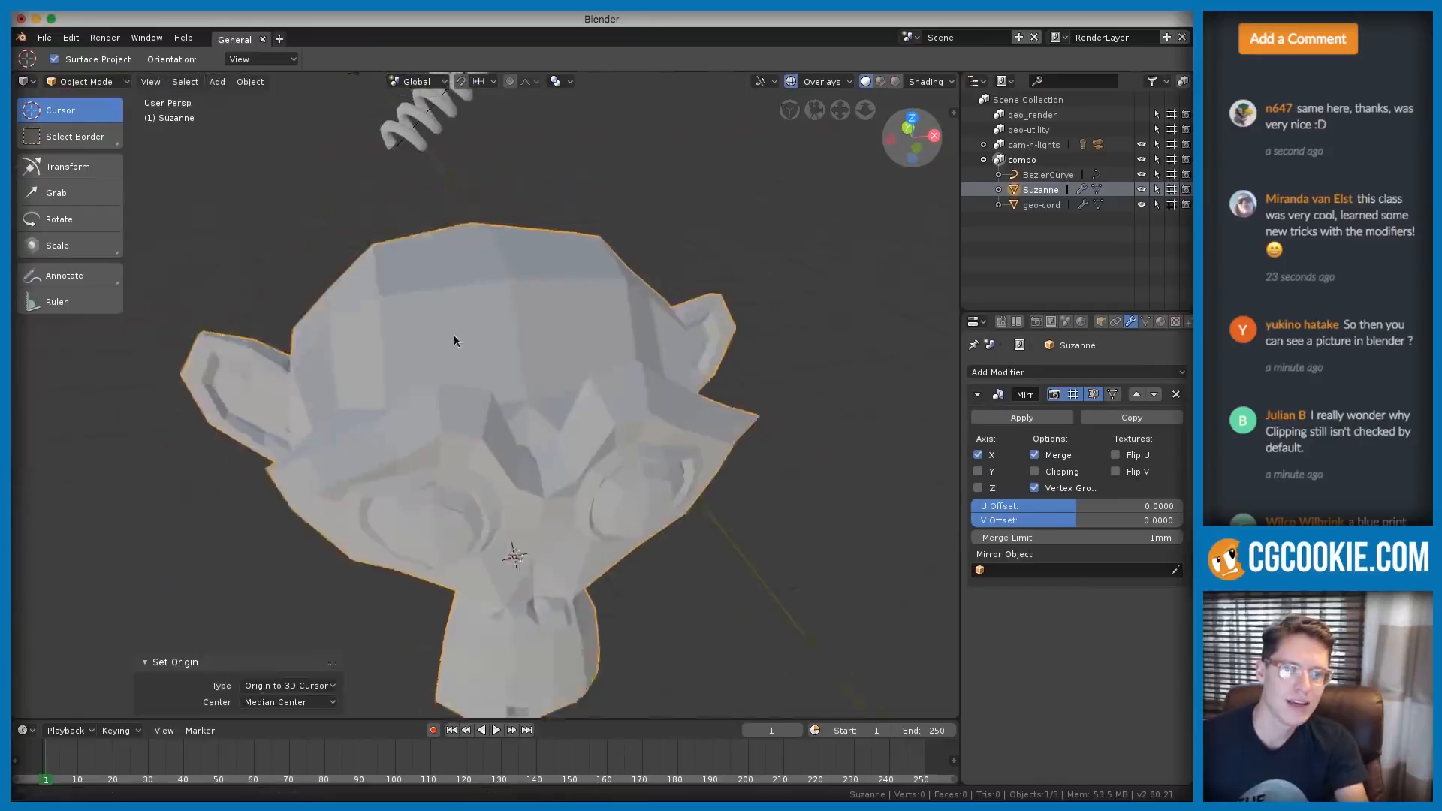
pyautogui.scroll(-2, 454, 340)
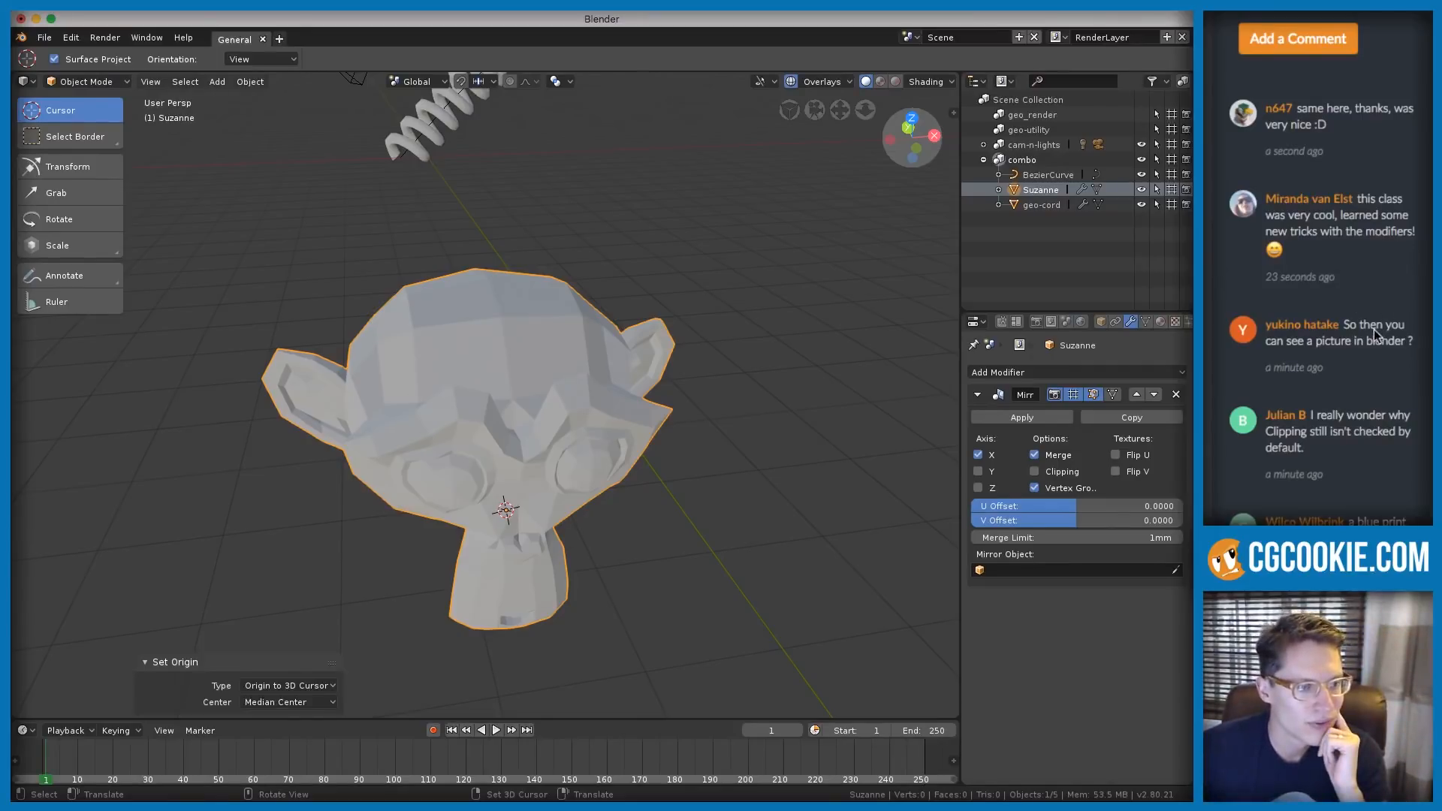
# Read the viewers' newest chat comments about blueprint and background images, and return to an overview of the scene
pyautogui.scroll(-2, 1373, 324)
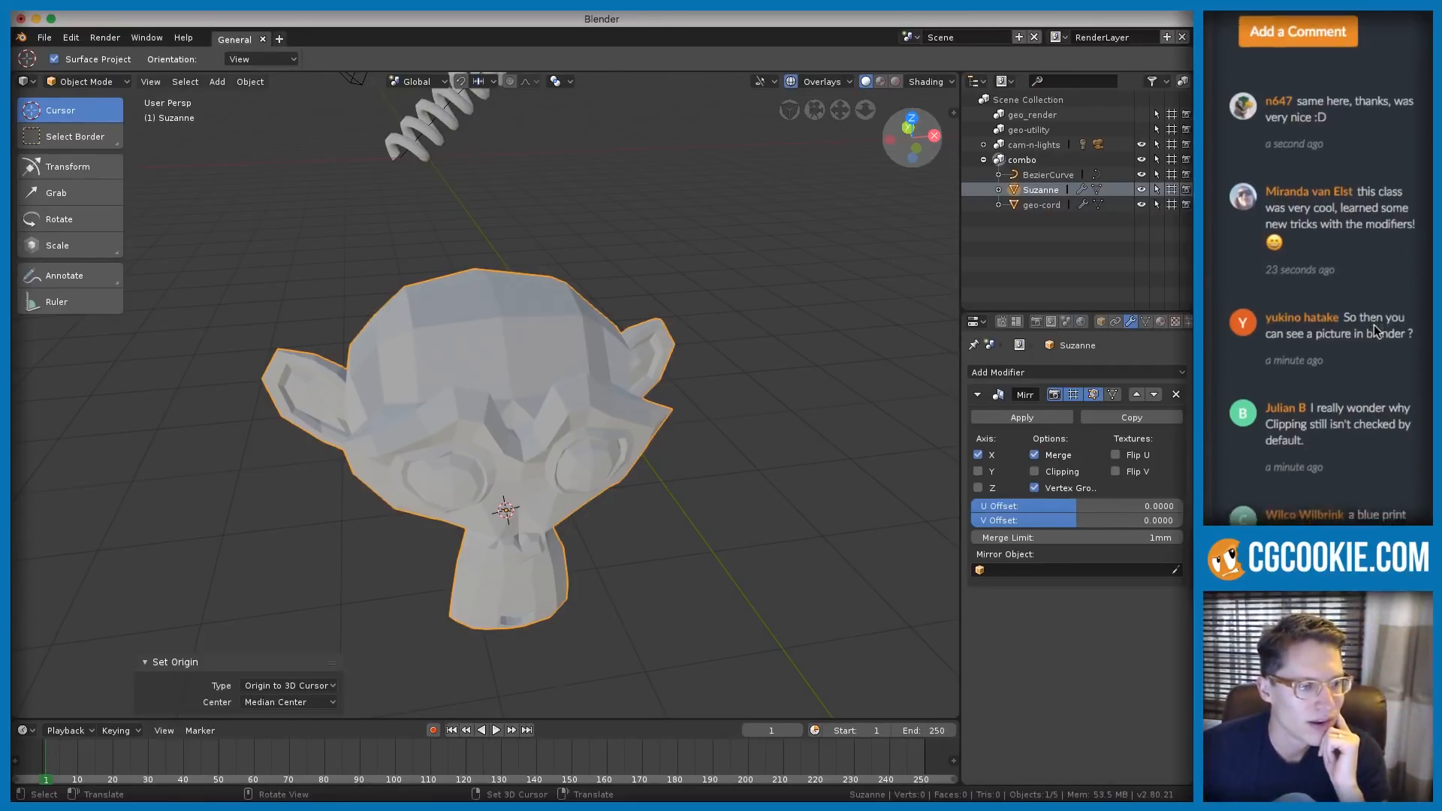
pyautogui.scroll(2, 1377, 331)
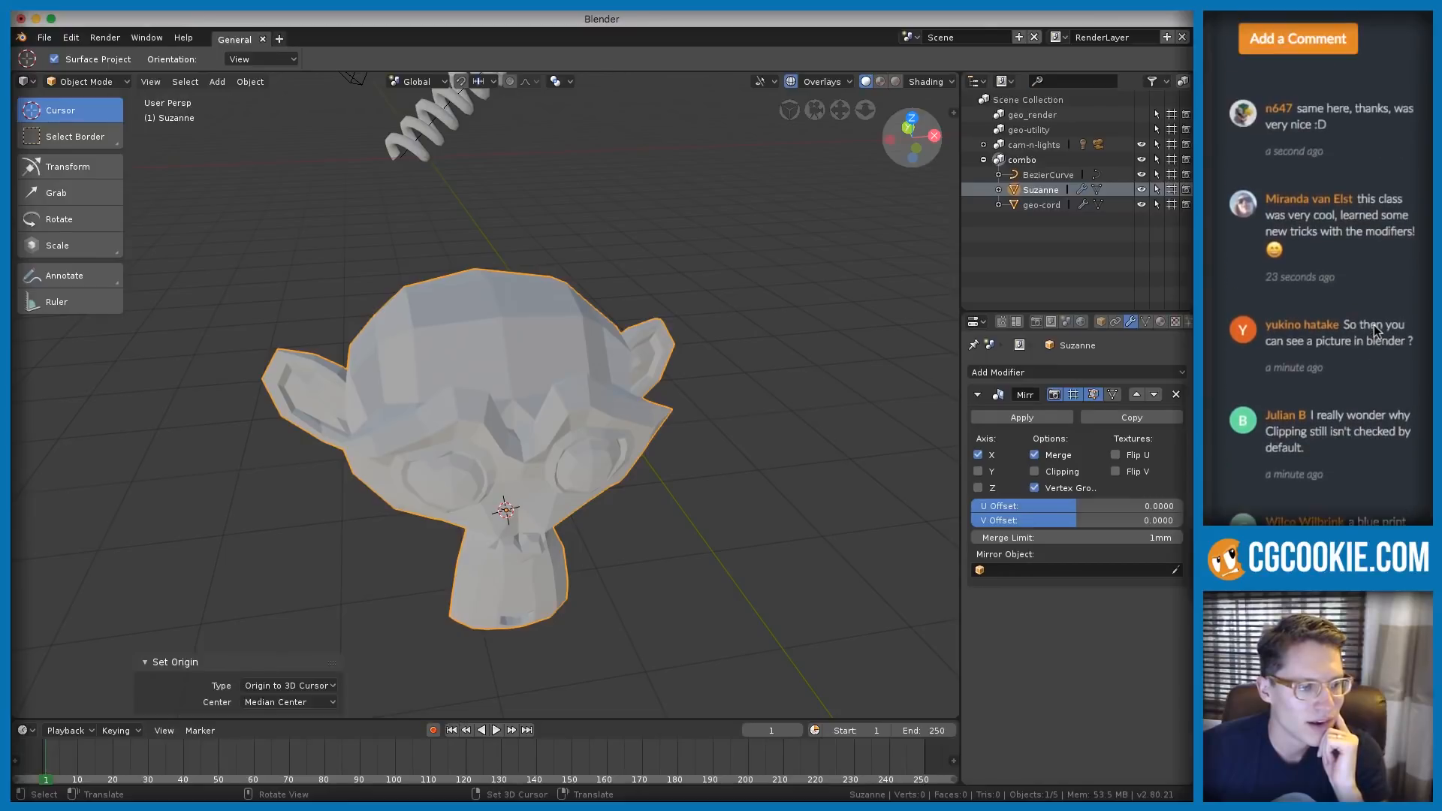
pyautogui.moveTo(1350, 325); pyautogui.dragTo(1401, 322)
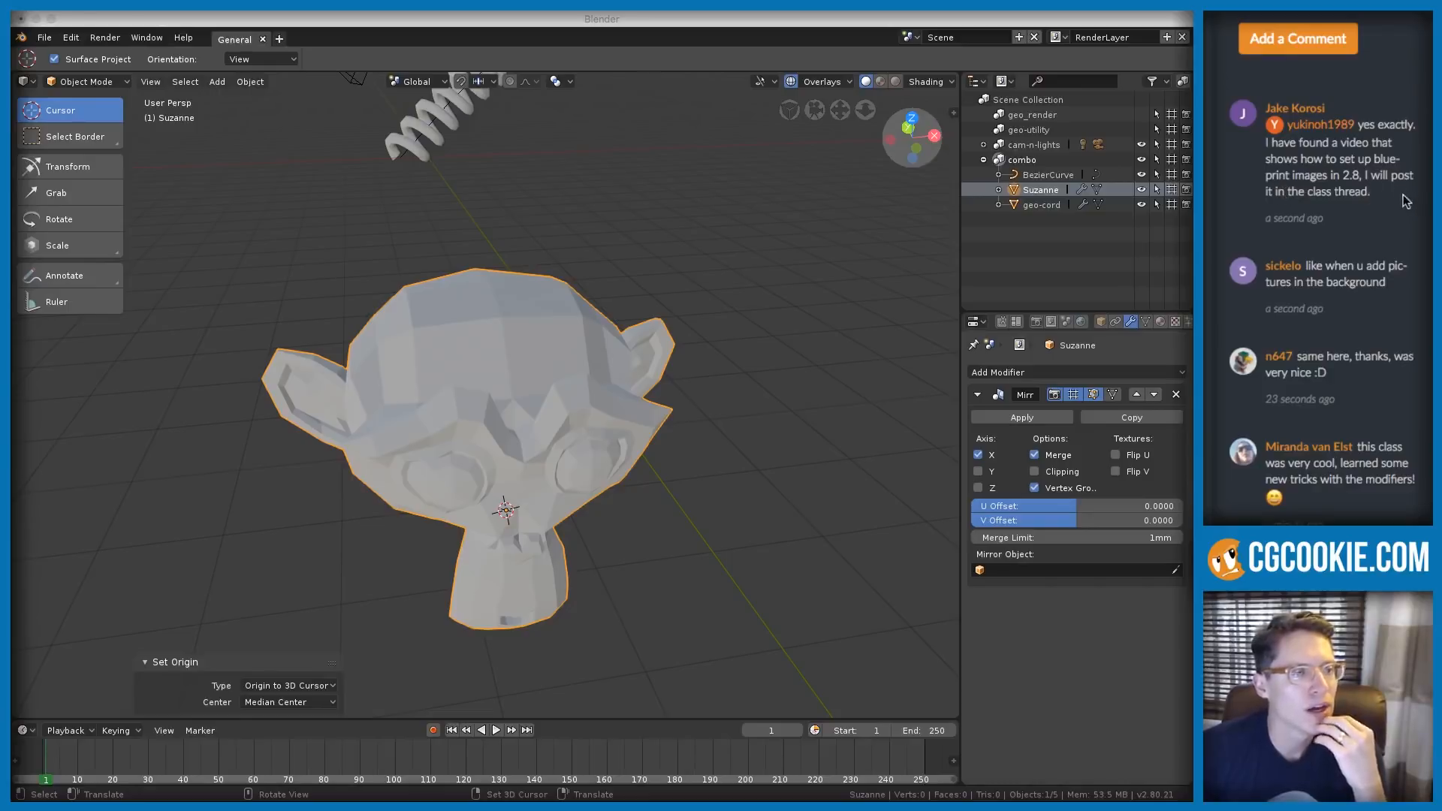
pyautogui.moveTo(1369, 192); pyautogui.dragTo(1360, 125)
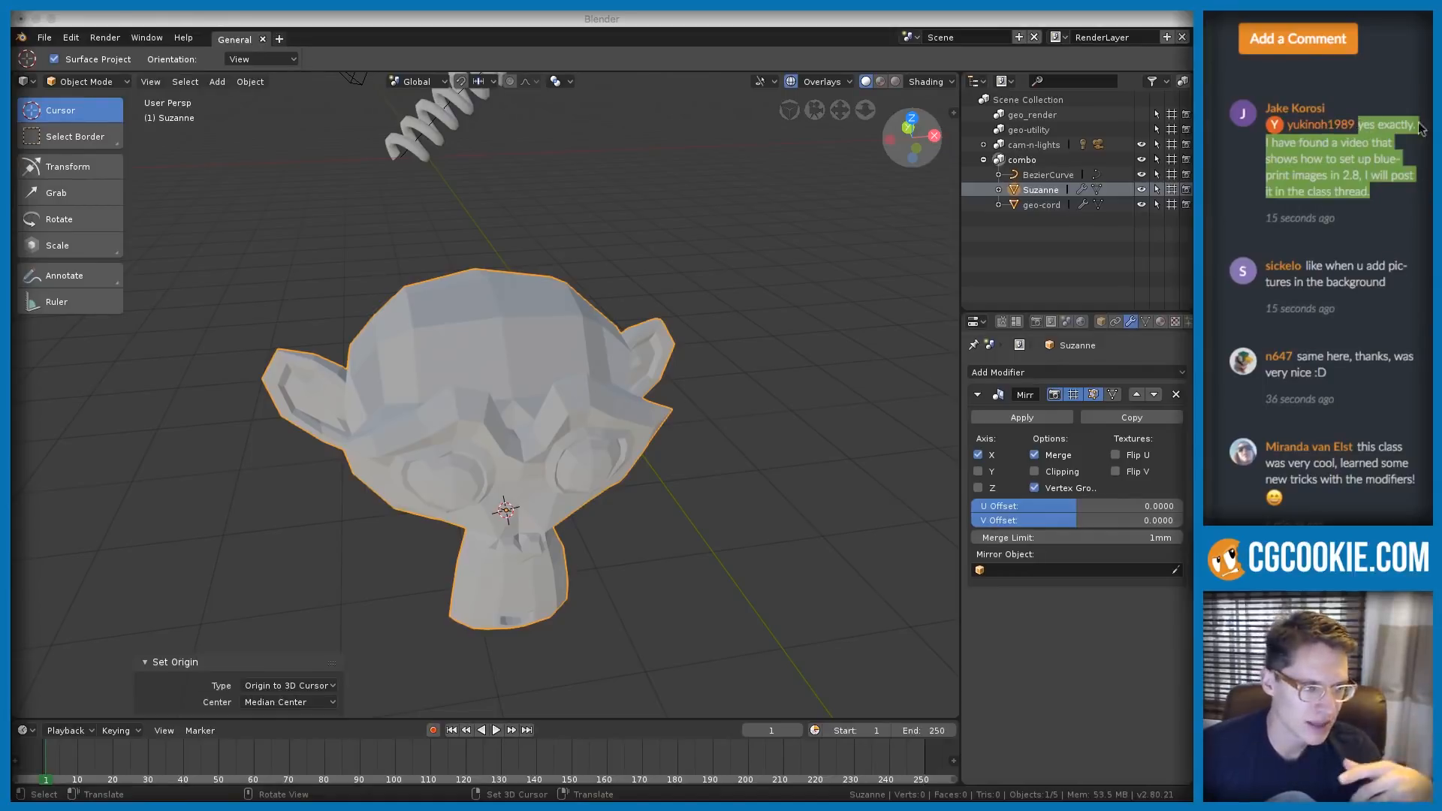
pyautogui.click(1387, 209)
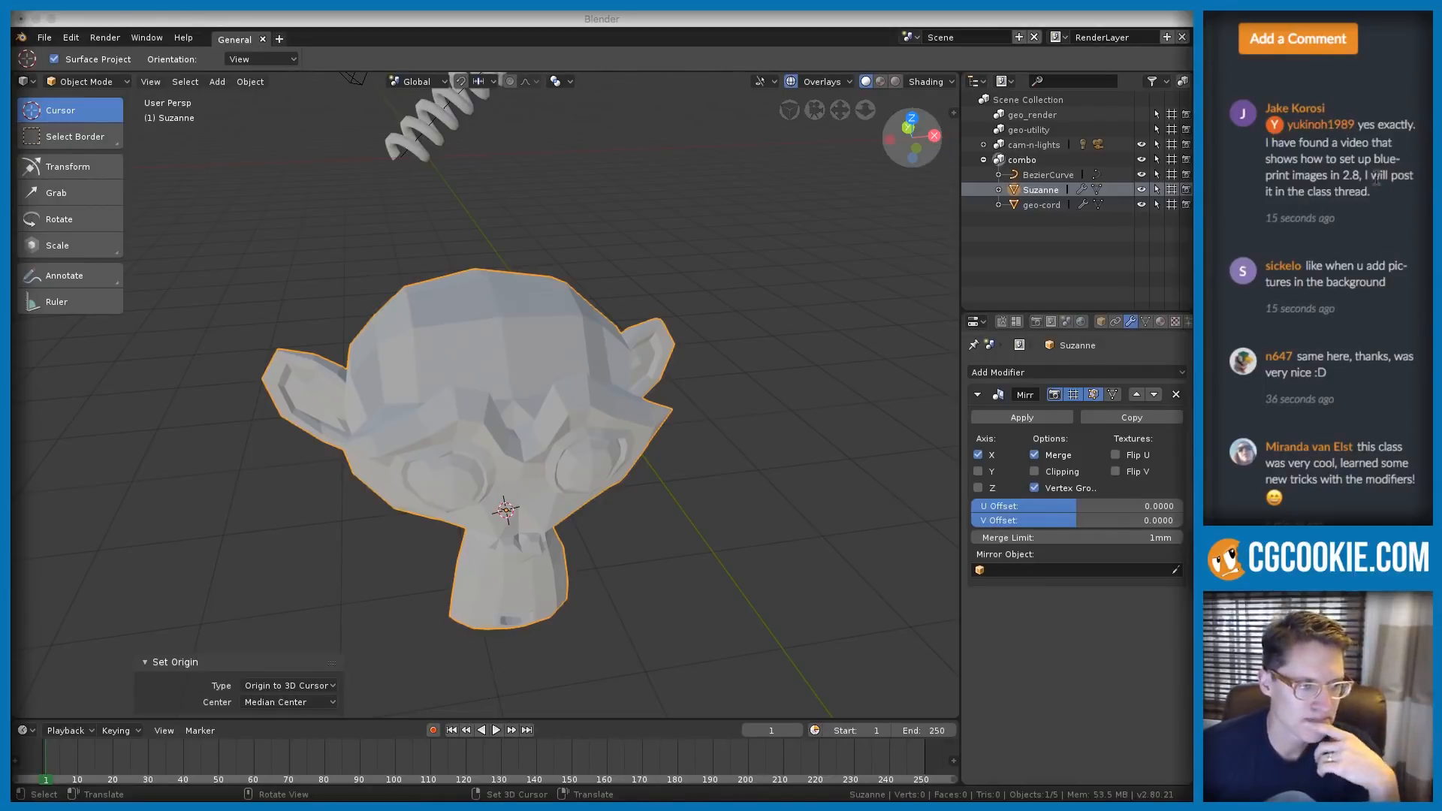
pyautogui.scroll(-4, 1361, 173)
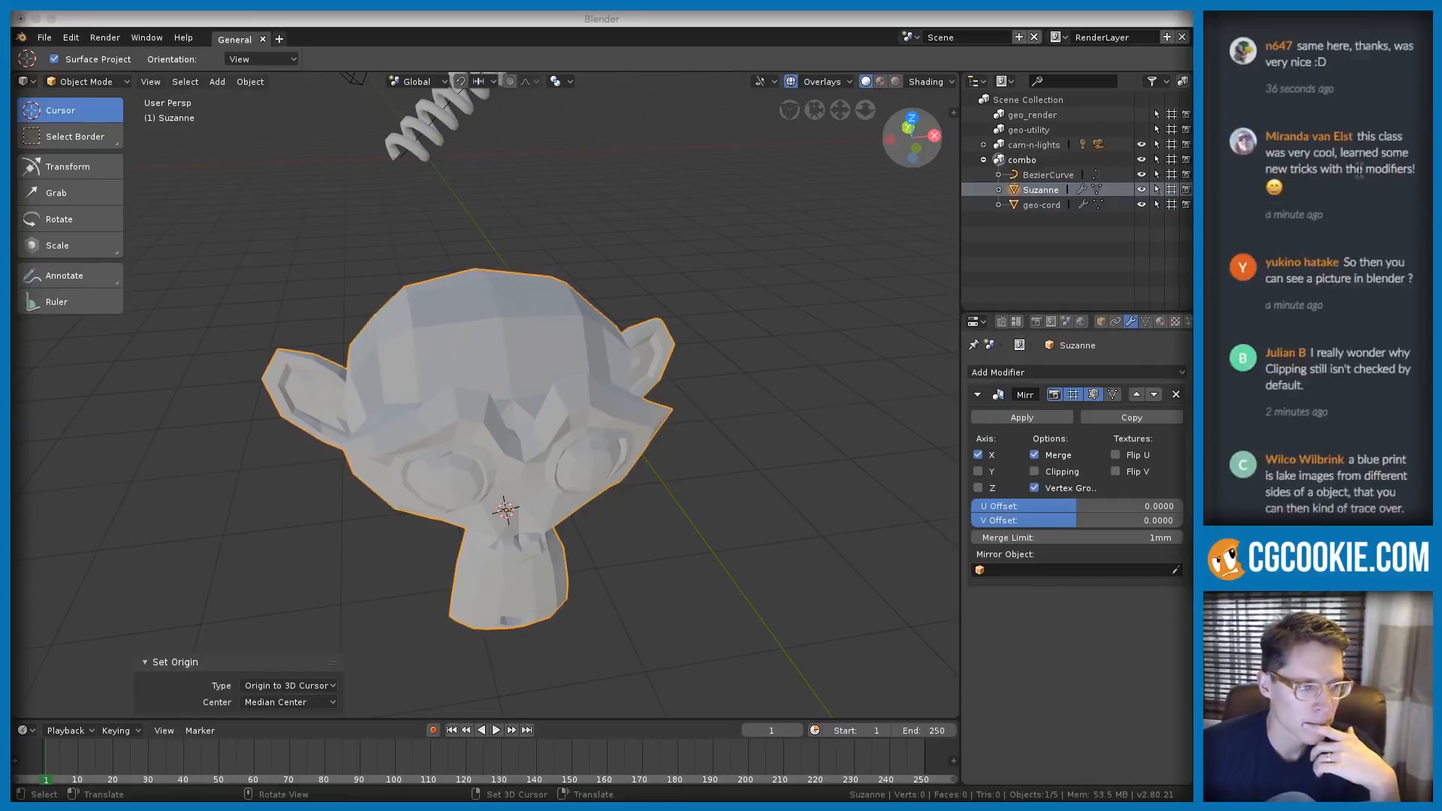
pyautogui.scroll(4, 1360, 172)
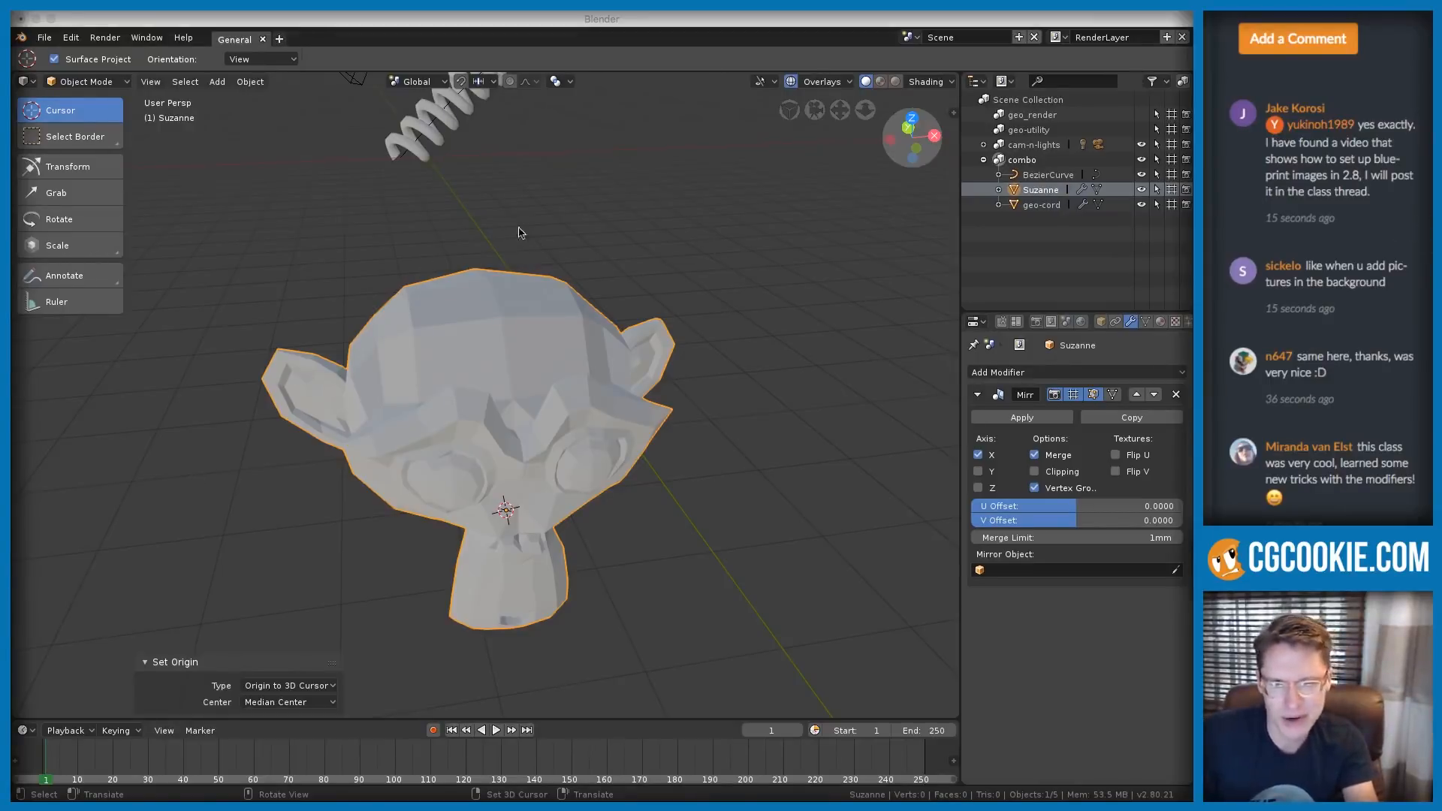
pyautogui.keyDown('ctrl'); pyautogui.moveTo(423, 260); pyautogui.dragTo(488, 238, button='middle'); pyautogui.keyUp('ctrl')
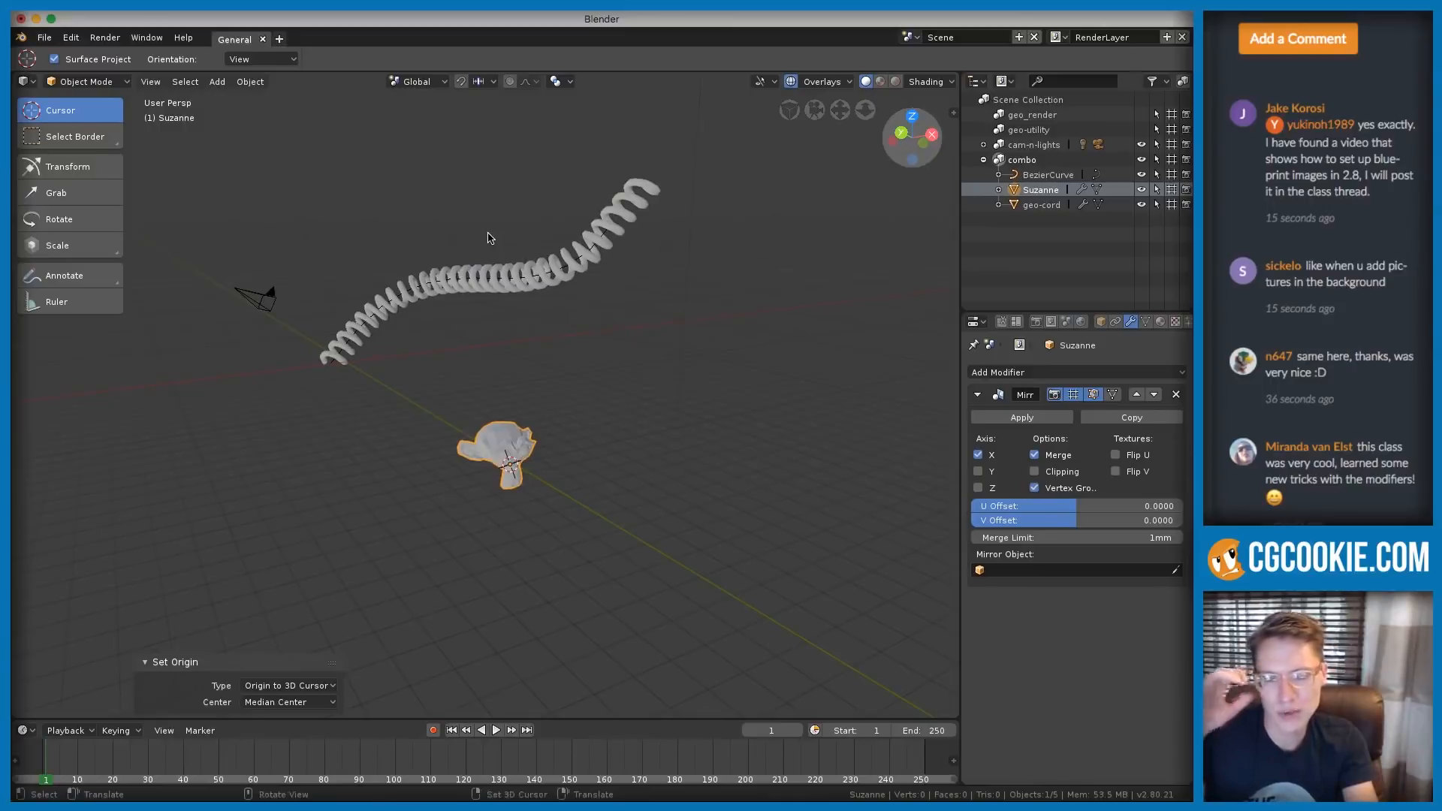